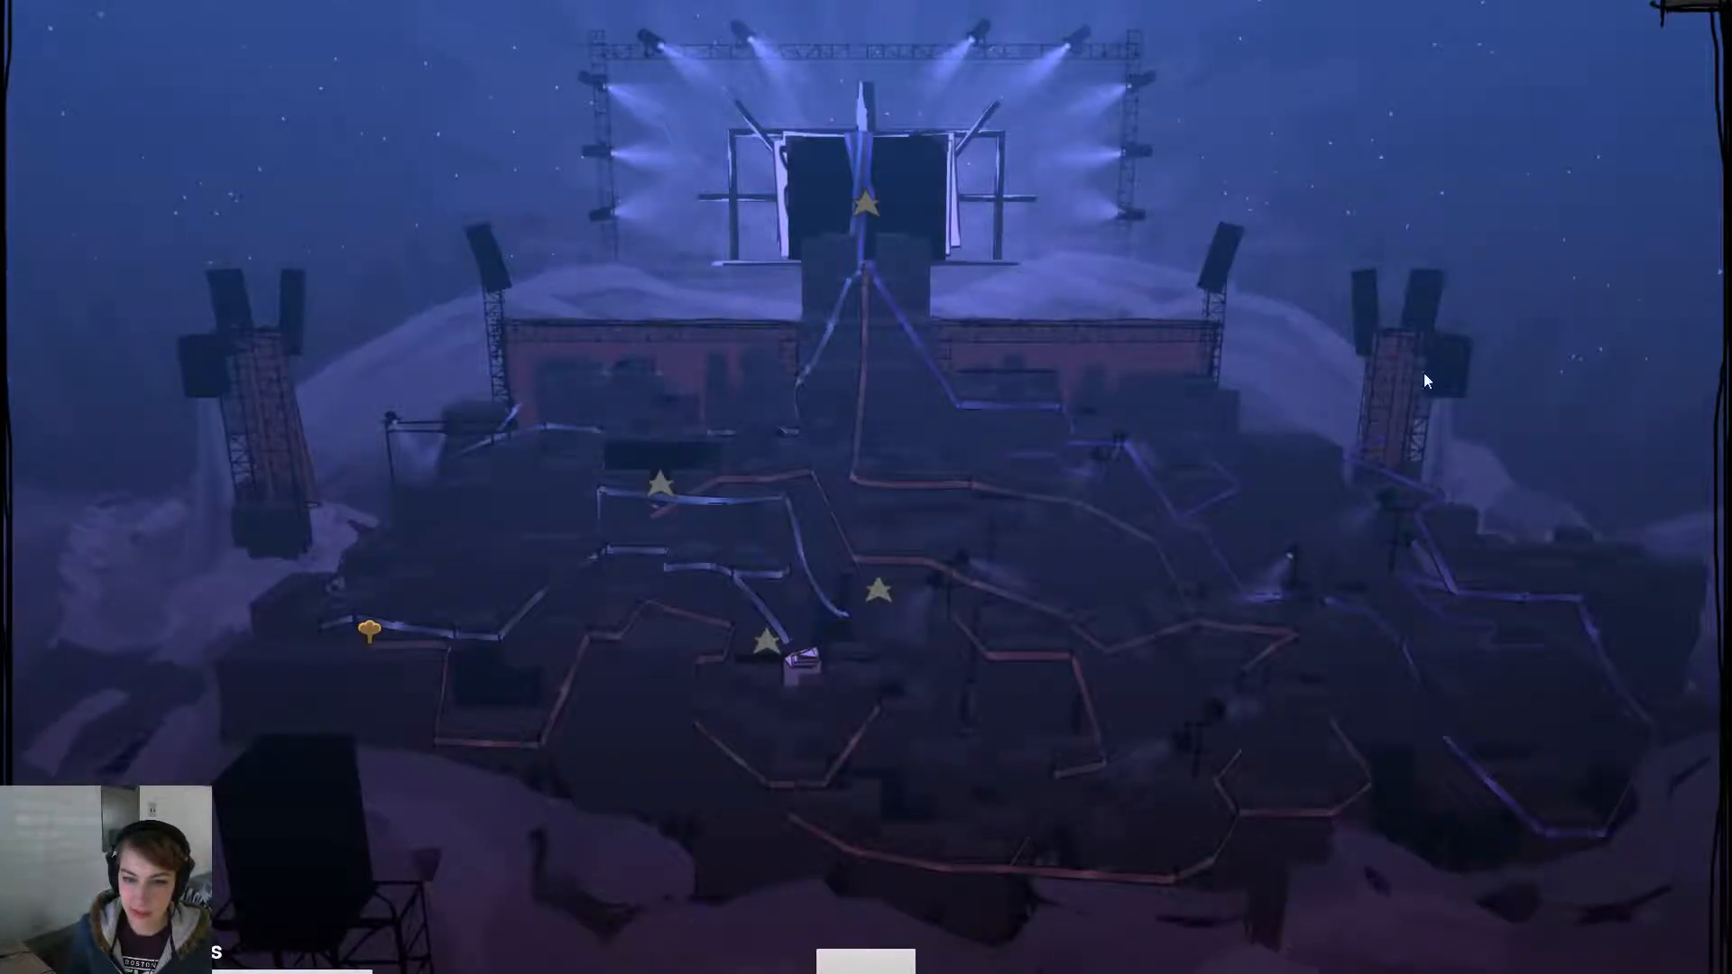
# - Play-test twice, entering the level from the yellow map marker and stopping with Esc
pyautogui.click(367, 629)
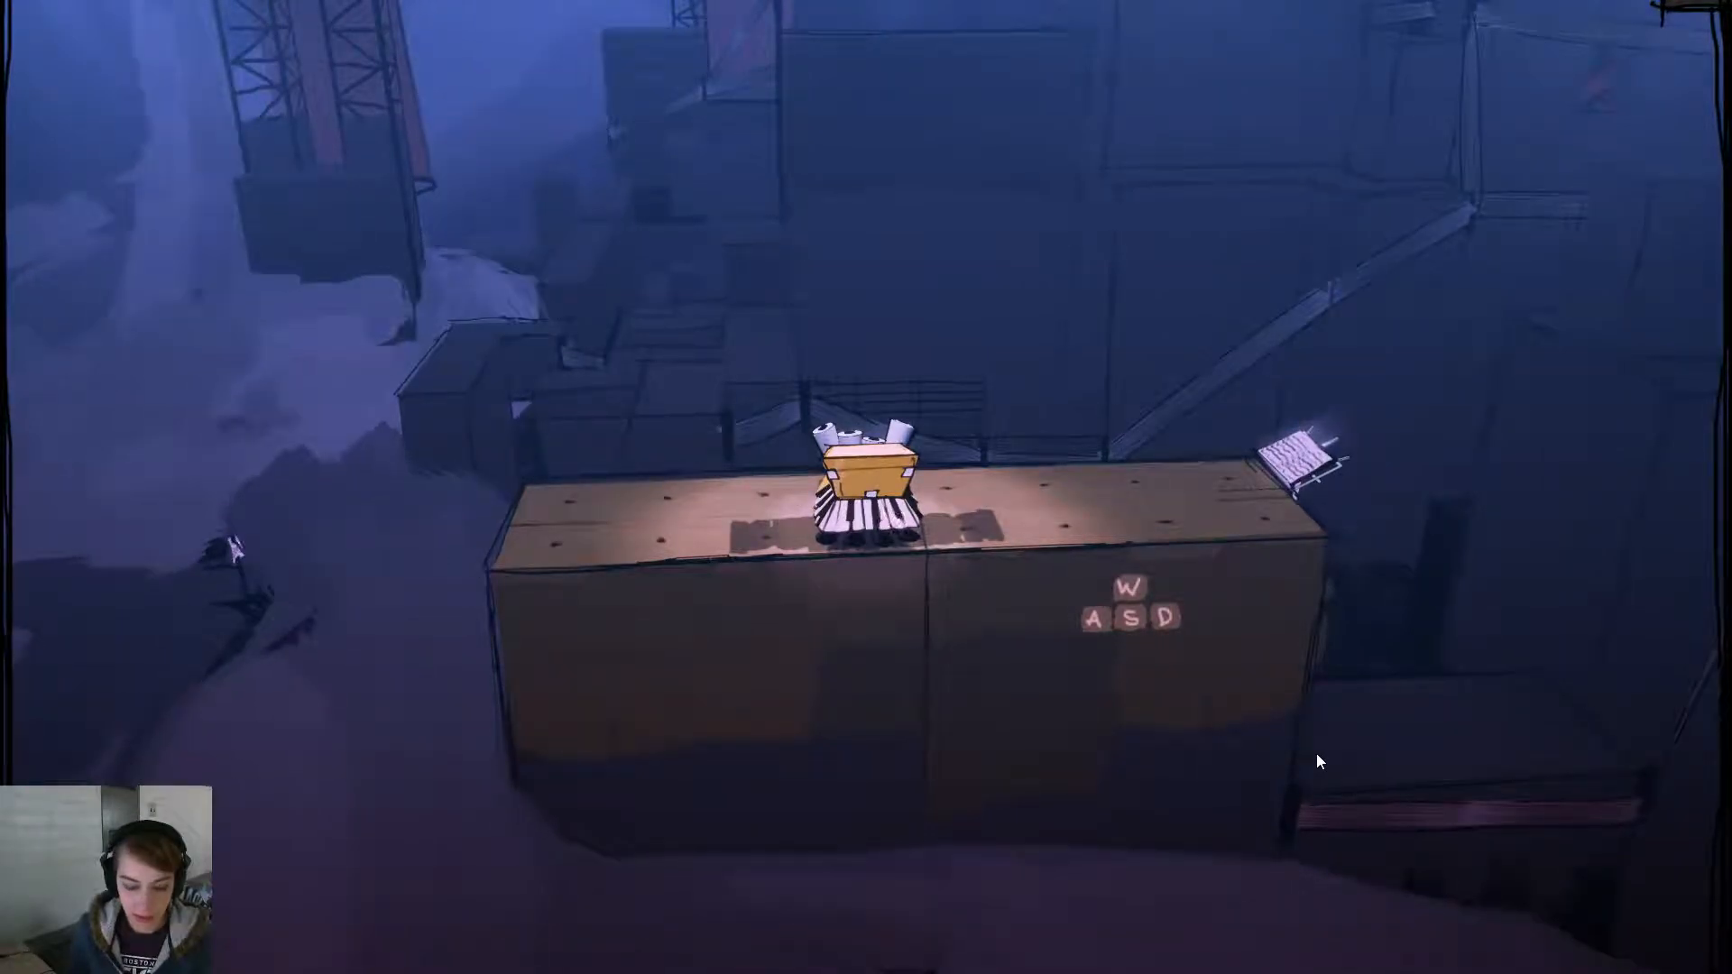
pyautogui.press('Escape')
pyautogui.hotkey('alt', 'p')
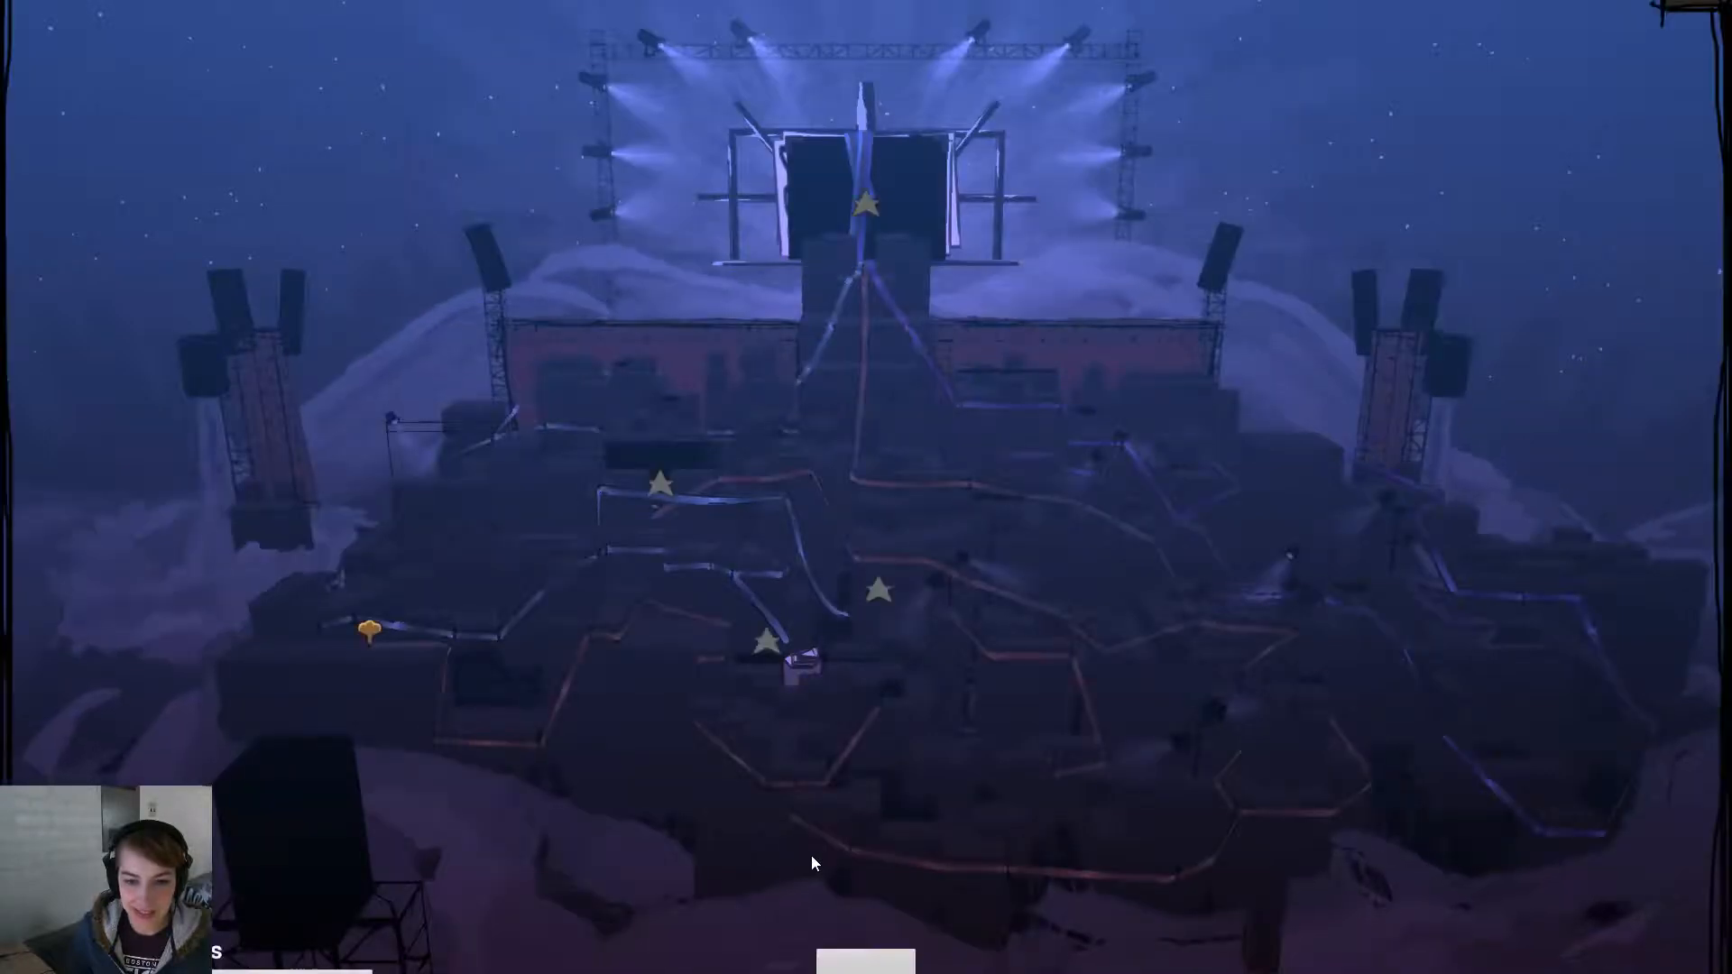
pyautogui.click(375, 629)
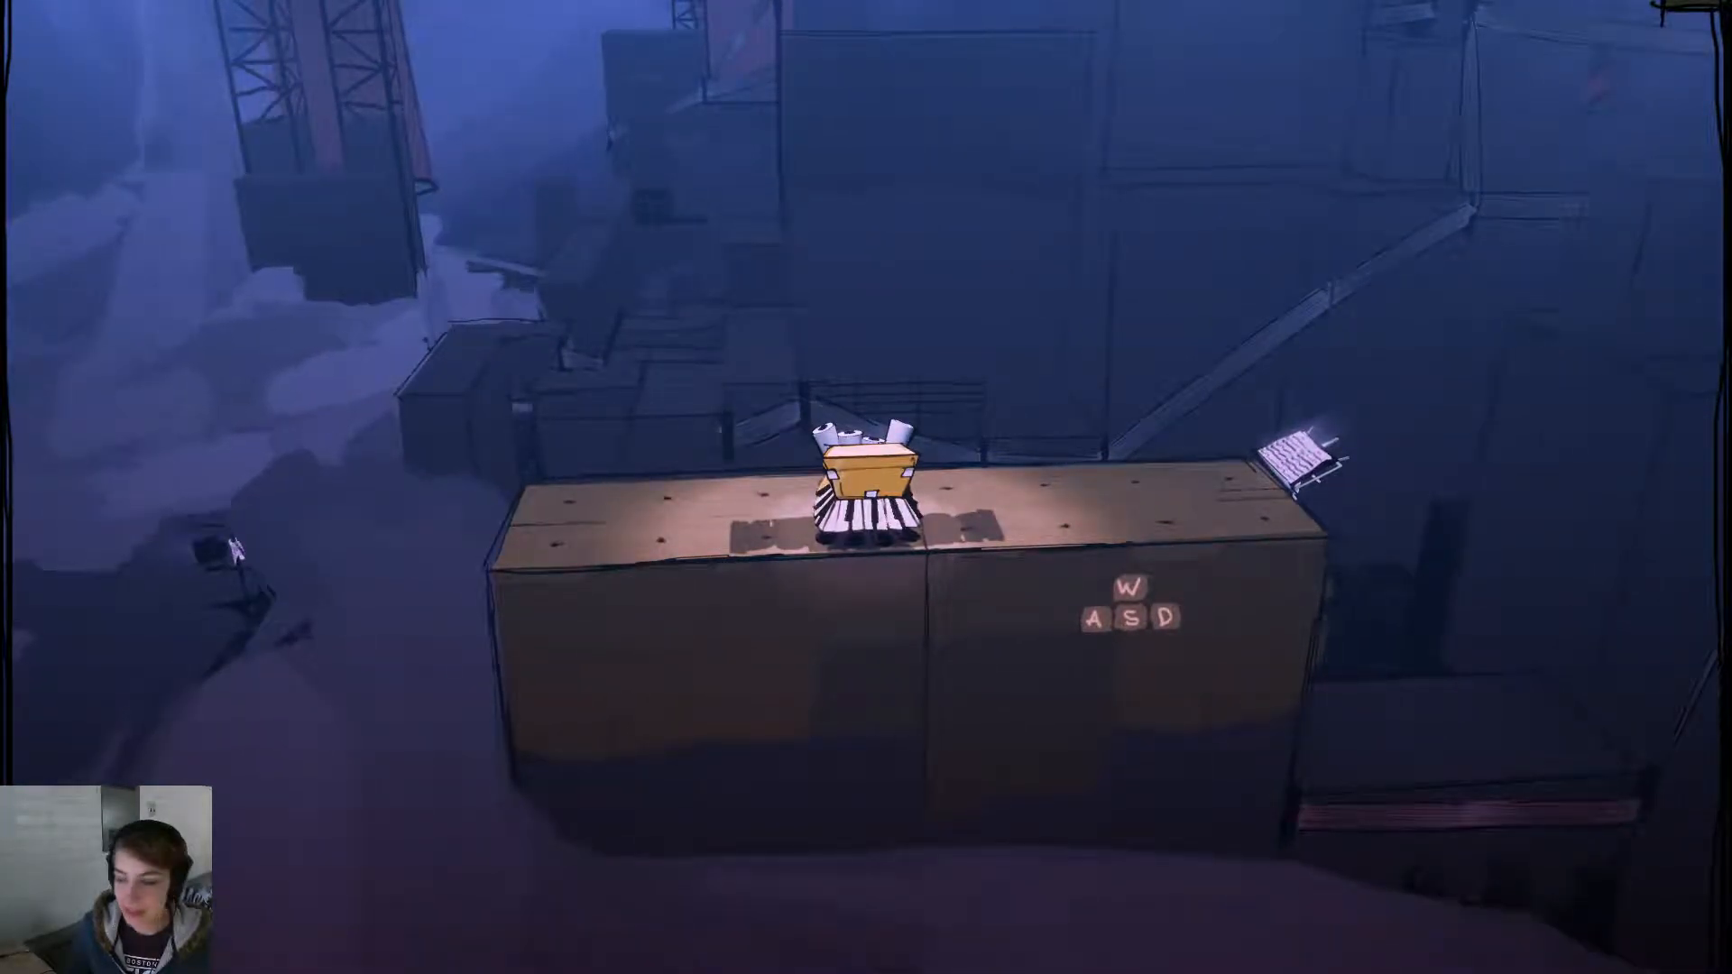
pyautogui.press('Escape')
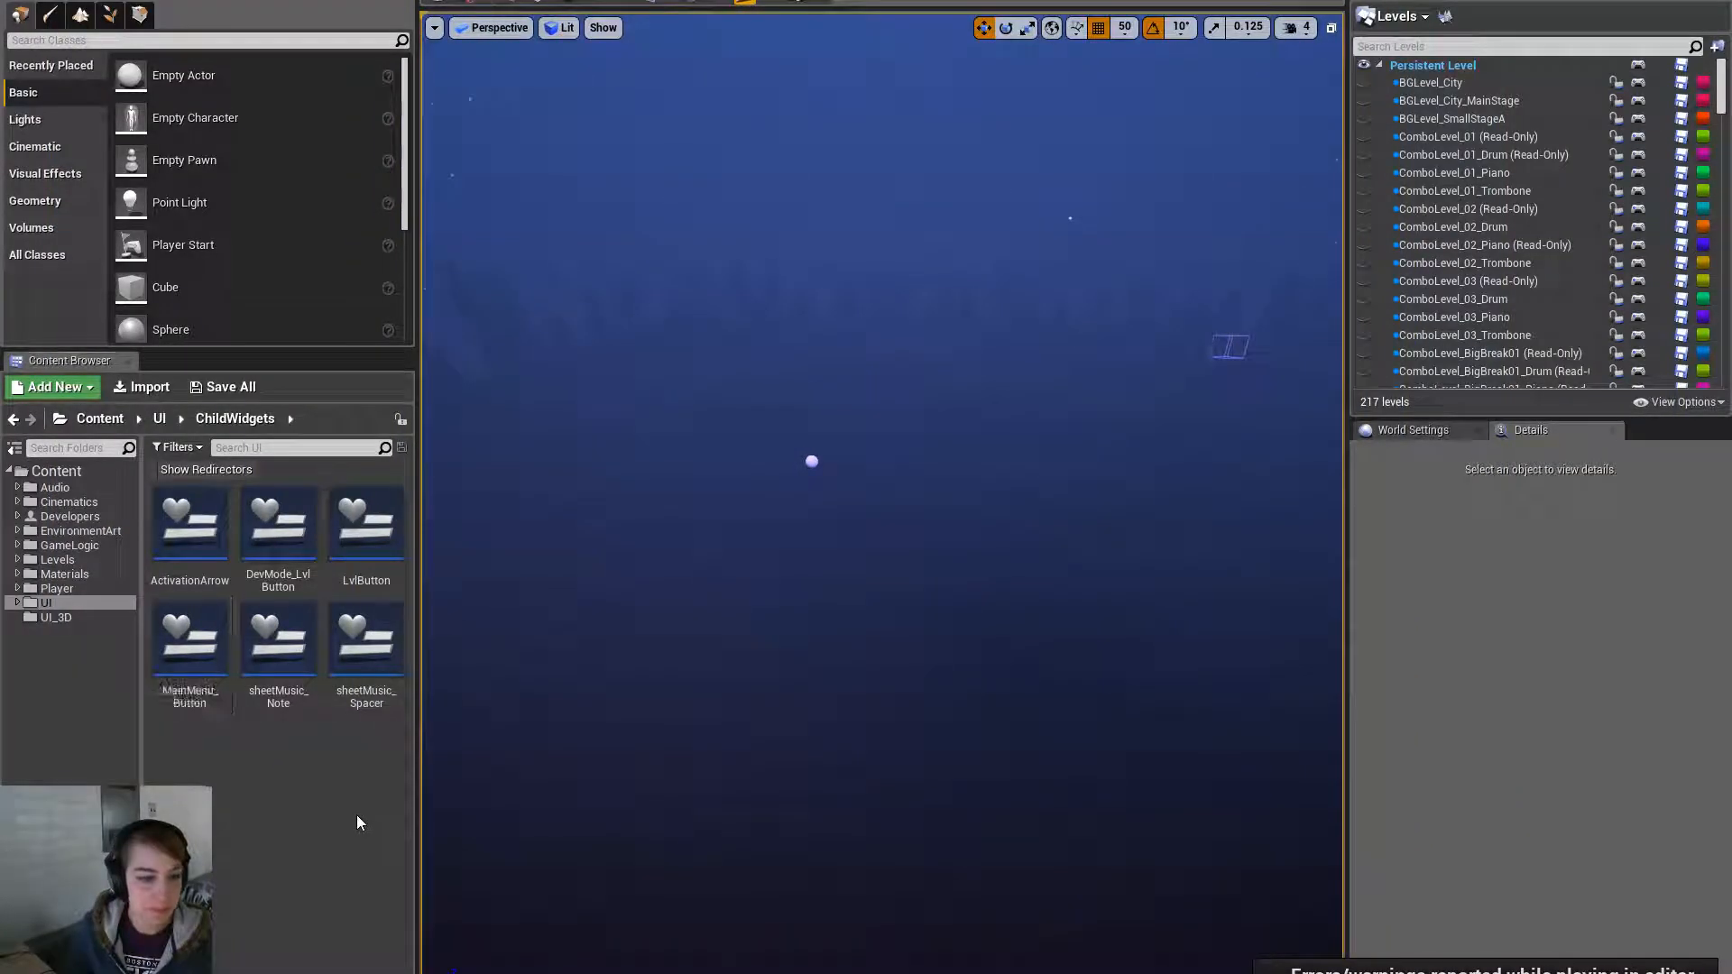
# - Show the UI folder and inspect MainMenu_Wid's event graph
pyautogui.click(87, 604)
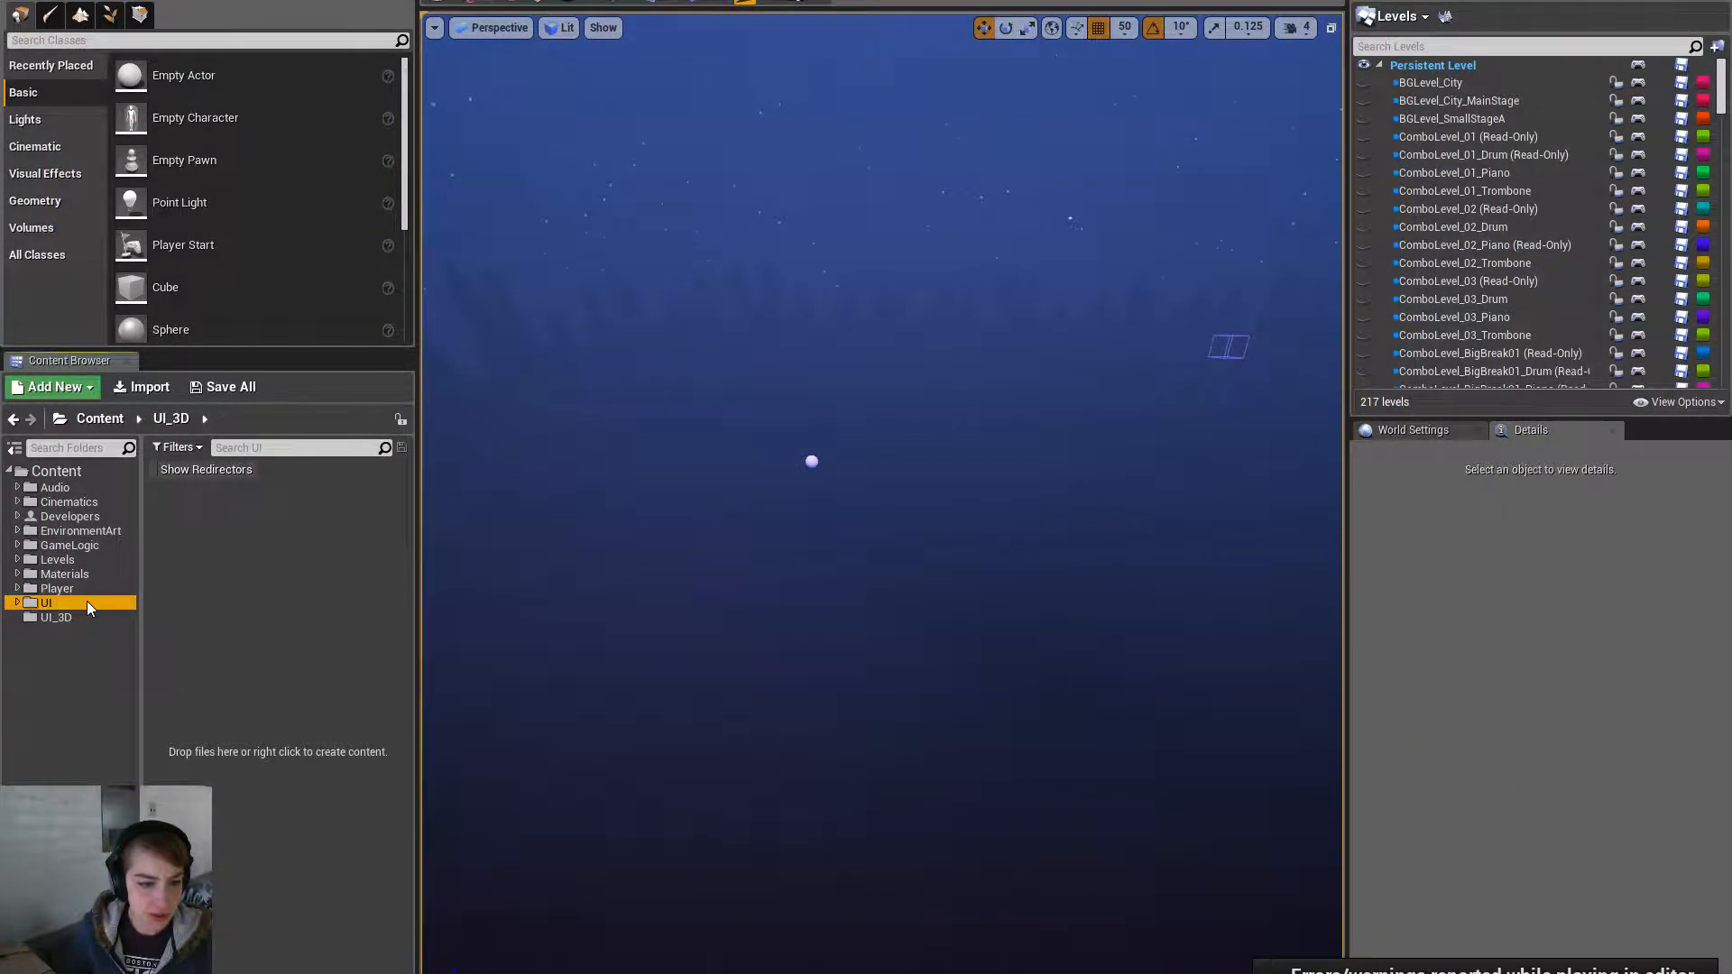
pyautogui.scroll(-2, 336, 792)
pyautogui.click(302, 935)
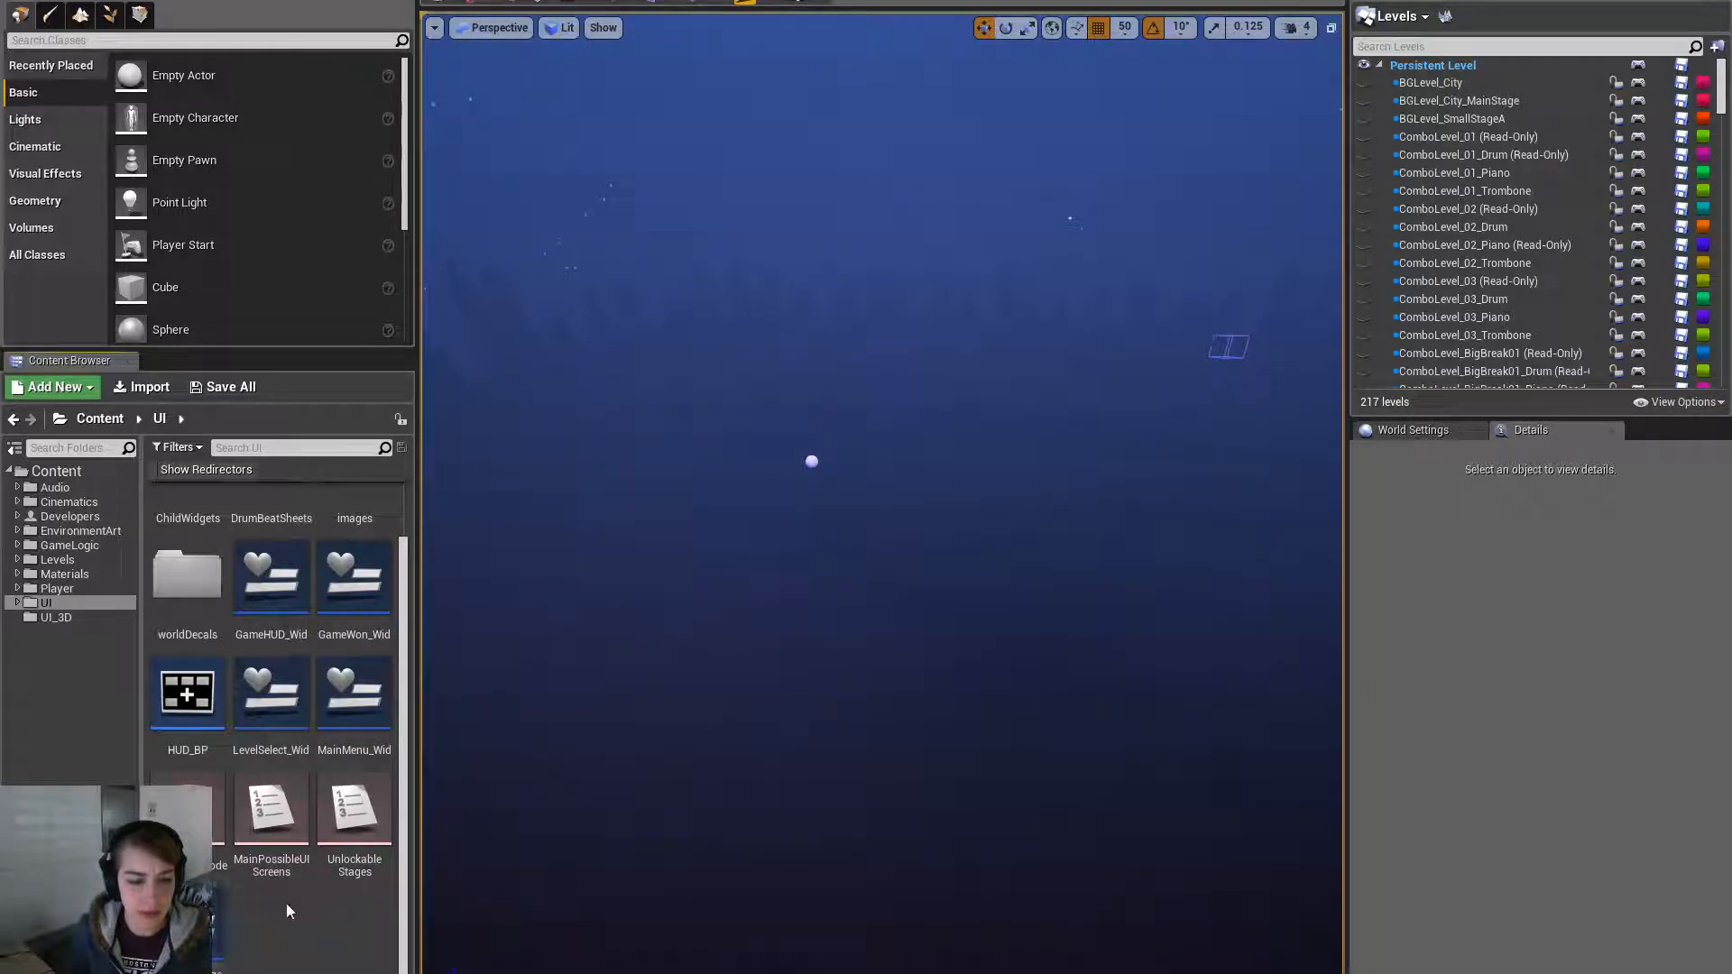
pyautogui.doubleClick(355, 694)
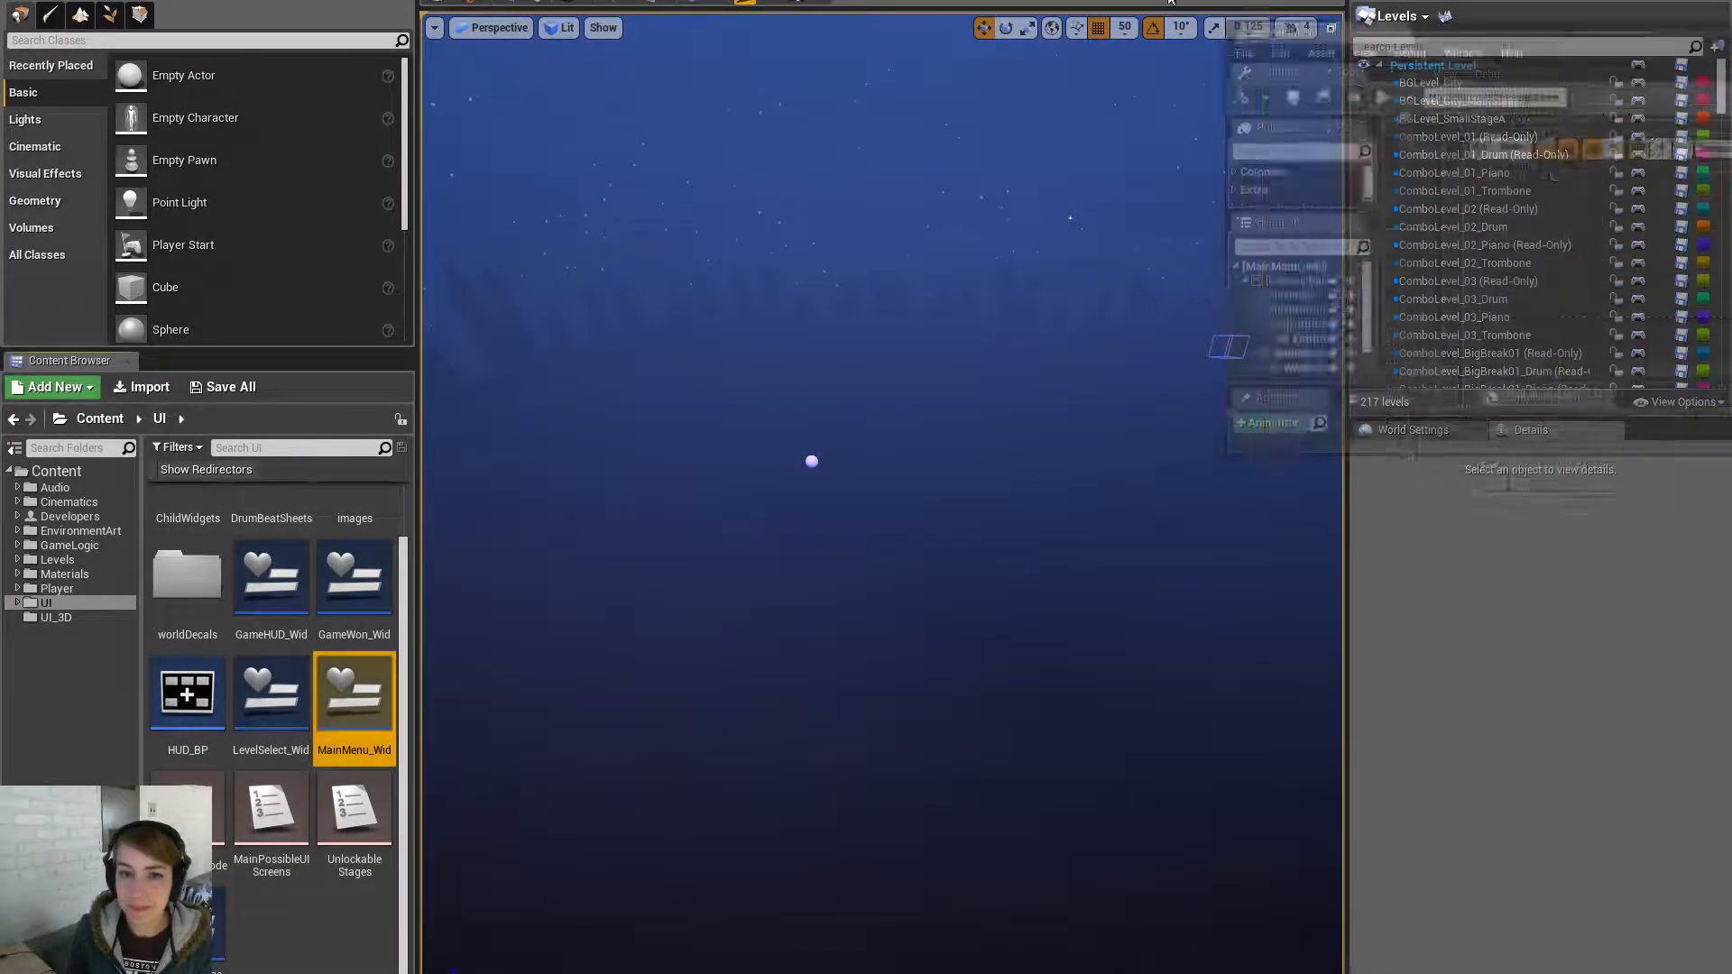
pyautogui.click(1696, 18)
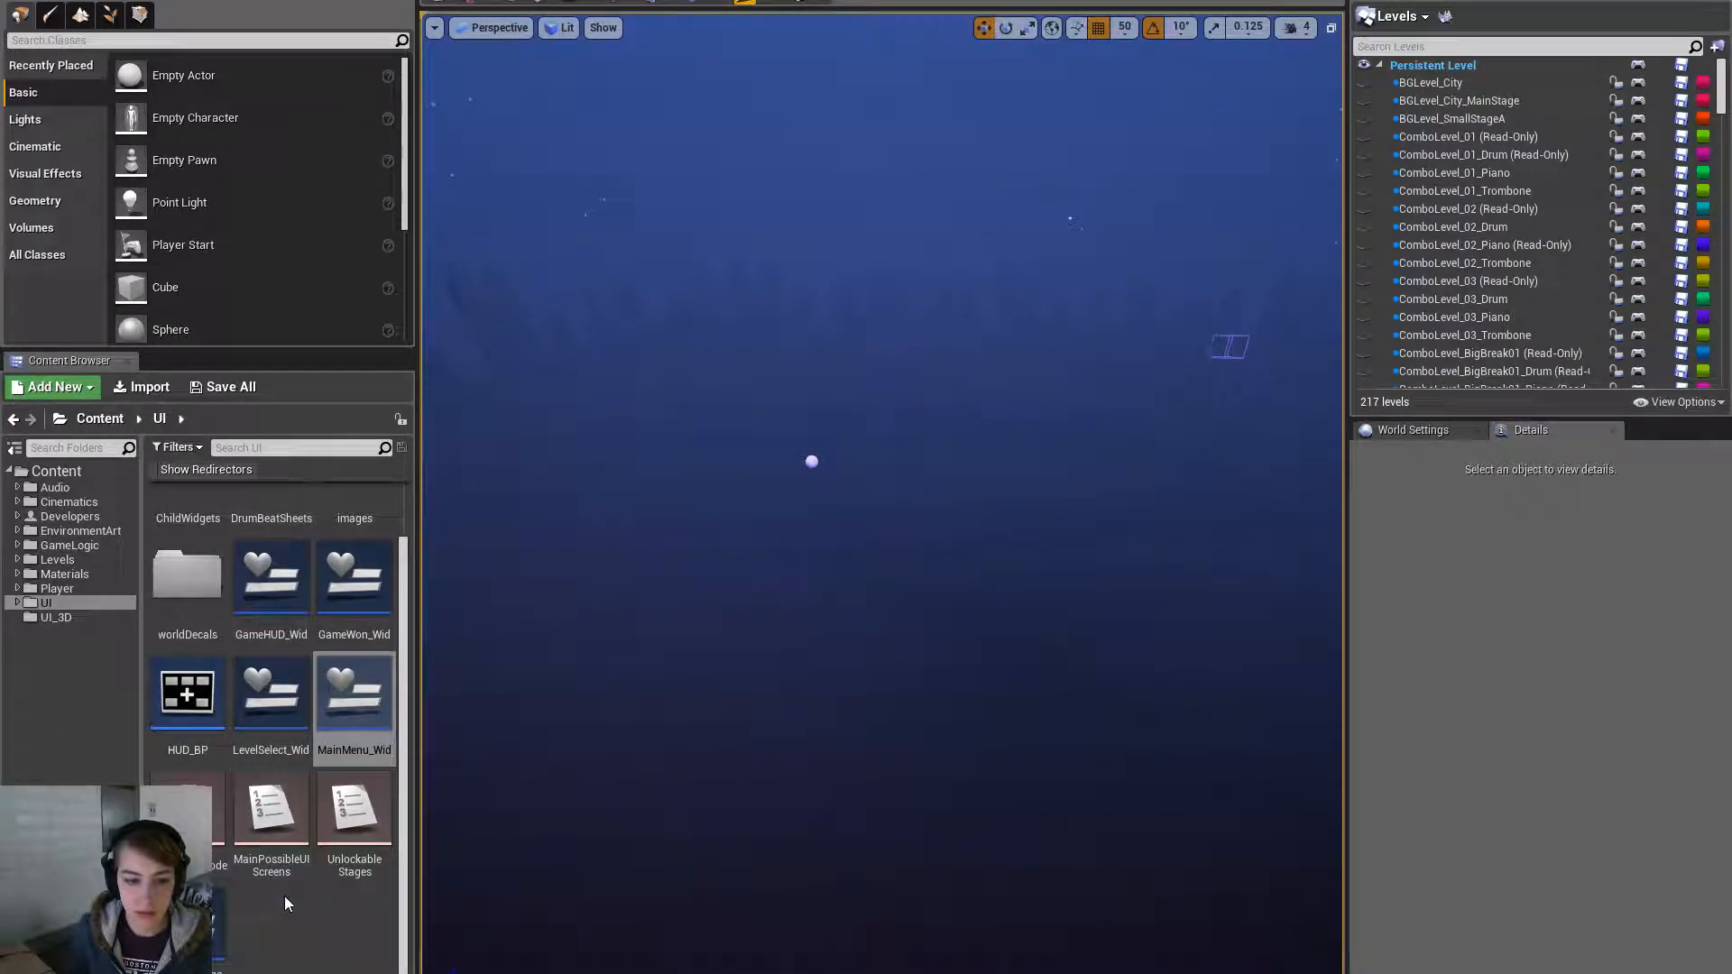
# - Open the GameHUD_Wid widget blueprint
pyautogui.scroll(1, 284, 896)
pyautogui.click(279, 664)
pyautogui.doubleClick(279, 665)
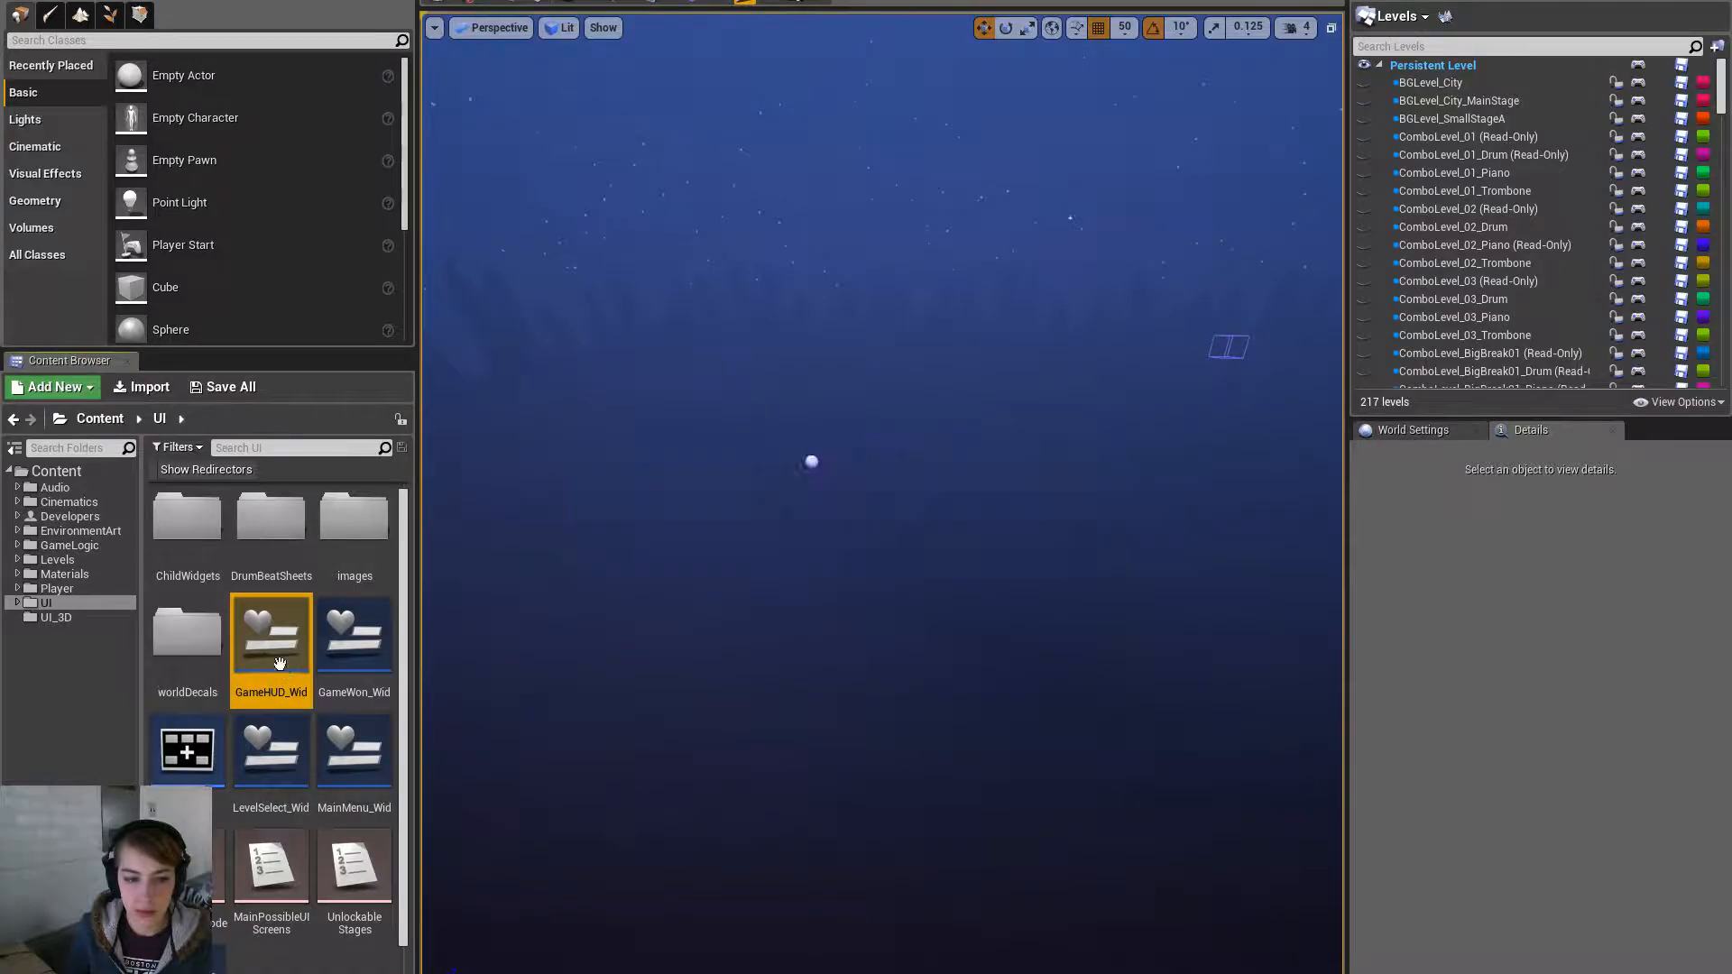
# - Select PauseButton on the canvas and show its OnReleased event in the graph
pyautogui.scroll(4, 1102, 758)
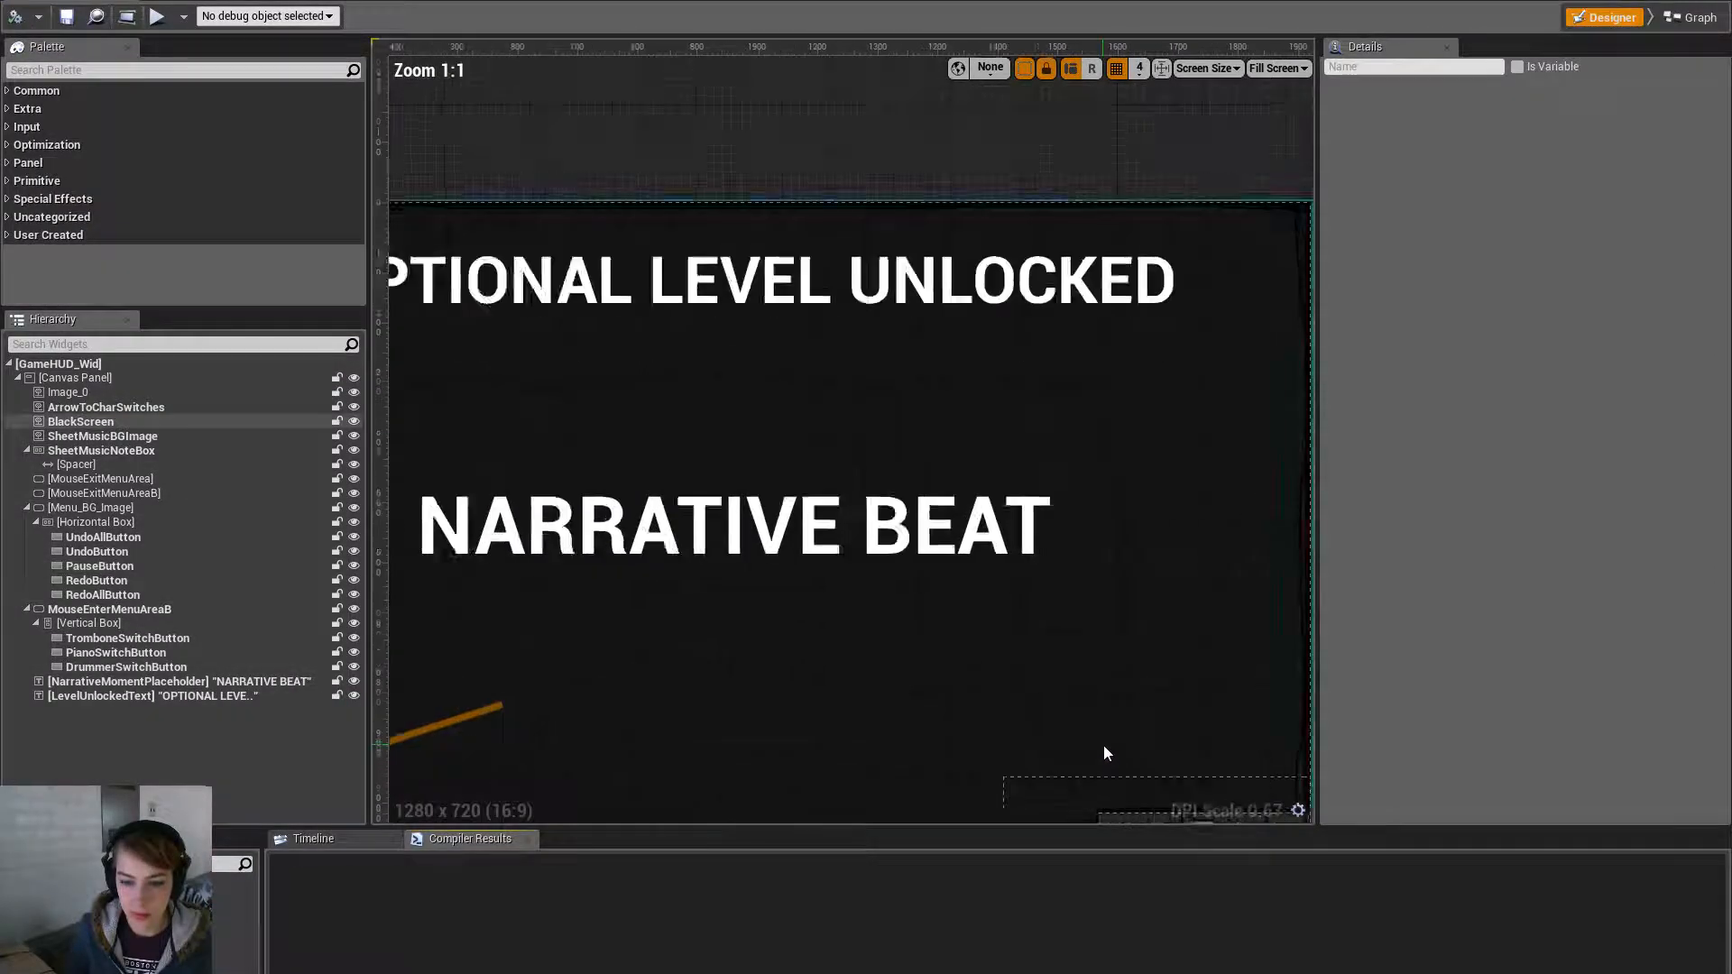
pyautogui.scroll(-3, 993, 685)
pyautogui.scroll(3, 1038, 621)
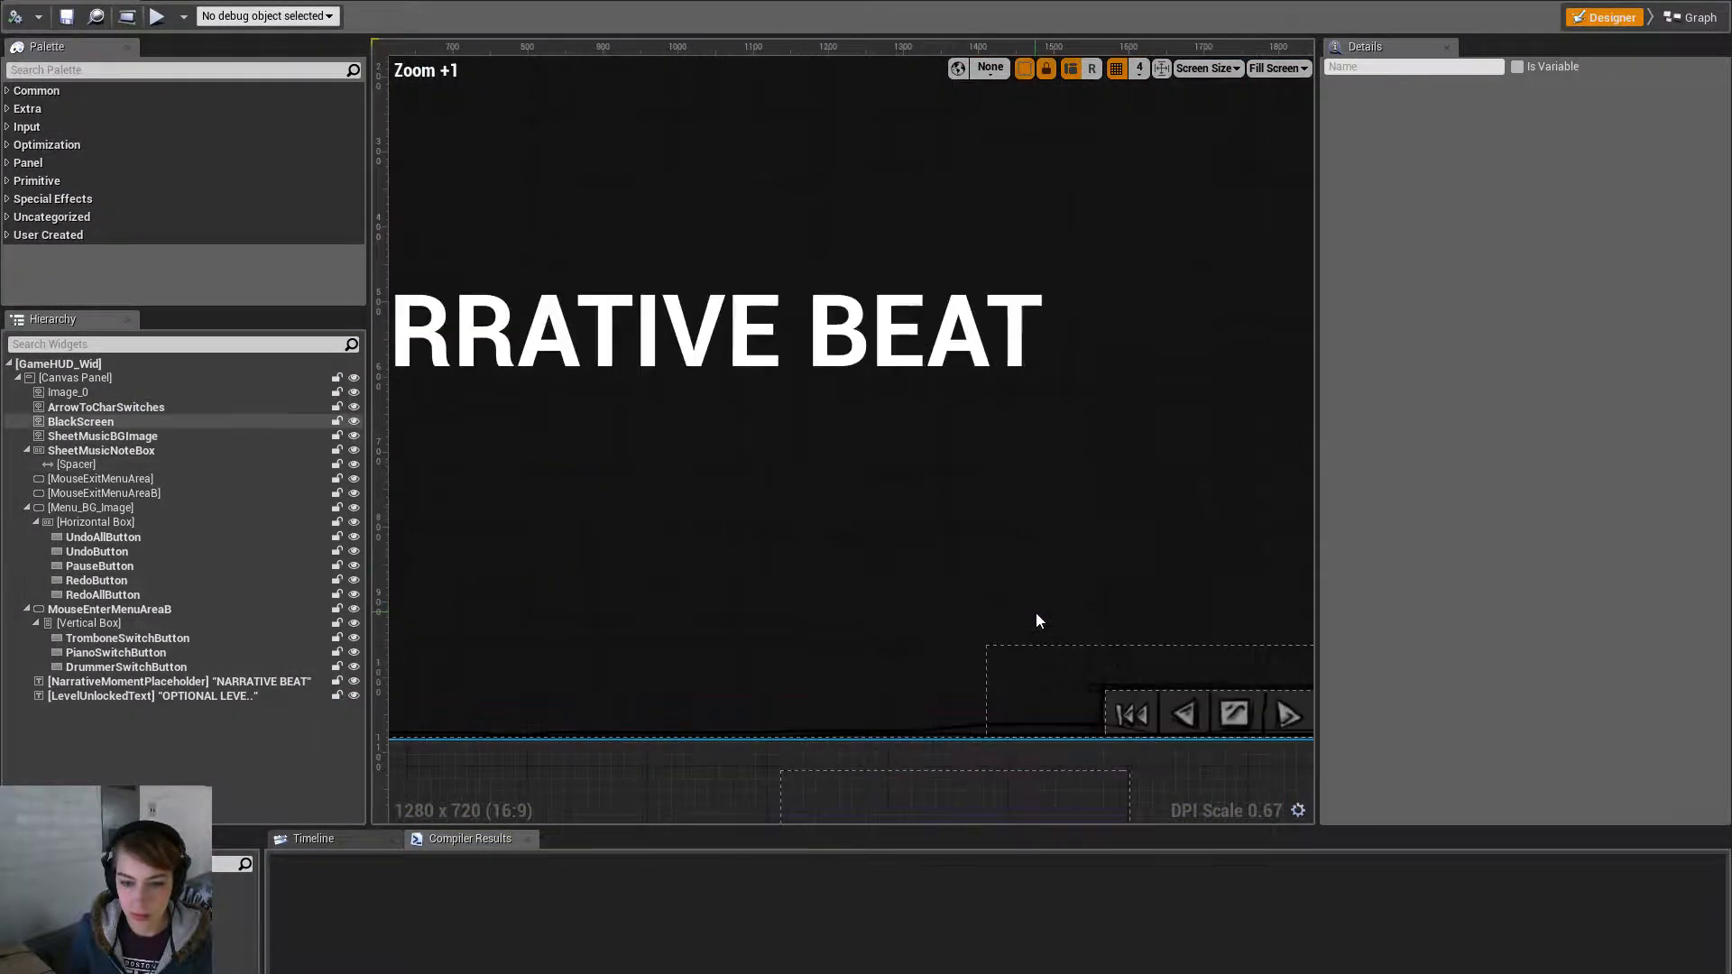
pyautogui.click(1009, 805)
pyautogui.click(1238, 718)
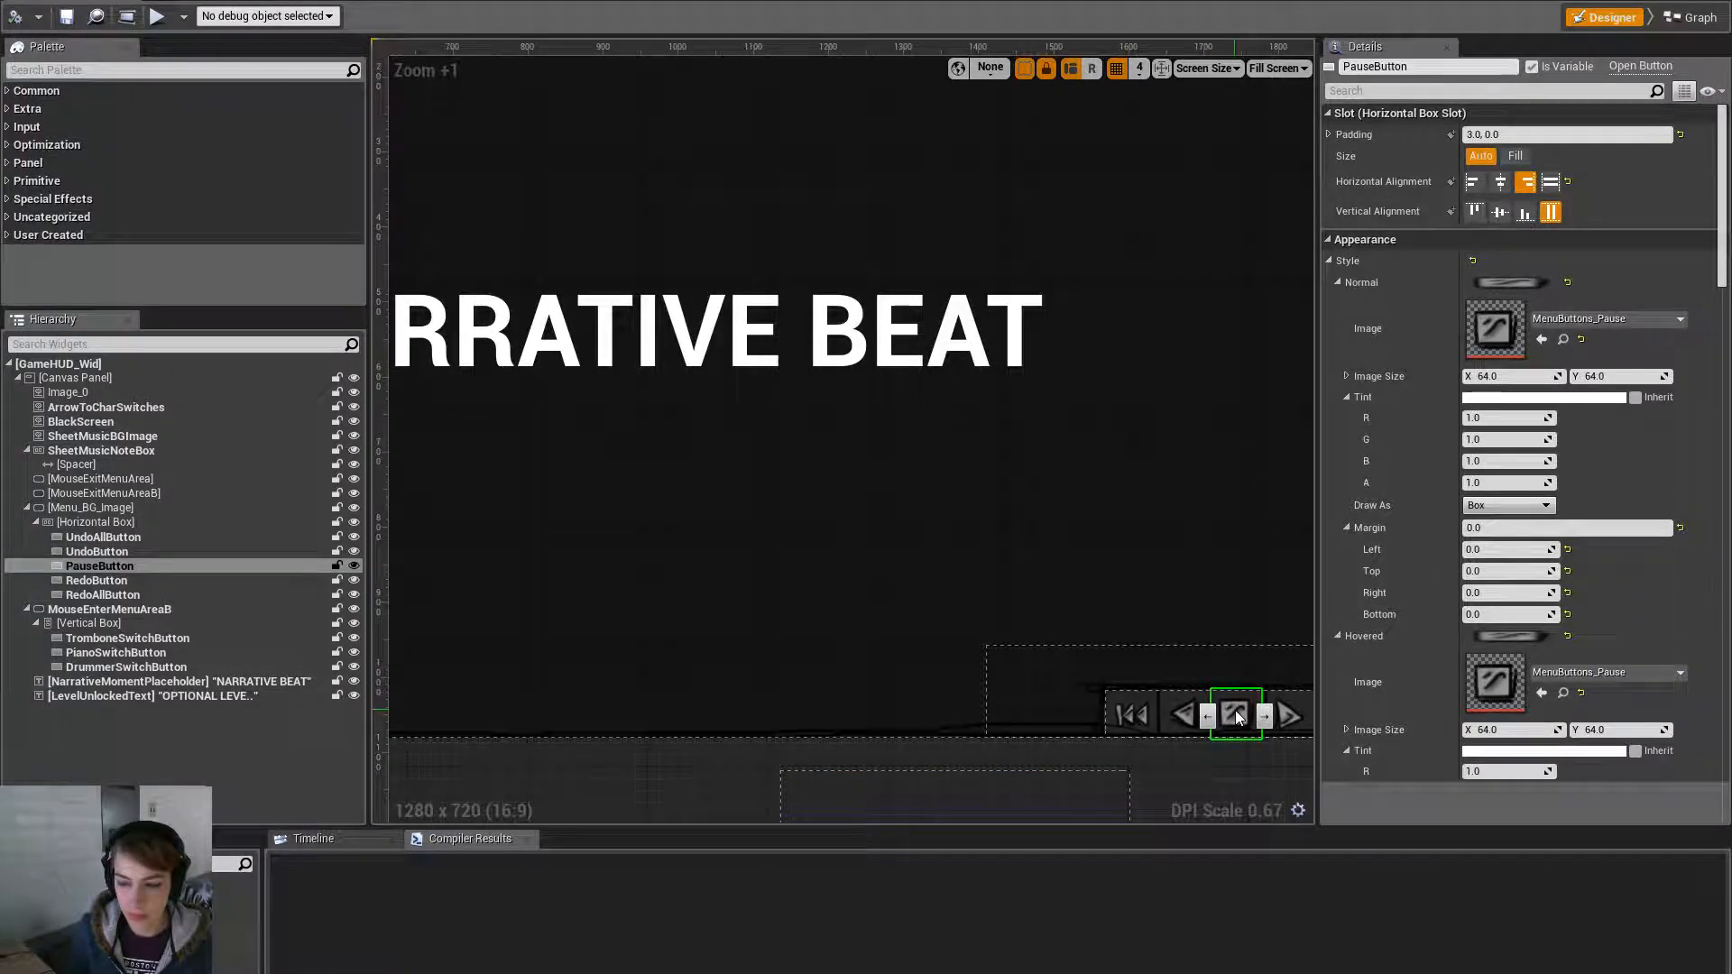
pyautogui.moveTo(1722, 270); pyautogui.dragTo(1723, 758)
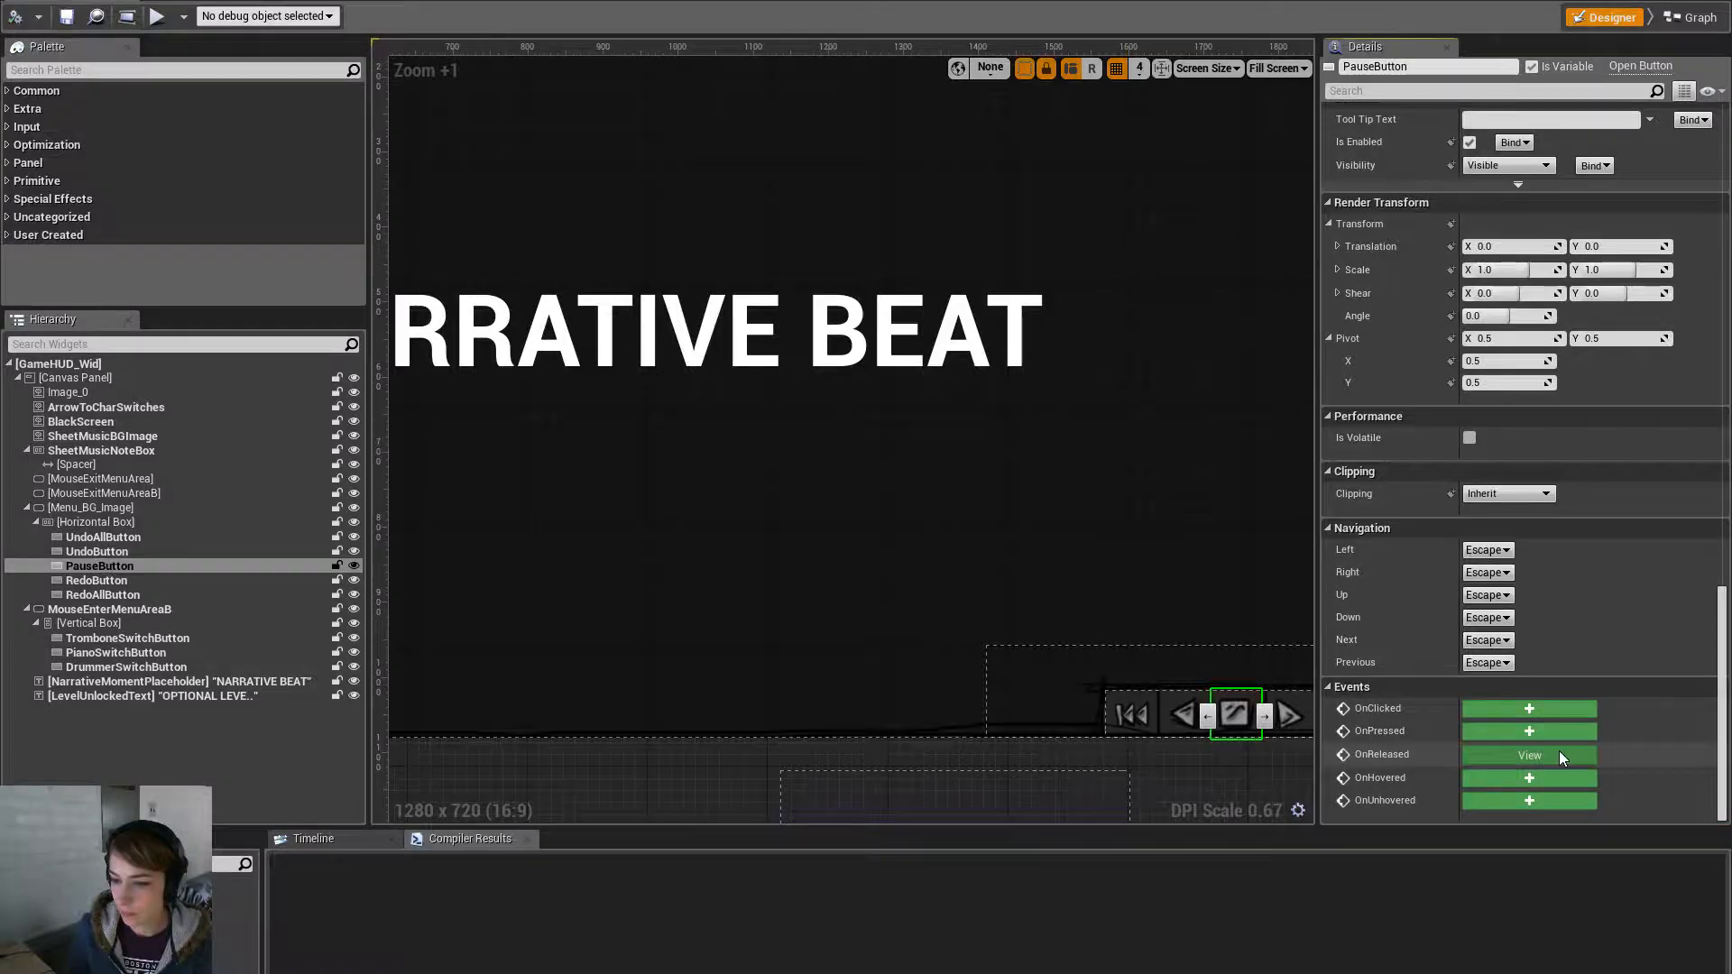
pyautogui.click(1559, 754)
pyautogui.moveTo(1532, 570); pyautogui.dragTo(1222, 557, button='right')
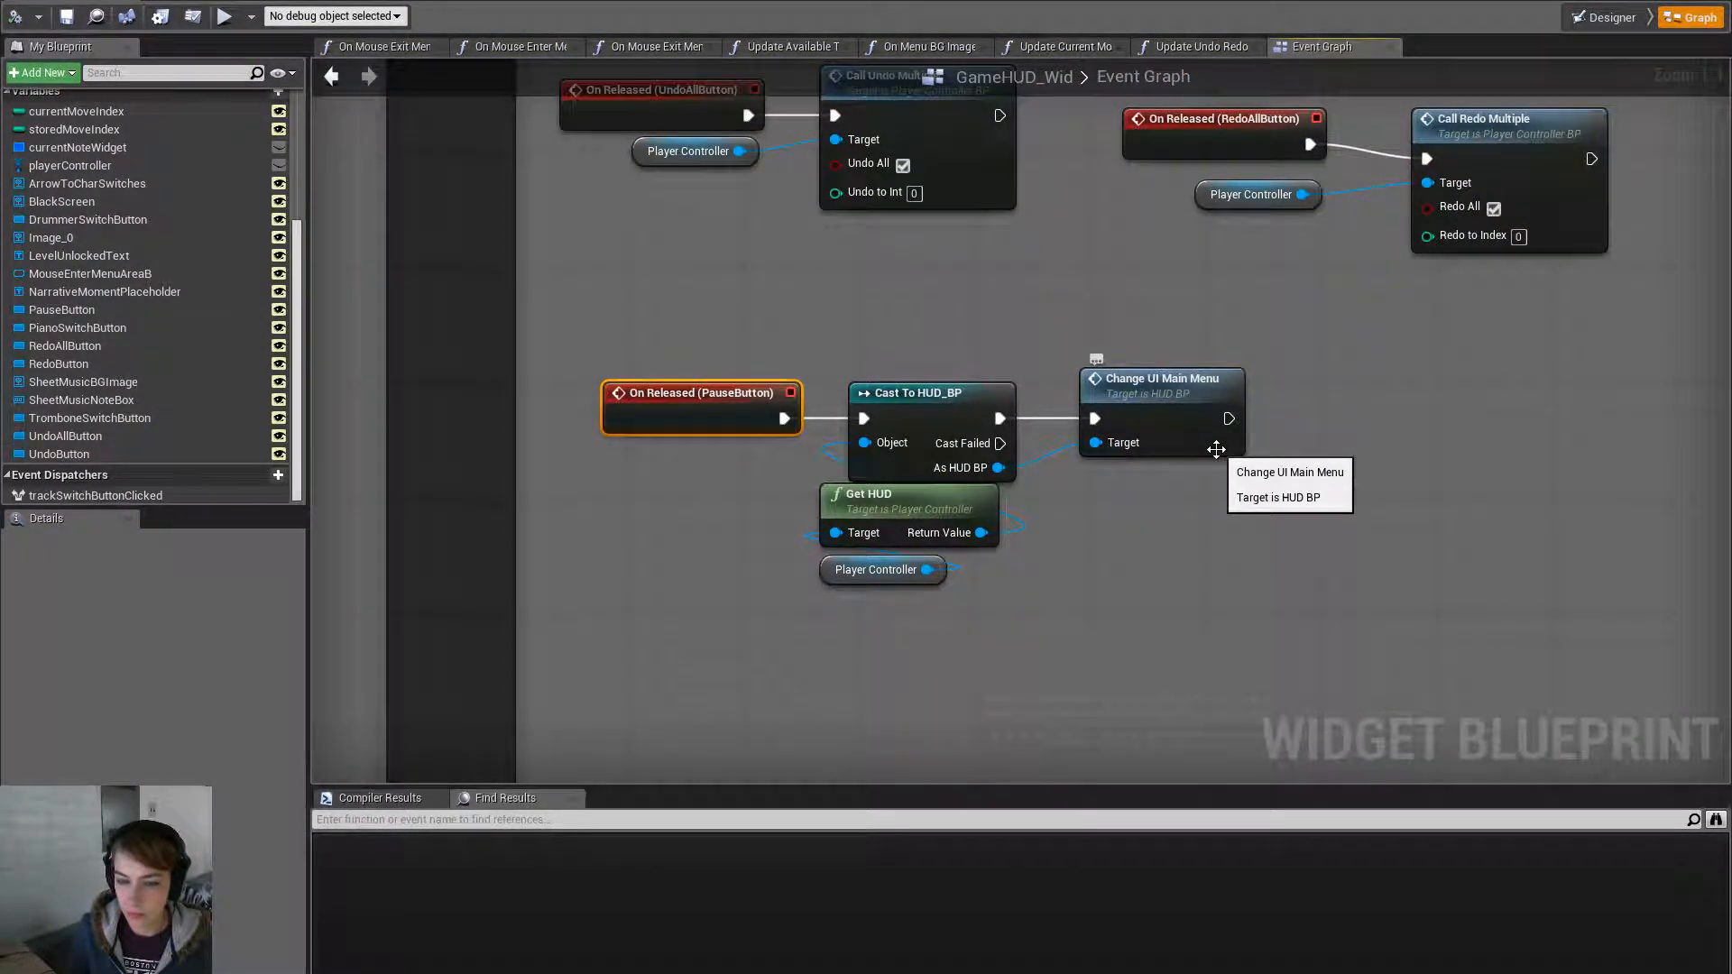
# - Inspect the Change UI Main Menu definition in HUD_BP, then return to GameHUD_Wid
pyautogui.click(1195, 406)
pyautogui.doubleClick(1195, 406)
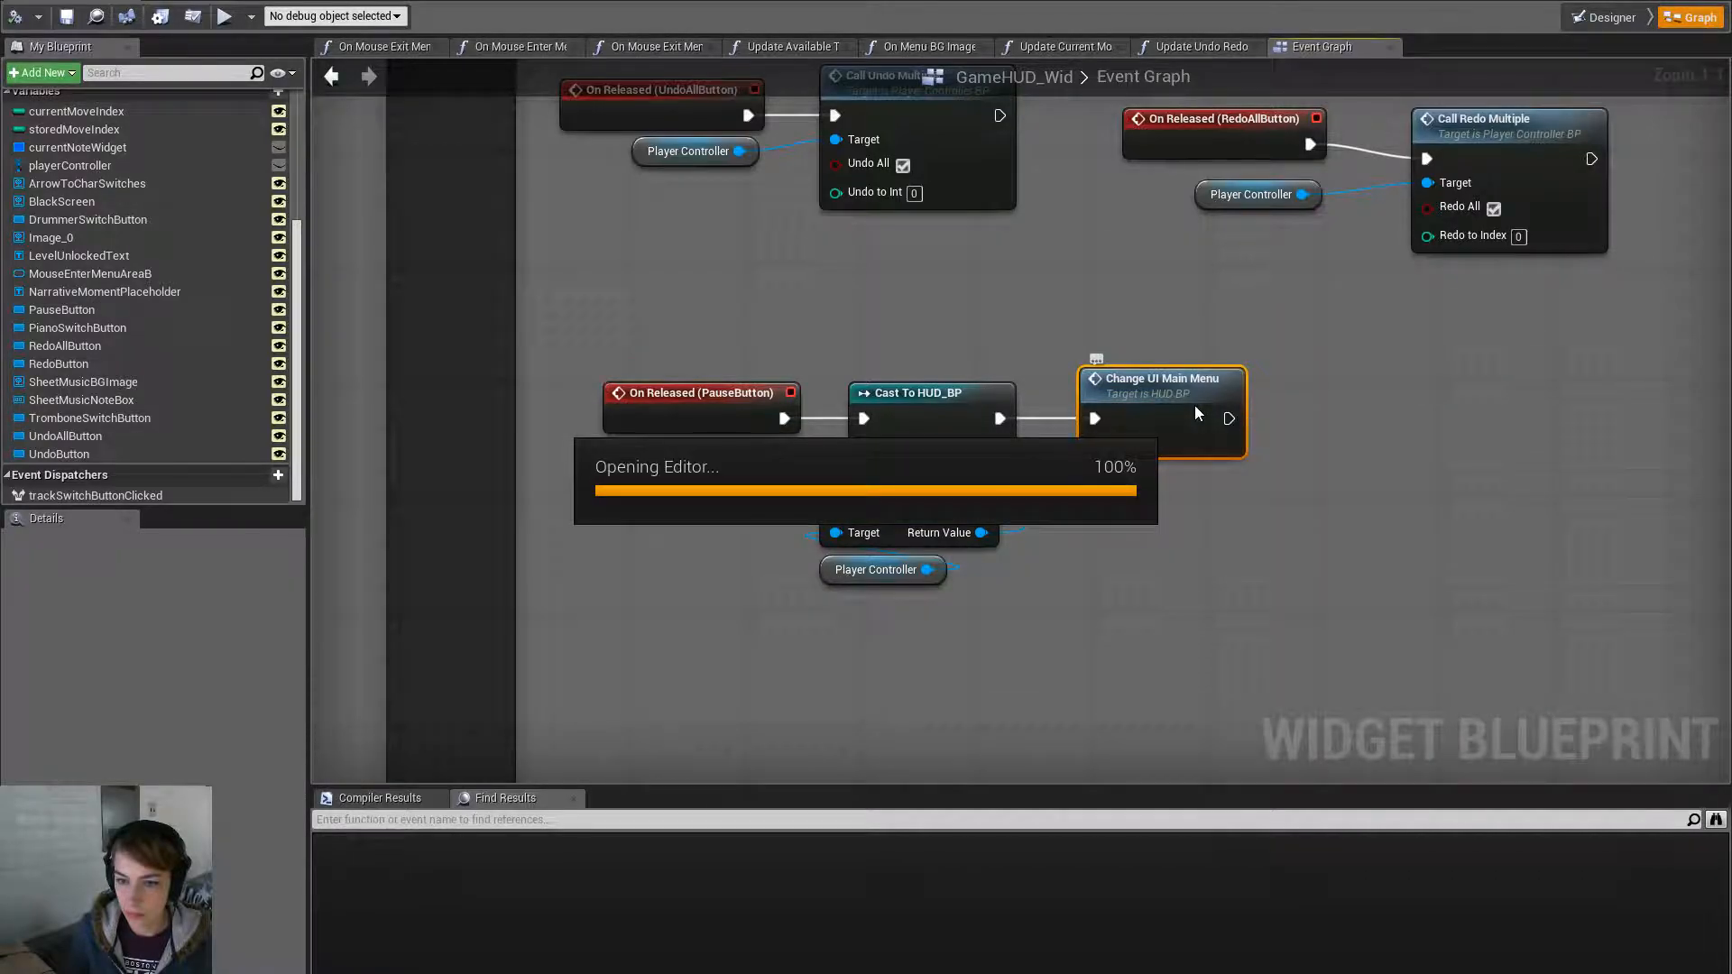
pyautogui.moveTo(1297, 425); pyautogui.dragTo(1070, 425, button='right')
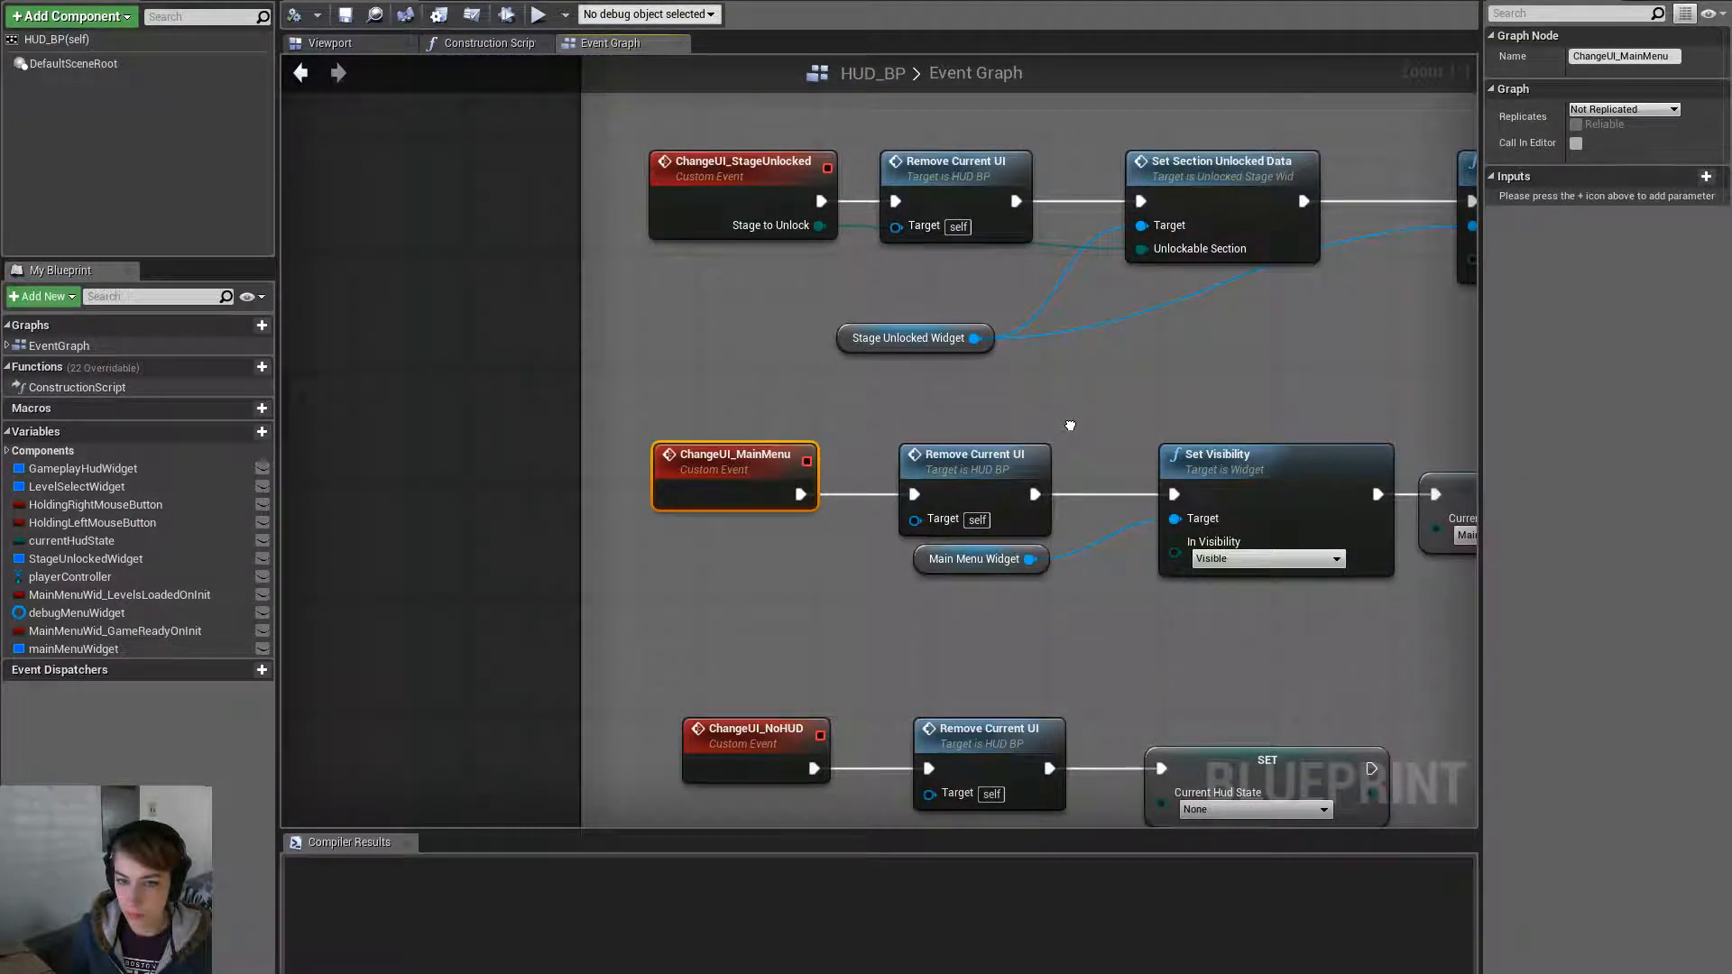
pyautogui.hotkey('alt', 'Tab')
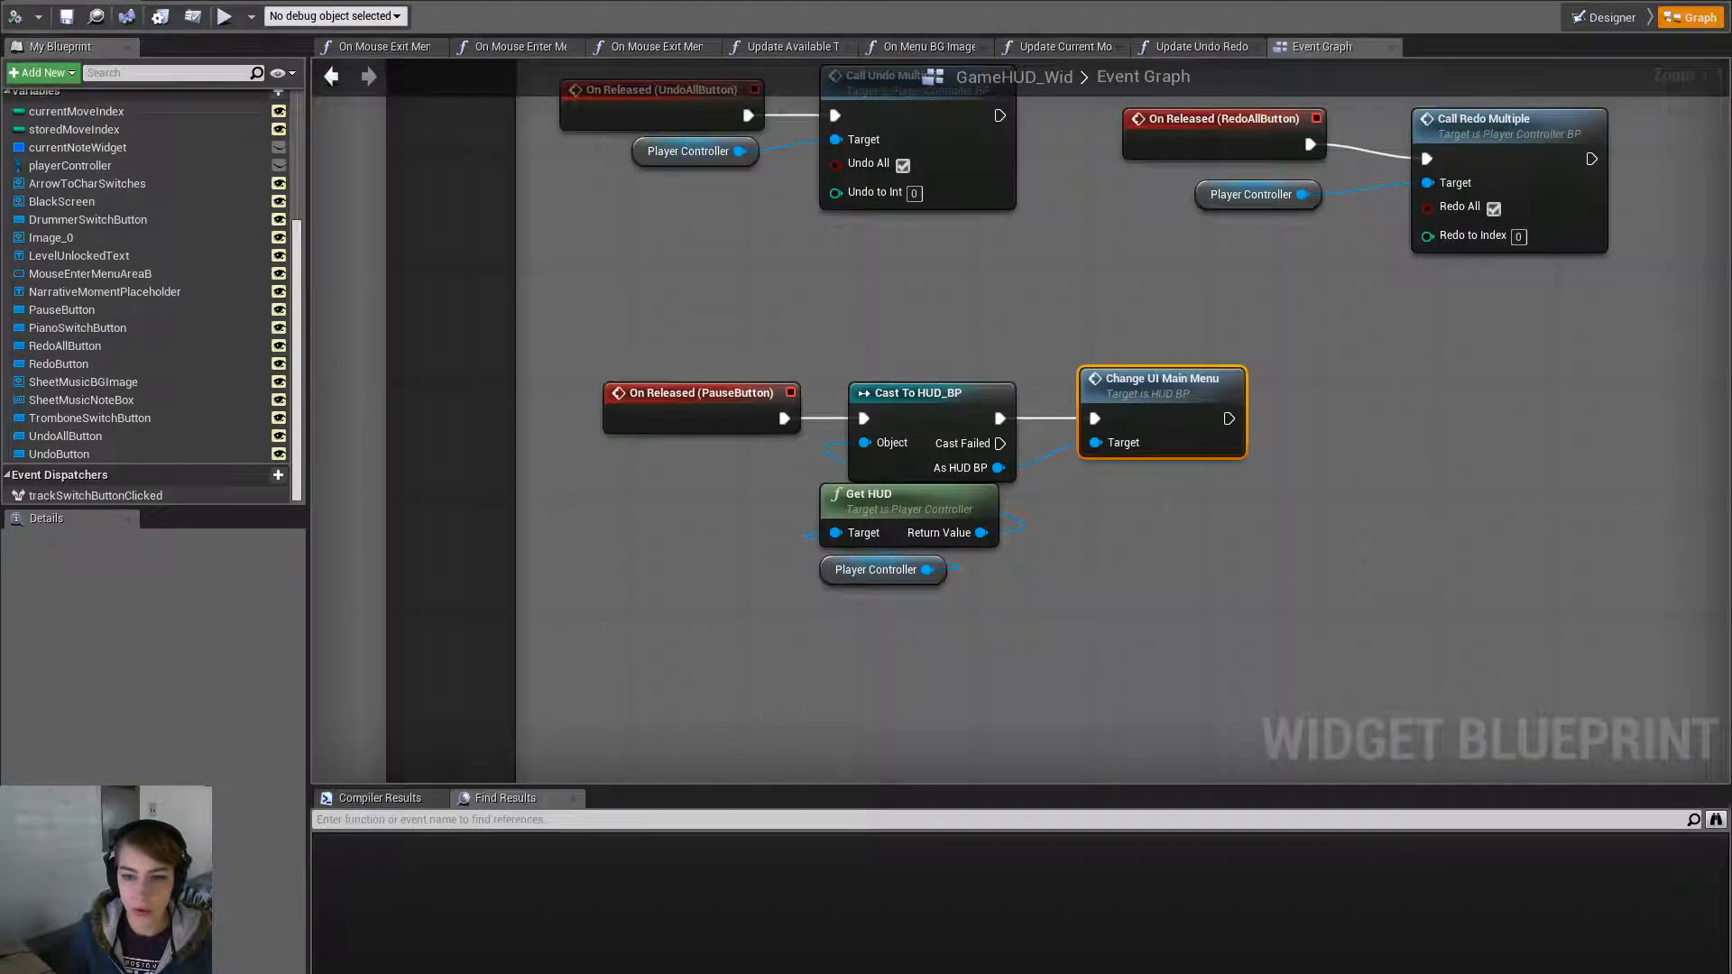
# - Replace Change UI Main Menu with a wired Change UI Level Select call and save GameHUD_Wid
pyautogui.moveTo(991, 468); pyautogui.dragTo(1123, 500)
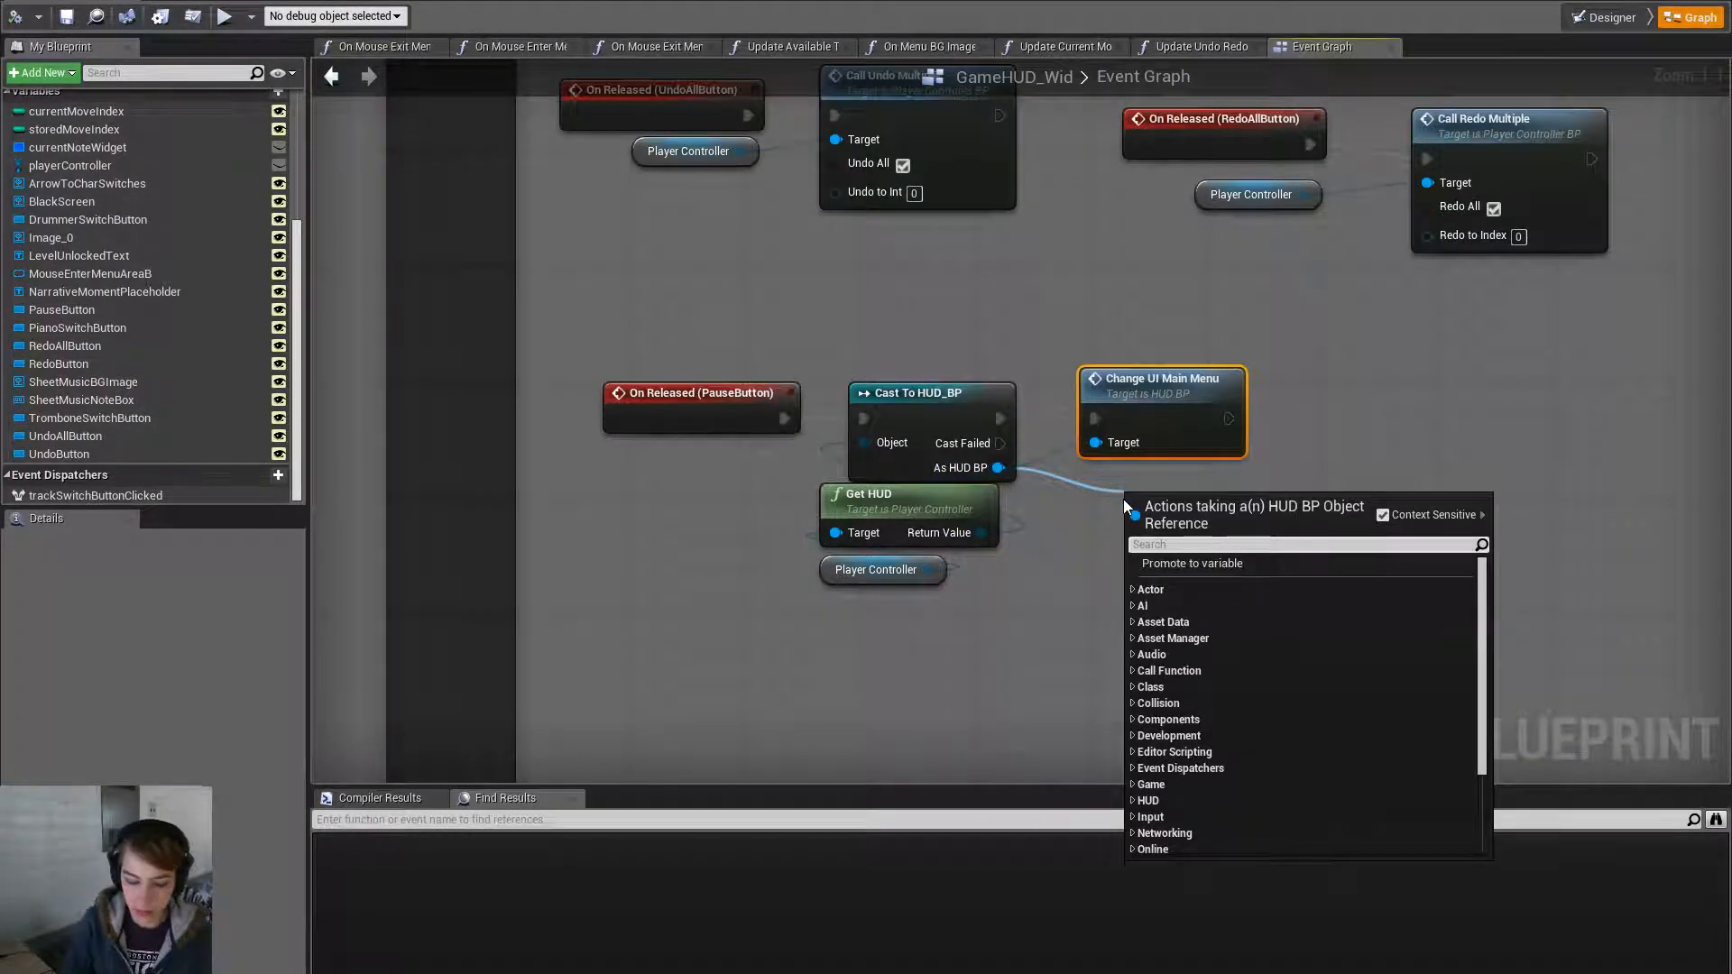
pyautogui.write('change UI')
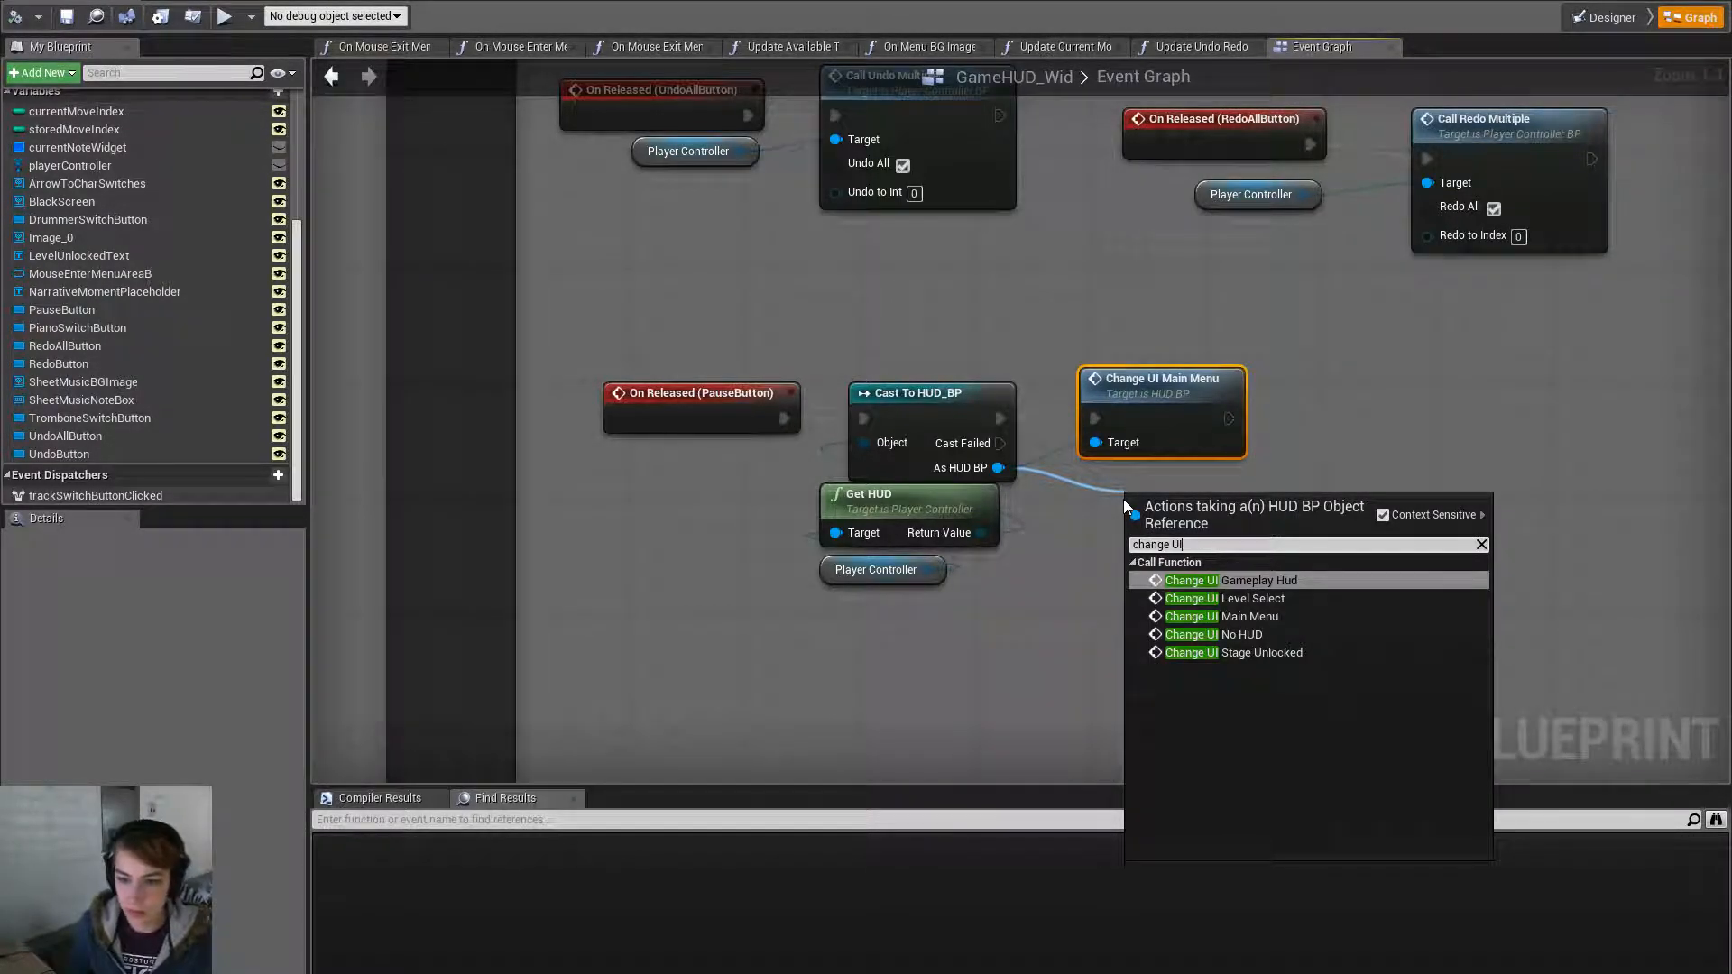
pyautogui.click(1318, 599)
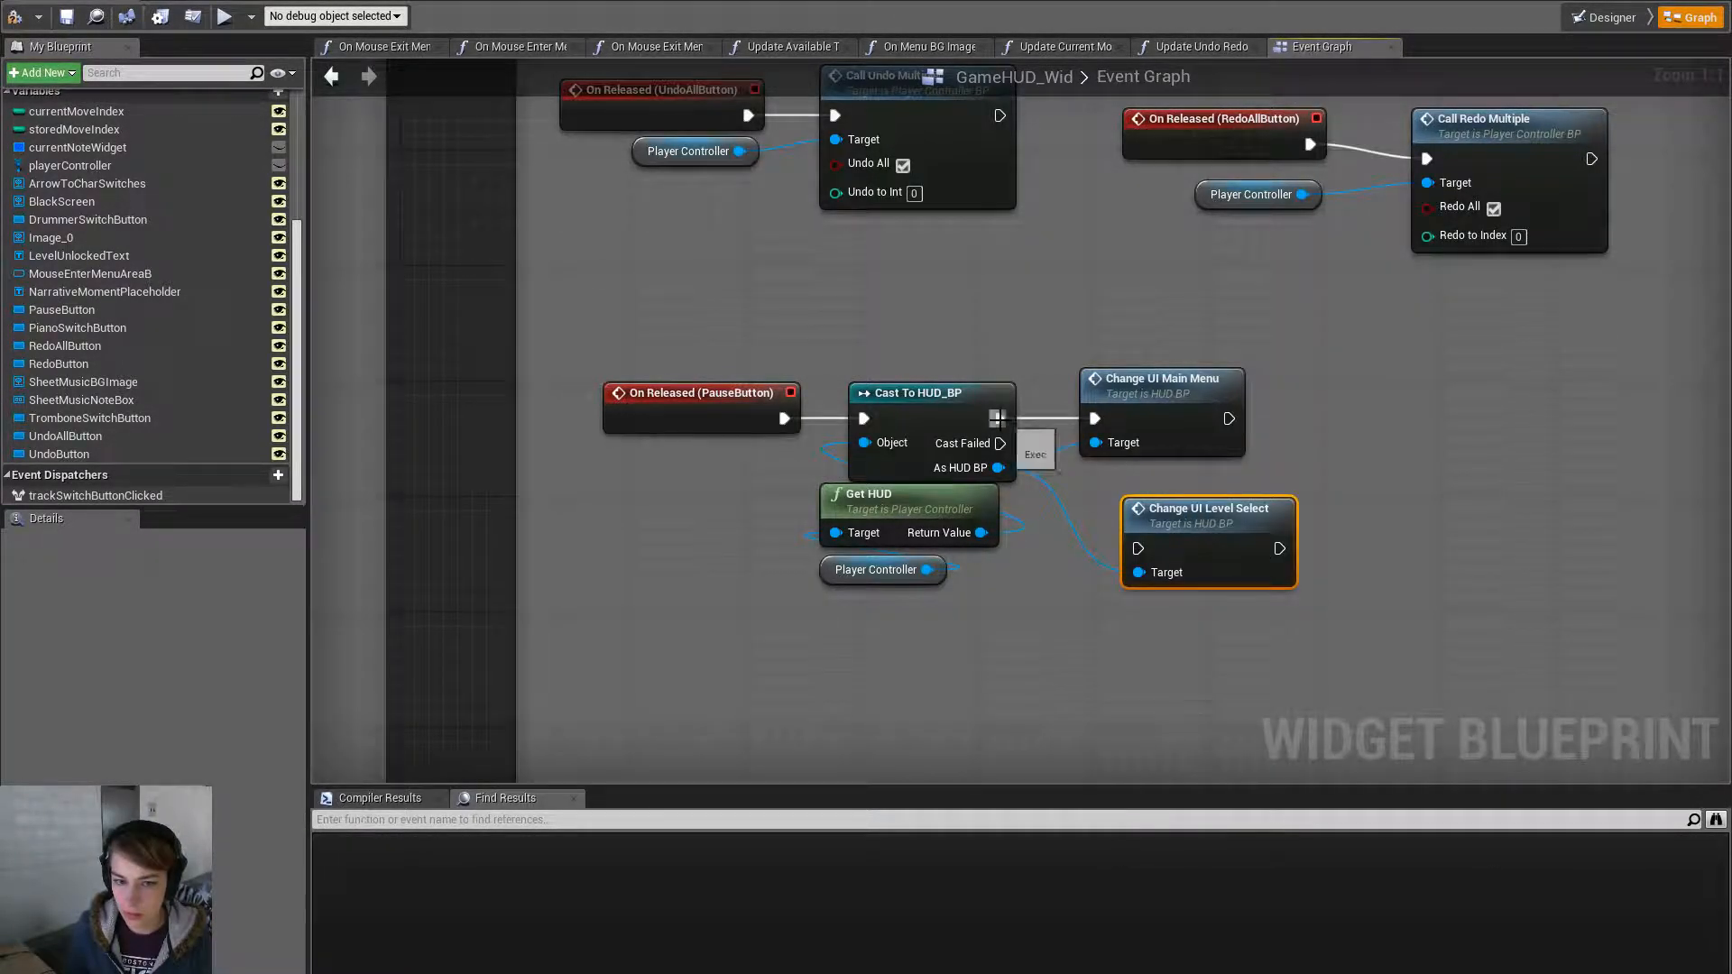
pyautogui.moveTo(996, 419); pyautogui.dragTo(1142, 545)
pyautogui.moveTo(1296, 437); pyautogui.dragTo(1205, 383)
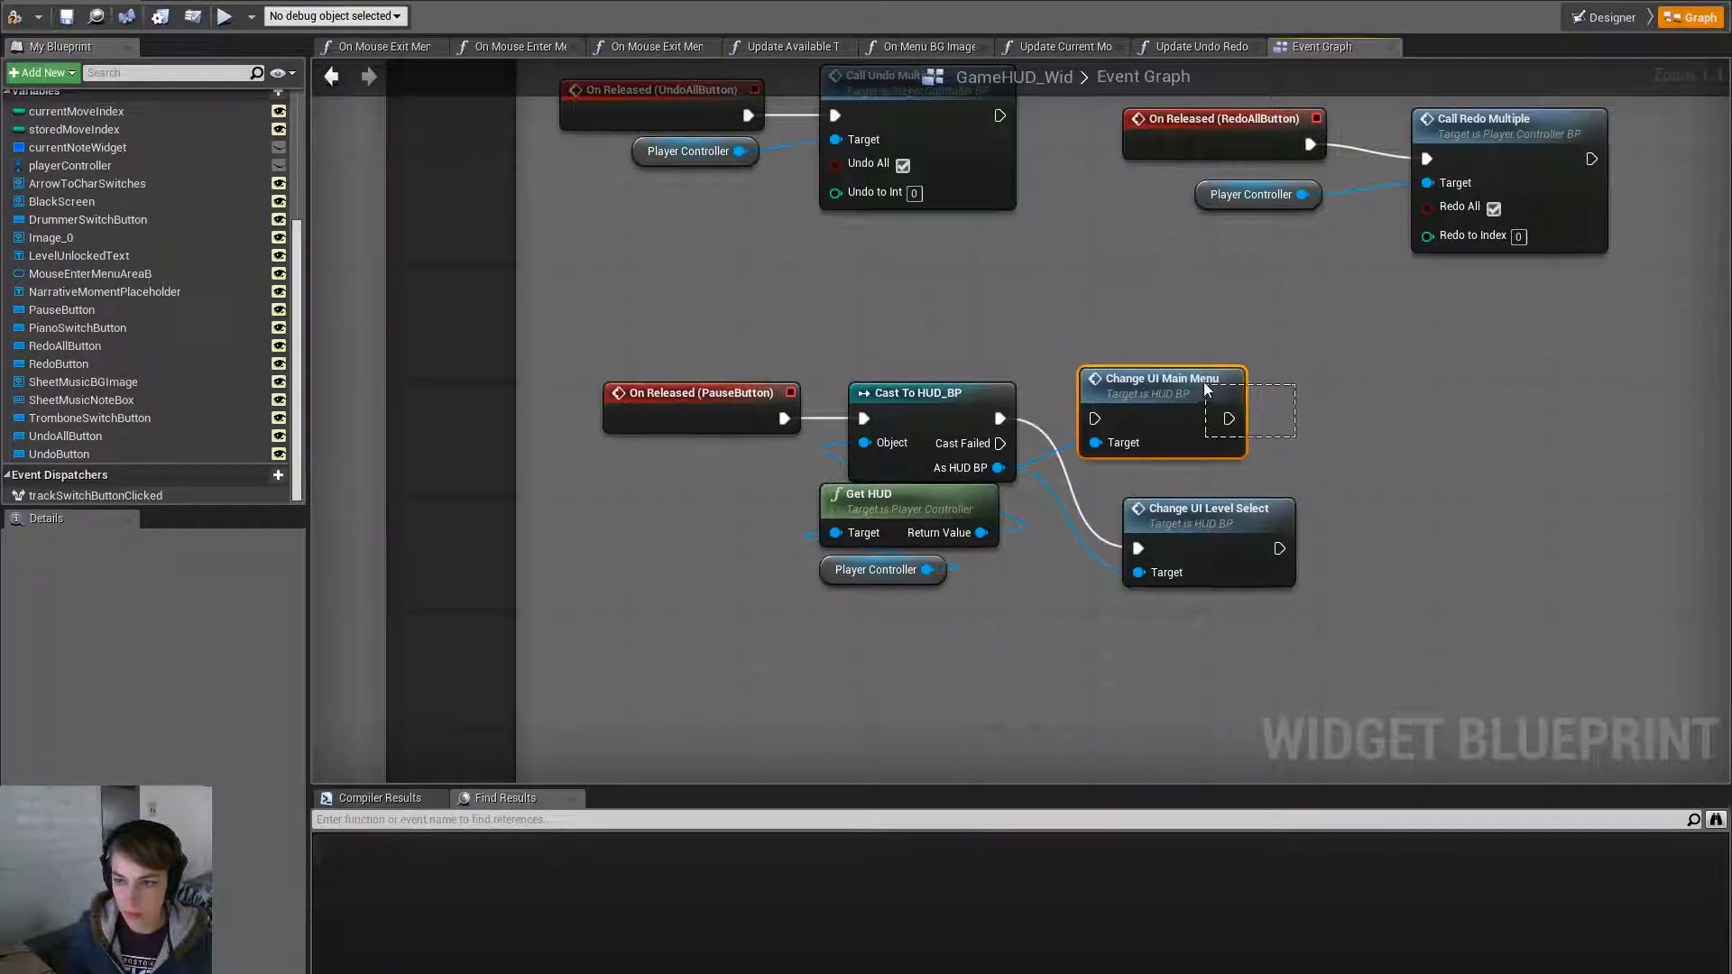
pyautogui.press('Delete')
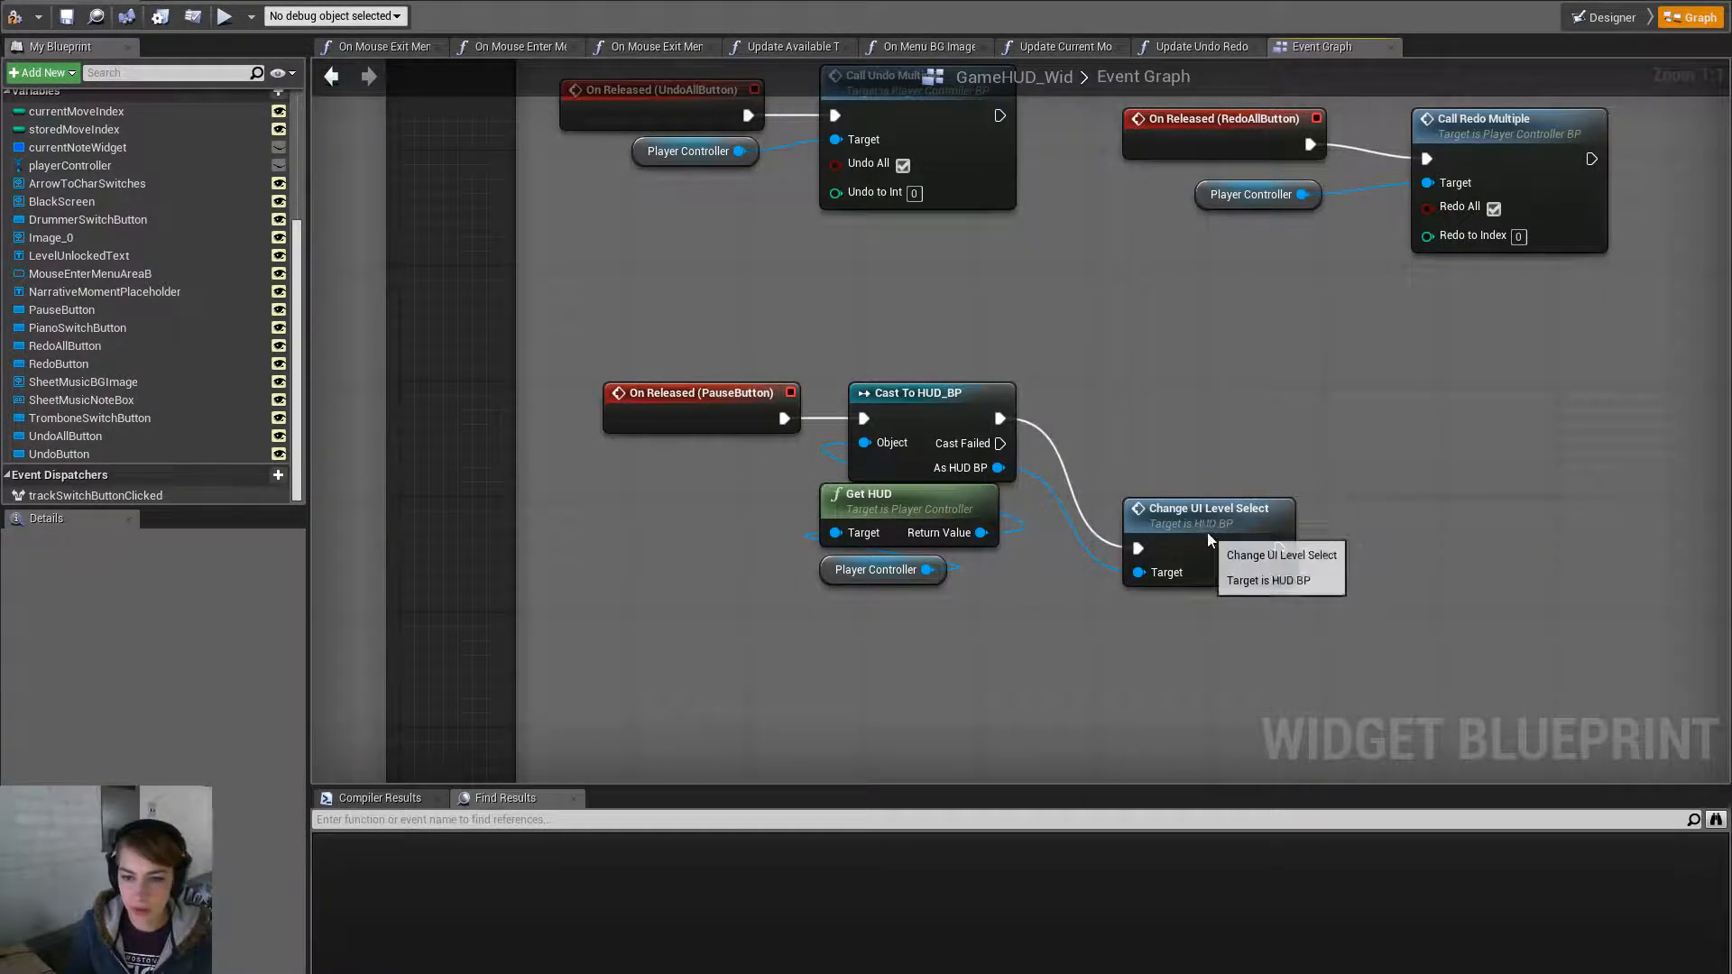
pyautogui.moveTo(1205, 532); pyautogui.dragTo(1171, 408)
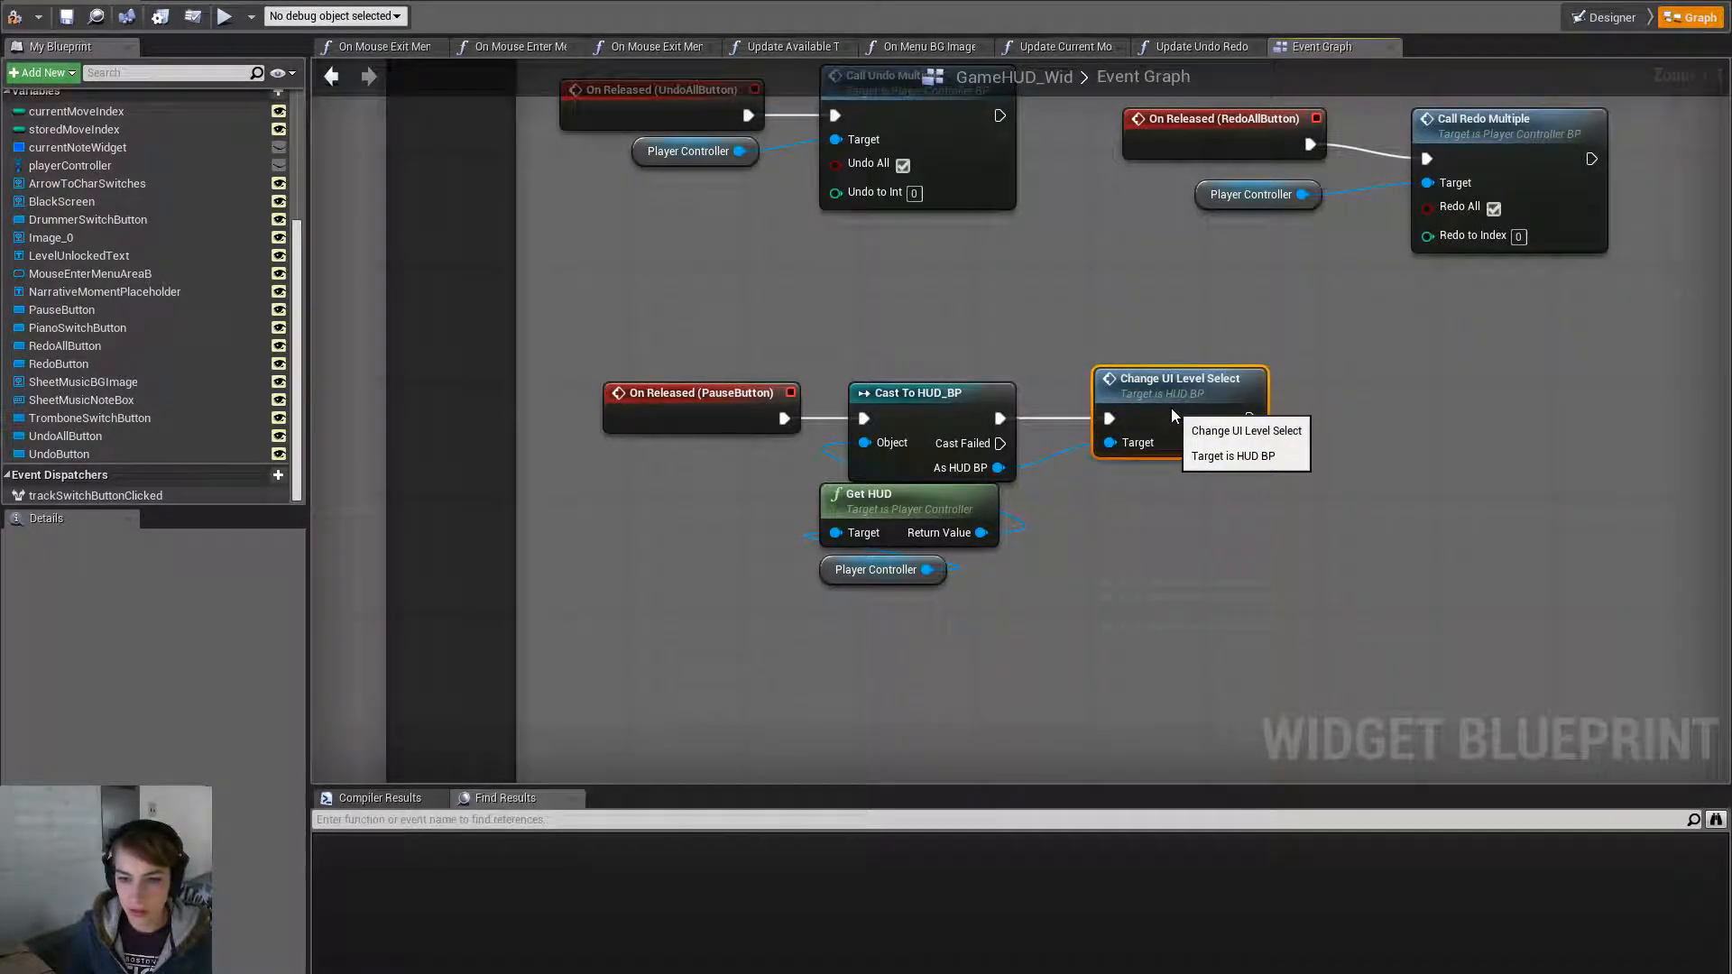
pyautogui.click(66, 16)
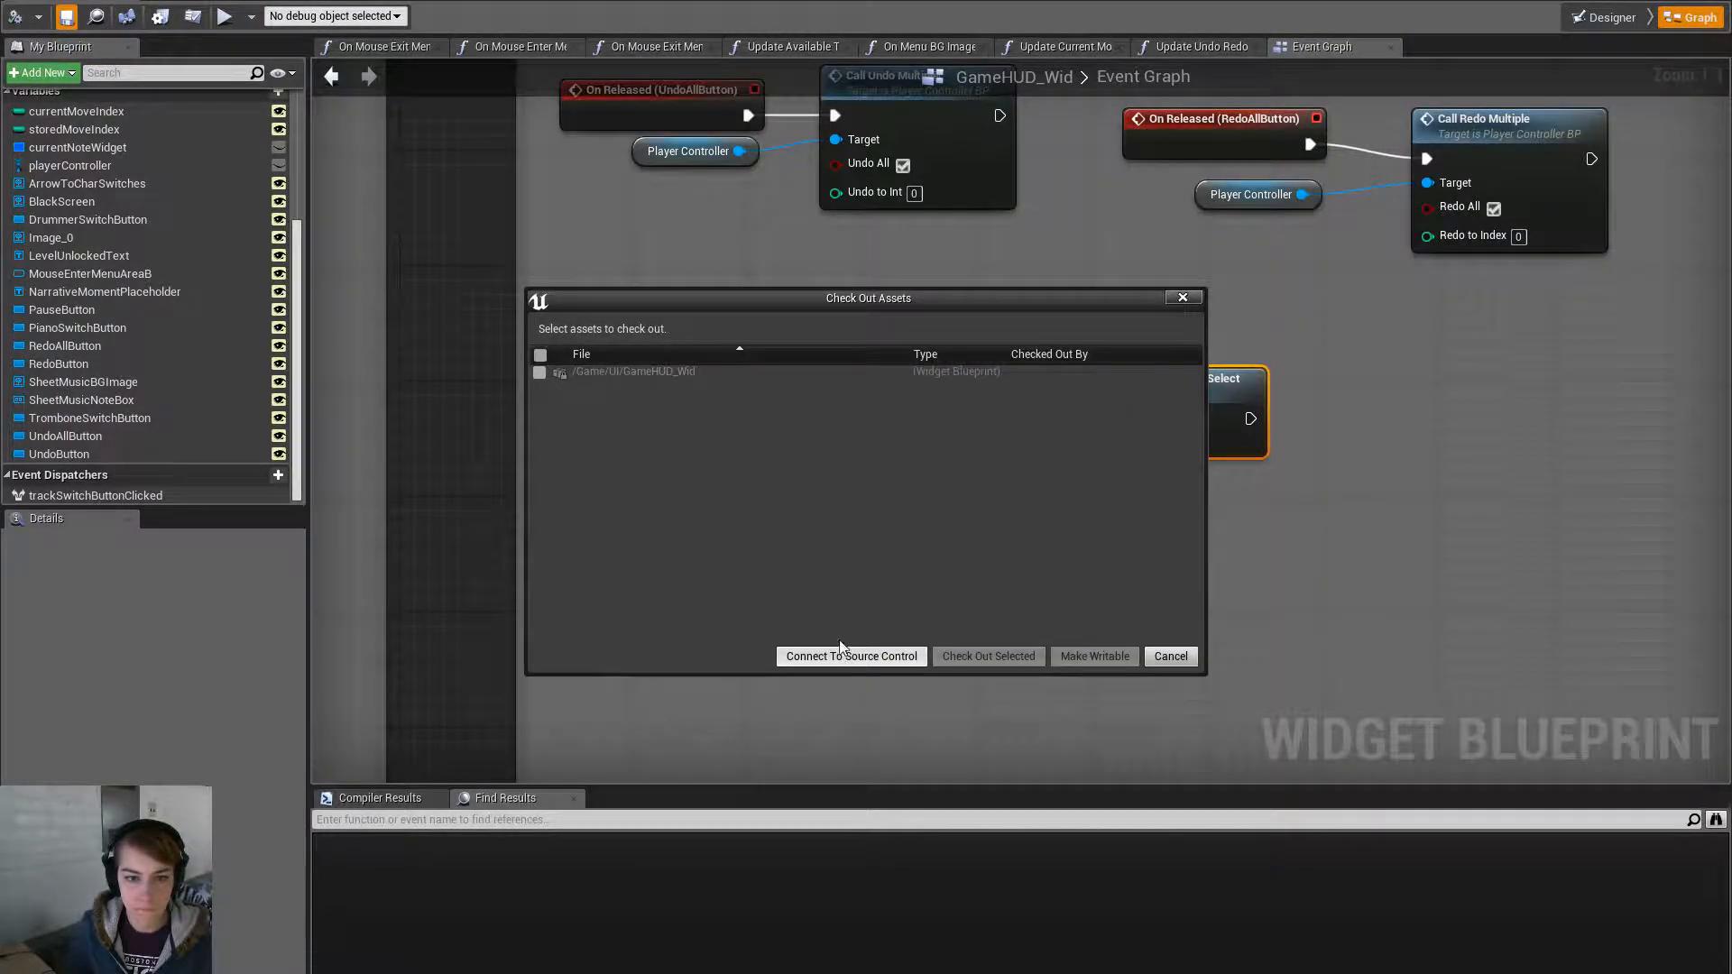
pyautogui.click(1093, 657)
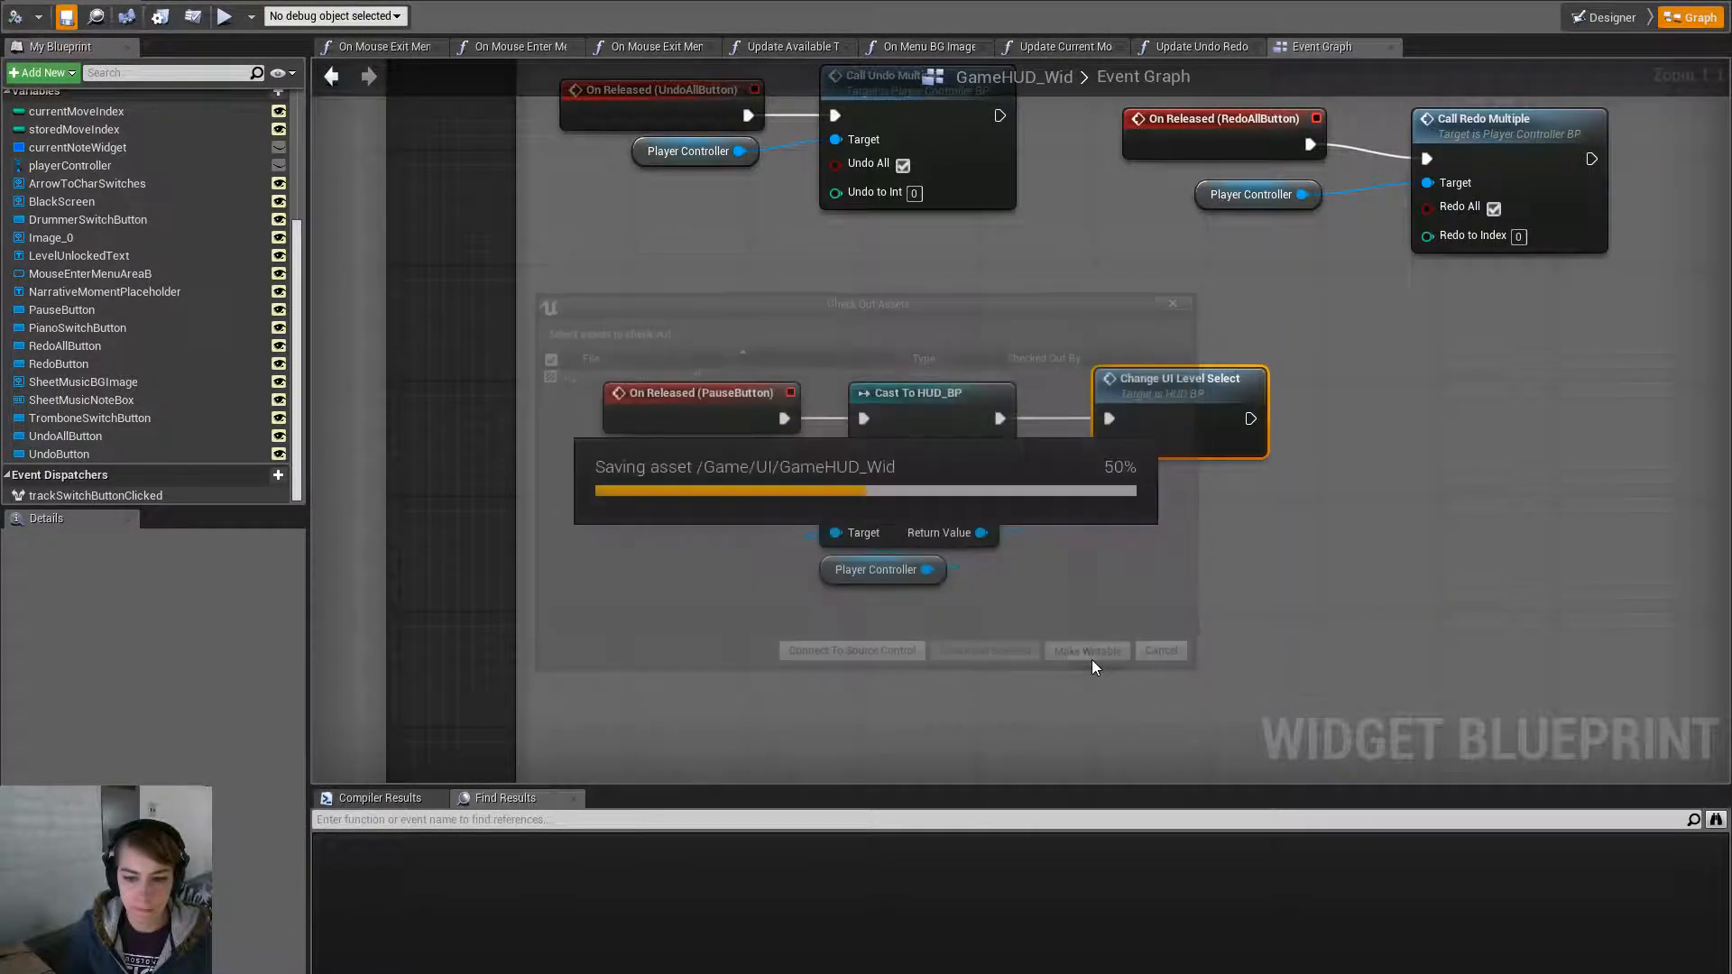
# - Play the game full-screen, enter a stage from the level map, then return to the map
pyautogui.hotkey('alt', 'Tab')
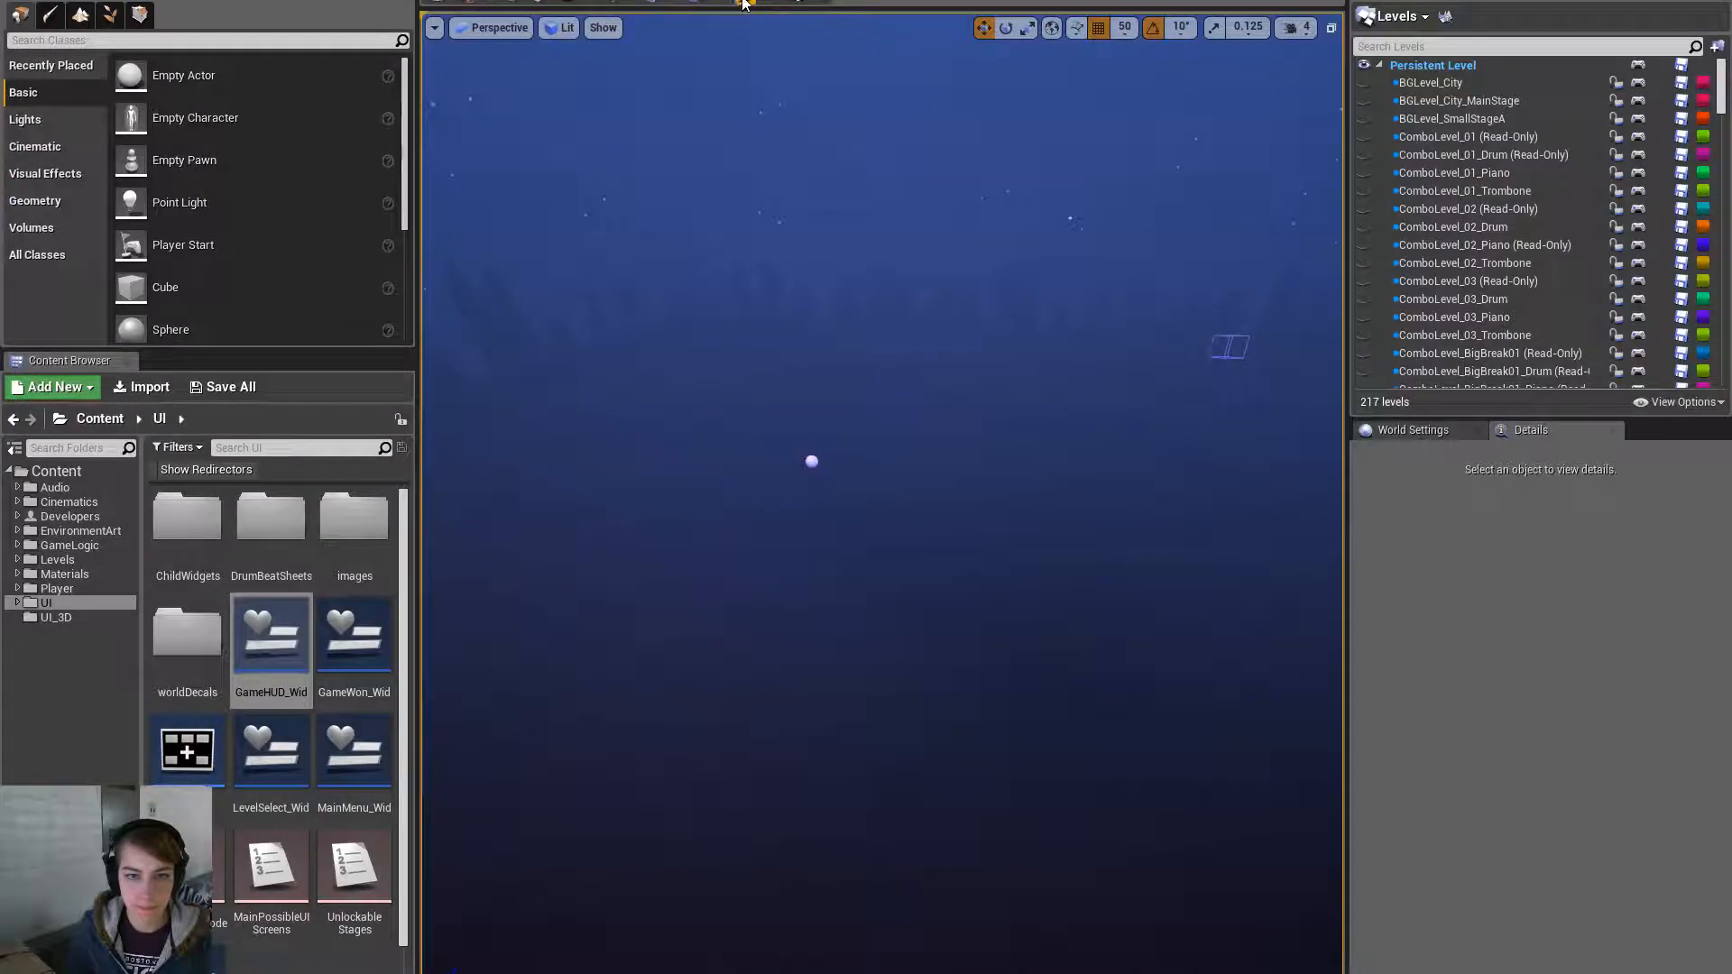
pyautogui.click(739, 4)
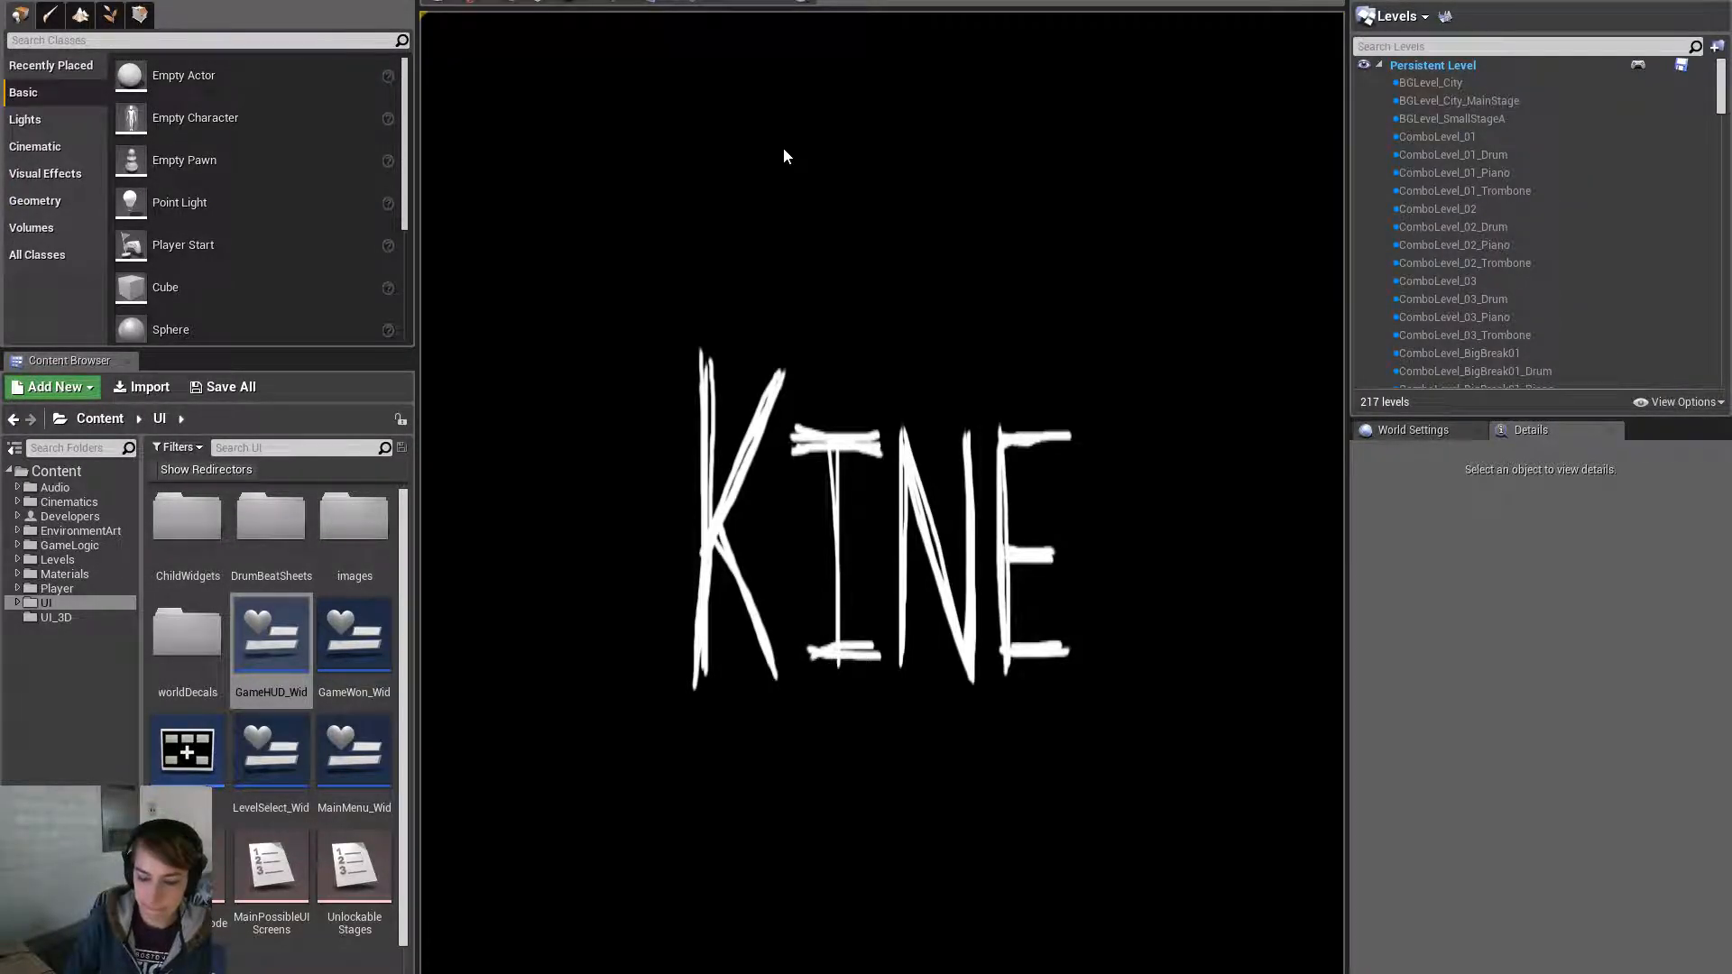
pyautogui.press('F11')
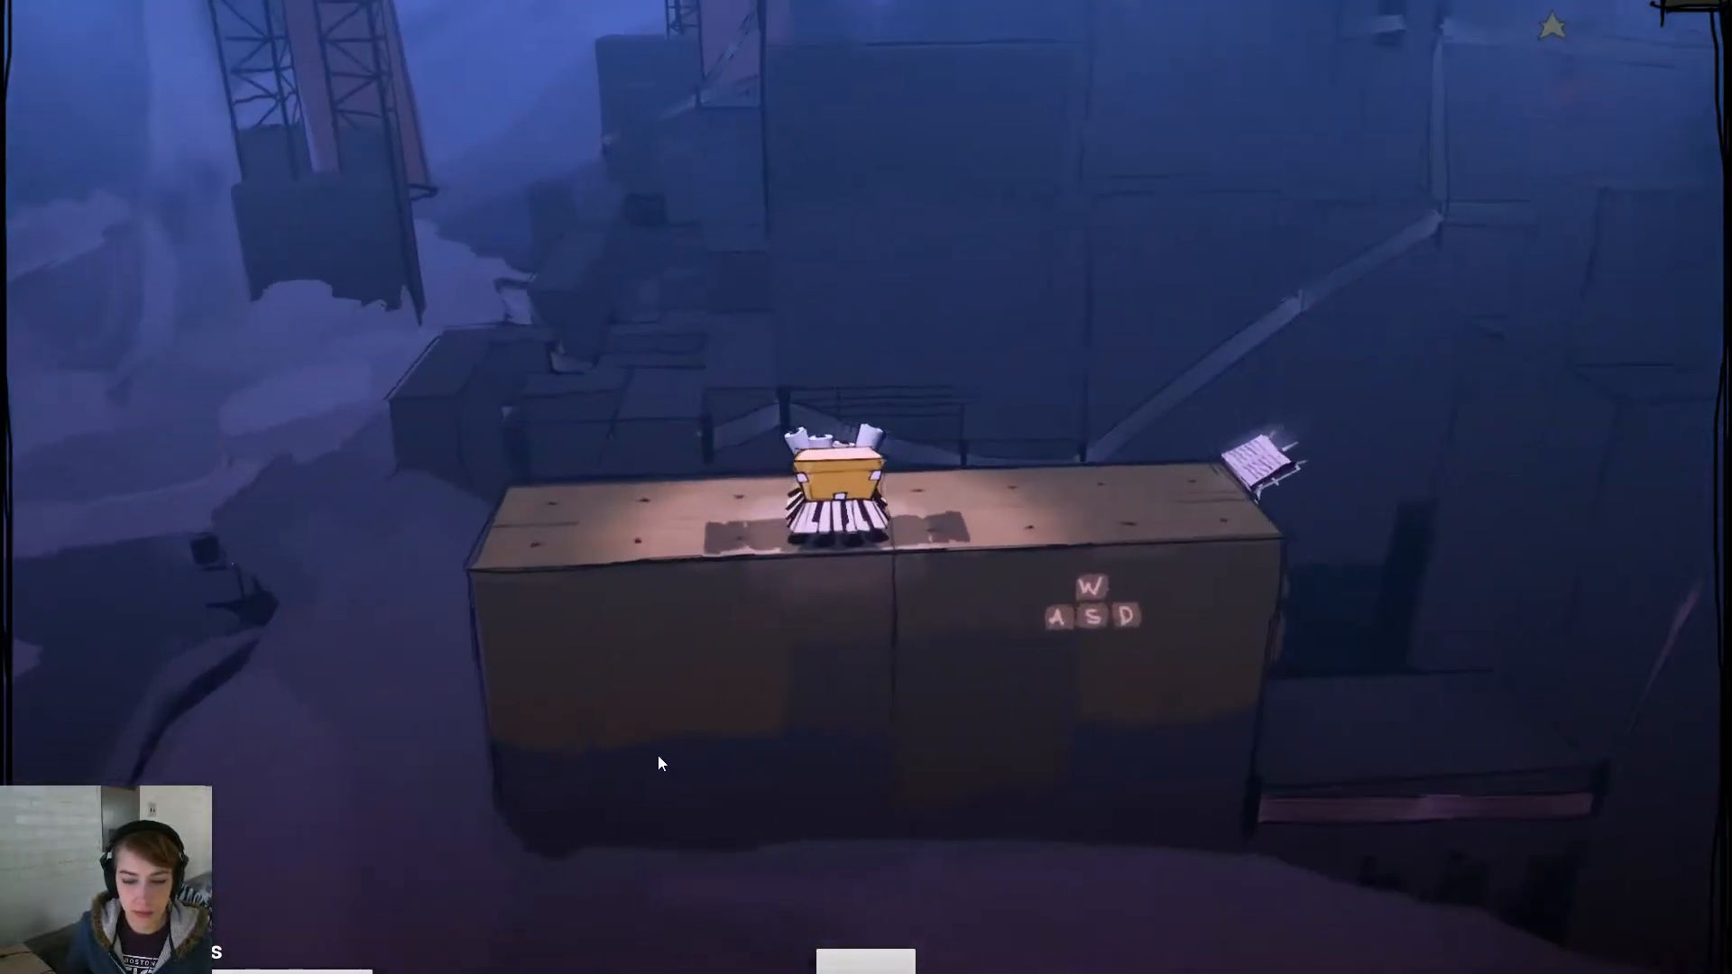
pyautogui.press('space')
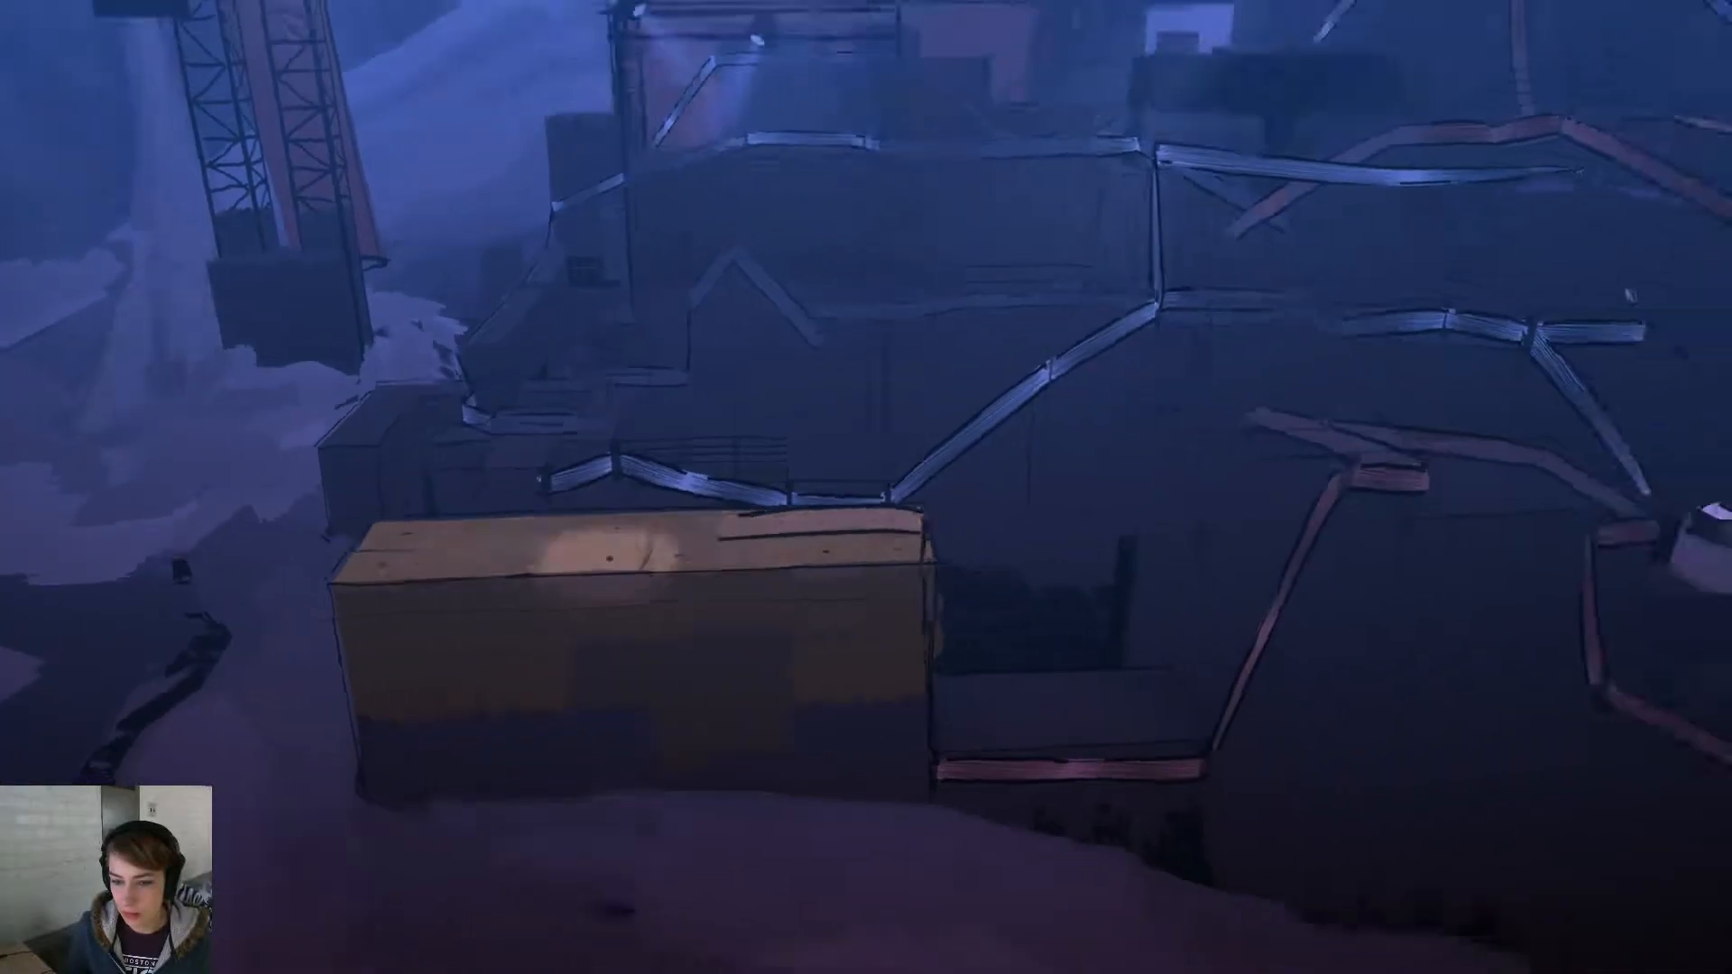
pyautogui.press('Escape')
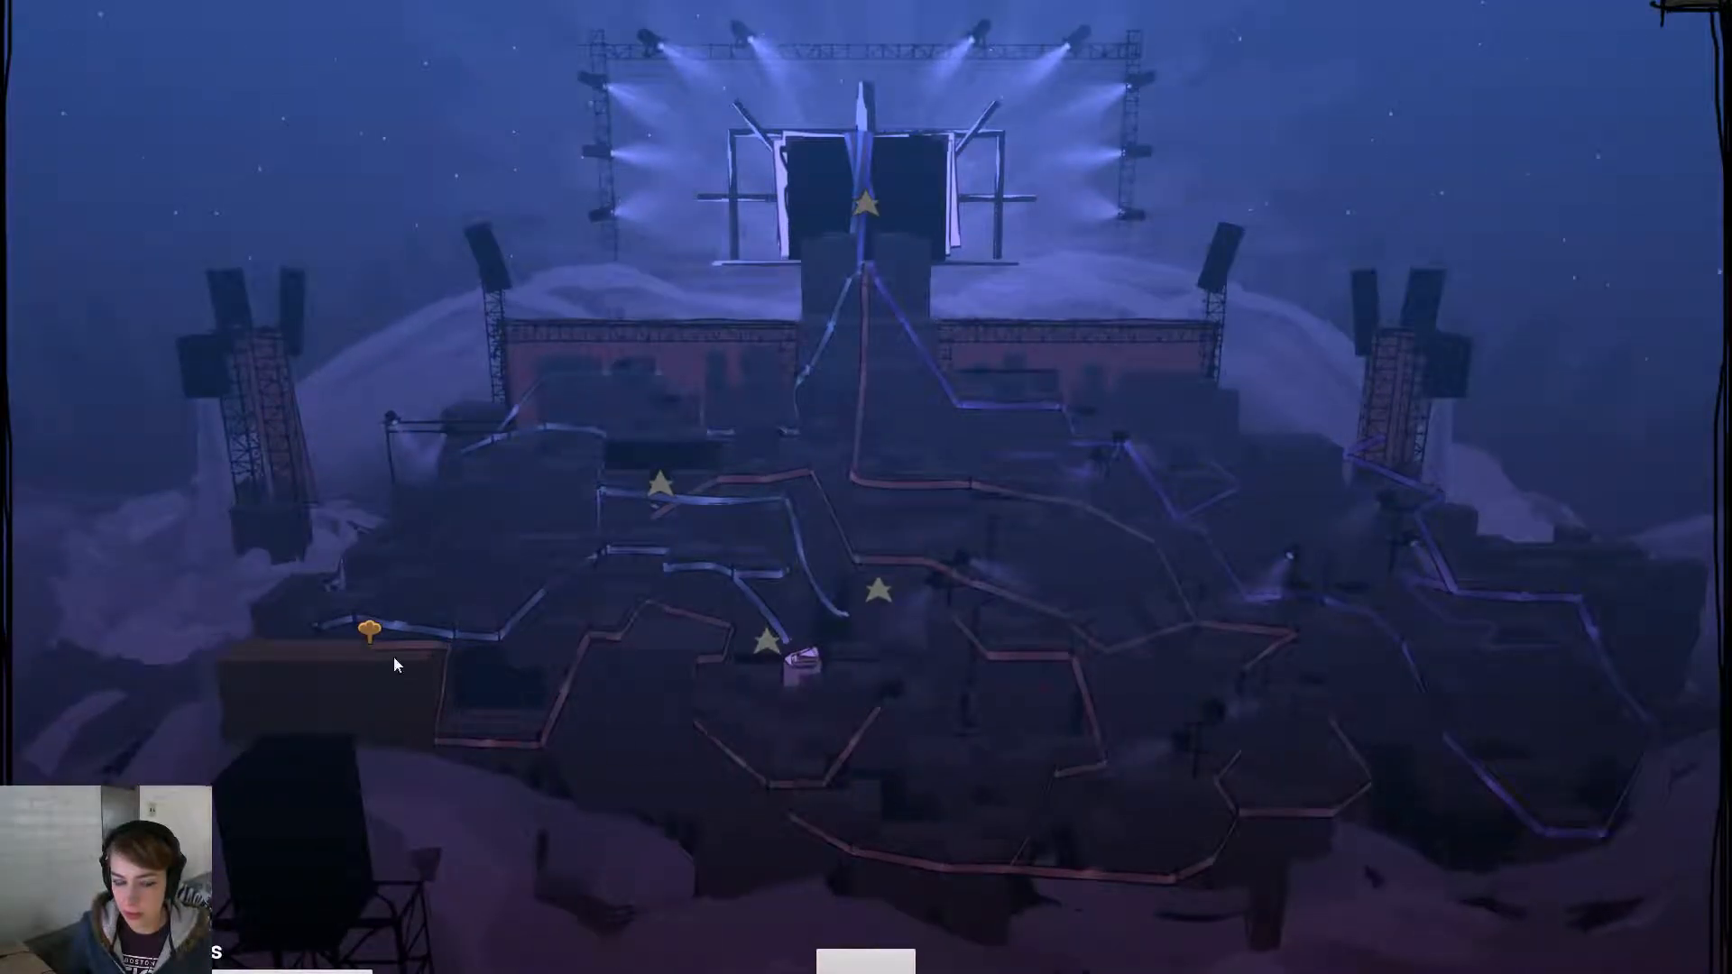
pyautogui.click(375, 629)
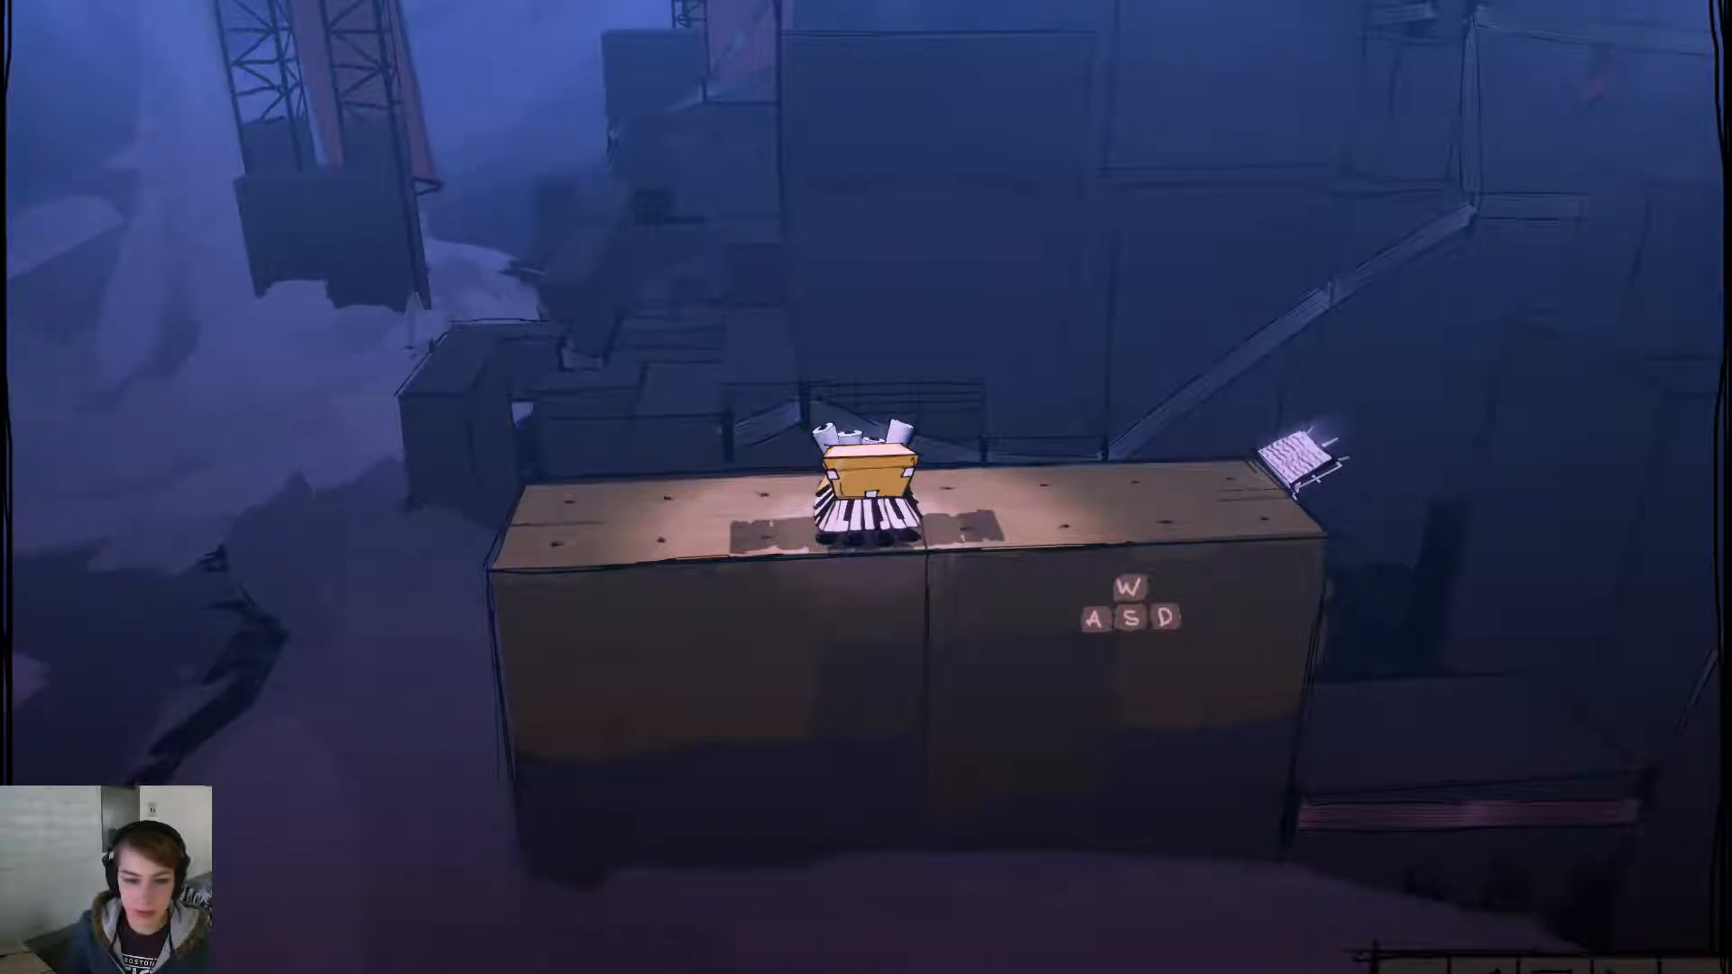
pyautogui.click(1554, 963)
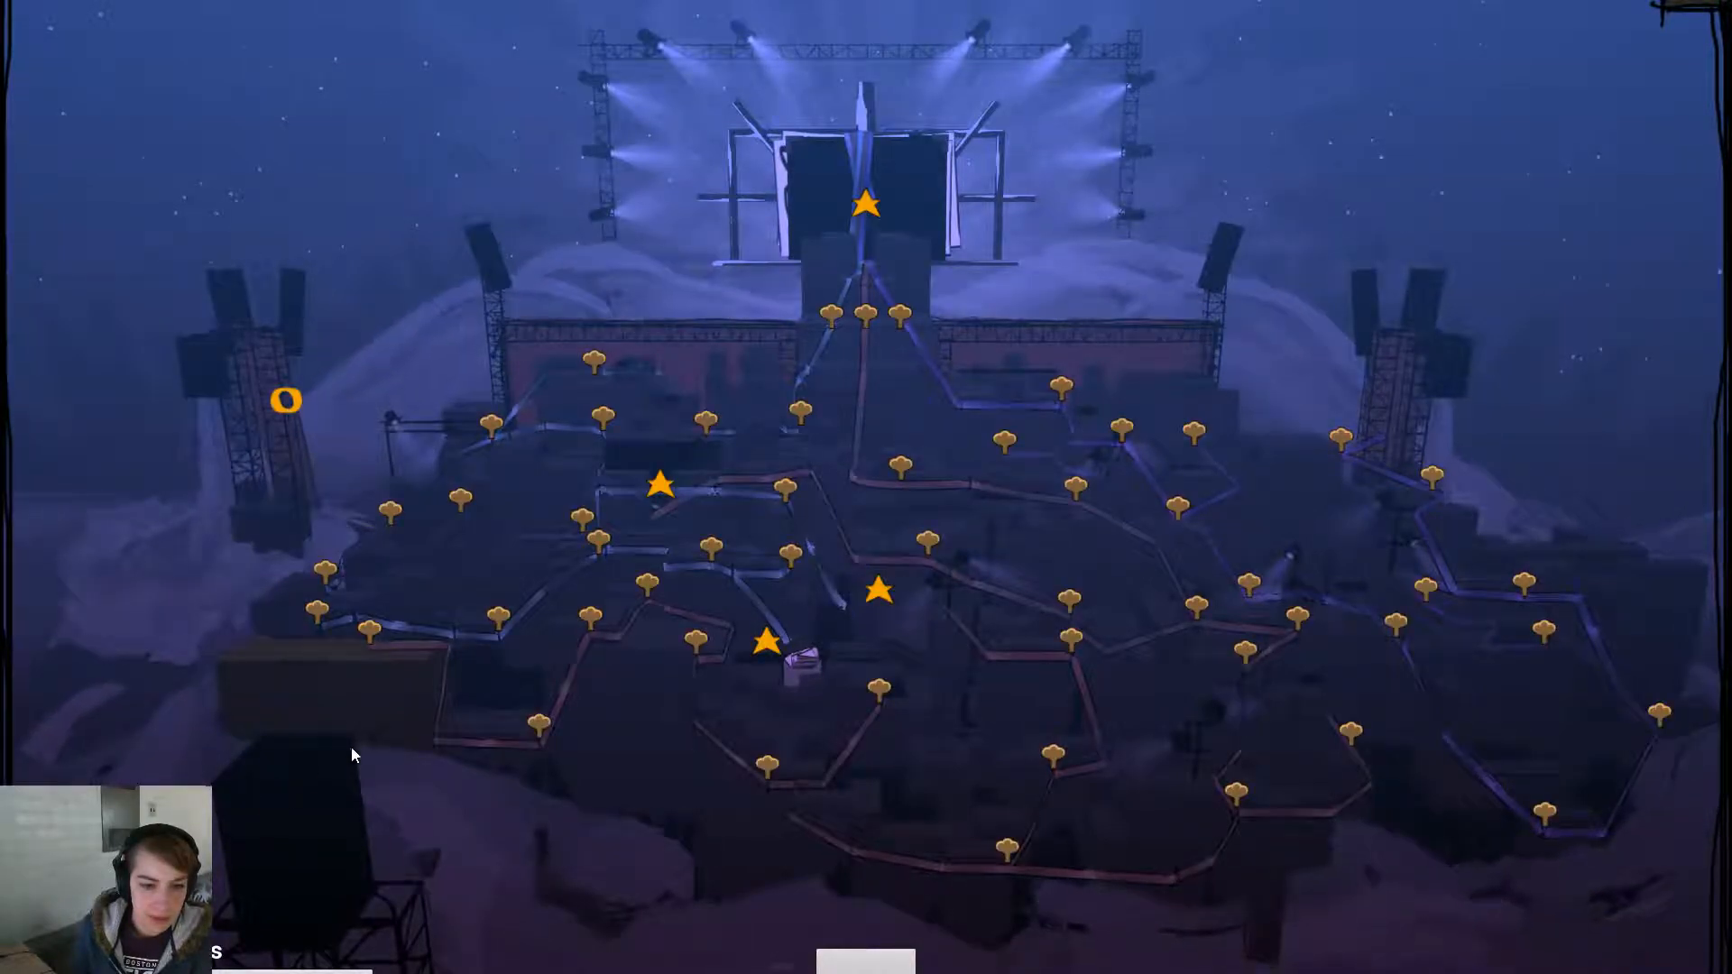
# - Enter a tree stage, move the drum robot through it, dismiss the Accordion unlock, and stop play
pyautogui.click(600, 542)
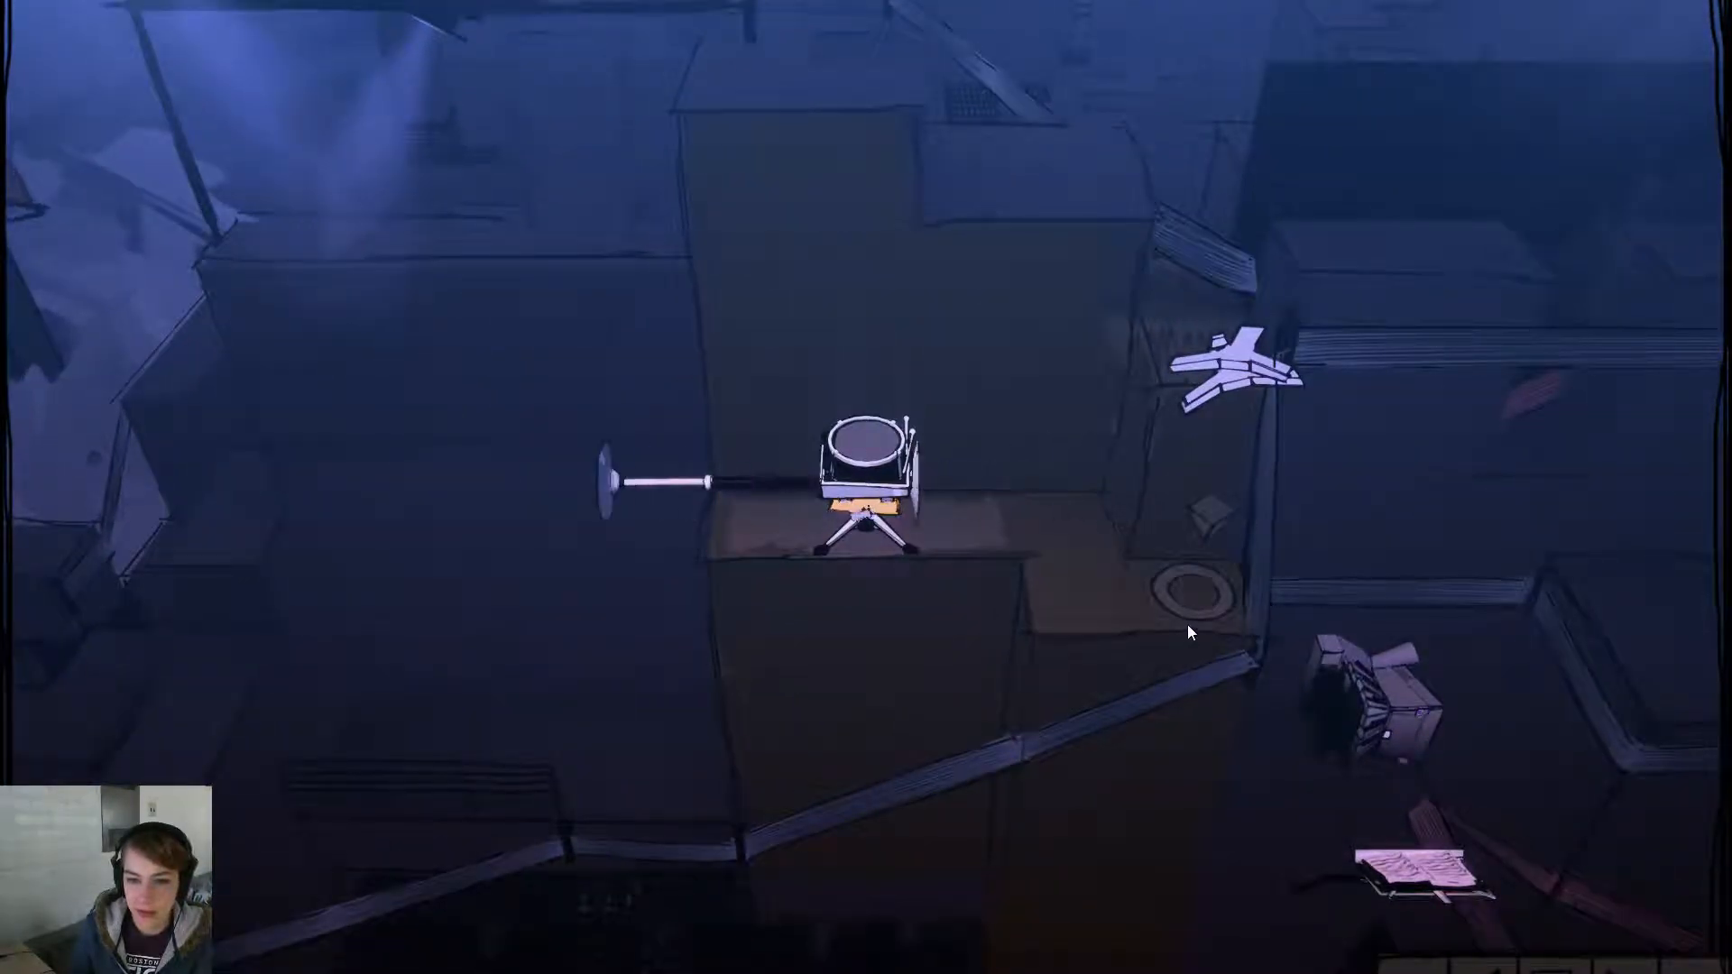
pyautogui.press('a')
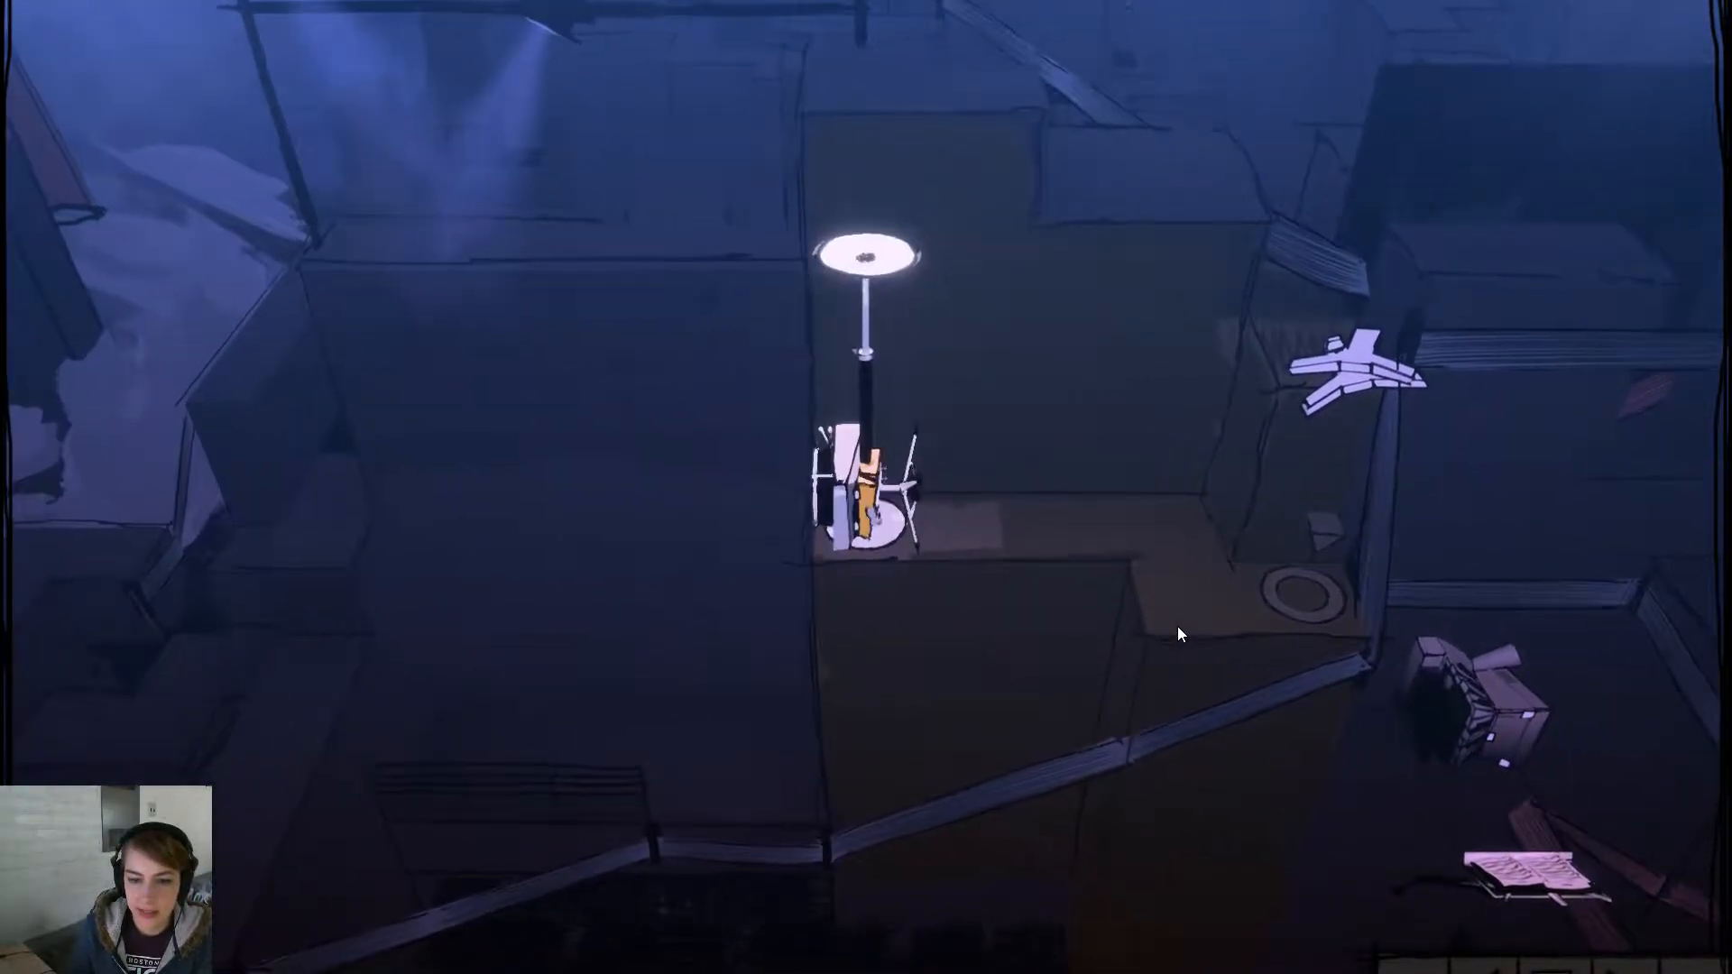
pyautogui.press('space')
pyautogui.press('d')
pyautogui.press('d')
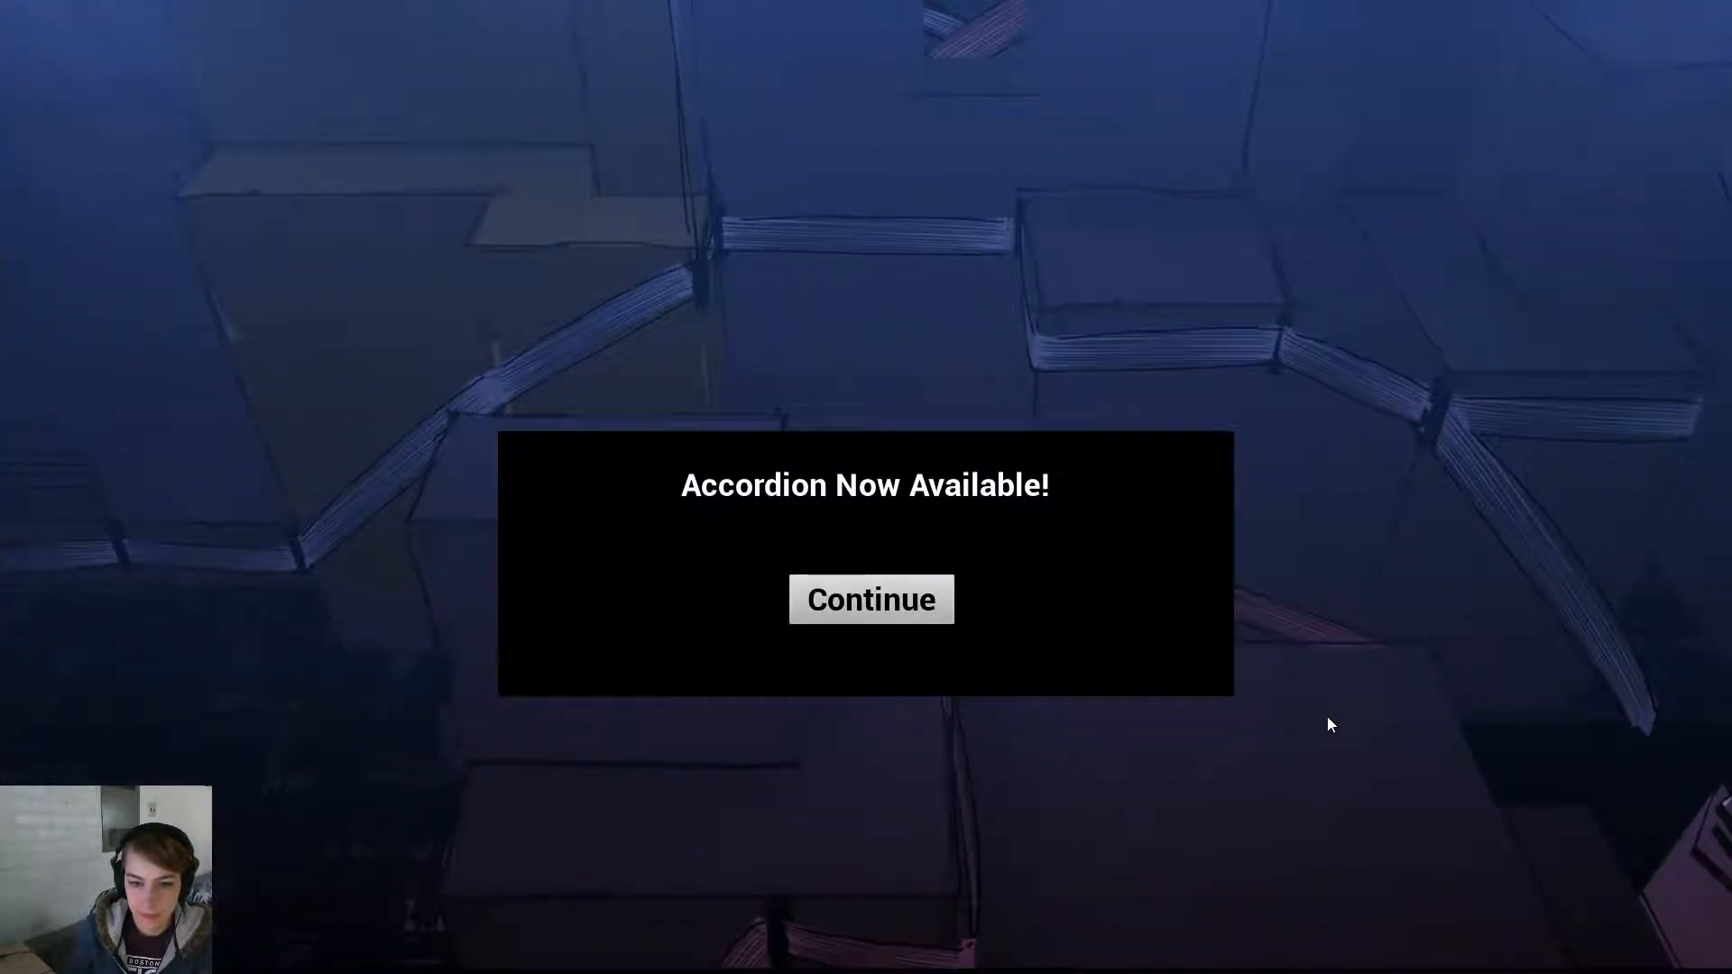
pyautogui.click(841, 618)
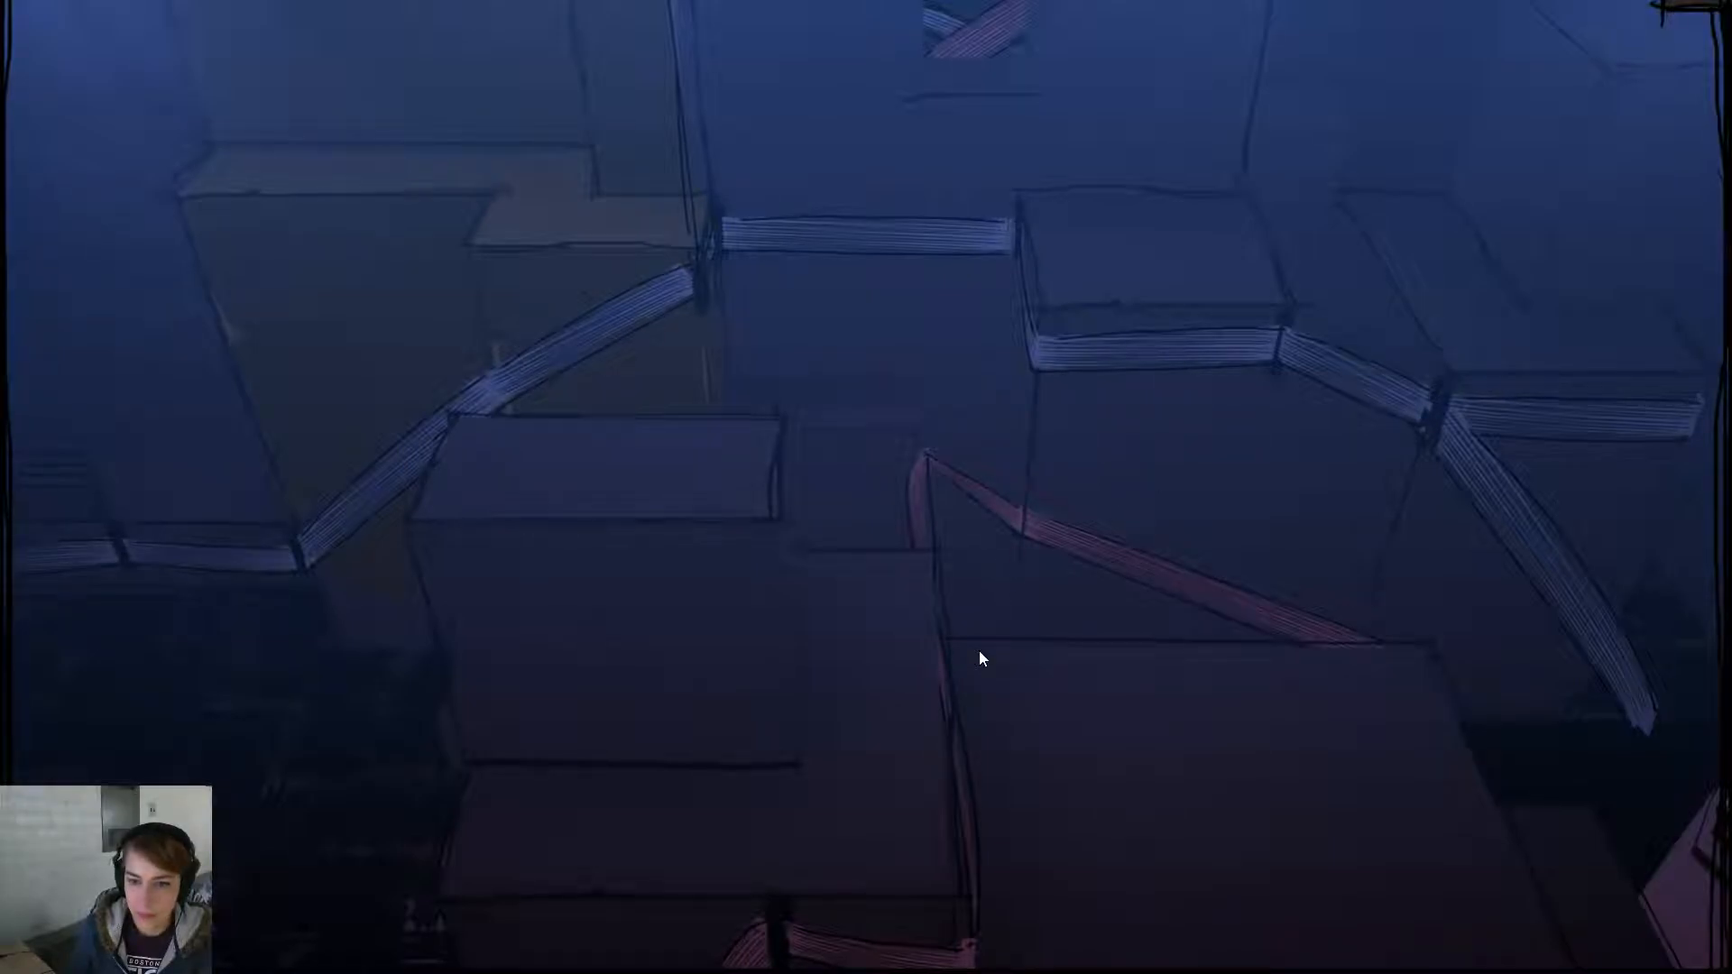
pyautogui.press('Escape')
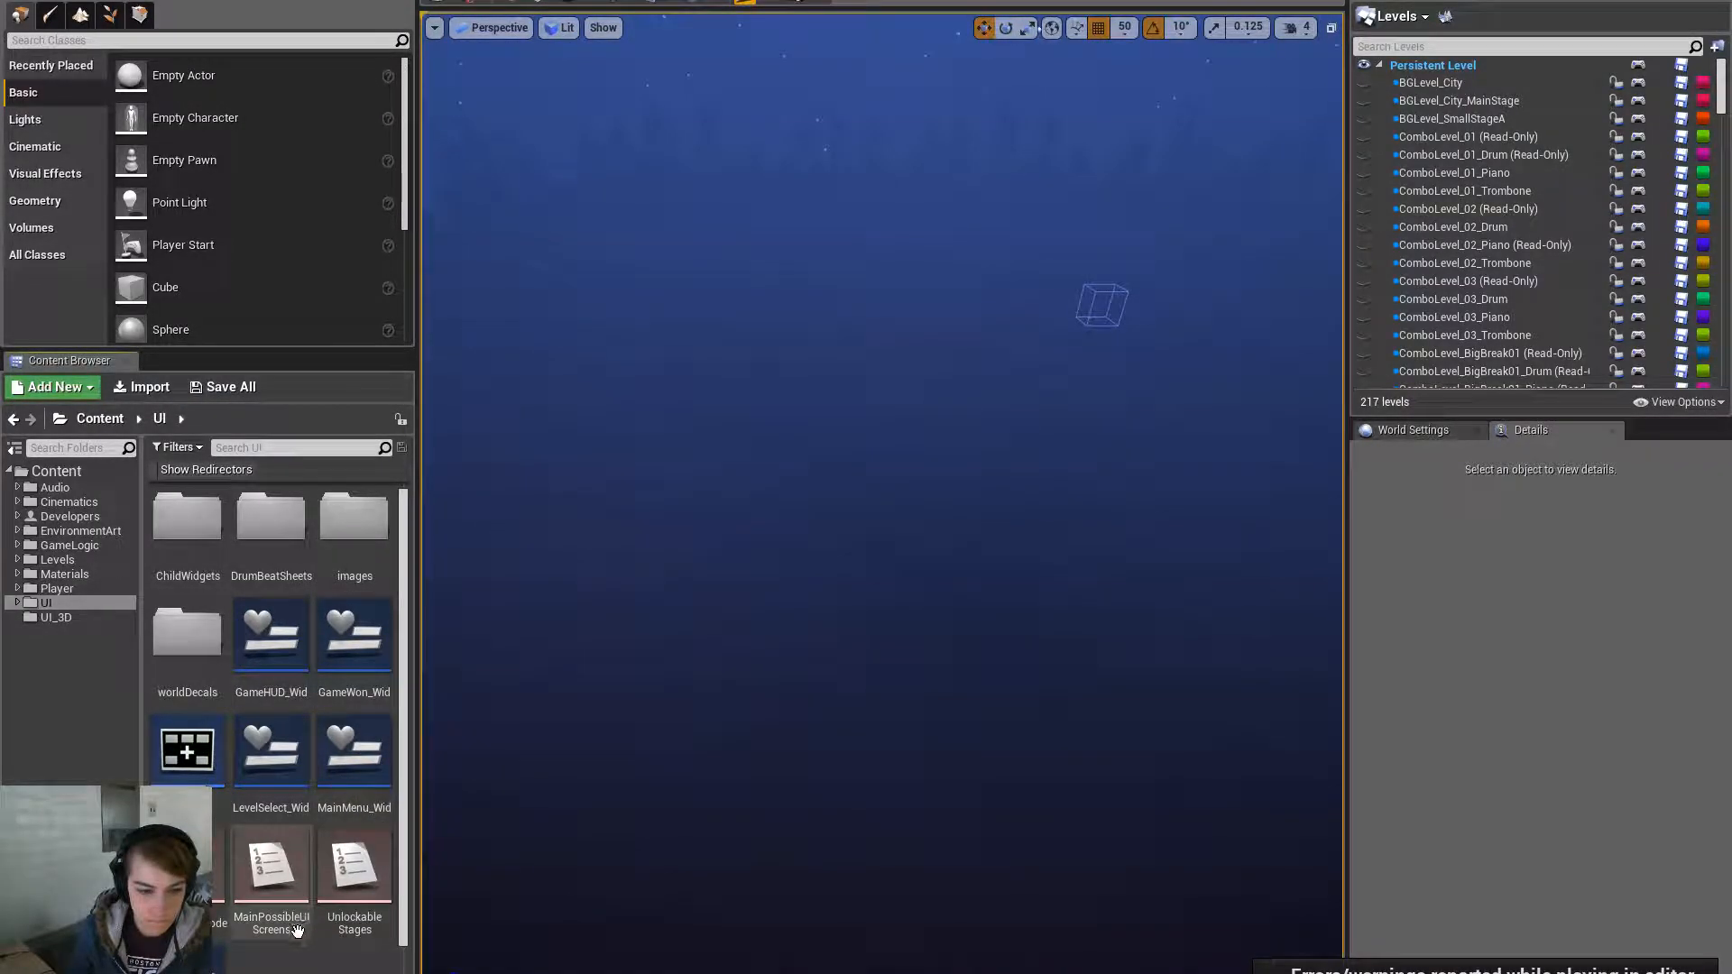
# - Open UnlockedStage_Wid and add an On Released event for the Continue button
pyautogui.scroll(-2, 267, 902)
pyautogui.doubleClick(263, 944)
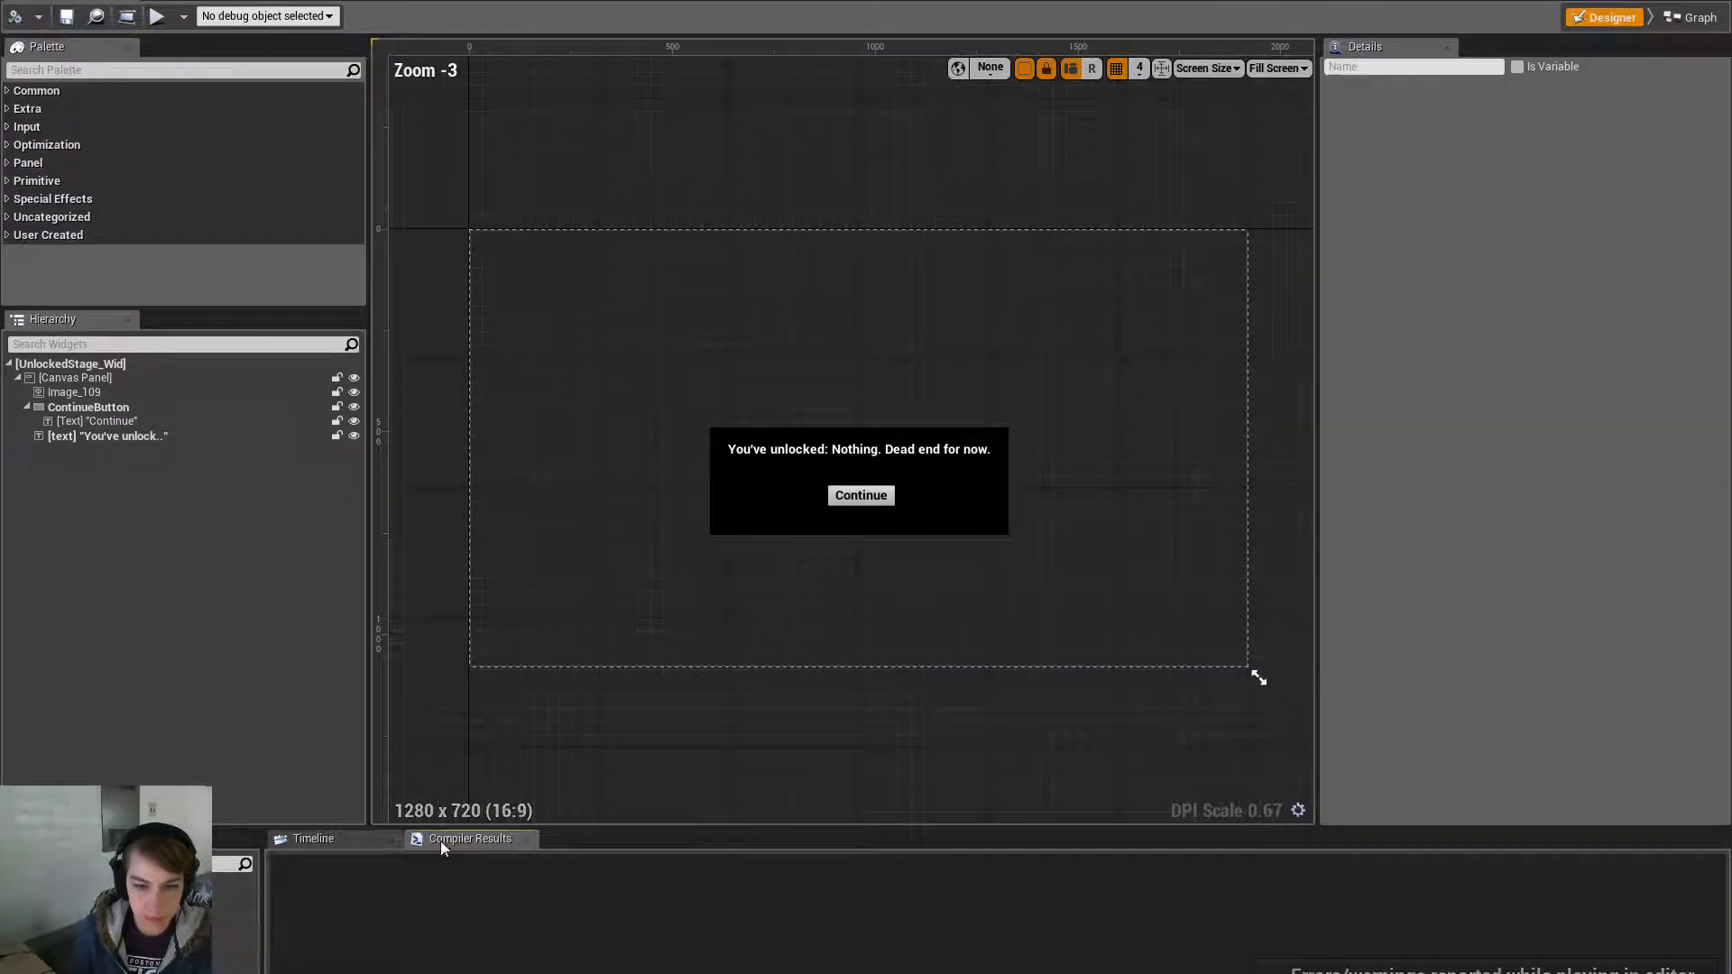
pyautogui.click(873, 505)
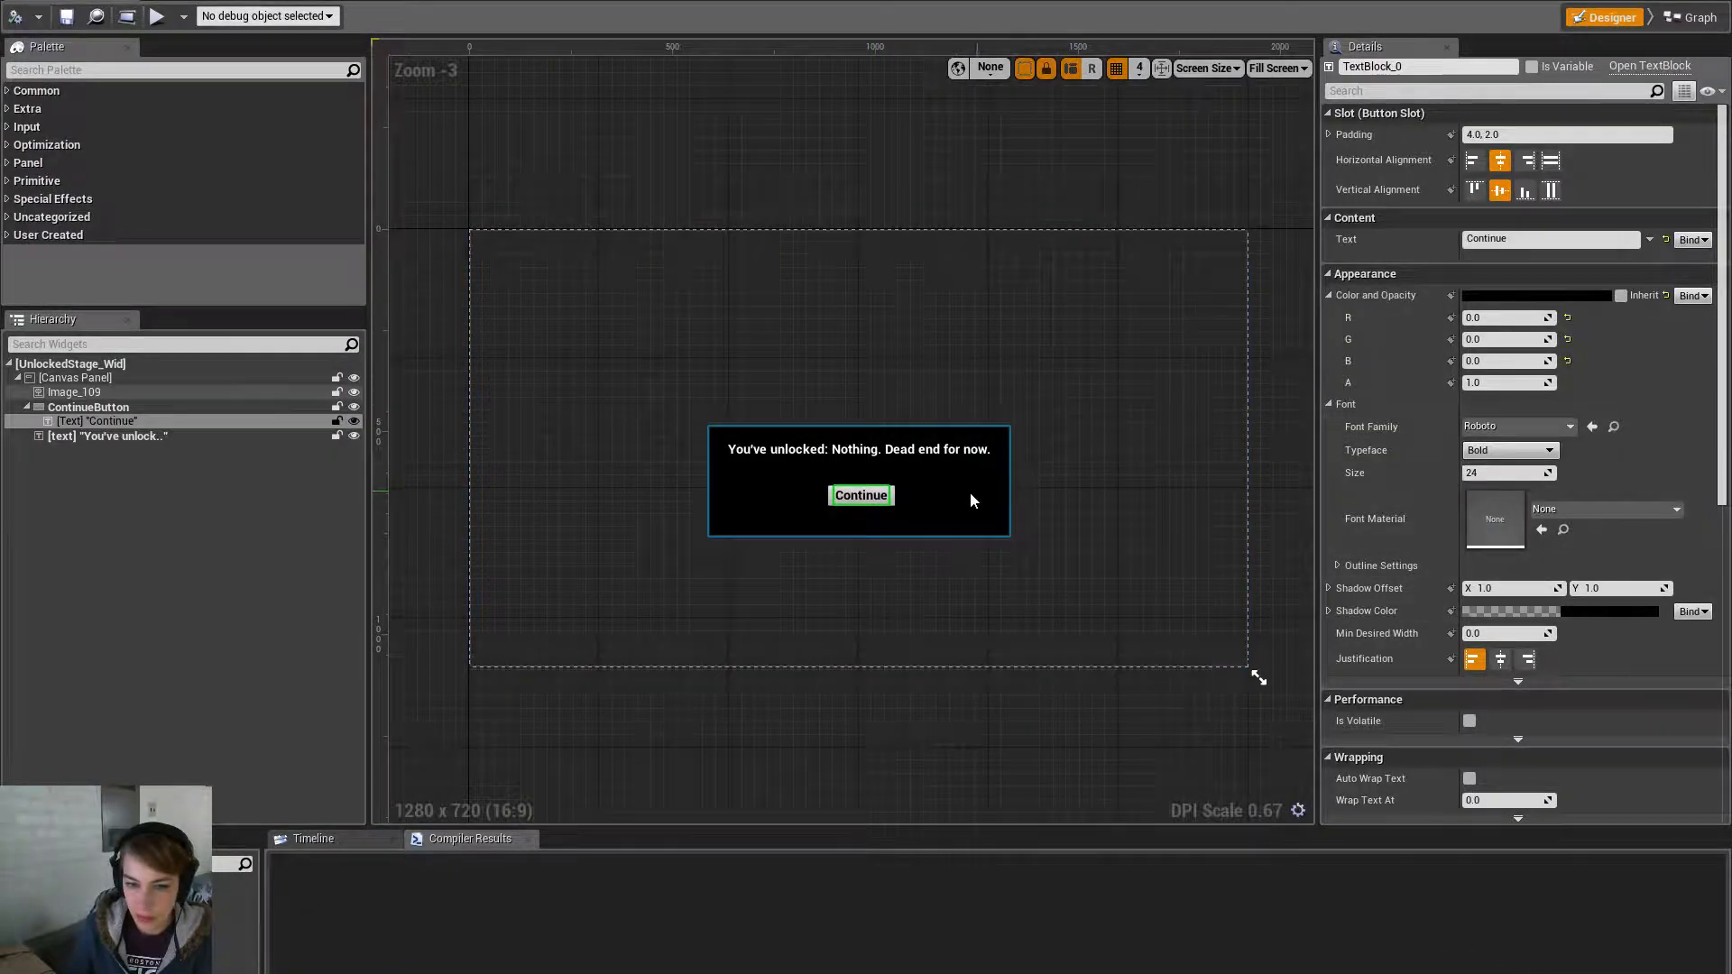
pyautogui.click(893, 508)
pyautogui.moveTo(1723, 249); pyautogui.dragTo(1728, 776)
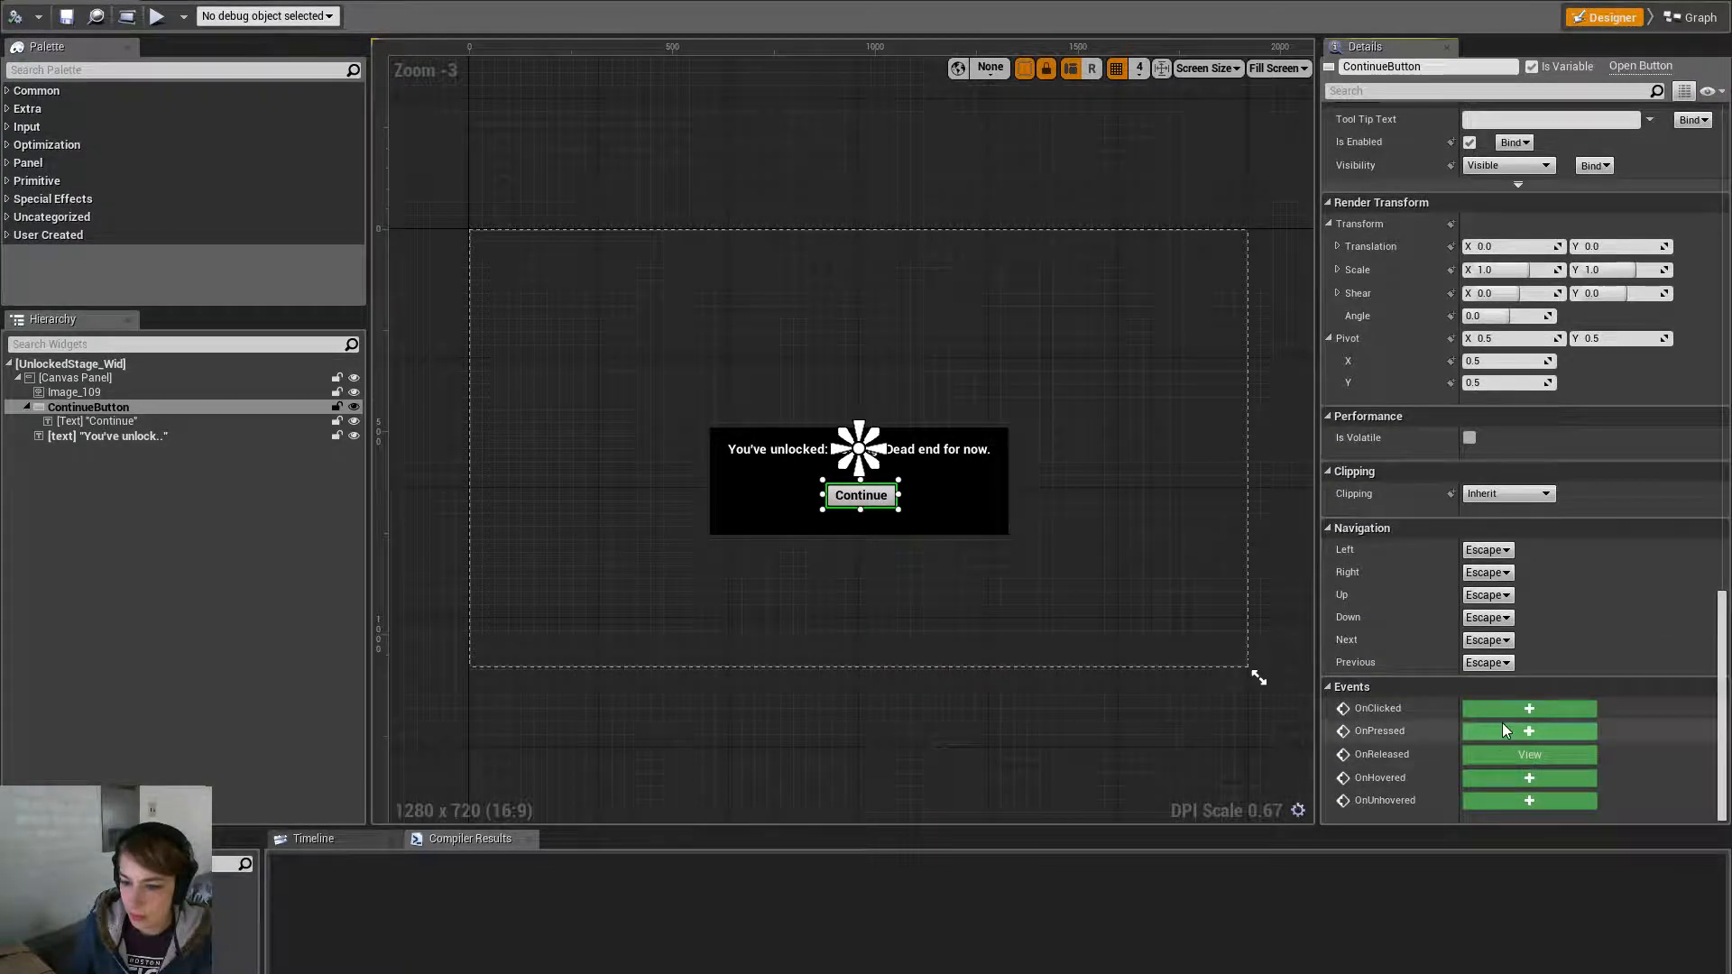
pyautogui.click(1487, 749)
pyautogui.moveTo(1412, 708); pyautogui.dragTo(493, 653, button='right')
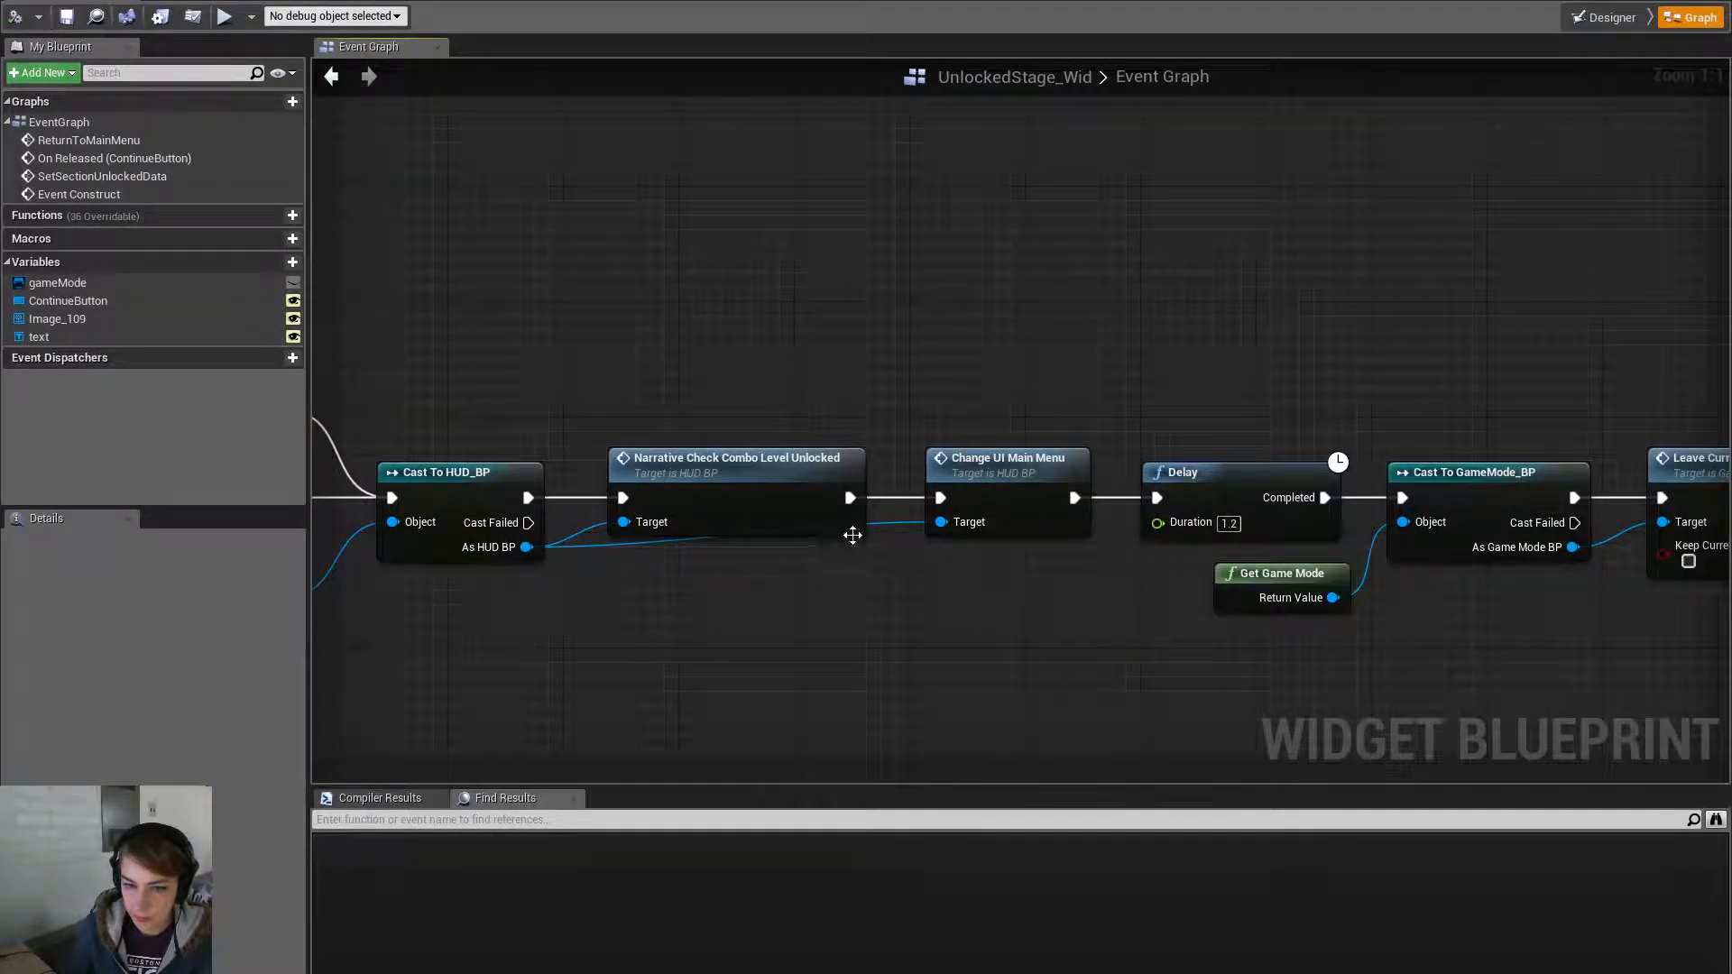
# - Add a Change UI Level Select node wired between Narrative Check and the Delay
pyautogui.moveTo(526, 547); pyautogui.dragTo(736, 610)
pyautogui.write('change ui')
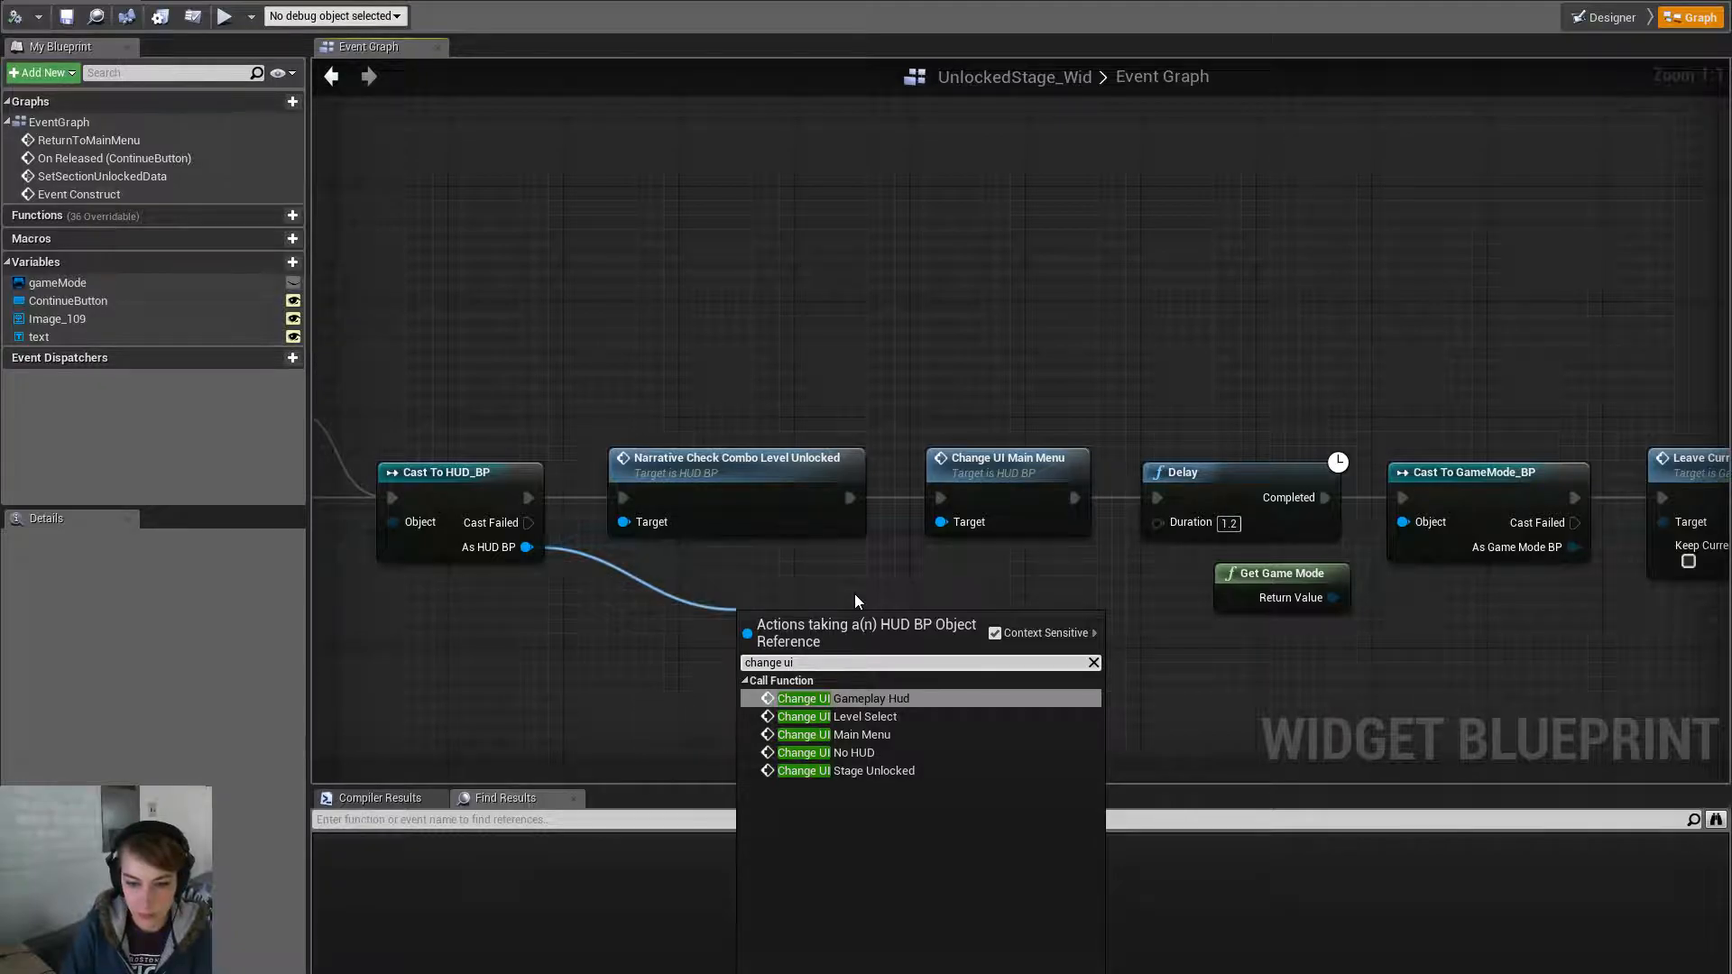
pyautogui.press('Down')
pyautogui.press('Return')
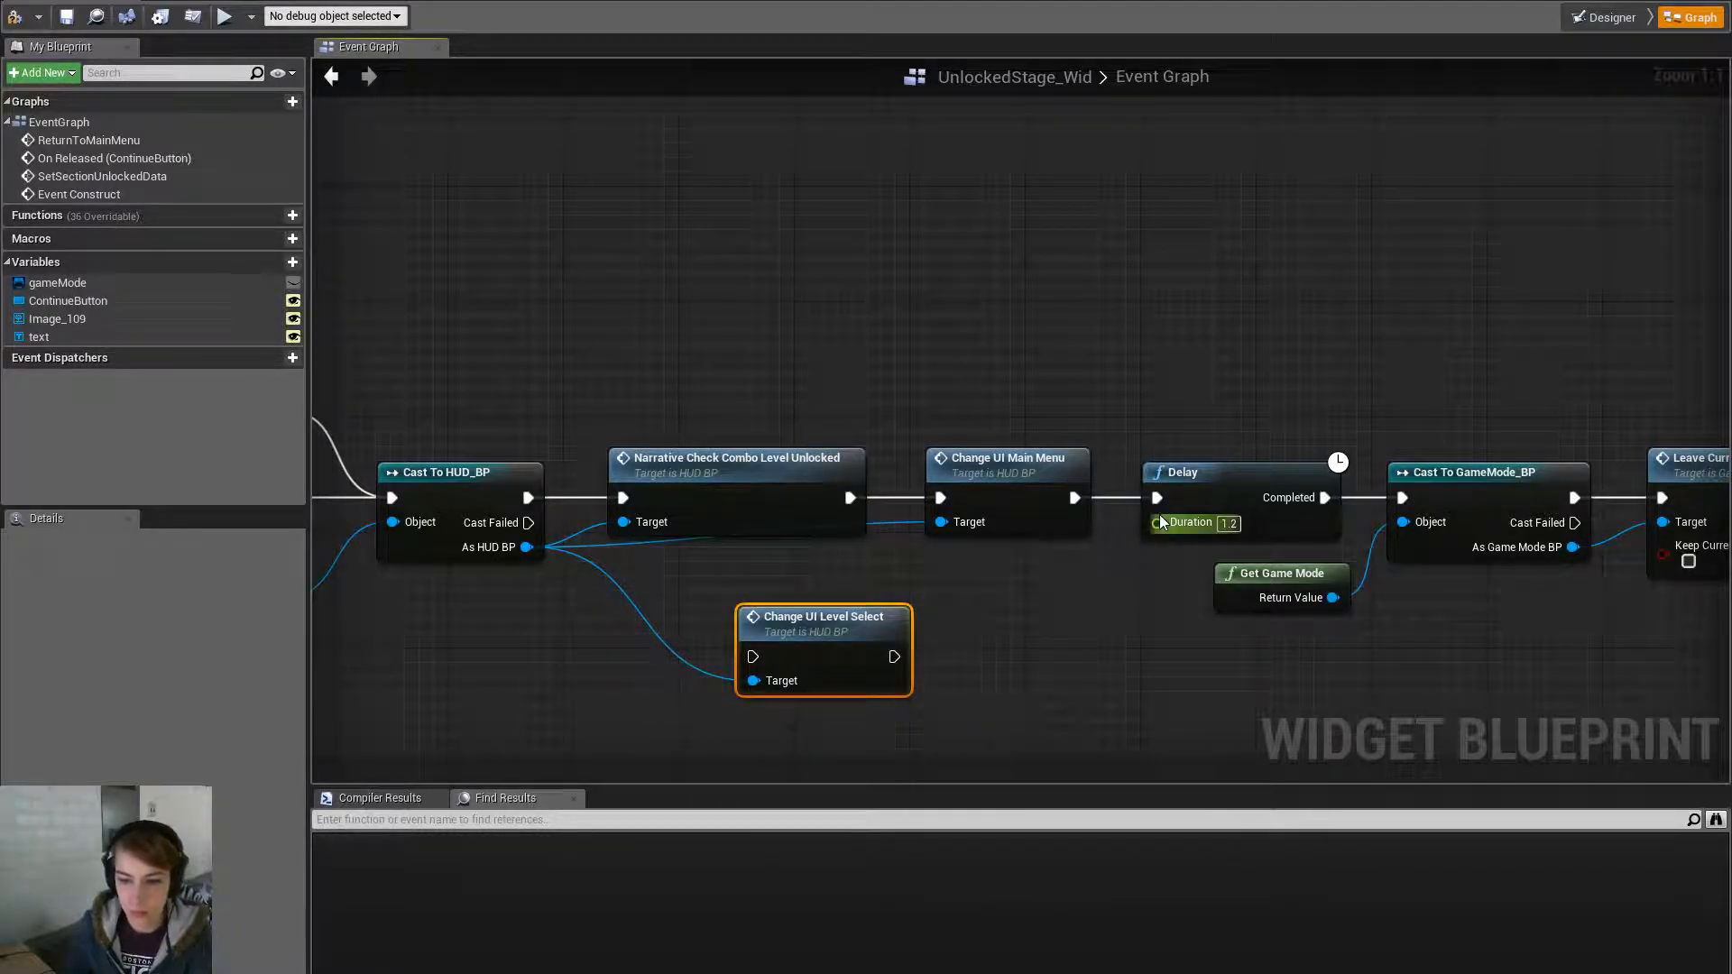
pyautogui.moveTo(1158, 499); pyautogui.dragTo(894, 657)
pyautogui.moveTo(851, 499); pyautogui.dragTo(762, 660)
pyautogui.moveTo(868, 618); pyautogui.dragTo(1026, 575)
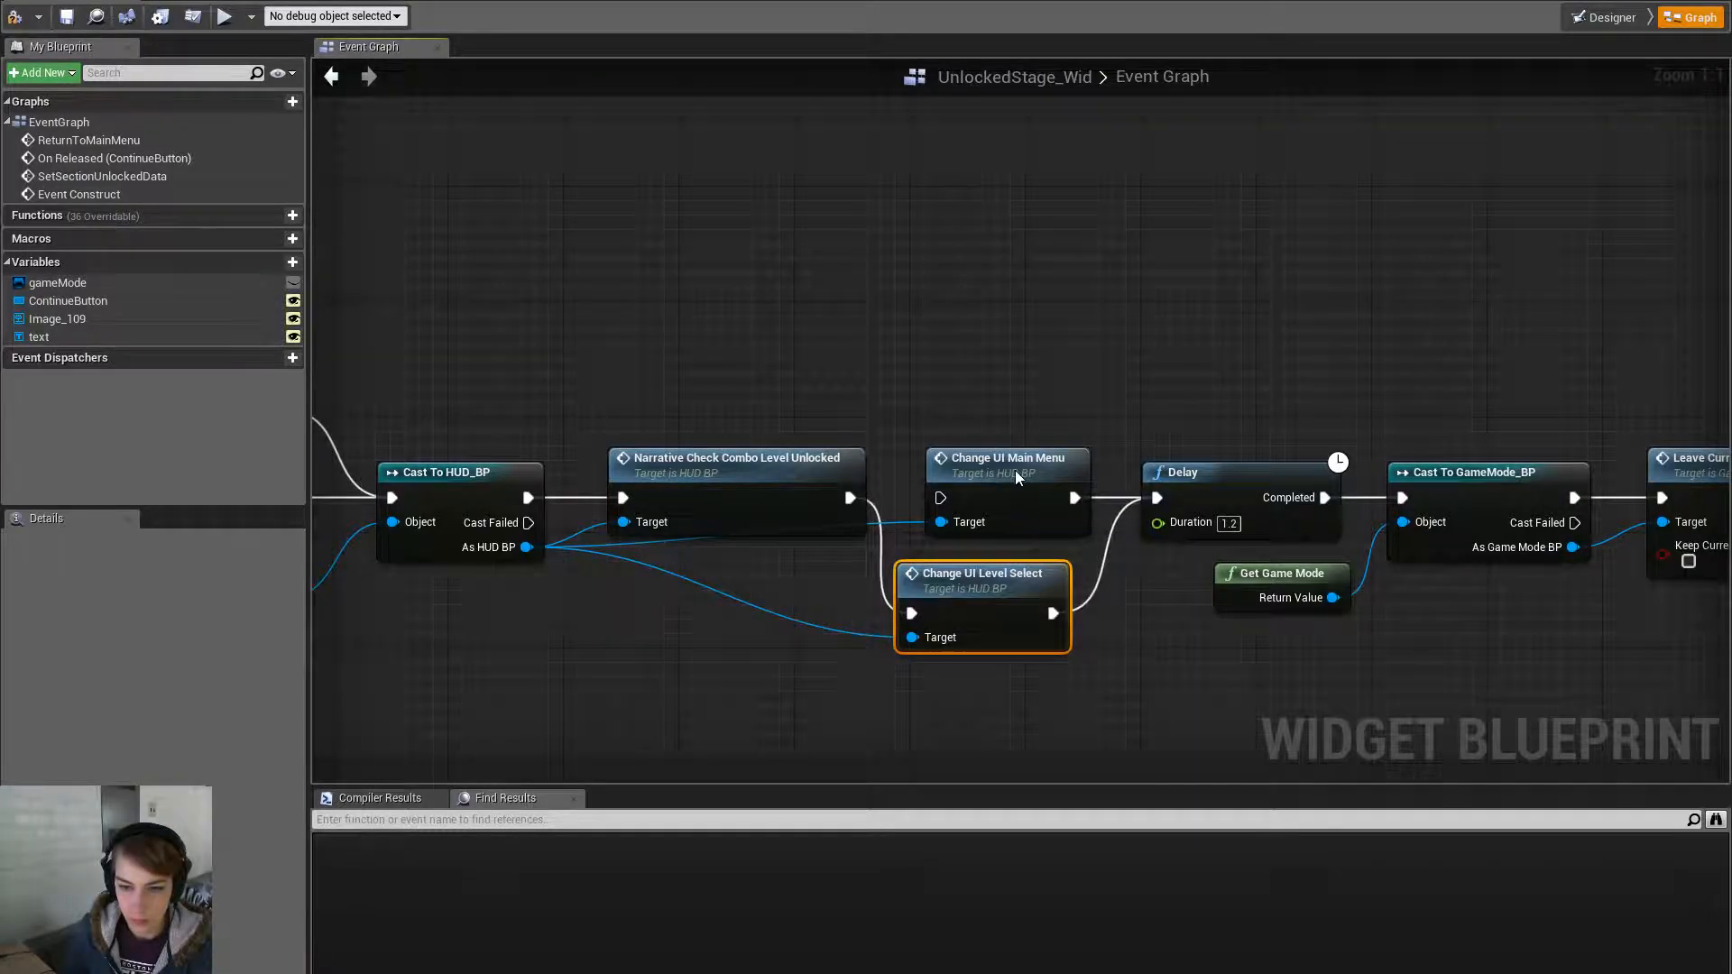
# - Find all references to Change UI Main Menu, then delete that node and move the new one into place
pyautogui.rightClick(1015, 469)
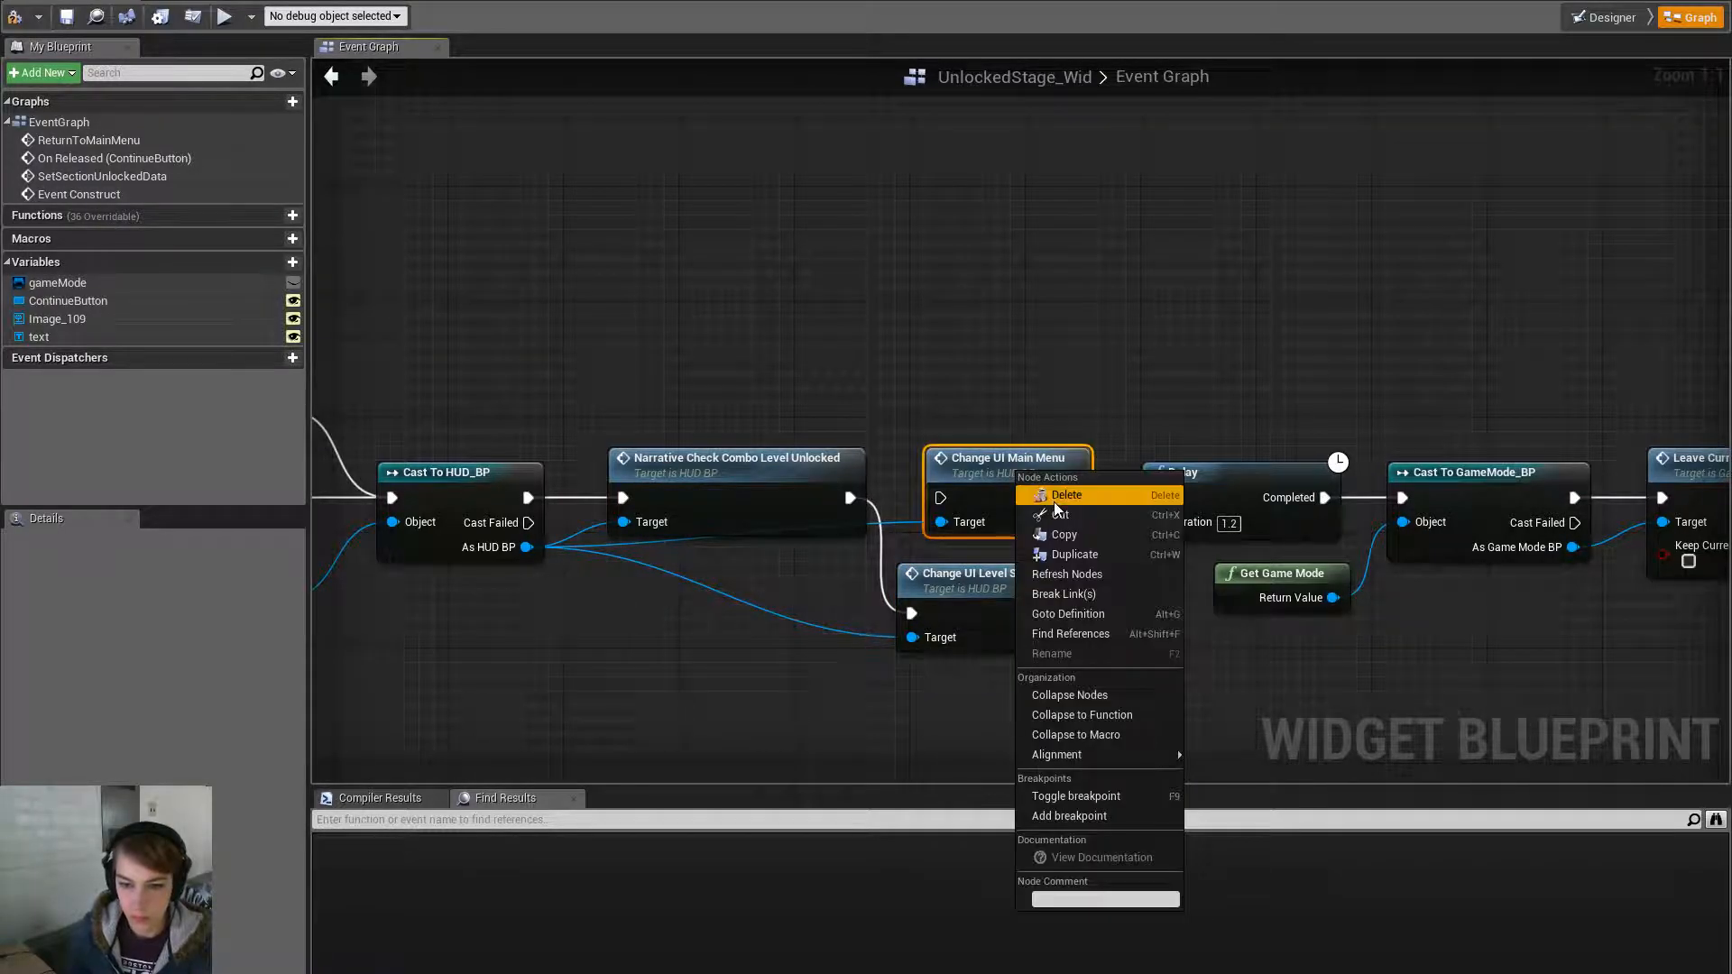
pyautogui.click(1112, 635)
pyautogui.press('Delete')
pyautogui.moveTo(966, 586); pyautogui.dragTo(994, 471)
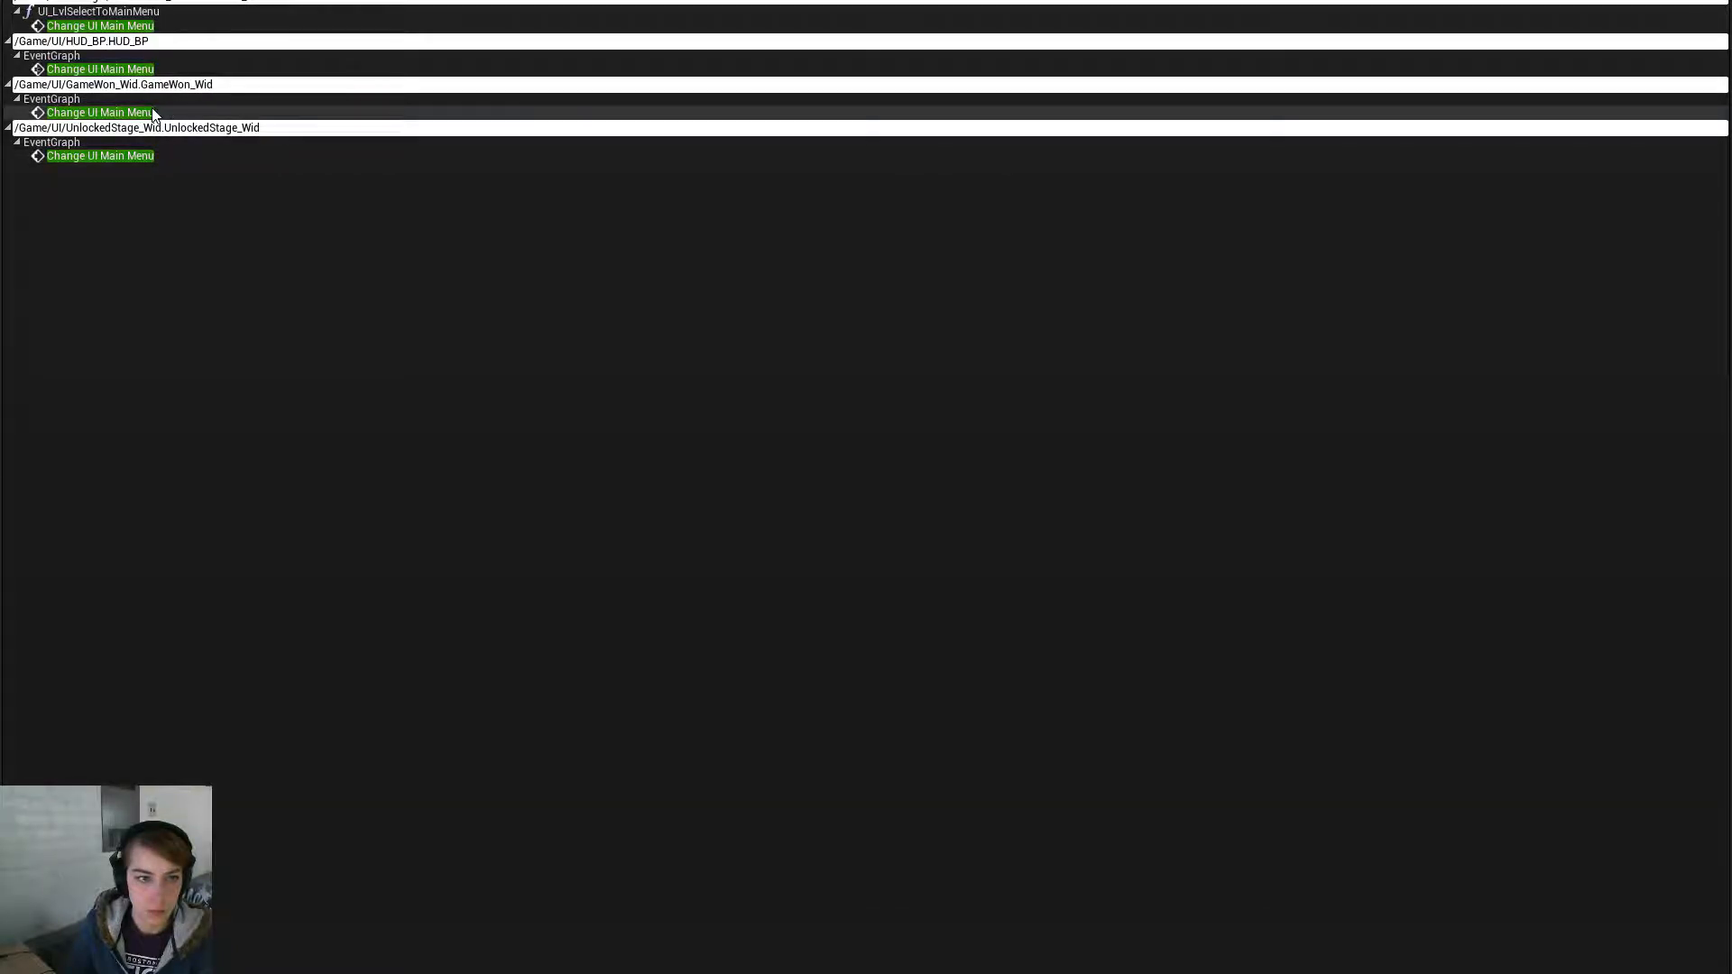
# - In GameWon_Wid, replace Change UI Main Menu with a wired Change UI Level Select node
pyautogui.doubleClick(153, 113)
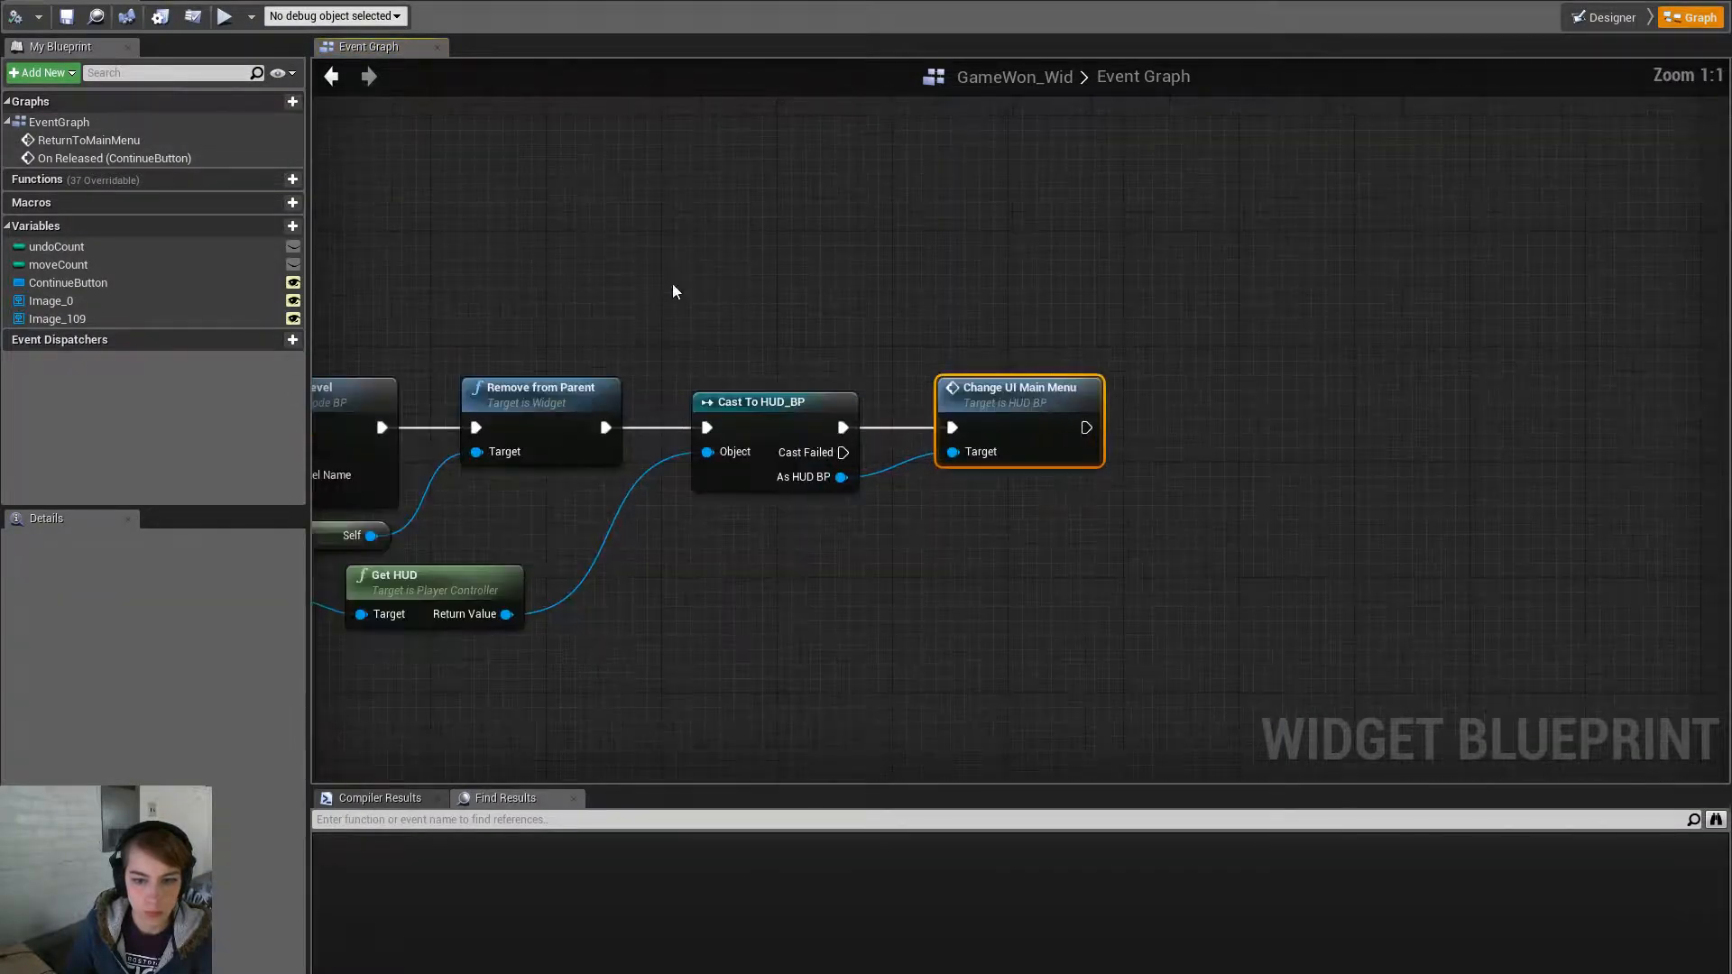
pyautogui.moveTo(840, 476); pyautogui.dragTo(942, 516)
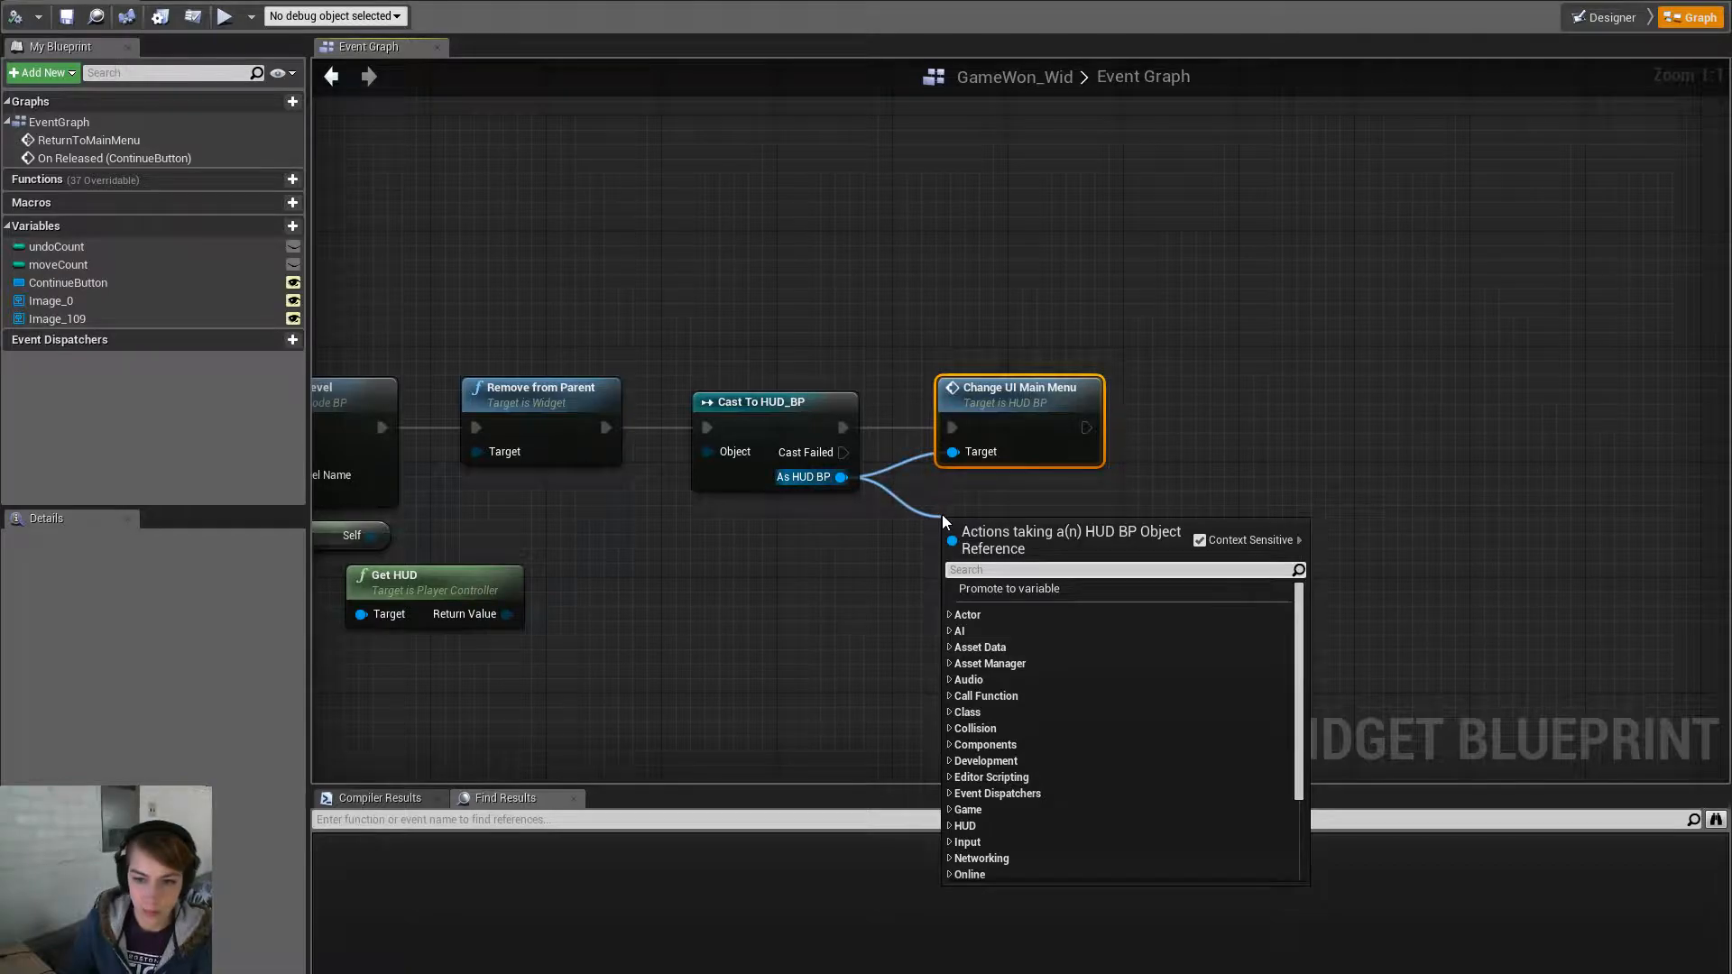
pyautogui.write('change ui')
pyautogui.press('Down')
pyautogui.press('Return')
pyautogui.moveTo(843, 428); pyautogui.dragTo(1028, 418)
pyautogui.click(1062, 425)
pyautogui.press('Delete')
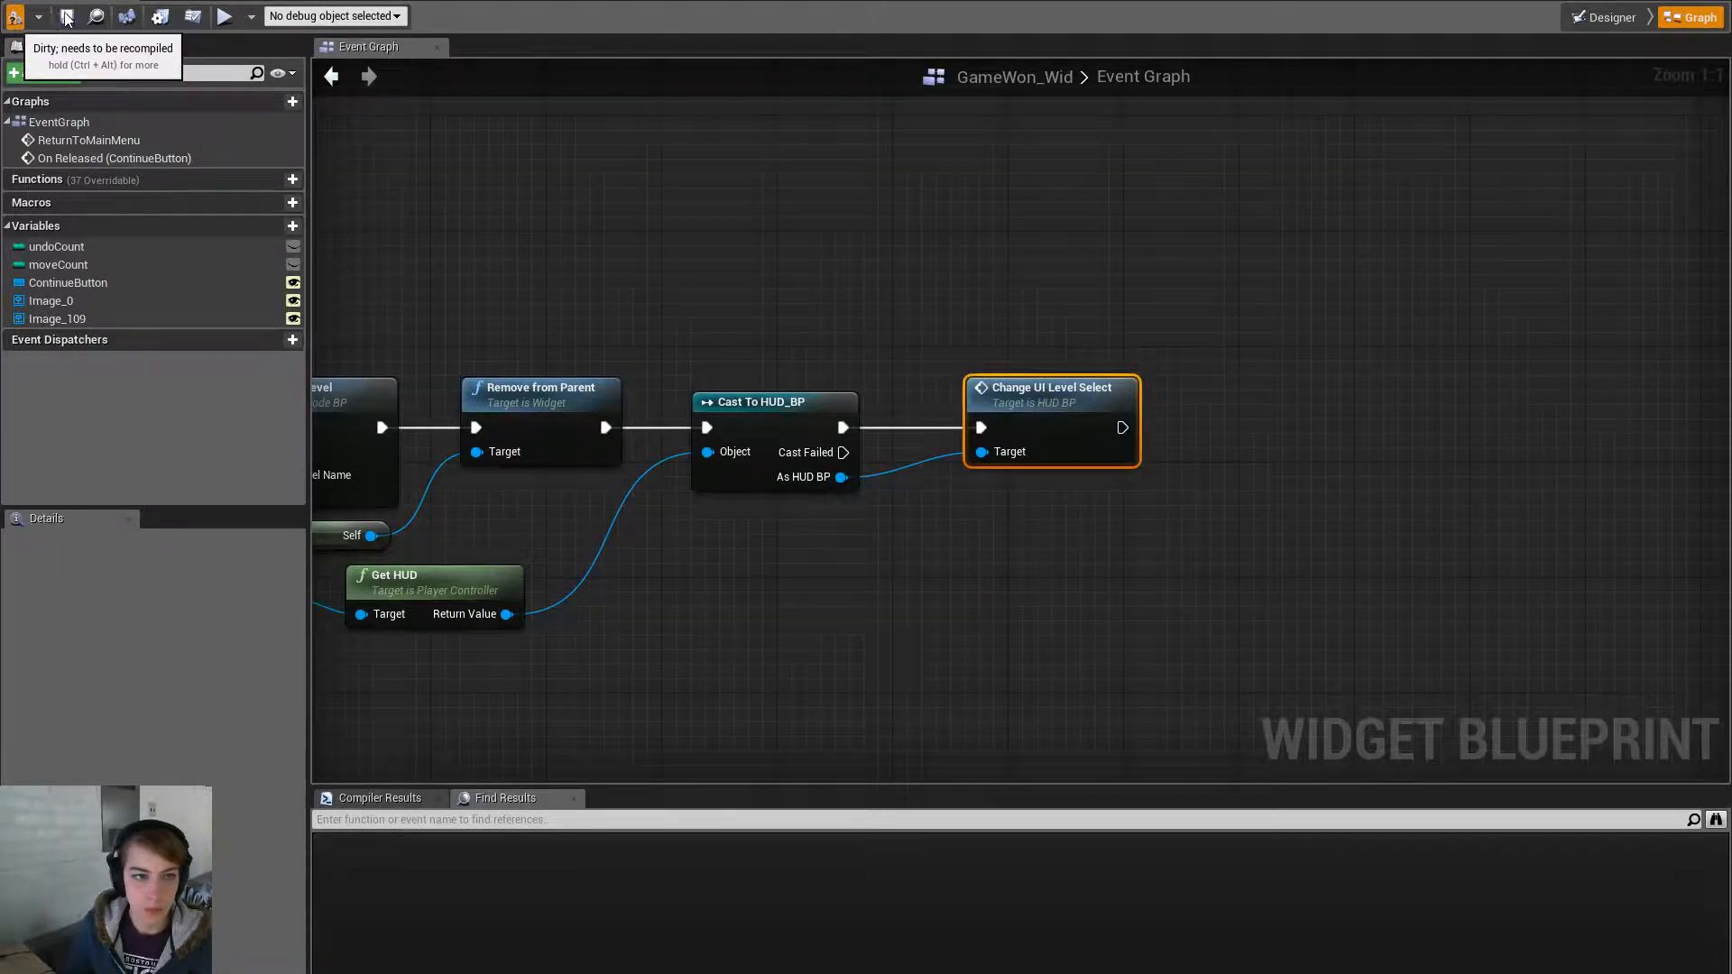
# - Save GameWon_Wid without source control, making the file writable
pyautogui.click(66, 16)
pyautogui.click(857, 666)
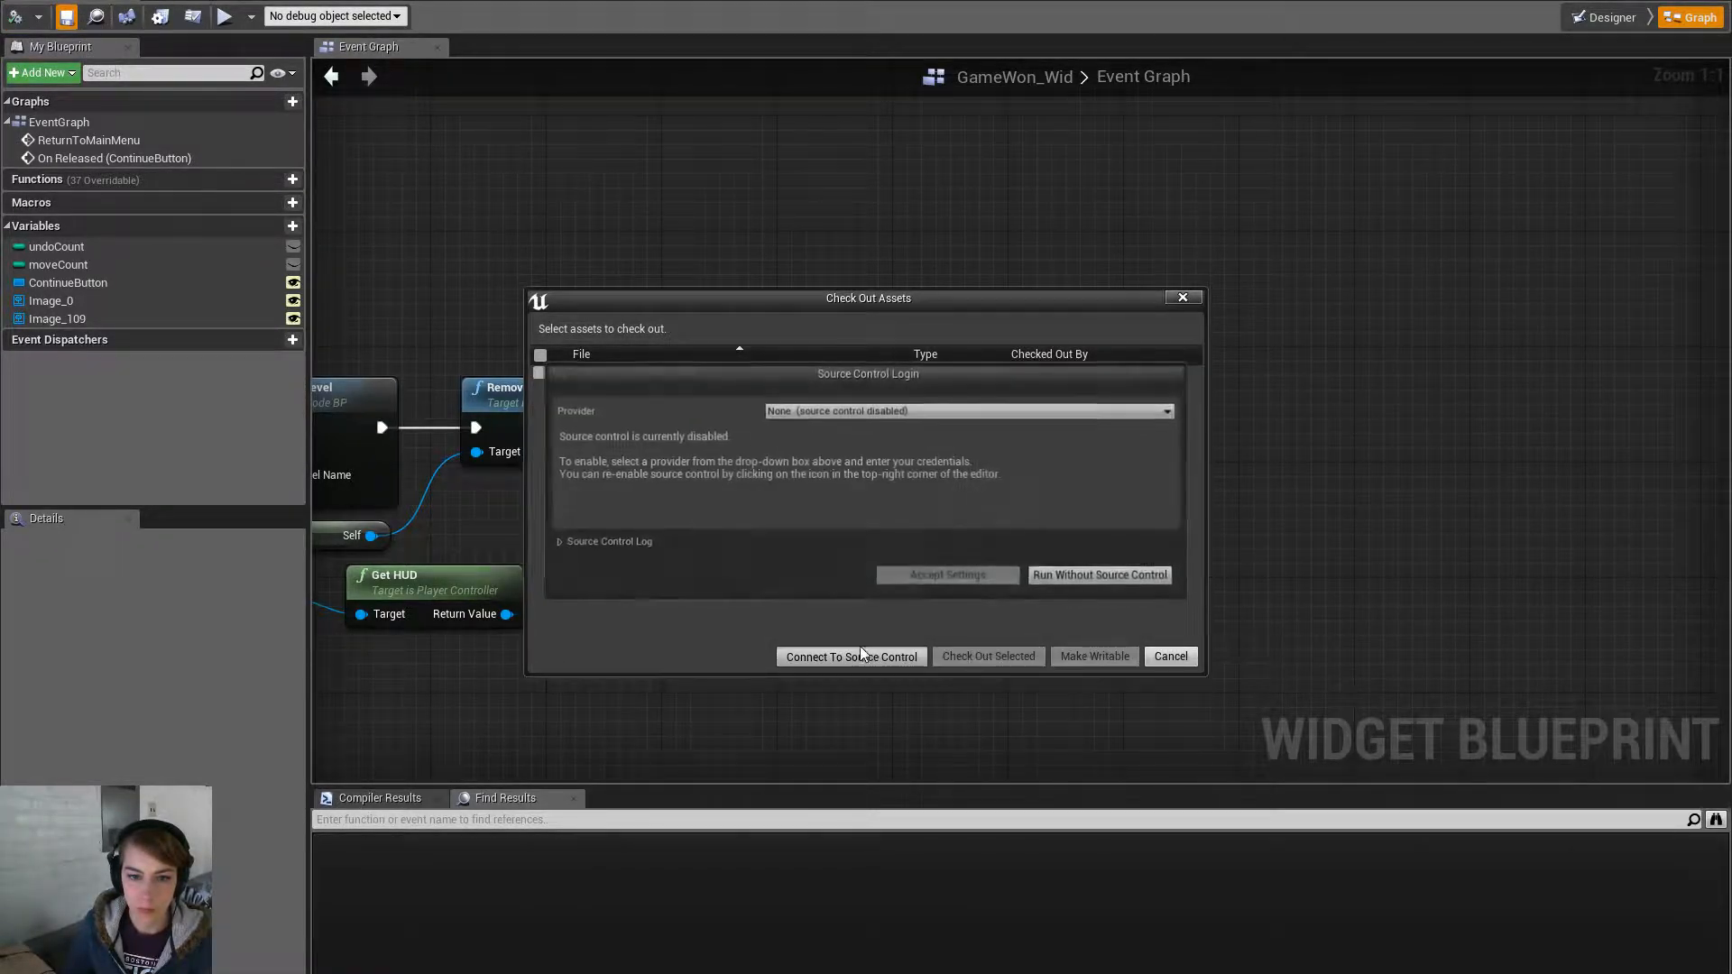
pyautogui.click(1116, 578)
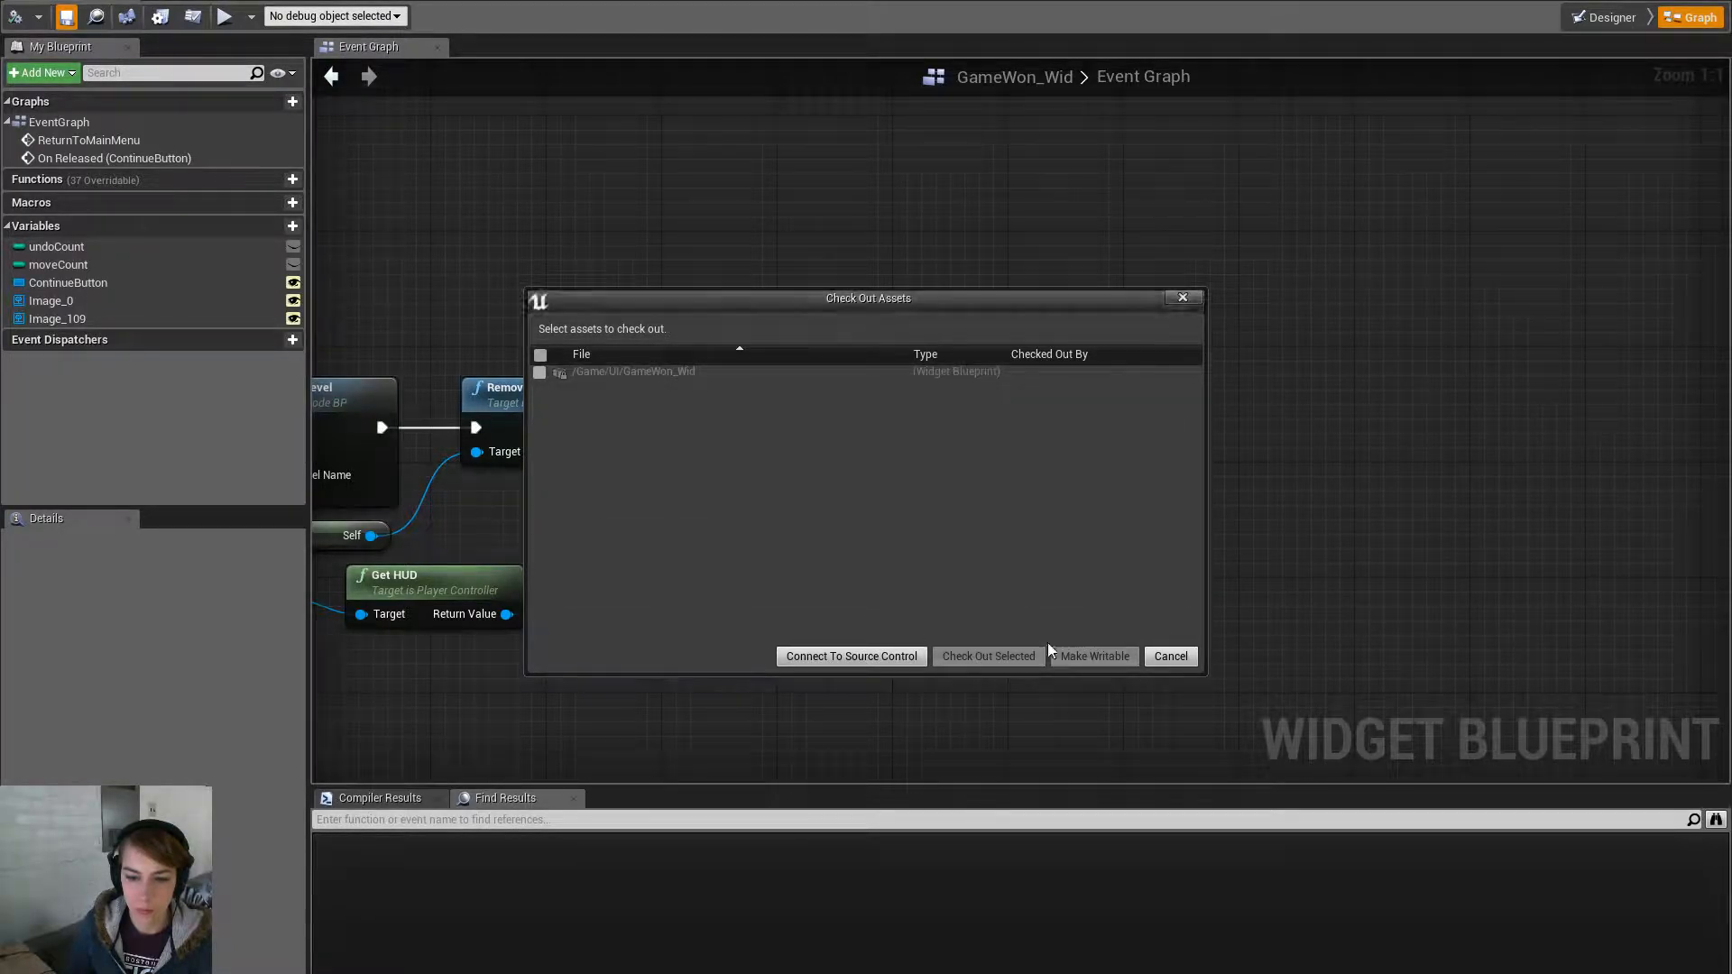
pyautogui.click(1073, 654)
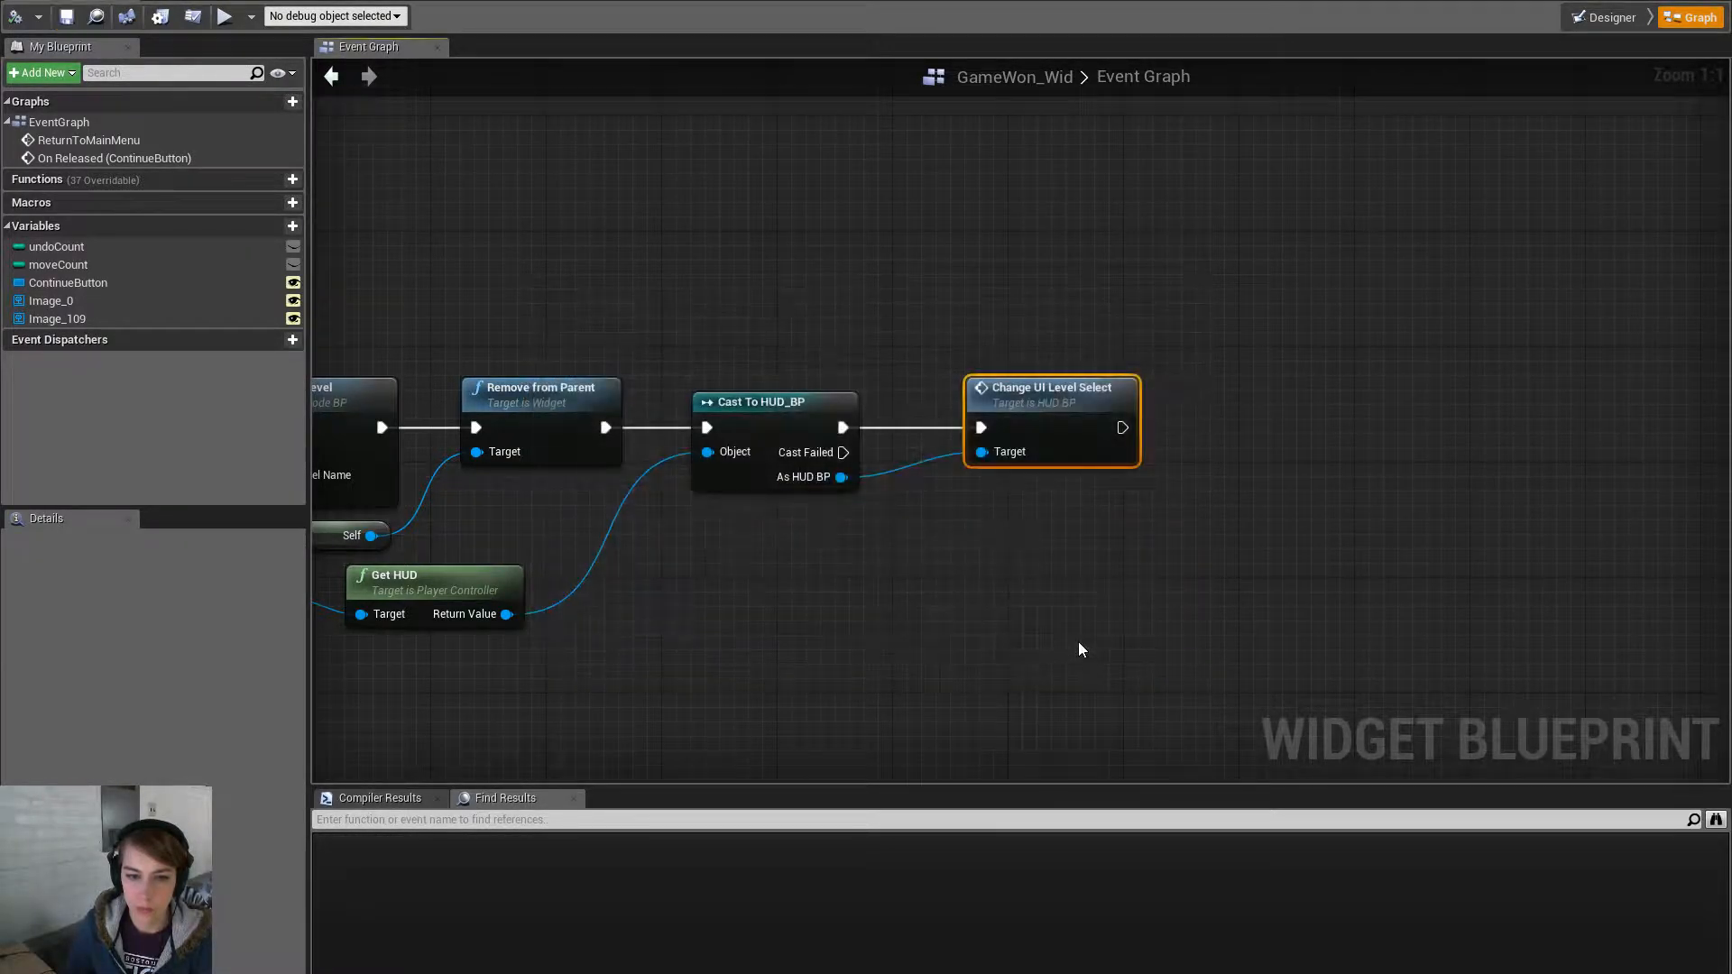
pyautogui.click(1250, 364)
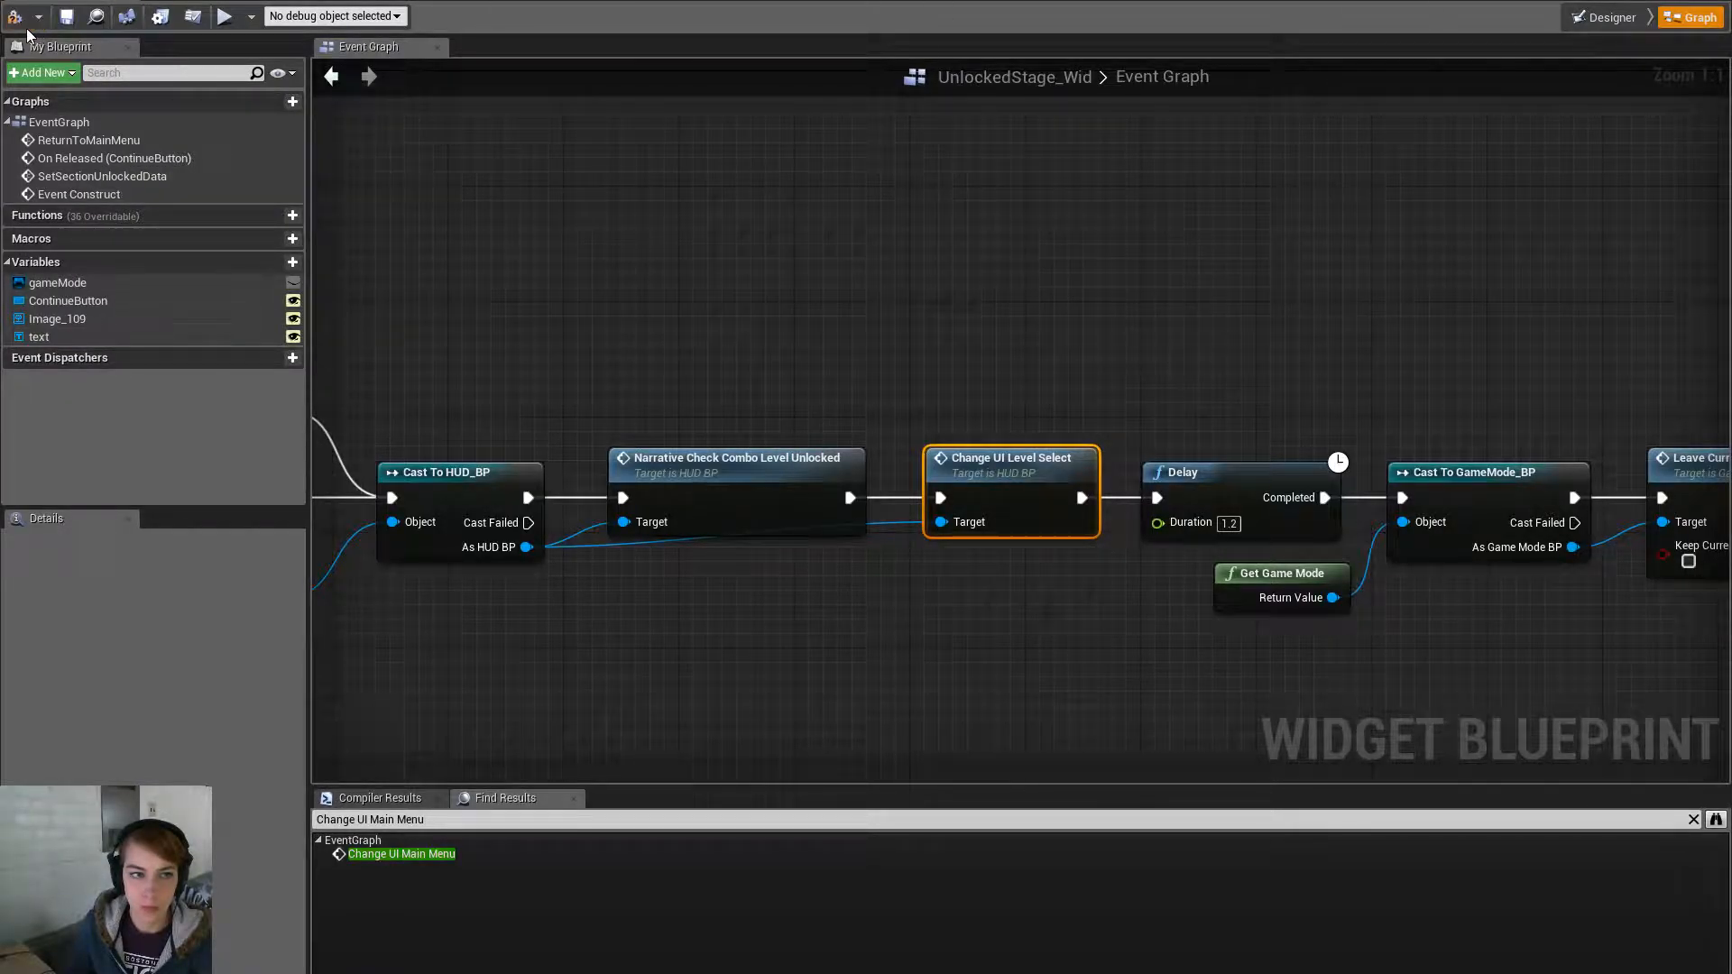
# - Save UnlockedStage_Wid as writable and return to the main level editor
pyautogui.click(66, 16)
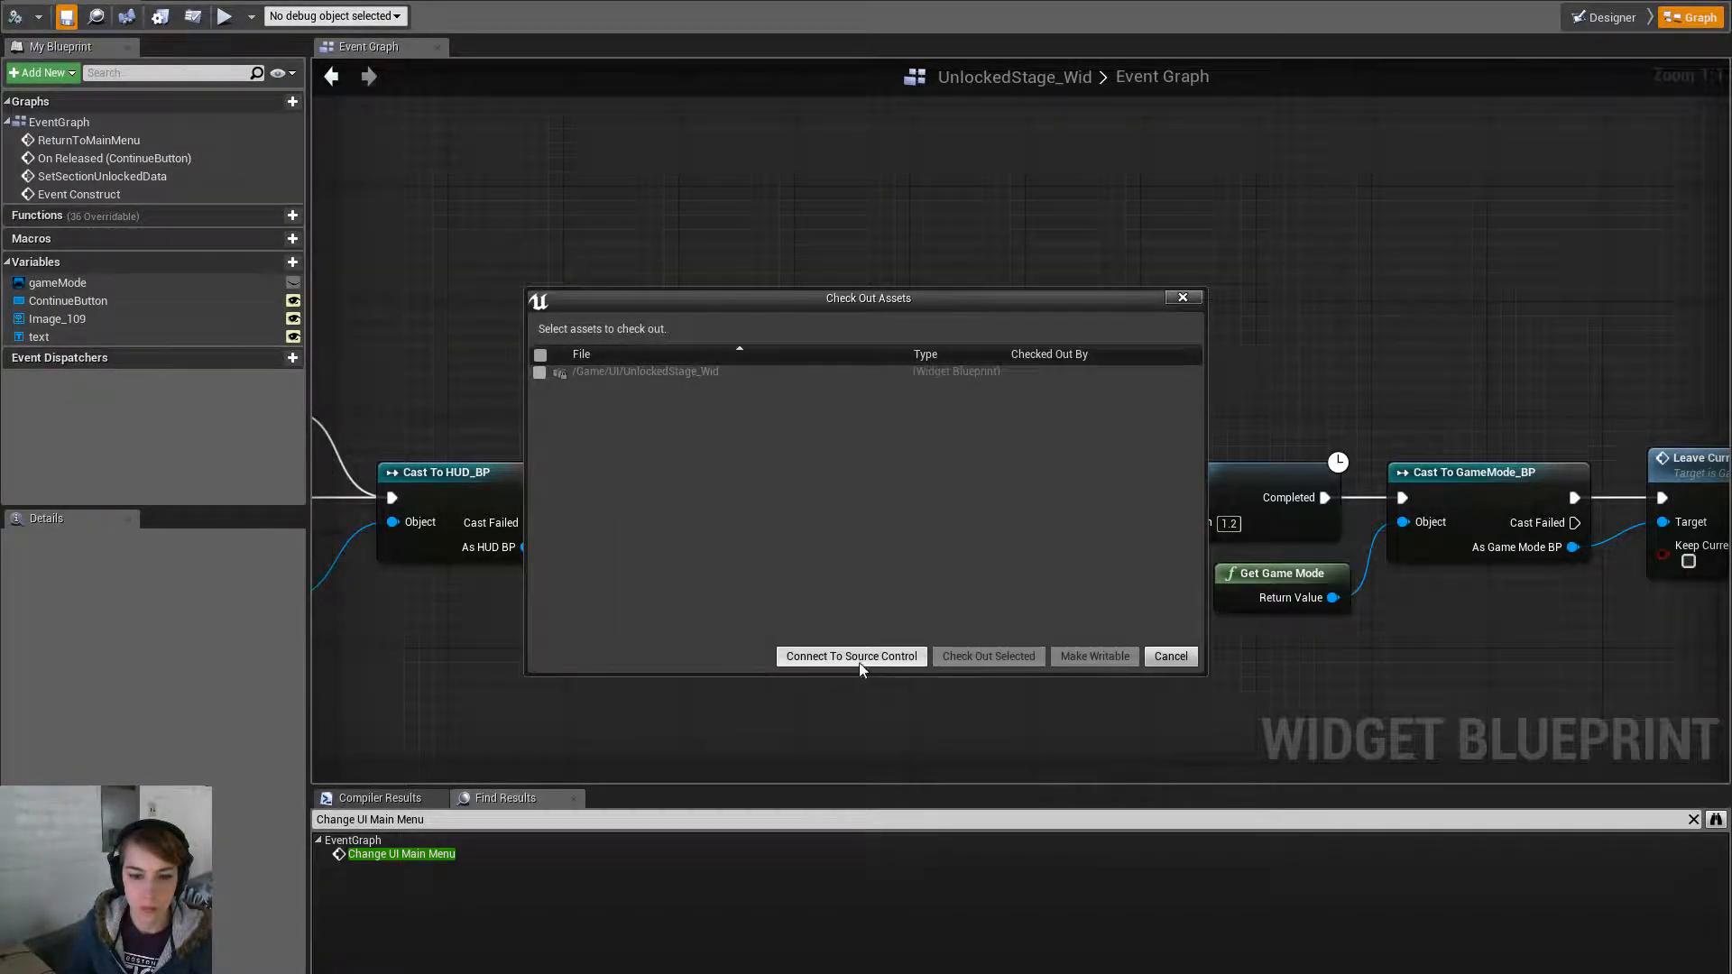
pyautogui.click(540, 373)
pyautogui.click(1095, 656)
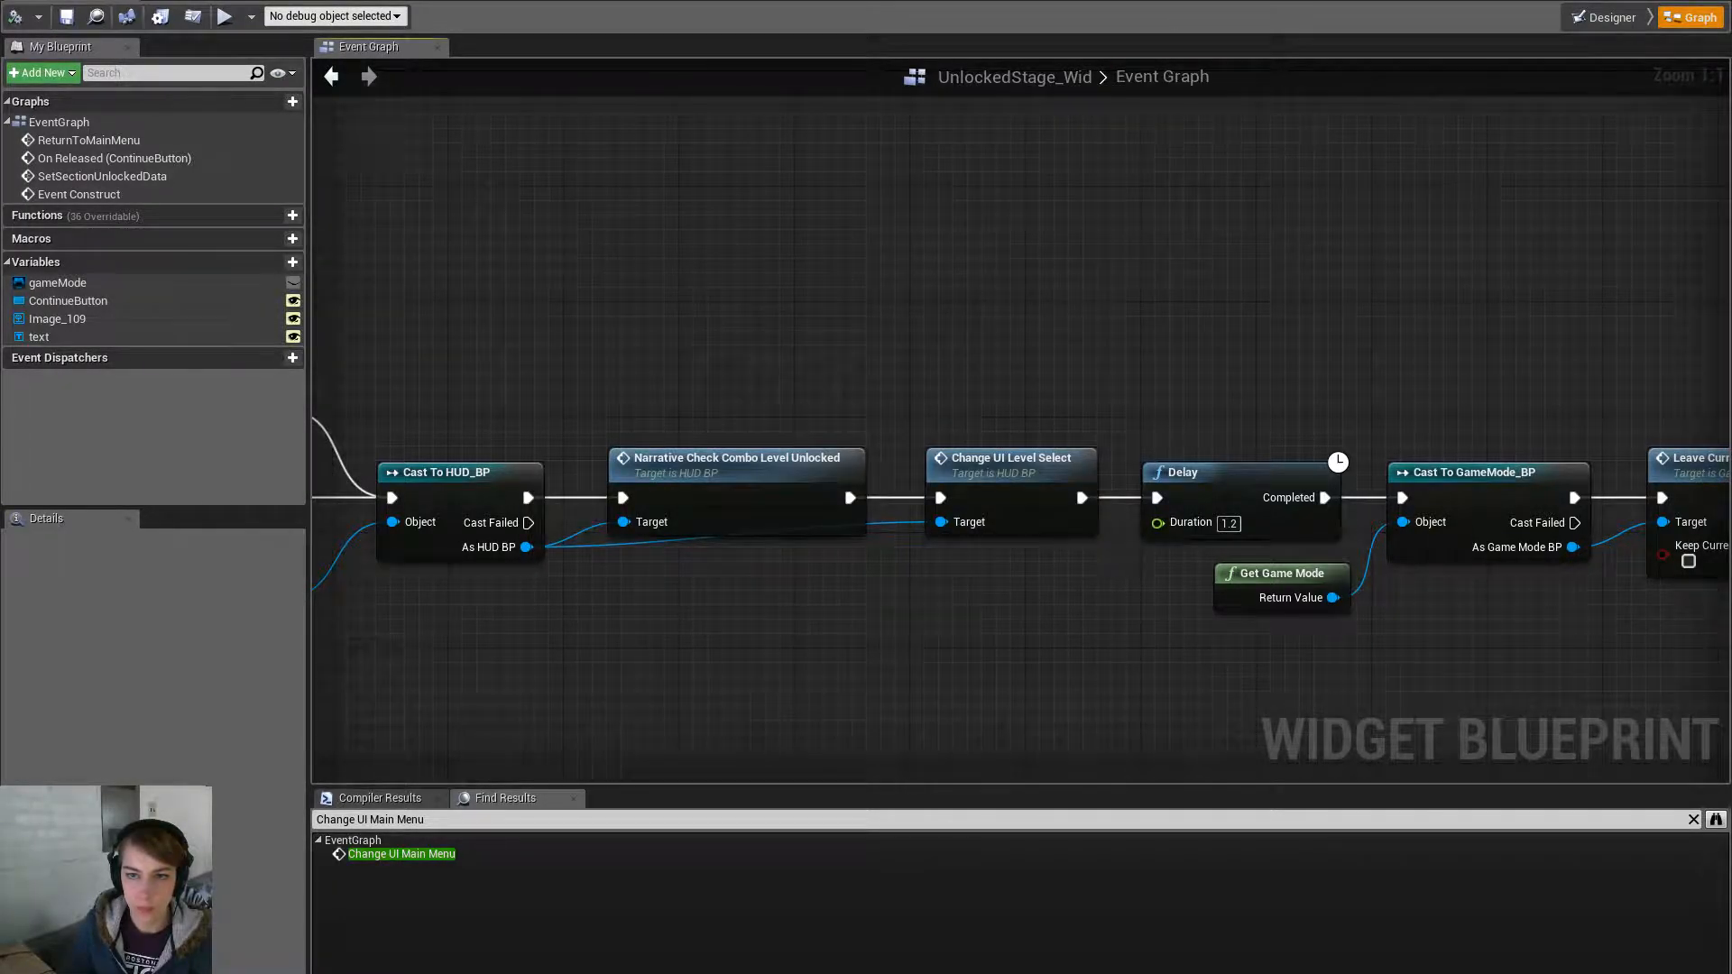
pyautogui.click(774, 1)
pyautogui.click(578, 1)
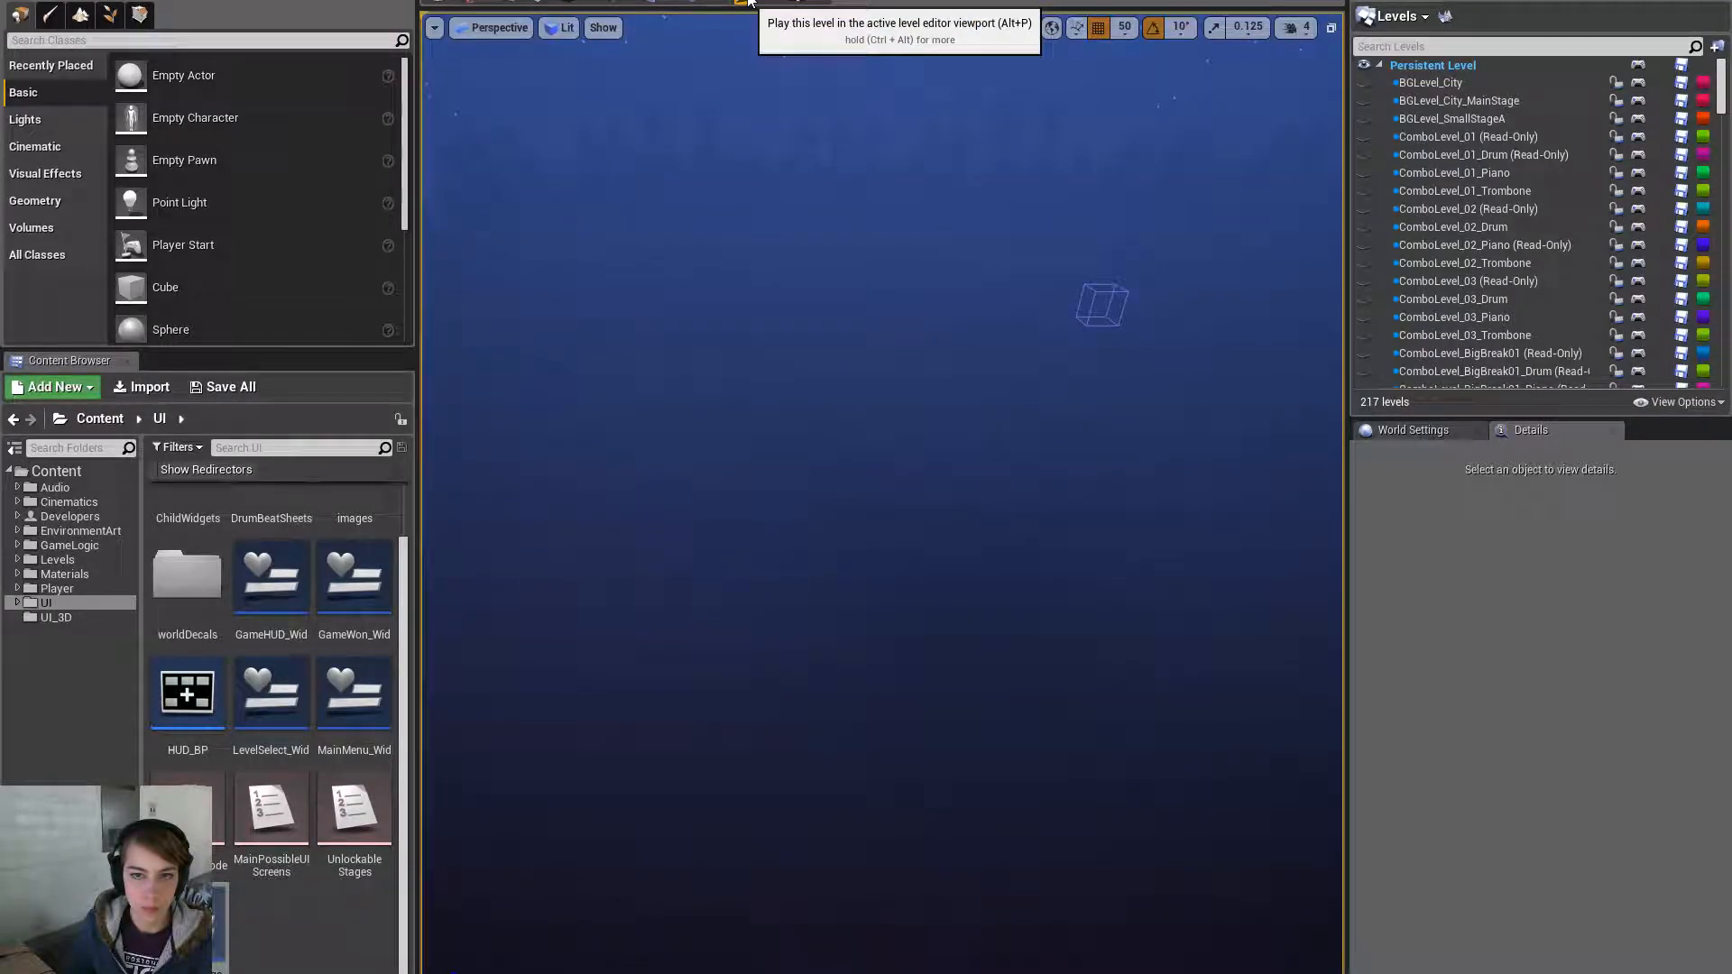
# - Review the Change UI Main Menu search results, opening HUD_BP's ChangeUI_MainMenu event
pyautogui.click(550, 1)
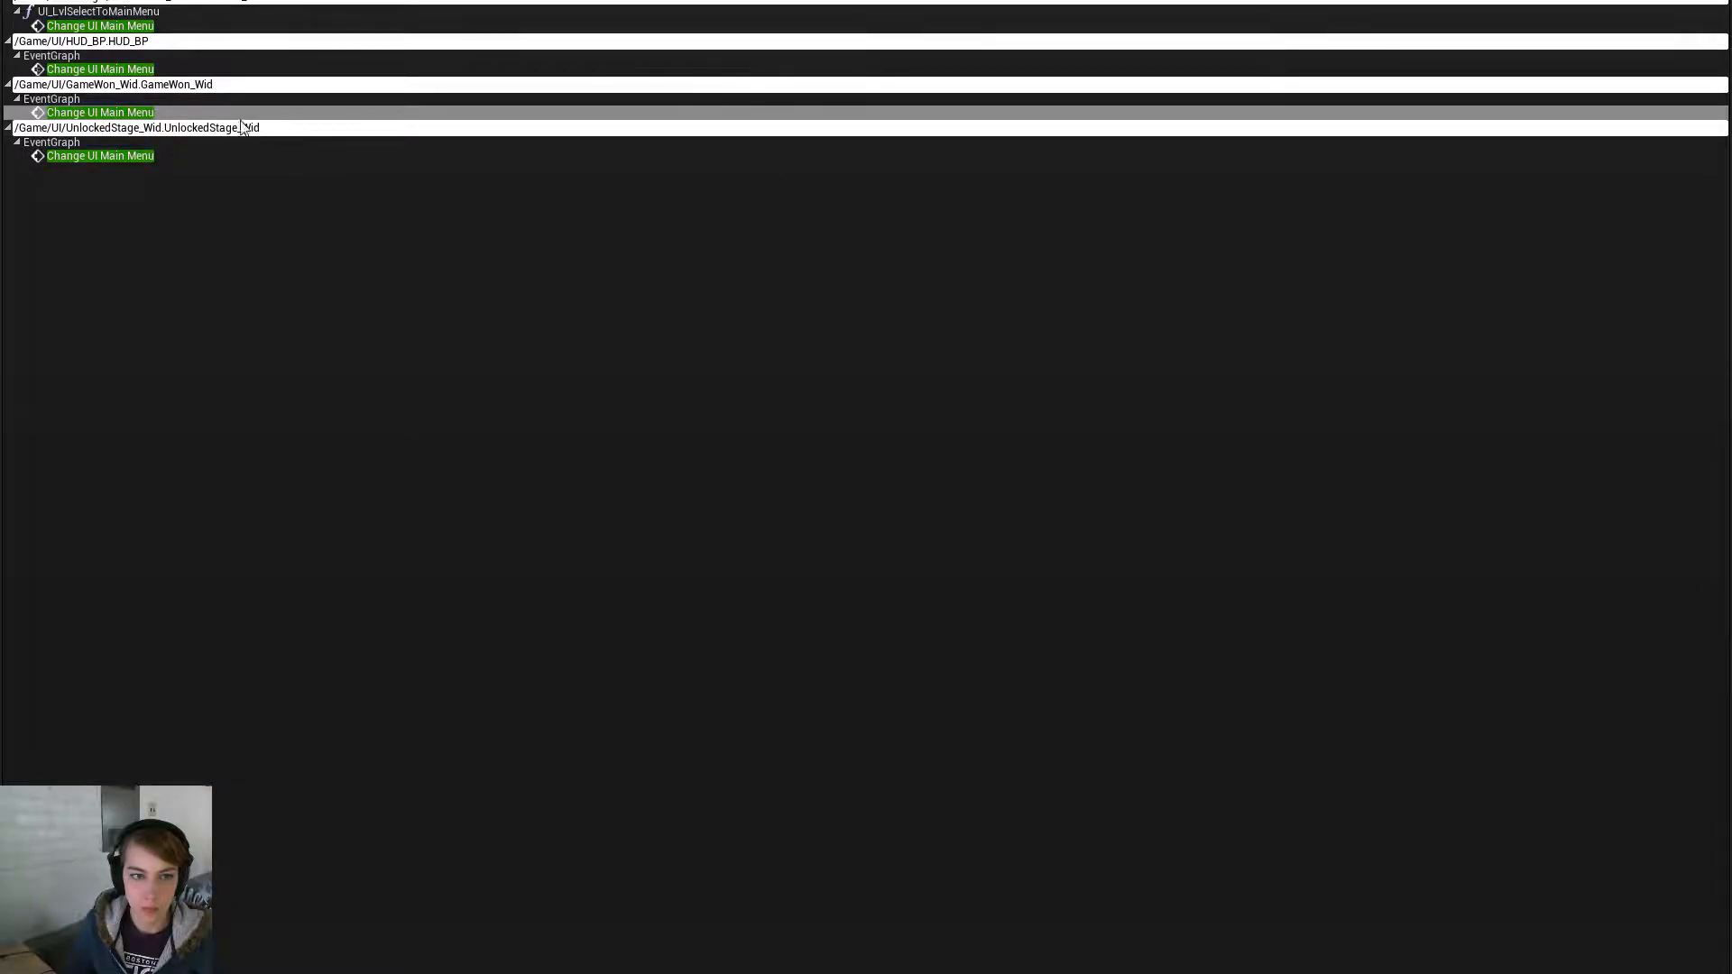
pyautogui.click(186, 154)
pyautogui.click(189, 112)
pyautogui.click(191, 71)
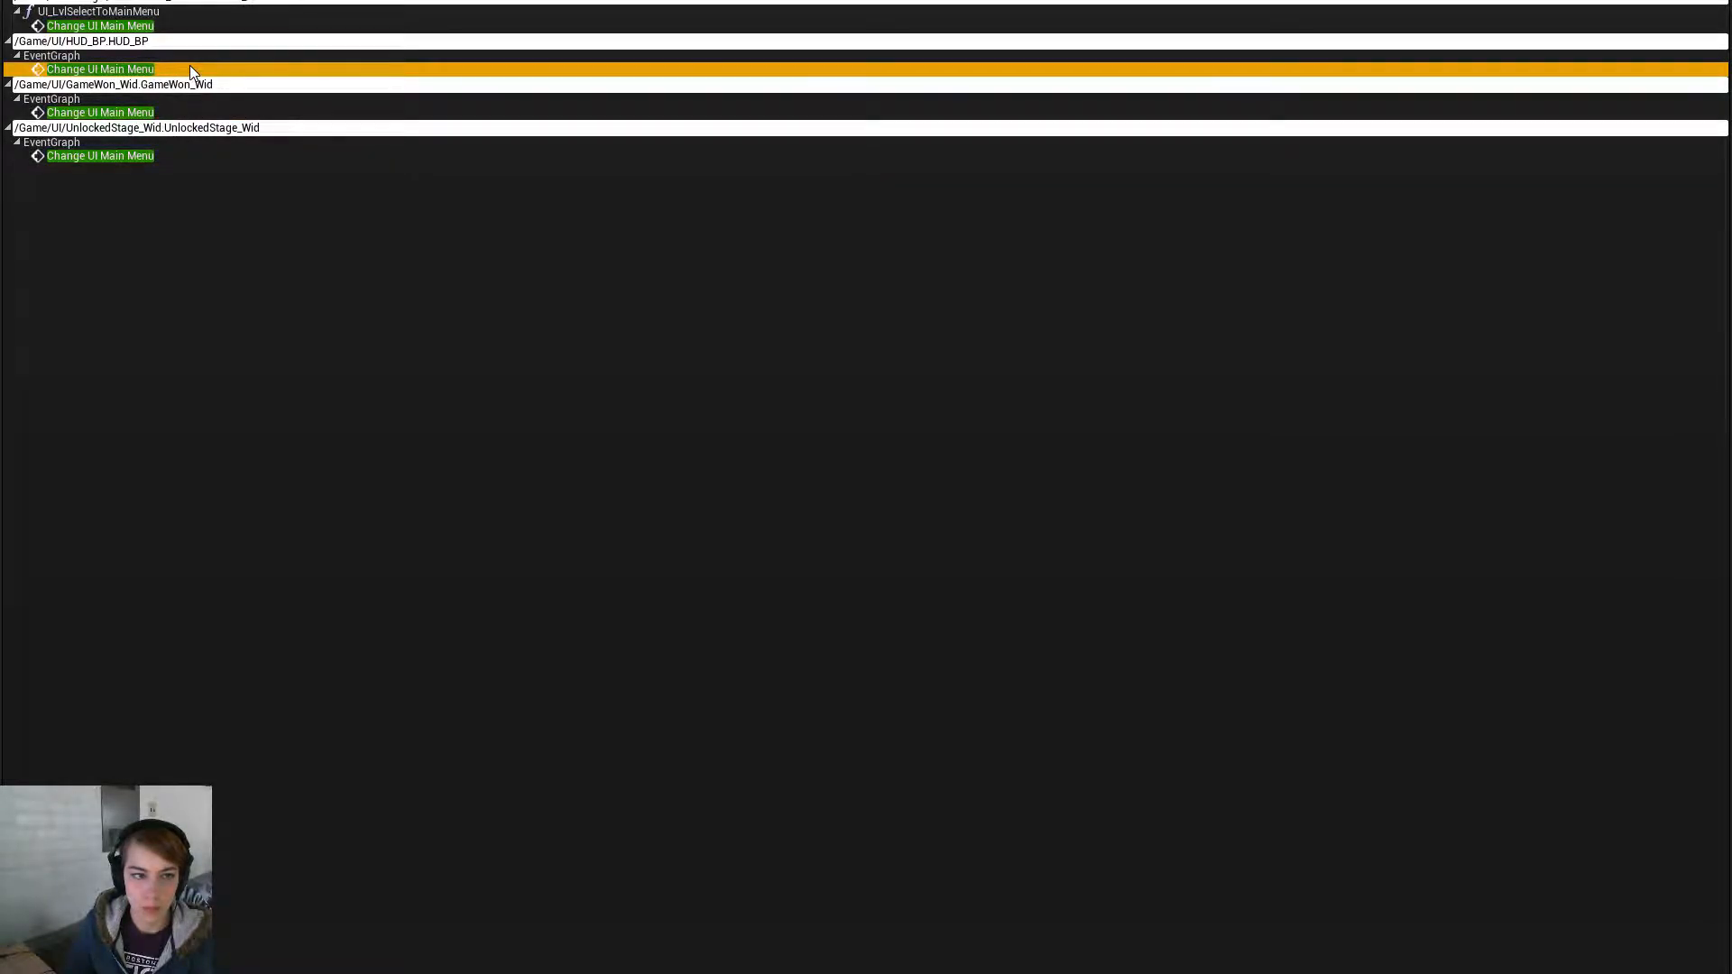
pyautogui.doubleClick(190, 69)
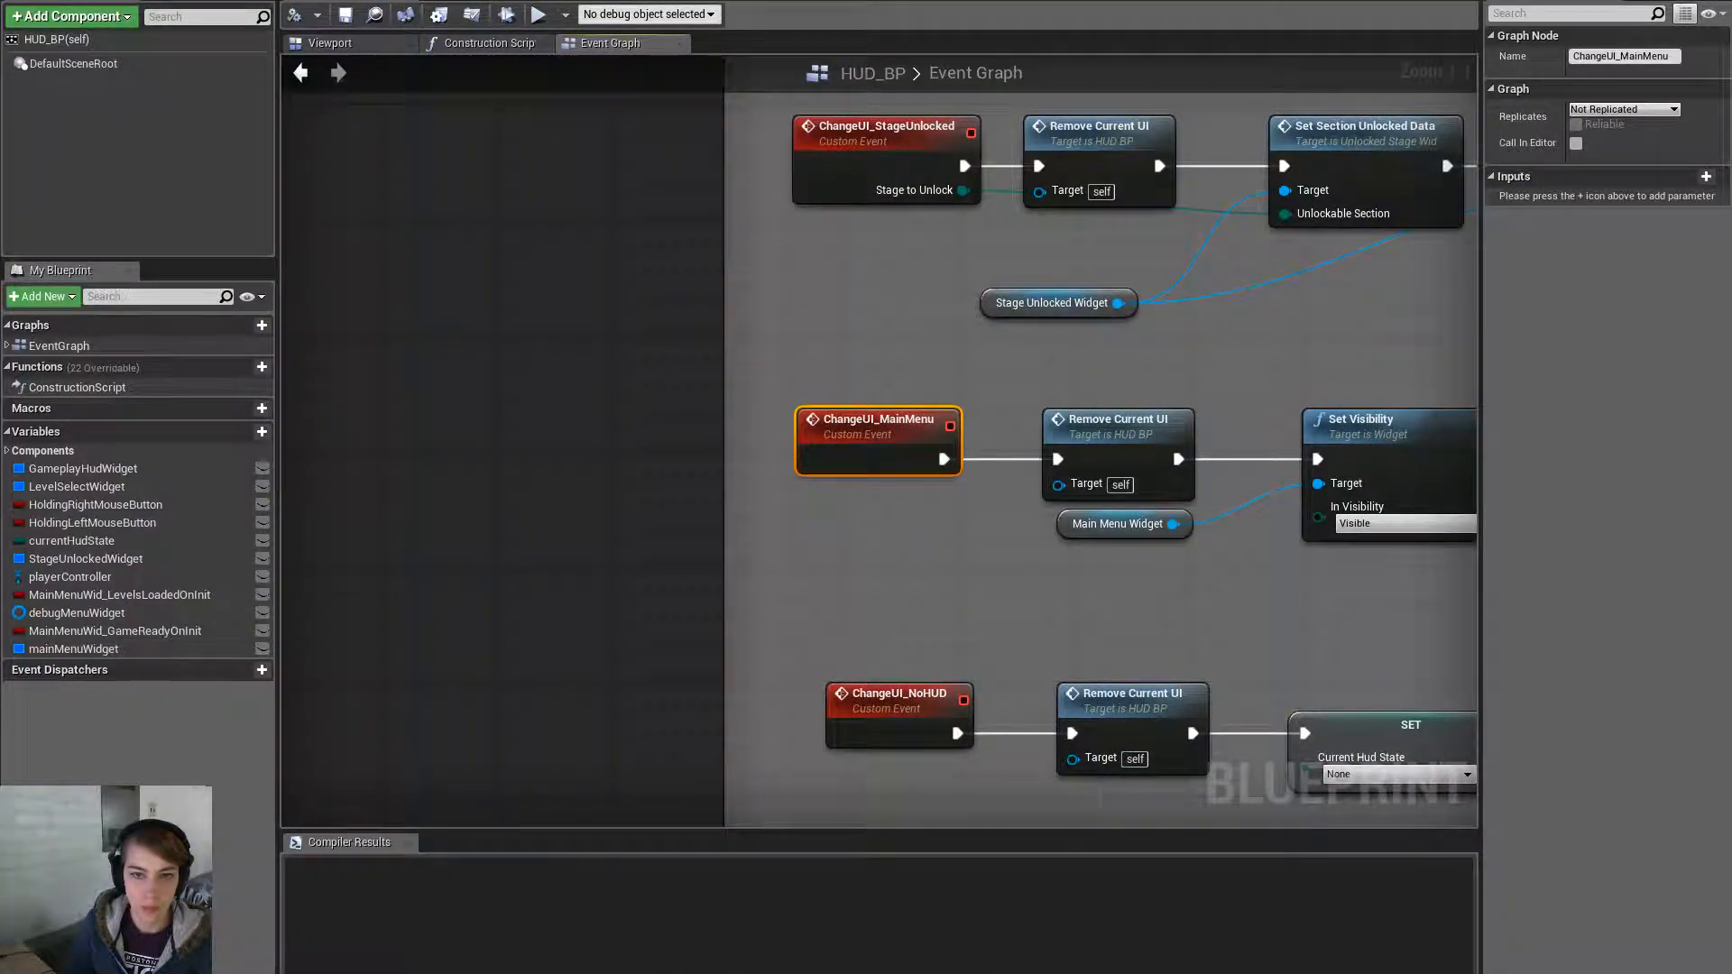
pyautogui.hotkey('alt', 'Tab')
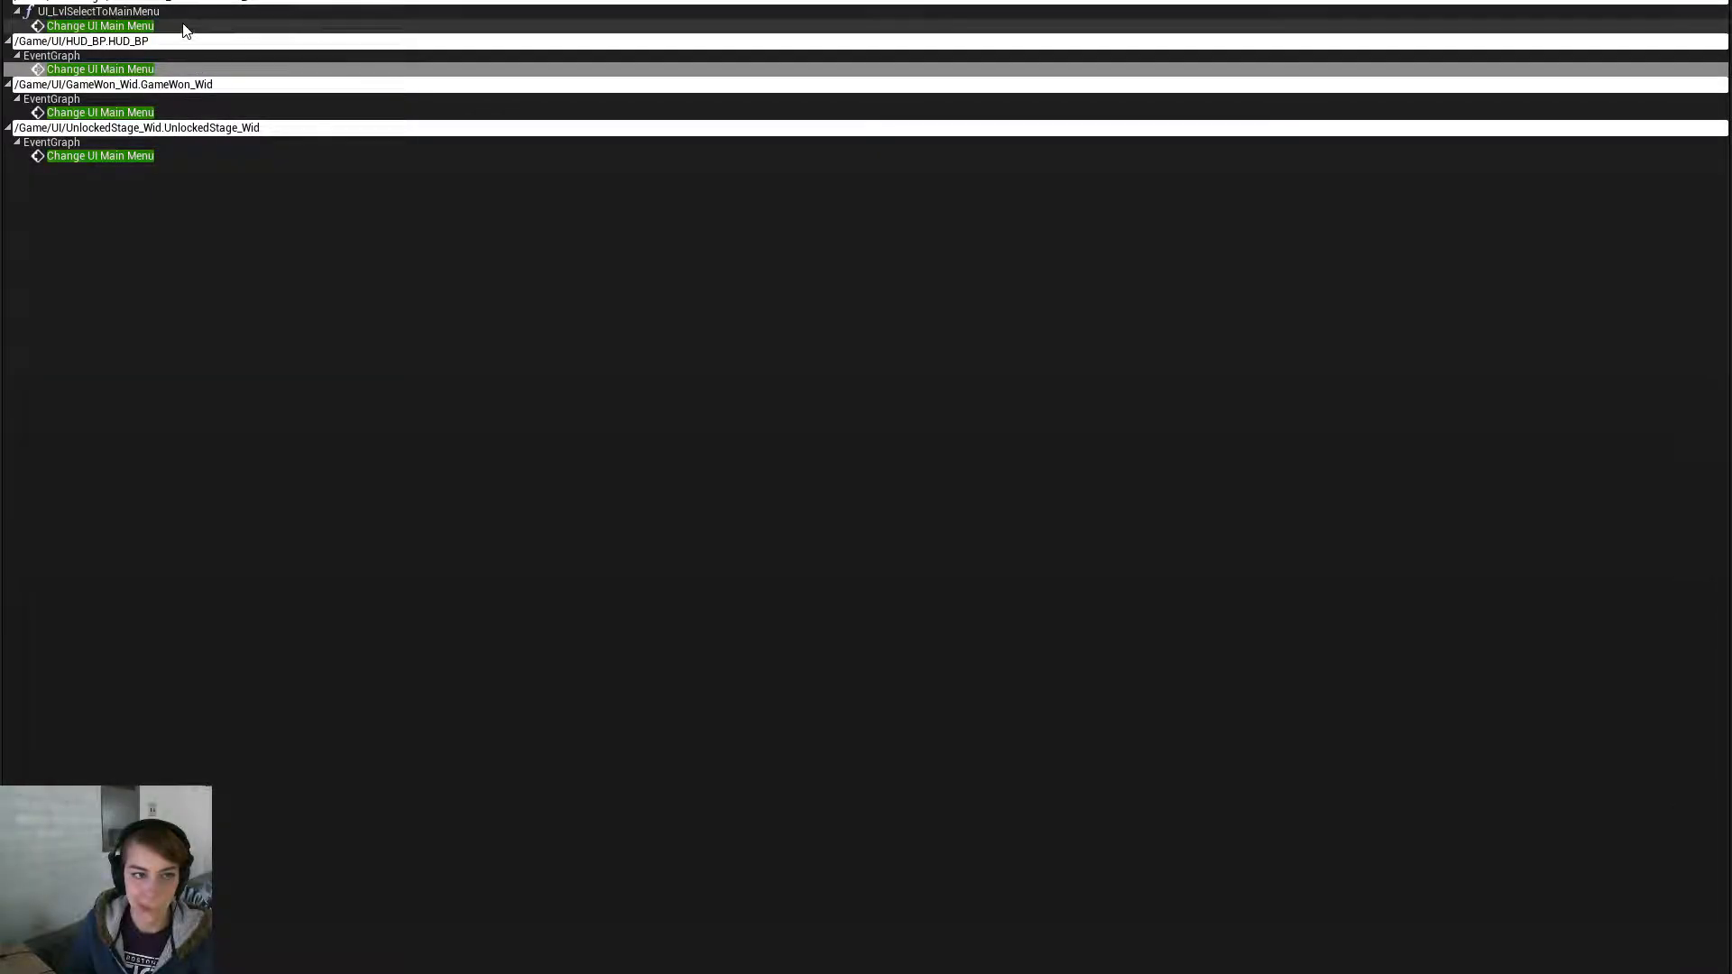
# - Check the MainMenu_Button graph reference, then save all modified assets
pyautogui.doubleClick(177, 27)
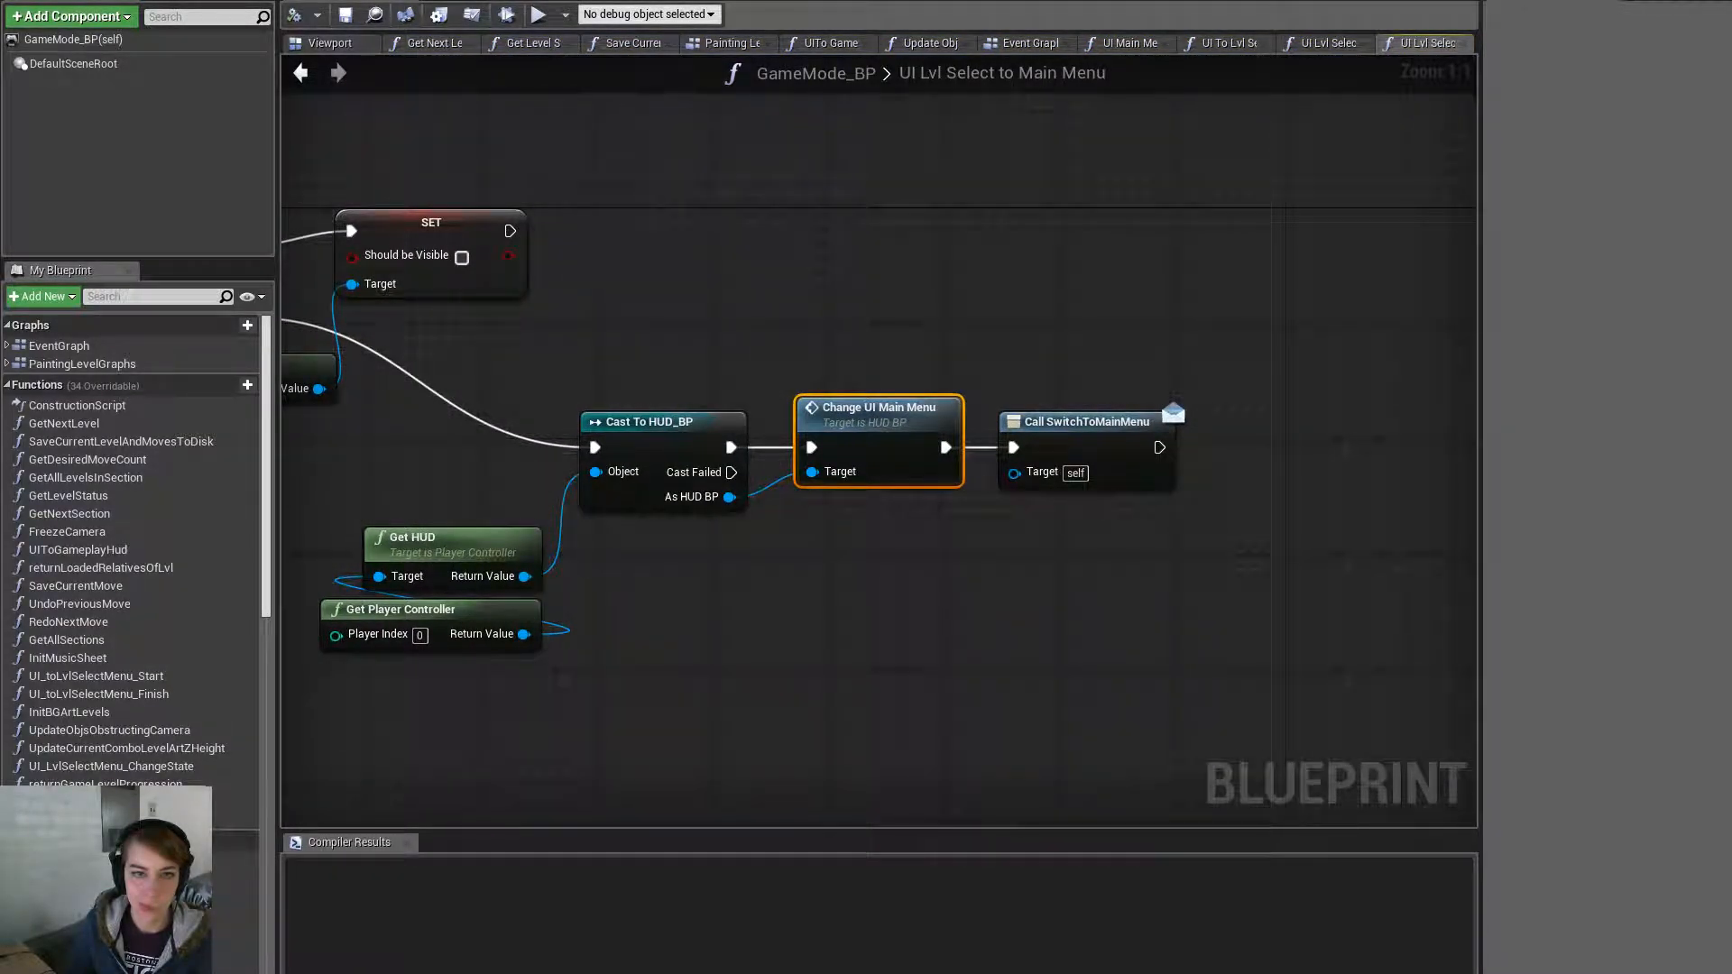
pyautogui.click(352, 2)
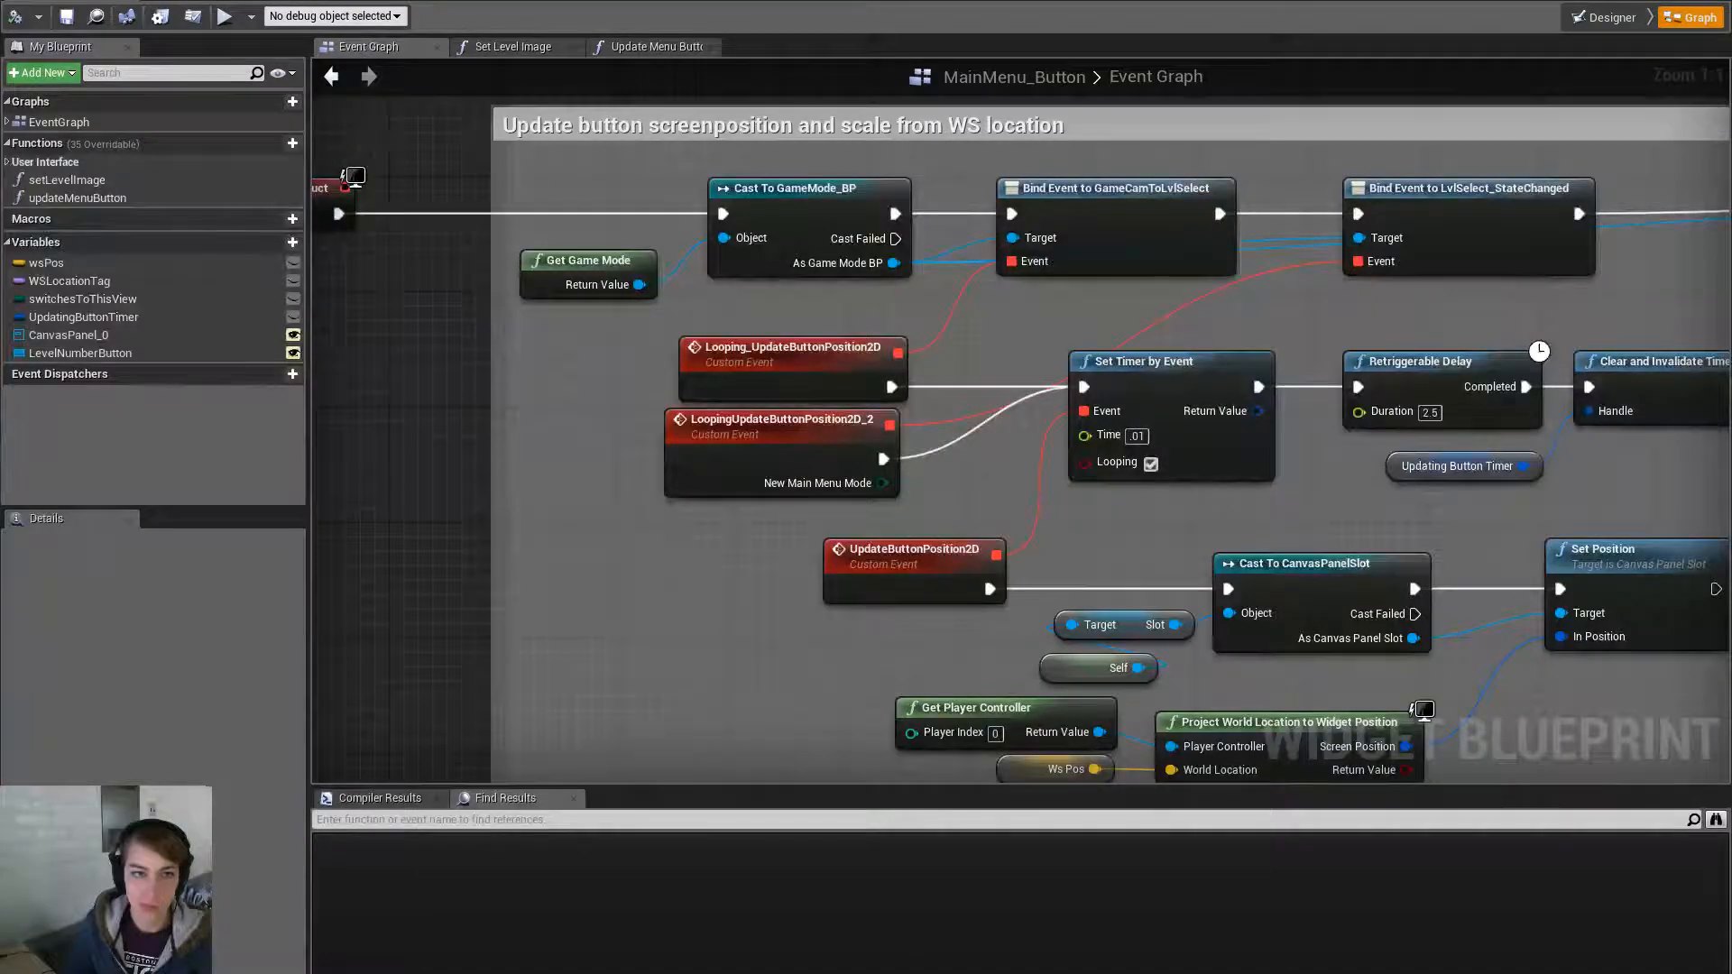
pyautogui.hotkey('alt', 'Tab')
pyautogui.hotkey('alt', 'Tab')
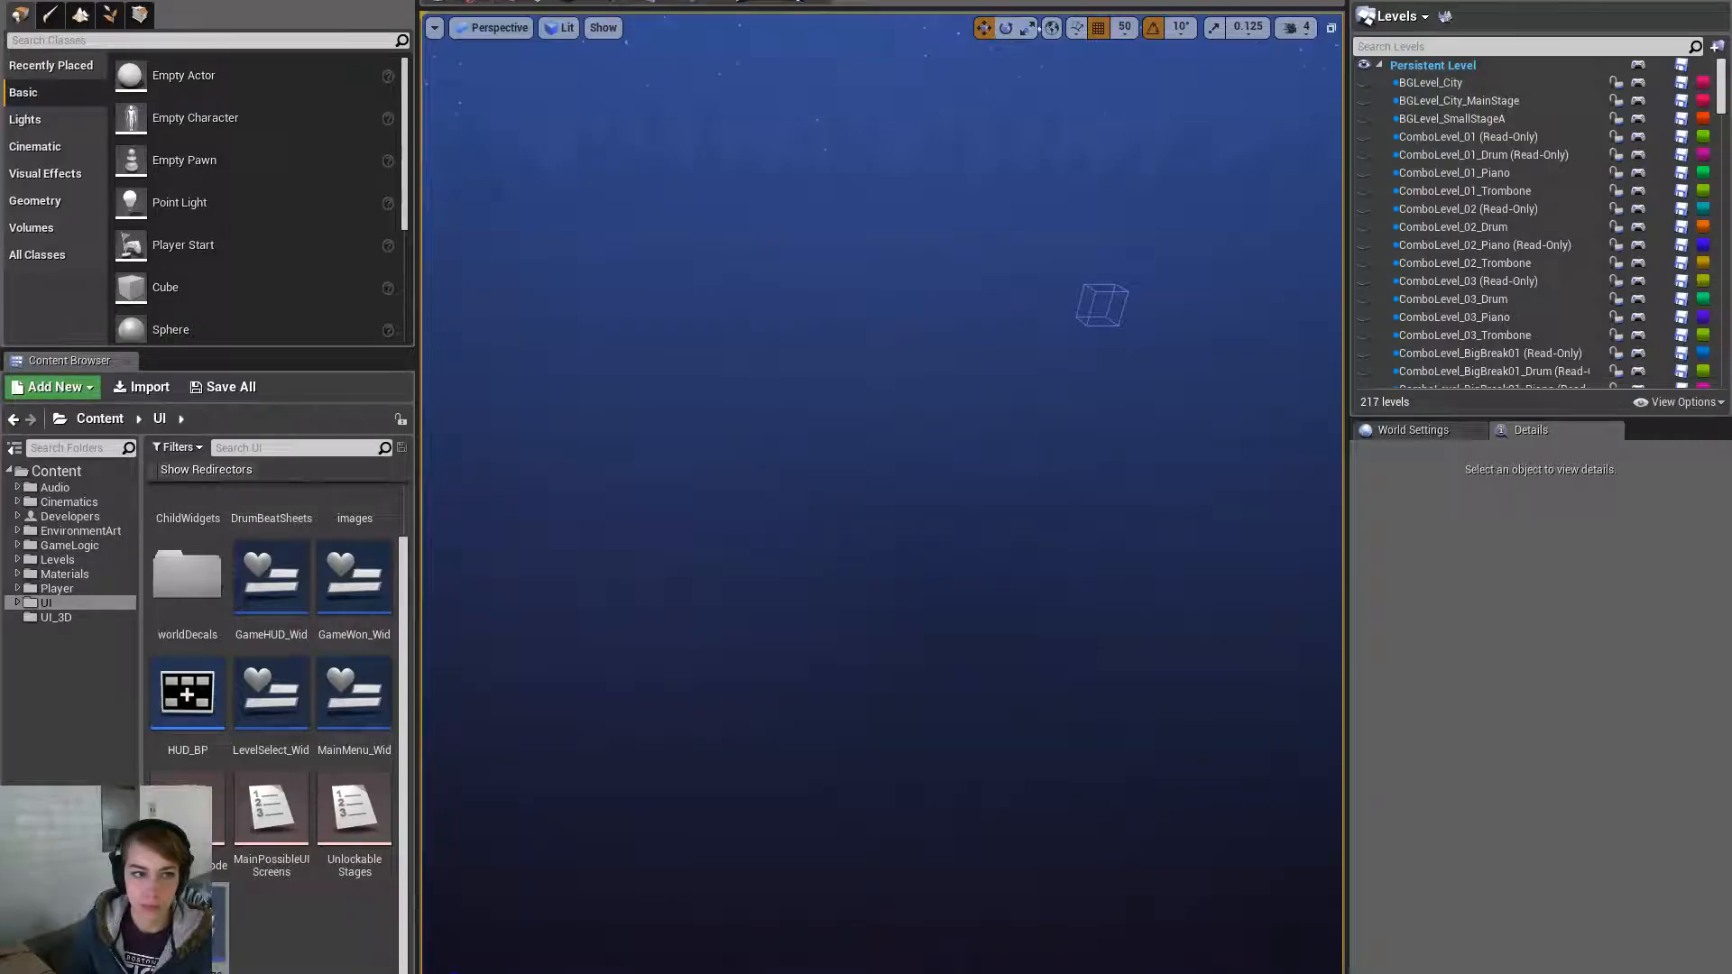
pyautogui.click(16, 1)
# - Save all assets and start playing the level in the editor
pyautogui.click(83, 126)
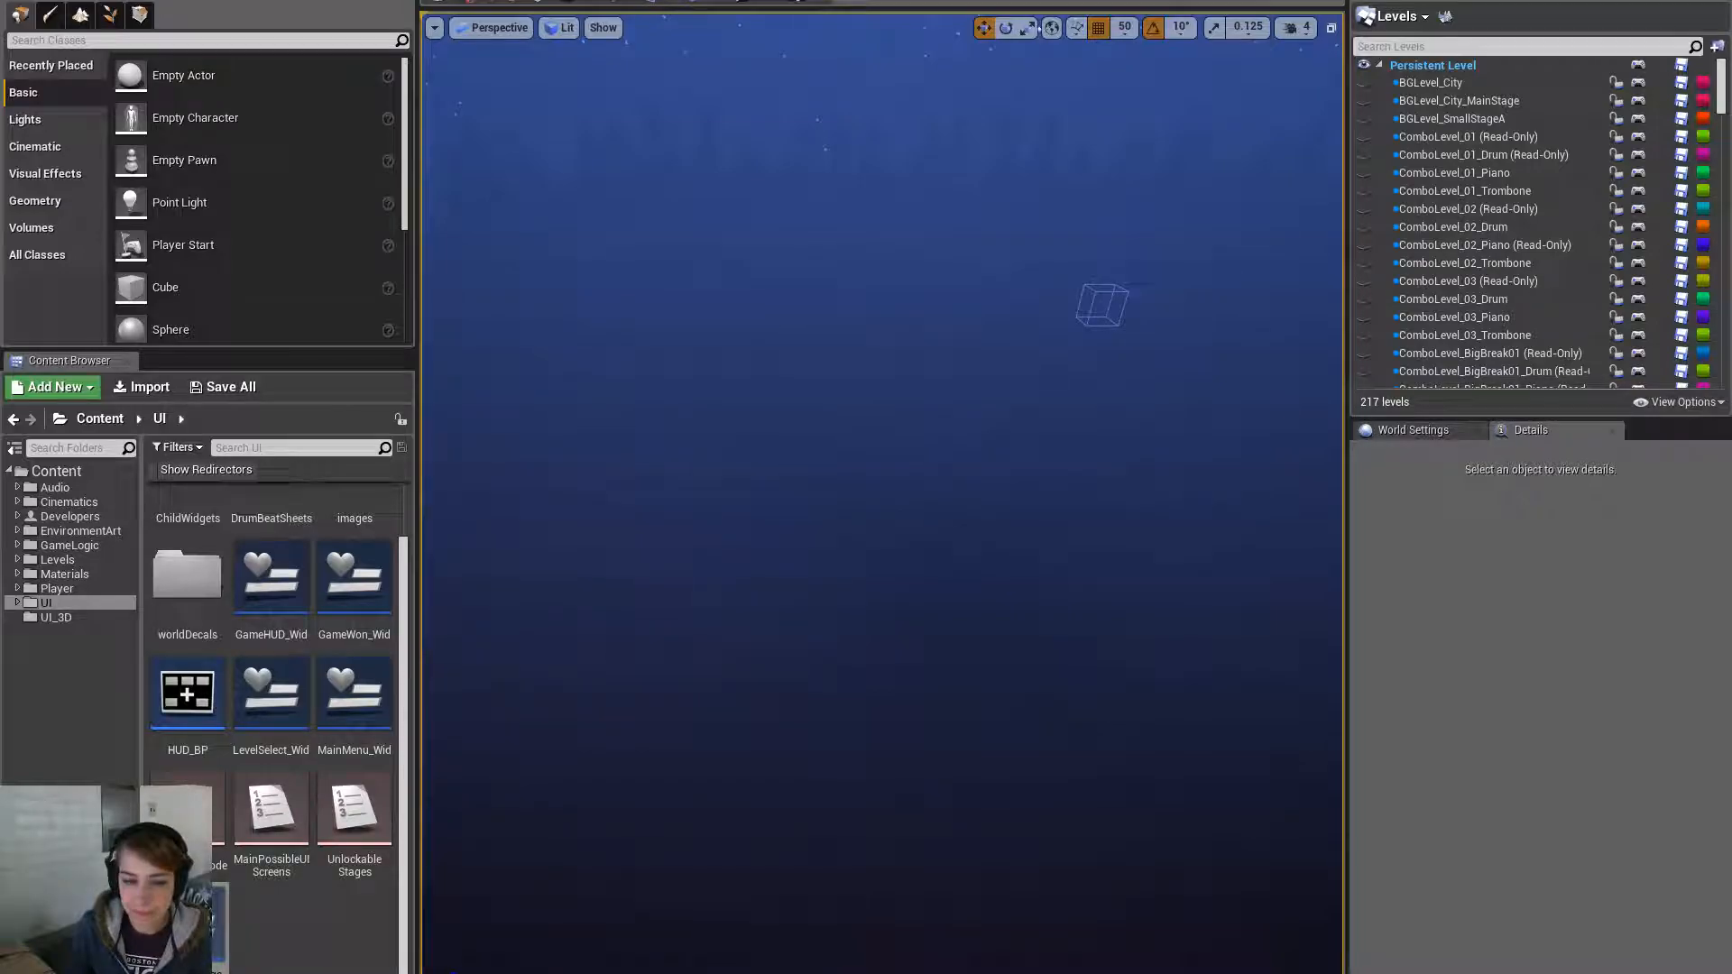
pyautogui.click(749, 4)
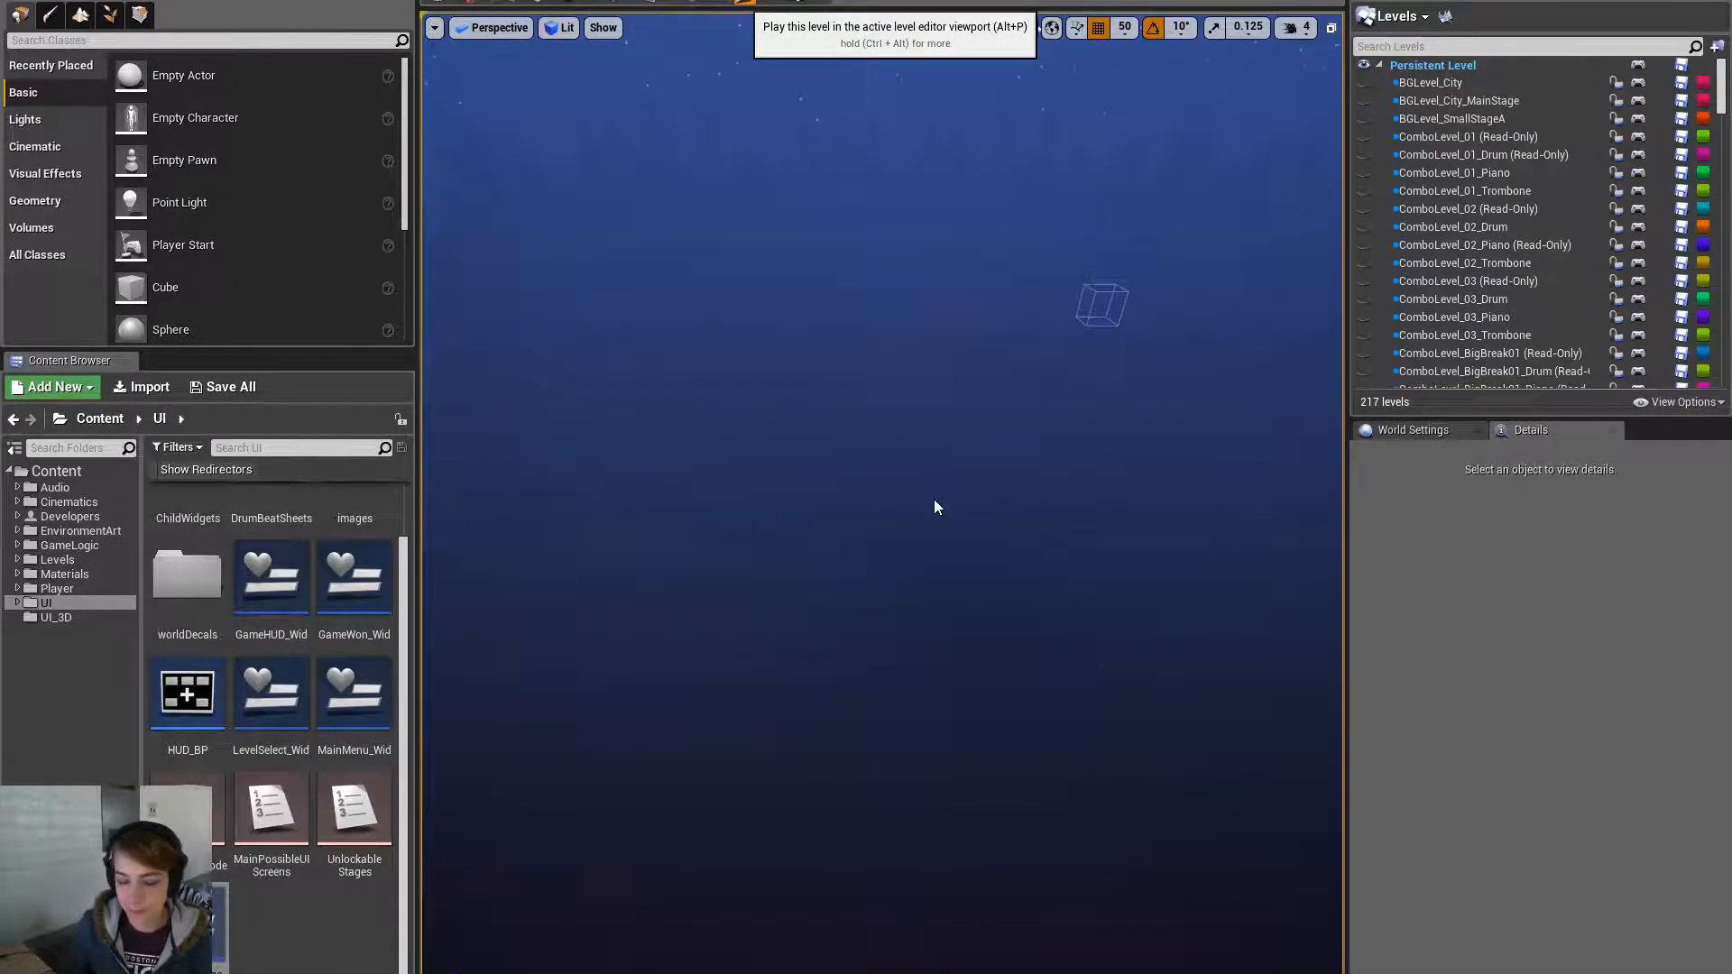
# - Run the game full-screen and dismiss the Accordion Now Available message
pyautogui.press('F11')
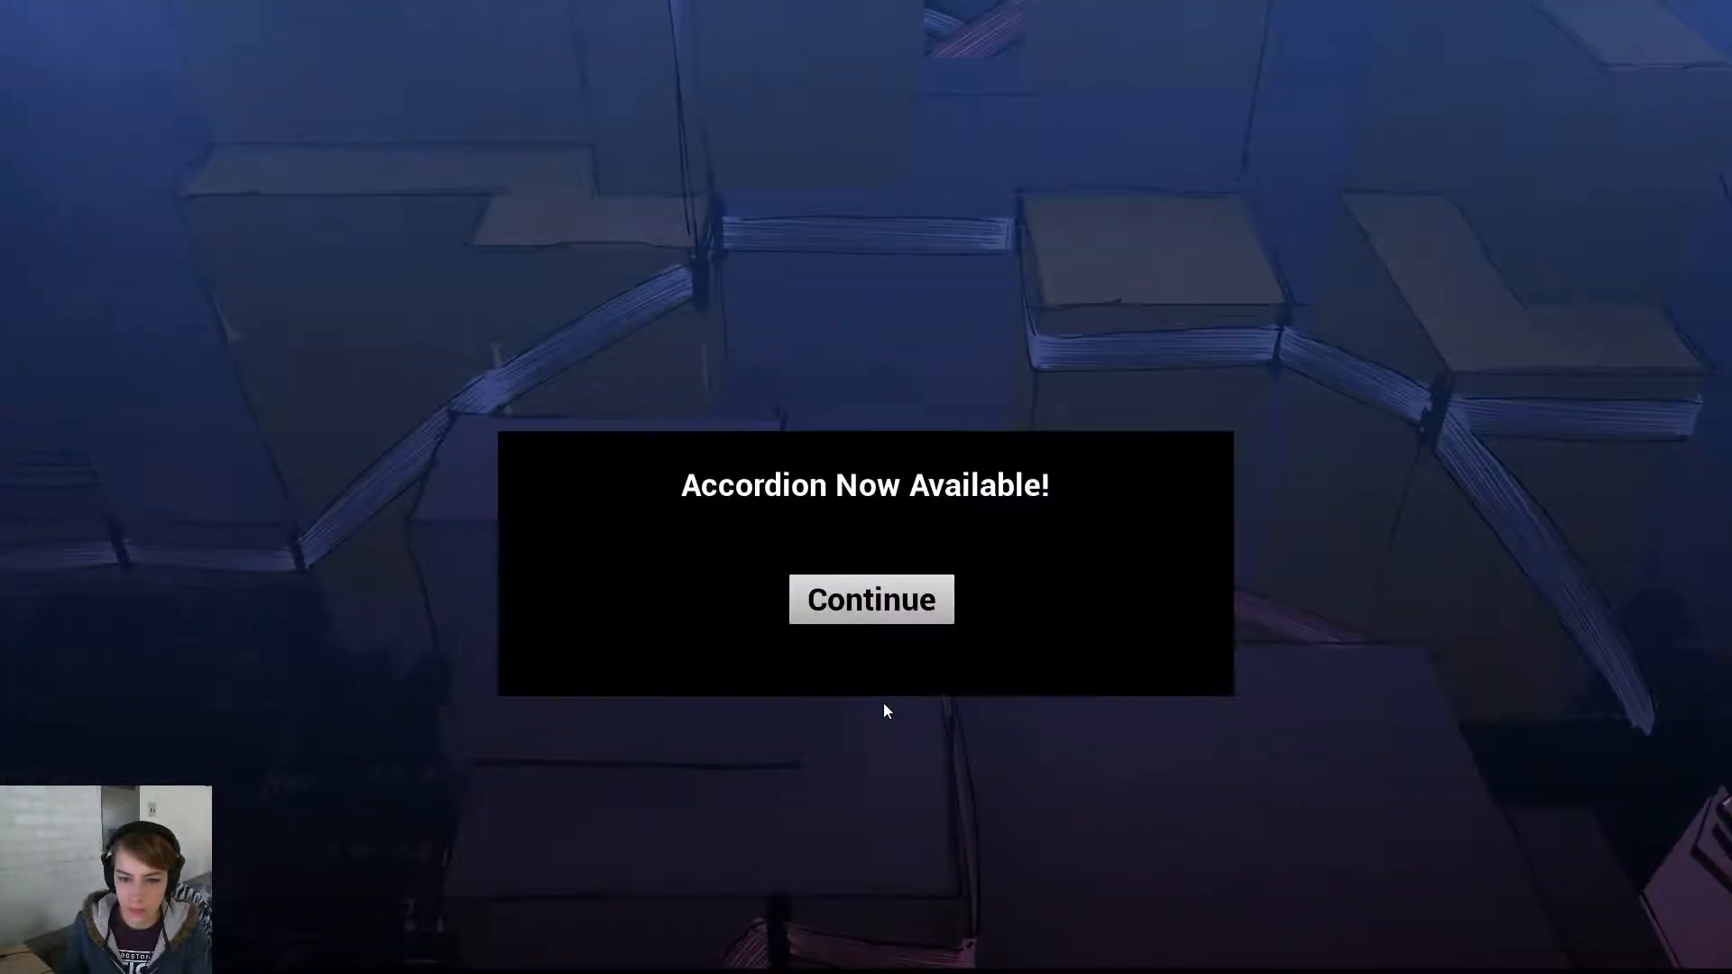
pyautogui.click(901, 583)
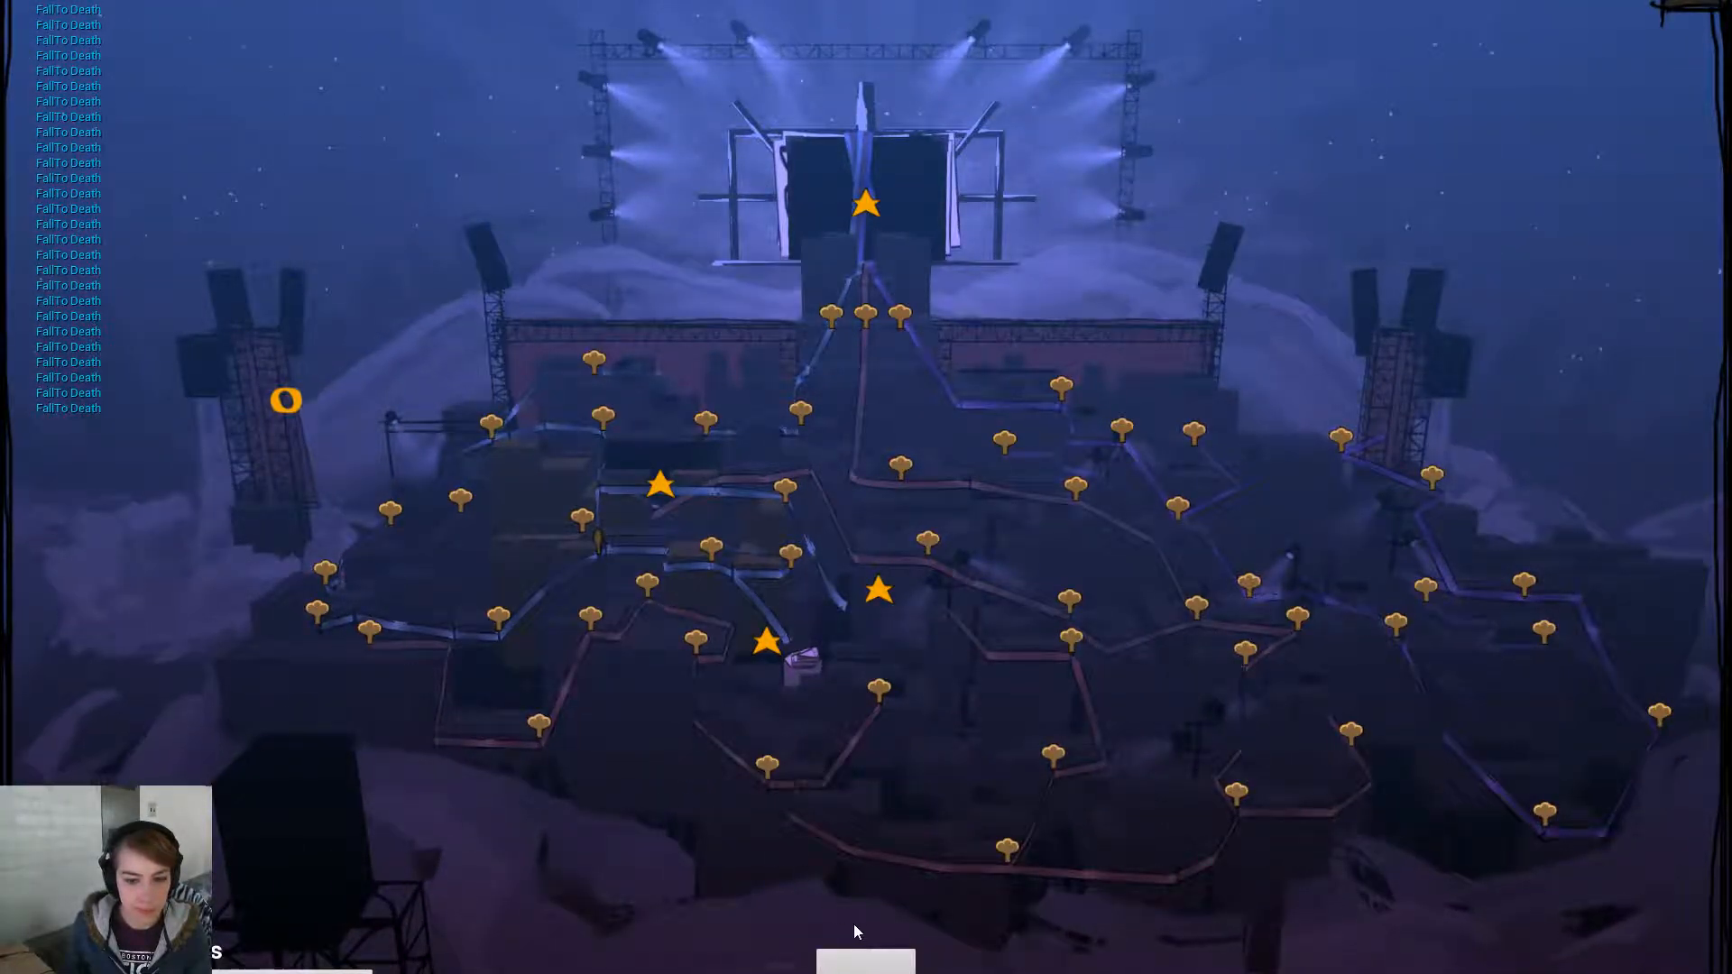
# - Leave the level map to watch the cello floating alone in the starry night sky
pyautogui.click(866, 964)
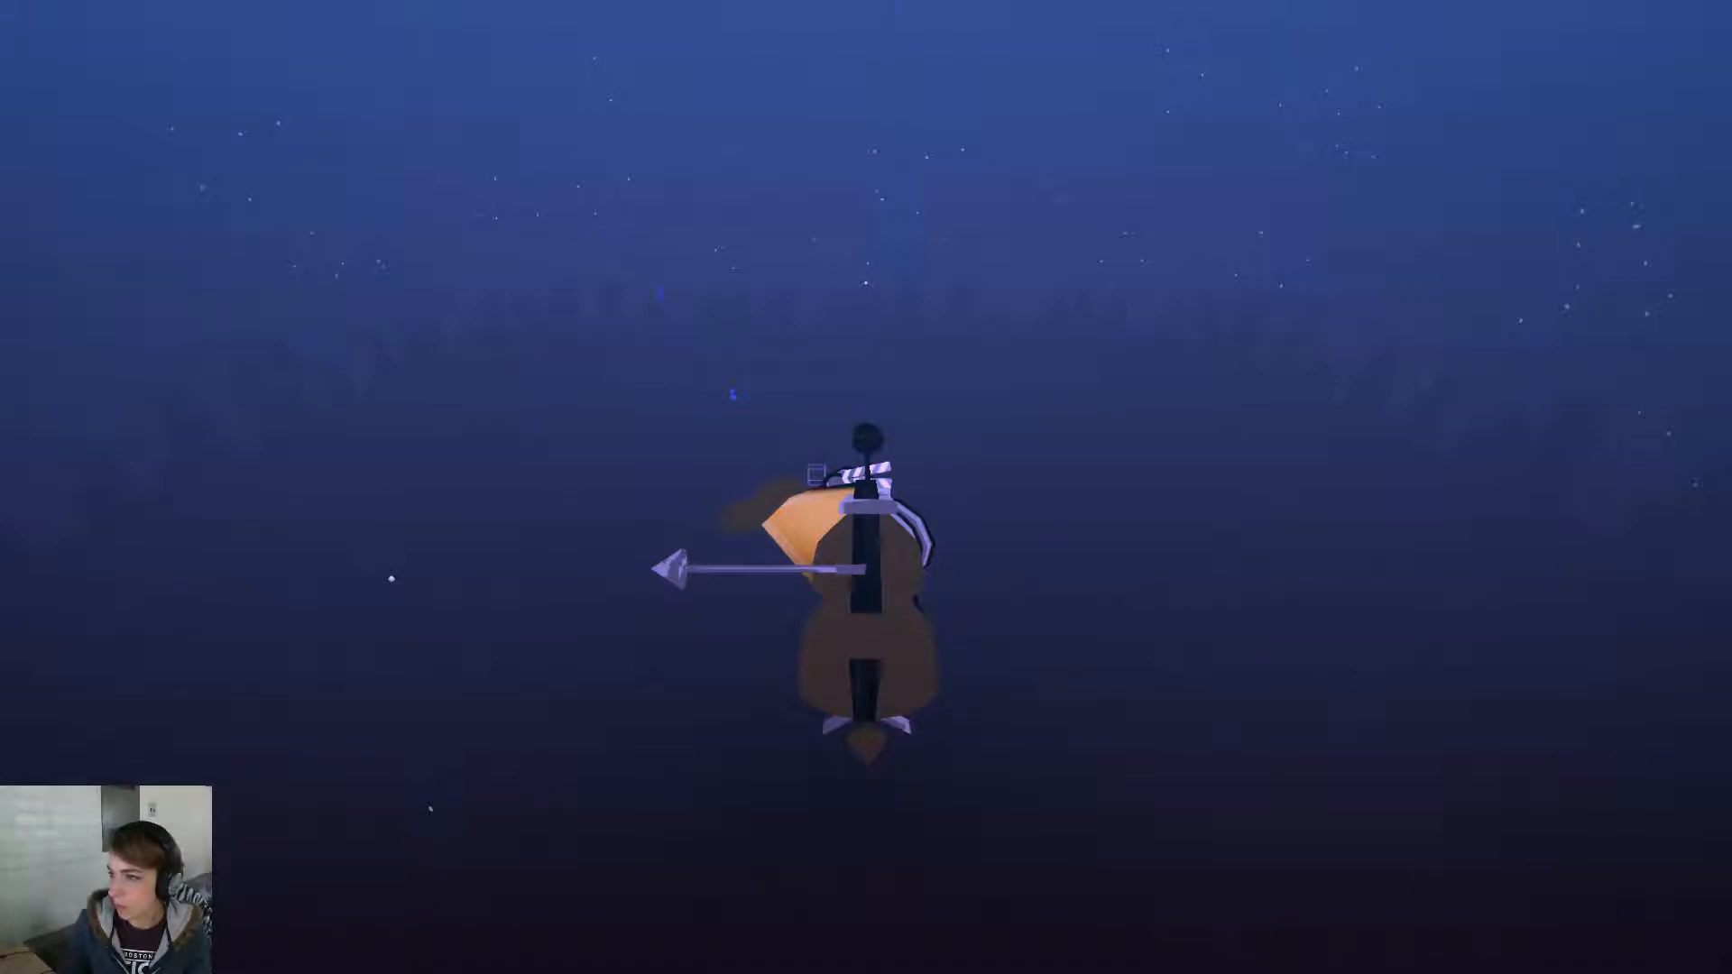
pyautogui.scroll(-4, 1396, 412)
pyautogui.scroll(5, 1444, 400)
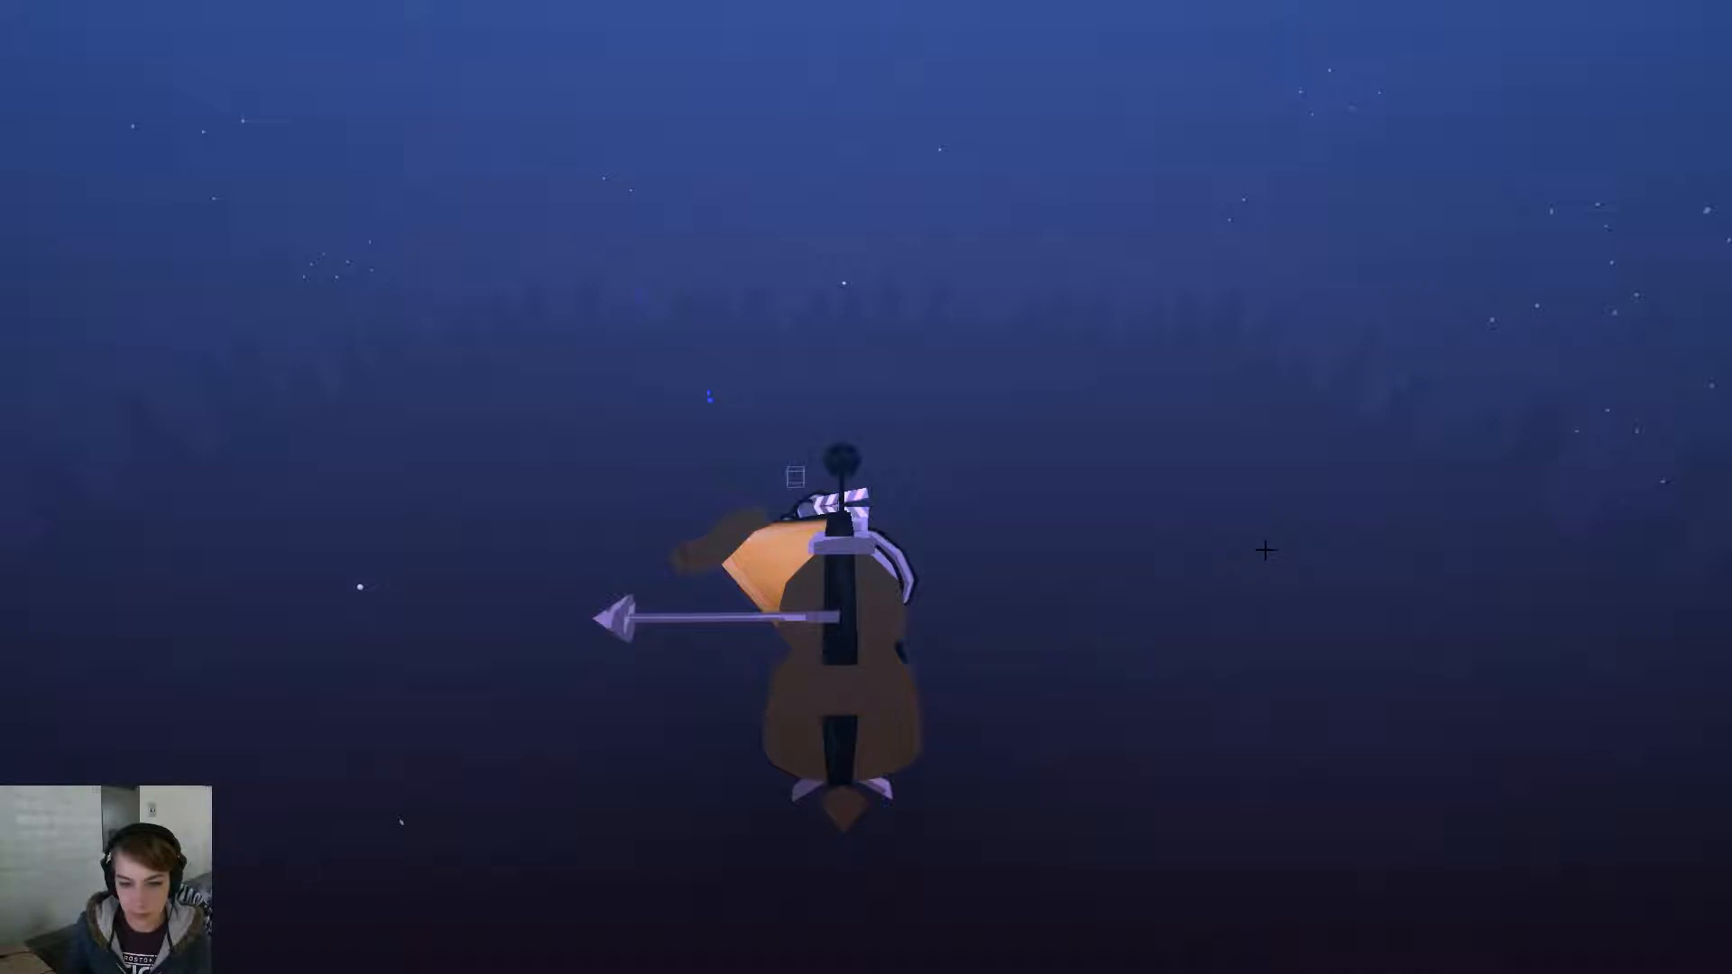
# - Inspect the skyline mesh behind the cello, tilt the view, then restart play with Alt+P
pyautogui.rightClick(1253, 551)
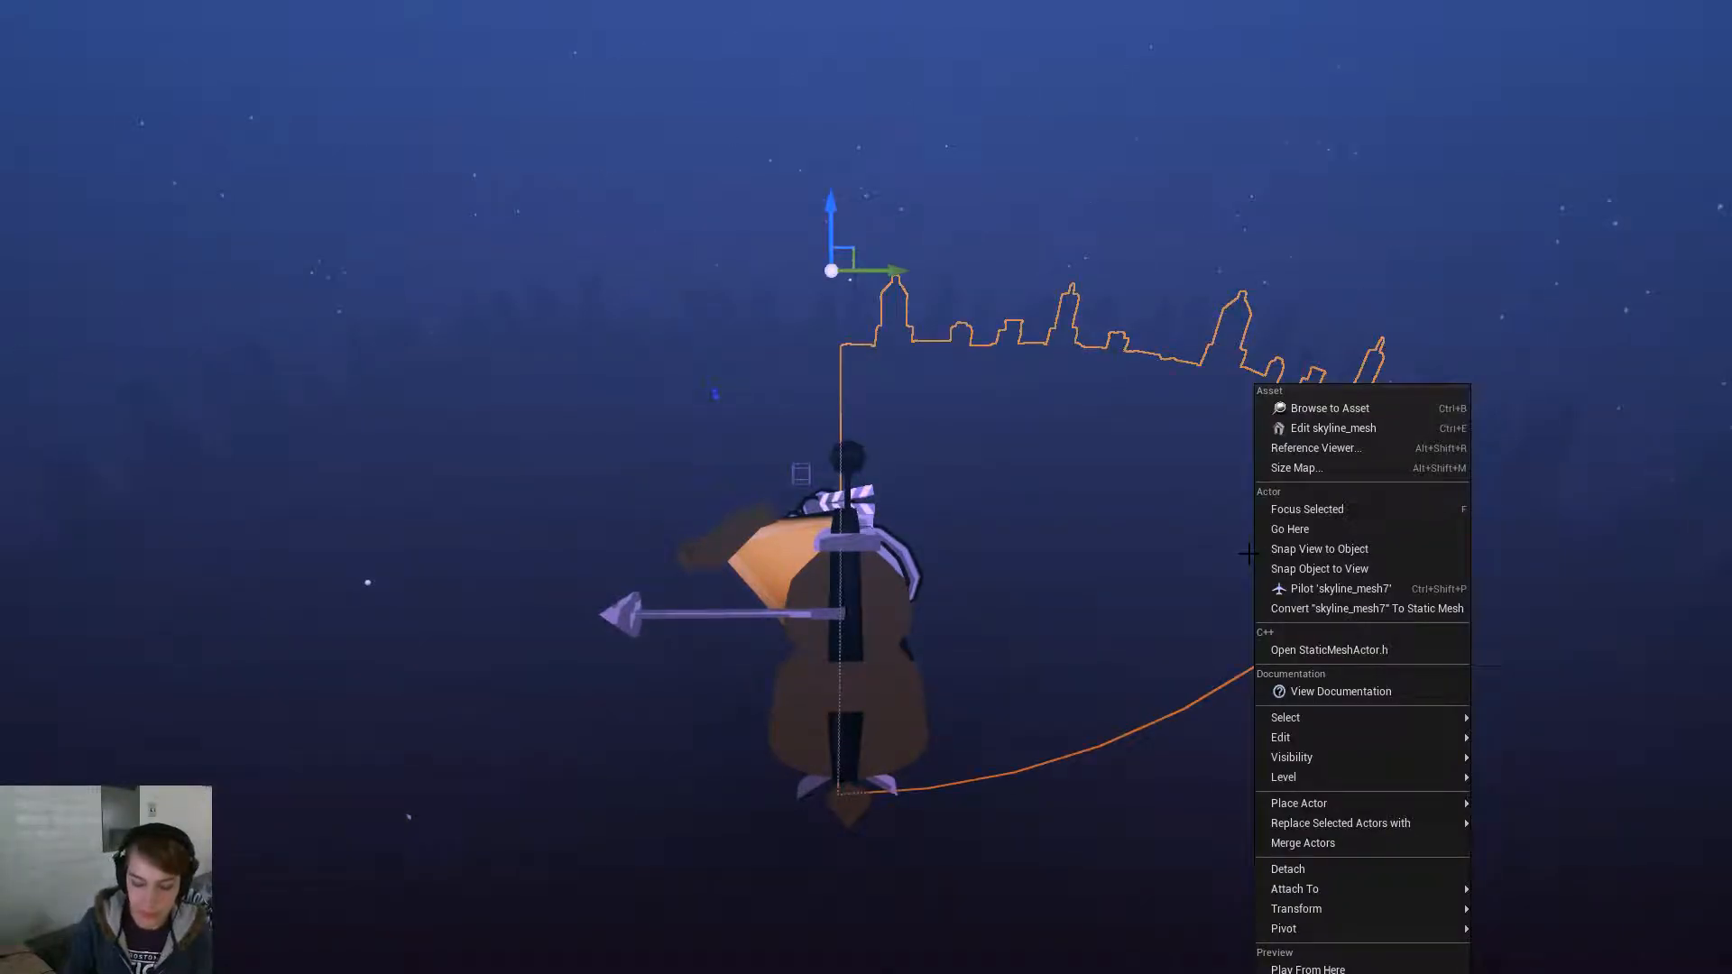
pyautogui.moveTo(1206, 553); pyautogui.dragTo(1205, 587, button='right')
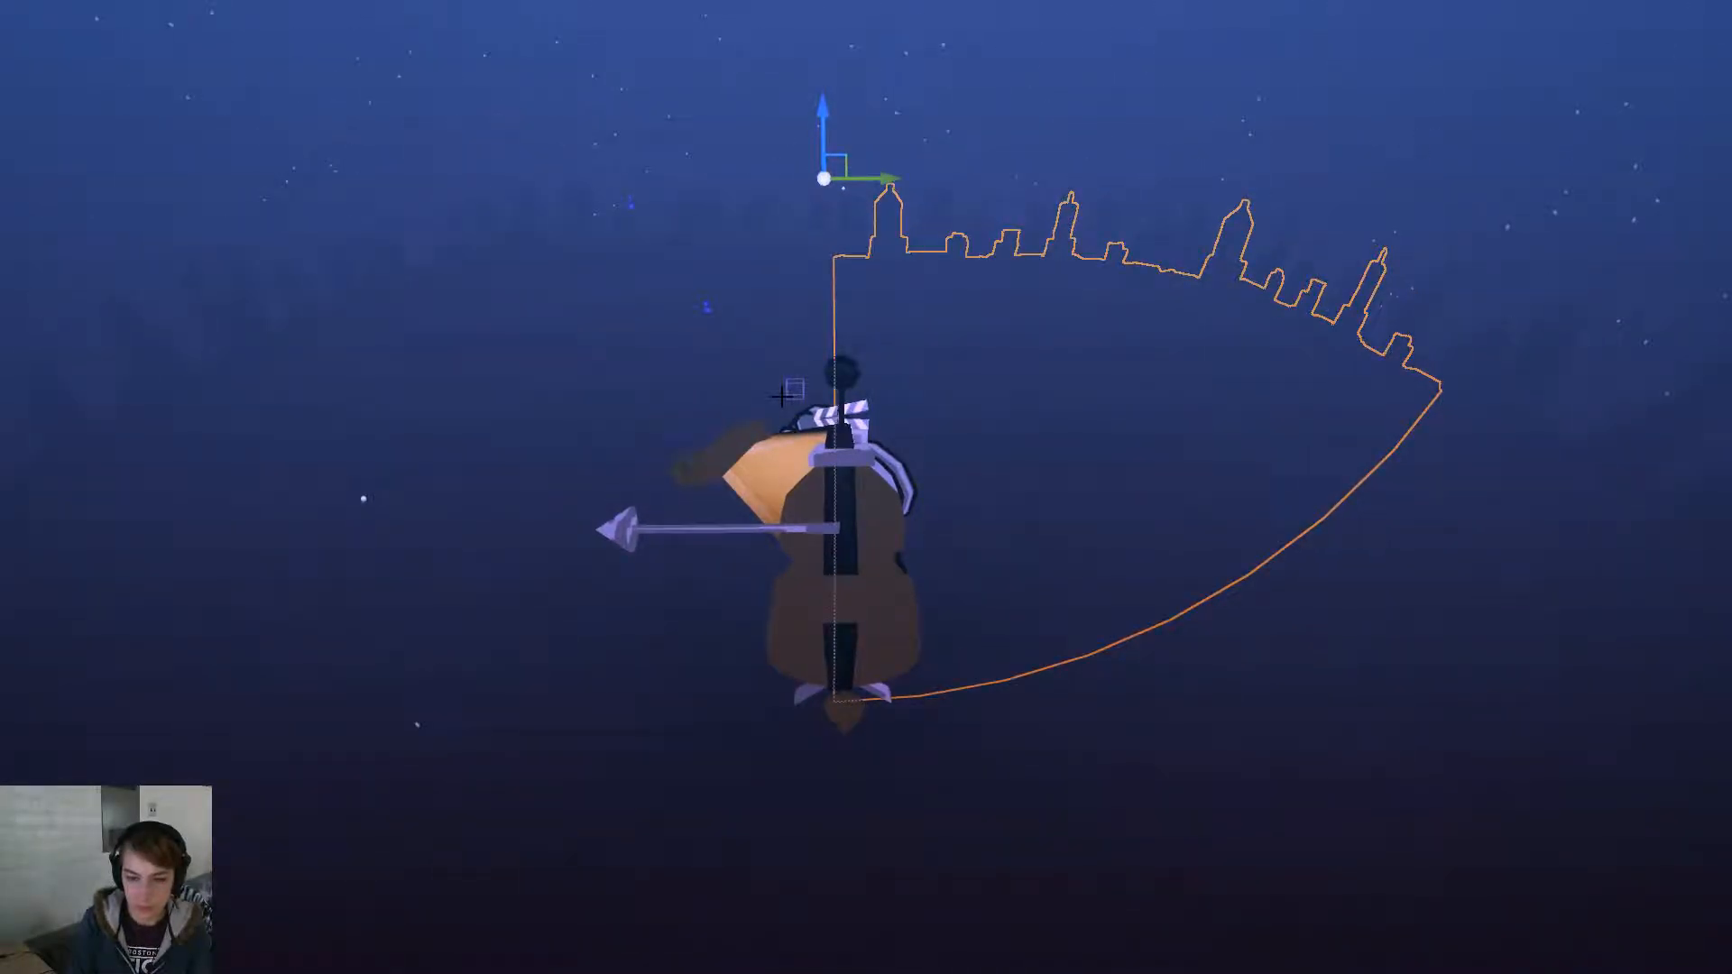
pyautogui.hotkey('alt', 'p')
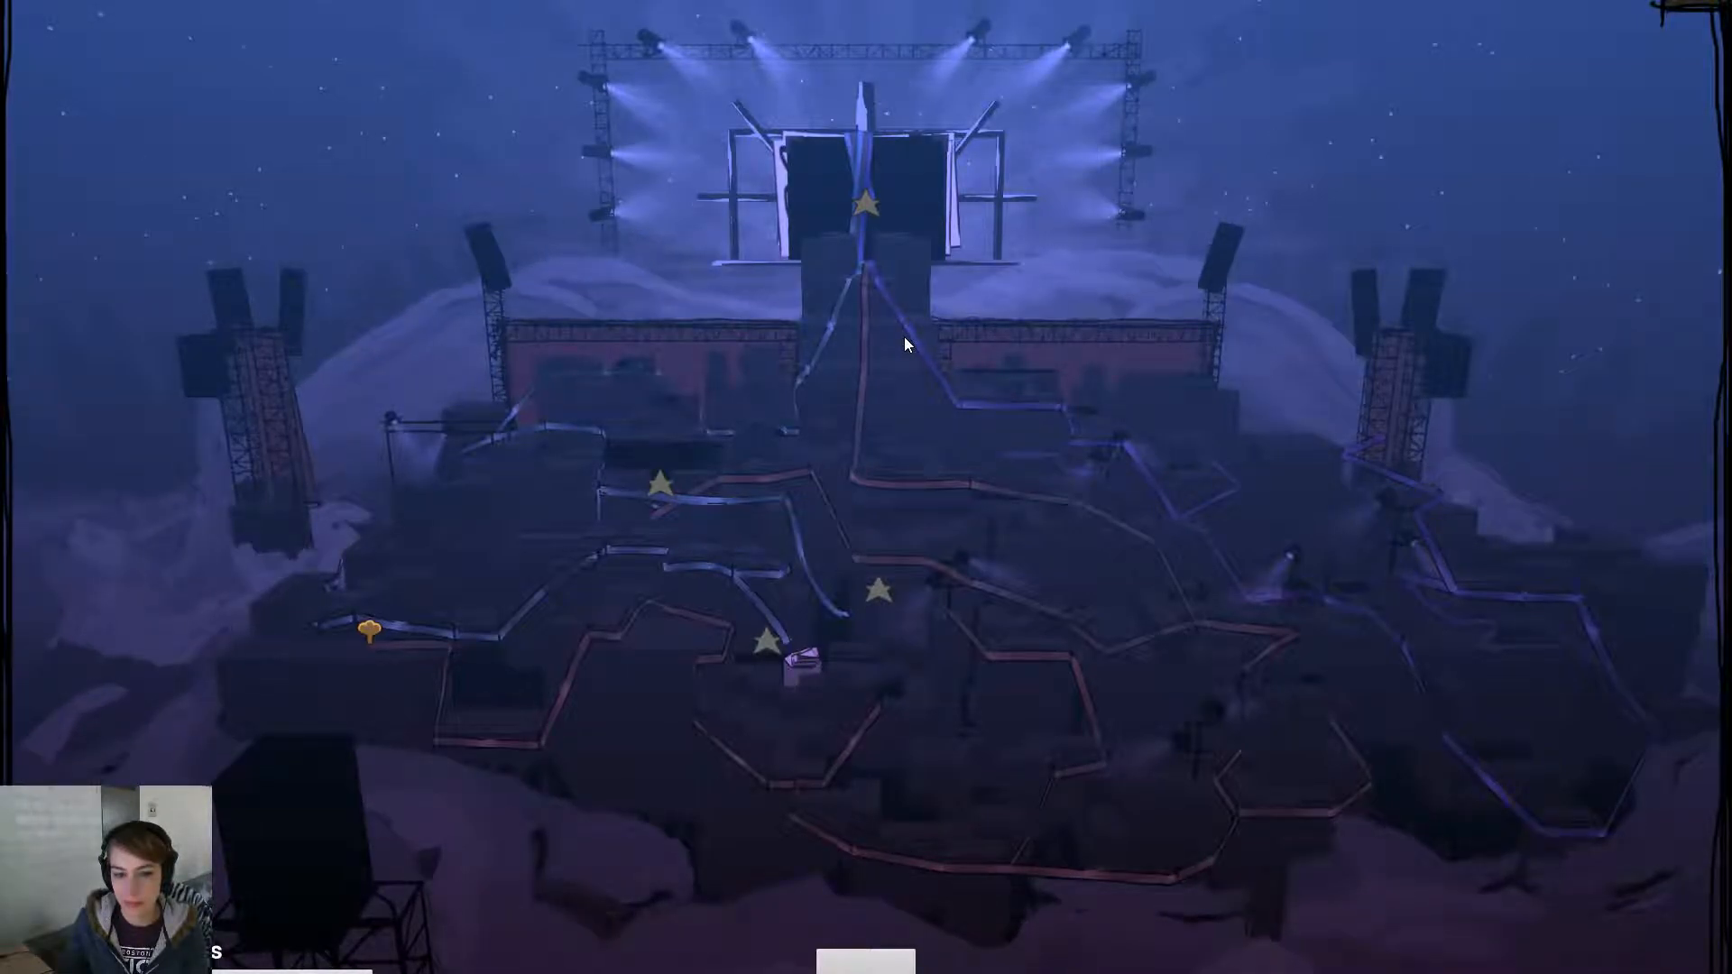
pyautogui.click(900, 970)
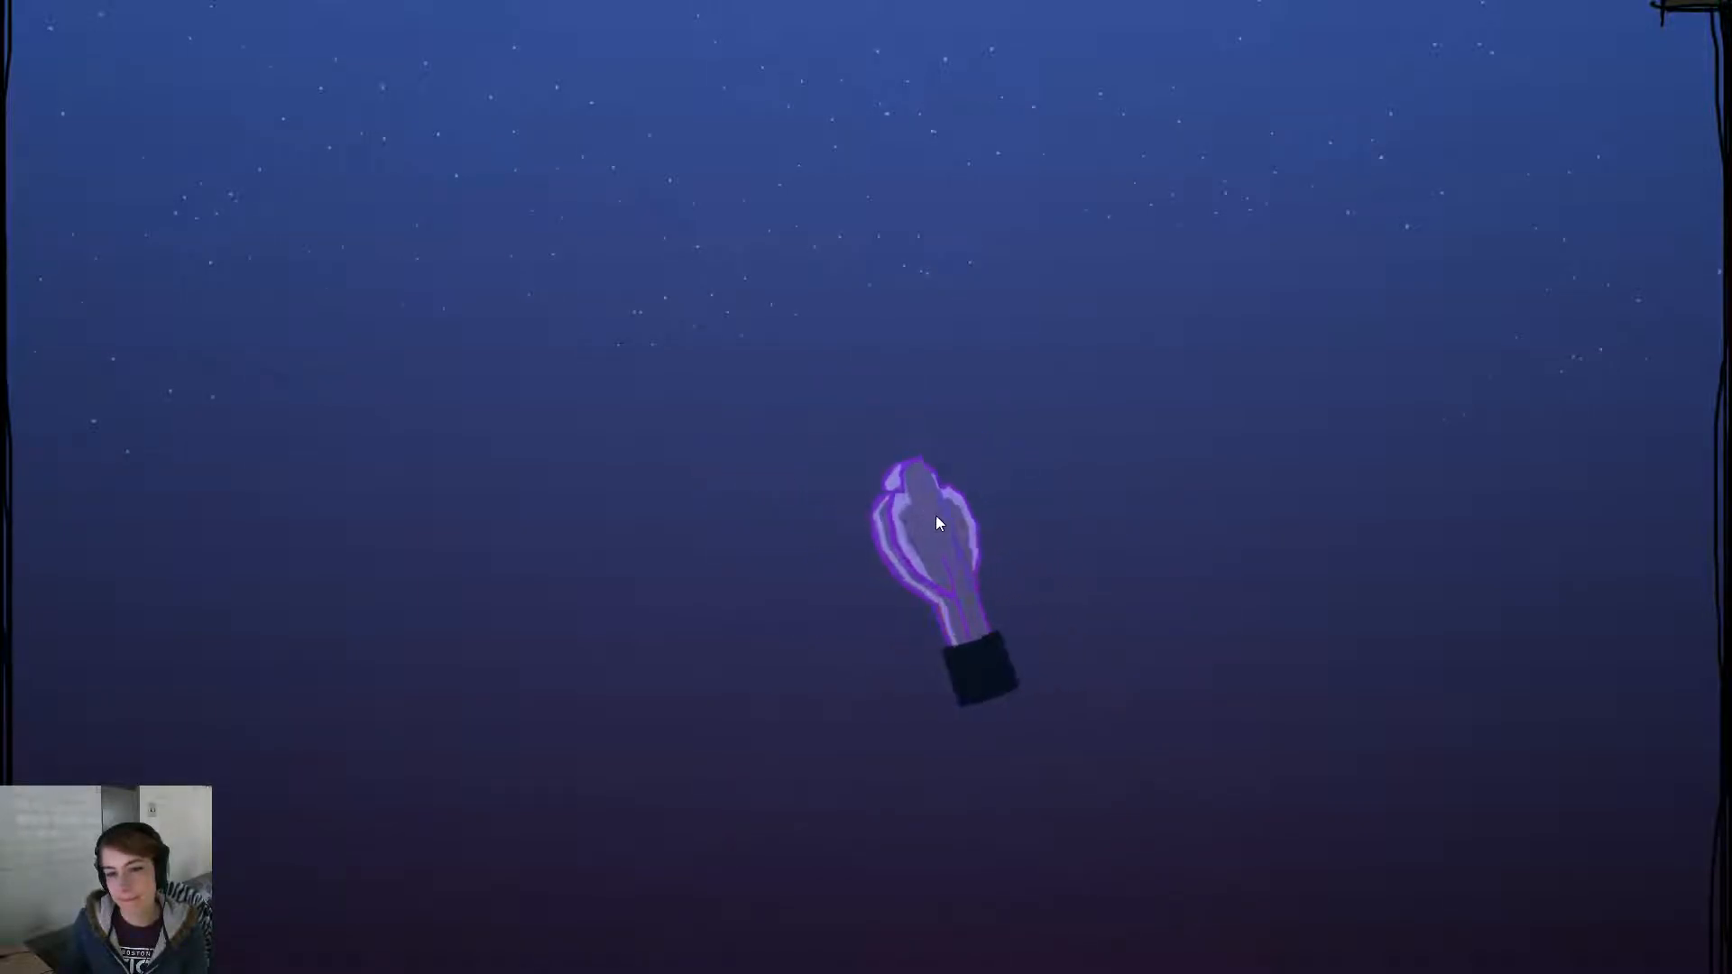
pyautogui.click(897, 564)
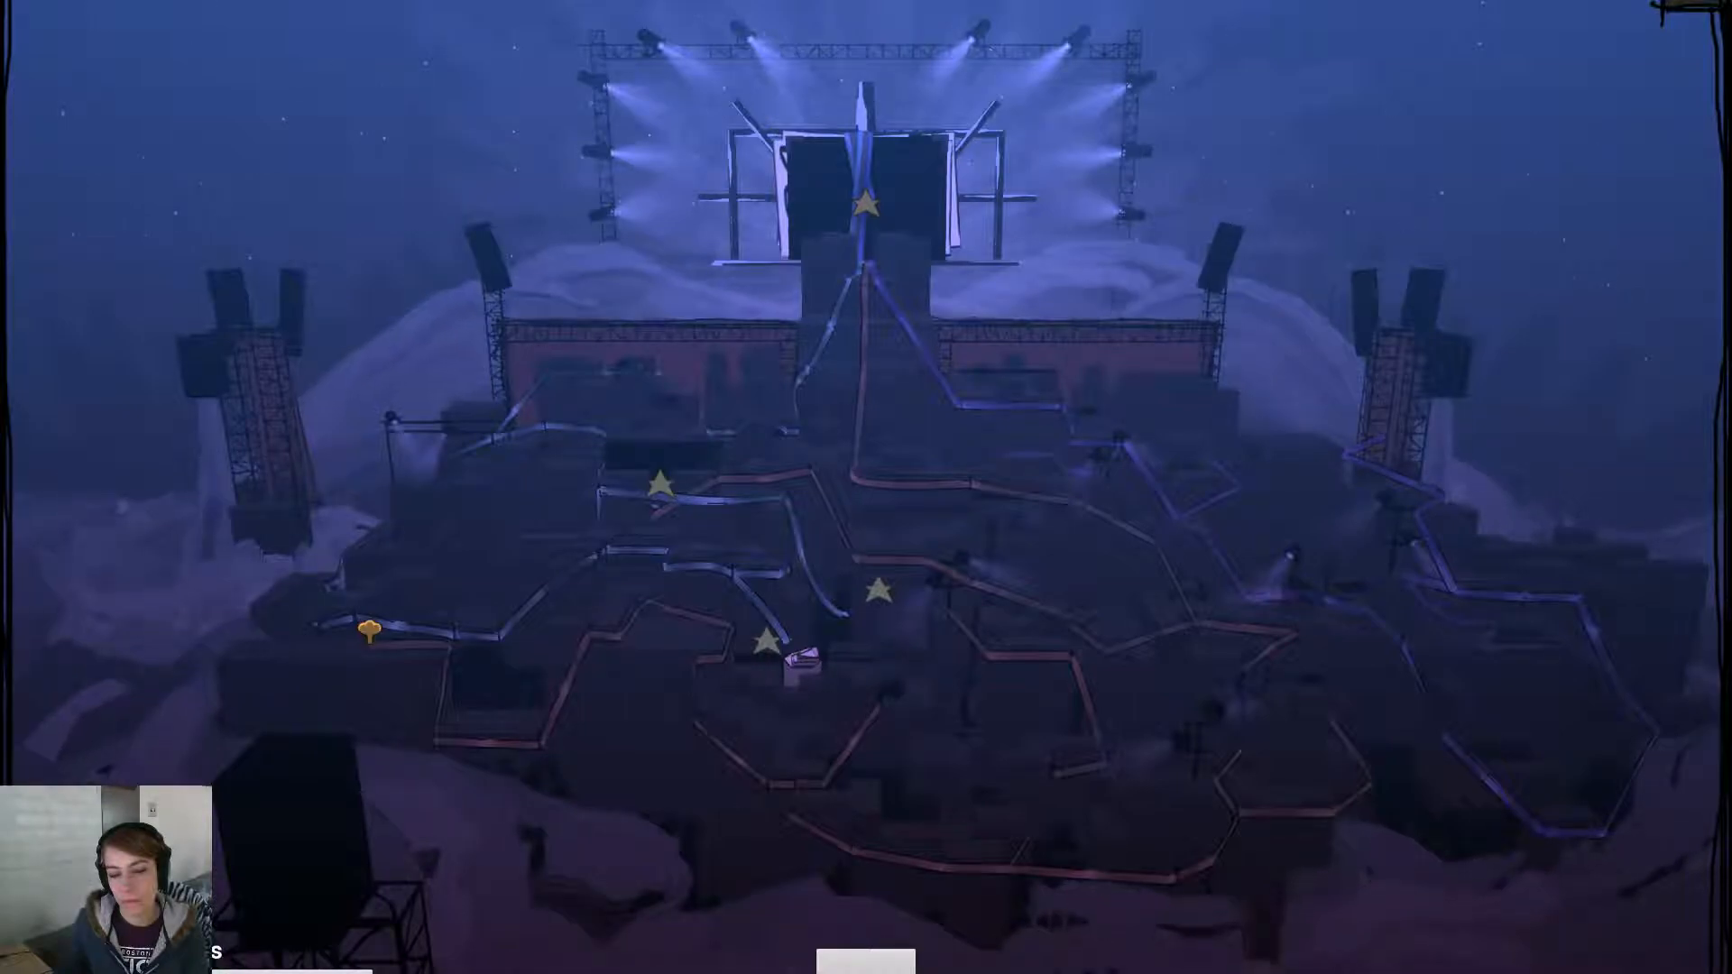
# - Leave the level map again and switch away from the game to launch Maya 2017
pyautogui.click(872, 966)
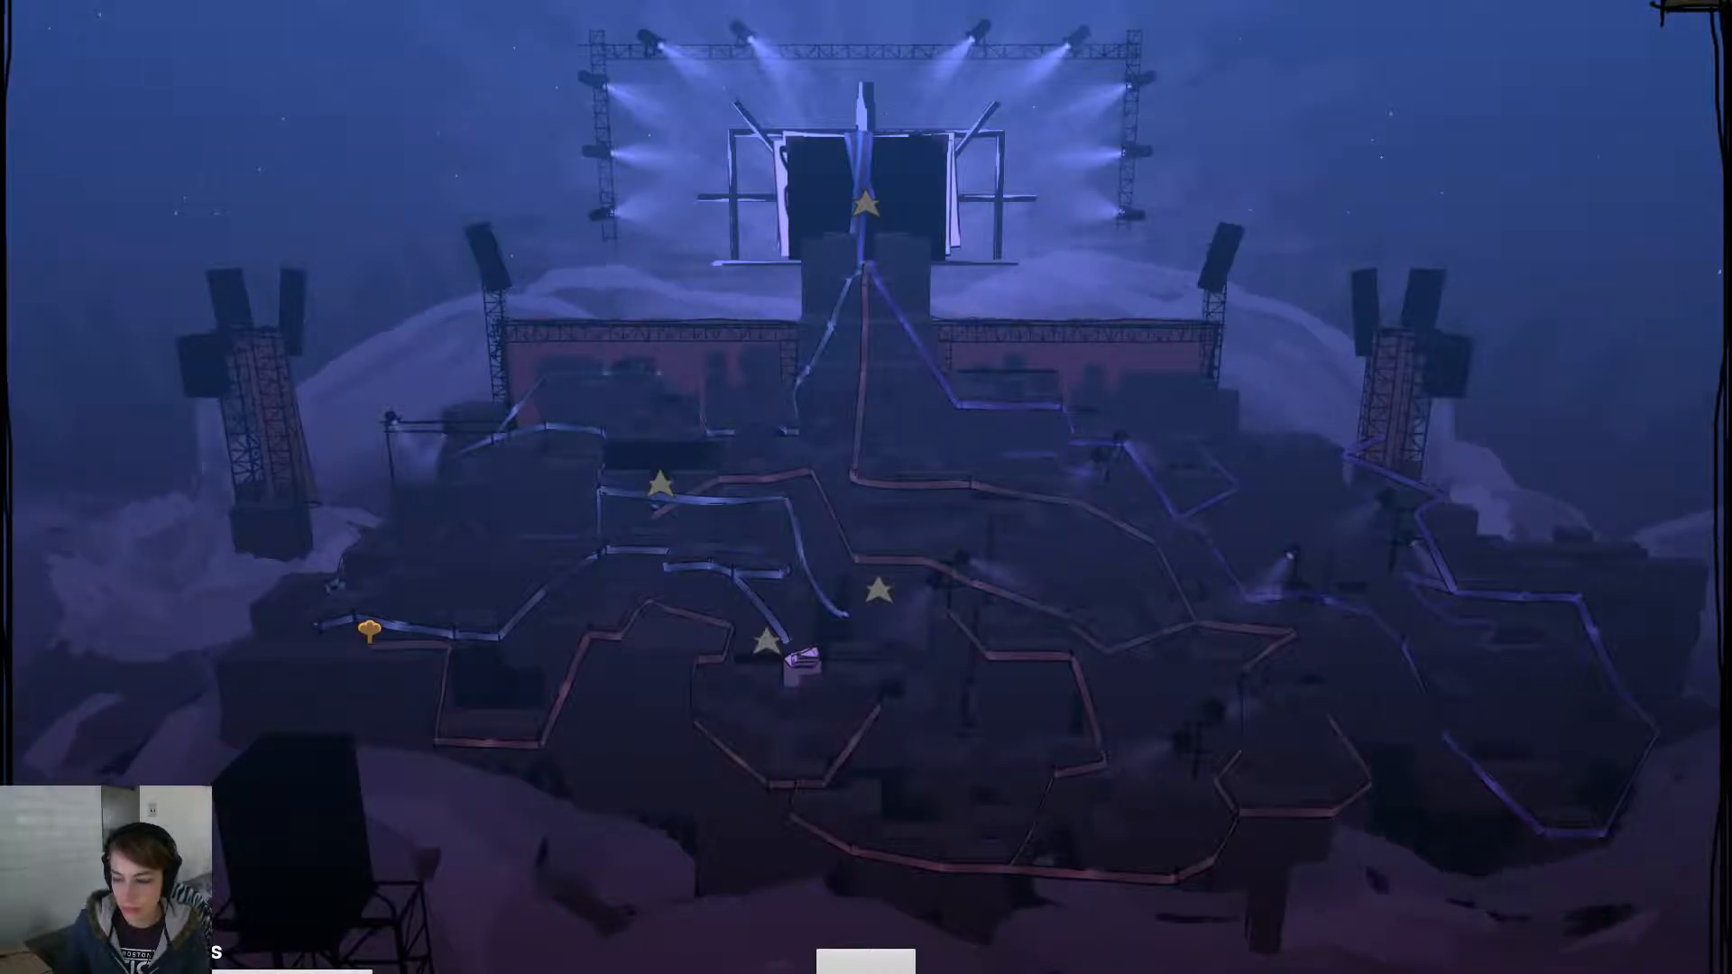
pyautogui.hotkey('alt', 'Tab')
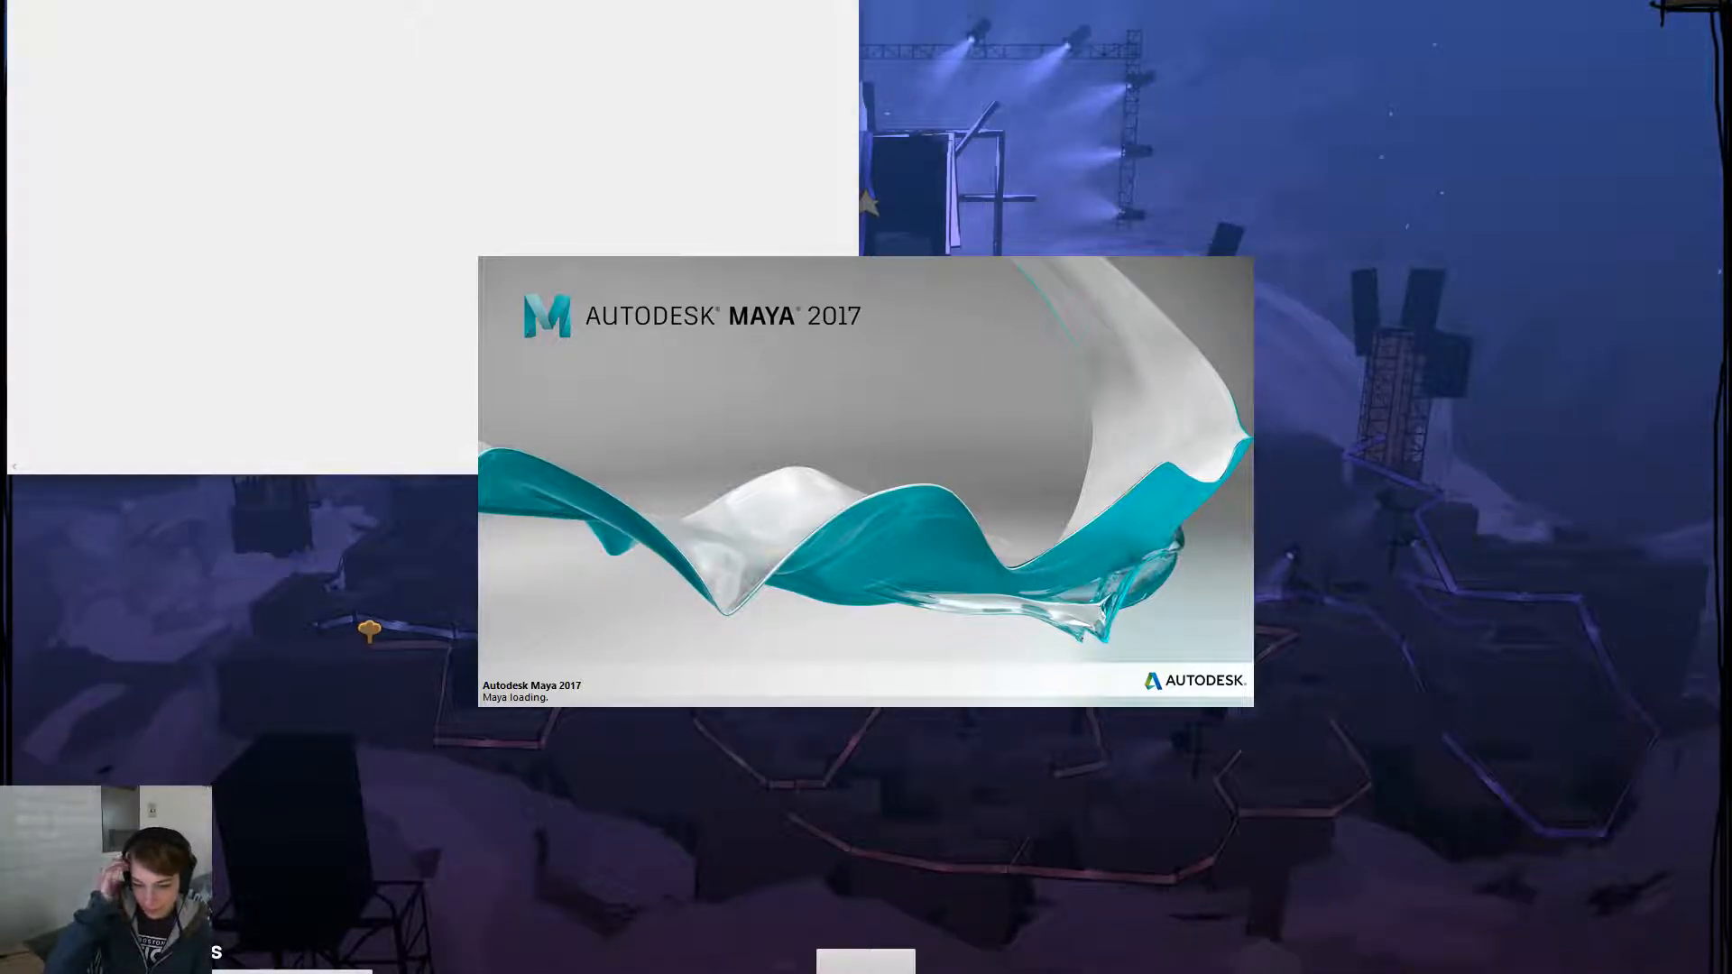
# - Let Maya 2017 finish loading into an empty scene showing only the default grid
pyautogui.click(1379, 237)
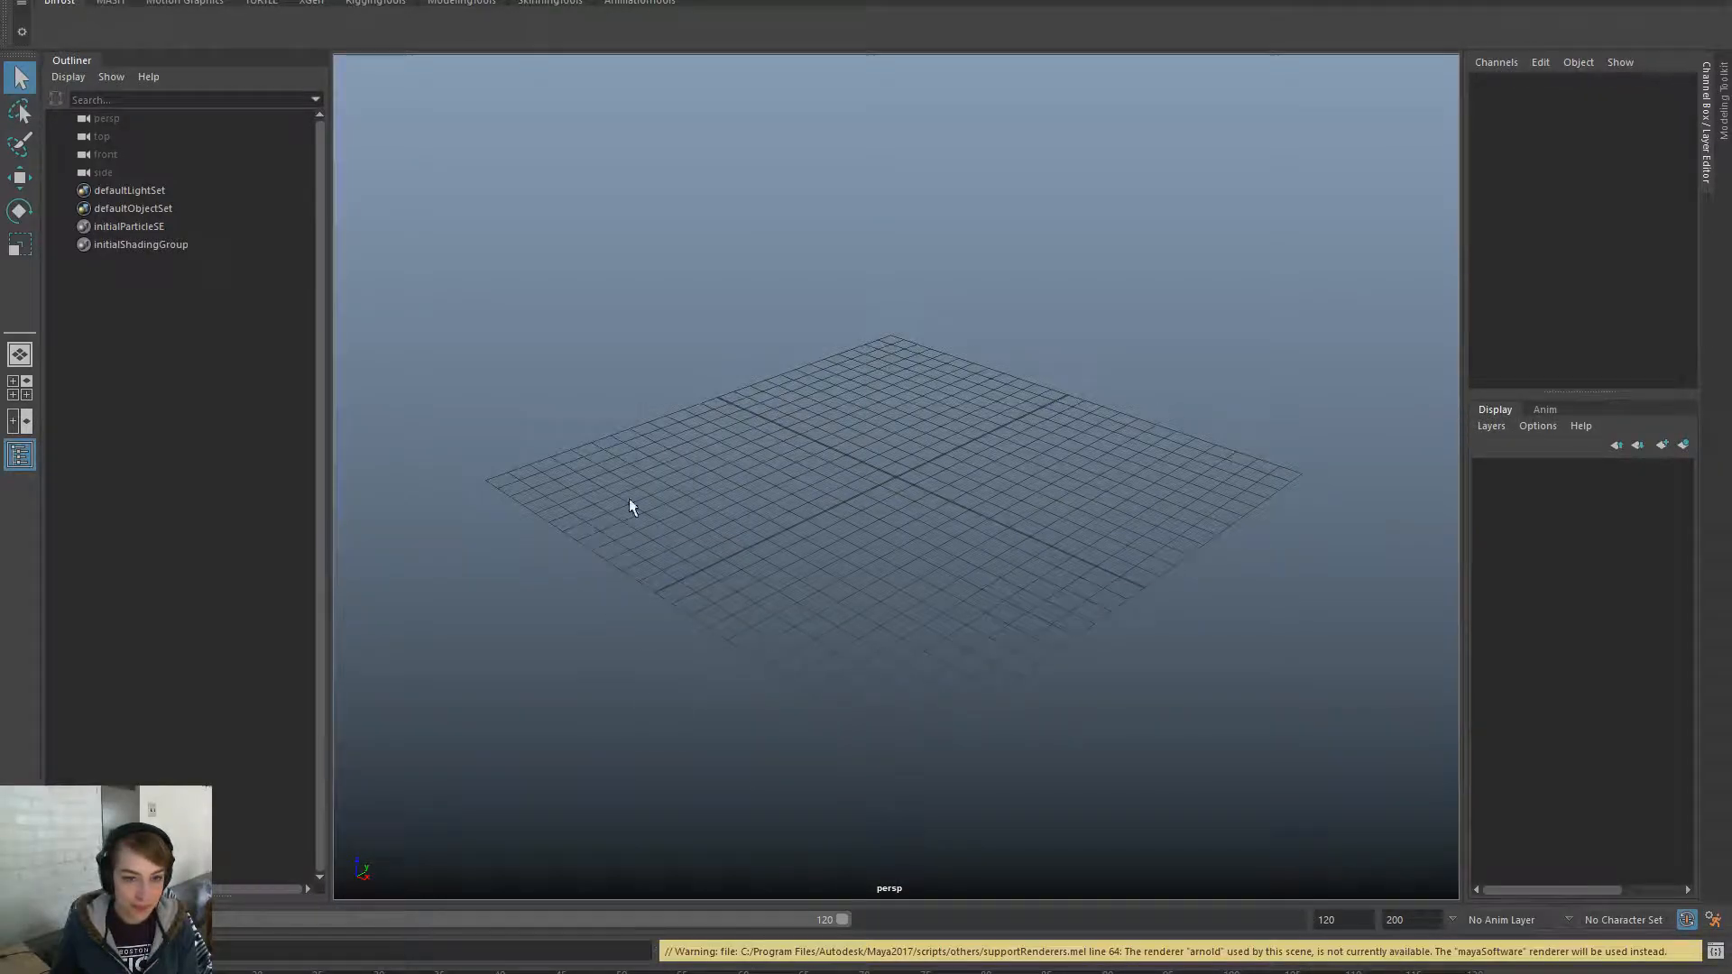
# - Open the scene file from the Cinematics > Opening folder, discarding the untitled empty scene
pyautogui.hotkey('ctrl', 'o')
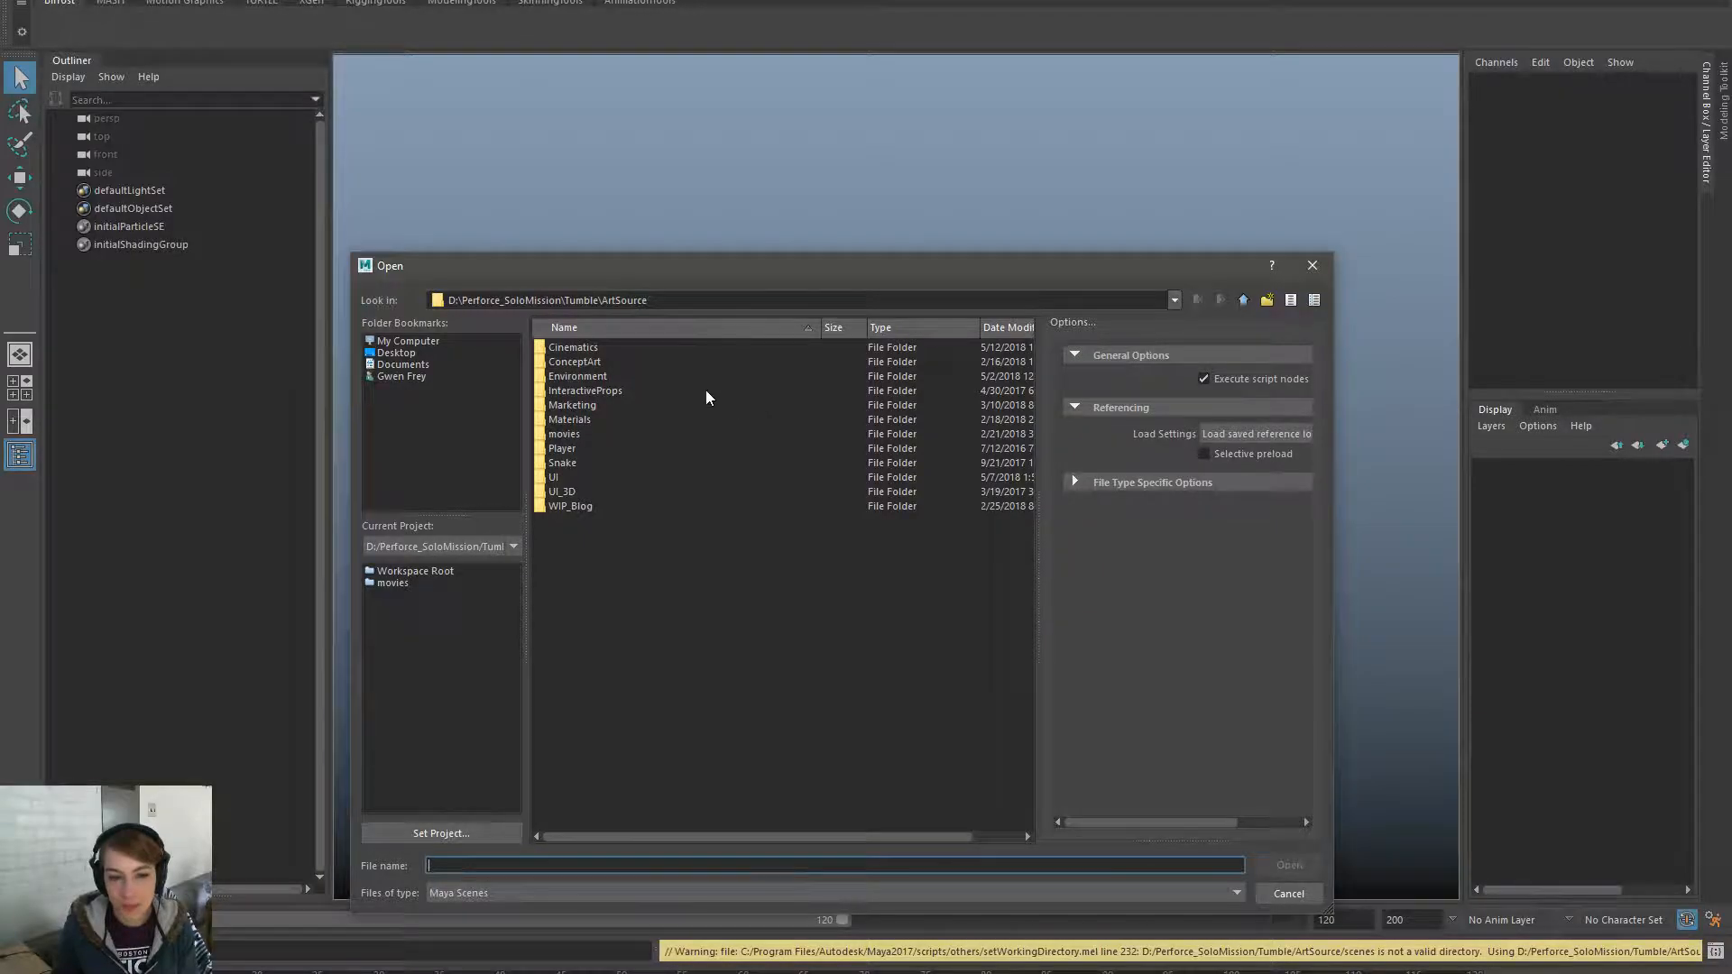
pyautogui.doubleClick(620, 350)
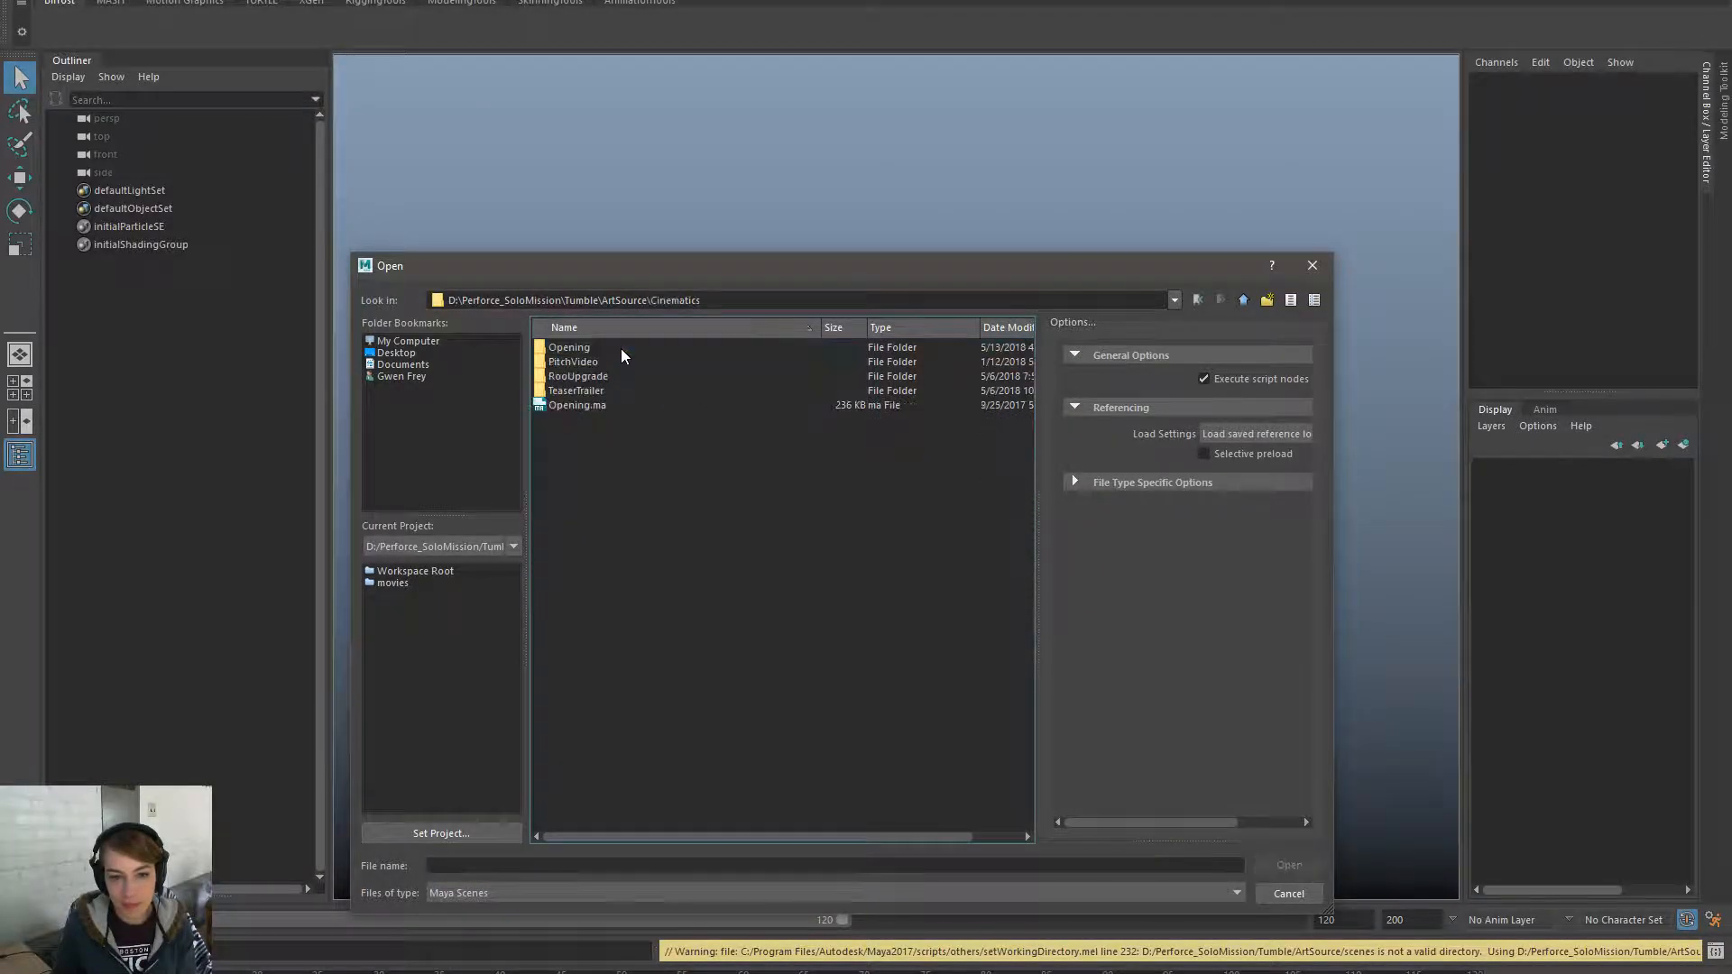
pyautogui.click(596, 391)
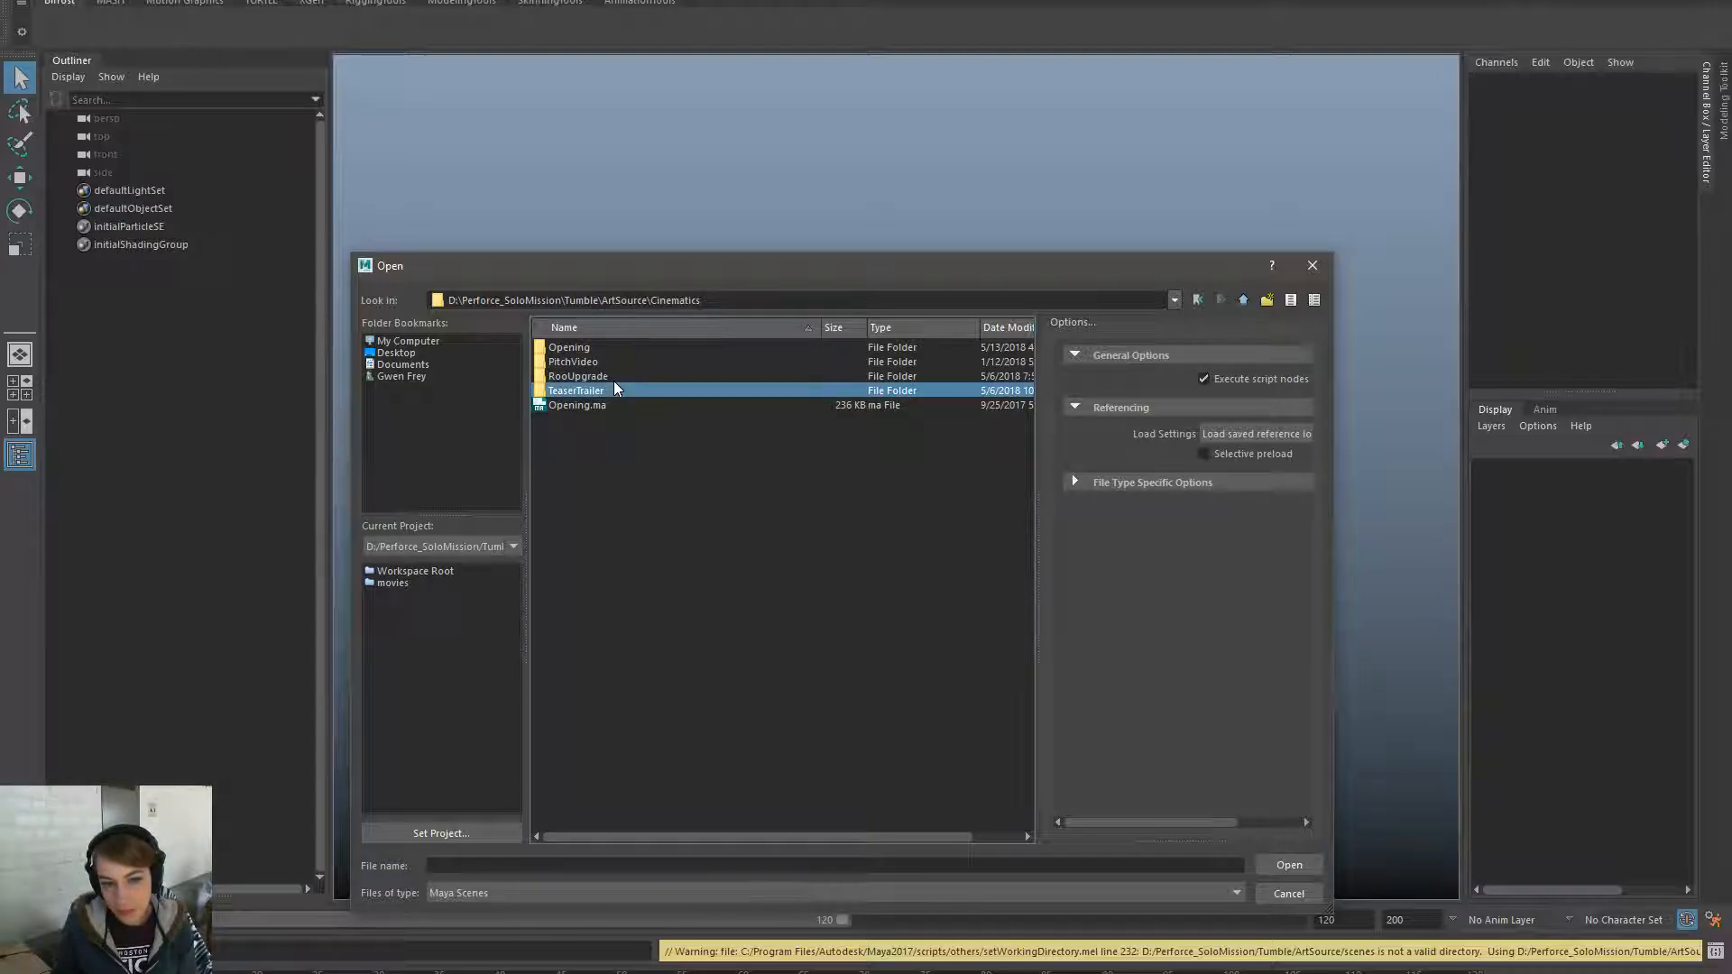
pyautogui.click(642, 350)
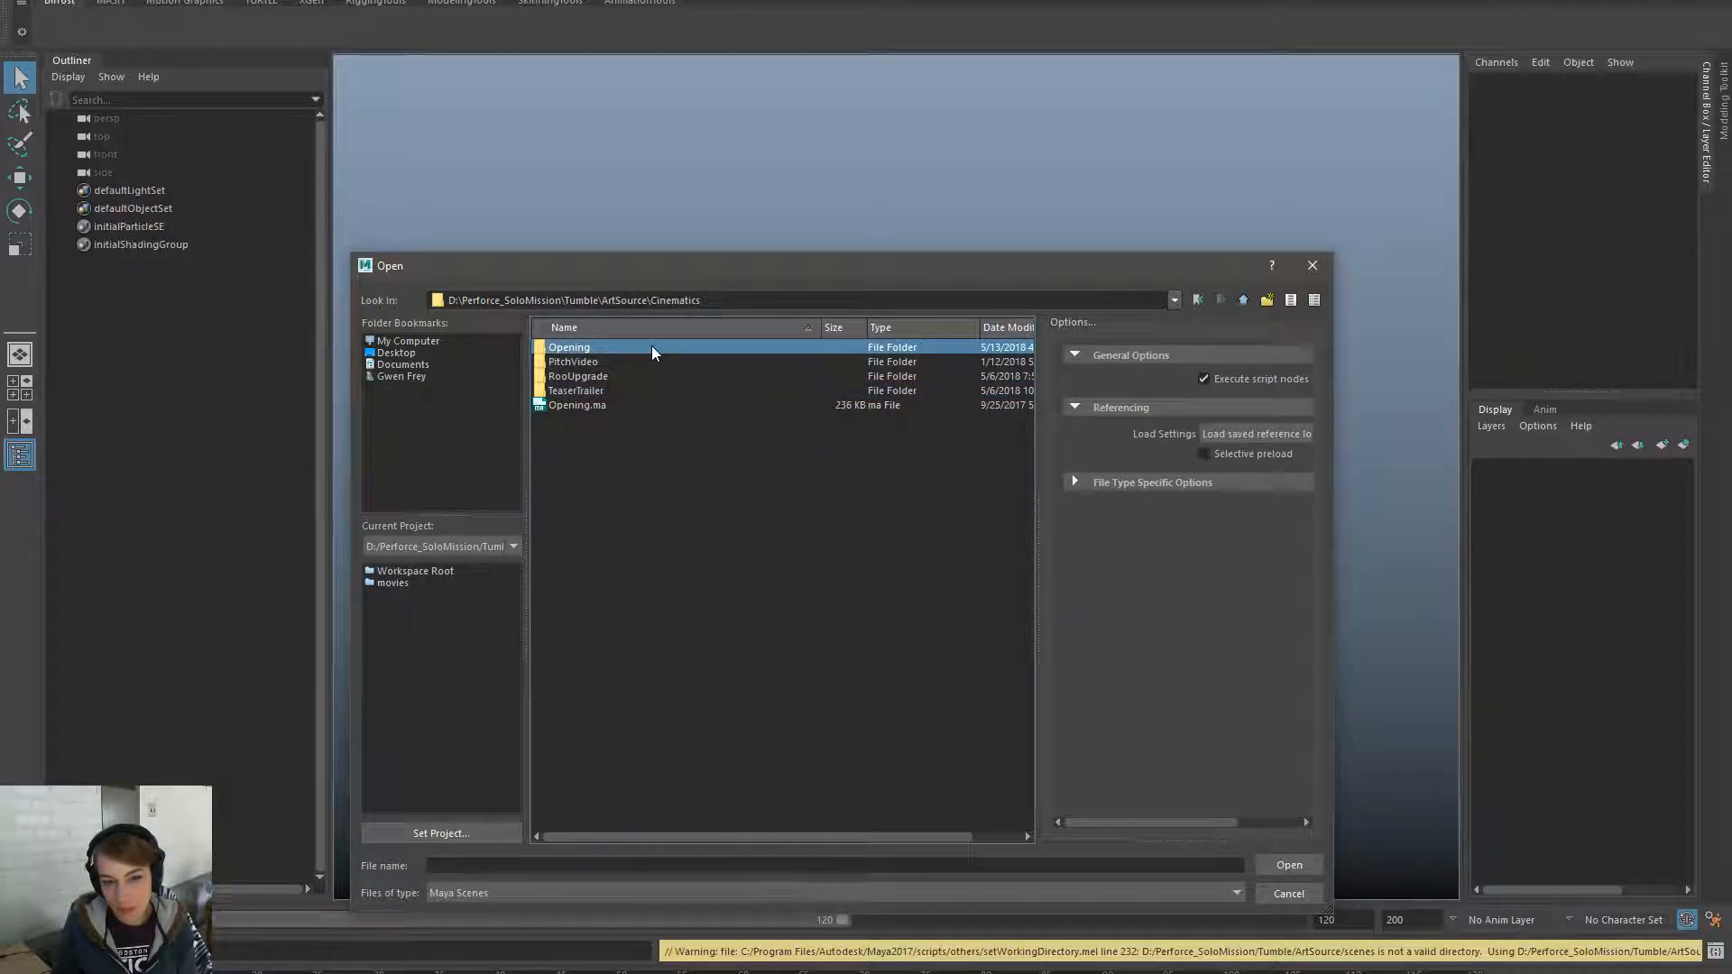
pyautogui.doubleClick(651, 347)
pyautogui.doubleClick(642, 361)
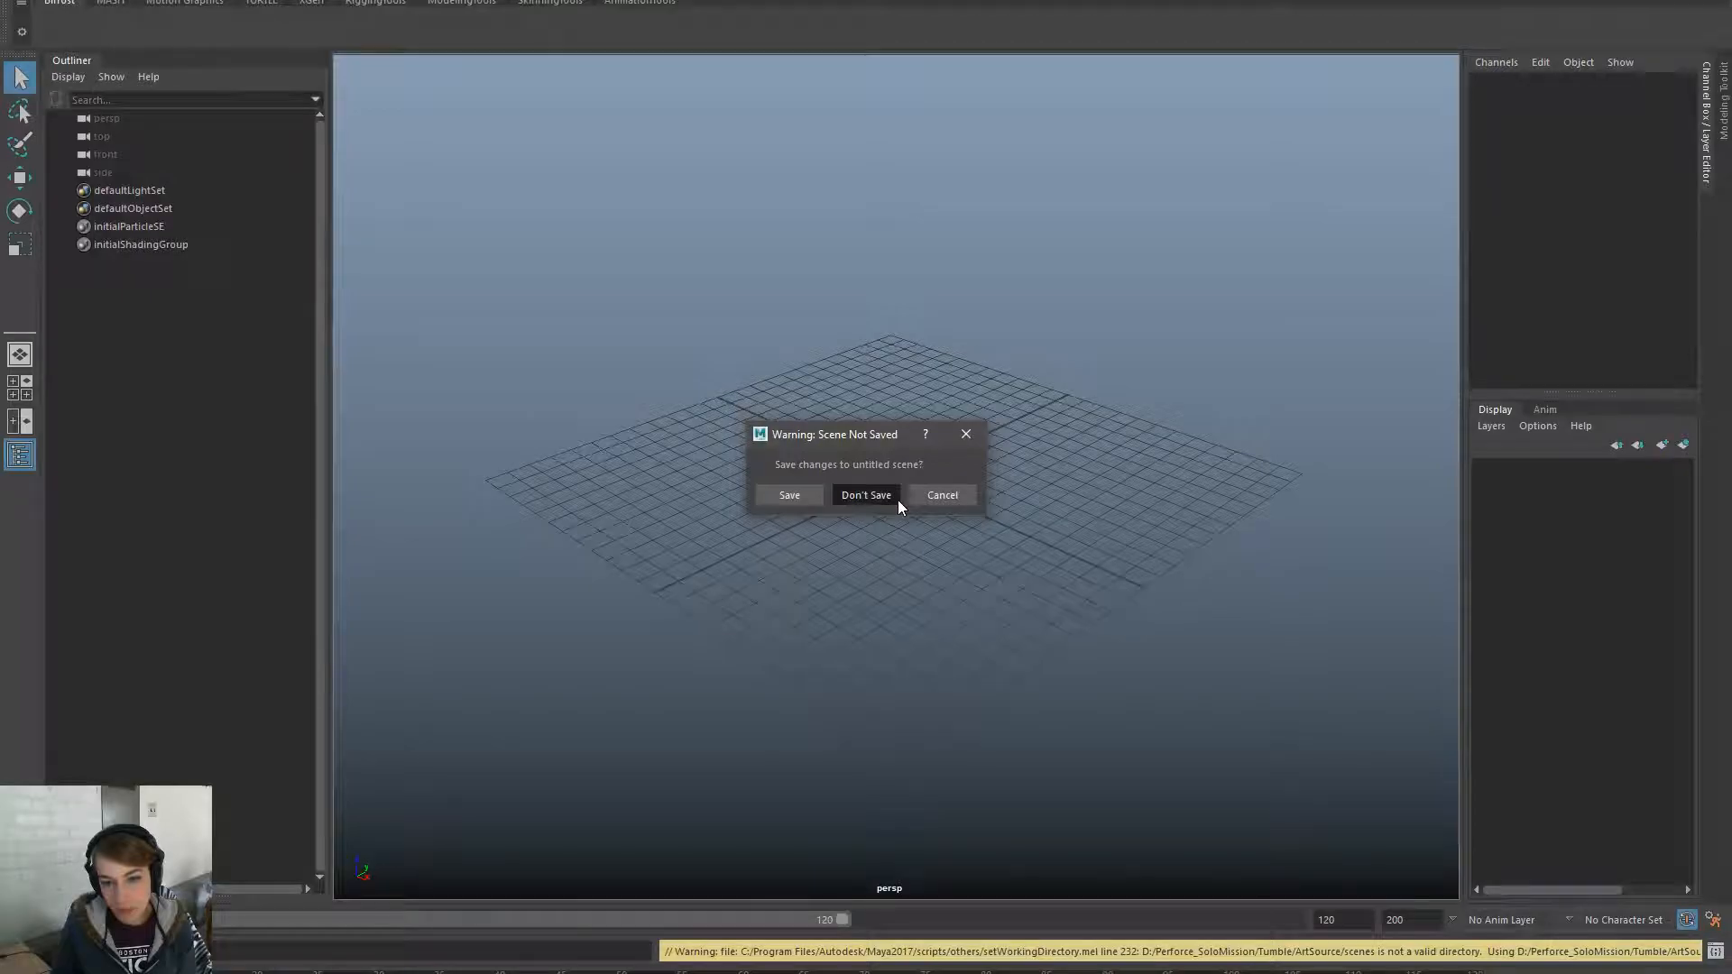
pyautogui.click(894, 497)
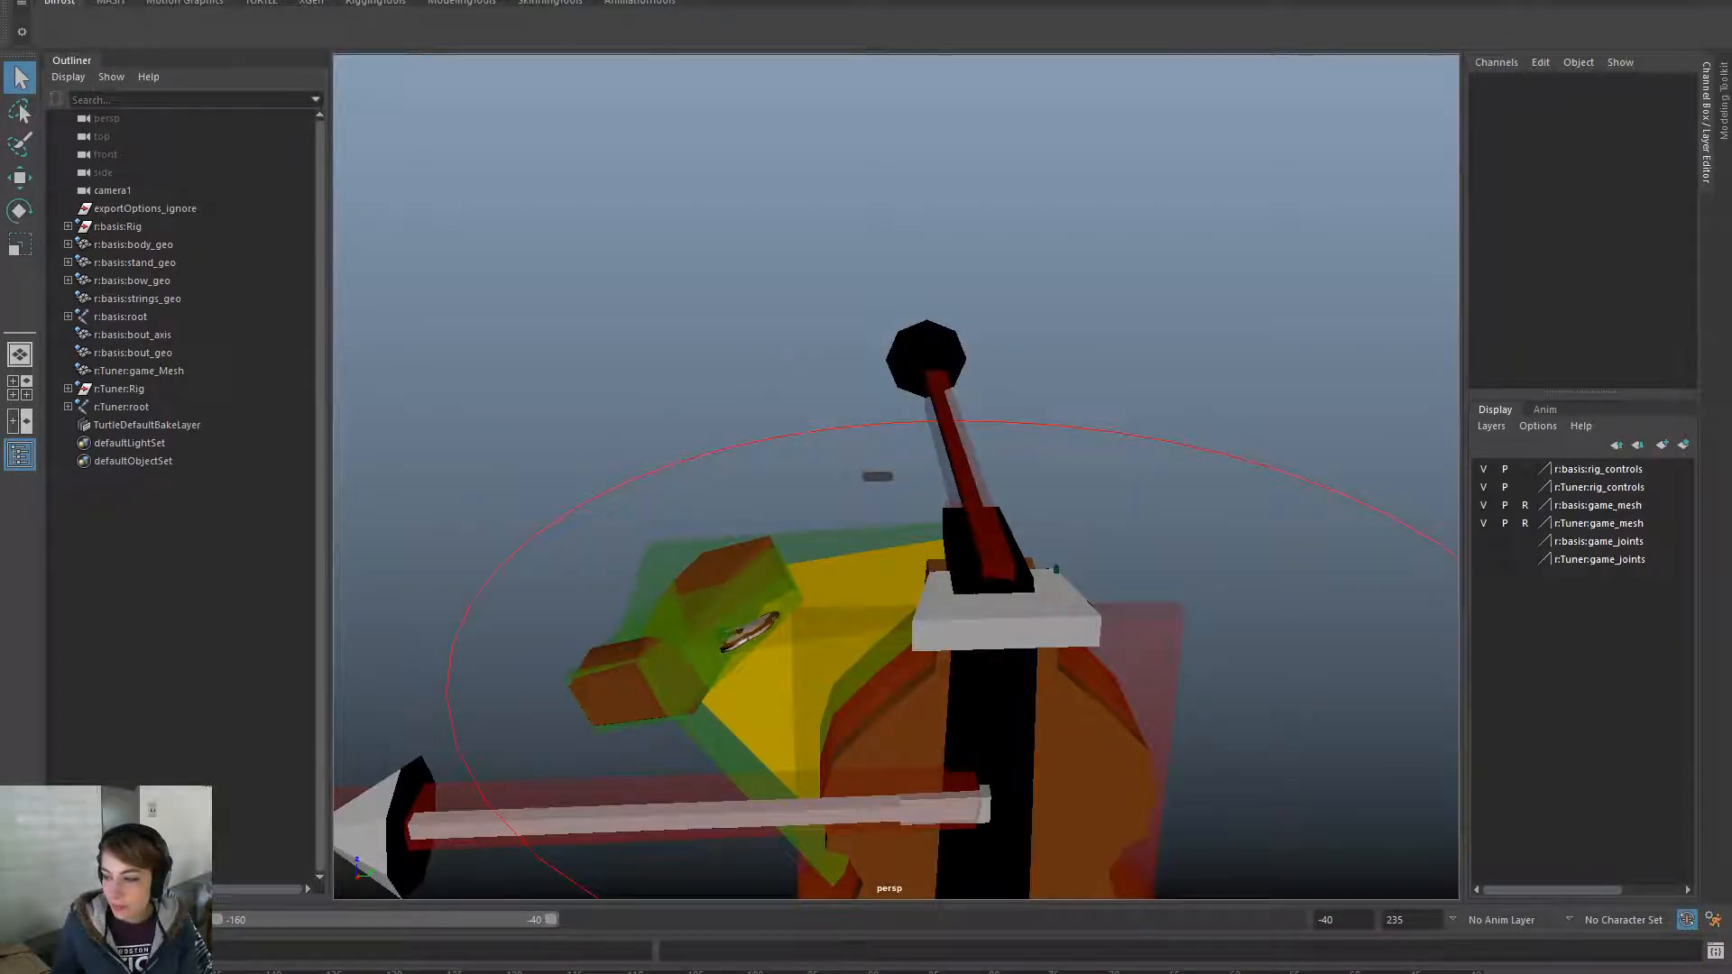
# - Zoom out and scrub the Opening scene's timeline to a frame showing the Tuner prop
pyautogui.scroll(-2, 1047, 599)
pyautogui.moveTo(226, 970); pyautogui.dragTo(615, 969)
pyautogui.moveTo(1036, 972); pyautogui.dragTo(1269, 839)
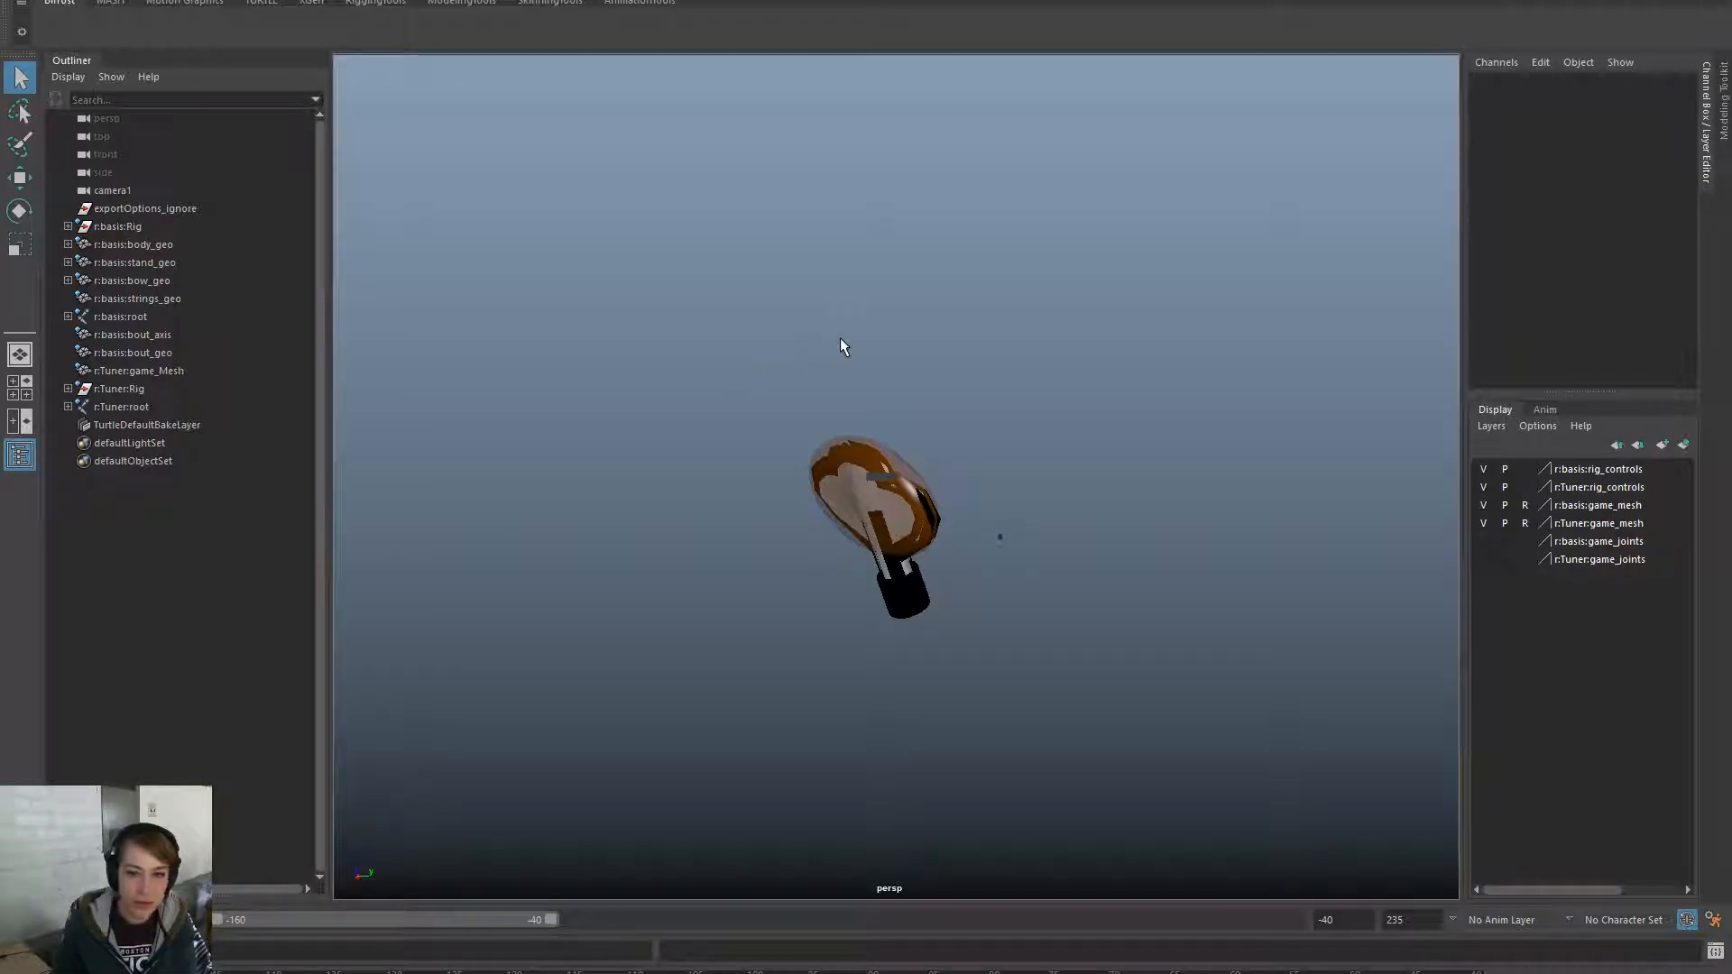
pyautogui.press('space')
pyautogui.click(798, 274)
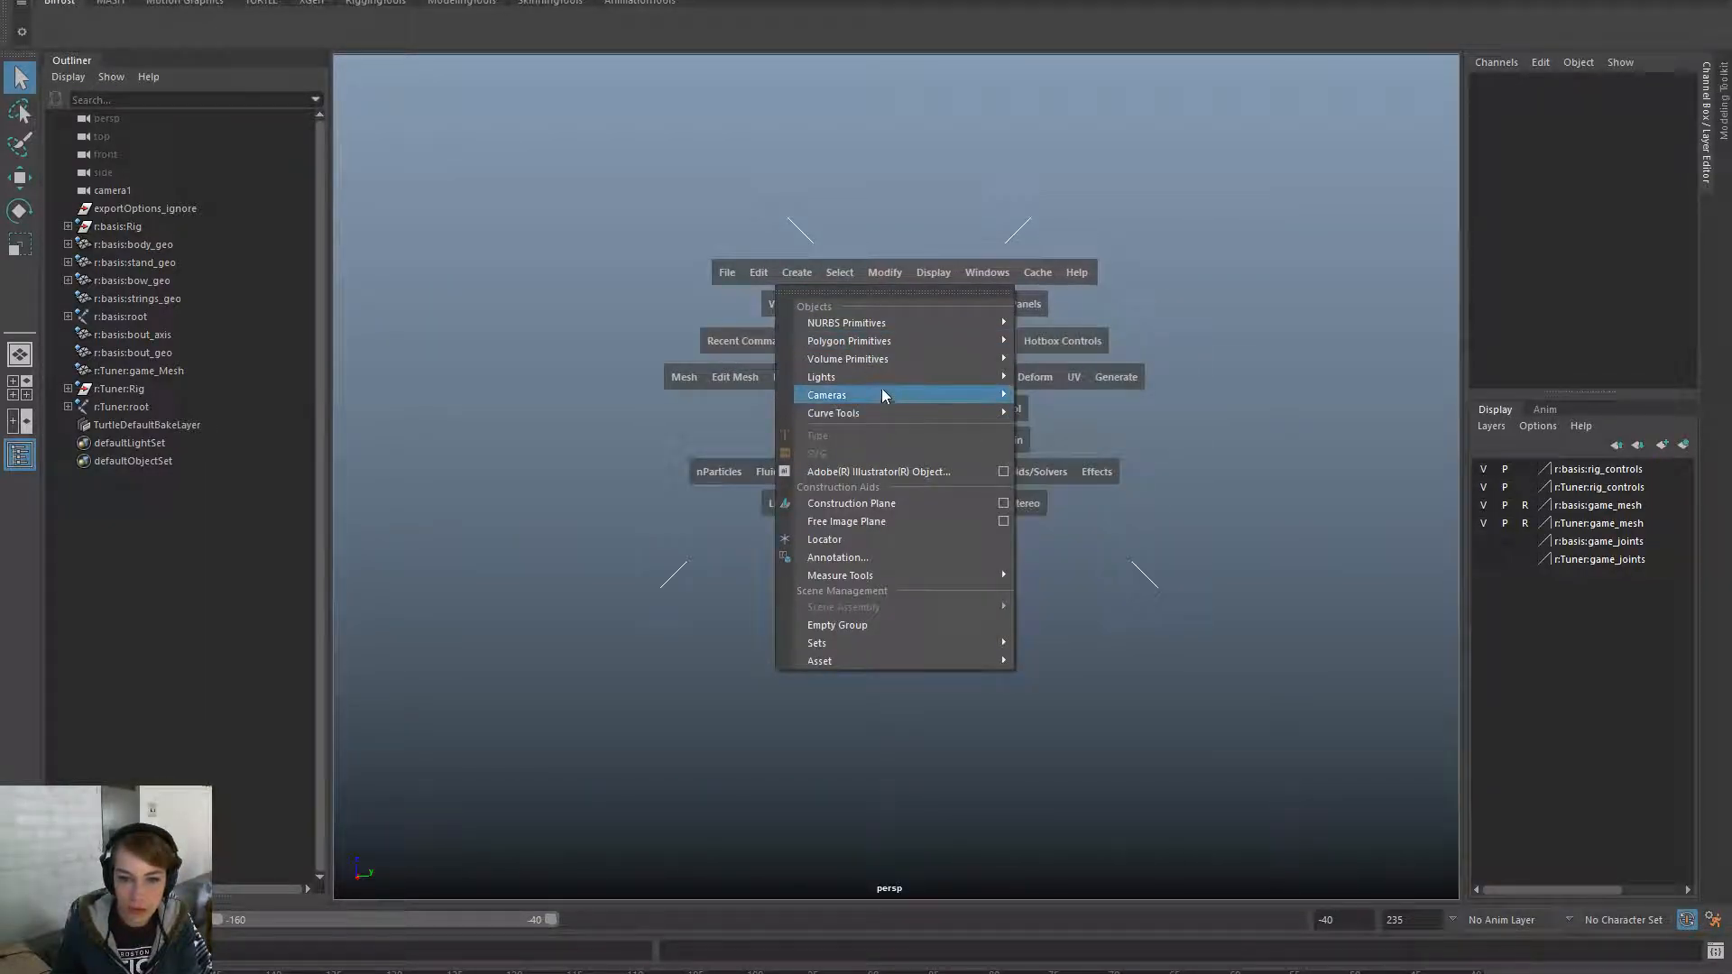
pyautogui.moveTo(895, 646)
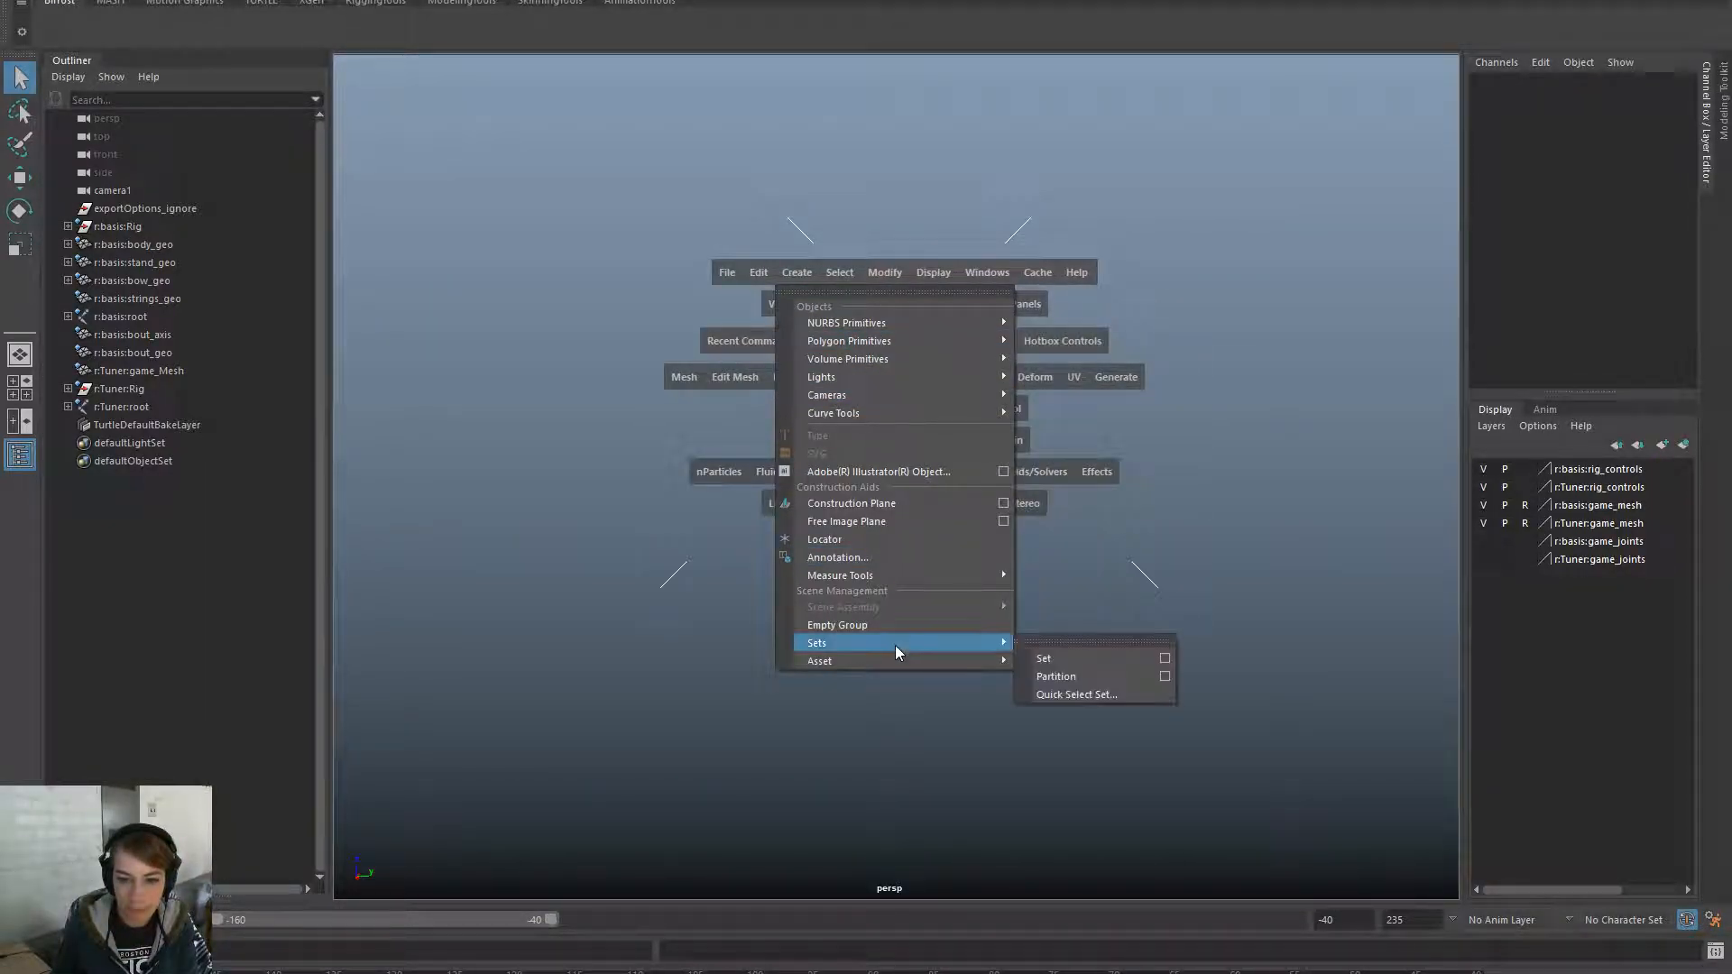
pyautogui.click(411, 437)
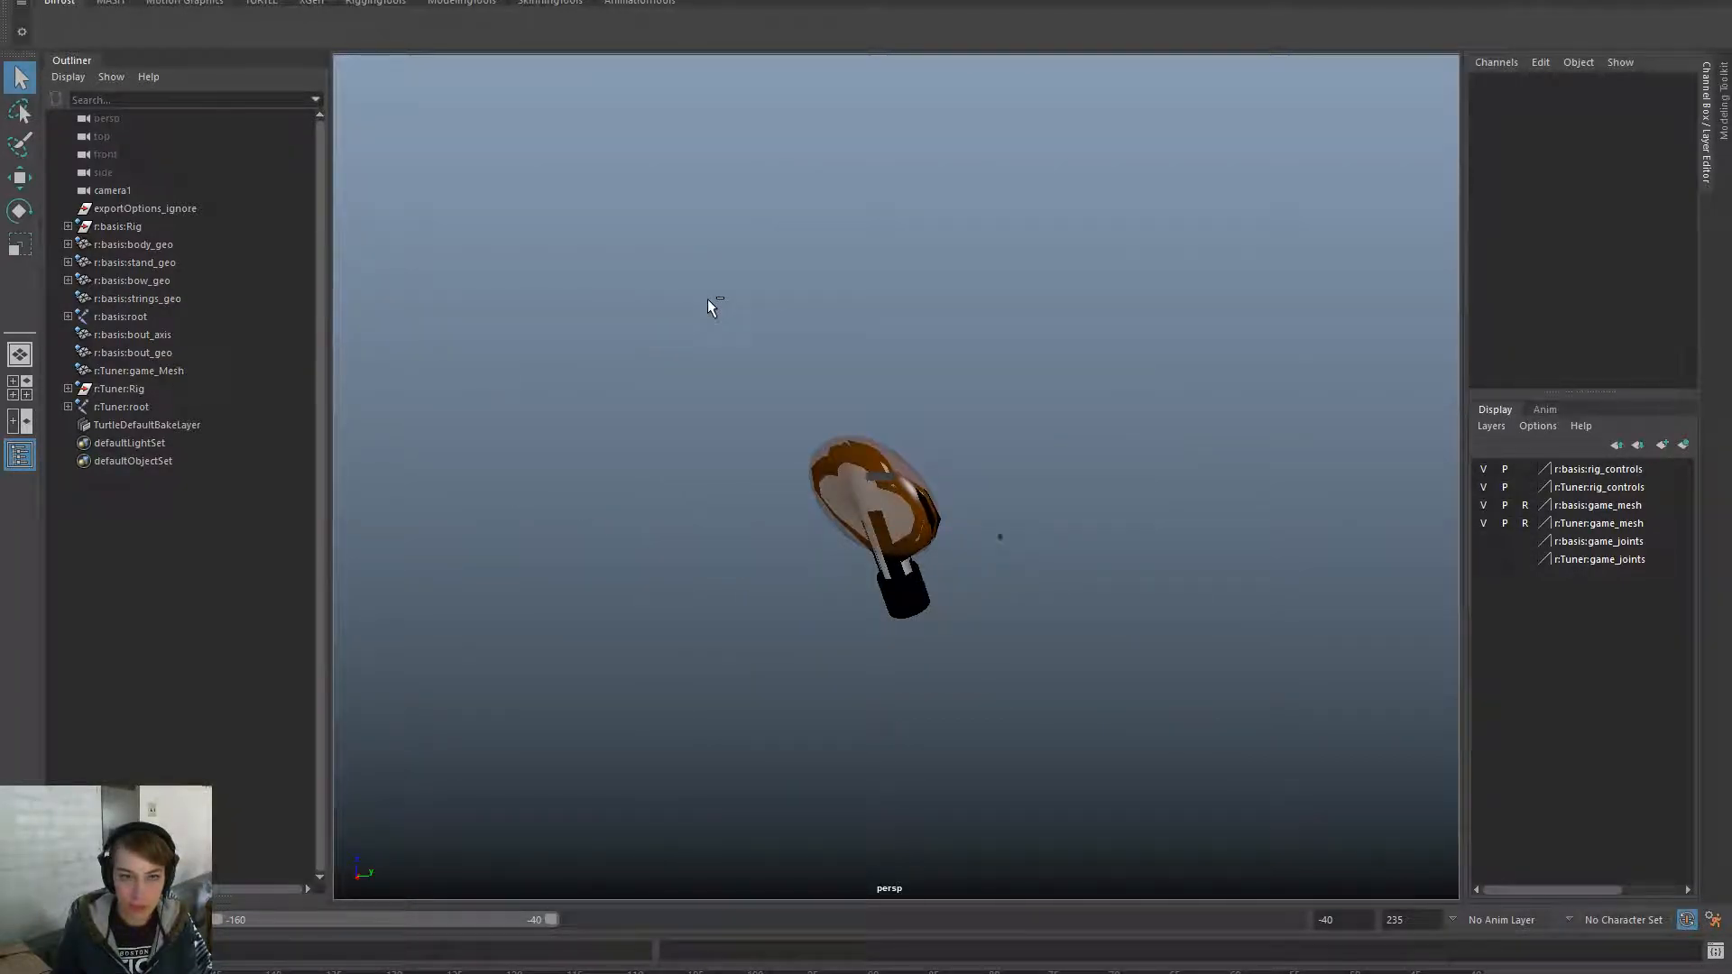
# - Start a new empty scene without saving and create a polygon plane
pyautogui.hotkey('ctrl', 'n')
pyautogui.click(871, 496)
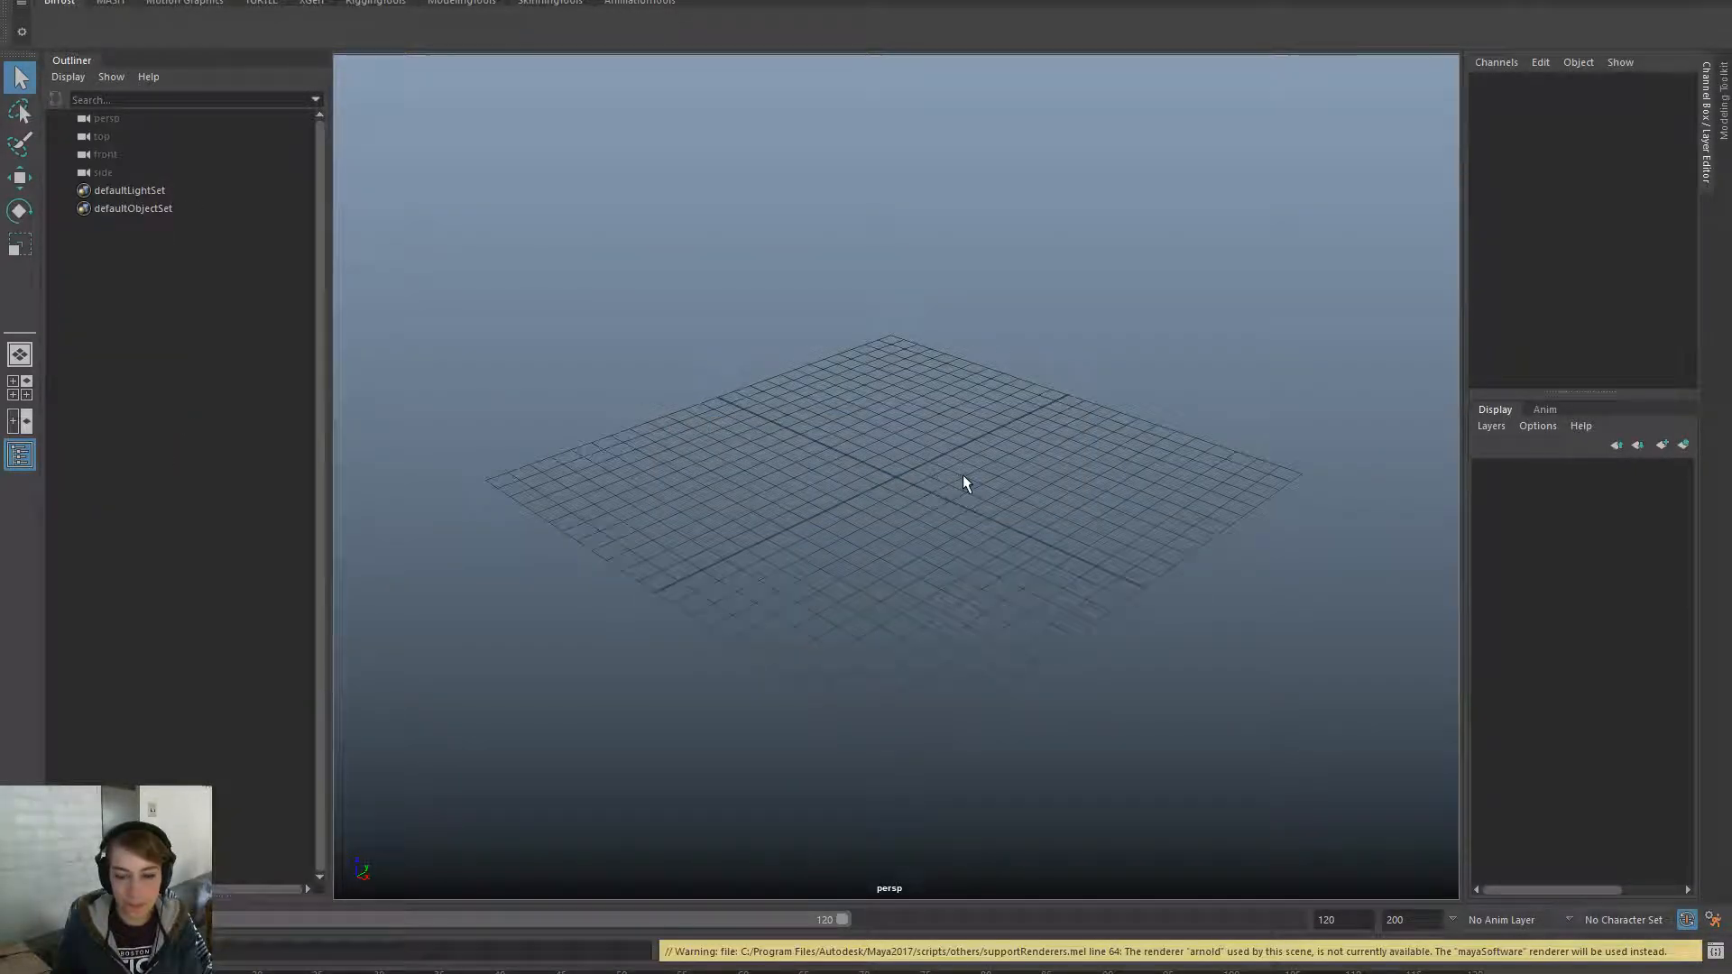
pyautogui.keyDown('alt'); pyautogui.moveTo(1081, 533); pyautogui.dragTo(458, 330, button='right'); pyautogui.keyUp('alt')
pyautogui.keyDown('alt'); pyautogui.moveTo(631, 344); pyautogui.dragTo(886, 365); pyautogui.keyUp('alt')
pyautogui.press('space')
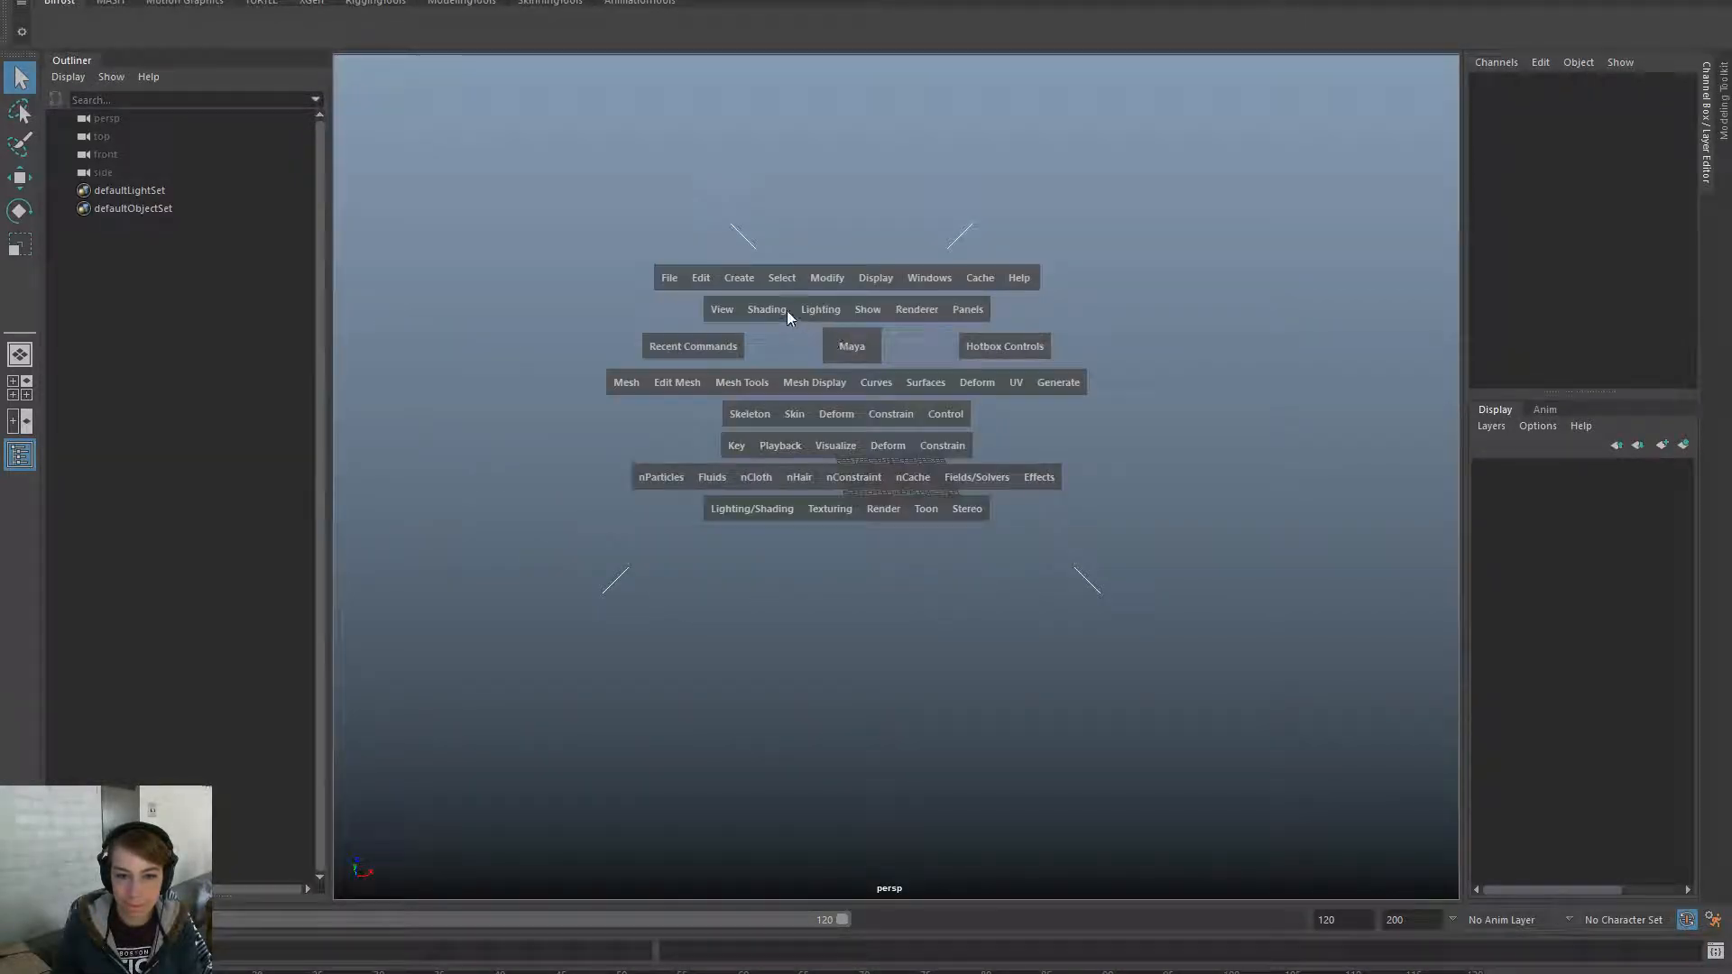
pyautogui.click(739, 277)
pyautogui.moveTo(913, 354)
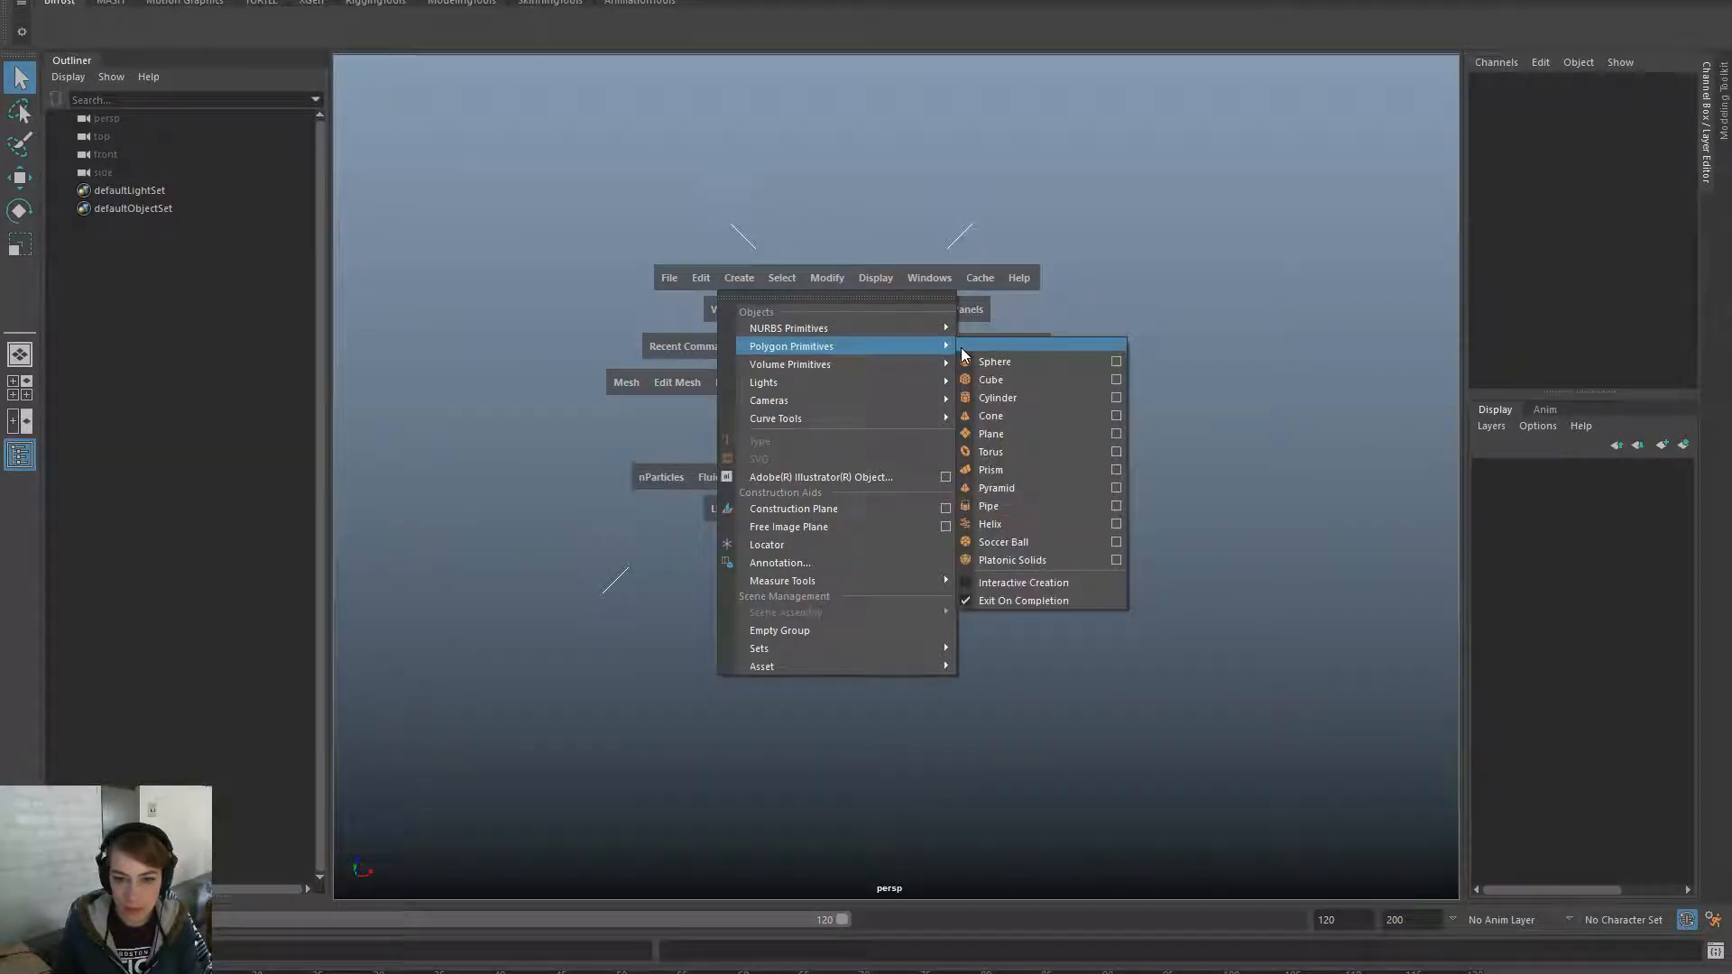
pyautogui.click(1062, 433)
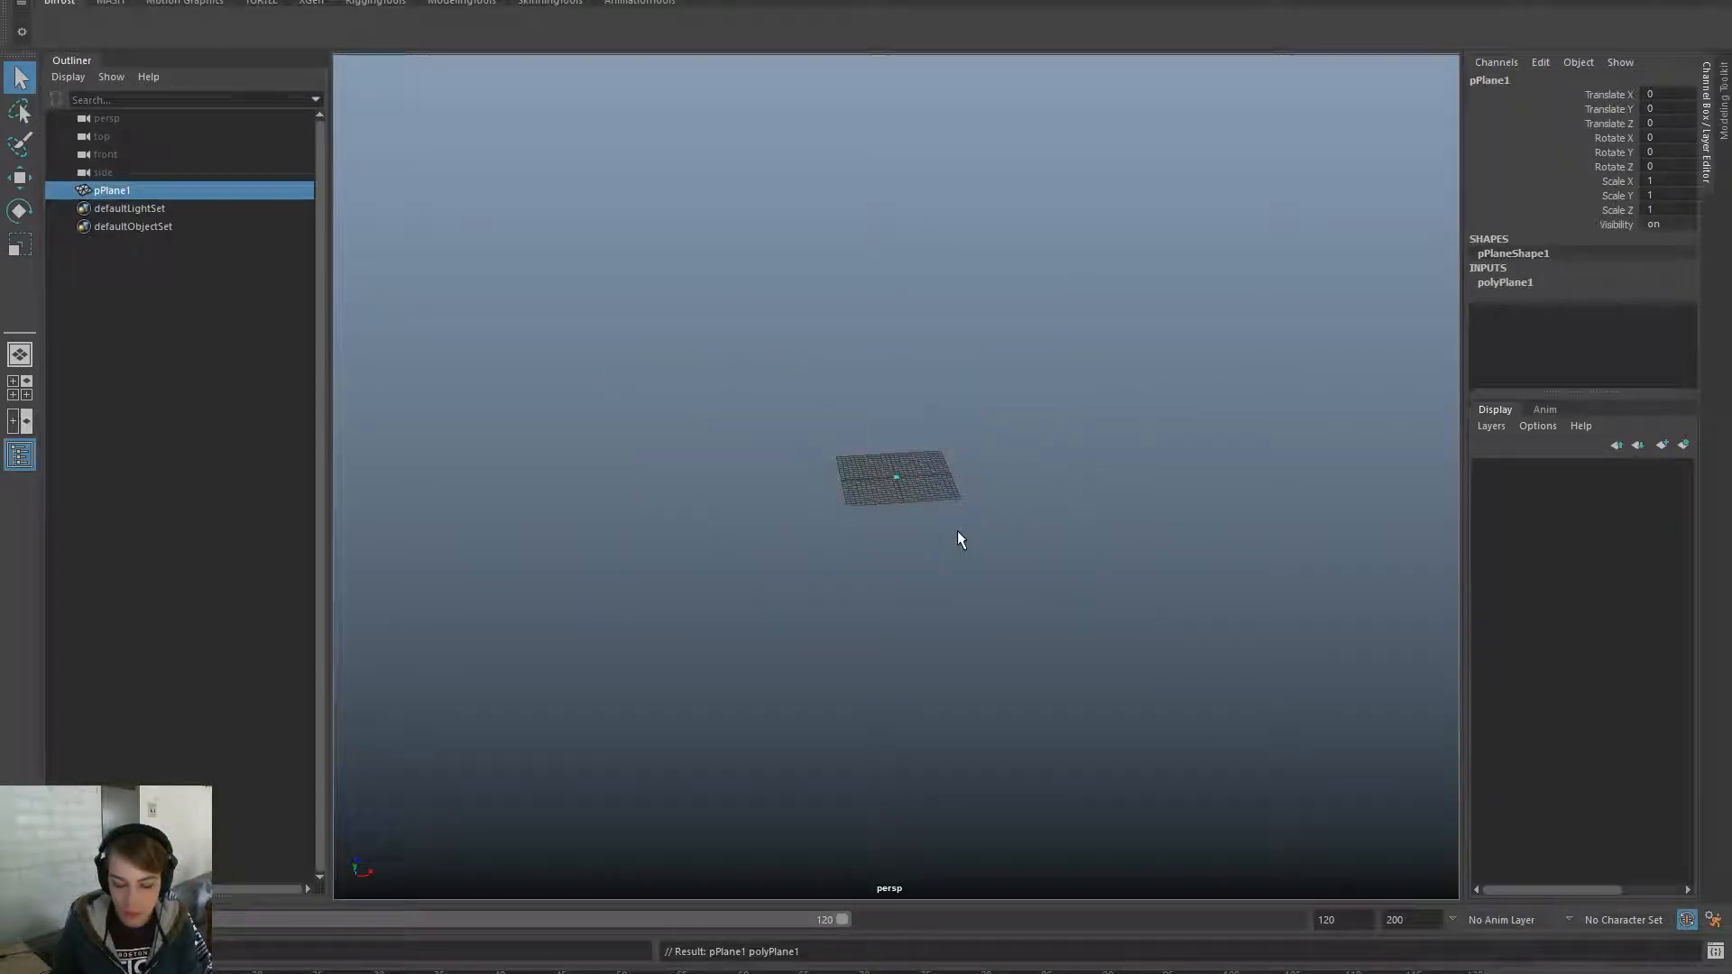
# - Scale the plane uniformly to 1000 on all axes
pyautogui.press('r')
pyautogui.moveTo(896, 476); pyautogui.dragTo(1669, 210)
pyautogui.hotkey('ctrl', 'z')
pyautogui.write('1000')
pyautogui.press('Return')
# - Set the plane's Subdivisions Width and Height both to 5
pyautogui.keyDown('alt'); pyautogui.moveTo(756, 503); pyautogui.dragTo(1188, 339); pyautogui.keyUp('alt')
pyautogui.click(1558, 283)
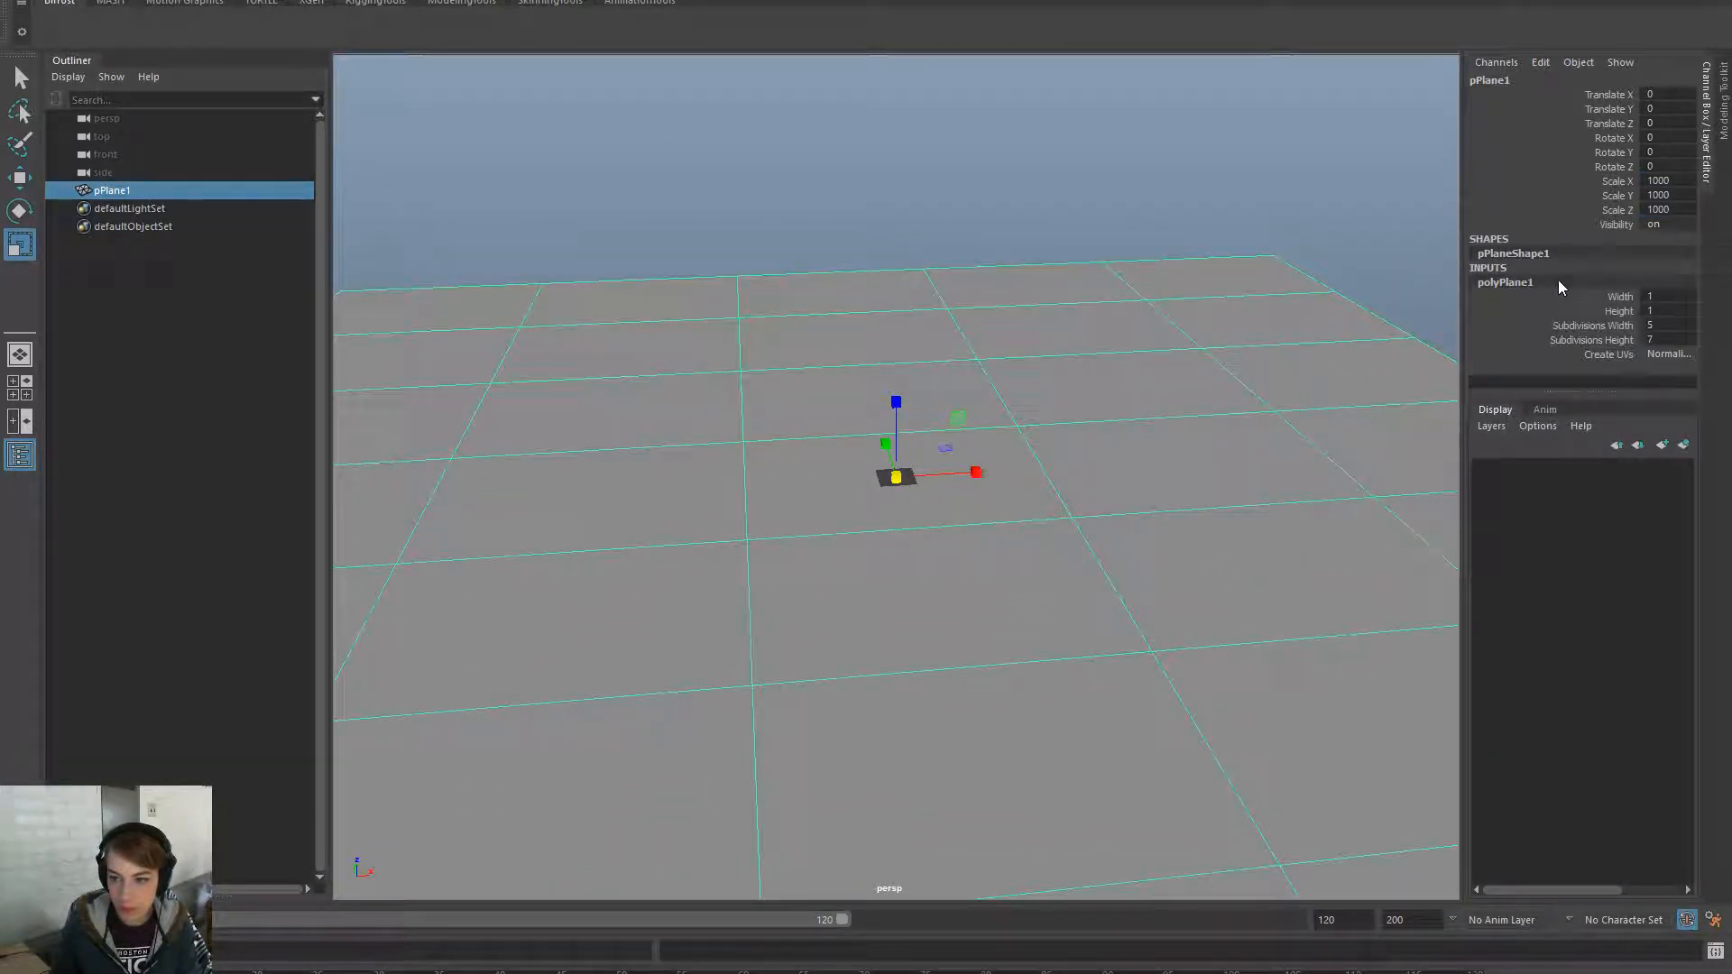
pyautogui.keyDown('alt'); pyautogui.moveTo(1296, 460); pyautogui.dragTo(1407, 348); pyautogui.keyUp('alt')
pyautogui.moveTo(1650, 329); pyautogui.dragTo(1651, 340)
pyautogui.write('5')
pyautogui.press('Return')
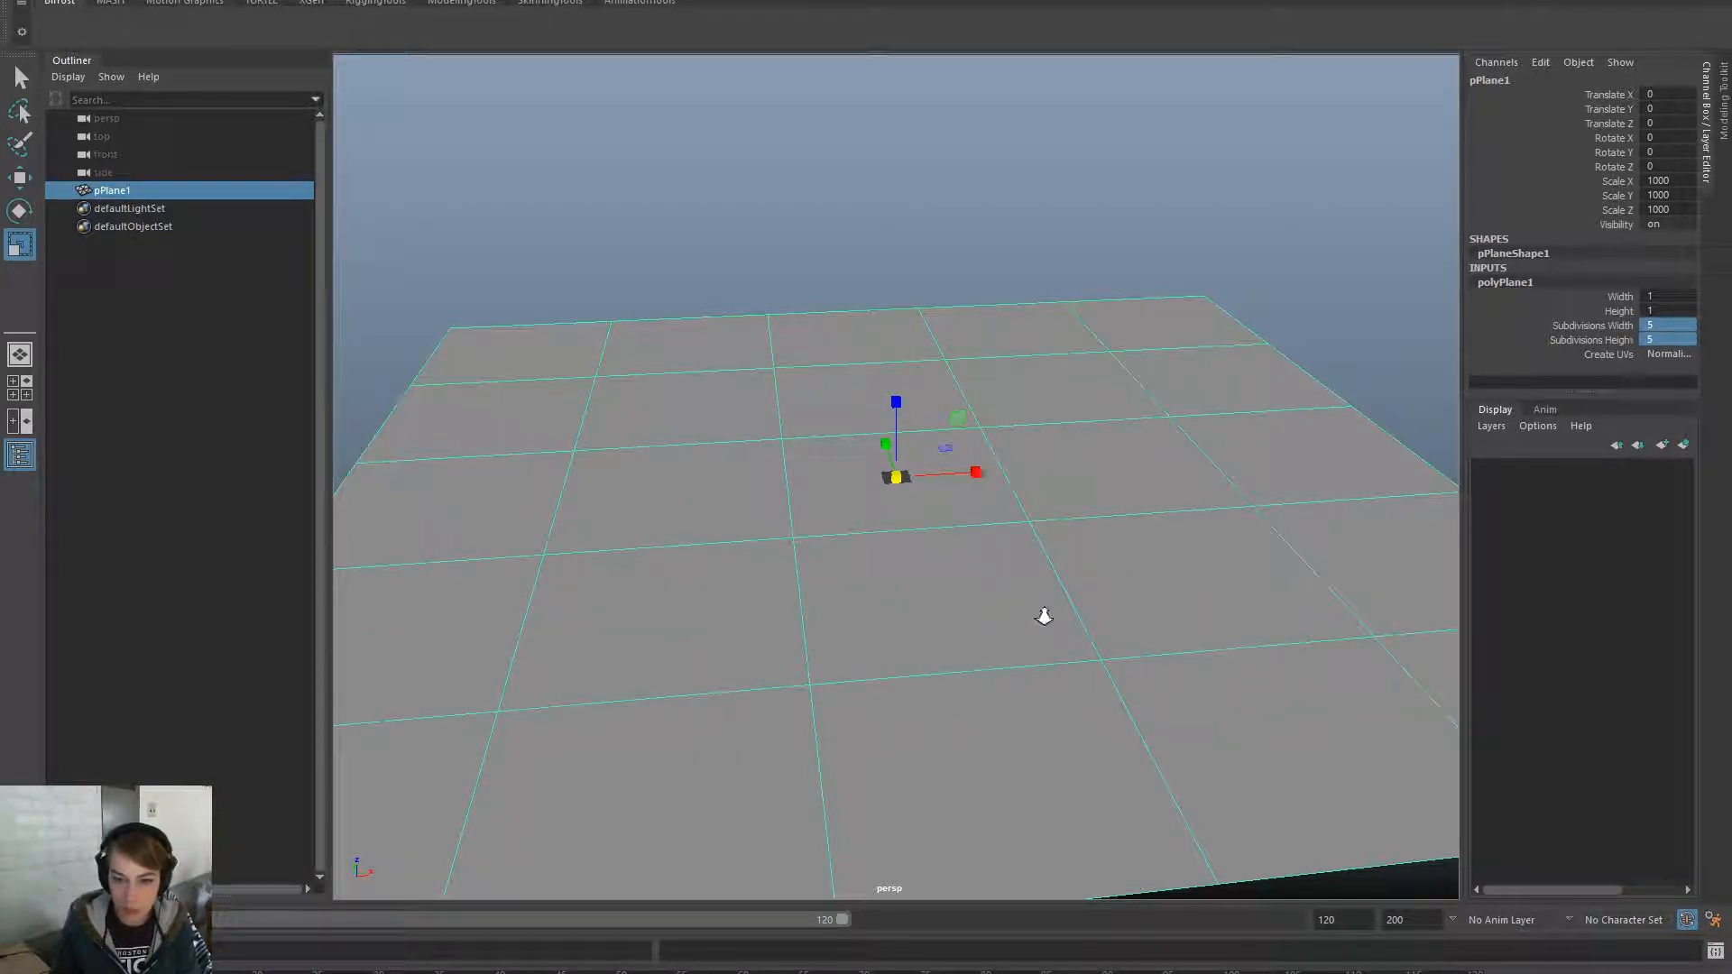
# - Stand the plane upright by setting its Rotate X to 90
pyautogui.keyDown('alt'); pyautogui.moveTo(1044, 619); pyautogui.dragTo(979, 586); pyautogui.keyUp('alt')
pyautogui.press('w')
pyautogui.moveTo(896, 408); pyautogui.dragTo(965, 715)
pyautogui.press('e')
pyautogui.hotkey('ctrl', 'z')
pyautogui.hotkey('ctrl', 'z')
pyautogui.hotkey('ctrl', 'z')
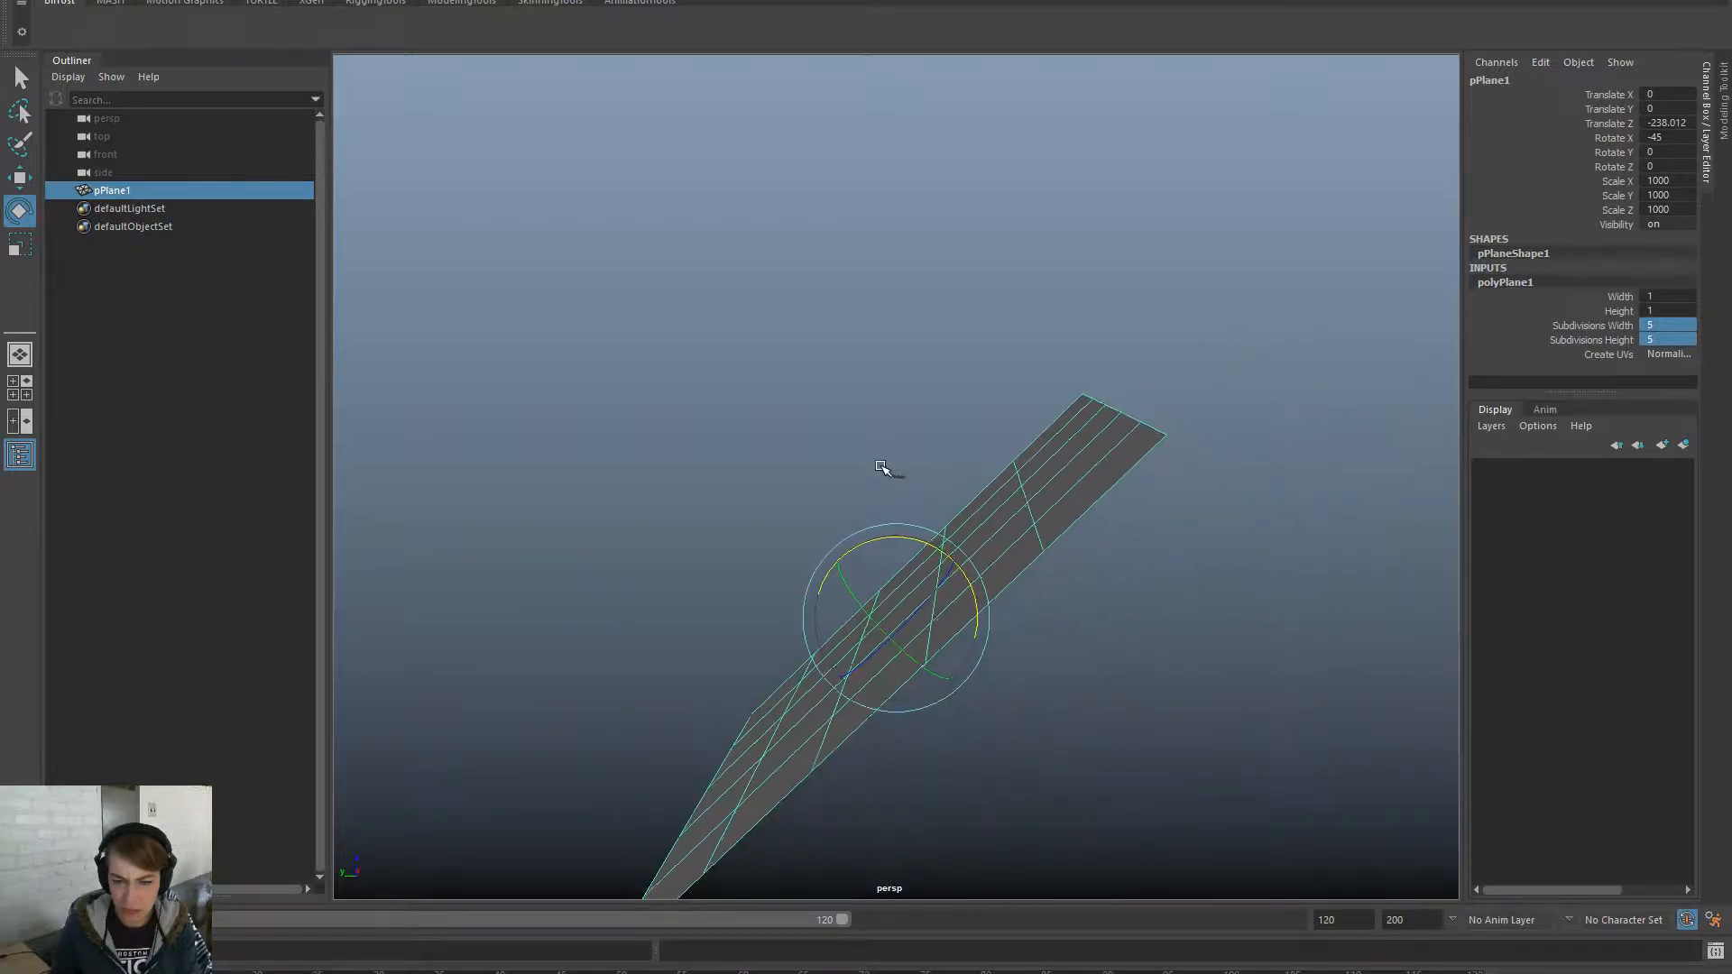
pyautogui.moveTo(949, 549); pyautogui.dragTo(1183, 669)
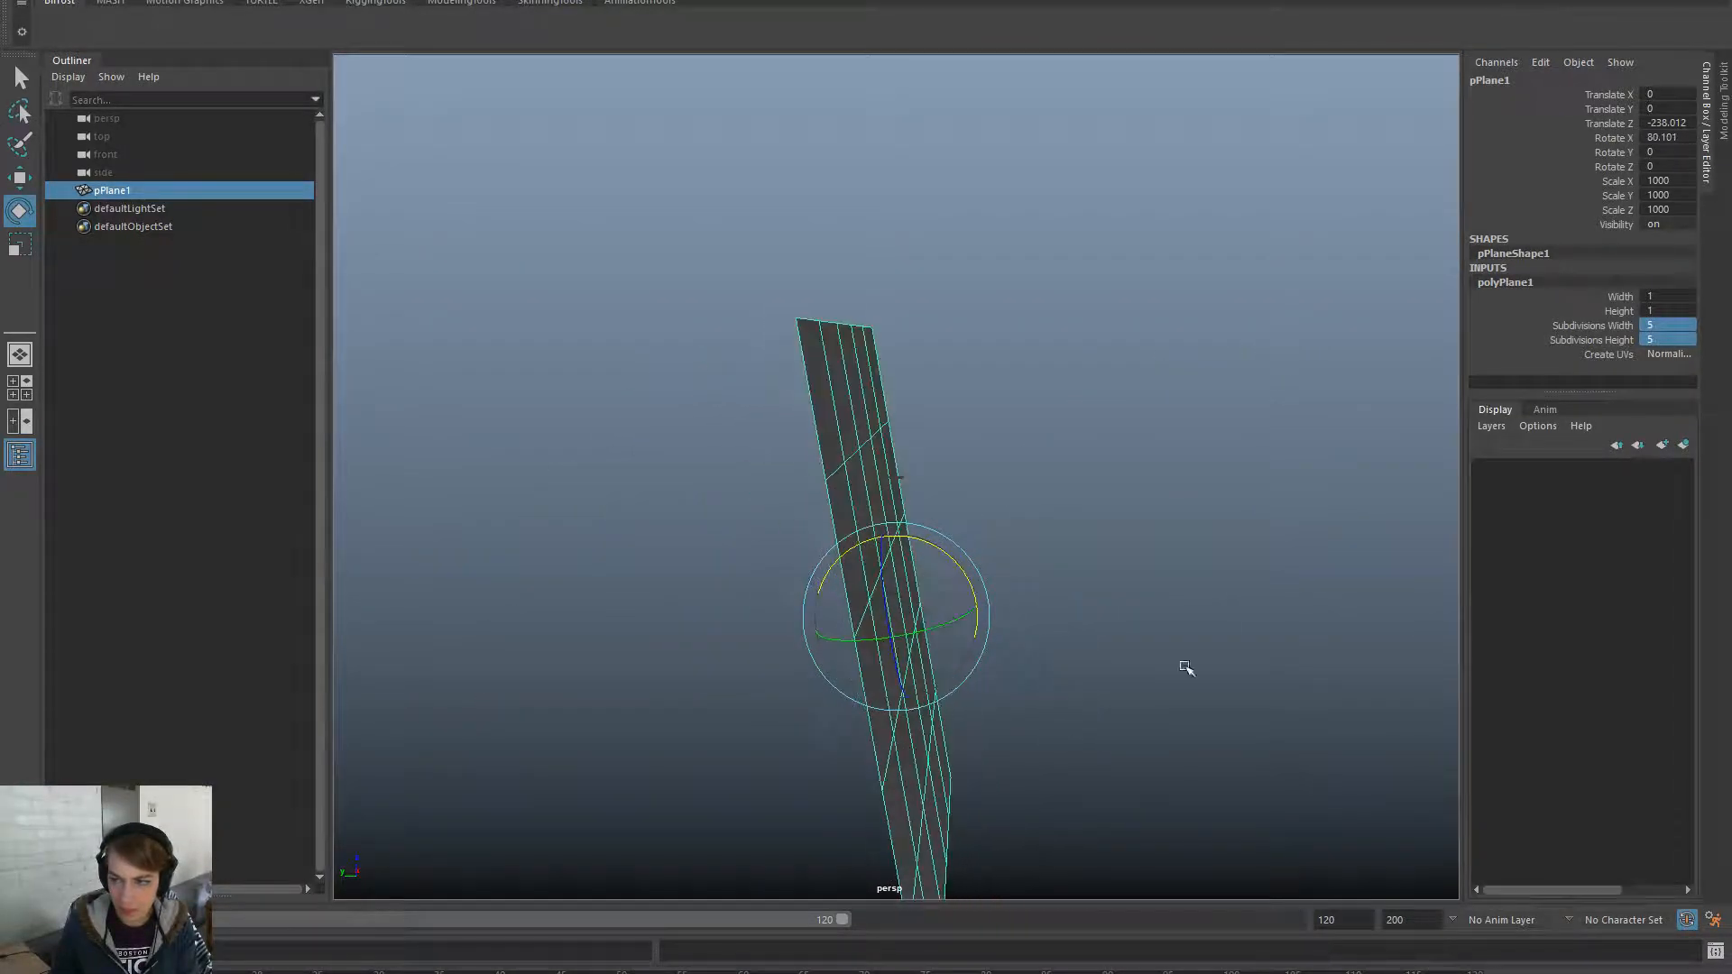
pyautogui.doubleClick(1659, 137)
pyautogui.write('90')
pyautogui.press('Return')
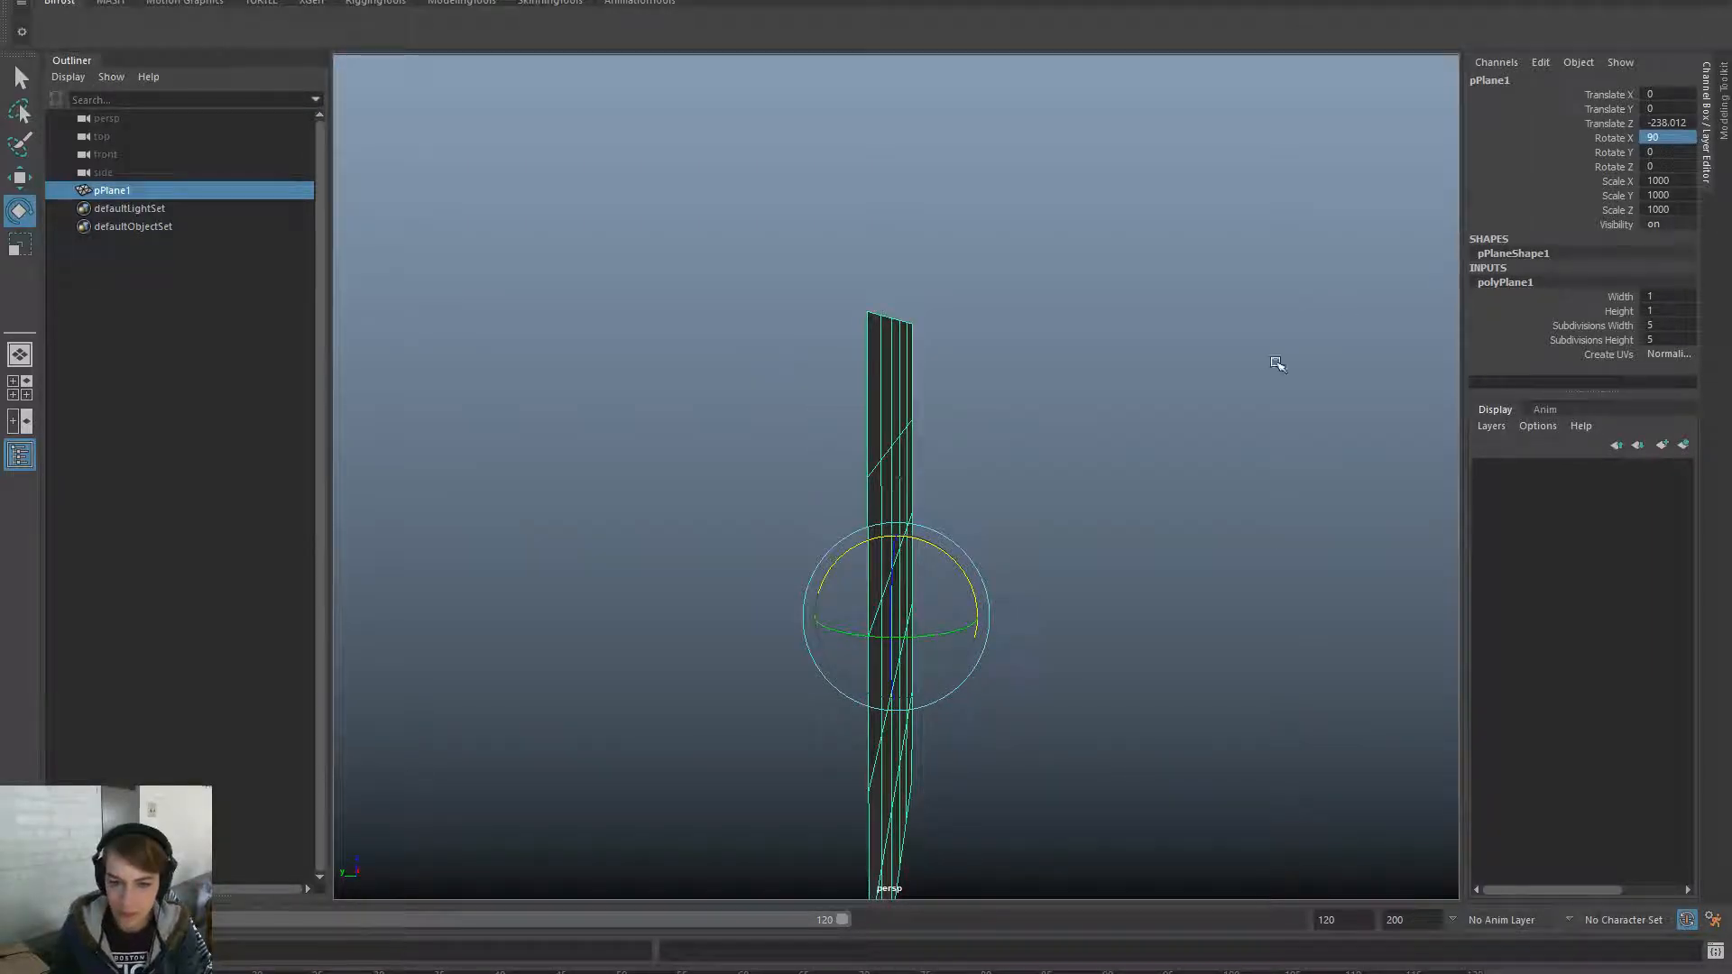
# - Push the upright plane back to Translate Z -500
pyautogui.press('w')
pyautogui.moveTo(896, 533); pyautogui.dragTo(897, 677)
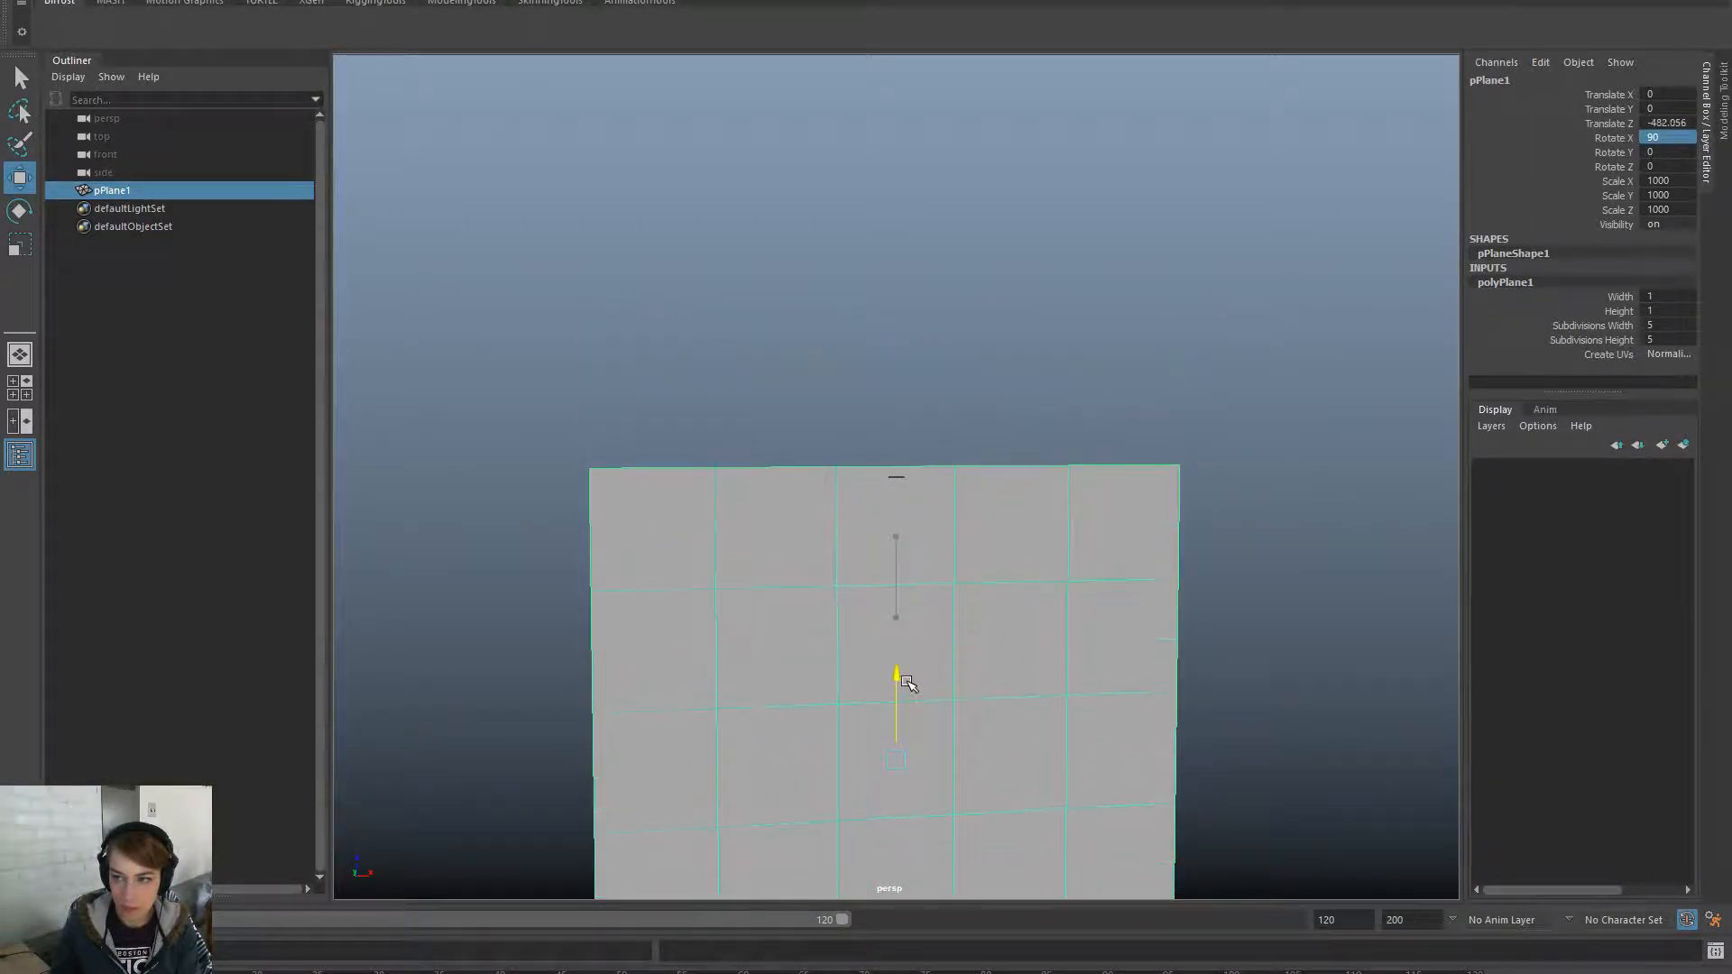
pyautogui.doubleClick(1671, 123)
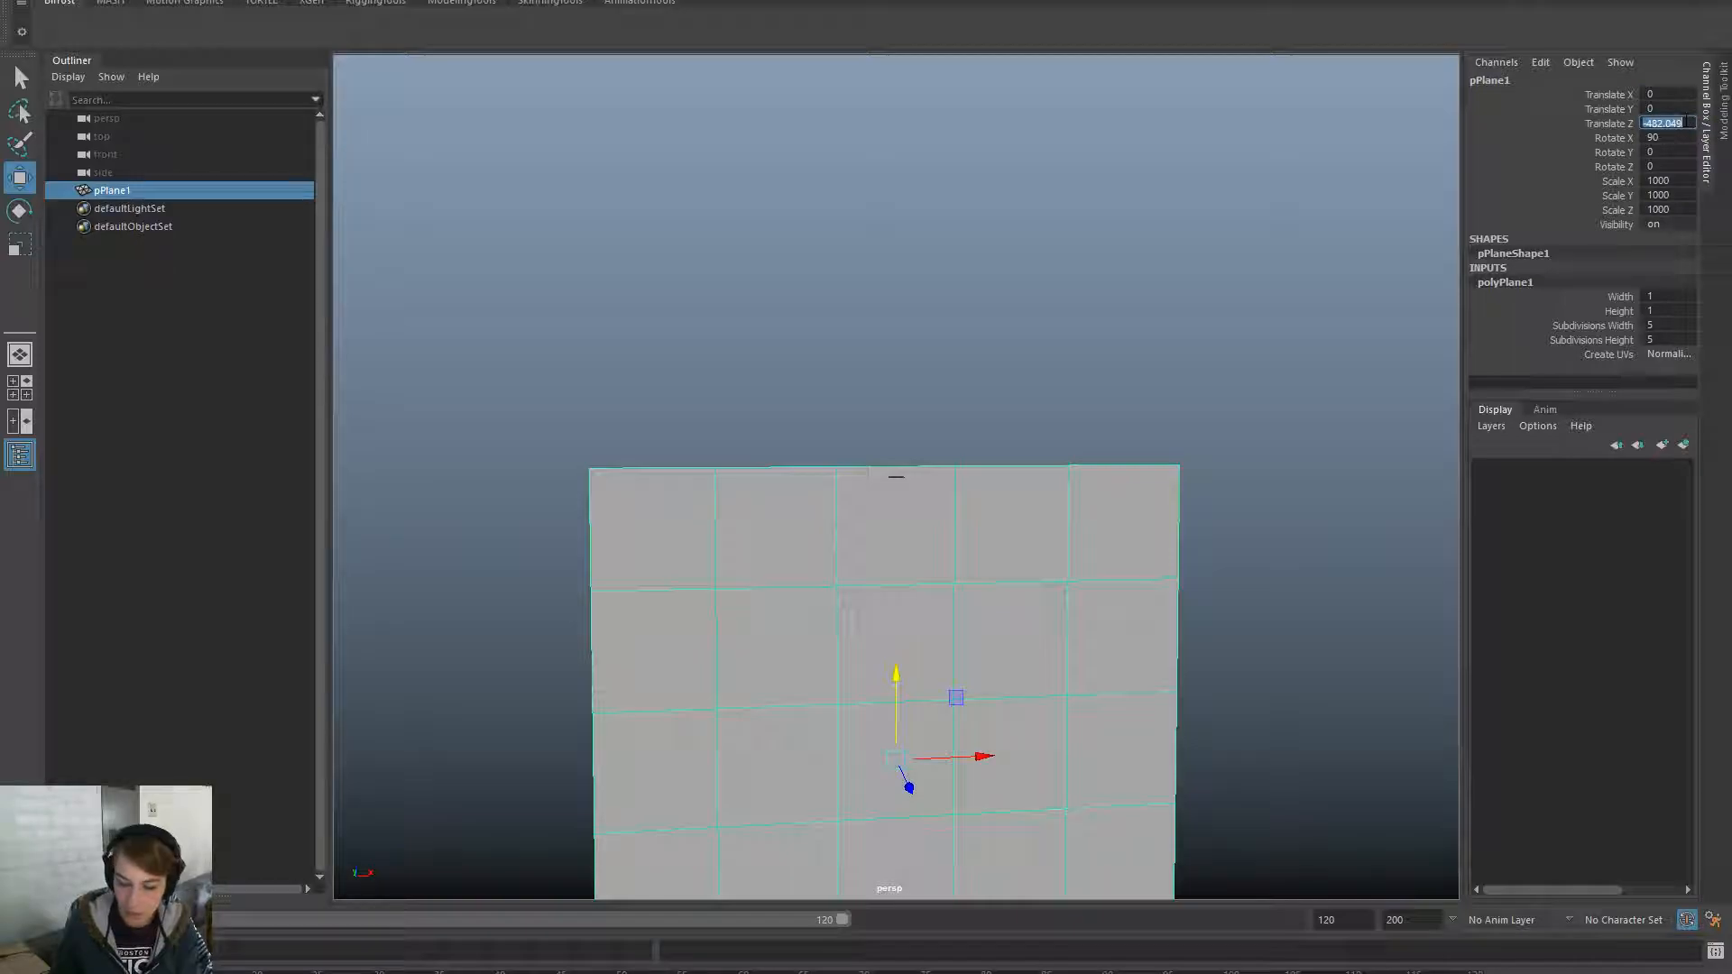
pyautogui.write('-500')
pyautogui.press('Return')
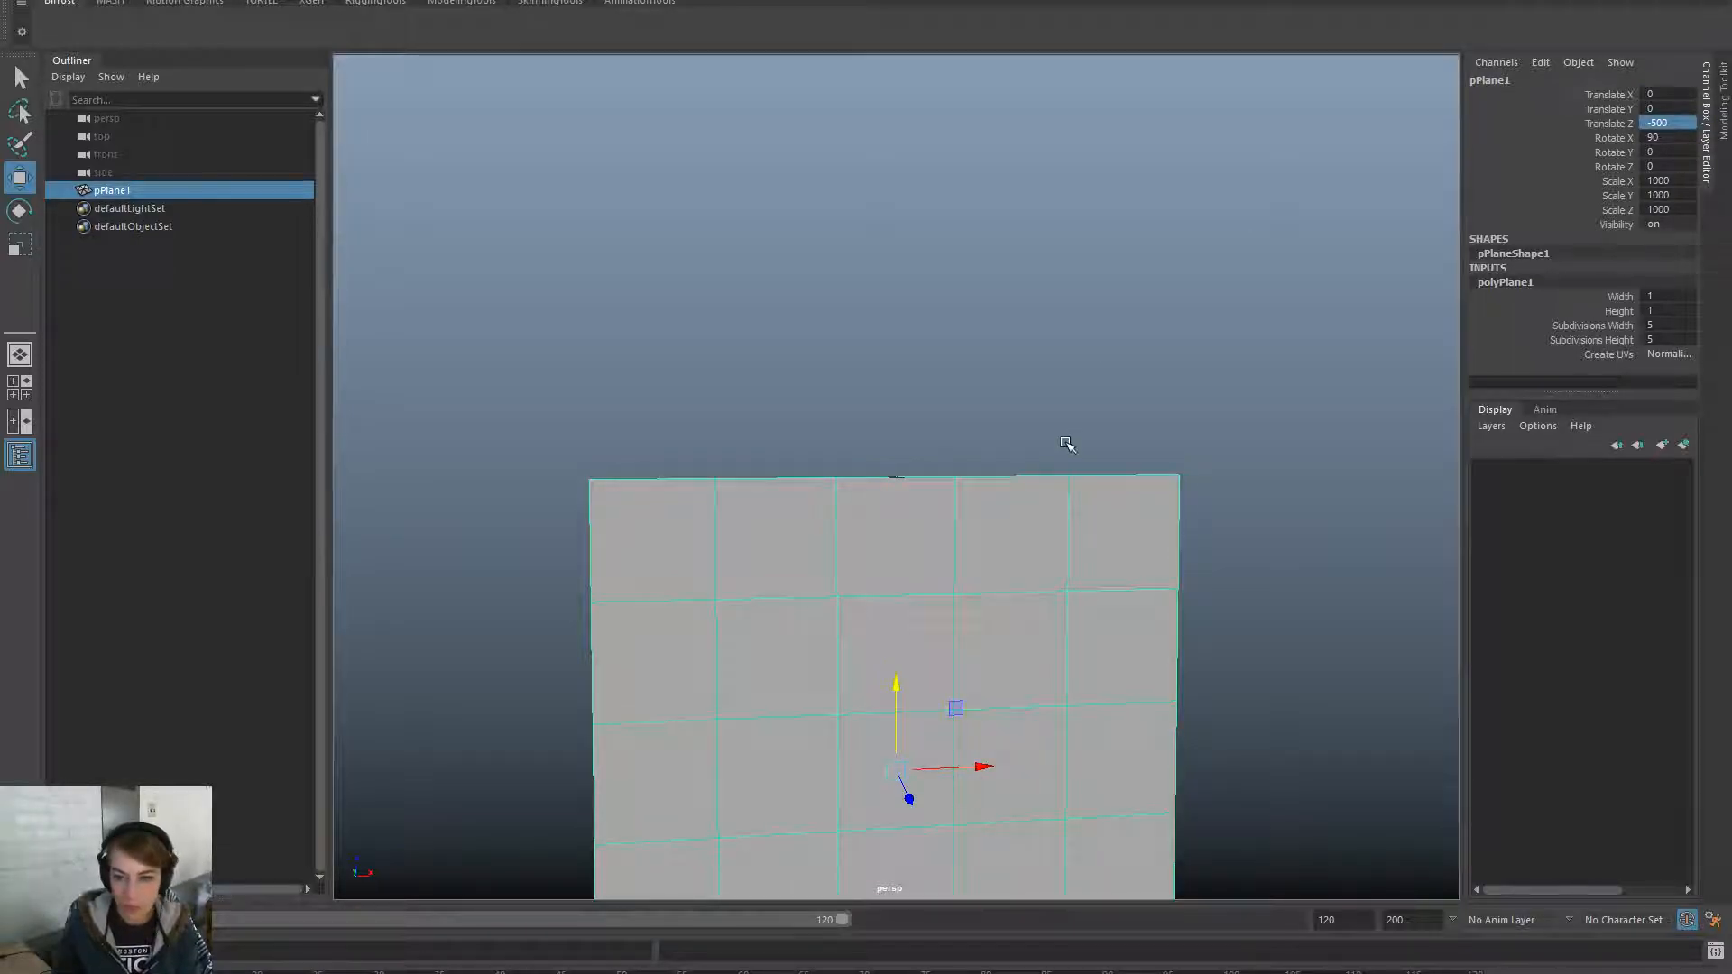
# - Zoom in to check the upright plane and reselect it by its top edge
pyautogui.click(1067, 445)
pyautogui.keyDown('alt'); pyautogui.moveTo(1011, 596); pyautogui.dragTo(1074, 661, button='right'); pyautogui.keyUp('alt')
pyautogui.keyDown('alt'); pyautogui.moveTo(1074, 662); pyautogui.dragTo(1056, 692); pyautogui.keyUp('alt')
pyautogui.moveTo(1055, 692)
pyautogui.keyDown('alt'); pyautogui.mouseDown(button='right')
pyautogui.moveTo(843, 619)
pyautogui.moveTo(1052, 686)
pyautogui.mouseUp(button='right'); pyautogui.keyUp('alt')
pyautogui.moveTo(960, 358); pyautogui.dragTo(994, 516)
pyautogui.keyDown('alt'); pyautogui.moveTo(629, 515); pyautogui.dragTo(1144, 608, button='right'); pyautogui.keyUp('alt')
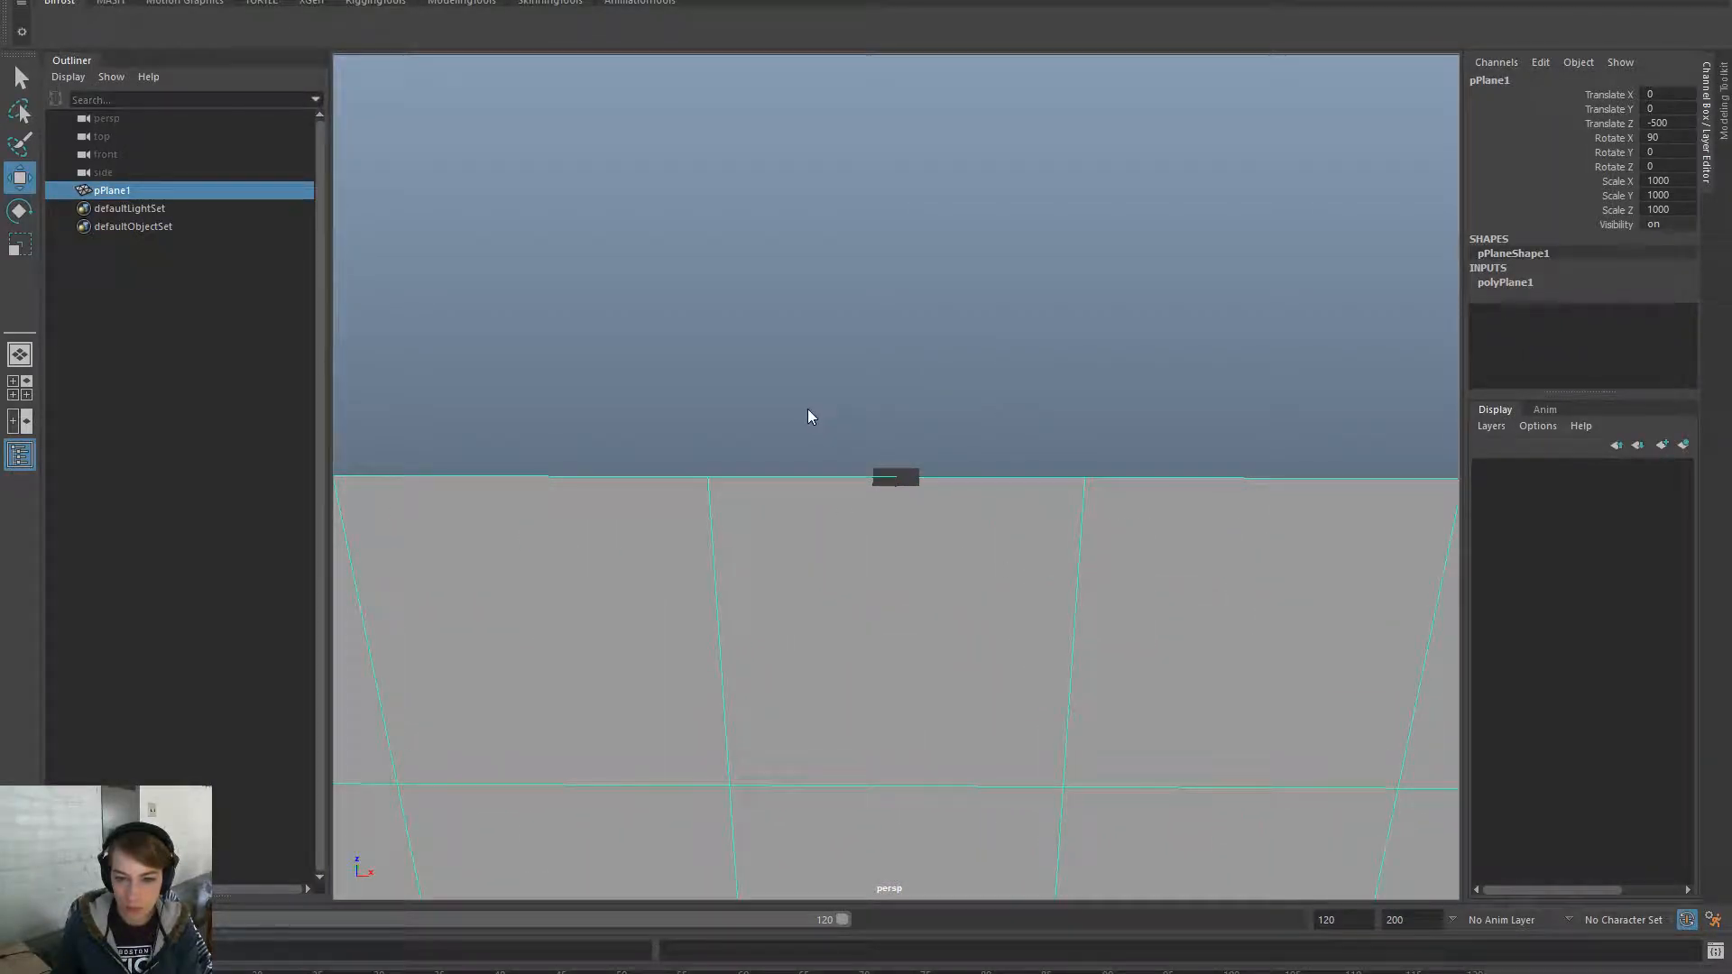
pyautogui.press('space')
# - Create a joint, zero its translates to the origin, and rename it root
pyautogui.click(713, 478)
pyautogui.click(777, 533)
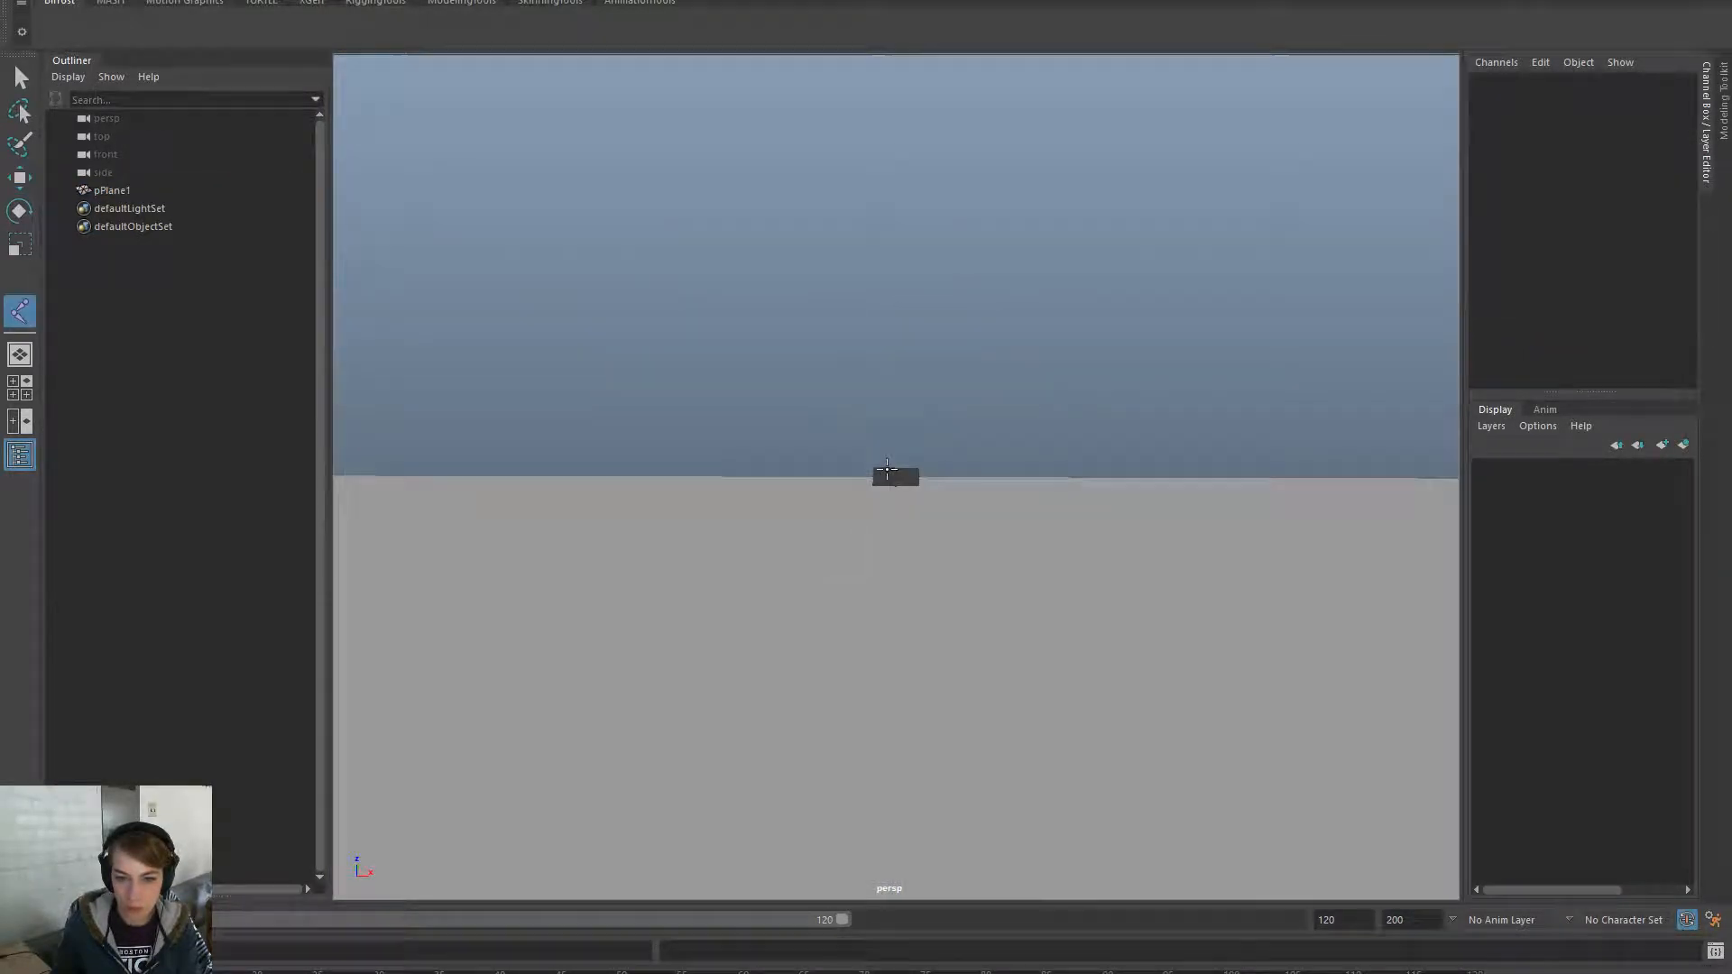
pyautogui.click(902, 476)
pyautogui.press('w')
pyautogui.moveTo(1657, 93); pyautogui.dragTo(1660, 123)
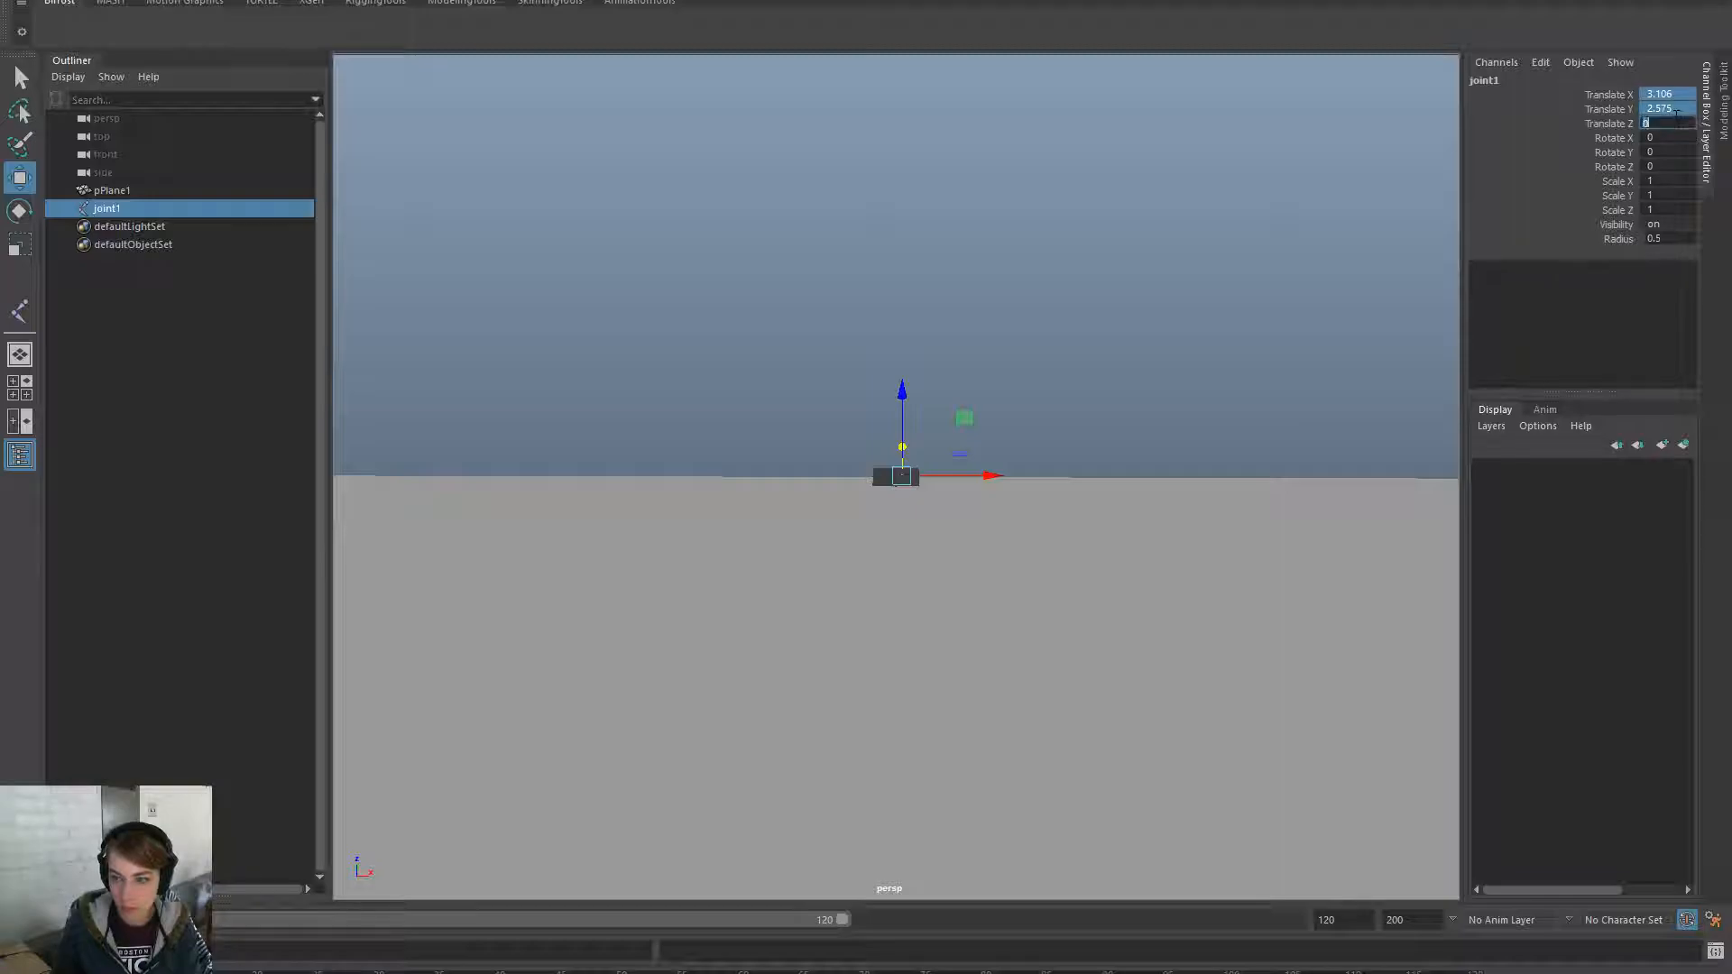
pyautogui.write('0')
pyautogui.press('Return')
pyautogui.doubleClick(151, 214)
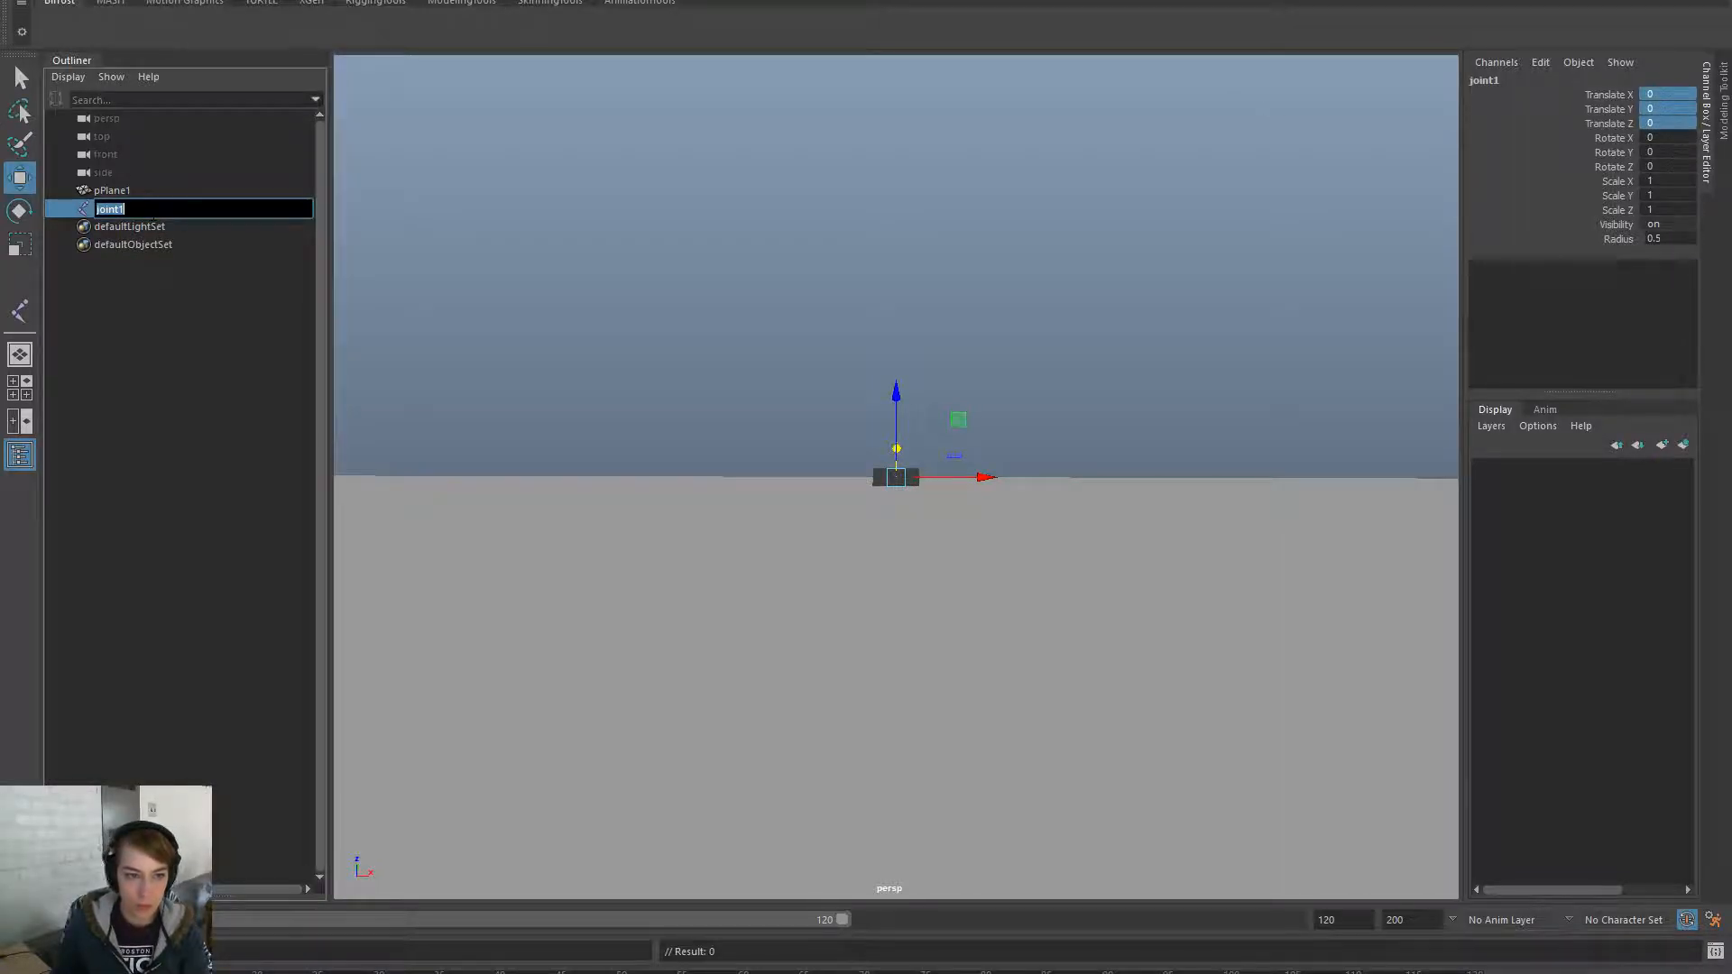
pyautogui.write('root')
pyautogui.press('Return')
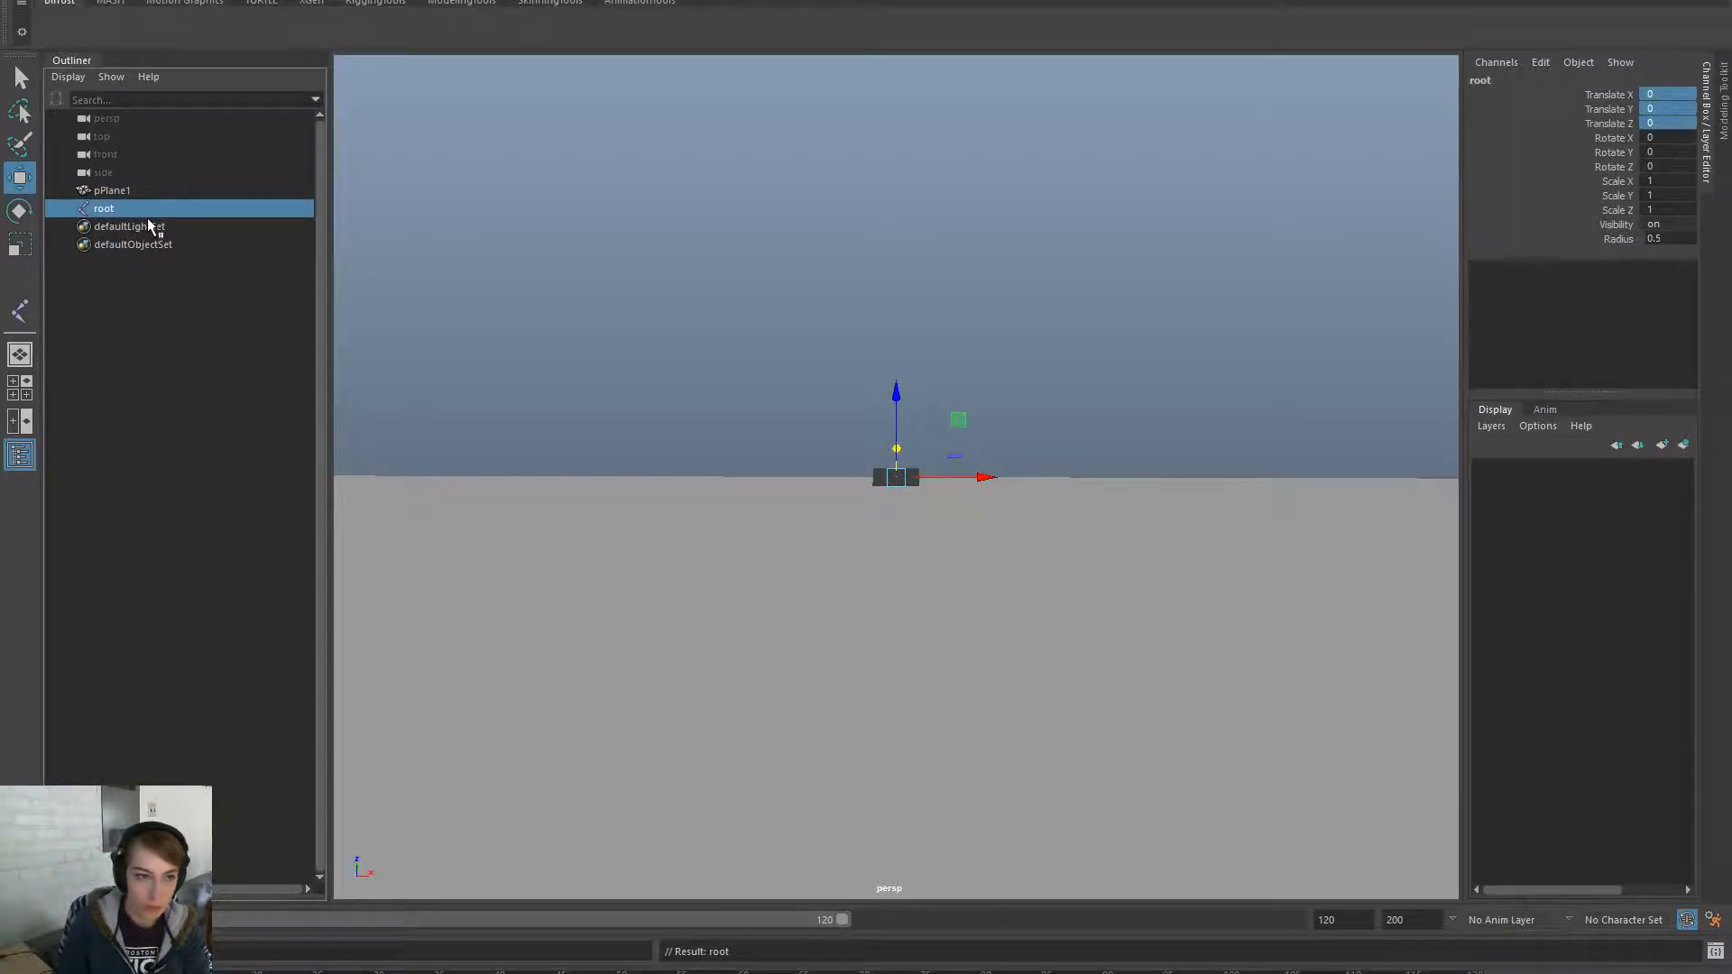
# - Select pPlane1 and the root joint and bind the plane's skin to root
pyautogui.moveTo(607, 442); pyautogui.dragTo(653, 534)
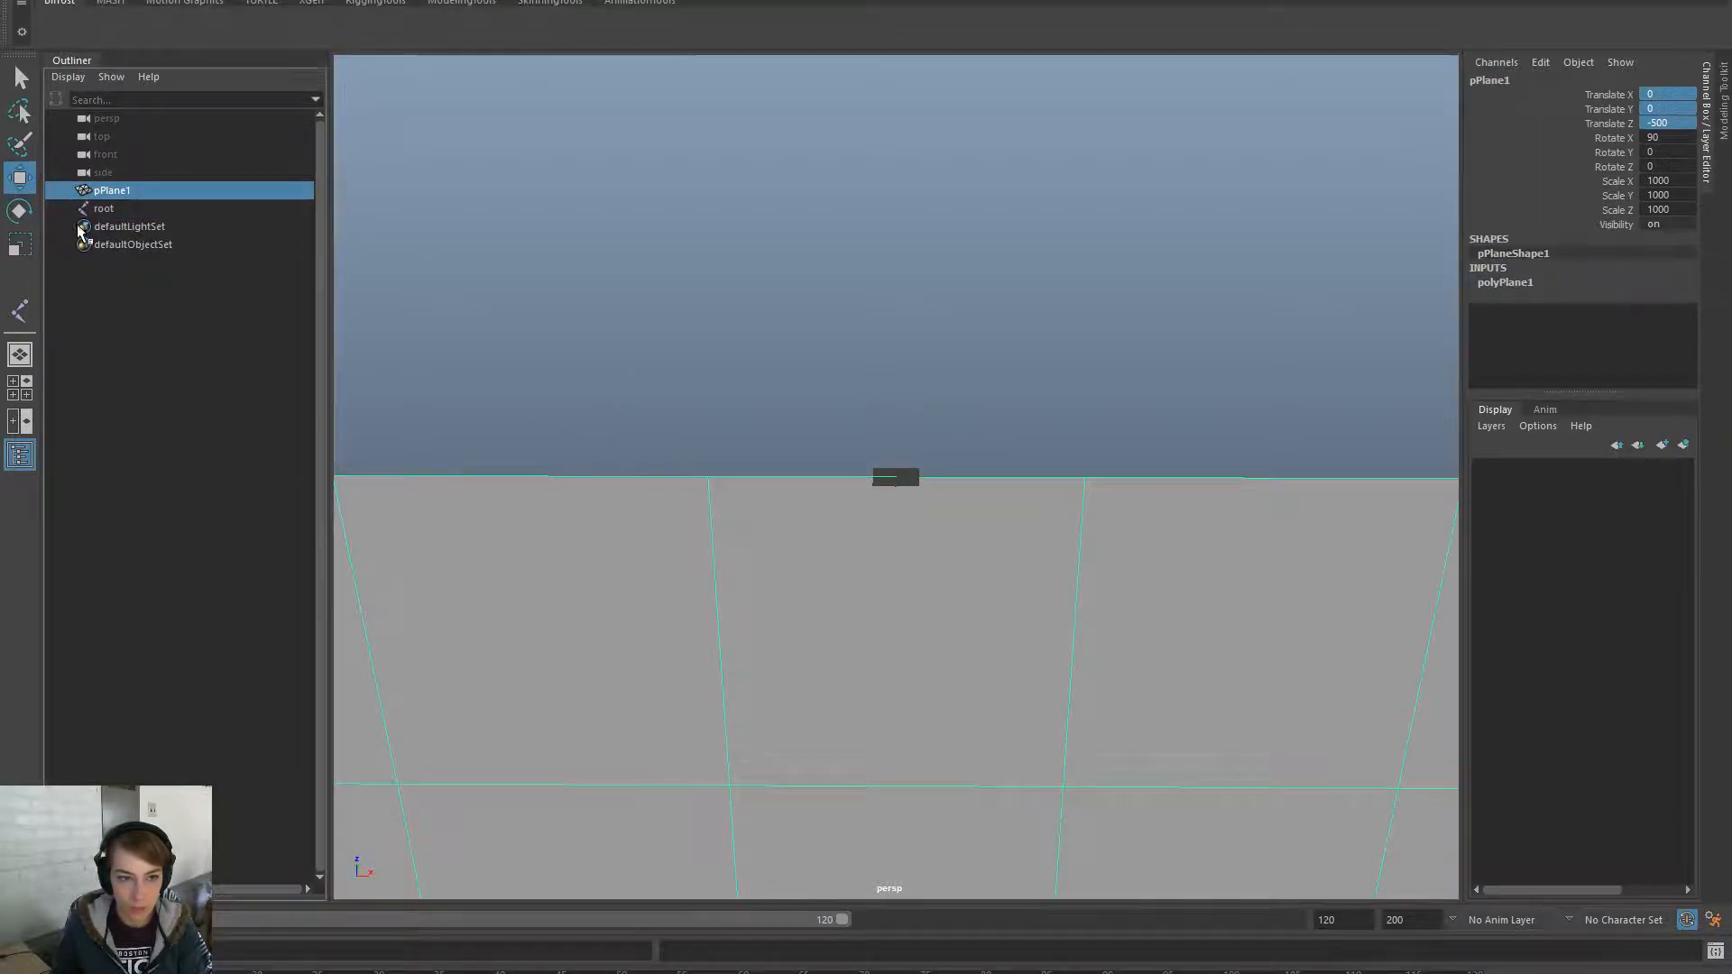
pyautogui.click(138, 219)
pyautogui.keyDown('ctrl'); pyautogui.click(138, 223); pyautogui.keyUp('ctrl')
pyautogui.keyDown('ctrl'); pyautogui.click(144, 209); pyautogui.keyUp('ctrl')
pyautogui.press('space')
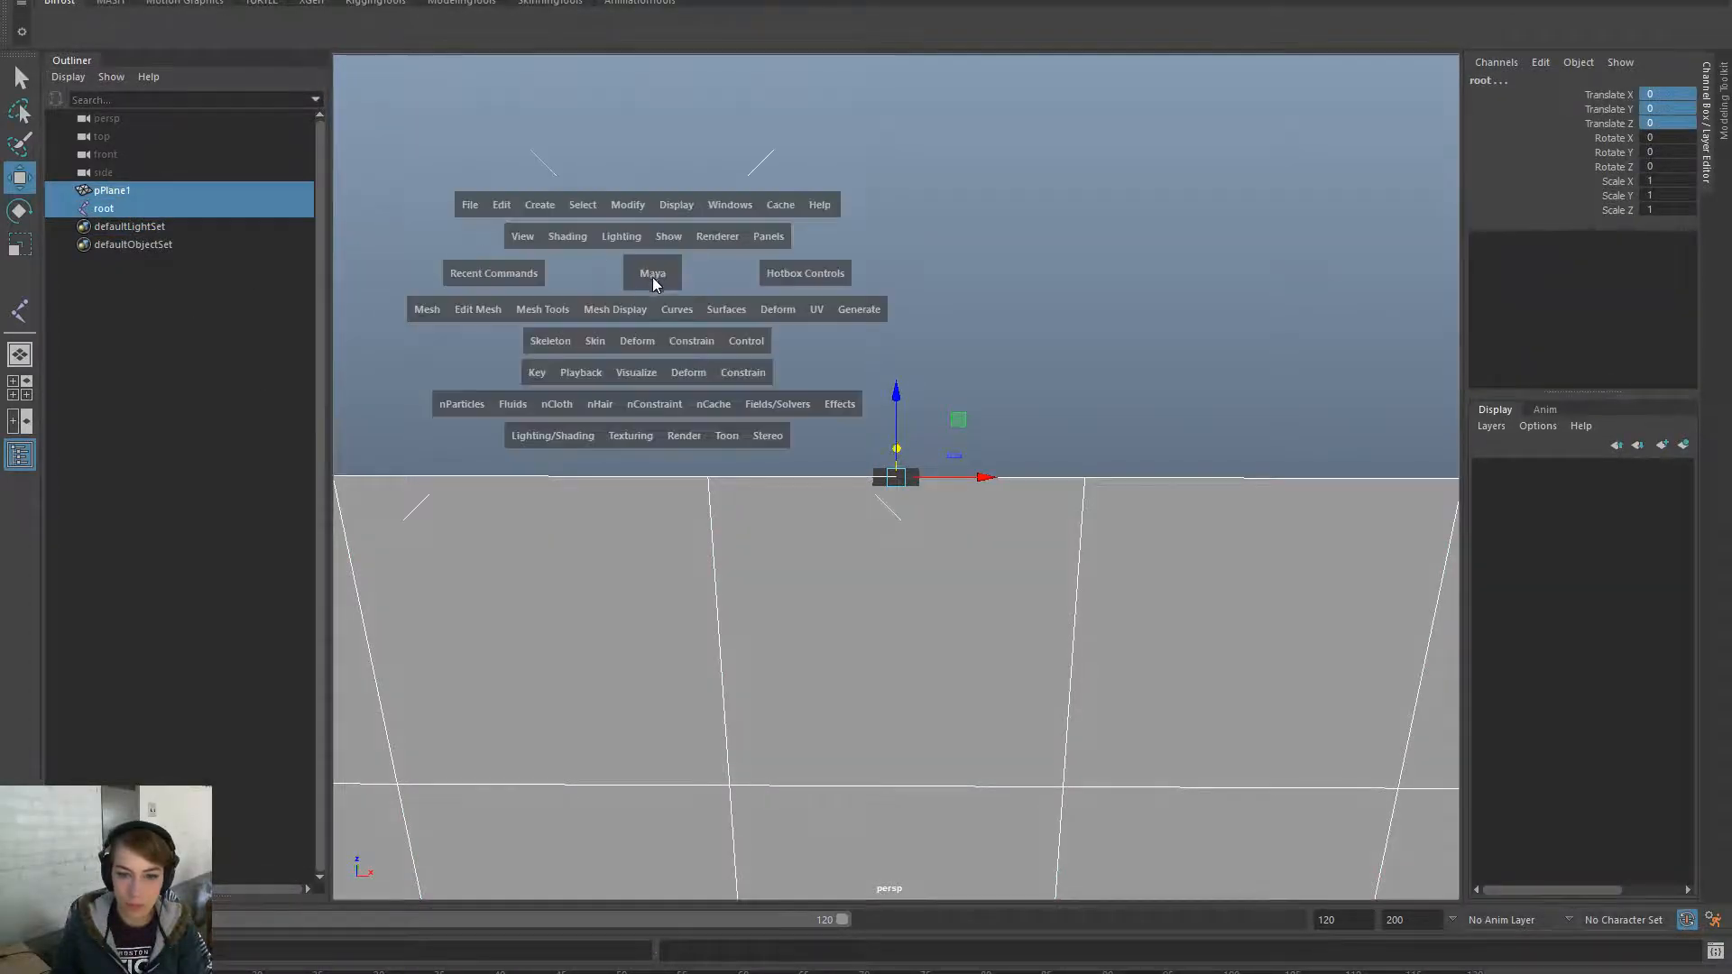
pyautogui.click(593, 342)
pyautogui.click(663, 391)
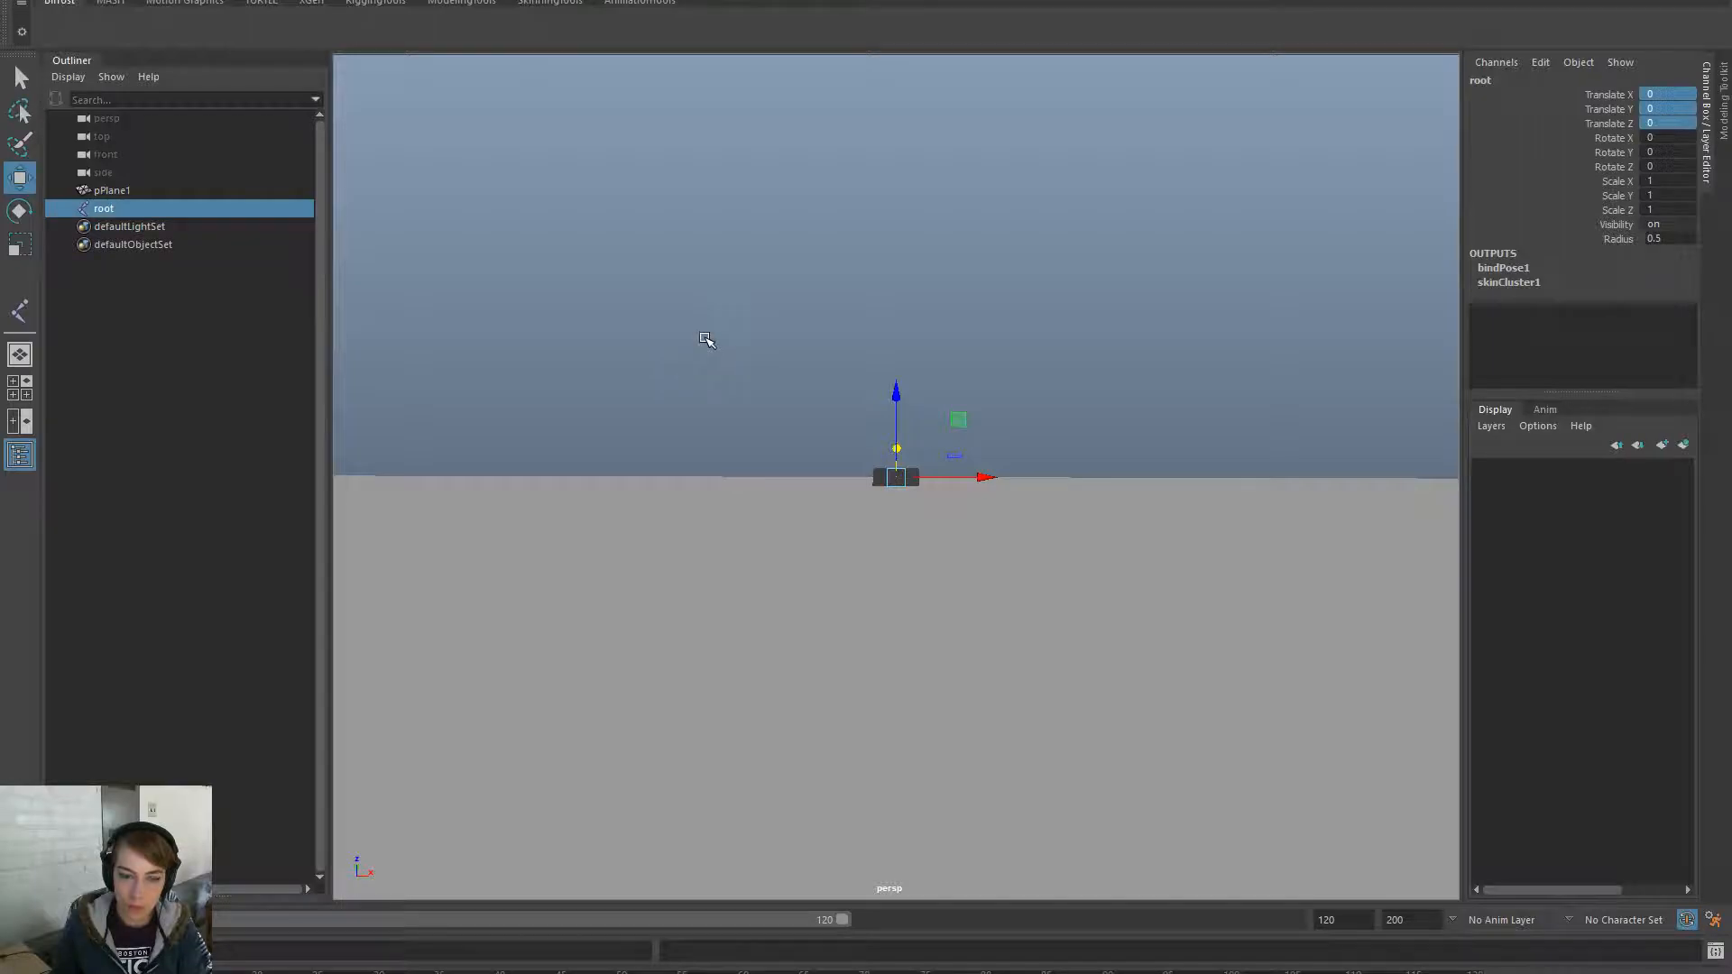
pyautogui.click(713, 339)
pyautogui.press('space')
# - Save the scene as curatin_rig.ma in the Cinematics > Opening folder
pyautogui.click(691, 184)
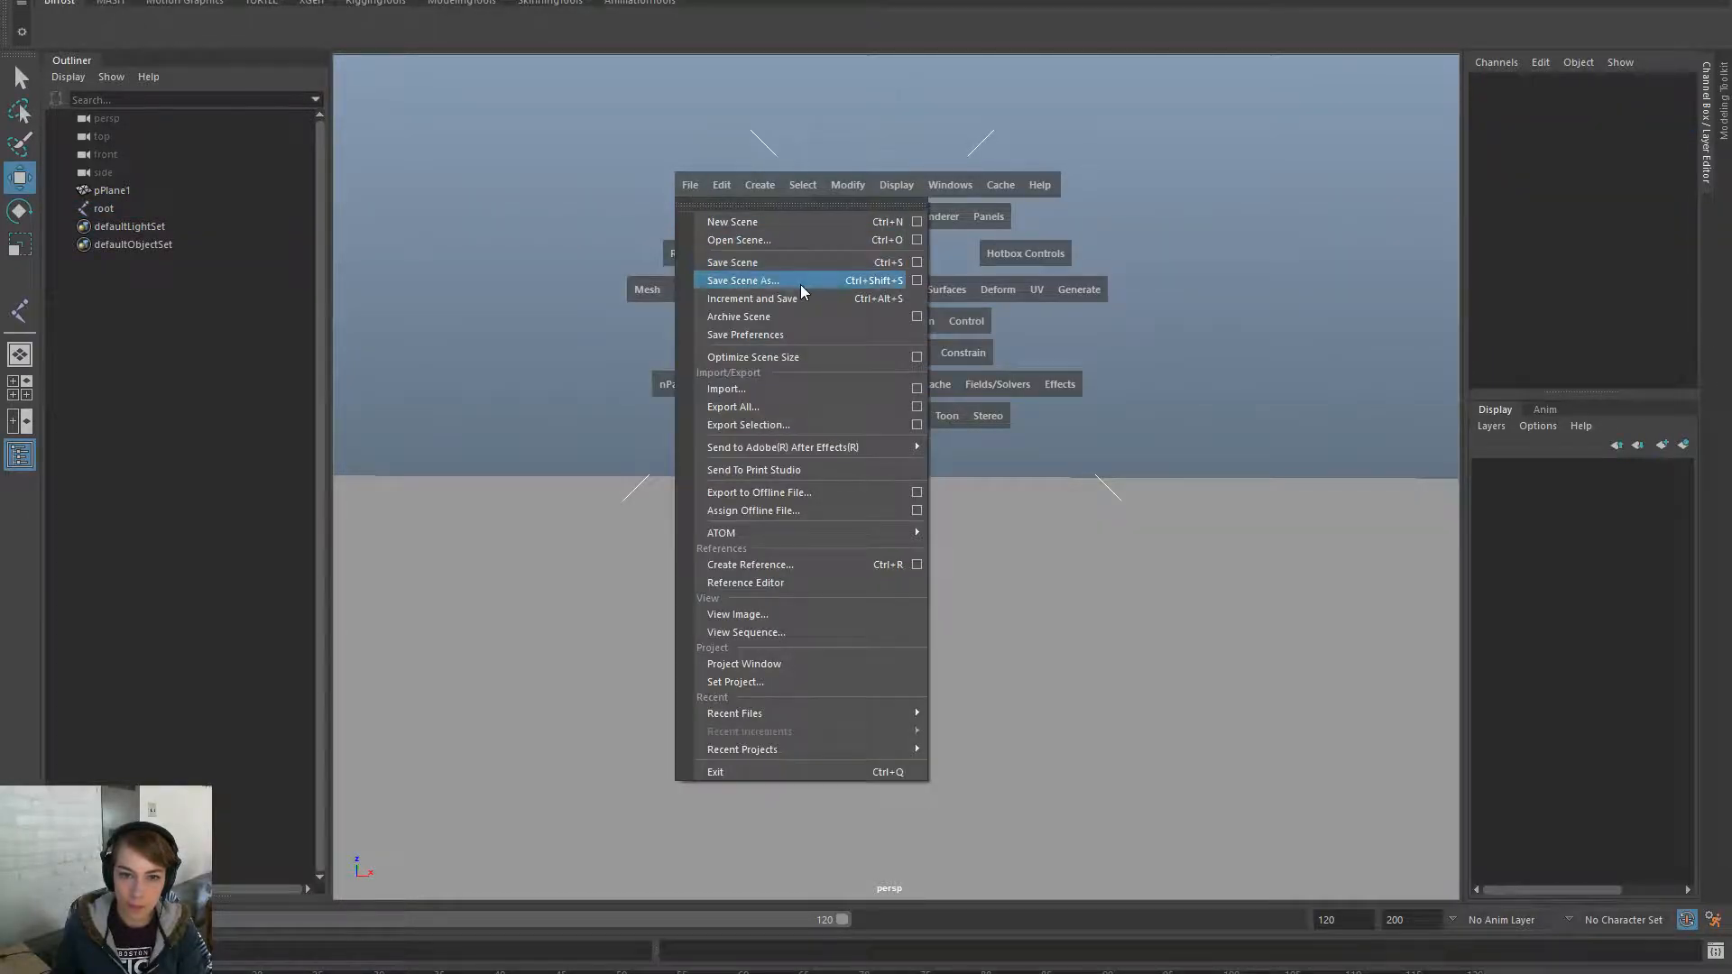
pyautogui.click(800, 282)
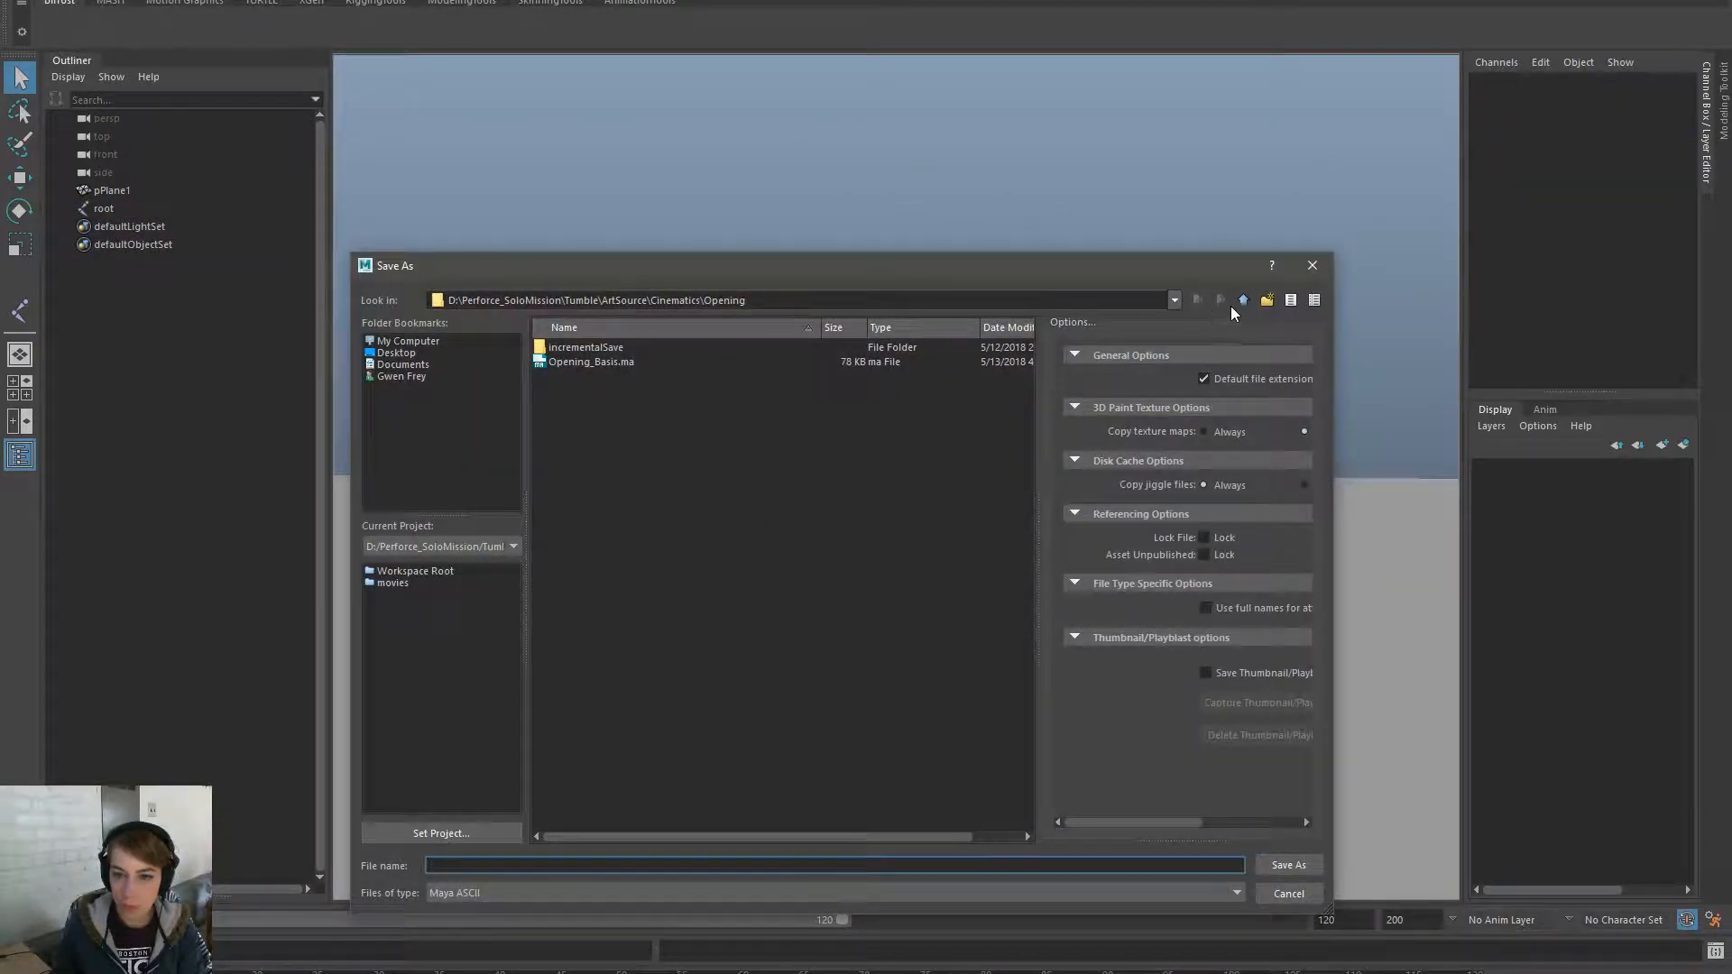
pyautogui.click(1244, 300)
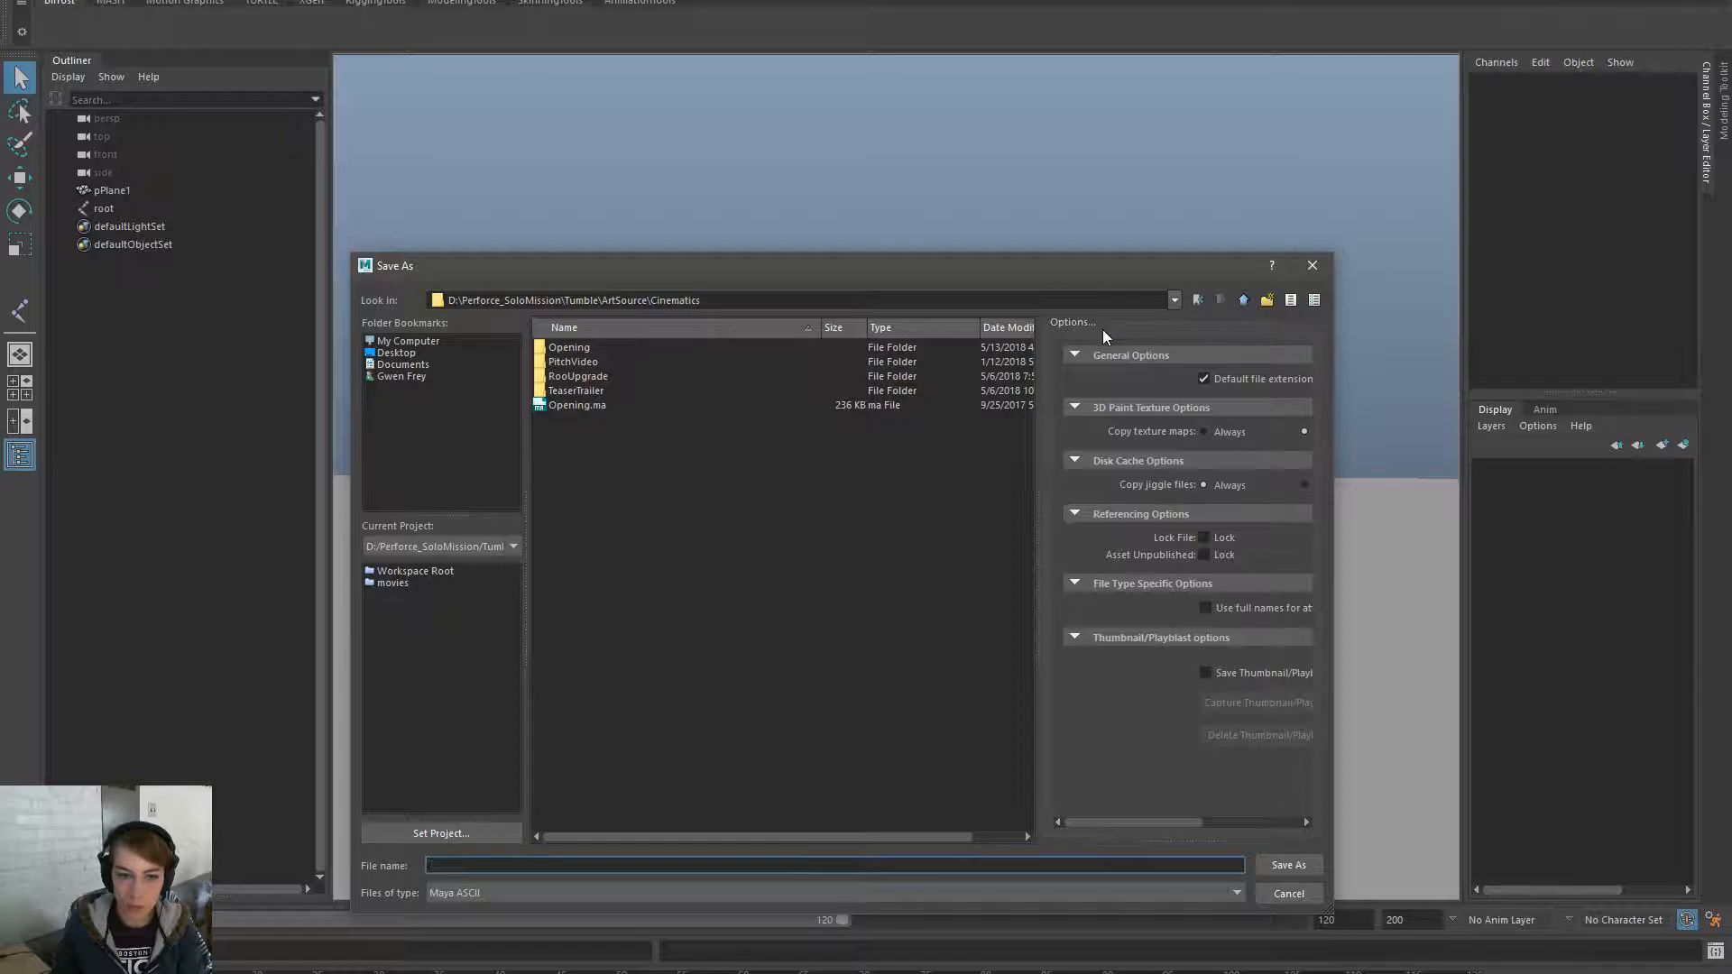
pyautogui.doubleClick(601, 352)
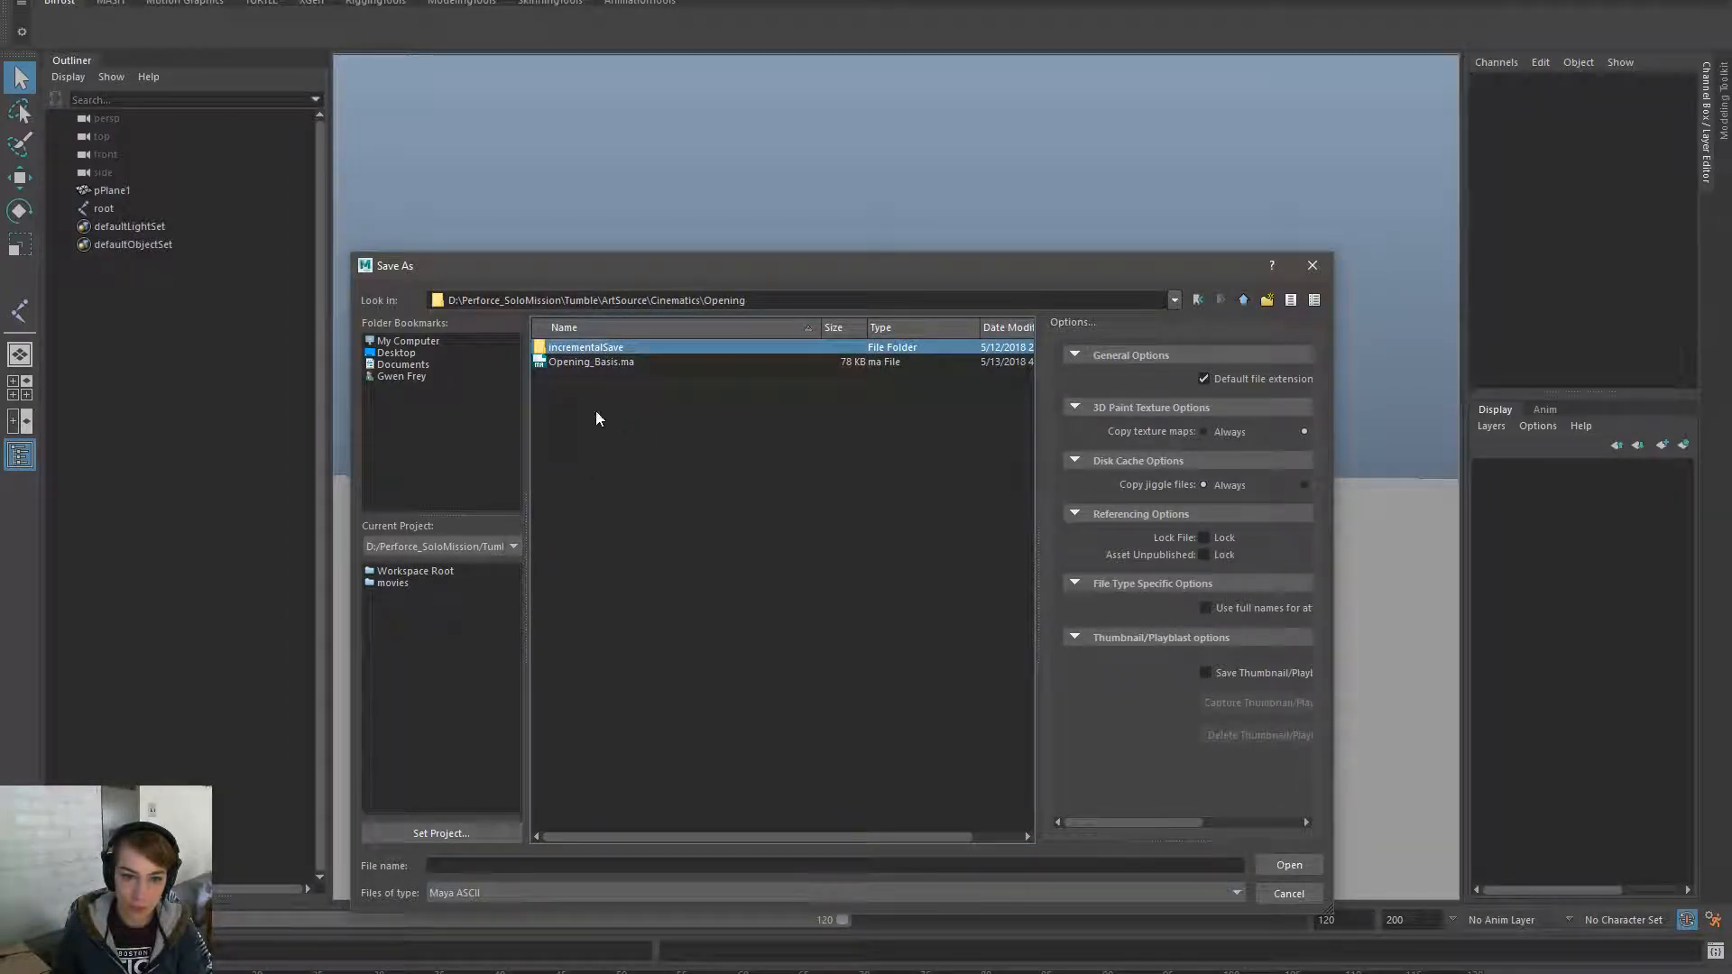
pyautogui.click(1245, 300)
pyautogui.click(1245, 301)
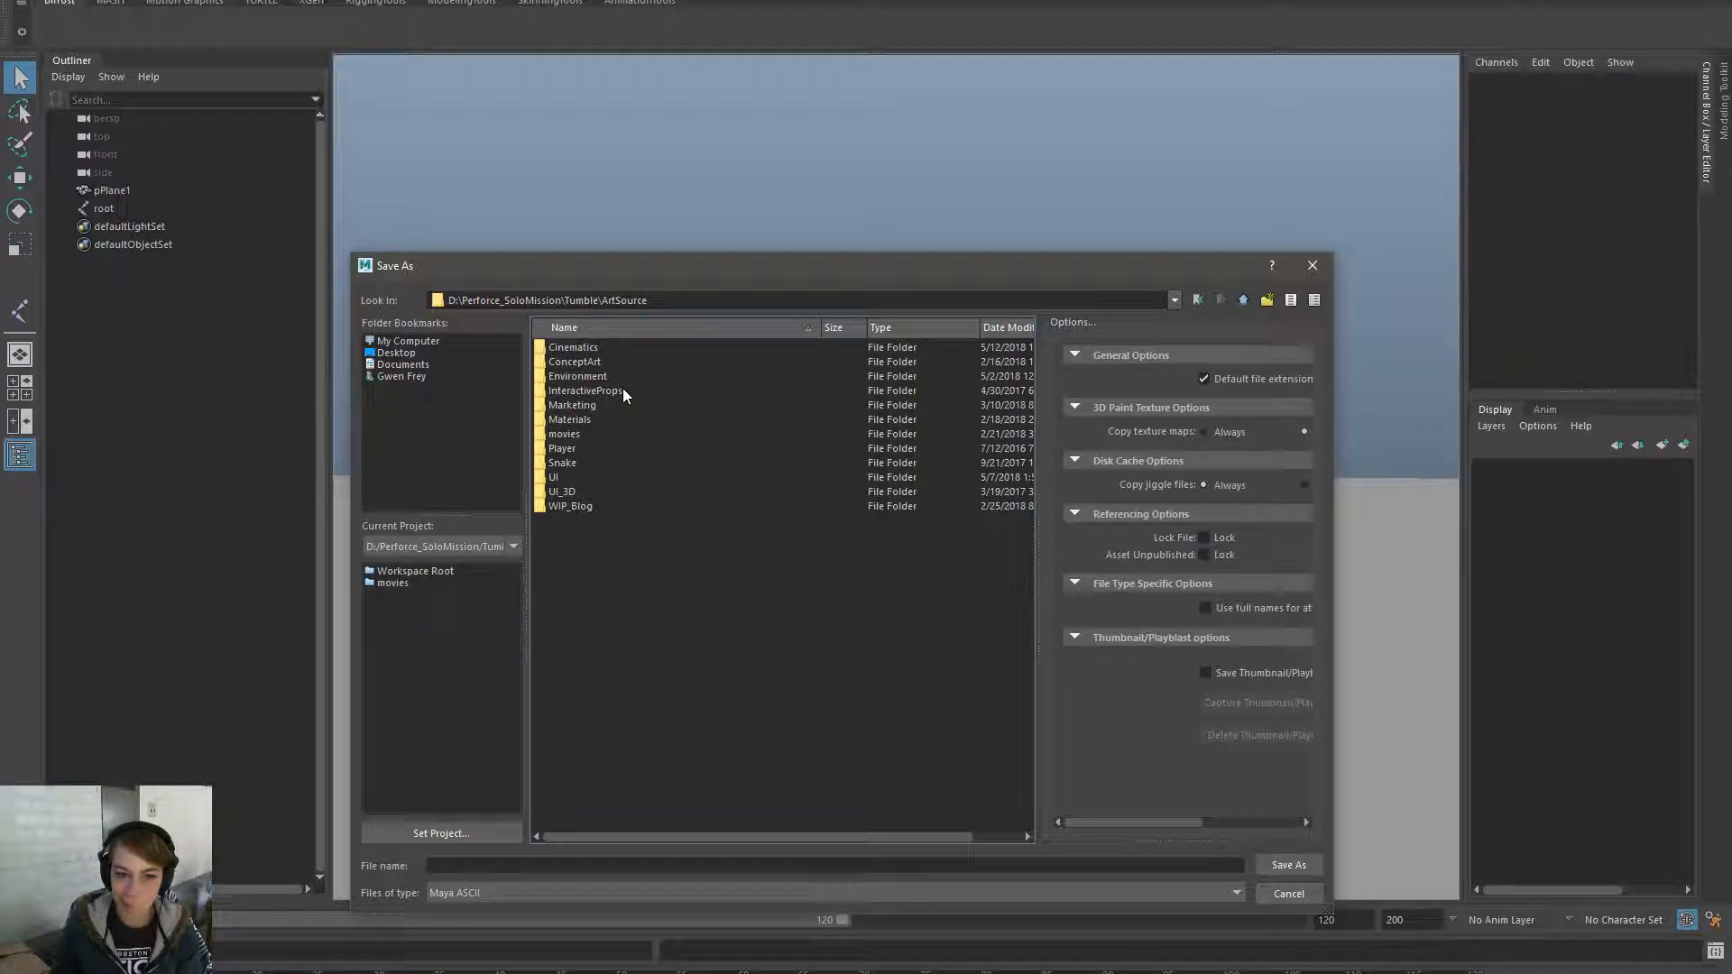
pyautogui.doubleClick(609, 349)
pyautogui.doubleClick(593, 350)
pyautogui.click(539, 866)
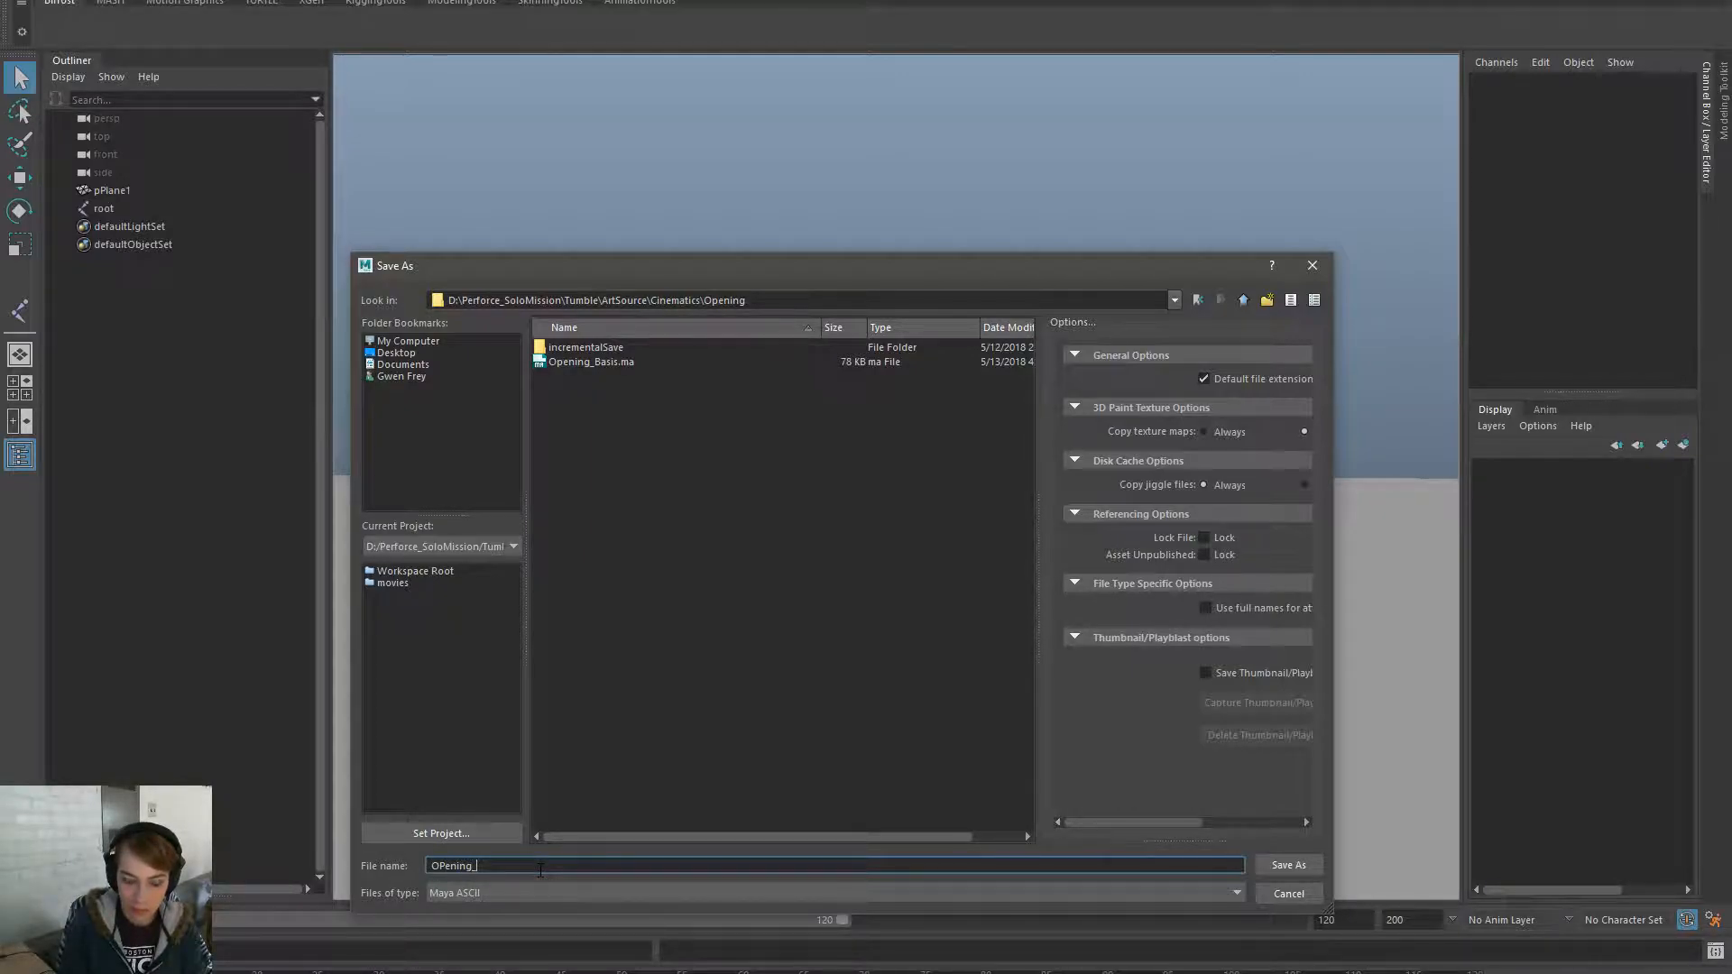
pyautogui.press('BackSpace')
pyautogui.write('cur')
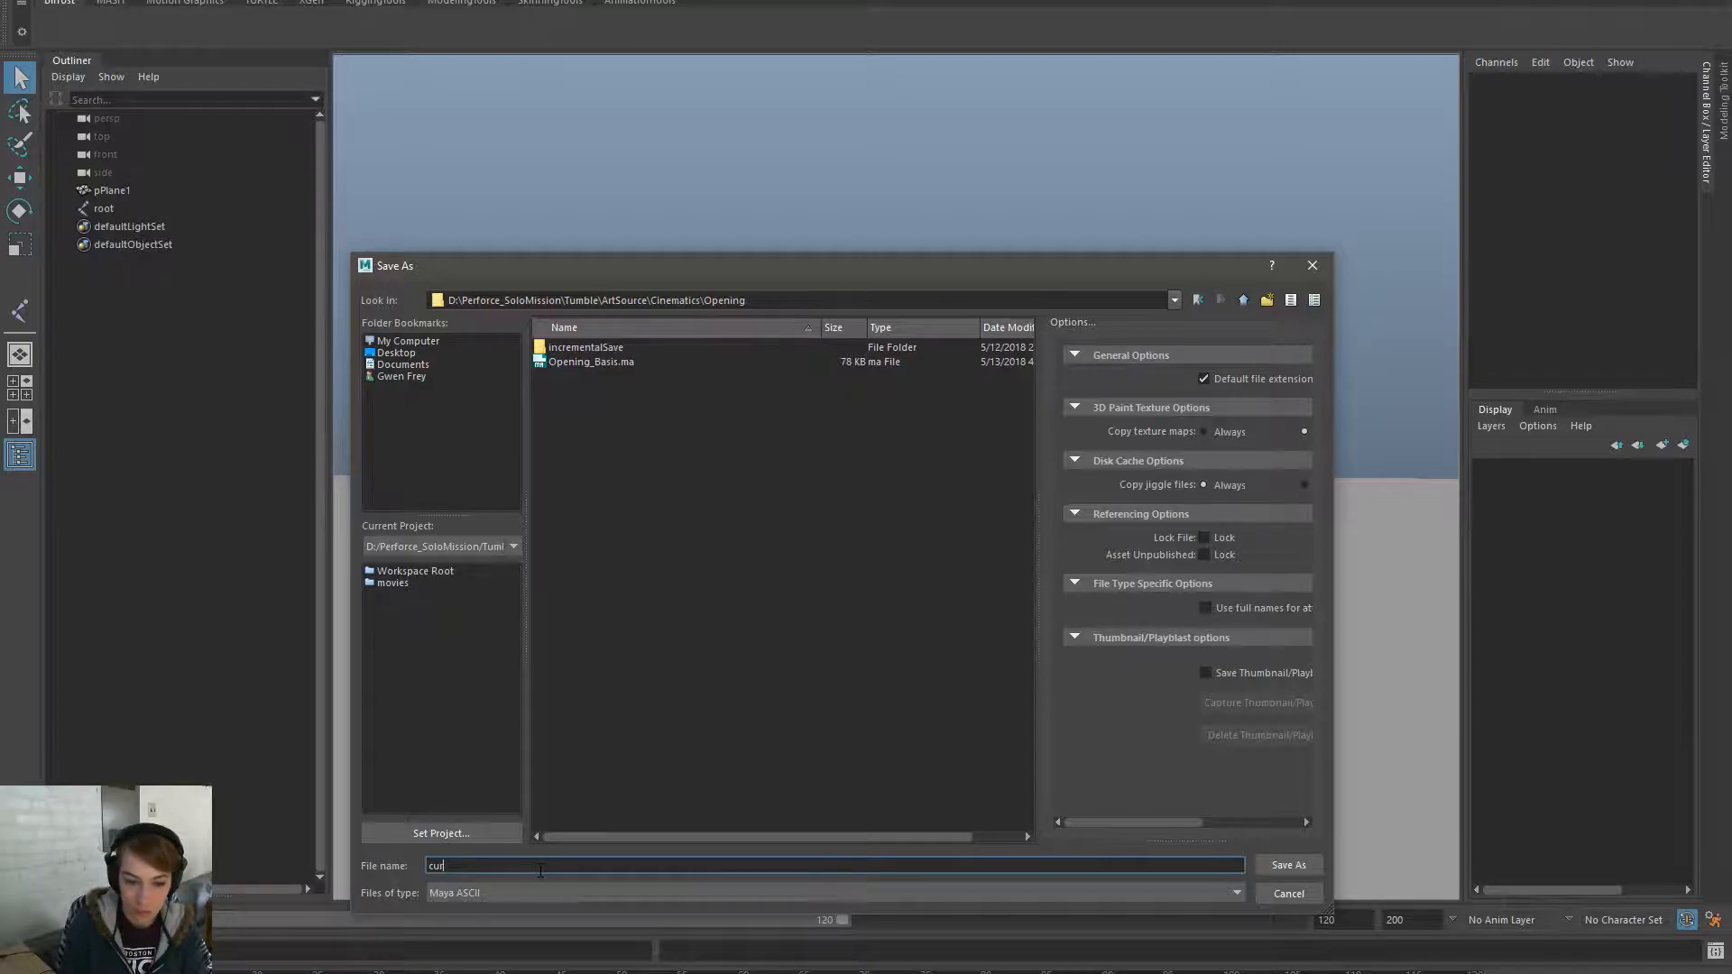
pyautogui.write('atin_rig')
pyautogui.press('Return')
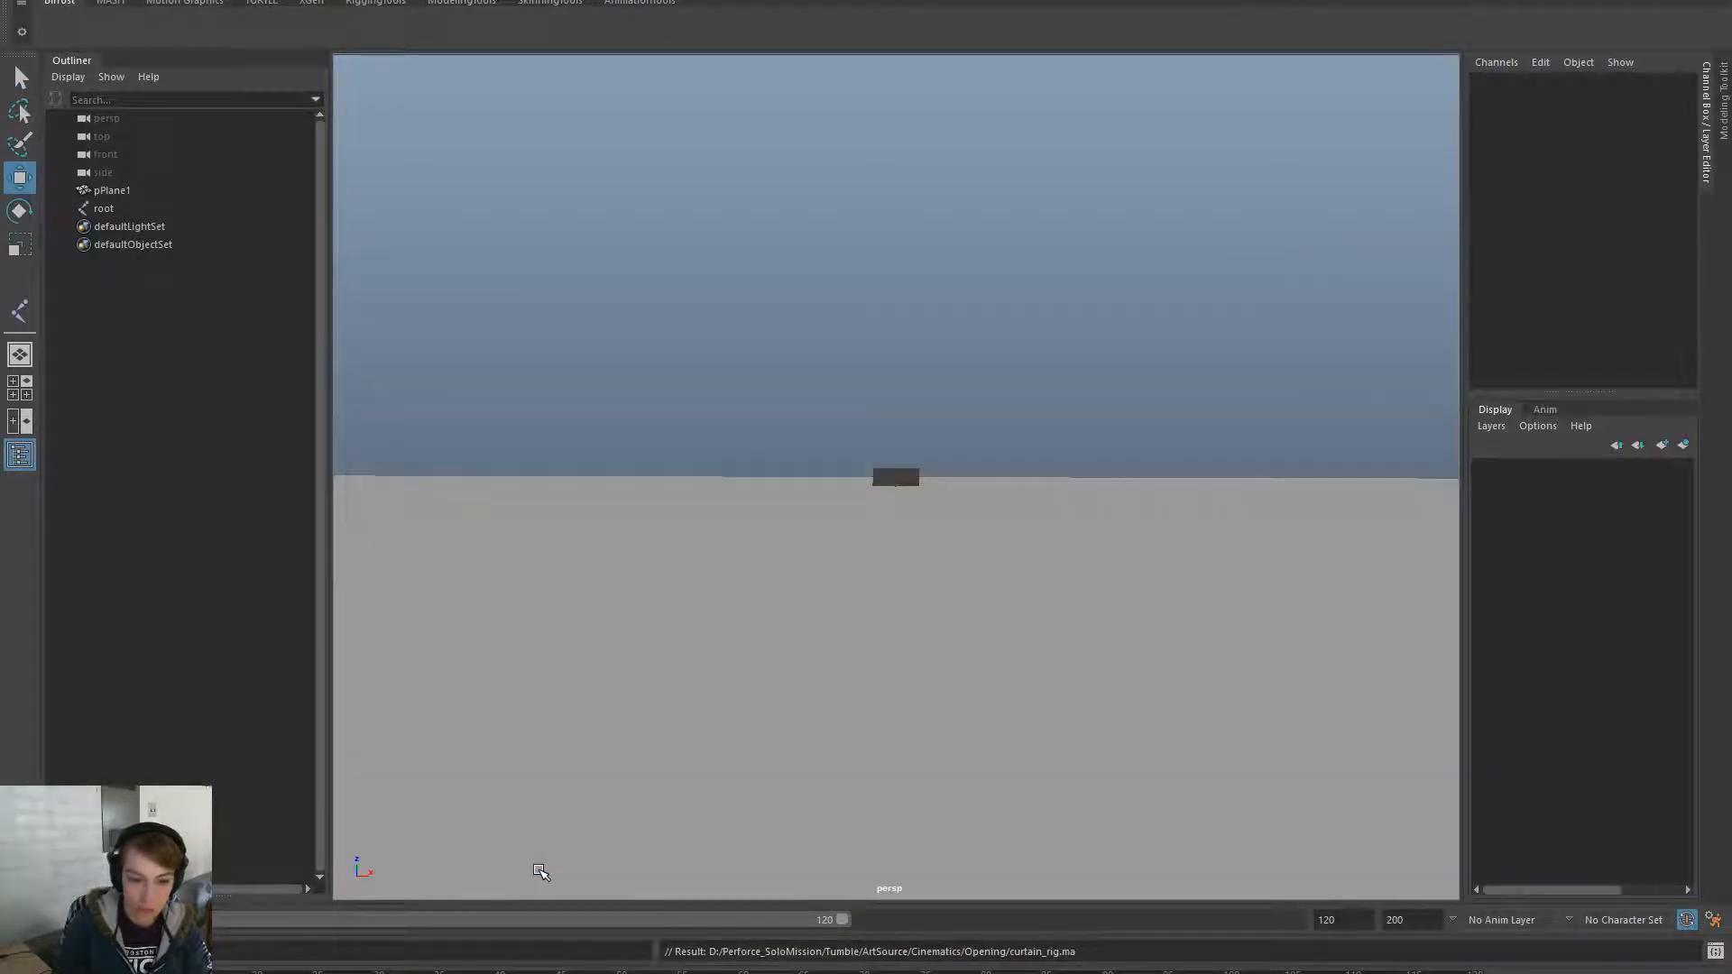
# - Export the whole scene as Curtain_Rig.fbx into the Opening folder
pyautogui.click(126, 191)
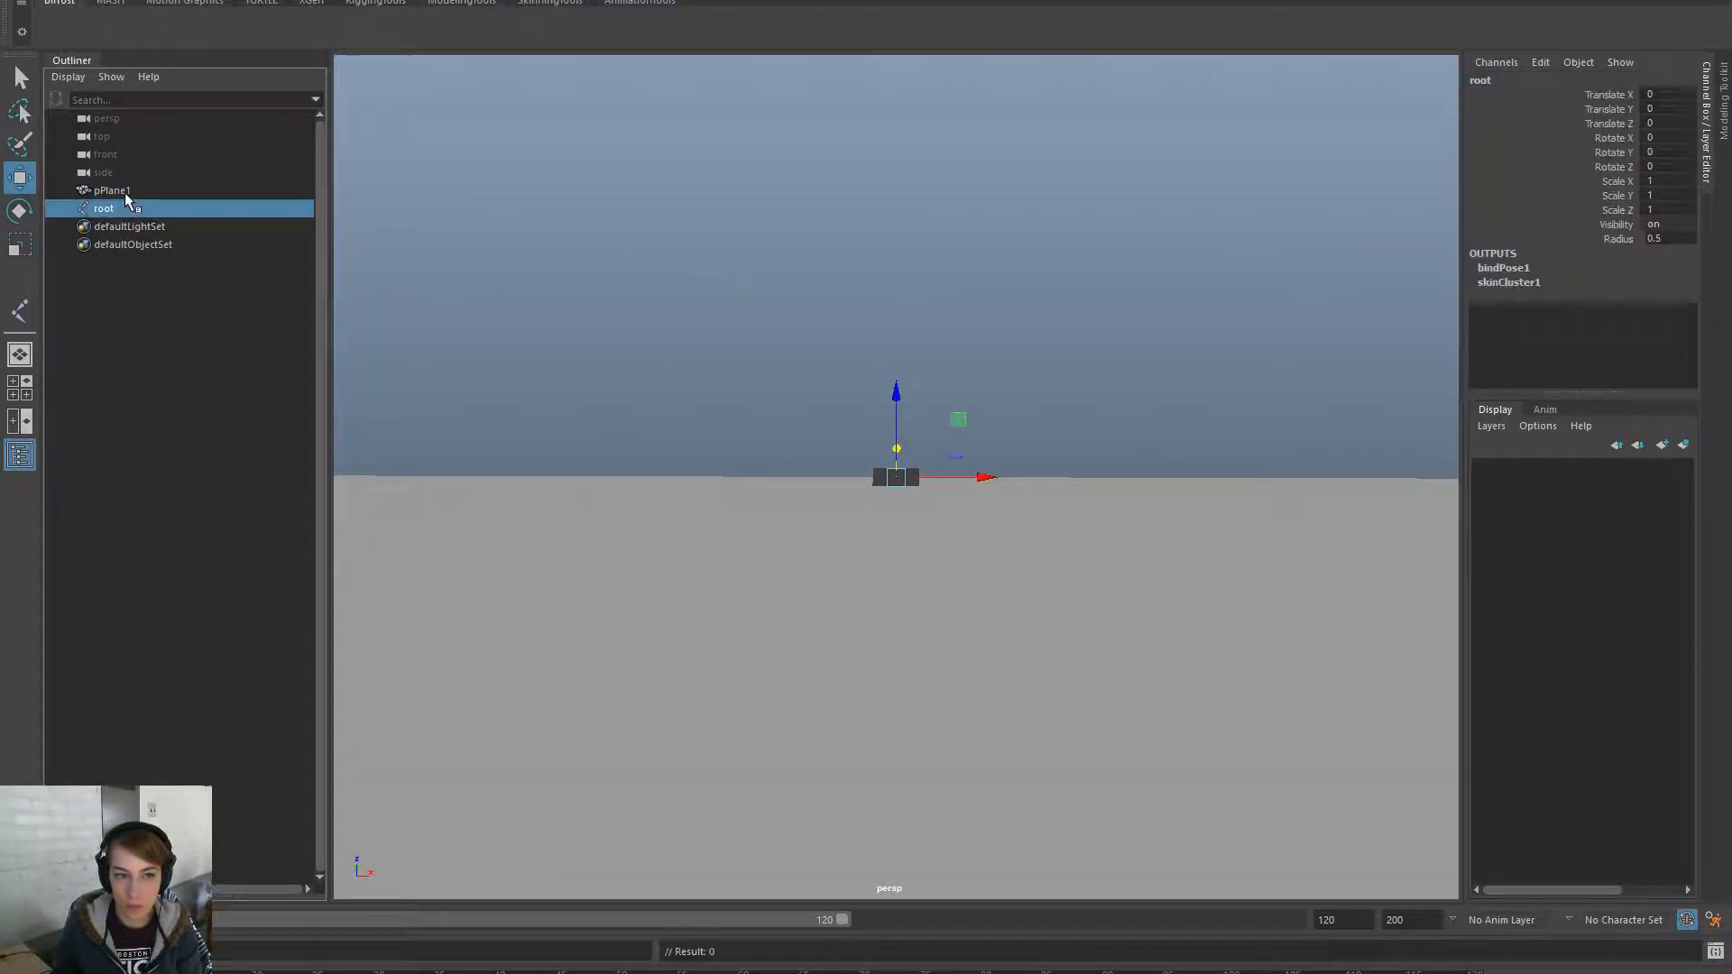
pyautogui.click(599, 263)
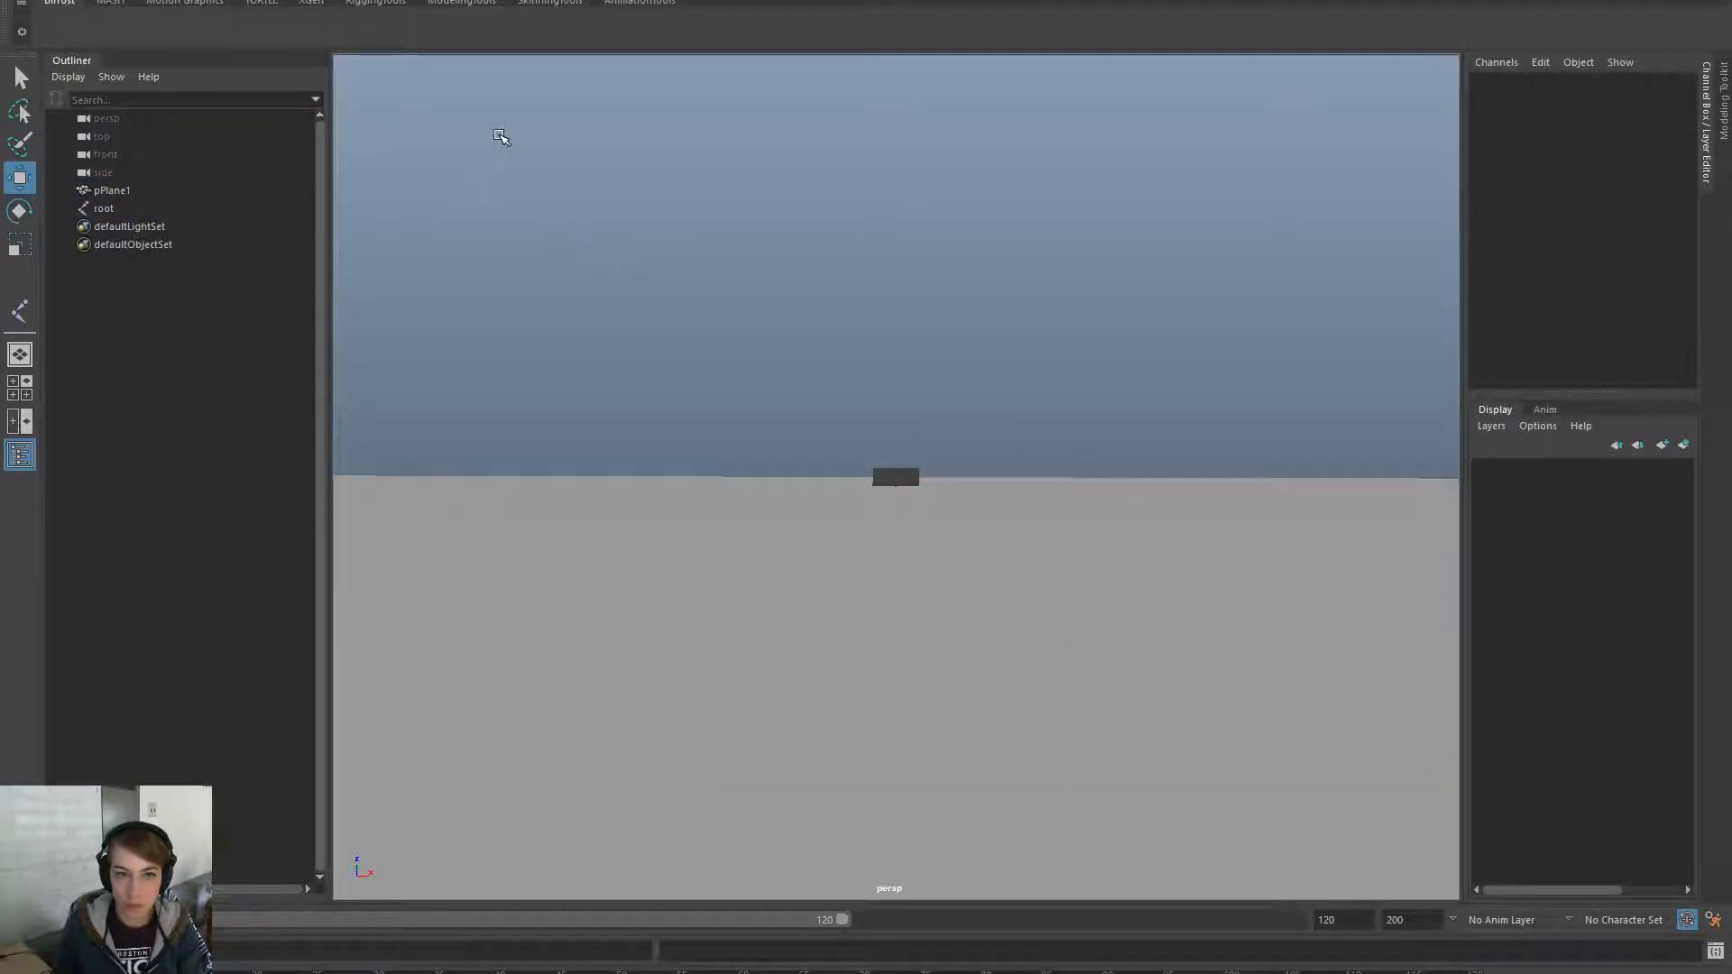
pyautogui.press('space')
pyautogui.click(599, 213)
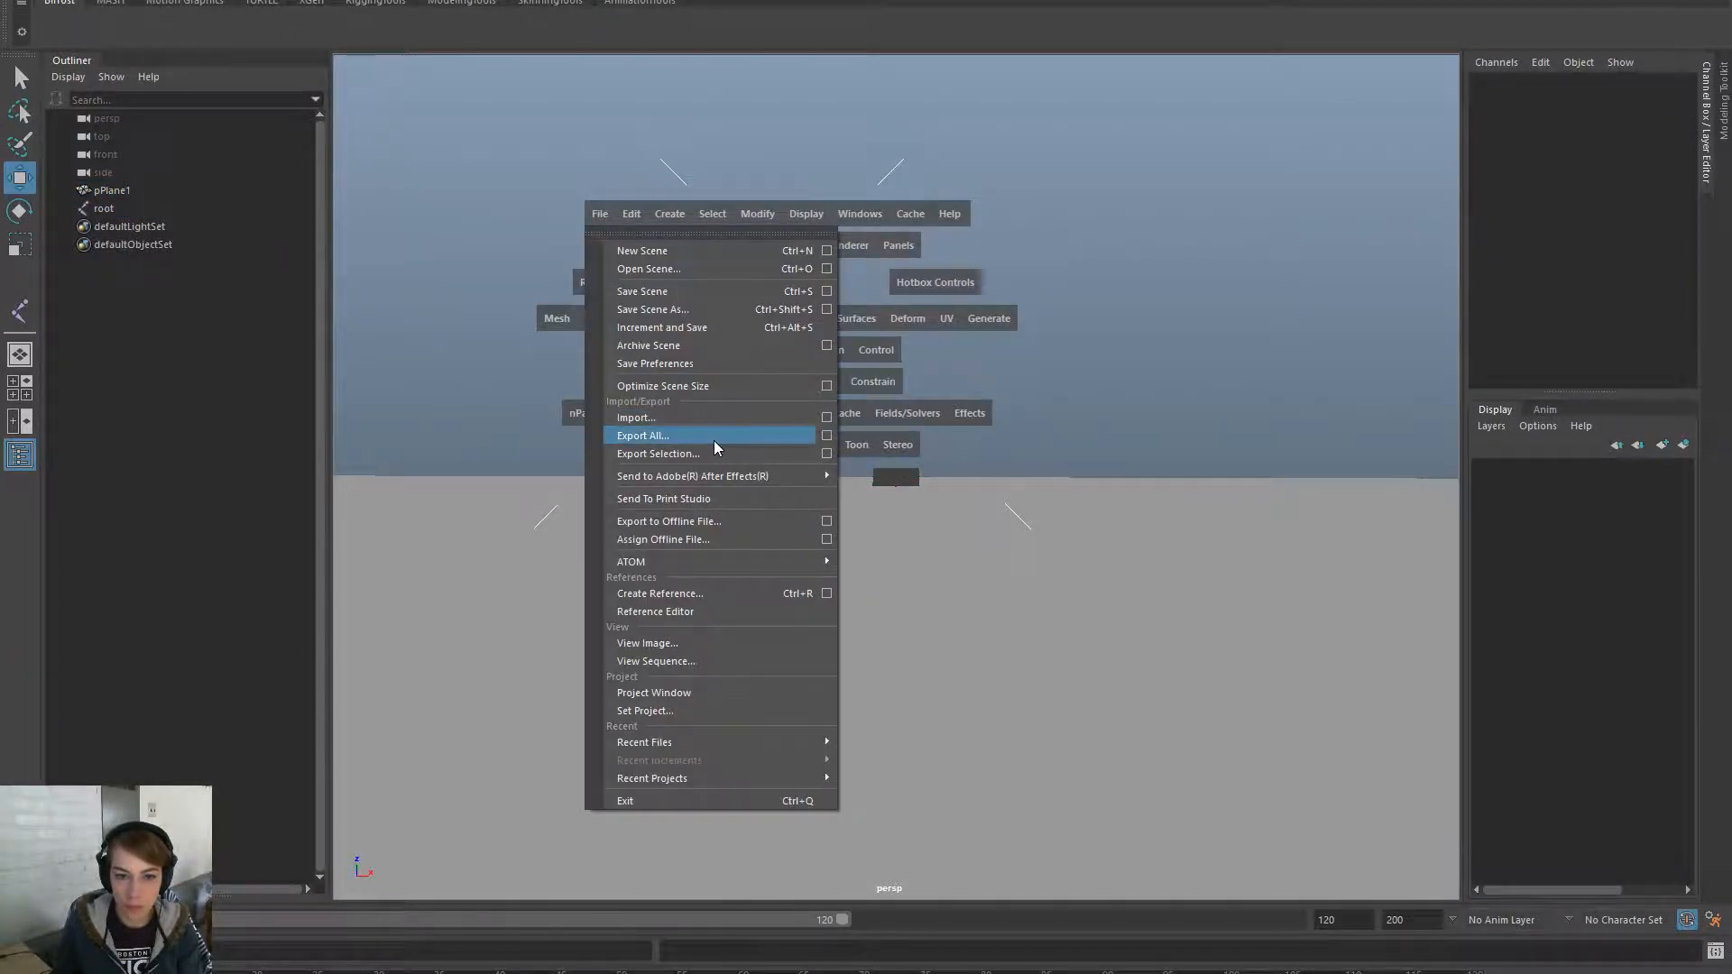
pyautogui.click(713, 440)
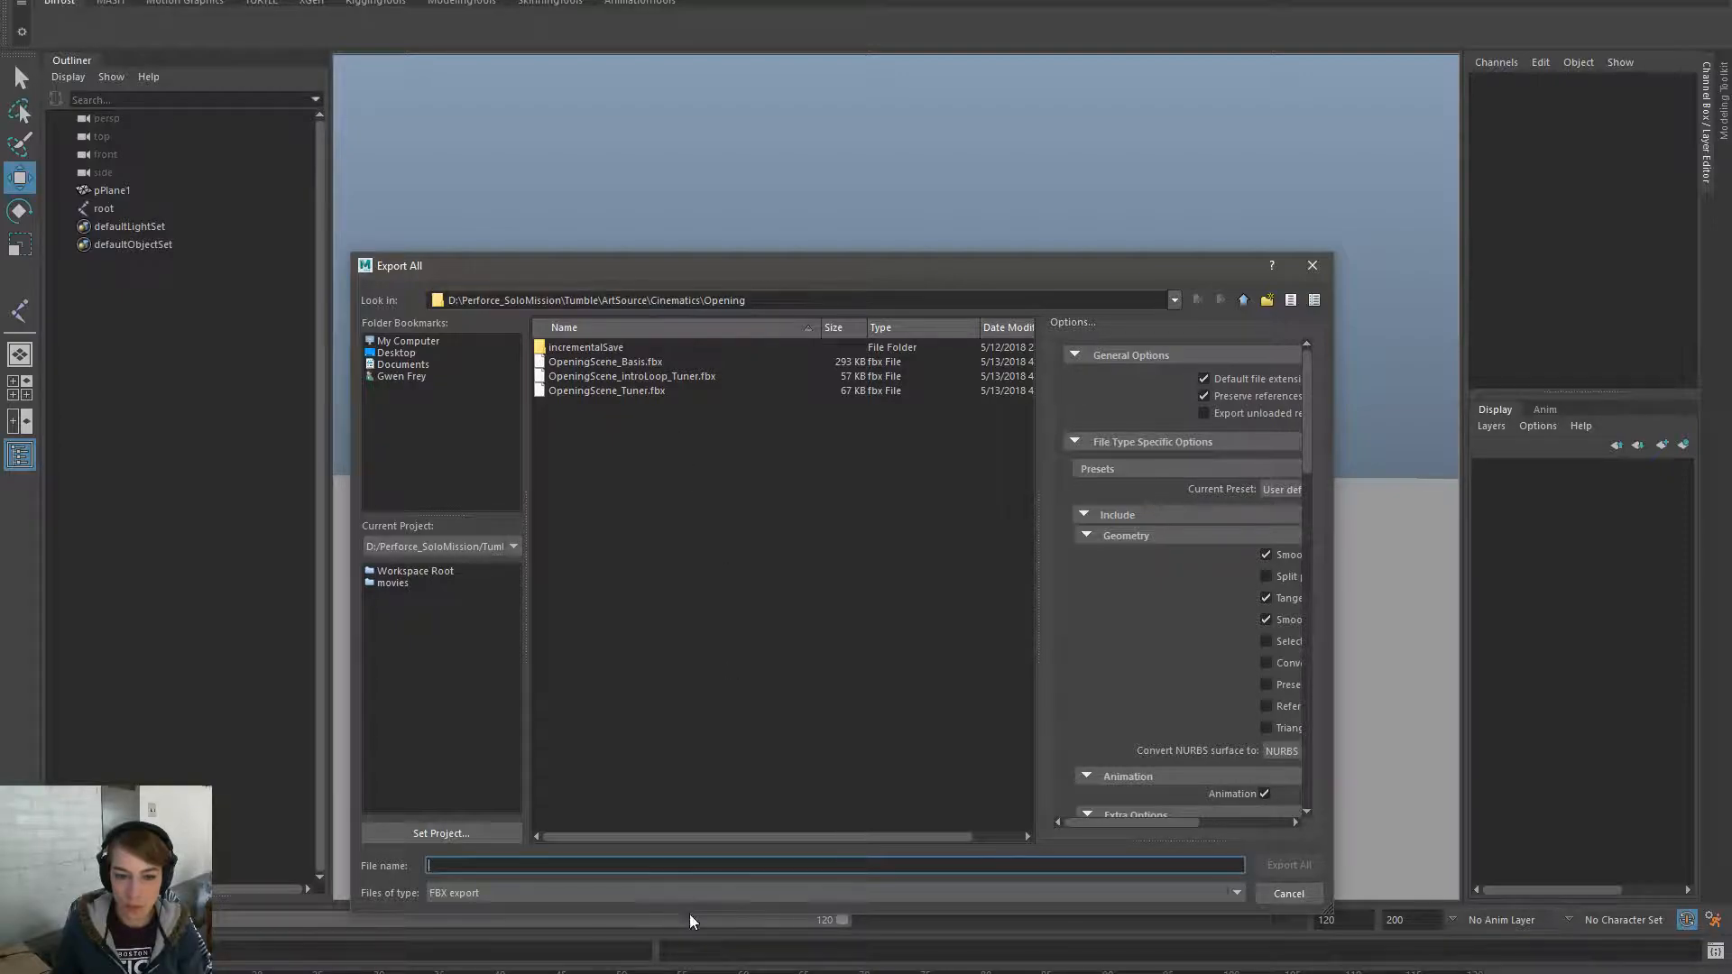
pyautogui.write('Curatin')
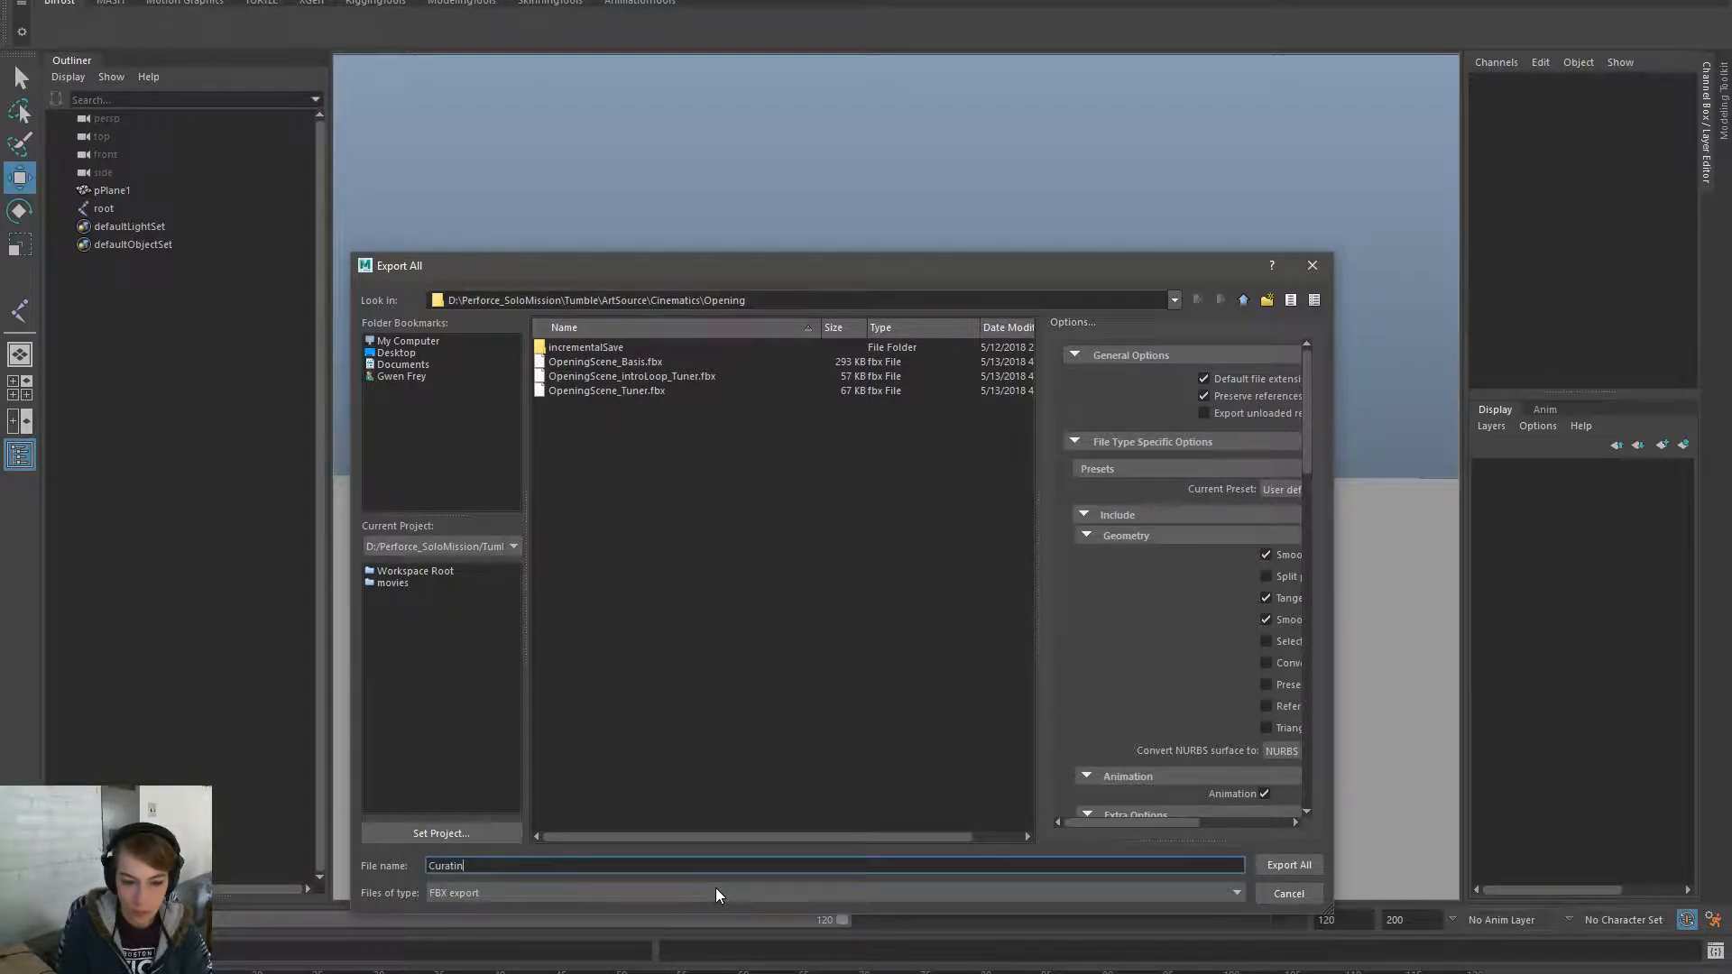
pyautogui.hotkey('ctrl', 'a')
pyautogui.write('Cur')
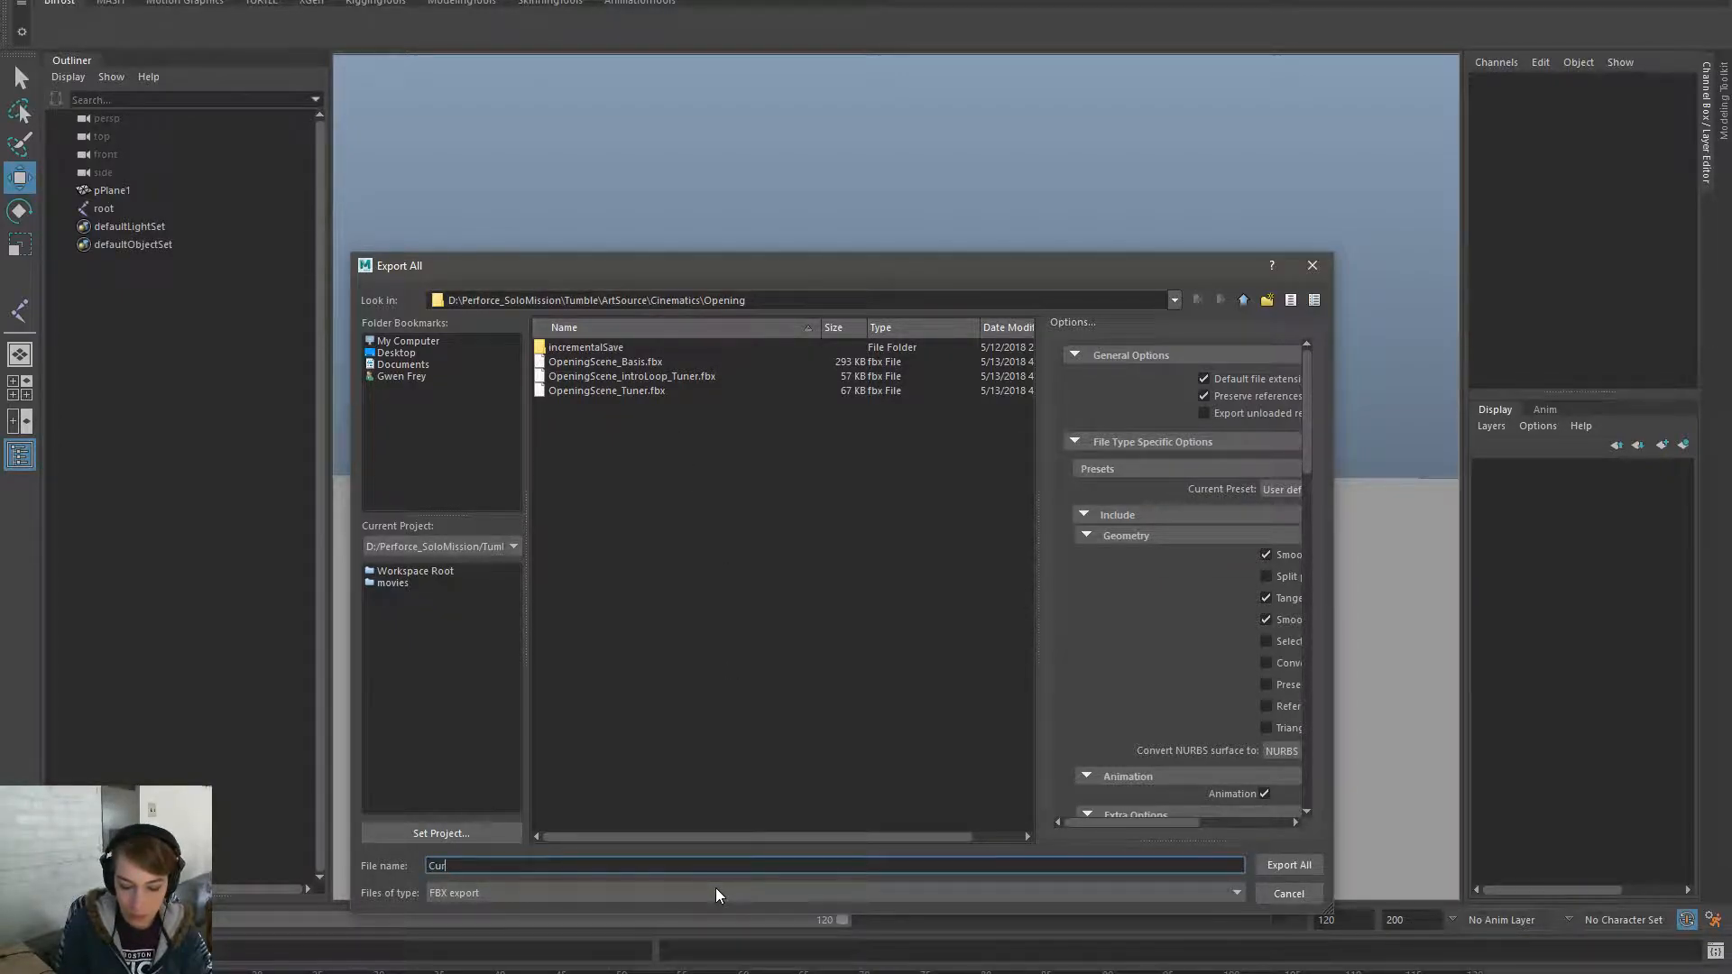
pyautogui.write('tain_Rig')
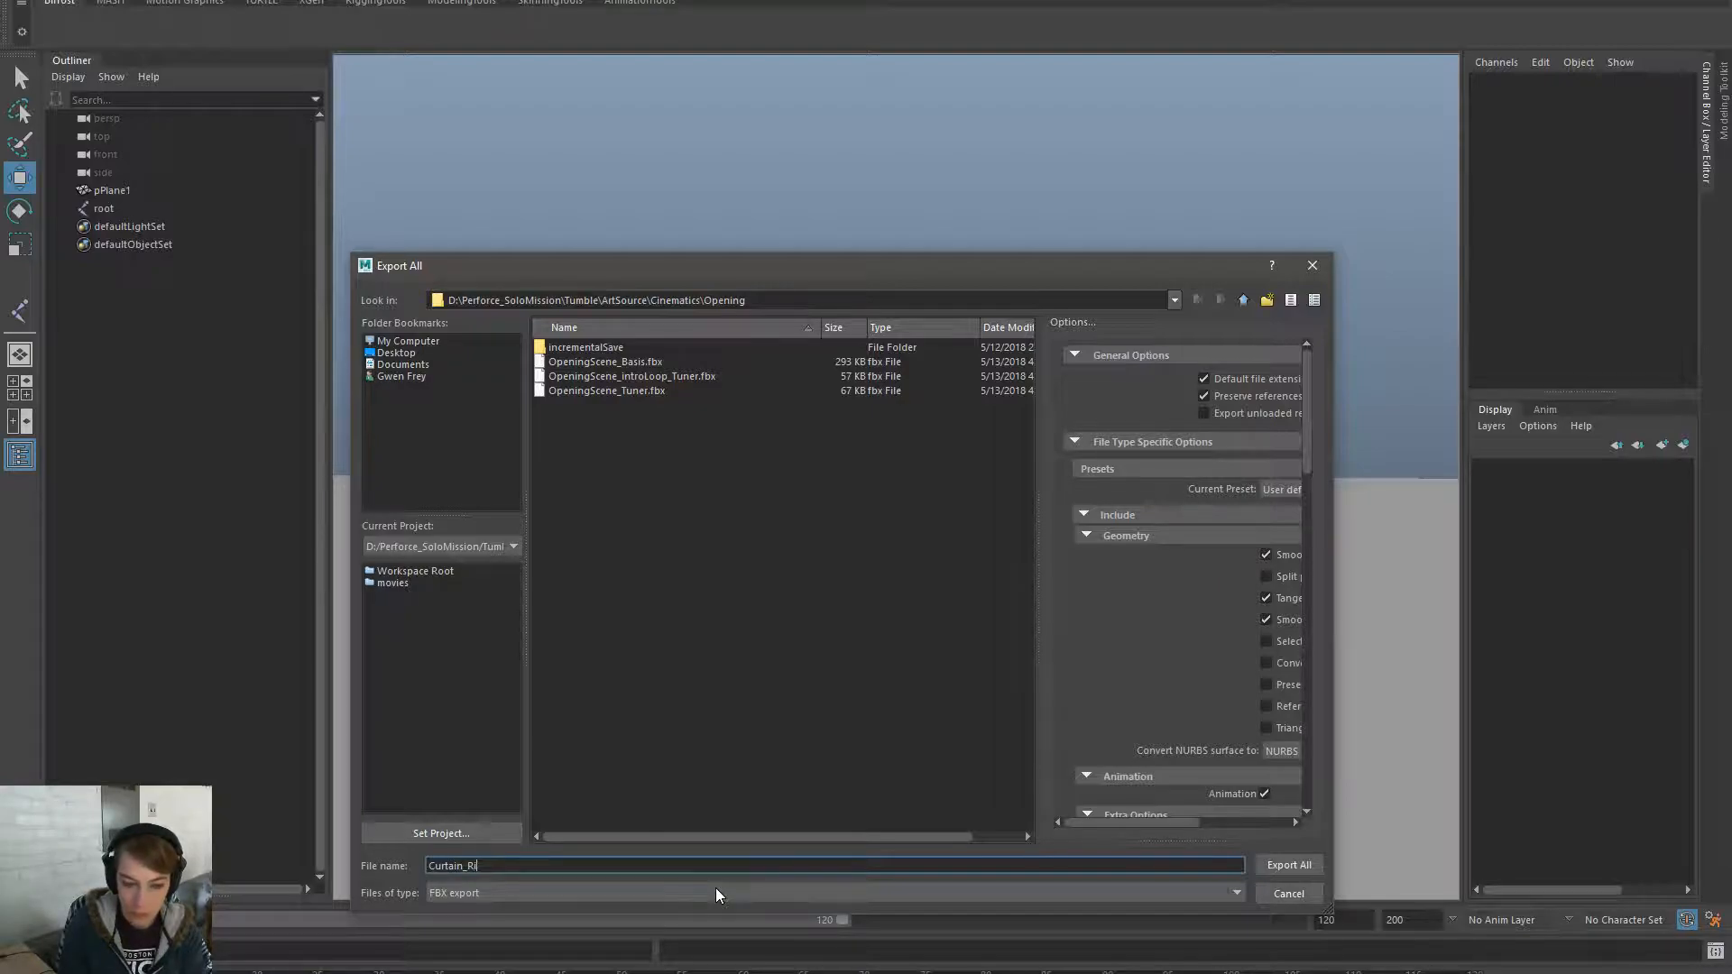
pyautogui.press('Return')
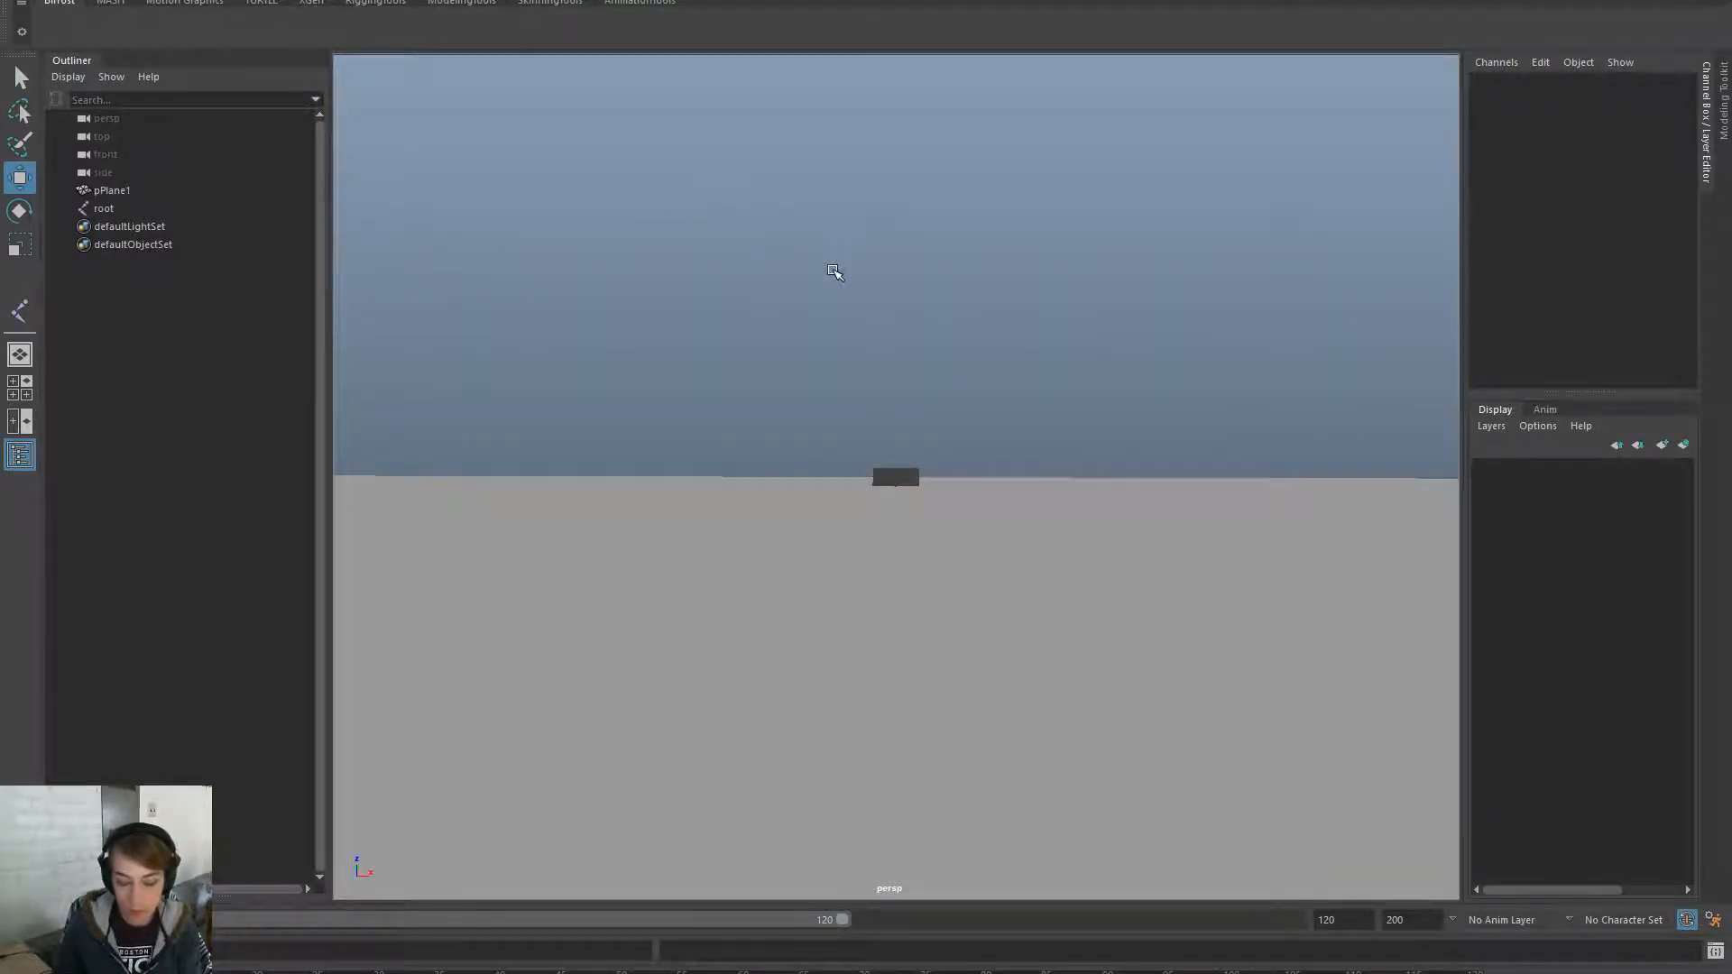
pyautogui.press('space')
# - Reopen the Opening cinematic scene from Recent Files and switch to textured display with 6
pyautogui.click(650, 202)
pyautogui.moveTo(874, 729)
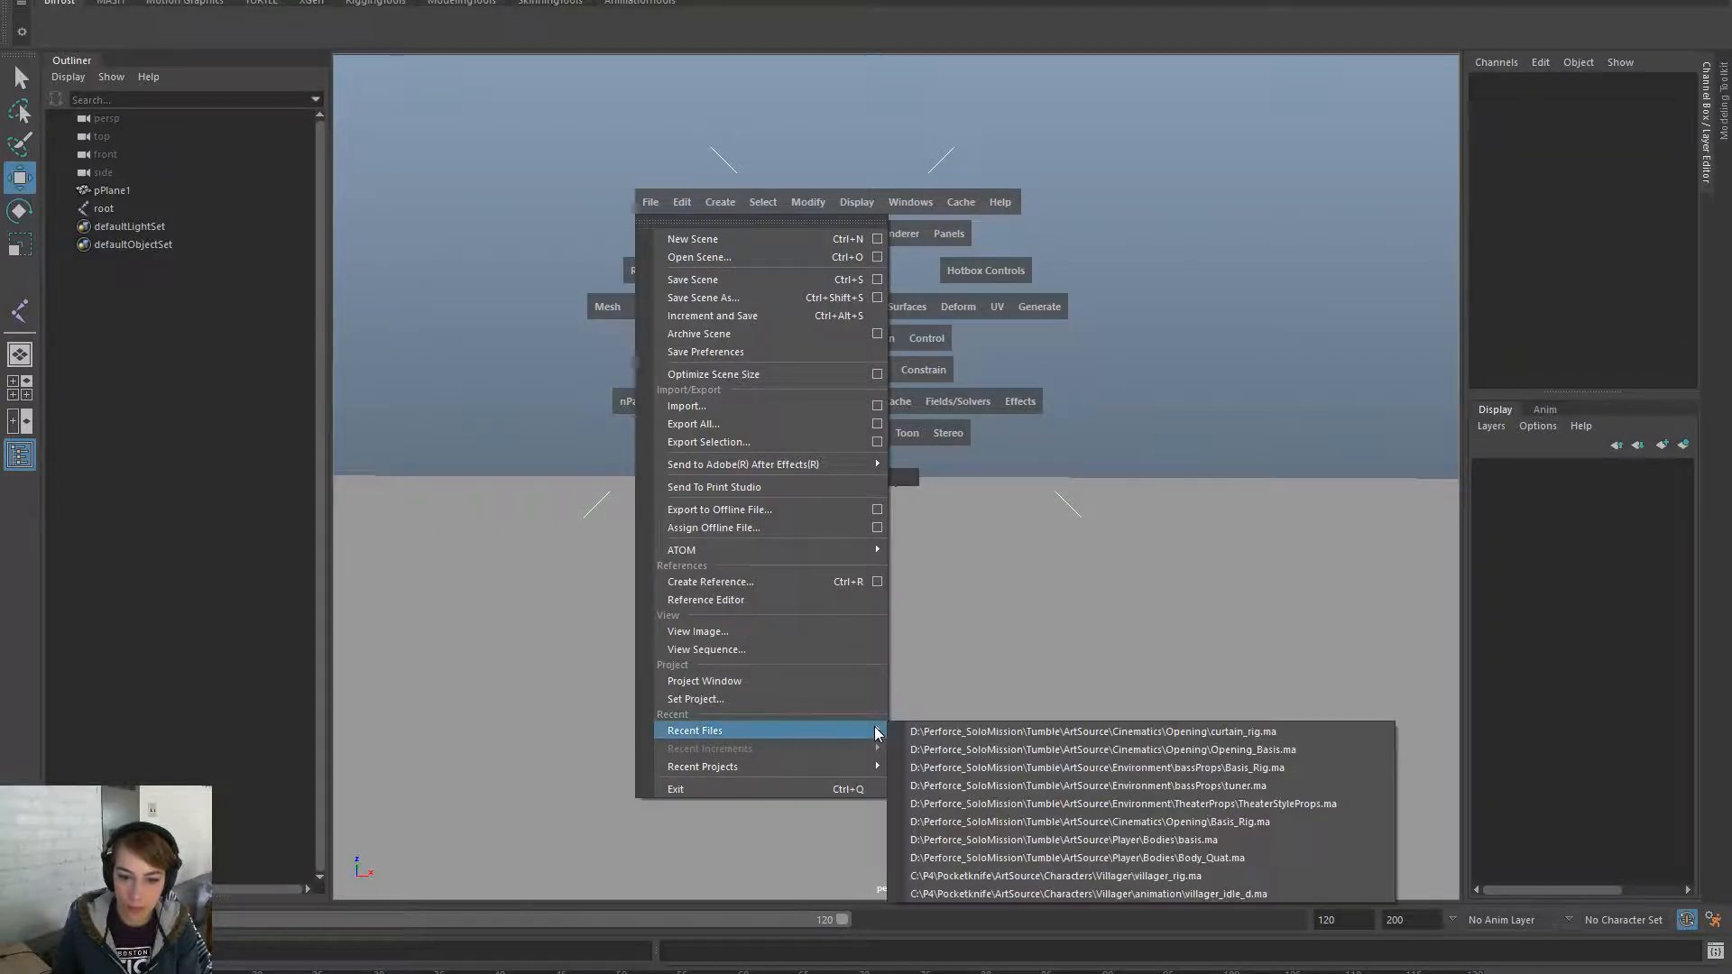
pyautogui.click(960, 748)
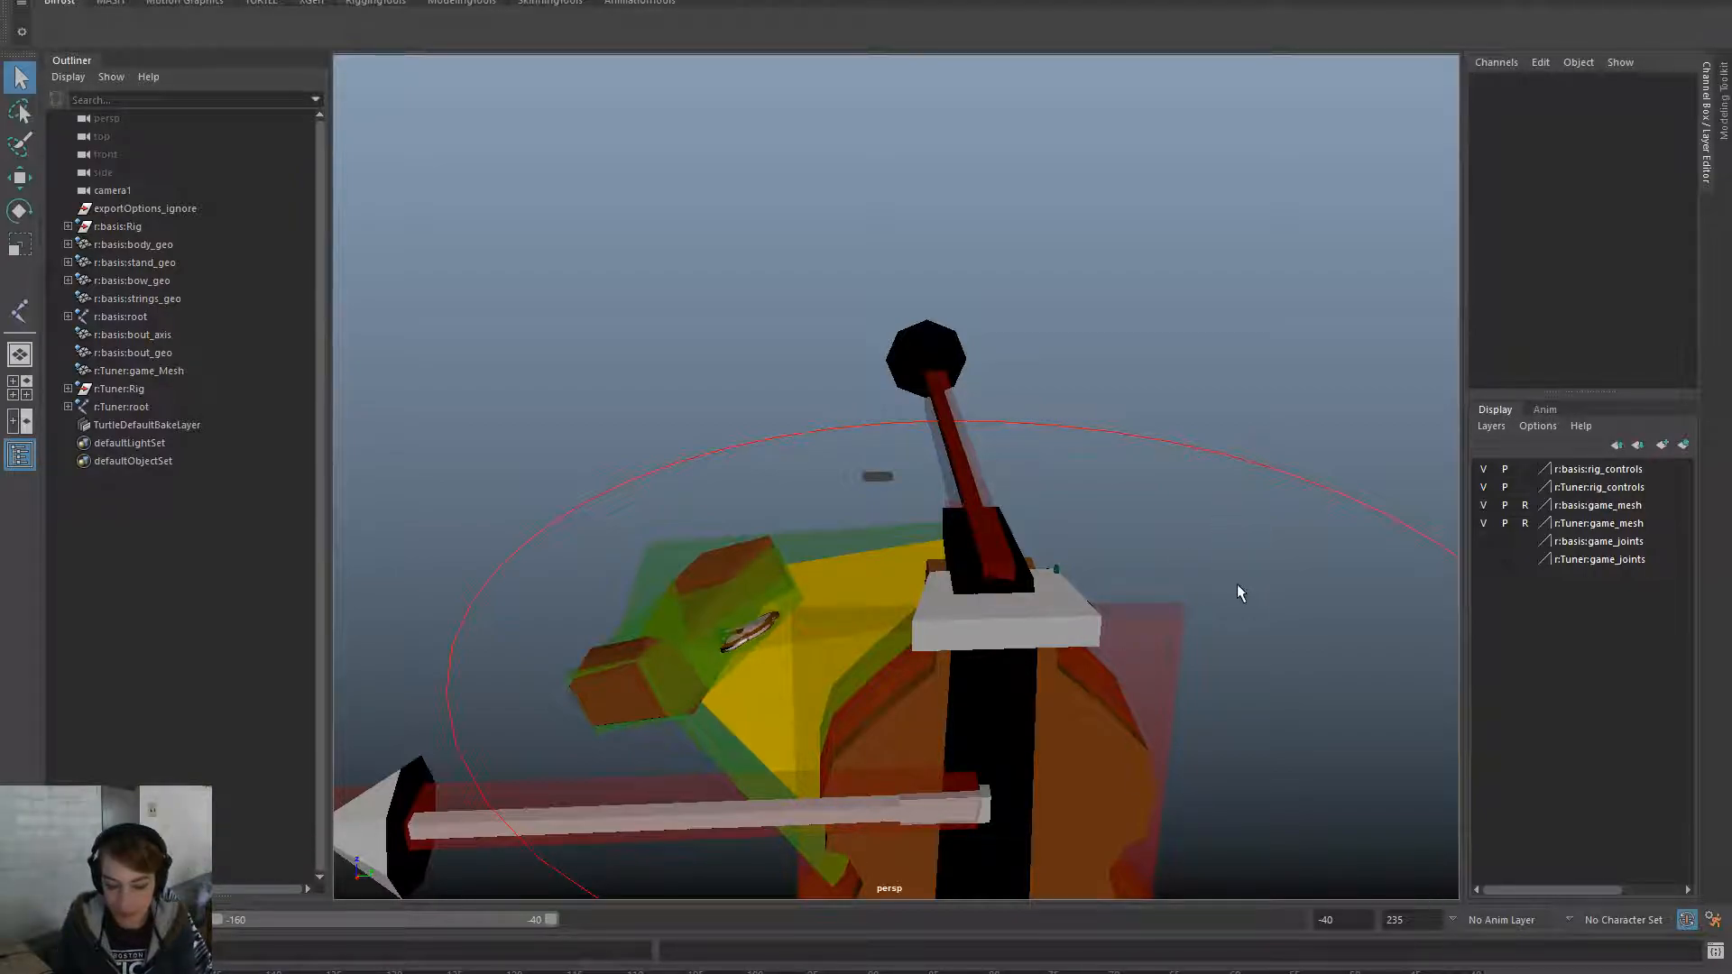
pyautogui.press('6')
pyautogui.moveTo(1182, 588)
pyautogui.keyDown('alt'); pyautogui.mouseDown()
pyautogui.moveTo(866, 700)
pyautogui.moveTo(1052, 701)
pyautogui.moveTo(878, 665)
pyautogui.moveTo(1458, 665)
pyautogui.moveTo(936, 687)
pyautogui.mouseUp(); pyautogui.keyUp('alt')
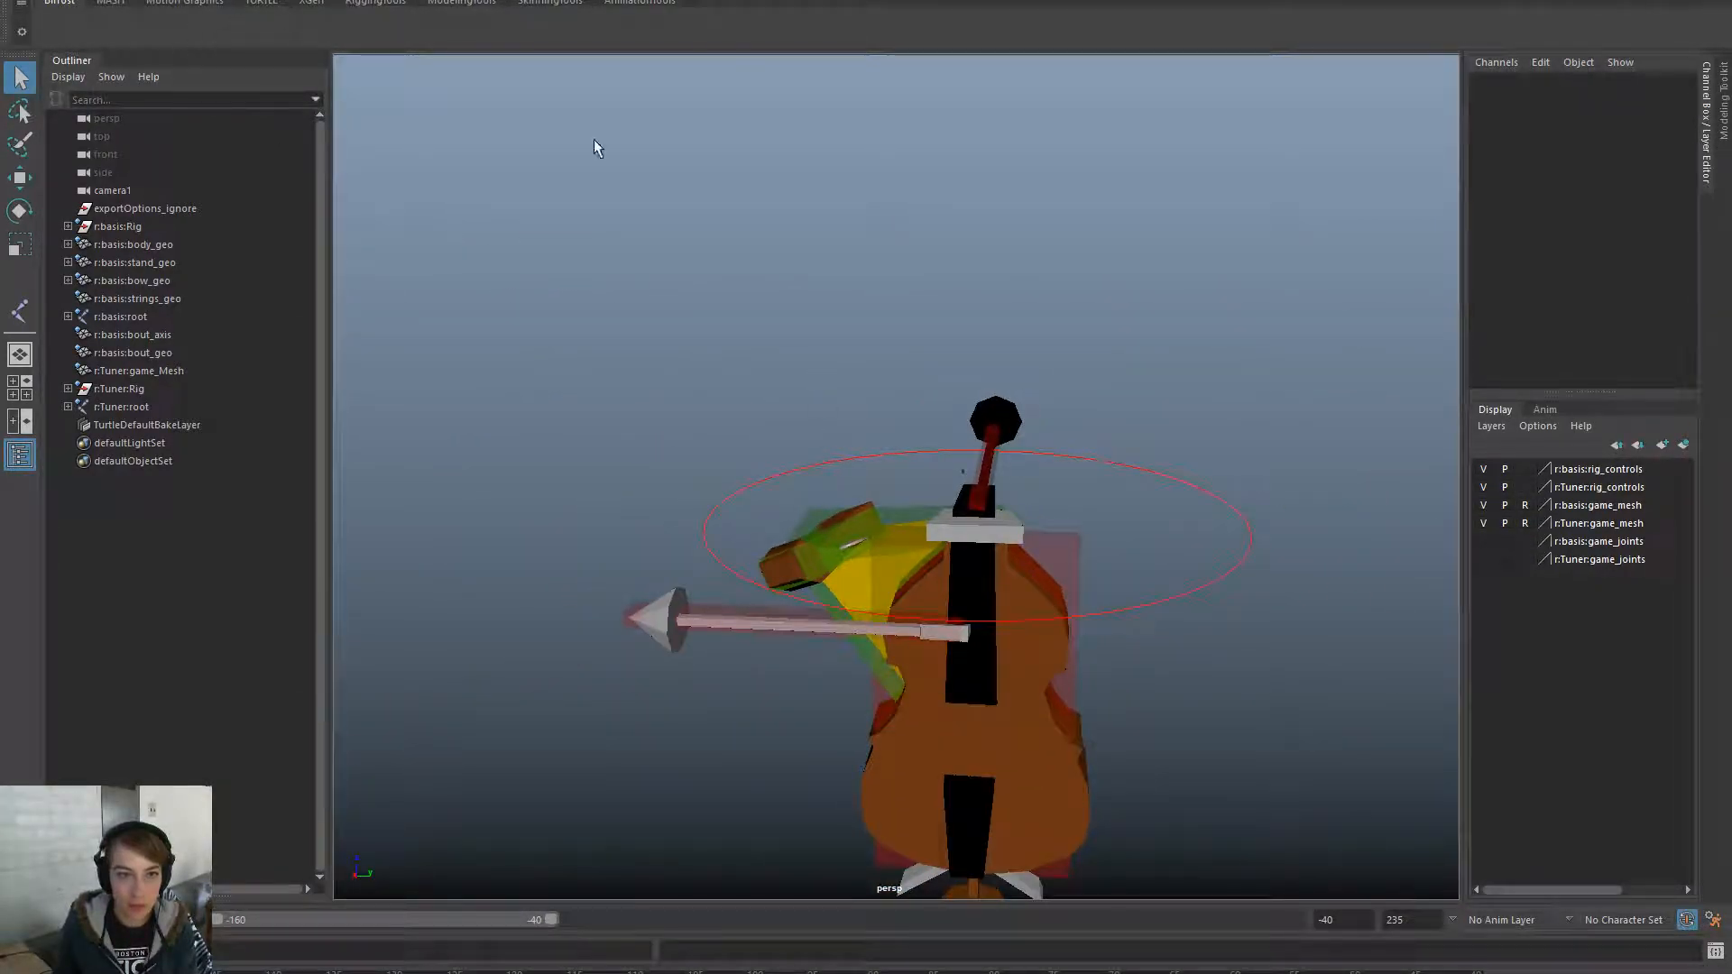
# - In the AnimationTools Scene Manager, add a character named curtain using curtain_rig.ma as its unique rig
pyautogui.click(678, 7)
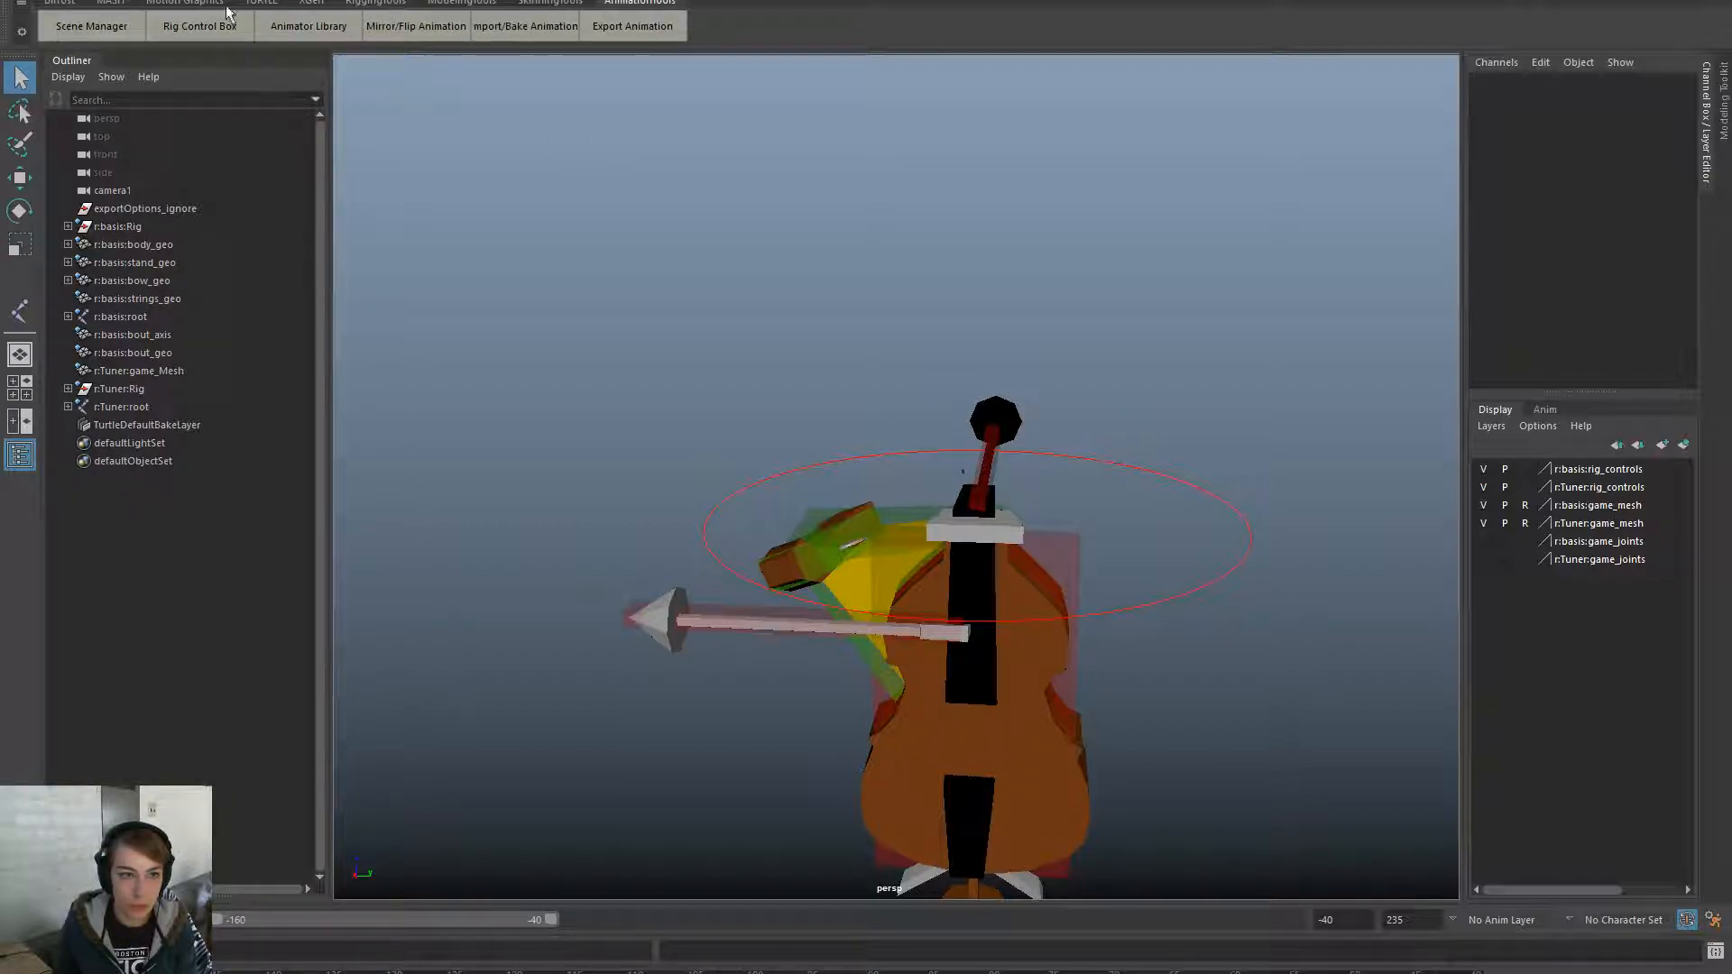
pyautogui.click(91, 26)
pyautogui.moveTo(684, 330); pyautogui.dragTo(437, 241)
pyautogui.click(384, 524)
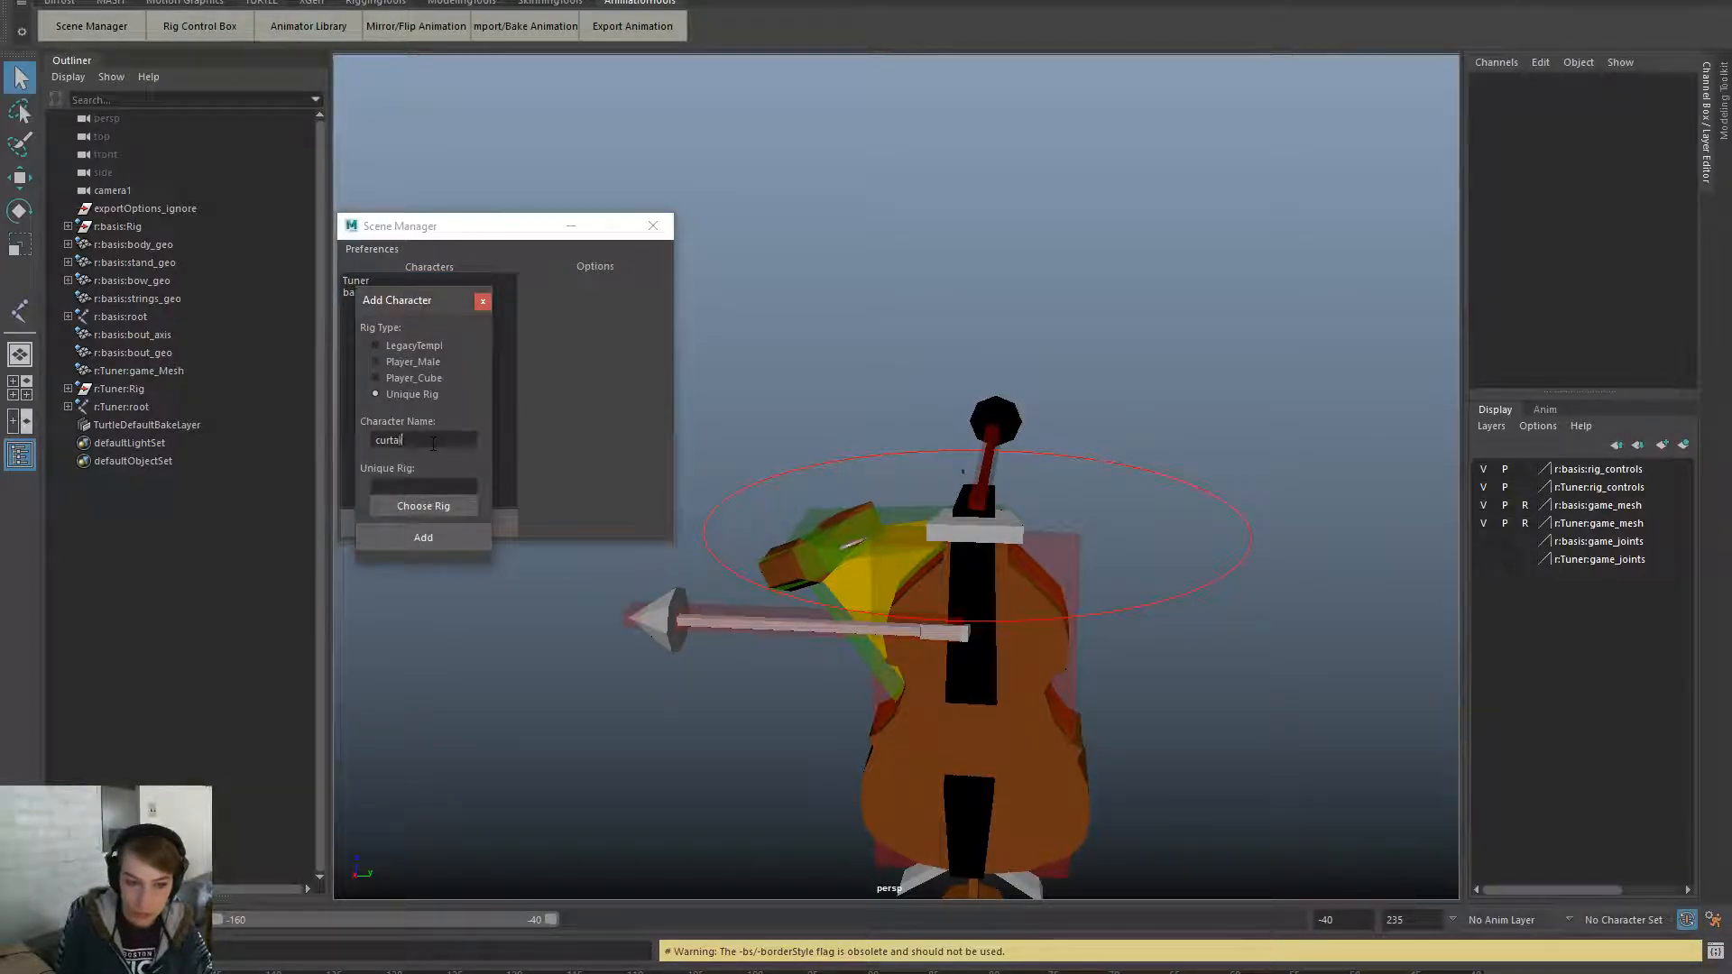
pyautogui.click(412, 505)
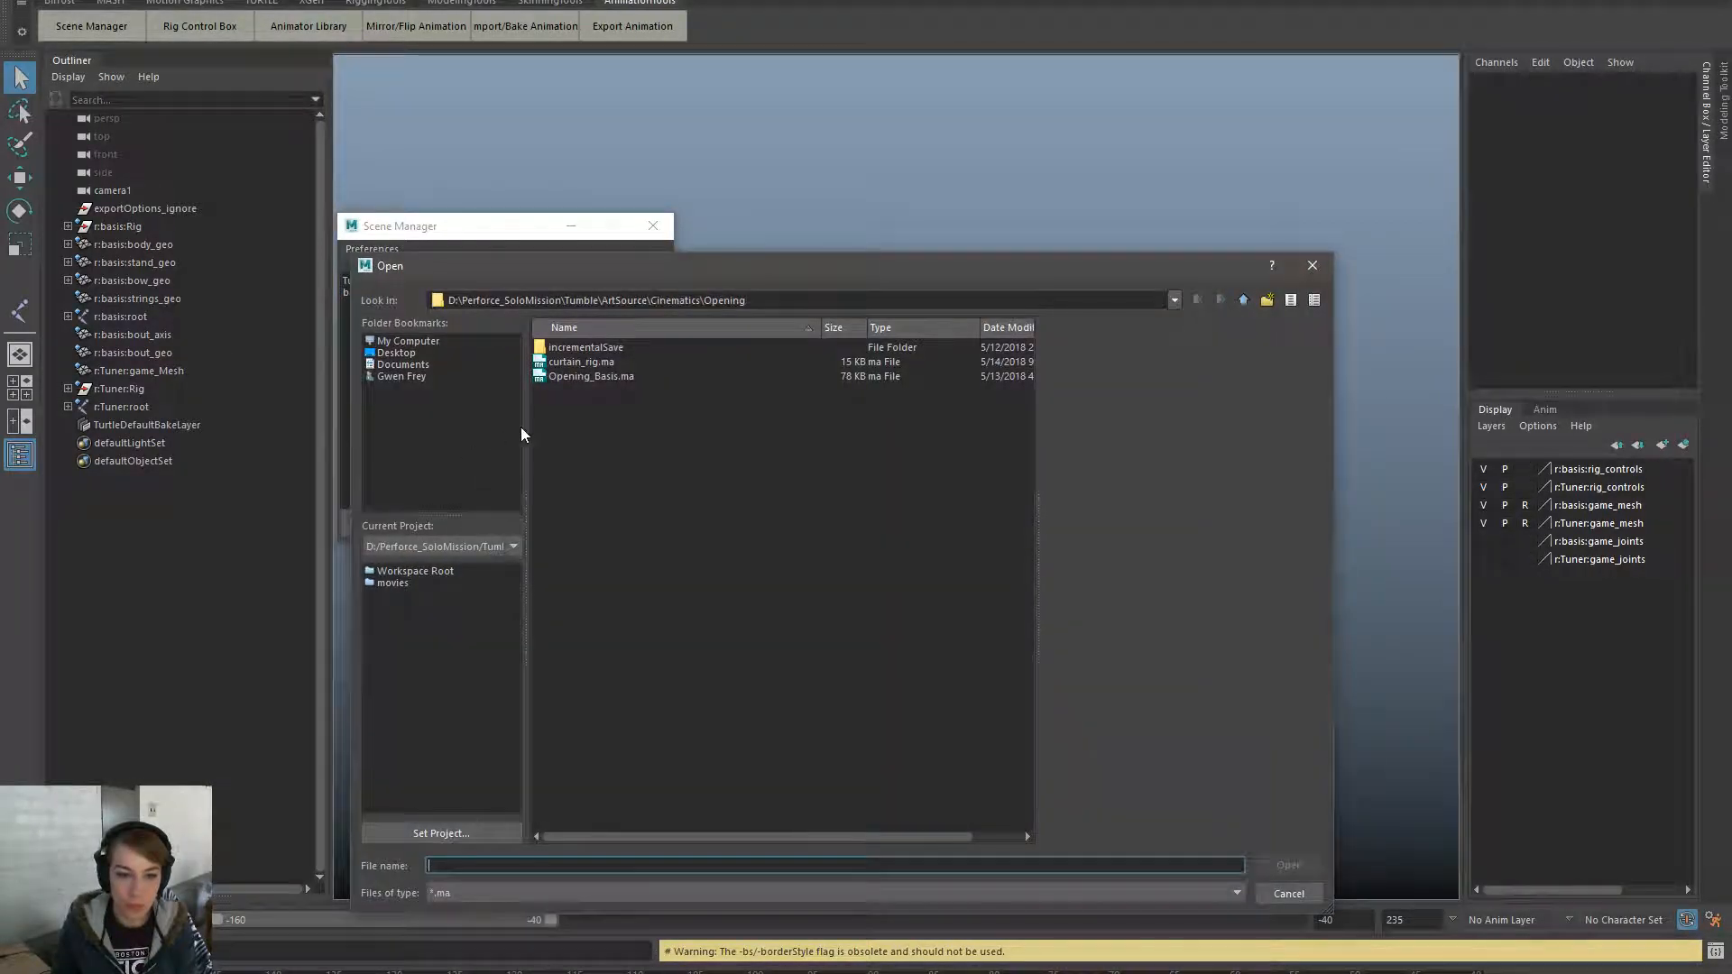
pyautogui.doubleClick(607, 361)
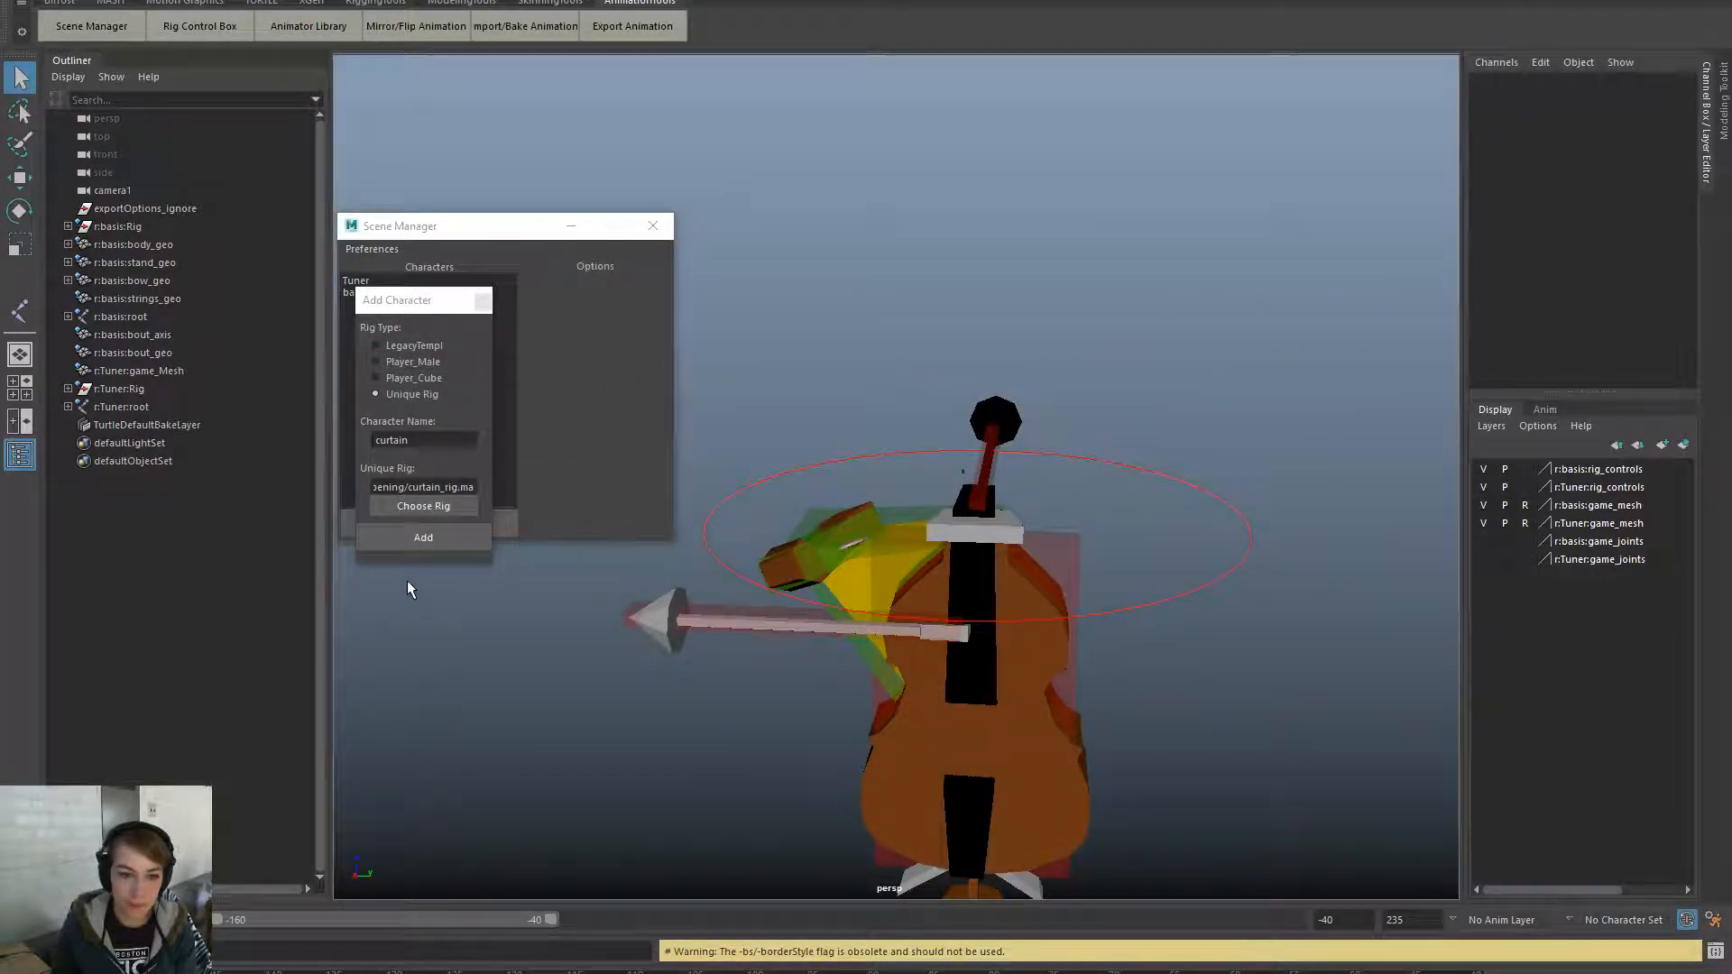
pyautogui.click(423, 537)
pyautogui.click(394, 301)
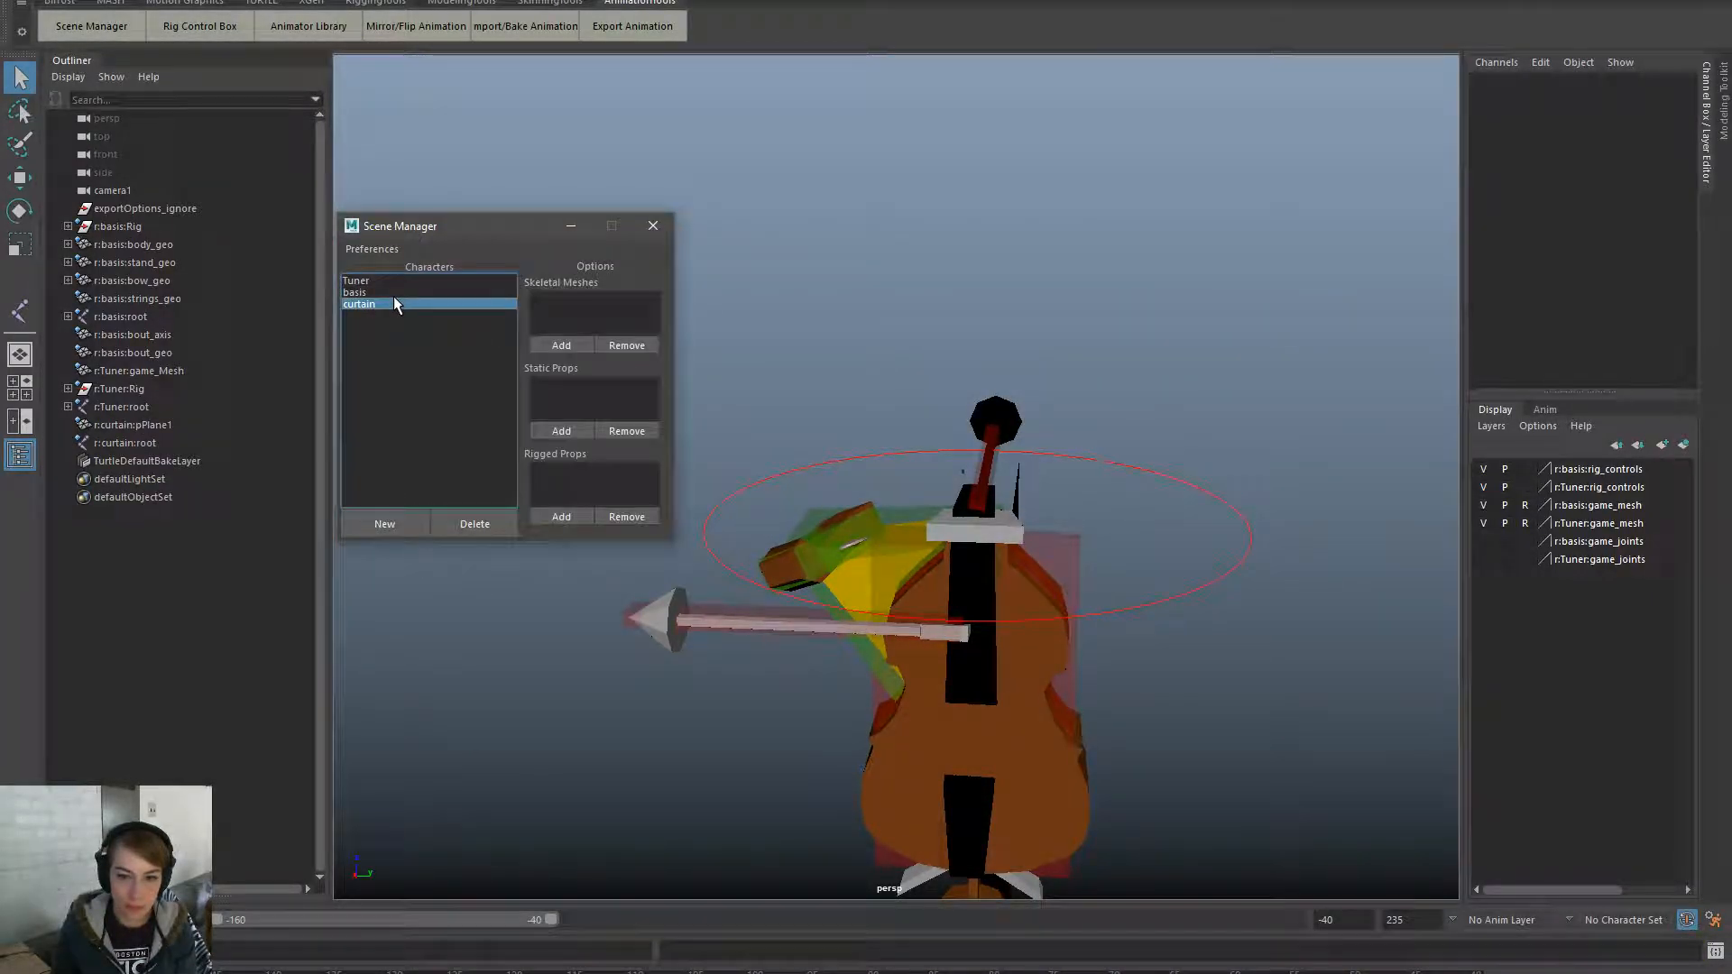
# - Select r:curtain:root and set its Rotate Z to exactly 90 in the Channel Box
pyautogui.press('w')
pyautogui.keyDown('alt'); pyautogui.moveTo(1210, 720); pyautogui.dragTo(1159, 646); pyautogui.keyUp('alt')
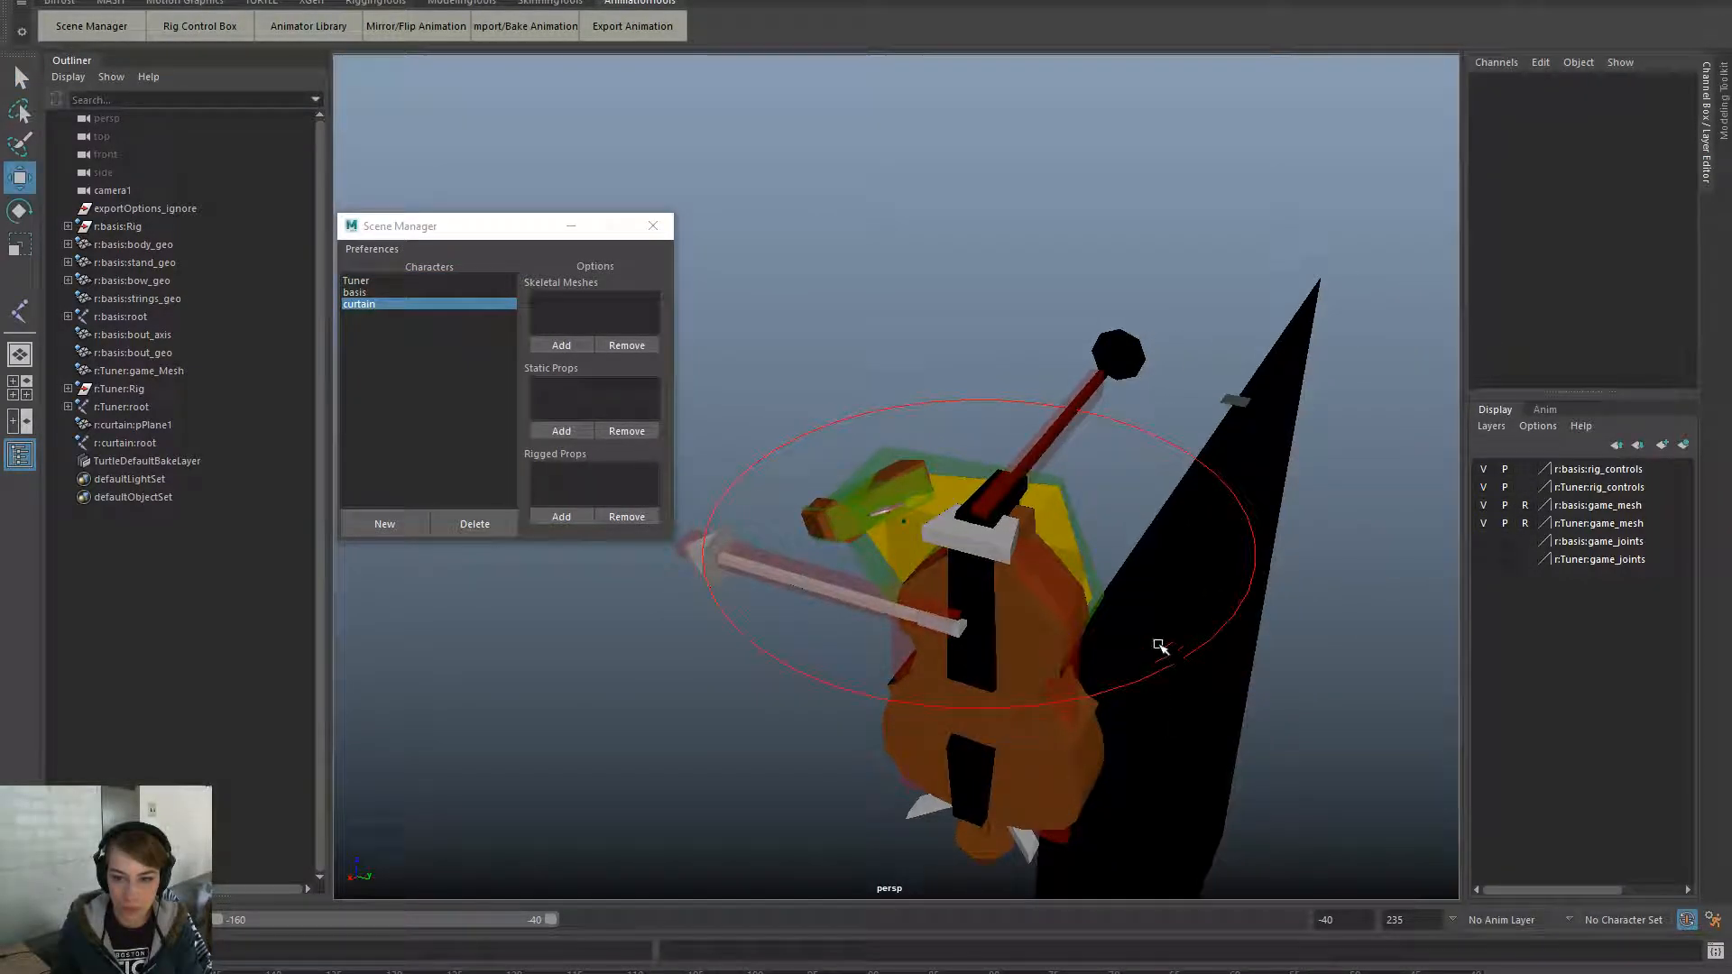
pyautogui.click(135, 442)
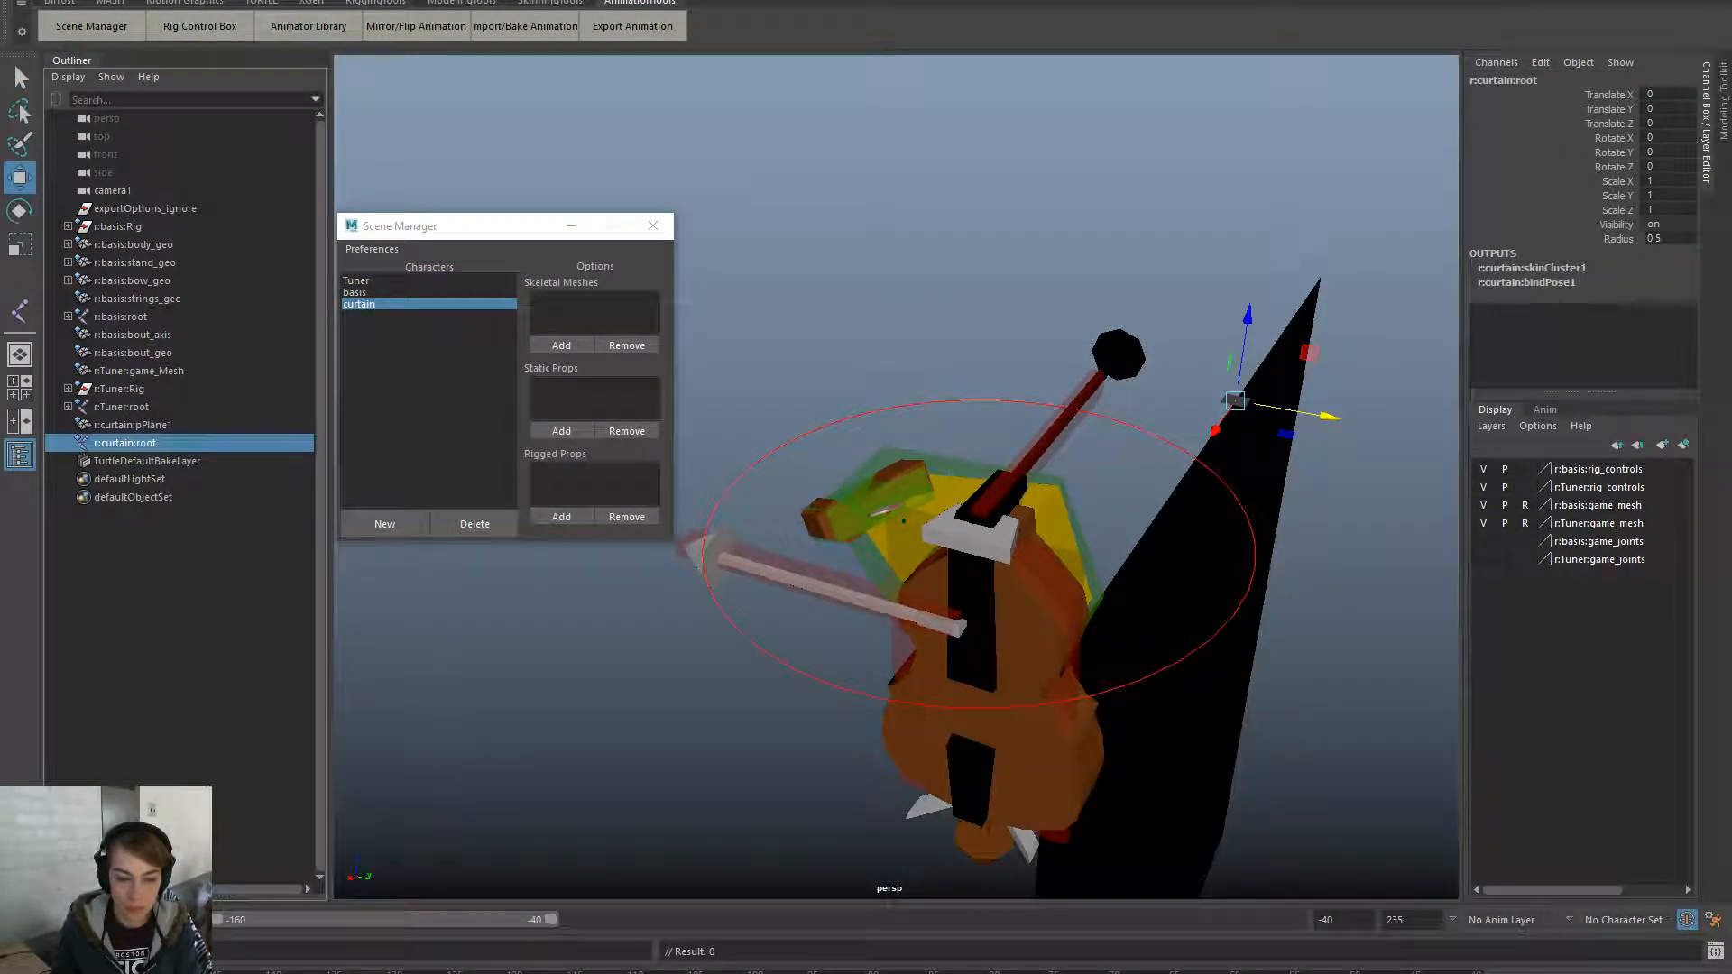
pyautogui.press('f')
pyautogui.press('e')
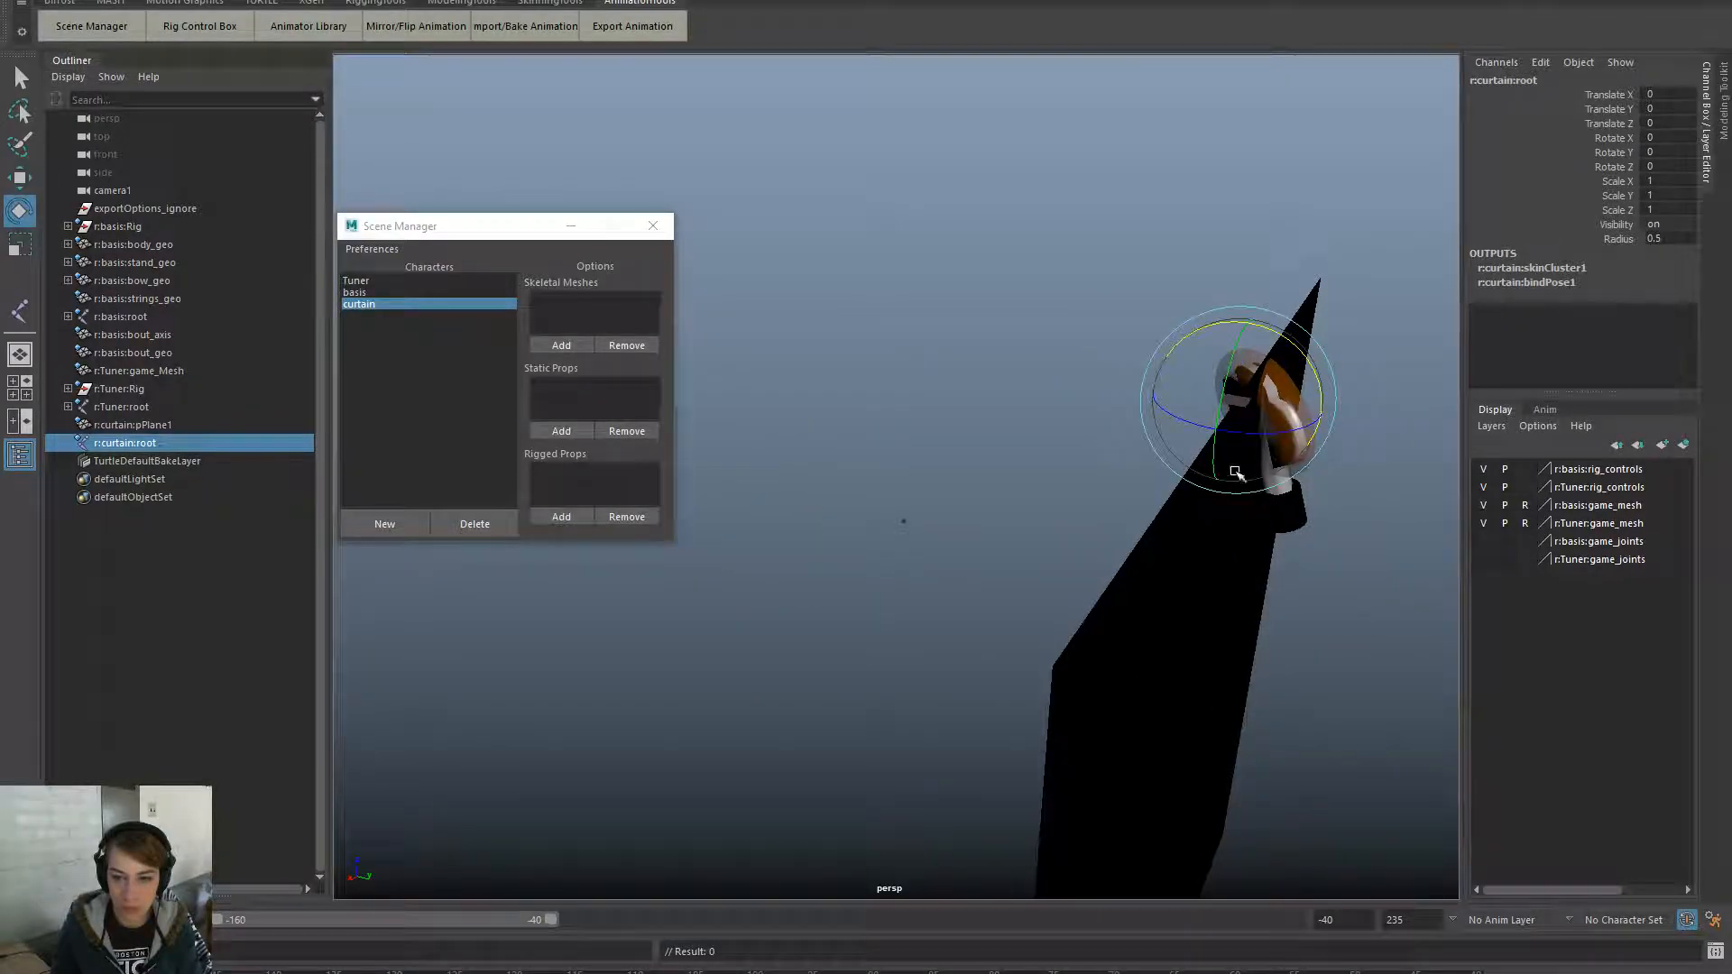
pyautogui.moveTo(1250, 474); pyautogui.dragTo(1363, 399)
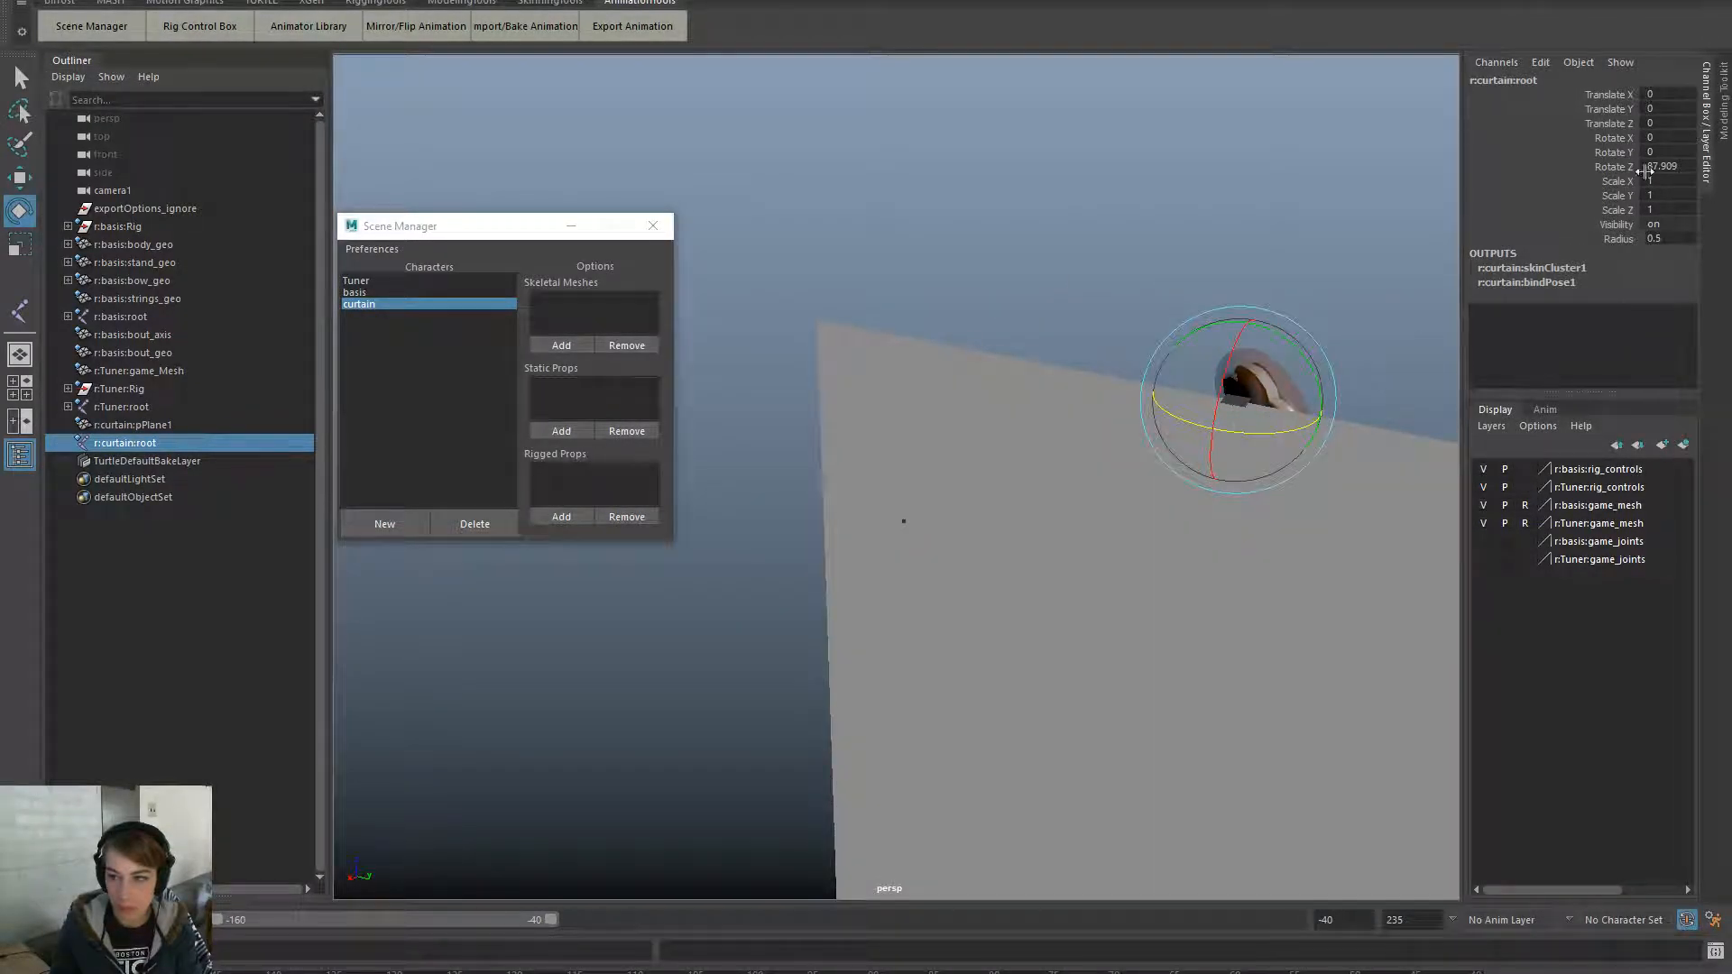
pyautogui.hotkey('ctrl', 'z')
pyautogui.click(1669, 166)
pyautogui.write('90')
pyautogui.press('Return')
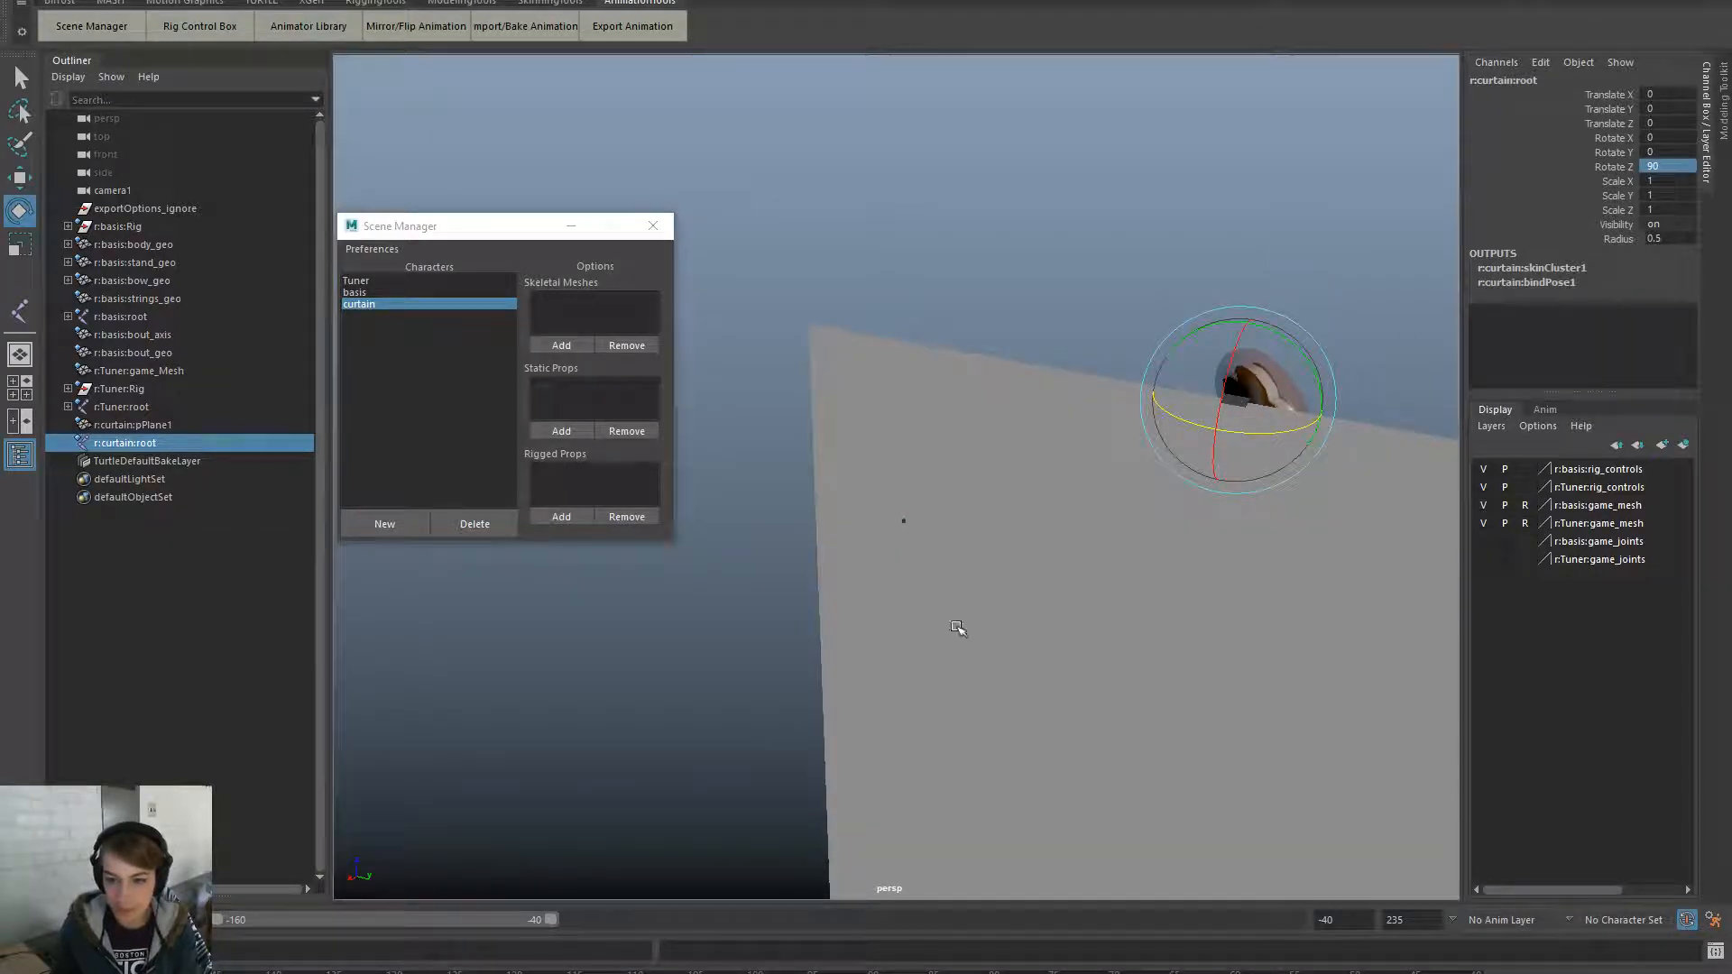
pyautogui.press('f')
# - Move the curtain to about X -182.461, Y 37.654, Z -188.8, then play back to check
pyautogui.press('w')
pyautogui.moveTo(937, 363); pyautogui.dragTo(962, 464)
pyautogui.keyDown('alt'); pyautogui.moveTo(1118, 592); pyautogui.dragTo(1044, 603); pyautogui.keyUp('alt')
pyautogui.keyDown('alt'); pyautogui.moveTo(1146, 582); pyautogui.dragTo(612, 516, button='middle'); pyautogui.keyUp('alt')
pyautogui.moveTo(1096, 507); pyautogui.dragTo(1139, 430)
pyautogui.moveTo(1115, 359); pyautogui.dragTo(1113, 410)
pyautogui.moveTo(1169, 501); pyautogui.dragTo(1209, 508)
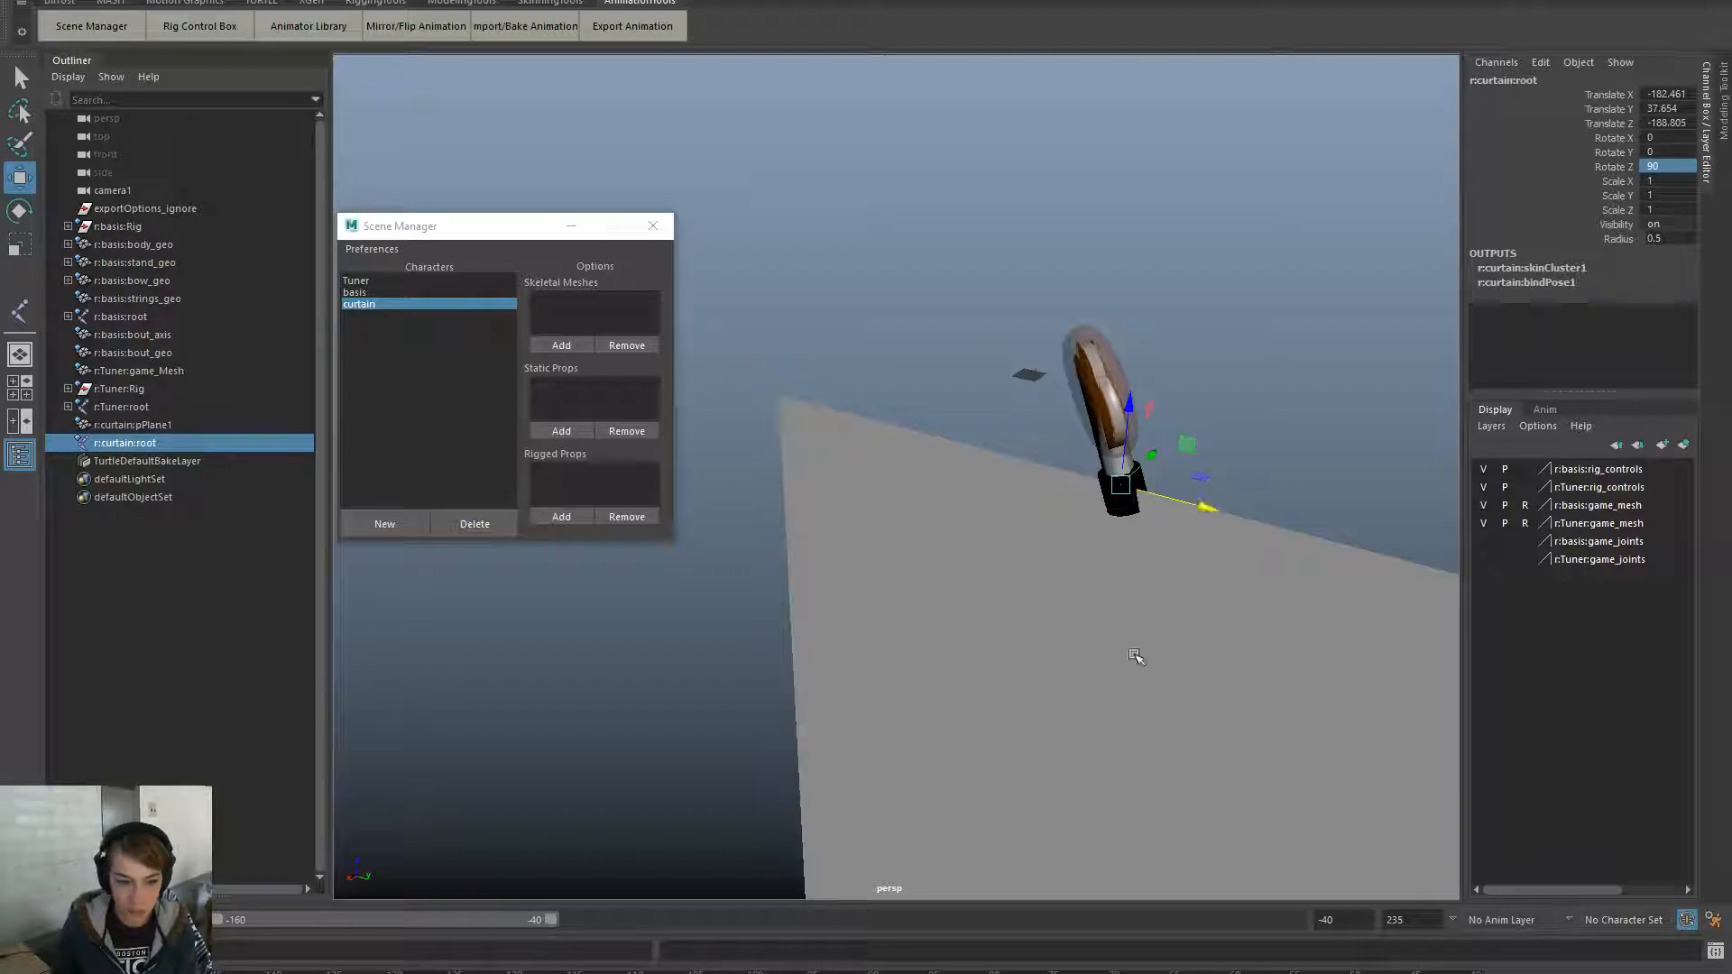
pyautogui.hotkey('alt', 'v')
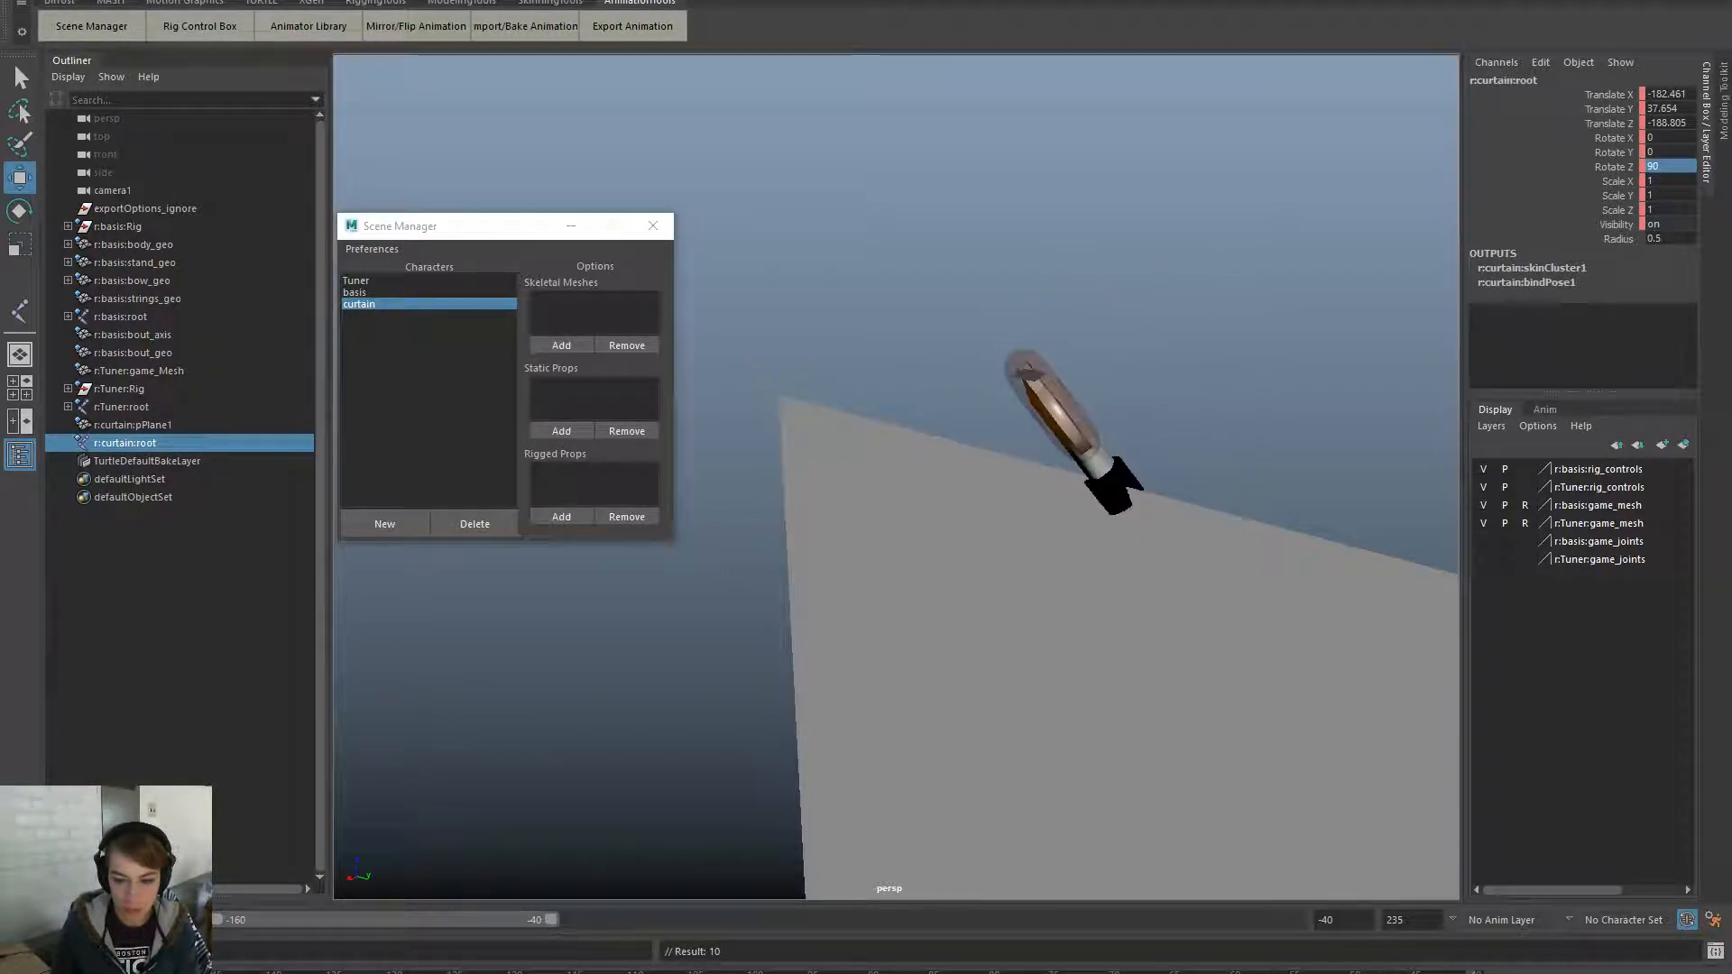
pyautogui.hotkey('alt', 'v')
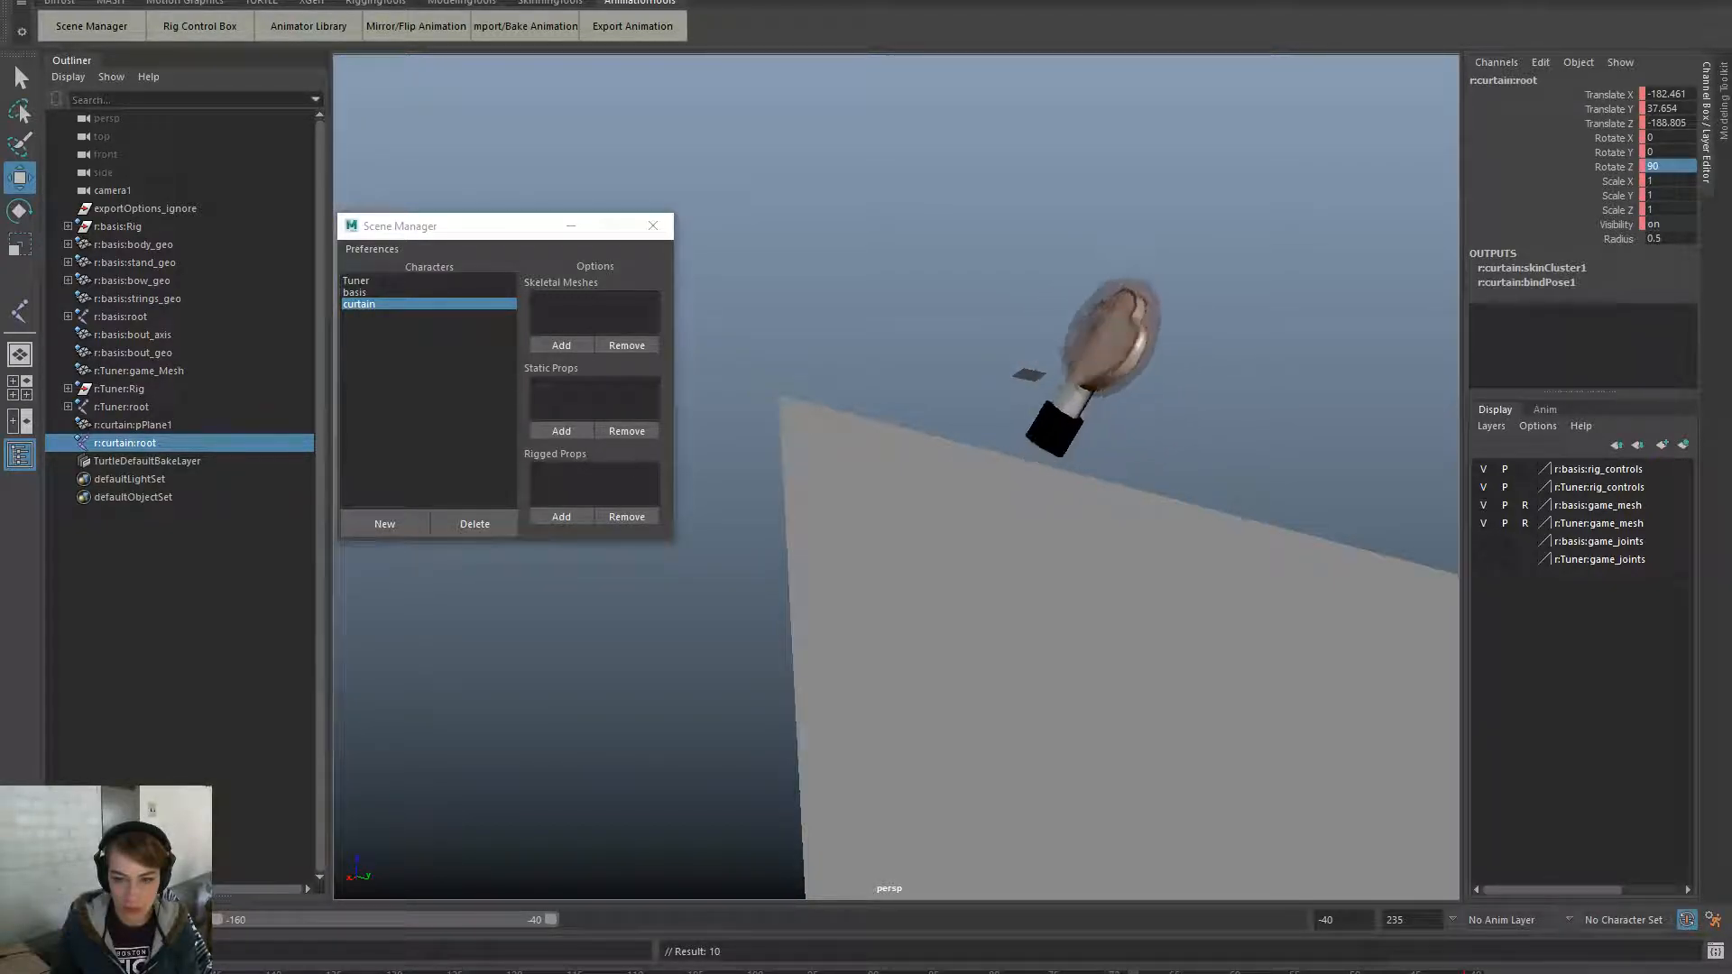
pyautogui.hotkey('alt', 'v')
# - Reposition the curtain (Z around -147.855, Y 96.83) while scrubbing frames to check placement
pyautogui.keyDown('alt'); pyautogui.moveTo(970, 562); pyautogui.dragTo(1076, 563); pyautogui.keyUp('alt')
pyautogui.moveTo(832, 575); pyautogui.dragTo(776, 579)
pyautogui.moveTo(683, 508); pyautogui.dragTo(680, 470)
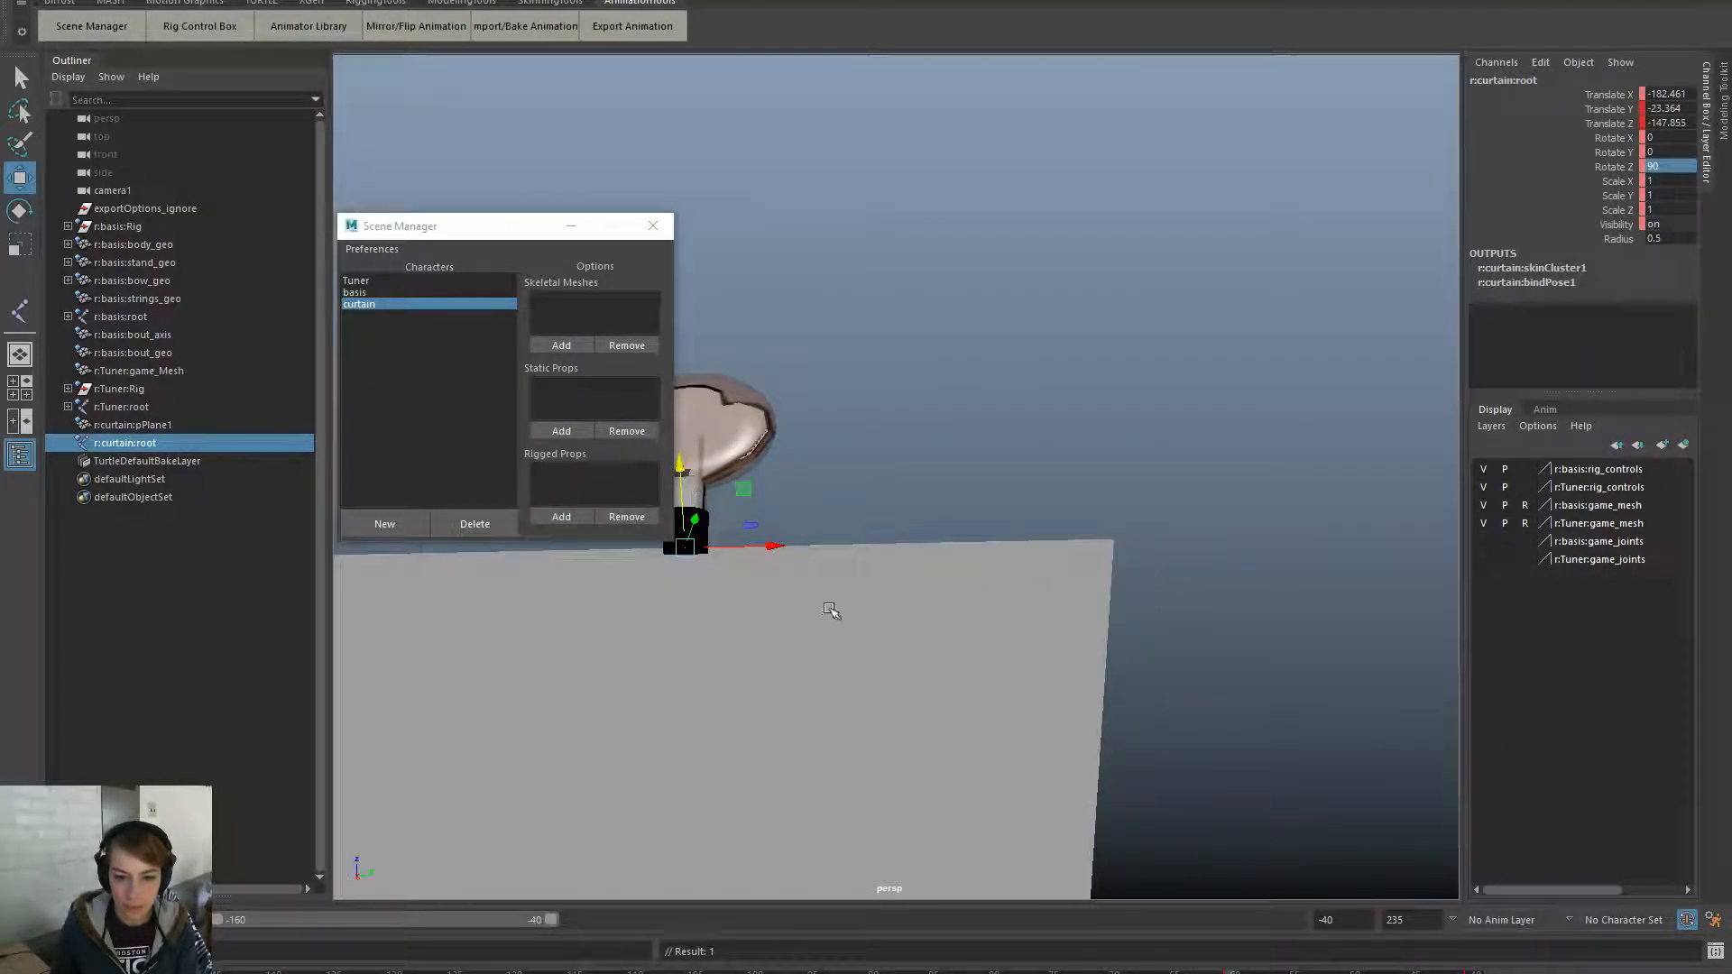
pyautogui.keyDown('alt'); pyautogui.moveTo(831, 605); pyautogui.dragTo(1345, 604, button='middle'); pyautogui.keyUp('alt')
pyautogui.keyDown('alt'); pyautogui.moveTo(1346, 604); pyautogui.dragTo(933, 632, button='right'); pyautogui.keyUp('alt')
pyautogui.moveTo(1234, 973); pyautogui.dragTo(483, 973)
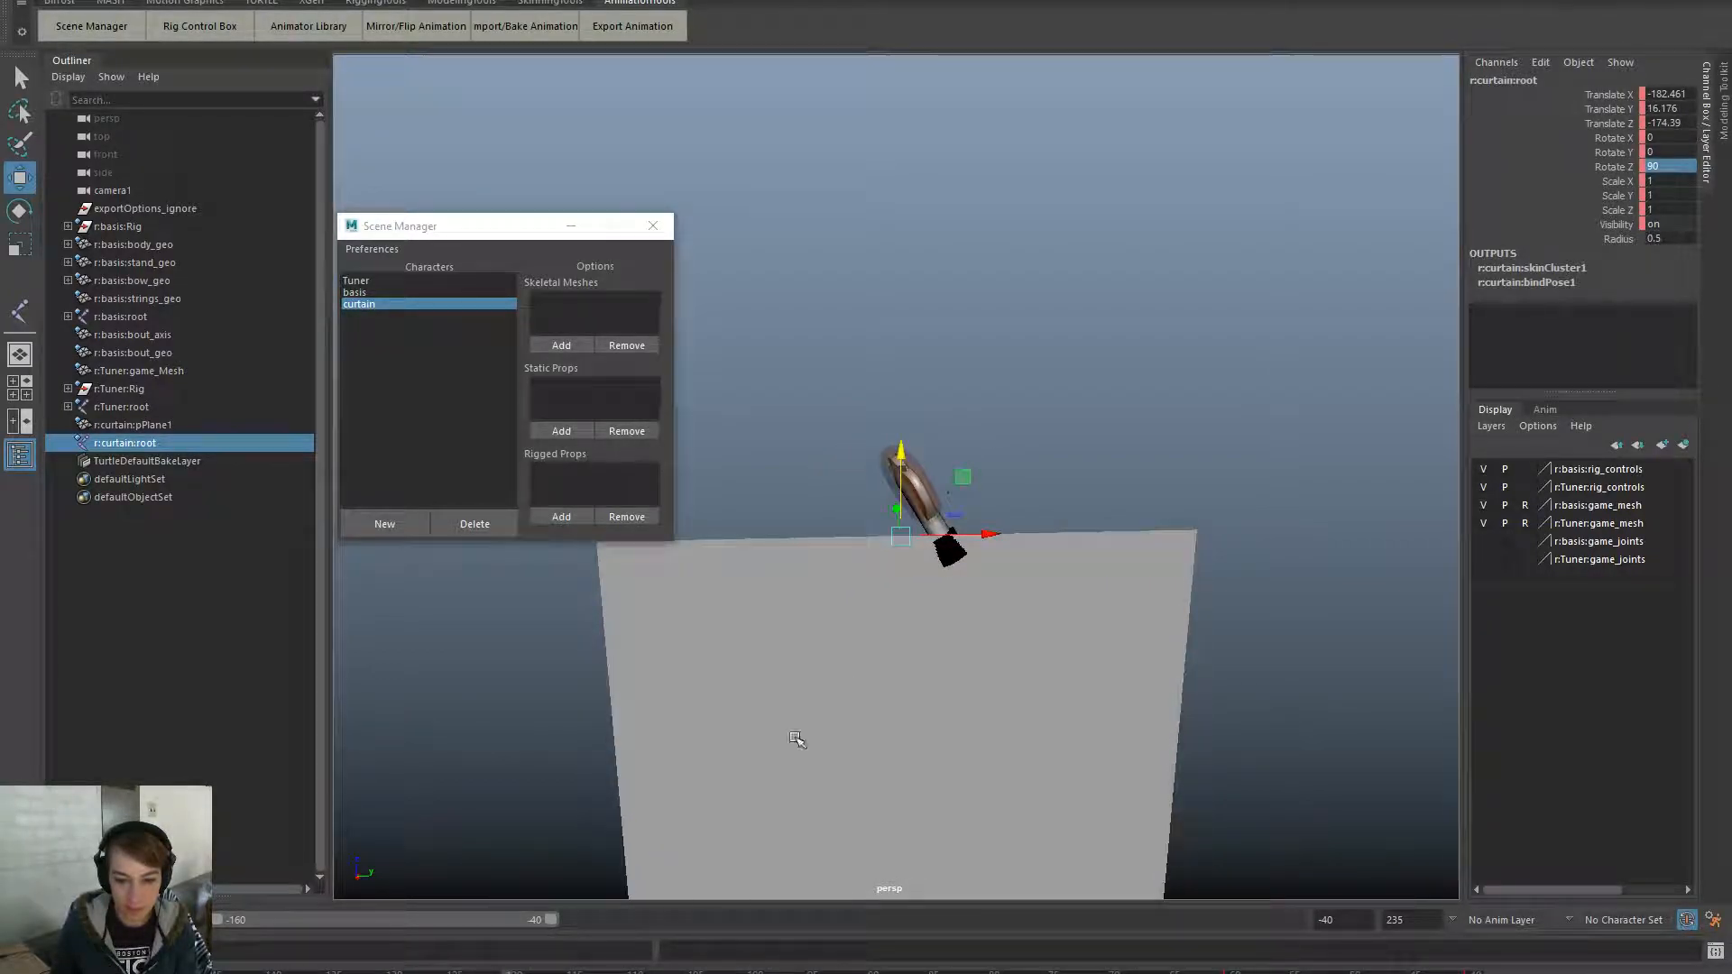
pyautogui.moveTo(905, 451); pyautogui.dragTo(905, 472)
pyautogui.moveTo(991, 557); pyautogui.dragTo(1039, 556)
pyautogui.moveTo(951, 478); pyautogui.dragTo(955, 467)
pyautogui.moveTo(397, 970); pyautogui.dragTo(991, 970)
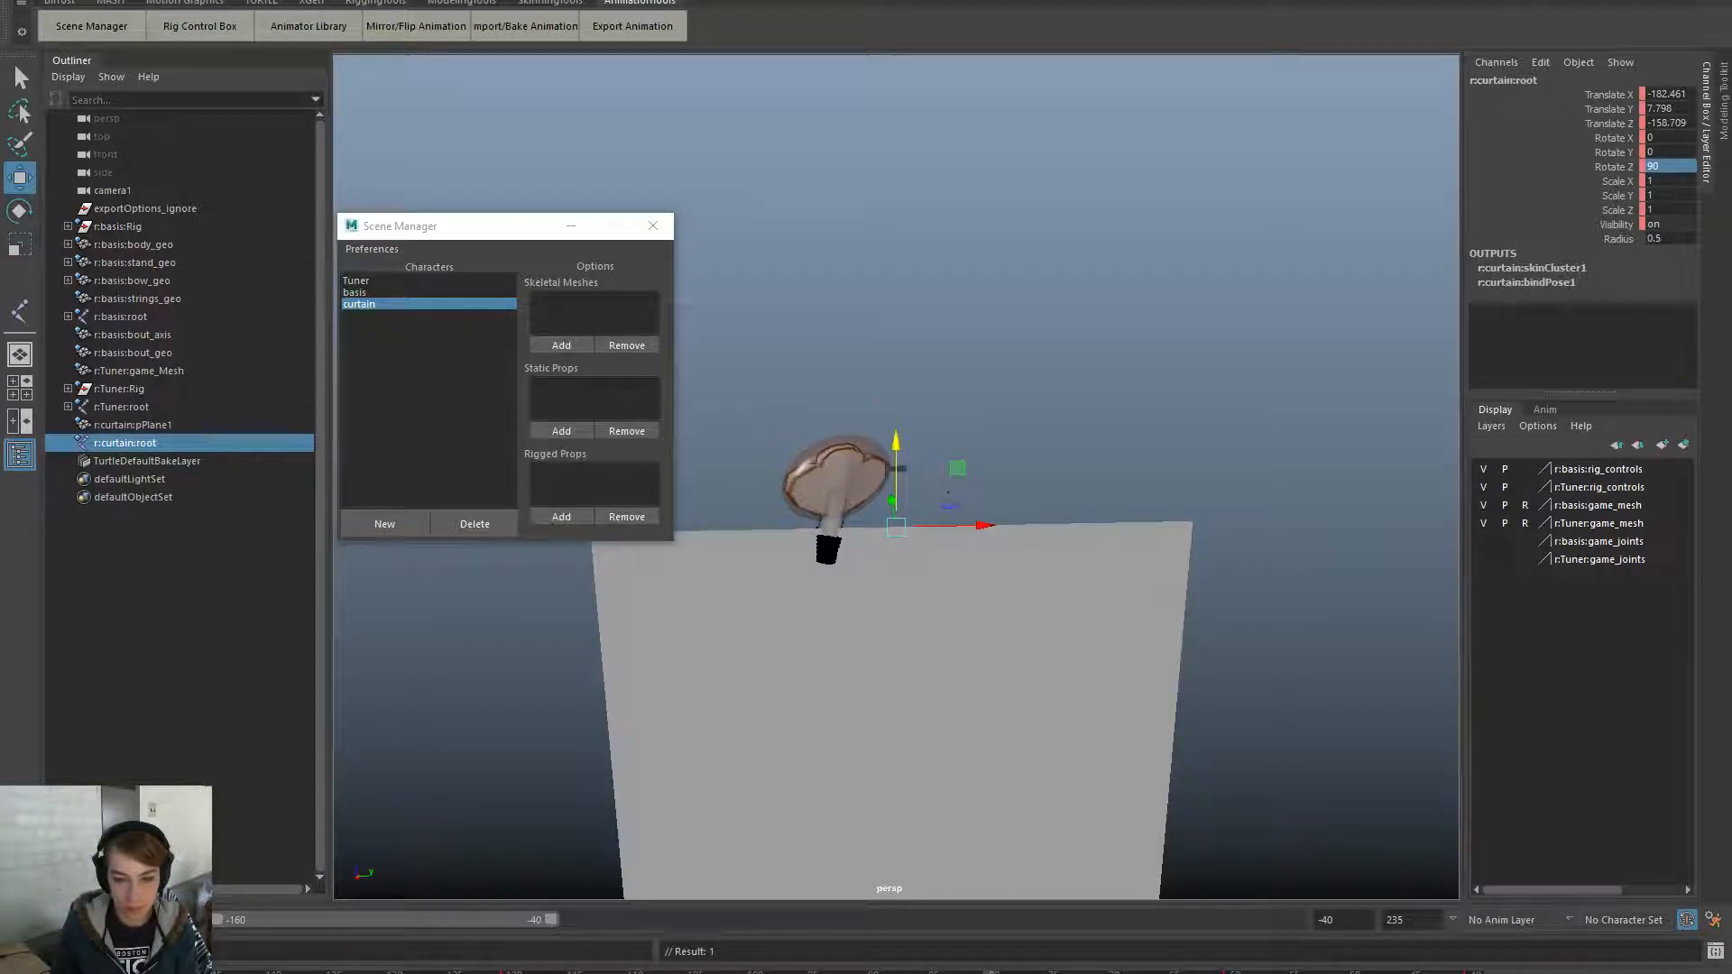
# - Nudge the curtain in front of the cello, play back, then close the Scene Manager and deselect
pyautogui.moveTo(981, 524); pyautogui.dragTo(913, 528)
pyautogui.moveTo(828, 450); pyautogui.dragTo(846, 591)
pyautogui.moveTo(983, 970); pyautogui.dragTo(754, 969)
pyautogui.moveTo(888, 447); pyautogui.dragTo(889, 422)
pyautogui.moveTo(975, 519); pyautogui.dragTo(954, 520)
pyautogui.hotkey('alt', 'v')
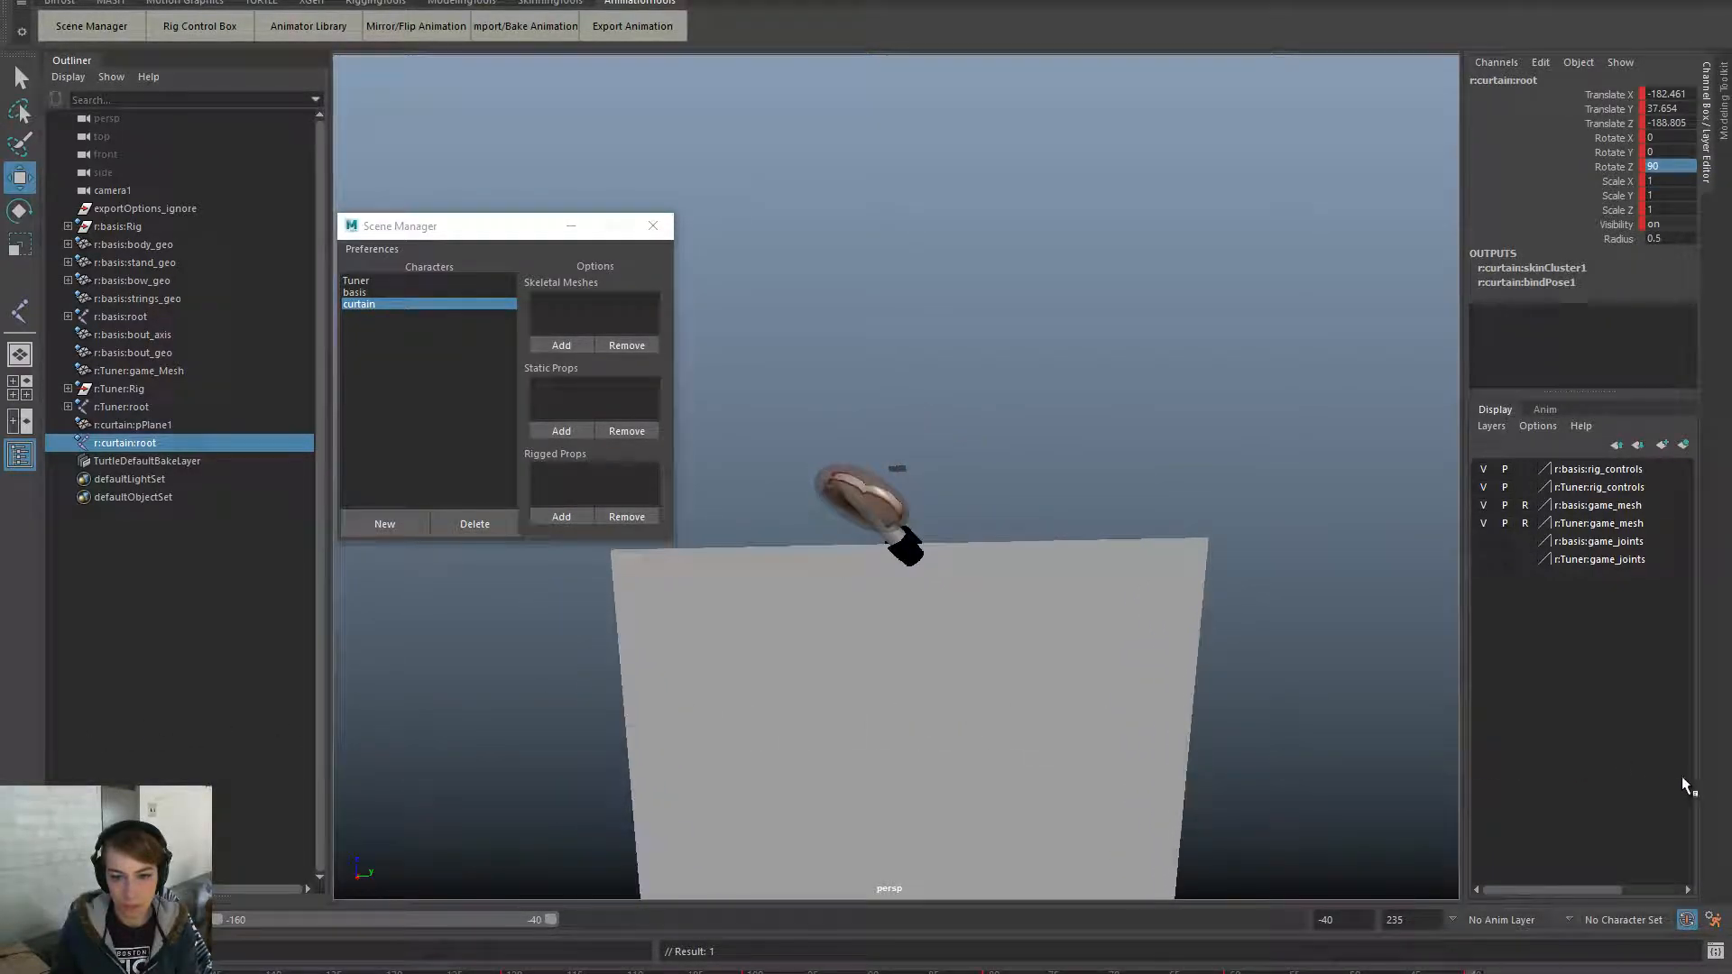
pyautogui.click(654, 226)
pyautogui.click(721, 312)
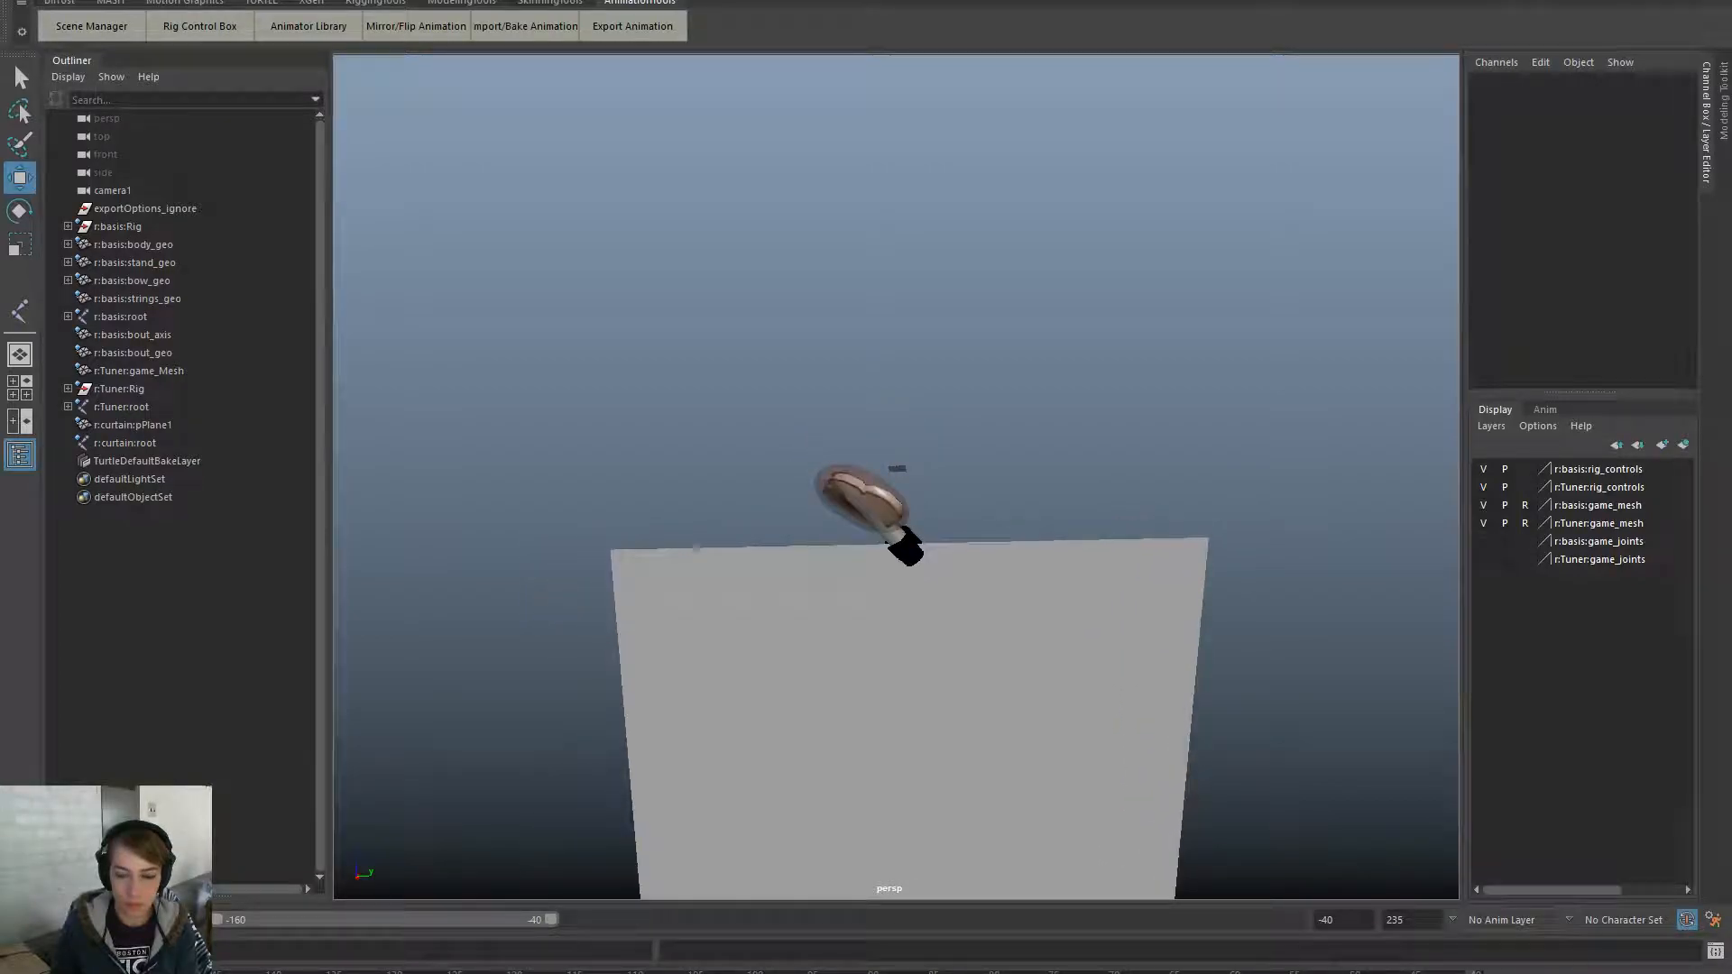
# - Set the playback range start to frame 0
pyautogui.moveTo(550, 920); pyautogui.dragTo(1291, 920)
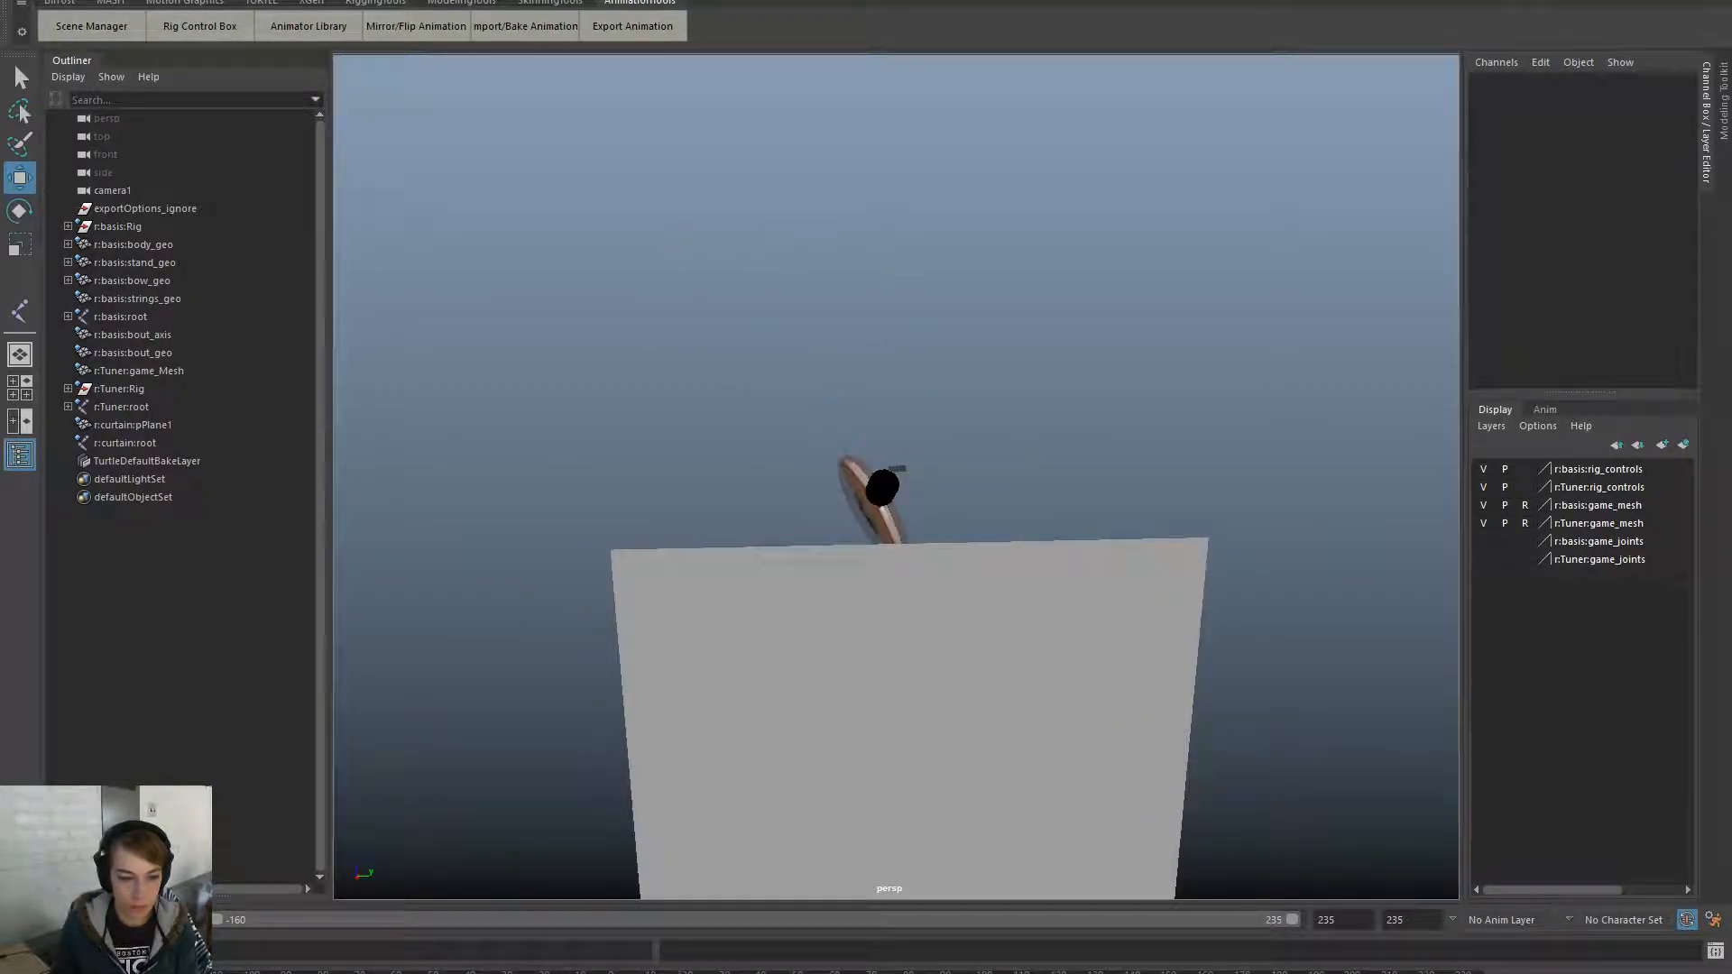
pyautogui.write('0')
pyautogui.press('Return')
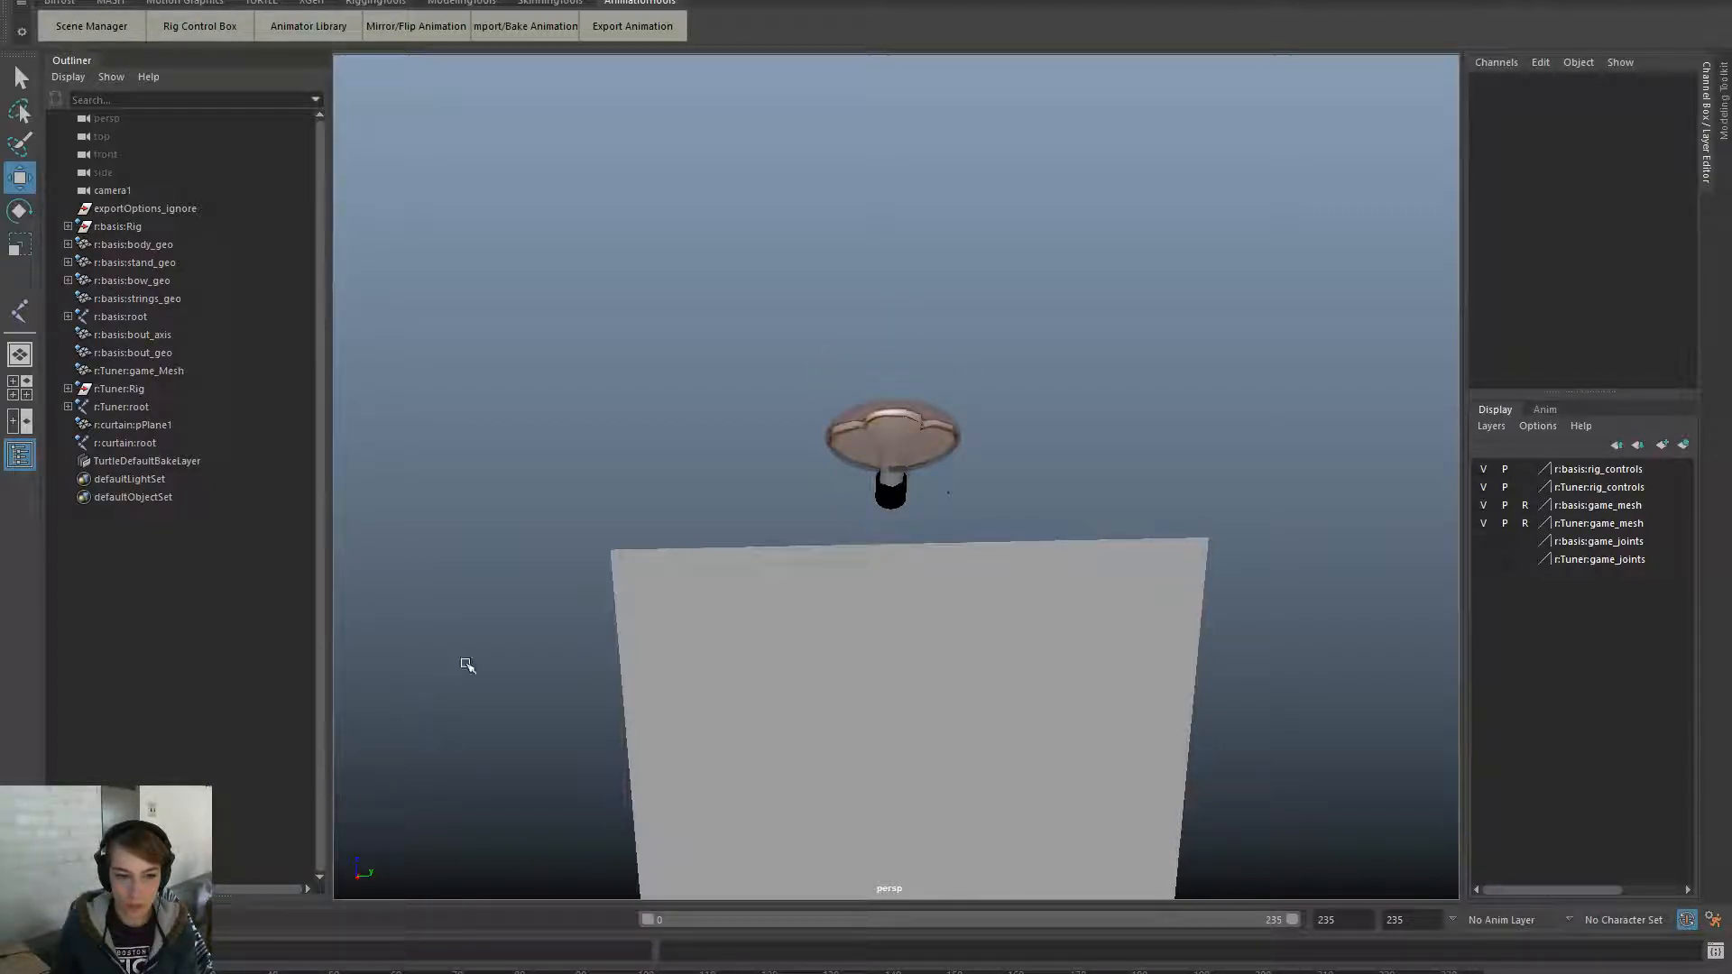
# - Move the reselected curtain root to Translate Z -104.434, Y -2.737 and play back to check
pyautogui.click(126, 444)
pyautogui.moveTo(910, 458); pyautogui.dragTo(918, 409)
pyautogui.moveTo(993, 503); pyautogui.dragTo(969, 505)
pyautogui.hotkey('alt', 'v')
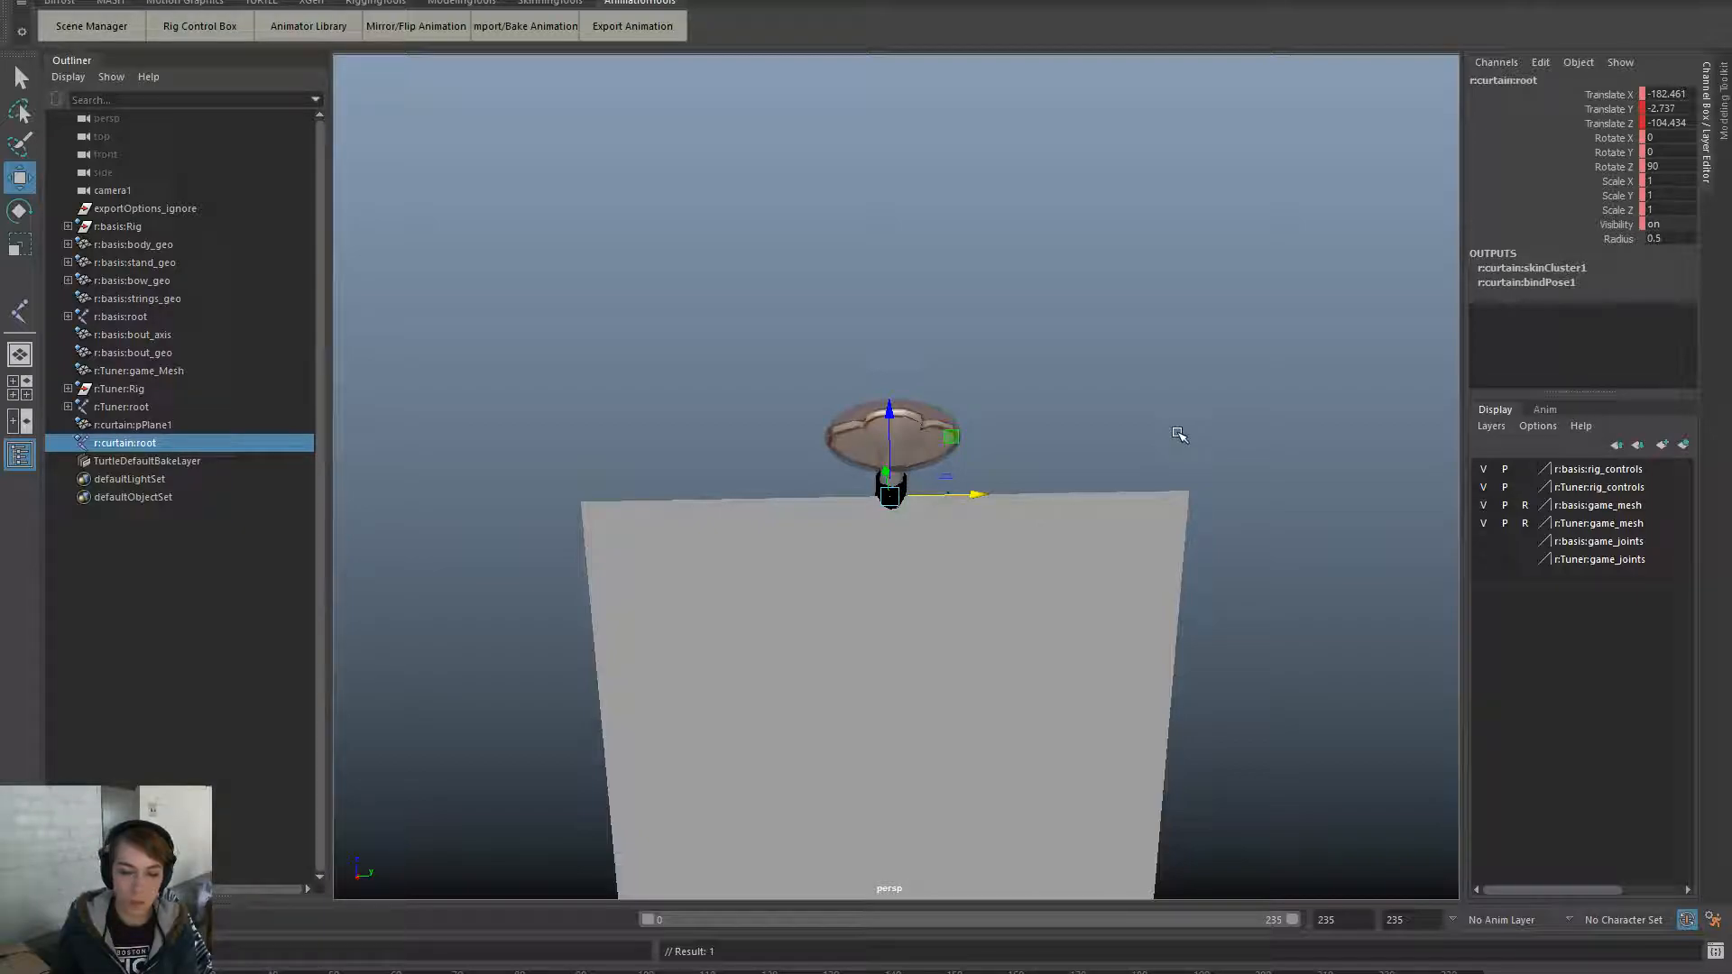
# - Look through camera1 from the hotbox and play the animation
pyautogui.press('space')
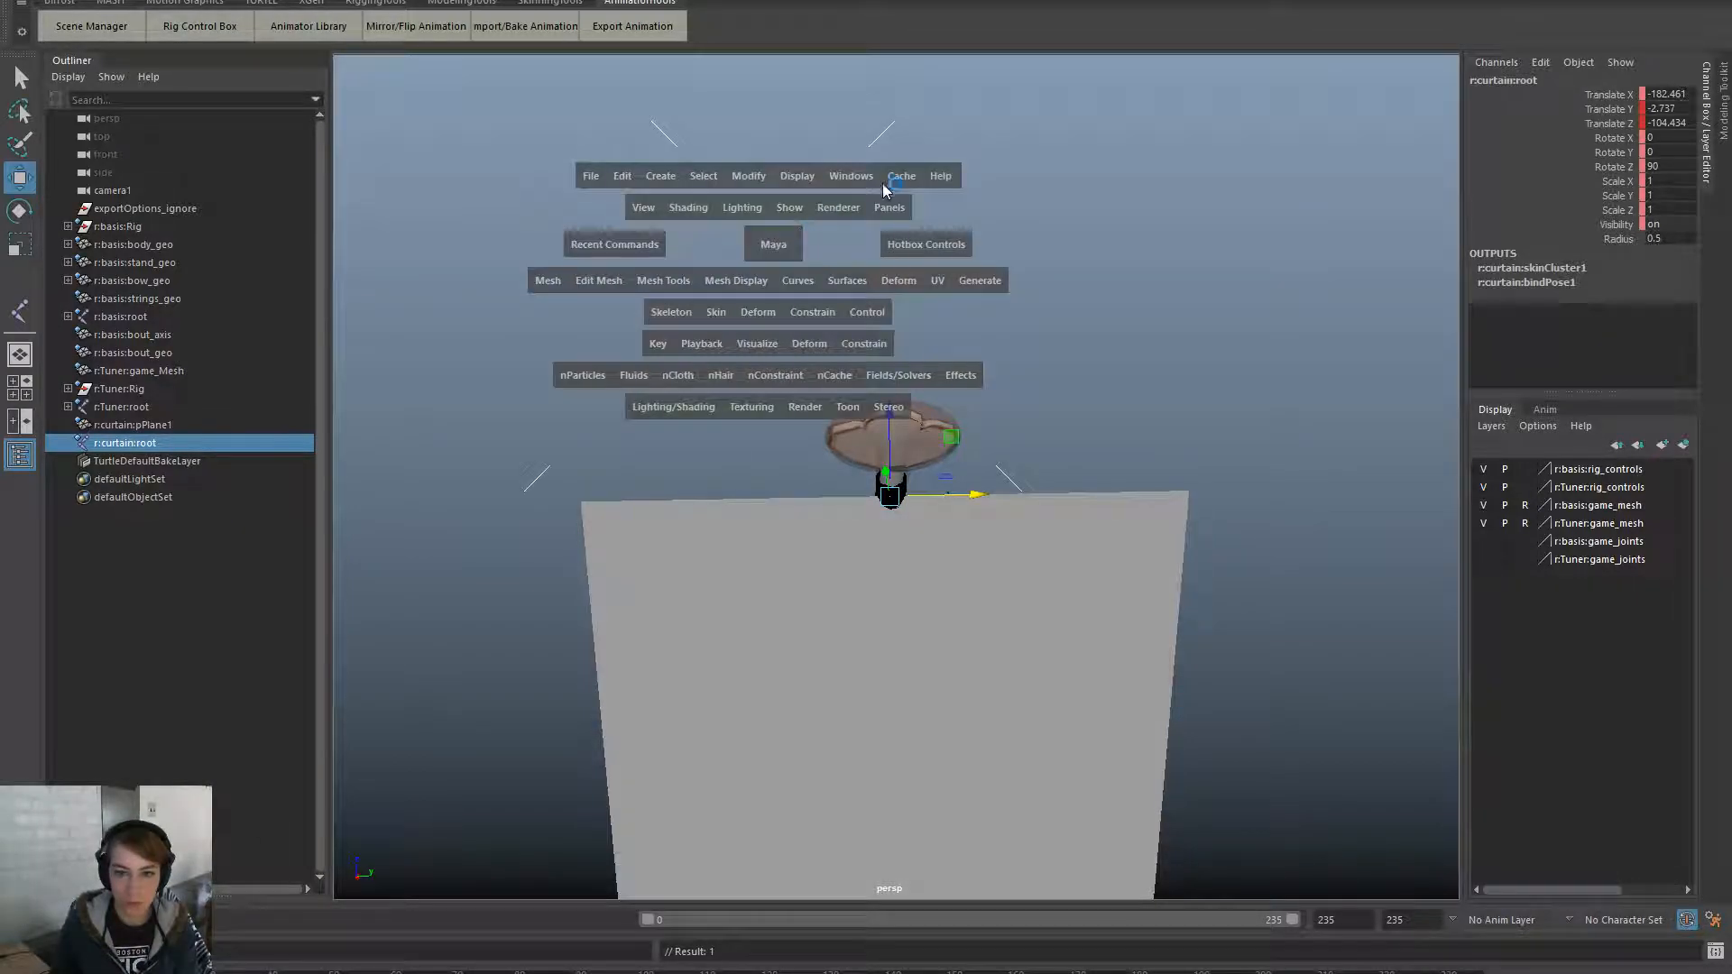
pyautogui.click(889, 207)
pyautogui.click(1160, 231)
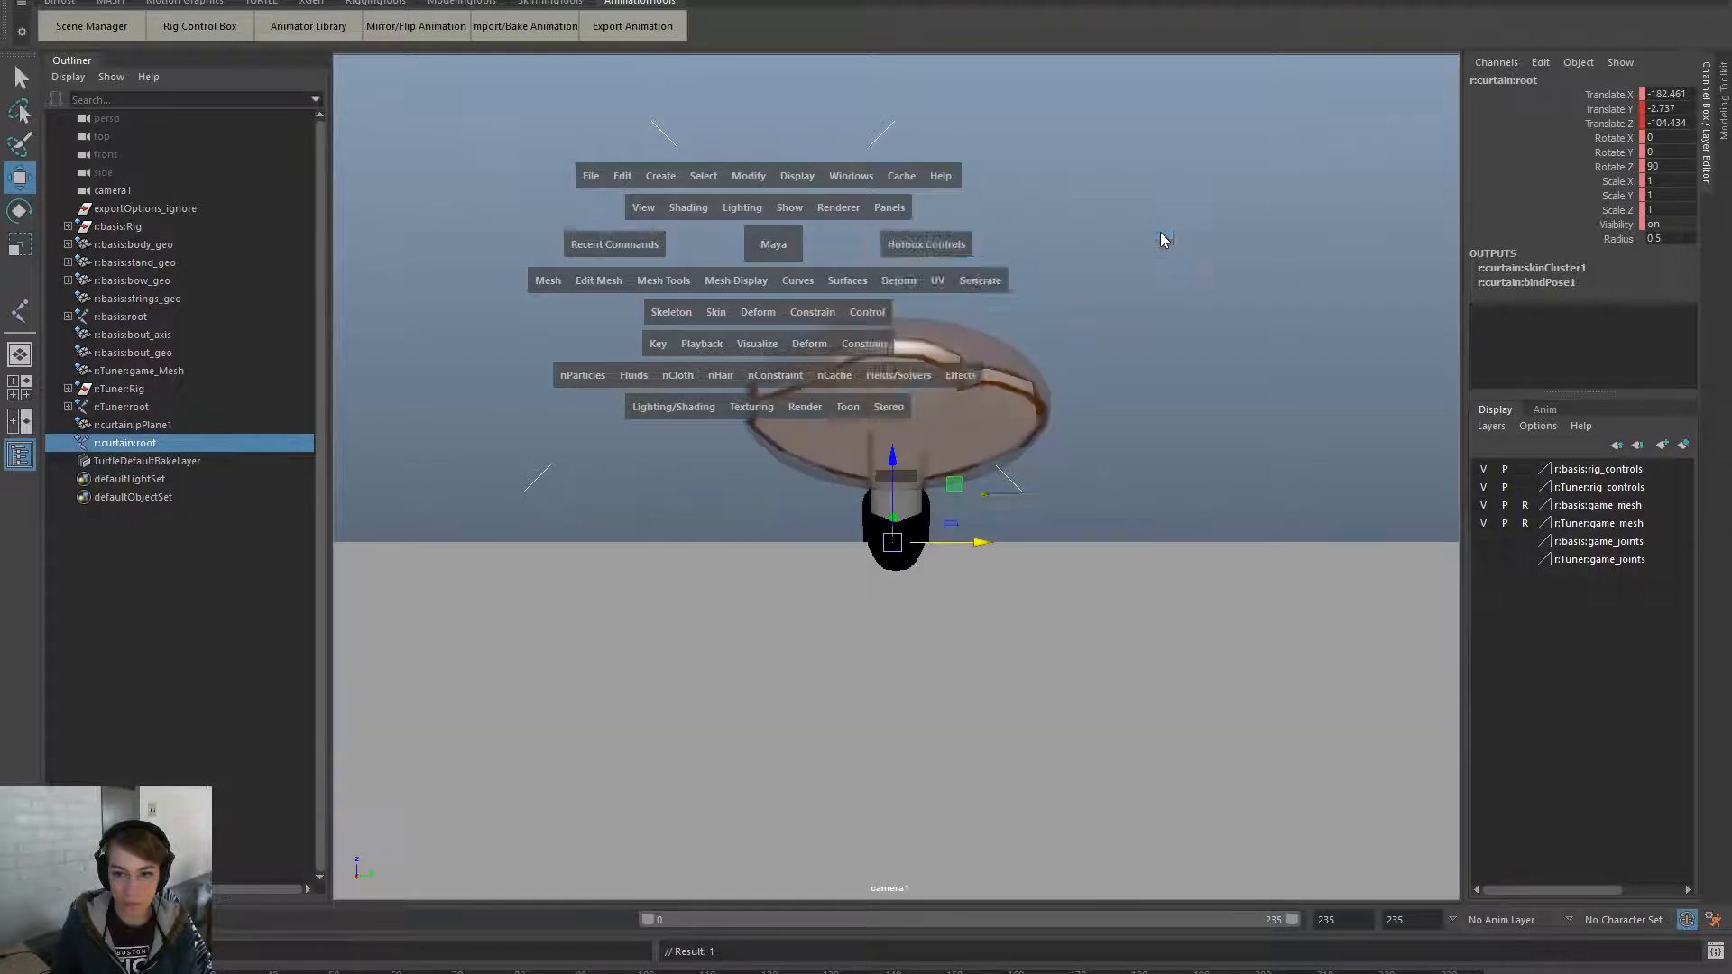
pyautogui.hotkey('alt', 'v')
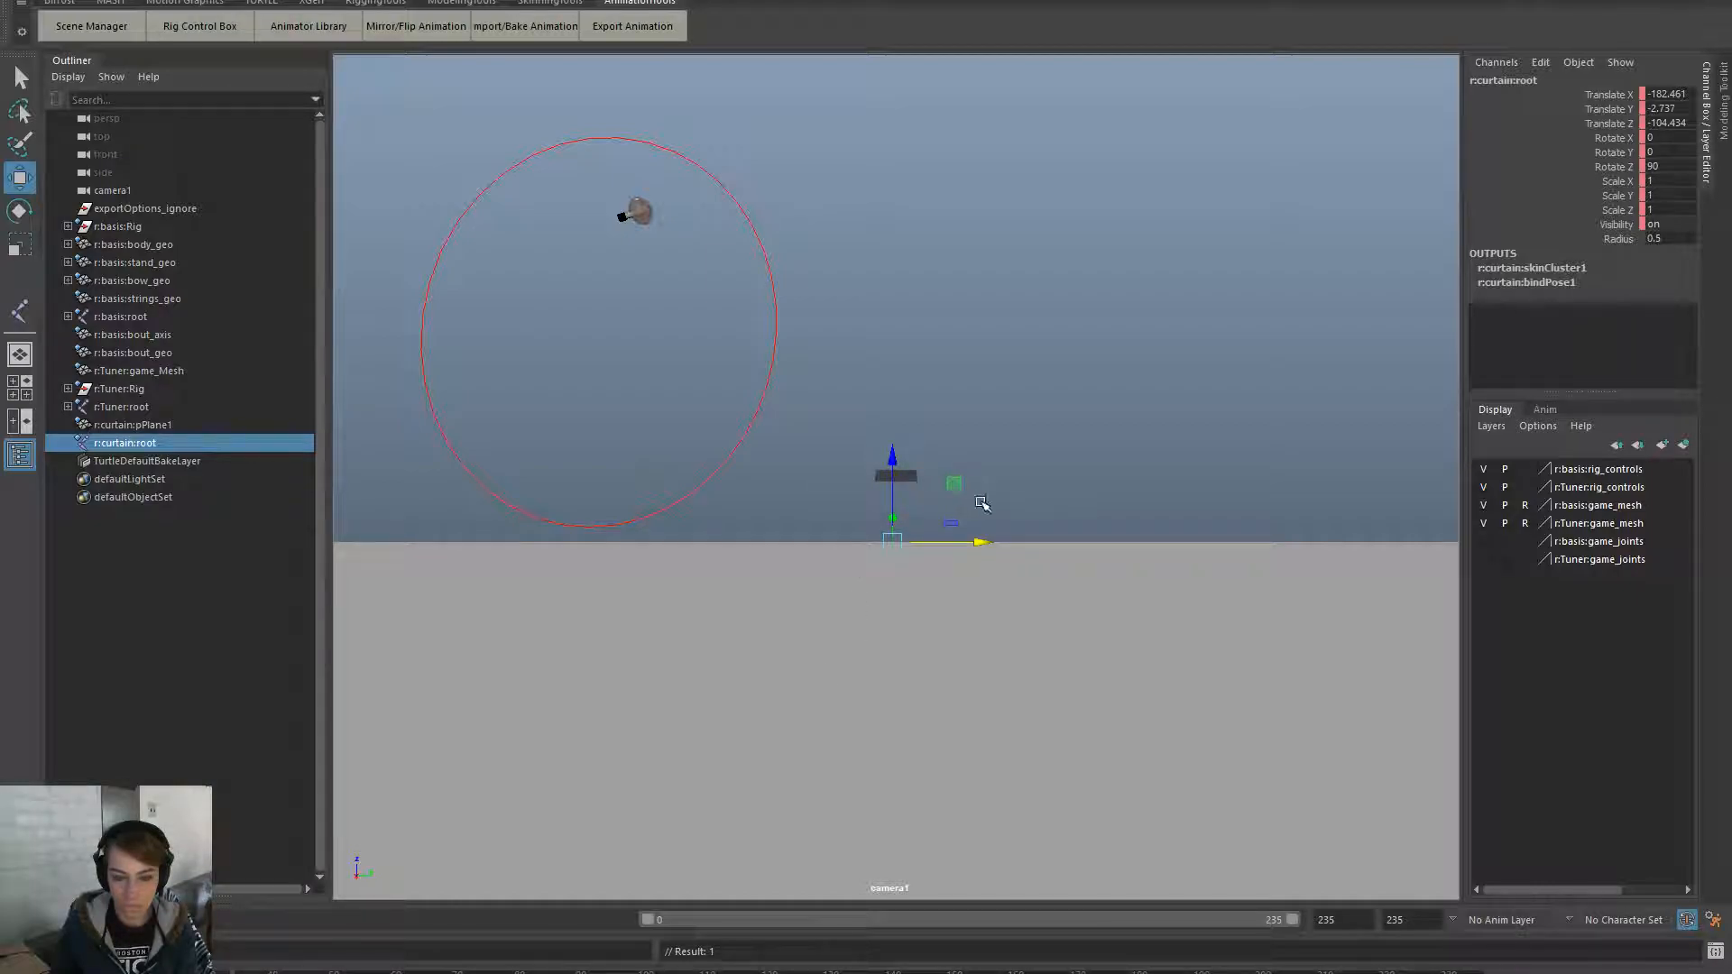
# - Undo a trial X scale on the curtain root and restore the playback end to 235
pyautogui.press('r')
pyautogui.moveTo(976, 543); pyautogui.dragTo(949, 546)
pyautogui.press('e')
pyautogui.hotkey('ctrl', 'z')
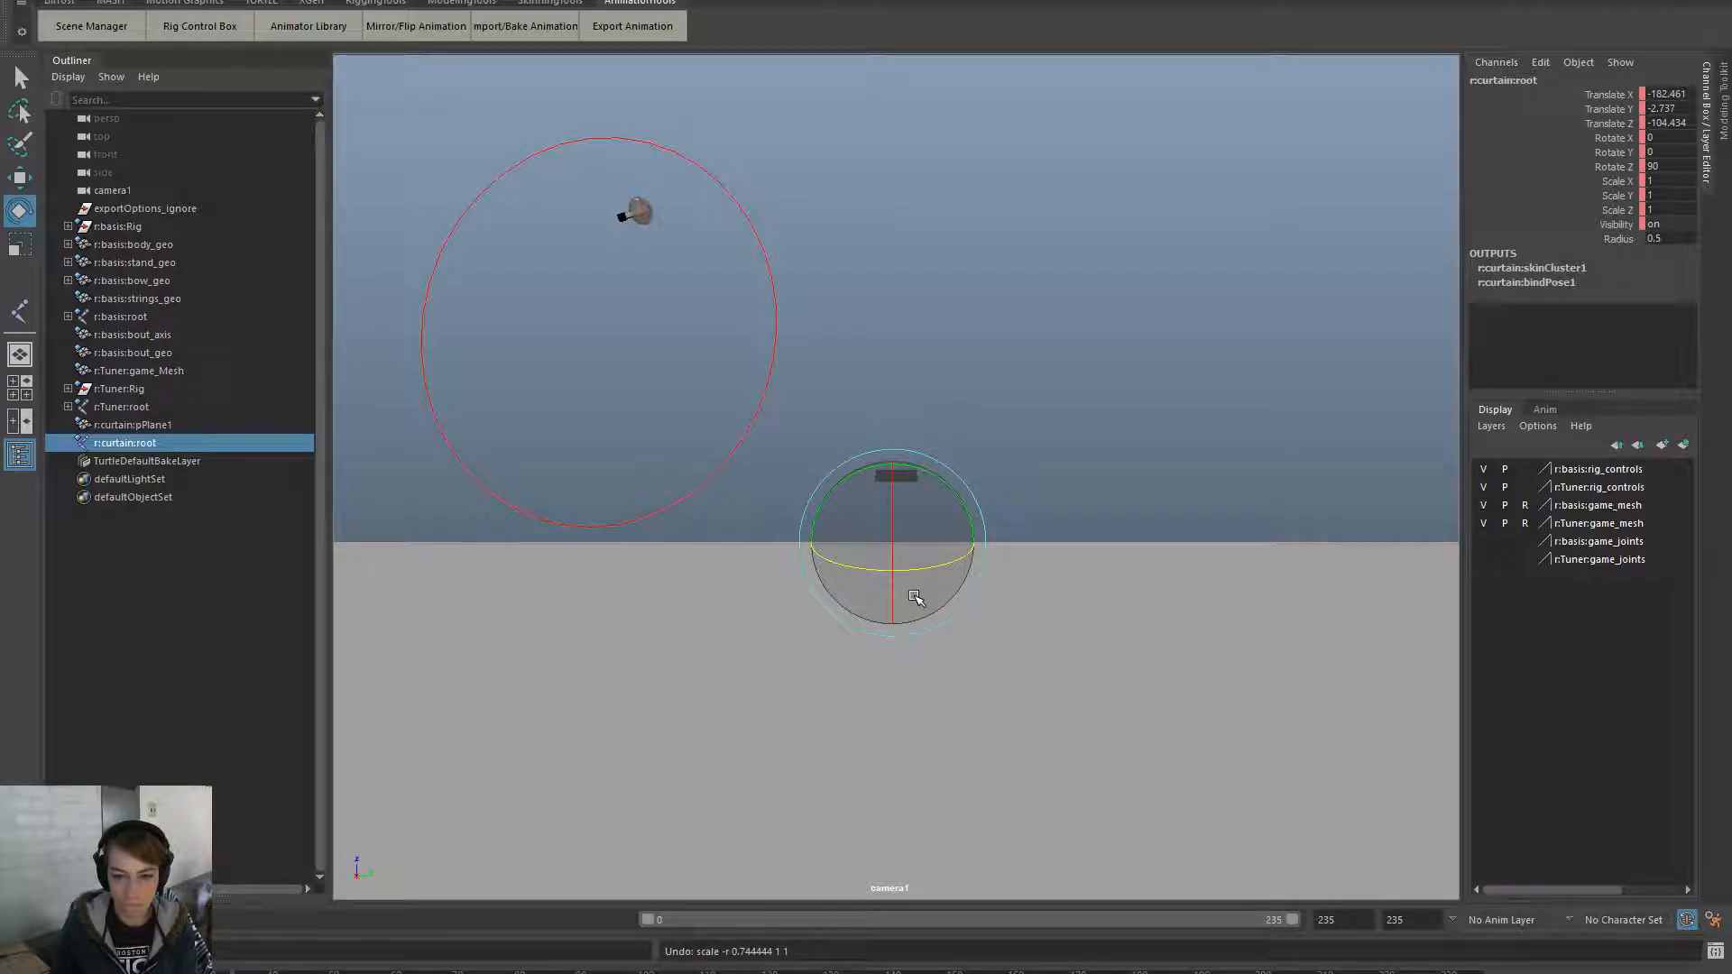
pyautogui.moveTo(641, 922); pyautogui.dragTo(162, 935)
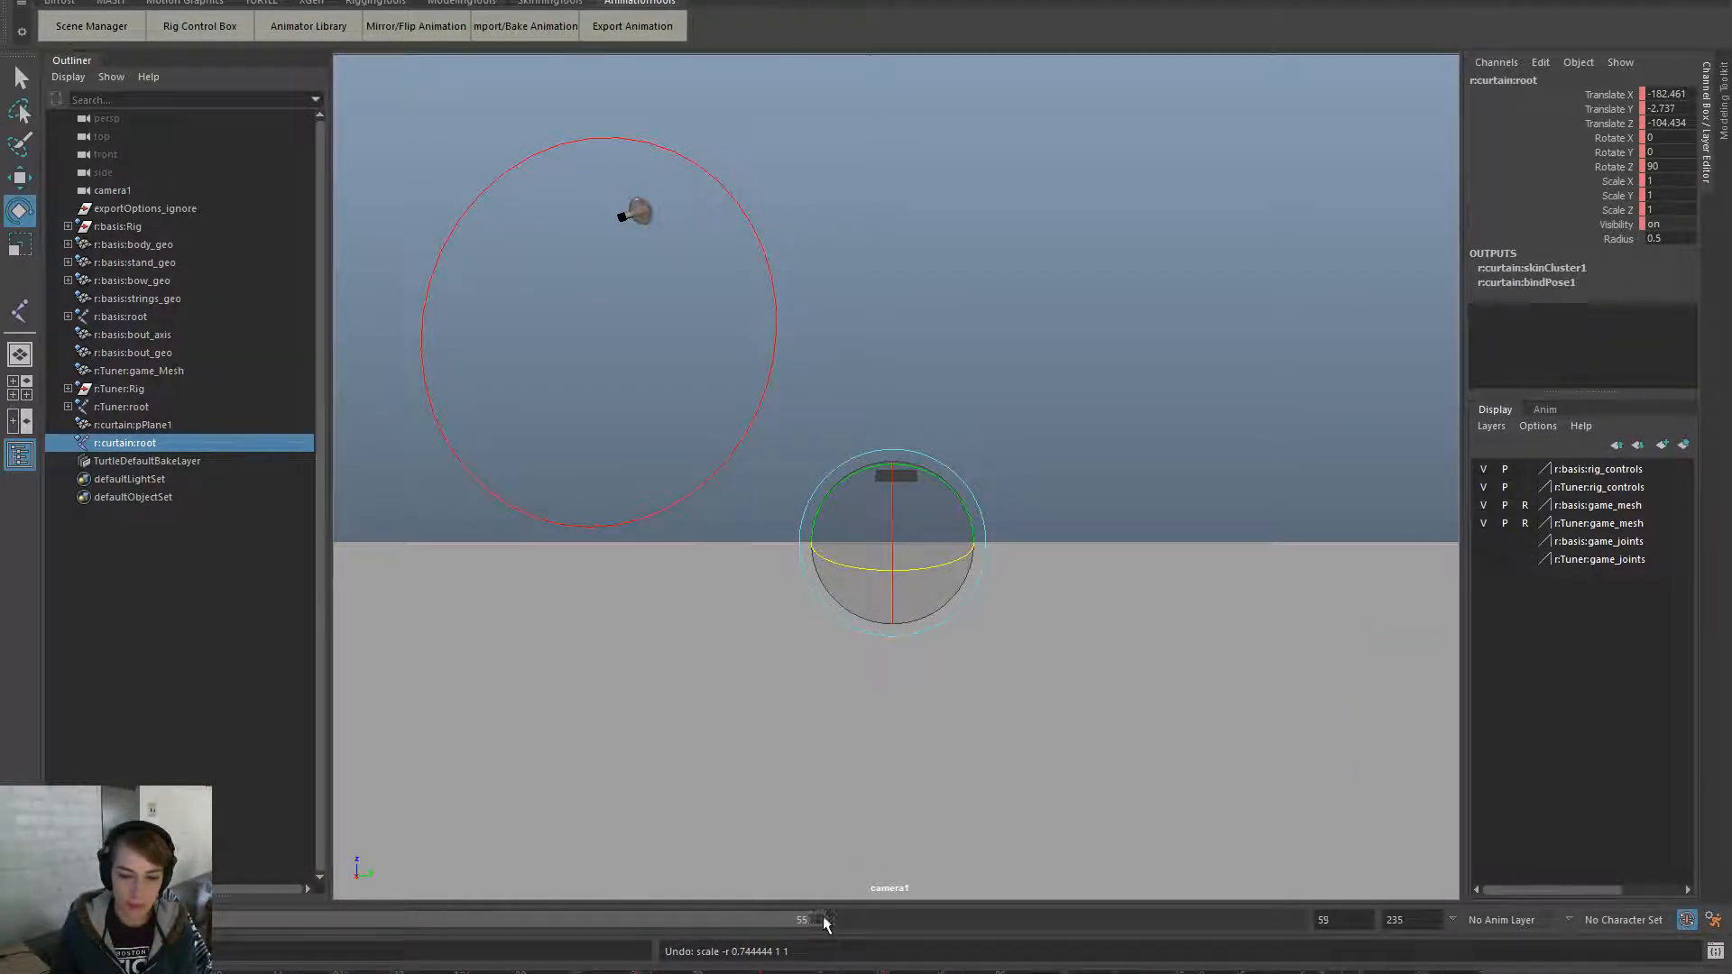
pyautogui.moveTo(810, 922); pyautogui.dragTo(1635, 921)
# - Switch the viewport to the persp camera and dolly out to see the whole plane
pyautogui.press('space')
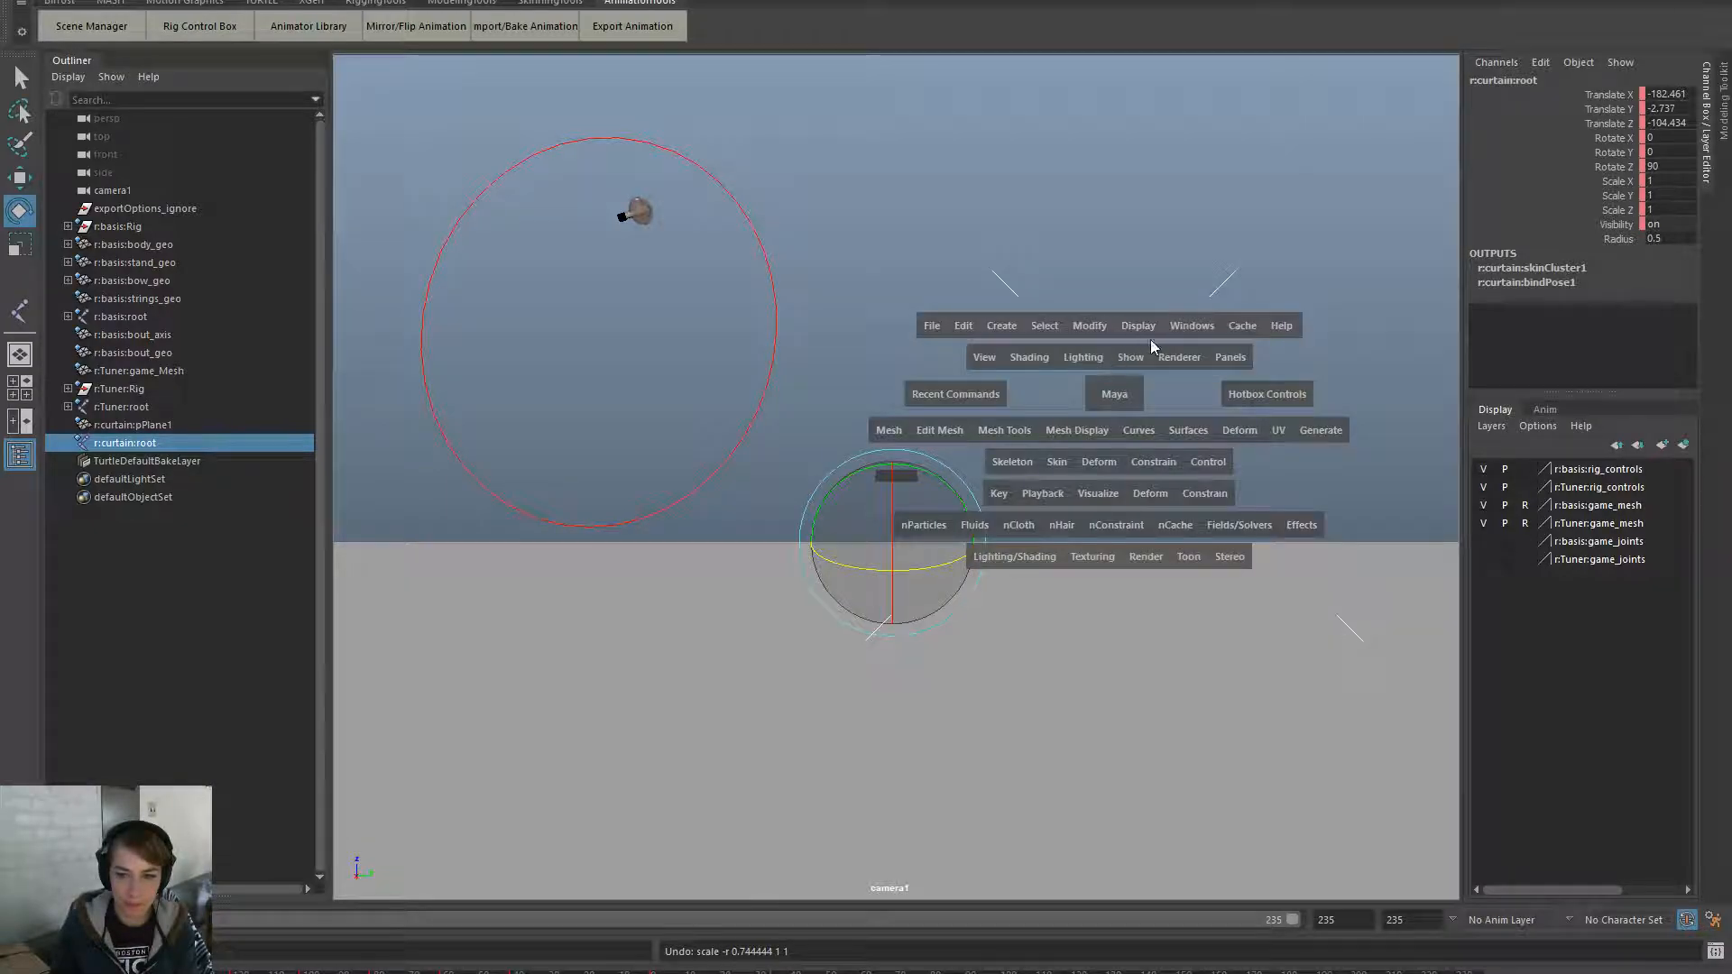
pyautogui.moveTo(1227, 356); pyautogui.dragTo(1447, 393)
pyautogui.keyDown('alt'); pyautogui.moveTo(1401, 462); pyautogui.dragTo(602, 756, button='right'); pyautogui.keyUp('alt')
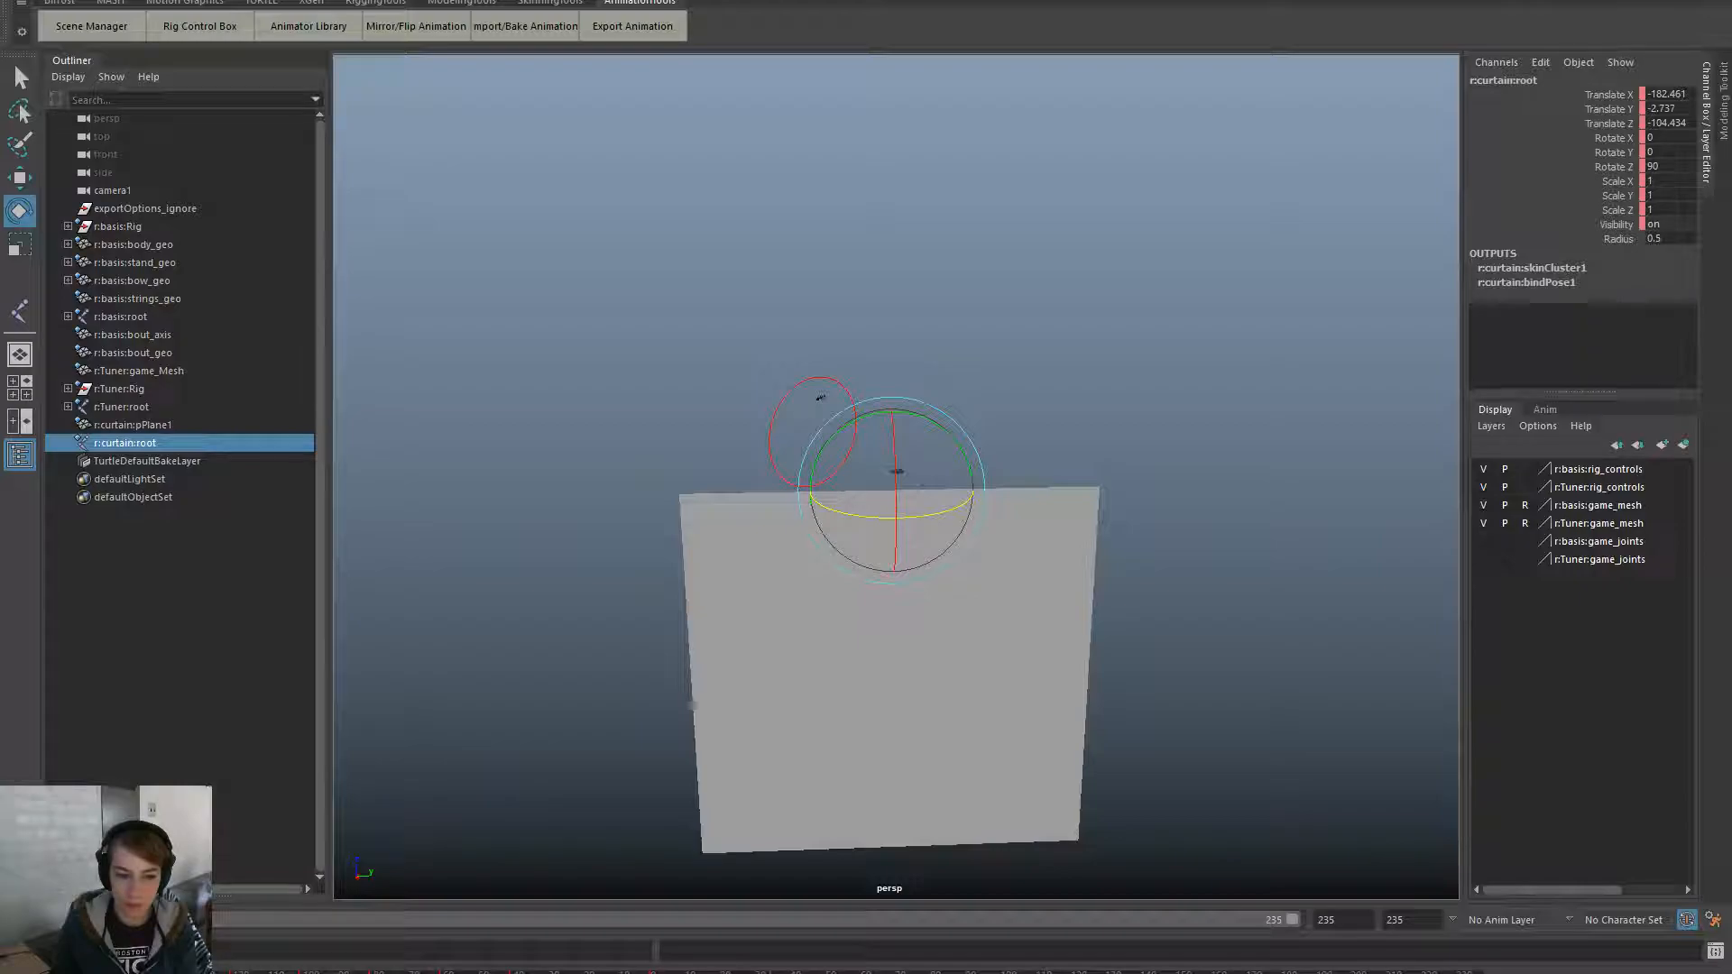
# - After playback, move the curtain root left and up, then tilt it around X
pyautogui.hotkey('alt', 'v')
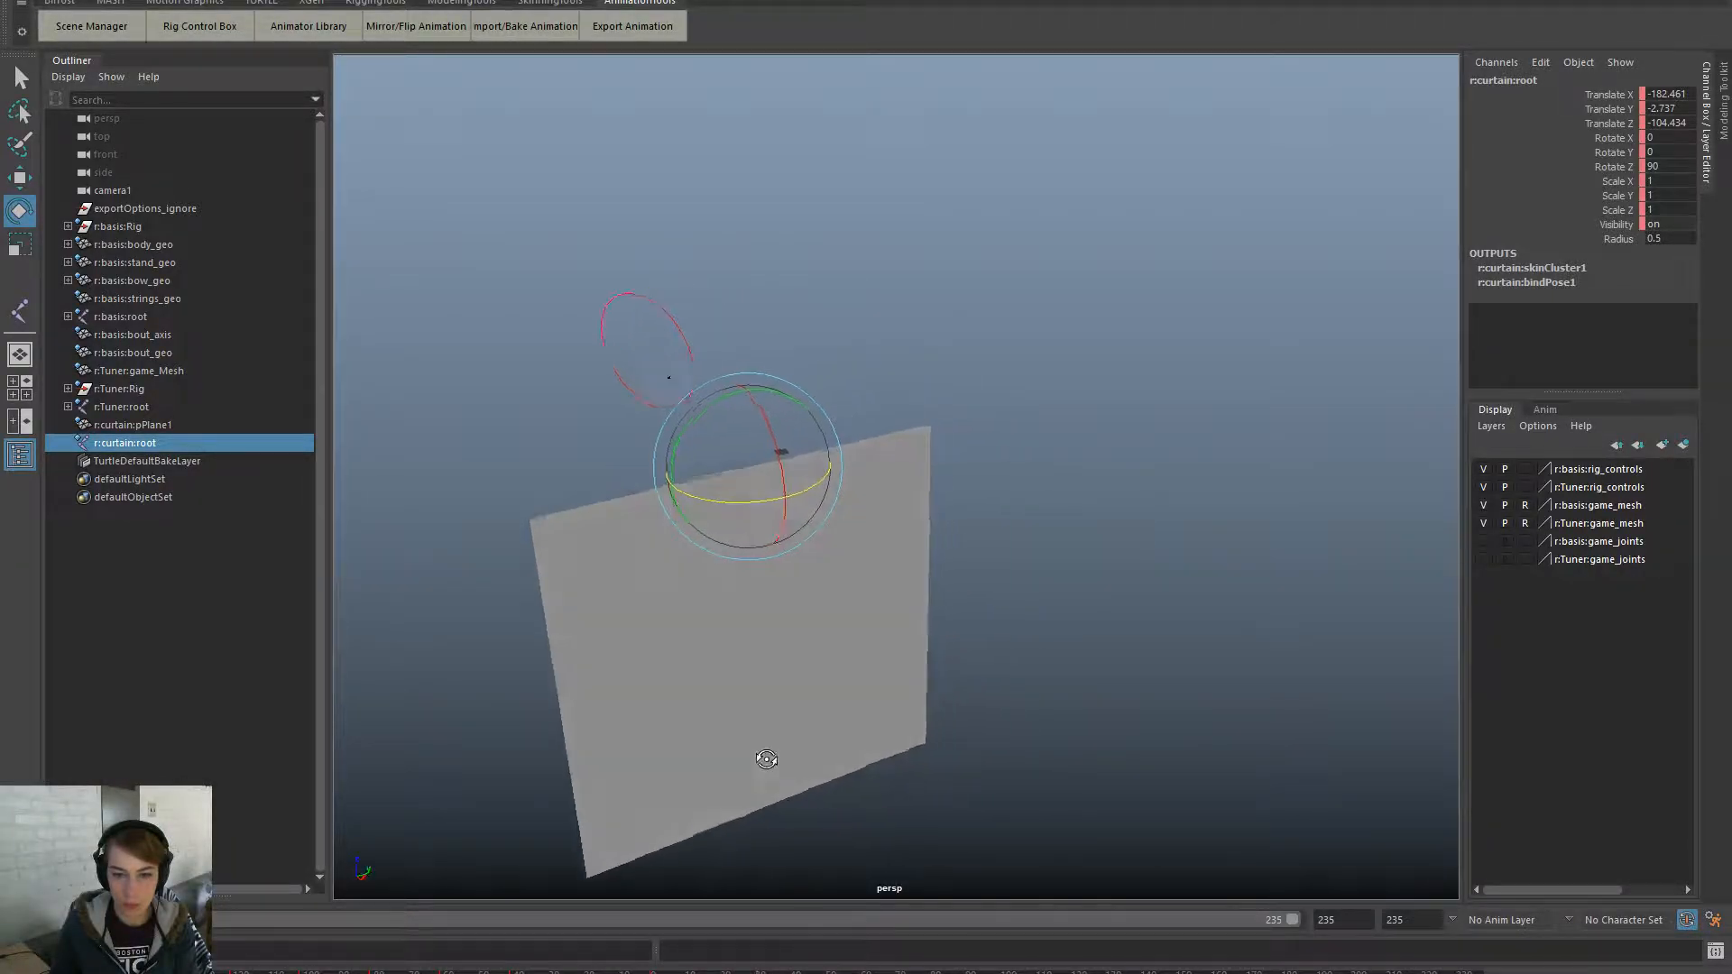
pyautogui.press('w')
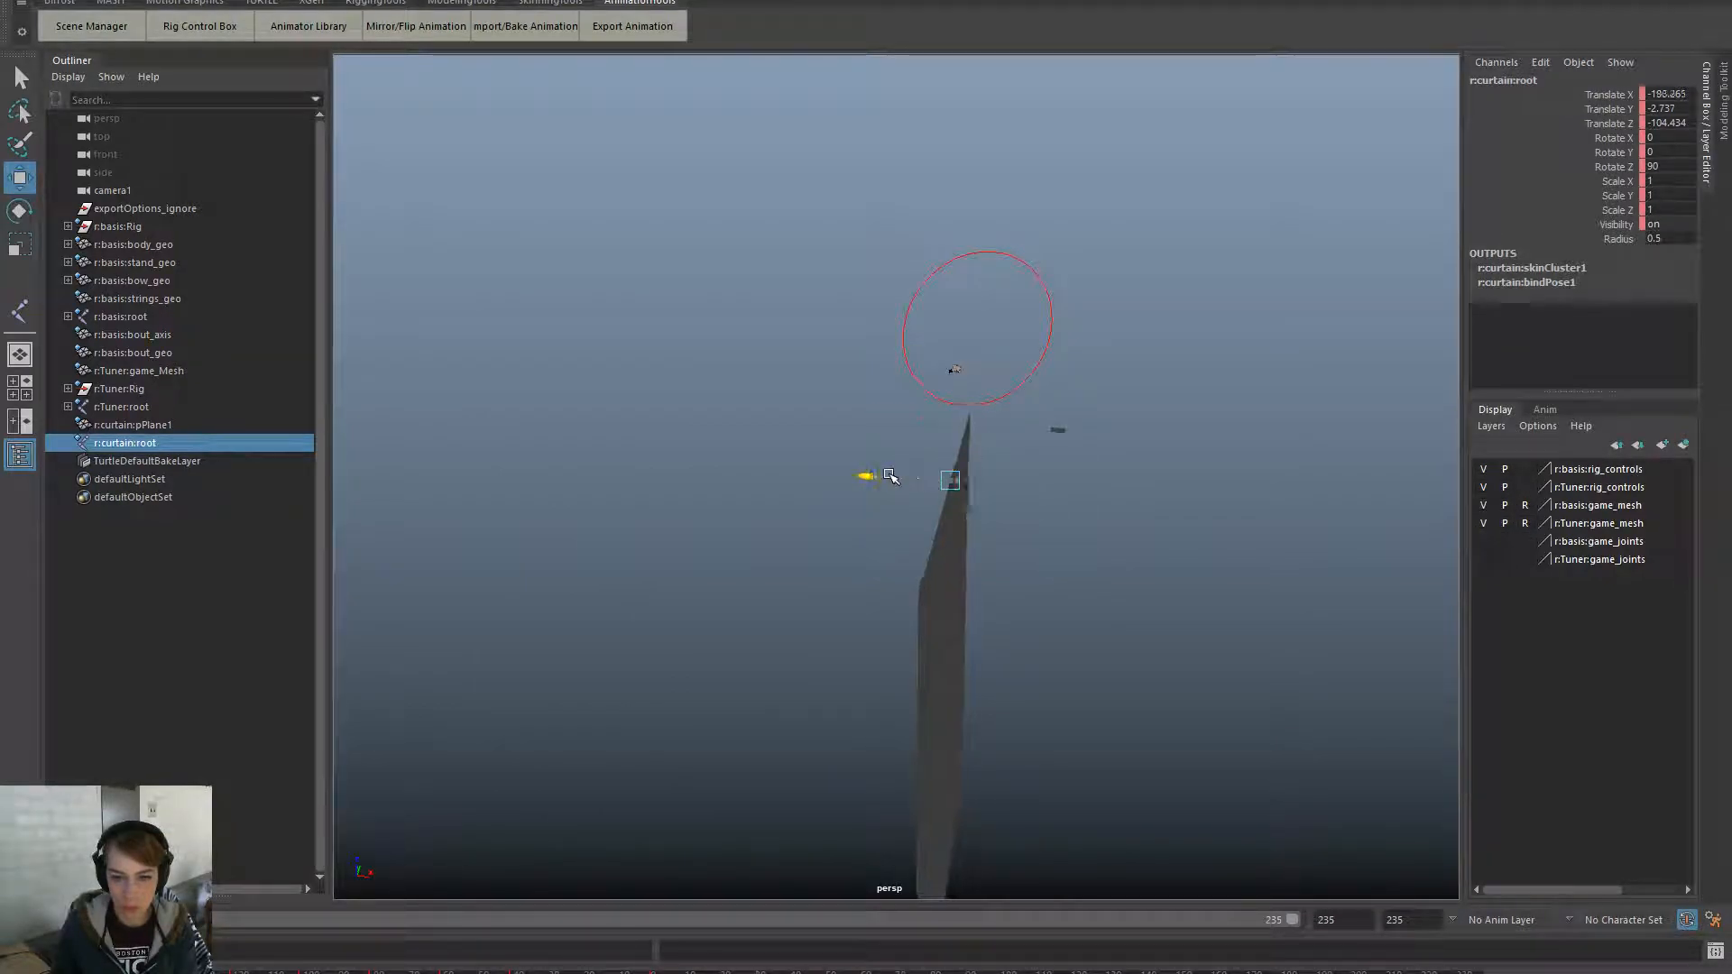
pyautogui.moveTo(920, 476); pyautogui.dragTo(857, 476)
pyautogui.moveTo(915, 408); pyautogui.dragTo(1011, 336)
pyautogui.press('e')
pyautogui.hotkey('ctrl', 'z')
pyautogui.keyDown('alt'); pyautogui.moveTo(1187, 460); pyautogui.dragTo(978, 466); pyautogui.keyUp('alt')
pyautogui.moveTo(1020, 361); pyautogui.dragTo(990, 415)
# - Shift the curtain right along X, key its position, and scrub to check other poses
pyautogui.press('w')
pyautogui.keyDown('alt'); pyautogui.moveTo(774, 571); pyautogui.dragTo(960, 428); pyautogui.keyUp('alt')
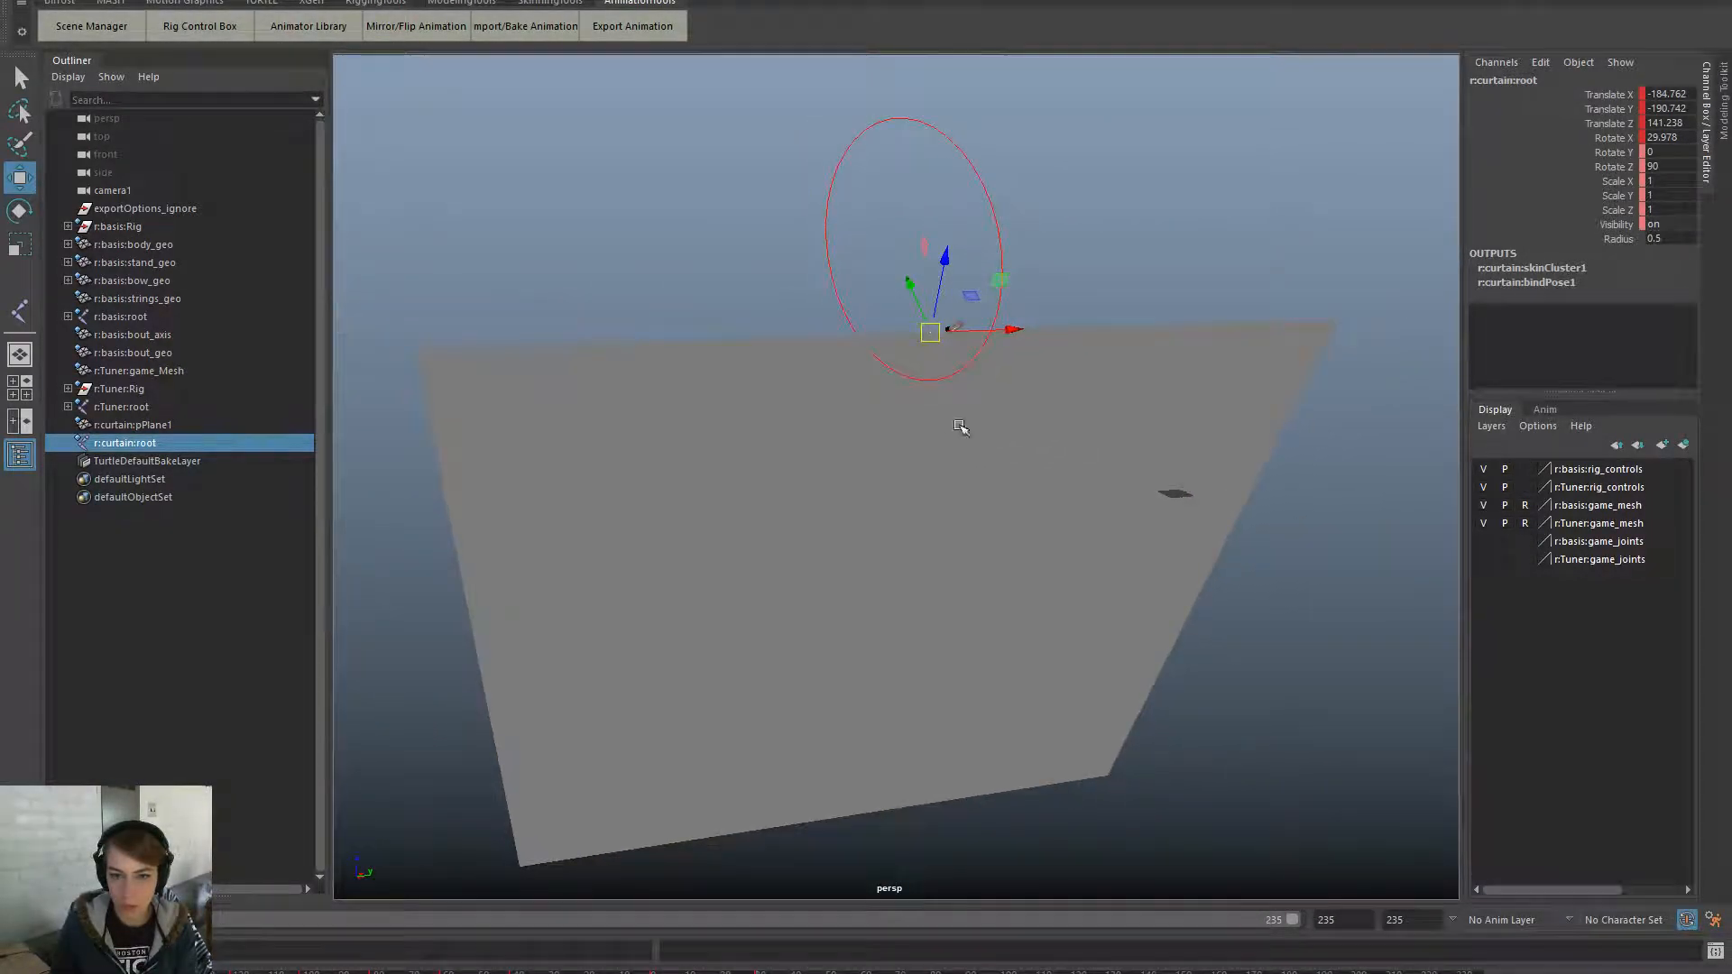
pyautogui.moveTo(1003, 331); pyautogui.dragTo(1021, 330)
pyautogui.press('s')
pyautogui.scroll(-2, 1145, 406)
pyautogui.moveTo(758, 973); pyautogui.dragTo(690, 972)
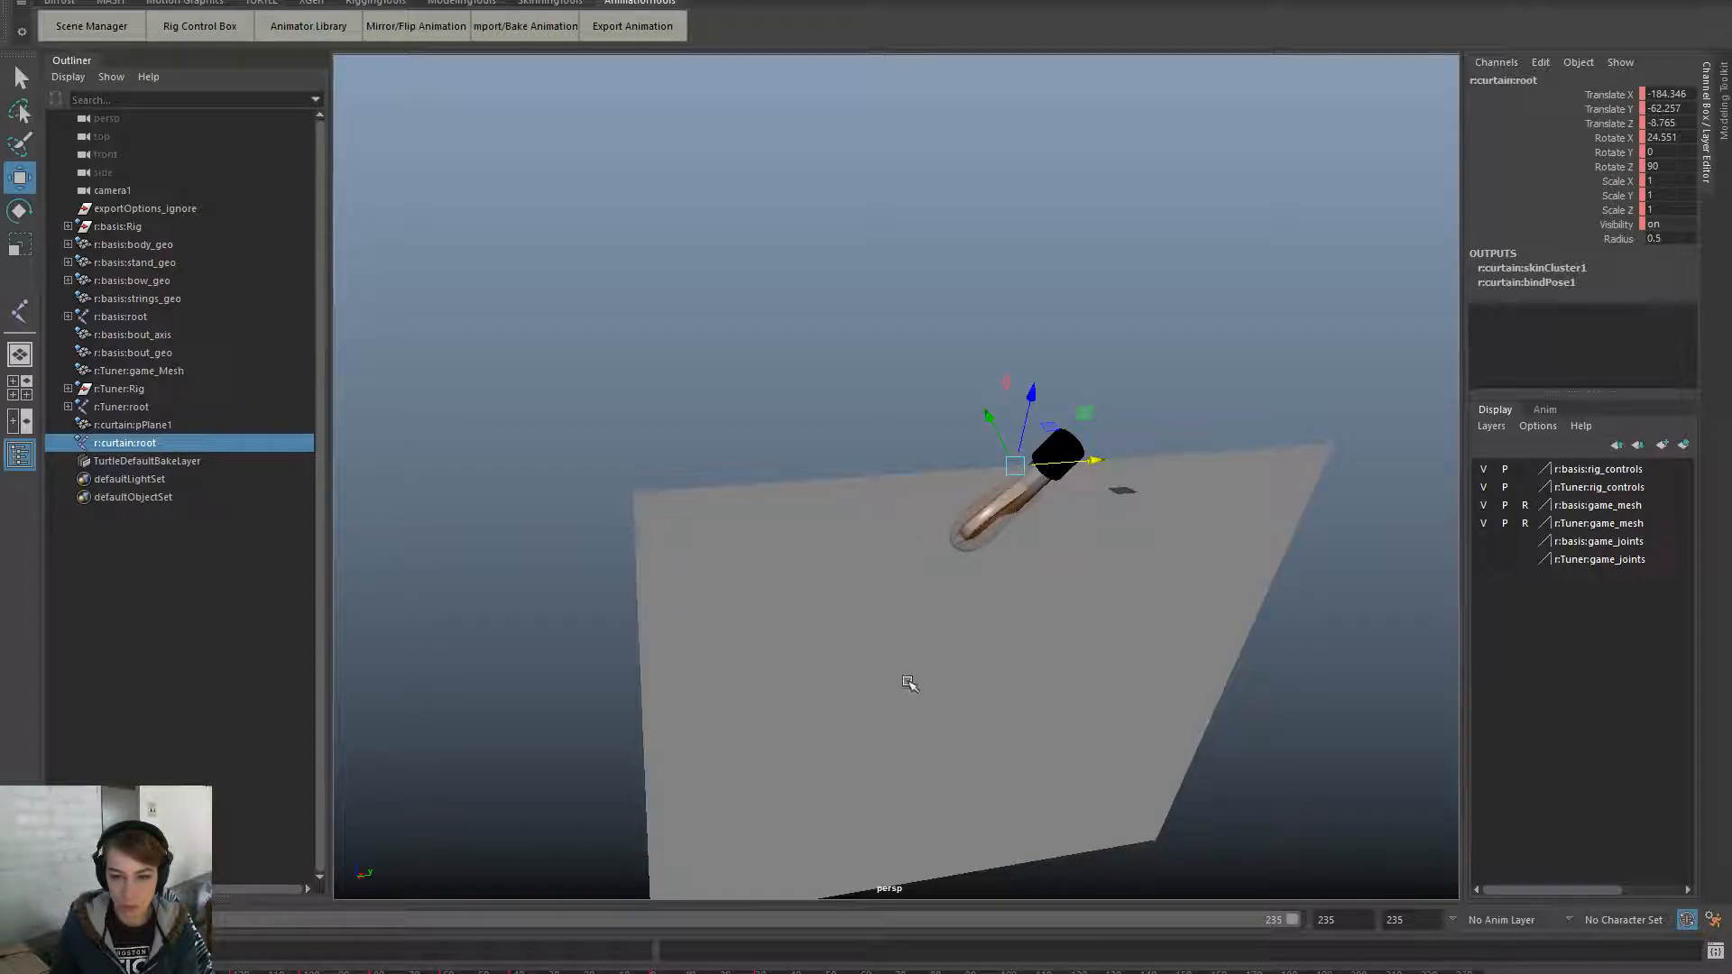
pyautogui.keyDown('alt'); pyautogui.moveTo(906, 689); pyautogui.dragTo(1029, 673); pyautogui.keyUp('alt')
pyautogui.moveTo(972, 441); pyautogui.dragTo(1042, 529)
pyautogui.press('e')
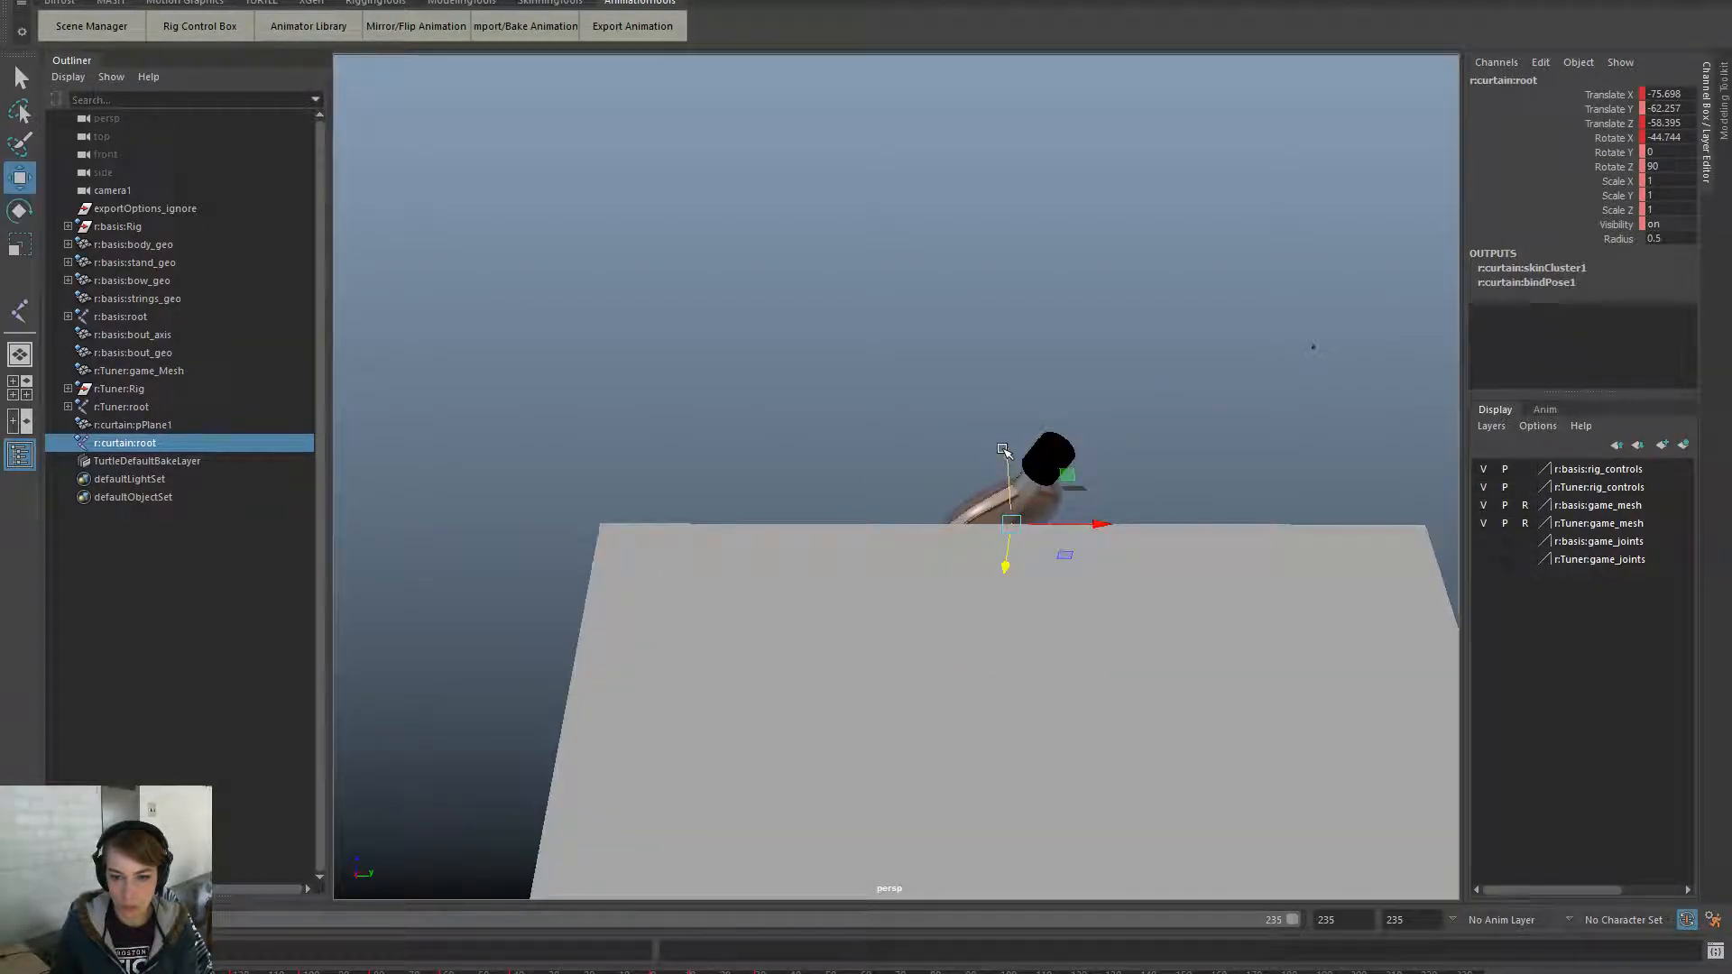
pyautogui.moveTo(1003, 449); pyautogui.dragTo(1006, 390)
# - Tilt the curtain to Rotate X 66.75 and move it to X 25.72, Y -7.56, Z 51.842
pyautogui.moveTo(690, 971); pyautogui.dragTo(755, 972)
pyautogui.moveTo(961, 309); pyautogui.dragTo(1036, 569)
pyautogui.moveTo(693, 970); pyautogui.dragTo(802, 969)
pyautogui.keyDown('alt'); pyautogui.moveTo(902, 636); pyautogui.dragTo(1102, 550); pyautogui.keyUp('alt')
pyautogui.press('e')
pyautogui.moveTo(1037, 357); pyautogui.dragTo(1042, 379)
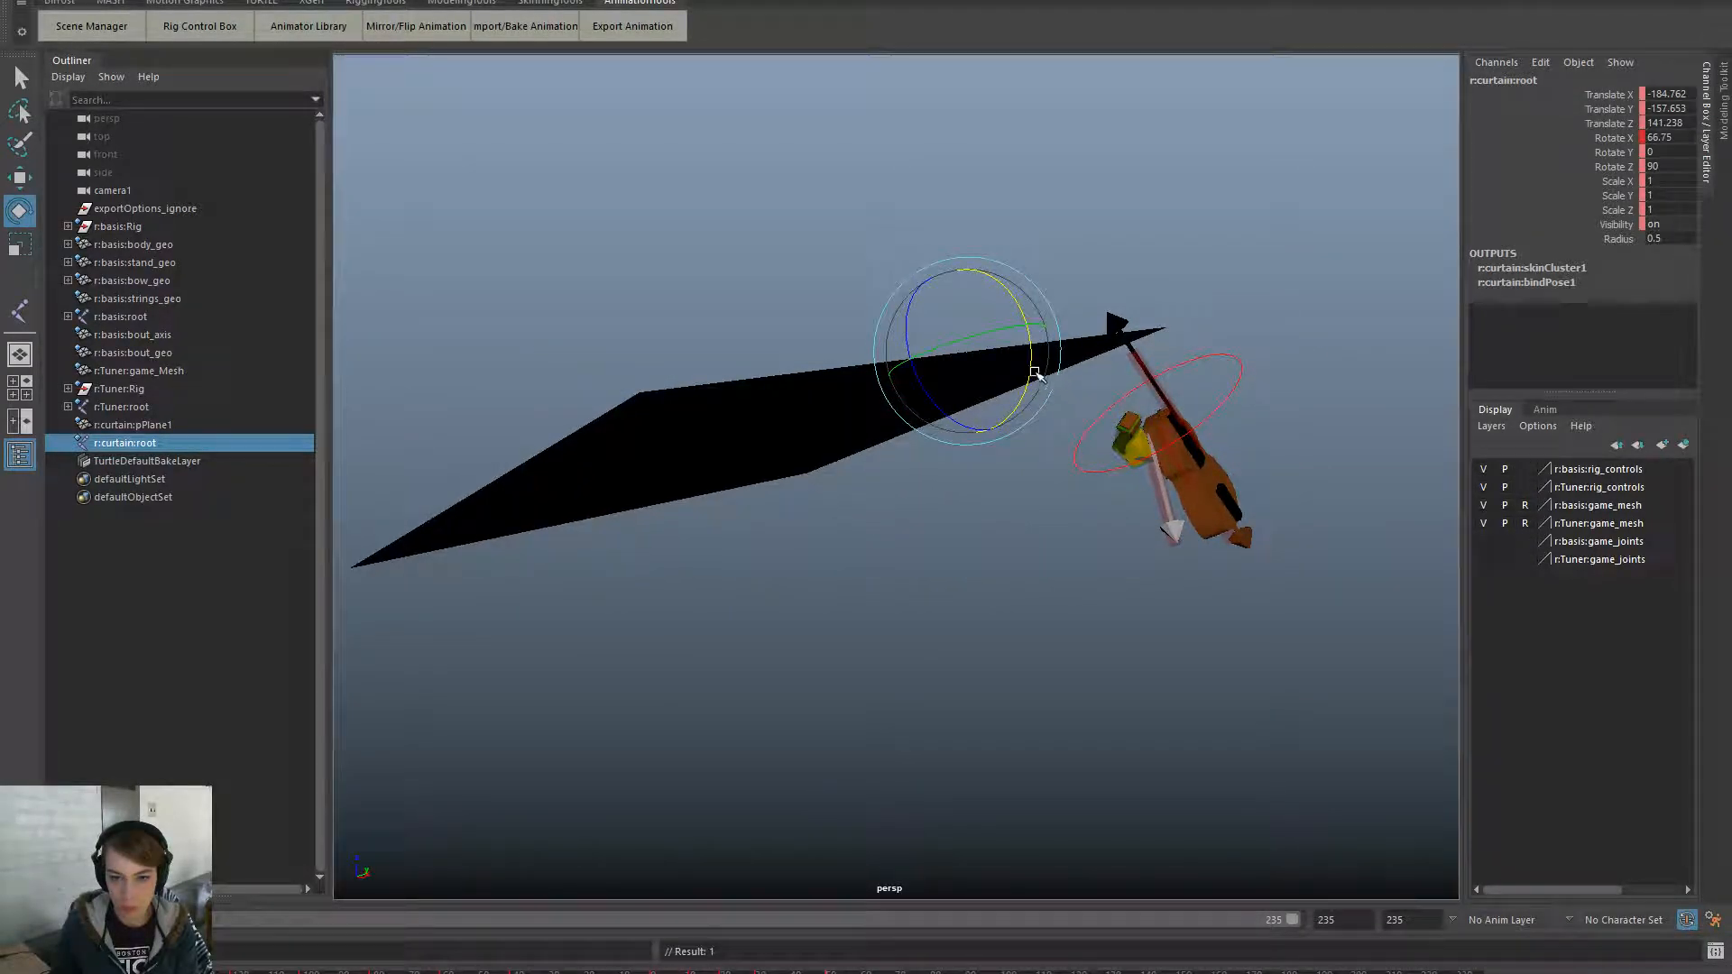
pyautogui.press('w')
pyautogui.moveTo(948, 271); pyautogui.dragTo(980, 400)
pyautogui.moveTo(1065, 453); pyautogui.dragTo(1159, 424)
# - Orbit around the curtain and scrub the timeline to review its placement
pyautogui.keyDown('alt'); pyautogui.moveTo(1238, 478); pyautogui.dragTo(1087, 560); pyautogui.keyUp('alt')
pyautogui.keyDown('alt'); pyautogui.moveTo(1087, 560); pyautogui.dragTo(922, 626, button='right'); pyautogui.keyUp('alt')
pyautogui.keyDown('alt'); pyautogui.moveTo(922, 626); pyautogui.dragTo(970, 627); pyautogui.keyUp('alt')
pyautogui.click(762, 971)
pyautogui.moveTo(763, 972); pyautogui.dragTo(852, 972)
pyautogui.moveTo(653, 967); pyautogui.dragTo(889, 965)
# - Look through camera1 and shift the curtain root down in front of the camera
pyautogui.press('space')
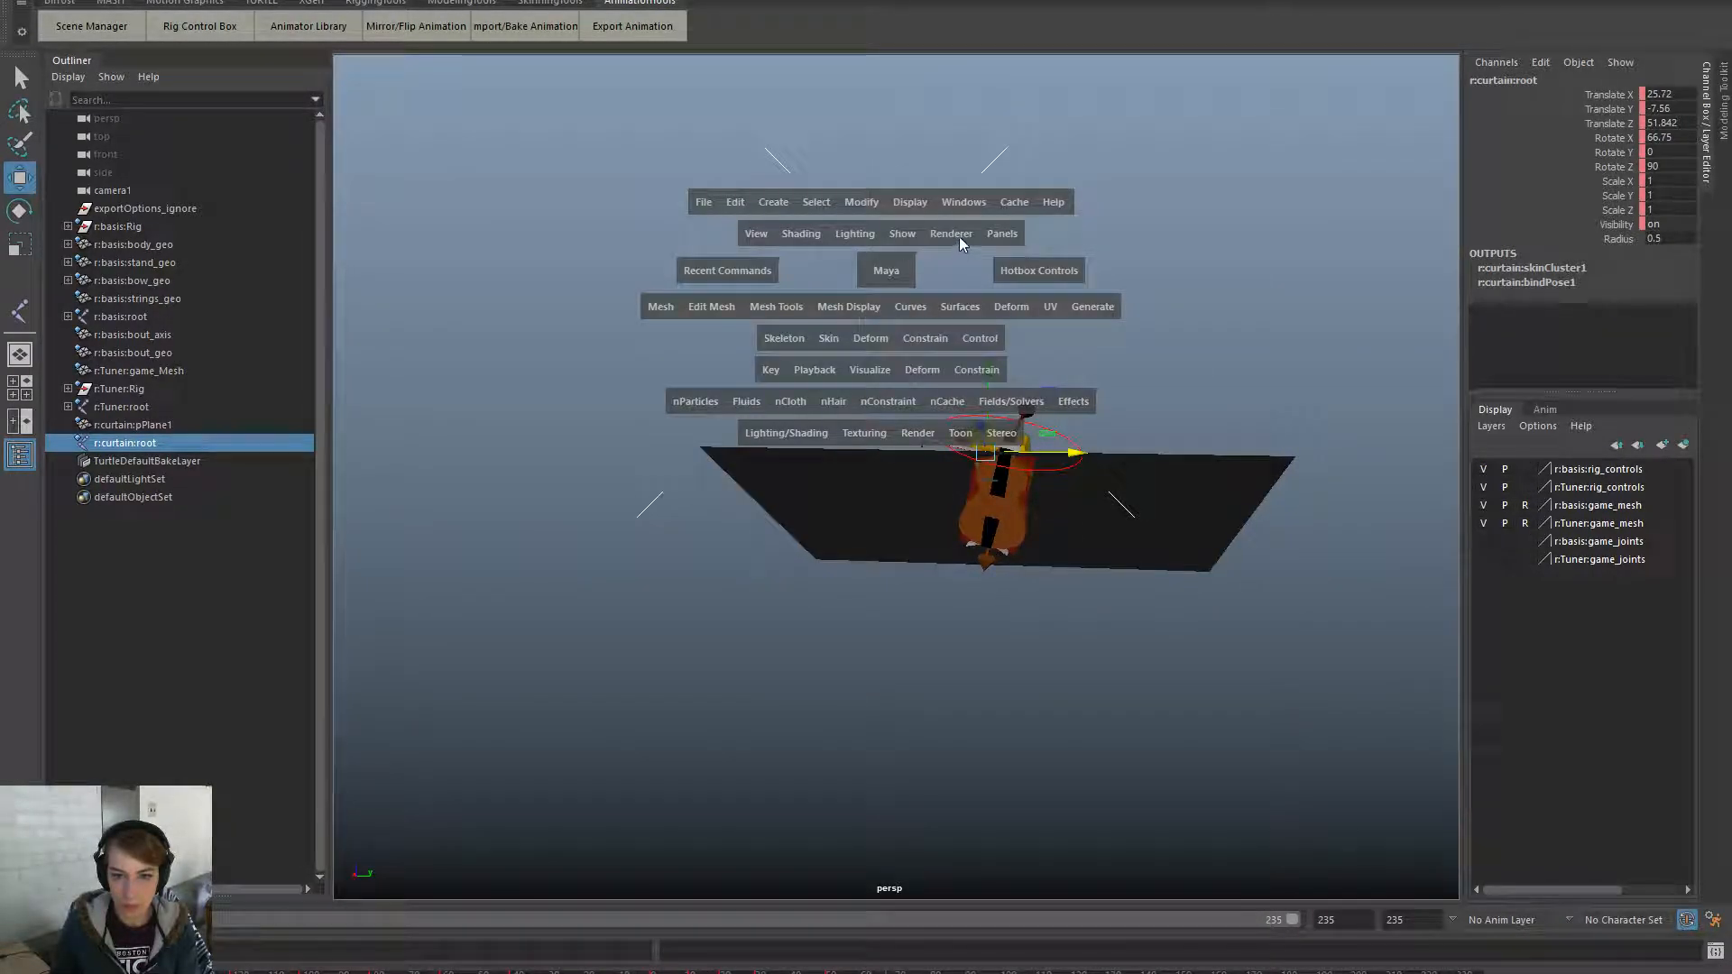
pyautogui.click(1001, 234)
pyautogui.moveTo(1113, 258)
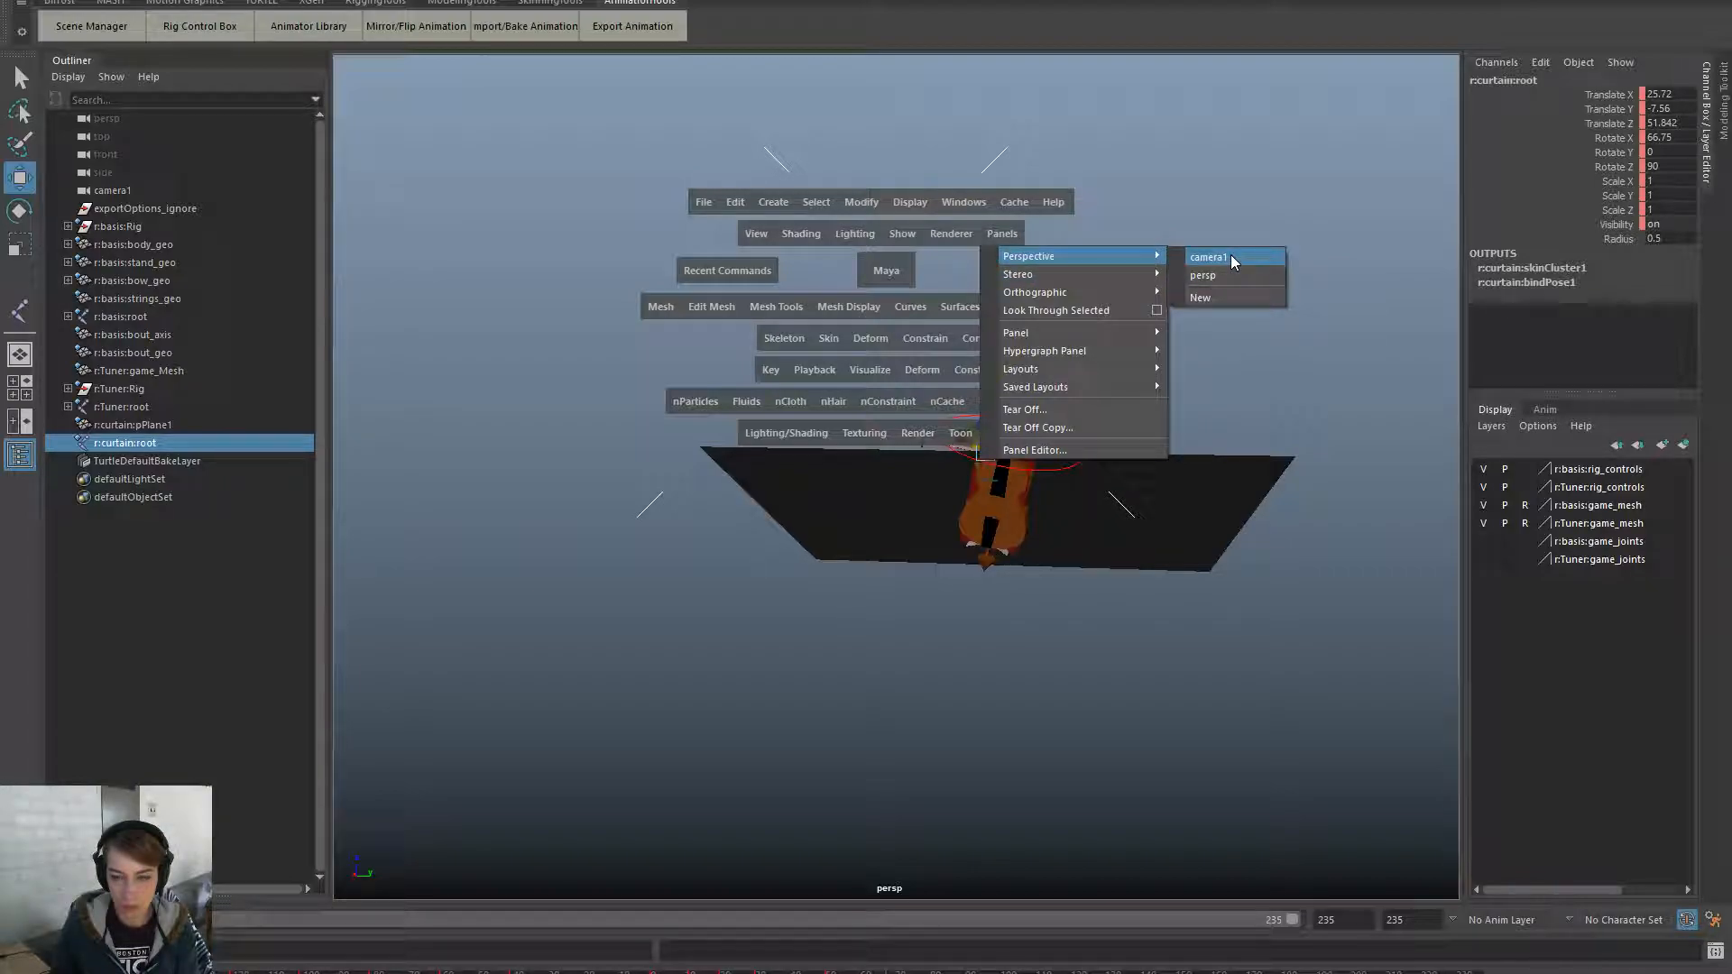
pyautogui.click(1231, 257)
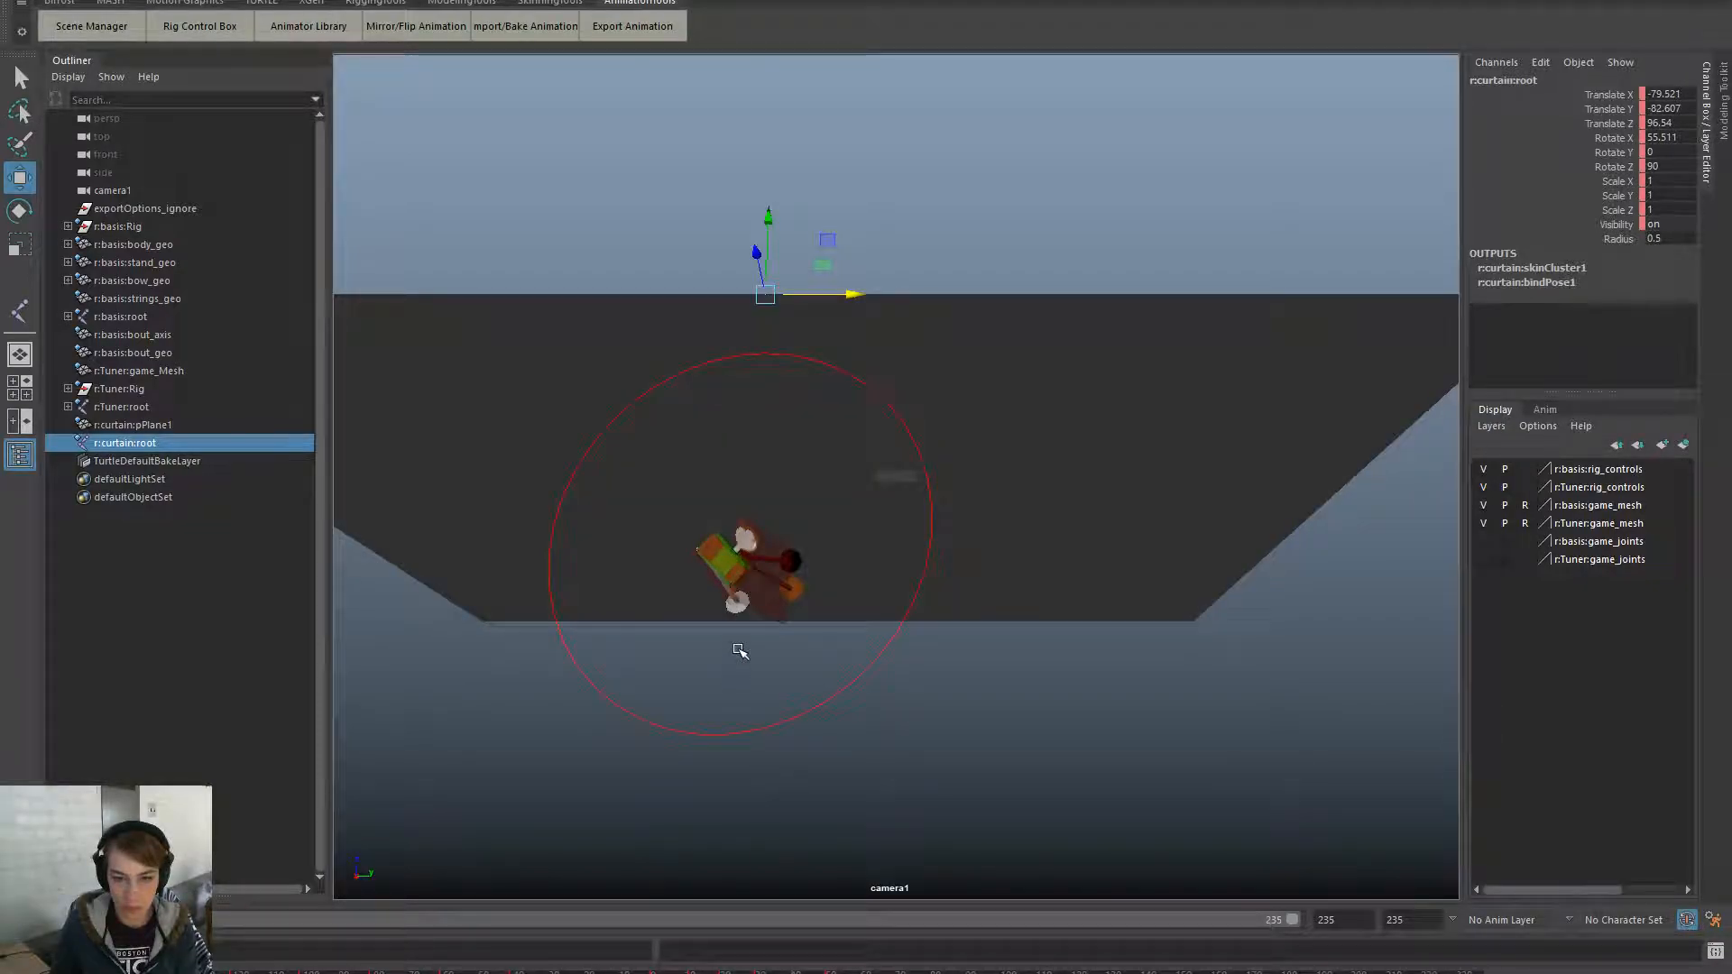
pyautogui.press('e')
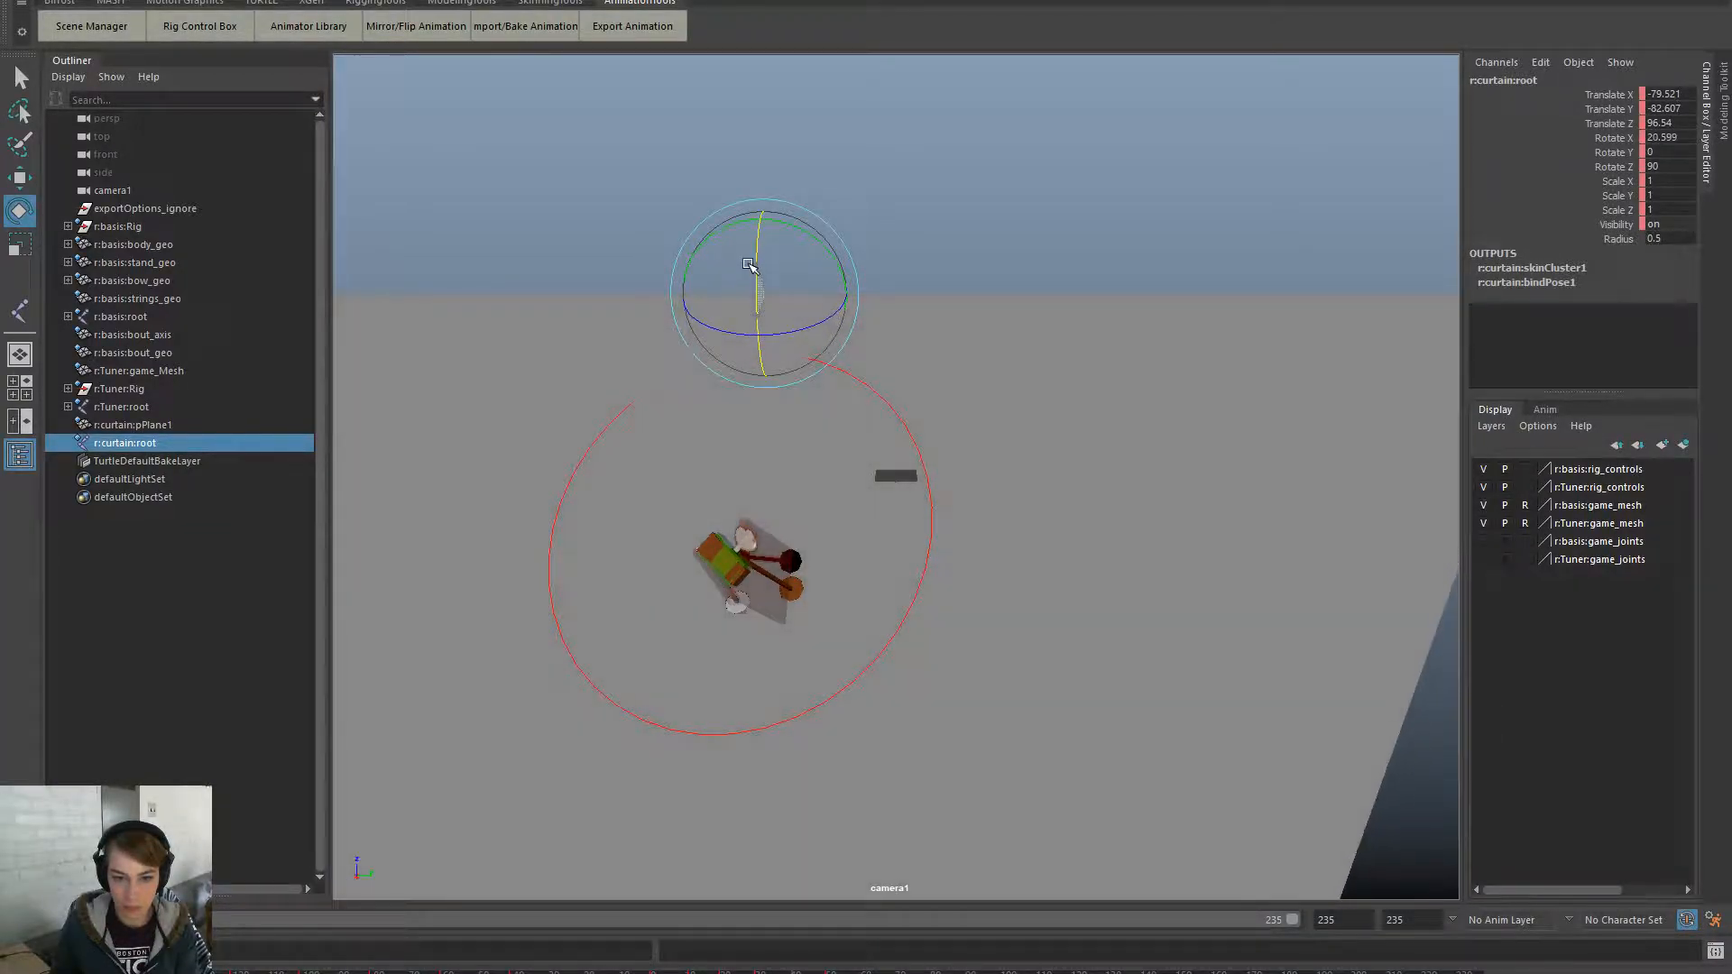
pyautogui.press('w')
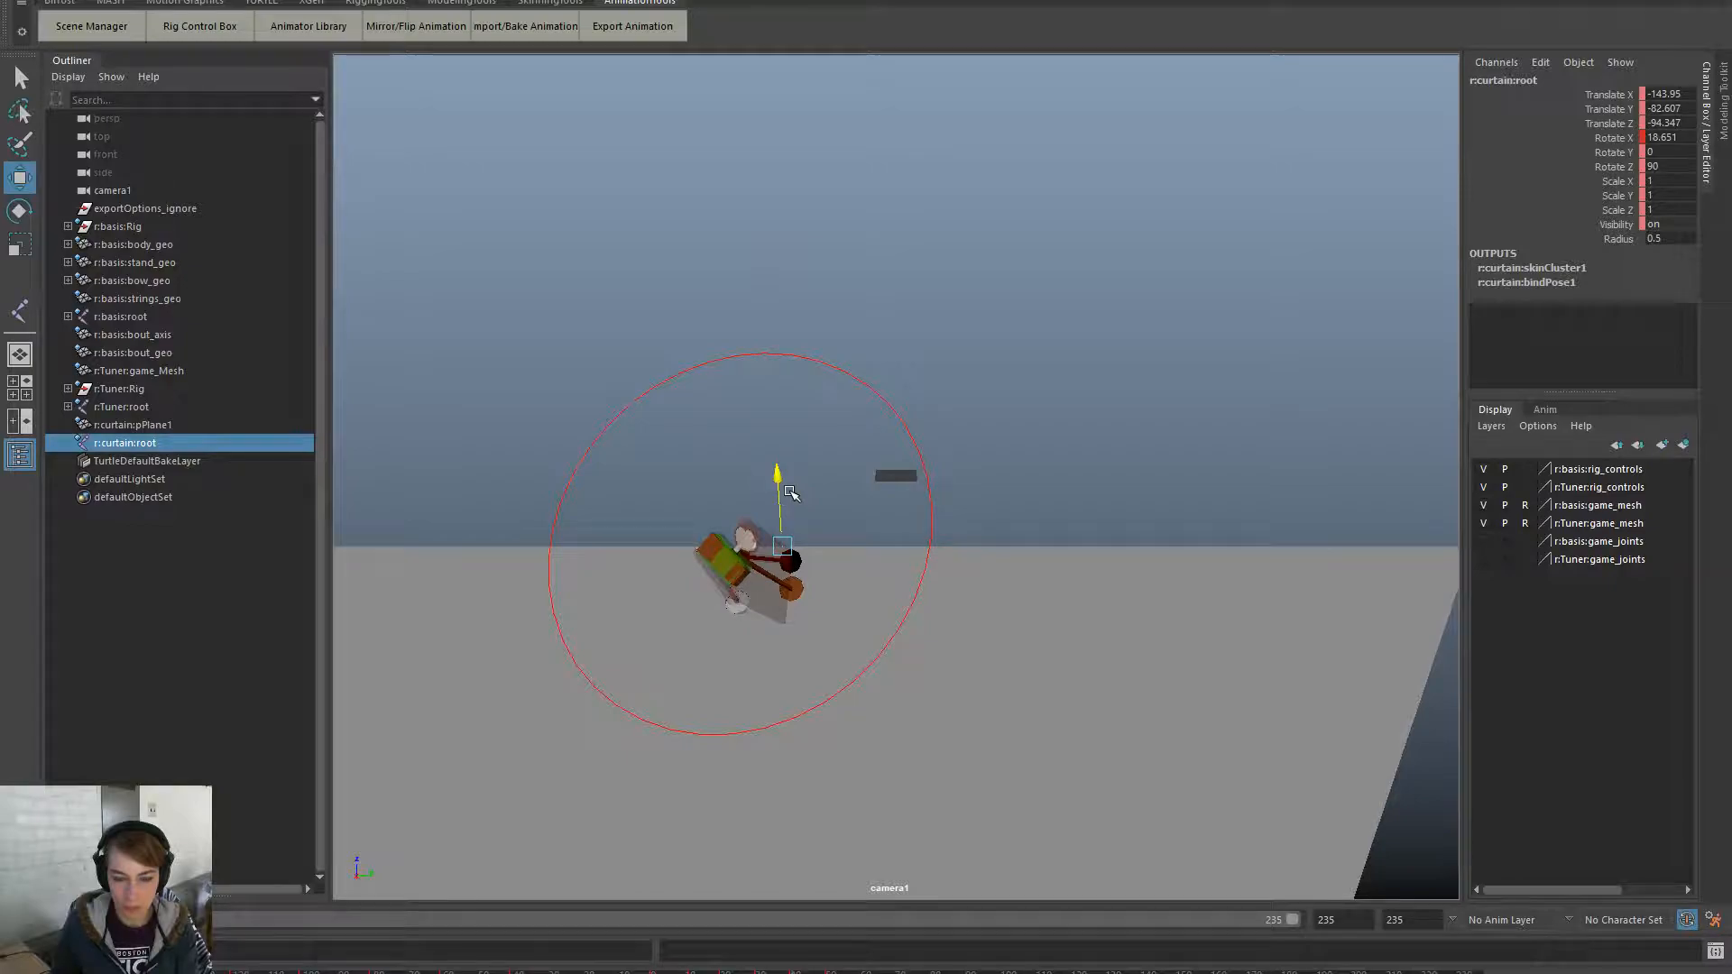
pyautogui.moveTo(857, 550); pyautogui.dragTo(827, 561)
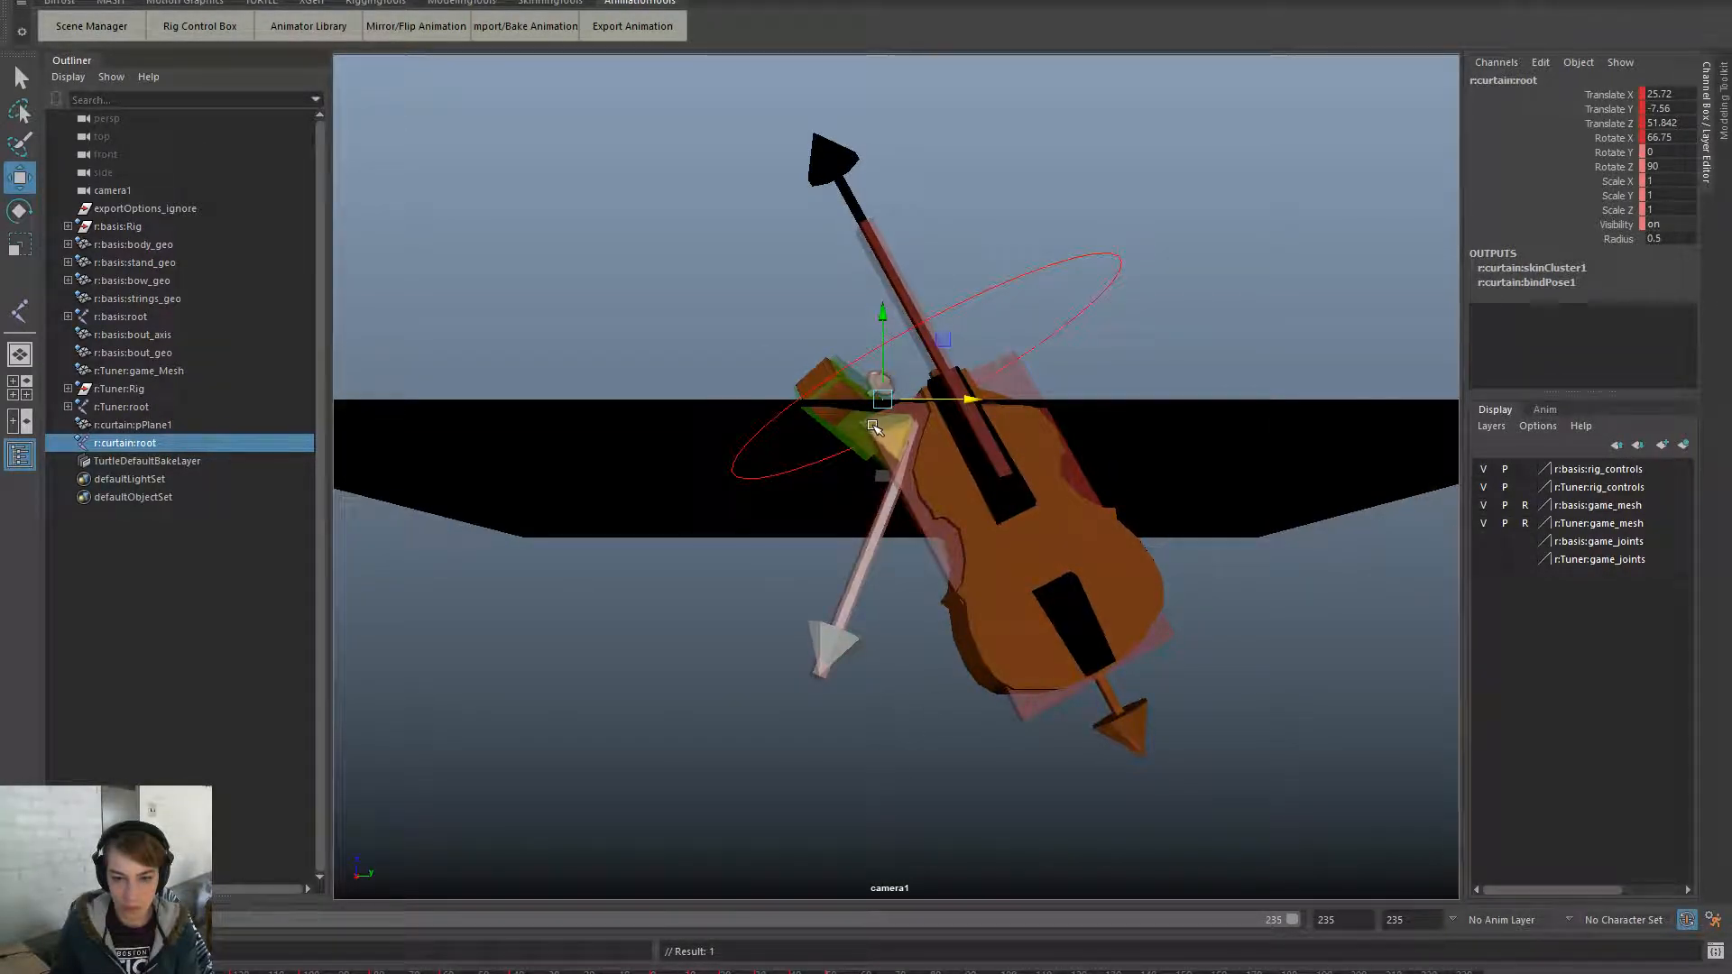
# - Adjust the curtain's X position and play the shot through camera1
pyautogui.press('e')
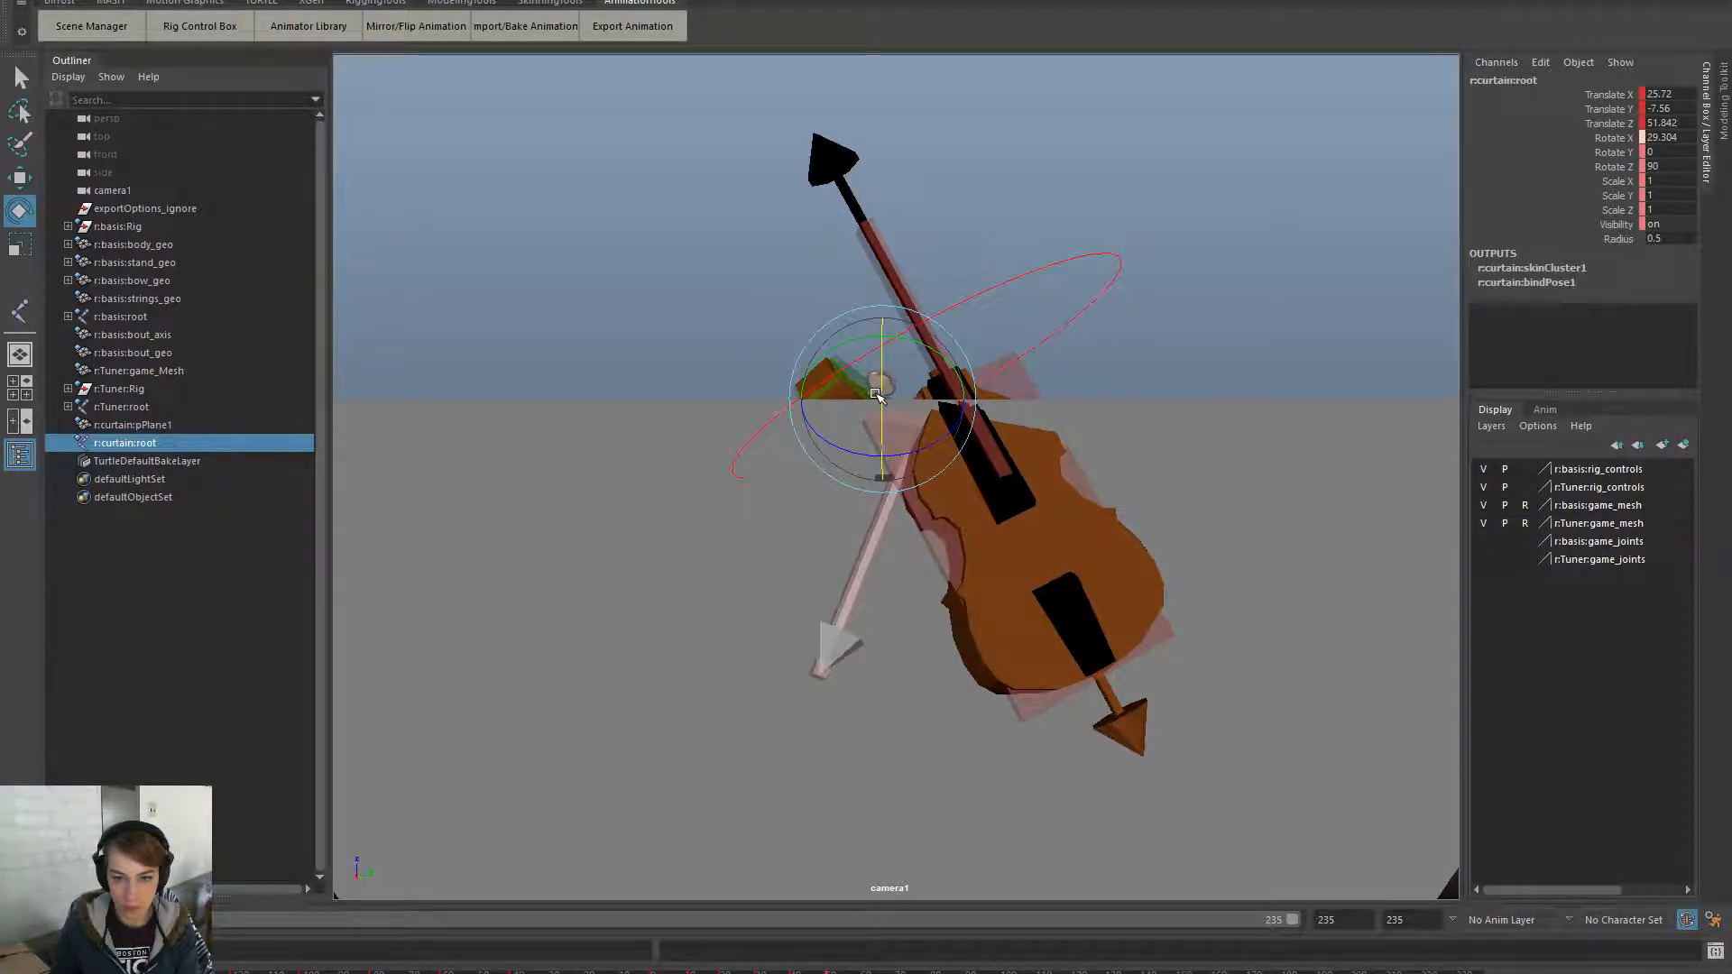
pyautogui.press('w')
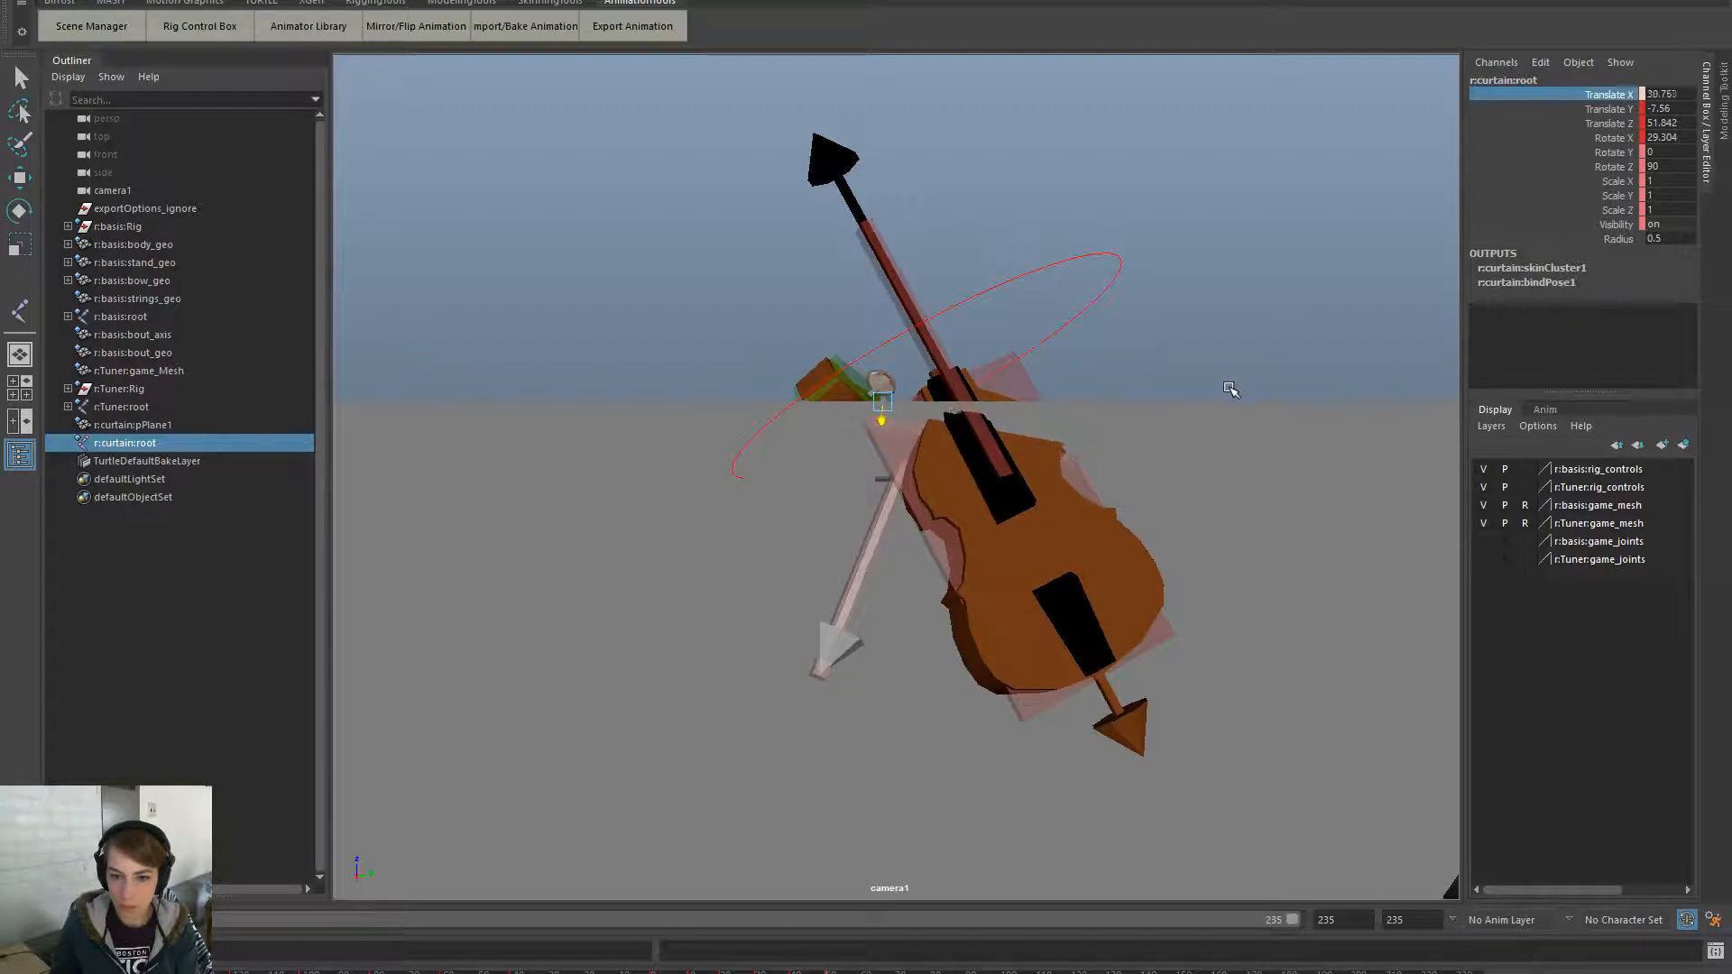
pyautogui.moveTo(1259, 399); pyautogui.dragTo(1419, 399, button='middle')
pyautogui.moveTo(798, 651); pyautogui.dragTo(1642, 609, button='middle')
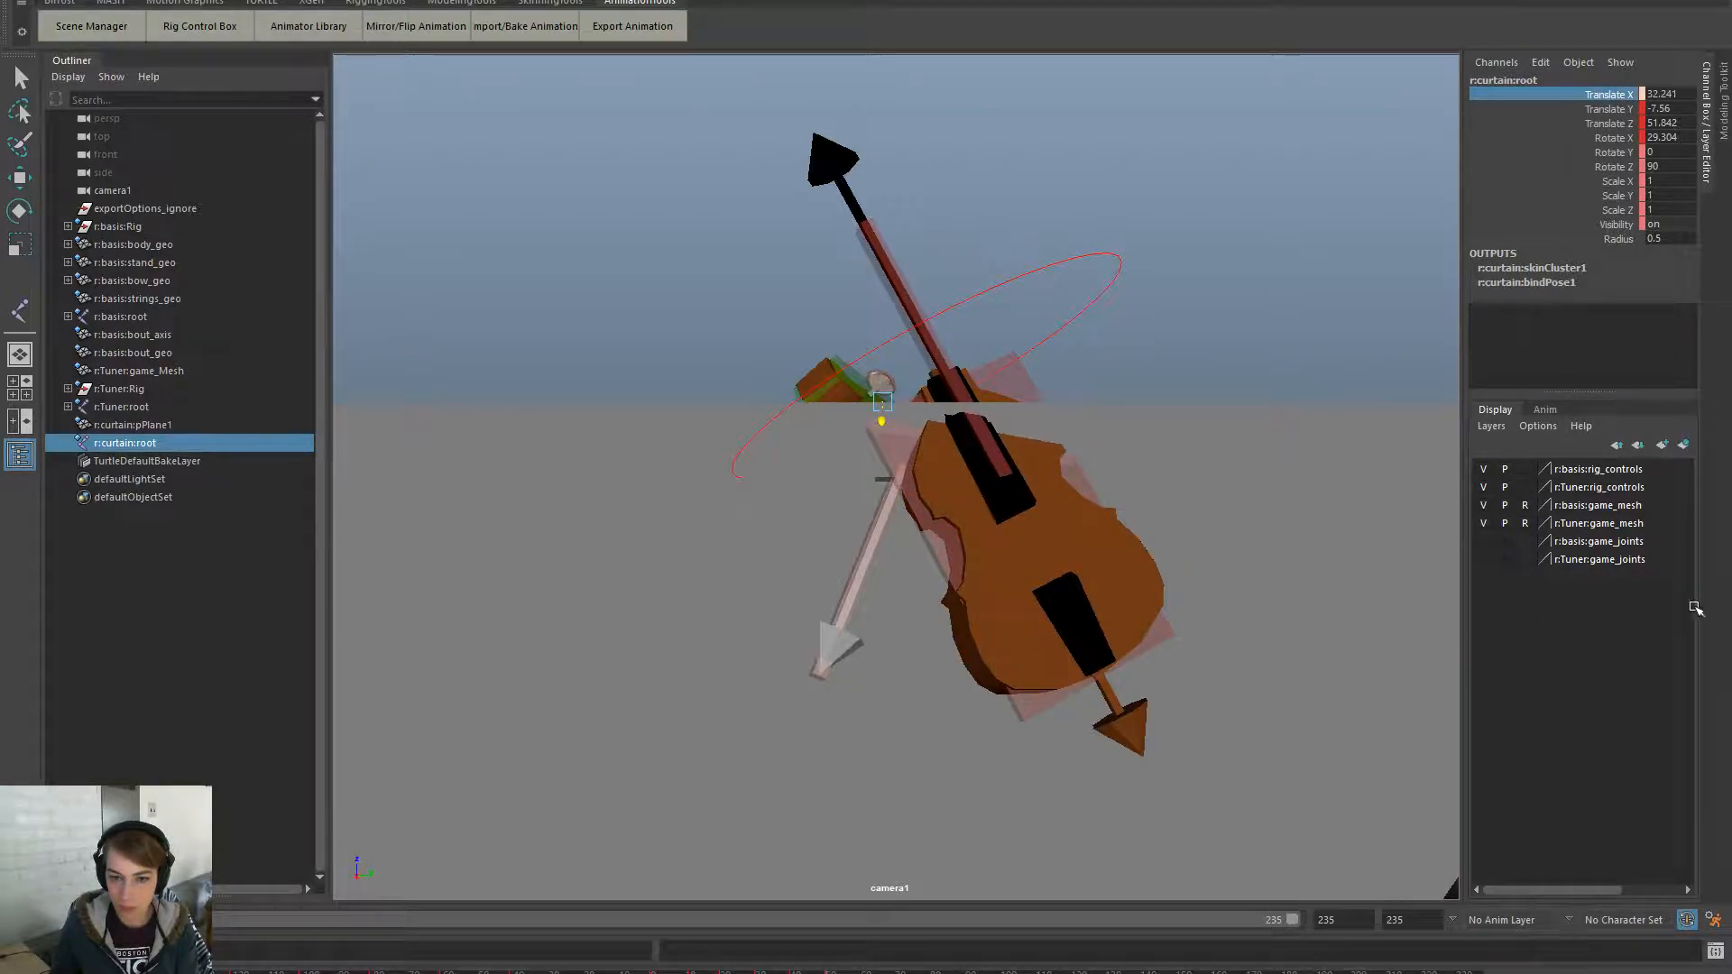
pyautogui.moveTo(1228, 583); pyautogui.dragTo(1669, 524, button='middle')
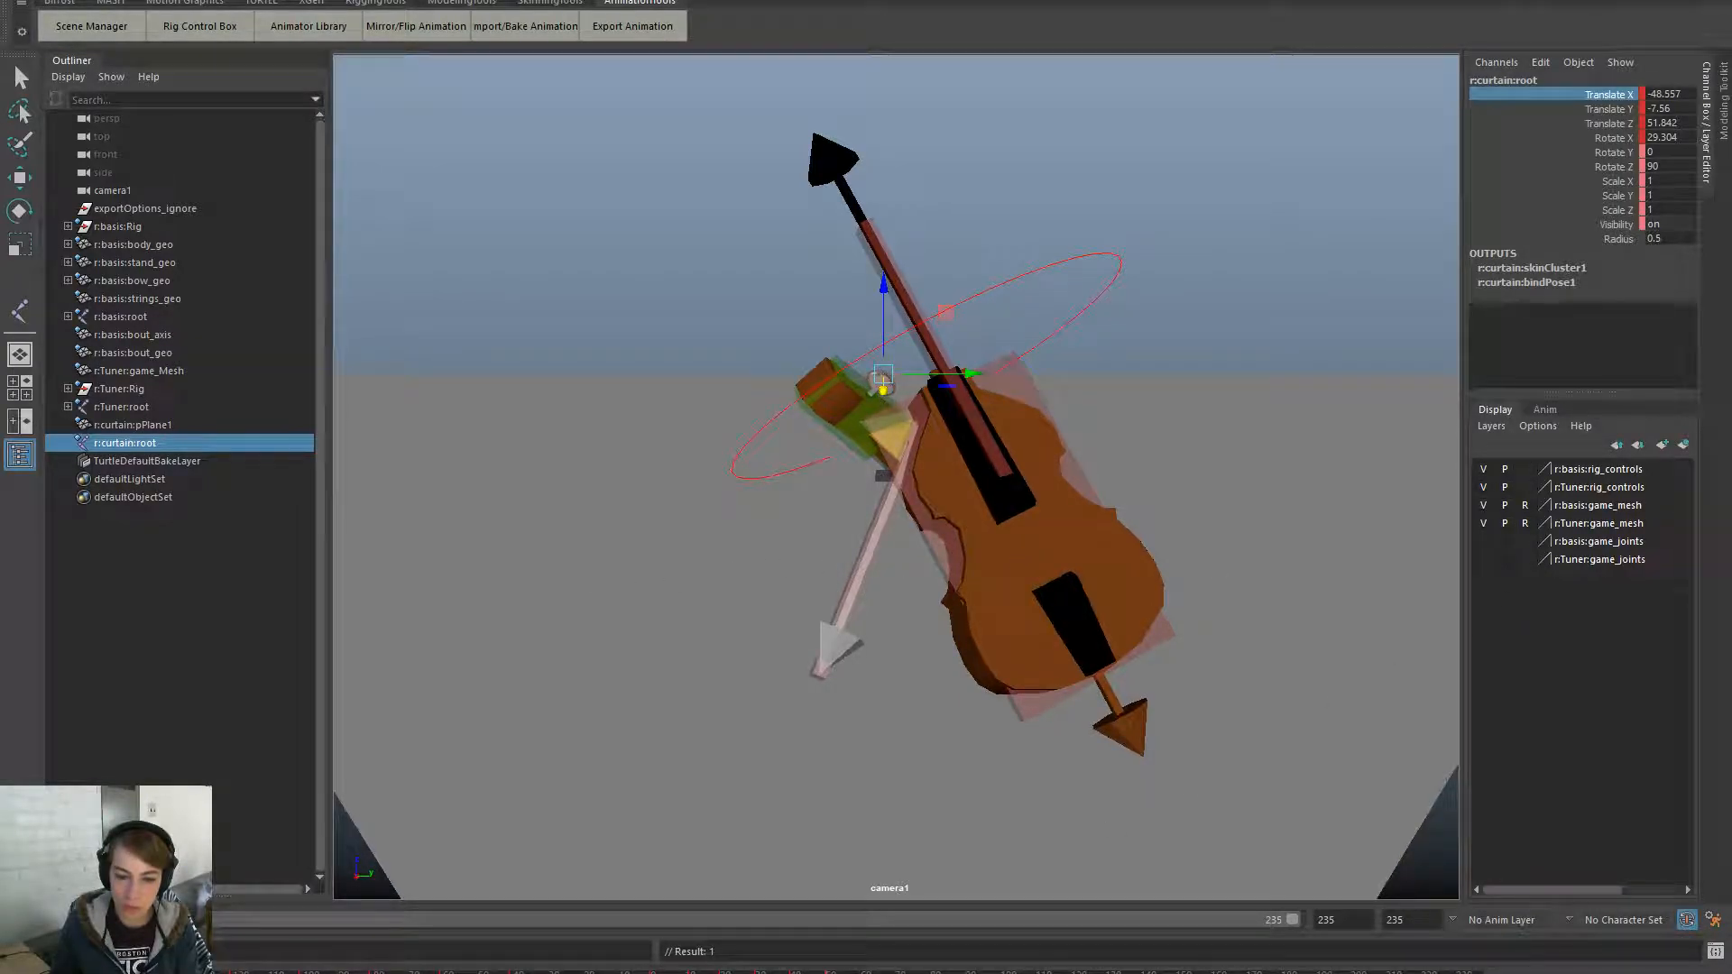
pyautogui.hotkey('alt', 'v')
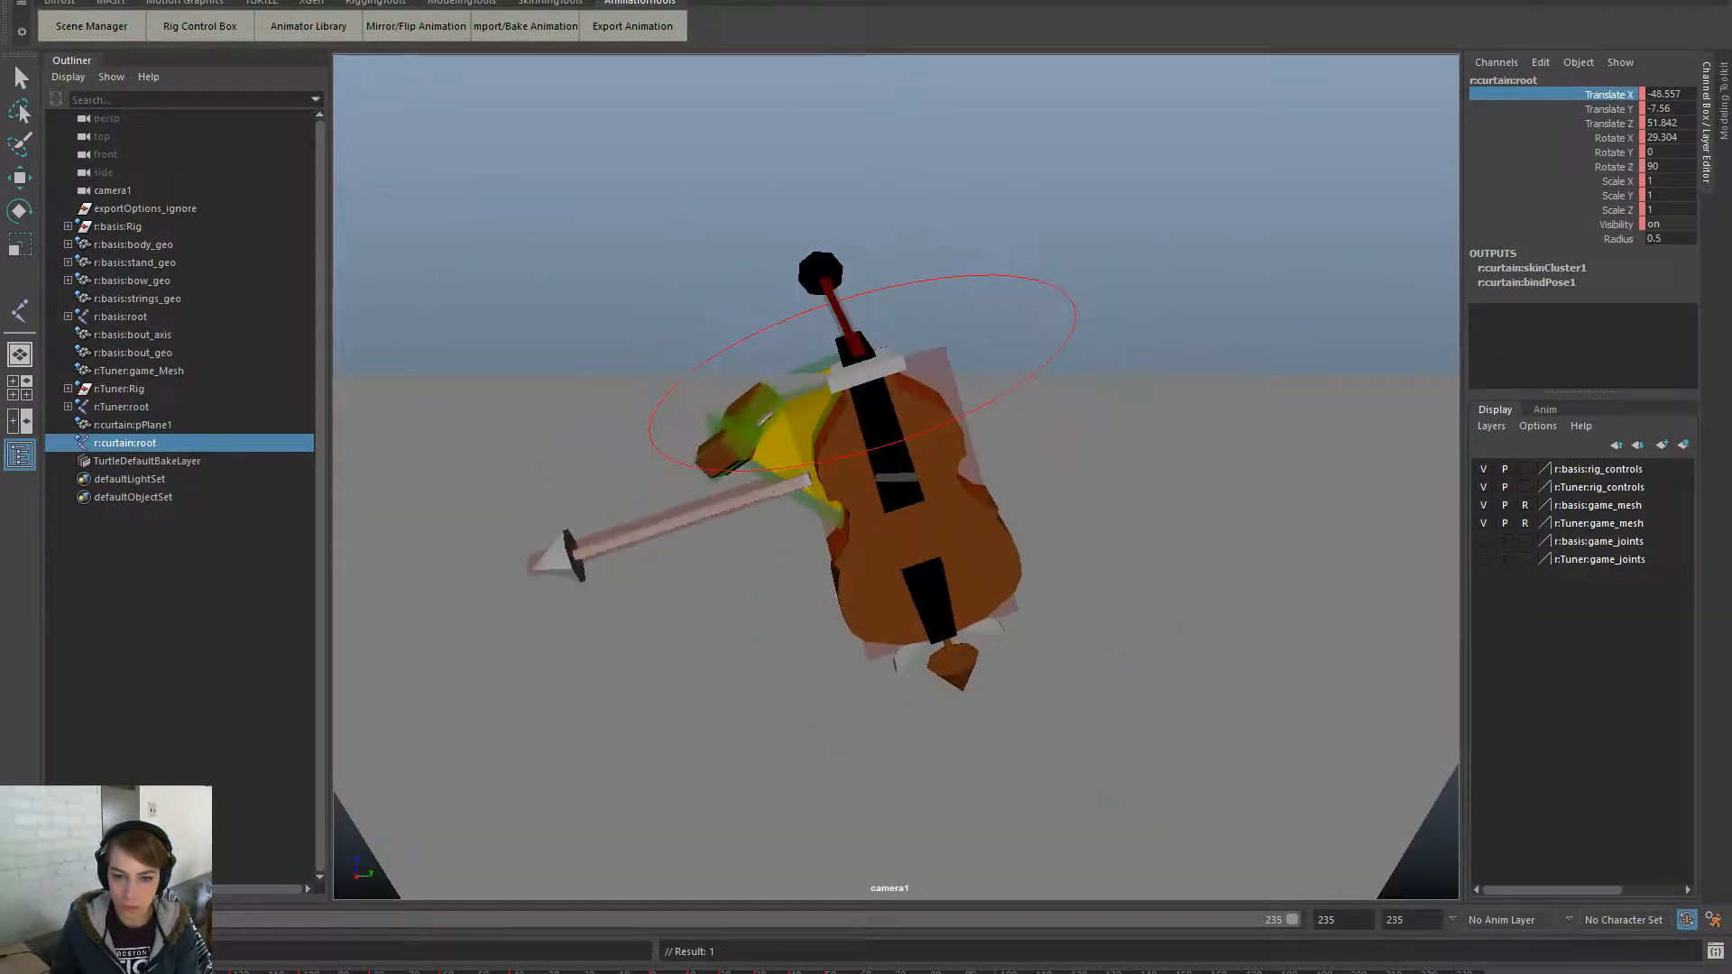
pyautogui.hotkey('alt', 'v')
# - Reselect the curtain root and move it to roughly X 211.411, Z 141.93, checking playback
pyautogui.click(1071, 352)
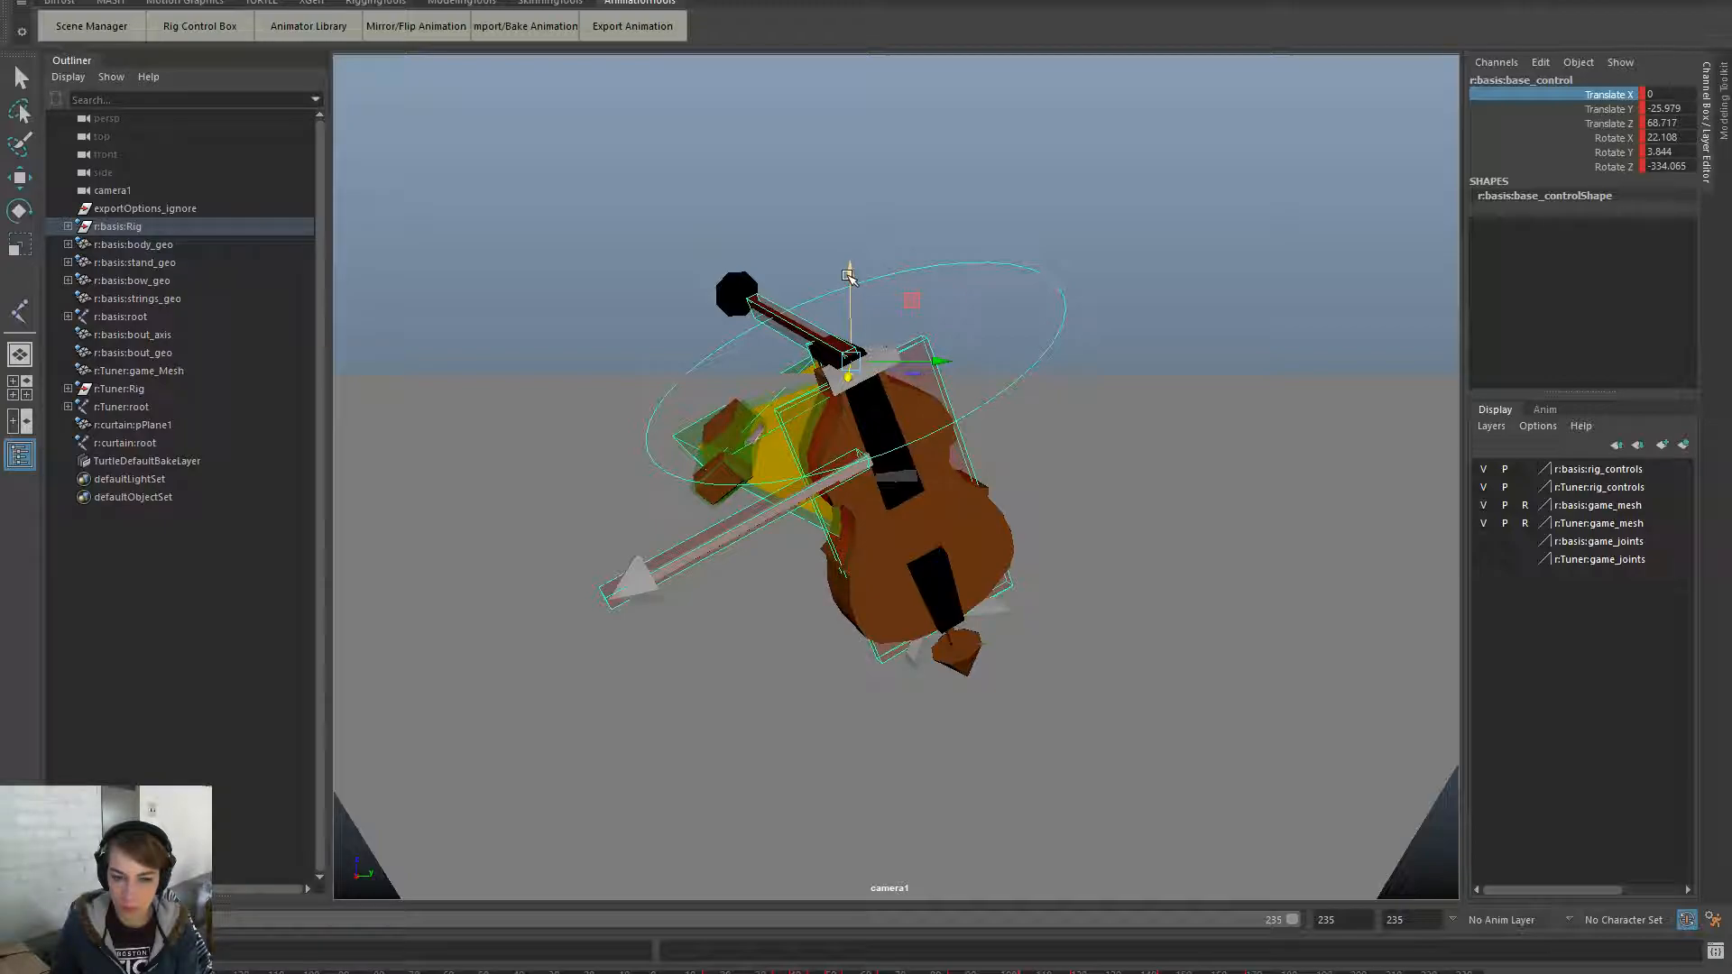
pyautogui.click(164, 441)
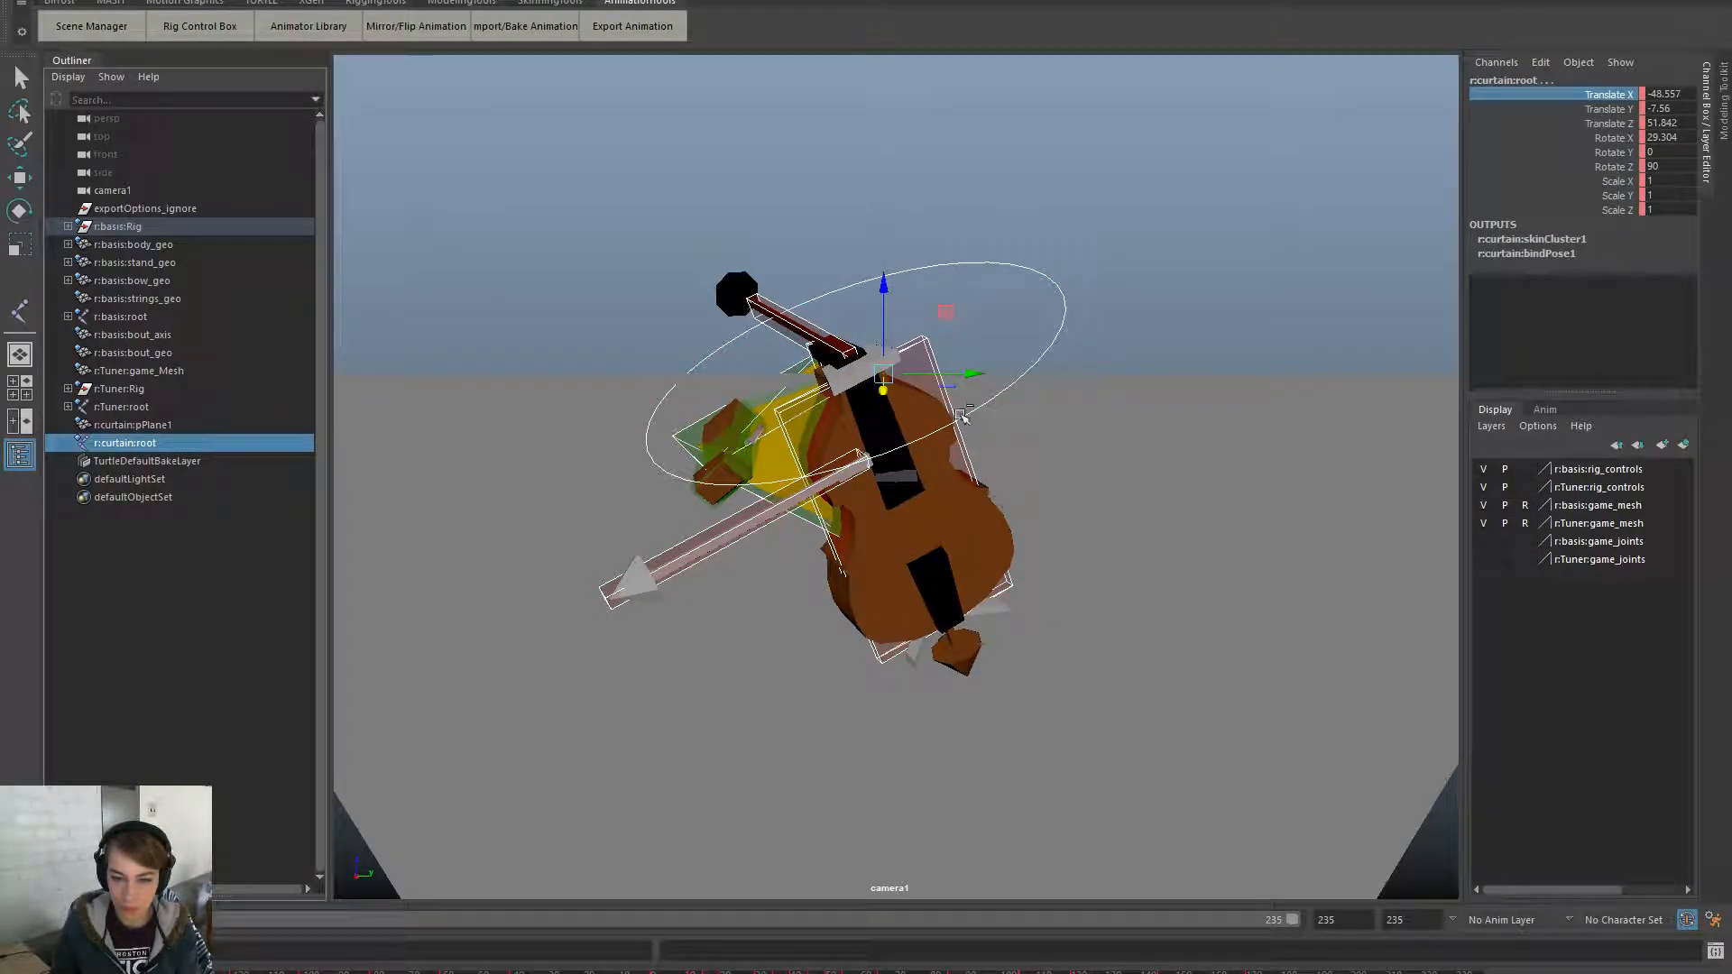
pyautogui.hotkey('alt', 'v')
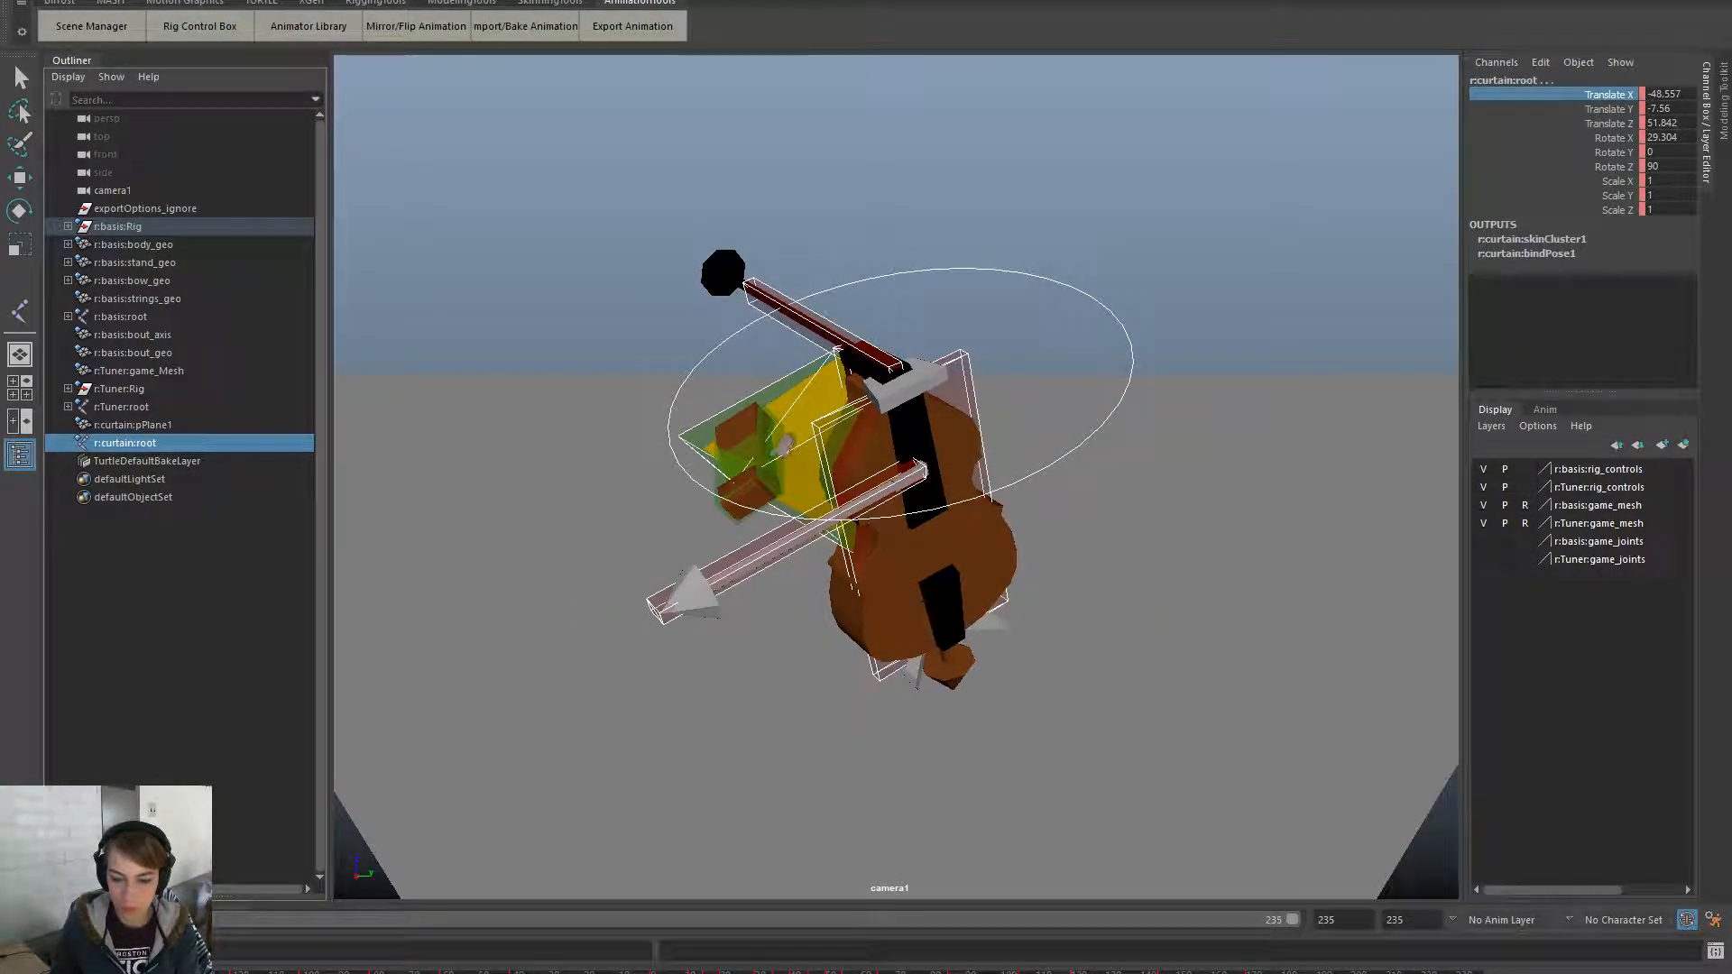
pyautogui.moveTo(887, 293); pyautogui.dragTo(859, 98)
pyautogui.moveTo(882, 176); pyautogui.dragTo(911, 275)
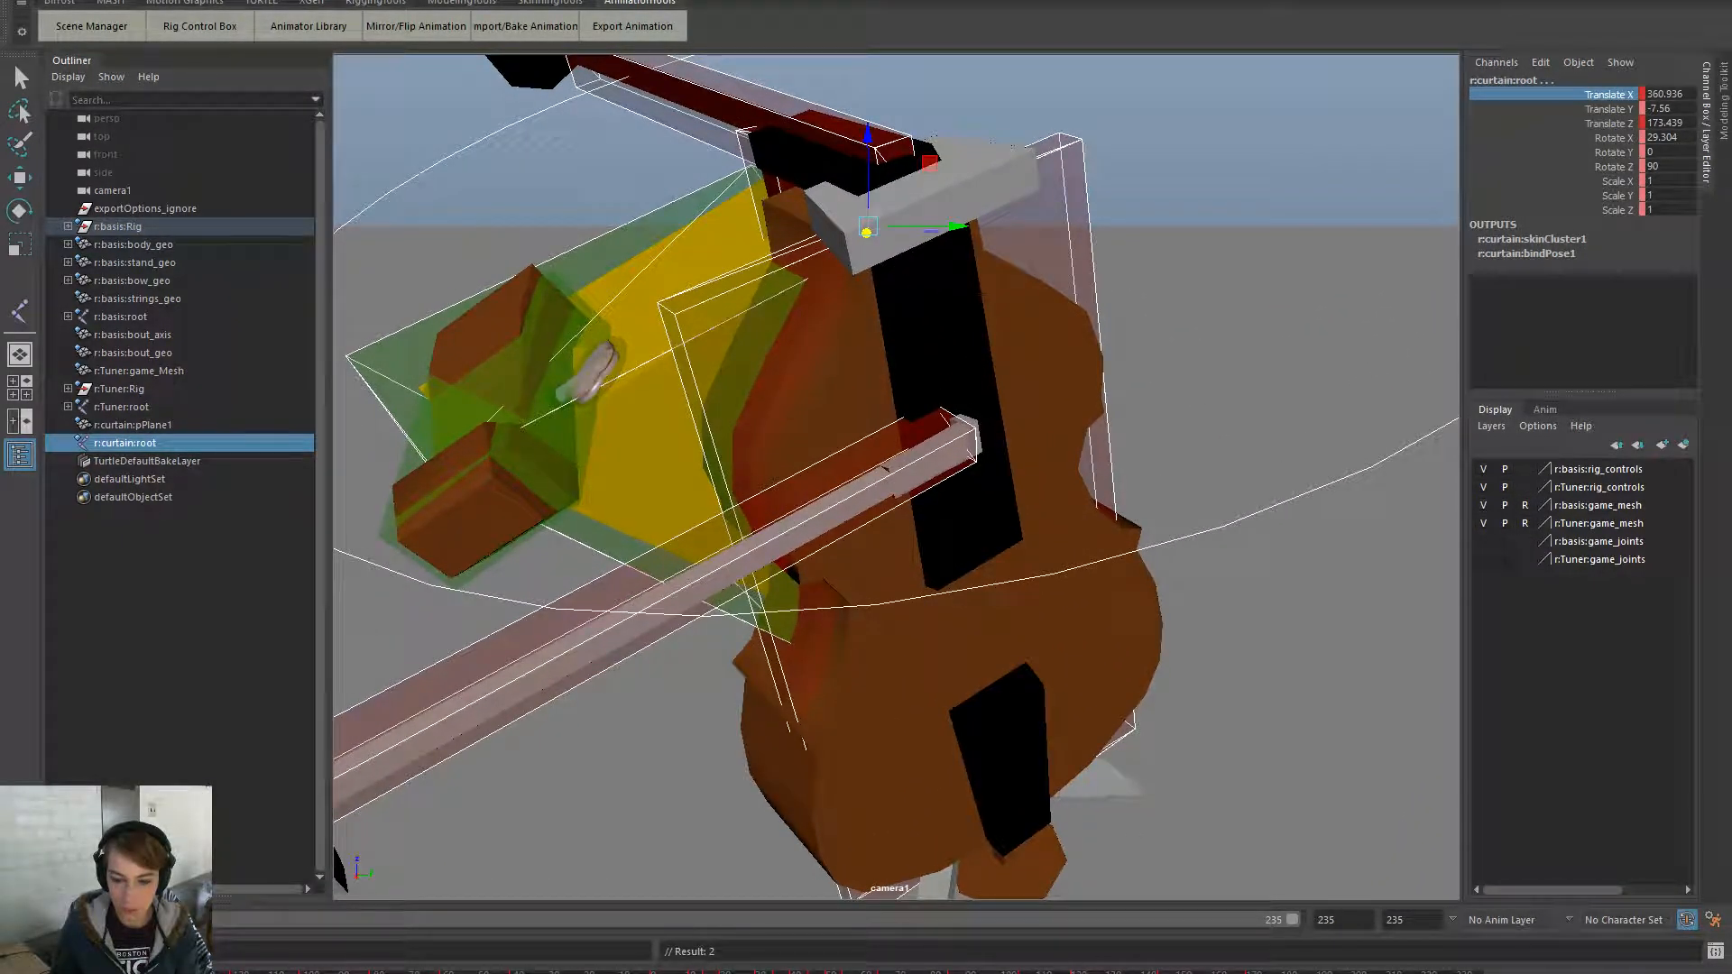
pyautogui.hotkey('alt', 'v')
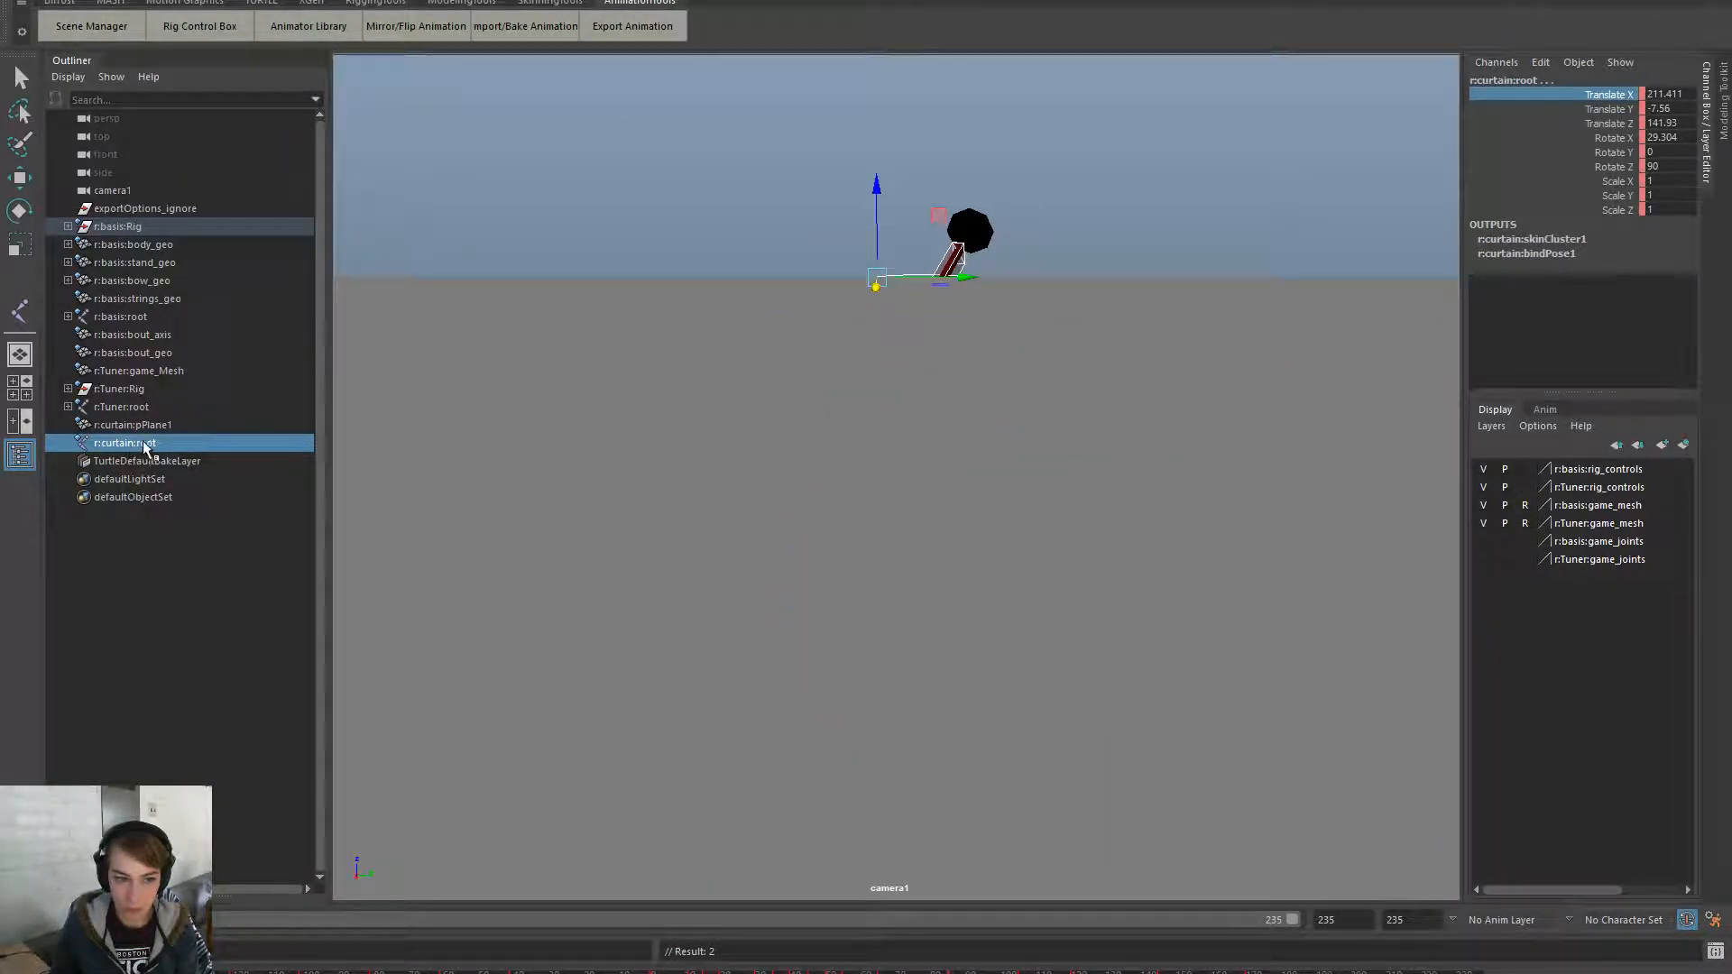
# - Select only the curtain root, switch back to the persp camera, and tumble edge-on
pyautogui.moveTo(144, 448); pyautogui.dragTo(251, 434)
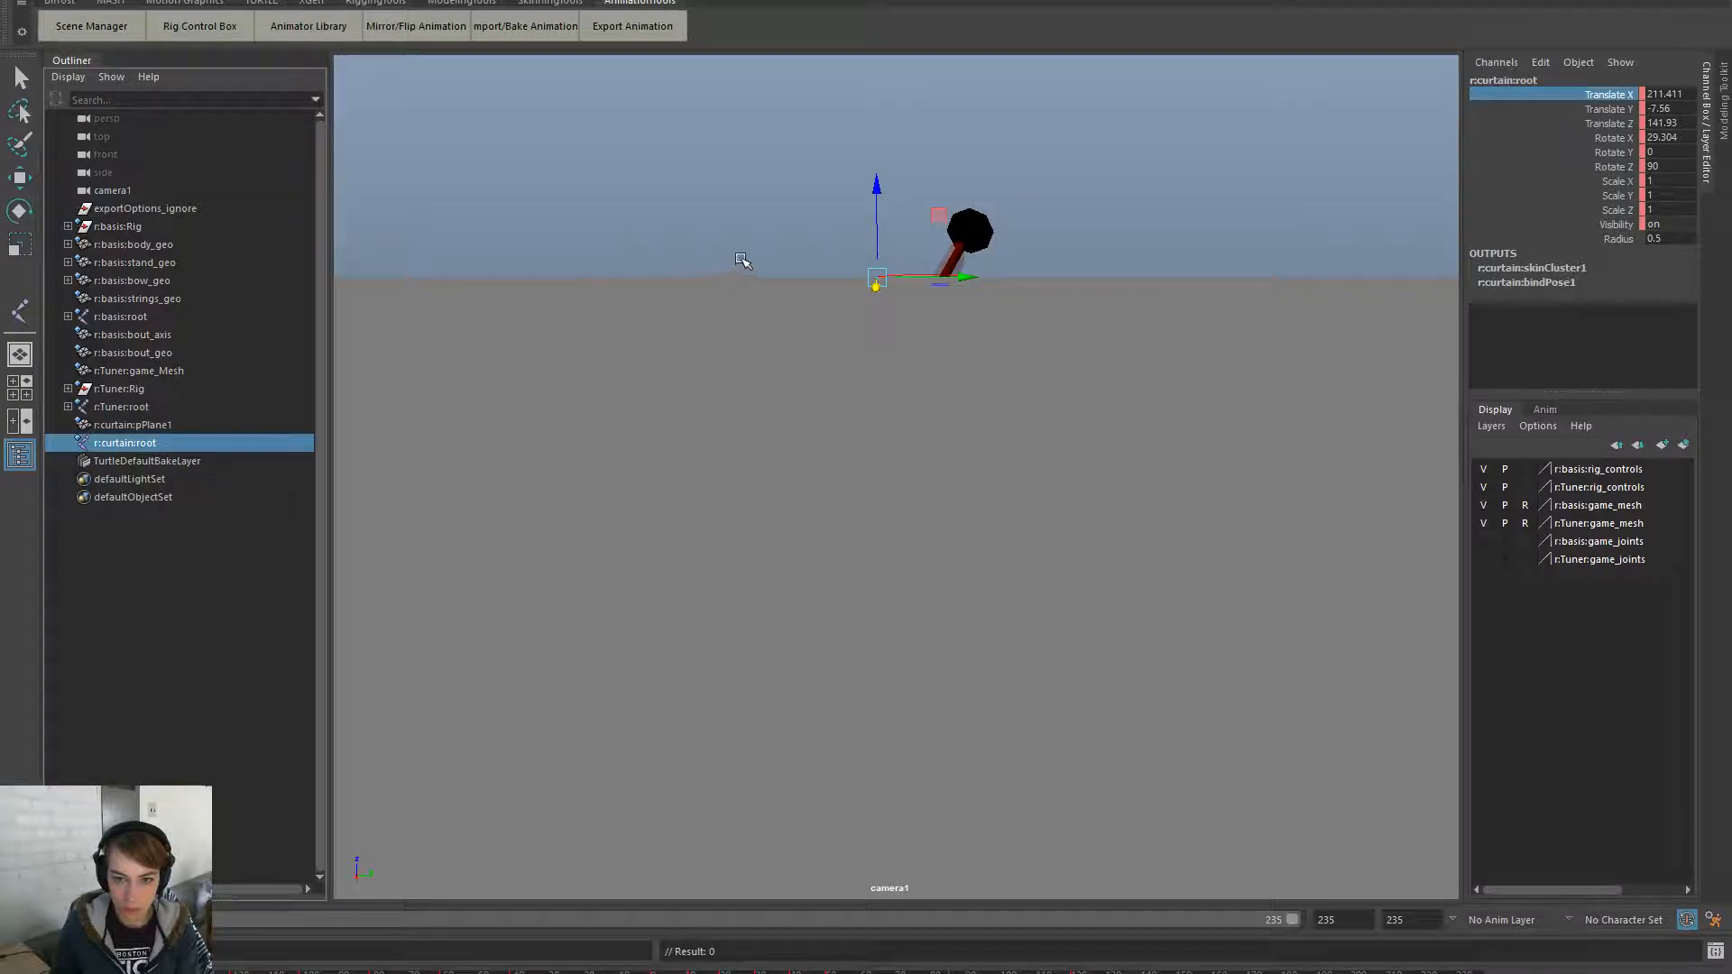
pyautogui.press('space')
pyautogui.click(826, 224)
pyautogui.moveTo(912, 226)
pyautogui.click(1093, 253)
pyautogui.keyDown('alt'); pyautogui.moveTo(1094, 257); pyautogui.dragTo(1117, 461); pyautogui.keyUp('alt')
# - Shift the cello rig's base control right along X, then view the scene through camera1
pyautogui.click(1093, 442)
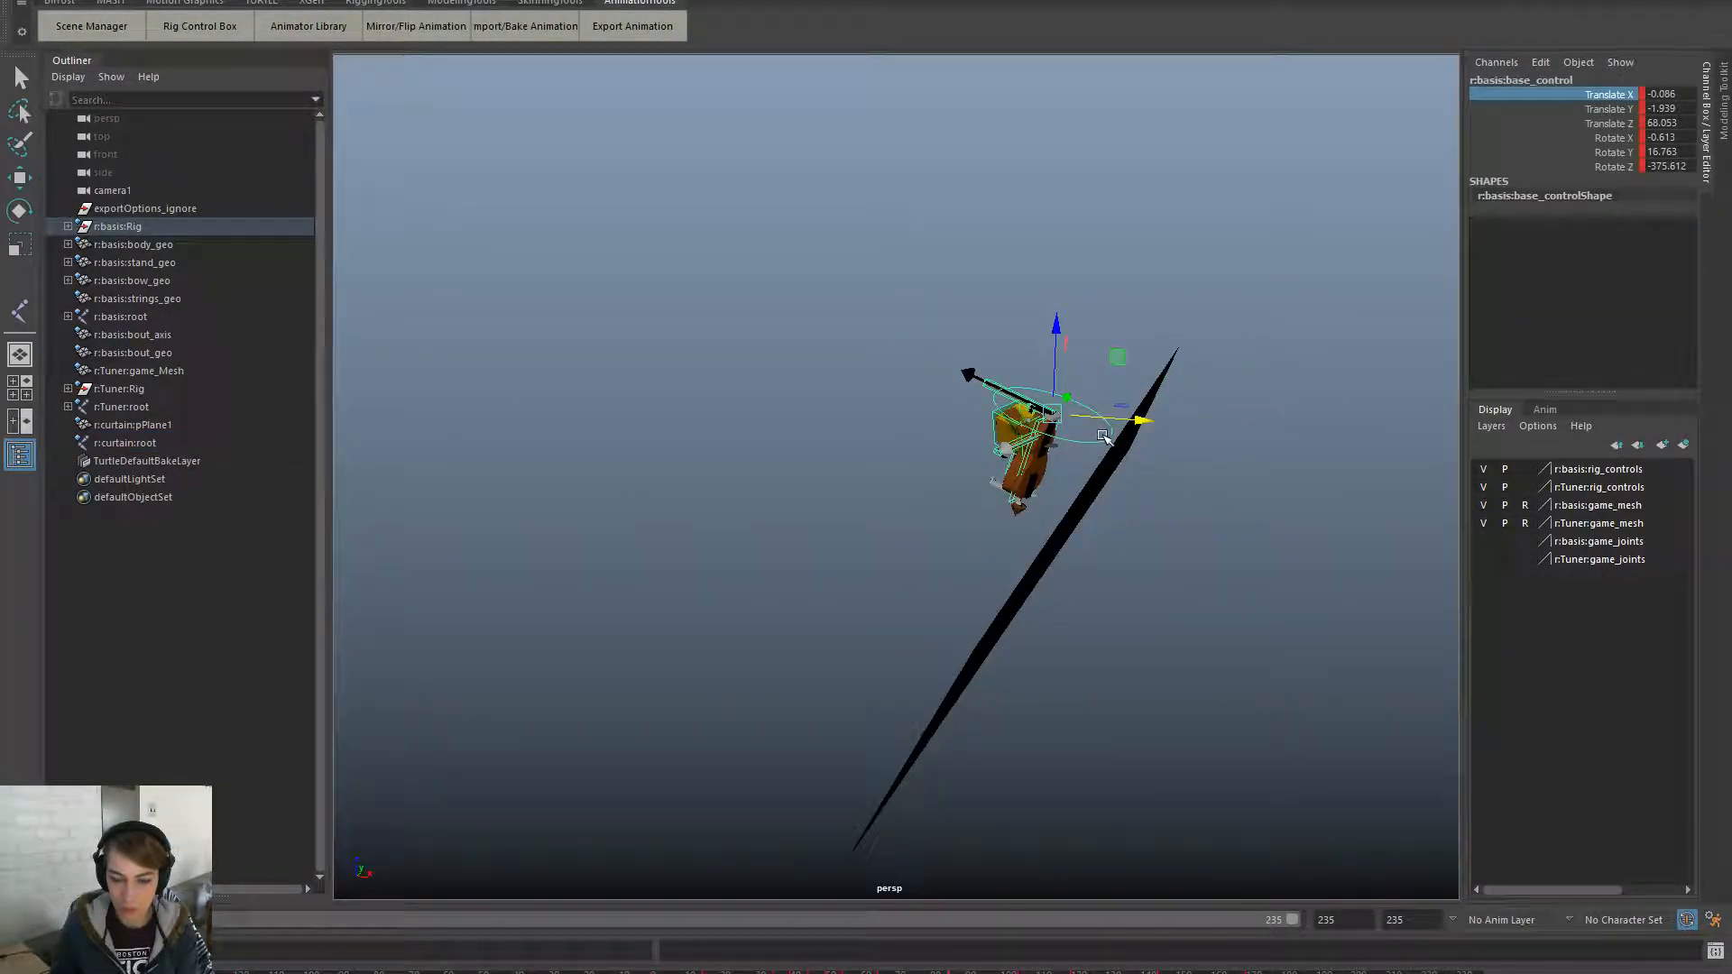
pyautogui.moveTo(1141, 416); pyautogui.dragTo(1209, 550)
pyautogui.press('space')
pyautogui.click(1054, 328)
pyautogui.moveTo(1142, 352)
pyautogui.click(1276, 352)
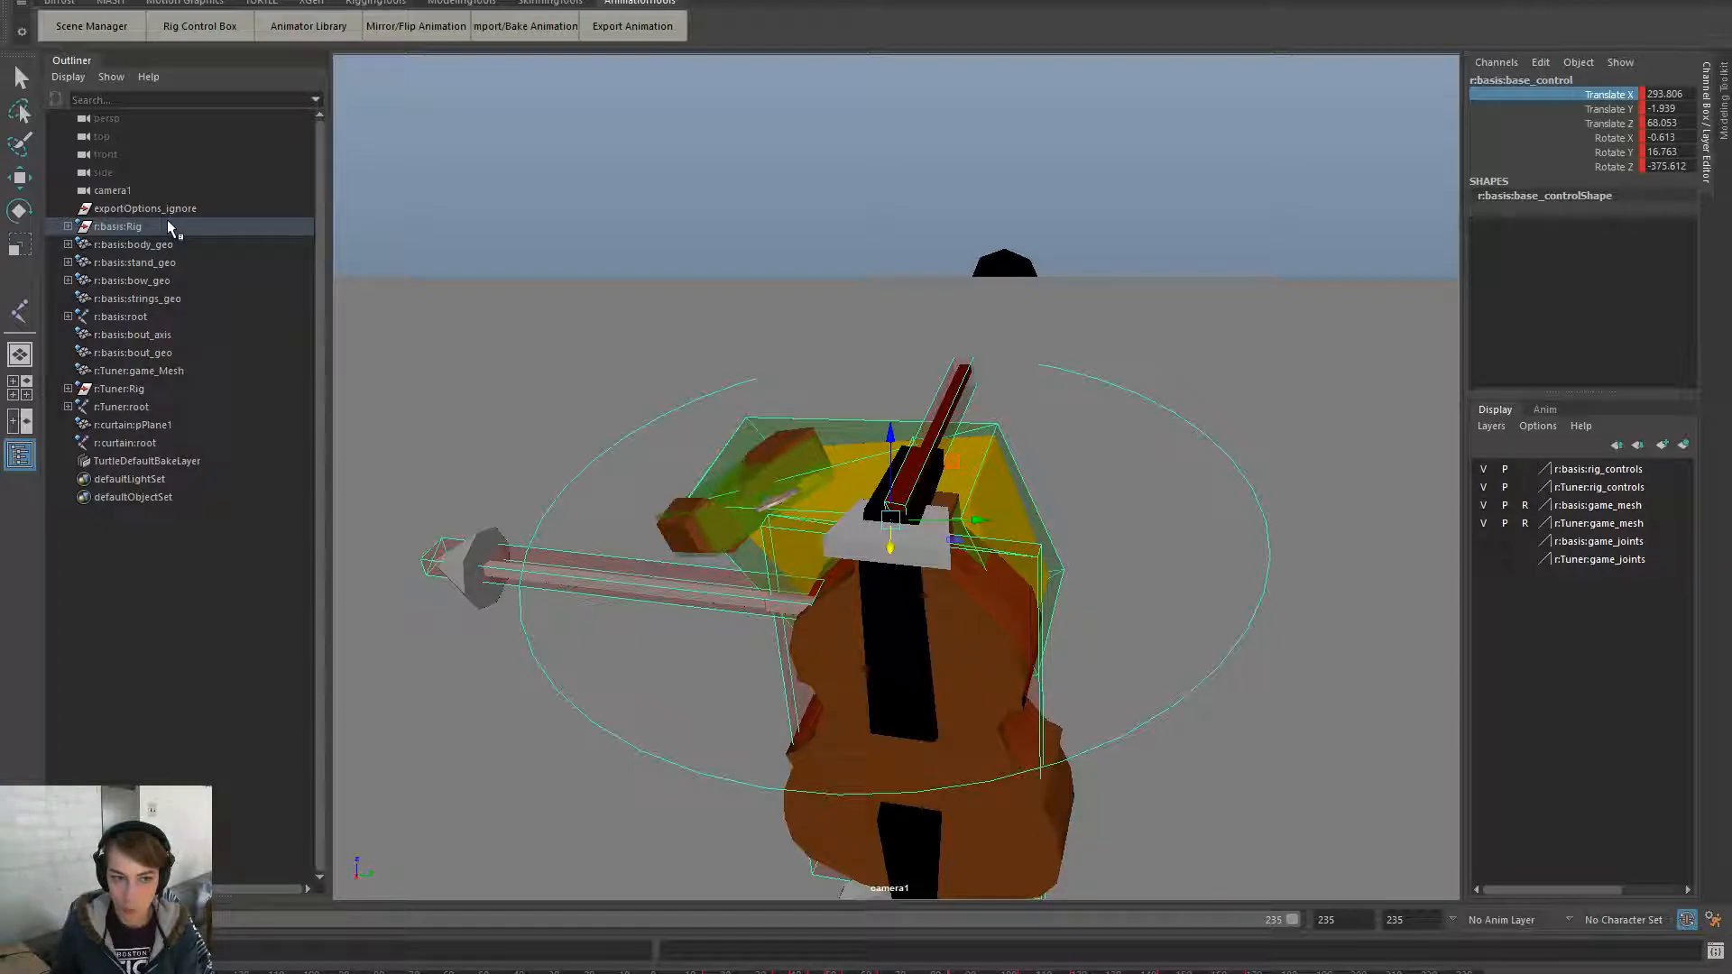
# - Undo the curtain root's Z move back to 63.938 and pull it closer along Z instead
pyautogui.click(126, 442)
pyautogui.moveTo(872, 184); pyautogui.dragTo(898, 383)
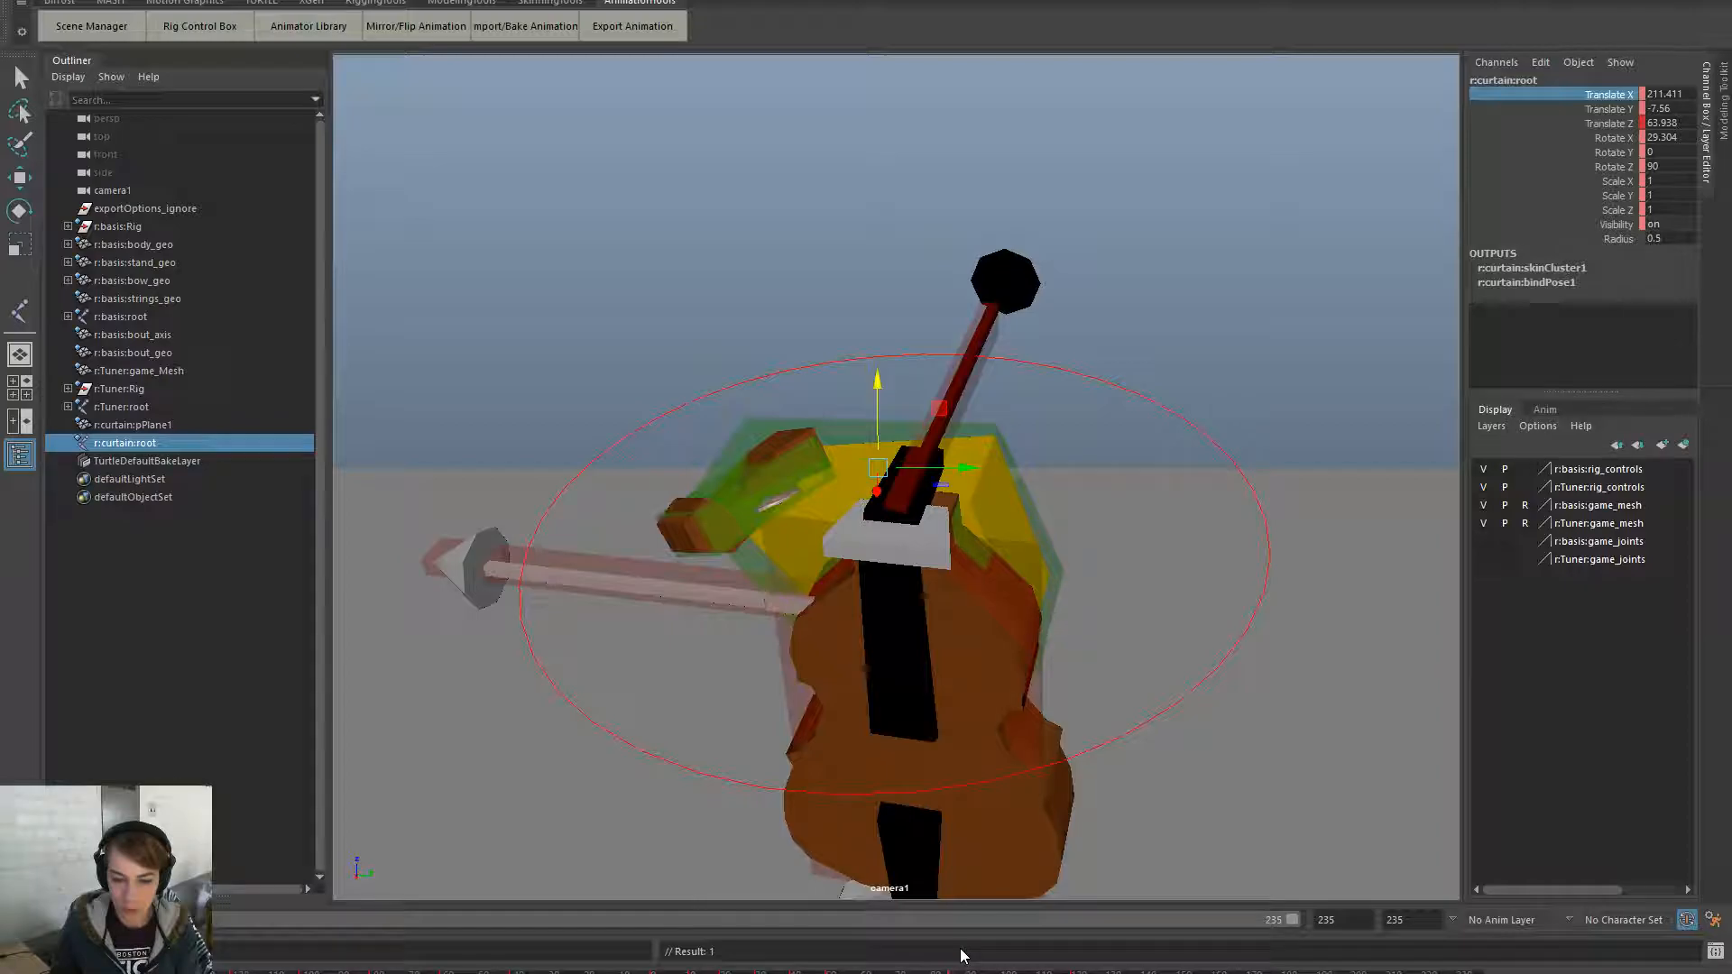
pyautogui.hotkey('ctrl', 'z')
pyautogui.click(661, 414)
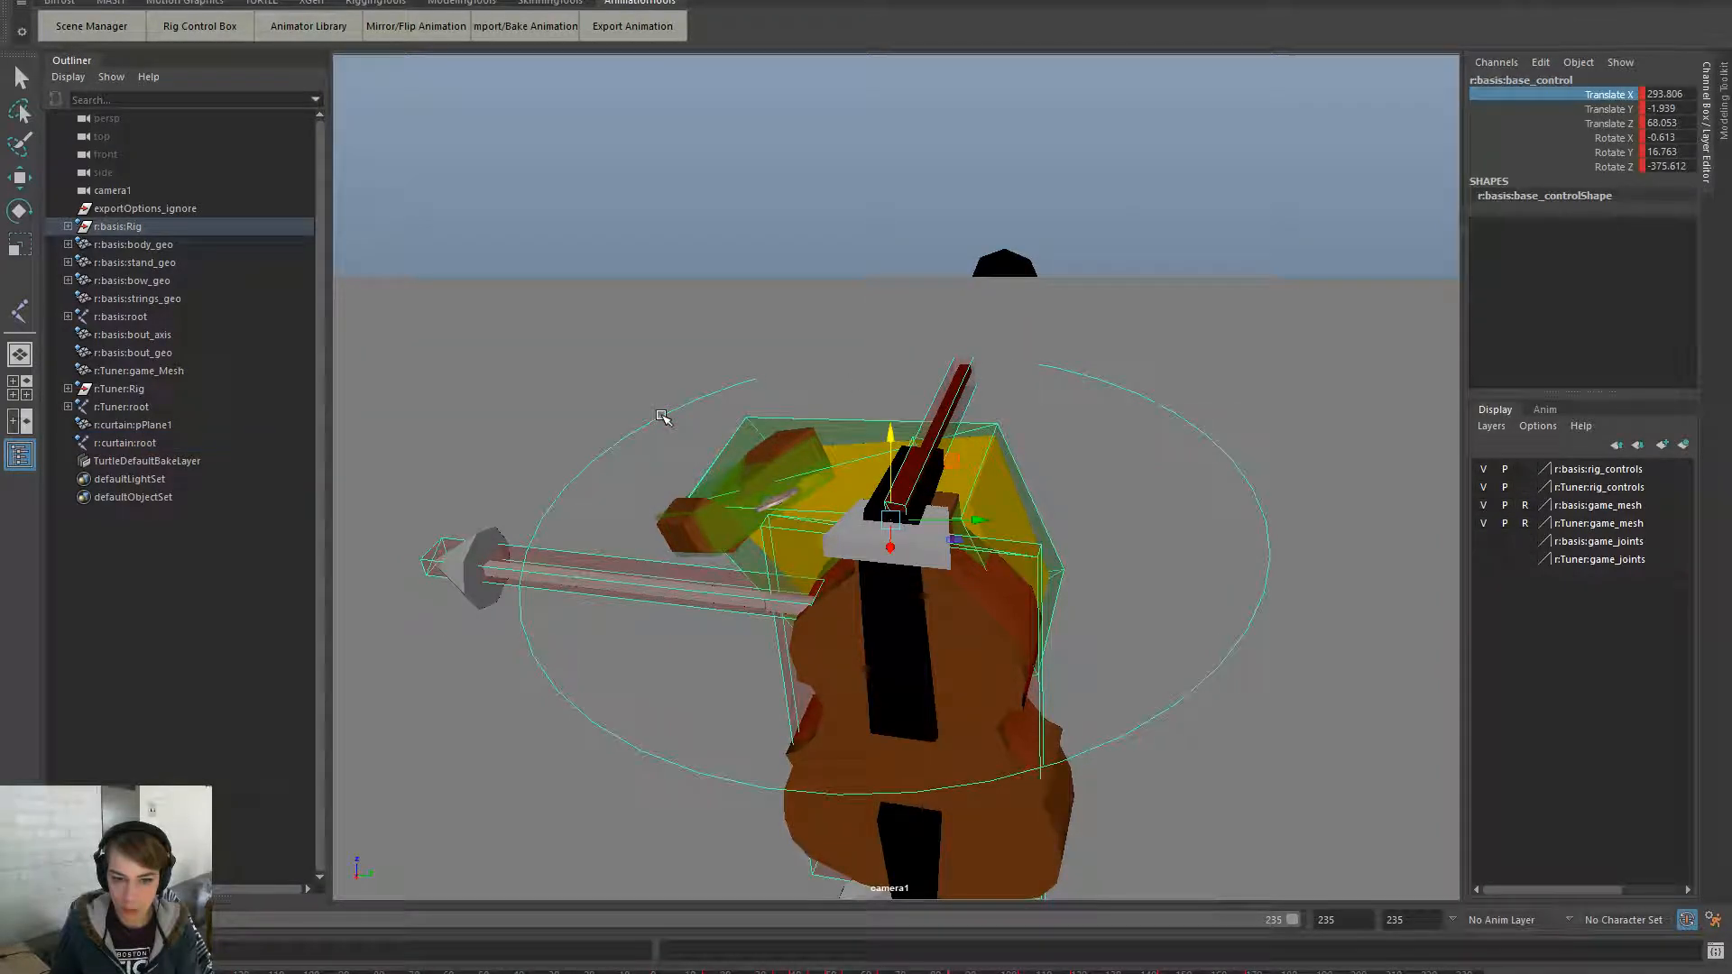
pyautogui.hotkey('ctrl', 'z')
pyautogui.moveTo(880, 192); pyautogui.dragTo(863, 411)
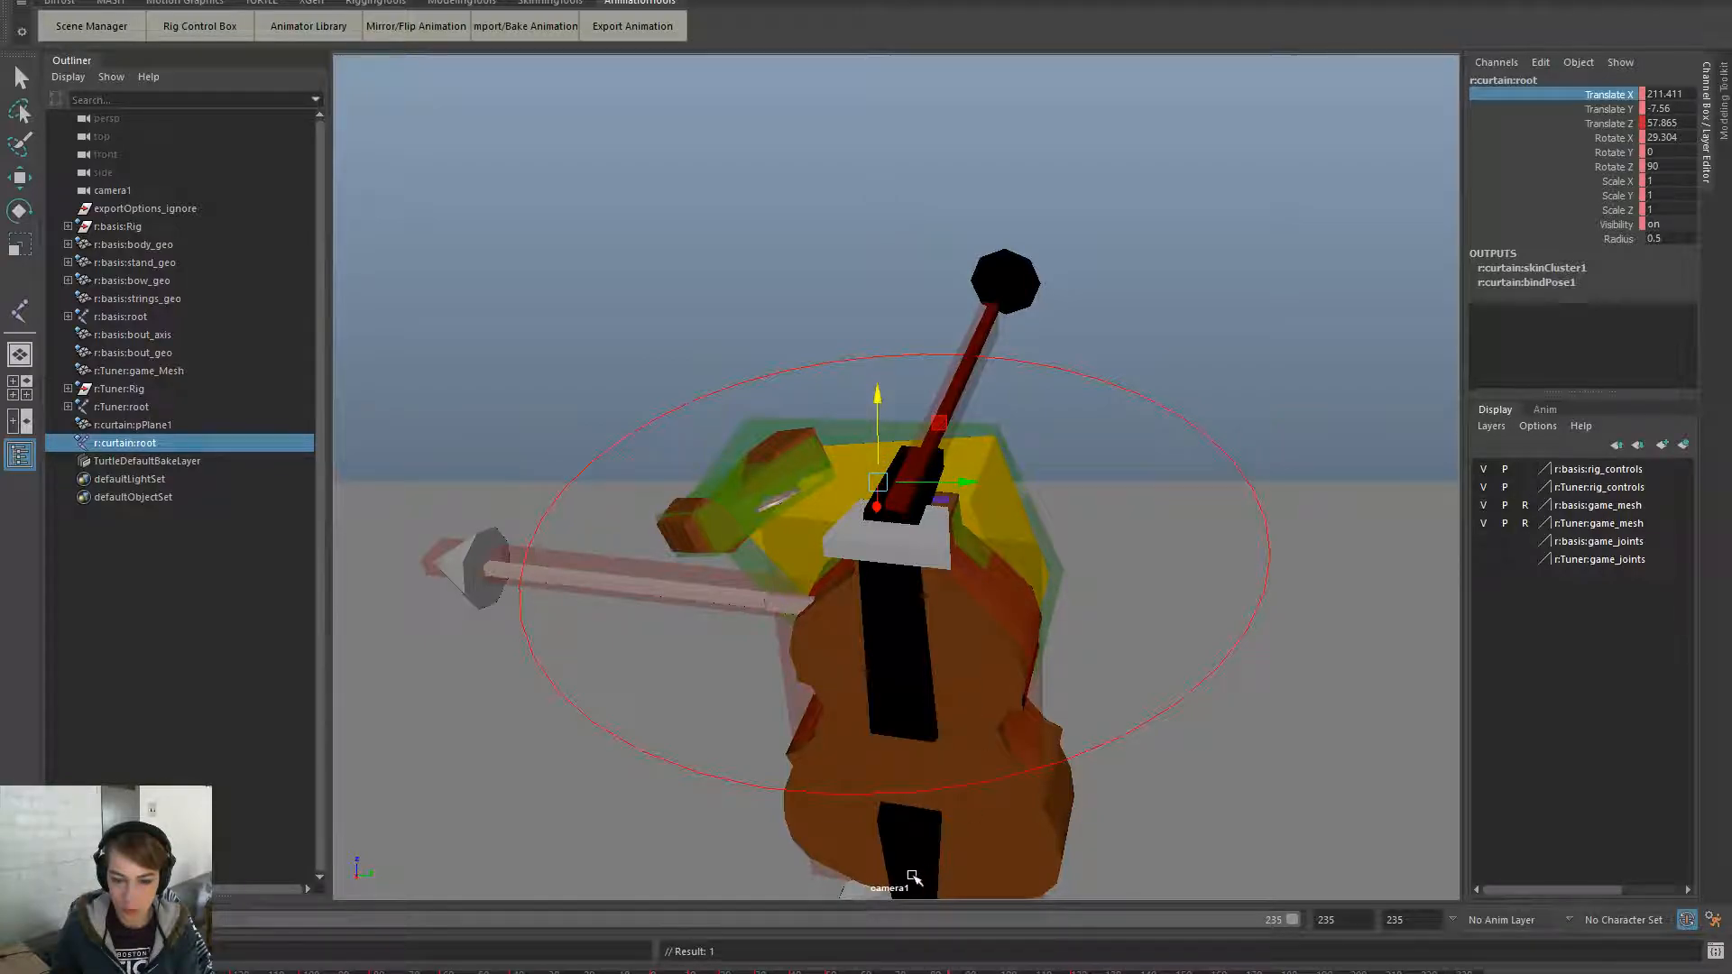
# - Slide the curtain root sideways along X, scrubbing the timeline to check other frames
pyautogui.moveTo(947, 971); pyautogui.dragTo(873, 971)
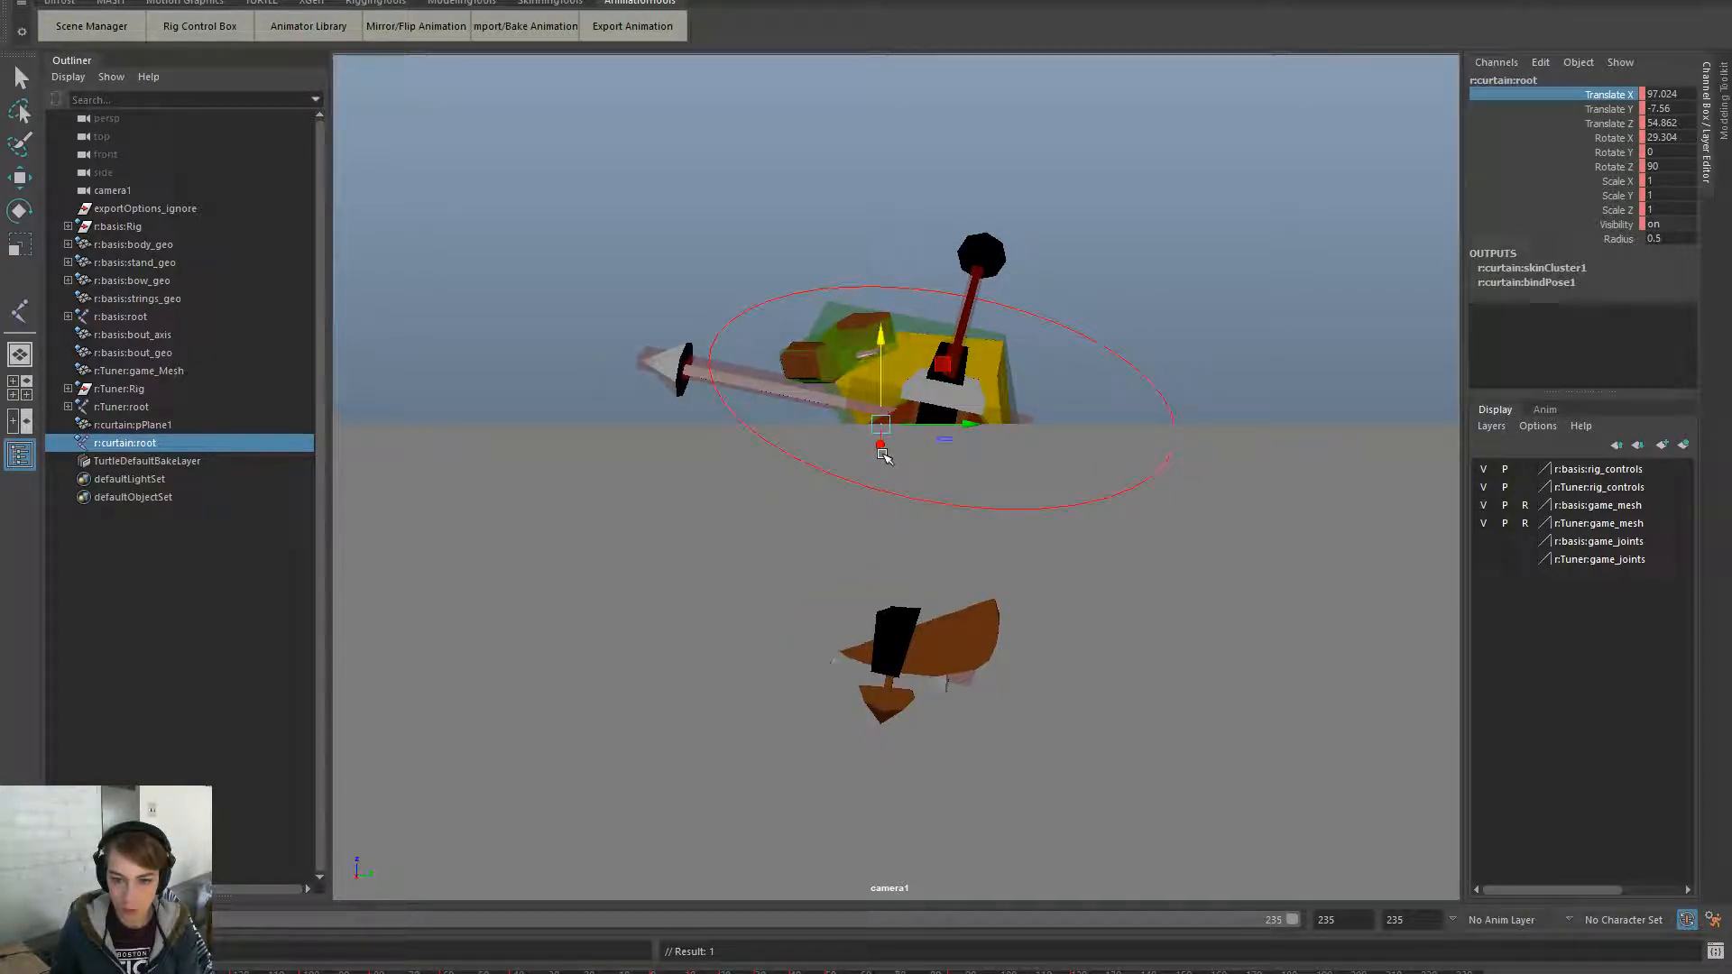
pyautogui.moveTo(884, 456); pyautogui.dragTo(1019, 821)
pyautogui.moveTo(817, 971); pyautogui.dragTo(1079, 971)
# - Move r:basis:base_control toward camera1, replaying the animation before and after
pyautogui.click(1088, 275)
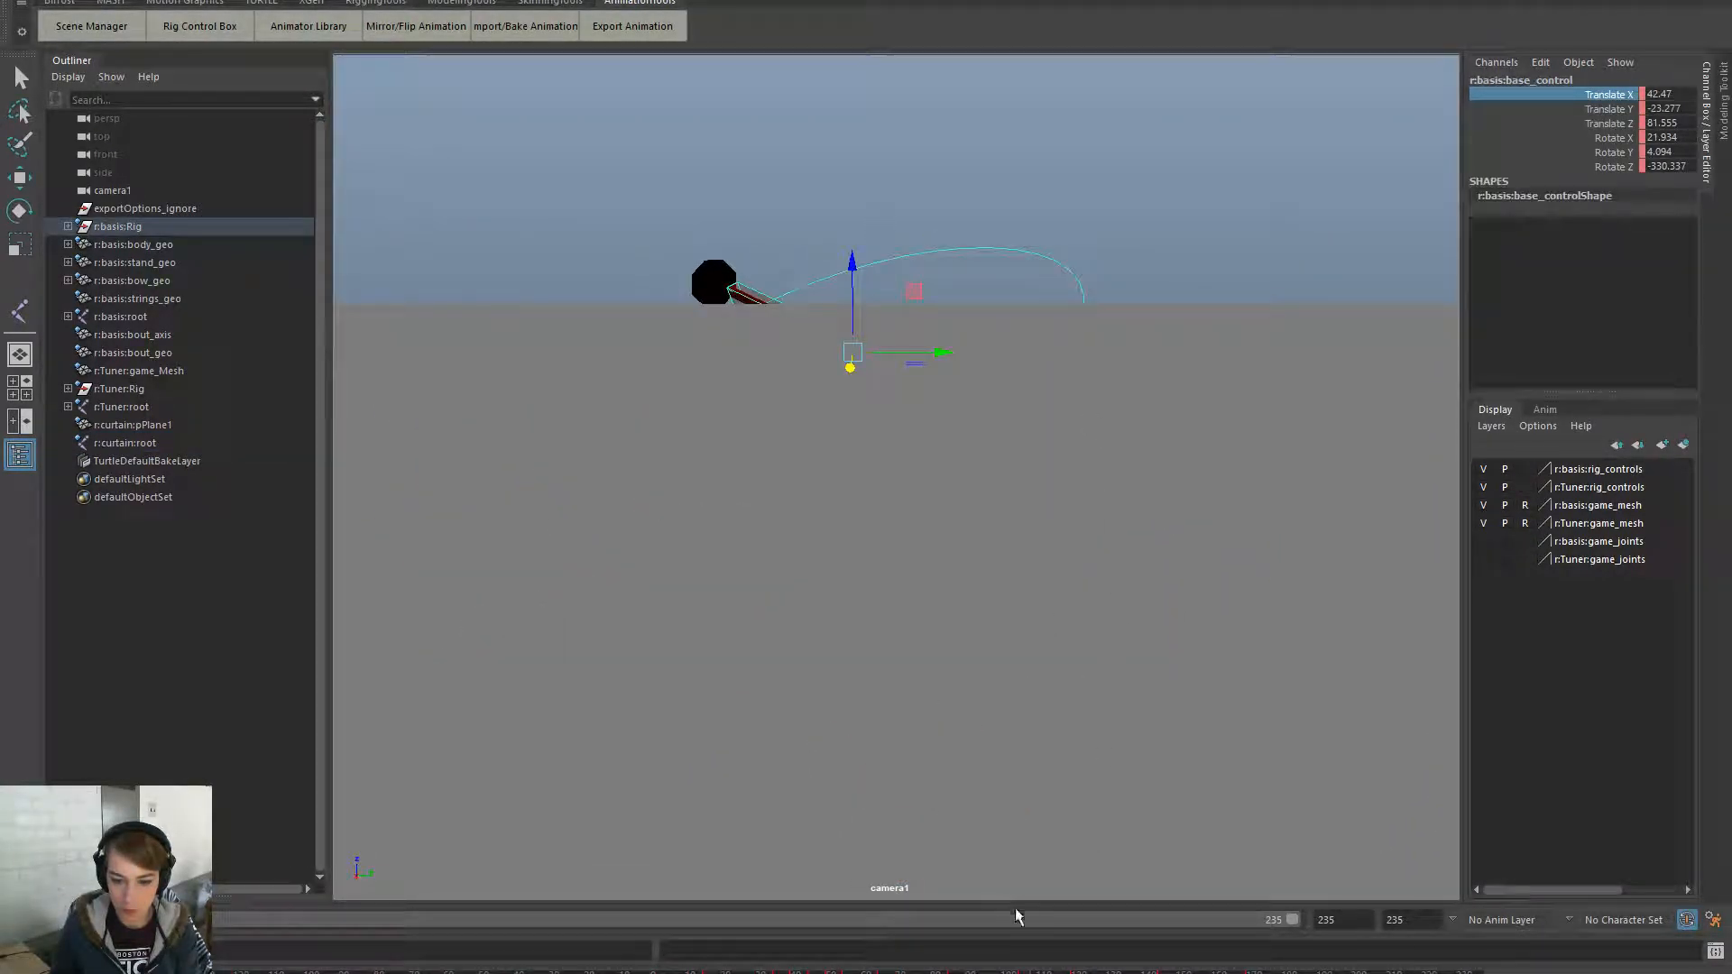
pyautogui.press(',')
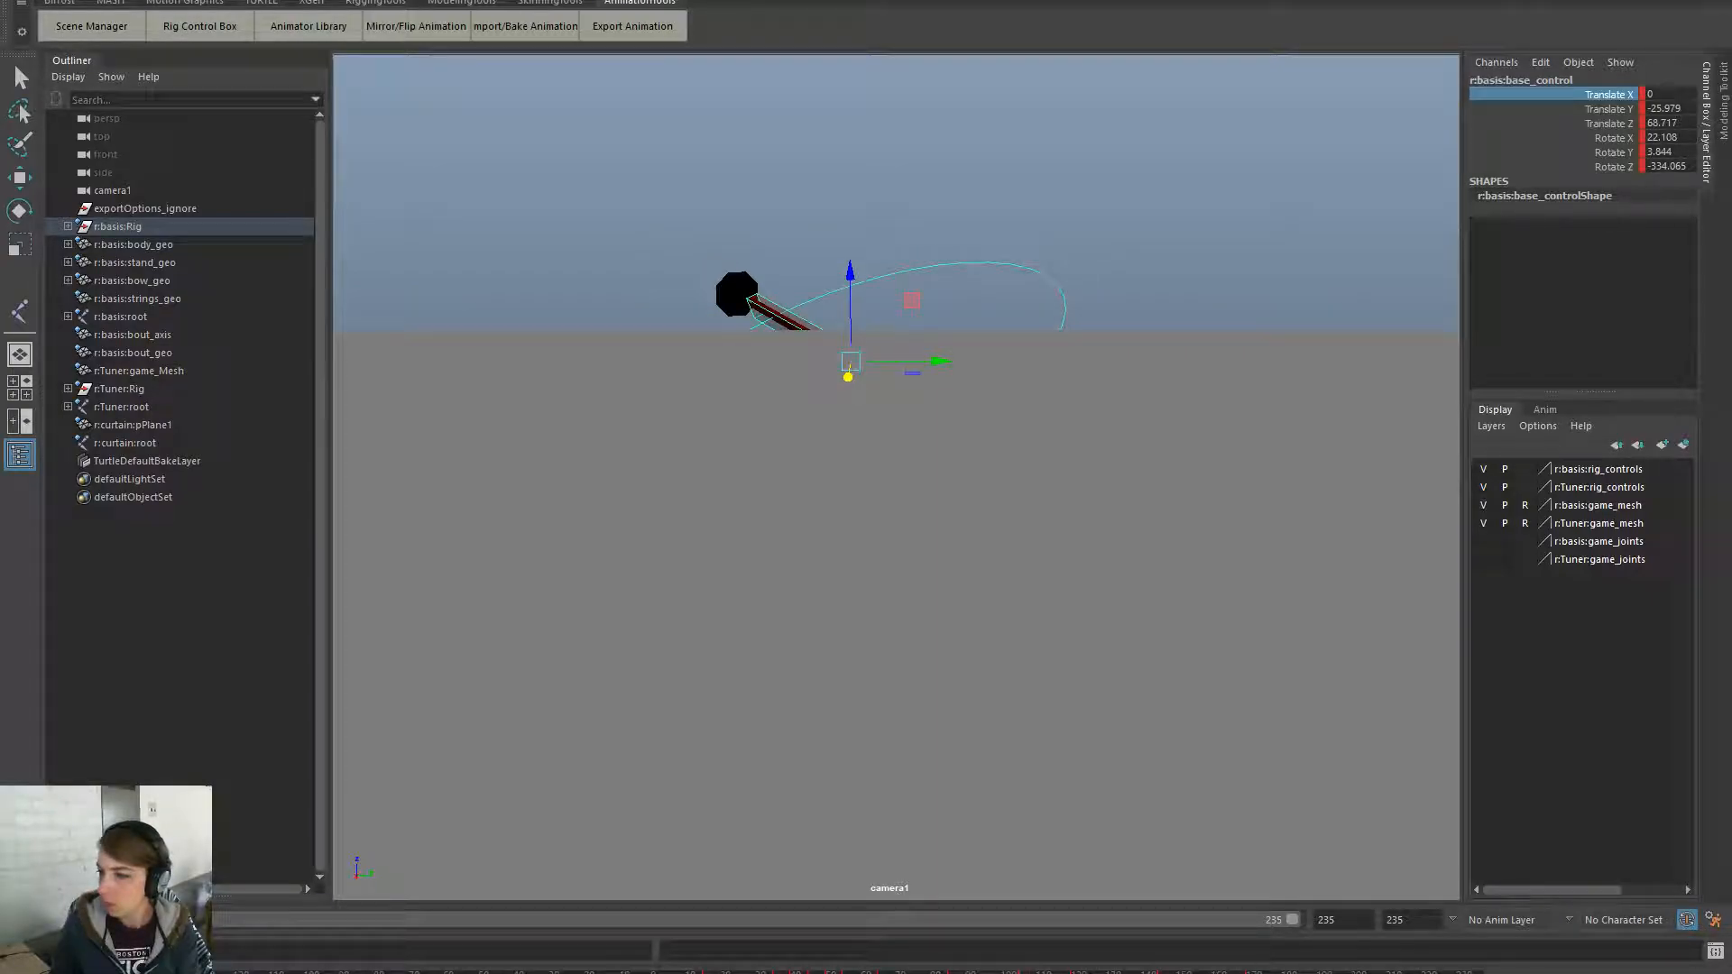
pyautogui.press('Delete')
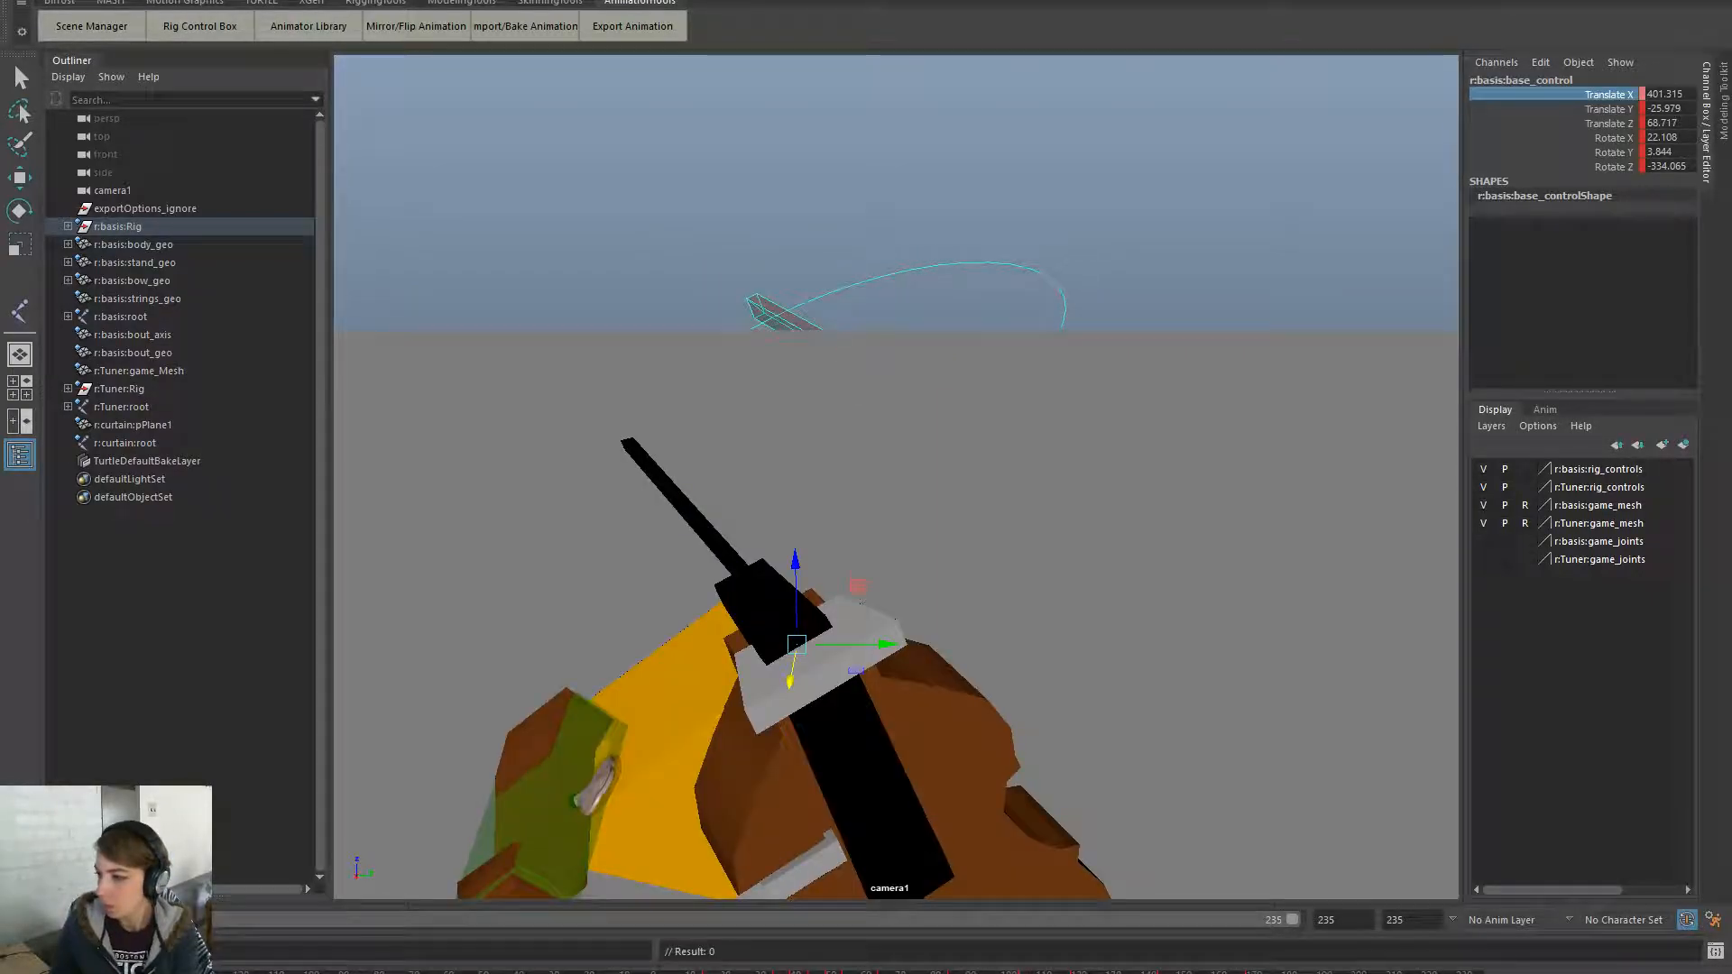
pyautogui.hotkey('alt', 'v')
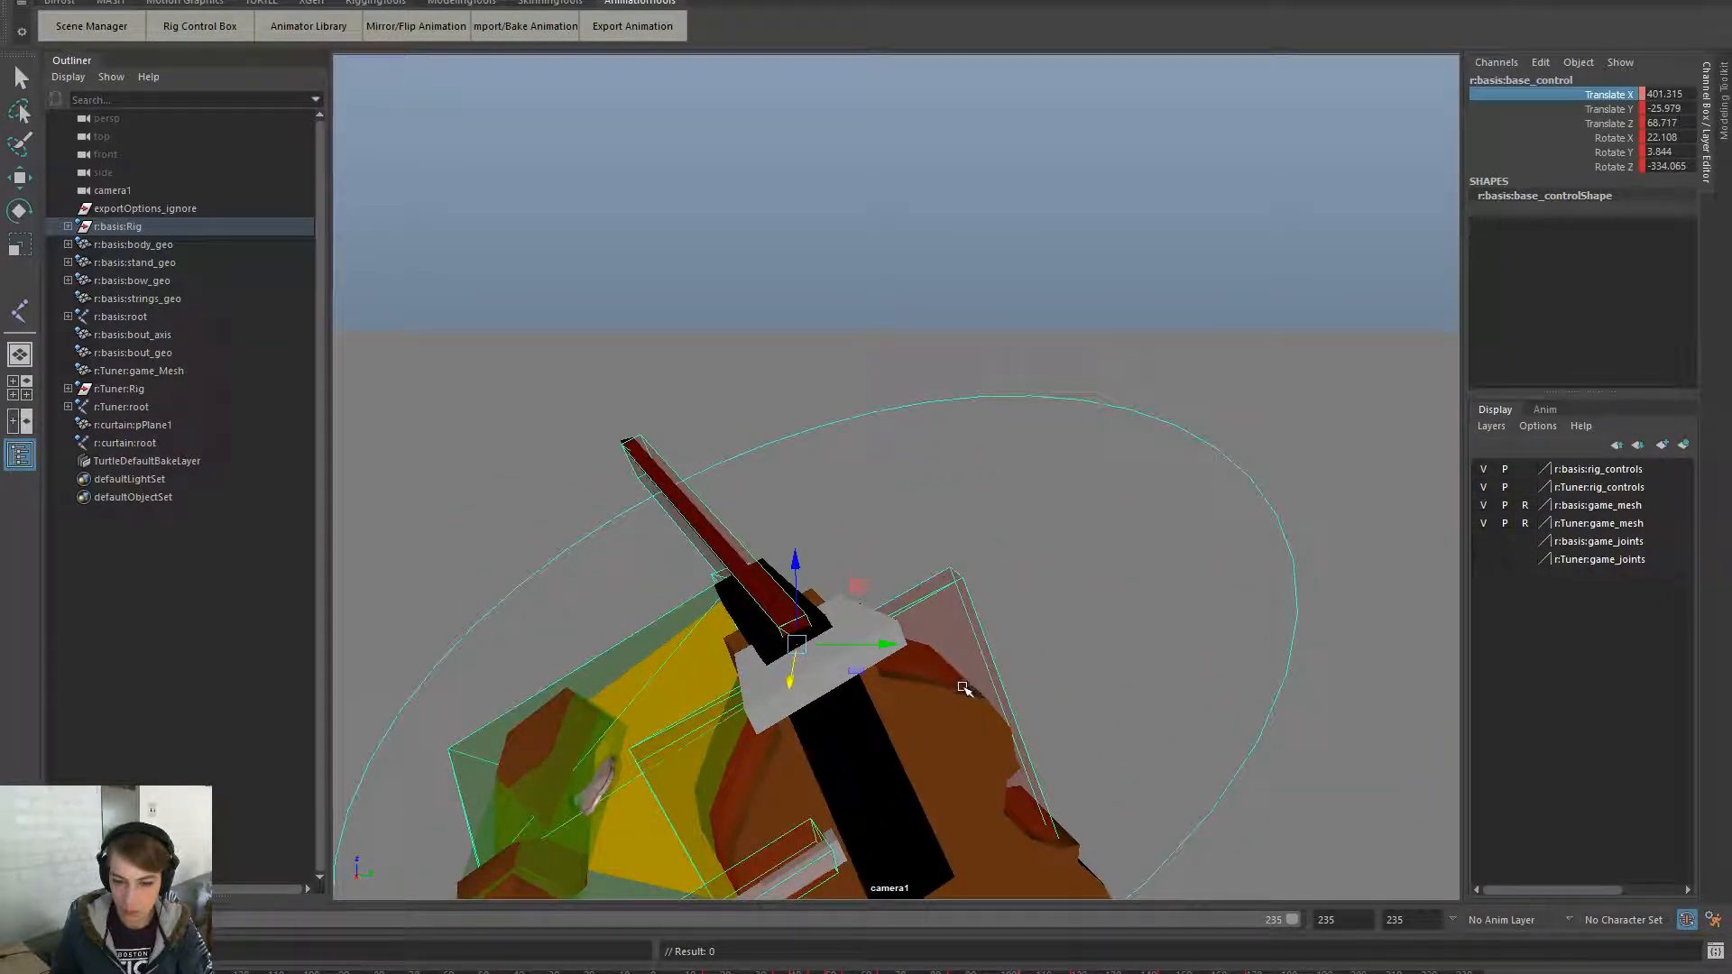
pyautogui.moveTo(803, 561); pyautogui.dragTo(836, 105)
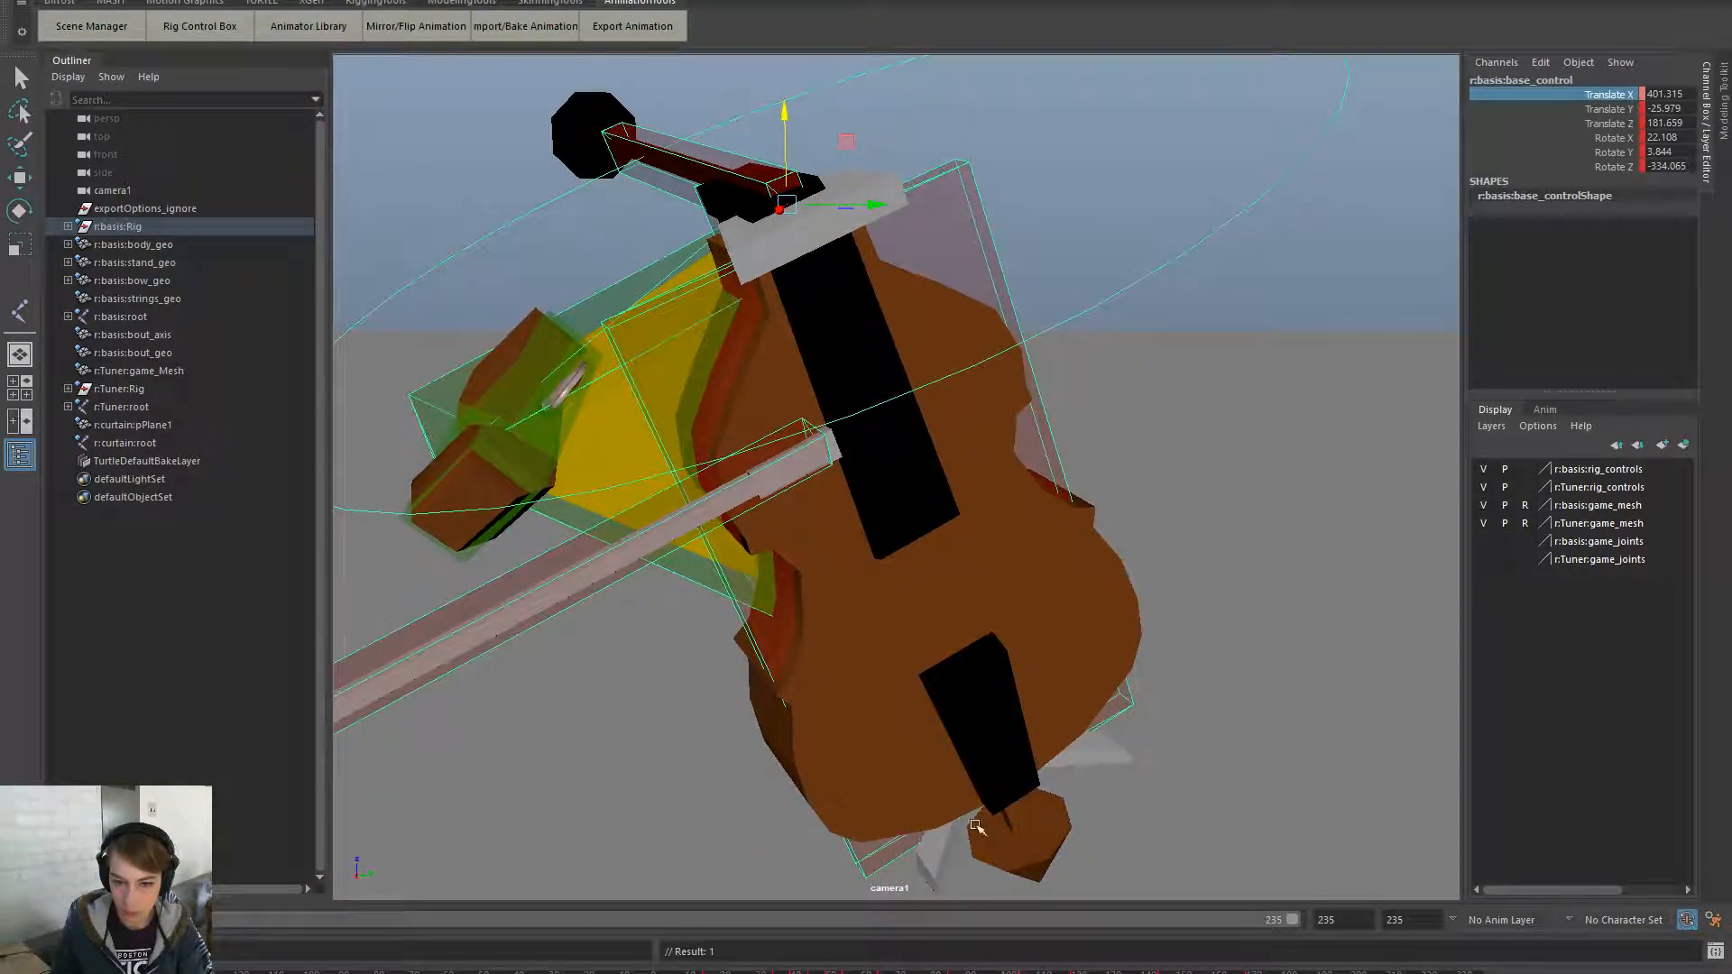
pyautogui.hotkey('alt', 'v')
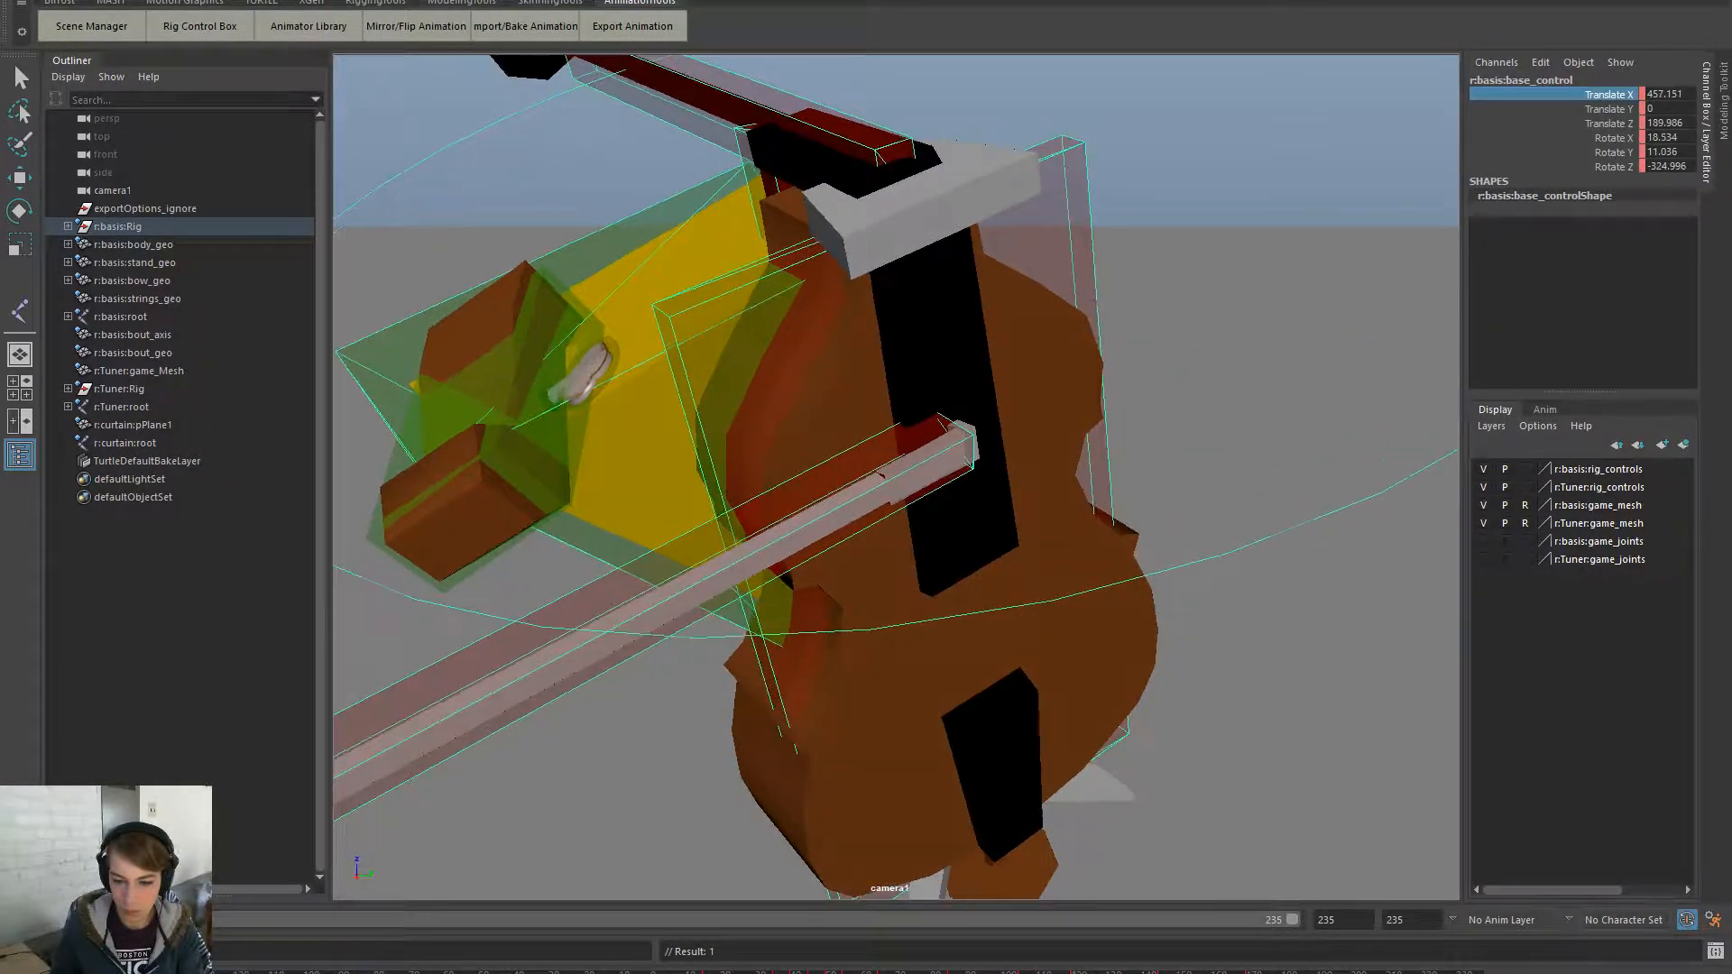
# - Rotate the cello rig's base control, redoing one rotation, and scrub to check frames
pyautogui.press('e')
pyautogui.moveTo(934, 163); pyautogui.dragTo(911, 109)
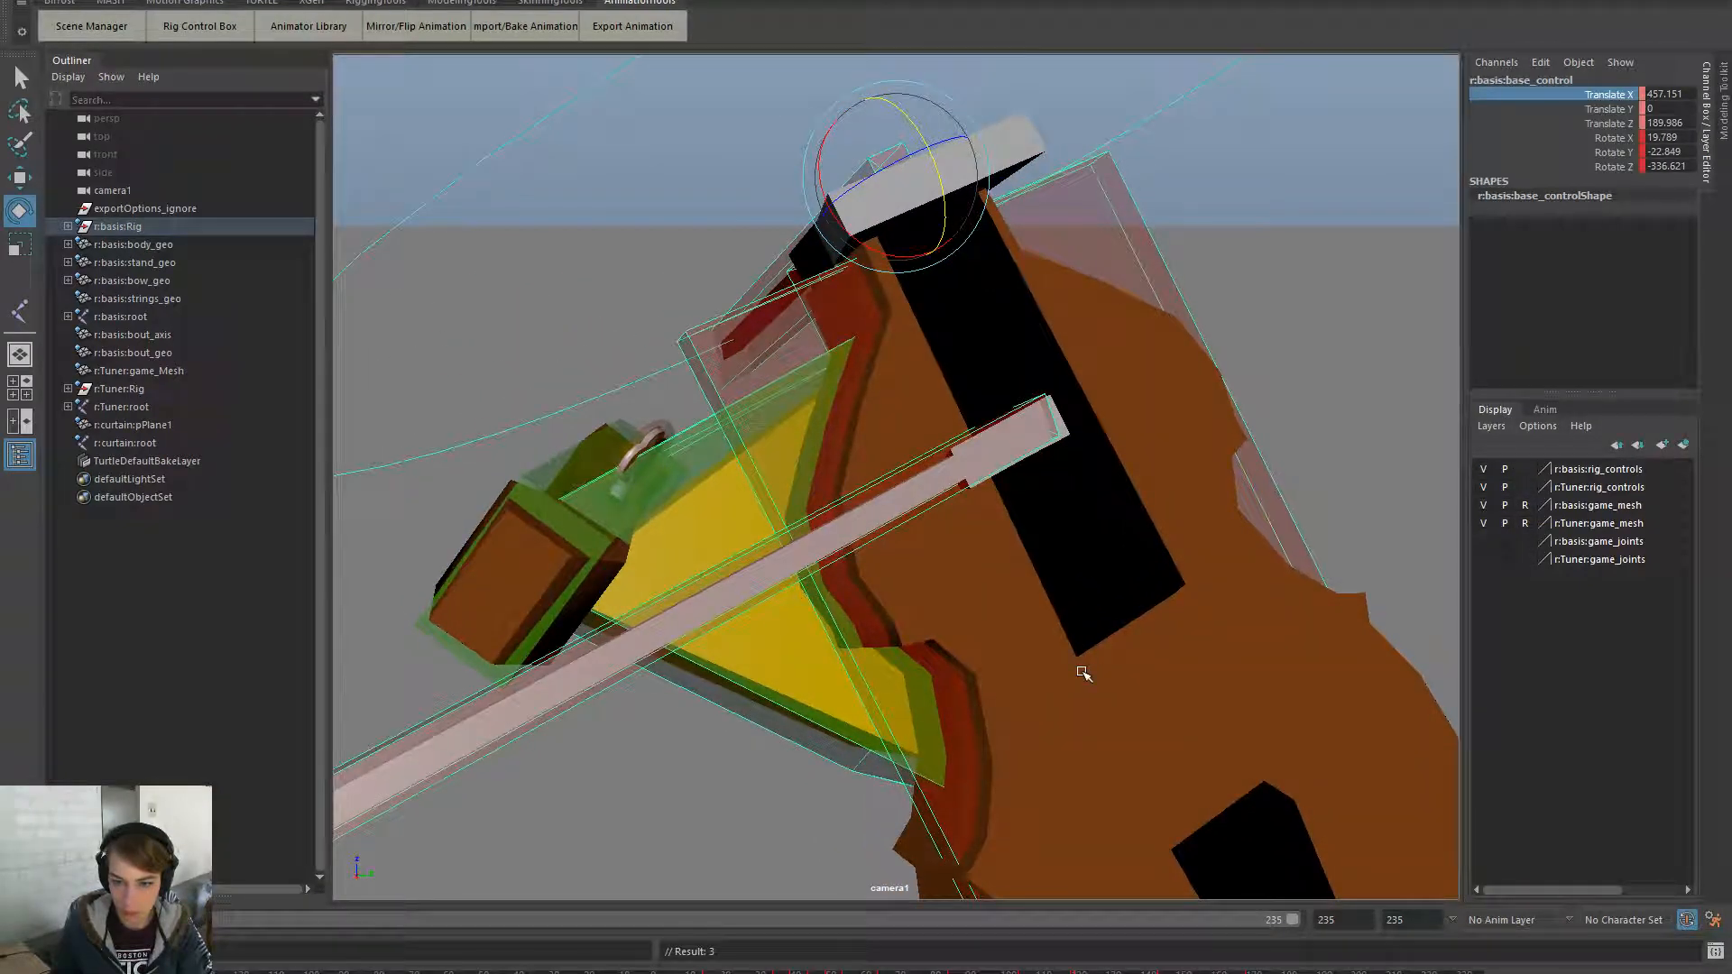
pyautogui.hotkey('ctrl', 'z')
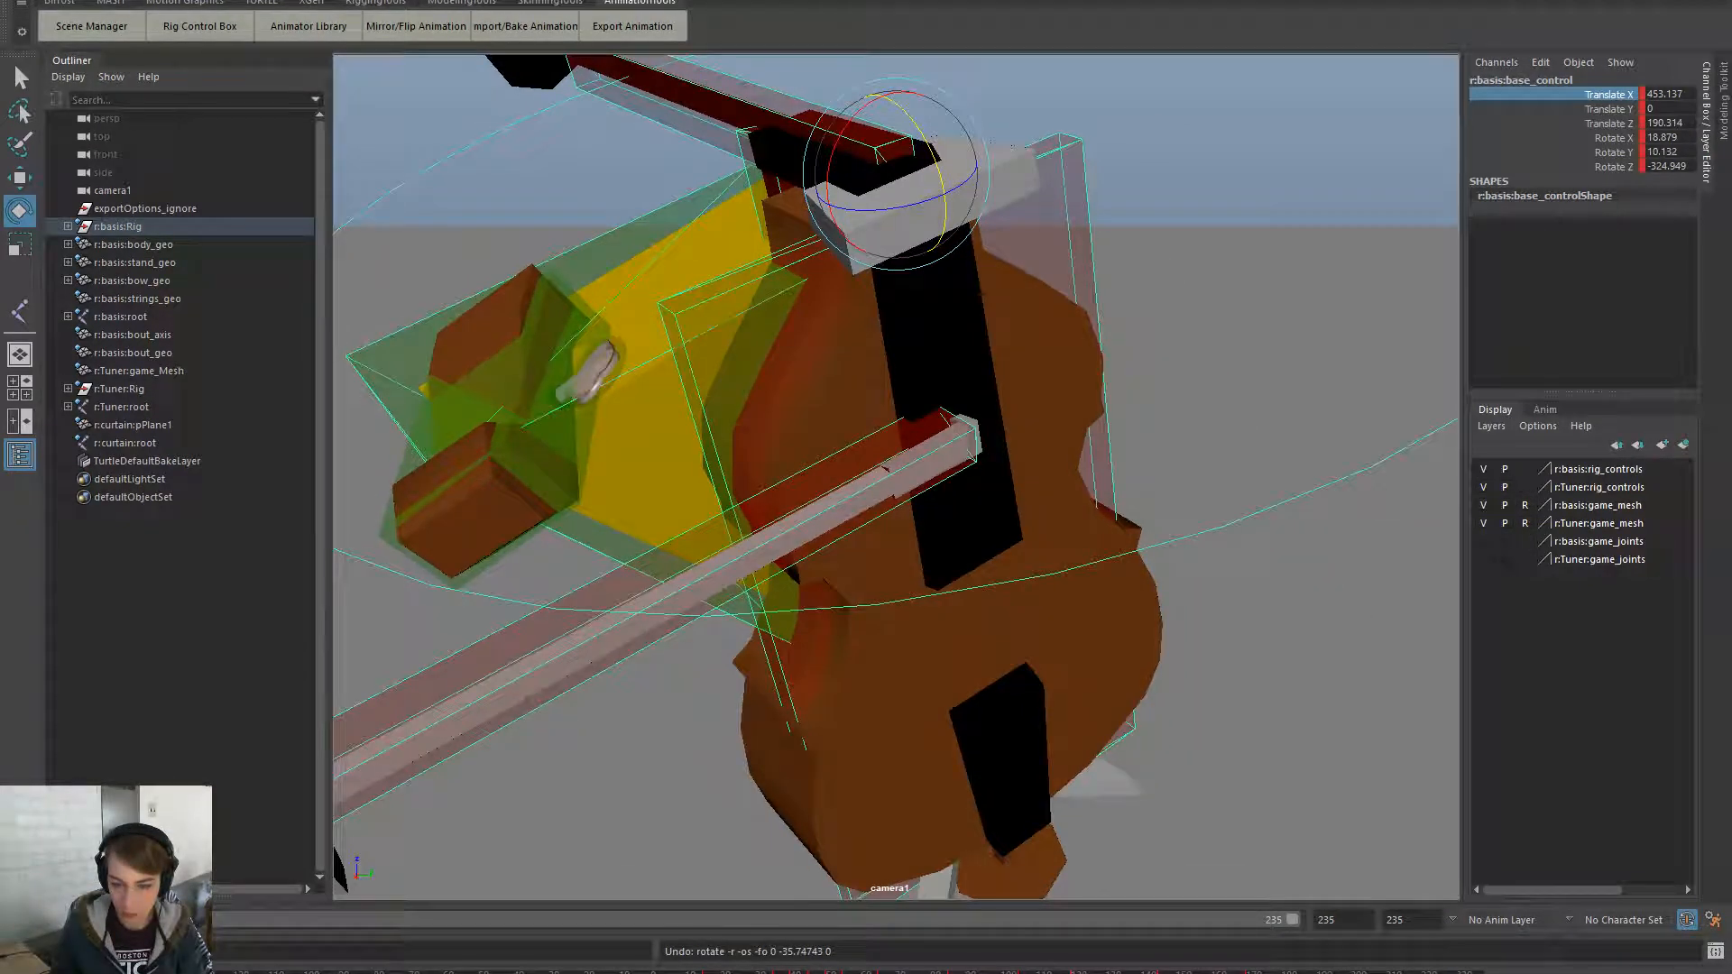
pyautogui.moveTo(888, 152); pyautogui.dragTo(909, 112)
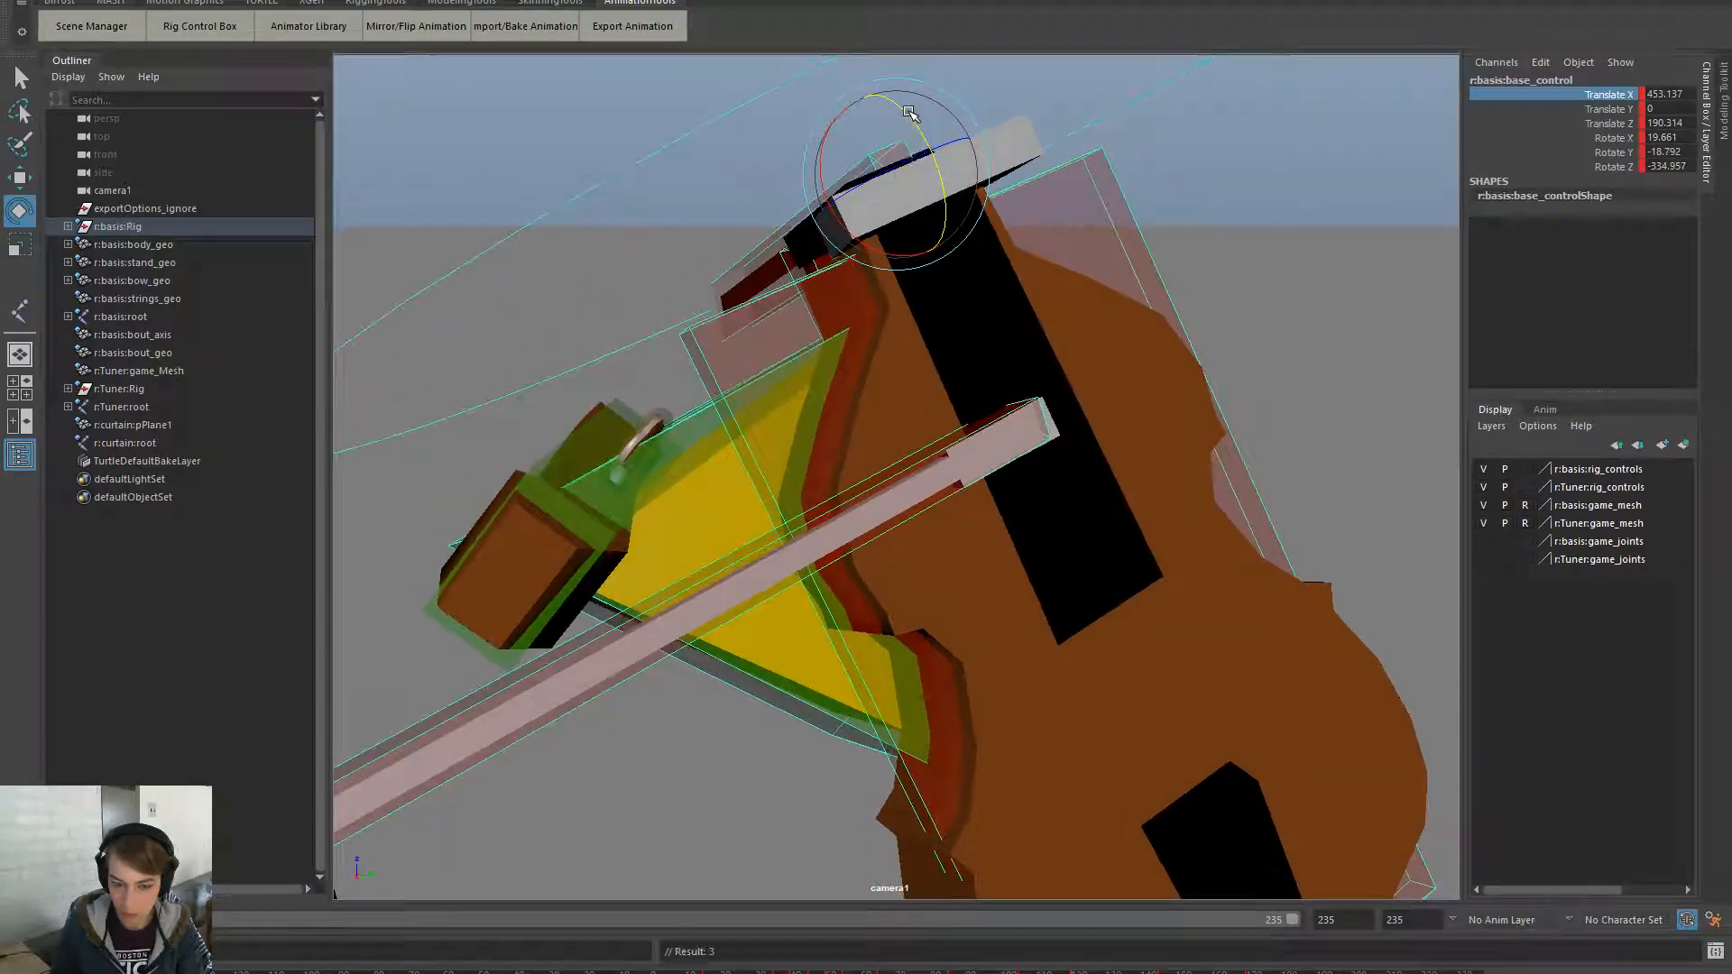
pyautogui.moveTo(936, 972); pyautogui.dragTo(994, 973)
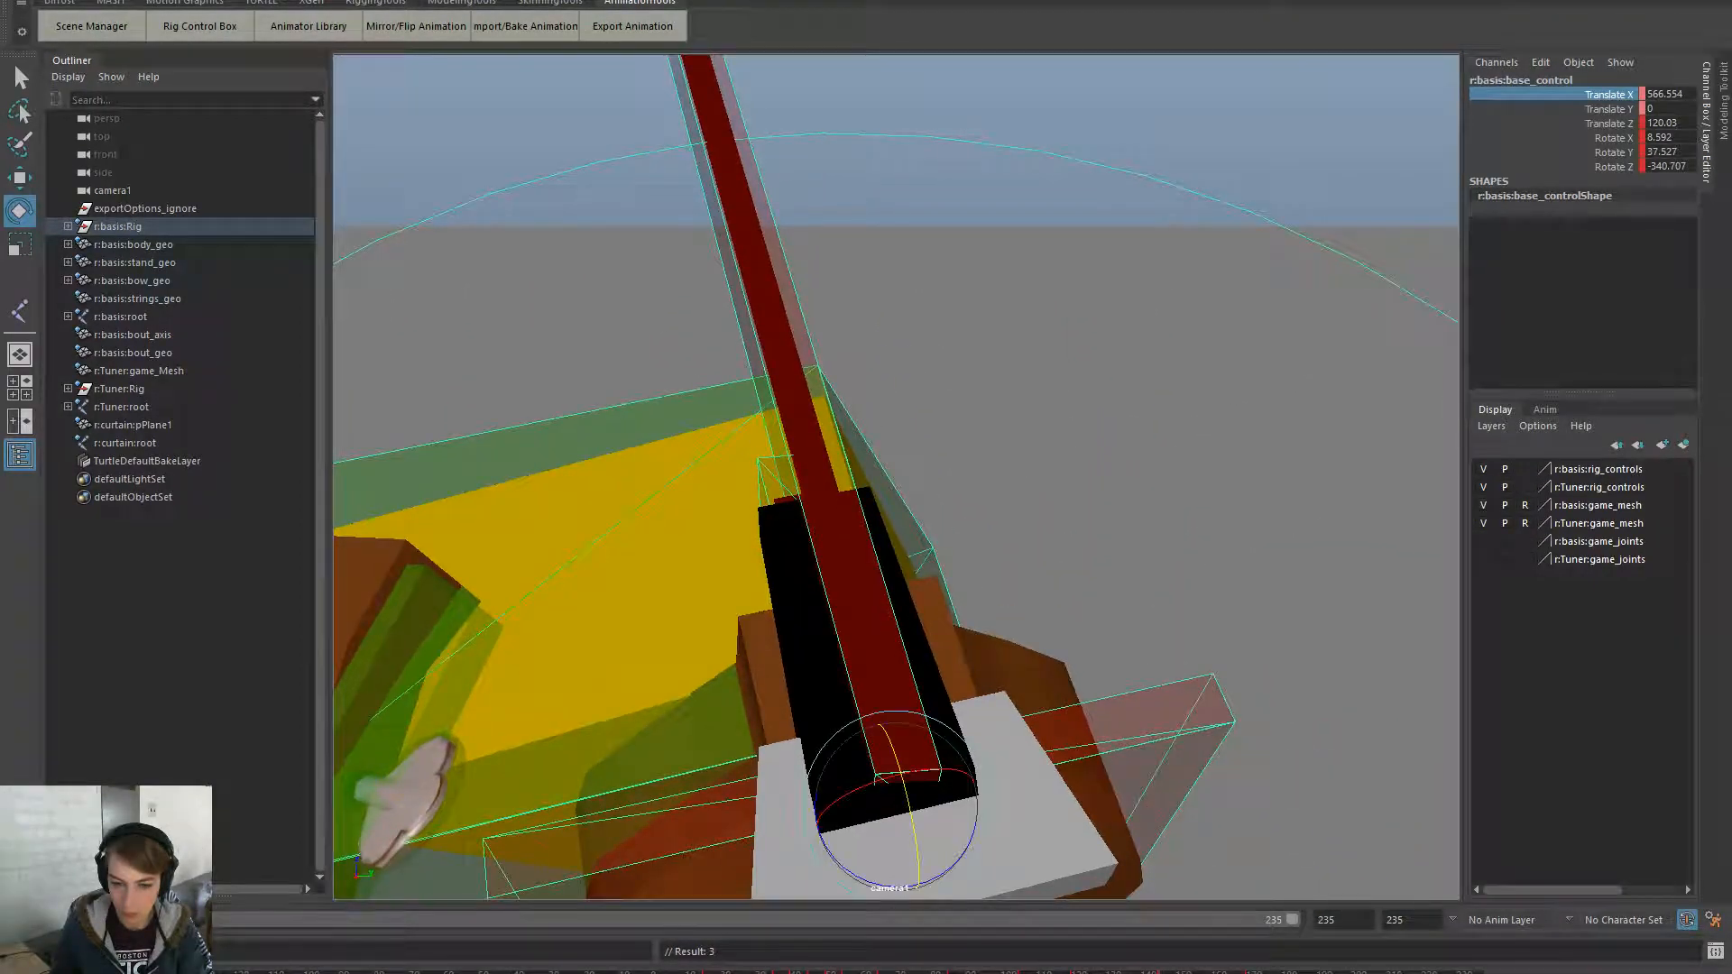
# - Clear the key at the current frame and play the animation from the start
pyautogui.rightClick(1164, 968)
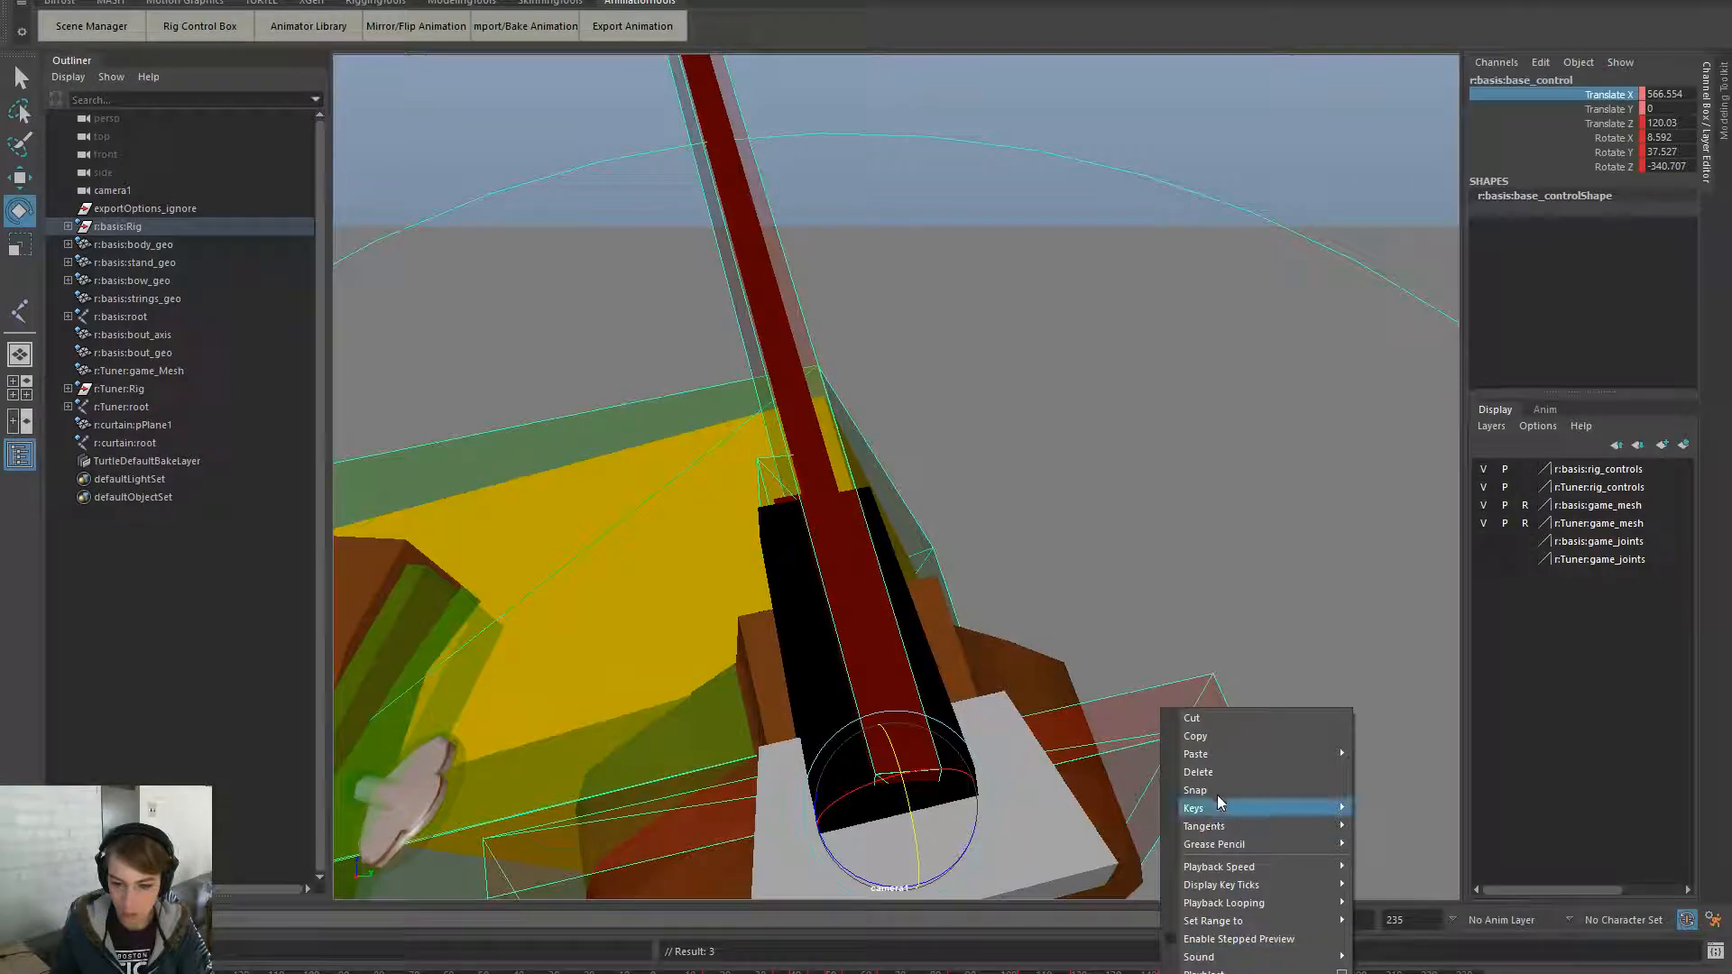
pyautogui.click(1225, 775)
pyautogui.hotkey('alt', 'v')
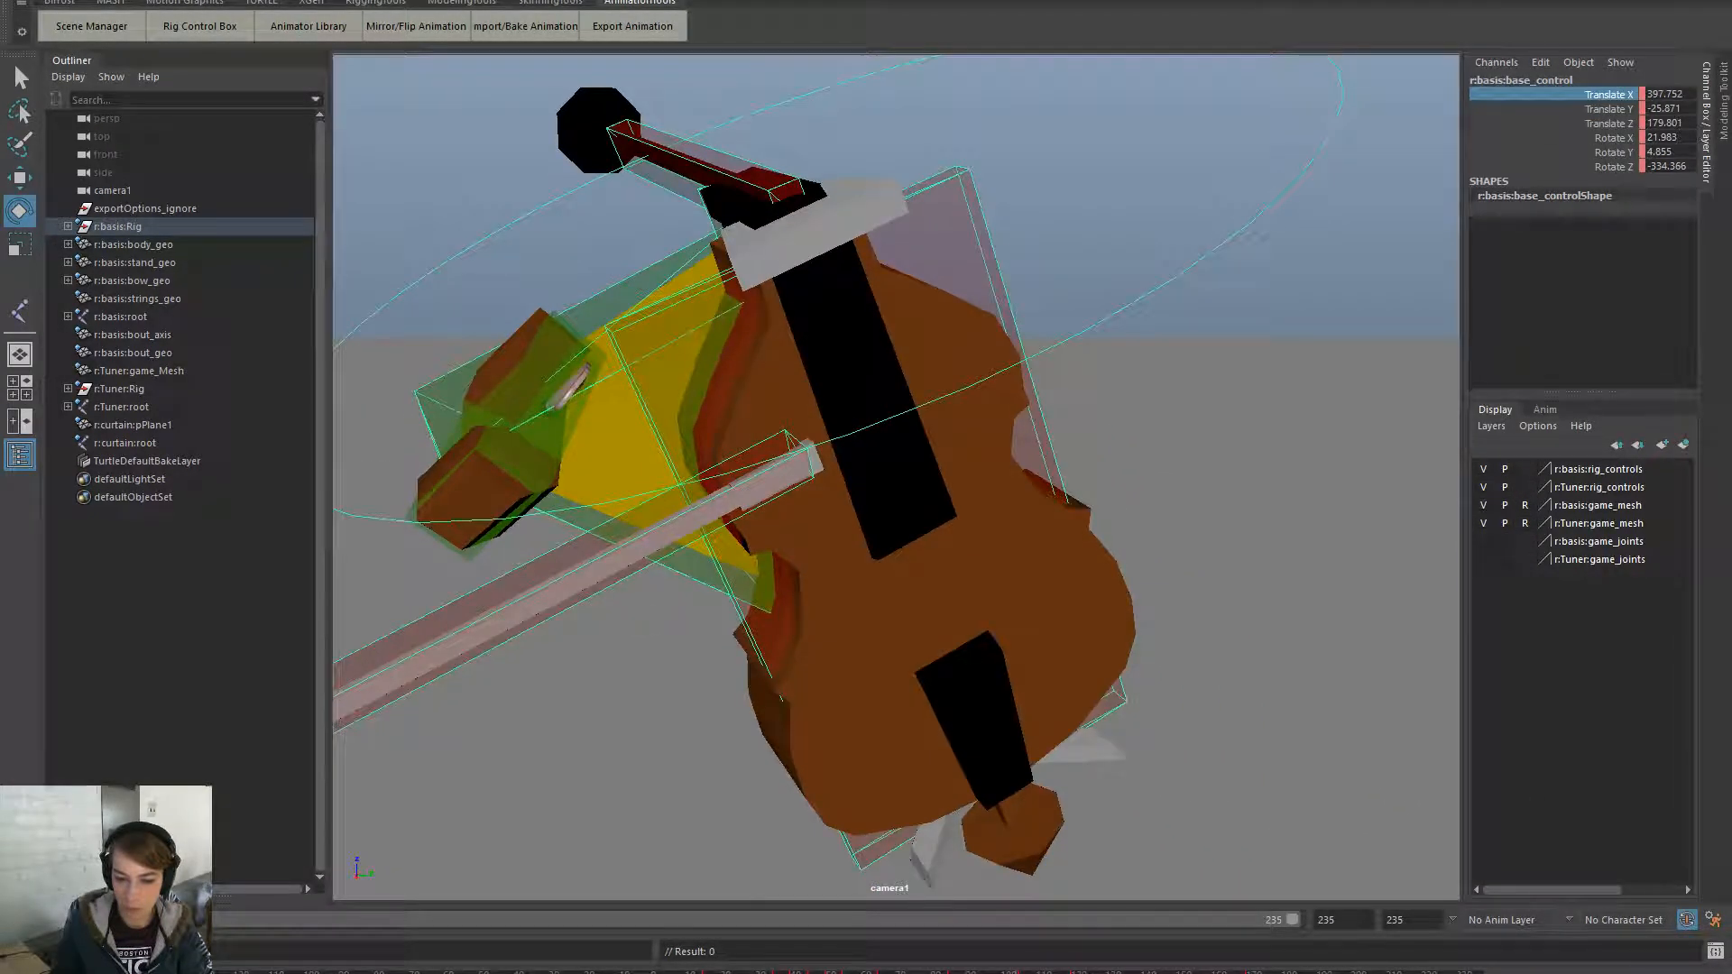
# - Turn the cello rig further around its vertical axis, deselect everything, and replay camera1
pyautogui.moveTo(804, 187); pyautogui.dragTo(778, 154)
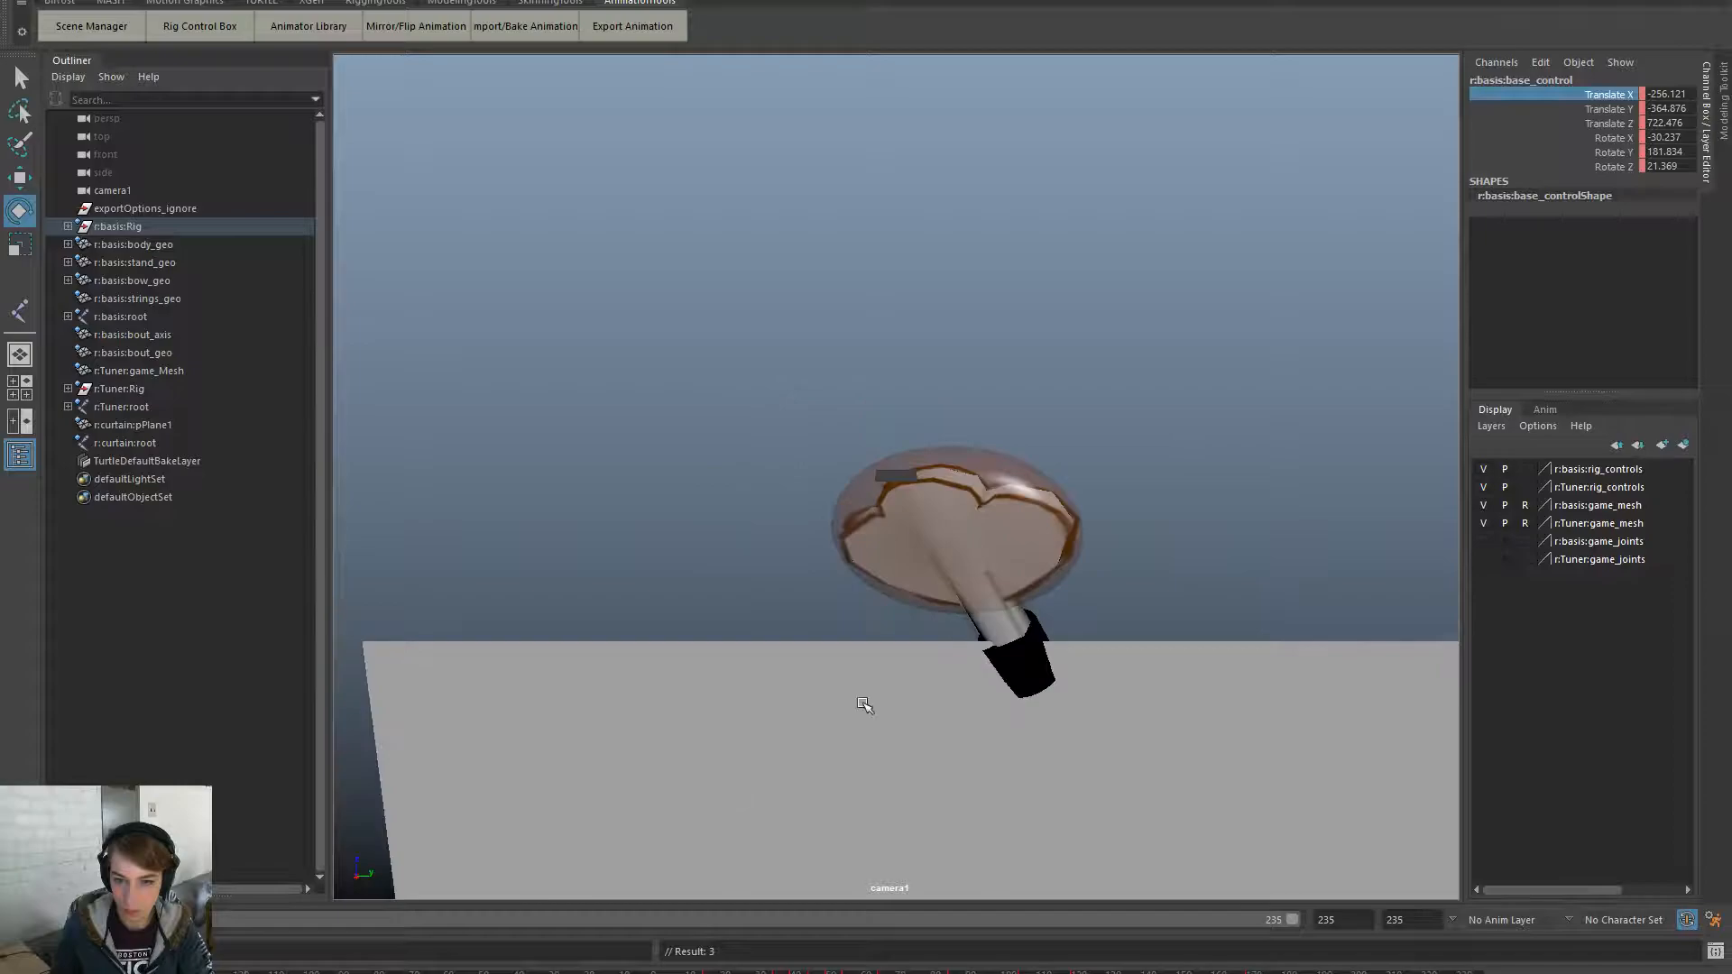
pyautogui.click(860, 700)
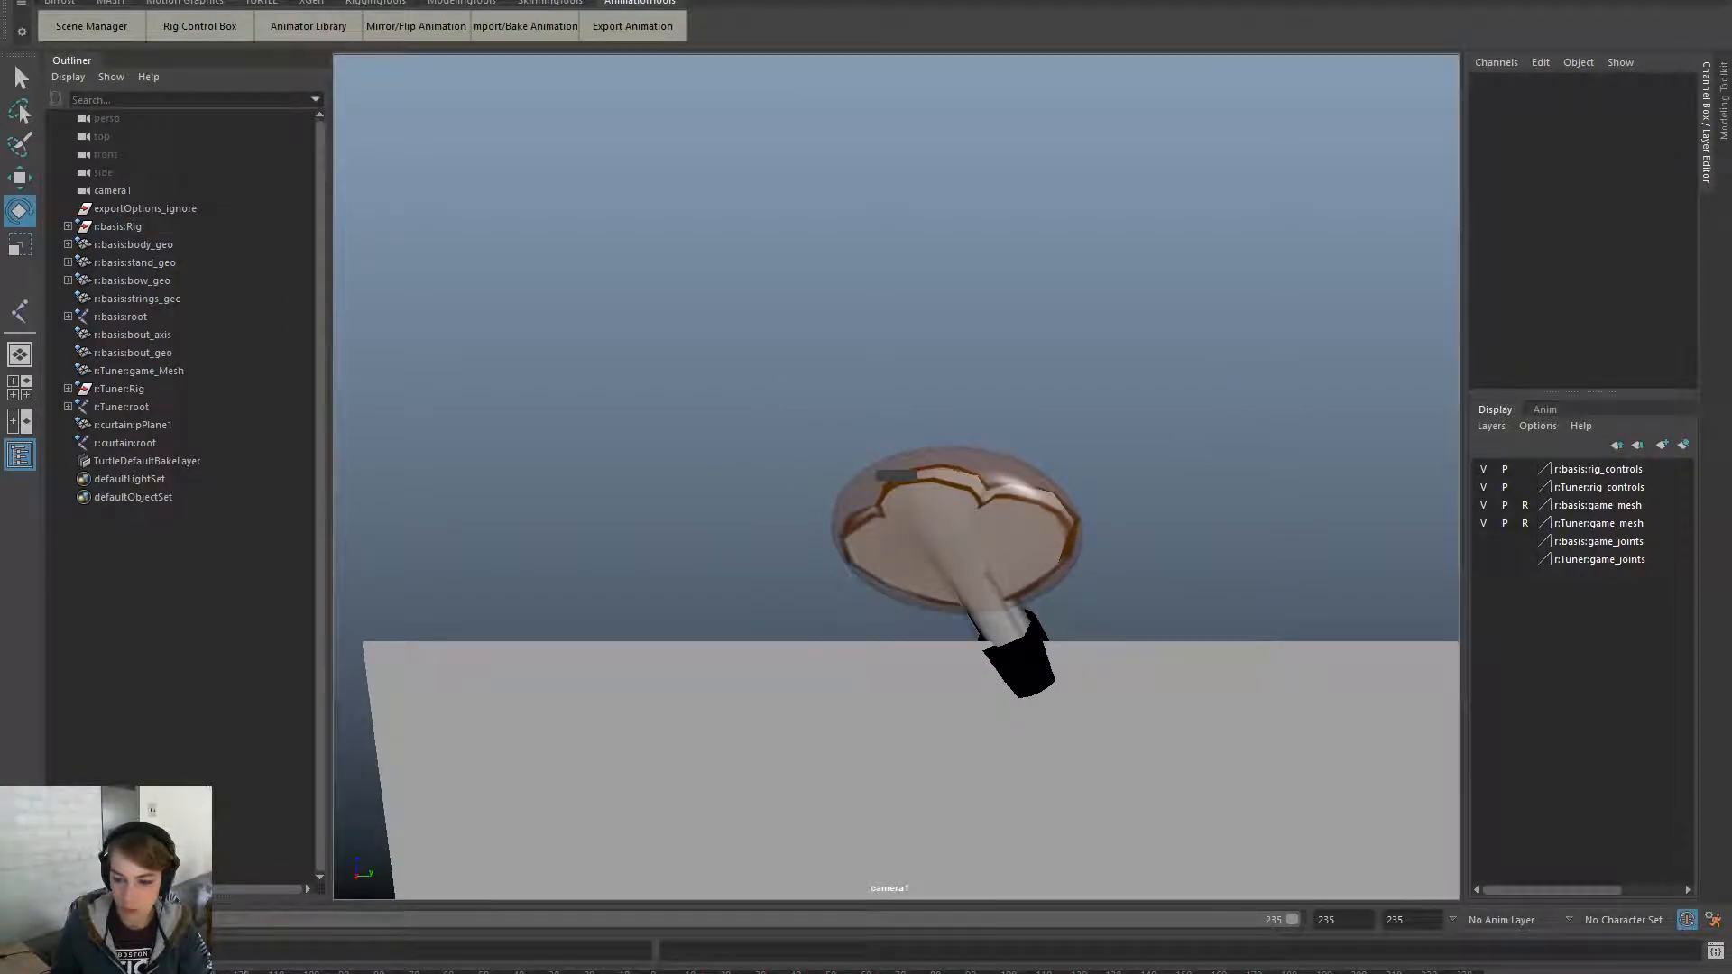
pyautogui.hotkey('alt', 'v')
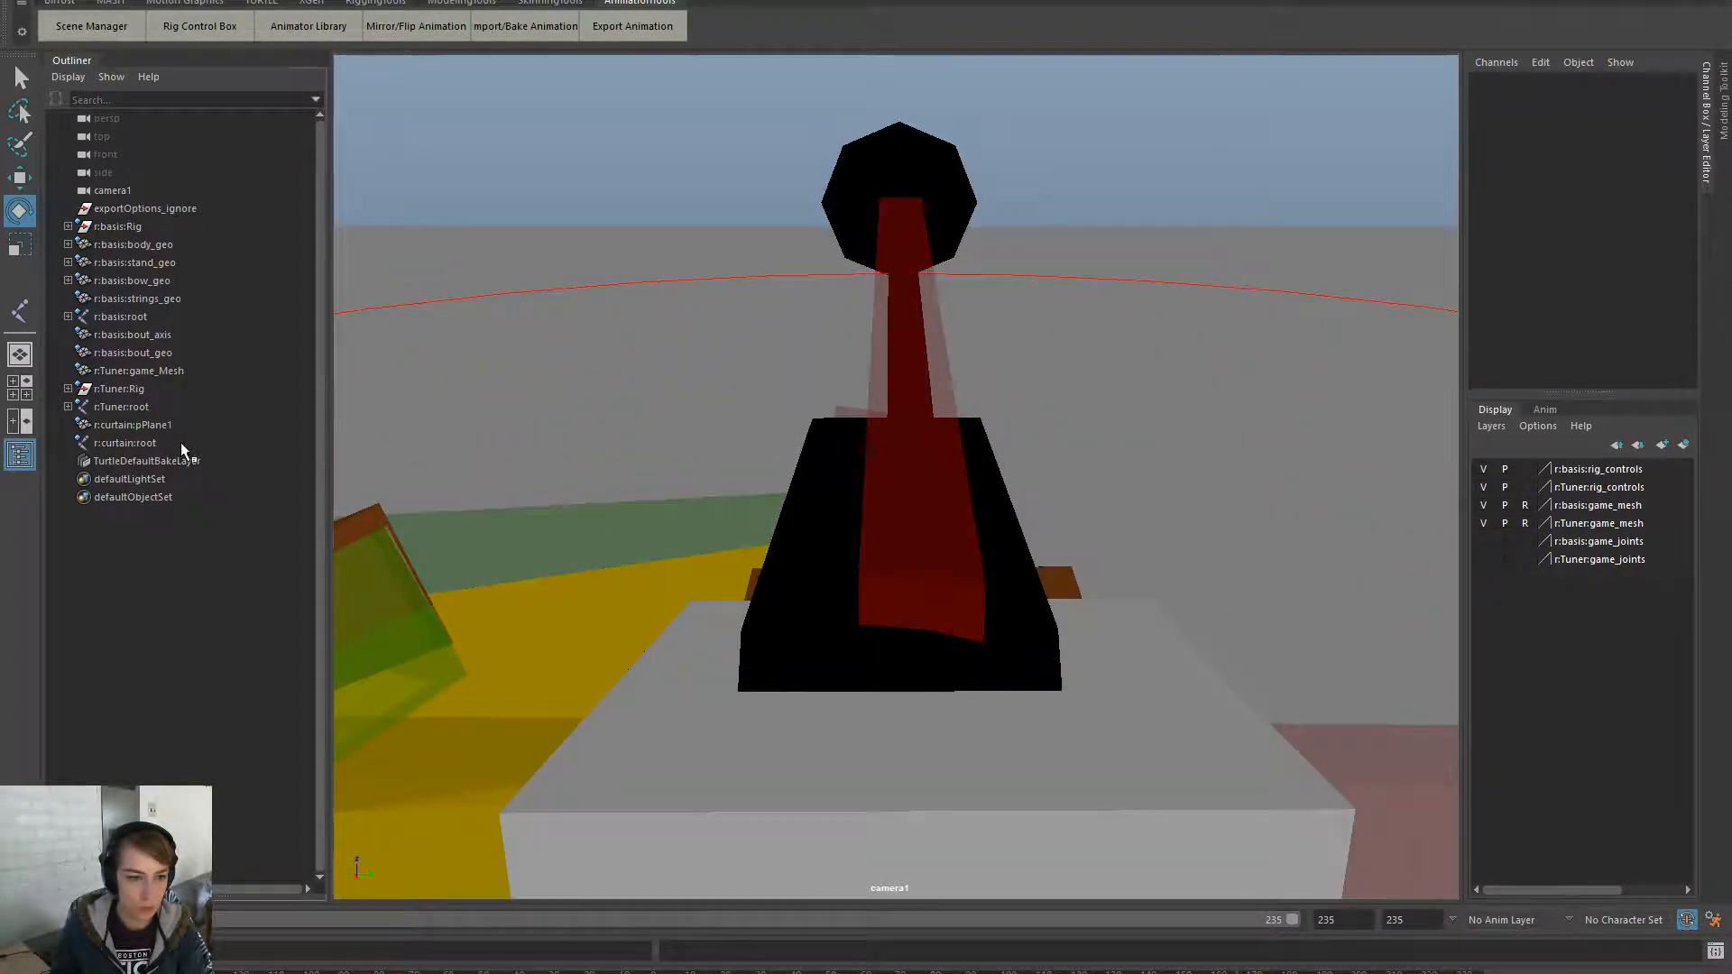
# - Select r:curtain:root and view it through the persp camera
pyautogui.click(180, 442)
pyautogui.press('space')
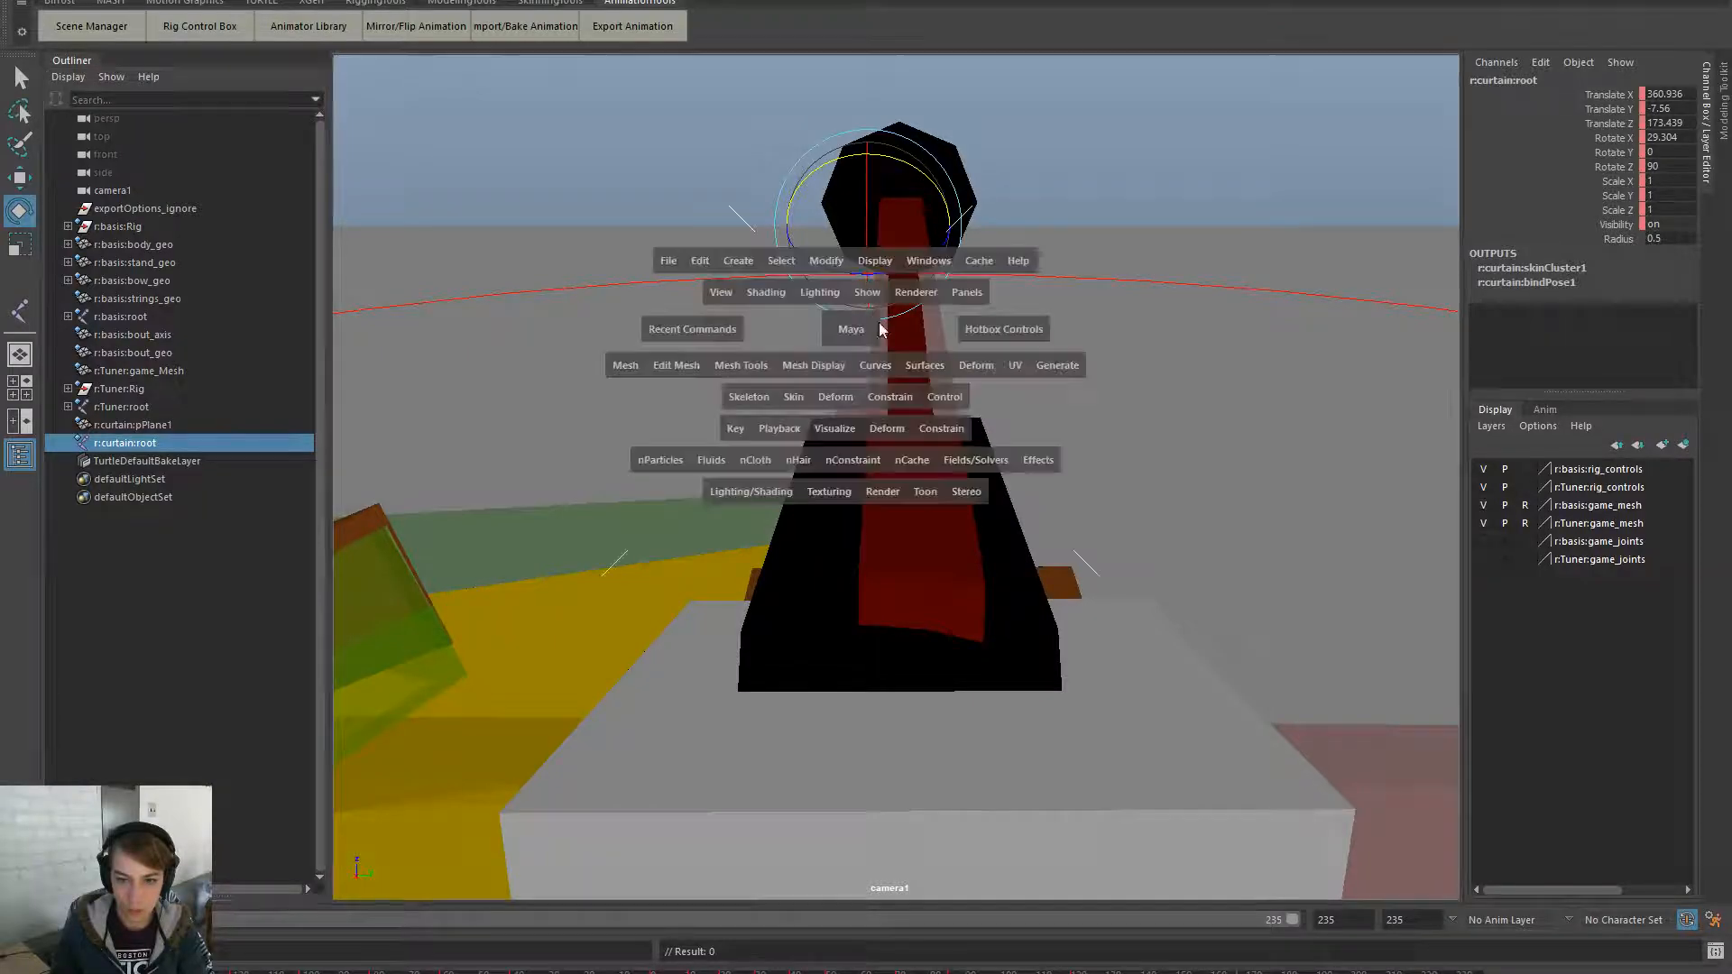
pyautogui.moveTo(967, 291); pyautogui.dragTo(1074, 314)
pyautogui.click(1219, 335)
pyautogui.keyDown('alt'); pyautogui.moveTo(1037, 485); pyautogui.dragTo(1164, 573); pyautogui.keyUp('alt')
# - Stand the curtain plane upright with Rotate X set to 90
pyautogui.press('w')
pyautogui.keyDown('alt'); pyautogui.moveTo(1243, 498); pyautogui.dragTo(1114, 518, button='middle'); pyautogui.keyUp('alt')
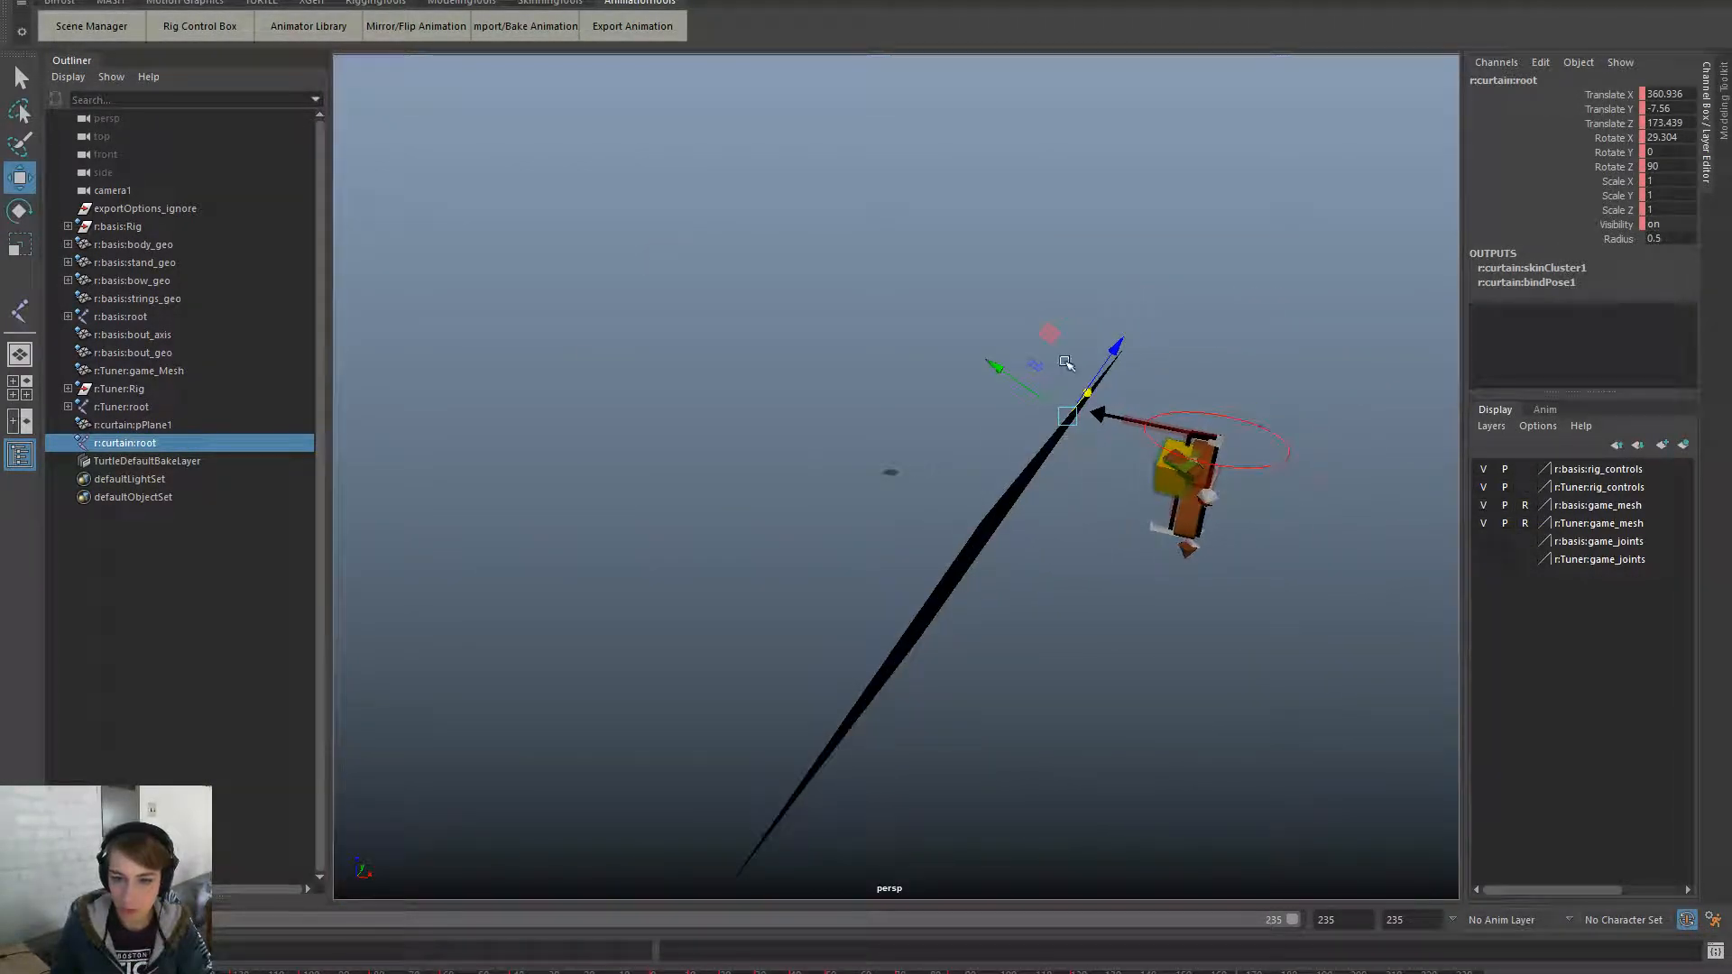
pyautogui.press('e')
pyautogui.moveTo(1140, 387); pyautogui.dragTo(1192, 478)
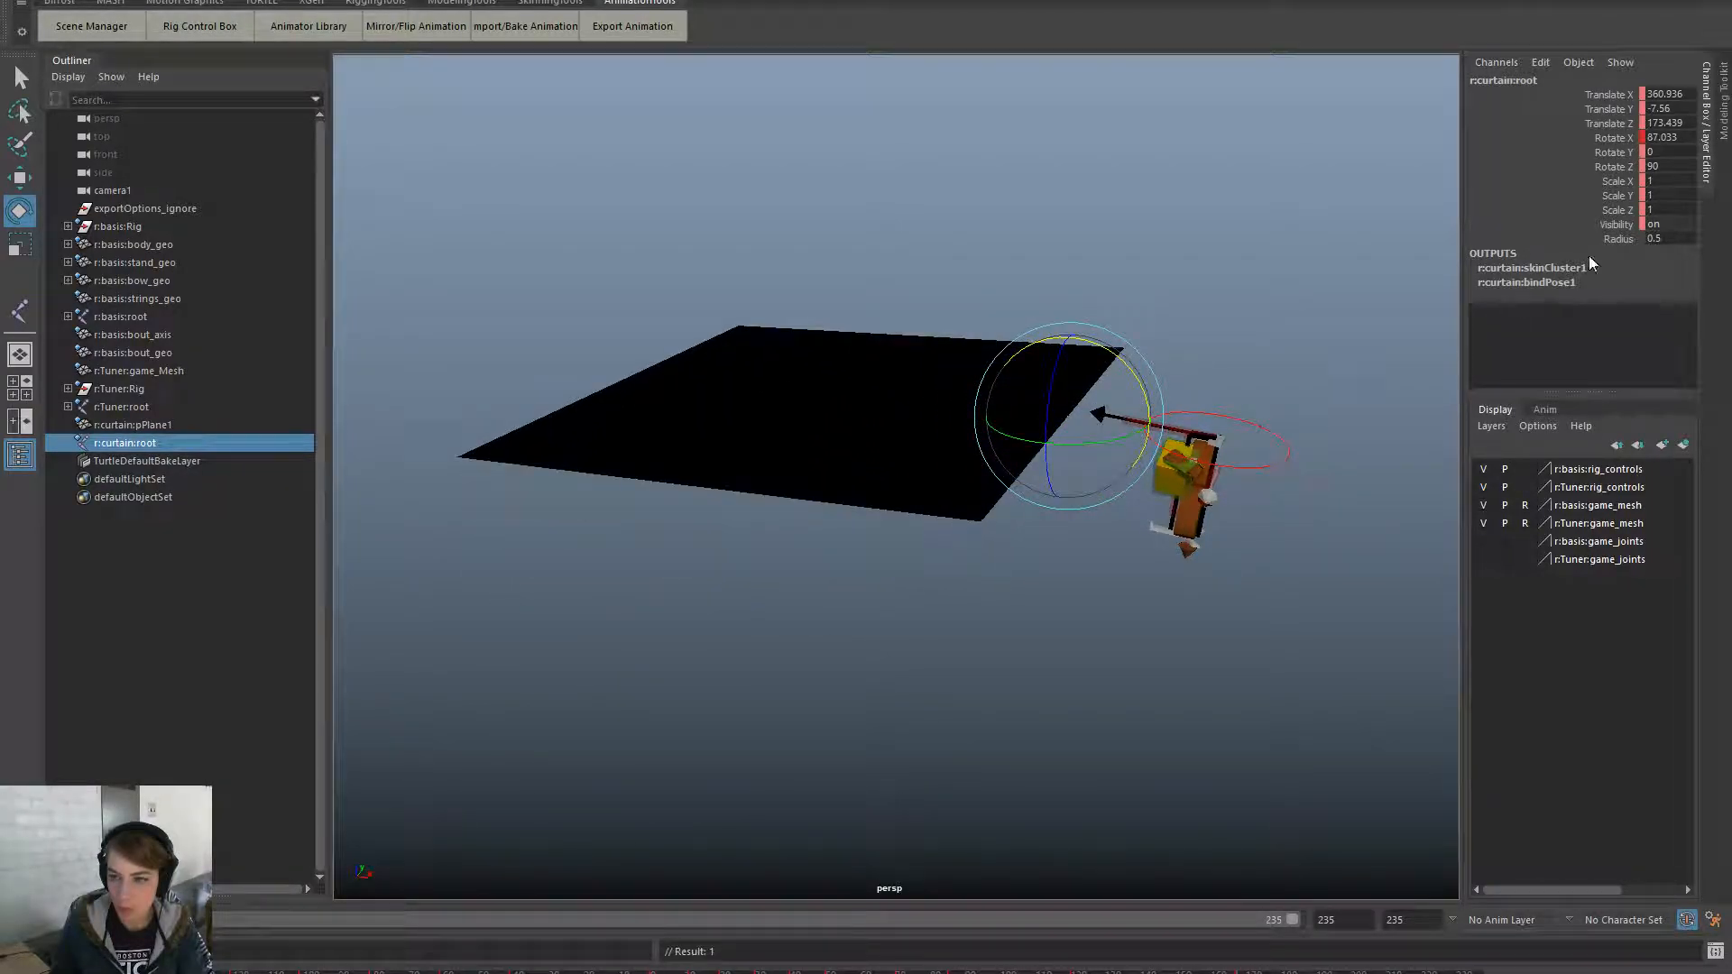
pyautogui.doubleClick(1670, 137)
pyautogui.write('90')
pyautogui.press('Return')
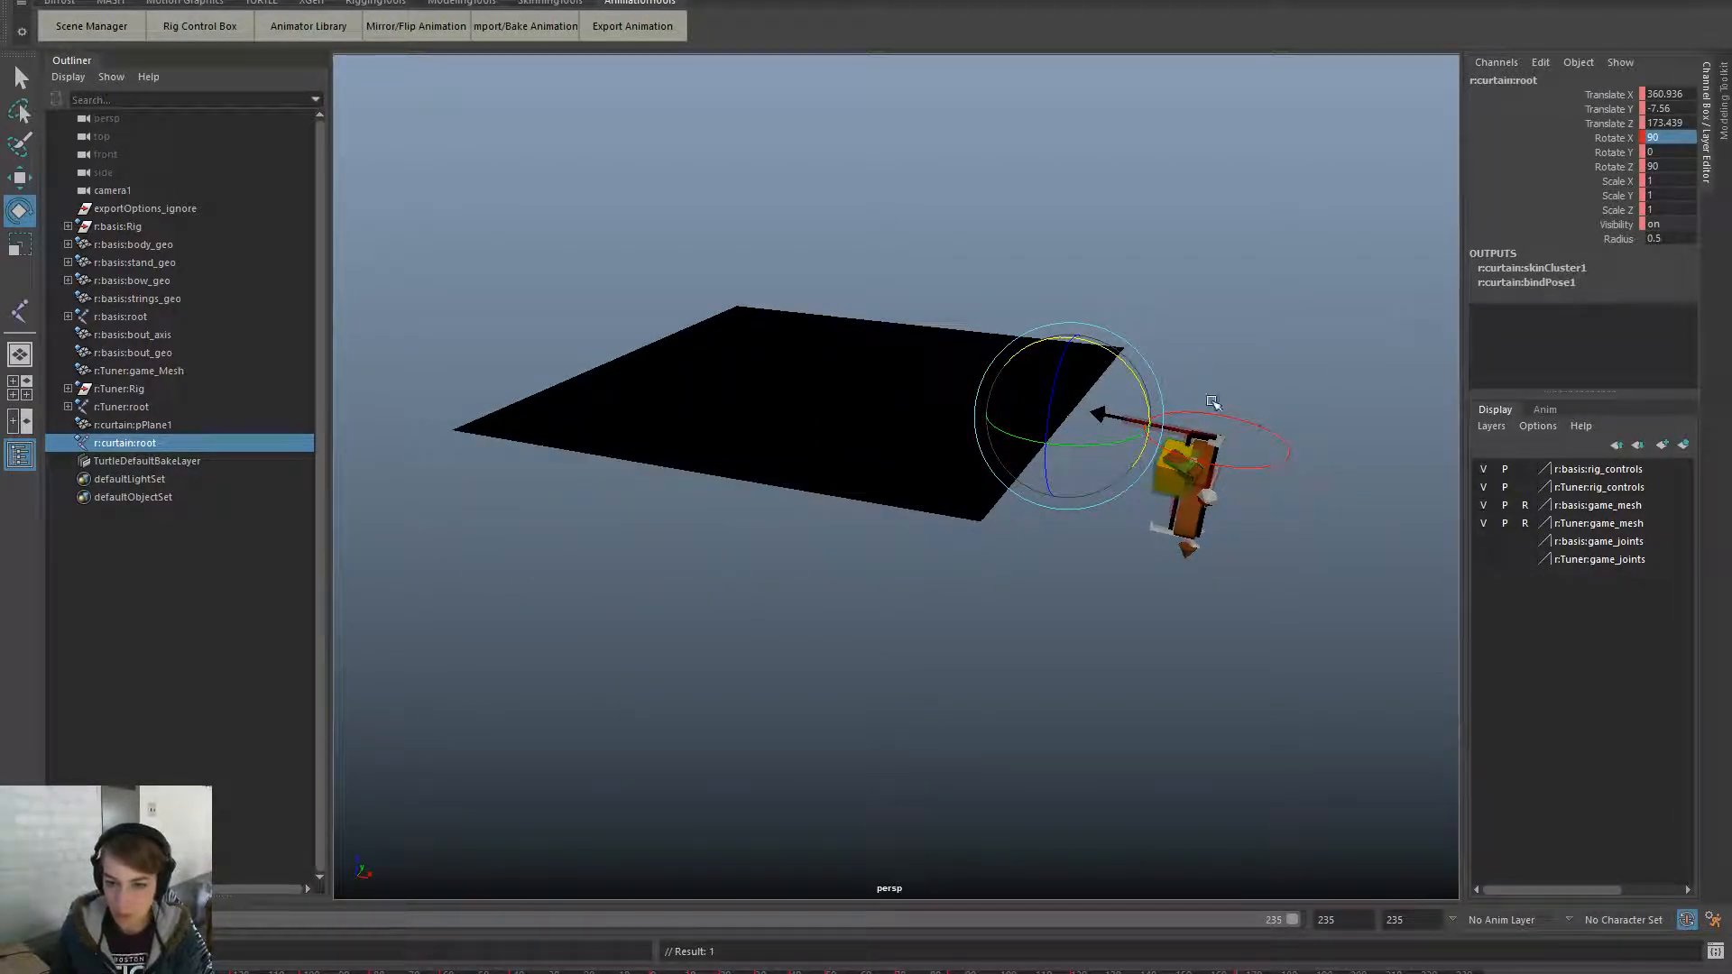
# - Move the curtain root to Translate X 623.682 and Z 158.025
pyautogui.press('w')
pyautogui.moveTo(1150, 431); pyautogui.dragTo(1145, 495)
pyautogui.moveTo(1017, 345); pyautogui.dragTo(1016, 354)
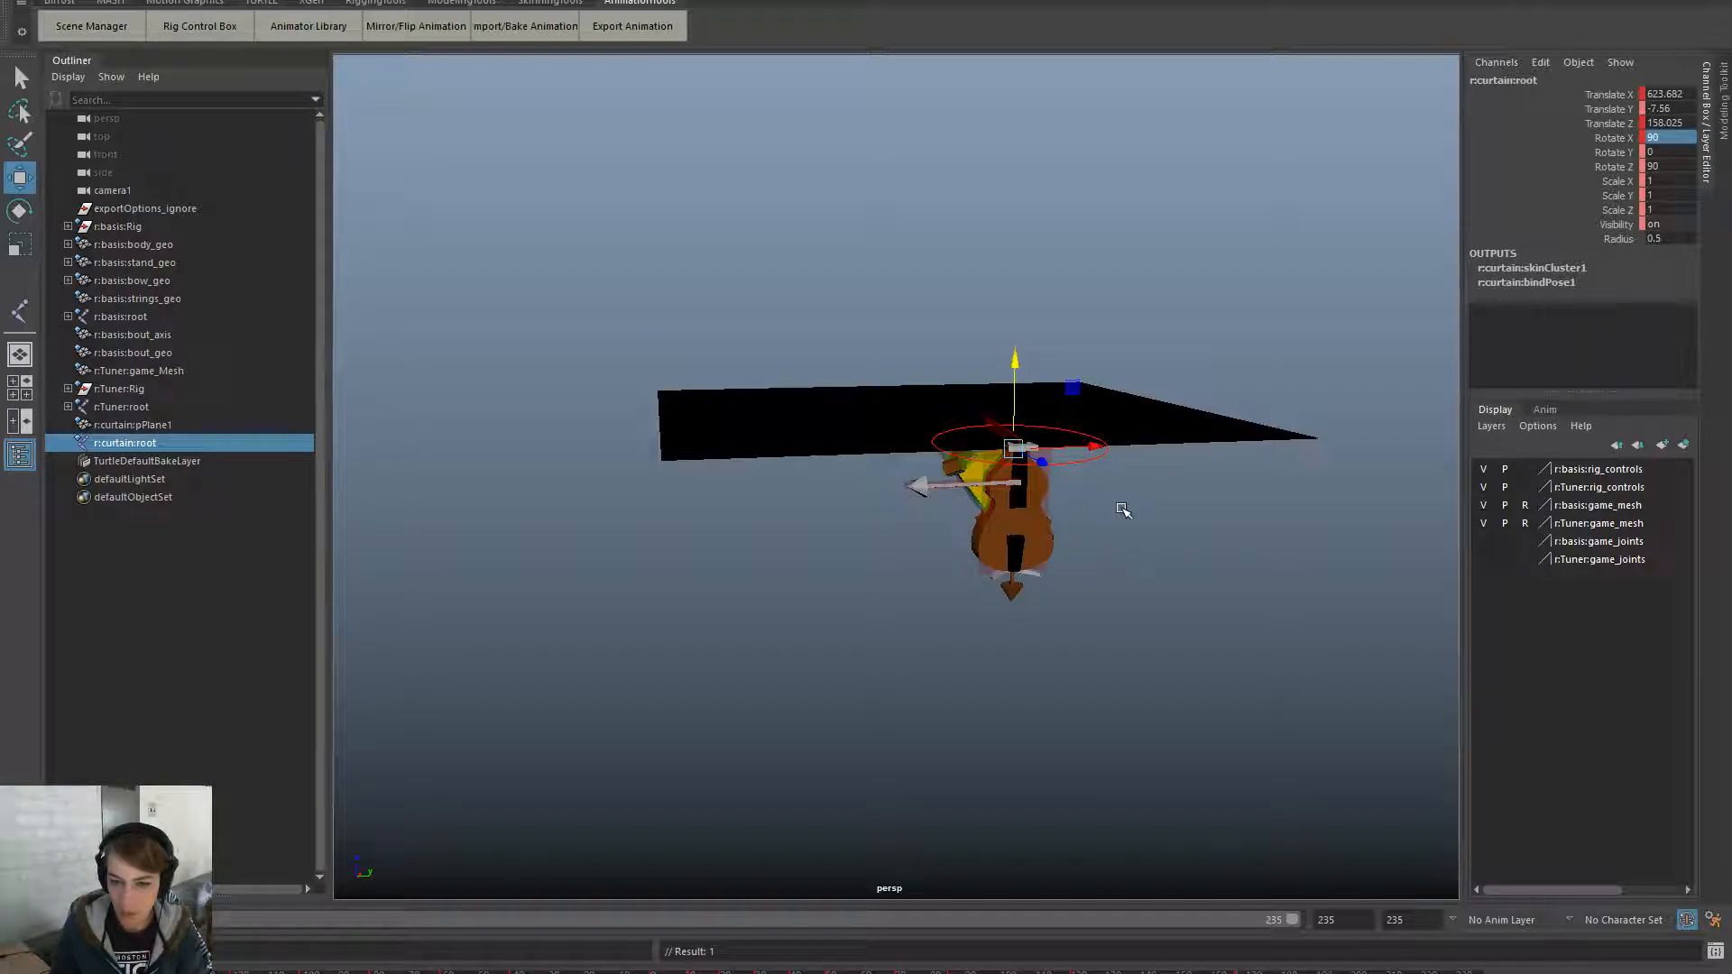
# - Switch the viewport back to looking through camera1
pyautogui.press('space')
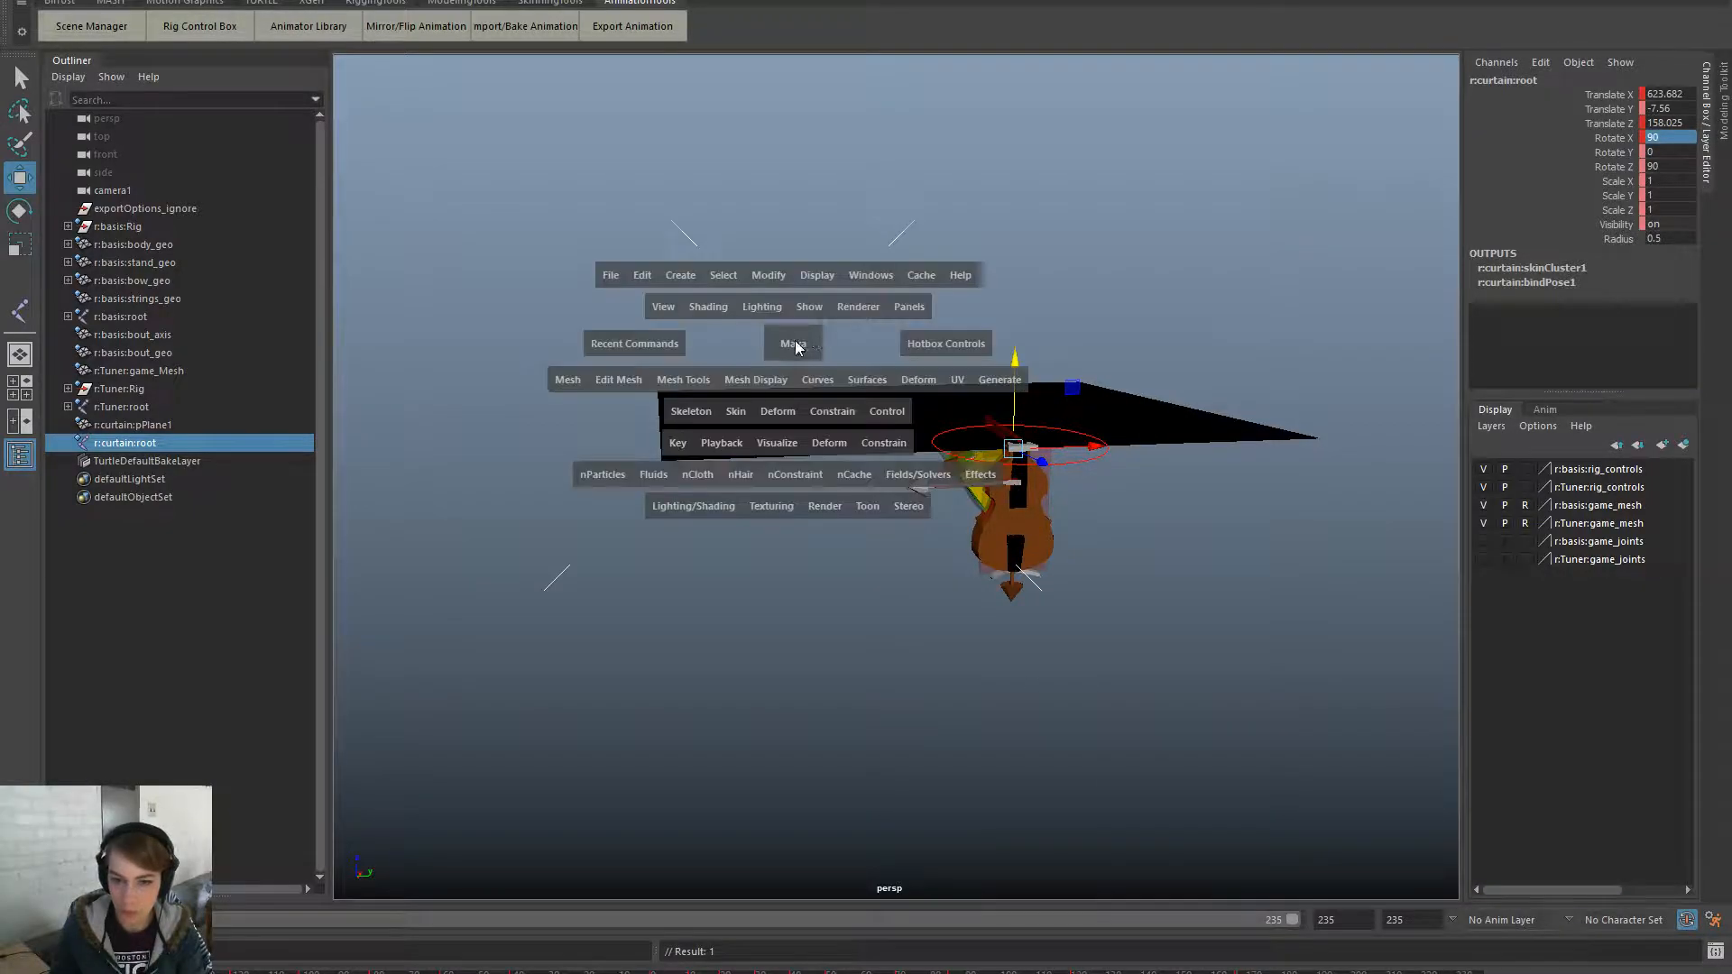
pyautogui.click(910, 307)
pyautogui.moveTo(1005, 330)
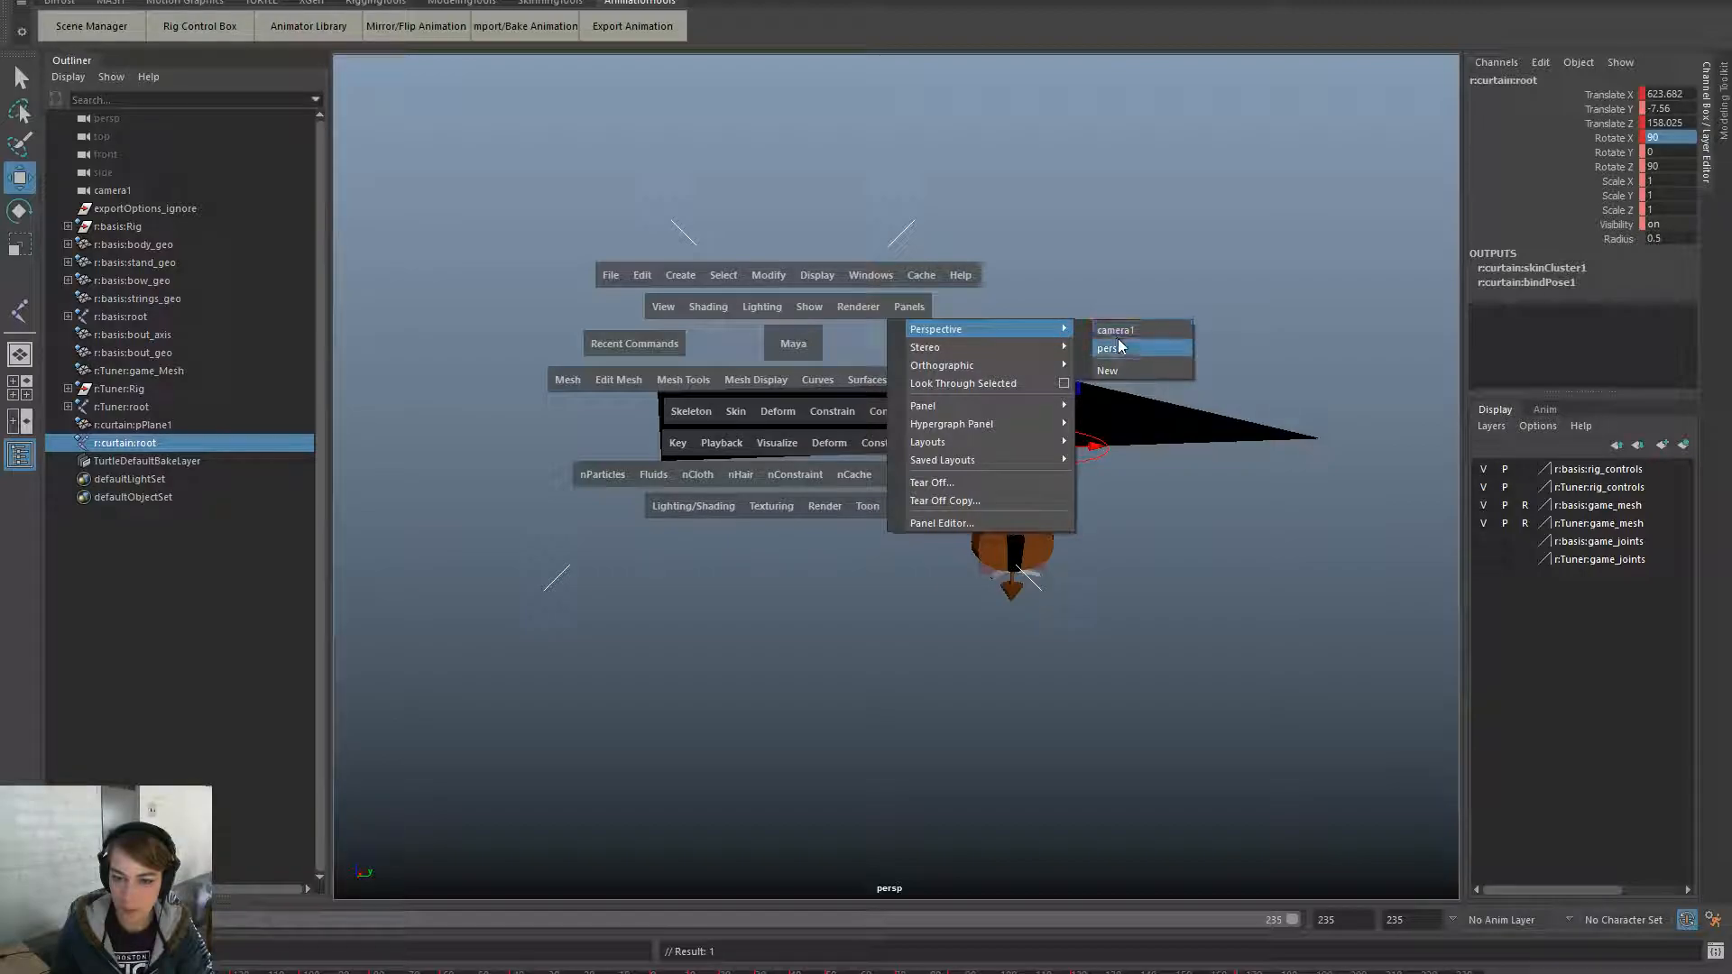
pyautogui.click(1150, 332)
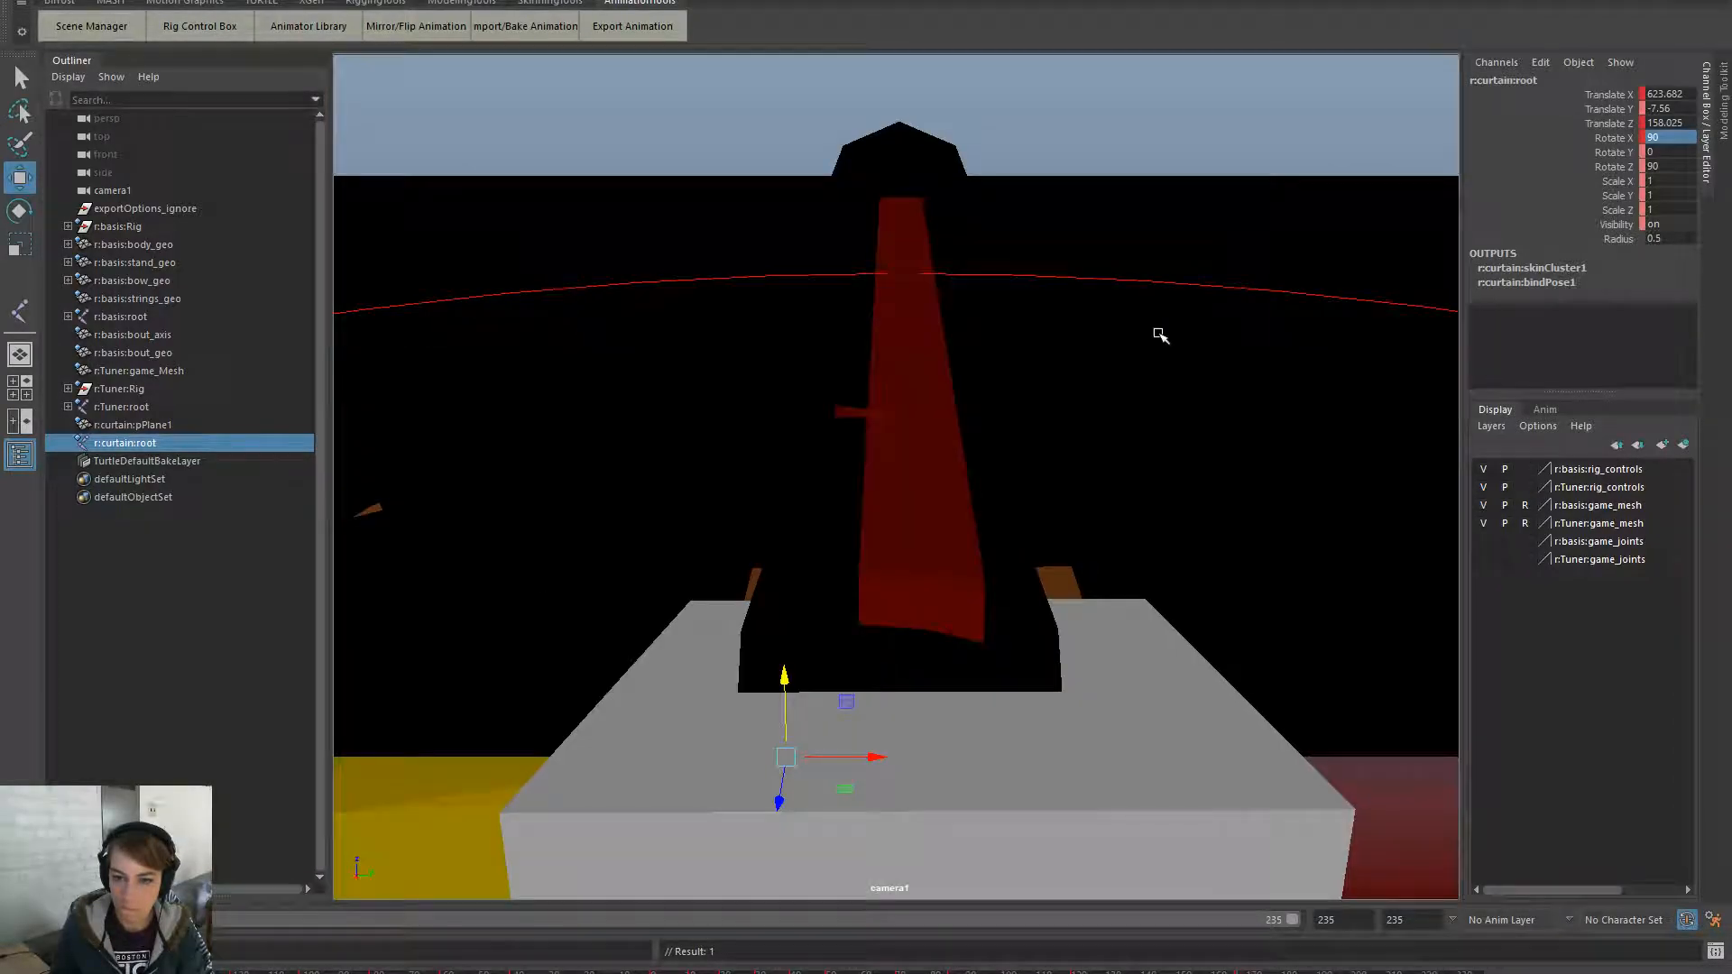
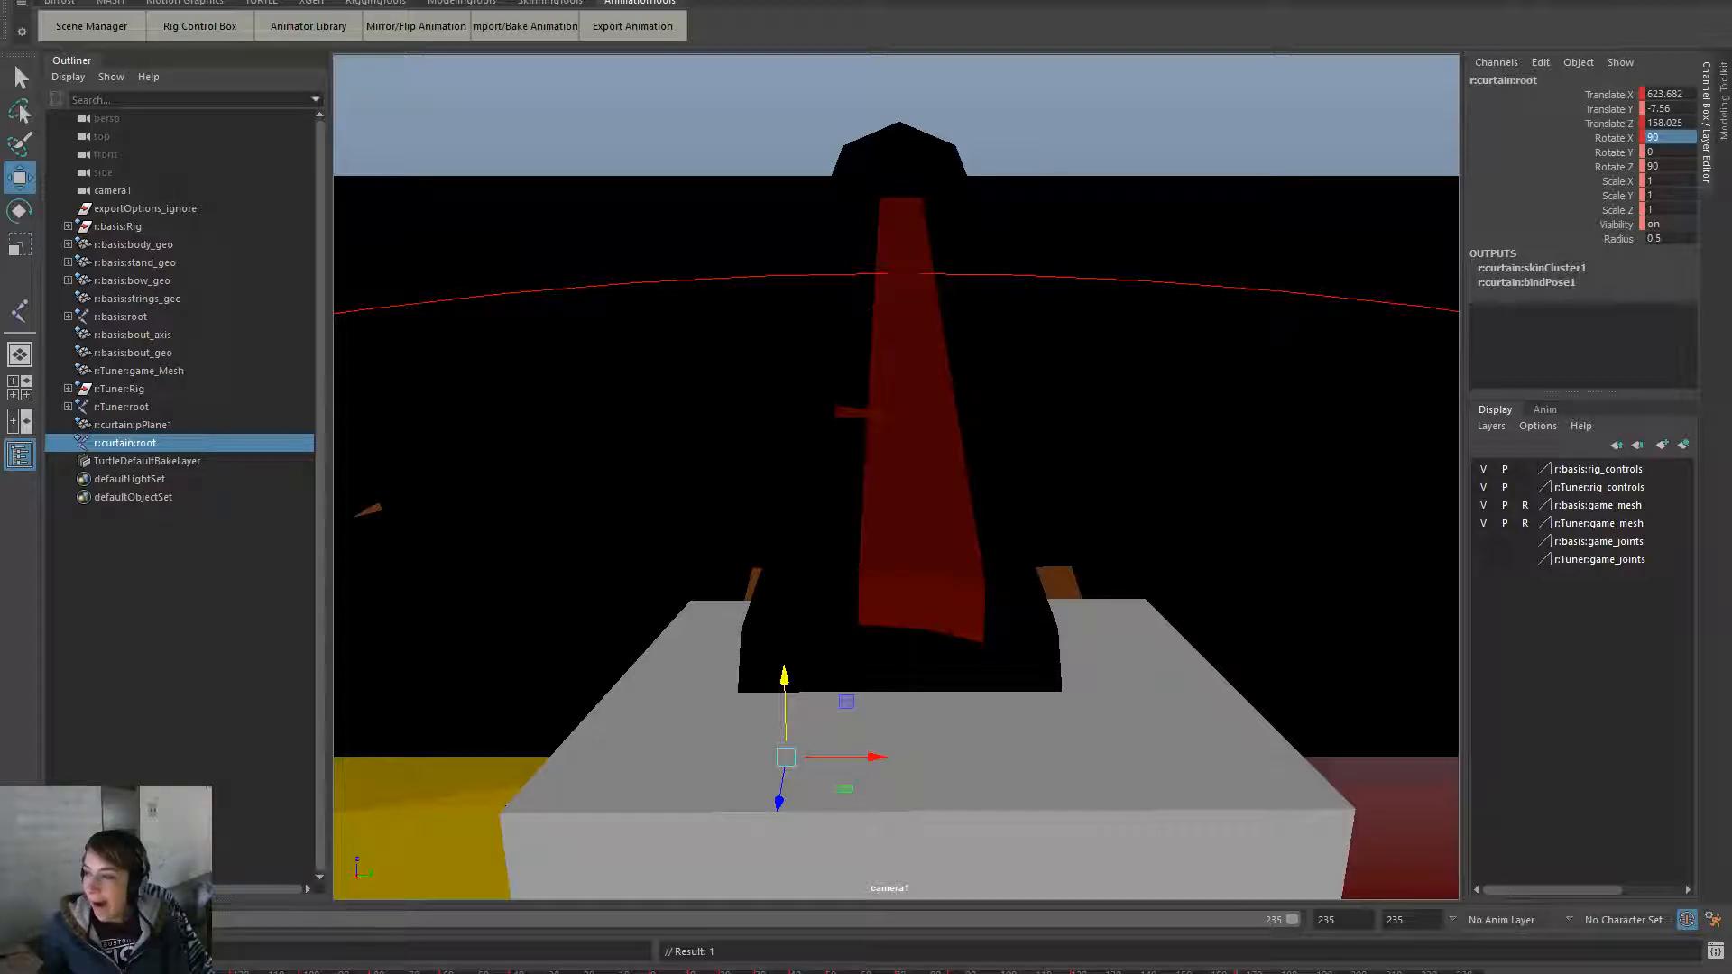
# - Bring the browser over Maya and play the Hypersurface mirrors video full screen
pyautogui.moveTo(1731, 77); pyautogui.dragTo(790, 37)
pyautogui.press('F11')
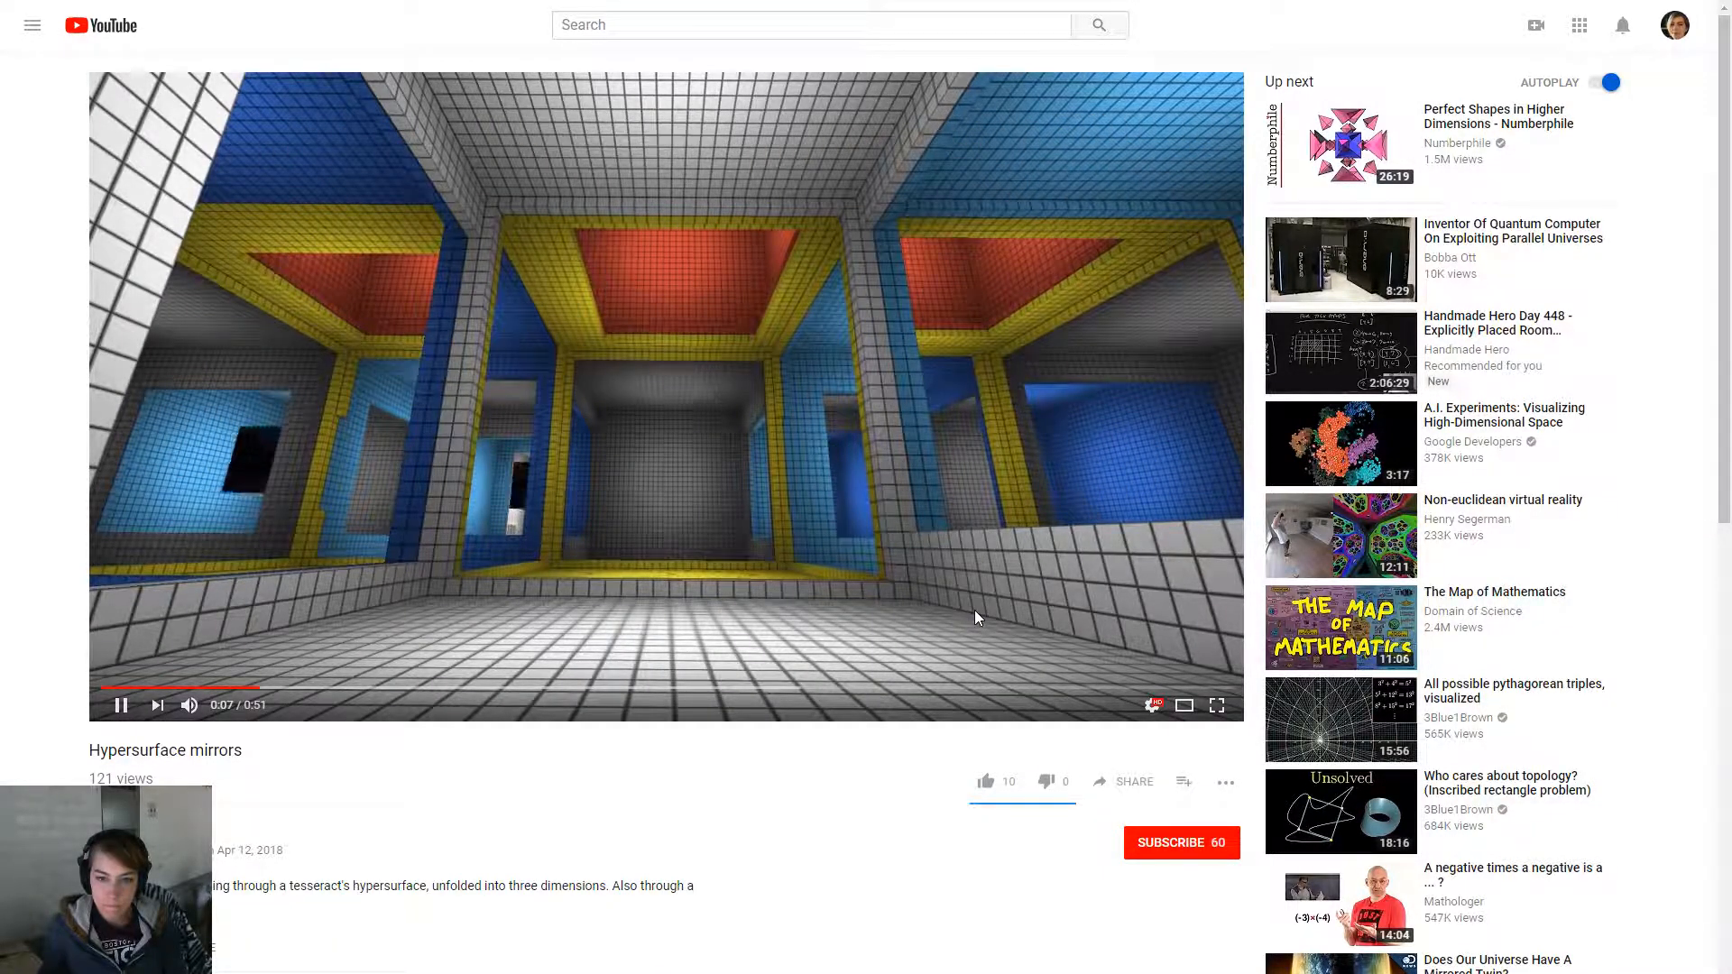
# - Pause the Hypersurface mirrors video
pyautogui.click(121, 705)
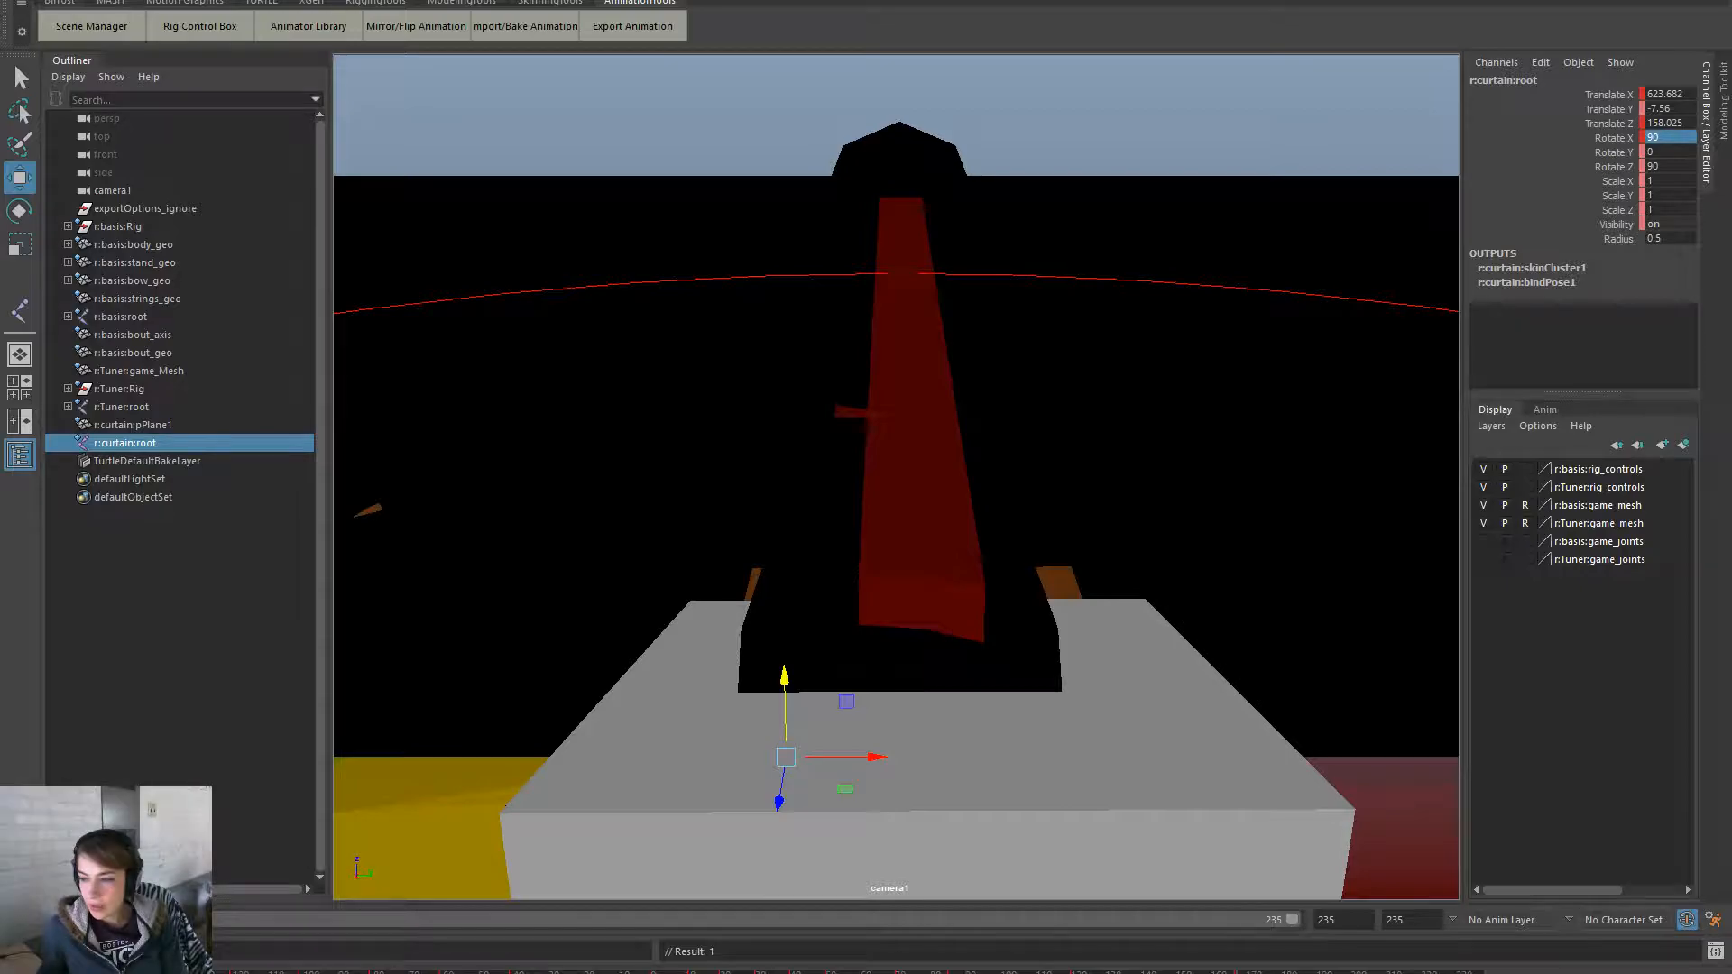
pyautogui.moveTo(1731, 270); pyautogui.dragTo(632, 2)
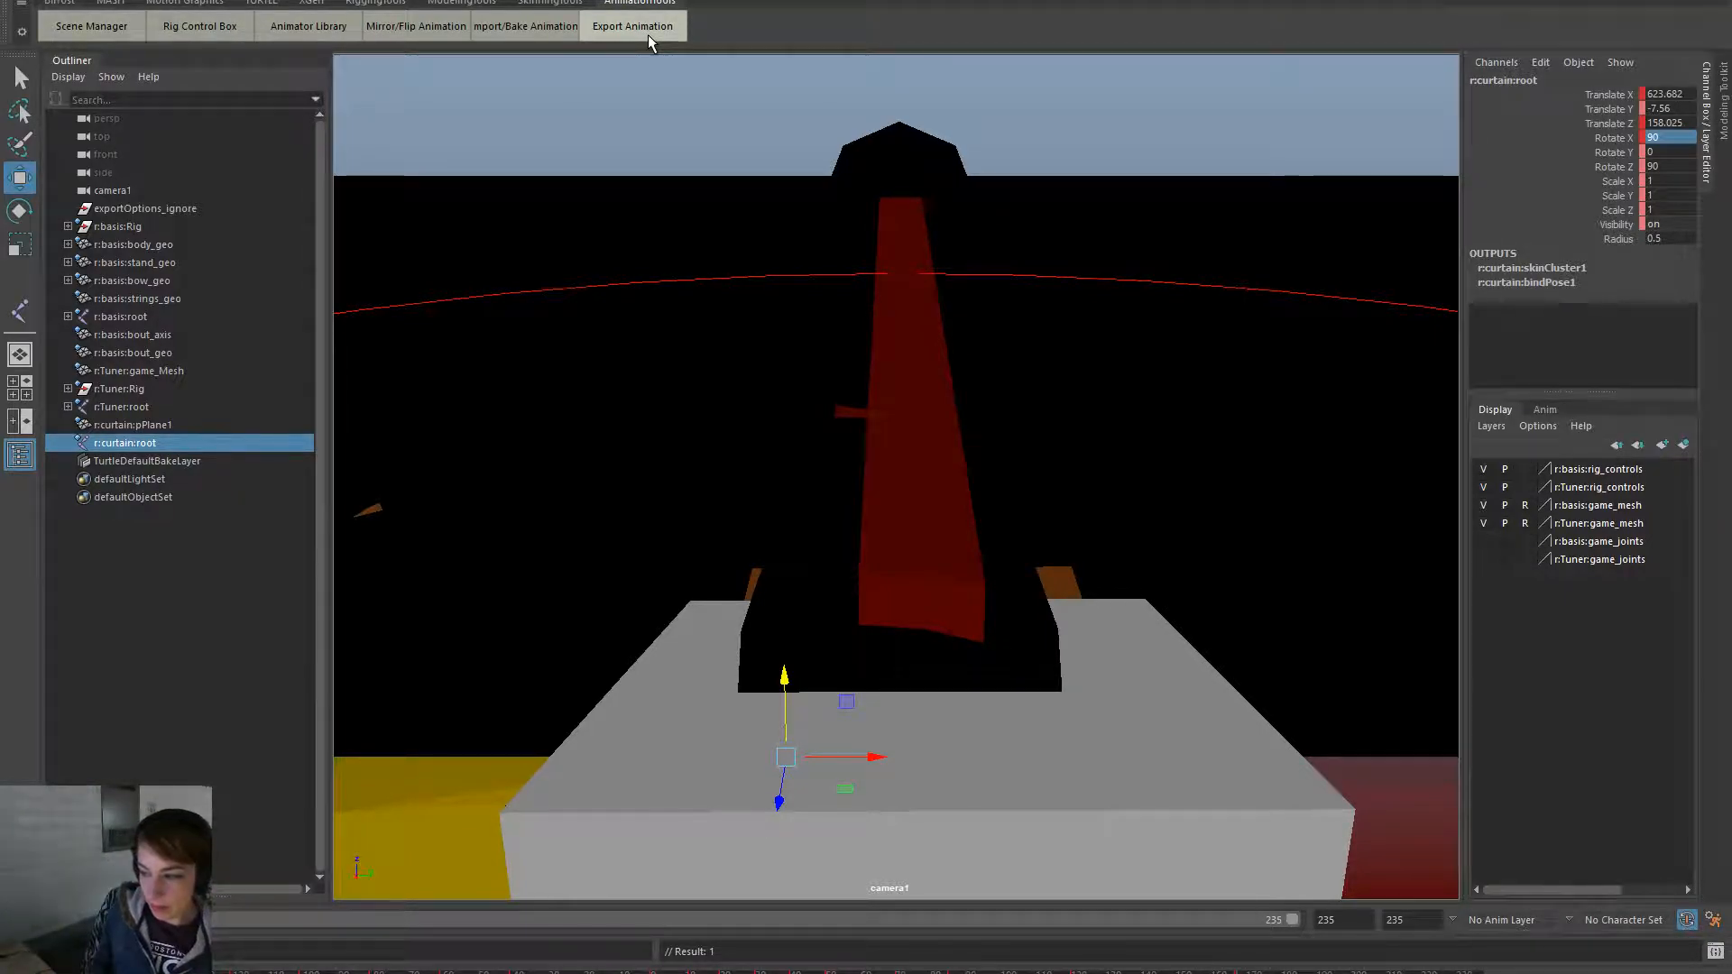
# - Open the clip export list, then add and remove a trial curtain-rig row
pyautogui.click(653, 35)
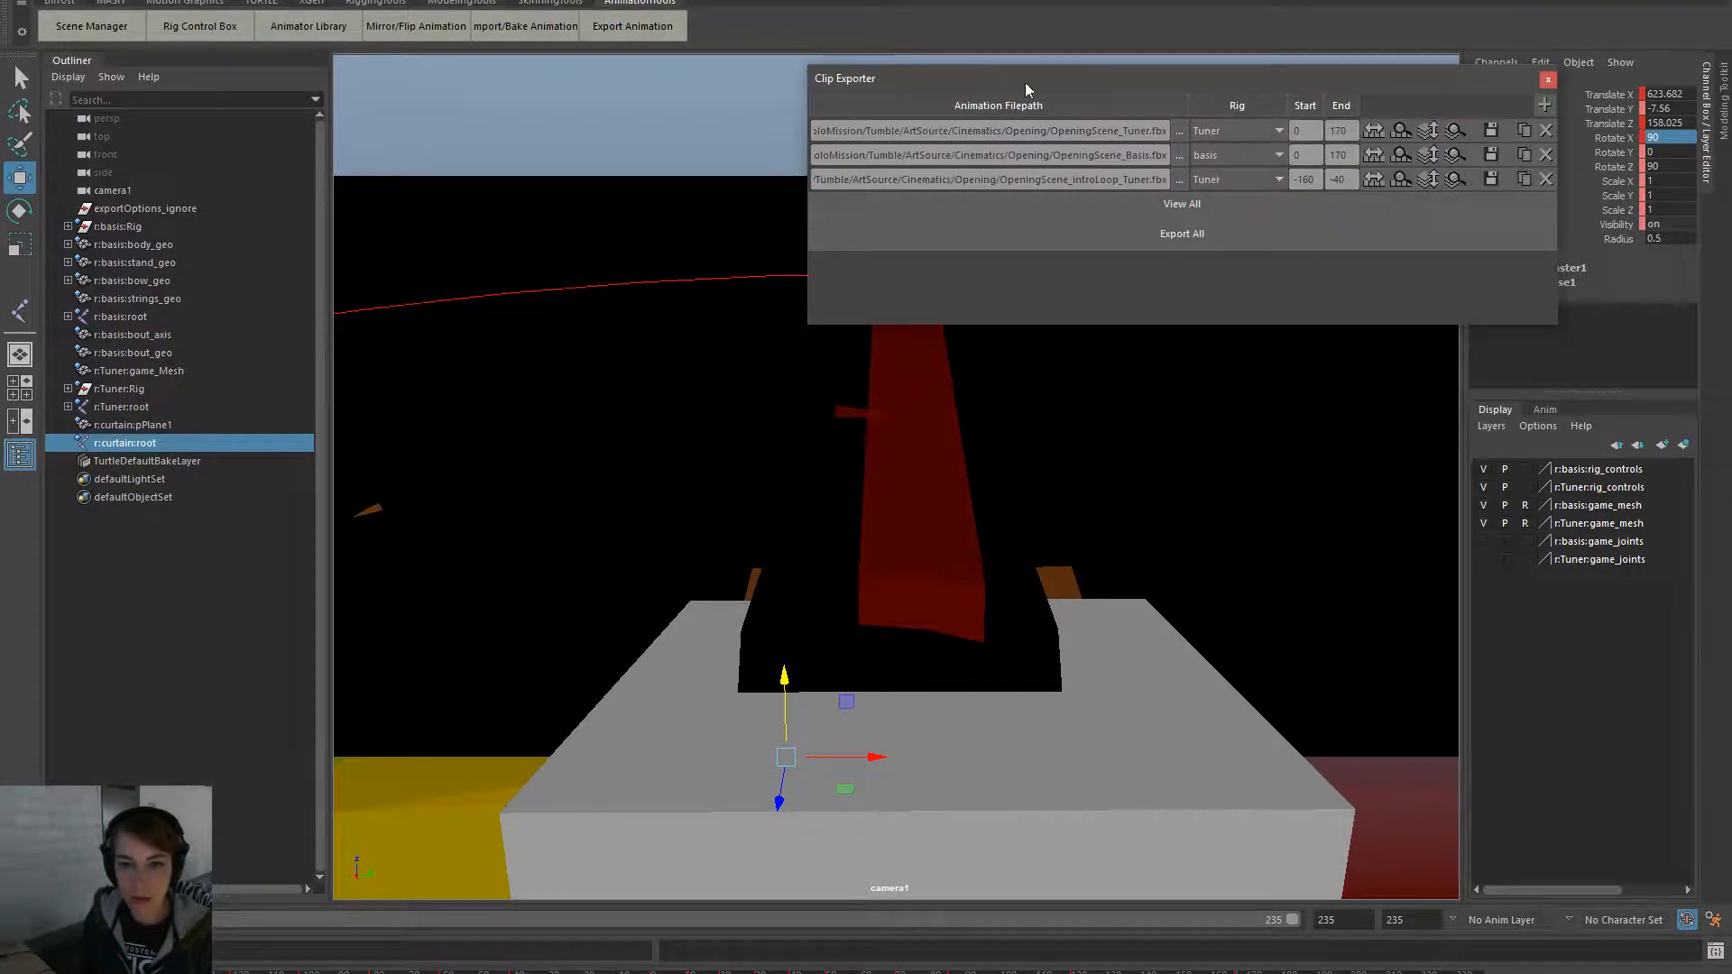
pyautogui.click(1545, 106)
pyautogui.click(1256, 204)
pyautogui.click(1255, 261)
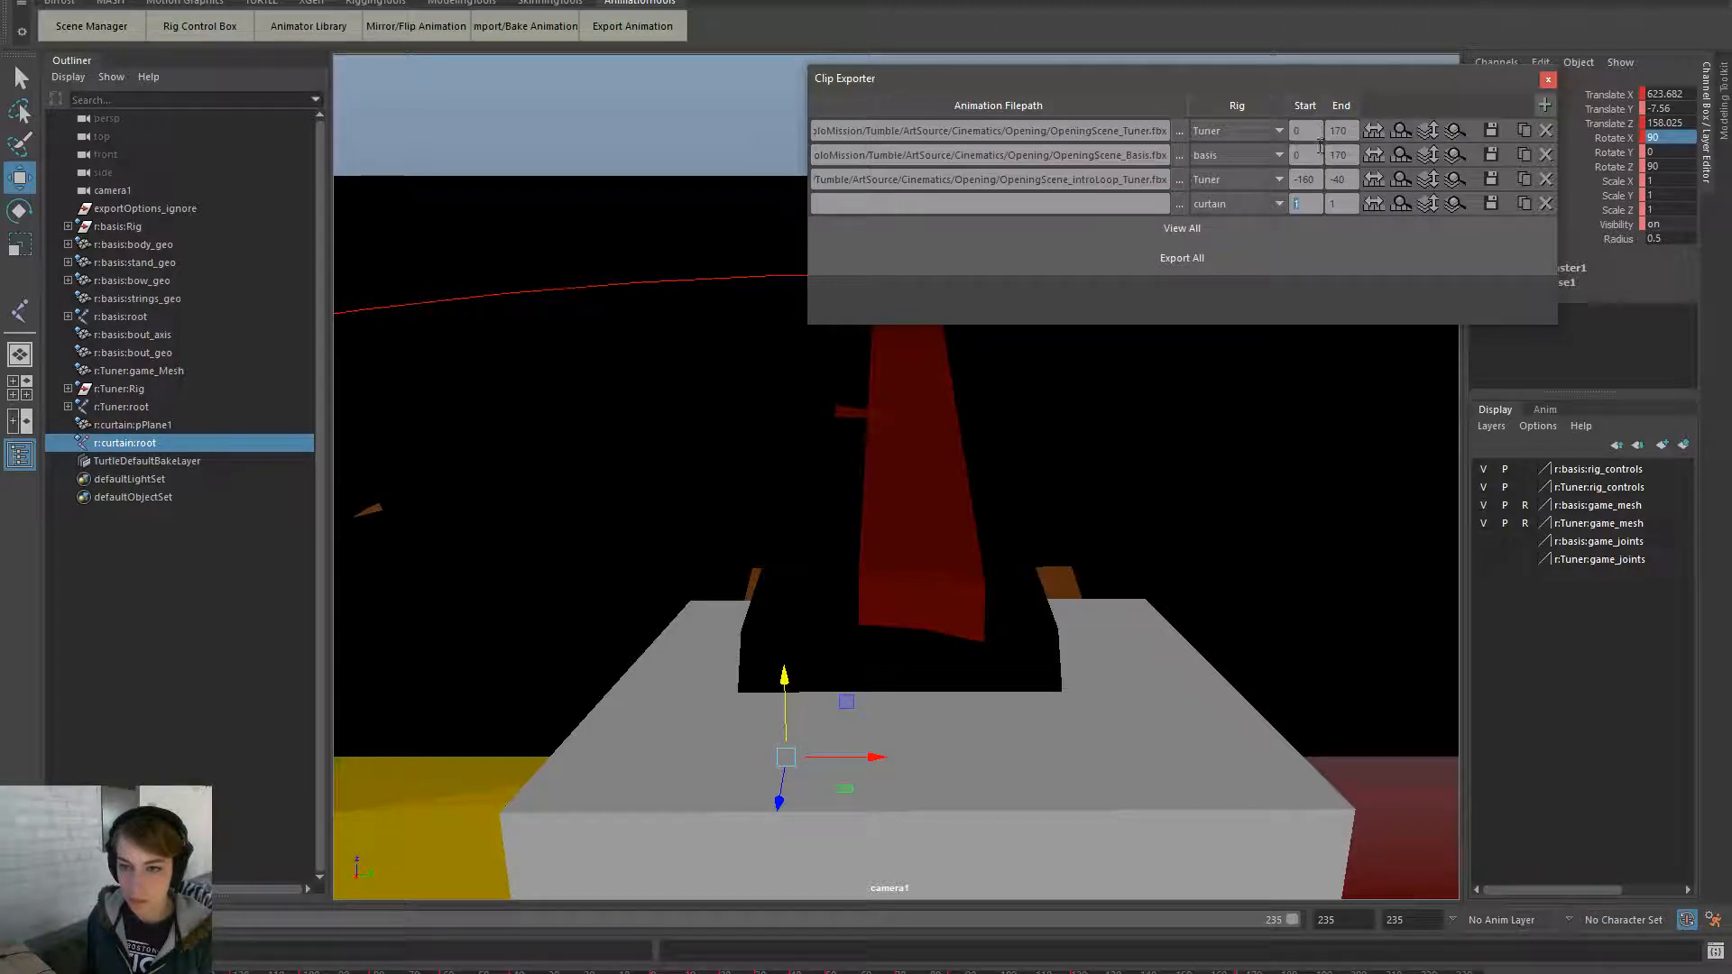
pyautogui.click(1547, 204)
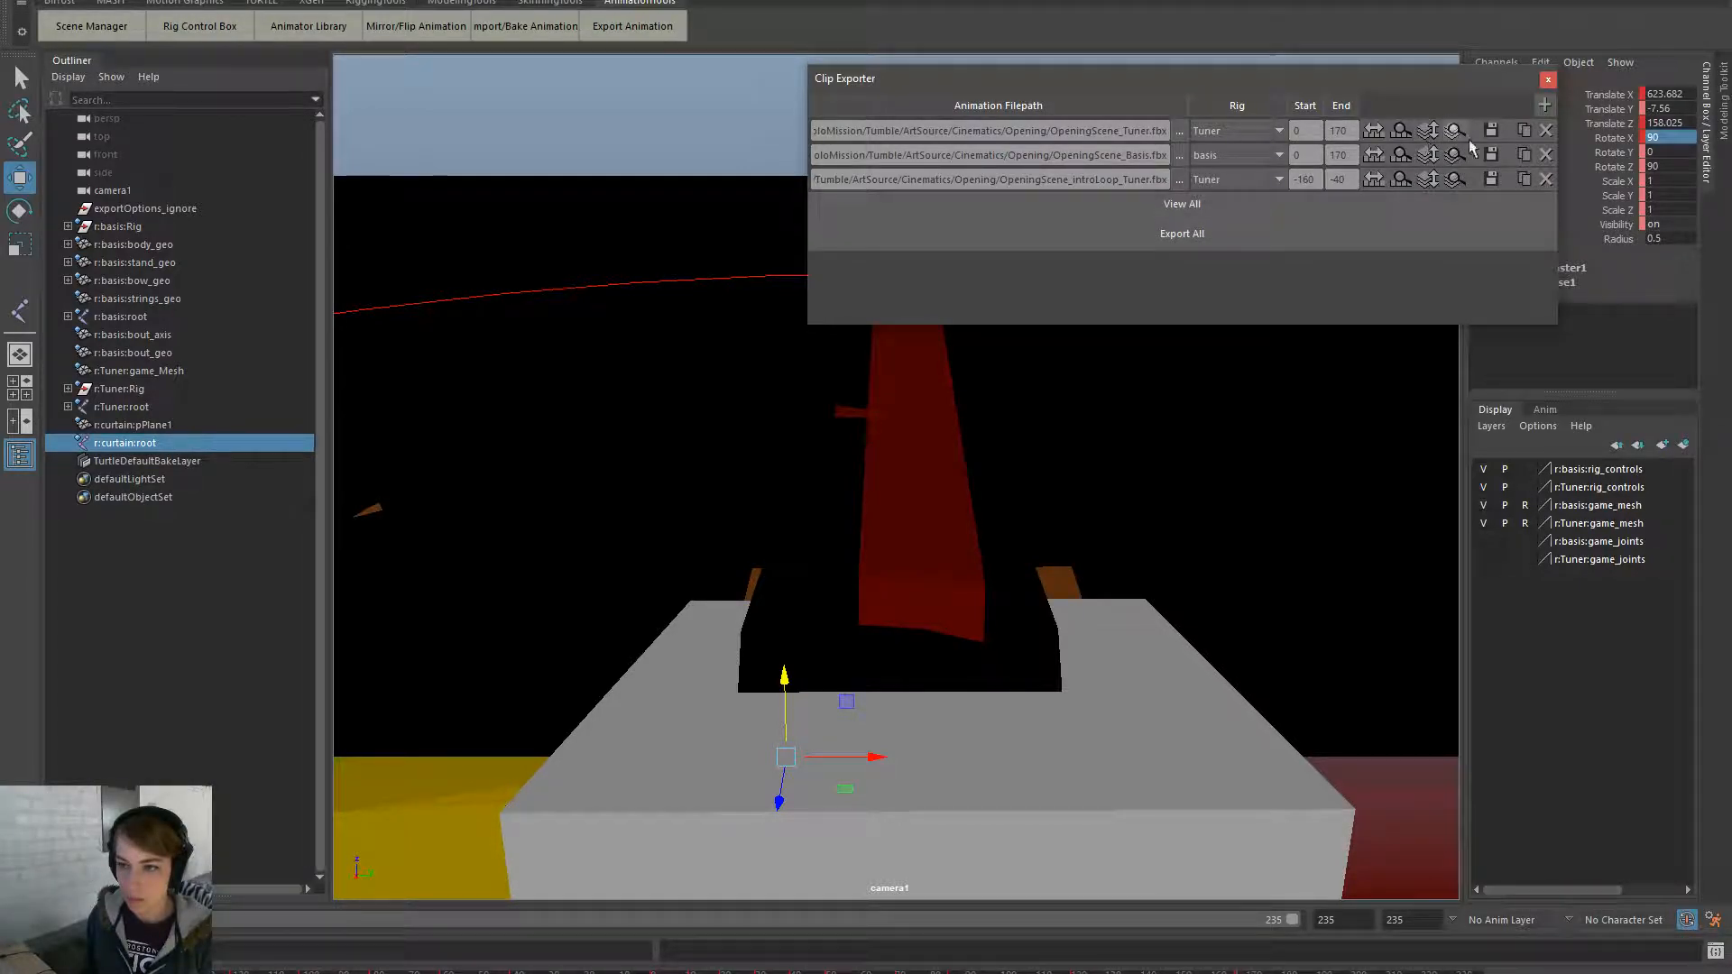
# - Duplicate the first Tuner clip as a curtain-rig row named OpeningScene_Curtain.fbx
pyautogui.click(1524, 131)
pyautogui.click(1239, 203)
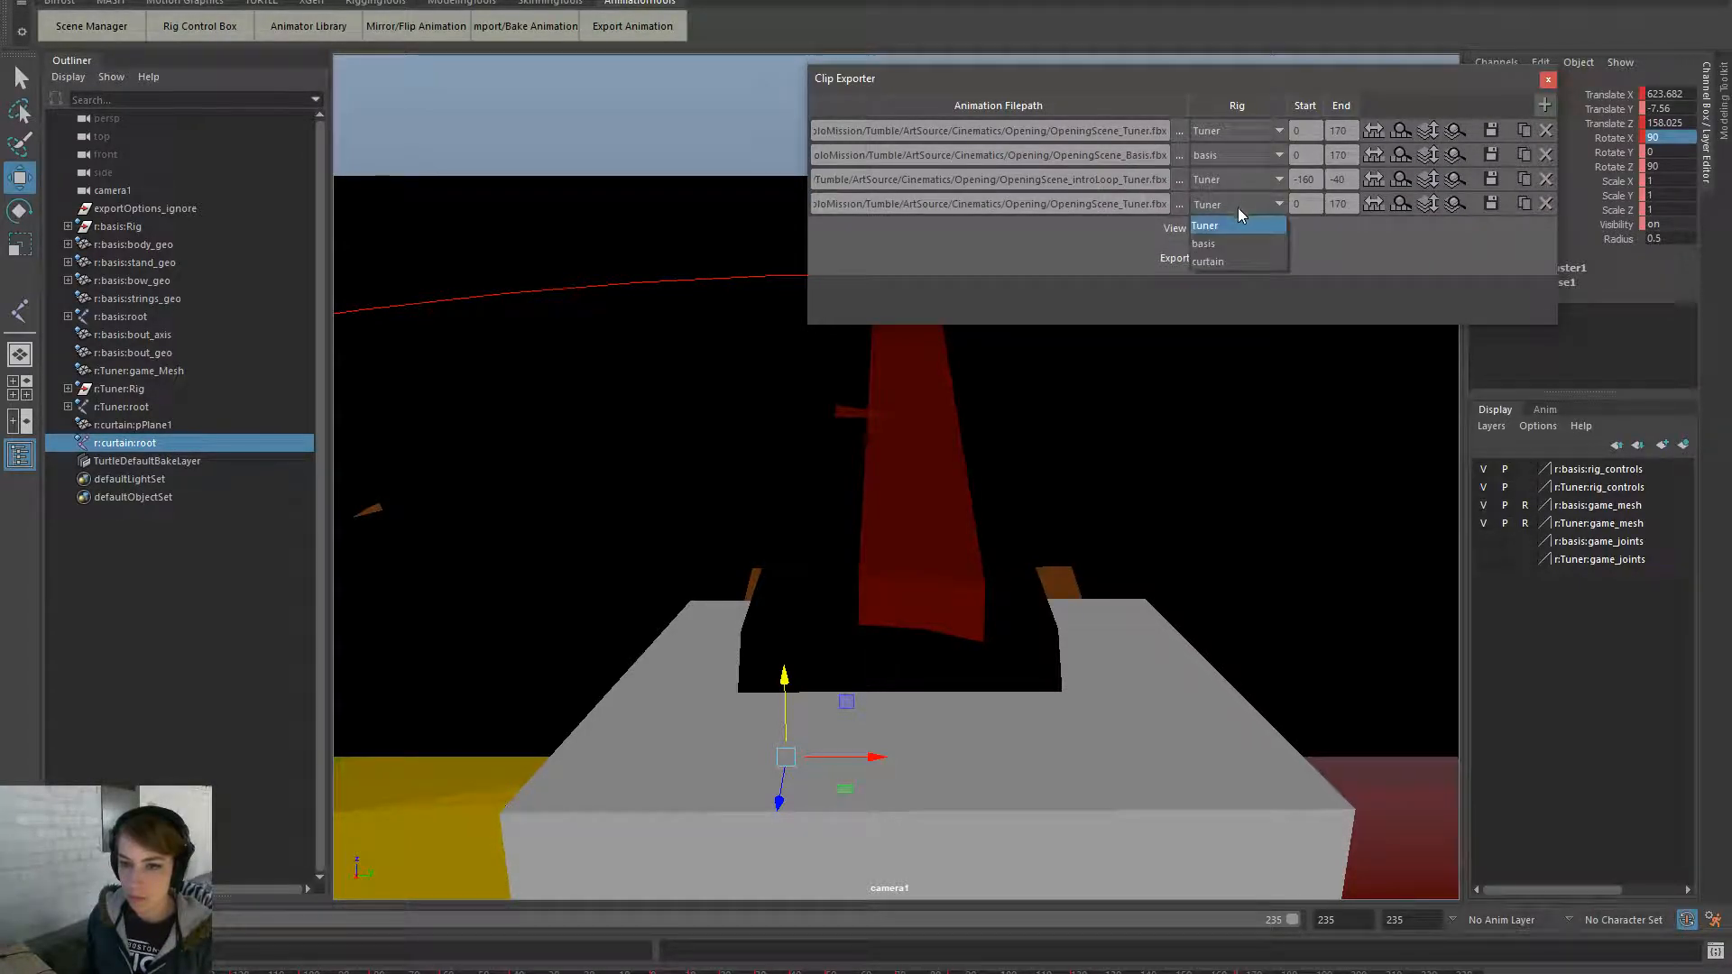
pyautogui.click(1210, 261)
pyautogui.moveTo(1123, 204); pyautogui.dragTo(1144, 204)
pyautogui.write('Curtain')
pyautogui.moveTo(1111, 205); pyautogui.dragTo(1270, 215)
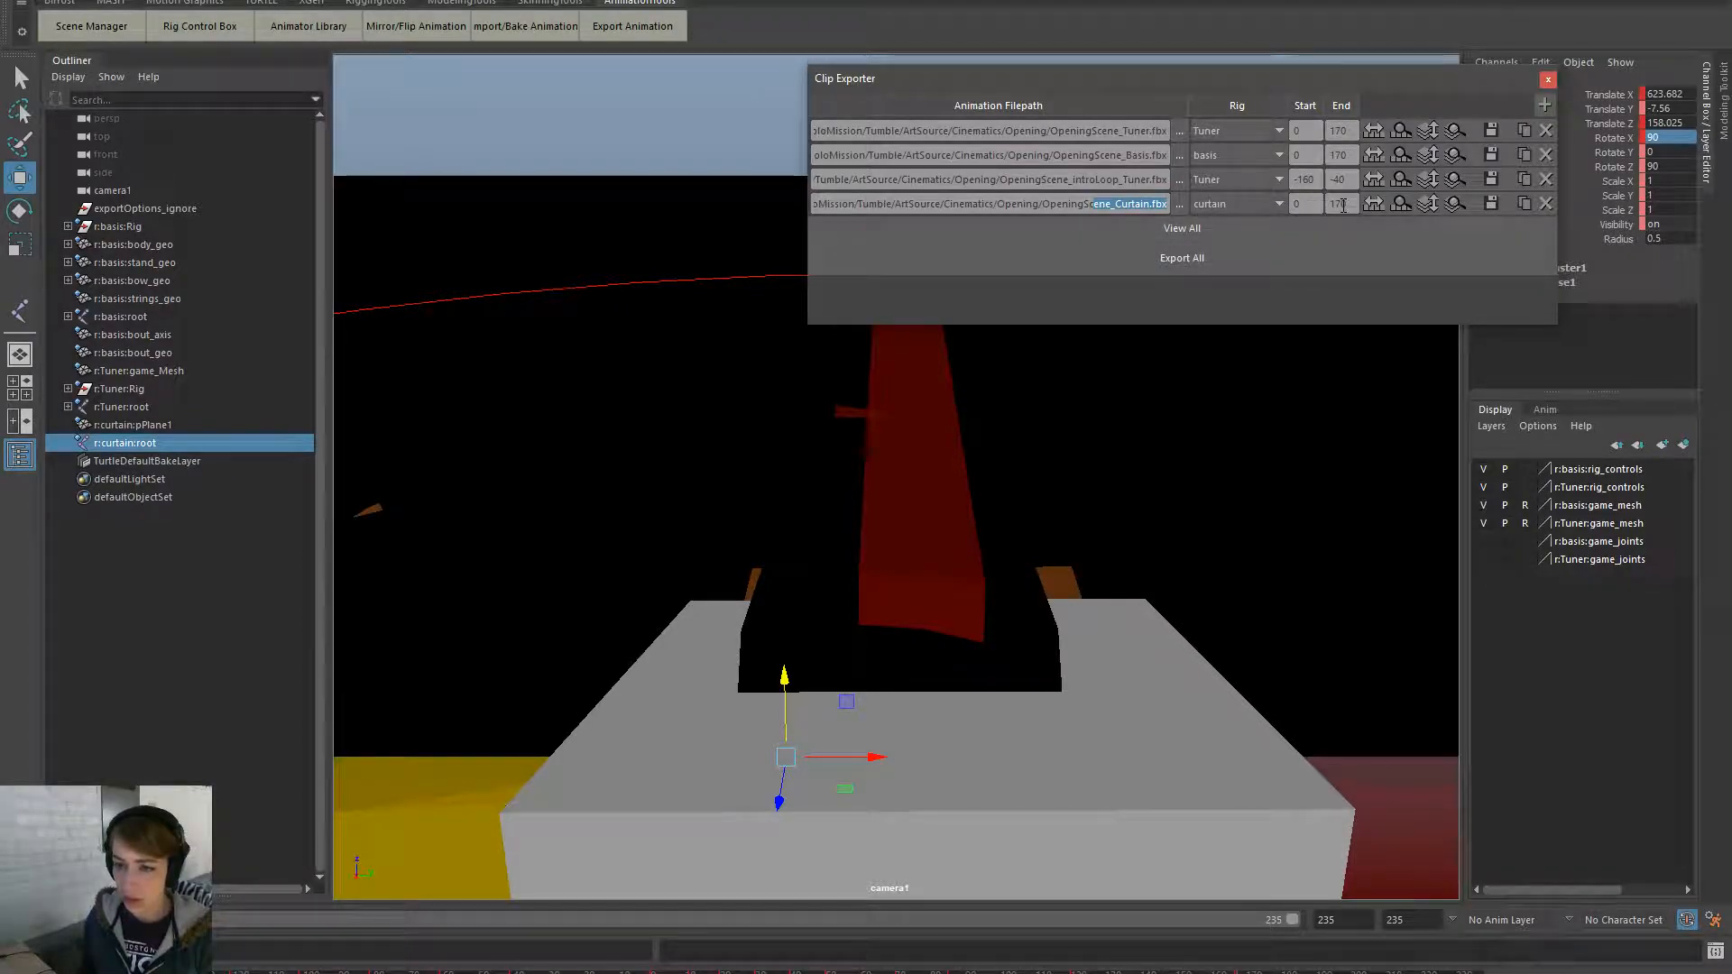
# - Add a curtain copy of the intro-loop row (OpeningScene_IntroLoop_Curtain.fbx) and export the opening curtain clip
pyautogui.click(1524, 180)
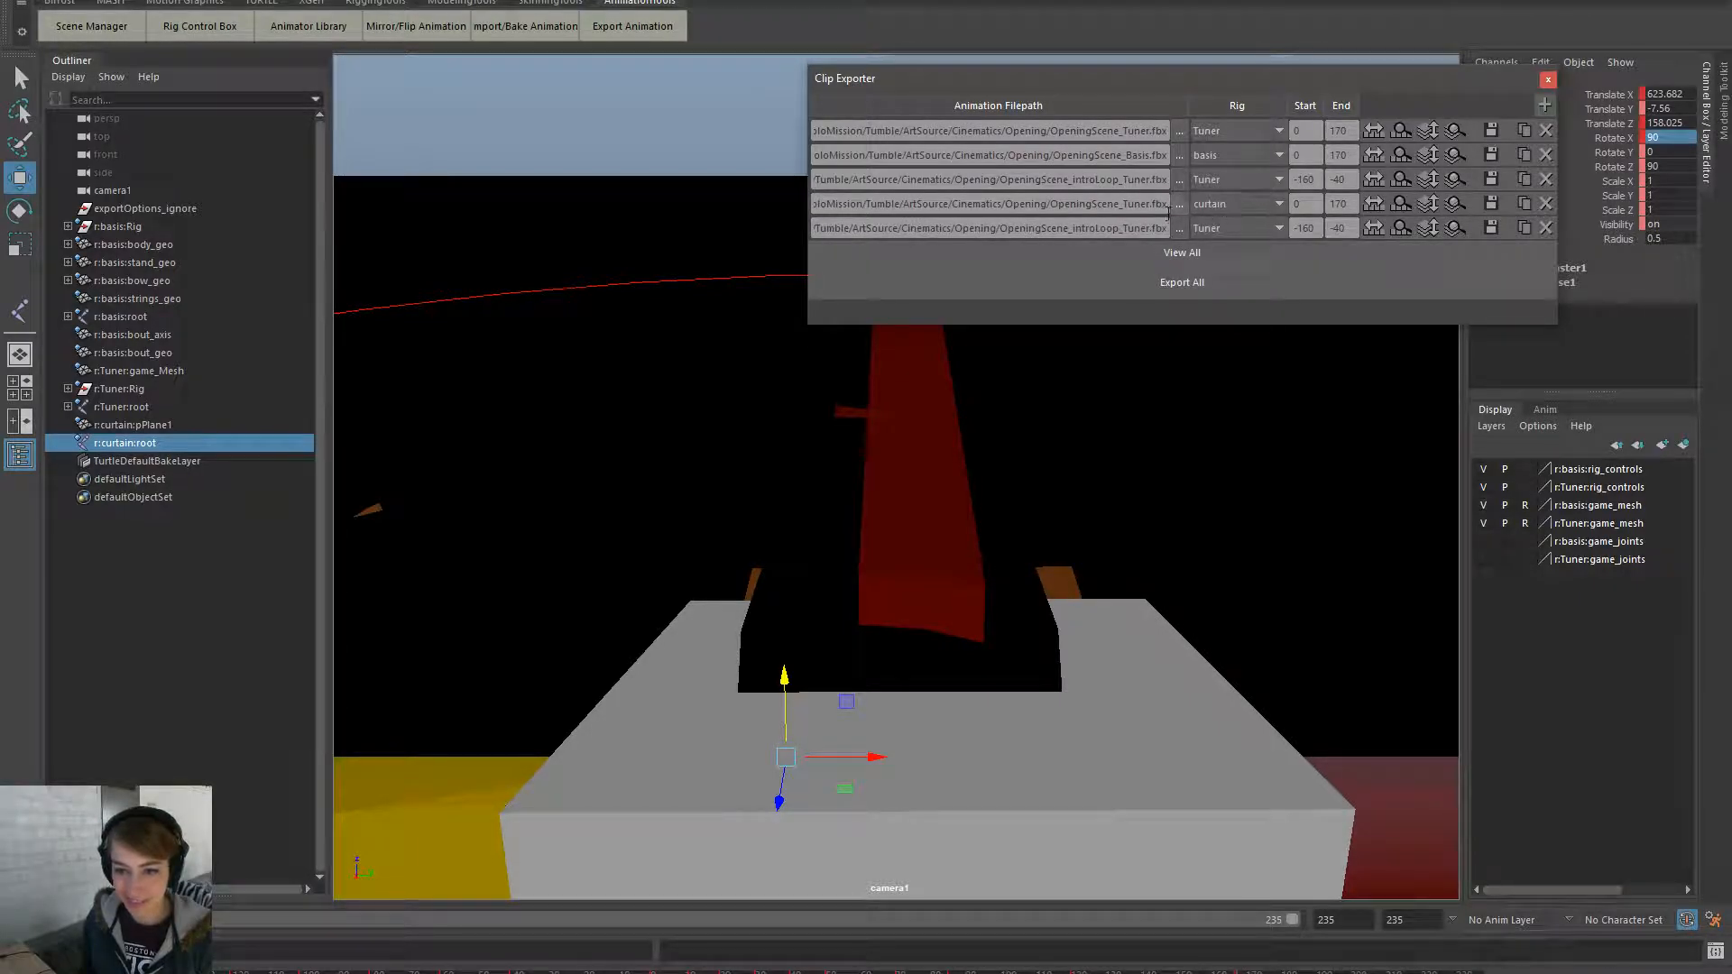
pyautogui.click(1206, 229)
pyautogui.click(1225, 284)
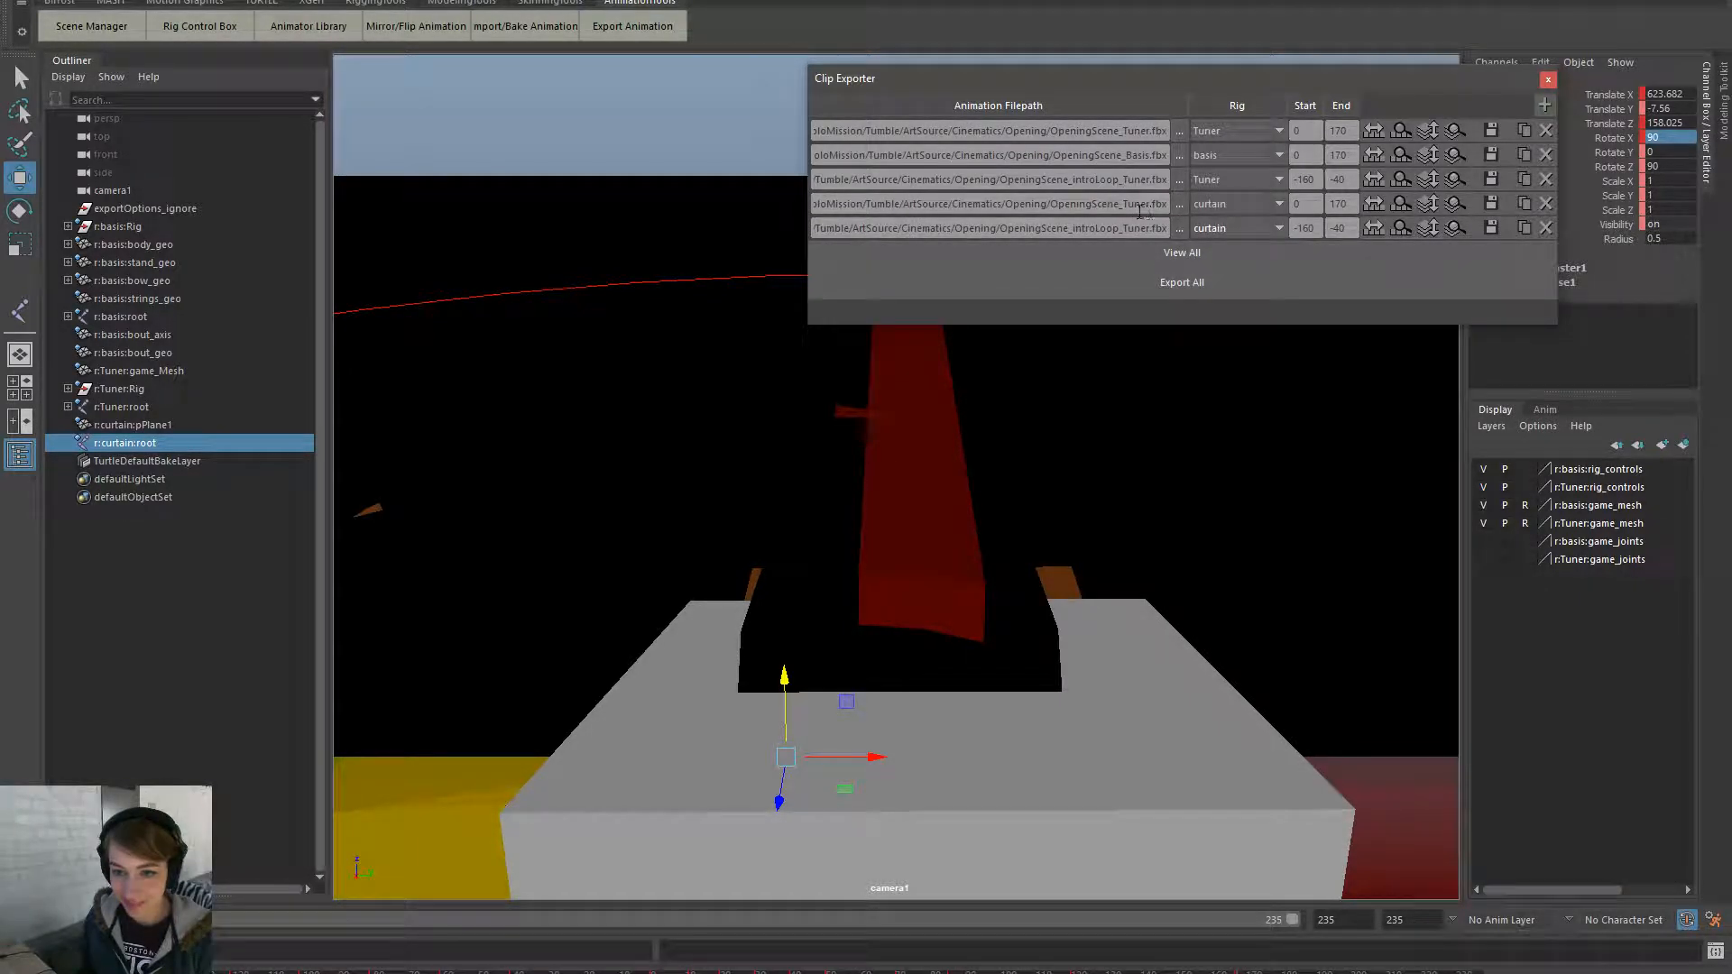
pyautogui.moveTo(1150, 224); pyautogui.dragTo(1153, 208)
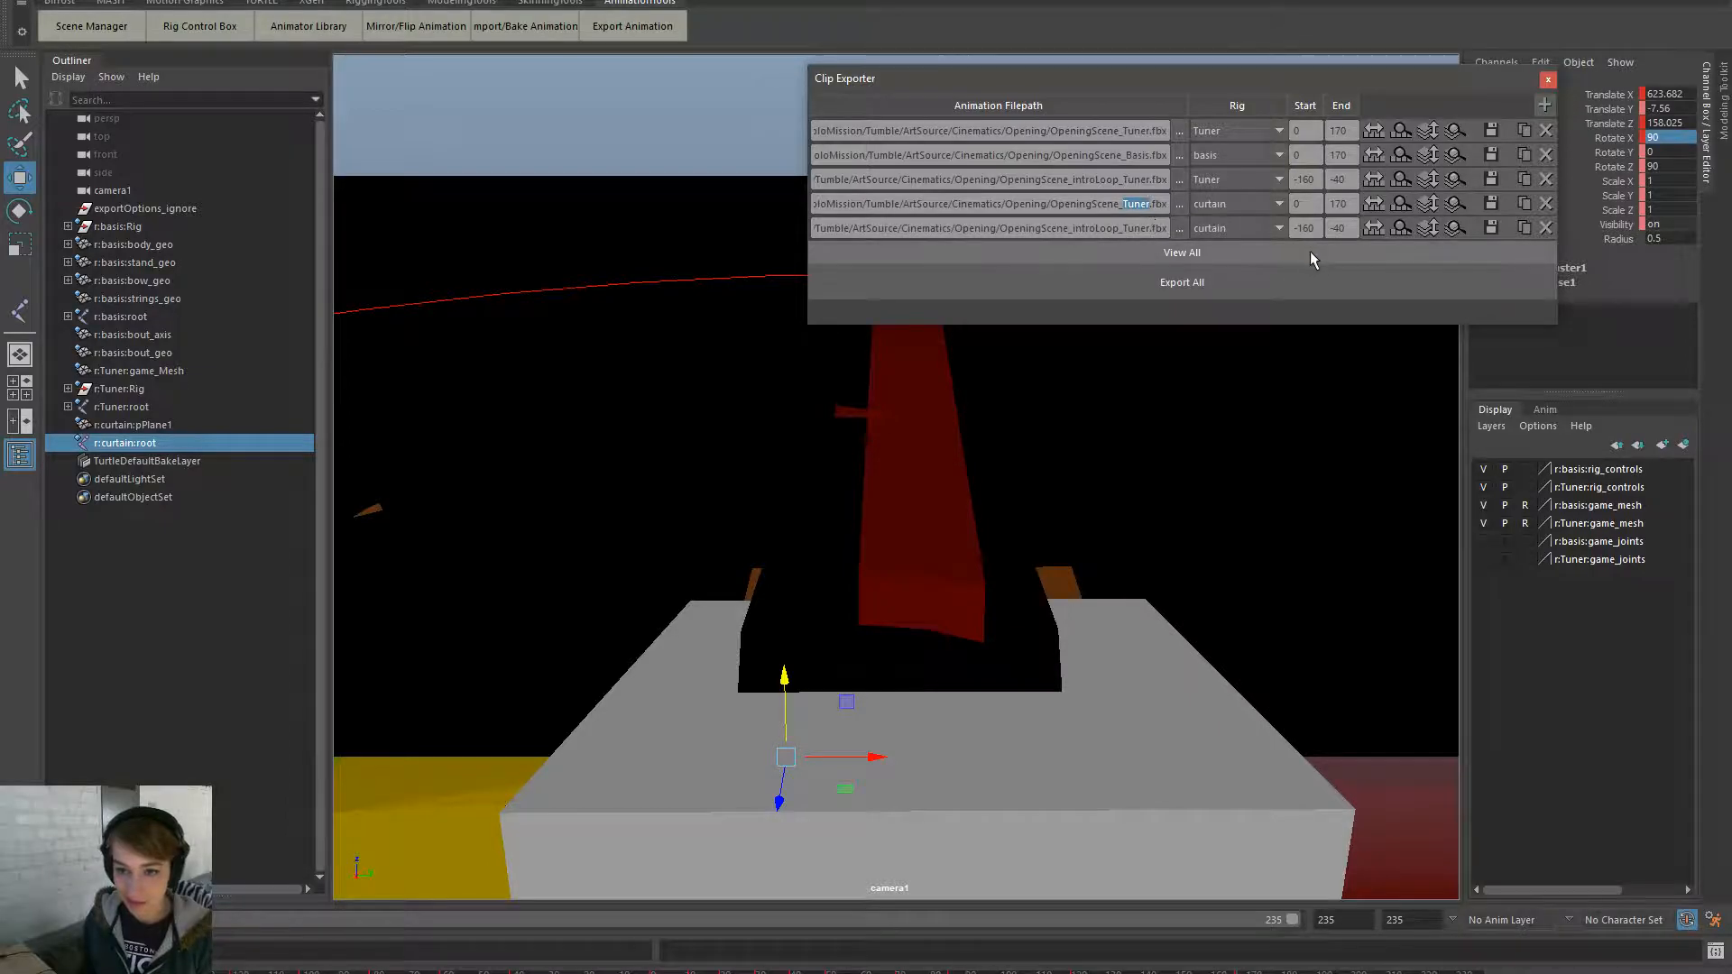
pyautogui.write('Curtain')
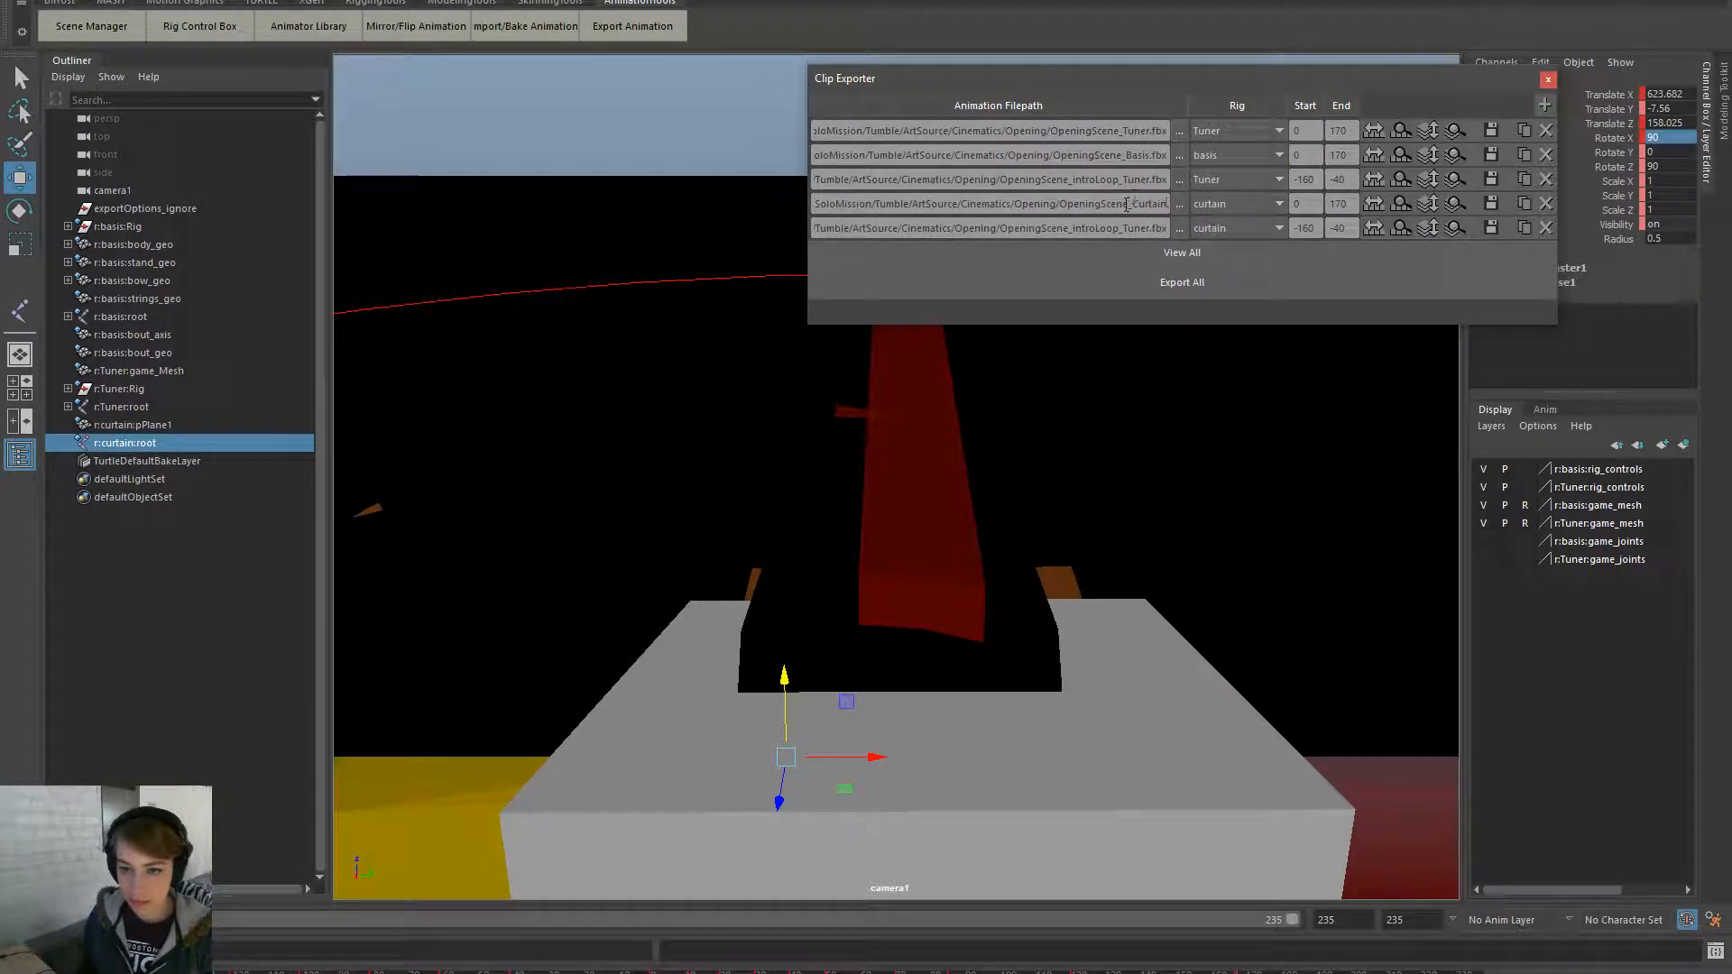
pyautogui.moveTo(1127, 204); pyautogui.dragTo(1166, 205)
pyautogui.hotkey('ctrl', 'c')
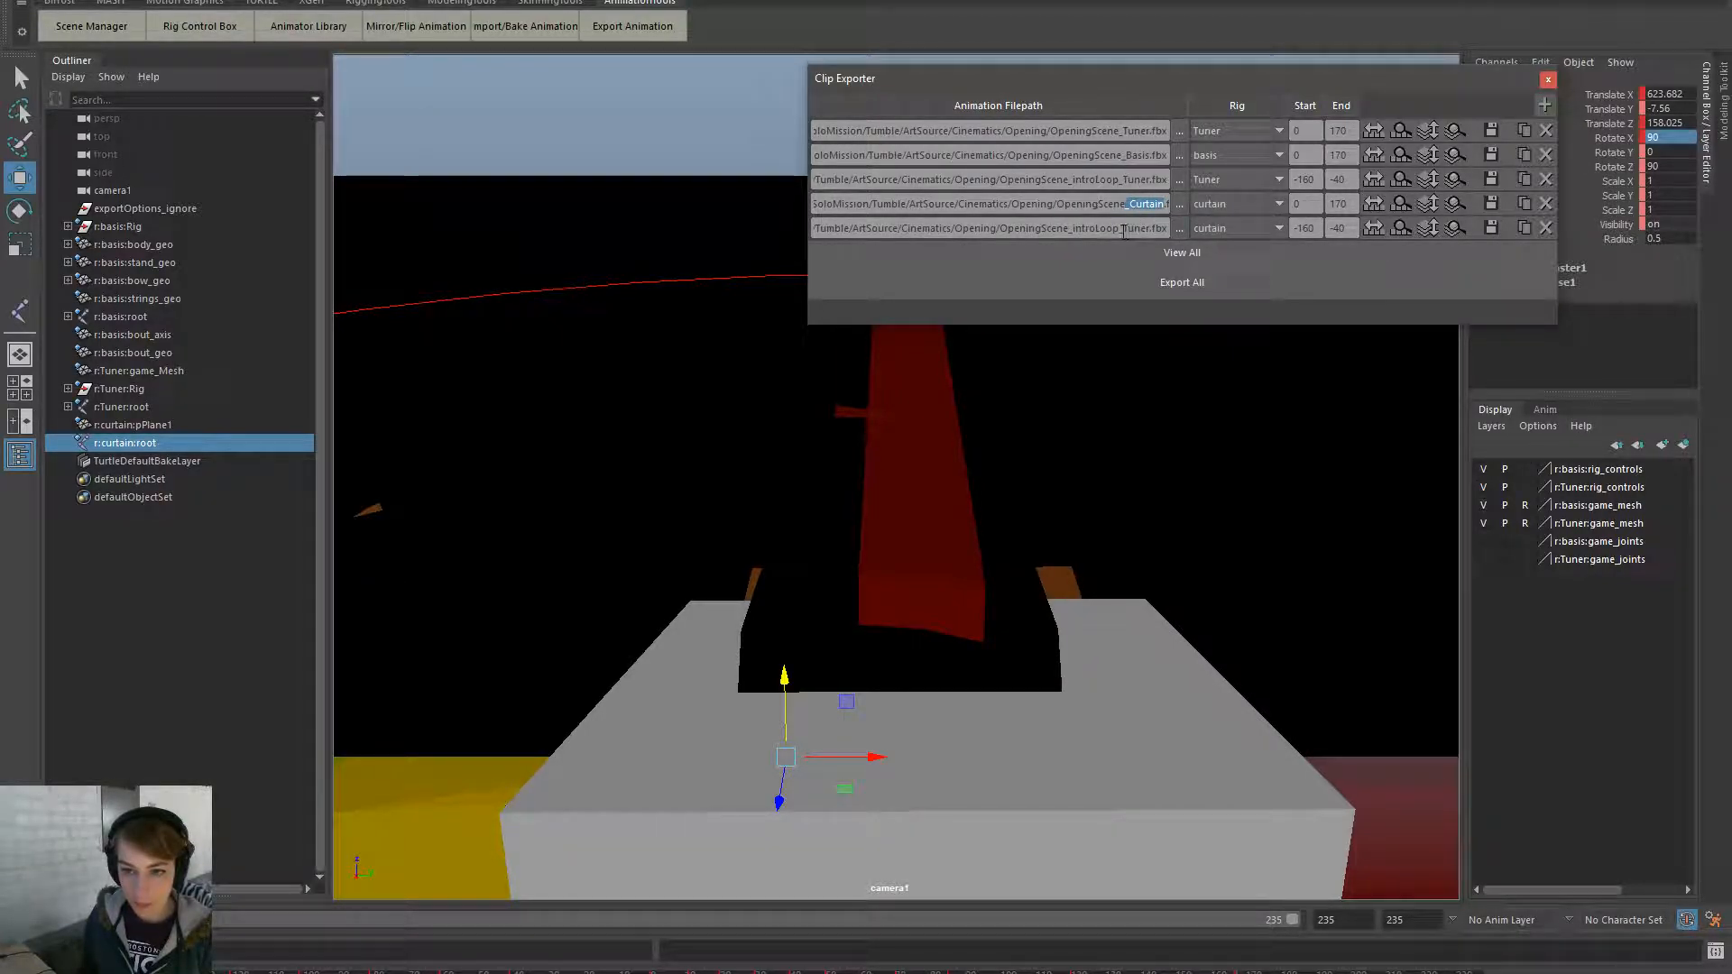
pyautogui.moveTo(1127, 229); pyautogui.dragTo(1149, 229)
pyautogui.hotkey('ctrl', 'v')
pyautogui.moveTo(1166, 204); pyautogui.dragTo(1200, 230)
pyautogui.click(1301, 208)
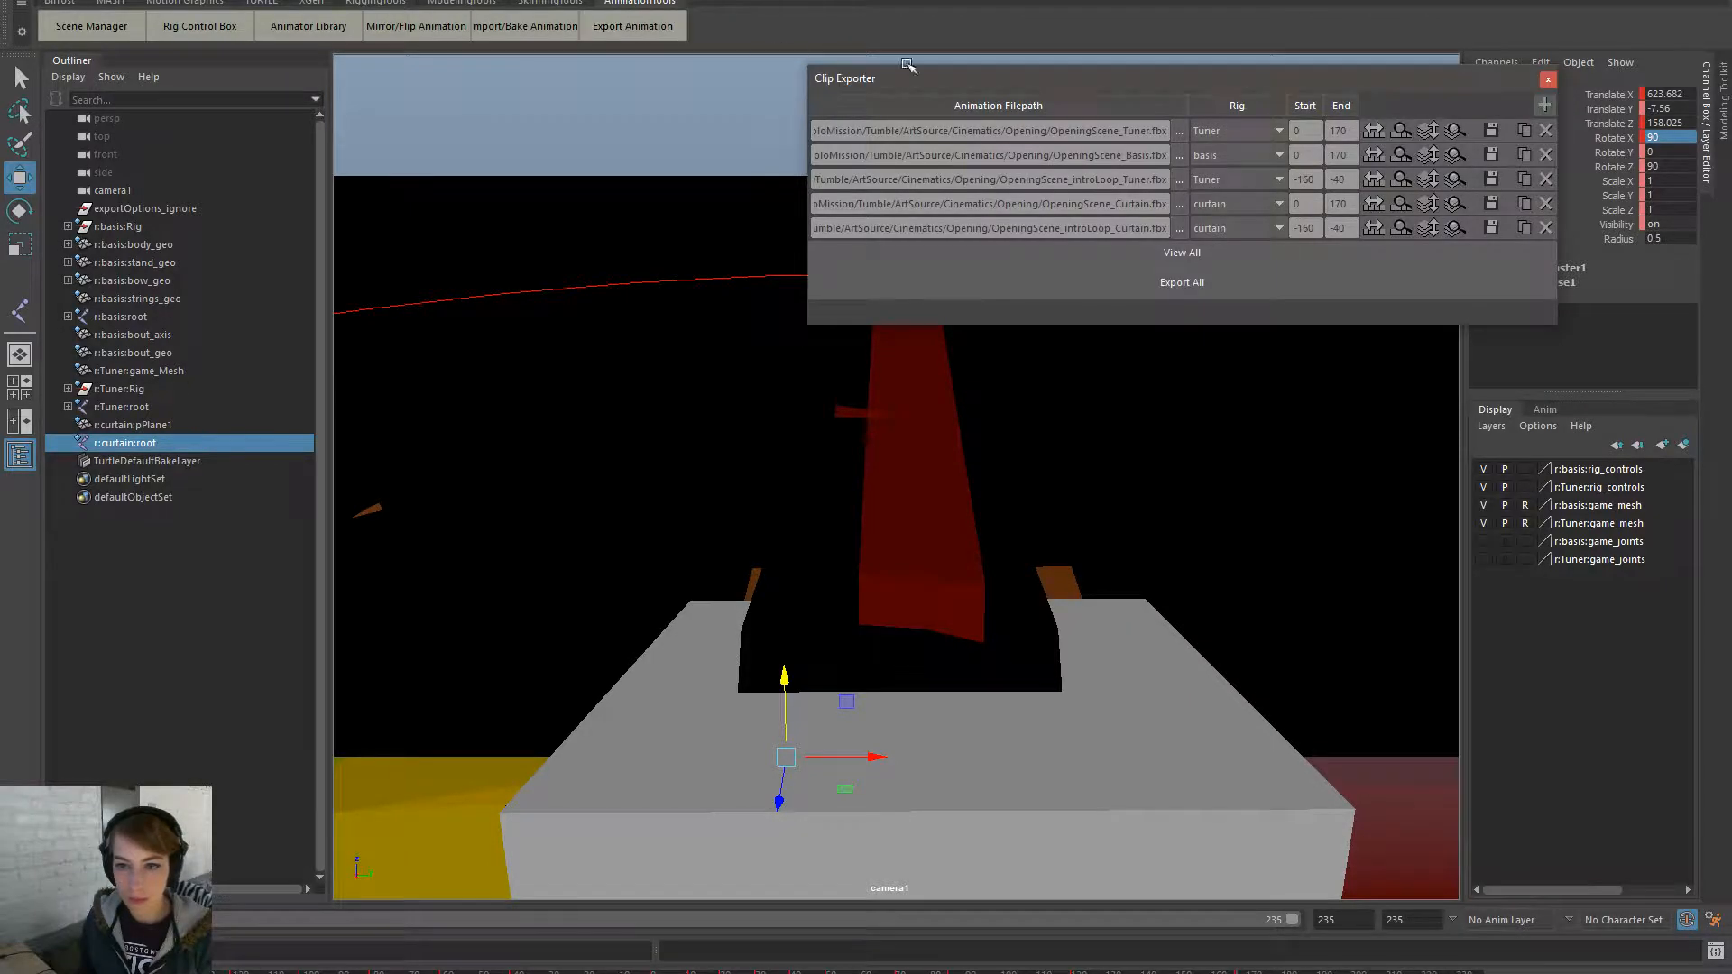
pyautogui.click(1494, 204)
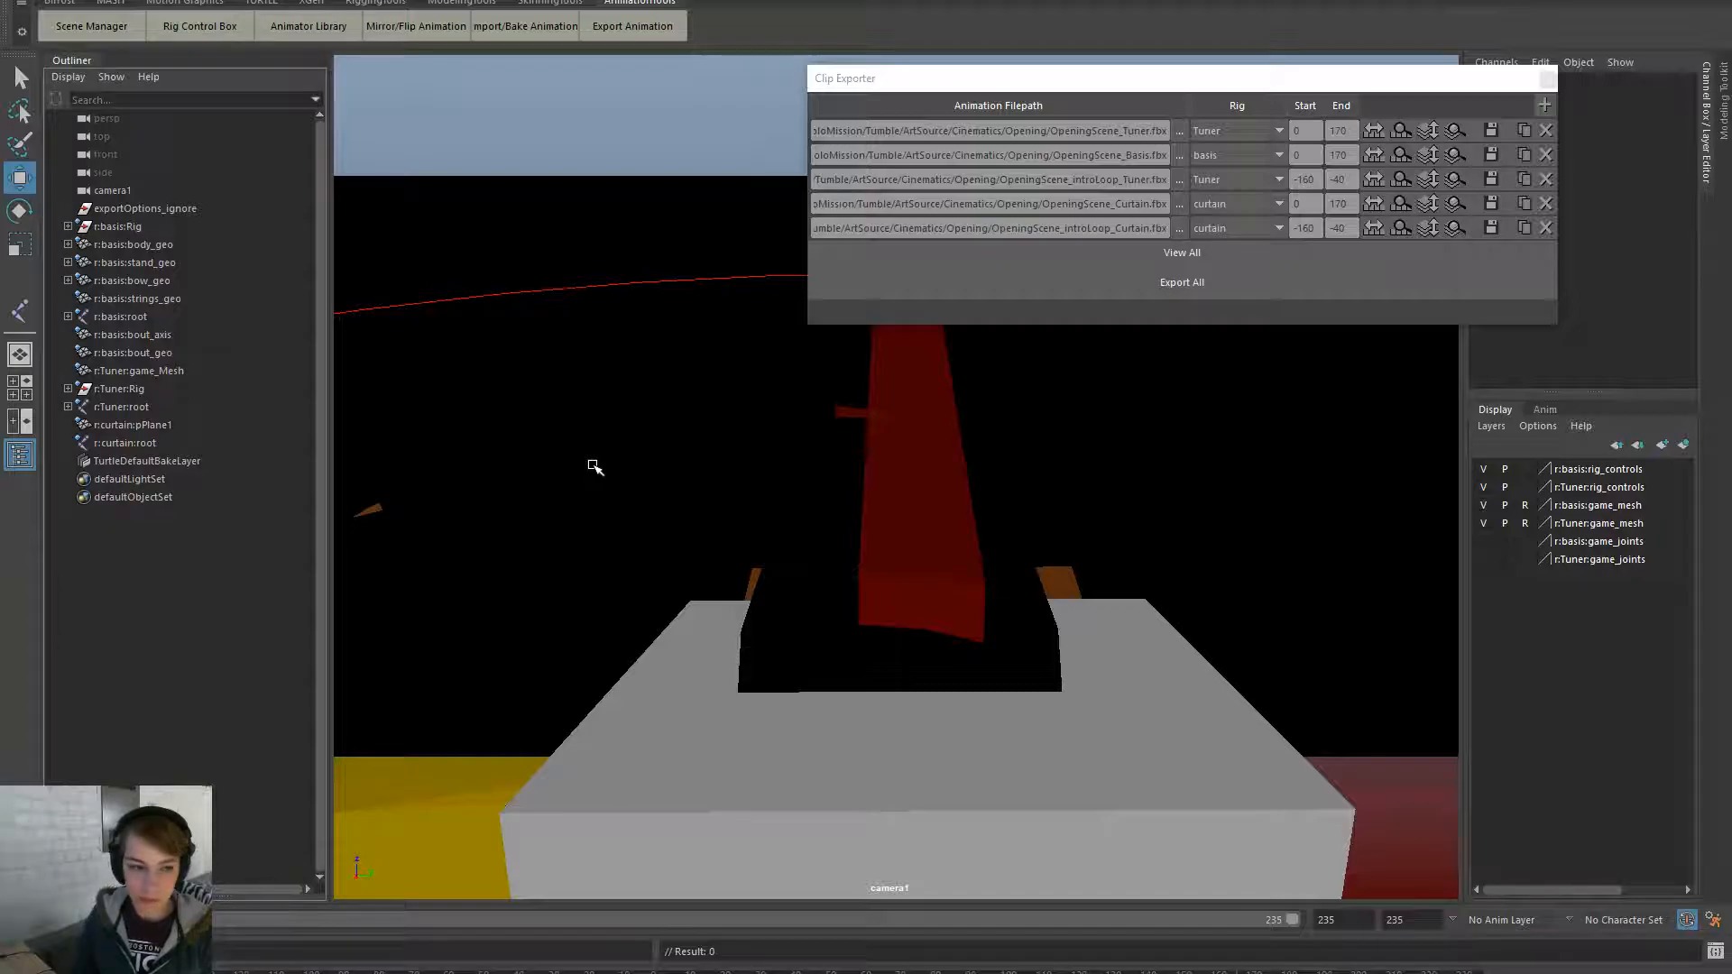
pyautogui.click(121, 443)
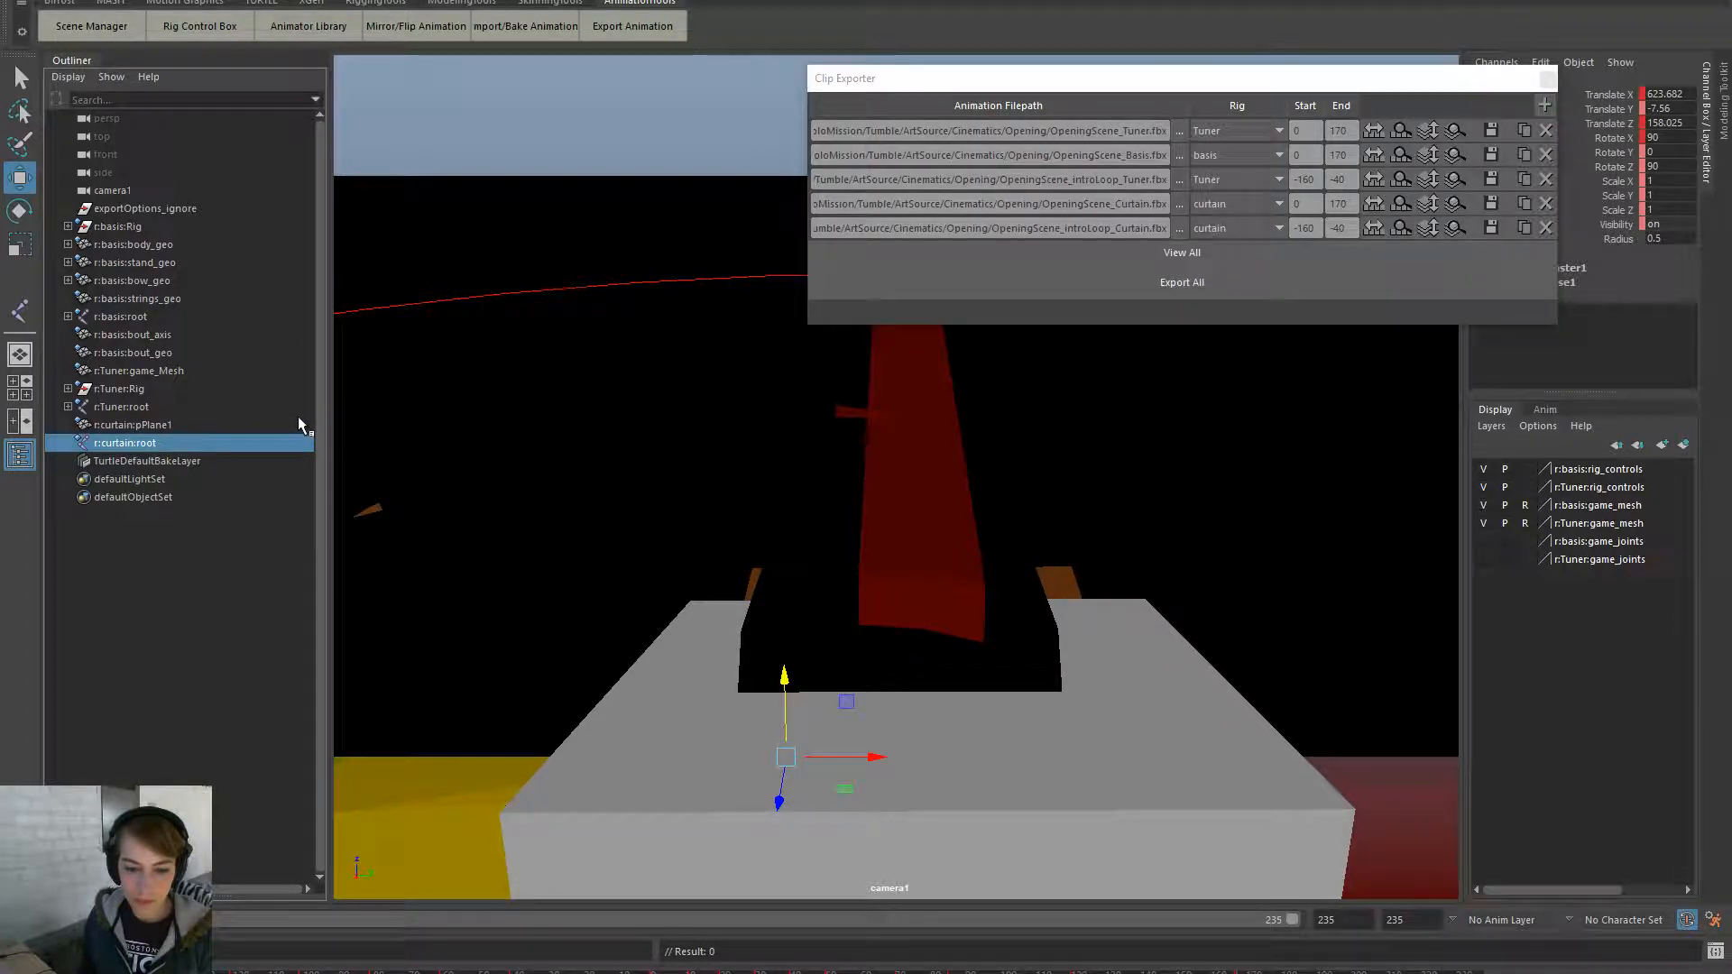
# - Open curtain_rig.ma from recent files and build a Rig hierarchy from the RiggingTools shelf
pyautogui.click(526, 143)
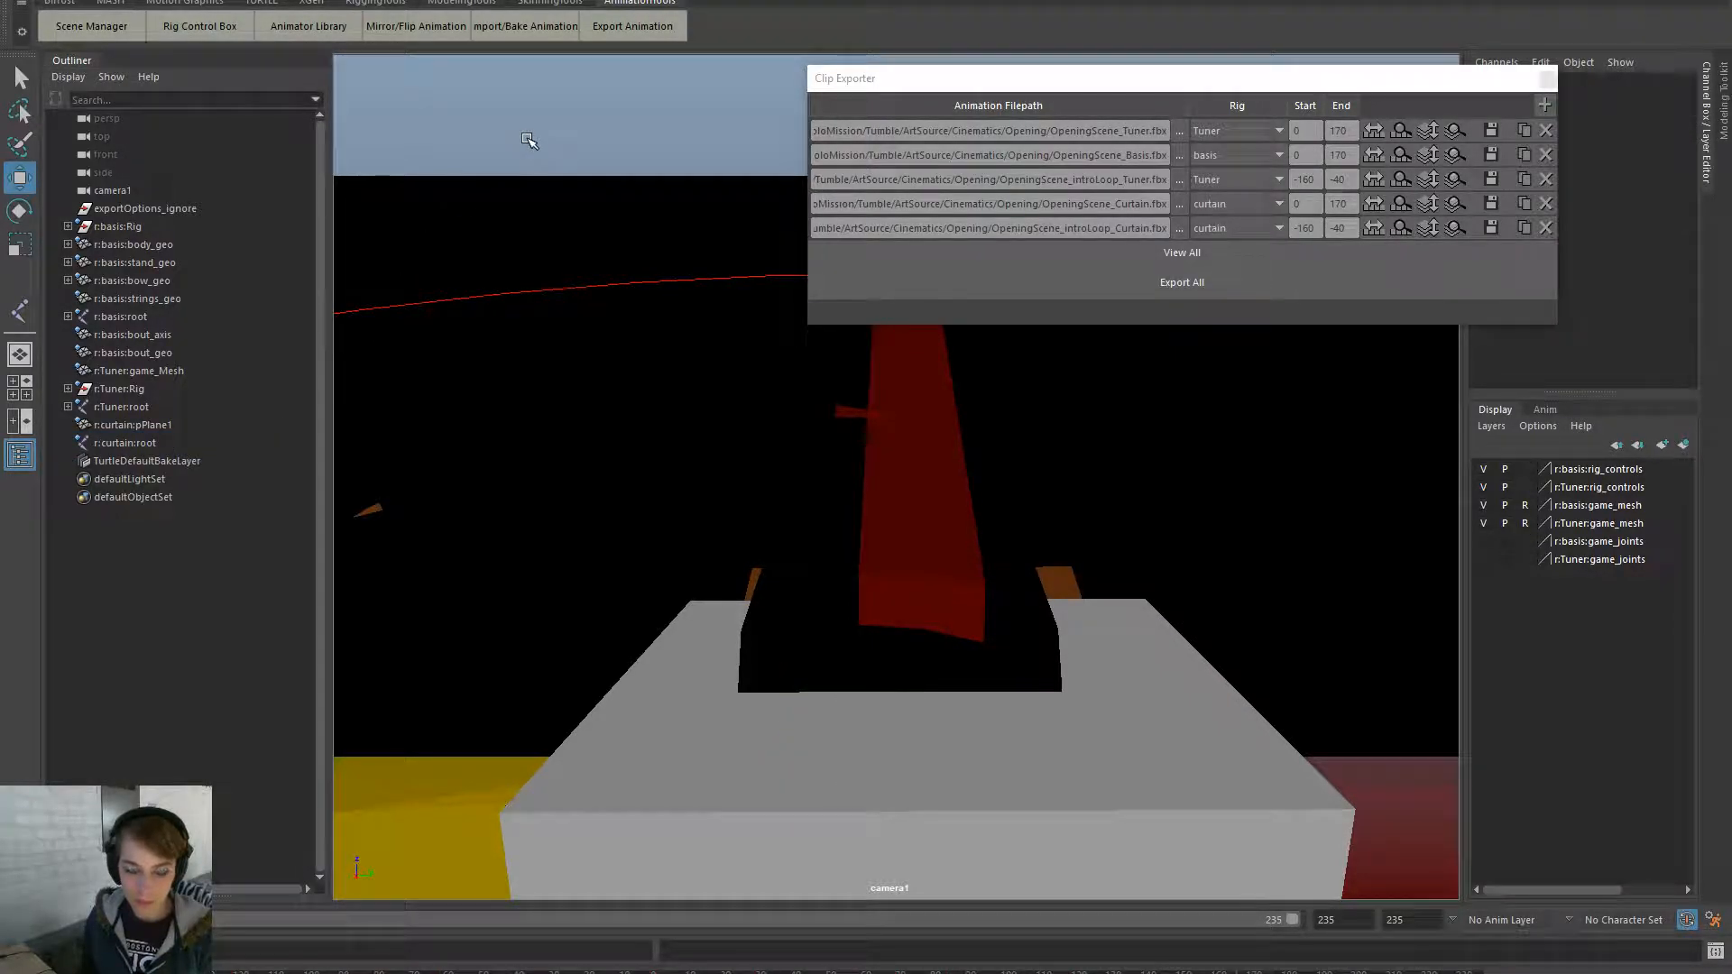
pyautogui.press('space')
pyautogui.click(475, 89)
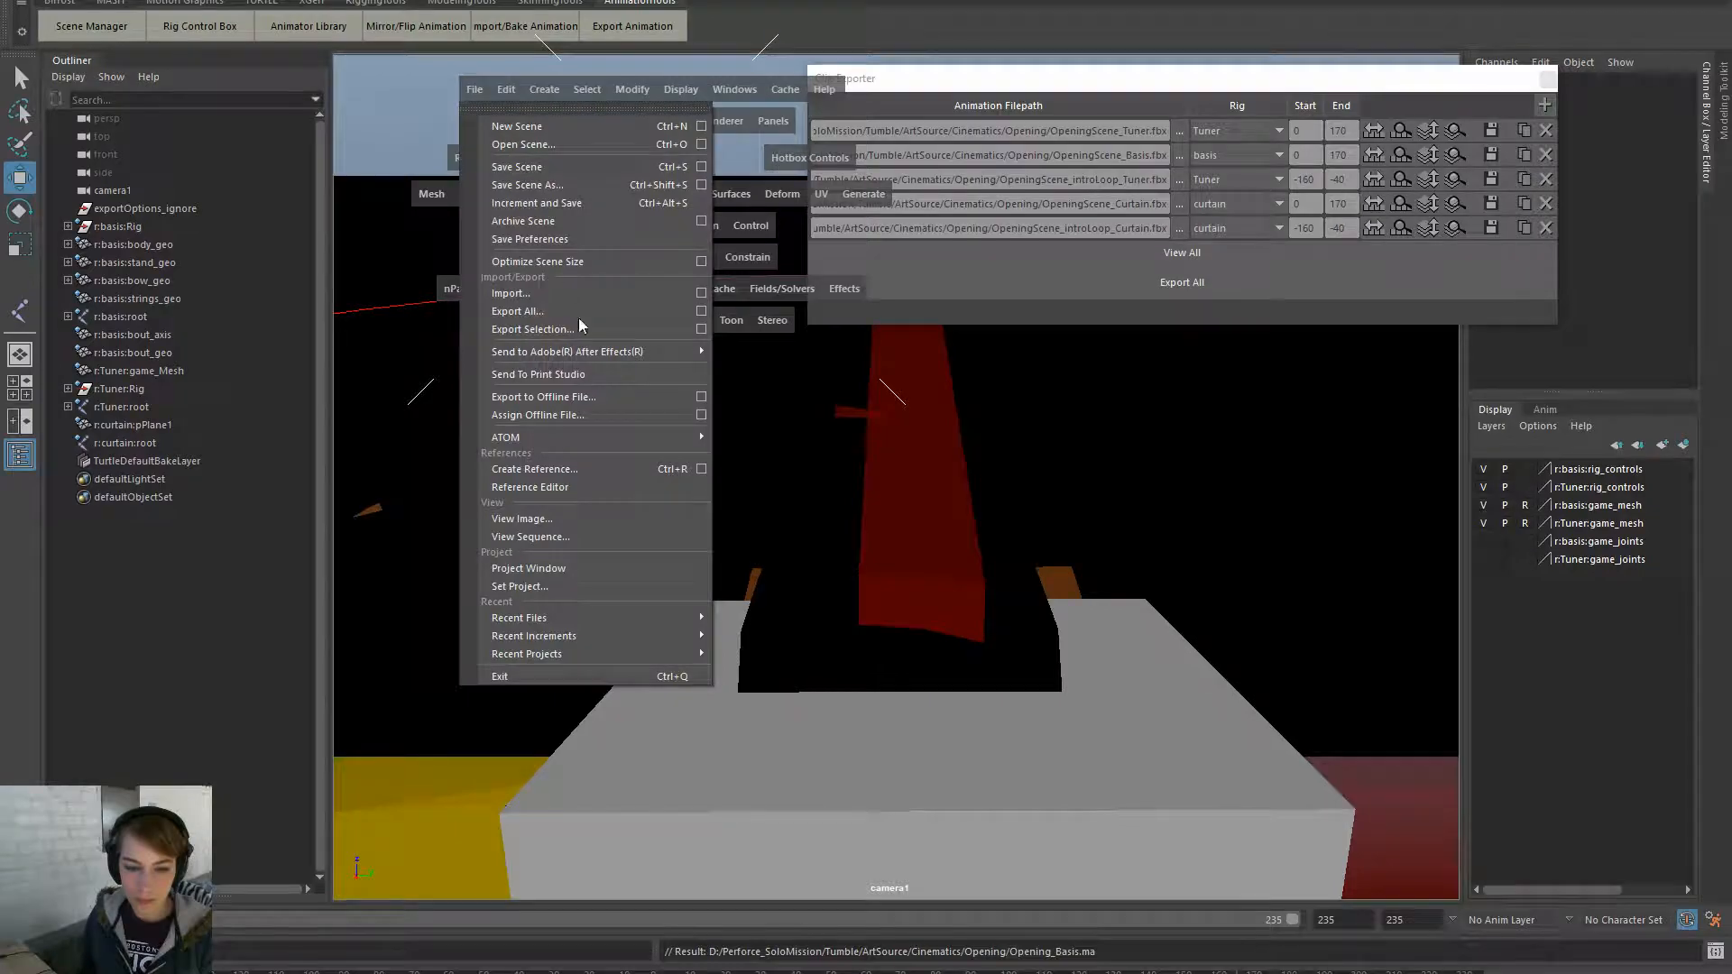
pyautogui.moveTo(695, 618)
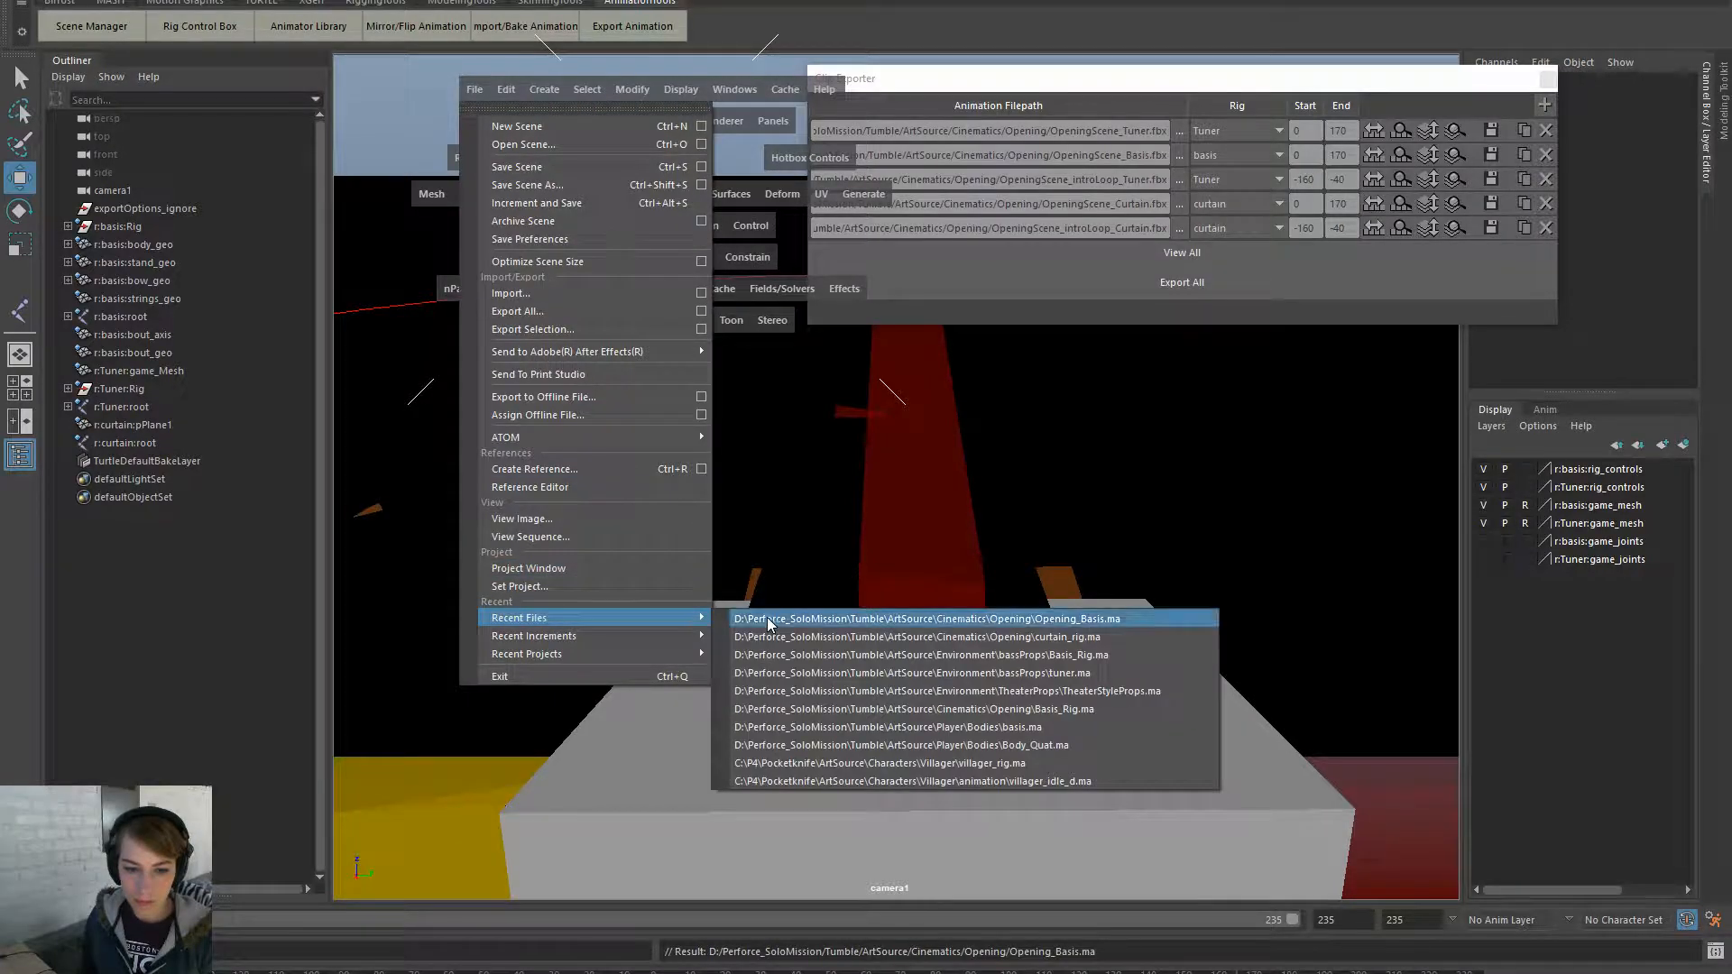
pyautogui.click(822, 640)
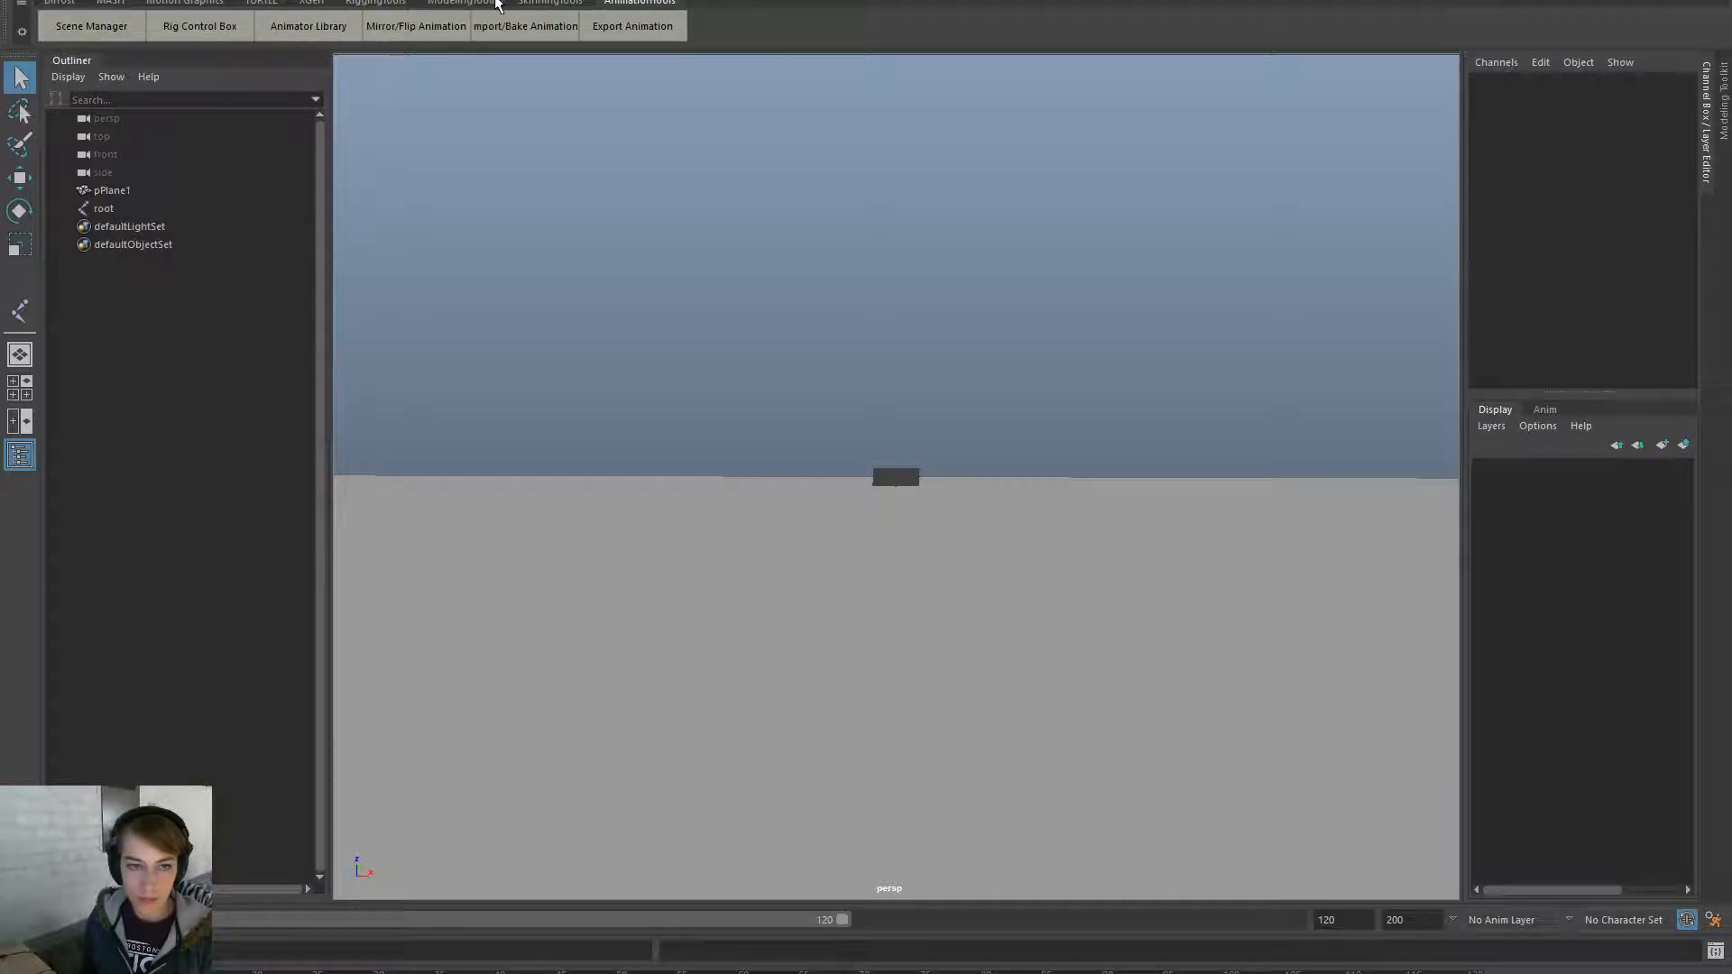
pyautogui.click(390, 3)
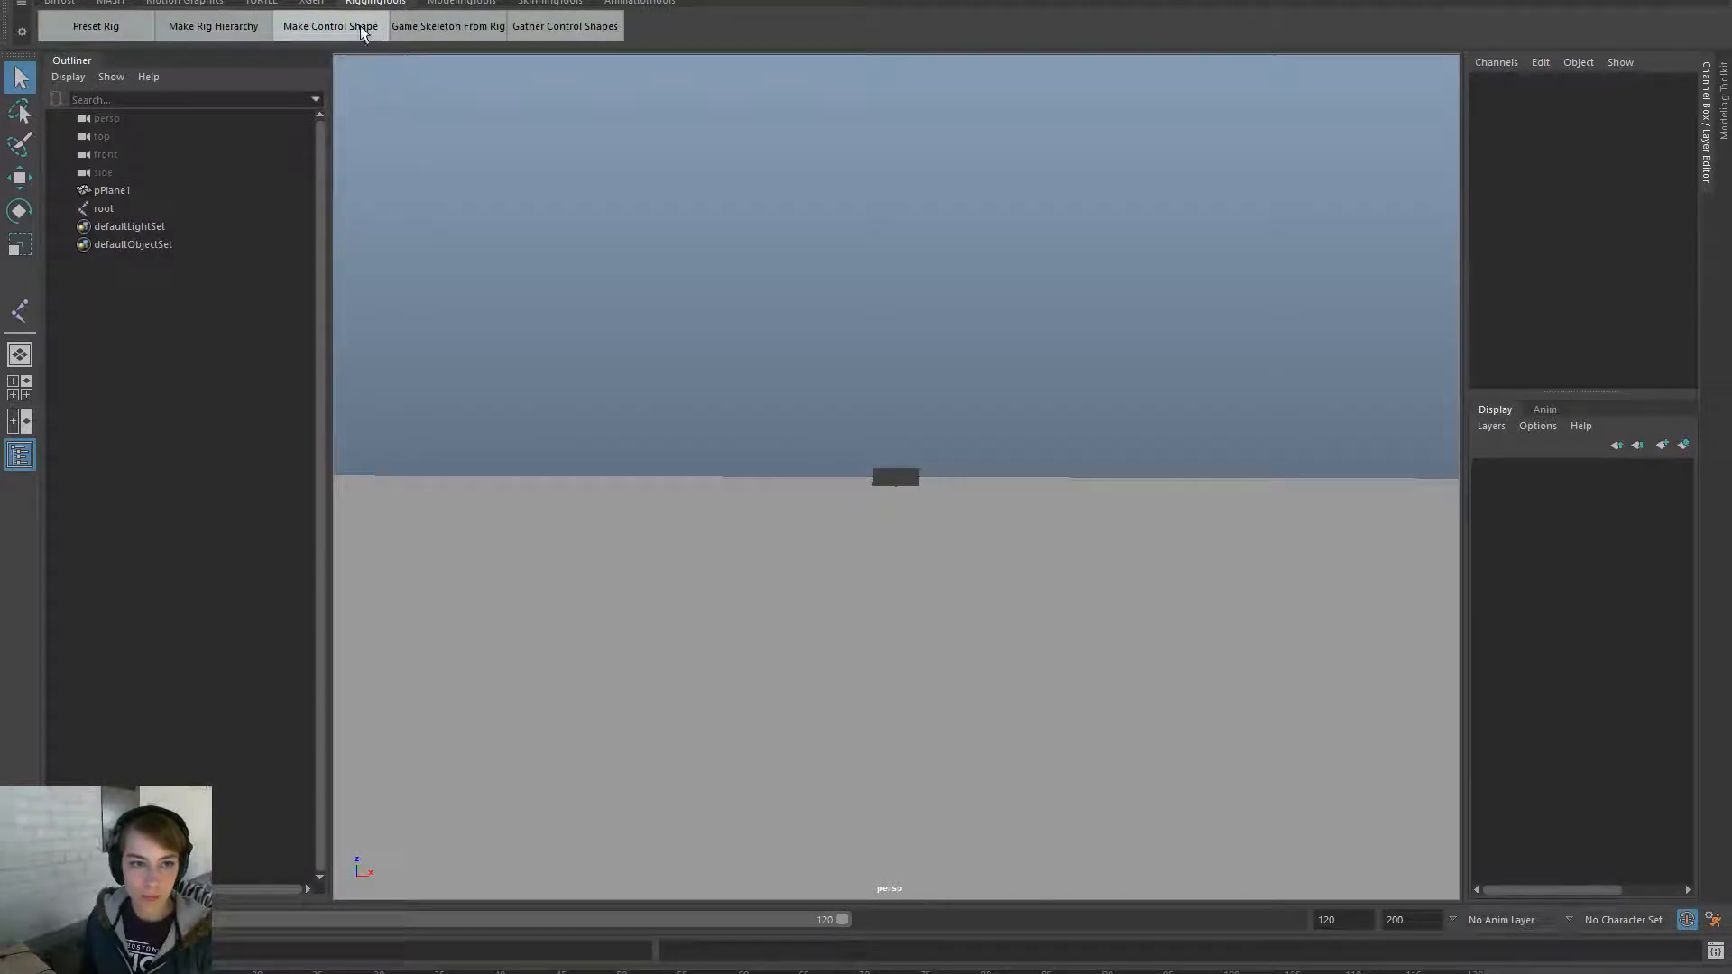
pyautogui.click(245, 34)
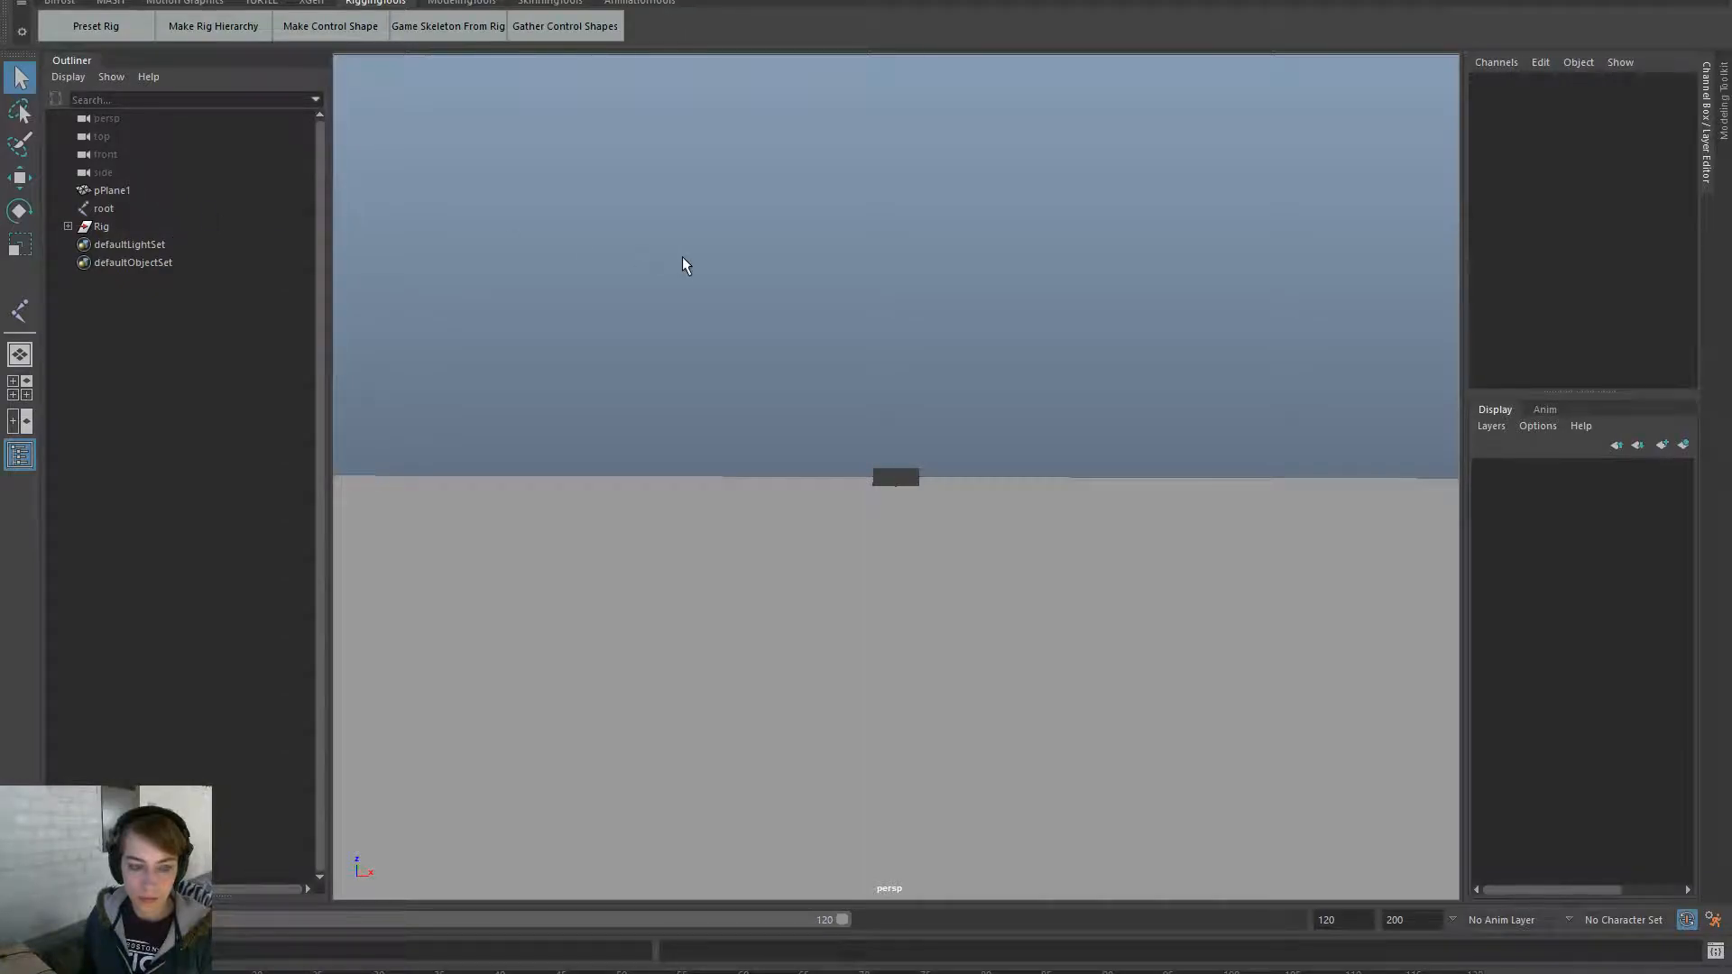
# - Duplicate the root joint, parent the copy under root, and name it g_temp
pyautogui.click(108, 208)
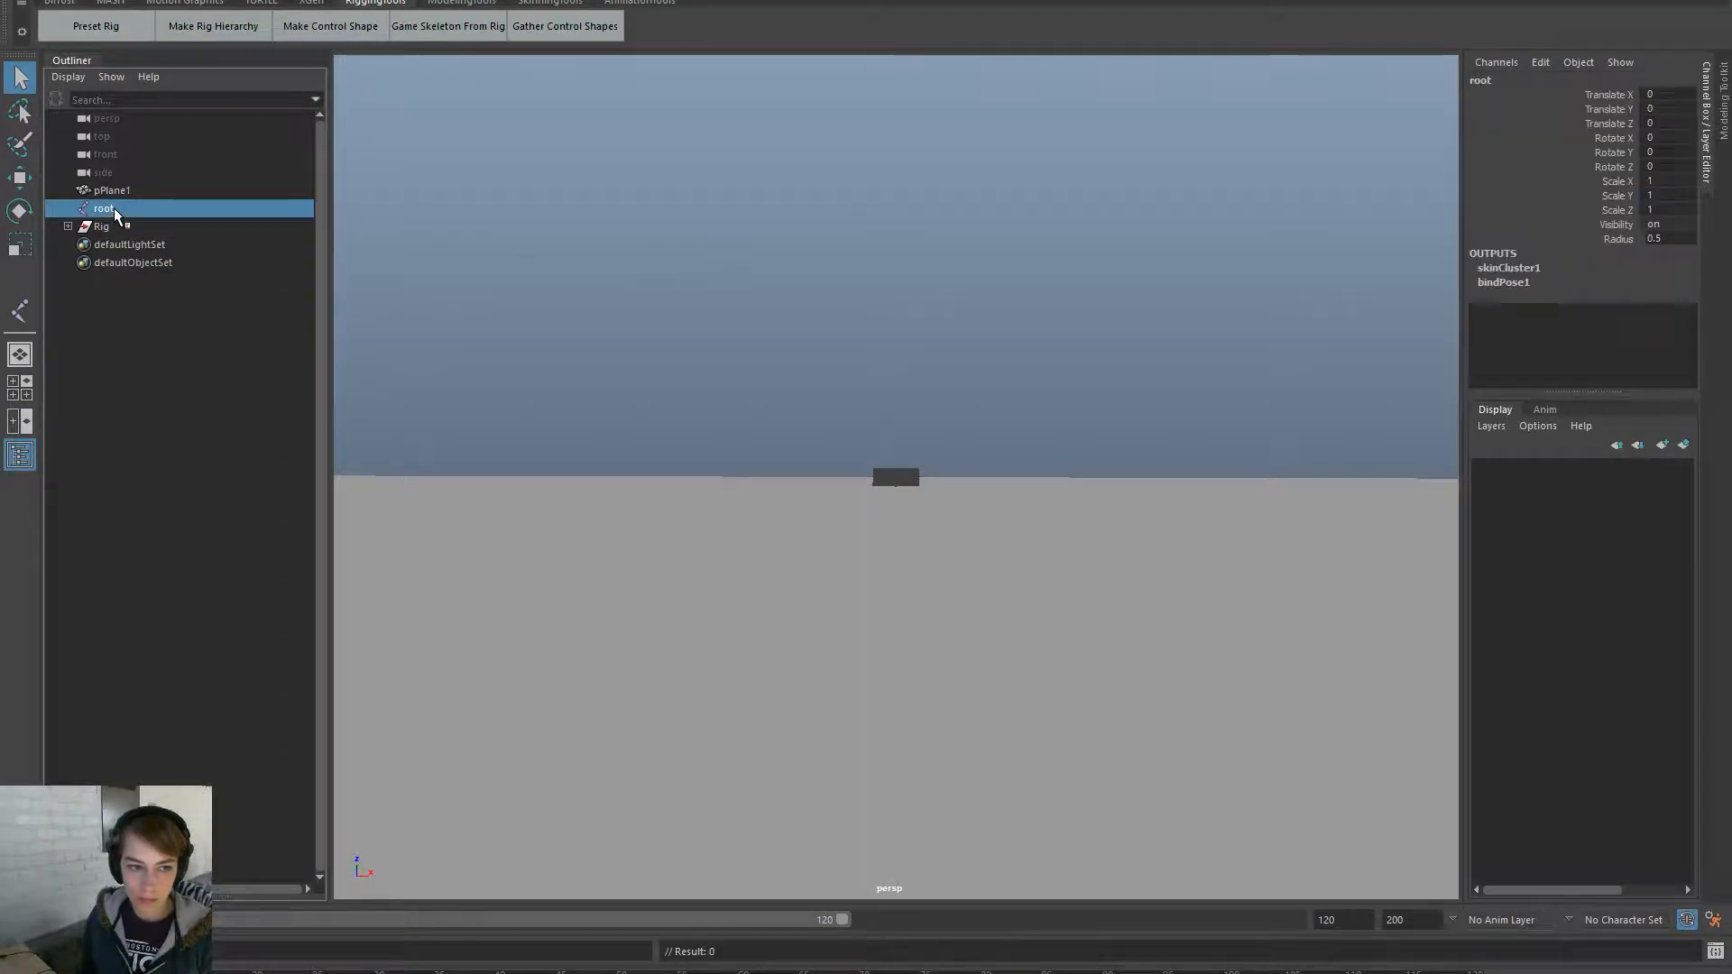
pyautogui.hotkey('ctrl', 'd')
pyautogui.keyDown('ctrl'); pyautogui.click(128, 208); pyautogui.keyUp('ctrl')
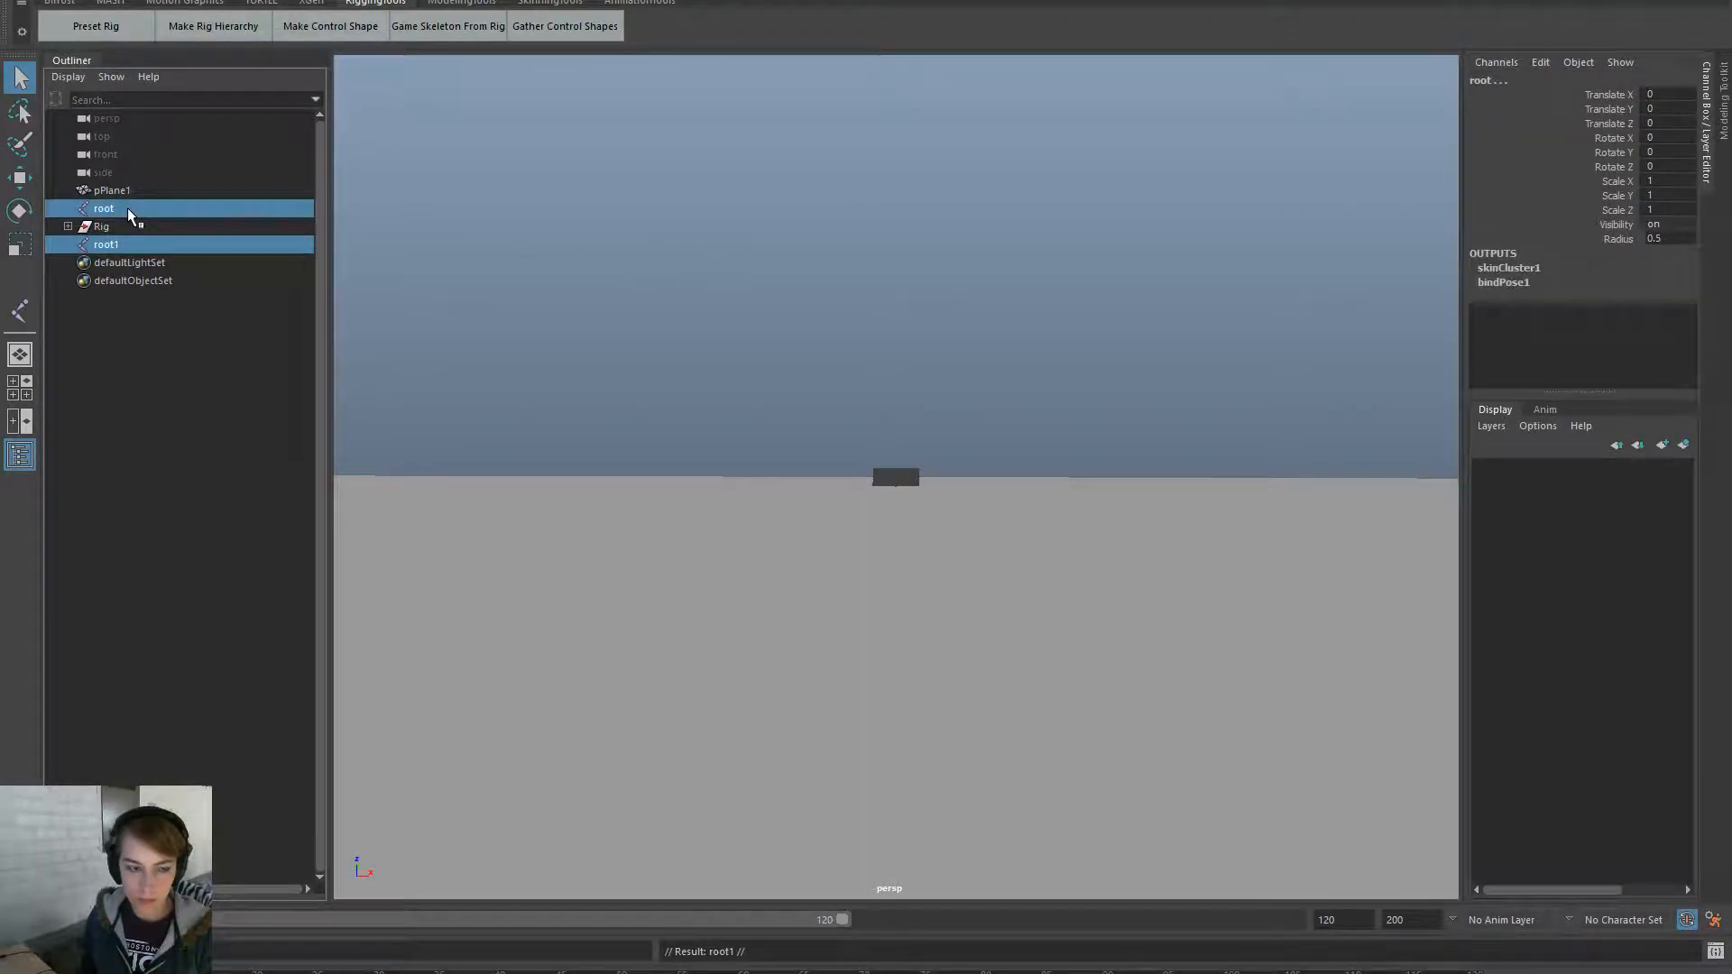
pyautogui.press('p')
pyautogui.click(68, 208)
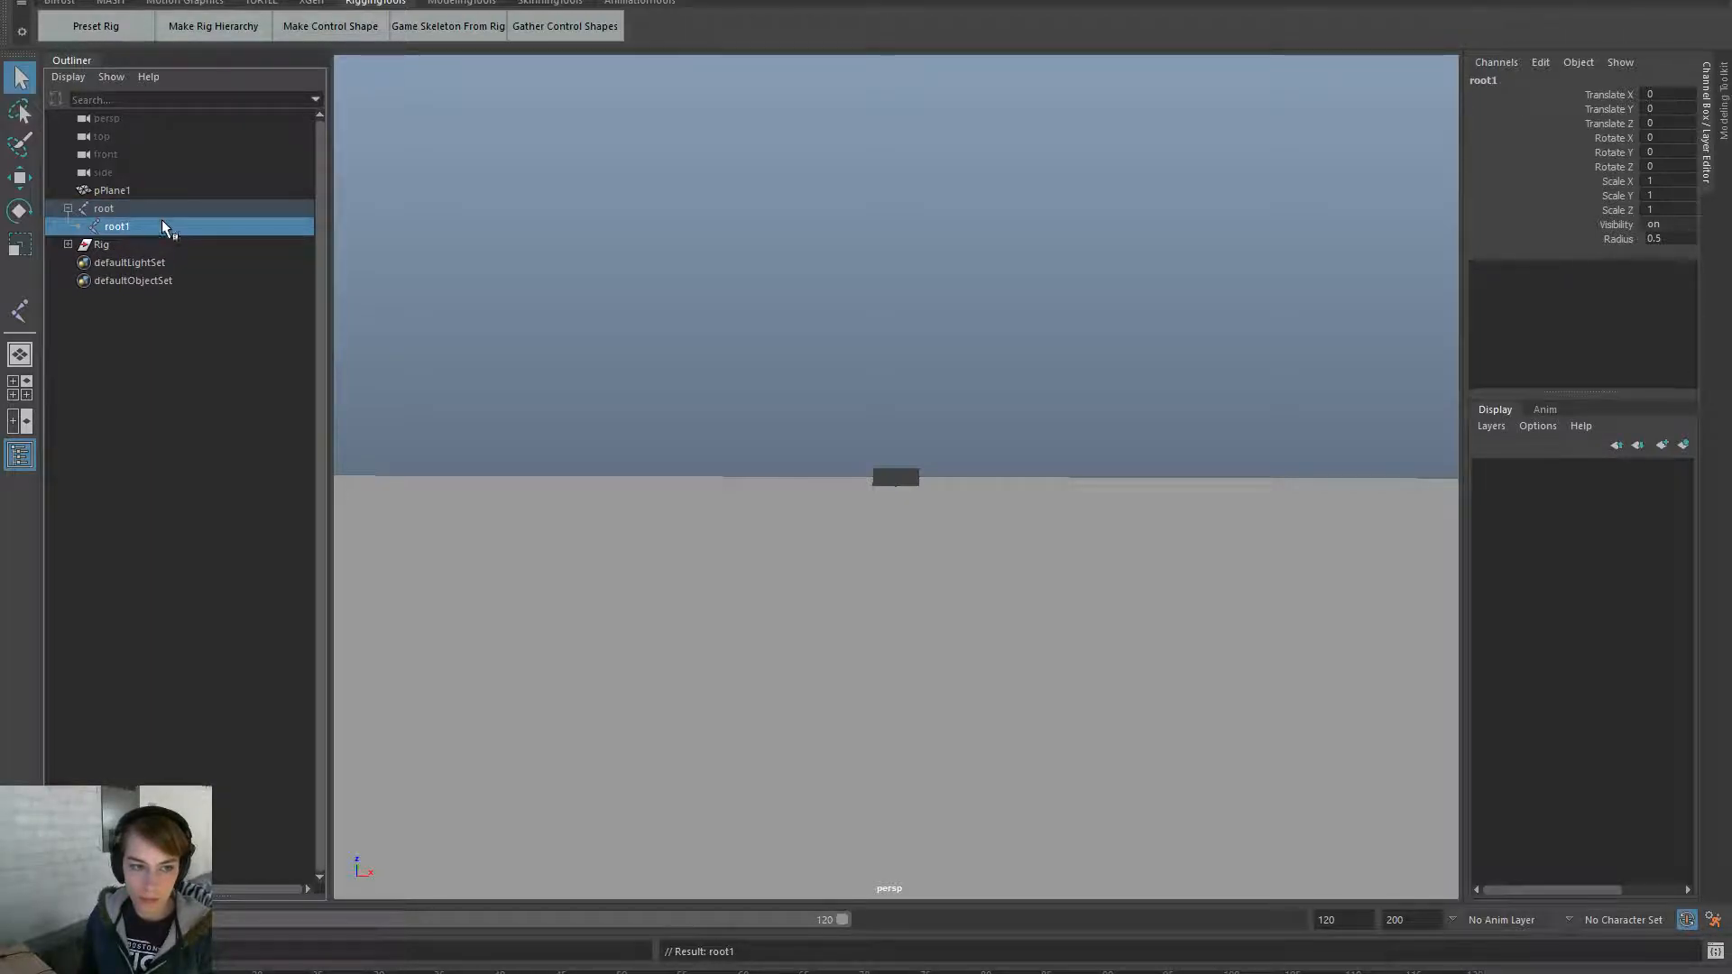
pyautogui.doubleClick(155, 227)
pyautogui.write('t')
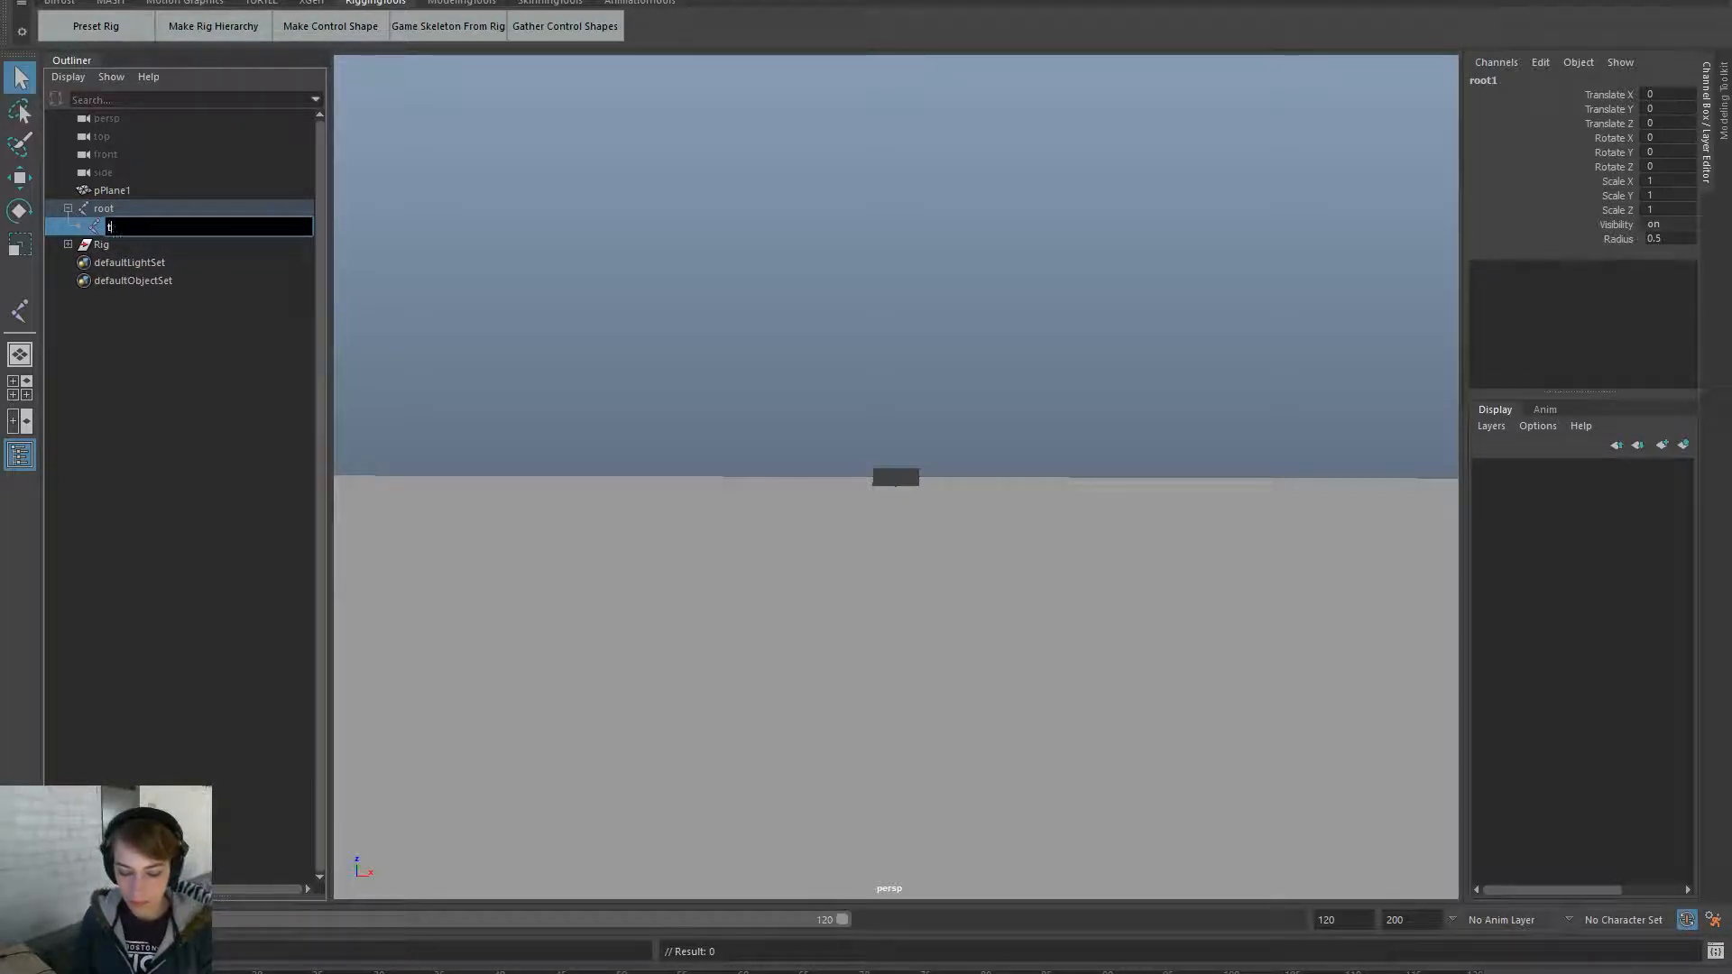
pyautogui.write('emp')
pyautogui.hotkey('ctrl', 'a')
pyautogui.write('g_tem')
pyautogui.press('Return')
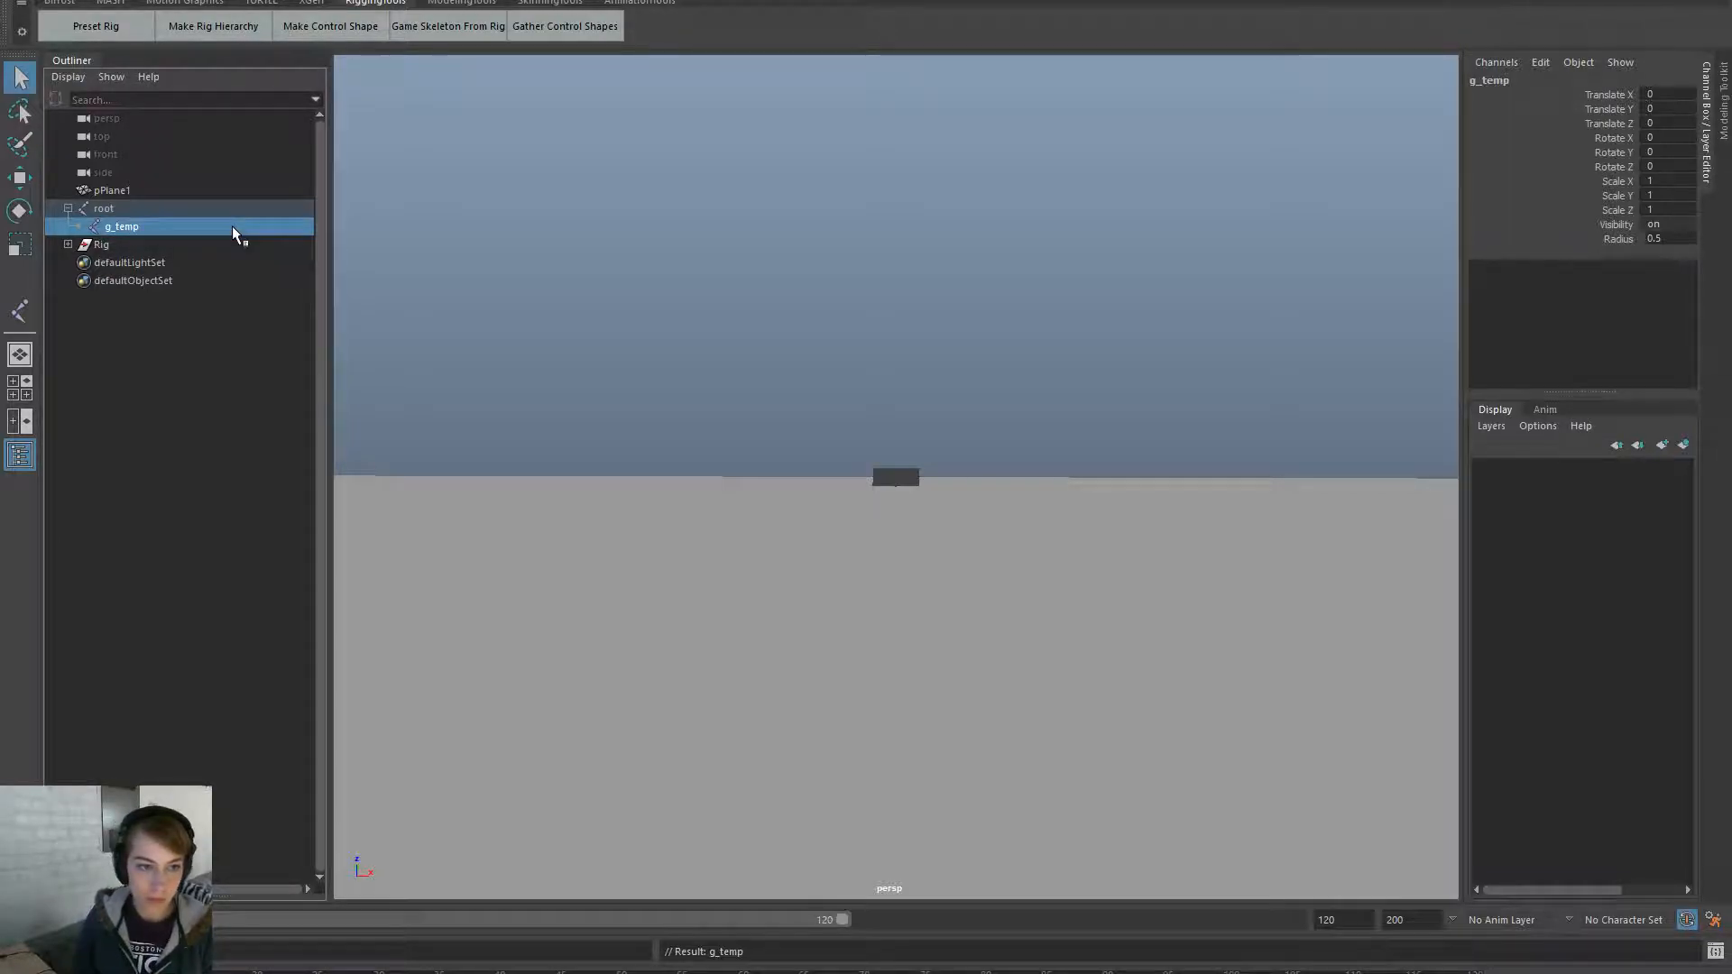
# - Rename the child joint from g_temp to g_curtain
pyautogui.click(434, 230)
pyautogui.click(140, 227)
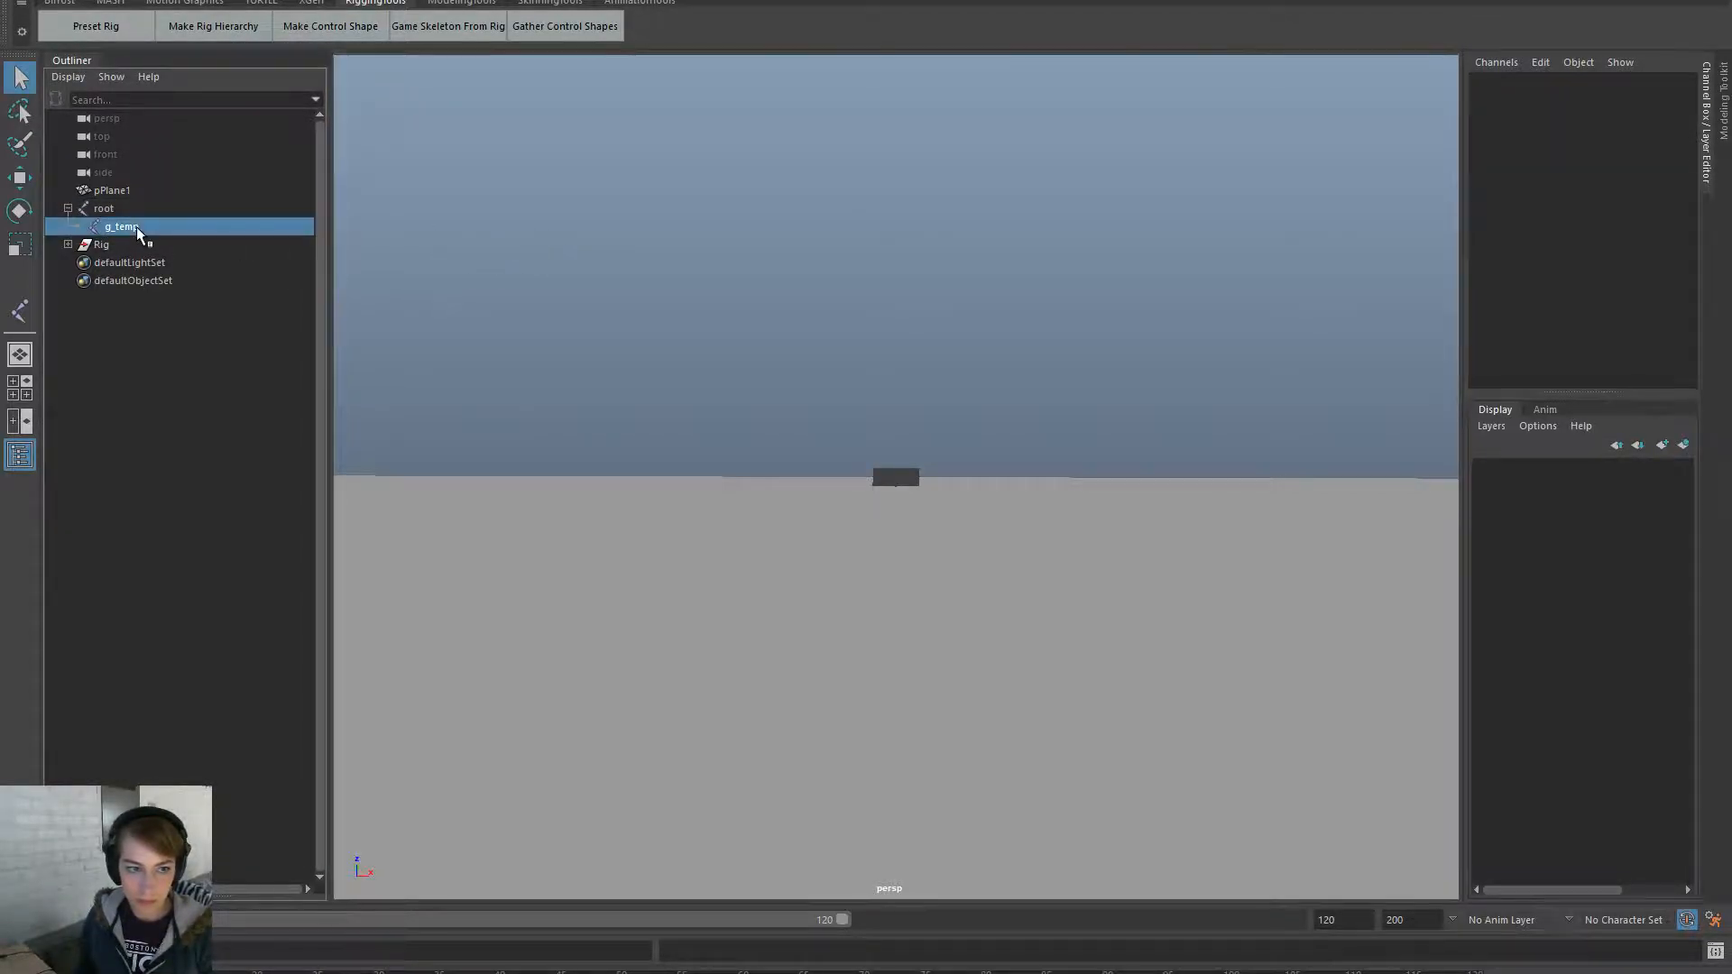
pyautogui.doubleClick(129, 227)
pyautogui.write('g_curtain')
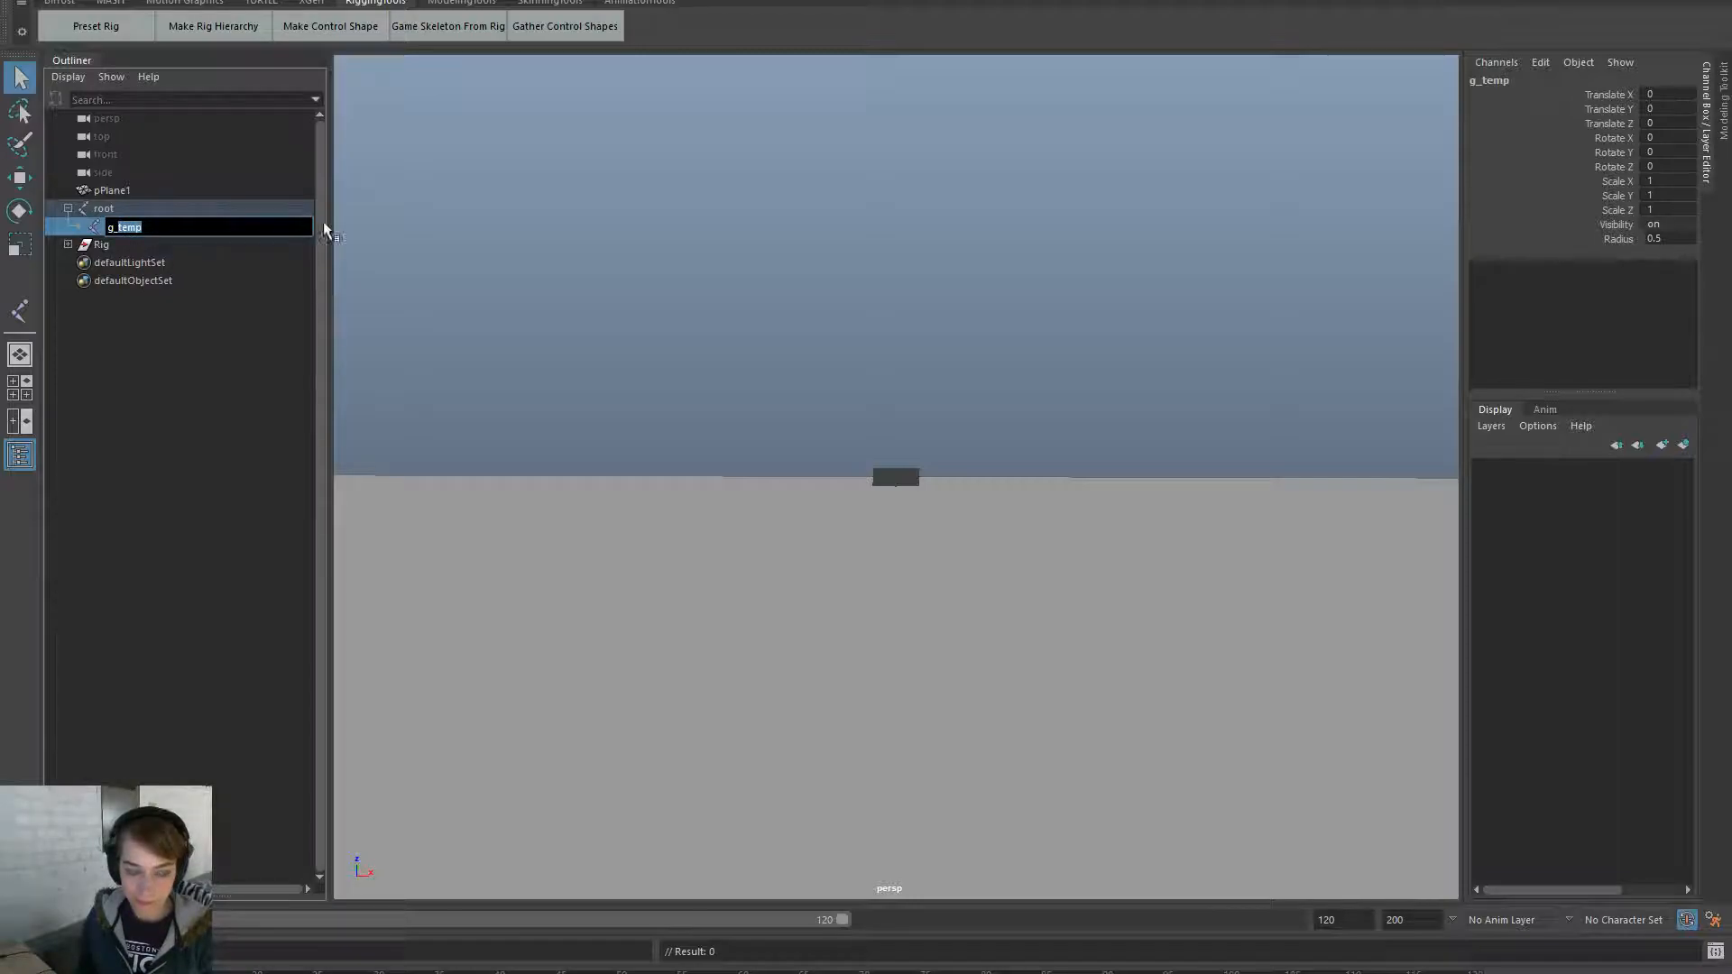
pyautogui.press('Return')
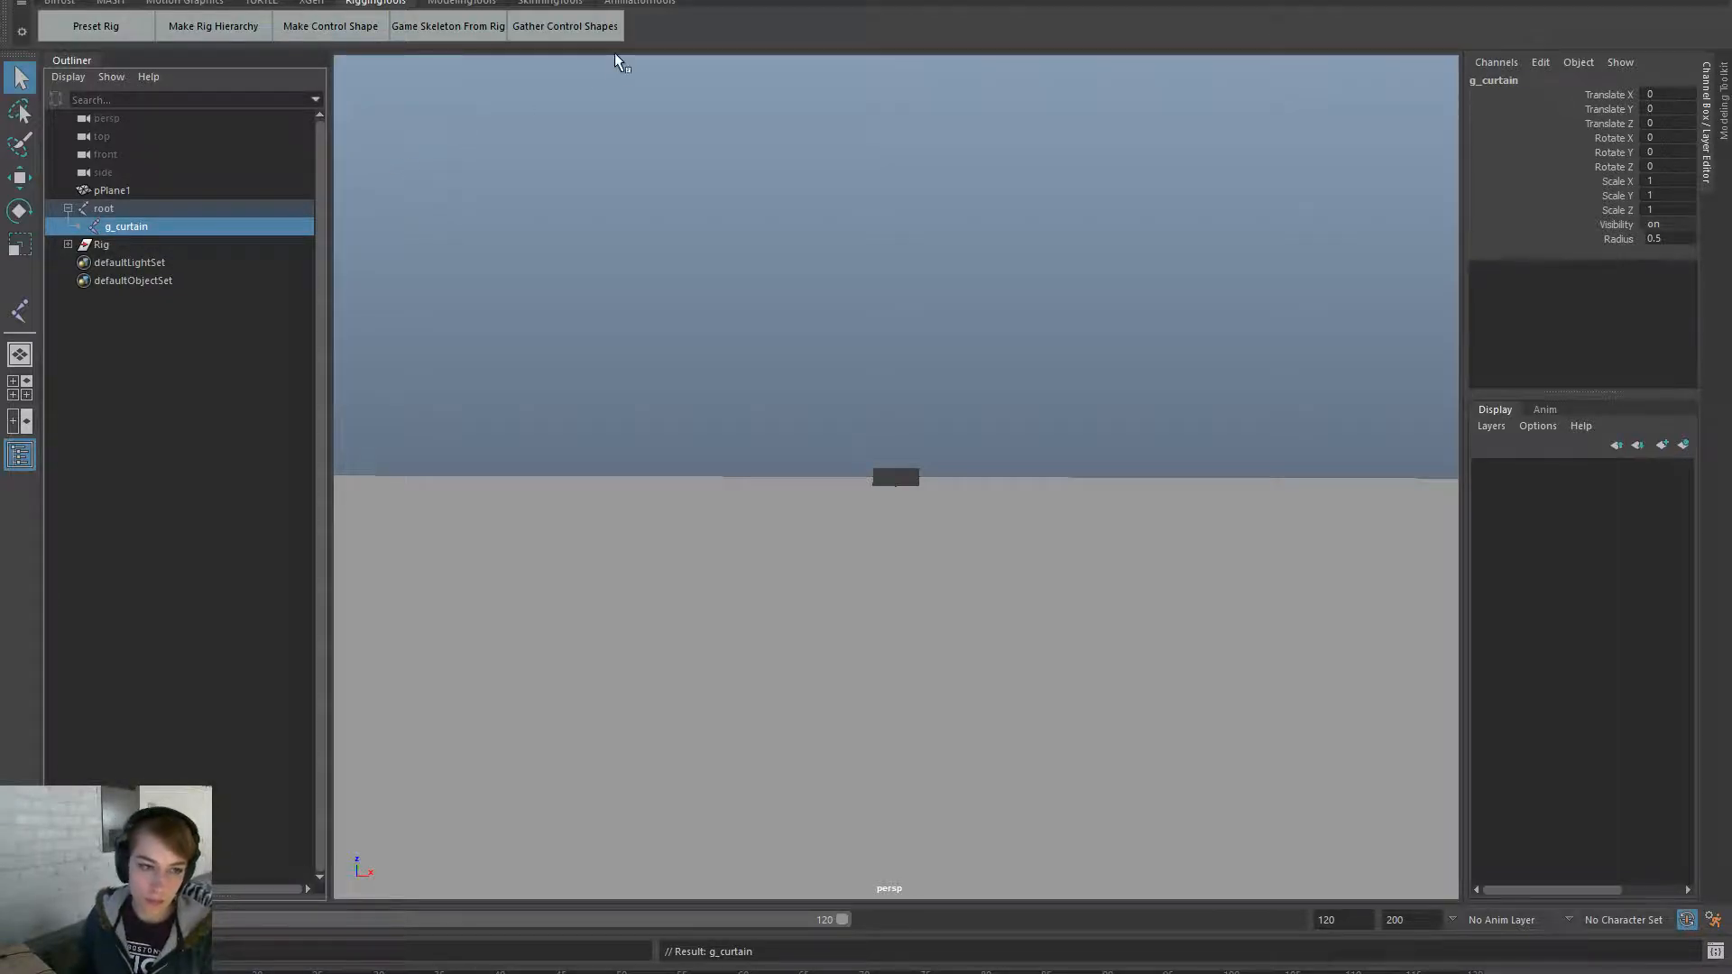
# - Bind pPlane1's skin to the curtain joints, then select root
pyautogui.click(147, 185)
pyautogui.press('space')
pyautogui.moveTo(511, 307); pyautogui.dragTo(621, 397)
pyautogui.press('space')
pyautogui.click(621, 398)
pyautogui.click(788, 323)
pyautogui.click(68, 208)
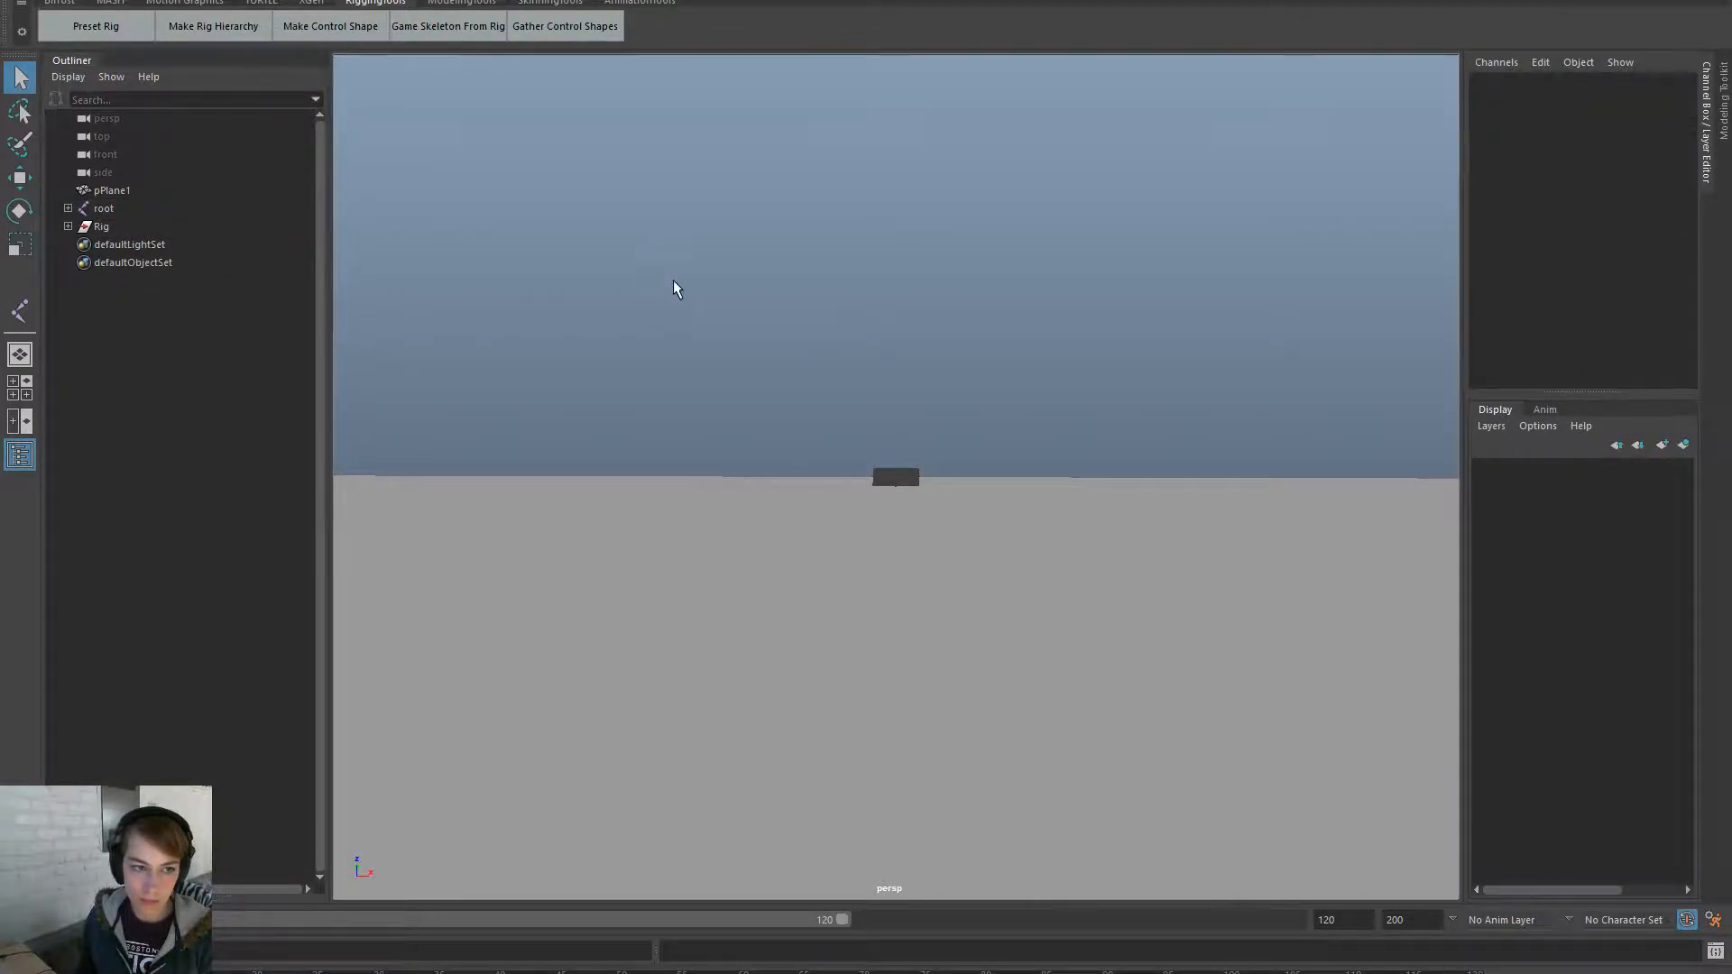
pyautogui.click(125, 207)
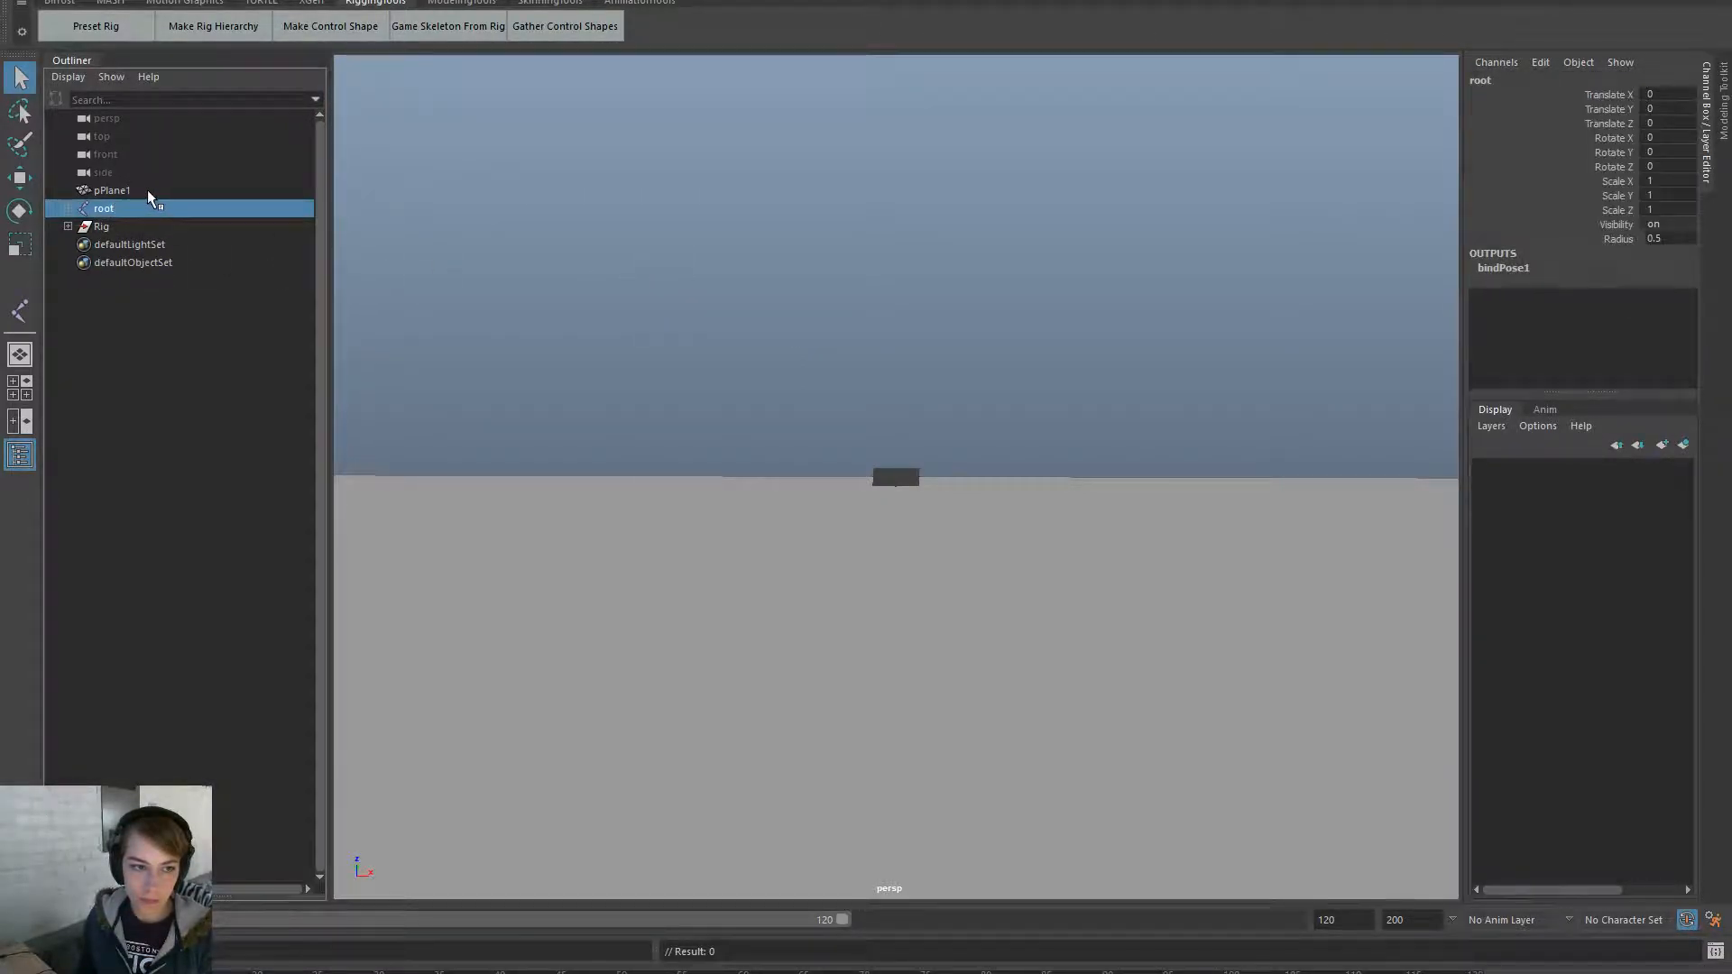
pyautogui.moveTo(563, 251); pyautogui.dragTo(585, 419, button='right')
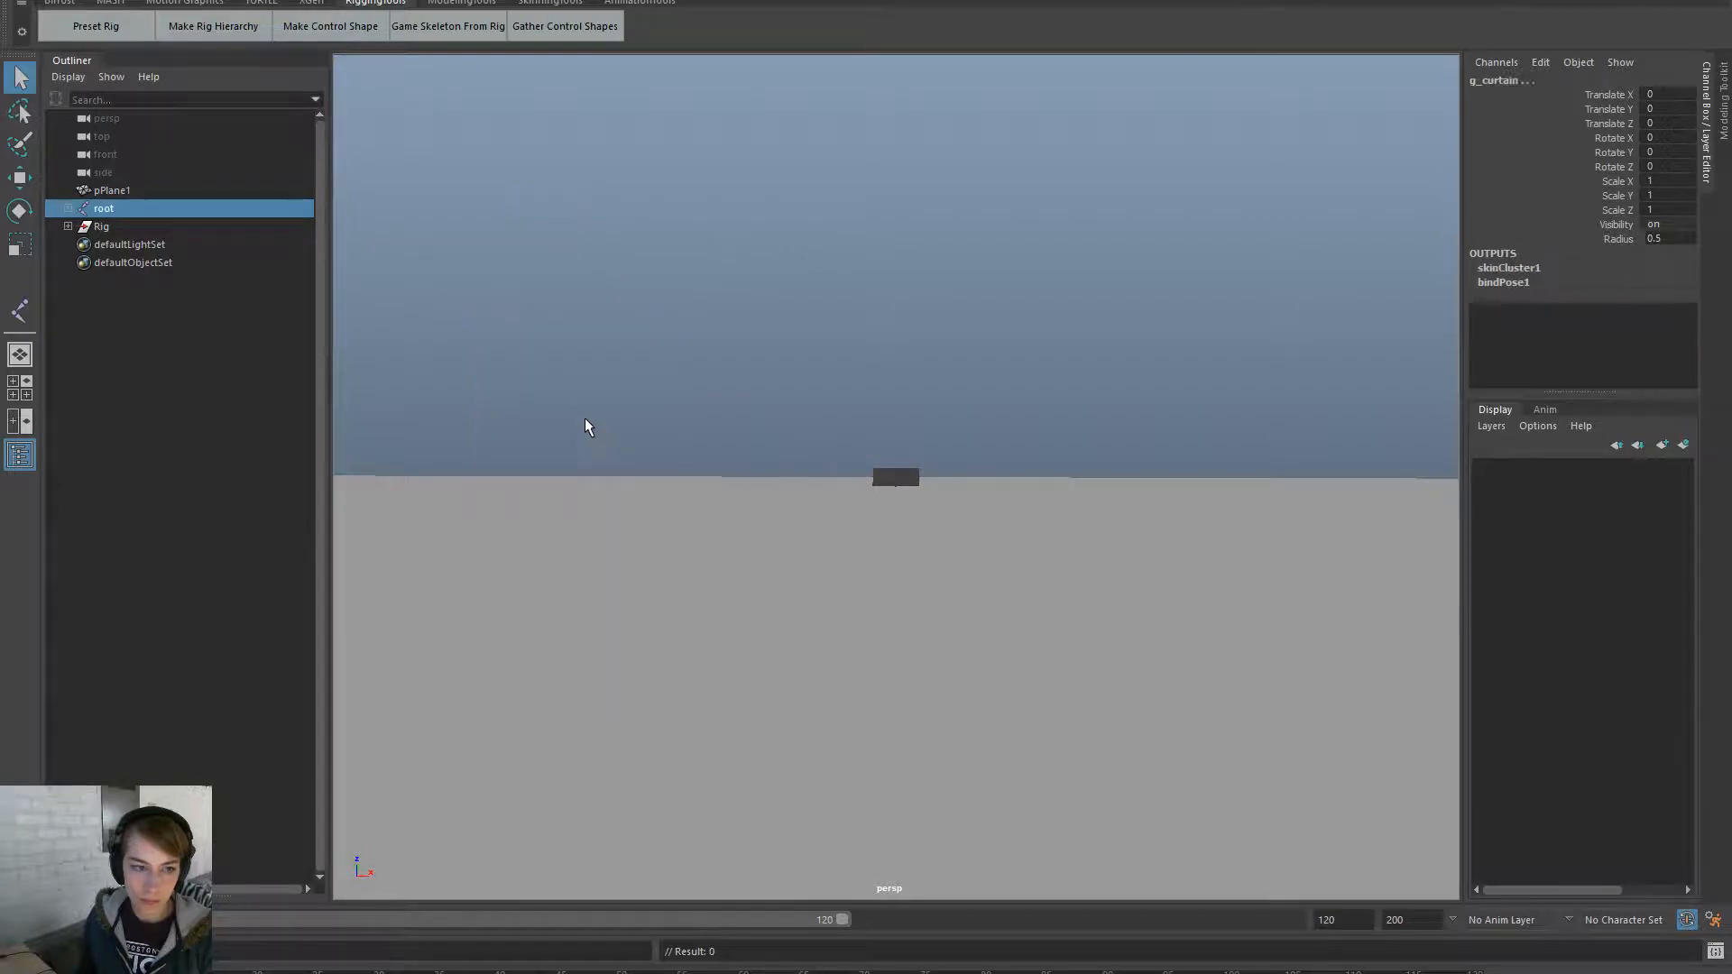
# - Export the selected plane and root as FBX, replacing Curtain_Rig.fbx
pyautogui.keyDown('ctrl'); pyautogui.click(174, 191); pyautogui.keyUp('ctrl')
pyautogui.press('space')
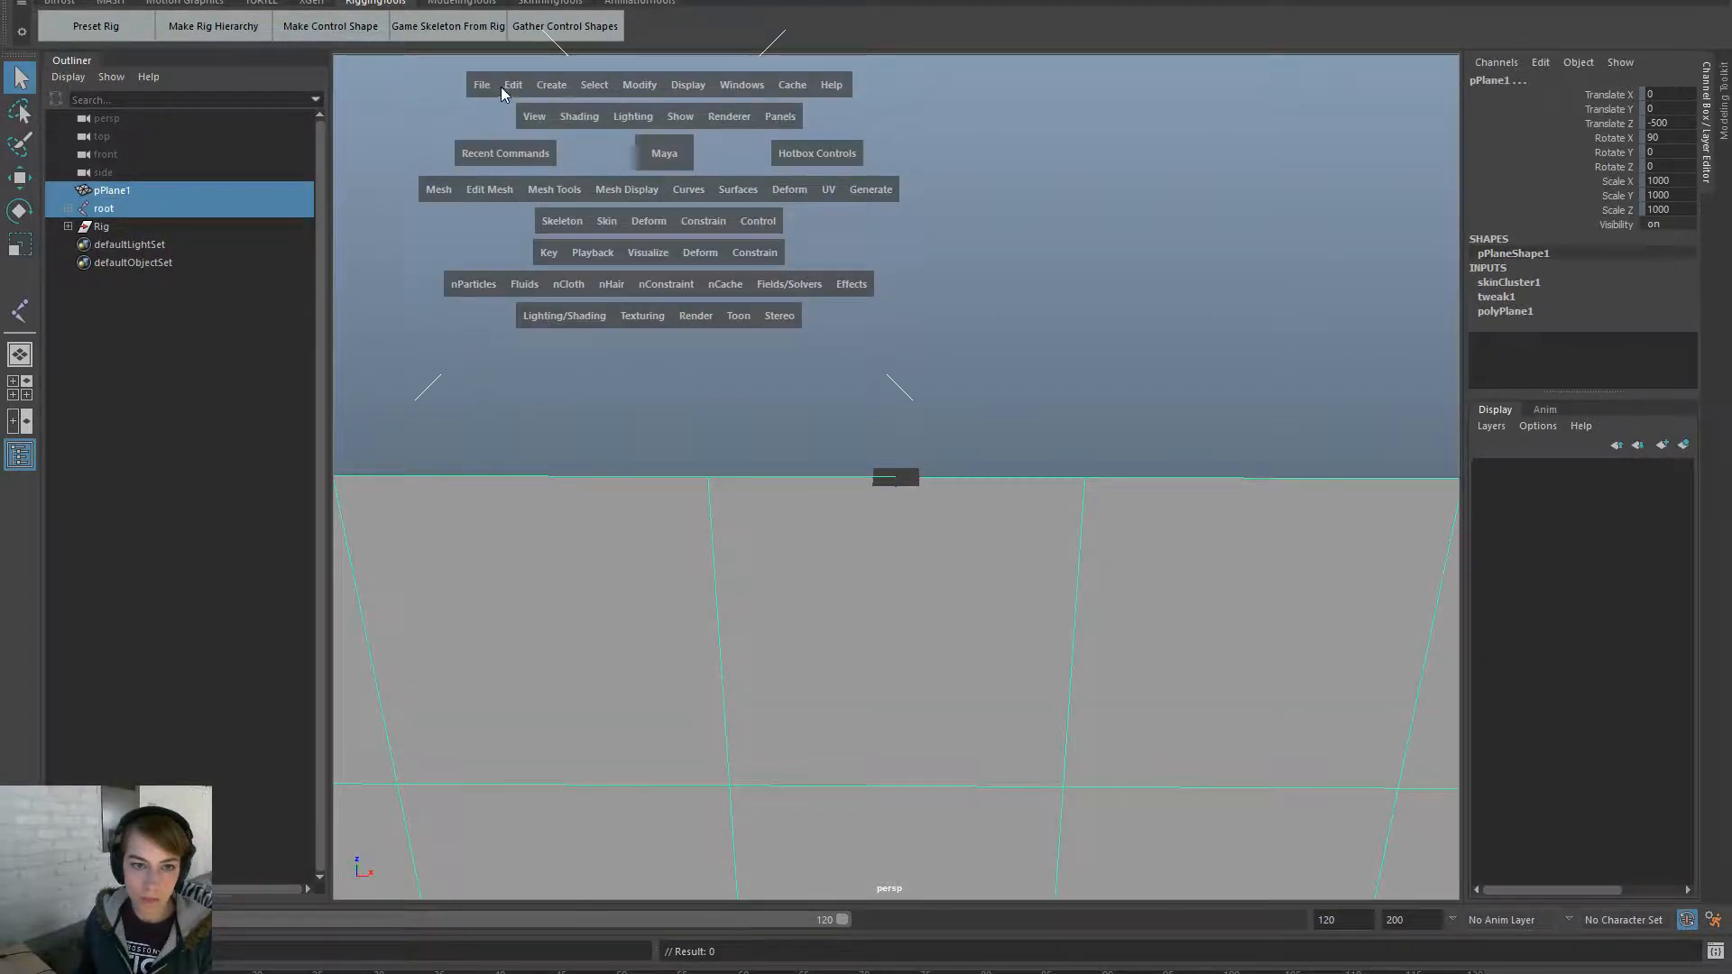
pyautogui.click(495, 83)
pyautogui.click(577, 323)
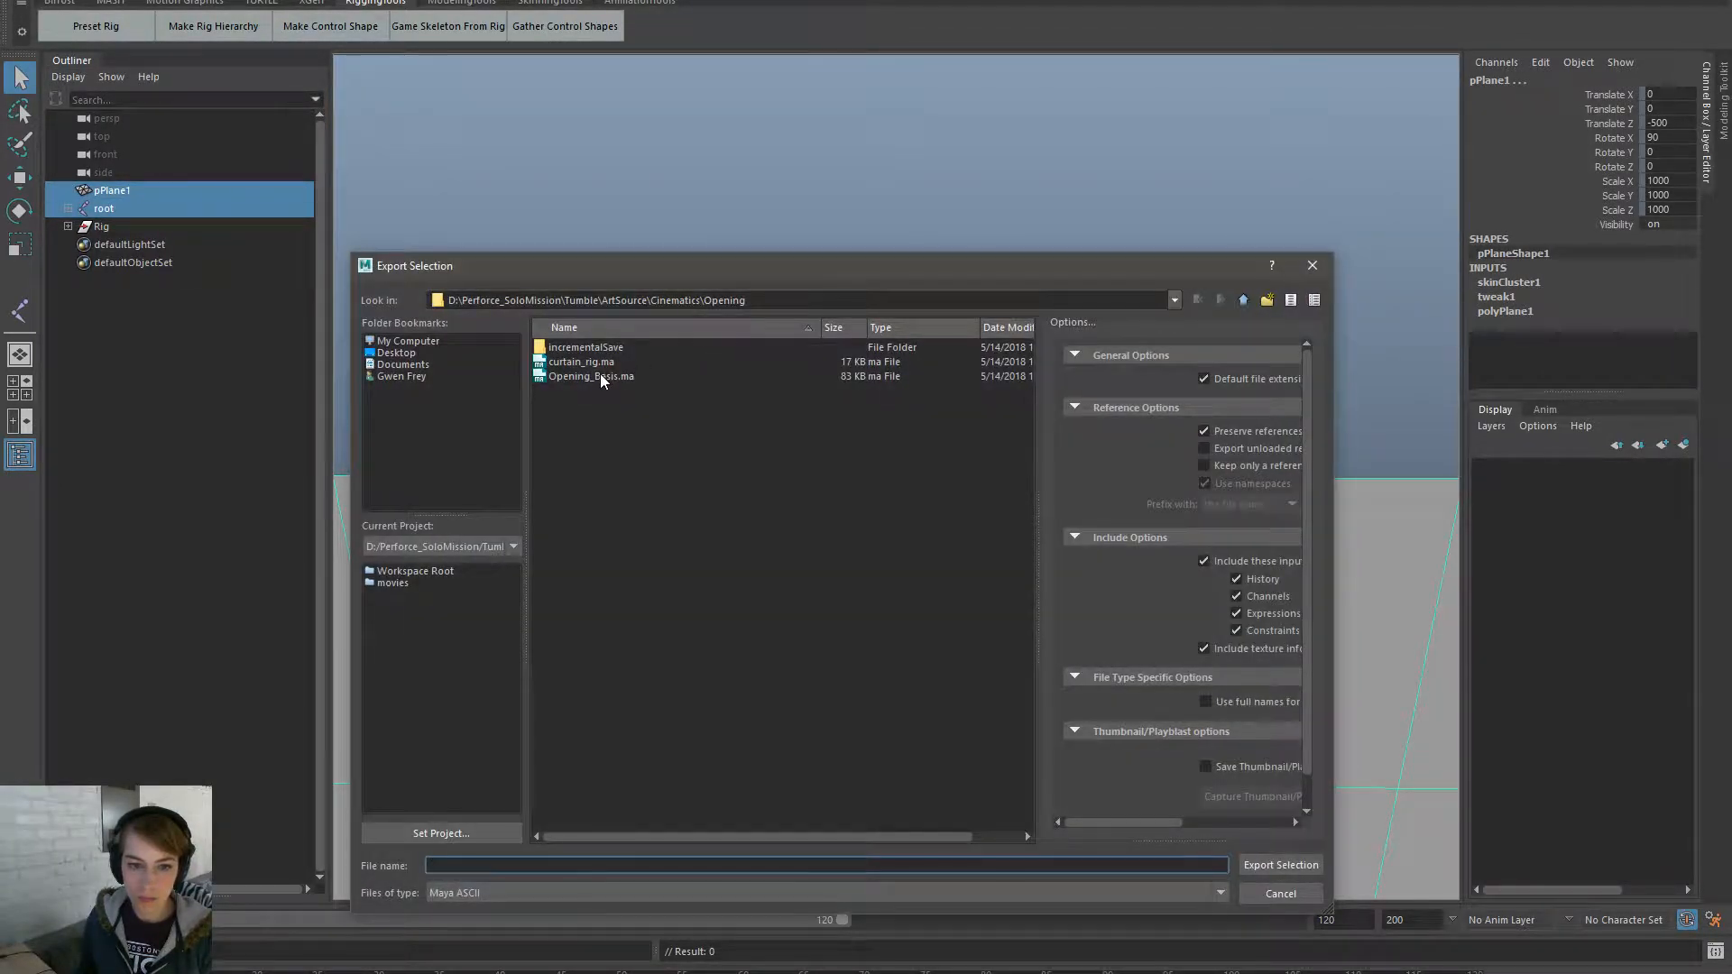
pyautogui.click(521, 893)
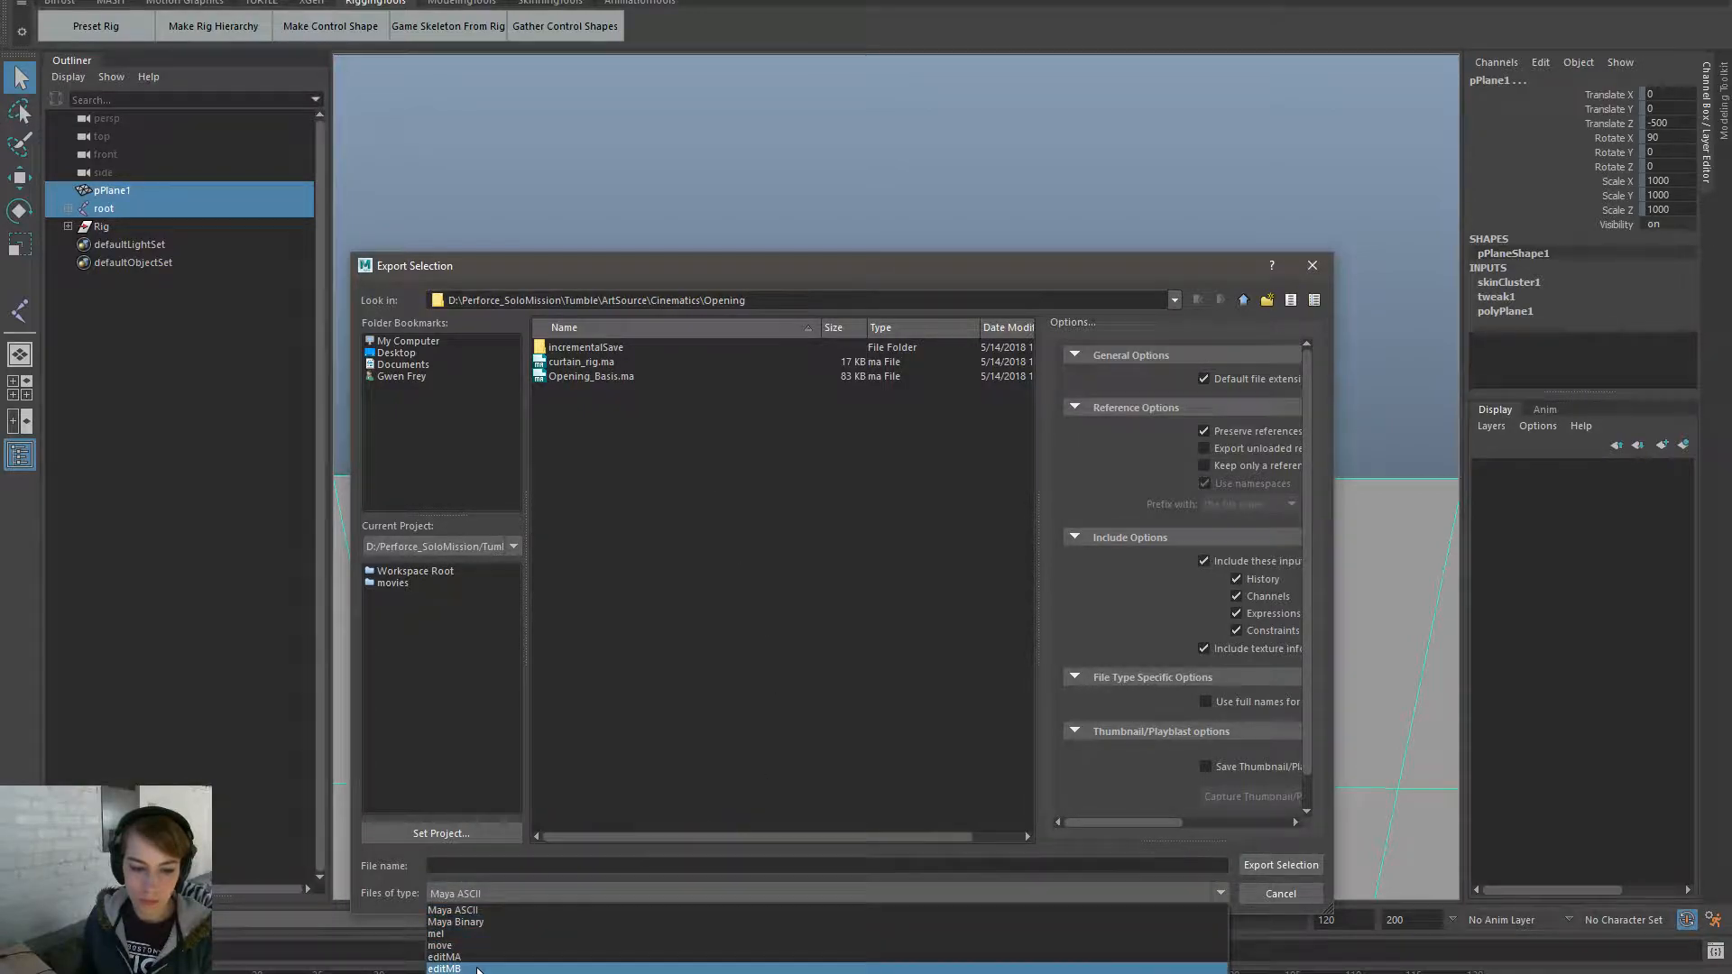
pyautogui.click(542, 973)
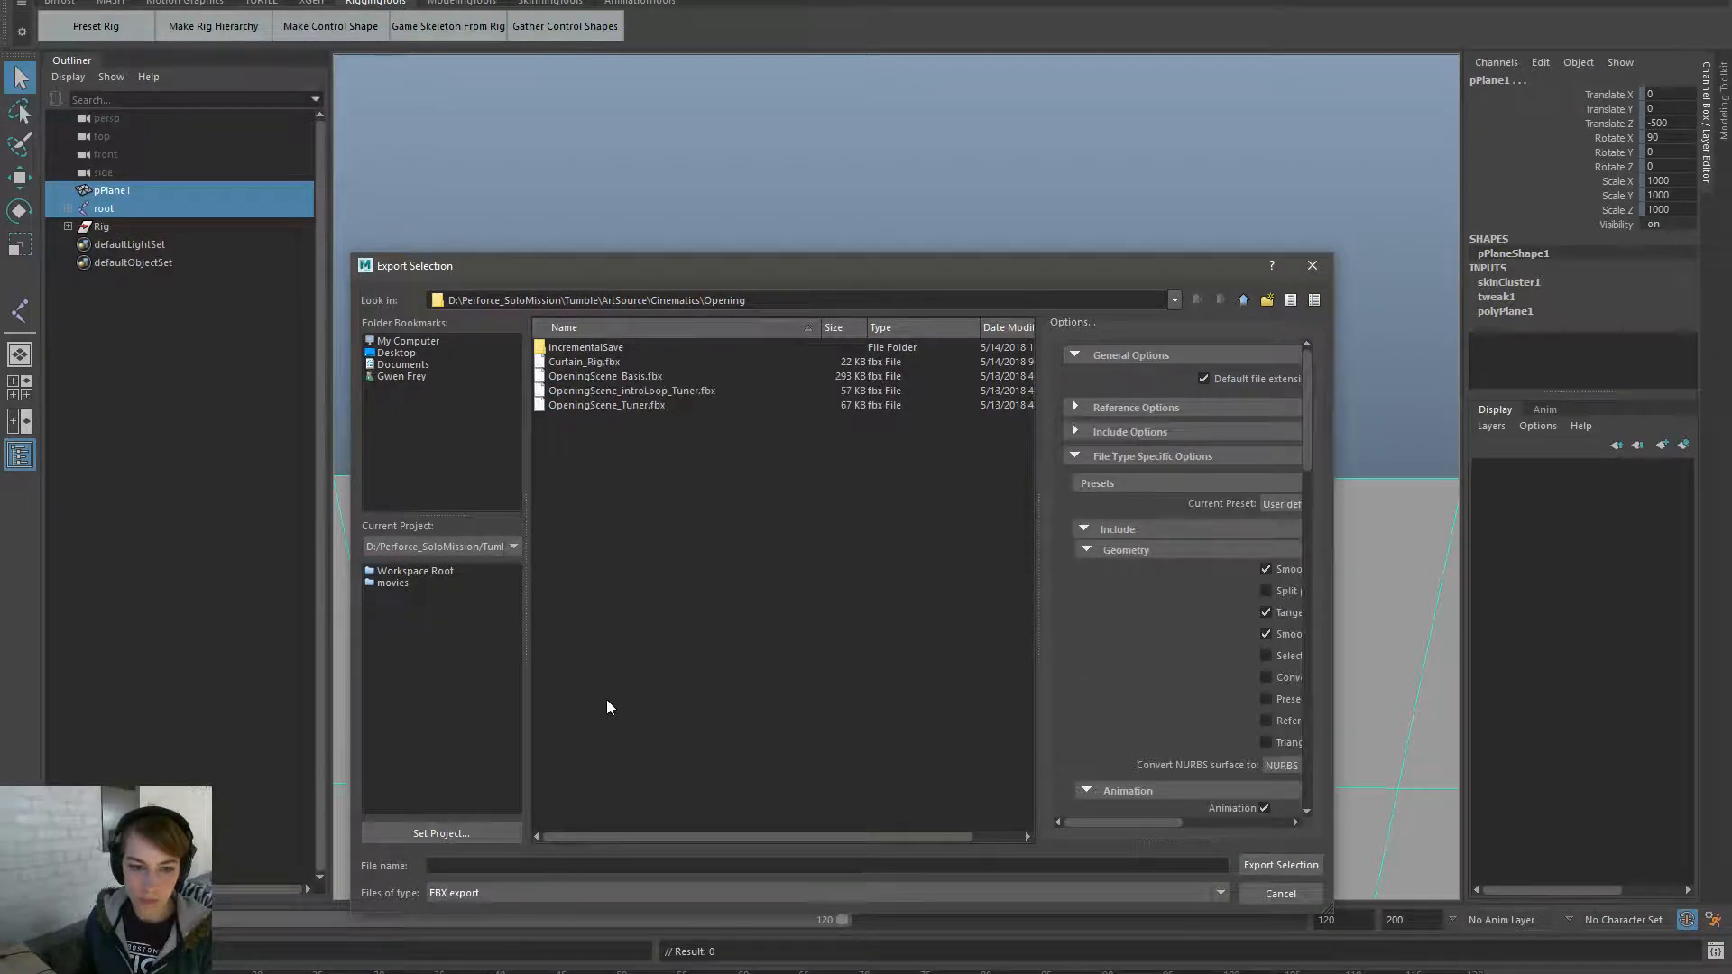
pyautogui.doubleClick(619, 365)
pyautogui.click(802, 614)
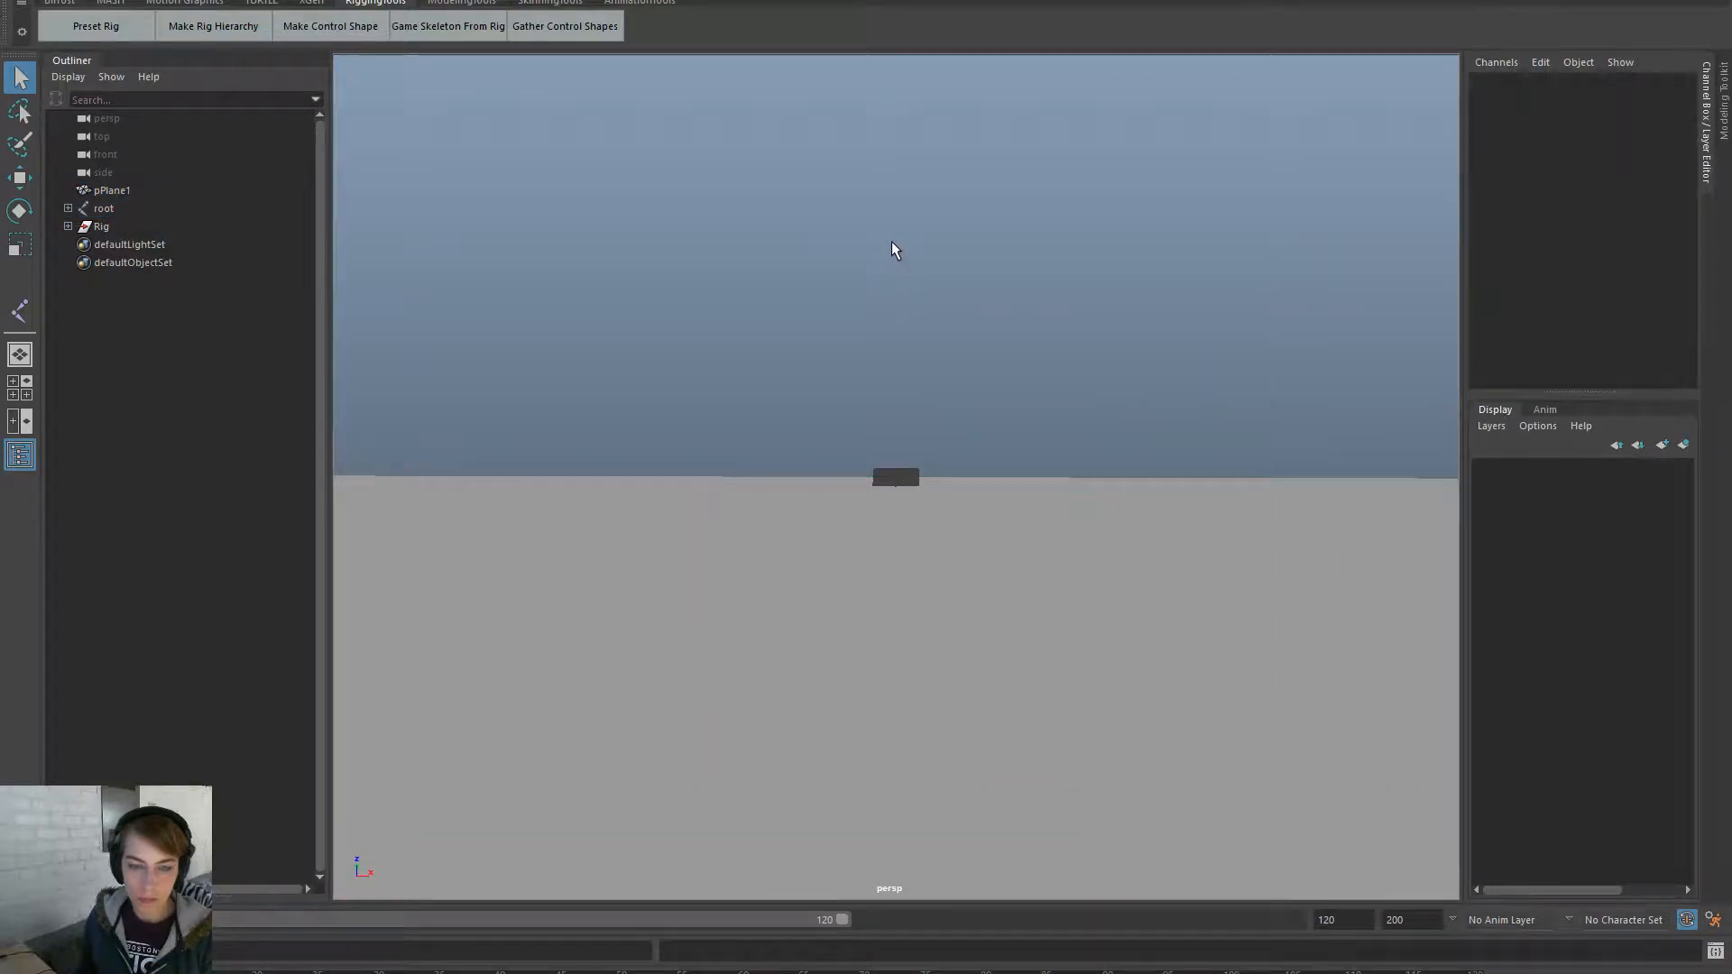
# - Open the Opening_Basis.ma scene from recent files
pyautogui.press('space')
pyautogui.click(706, 181)
pyautogui.moveTo(884, 711)
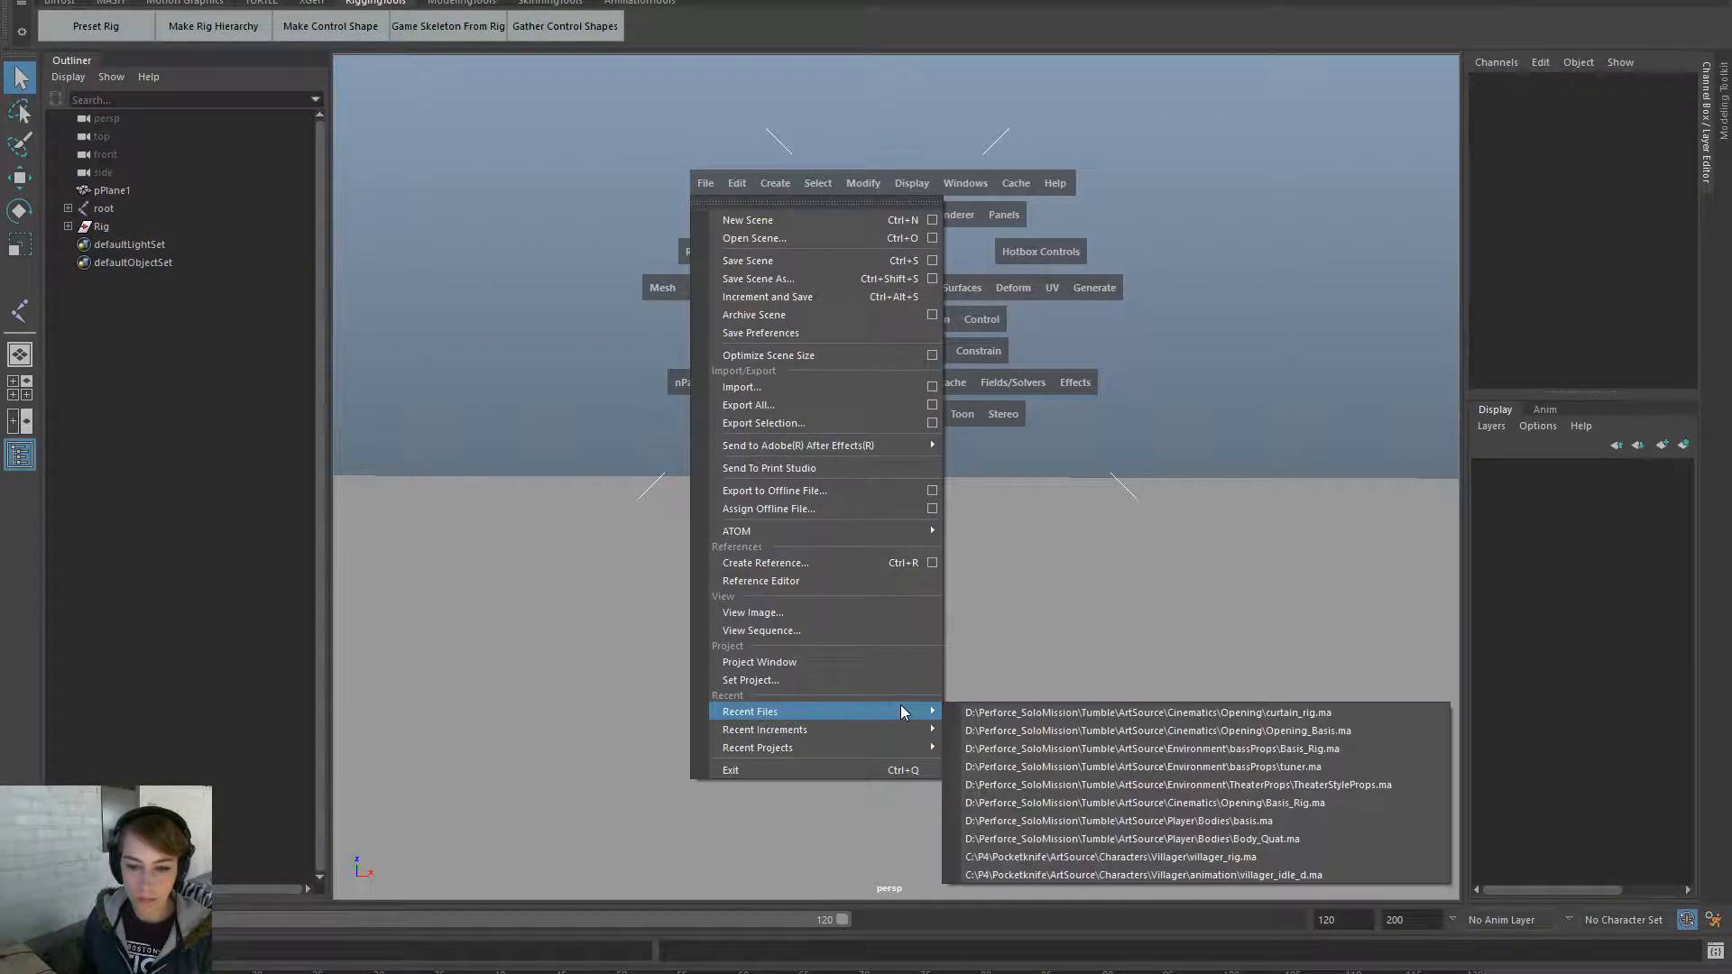
pyautogui.click(1094, 729)
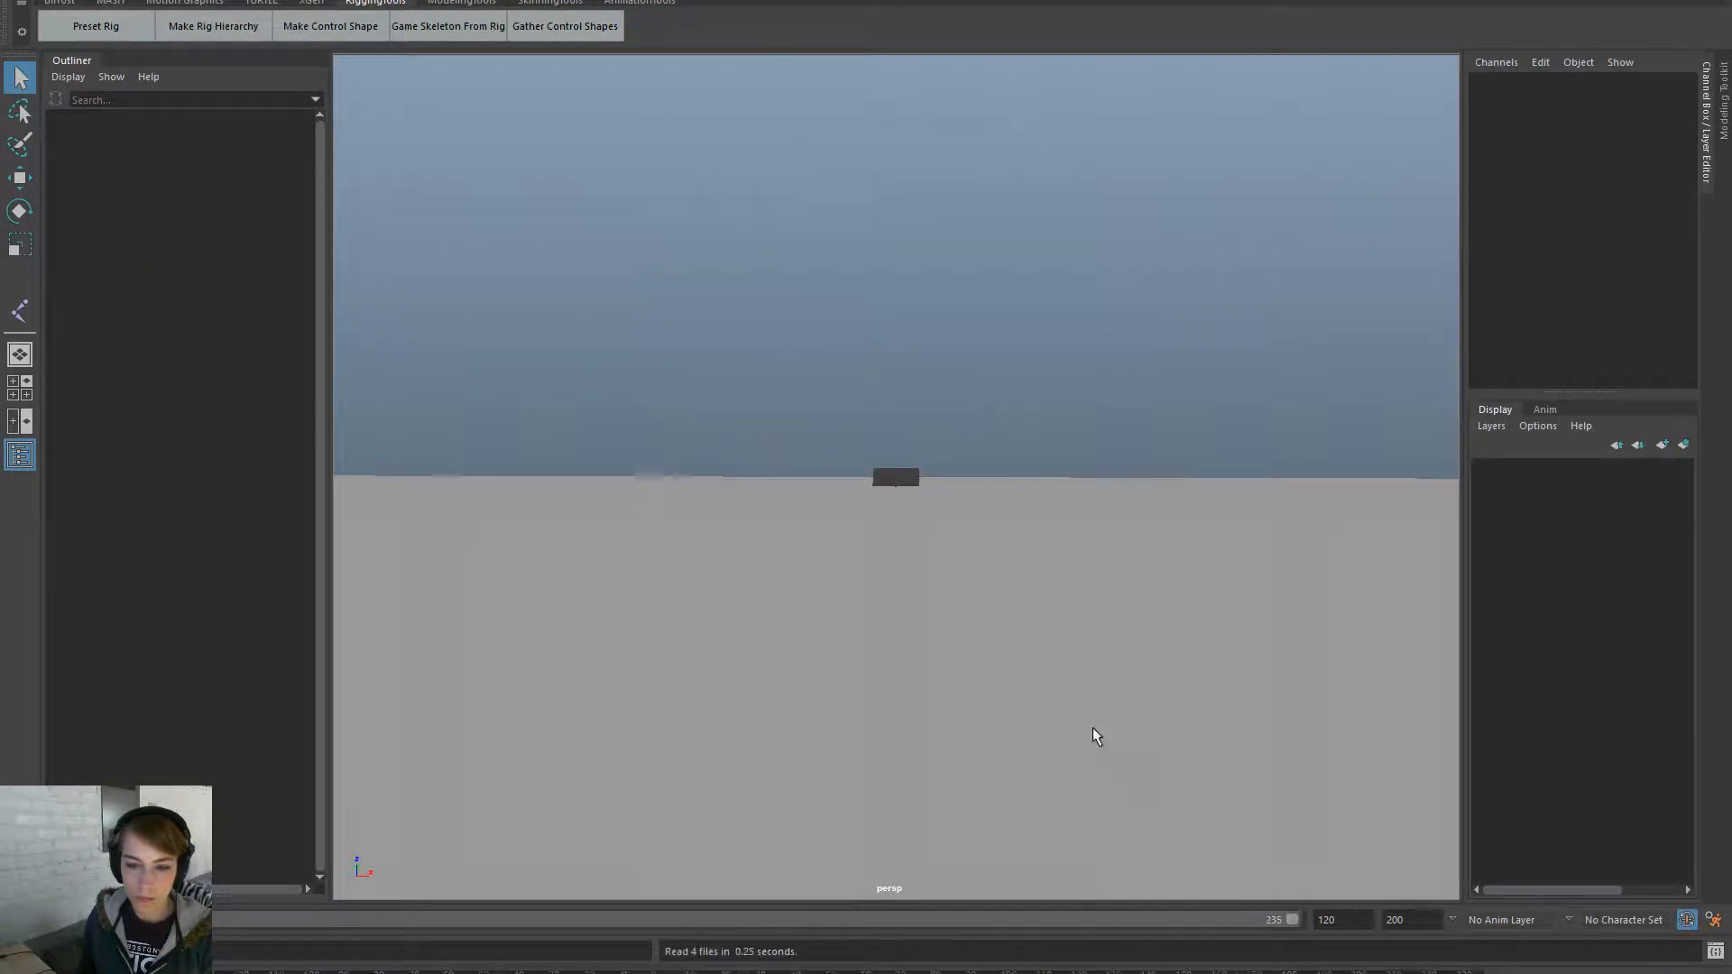
# - Export the curtain's 0–170 clip from the Clip Exporter and delete the stray root node
pyautogui.click(665, 3)
pyautogui.click(669, 27)
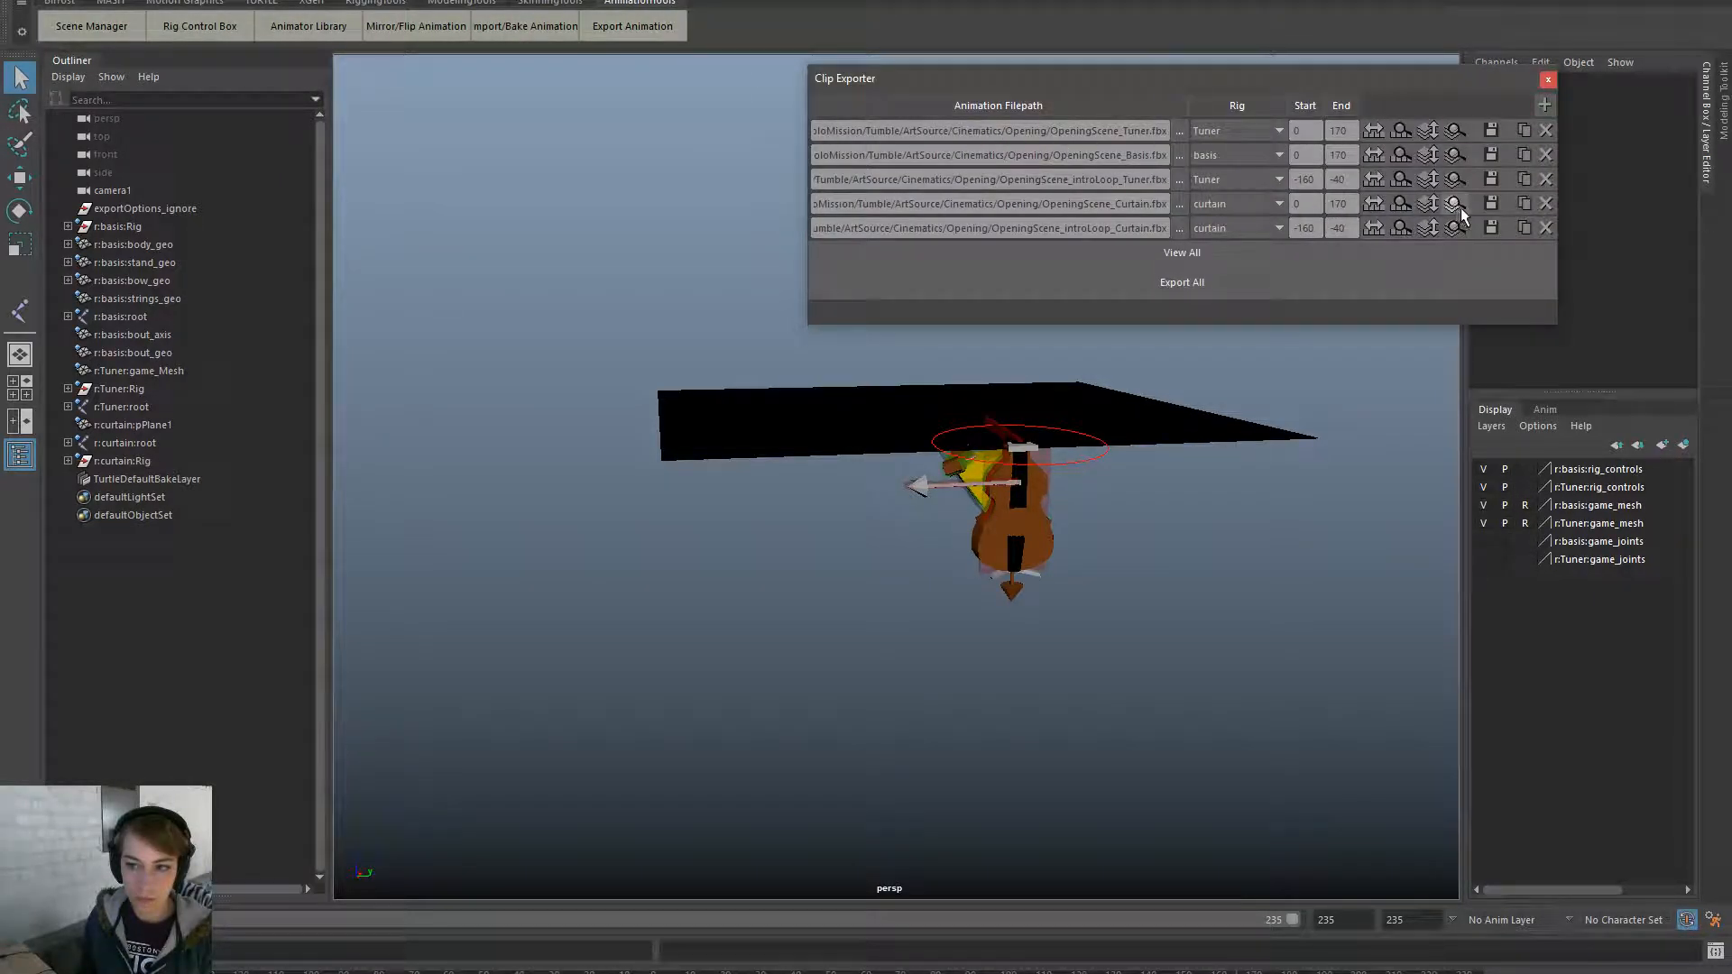
pyautogui.click(1492, 204)
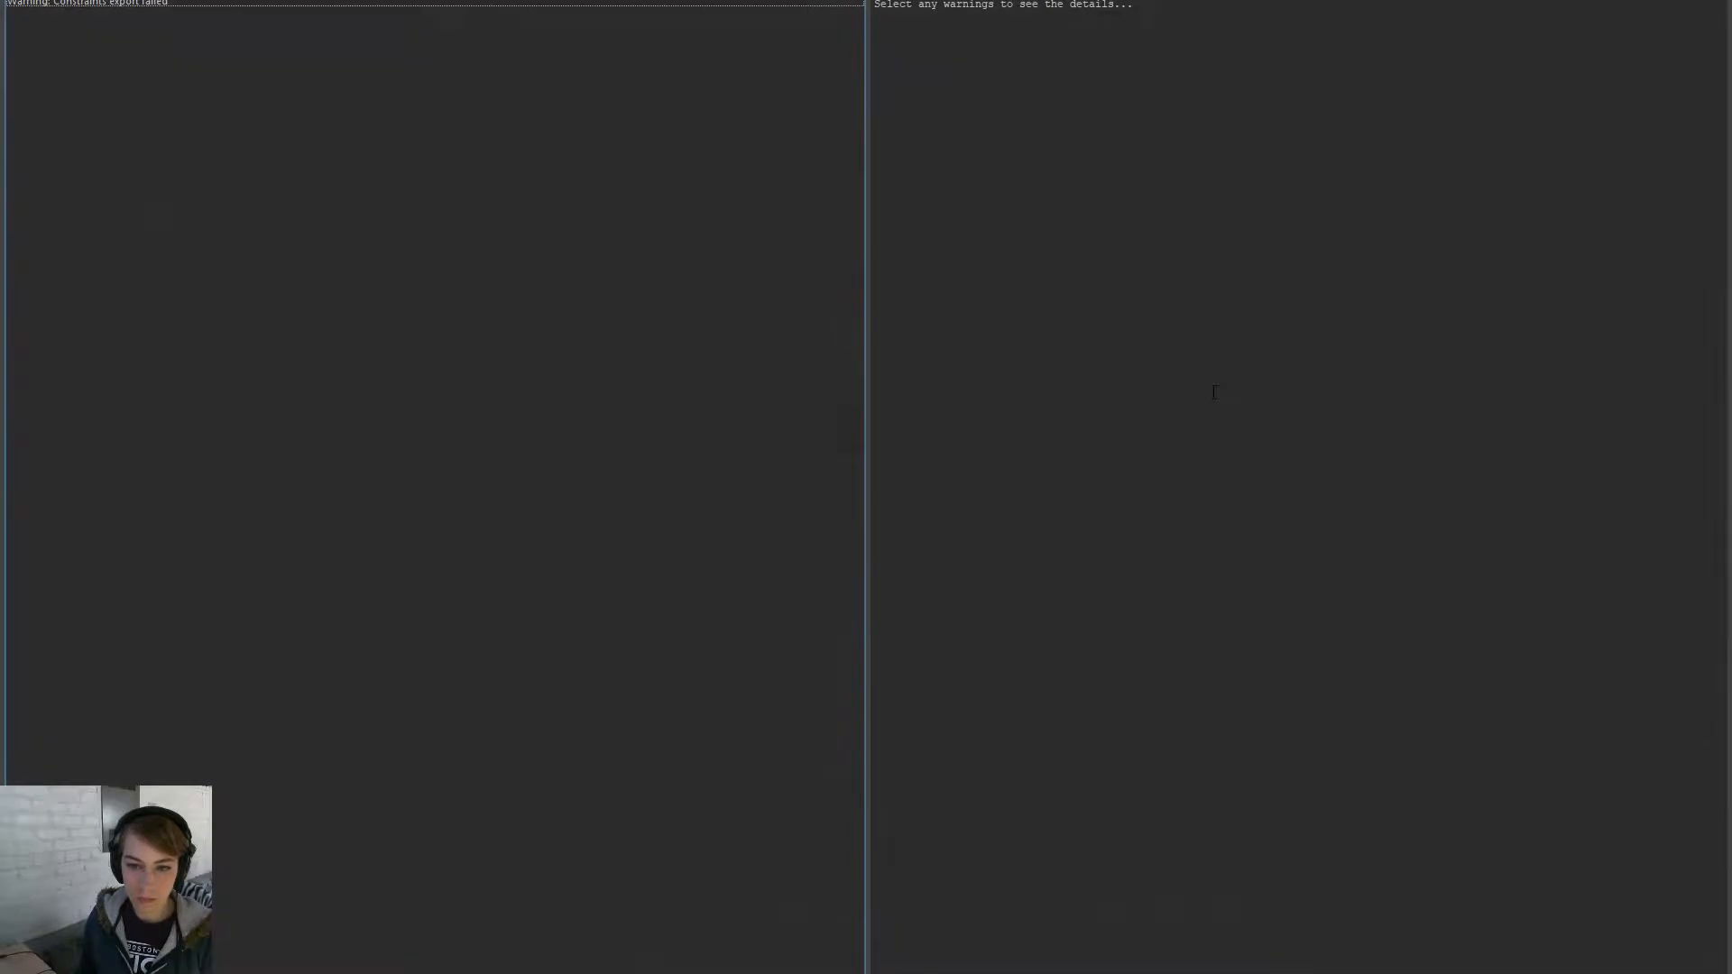
pyautogui.press('Escape')
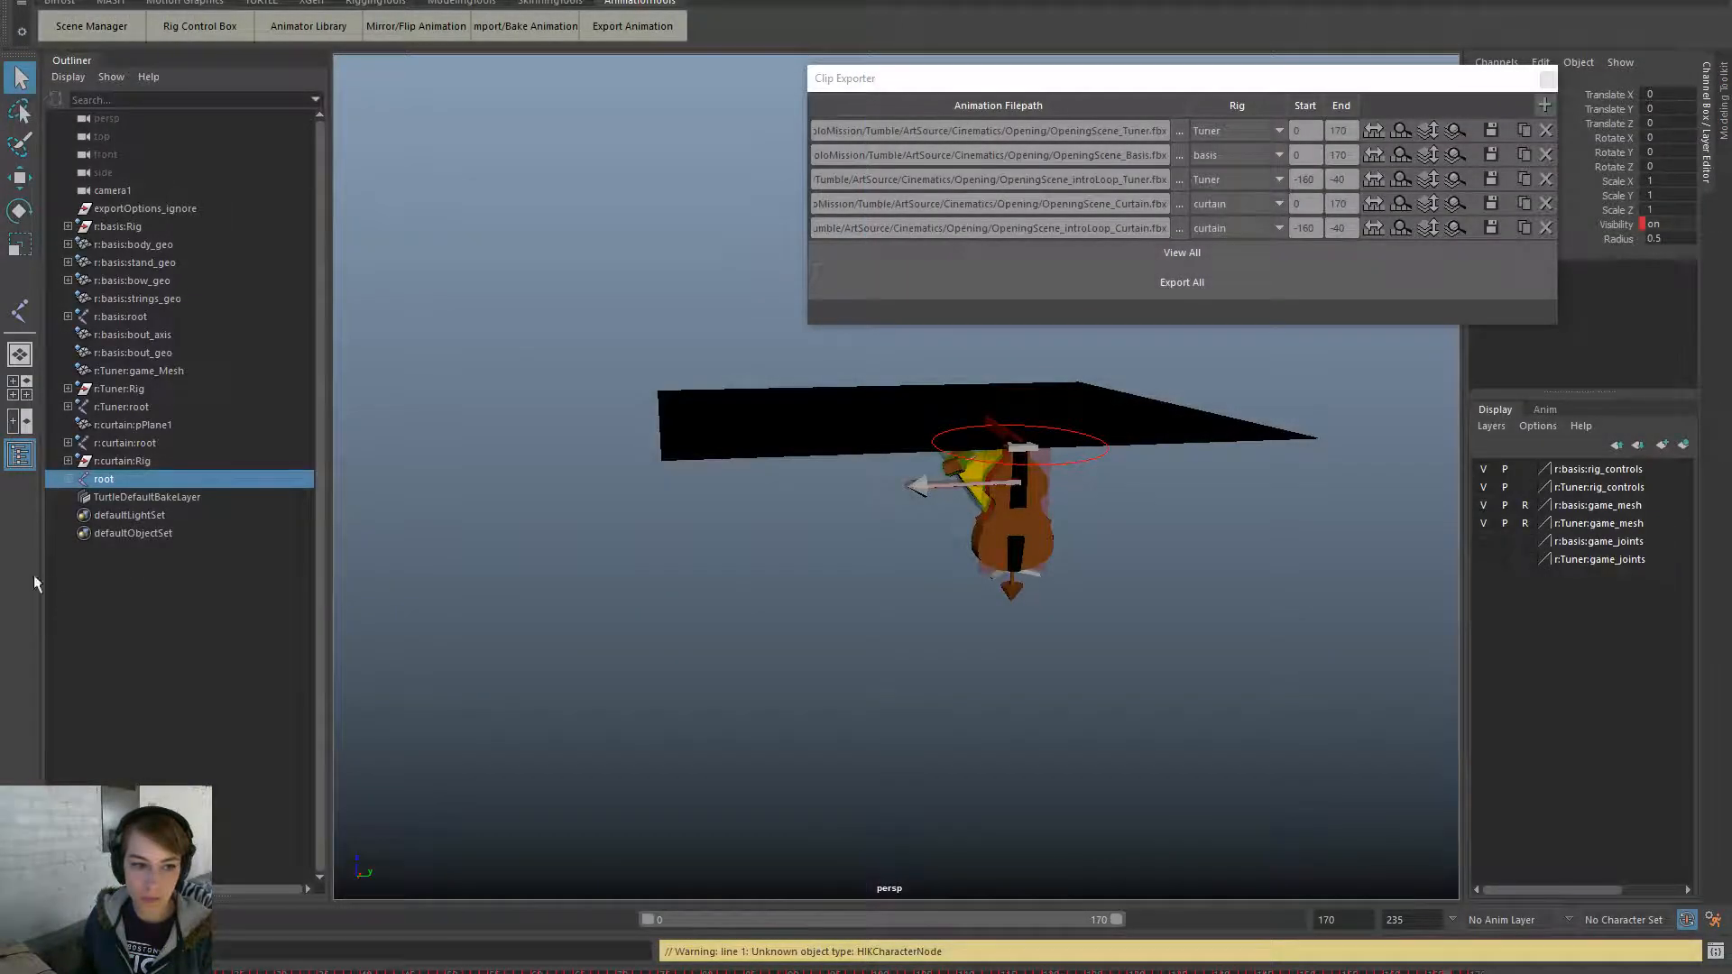
pyautogui.click(127, 479)
pyautogui.press('Delete')
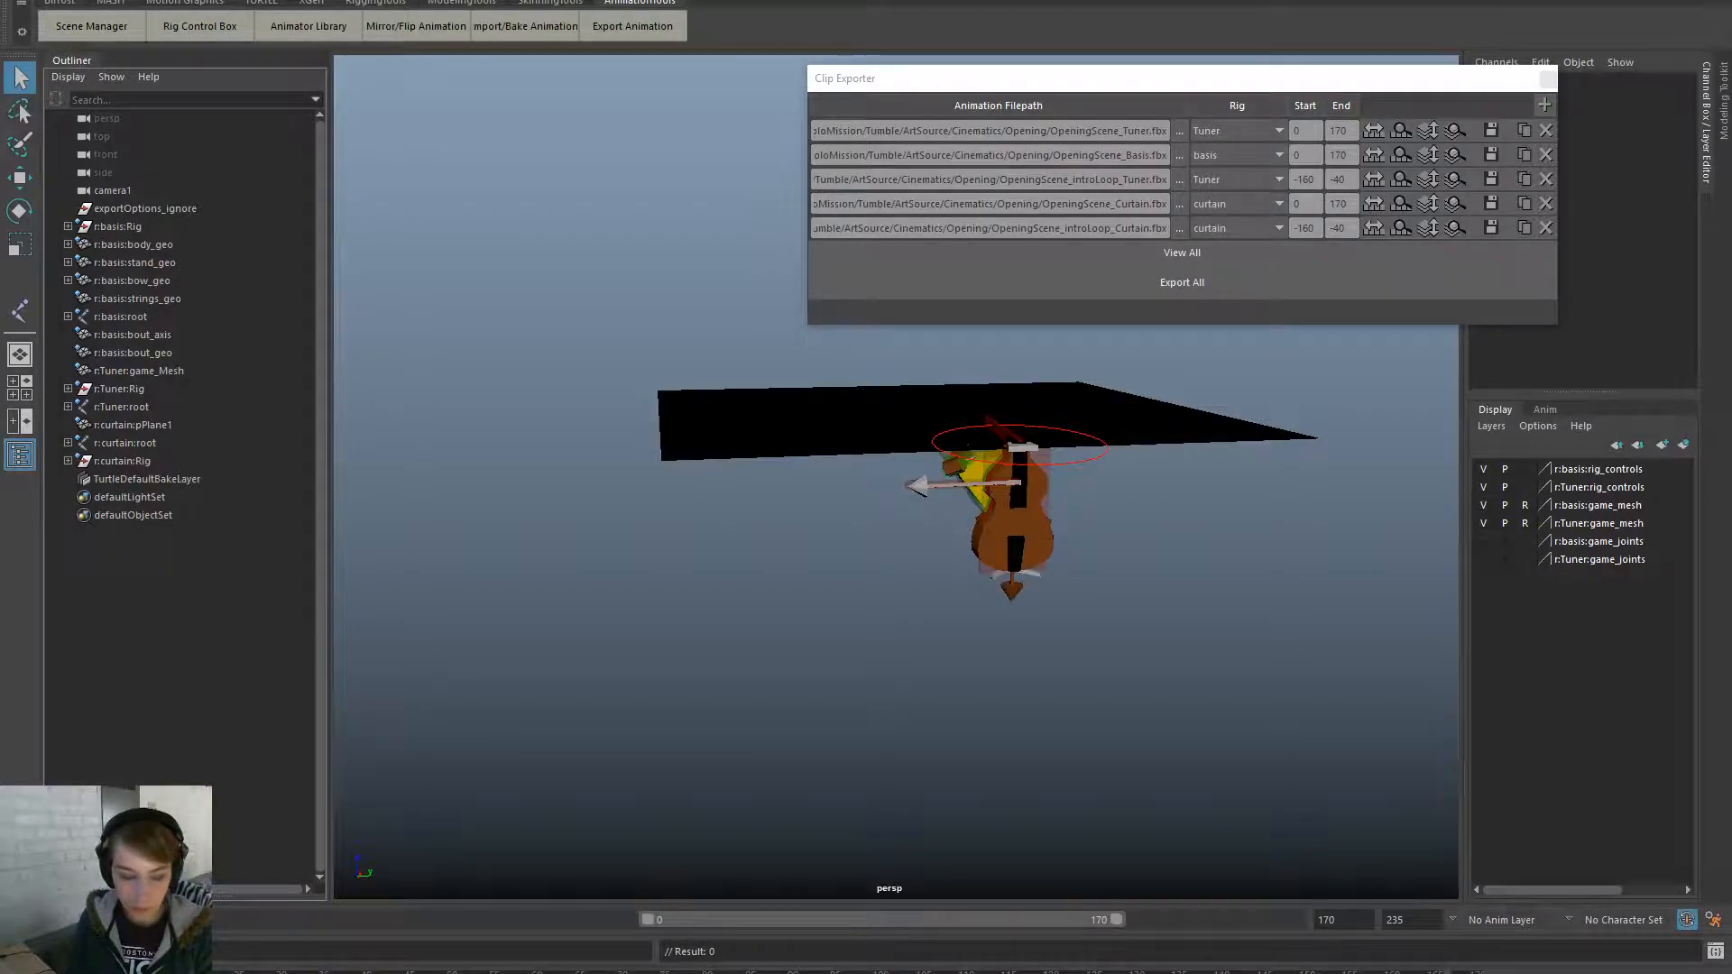
# - Reload the exporter and export the curtain intro-loop clip (-160 to -40)
pyautogui.hotkey('ctrl', 'Return')
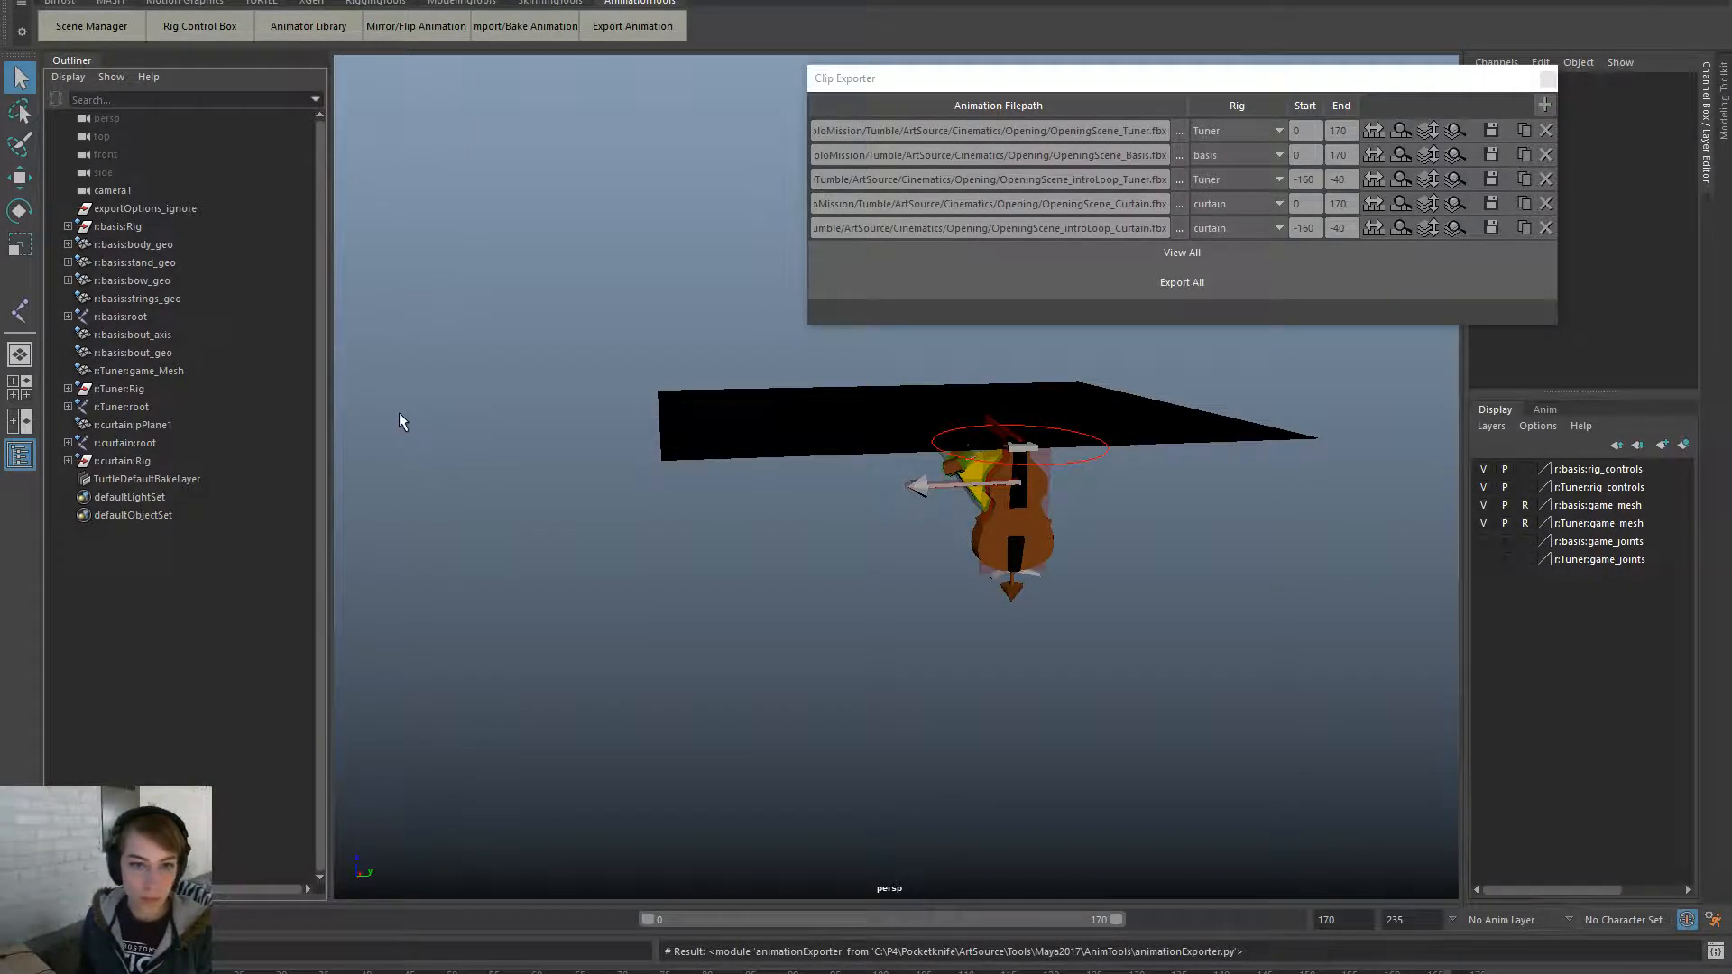
pyautogui.click(637, 22)
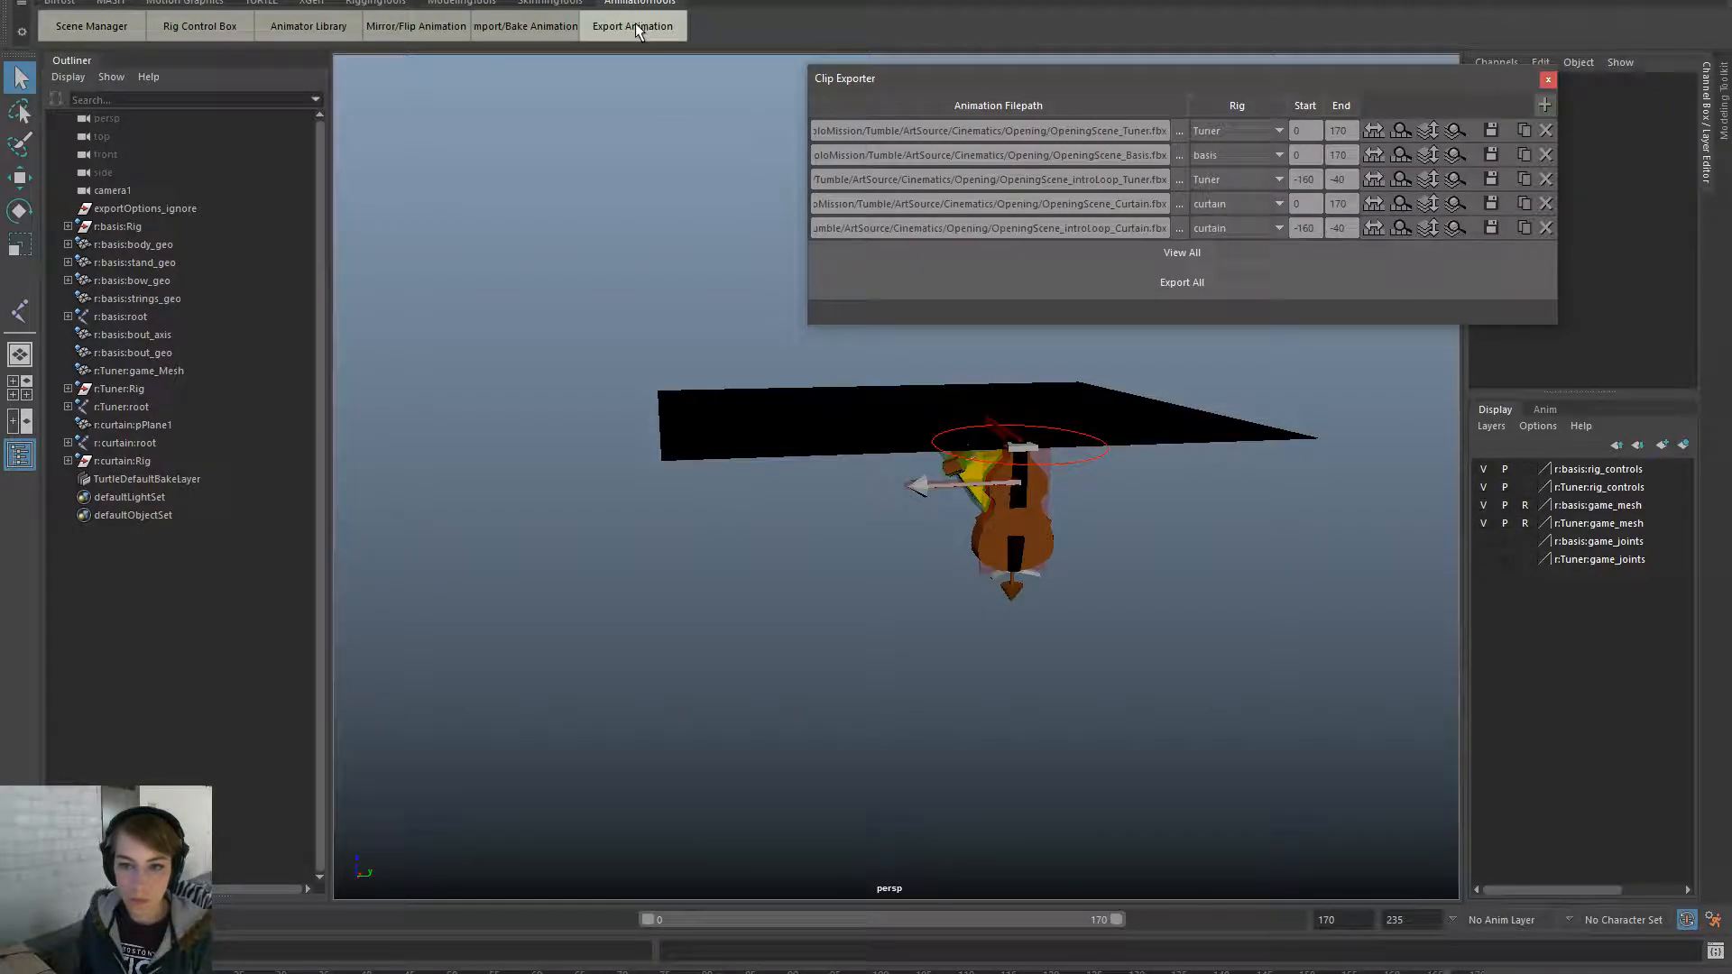
pyautogui.click(1456, 227)
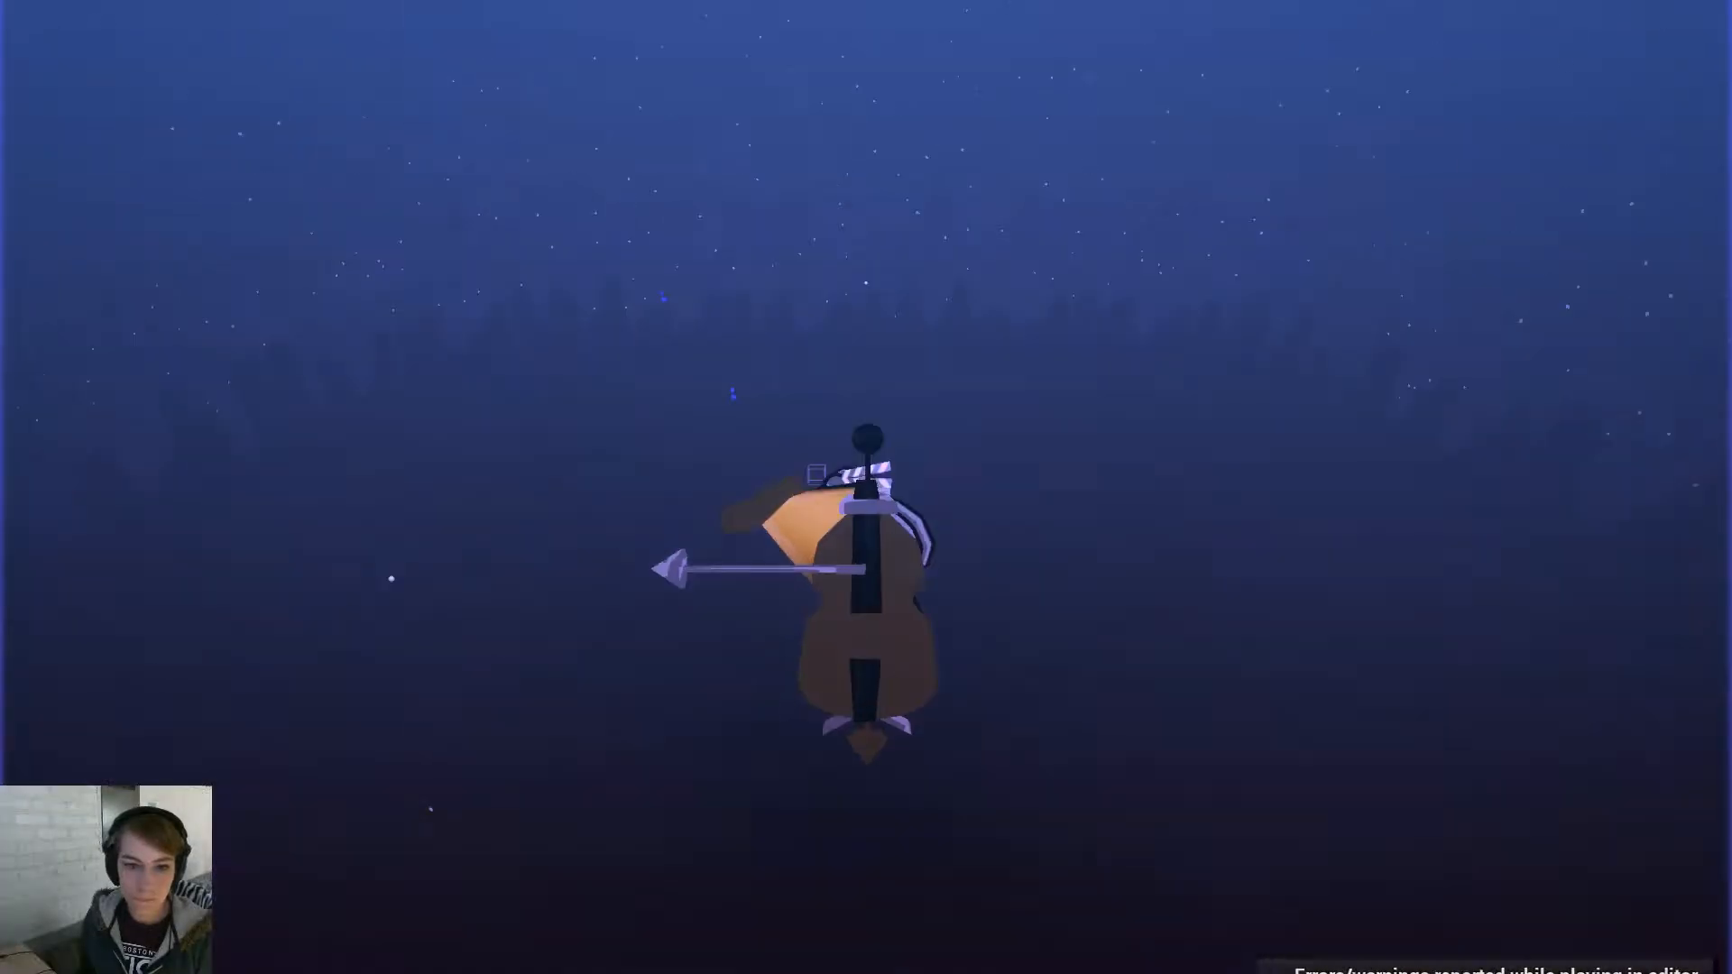
# - Leave full-screen play, browse to Content/Cinematics/Opening and start a file import there
pyautogui.press('F11')
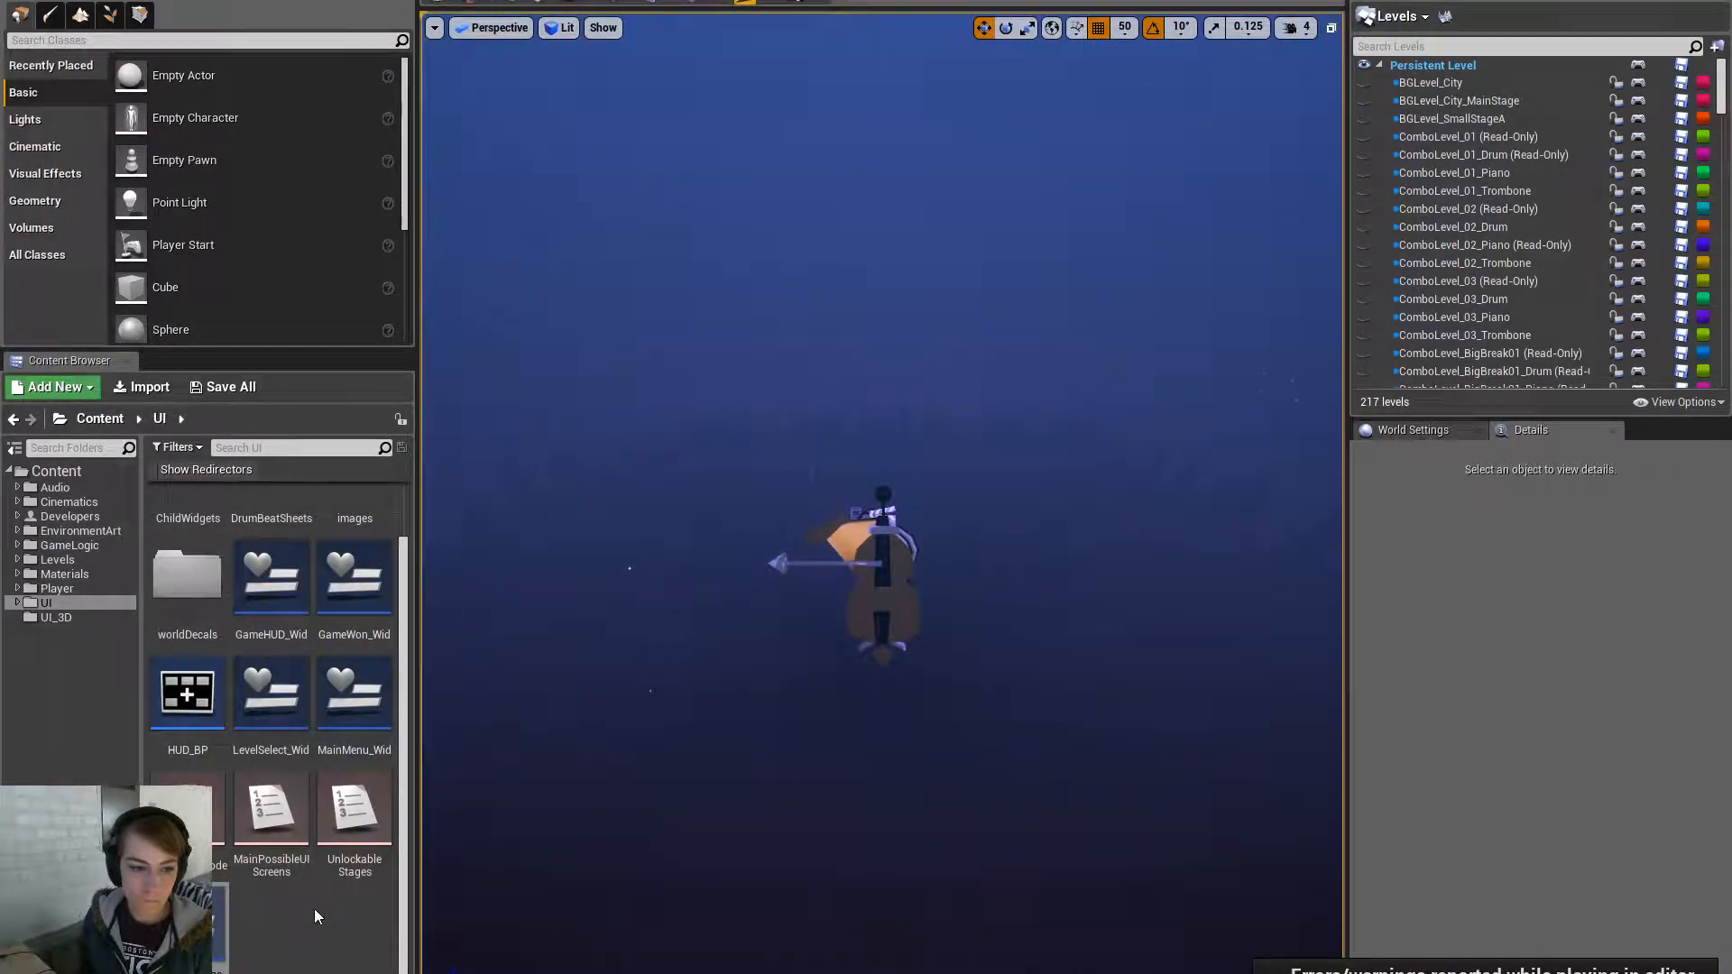
pyautogui.click(99, 545)
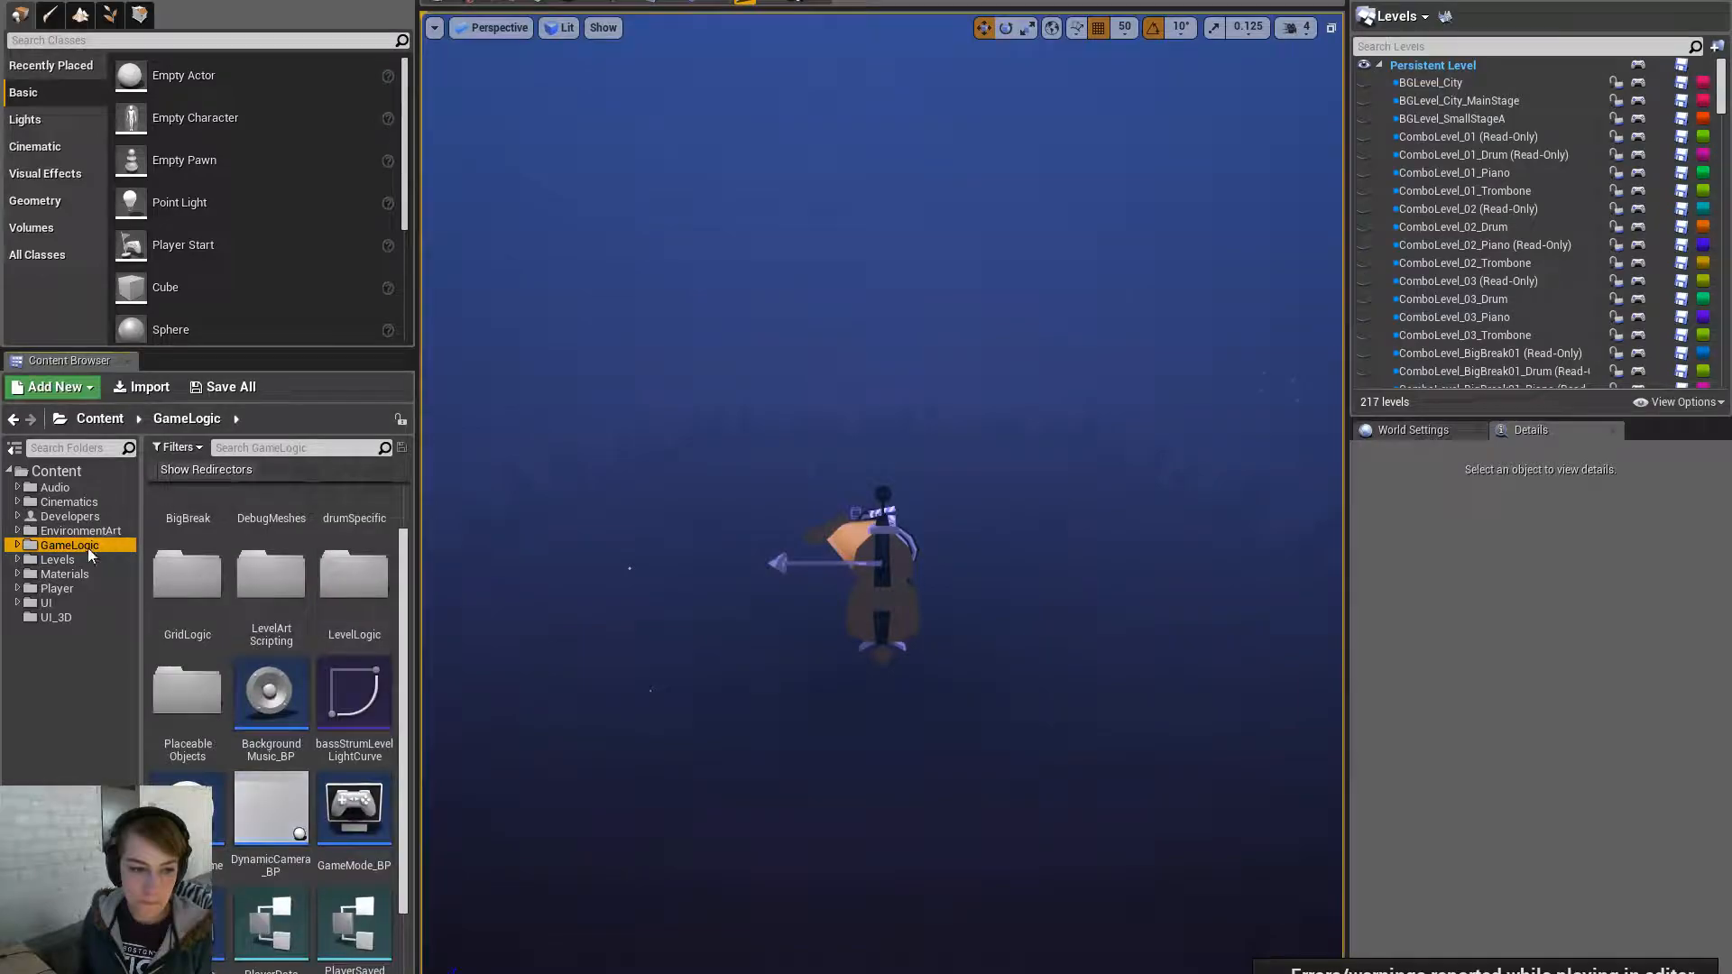
pyautogui.click(18, 546)
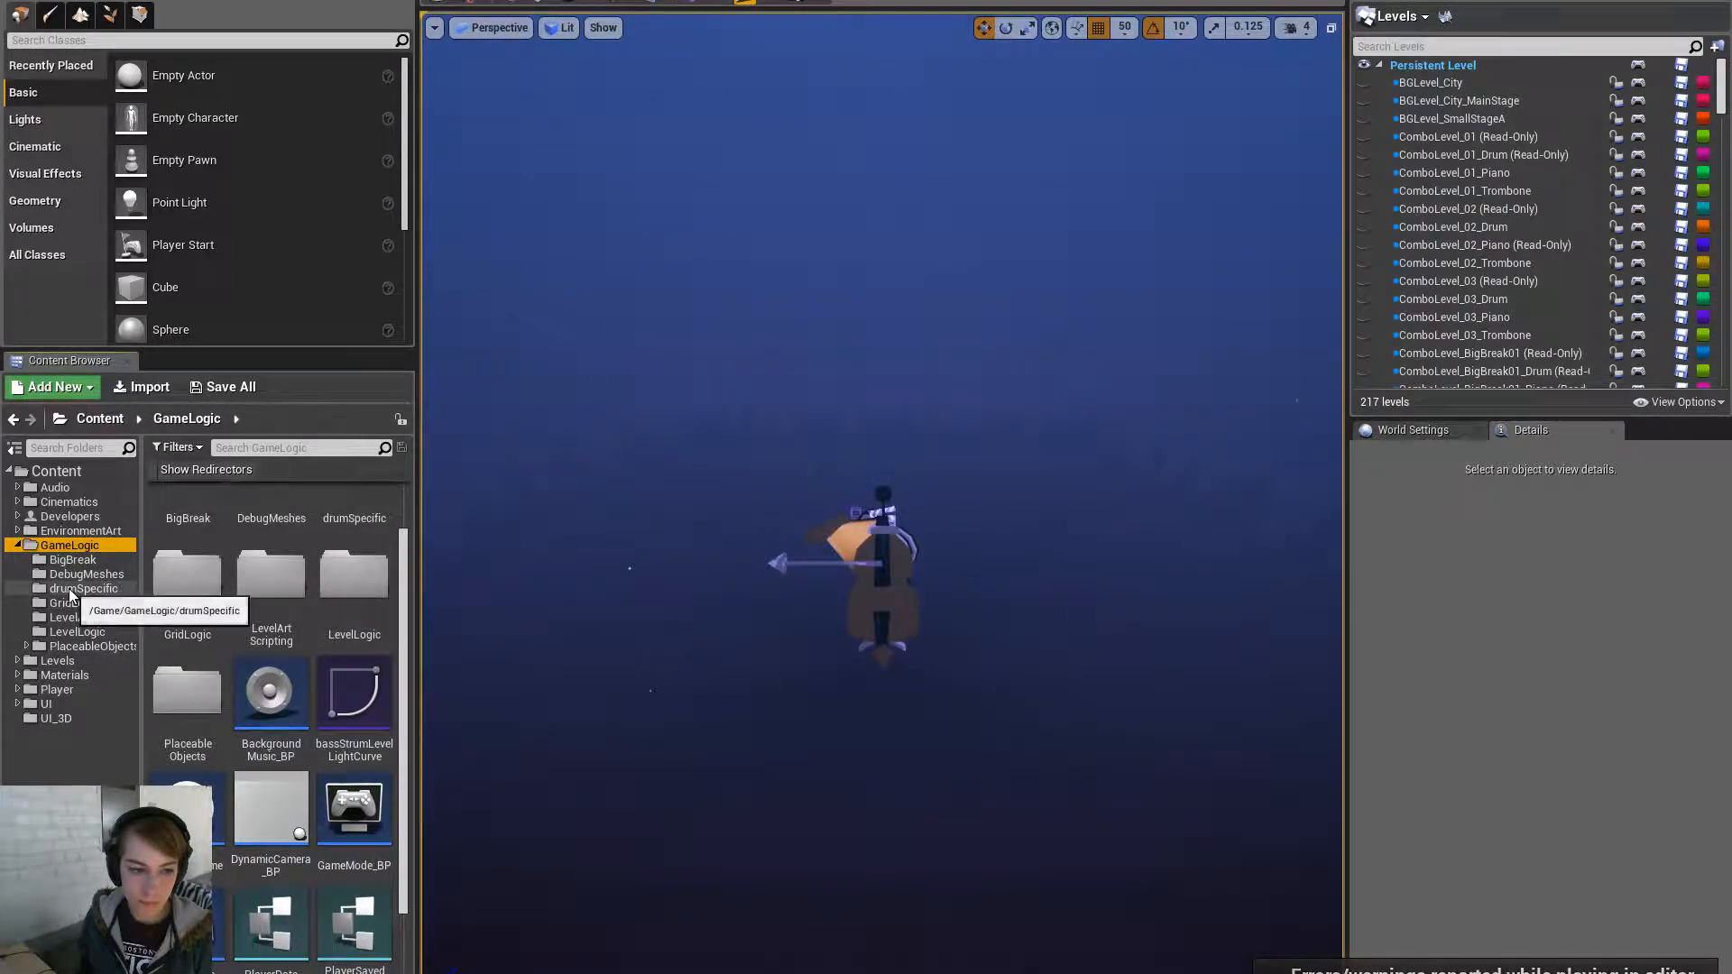
pyautogui.click(90, 502)
pyautogui.click(352, 539)
pyautogui.doubleClick(352, 539)
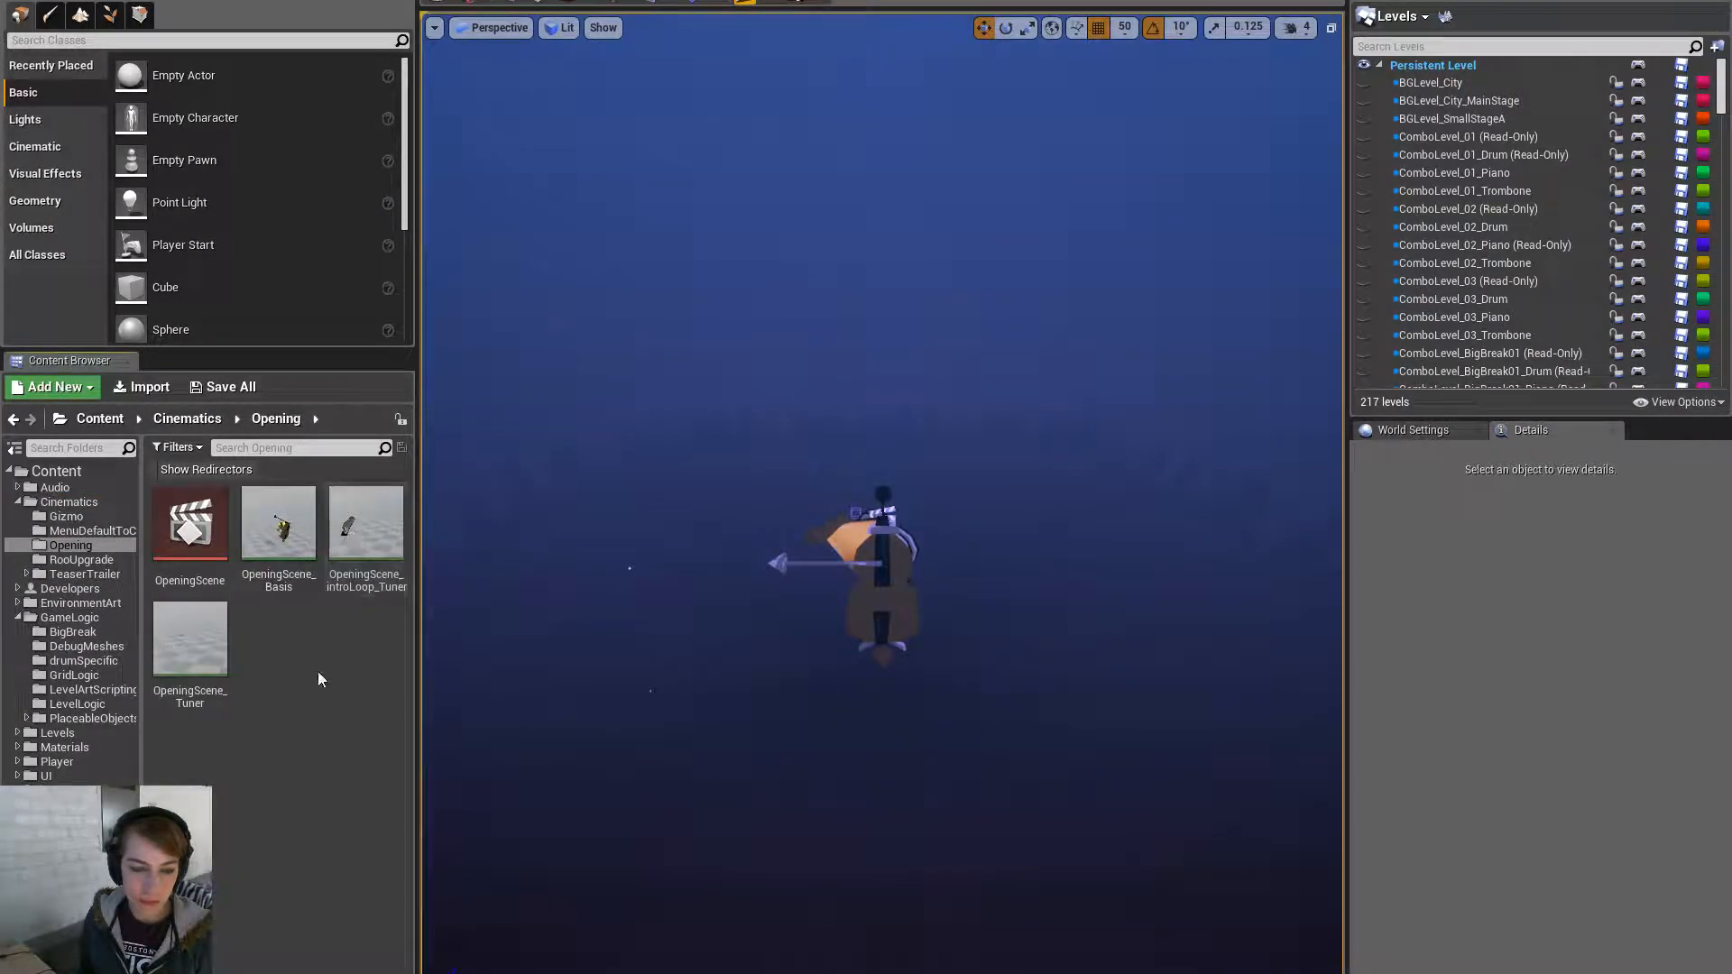
pyautogui.click(155, 397)
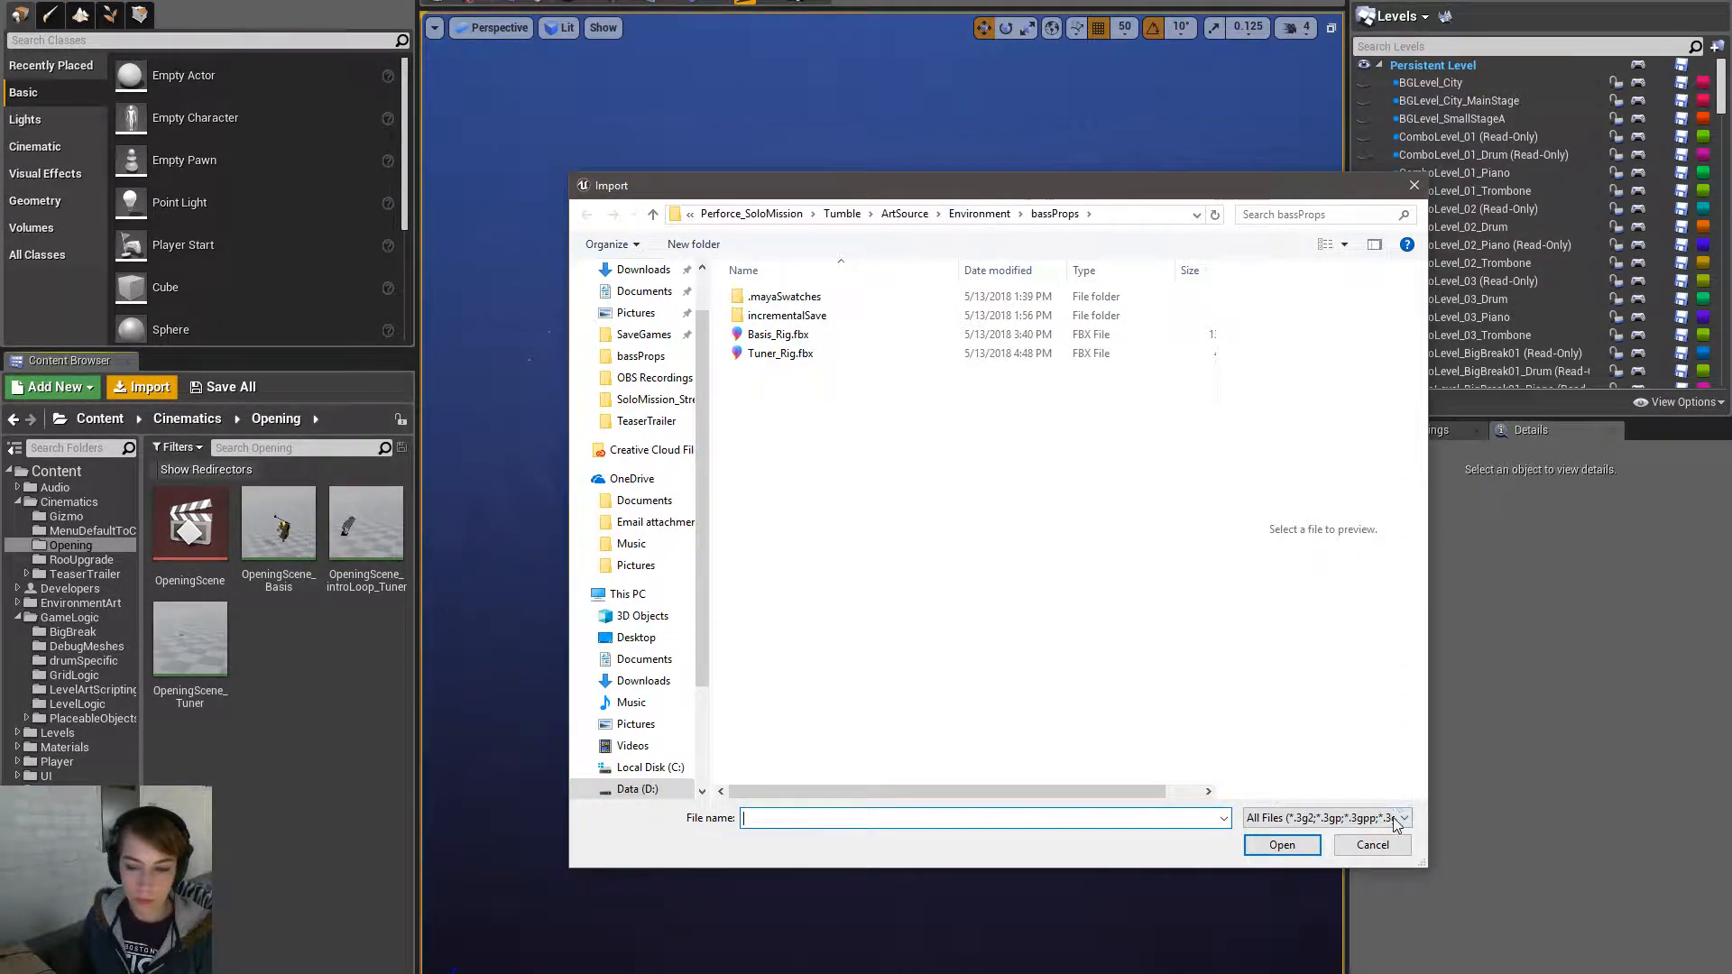
# - Cancel the import and create a new folder named Curtain inside Opening
pyautogui.click(1372, 845)
pyautogui.rightClick(68, 545)
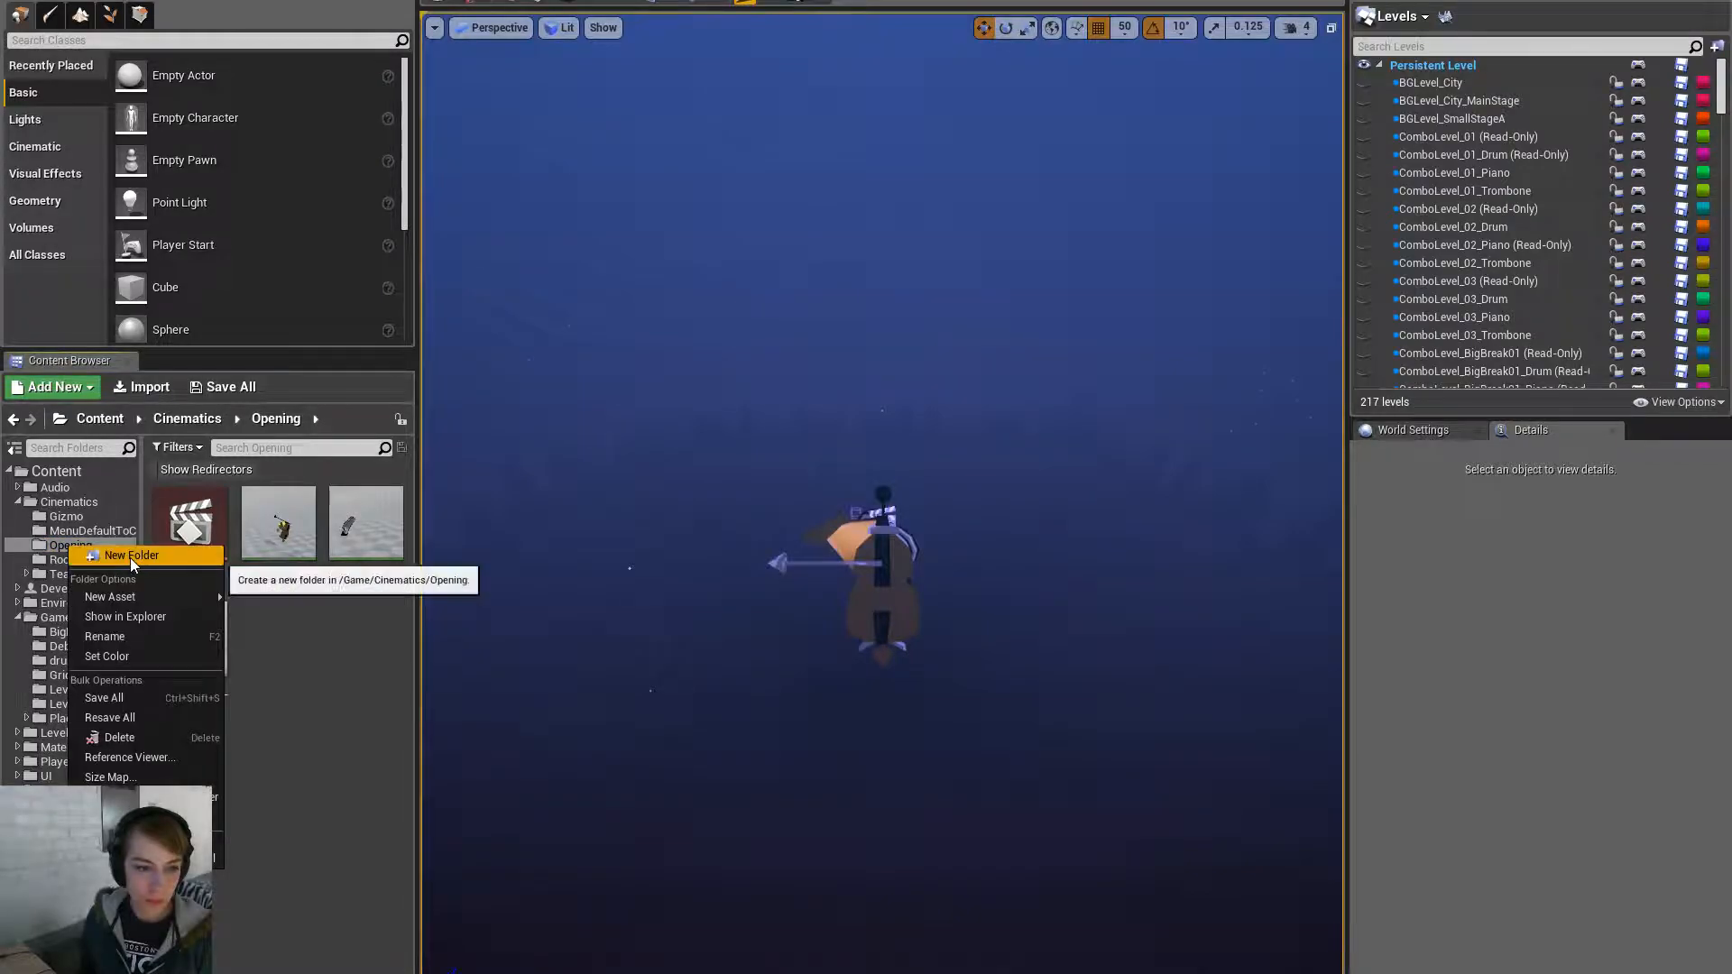
pyautogui.click(130, 556)
pyautogui.write('Curtain')
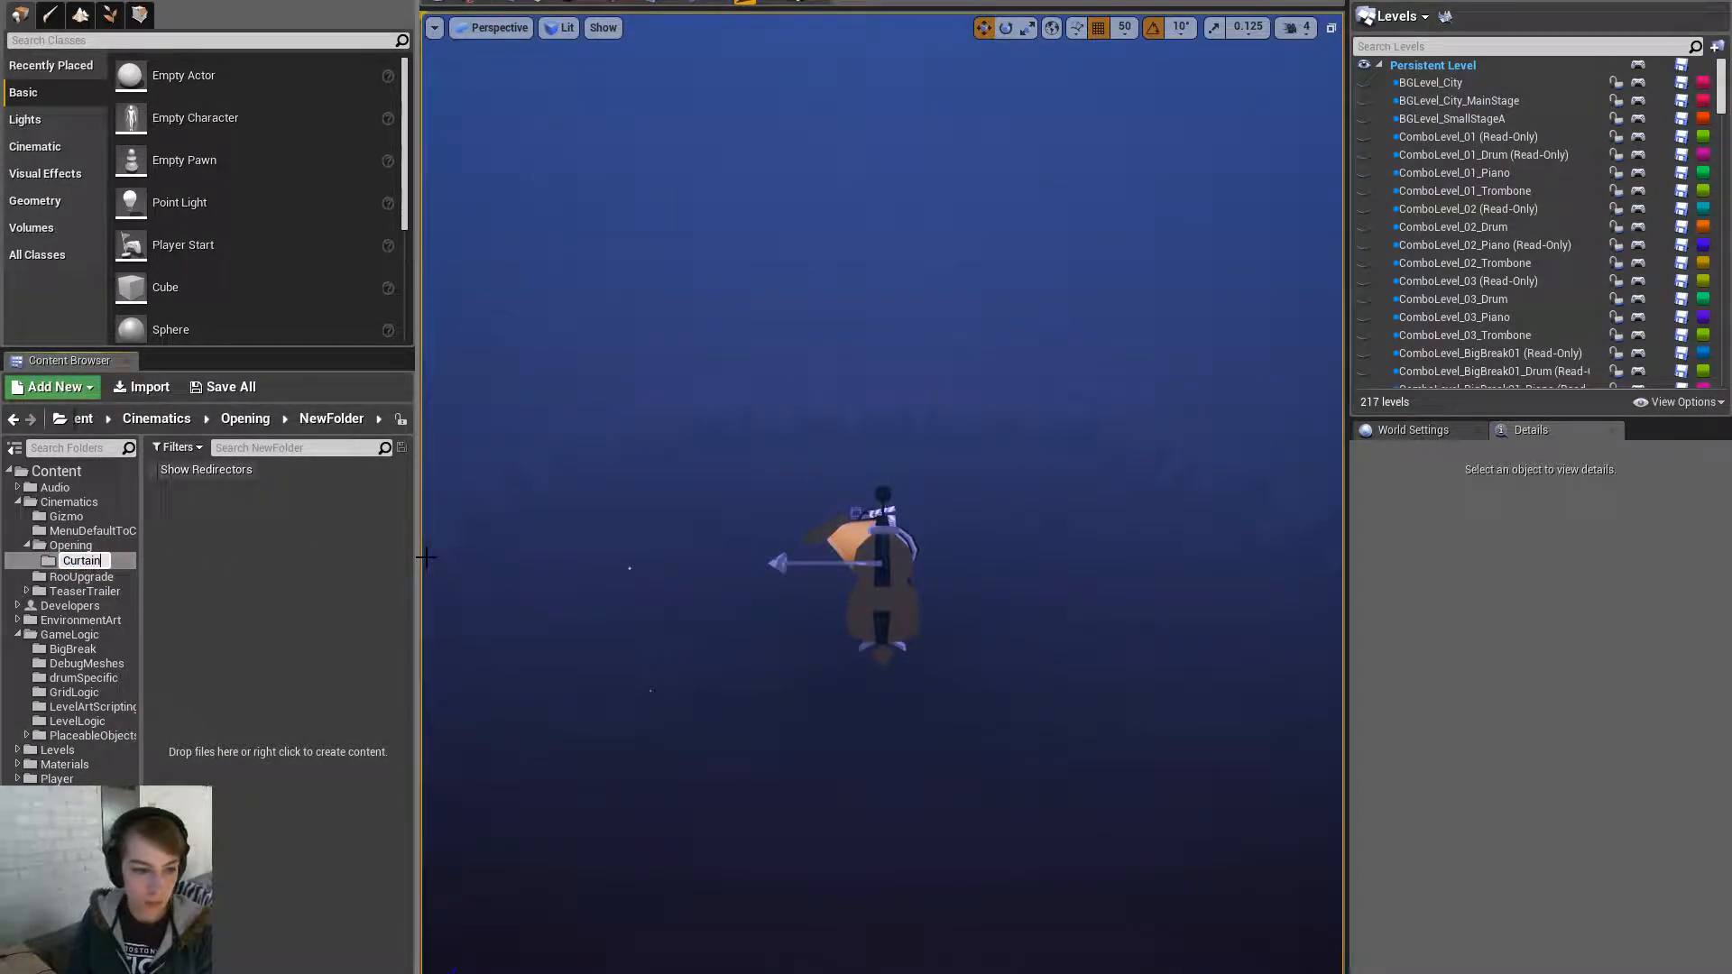
pyautogui.press('Return')
# - Import Curtain_Rig.fbx from the Cinematics/Opening source folder into Curtain
pyautogui.click(142, 387)
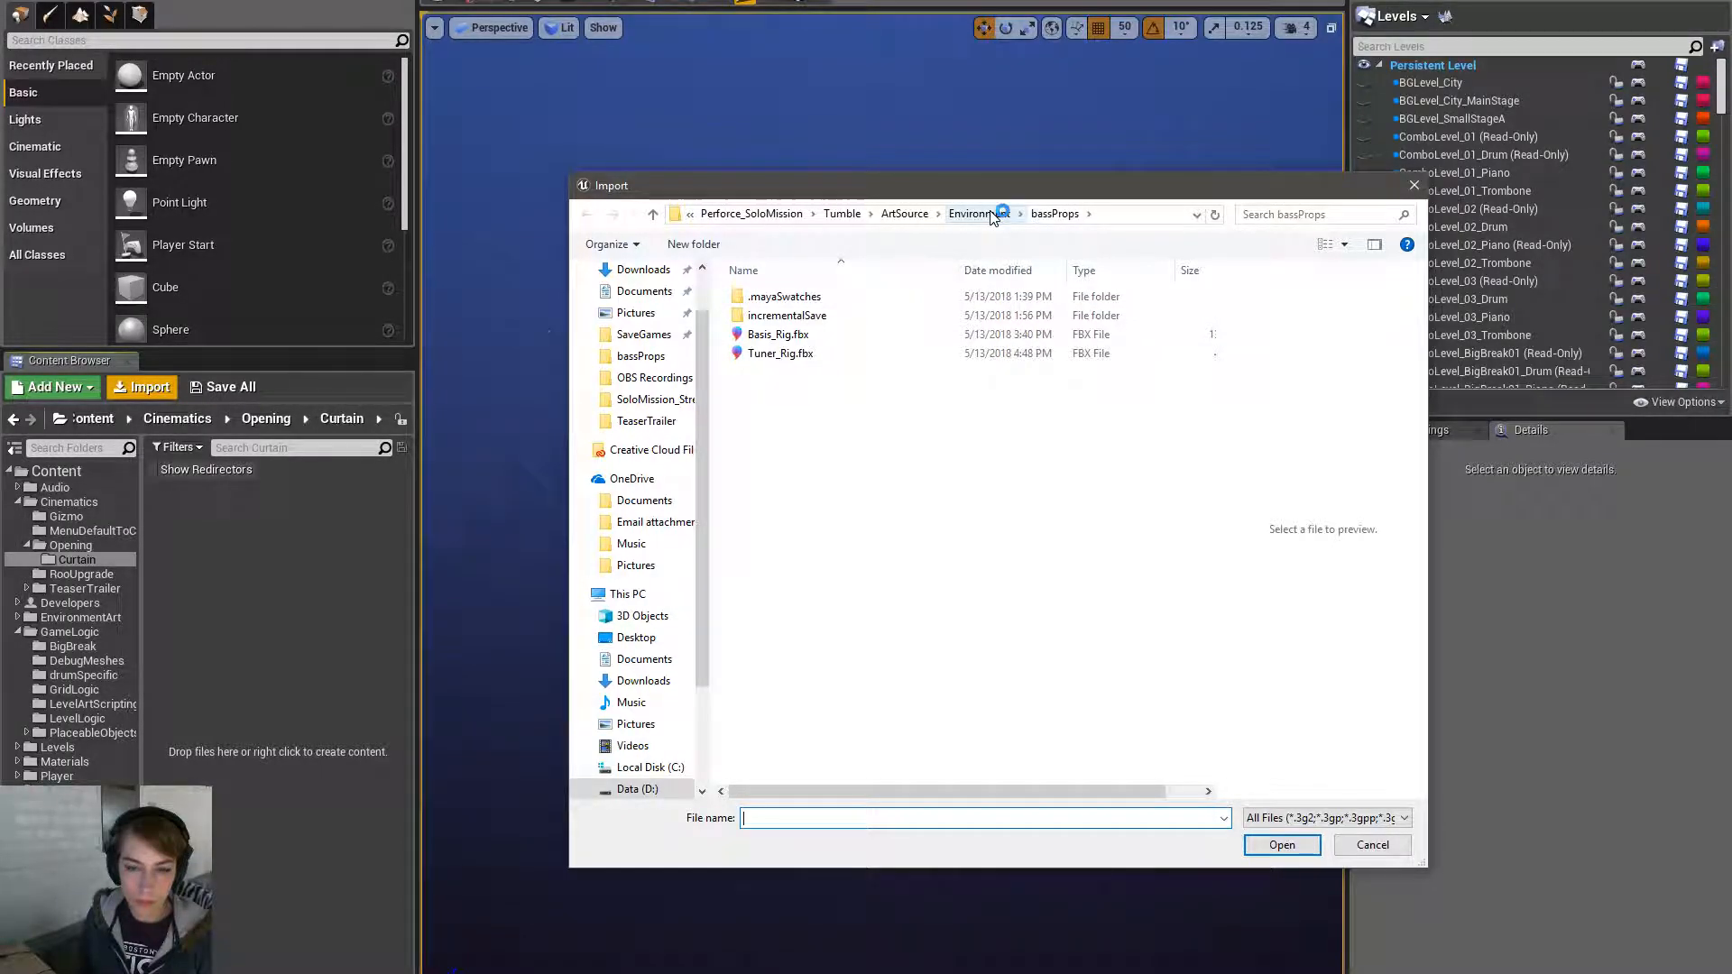
pyautogui.click(905, 214)
pyautogui.doubleClick(823, 298)
pyautogui.doubleClick(817, 301)
pyautogui.click(813, 316)
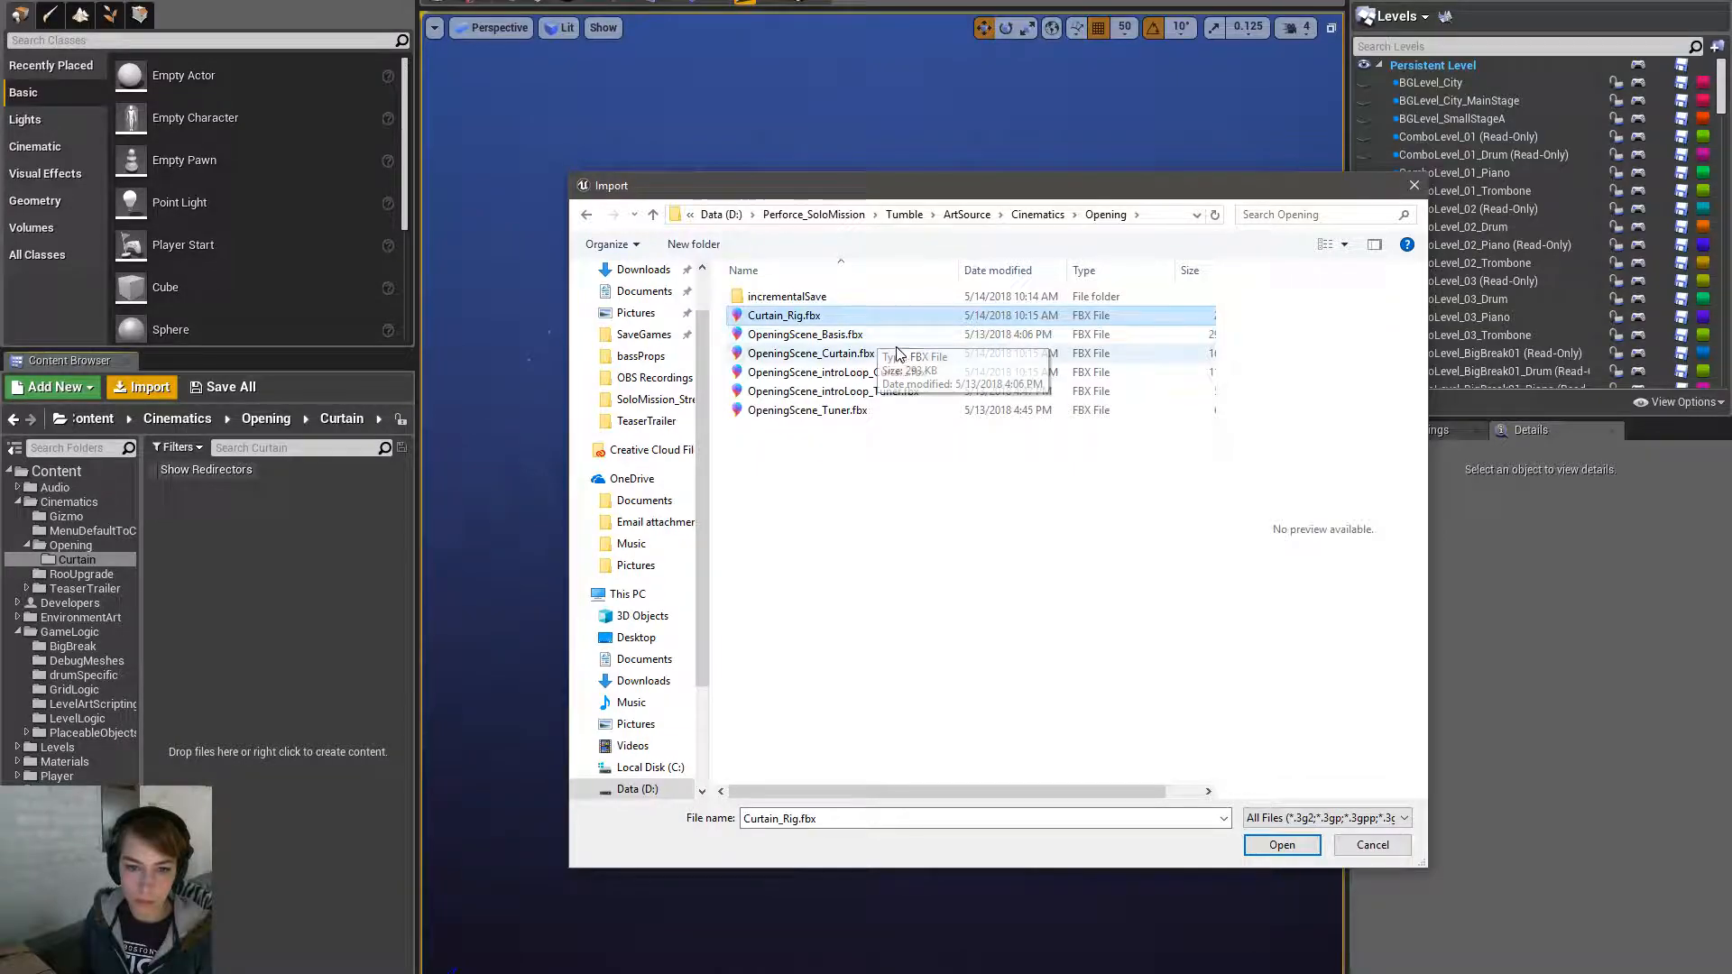
pyautogui.click(1282, 845)
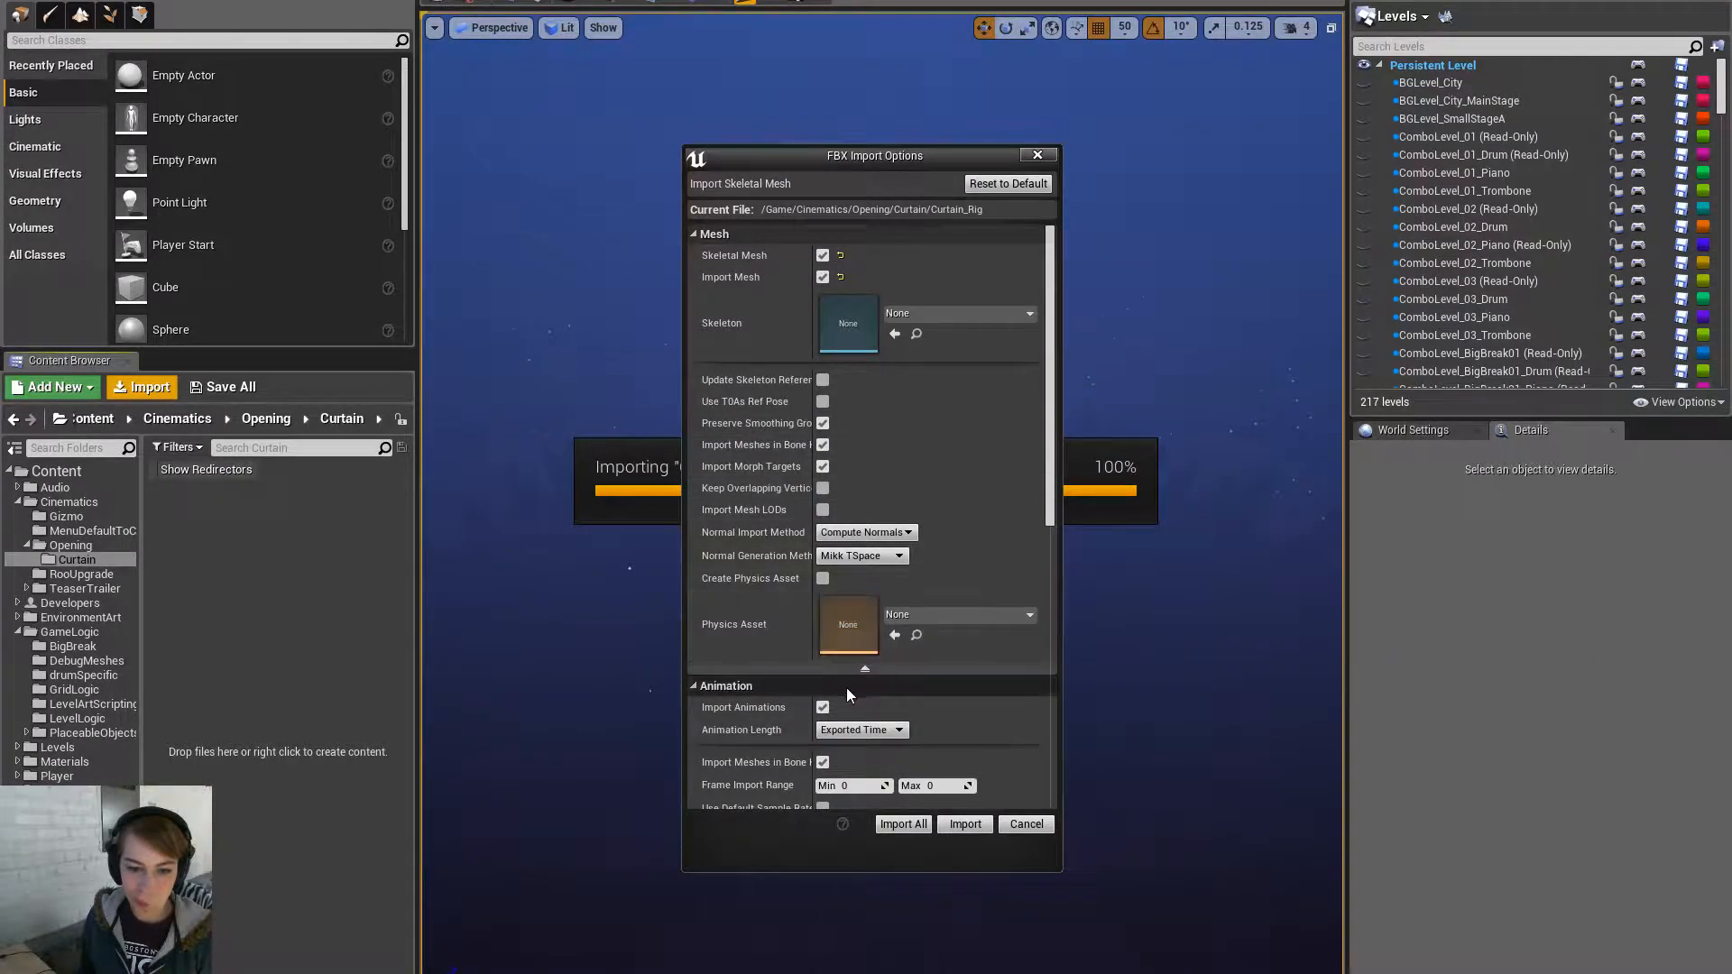
pyautogui.click(946, 828)
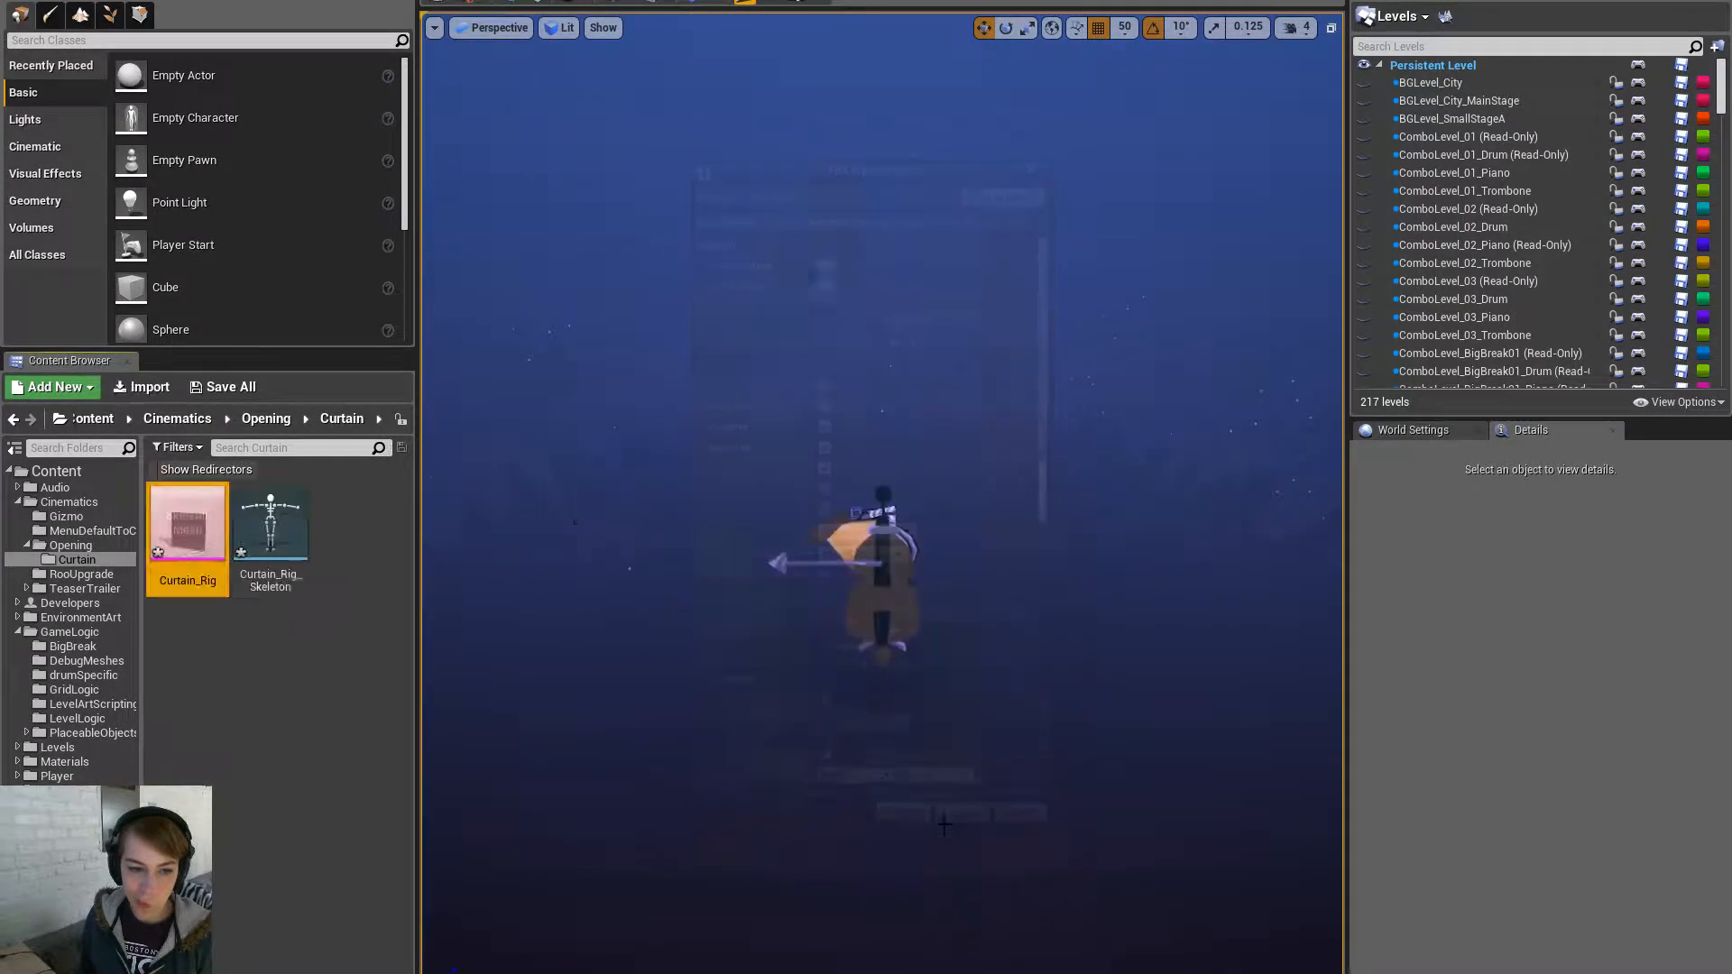
pyautogui.click(305, 702)
# - Import OpeningScene_Curtain.fbx and OpeningScene_introLoop_Curtain.fbx onto Curtain_Rig_Skeleton, then use the intro-loop asset's context menu
pyautogui.click(144, 387)
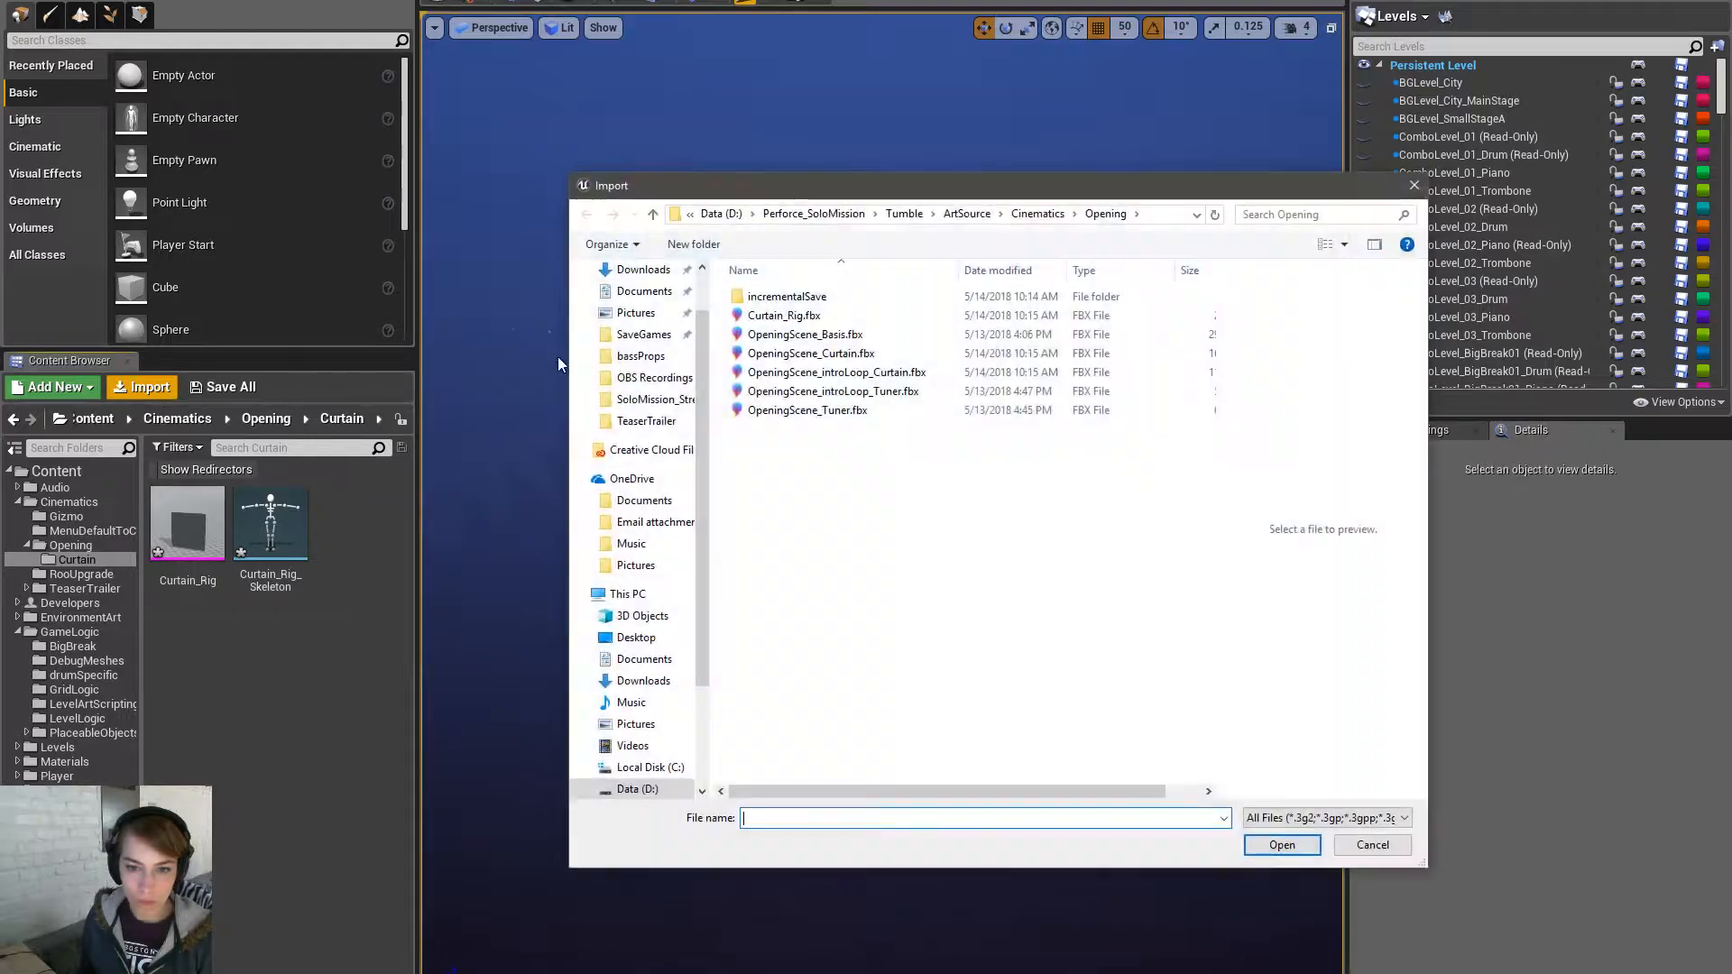
pyautogui.click(929, 373)
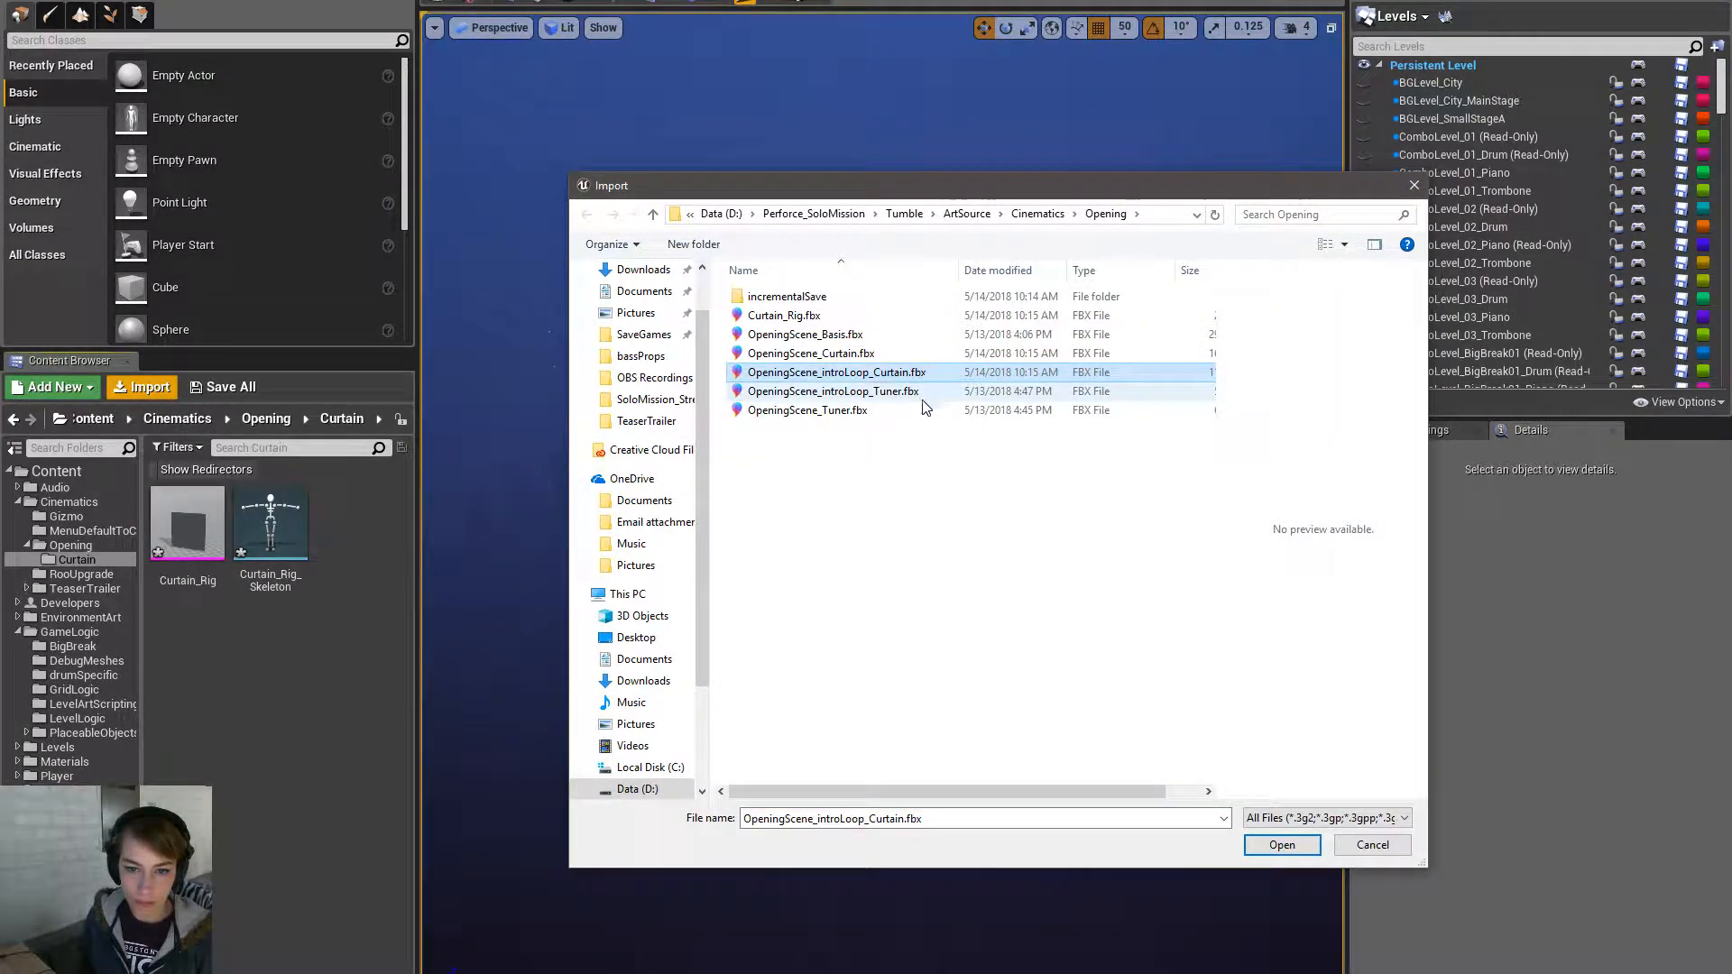
pyautogui.keyDown('ctrl'); pyautogui.click(902, 352); pyautogui.keyUp('ctrl')
pyautogui.click(1299, 839)
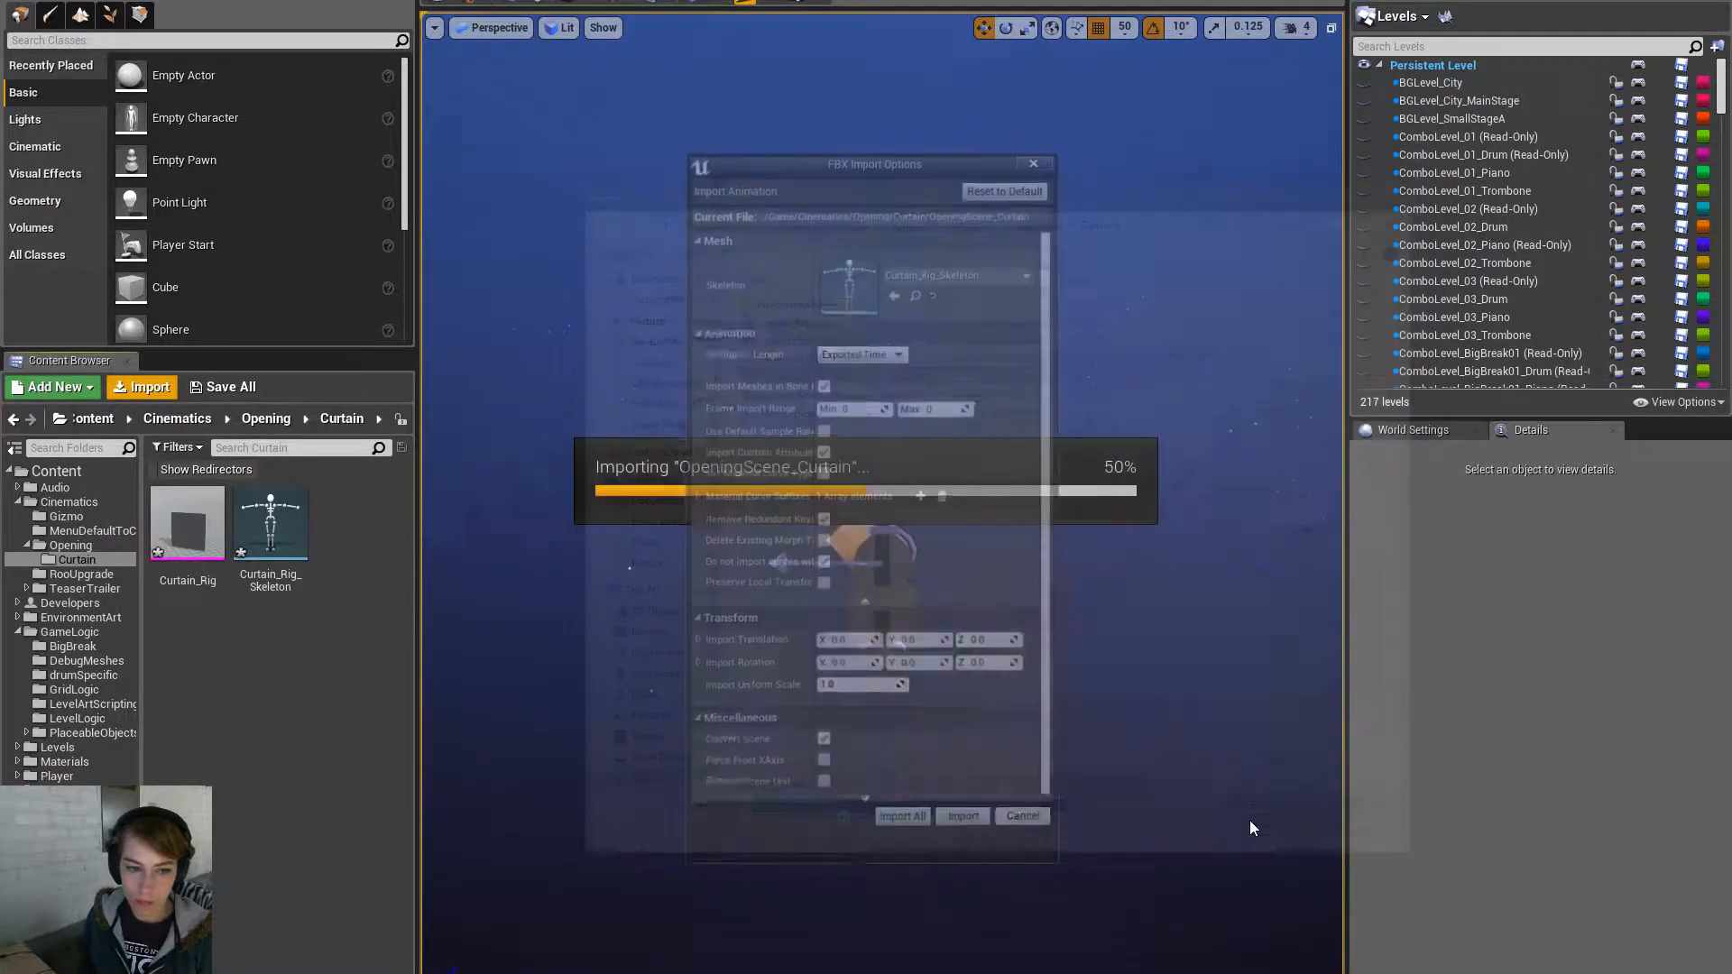
pyautogui.click(904, 824)
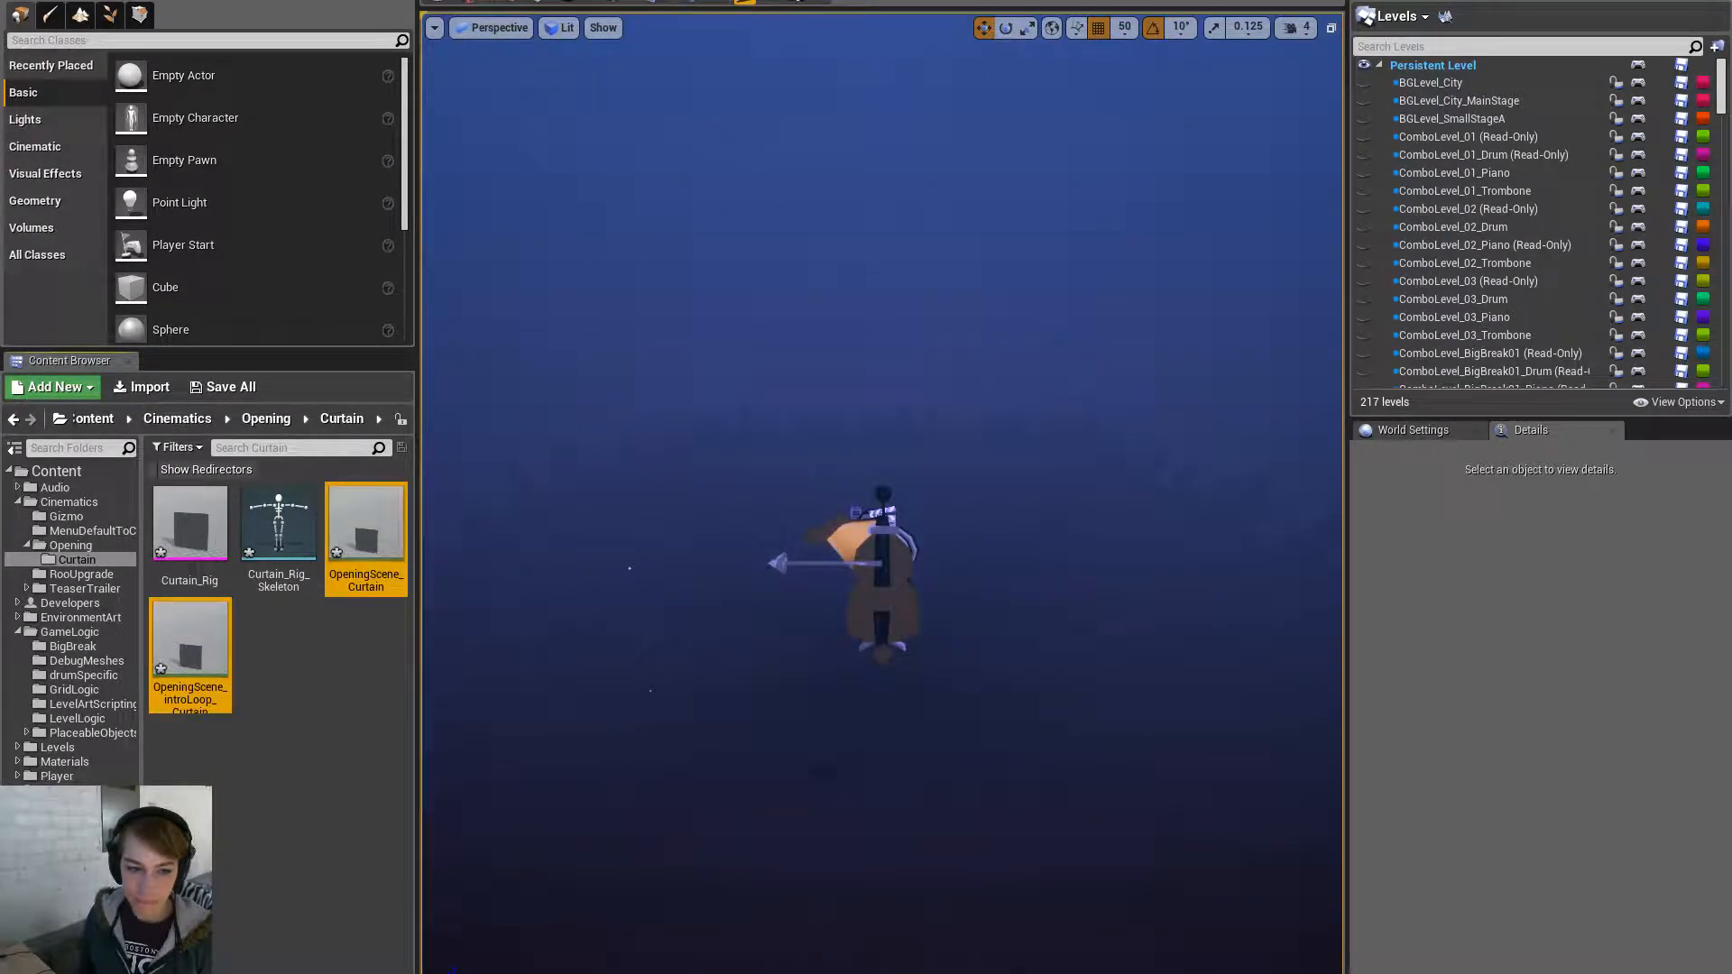
pyautogui.rightClick(202, 646)
pyautogui.click(294, 733)
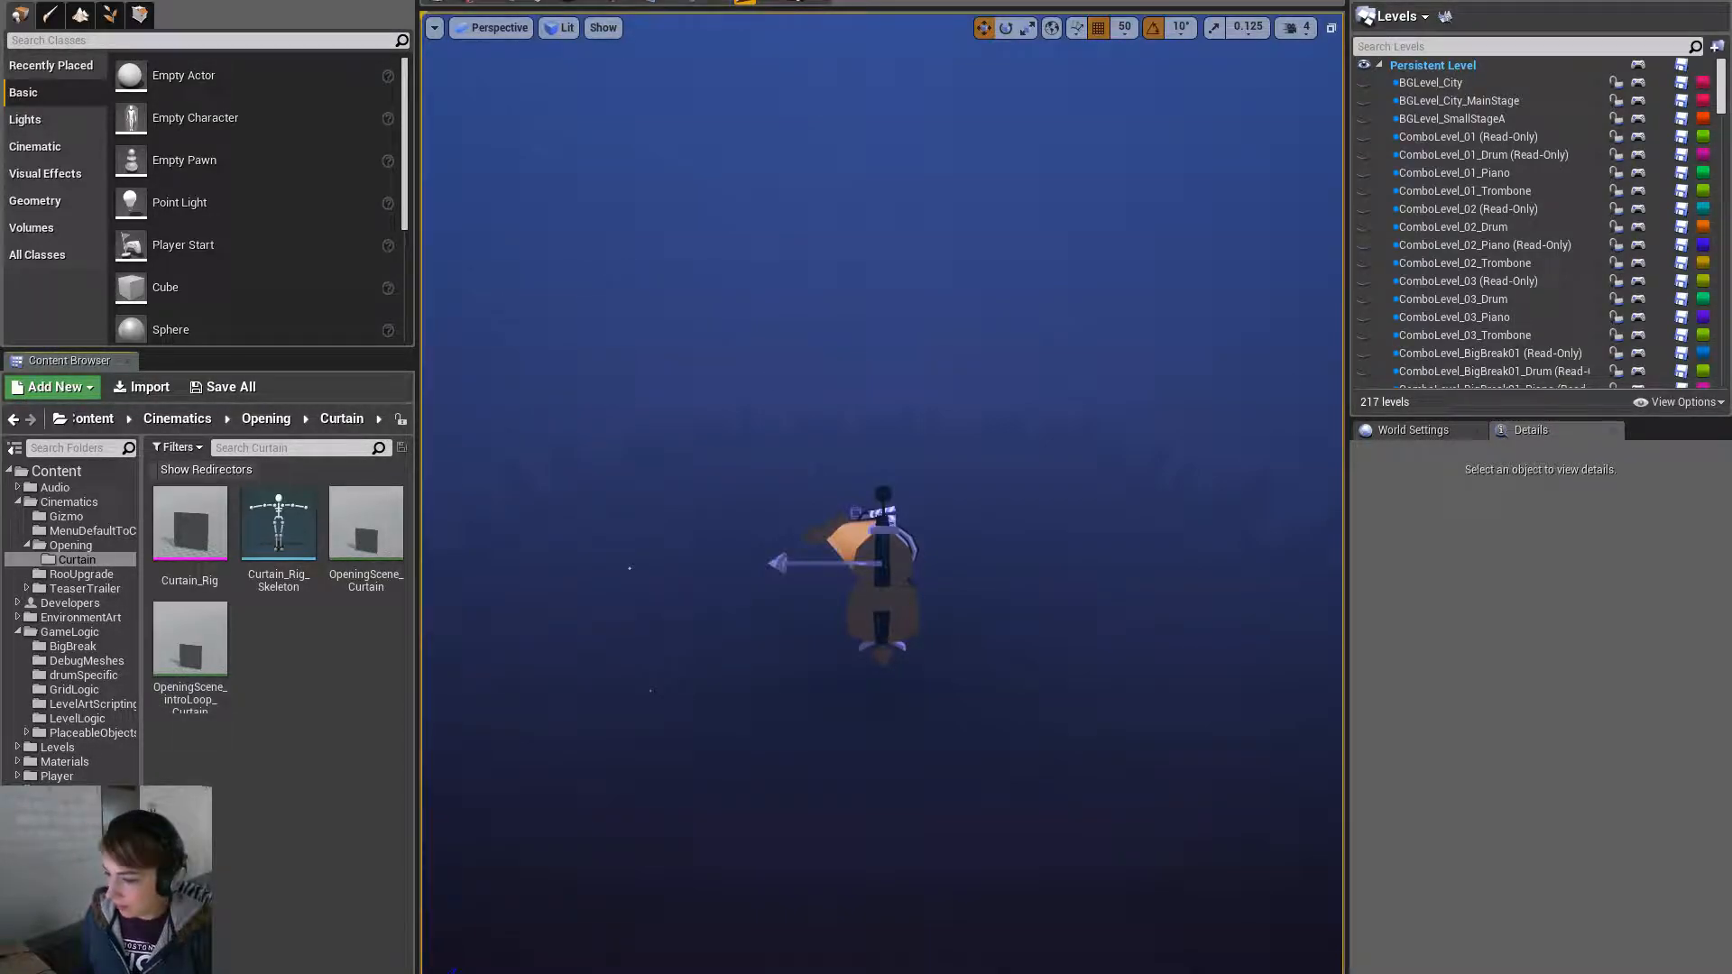
# - In Maya, close the clip export list and orbit around the cello and plane
pyautogui.hotkey('alt', 'Tab')
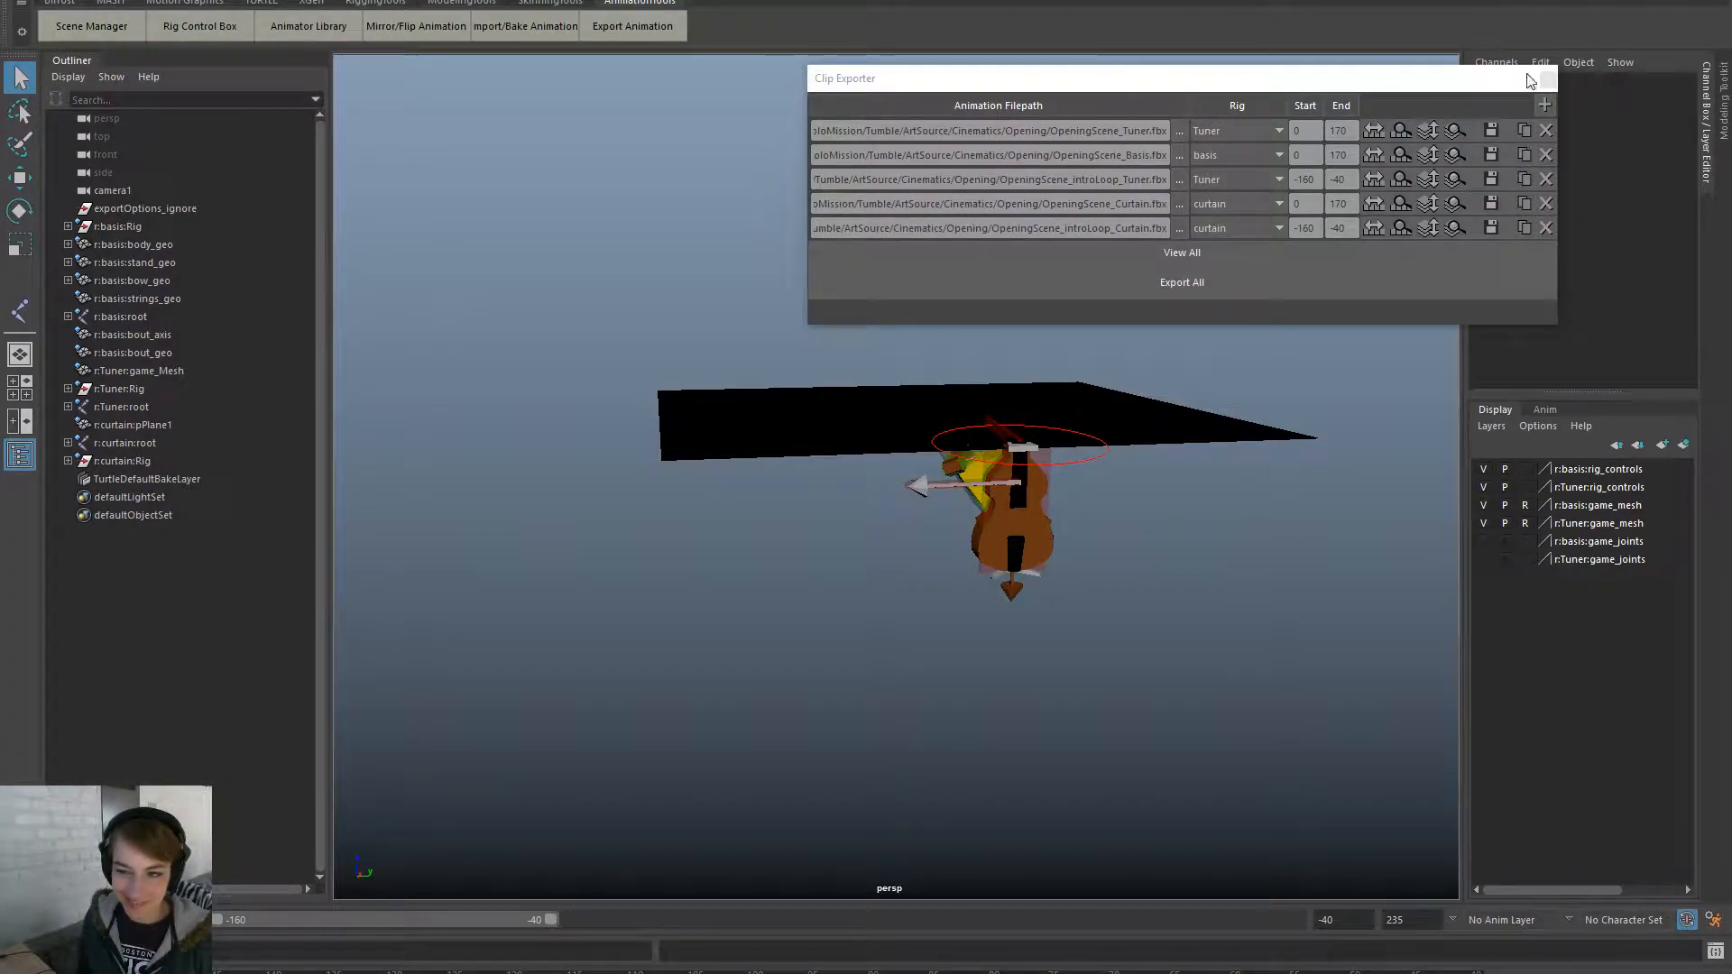
pyautogui.click(1548, 78)
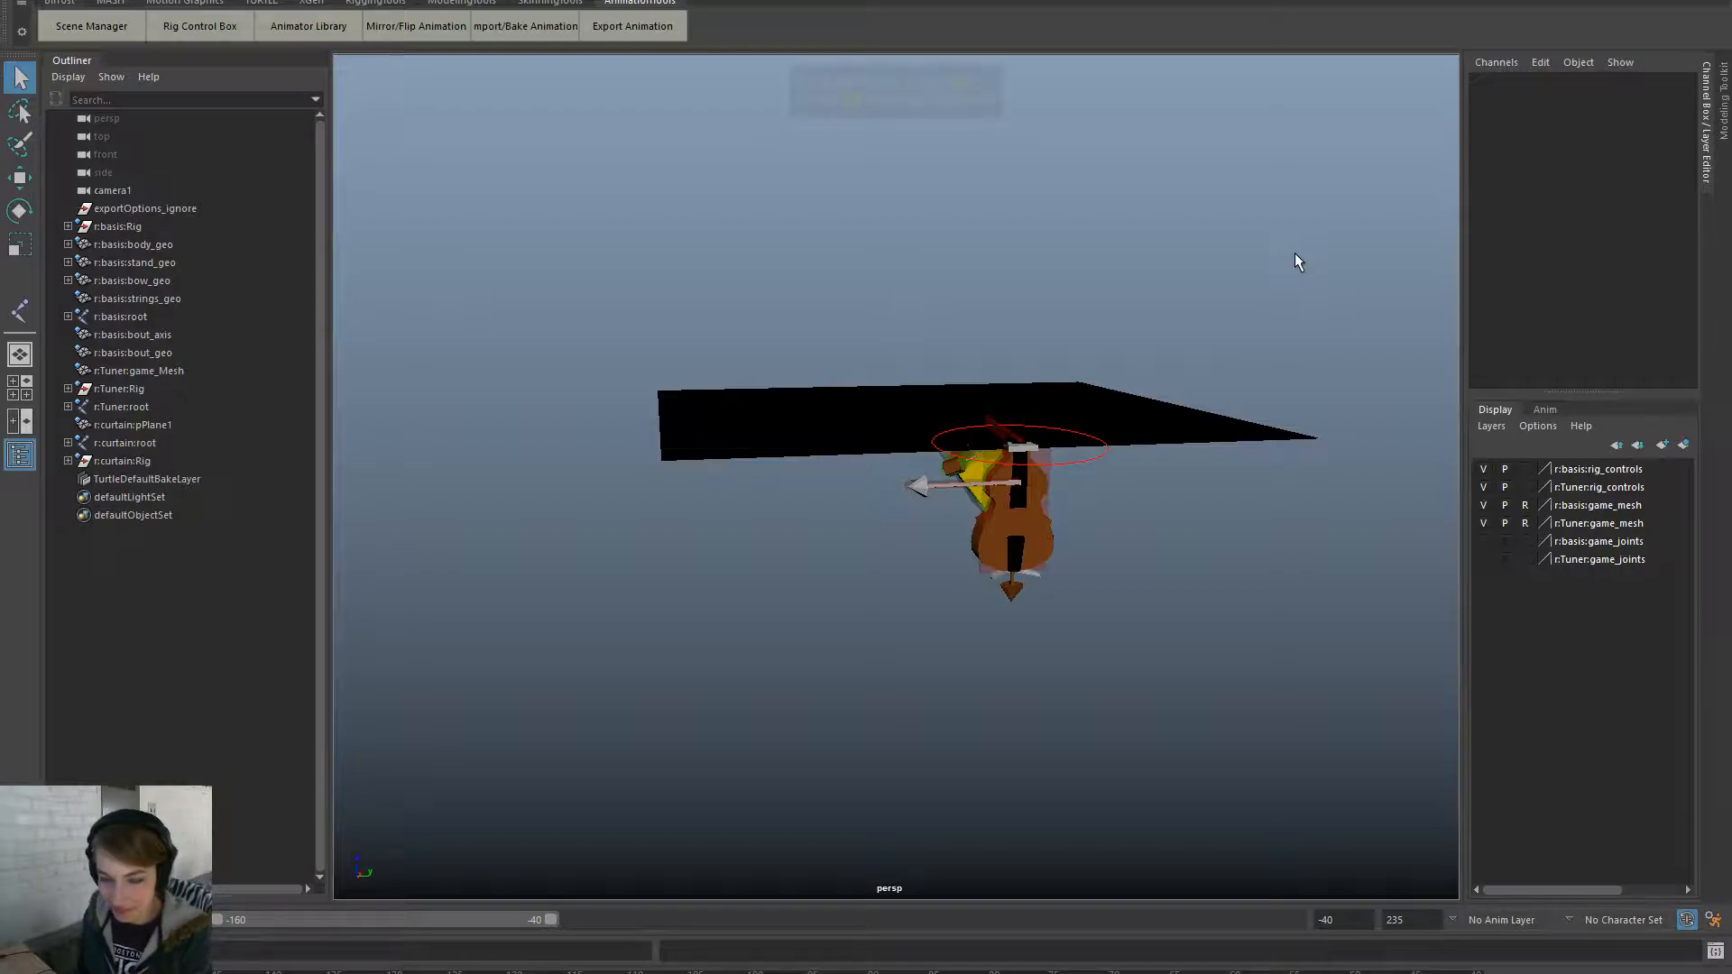
pyautogui.press('F11')
pyautogui.keyDown('alt'); pyautogui.moveTo(1161, 397); pyautogui.dragTo(1198, 575); pyautogui.keyUp('alt')
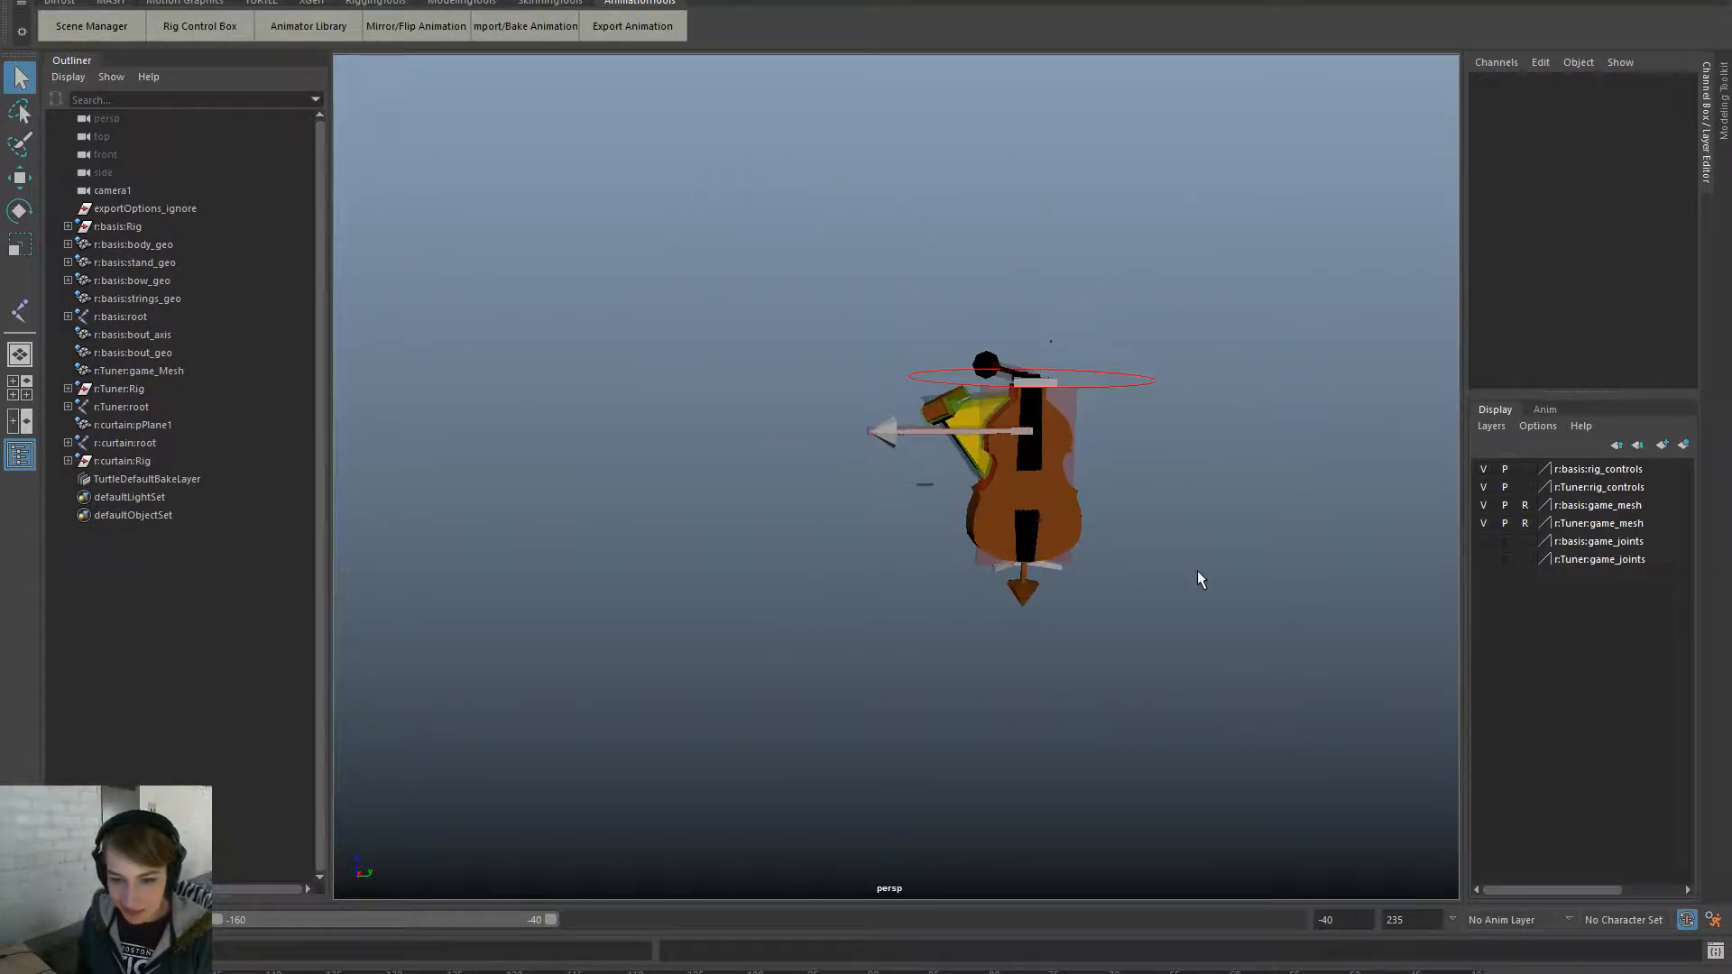
# - Look through camera1, scrub the timeline to check poses, then return to Unreal
pyautogui.press('space')
pyautogui.click(999, 244)
pyautogui.moveTo(1128, 268)
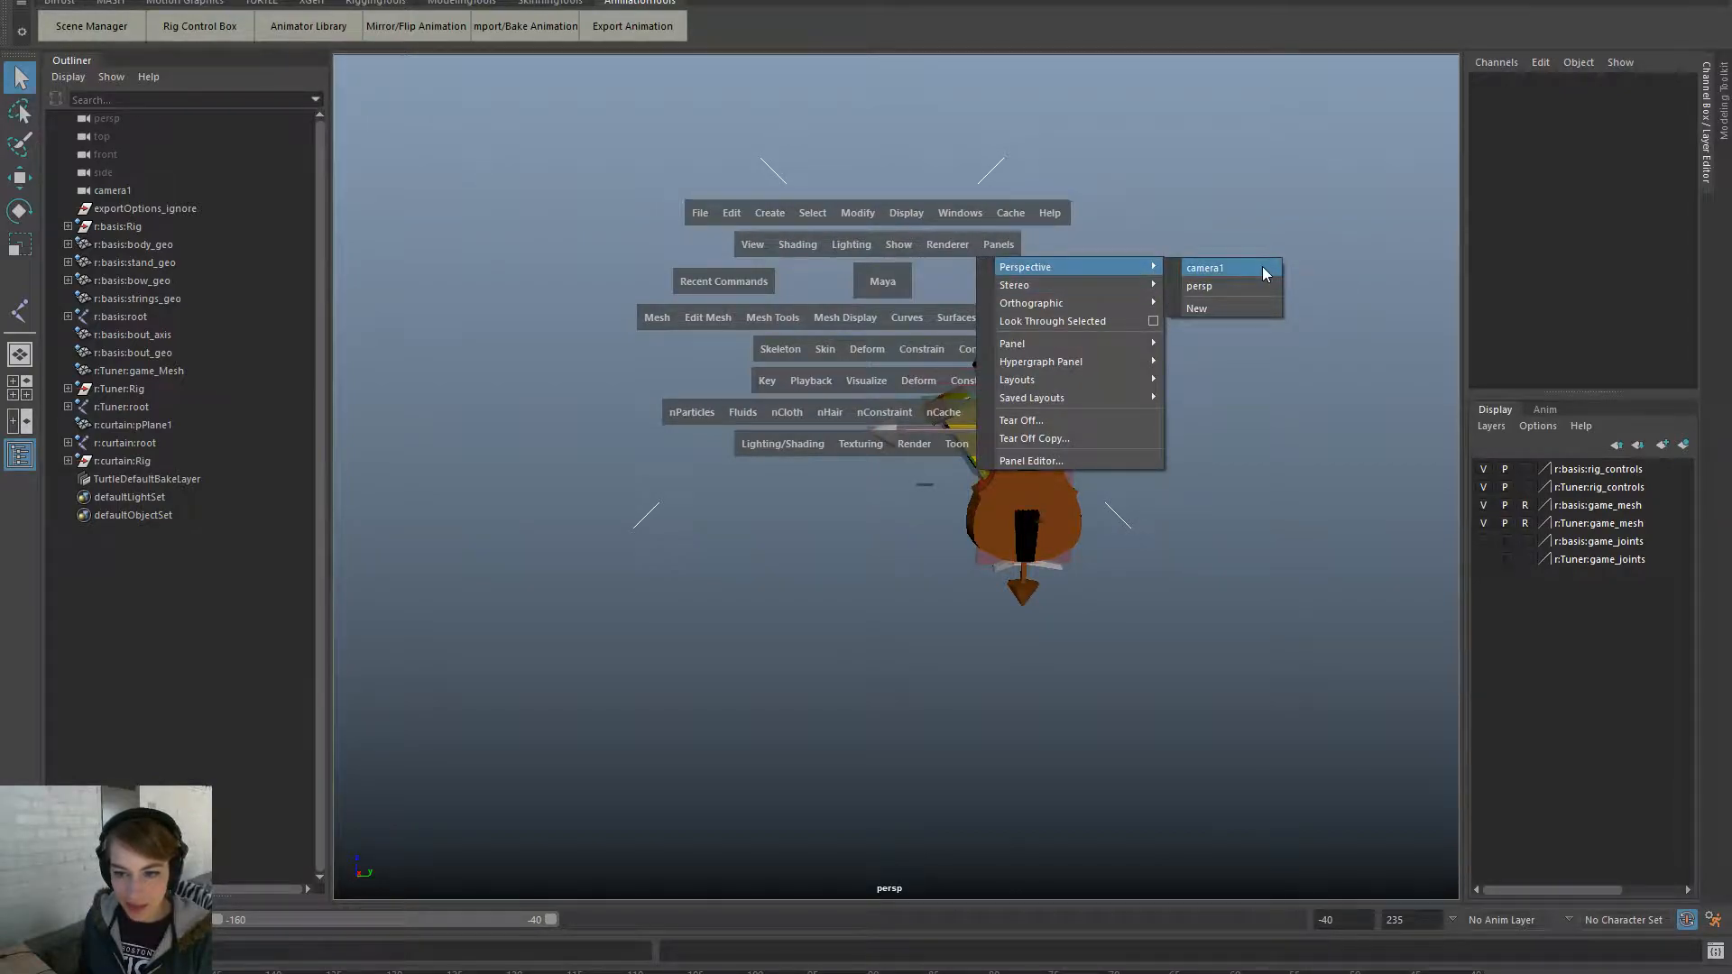
pyautogui.click(1262, 266)
pyautogui.moveTo(722, 973); pyautogui.dragTo(1478, 972)
pyautogui.hotkey('alt', 'Tab')
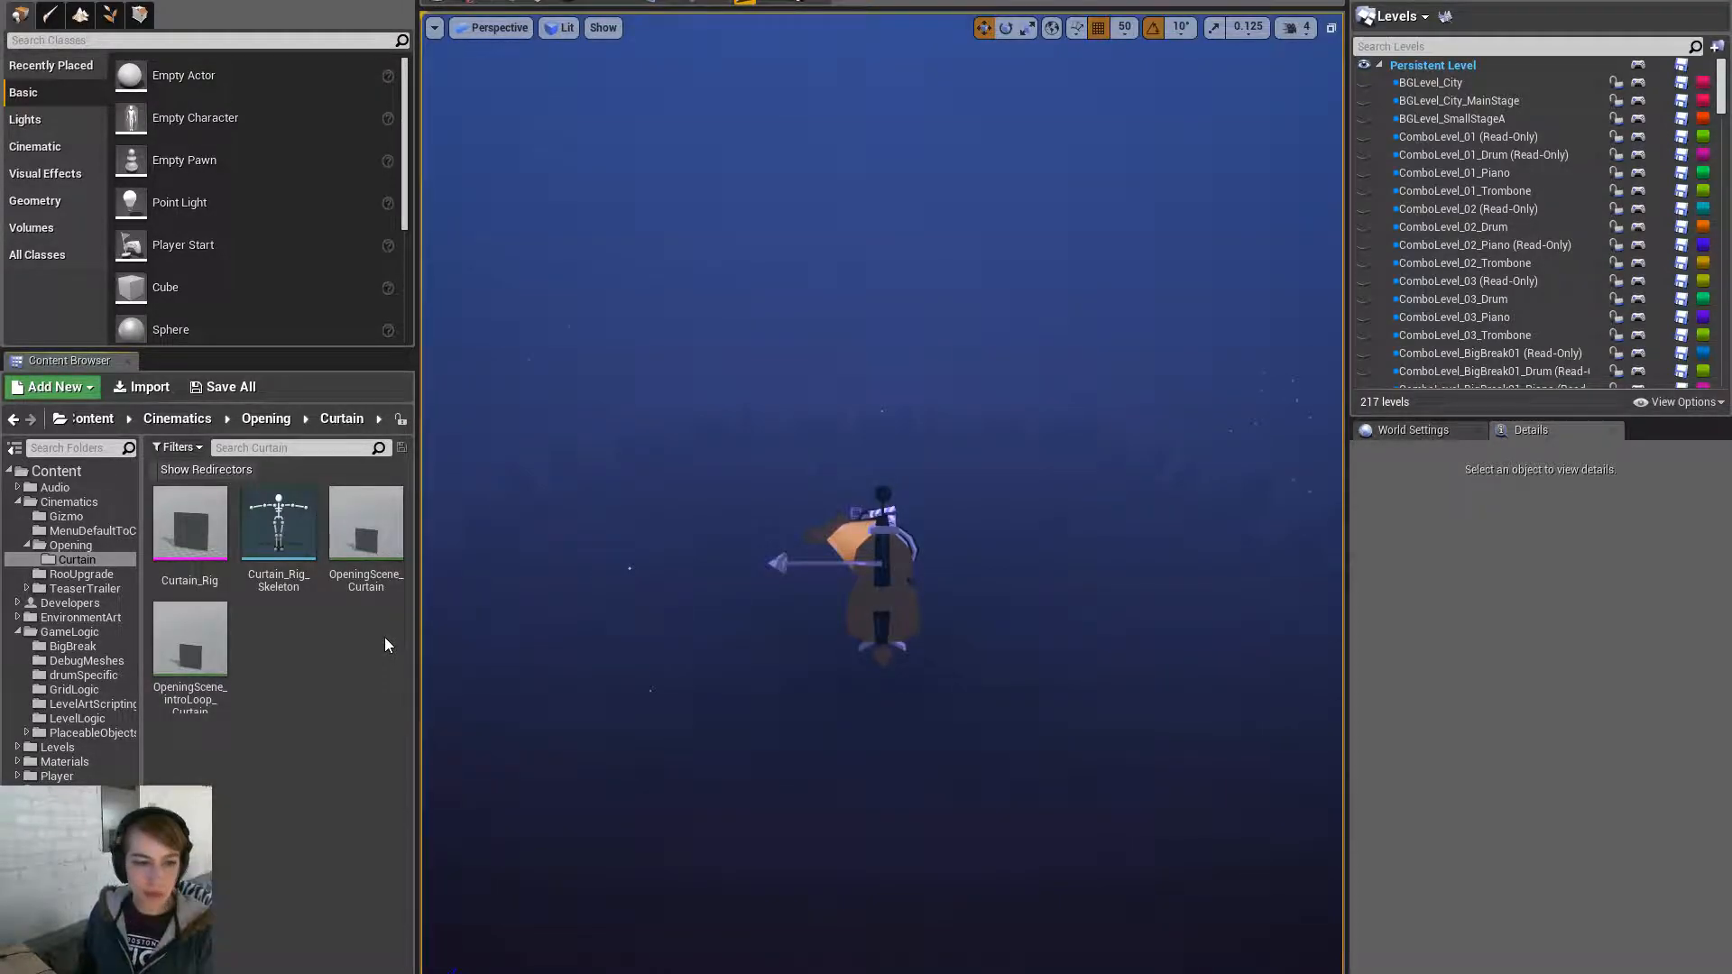
# - Place the Curtain_Rig mesh into the level next to Basis_Rig
pyautogui.click(189, 532)
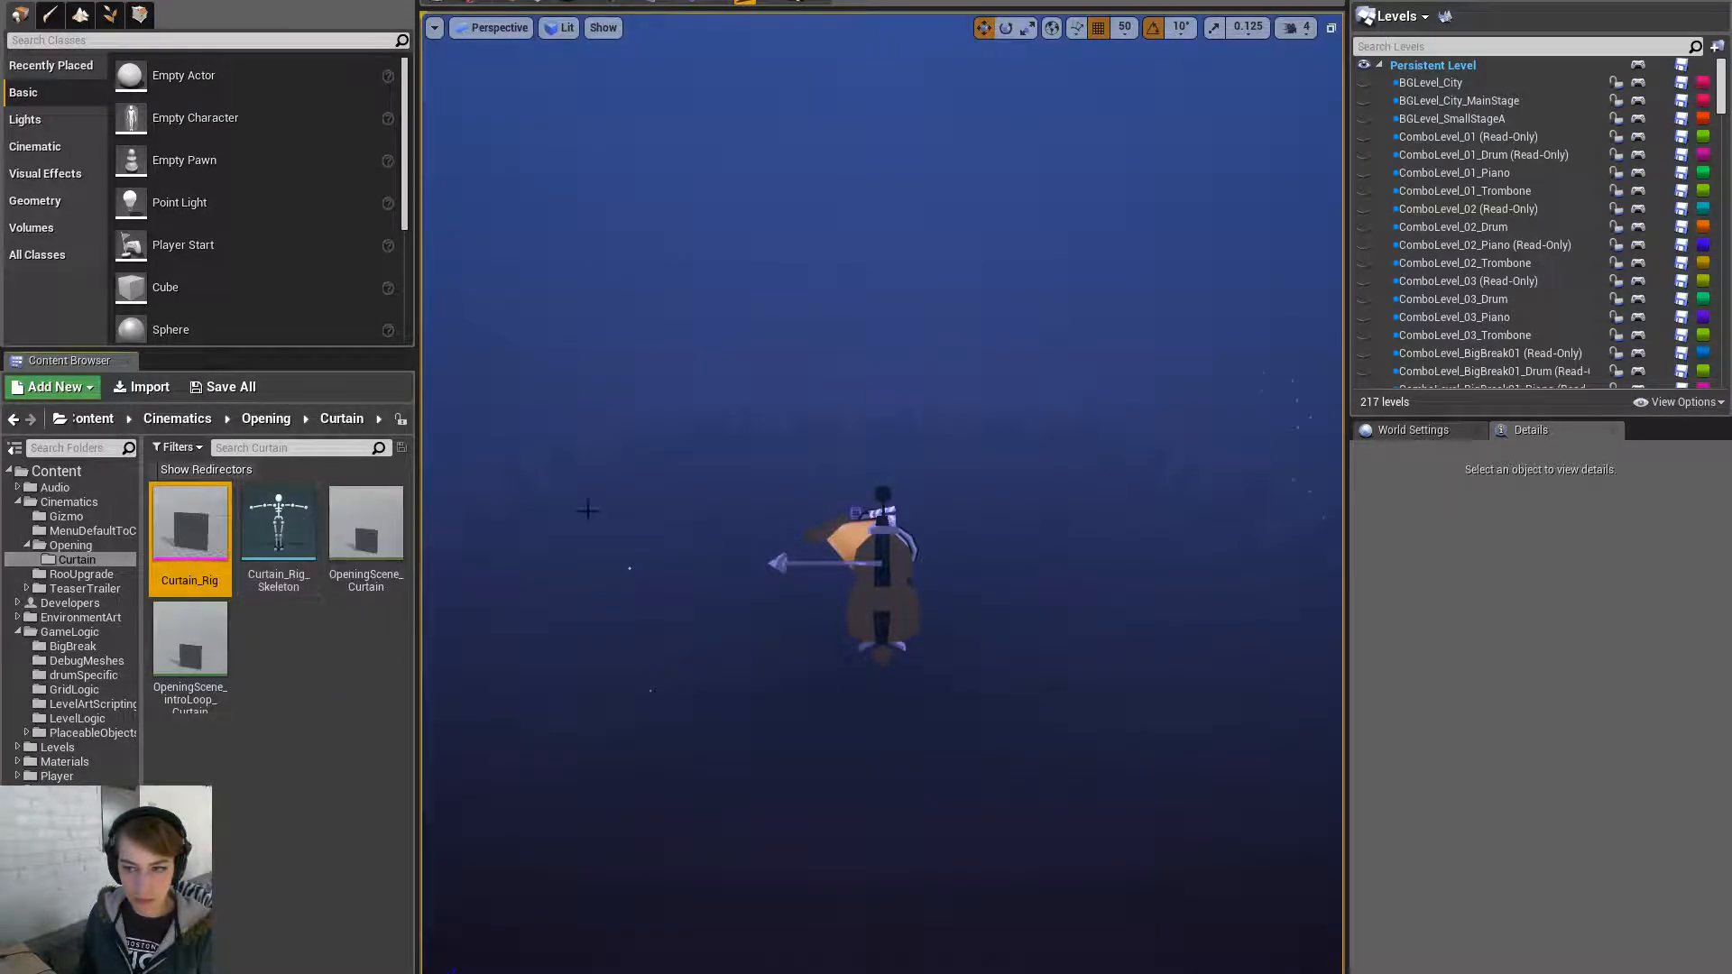
pyautogui.click(824, 542)
pyautogui.click(839, 542)
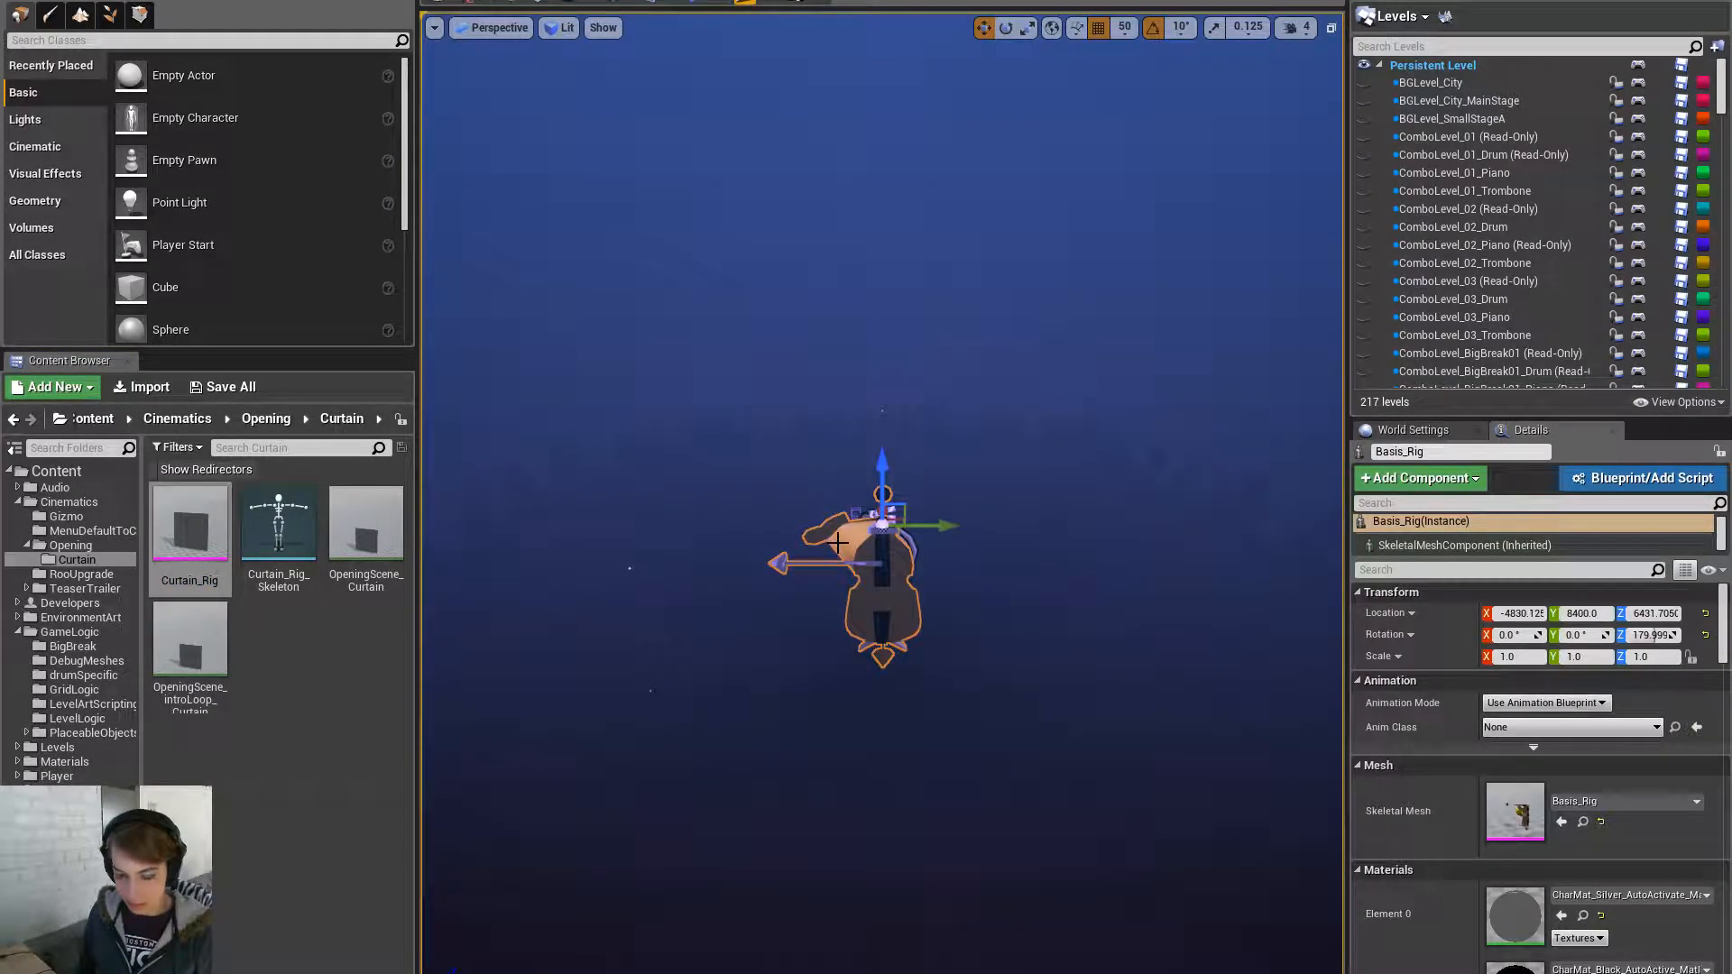
pyautogui.moveTo(191, 528); pyautogui.dragTo(779, 556)
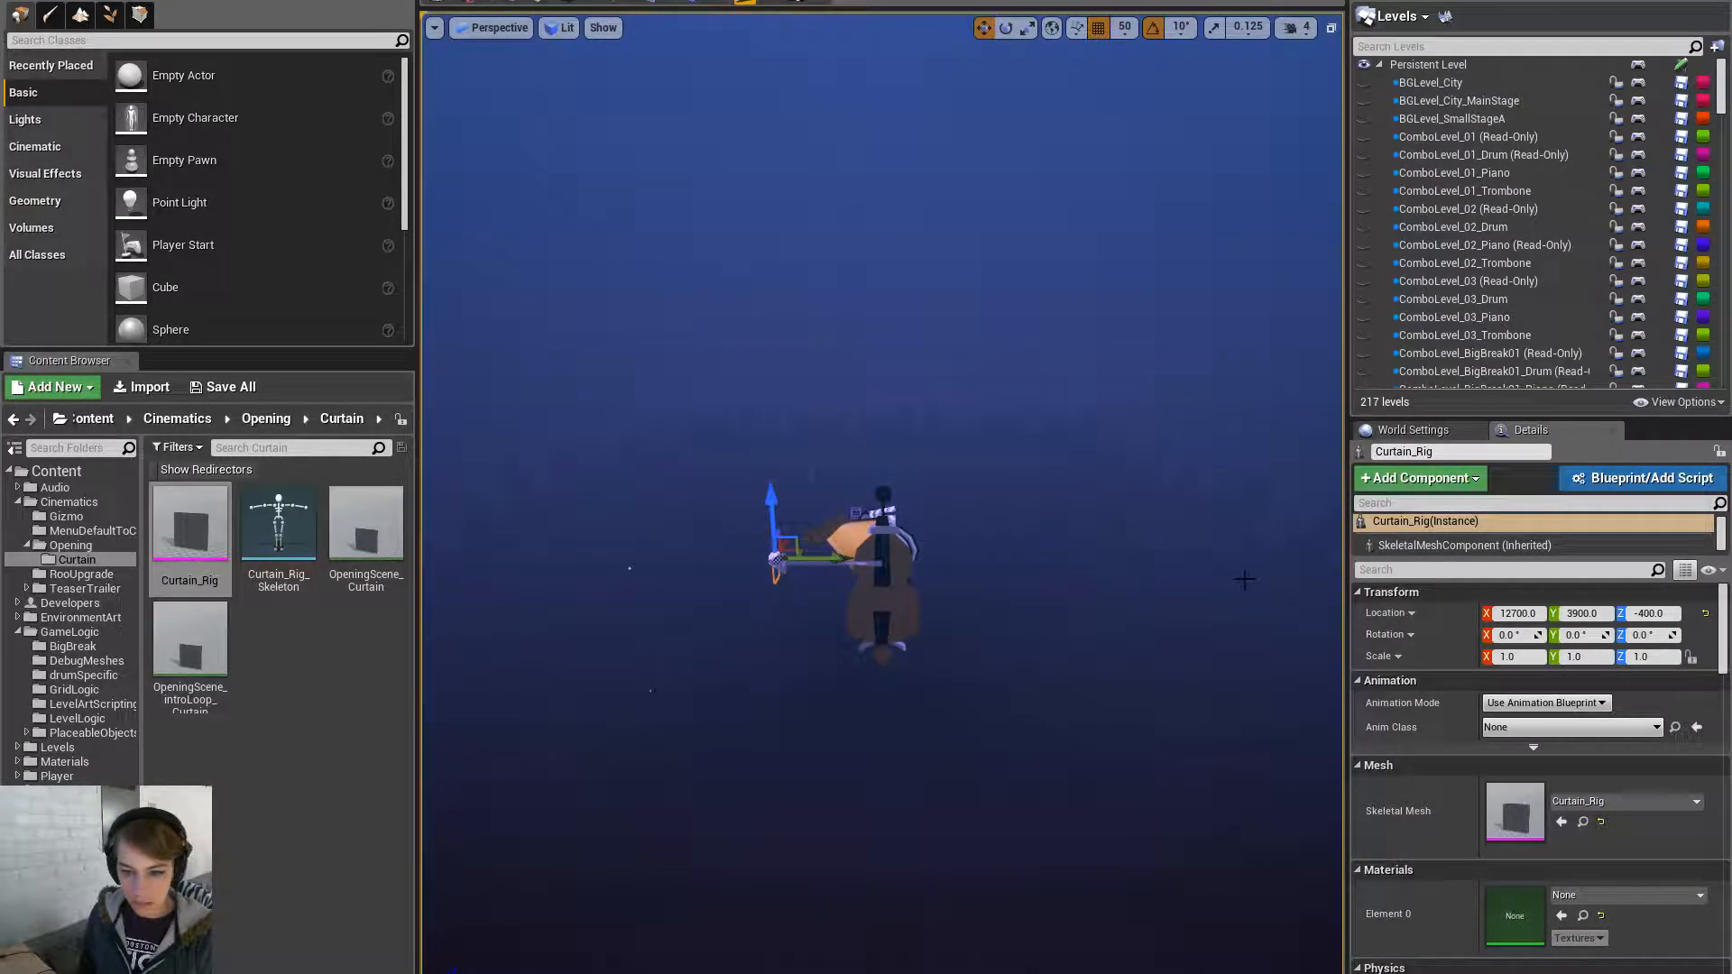
pyautogui.keyDown('alt'); pyautogui.moveTo(969, 544); pyautogui.dragTo(884, 560); pyautogui.keyUp('alt')
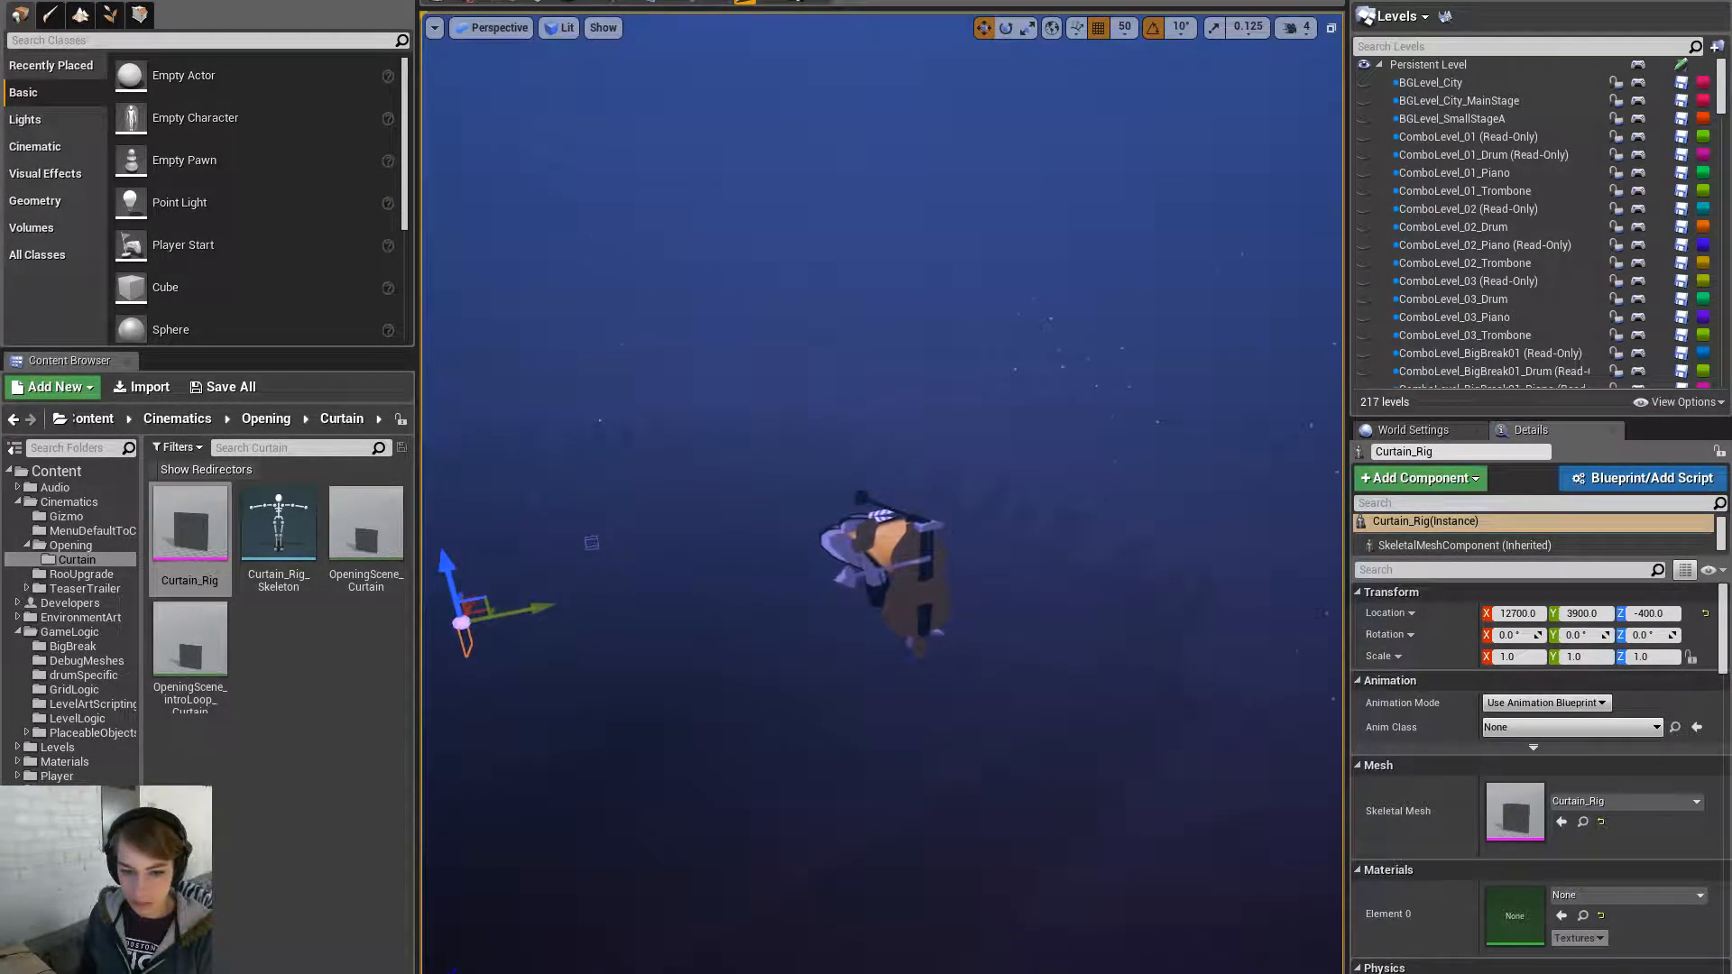
# - Paste Basis_Rig's location onto the Curtain_Rig actor
pyautogui.click(1415, 2)
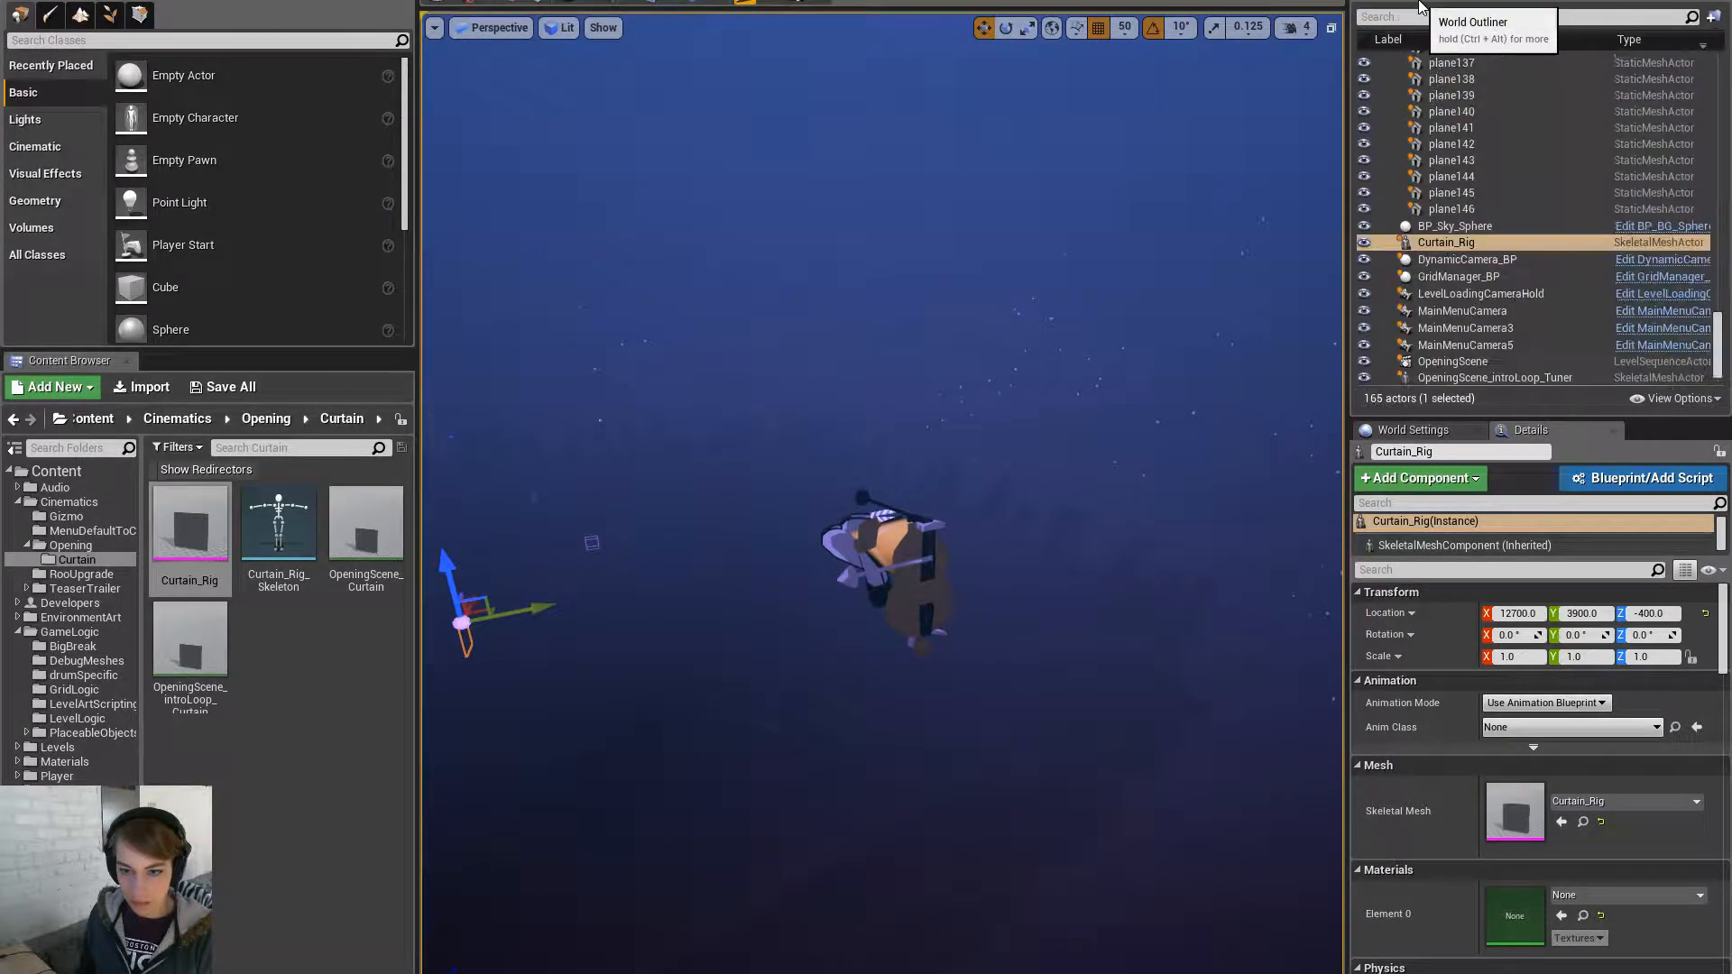
pyautogui.click(891, 537)
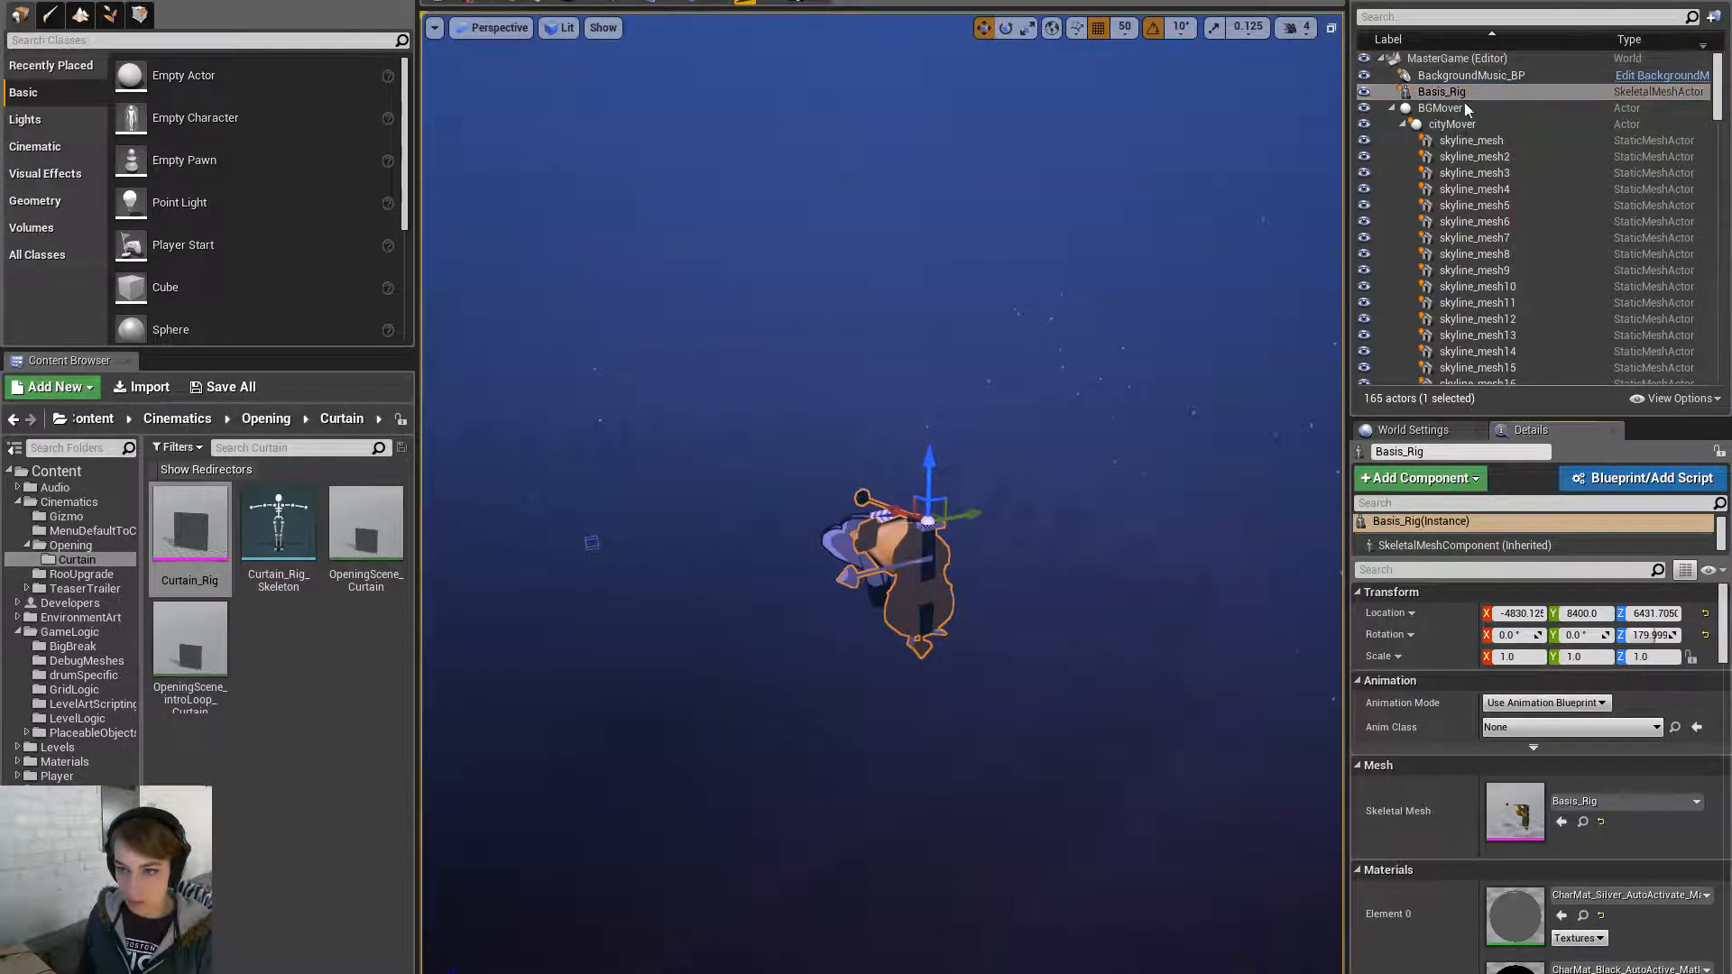
pyautogui.click(1392, 108)
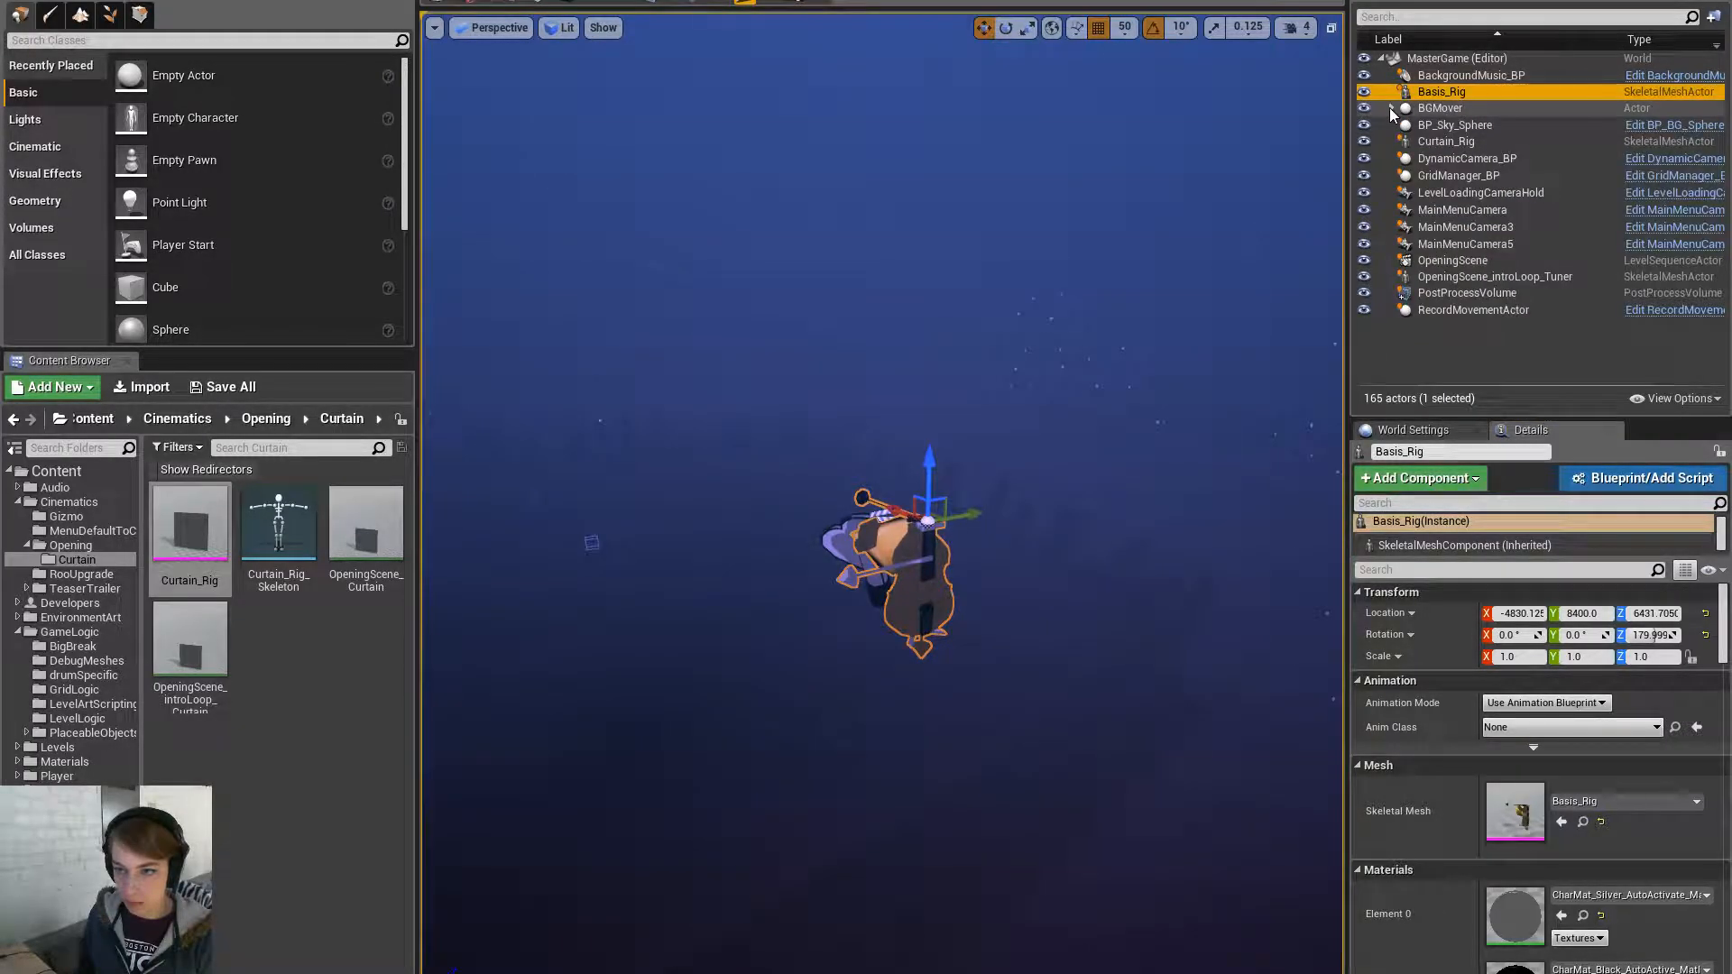
pyautogui.click(1446, 141)
pyautogui.rightClick(1413, 619)
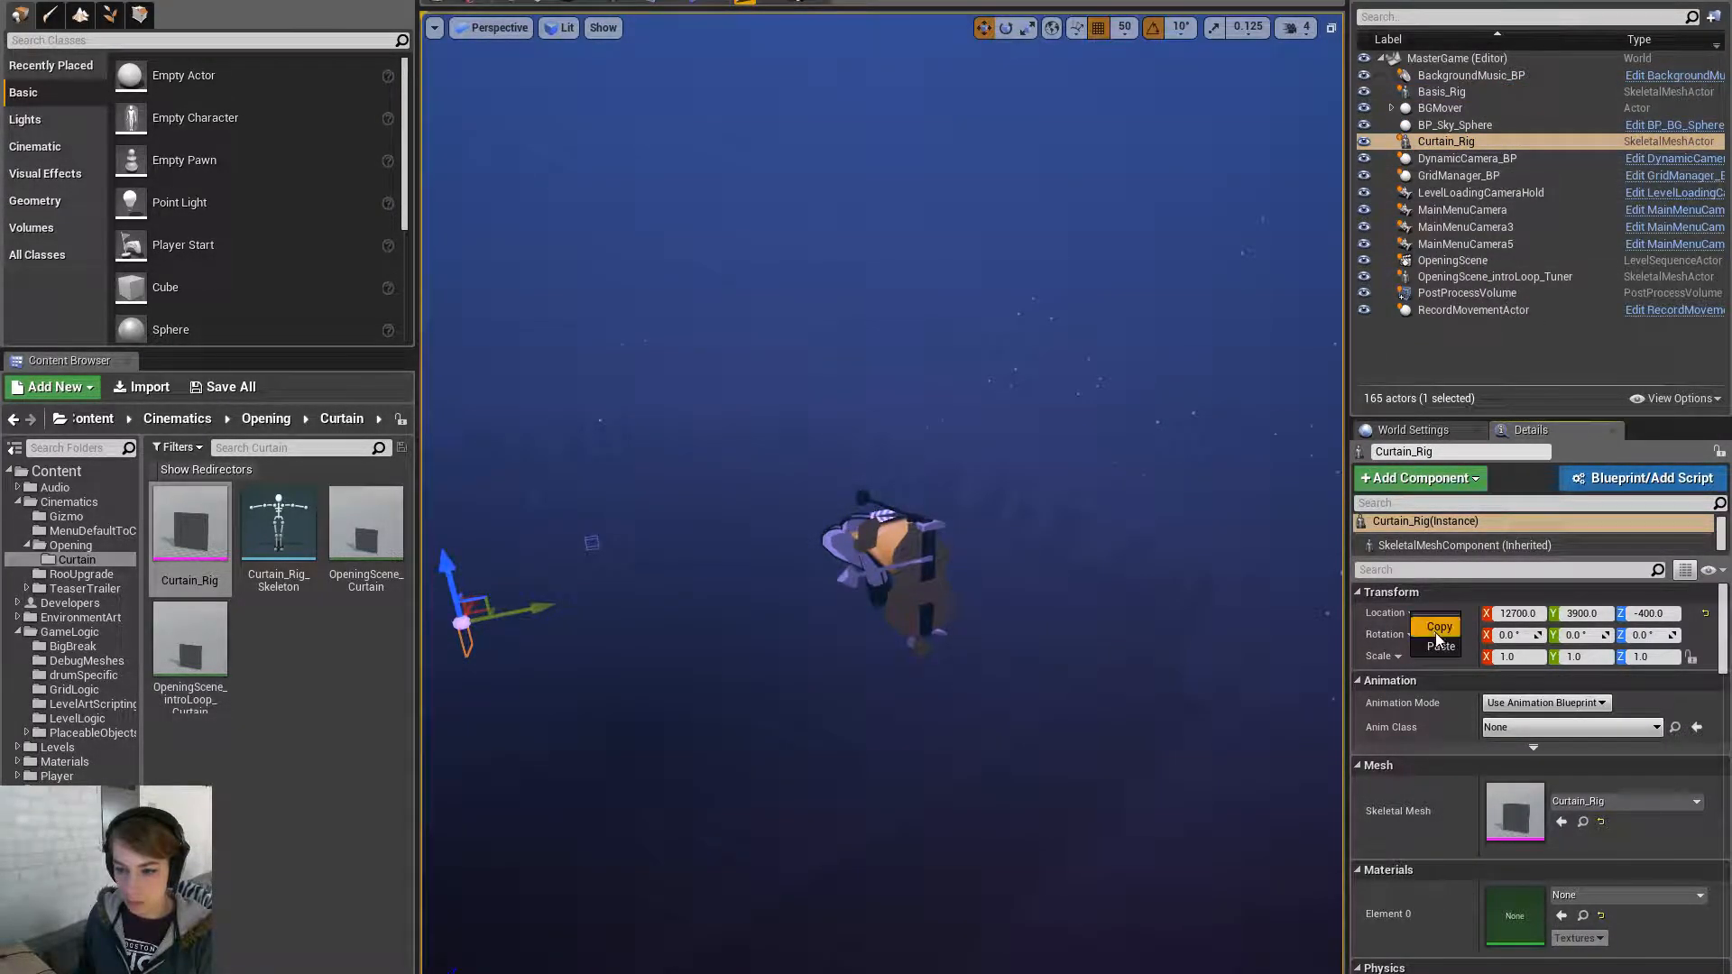
pyautogui.click(1441, 640)
# - Rotate the Curtain_Rig actor 90° around Z
pyautogui.moveTo(808, 505); pyautogui.dragTo(645, 507, button='right')
pyautogui.press('e')
pyautogui.moveTo(807, 512); pyautogui.dragTo(695, 480)
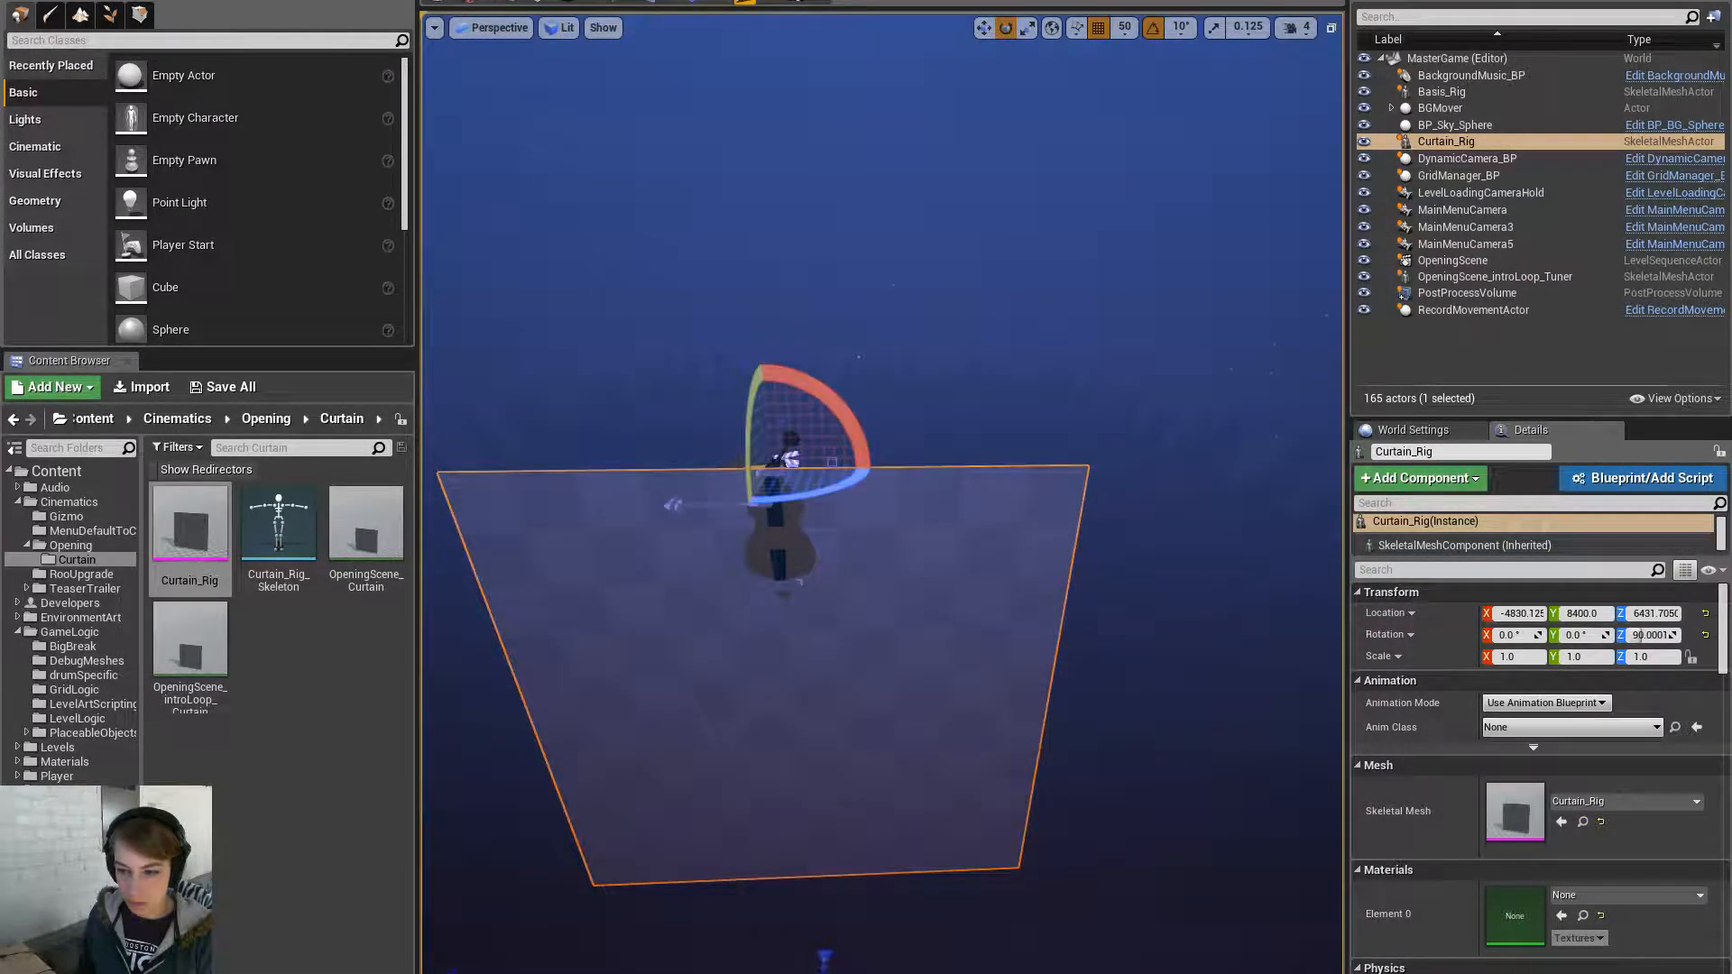
pyautogui.click(794, 554)
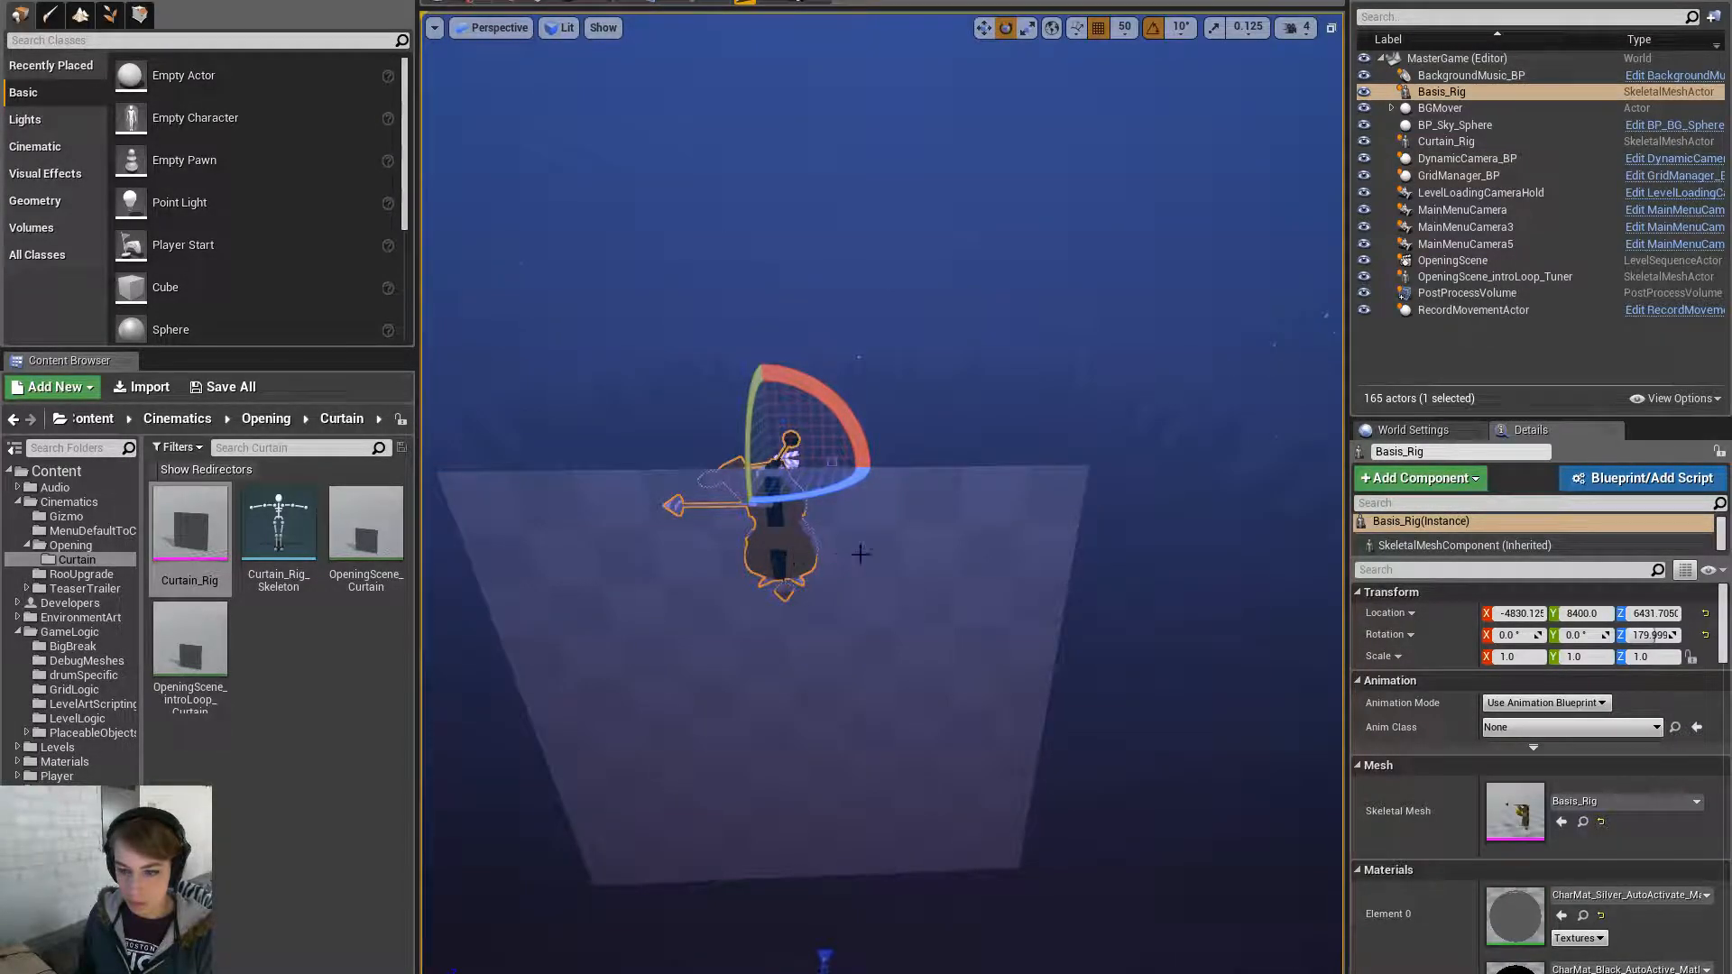
pyautogui.click(929, 574)
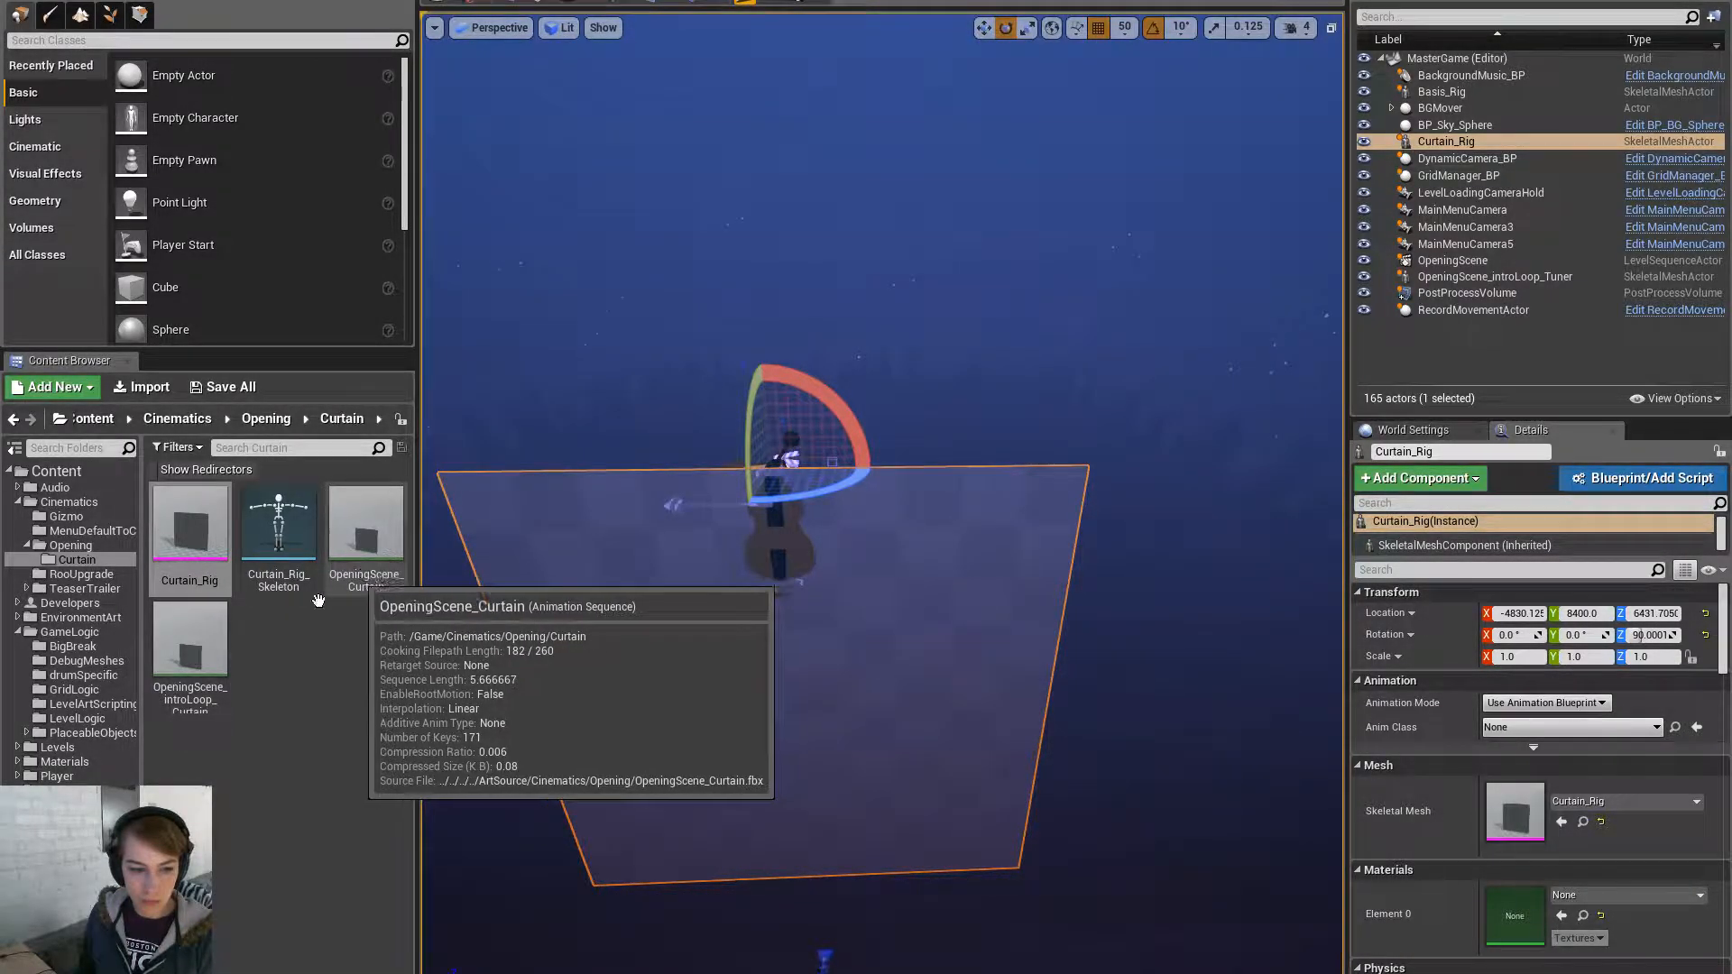
# - Set the curtain to Use Animation Asset with OpeningScene_introLoop_Curtain and preview it
pyautogui.click(1545, 702)
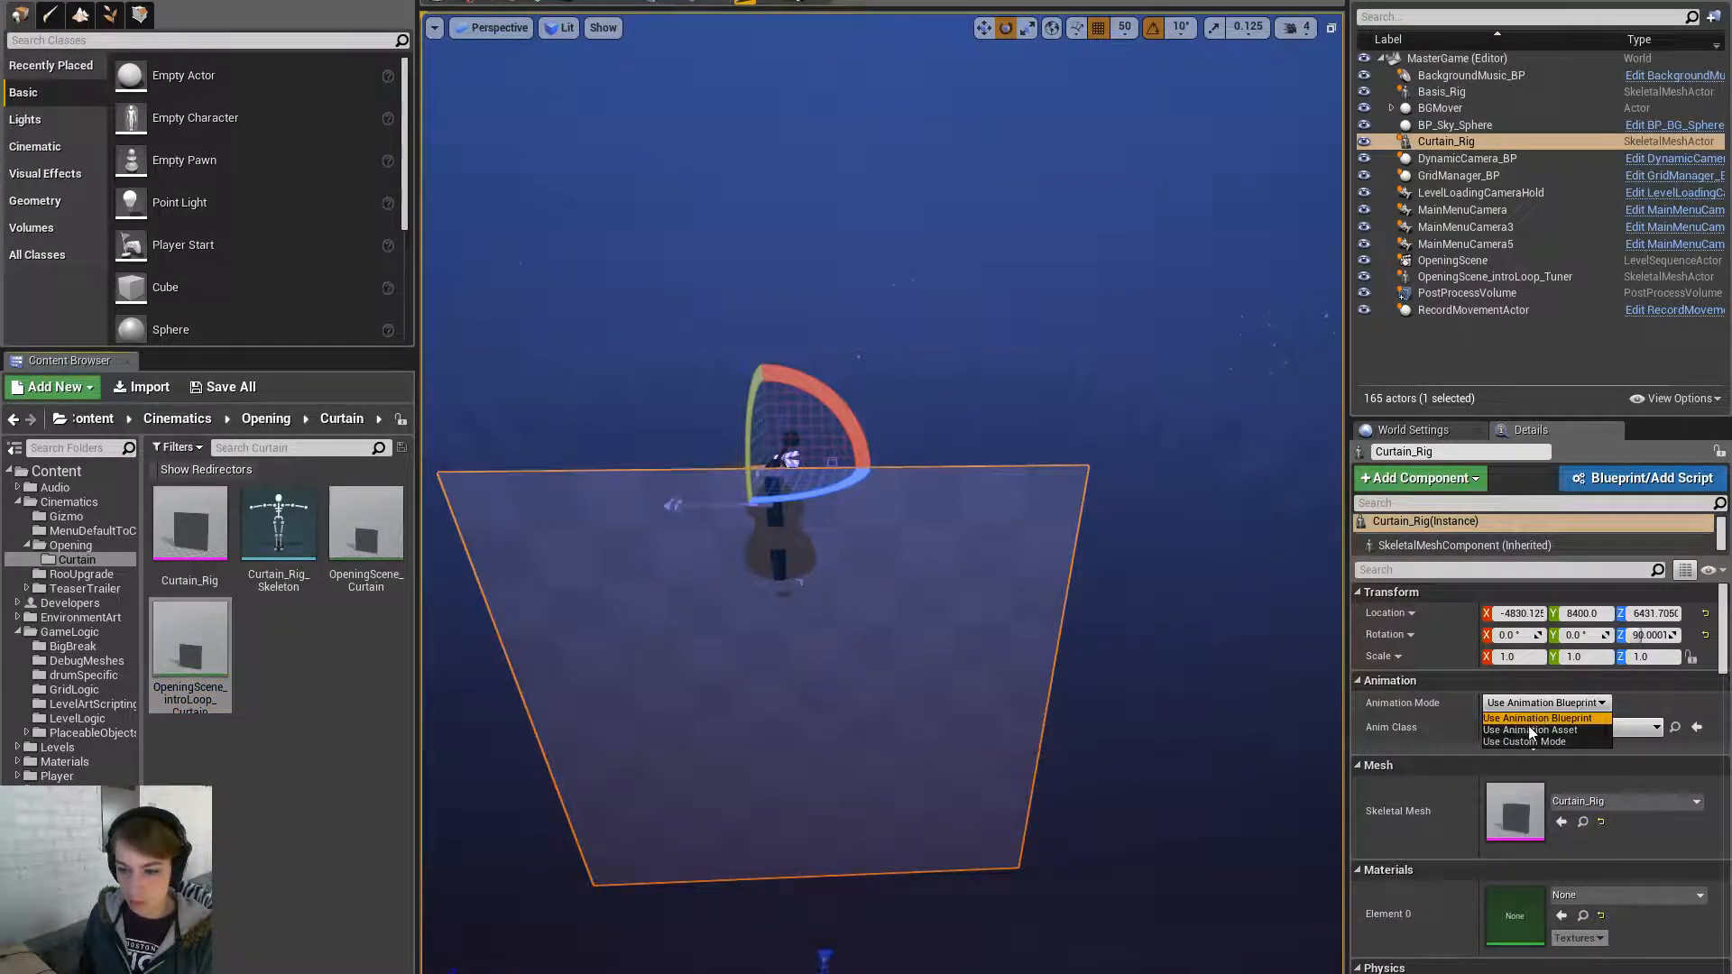
pyautogui.click(1530, 730)
pyautogui.click(1562, 762)
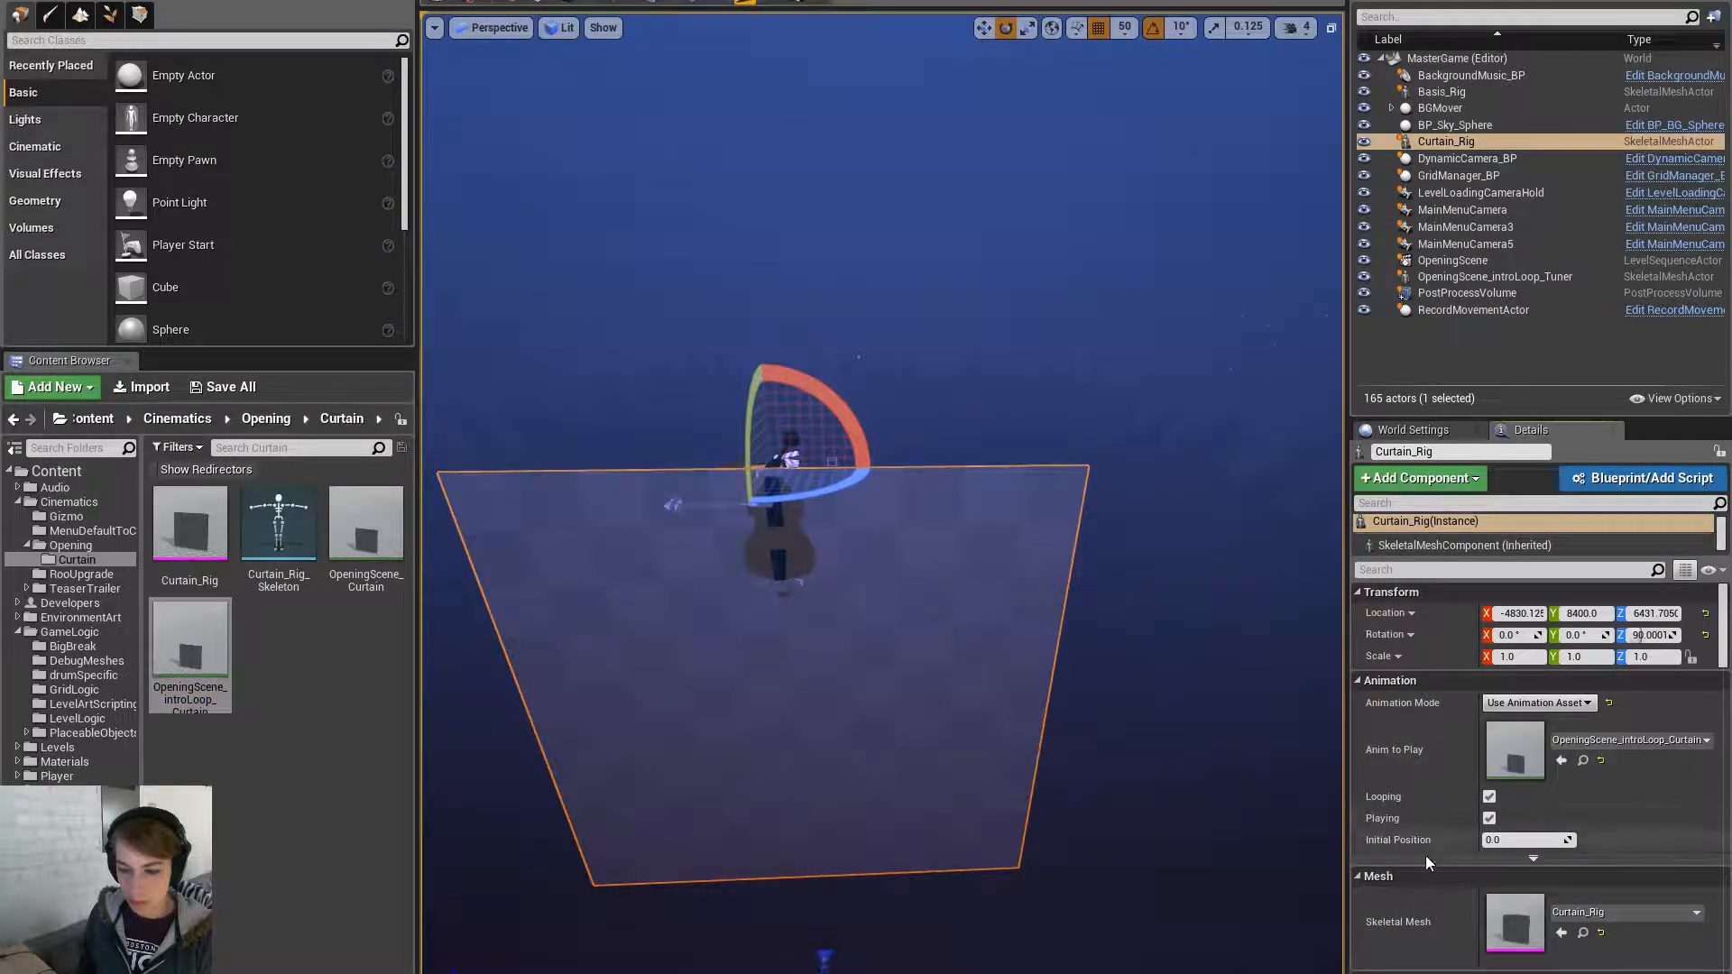
pyautogui.moveTo(1527, 840); pyautogui.dragTo(1561, 840)
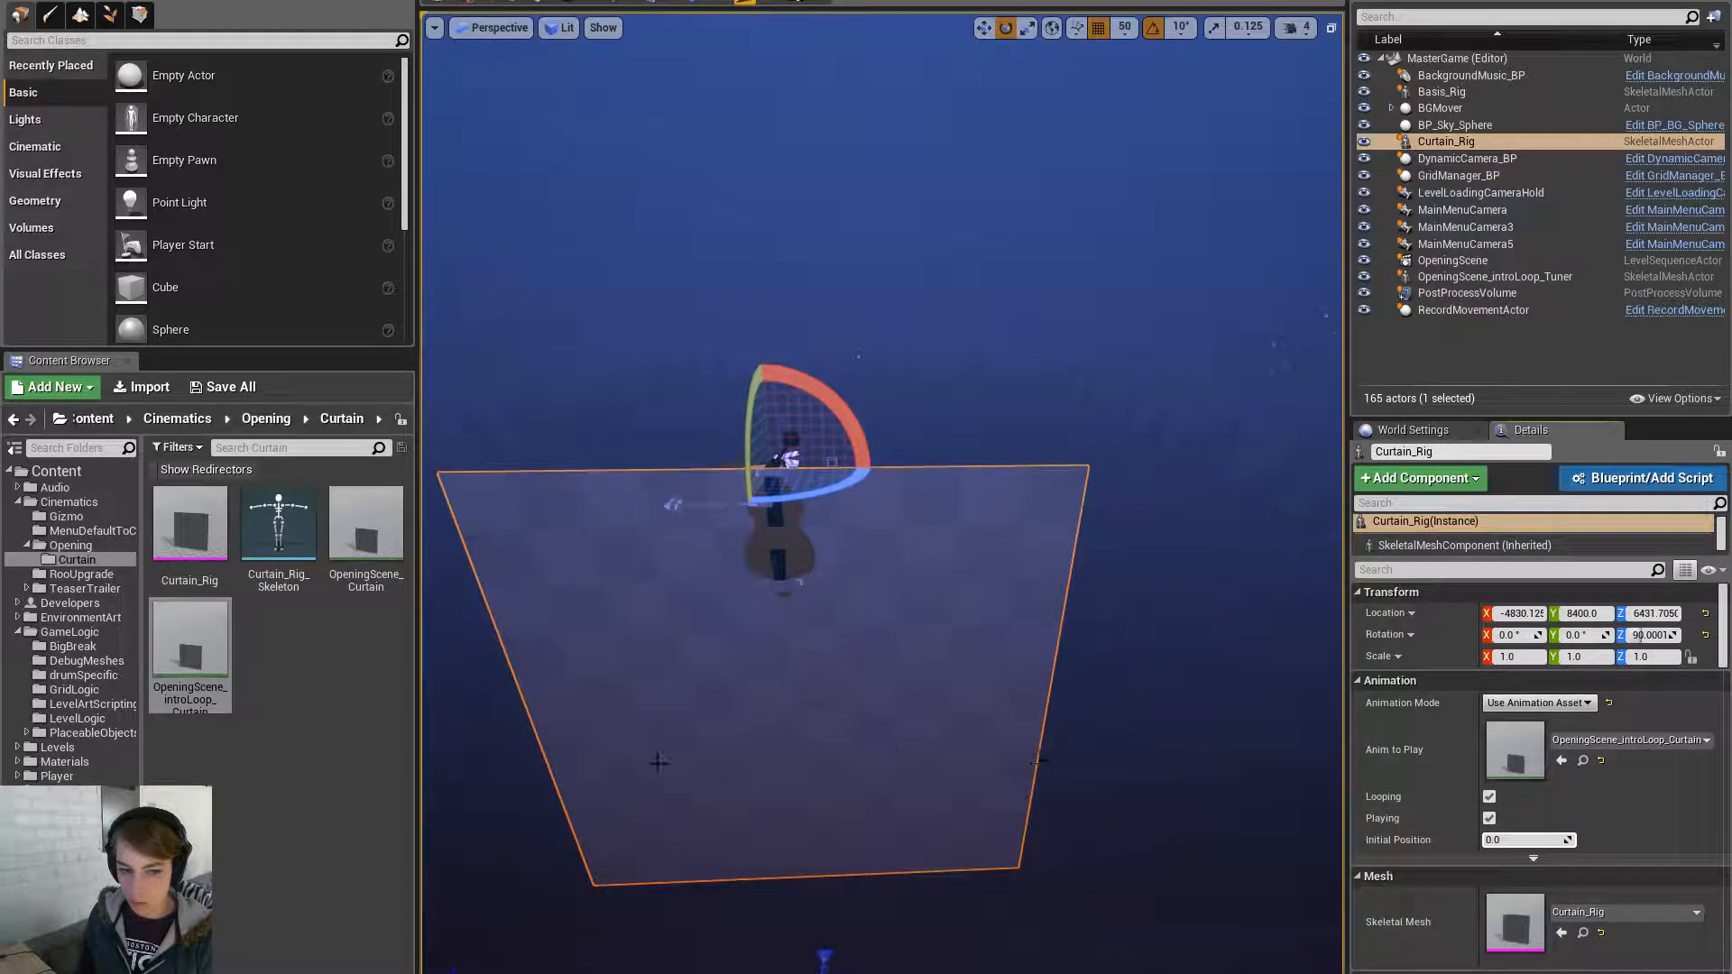
# - Open the Curtain_Rig skeleton, select the g_curtain bone, and switch to Maya
pyautogui.click(190, 534)
pyautogui.doubleClick(190, 534)
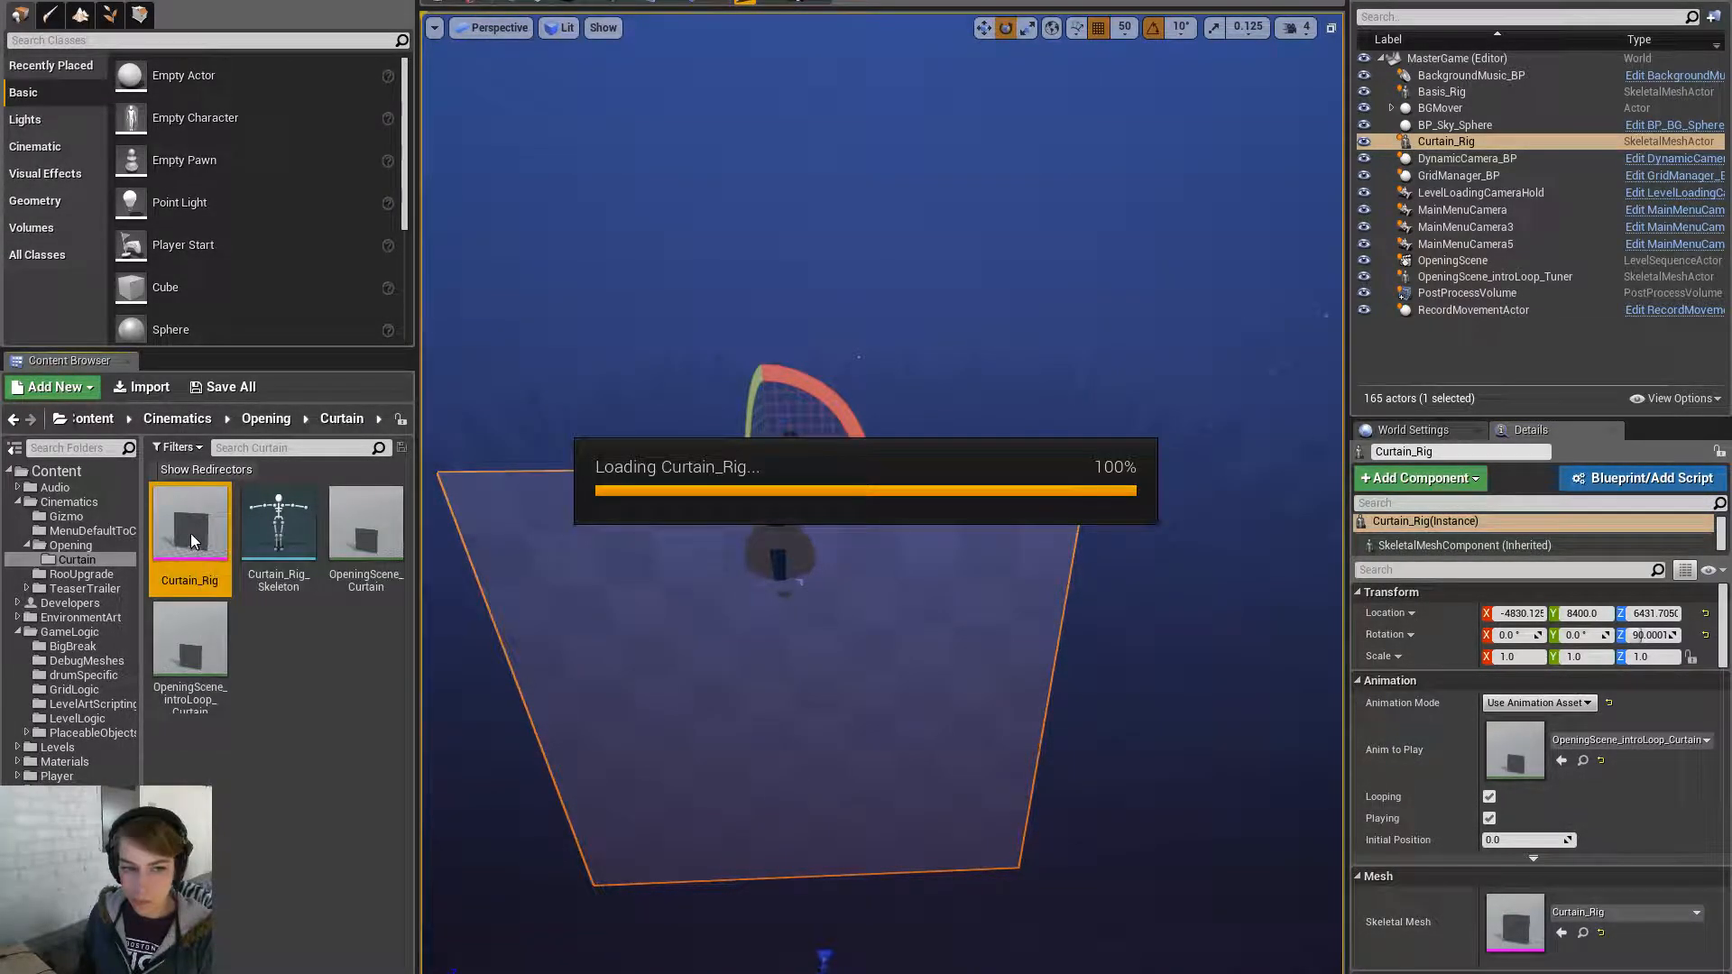
pyautogui.click(1534, 3)
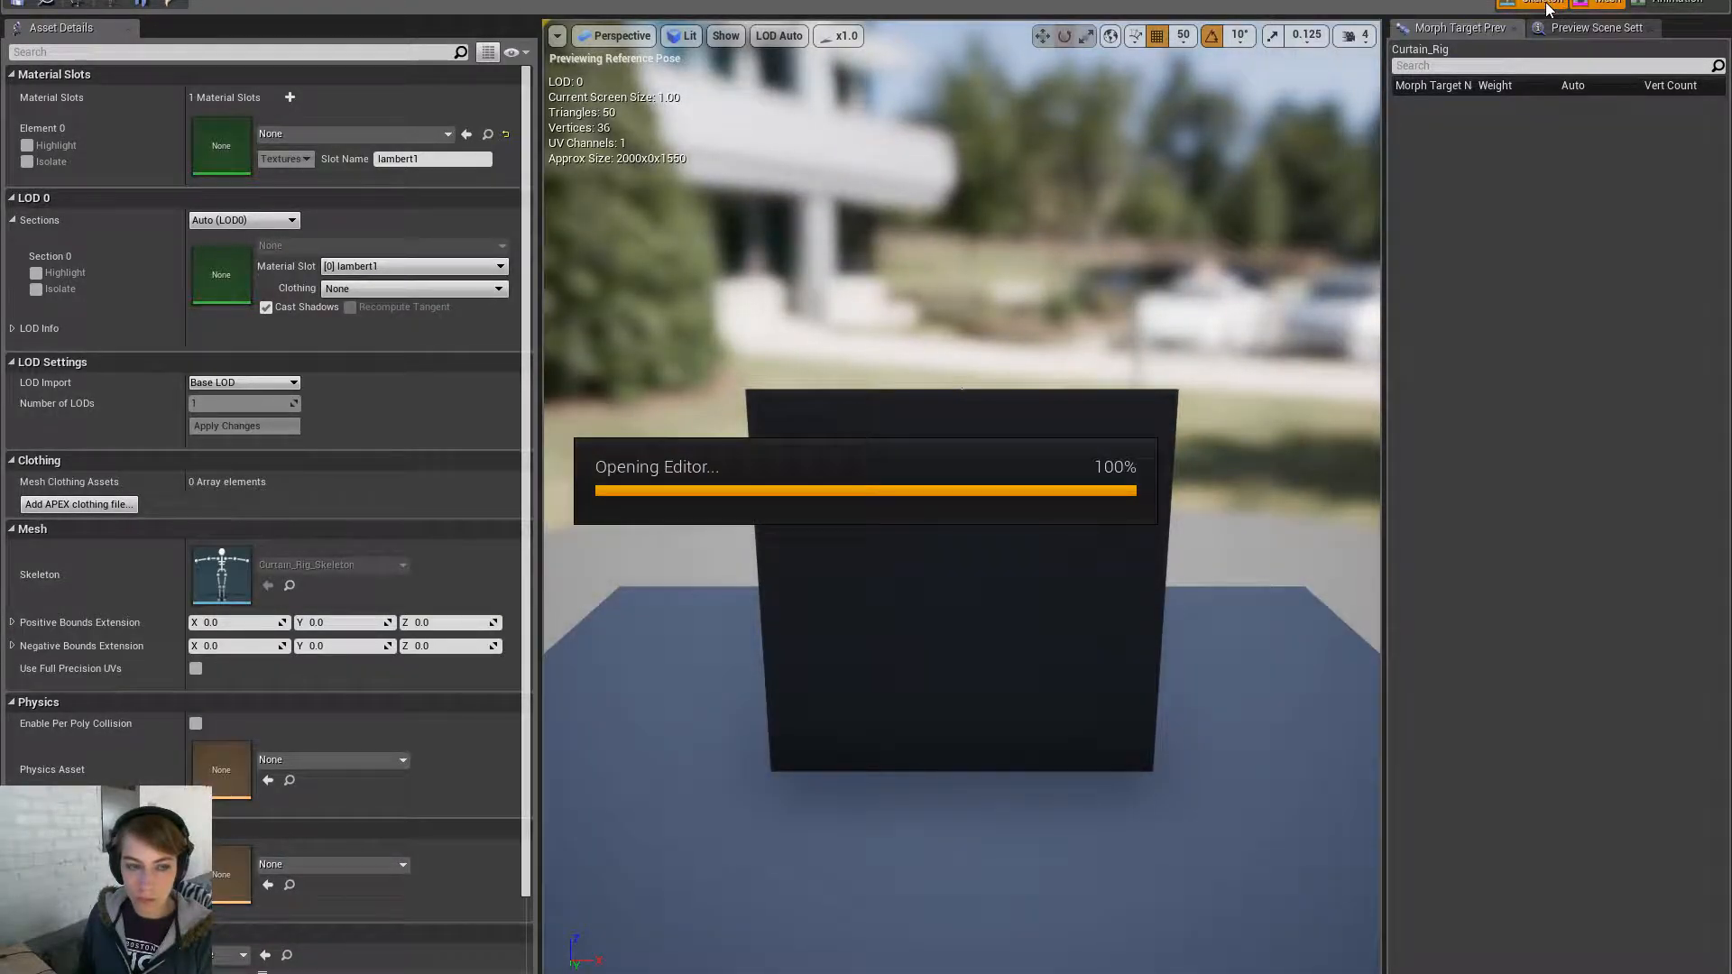
pyautogui.click(97, 73)
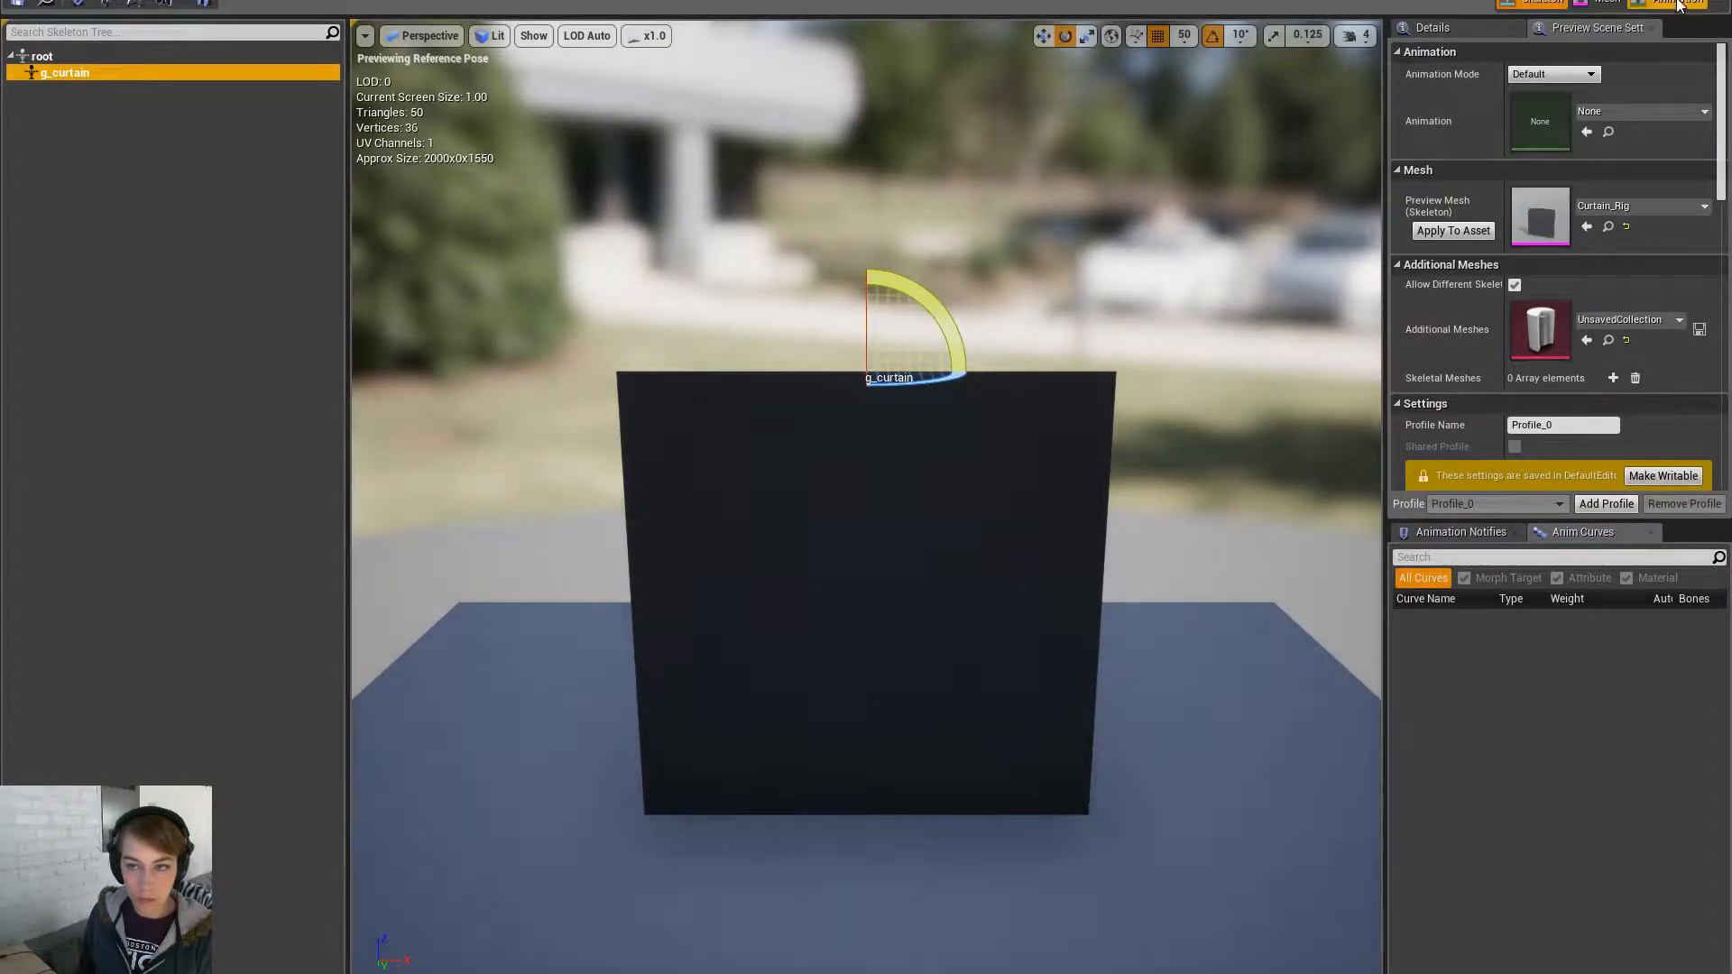
pyautogui.hotkey('alt', 'Tab')
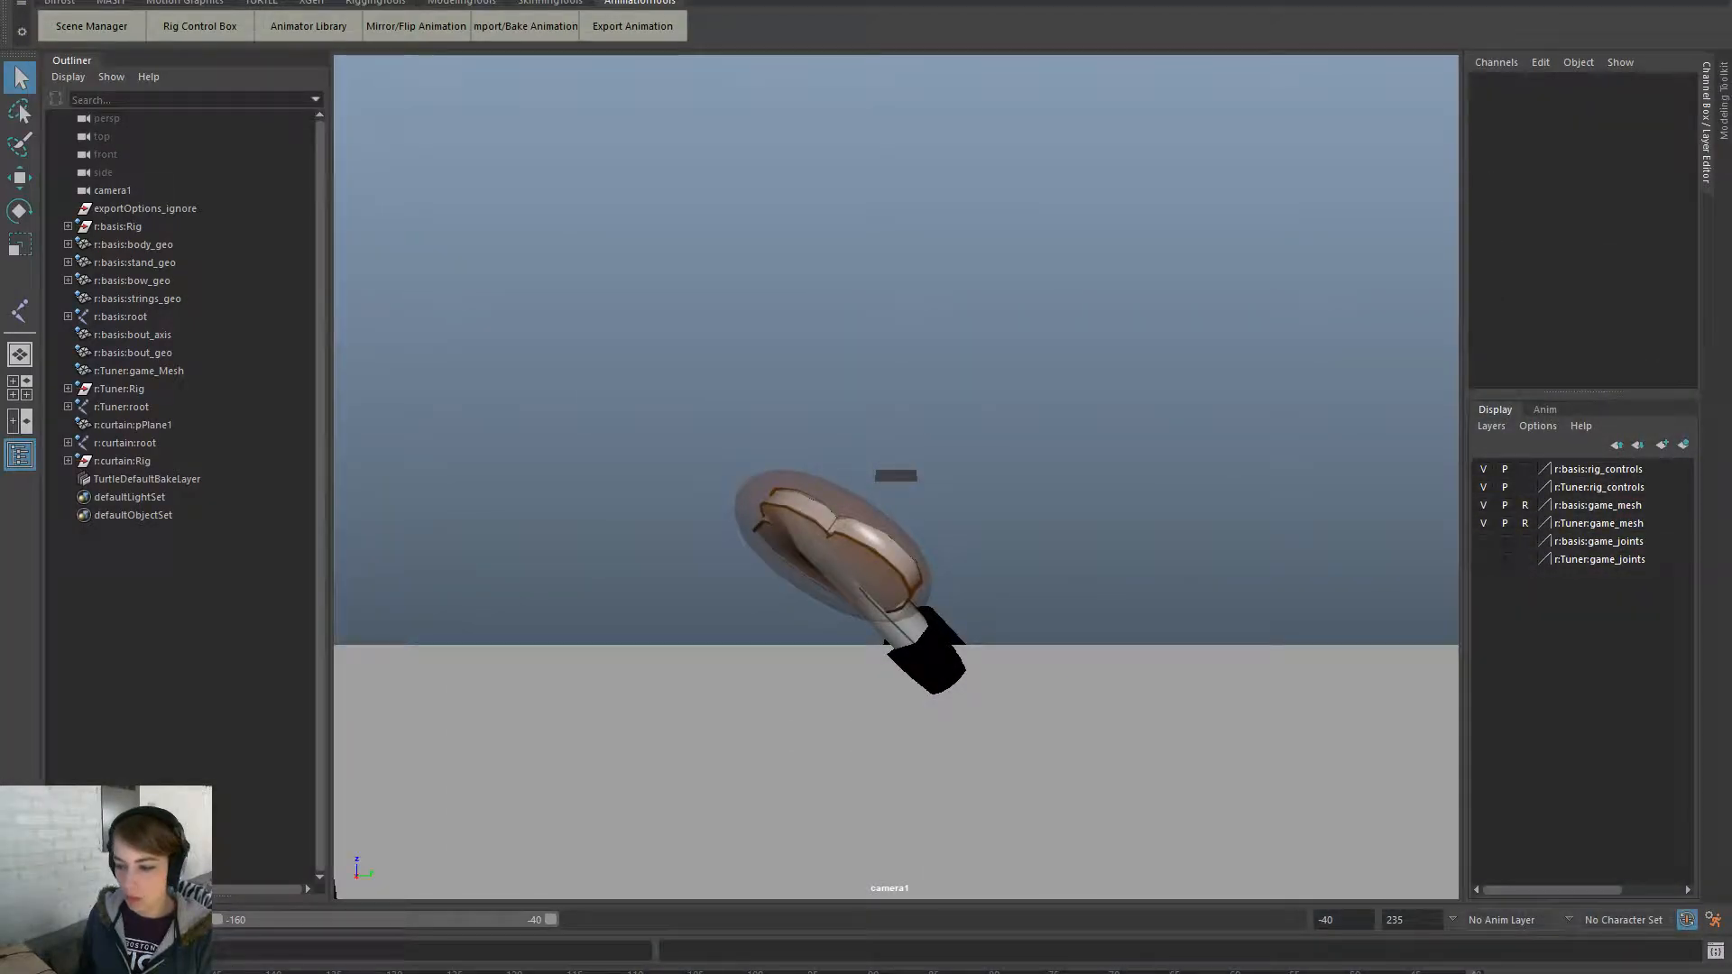
# - Select the curtain root joint, extend the playback end to 235, and select the keyed range
pyautogui.click(180, 443)
pyautogui.click(173, 424)
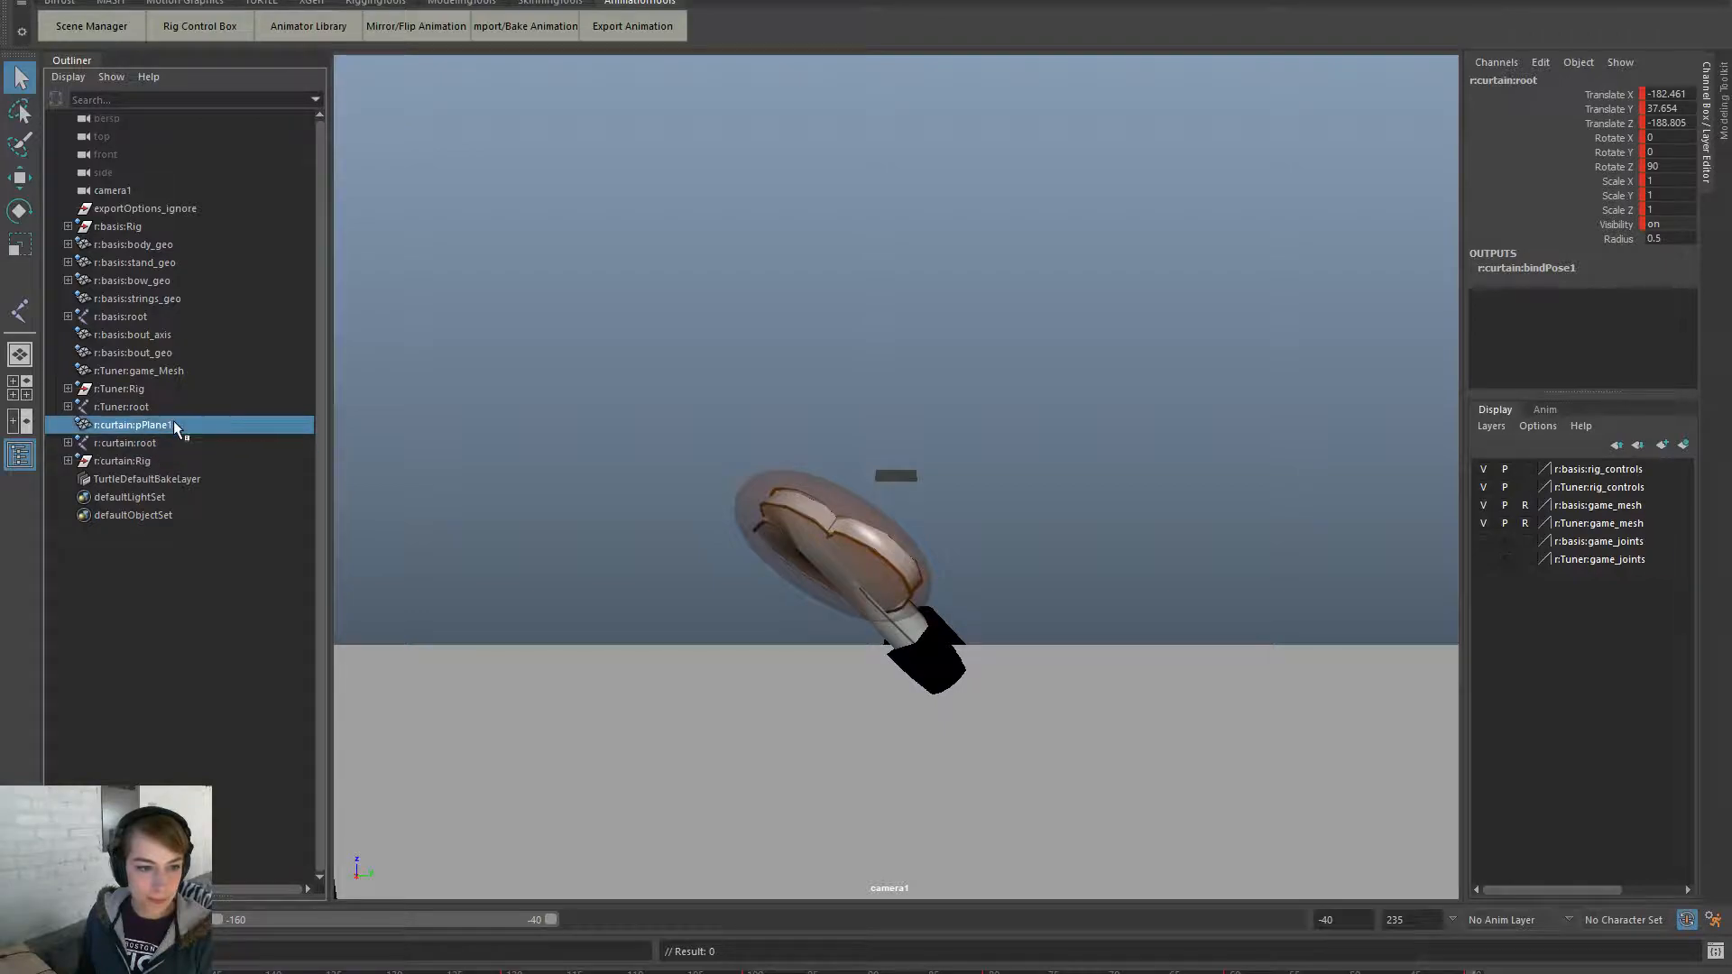
pyautogui.click(68, 442)
pyautogui.click(170, 461)
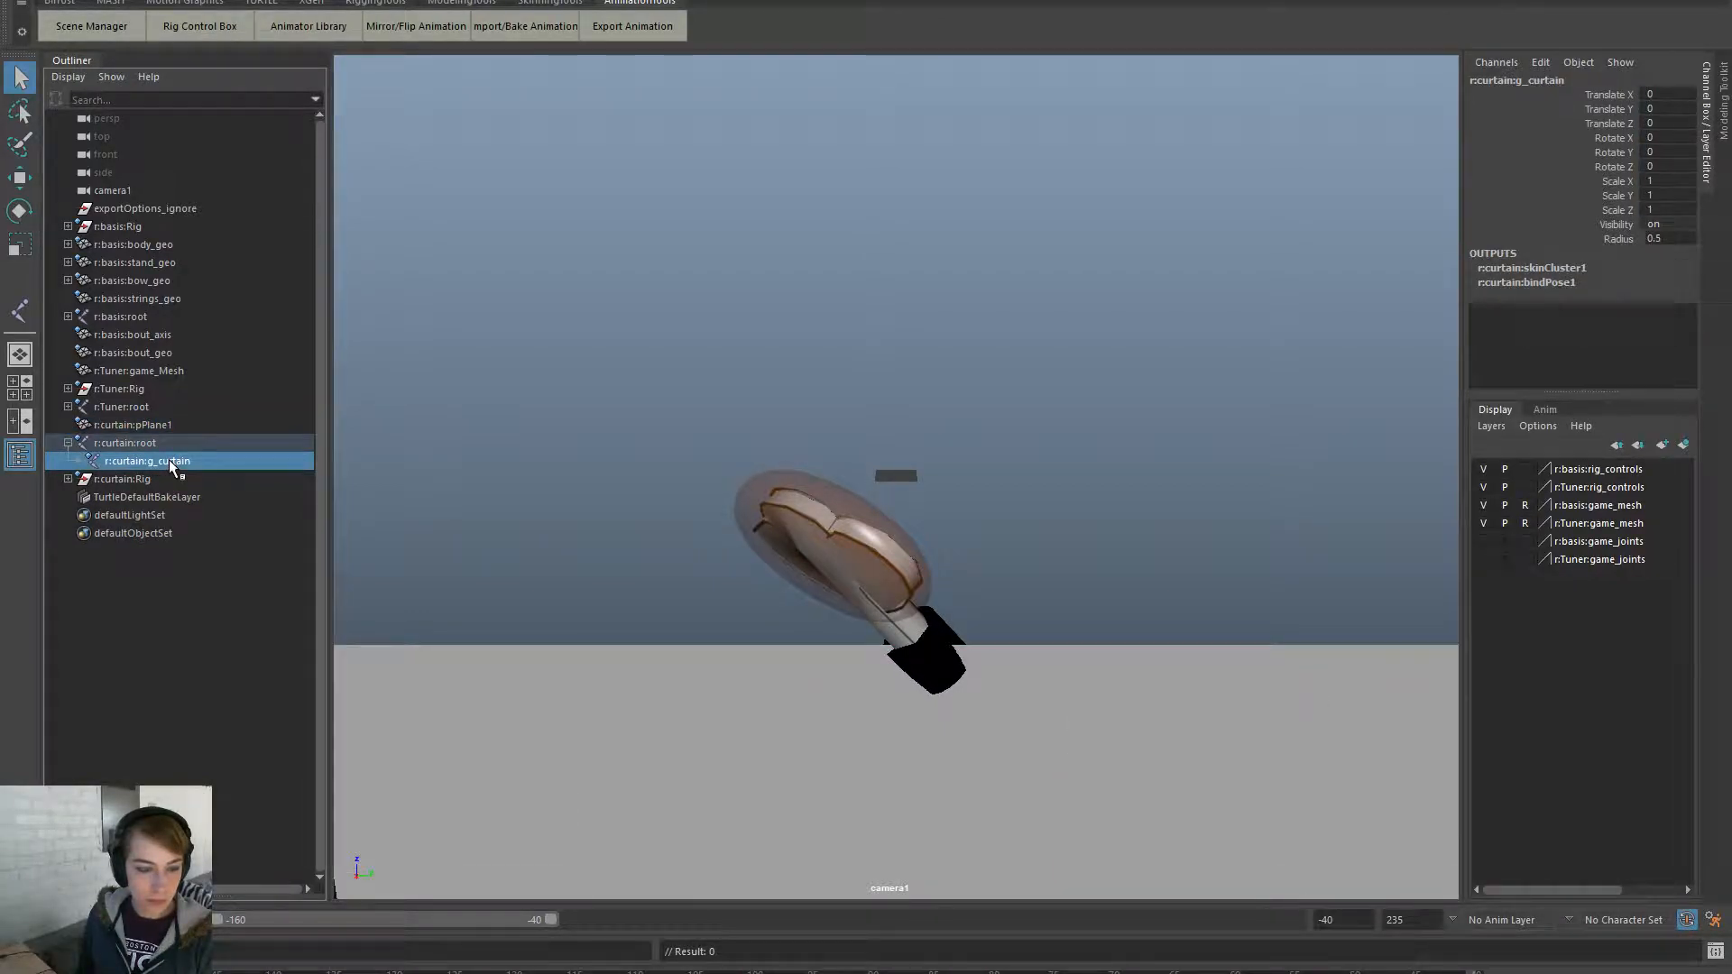
pyautogui.click(179, 444)
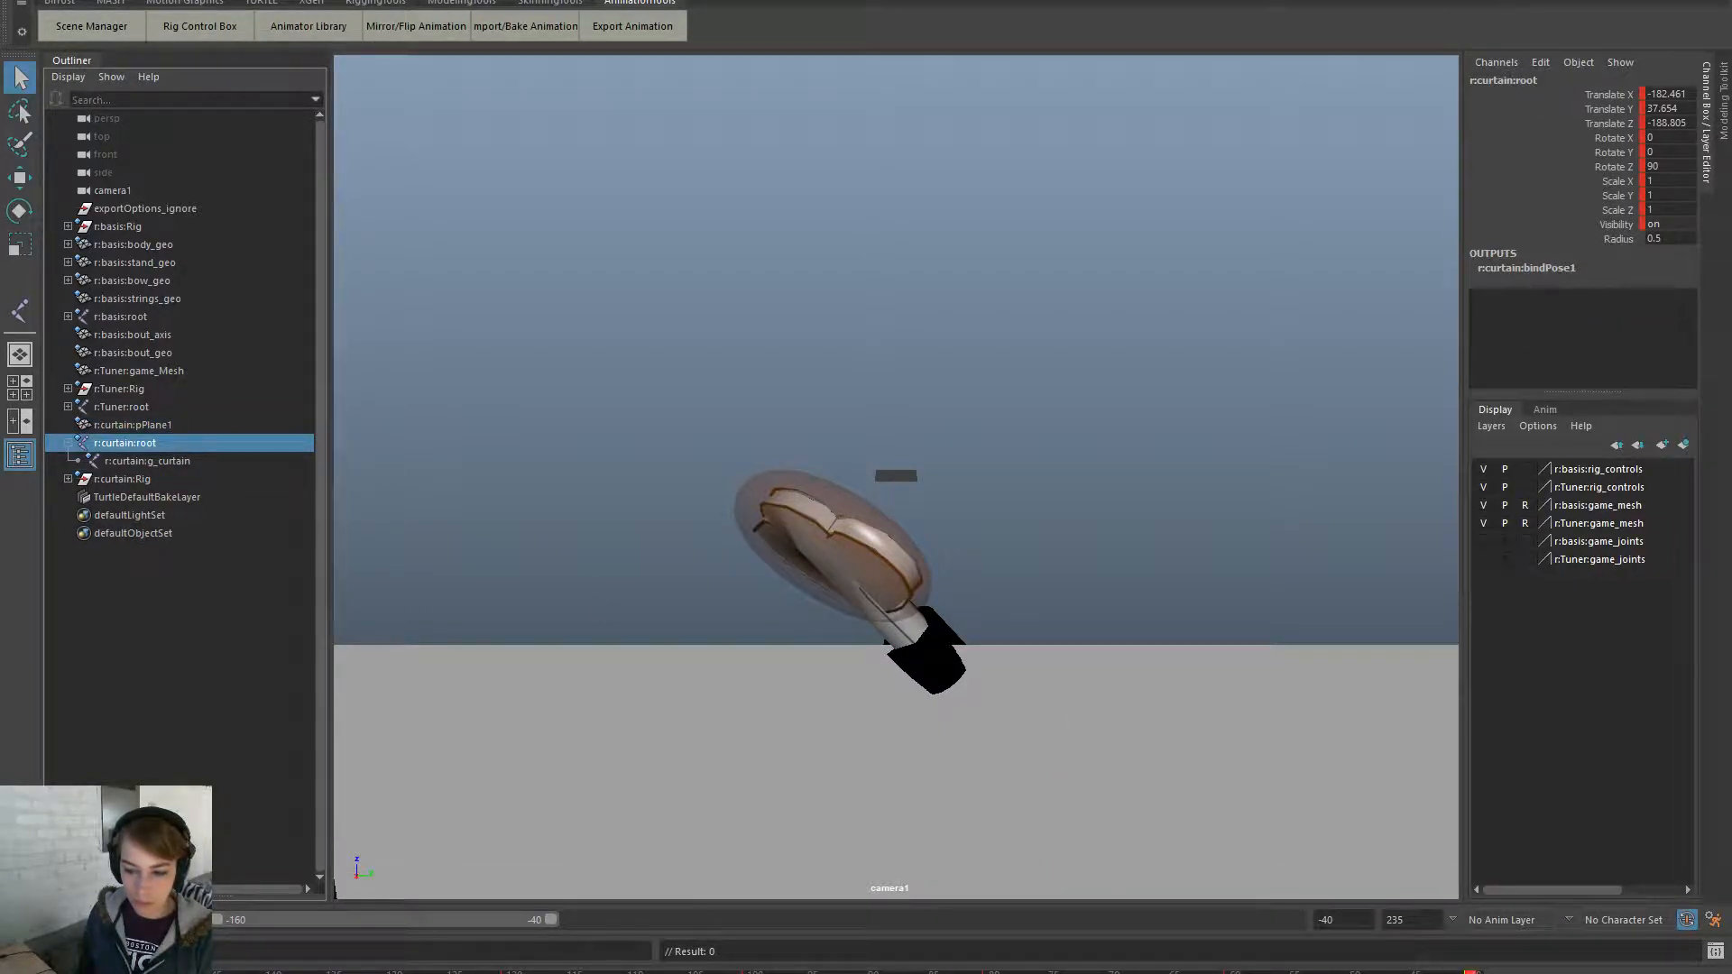
pyautogui.doubleClick(533, 972)
pyautogui.moveTo(551, 919); pyautogui.dragTo(1299, 921)
pyautogui.keyDown('shift'); pyautogui.moveTo(1476, 973); pyautogui.dragTo(570, 929); pyautogui.keyUp('shift')
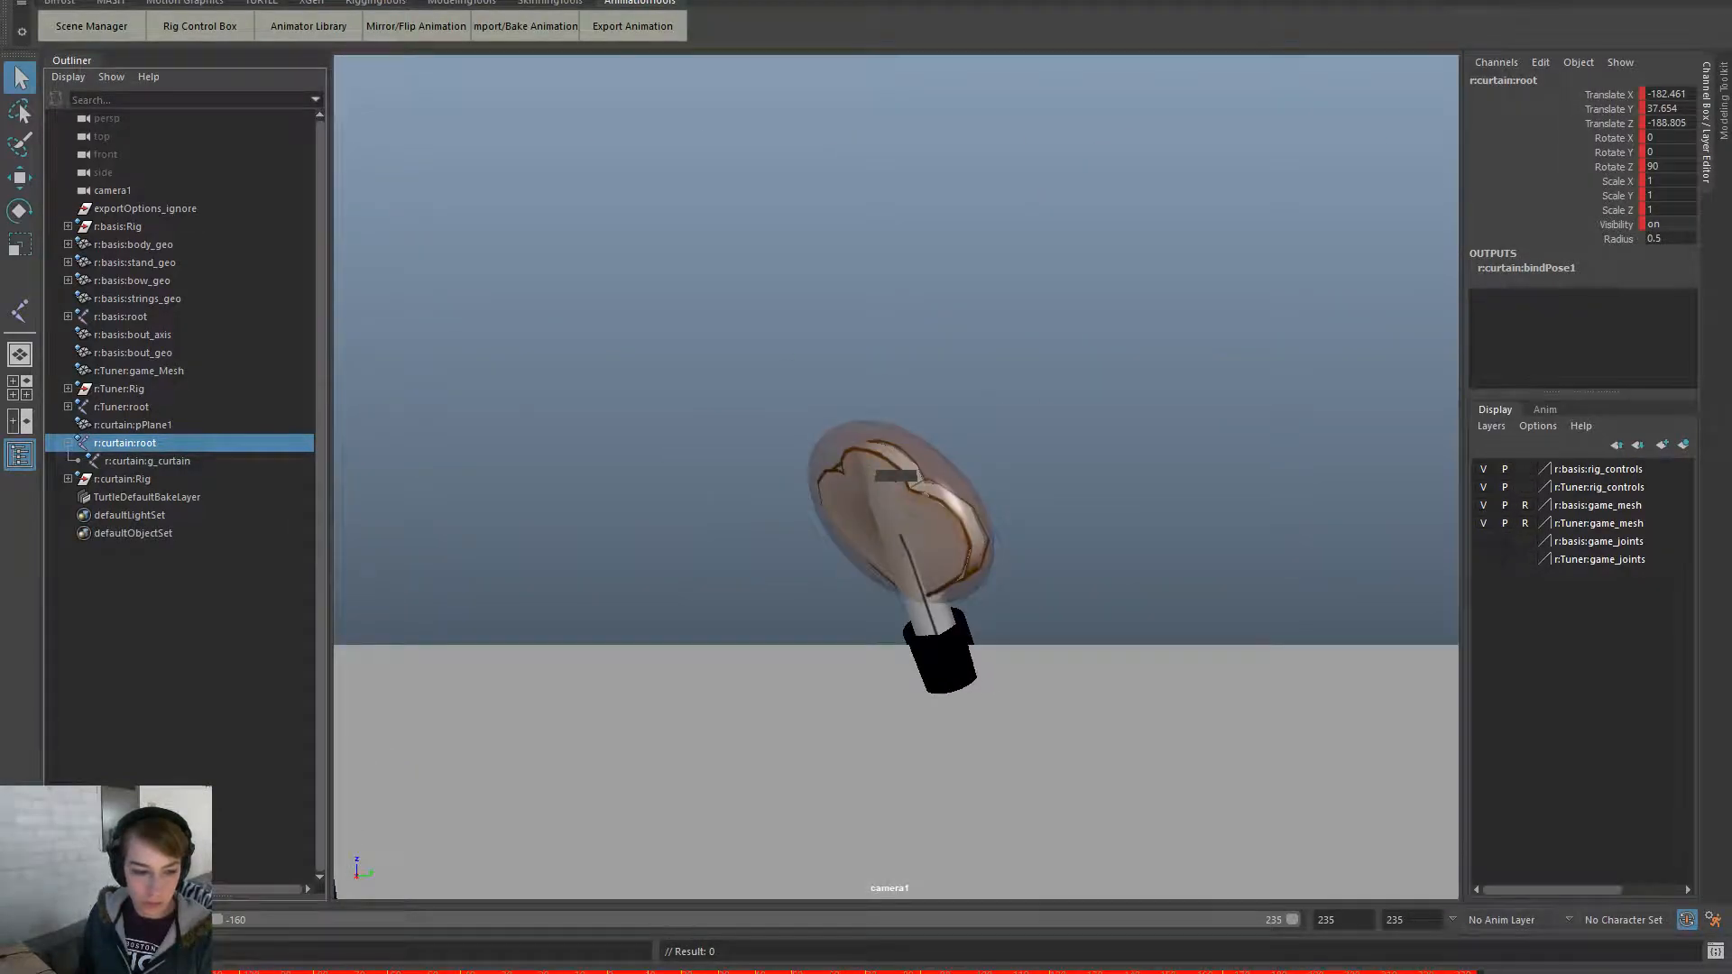
# - Cut the root joint's keys and paste them onto g_curtain
pyautogui.rightClick(107, 970)
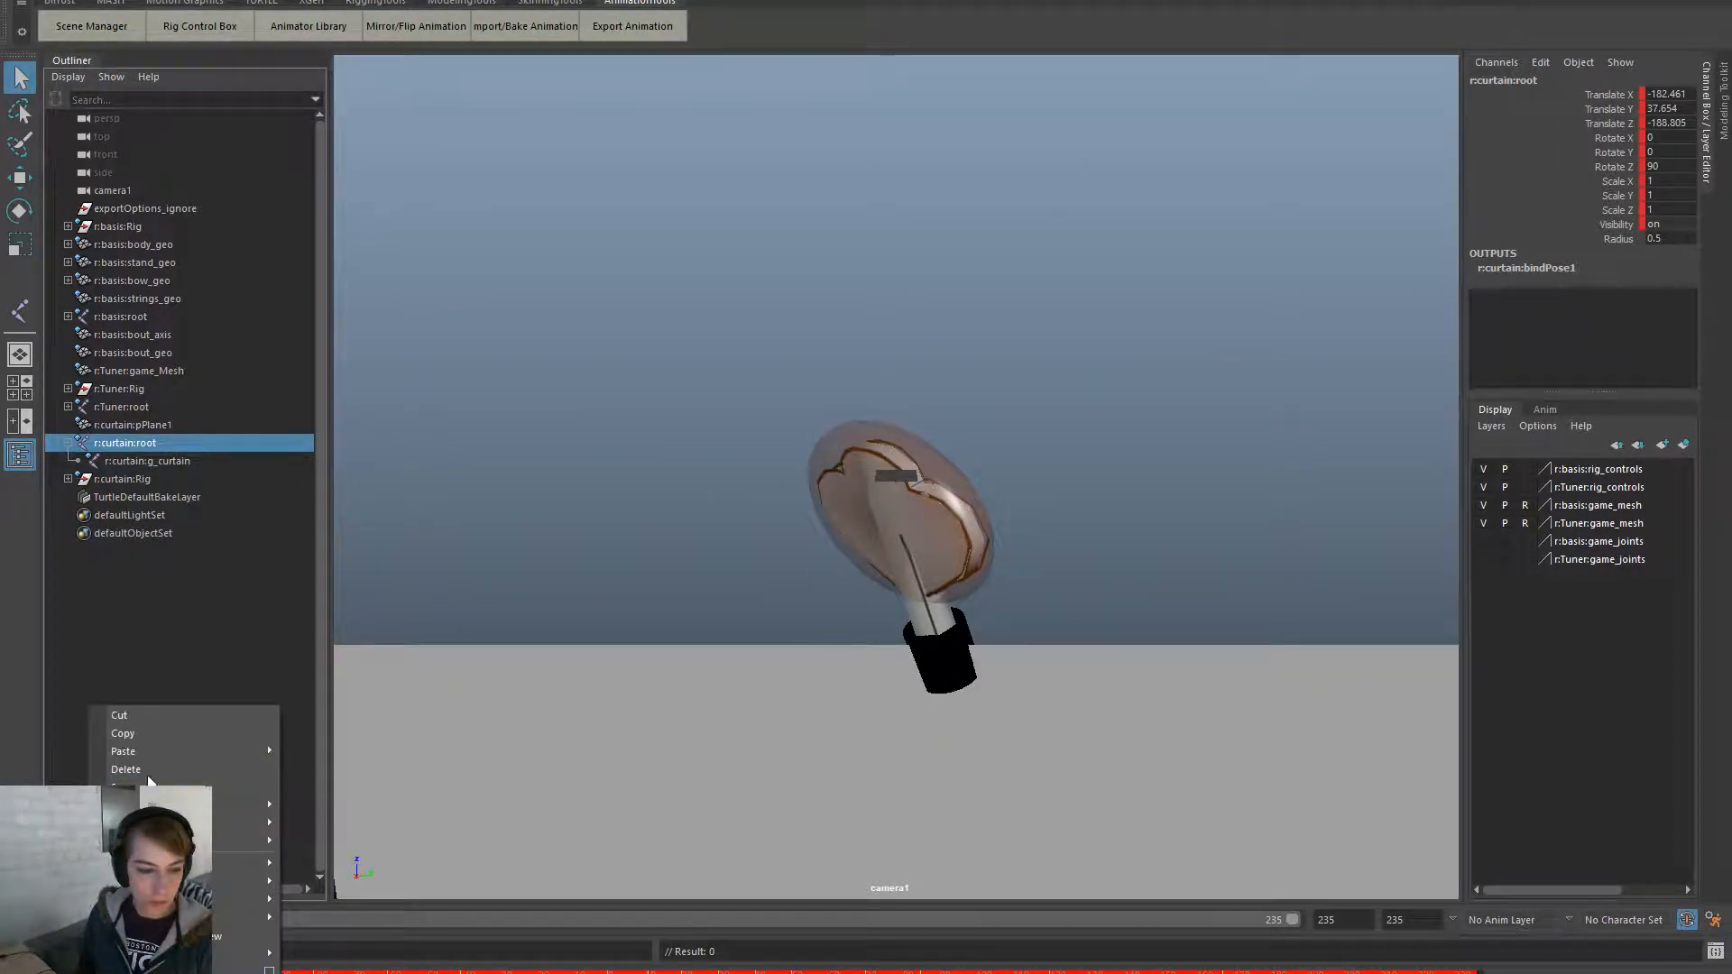
pyautogui.click(175, 717)
pyautogui.click(220, 461)
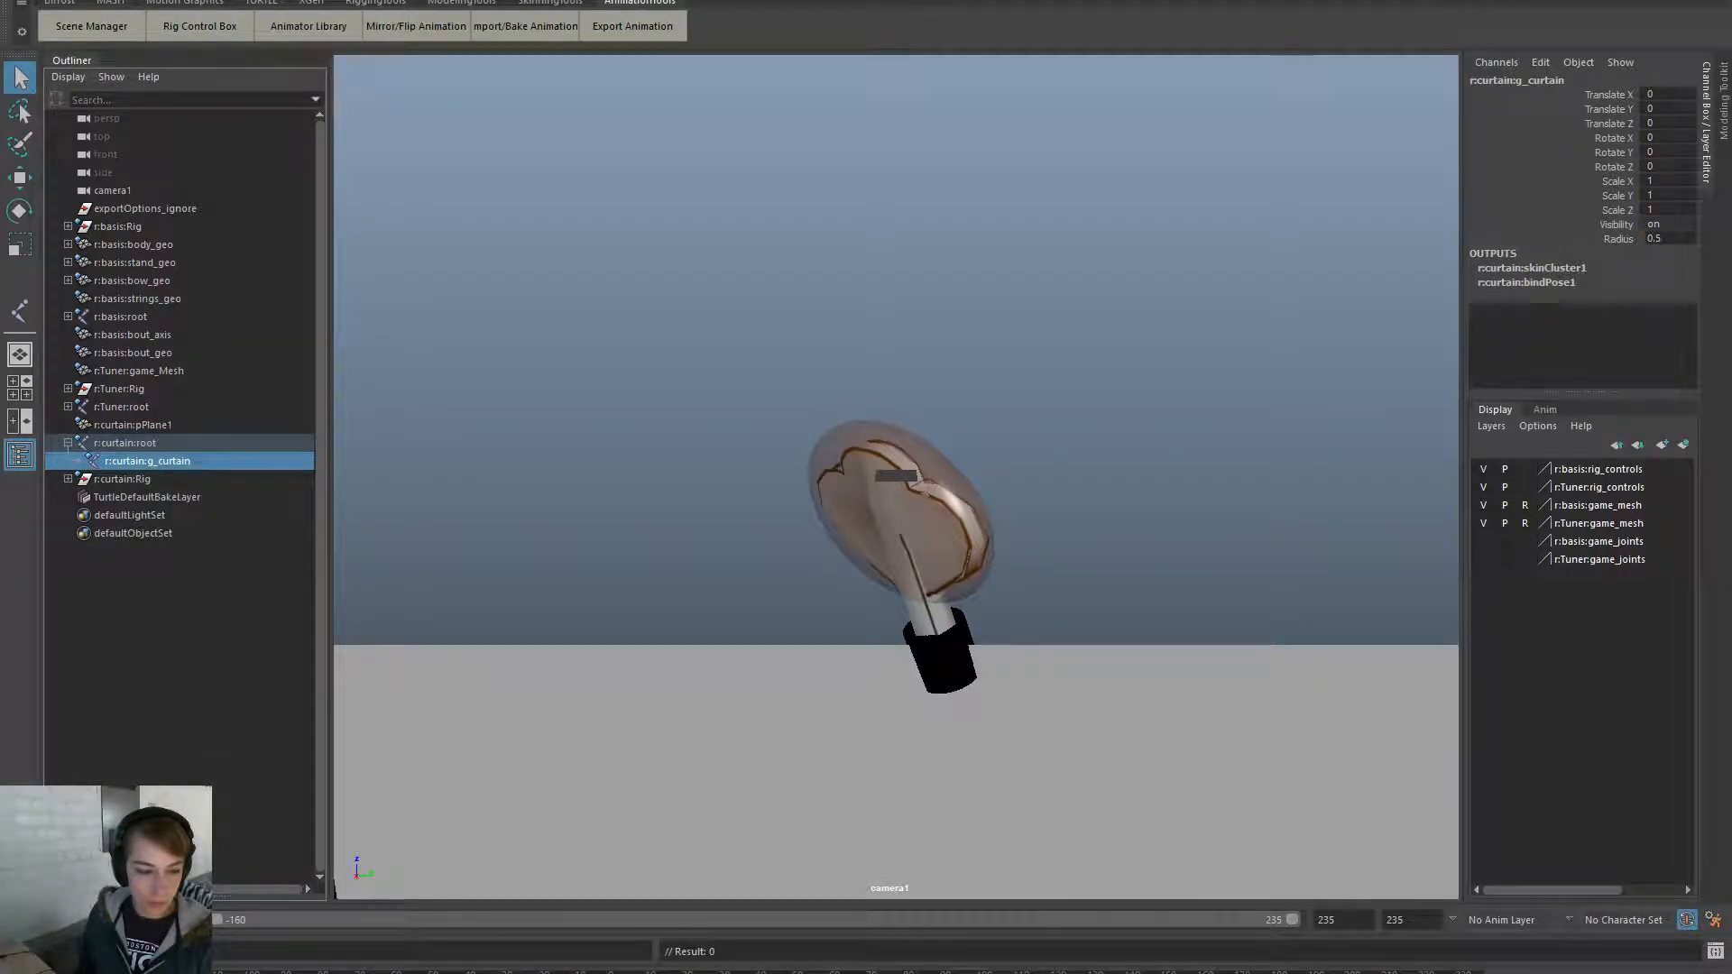
pyautogui.rightClick(39, 970)
pyautogui.moveTo(197, 751)
pyautogui.click(282, 766)
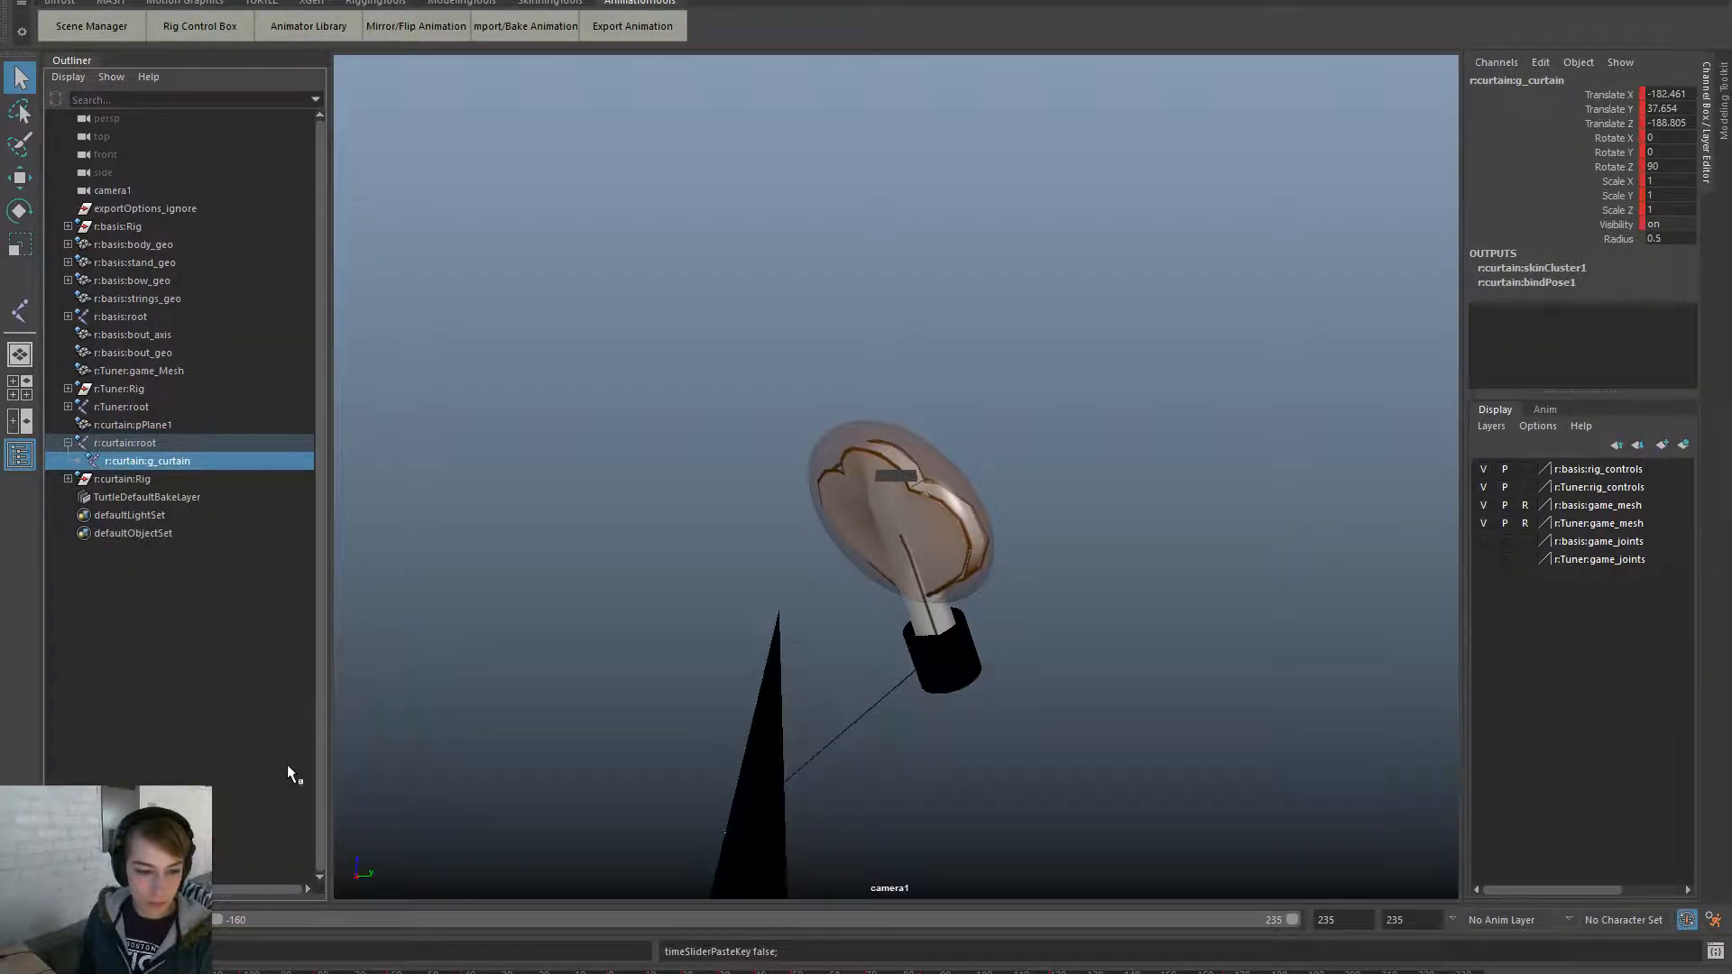
pyautogui.click(647, 650)
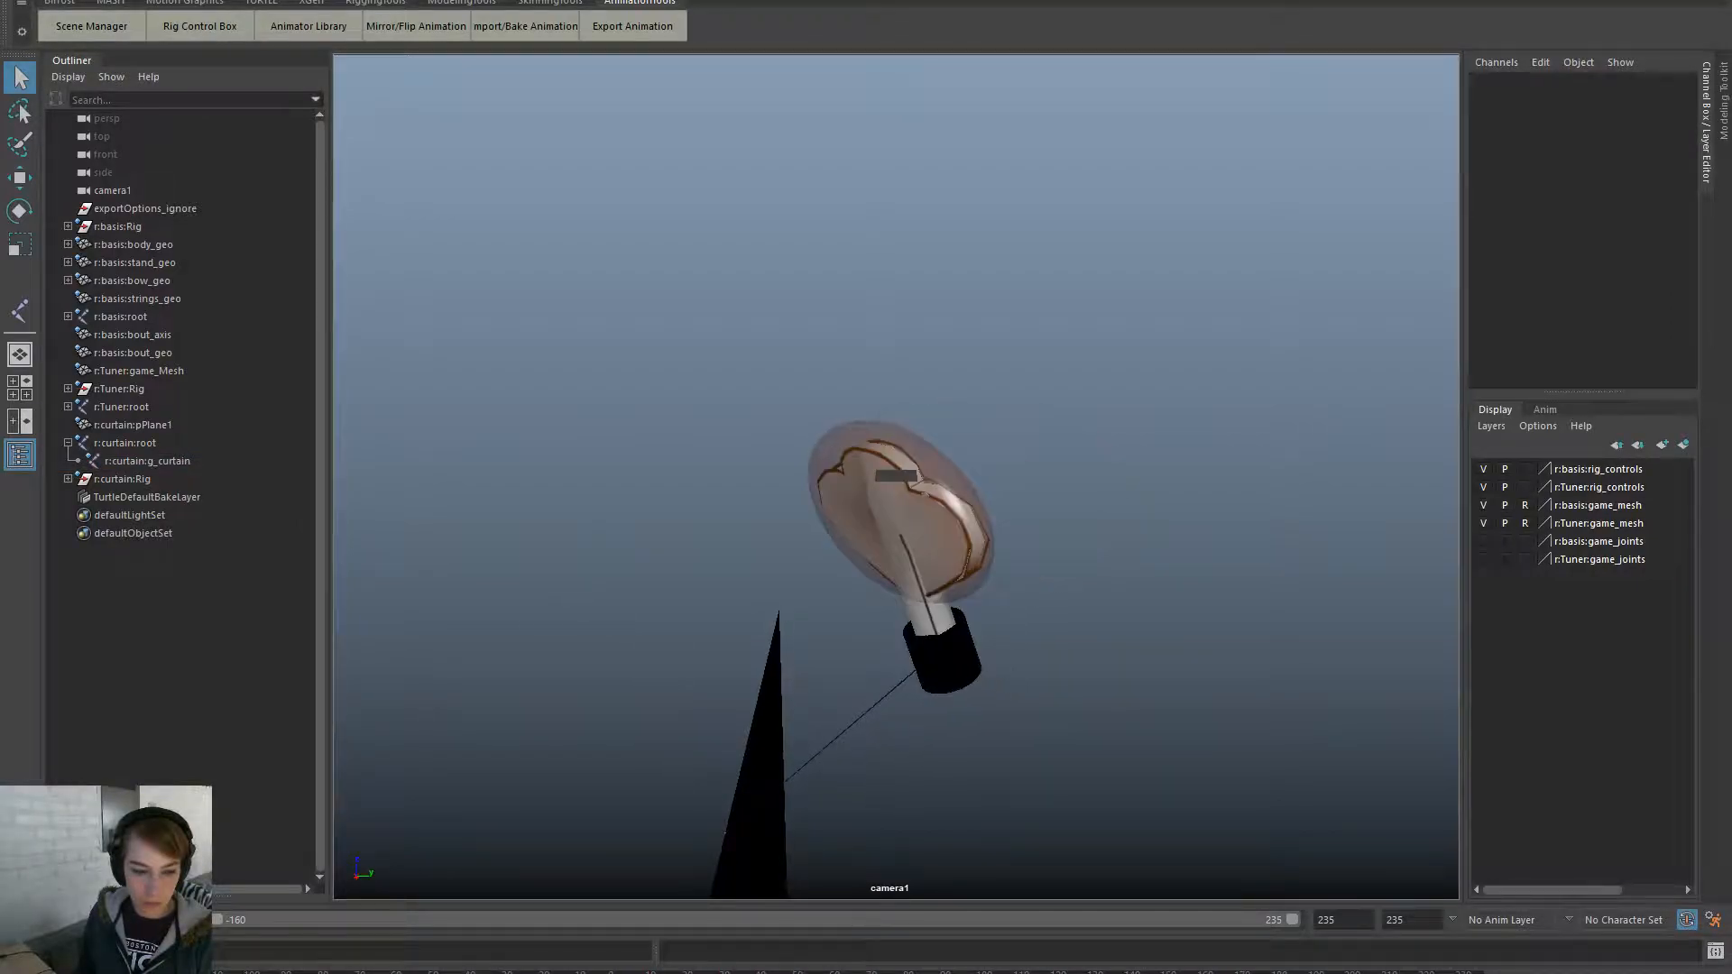
# - Undo the pasted keys, returning g_curtain to its zeroed pose
pyautogui.click(168, 459)
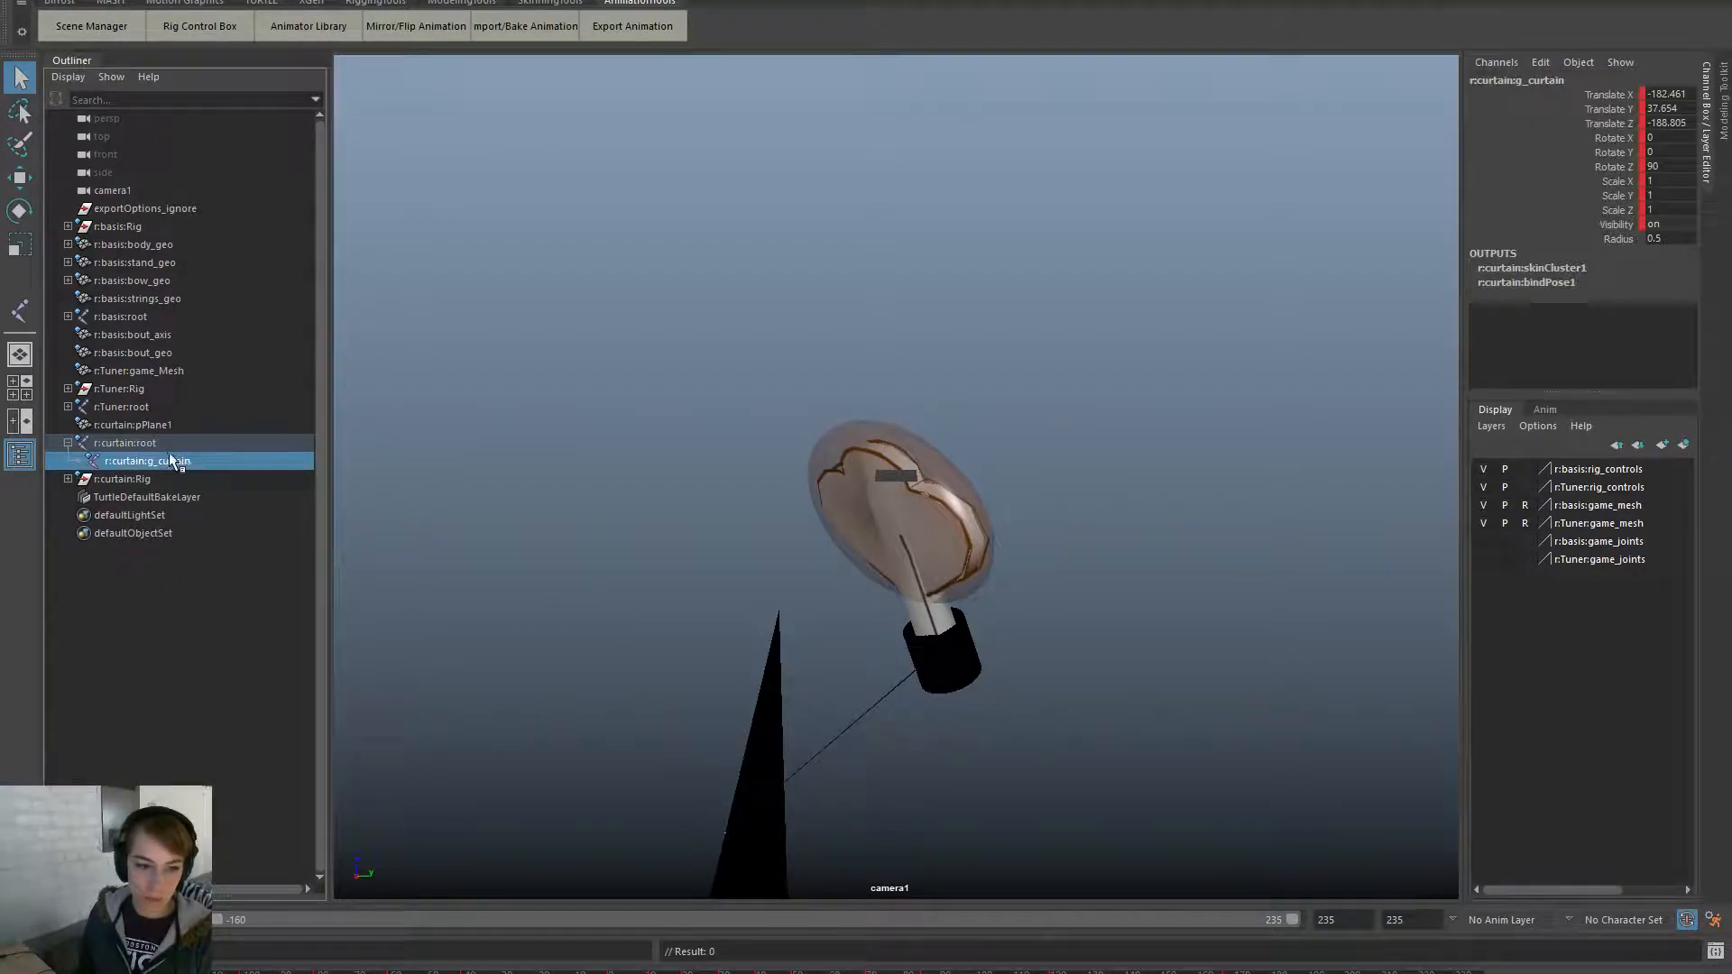
pyautogui.press('w')
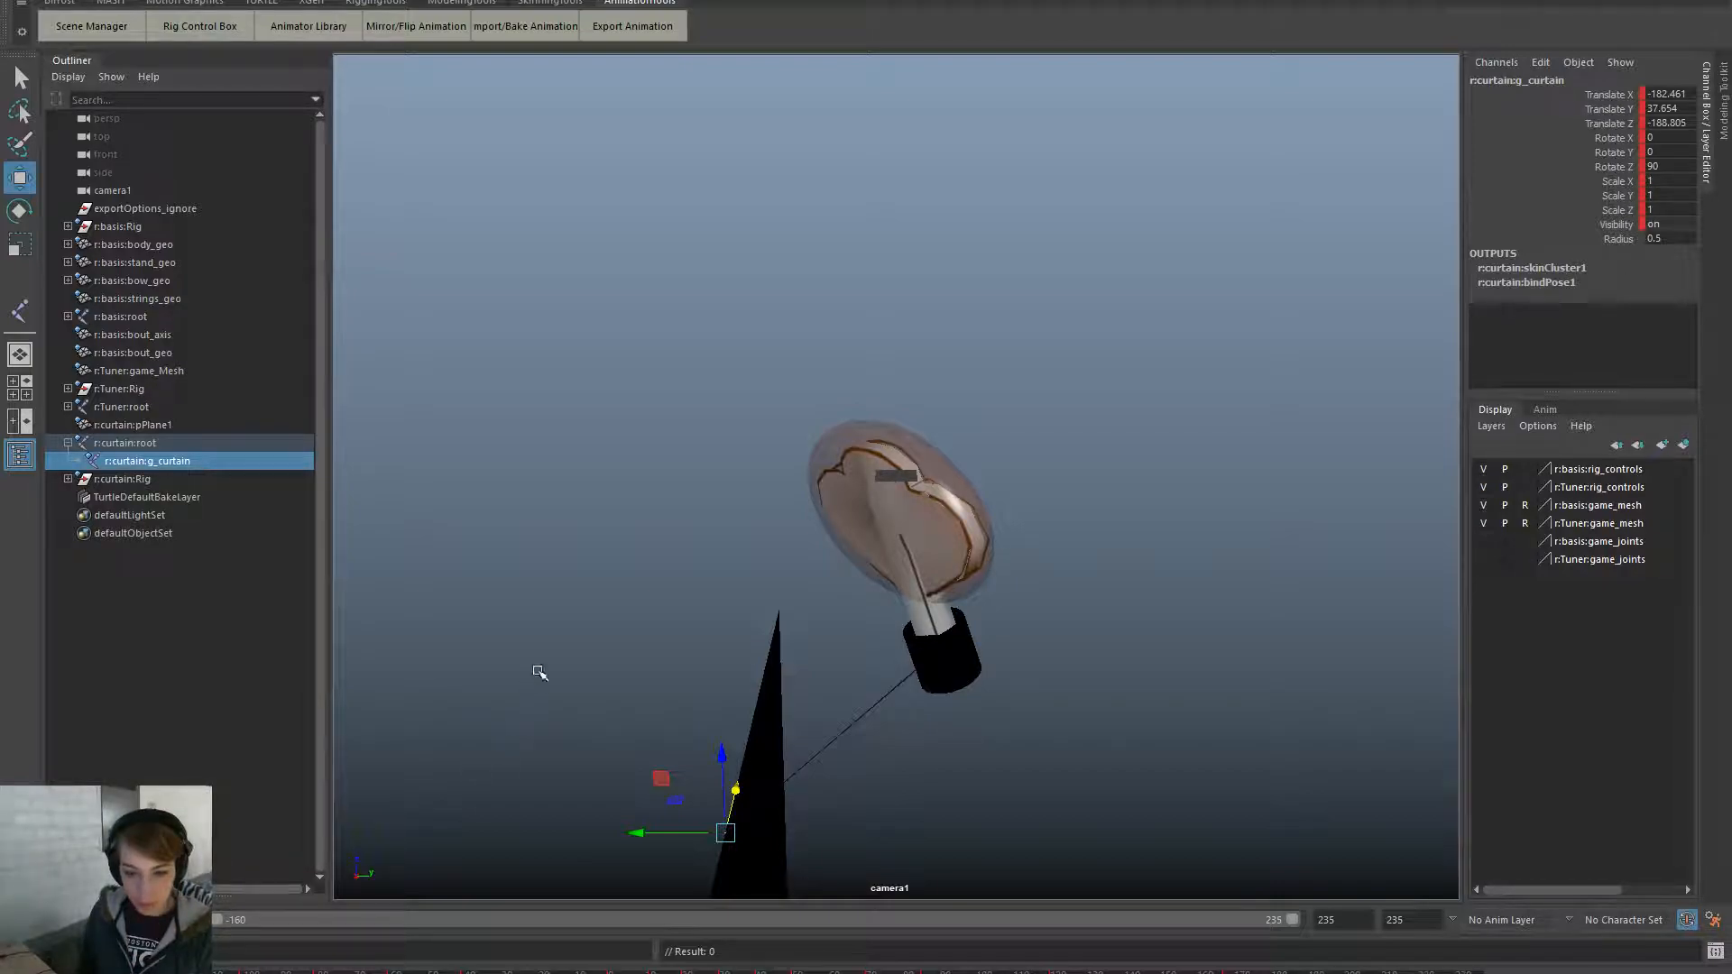
pyautogui.scroll(1, 722, 583)
pyautogui.hotkey('ctrl', 'z')
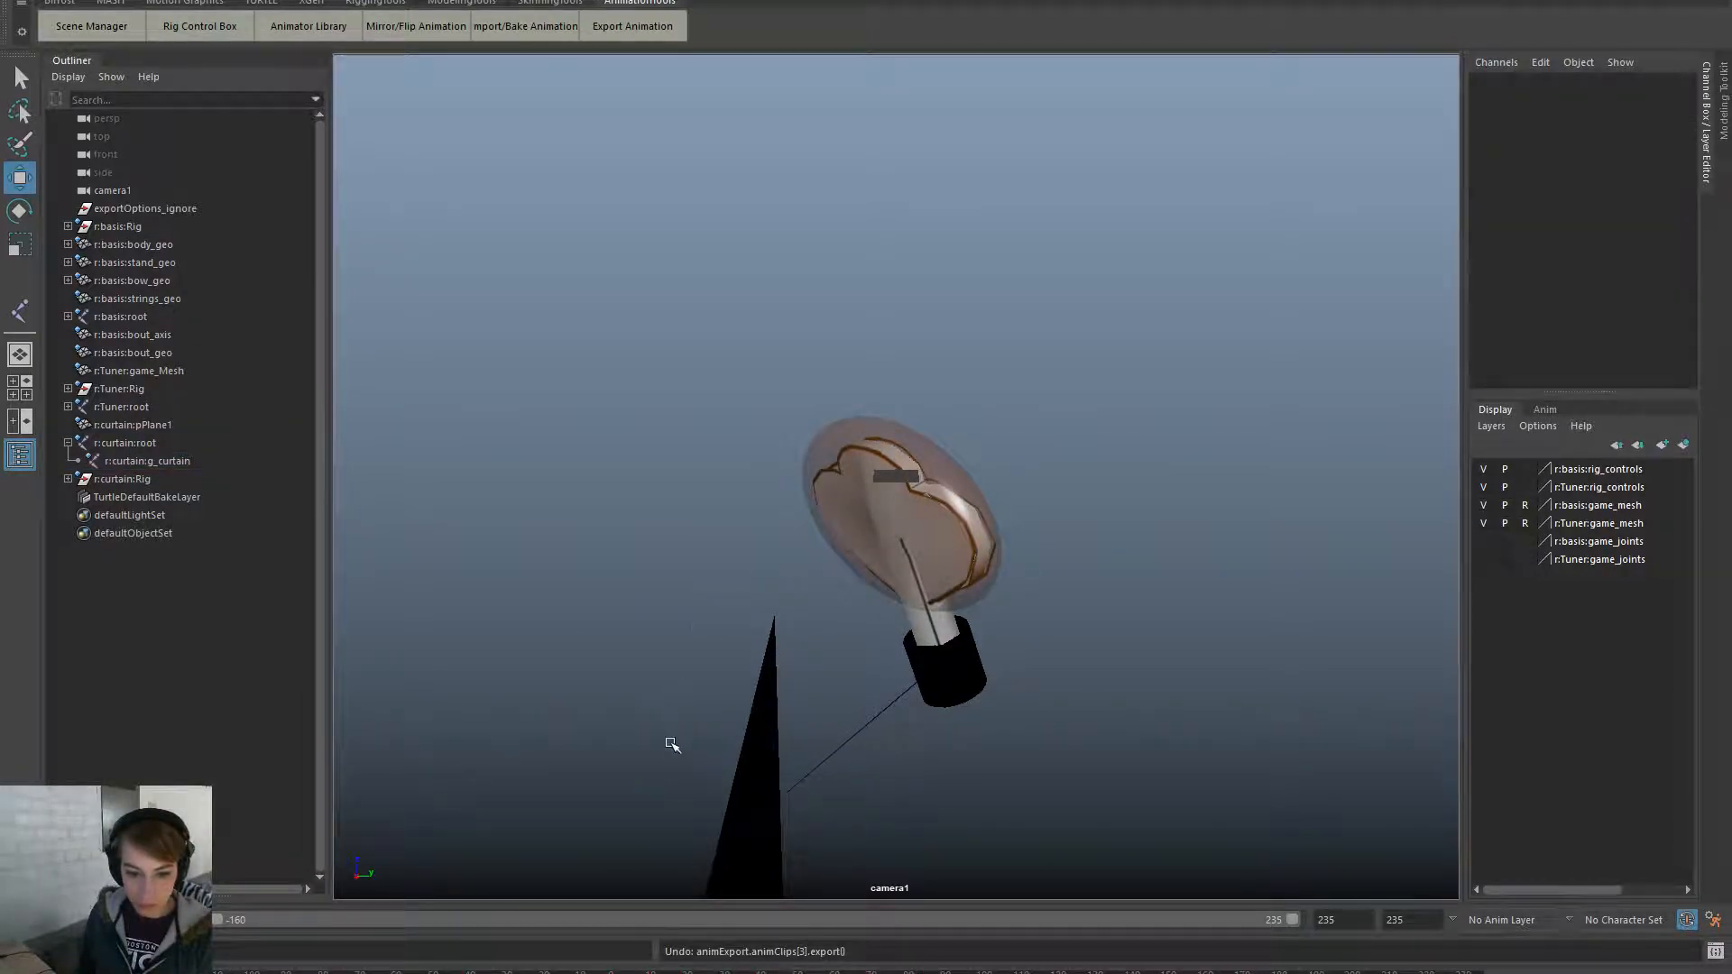
pyautogui.hotkey('ctrl', 'z')
pyautogui.hotkey('ctrl', 'z')
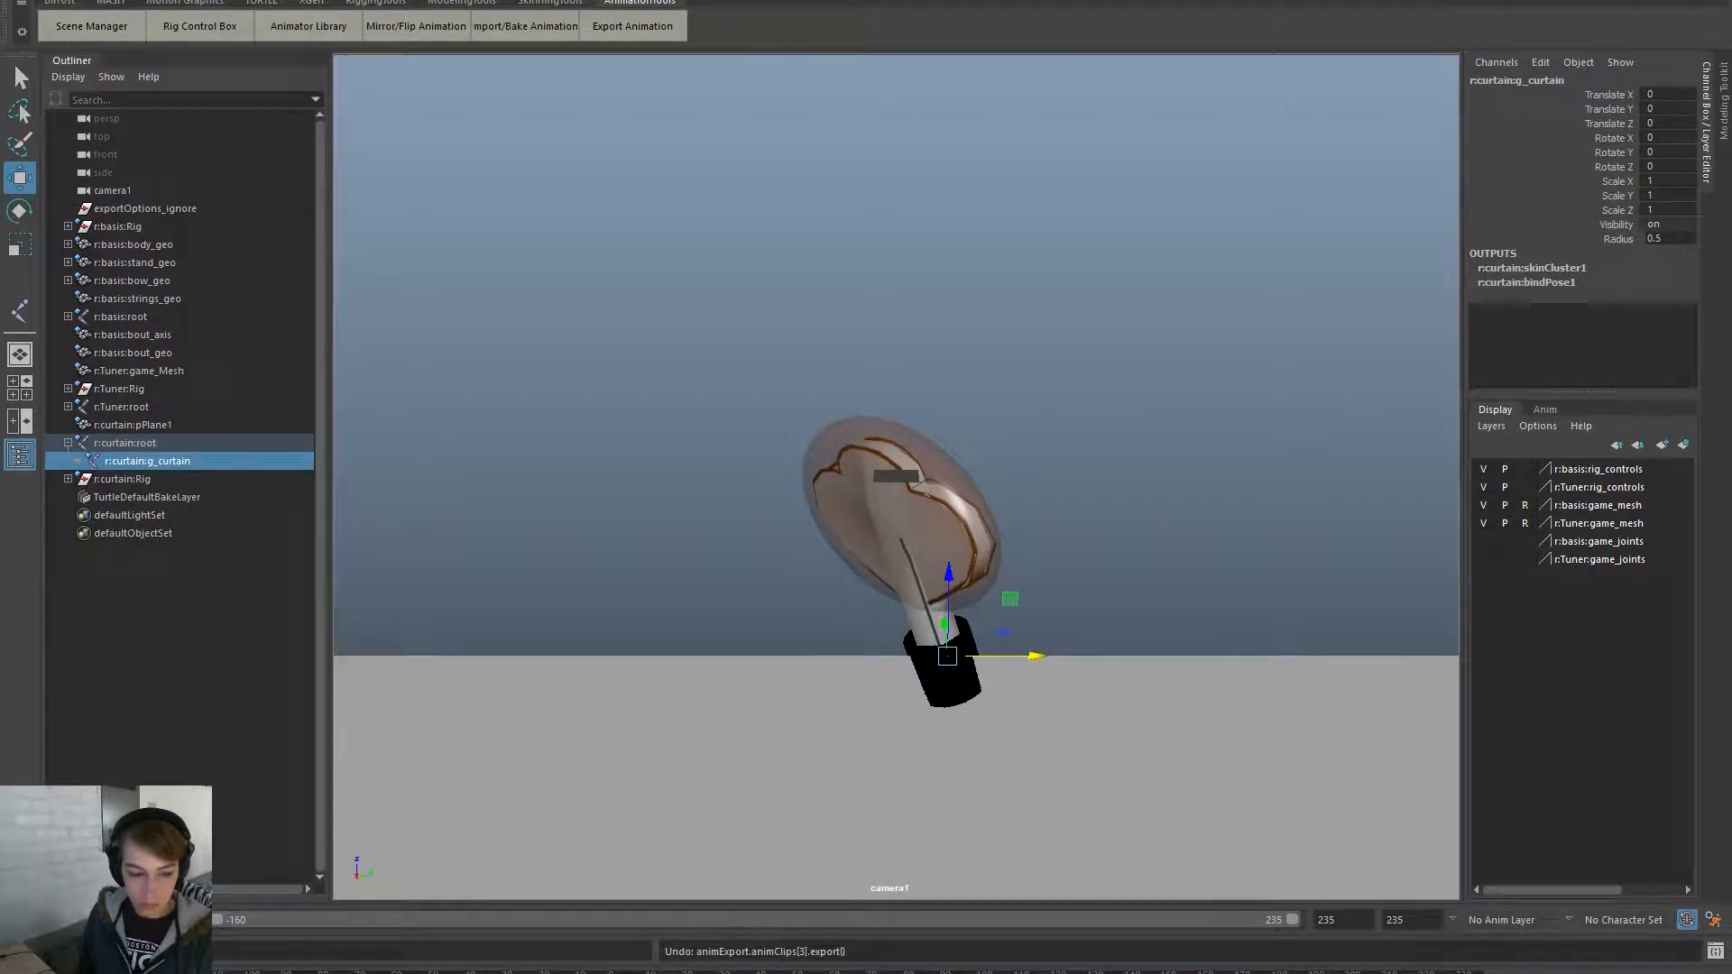
# - Try Paste Connect keys on g_curtain, then undo back to the unkeyed, zeroed curtain
pyautogui.rightClick(45, 972)
pyautogui.moveTo(155, 756)
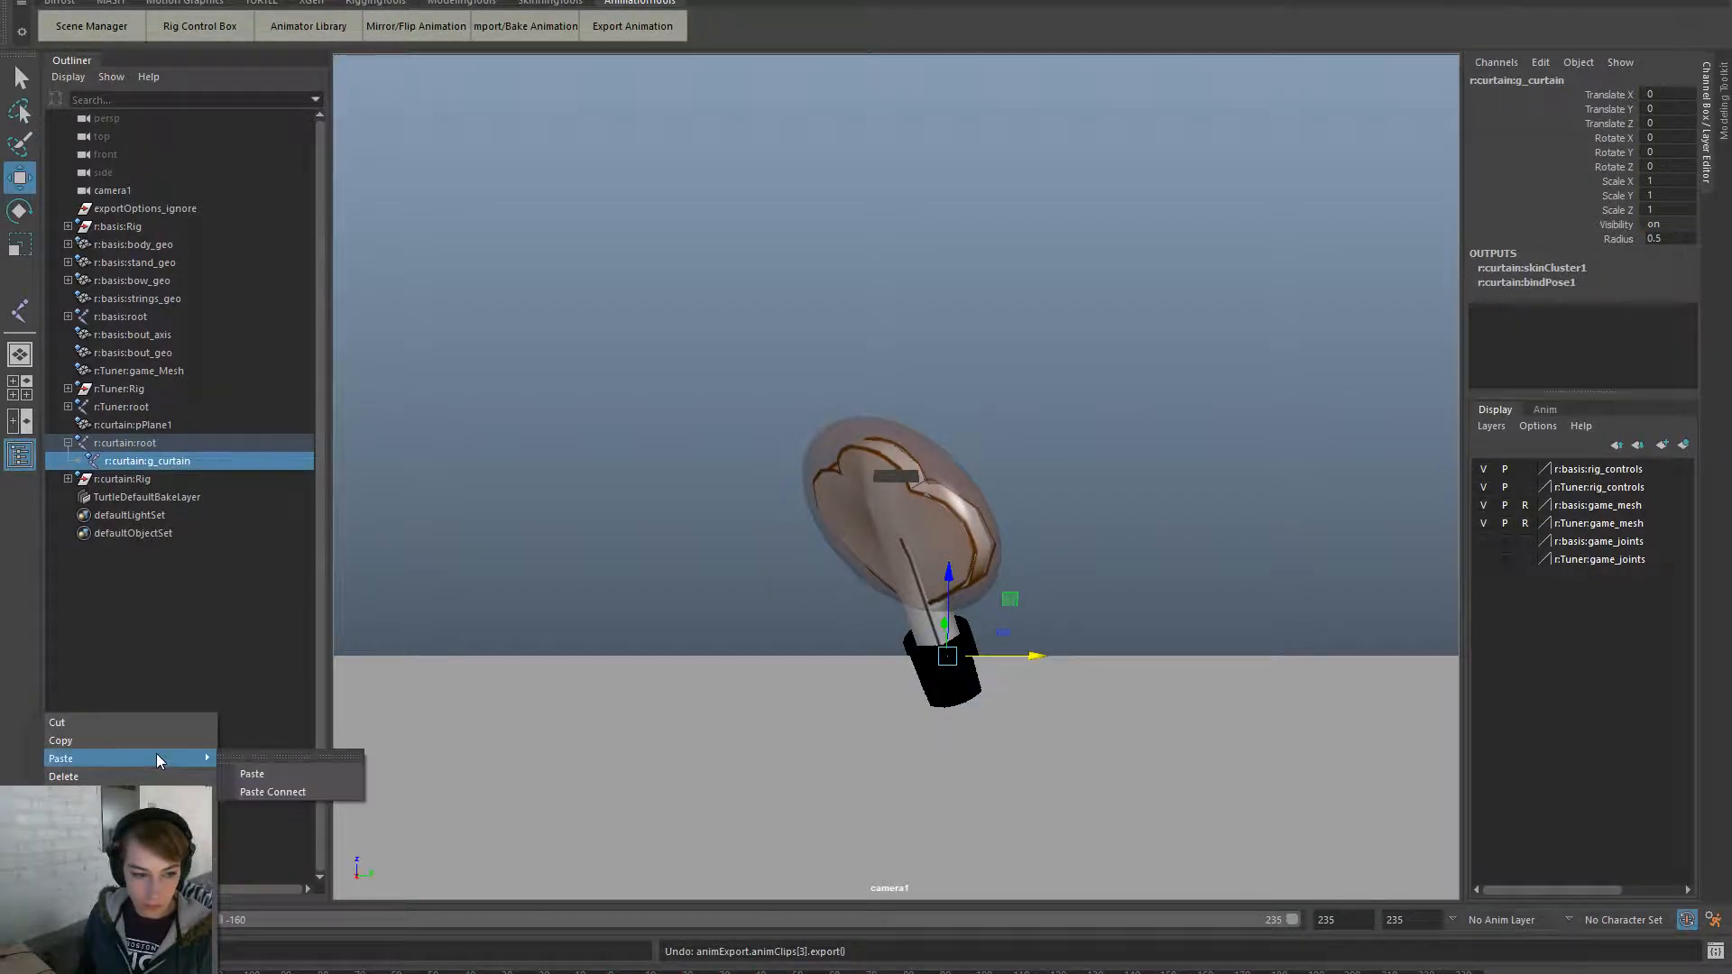
pyautogui.click(285, 790)
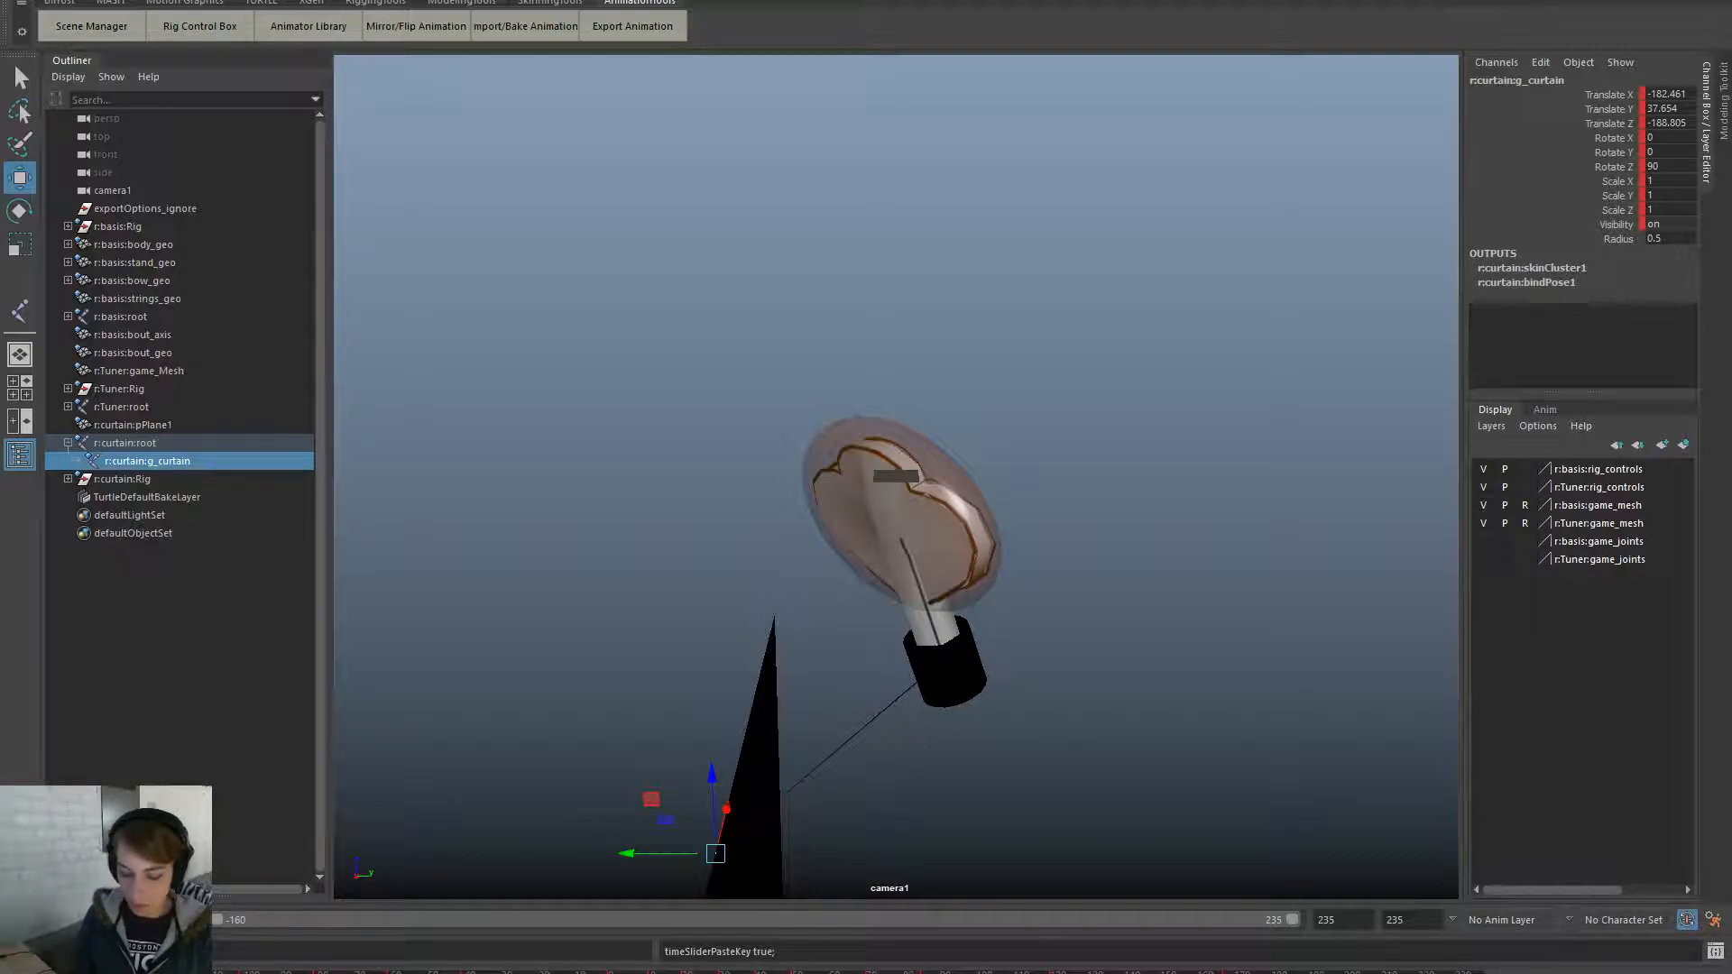
pyautogui.hotkey('alt', 'v')
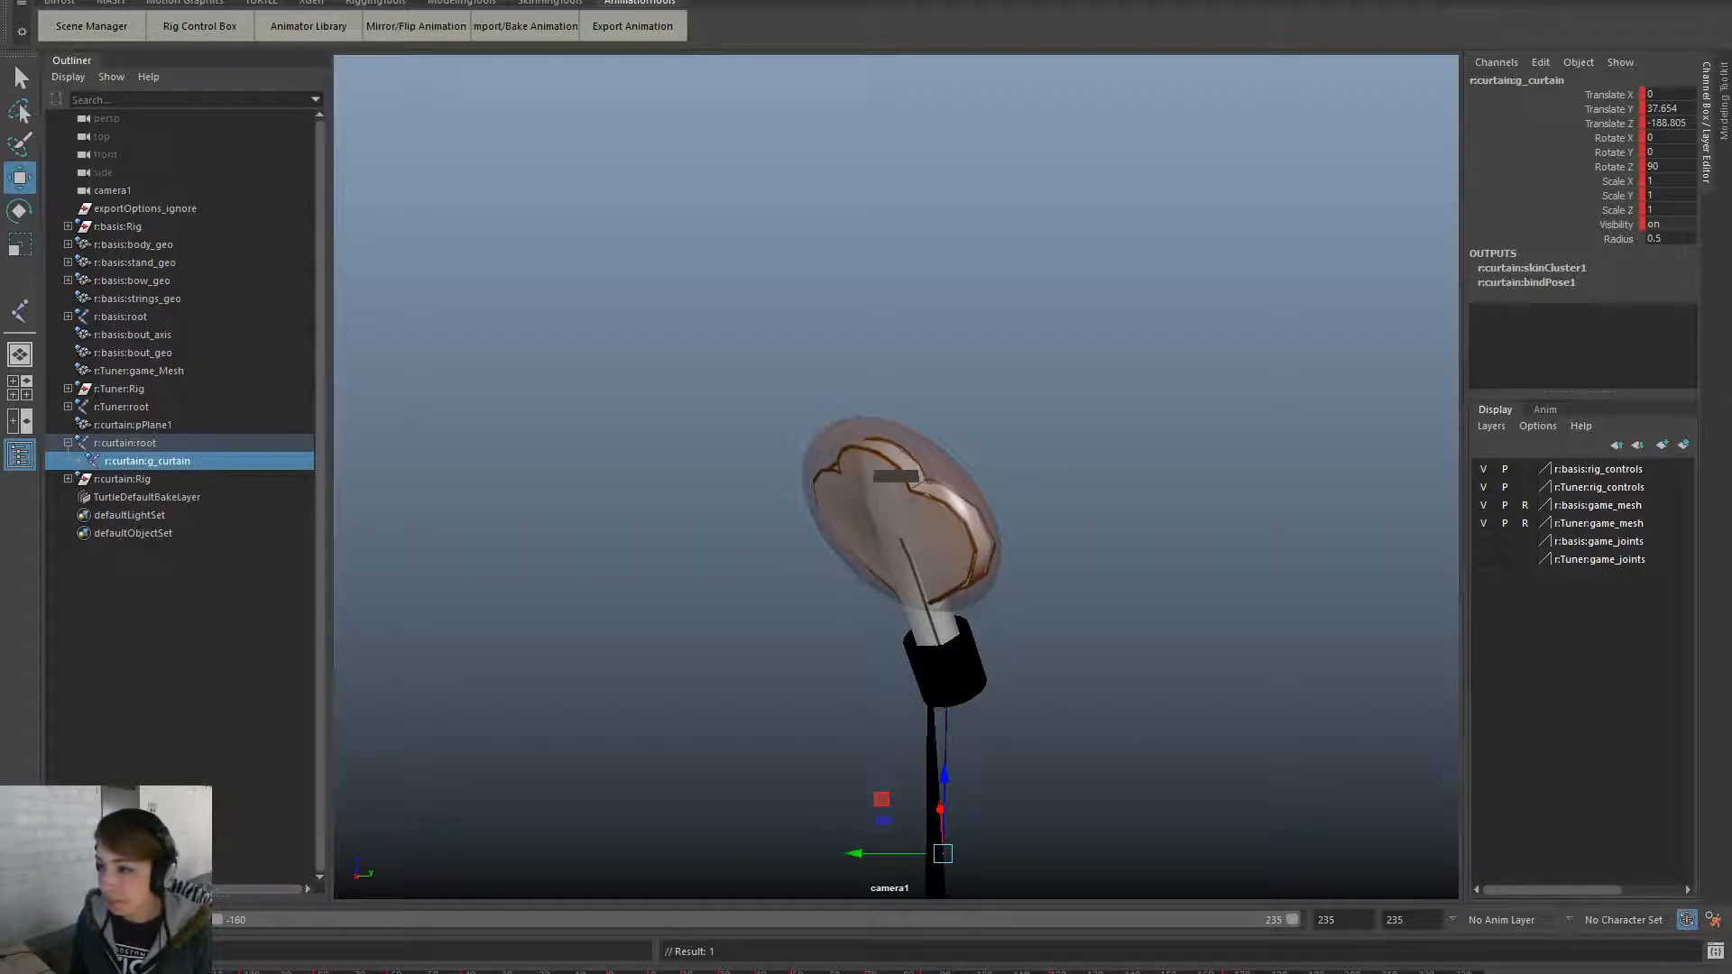
pyautogui.hotkey('ctrl', 'z')
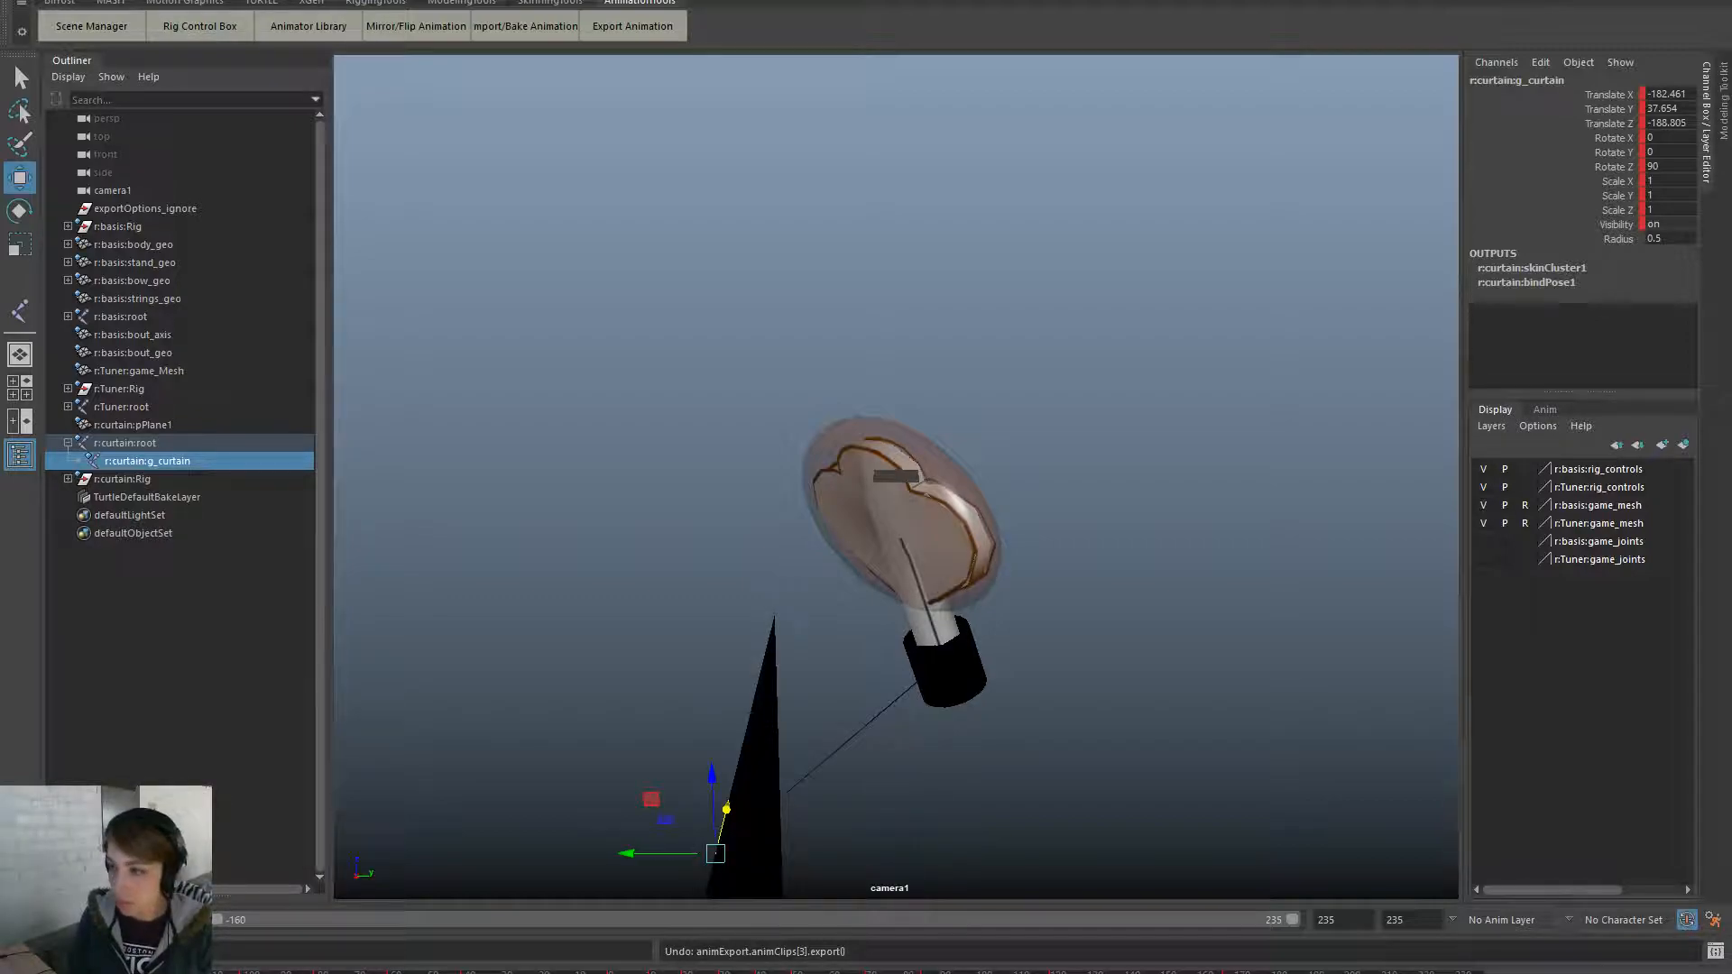
pyautogui.hotkey('ctrl', 'z')
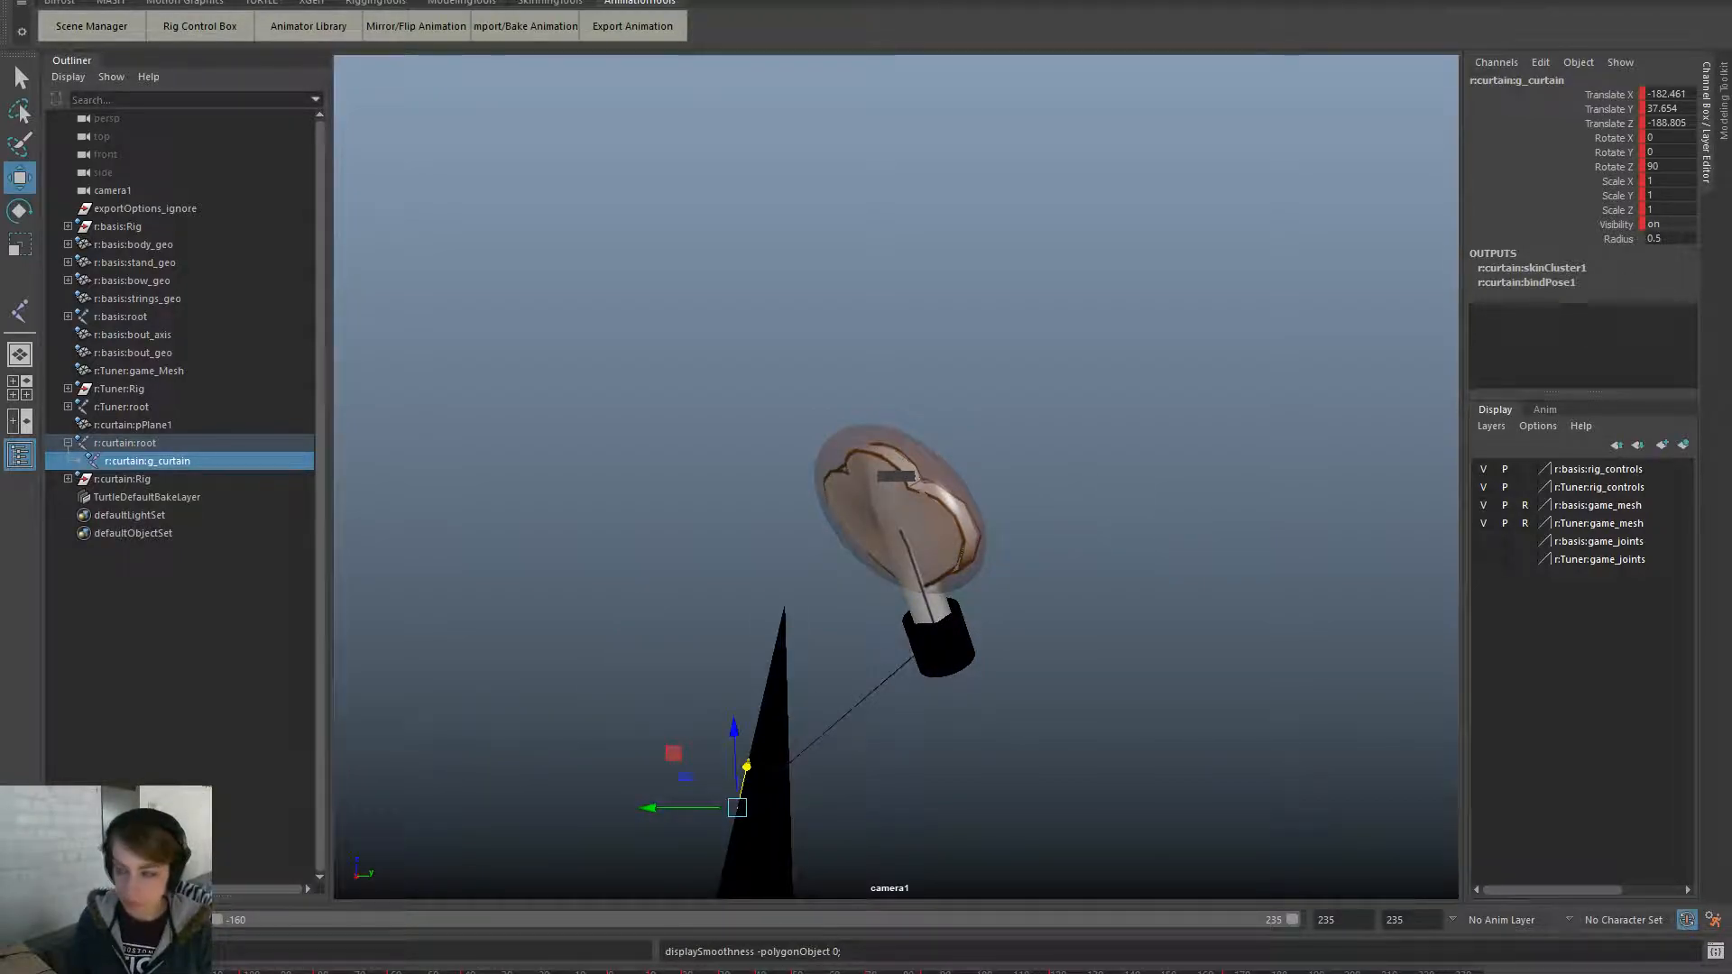
pyautogui.scroll(-3, 967, 543)
pyautogui.hotkey('ctrl', 'z')
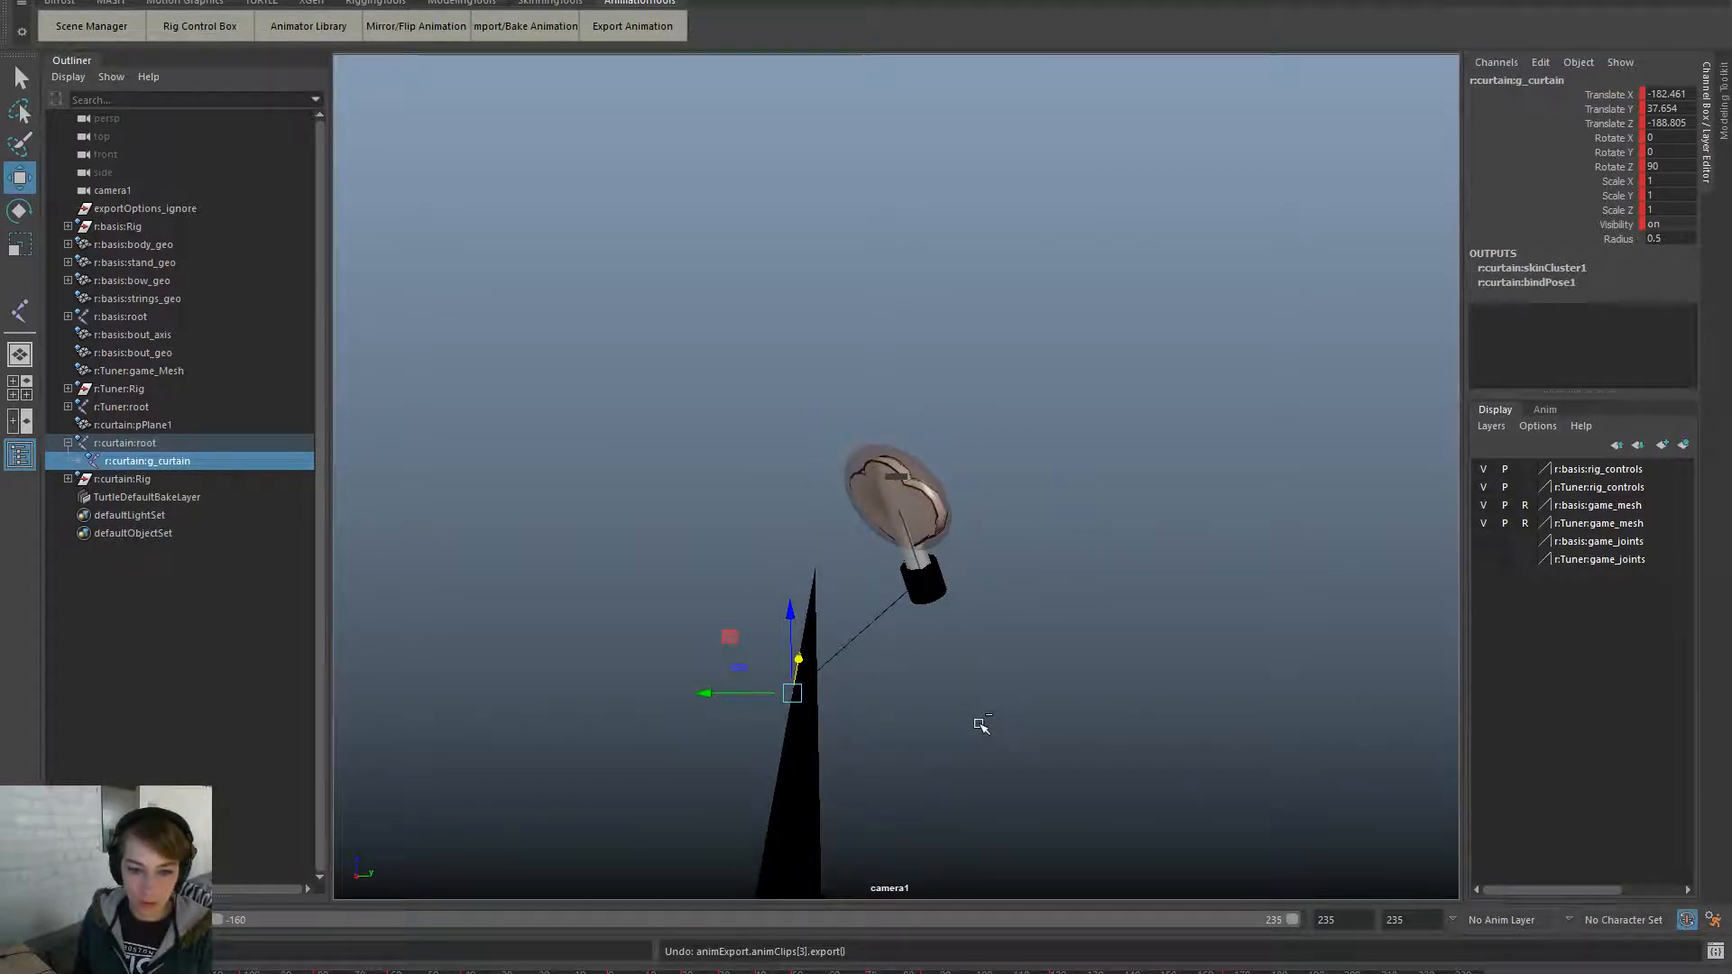
pyautogui.hotkey('ctrl', 'z')
# - Paste the copied animation keys onto g_curtain and reselect the joint
pyautogui.rightClick(47, 708)
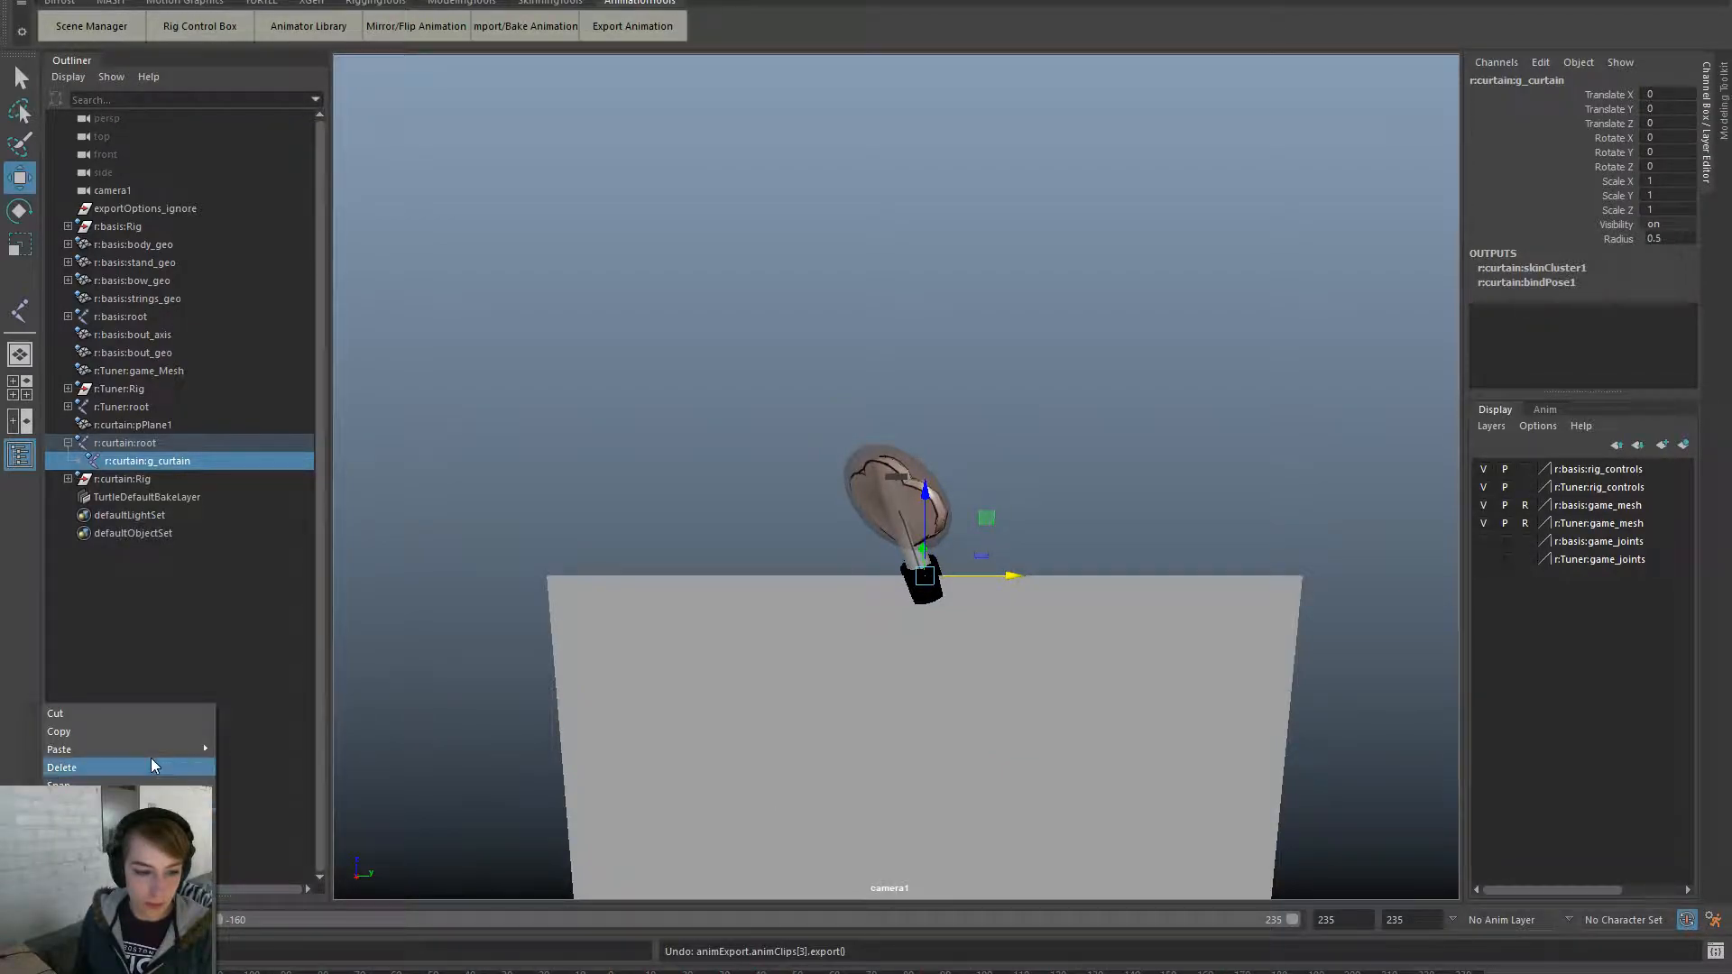
pyautogui.moveTo(135, 750)
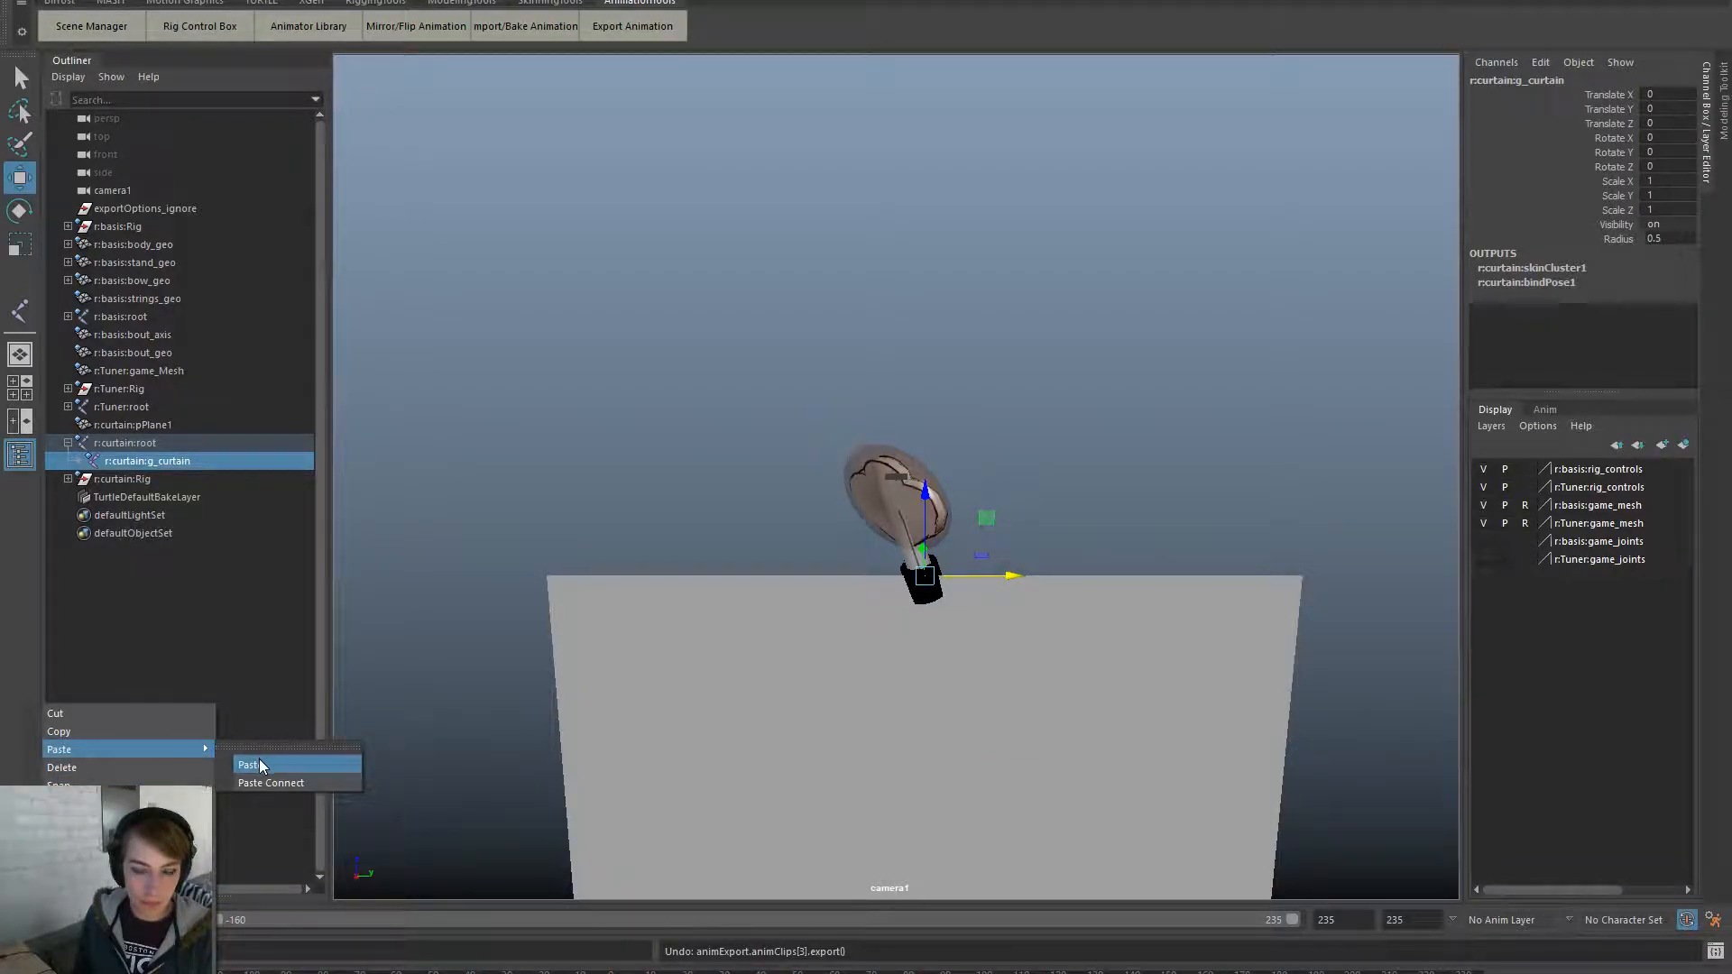
pyautogui.click(250, 765)
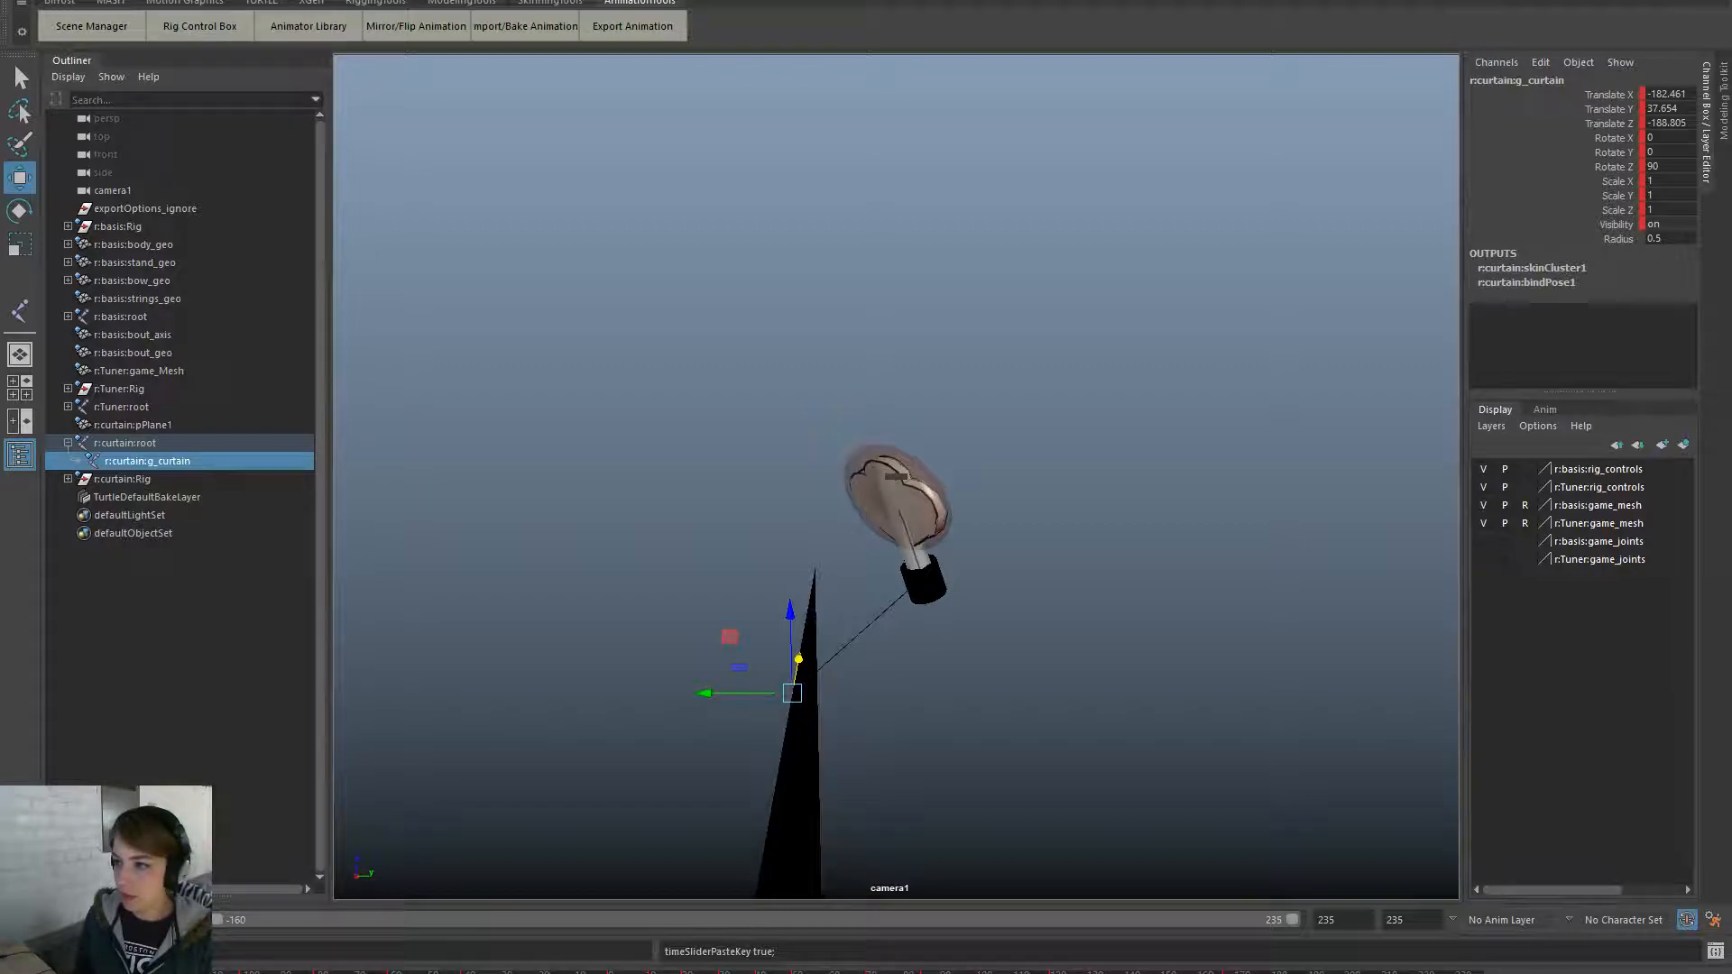
pyautogui.click(194, 511)
pyautogui.click(207, 462)
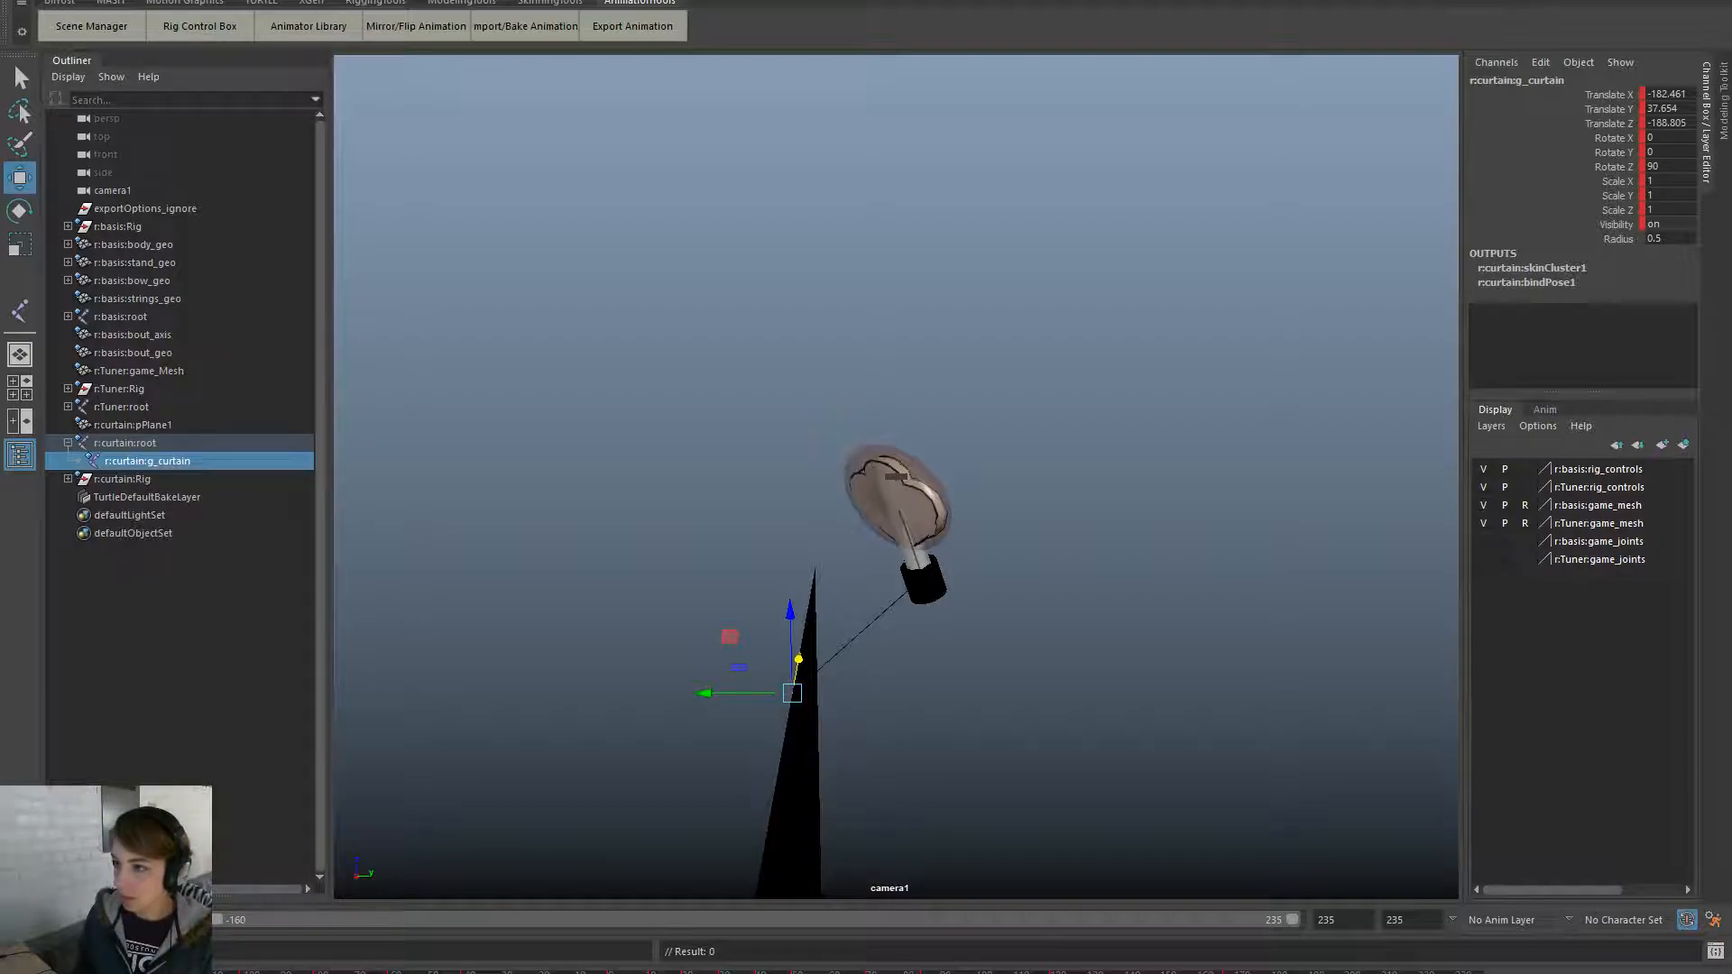
# - Zero g_curtain's Translate X, Y, Z and Rotate Z
pyautogui.press('s')
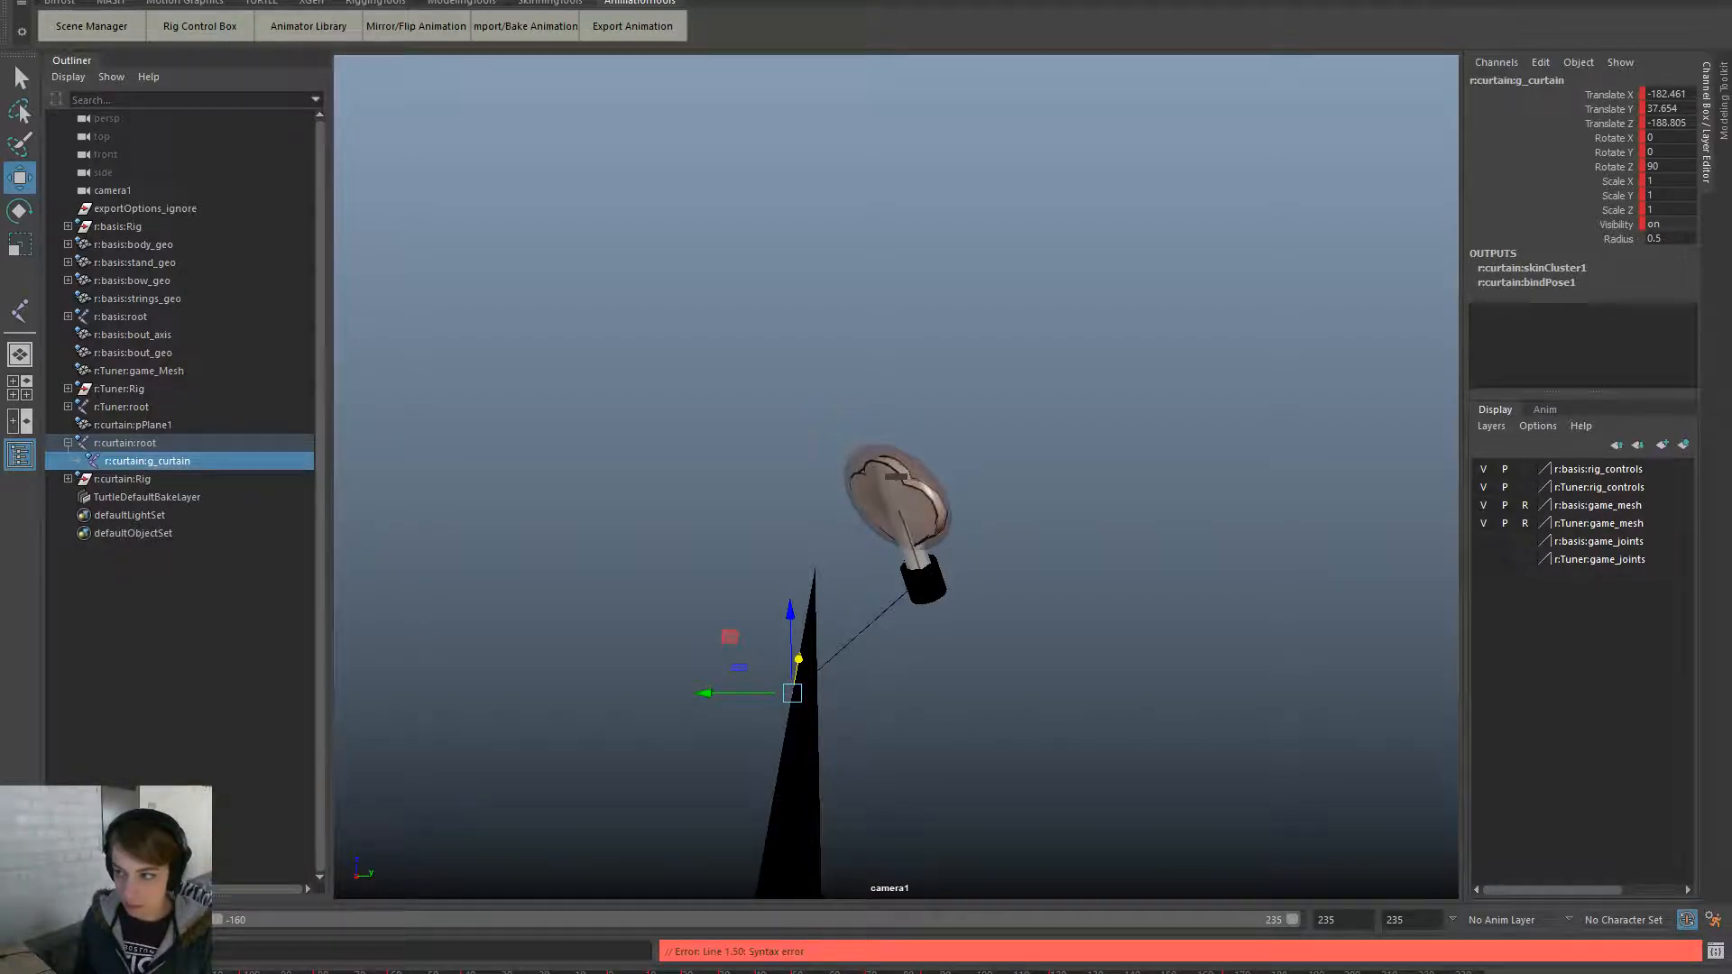
pyautogui.write('0')
pyautogui.press('Return')
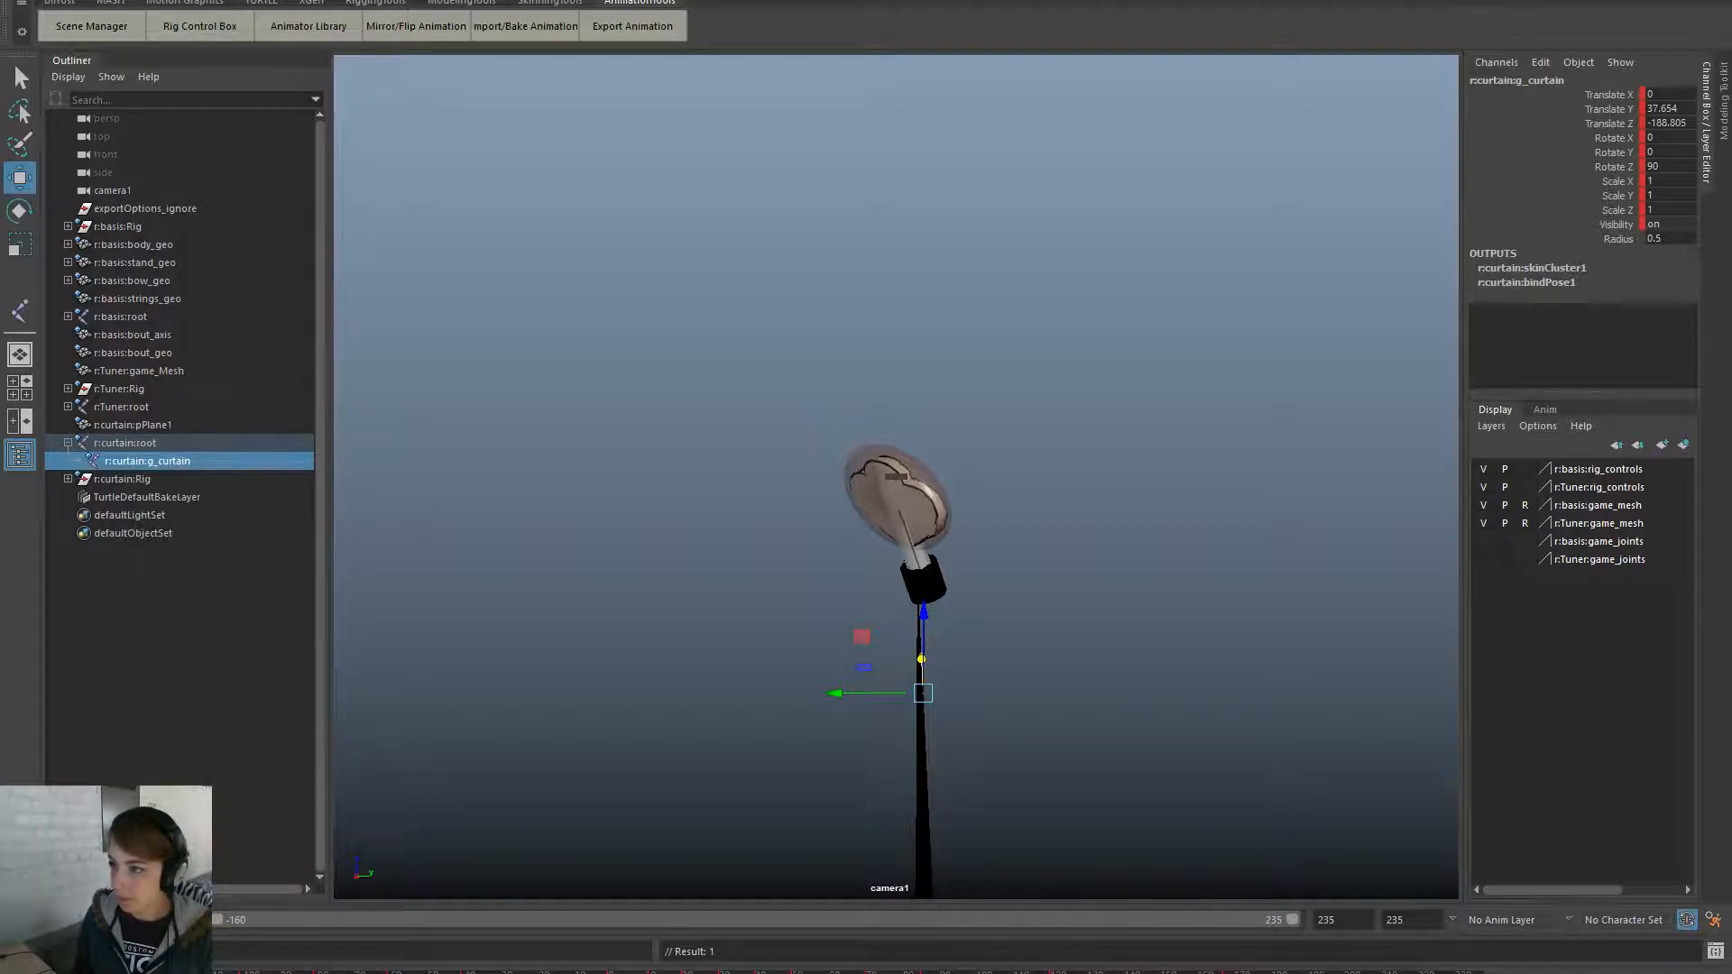
pyautogui.write('0')
pyautogui.press('Return')
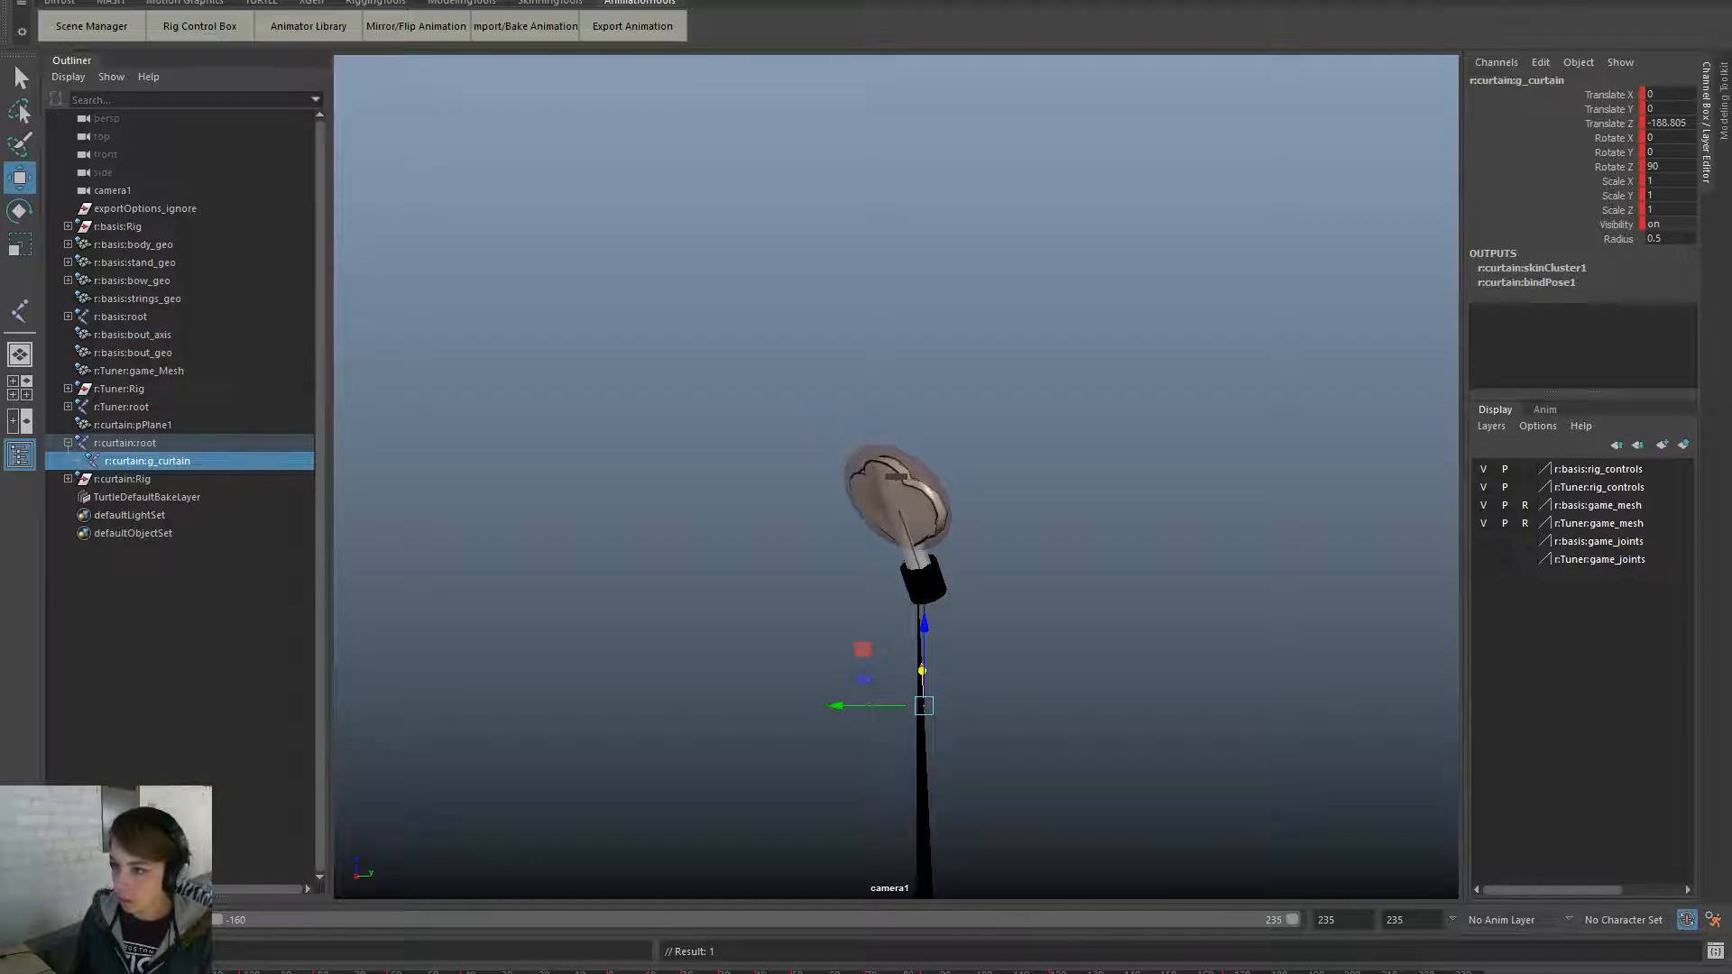
pyautogui.hotkey('ctrl', 'z')
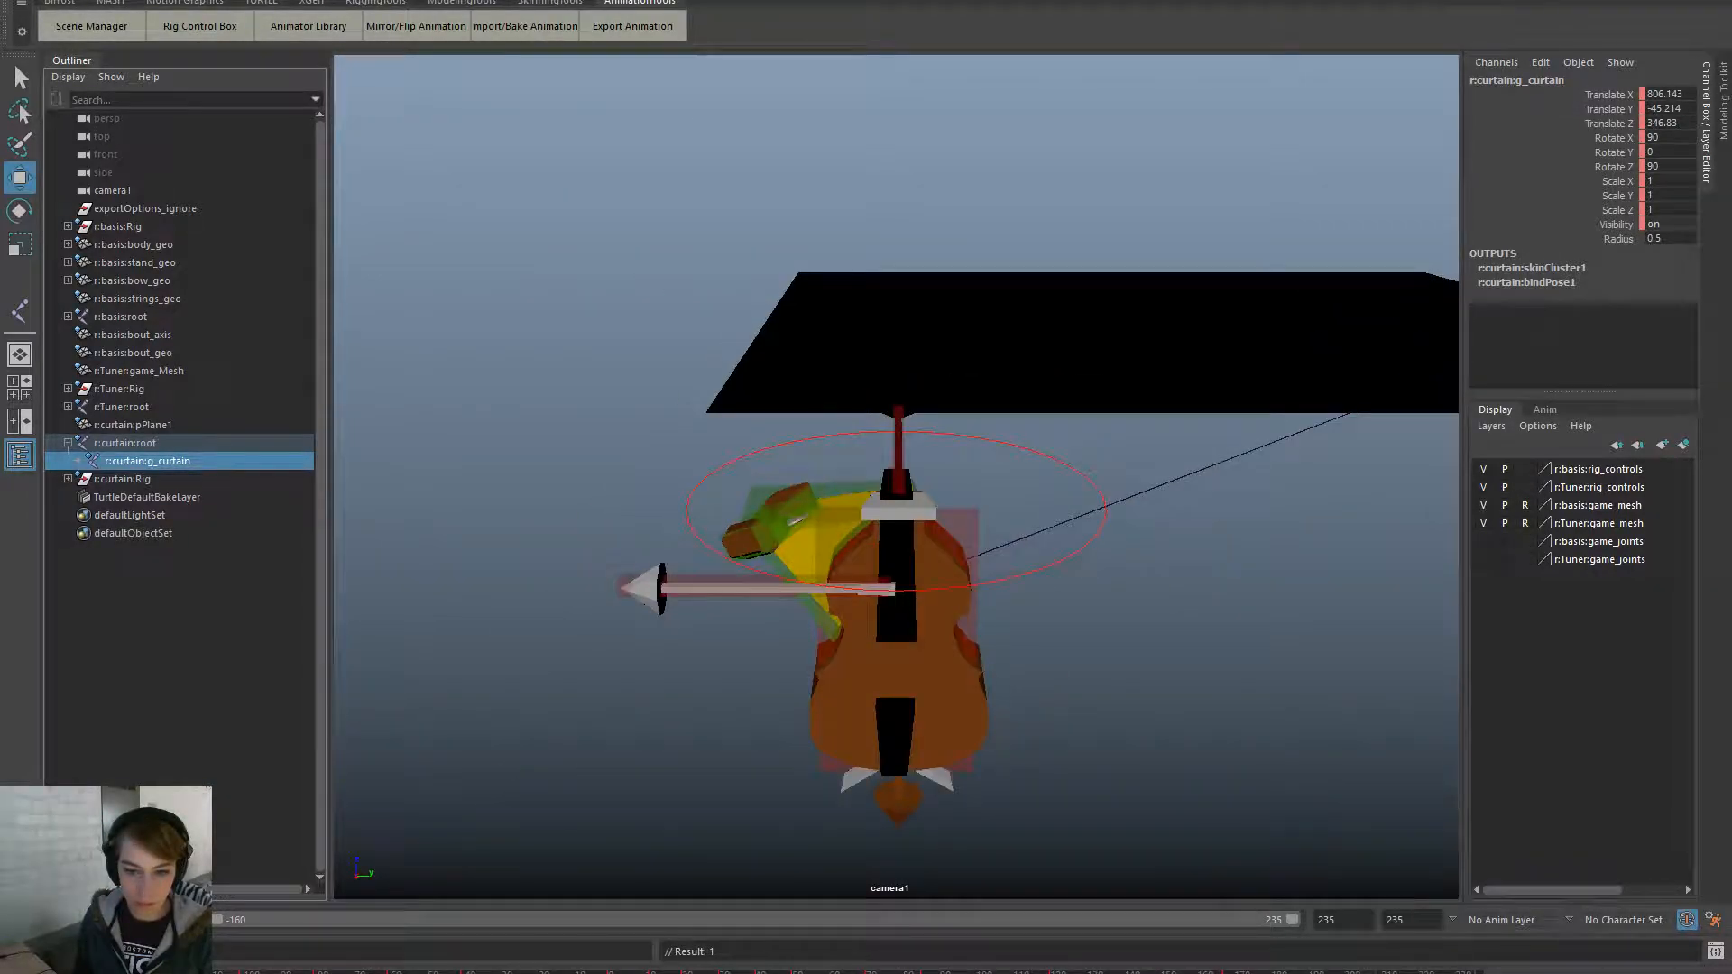
pyautogui.press('e')
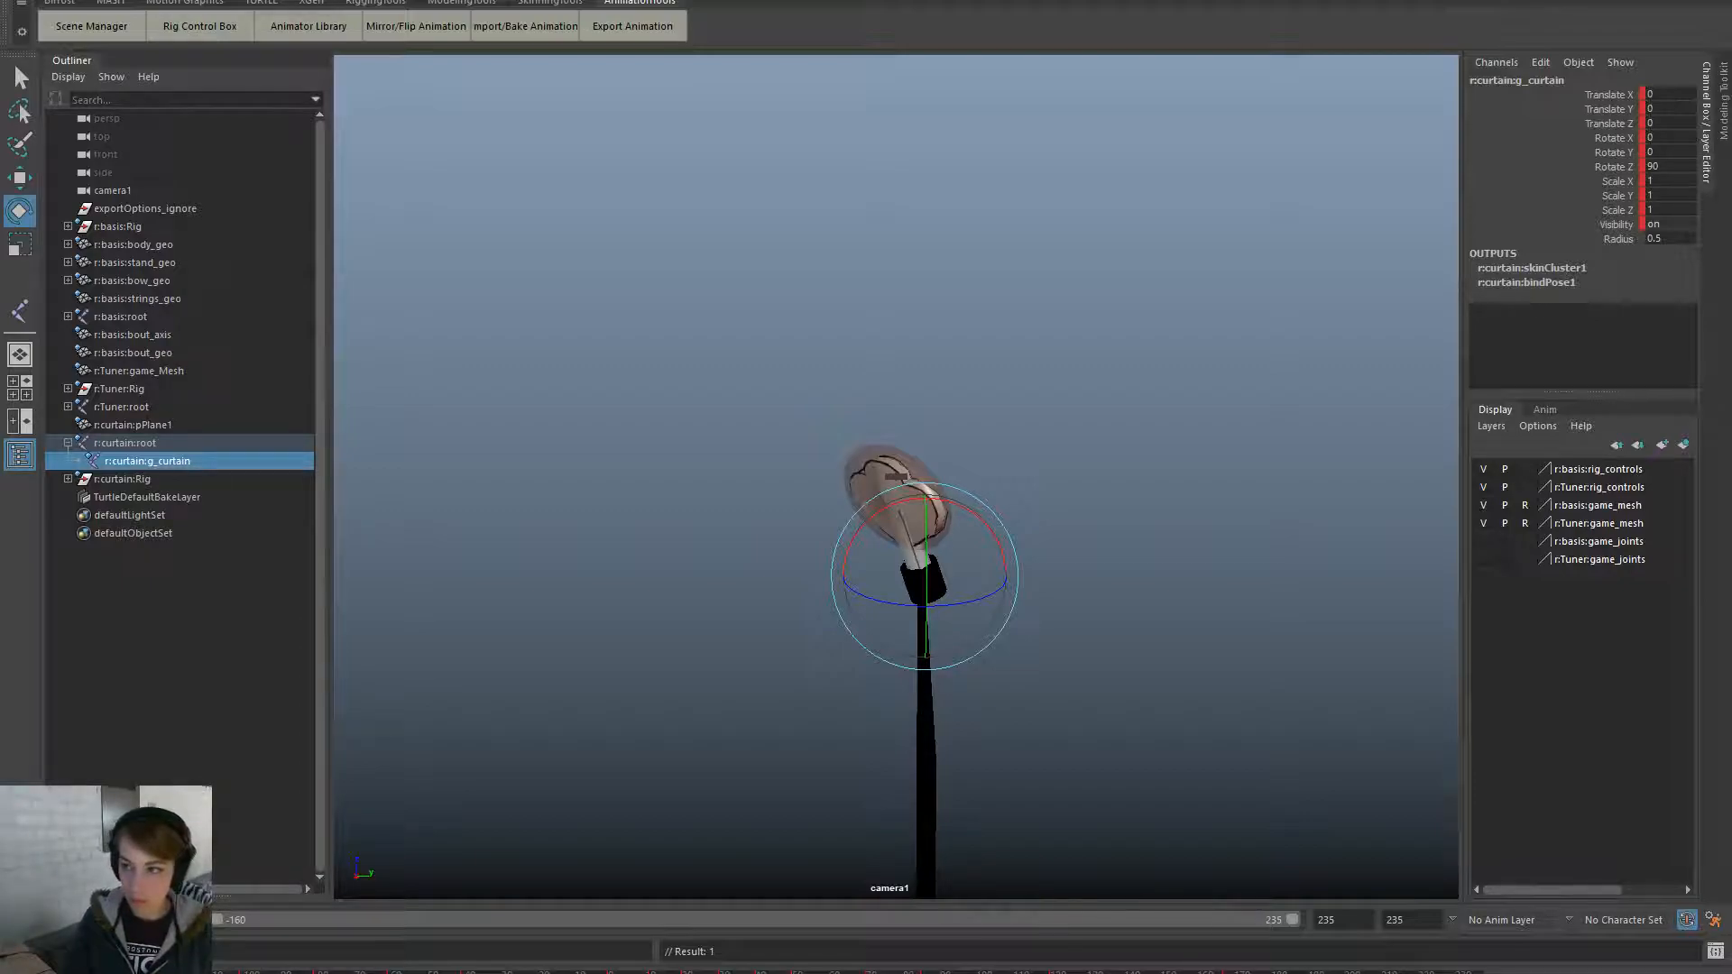
pyautogui.press('.')
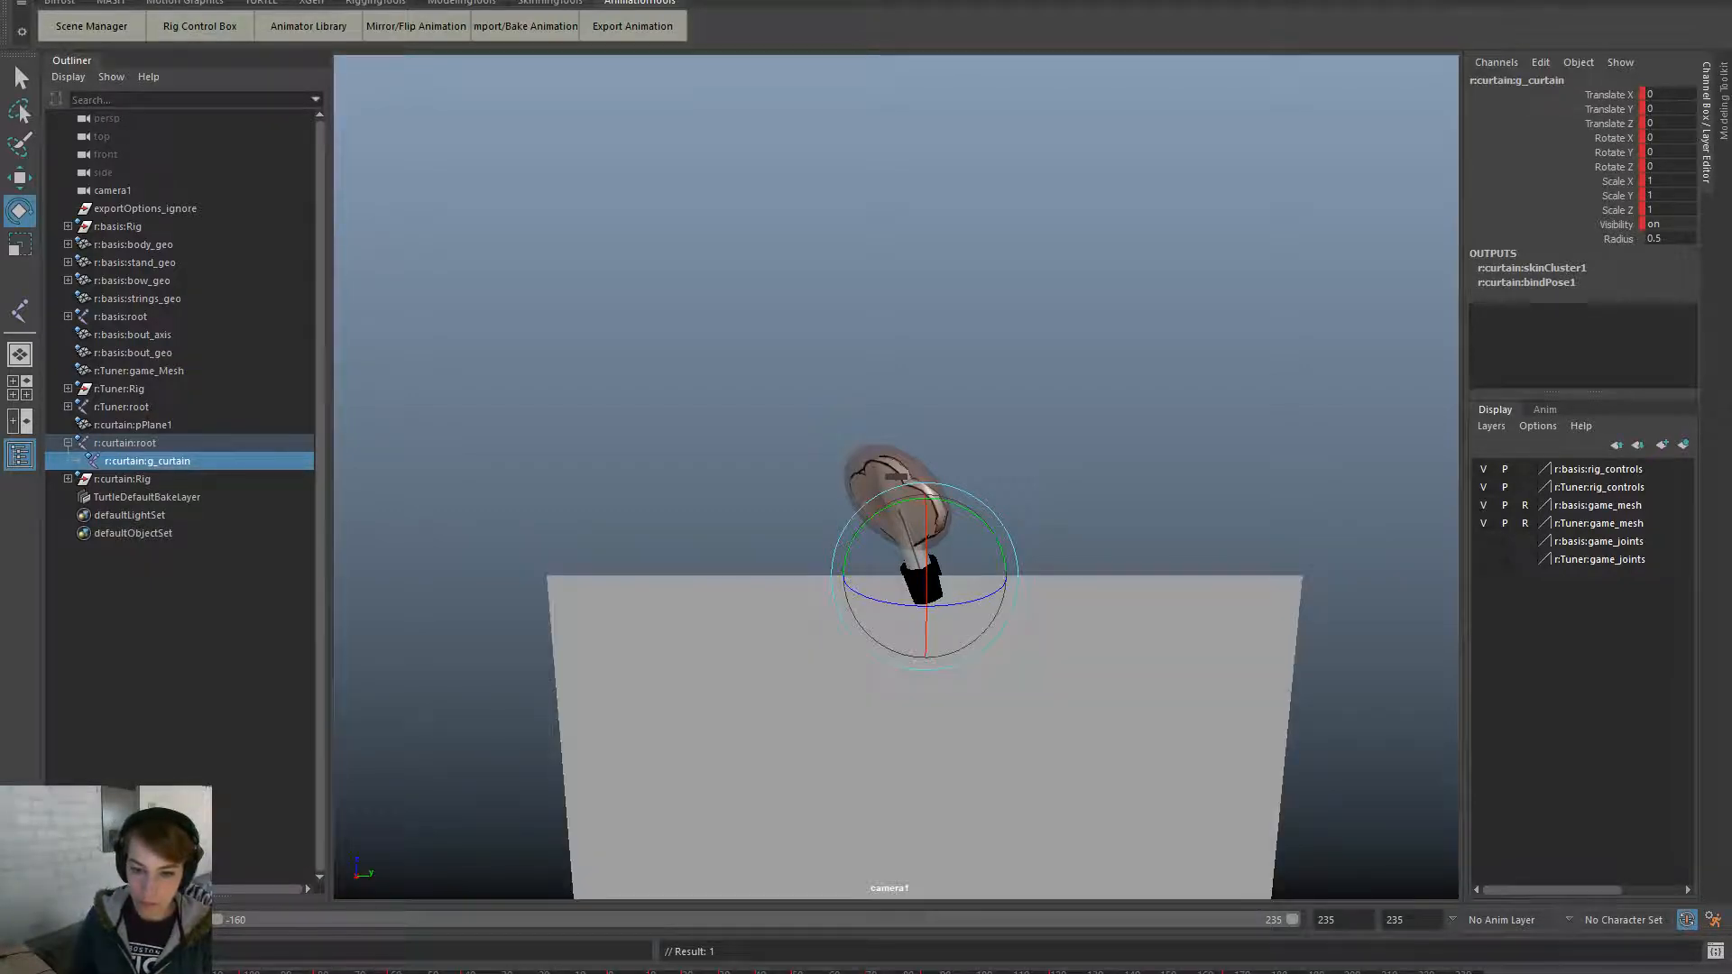
# - Play the animation and scrub ahead to the bass character's frames
pyautogui.hotkey('alt', 'v')
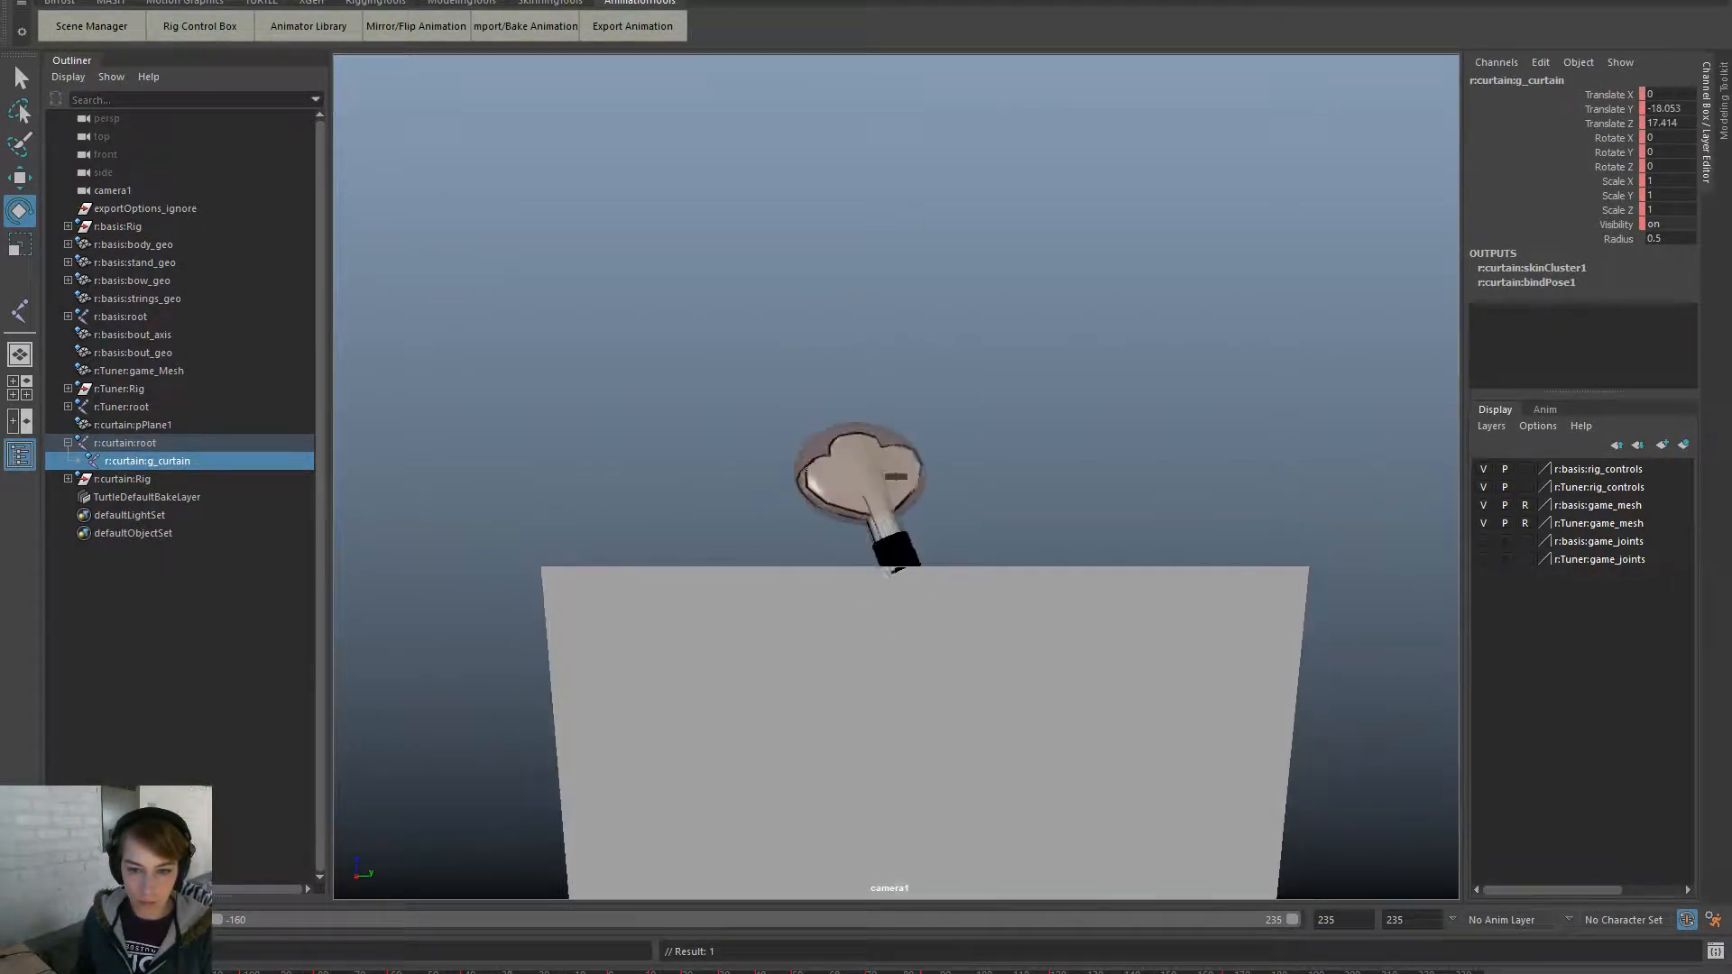
pyautogui.hotkey('alt', 'v')
pyautogui.press('w')
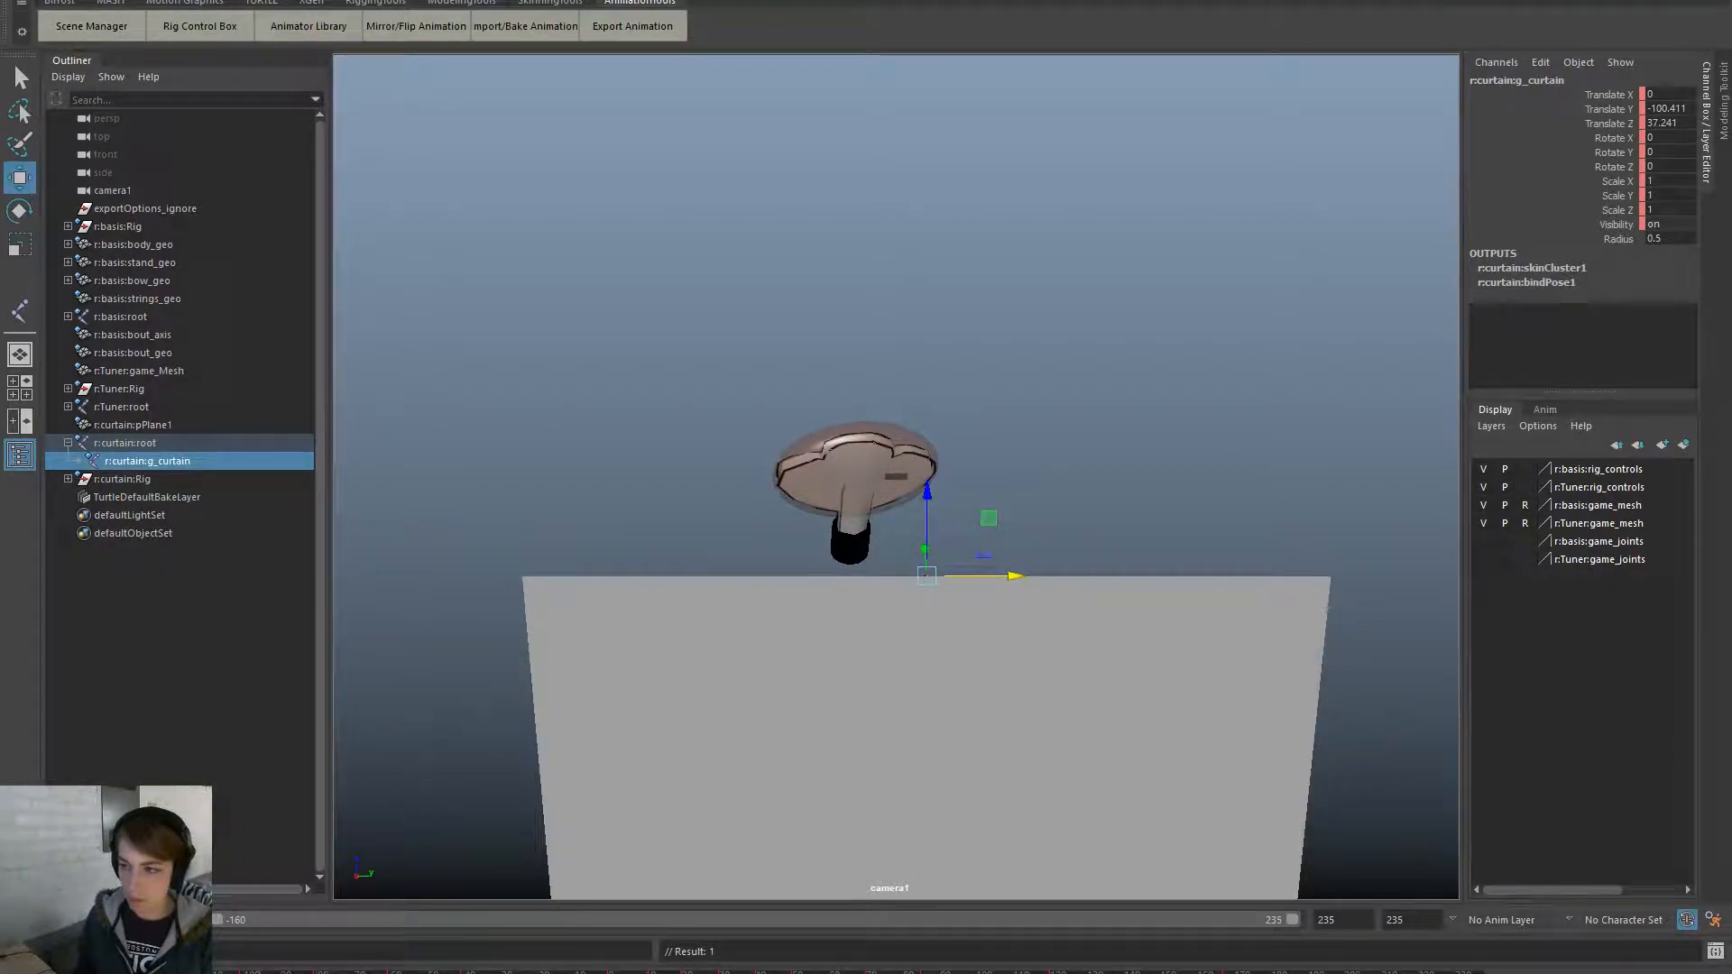
pyautogui.moveTo(631, 971); pyautogui.dragTo(1511, 973)
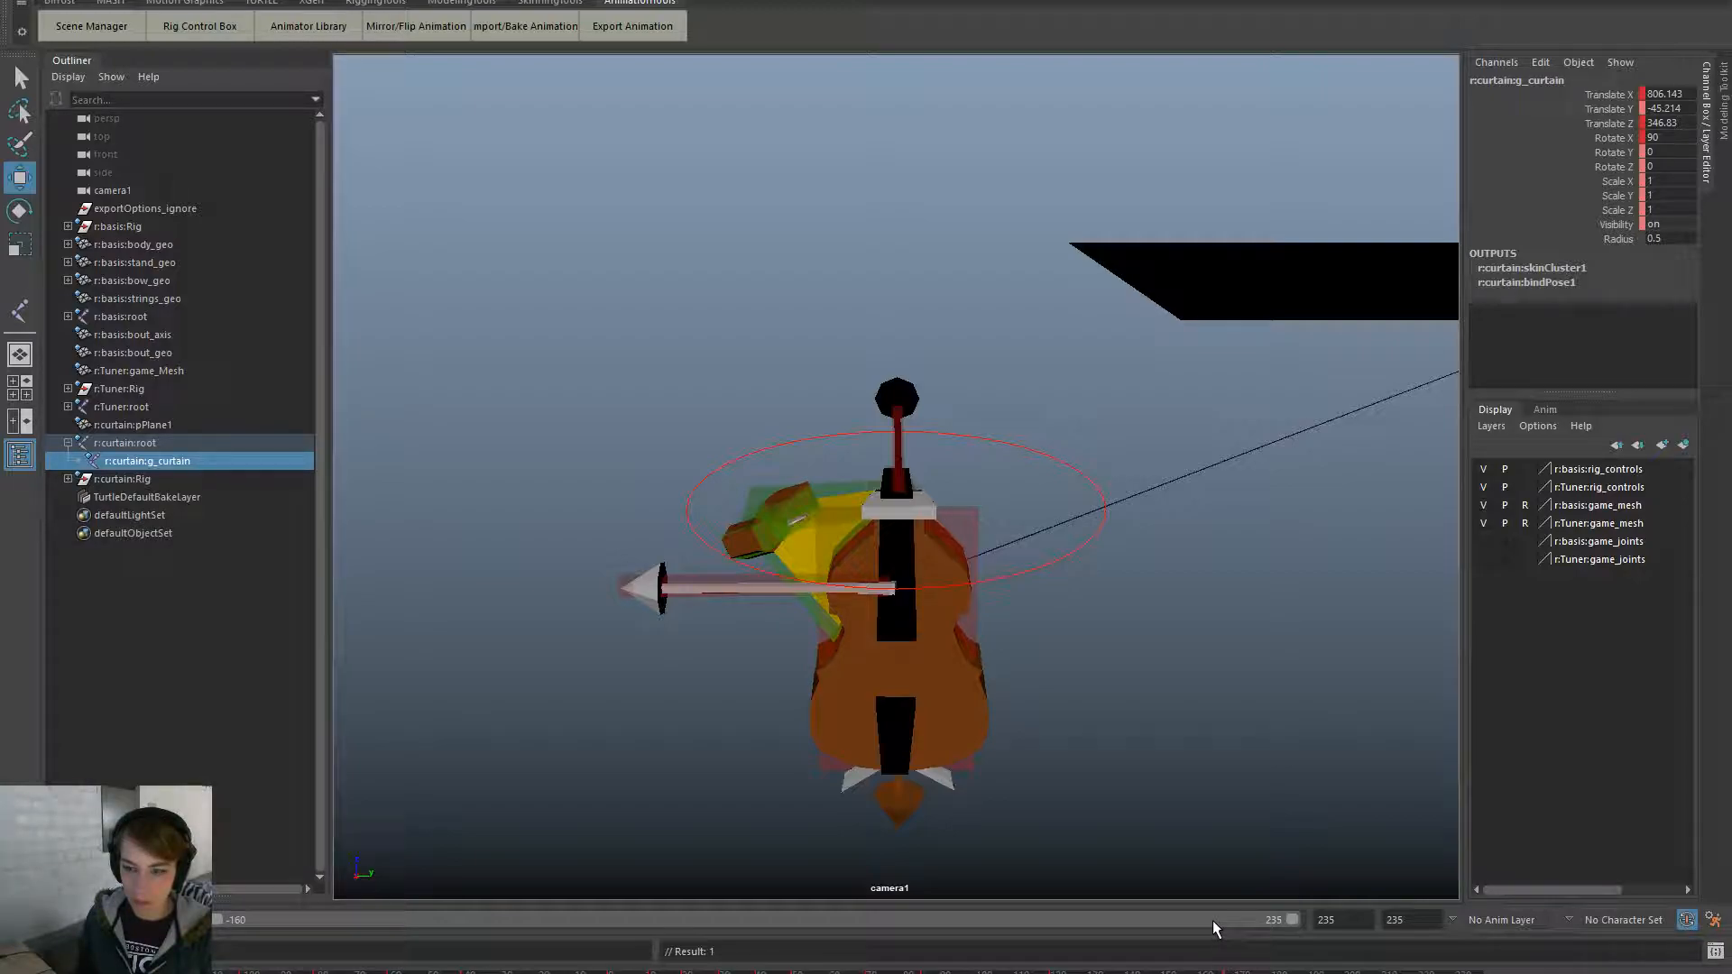
# - Jump to the bass character's frame, pull the view back, and select the curtain
pyautogui.moveTo(1215, 971); pyautogui.dragTo(236, 971)
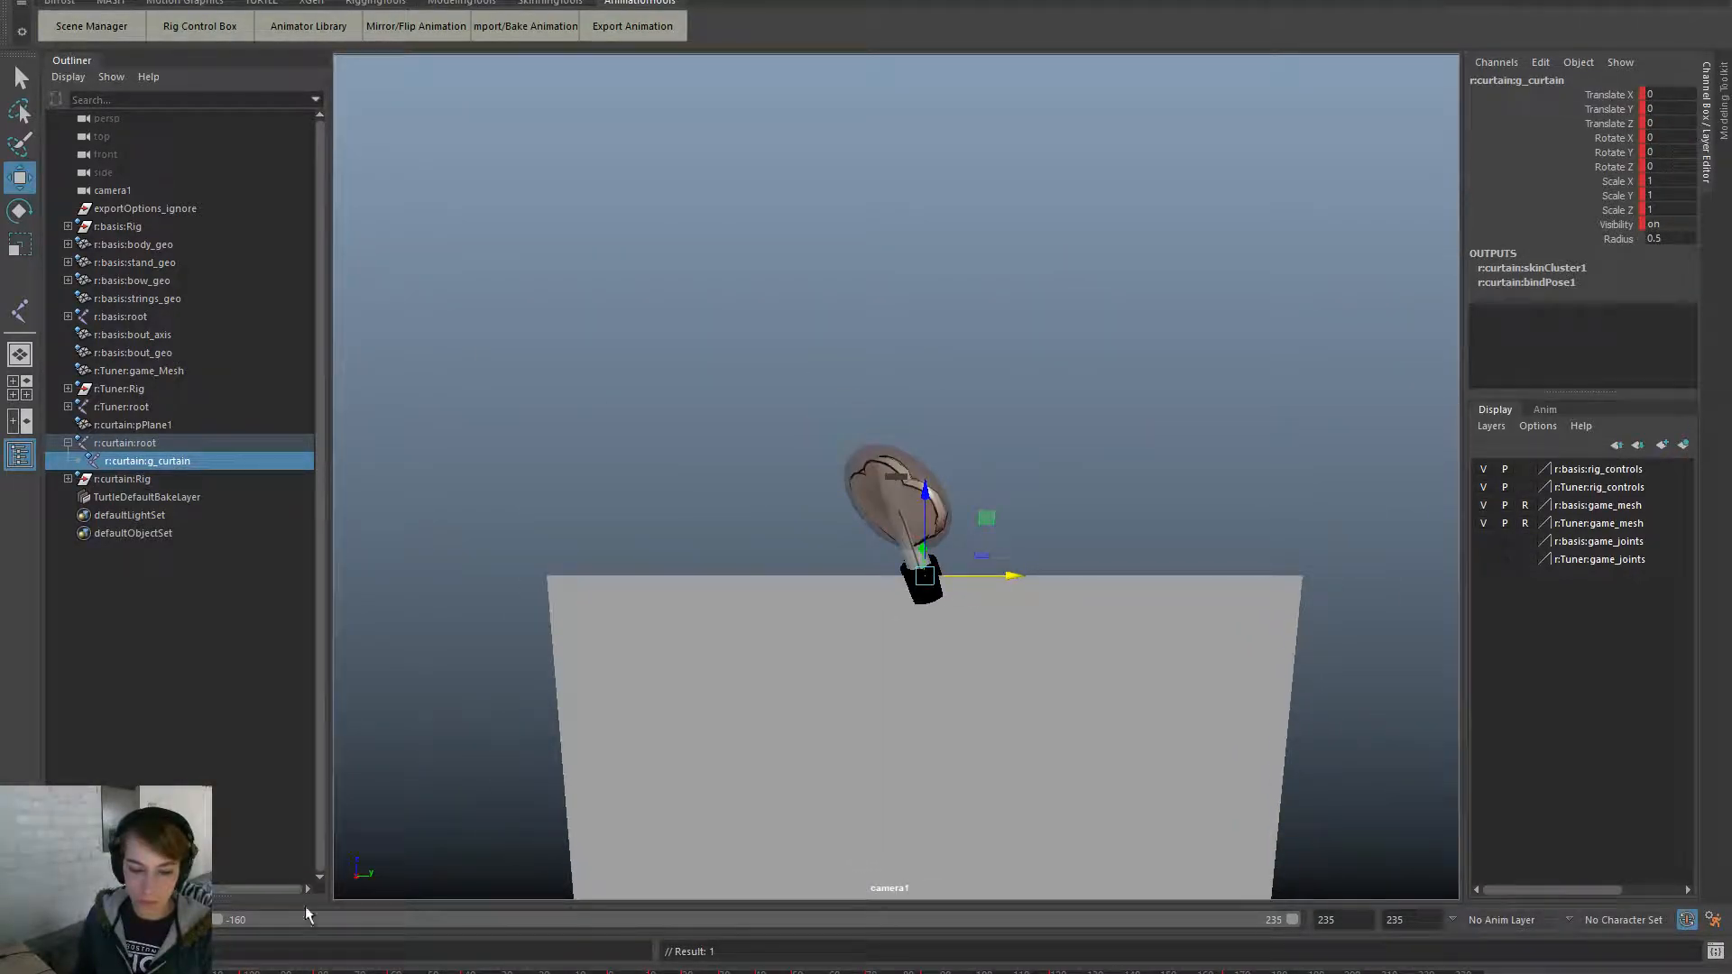
pyautogui.click(1215, 971)
pyautogui.keyDown('alt'); pyautogui.moveTo(1218, 775); pyautogui.dragTo(1052, 613, button='right'); pyautogui.keyUp('alt')
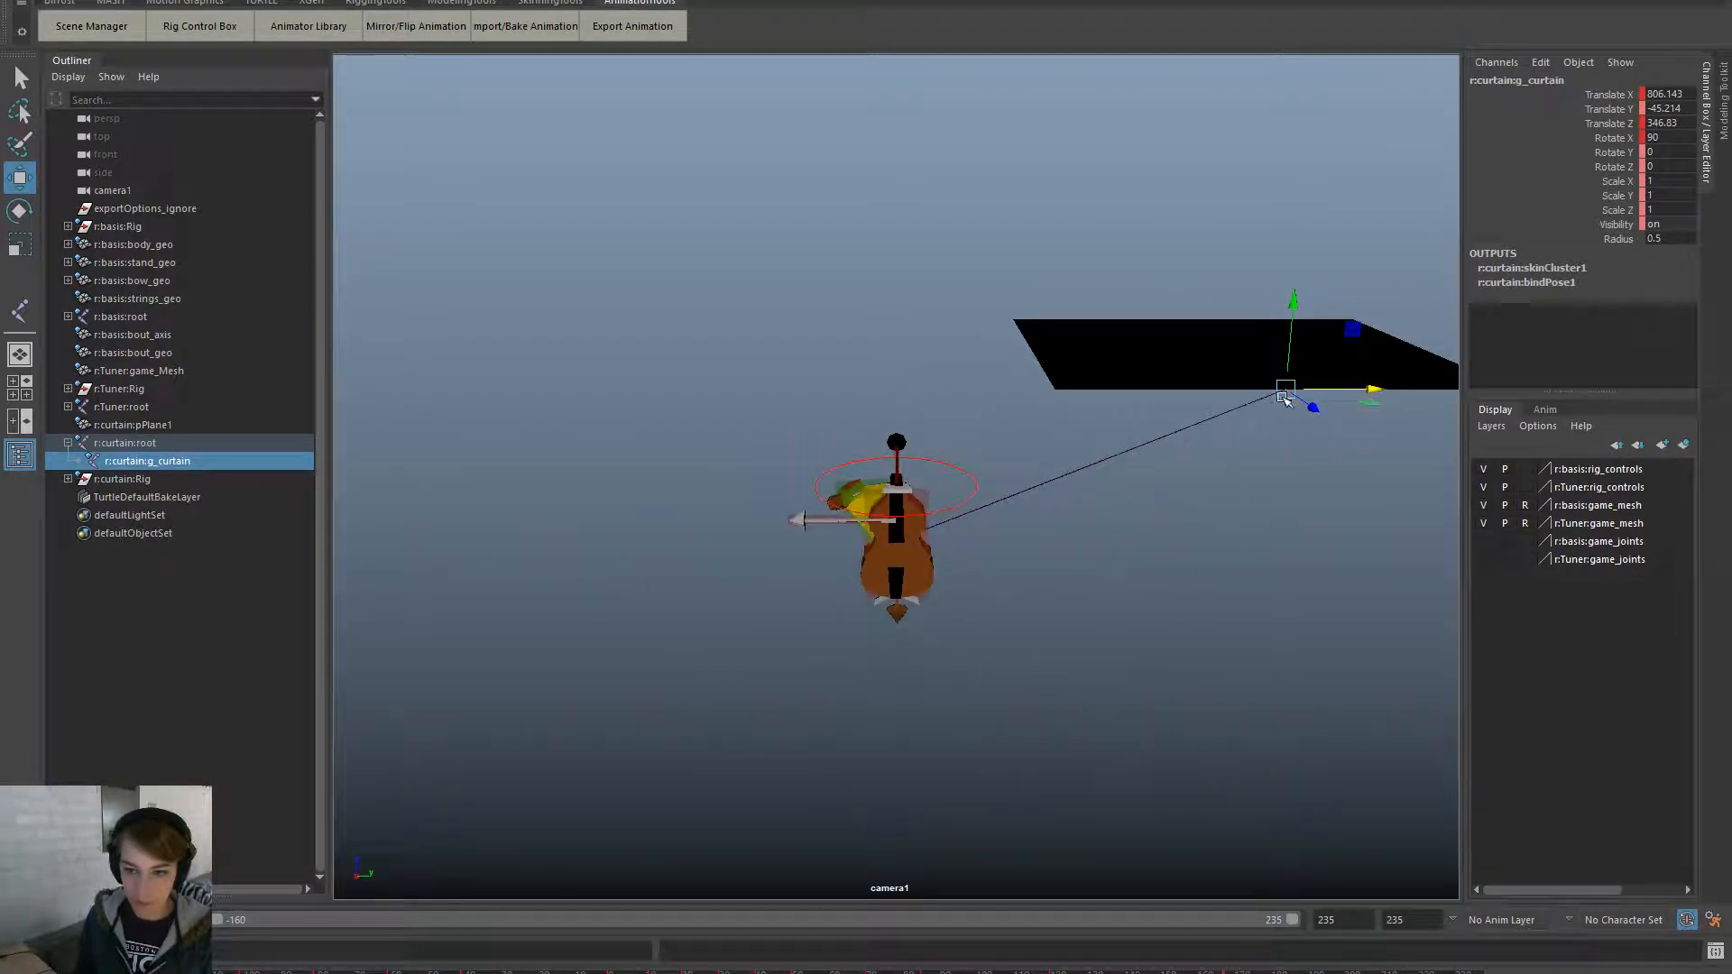
pyautogui.click(1369, 390)
# - Set the curtain's Translate X to -45 and Translate Y to -806.143
pyautogui.doubleClick(1680, 93)
pyautogui.press('BackSpace')
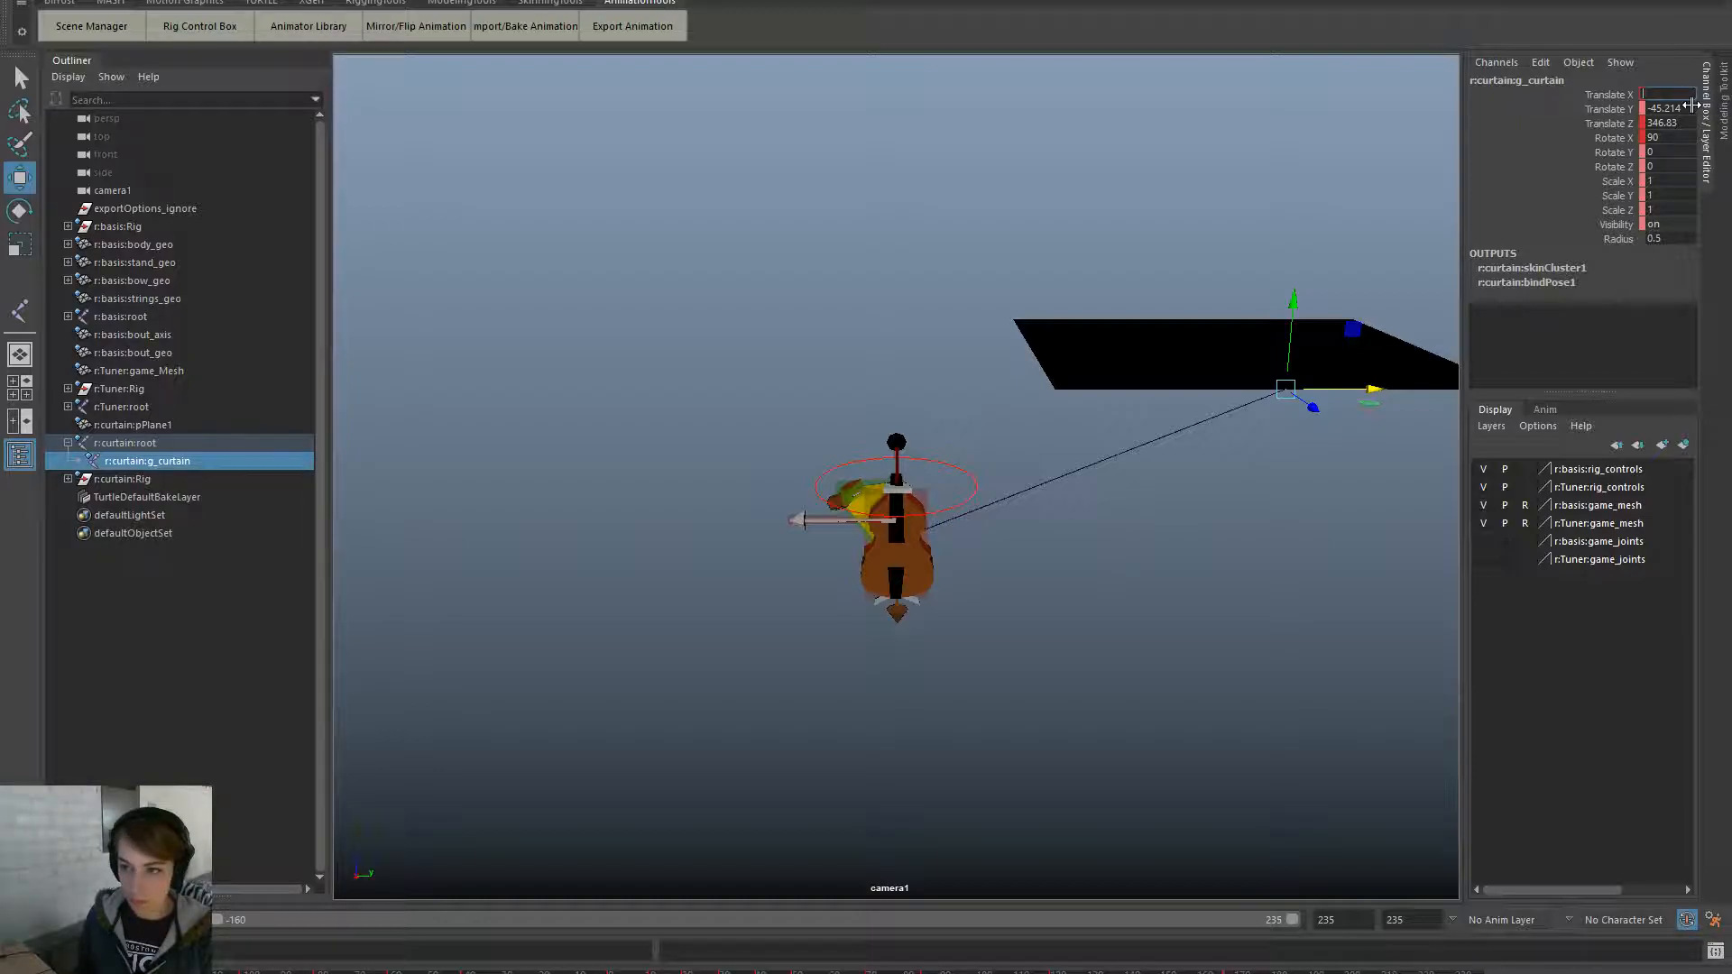
pyautogui.write('-45')
pyautogui.press('Return')
pyautogui.doubleClick(1684, 108)
pyautogui.press('Return')
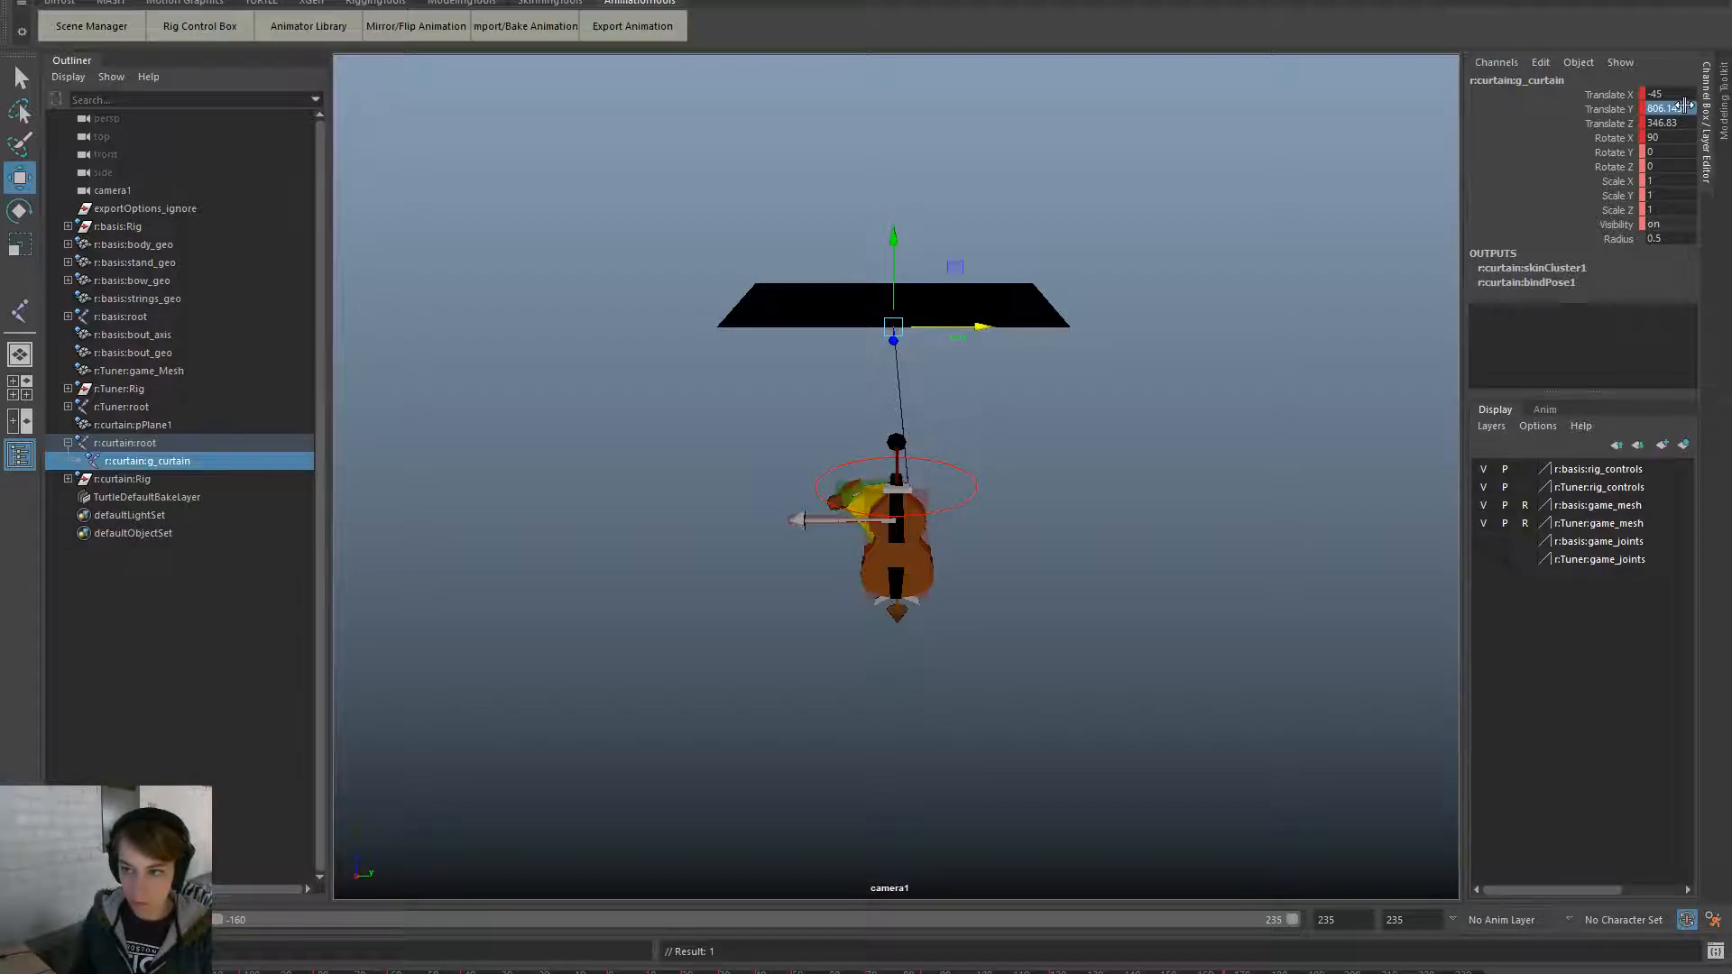
pyautogui.doubleClick(1669, 109)
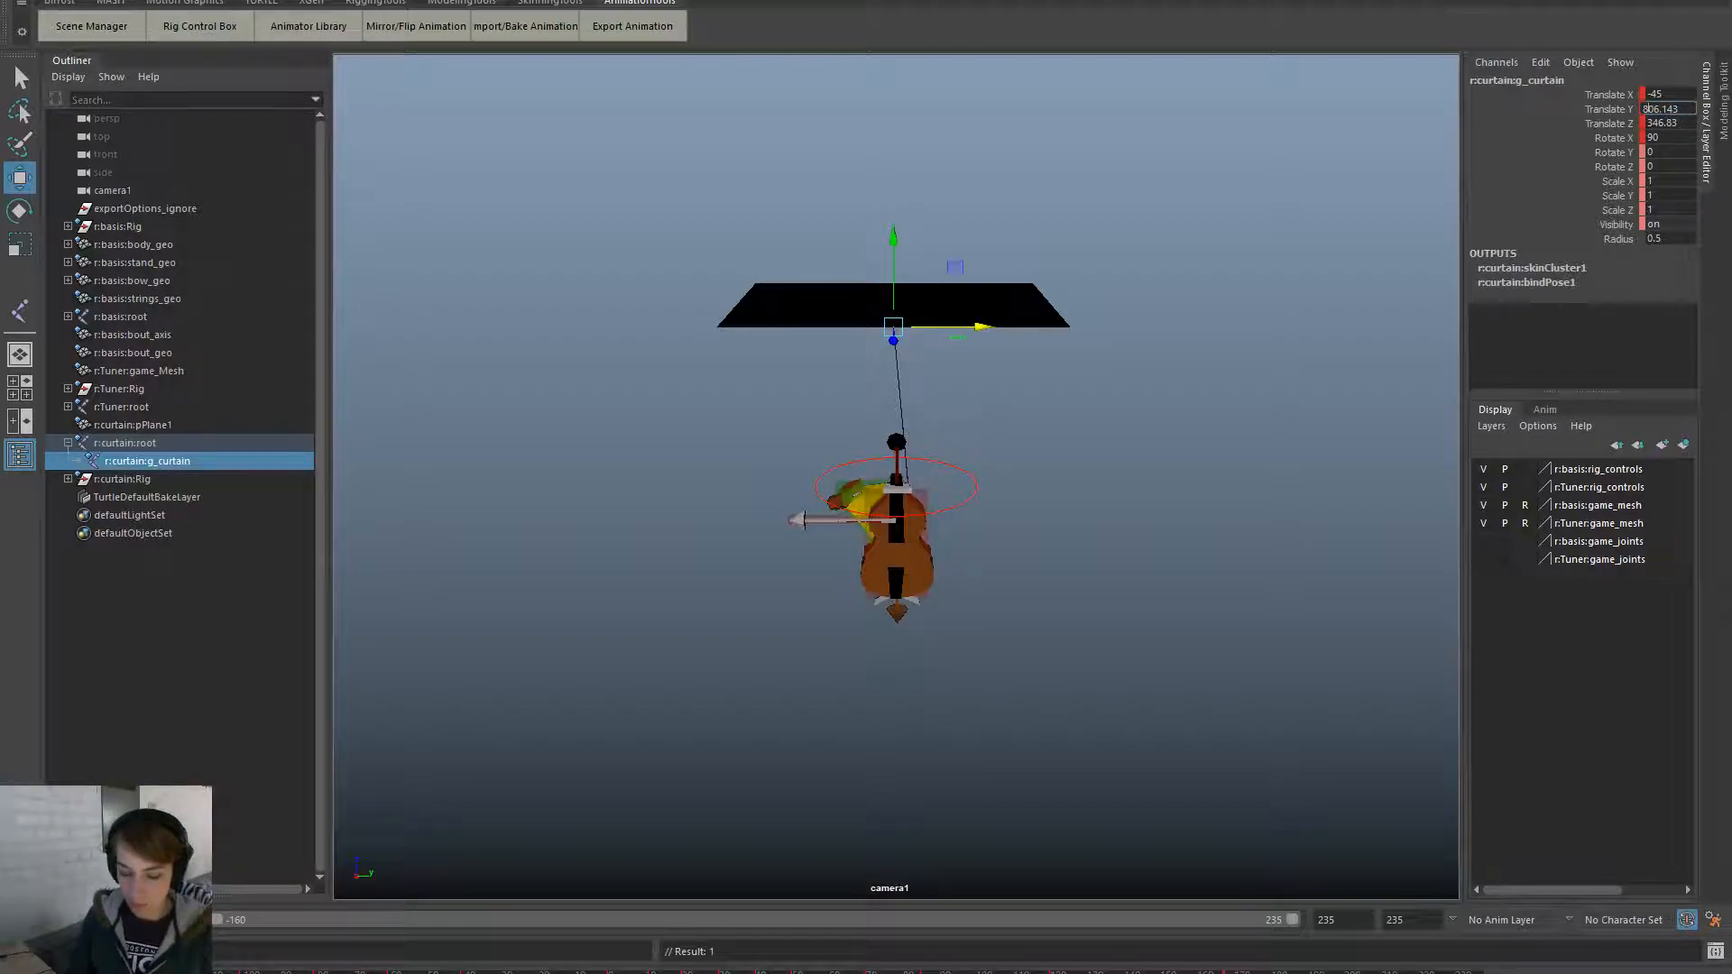
pyautogui.write('-')
pyautogui.press('Return')
# - Try copying Translate Y into X to raise the curtain, then undo the changes
pyautogui.scroll(10, 1150, 619)
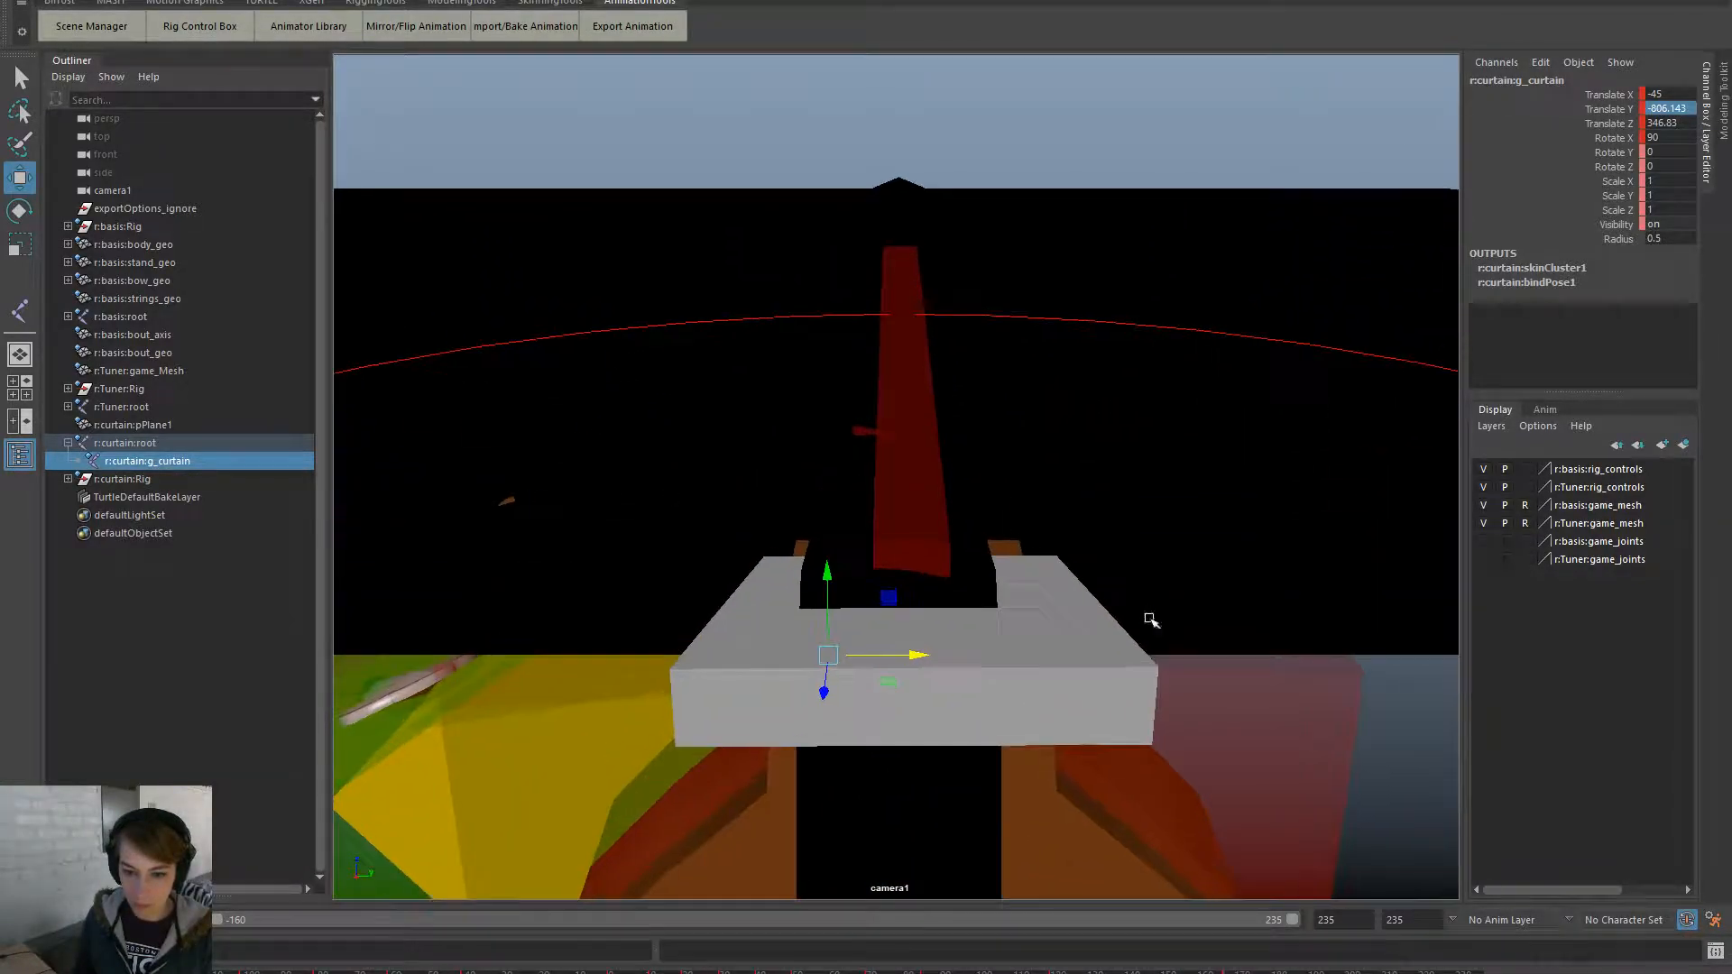
pyautogui.click(1075, 972)
pyautogui.keyDown('alt'); pyautogui.moveTo(1125, 766); pyautogui.dragTo(961, 694, button='right'); pyautogui.keyUp('alt')
pyautogui.doubleClick(1671, 109)
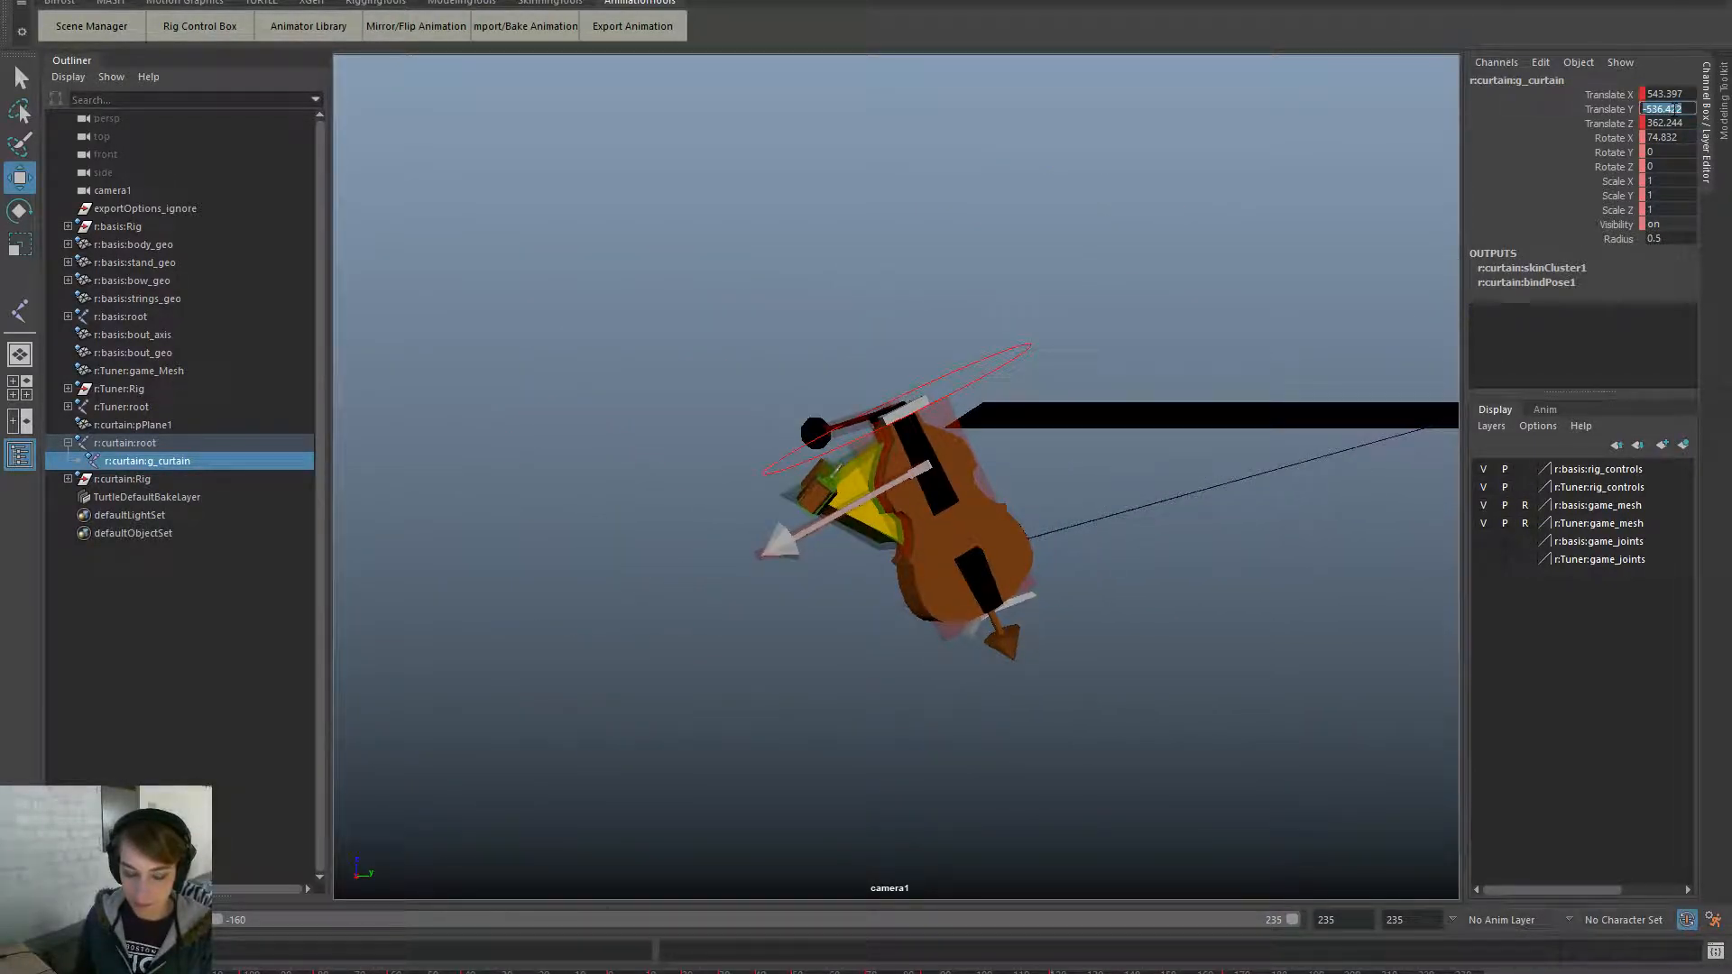
pyautogui.doubleClick(1671, 95)
pyautogui.write('-536.422')
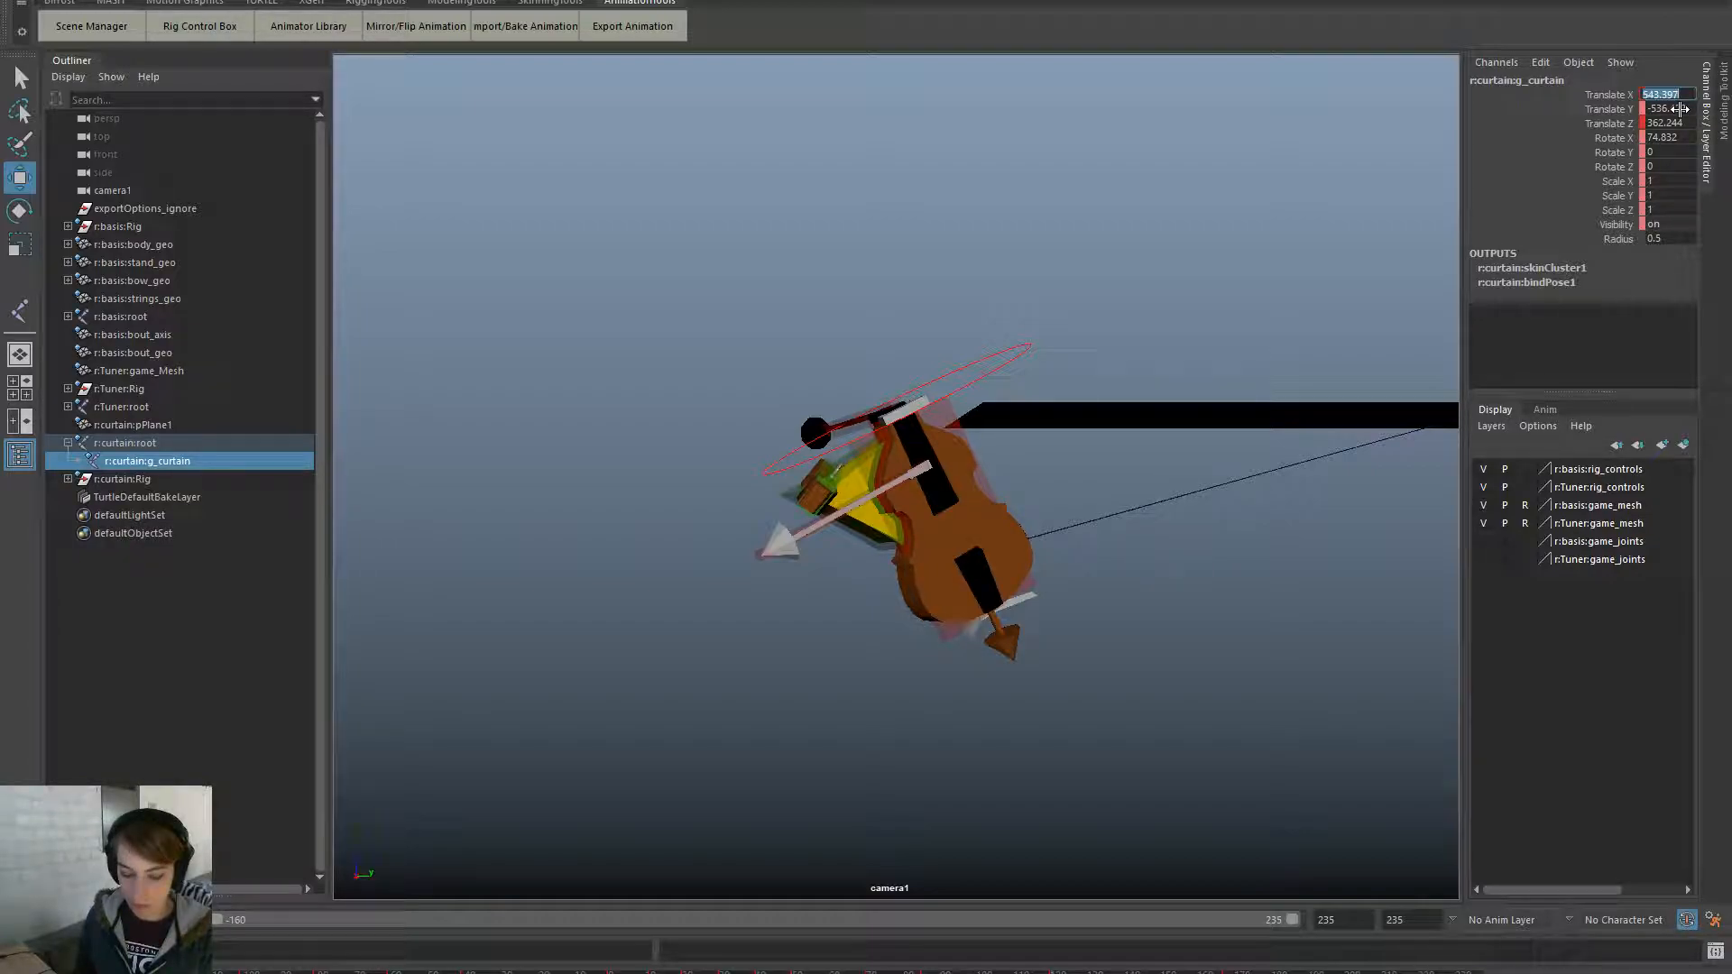
pyautogui.doubleClick(1680, 109)
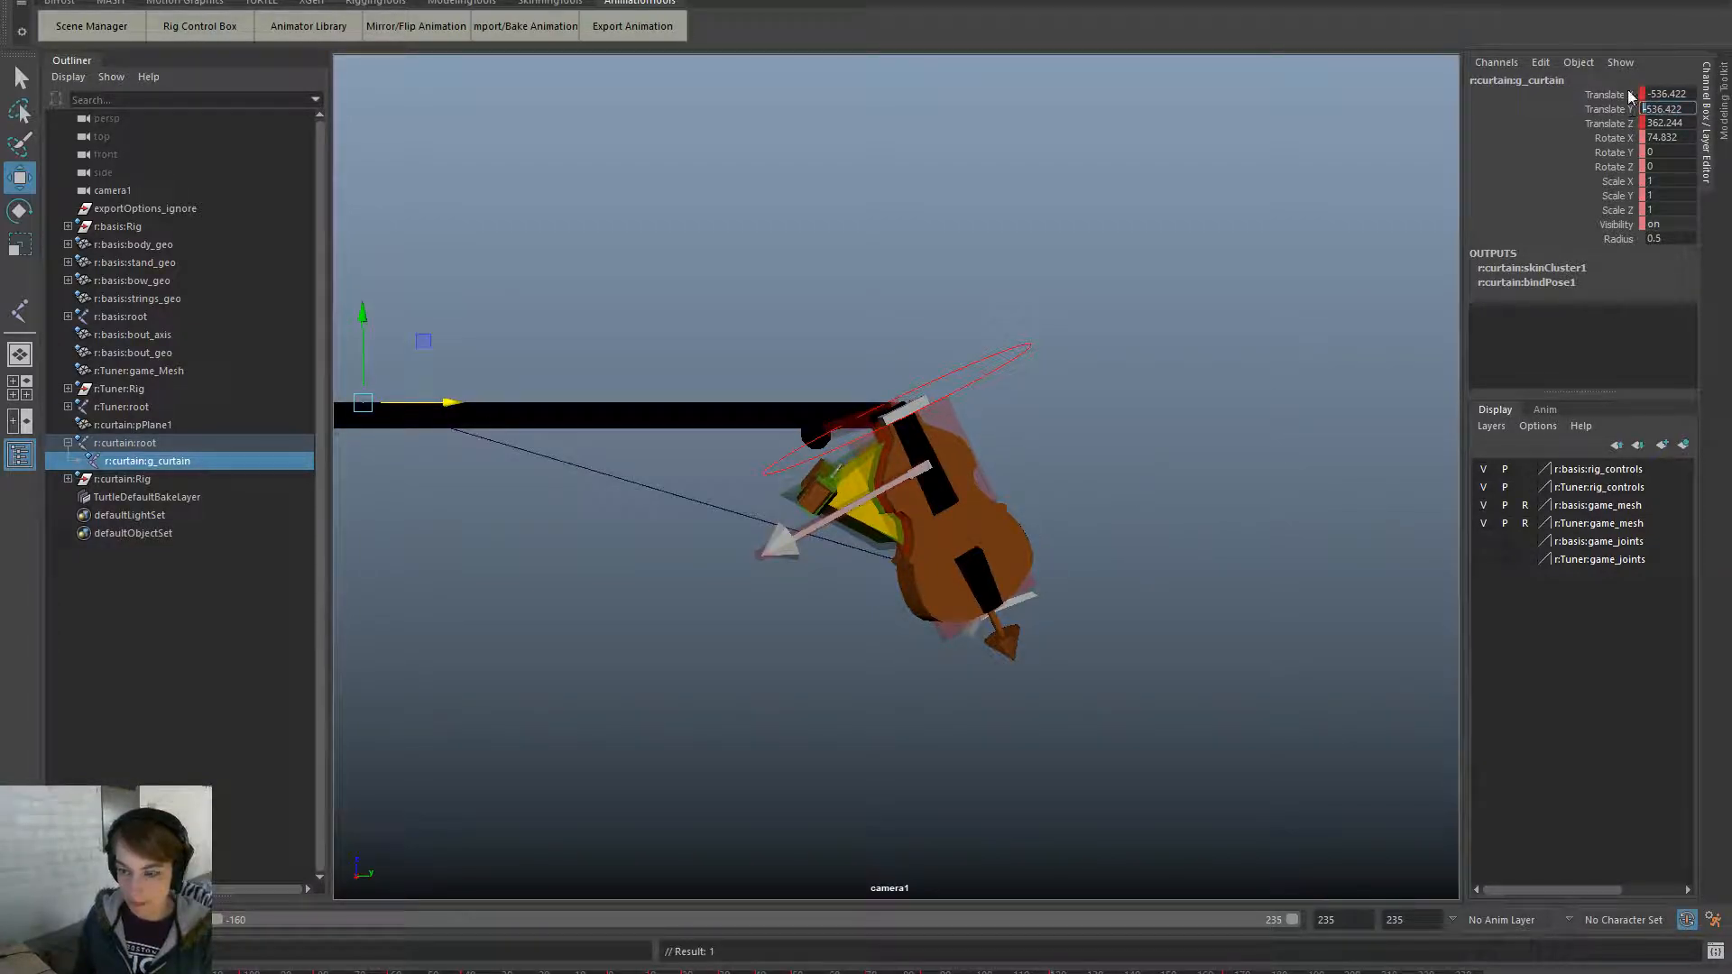
pyautogui.press('Return')
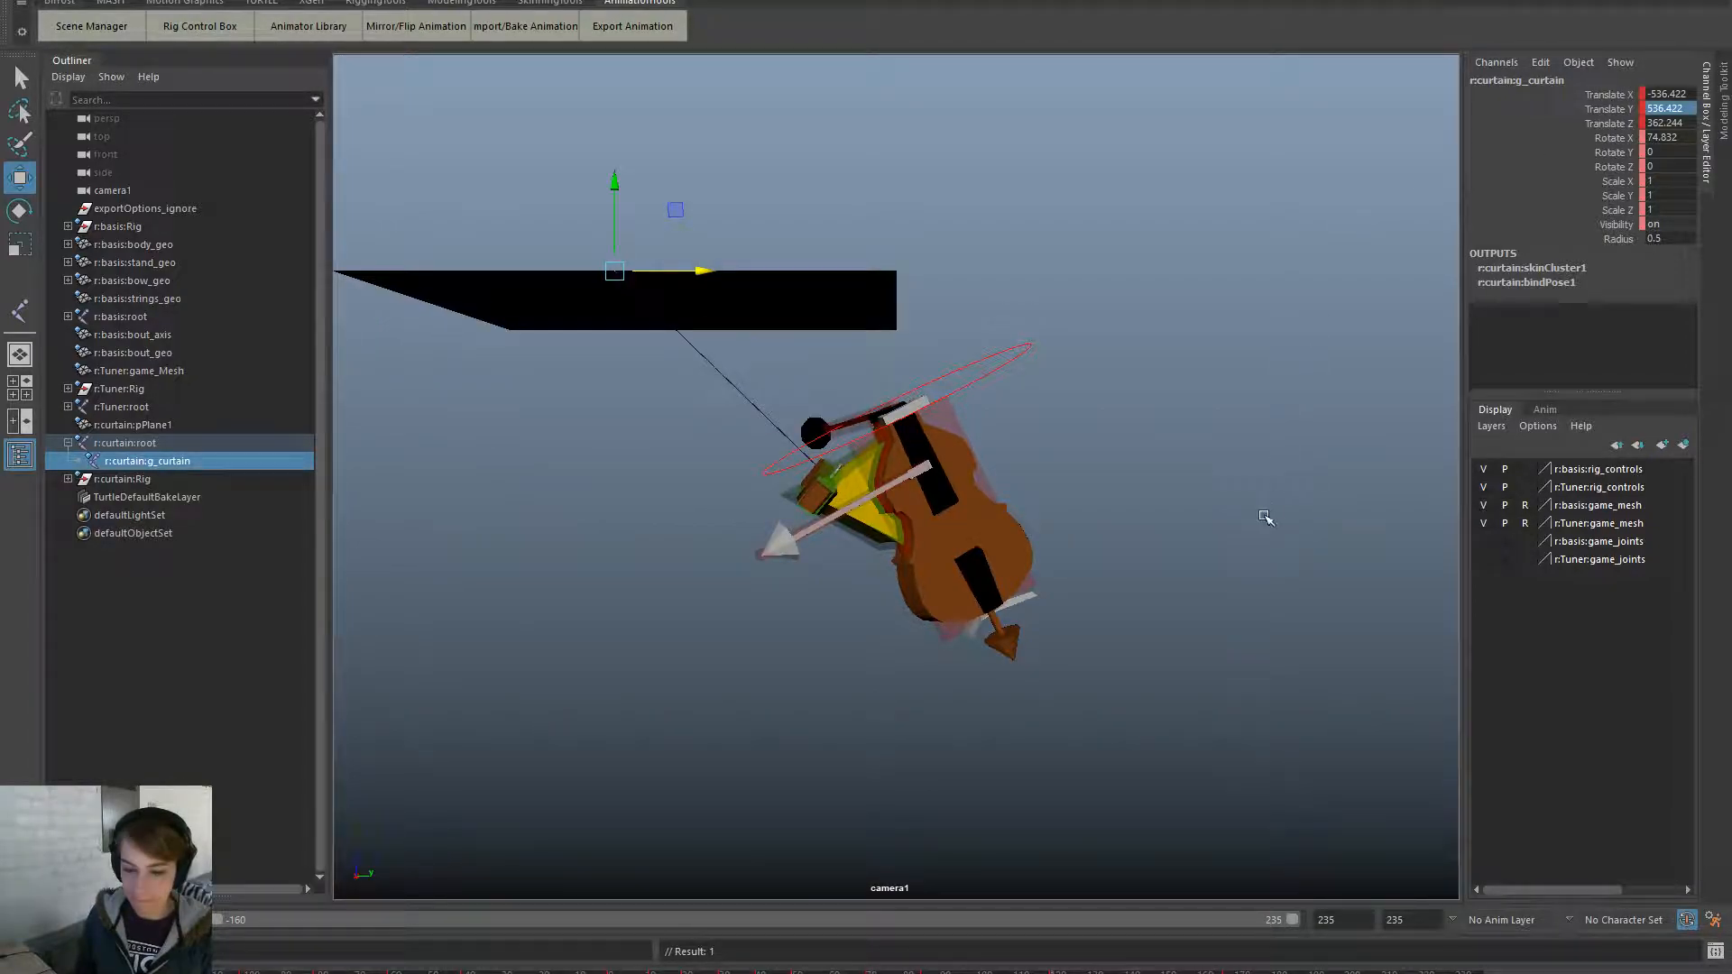
pyautogui.hotkey('ctrl', 'z')
pyautogui.hotkey('ctrl', 'z')
pyautogui.hotkey('ctrl', 'z')
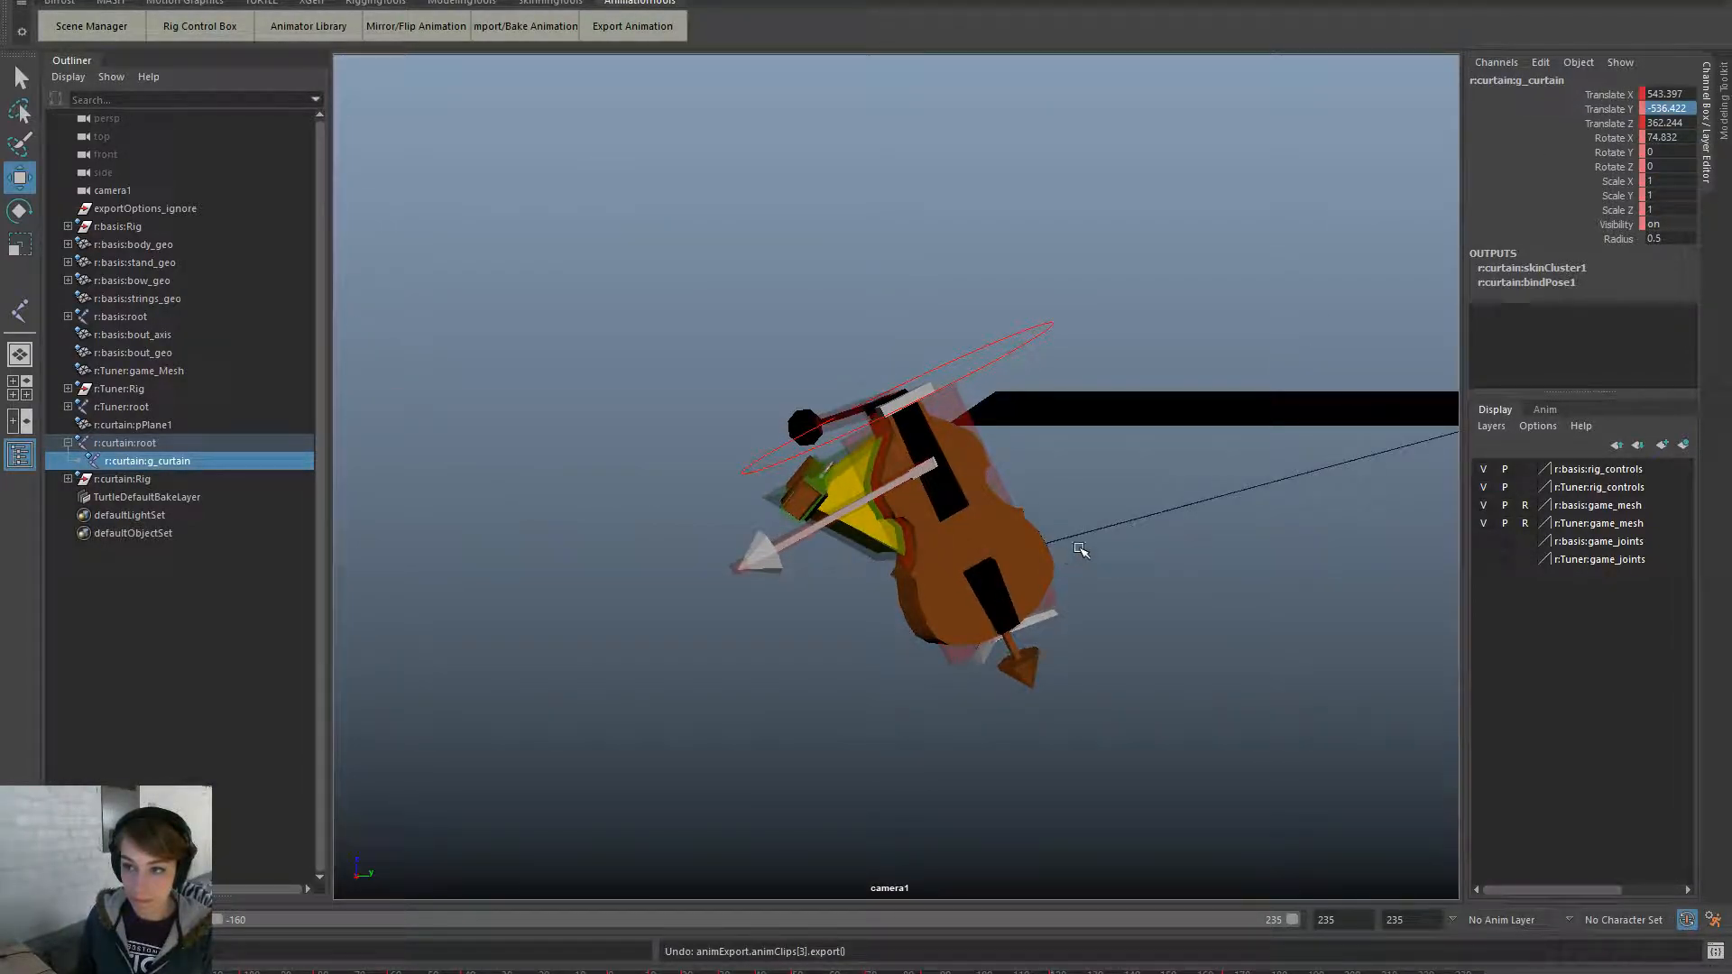
# - Slide the curtain bar left along X and lower it along Y, checking poses
pyautogui.scroll(-4, 1200, 455)
pyautogui.moveTo(1291, 442); pyautogui.dragTo(1077, 539)
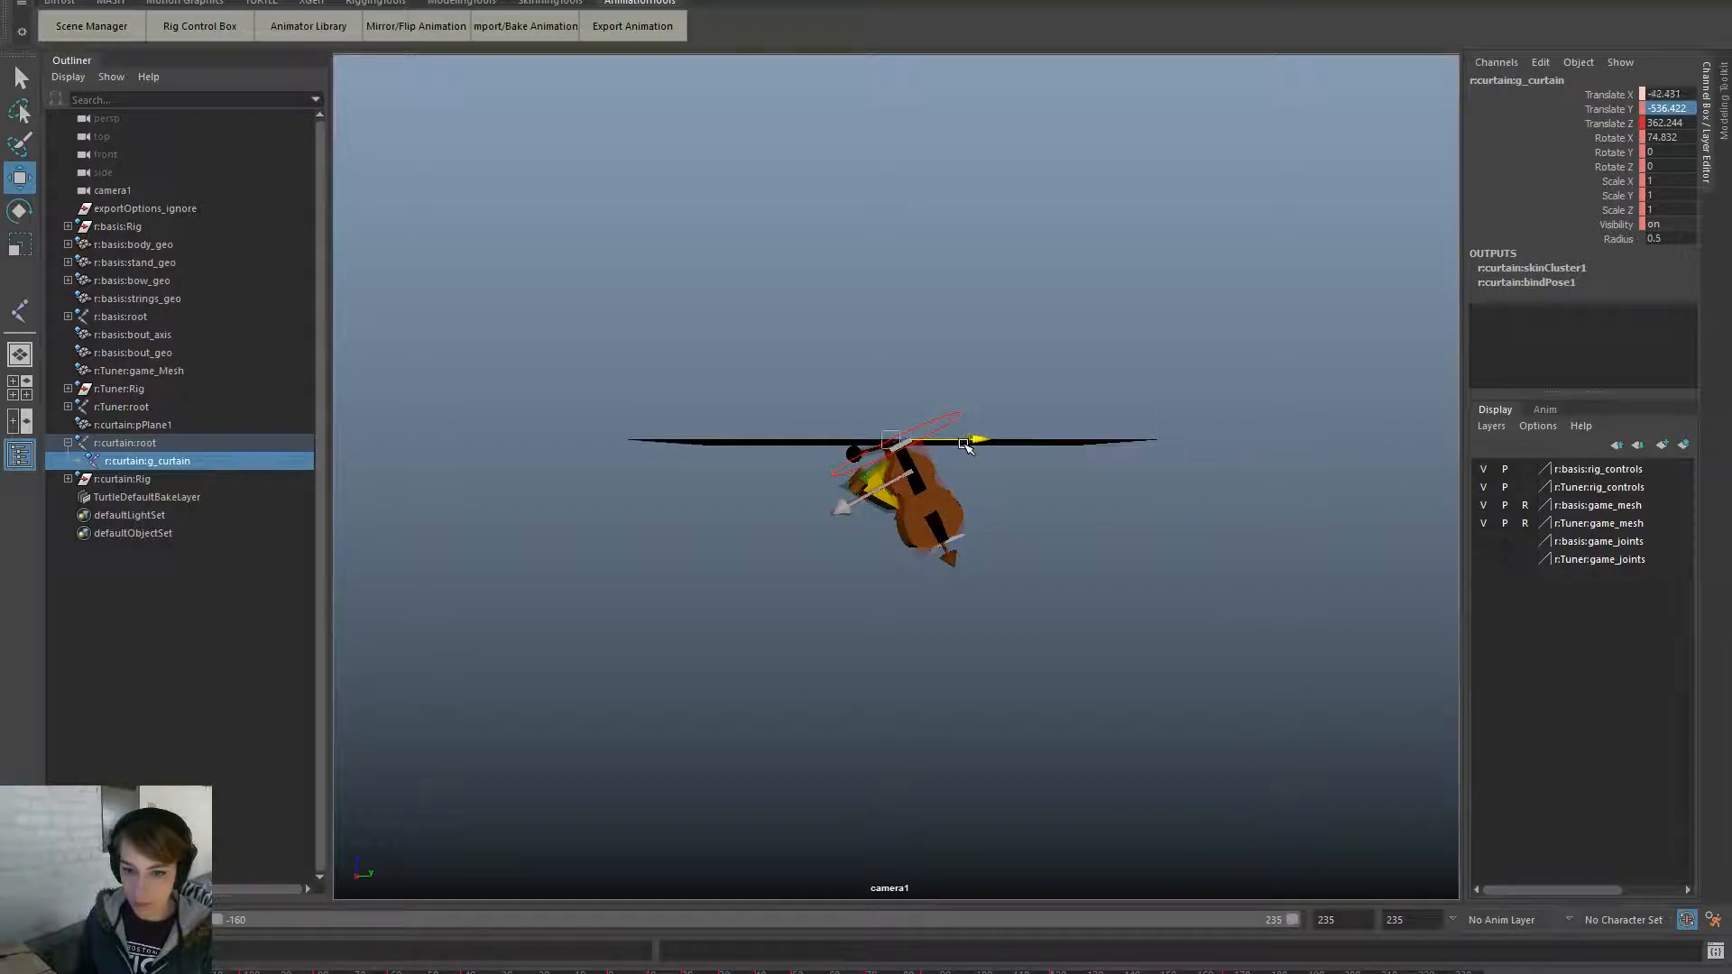
pyautogui.moveTo(951, 395); pyautogui.dragTo(951, 416)
pyautogui.moveTo(921, 973); pyautogui.dragTo(1092, 931)
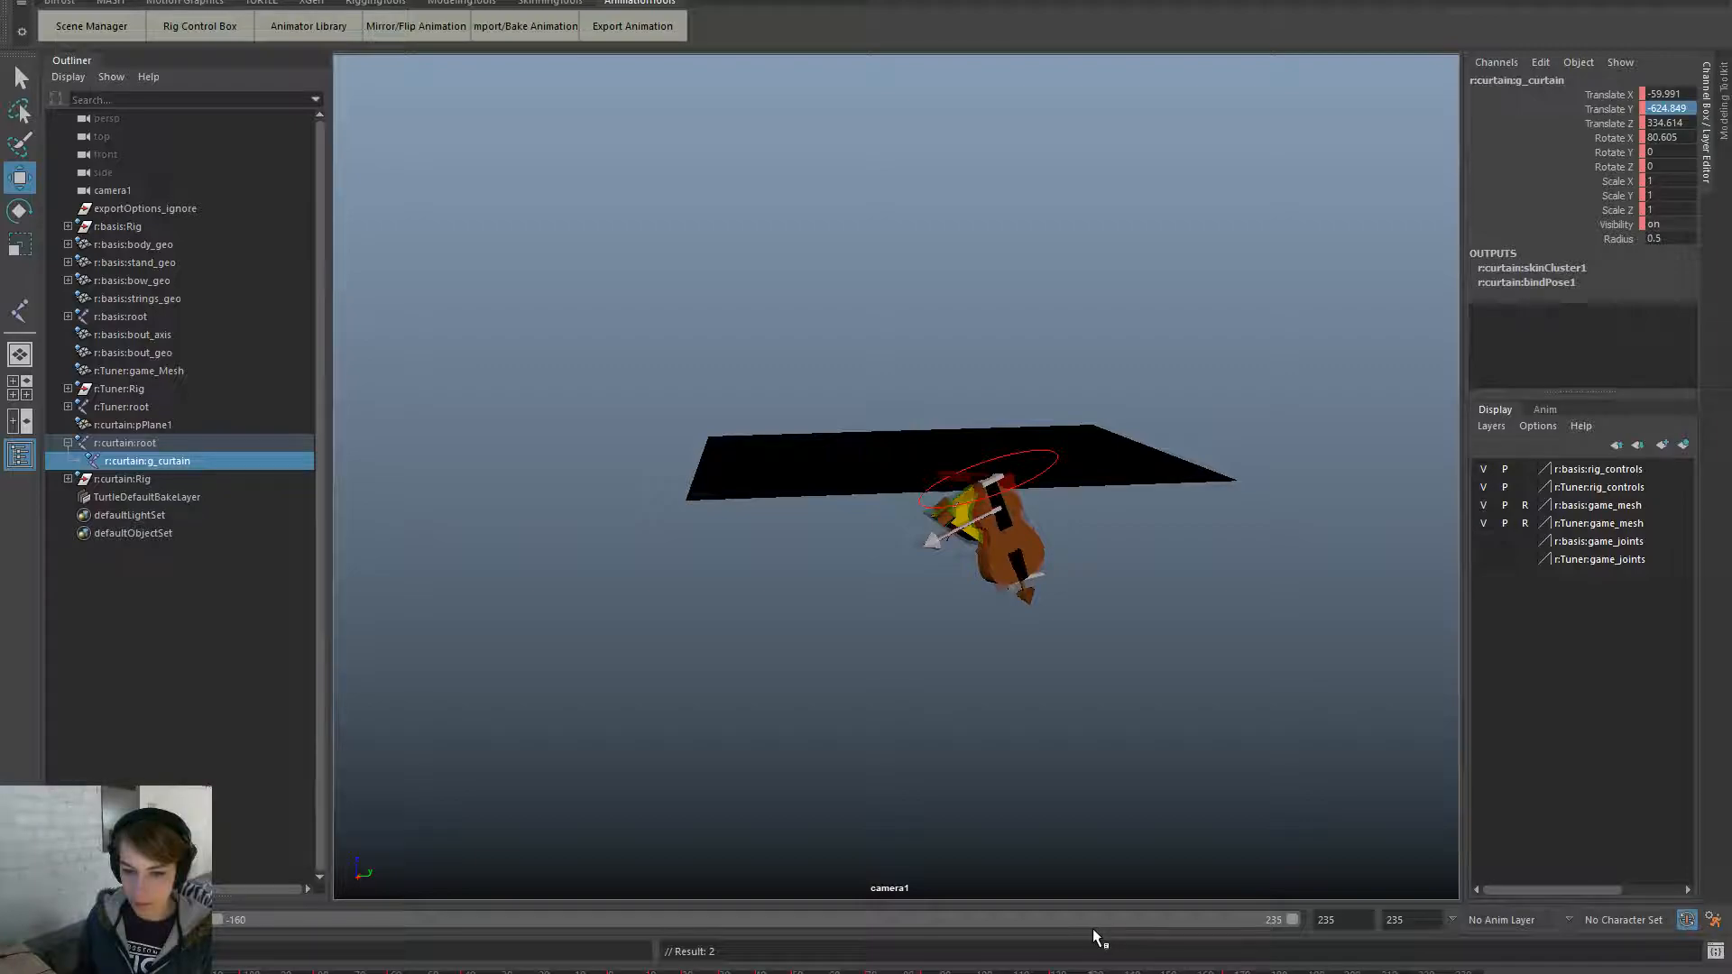
# - Look through camera1 via Panels > Perspective and dolly slightly closer
pyautogui.press('space')
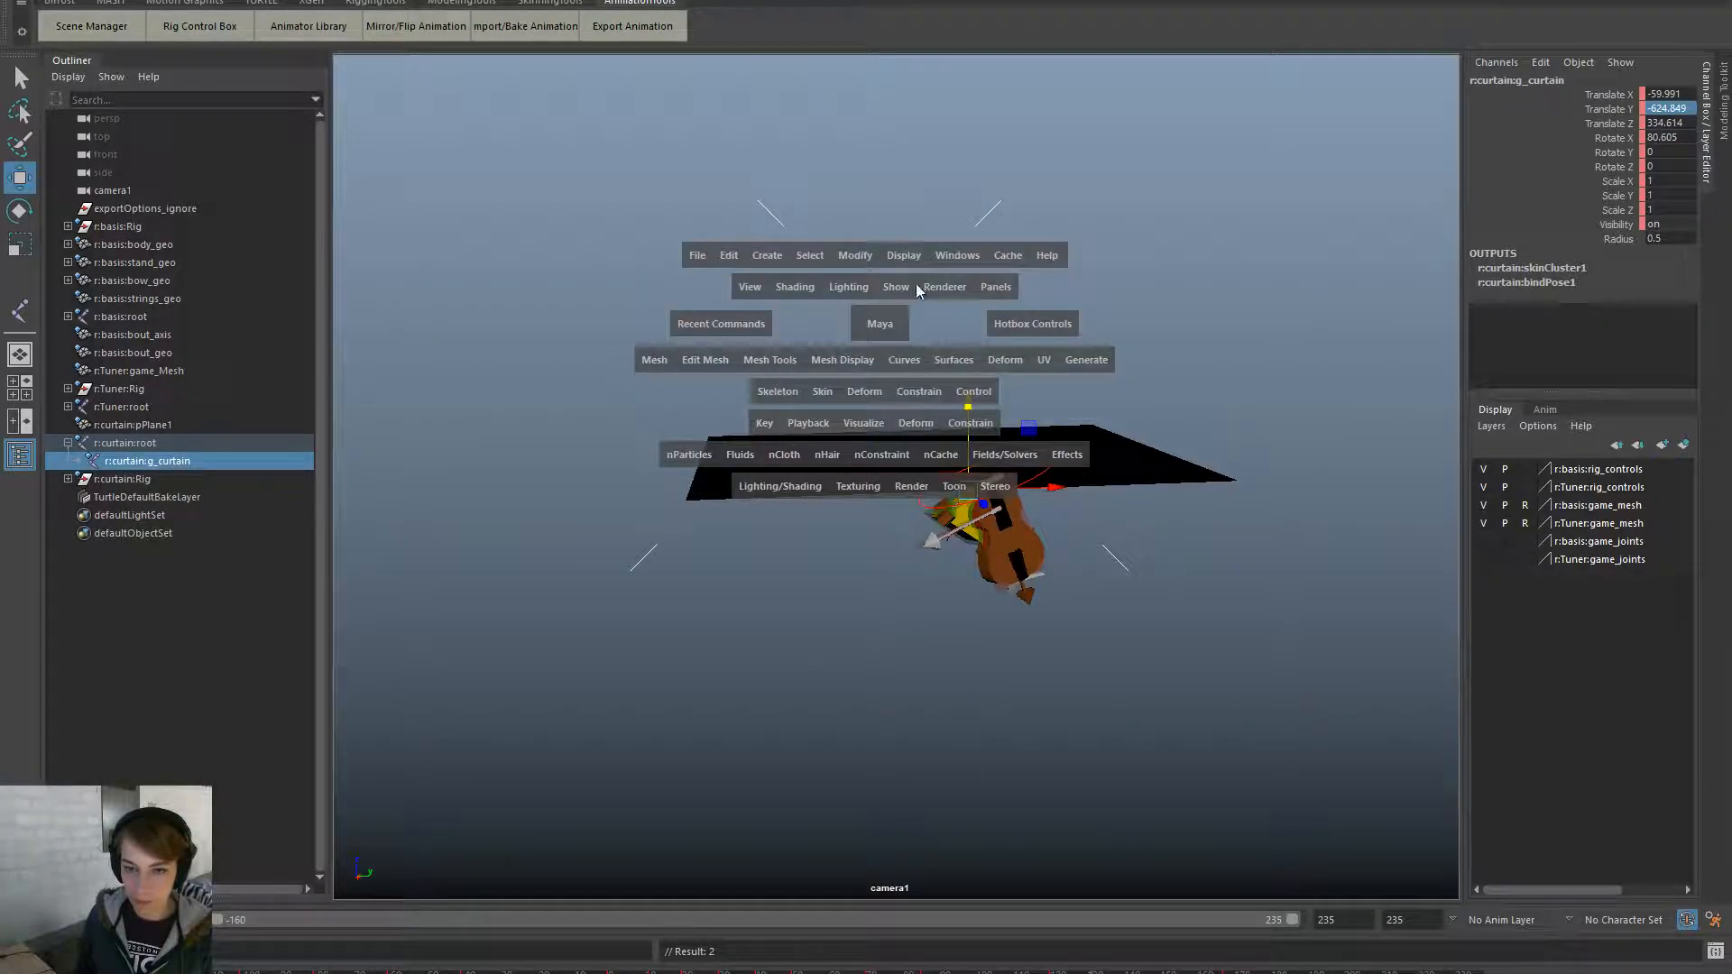
pyautogui.click(996, 287)
pyautogui.moveTo(1150, 403)
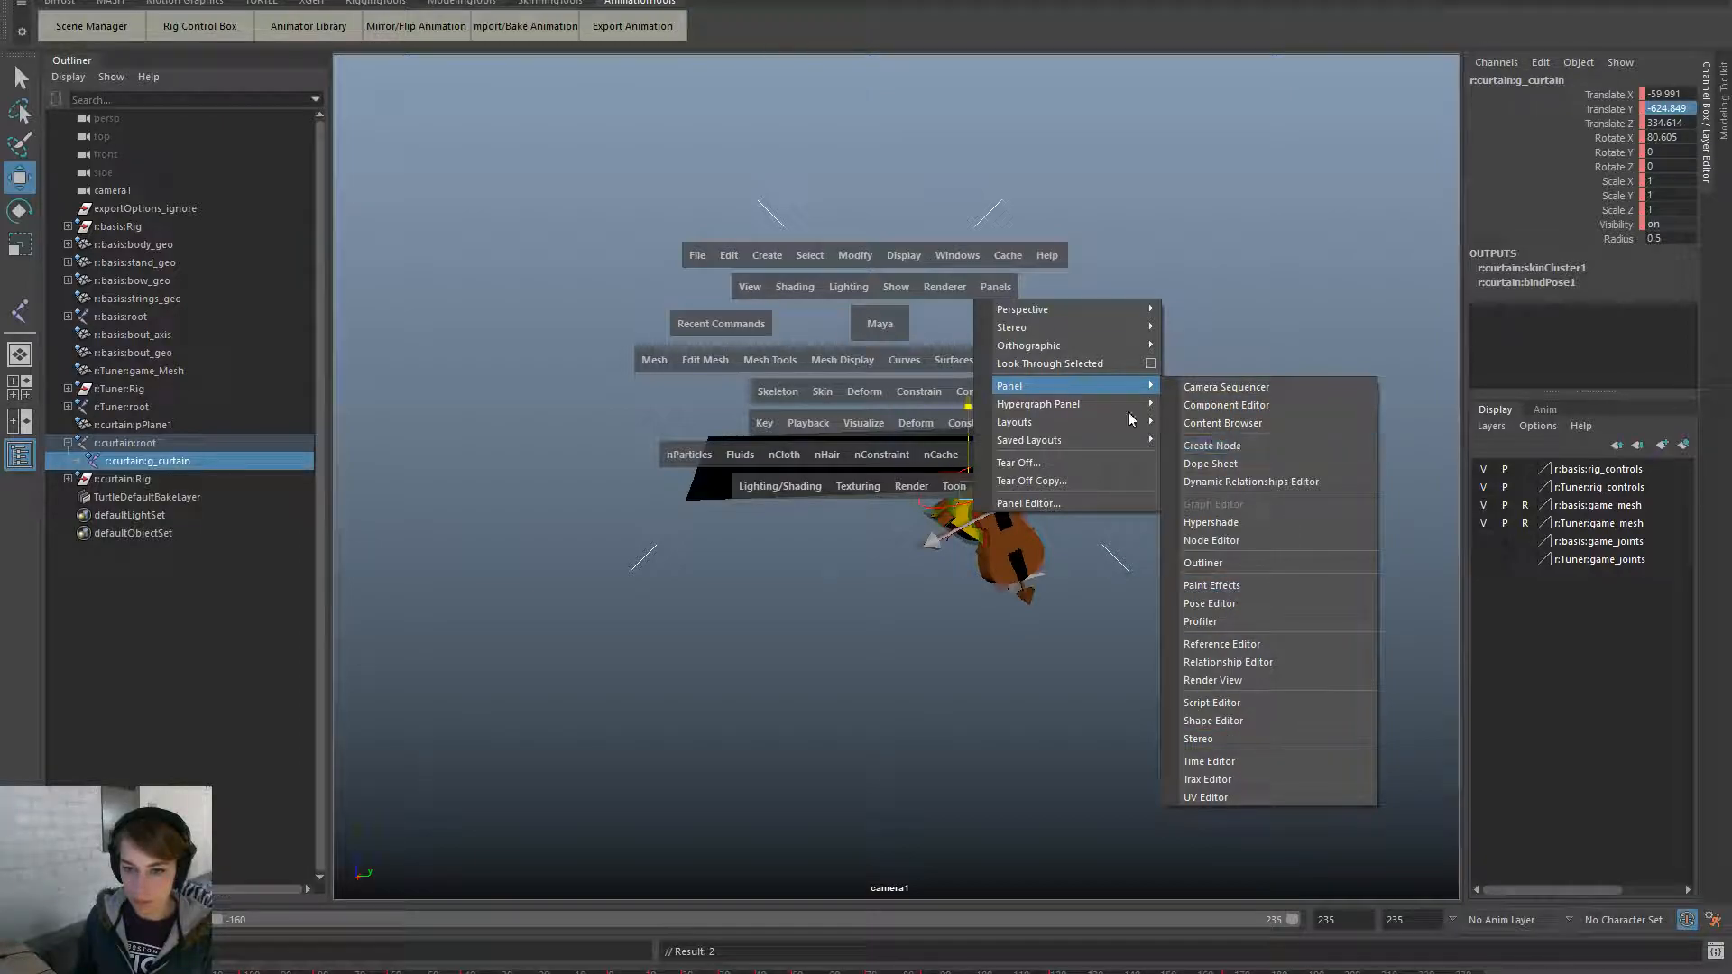
pyautogui.moveTo(1150, 311)
pyautogui.click(1228, 311)
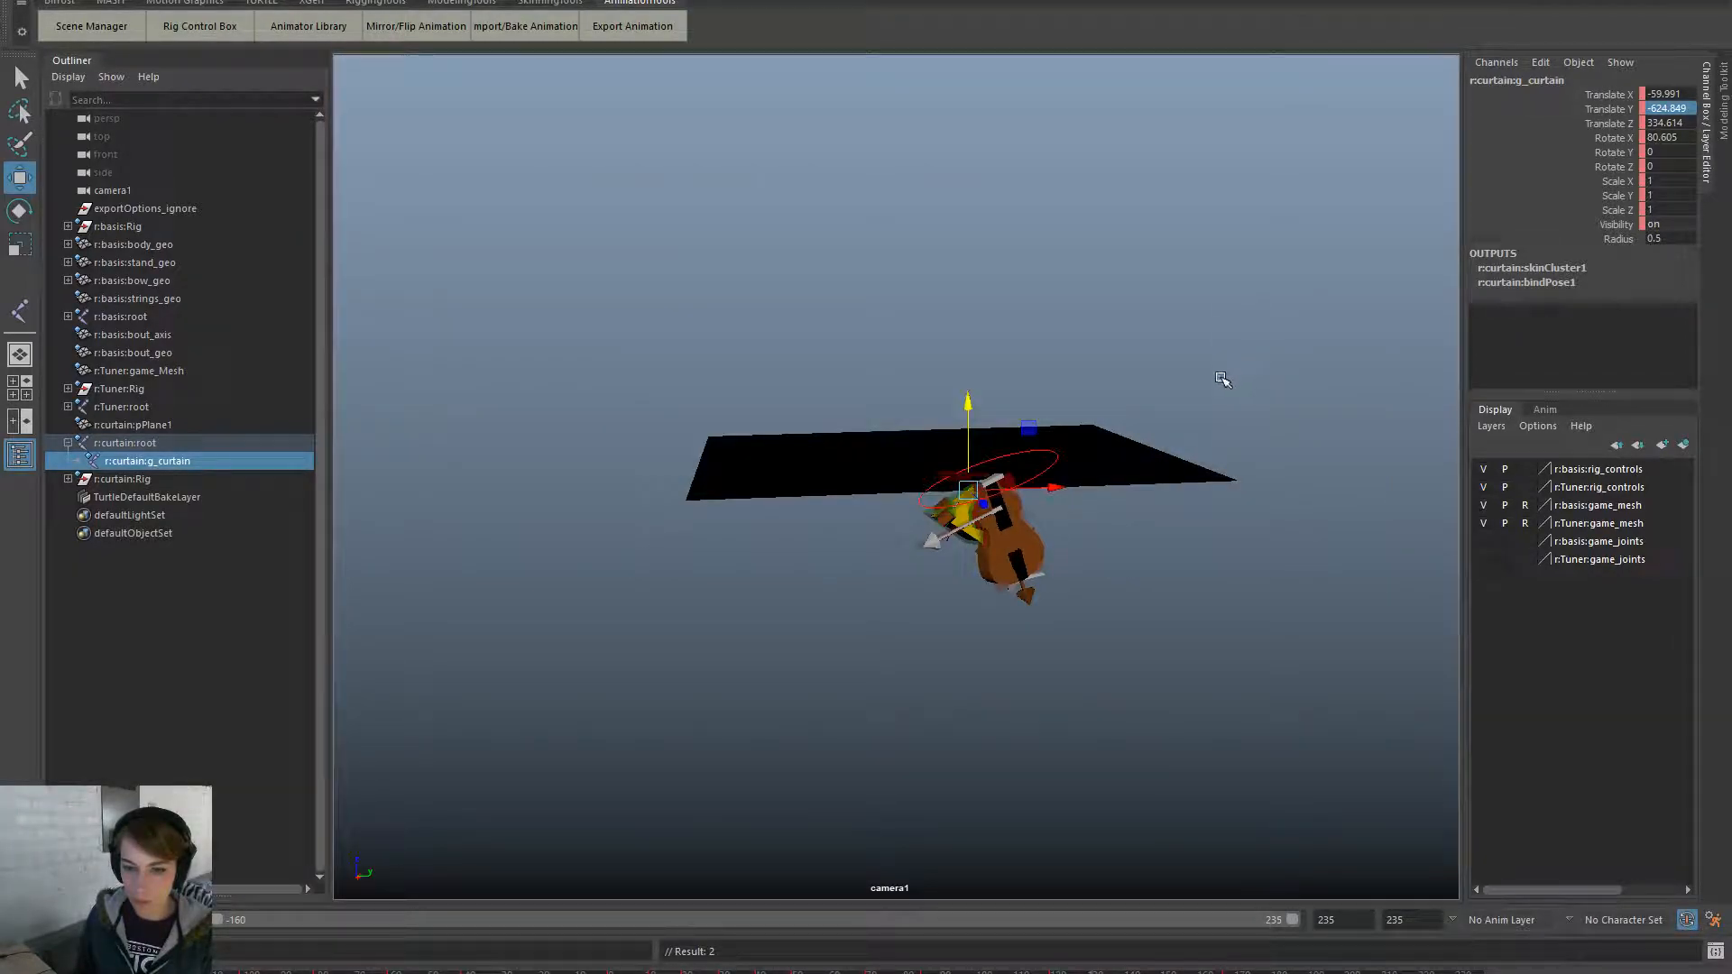
pyautogui.keyDown('alt'); pyautogui.moveTo(679, 548); pyautogui.dragTo(707, 551, button='right'); pyautogui.keyUp('alt')
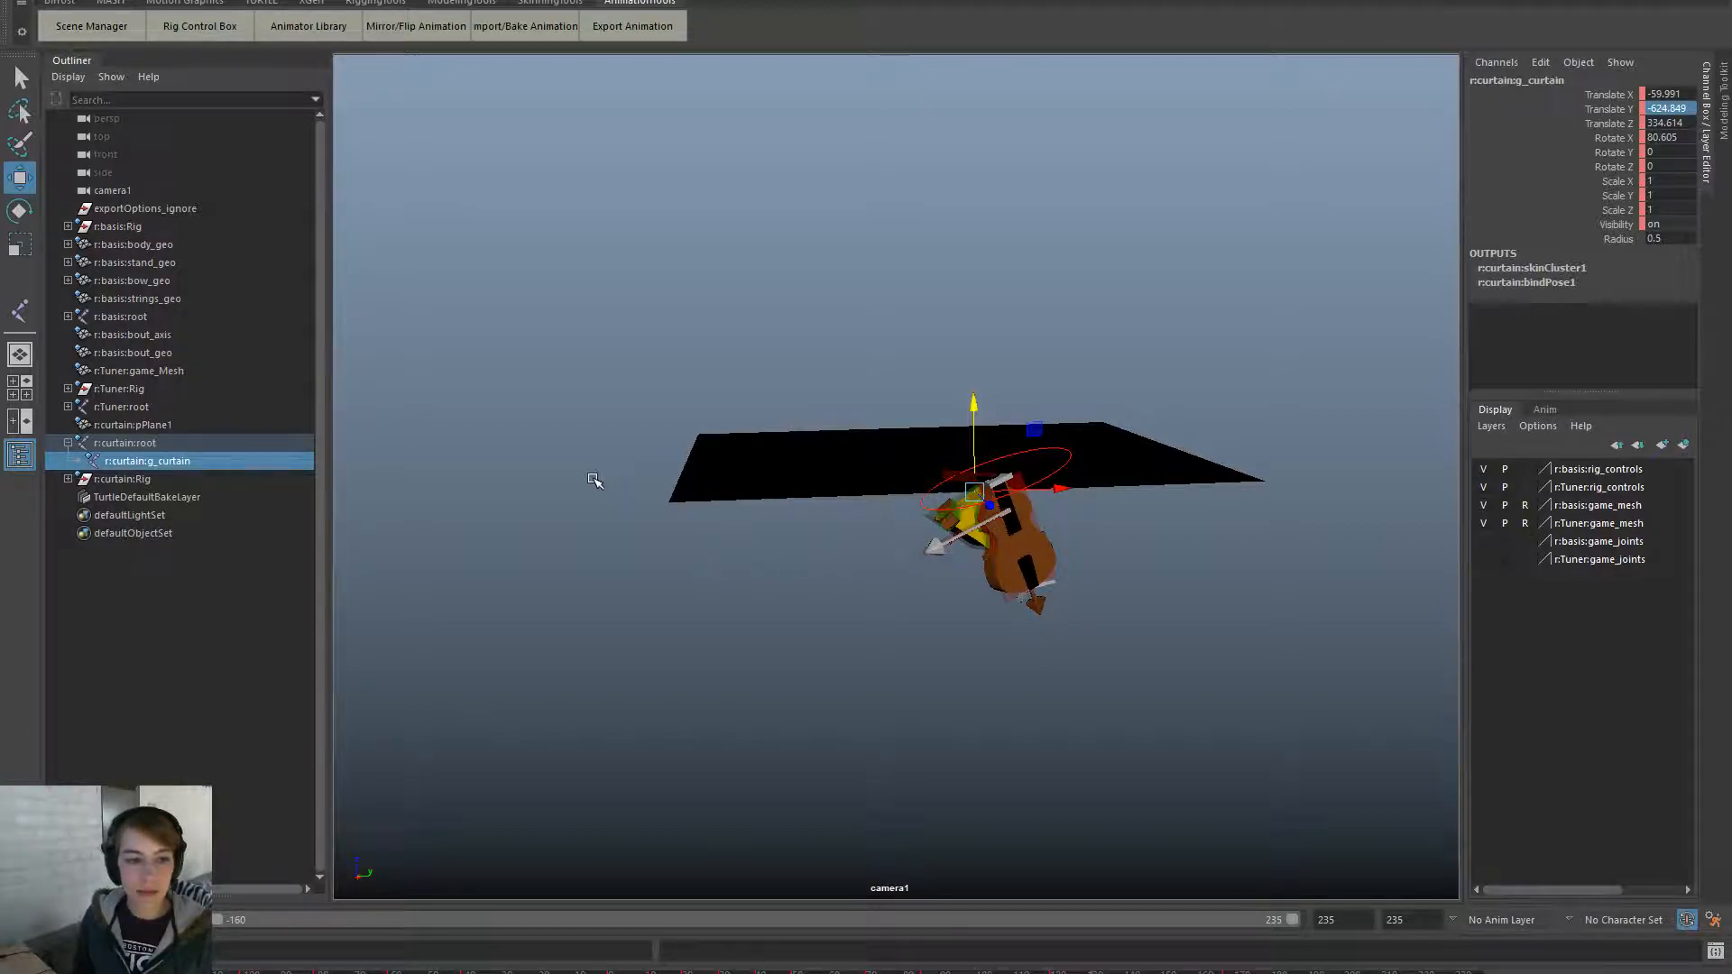
# - Set camera1's Rotate Z to 90 and Rotate X to 90
pyautogui.click(194, 192)
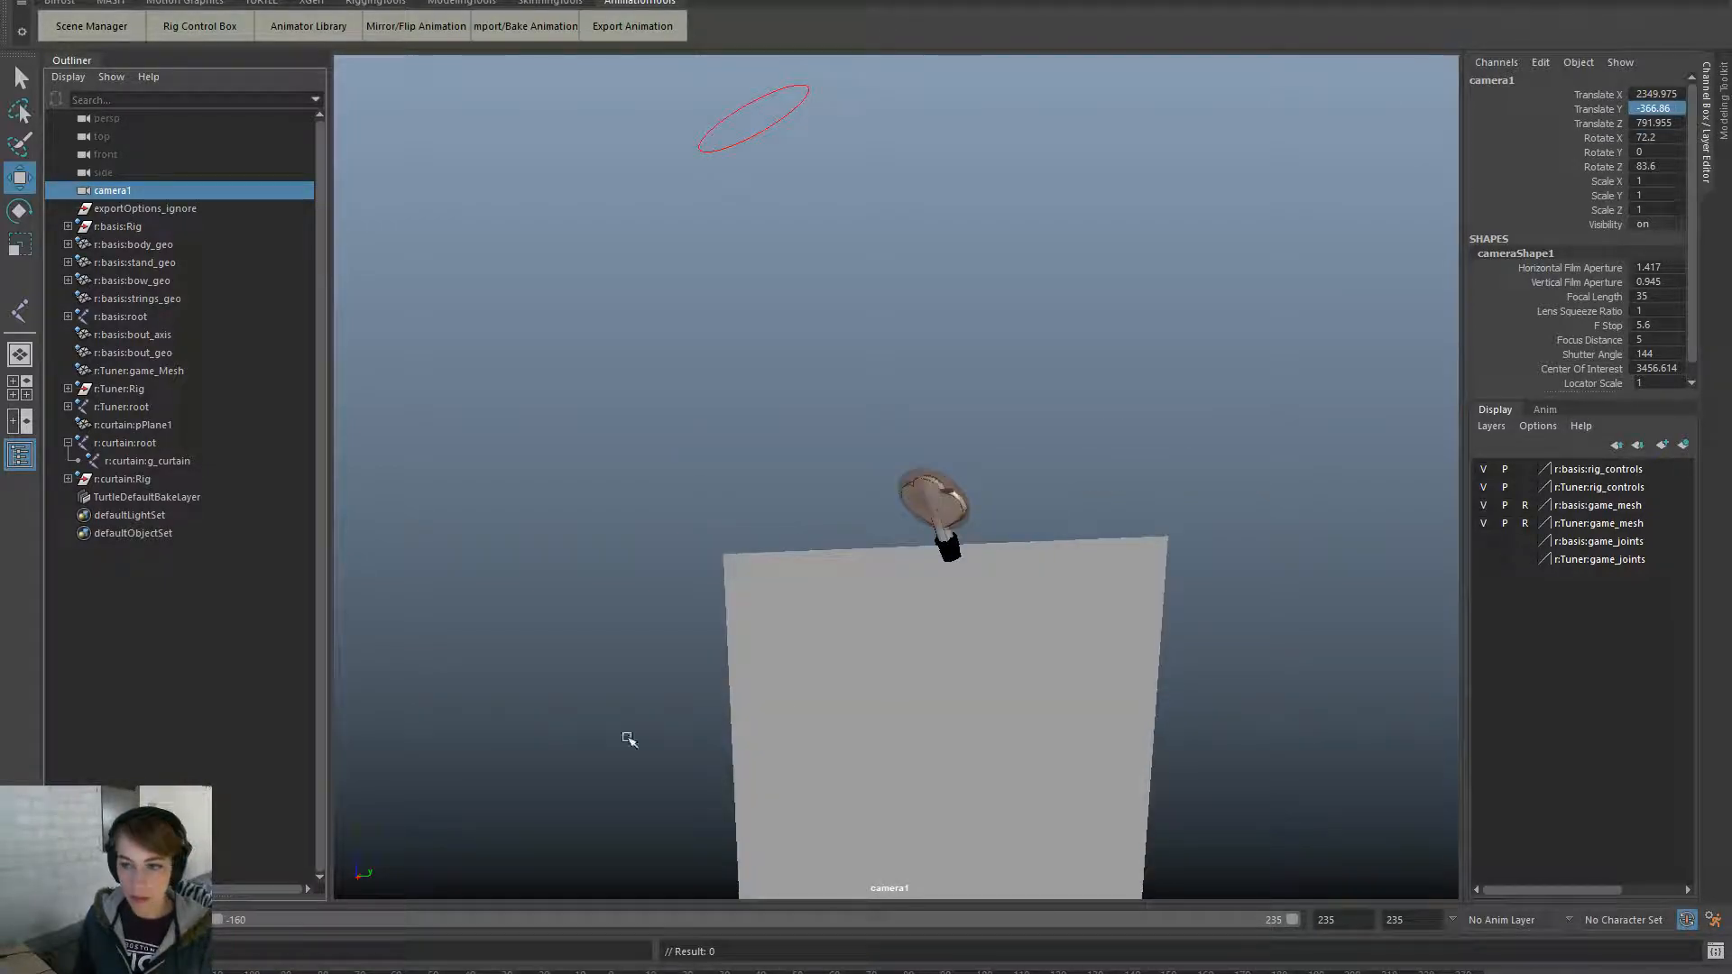
pyautogui.doubleClick(1675, 169)
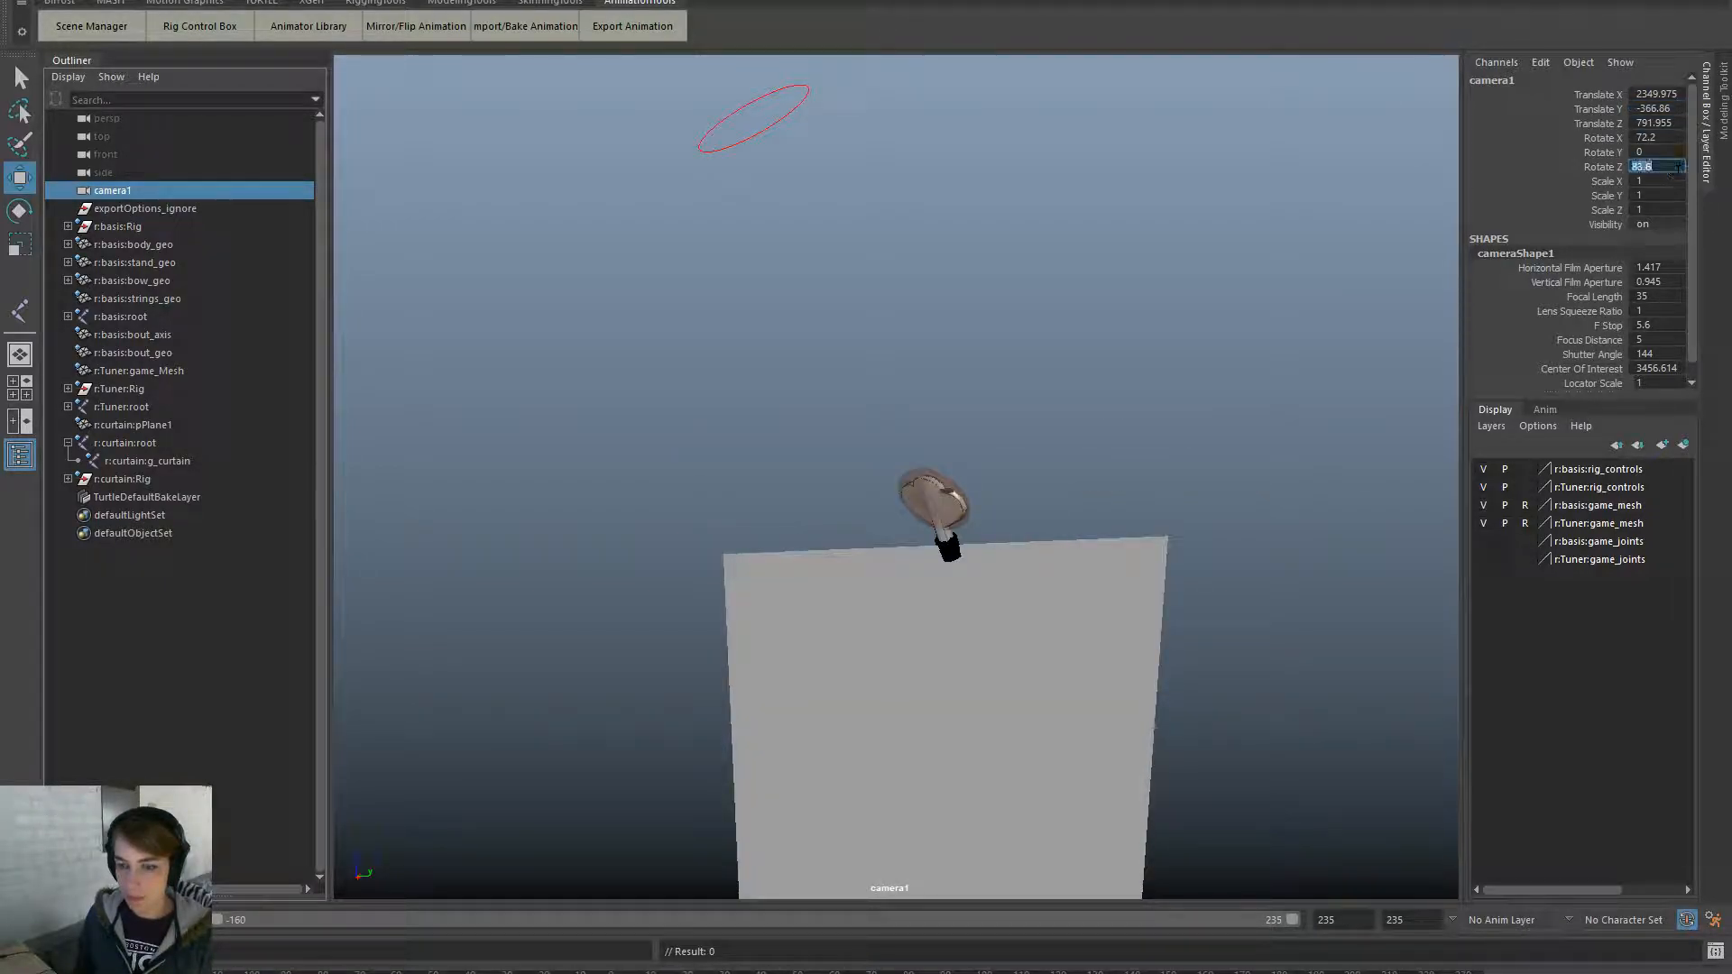
pyautogui.write('90')
pyautogui.press('Return')
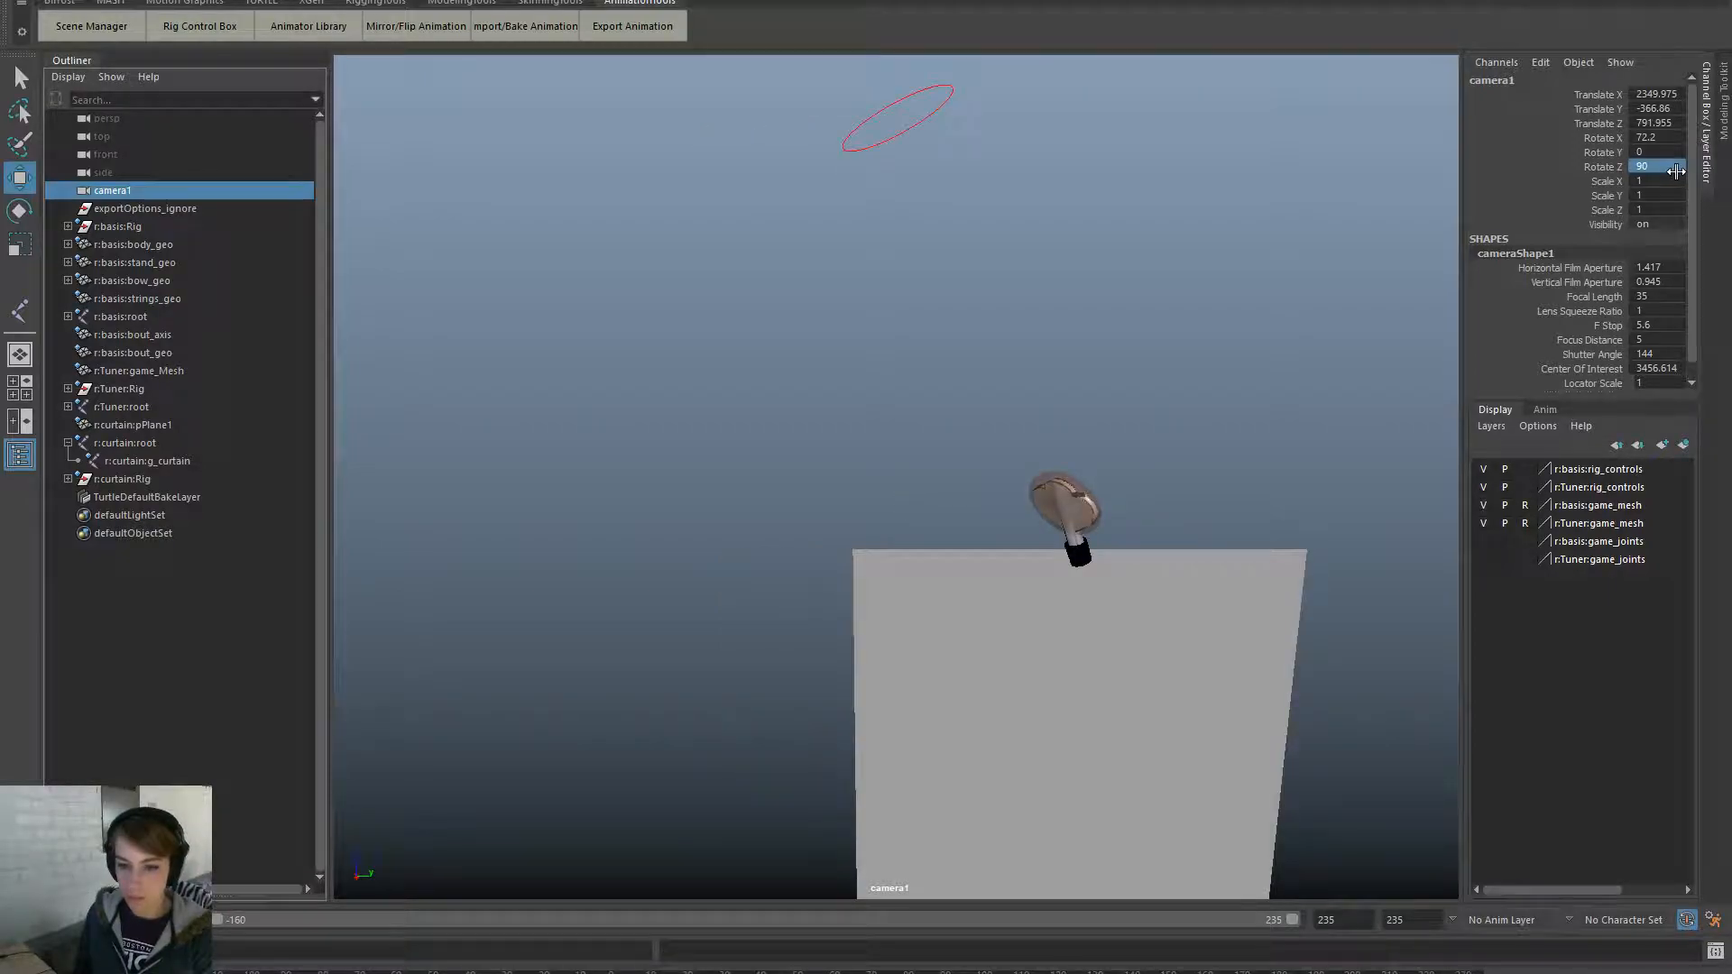
pyautogui.doubleClick(1674, 138)
pyautogui.write('0')
pyautogui.press('Return')
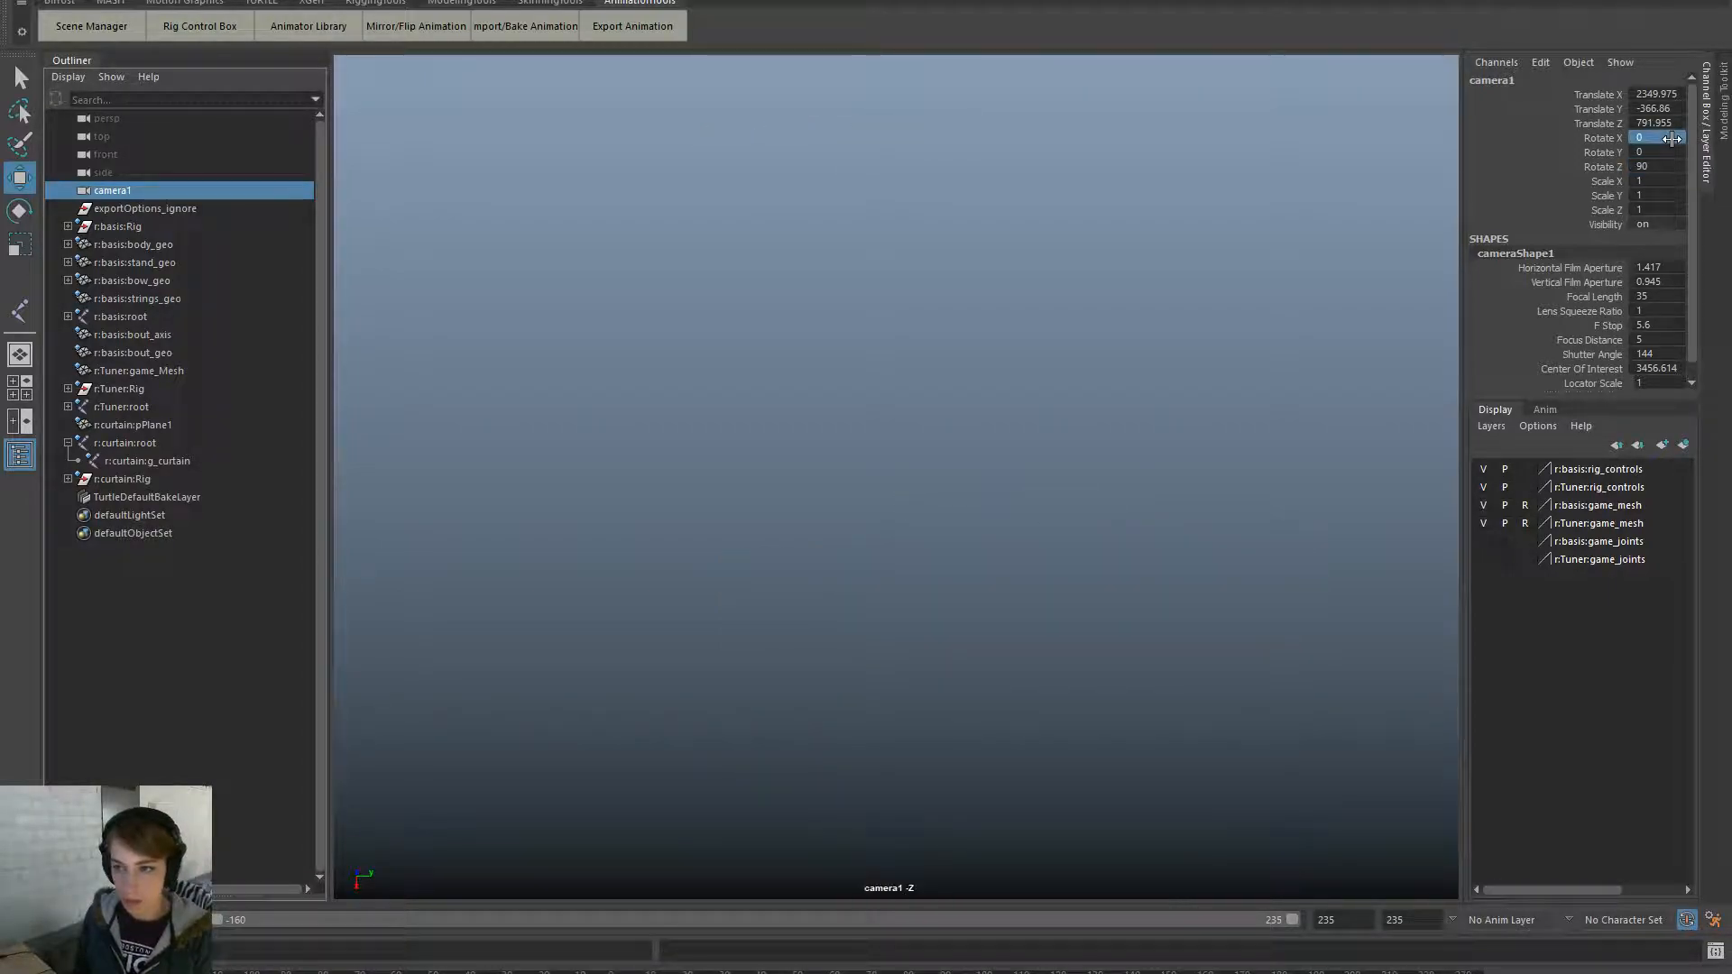
pyautogui.hotkey('ctrl', 'z')
pyautogui.doubleClick(1658, 138)
pyautogui.write('90')
pyautogui.press('Return')
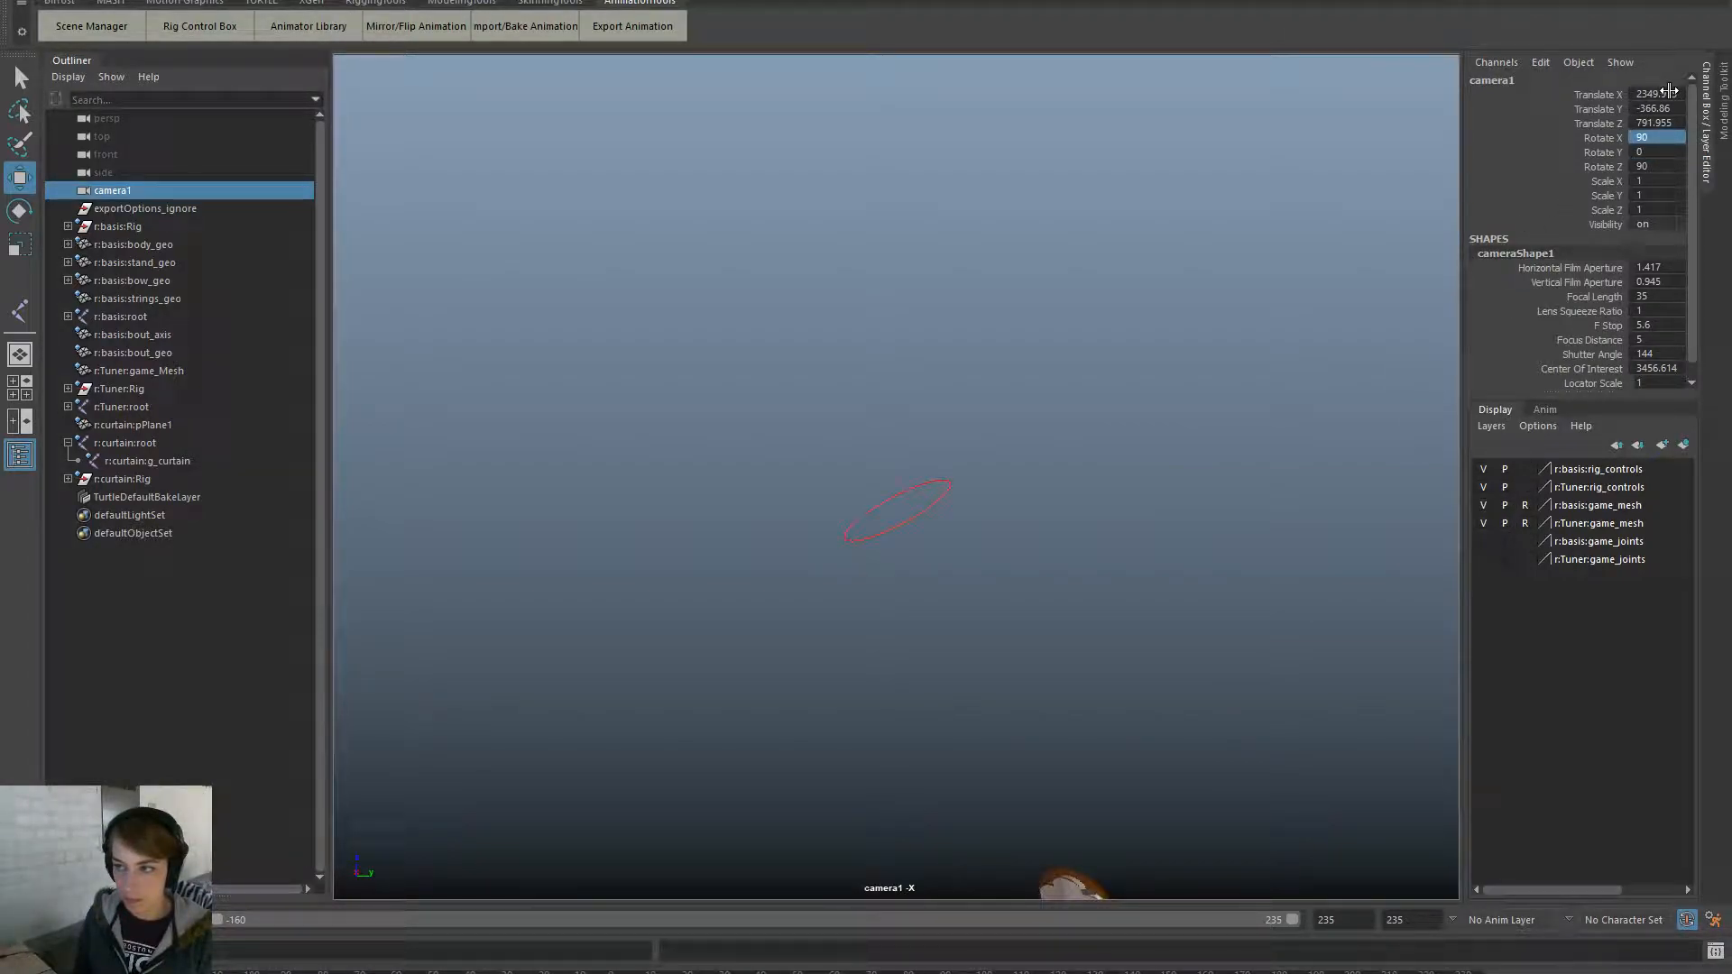
# - Reference incrementalSave/Basis_Rig.ma/Basis_Rig.0007.ma into the scene
pyautogui.click(1232, 328)
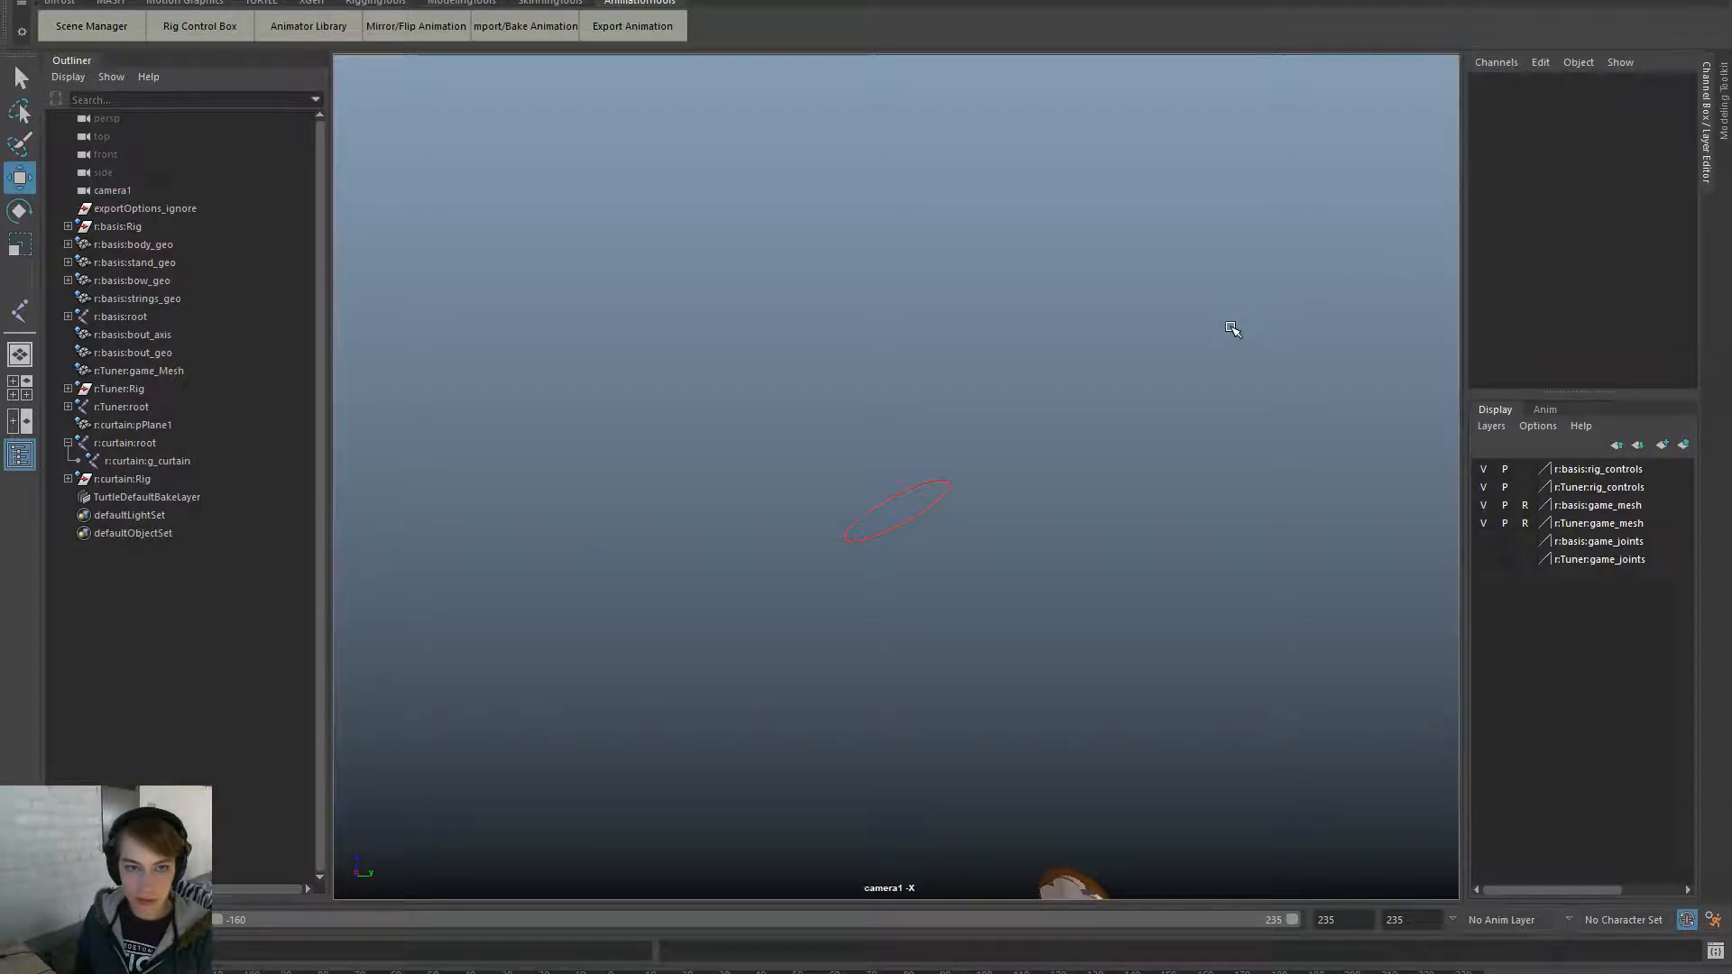
pyautogui.press('space')
pyautogui.click(895, 250)
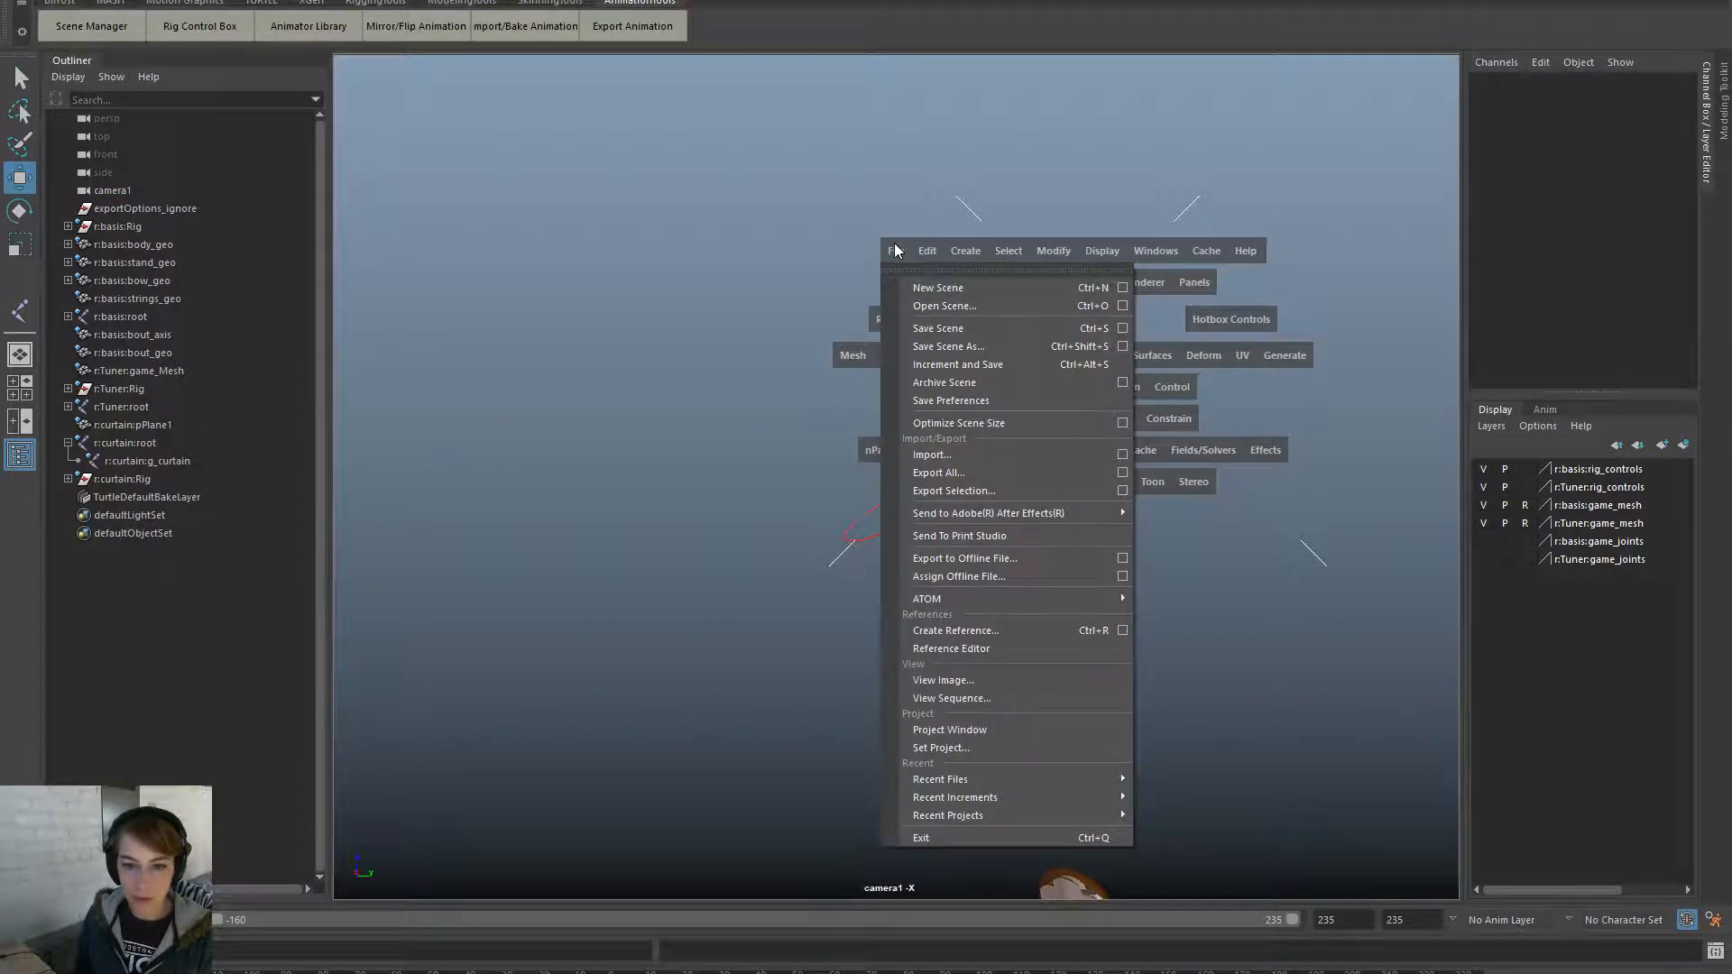
pyautogui.click(1013, 633)
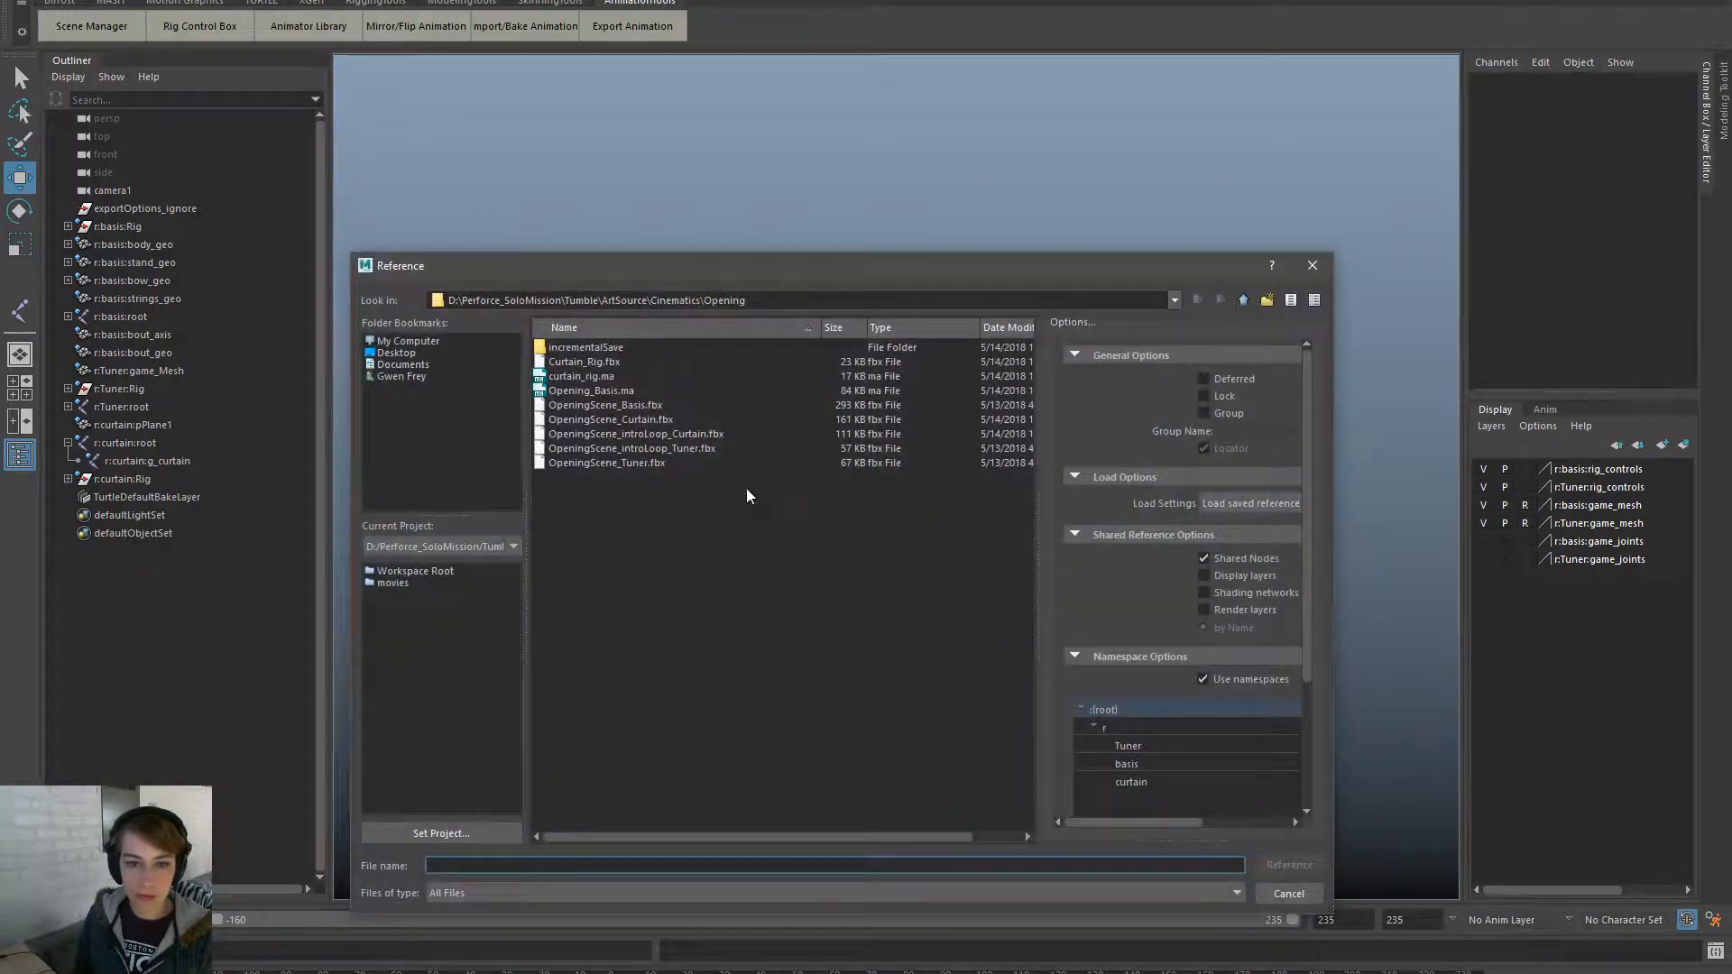
pyautogui.doubleClick(610, 347)
pyautogui.doubleClick(610, 347)
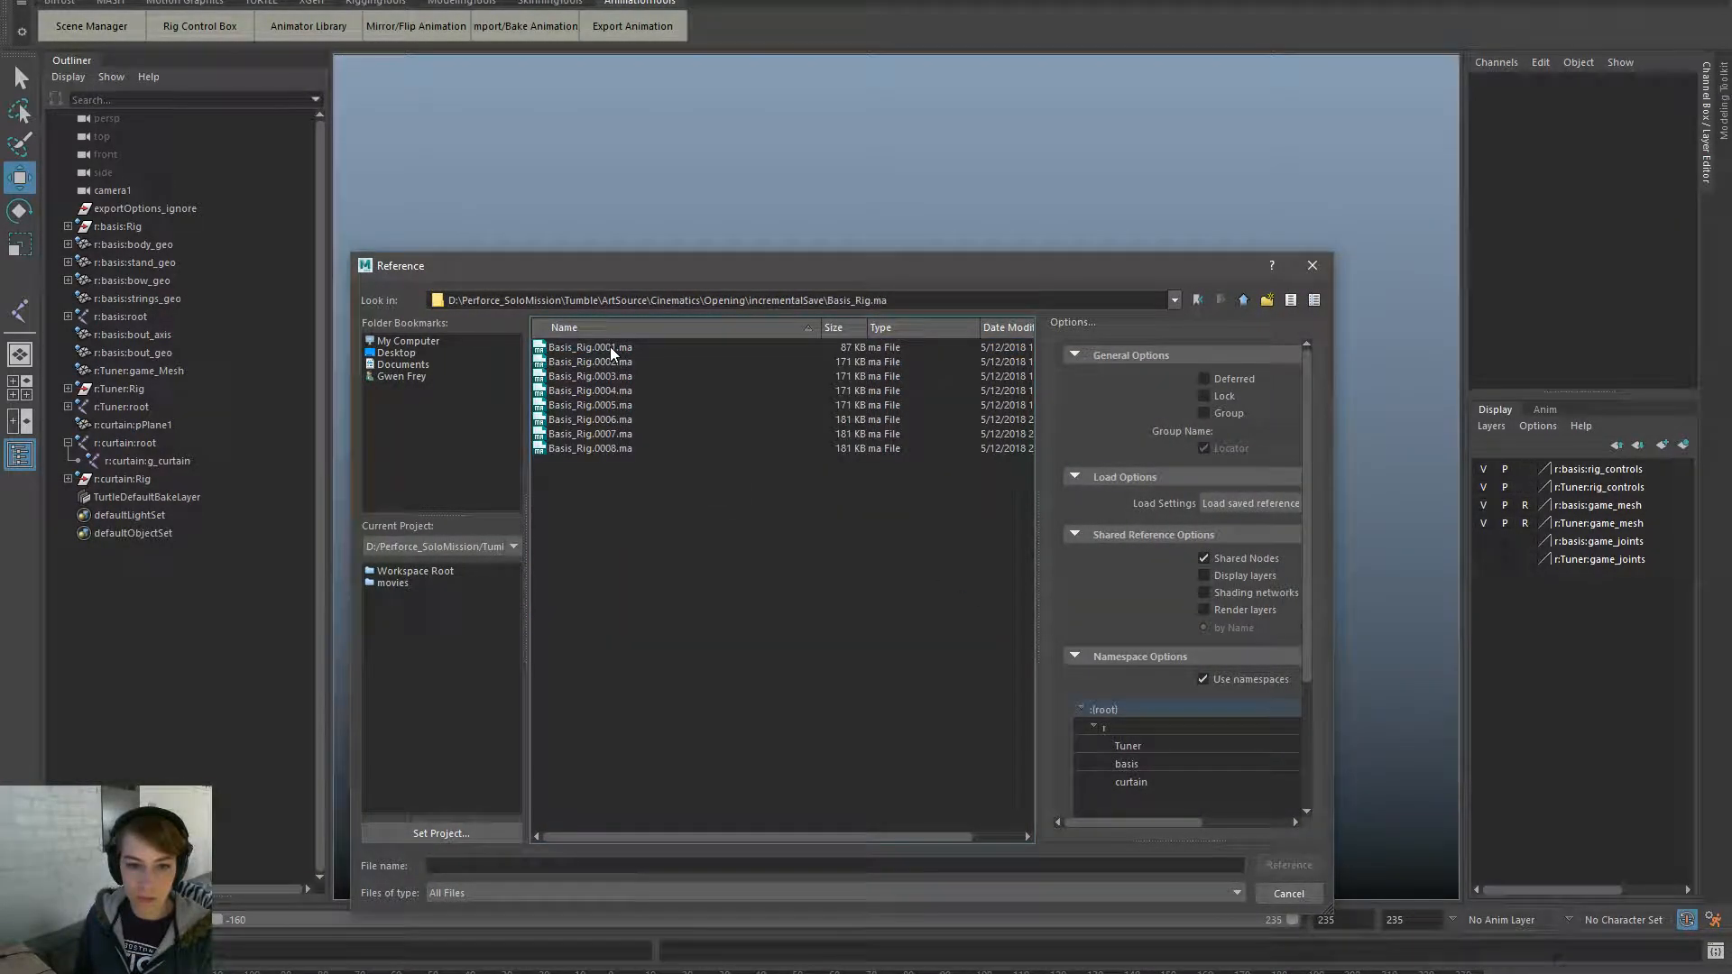
pyautogui.doubleClick(643, 432)
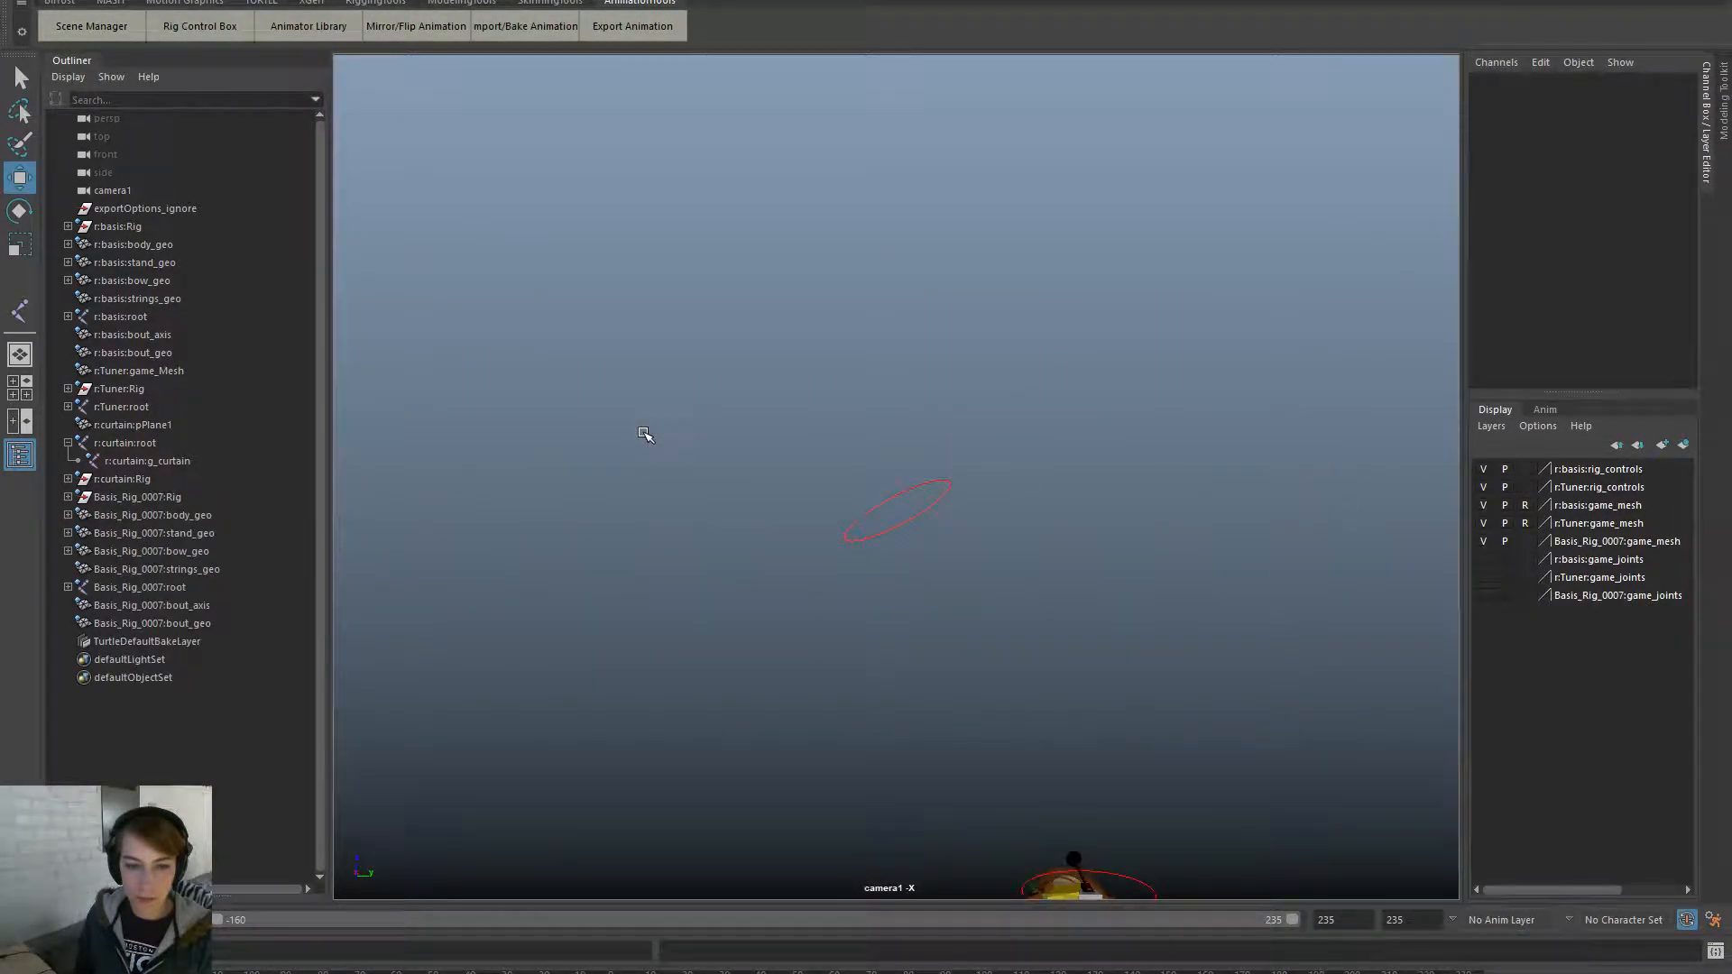
pyautogui.click(210, 498)
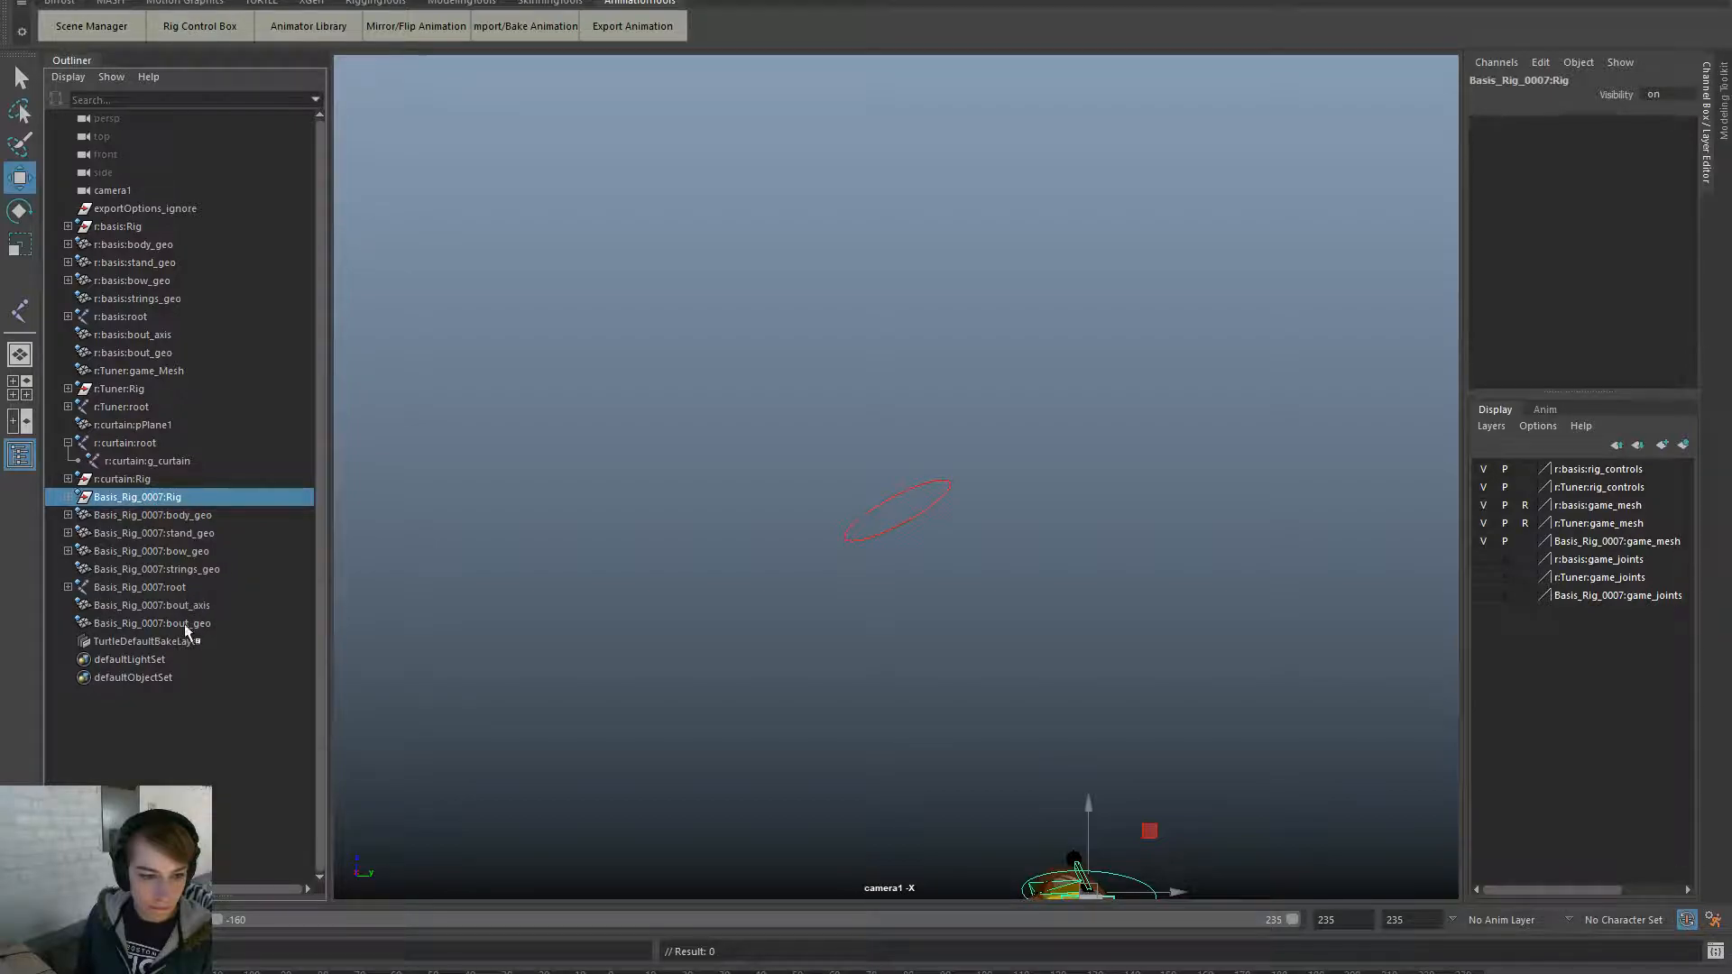
# - Open the Reference Editor and select the Basis_Rig.0007 reference
pyautogui.click(762, 266)
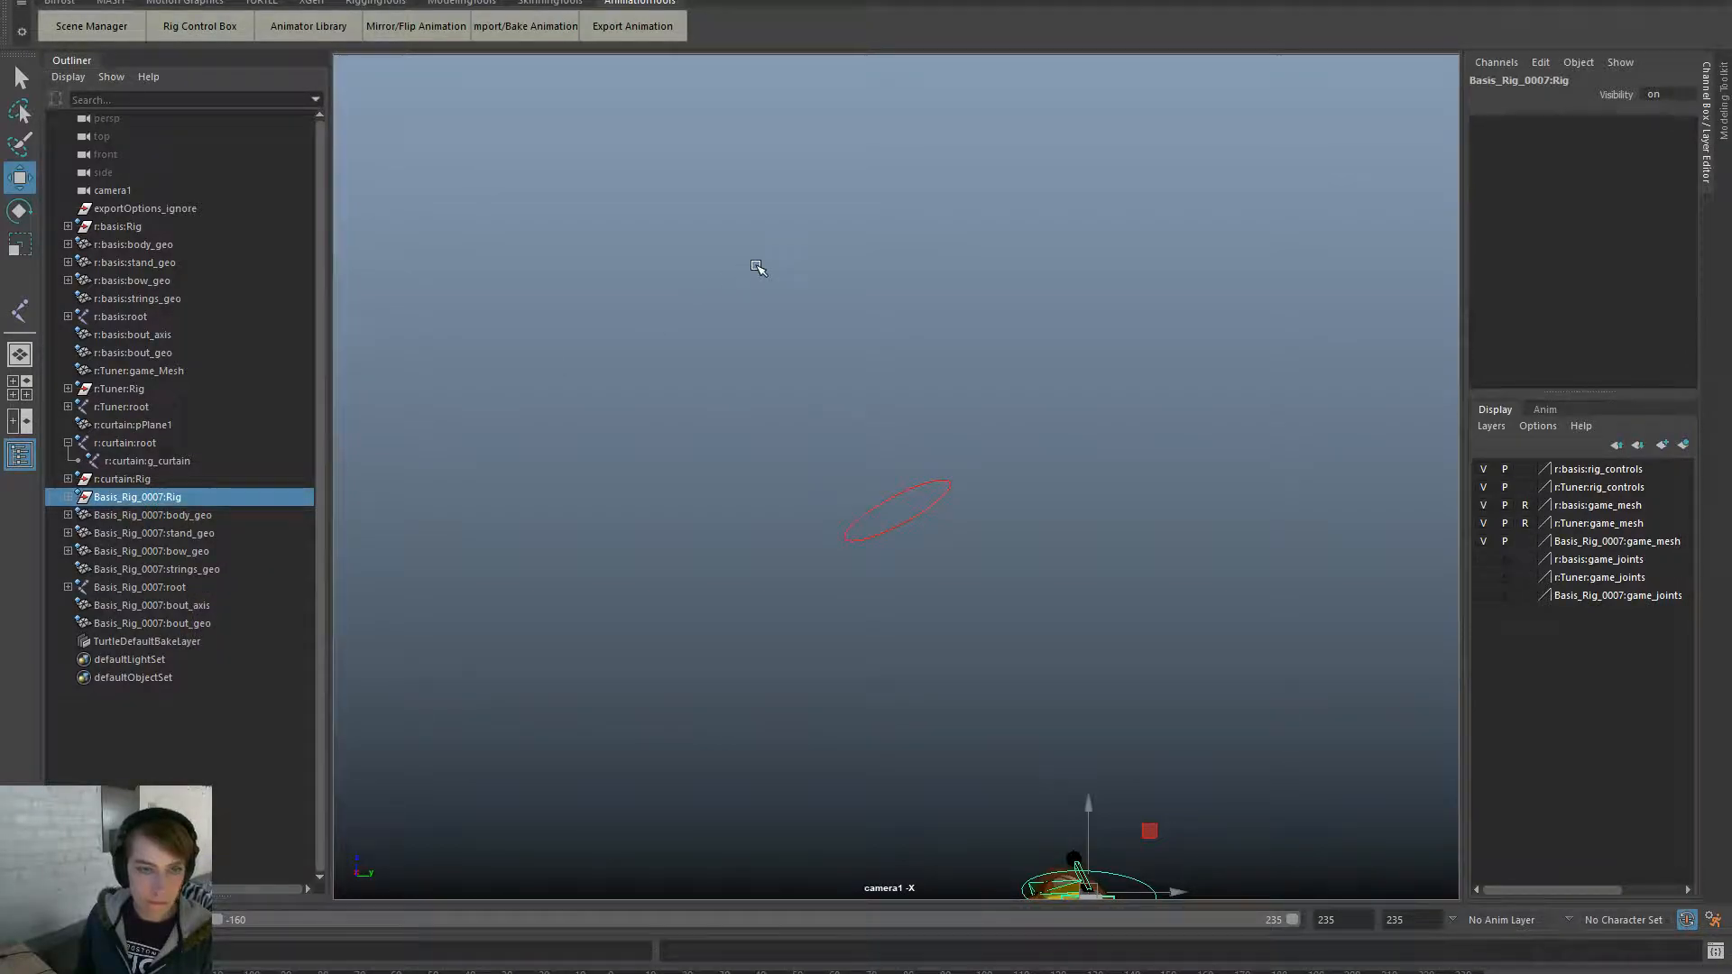
pyautogui.press('space')
pyautogui.moveTo(592, 204); pyautogui.dragTo(700, 595)
pyautogui.click(511, 366)
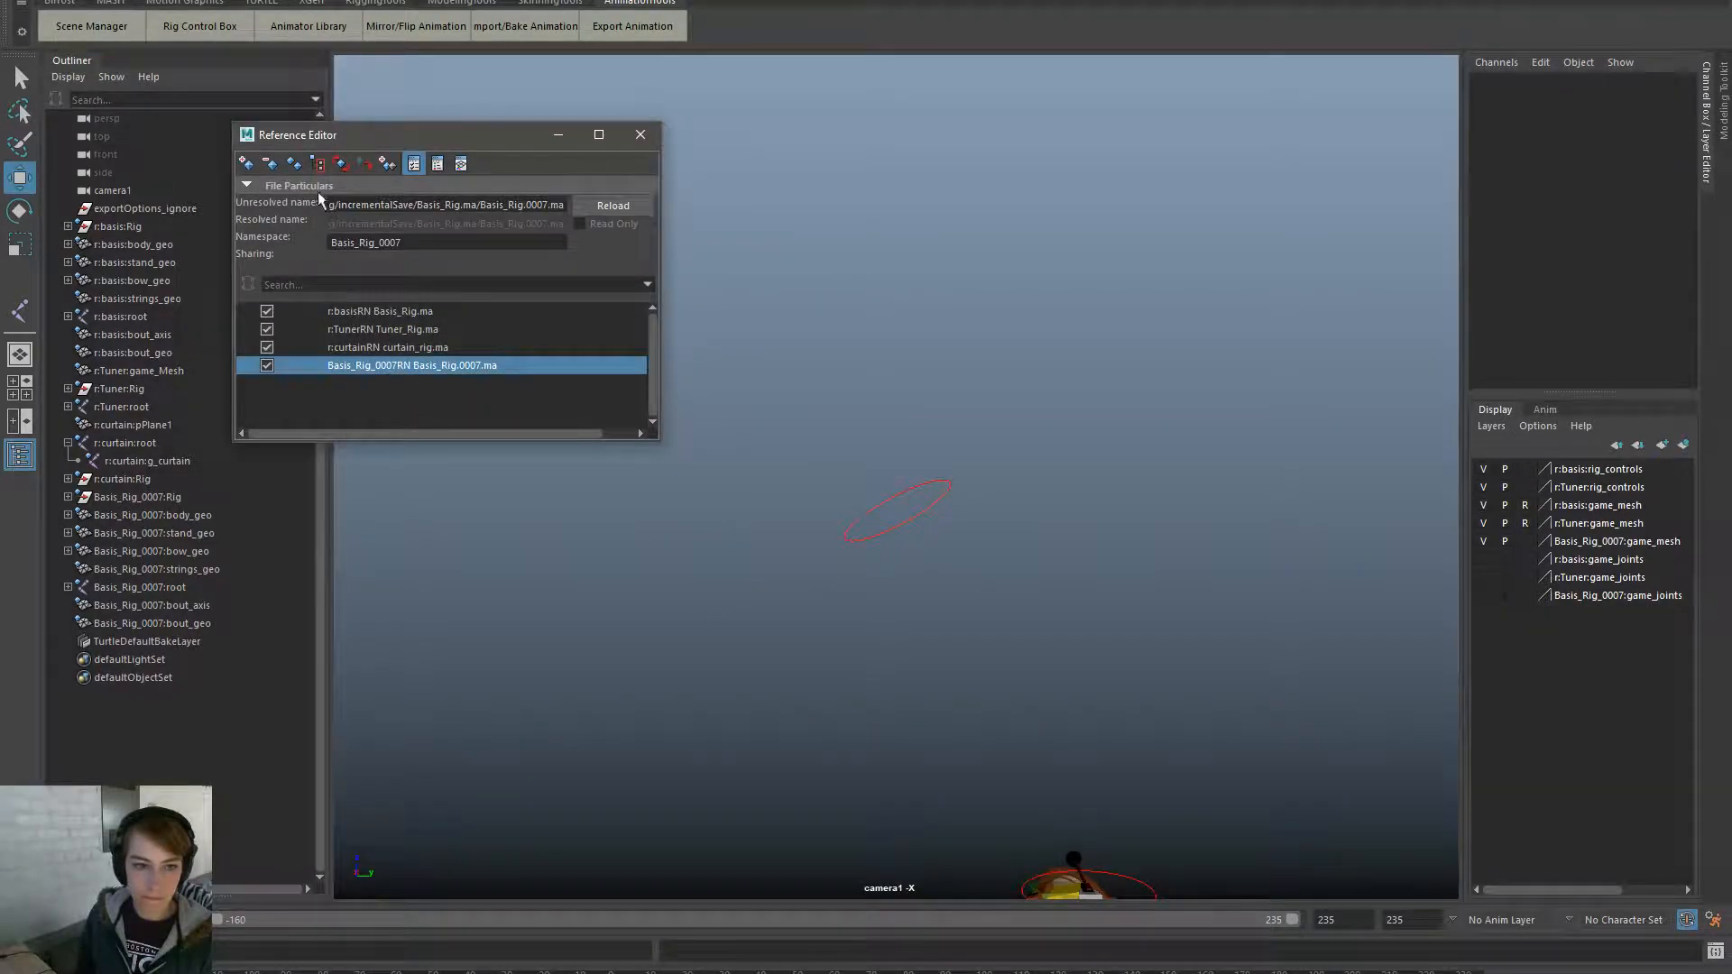
# - Swap the Basis_Rig.0007 reference for incrementalSave/Opening_Basis.ma/Opening_Basis.0014.ma and select its camera1
pyautogui.click(271, 163)
pyautogui.click(854, 501)
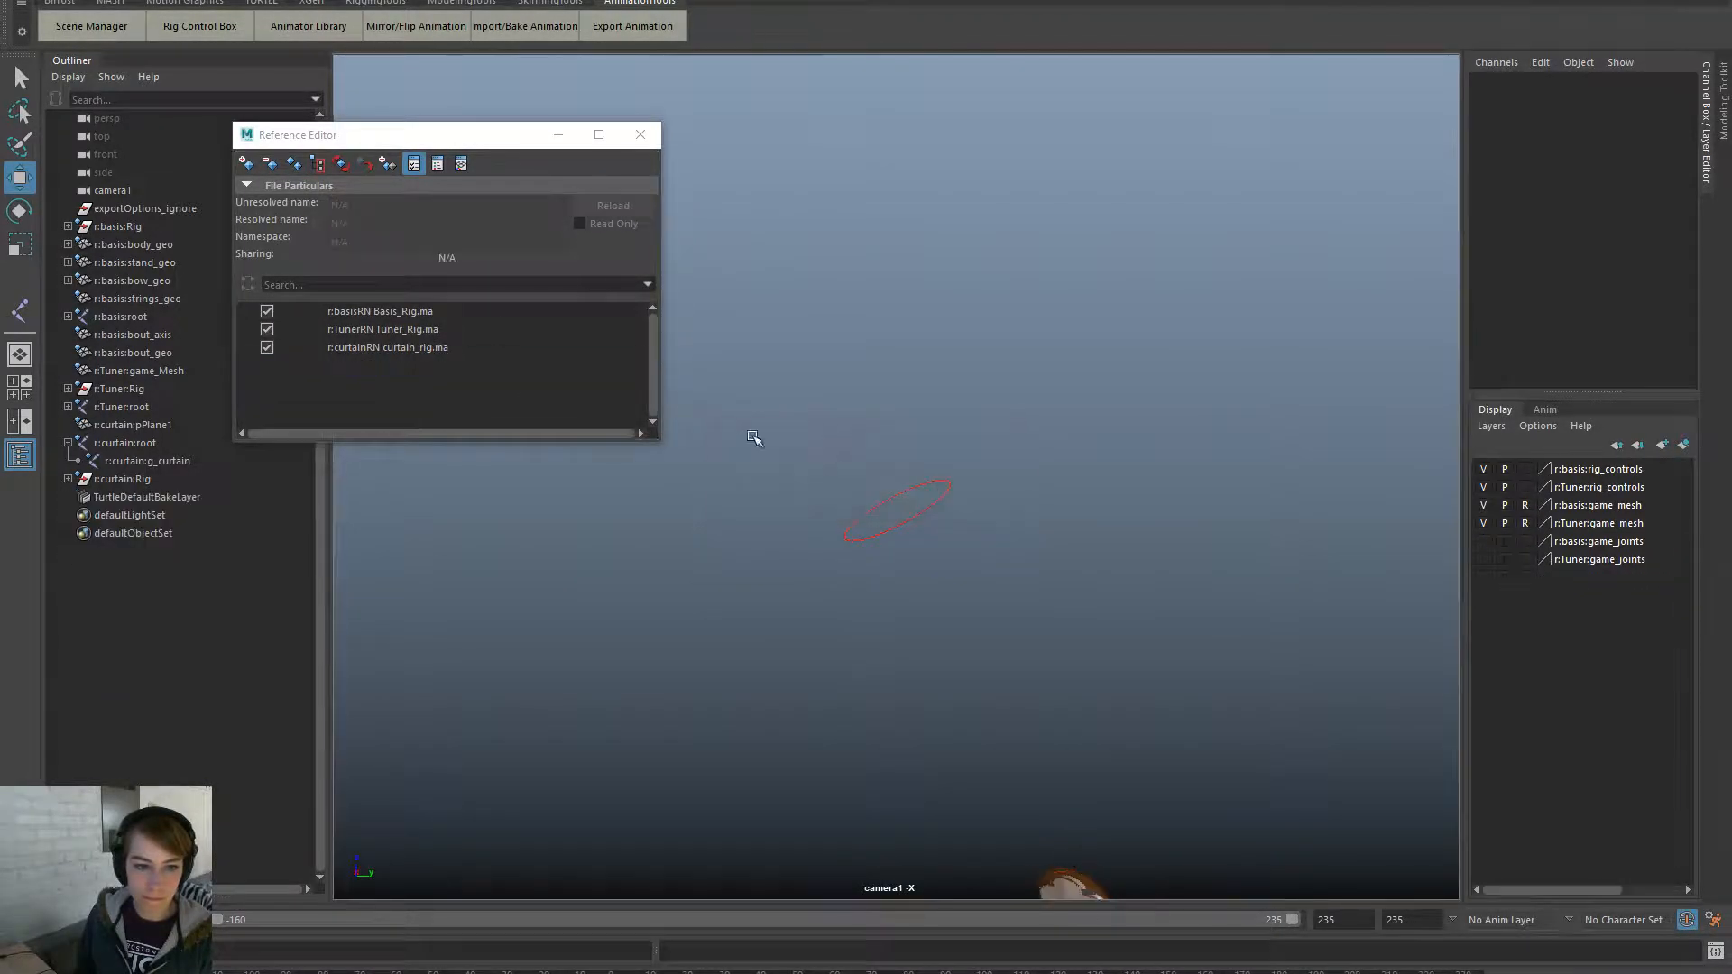
pyautogui.click(246, 165)
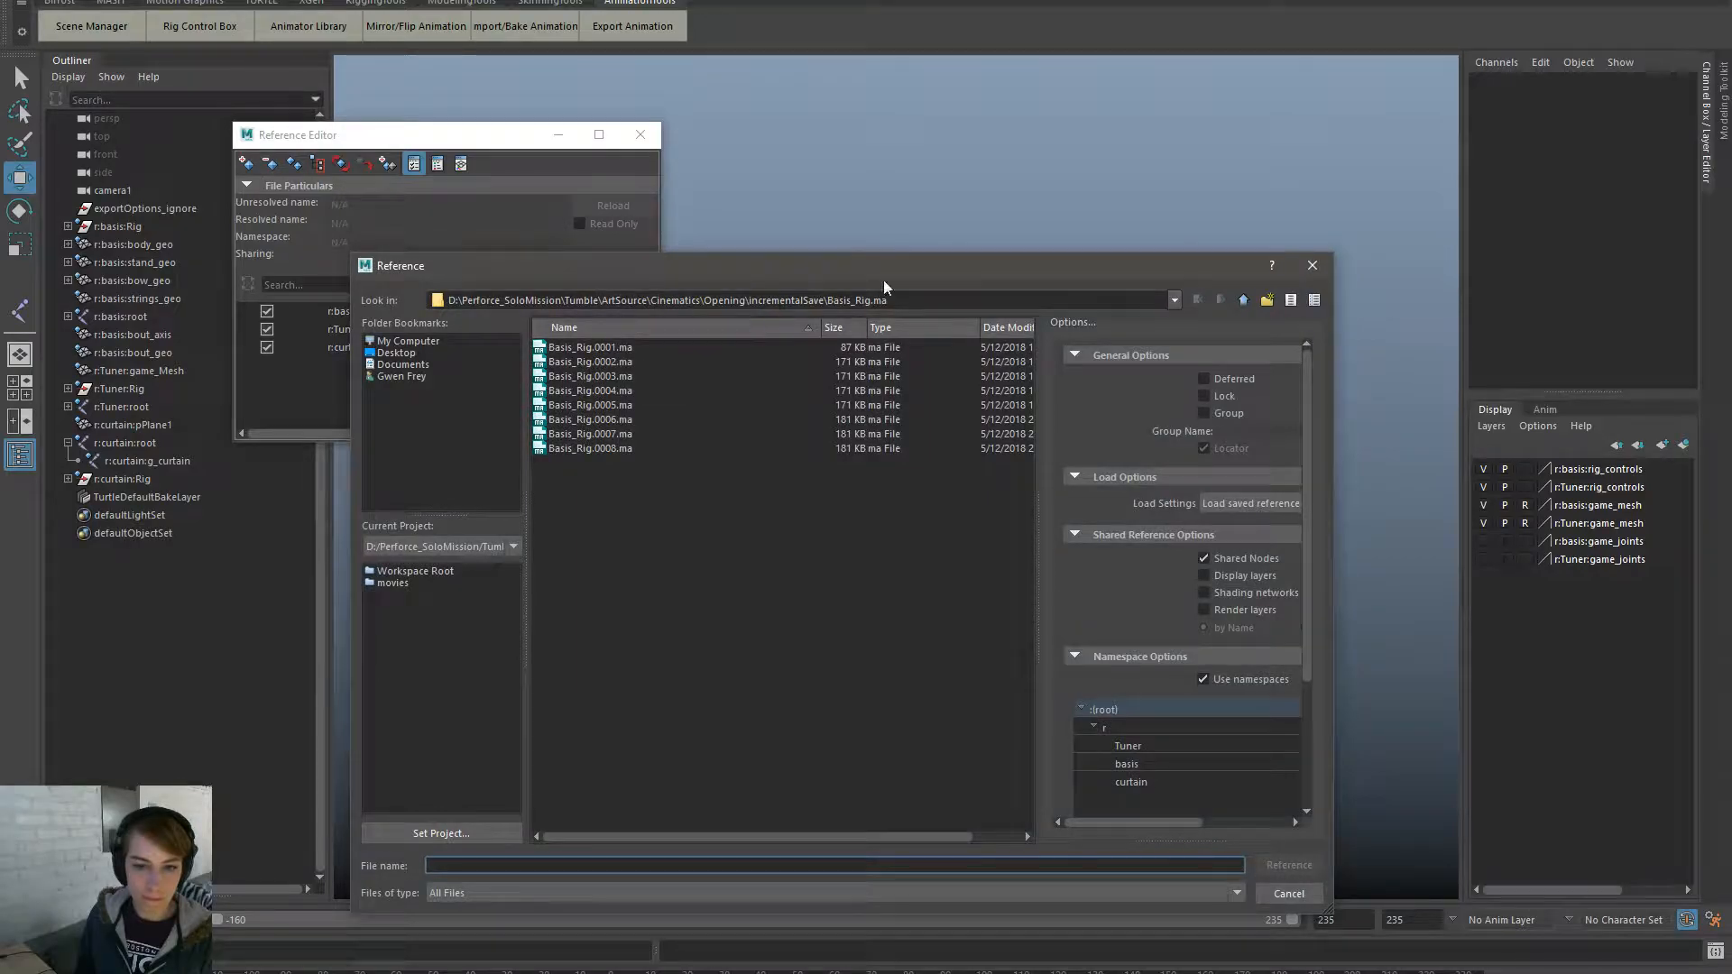
pyautogui.click(1243, 301)
pyautogui.click(1242, 301)
pyautogui.click(1195, 303)
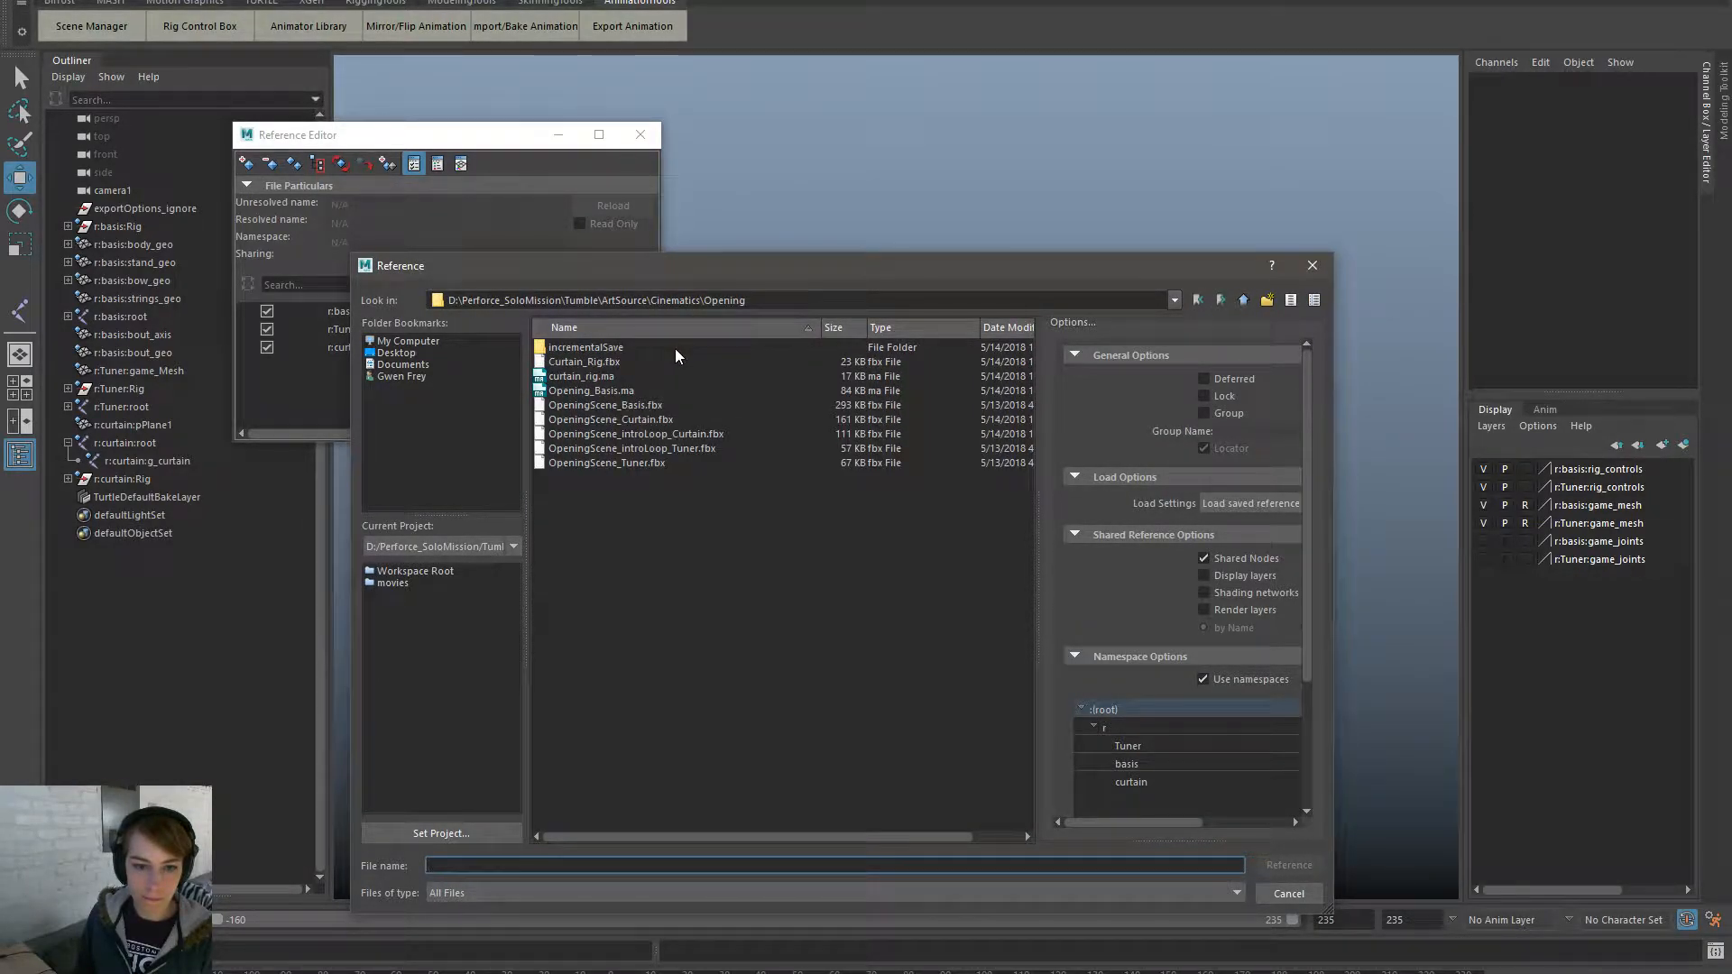
pyautogui.doubleClick(608, 349)
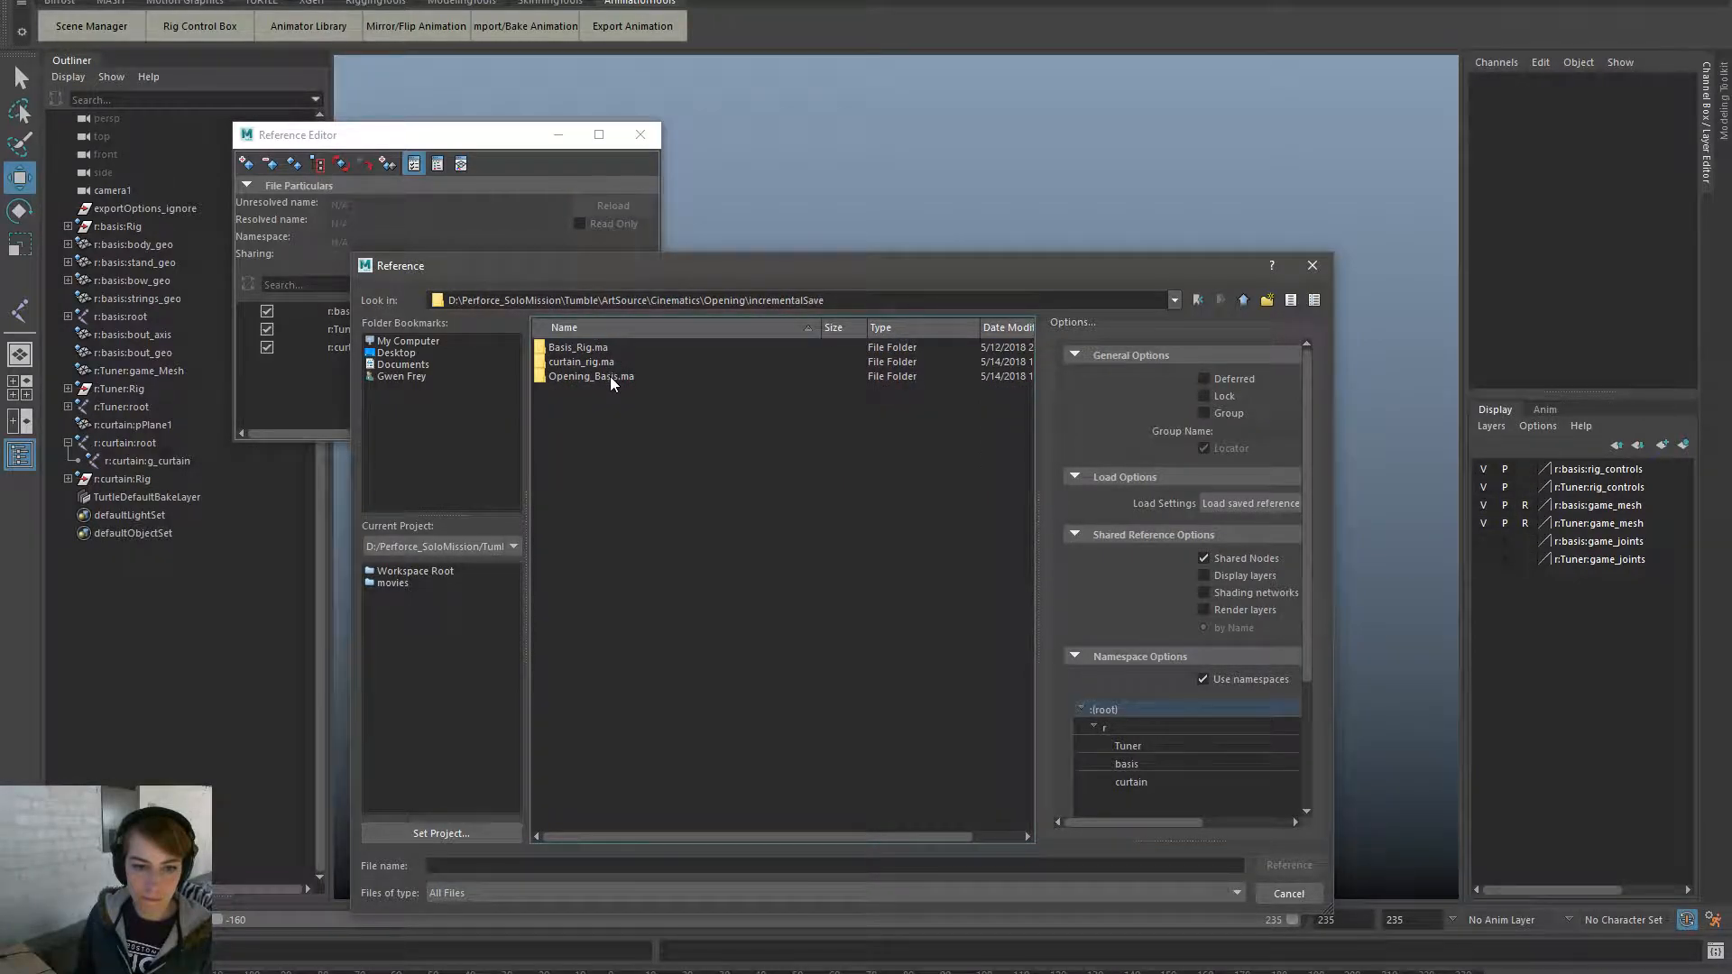
pyautogui.click(610, 376)
pyautogui.doubleClick(610, 376)
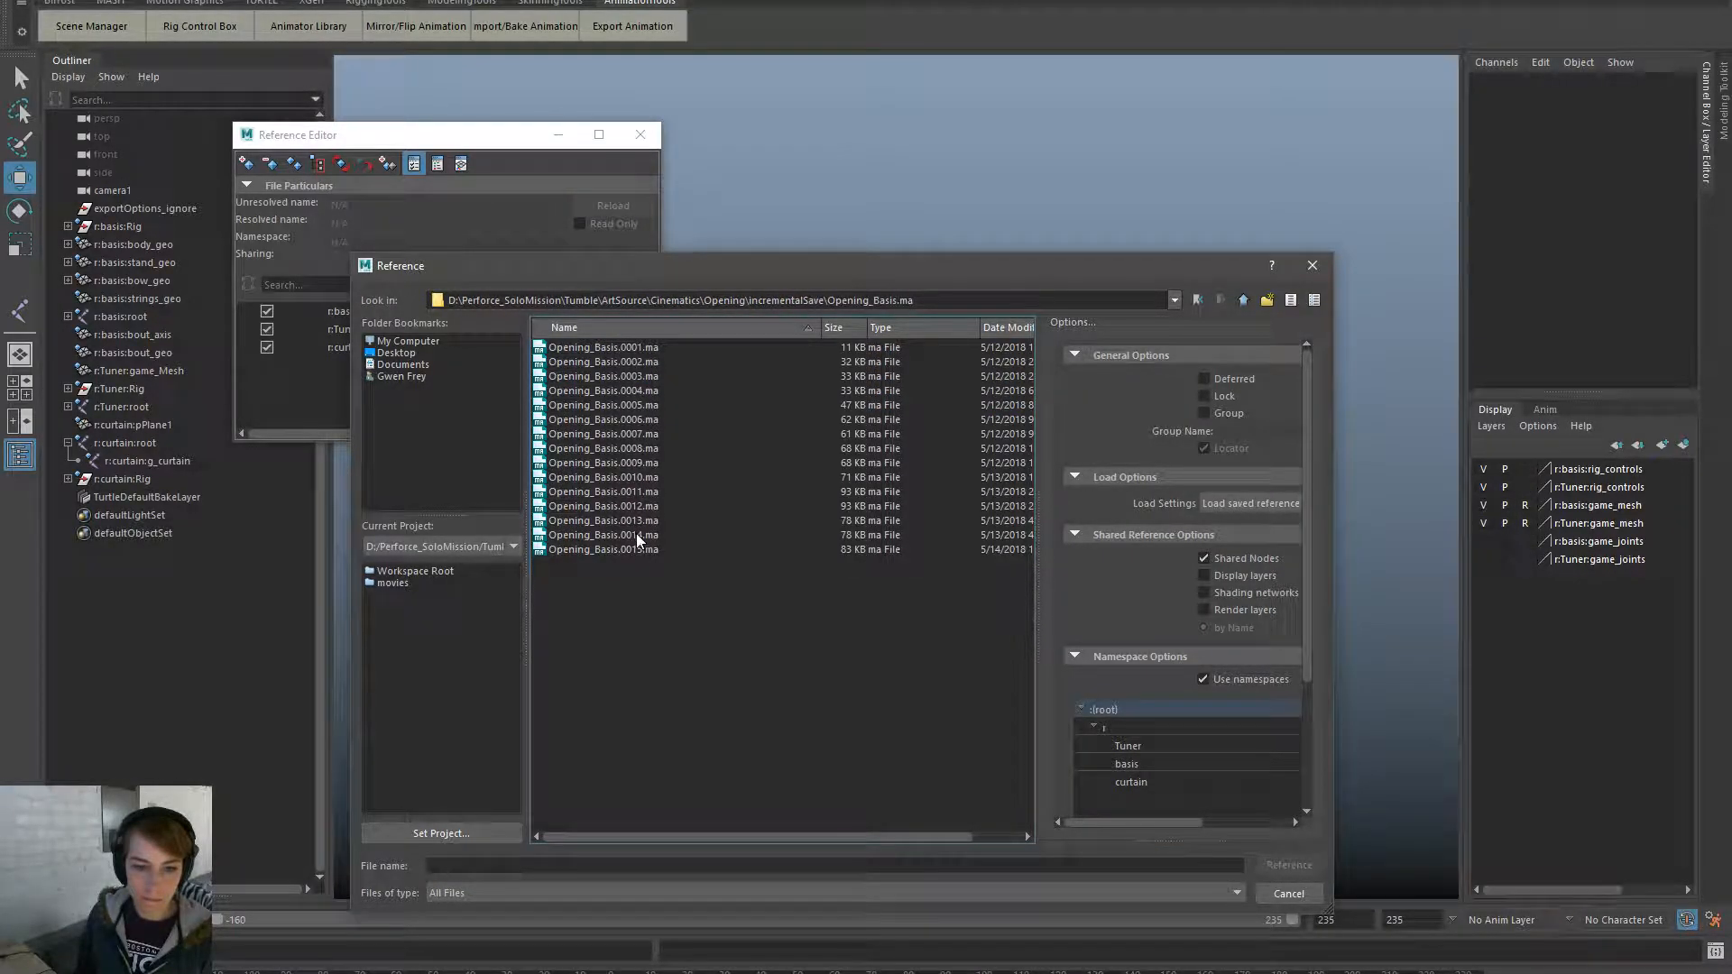
pyautogui.doubleClick(639, 534)
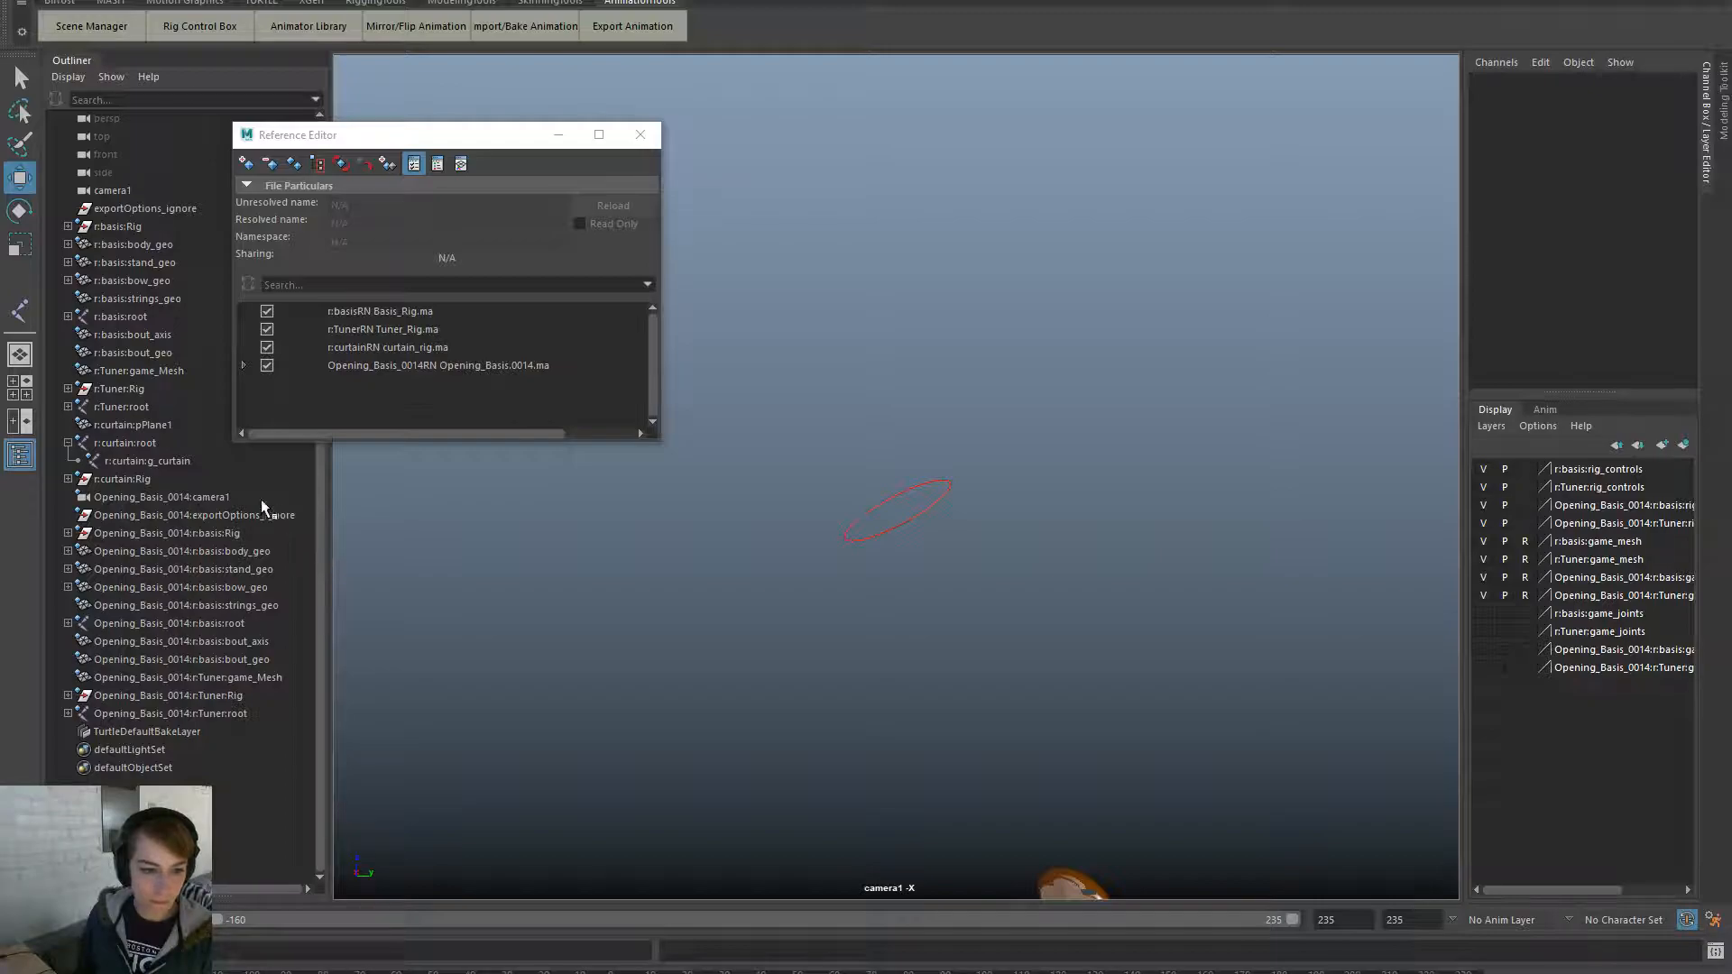
pyautogui.click(260, 497)
# - Set the original camera1 to translate 700, 0, 200 with Rotate X 74
pyautogui.click(1667, 94)
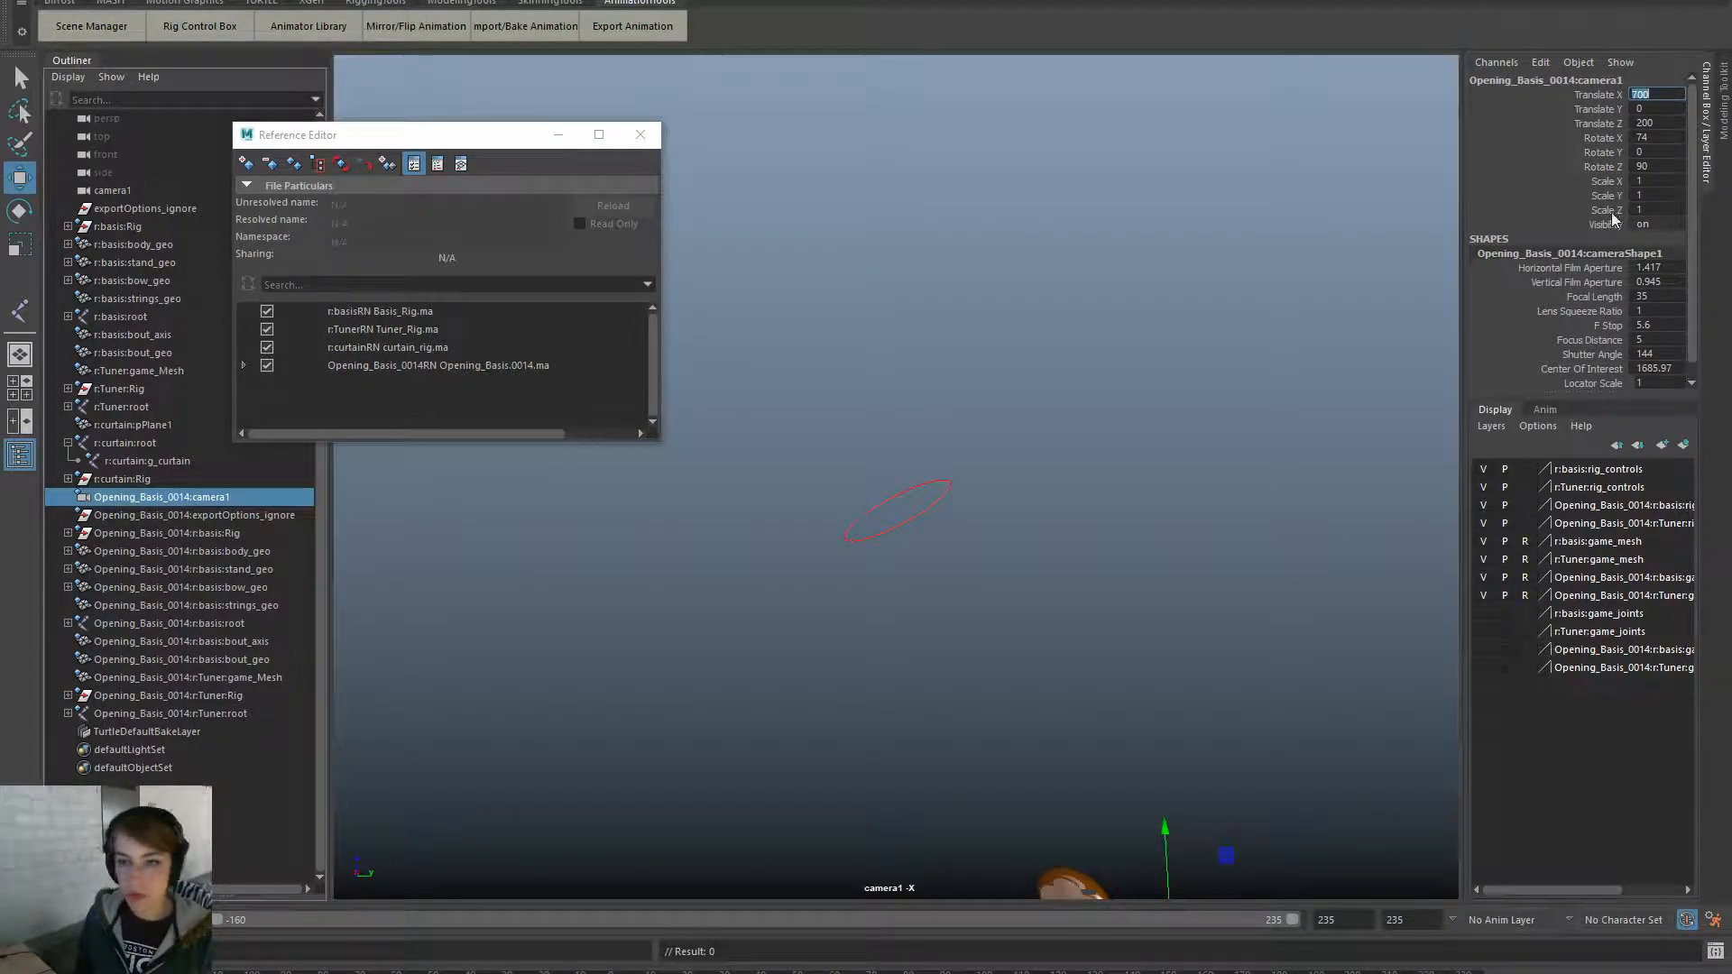
pyautogui.click(171, 191)
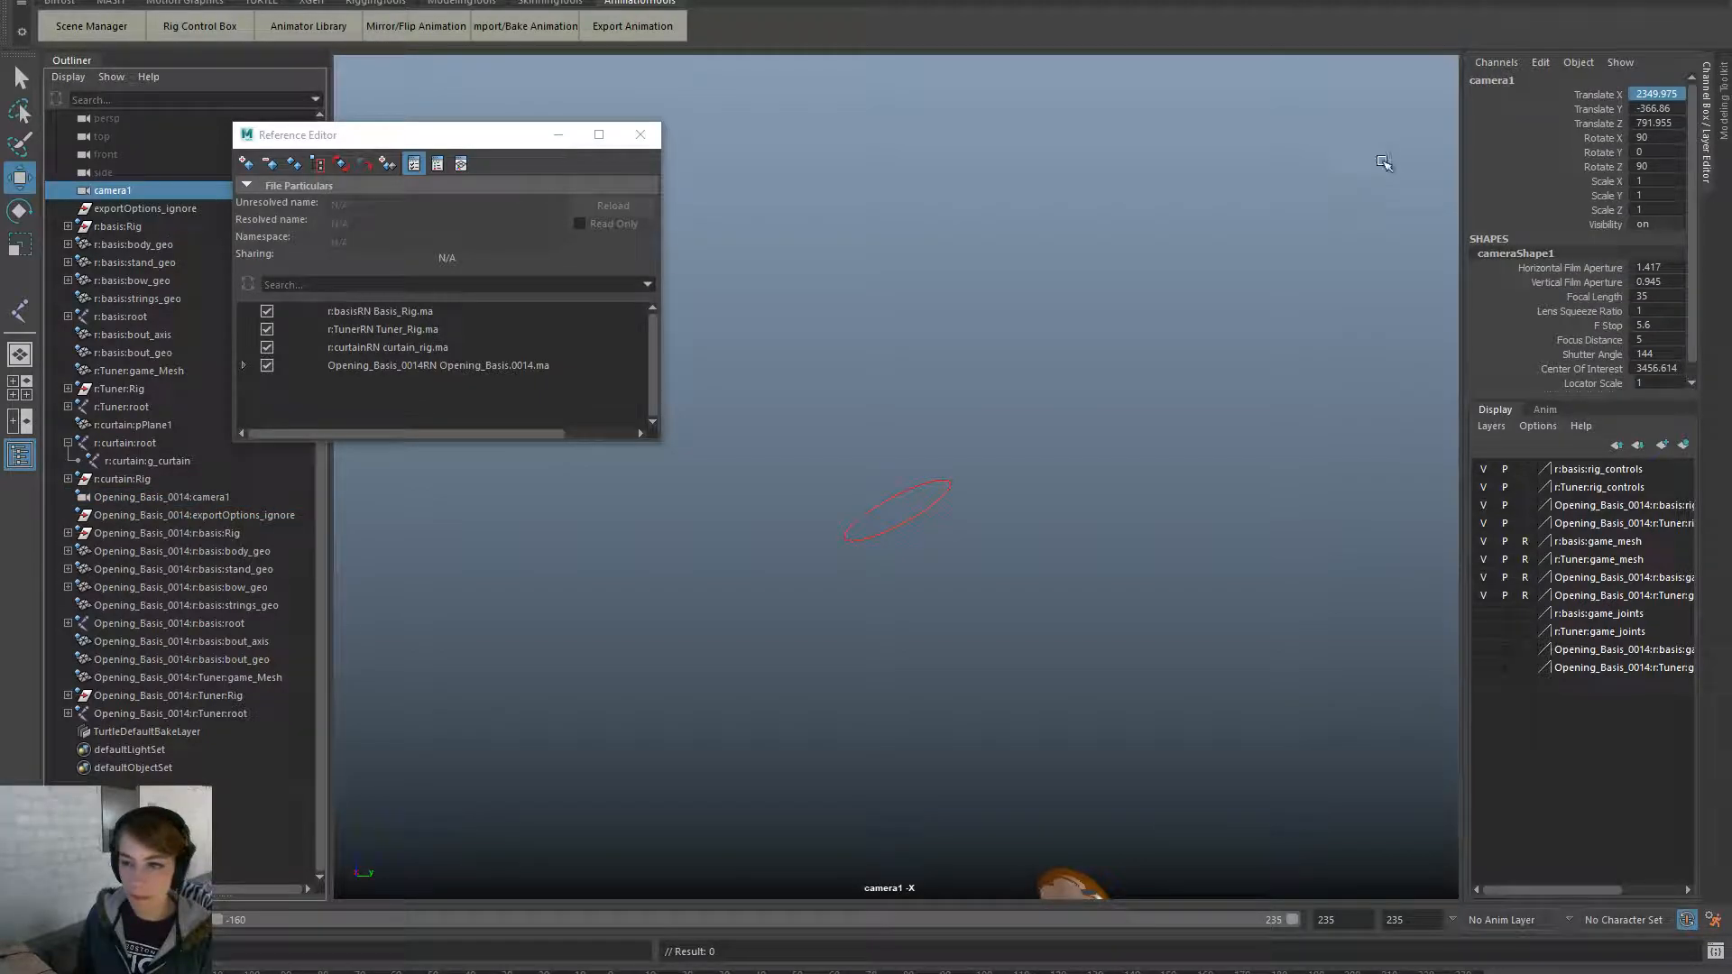
pyautogui.write('700')
pyautogui.press('Tab')
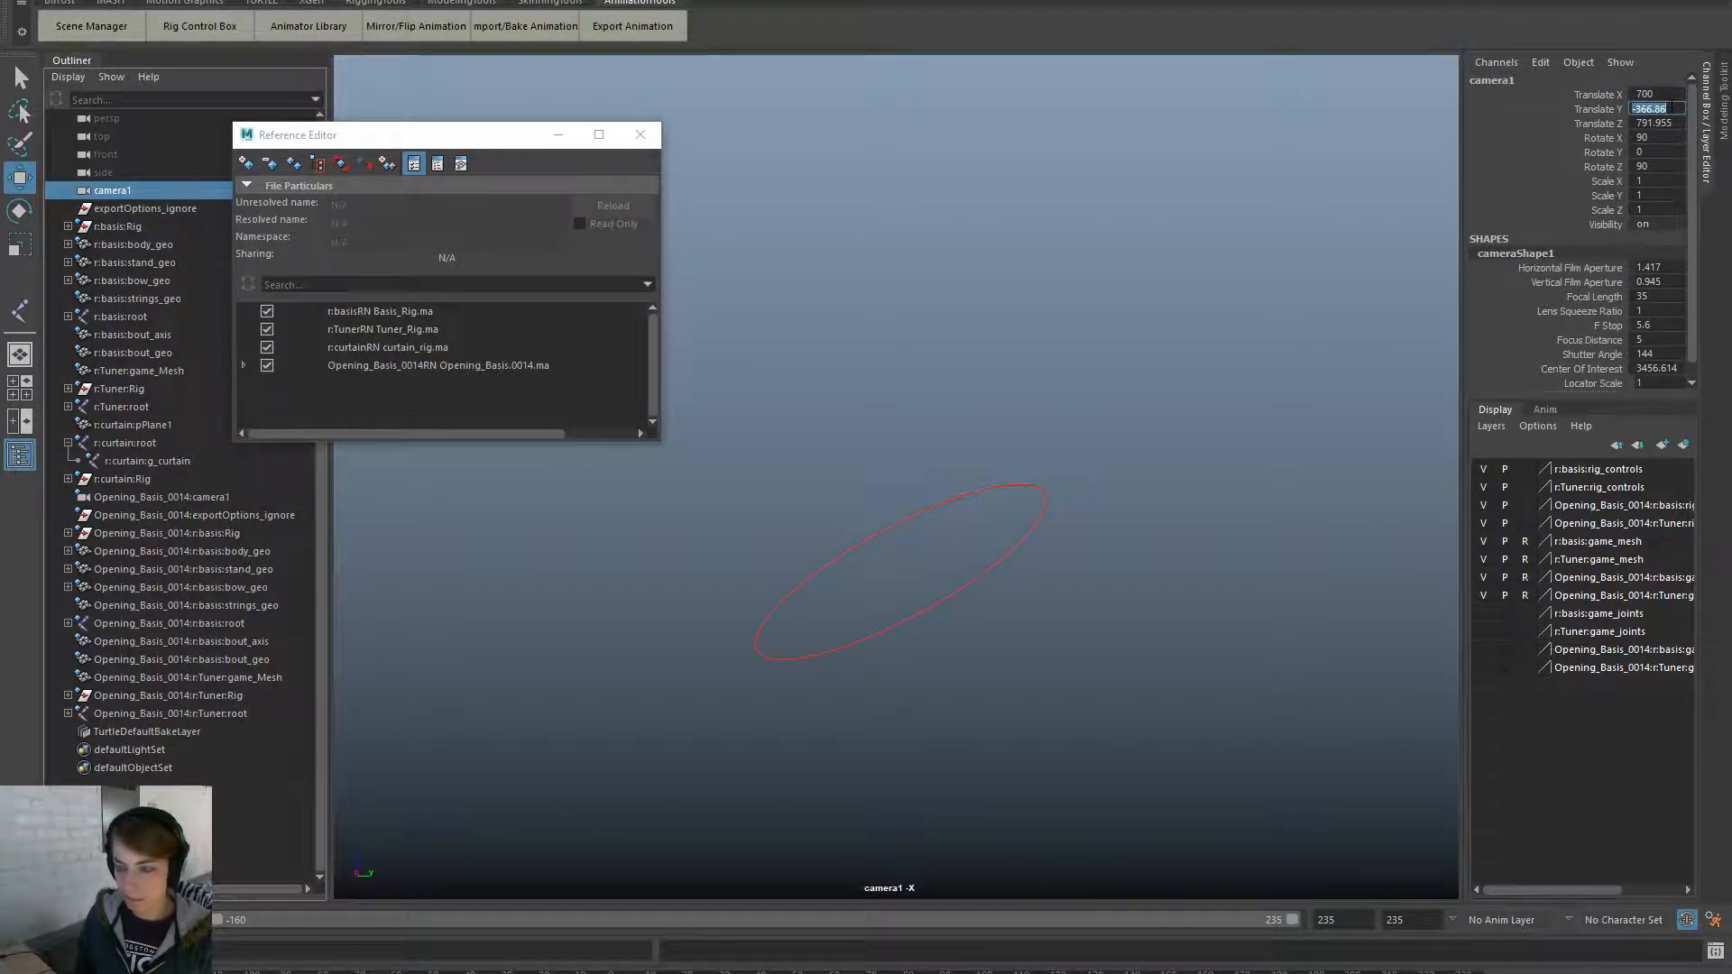
pyautogui.write('0')
pyautogui.press('Tab')
pyautogui.write('2')
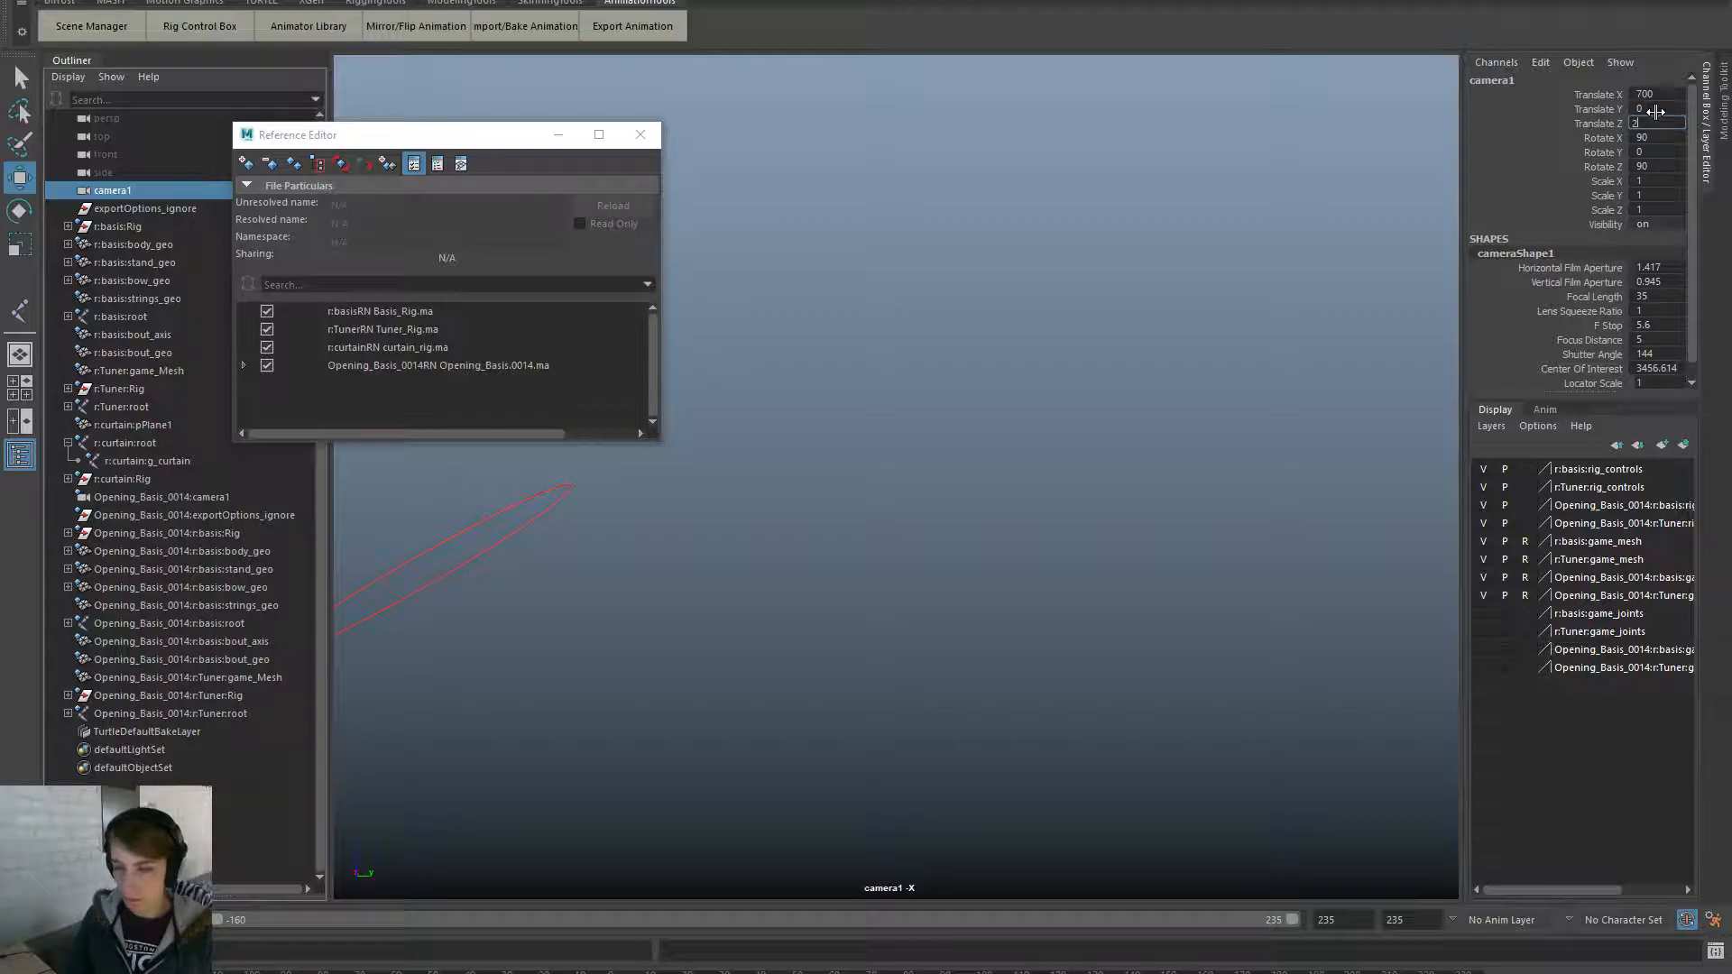
pyautogui.write('00')
pyautogui.press('Return')
pyautogui.click(1660, 137)
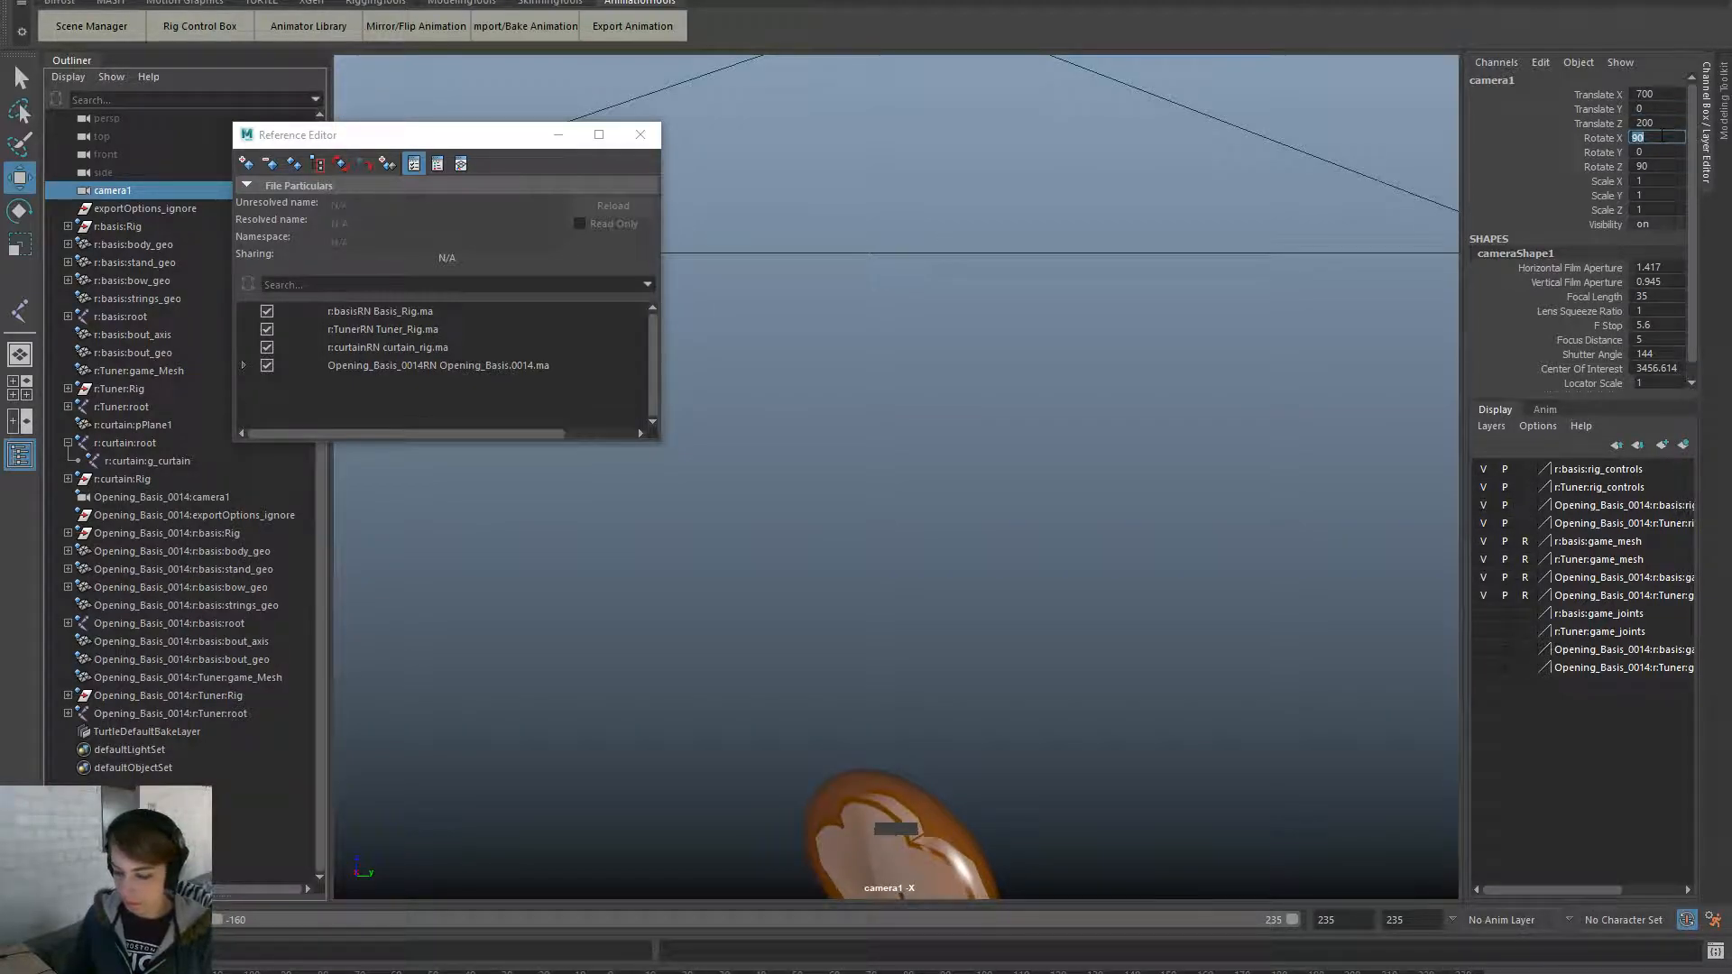
pyautogui.write('74')
pyautogui.press('Return')
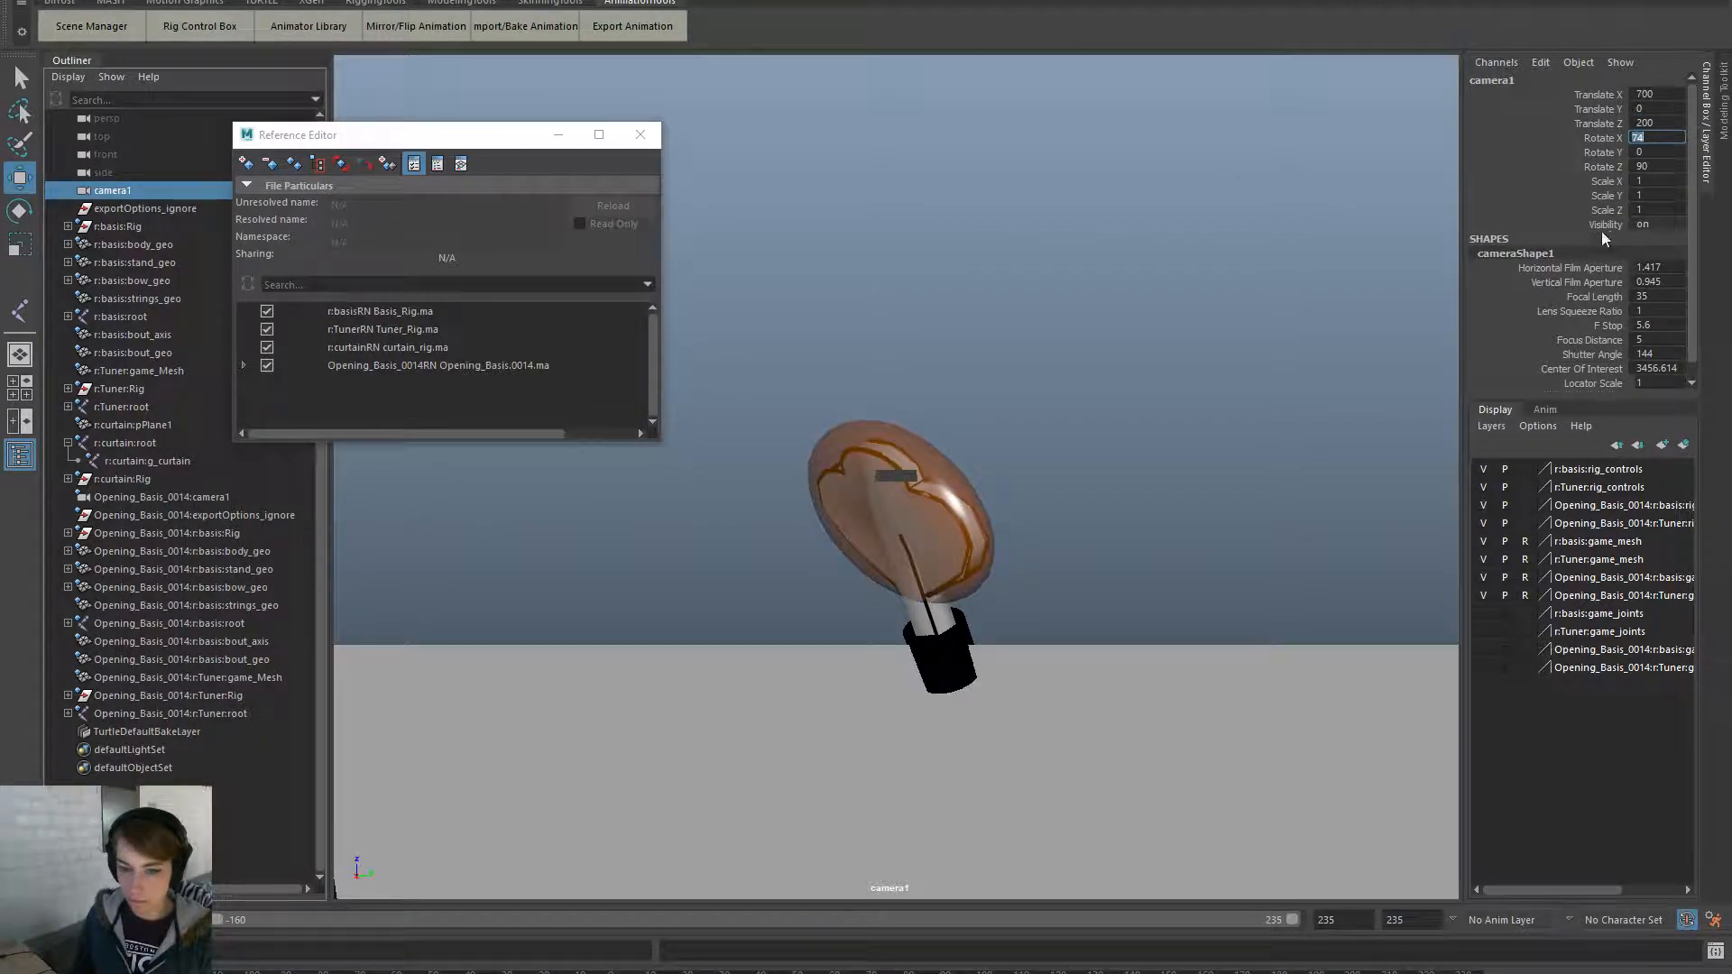
# - Lock all of camera1's transform channels in the Channel Box
pyautogui.click(145, 203)
pyautogui.click(159, 190)
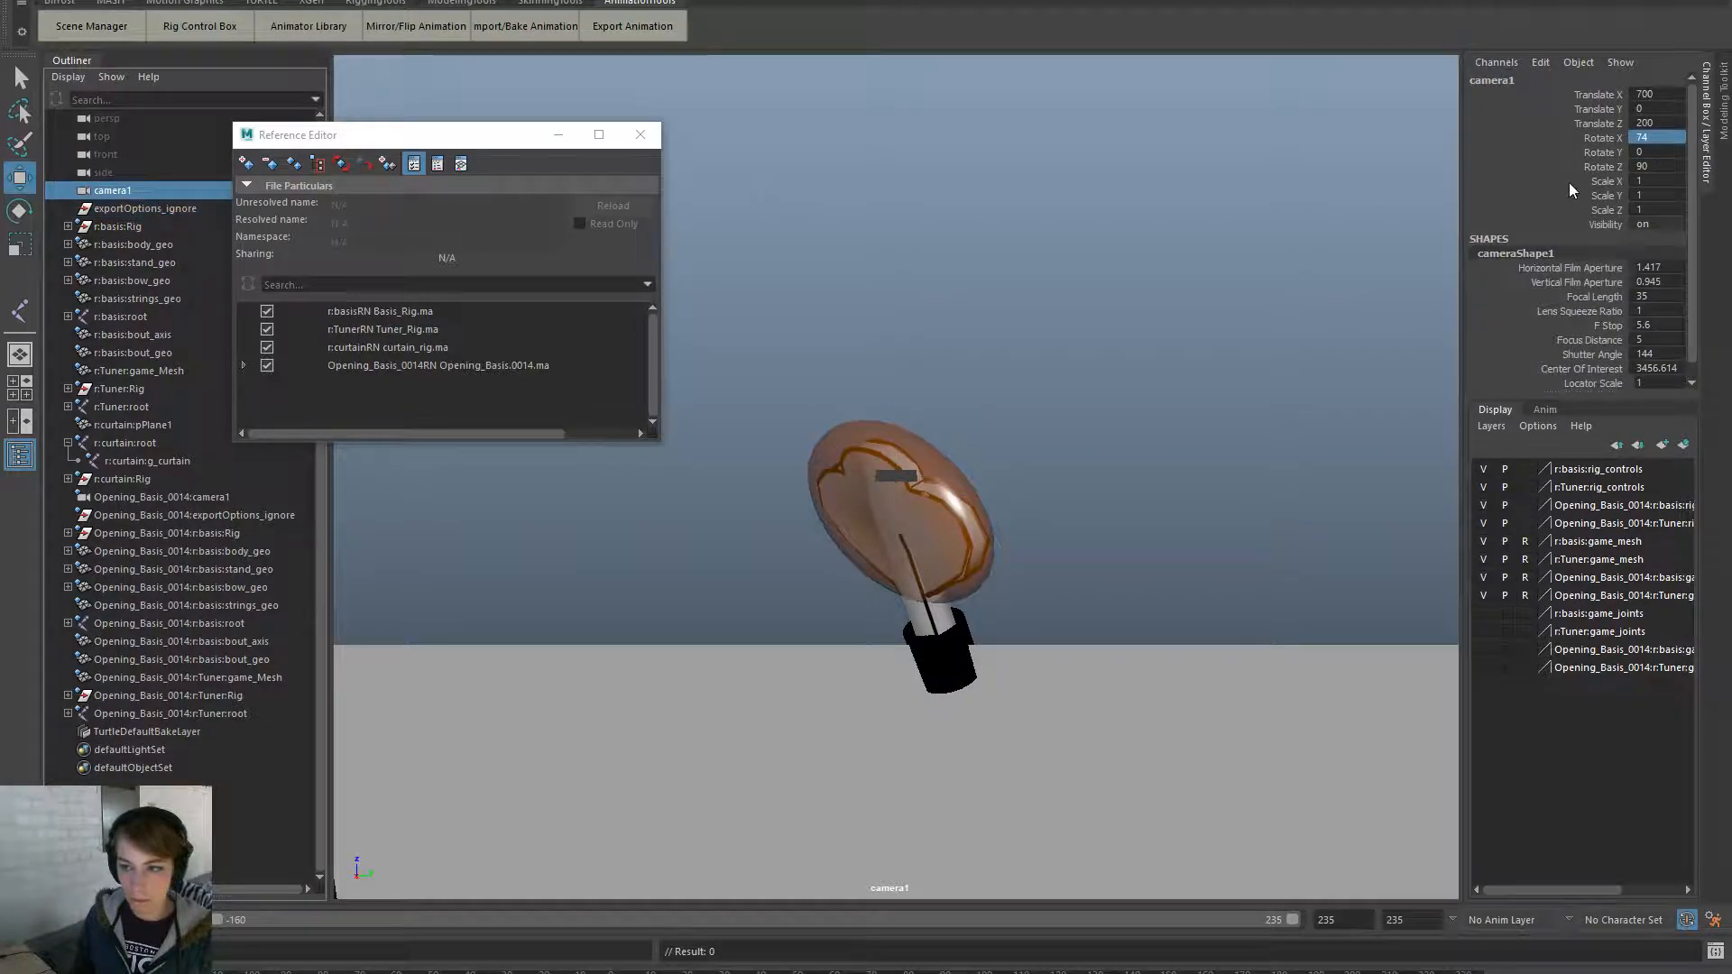
pyautogui.moveTo(1594, 92); pyautogui.dragTo(1606, 233)
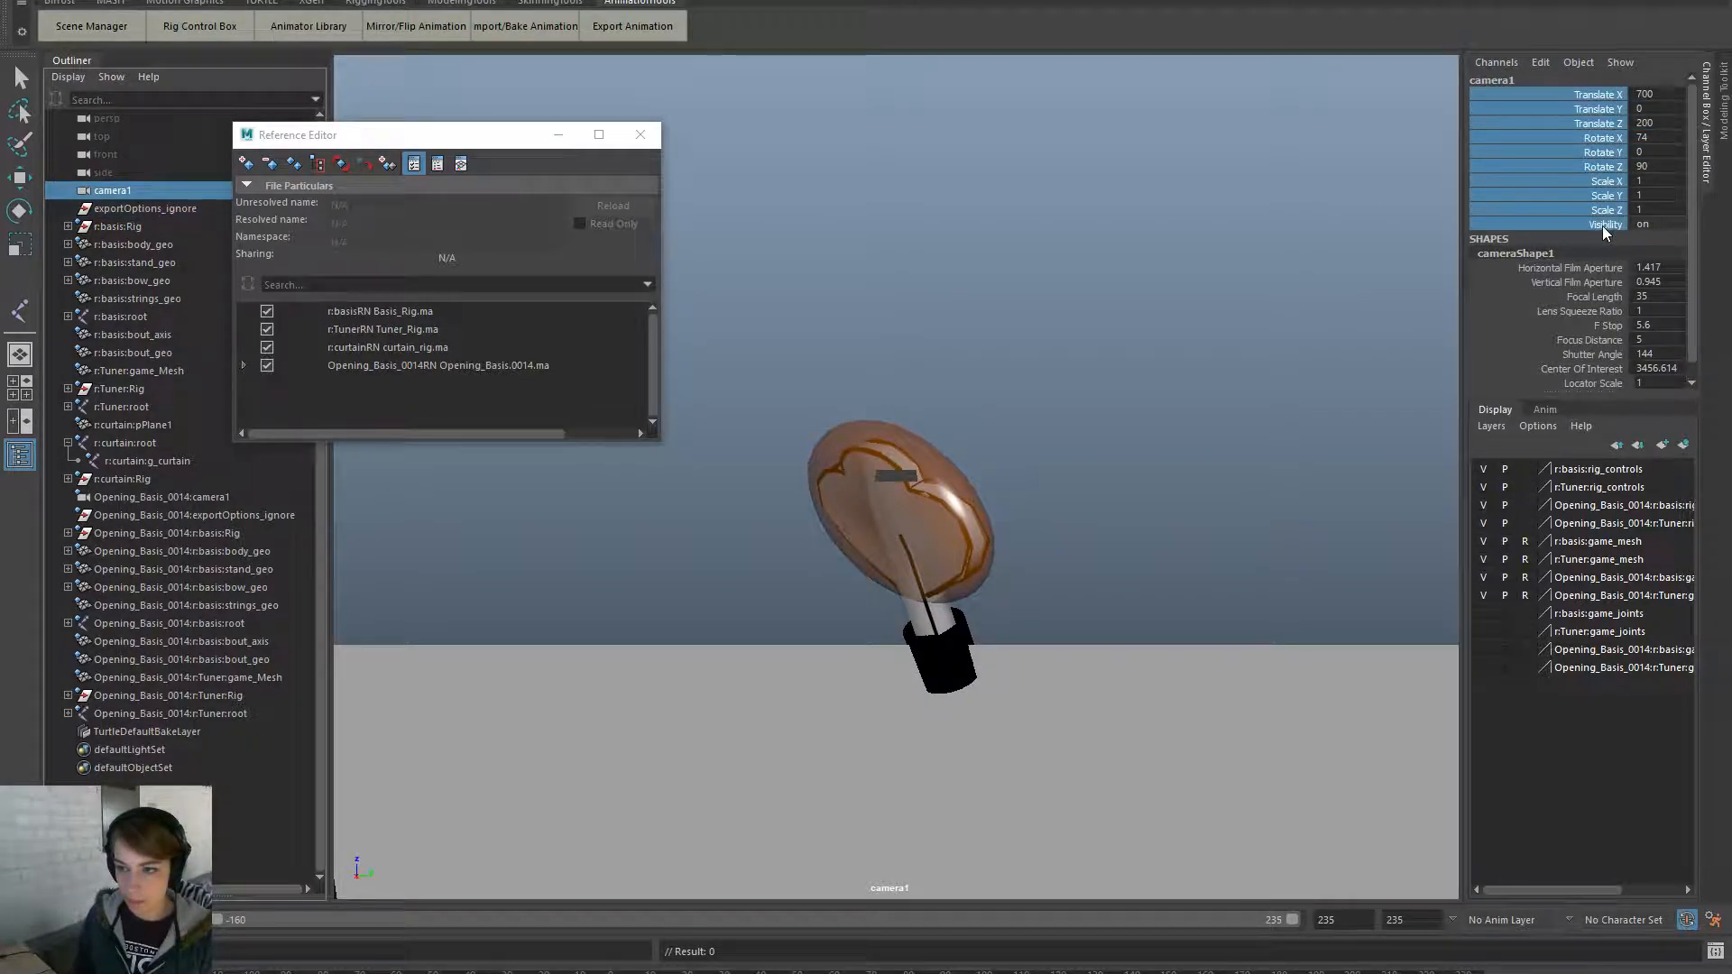
pyautogui.rightClick(1595, 174)
pyautogui.click(1604, 551)
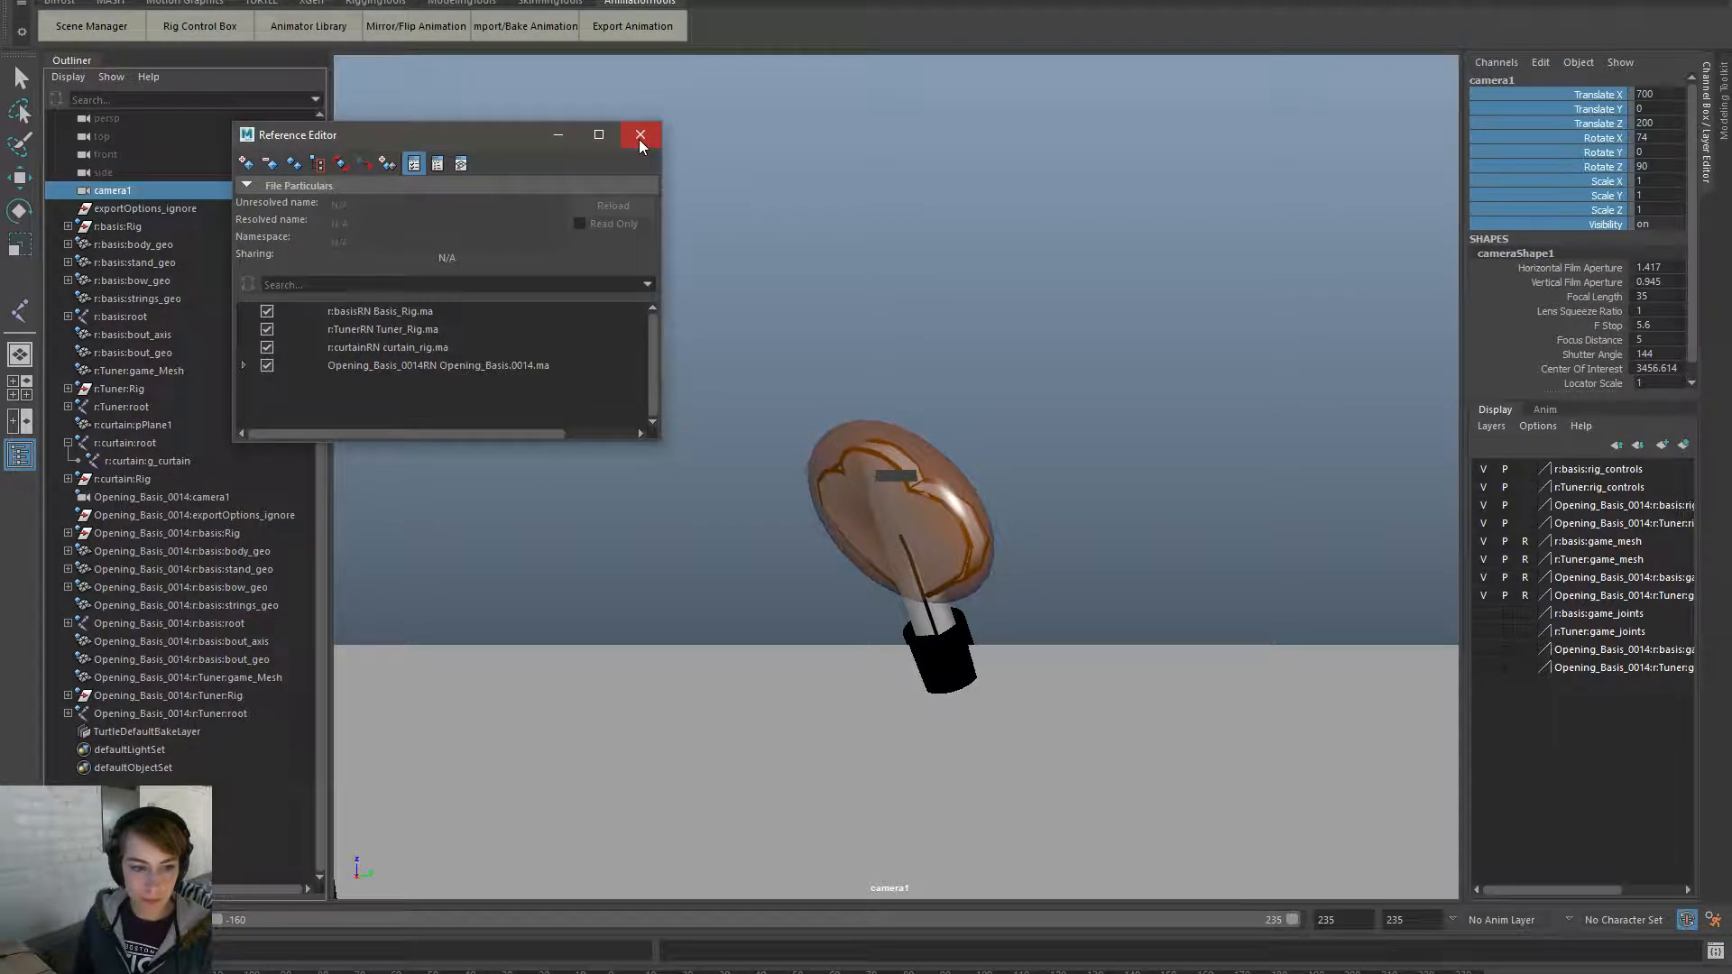
# - Remove the Opening_Basis_0014 reference and close the Reference Editor
pyautogui.click(492, 365)
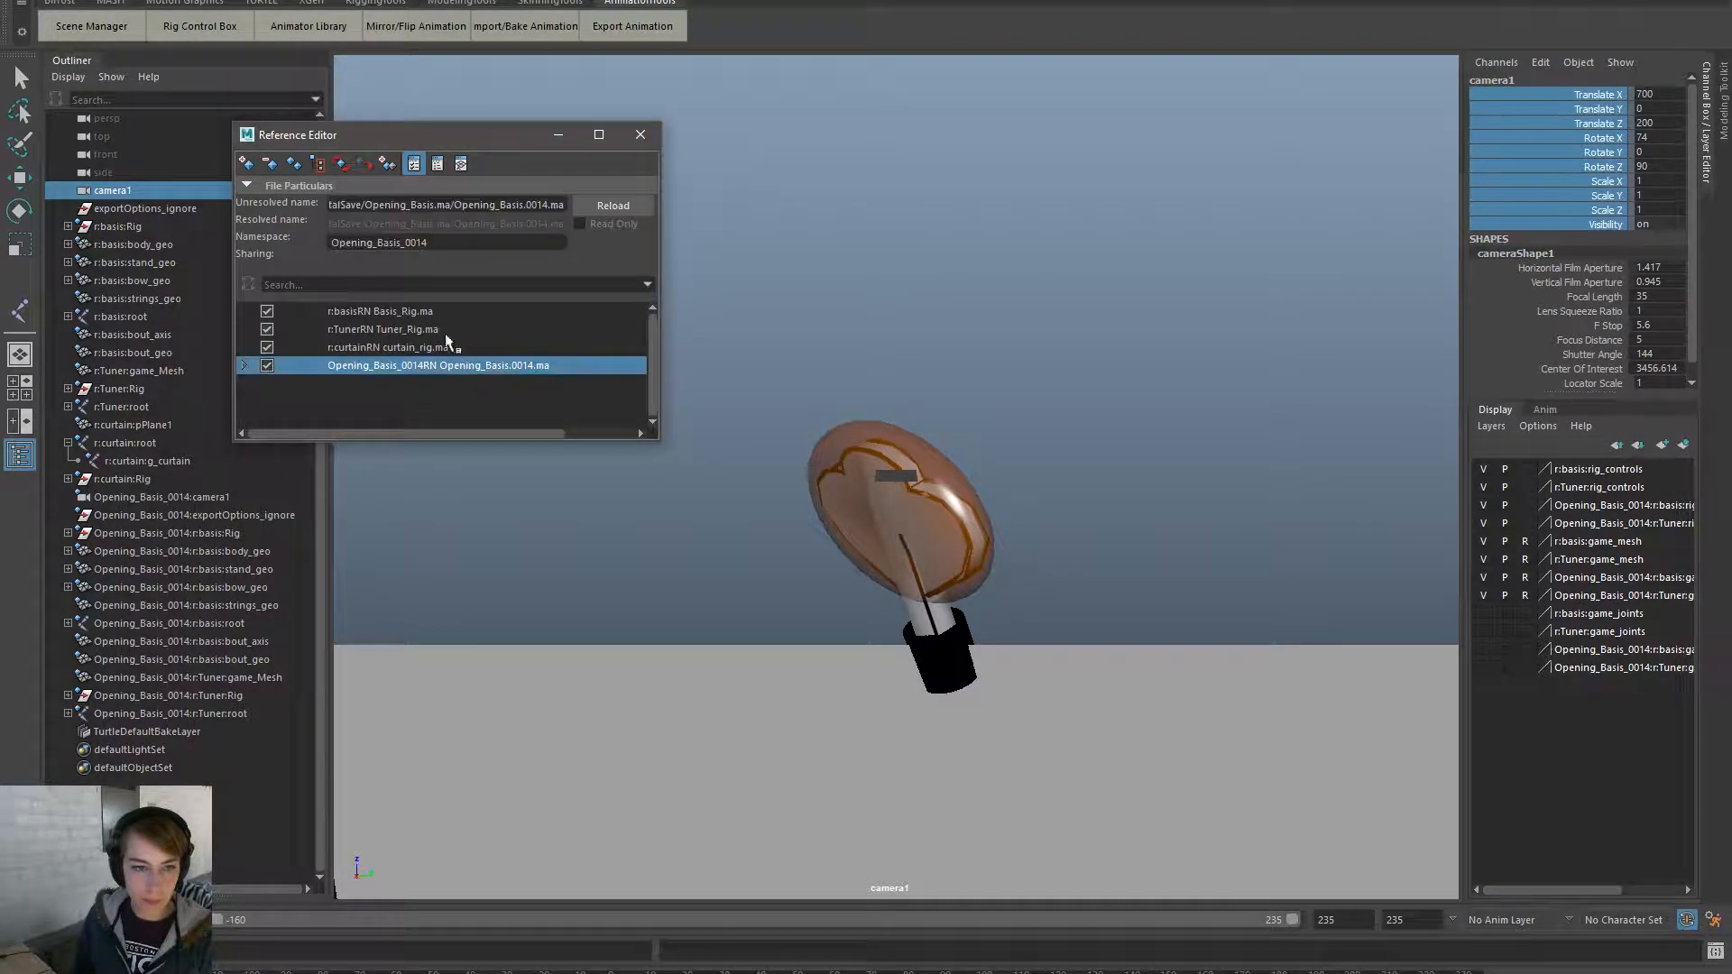
pyautogui.click(270, 165)
pyautogui.click(828, 496)
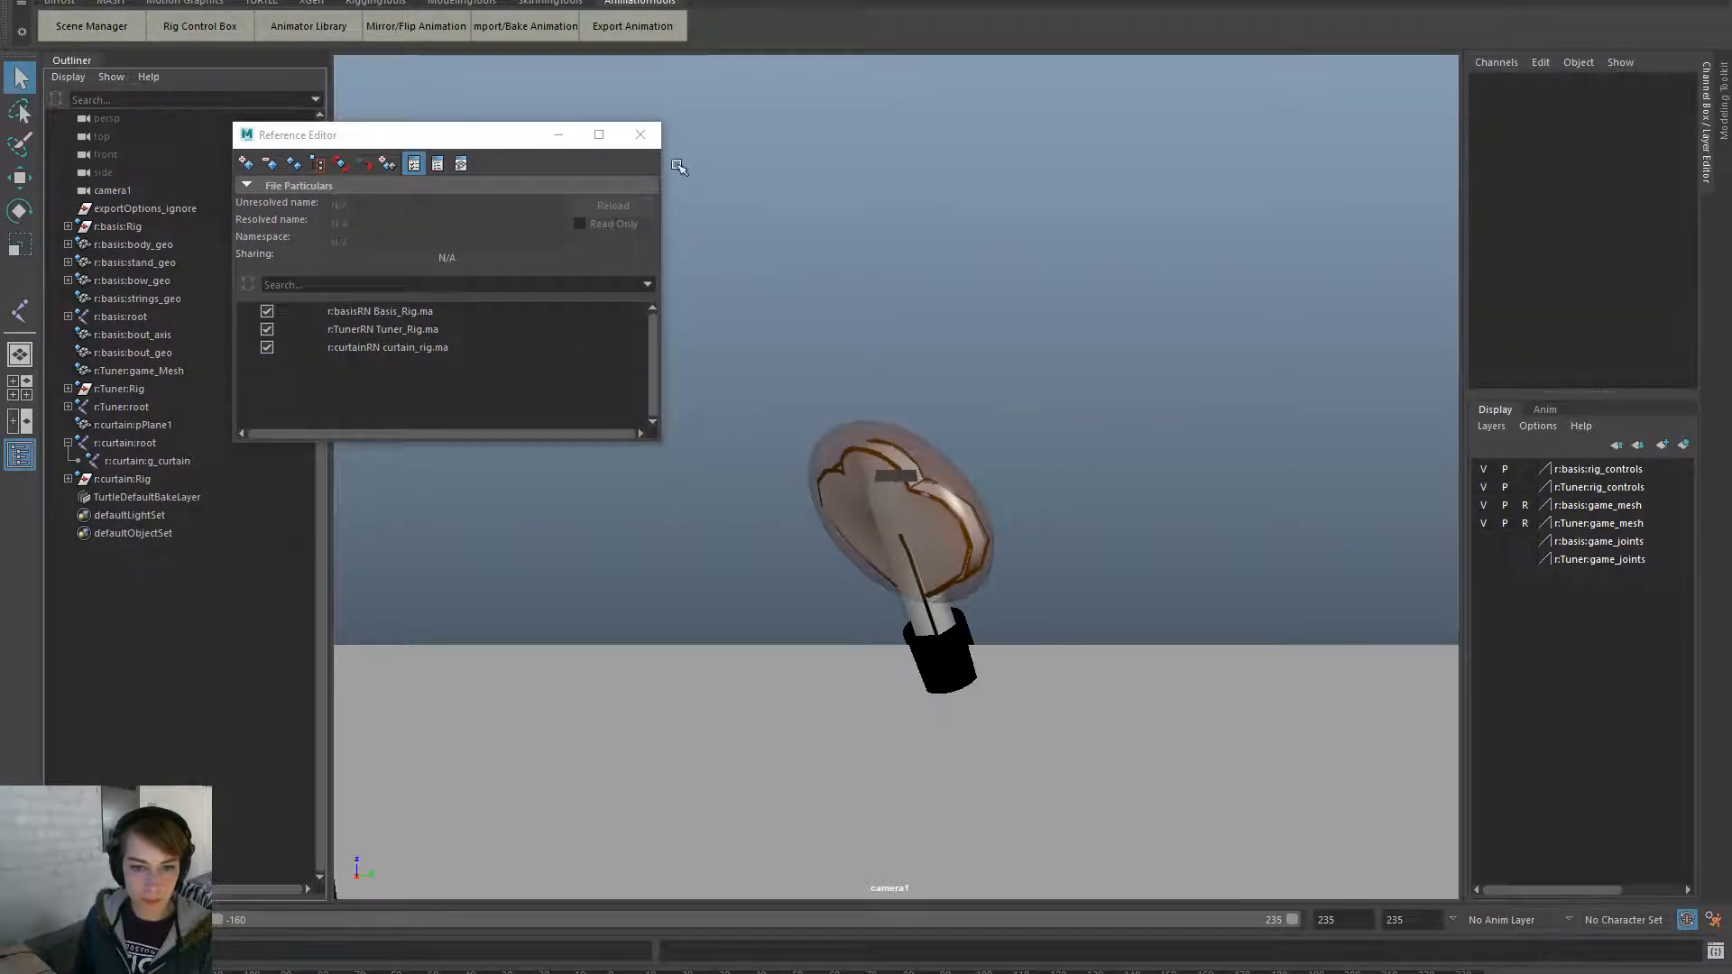
pyautogui.click(641, 134)
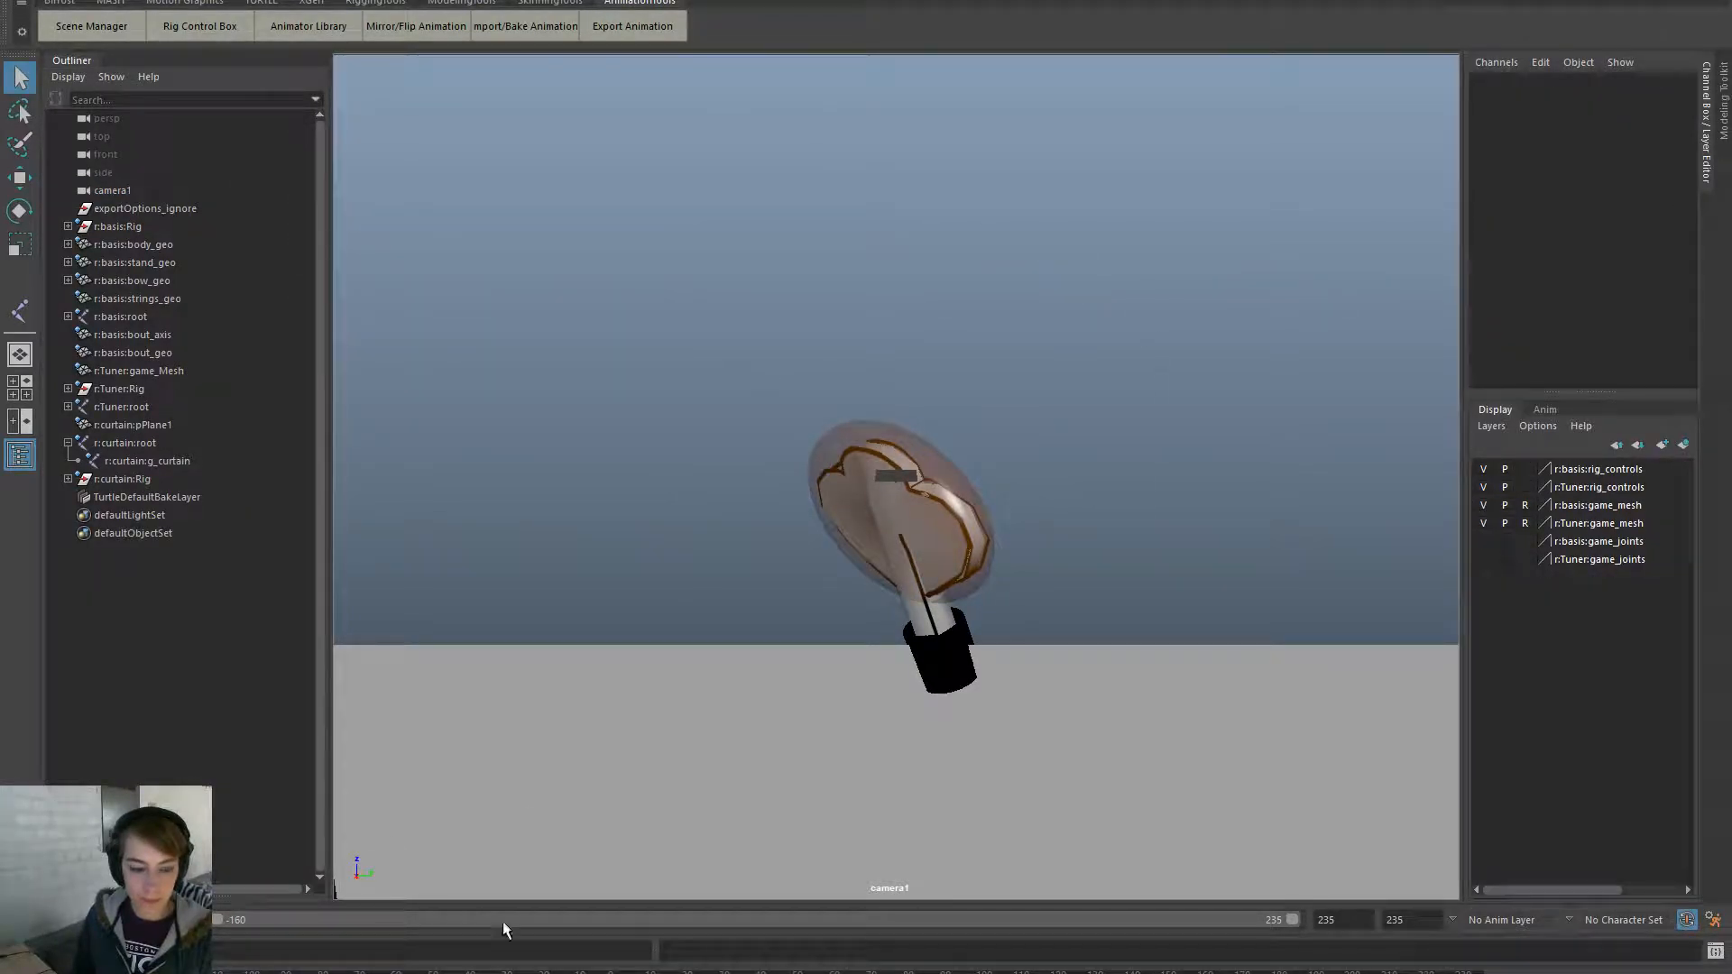
# - Play the animation, then select r:curtain:g_curtain, scrub the timeline and key its channels
pyautogui.hotkey('alt', 'v')
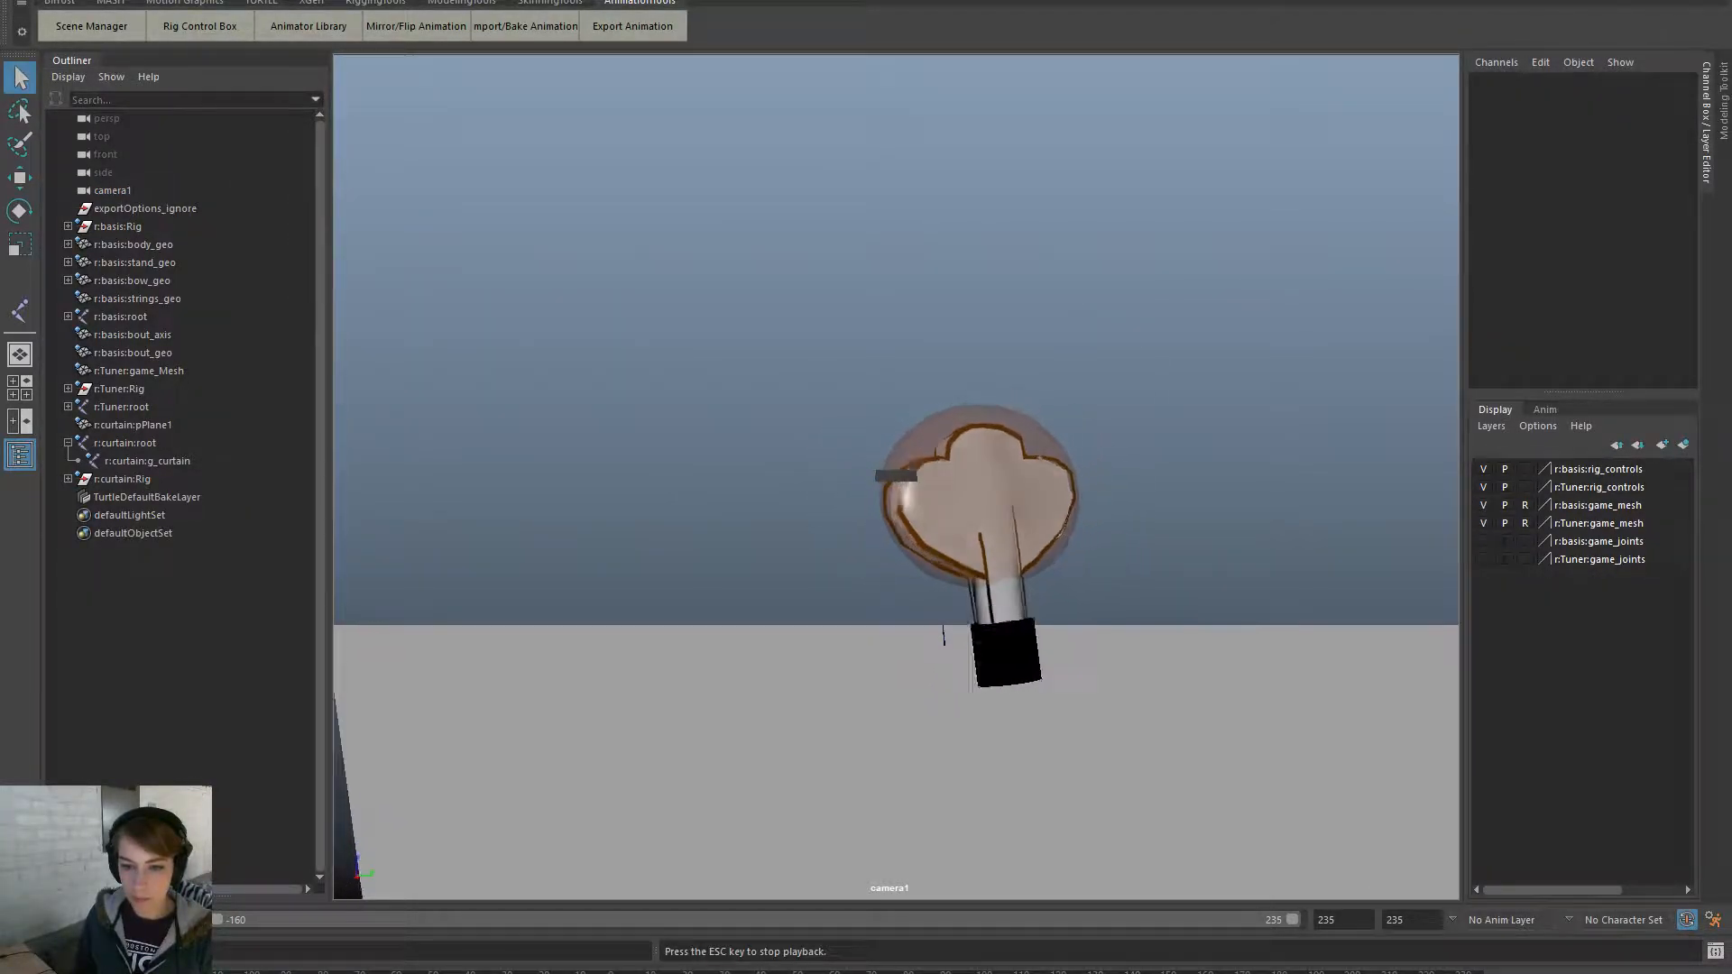
pyautogui.press('Escape')
pyautogui.click(151, 498)
pyautogui.click(168, 461)
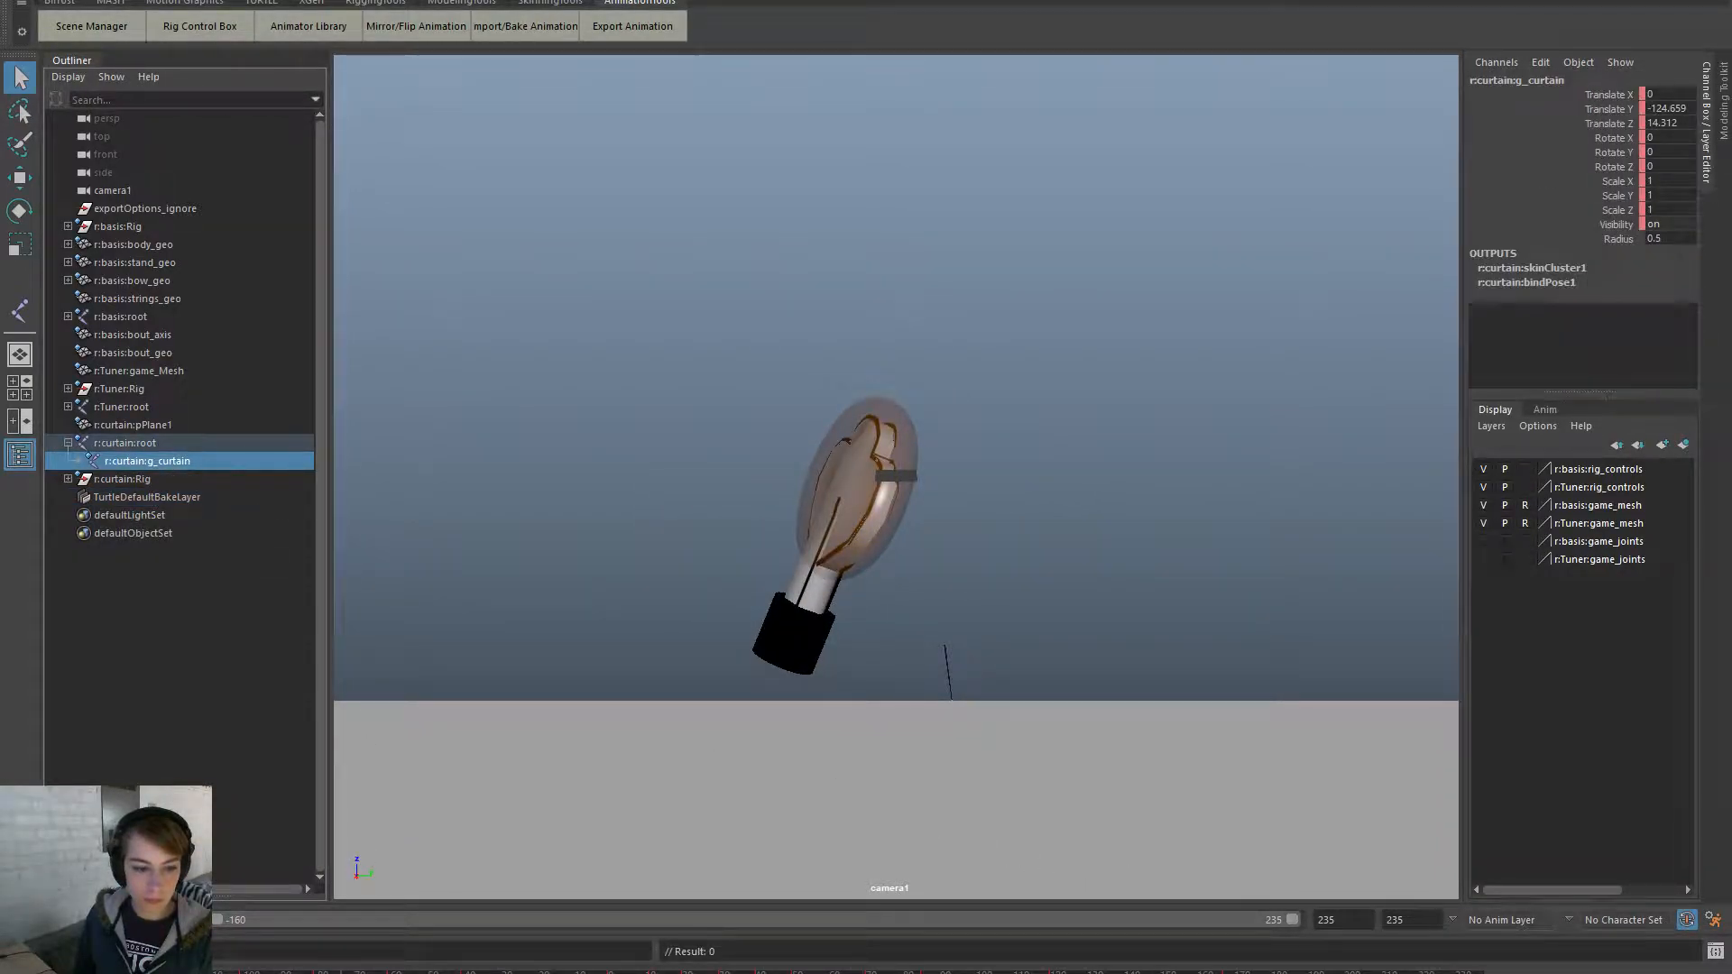
pyautogui.moveTo(946, 973); pyautogui.dragTo(1000, 973)
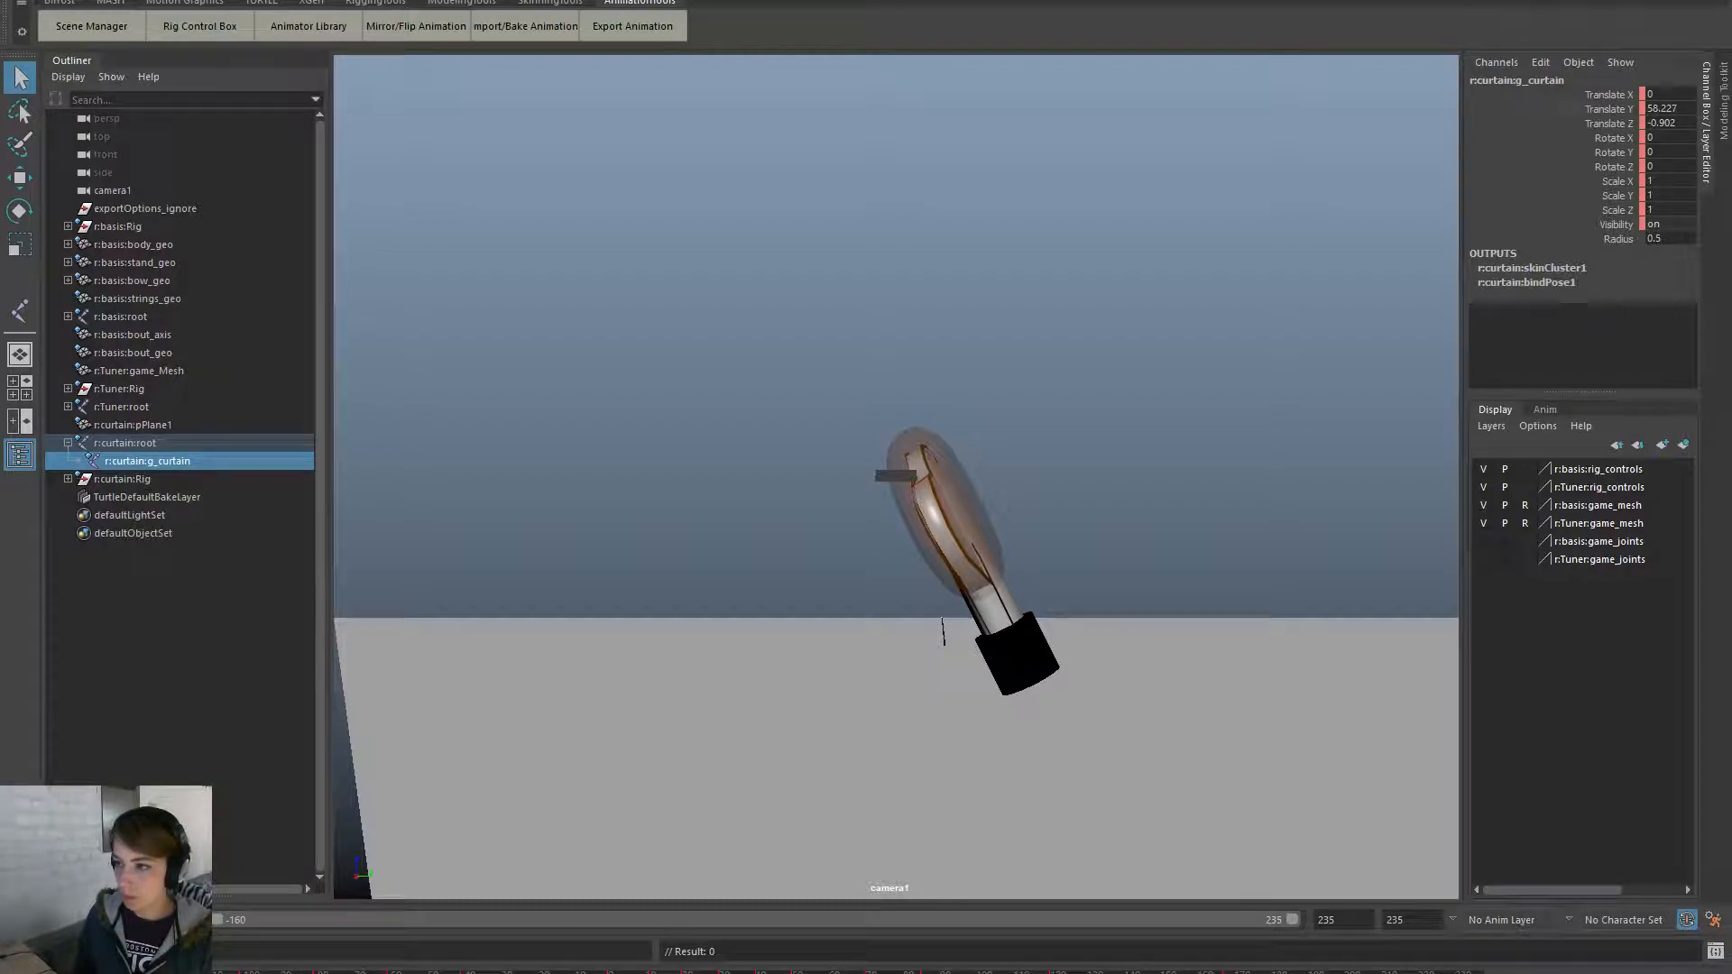
pyautogui.press('Delete')
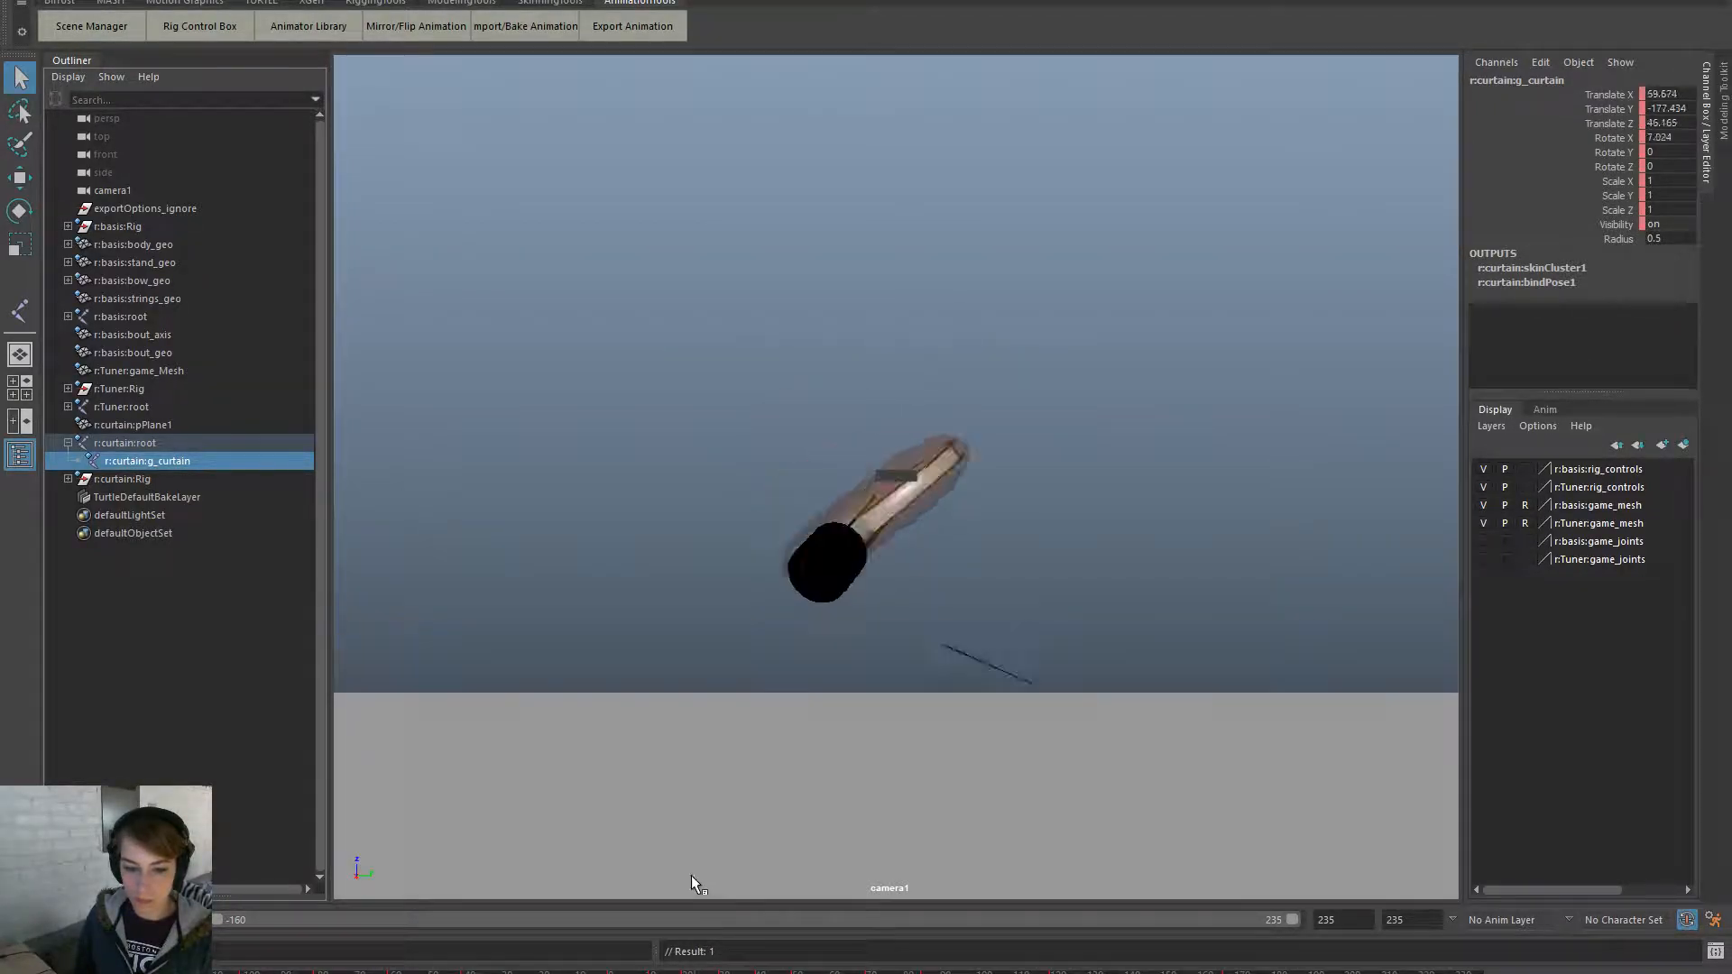
pyautogui.press('space')
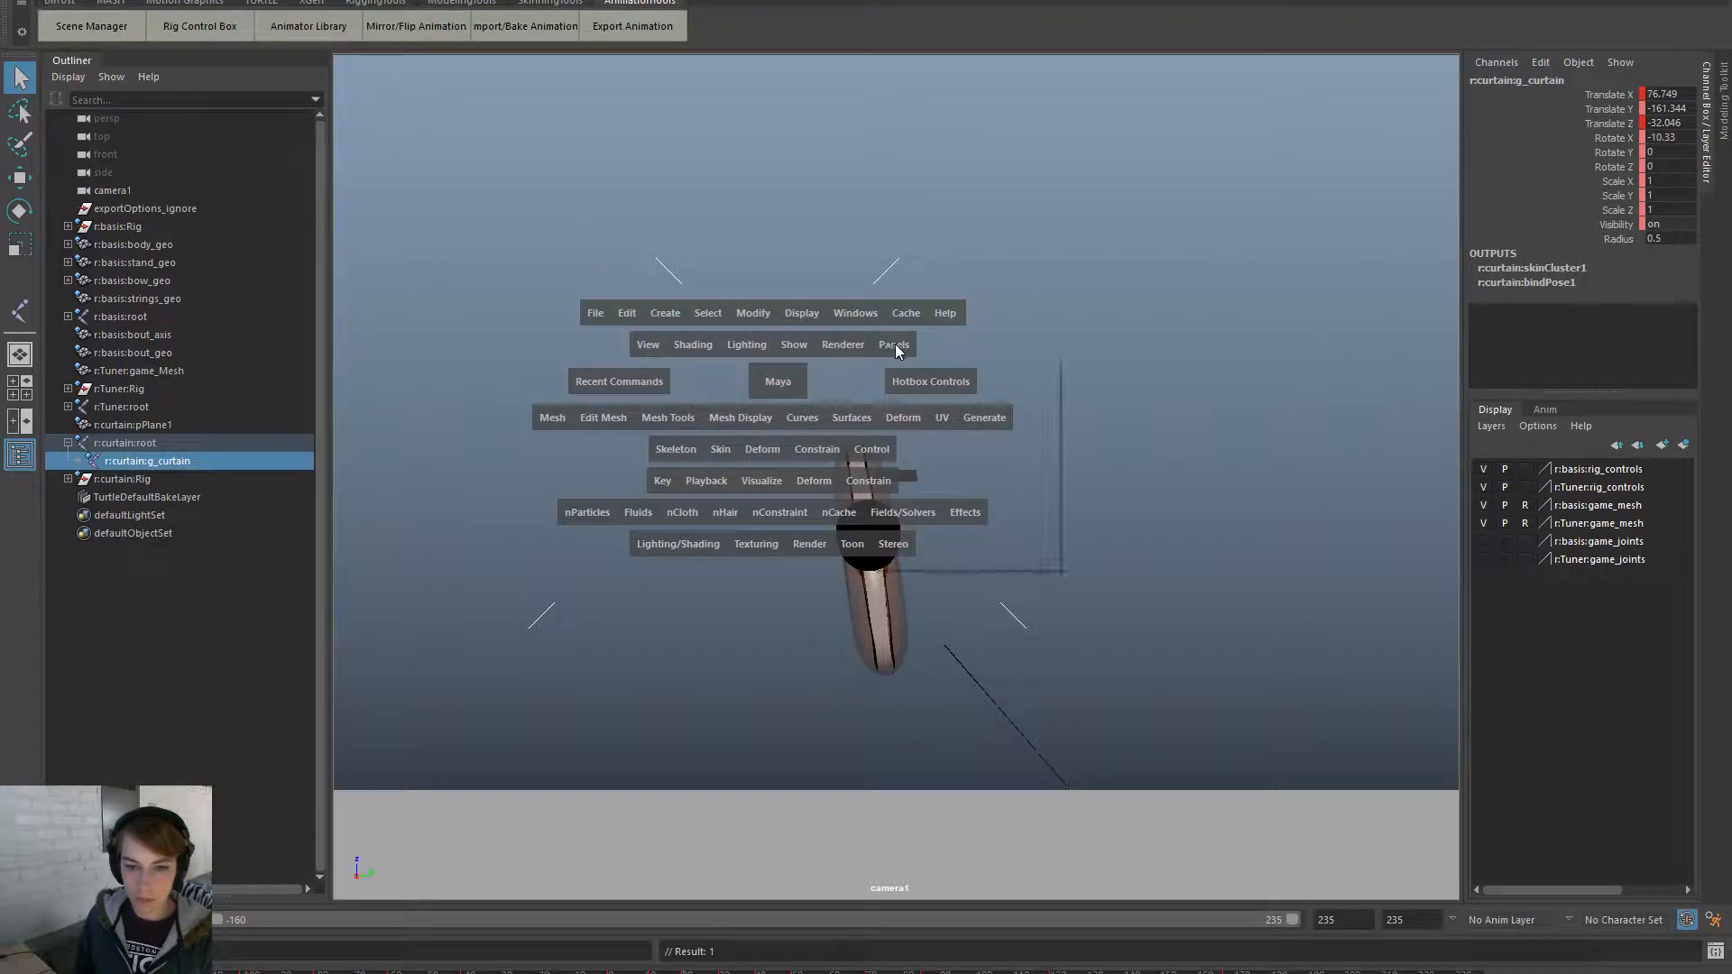
# - In the persp view, move g_curtain upward and sideways on the first frame
pyautogui.click(894, 344)
pyautogui.moveTo(957, 366)
pyautogui.click(1126, 384)
pyautogui.keyDown('alt'); pyautogui.moveTo(699, 635); pyautogui.dragTo(857, 675); pyautogui.keyUp('alt')
pyautogui.press('w')
pyautogui.moveTo(836, 512); pyautogui.dragTo(823, 461)
pyautogui.moveTo(760, 563); pyautogui.dragTo(657, 584)
pyautogui.keyDown('alt'); pyautogui.moveTo(947, 735); pyautogui.dragTo(690, 867); pyautogui.keyUp('alt')
pyautogui.keyDown('alt'); pyautogui.moveTo(986, 630); pyautogui.dragTo(986, 526); pyautogui.keyUp('alt')
pyautogui.moveTo(903, 449); pyautogui.dragTo(903, 429)
# - At a later frame, move the curtain down toward the cello and left along X
pyautogui.moveTo(591, 970); pyautogui.dragTo(727, 972)
pyautogui.keyDown('alt'); pyautogui.moveTo(827, 722); pyautogui.dragTo(1033, 664); pyautogui.keyUp('alt')
pyautogui.moveTo(815, 365); pyautogui.dragTo(760, 333)
pyautogui.moveTo(849, 259); pyautogui.dragTo(830, 310)
pyautogui.moveTo(808, 377); pyautogui.dragTo(778, 404)
# - Scrub the animation to check the curtain, then deselect g_curtain and inspect it
pyautogui.moveTo(756, 973); pyautogui.dragTo(1051, 973)
pyautogui.keyDown('alt'); pyautogui.moveTo(1102, 710); pyautogui.dragTo(977, 723); pyautogui.keyUp('alt')
pyautogui.scroll(1, 1009, 724)
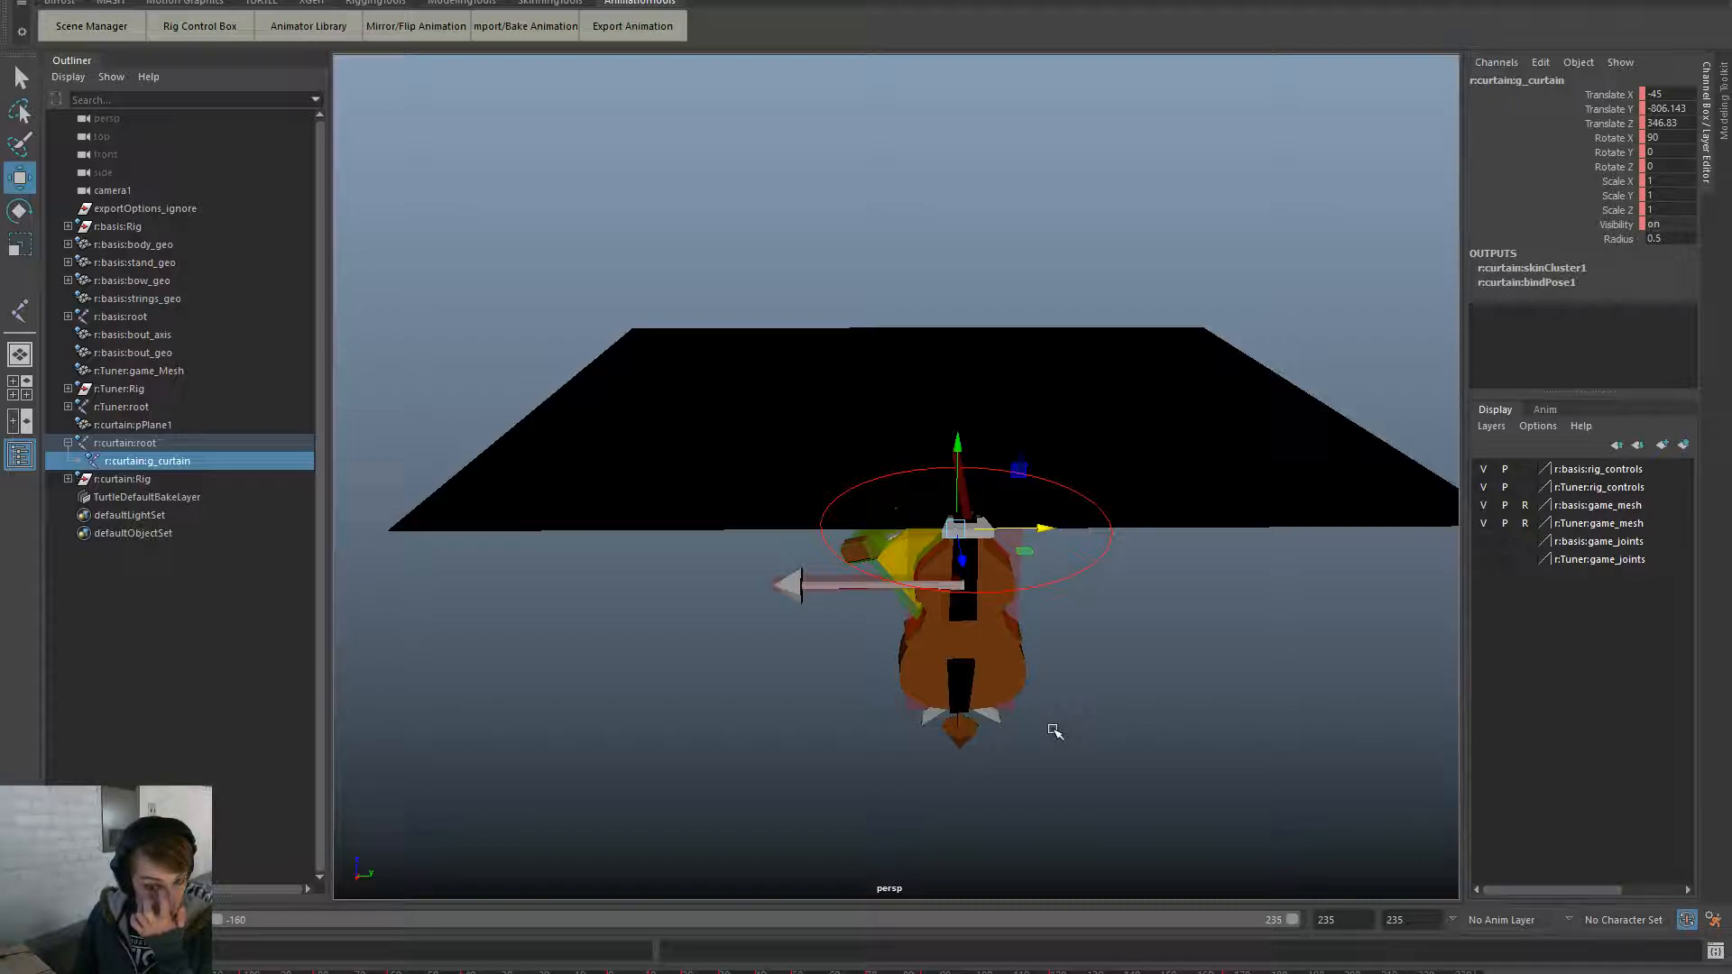
pyautogui.click(652, 973)
pyautogui.moveTo(651, 972); pyautogui.dragTo(1115, 925)
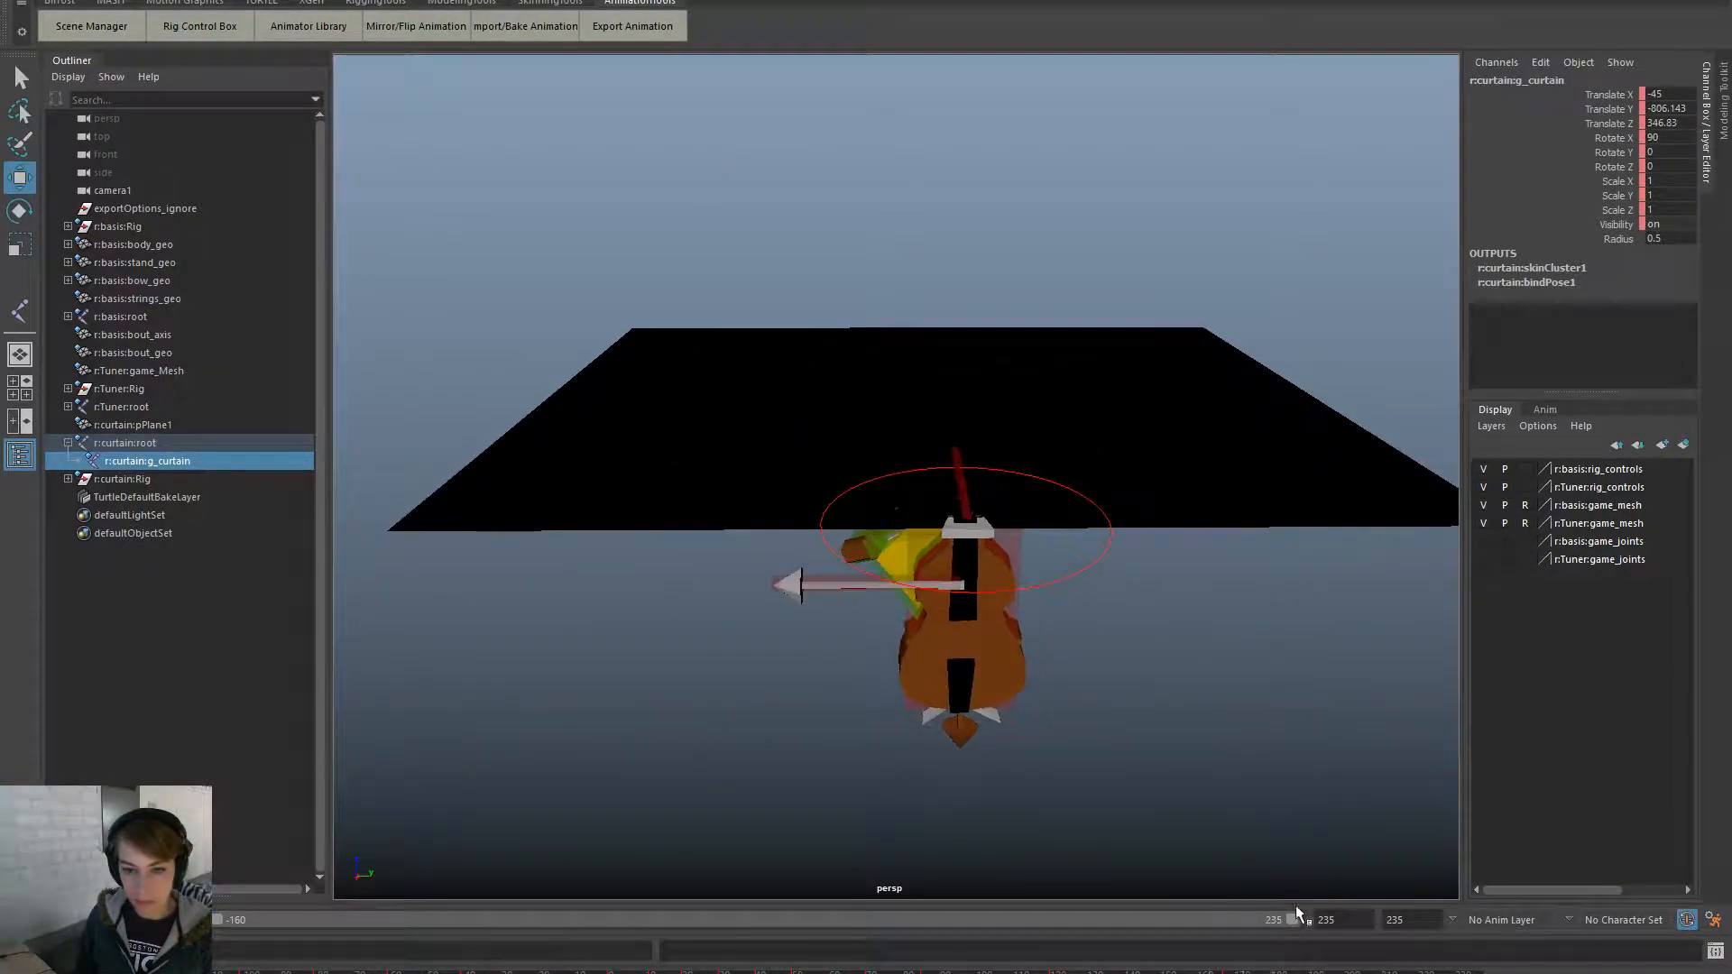
pyautogui.click(851, 262)
pyautogui.keyDown('alt'); pyautogui.moveTo(954, 373); pyautogui.dragTo(1036, 387); pyautogui.keyUp('alt')
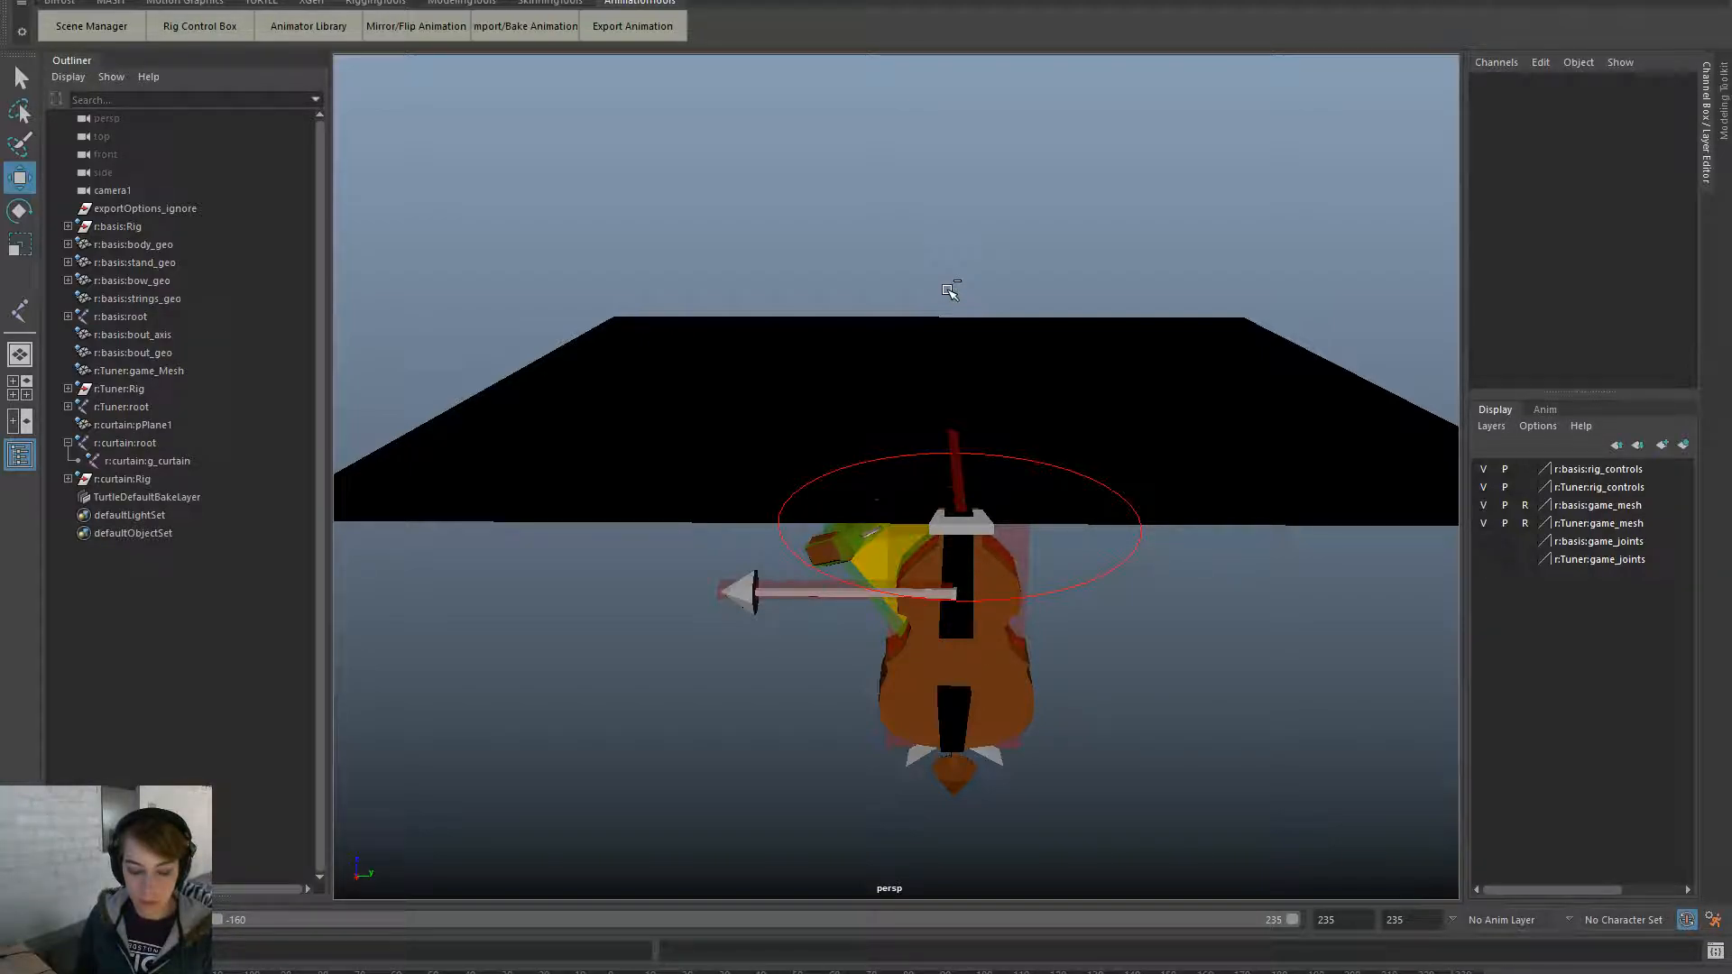
# - Export the curtain clip from Clip Exporter to OpeningScene_Curtain FBX, dismissing the warnings each time
pyautogui.click(634, 24)
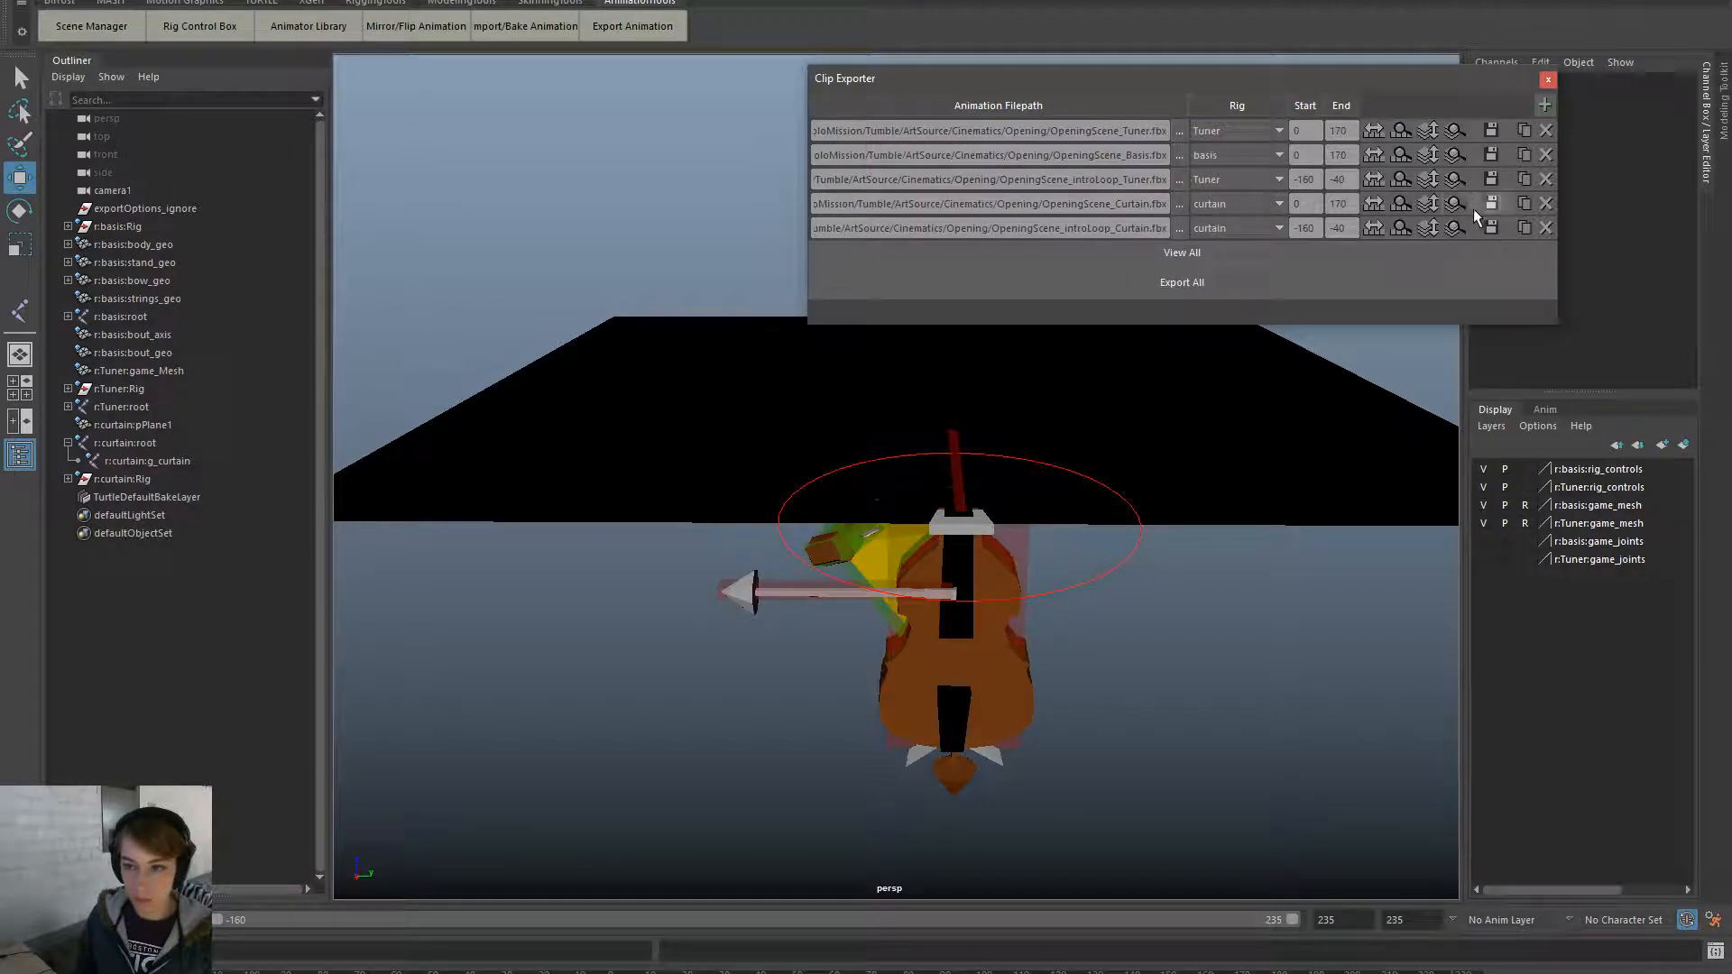
pyautogui.click(1491, 224)
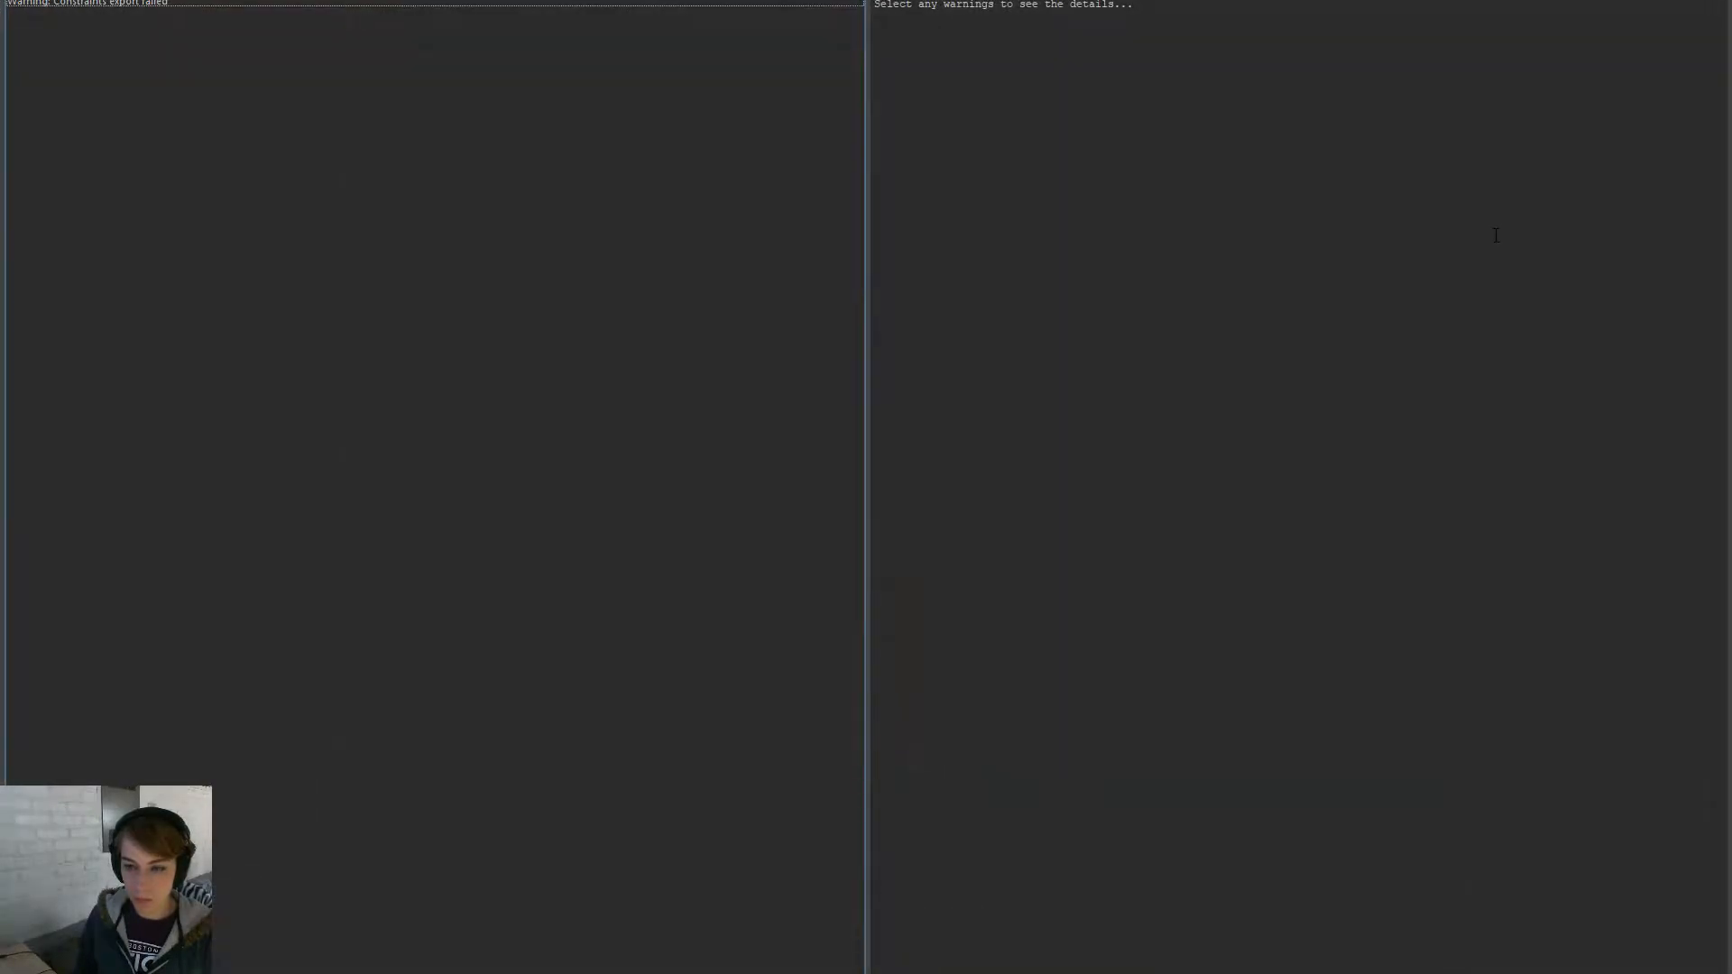
pyautogui.press('Escape')
pyautogui.click(1491, 227)
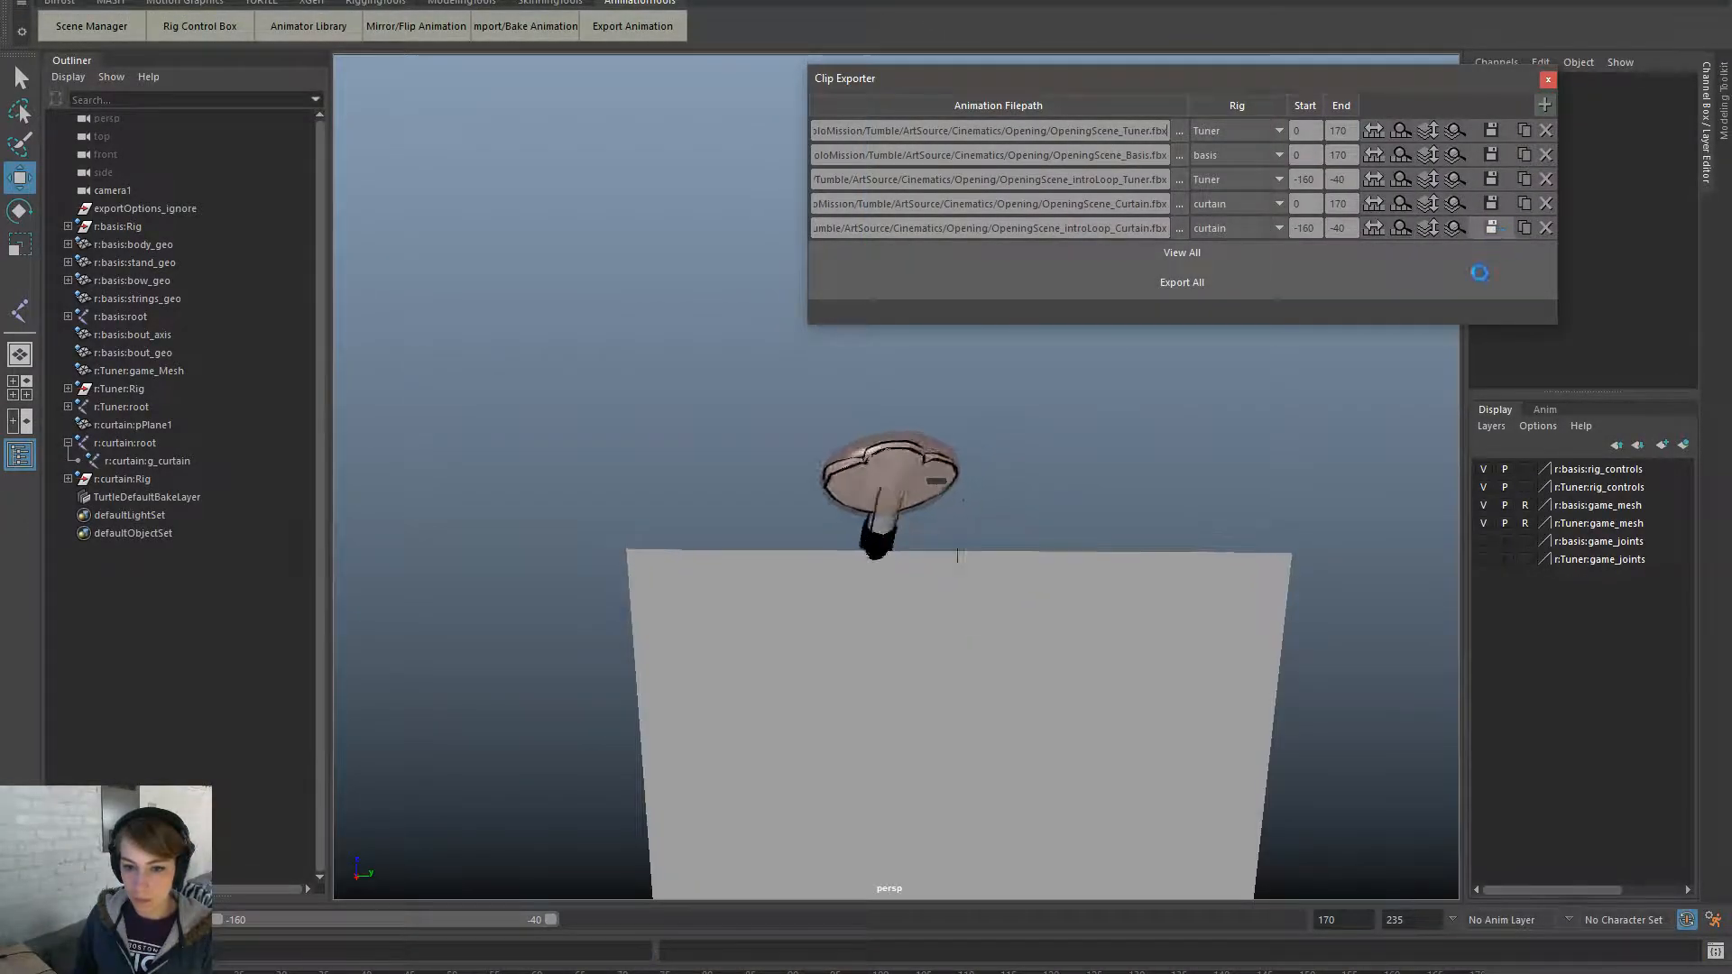
pyautogui.press('Escape')
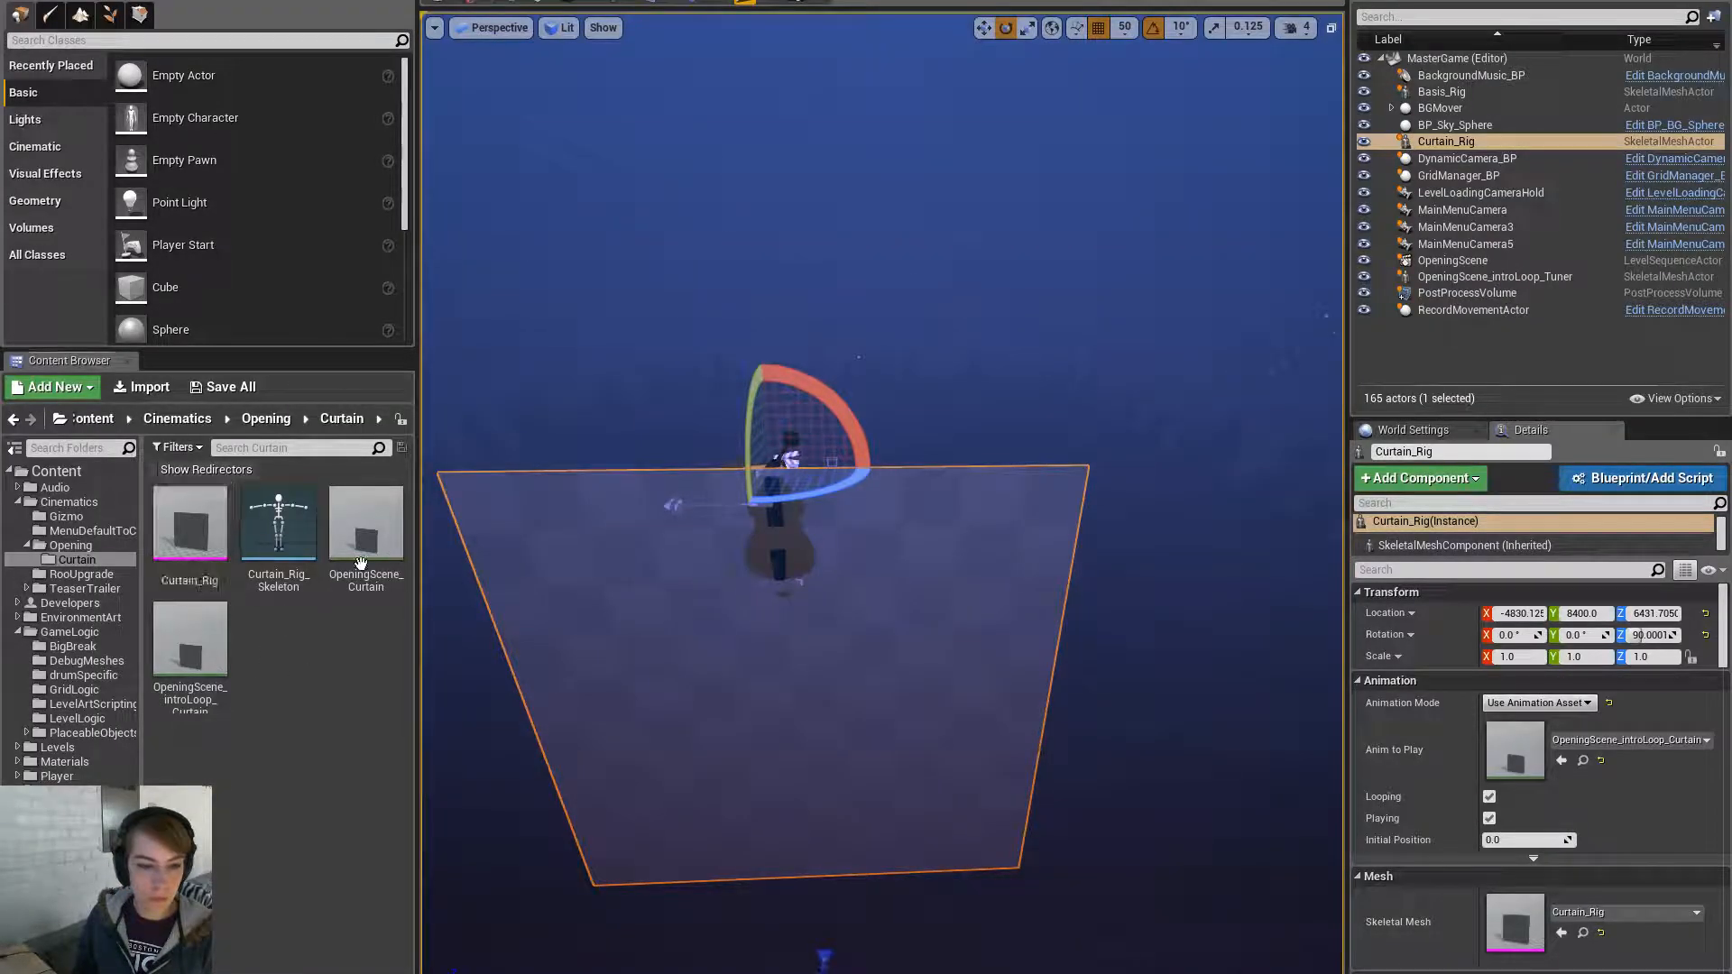
# - Reimport OpeningScene_Curtain from its updated FBX
pyautogui.click(366, 539)
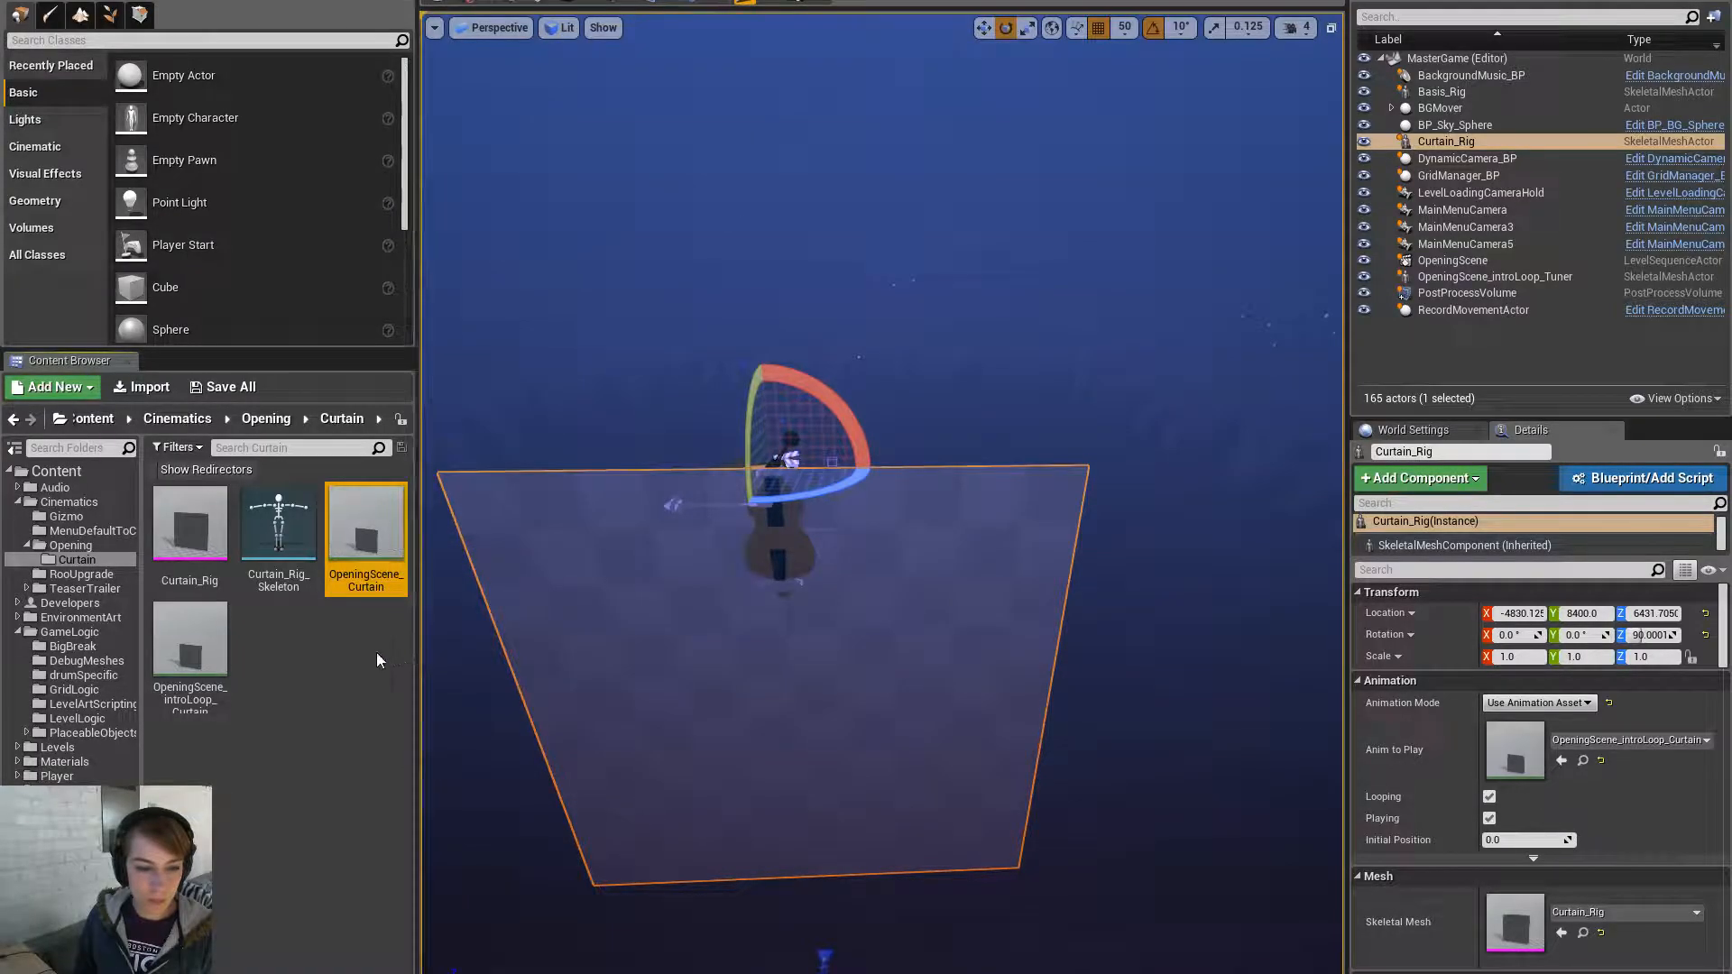
pyautogui.rightClick(206, 657)
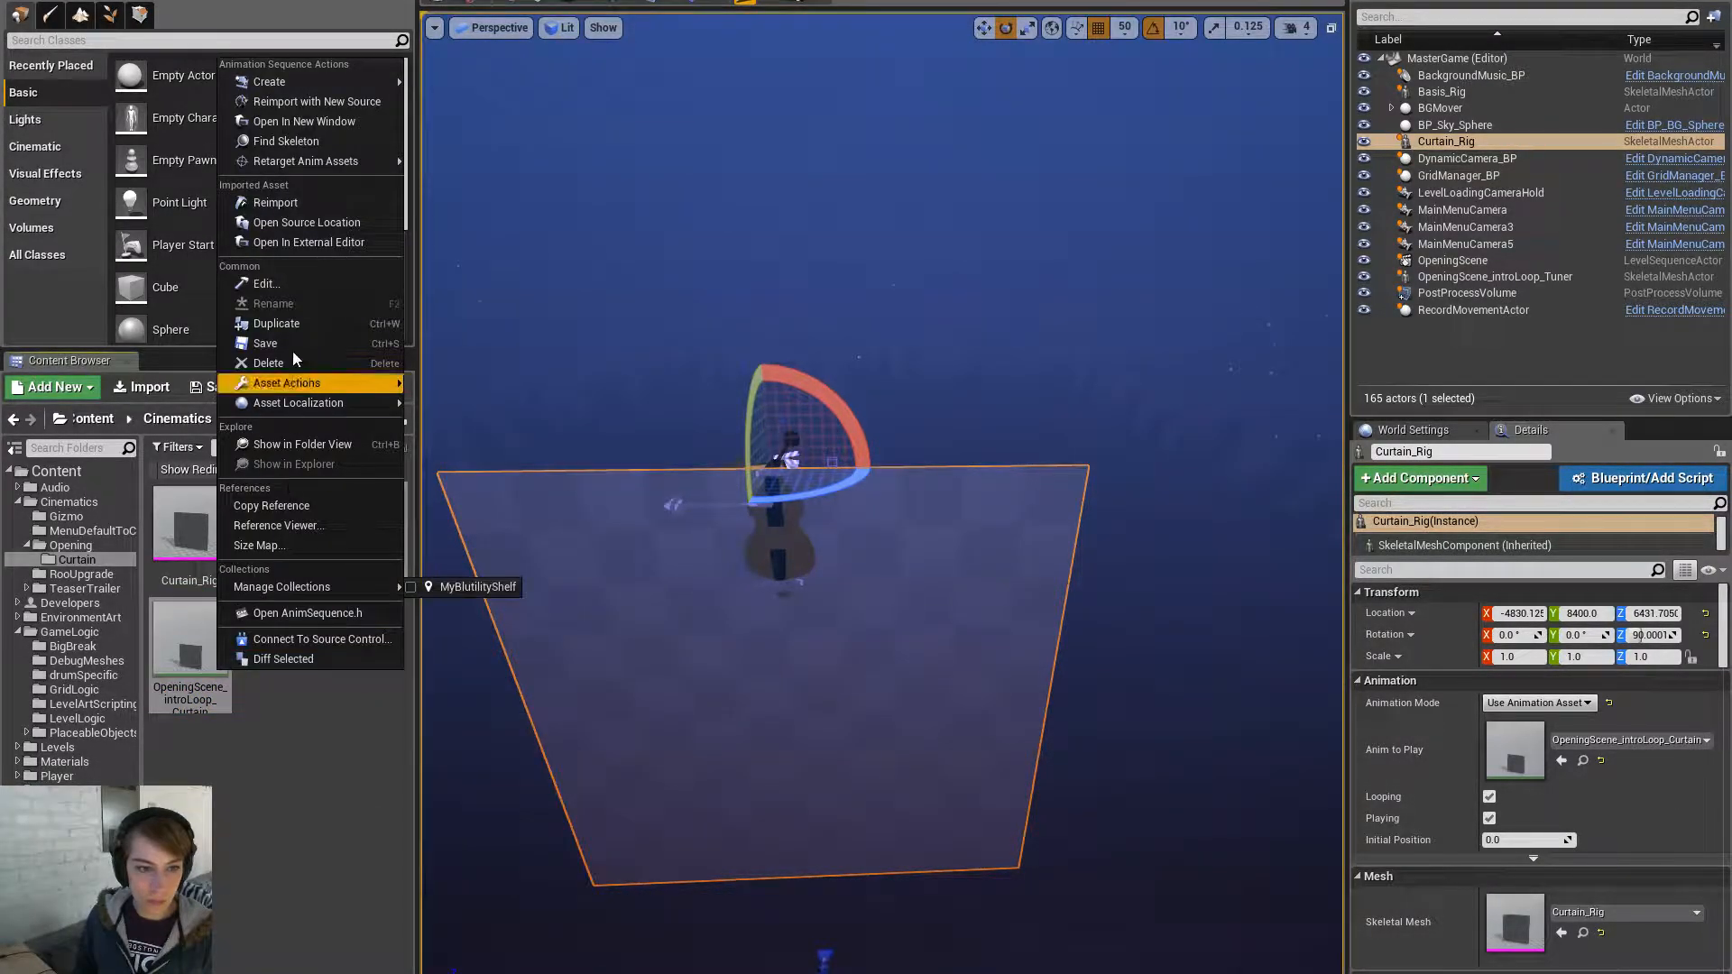
pyautogui.click(307, 202)
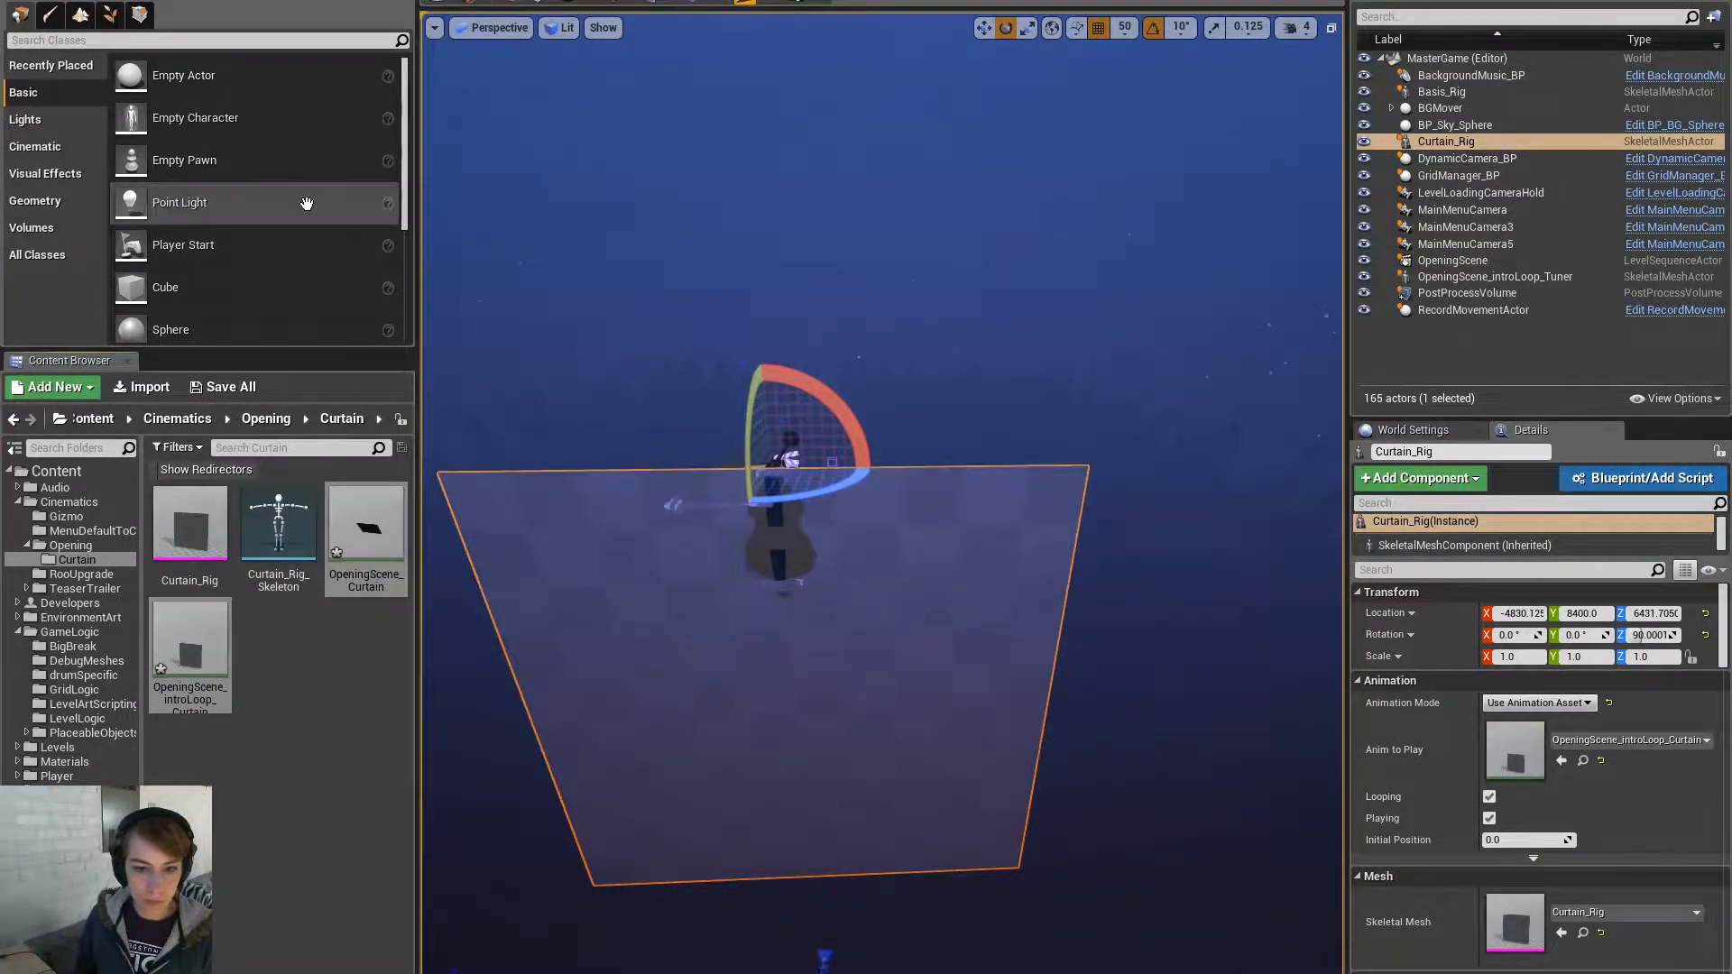
# - Try an Initial Position of 4.0 on the curtain animation and adjust it
pyautogui.click(1525, 840)
pyautogui.write('4')
pyautogui.press('Return')
pyautogui.moveTo(1525, 840)
pyautogui.mouseDown()
pyautogui.moveTo(1498, 840)
pyautogui.moveTo(1544, 840)
pyautogui.mouseUp()
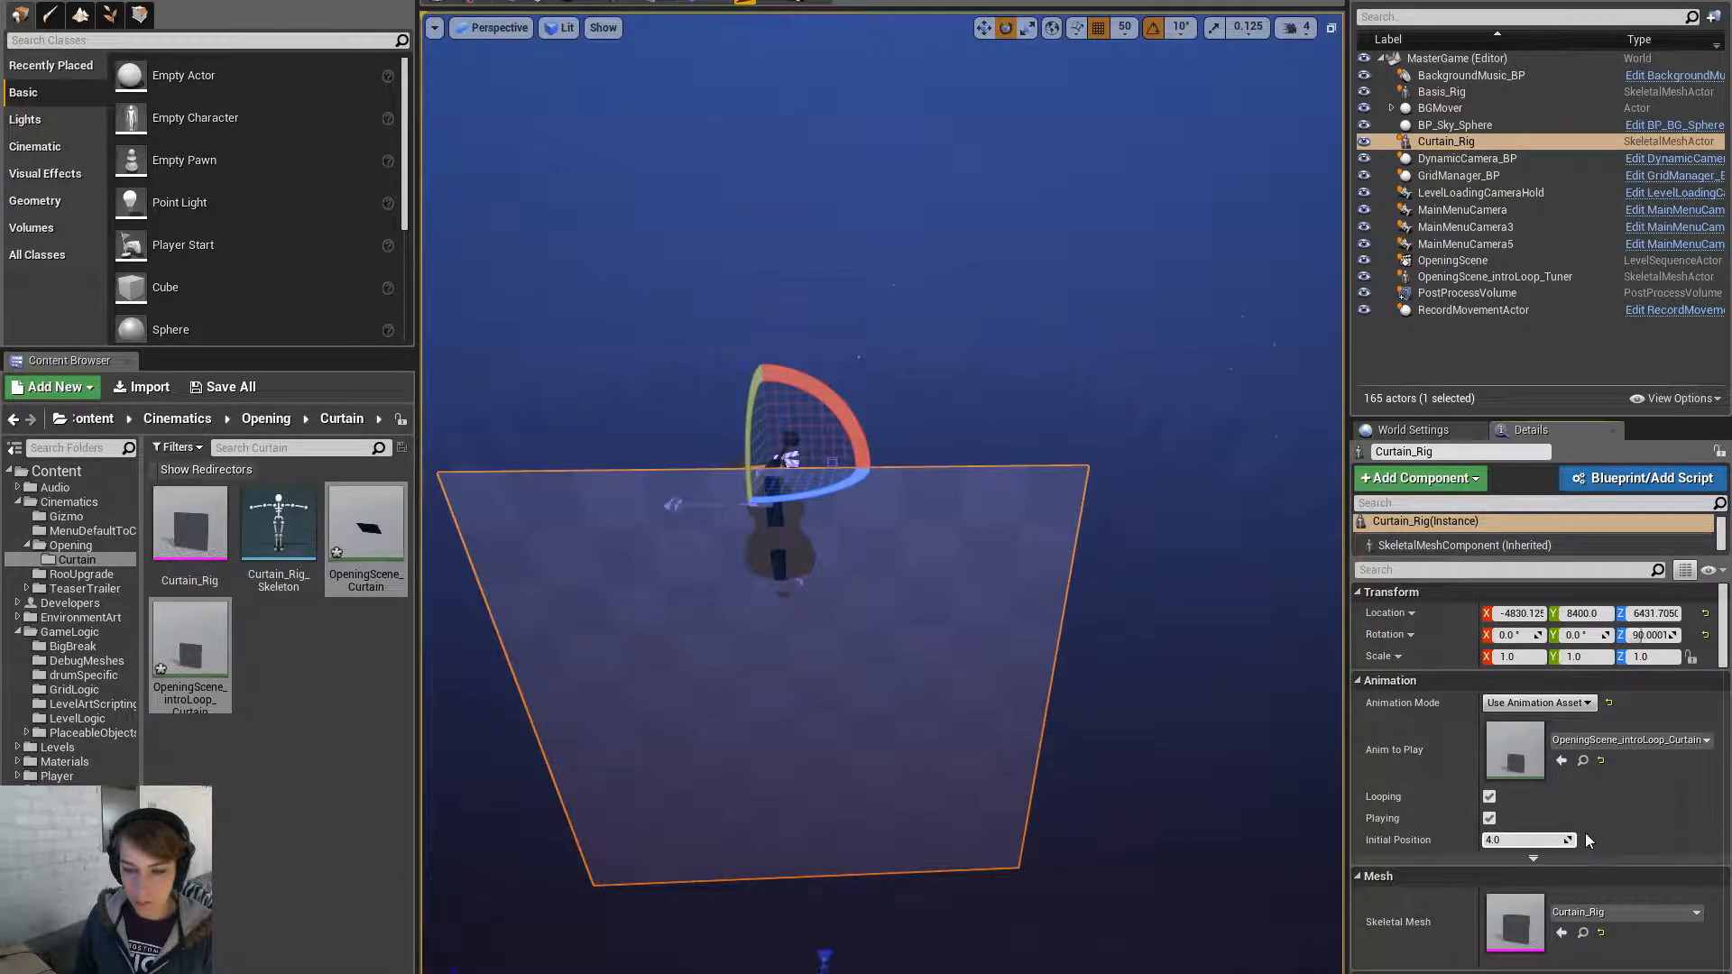
pyautogui.click(1552, 840)
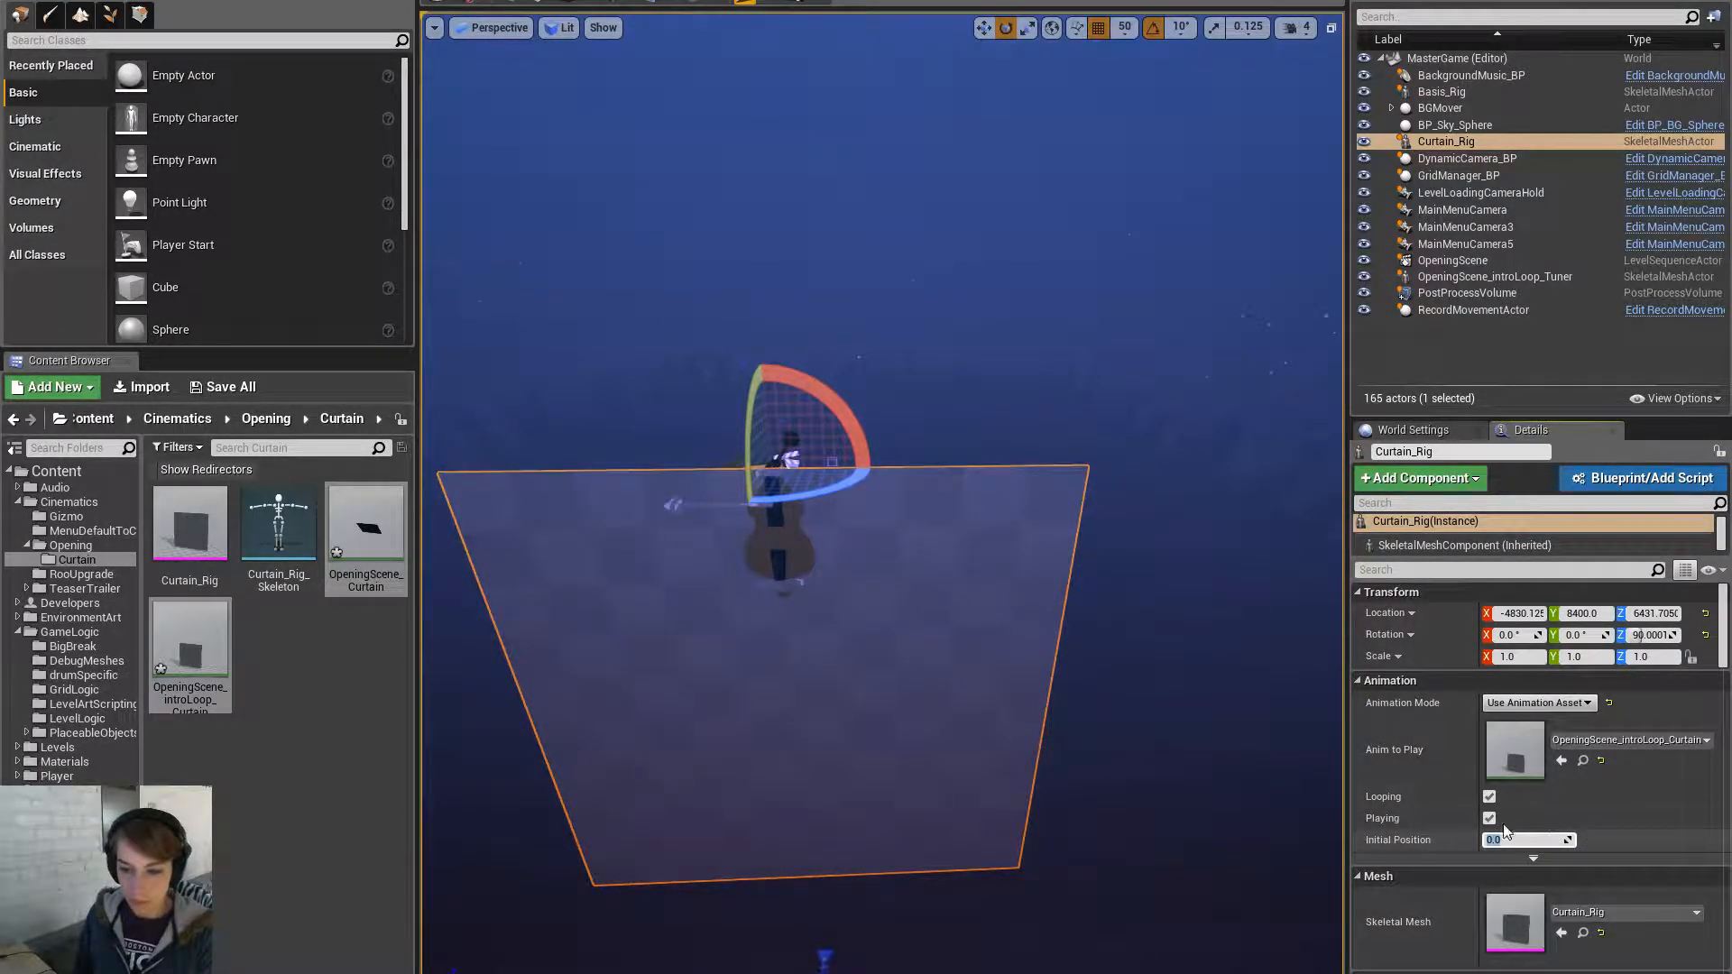
# - Save the reimported OpeningScene curtain animations and return to Maya
pyautogui.rightClick(370, 568)
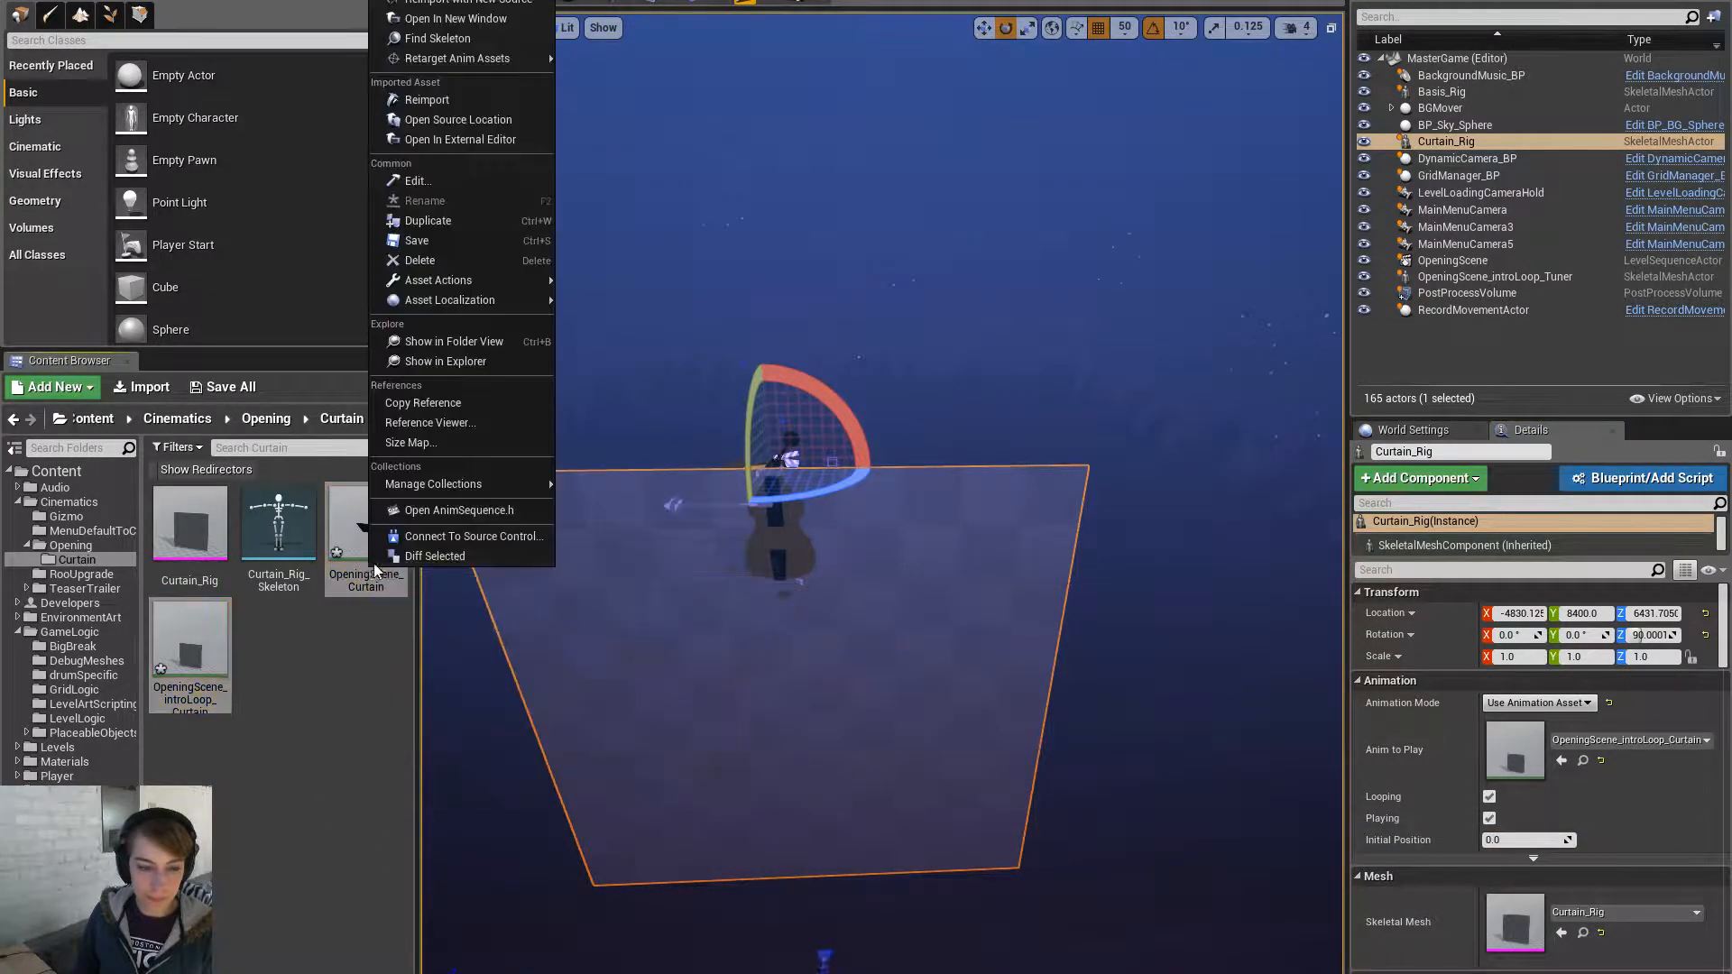
pyautogui.click(417, 240)
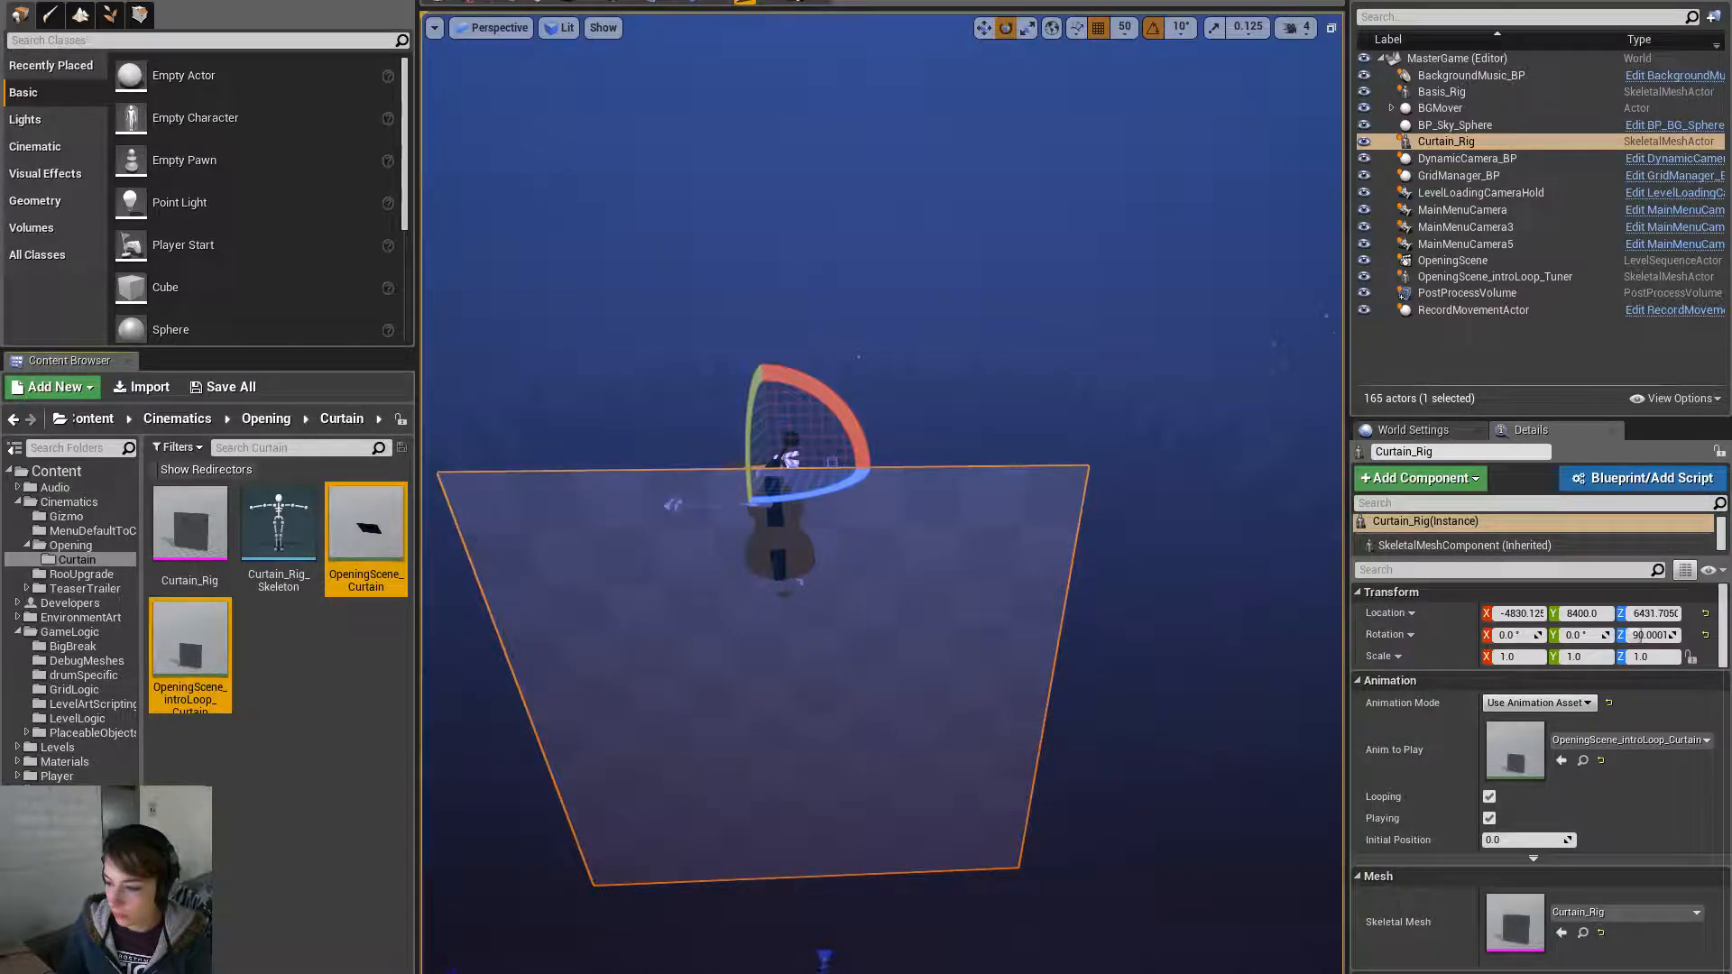
pyautogui.hotkey('alt', 'Tab')
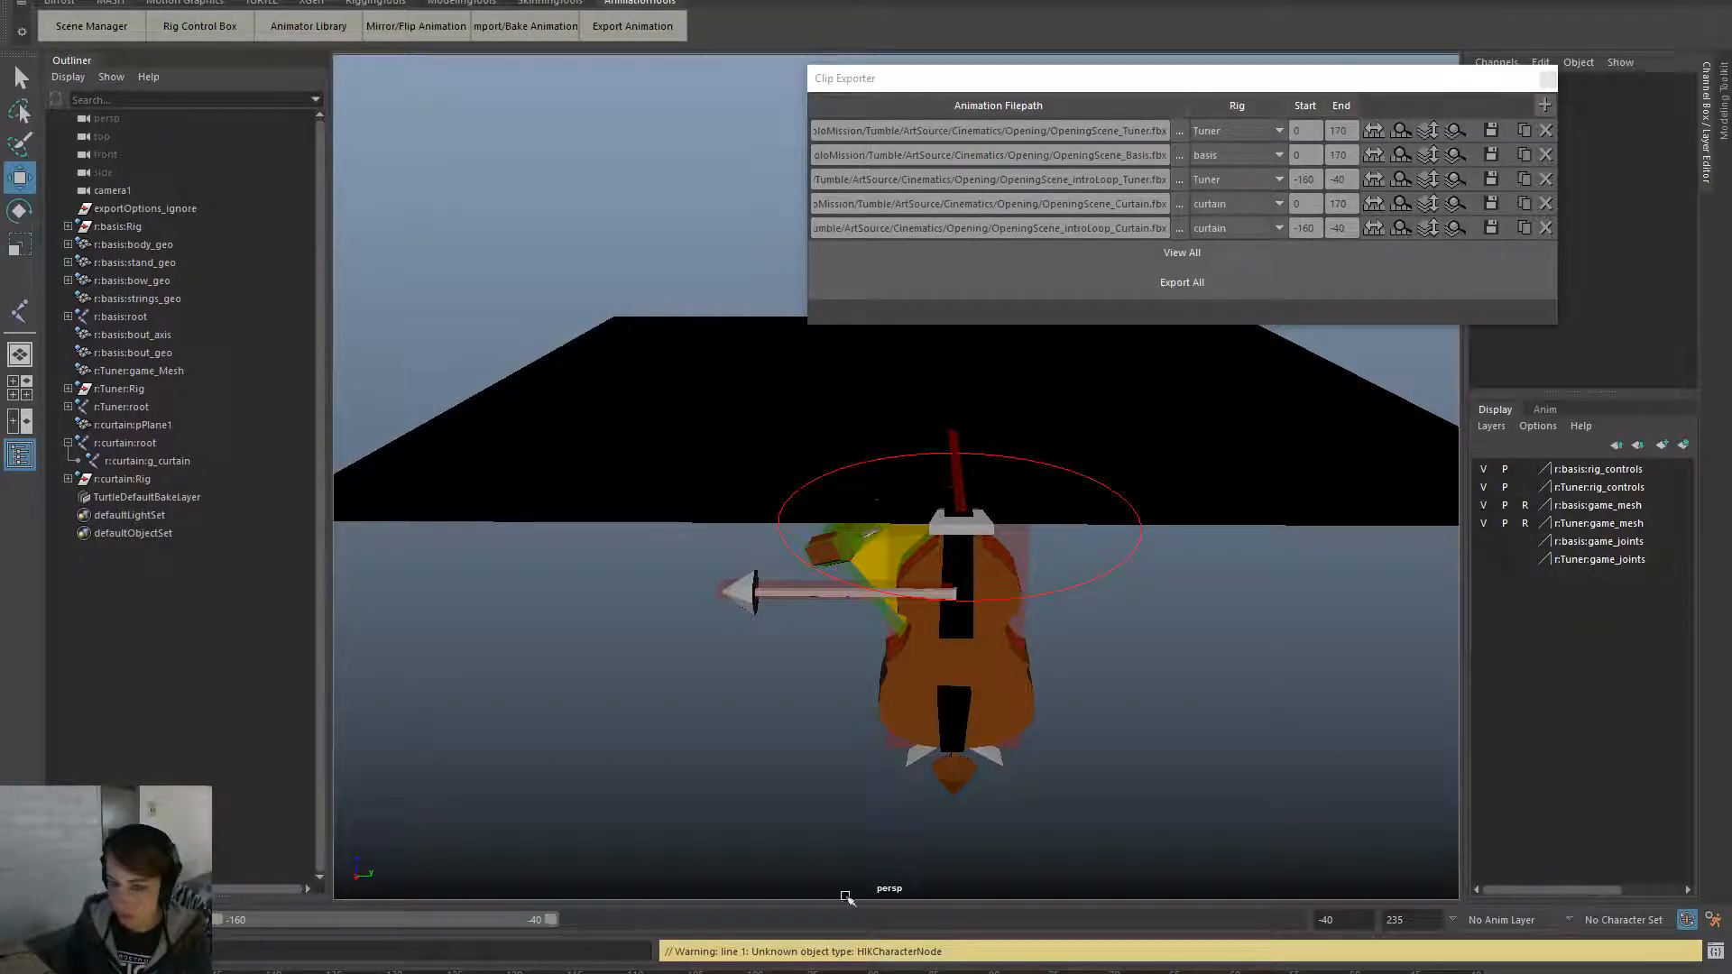
# - Play the Maya scene, then load the OpeningScene level sequence in Unreal's Cinematics menu
pyautogui.hotkey('alt', 'v')
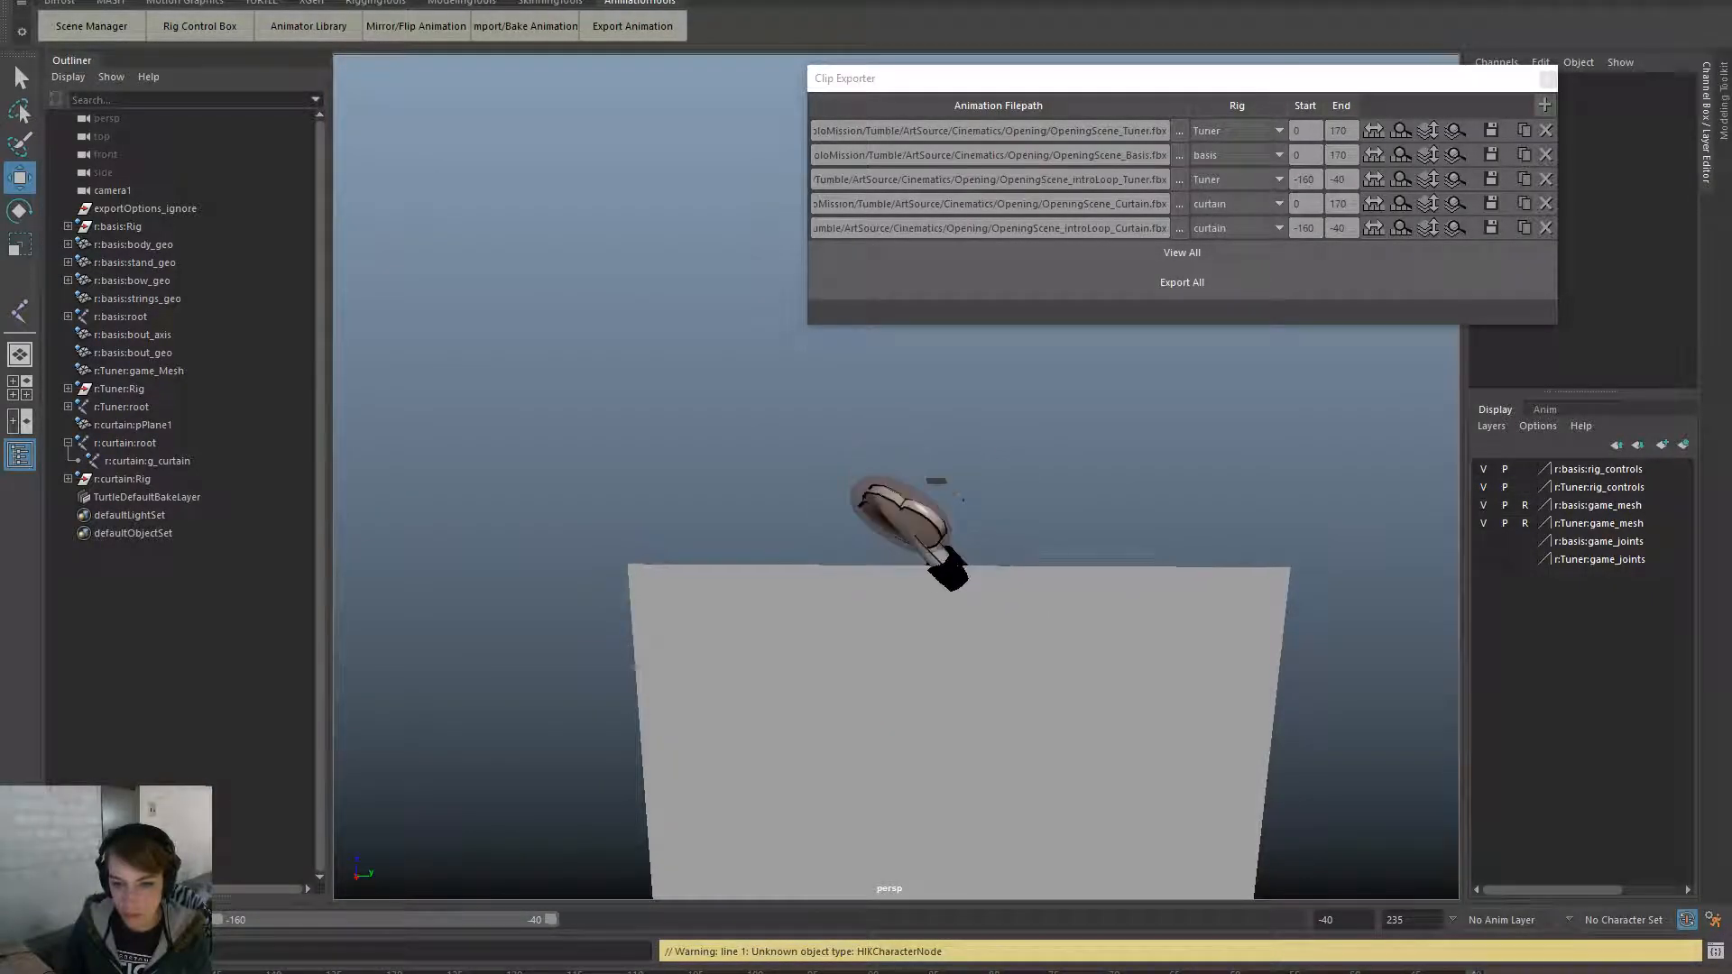
pyautogui.hotkey('alt', 'Tab')
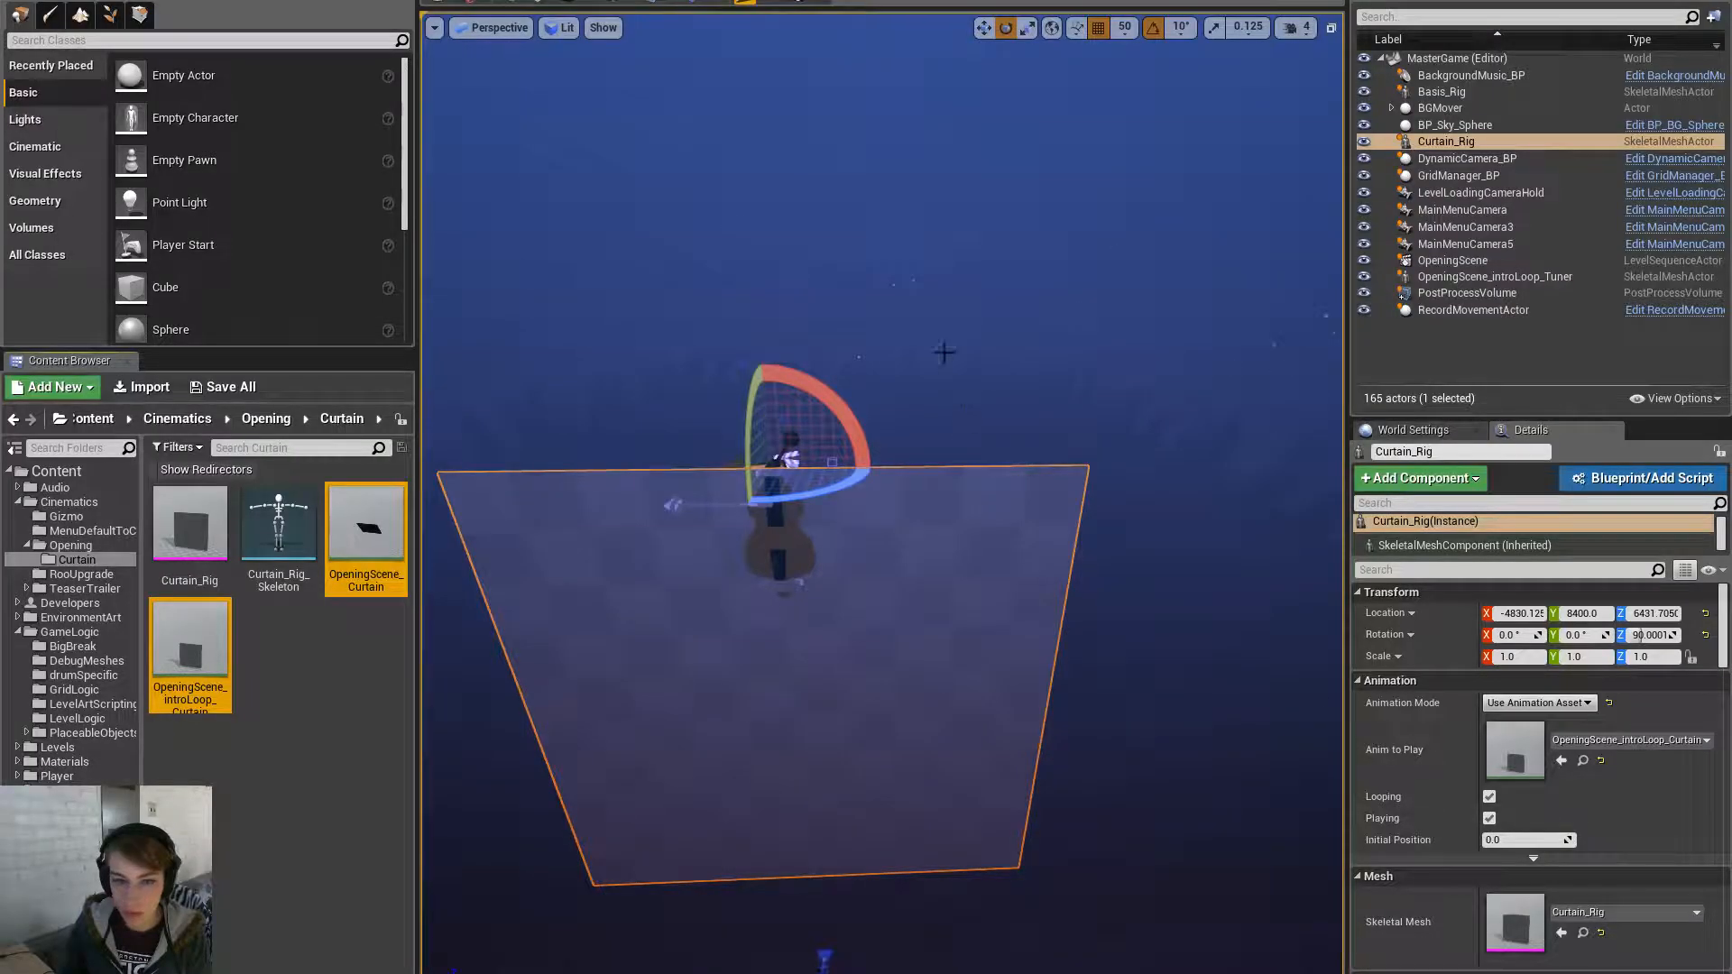
pyautogui.click(745, 2)
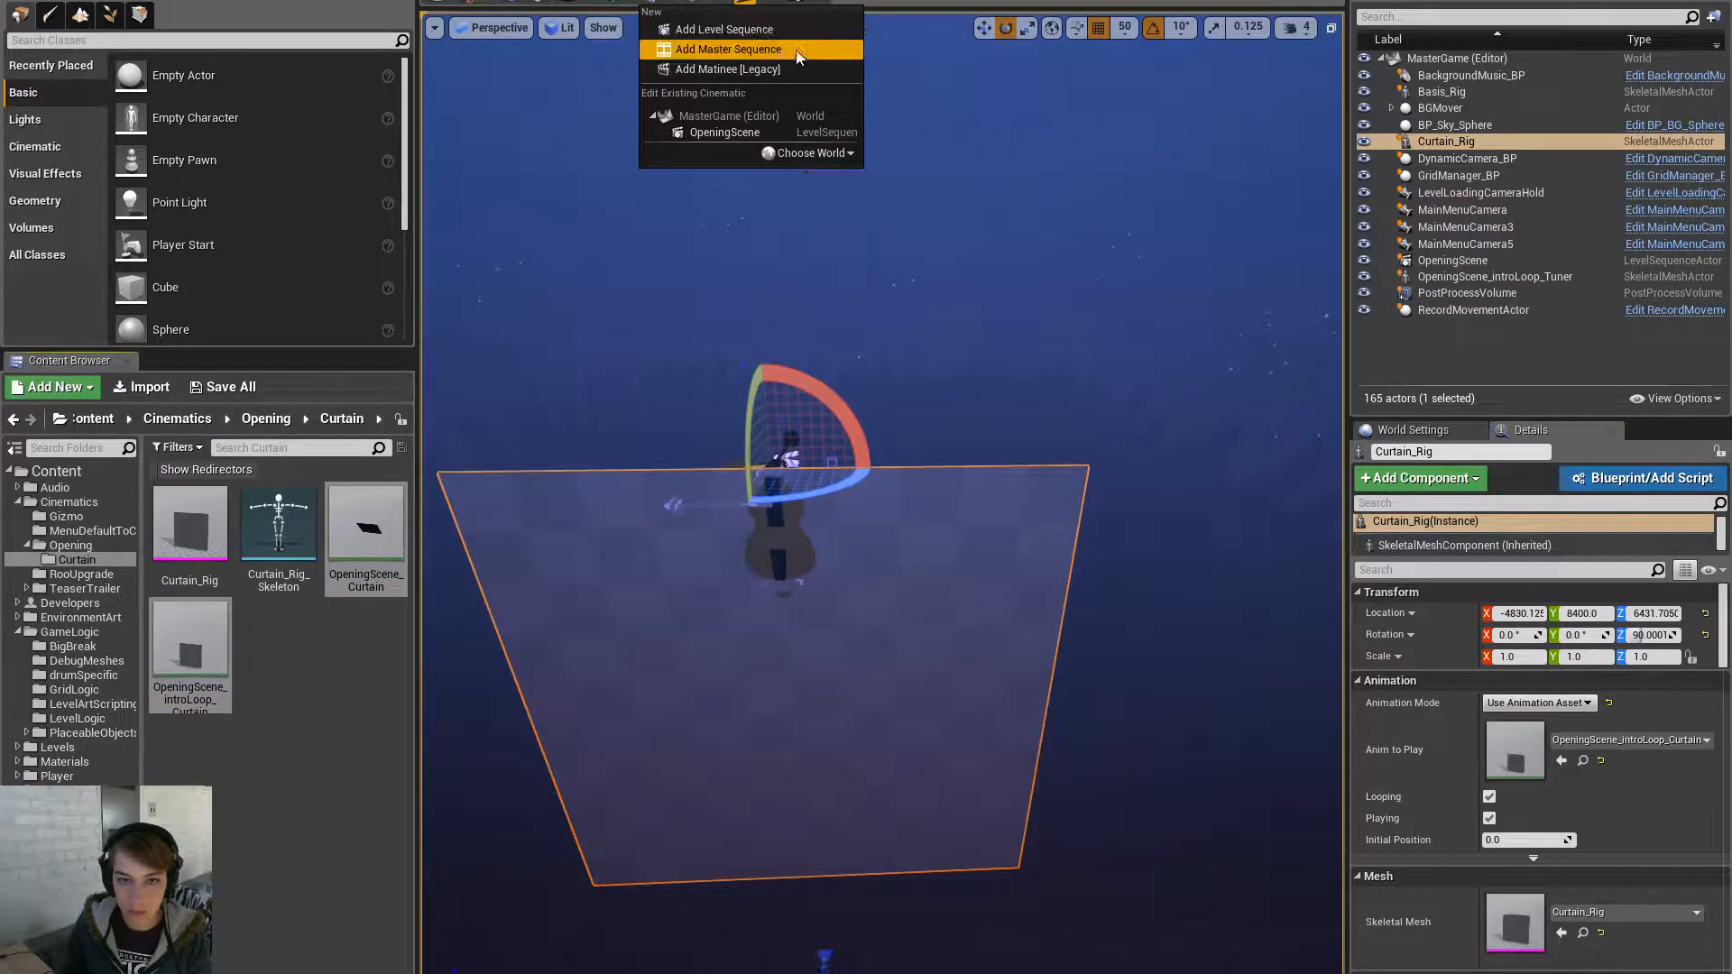
pyautogui.click(781, 131)
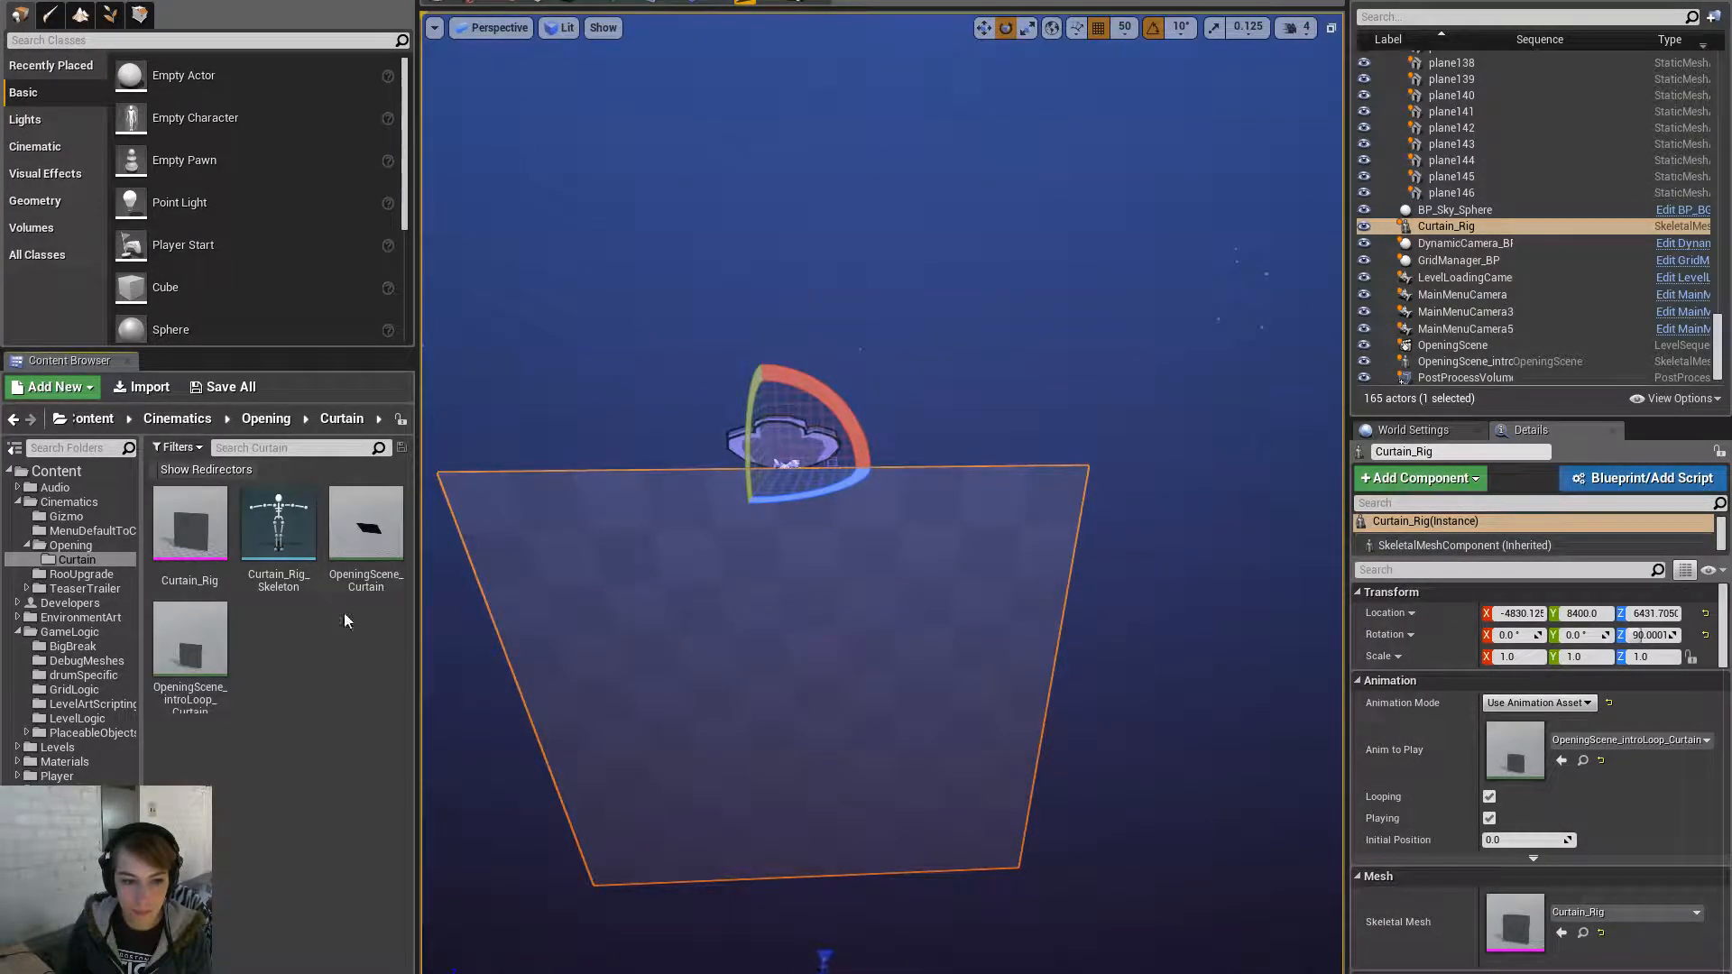
# - Select the OpeningScene_Curtain asset and scroll the Content Browser toward Curtain_Rig
pyautogui.click(361, 541)
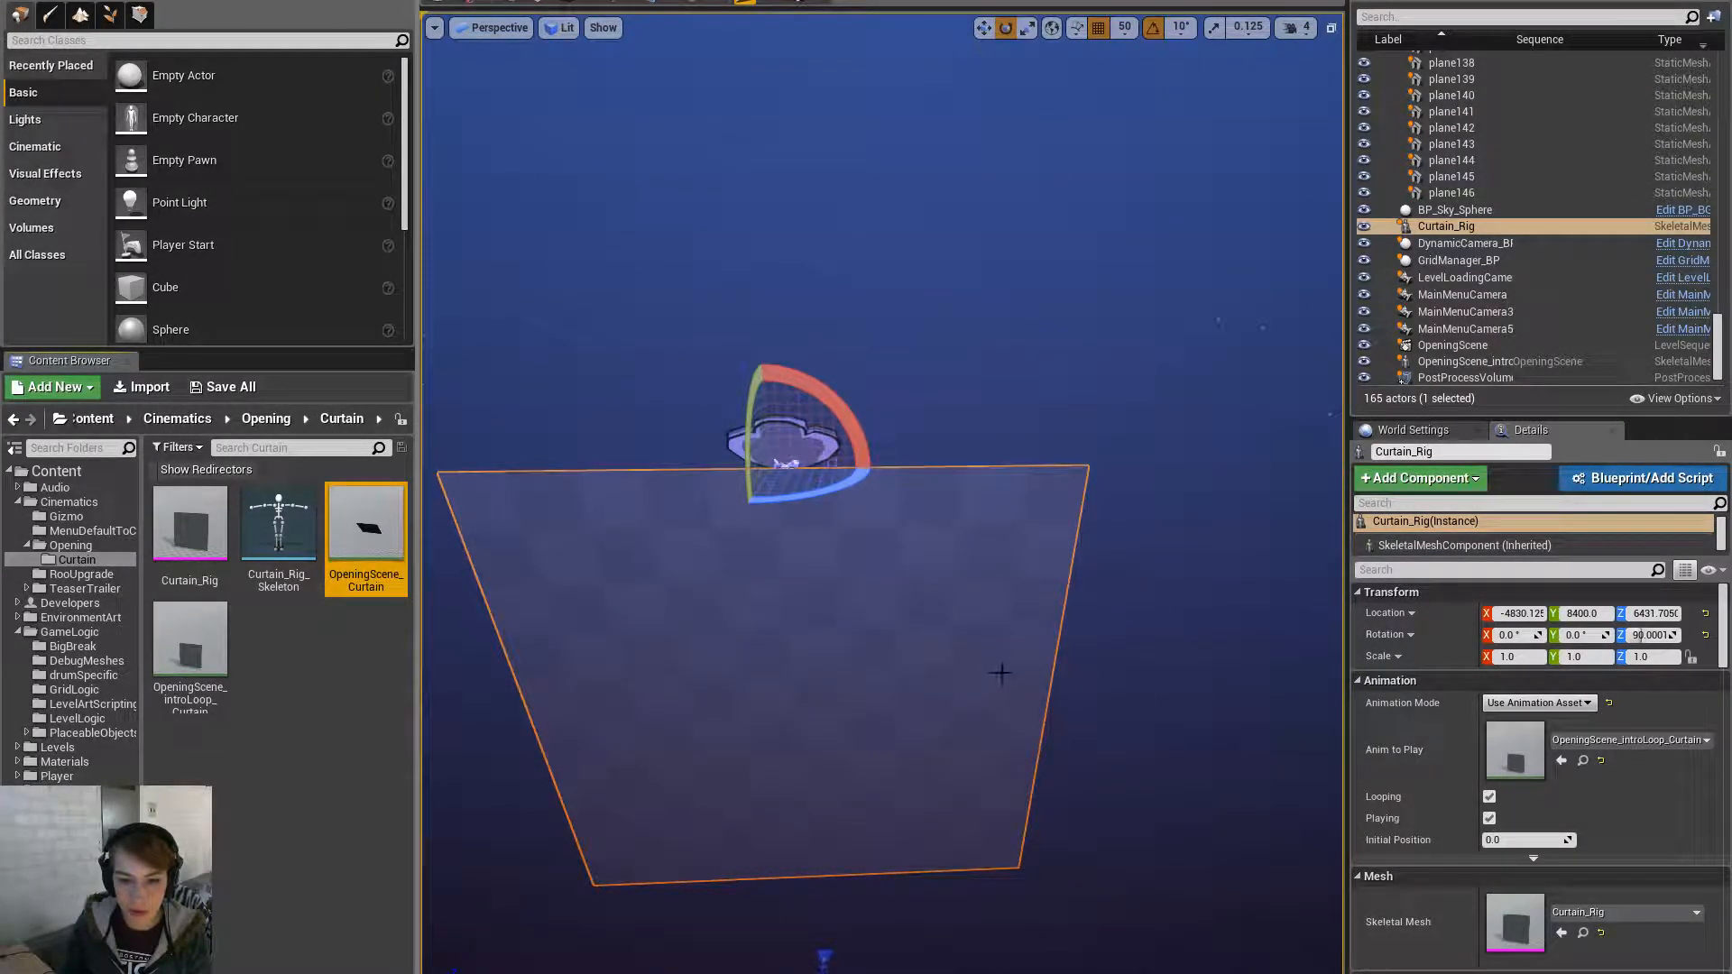
pyautogui.scroll(-5, 1619, 903)
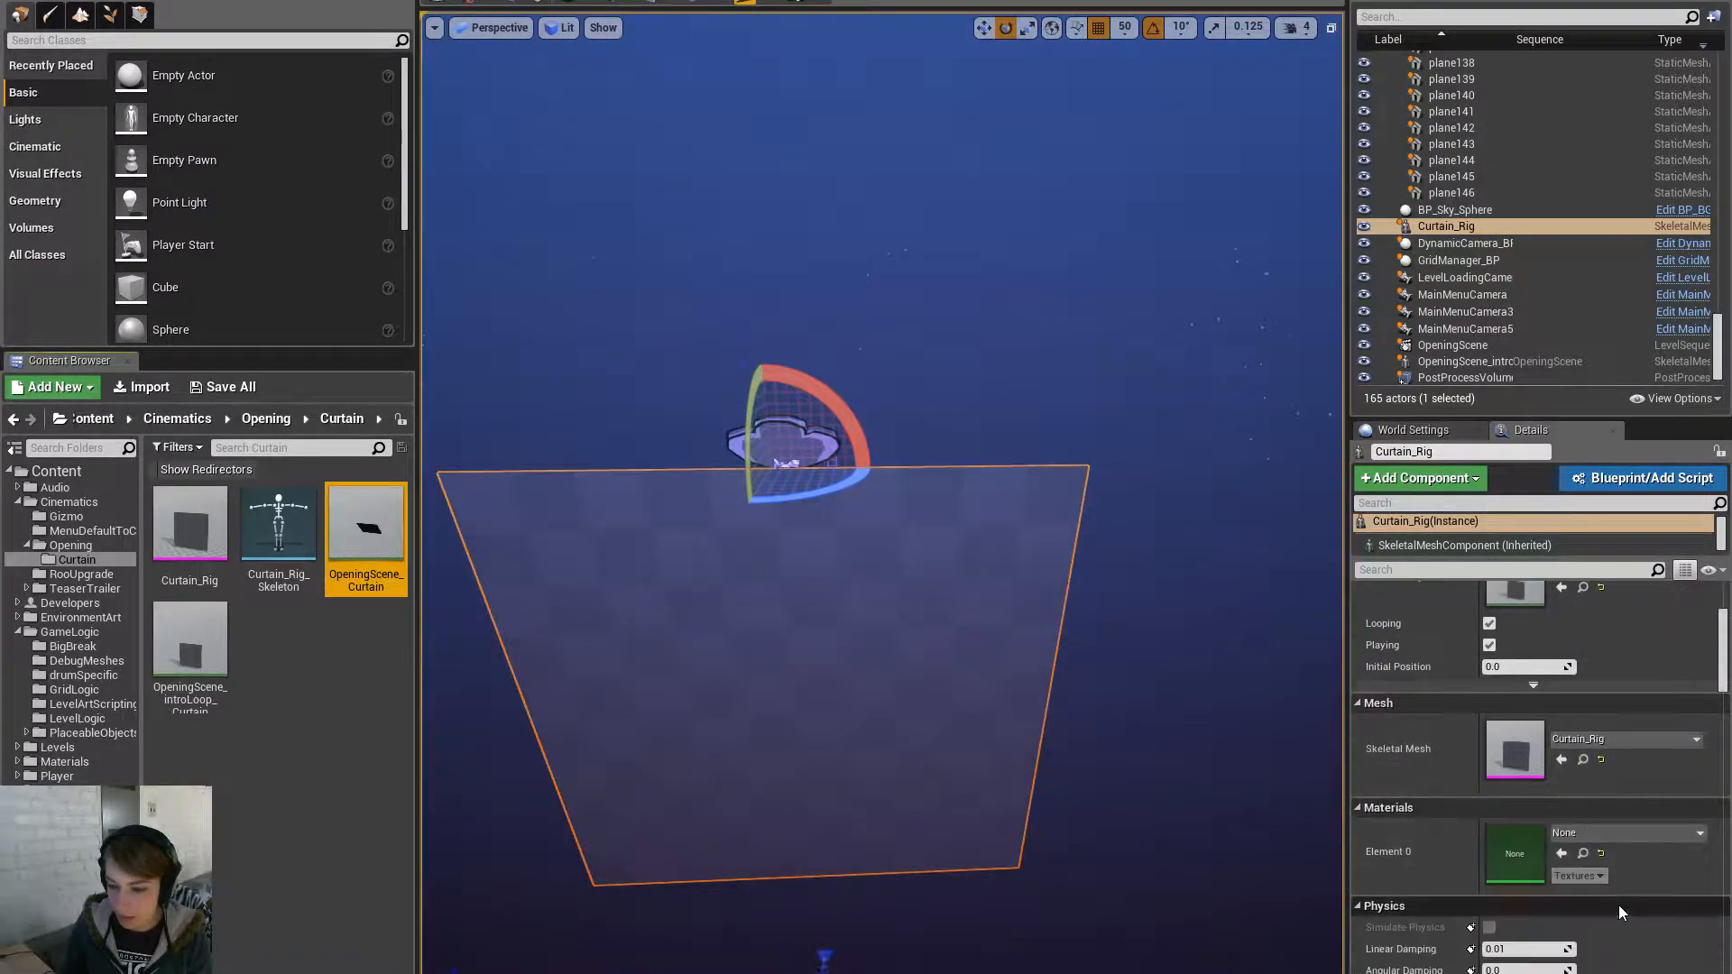
pyautogui.scroll(-3, 1621, 878)
pyautogui.moveTo(1723, 693); pyautogui.dragTo(1728, 638)
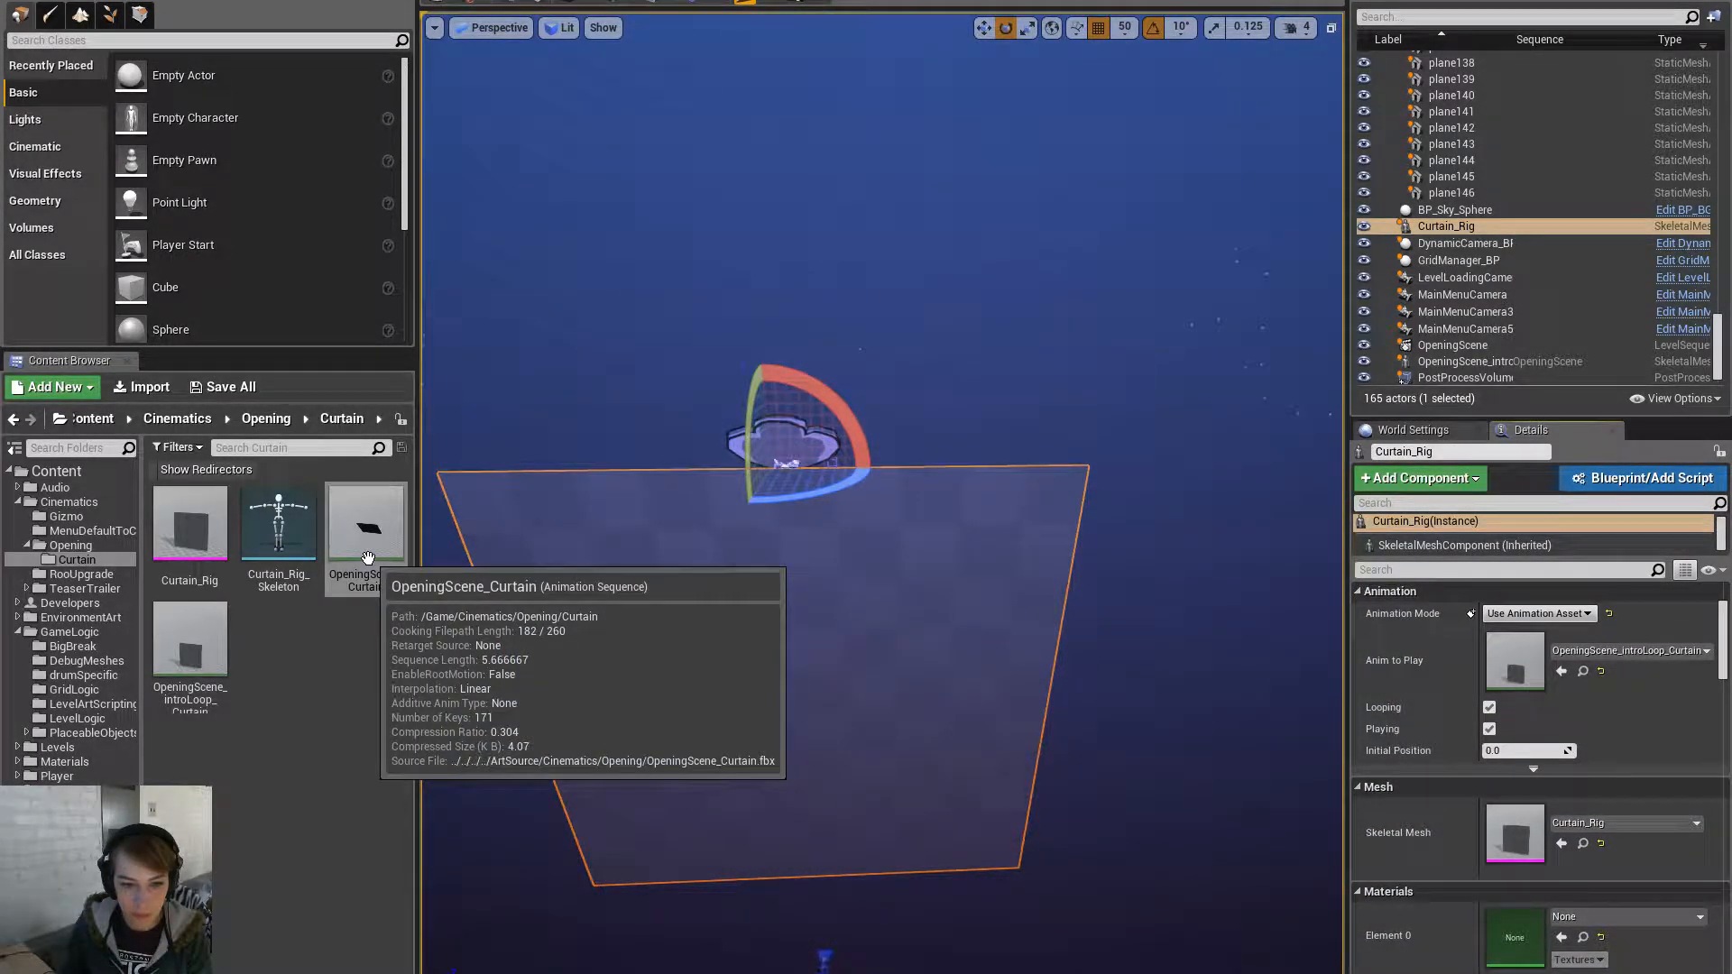
# - Open the Curtain_Rig mesh and try MatRed_Dark on its Element 0 slot
pyautogui.doubleClick(187, 567)
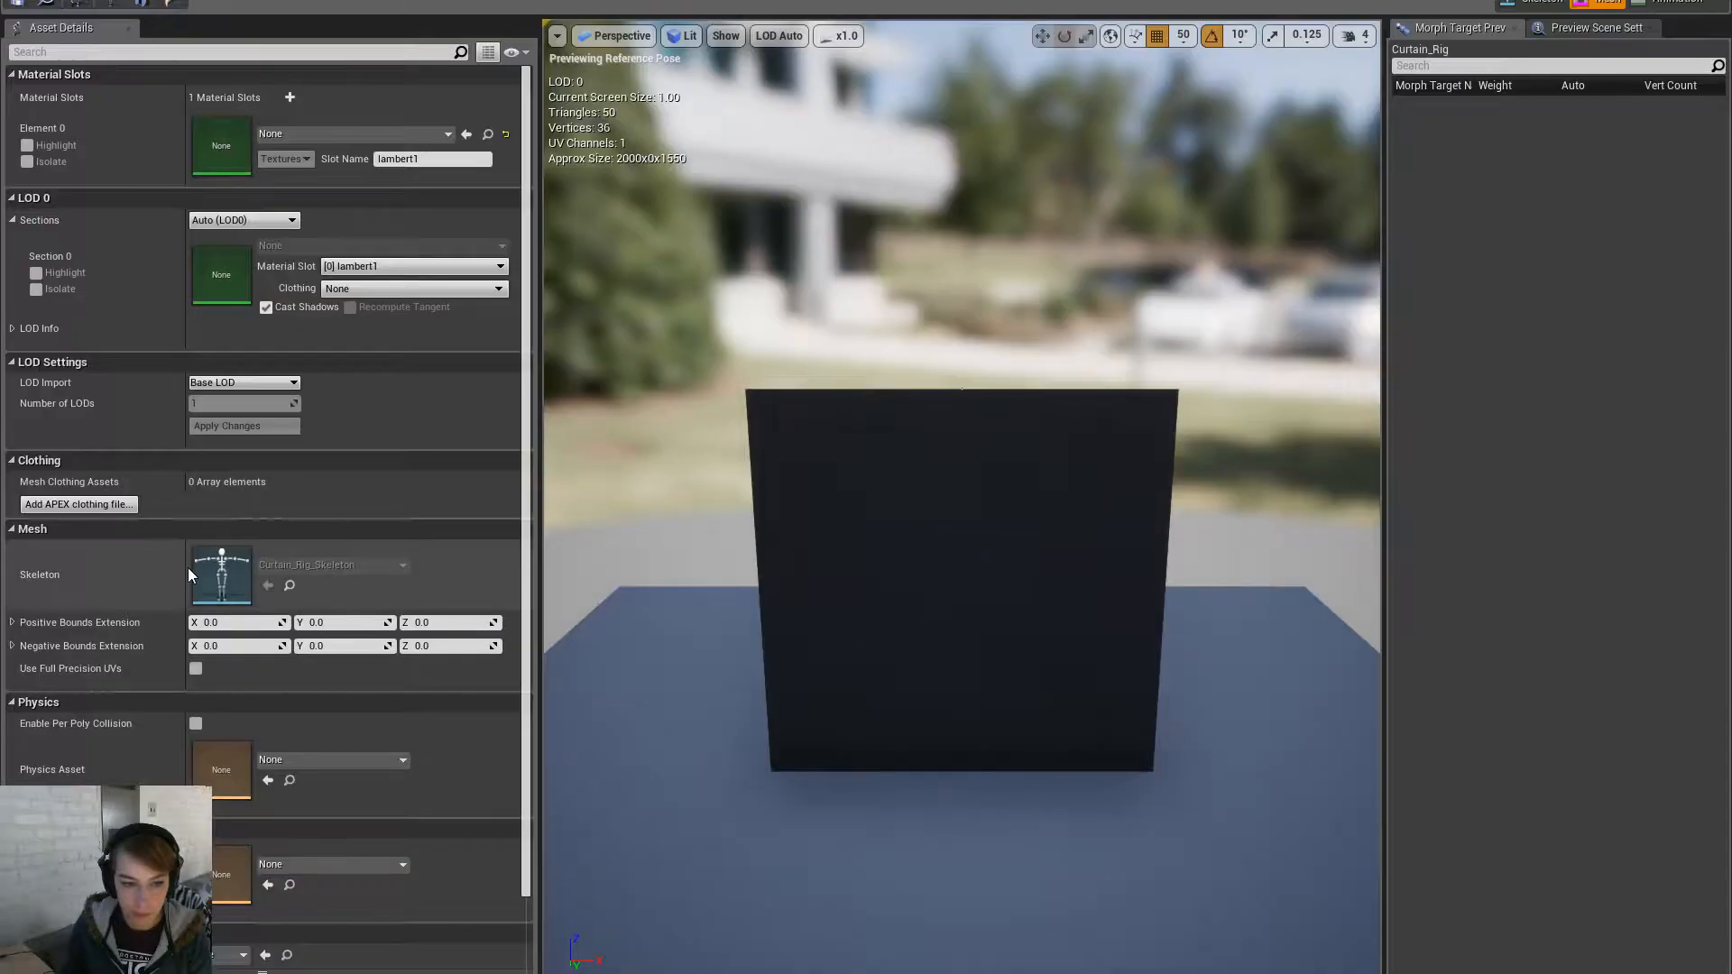
pyautogui.click(283, 136)
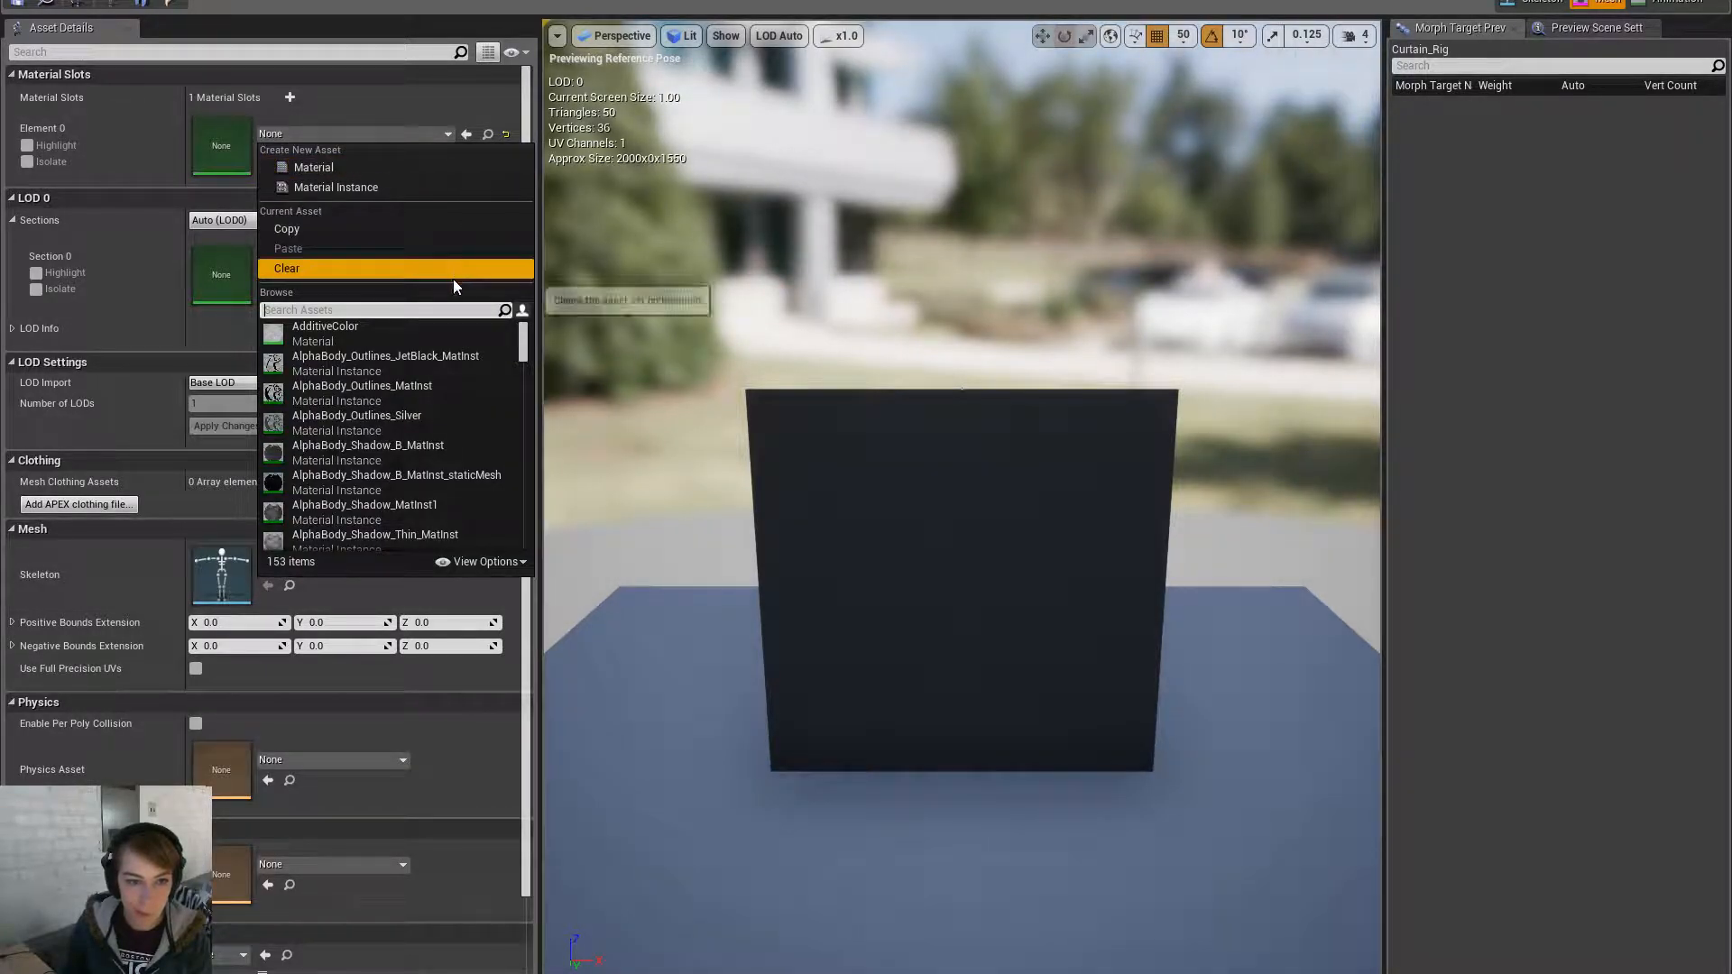
pyautogui.write('red')
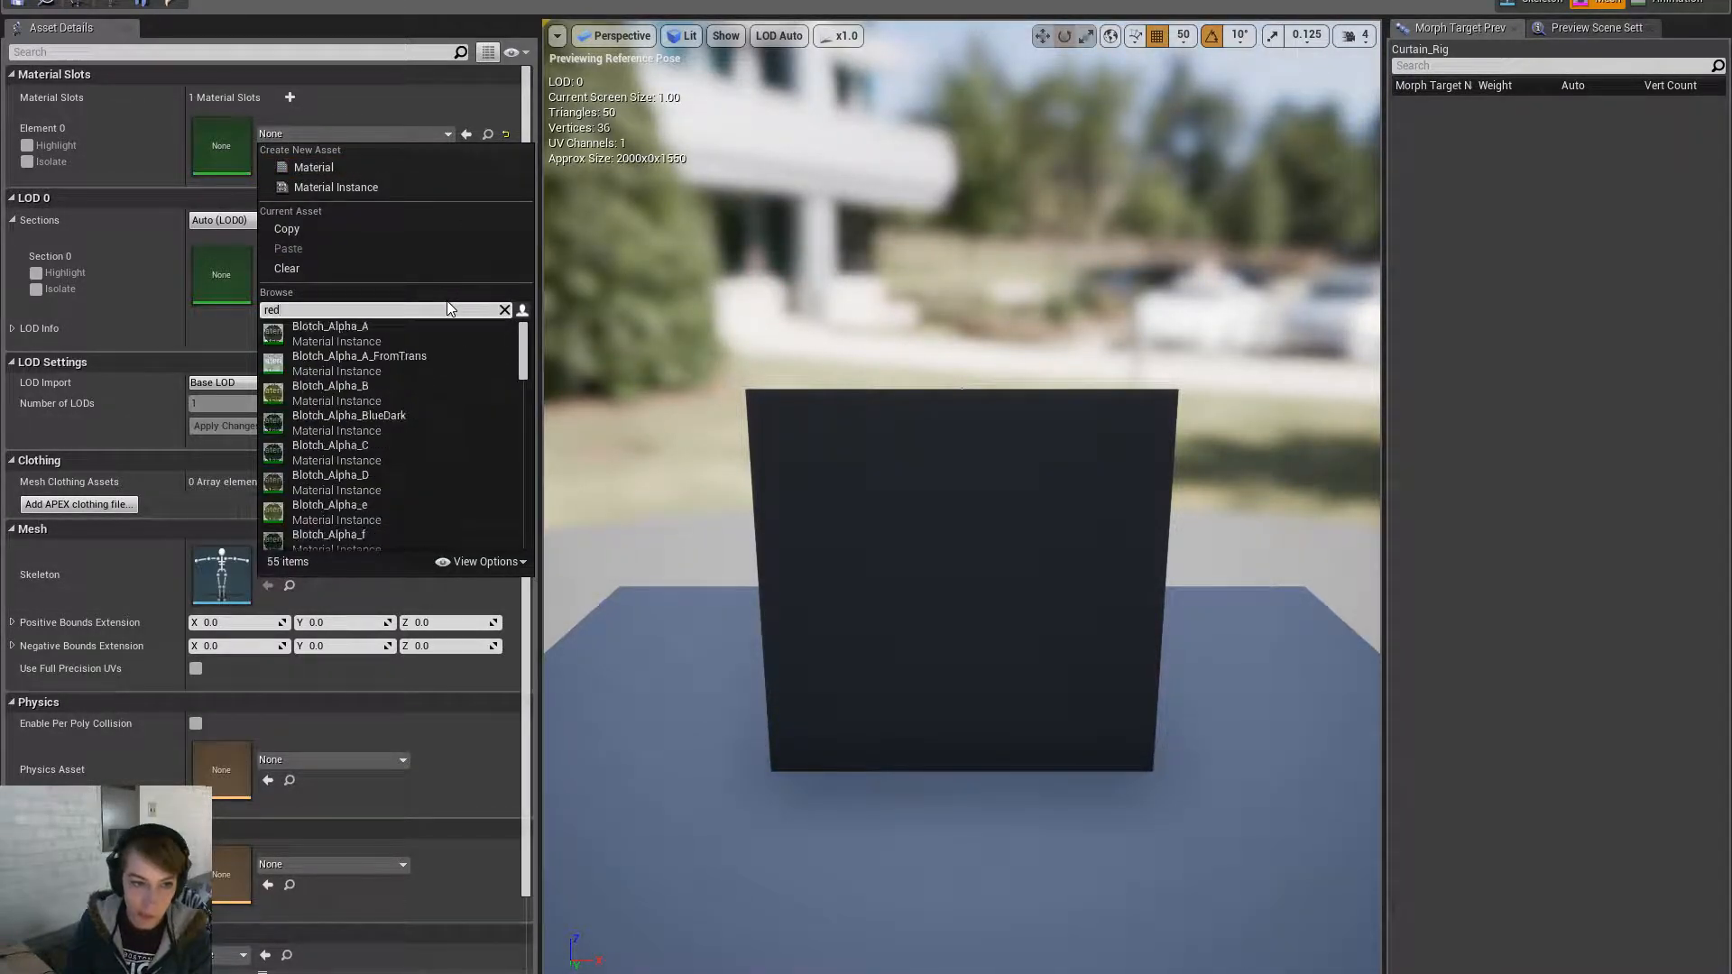
pyautogui.moveTo(522, 368); pyautogui.dragTo(565, 462)
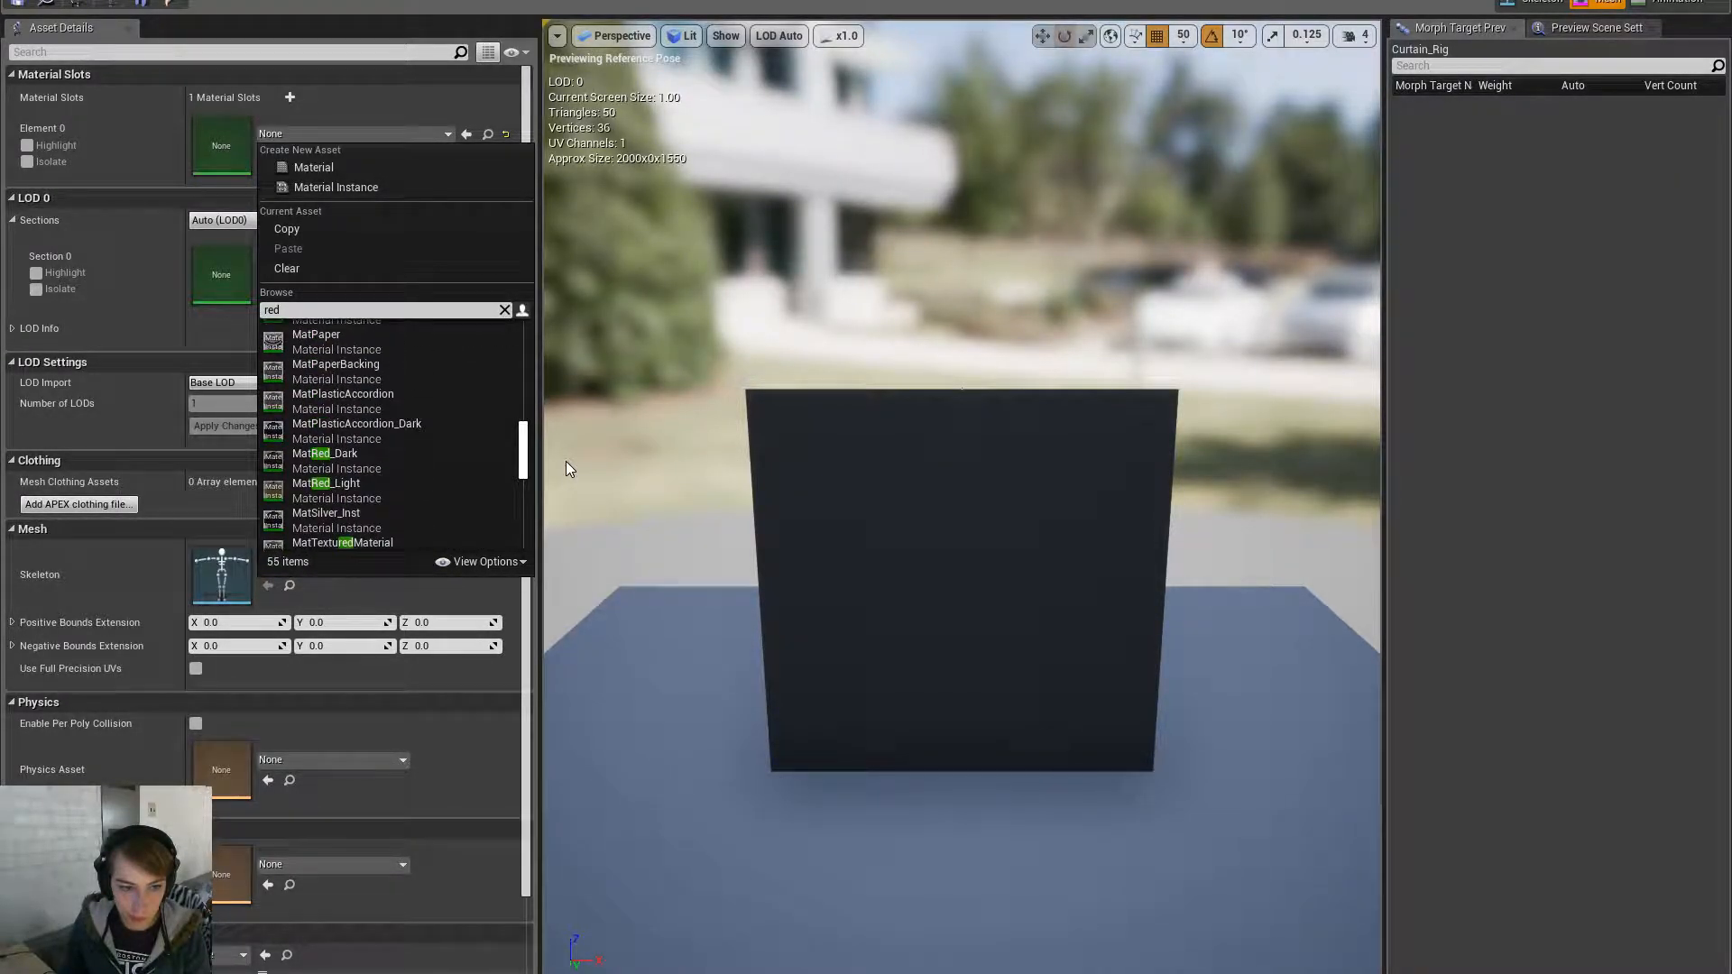
pyautogui.click(437, 459)
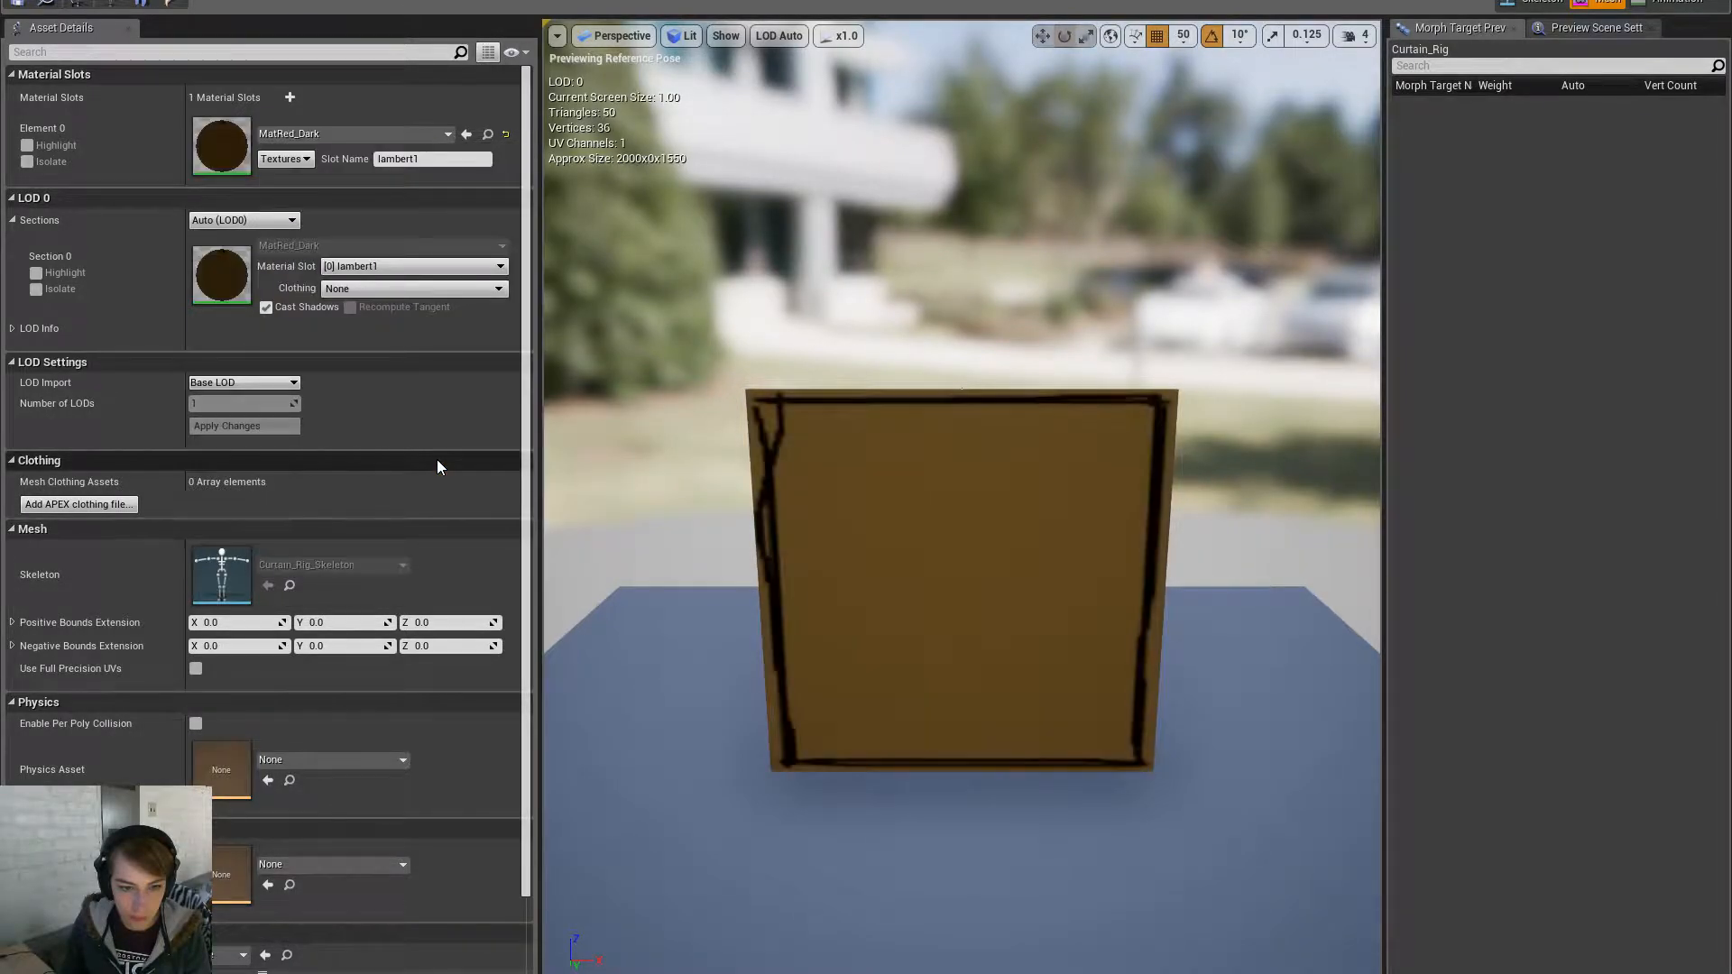
pyautogui.moveTo(793, 502); pyautogui.dragTo(577, 541, button='right')
# - Try MatRed_Light as the curtain's material instead
pyautogui.click(349, 133)
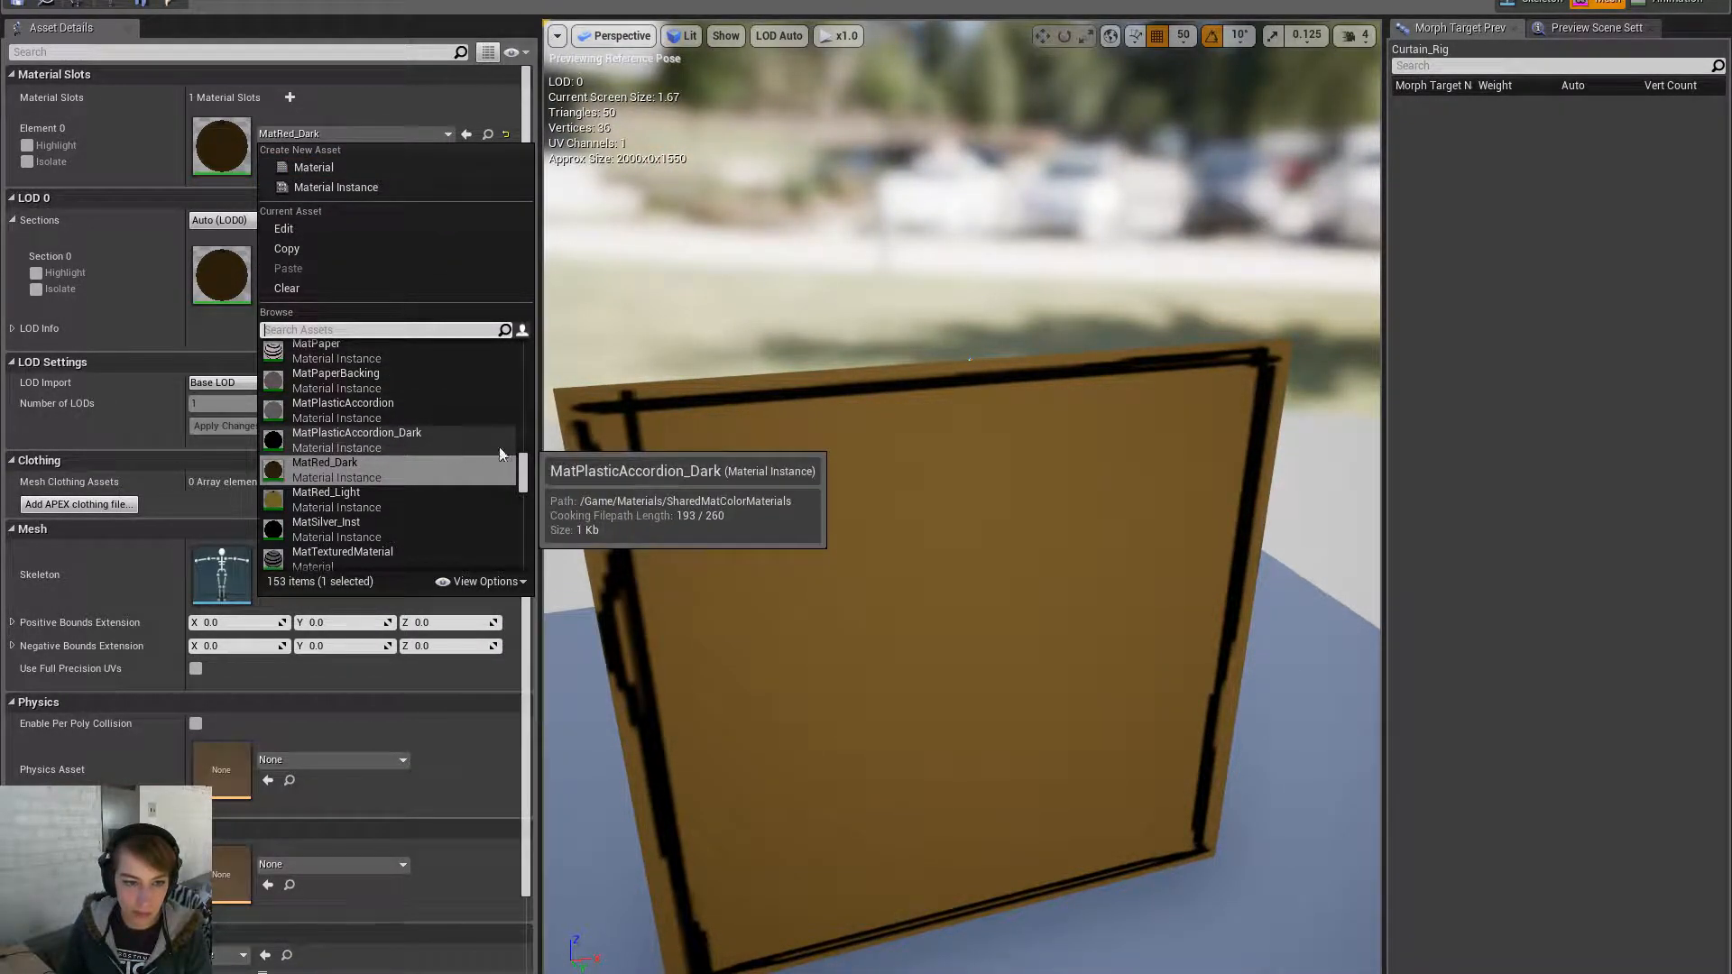
pyautogui.moveTo(525, 483); pyautogui.dragTo(536, 364)
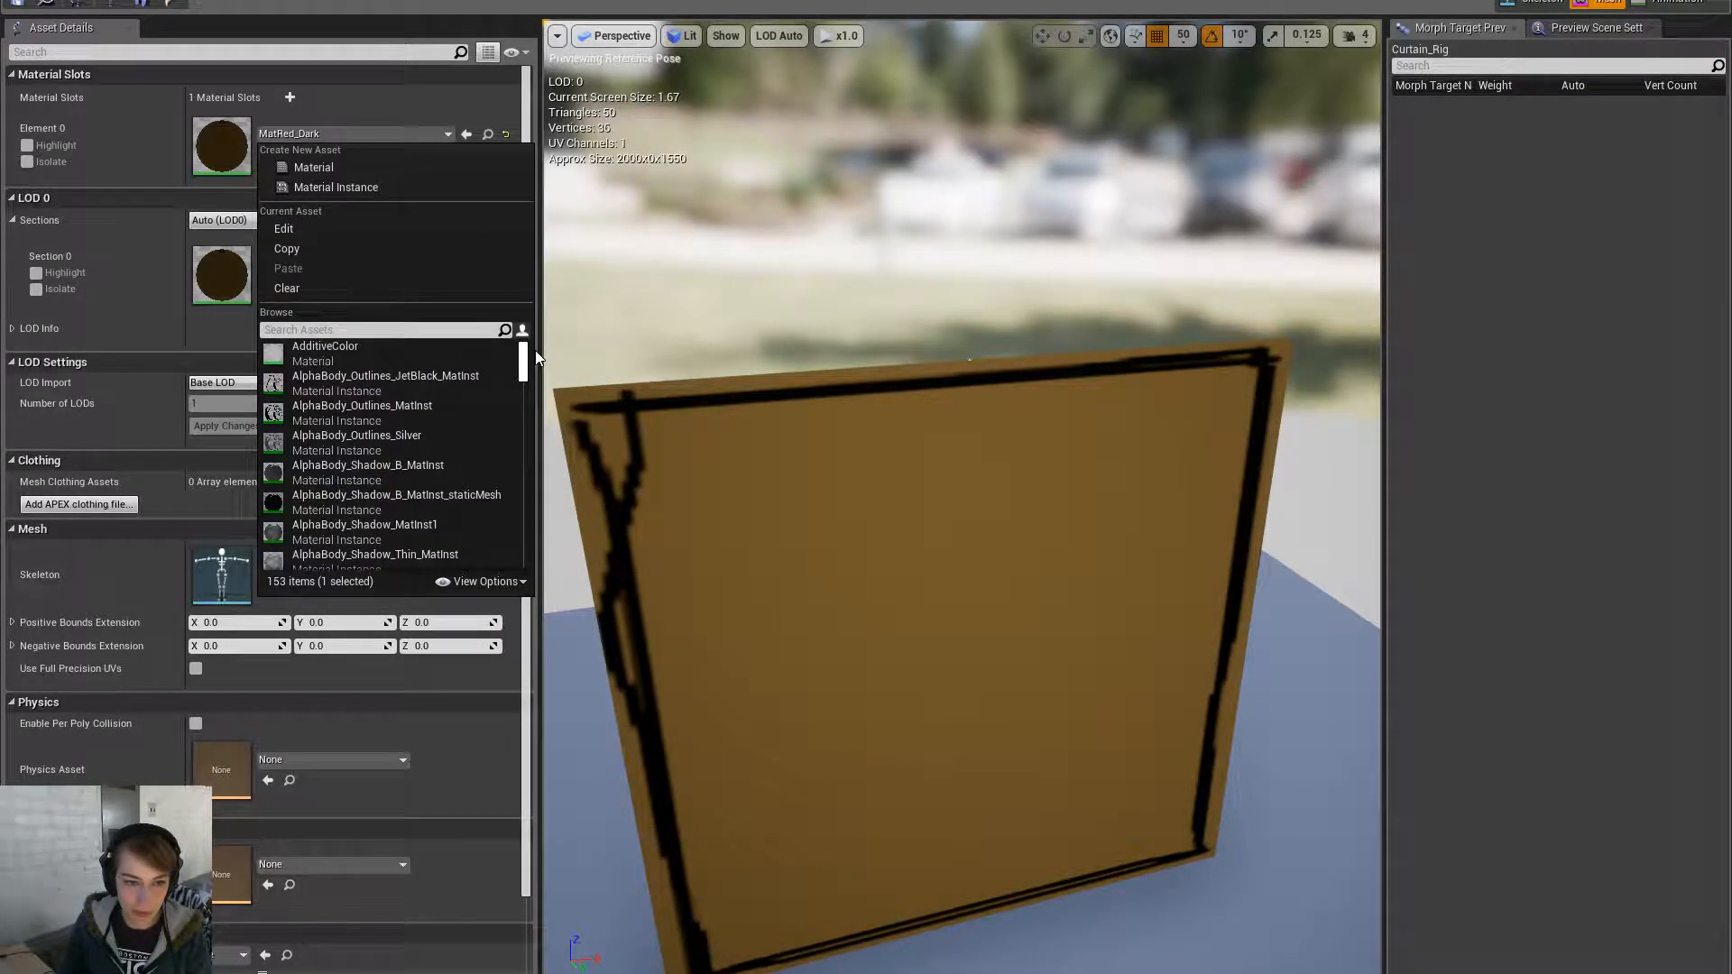
pyautogui.click(453, 323)
pyautogui.write('mat')
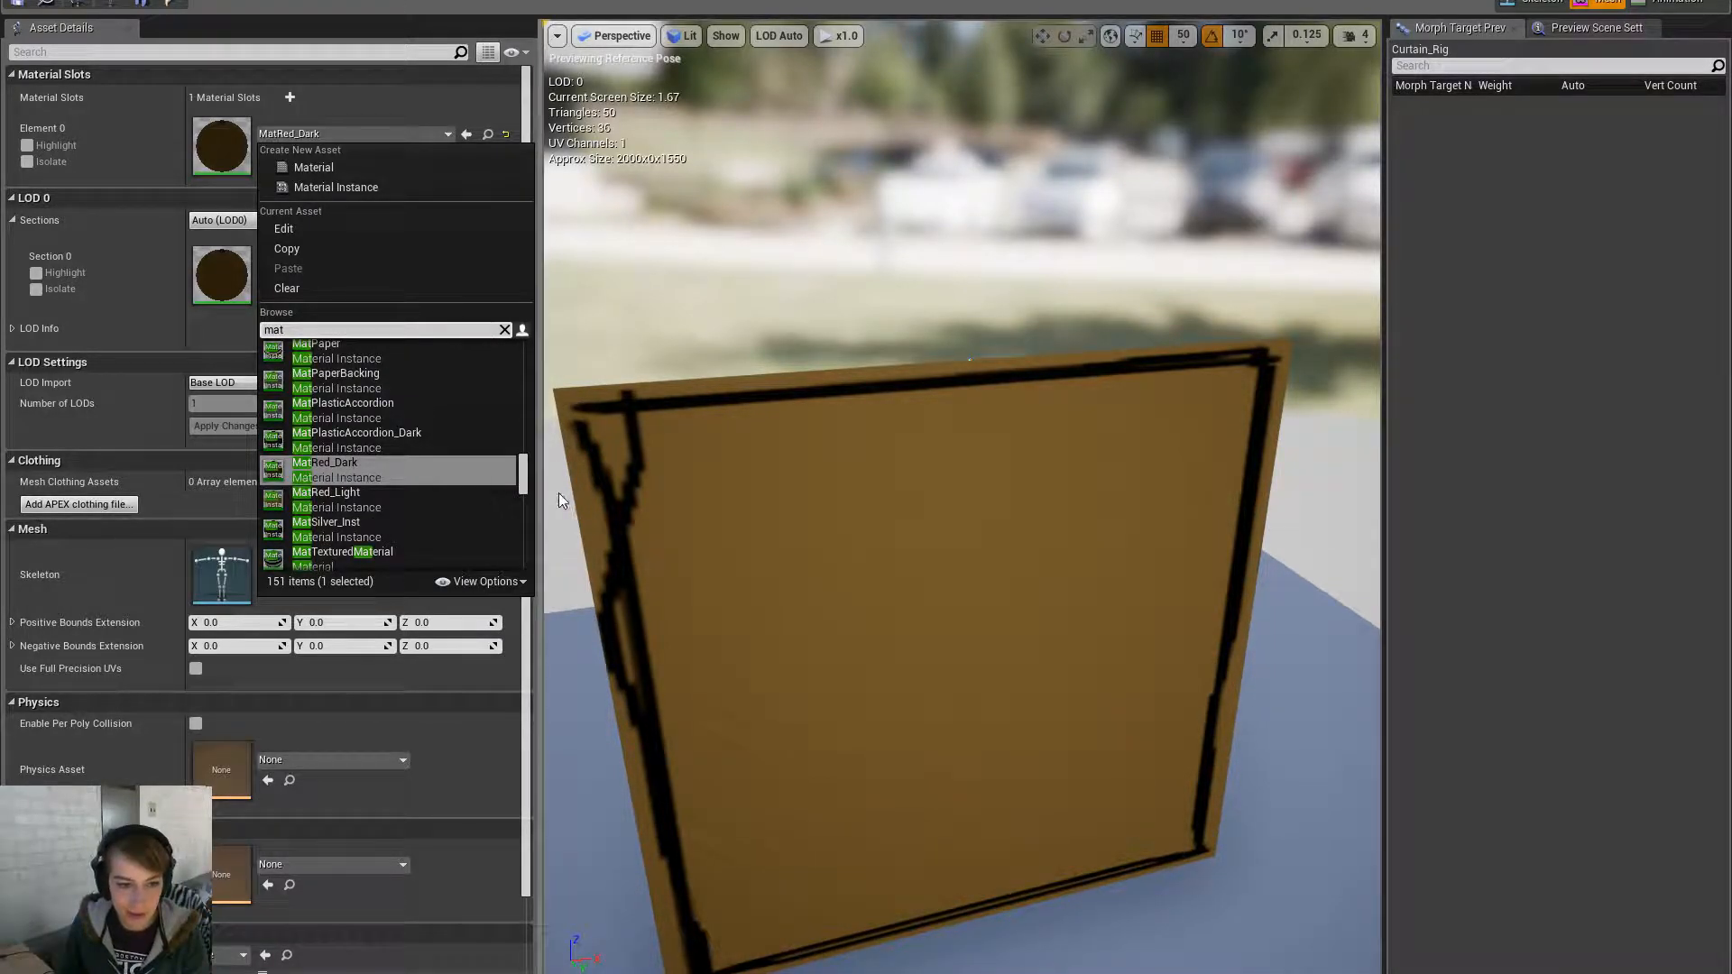
pyautogui.click(490, 498)
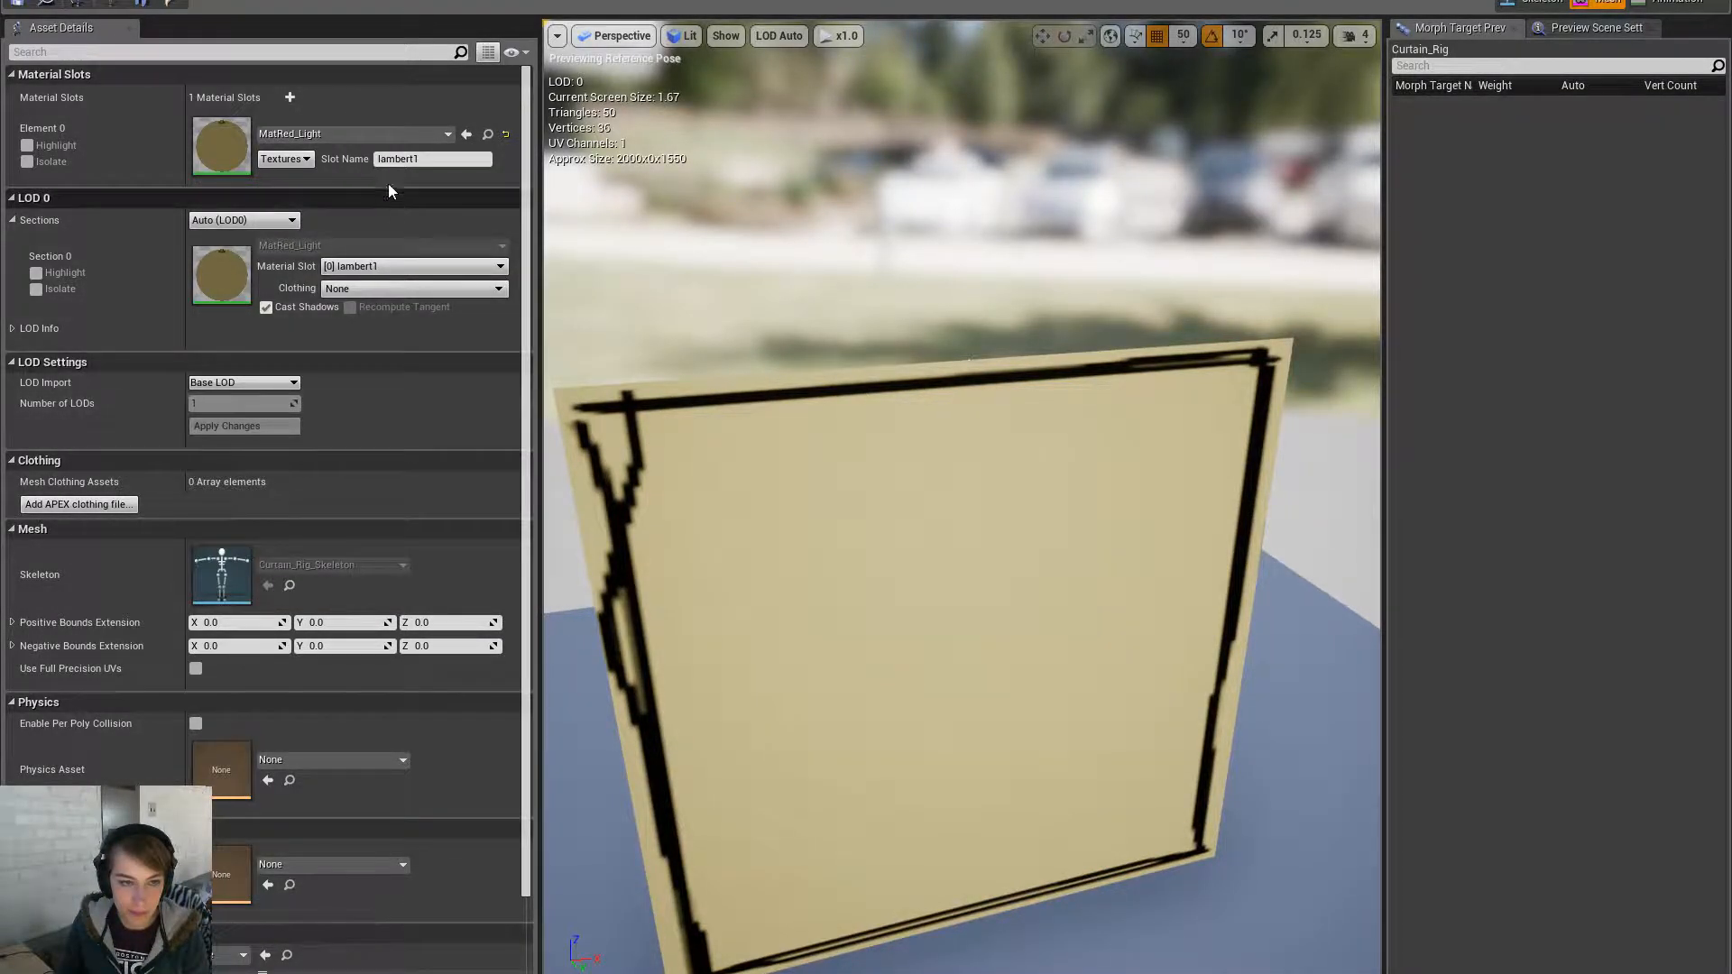
# - Assign MatPaperBacking, save Curtain_Rig, and frame the curtain in the level viewport
pyautogui.click(392, 135)
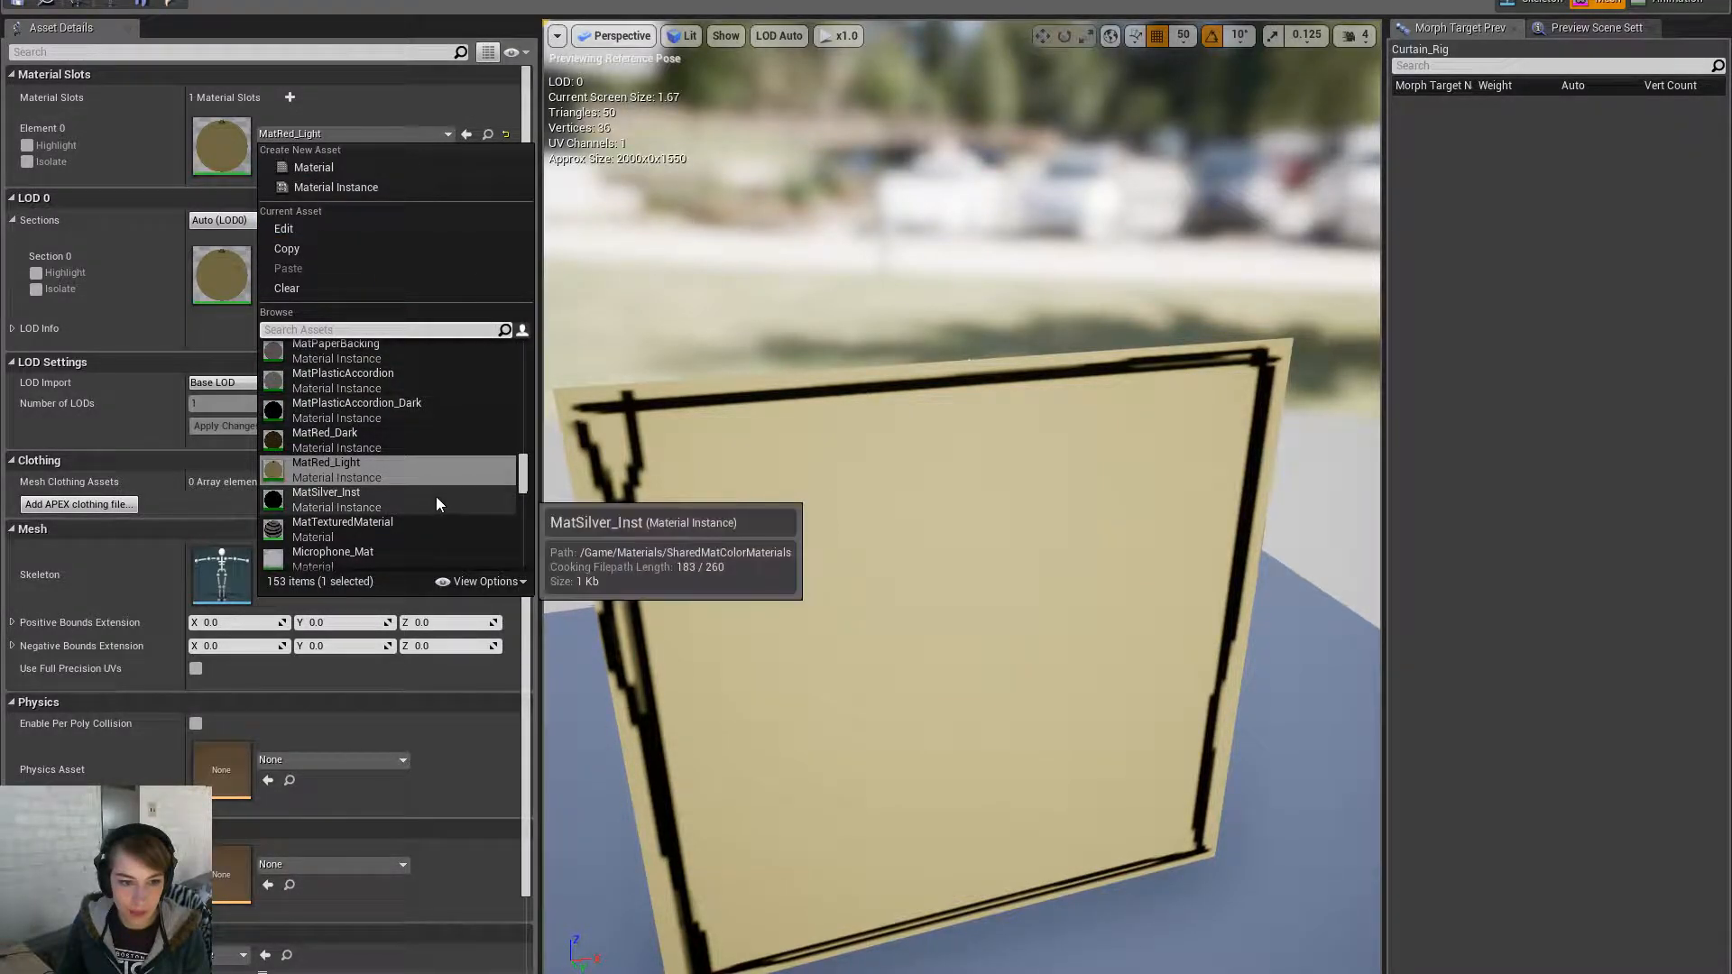
pyautogui.scroll(1, 456, 447)
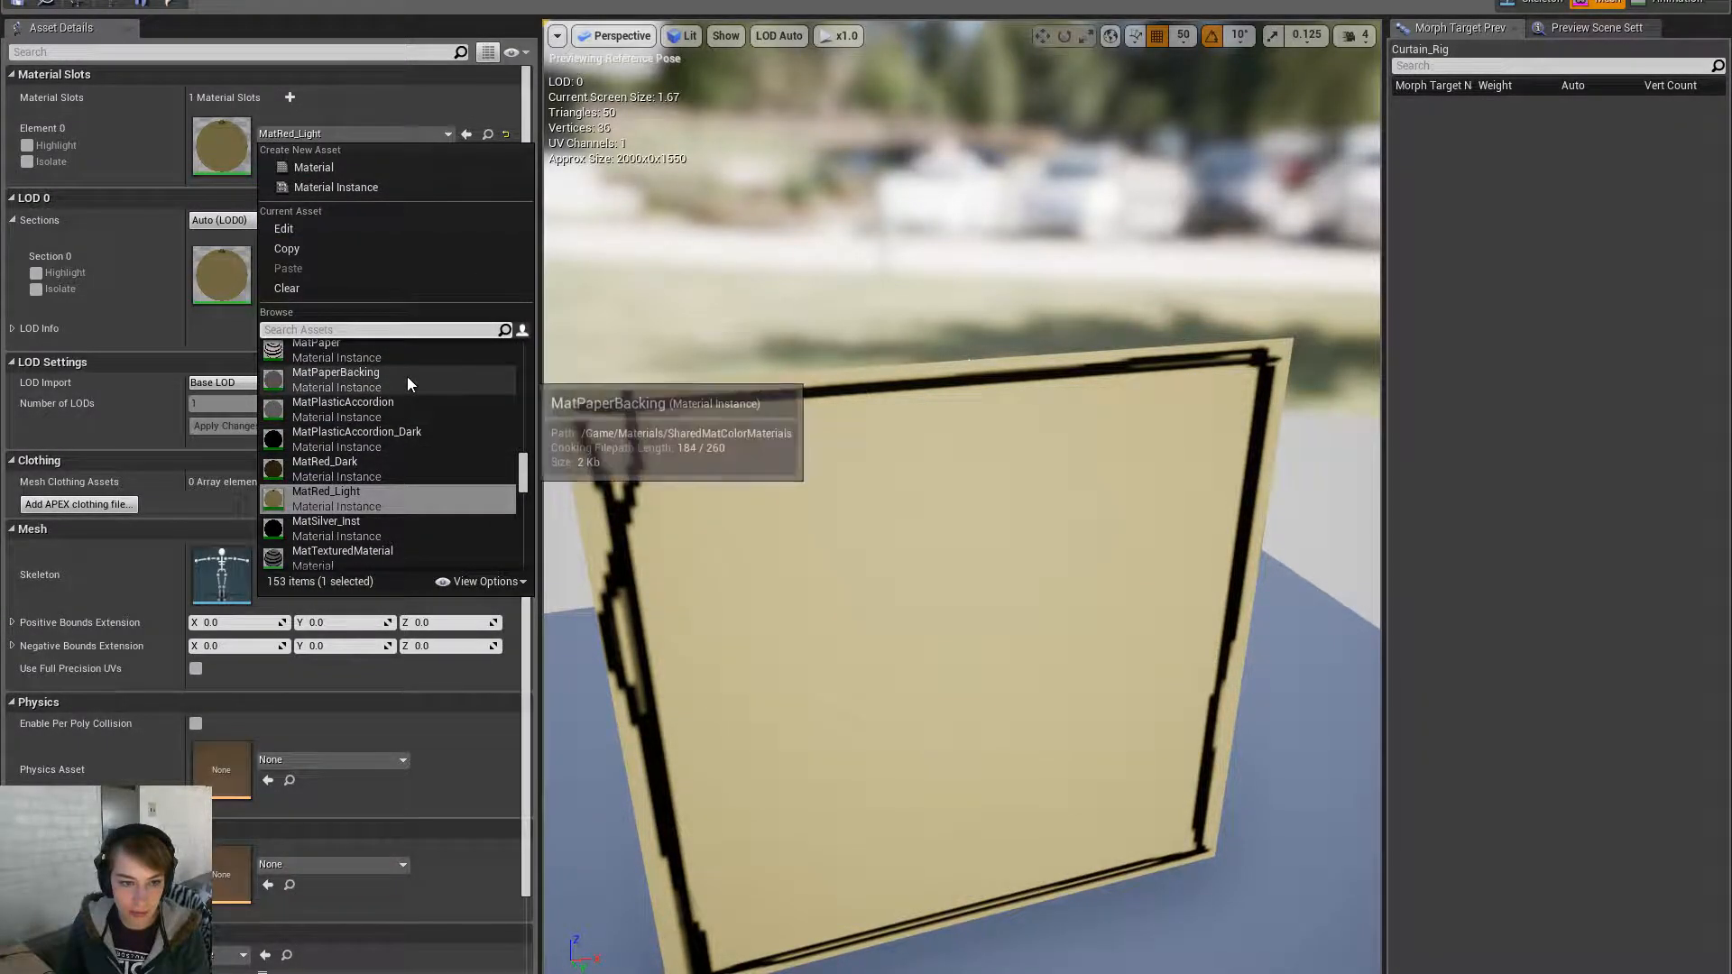
pyautogui.click(408, 378)
pyautogui.click(5, 8)
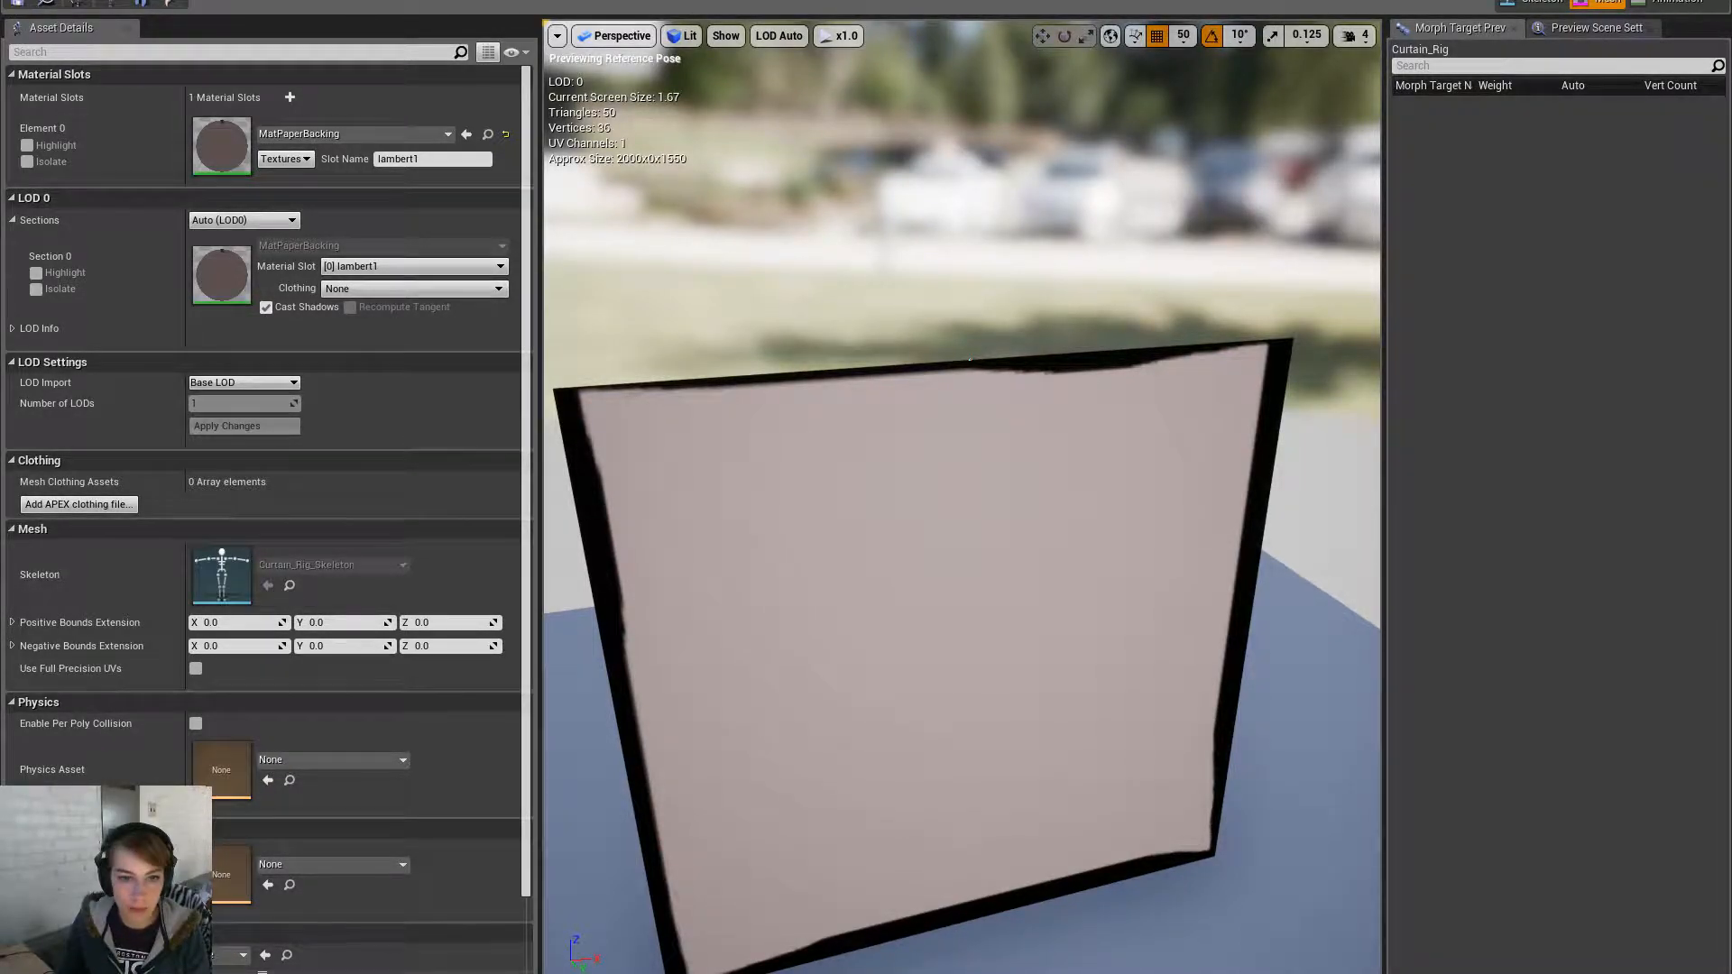
pyautogui.hotkey('alt', 'Tab')
pyautogui.click(992, 385)
pyautogui.moveTo(1021, 279); pyautogui.dragTo(1021, 279, button='right')
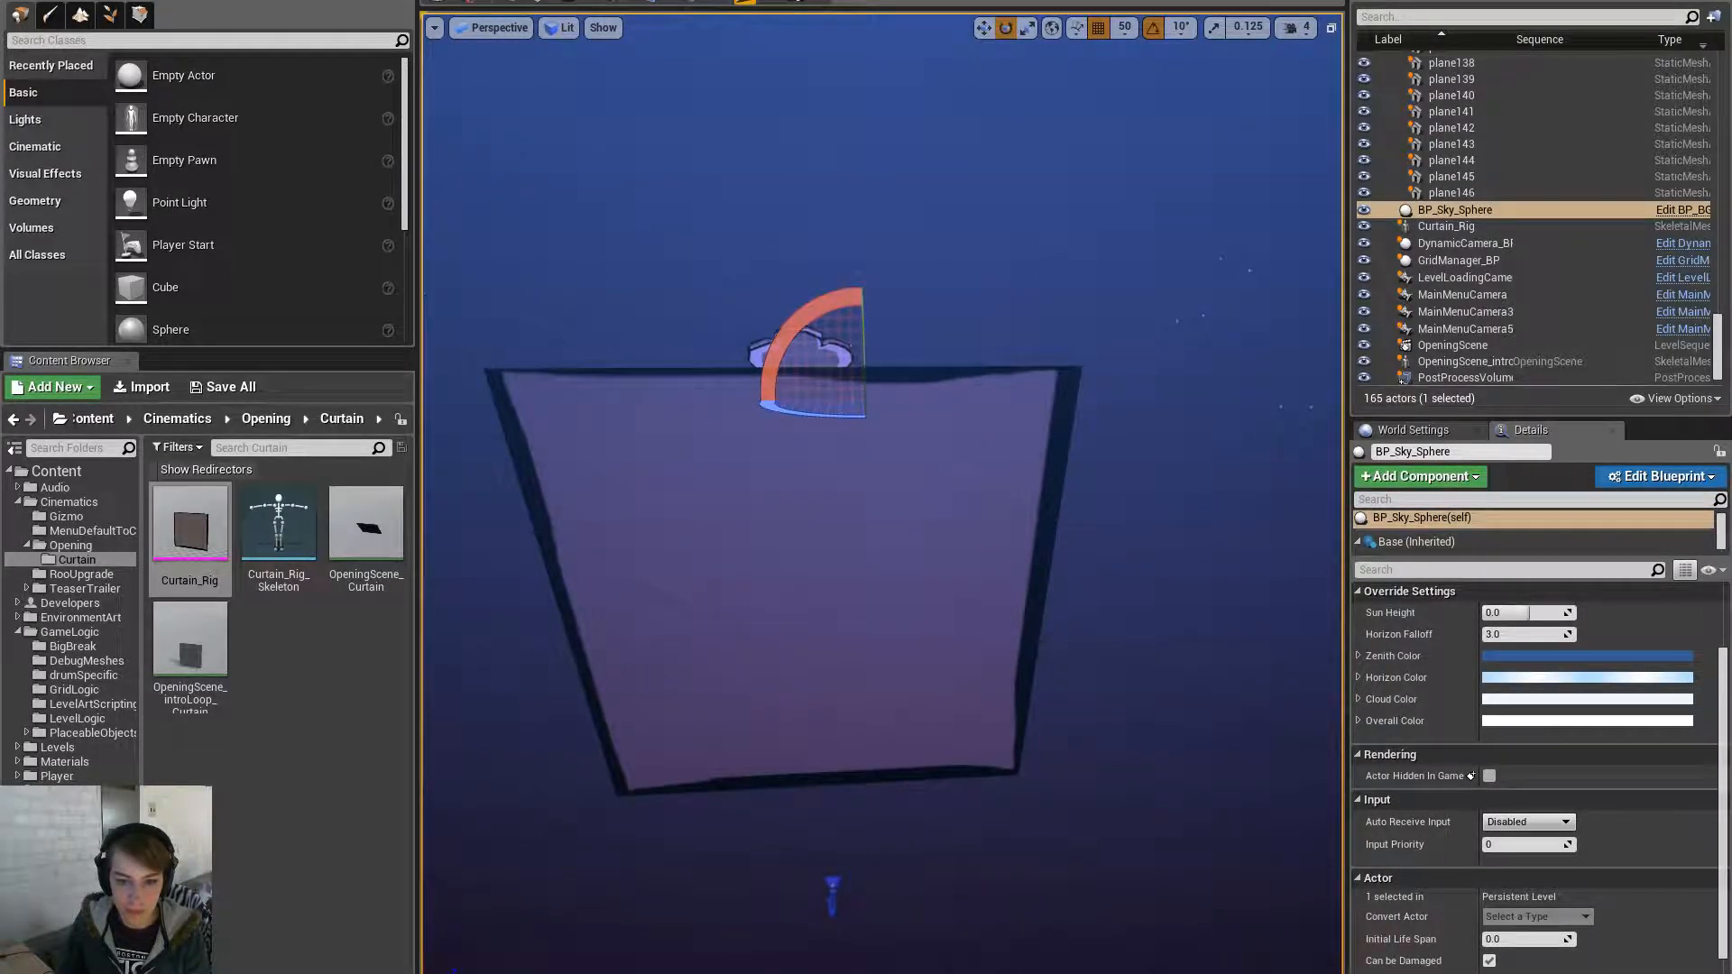
# - Alternate selecting the Curtain_Rig curtain and the Tuner actor to compare their placement
pyautogui.click(947, 494)
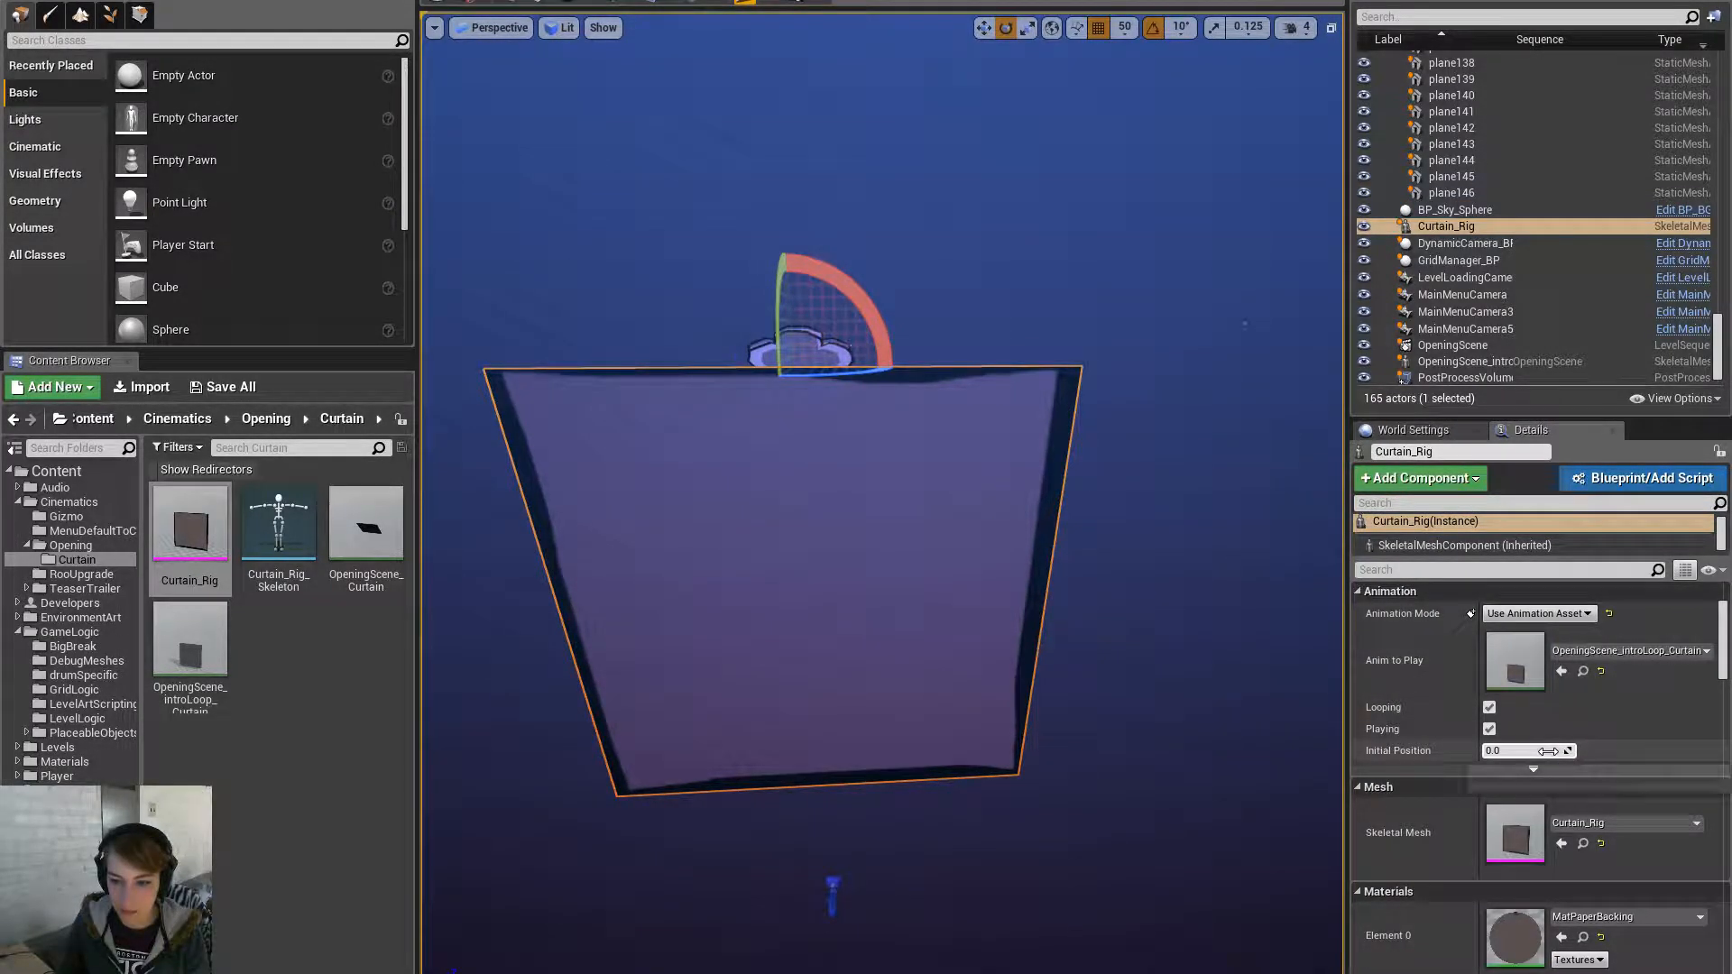
pyautogui.click(934, 415)
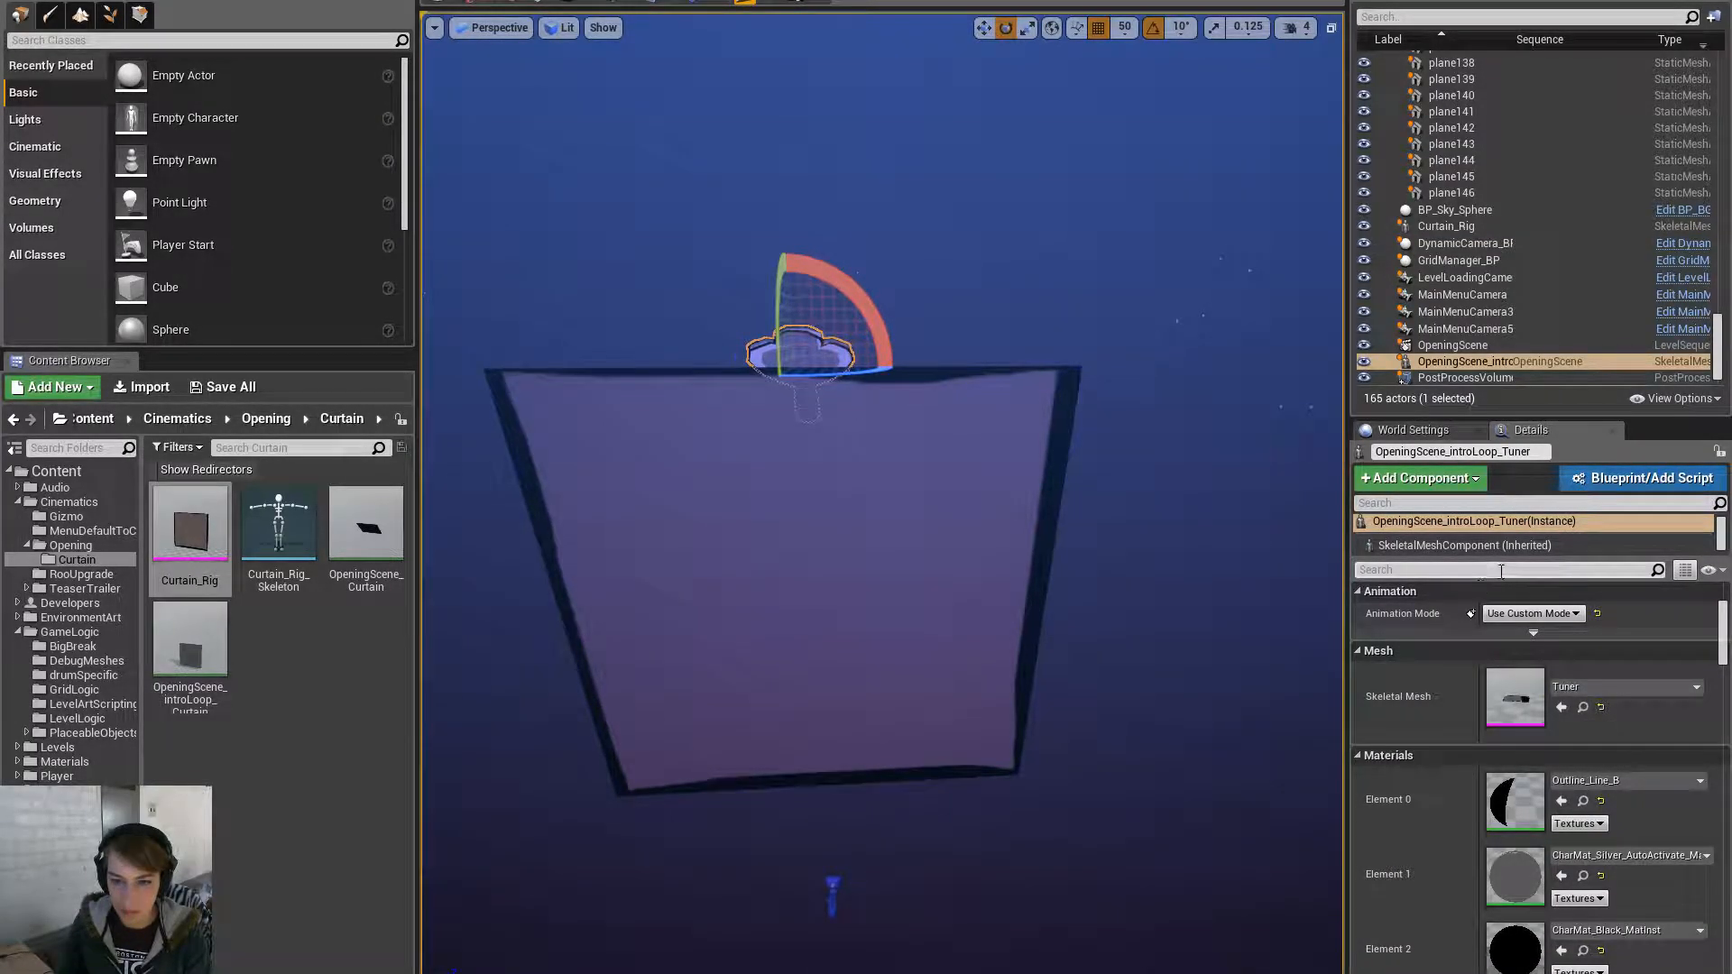
pyautogui.click(884, 561)
pyautogui.moveTo(884, 561); pyautogui.dragTo(993, 577, button='right')
pyautogui.press('w')
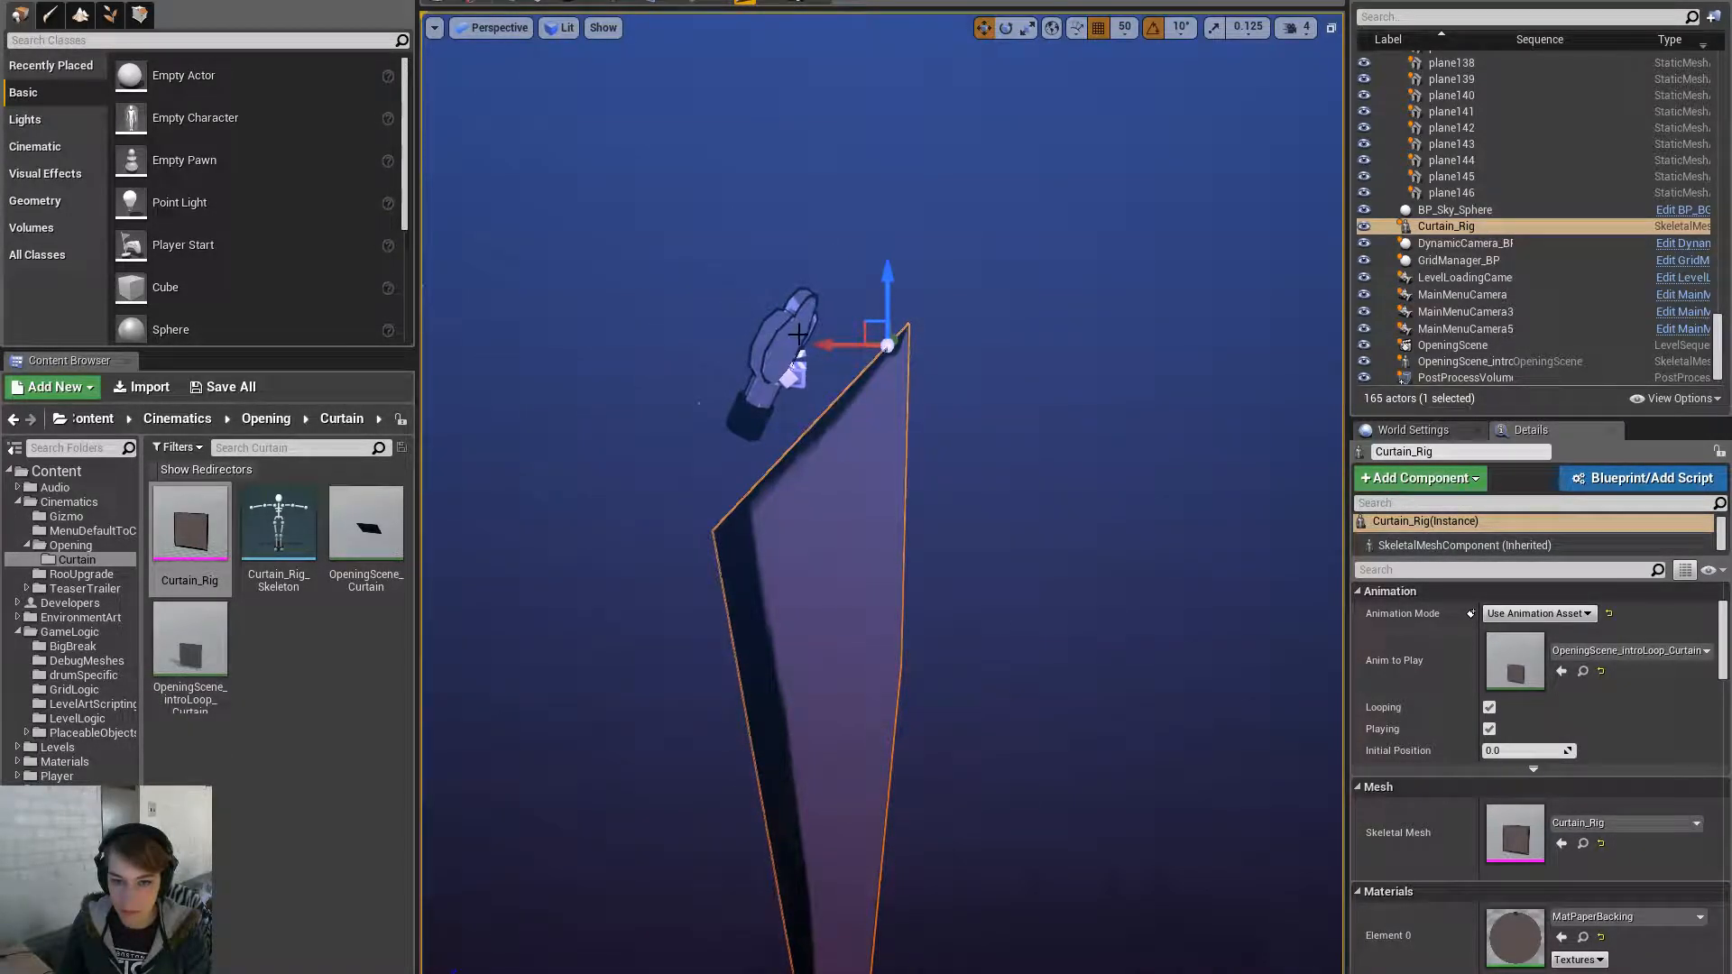
pyautogui.click(800, 334)
pyautogui.click(854, 459)
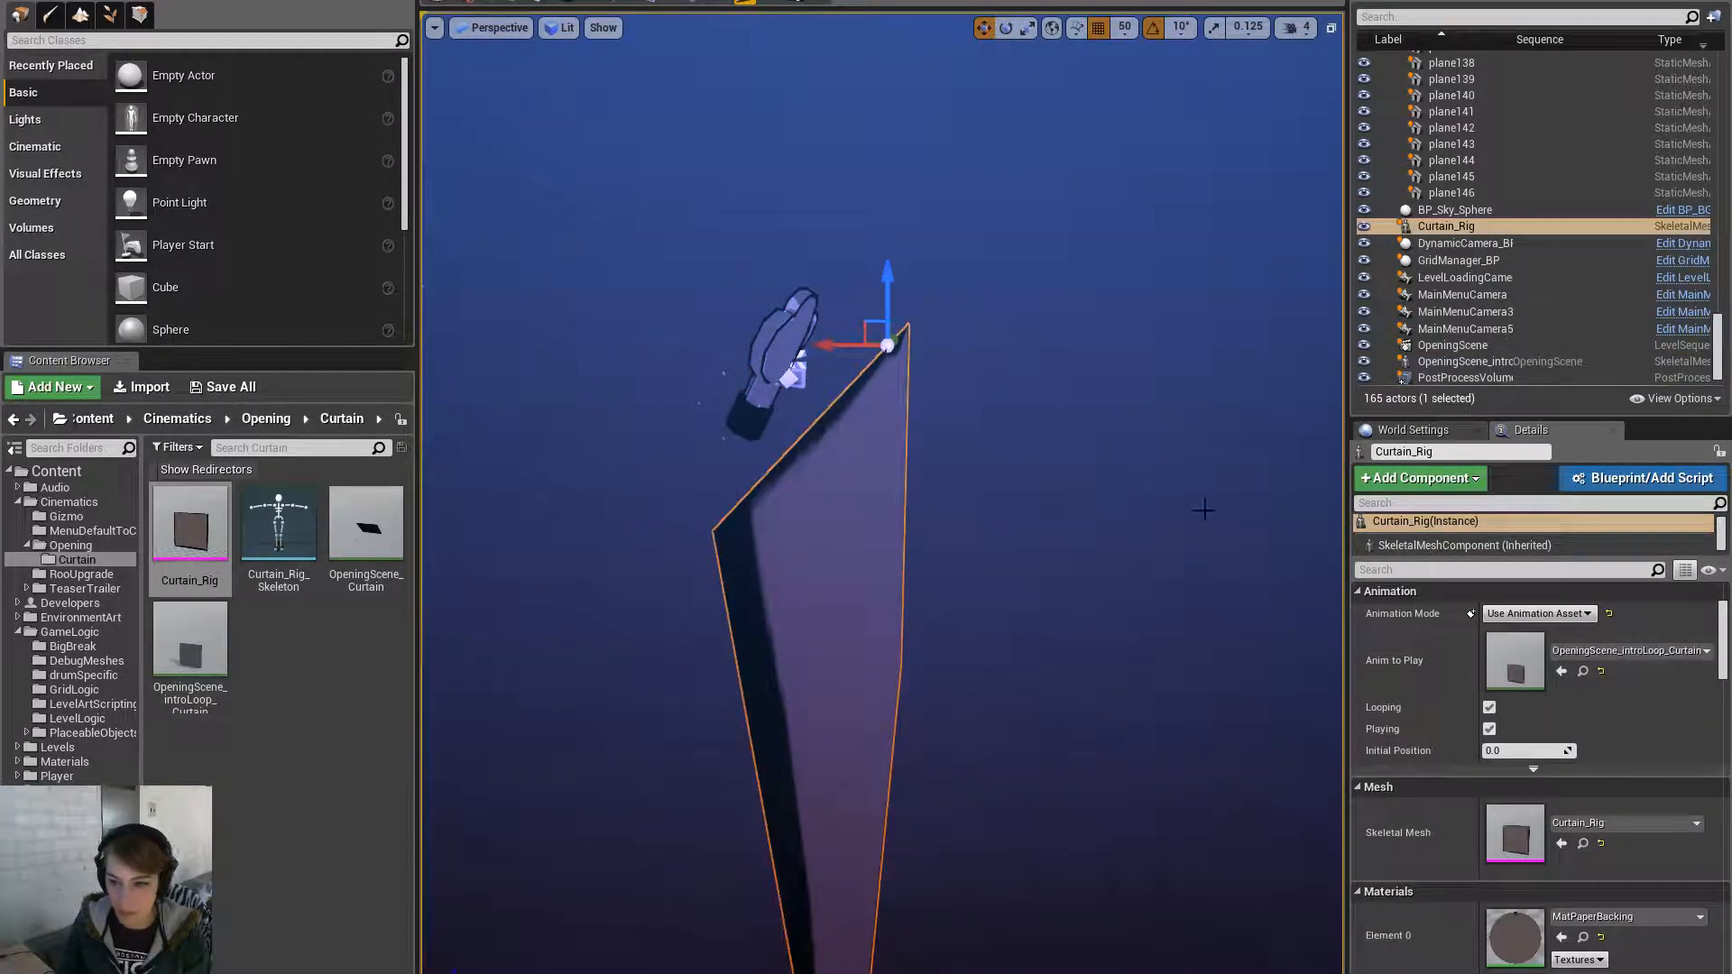
pyautogui.click(781, 357)
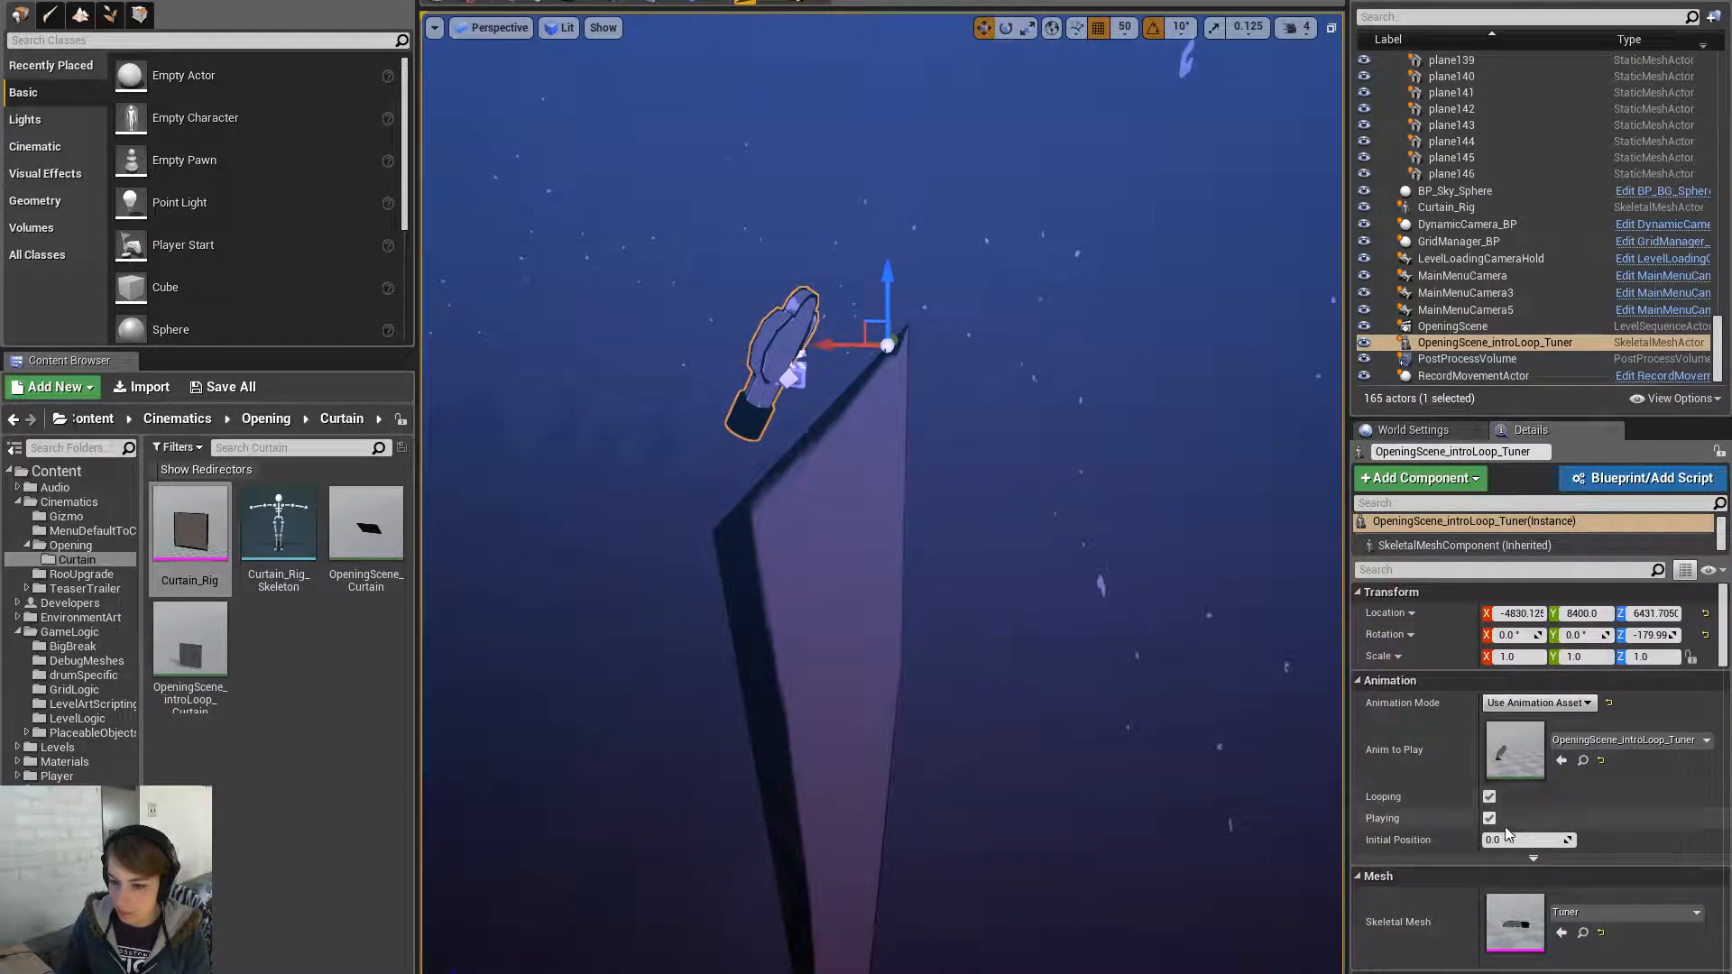
pyautogui.click(847, 445)
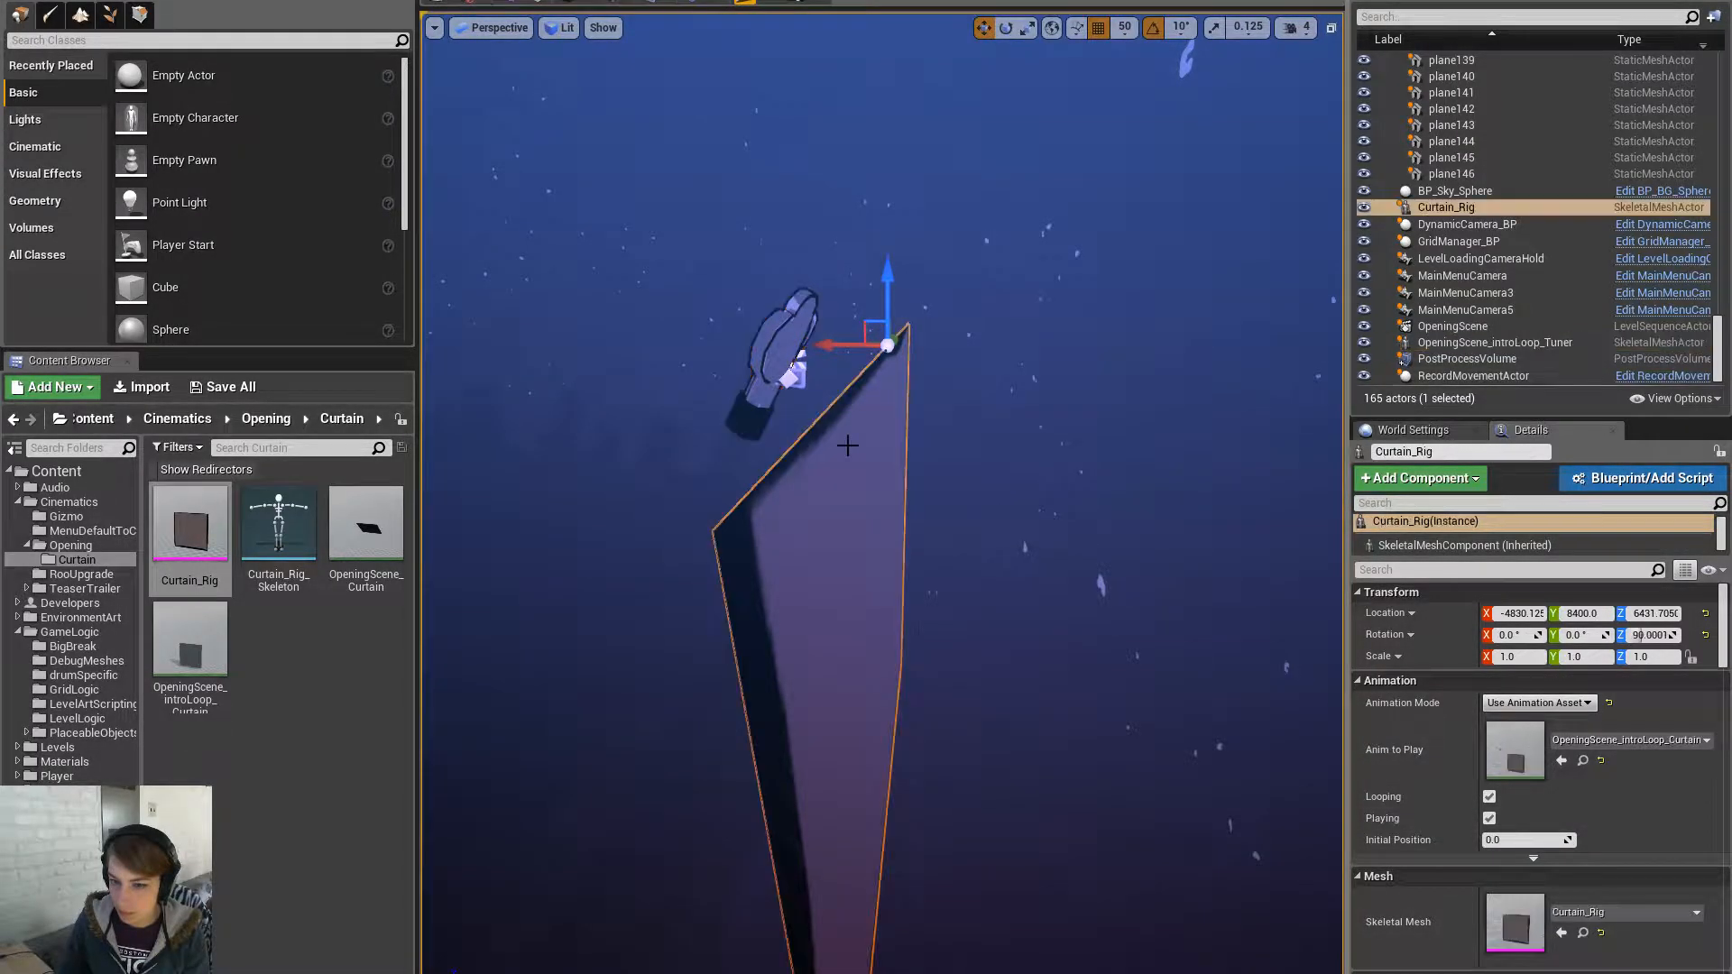
pyautogui.click(759, 377)
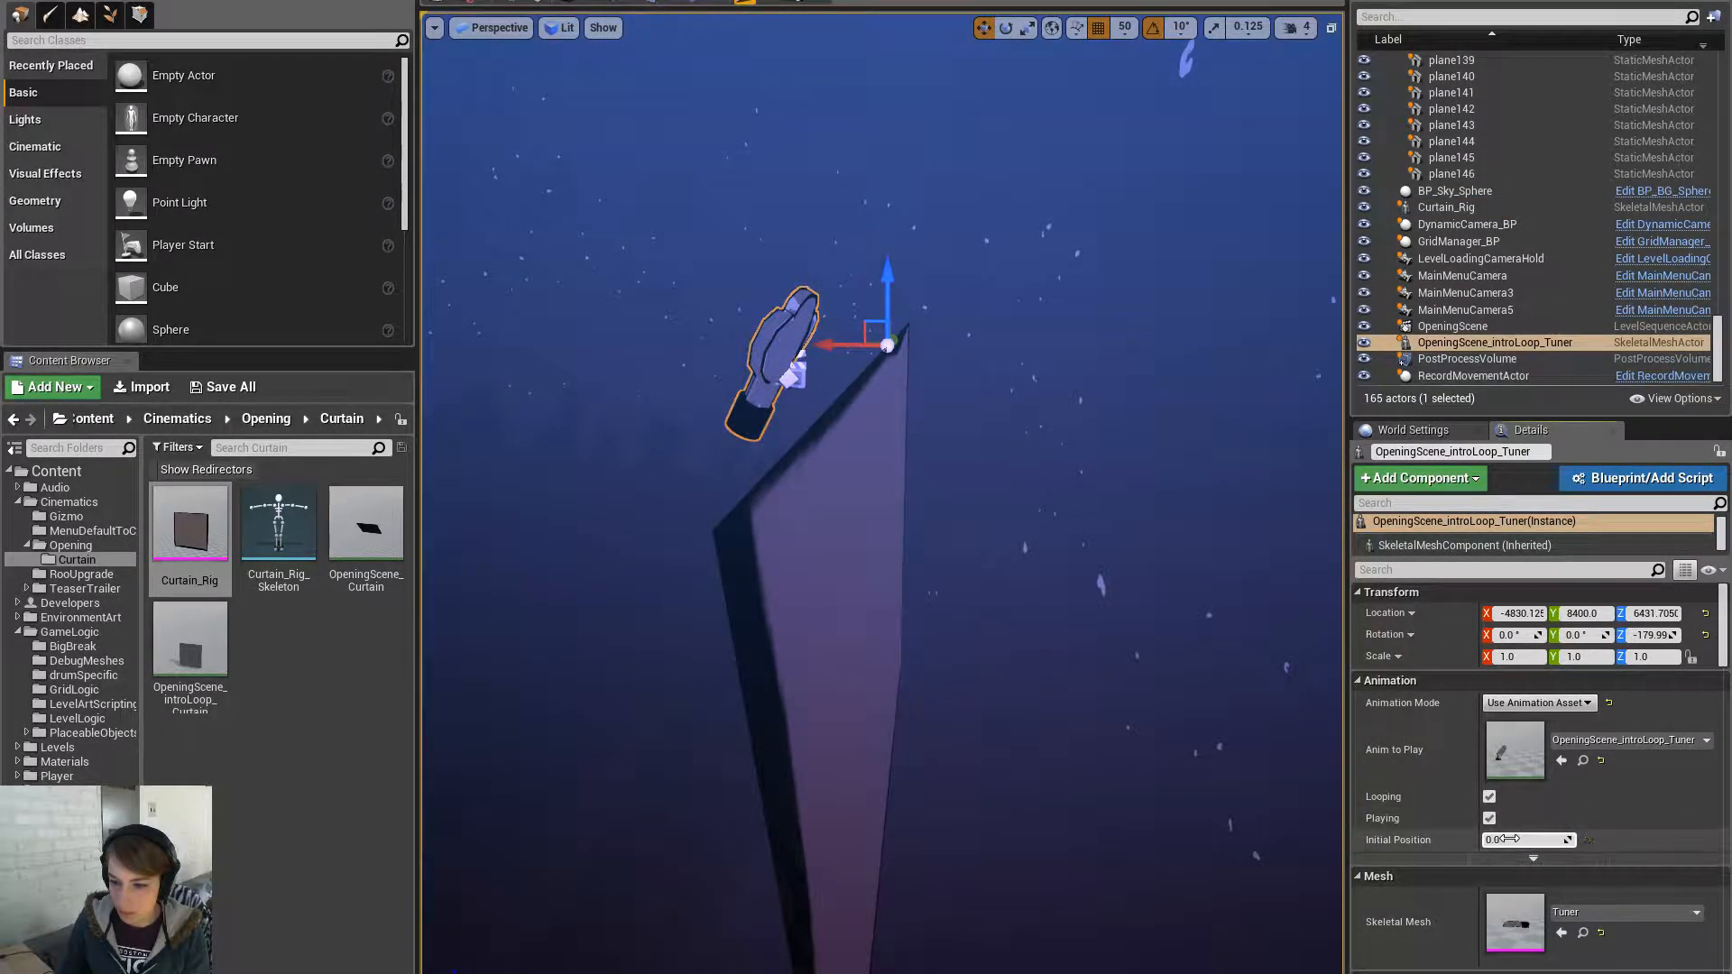
pyautogui.click(839, 505)
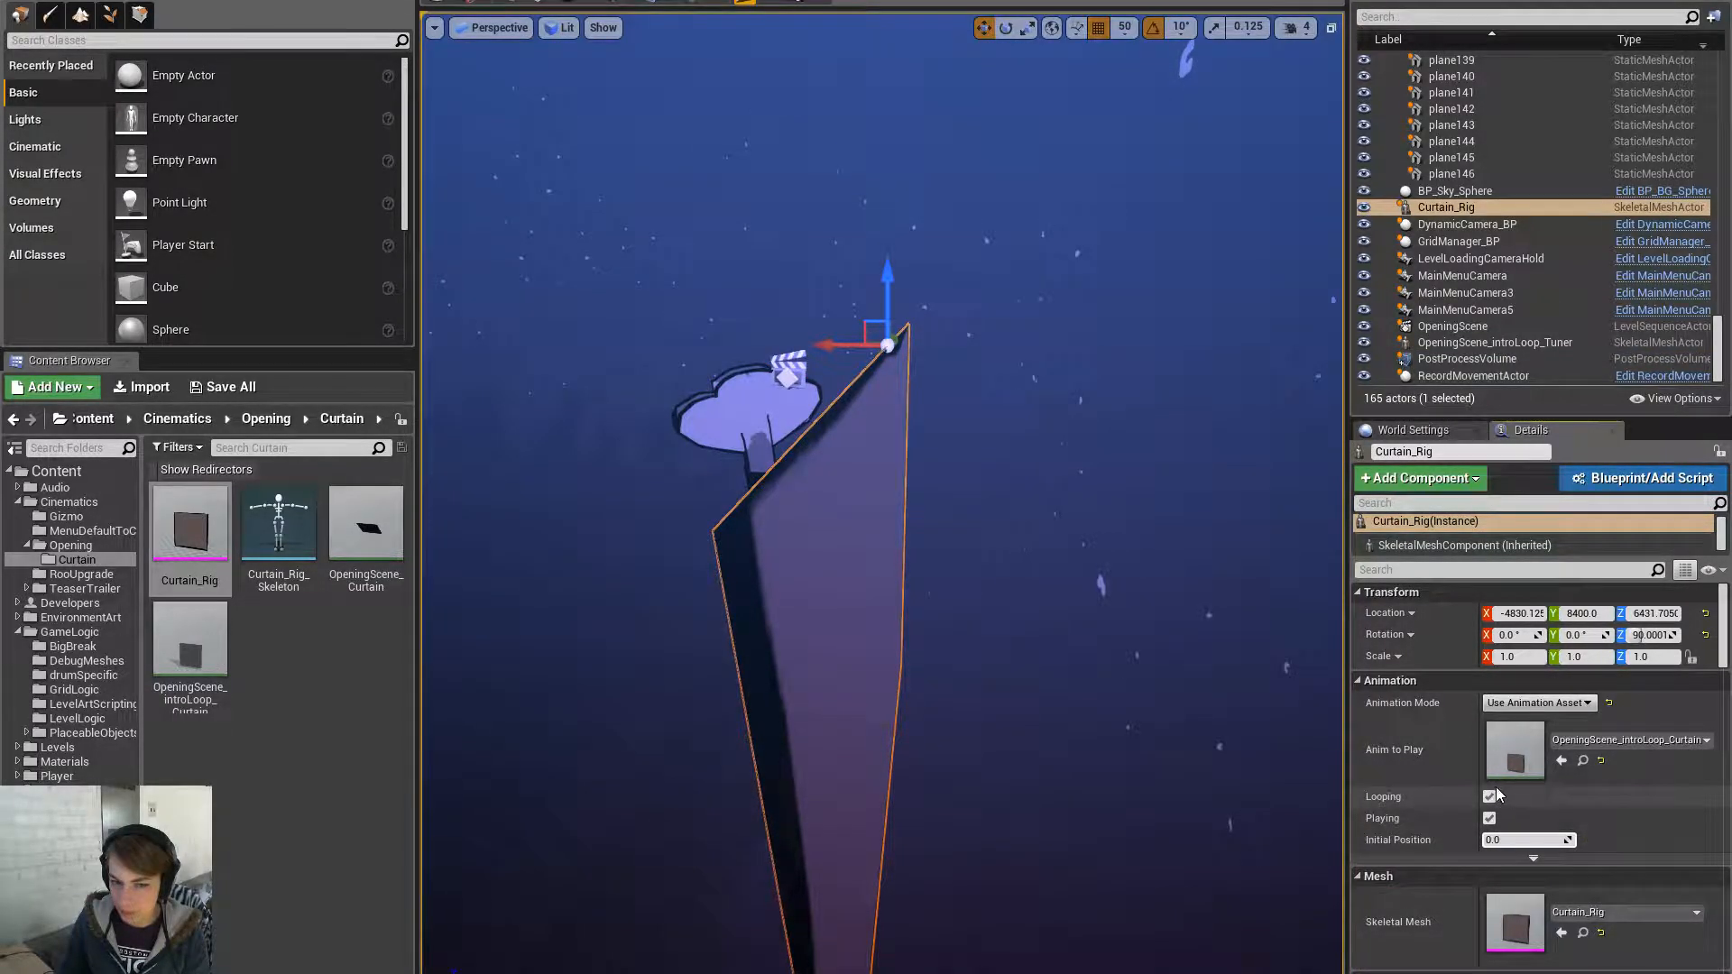
pyautogui.click(738, 395)
pyautogui.click(804, 528)
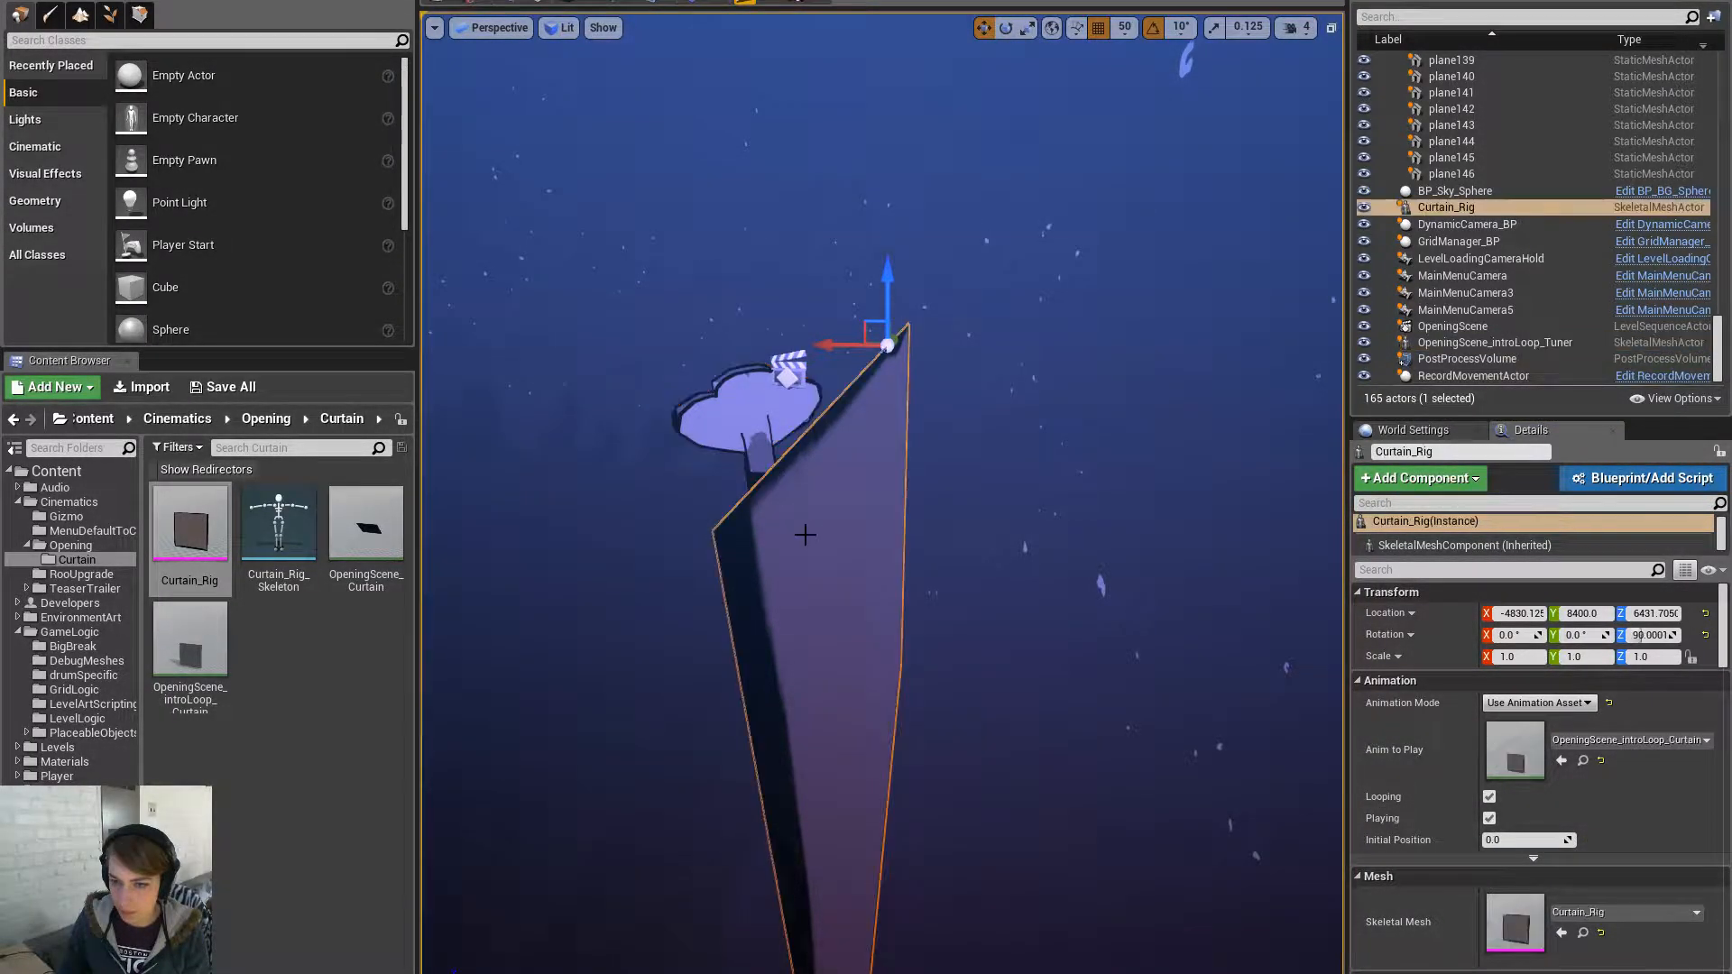
# - Check Maya's Clip Exporter, then reselect the Tuner and curtain and orbit around them
pyautogui.hotkey('alt', 'Tab')
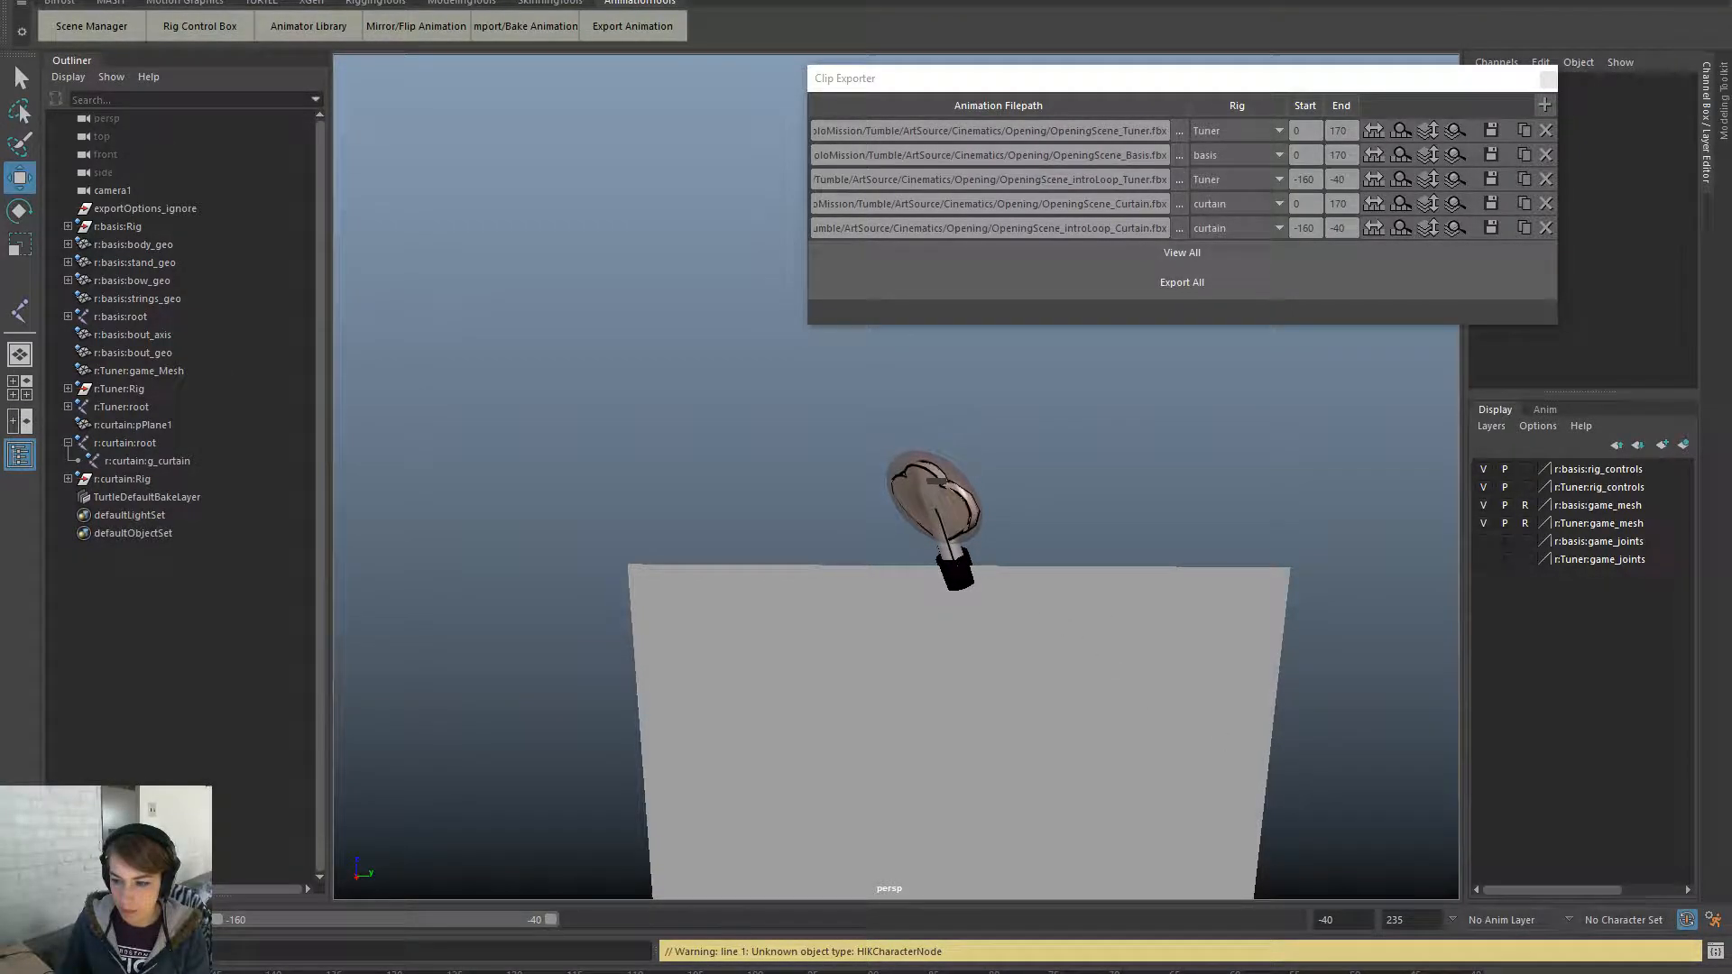
pyautogui.hotkey('alt', 'Tab')
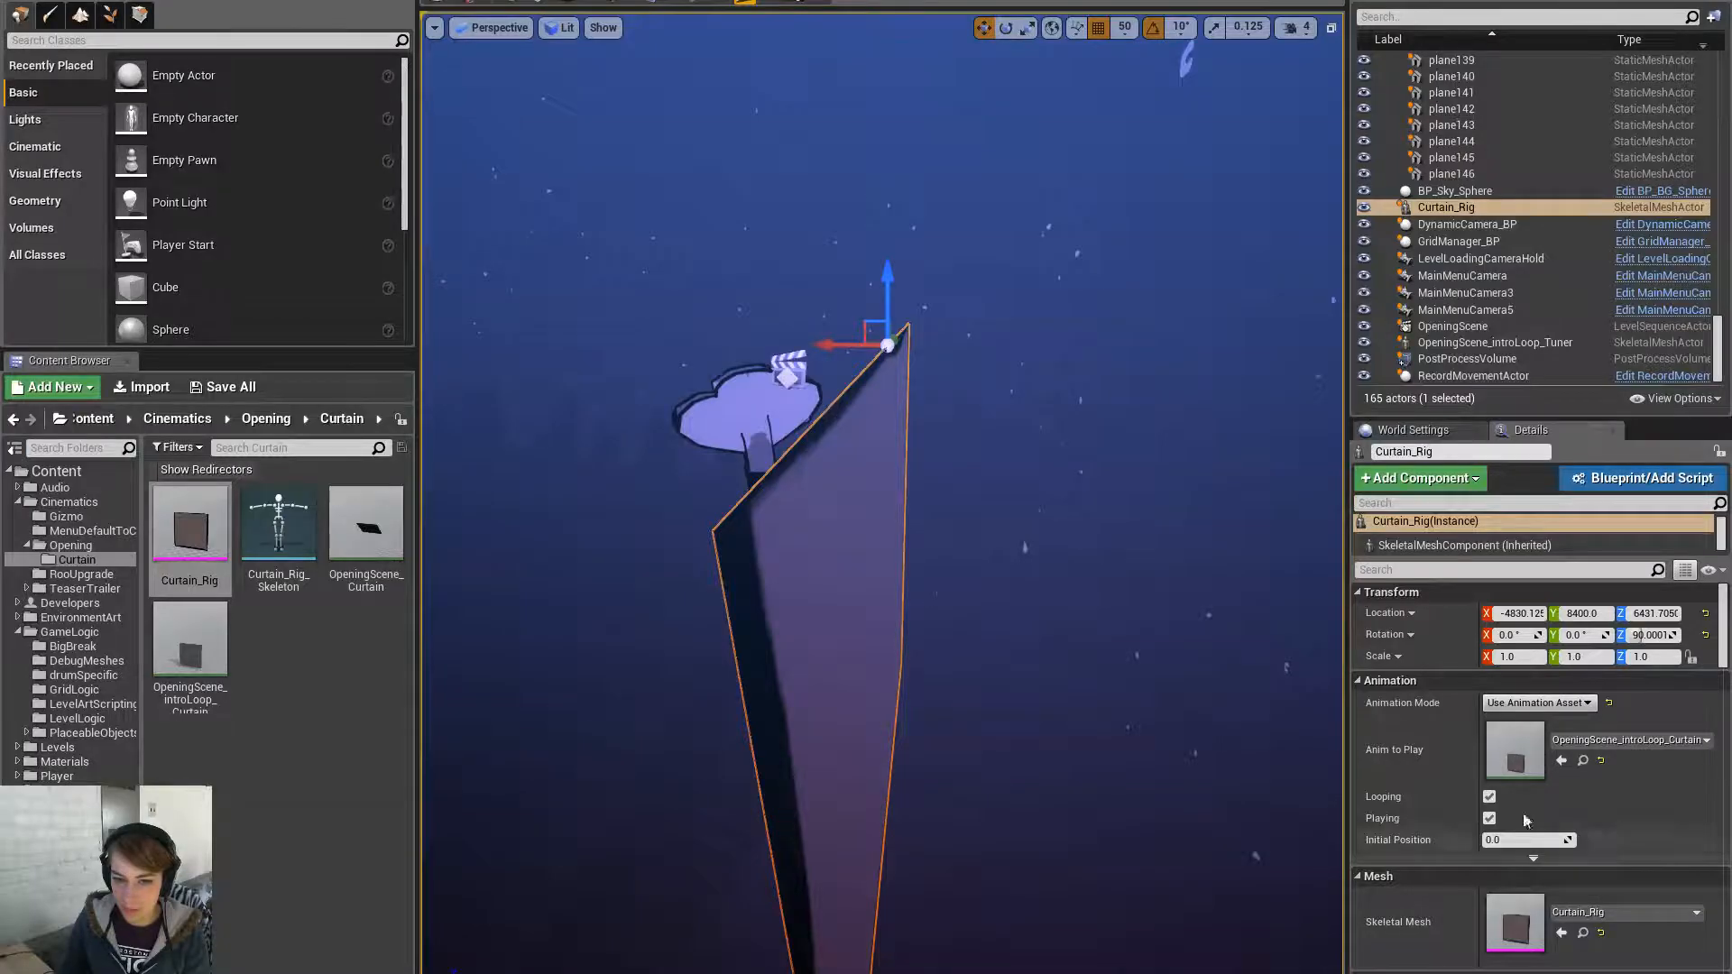
pyautogui.click(741, 426)
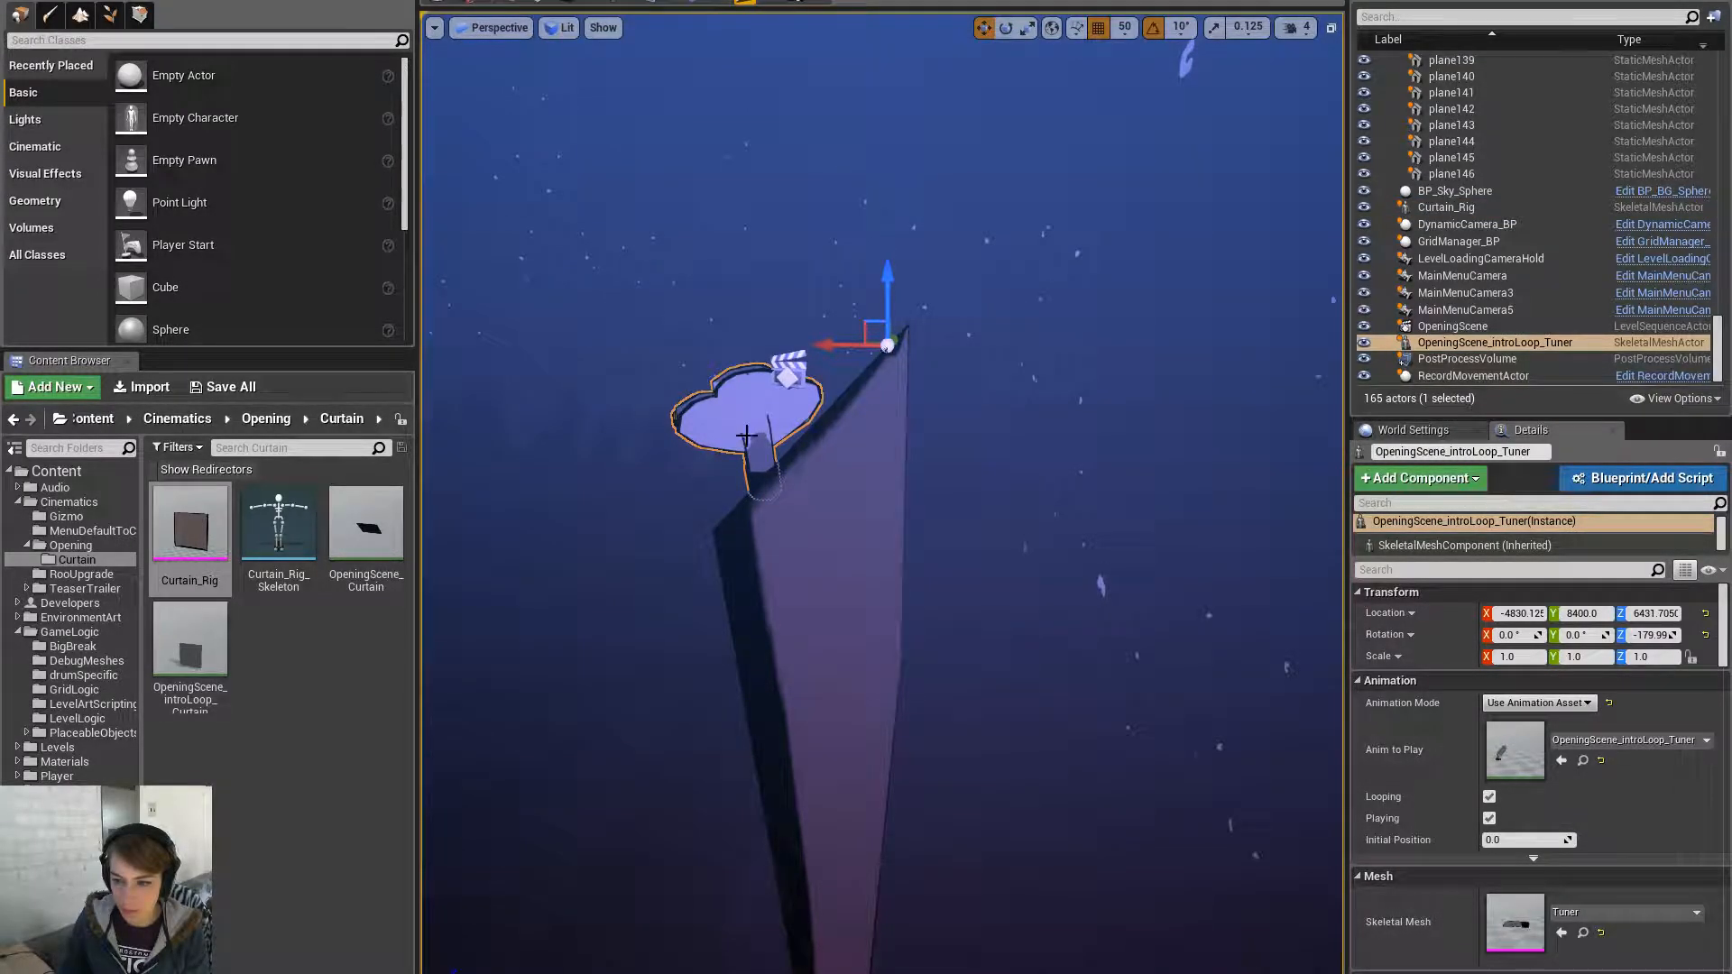
pyautogui.click(805, 551)
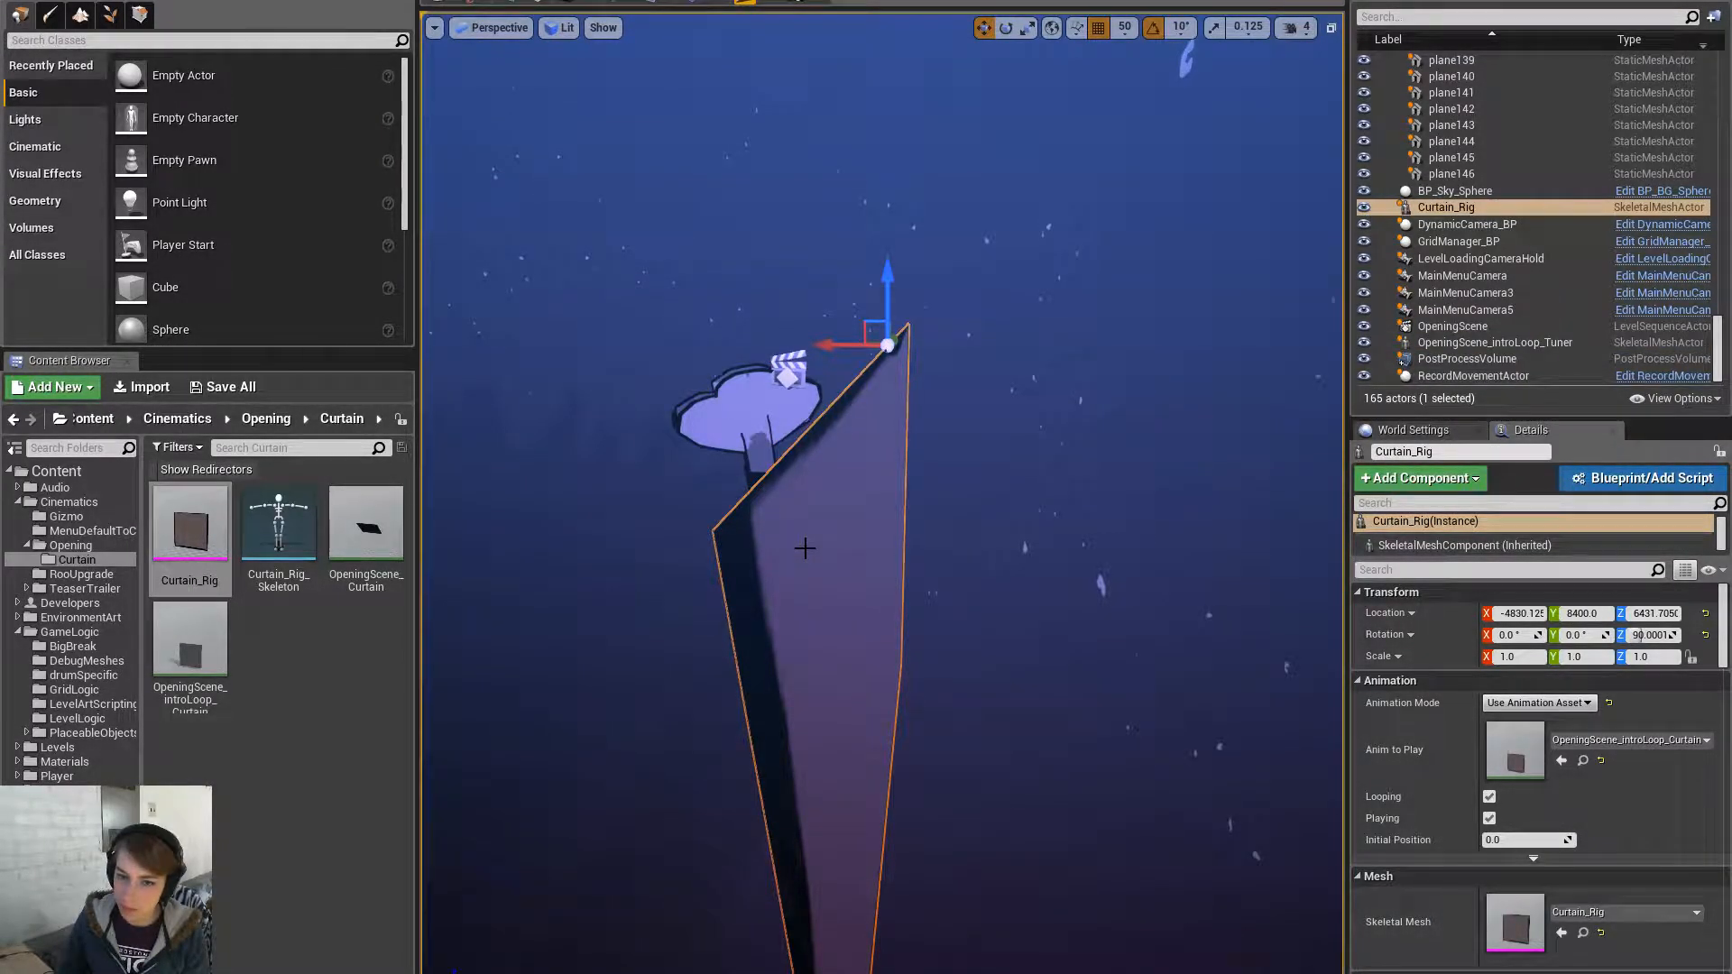
pyautogui.click(744, 437)
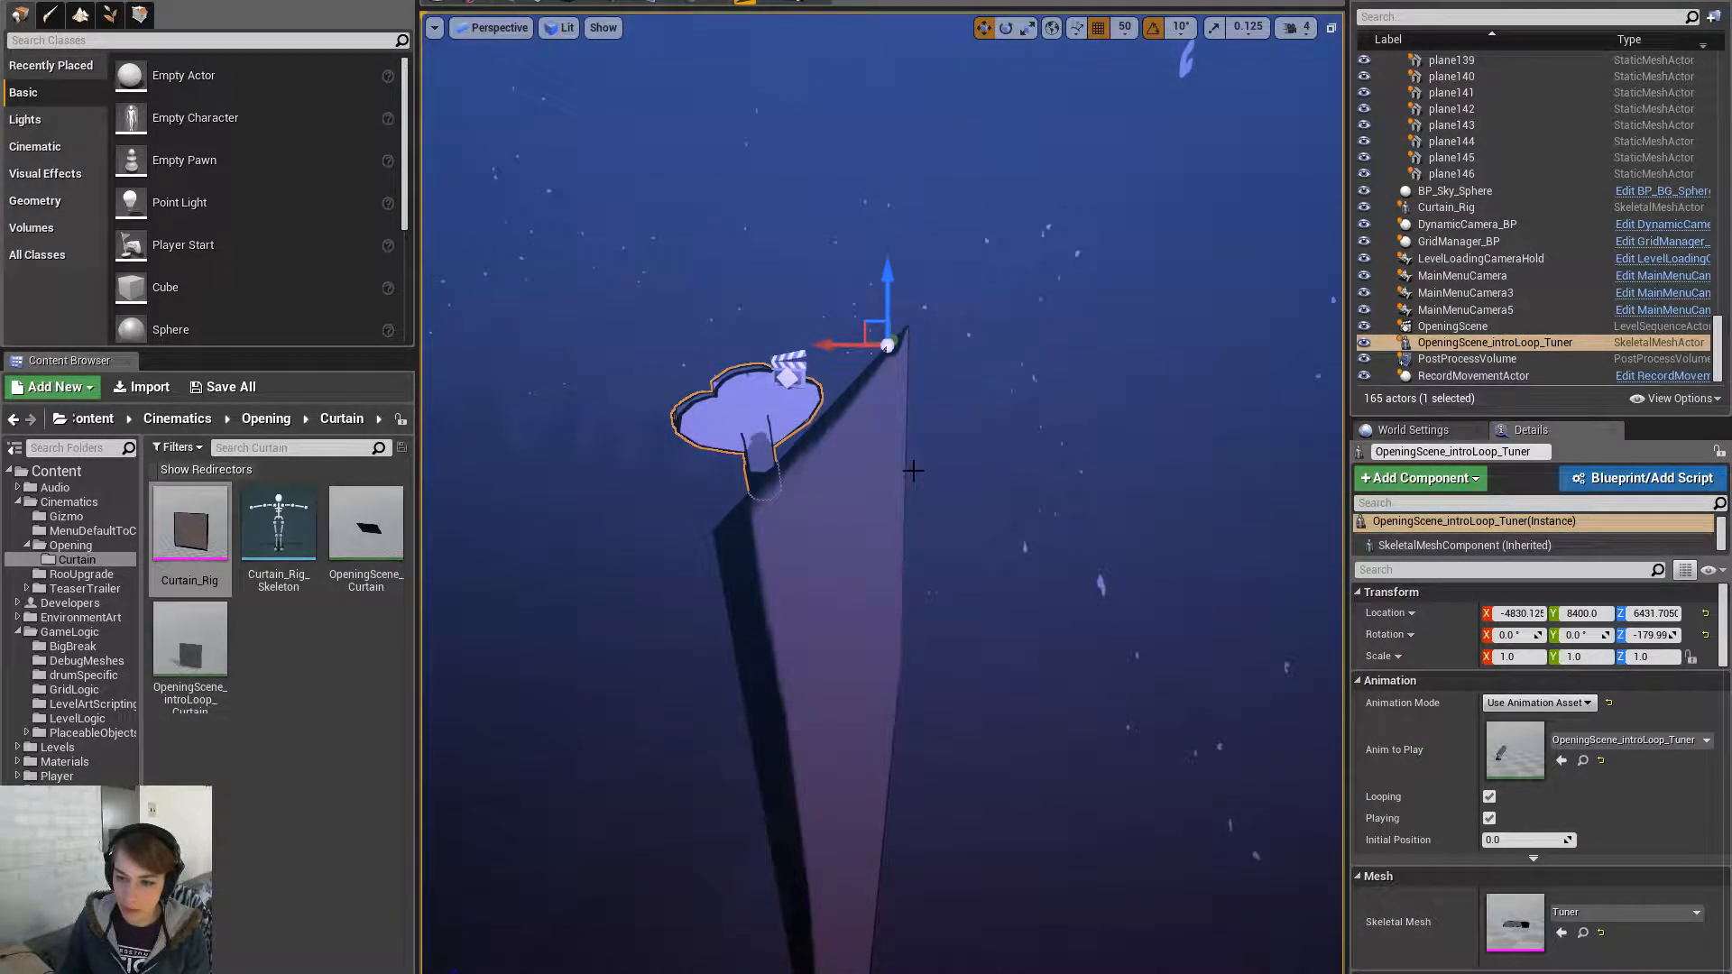
pyautogui.moveTo(913, 470)
pyautogui.mouseDown(button='right')
pyautogui.moveTo(893, 470)
pyautogui.moveTo(956, 465)
pyautogui.moveTo(889, 447)
pyautogui.mouseUp(button='right')
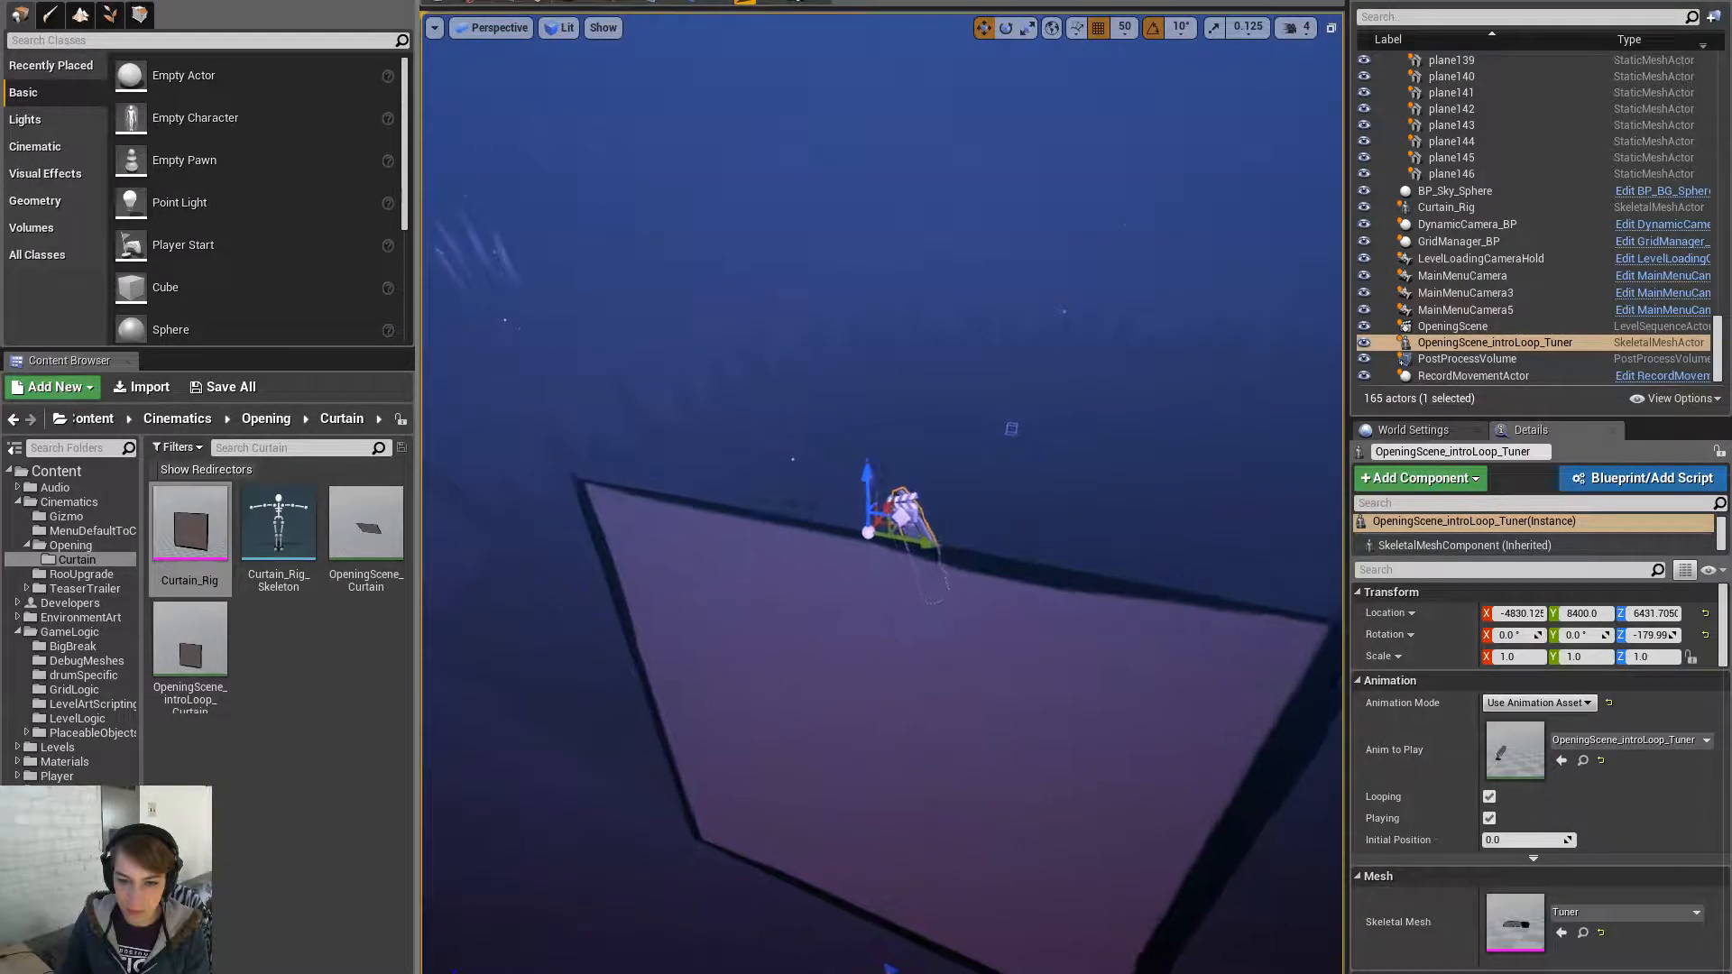
pyautogui.moveTo(888, 794); pyautogui.dragTo(873, 785, button='right')
pyautogui.moveTo(992, 817)
pyautogui.mouseDown(button='right')
pyautogui.moveTo(1020, 825)
pyautogui.moveTo(992, 817)
pyautogui.mouseUp(button='right')
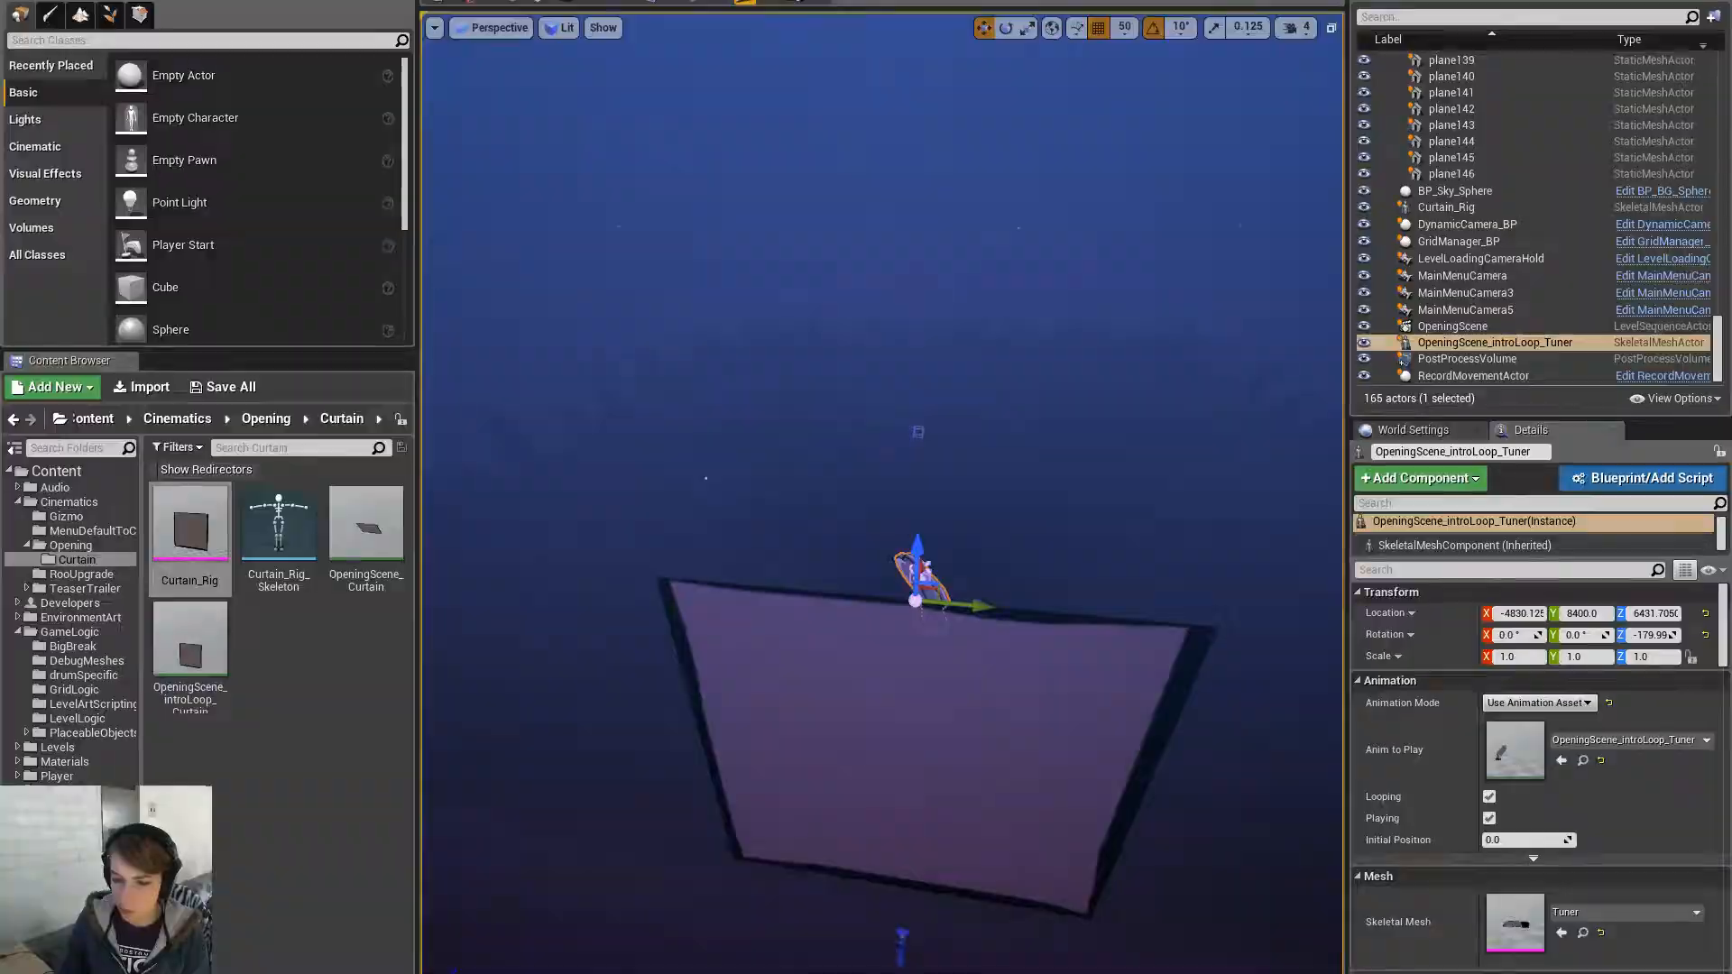
# - Show the r:Tuner:game_joints layer in Maya and compare the view against Unreal
pyautogui.hotkey('alt', 'Tab')
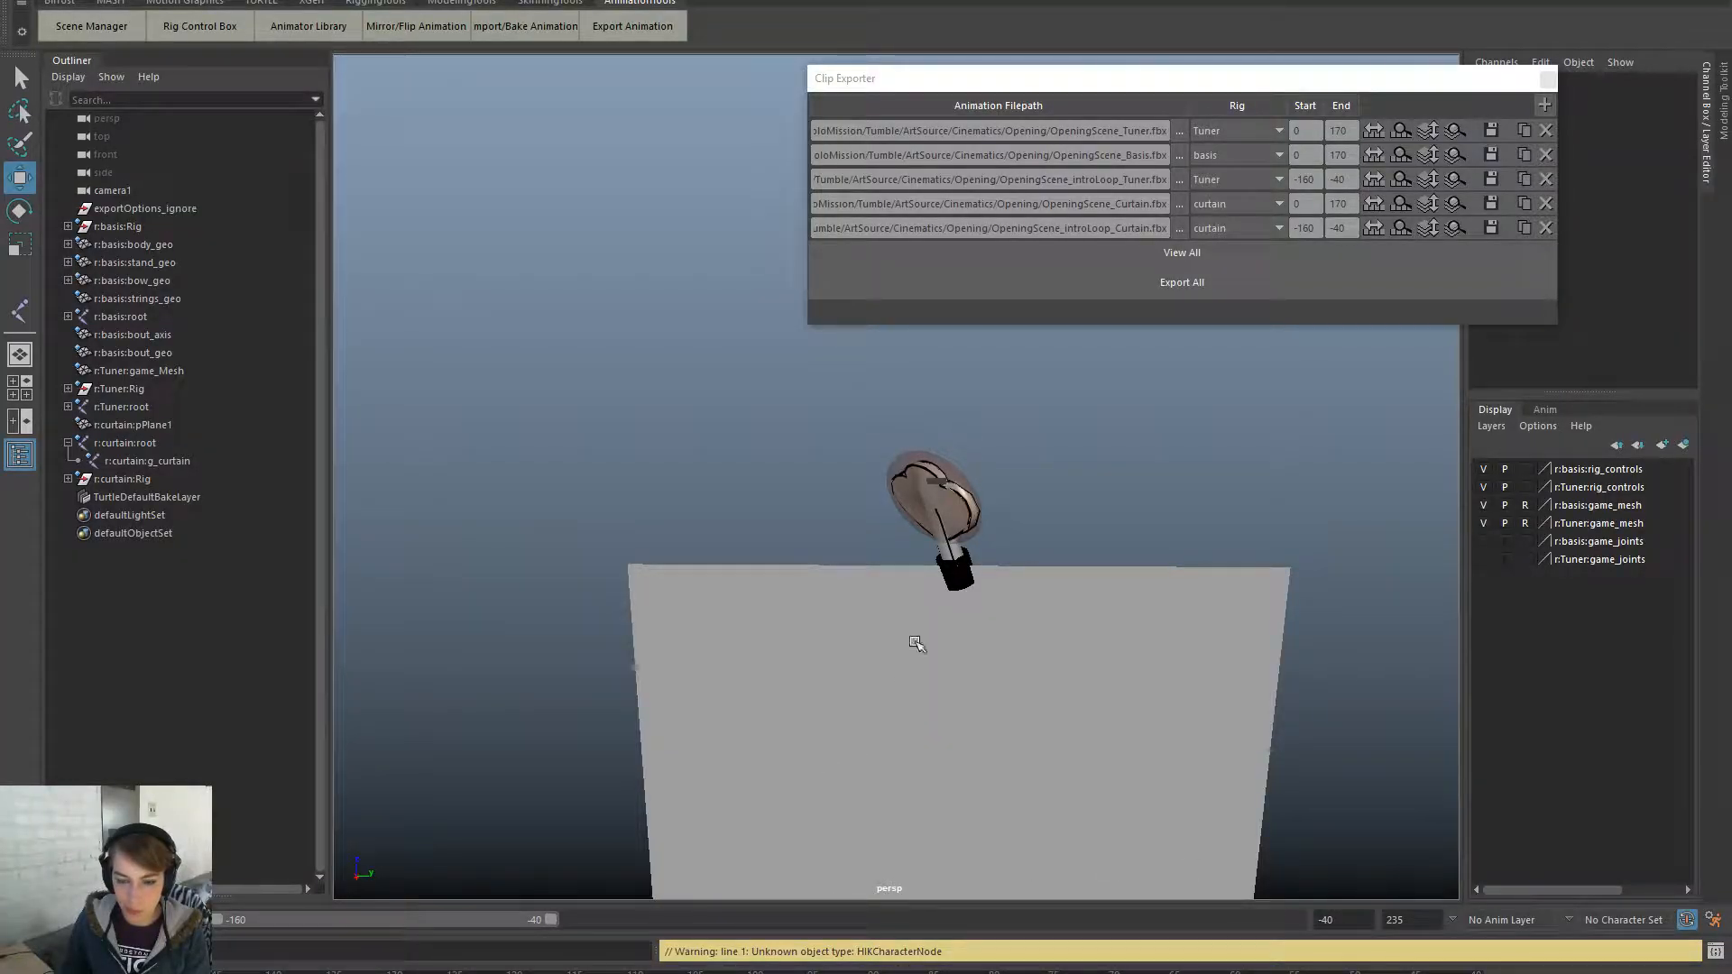
pyautogui.click(1490, 560)
pyautogui.moveTo(972, 685); pyautogui.dragTo(1155, 691, button='right')
pyautogui.keyDown('alt'); pyautogui.moveTo(781, 677); pyautogui.dragTo(1605, 687); pyautogui.keyUp('alt')
pyautogui.hotkey('alt', 'Tab')
pyautogui.moveTo(1036, 864)
pyautogui.keyDown('alt'); pyautogui.mouseDown()
pyautogui.moveTo(586, 864)
pyautogui.moveTo(911, 853)
pyautogui.moveTo(938, 830)
pyautogui.moveTo(1047, 854)
pyautogui.mouseUp(); pyautogui.keyUp('alt')
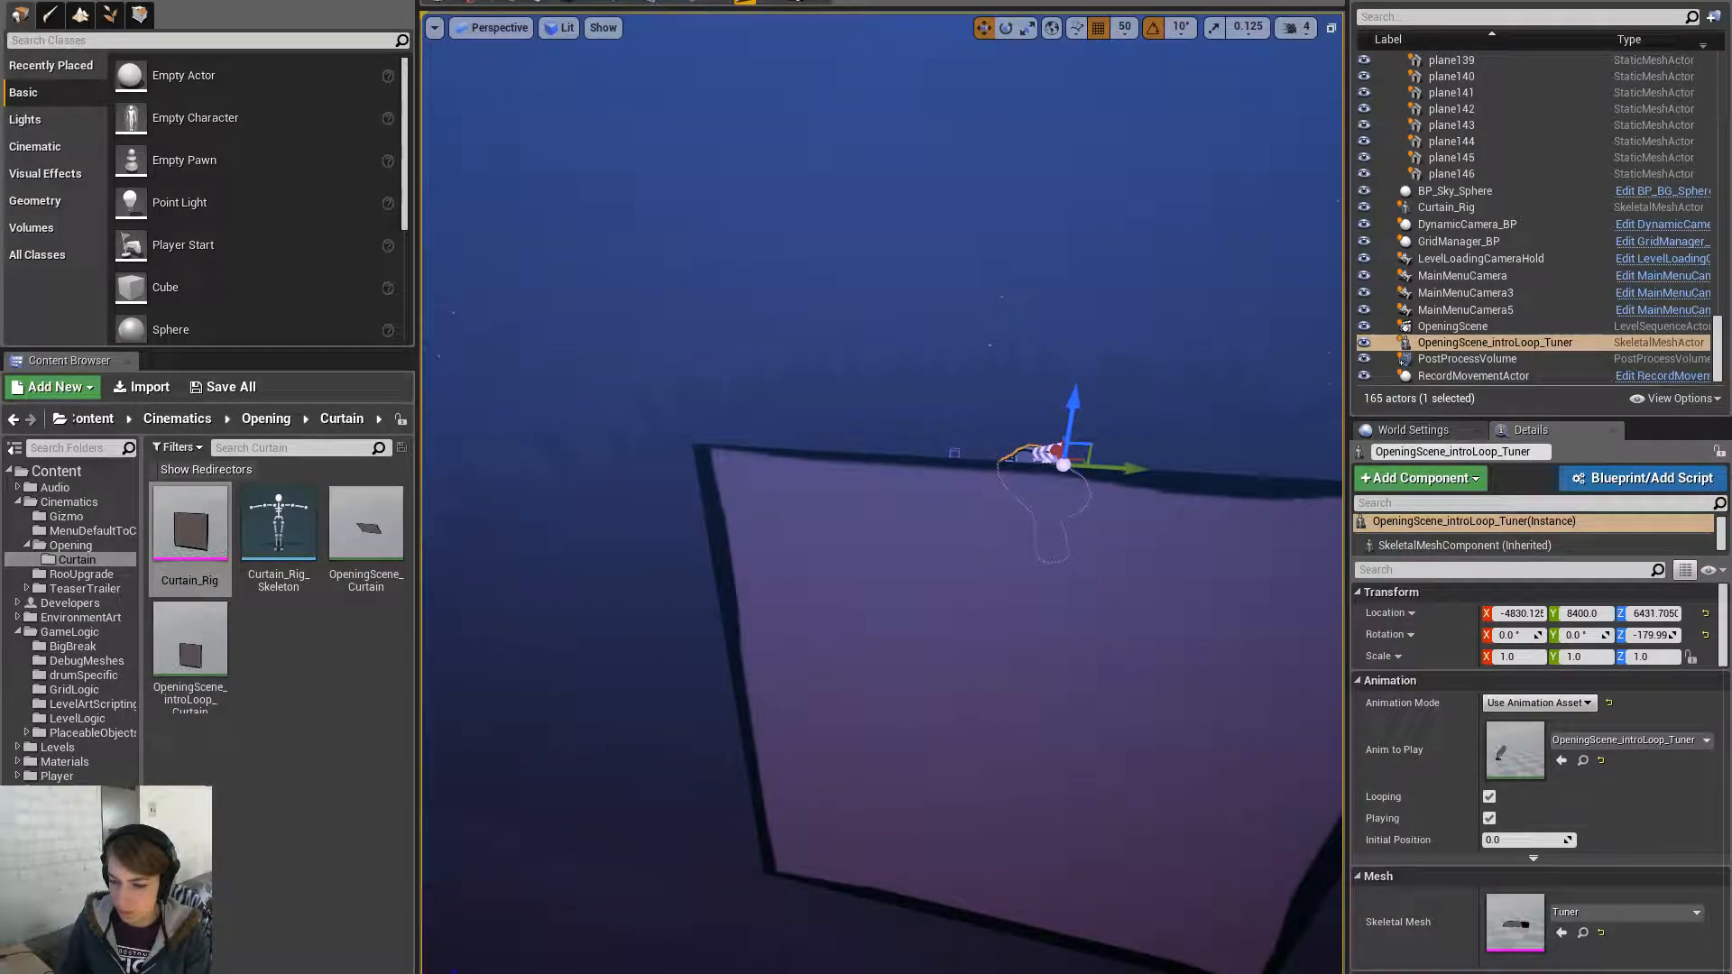
pyautogui.hotkey('alt', 'Tab')
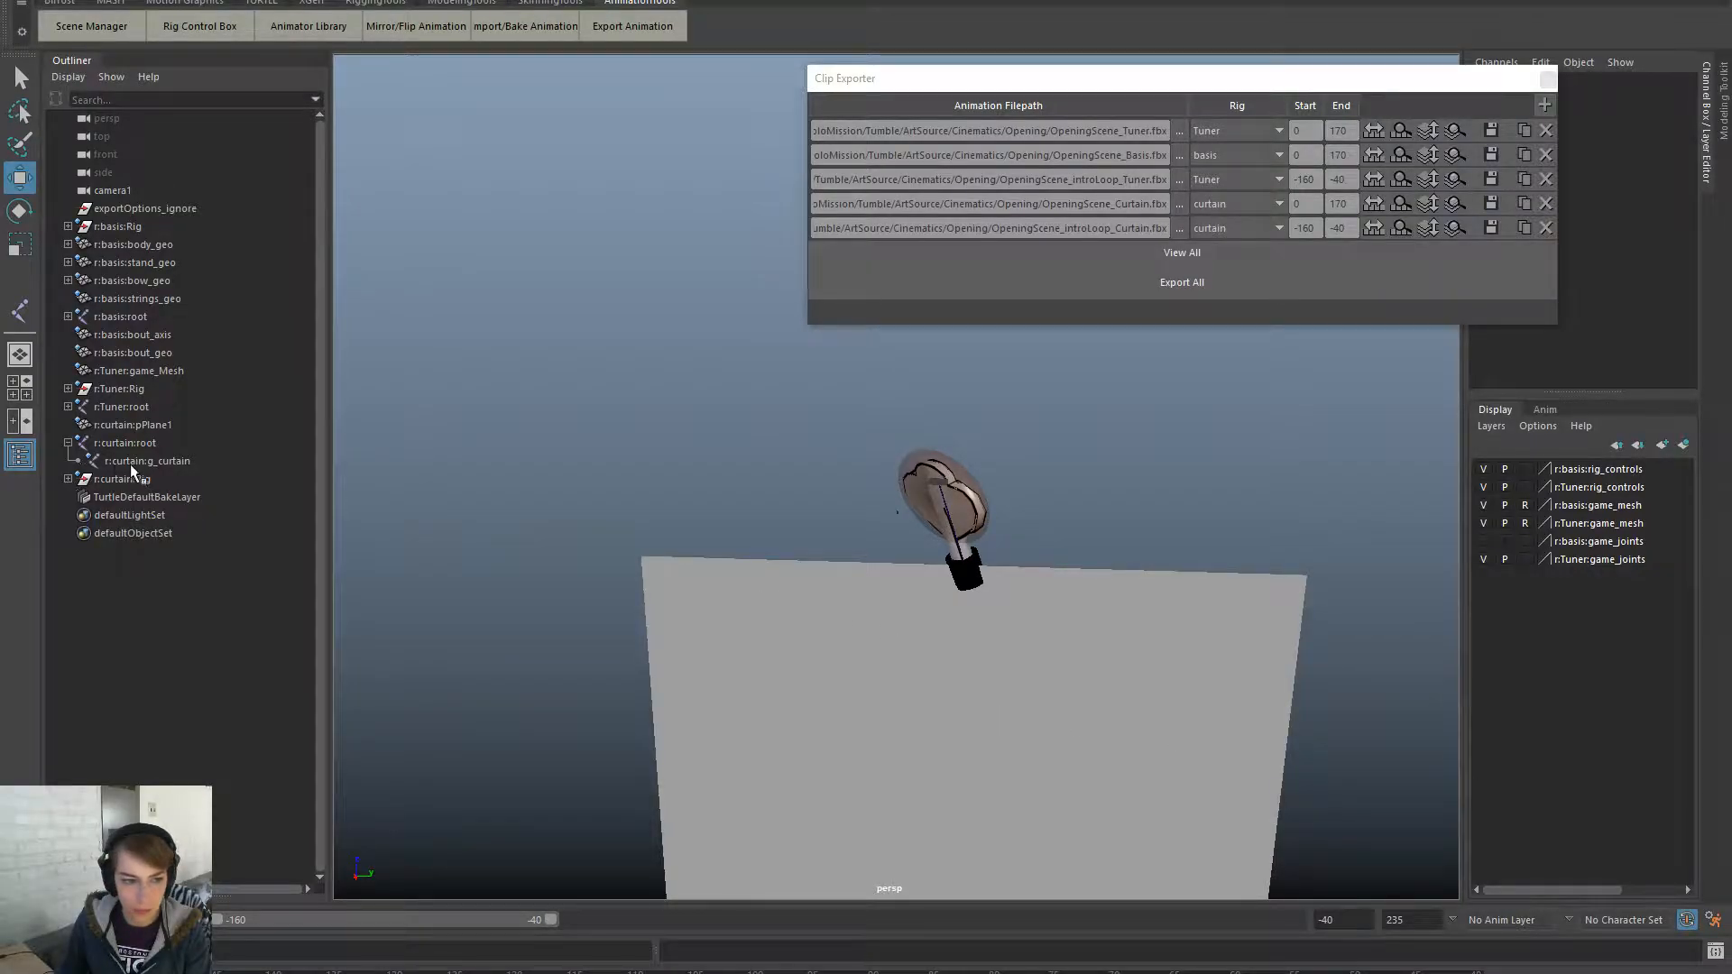
# - Try zeroing the curtain root joint's translate values, then undo the change
pyautogui.click(128, 462)
pyautogui.click(148, 444)
pyautogui.moveTo(1669, 93); pyautogui.dragTo(1690, 123)
pyautogui.write('0')
pyautogui.press('Return')
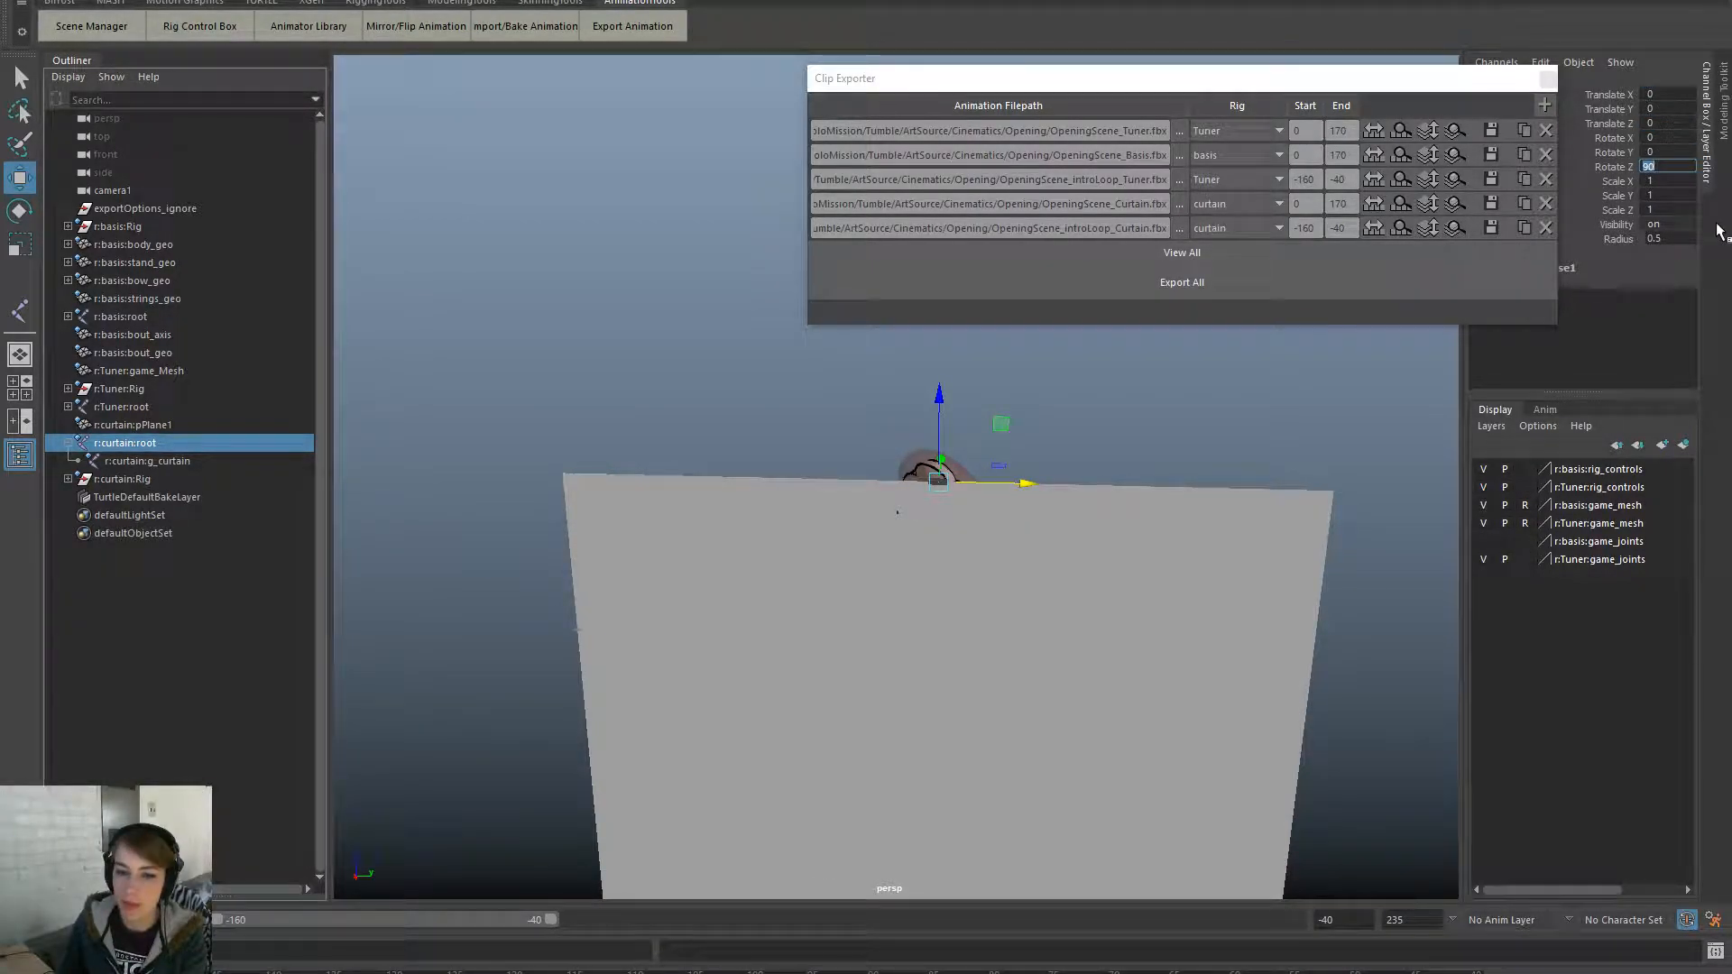
pyautogui.click(1314, 433)
pyautogui.hotkey('ctrl', 'z')
pyautogui.hotkey('ctrl', 'z')
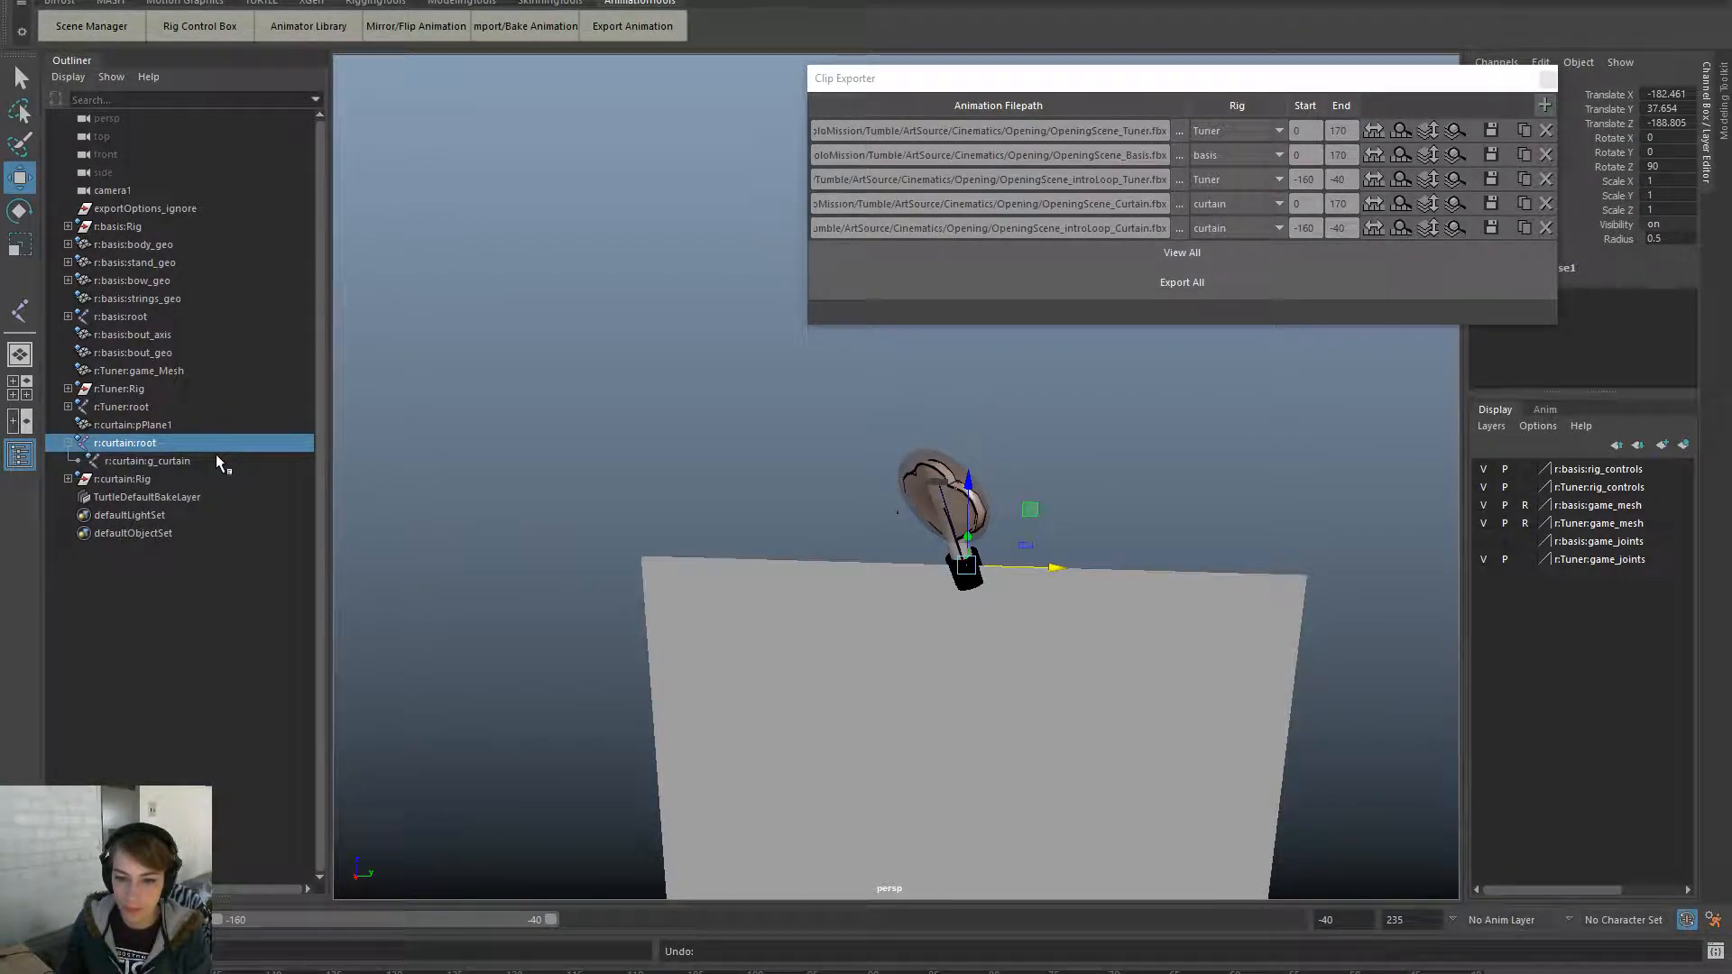
# - Create locator1, scale it to about 92.208 and place it up and left of the Tuner
pyautogui.click(581, 402)
pyautogui.press('space')
pyautogui.moveTo(475, 341); pyautogui.dragTo(549, 608)
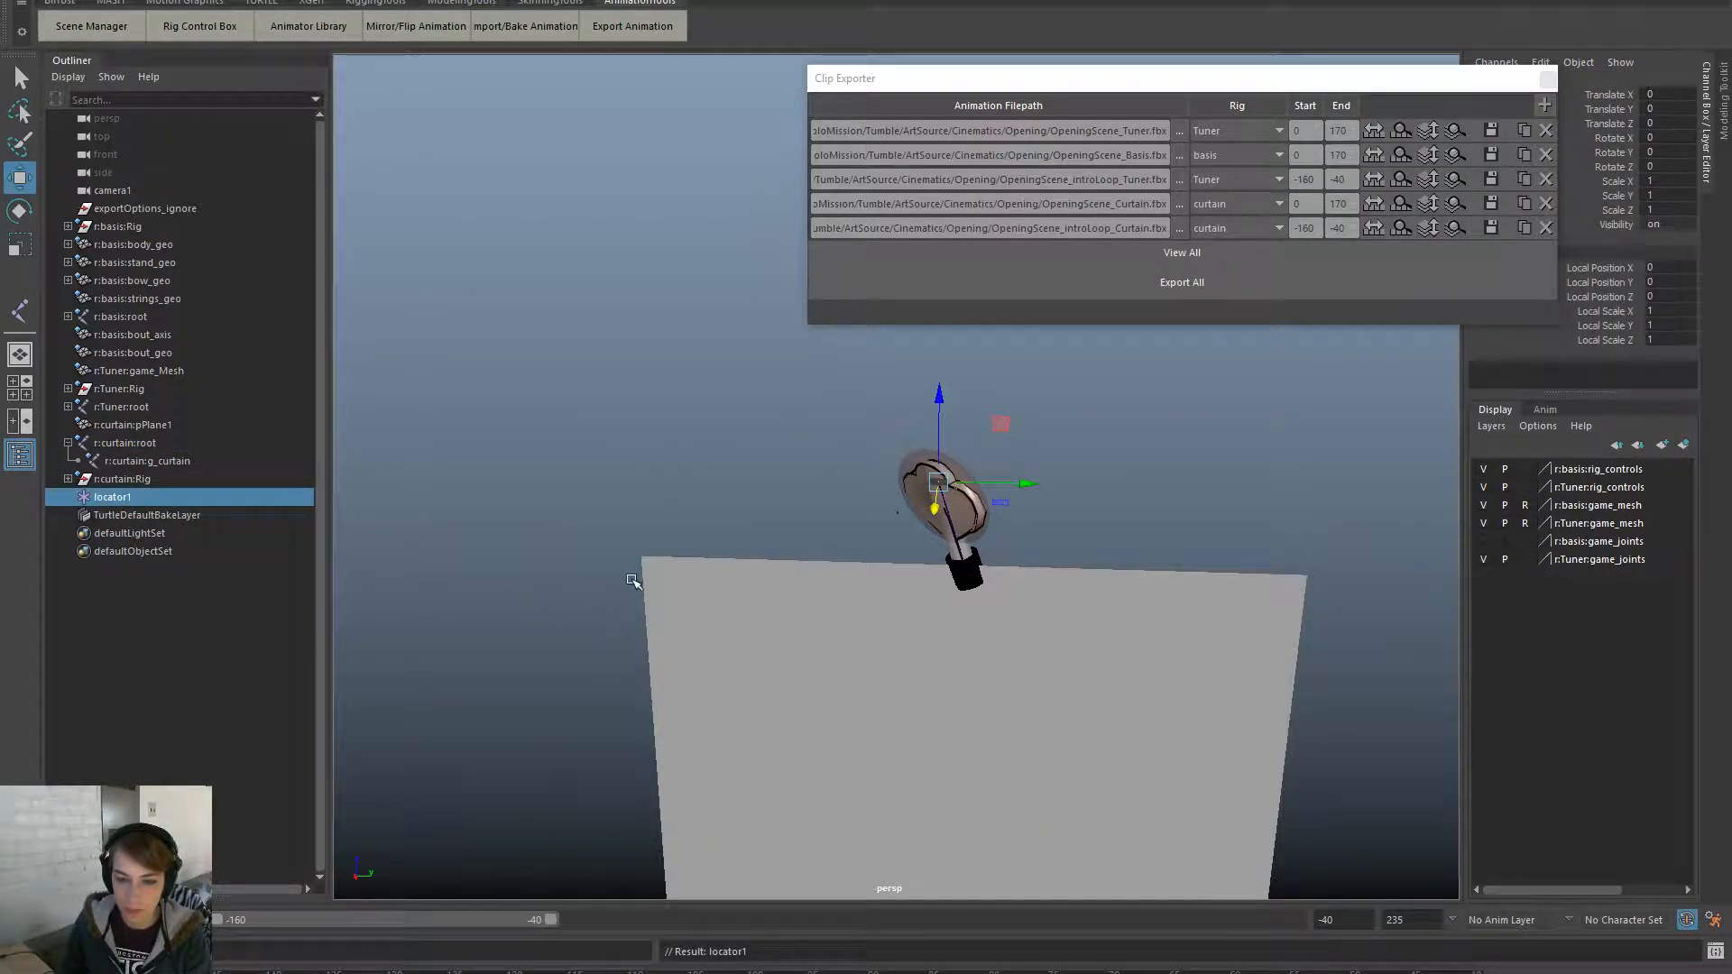
pyautogui.press('r')
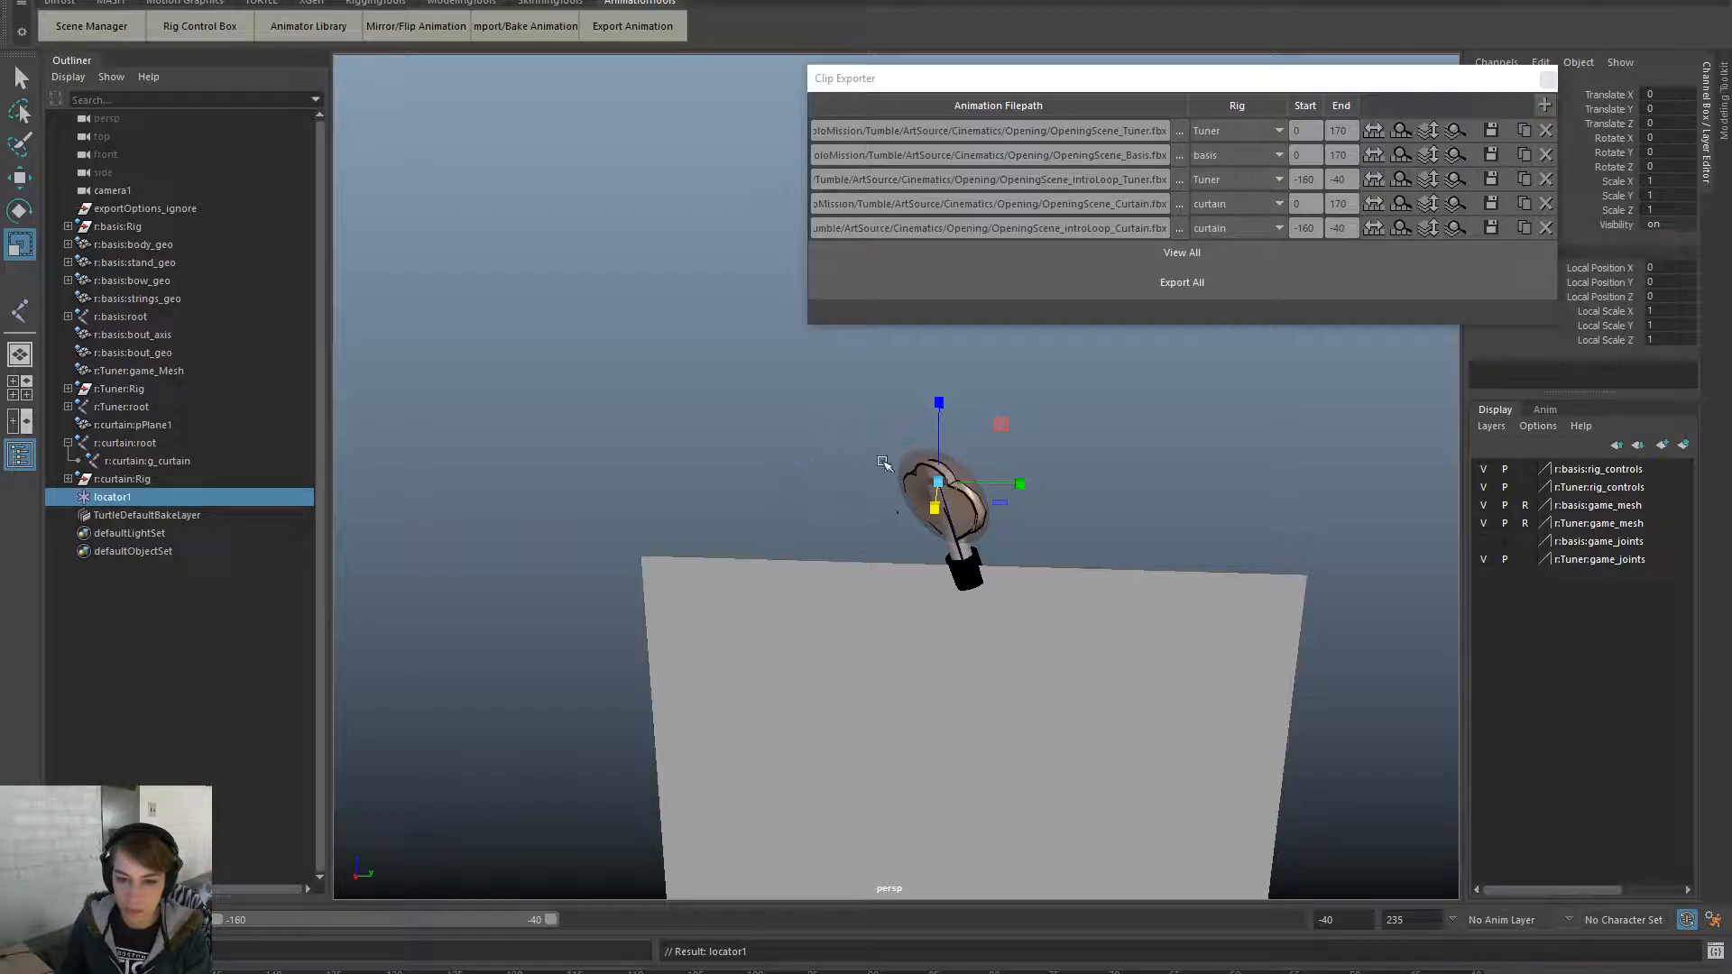
pyautogui.moveTo(941, 481); pyautogui.dragTo(1054, 491)
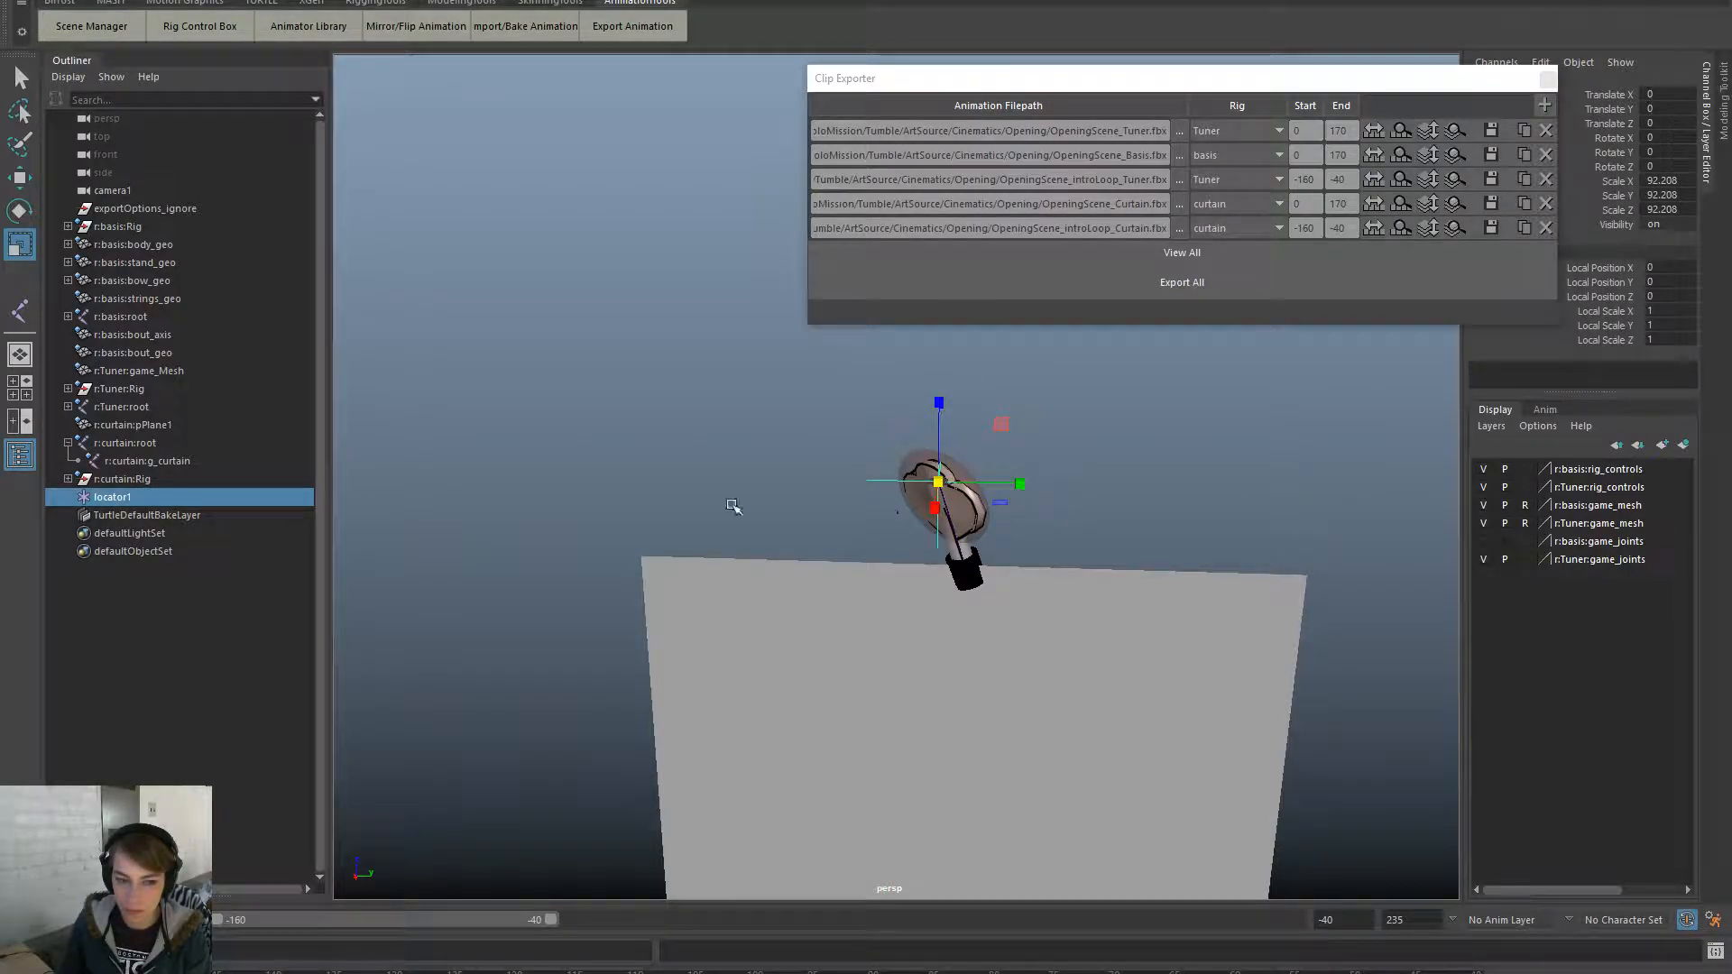
pyautogui.press('w')
pyautogui.moveTo(938, 482); pyautogui.dragTo(797, 459)
# - Select g_curtain and then locator1 to prepare a parent constraint
pyautogui.click(166, 461)
pyautogui.keyDown('ctrl'); pyautogui.click(171, 497); pyautogui.keyUp('ctrl')
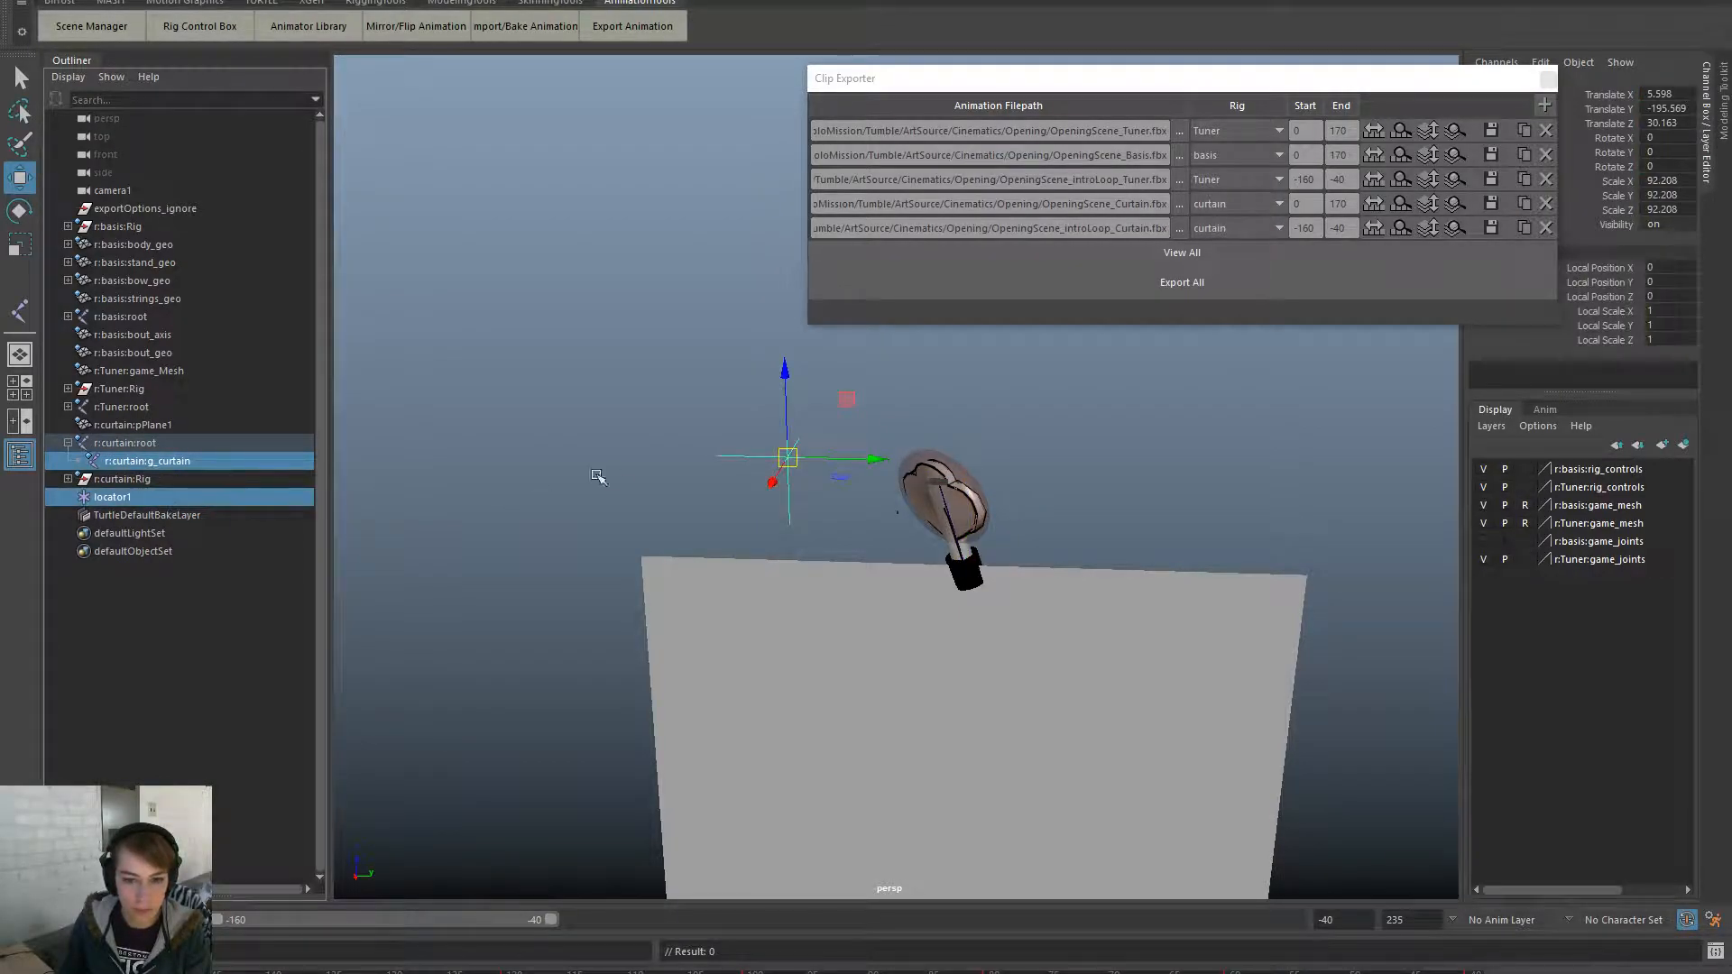
pyautogui.press('space')
pyautogui.click(650, 525)
# - Replace the parent constraint with one that has Maintain offset turned off, snapping locator1 onto g_curtain
pyautogui.click(788, 578)
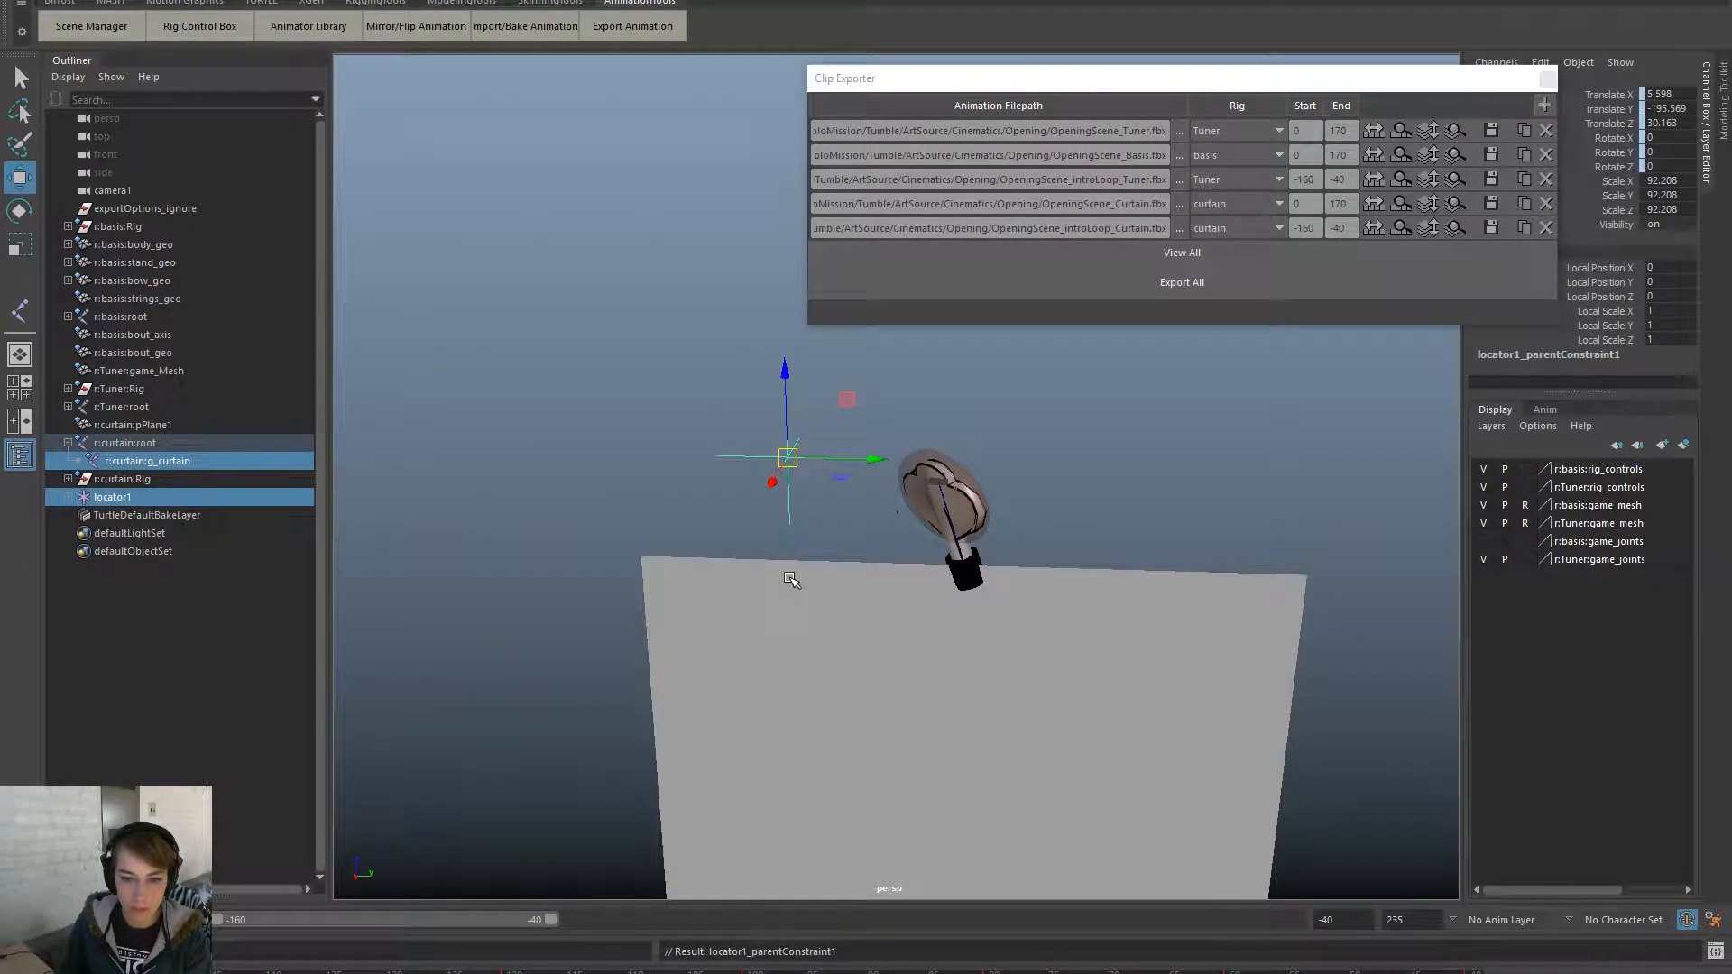
pyautogui.press('space')
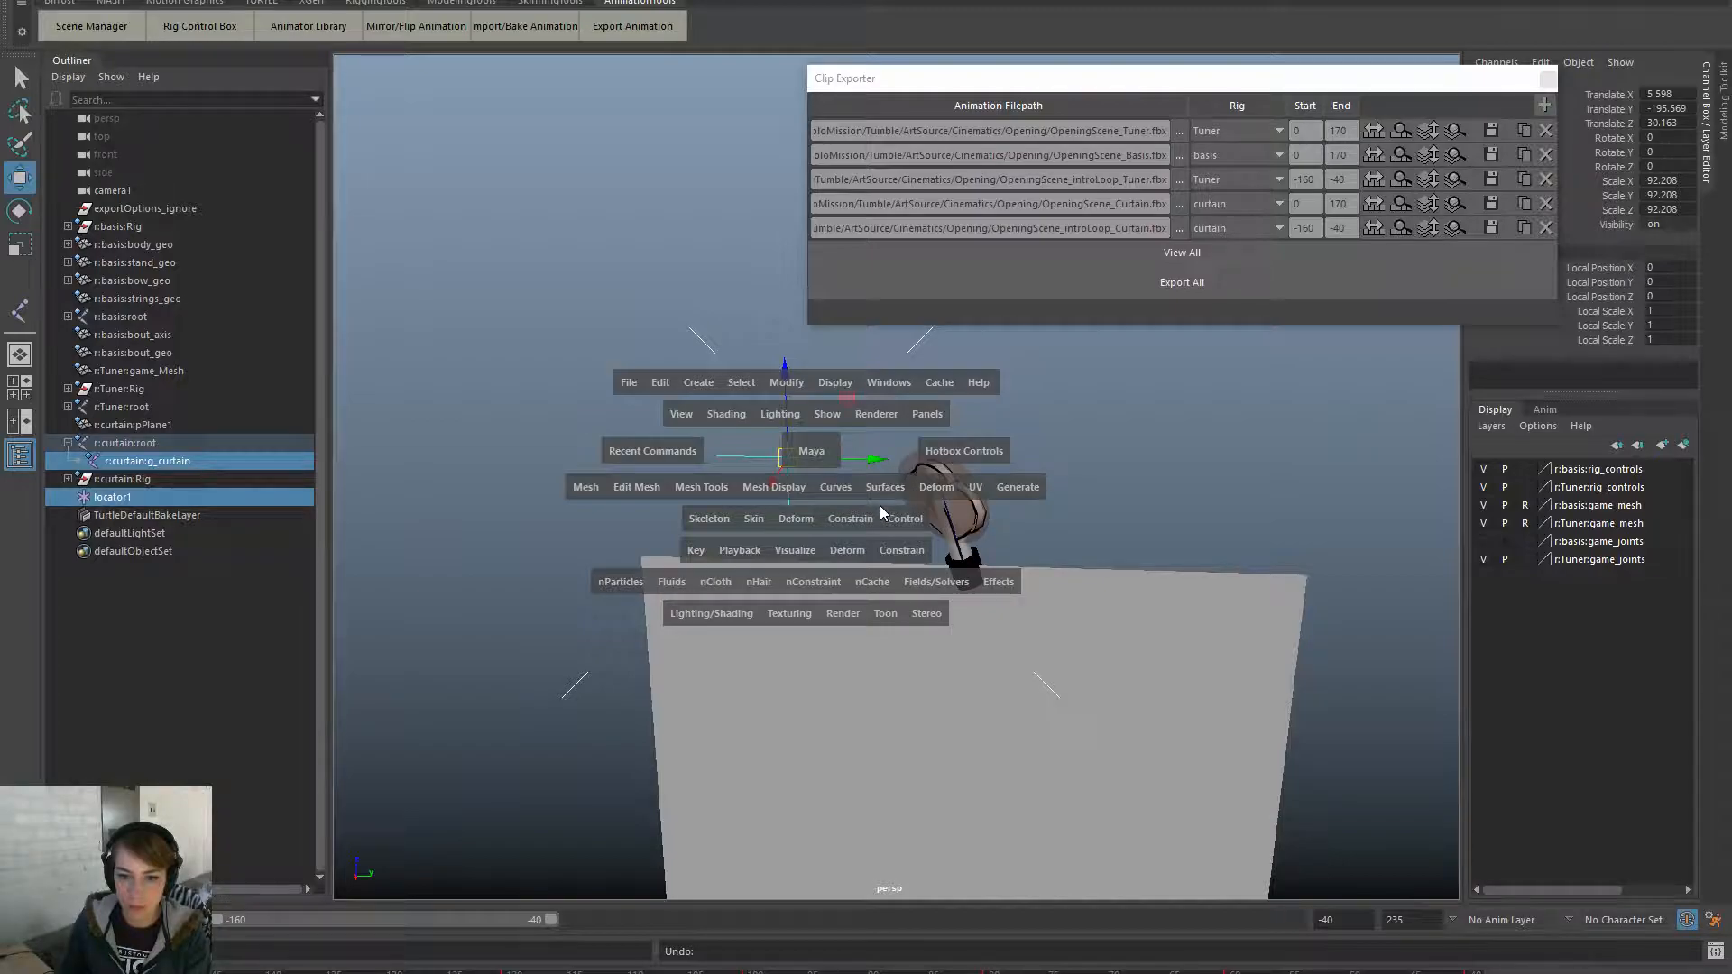
pyautogui.click(855, 520)
pyautogui.click(1017, 571)
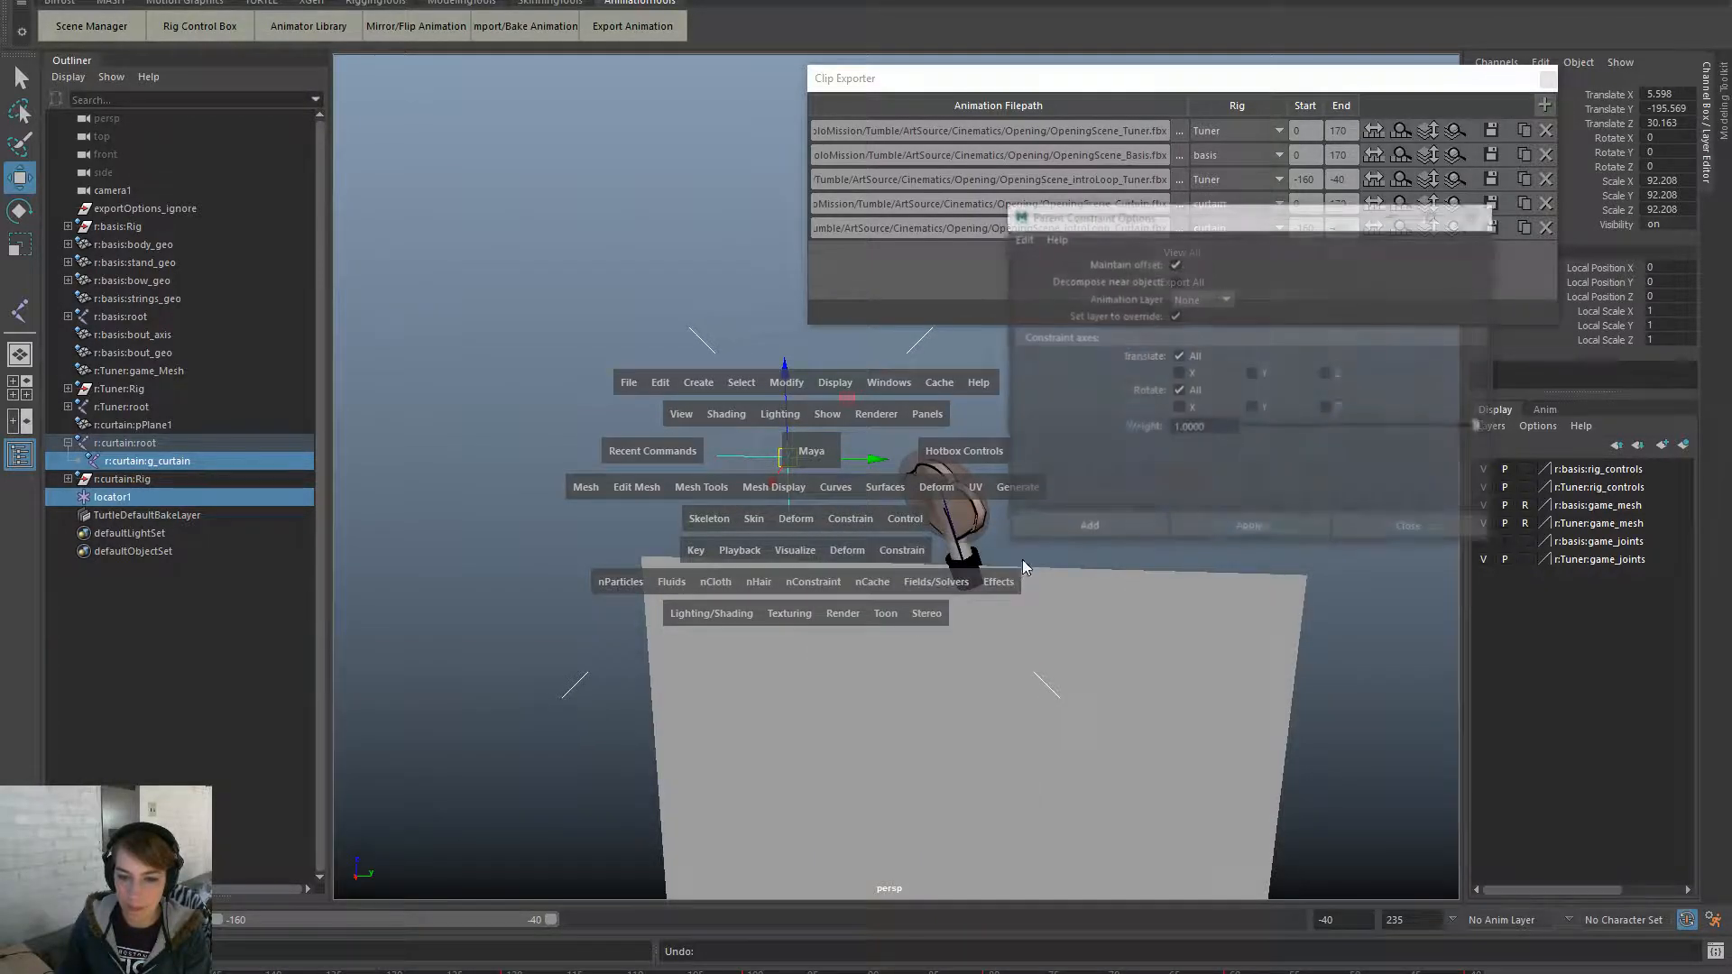
pyautogui.click(1175, 263)
pyautogui.click(1151, 527)
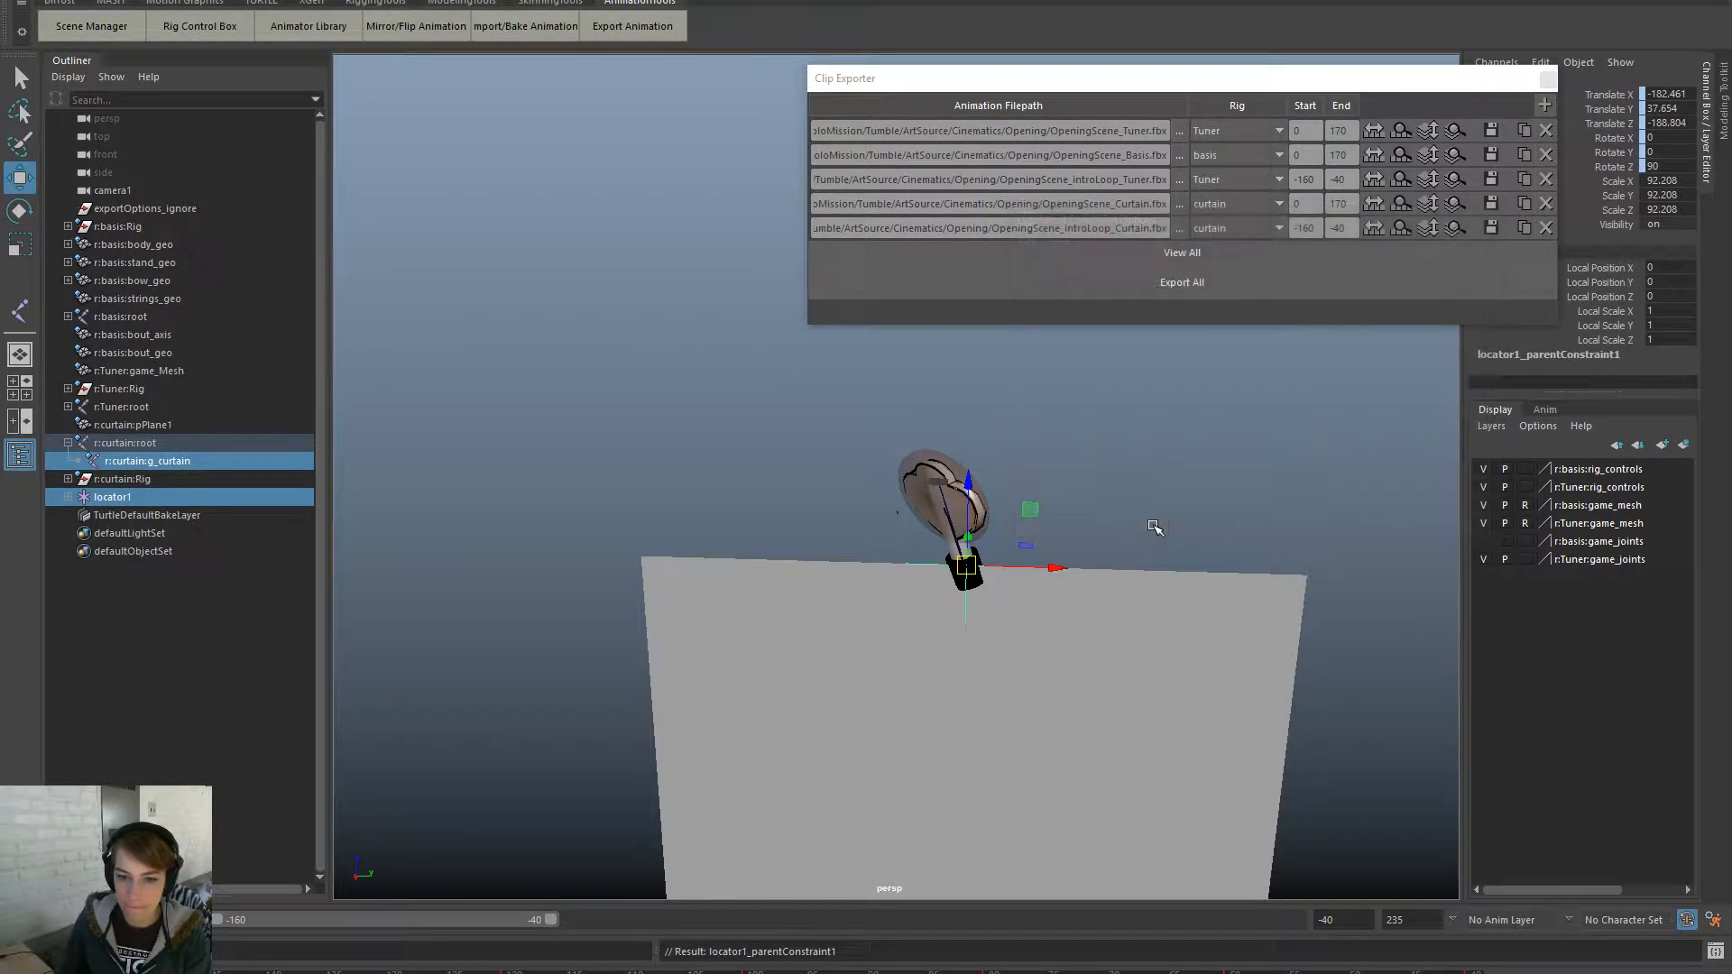
# - Check g_curtain, locator1 and the curtain root joint in the Outliner
pyautogui.click(180, 461)
pyautogui.hotkey('ctrl', 'z')
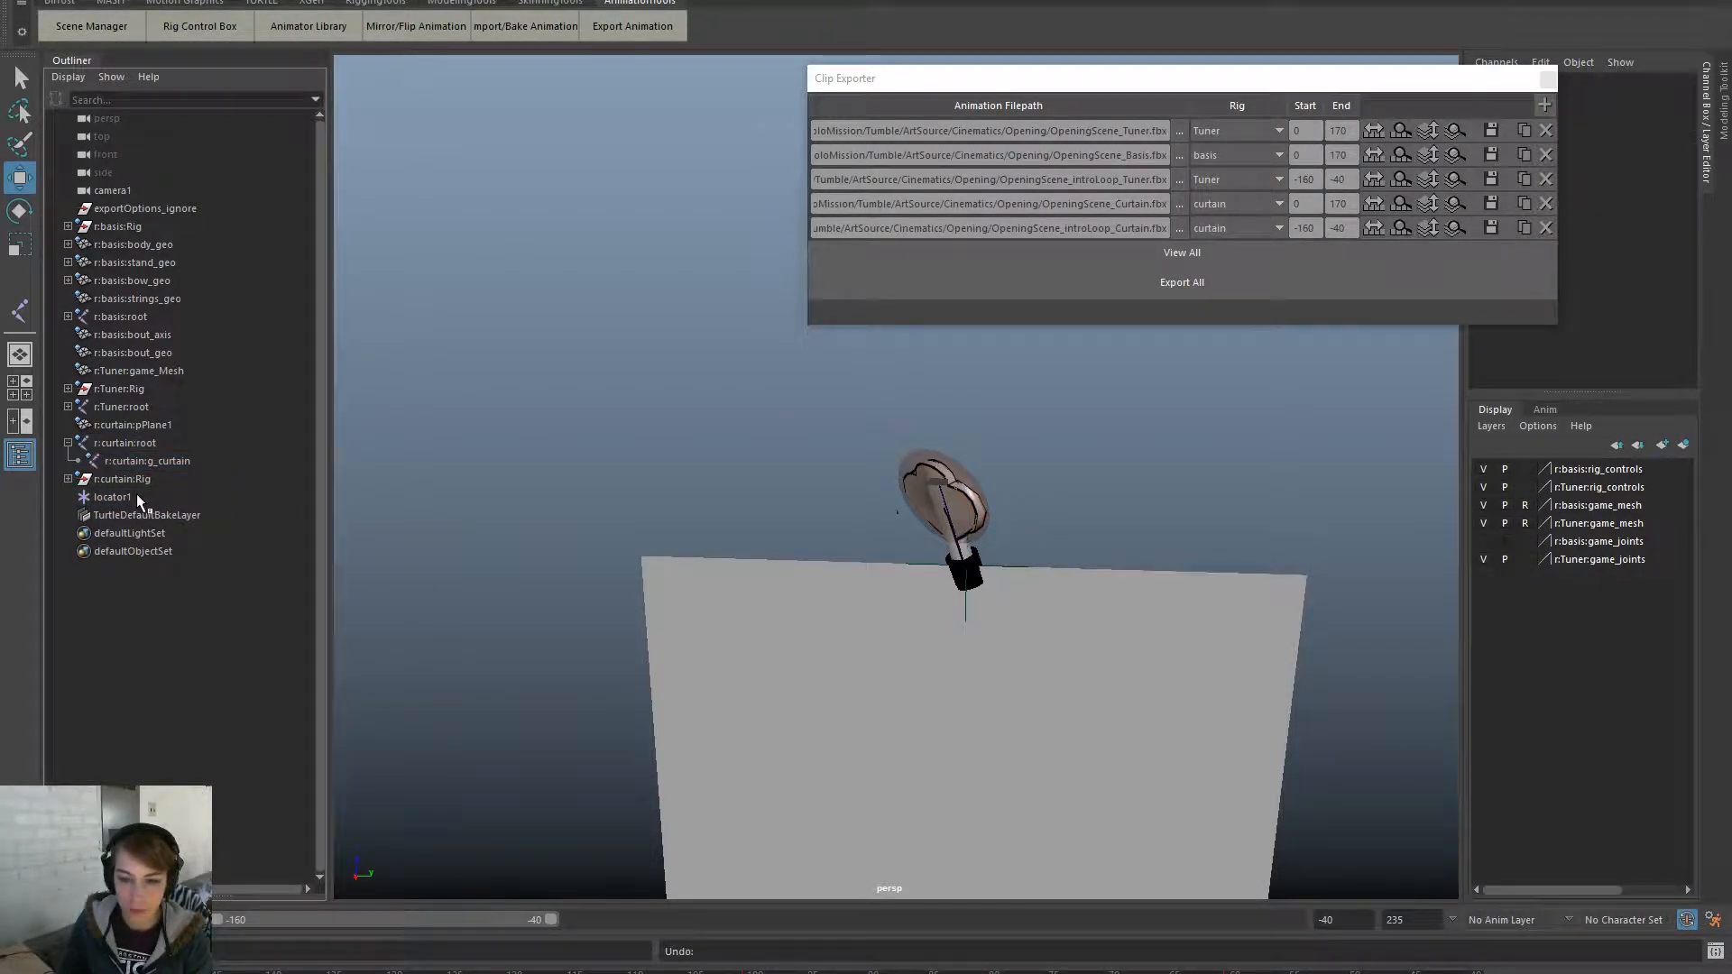
pyautogui.click(134, 496)
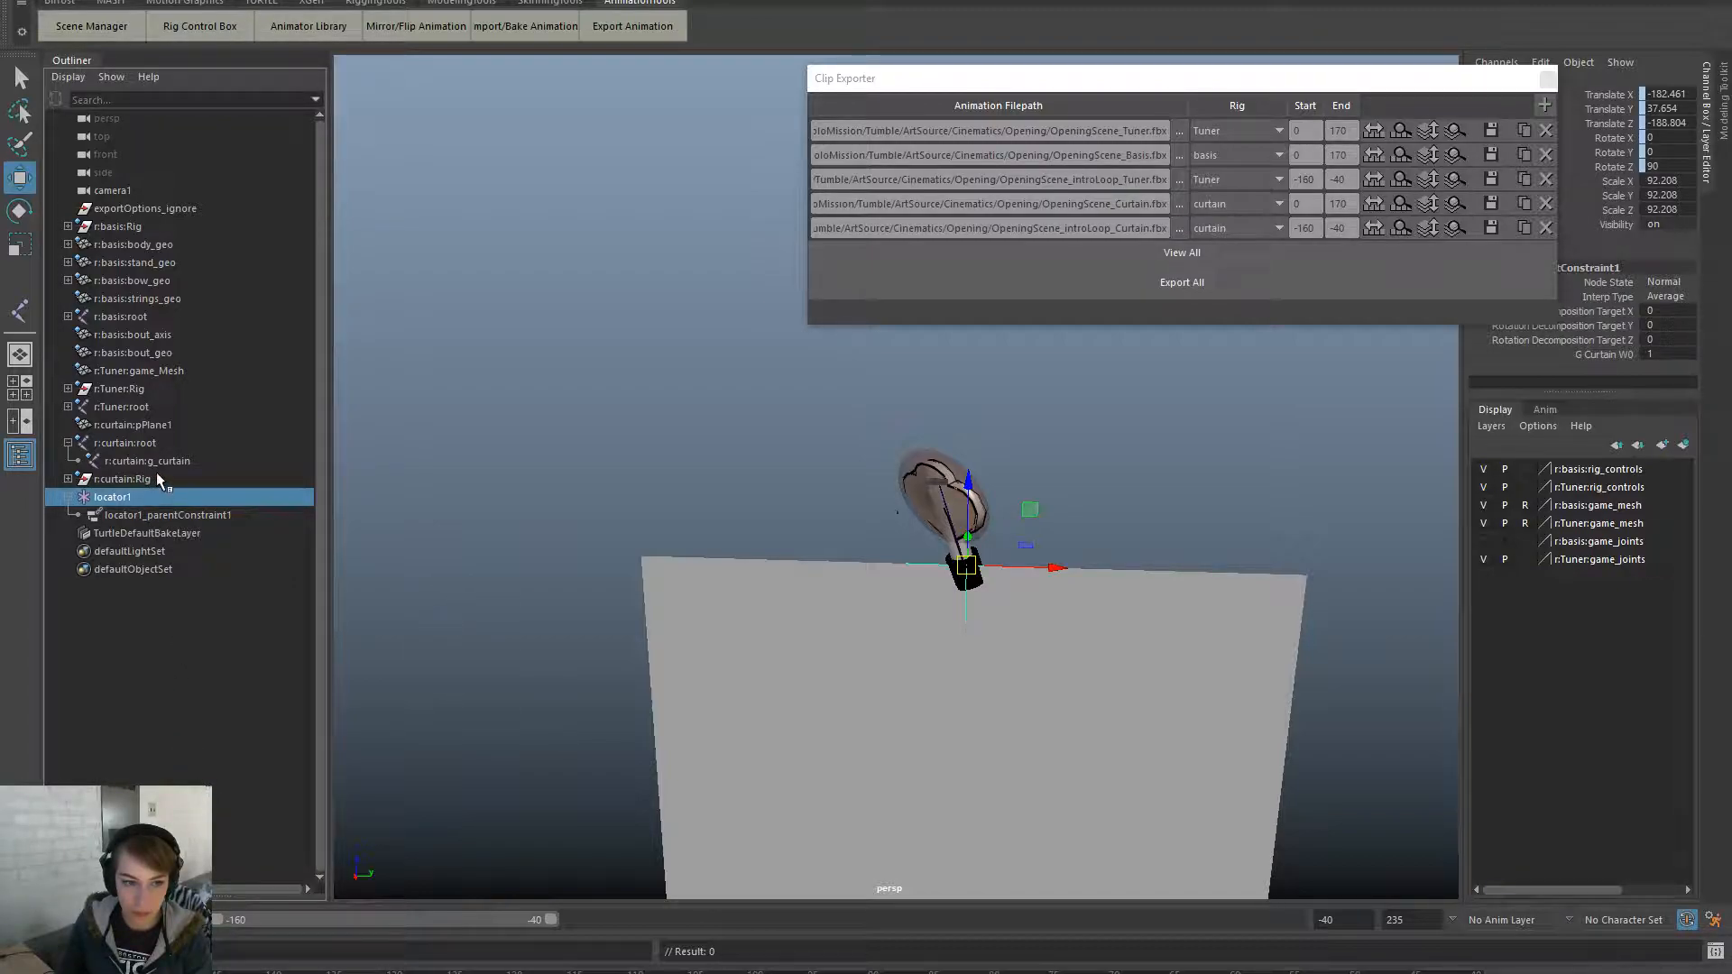
pyautogui.click(158, 443)
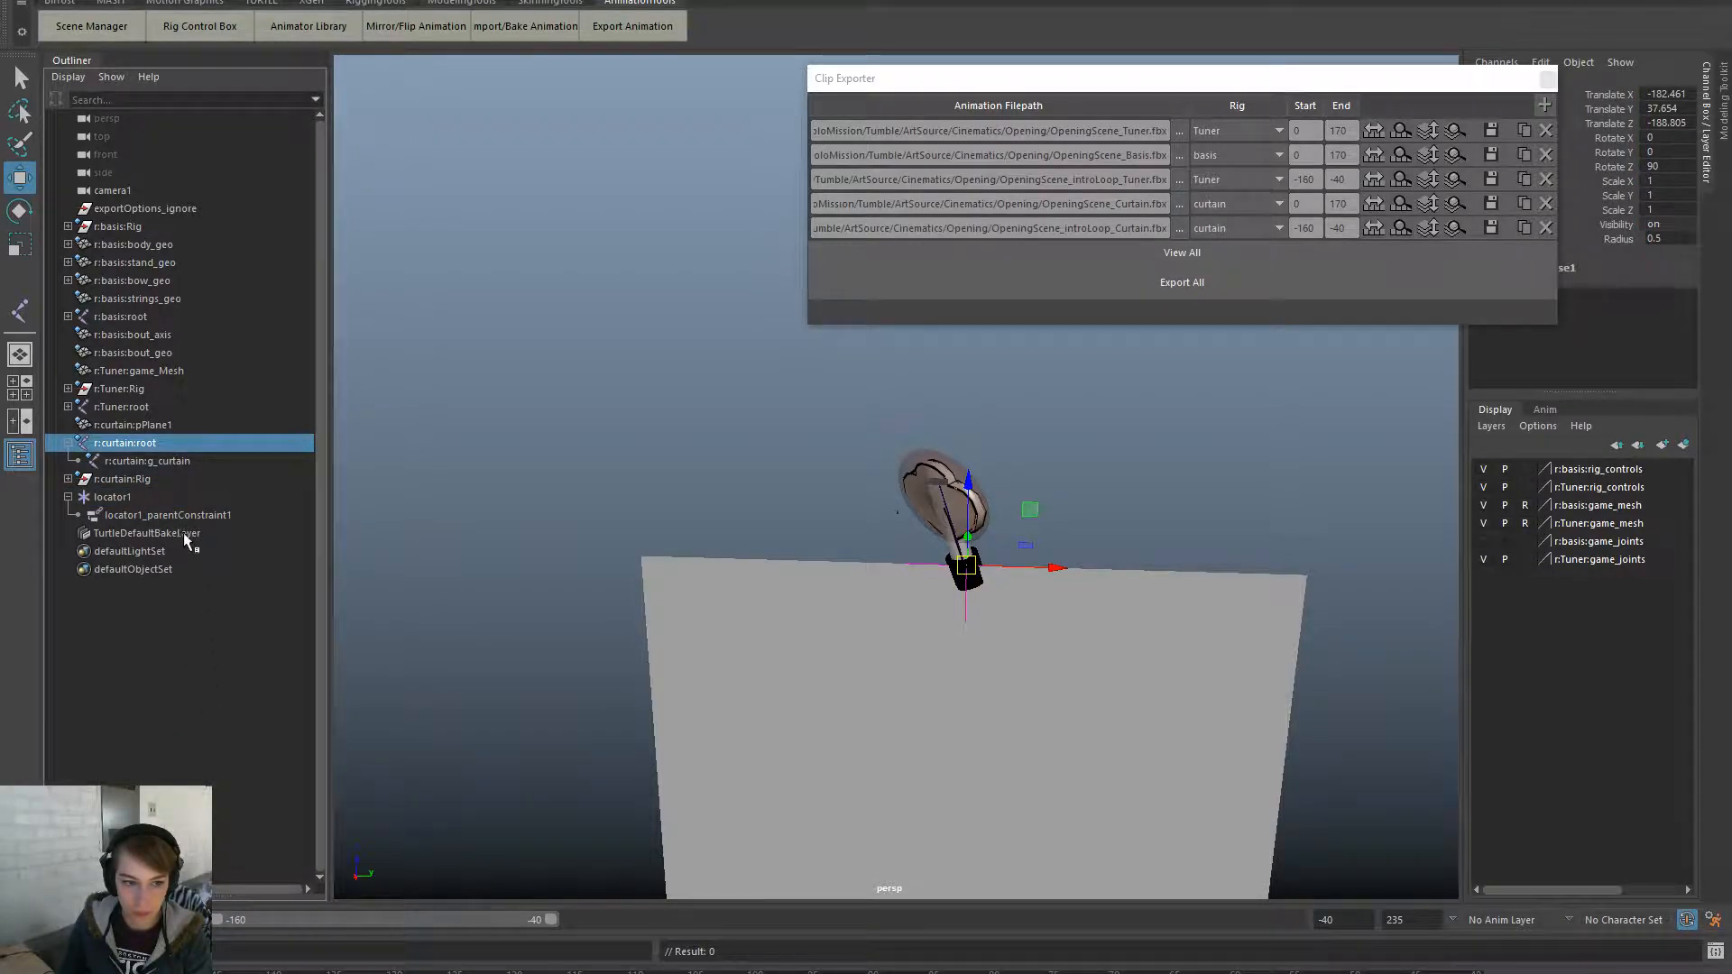
pyautogui.click(188, 461)
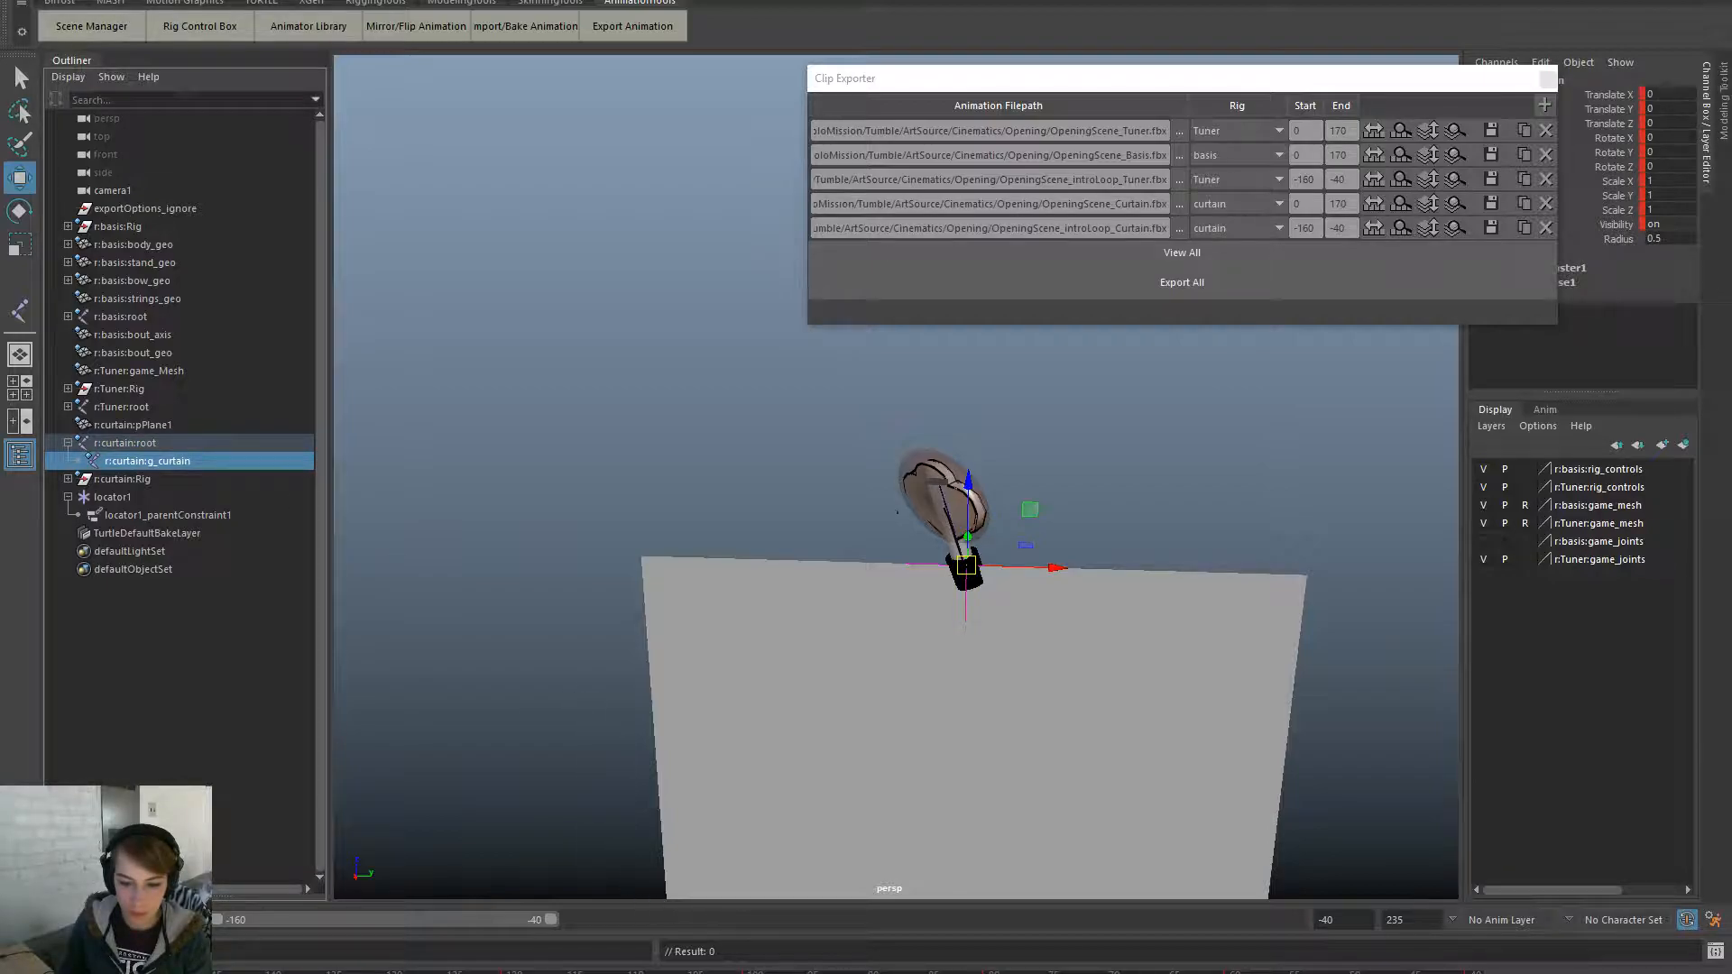
# - Return to whole-object selection and select locator1 in the viewport
pyautogui.click(1156, 609)
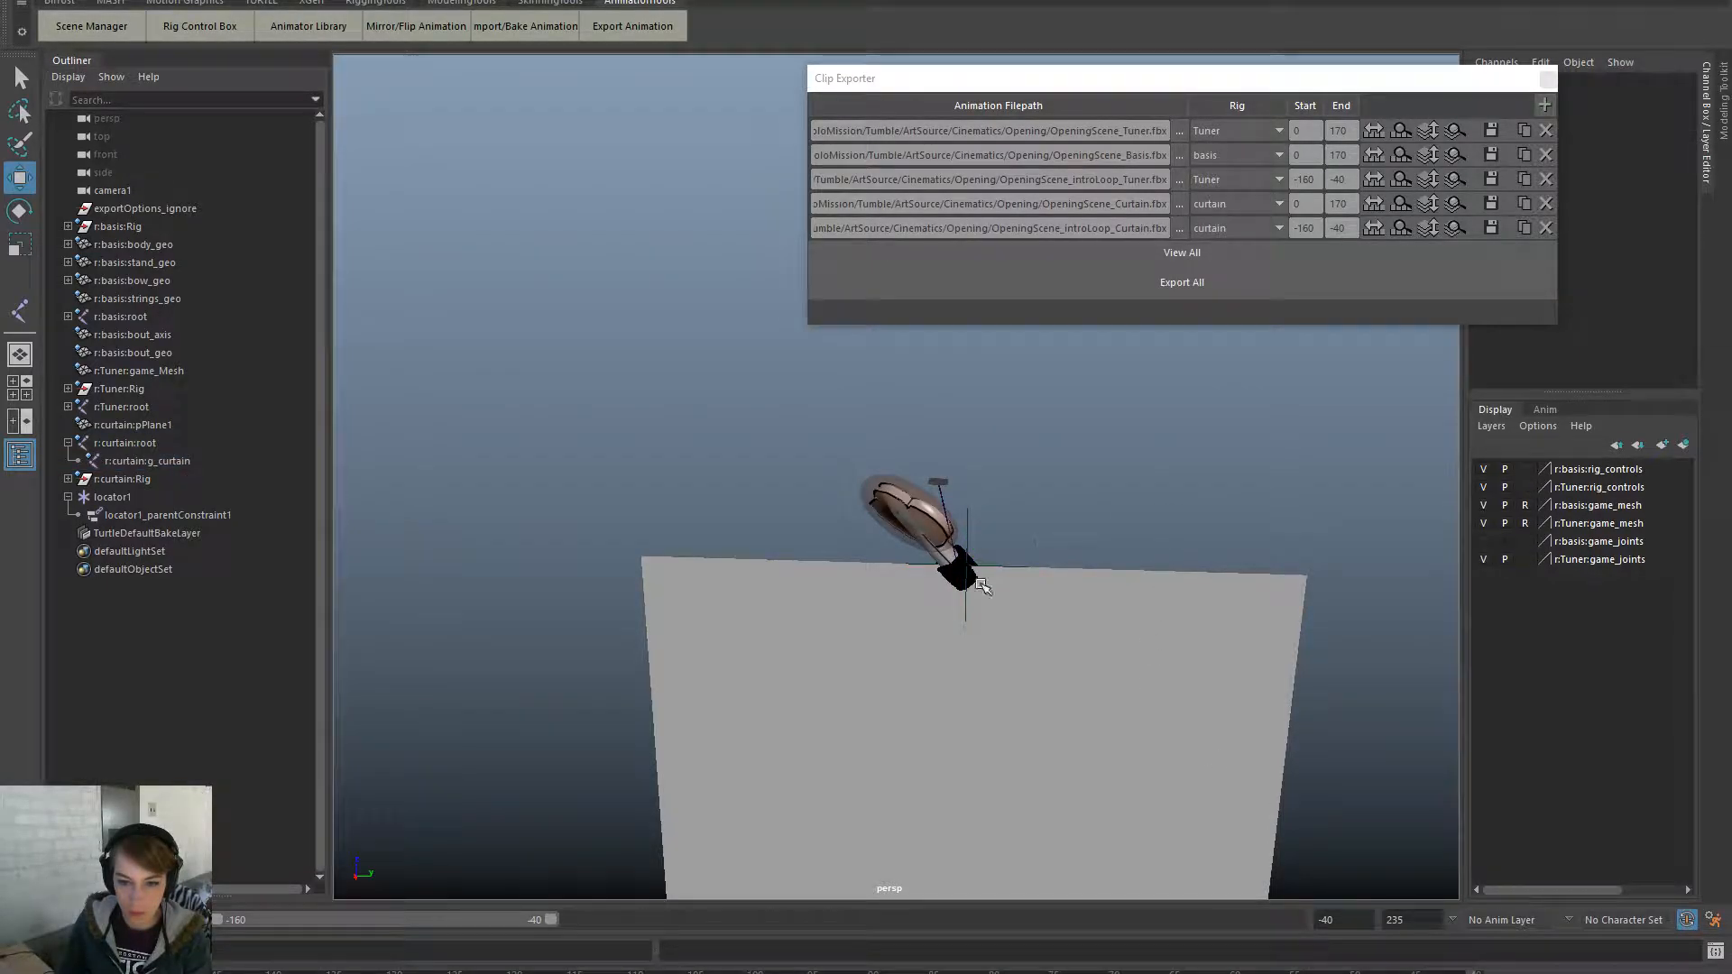
pyautogui.press('F11')
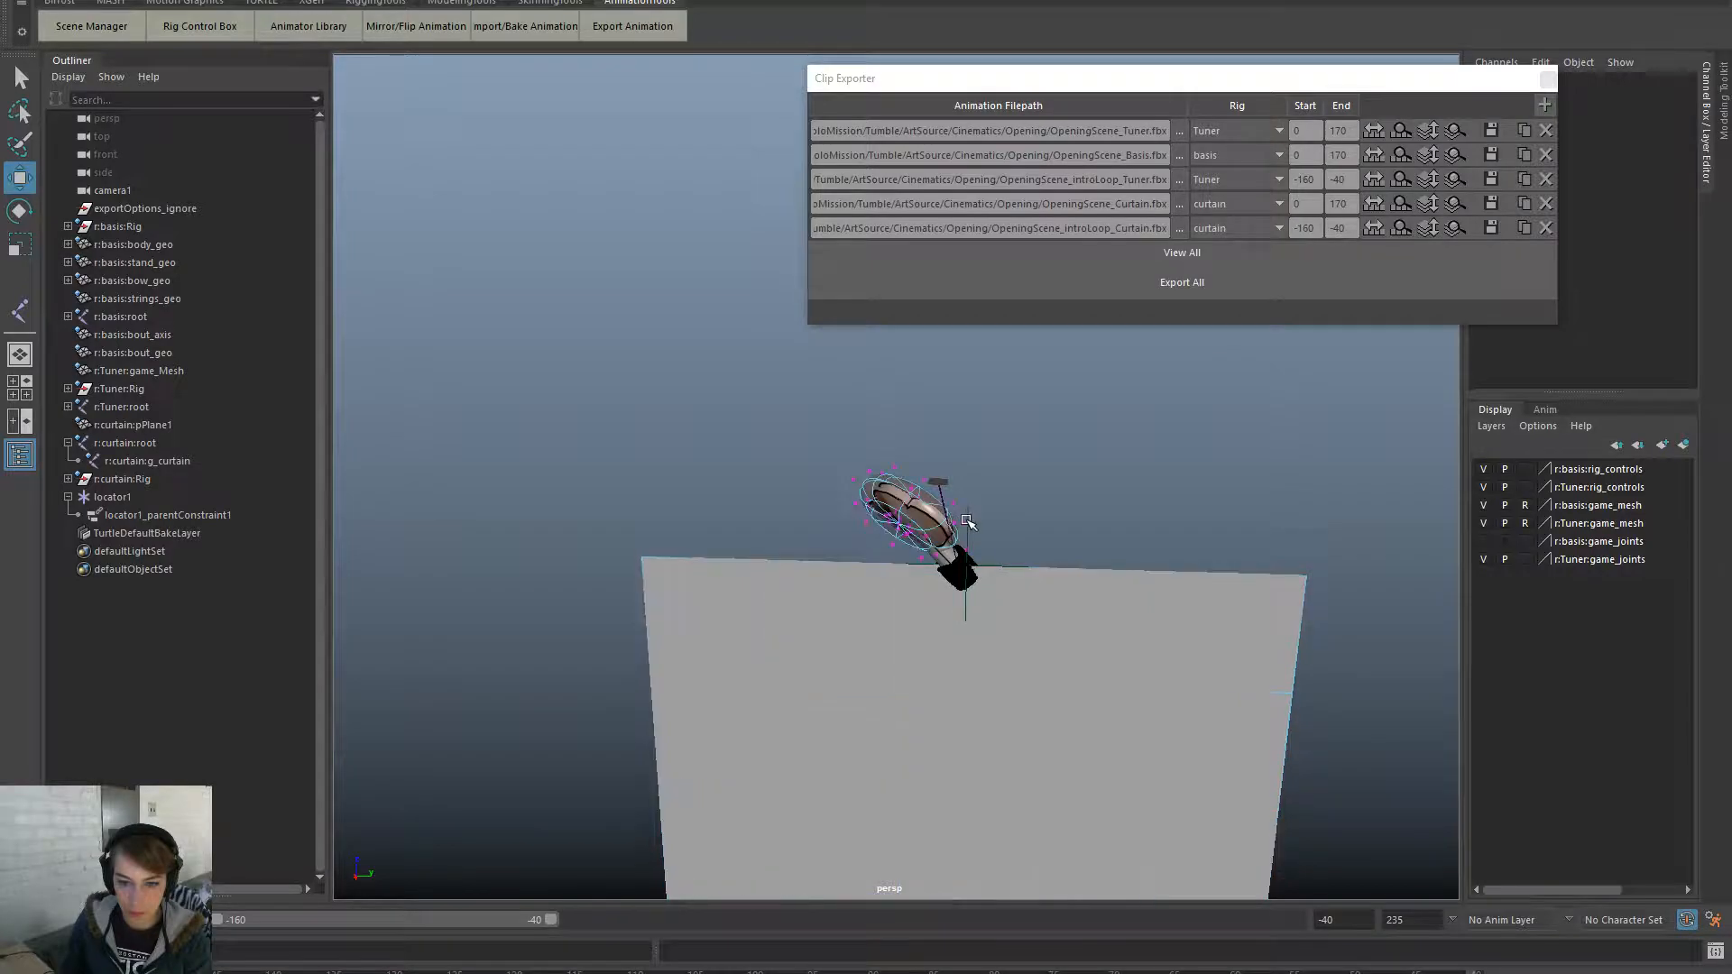
pyautogui.click(967, 524)
pyautogui.click(425, 1)
pyautogui.click(639, 361)
pyautogui.click(992, 533)
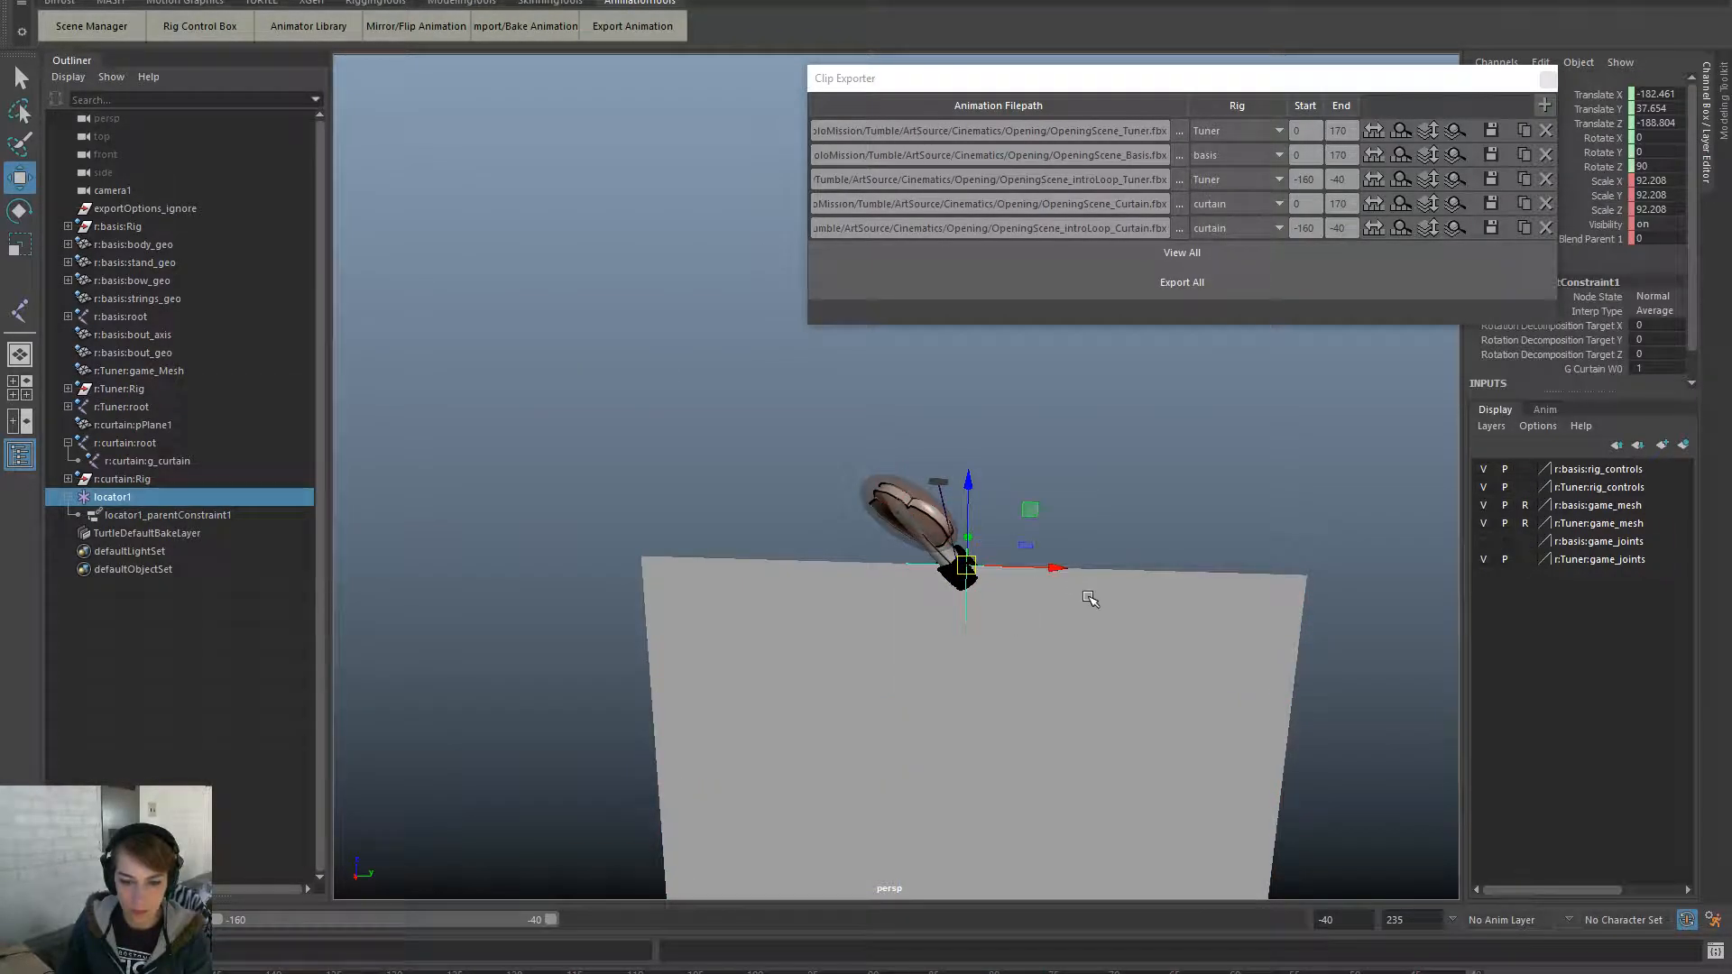
# - Set locator1's Blend Parent 1 to 1 and select its connected parent constraint
pyautogui.click(1652, 238)
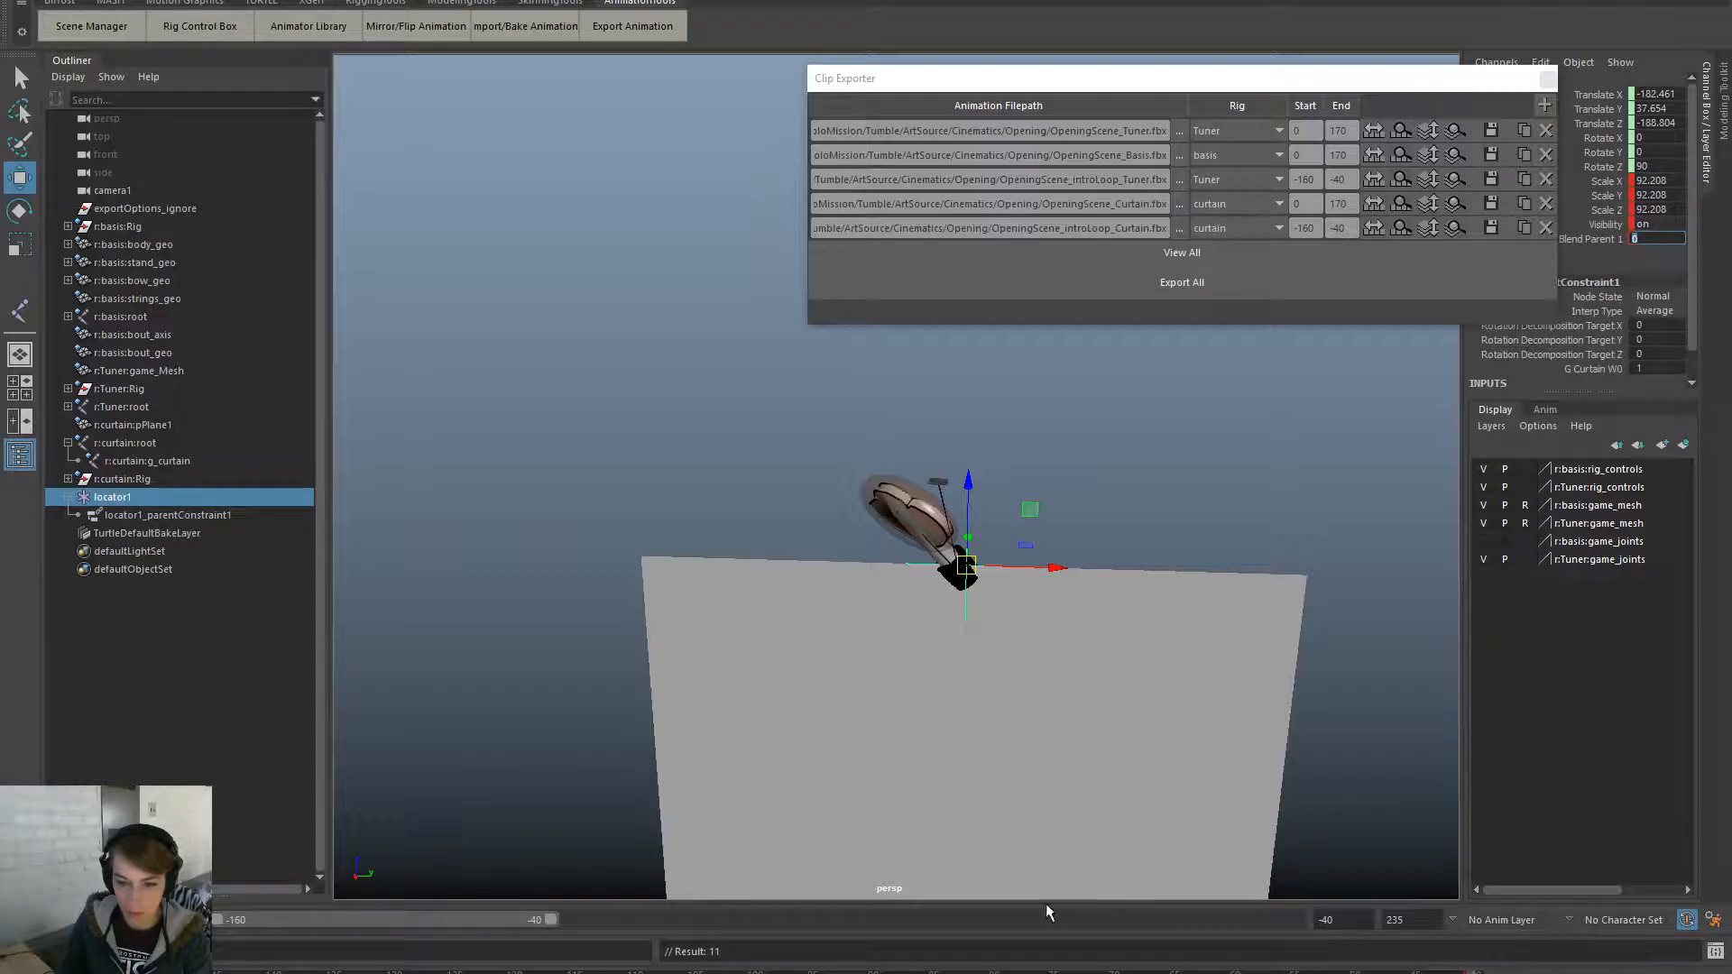
pyautogui.write('1')
pyautogui.press('Return')
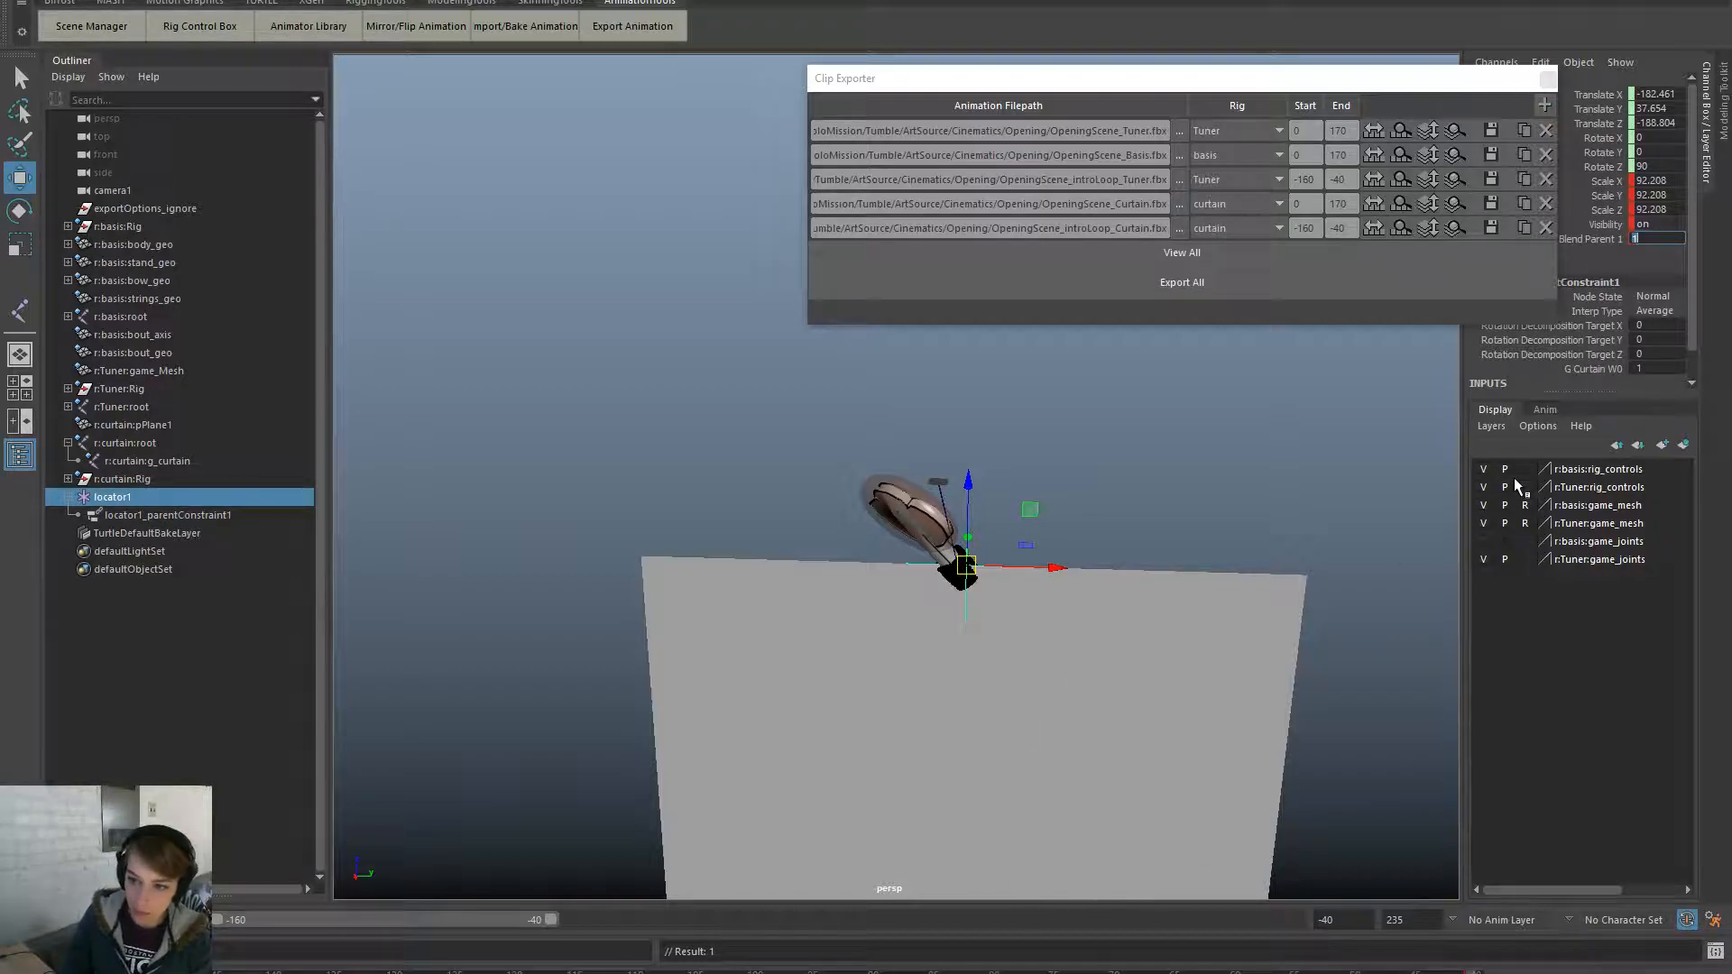
pyautogui.rightClick(1611, 240)
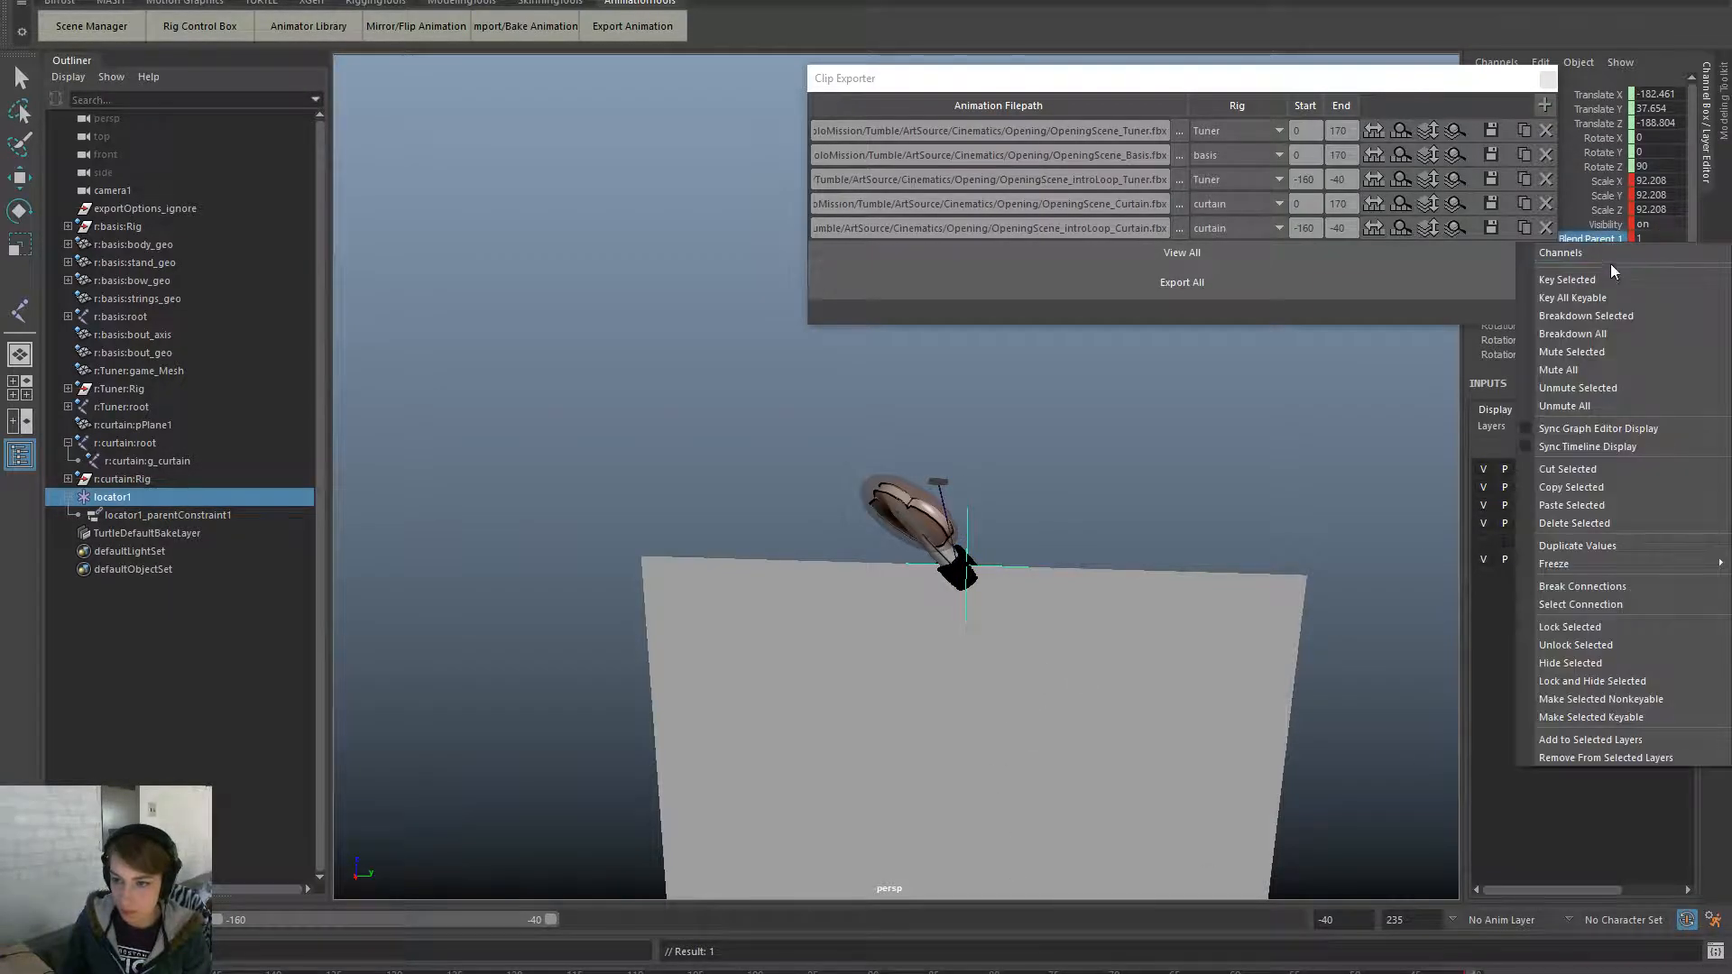
pyautogui.click(1639, 603)
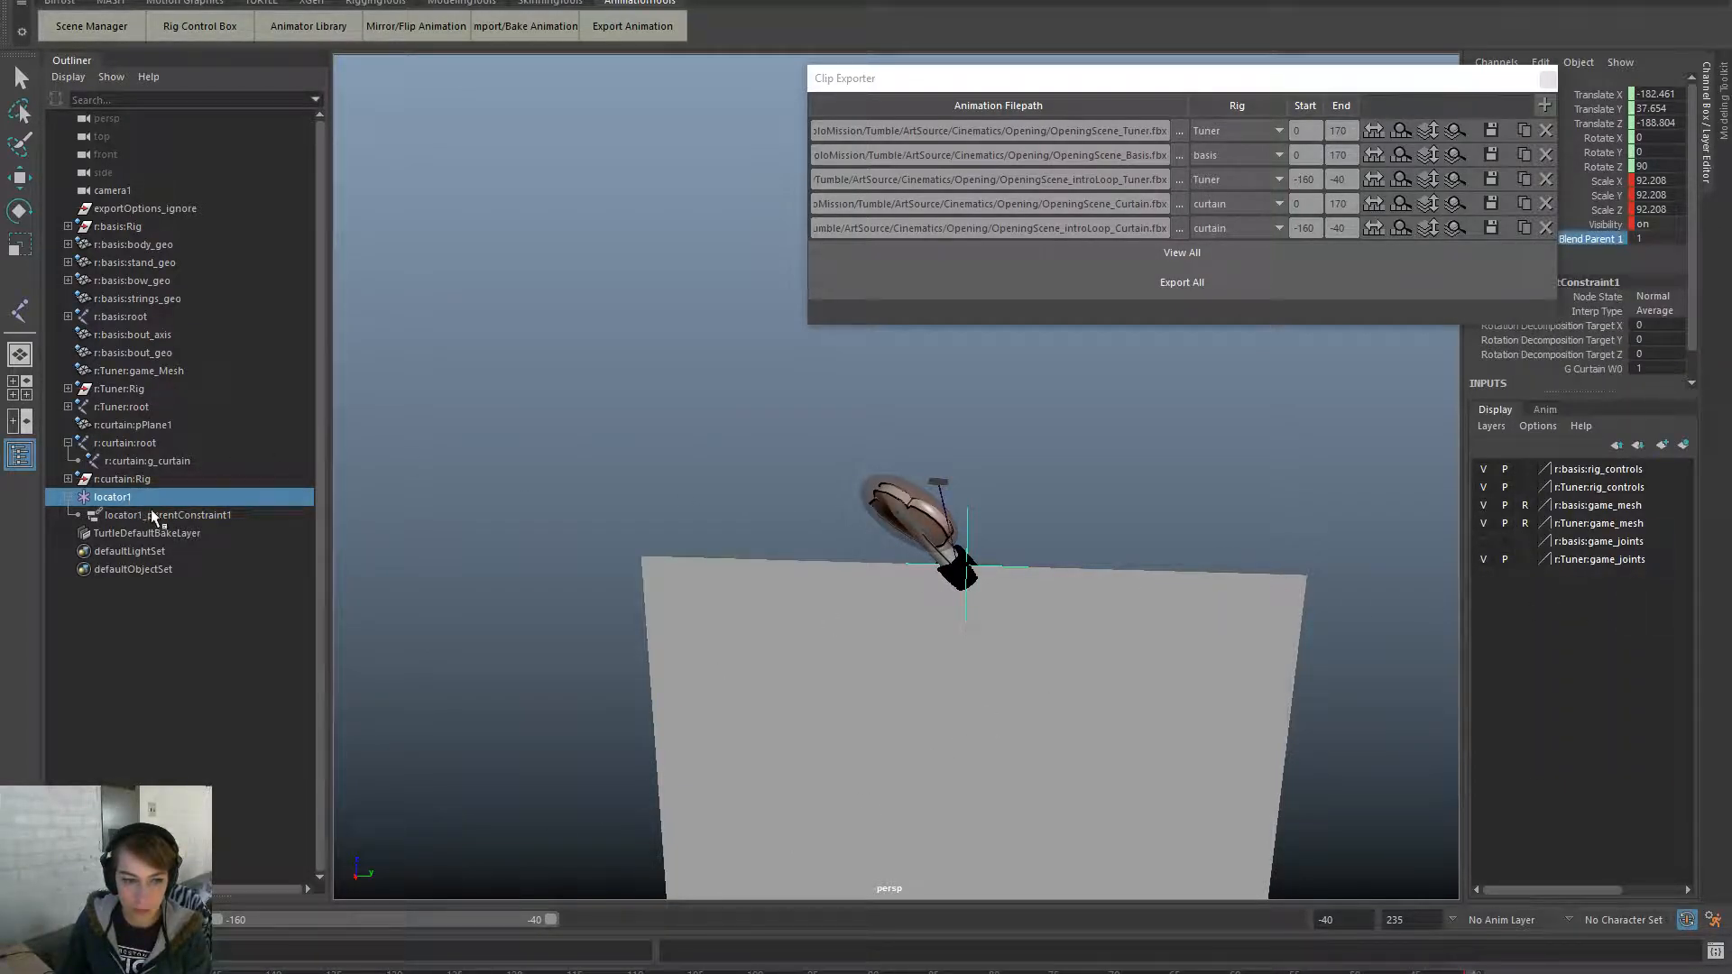
# - At about frame -121, key locator1's transform channels
pyautogui.click(185, 460)
pyautogui.press('w')
pyautogui.click(507, 973)
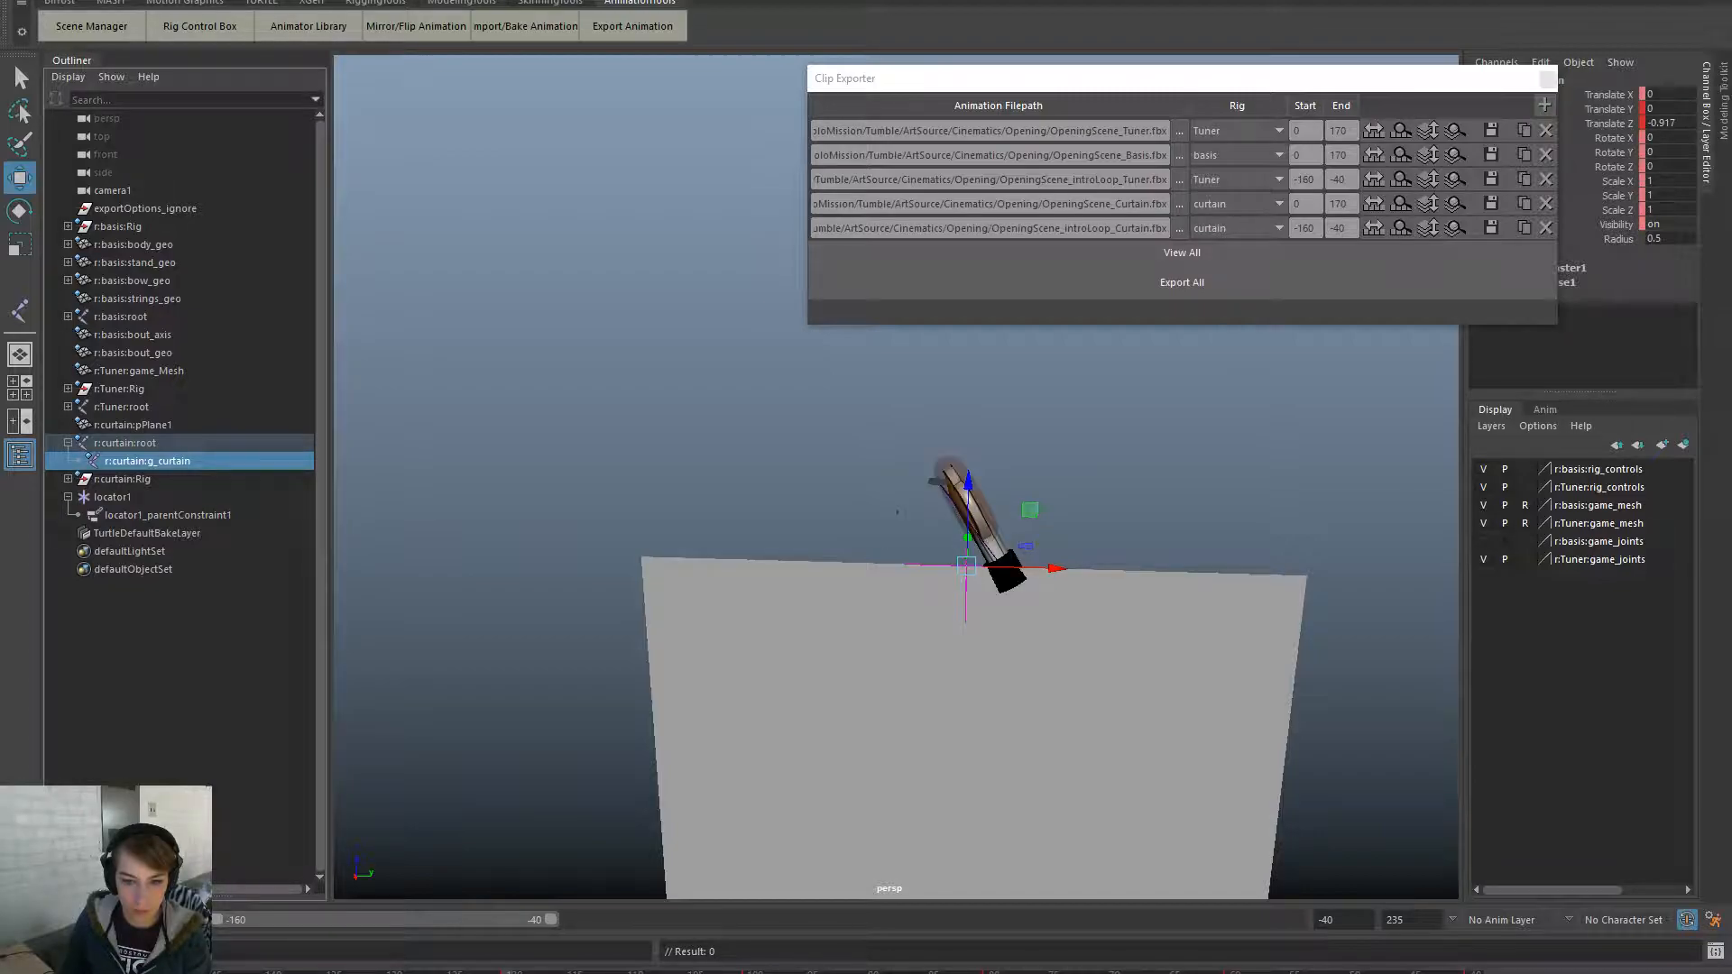
pyautogui.click(123, 501)
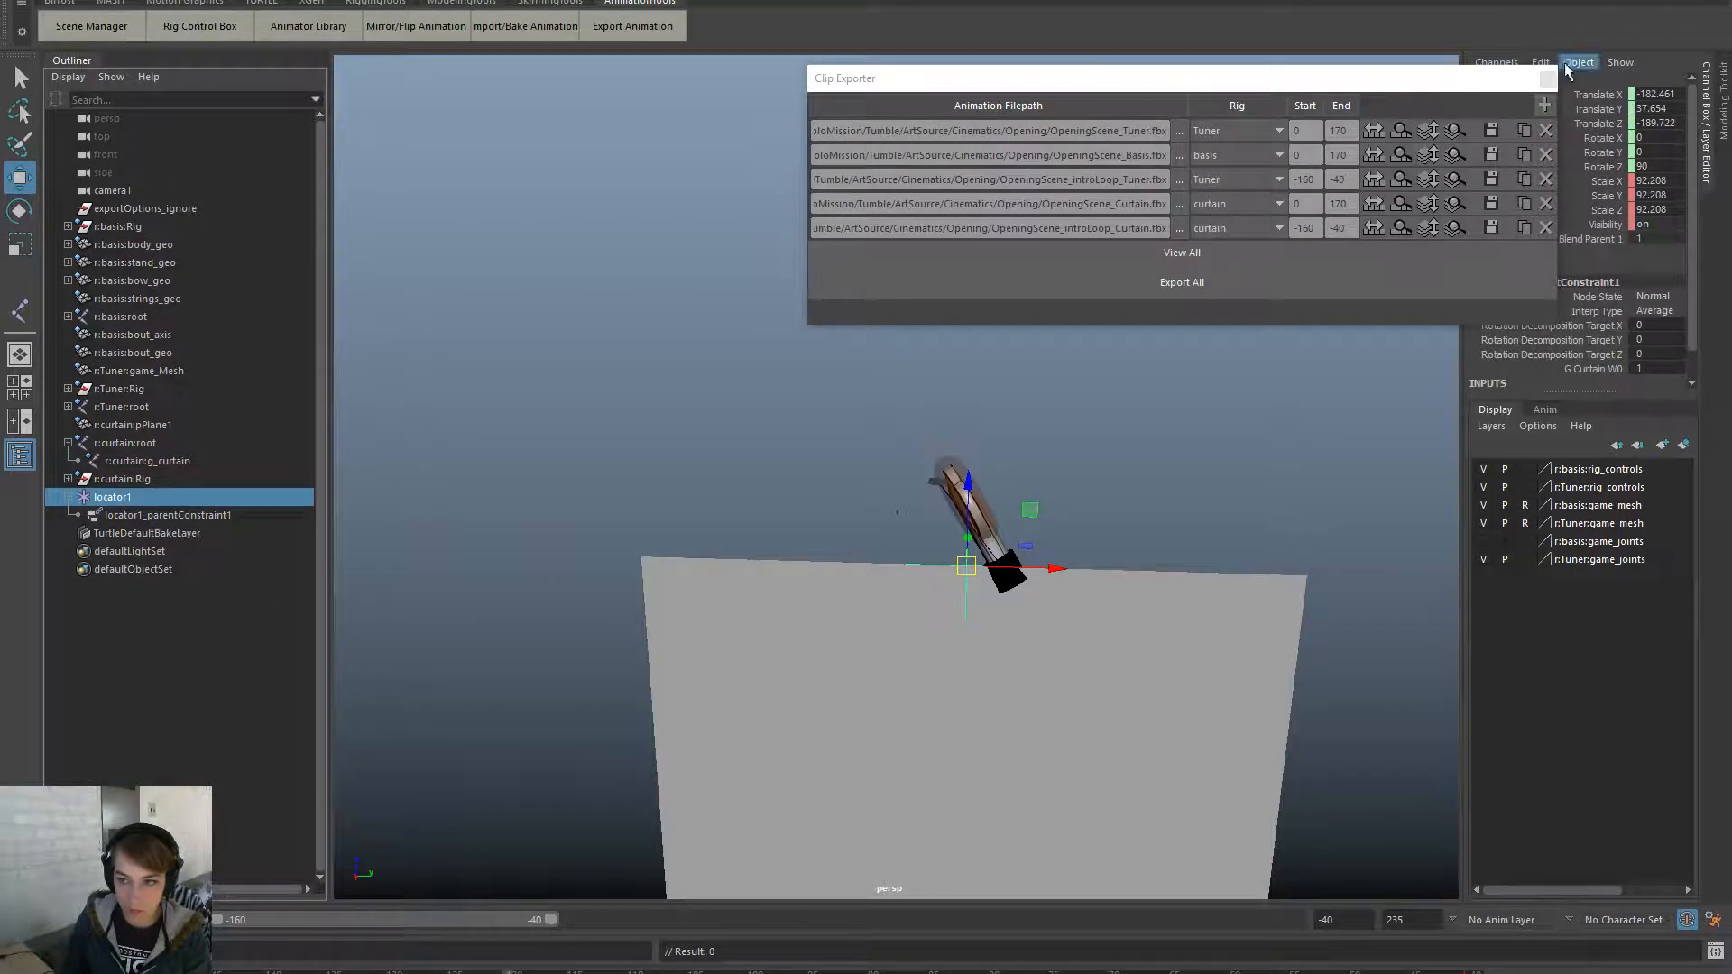
pyautogui.moveTo(1598, 95); pyautogui.dragTo(1610, 124)
pyautogui.rightClick(1618, 222)
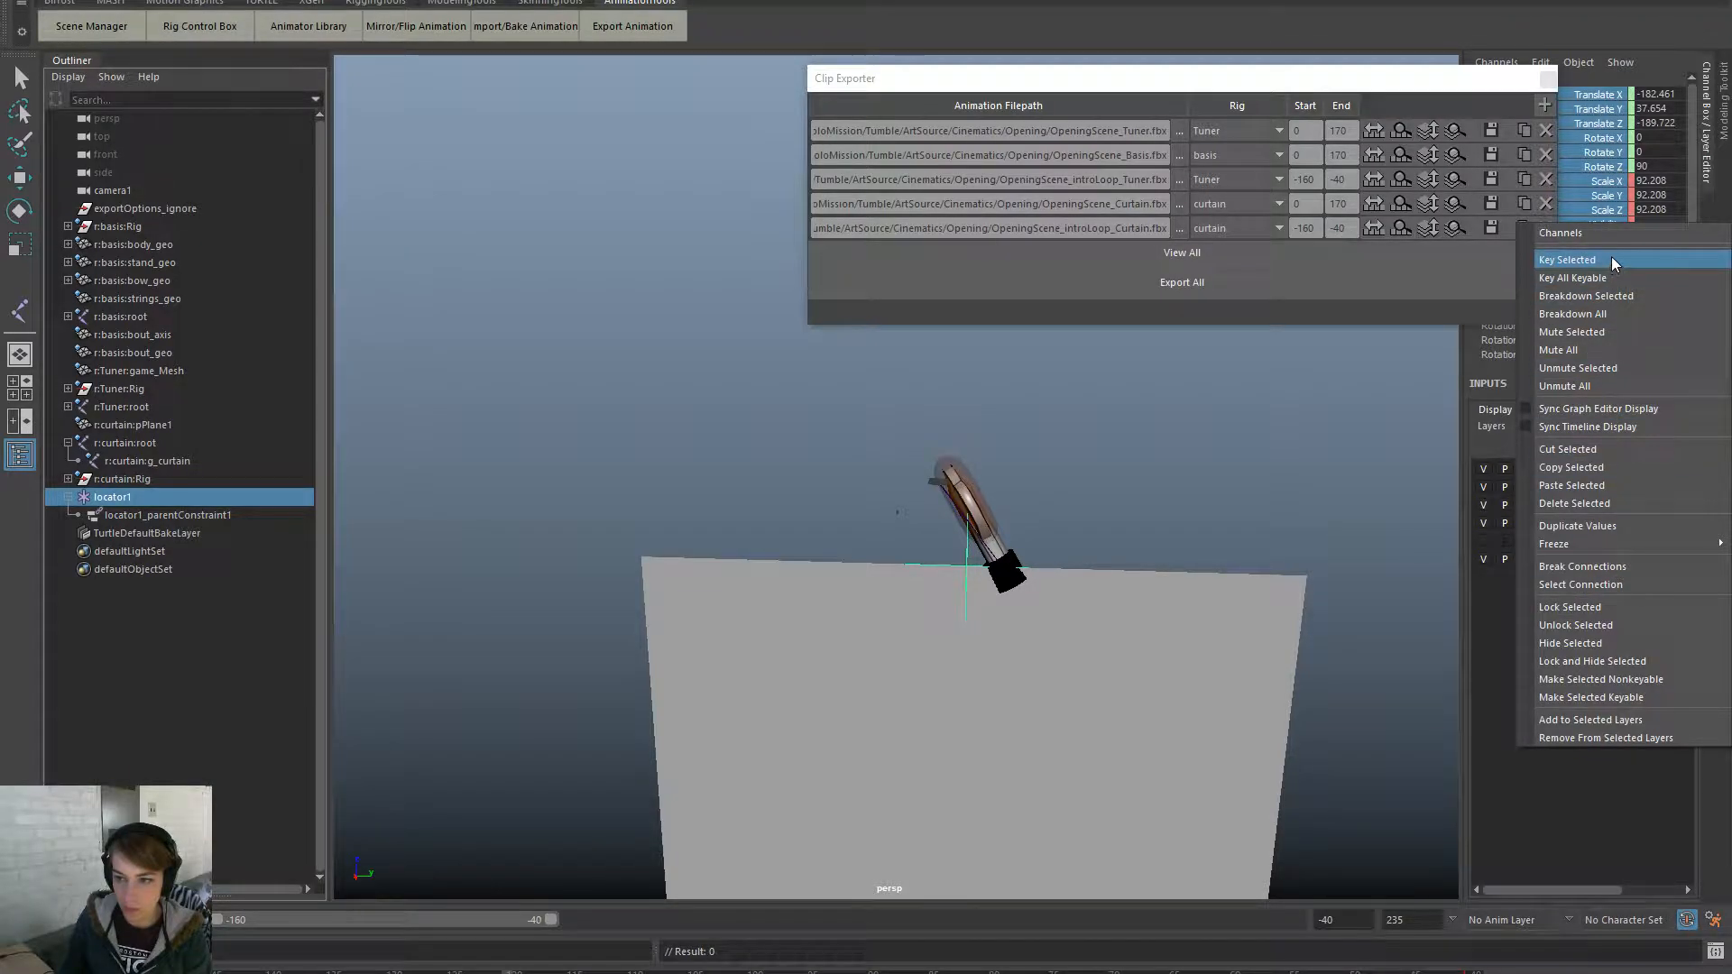
pyautogui.click(1611, 259)
# - Key all of locator1's keyable channels, then move it along Y to about -89
pyautogui.click(147, 461)
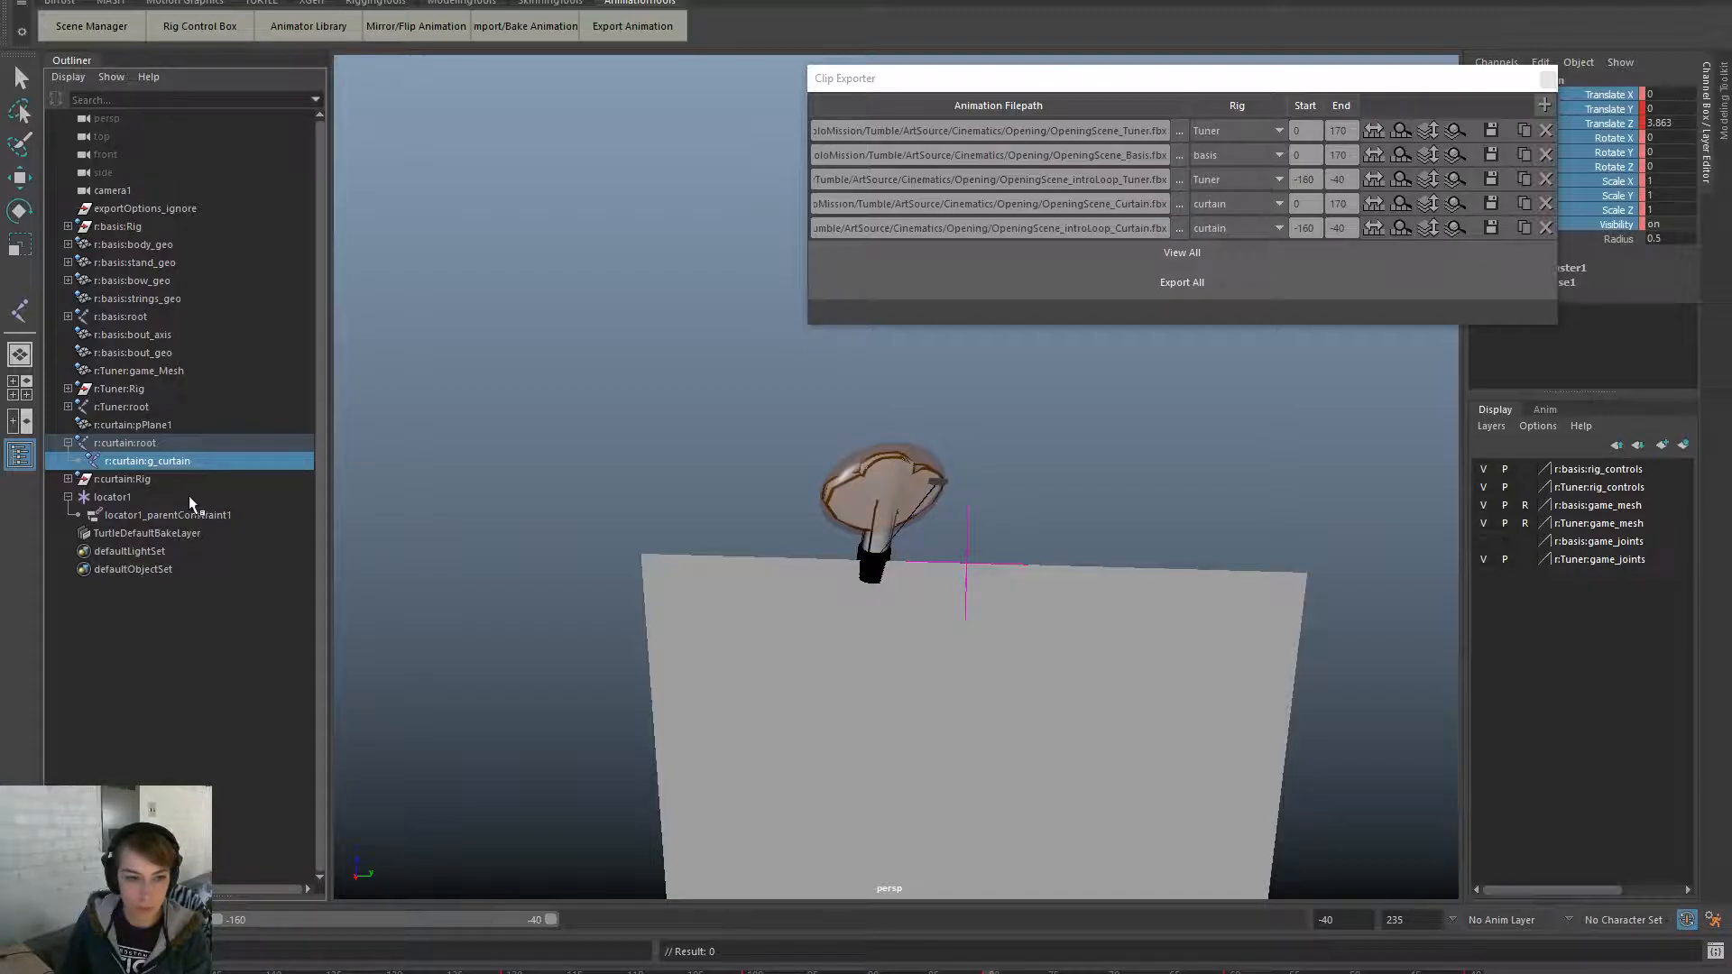
pyautogui.click(149, 496)
pyautogui.rightClick(1602, 137)
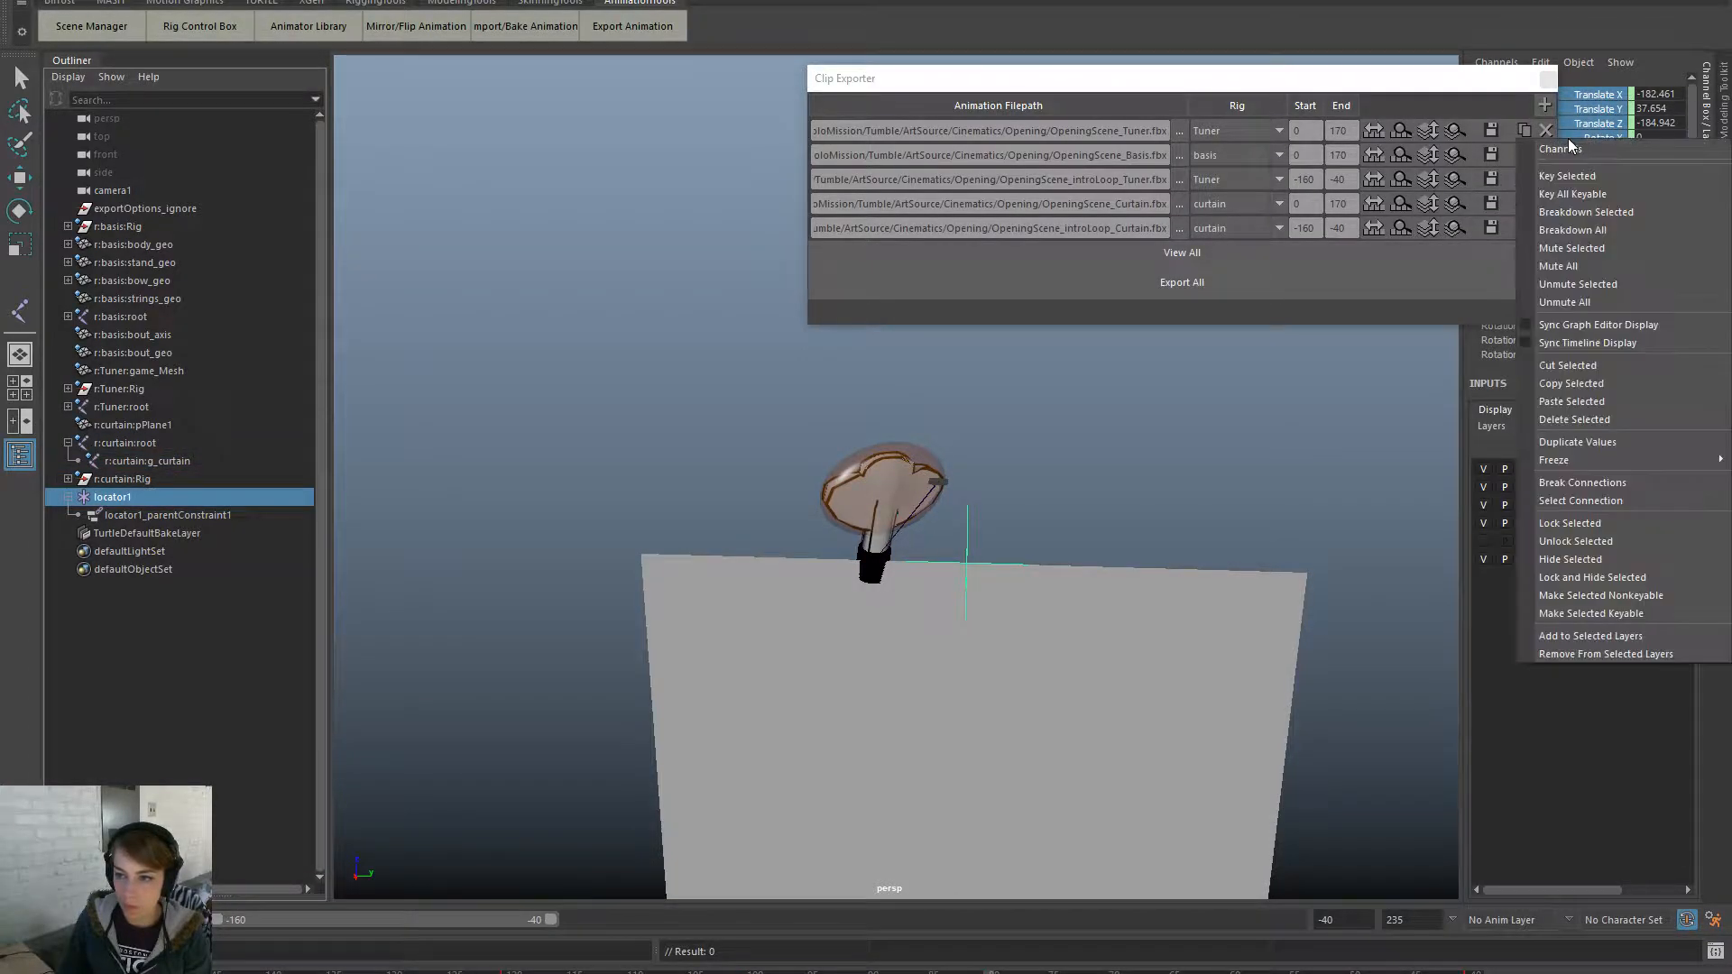
pyautogui.click(1607, 198)
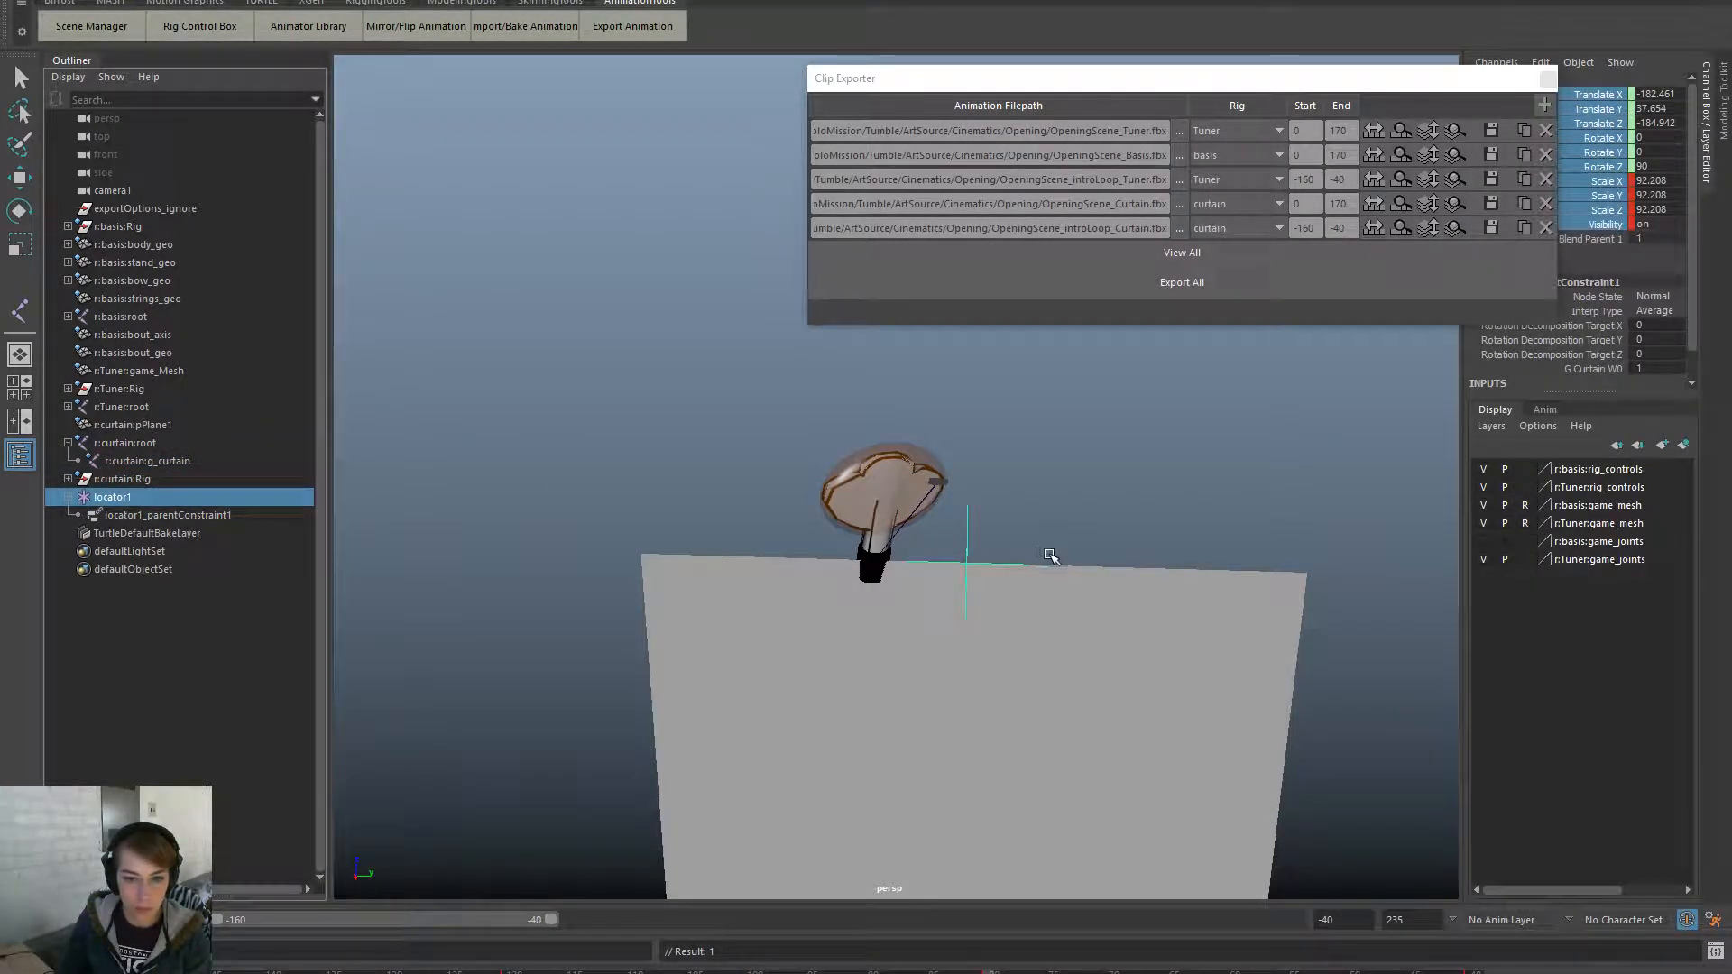
pyautogui.press('w')
pyautogui.moveTo(1048, 566); pyautogui.dragTo(963, 567)
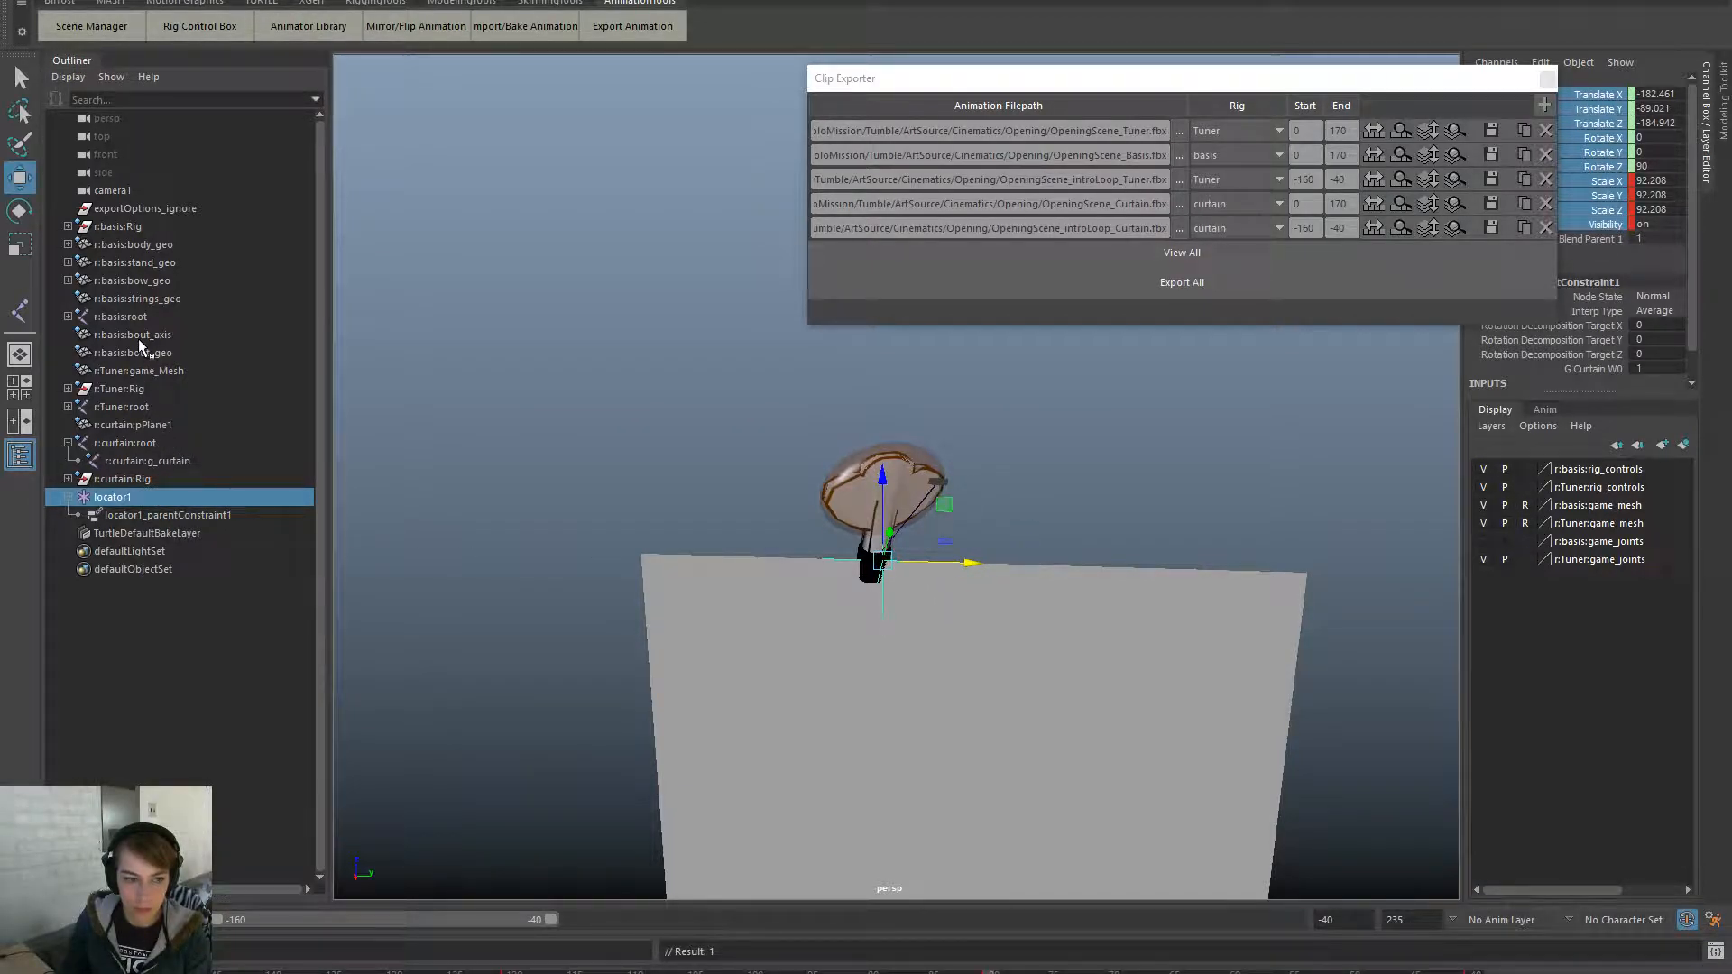
# - Jump to the curtain's previous keyed frame and key locator1's channels there
pyautogui.click(153, 460)
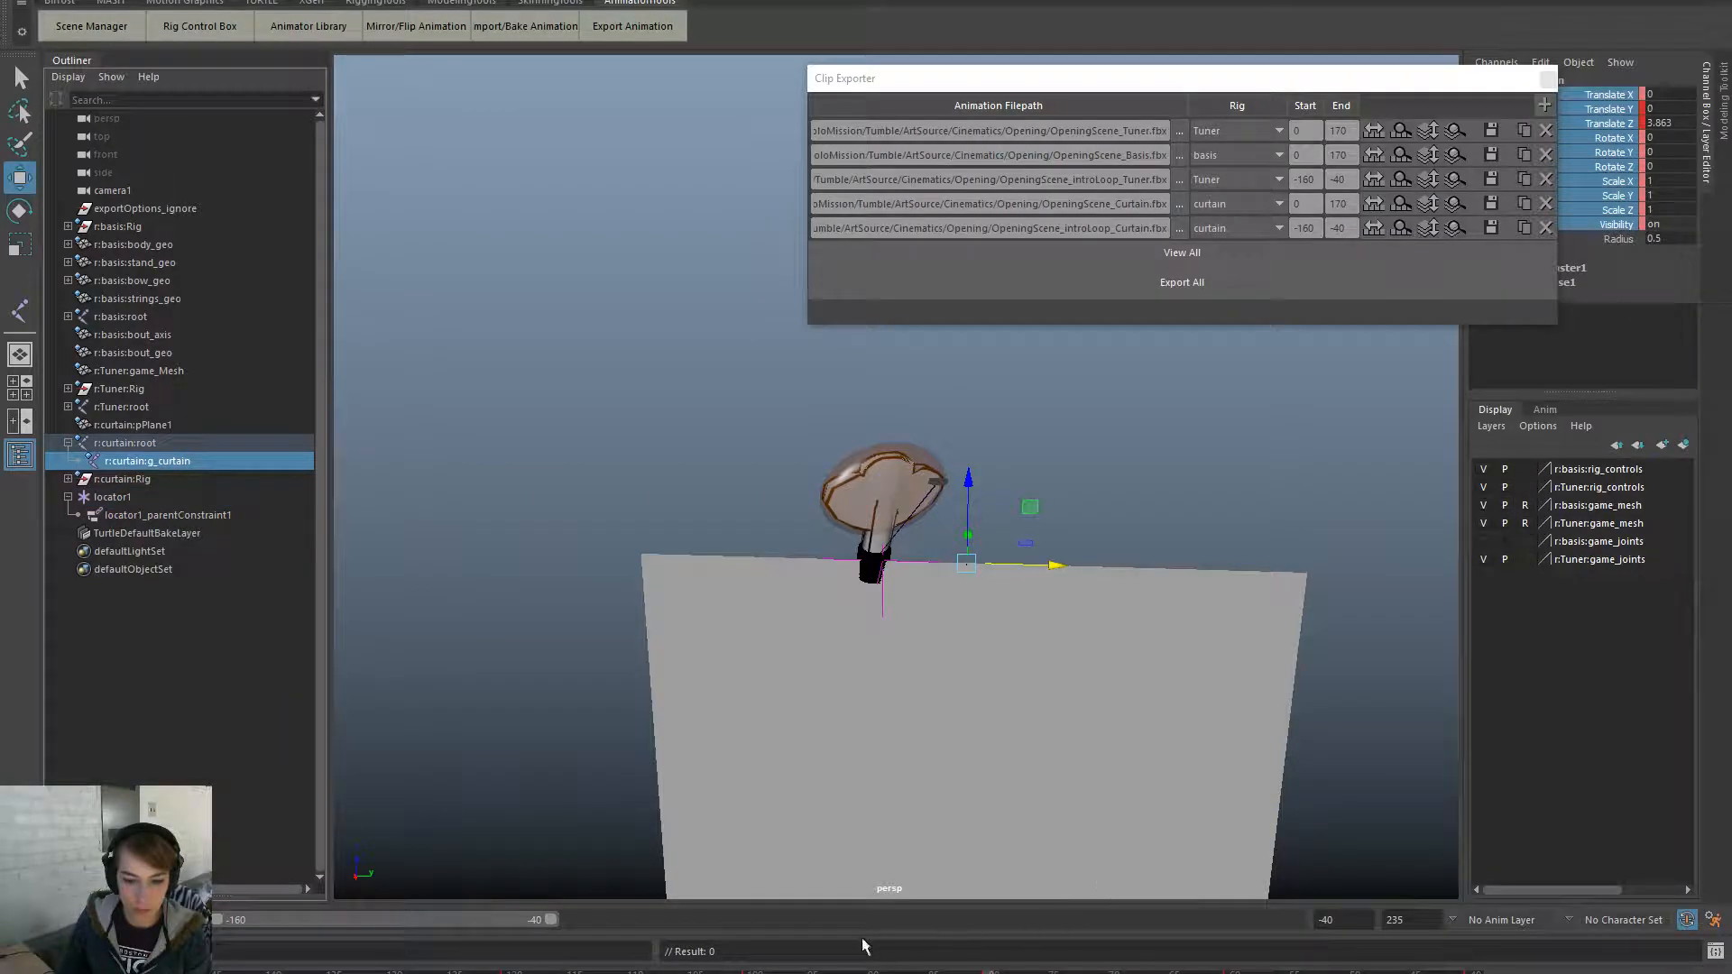
pyautogui.press(',')
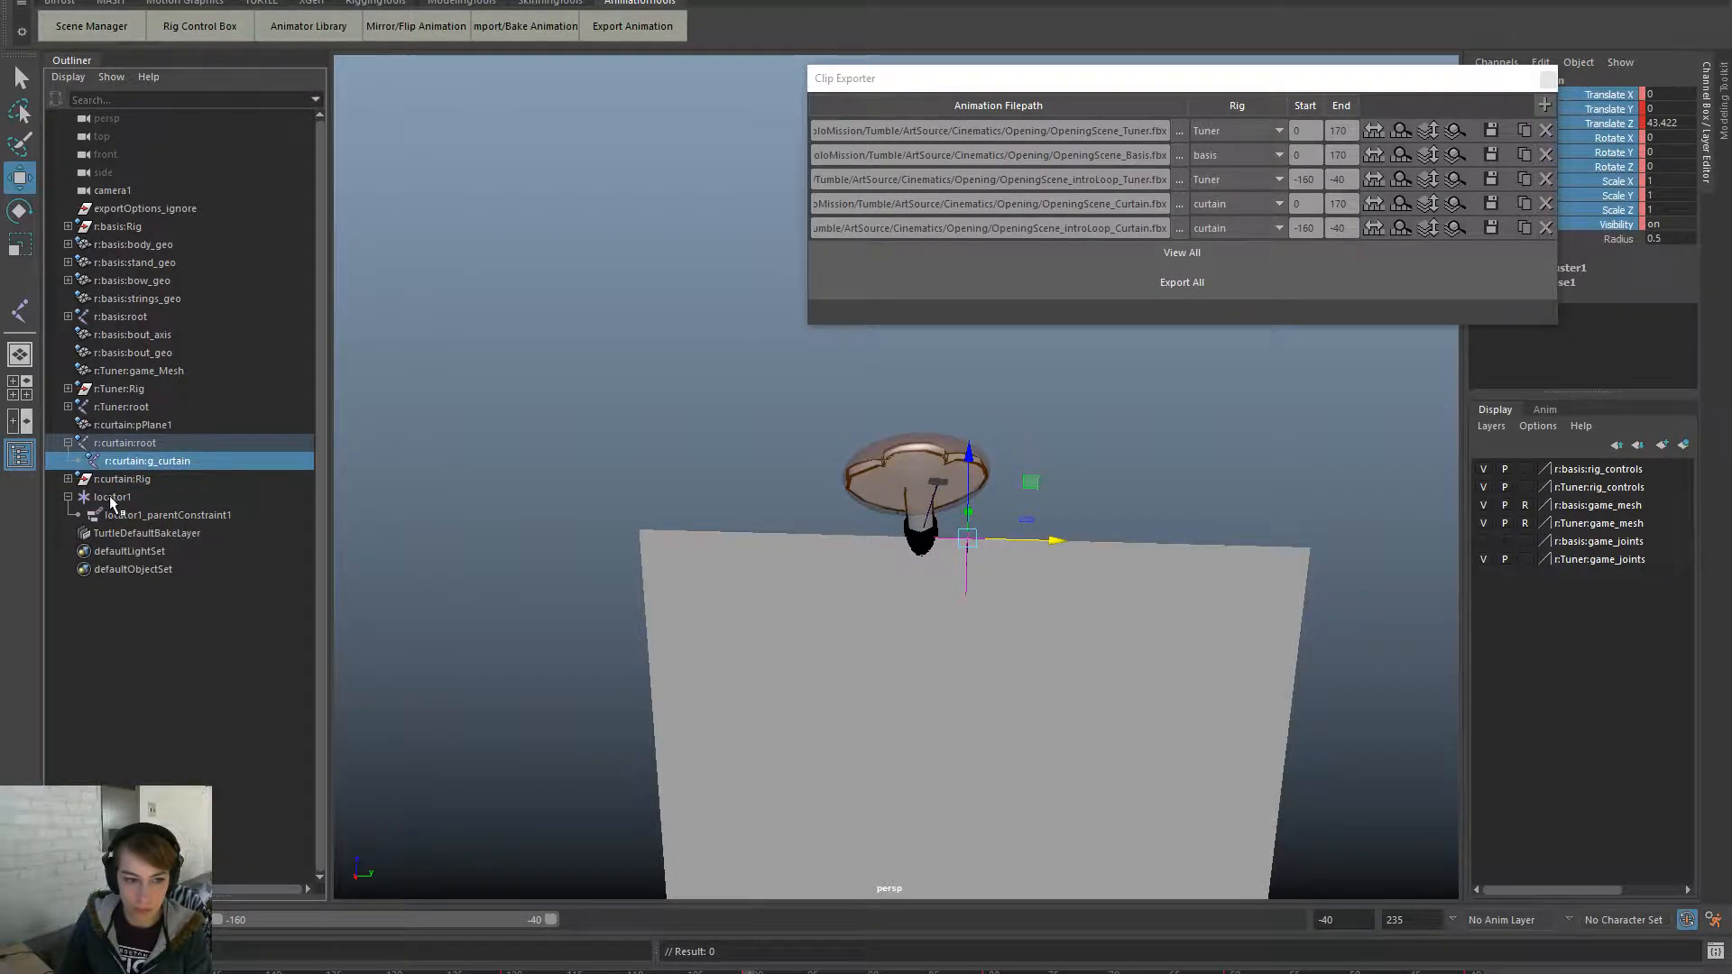
pyautogui.click(112, 496)
pyautogui.rightClick(1613, 126)
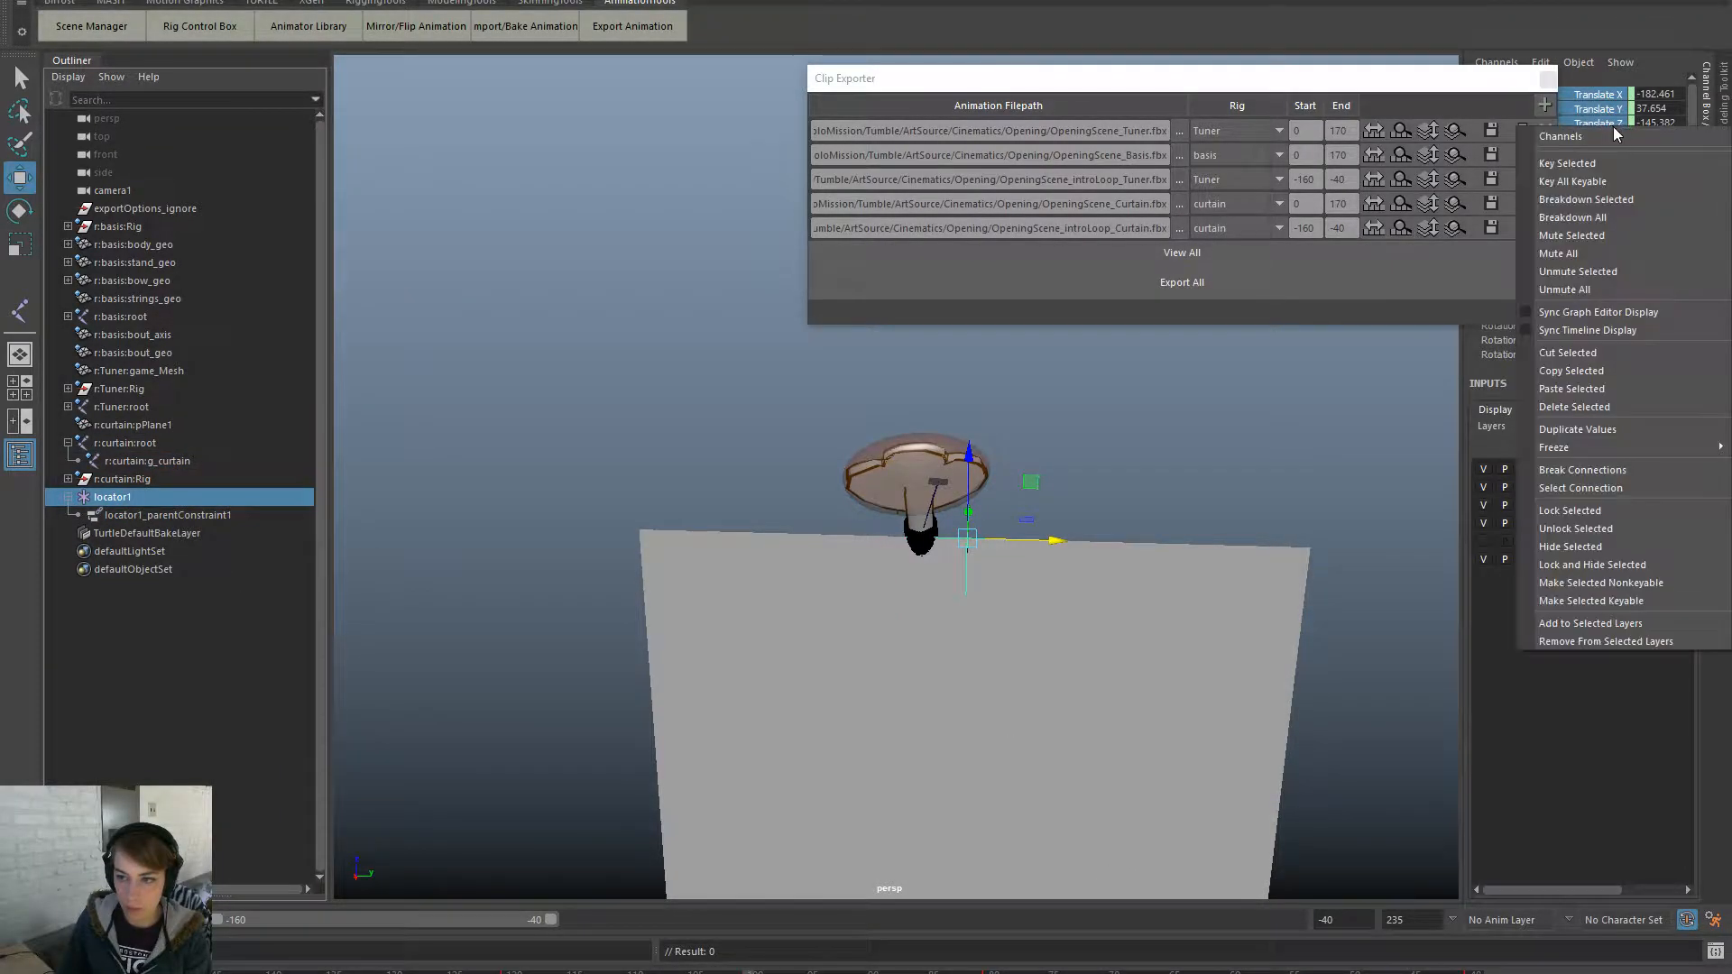
pyautogui.click(1632, 179)
pyautogui.rightClick(1235, 970)
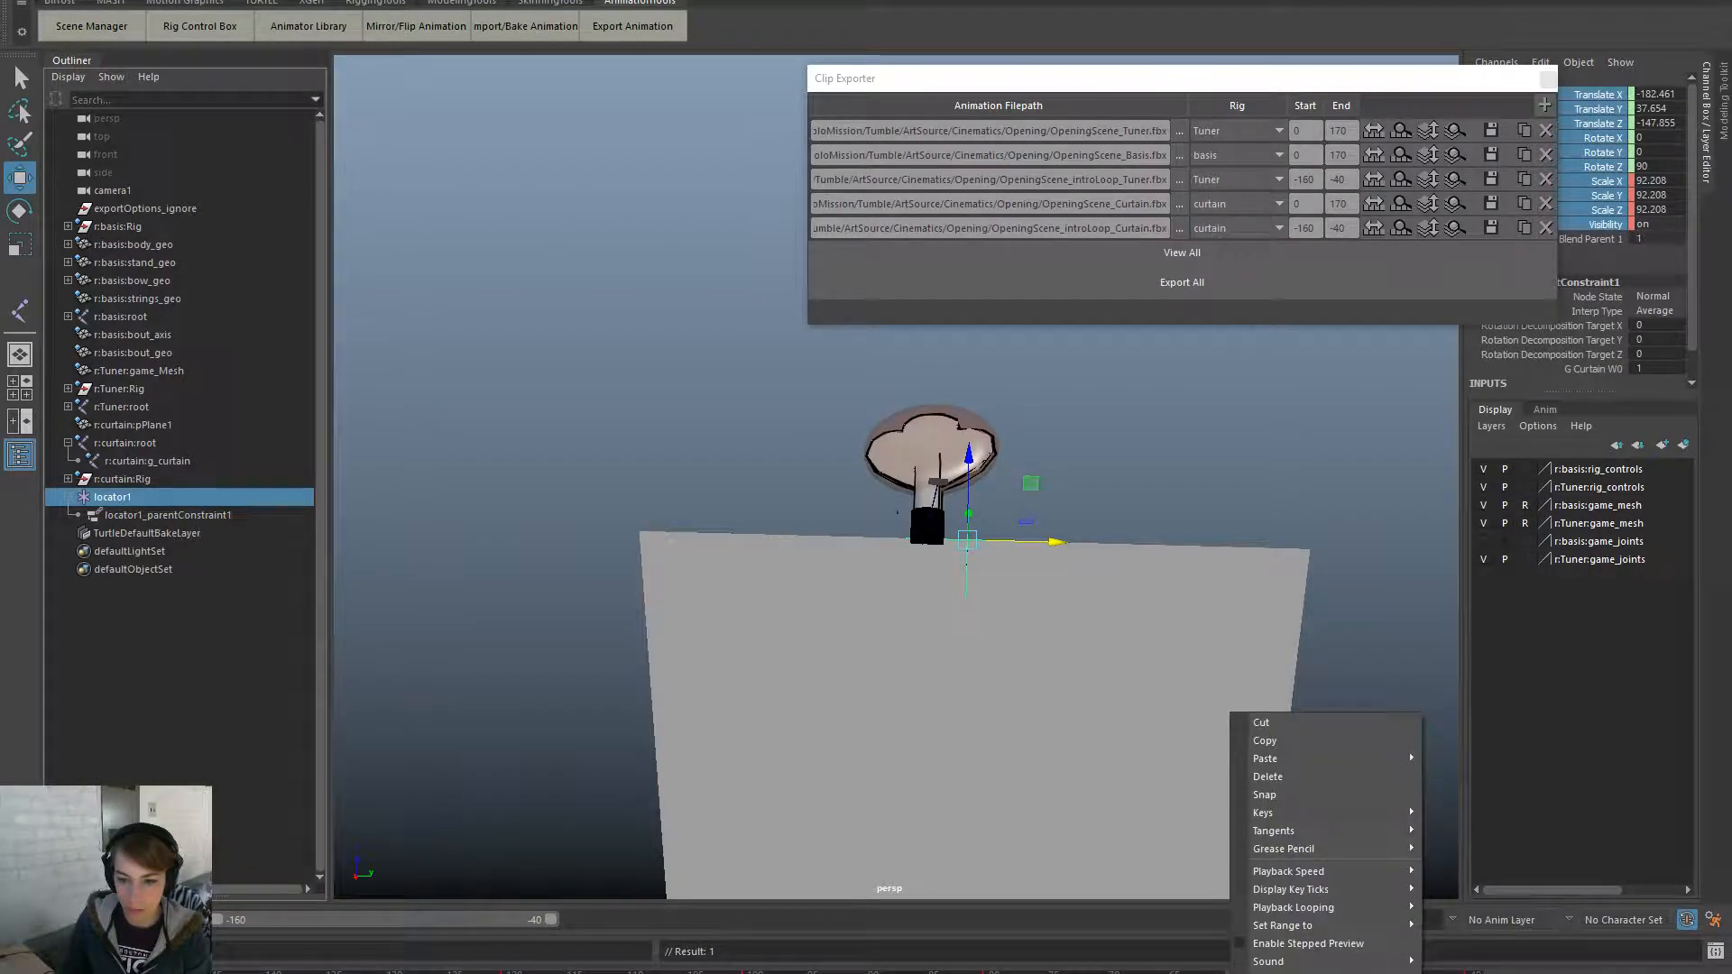
pyautogui.rightClick(1614, 134)
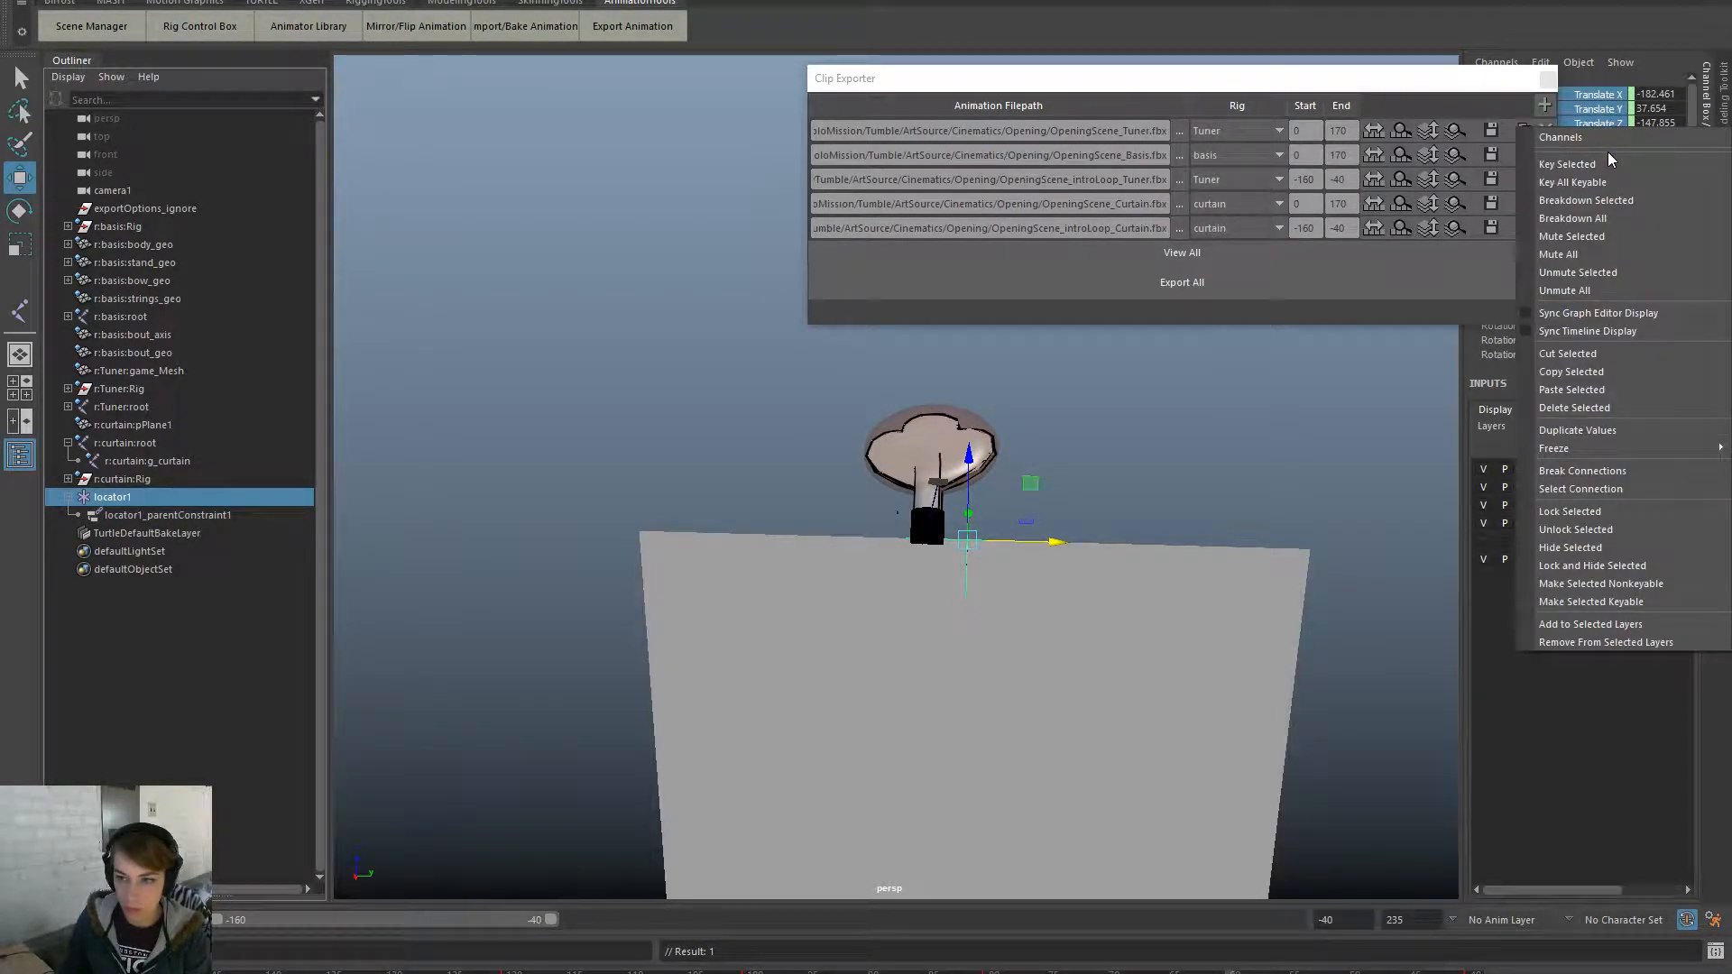
pyautogui.click(1612, 163)
# - Extend the playback range so it ends at frame 235
pyautogui.click(186, 515)
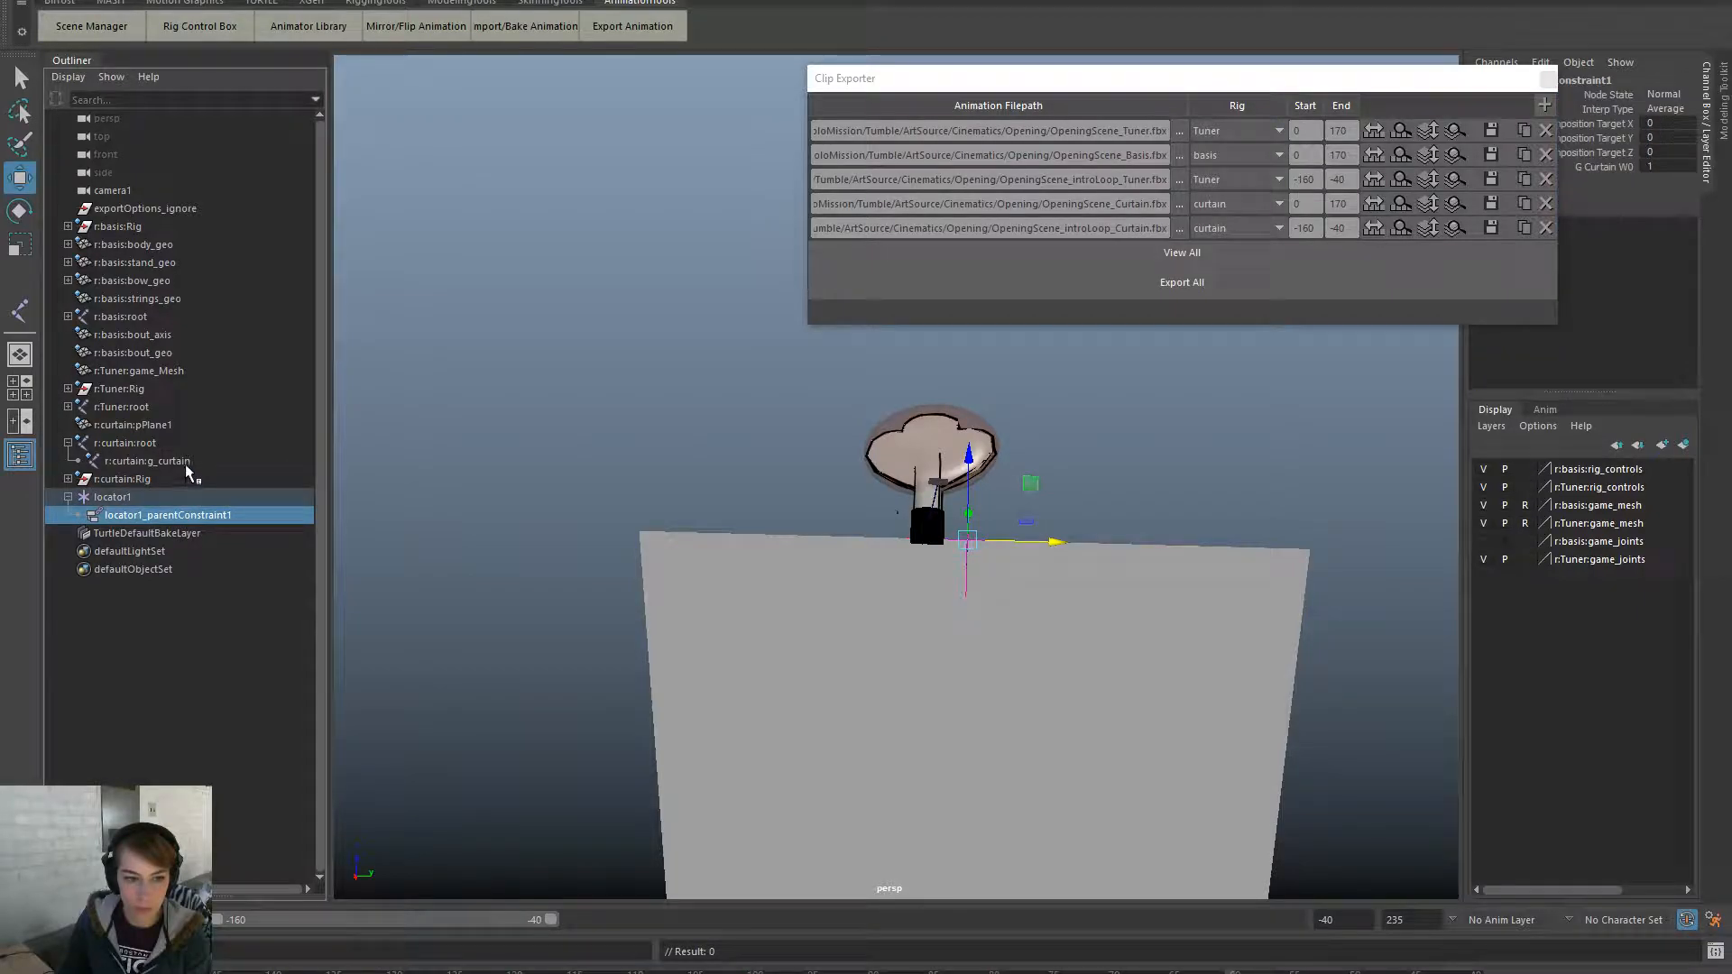
pyautogui.click(180, 464)
pyautogui.moveTo(551, 920); pyautogui.dragTo(1292, 921)
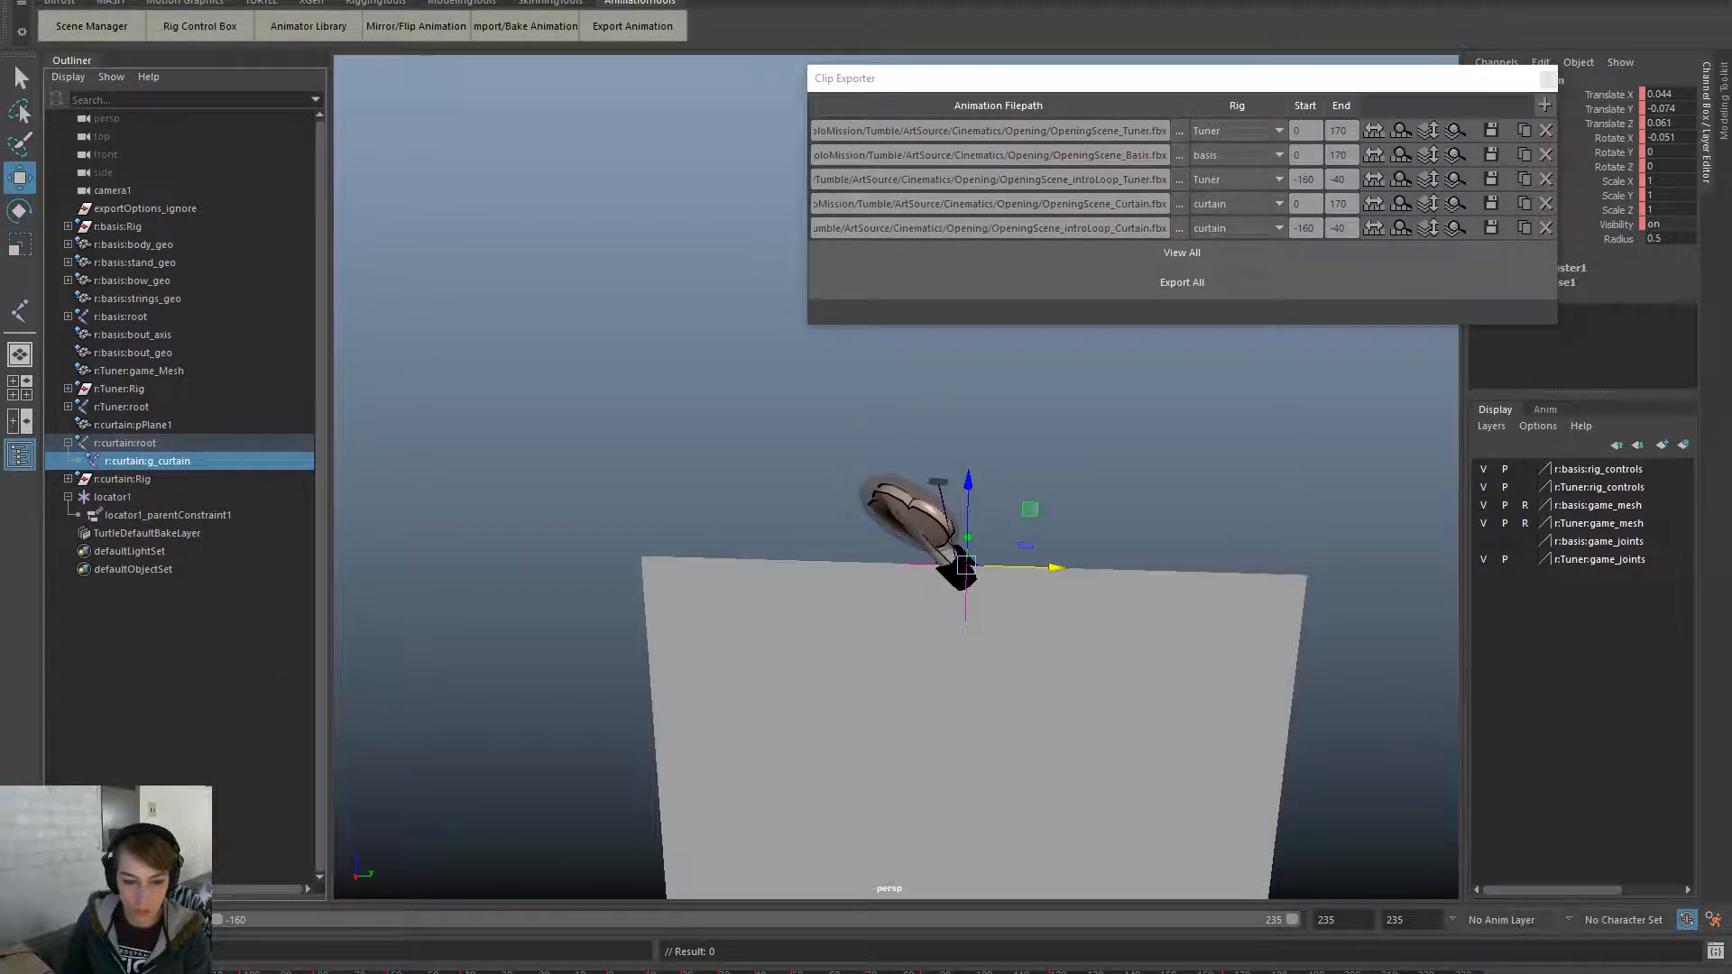
# - Key locator1's channels from Translate X to Visibility, then undo that key
pyautogui.click(1153, 490)
pyautogui.click(968, 538)
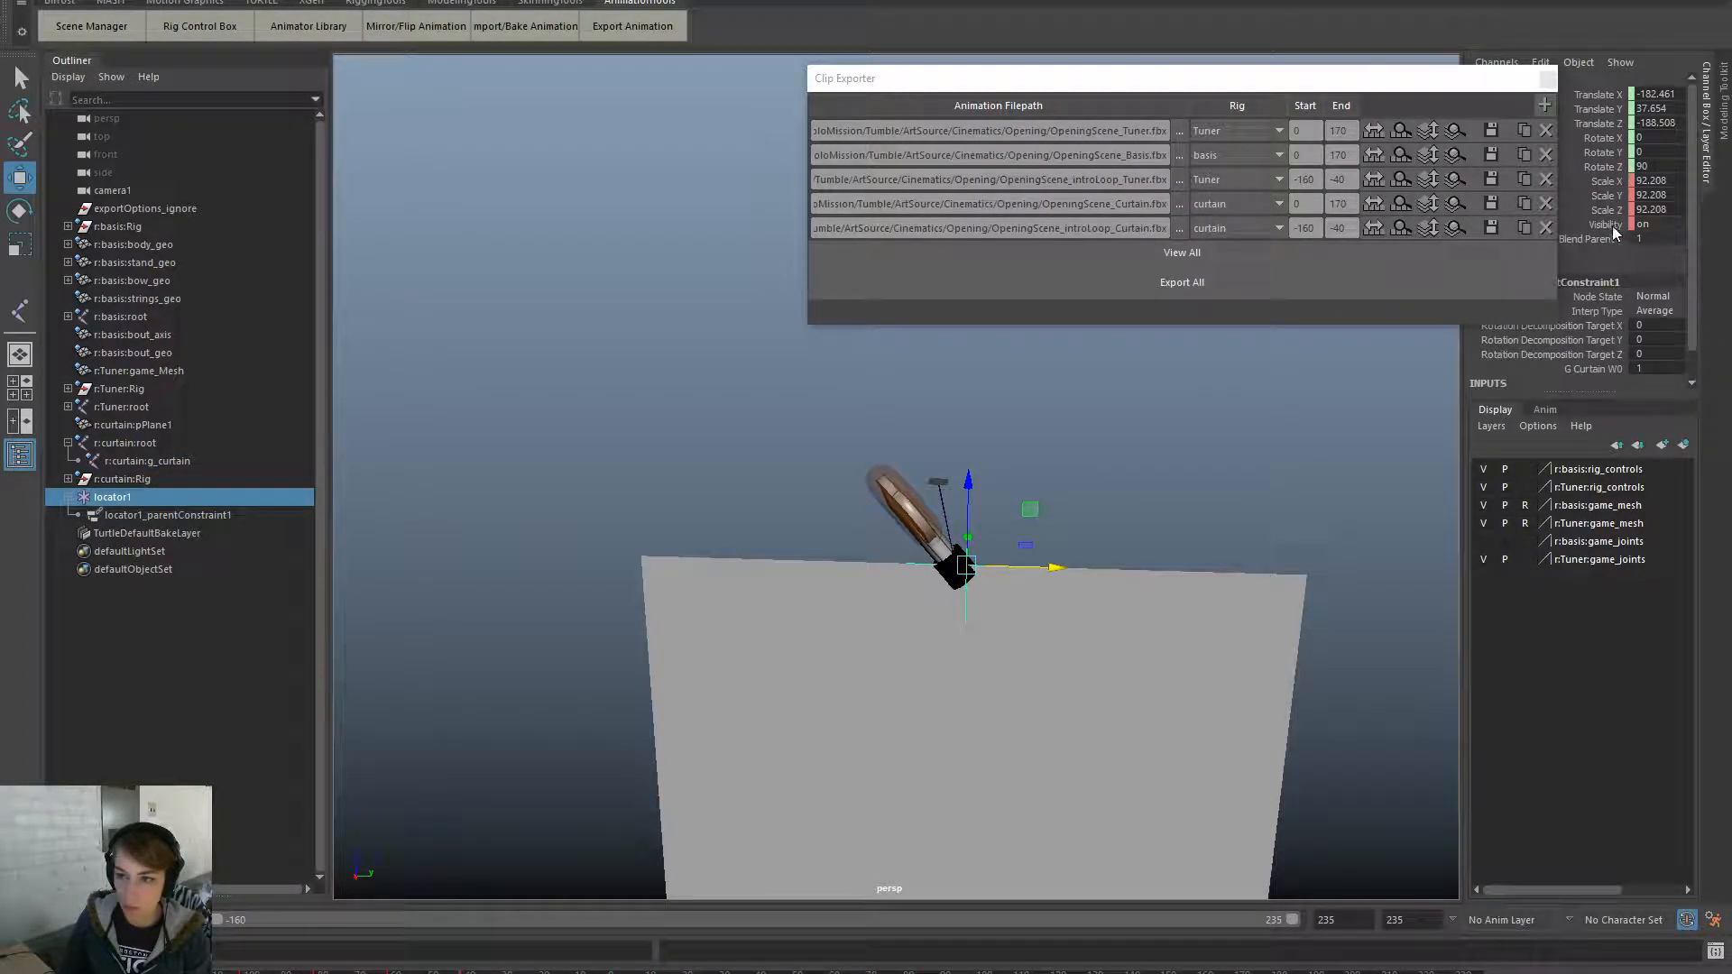
pyautogui.moveTo(1615, 227); pyautogui.dragTo(1613, 96)
pyautogui.rightClick(1611, 101)
pyautogui.click(1606, 143)
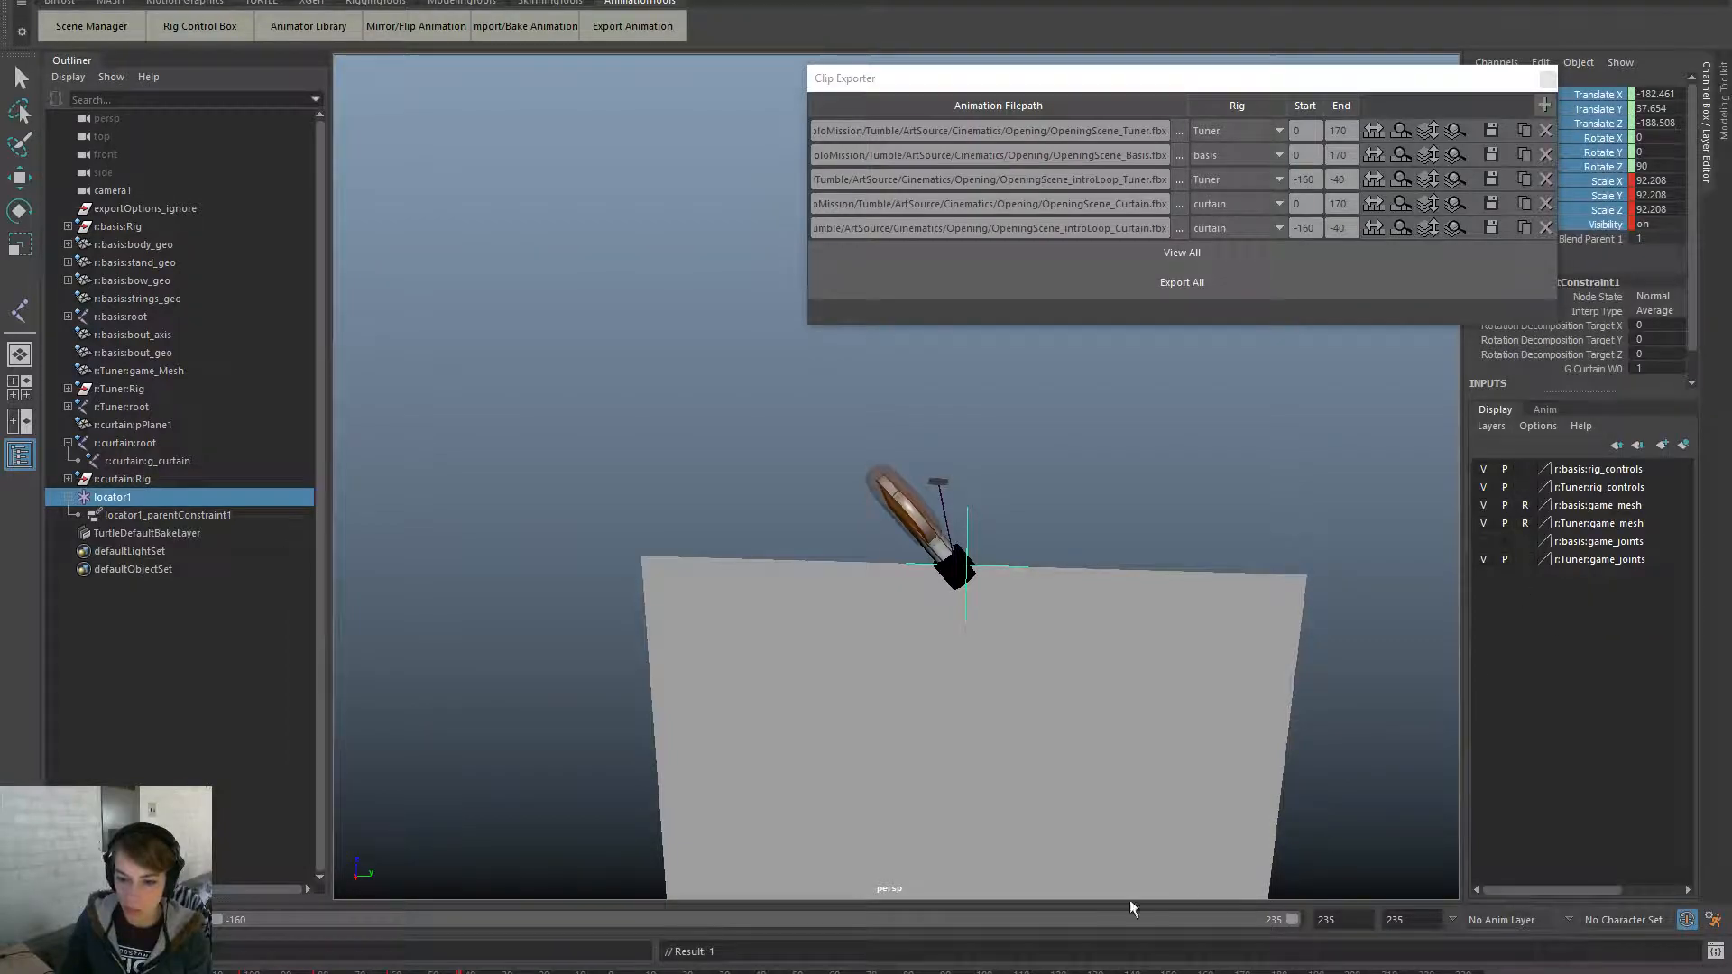
pyautogui.hotkey('ctrl', 'z')
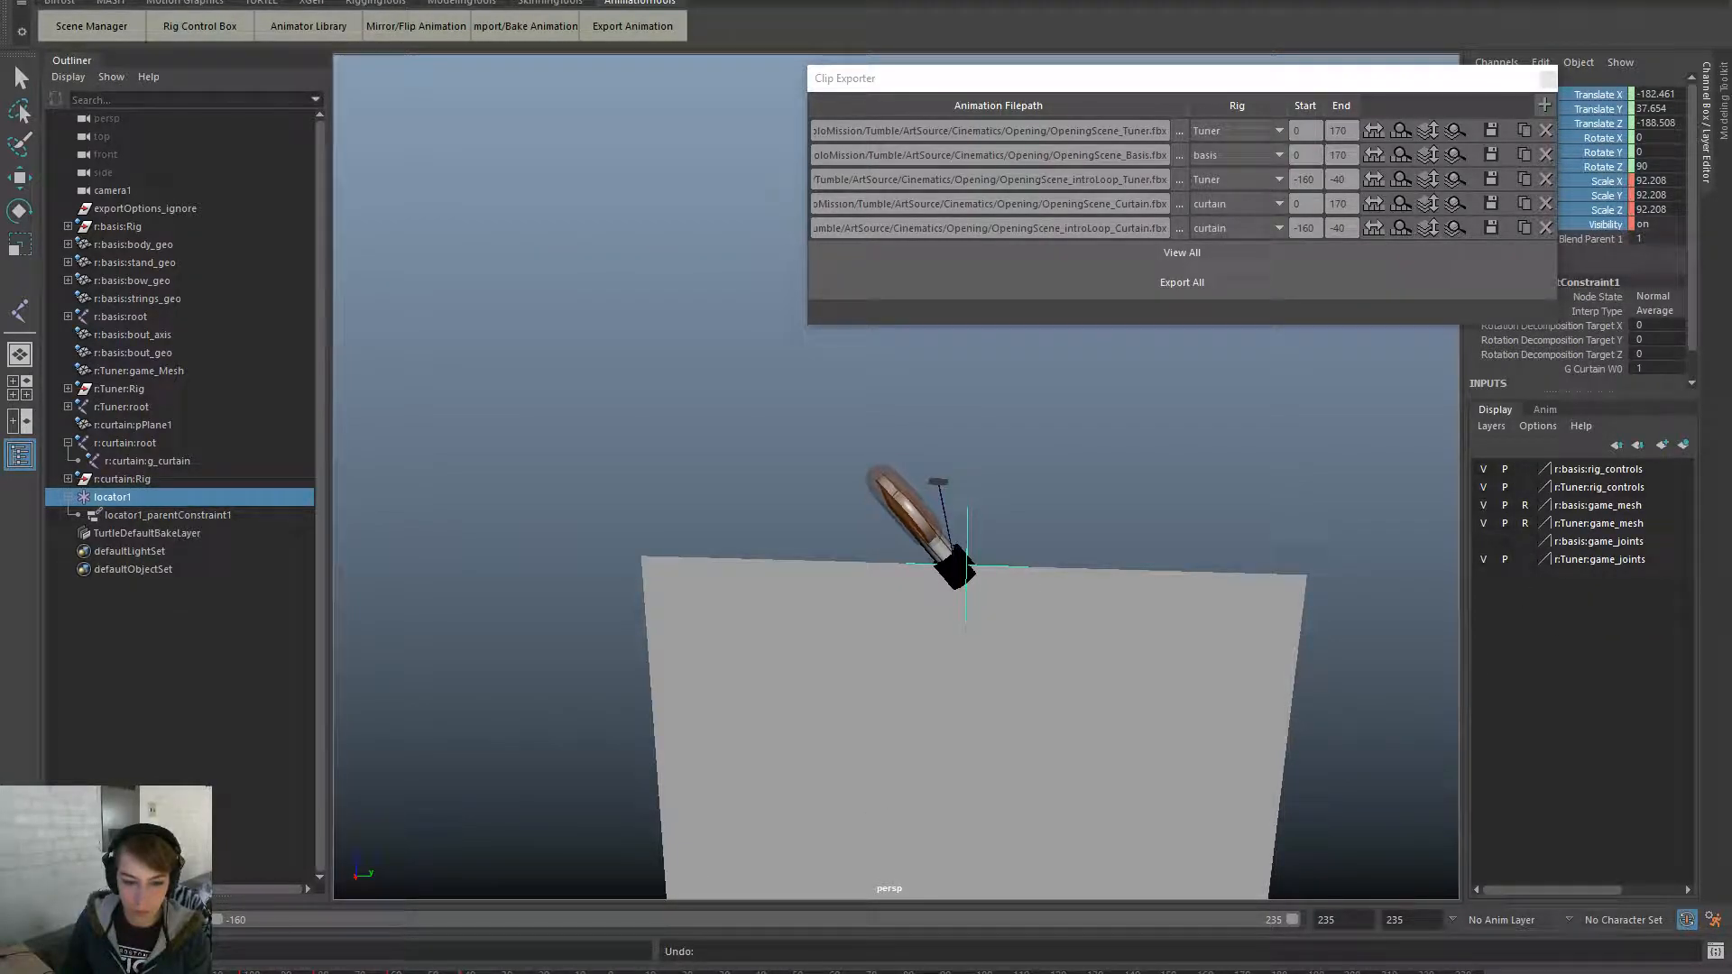
# - Key locator1's selected channels at the current frame, then move to a later frame
pyautogui.click(170, 463)
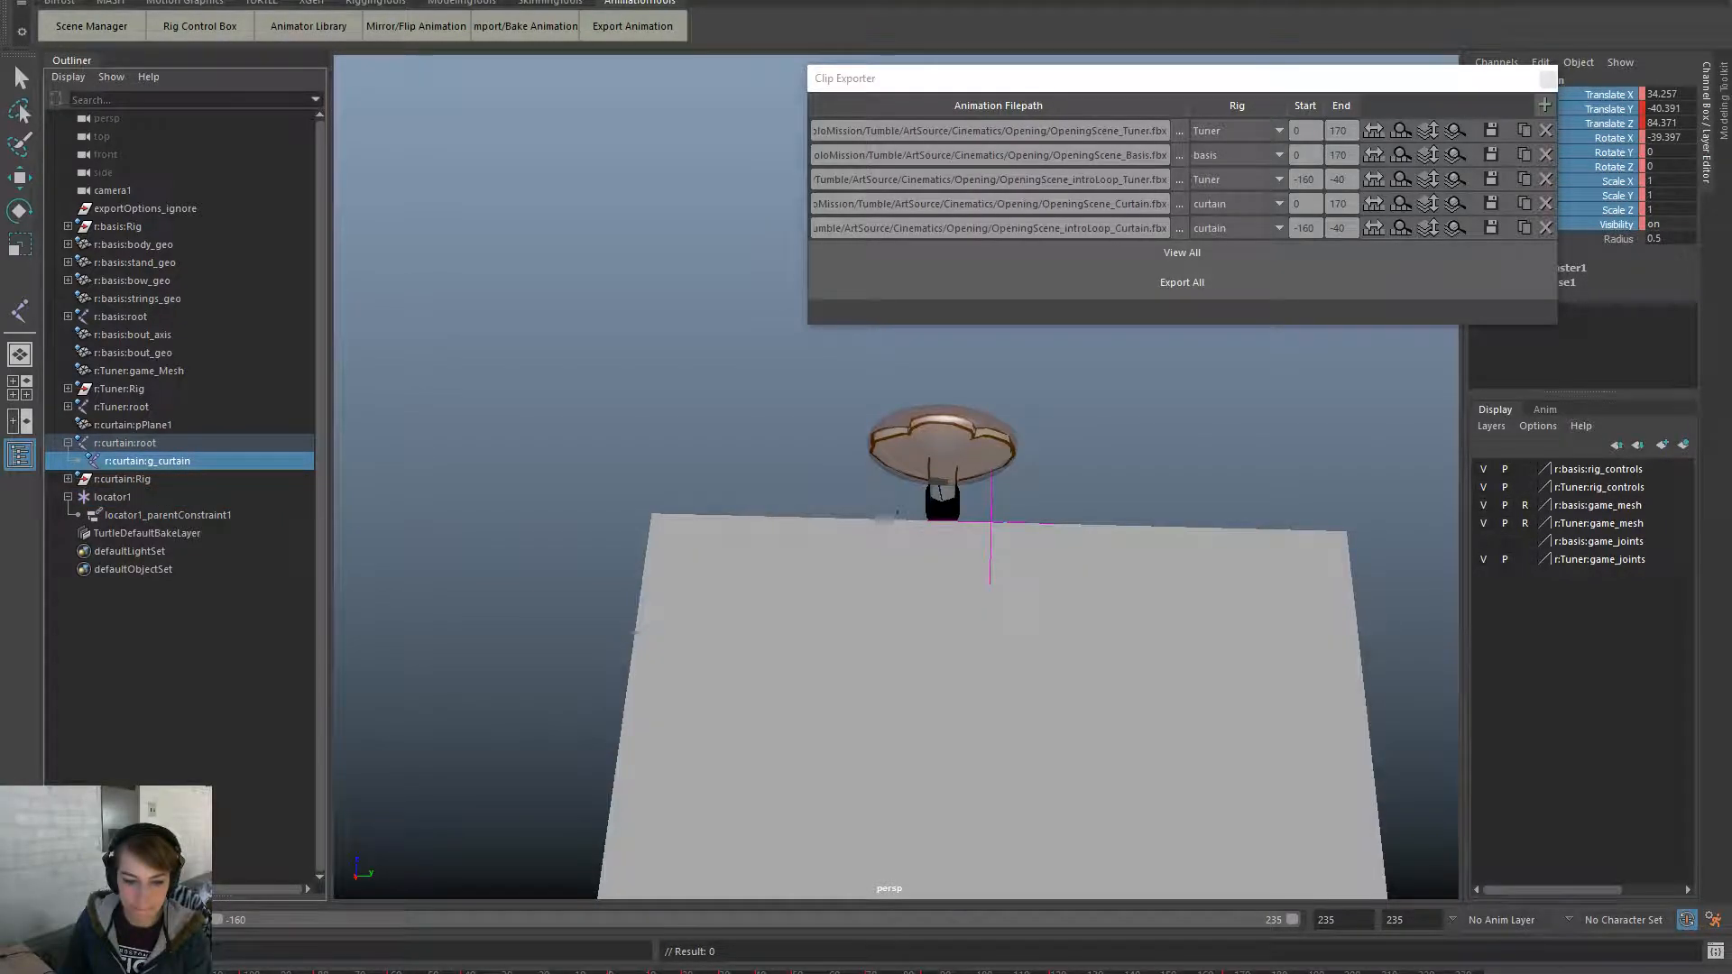
pyautogui.click(990, 502)
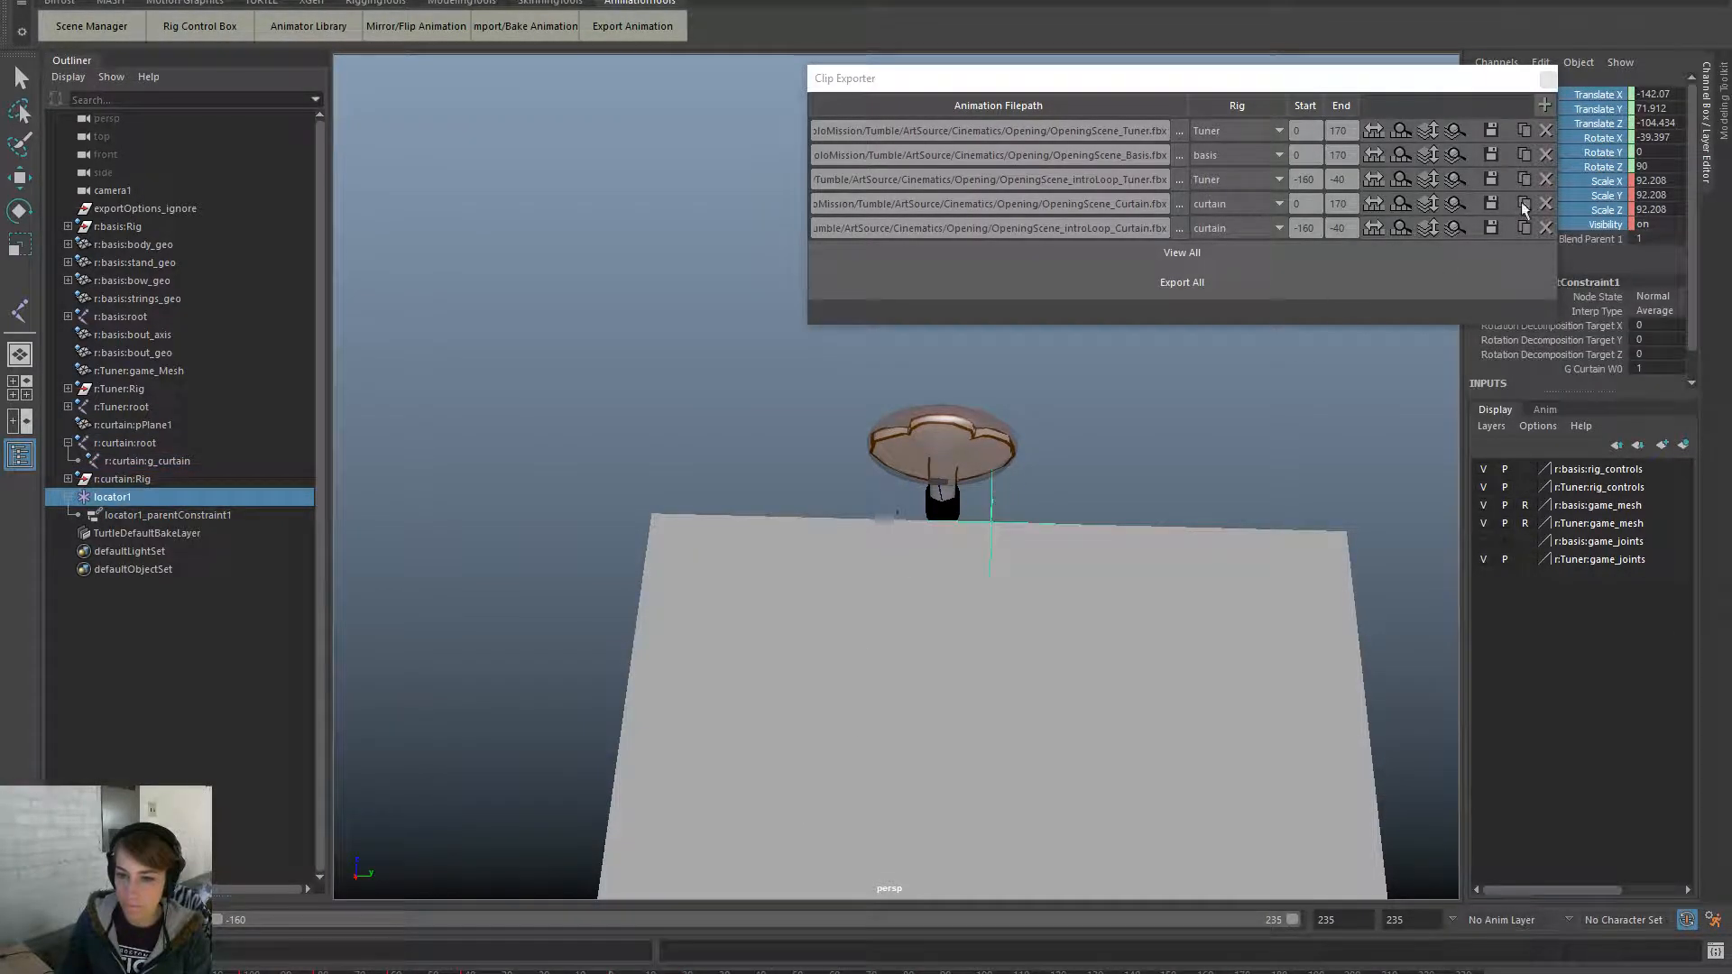
pyautogui.rightClick(1623, 122)
pyautogui.click(1628, 160)
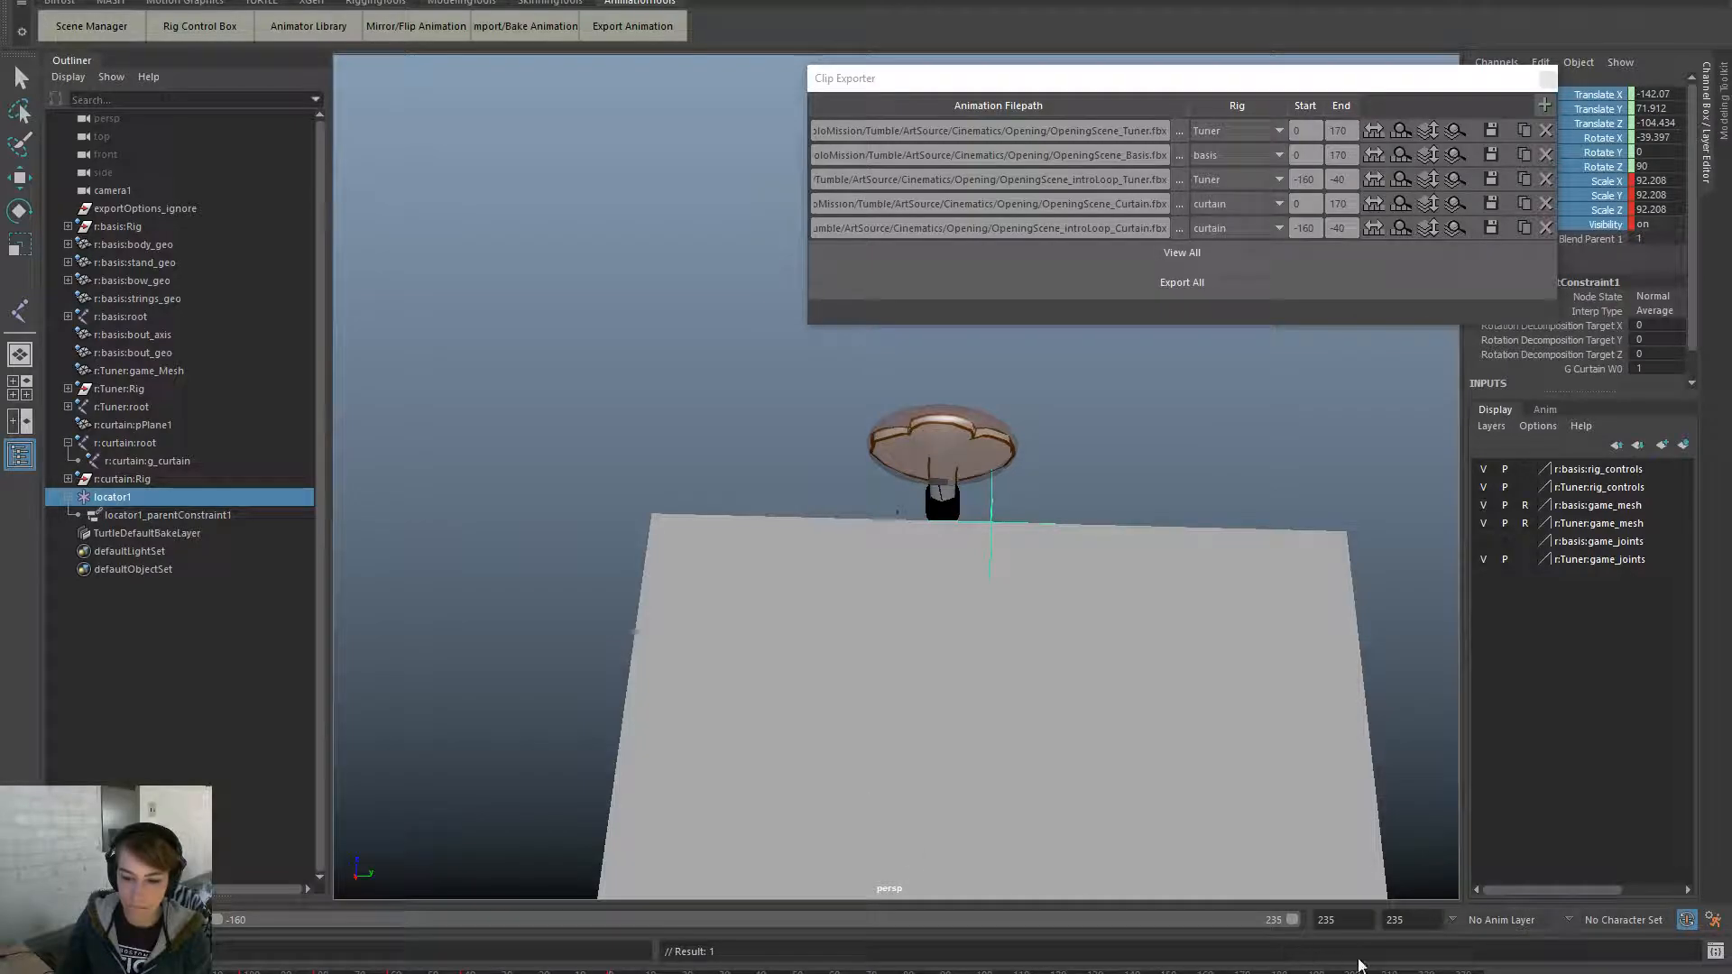
pyautogui.click(1348, 973)
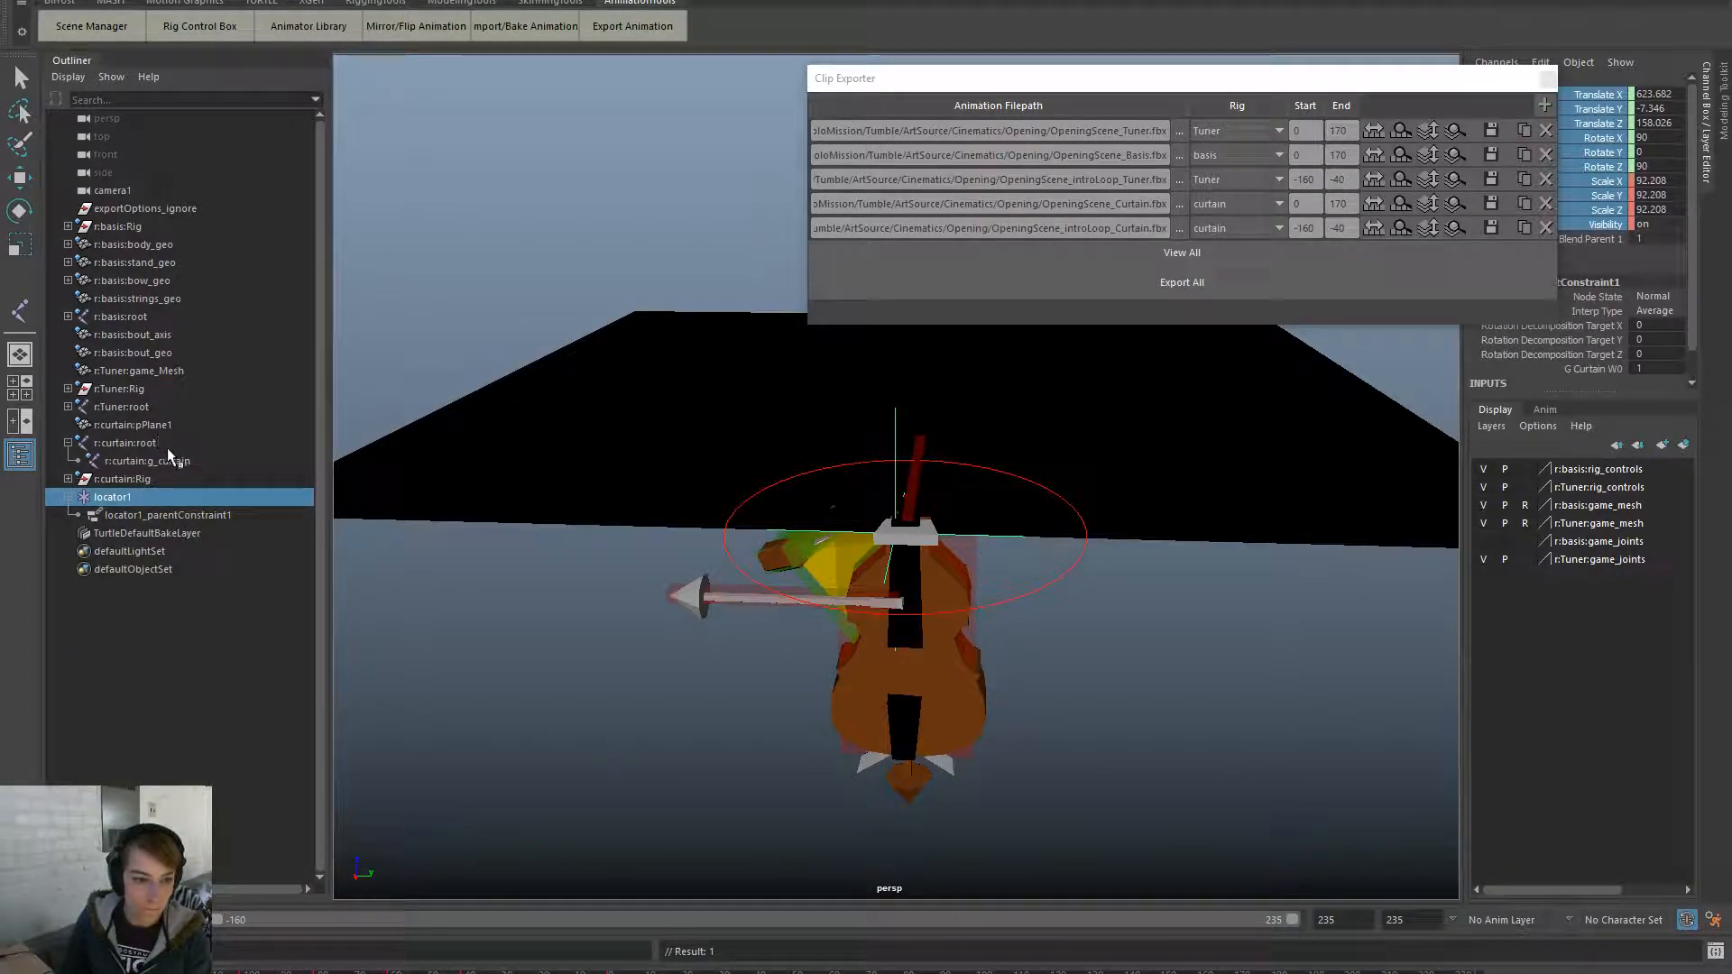
# - Key locator1's channels at the current frame of the curtain's animation
pyautogui.click(171, 461)
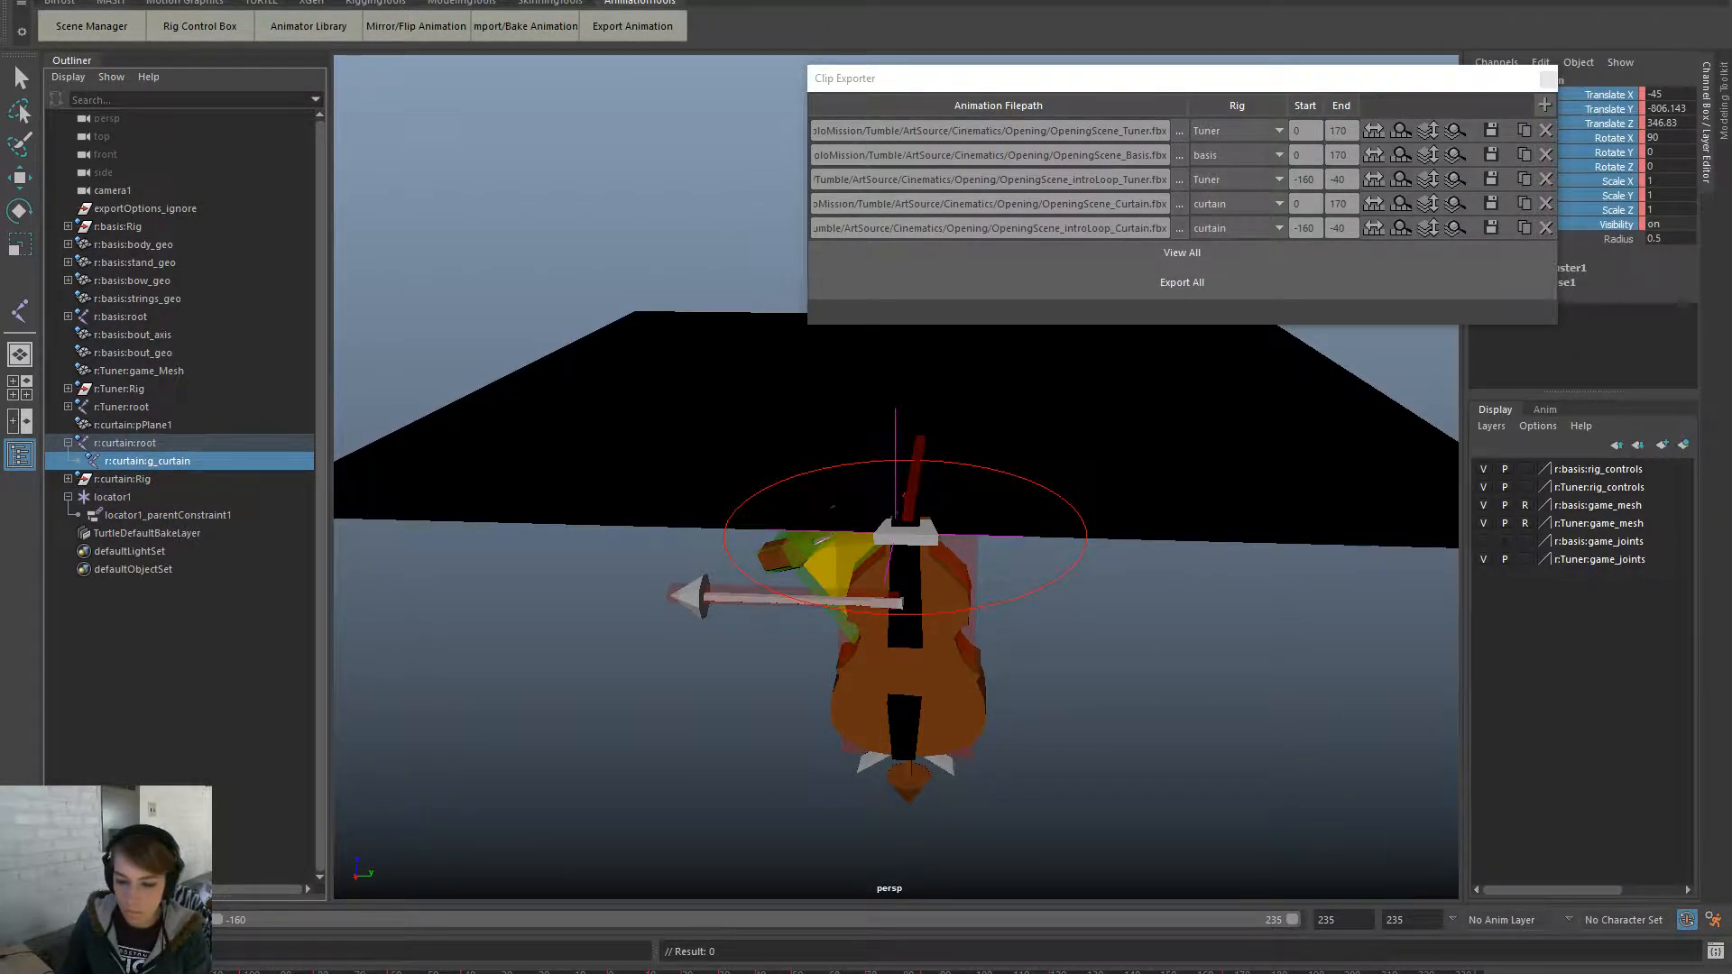
pyautogui.click(197, 496)
pyautogui.rightClick(1611, 141)
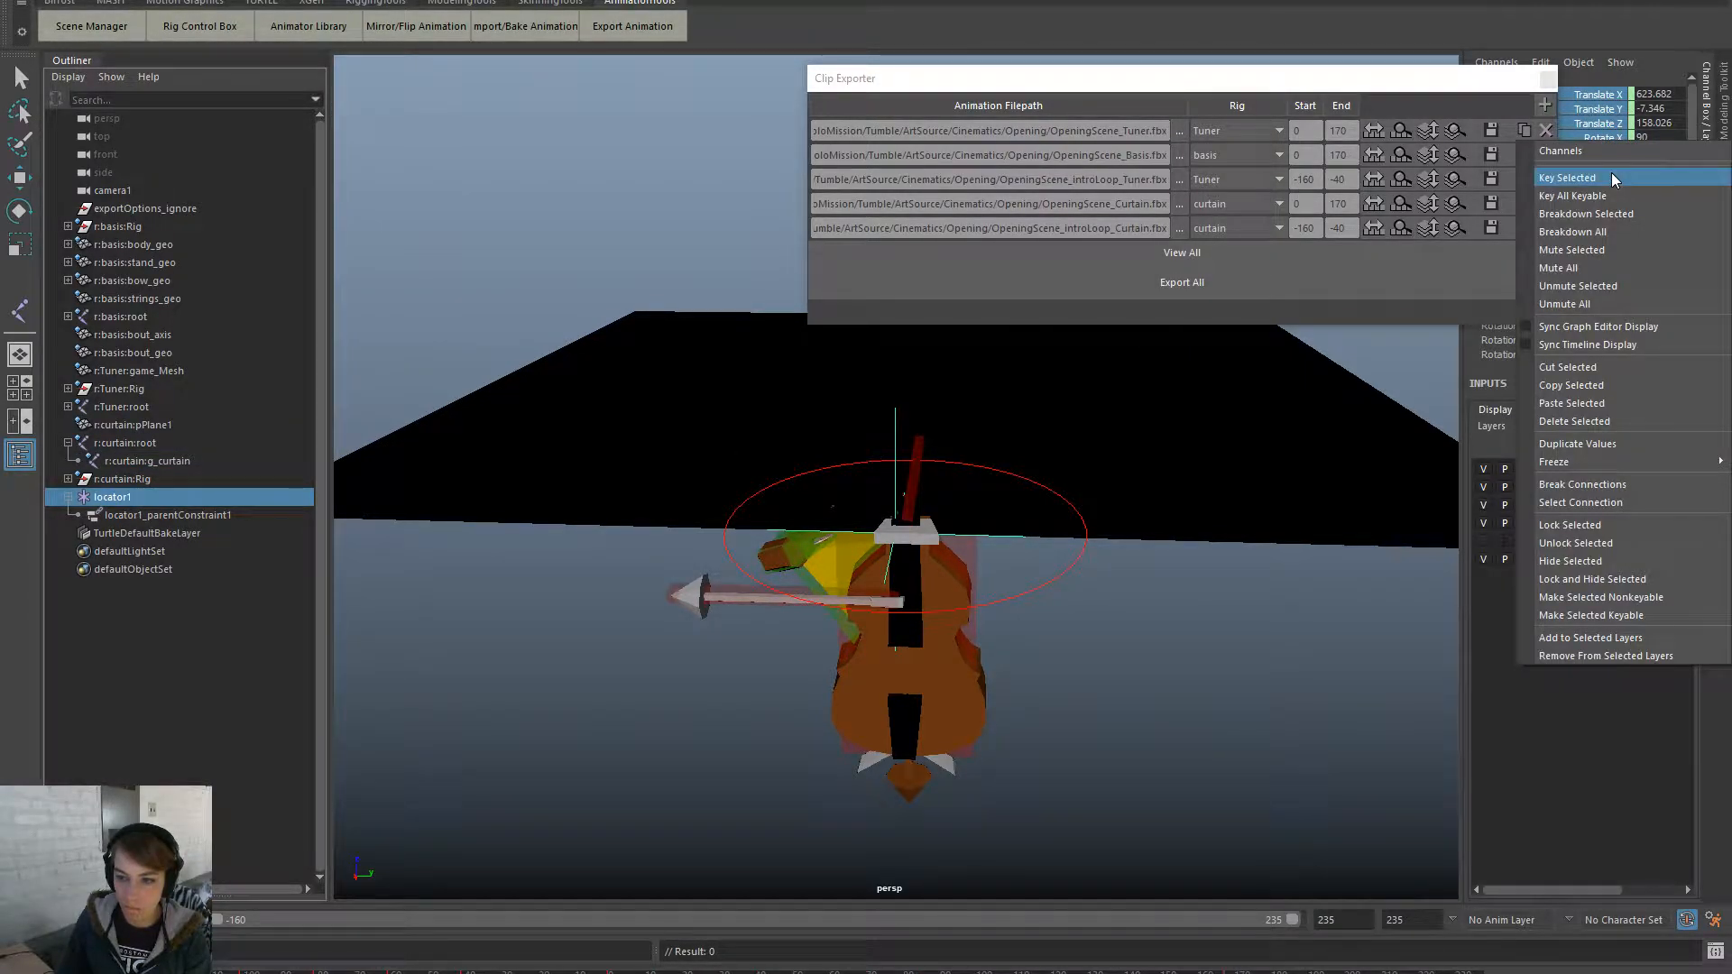
pyautogui.click(1613, 177)
pyautogui.click(180, 480)
pyautogui.click(185, 461)
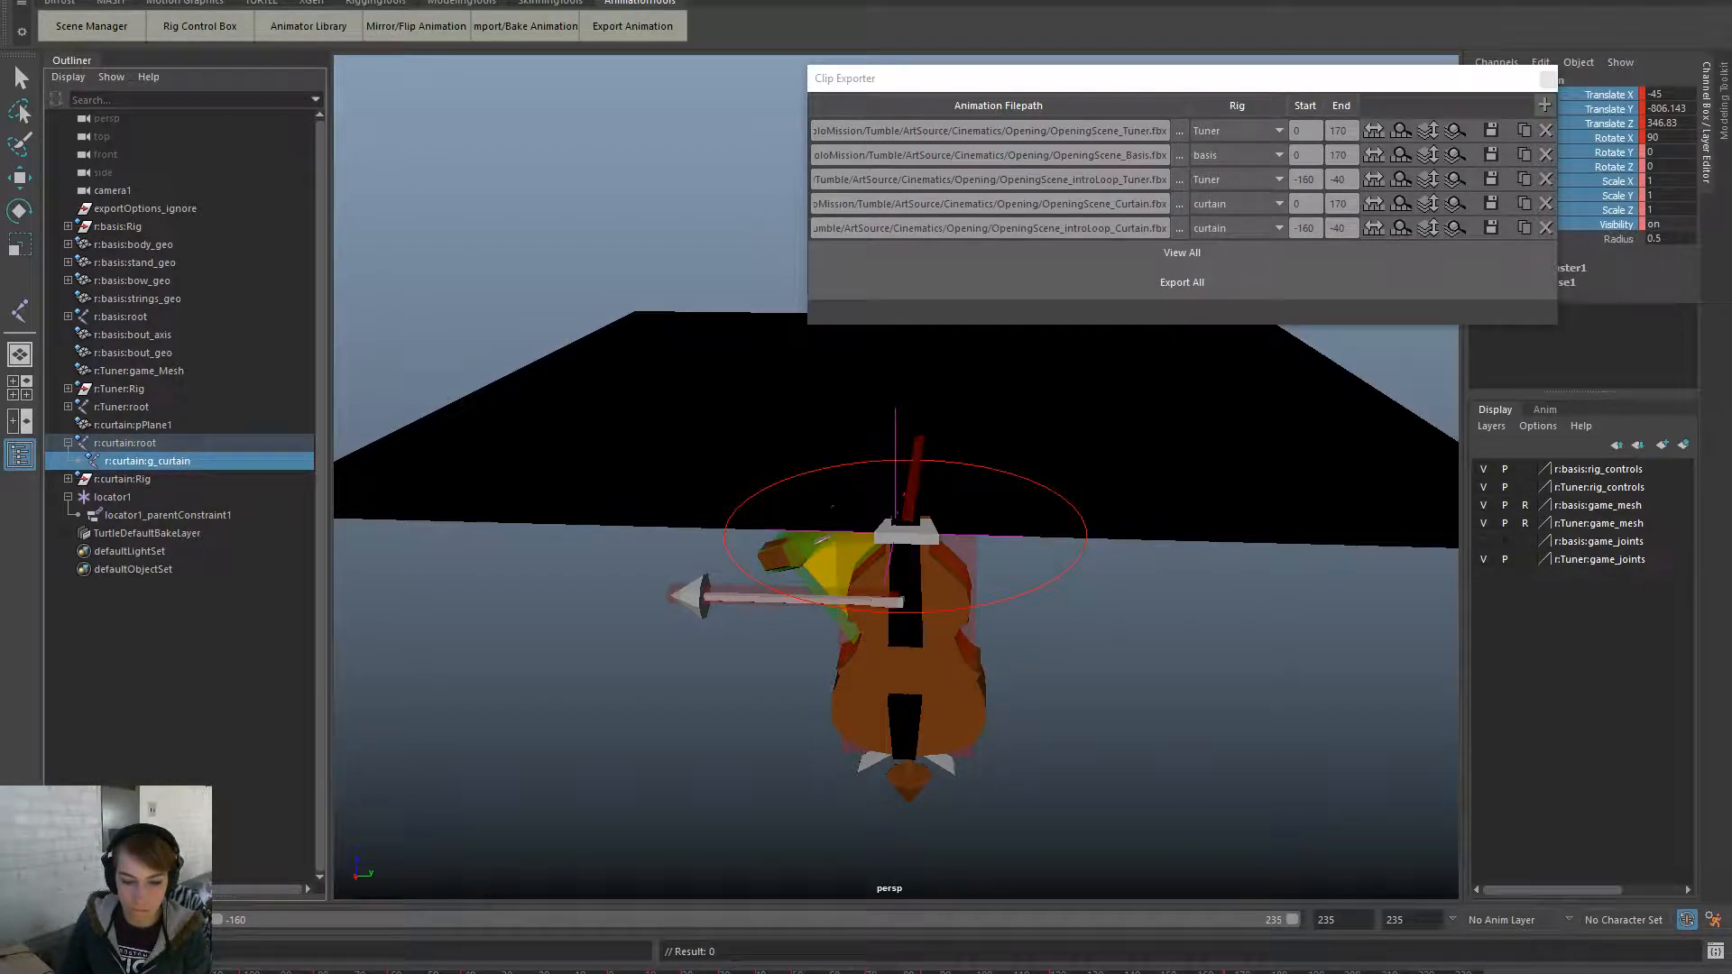
# - Step to the curtain's next two keyed frames, setting Key Selected at each
pyautogui.press('.')
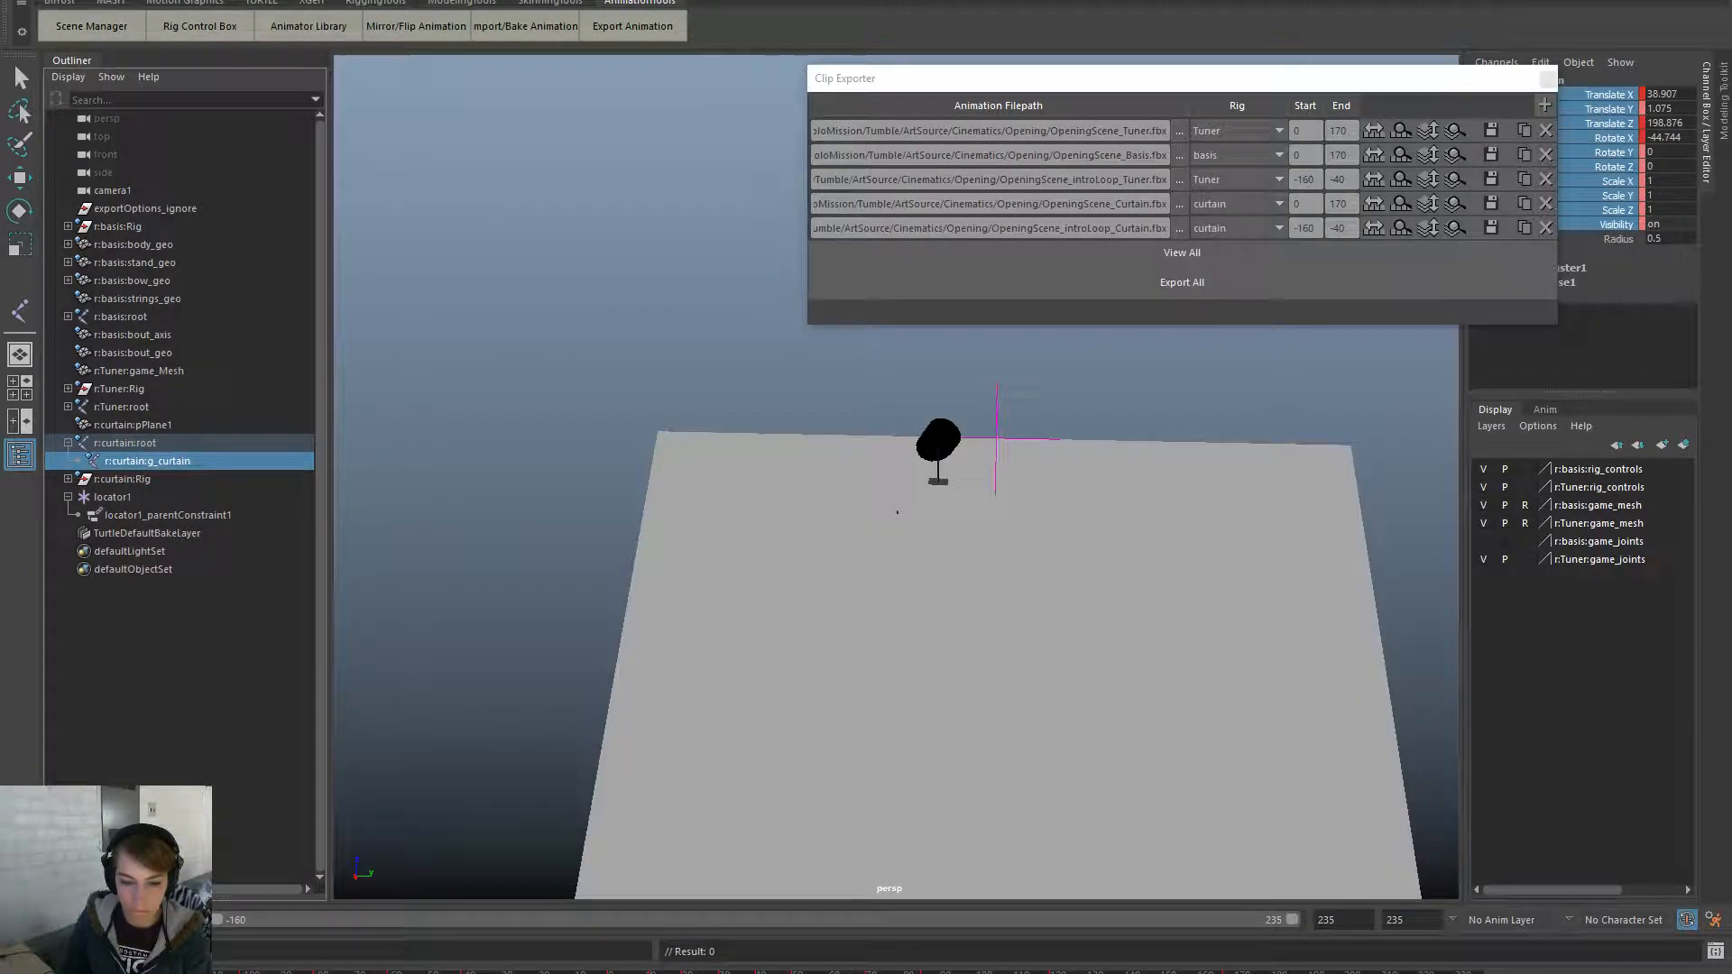
pyautogui.click(149, 495)
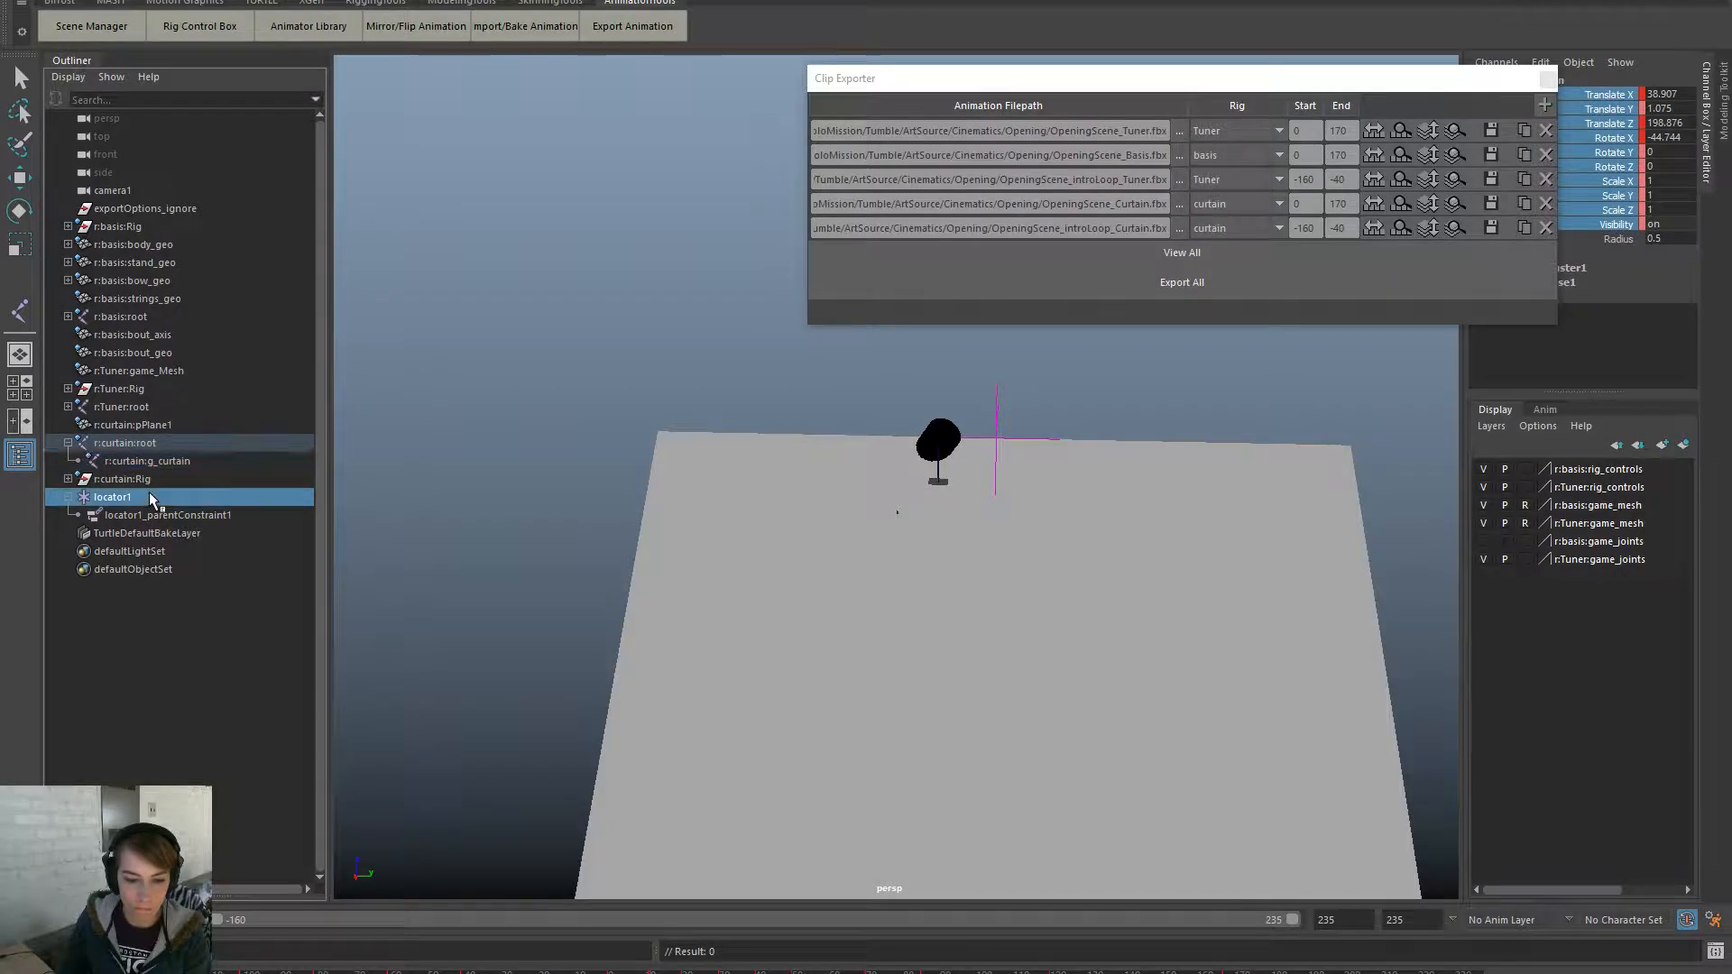
pyautogui.rightClick(1621, 185)
pyautogui.click(1623, 208)
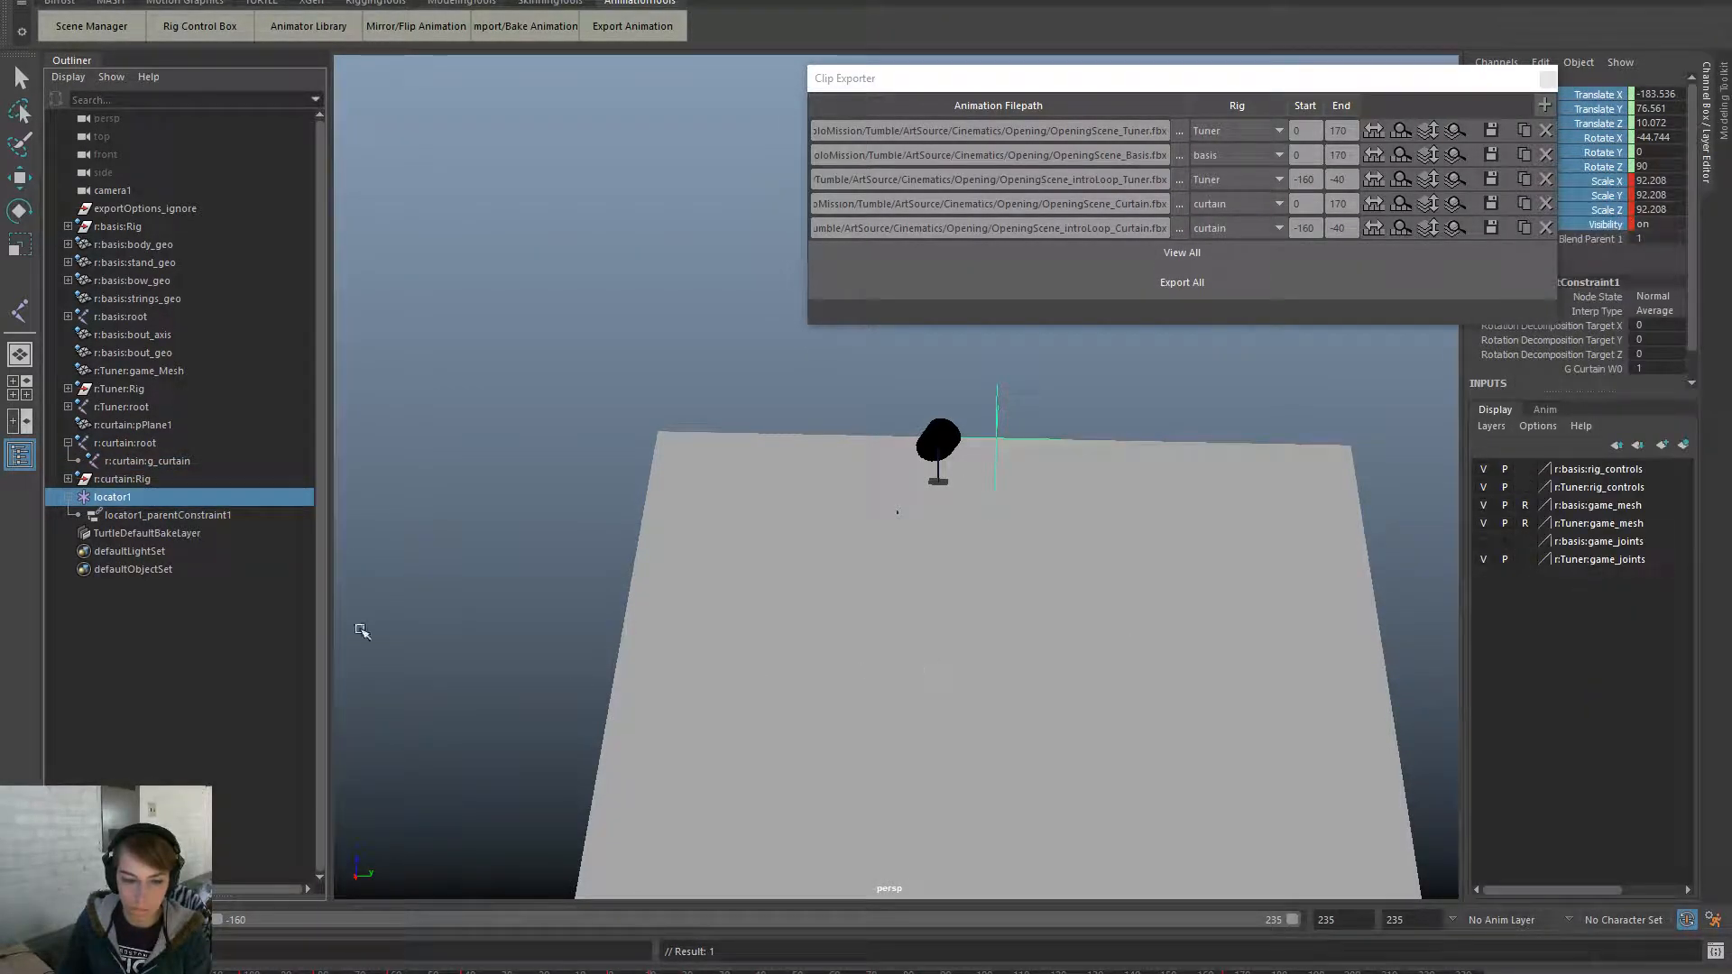
pyautogui.click(147, 461)
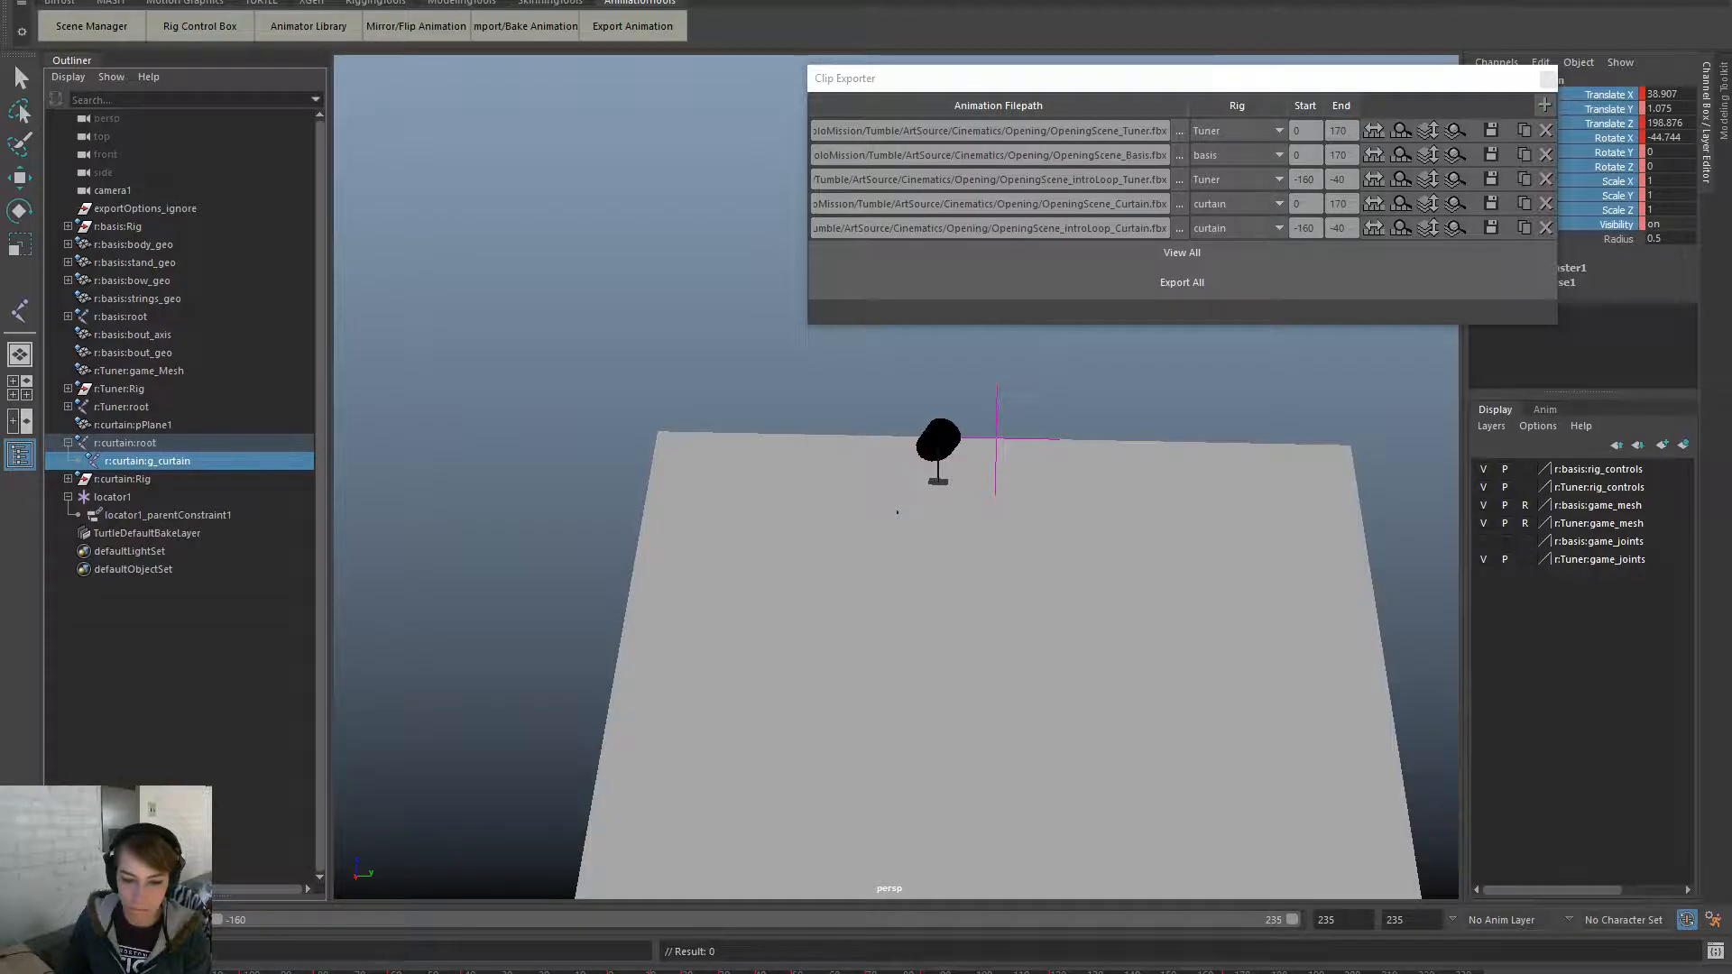
pyautogui.press('.')
pyautogui.rightClick(1608, 155)
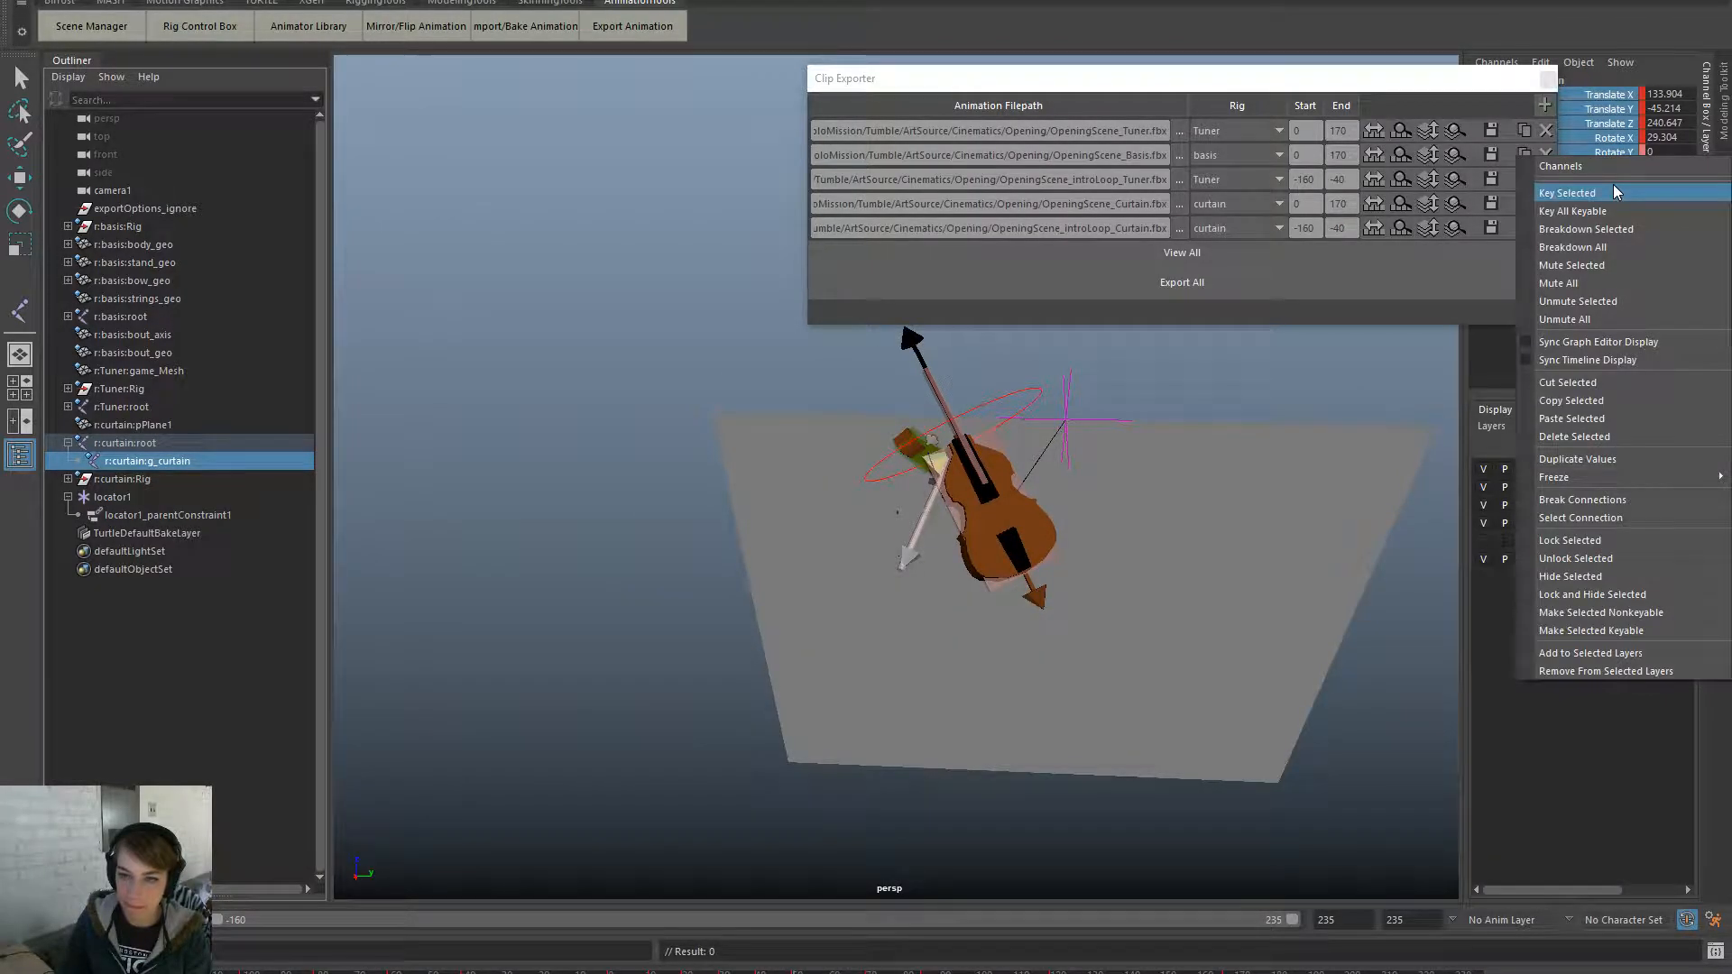
pyautogui.click(1614, 184)
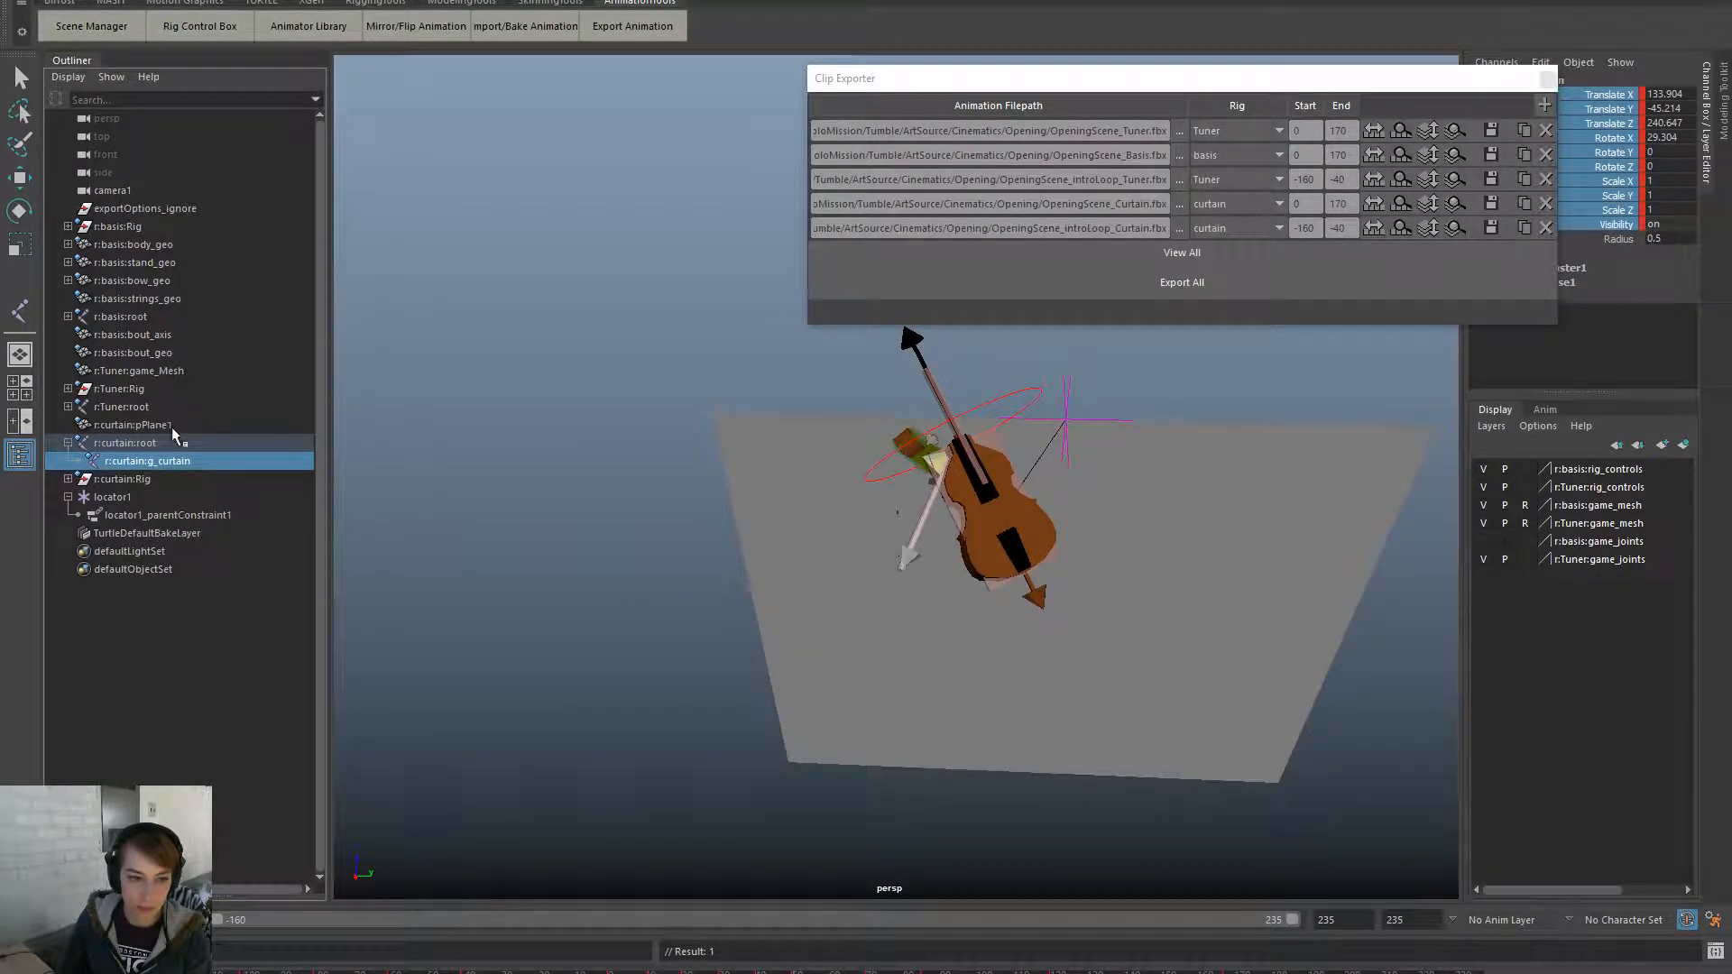
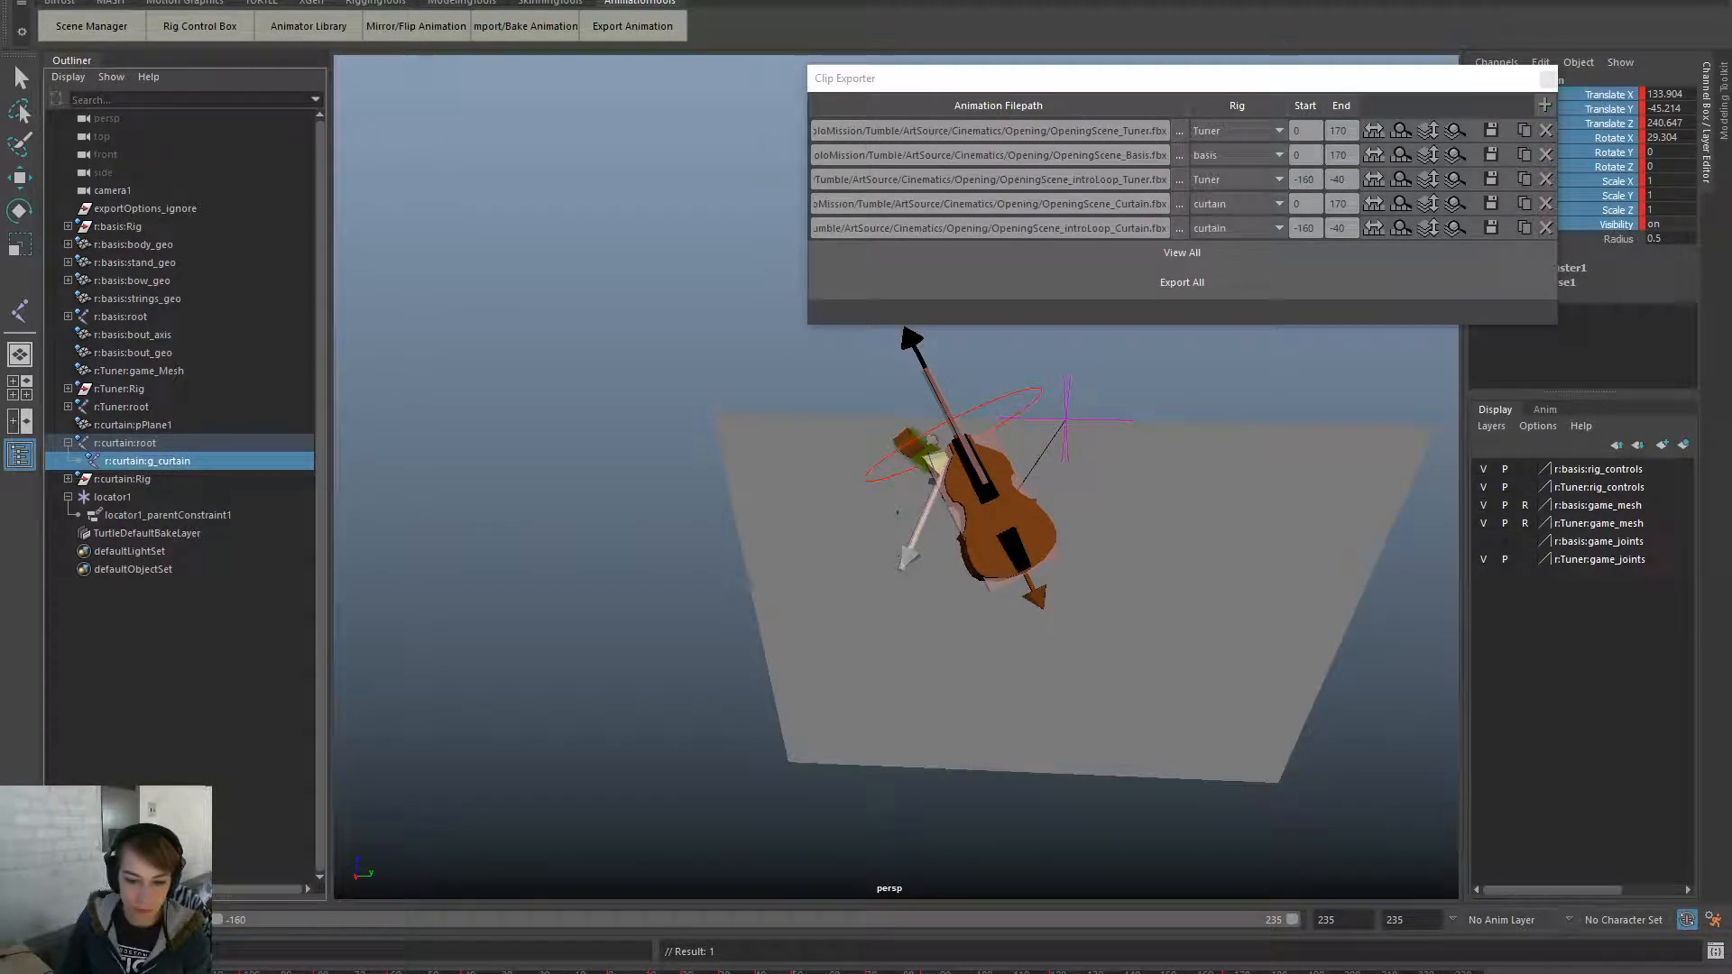
# - Key locator1's channels at two successive frames of the curtain animation
pyautogui.click(113, 497)
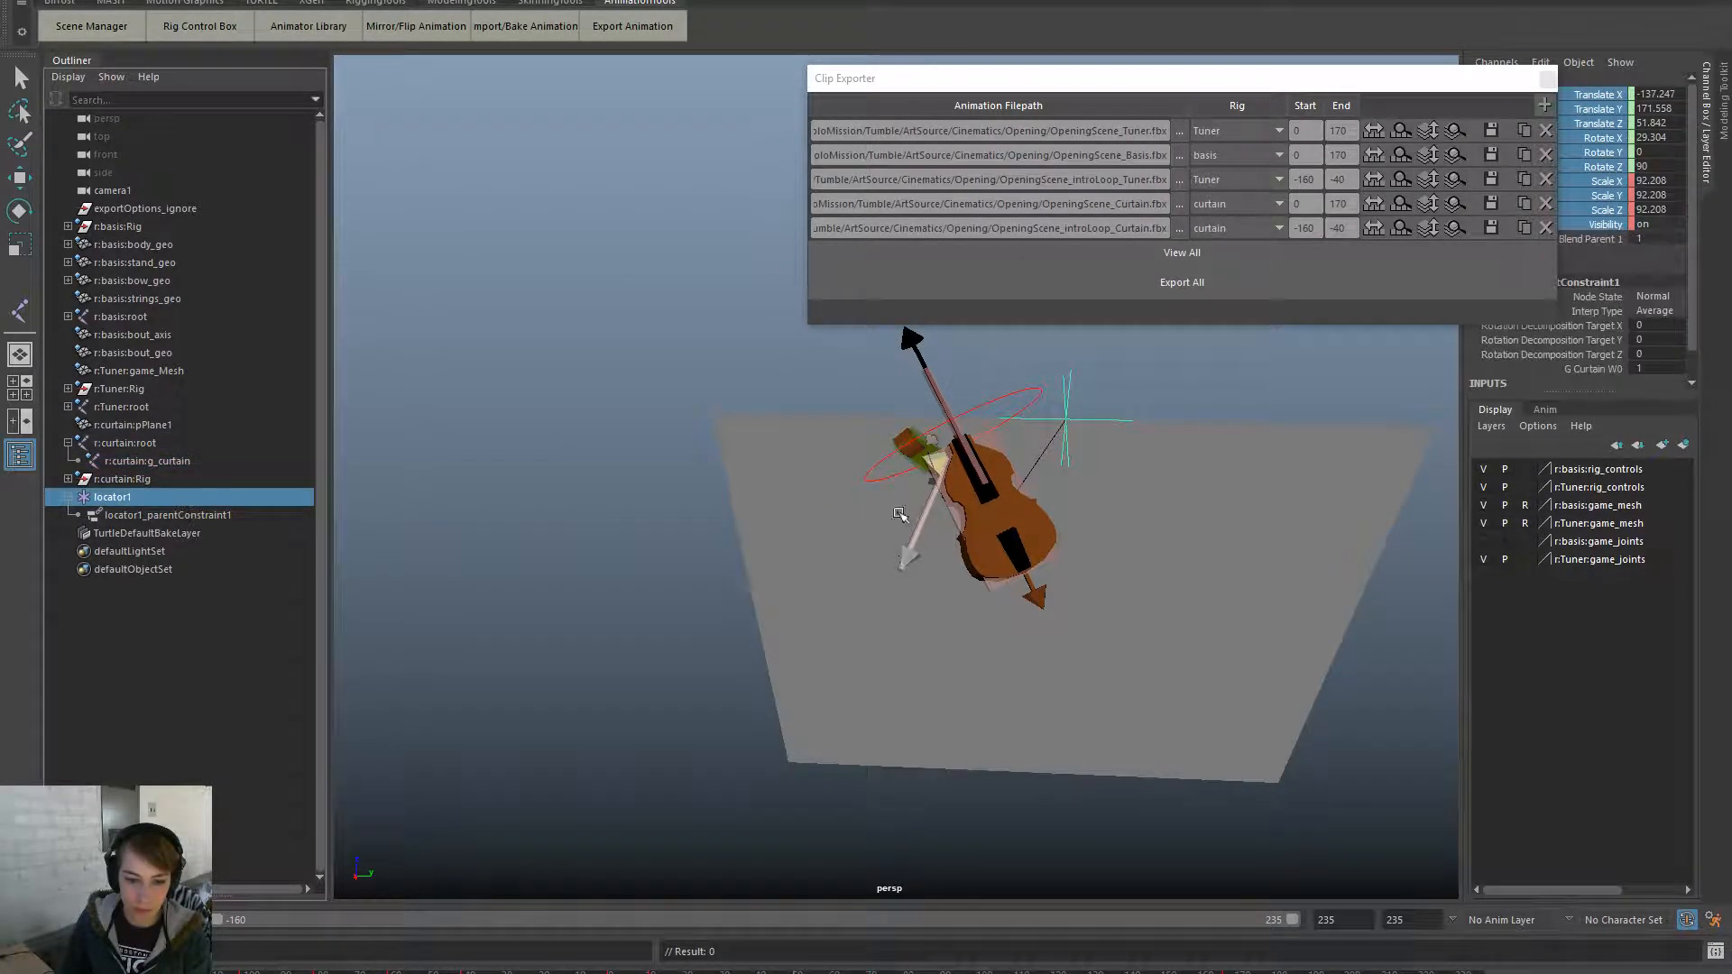
pyautogui.rightClick(1630, 187)
pyautogui.click(1631, 189)
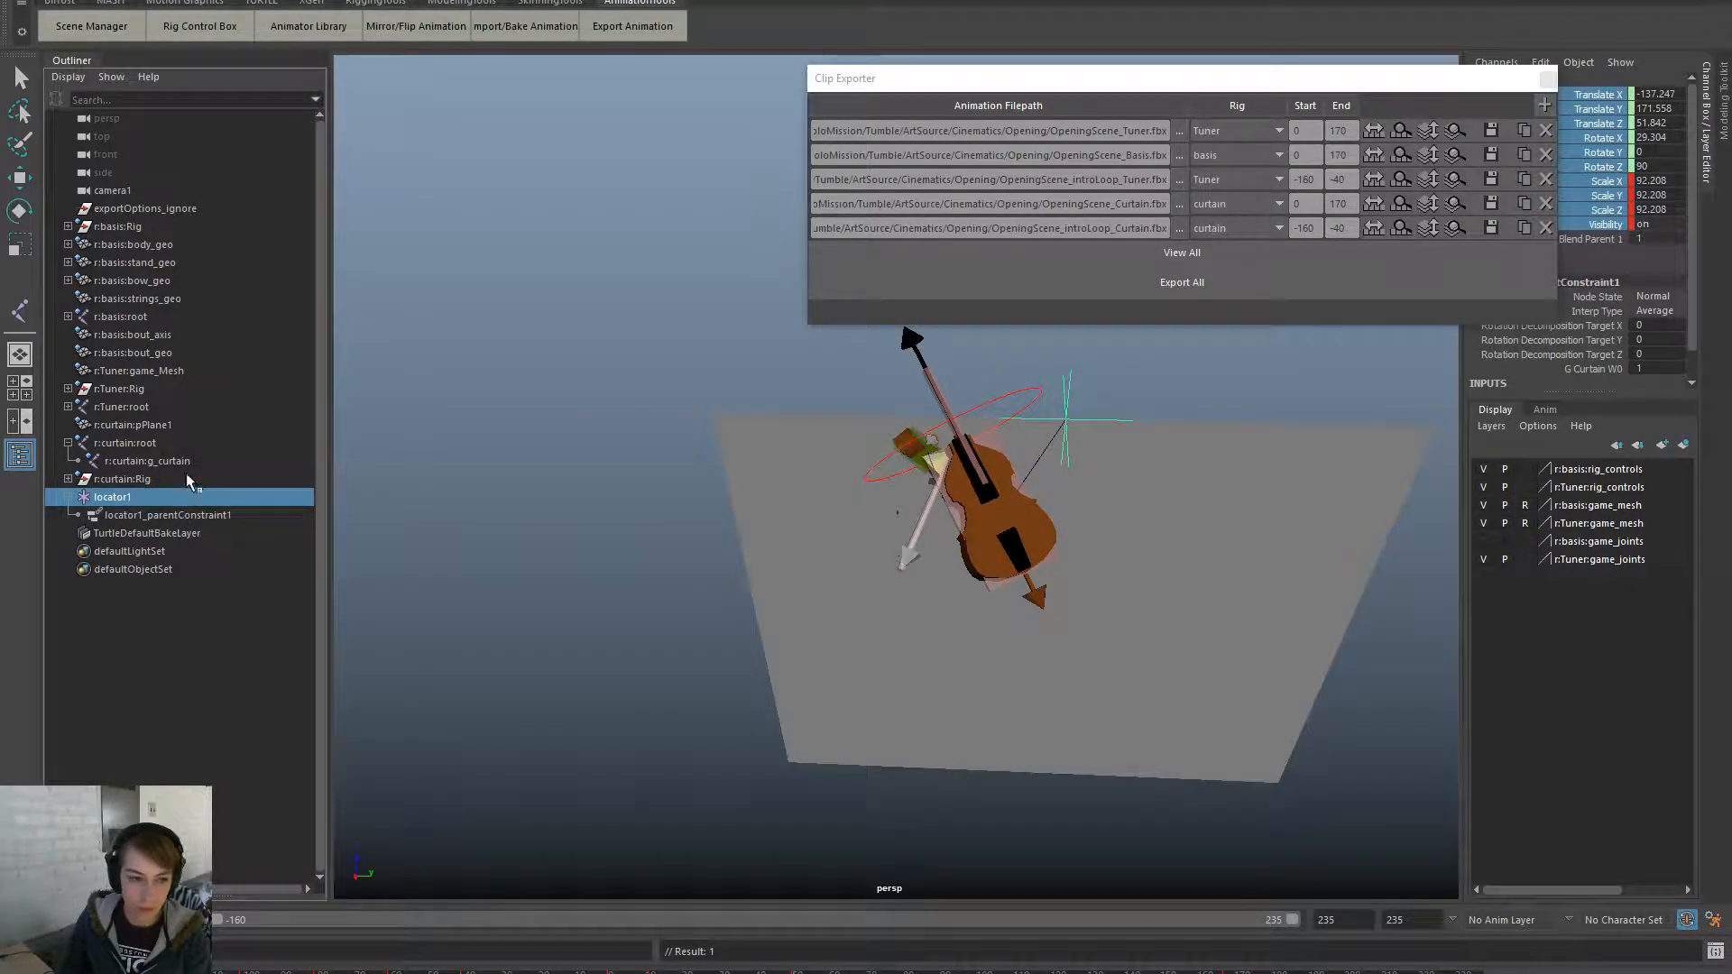
pyautogui.click(170, 462)
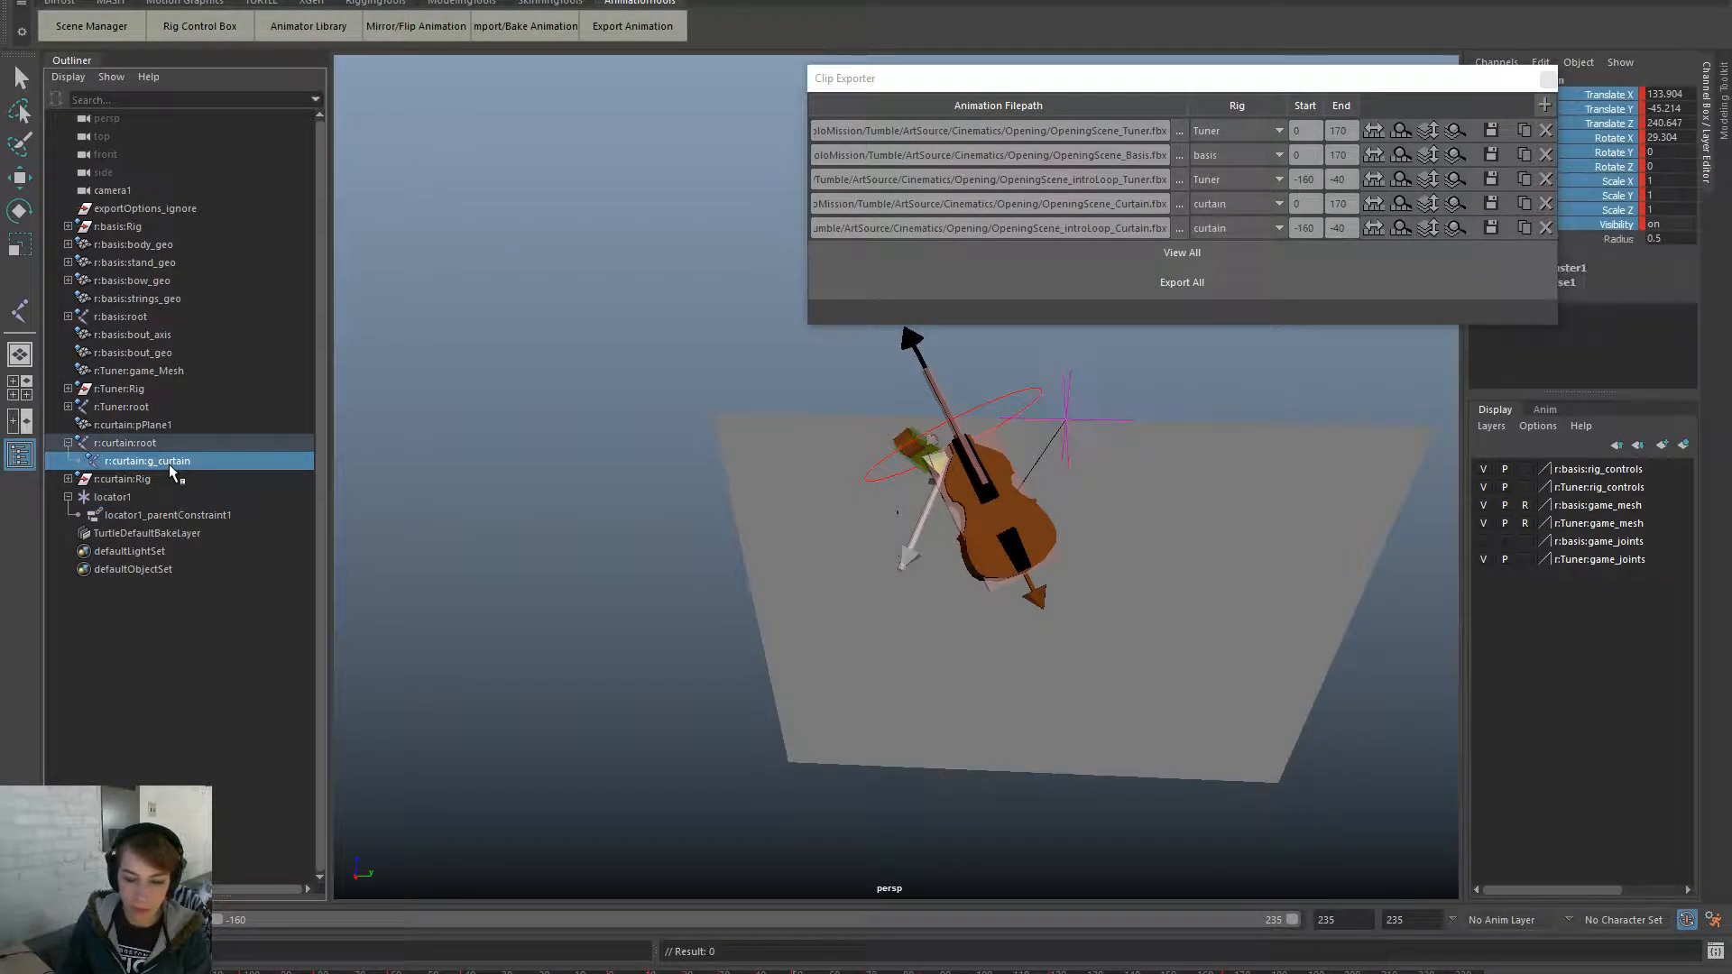
pyautogui.click(982, 973)
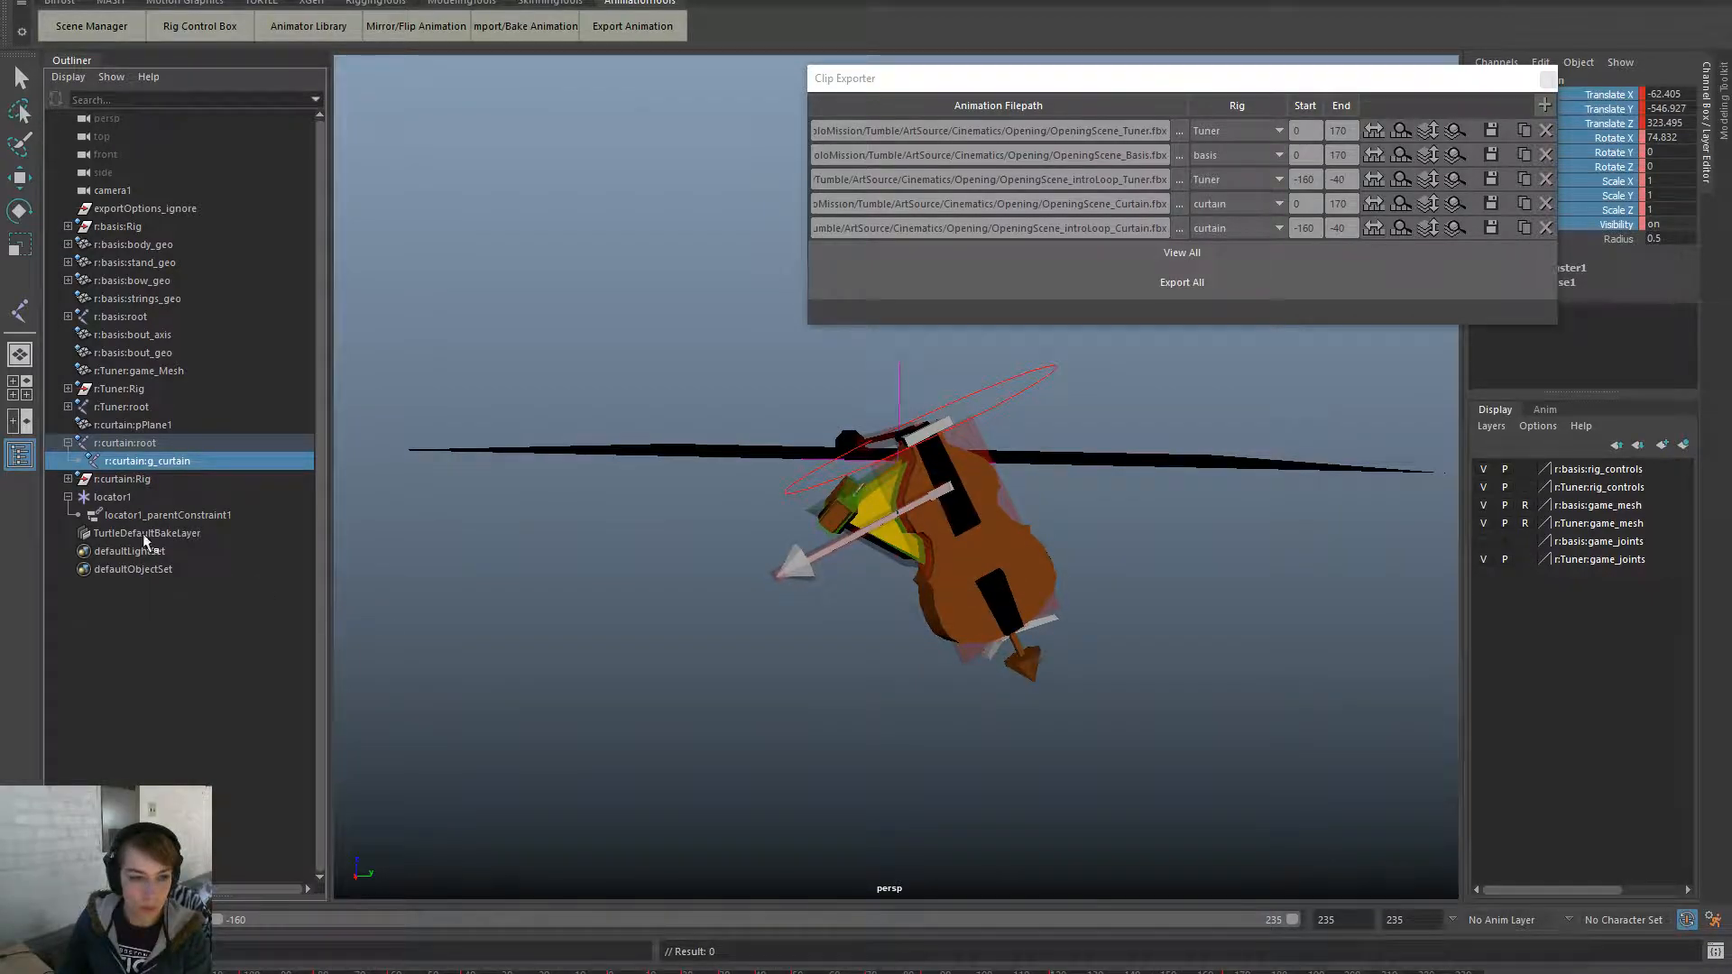
pyautogui.click(111, 496)
pyautogui.rightClick(1619, 192)
pyautogui.click(1628, 231)
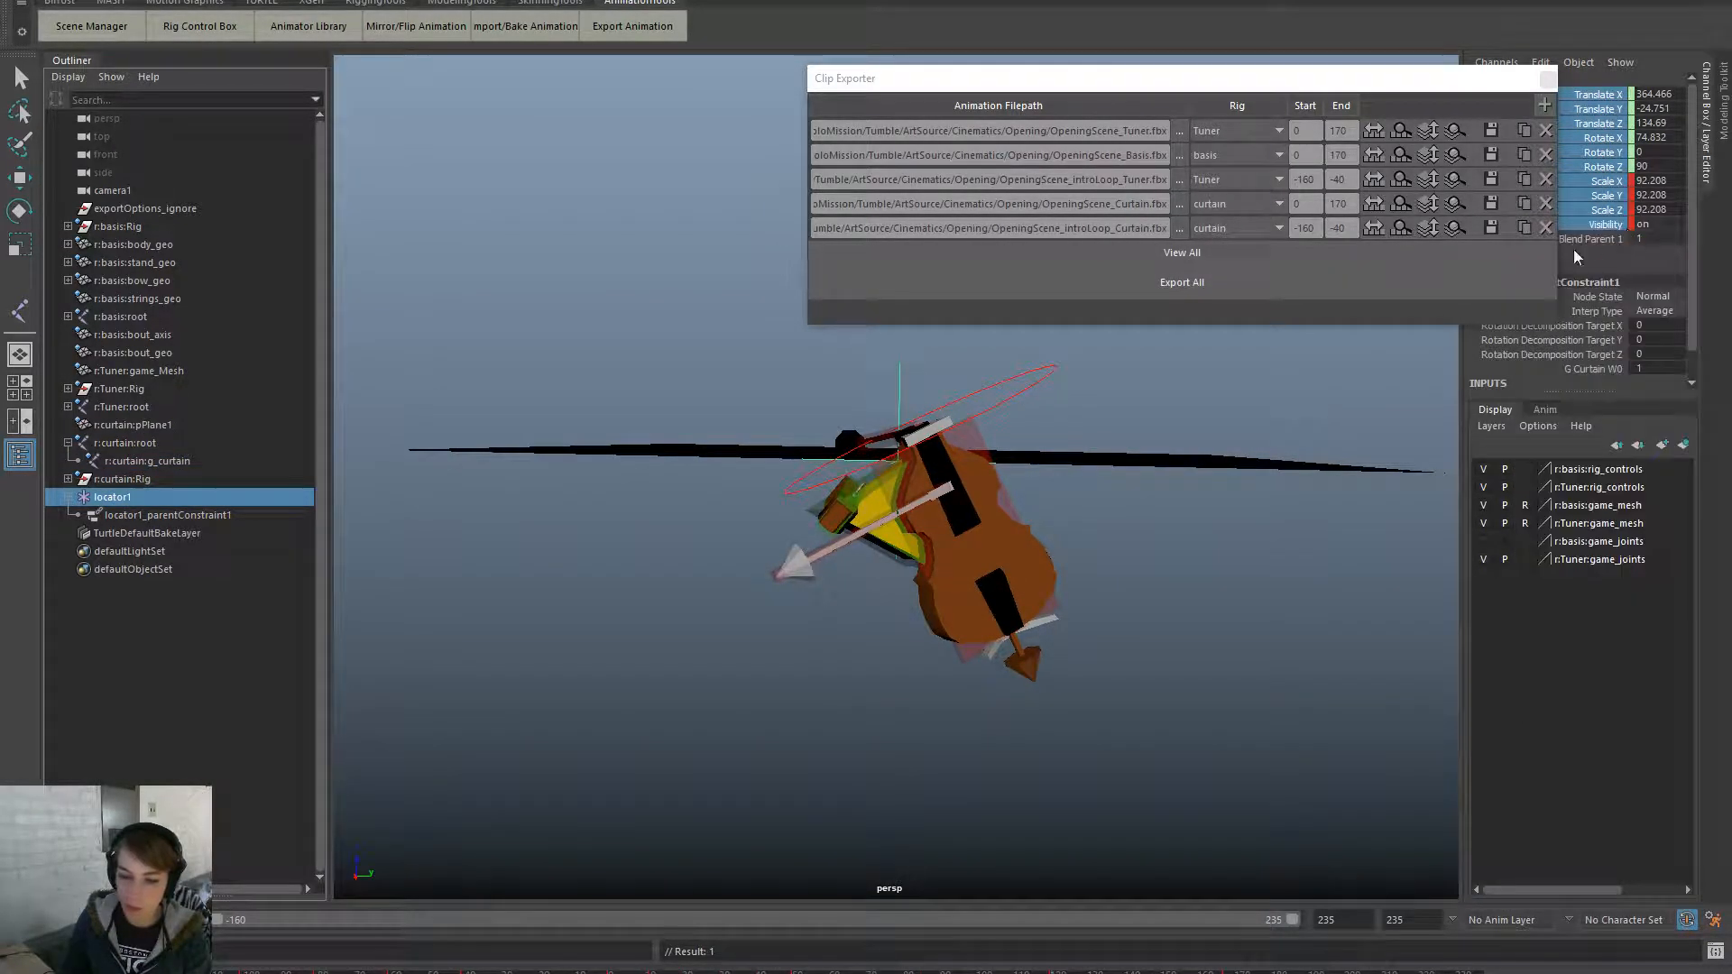
pyautogui.click(172, 462)
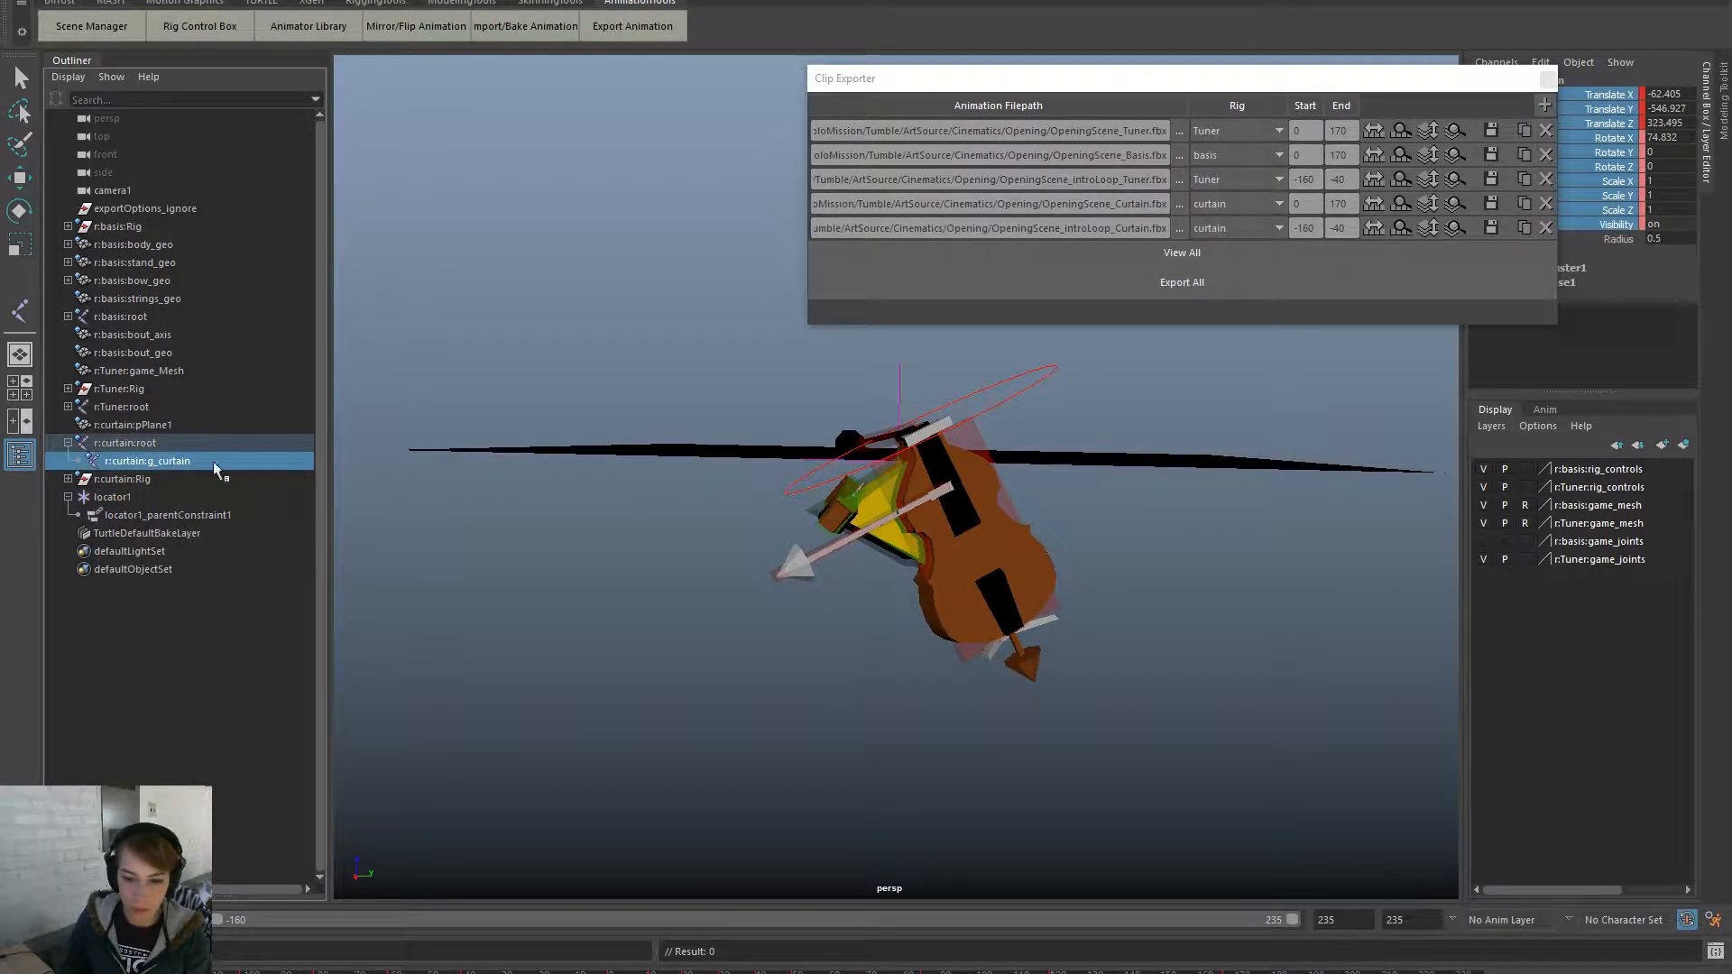
pyautogui.click(948, 961)
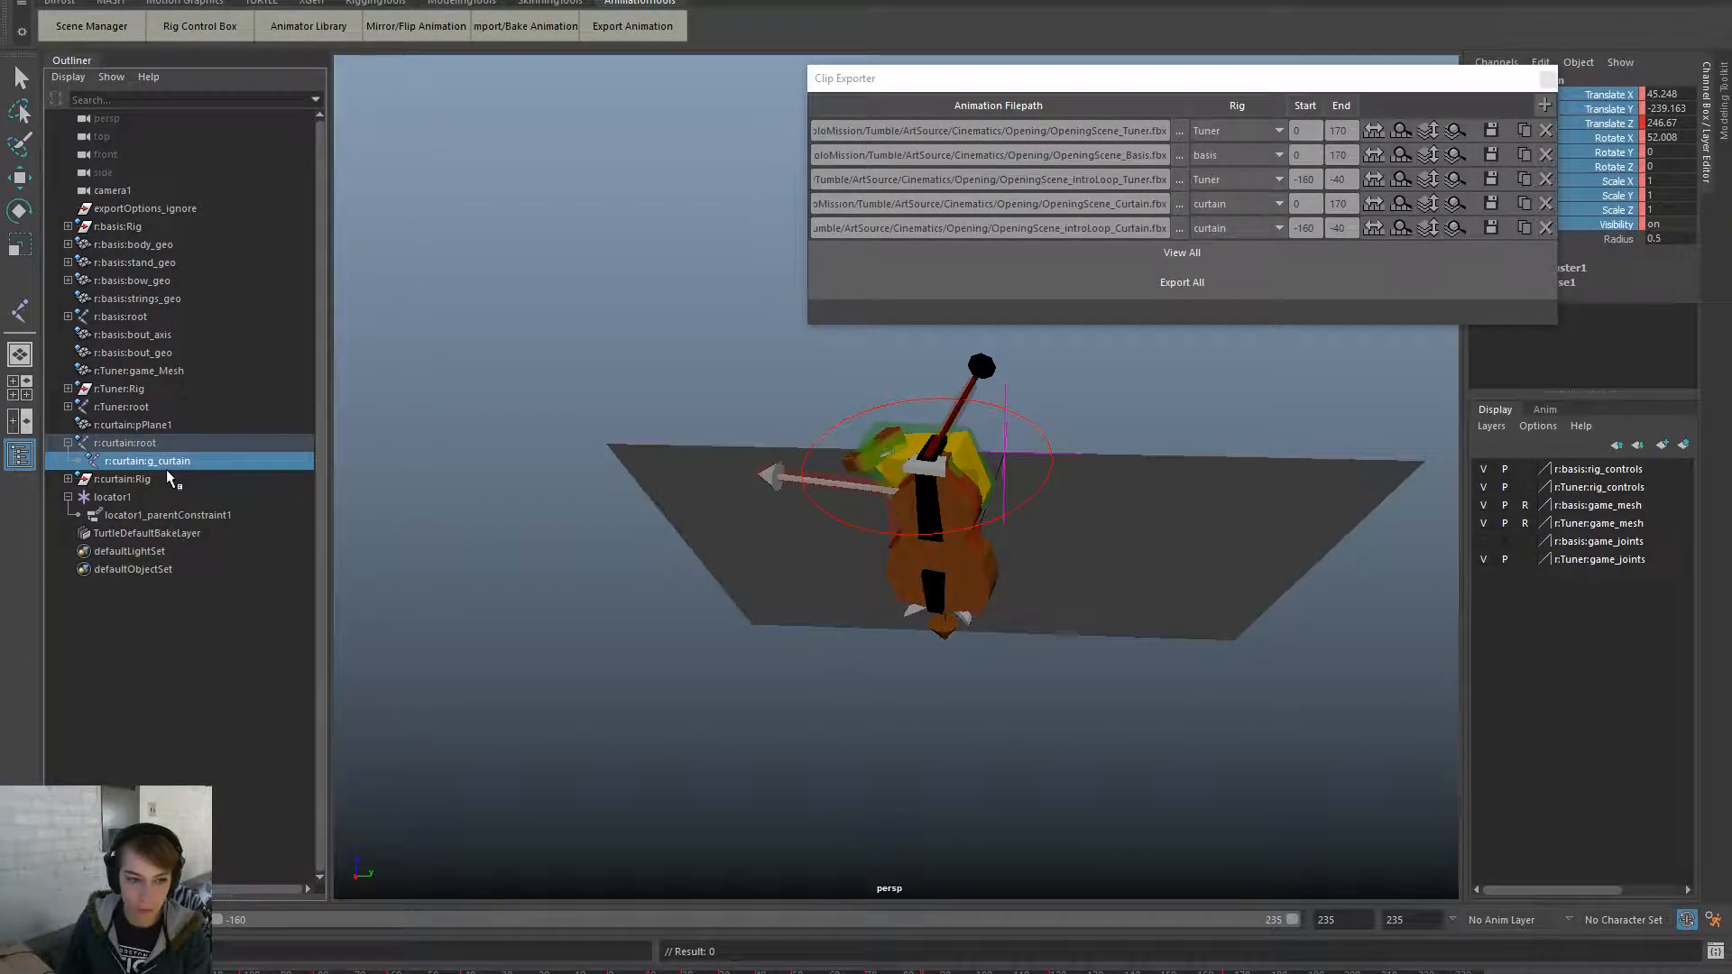
# - Key locator1 at a third frame, then advance the timeline with g_curtain selected
pyautogui.click(165, 497)
pyautogui.rightClick(1584, 178)
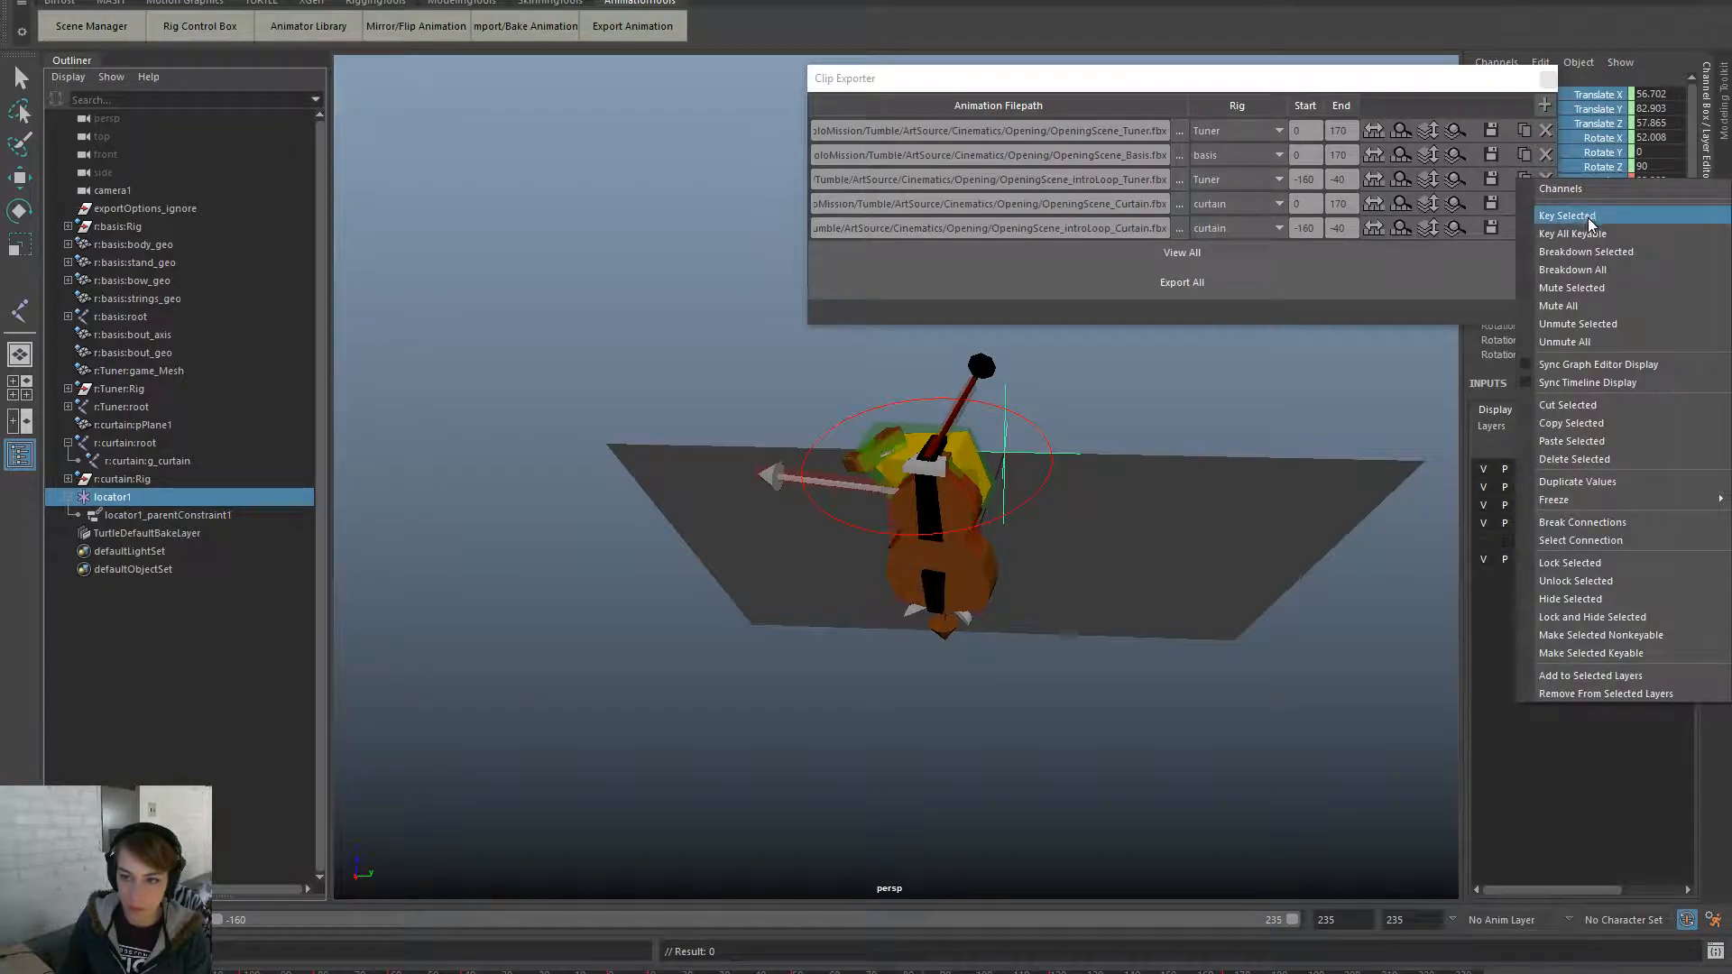
pyautogui.click(1588, 218)
pyautogui.click(149, 442)
pyautogui.click(159, 458)
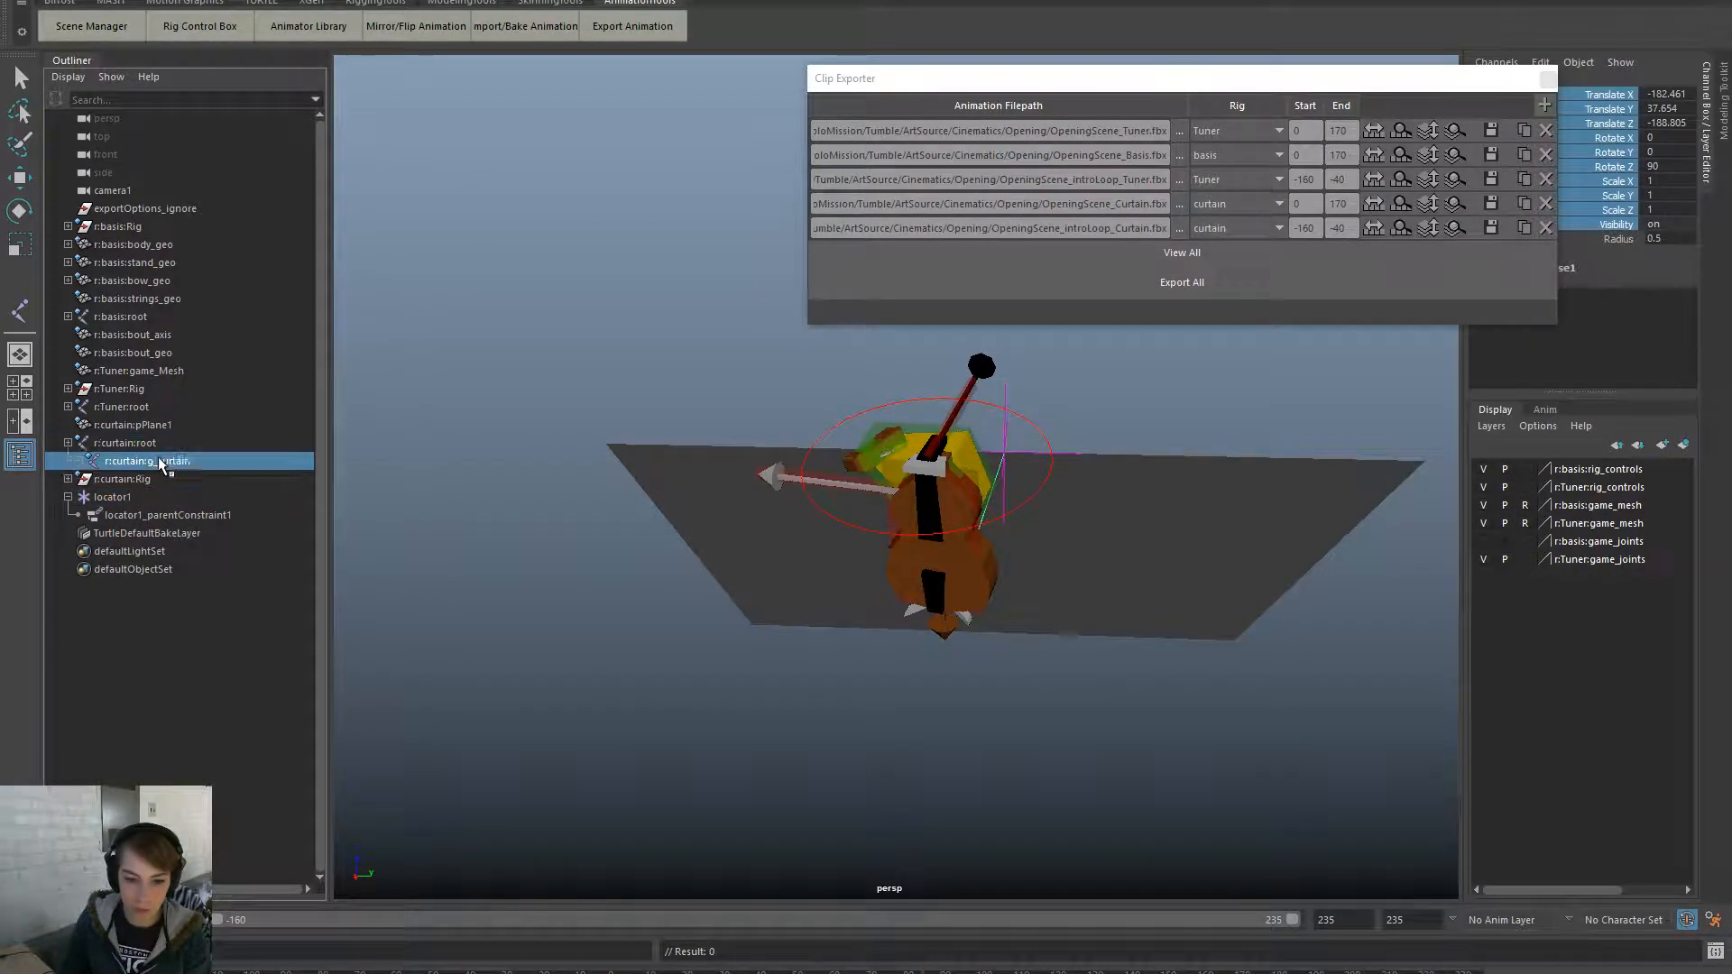
pyautogui.moveTo(794, 972); pyautogui.dragTo(812, 972)
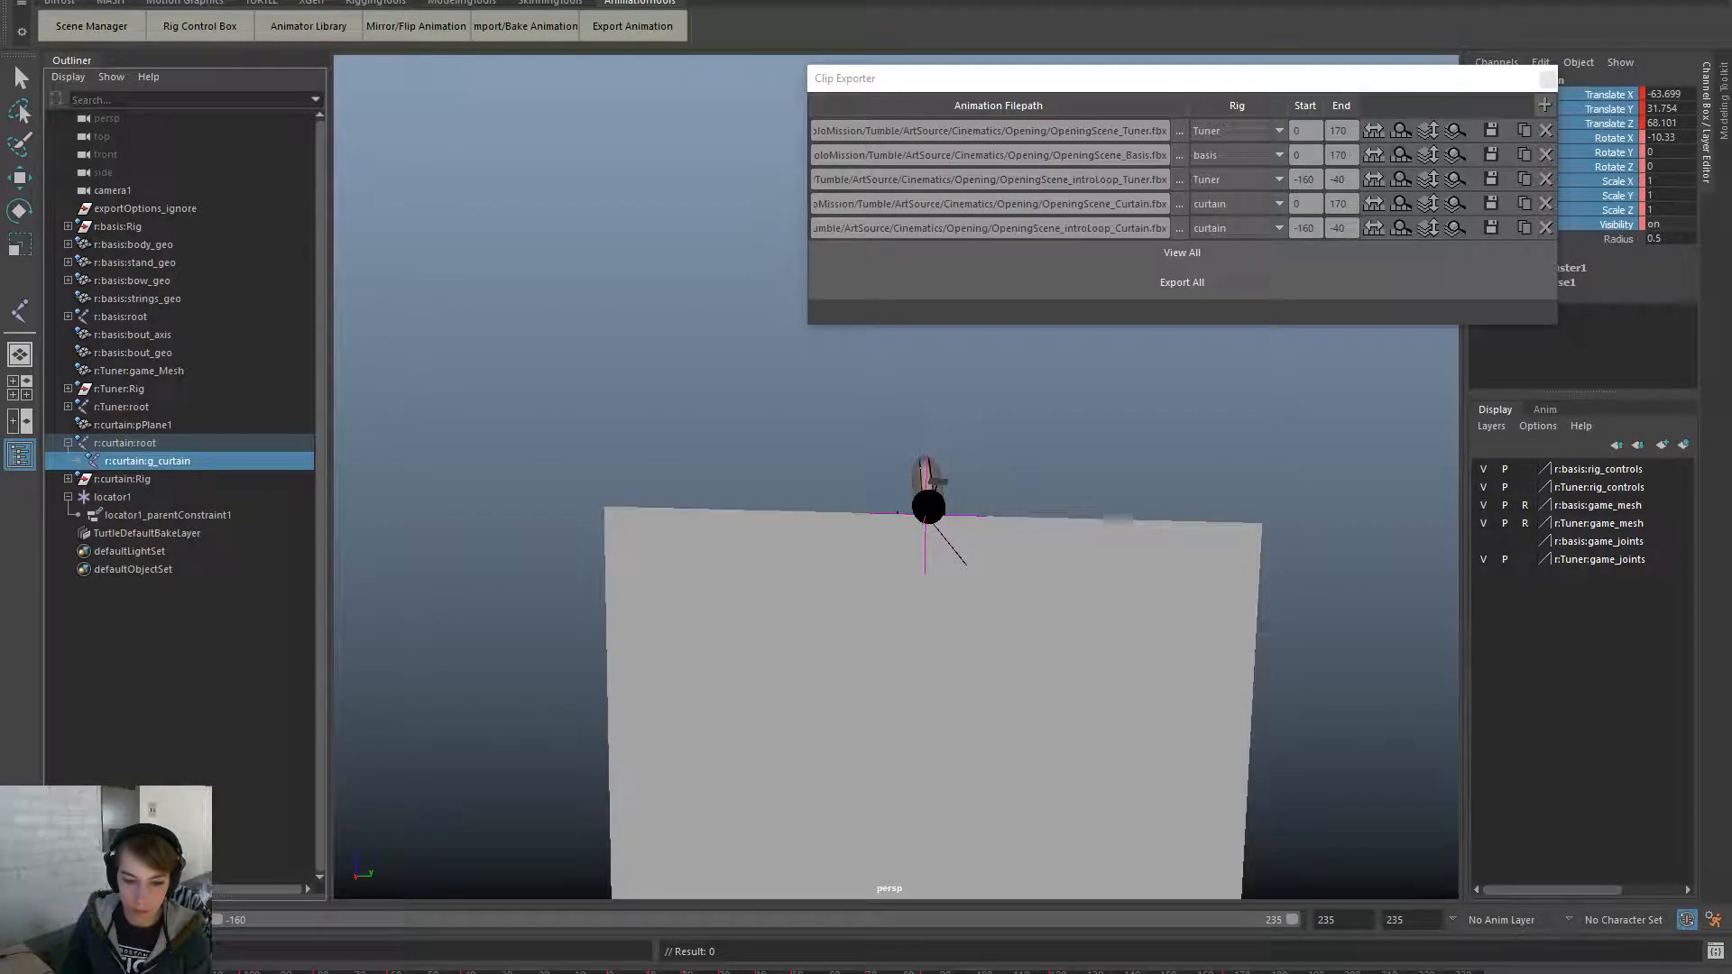
# - Select all of locator1's translate, rotate and scale channels and key them
pyautogui.click(184, 497)
pyautogui.rightClick(1632, 150)
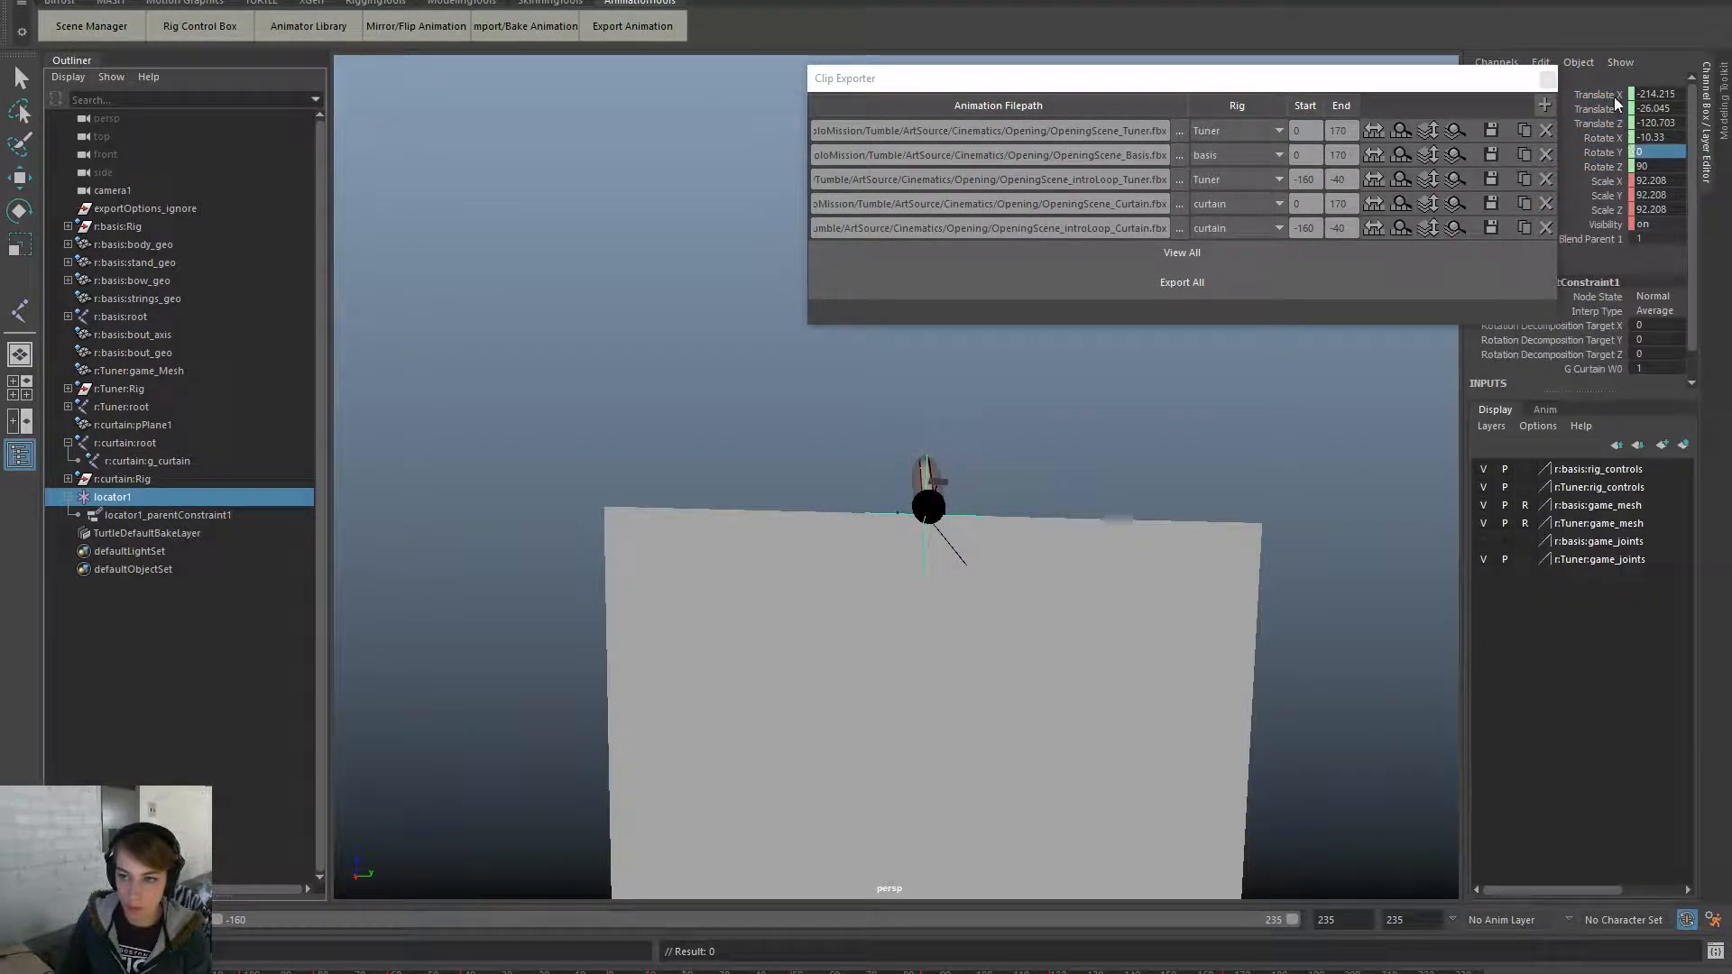
pyautogui.moveTo(1615, 100); pyautogui.dragTo(1597, 215)
pyautogui.rightClick(1585, 153)
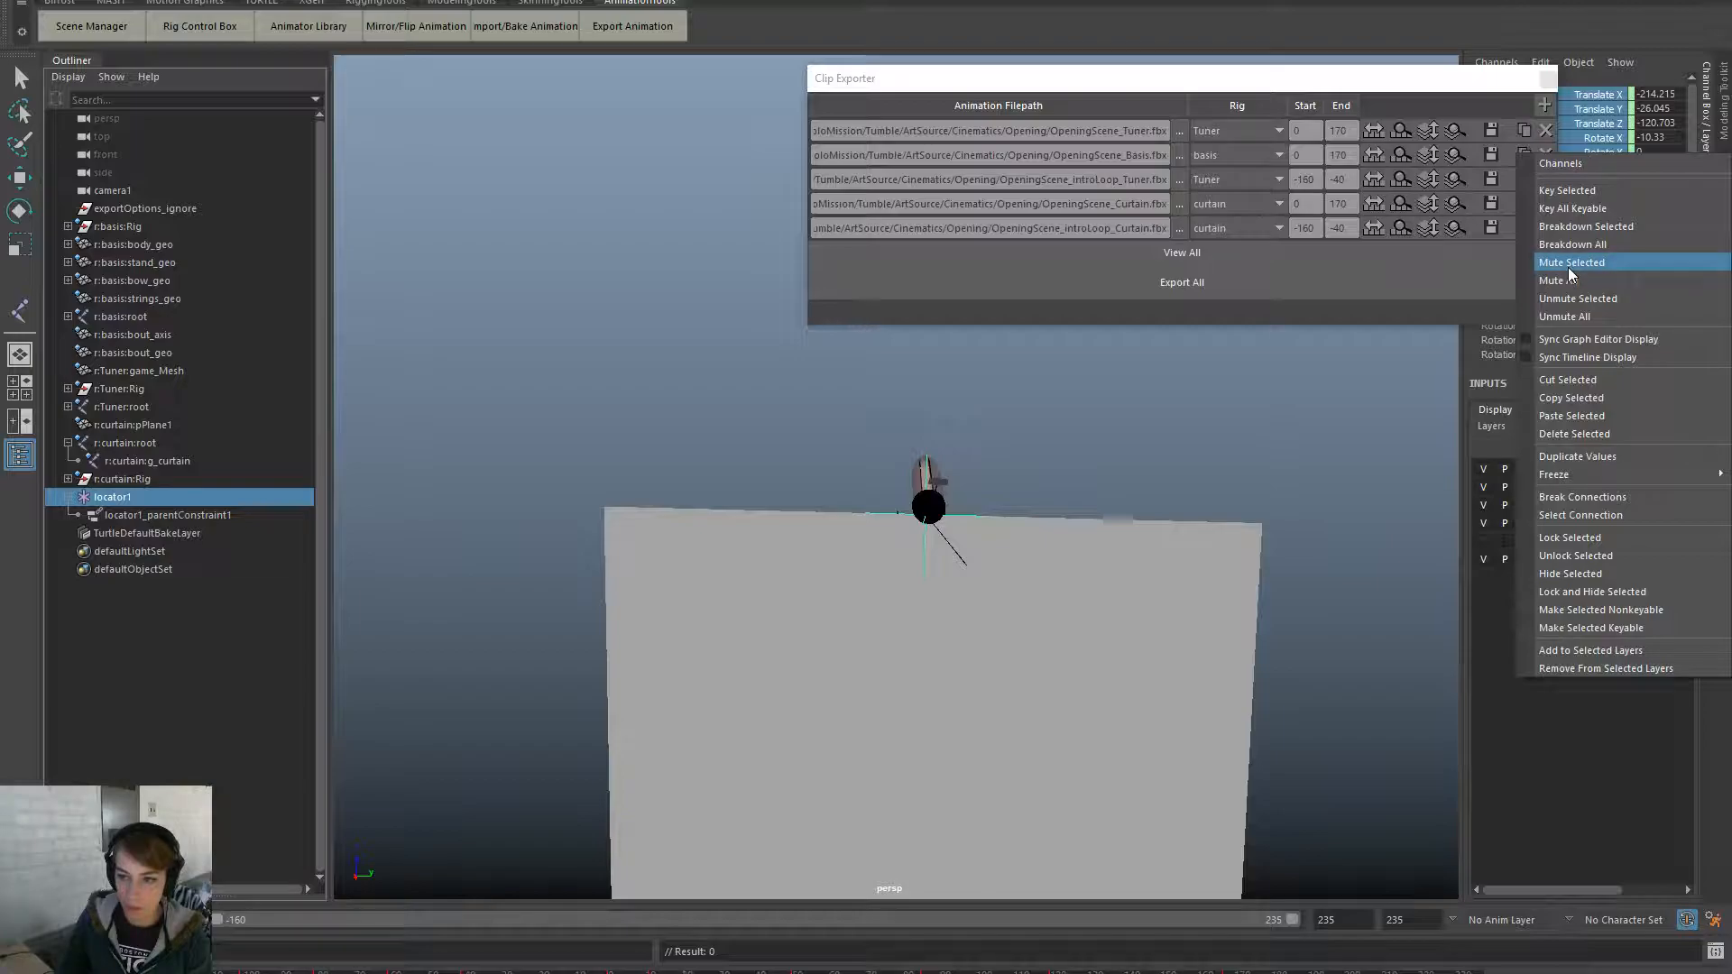
pyautogui.click(1588, 193)
pyautogui.moveTo(683, 972); pyautogui.dragTo(724, 972)
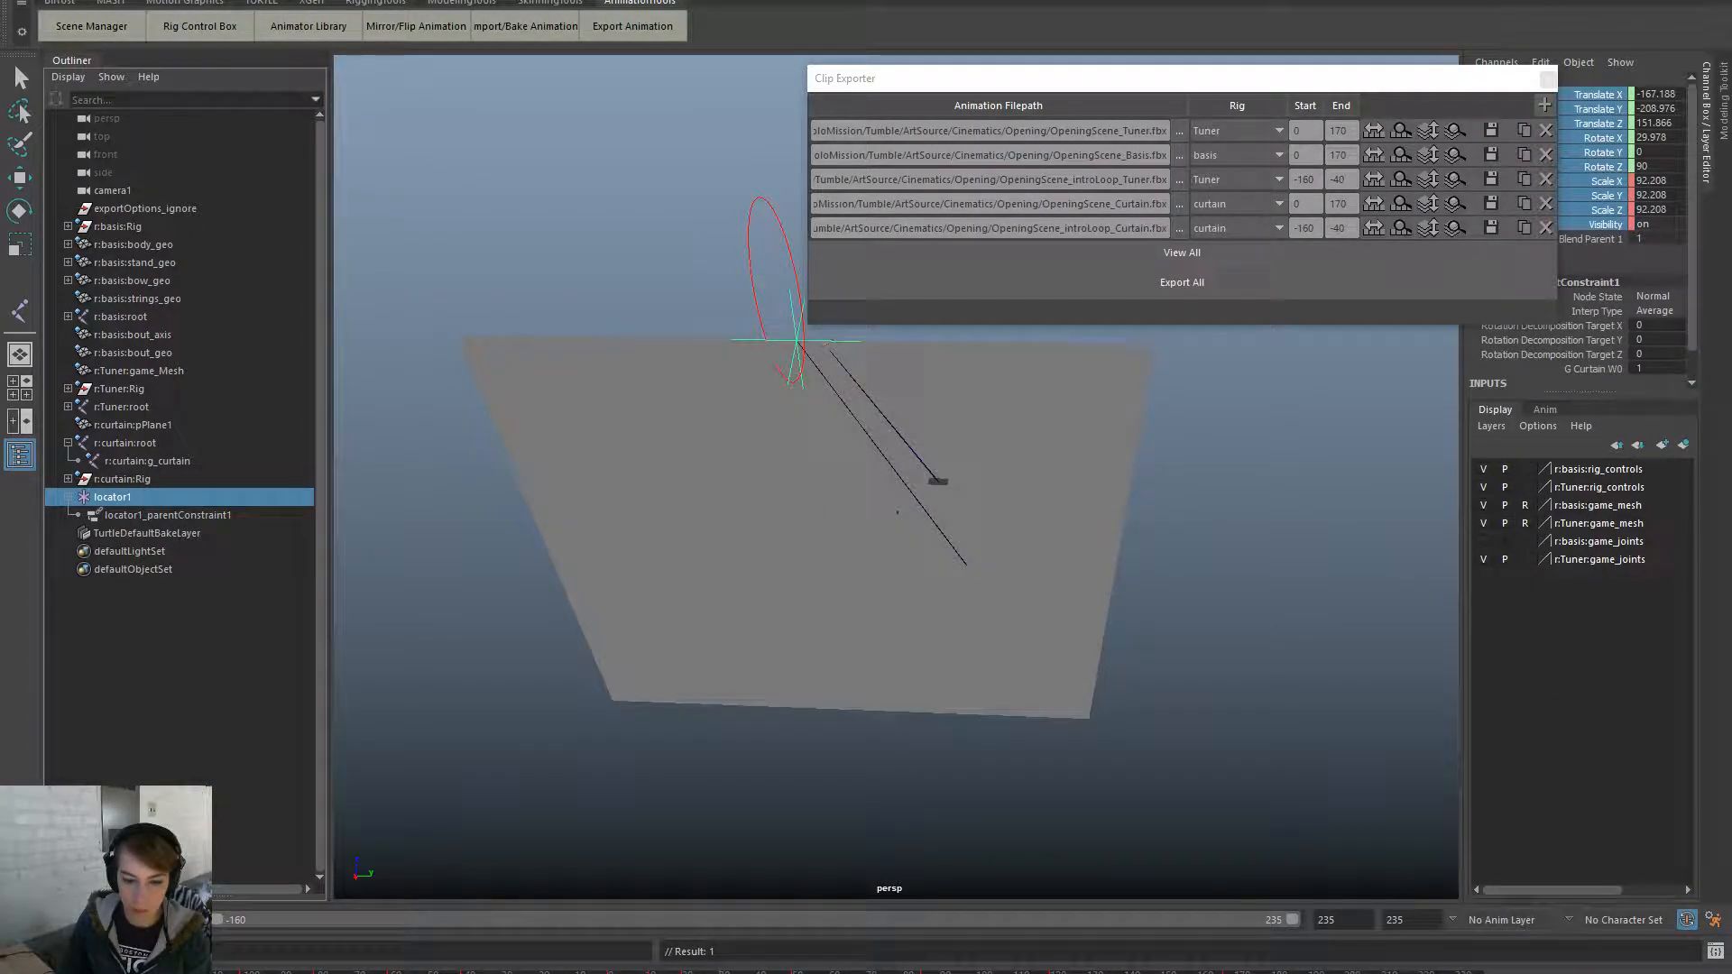
# - Key the chosen locator1 channels at two more frames further along the timeline
pyautogui.rightClick(1604, 204)
pyautogui.click(1604, 220)
pyautogui.click(763, 972)
pyautogui.rightClick(1635, 170)
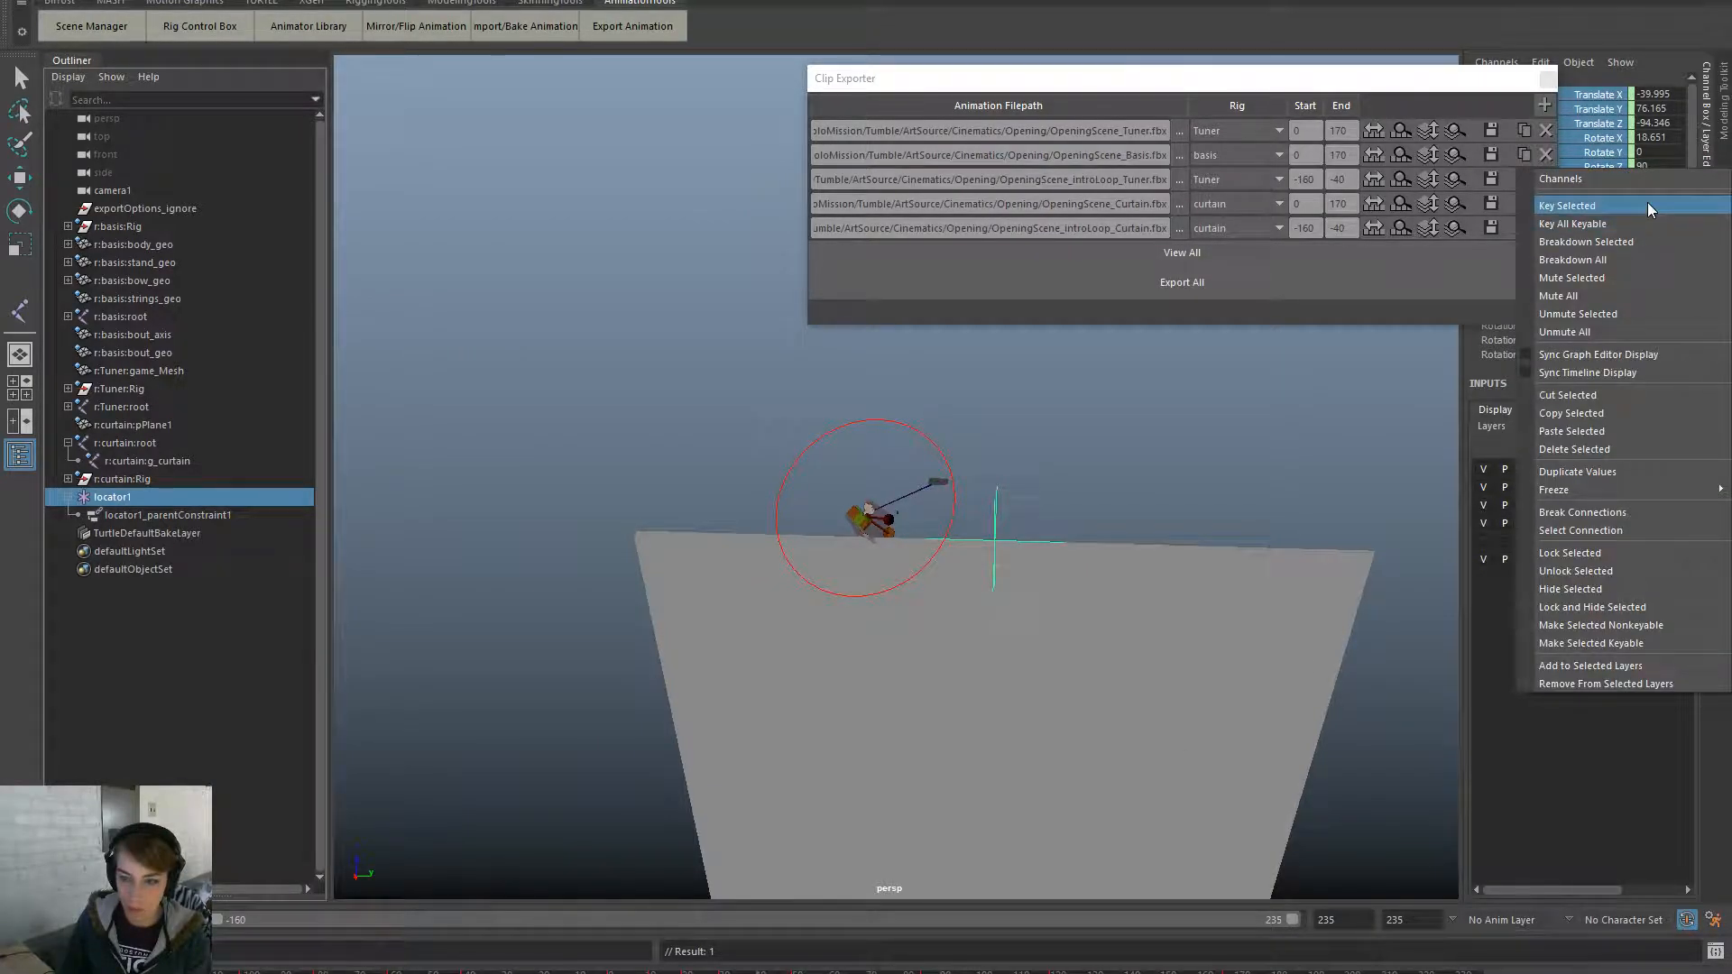
pyautogui.click(1647, 202)
pyautogui.moveTo(763, 972); pyautogui.dragTo(806, 972)
pyautogui.click(195, 460)
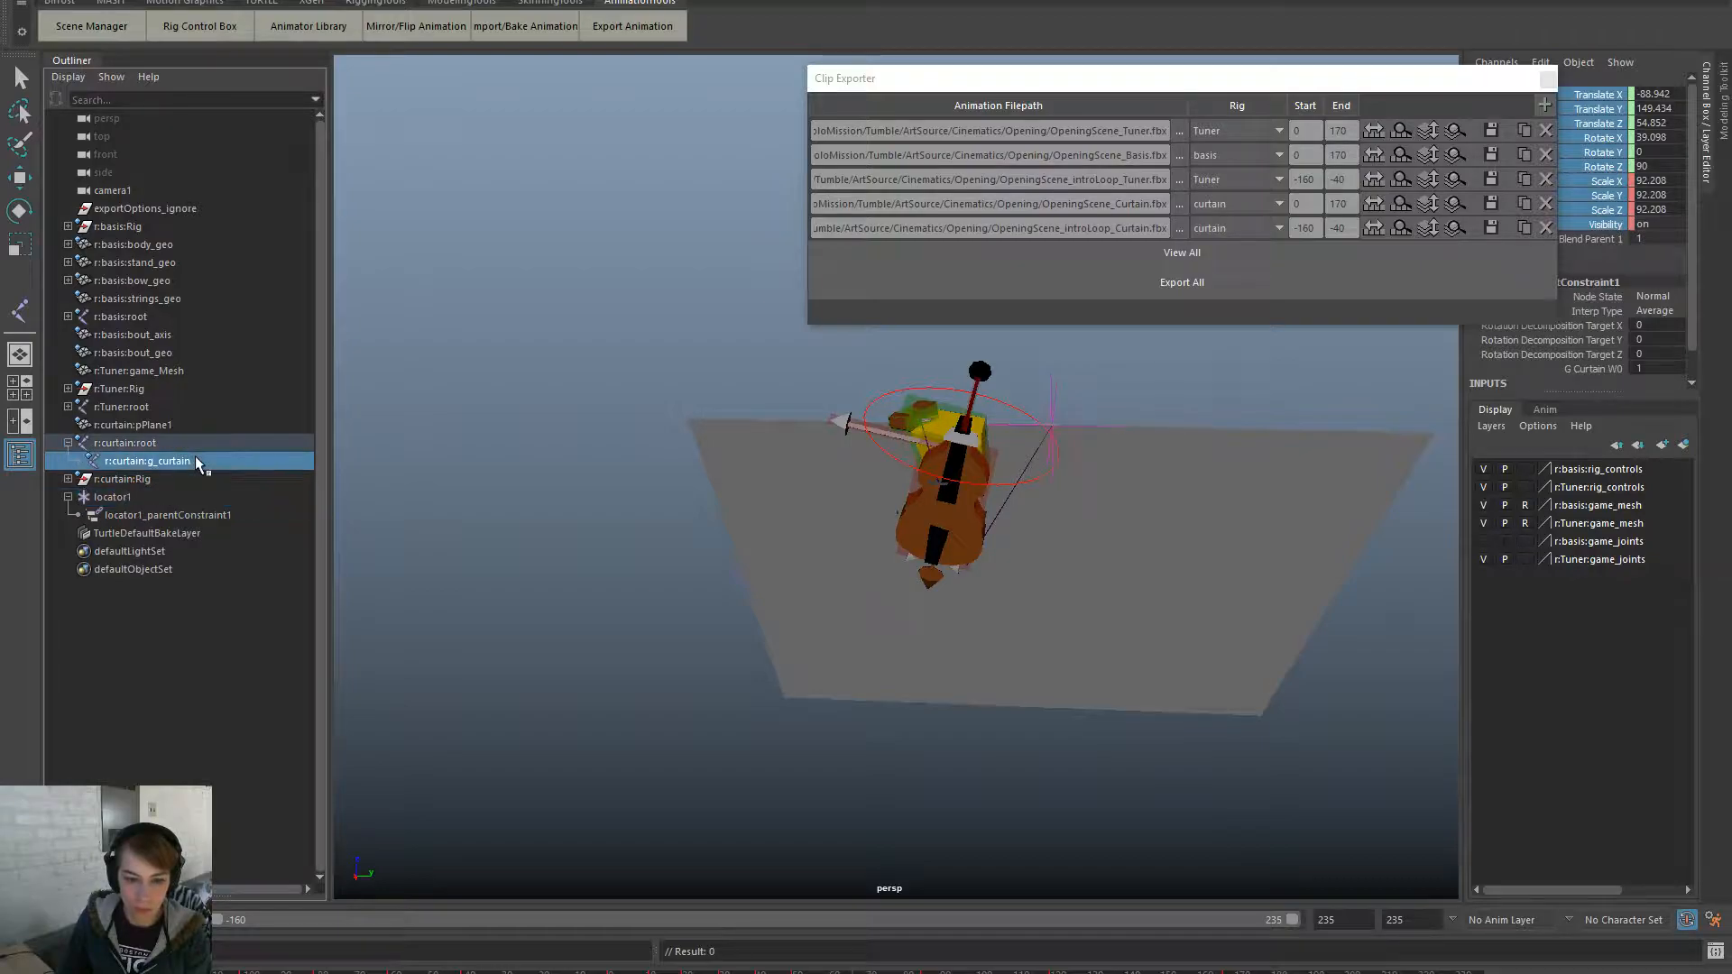
pyautogui.hotkey('ctrl', 'z')
pyautogui.hotkey('ctrl', 'z')
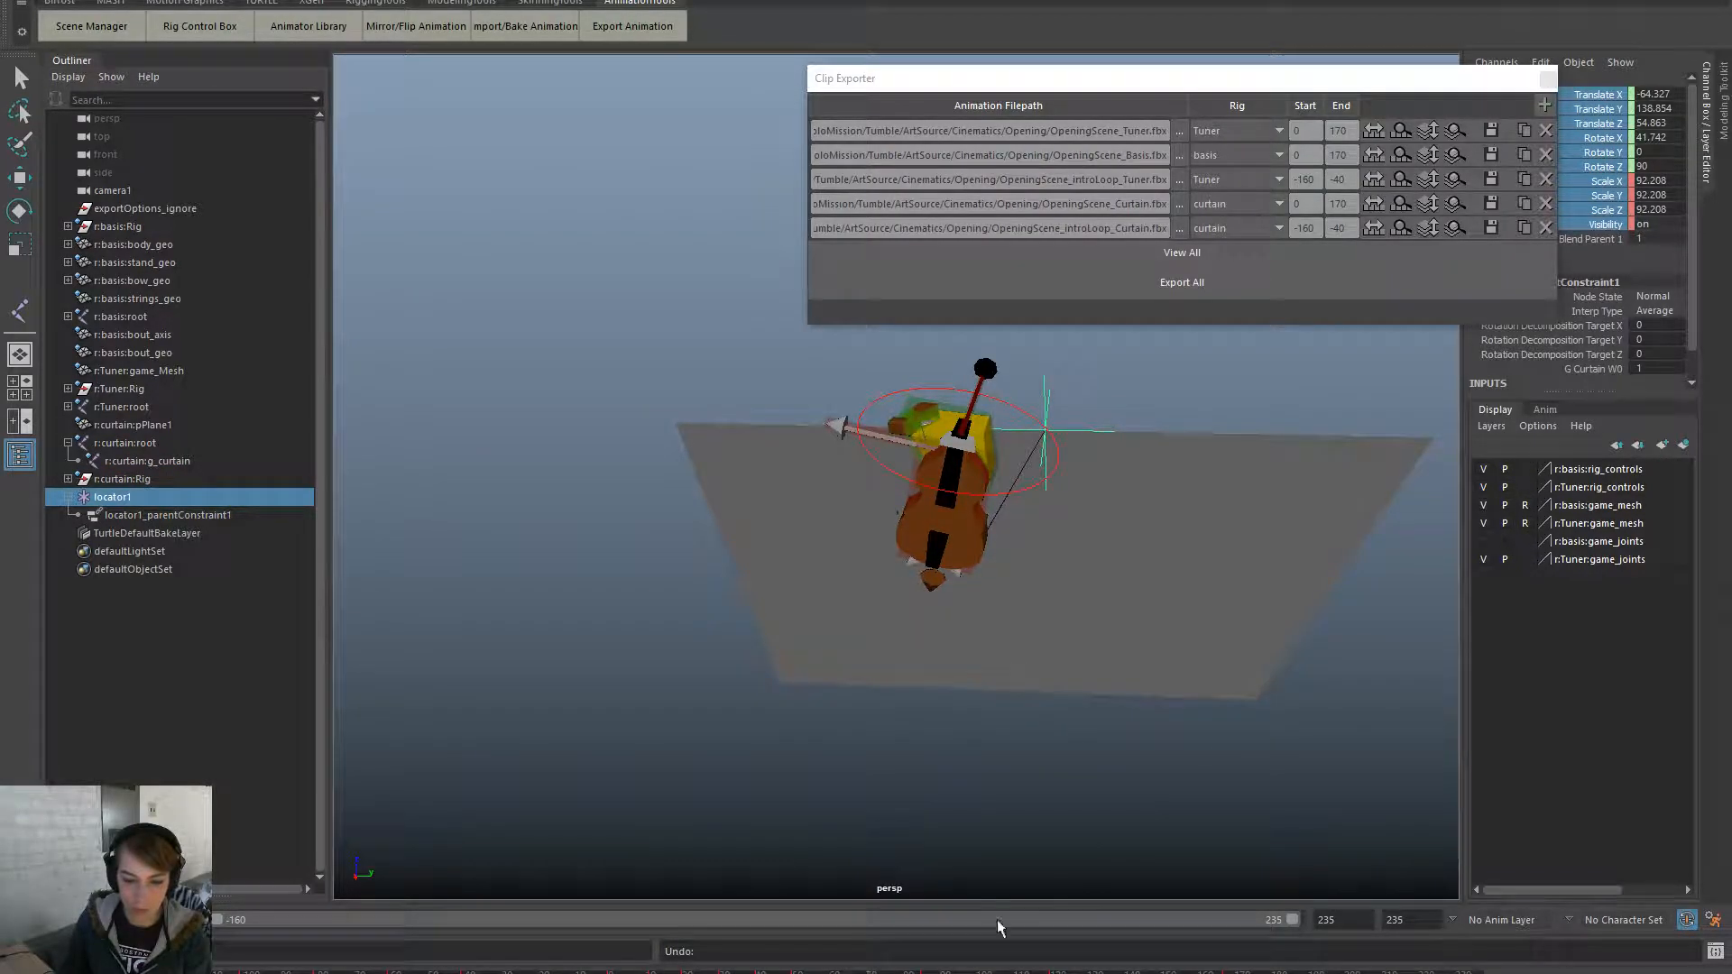
# - Set another key on locator1 and reposition it with the Move tool
pyautogui.rightClick(1579, 155)
pyautogui.click(1589, 192)
pyautogui.press('w')
pyautogui.moveTo(1106, 432); pyautogui.dragTo(1025, 437)
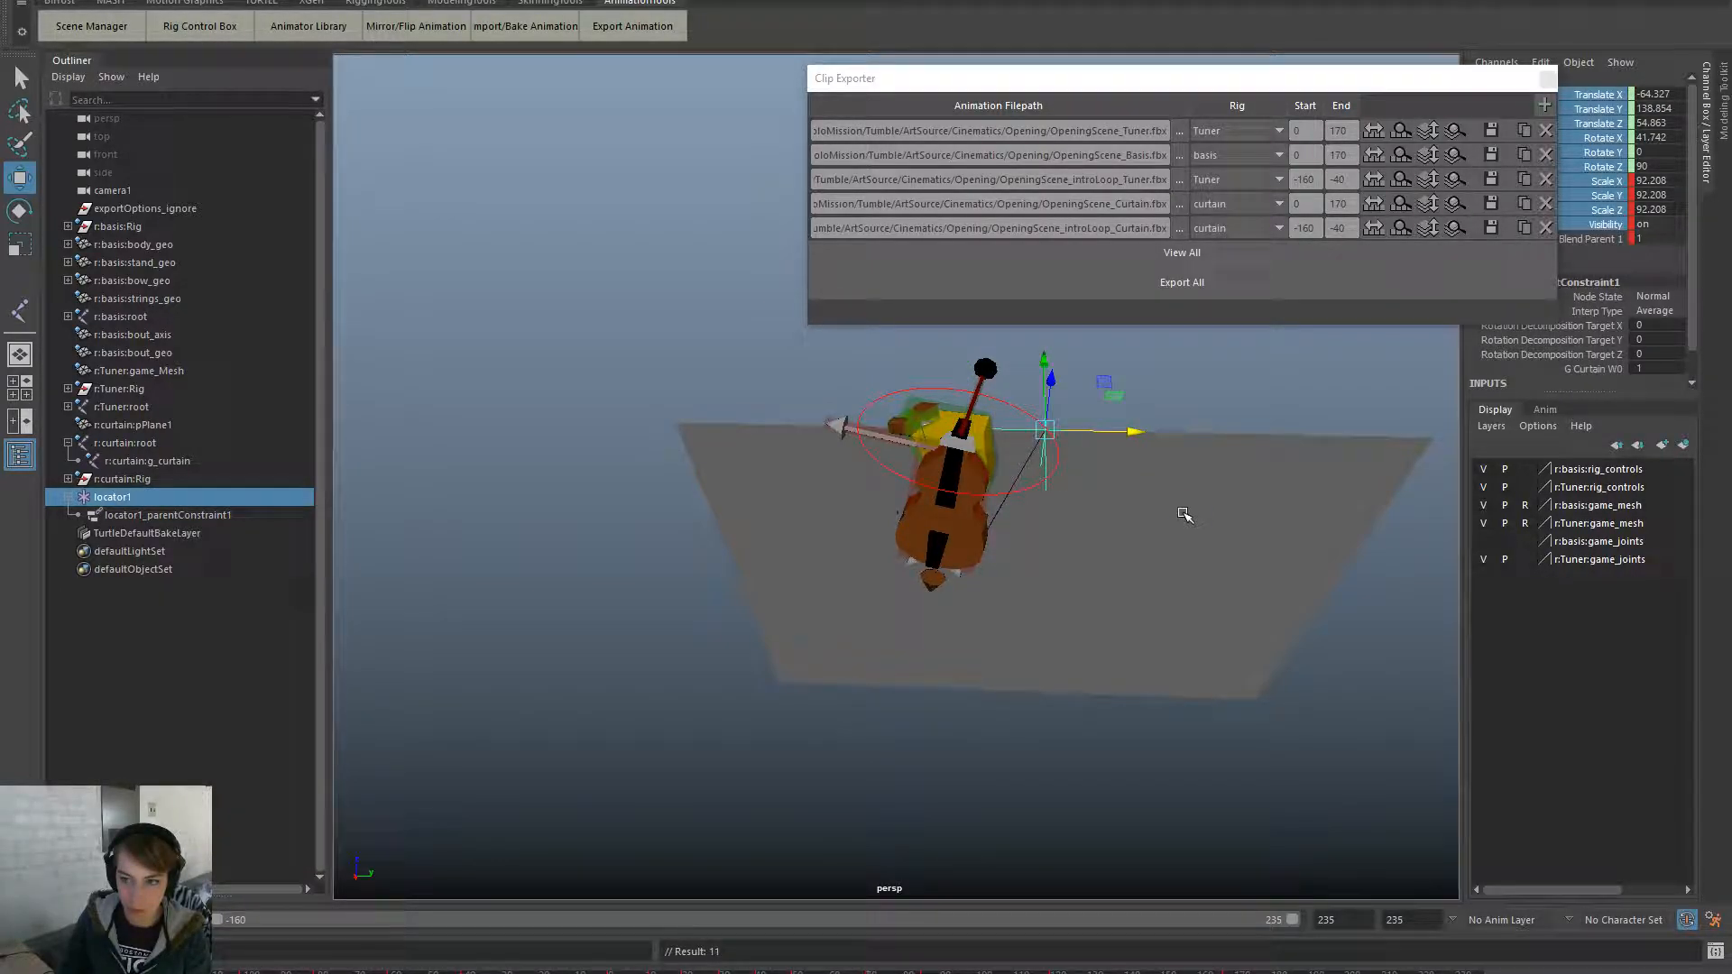
pyautogui.click(197, 462)
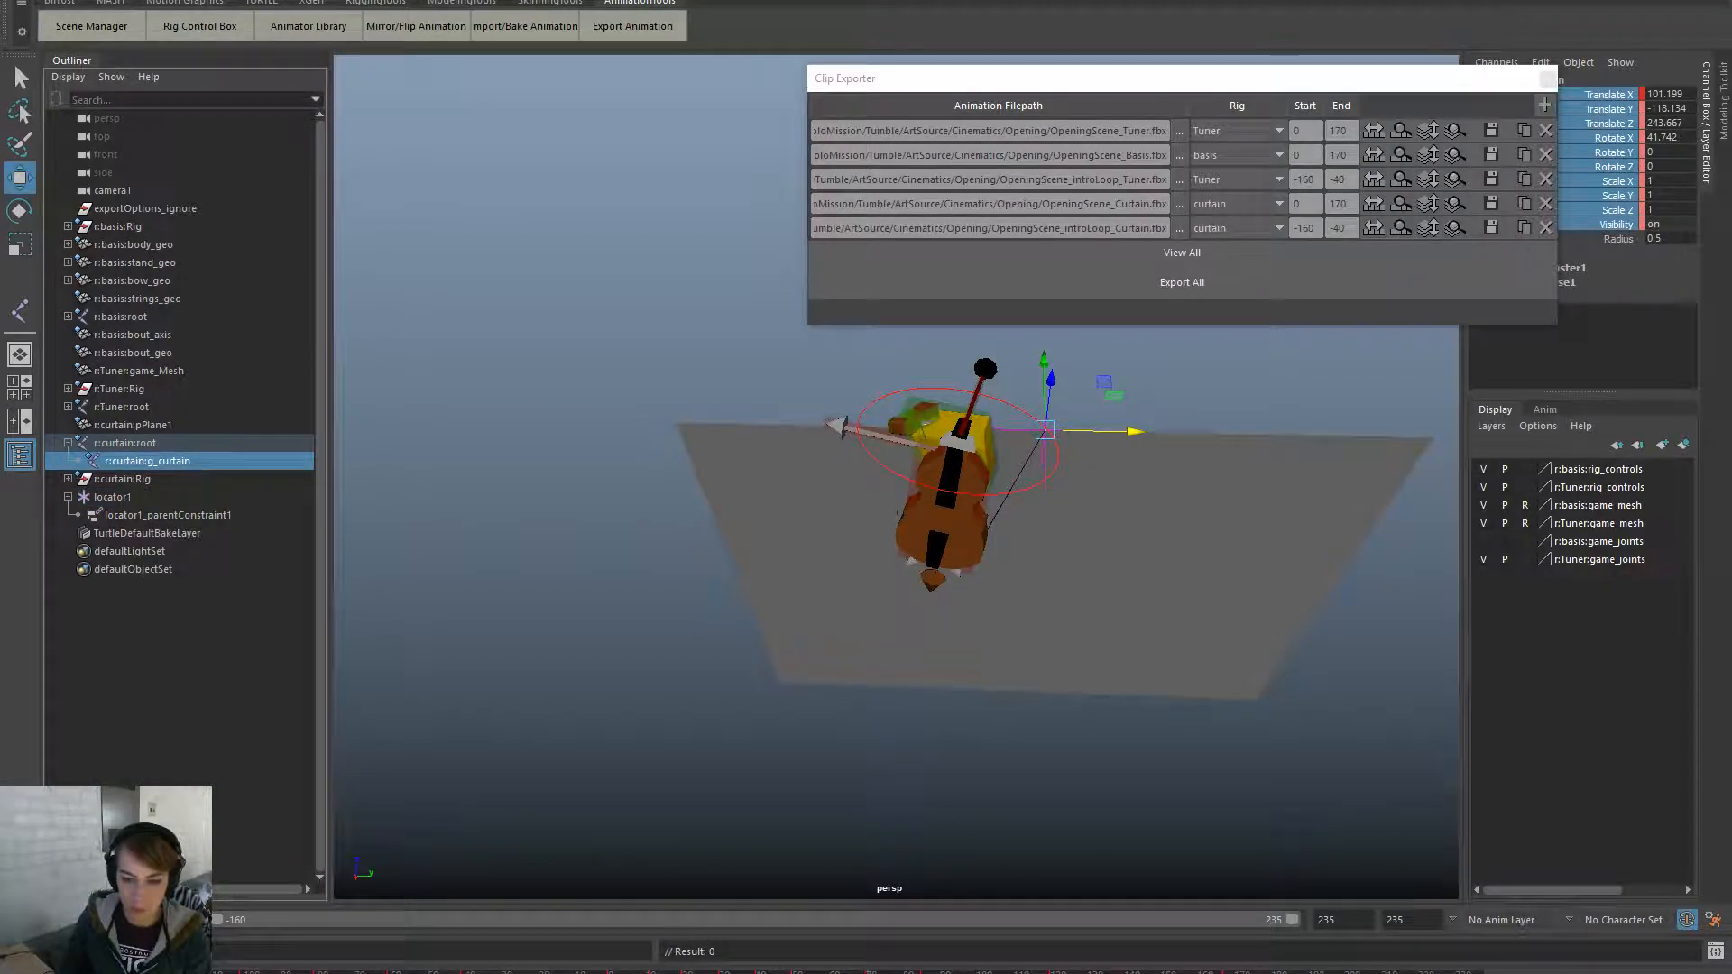
# - Delete the curtain joint's keys and zero the curtain root's translate and rotate values
pyautogui.rightClick(273, 969)
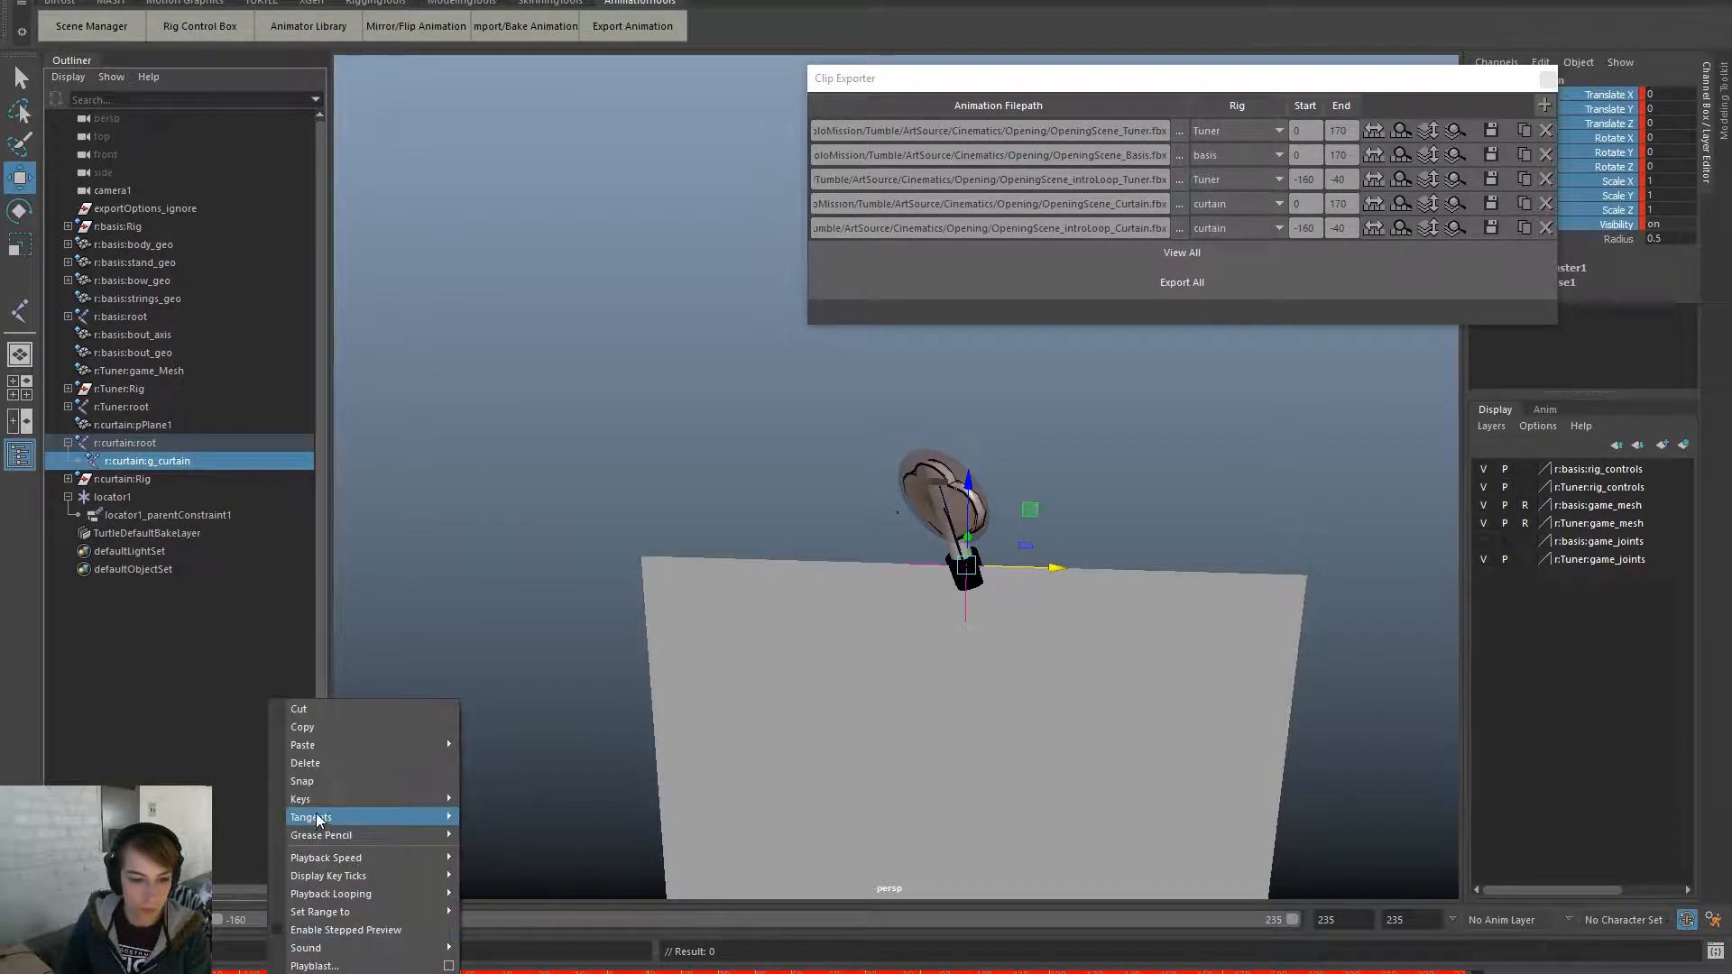
pyautogui.click(341, 765)
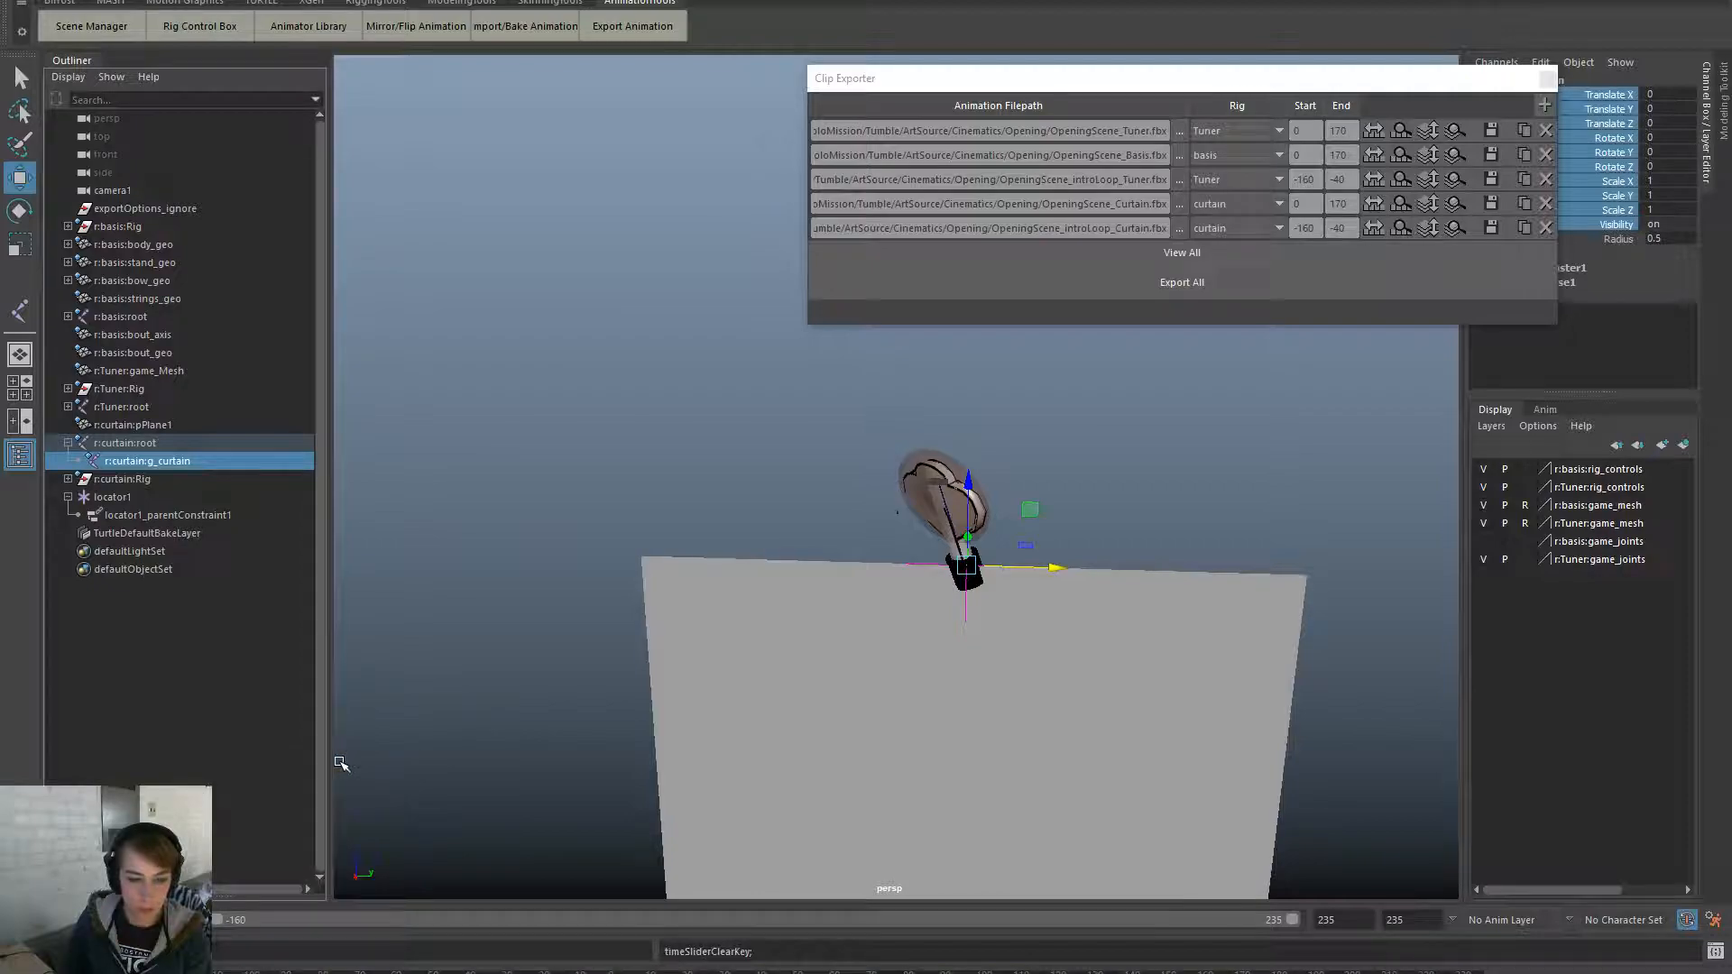
pyautogui.click(213, 442)
pyautogui.moveTo(1672, 90); pyautogui.dragTo(1683, 166)
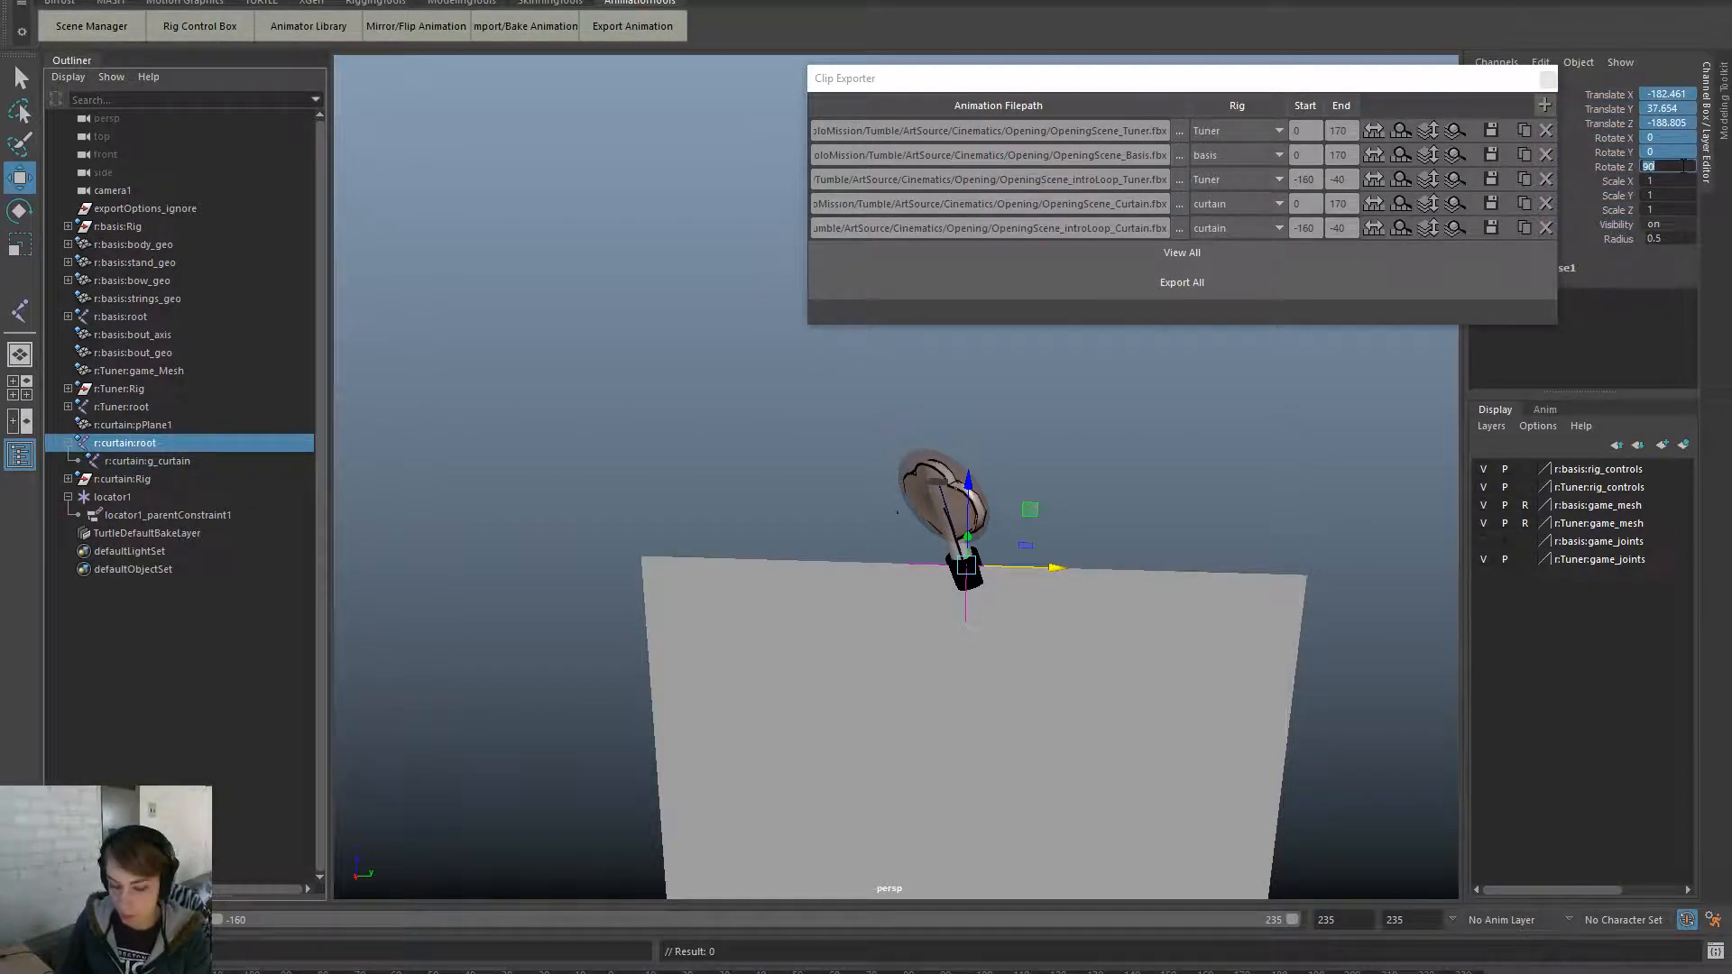
pyautogui.write('0')
pyautogui.press('Return')
# - Parent-constrain the curtain joint g_curtain to locator1
pyautogui.click(177, 461)
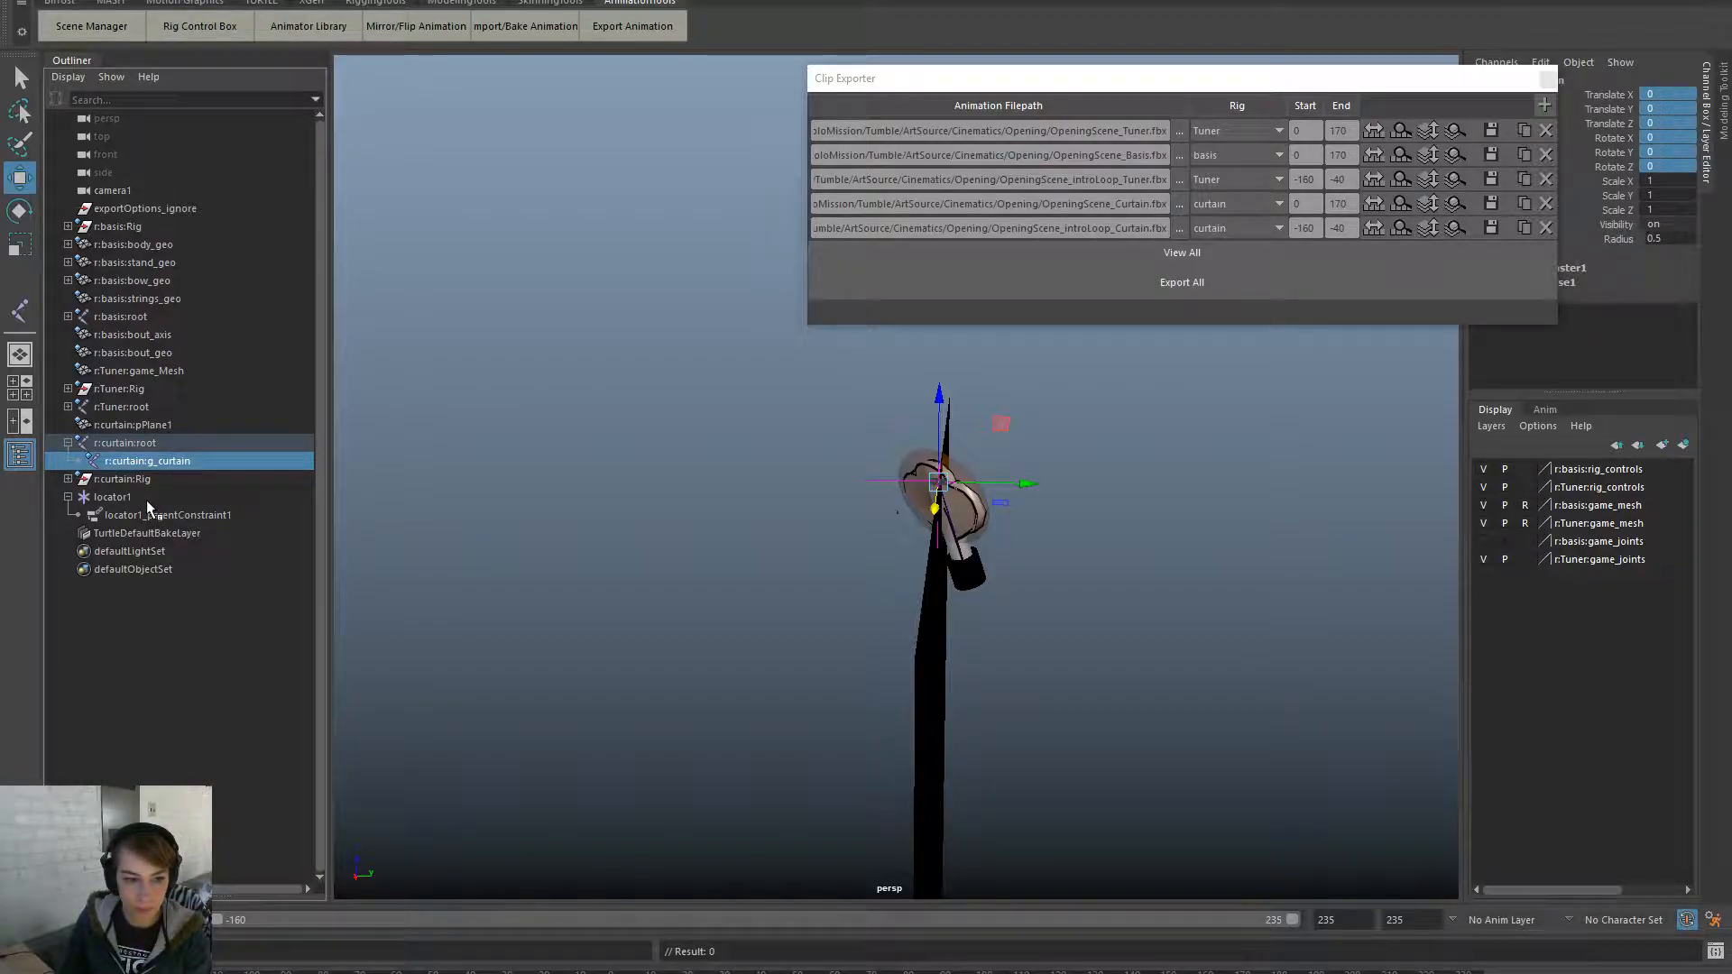
pyautogui.click(113, 497)
pyautogui.keyDown('ctrl'); pyautogui.click(243, 461); pyautogui.keyUp('ctrl')
pyautogui.press('space')
pyautogui.click(800, 590)
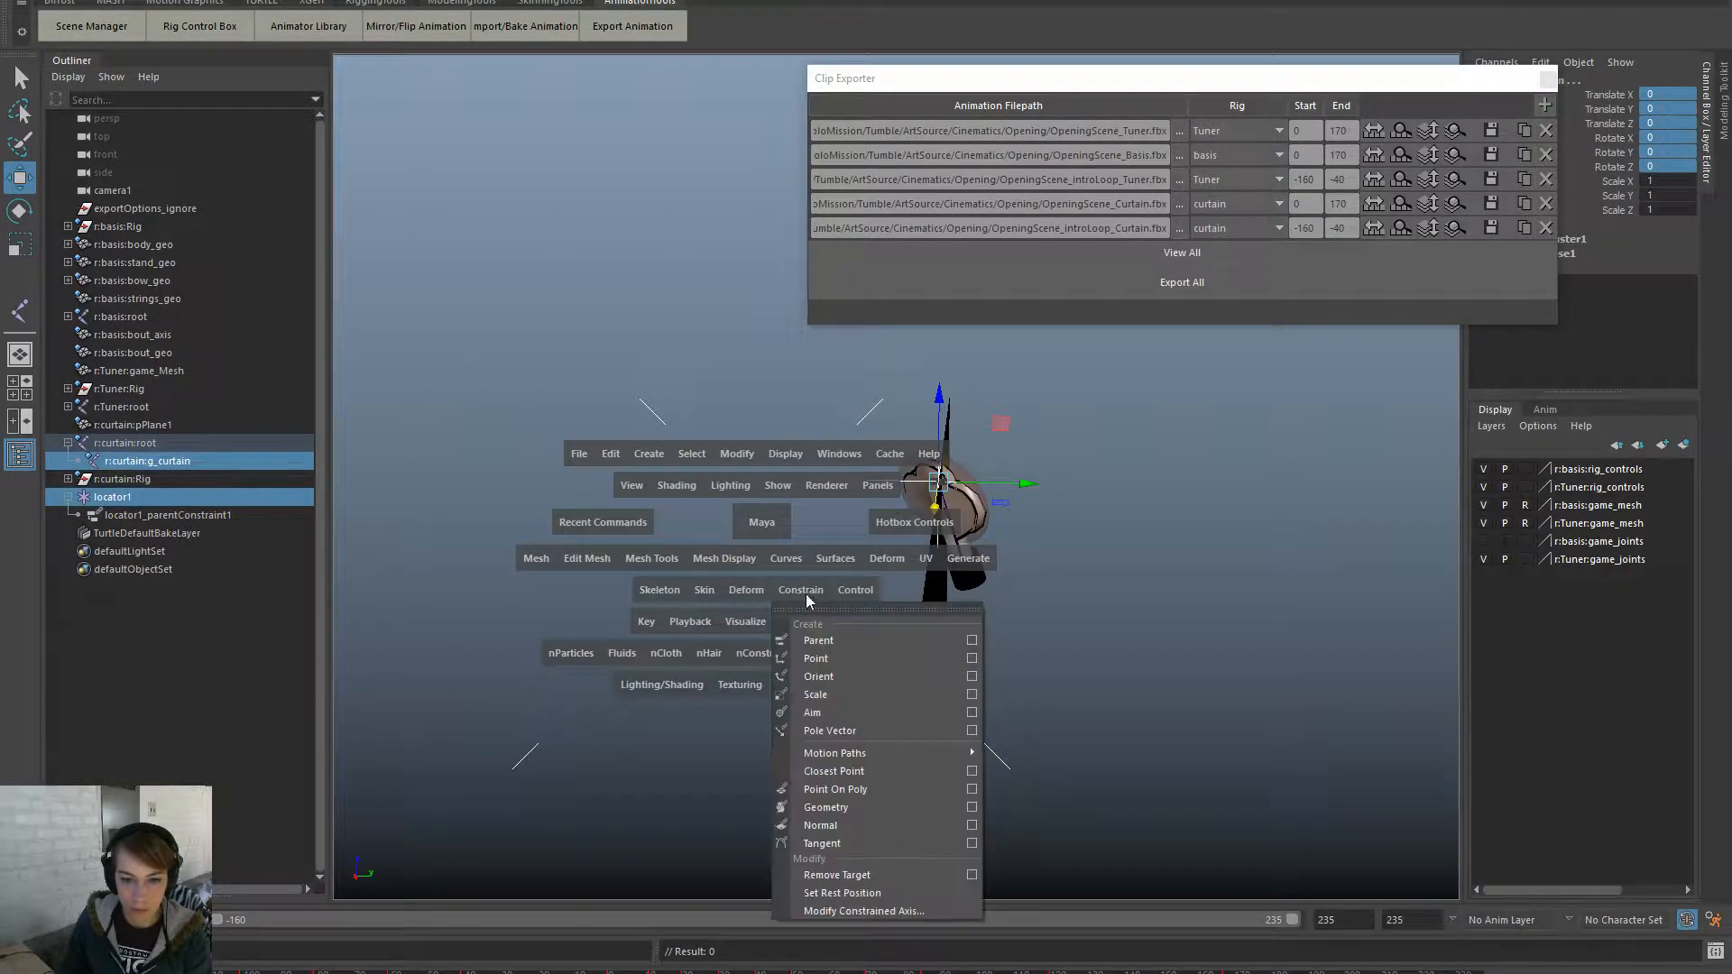
pyautogui.click(852, 642)
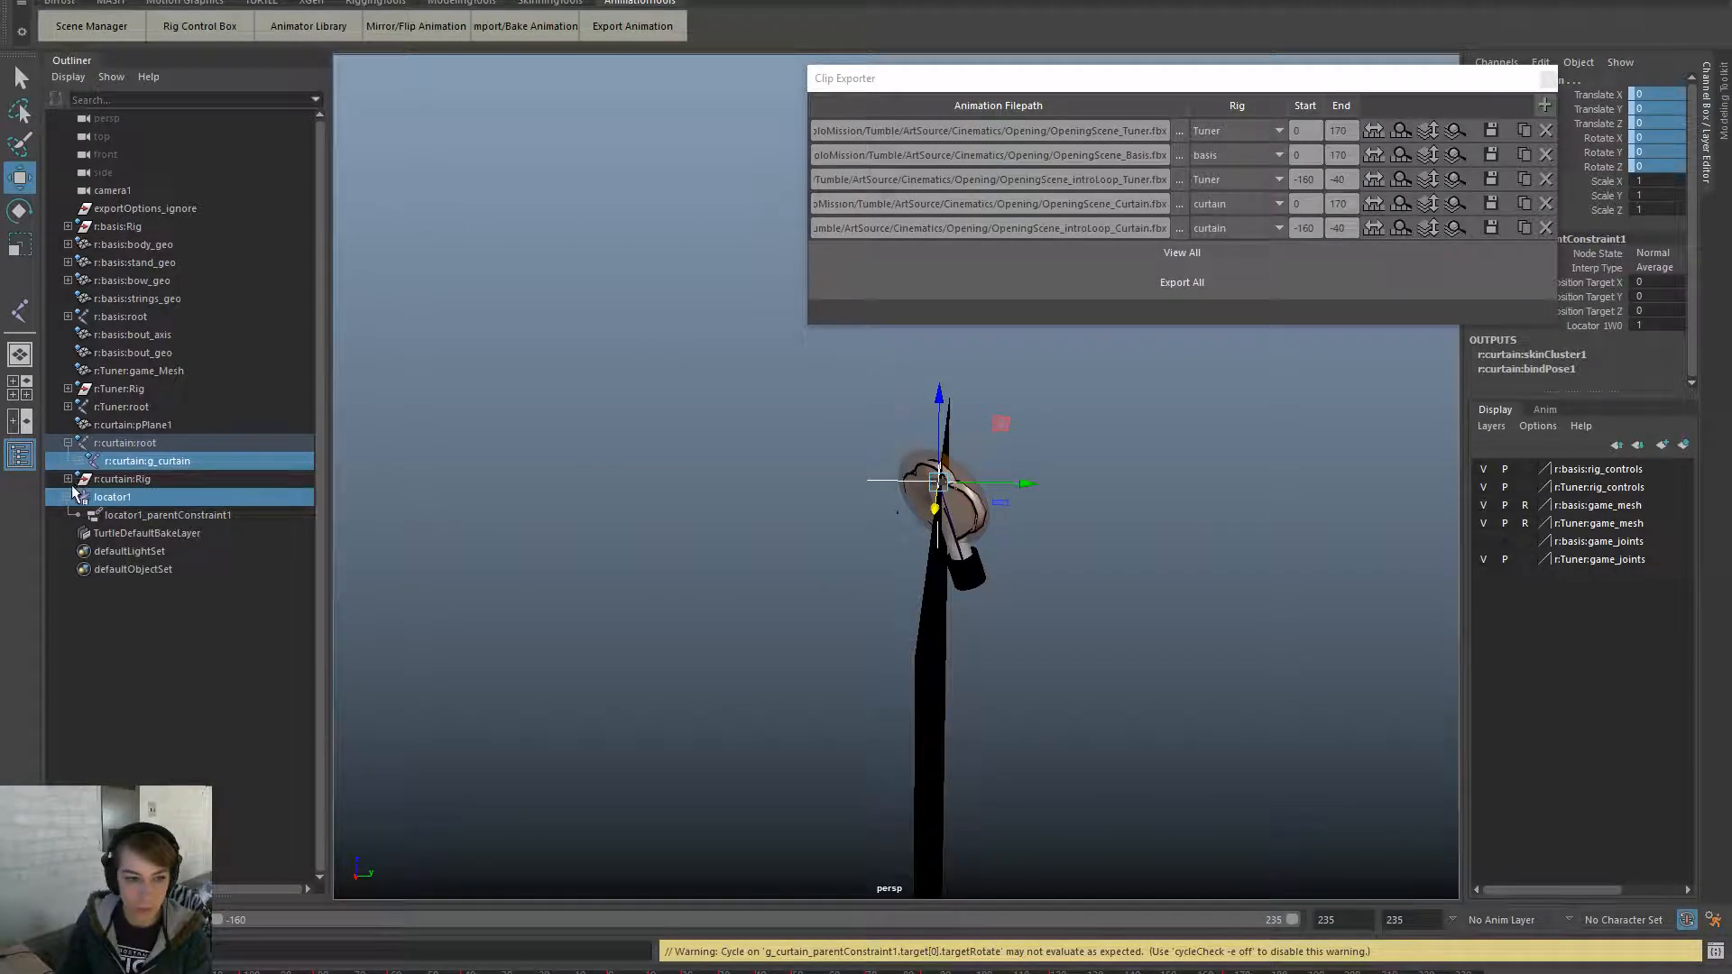
# - Rename the new parent constraint with the 'r:curtain:' namespace prefix
pyautogui.click(86, 461)
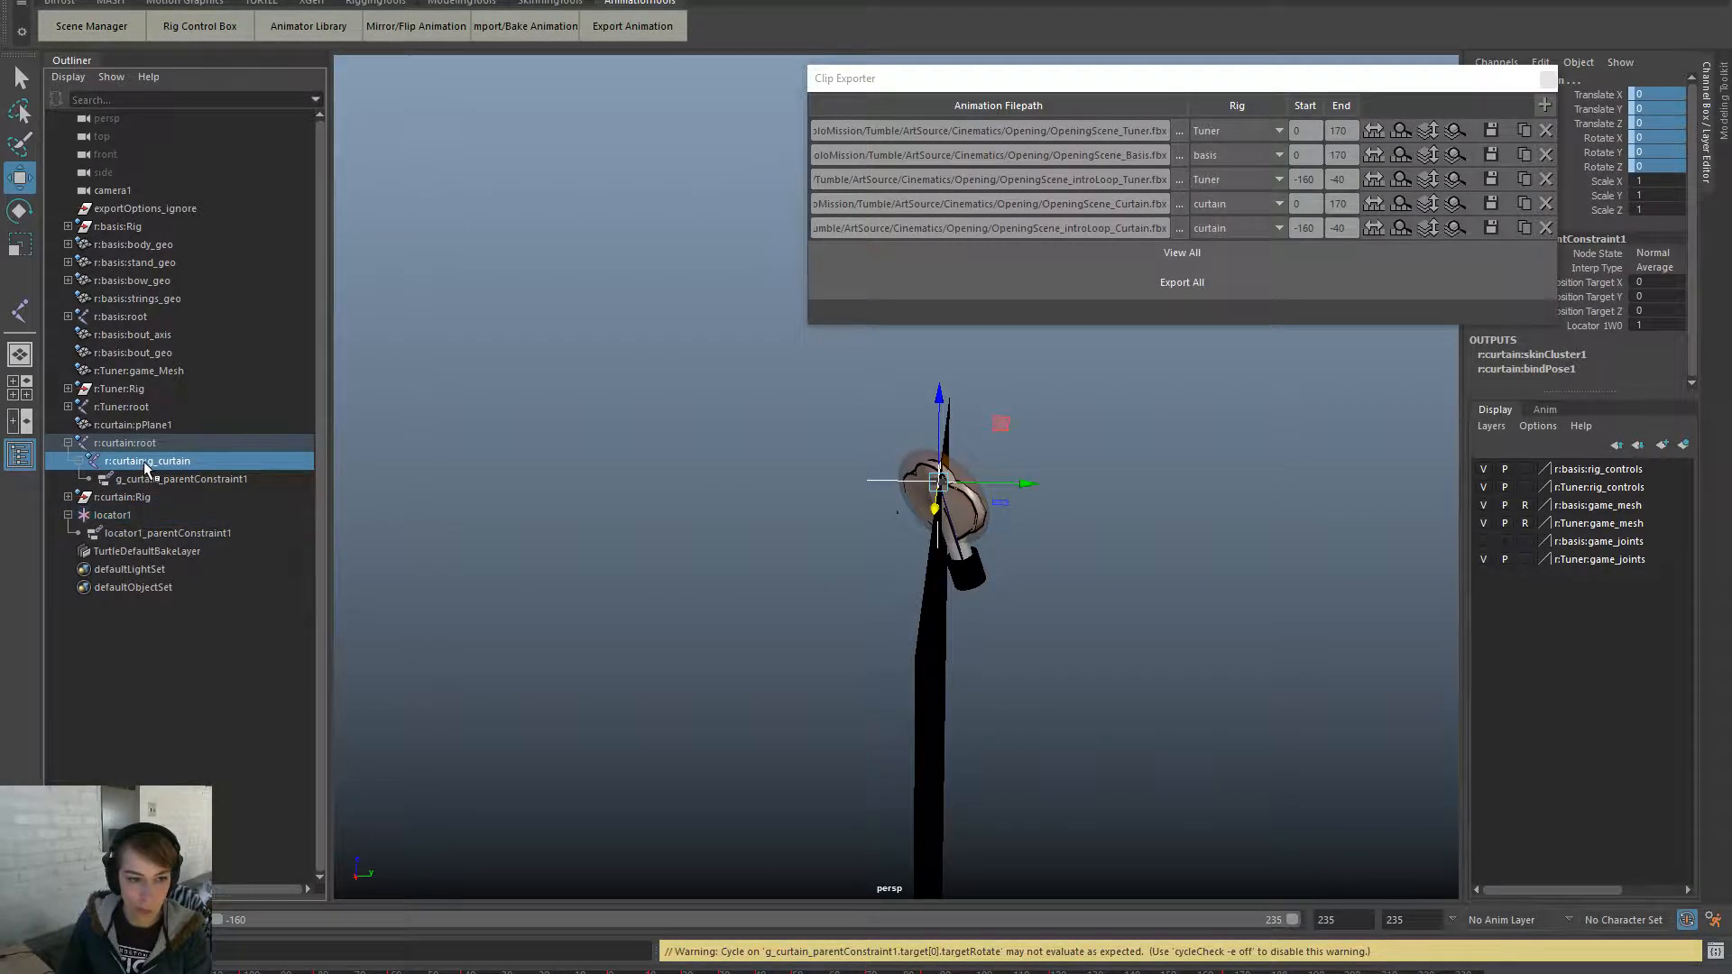
pyautogui.doubleClick(135, 461)
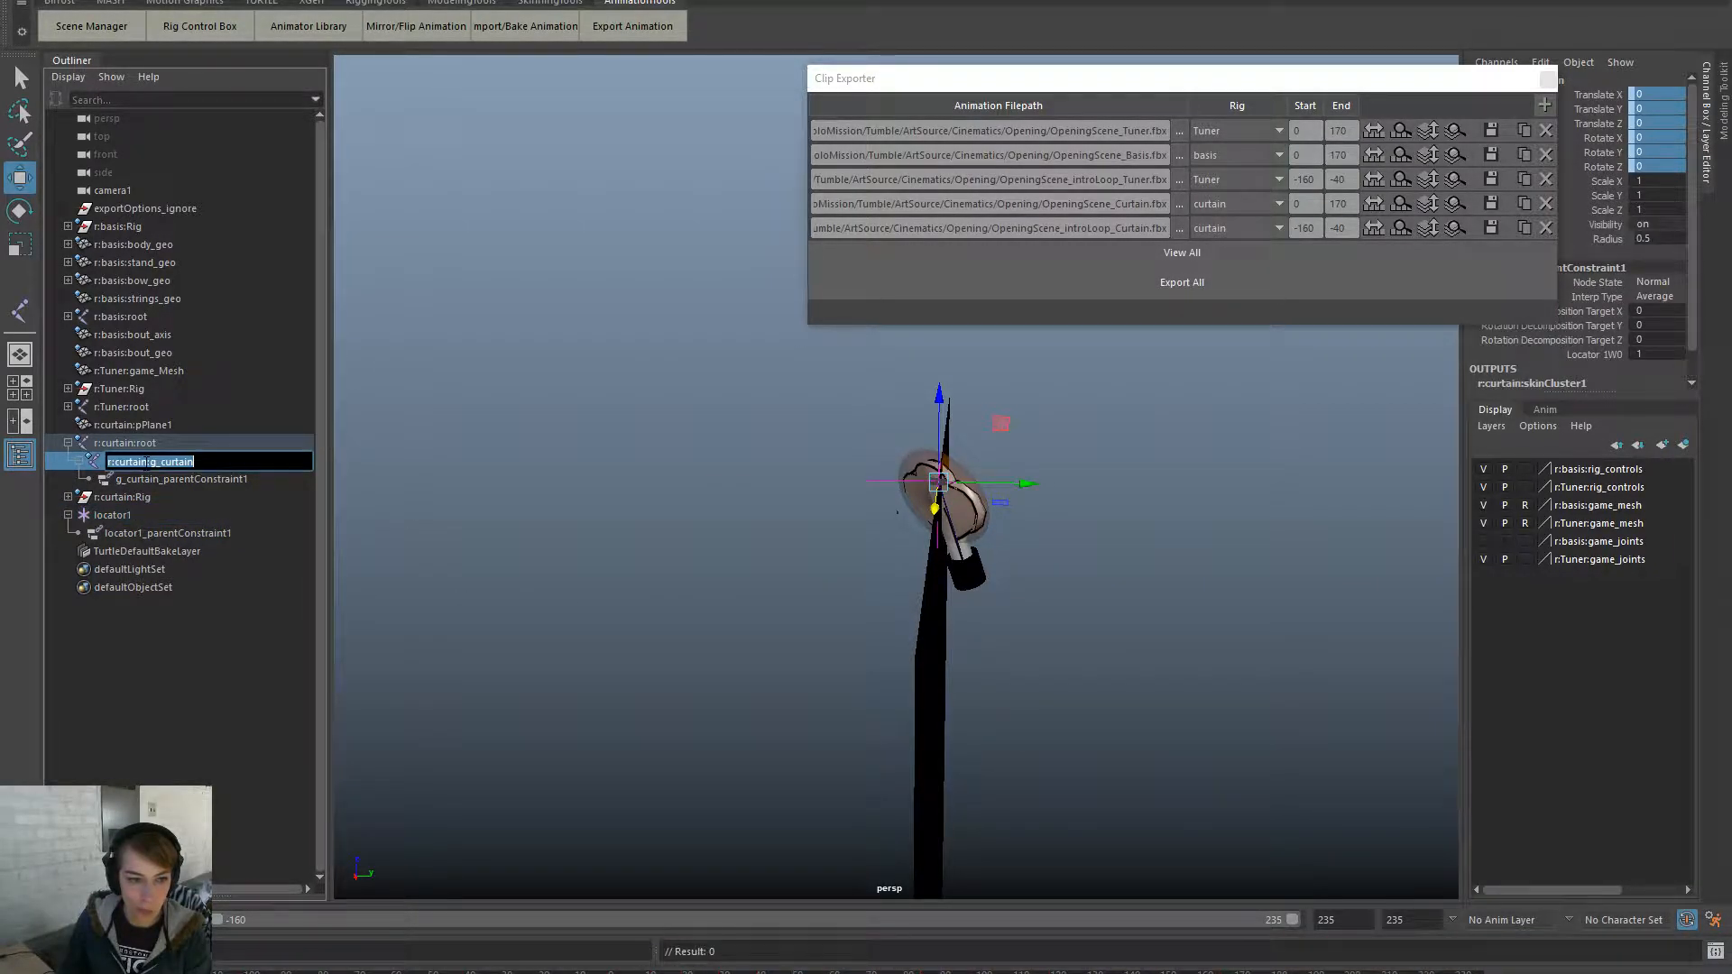
pyautogui.doubleClick(114, 481)
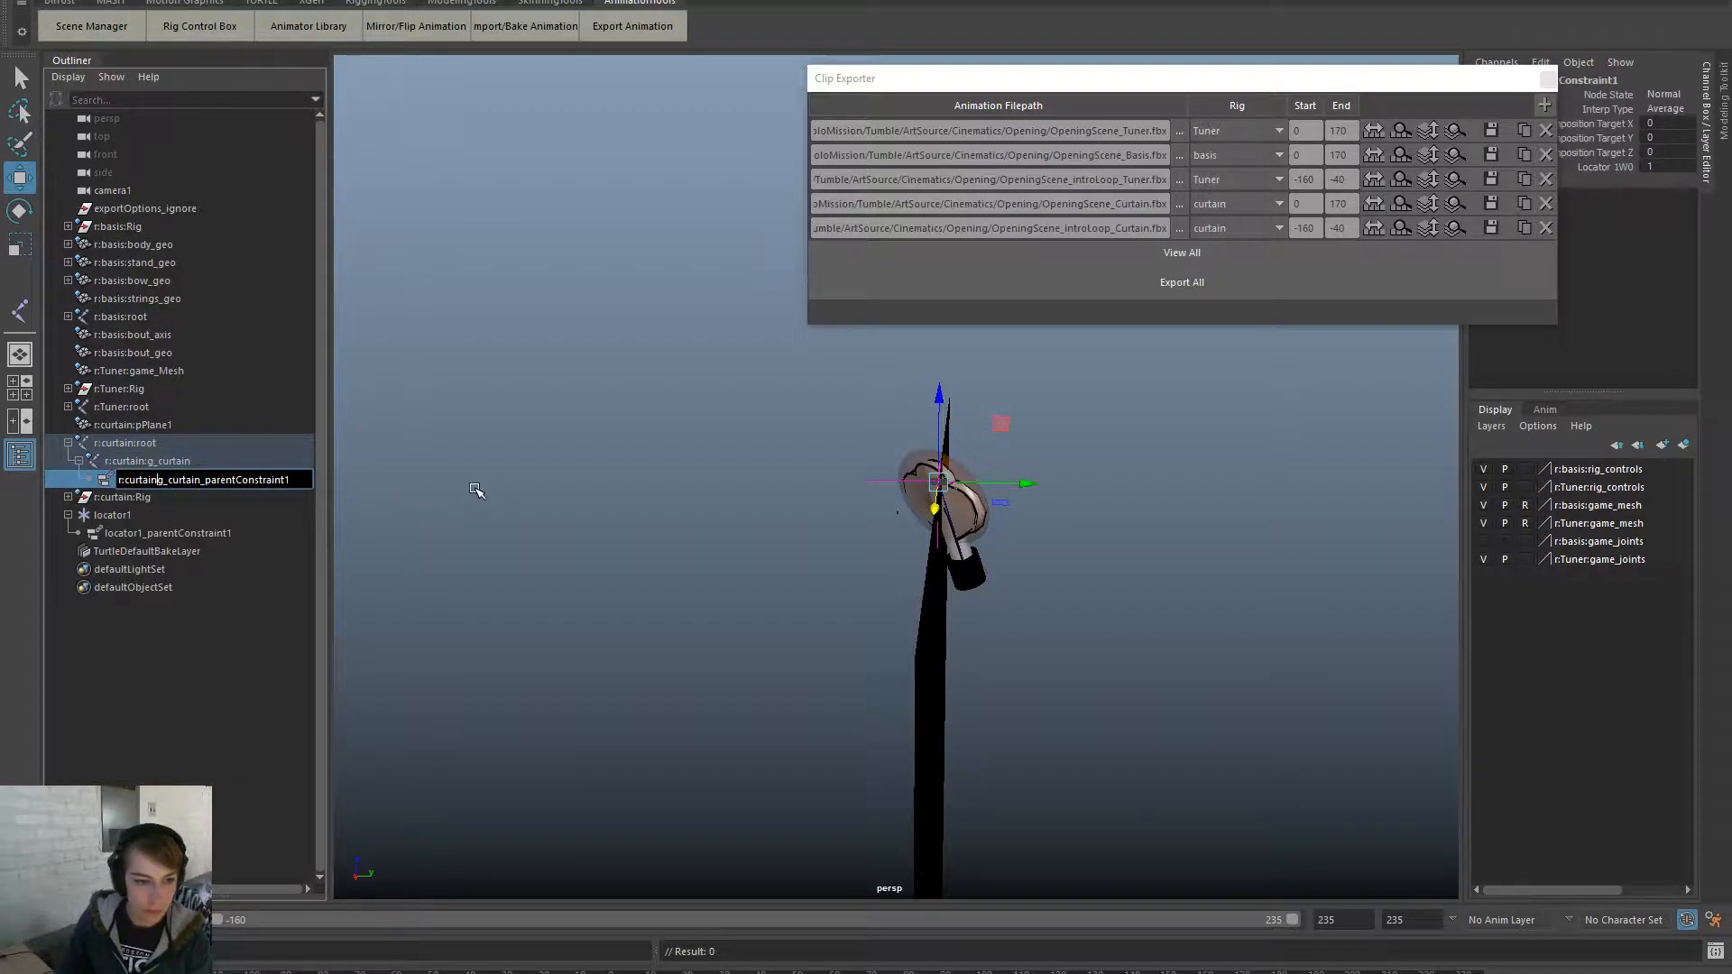
pyautogui.write('r:curtain:')
pyautogui.press('Return')
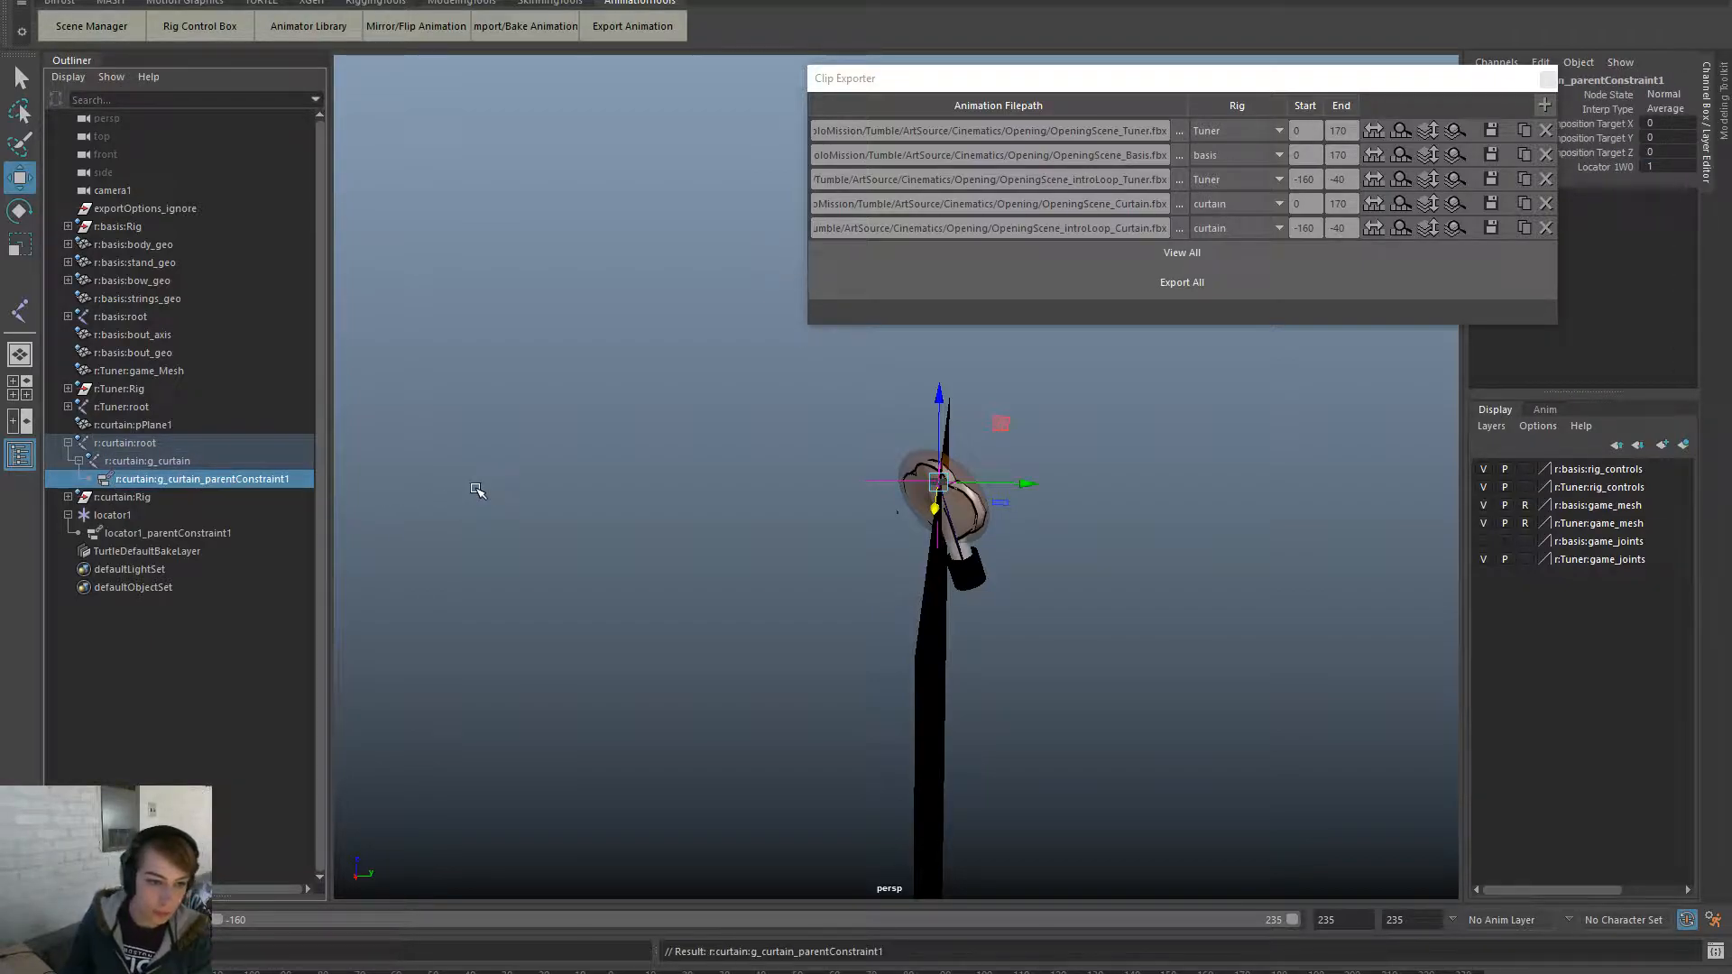
# - Save the scene, collapse the Outliner hierarchies, and scrub the animation to check it
pyautogui.click(464, 485)
pyautogui.hotkey('ctrl', 's')
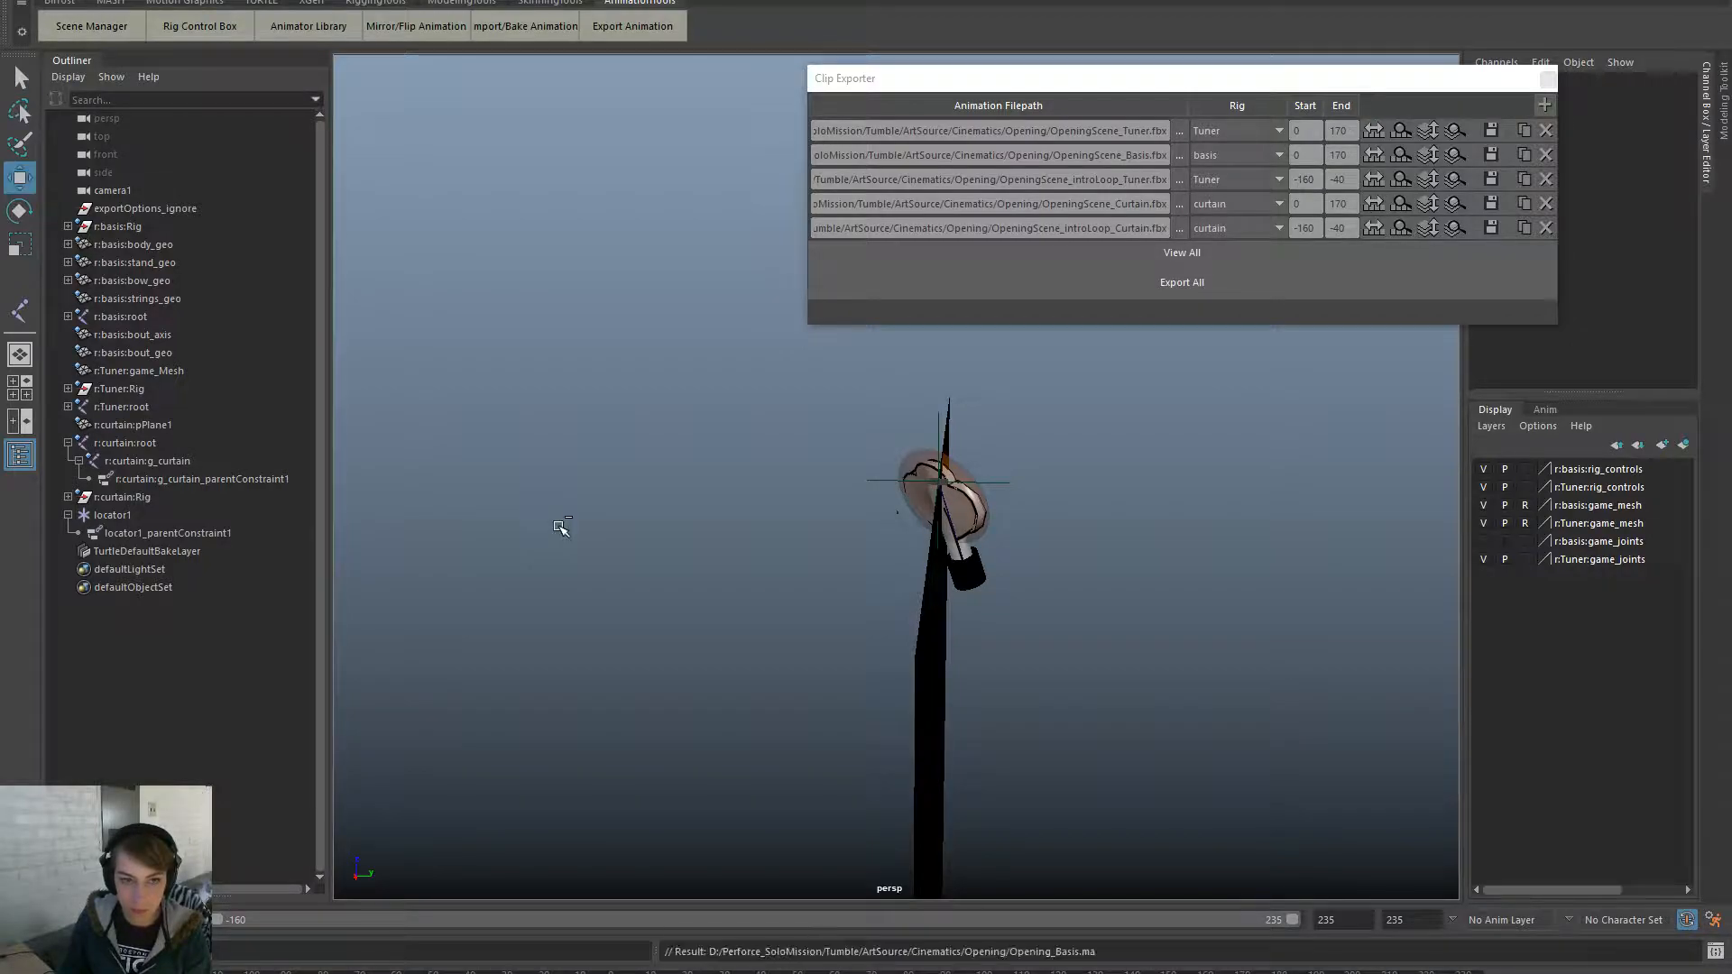
pyautogui.click(68, 515)
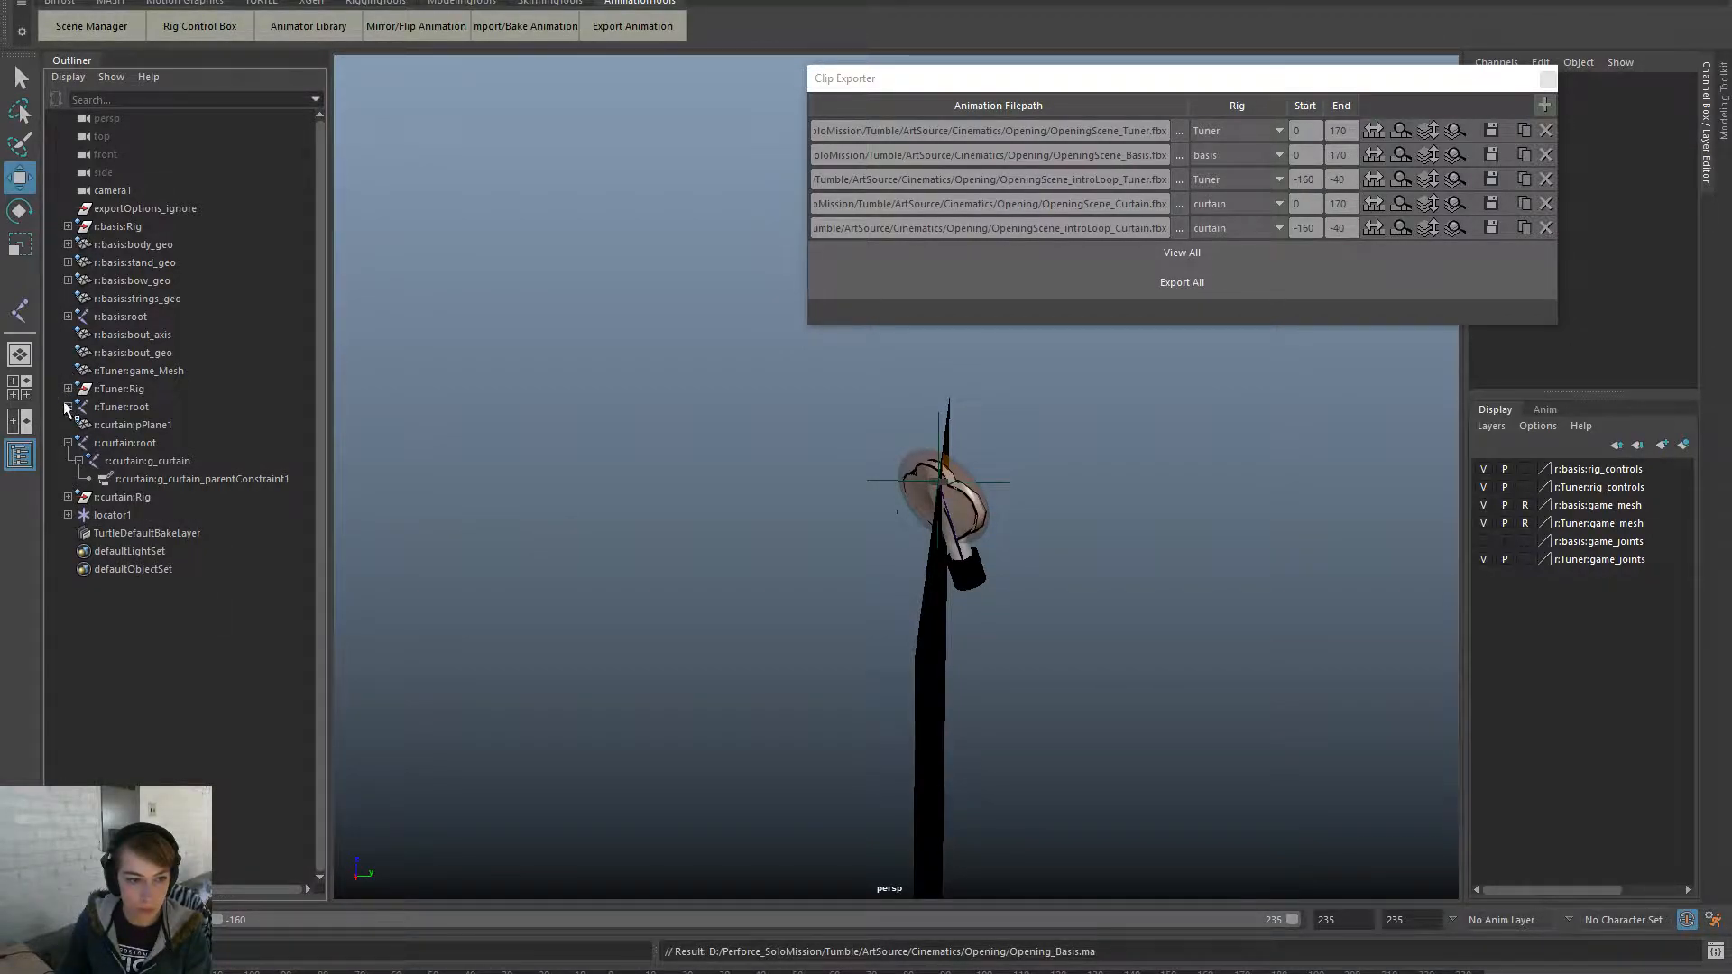
pyautogui.click(67, 443)
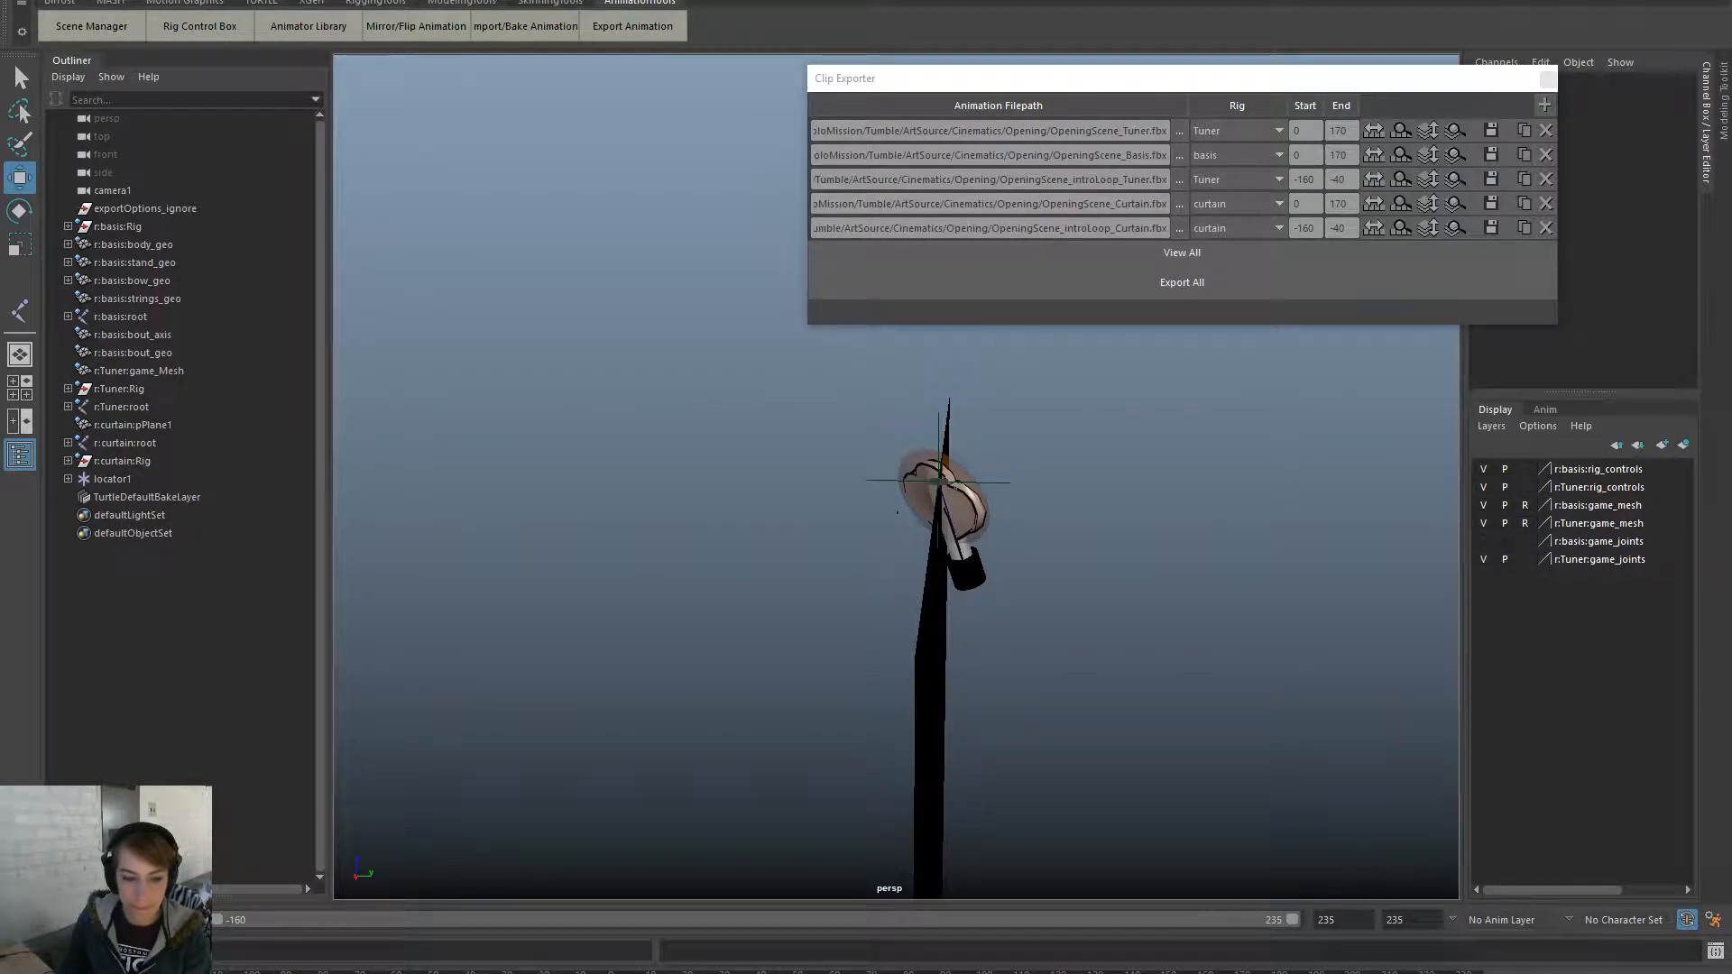
pyautogui.moveTo(451, 972)
pyautogui.mouseDown()
pyautogui.moveTo(903, 972)
pyautogui.moveTo(451, 972)
pyautogui.mouseUp()
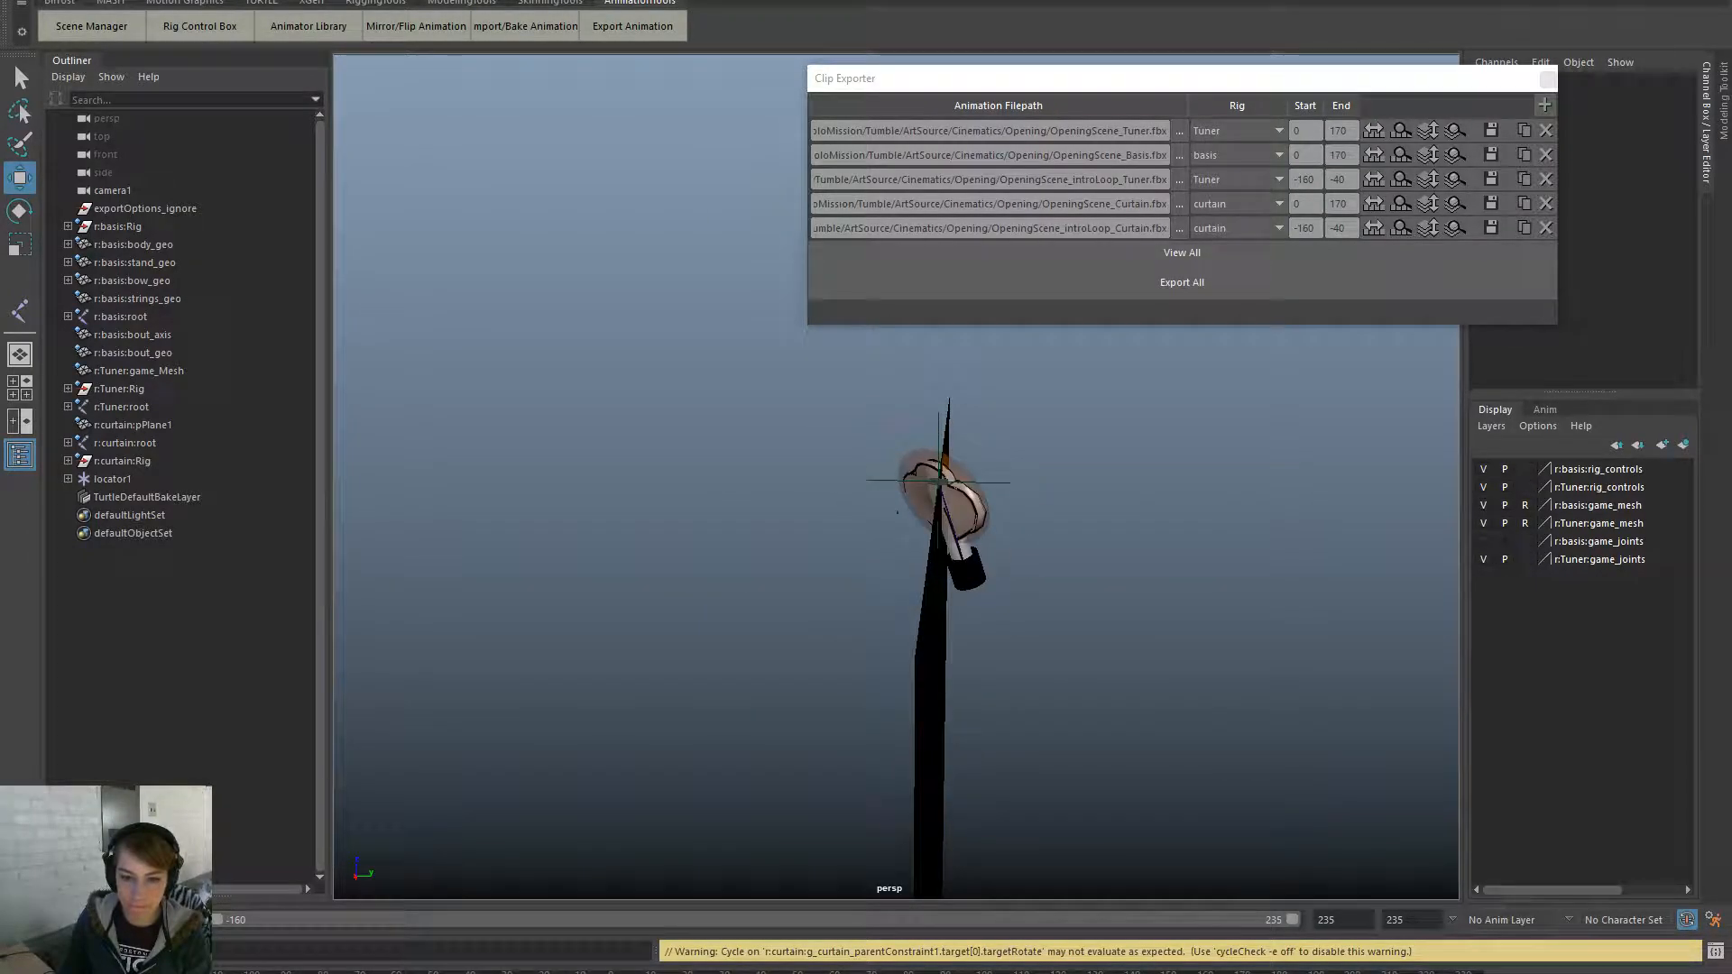
# - Delete locator1's parent constraint, check the poses, and export the introLoop curtain clip to FBX
pyautogui.click(149, 480)
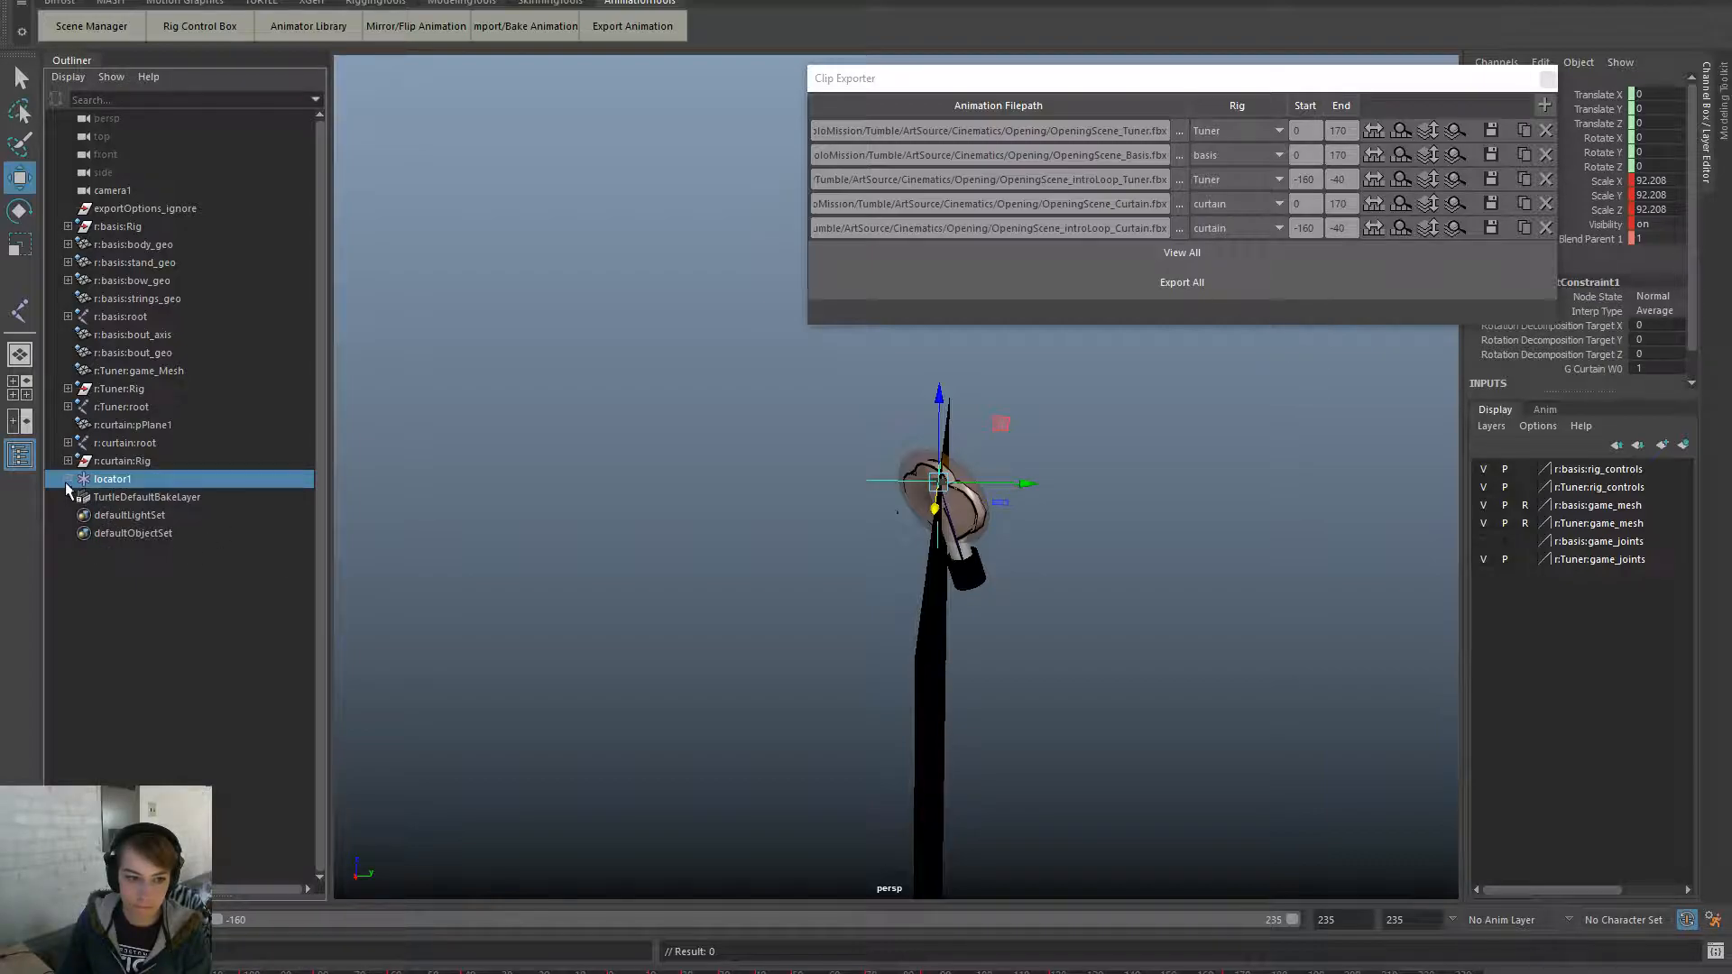
pyautogui.click(135, 497)
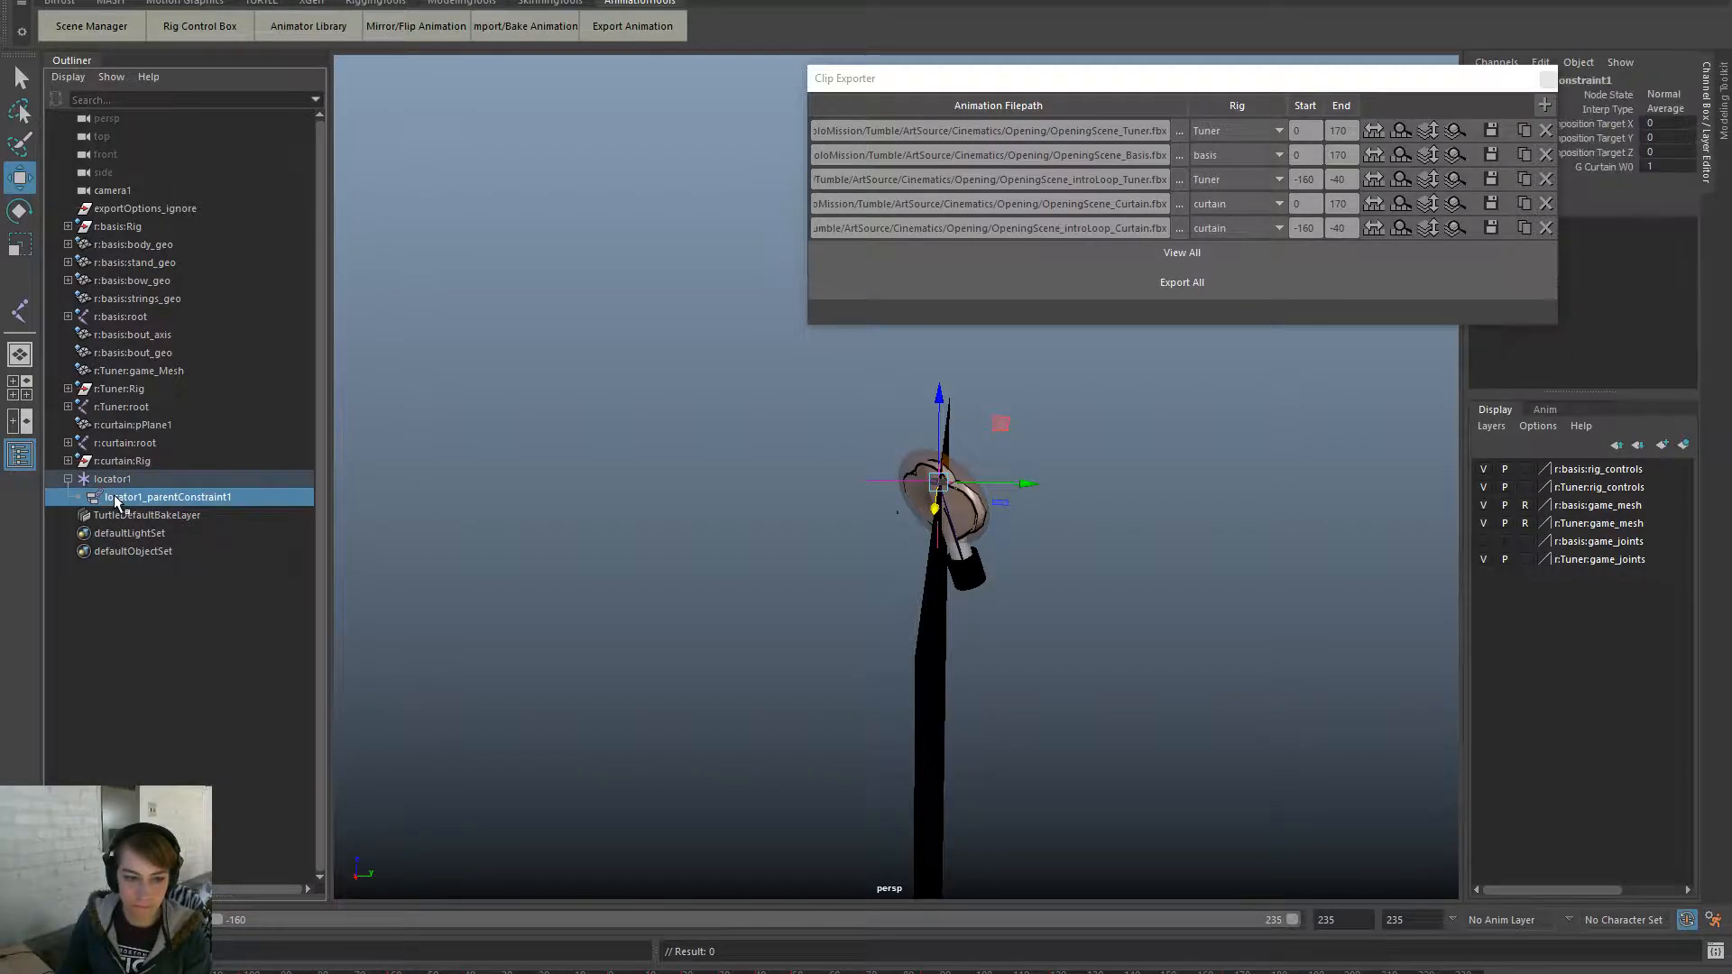
pyautogui.press('Delete')
pyautogui.moveTo(451, 972); pyautogui.dragTo(1516, 926)
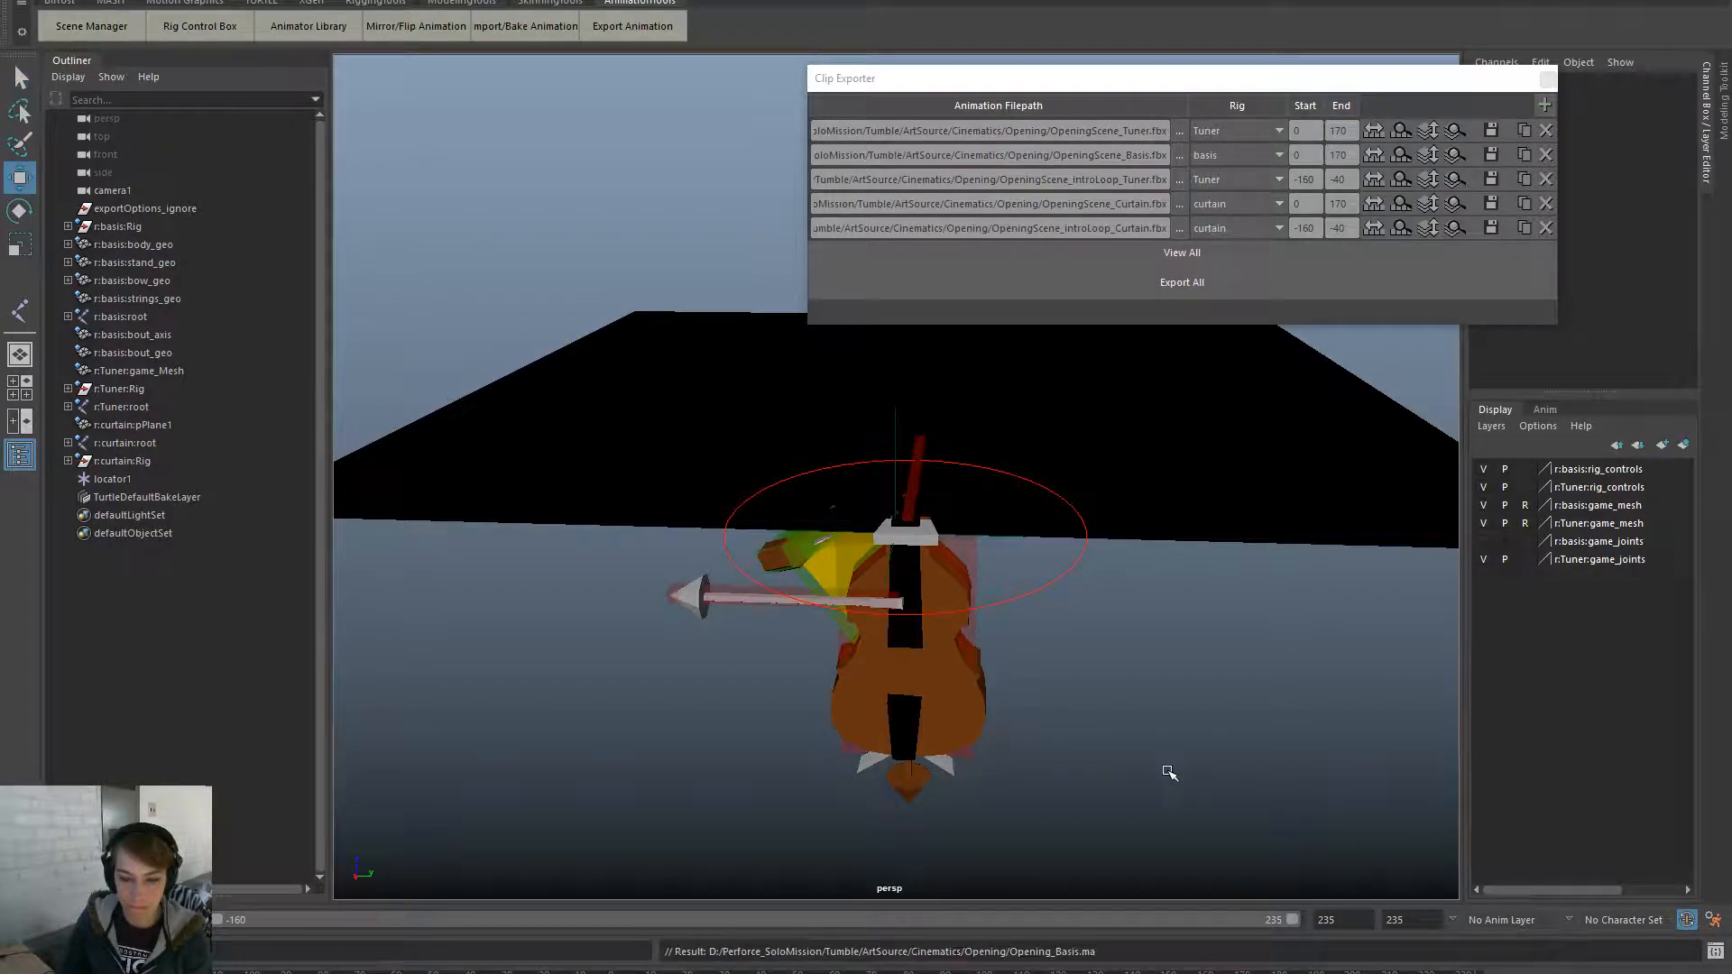
pyautogui.click(1504, 234)
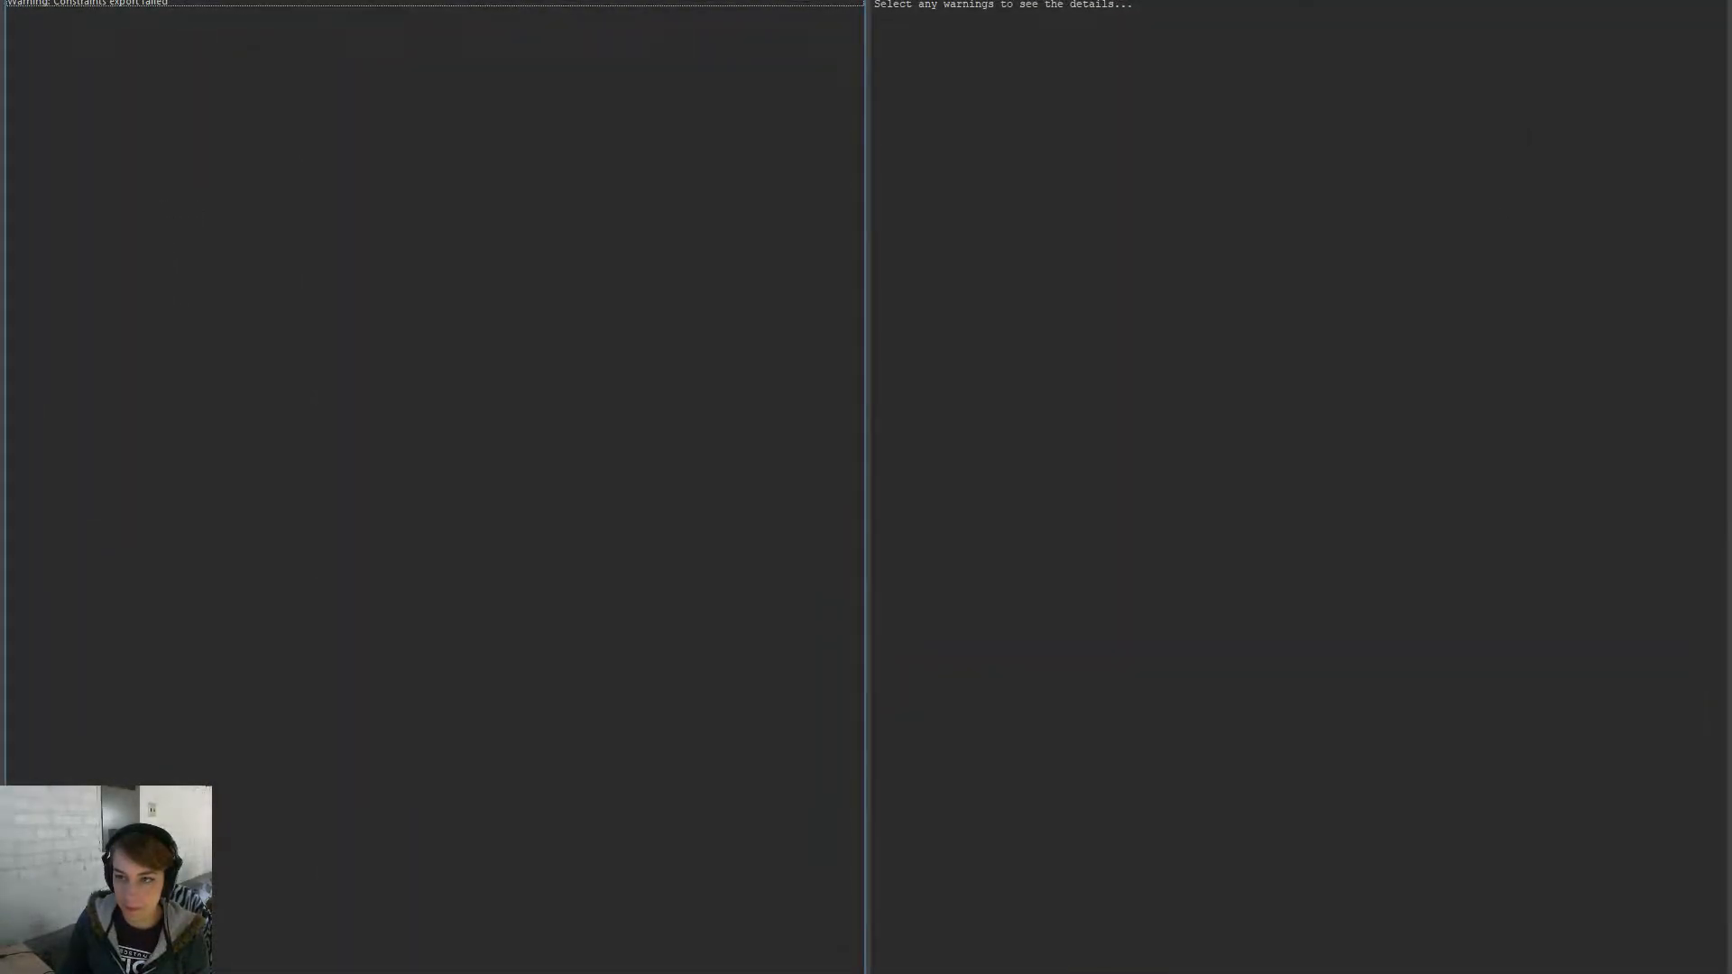
pyautogui.press('Escape')
# - Export the OpeningScene curtain clip and reimport the curtain animation in Unreal
pyautogui.click(1489, 204)
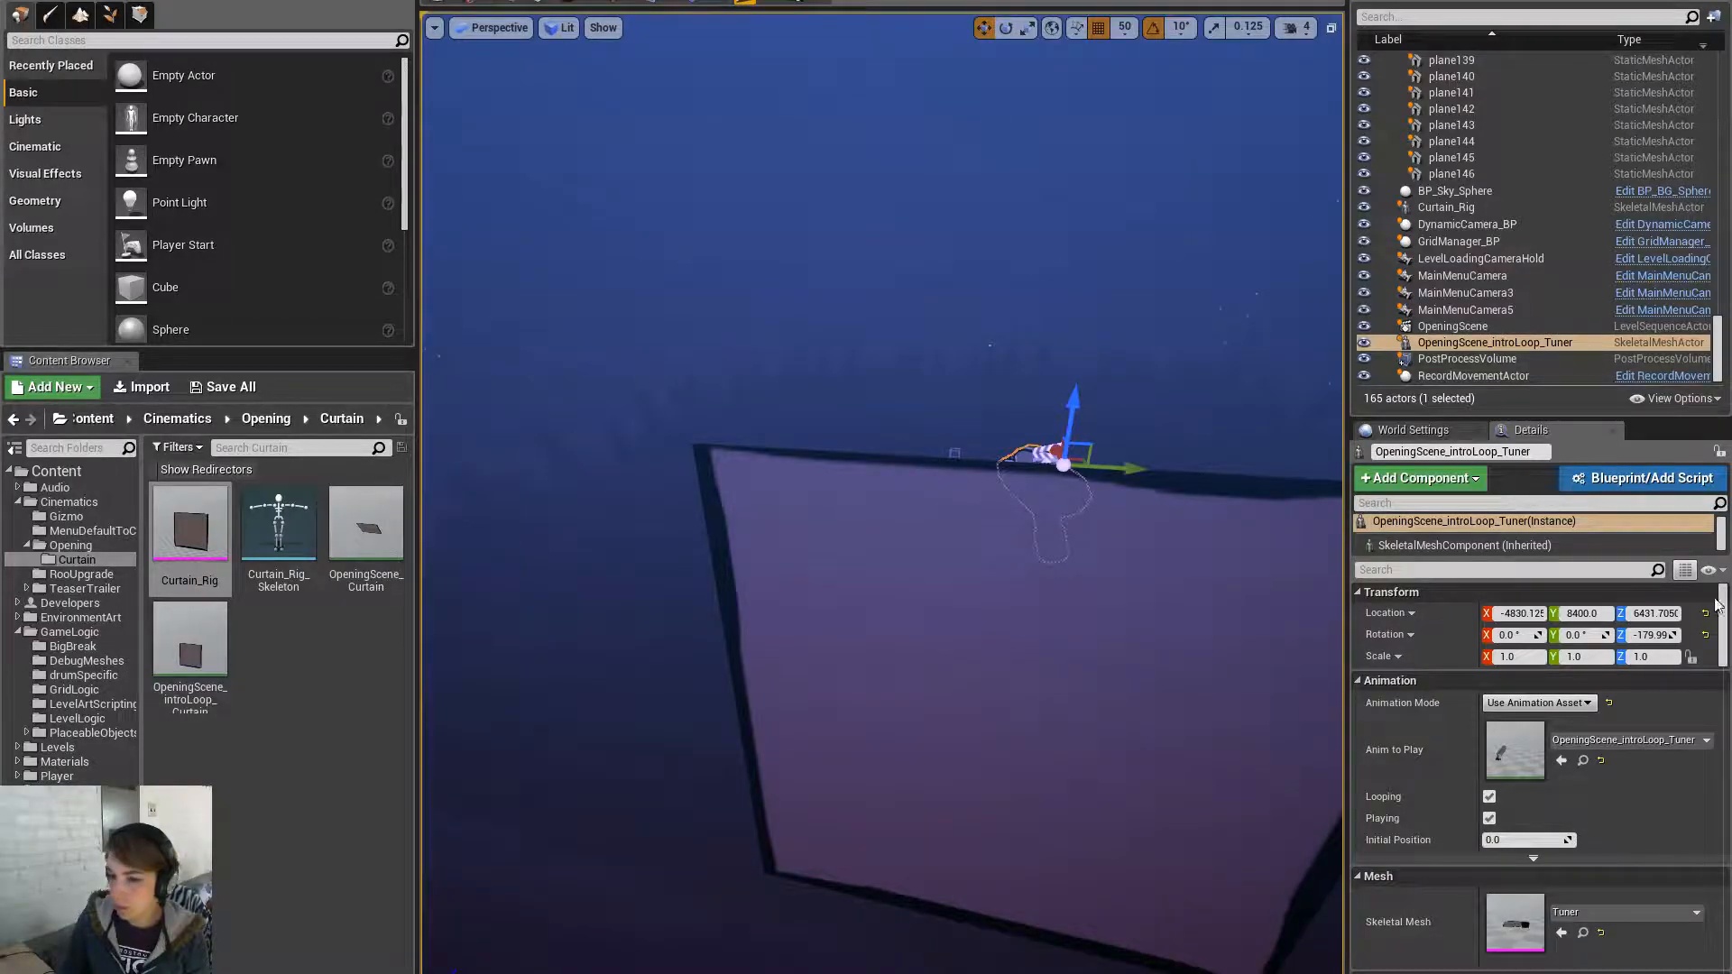
pyautogui.click(365, 532)
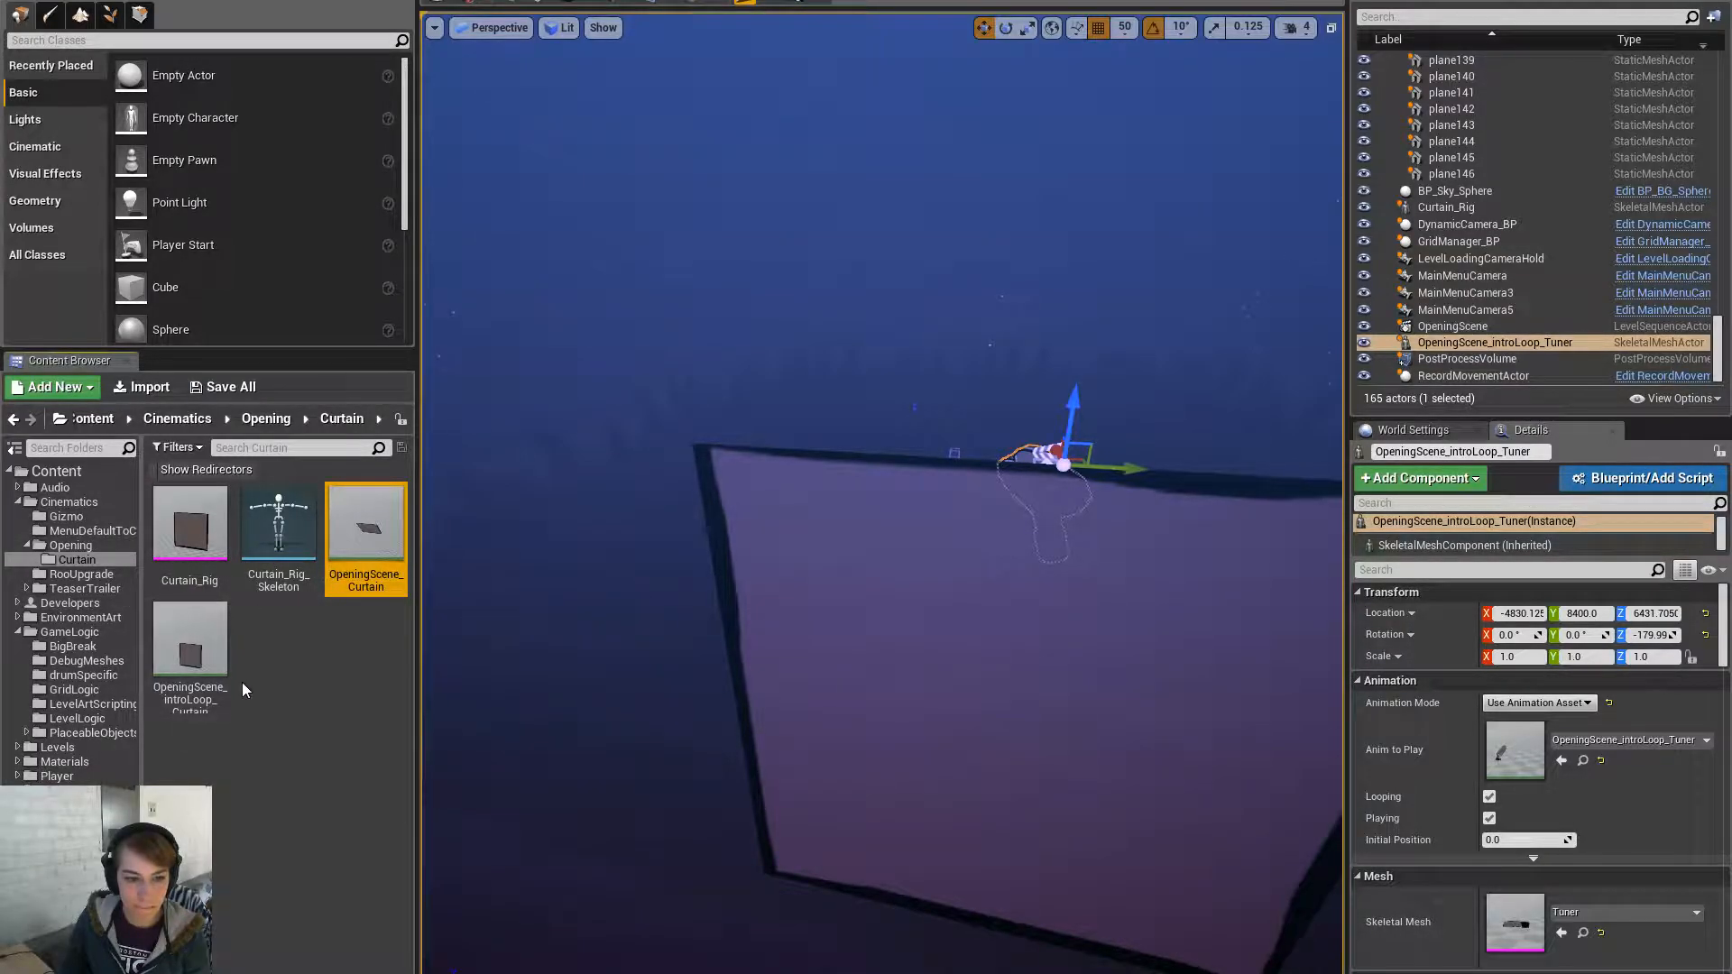
pyautogui.rightClick(192, 663)
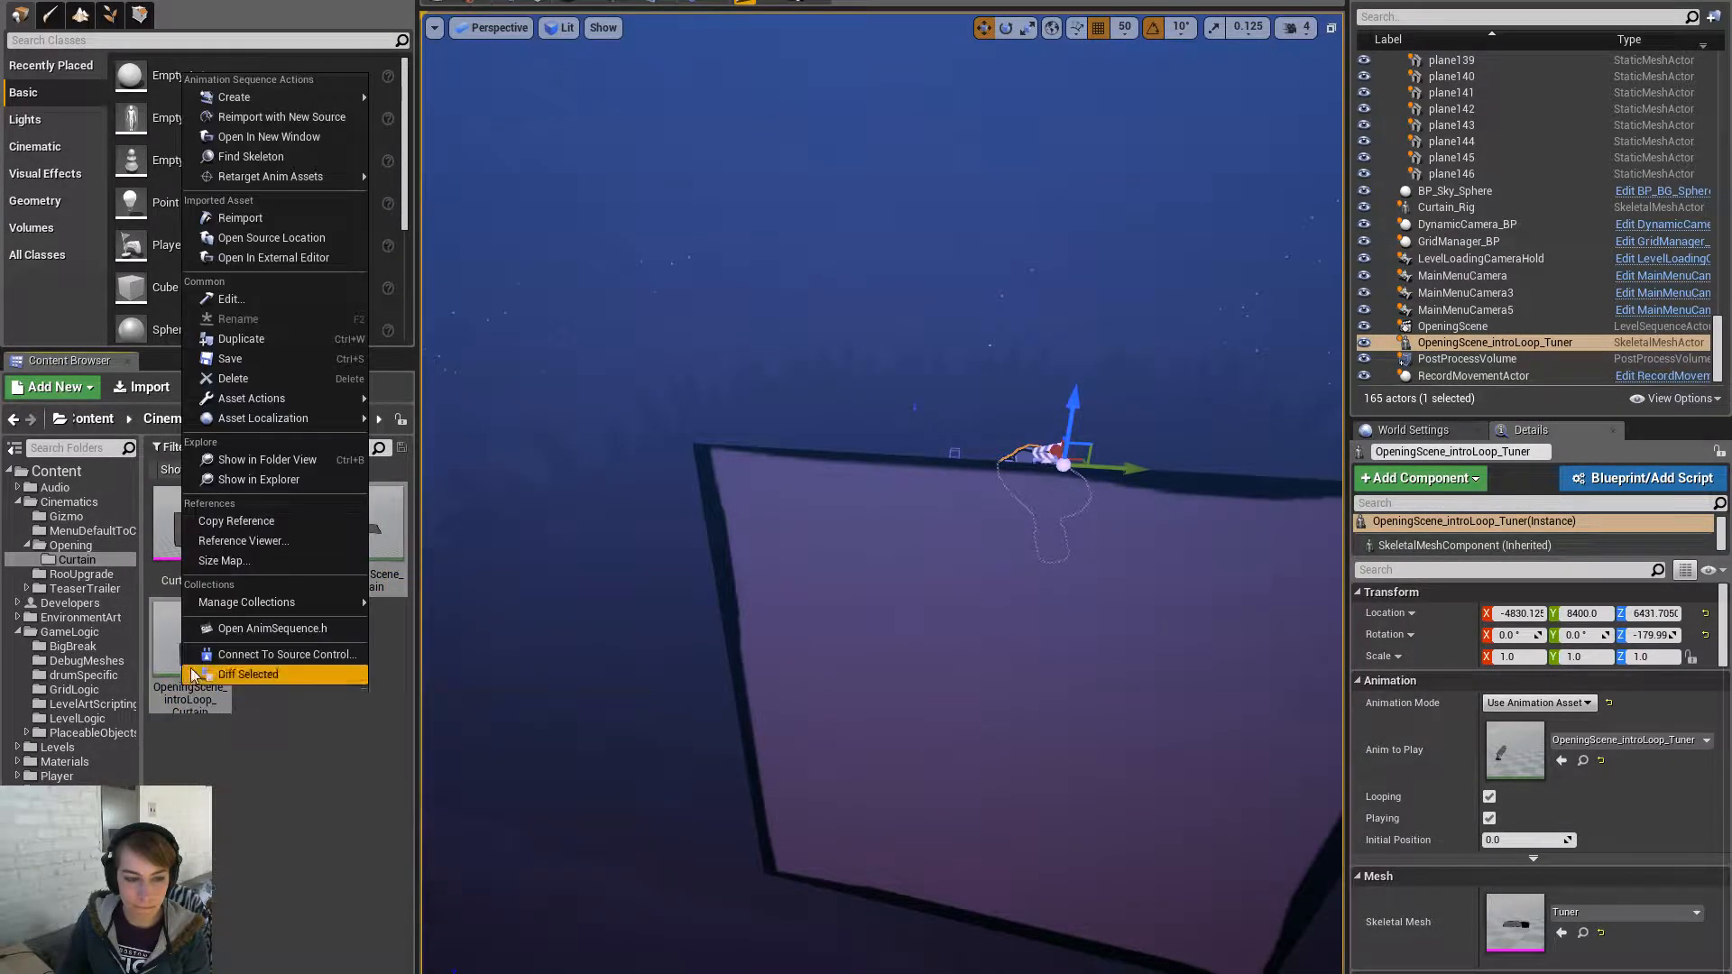
pyautogui.click(280, 217)
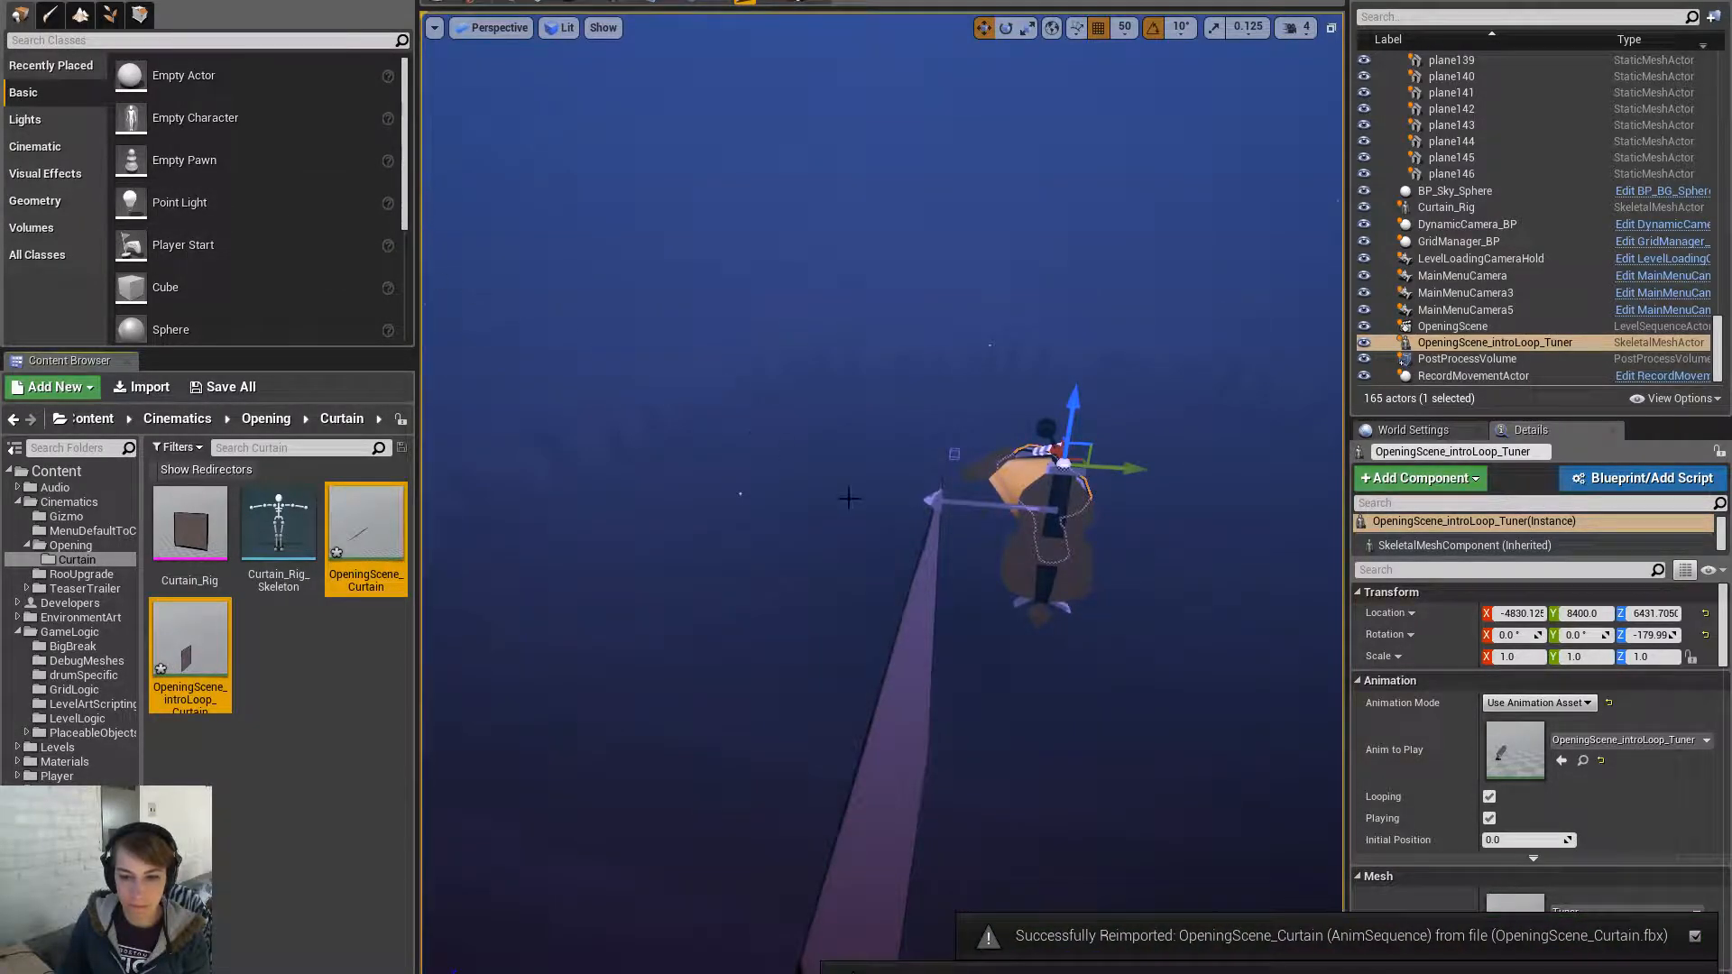
# - Rotate the Curtain_Rig actor 180 degrees around Z
pyautogui.click(876, 703)
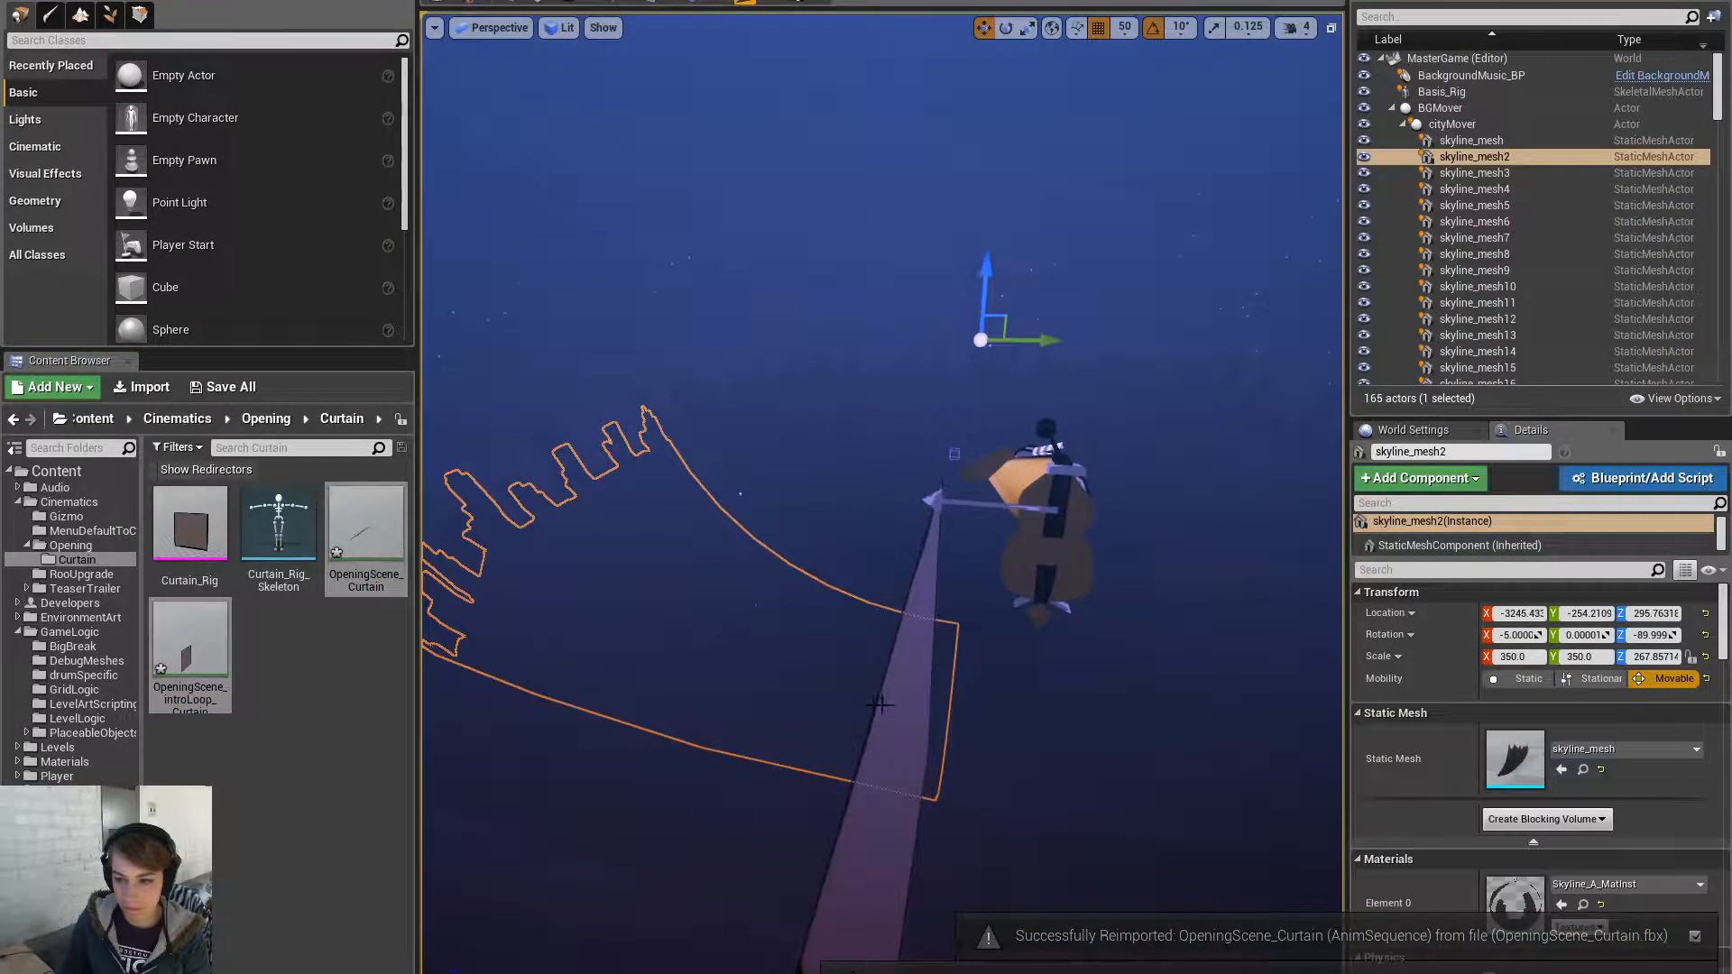
pyautogui.click(868, 791)
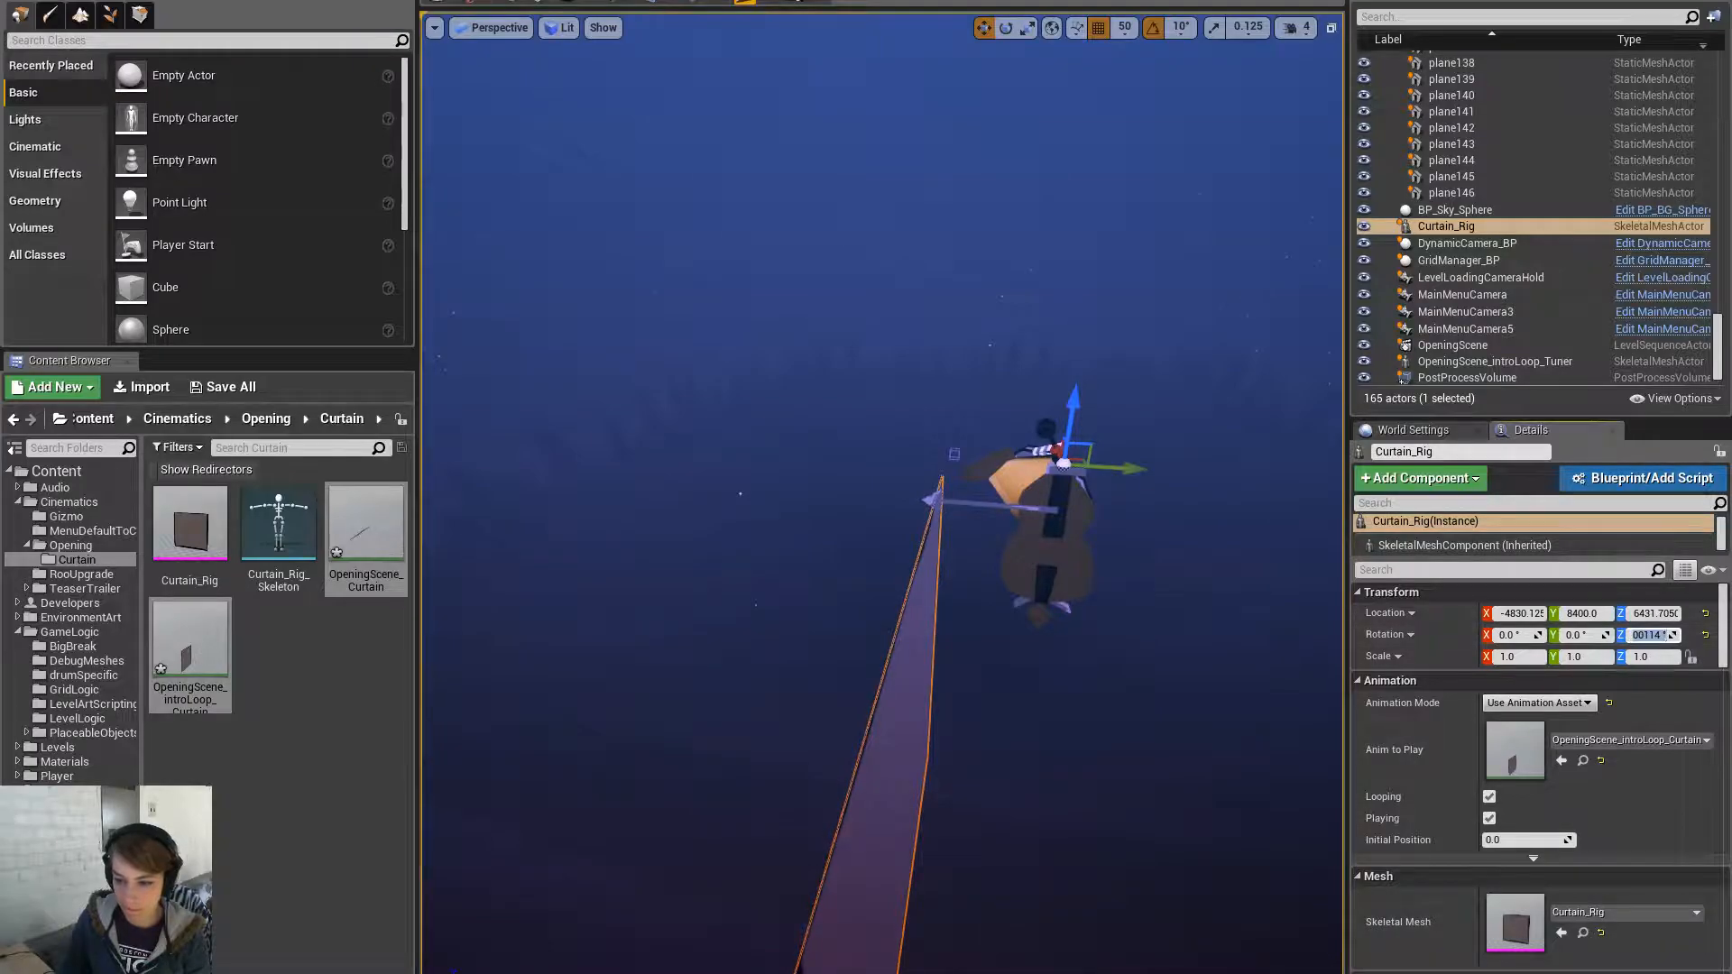
pyautogui.press('Return')
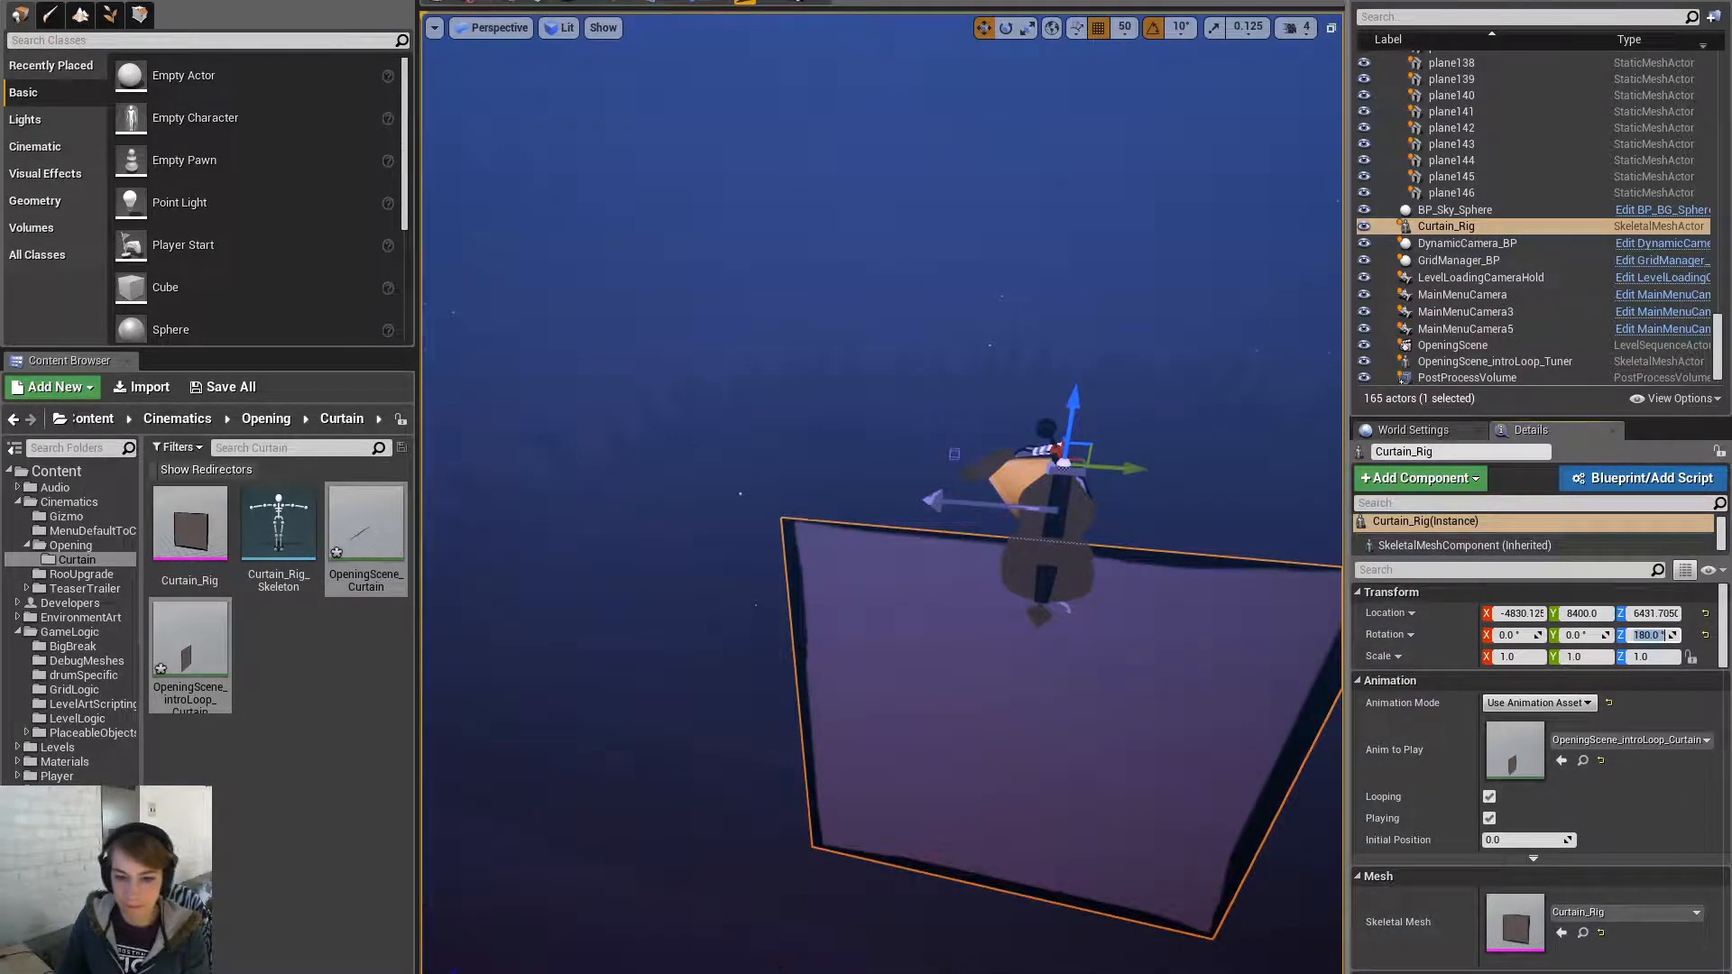
pyautogui.press('f')
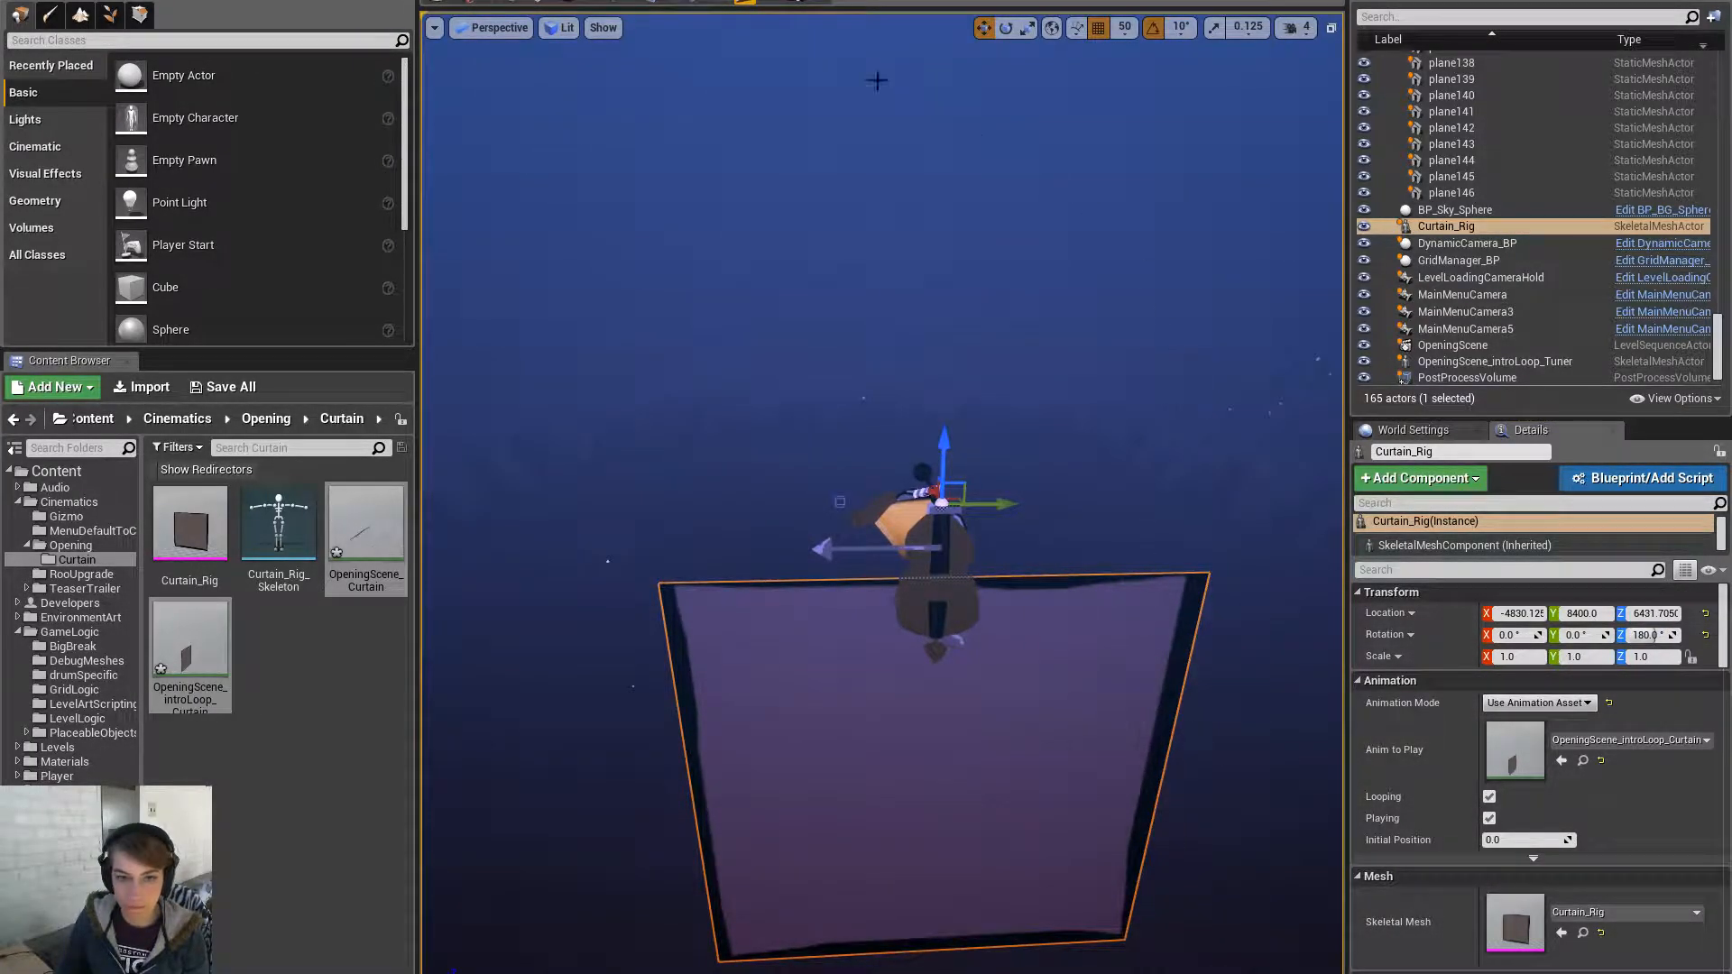
# - Open the OpeningScene sequence from Cinematics in a floating Sequencer window
pyautogui.click(670, 3)
pyautogui.click(733, 132)
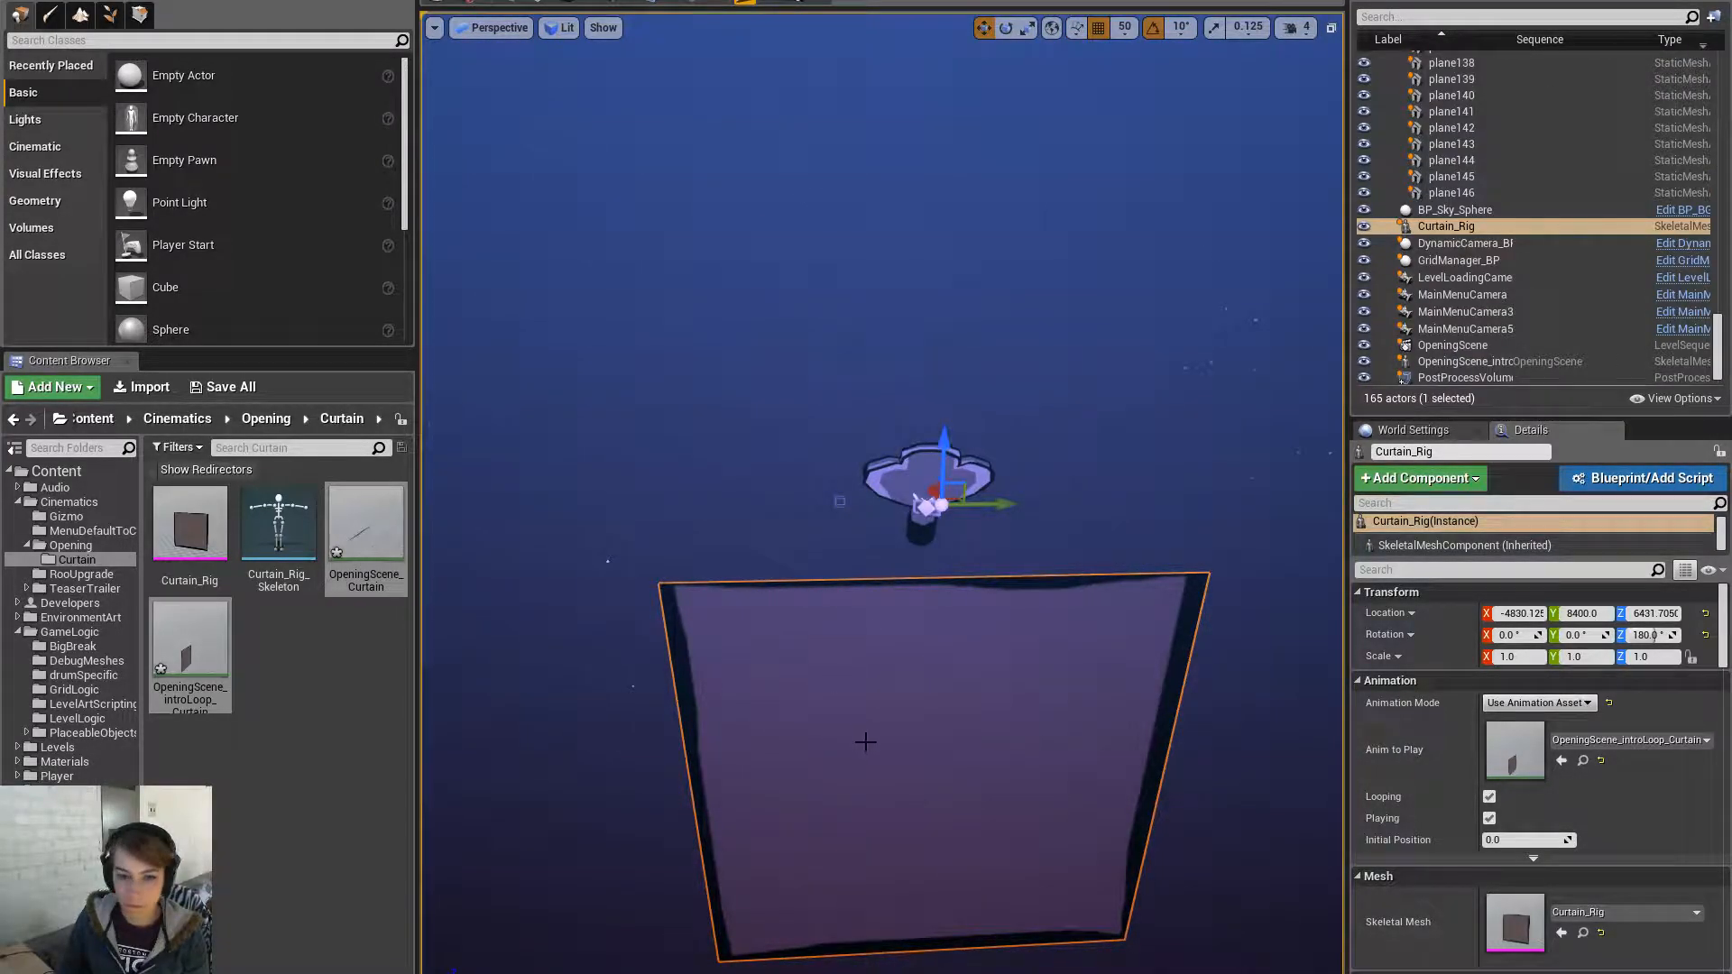
pyautogui.moveTo(1731, 10); pyautogui.dragTo(954, 60)
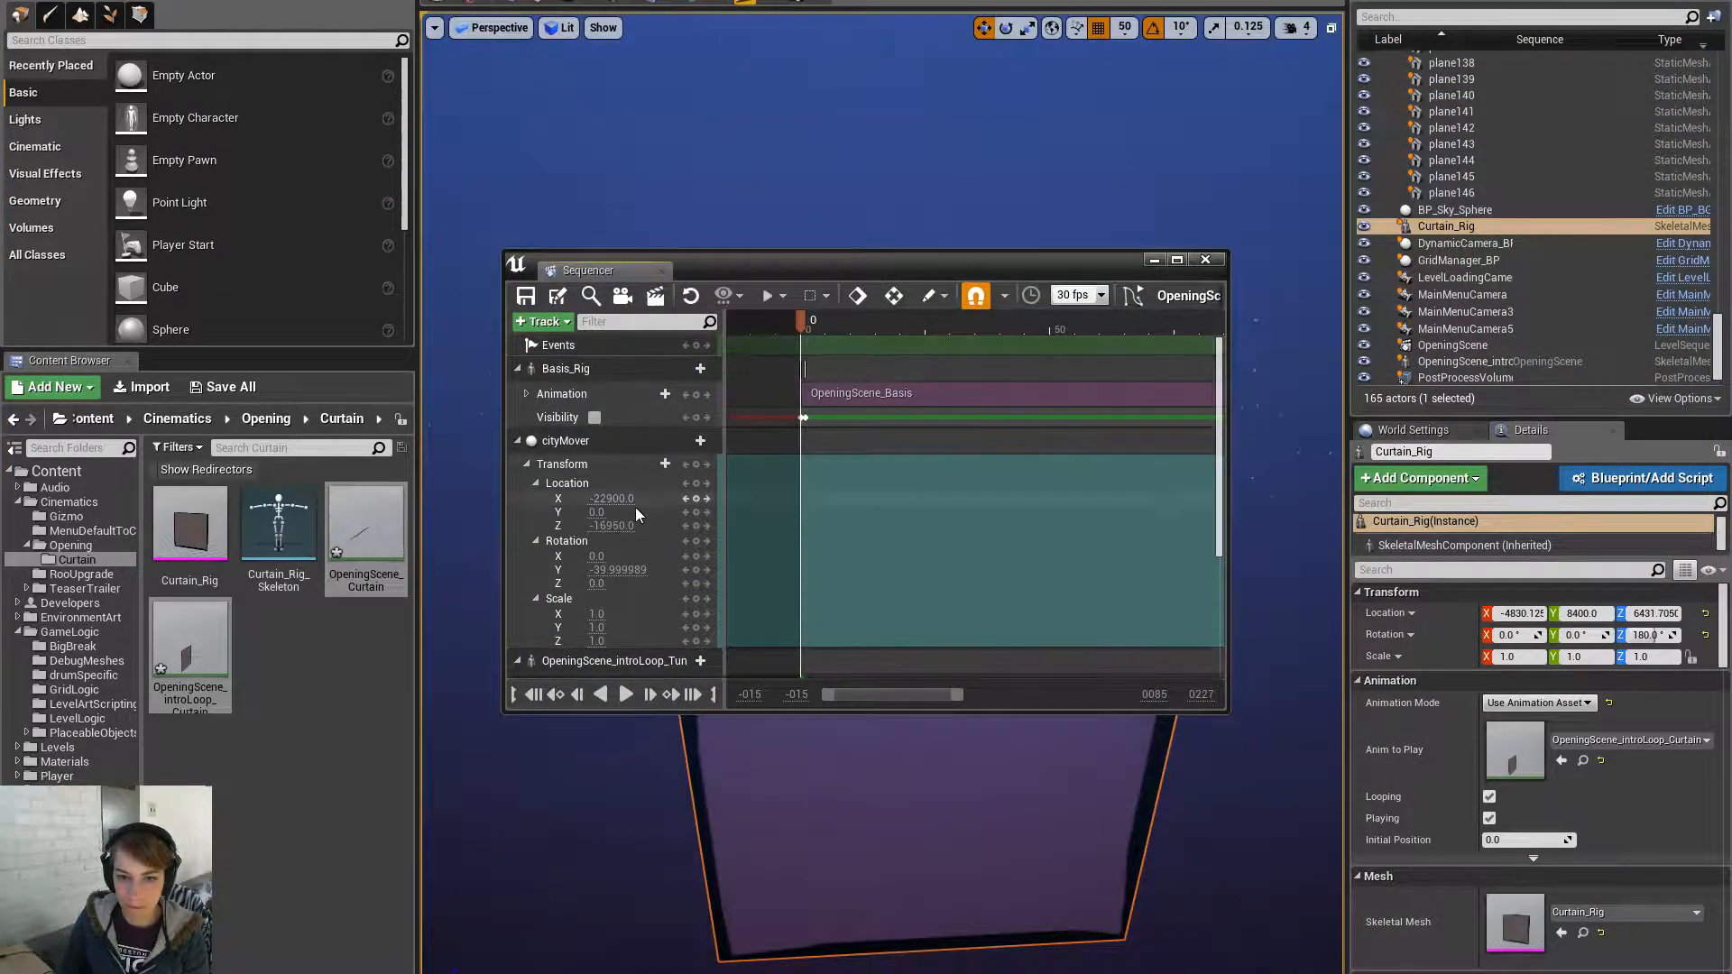
pyautogui.scroll(-5, 664, 468)
pyautogui.rightClick(682, 669)
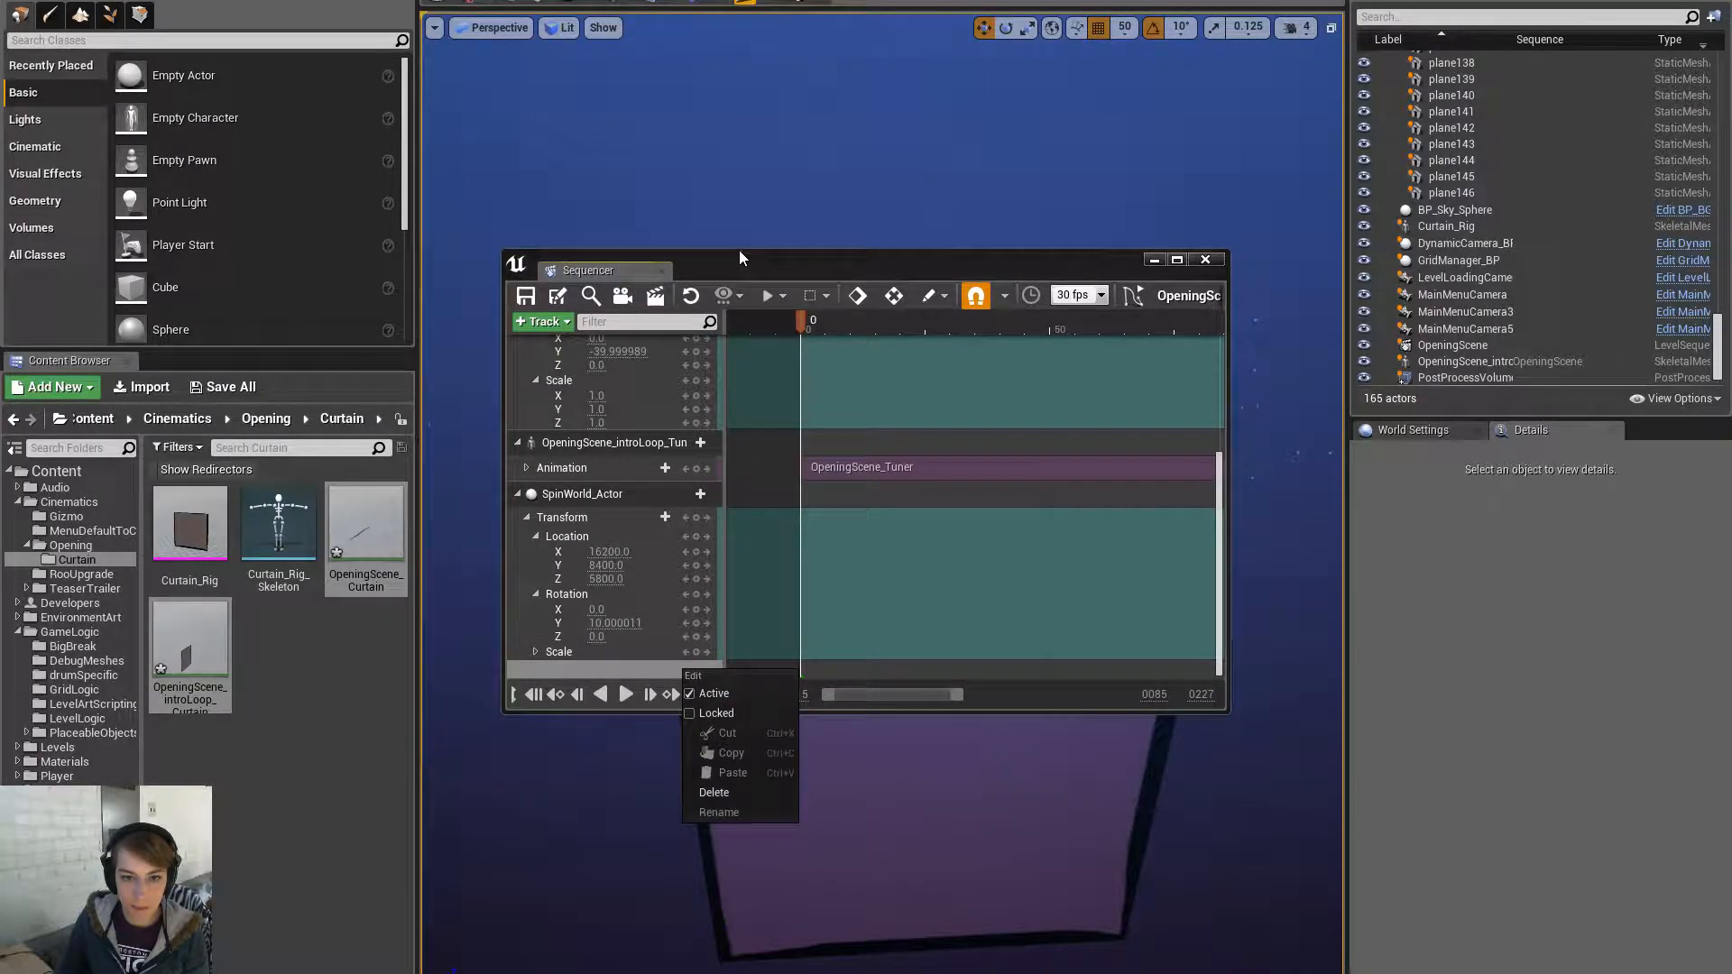
# - Move the floating Sequencer up-left and enlarge it to show all tracks
pyautogui.moveTo(744, 265); pyautogui.dragTo(572, 130)
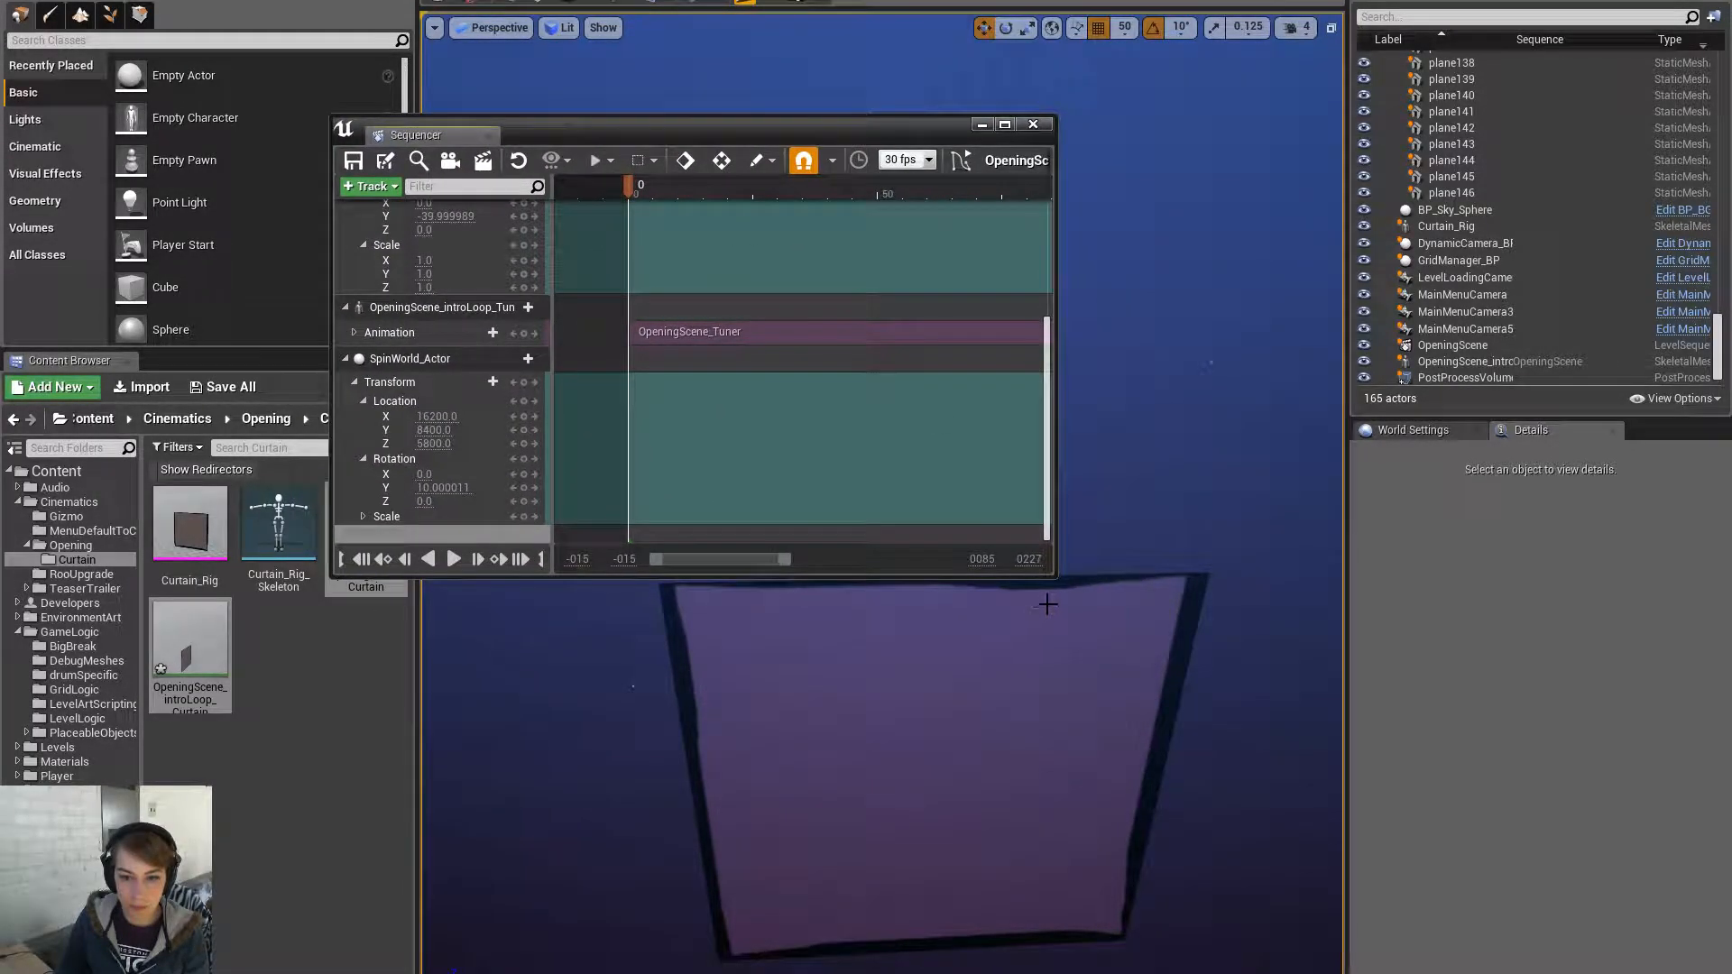
pyautogui.moveTo(1049, 581); pyautogui.dragTo(1048, 875)
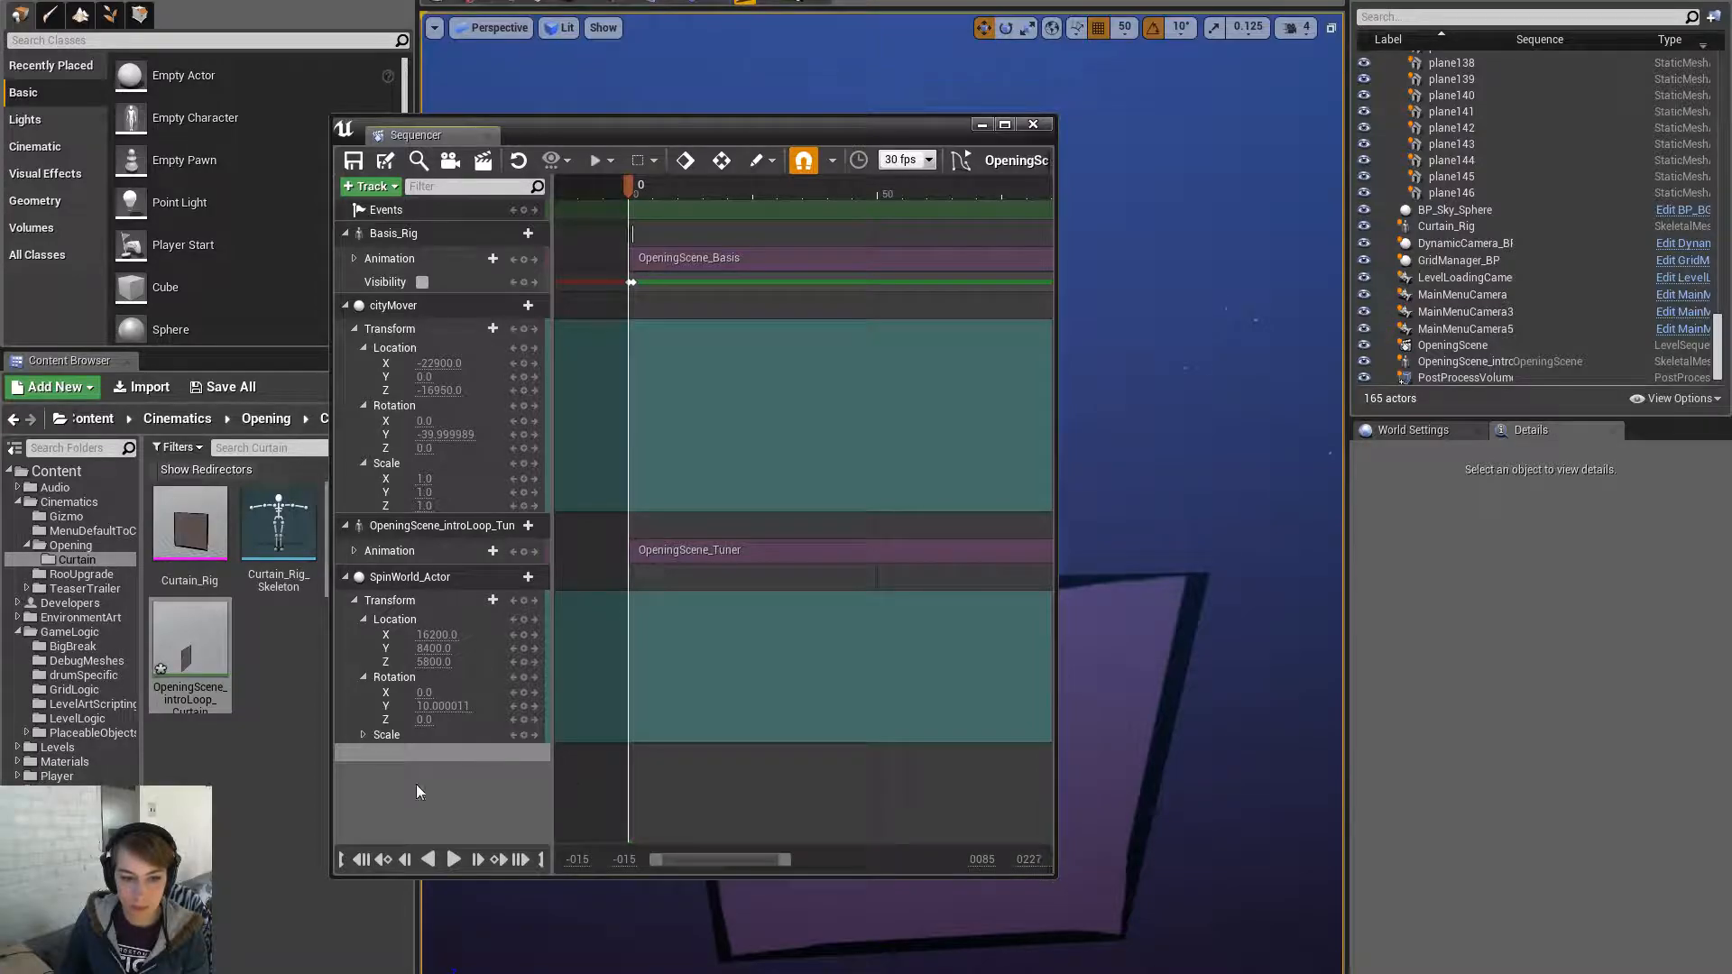
pyautogui.click(371, 189)
pyautogui.moveTo(402, 210)
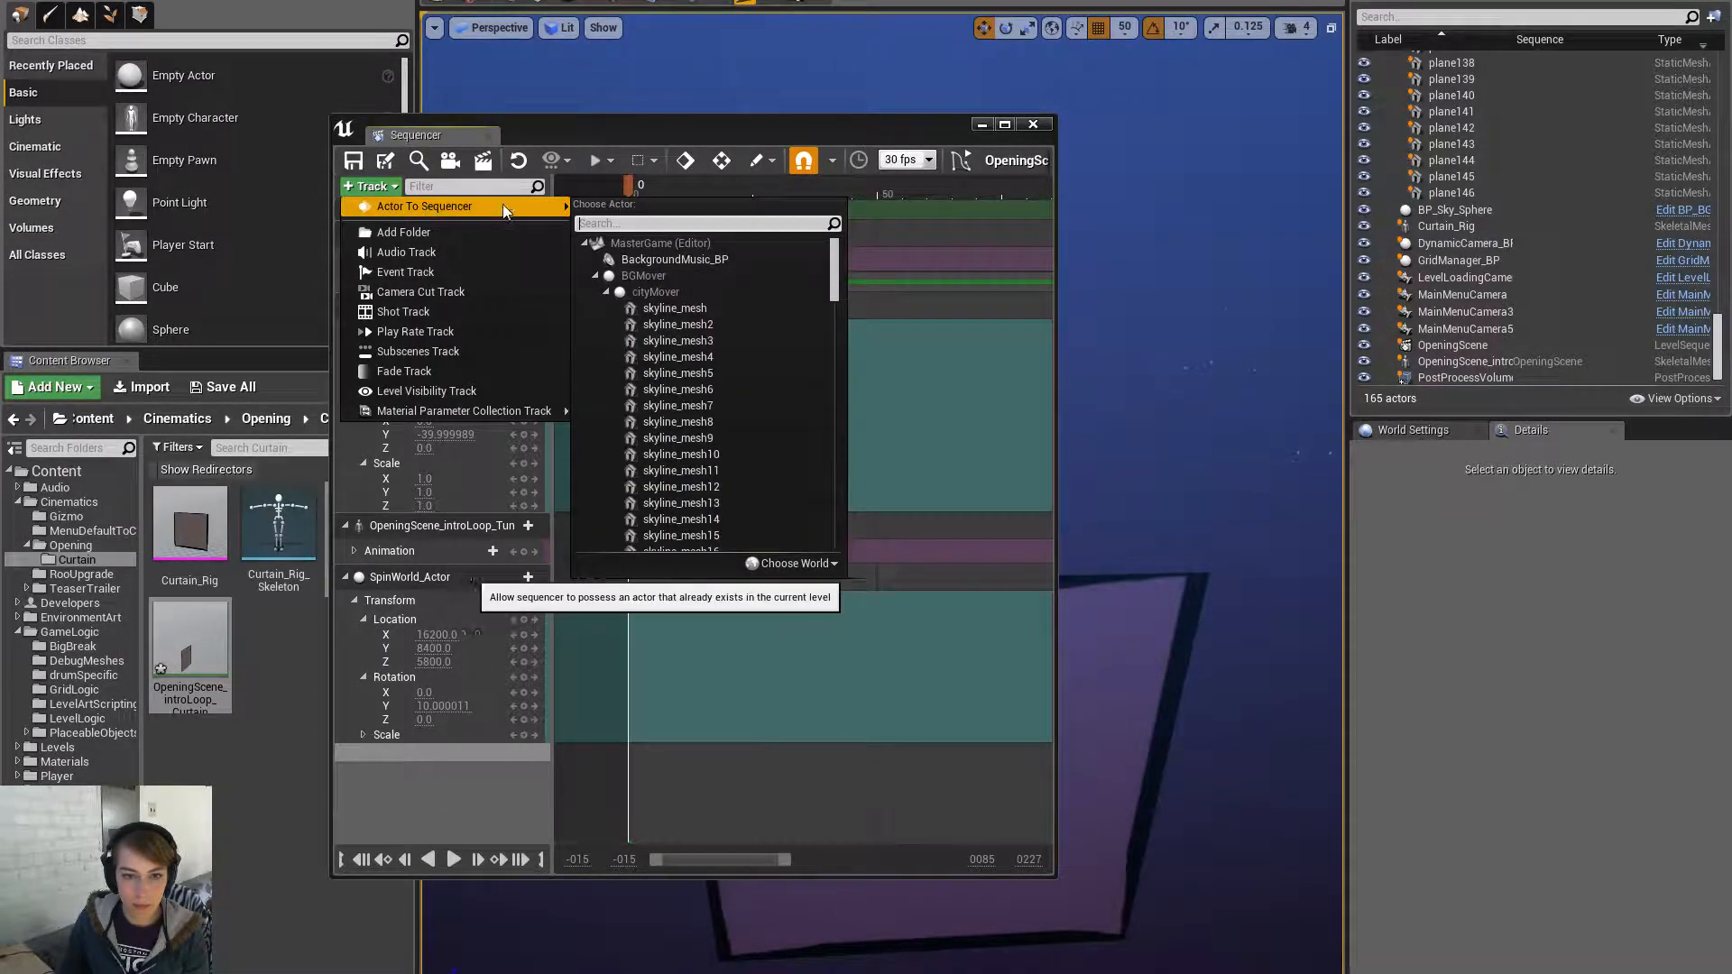
pyautogui.click(651, 222)
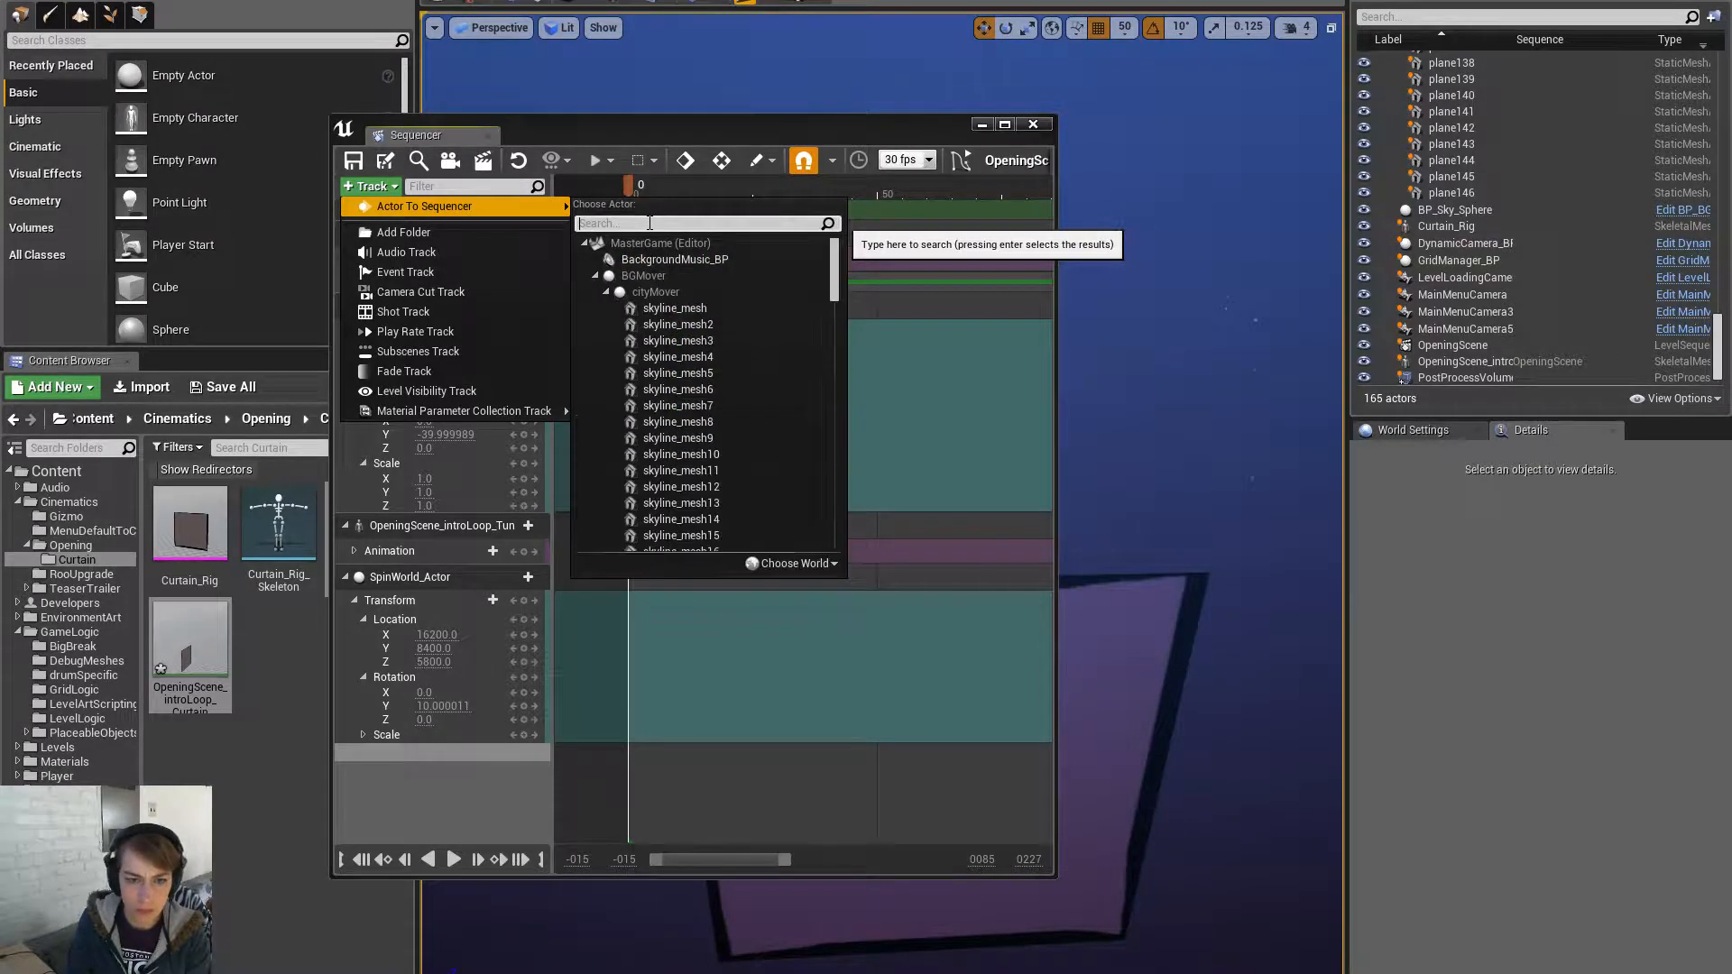
pyautogui.press('Escape')
pyautogui.press('Escape')
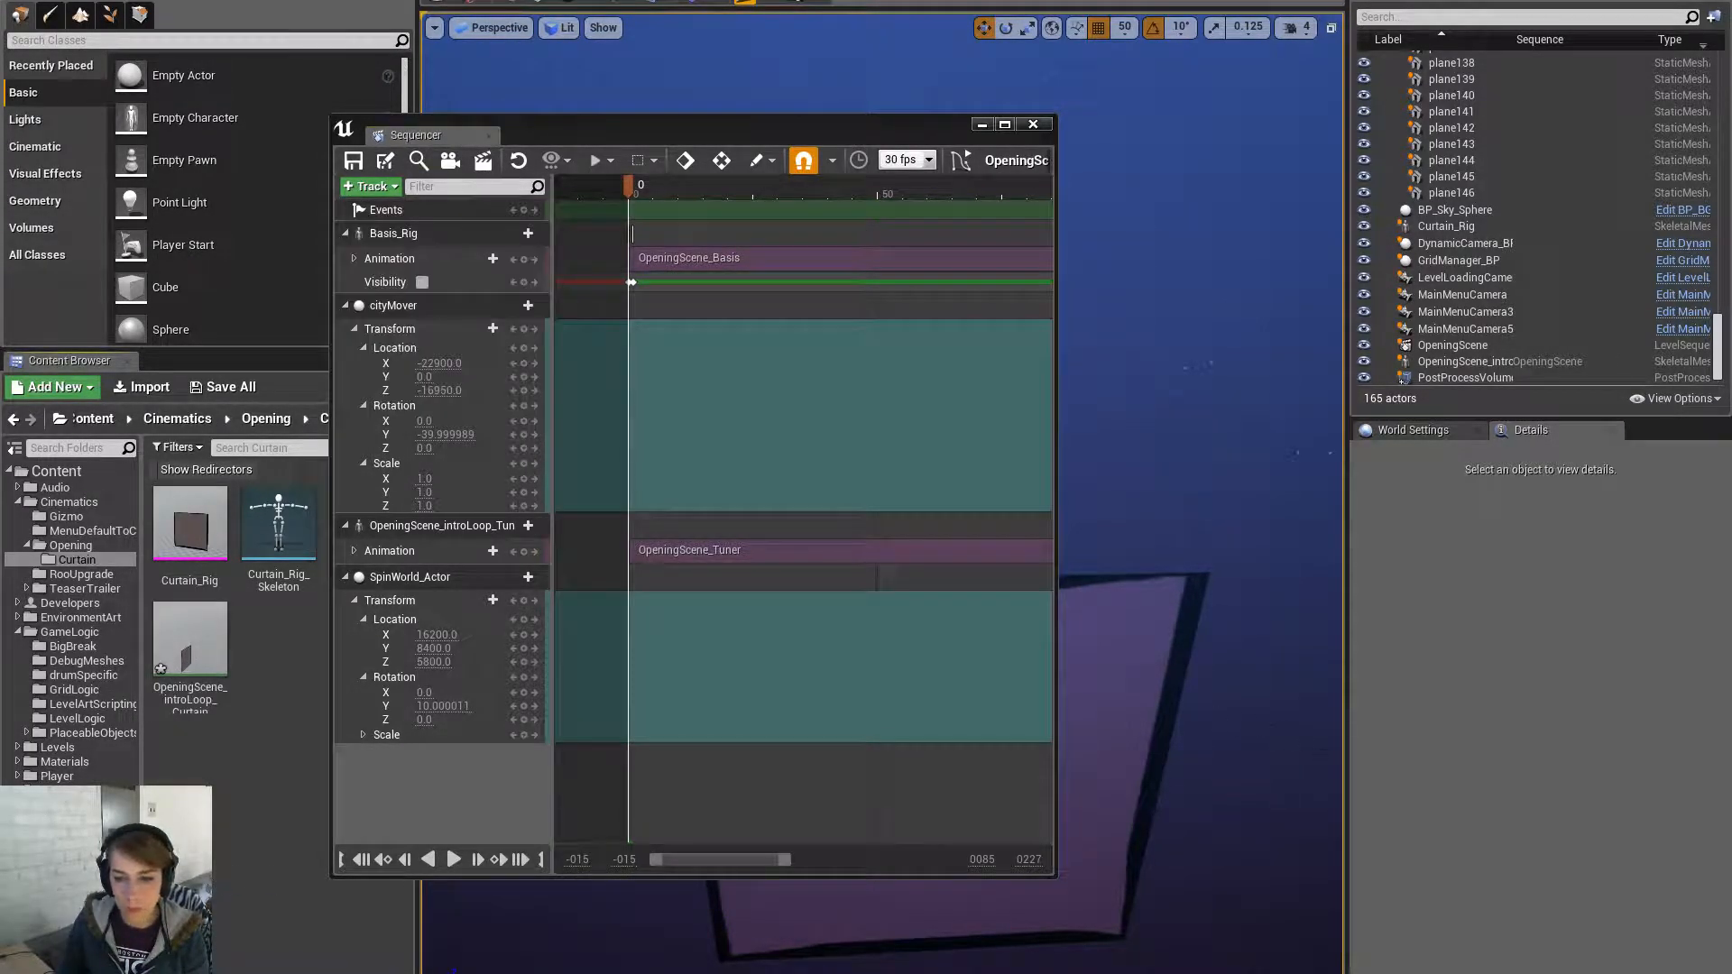
# - Add the Curtain_Rig actor from the level to the OpeningScene sequence
pyautogui.click(1155, 707)
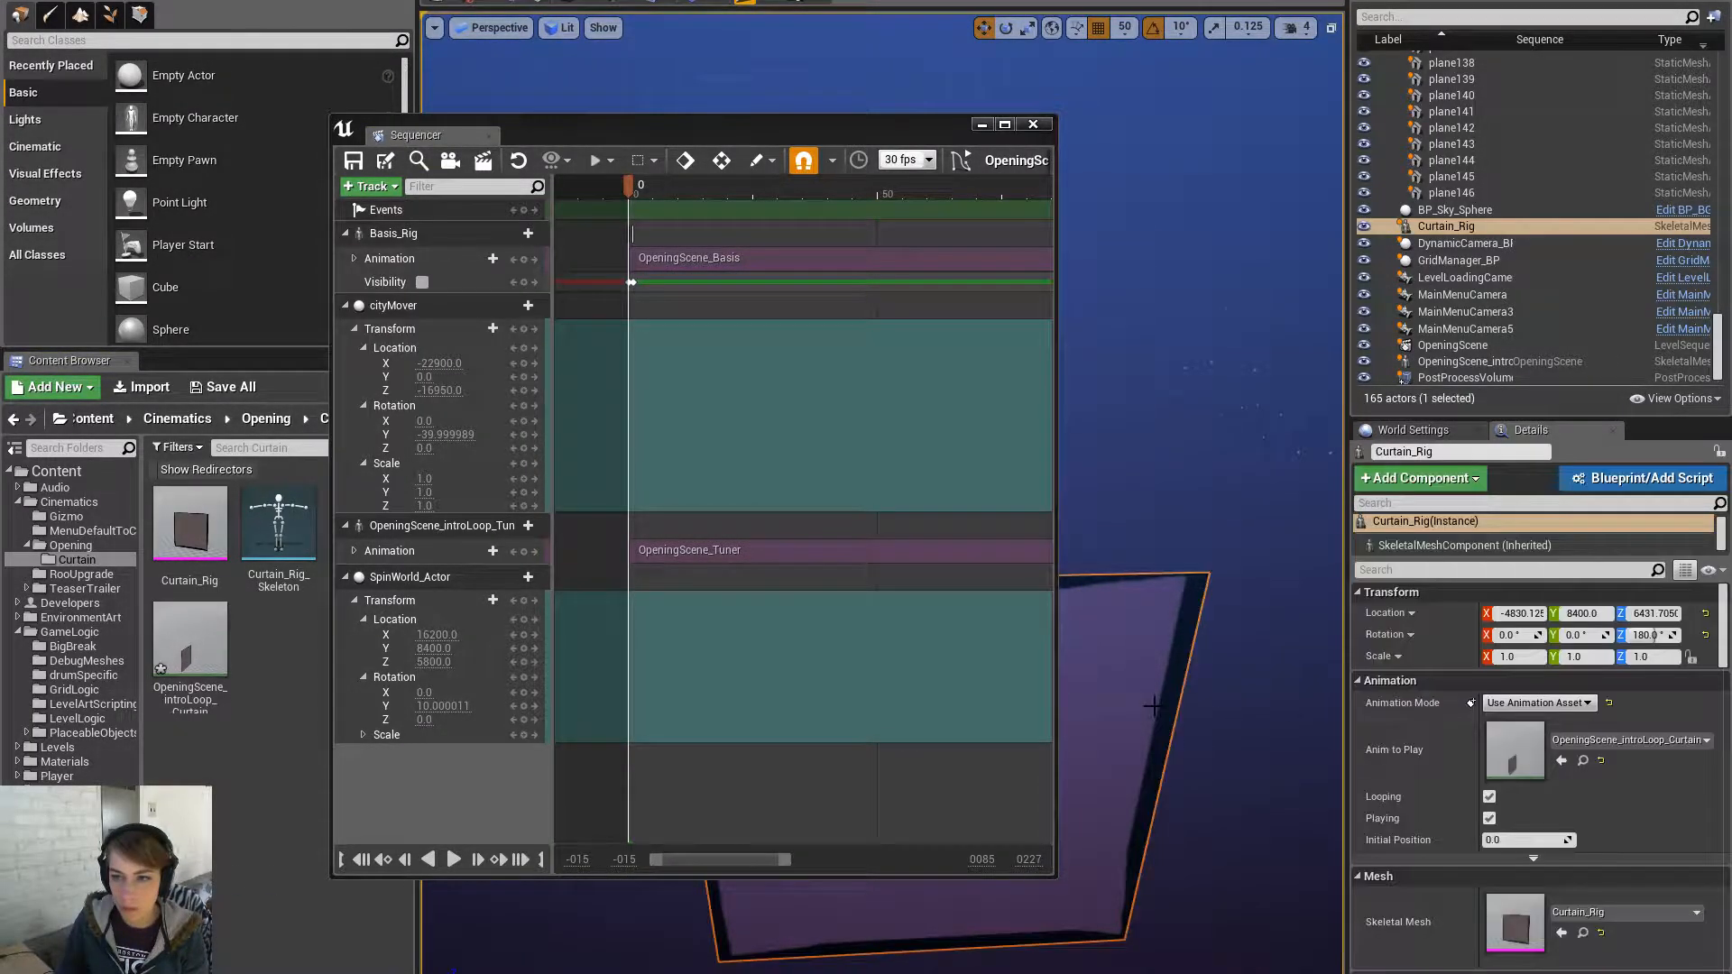
pyautogui.rightClick(484, 772)
pyautogui.moveTo(666, 532)
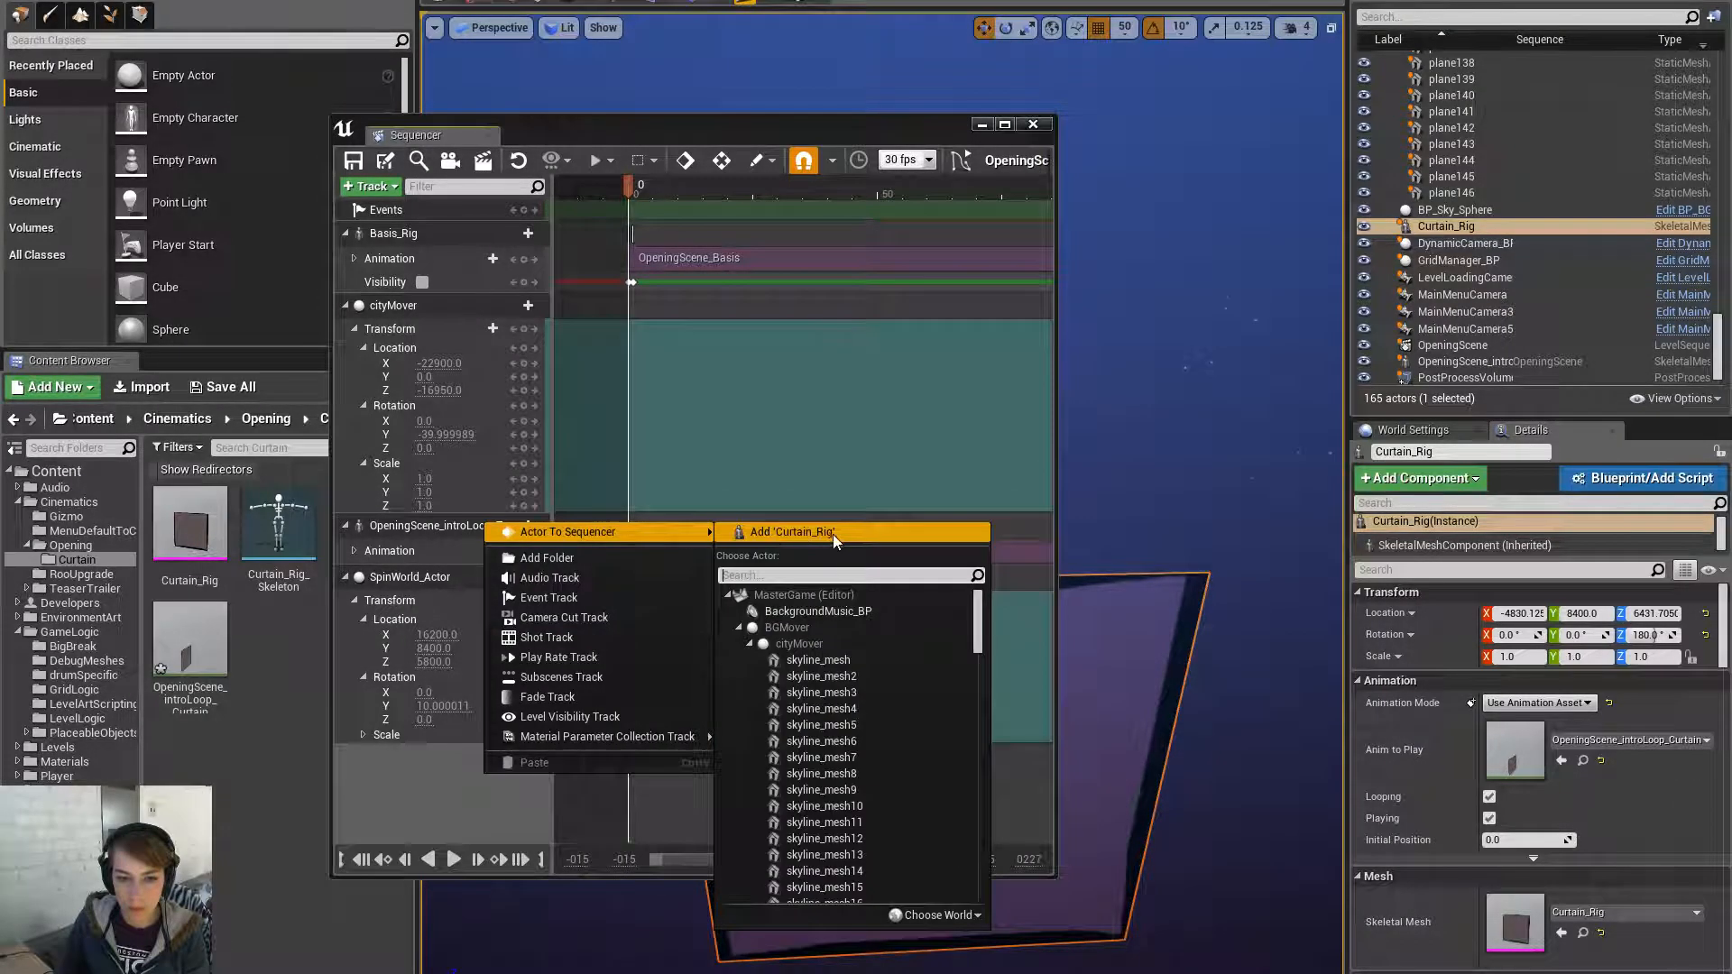
pyautogui.click(830, 532)
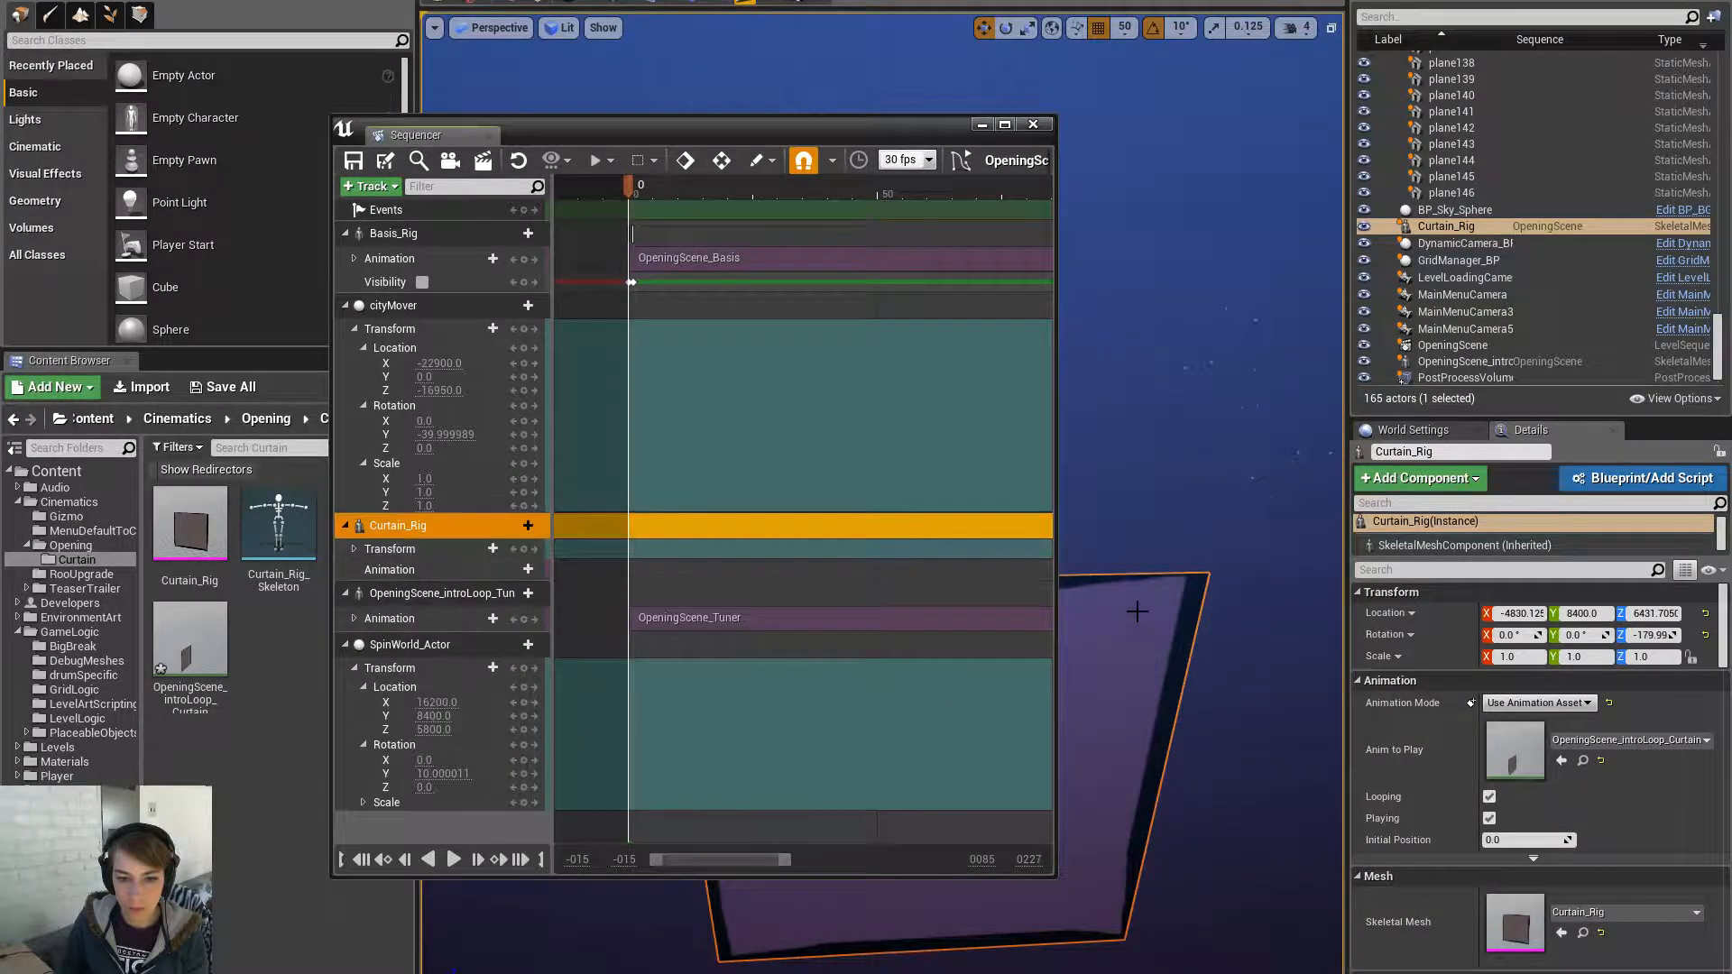
# - Replace Curtain_Rig's Transform track with an OpeningScene_Curtain animation track
pyautogui.click(391, 550)
pyautogui.press('Delete')
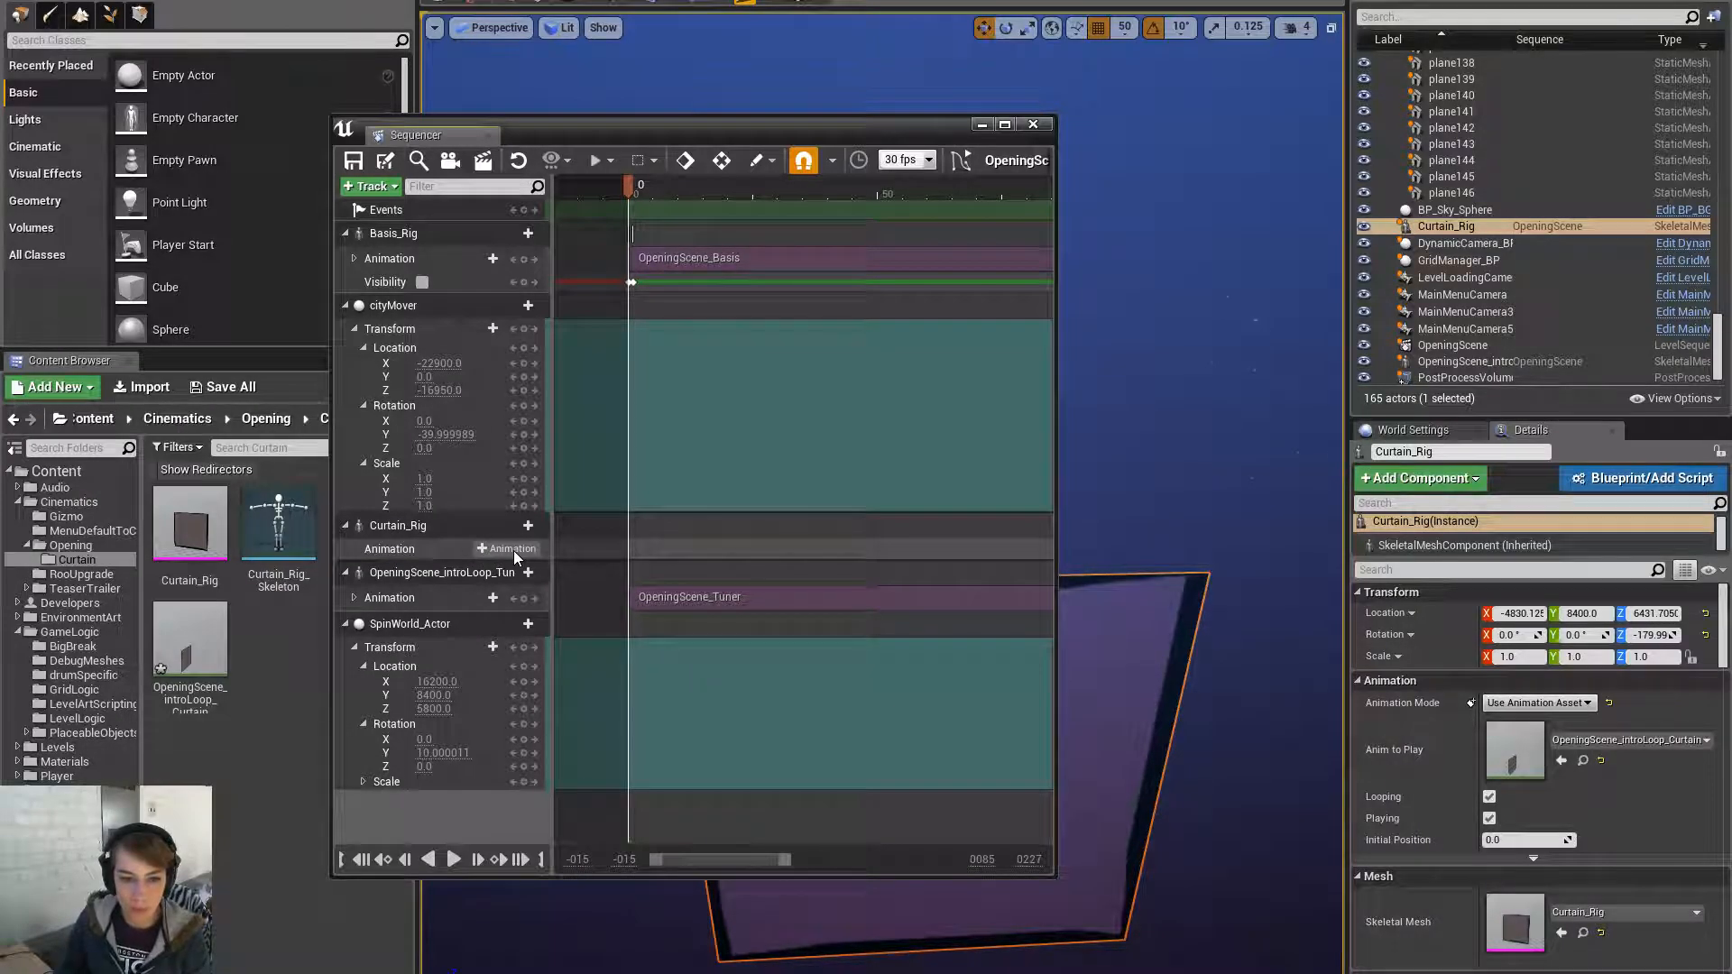
pyautogui.click(511, 550)
pyautogui.click(562, 585)
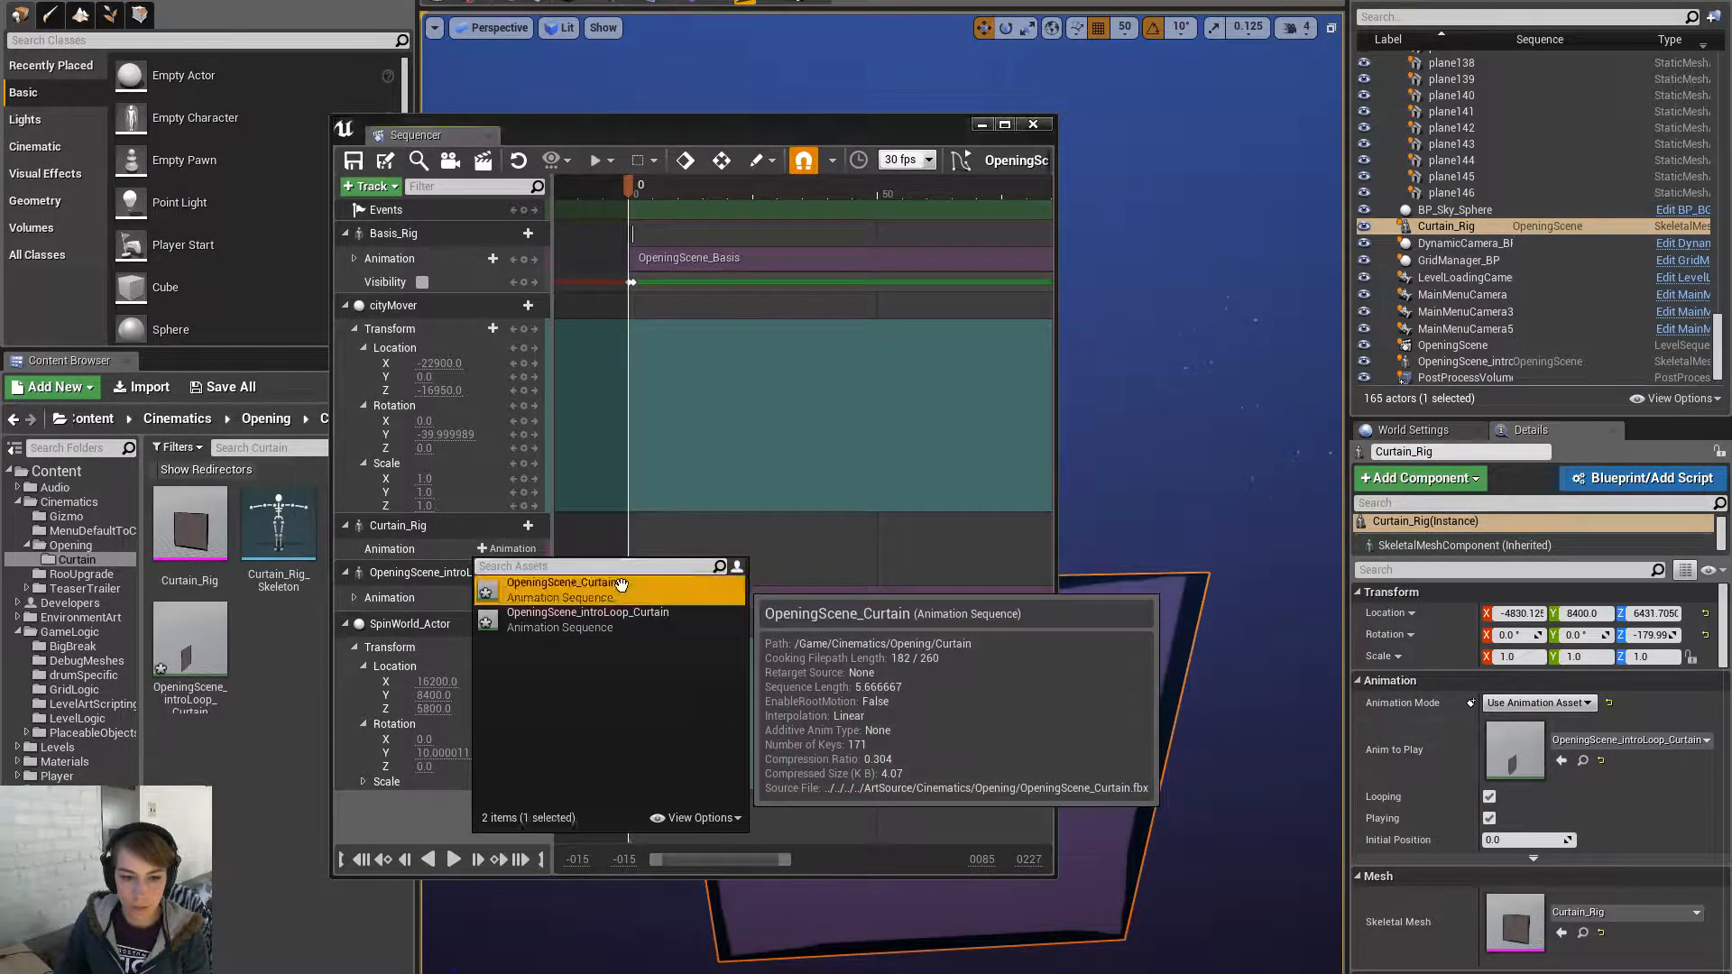
pyautogui.moveTo(709, 133); pyautogui.dragTo(1731, 130)
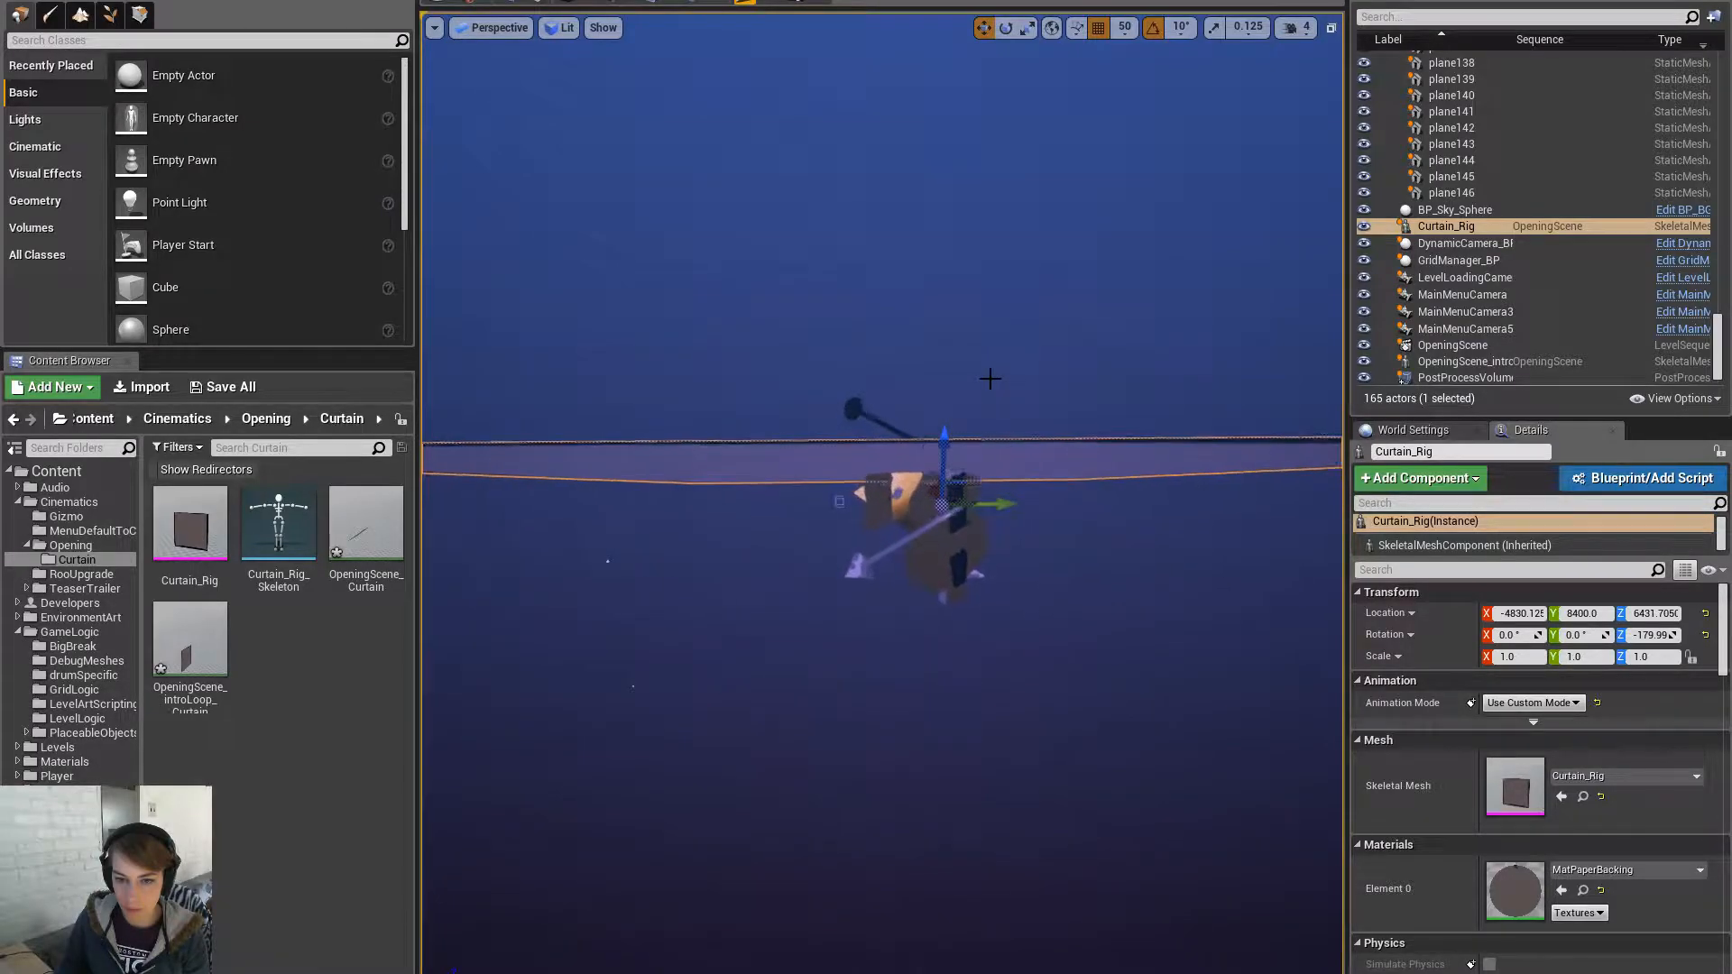
# - Stop the level preview, orbit around Curtain_Rig, and open OpeningScene_introLoop_Curtain for preview
pyautogui.press('space')
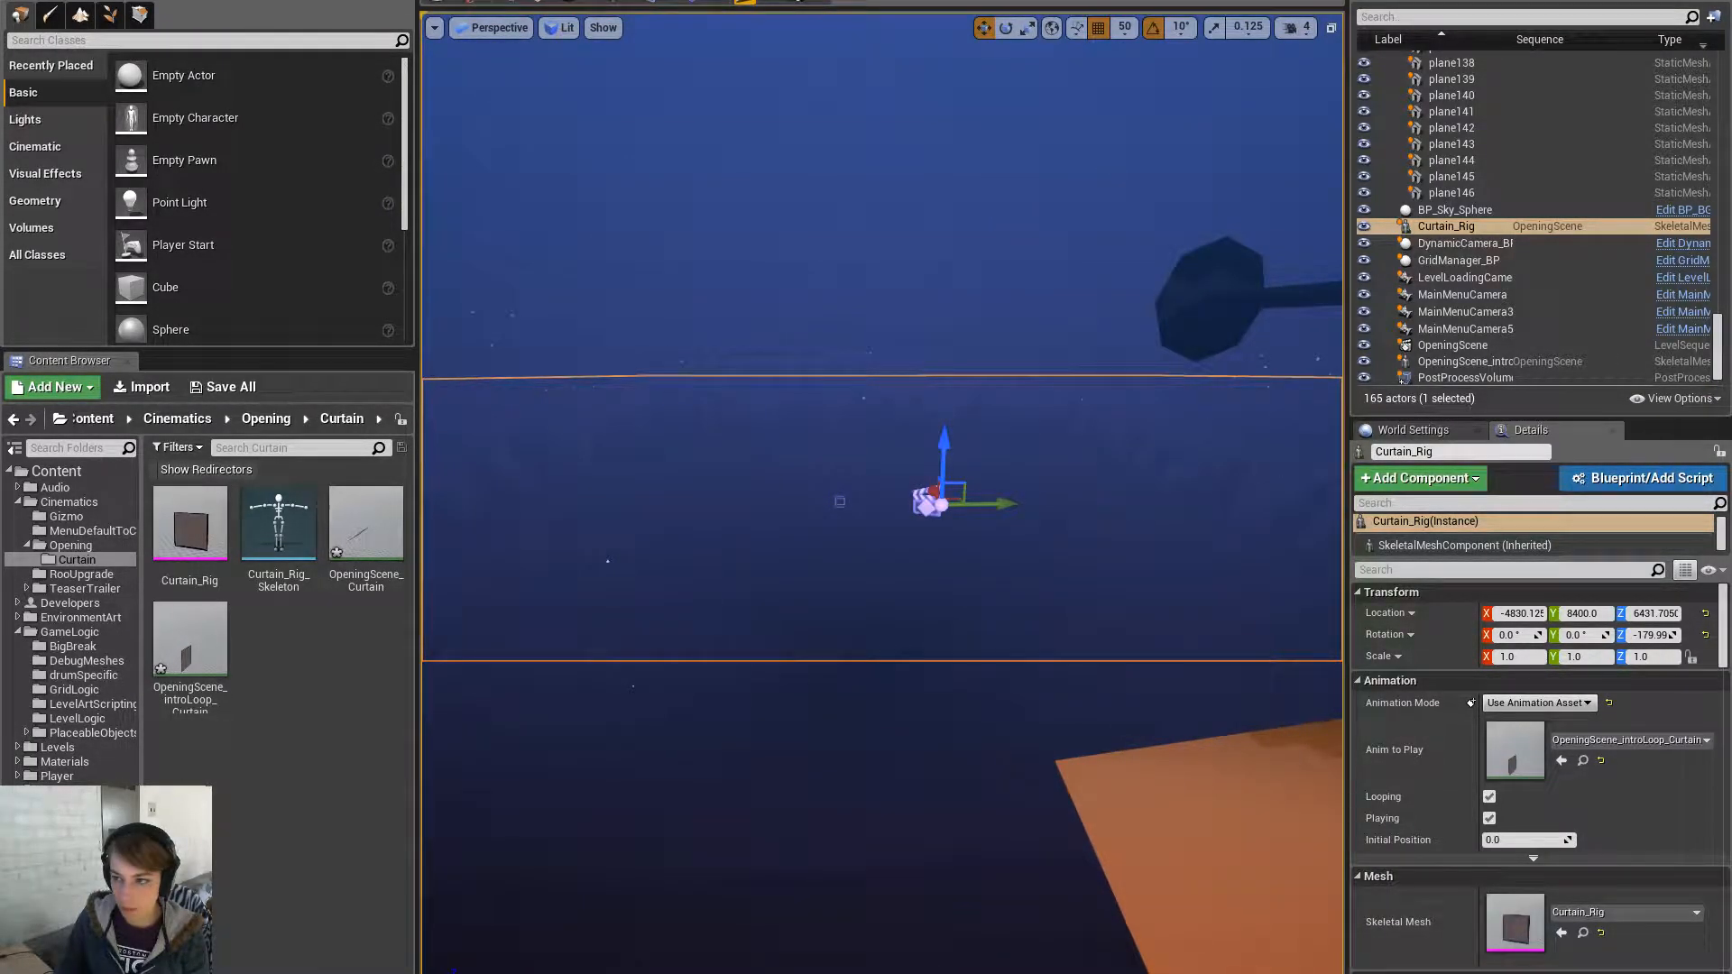
pyautogui.press('Escape')
pyautogui.moveTo(903, 659); pyautogui.dragTo(1082, 613, button='right')
pyautogui.click(928, 469)
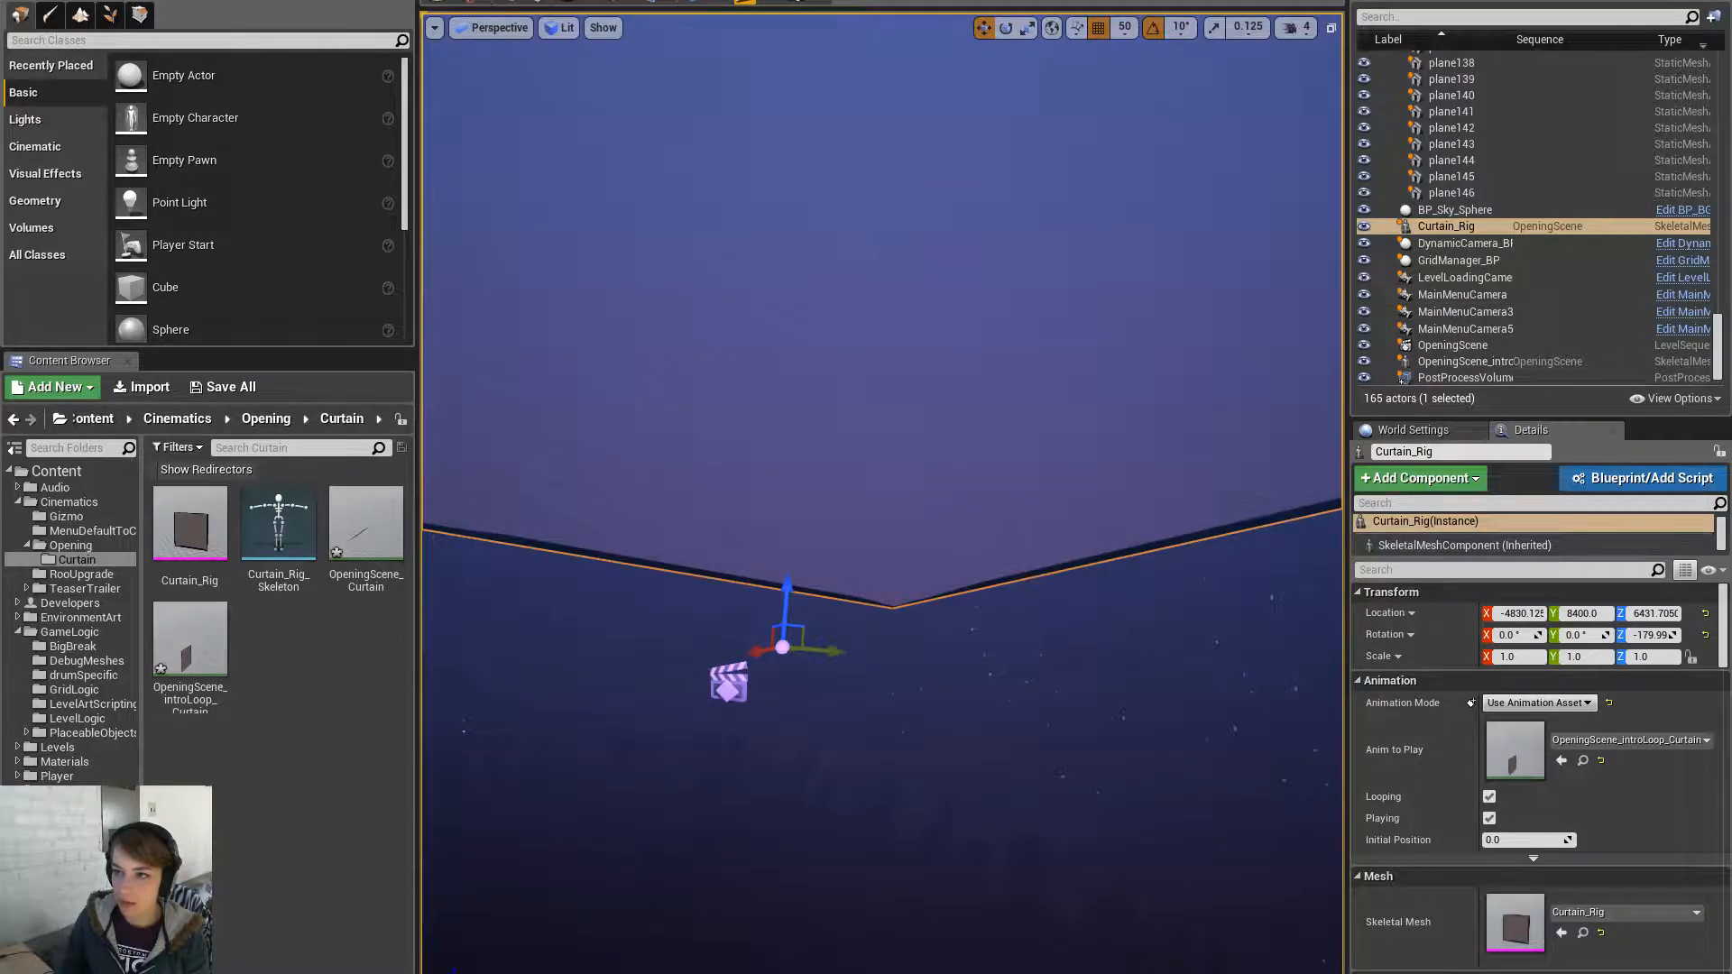
pyautogui.click(214, 632)
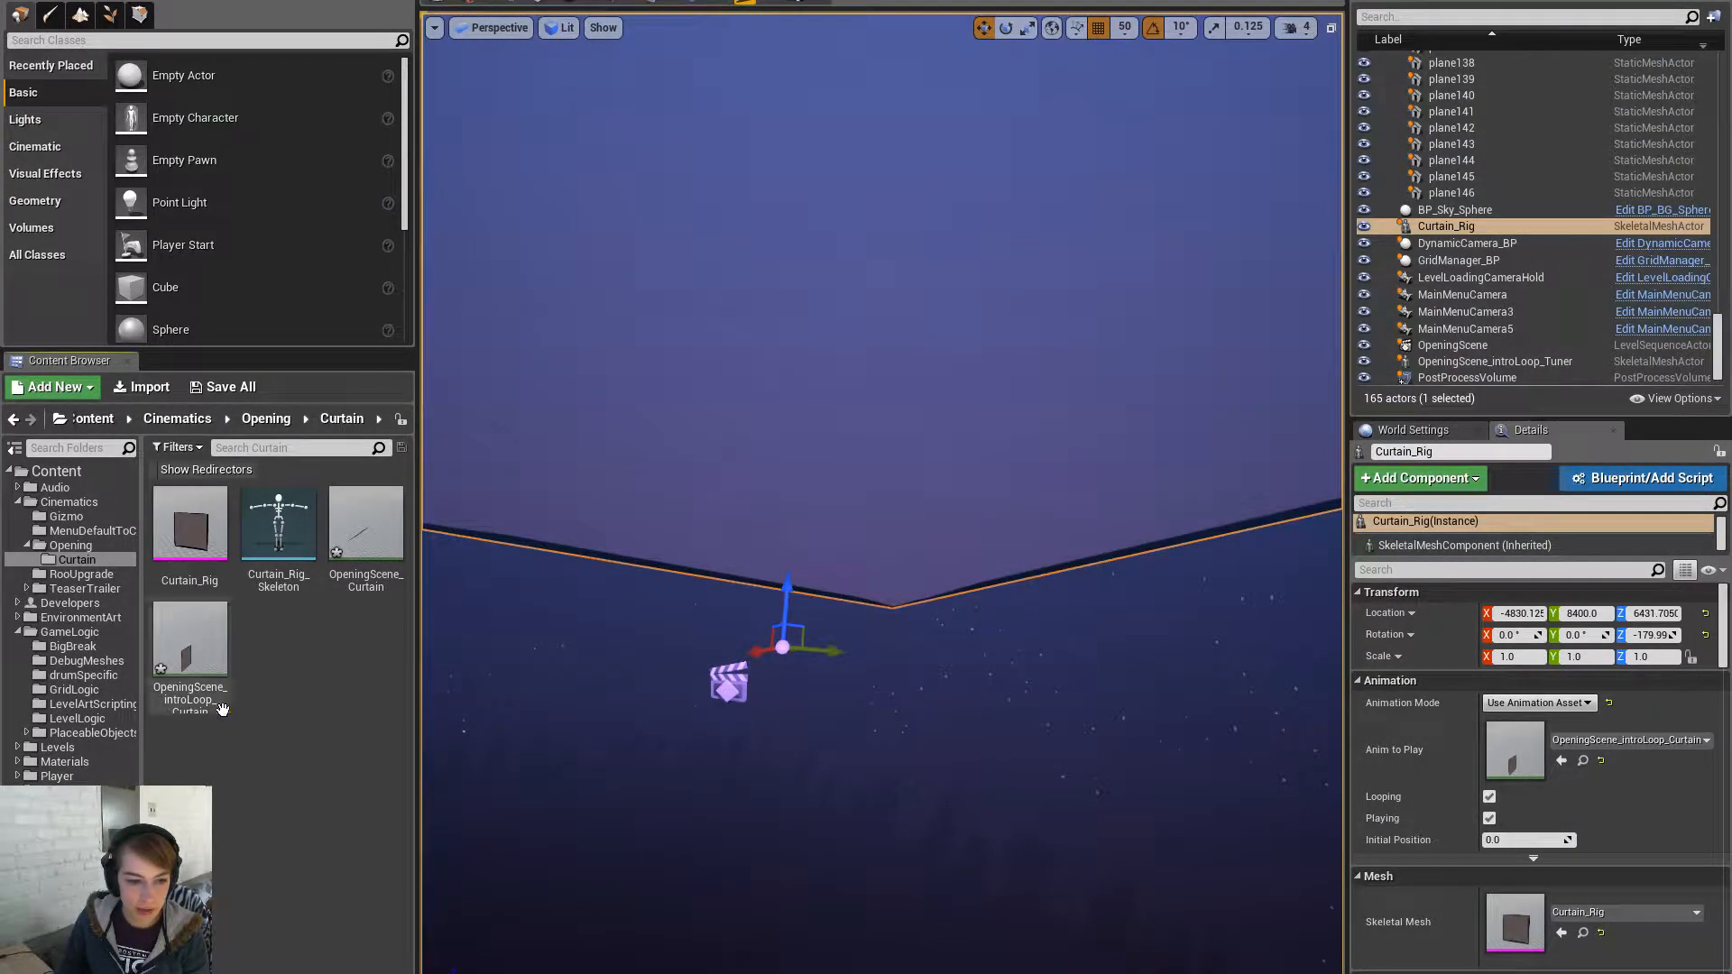
pyautogui.doubleClick(215, 634)
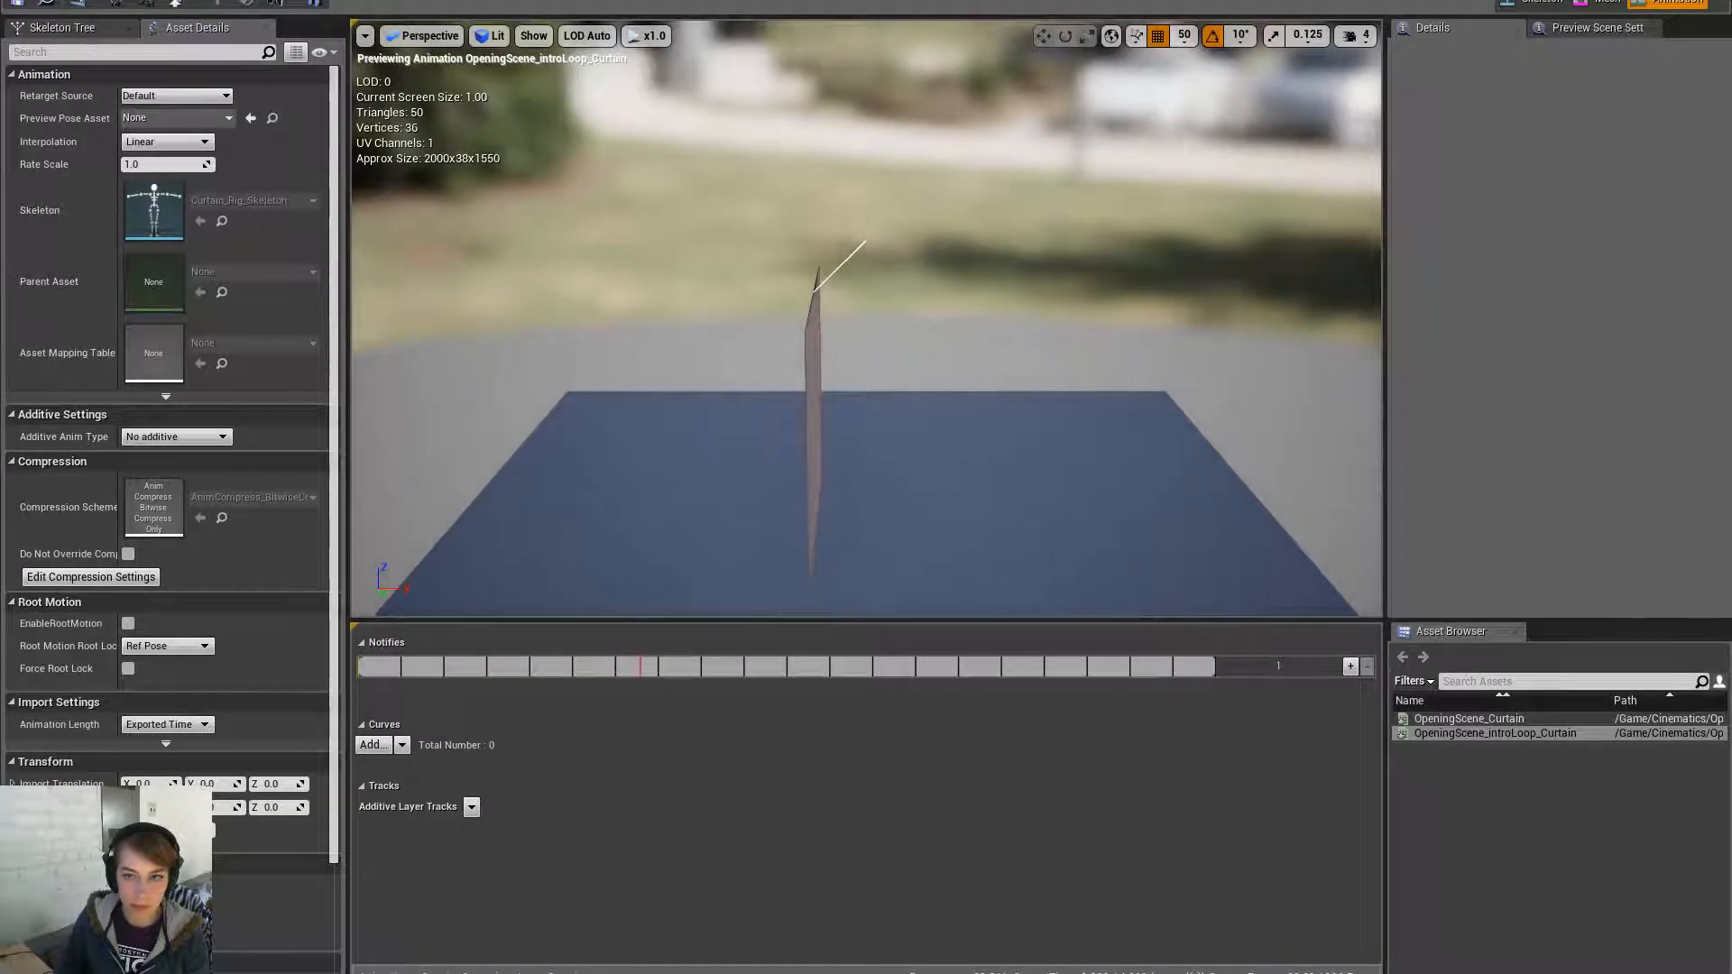
# - In the curtain mesh editor, turn off shadow casting for the curtain section
pyautogui.moveTo(1009, 368); pyautogui.dragTo(1105, 385, button='right')
pyautogui.press('a')
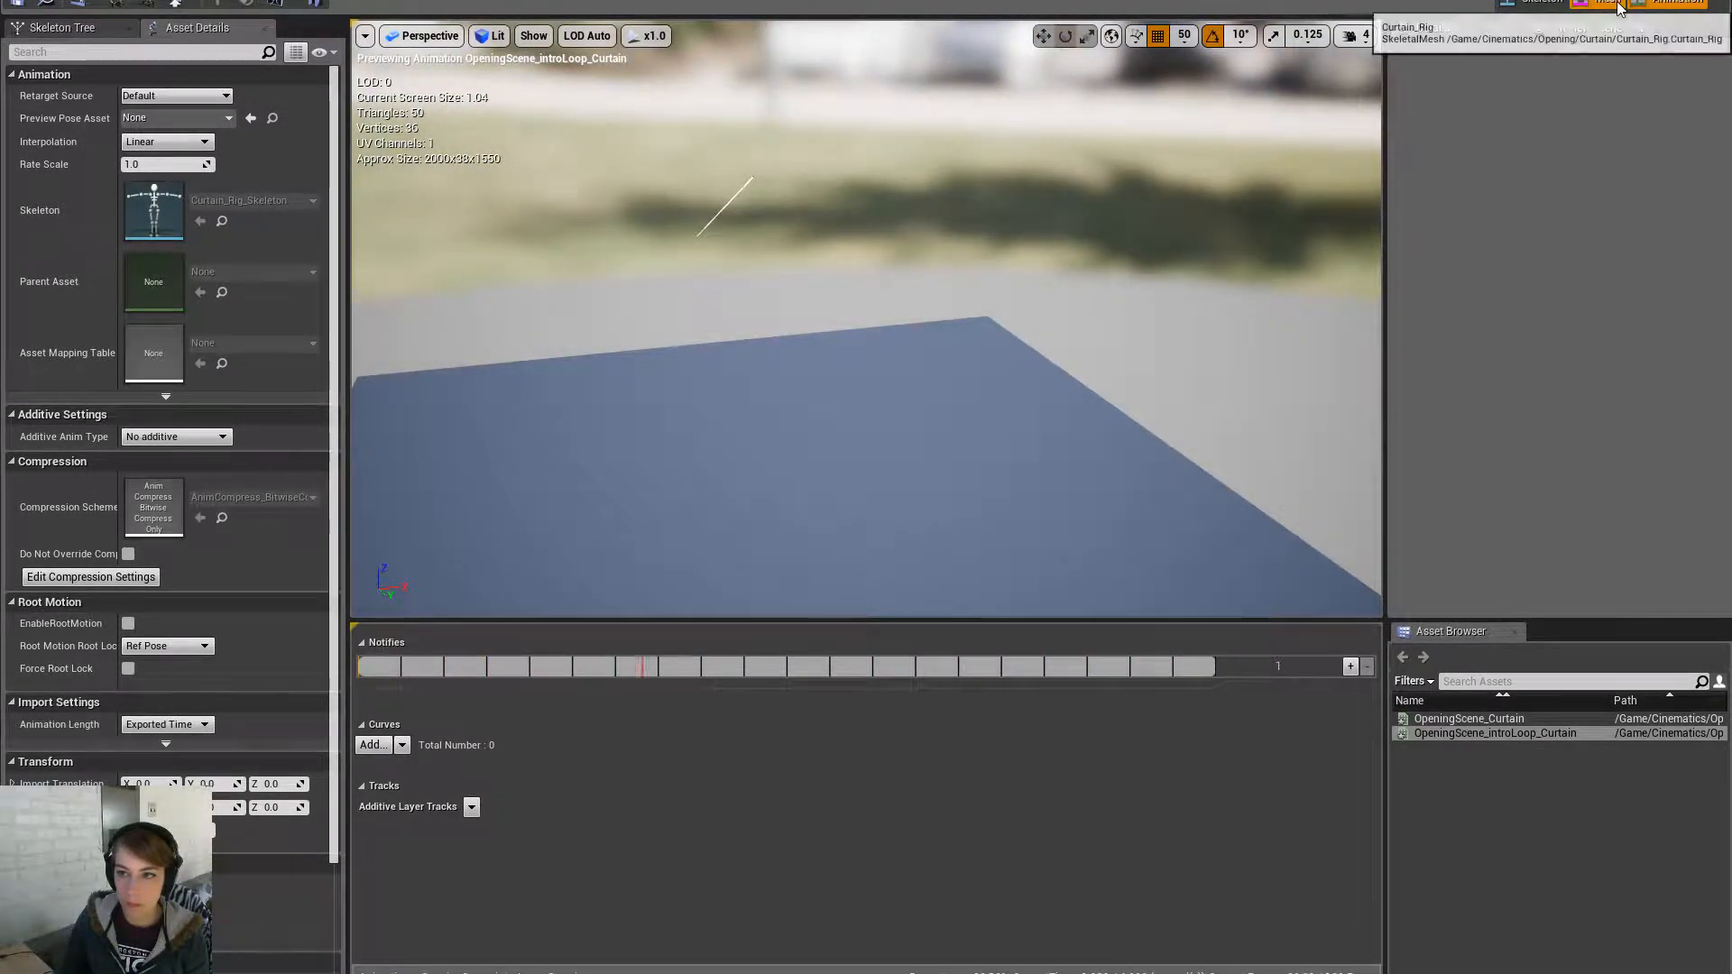
pyautogui.click(1602, 4)
pyautogui.click(1536, 2)
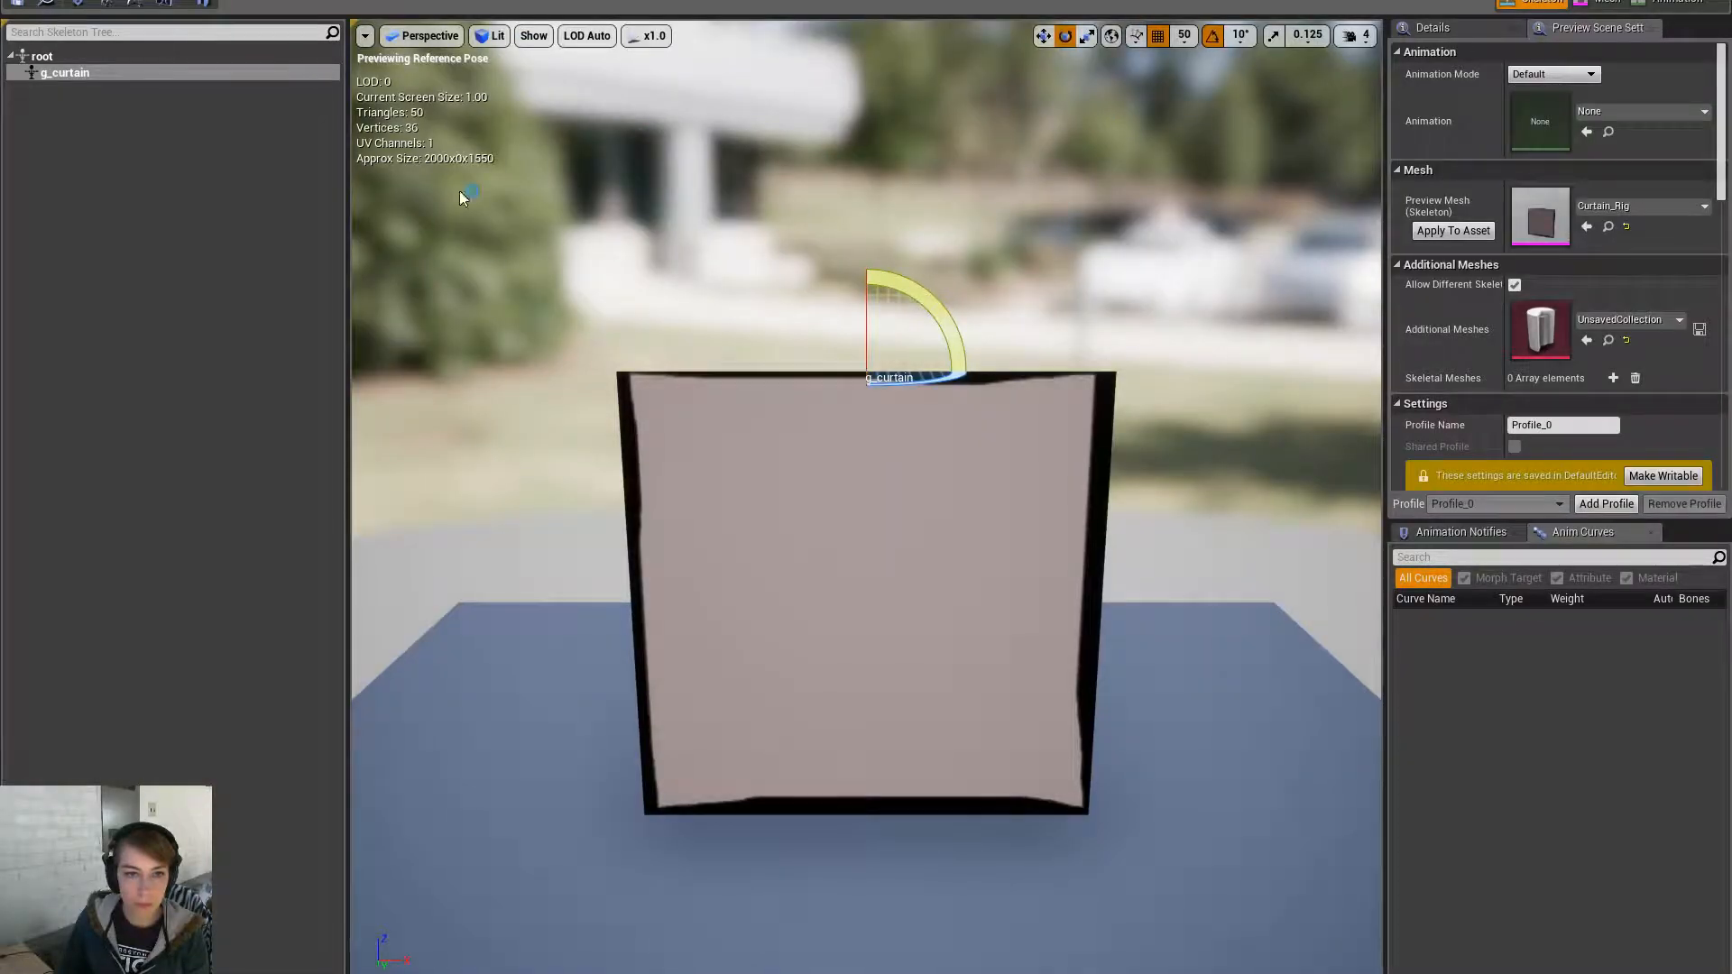
pyautogui.click(885, 437)
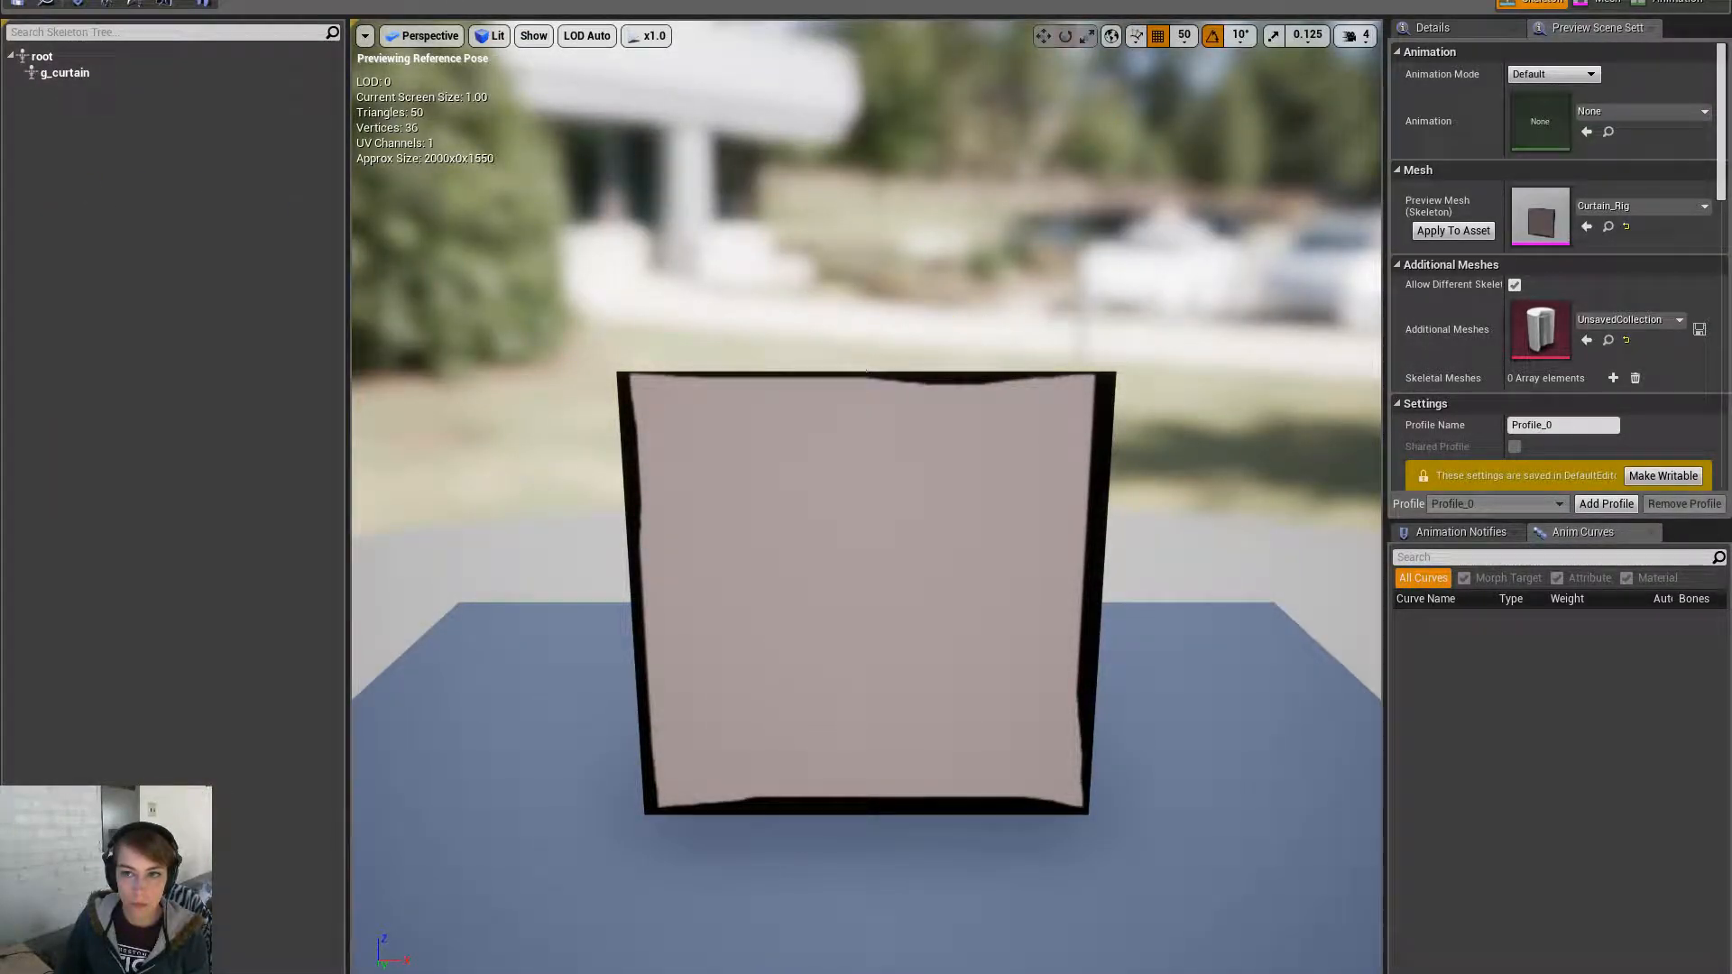
pyautogui.click(1602, 4)
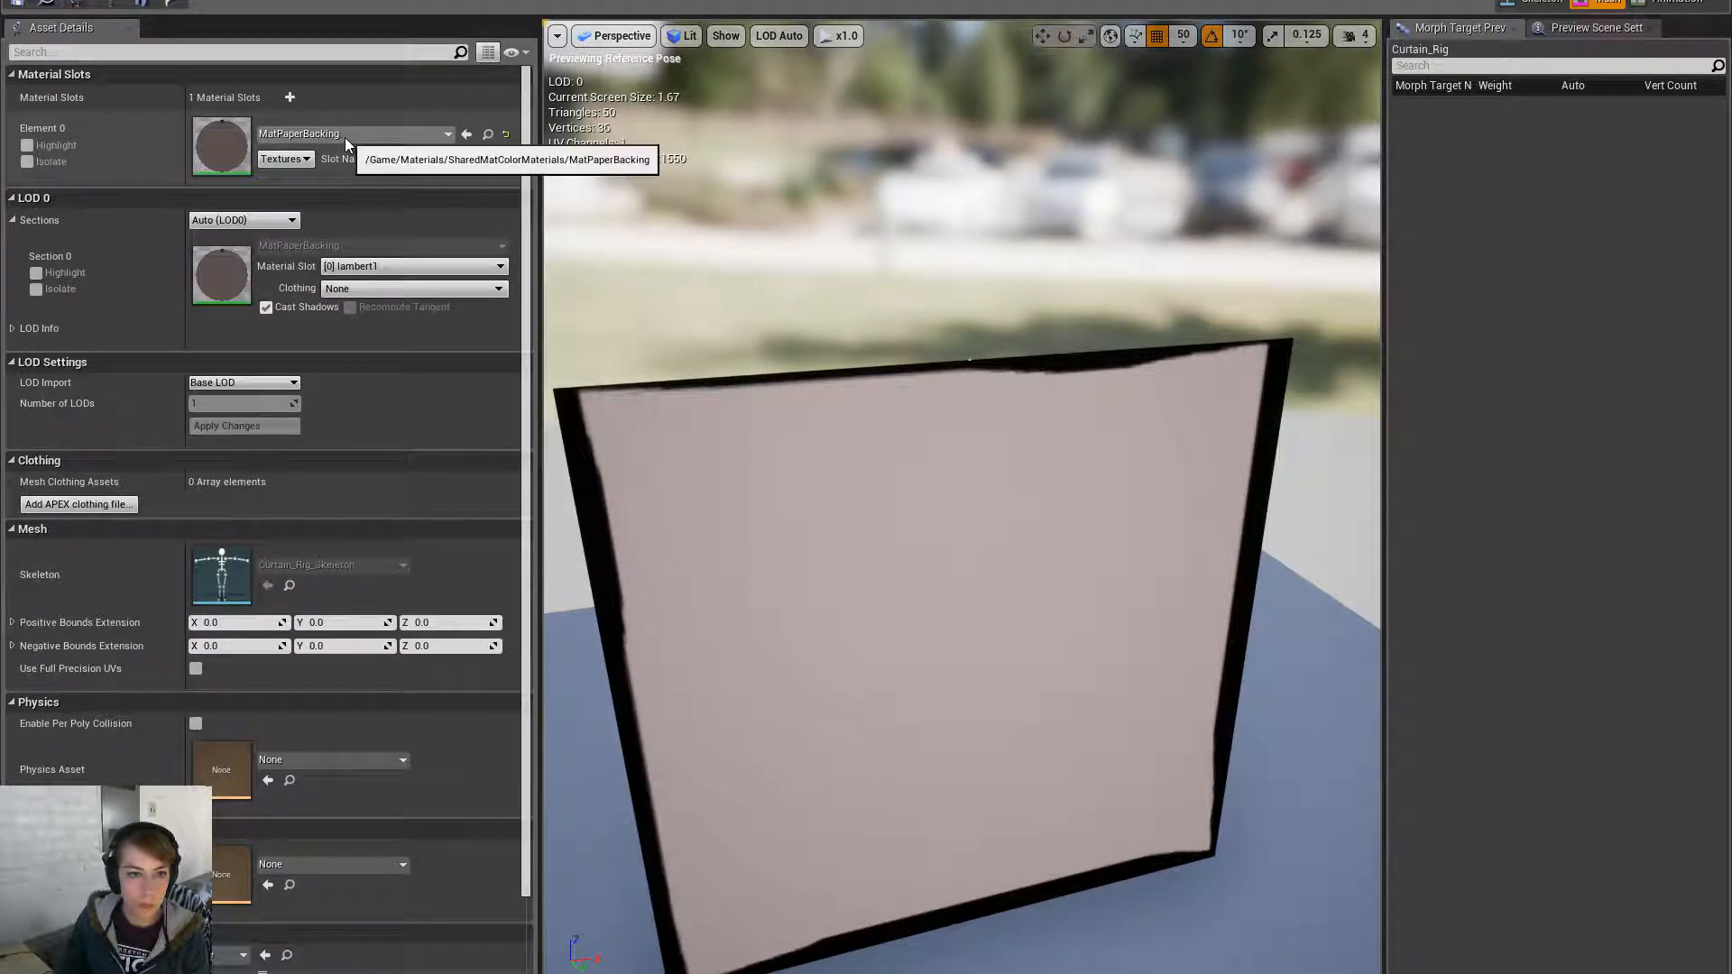
pyautogui.click(267, 307)
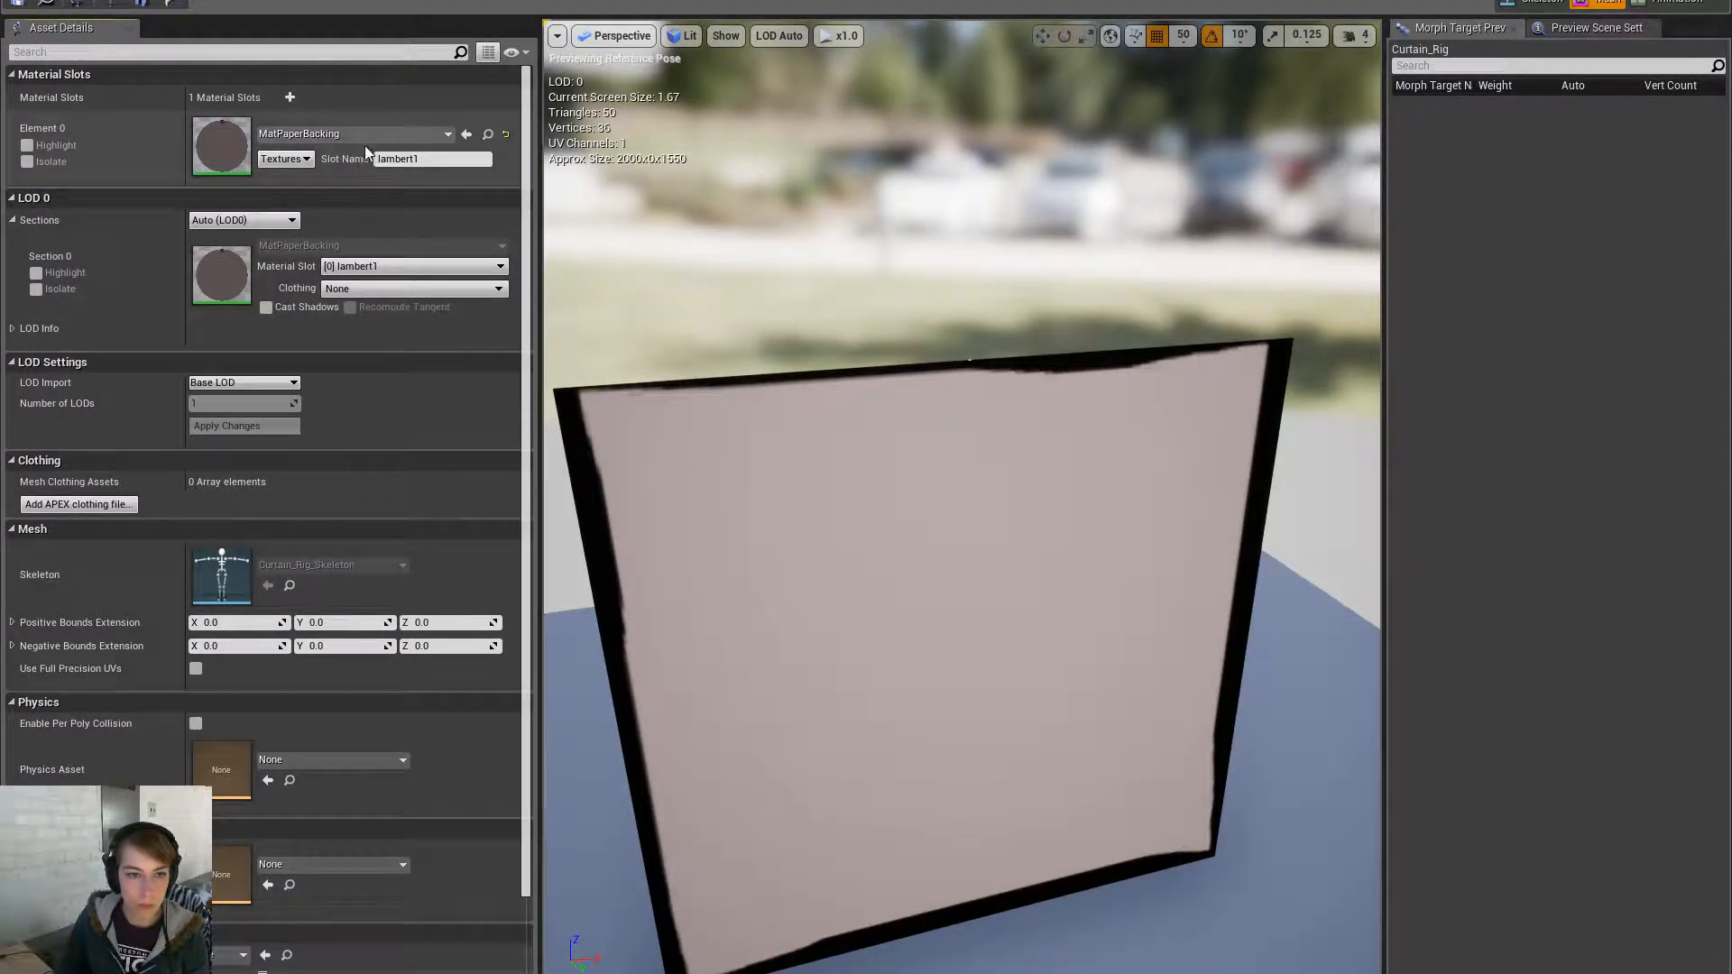
# - Try MatPlasticAccordion, MatRed_Dark and MatRed_Light in the curtain's material slot
pyautogui.click(361, 135)
pyautogui.click(413, 511)
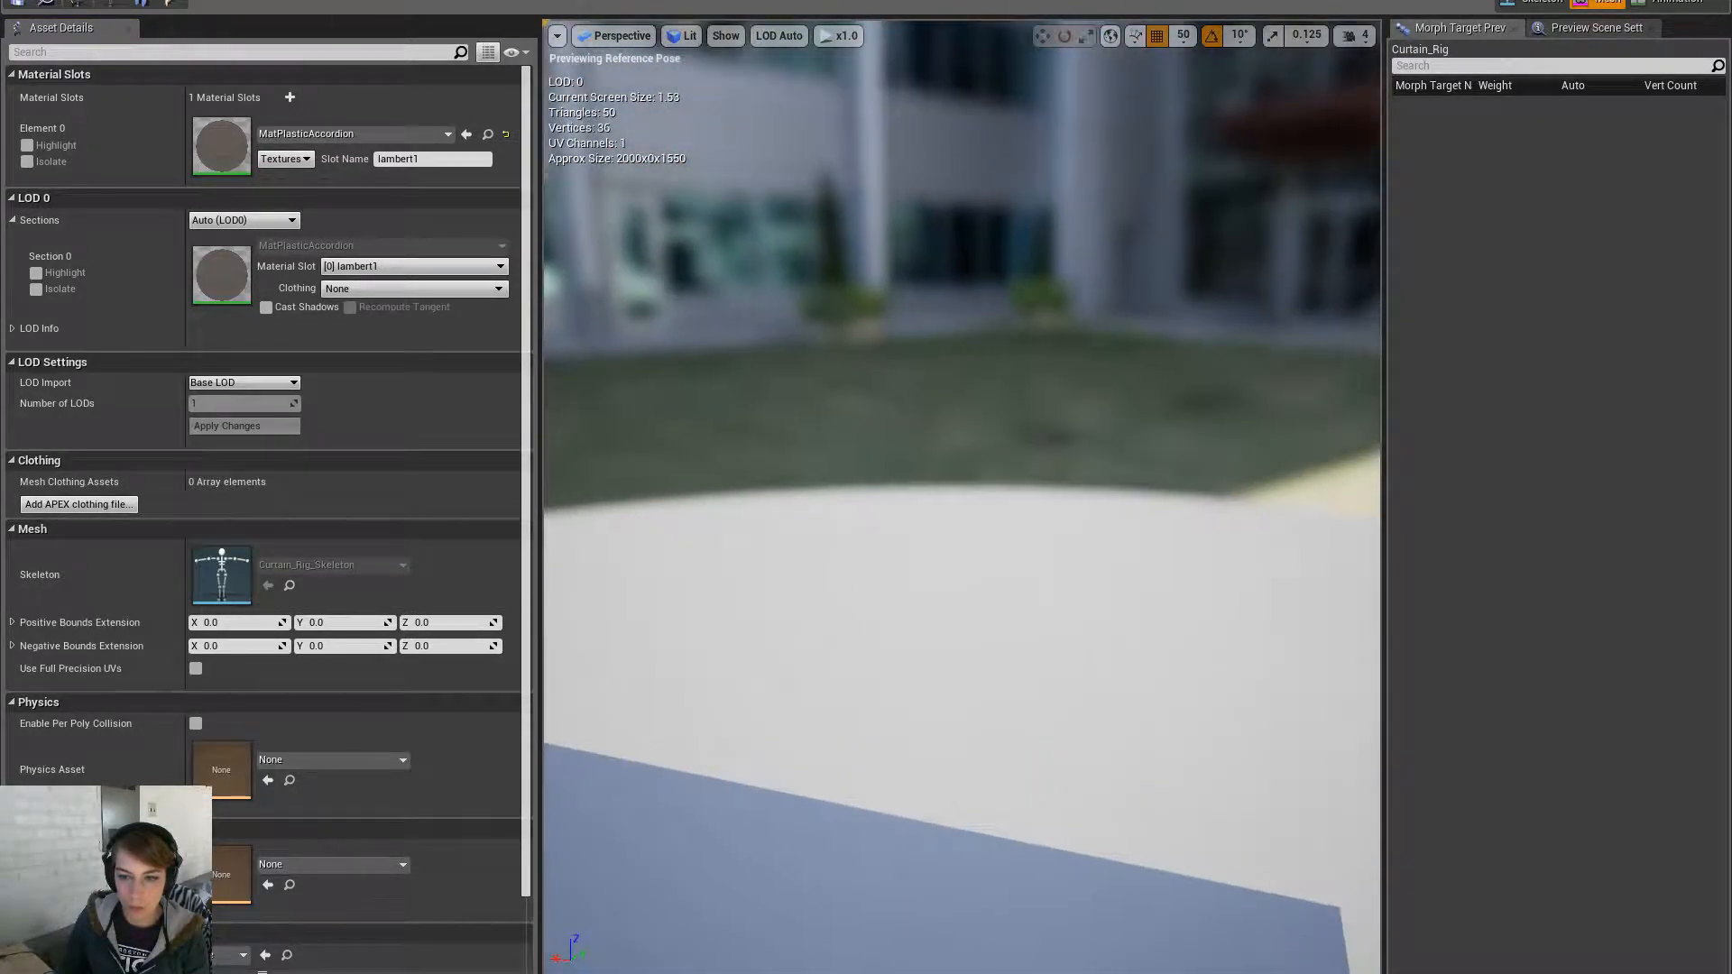
pyautogui.click(419, 136)
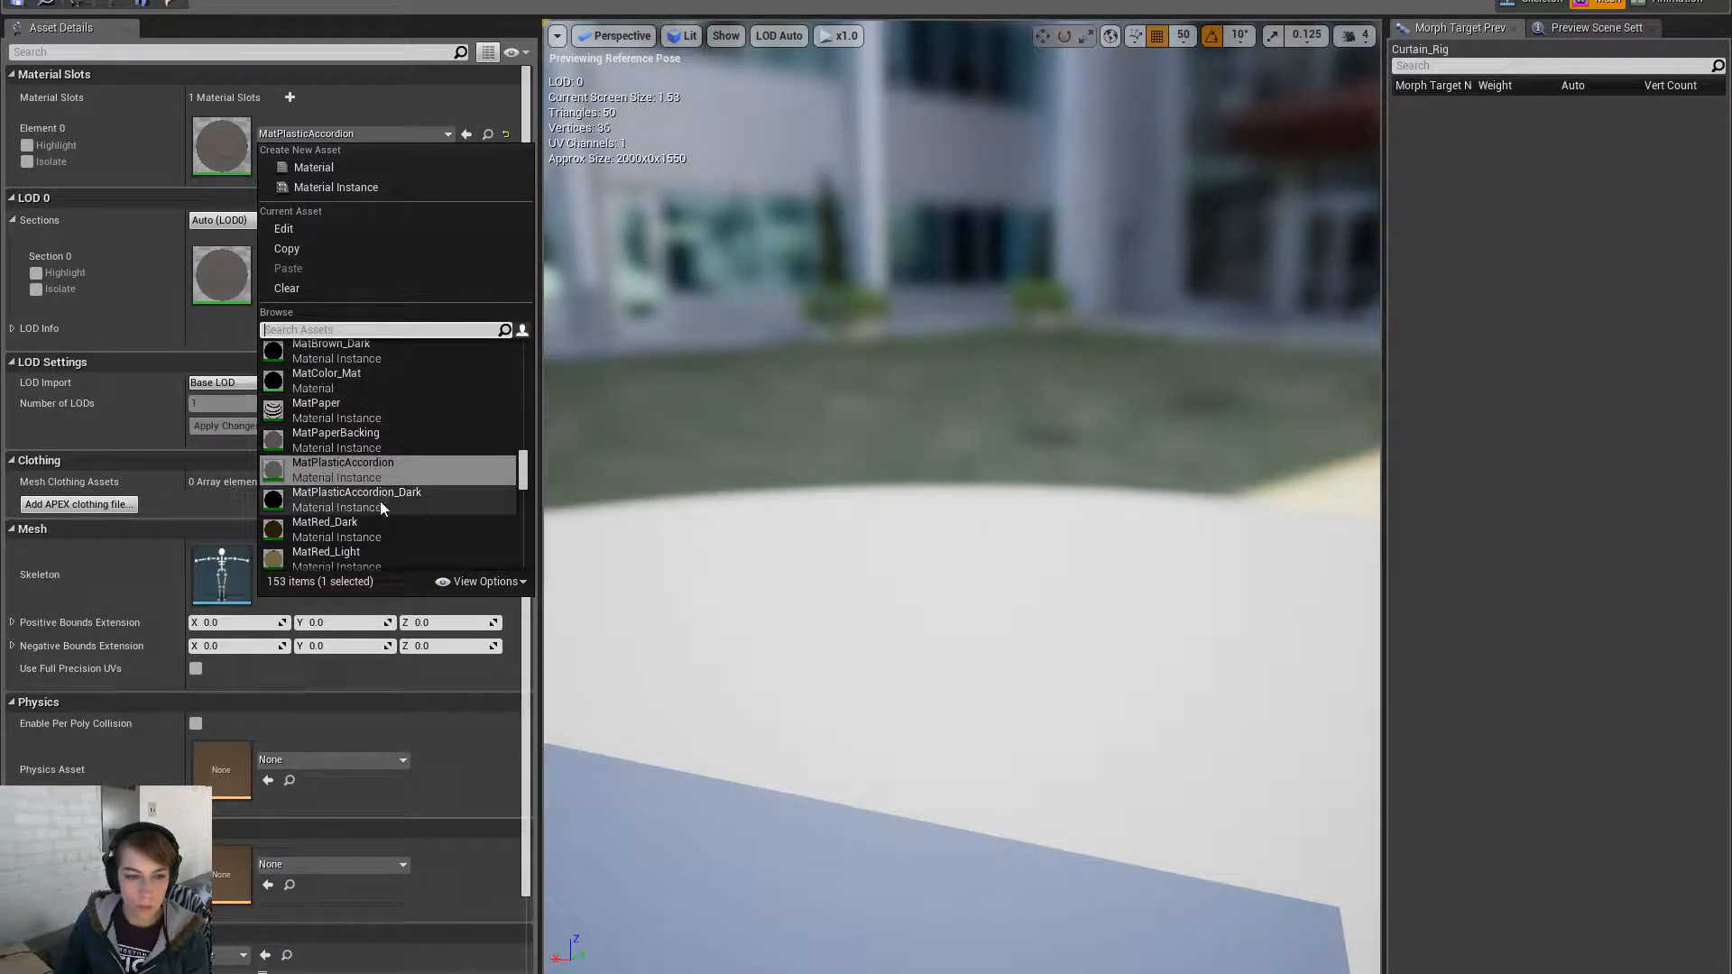
pyautogui.click(383, 527)
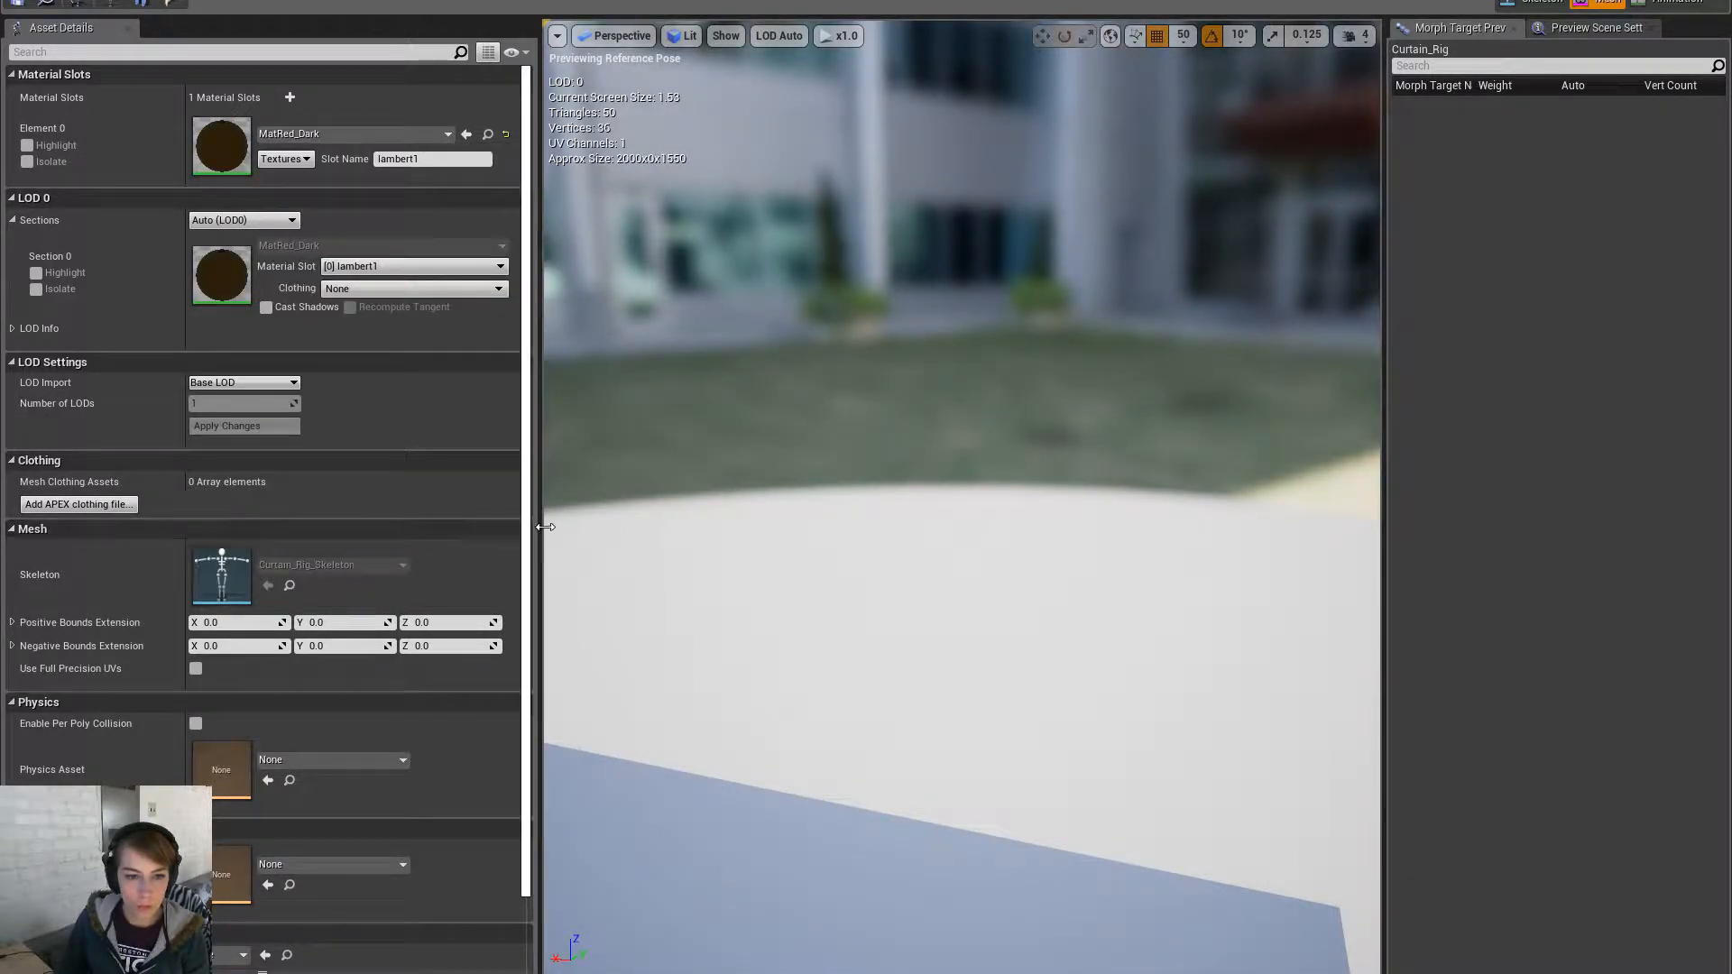
pyautogui.click(341, 138)
pyautogui.click(382, 514)
pyautogui.moveTo(903, 433); pyautogui.dragTo(742, 535, button='right')
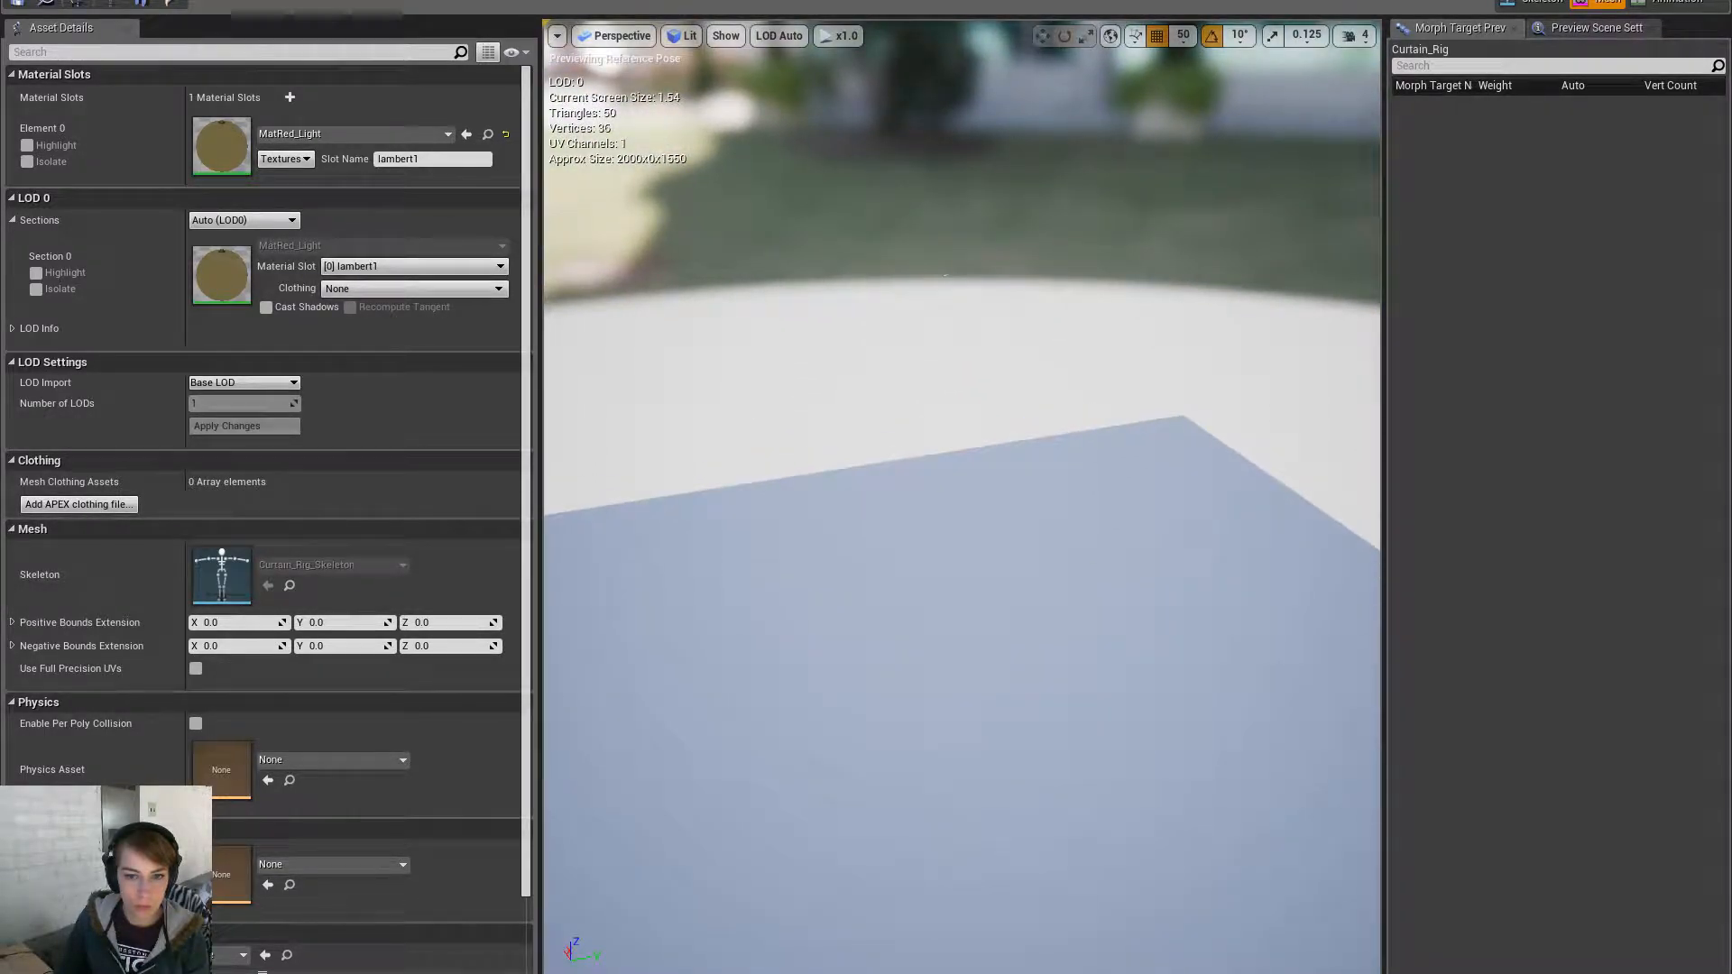
# - Try MatTexturedMaterial, then apply Blotch_Alpha_B to the curtain's material slot
pyautogui.click(331, 133)
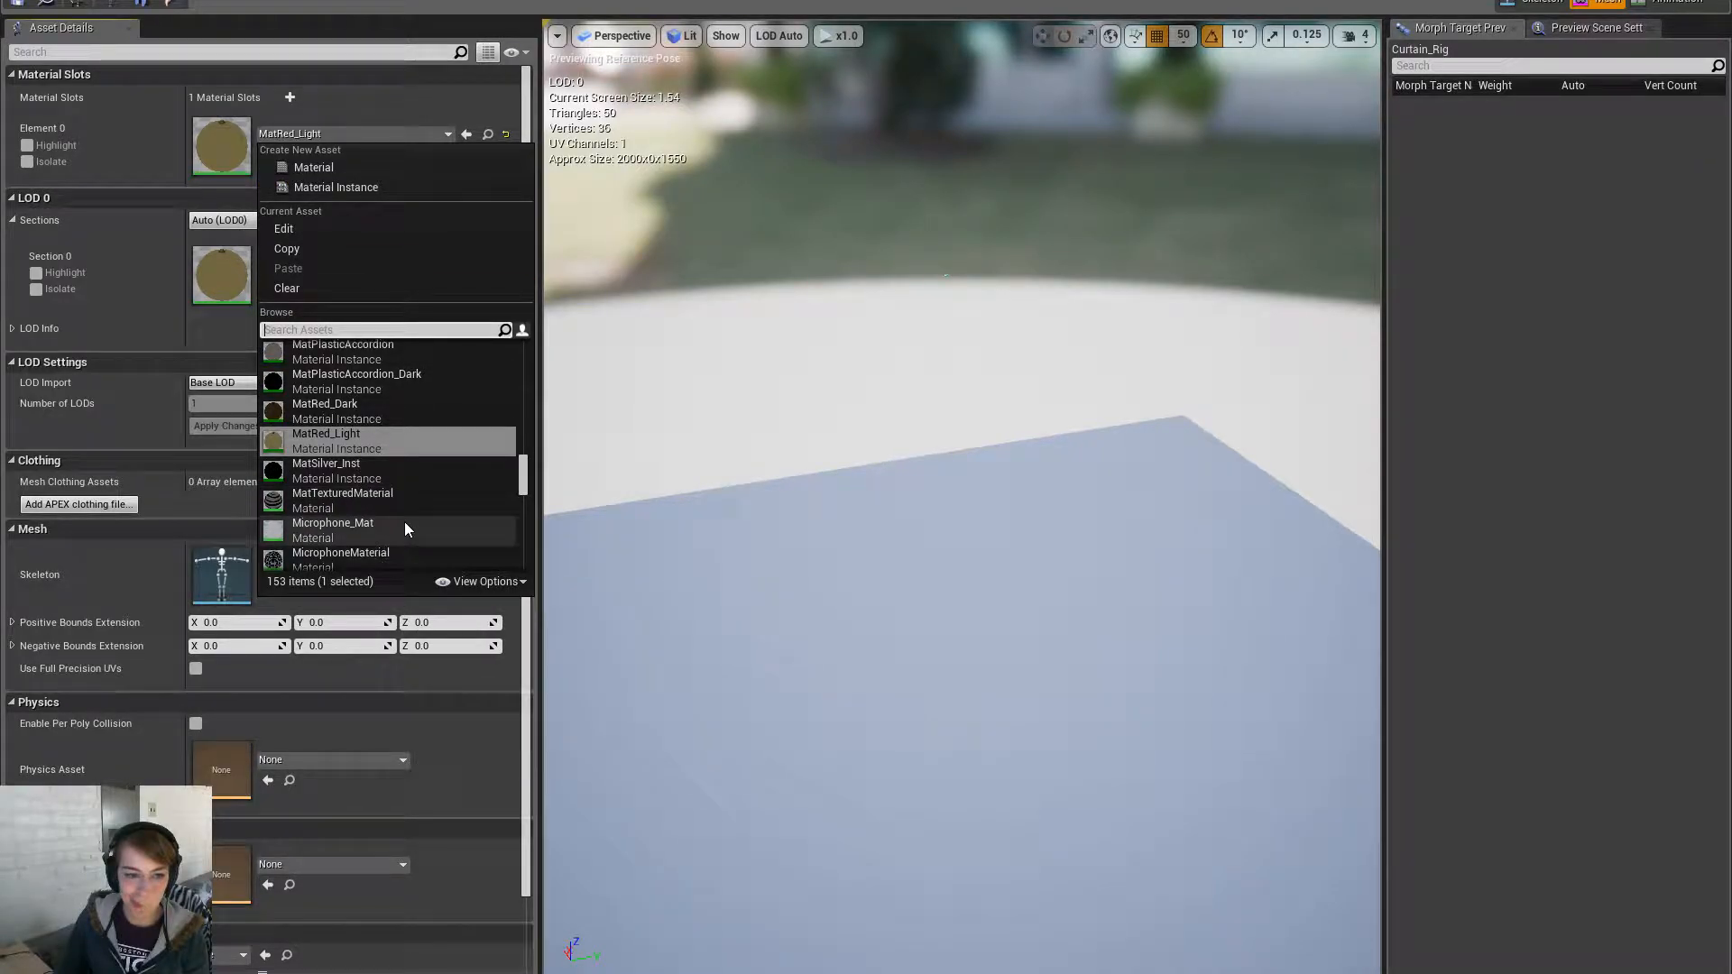
pyautogui.scroll(-1, 408, 511)
pyautogui.click(415, 472)
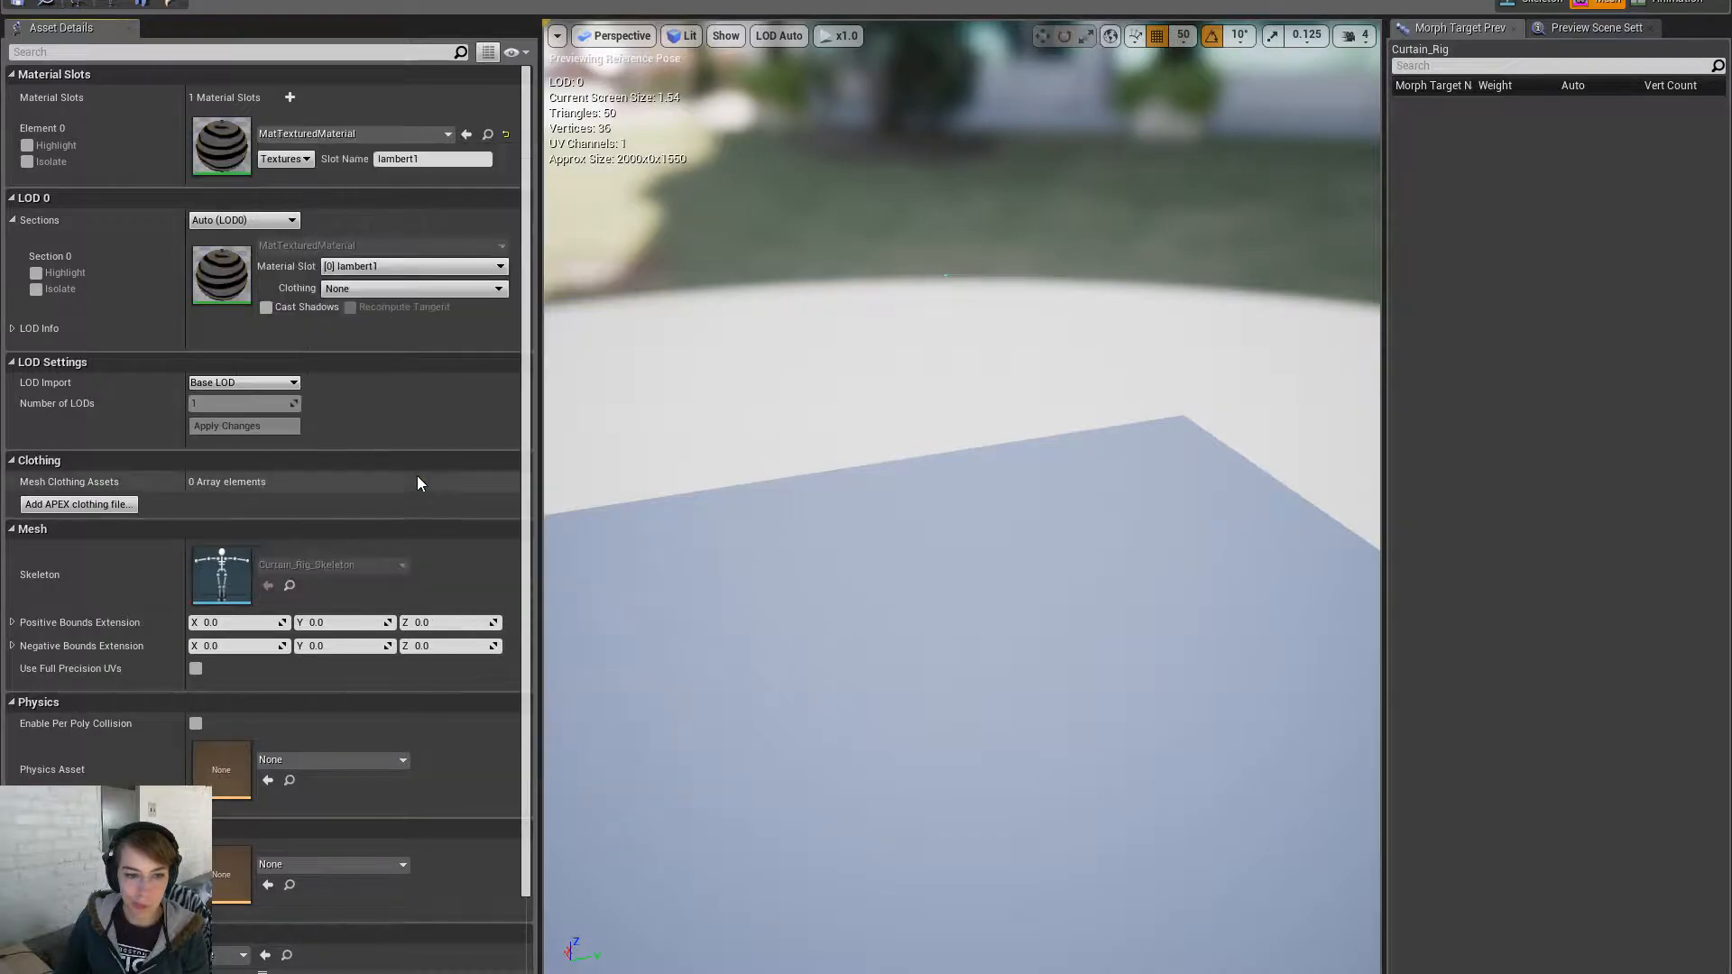
pyautogui.click(397, 135)
pyautogui.scroll(-1, 419, 495)
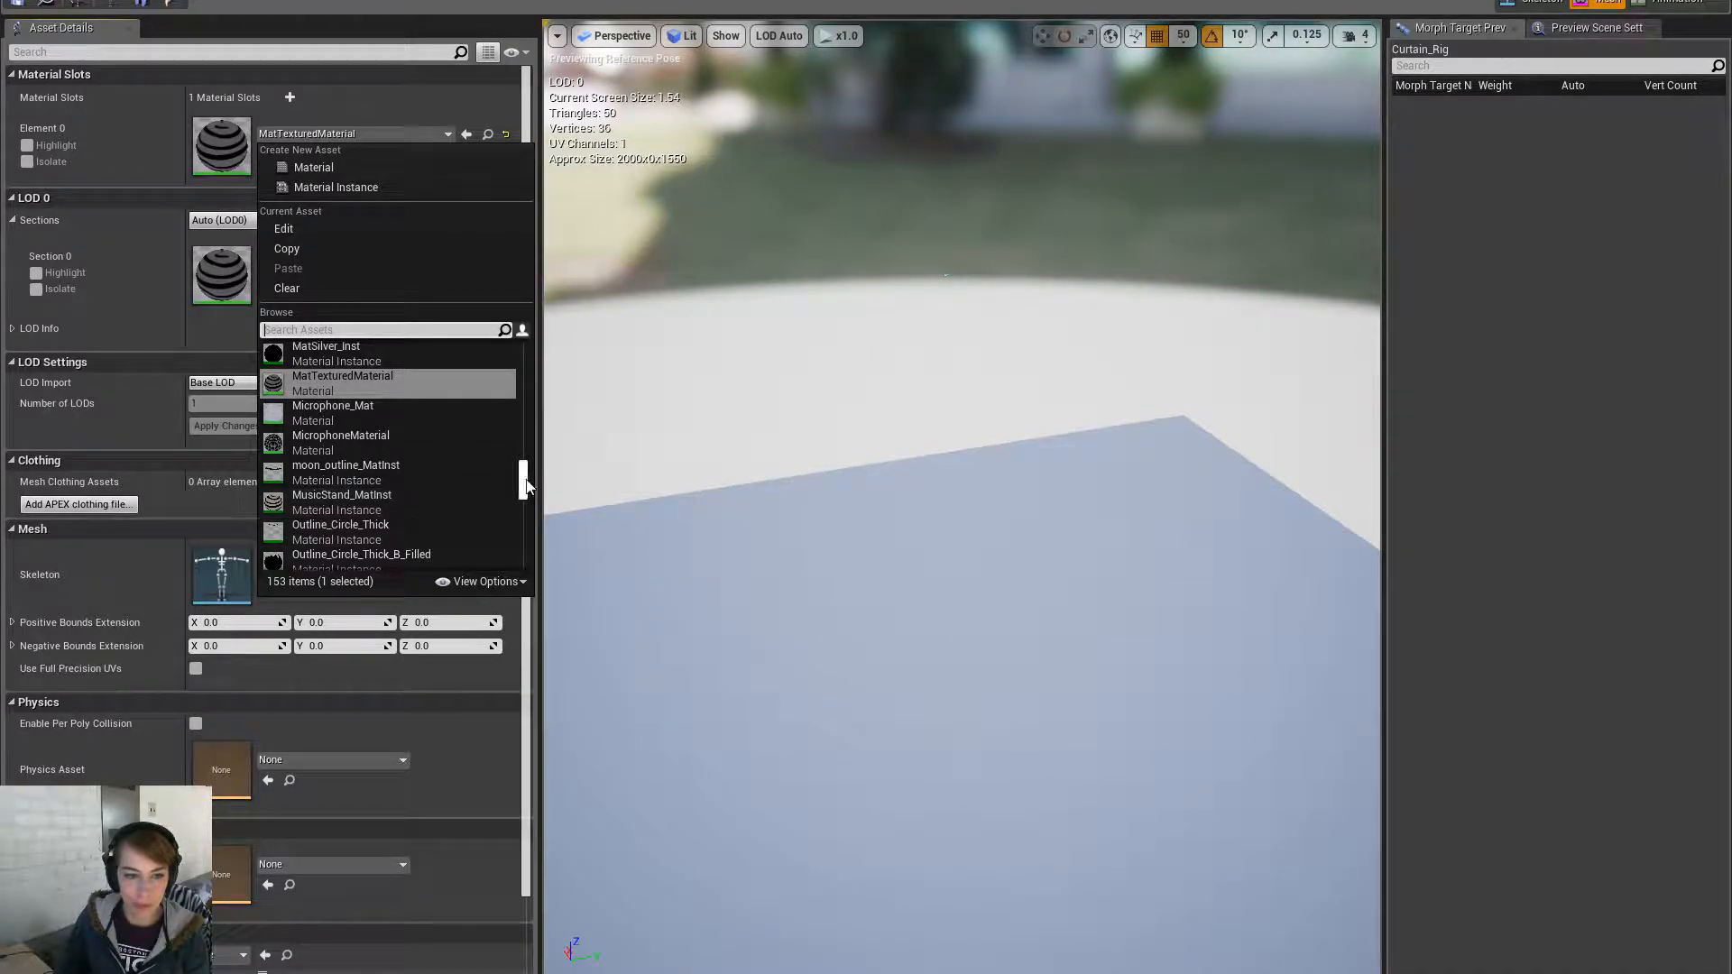
pyautogui.moveTo(521, 487); pyautogui.dragTo(522, 560)
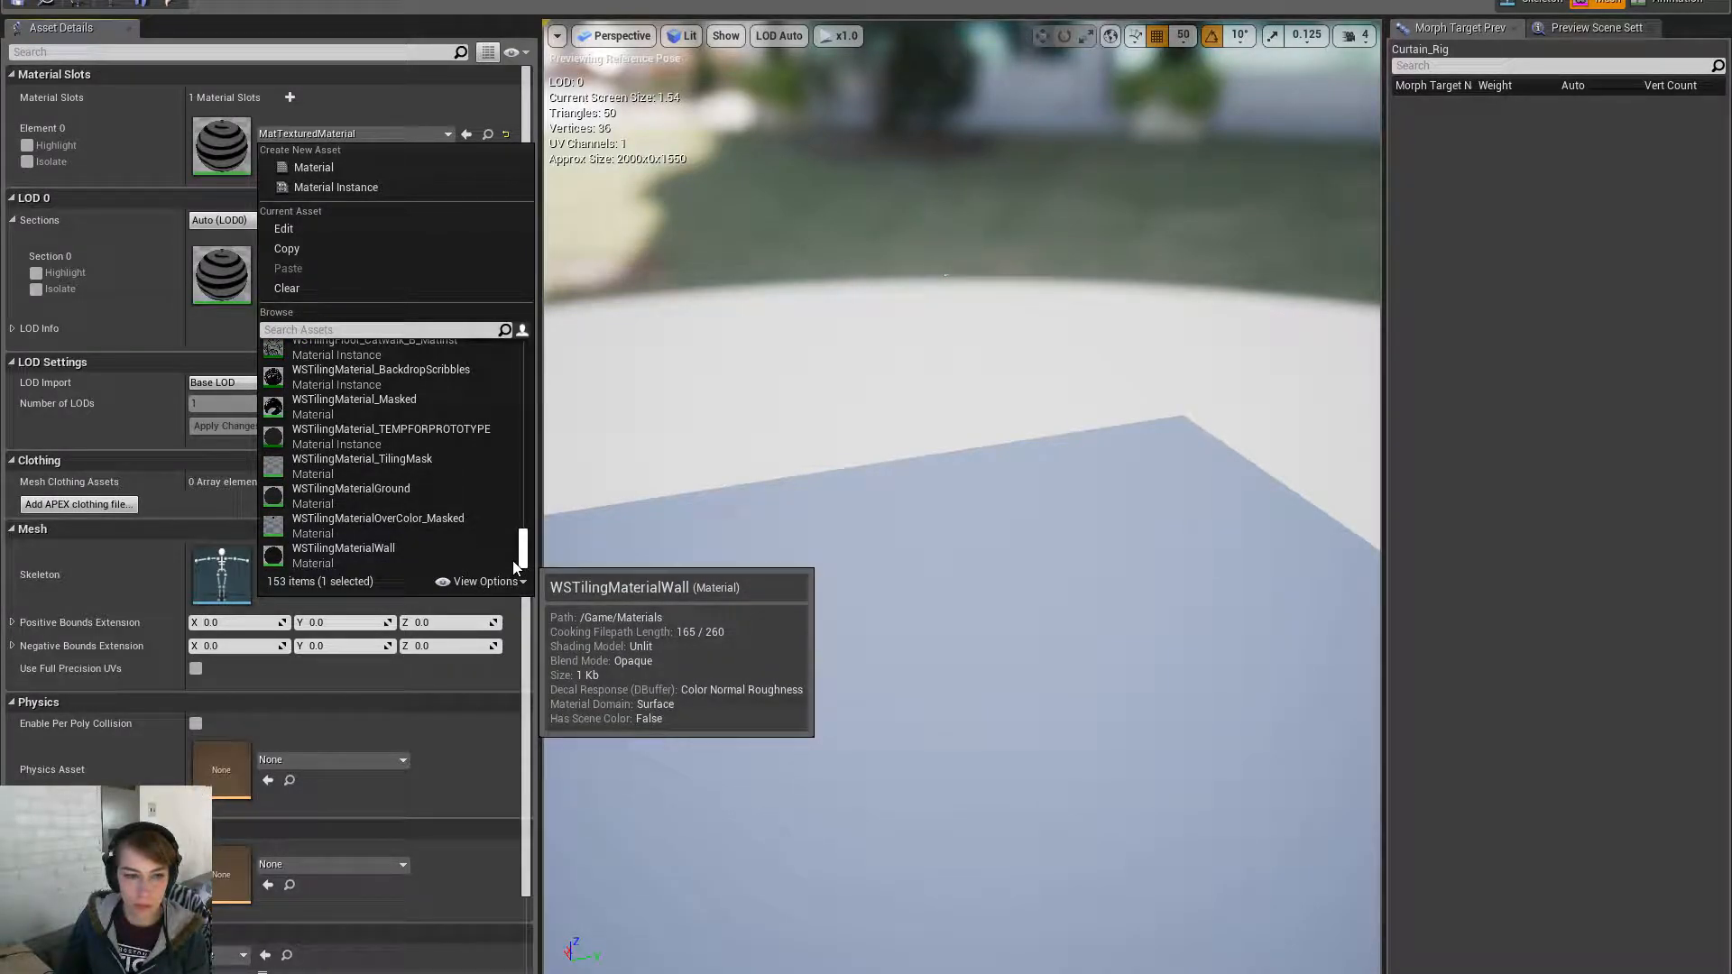
pyautogui.moveTo(522, 555); pyautogui.dragTo(524, 337)
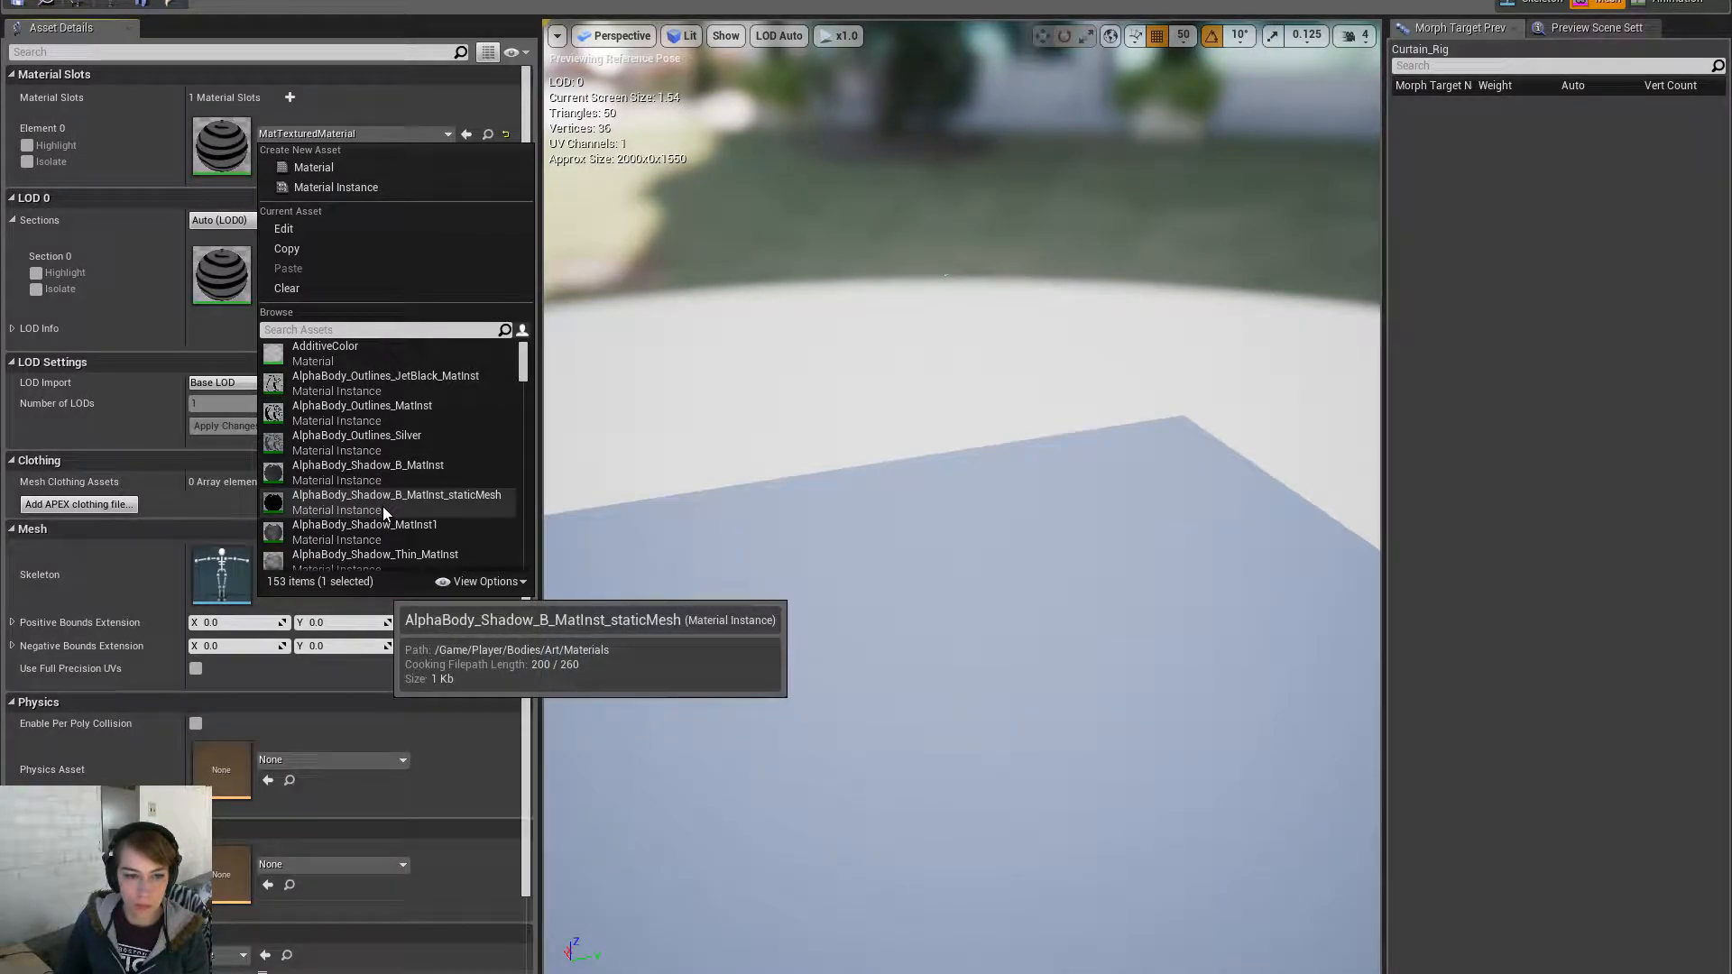
pyautogui.scroll(-3, 388, 503)
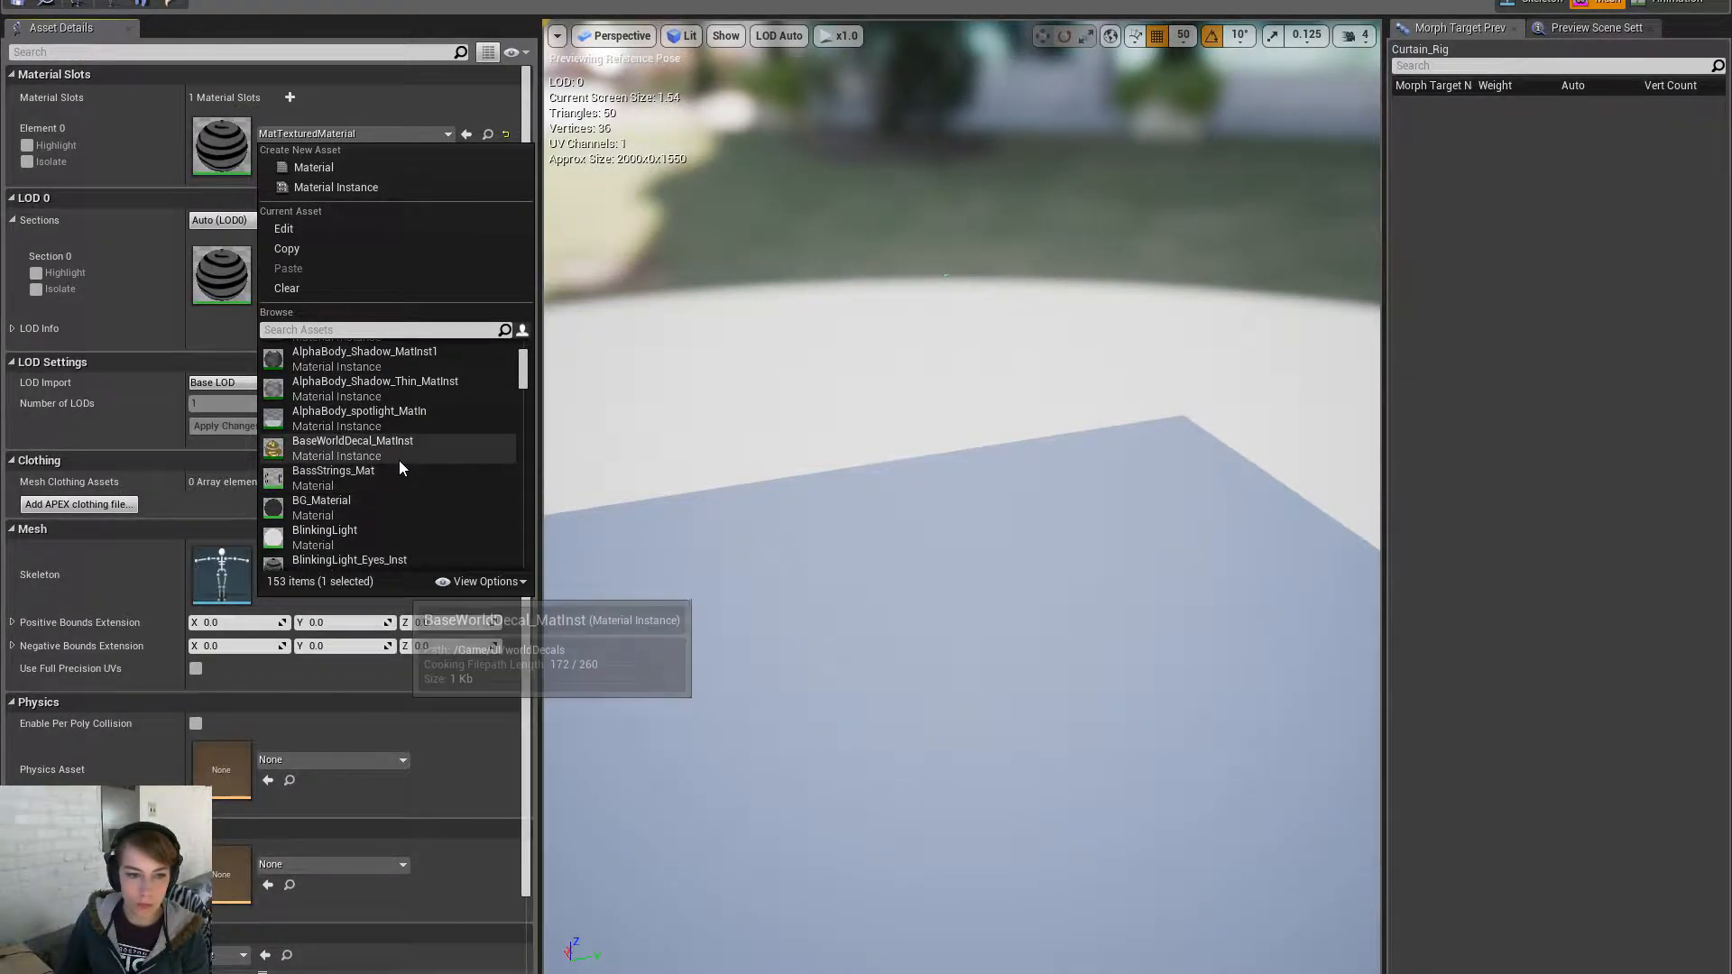
pyautogui.moveTo(385, 508)
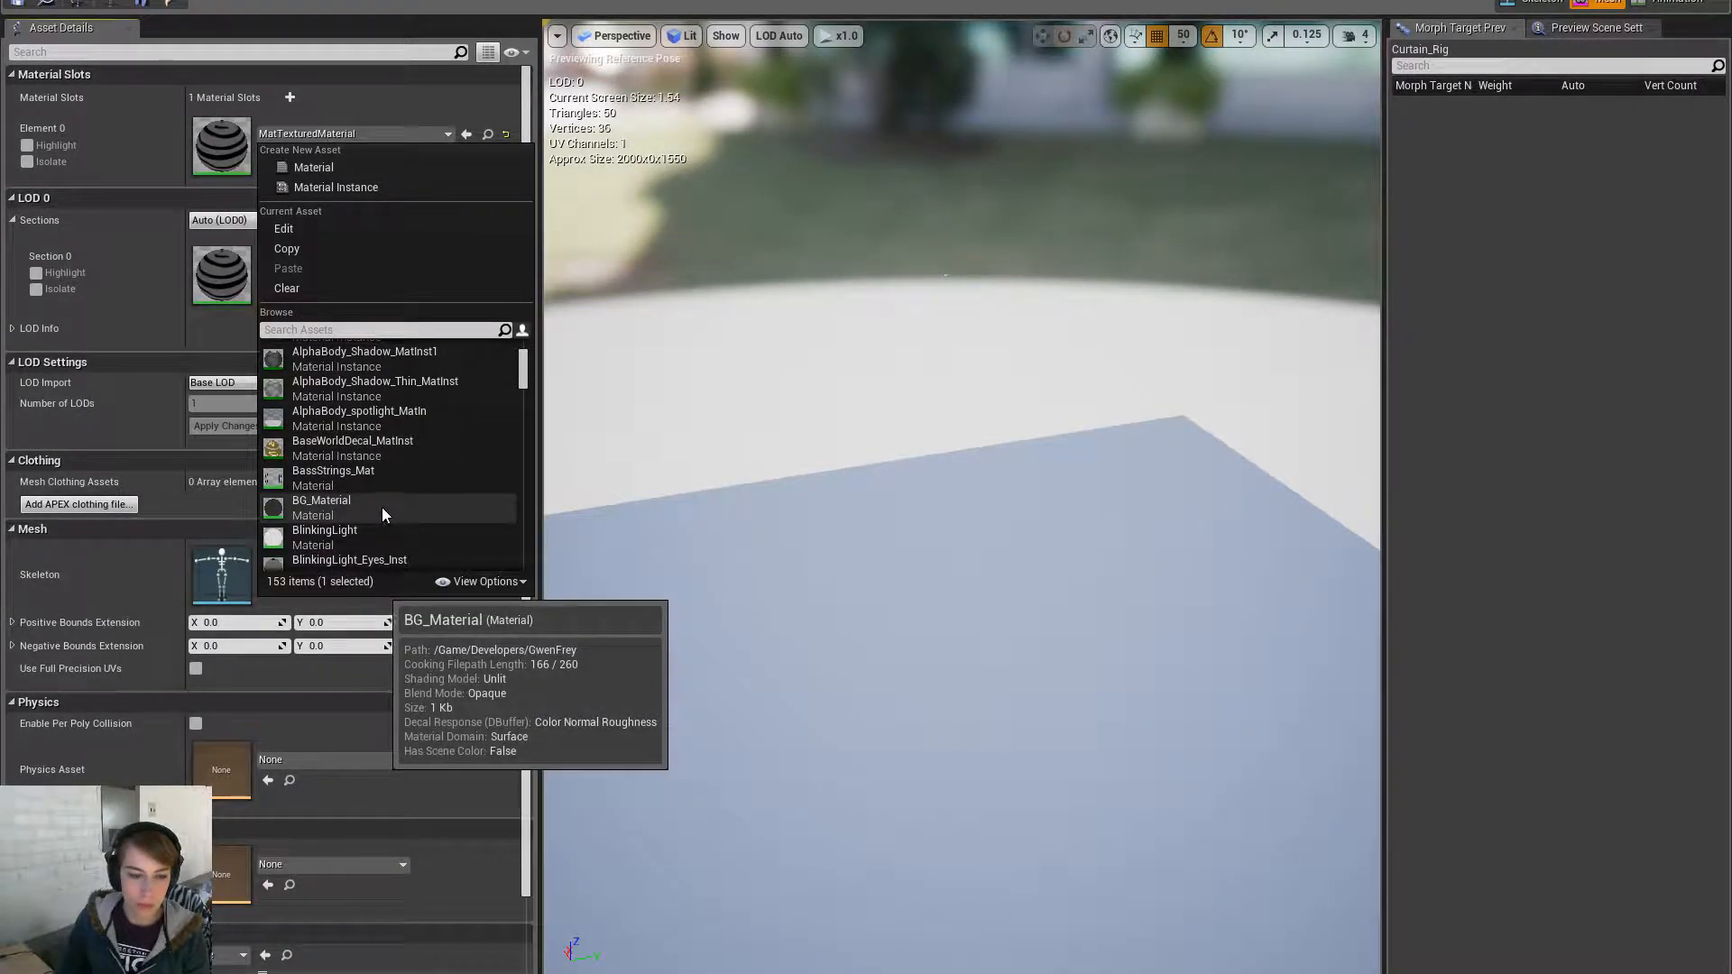
pyautogui.scroll(-3, 382, 505)
pyautogui.click(386, 493)
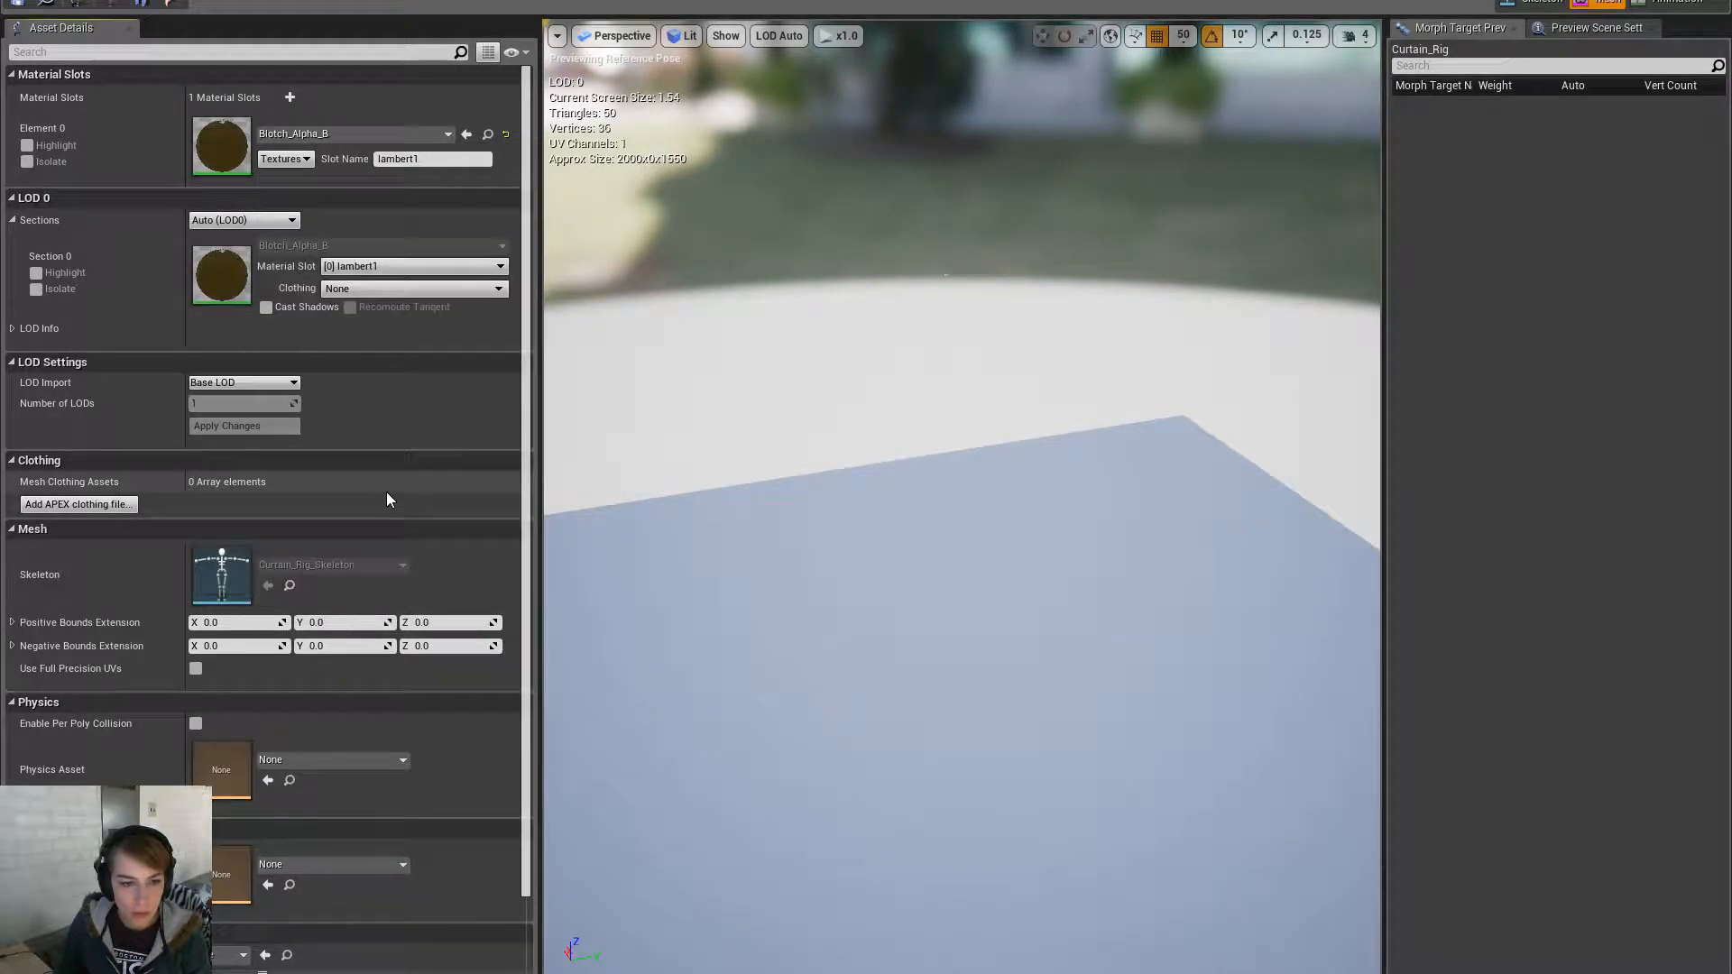
# - View the blotched curtain and browse the Content Browser to the Materials folder
pyautogui.keyDown('alt'); pyautogui.moveTo(961, 505); pyautogui.dragTo(673, 487); pyautogui.keyUp('alt')
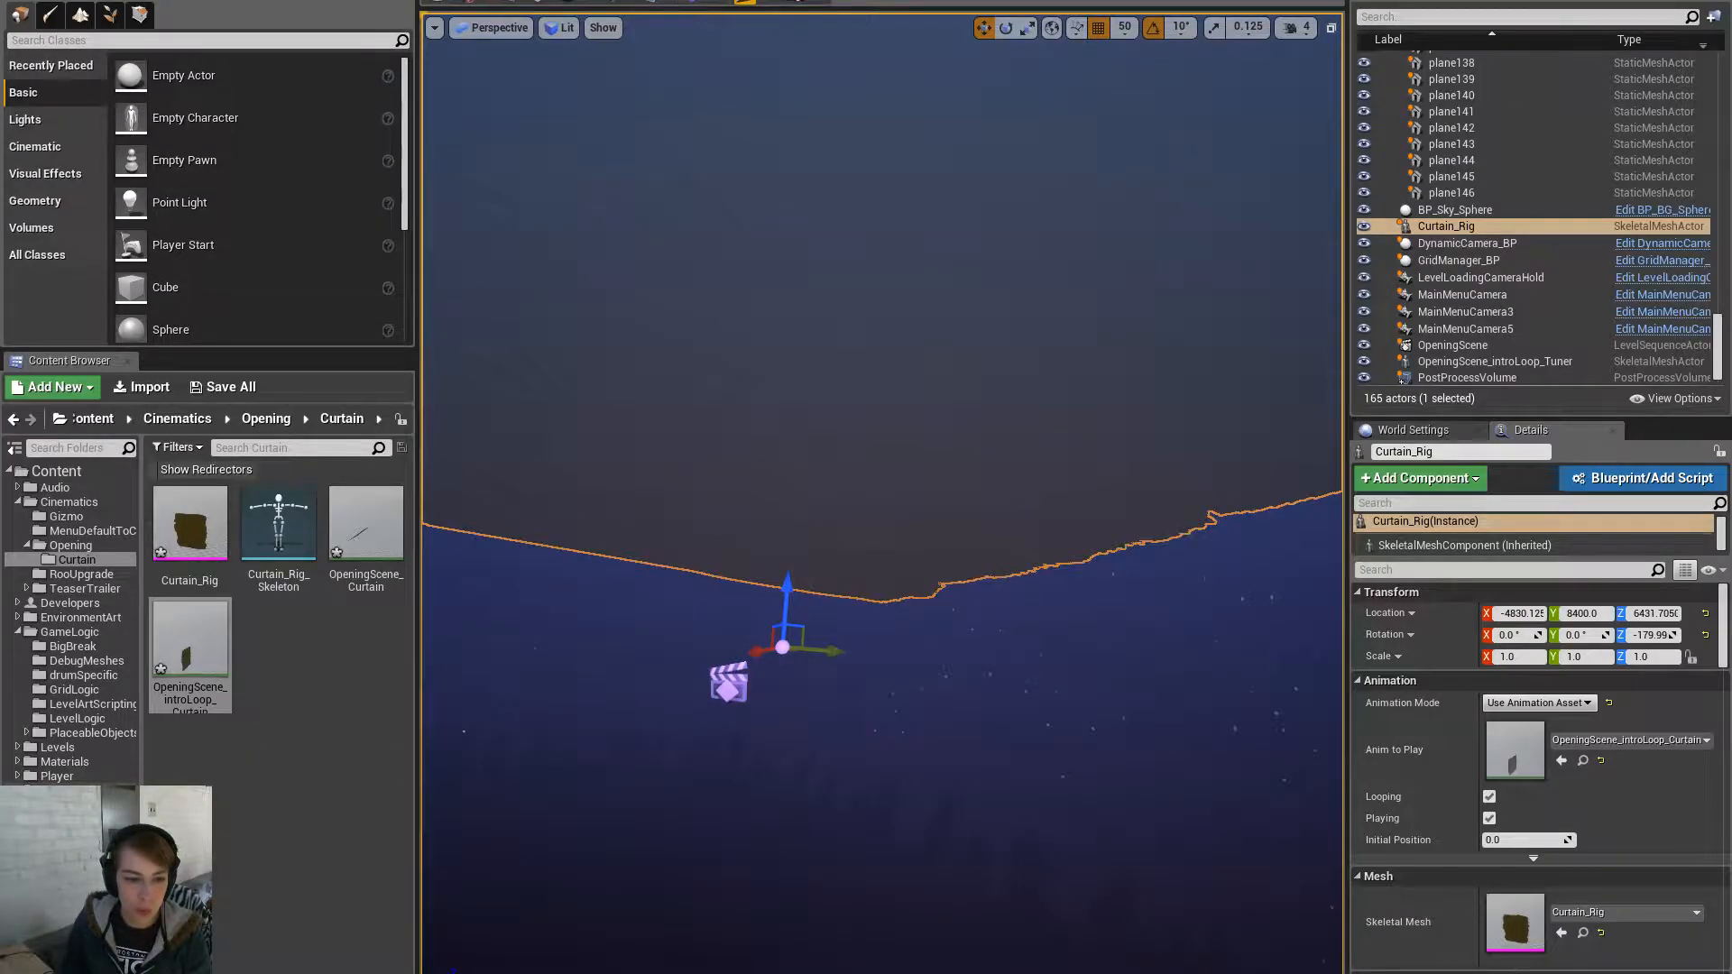
pyautogui.click(76, 790)
pyautogui.click(97, 705)
pyautogui.click(80, 763)
pyautogui.scroll(-3, 331, 727)
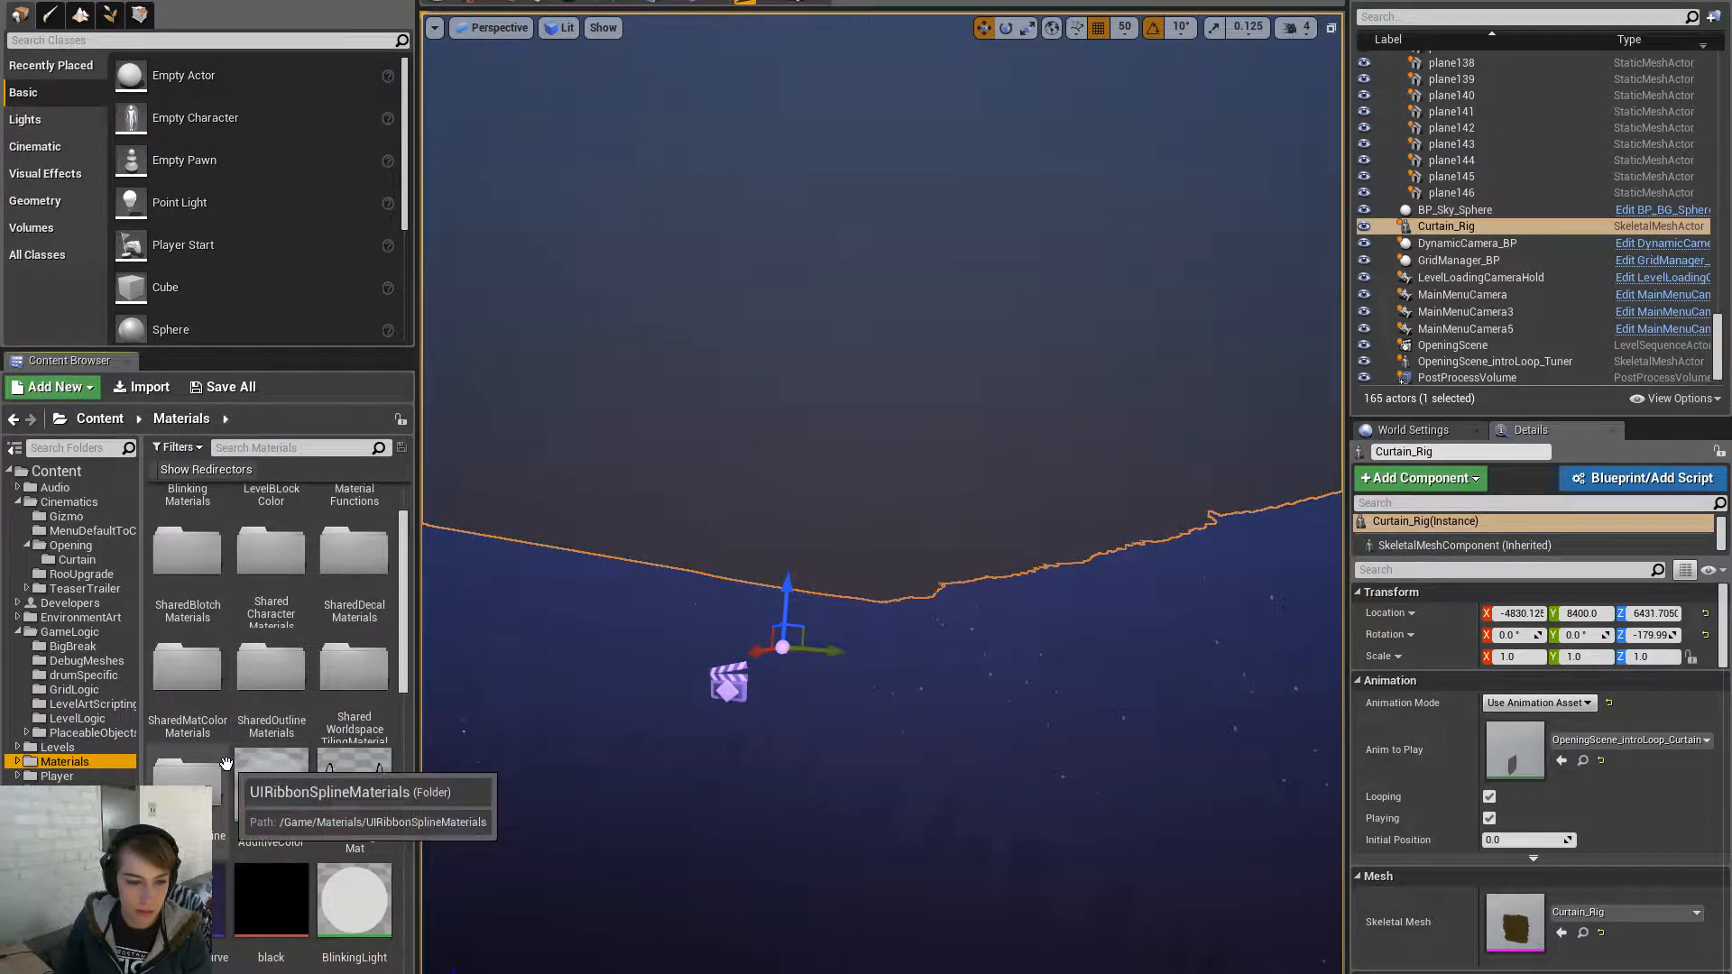
# - Duplicate MatPaperBacking in SharedMatColorMaterials as a new material named TEMP
pyautogui.click(188, 784)
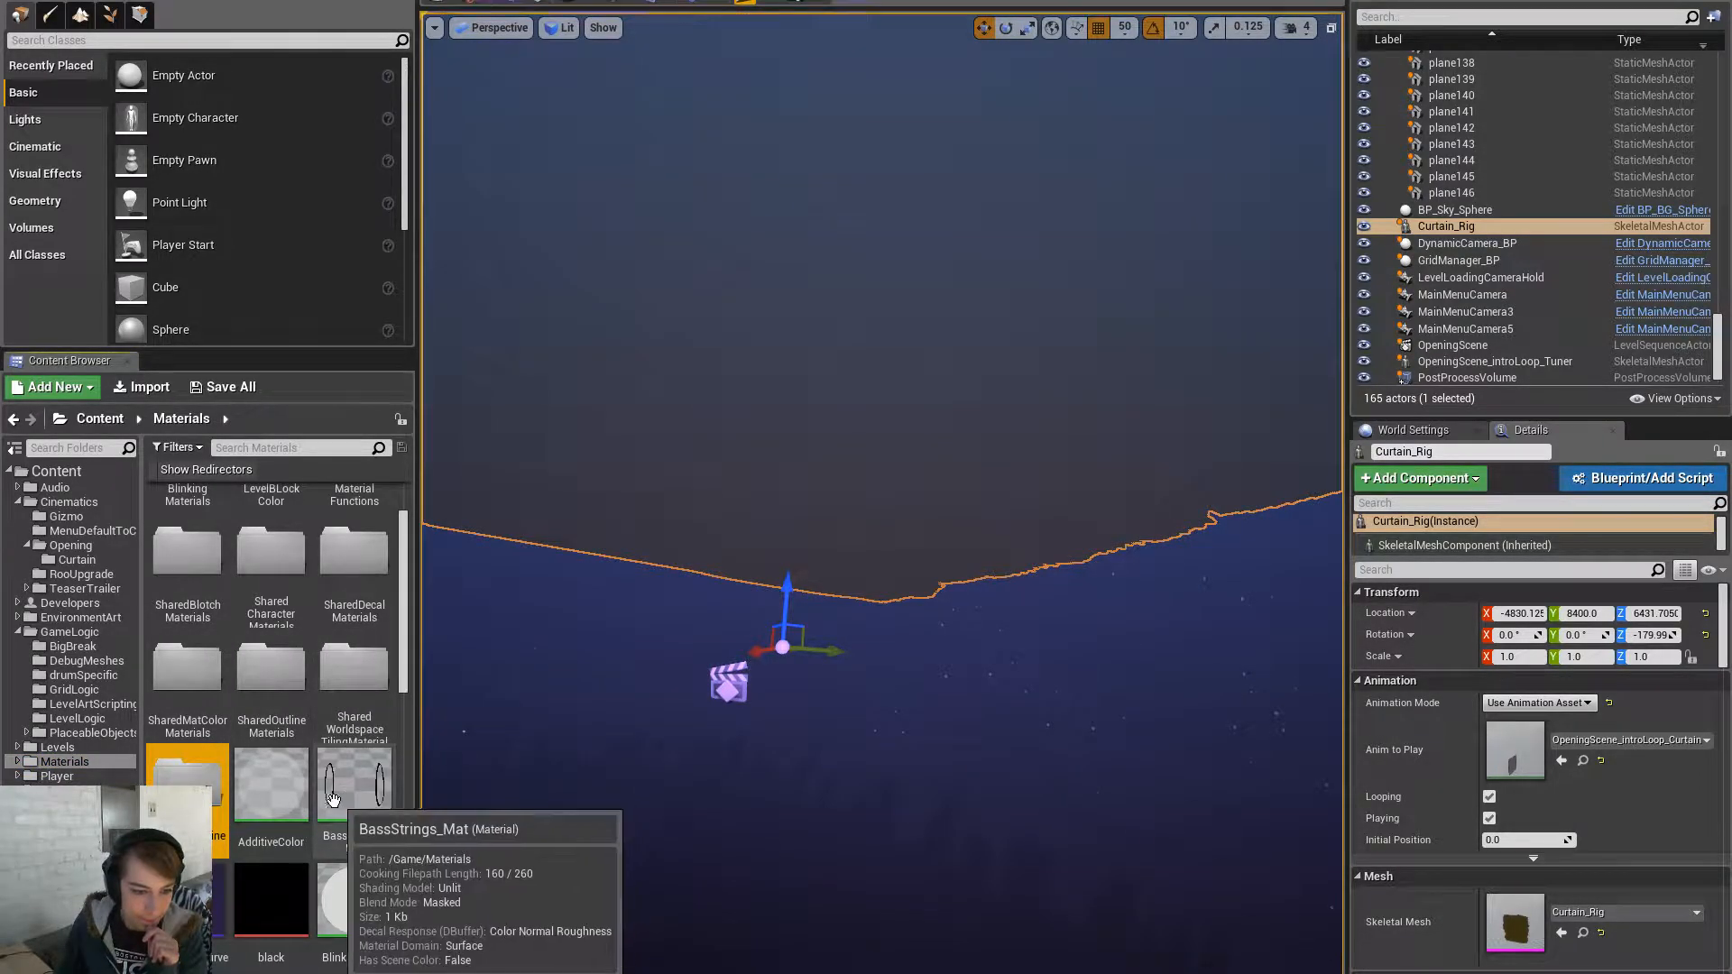
pyautogui.doubleClick(168, 693)
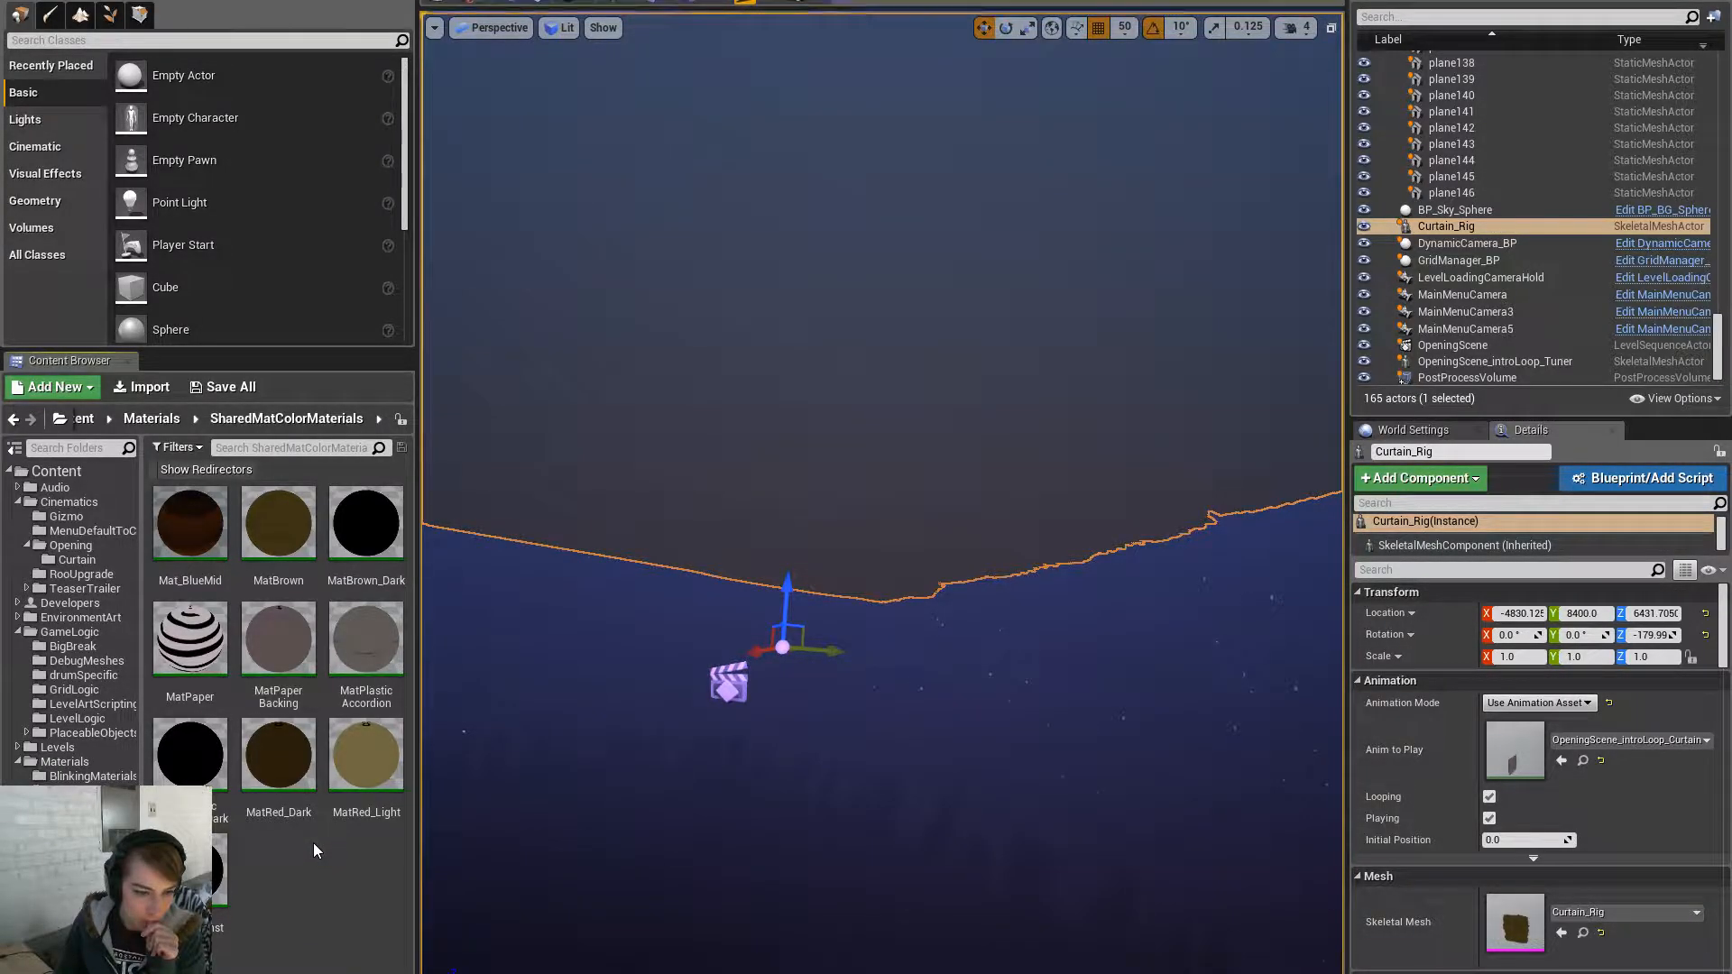
pyautogui.rightClick(295, 639)
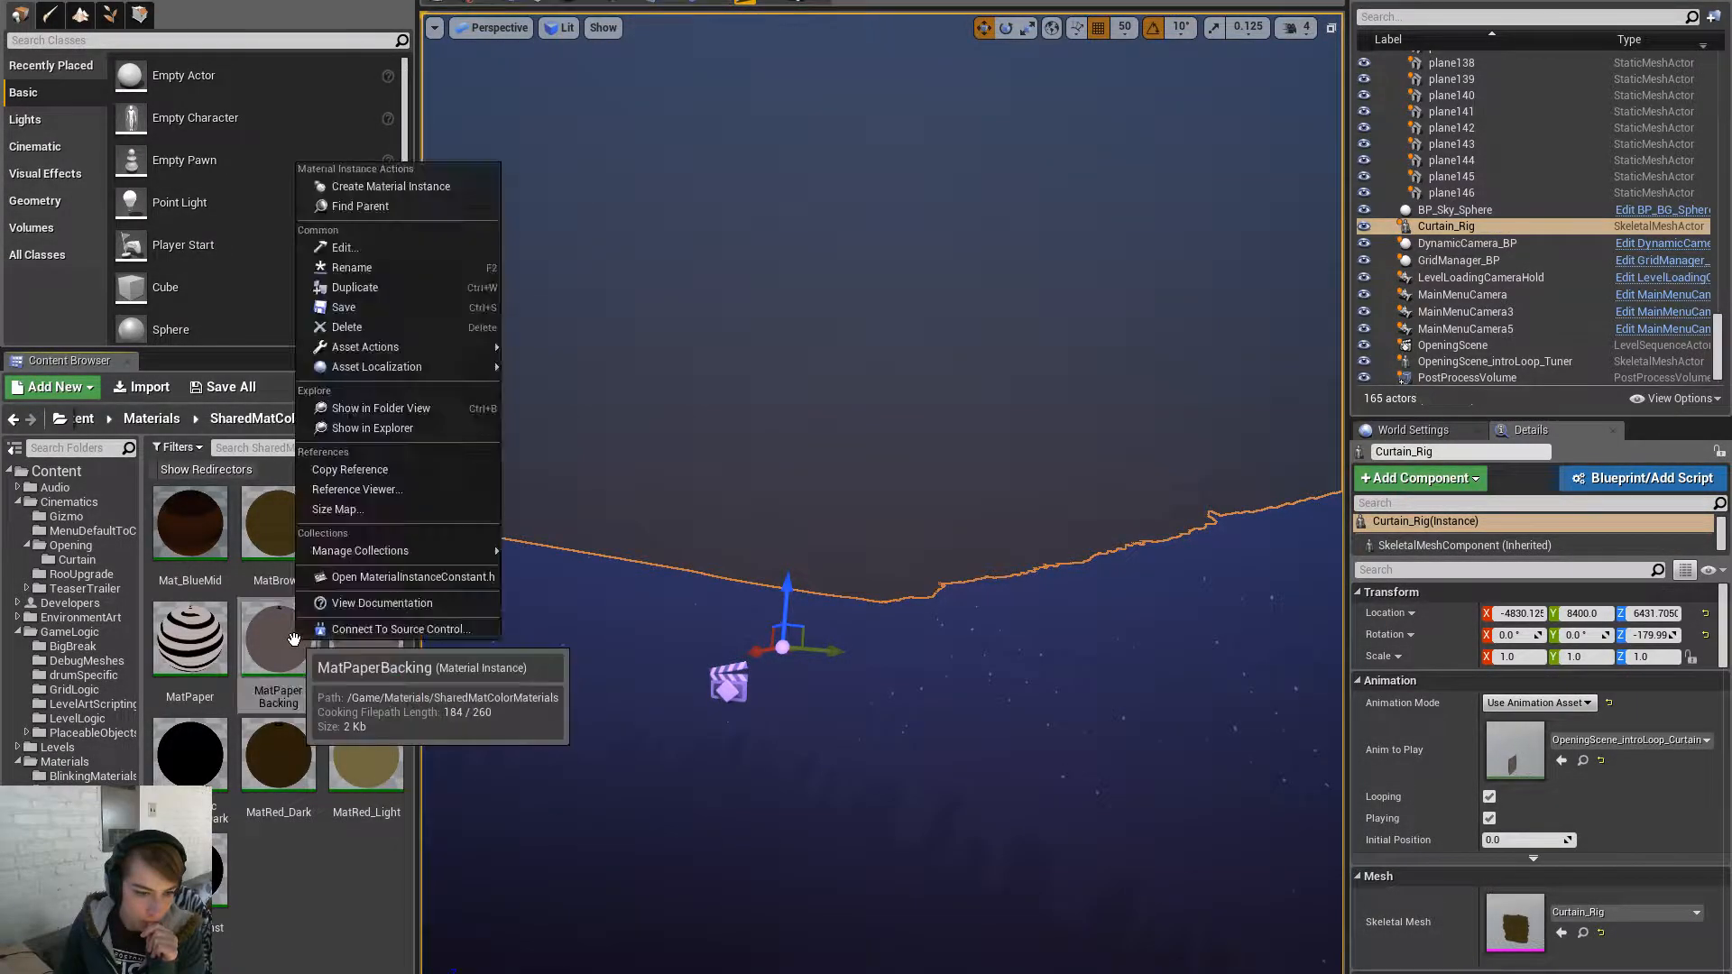
pyautogui.click(431, 292)
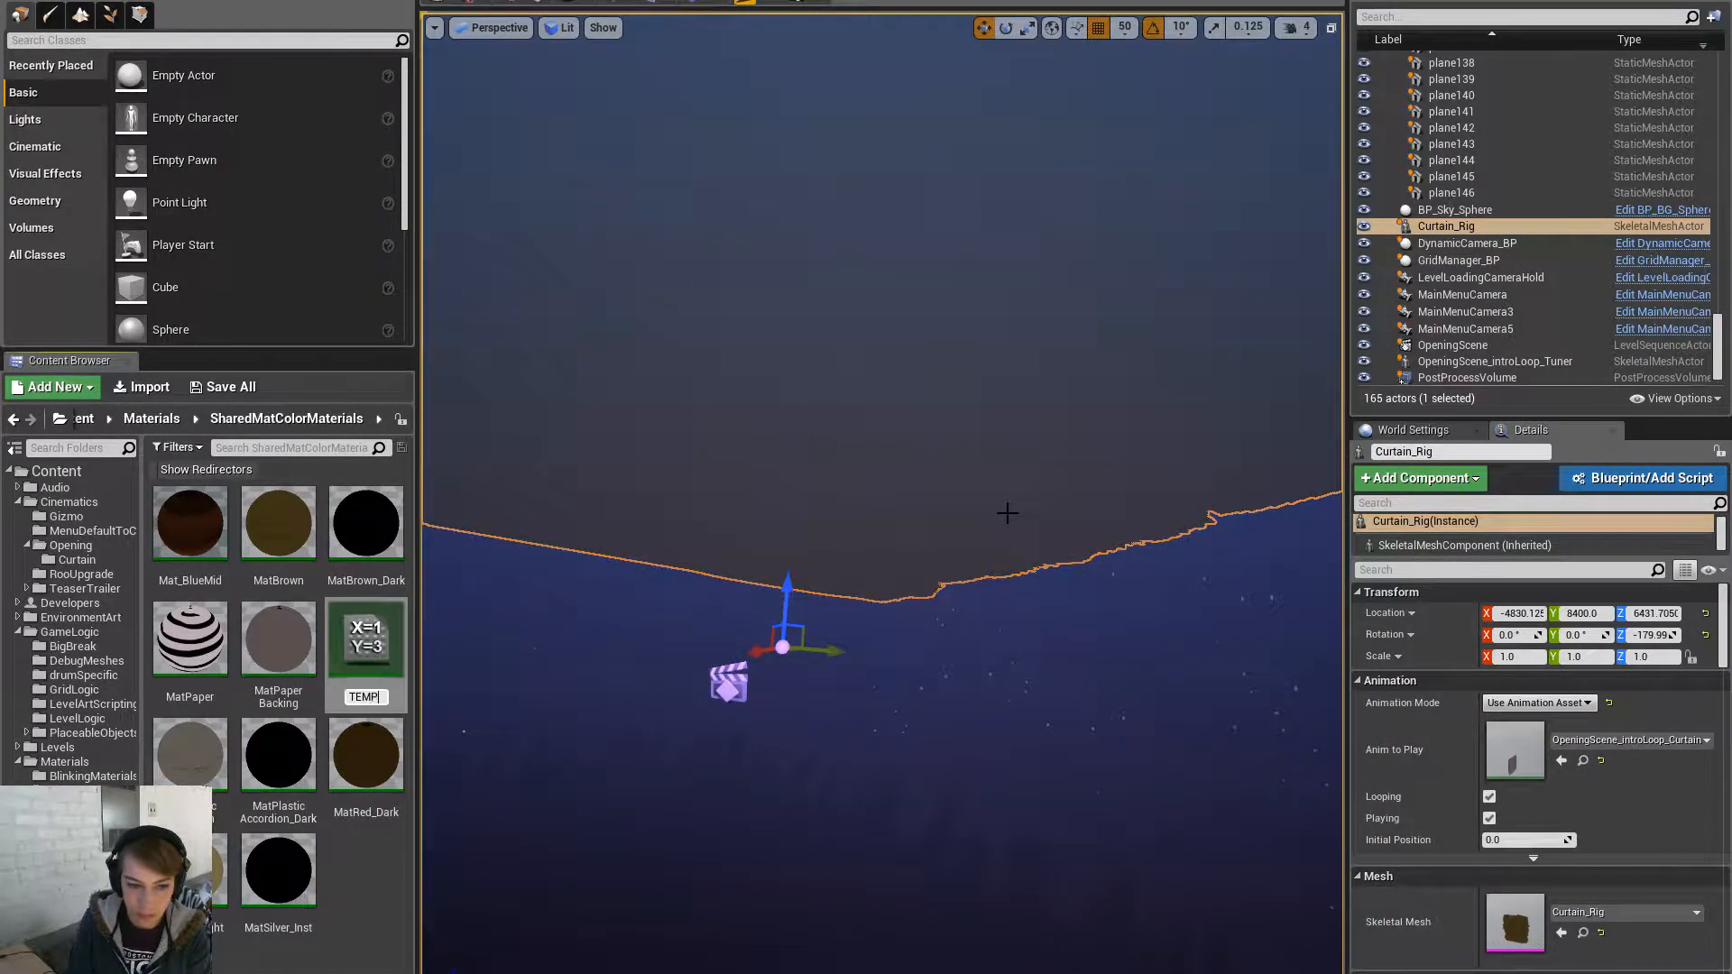
pyautogui.write('TEMP')
pyautogui.press('Return')
# - Enable TEMP's Two Sided override and set it to two-sided
pyautogui.doubleClick(289, 875)
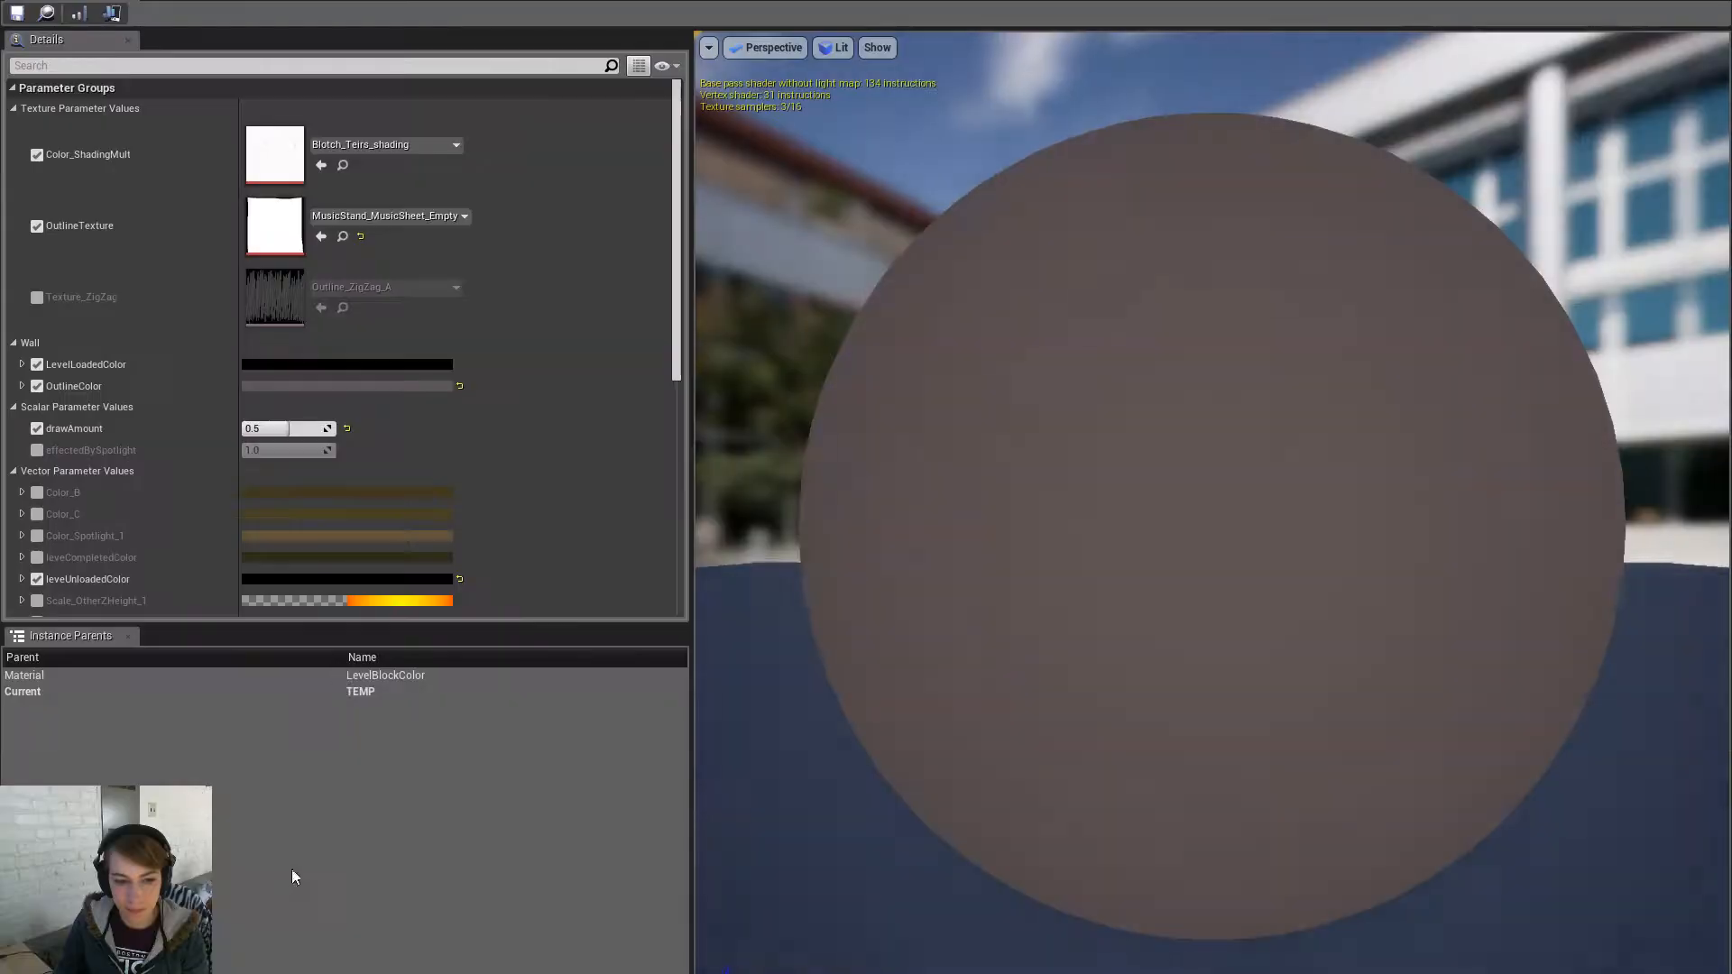
pyautogui.scroll(-10, 224, 472)
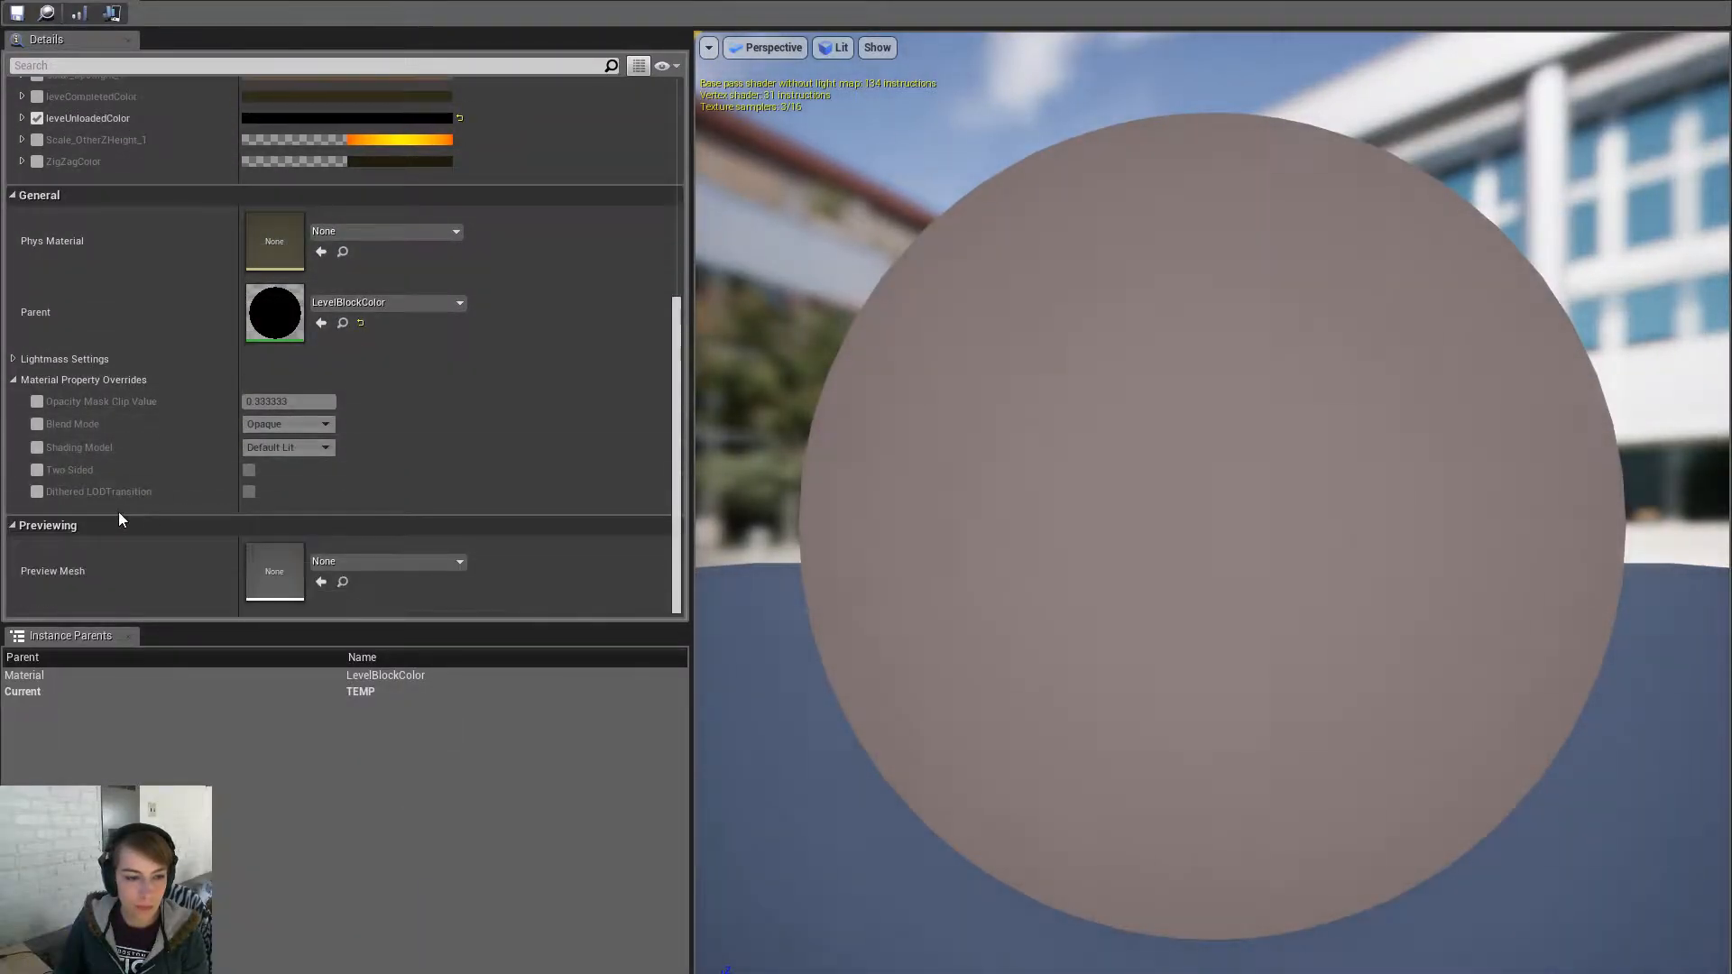
pyautogui.click(37, 470)
pyautogui.click(249, 471)
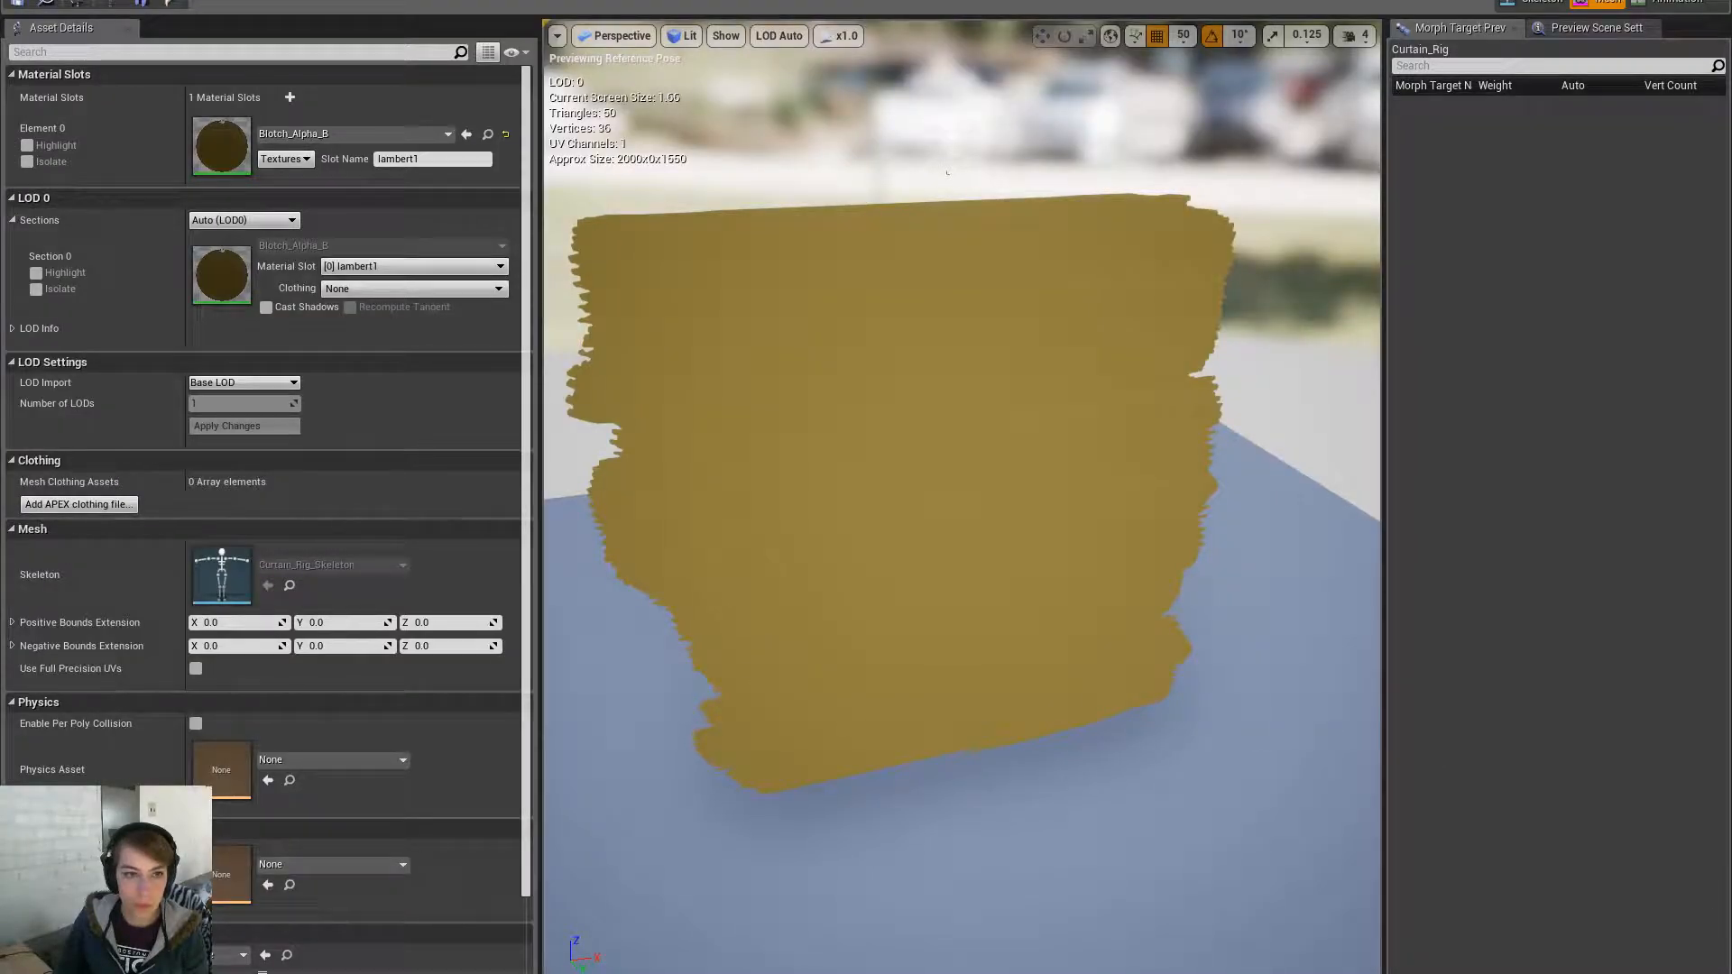
# - Assign TEMP to the curtain mesh's Element 0 slot and save the mesh
pyautogui.click(370, 135)
pyautogui.write('temp')
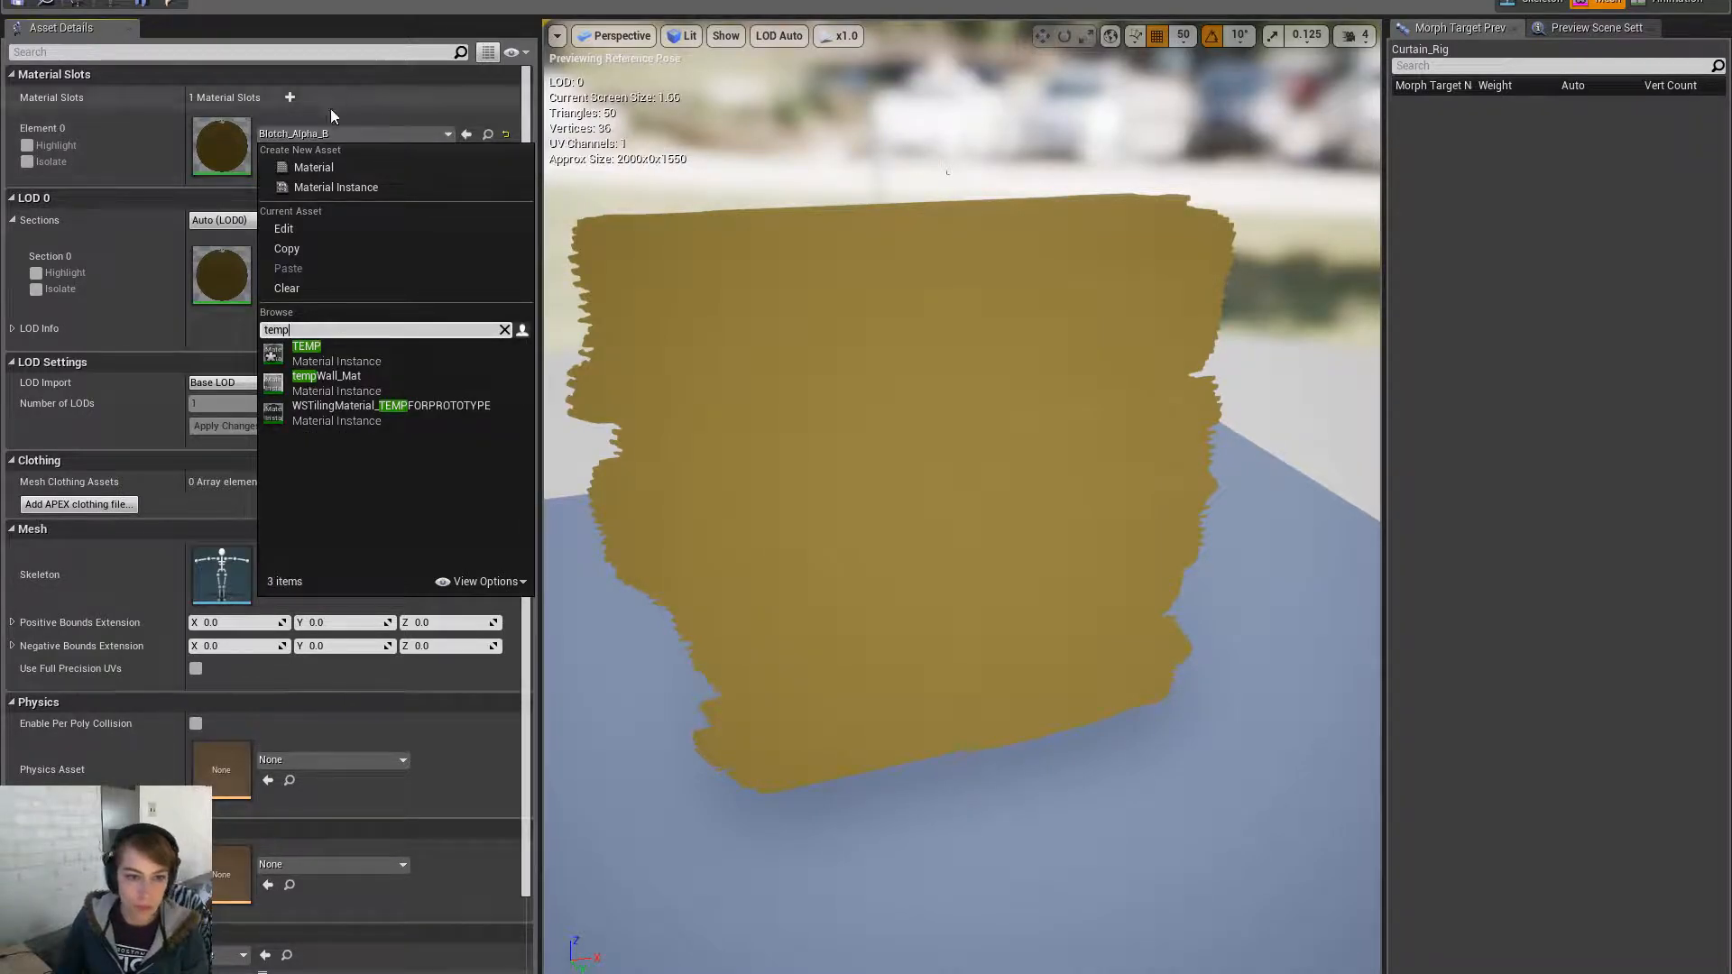
pyautogui.click(411, 361)
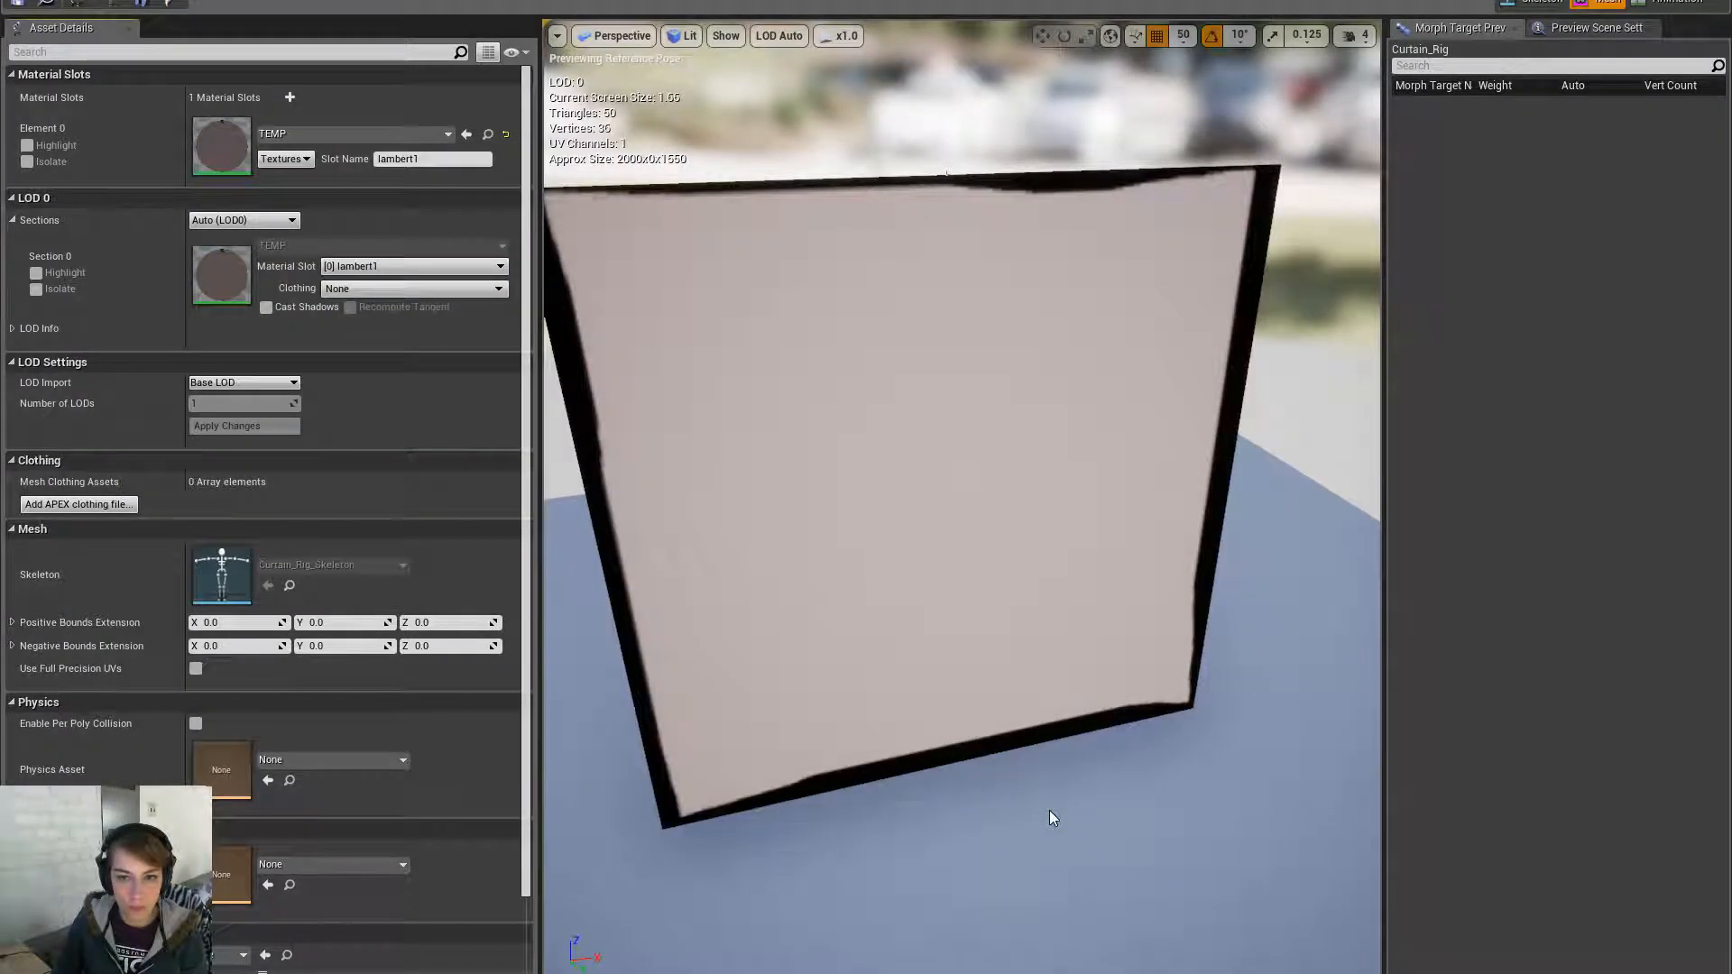
pyautogui.moveTo(555, 420)
pyautogui.keyDown('alt'); pyautogui.mouseDown()
pyautogui.moveTo(839, 397)
pyautogui.moveTo(555, 419)
pyautogui.mouseUp(); pyautogui.keyUp('alt')
pyautogui.click(23, 2)
pyautogui.click(72, 0)
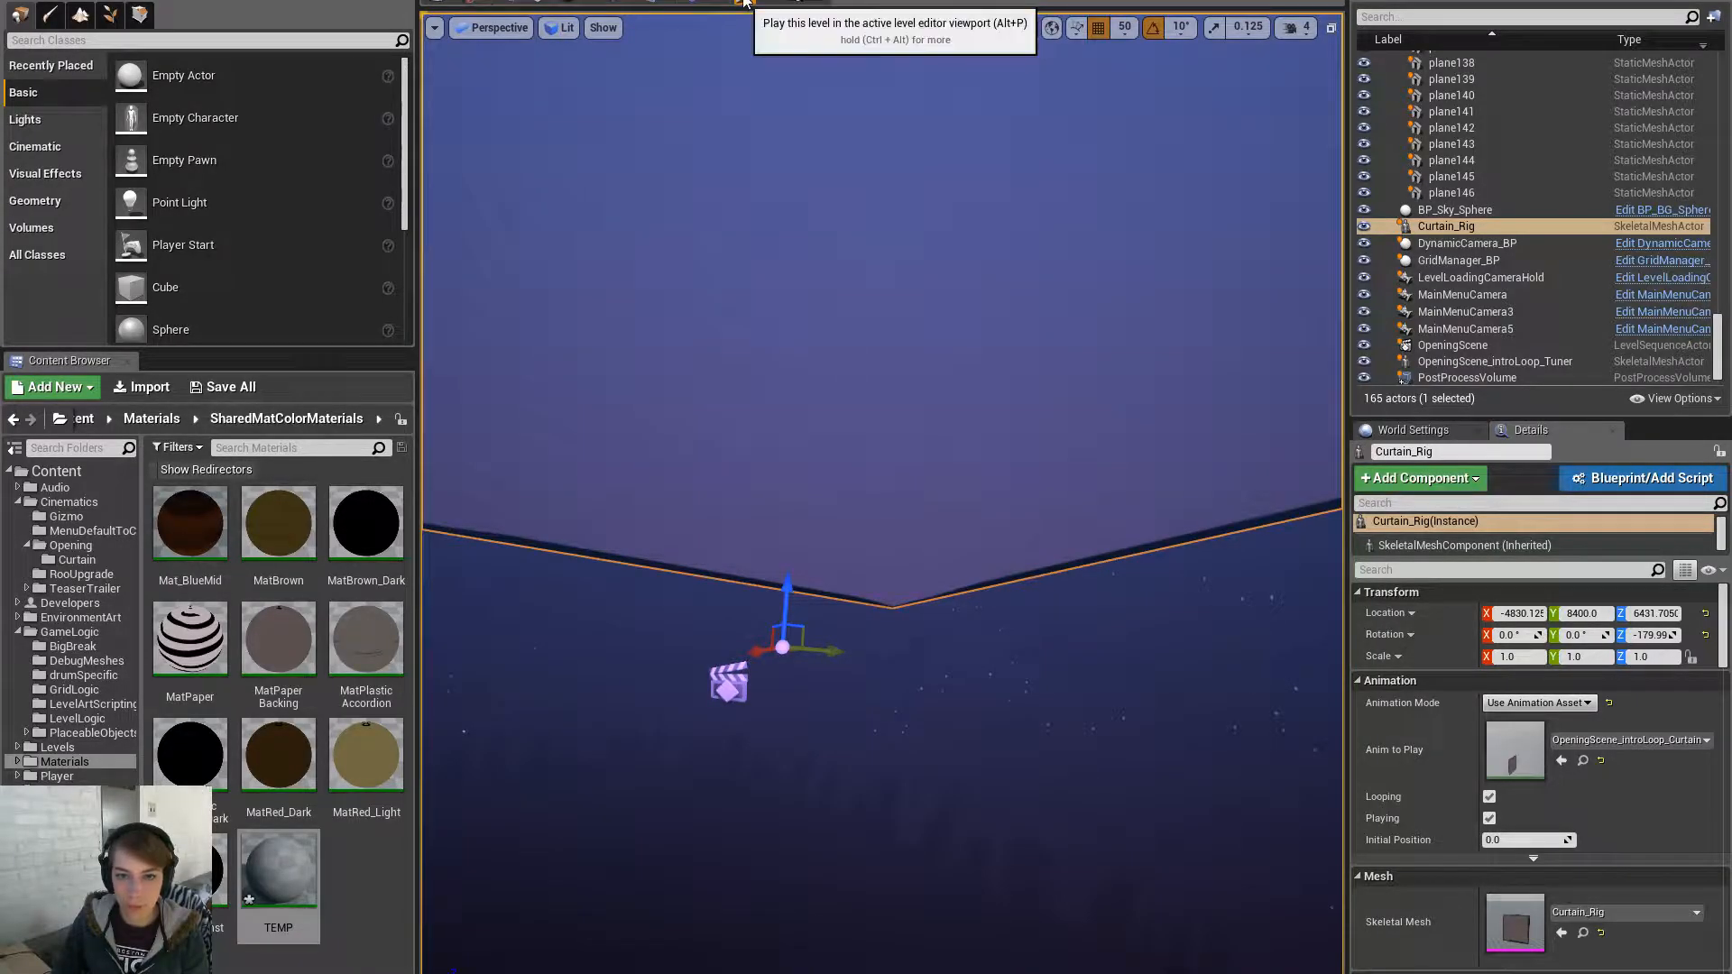
# - Play-test the level, then select Curtain_Rig and open its mesh asset
pyautogui.press('F11')
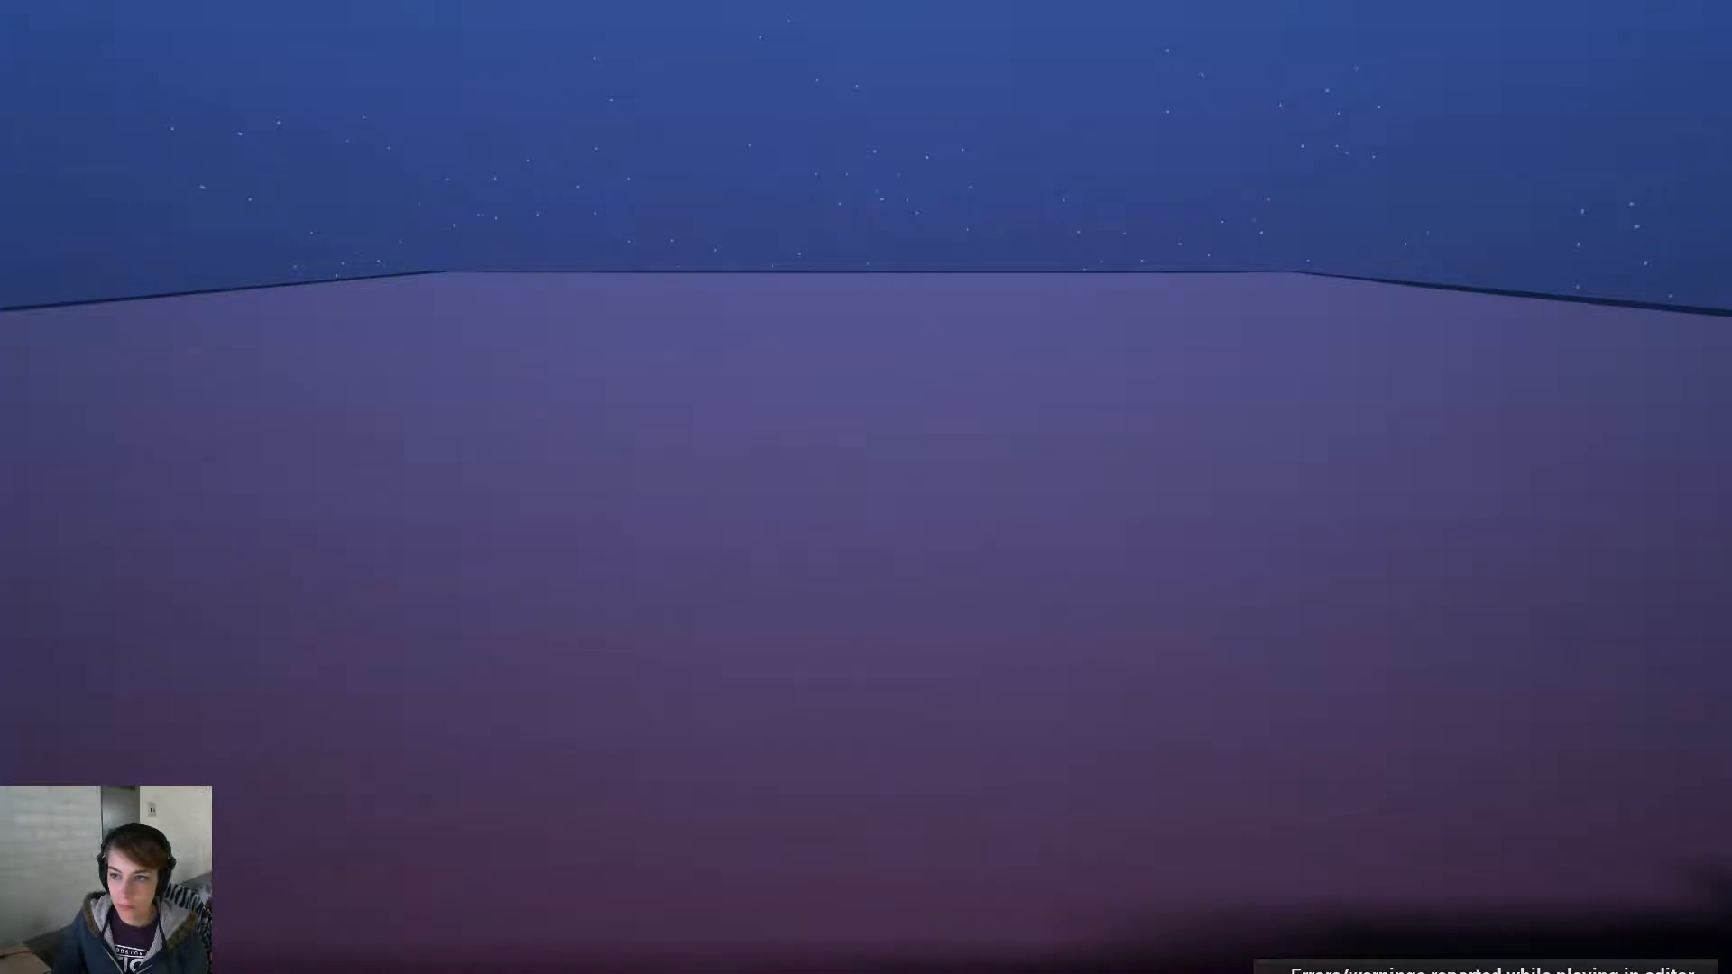
pyautogui.press('Escape')
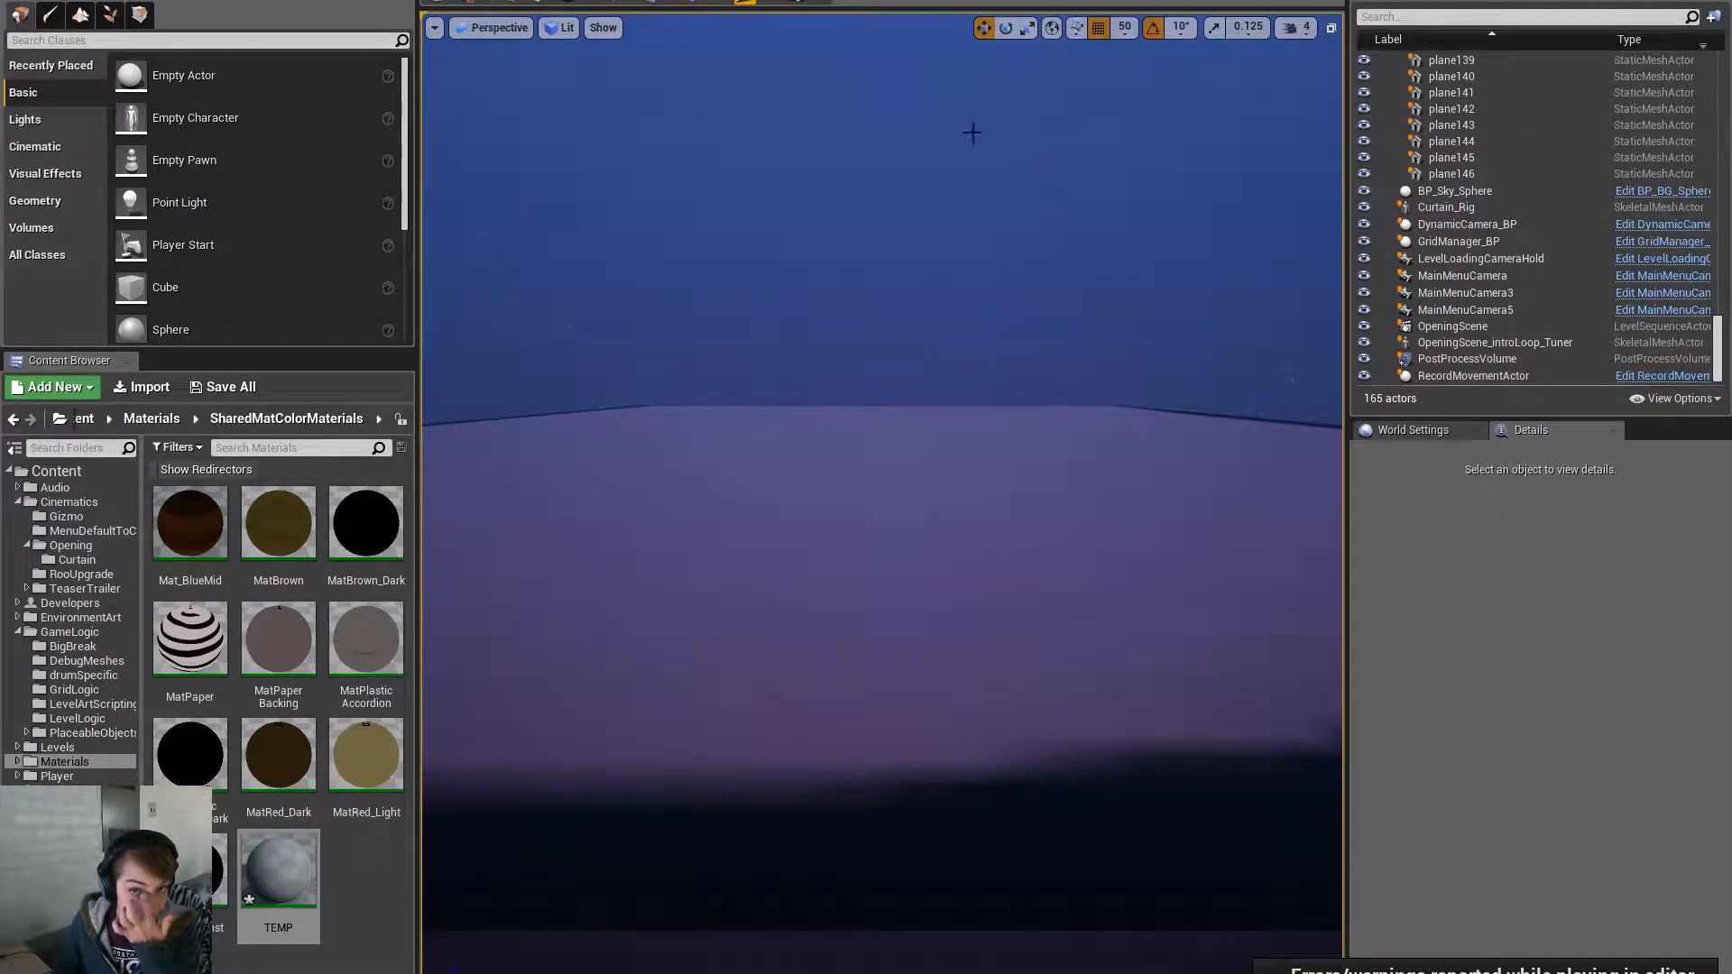
pyautogui.click(889, 682)
pyautogui.click(1155, 673)
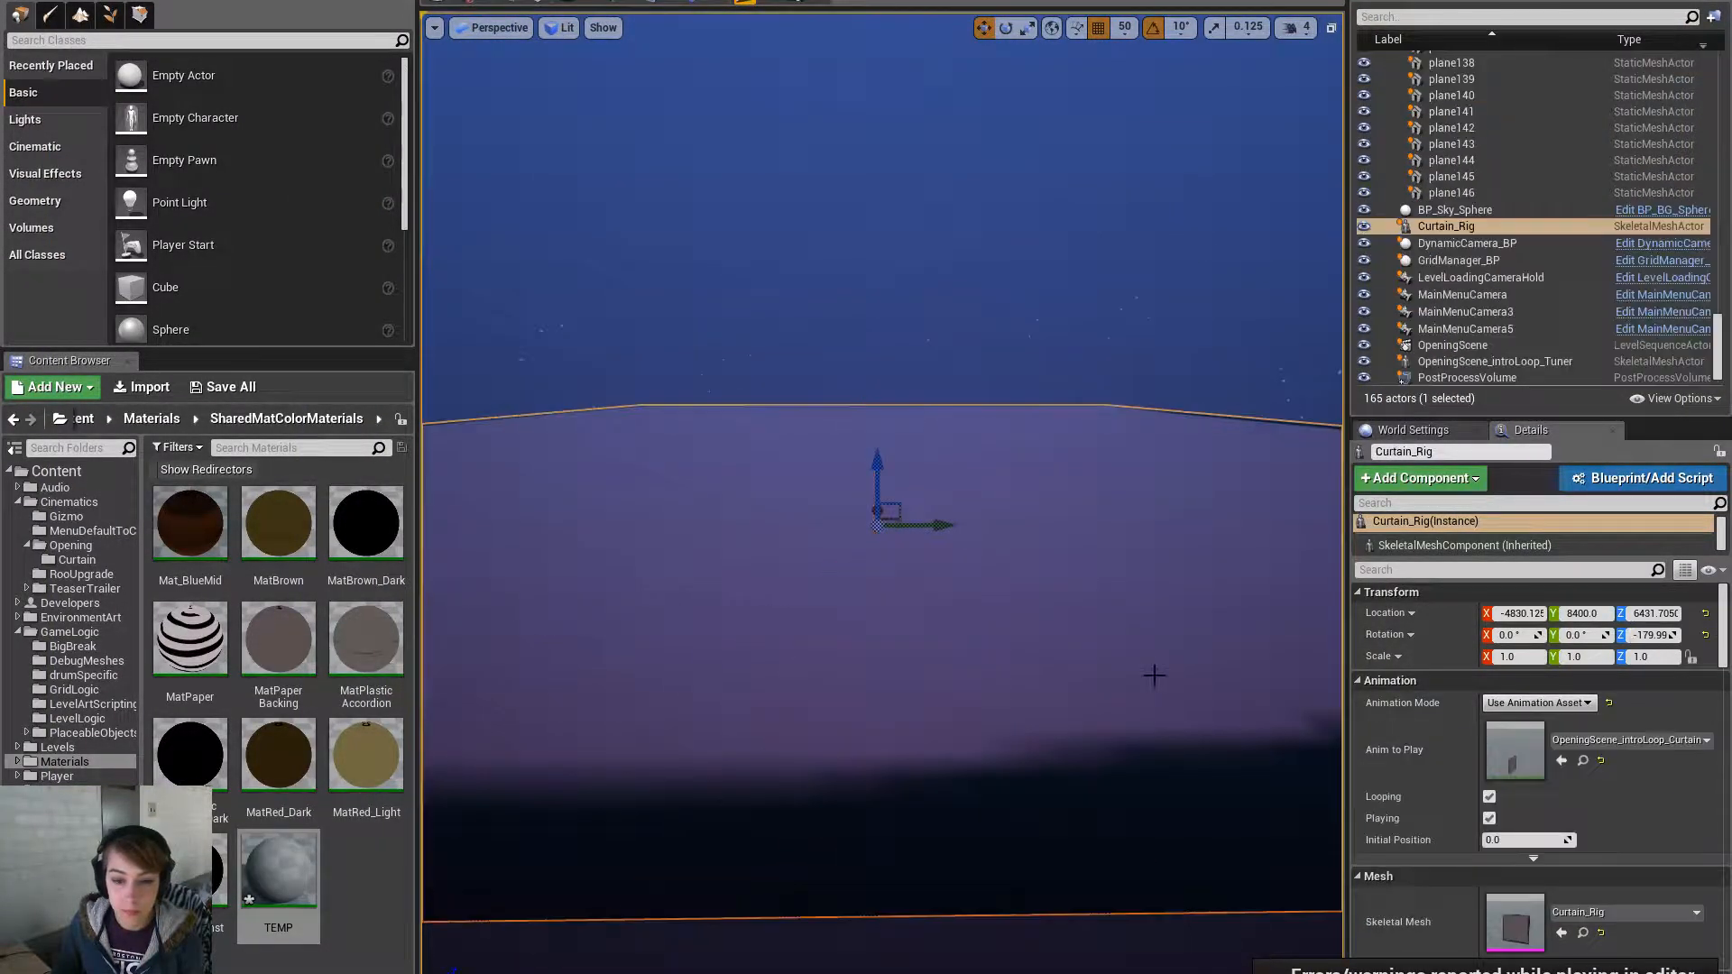
pyautogui.hotkey('ctrl', 'e')
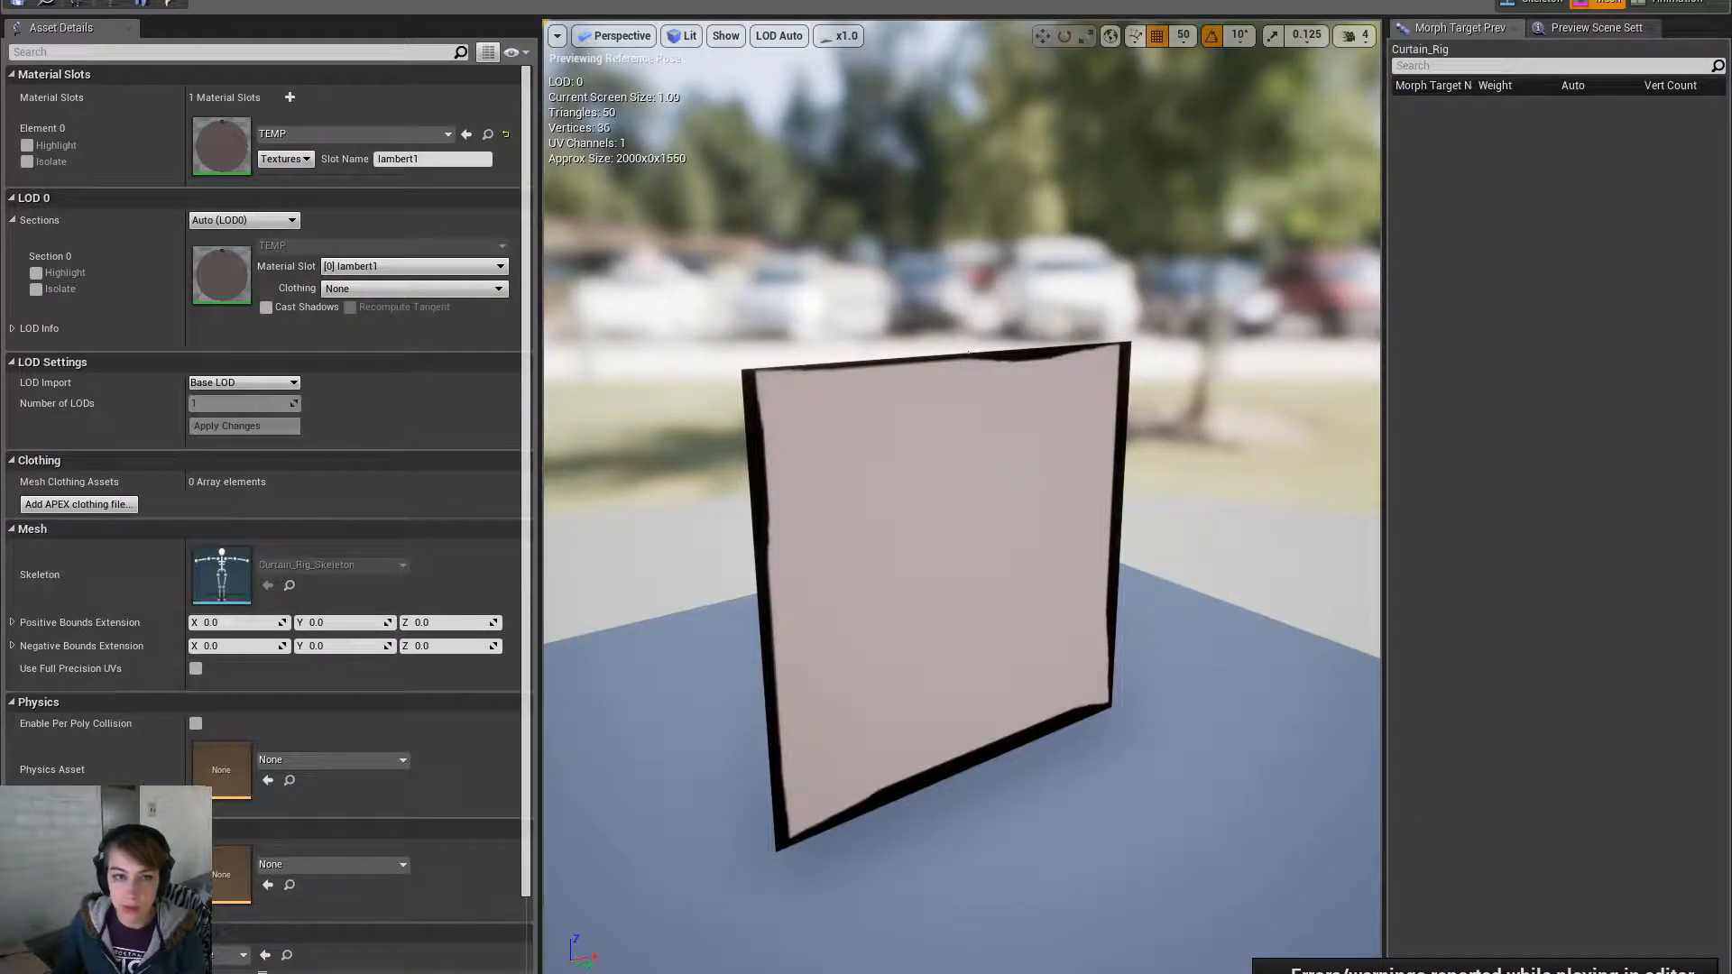
# - Switch back to Maya and orbit the perspective view around the scene
pyautogui.hotkey('alt', 'Tab')
pyautogui.moveTo(1725, 339); pyautogui.dragTo(1705, 54)
pyautogui.click(1571, 2)
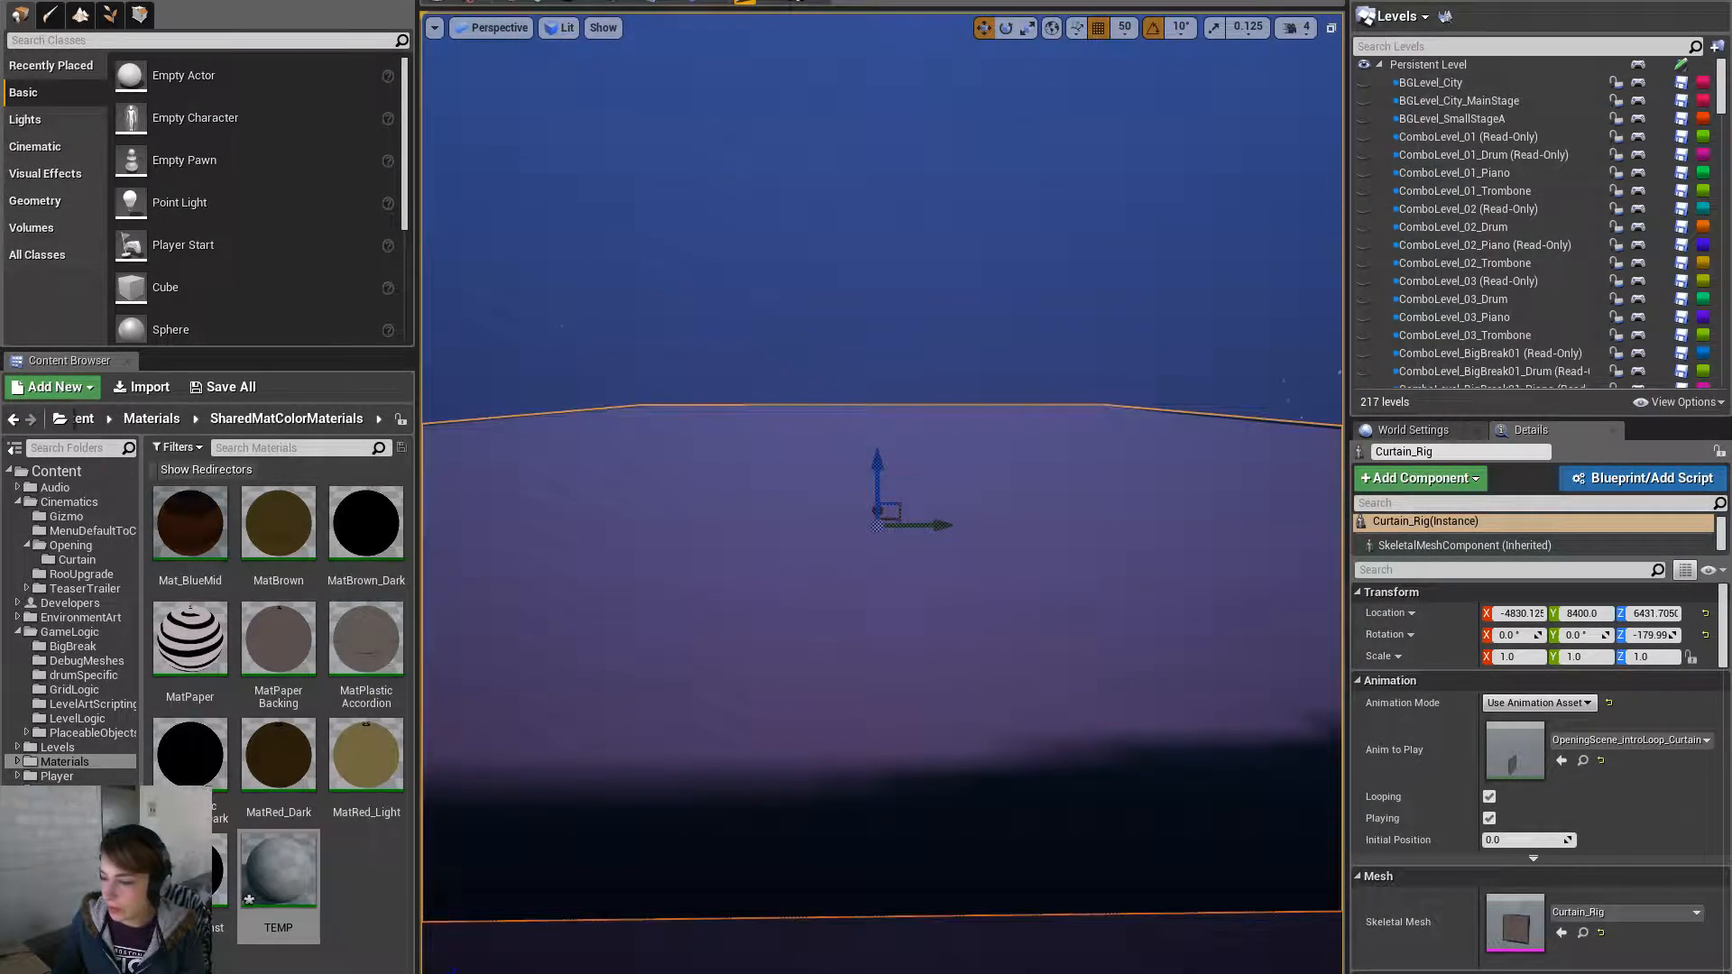
pyautogui.hotkey('alt', 'Tab')
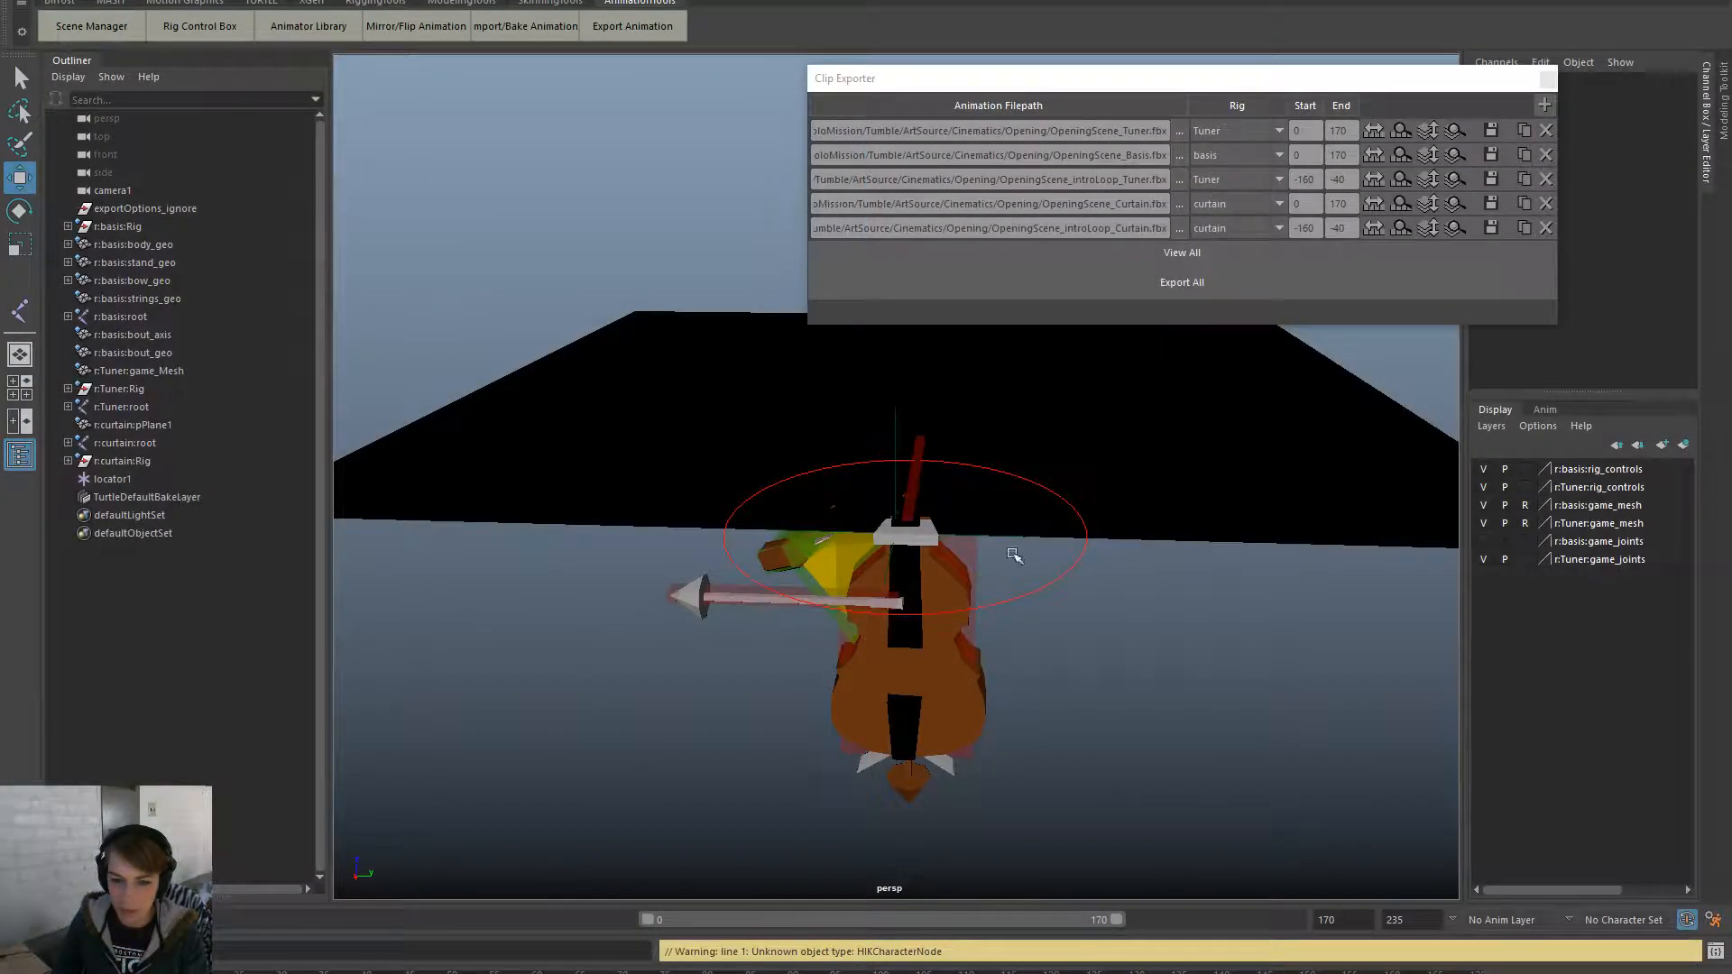
pyautogui.keyDown('alt'); pyautogui.moveTo(1013, 553); pyautogui.dragTo(776, 659); pyautogui.keyUp('alt')
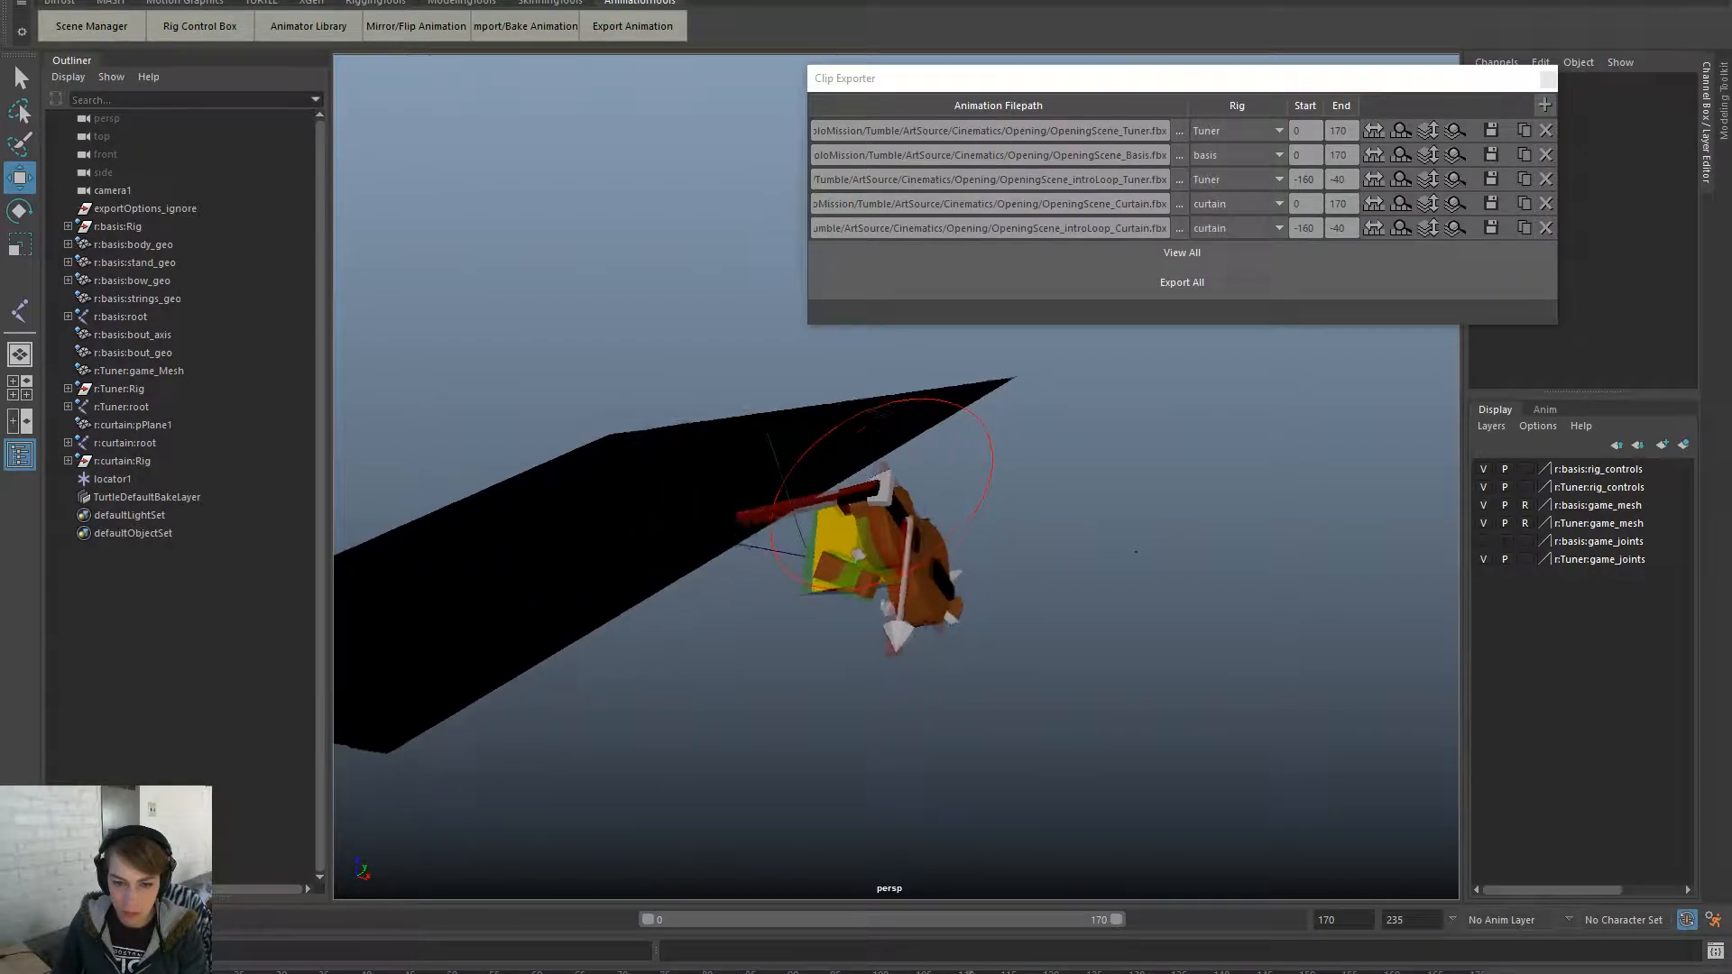
# - Select locator1 and raise it together with the attached curtain plane
pyautogui.click(1074, 578)
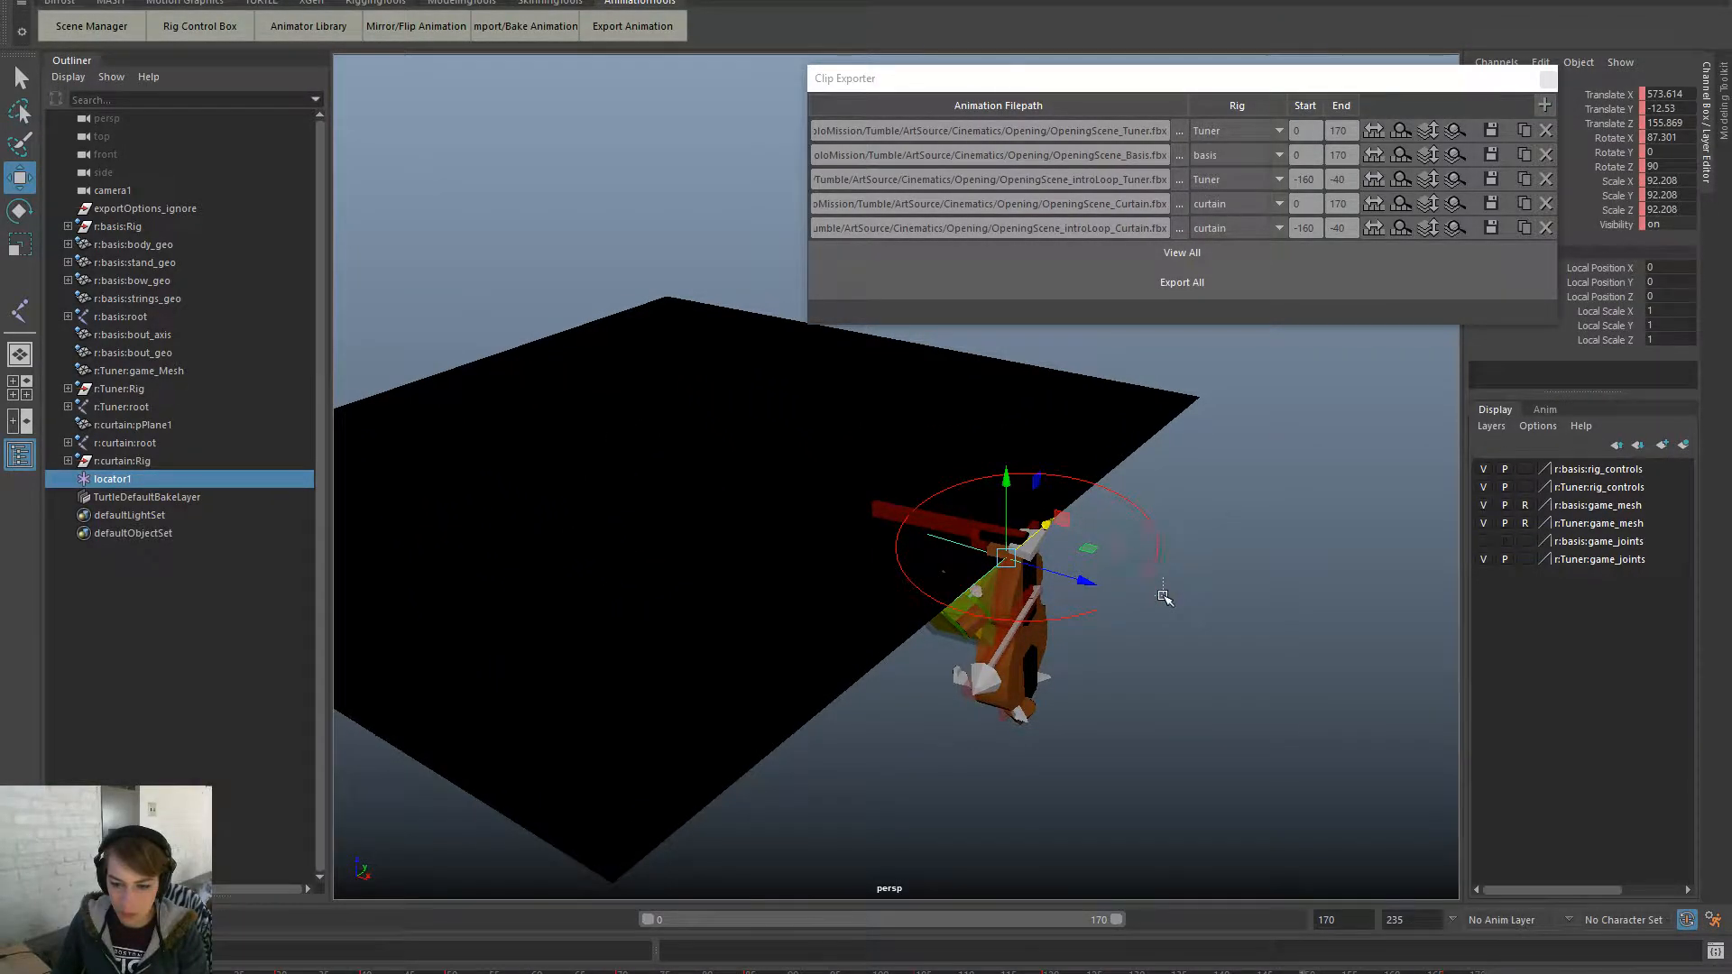
pyautogui.moveTo(1164, 597); pyautogui.dragTo(1167, 606)
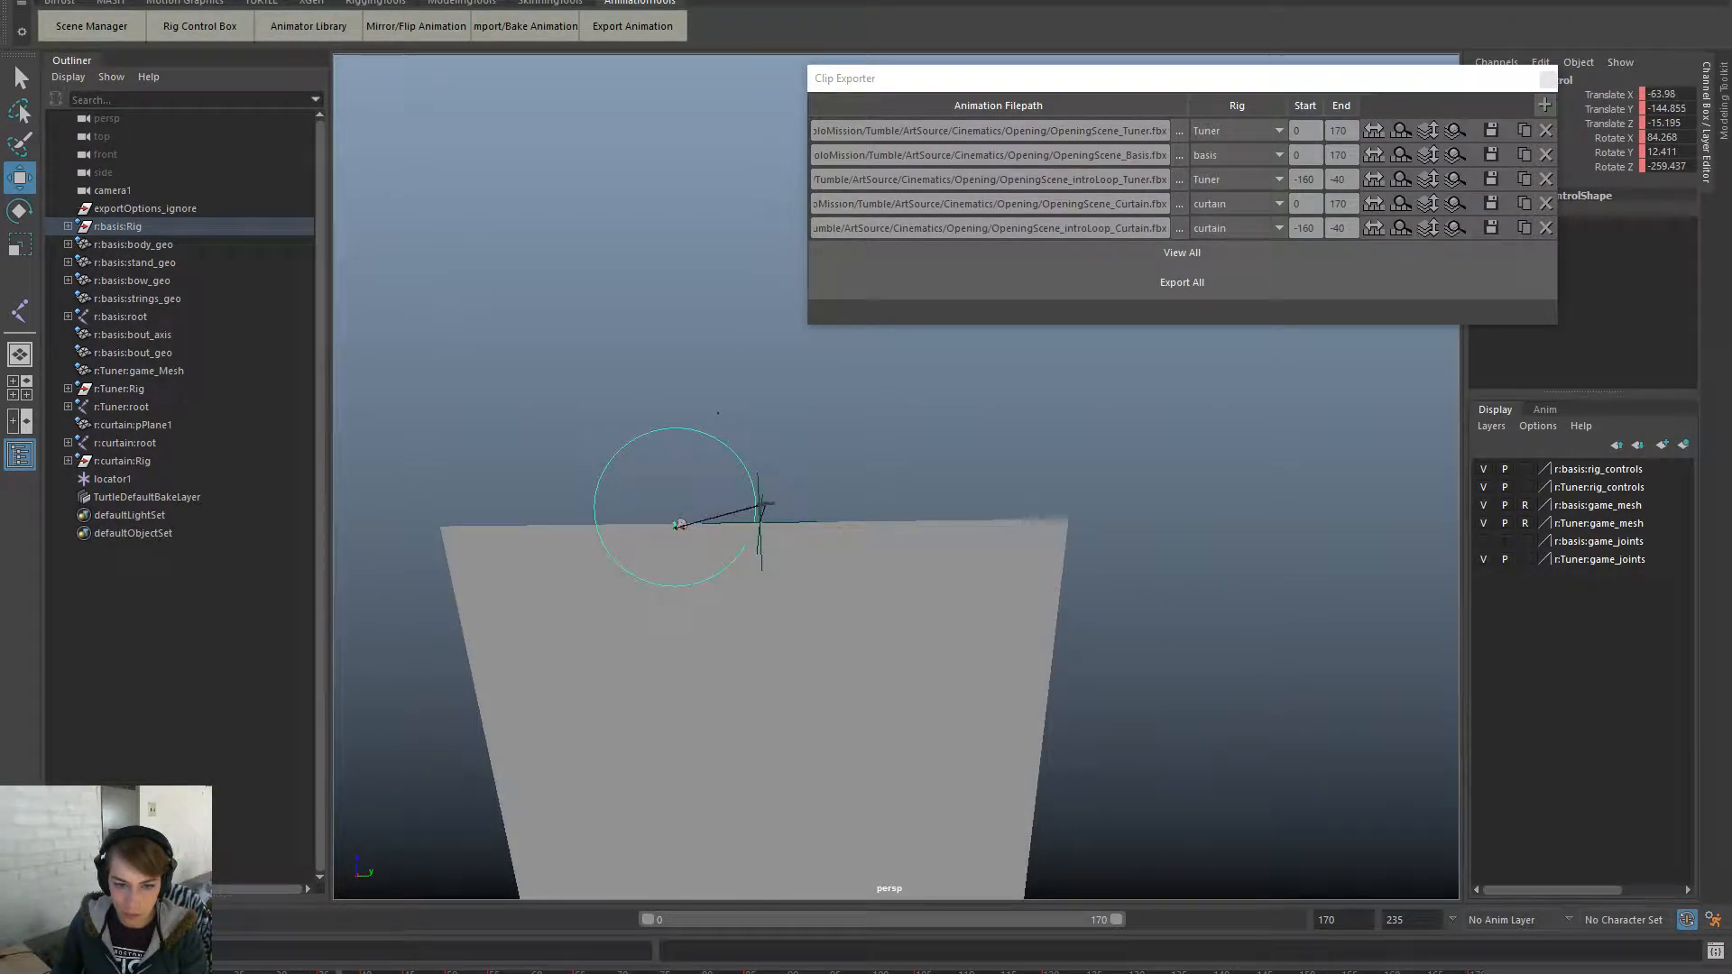
pyautogui.keyDown('alt'); pyautogui.moveTo(649, 703); pyautogui.dragTo(778, 708); pyautogui.keyUp('alt')
pyautogui.click(511, 531)
pyautogui.click(509, 521)
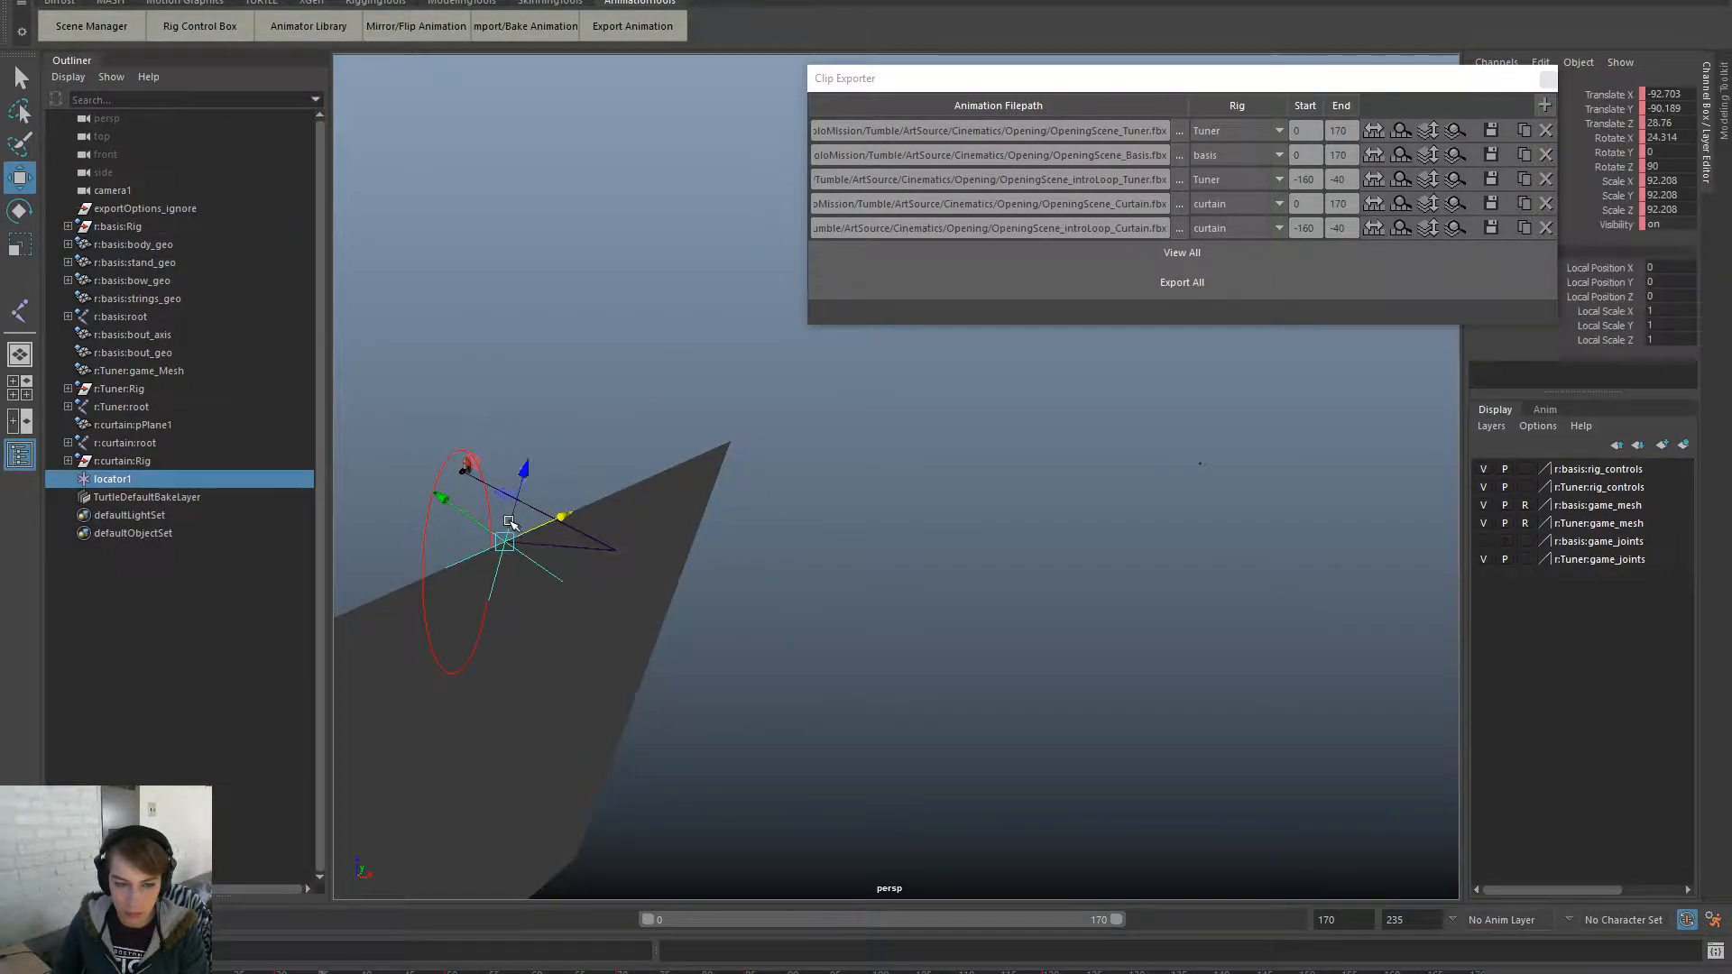
pyautogui.moveTo(470, 526); pyautogui.dragTo(470, 394)
# - Near frame 40, move locator1 to Translate Y -102.323 and slide it along X
pyautogui.moveTo(287, 972); pyautogui.dragTo(364, 972)
pyautogui.keyDown('alt'); pyautogui.moveTo(701, 693); pyautogui.dragTo(665, 659); pyautogui.keyUp('alt')
pyautogui.moveTo(843, 518); pyautogui.dragTo(737, 531)
pyautogui.keyDown('alt'); pyautogui.moveTo(615, 592); pyautogui.dragTo(743, 618); pyautogui.keyUp('alt')
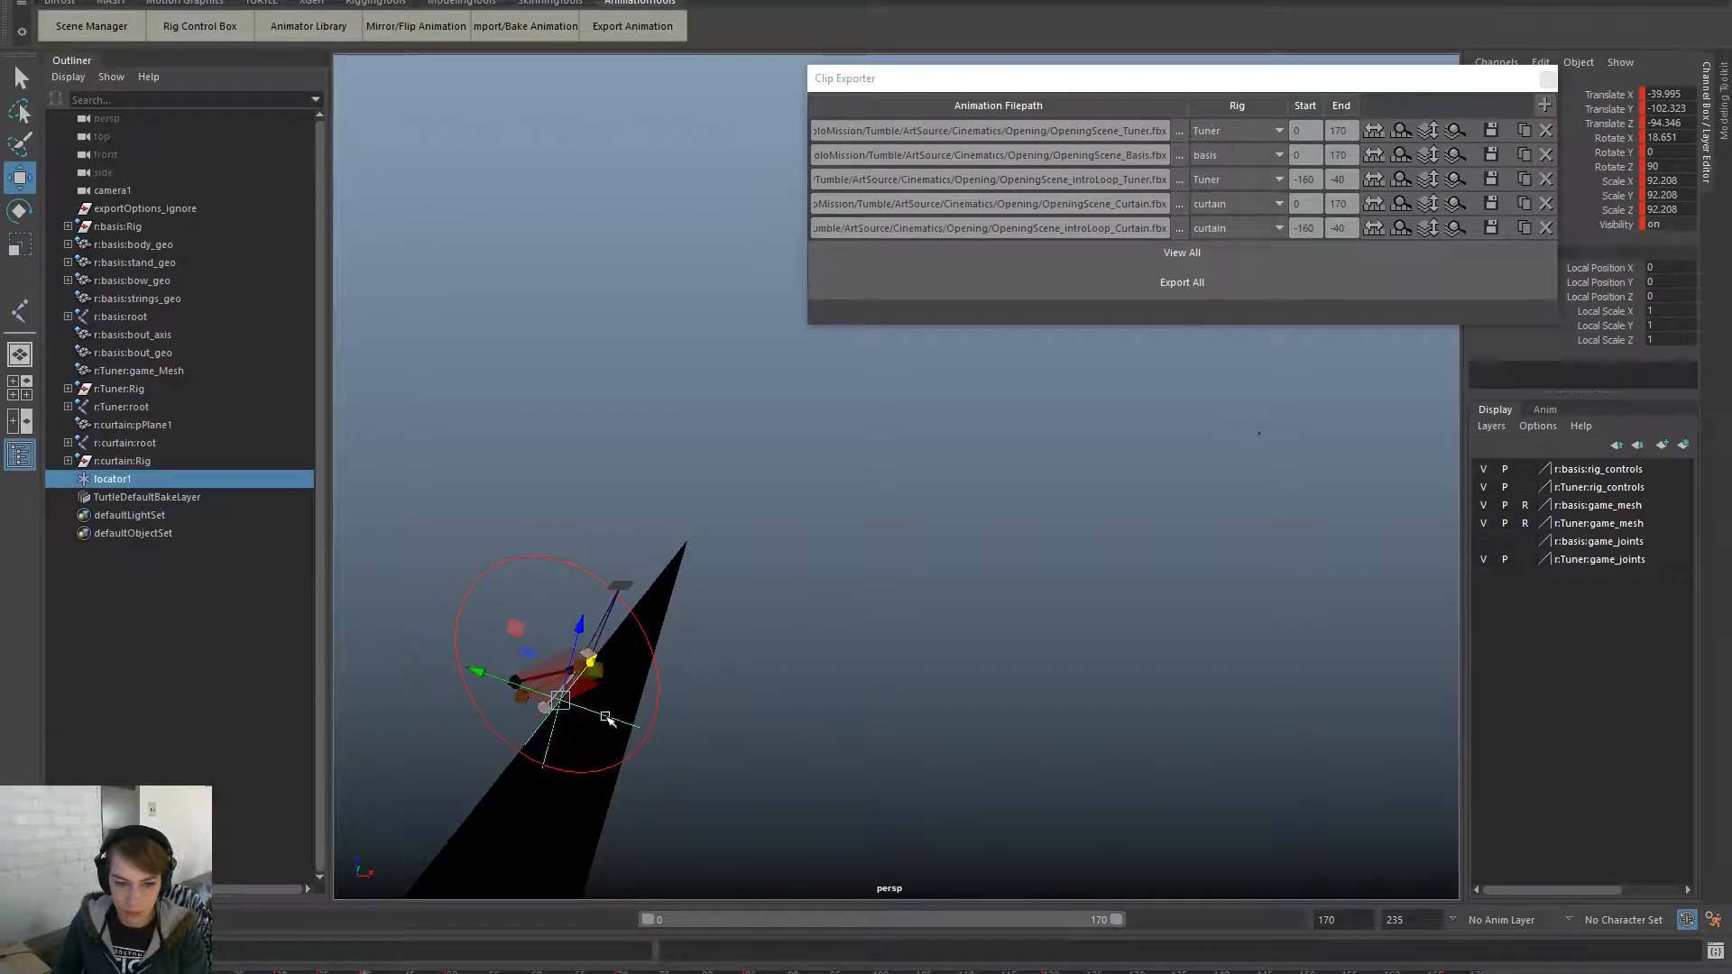
pyautogui.moveTo(526, 692); pyautogui.dragTo(485, 683)
pyautogui.keyDown('alt'); pyautogui.moveTo(634, 824); pyautogui.dragTo(476, 907); pyautogui.keyUp('alt')
# - Shift locator1 and the curtain left around frames 40 and 88, then advance to frame 150
pyautogui.moveTo(365, 968); pyautogui.dragTo(510, 952)
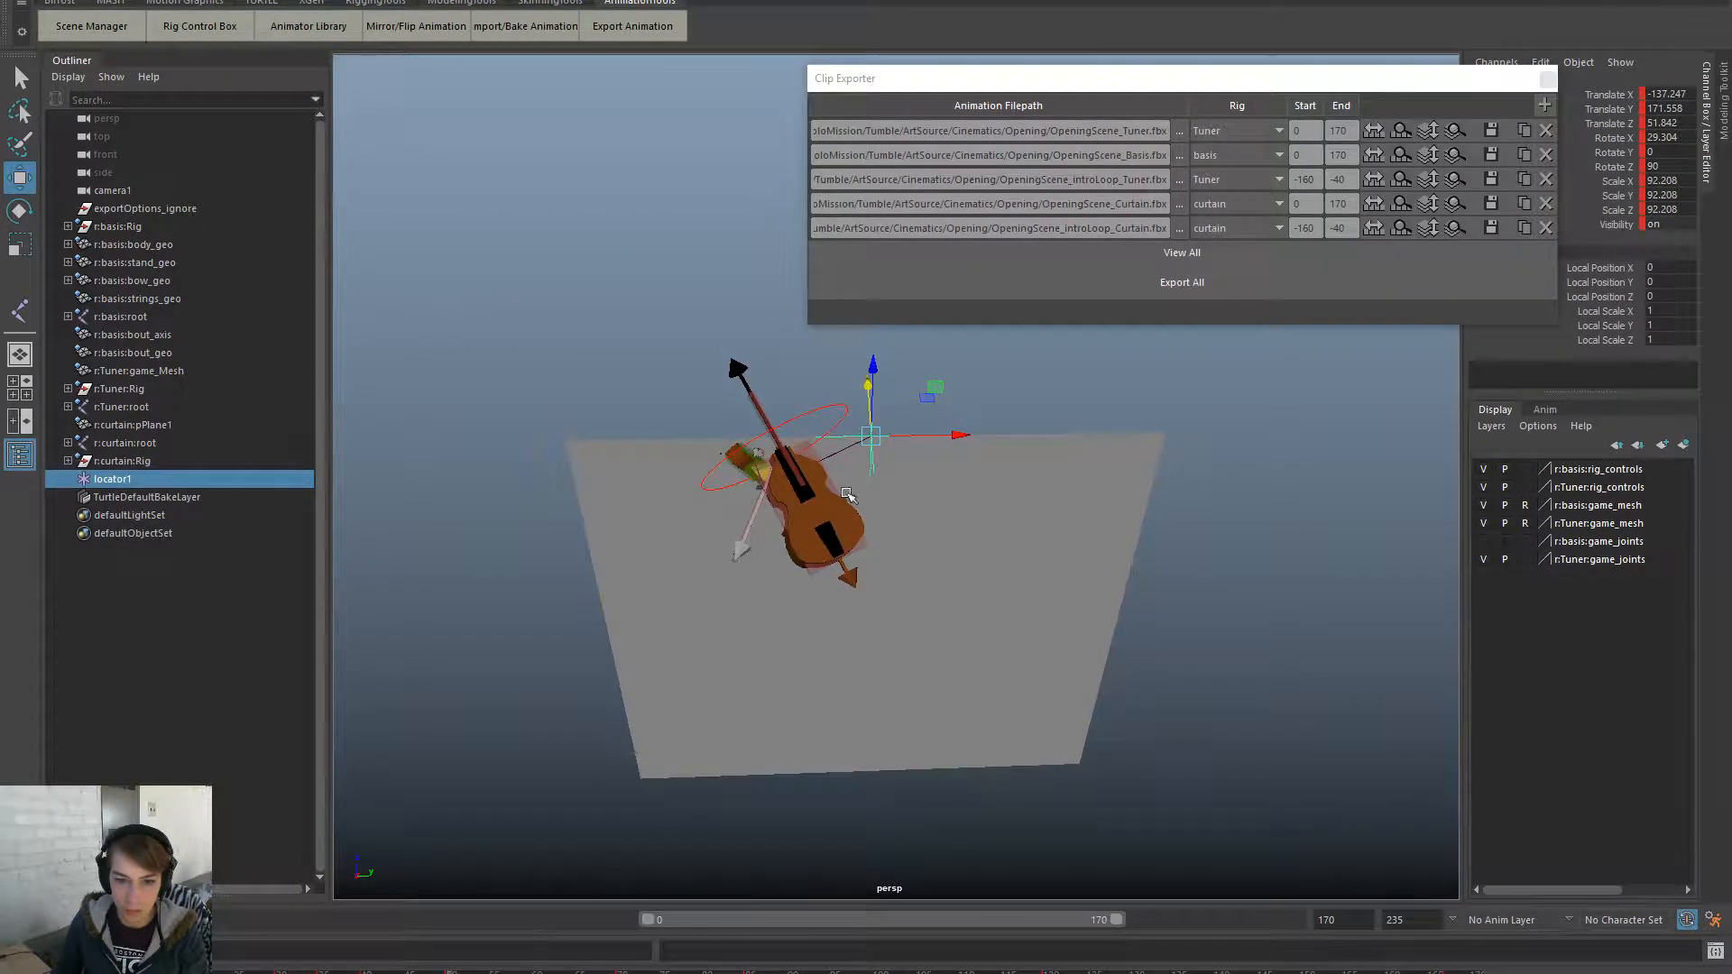
pyautogui.moveTo(954, 438); pyautogui.dragTo(852, 447)
pyautogui.moveTo(455, 973); pyautogui.dragTo(748, 972)
pyautogui.moveTo(906, 459); pyautogui.dragTo(831, 462)
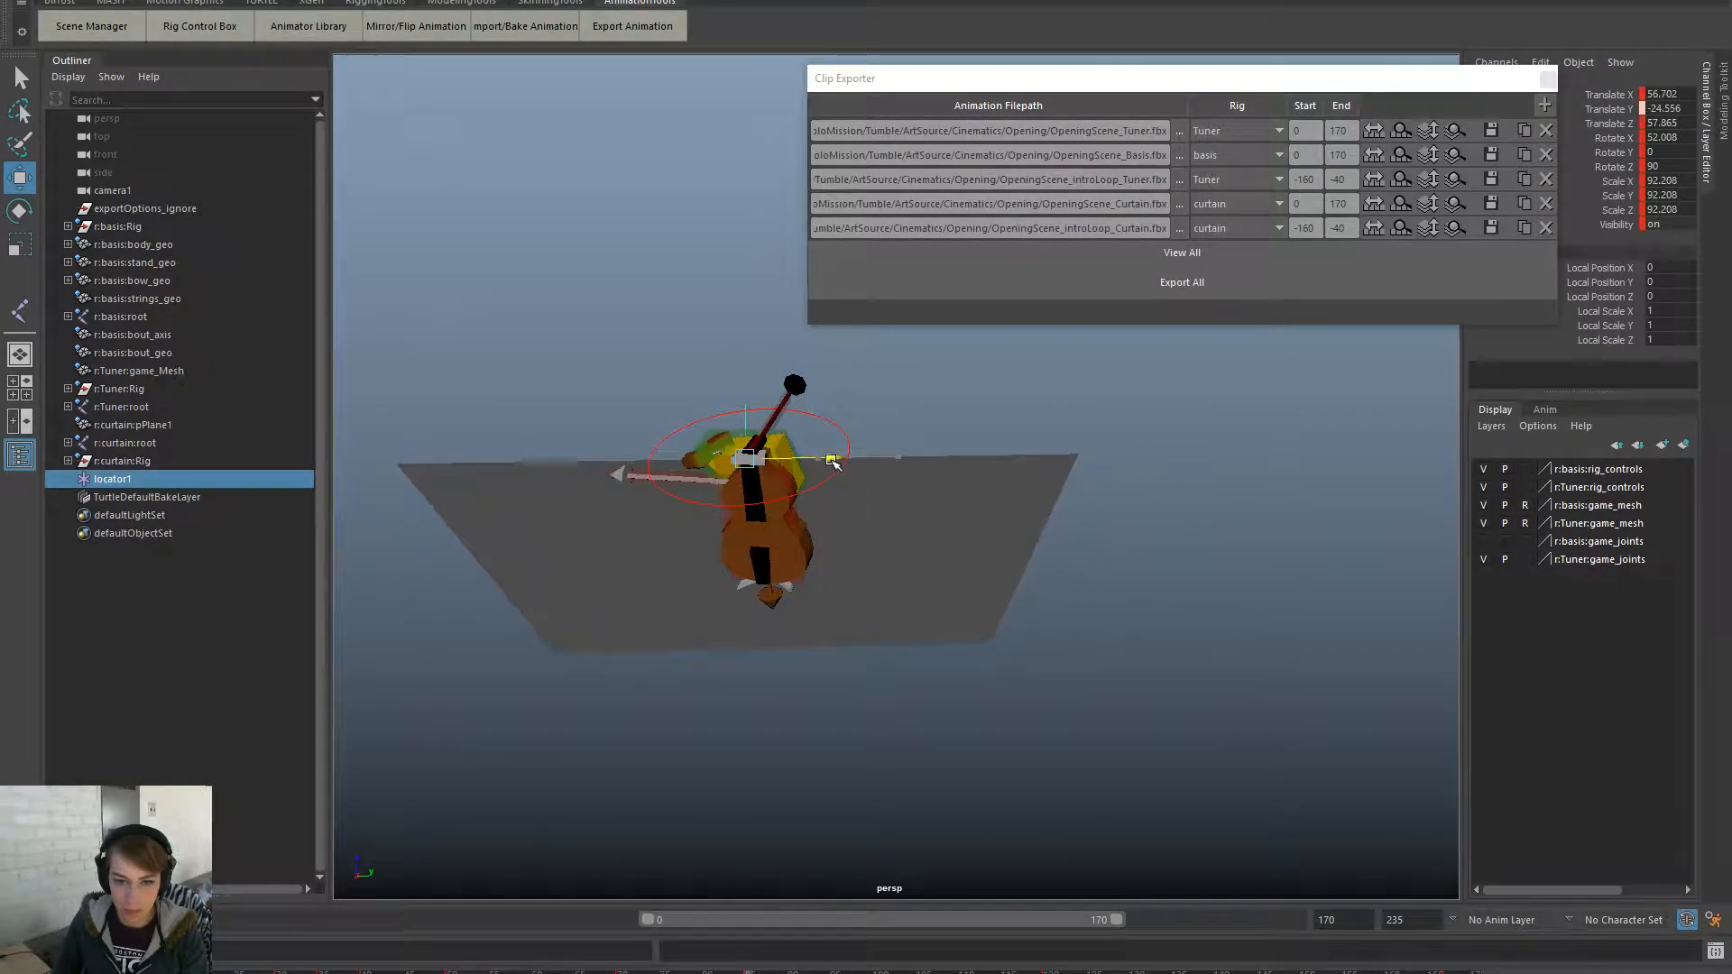
pyautogui.moveTo(749, 973); pyautogui.dragTo(1311, 973)
pyautogui.click(1113, 735)
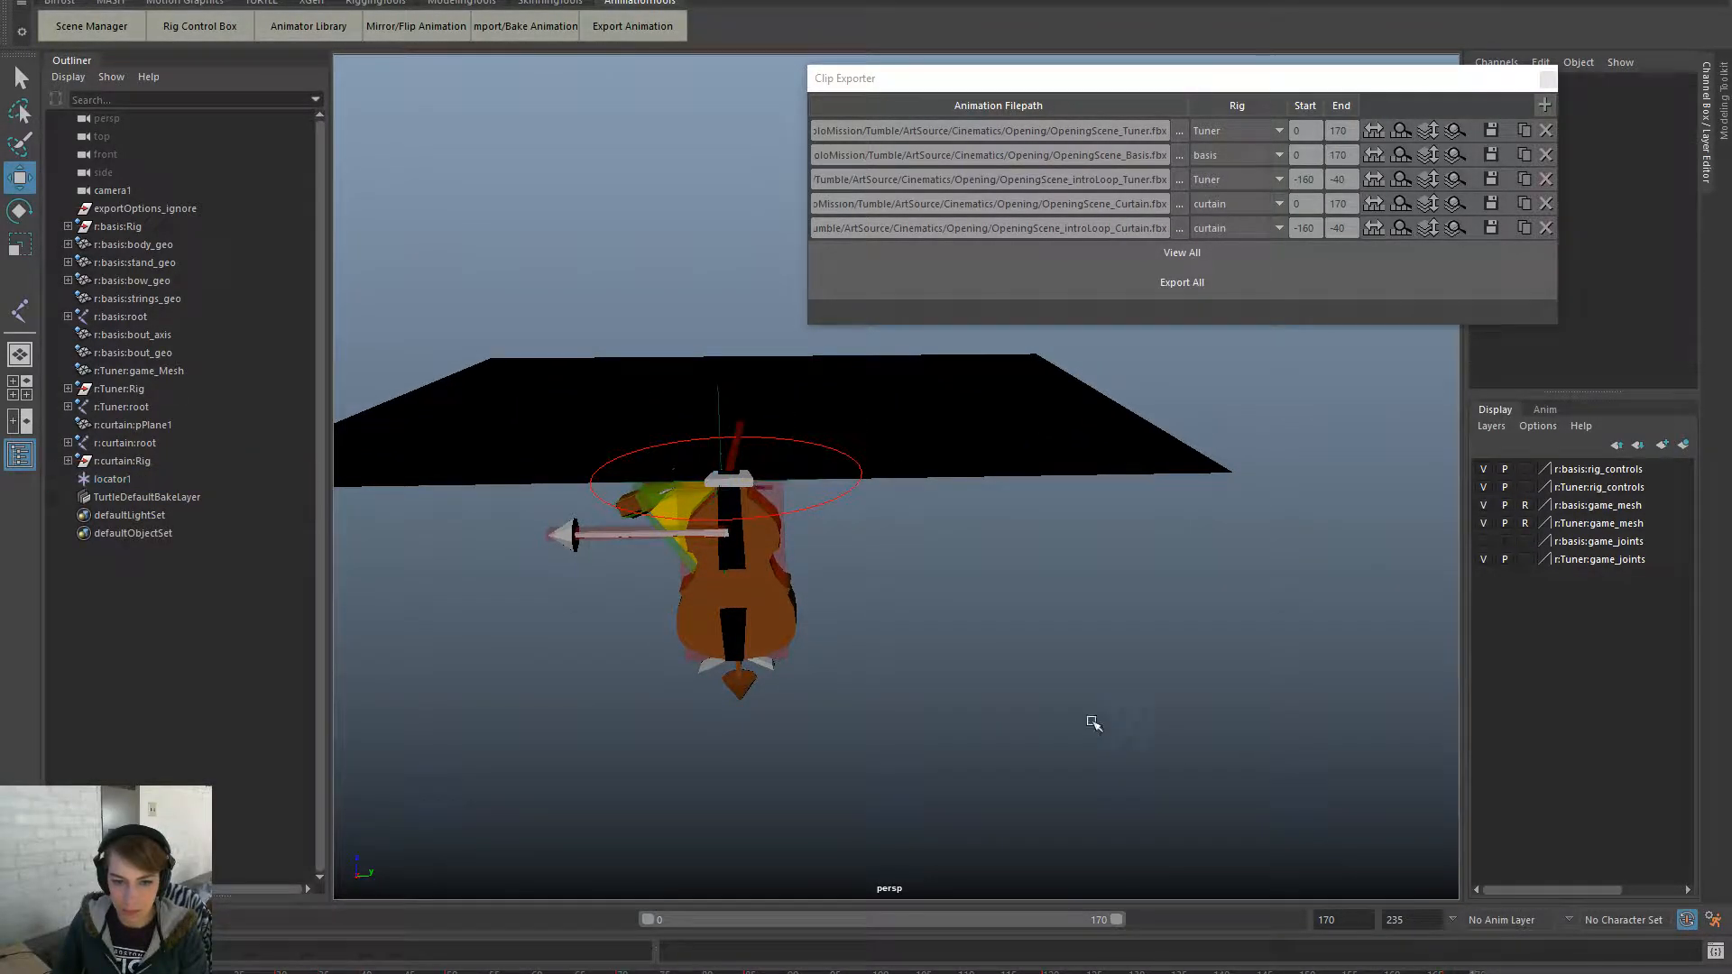
pyautogui.press('space')
# - Look through camera1, close the Clip Exporter, and play the animation from the start
pyautogui.click(850, 226)
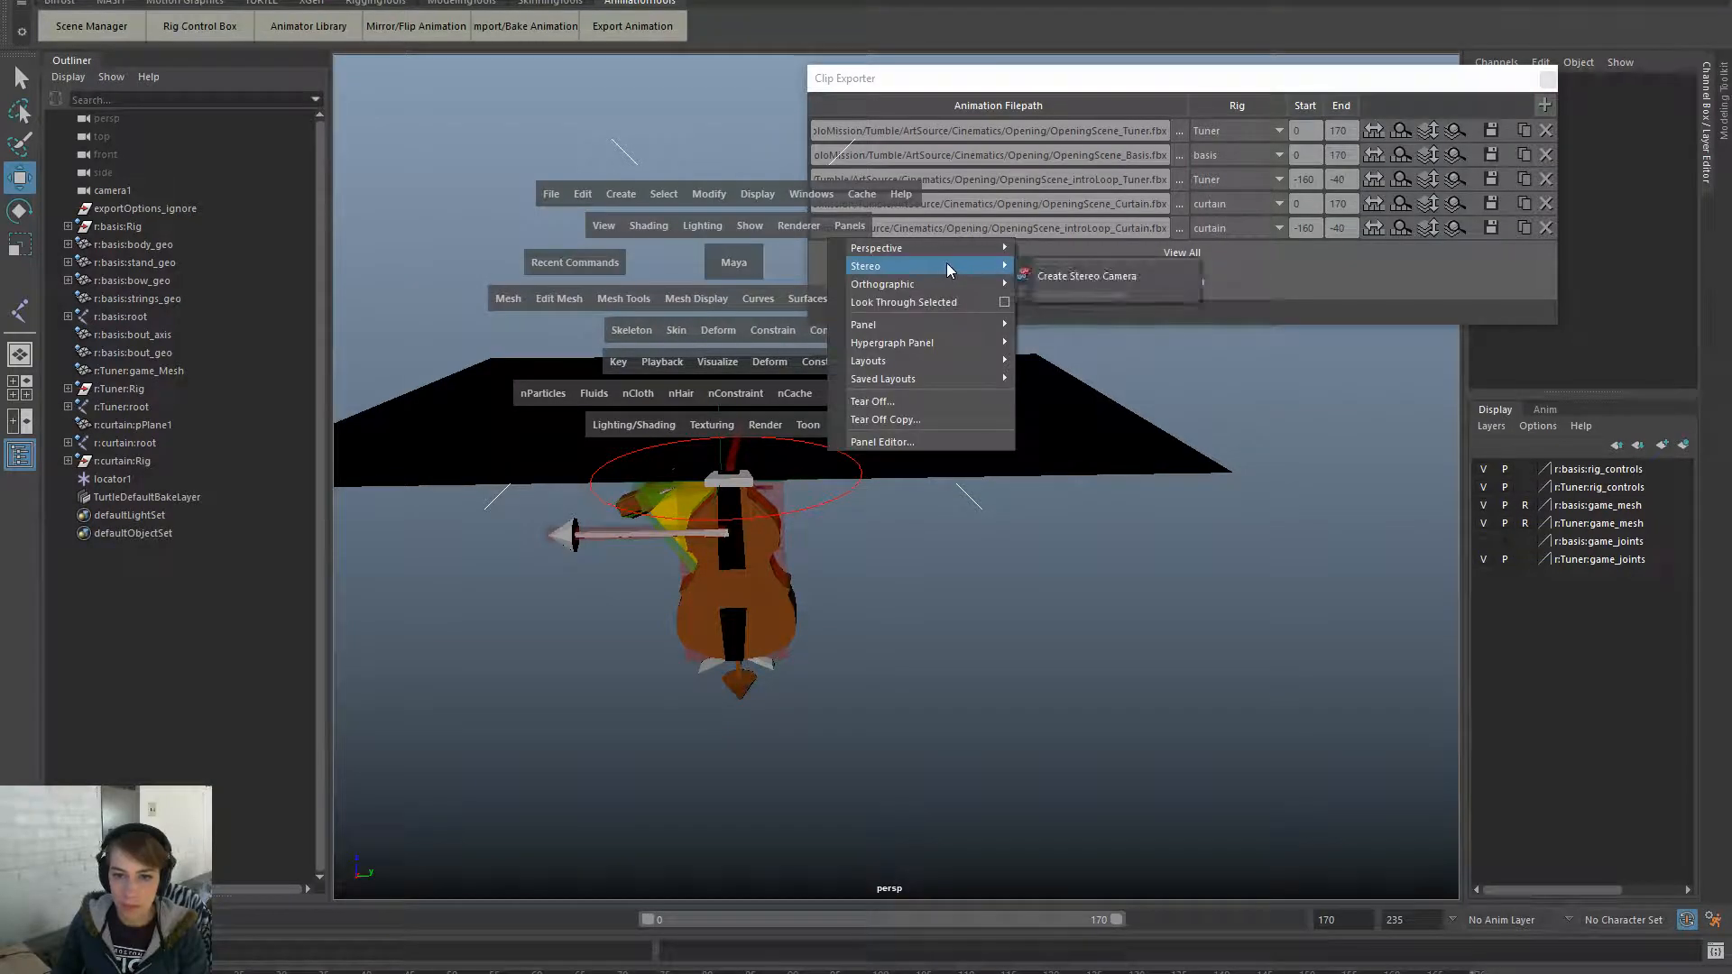
pyautogui.click(1091, 262)
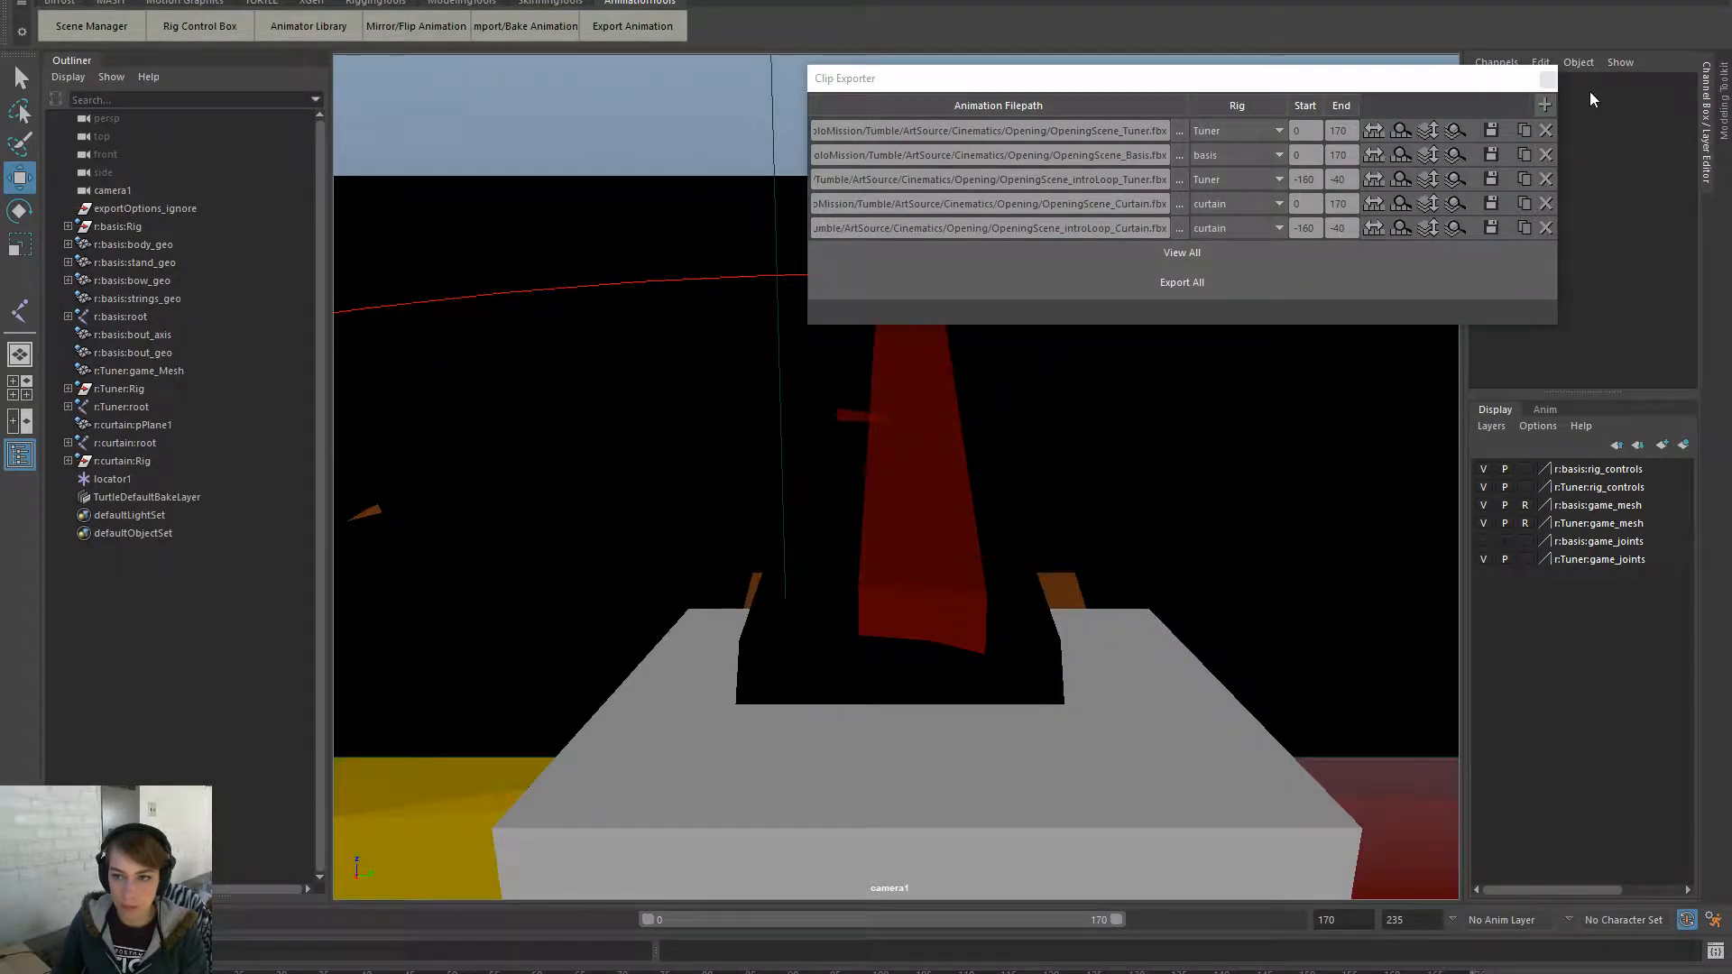
pyautogui.click(1548, 78)
pyautogui.hotkey('alt', 'v')
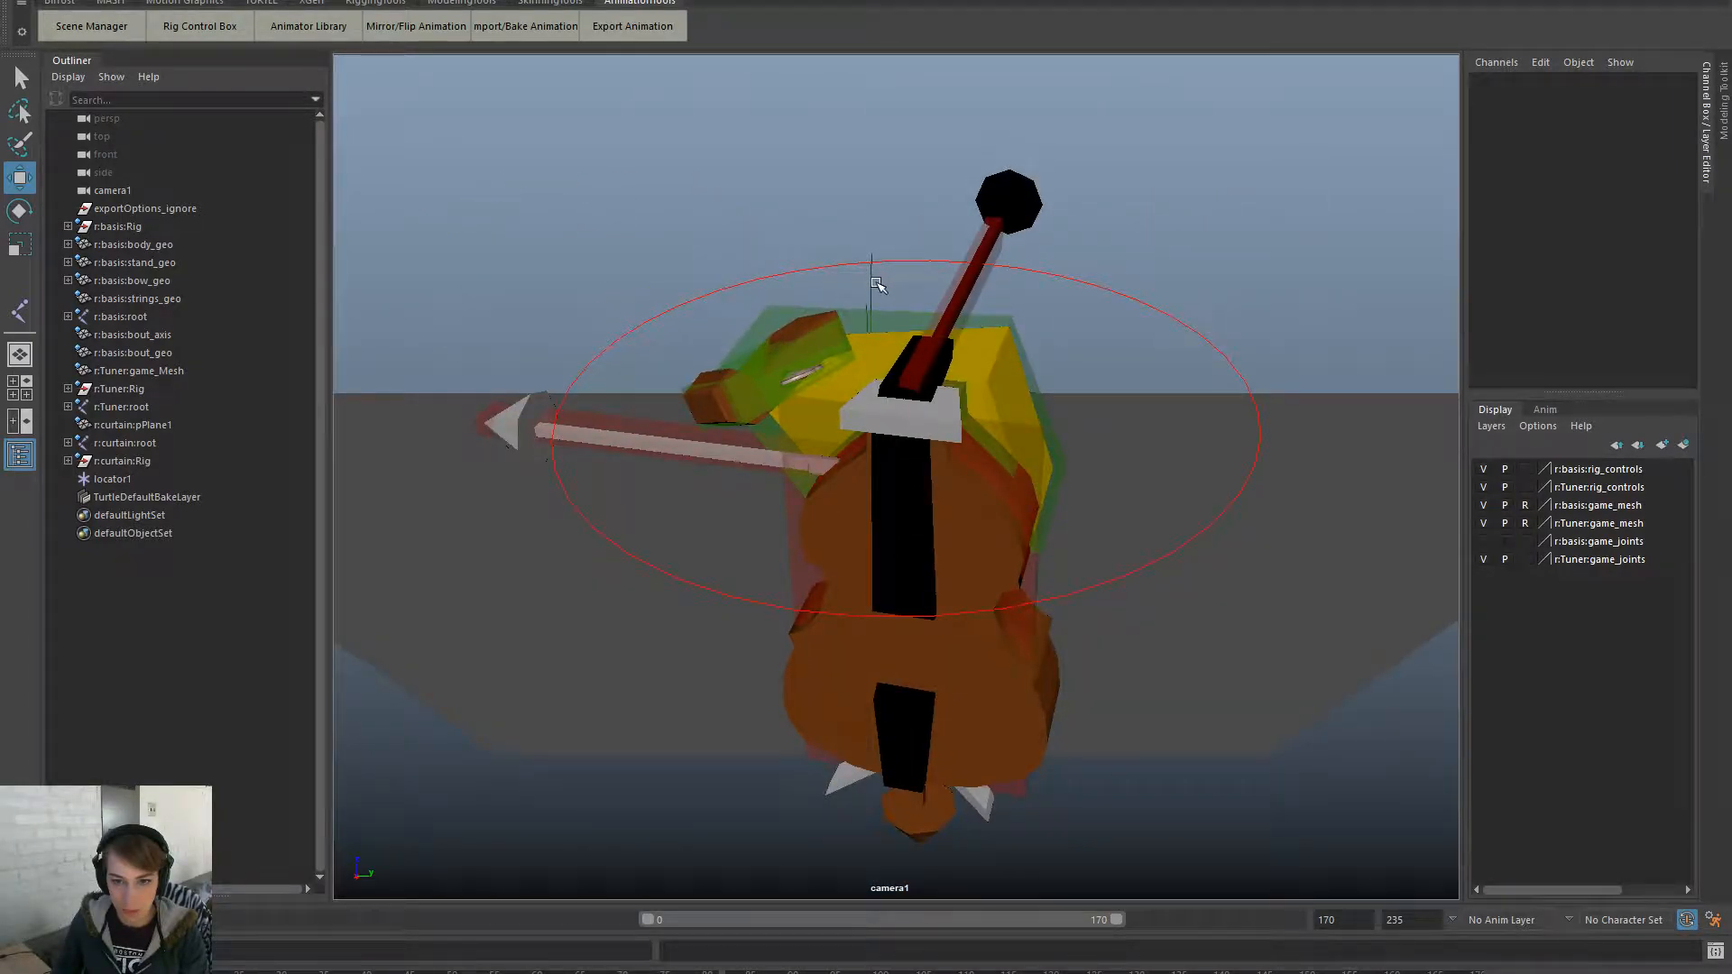
# - Move locator1 up and tilt it down slightly to reframe camera1
pyautogui.click(870, 286)
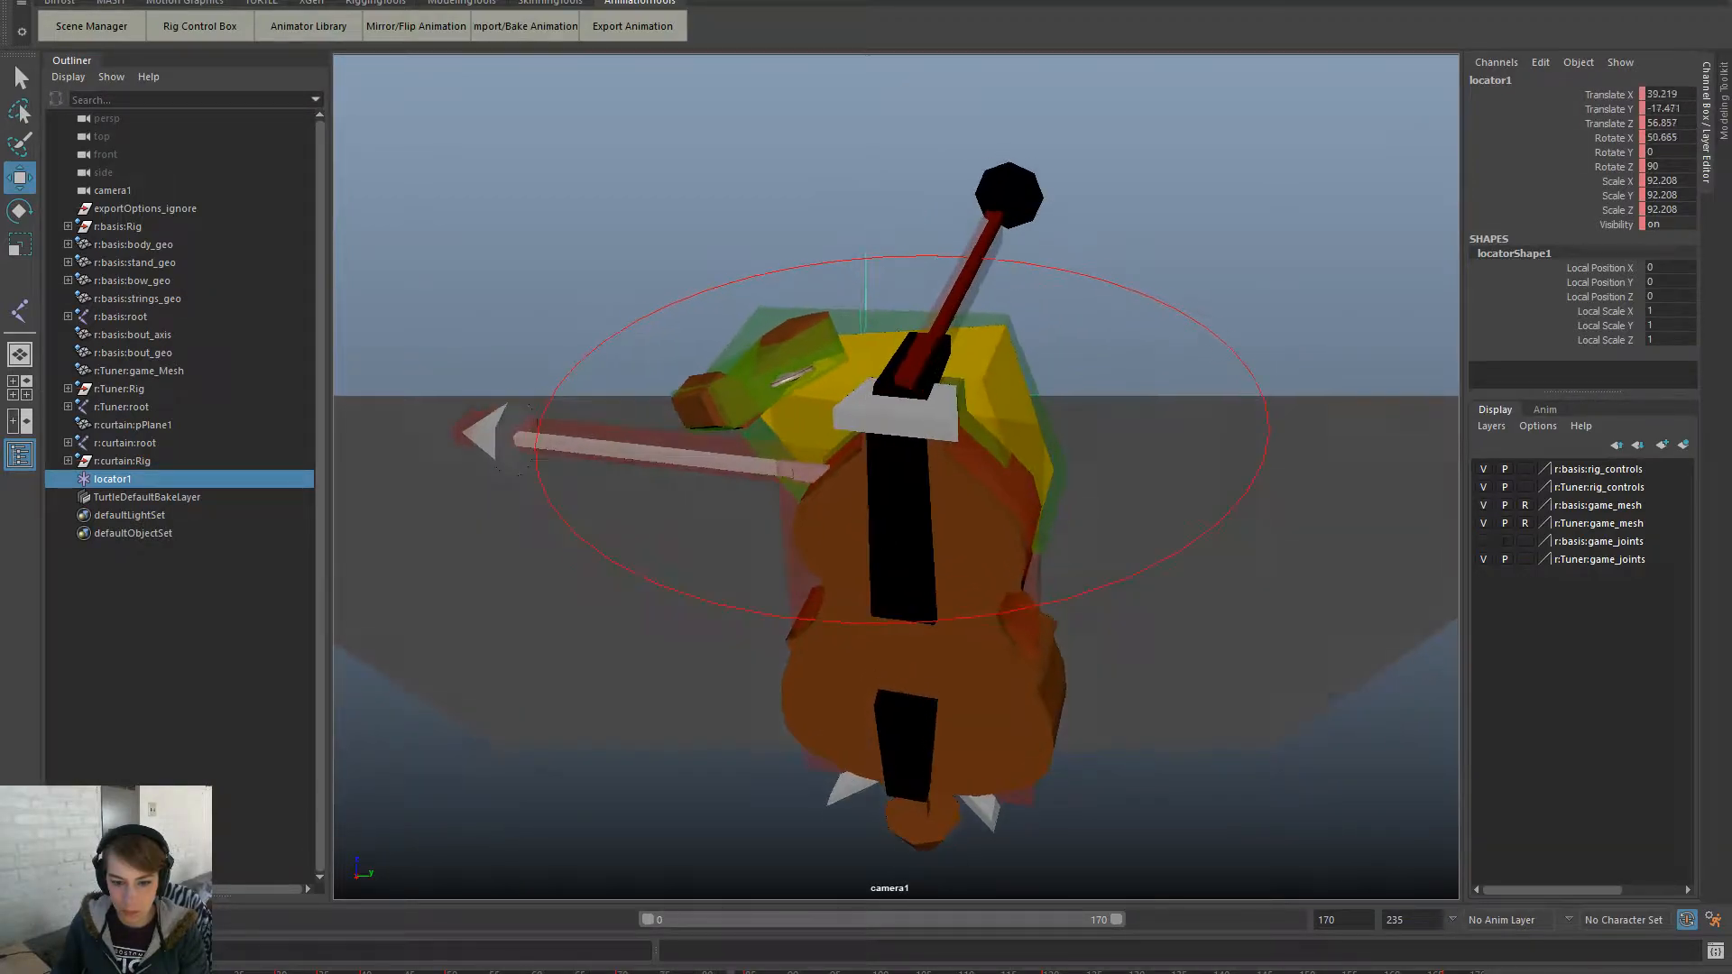
pyautogui.press('e')
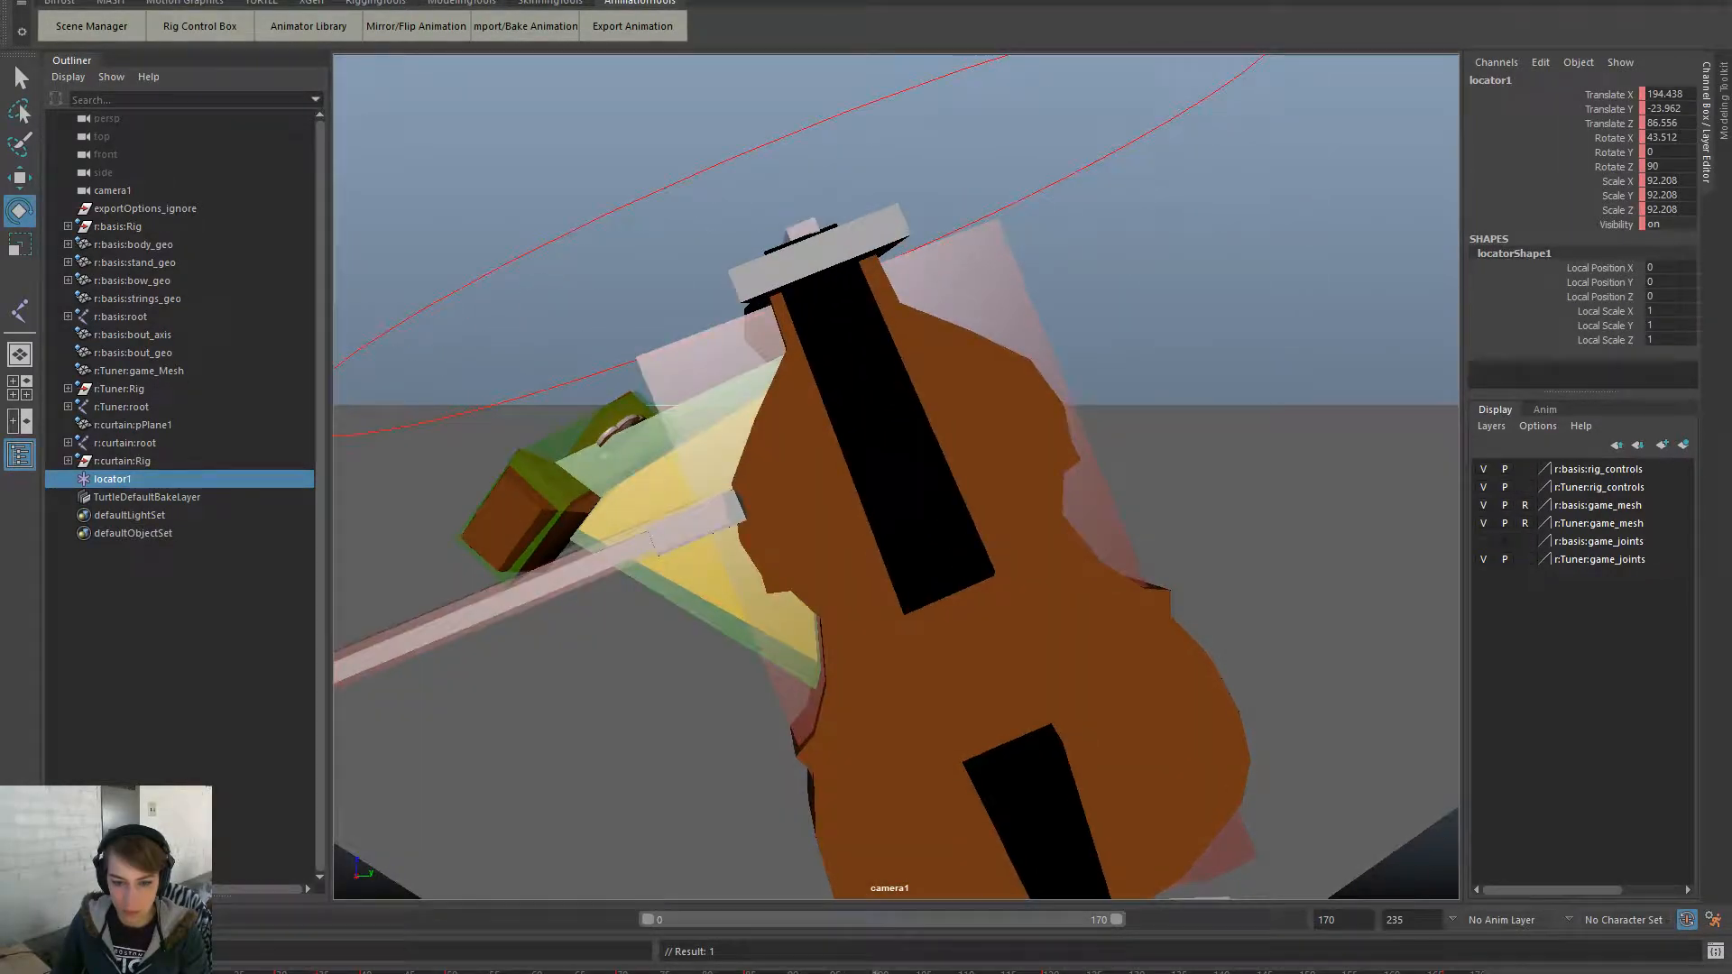
pyautogui.press('w')
pyautogui.moveTo(837, 348); pyautogui.dragTo(823, 212)
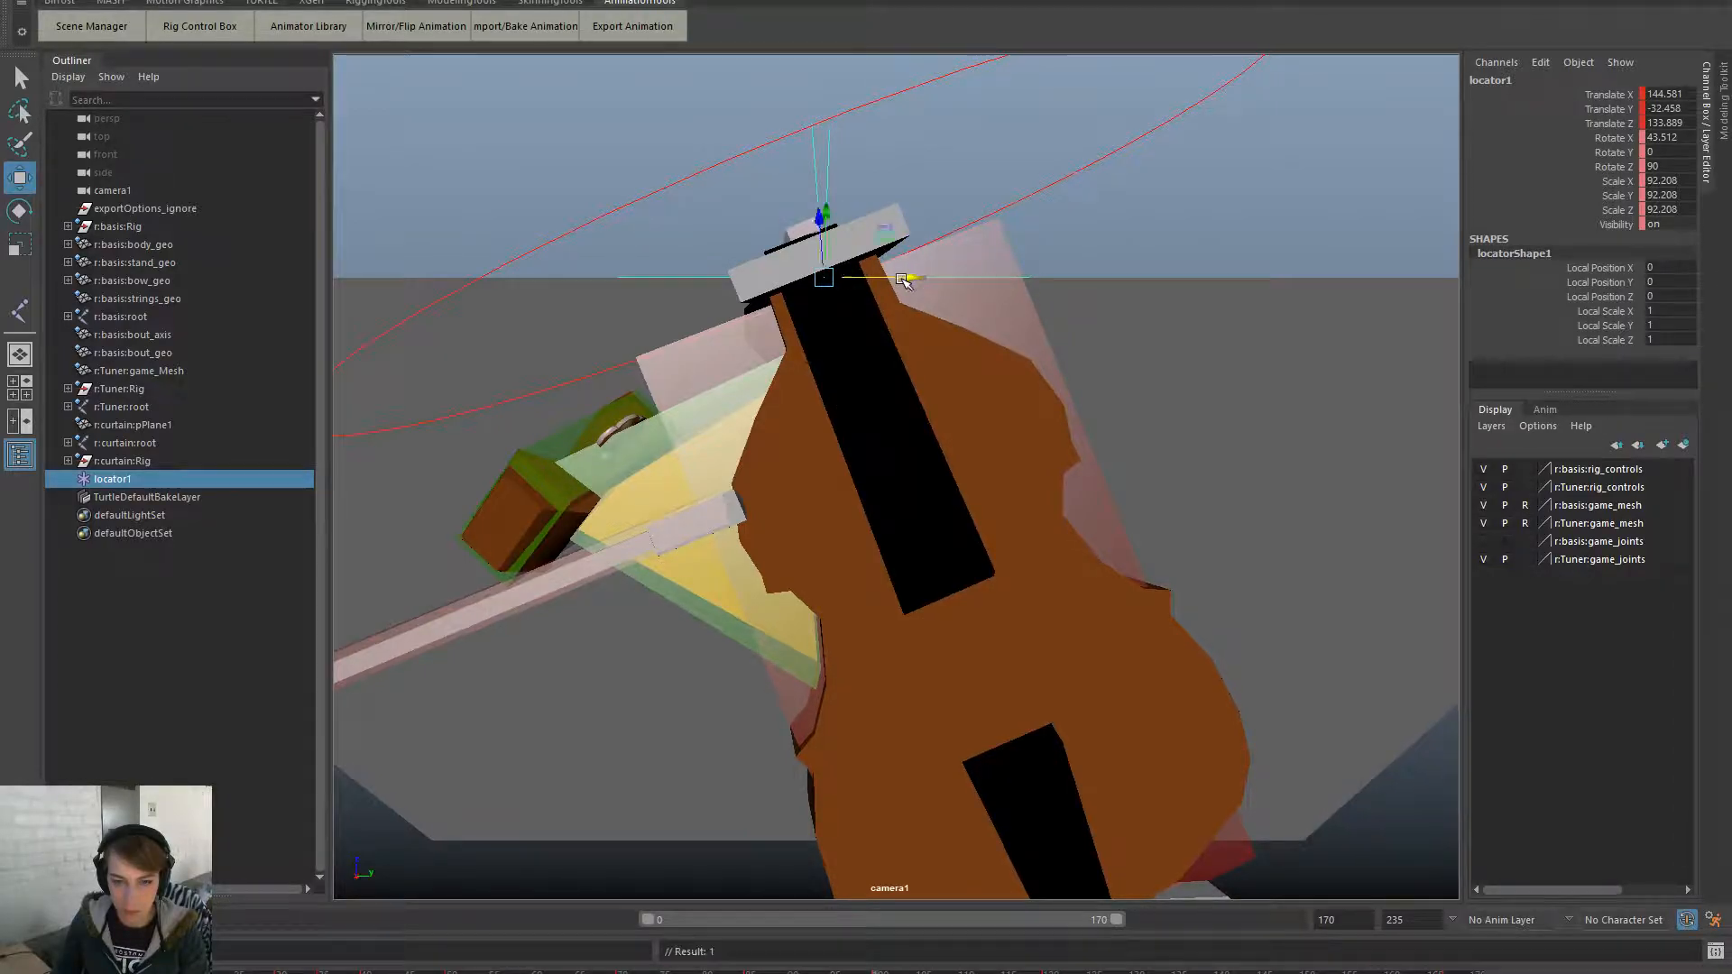
pyautogui.press('e')
pyautogui.moveTo(821, 282); pyautogui.dragTo(820, 265)
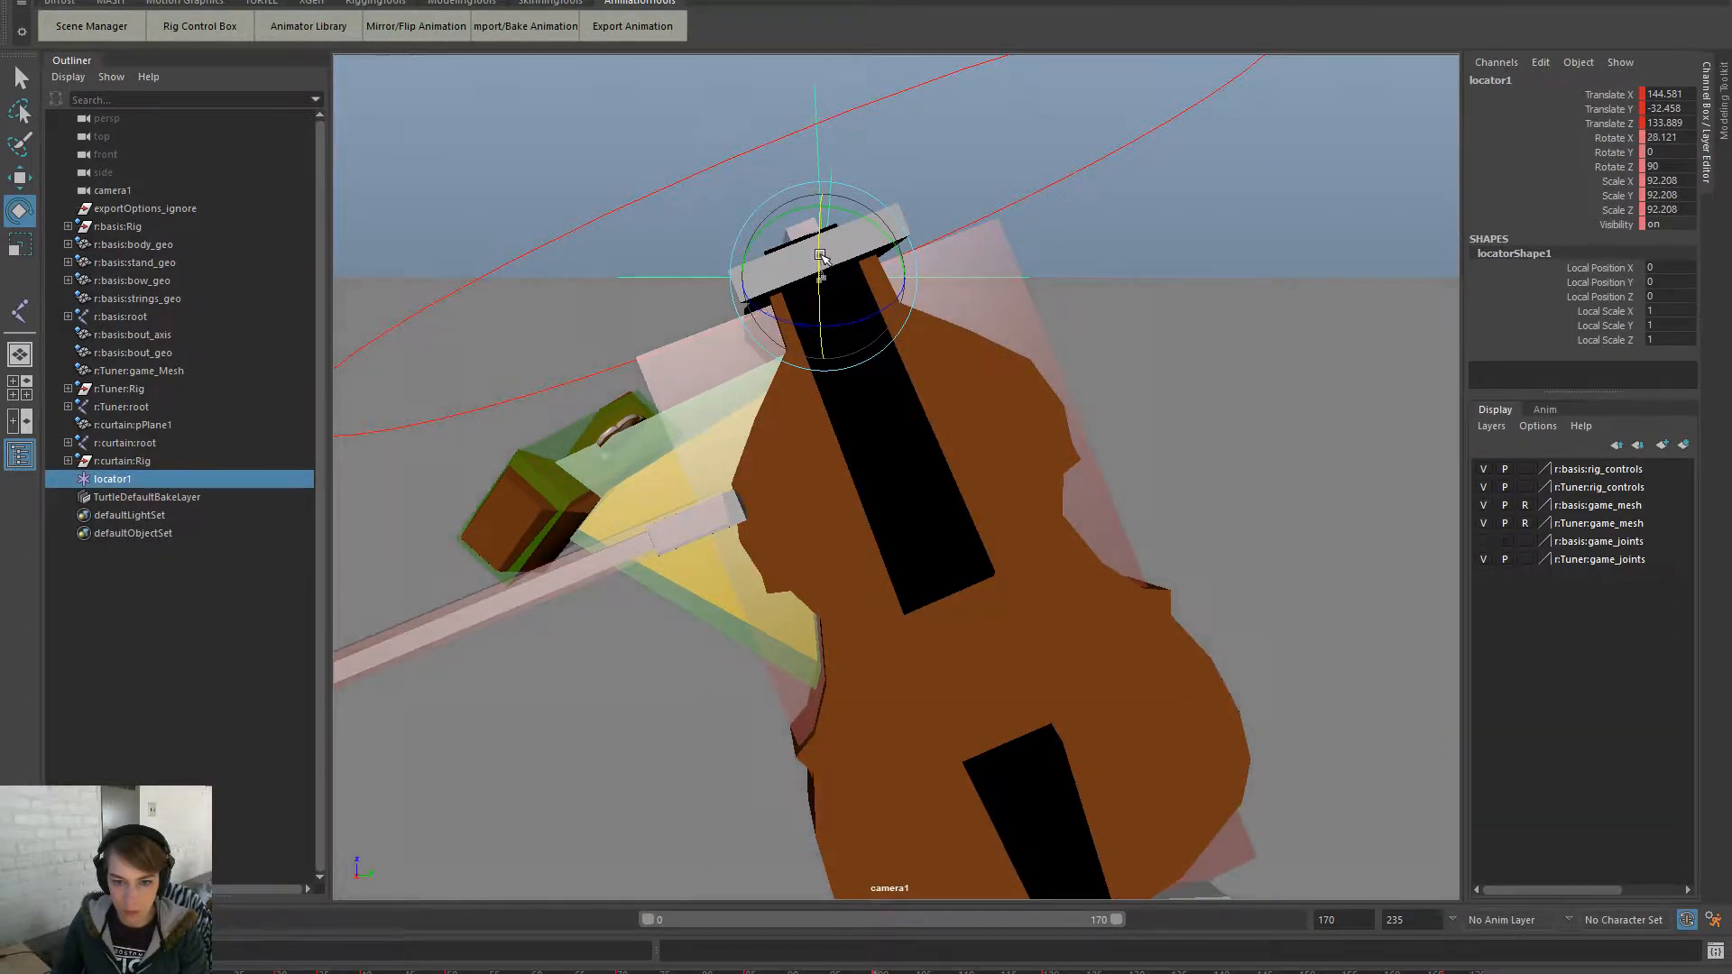
# - Rotate locator1 to about 24° on X near frame 110, then review frames 94–110
pyautogui.moveTo(876, 972); pyautogui.dragTo(961, 973)
pyautogui.moveTo(774, 300); pyautogui.dragTo(813, 274)
pyautogui.press('w')
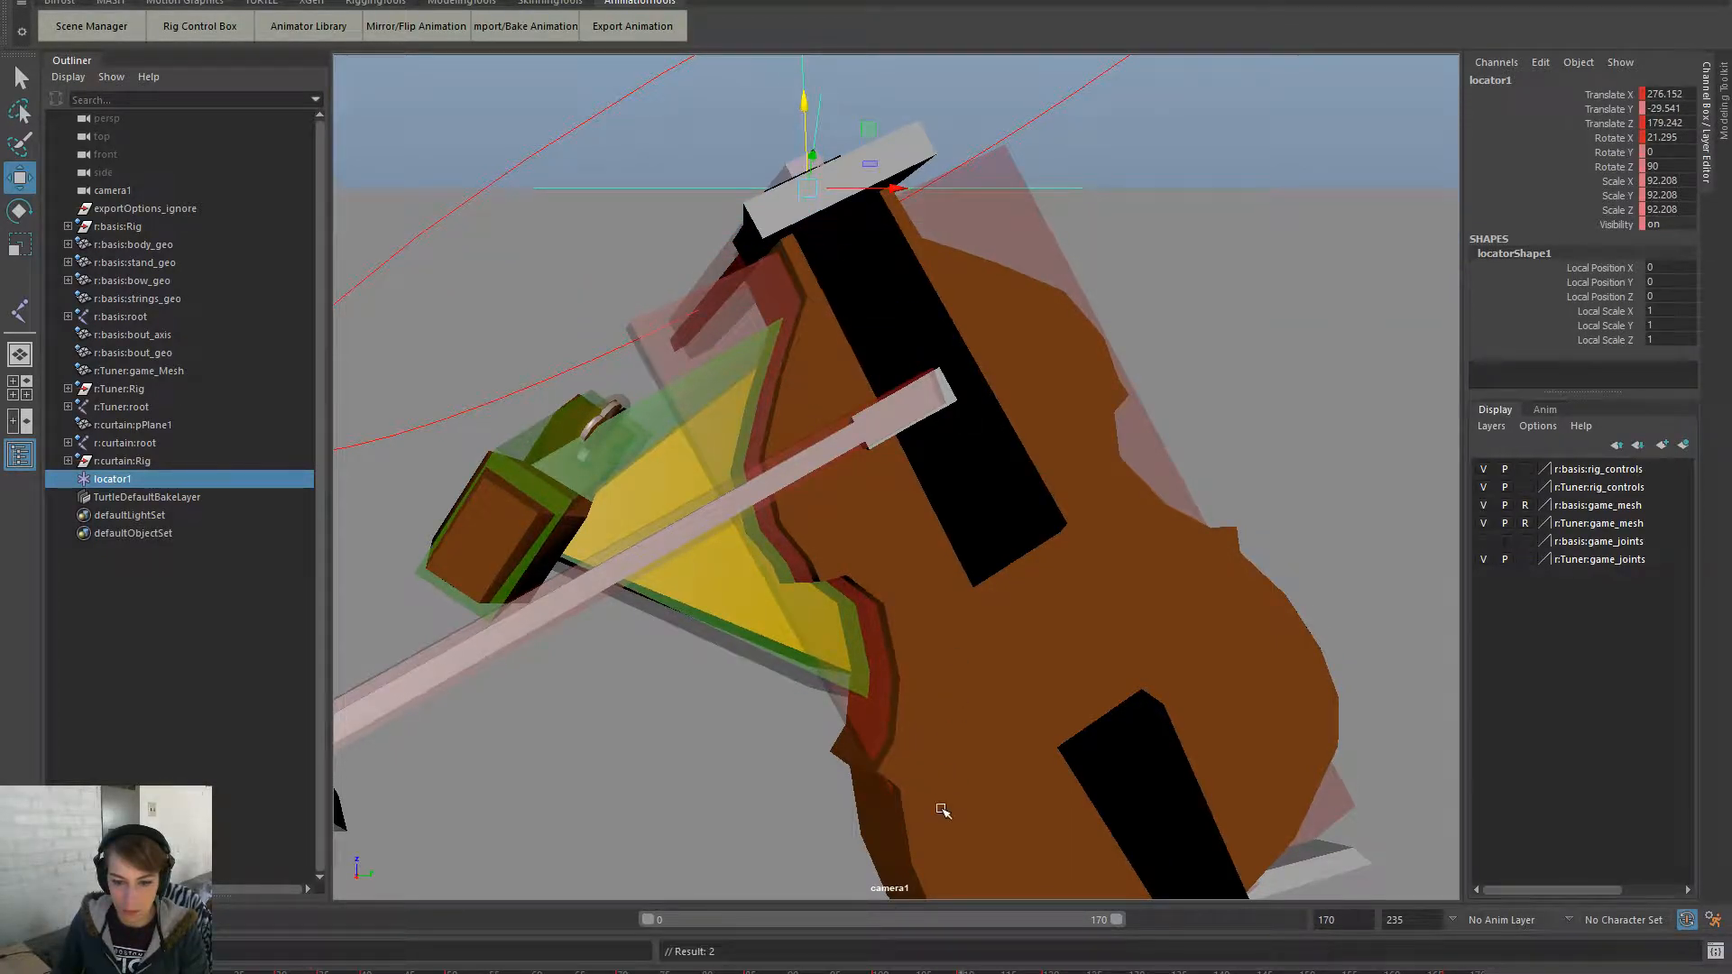
pyautogui.moveTo(961, 972); pyautogui.dragTo(1047, 973)
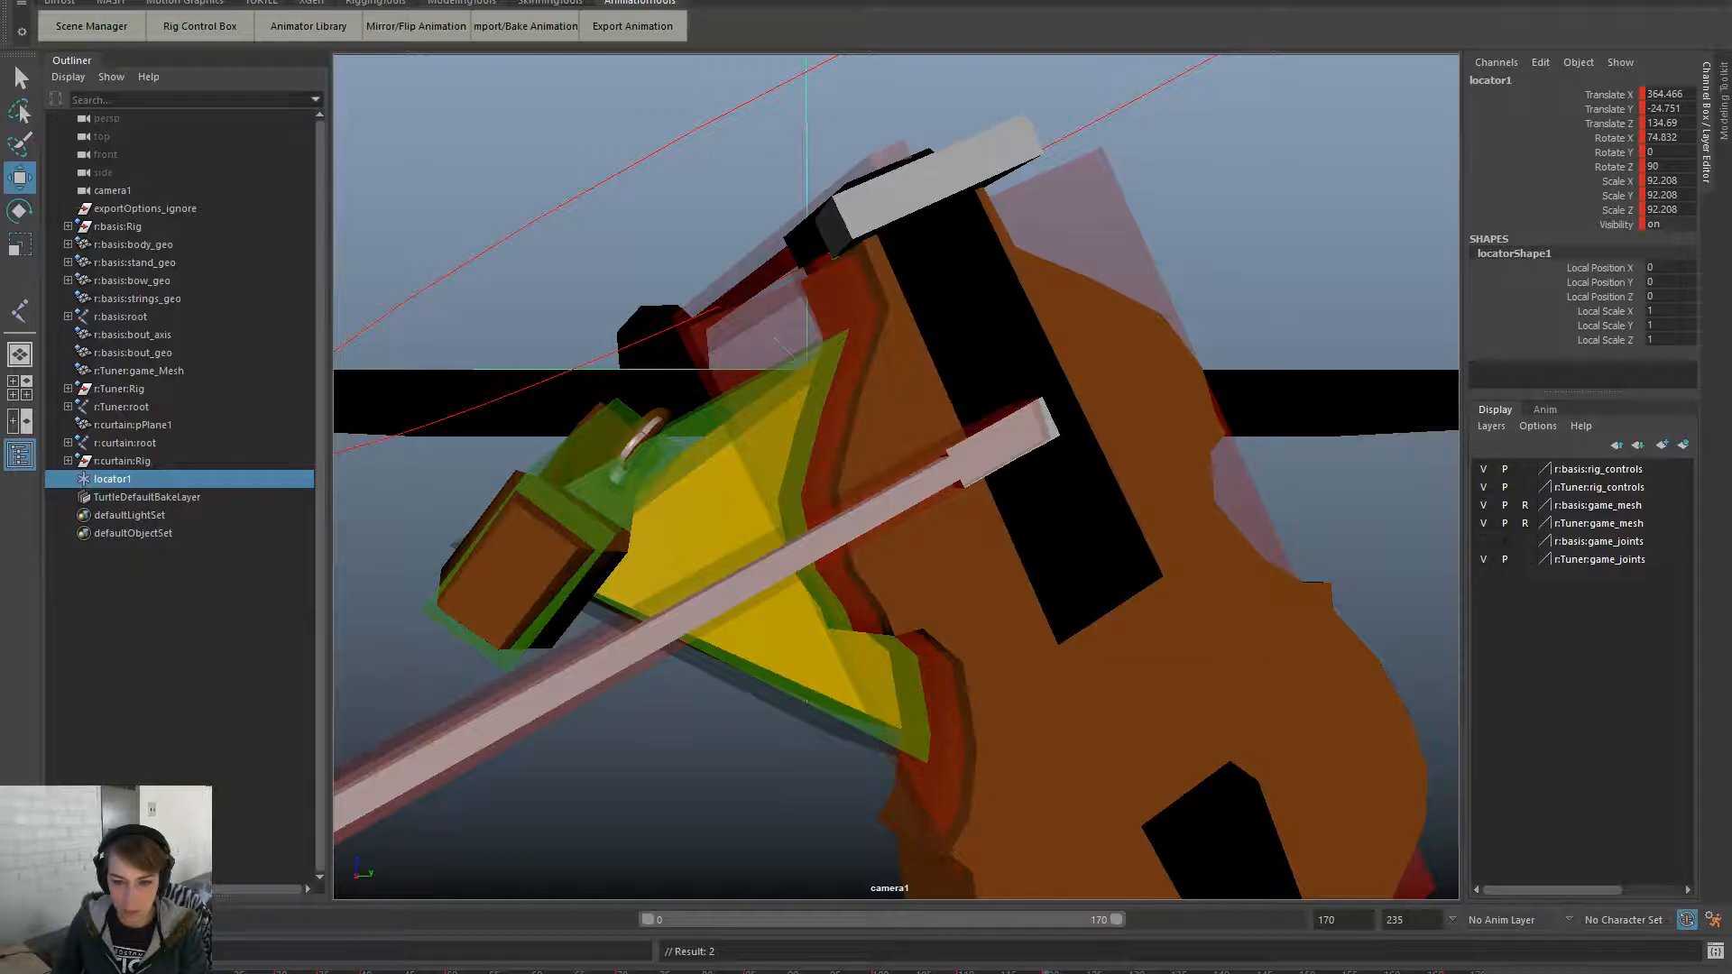
pyautogui.press(',')
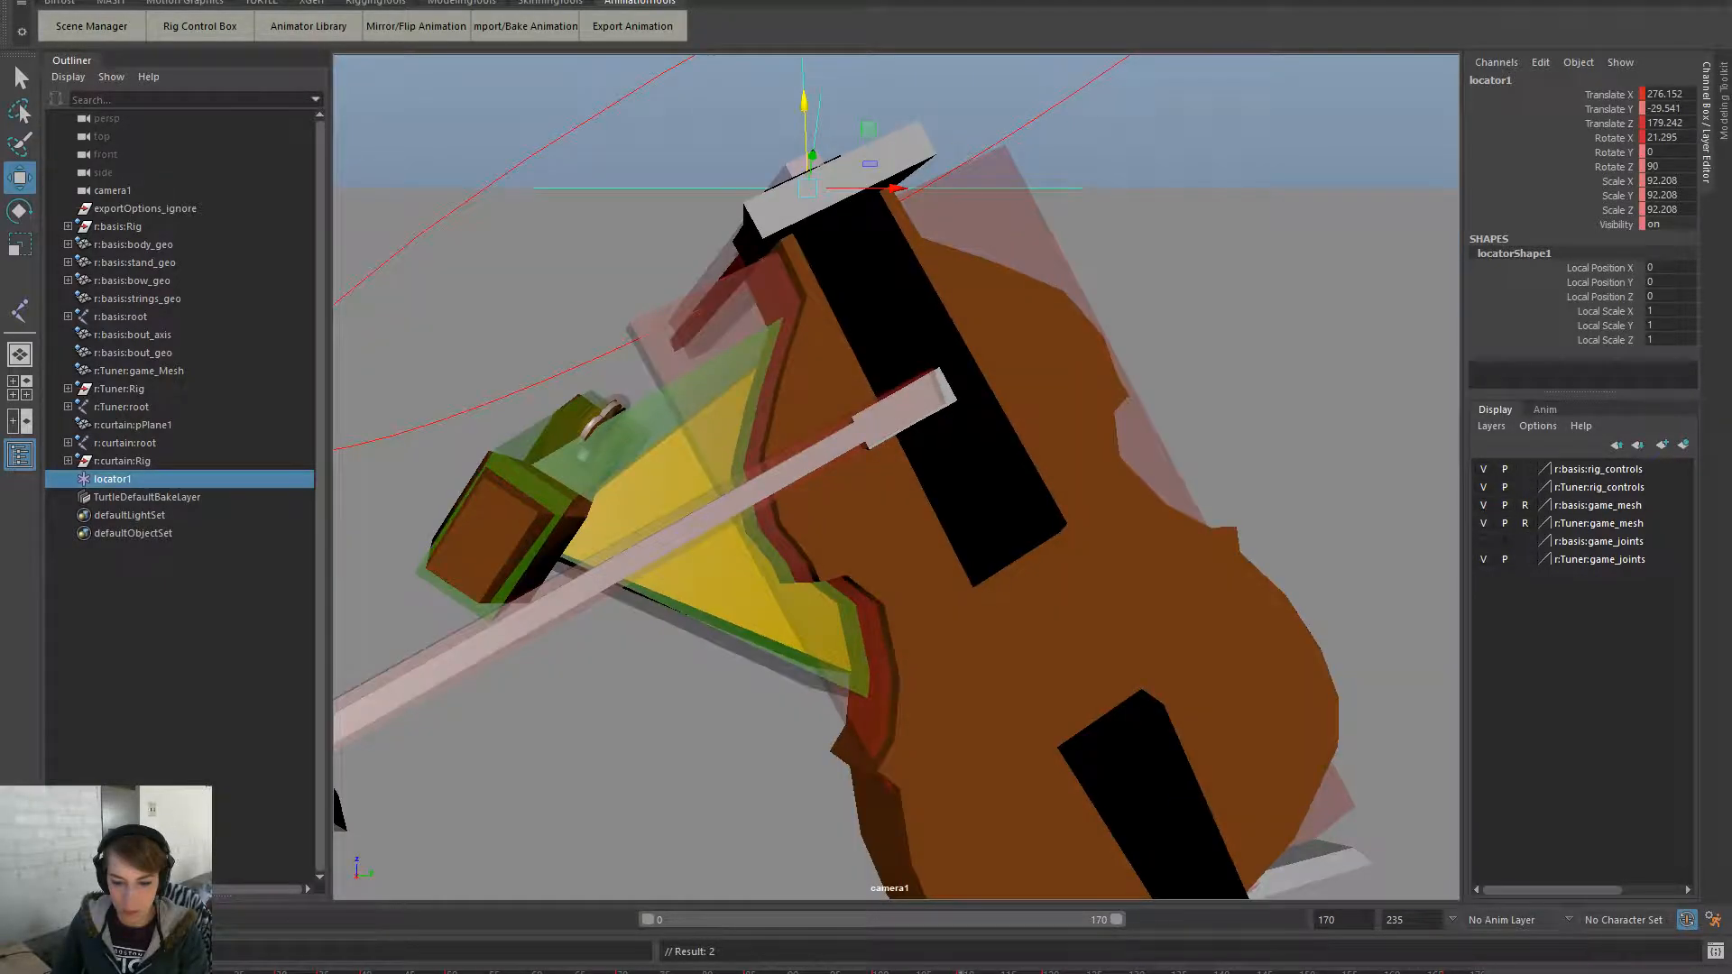
pyautogui.moveTo(1046, 973)
pyautogui.mouseDown()
pyautogui.moveTo(1200, 972)
pyautogui.moveTo(1074, 972)
pyautogui.moveTo(1157, 972)
pyautogui.mouseUp()
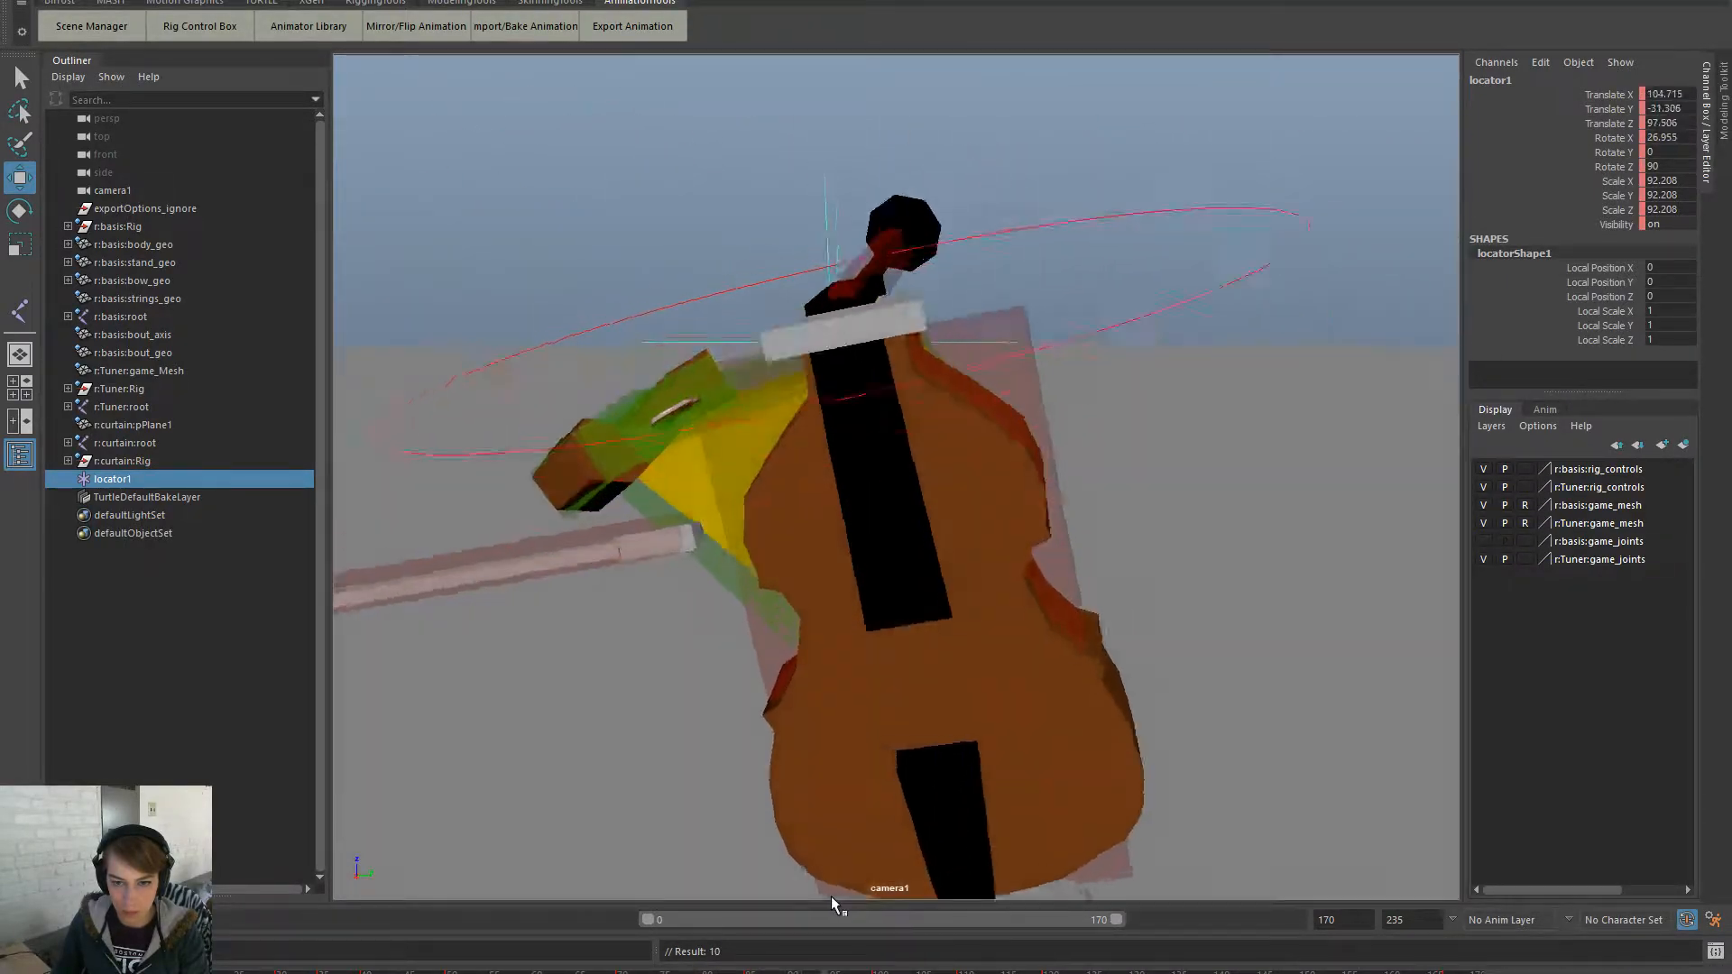
pyautogui.moveTo(831, 896); pyautogui.dragTo(958, 899)
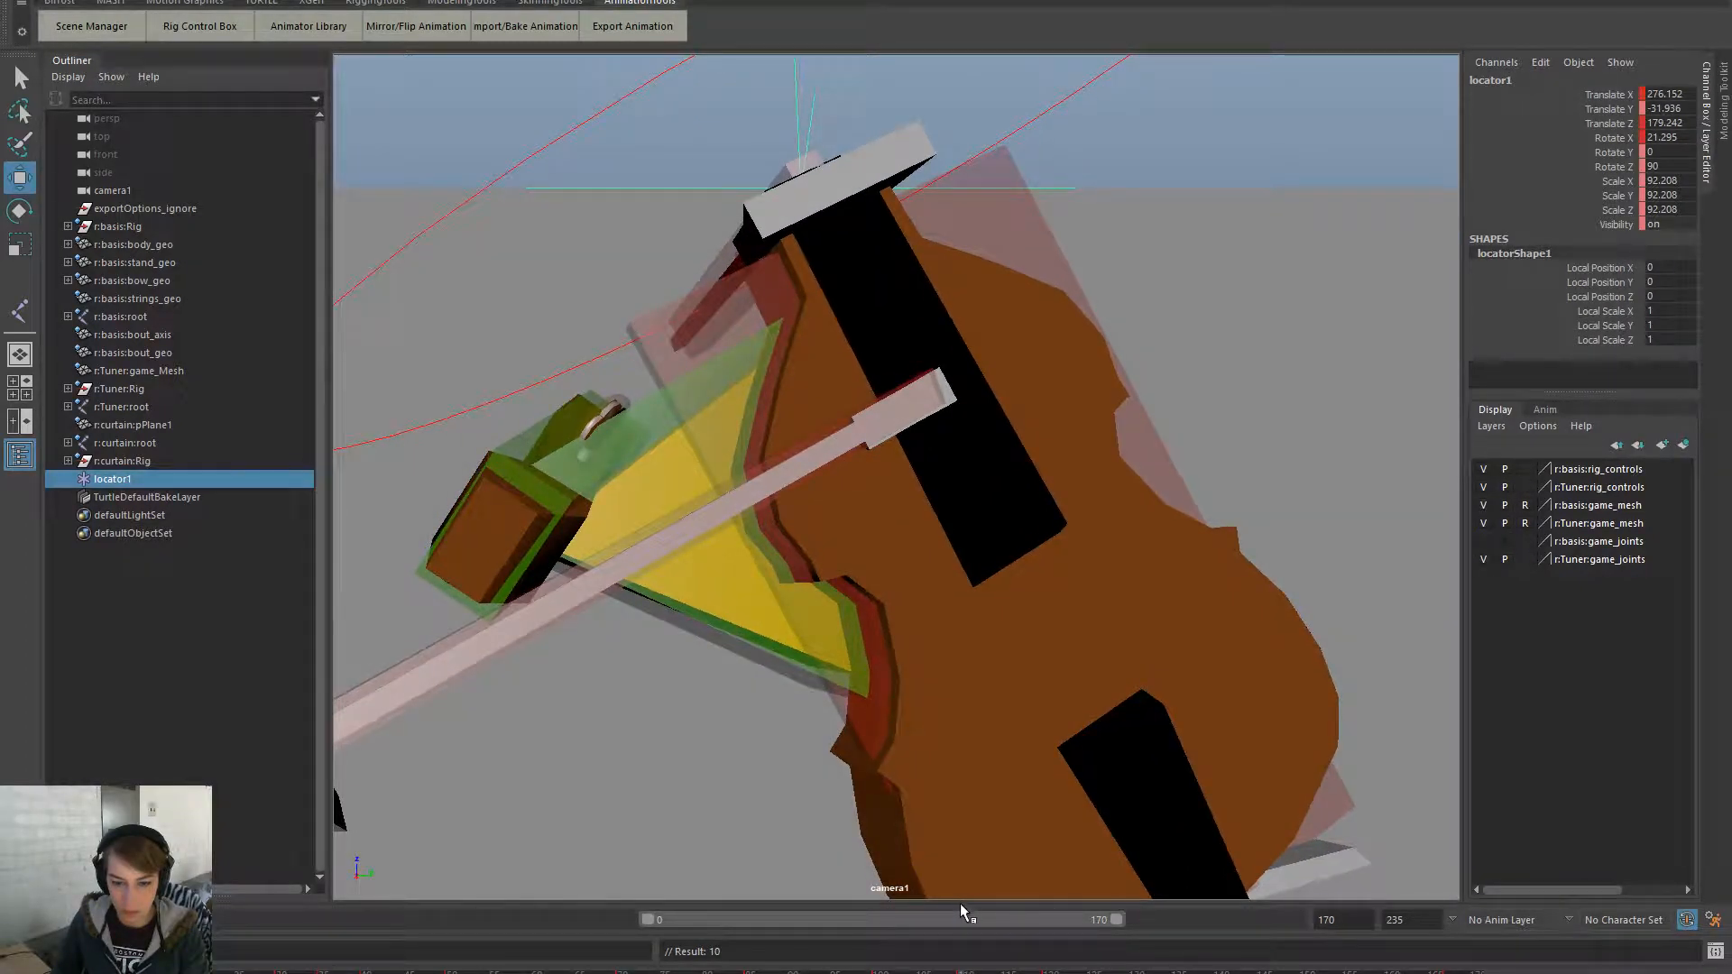
pyautogui.click(589, 135)
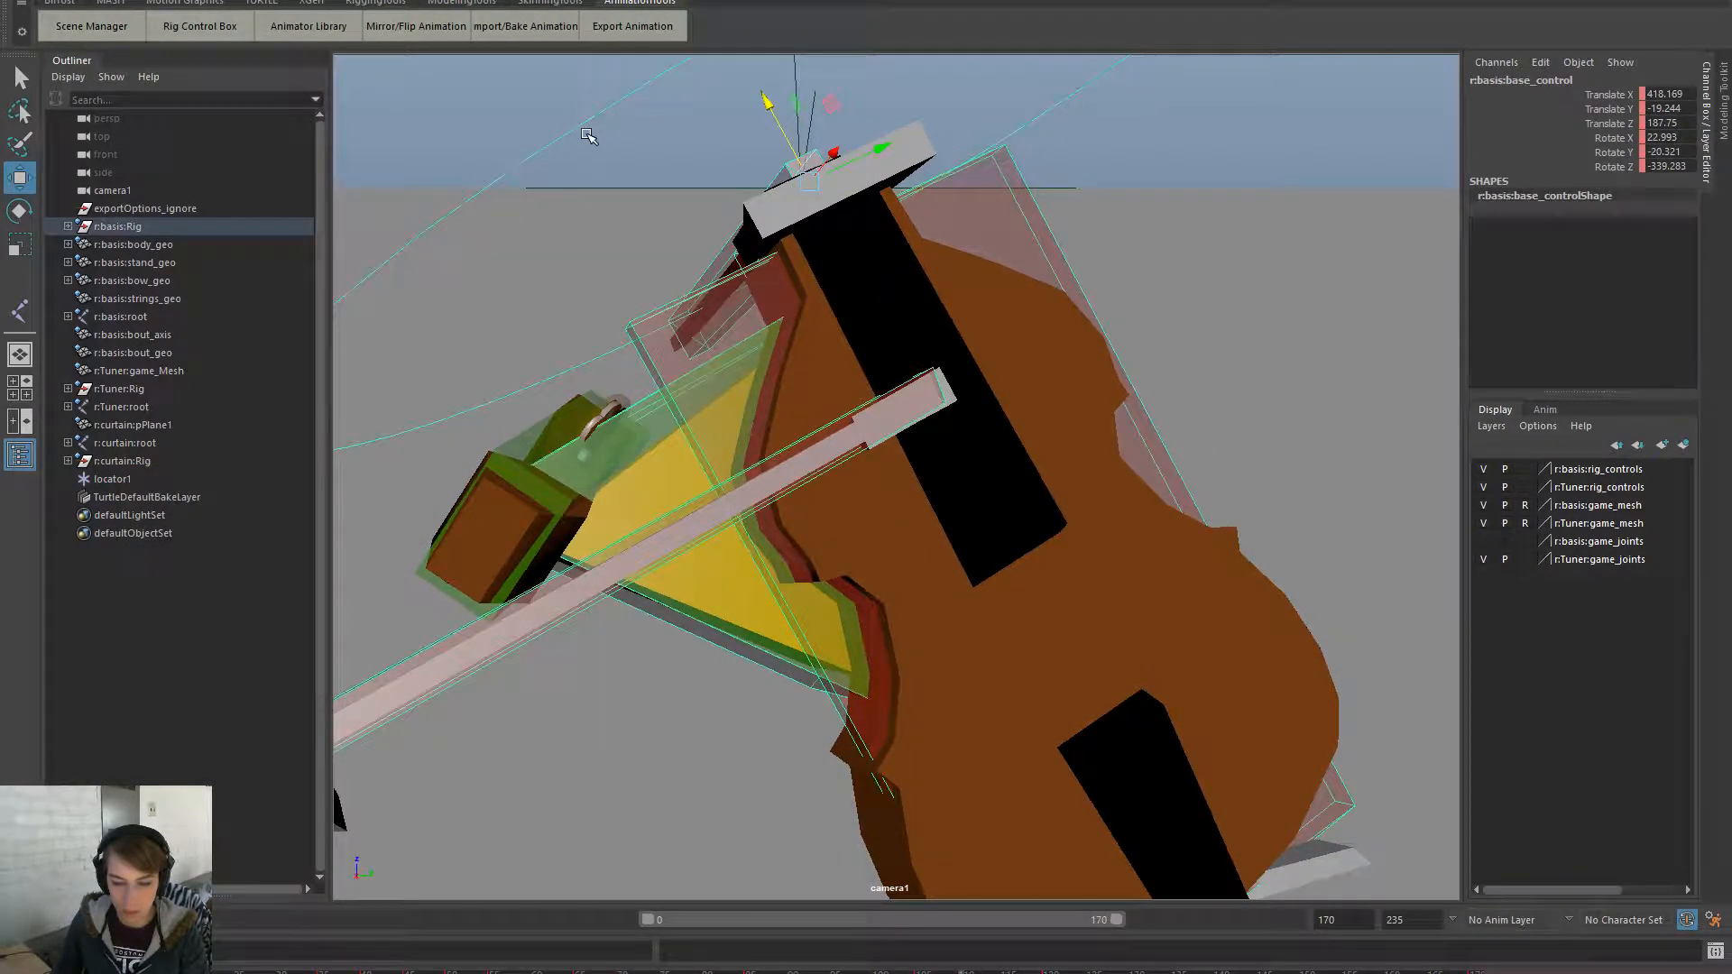
pyautogui.moveTo(939, 972)
pyautogui.mouseDown()
pyautogui.moveTo(919, 973)
pyautogui.moveTo(1015, 973)
pyautogui.mouseUp()
# - Export the basis and curtain clips from the Clip Exporter, dismissing the constraint warnings, then close it
pyautogui.click(665, 118)
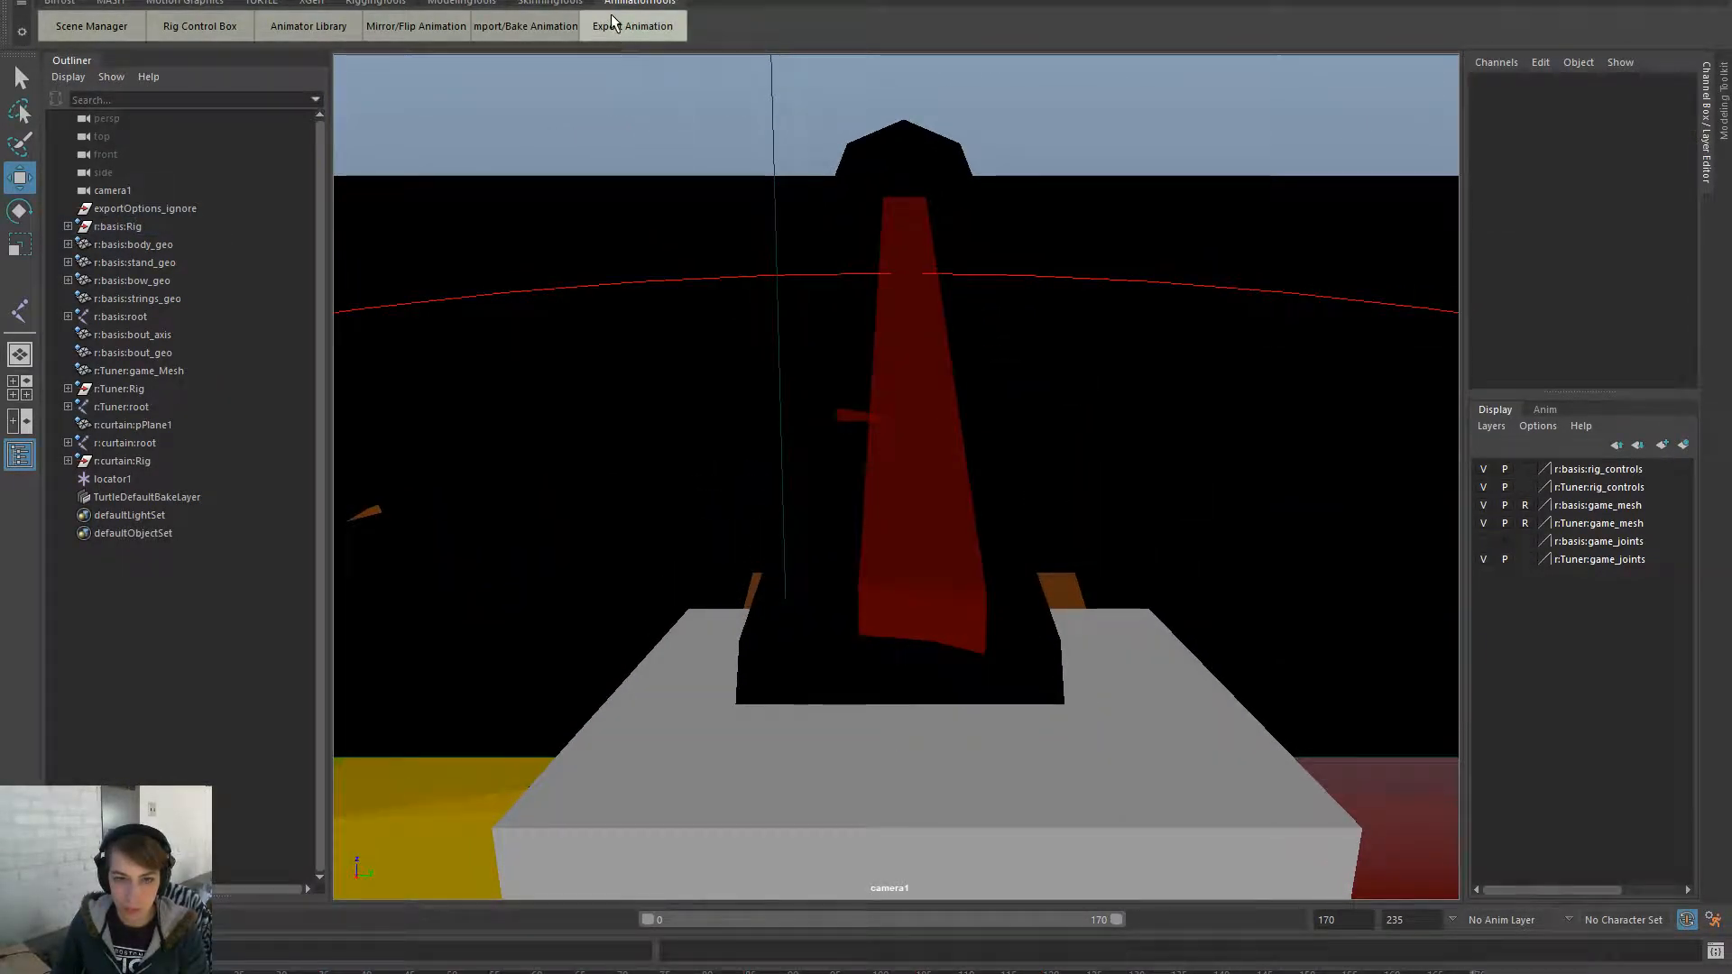
pyautogui.click(633, 26)
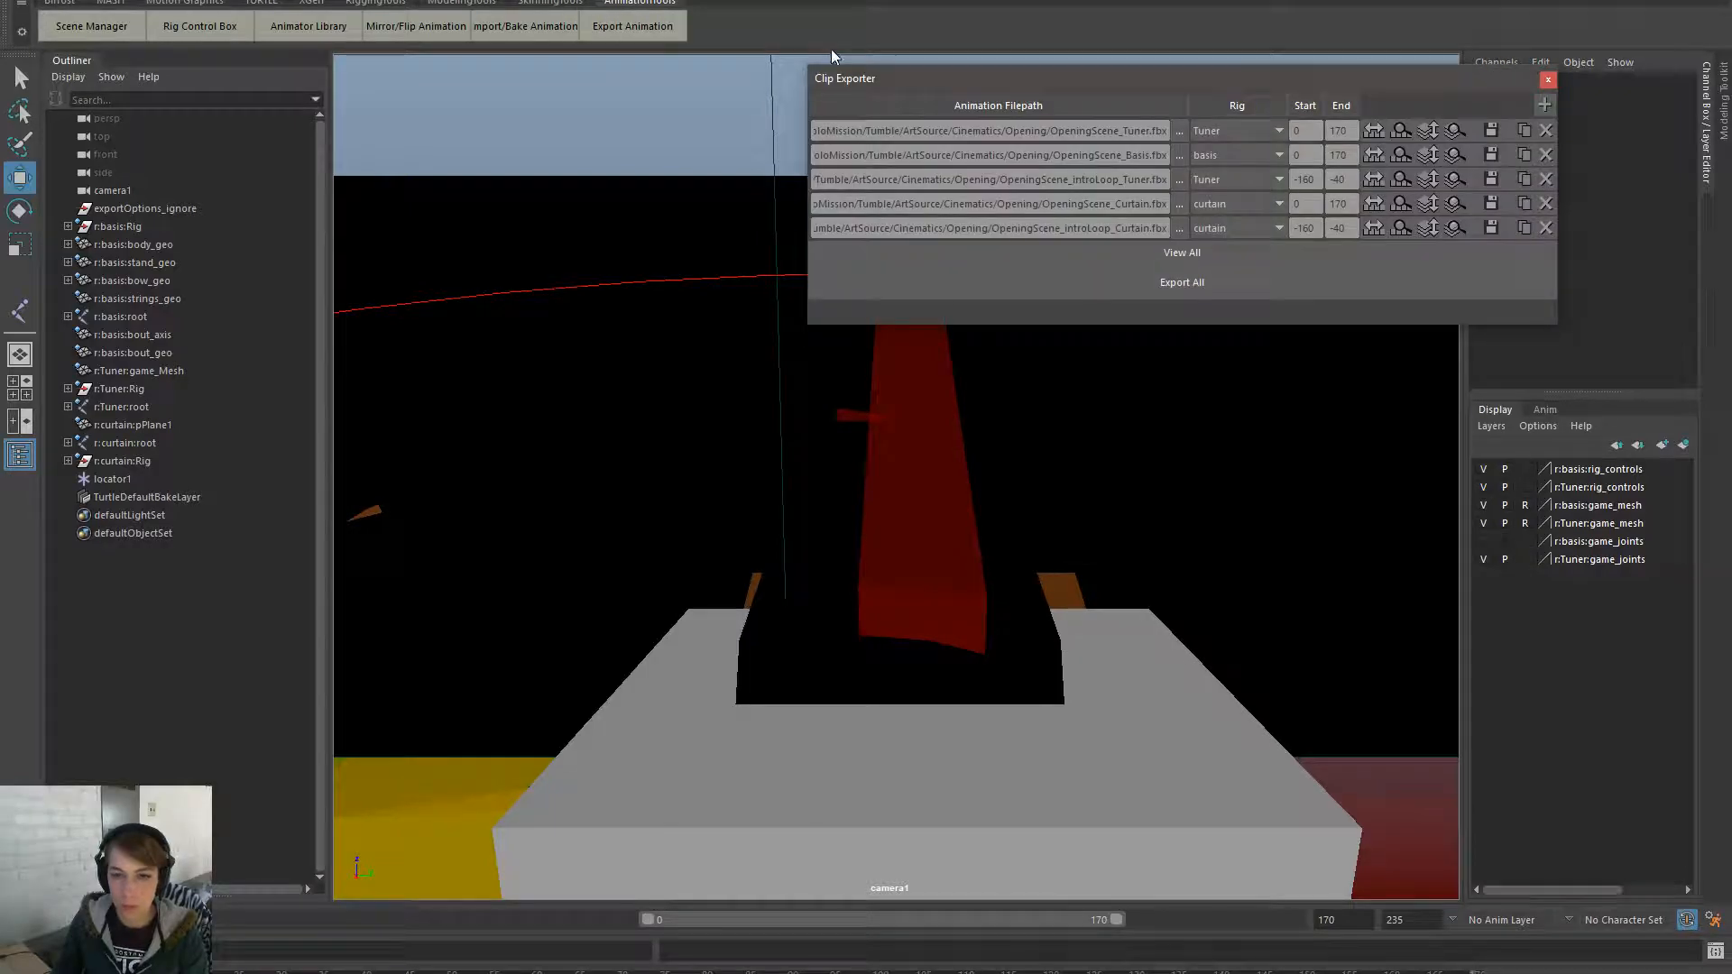
pyautogui.click(1497, 157)
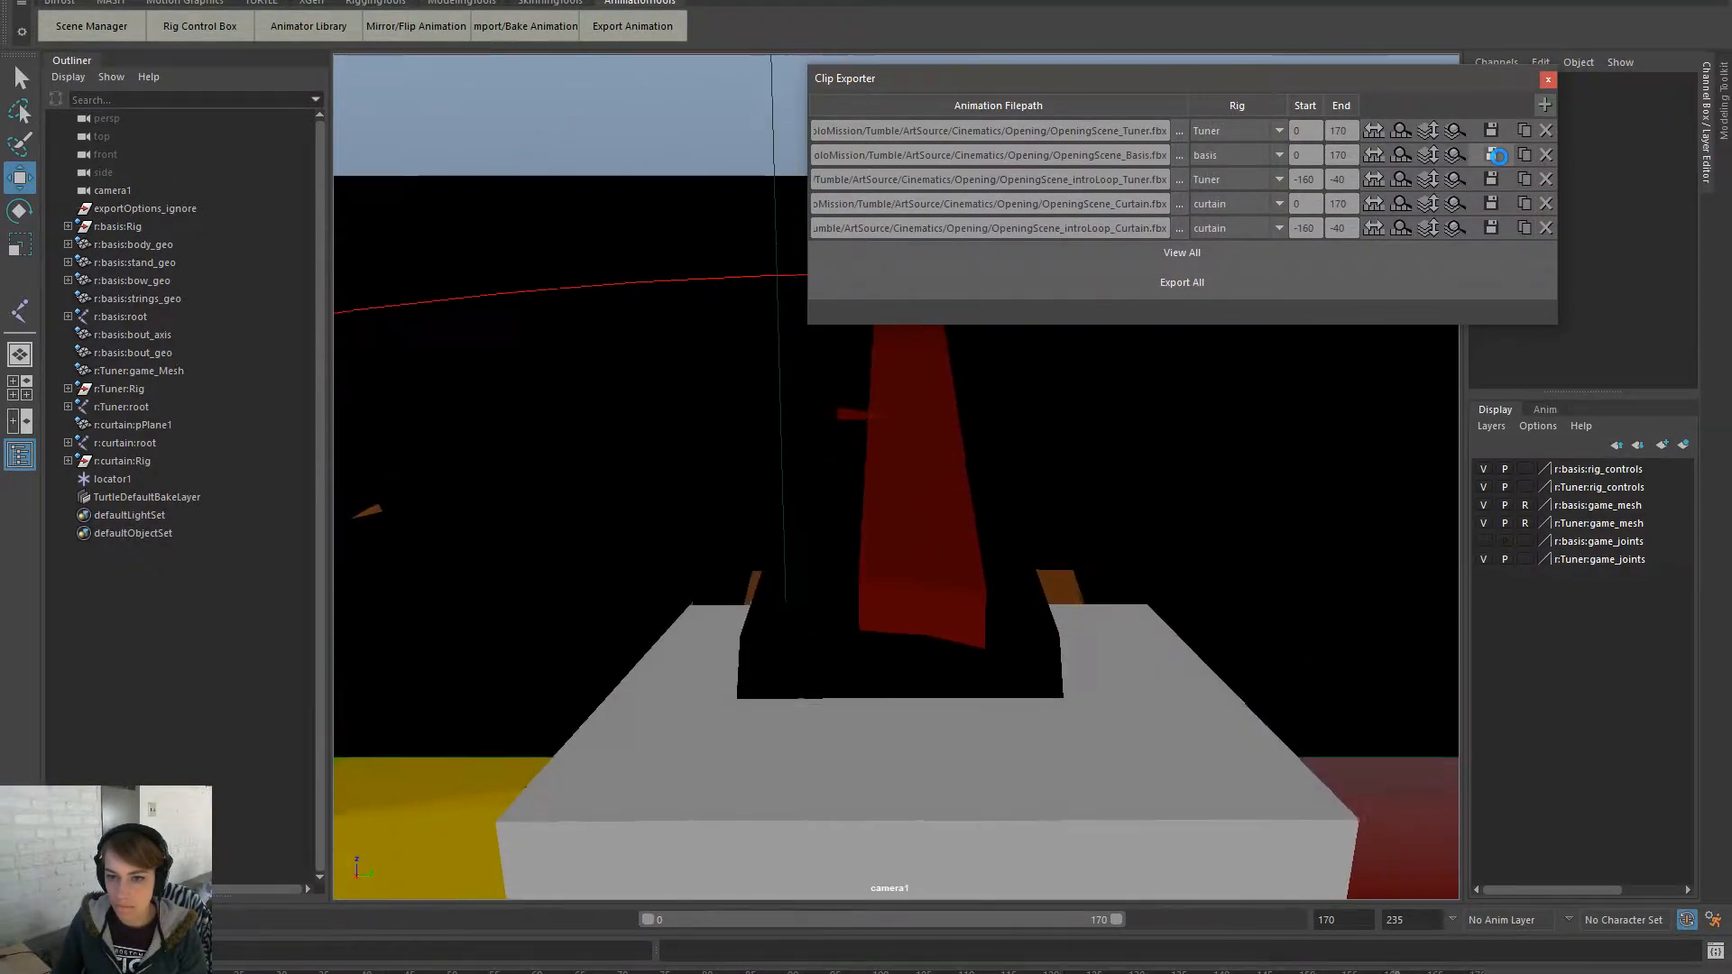
pyautogui.press('Return')
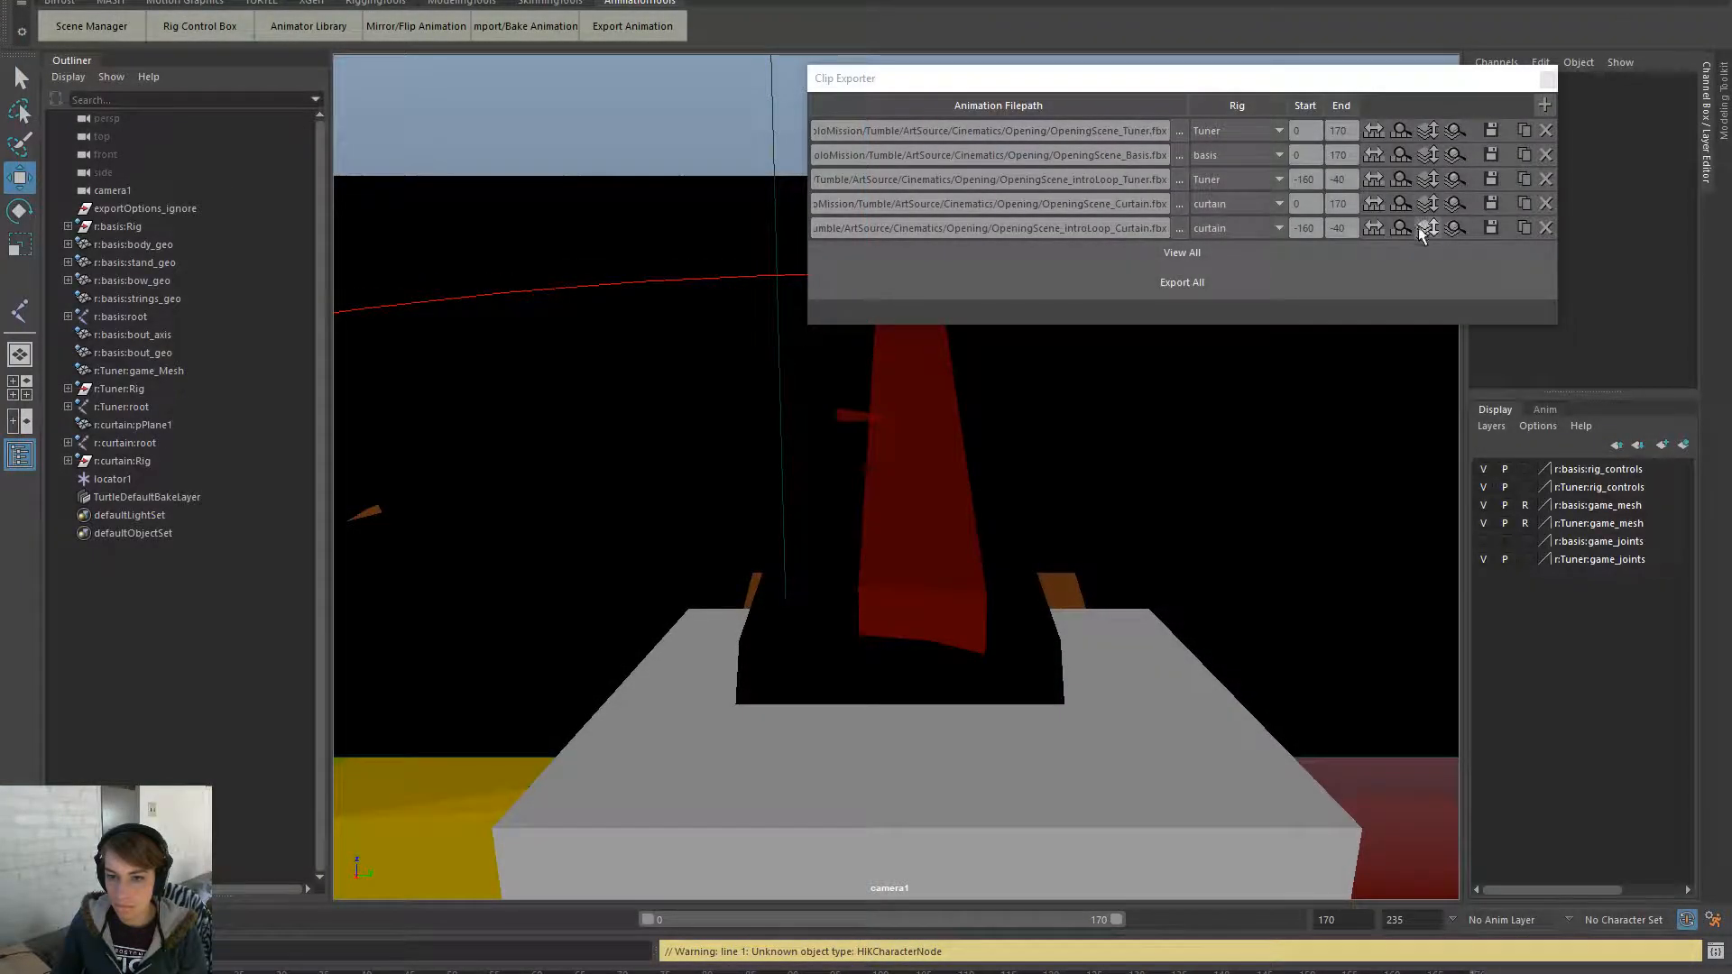
pyautogui.click(1495, 207)
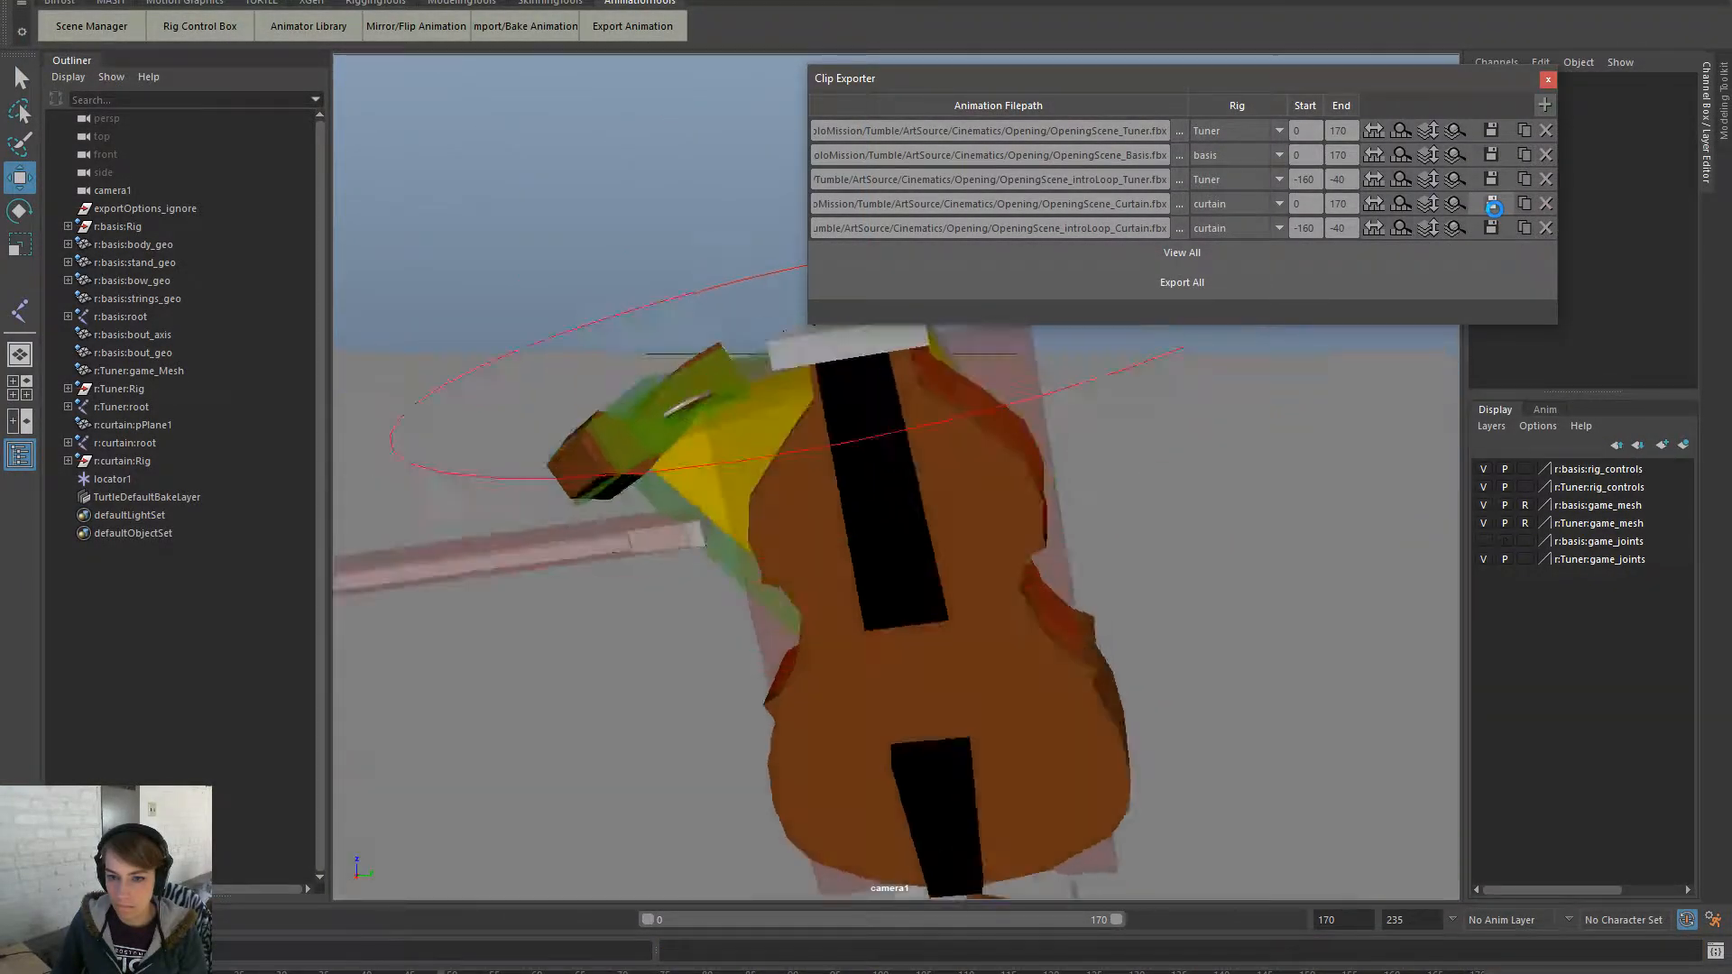
pyautogui.press('Return')
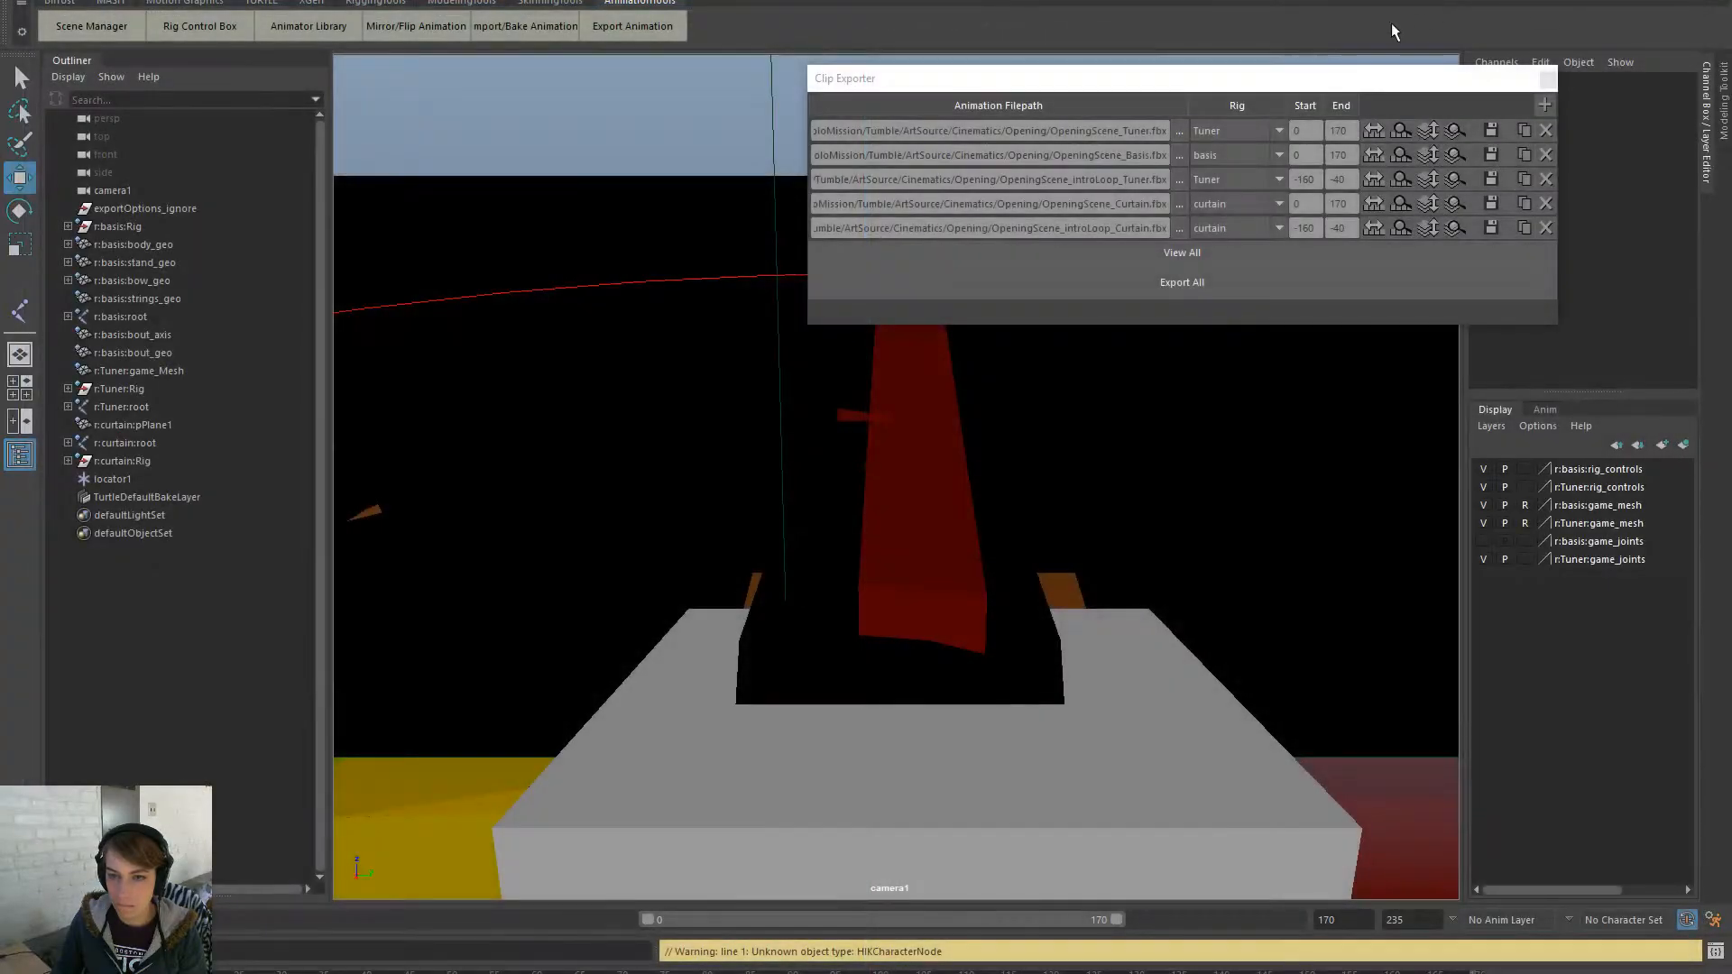
pyautogui.click(1546, 81)
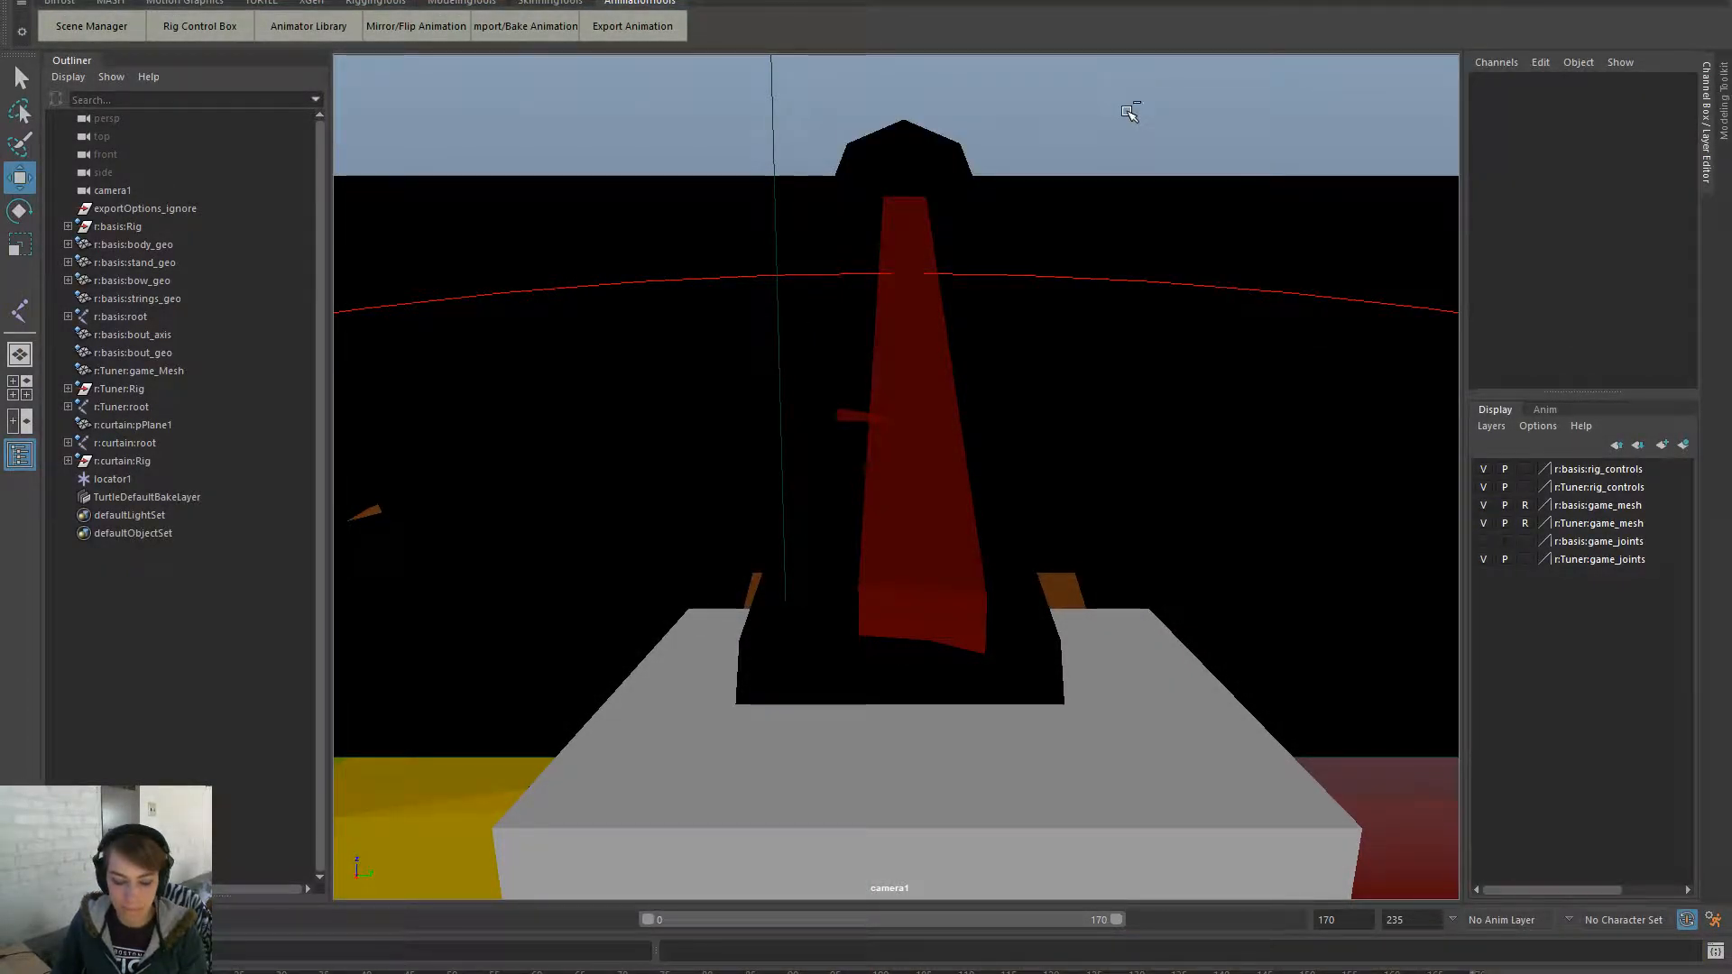
# - In Unreal, reimport the intro loop curtain animation from the Curtain folder
pyautogui.hotkey('alt', 'Tab')
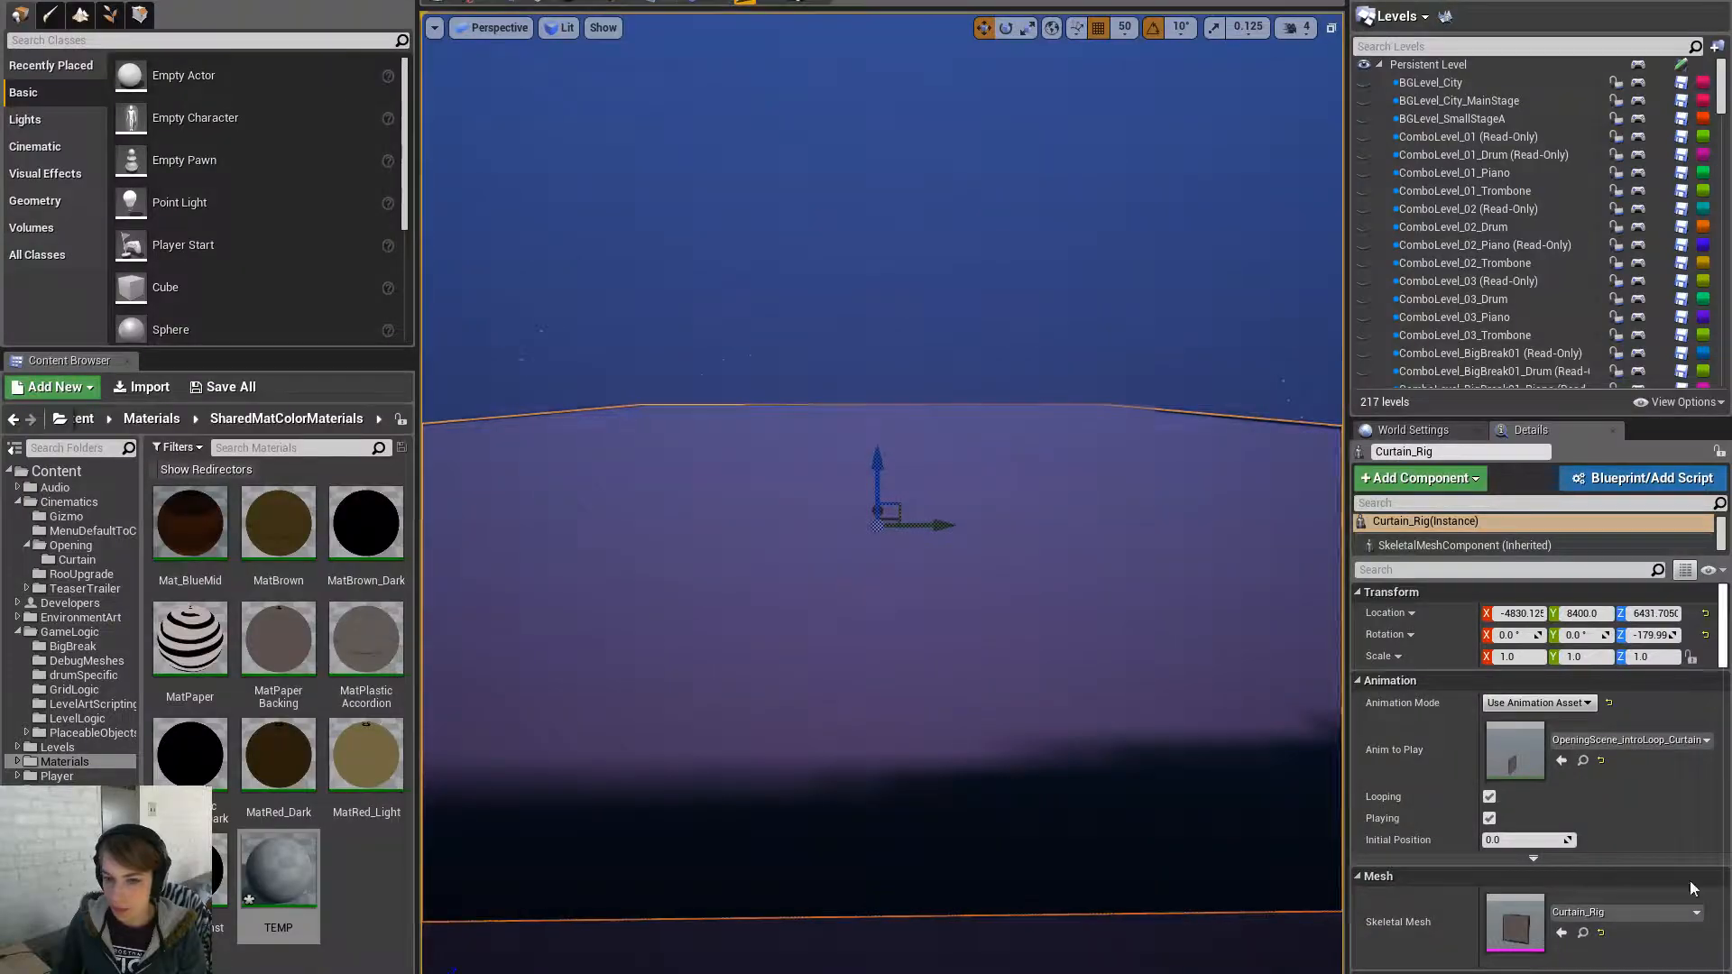
pyautogui.click(99, 557)
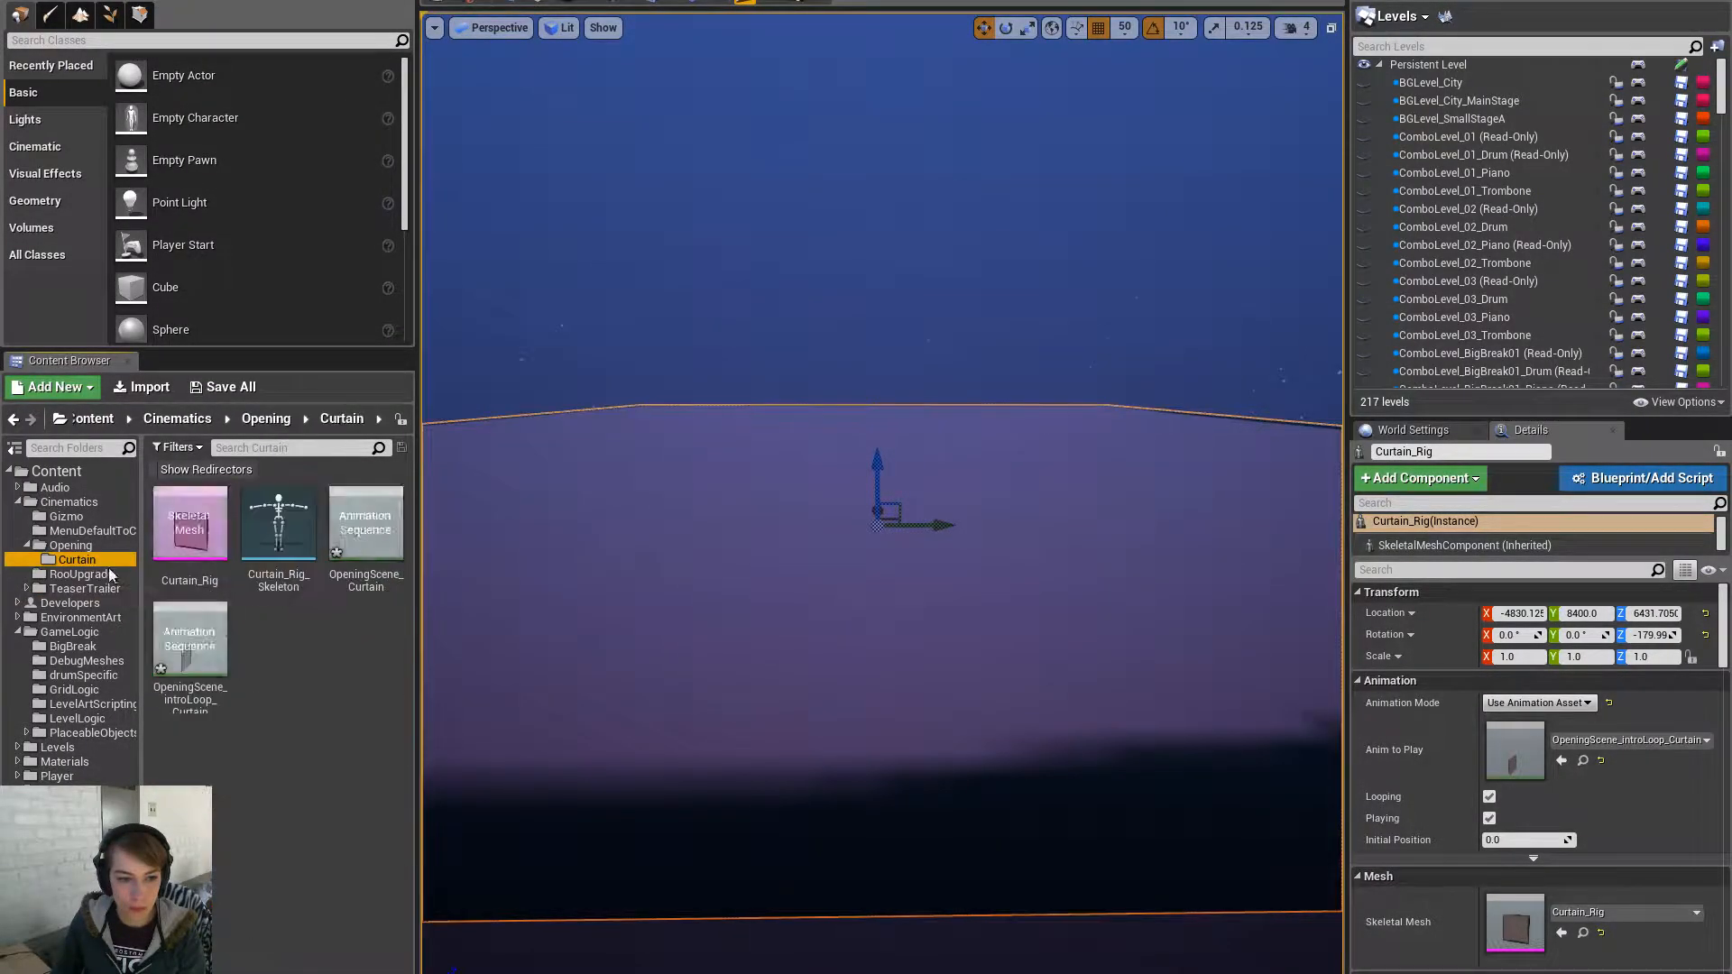
pyautogui.click(354, 550)
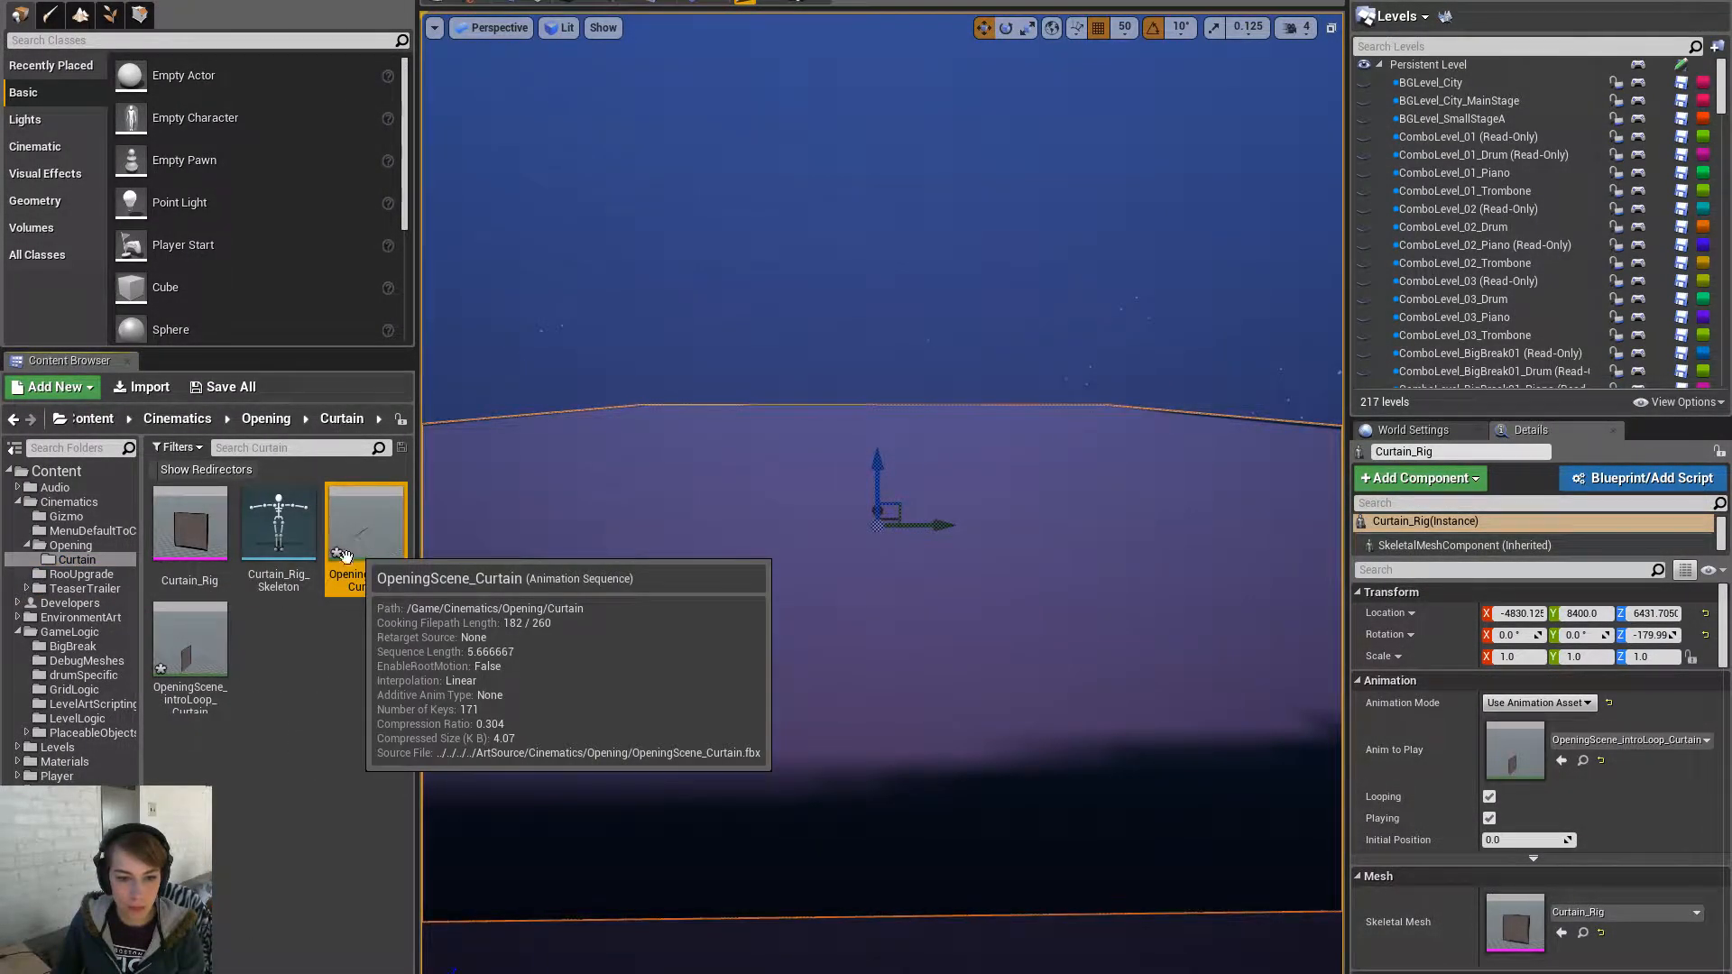
pyautogui.click(222, 667)
pyautogui.rightClick(222, 664)
pyautogui.click(320, 215)
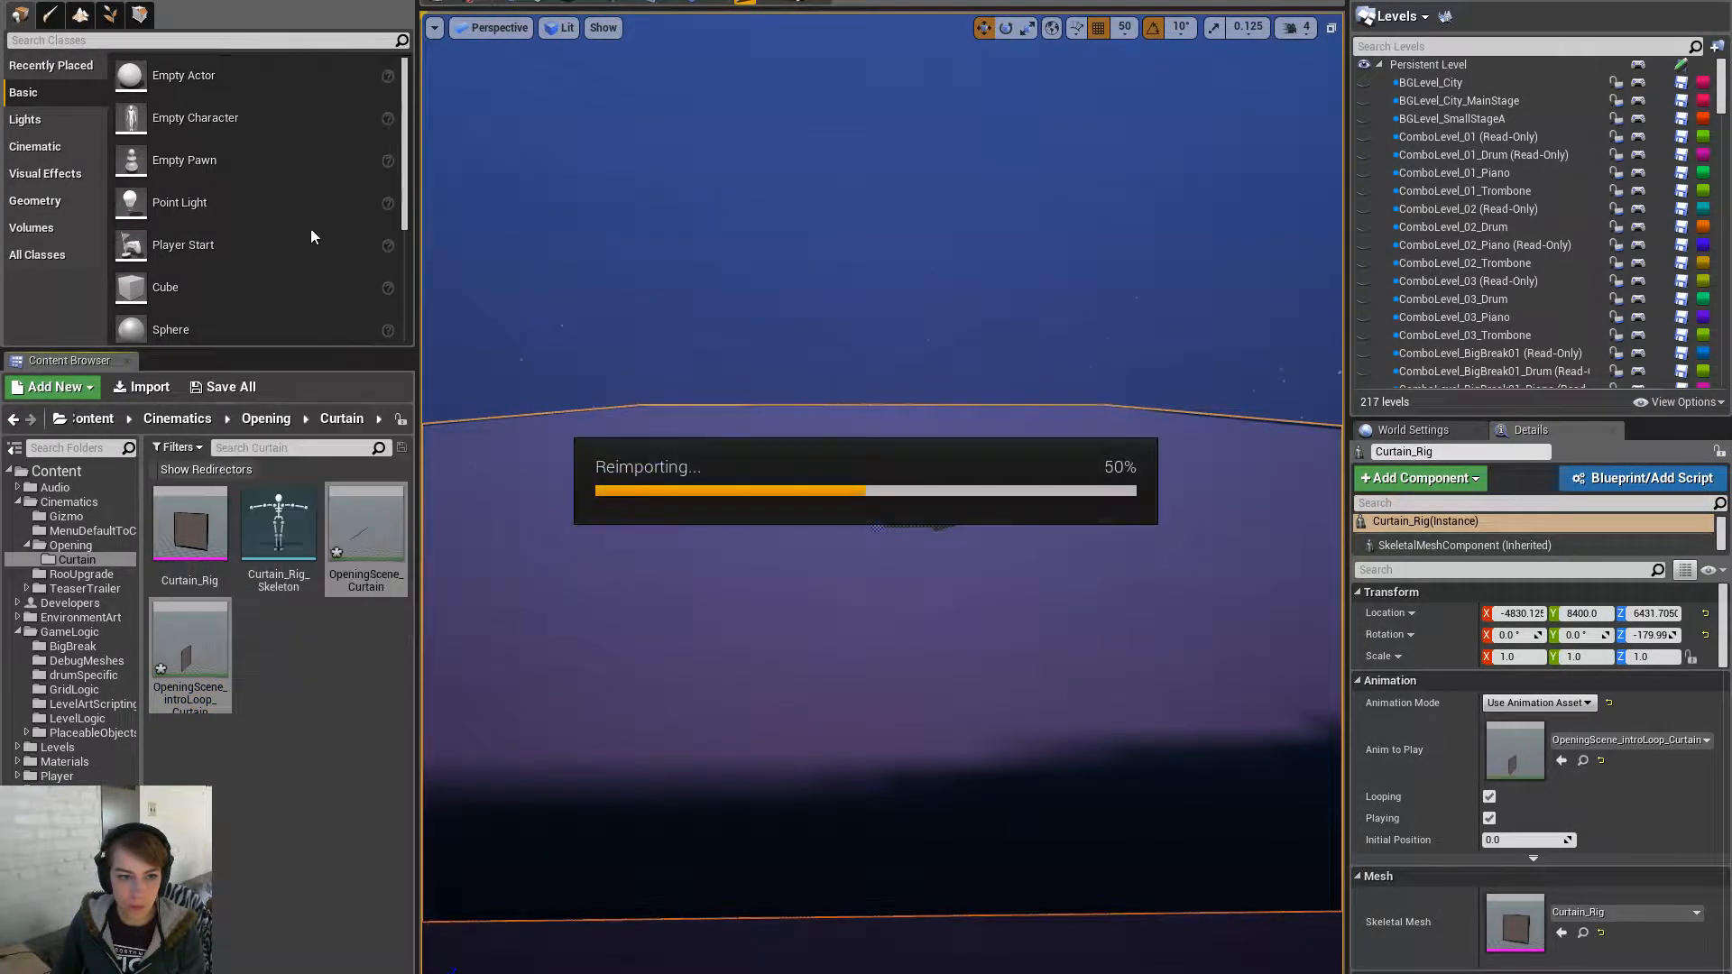
# - Open Cinematics > Opening and reimport OpeningScene_Basis from its source file
pyautogui.click(73, 602)
pyautogui.click(86, 588)
pyautogui.click(77, 559)
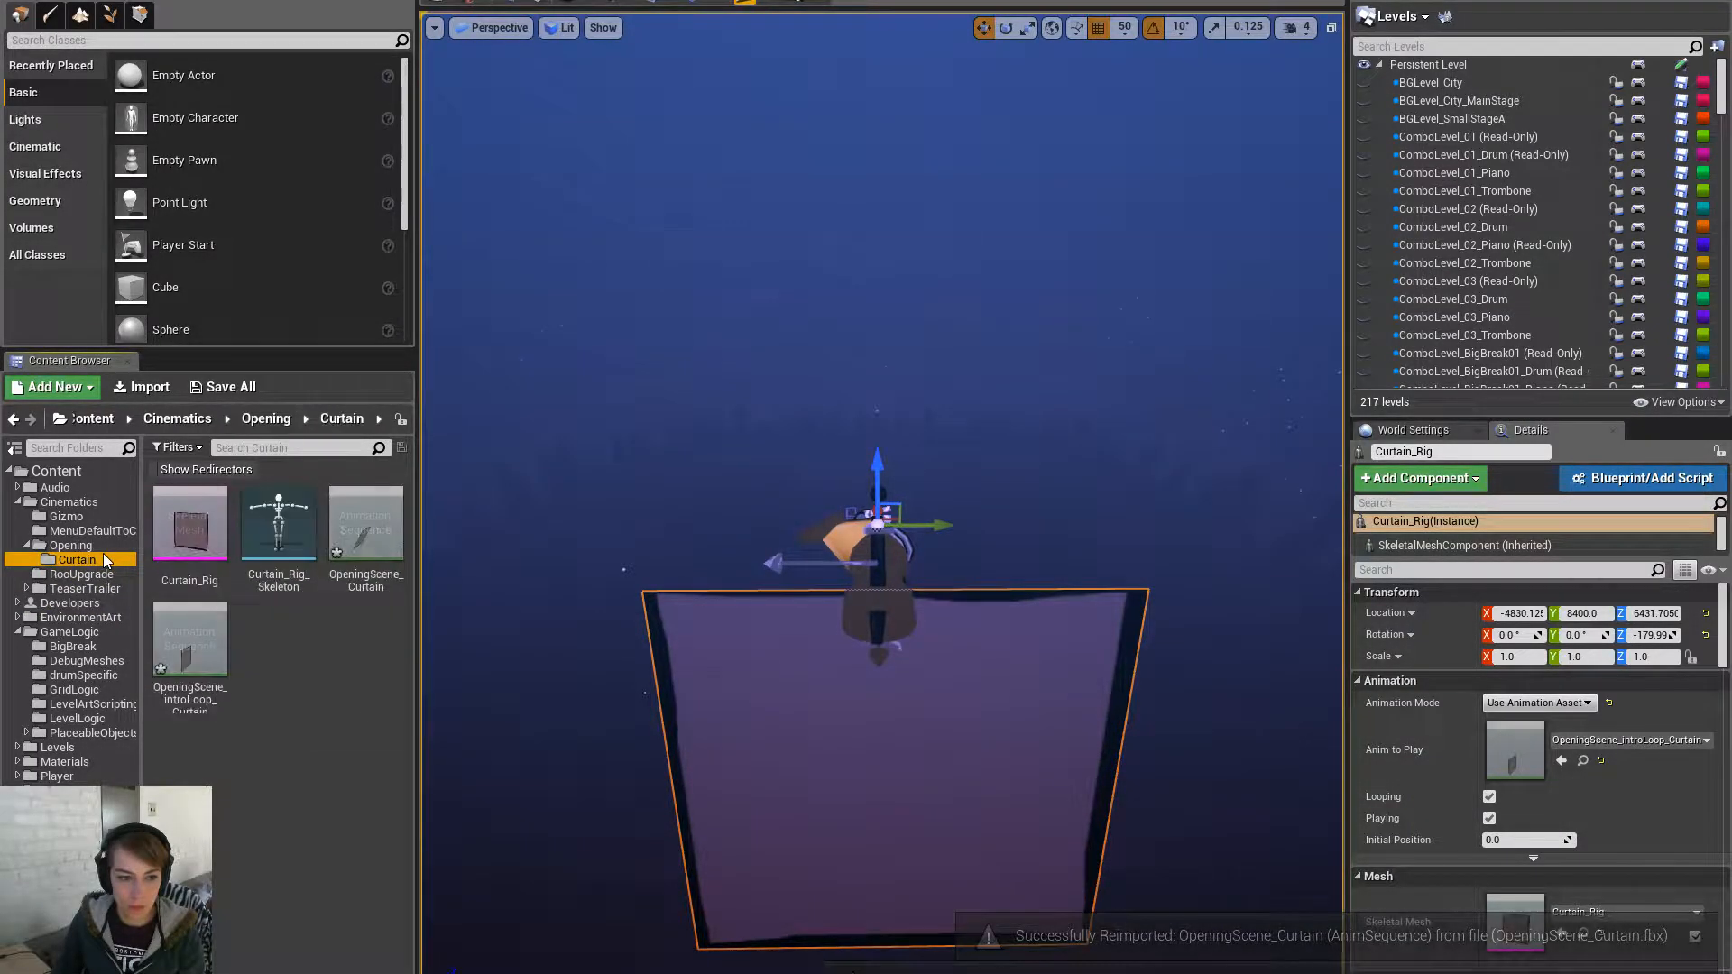
pyautogui.click(27, 546)
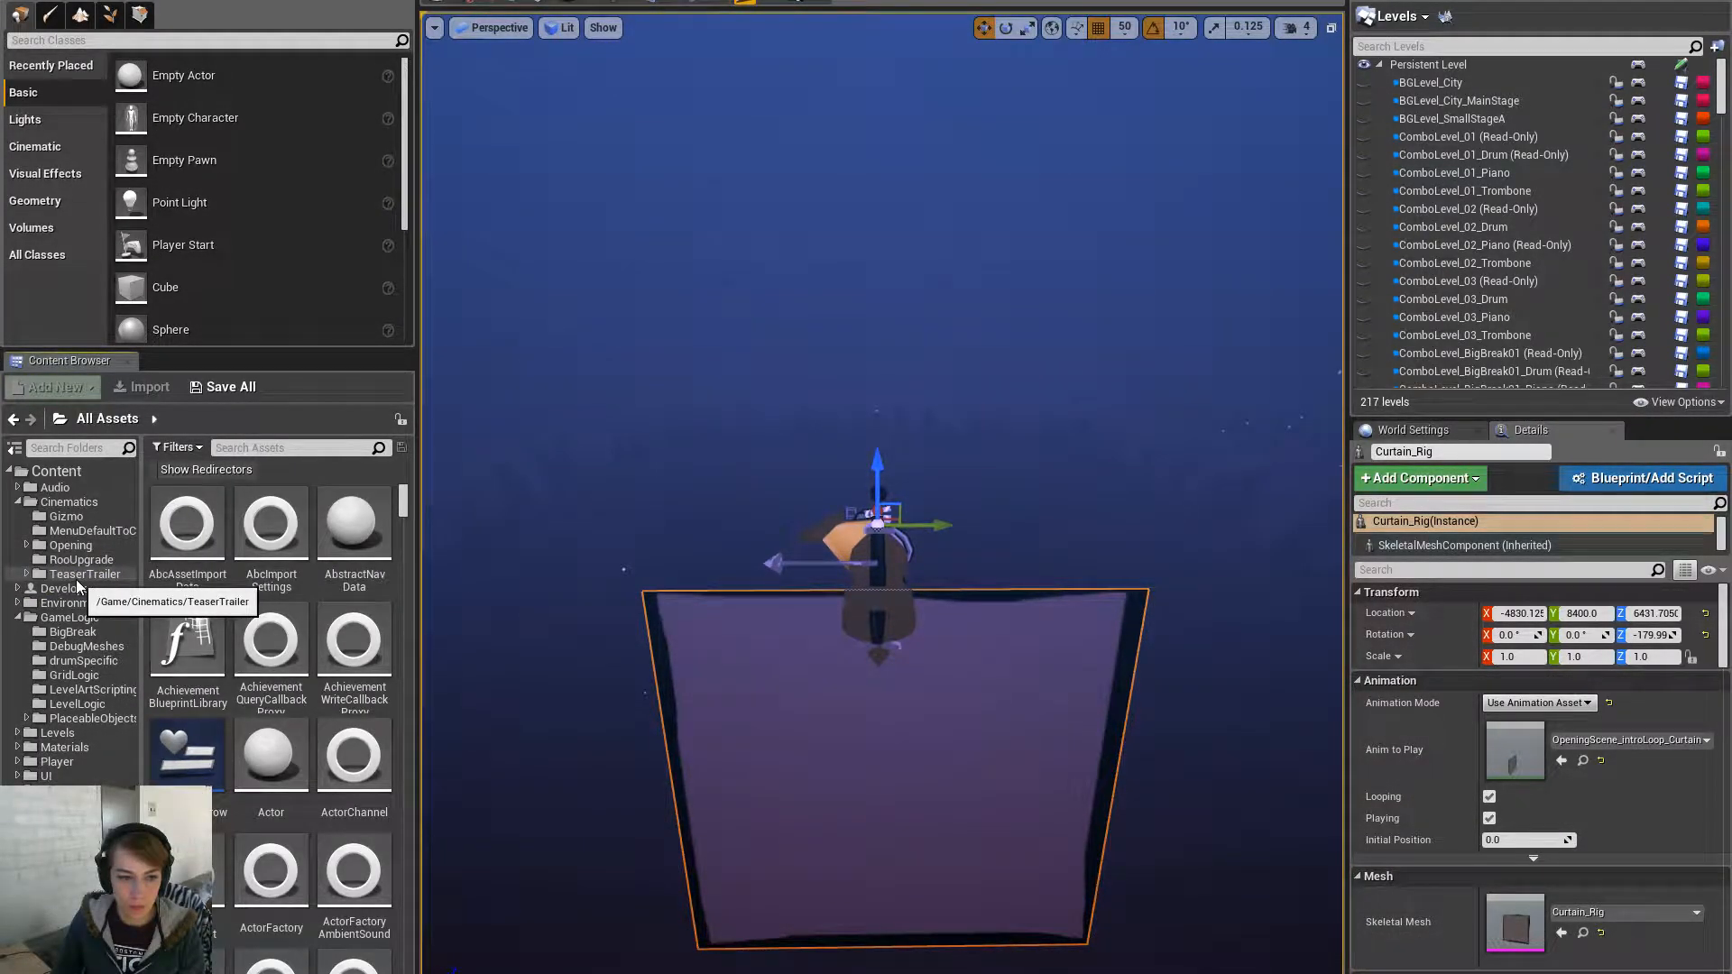
pyautogui.click(81, 503)
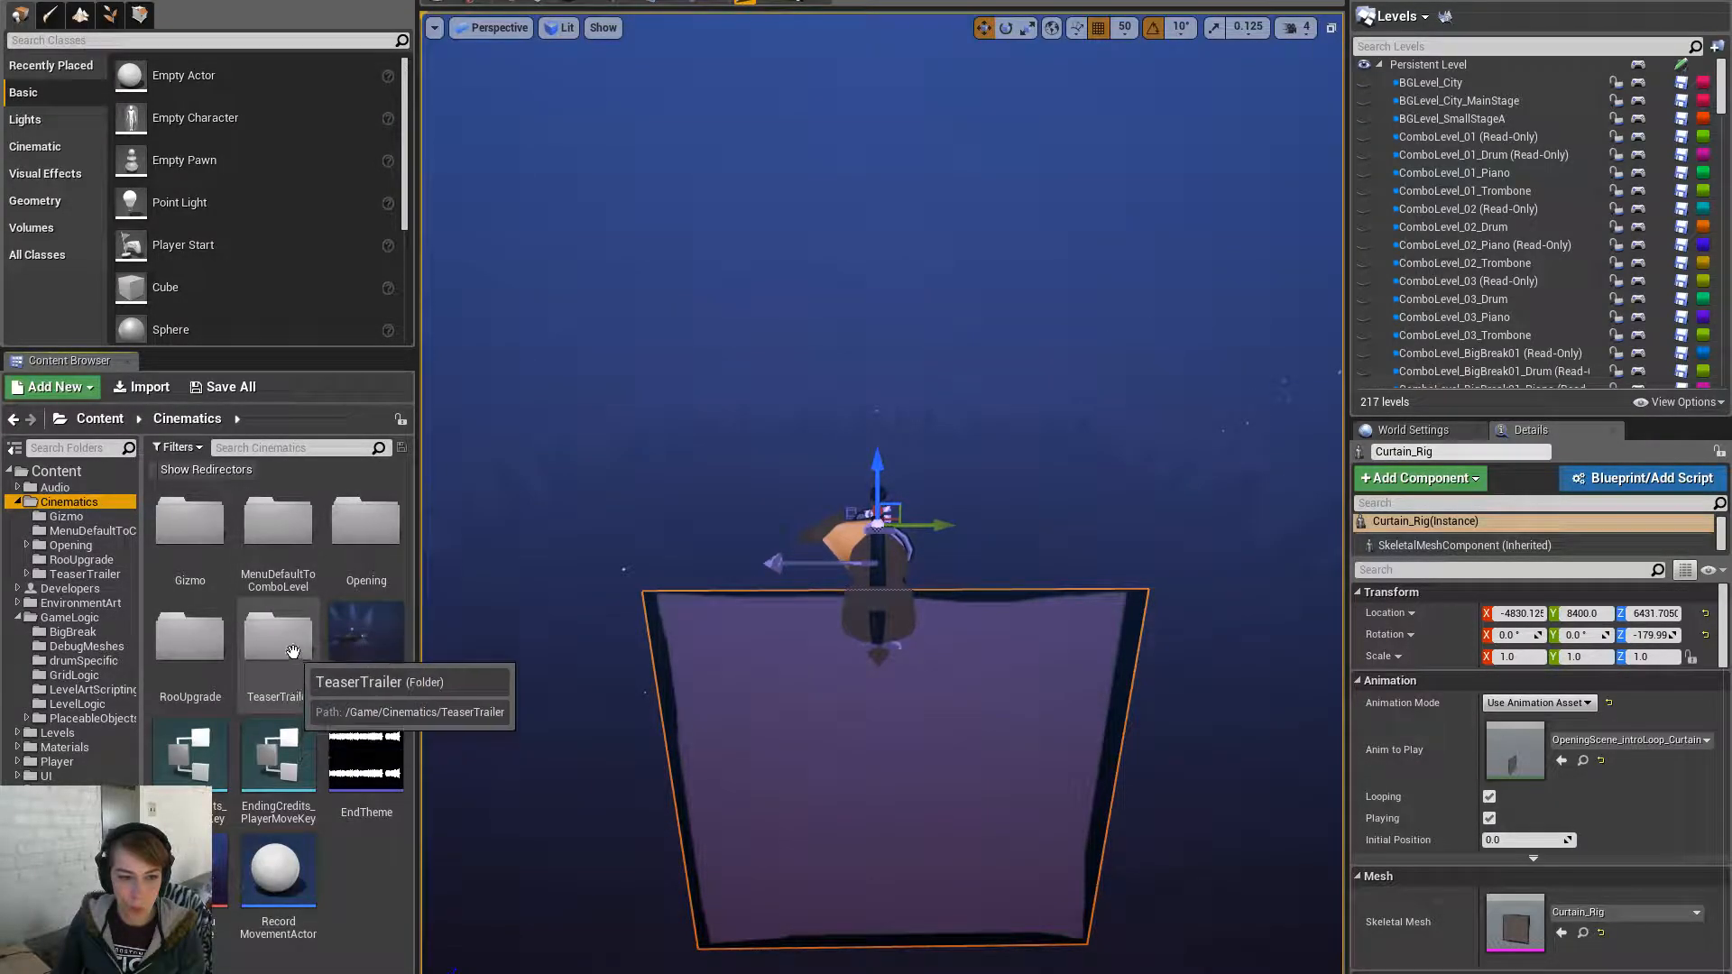
pyautogui.doubleClick(363, 542)
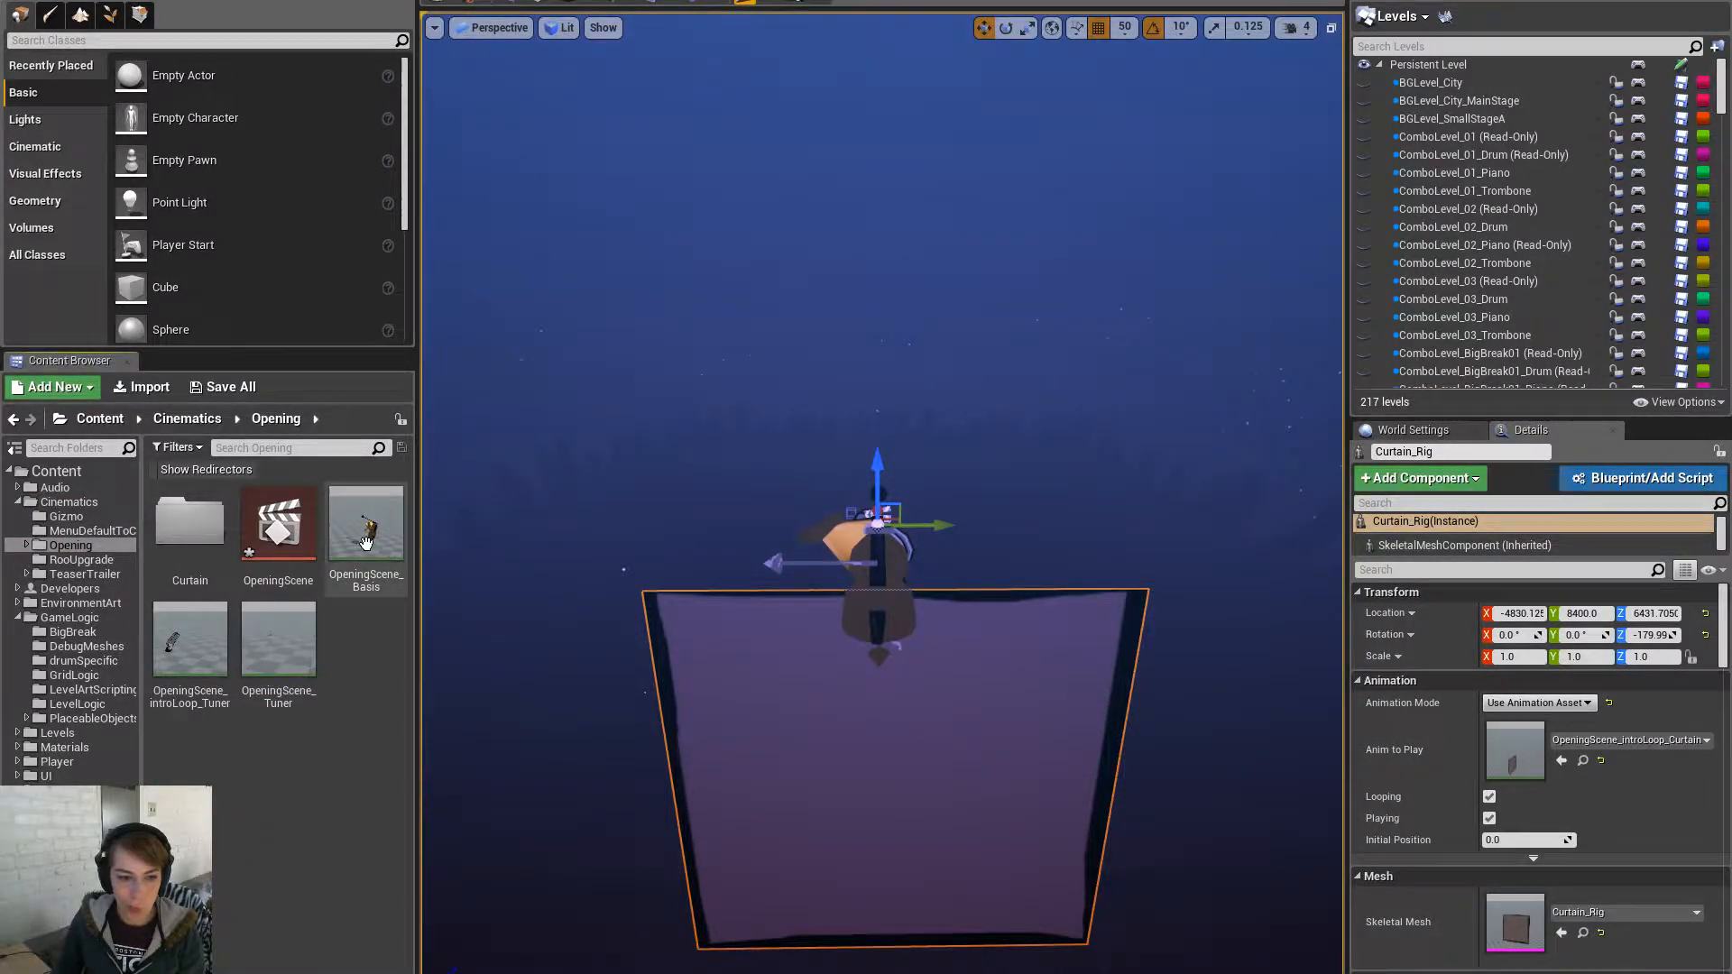
pyautogui.rightClick(365, 541)
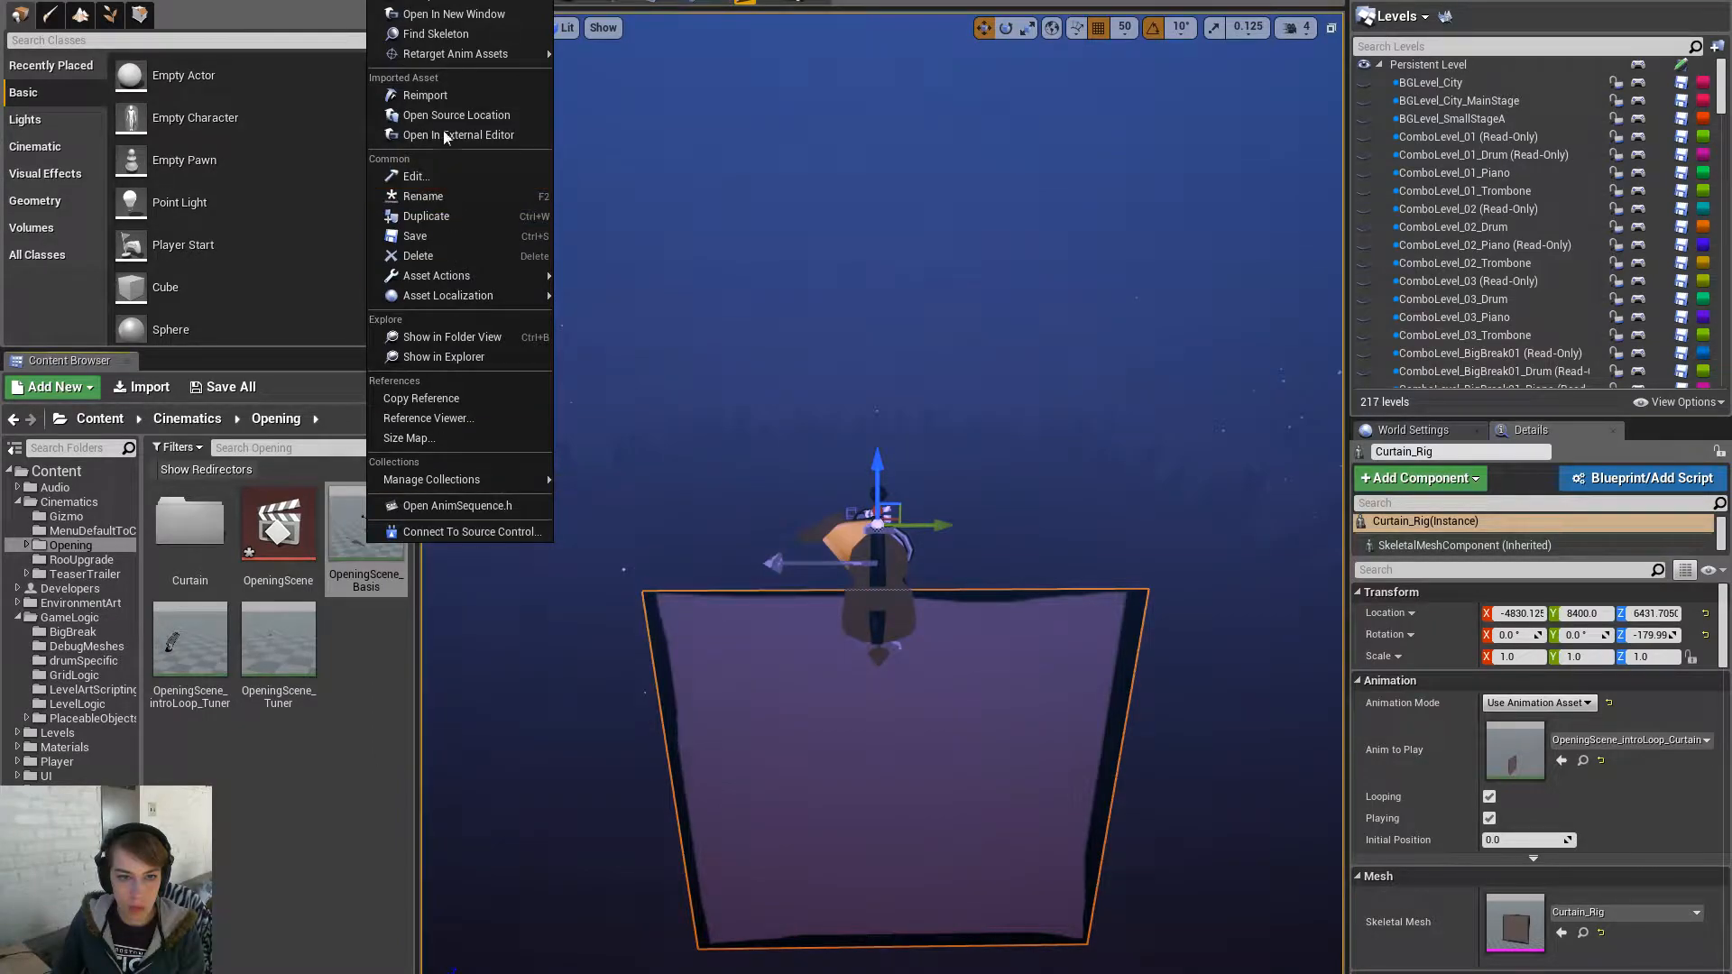
pyautogui.click(442, 101)
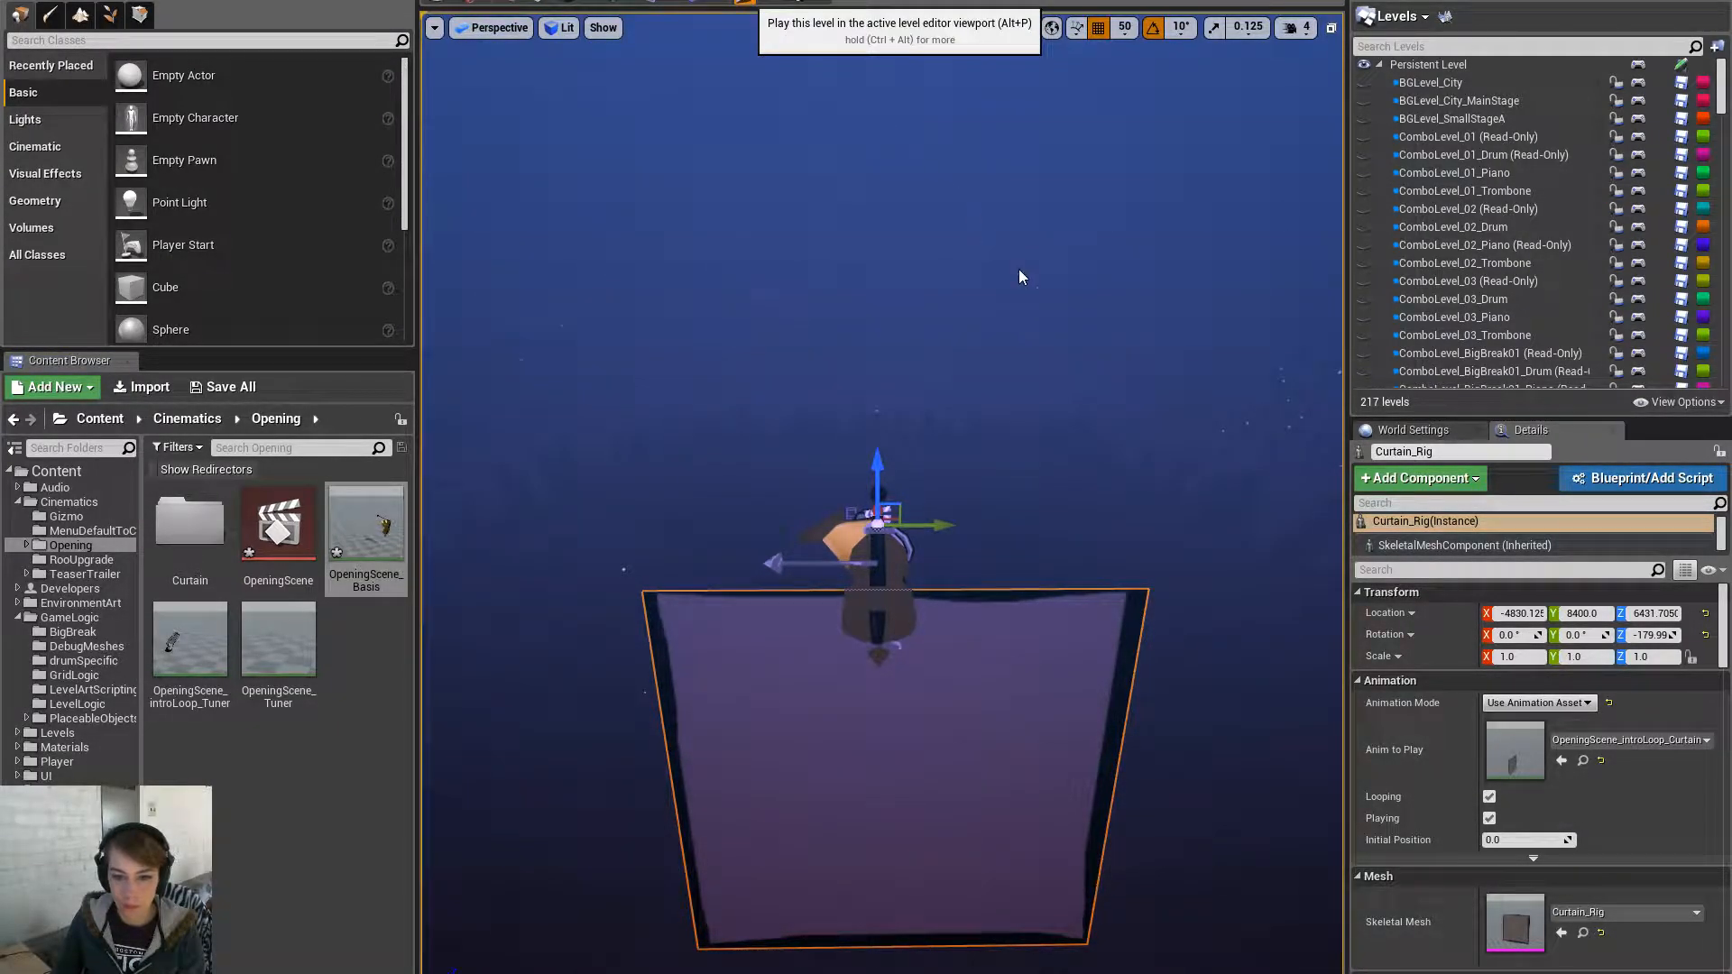
pyautogui.press('F11')
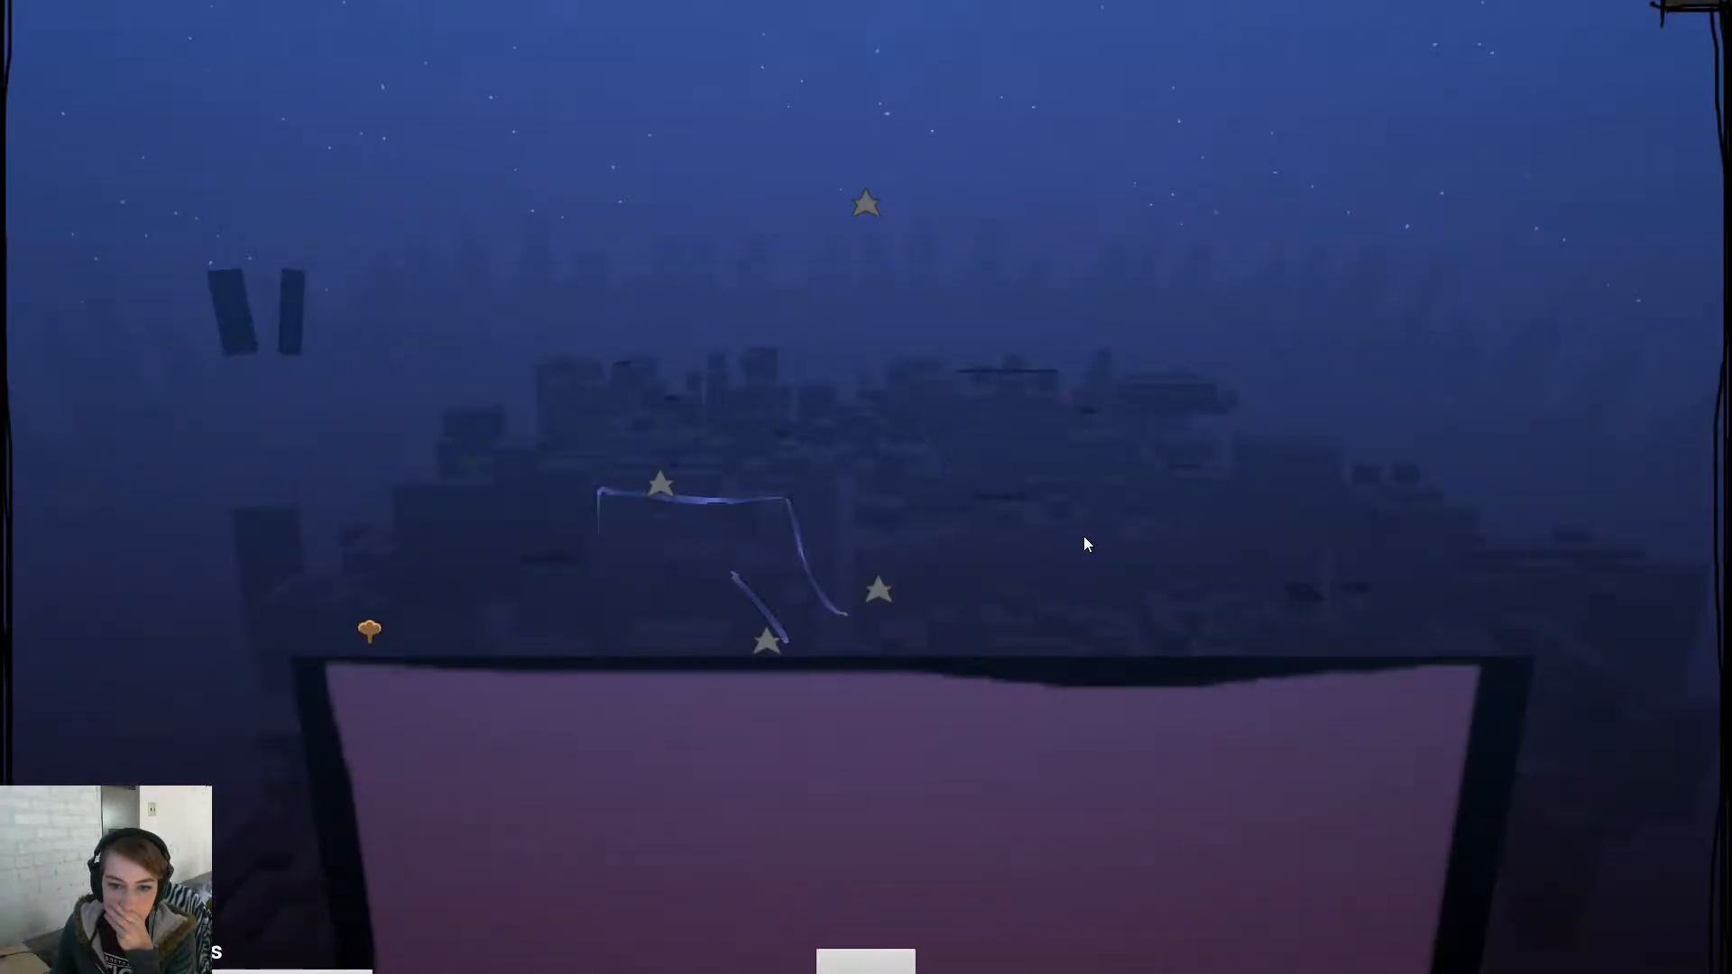
pyautogui.press('Escape')
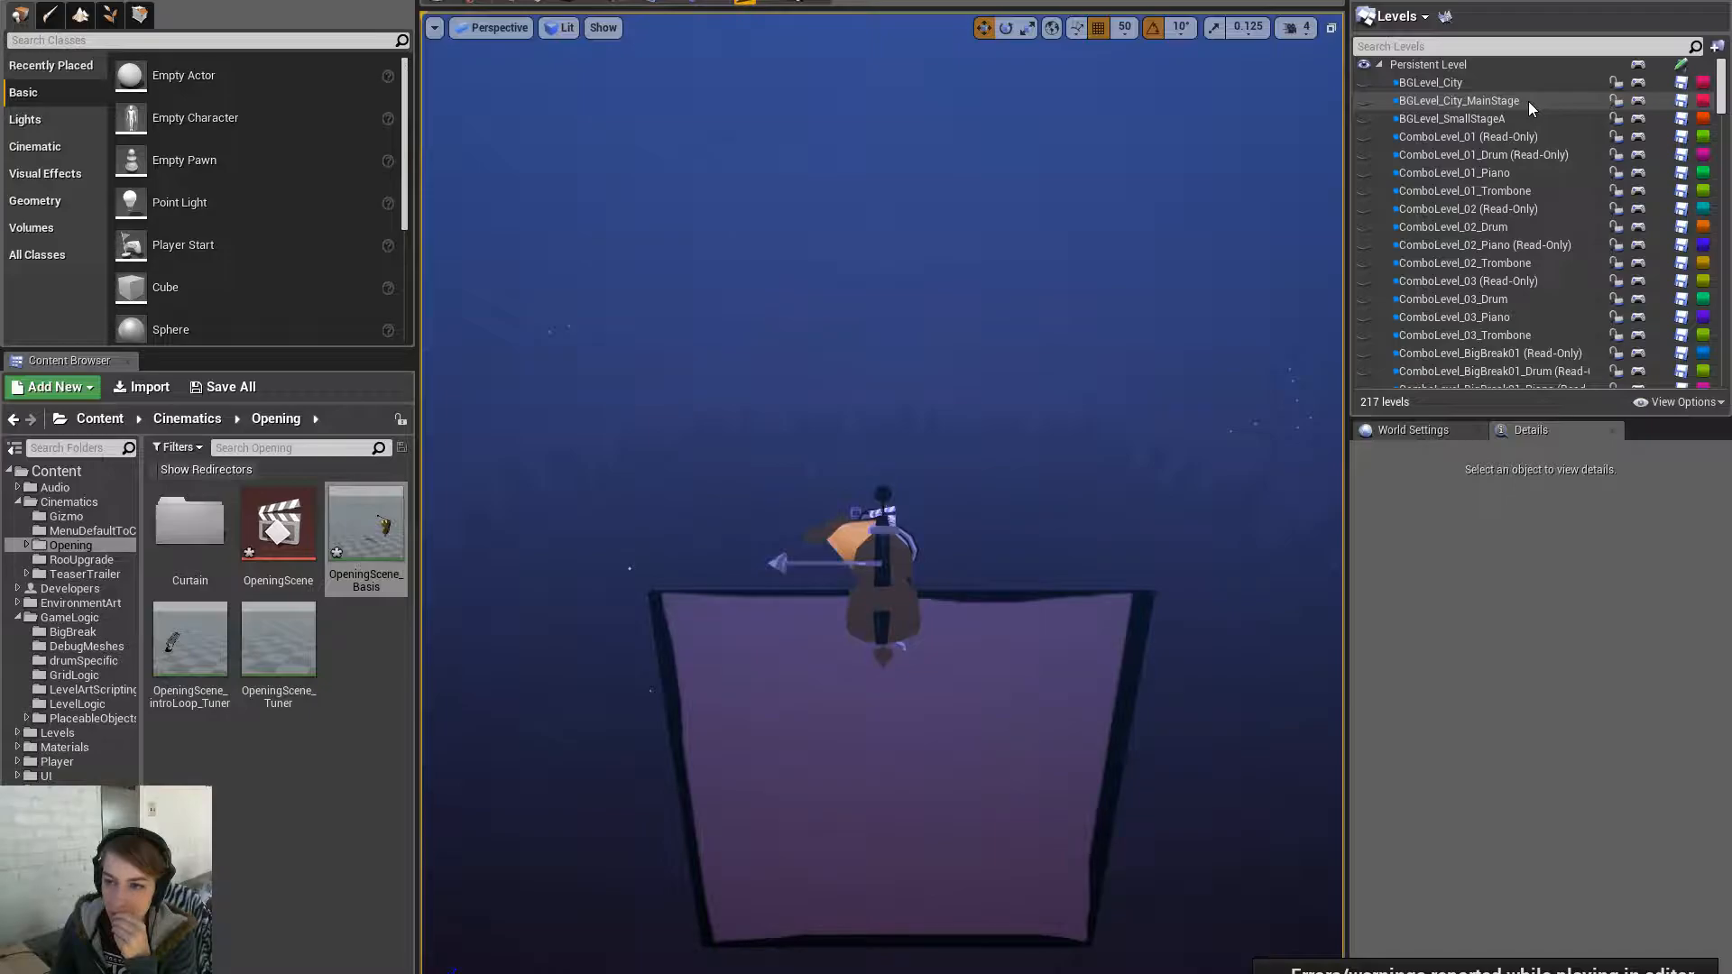
# - Enlarge the Levels list, open MainMenu's Level Blueprint, and pan across its event graph nodes
pyautogui.moveTo(1531, 422); pyautogui.dragTo(1534, 848)
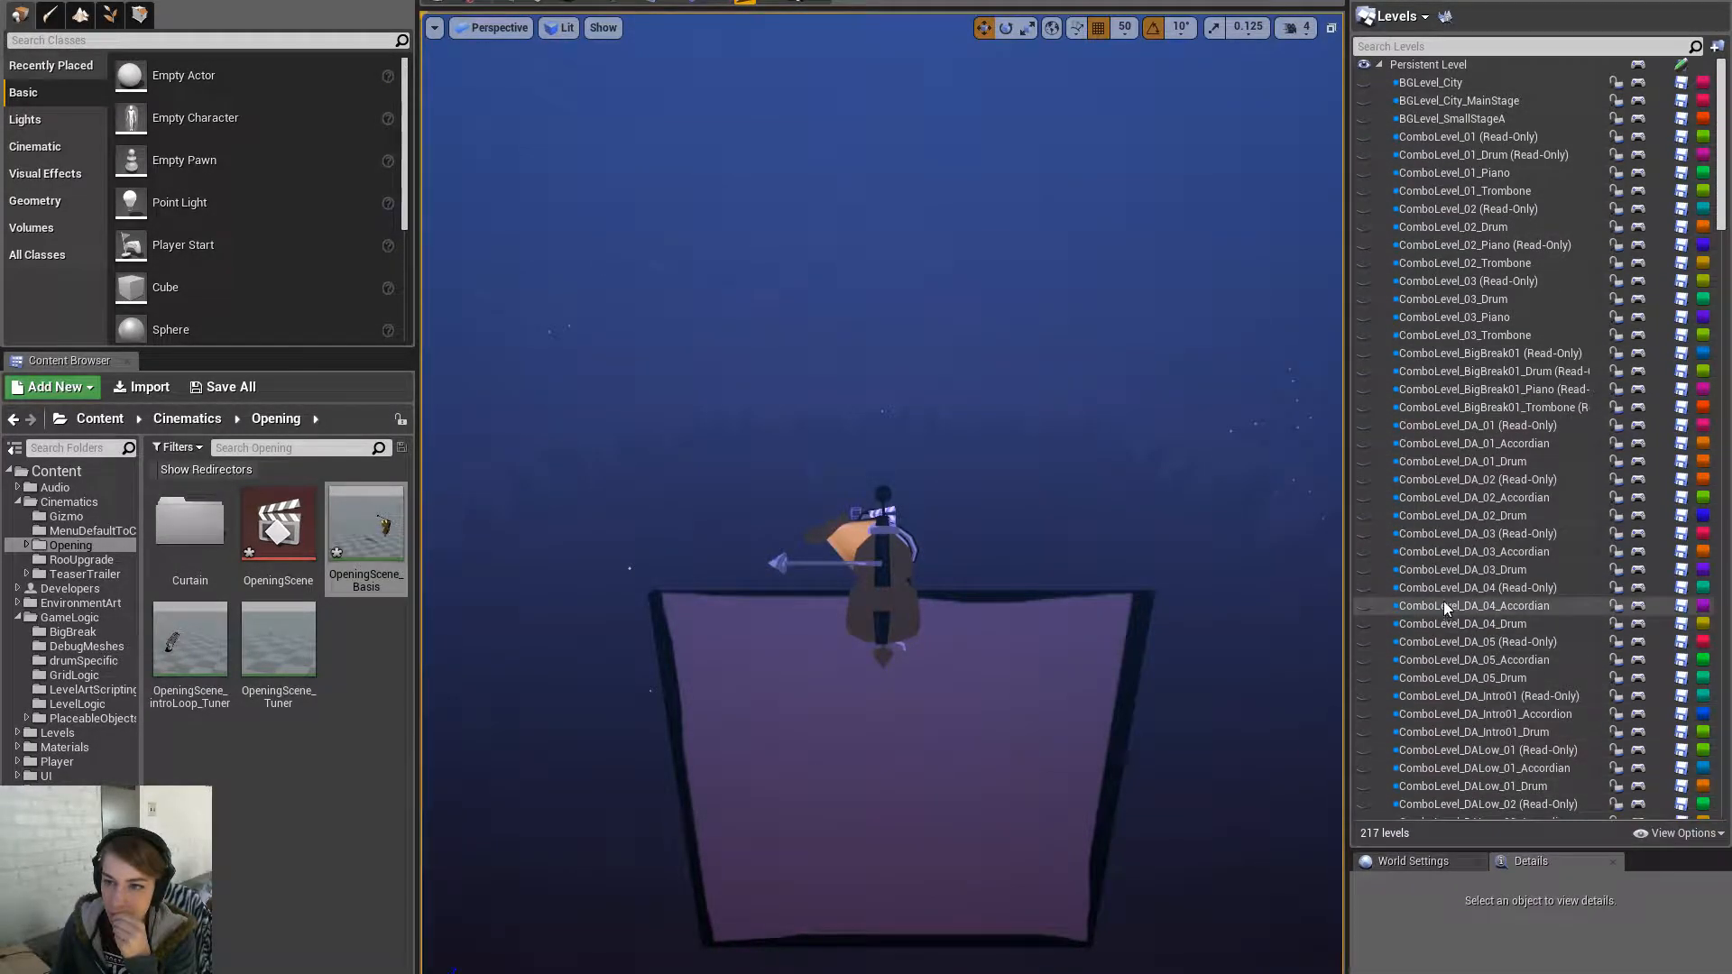
pyautogui.scroll(-10, 1708, 106)
pyautogui.scroll(10, 1708, 106)
pyautogui.scroll(-3, 1584, 312)
pyautogui.moveTo(1721, 159); pyautogui.dragTo(1701, 97)
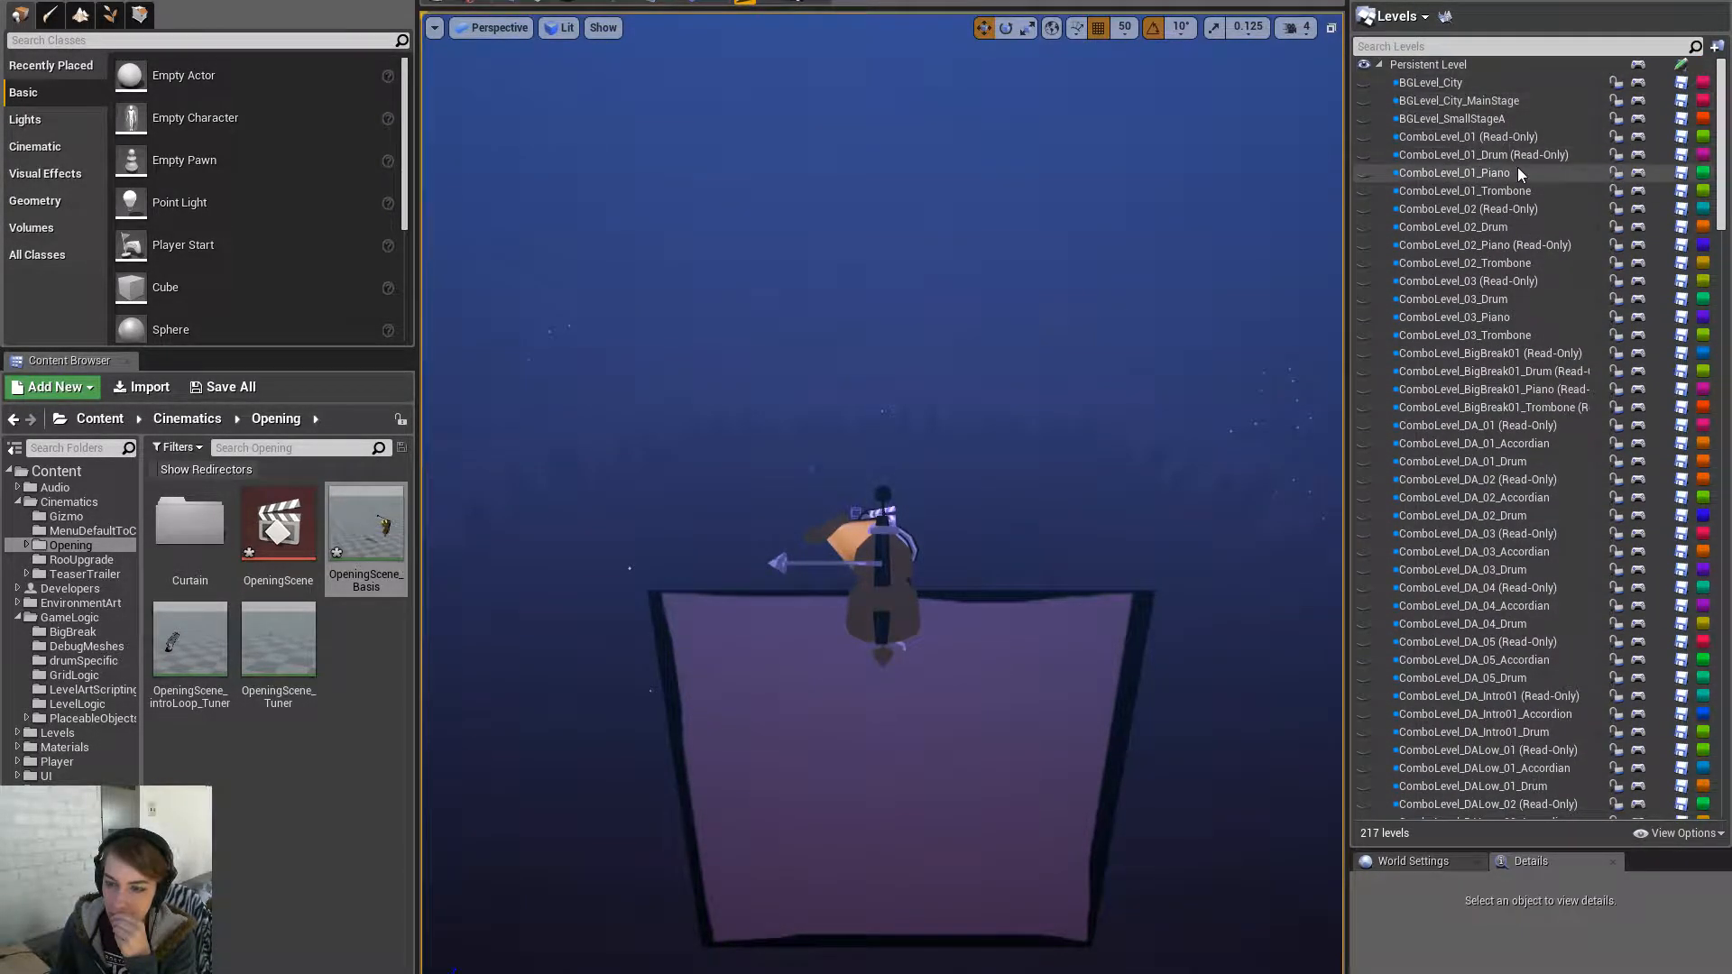
pyautogui.scroll(-20, 1588, 361)
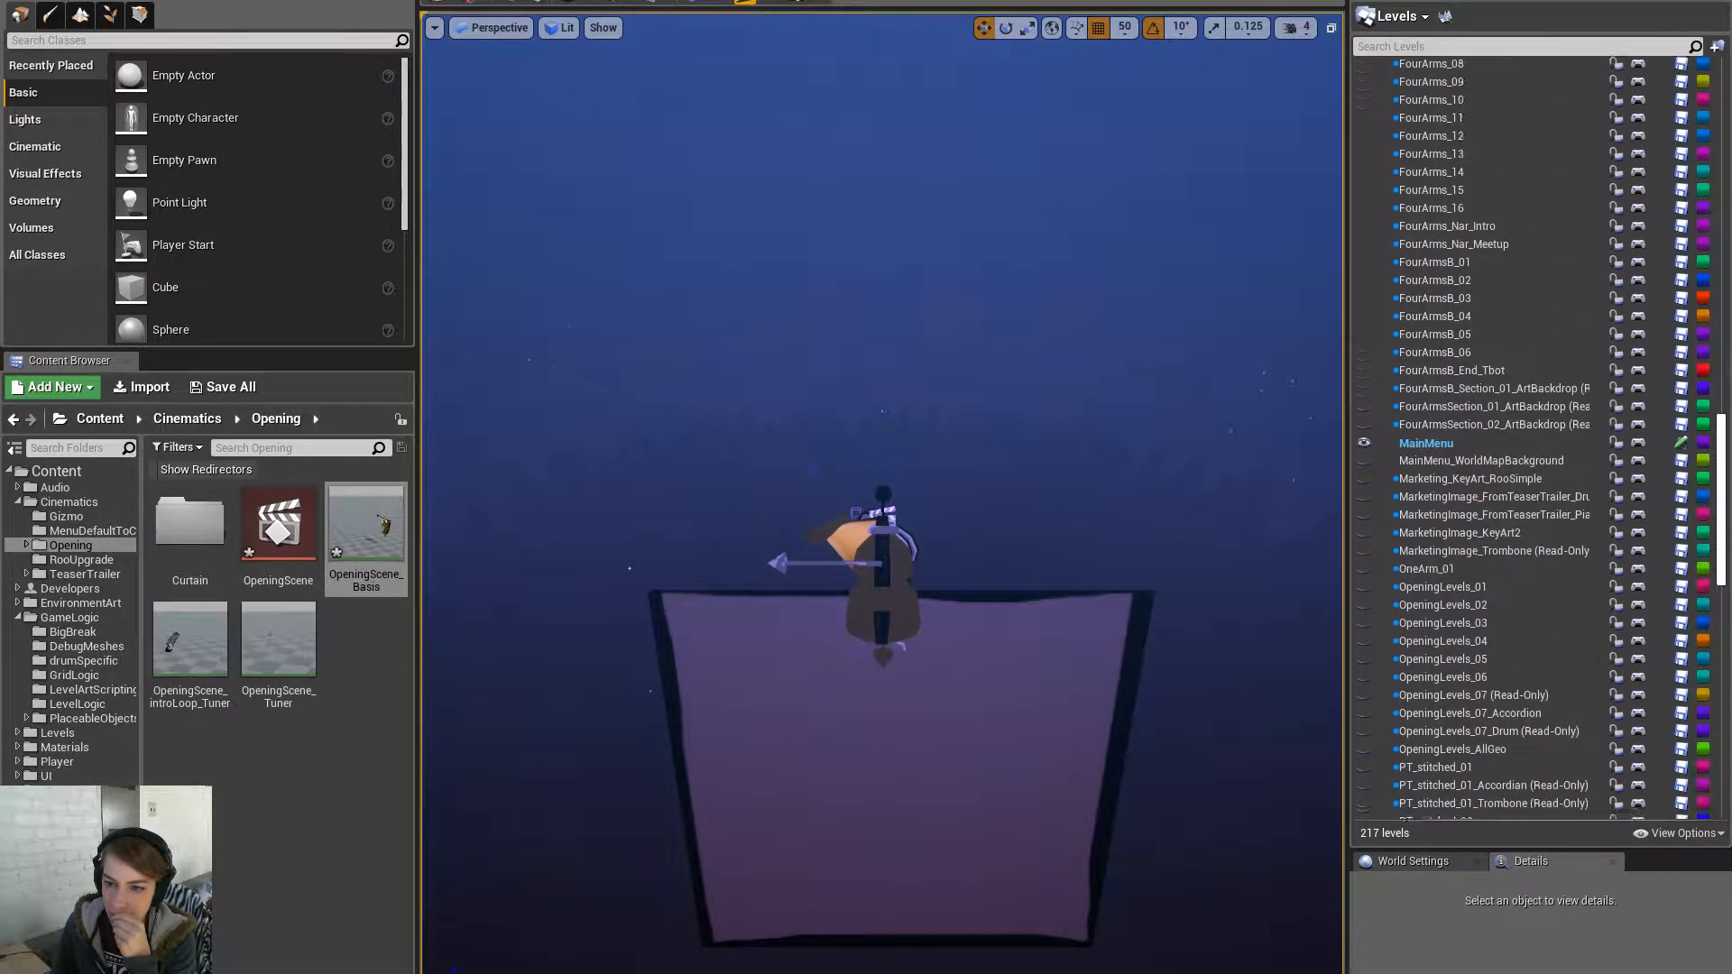
pyautogui.click(1638, 434)
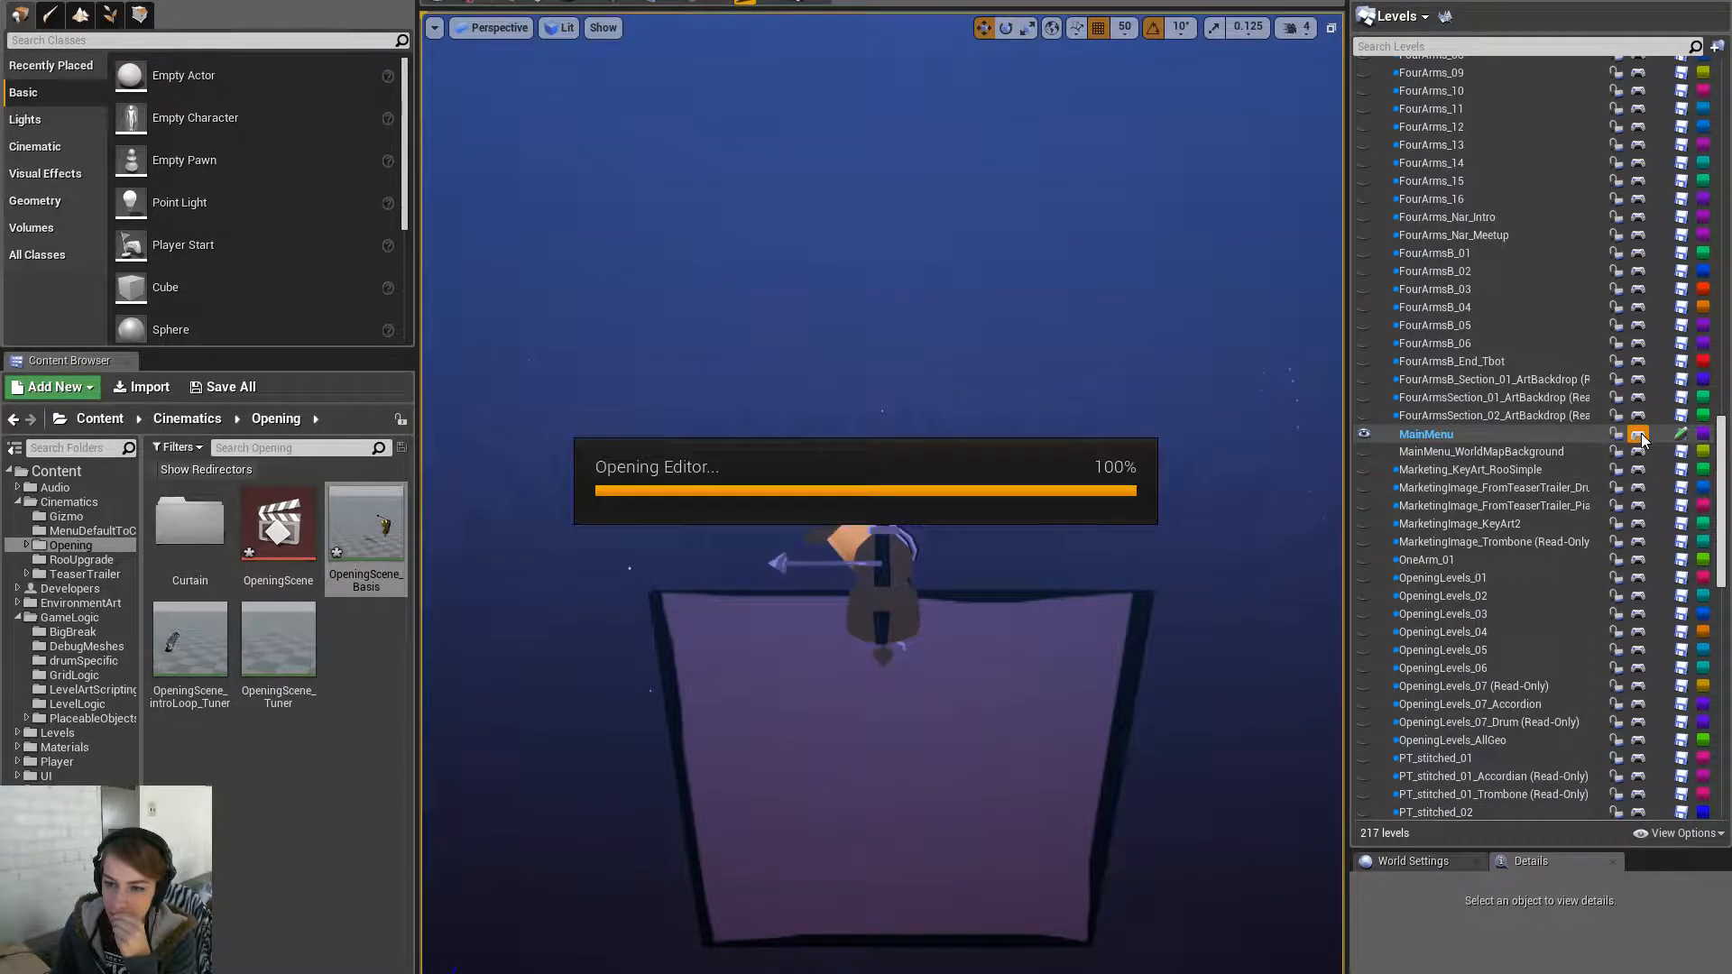
pyautogui.scroll(-5, 1148, 483)
pyautogui.scroll(-4, 1145, 479)
pyautogui.moveTo(1155, 411); pyautogui.dragTo(700, 413, button='right')
pyautogui.scroll(4, 1076, 467)
pyautogui.moveTo(623, 455); pyautogui.dragTo(1362, 479, button='right')
# - Select Curtain_Rig in the level and add its reference node beside the OpeningSequenceFinished nodes
pyautogui.moveTo(406, 420); pyautogui.dragTo(1218, 442, button='right')
pyautogui.scroll(4, 793, 436)
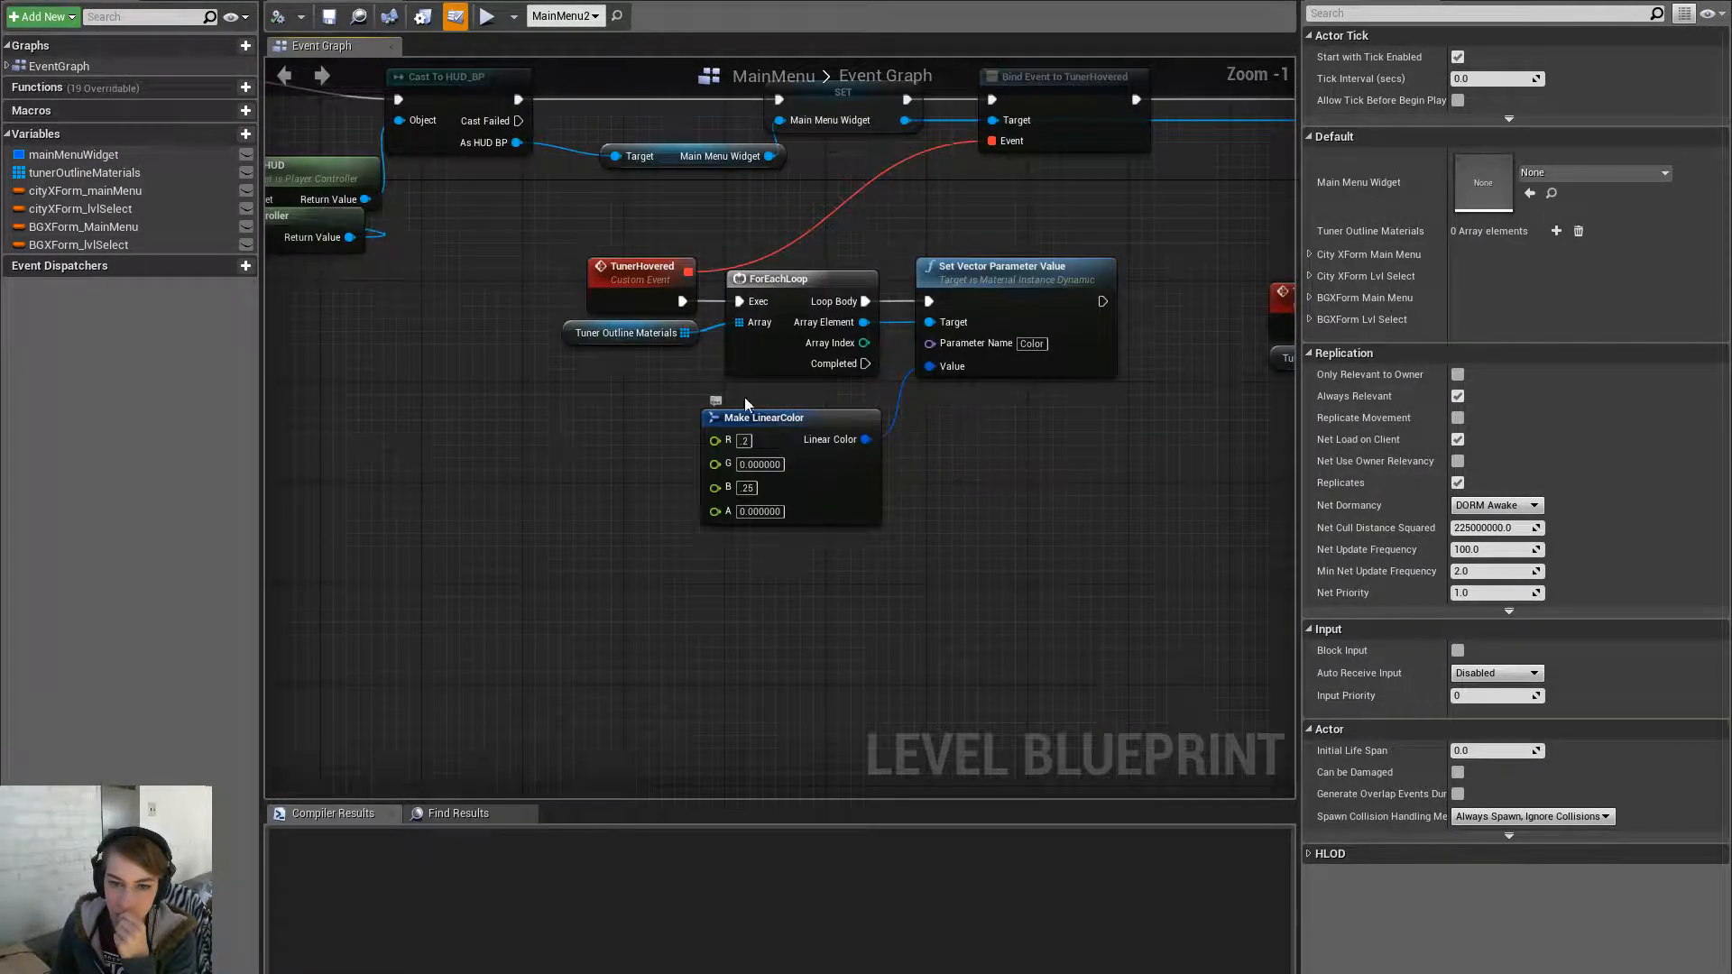
pyautogui.moveTo(1102, 346); pyautogui.dragTo(478, 333, button='right')
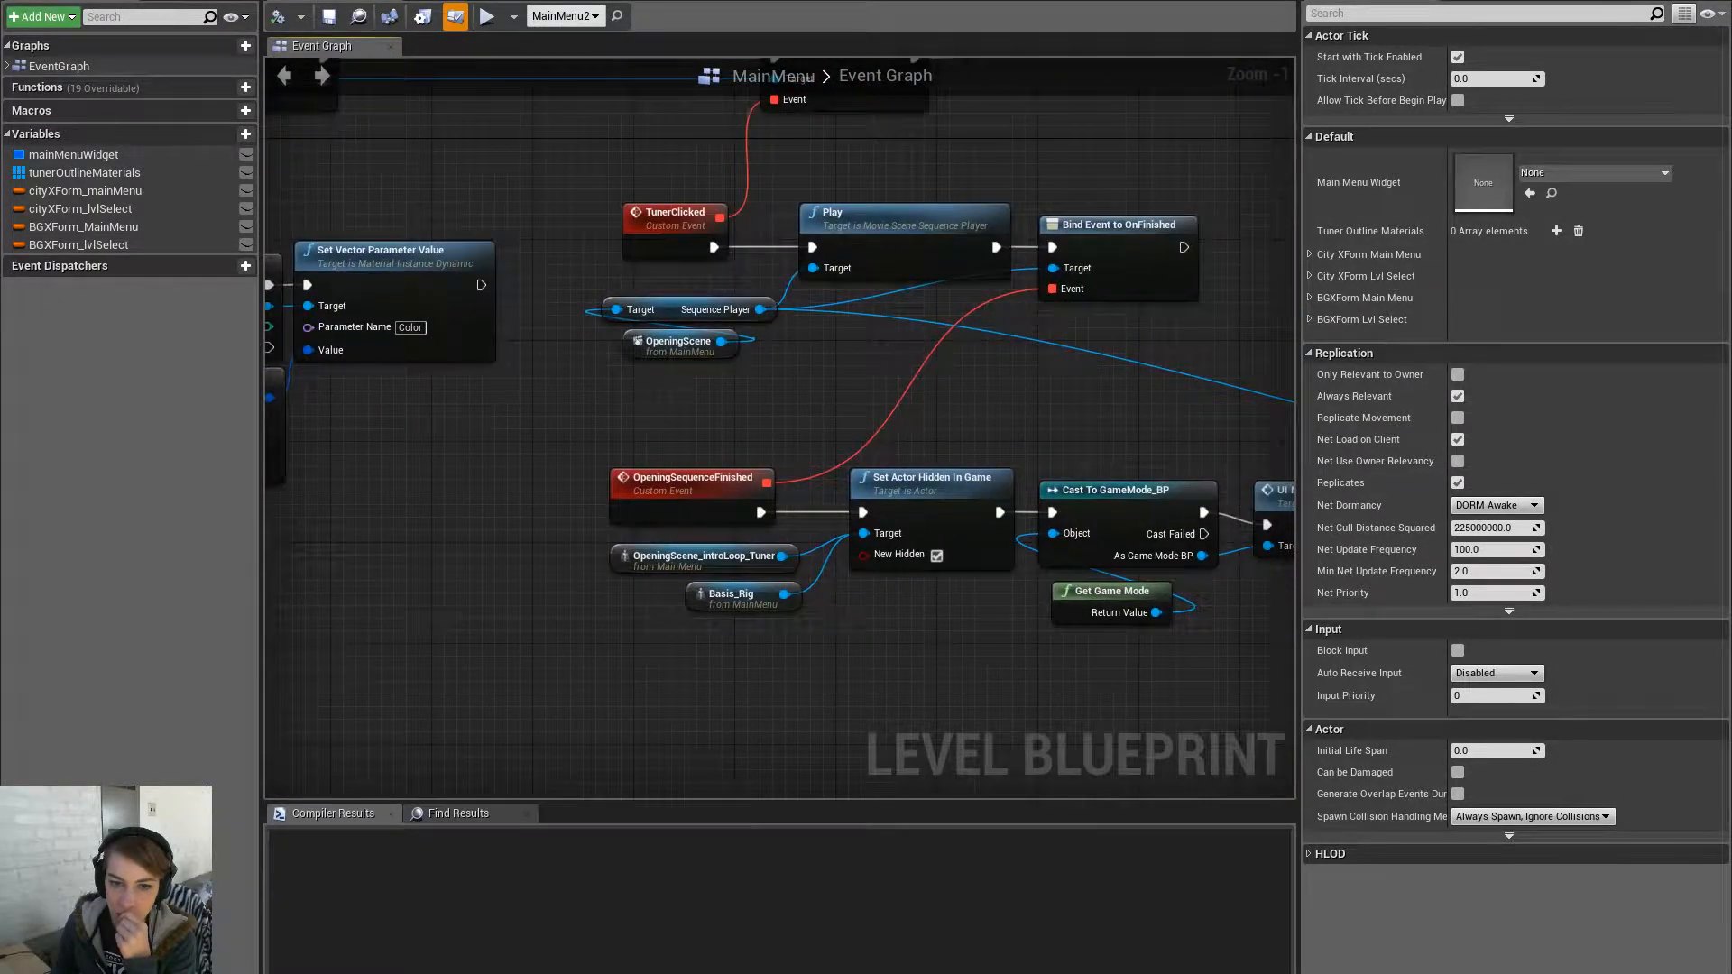
pyautogui.moveTo(1123, 382); pyautogui.dragTo(677, 329, button='right')
pyautogui.moveTo(834, 442); pyautogui.dragTo(1284, 371, button='right')
pyautogui.rightClick(724, 533)
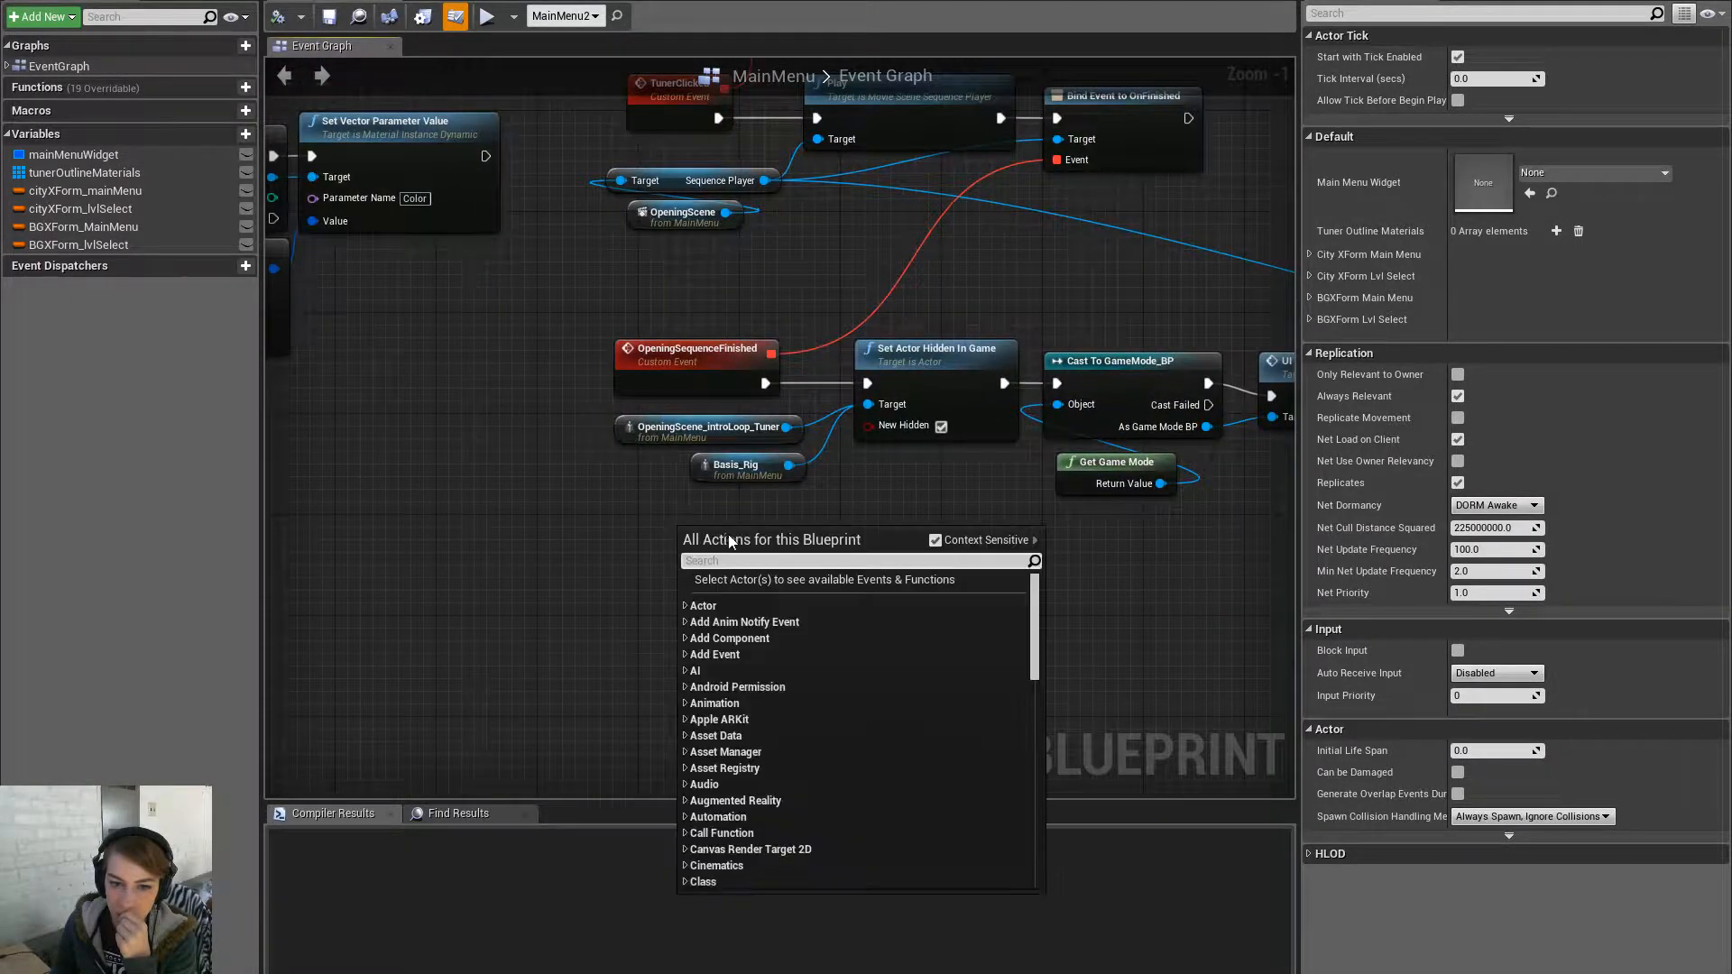
pyautogui.click(626, 522)
pyautogui.click(99, 2)
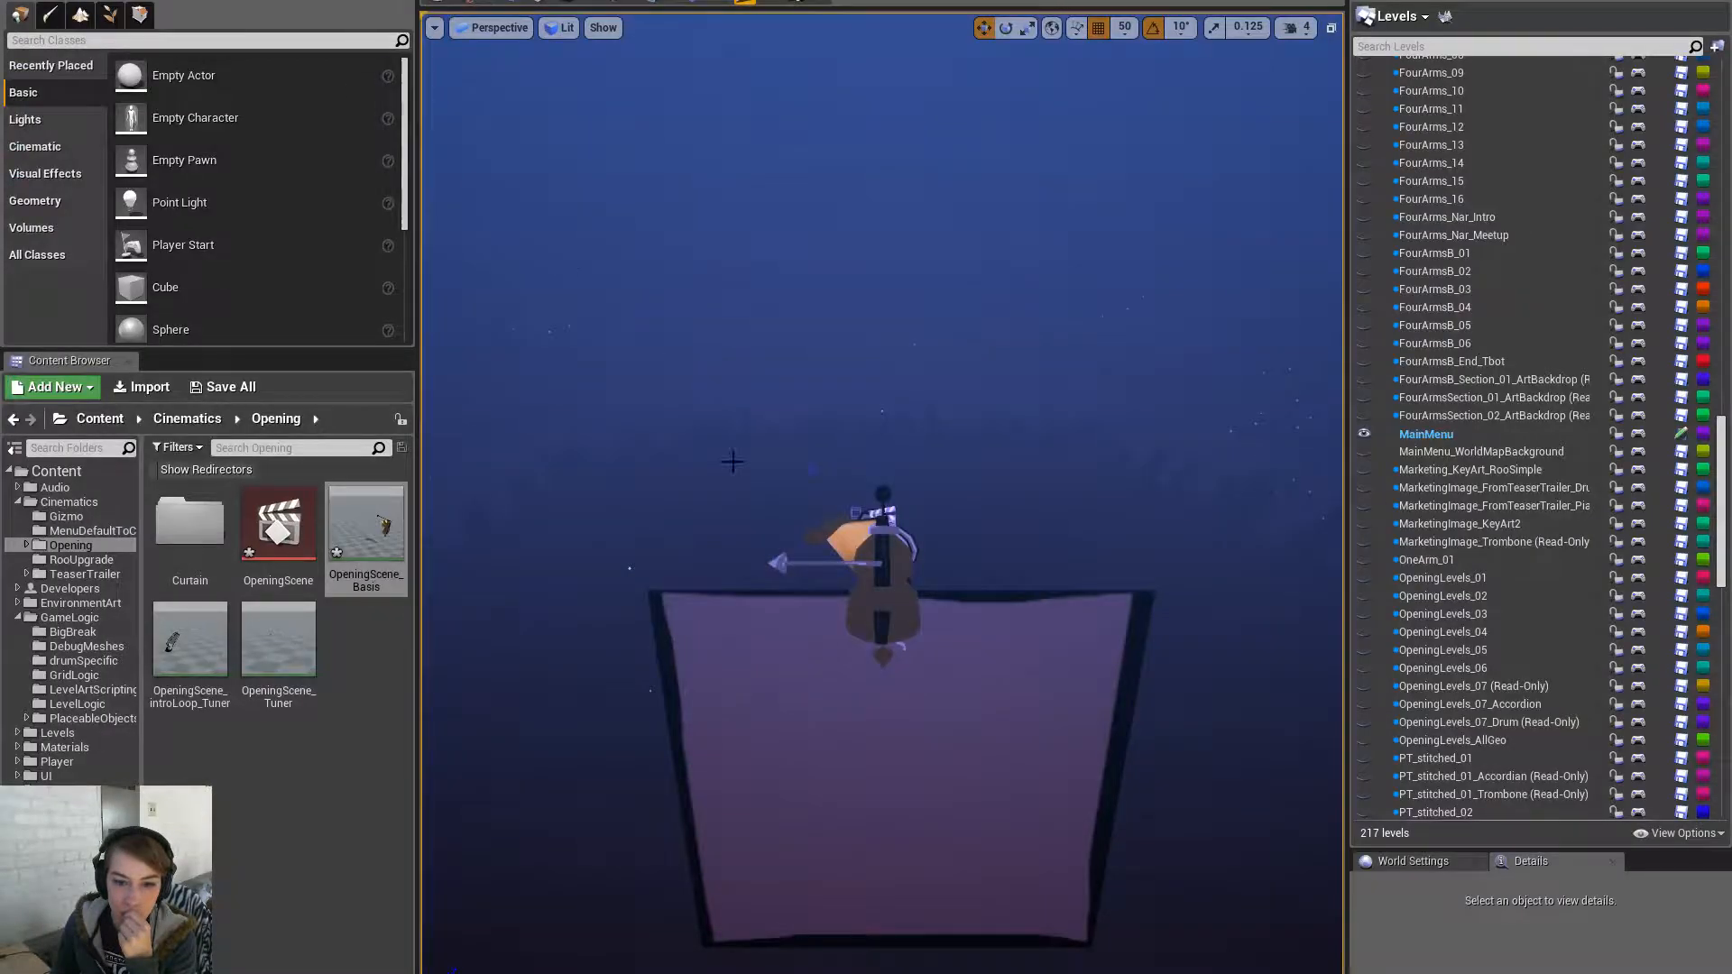
pyautogui.click(828, 769)
pyautogui.click(1121, 2)
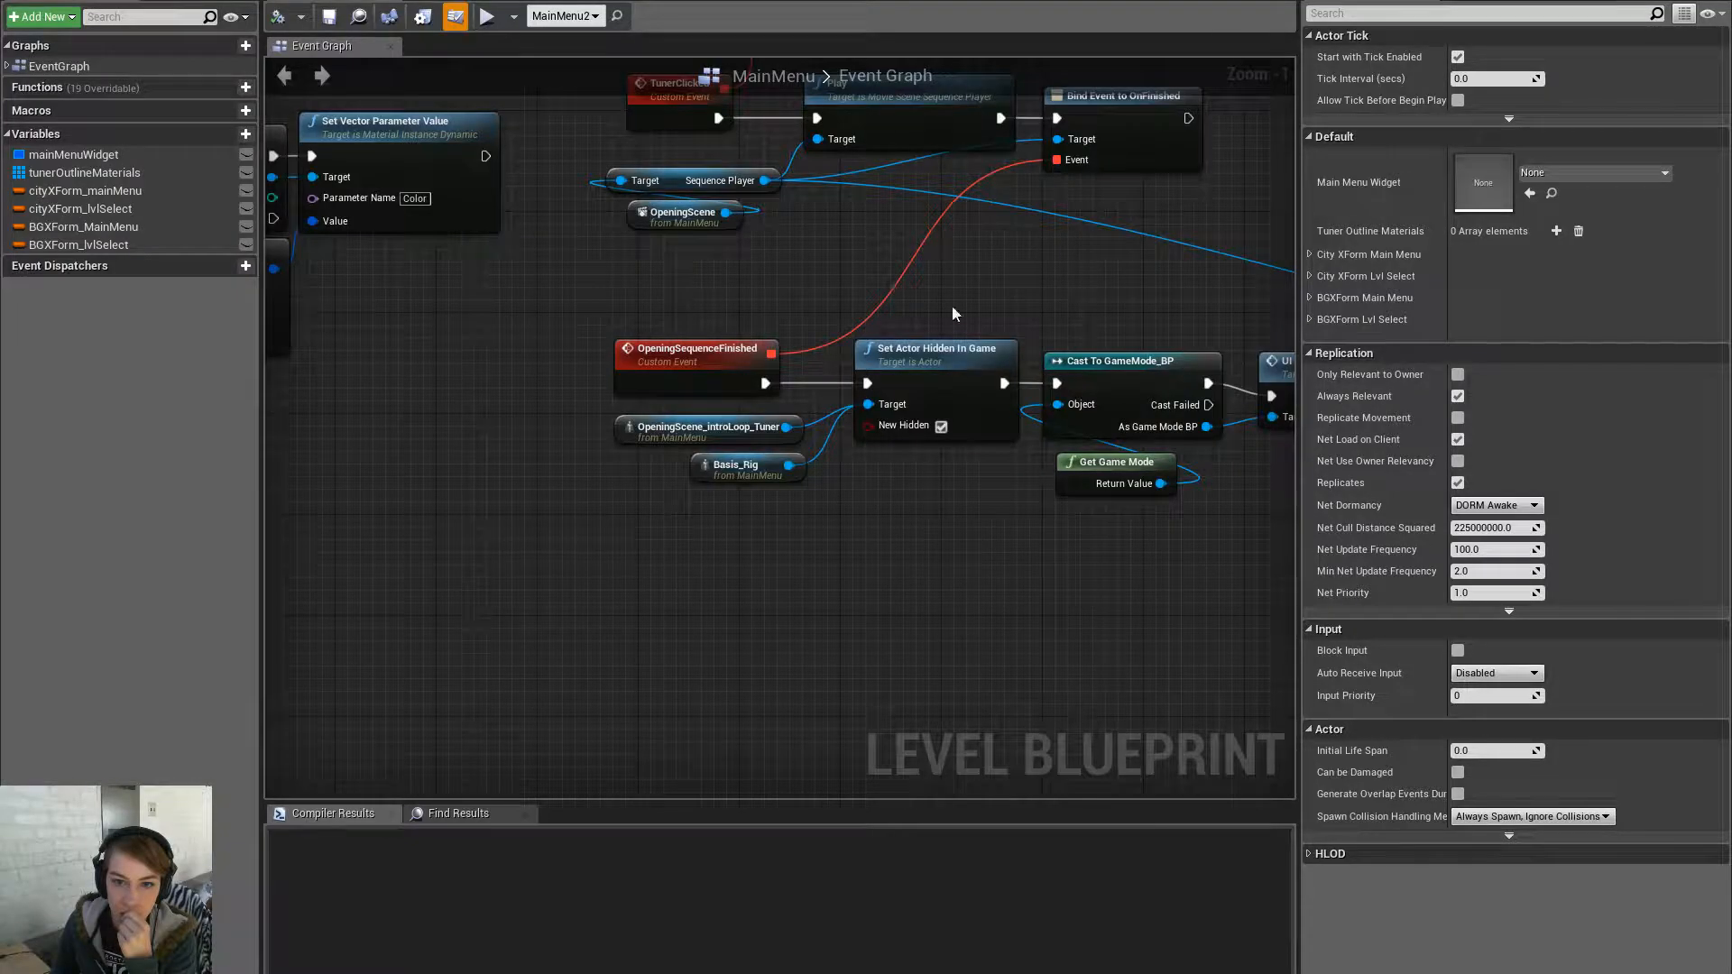
pyautogui.rightClick(691, 532)
pyautogui.click(800, 610)
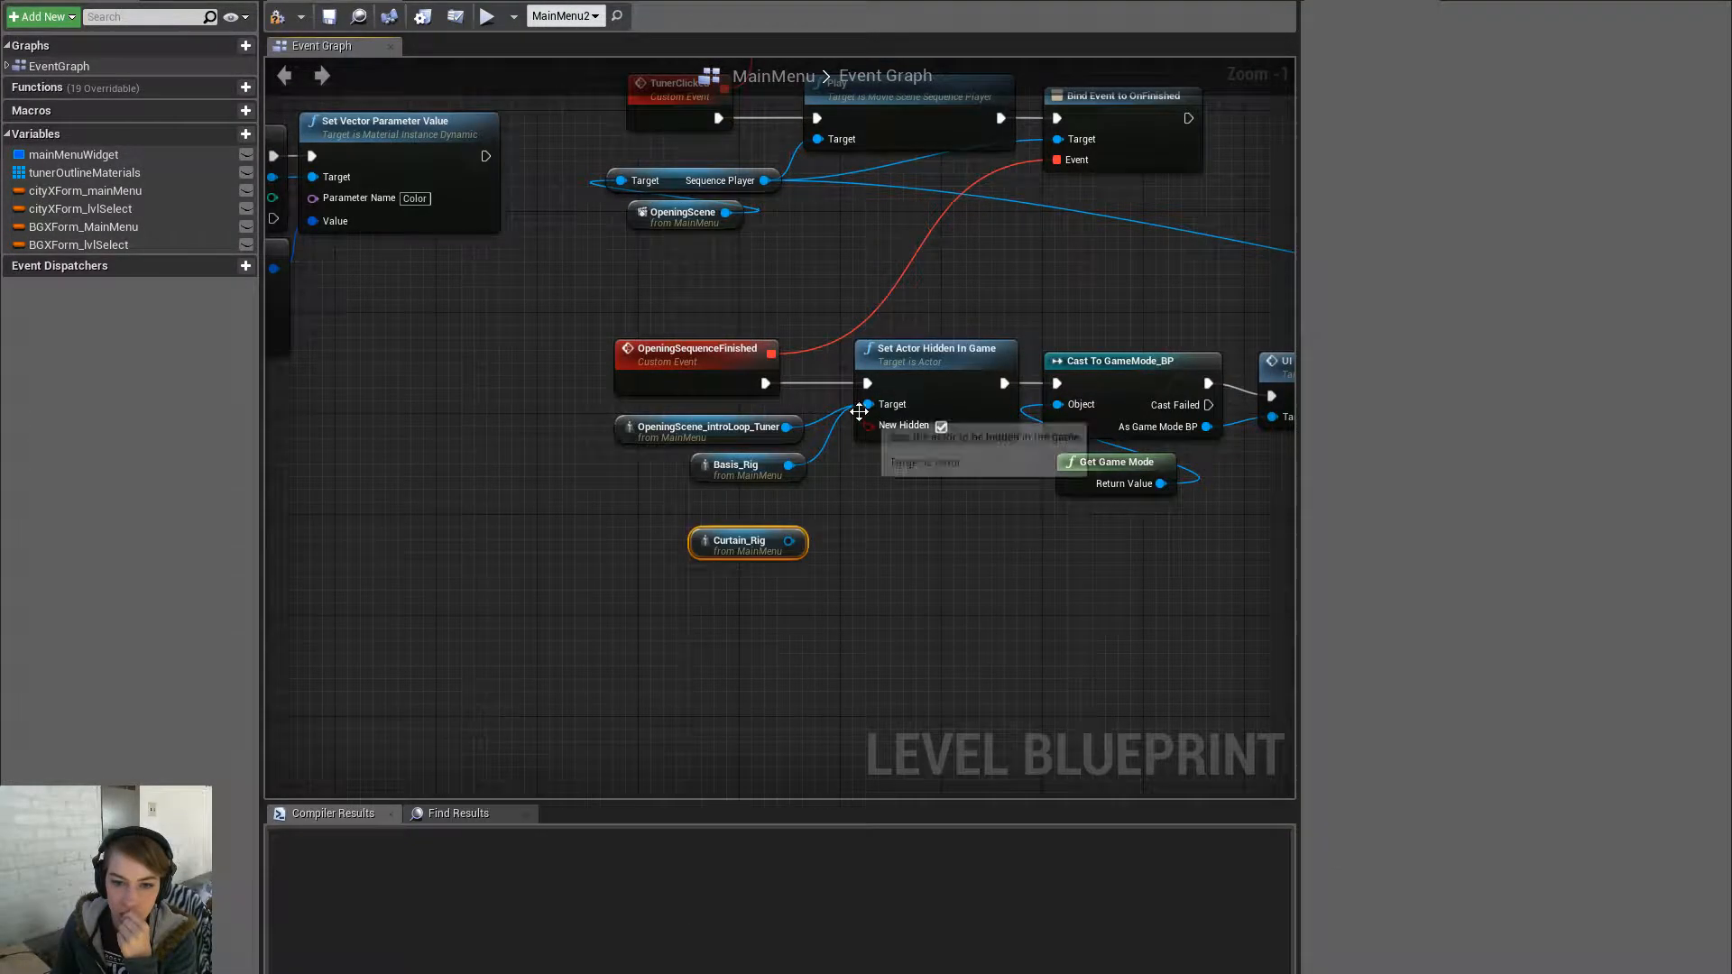
# - Wire a second Curtain_Rig reference into reverseOpeningSequence's hide-node Target, then compile and save
pyautogui.scroll(-2, 800, 545)
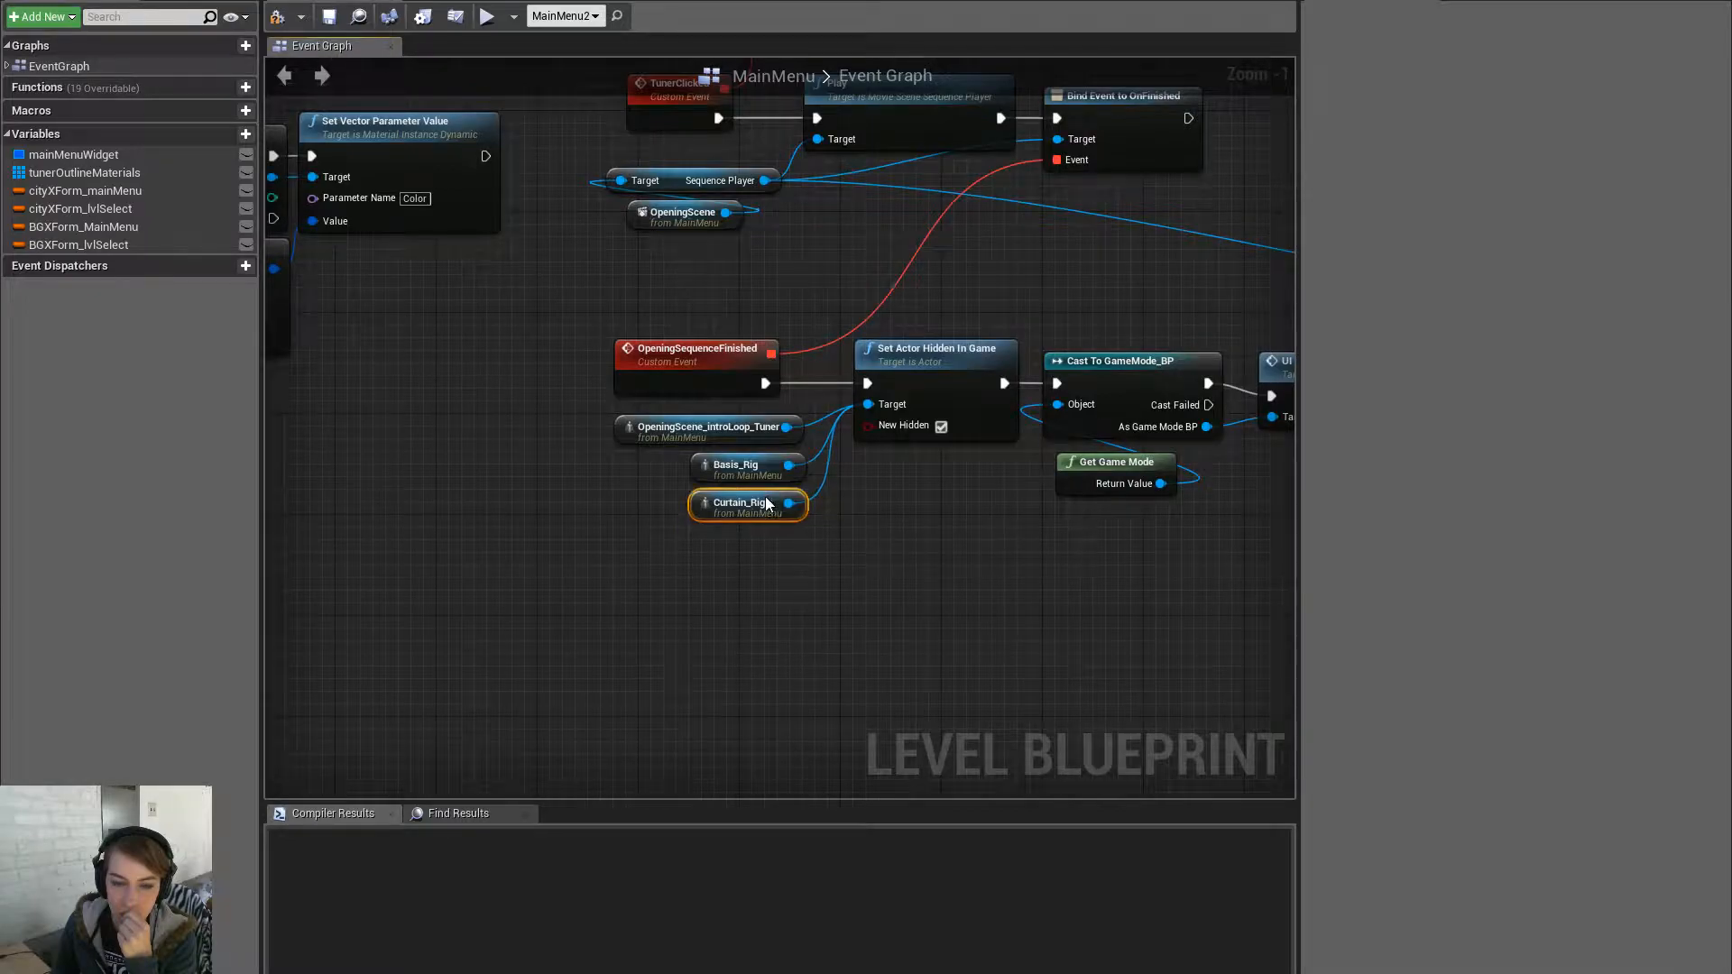
pyautogui.scroll(-2, 823, 559)
pyautogui.moveTo(823, 559); pyautogui.dragTo(421, 530, button='right')
pyautogui.scroll(3, 803, 539)
pyautogui.moveTo(775, 568); pyautogui.dragTo(682, 595, button='right')
pyautogui.rightClick(650, 518)
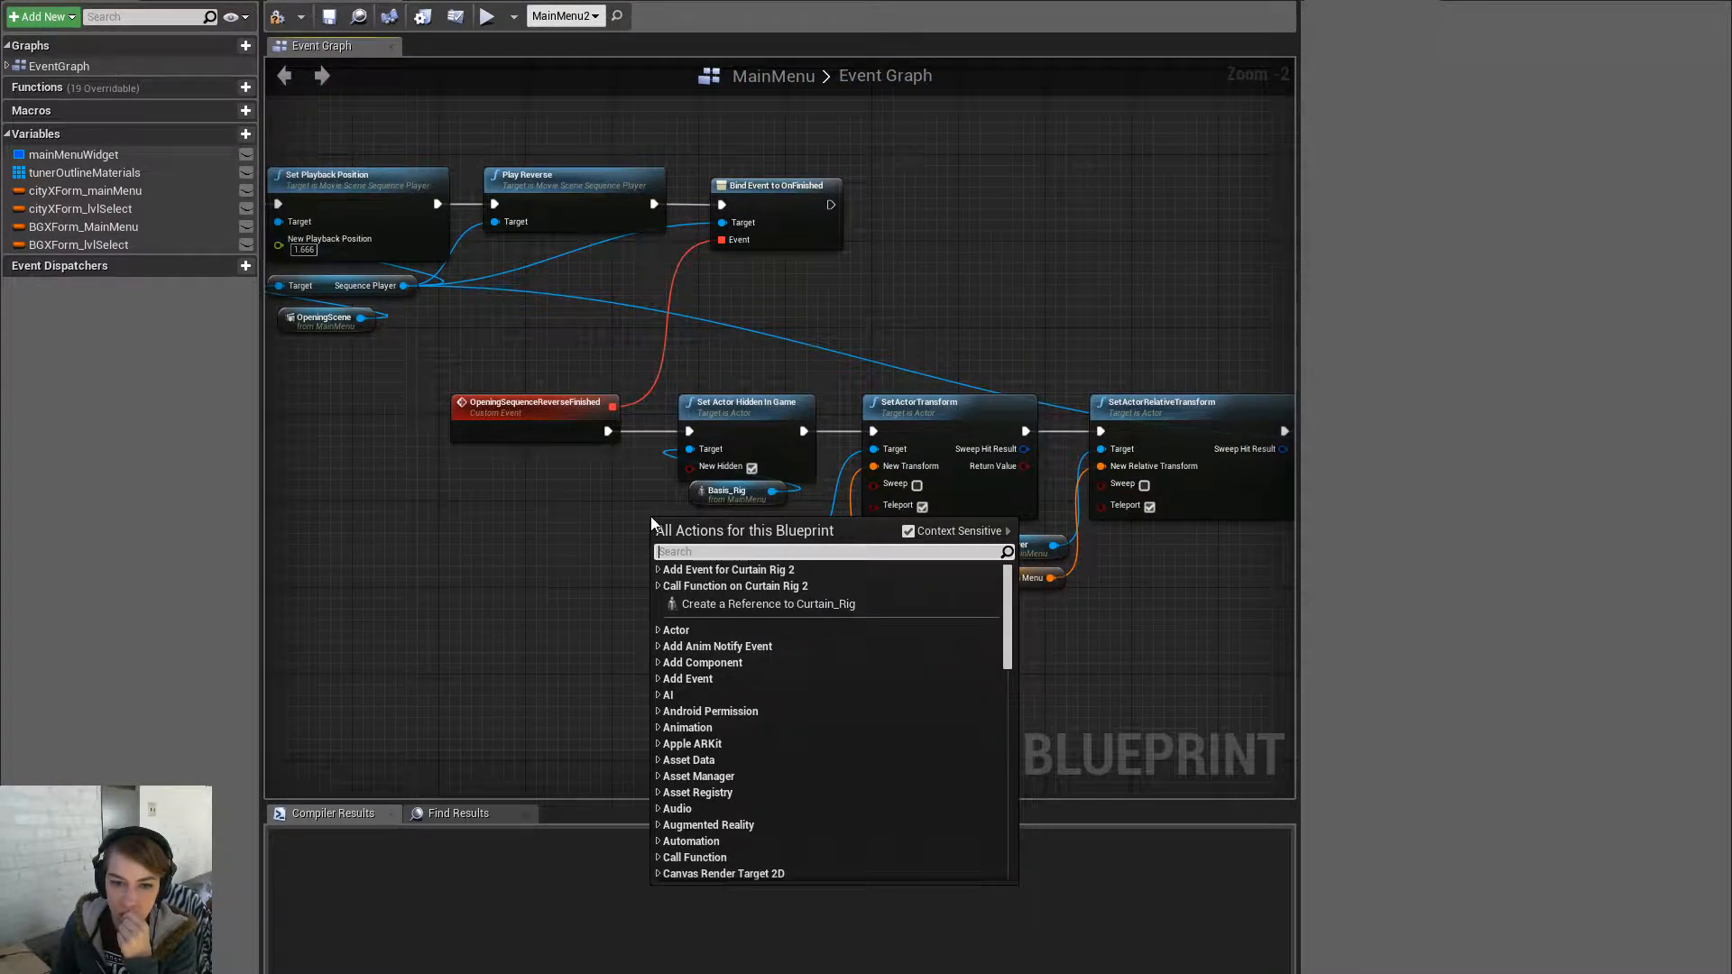
pyautogui.click(556, 529)
pyautogui.moveTo(554, 529); pyautogui.dragTo(198, 552, button='right')
pyautogui.moveTo(1034, 683); pyautogui.dragTo(380, 784, button='right')
pyautogui.rightClick(574, 486)
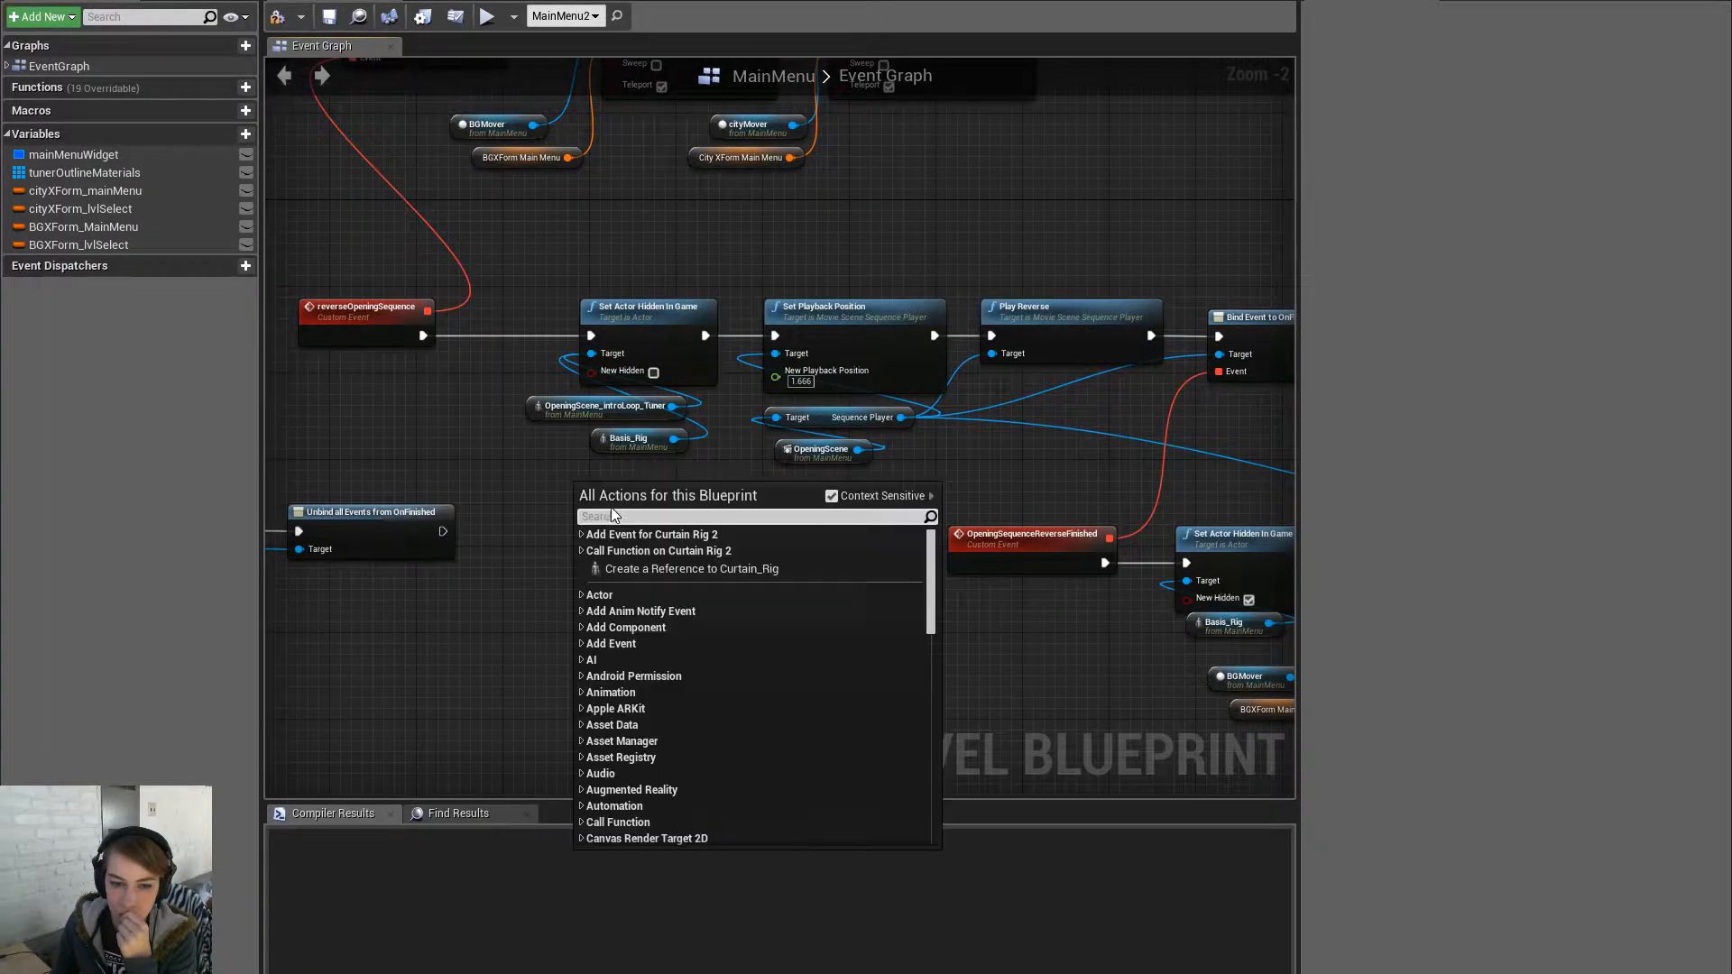
pyautogui.click(651, 568)
pyautogui.moveTo(653, 493); pyautogui.dragTo(592, 361)
pyautogui.moveTo(656, 502); pyautogui.dragTo(651, 493)
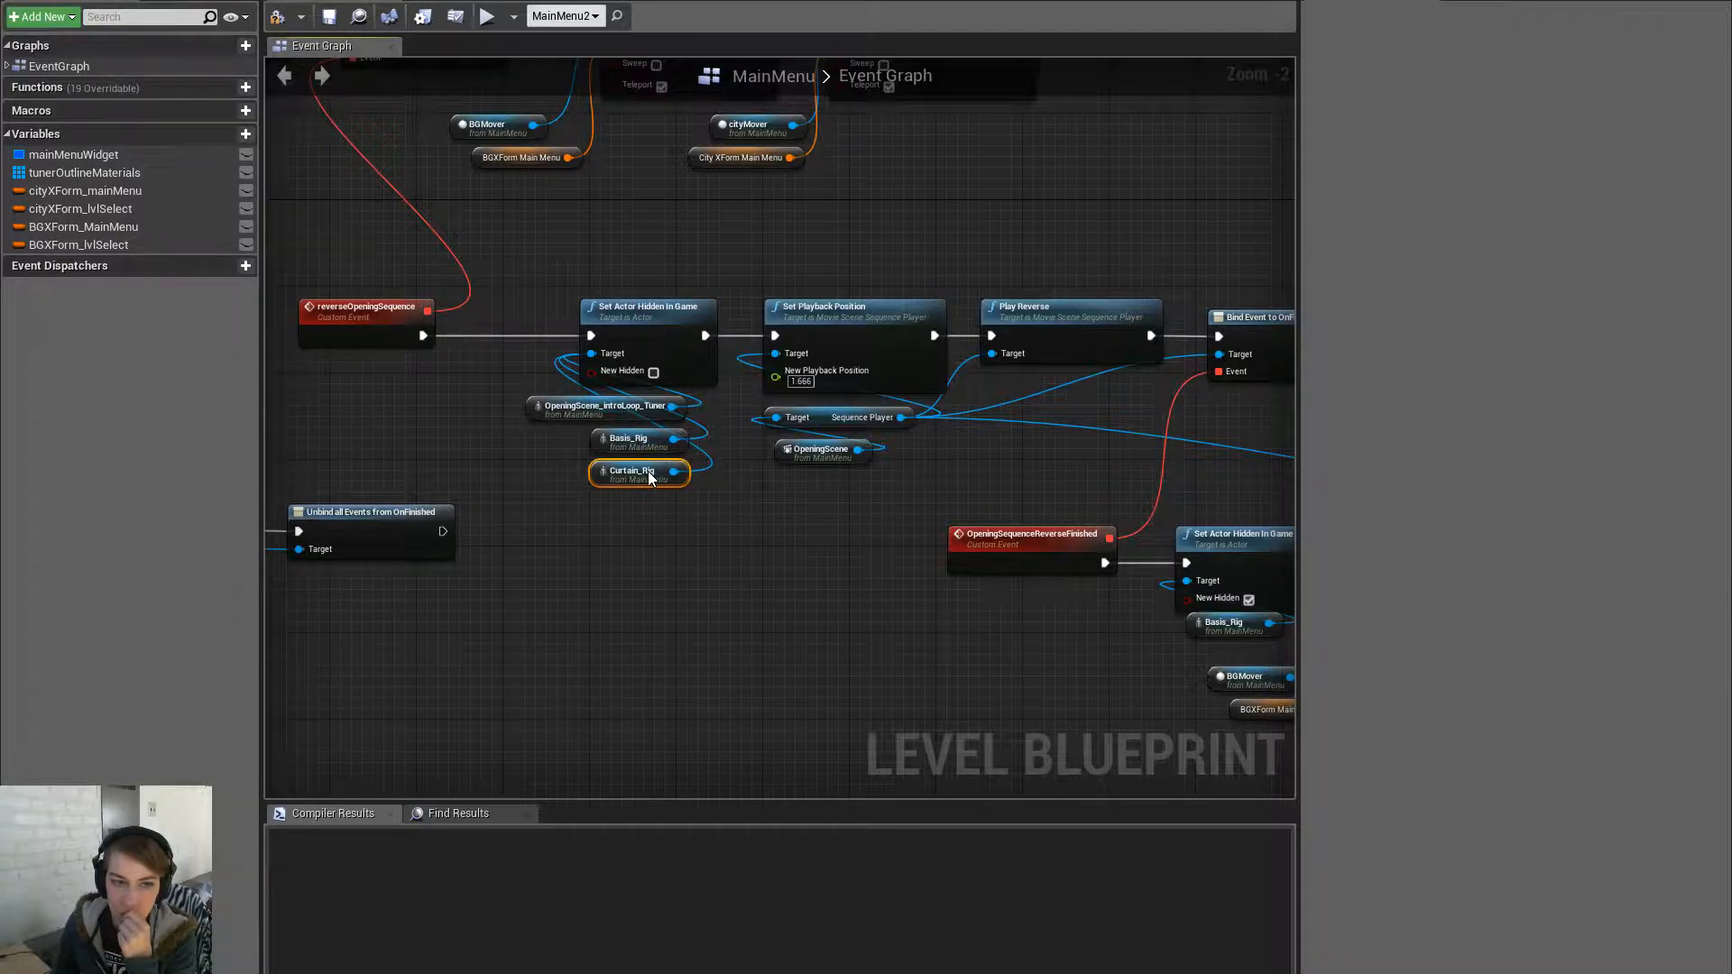
pyautogui.click(278, 16)
pyautogui.click(329, 16)
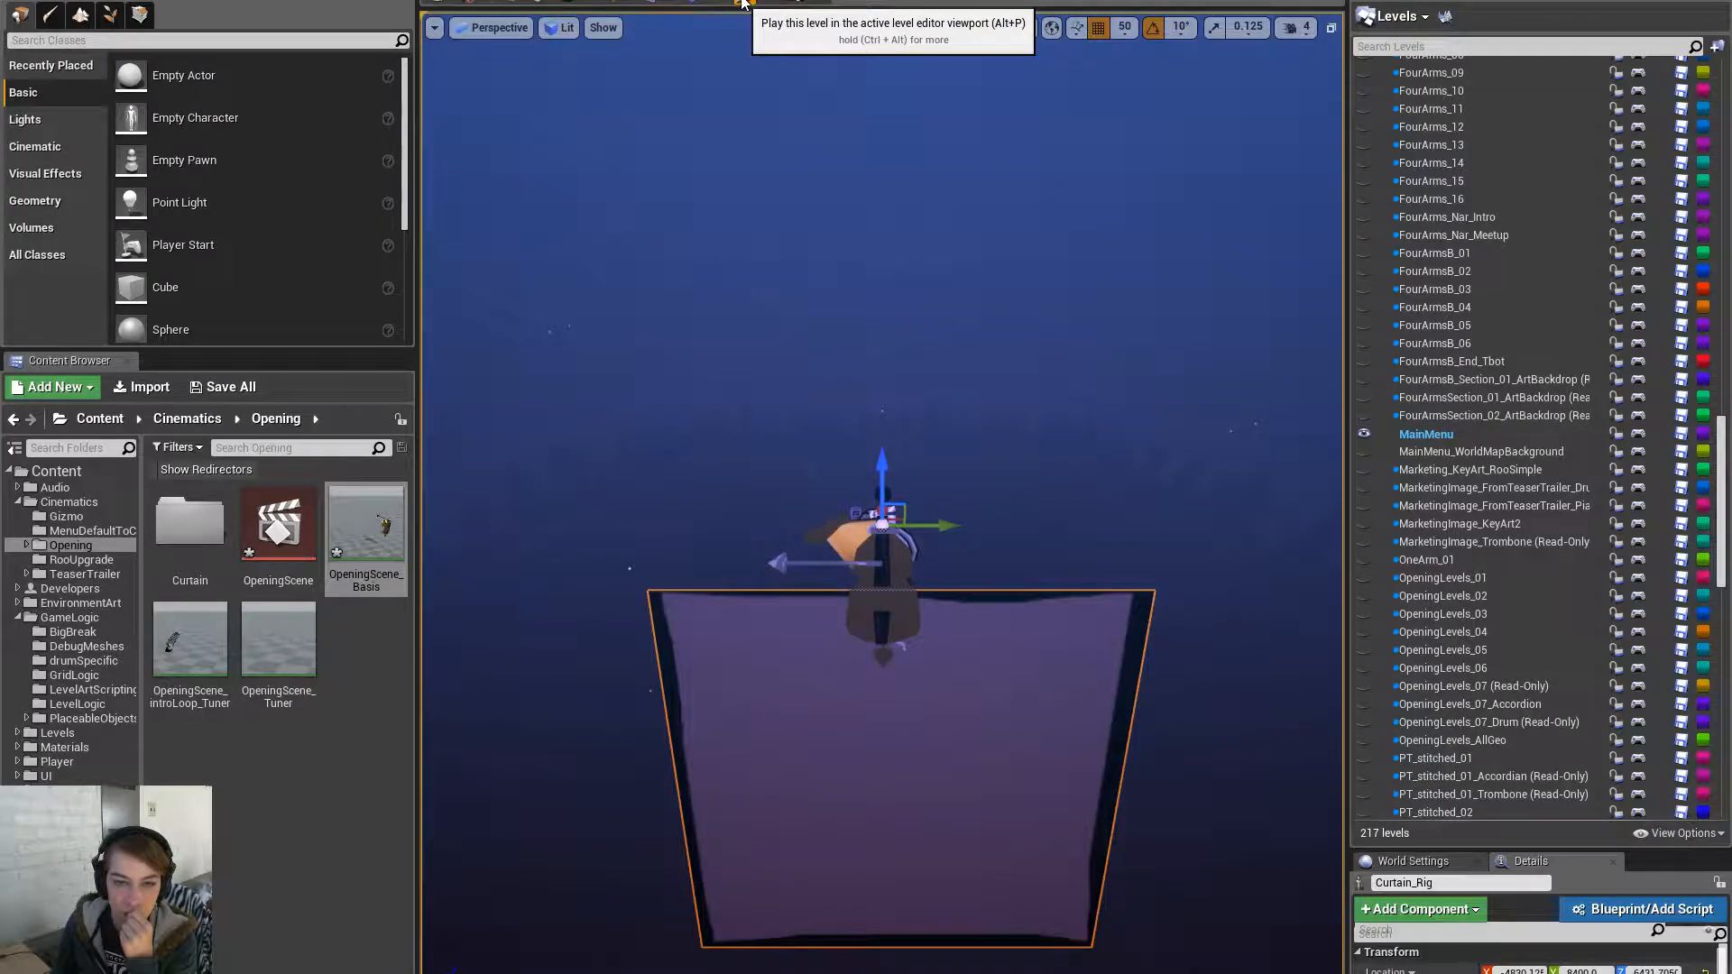
# - Play-test the level and click the tuner marker on the level map
pyautogui.press('F11')
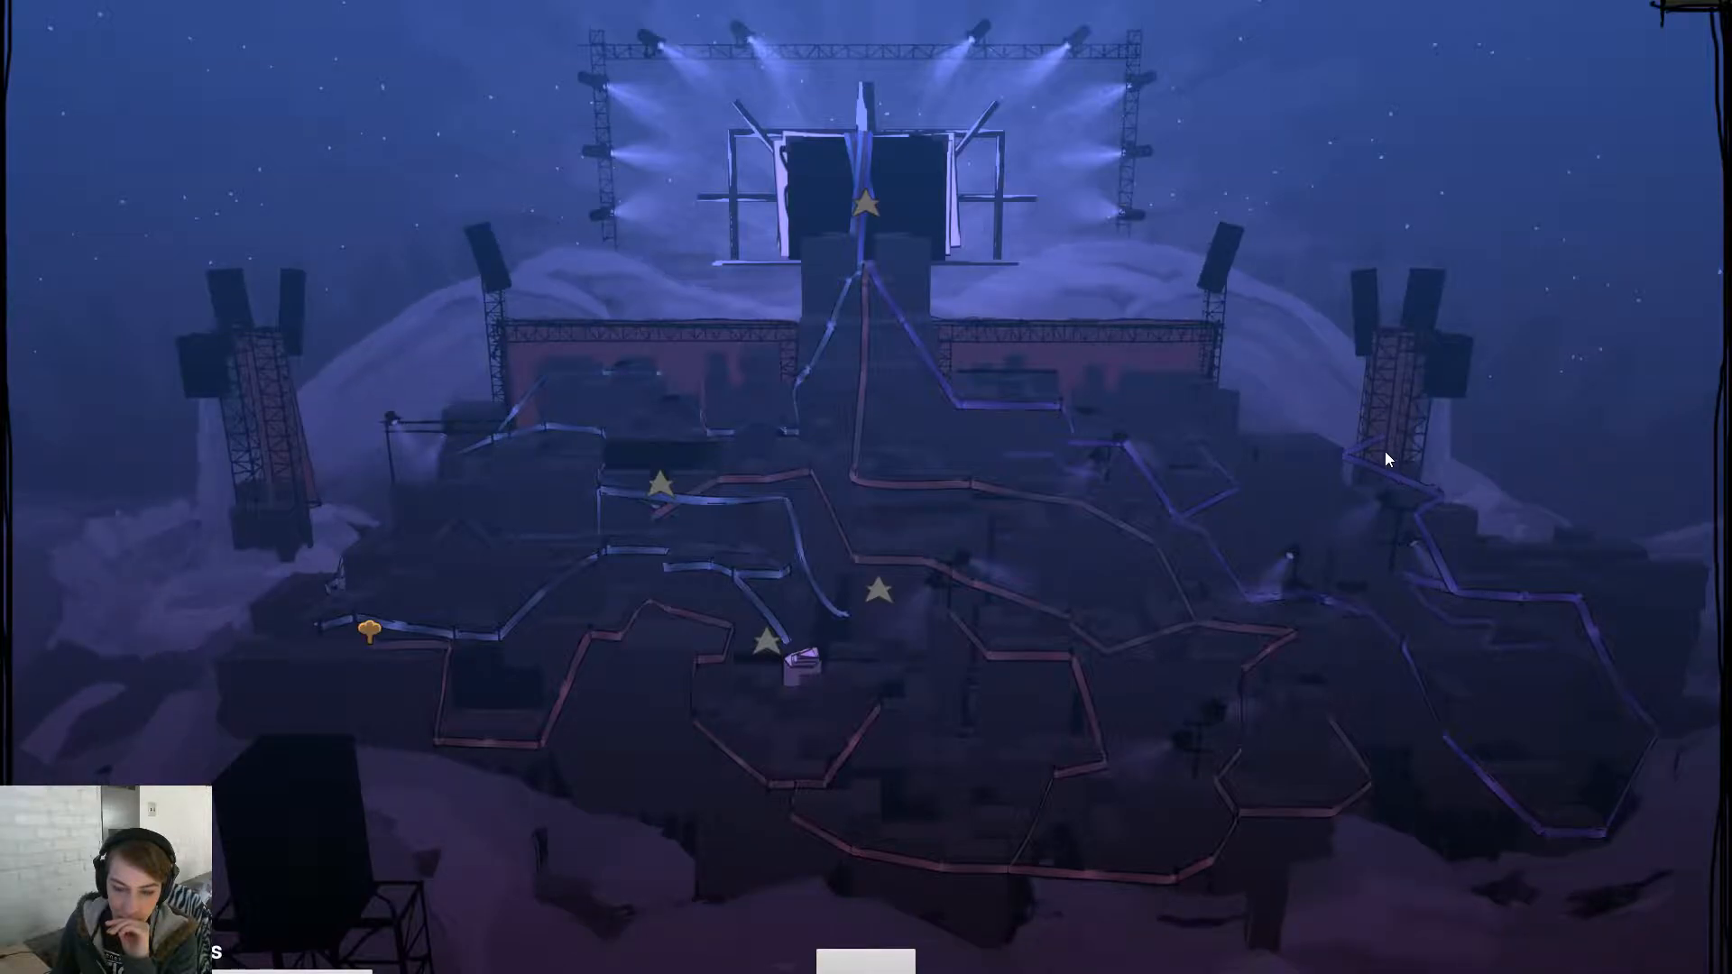
pyautogui.click(868, 963)
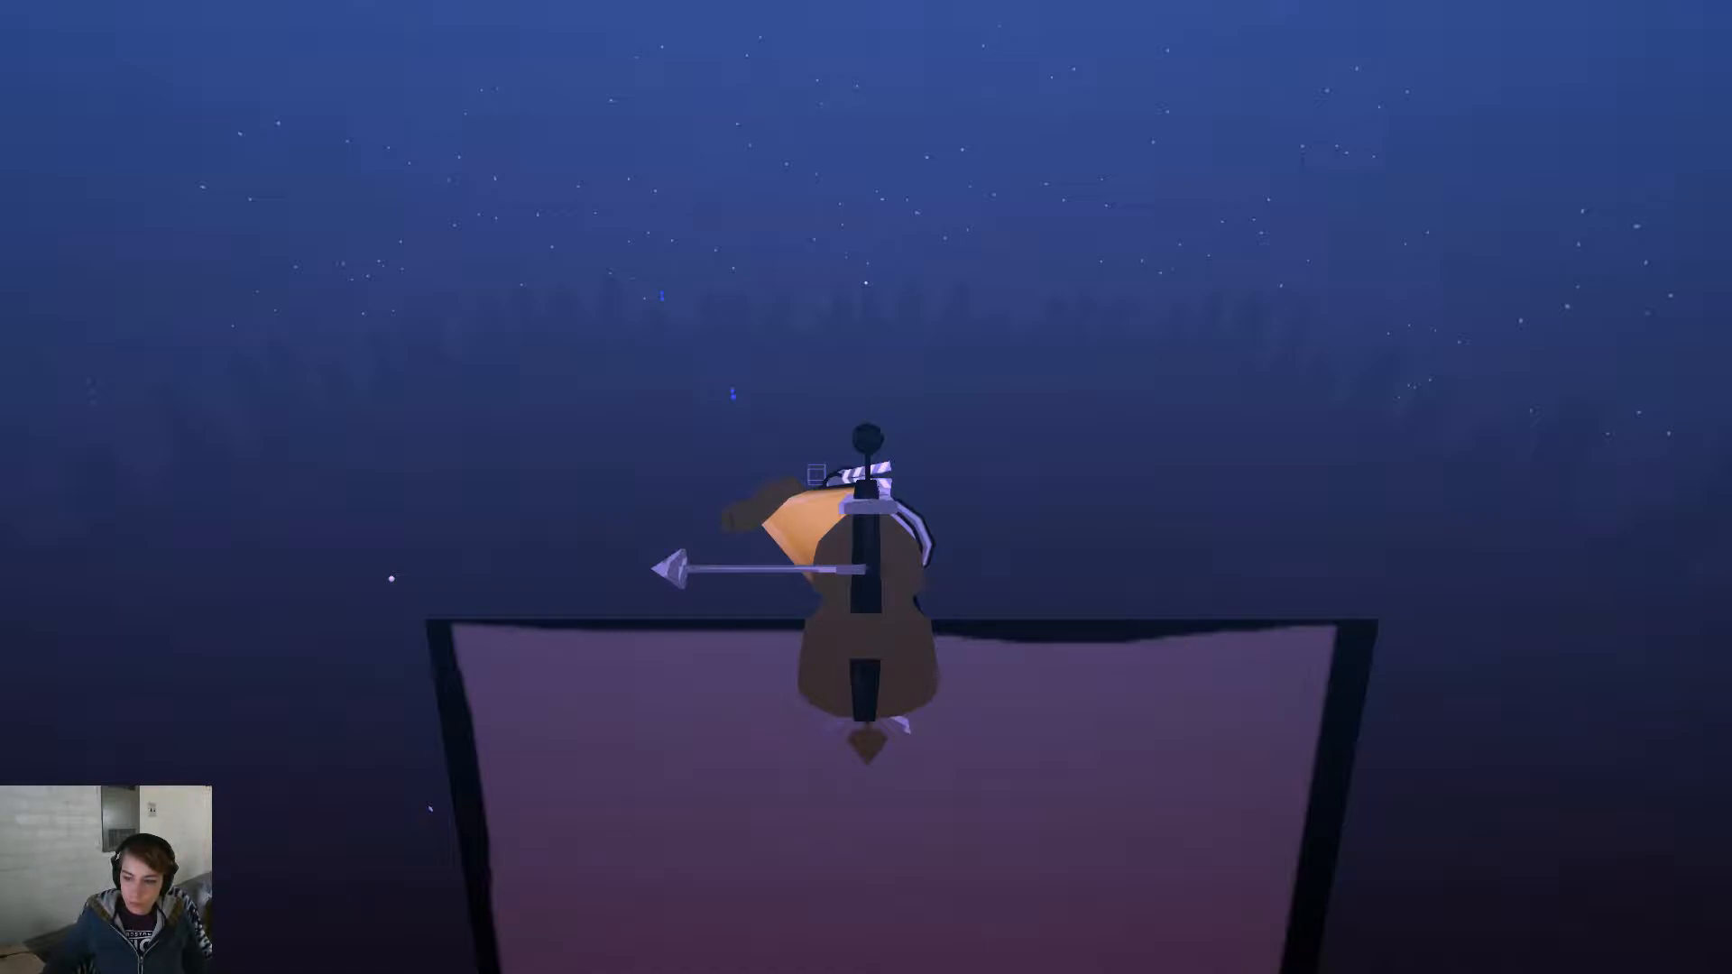
# - Swing the game camera right and click the tree-shaped object to check its purple outline
pyautogui.moveTo(1446, 660); pyautogui.dragTo(1514, 653, button='middle')
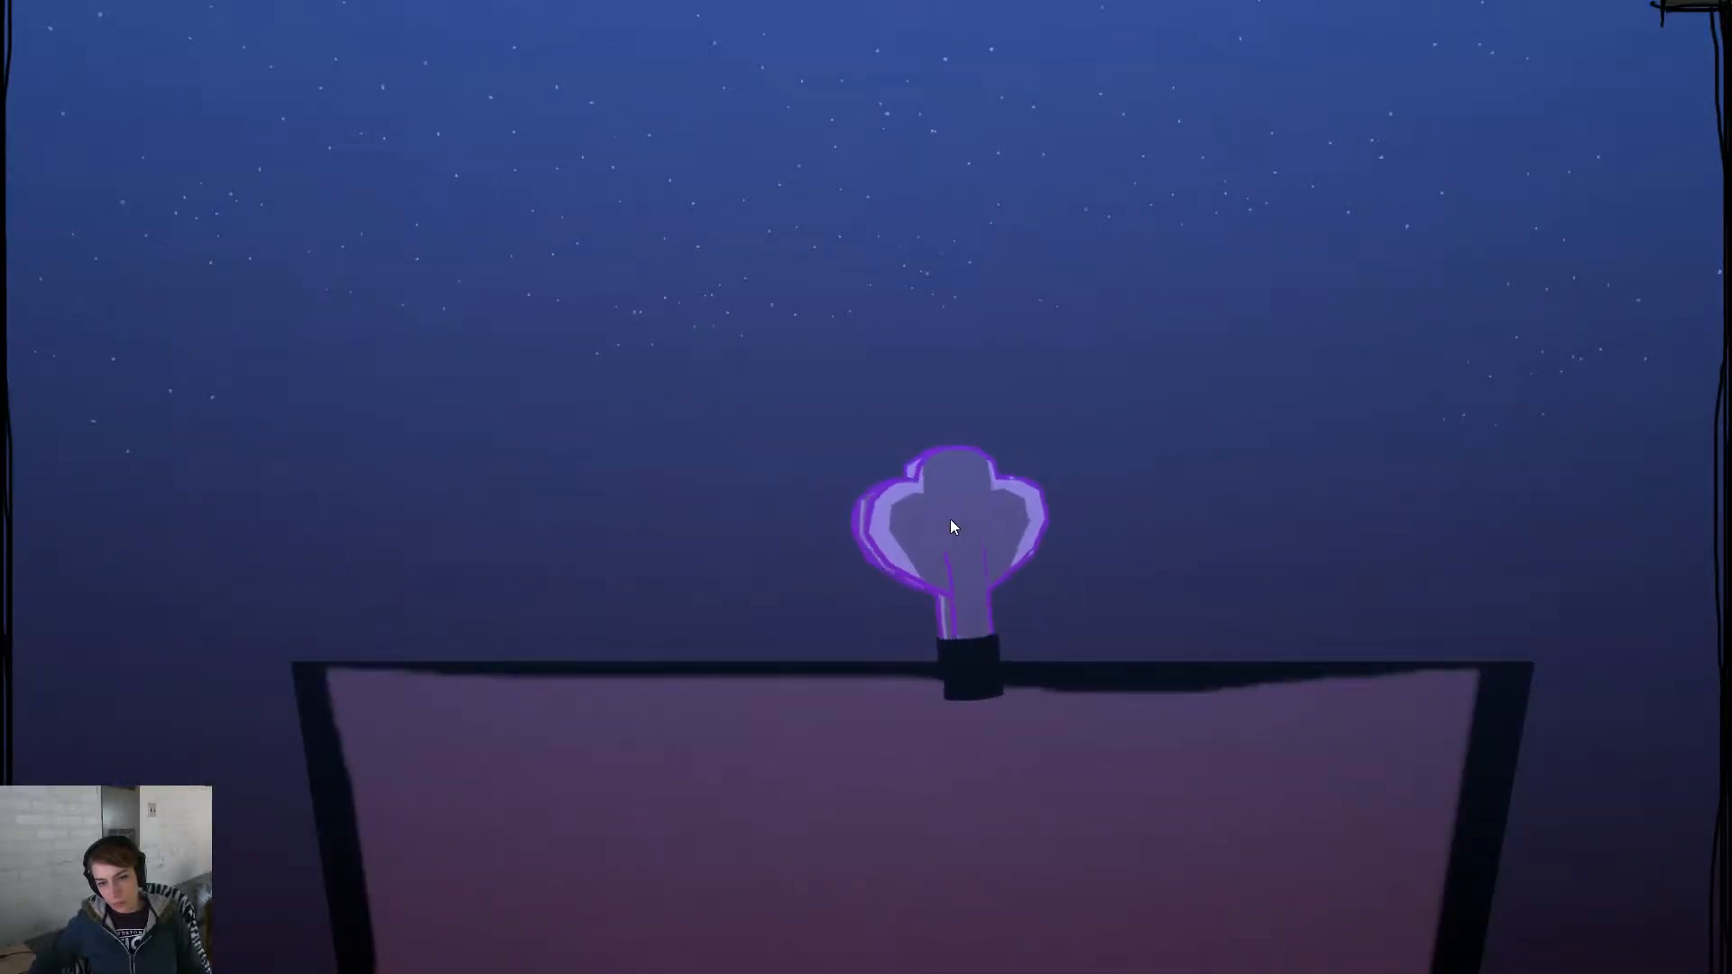
pyautogui.click(951, 522)
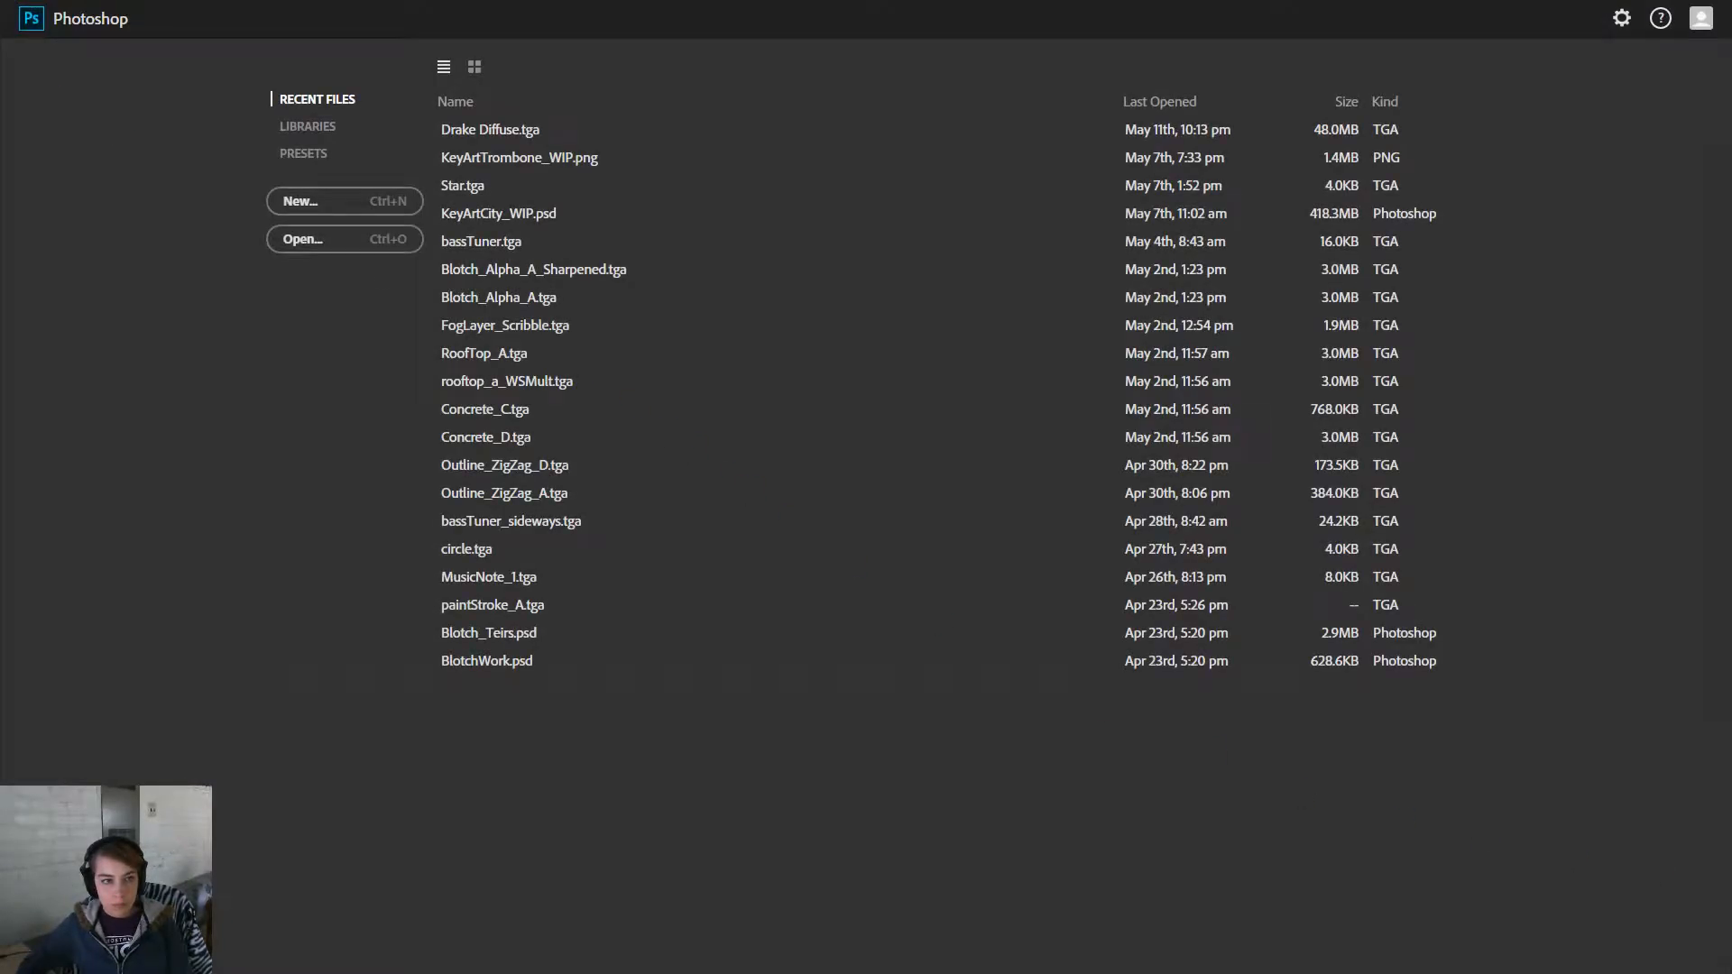
# - Create a new blank Photoshop document with the default settings
pyautogui.click(296, 211)
pyautogui.click(1065, 415)
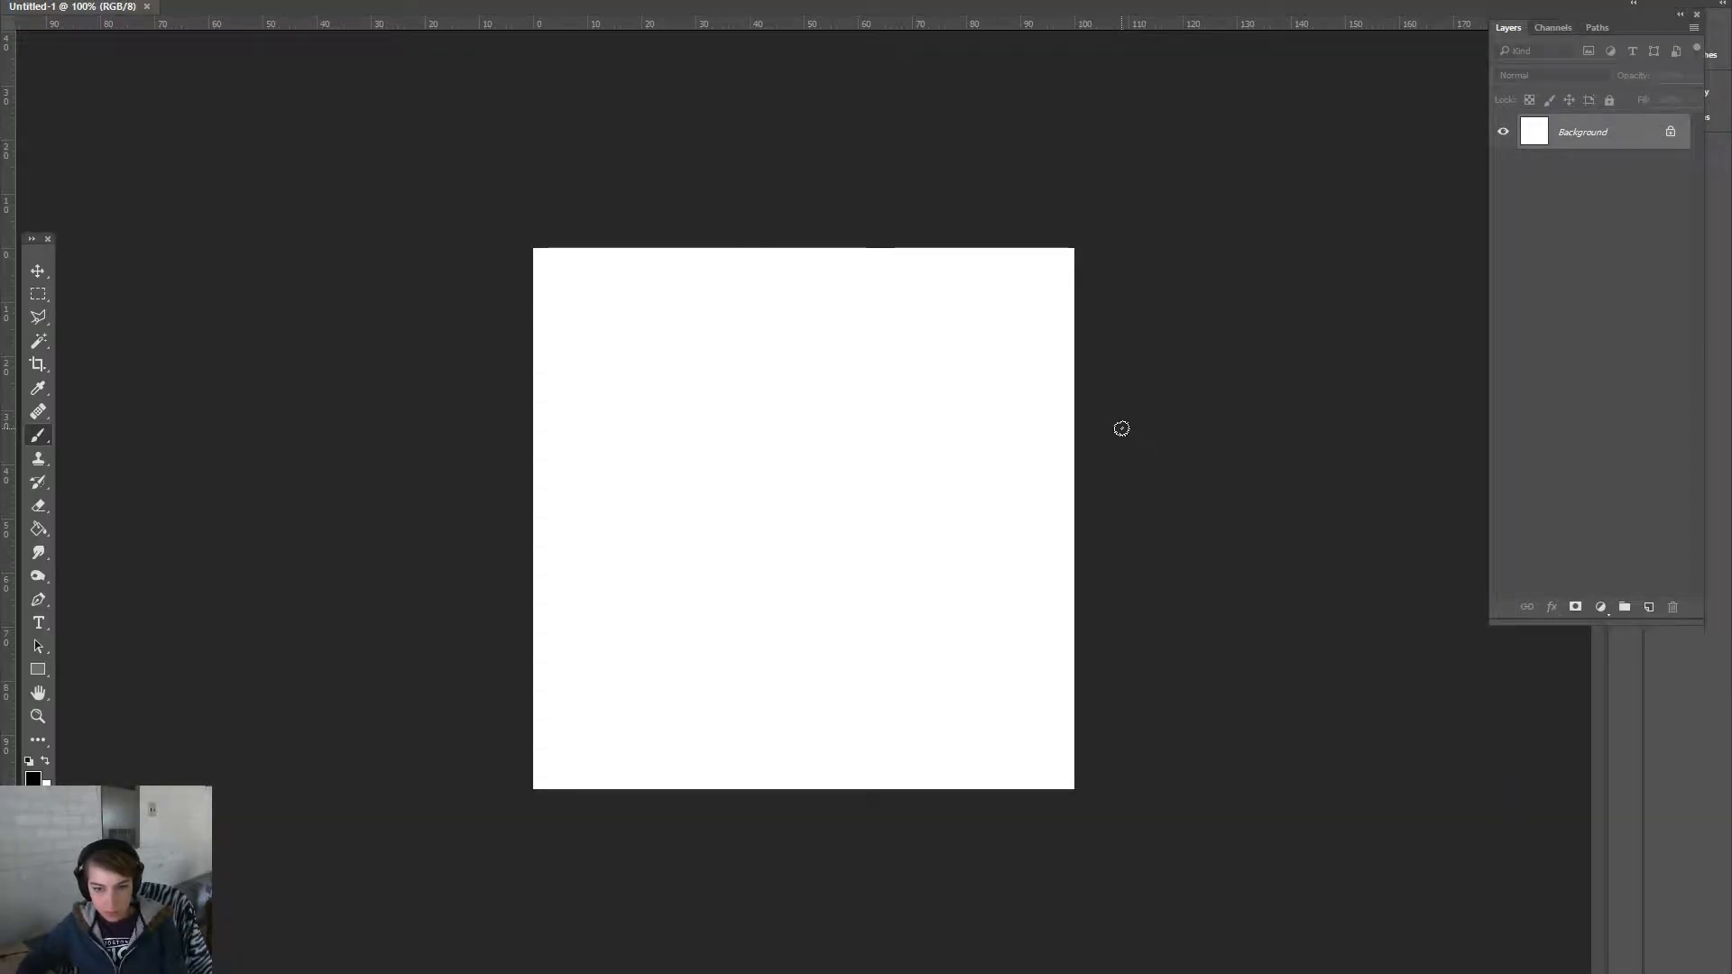
pyautogui.click(38, 271)
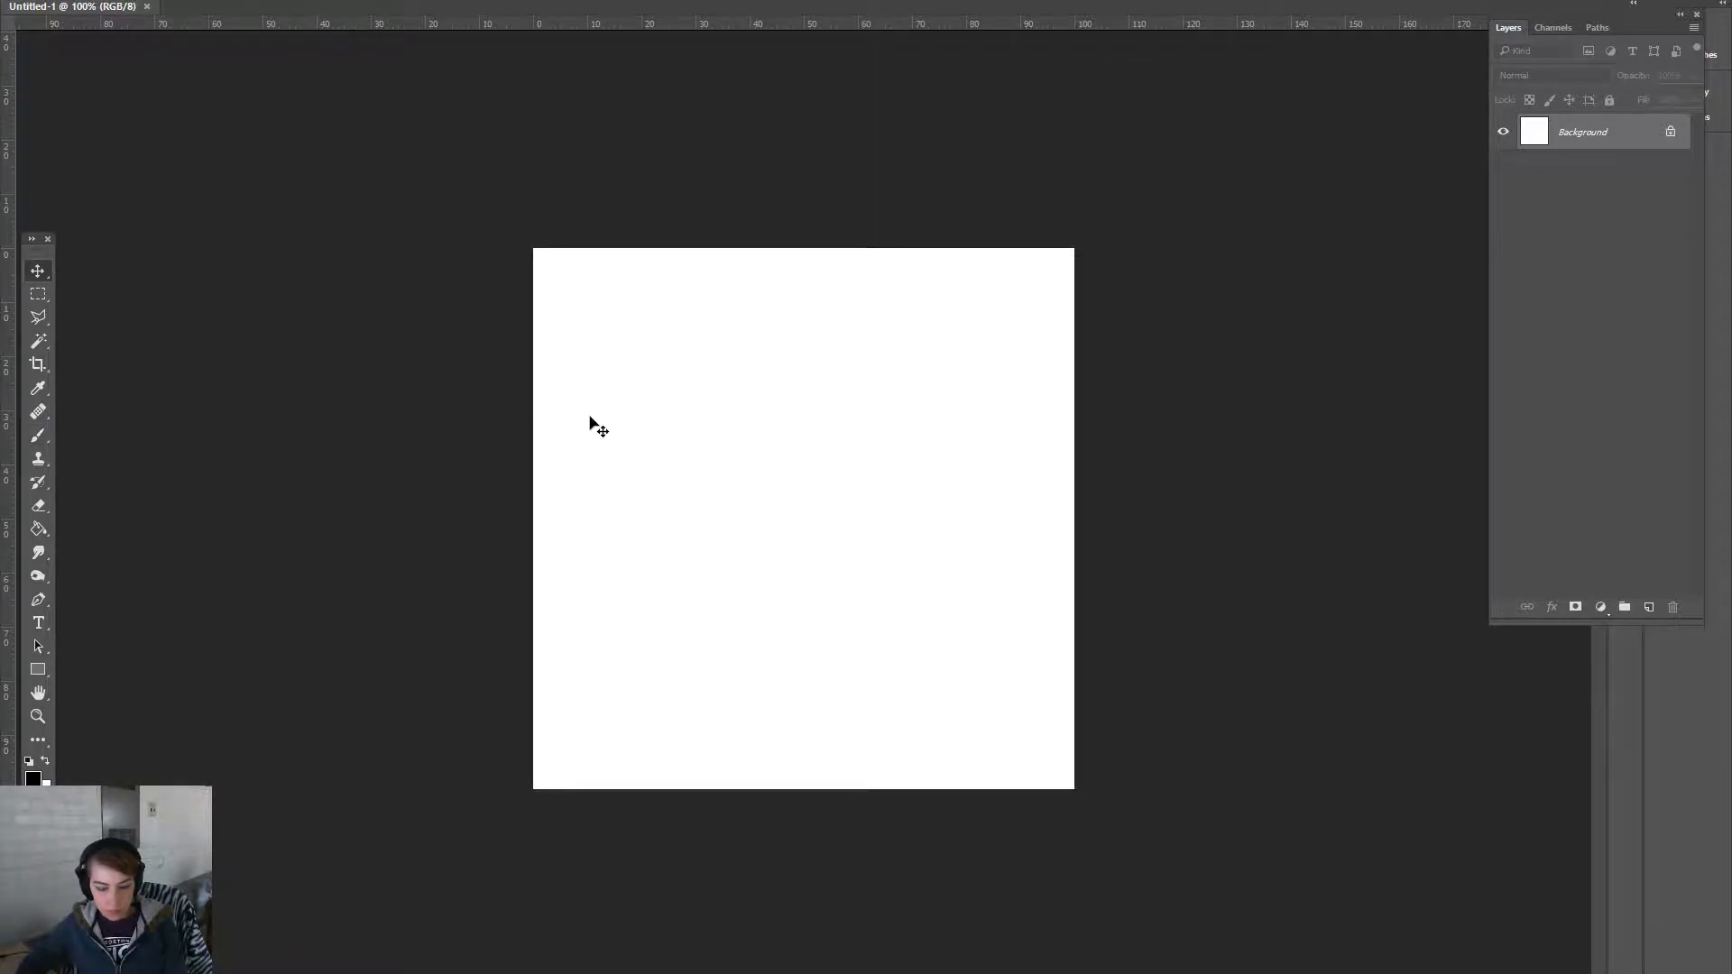
pyautogui.click(47, 0)
pyautogui.click(63, 0)
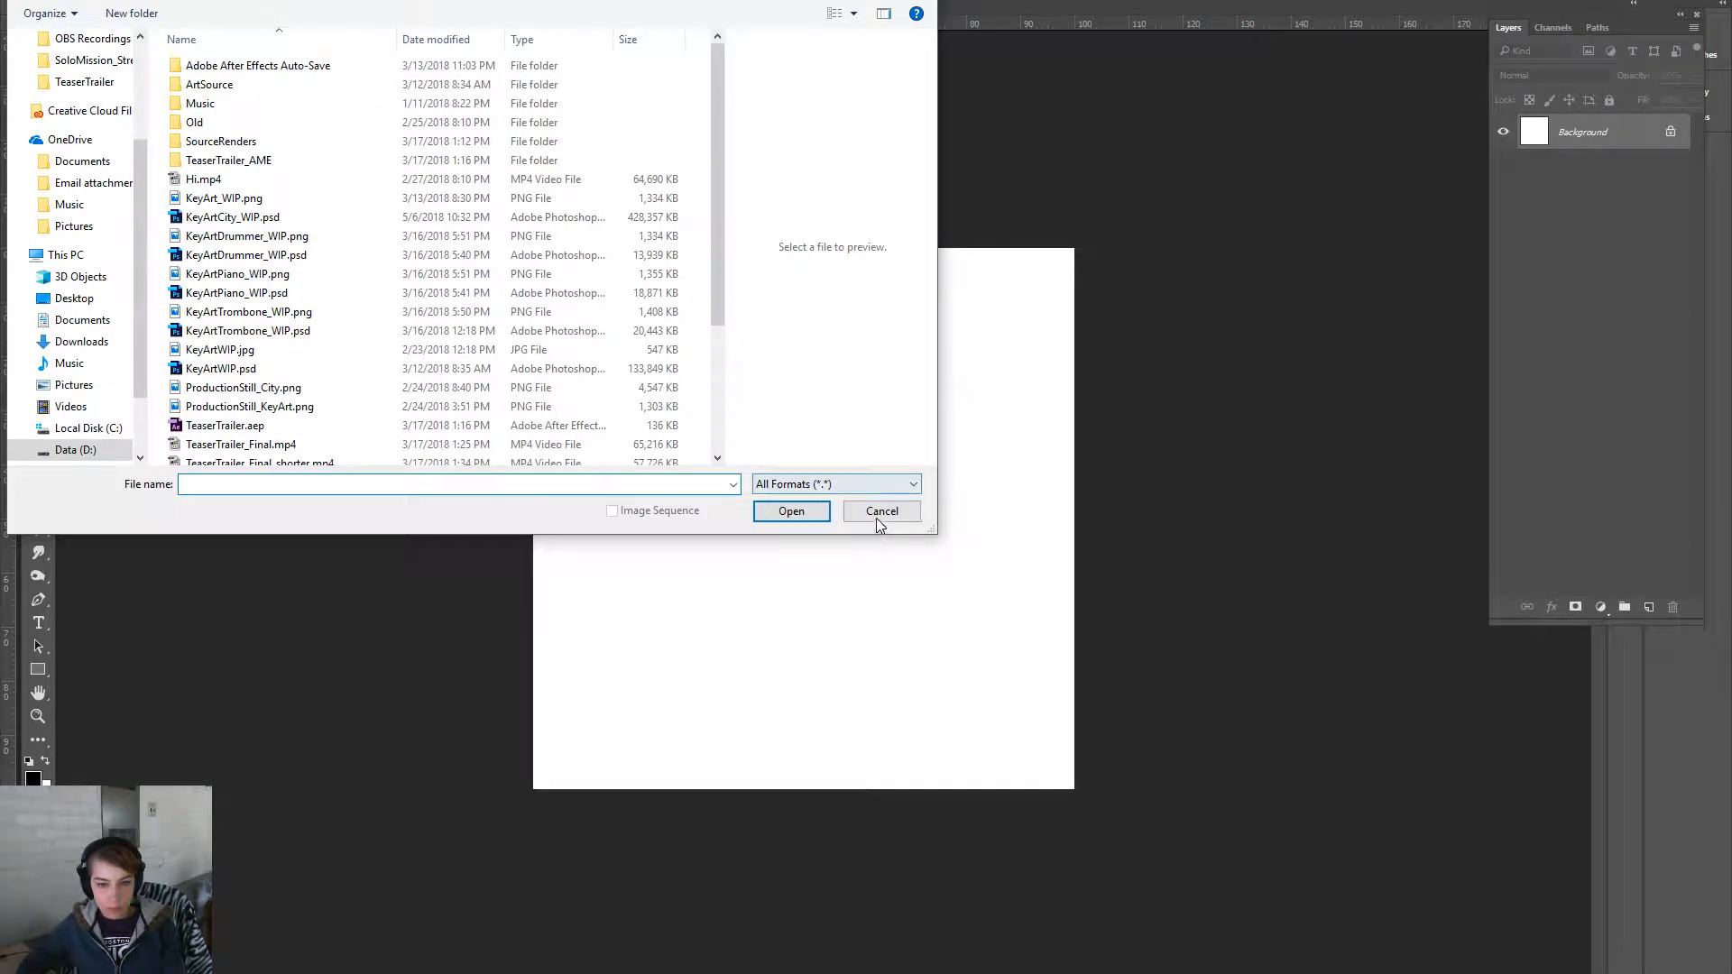
pyautogui.click(880, 510)
pyautogui.click(47, 0)
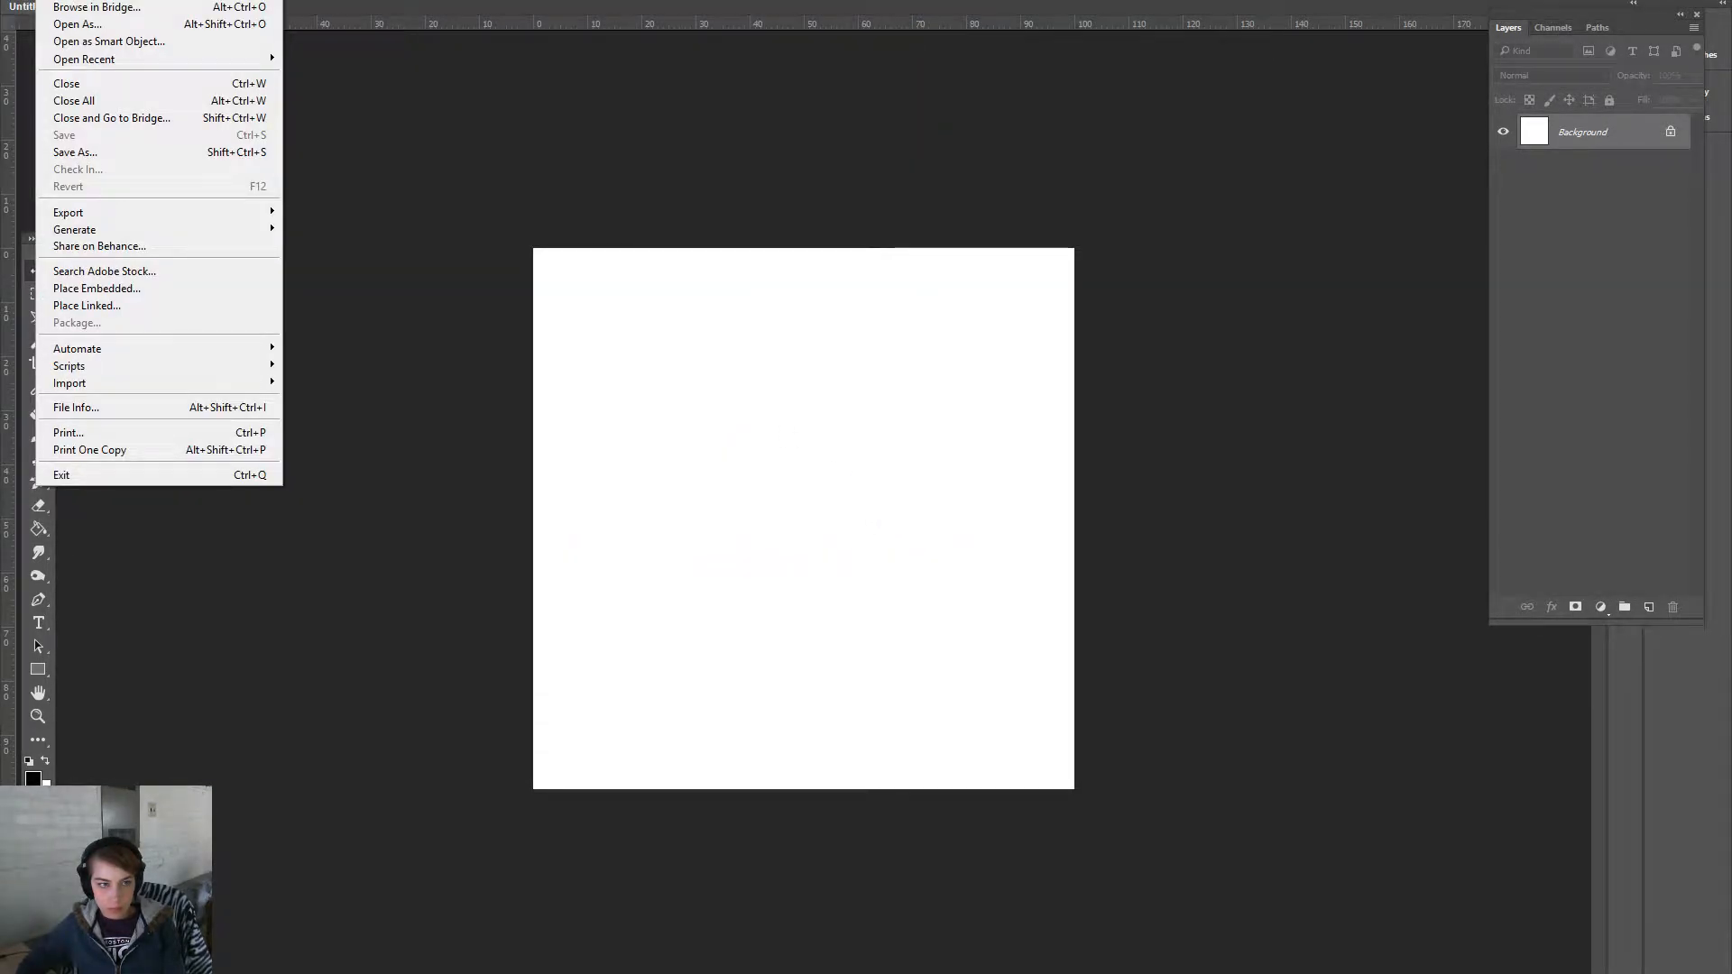
pyautogui.click(63, 0)
pyautogui.click(1064, 424)
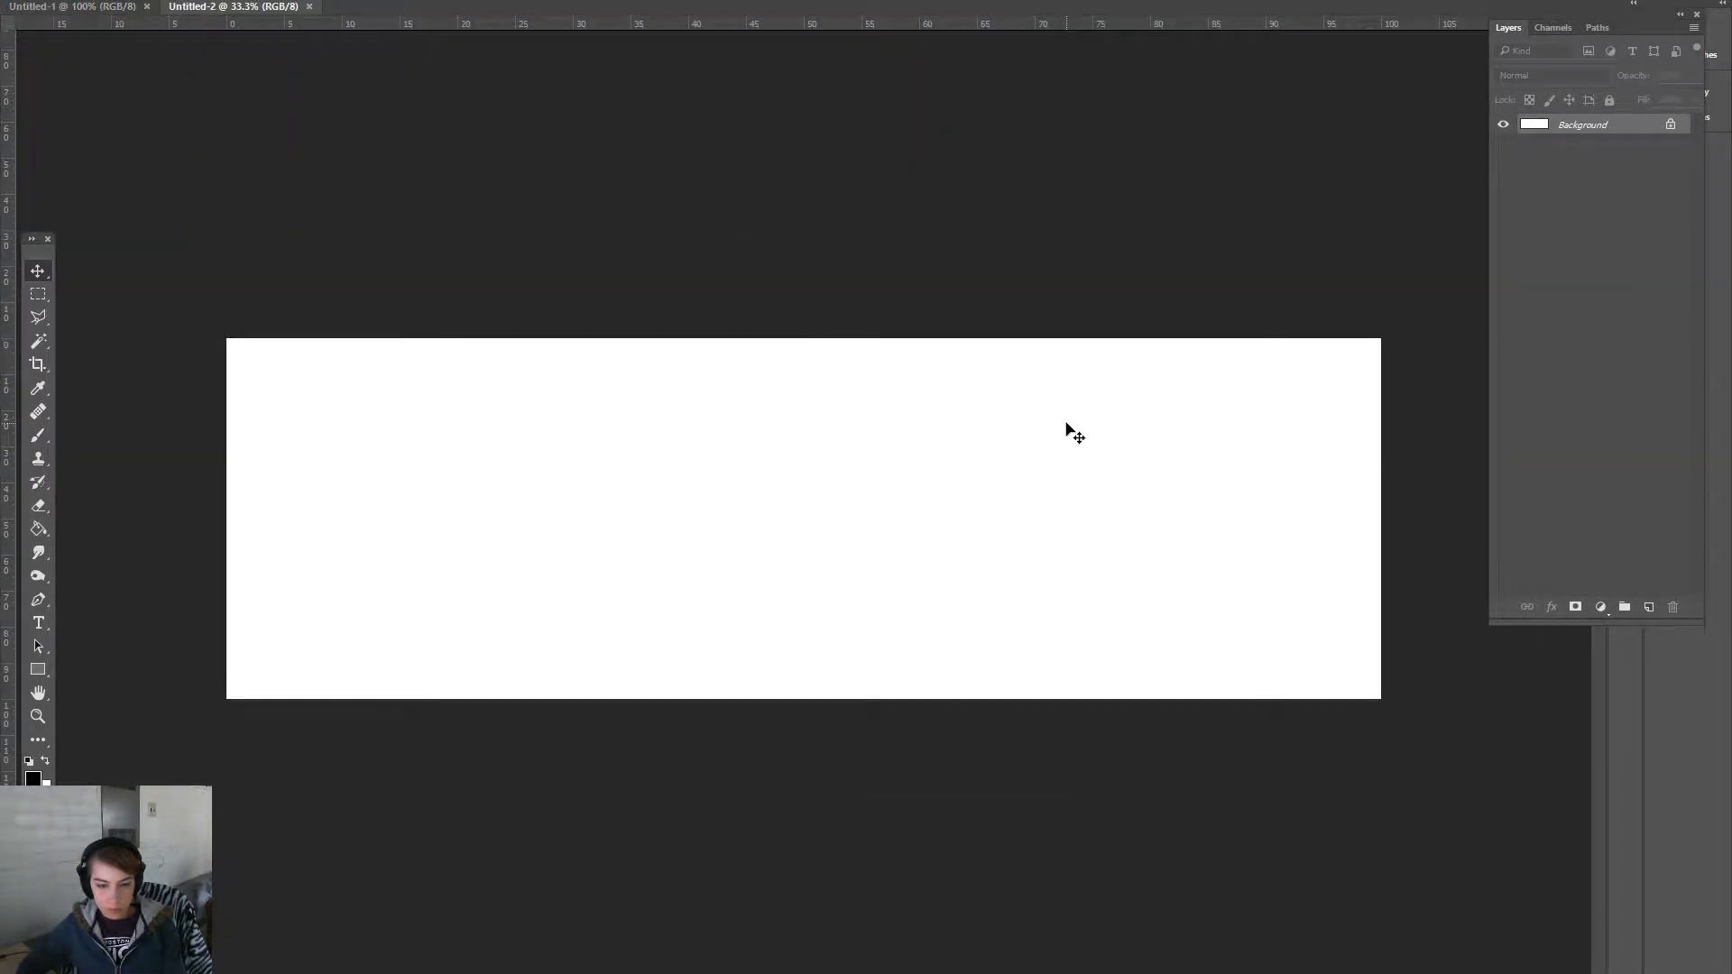
# - Paste the stream screenshot and cut out its left game-view half
pyautogui.hotkey('ctrl', 'v')
pyautogui.click(37, 716)
pyautogui.moveTo(511, 637); pyautogui.dragTo(637, 650)
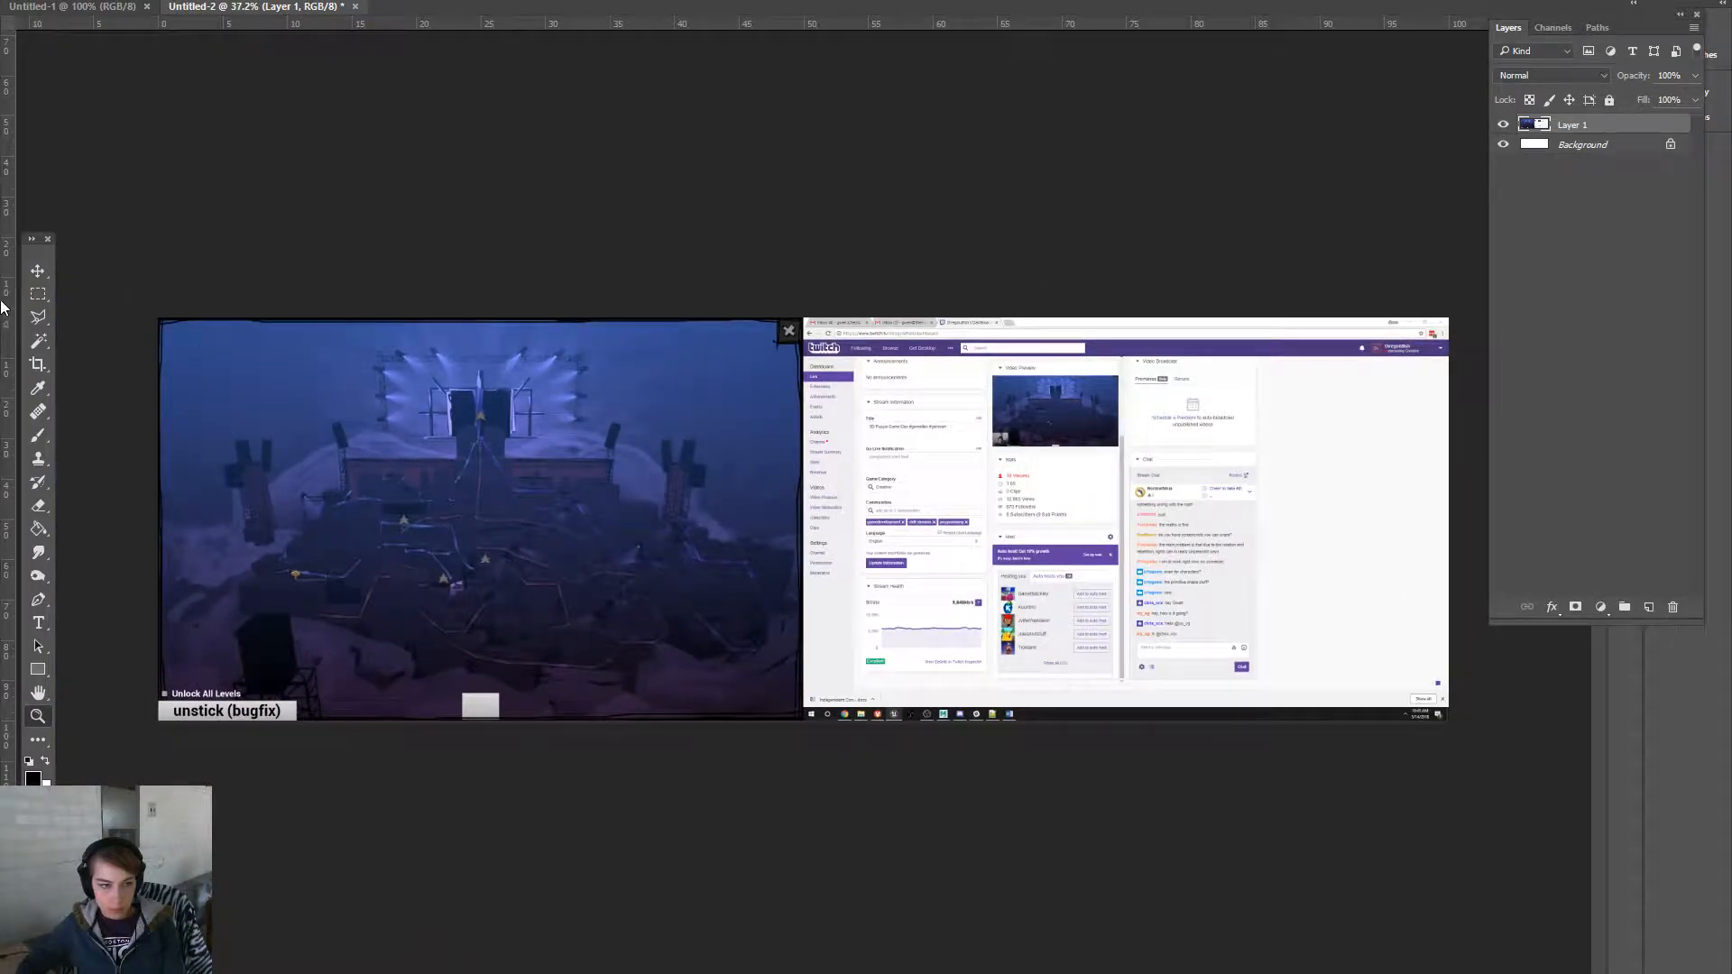
pyautogui.moveTo(101, 287); pyautogui.dragTo(802, 826)
pyautogui.hotkey('ctrl', 'x')
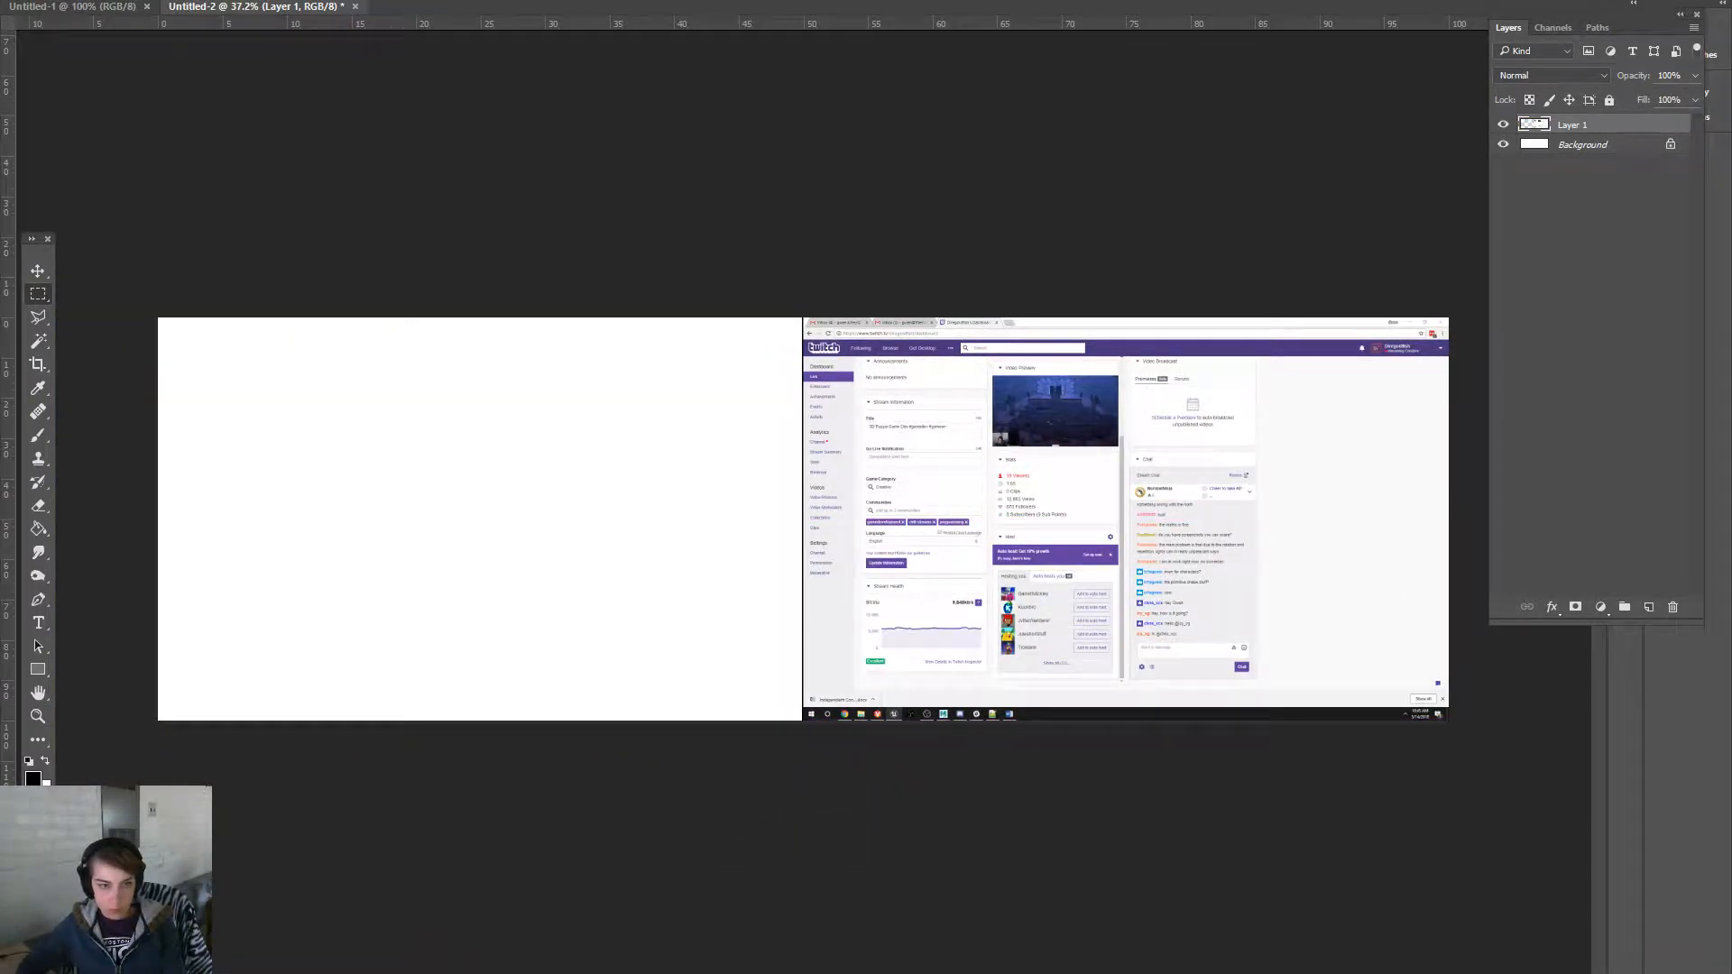
# - Start another new blank document from the Untitled-1 window
pyautogui.click(104, 12)
pyautogui.click(49, 0)
pyautogui.click(68, 0)
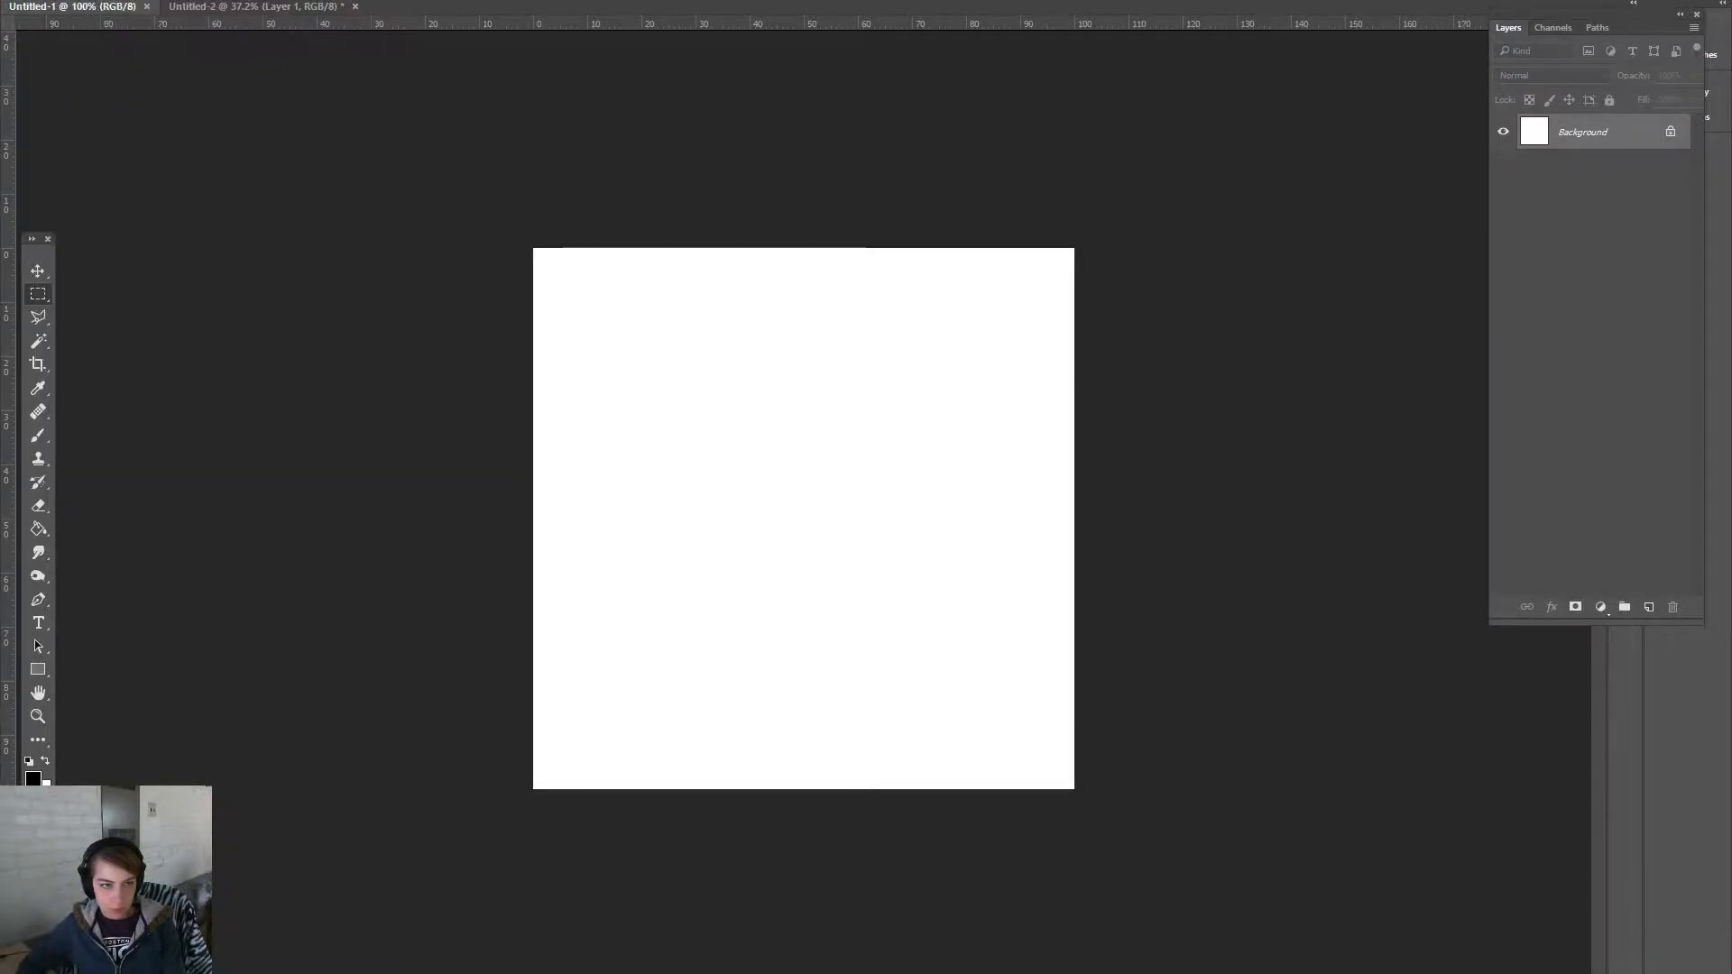
pyautogui.click(1090, 421)
# - Paste the cut game view into Untitled-3 and zoom in on the level map
pyautogui.hotkey('ctrl', 'v')
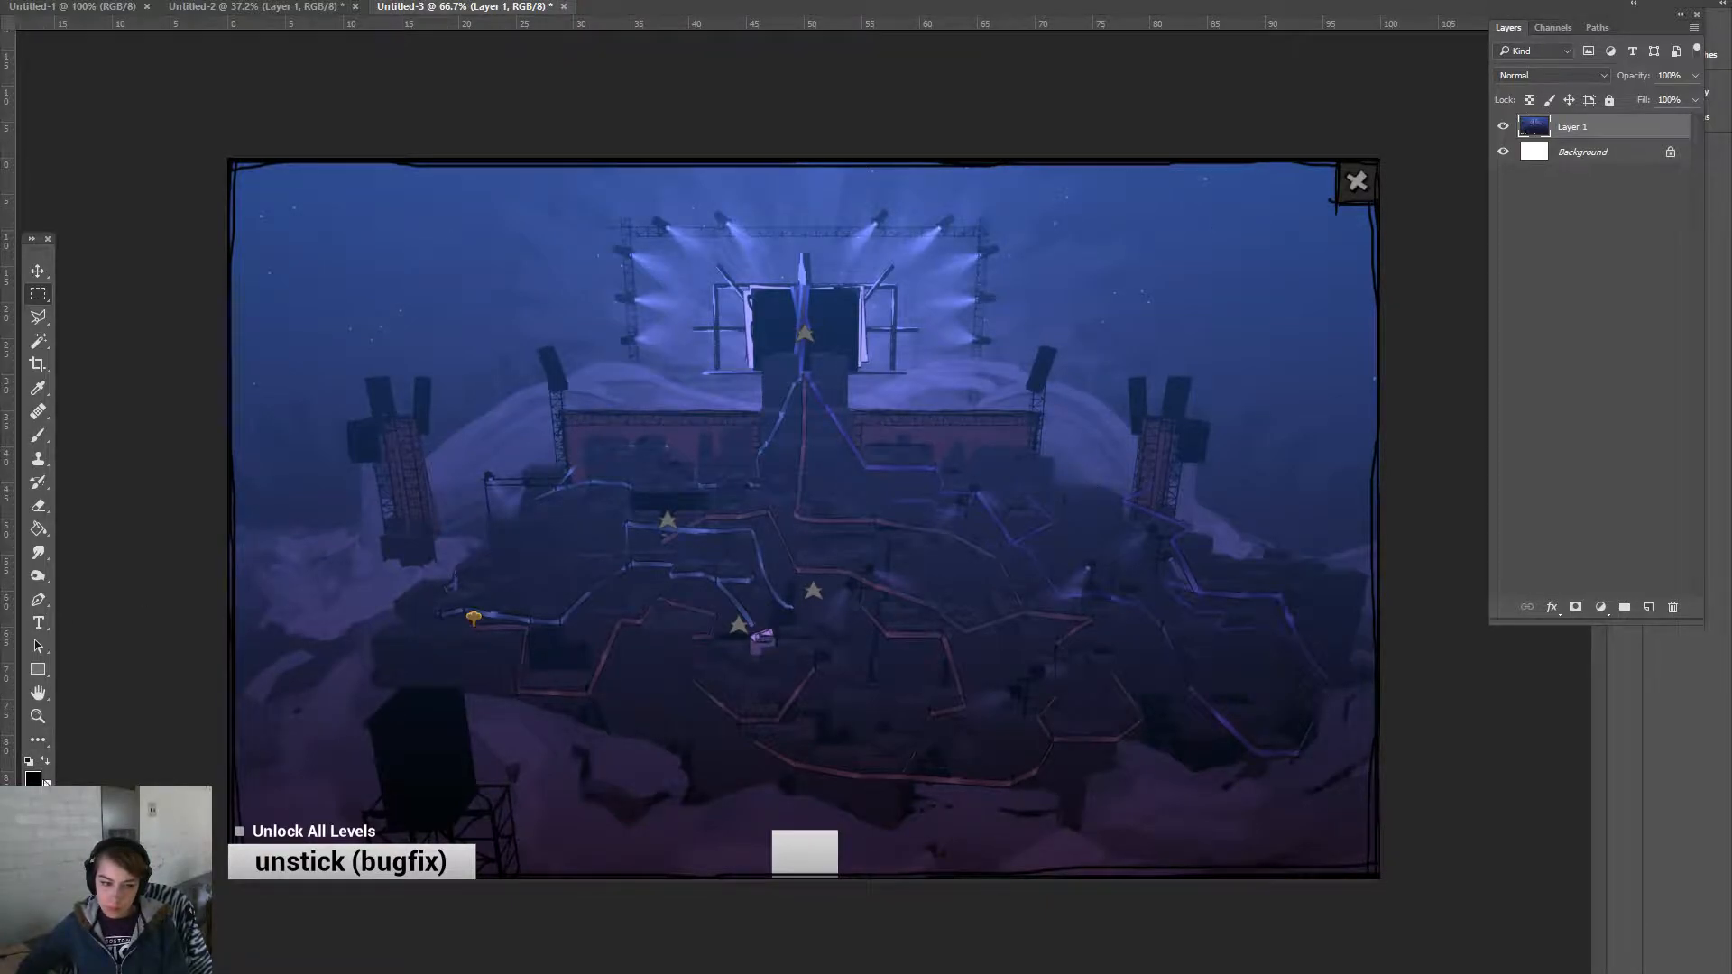
pyautogui.click(41, 715)
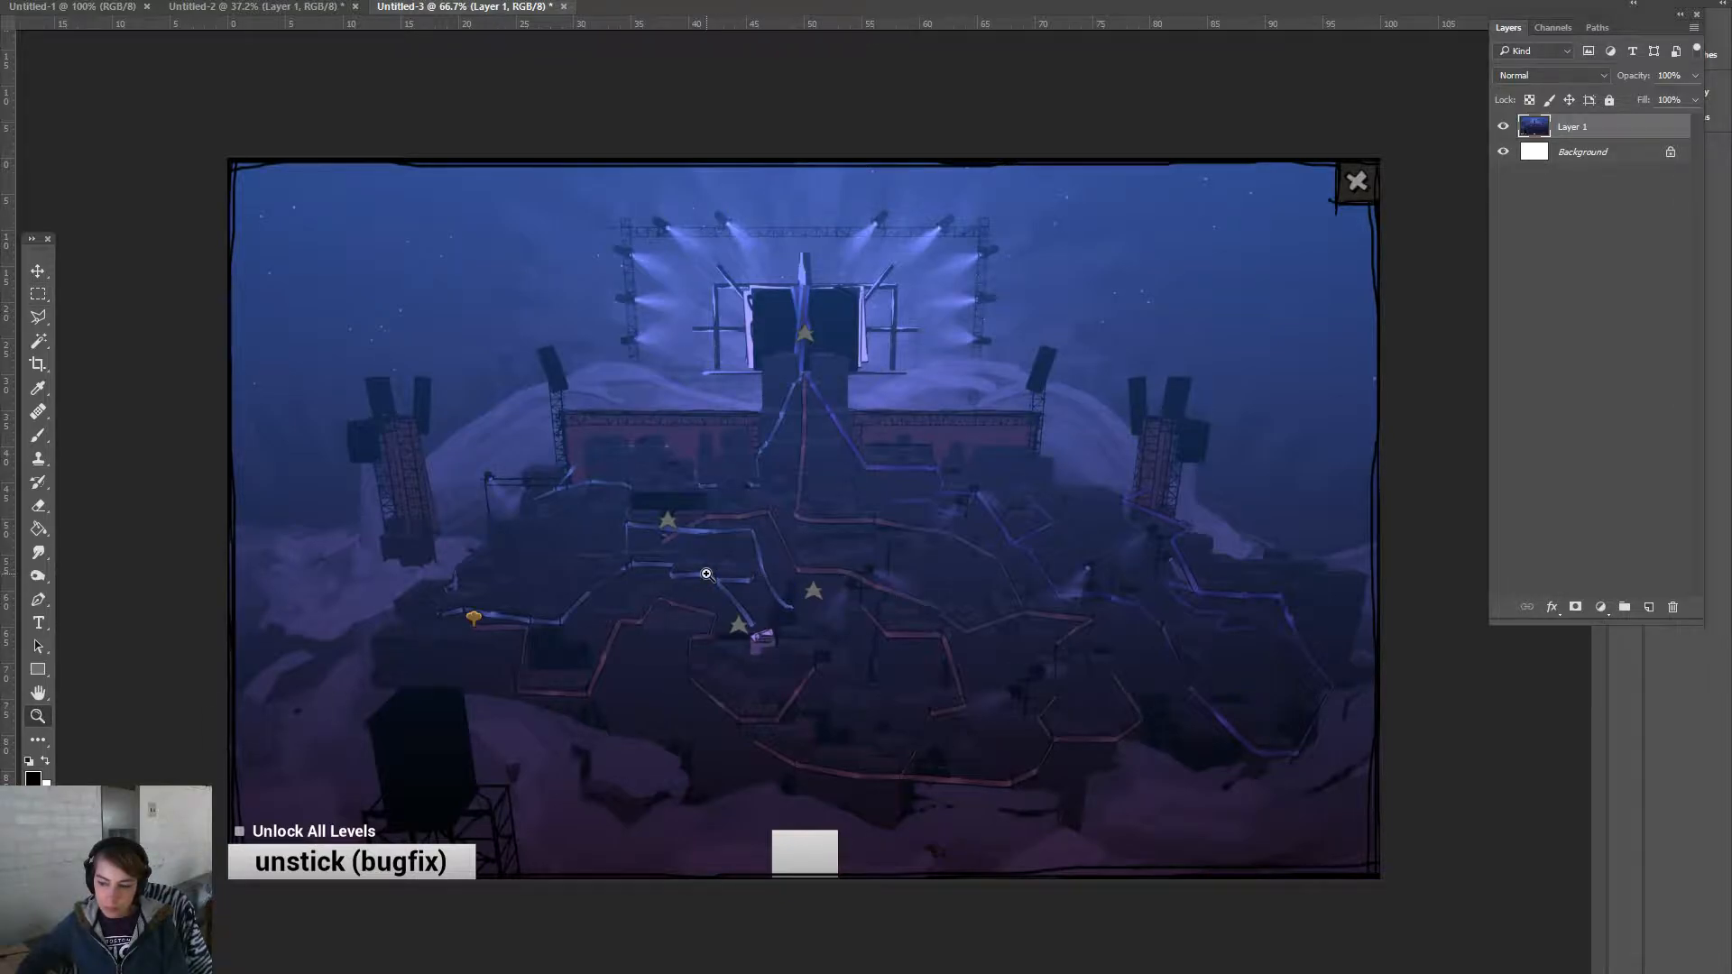
pyautogui.moveTo(716, 577); pyautogui.dragTo(766, 584)
pyautogui.hotkey('ctrl', '-')
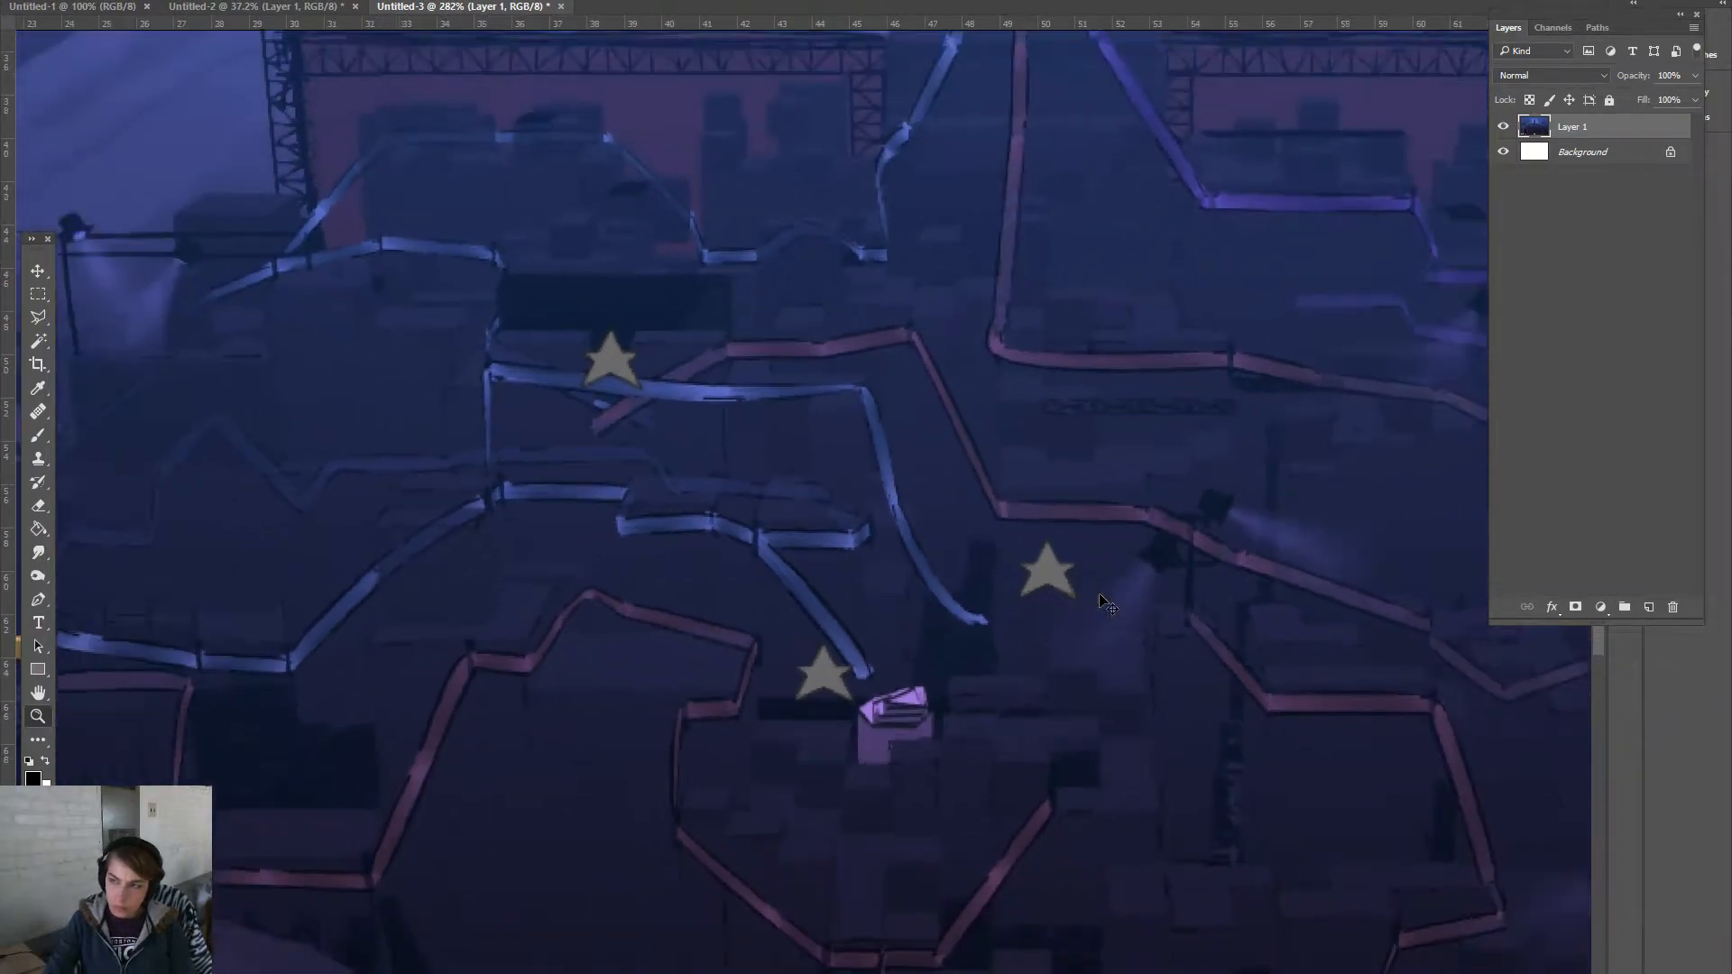
pyautogui.hotkey('ctrl', '-')
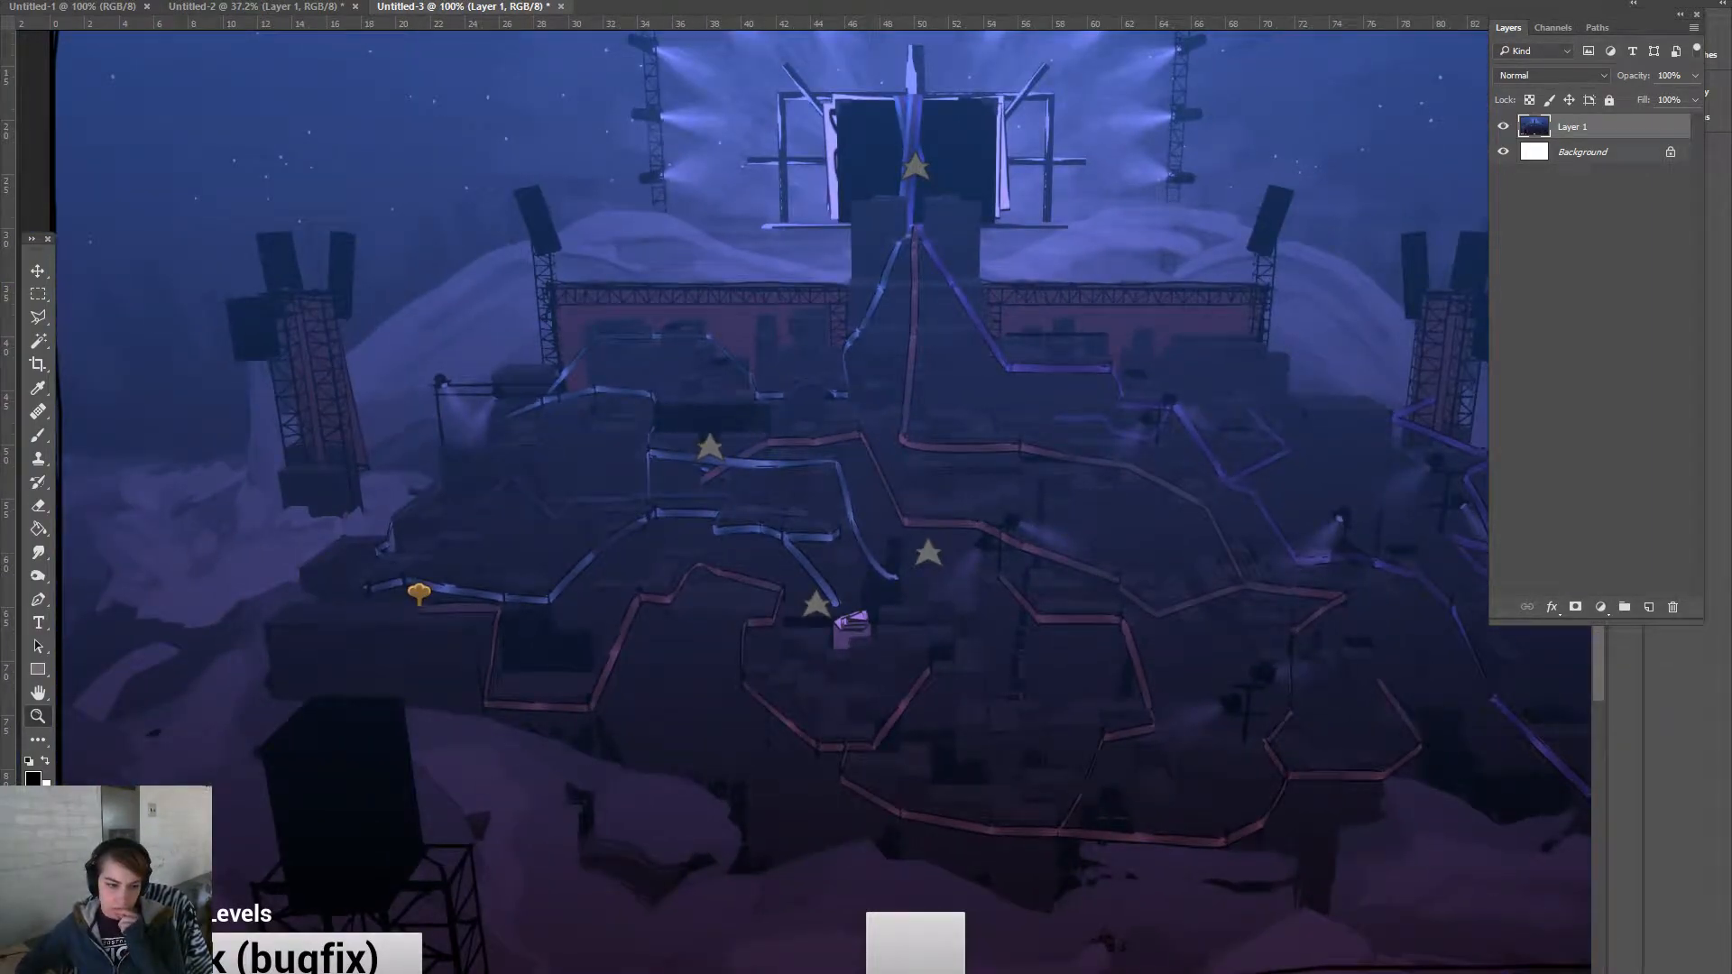
# - Sample dark purple #3b3361 from the level map as the foreground colour
pyautogui.click(33, 777)
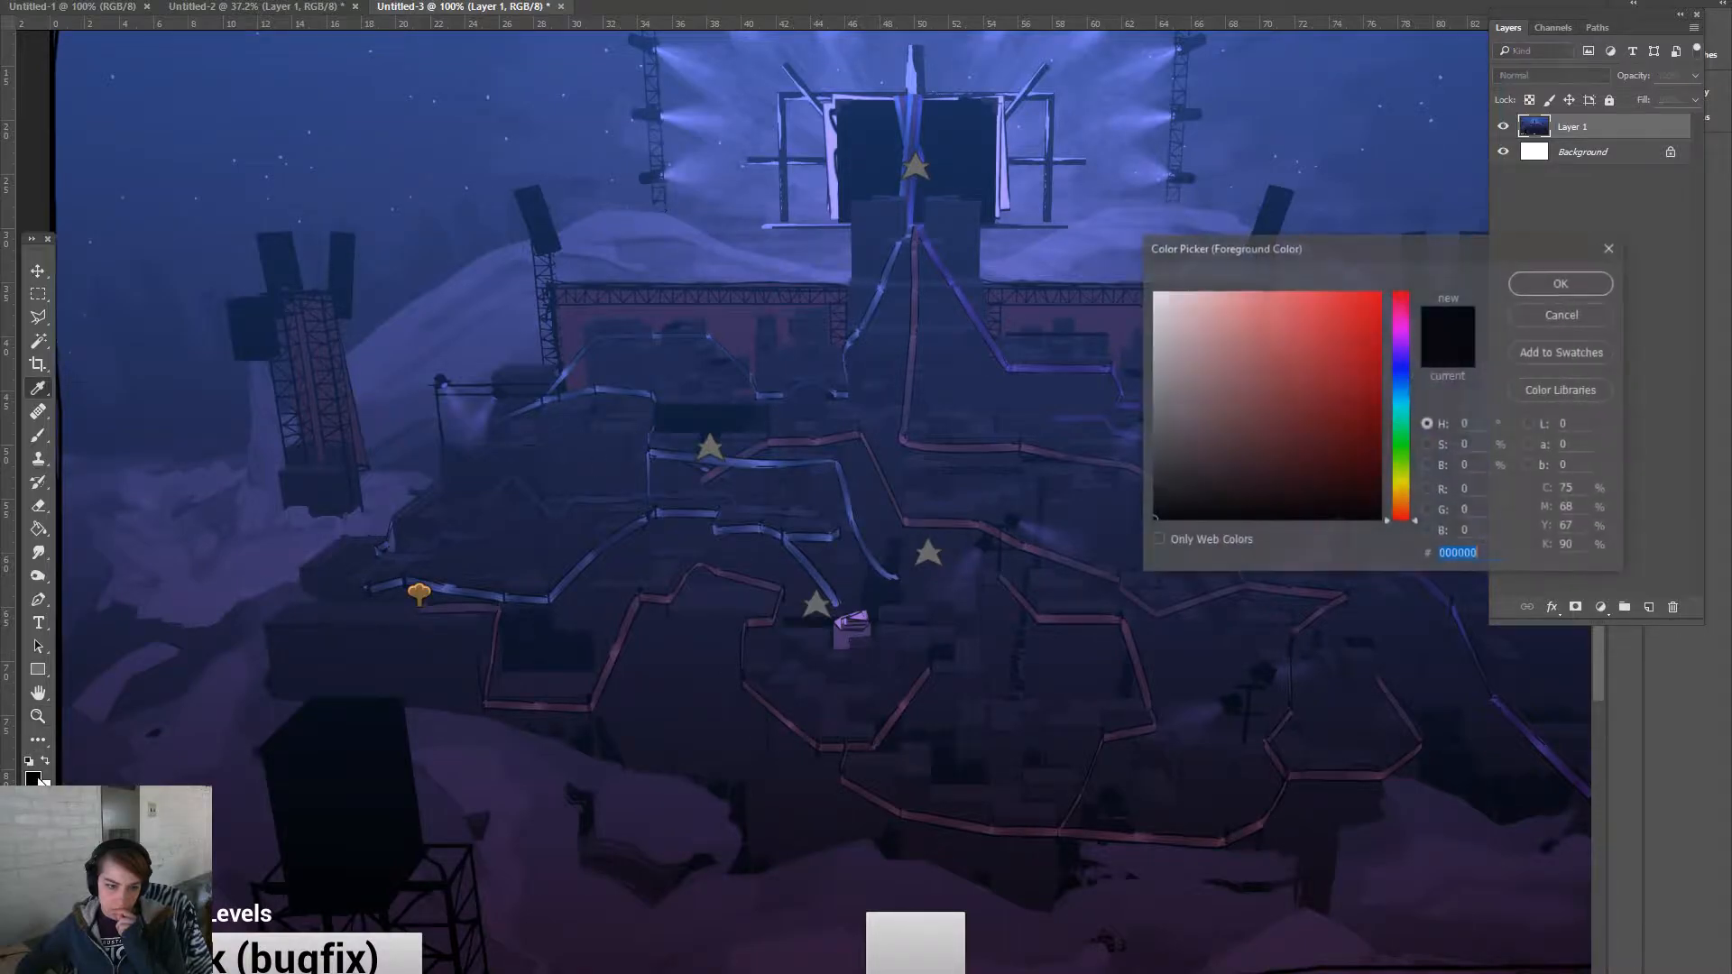
pyautogui.click(755, 317)
pyautogui.click(1543, 285)
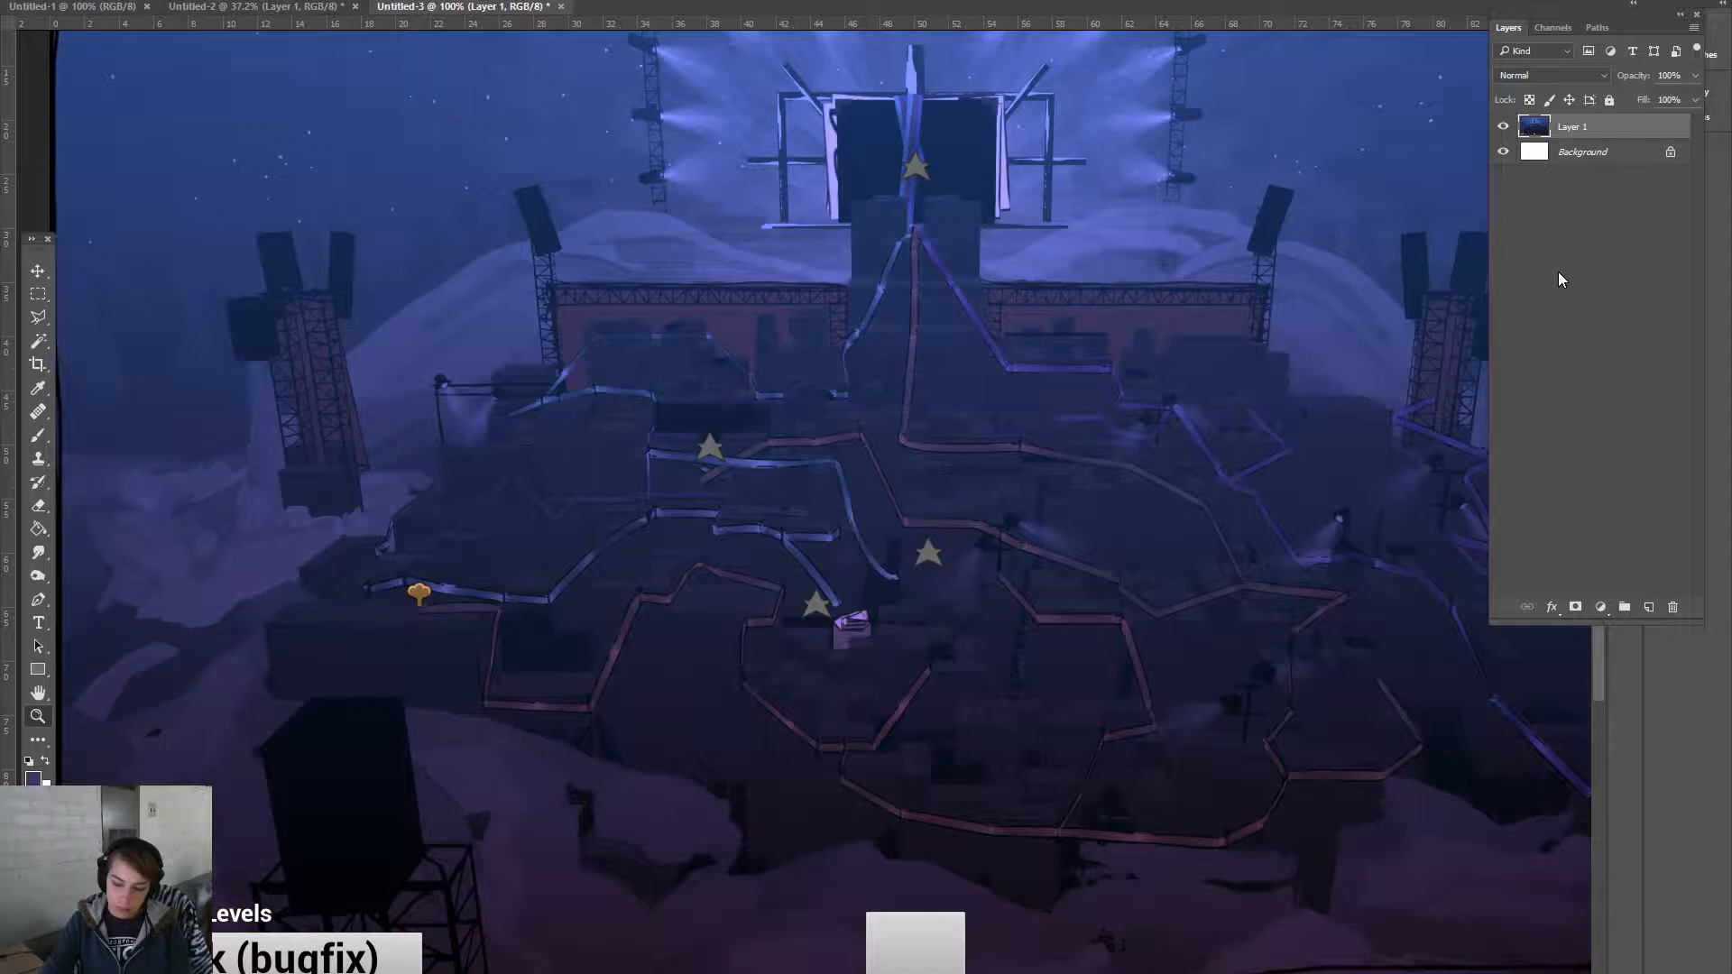
pyautogui.hotkey('ctrl', '-')
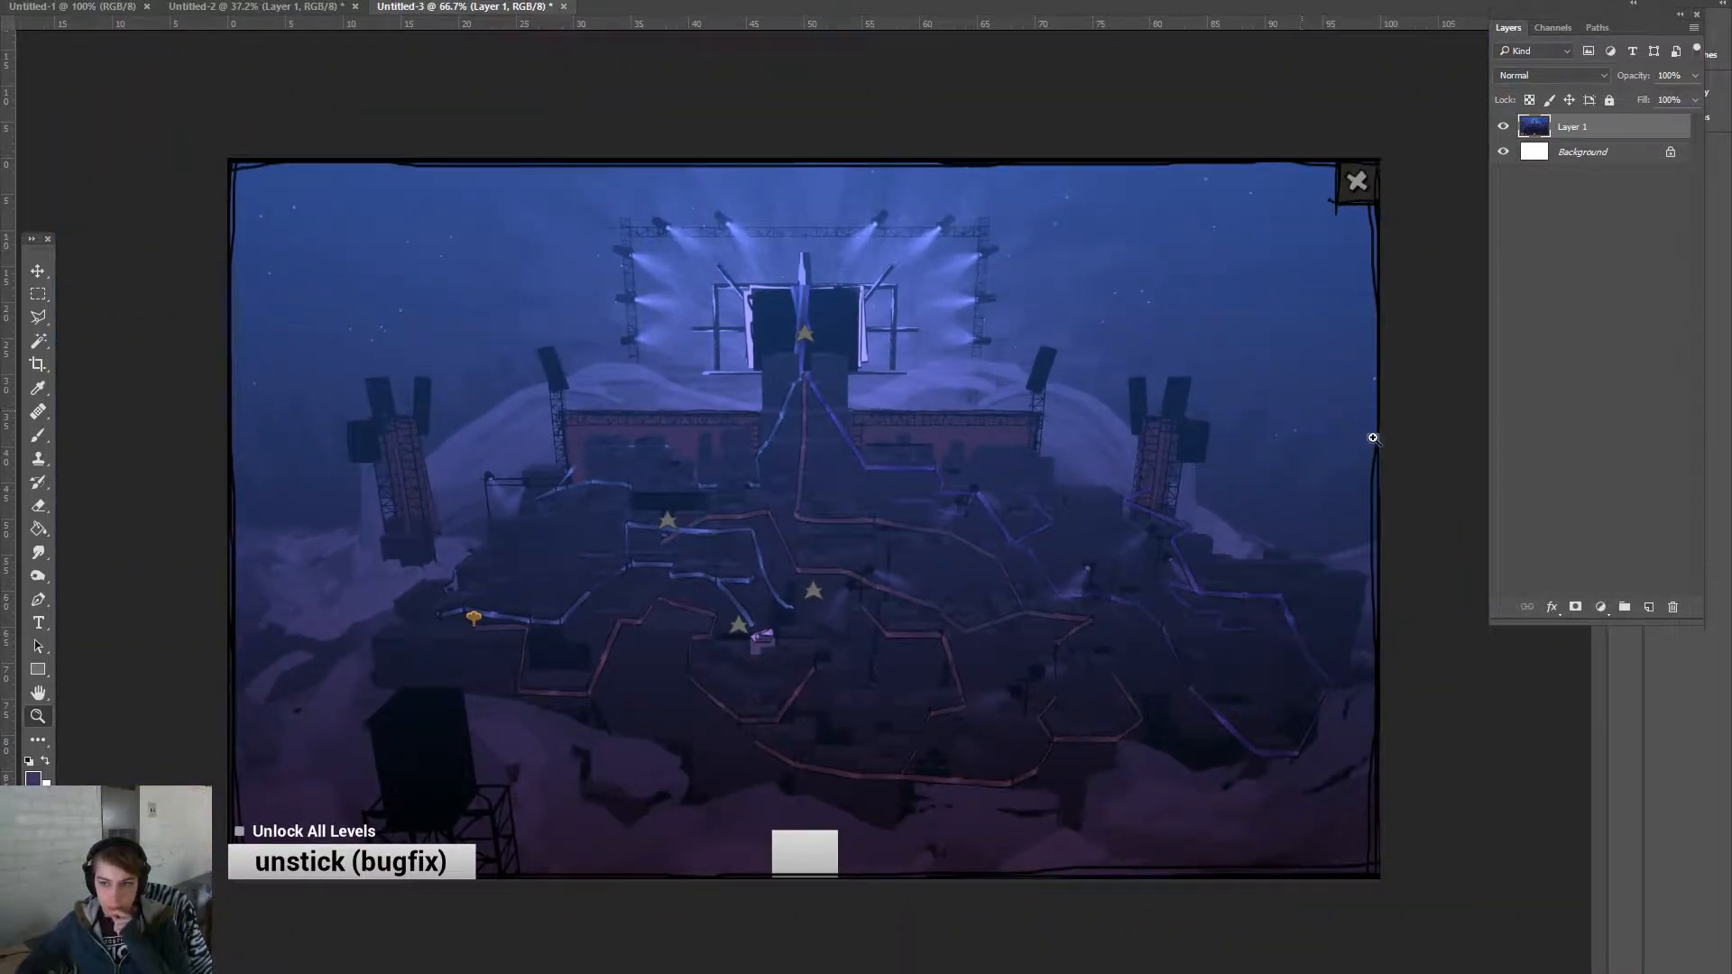
# - Trace a polygonal lasso outline around the left hillside, then cancel it
pyautogui.click(38, 317)
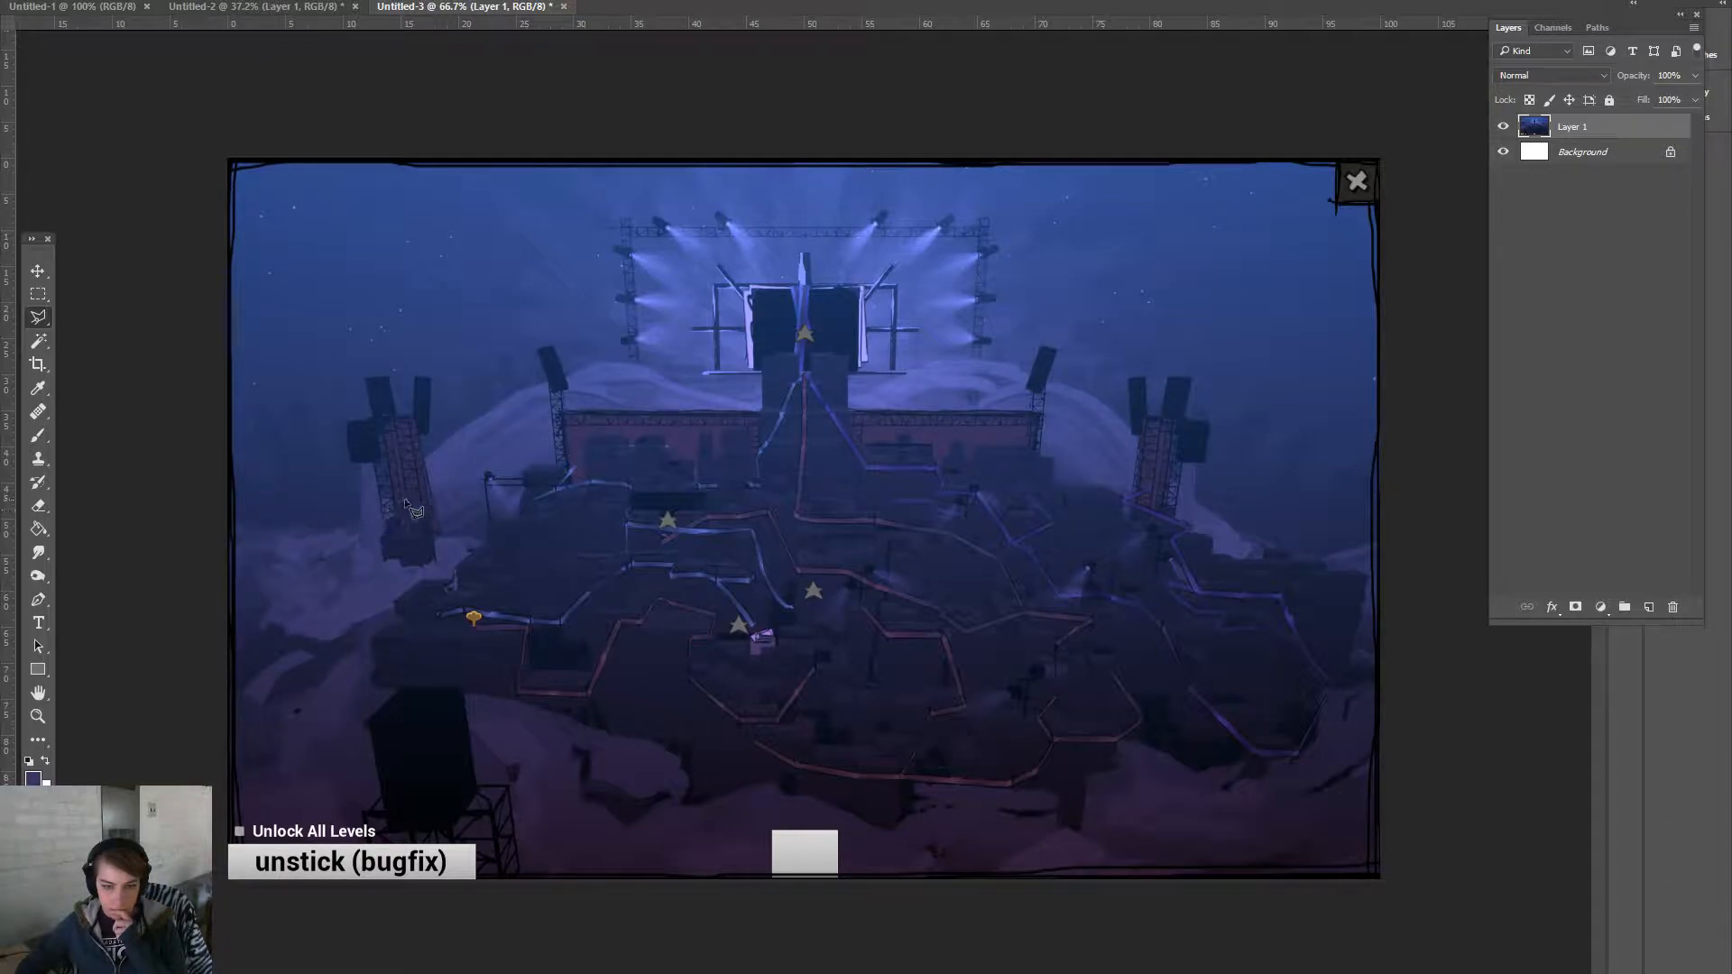
pyautogui.click(561, 421)
pyautogui.click(541, 446)
pyautogui.click(491, 455)
pyautogui.click(416, 418)
pyautogui.click(372, 427)
pyautogui.click(330, 446)
pyautogui.click(211, 469)
pyautogui.click(192, 614)
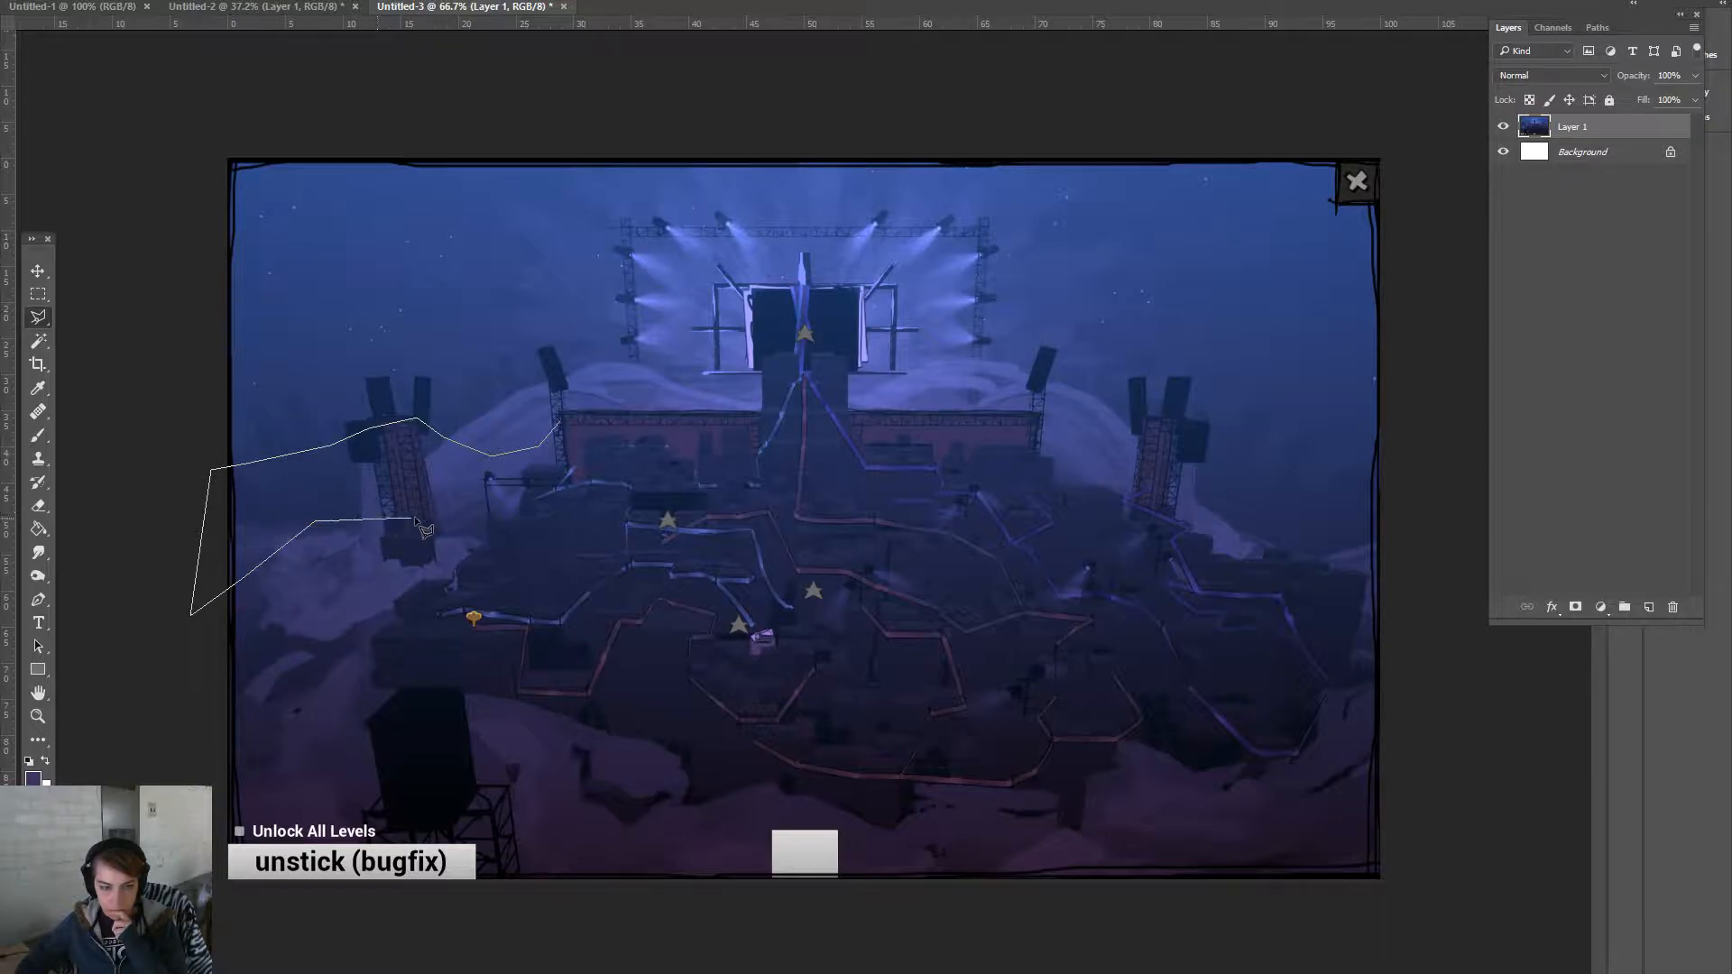
pyautogui.click(482, 534)
pyautogui.click(544, 470)
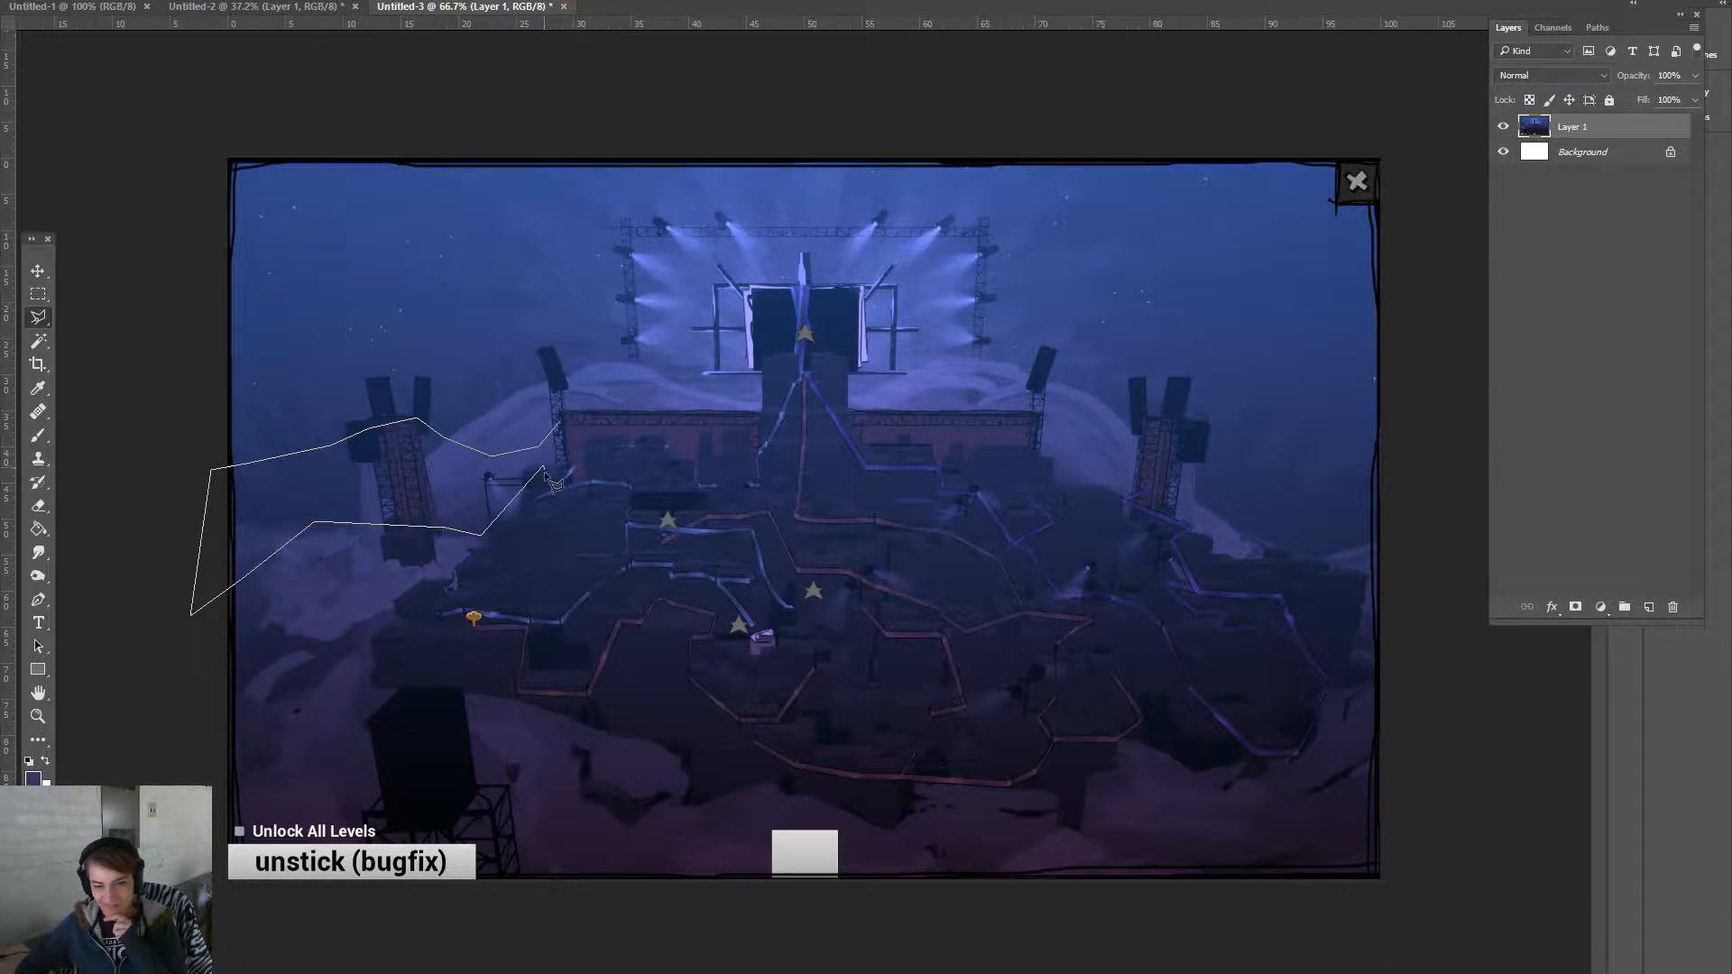
pyautogui.press('Escape')
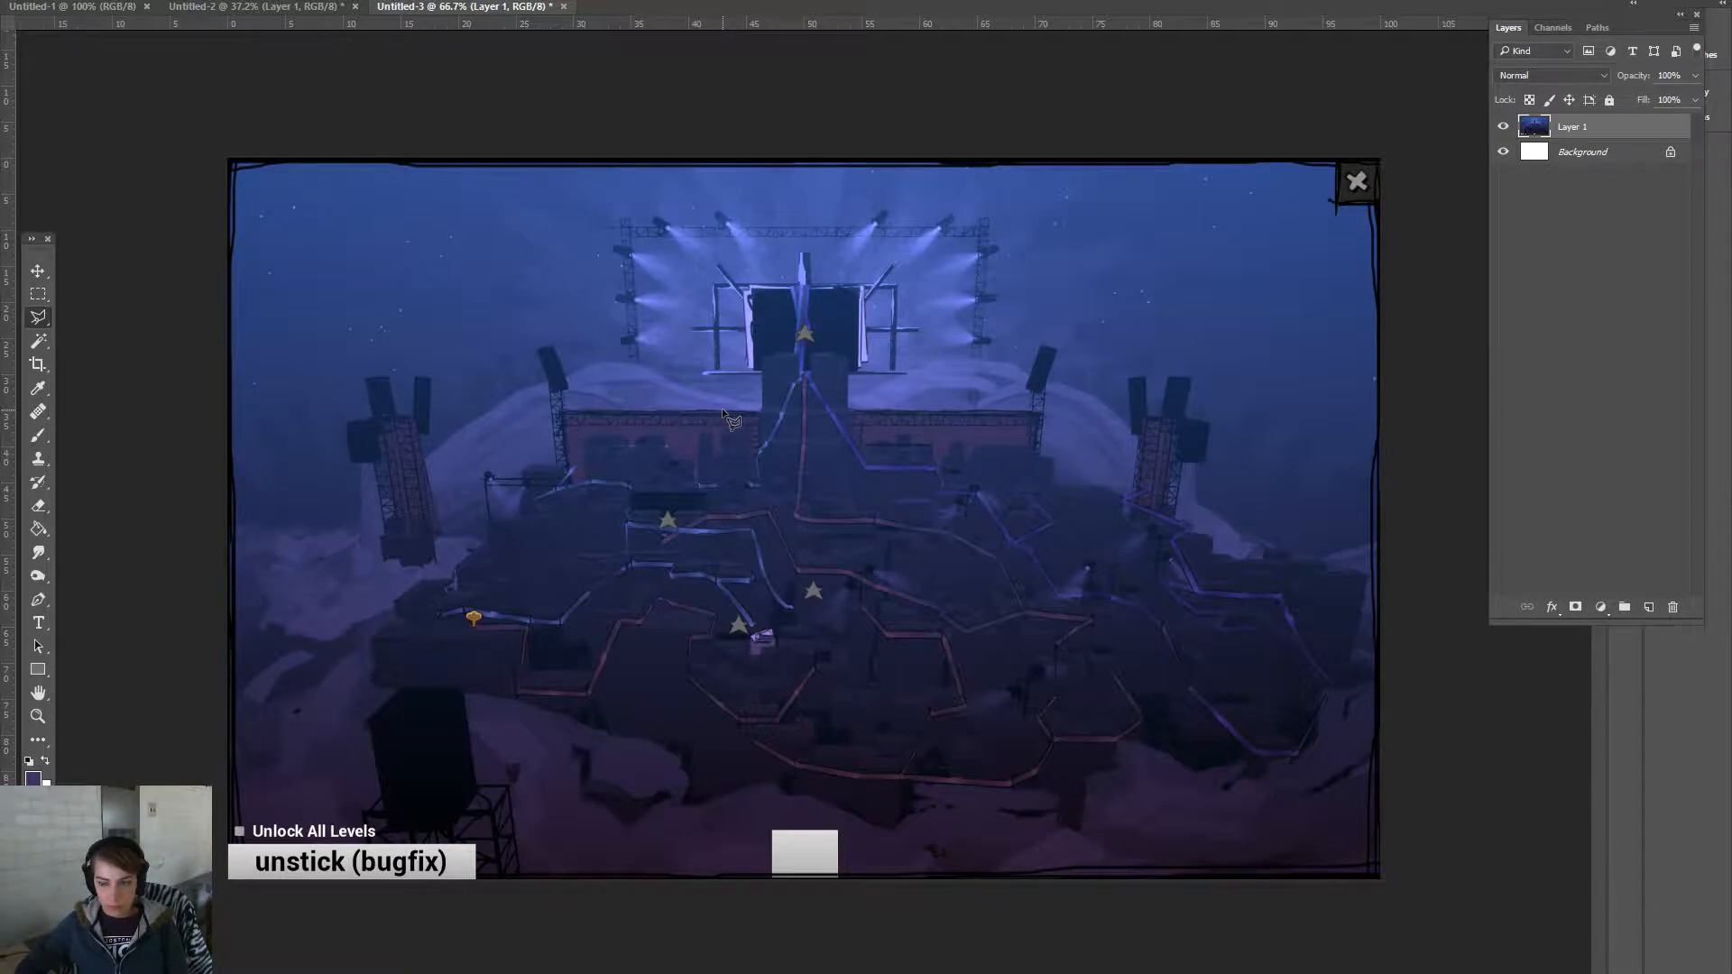
# - Draw an elliptical selection at the map centre and shift it below the stage
pyautogui.click(39, 316)
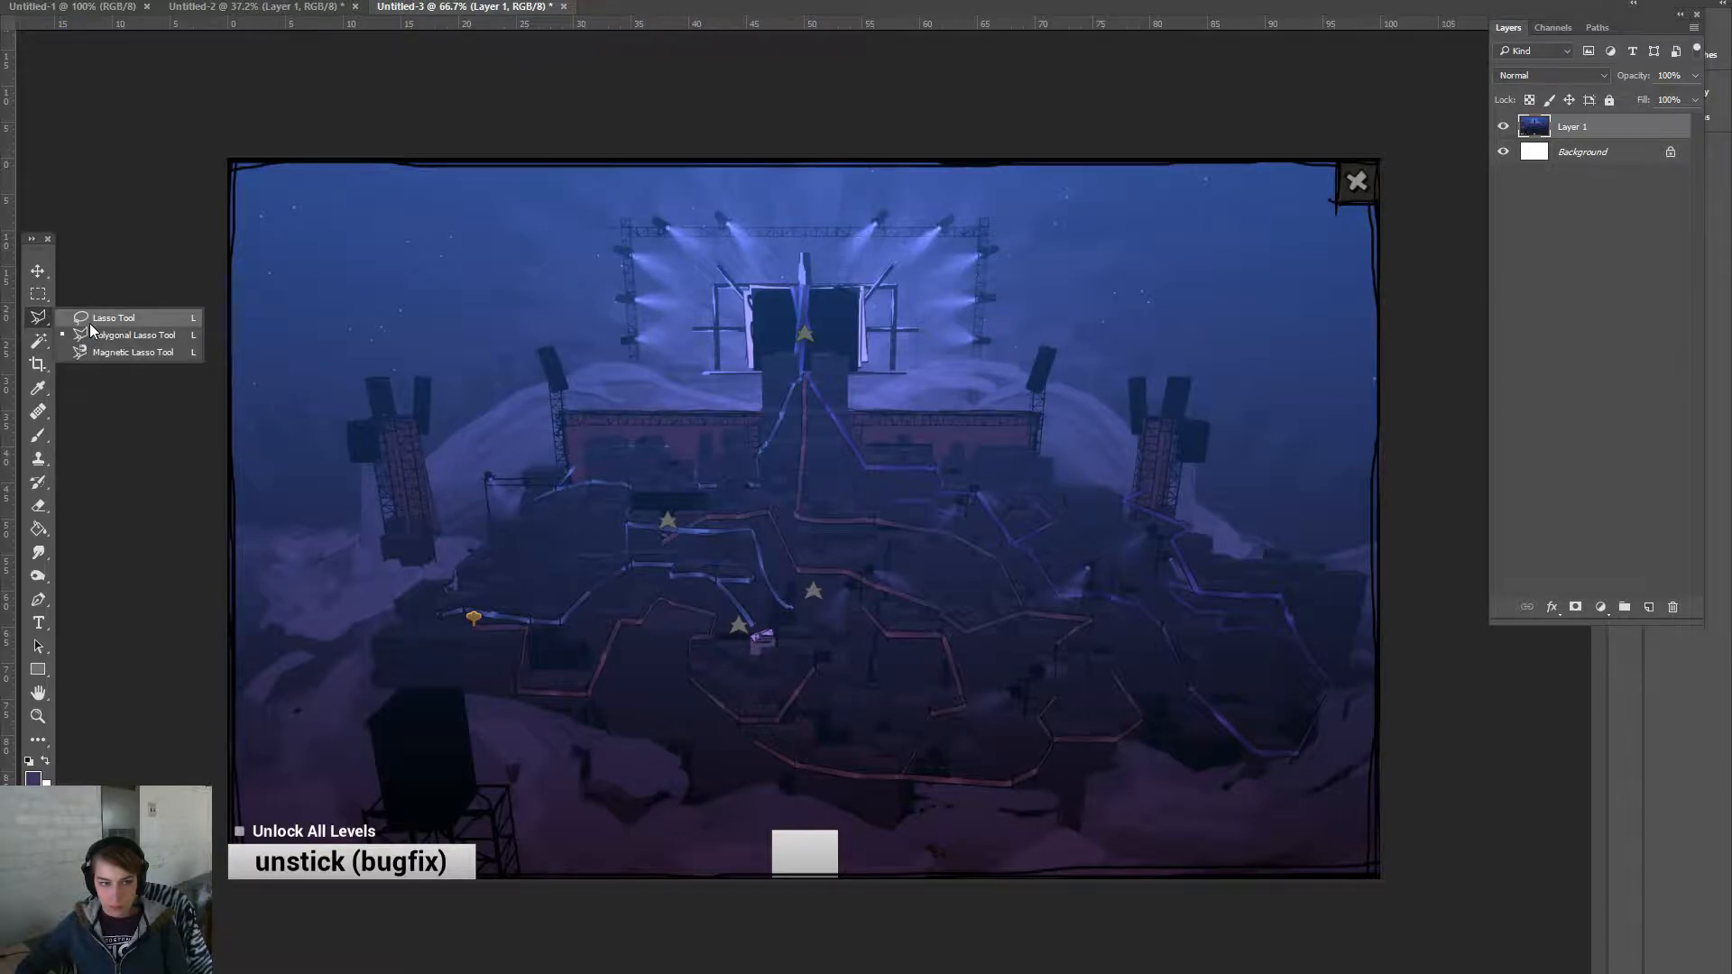
pyautogui.click(44, 303)
pyautogui.click(78, 312)
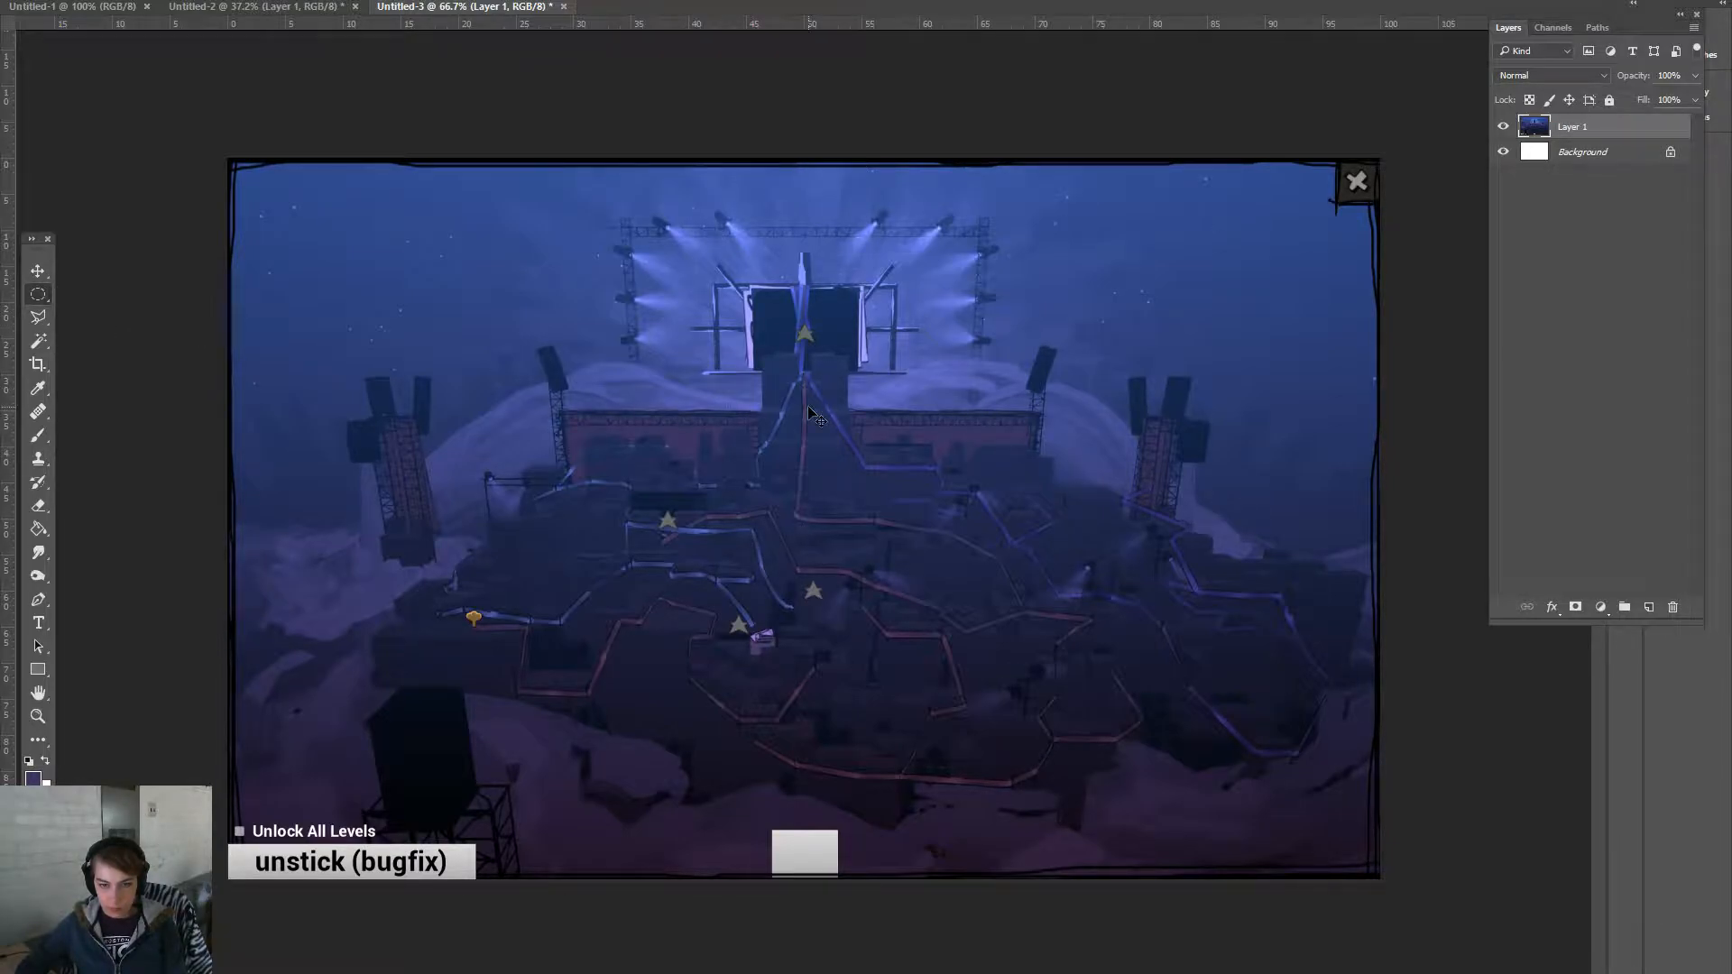
pyautogui.moveTo(803, 408); pyautogui.dragTo(998, 495)
pyautogui.moveTo(819, 420); pyautogui.dragTo(826, 466)
pyautogui.press('i')
pyautogui.click(33, 777)
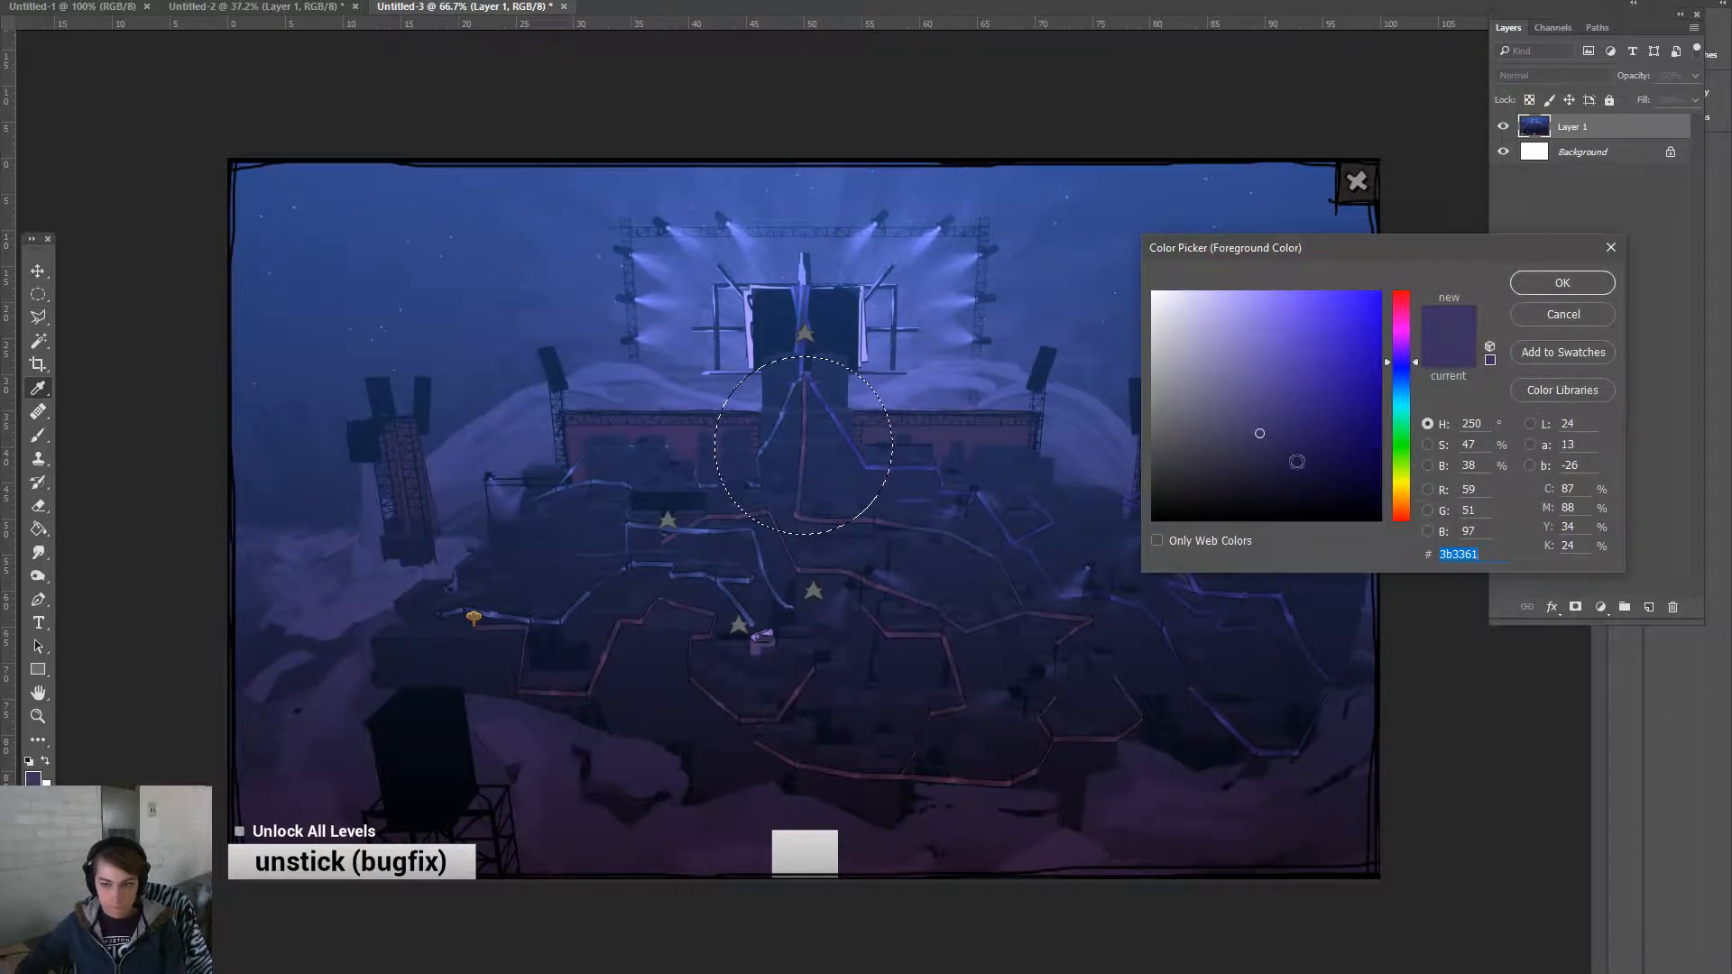
pyautogui.write('000000')
pyautogui.click(1562, 282)
pyautogui.press('g')
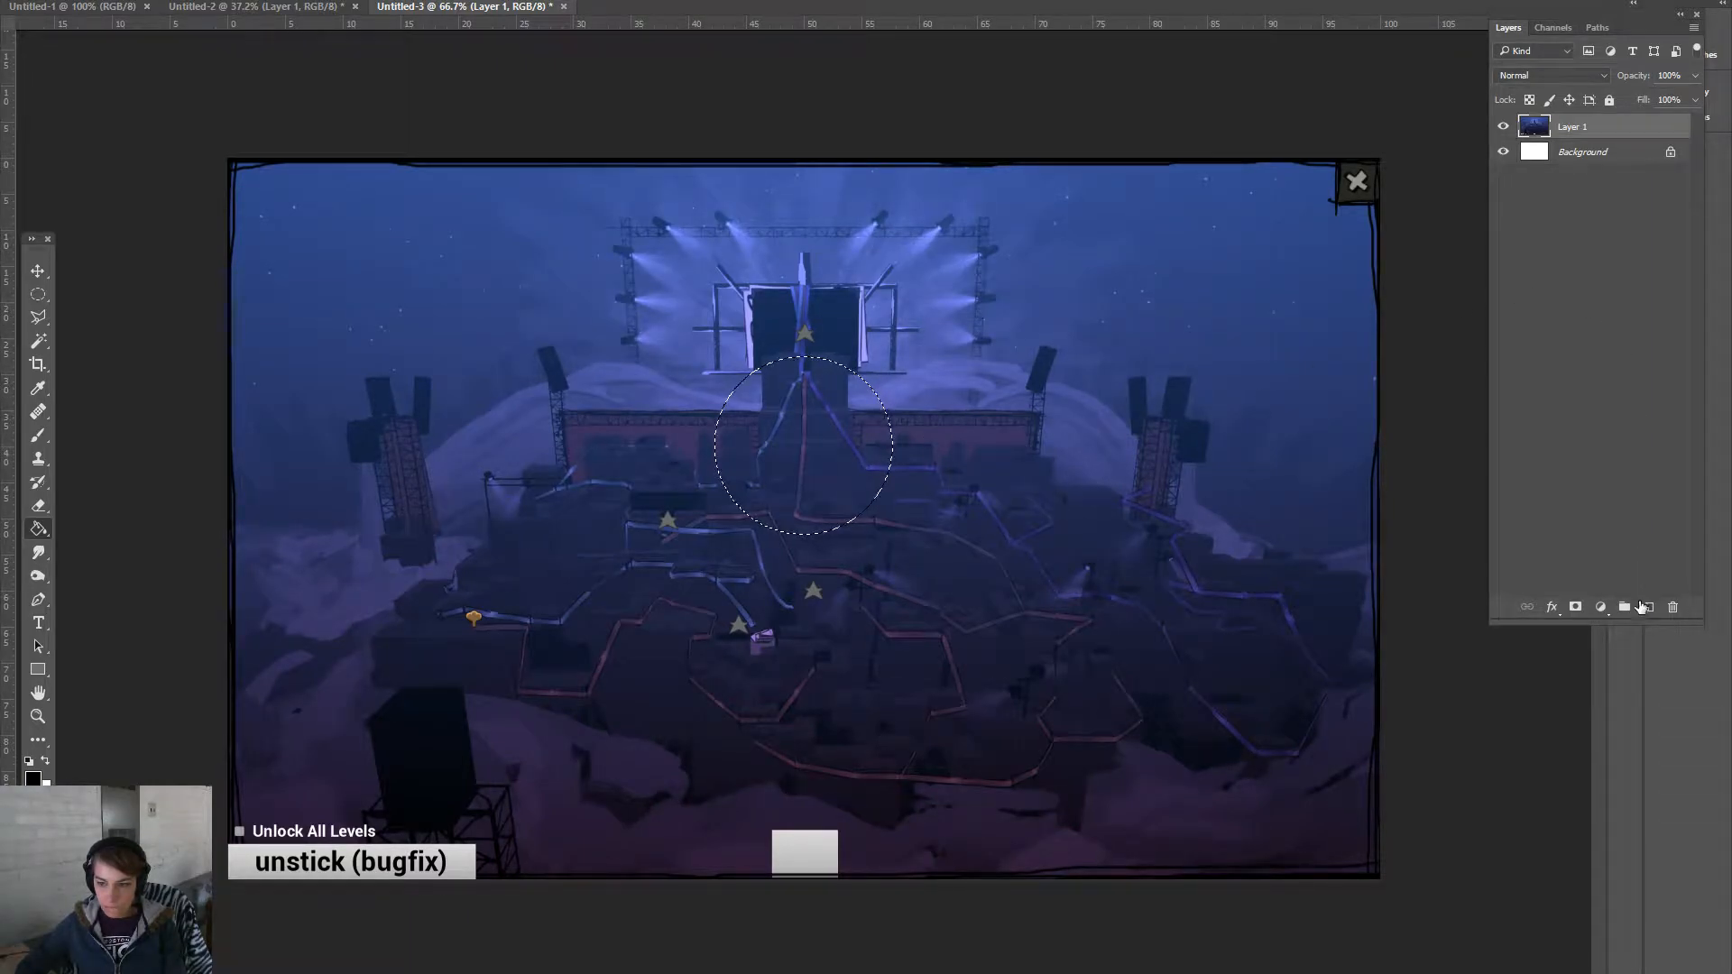
pyautogui.click(1649, 607)
pyautogui.click(857, 507)
pyautogui.hotkey('ctrl', 'd')
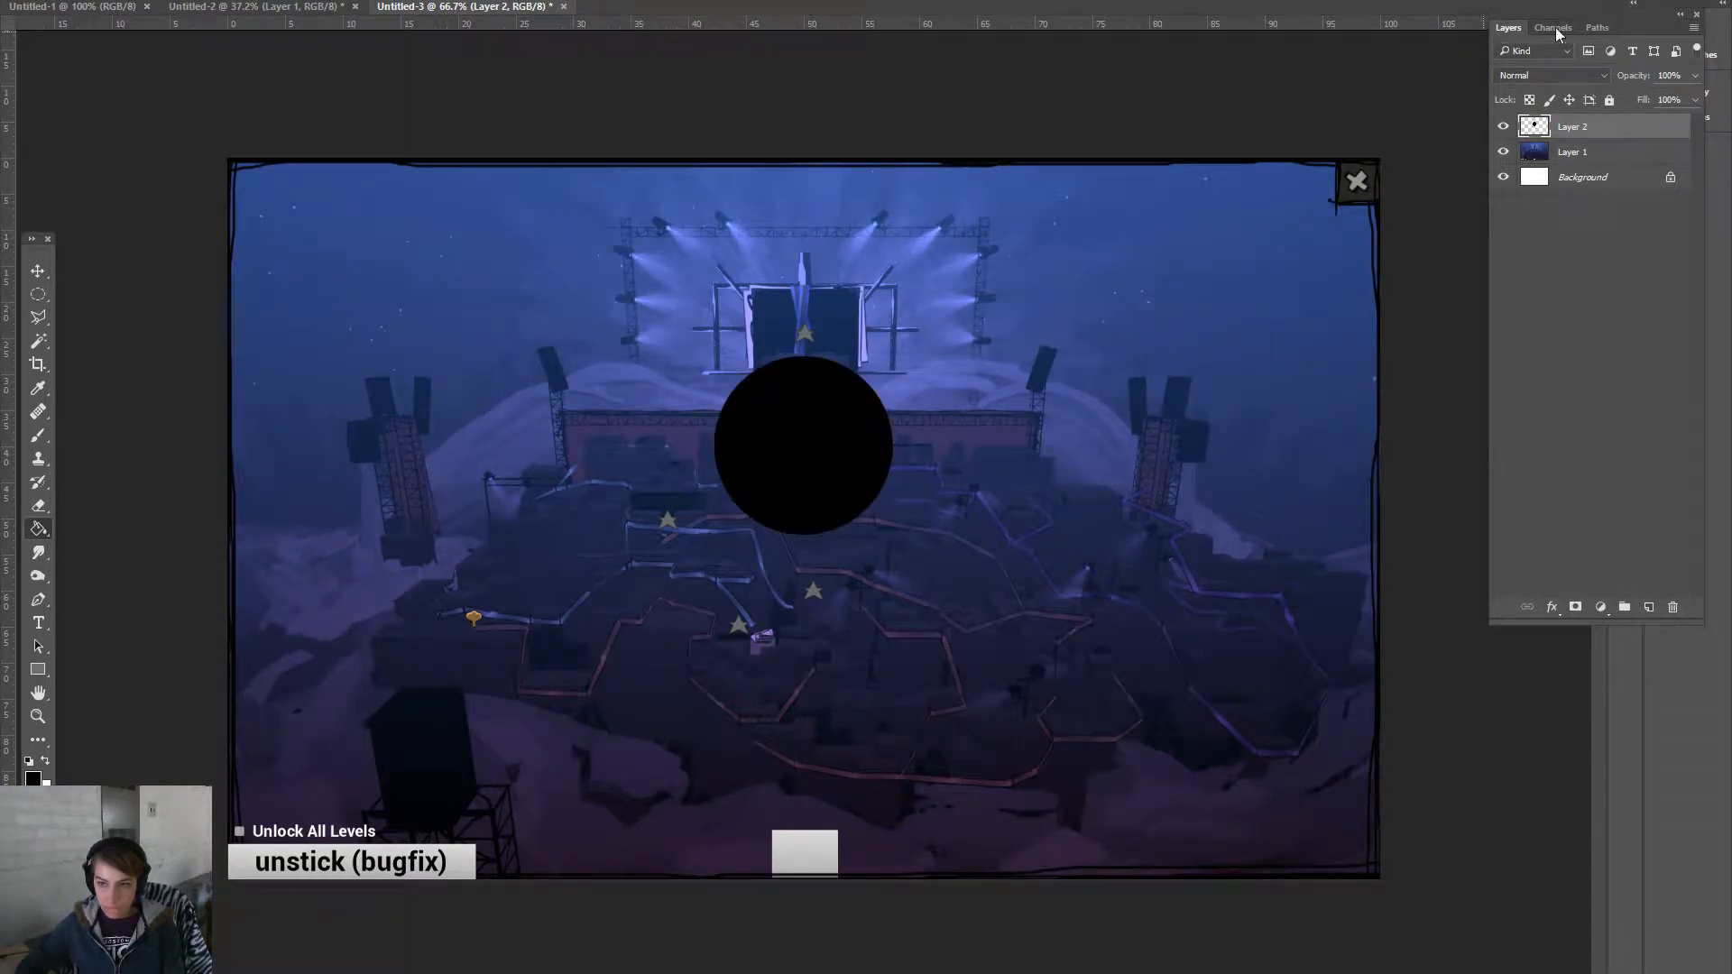
pyautogui.moveTo(1674, 79); pyautogui.dragTo(1631, 80)
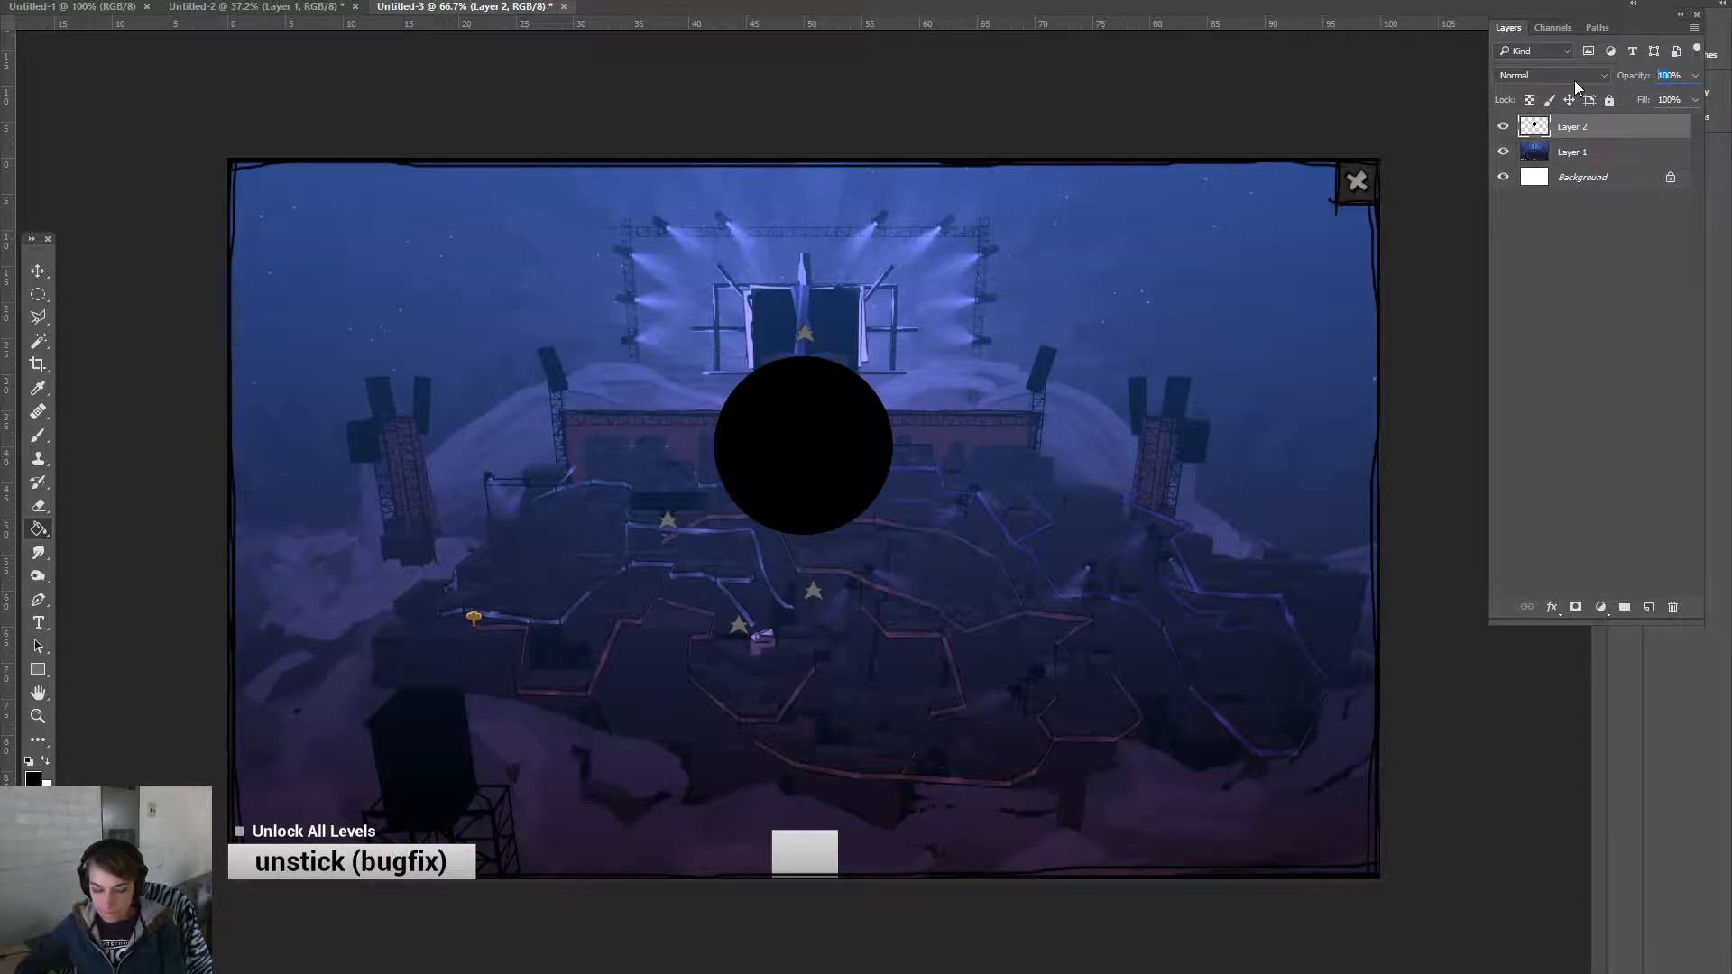
pyautogui.write('50')
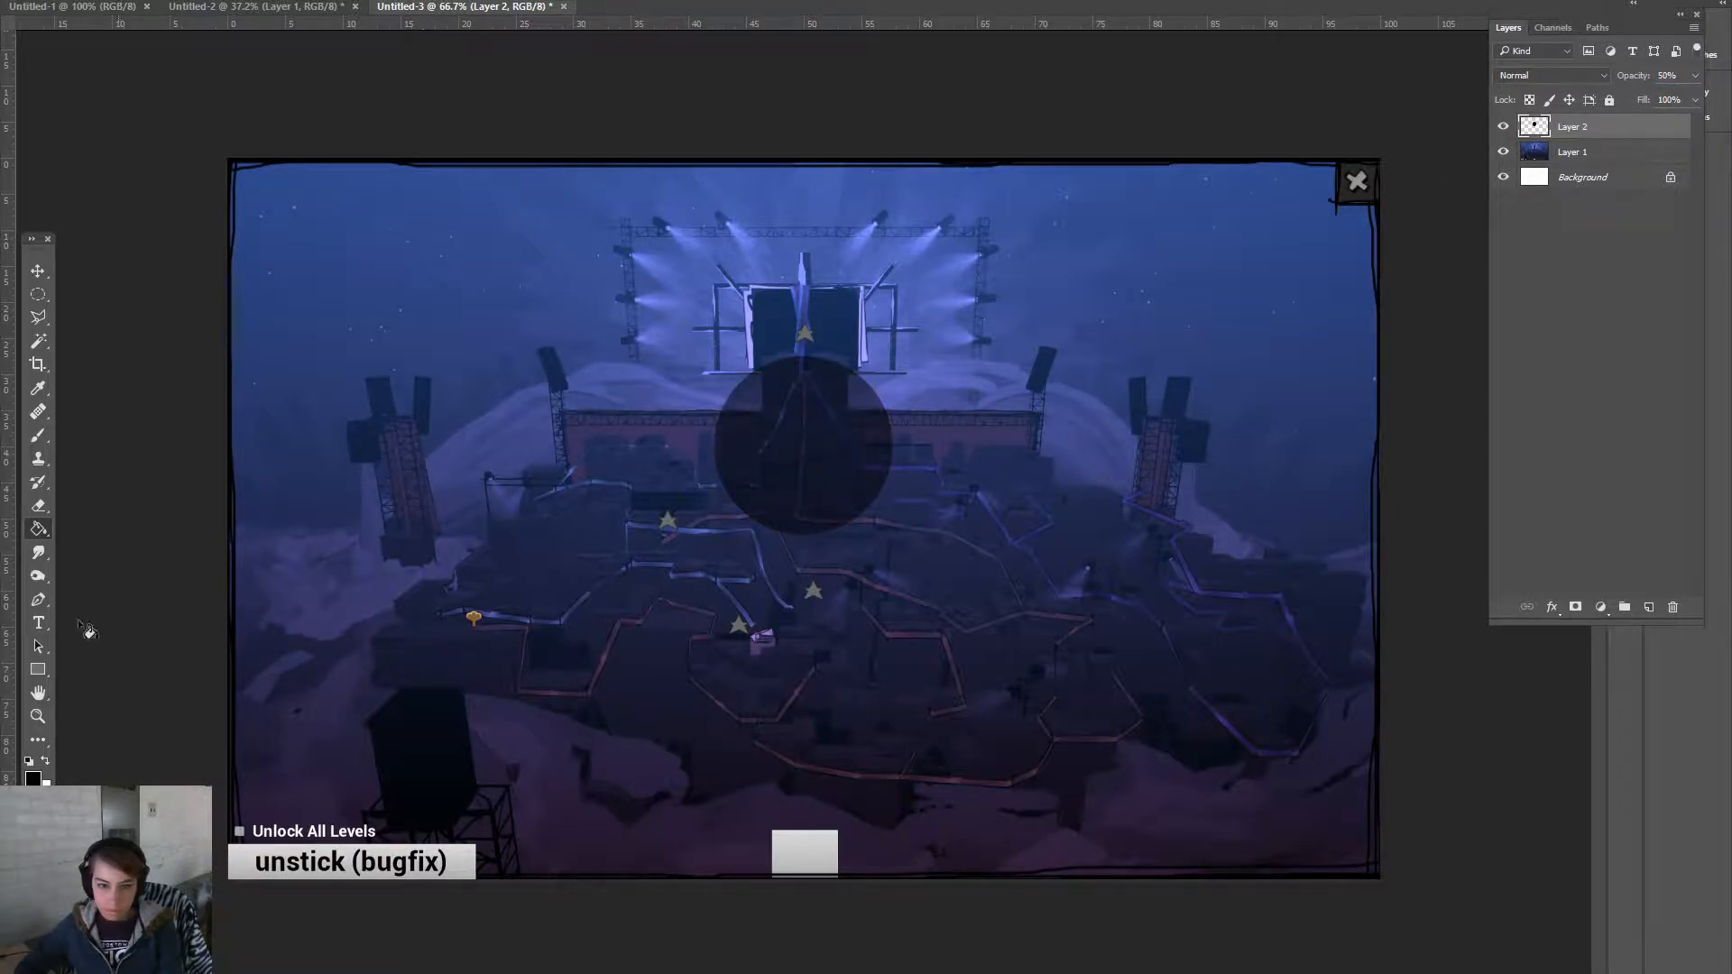
pyautogui.click(36, 722)
pyautogui.moveTo(642, 468); pyautogui.dragTo(711, 521)
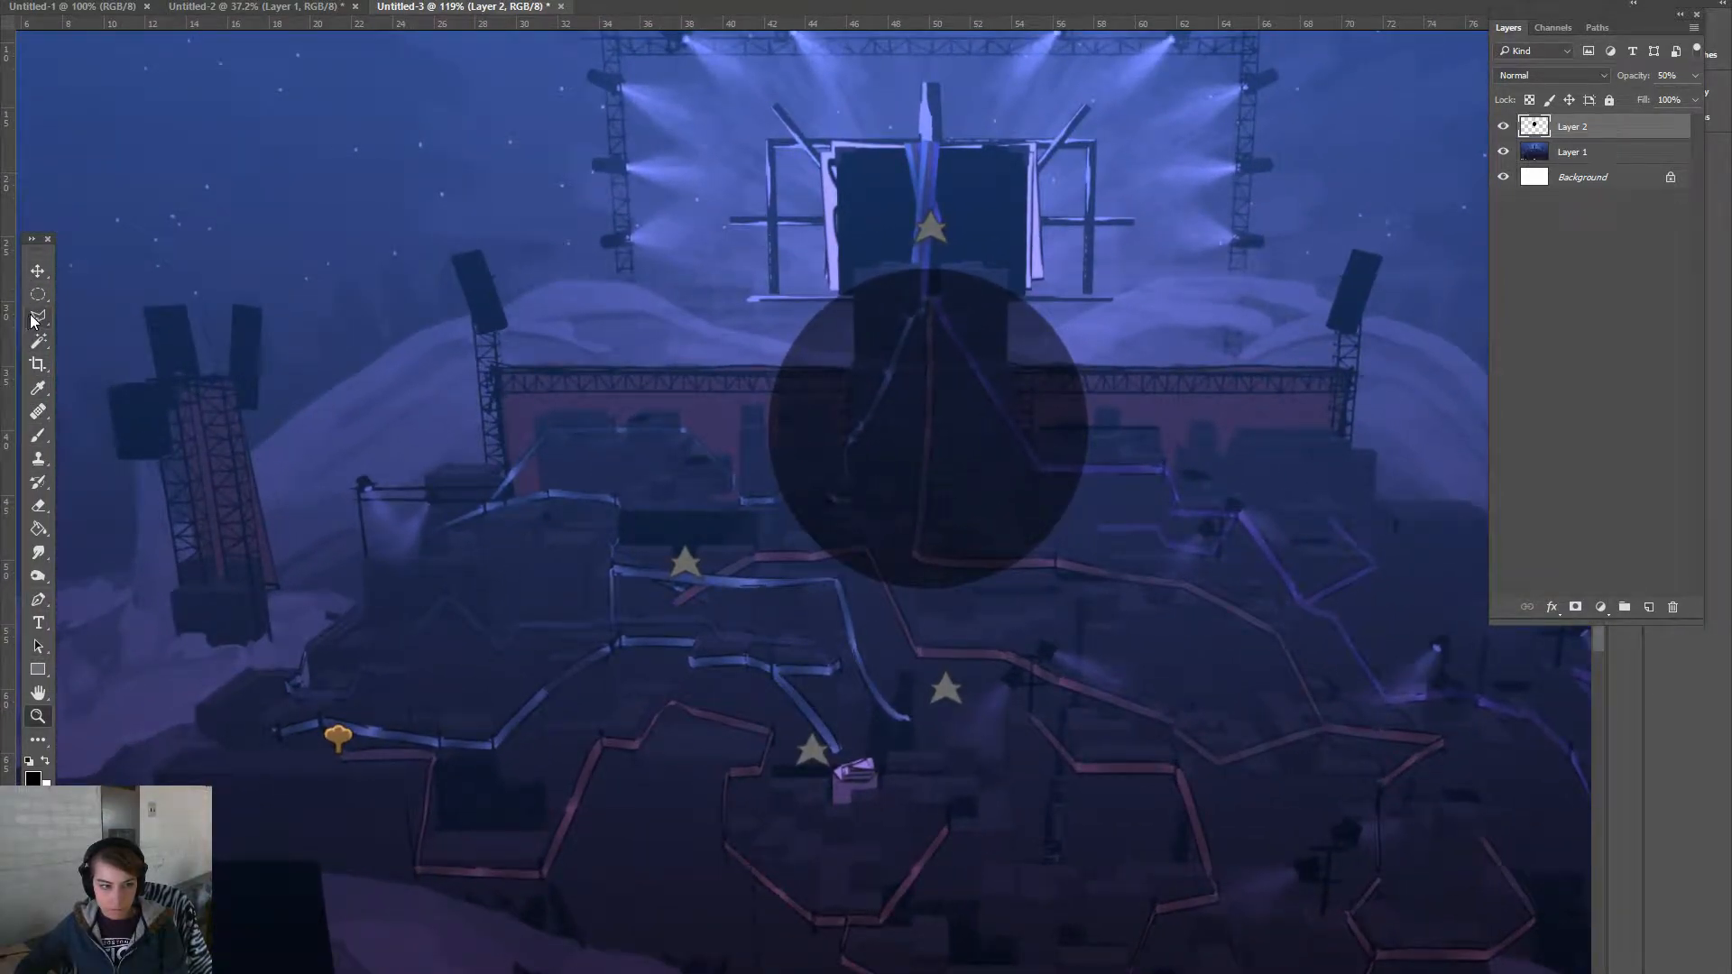
pyautogui.rightClick(38, 296)
pyautogui.click(135, 294)
pyautogui.moveTo(854, 270); pyautogui.dragTo(1008, 548)
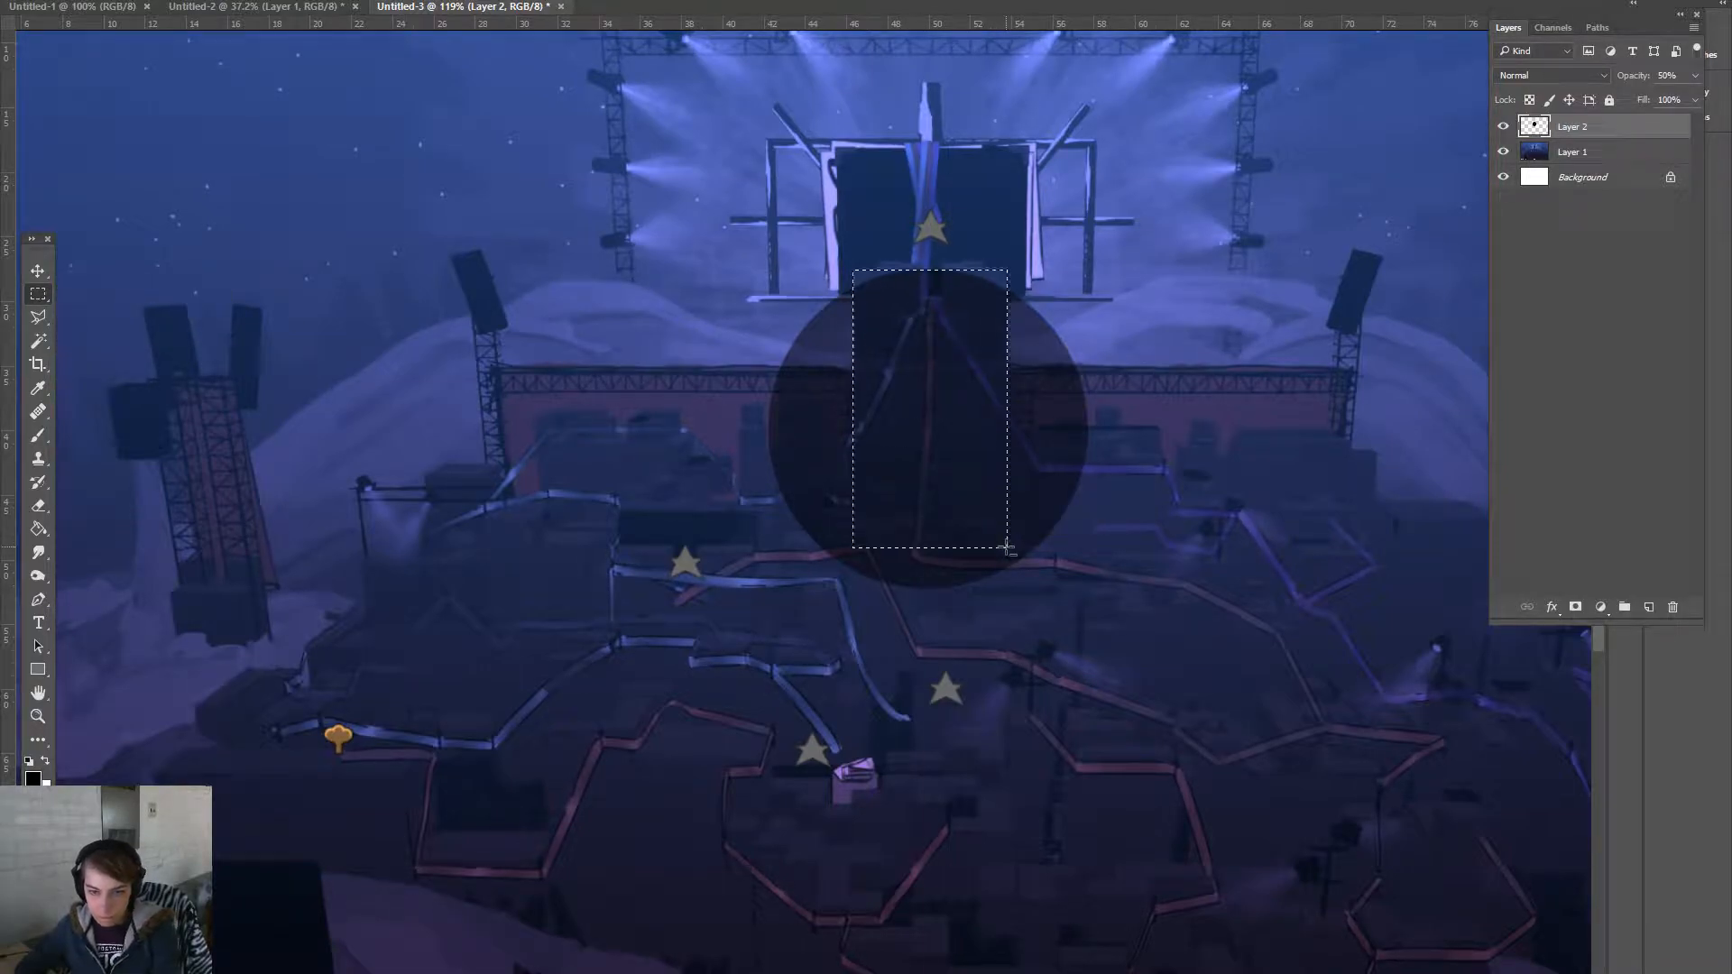
pyautogui.press('Delete')
pyautogui.moveTo(1248, 619); pyautogui.dragTo(655, 368)
pyautogui.press('Delete')
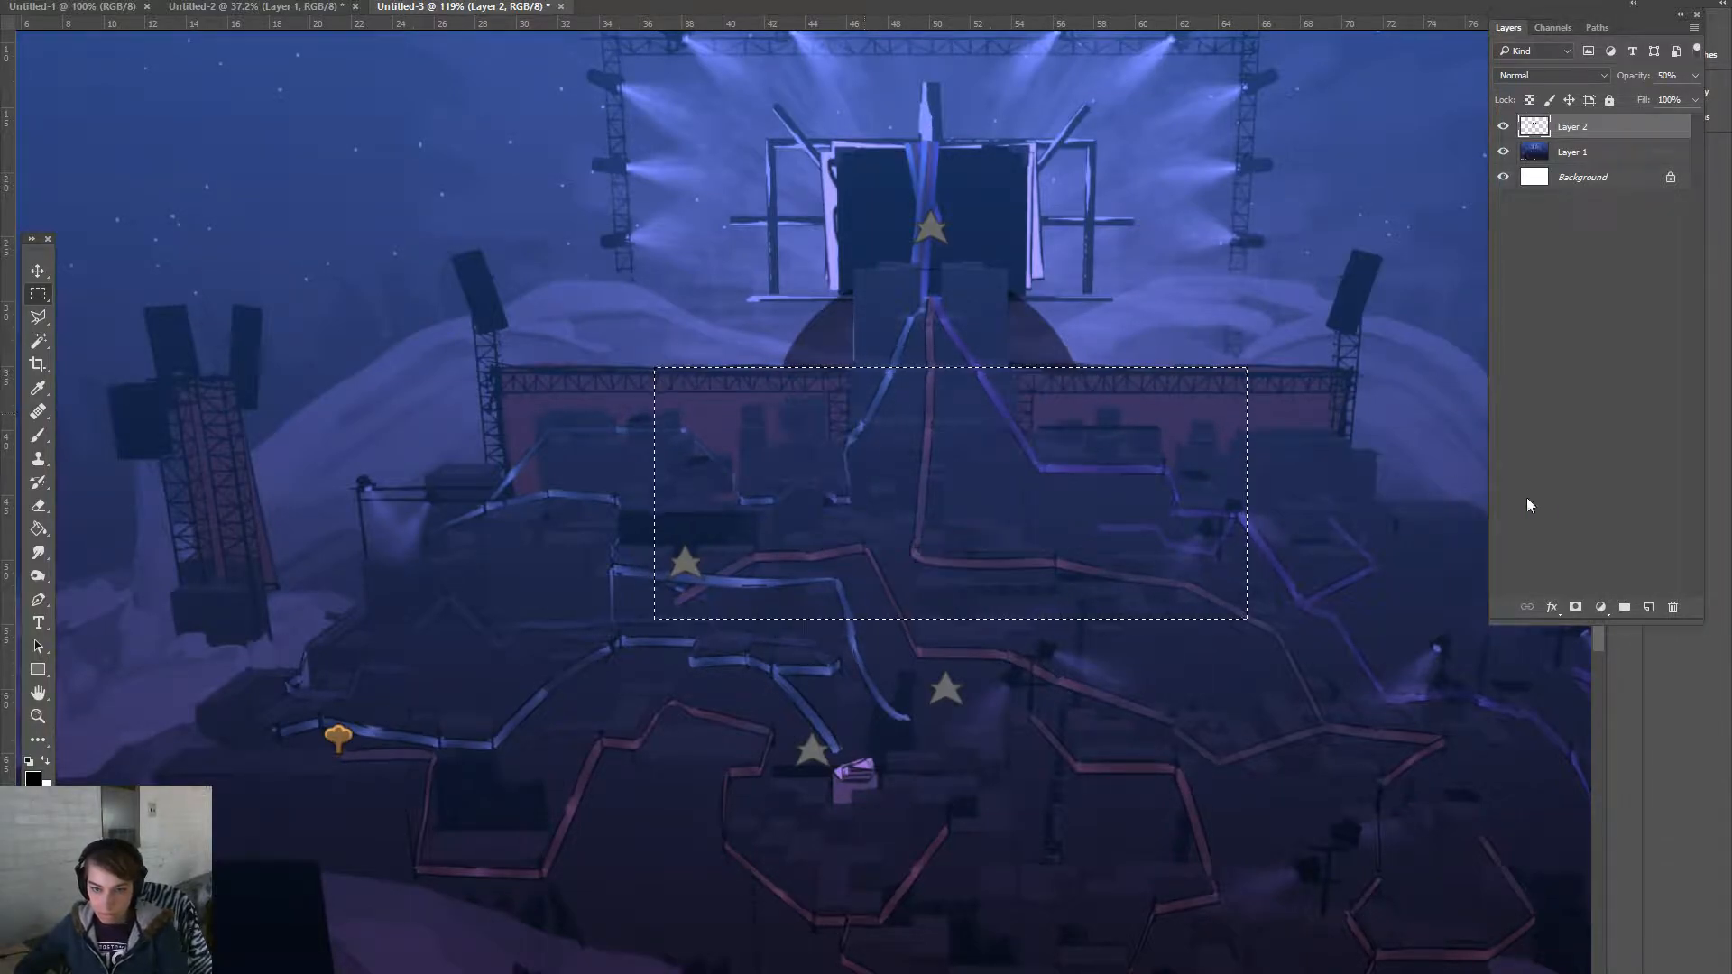
pyautogui.hotkey('ctrl', 'd')
pyautogui.hotkey('ctrl', '-')
pyautogui.hotkey('ctrl', '-')
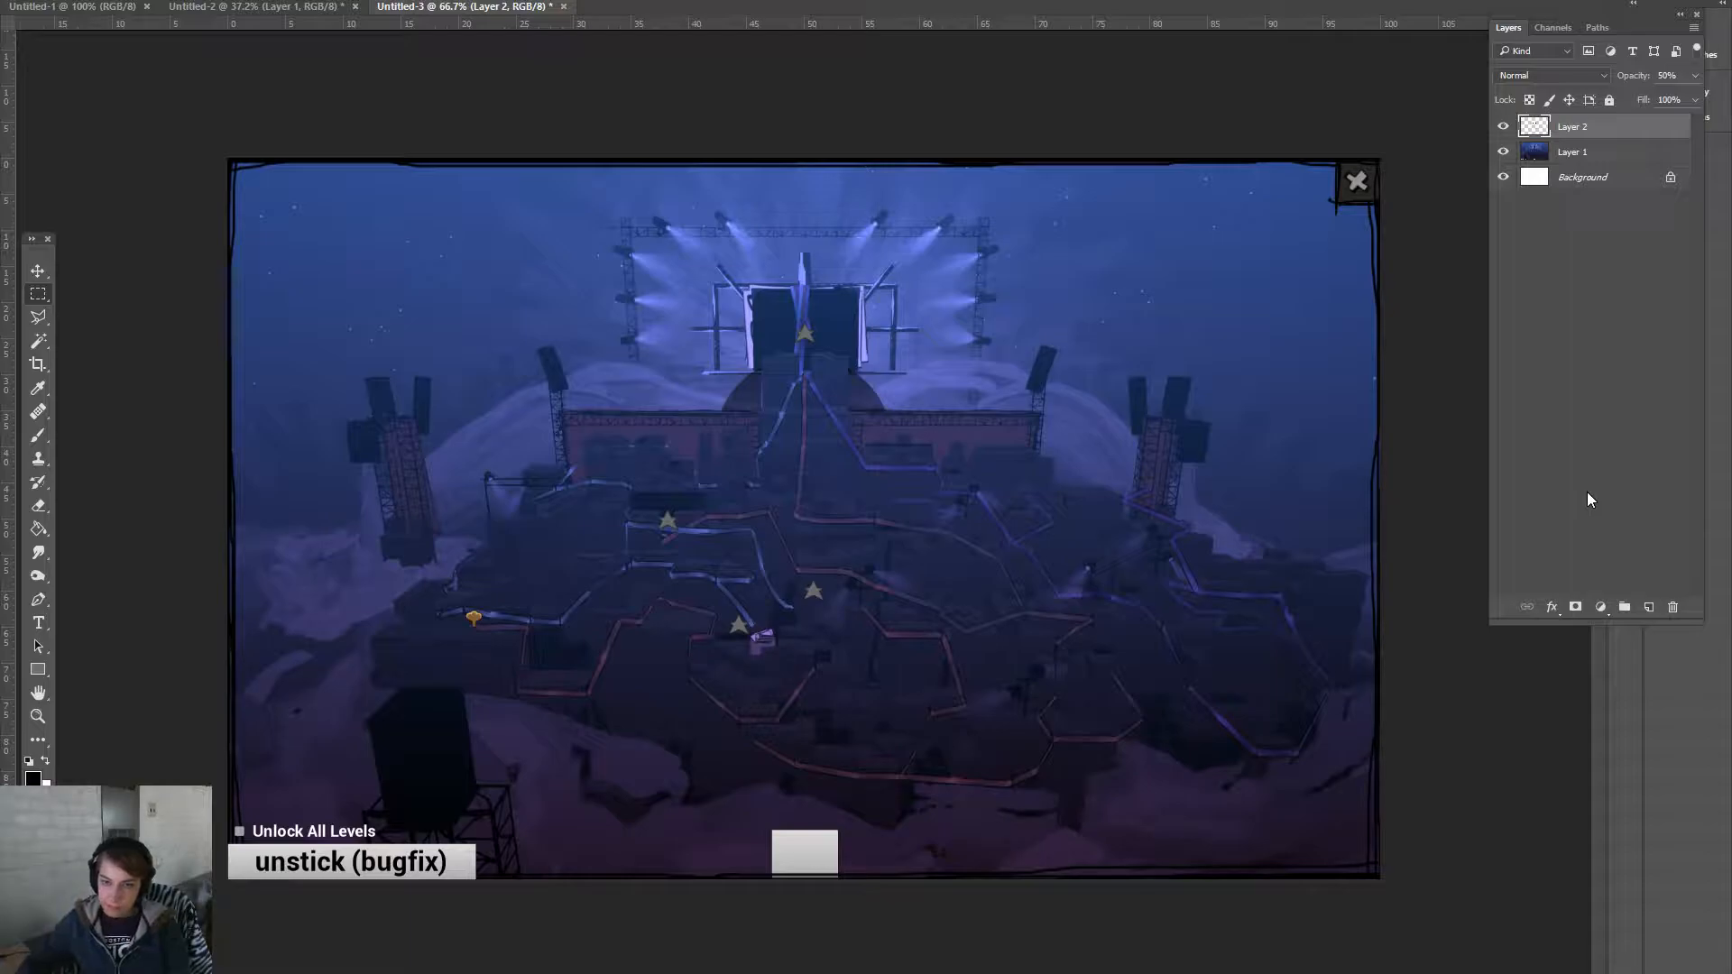
pyautogui.click(1675, 608)
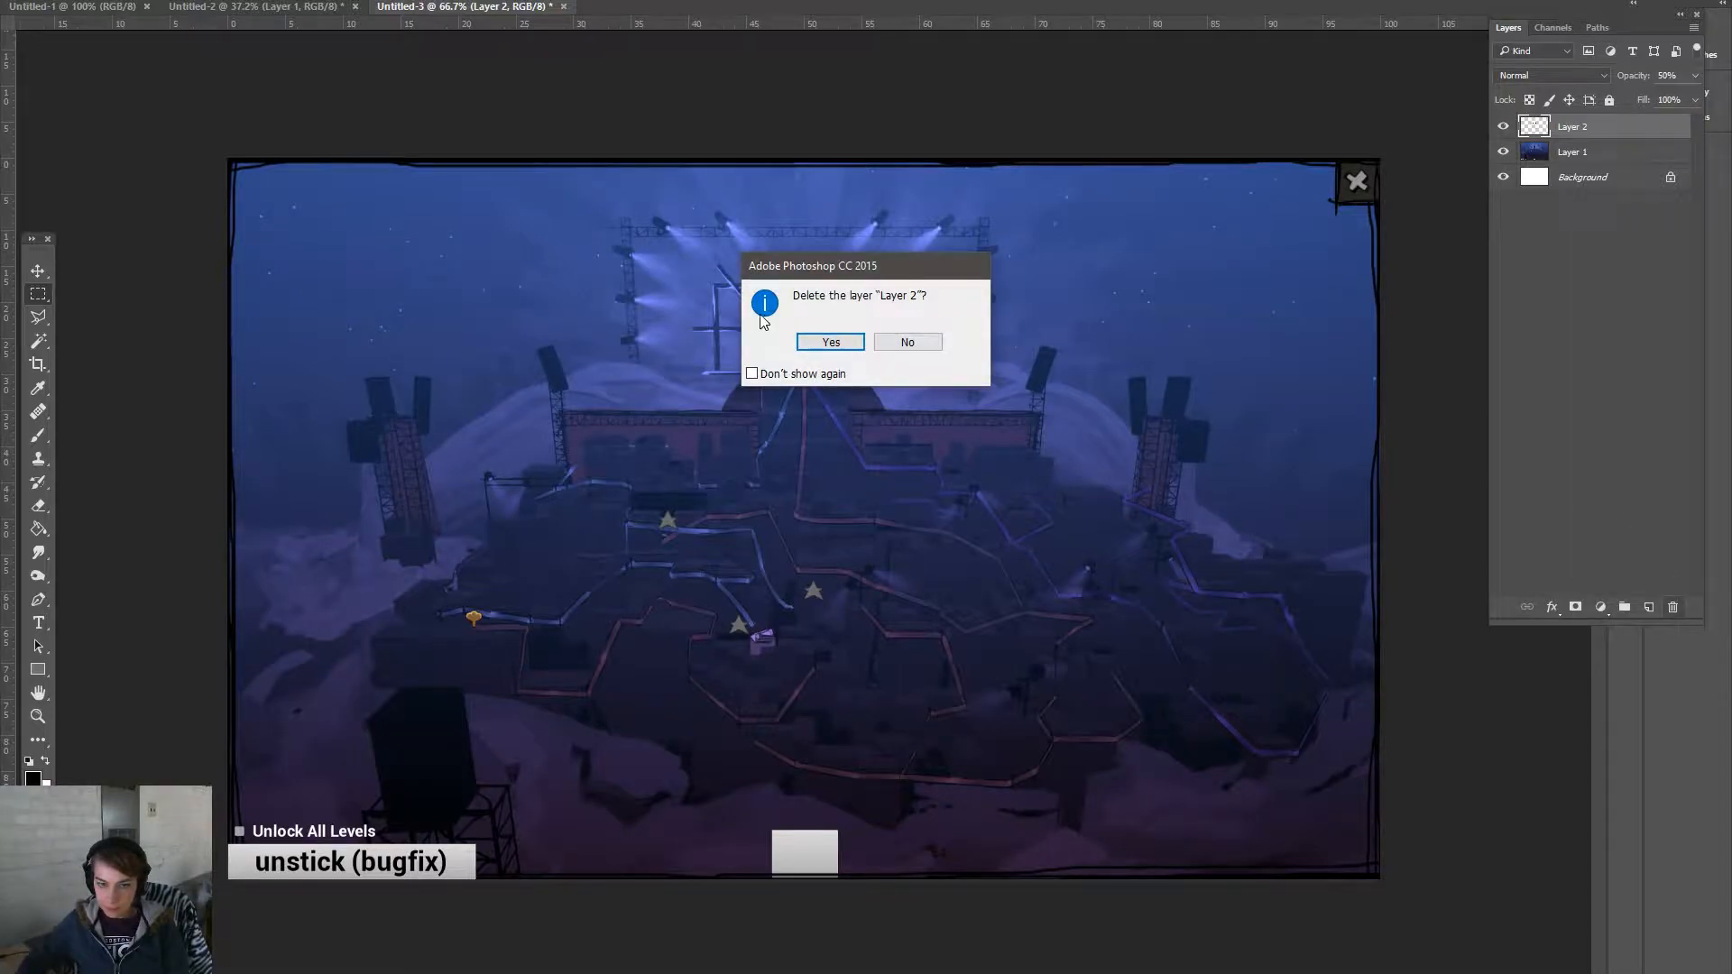
pyautogui.click(831, 343)
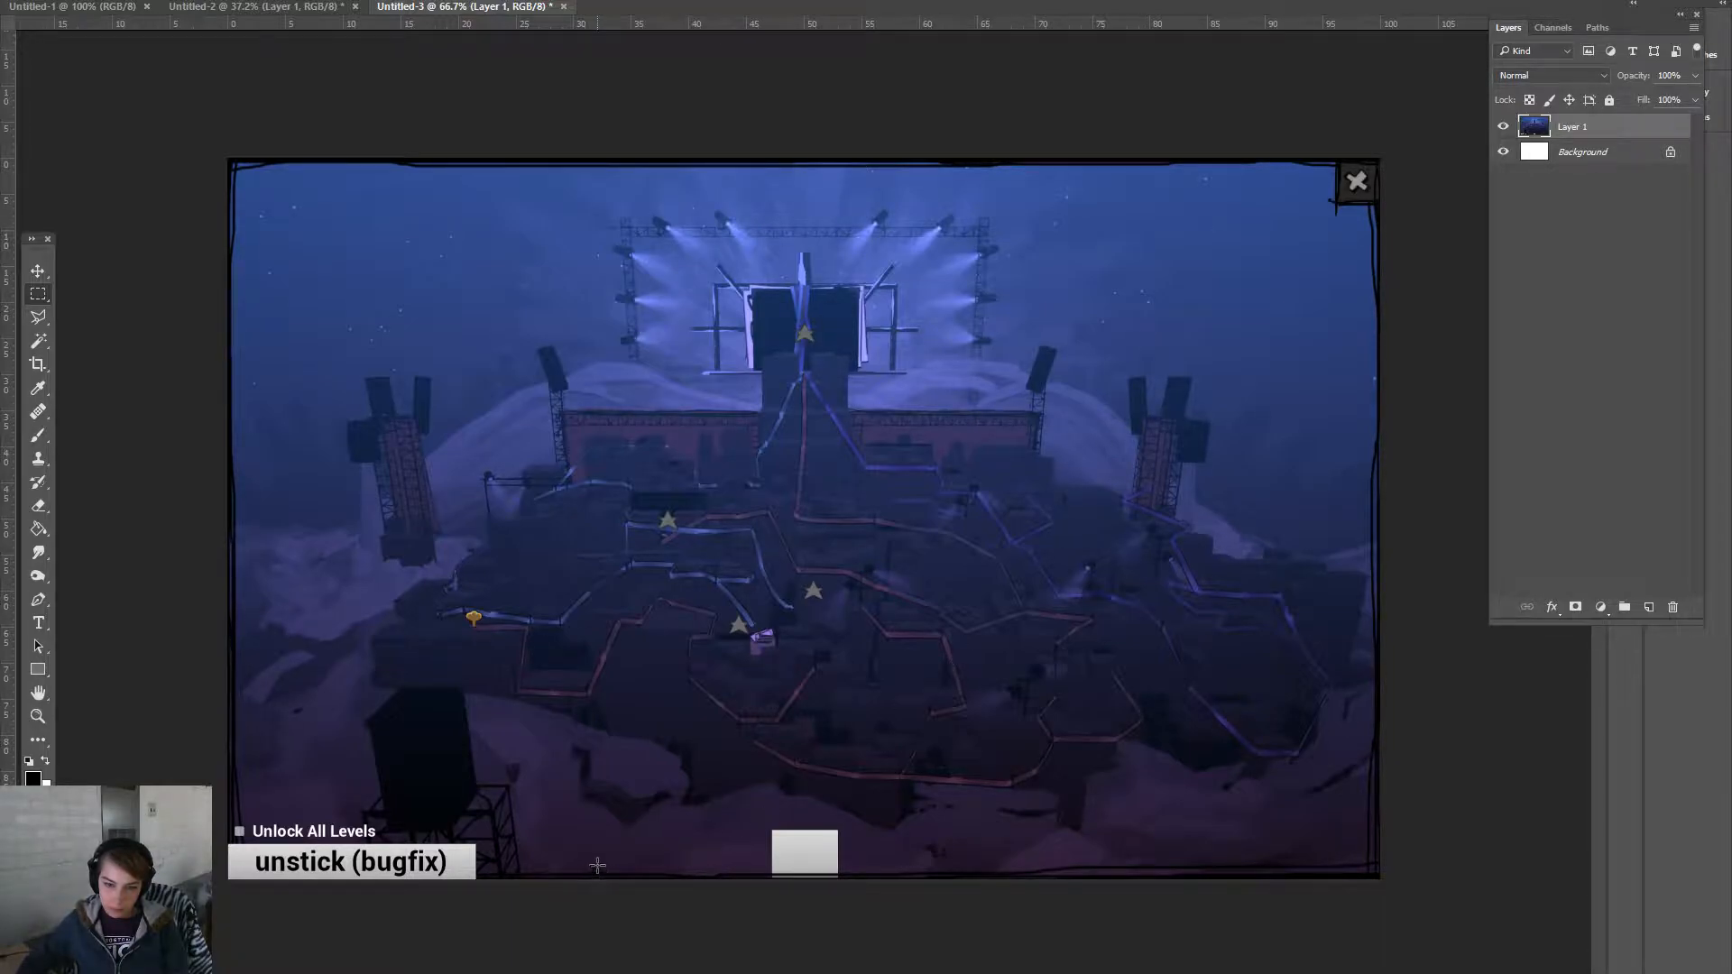
pyautogui.moveTo(1534, 880); pyautogui.dragTo(104, 804)
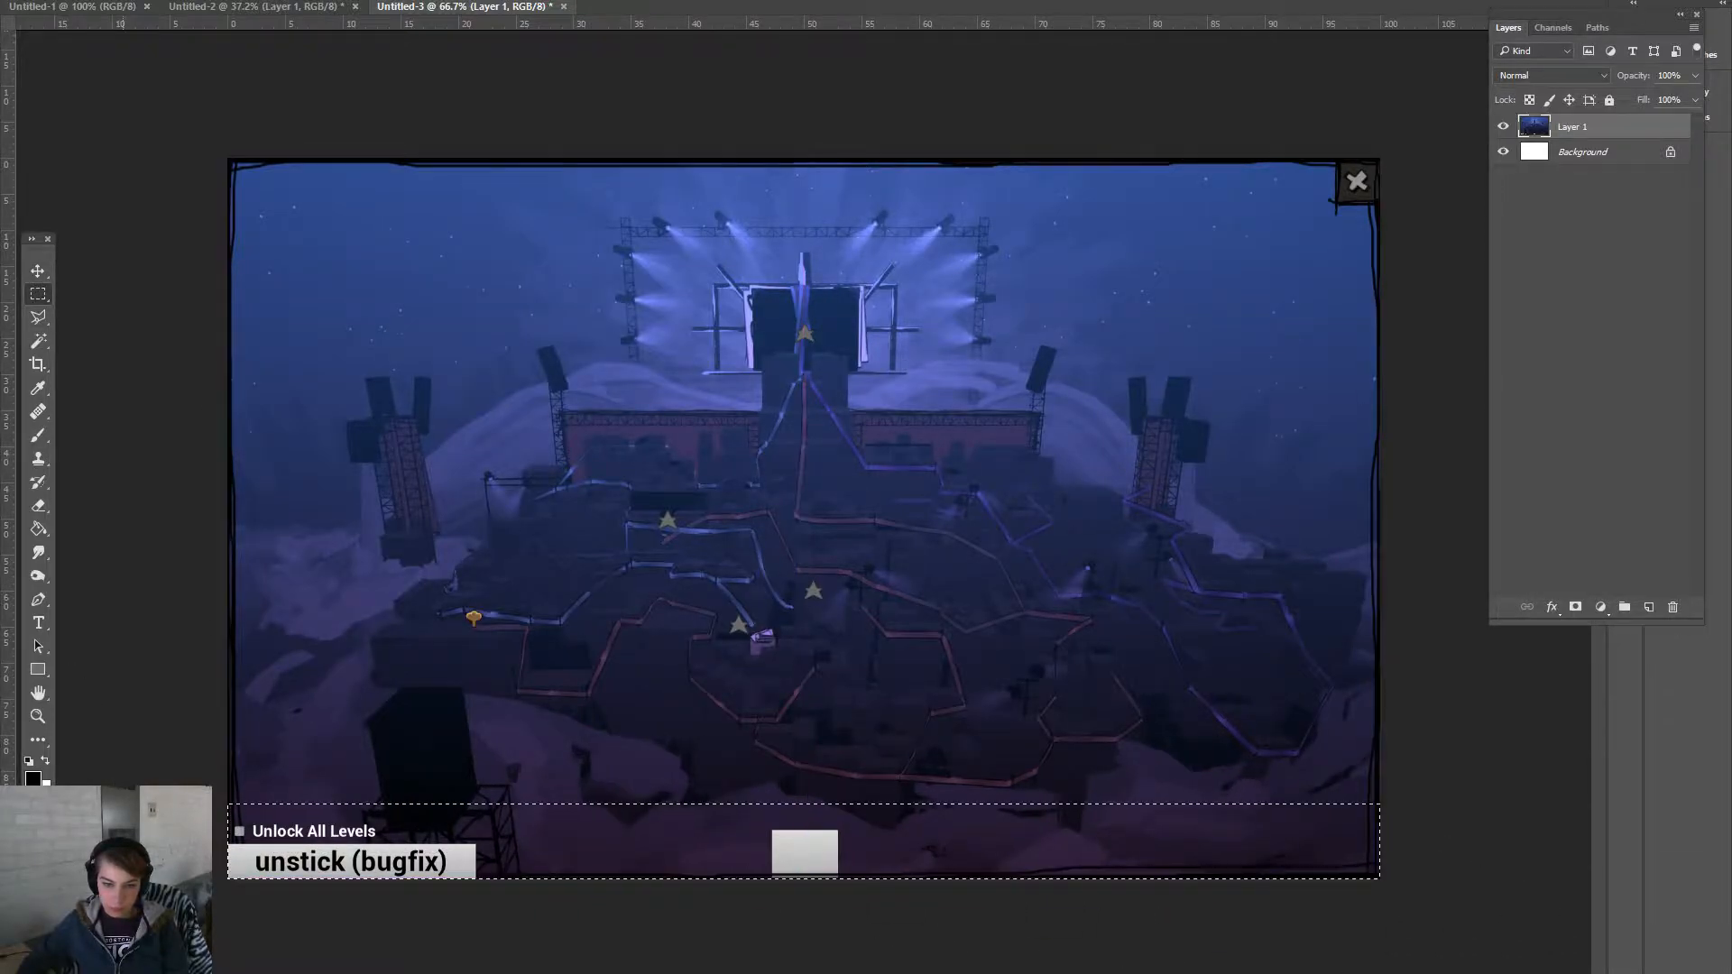
# - Pick a mid grey and bucket-fill the selected bottom strip on a new layer
pyautogui.click(35, 783)
pyautogui.moveTo(1159, 442)
pyautogui.mouseDown()
pyautogui.moveTo(1141, 357)
pyautogui.moveTo(1136, 432)
pyautogui.moveTo(1083, 441)
pyautogui.moveTo(1144, 426)
pyautogui.mouseUp()
pyautogui.click(1562, 283)
pyautogui.press('g')
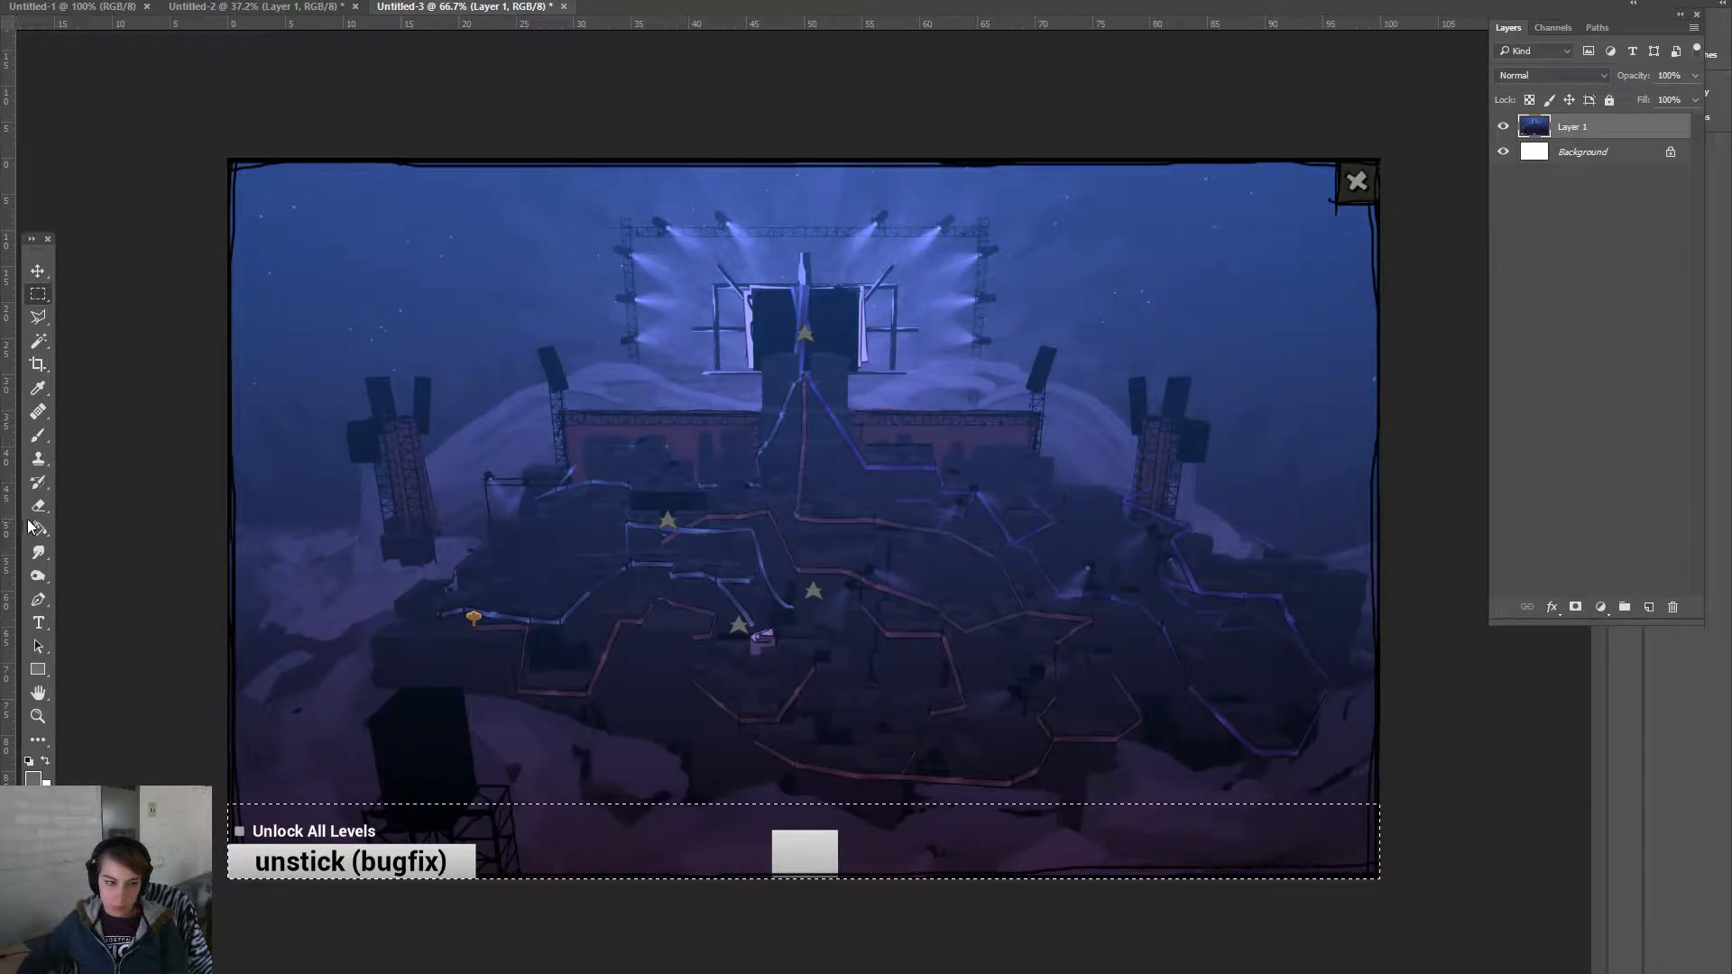
pyautogui.click(639, 844)
pyautogui.hotkey('ctrl', 'z')
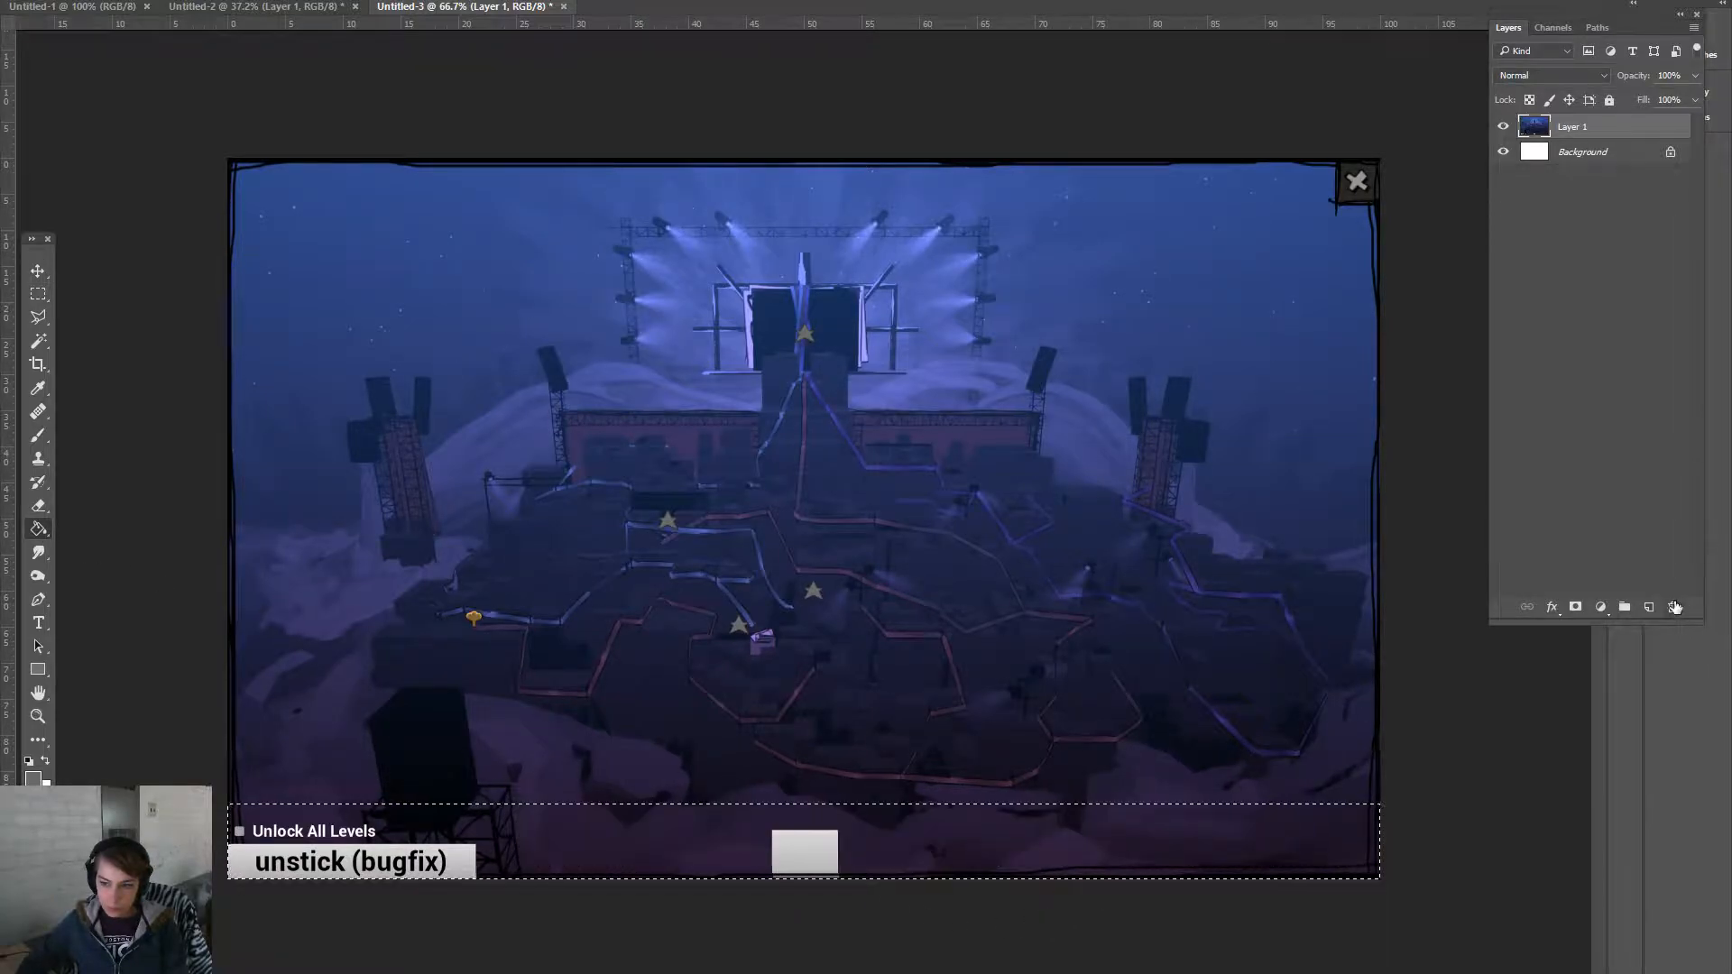
pyautogui.hotkey('ctrl', 'shift', 'alt', 'n')
pyautogui.click(1103, 869)
pyautogui.hotkey('ctrl', 'd')
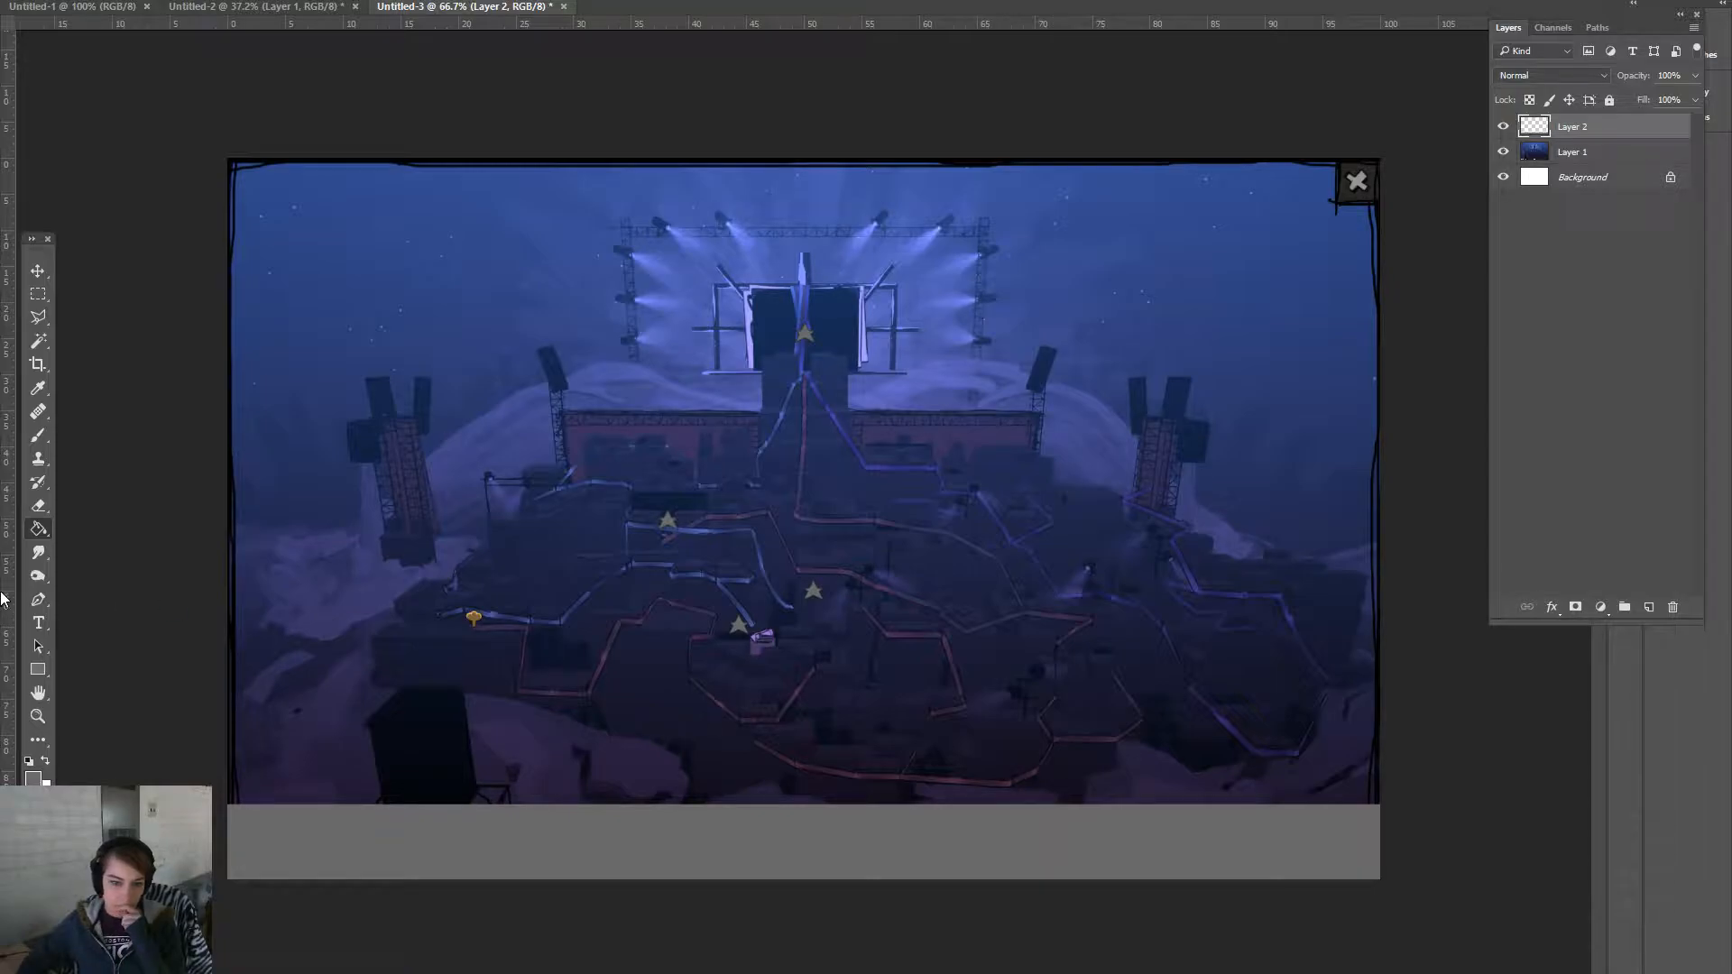
# - Outline the hillside left of the stage with the Polygonal Lasso
pyautogui.click(36, 316)
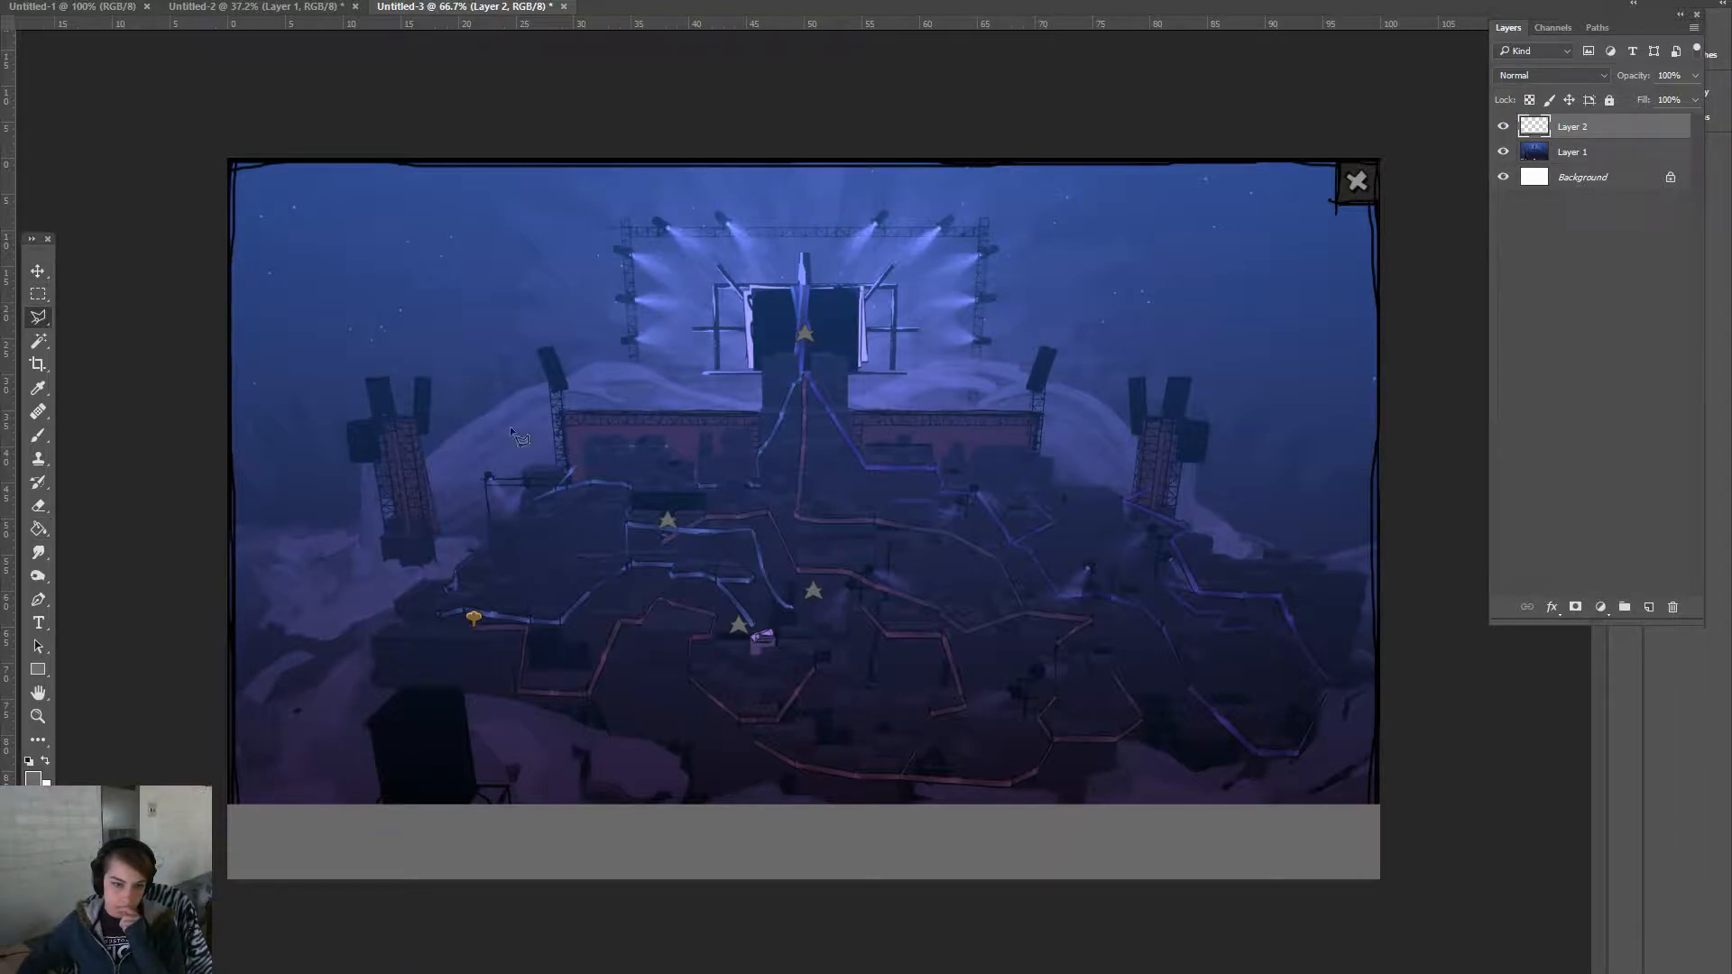
pyautogui.click(561, 416)
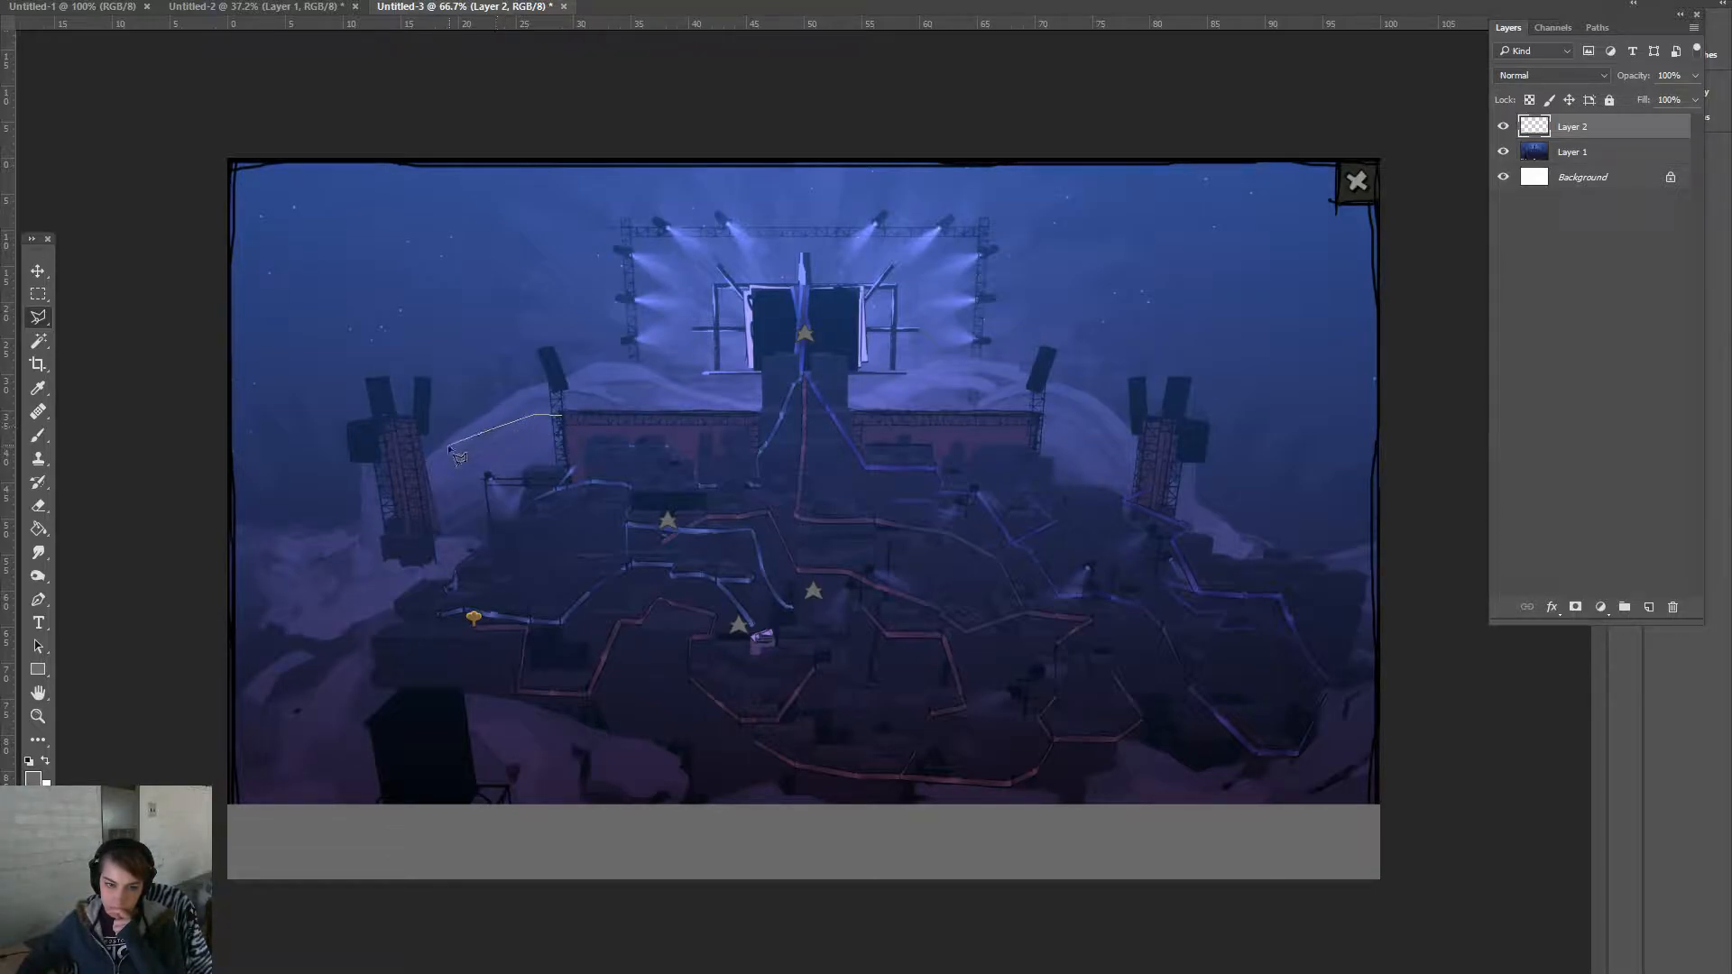
pyautogui.click(400, 471)
pyautogui.click(228, 473)
pyautogui.click(204, 494)
pyautogui.click(209, 660)
pyautogui.click(313, 629)
pyautogui.click(504, 524)
pyautogui.click(523, 502)
pyautogui.click(519, 464)
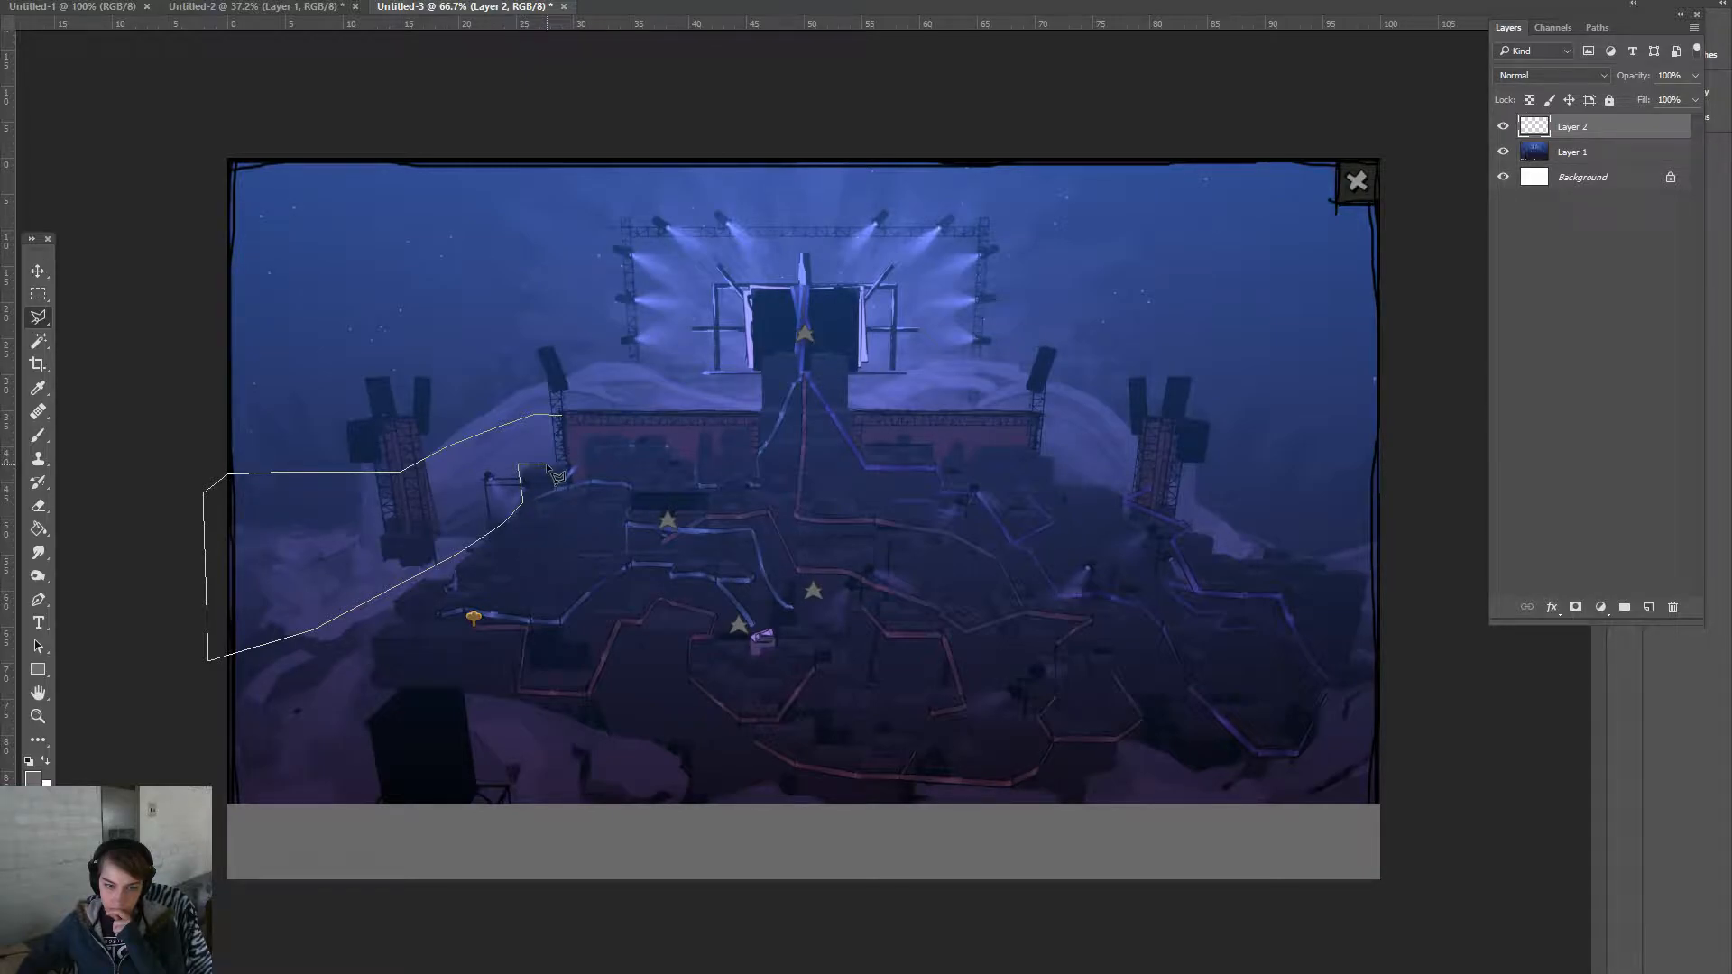
pyautogui.doubleClick(566, 463)
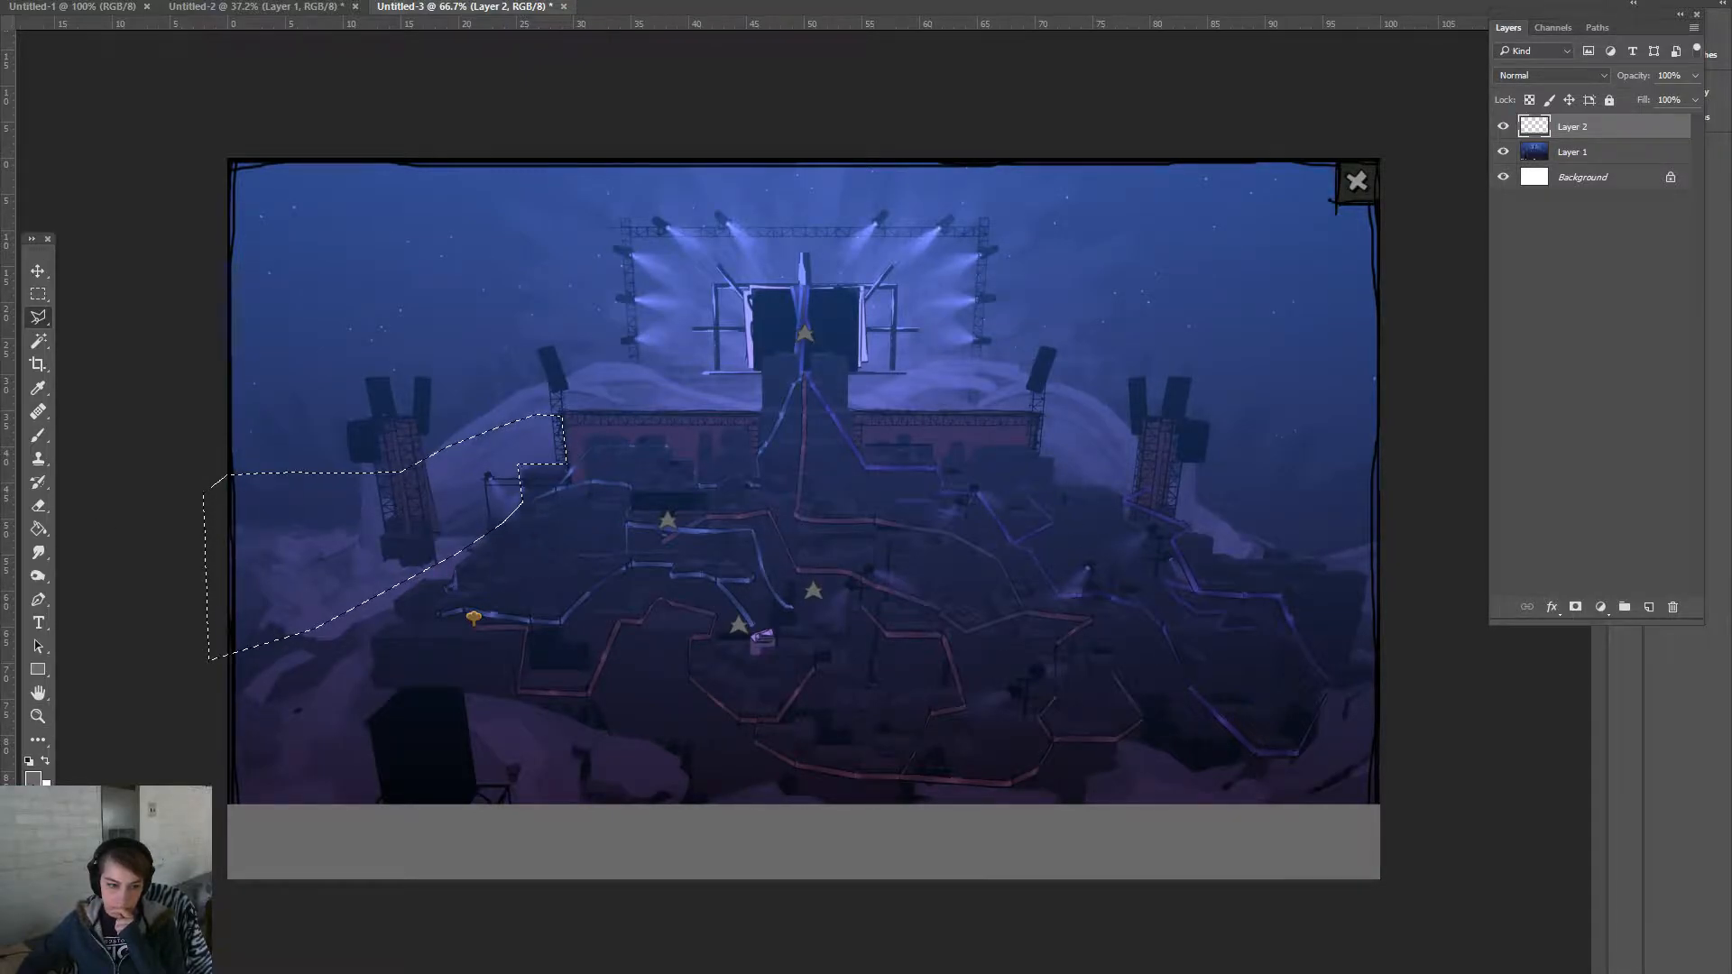
# - Fill the left hillside selection with dark purple #38315f and deselect
pyautogui.click(33, 777)
pyautogui.click(582, 436)
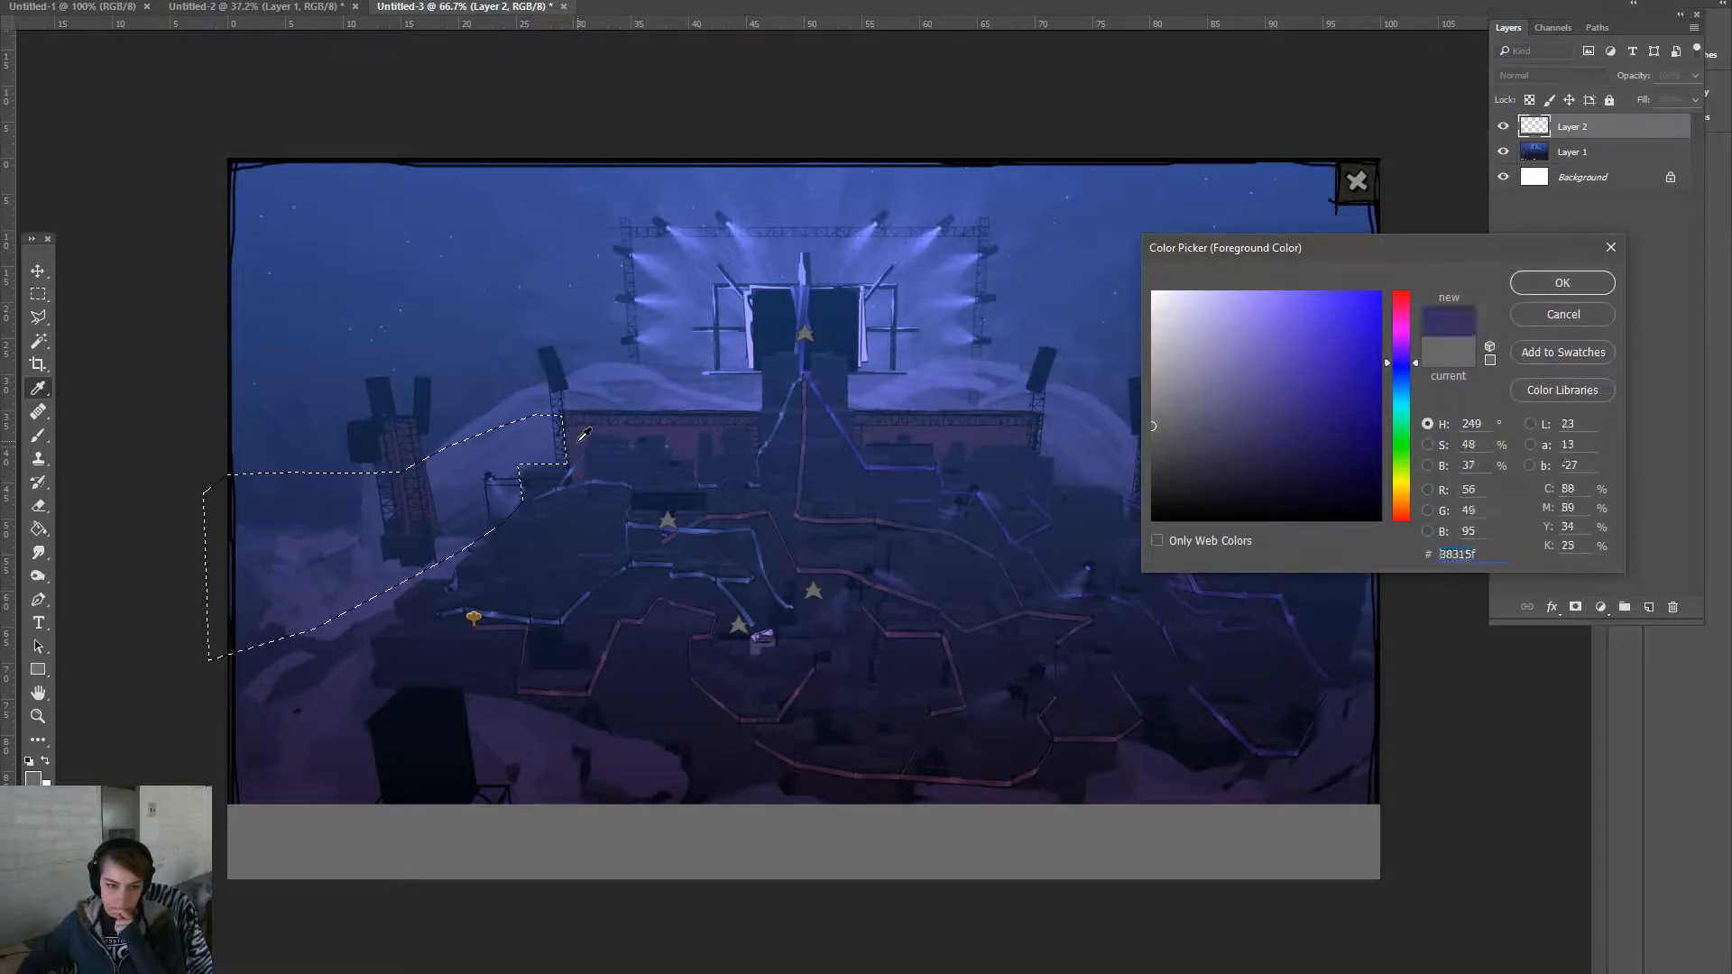
pyautogui.click(1562, 282)
pyautogui.press('g')
pyautogui.click(466, 546)
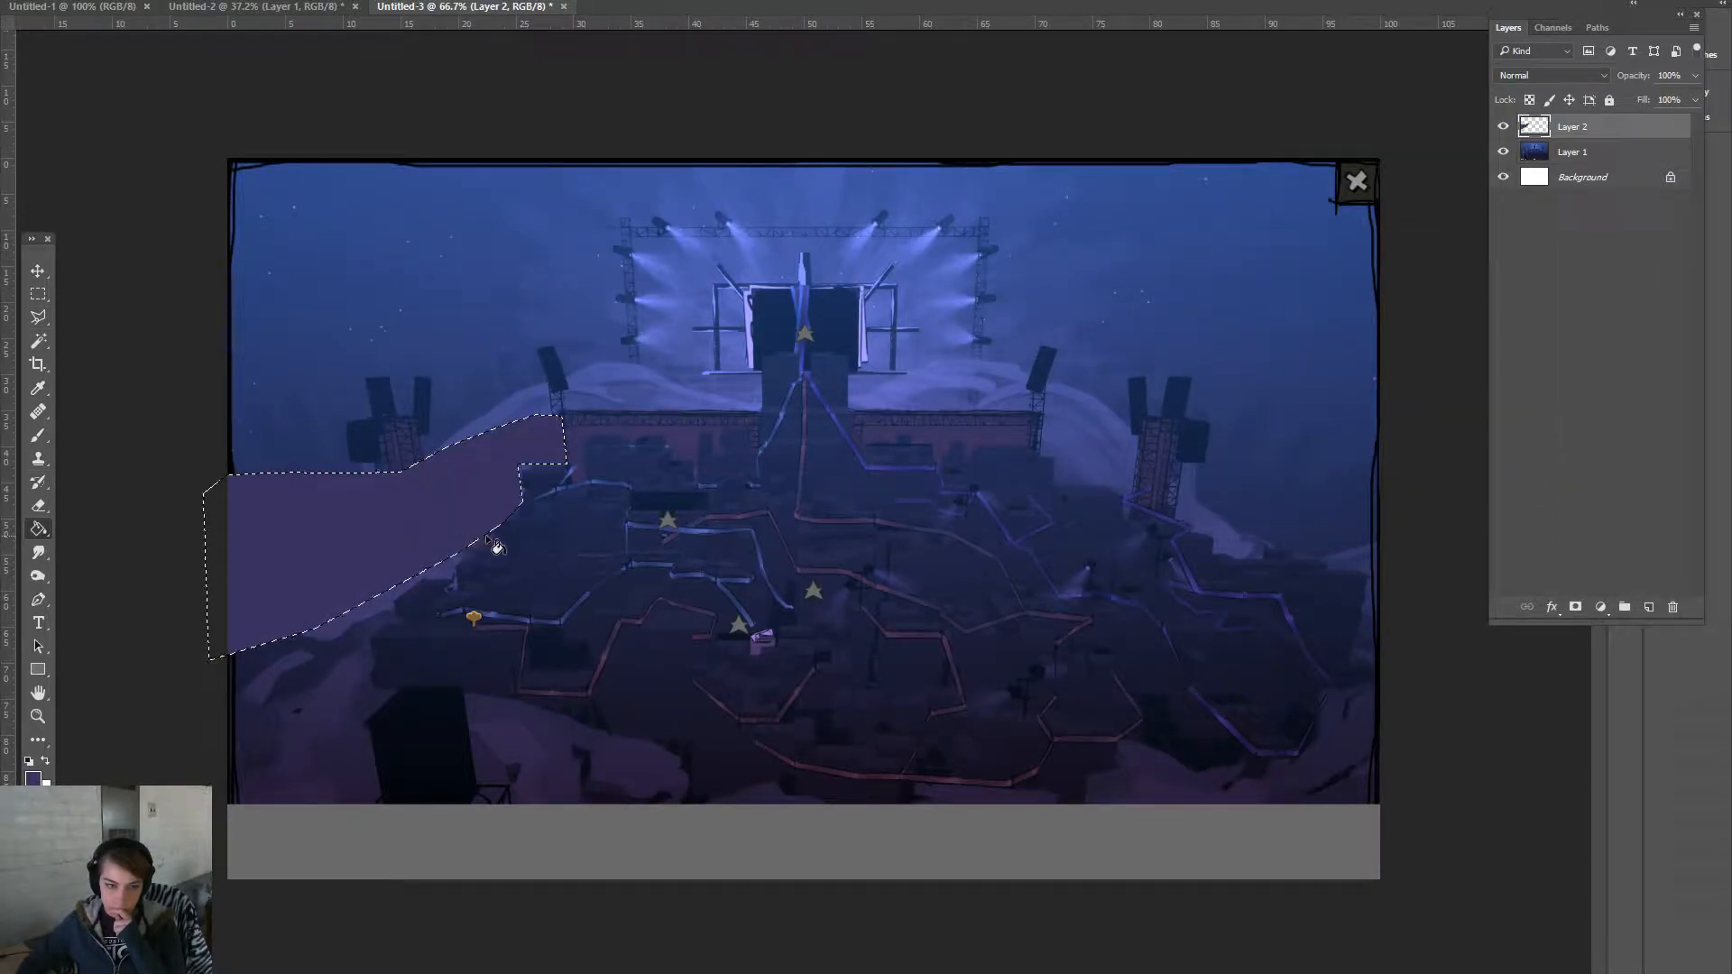
pyautogui.hotkey('ctrl', 'd')
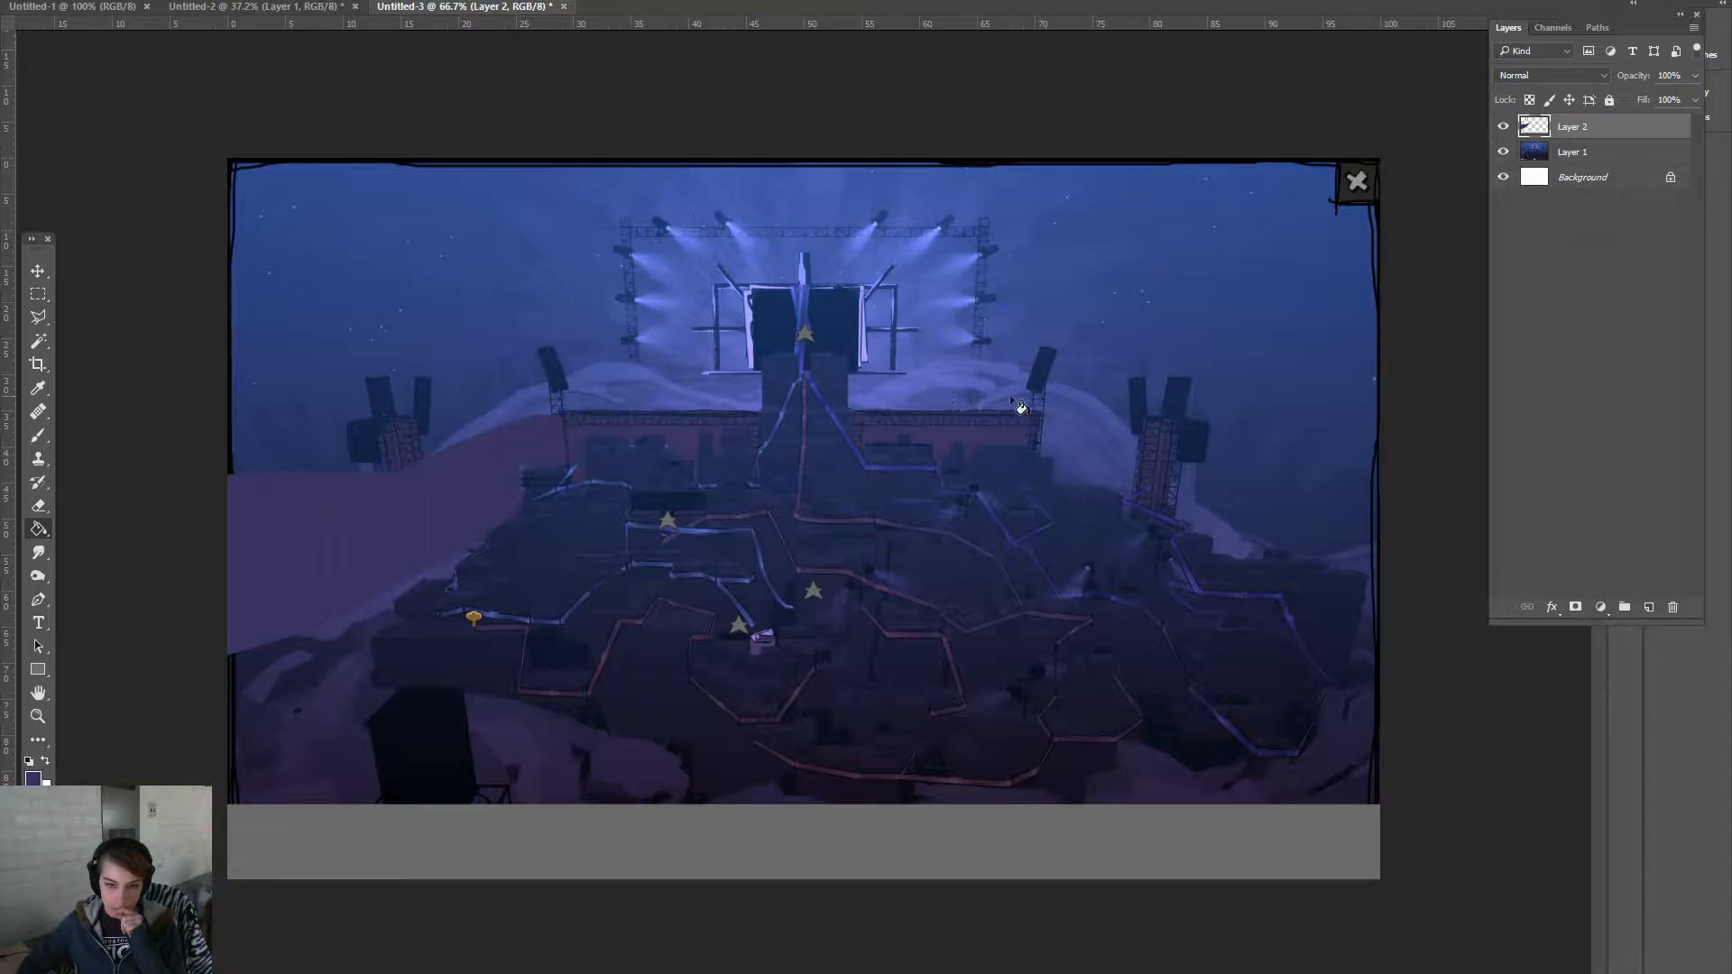
# - Outline the hillside right of the stage, tracing around the right tower's base
pyautogui.press('l')
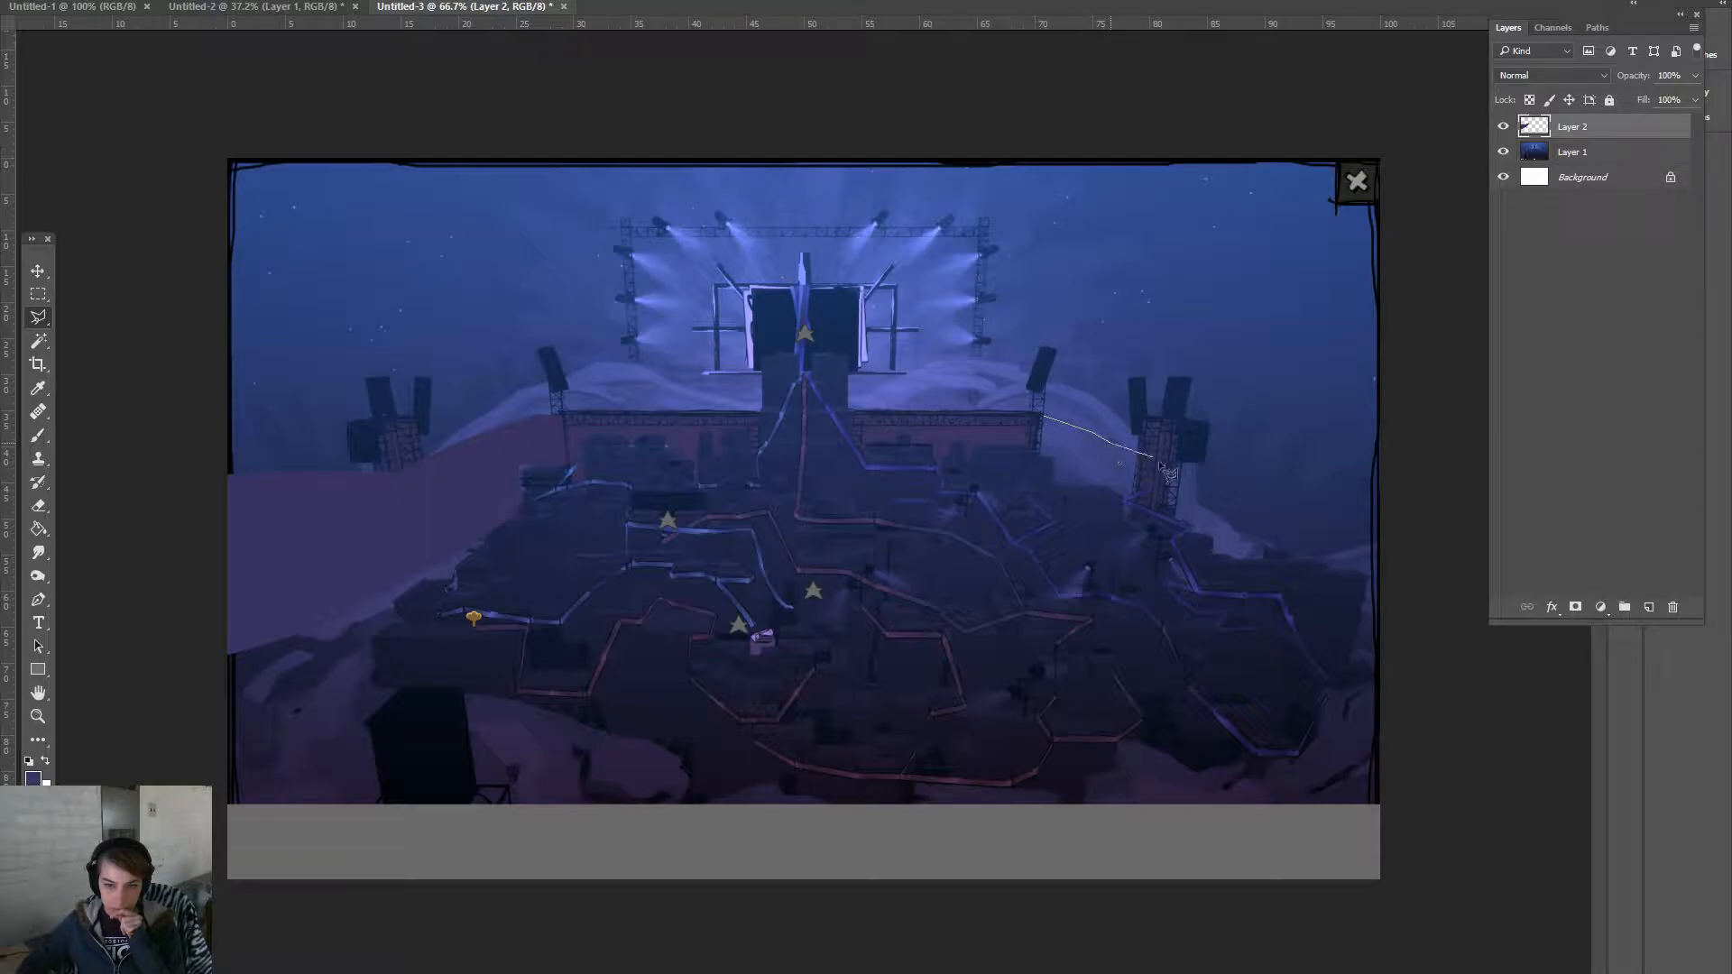
pyautogui.click(1268, 510)
pyautogui.click(1311, 520)
pyautogui.click(1448, 523)
pyautogui.click(1447, 646)
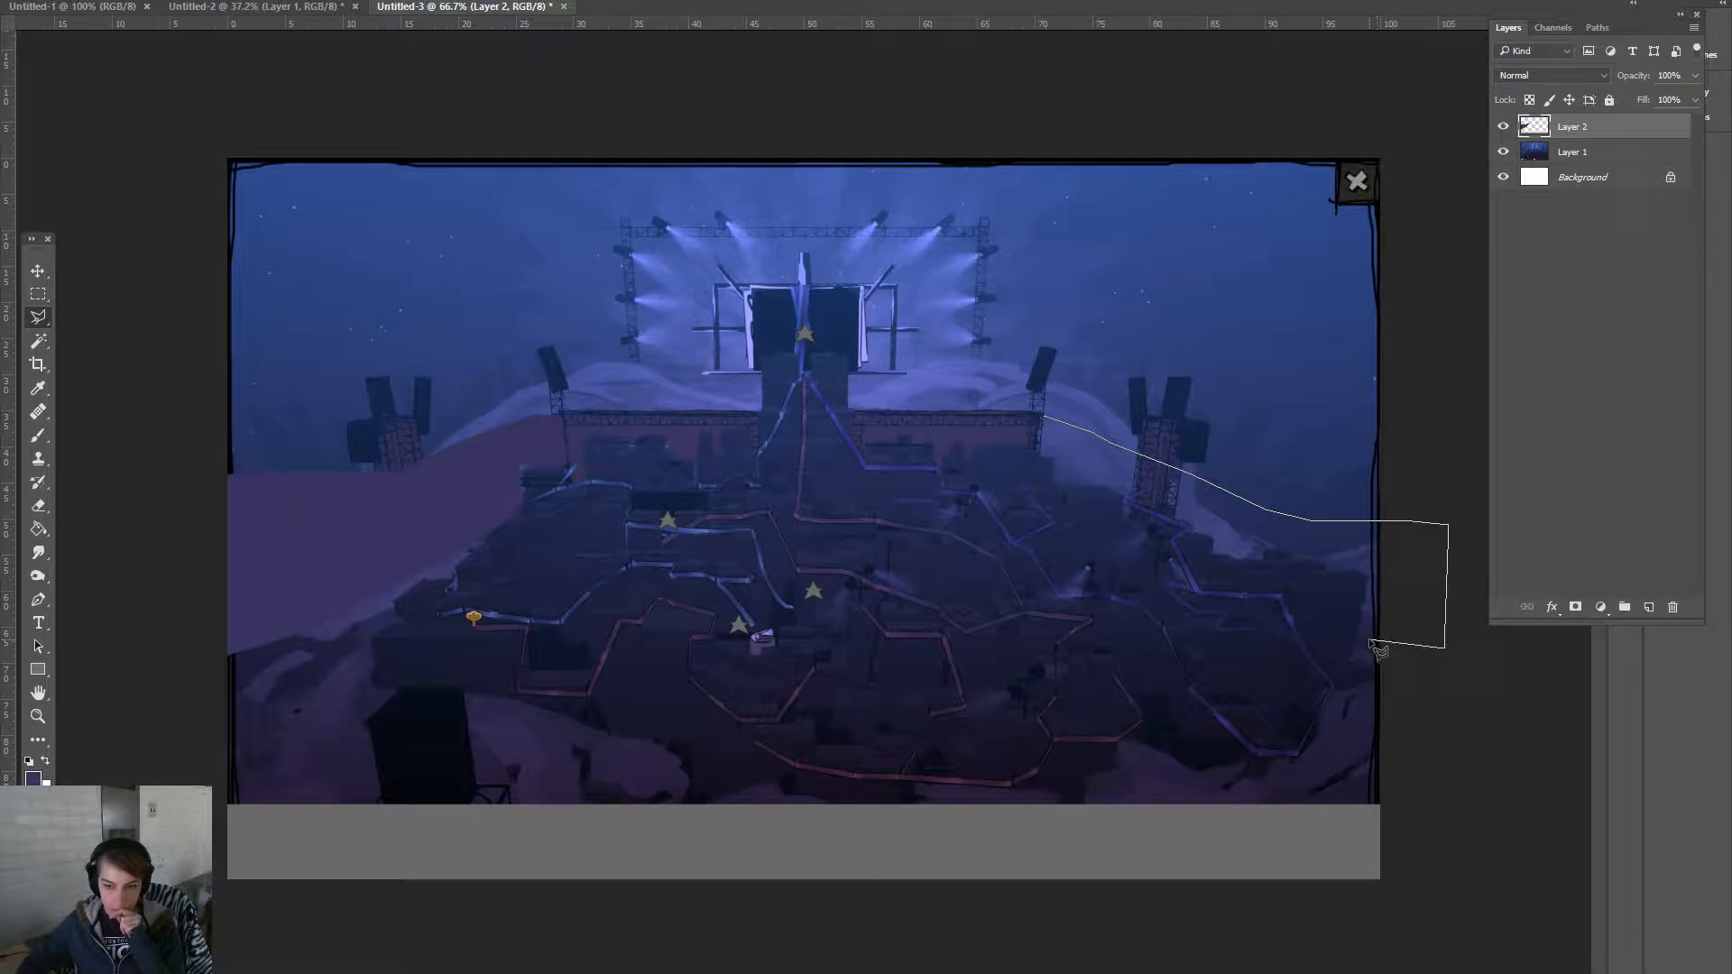
pyautogui.click(1356, 637)
pyautogui.click(1363, 569)
pyautogui.click(1286, 549)
pyautogui.click(1252, 549)
pyautogui.click(1250, 554)
pyautogui.click(1213, 553)
pyautogui.click(1206, 532)
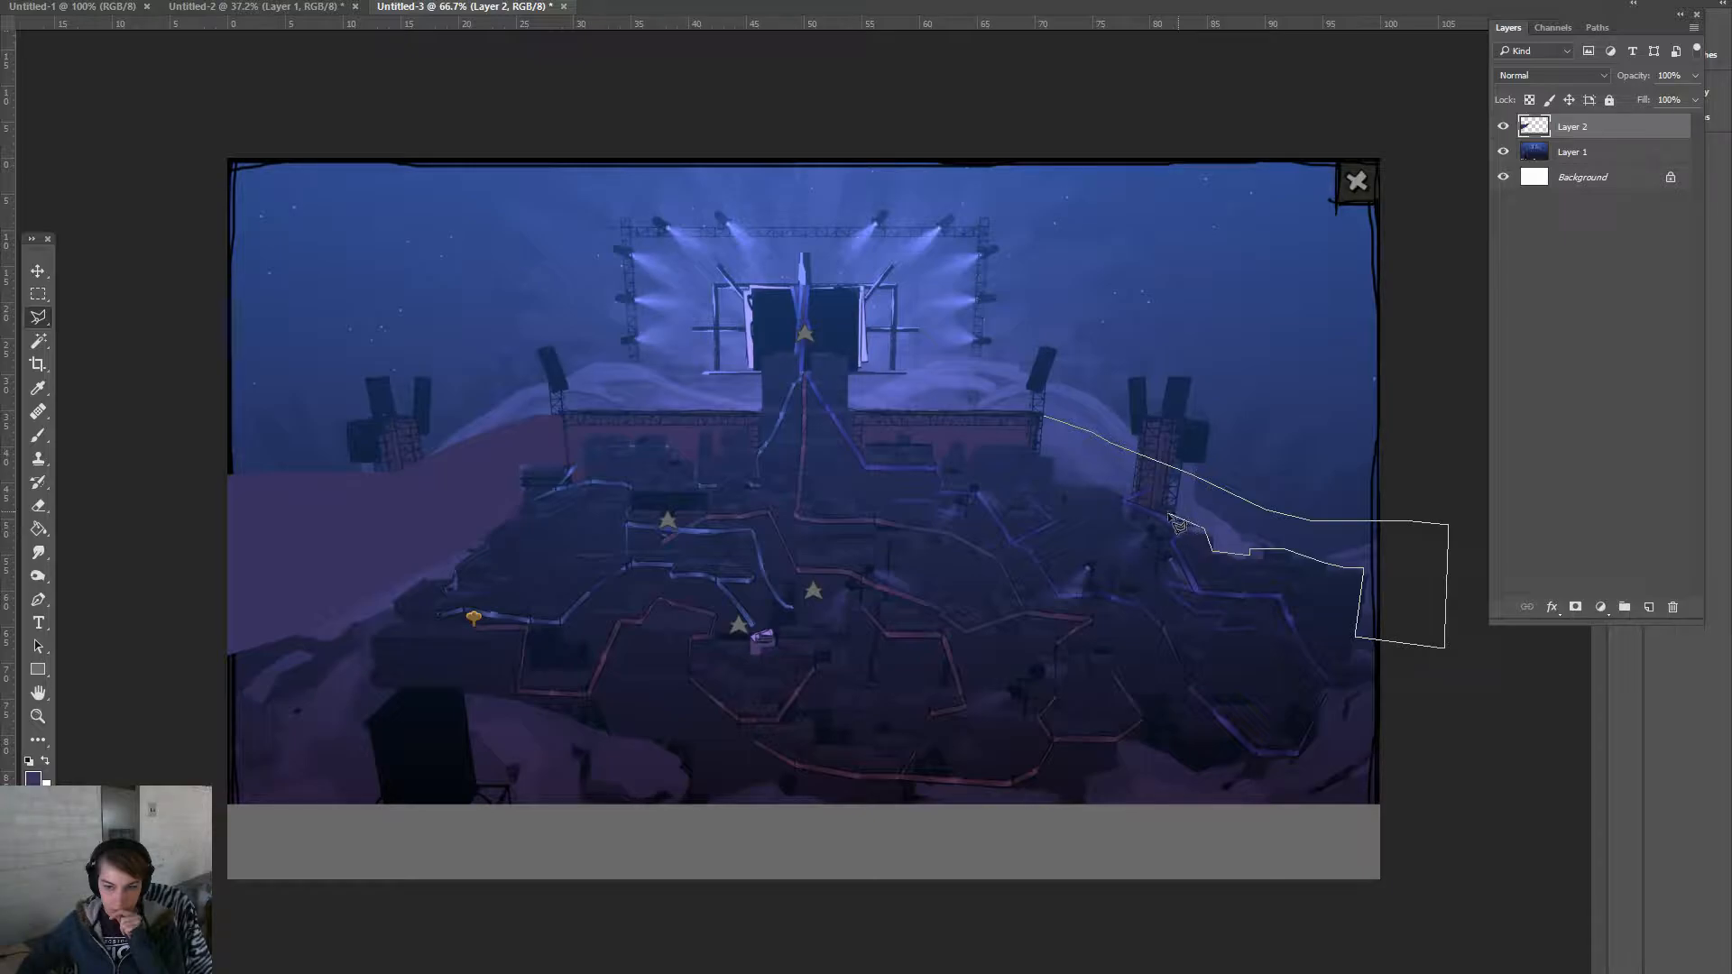
pyautogui.click(1124, 504)
pyautogui.click(1110, 488)
pyautogui.click(1061, 481)
pyautogui.doubleClick(1046, 457)
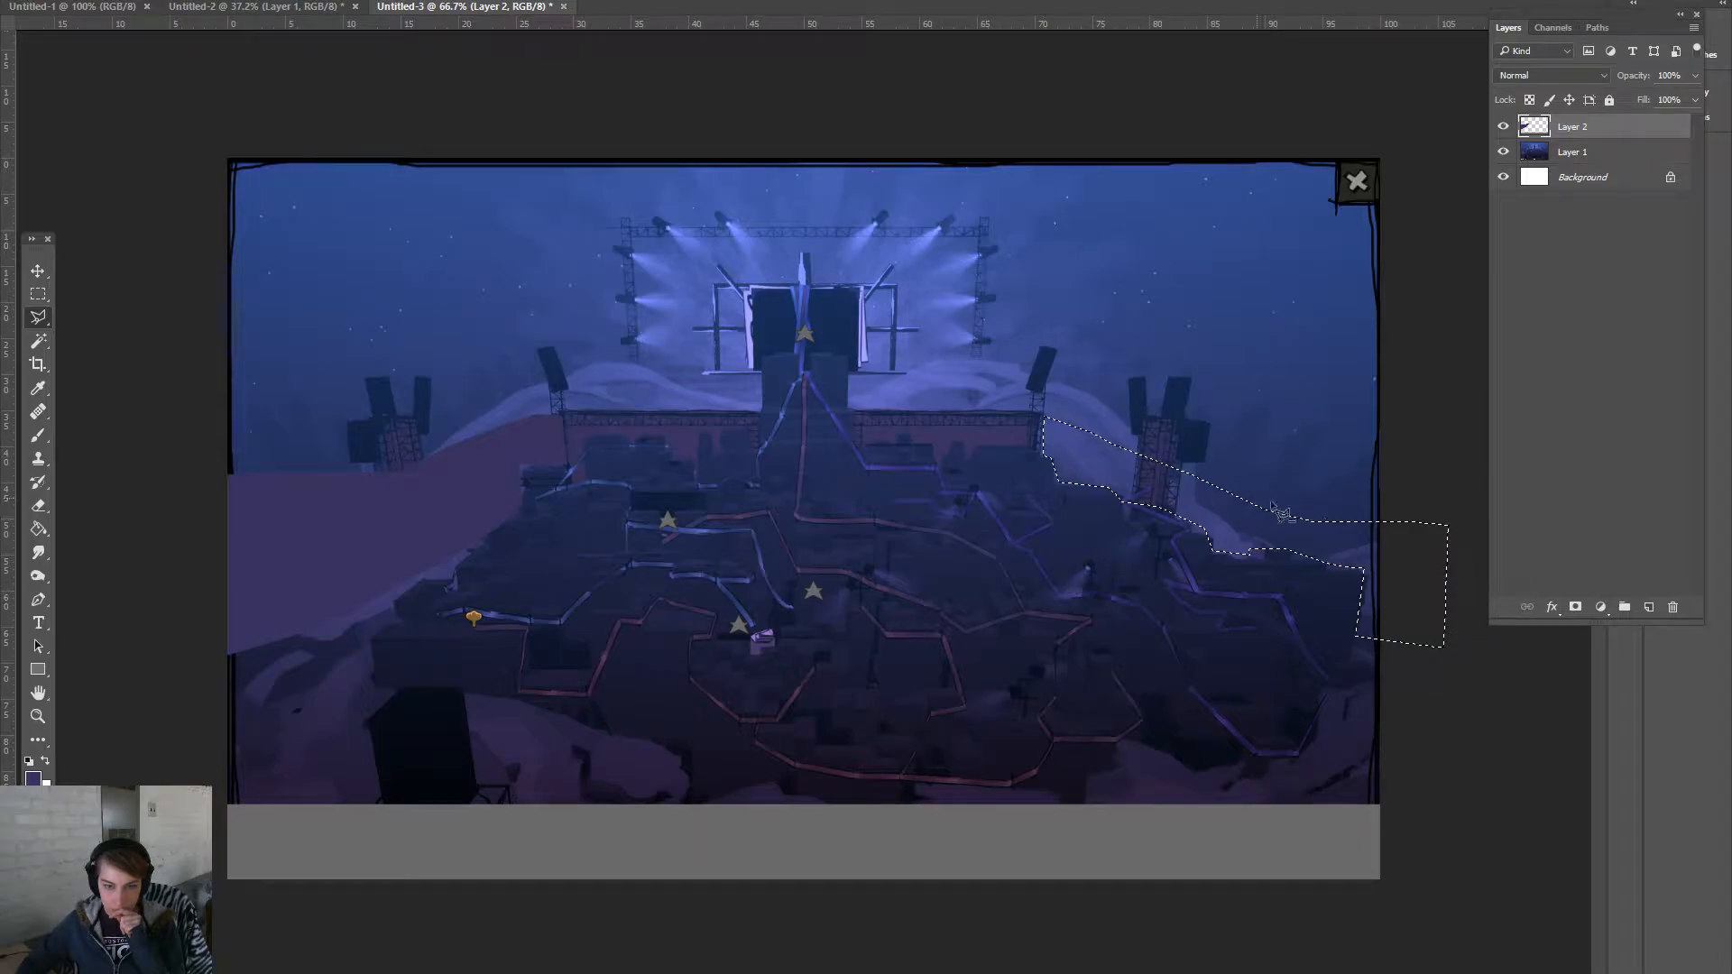
# - Fill the right hillside with the same purple and deselect
pyautogui.click(38, 529)
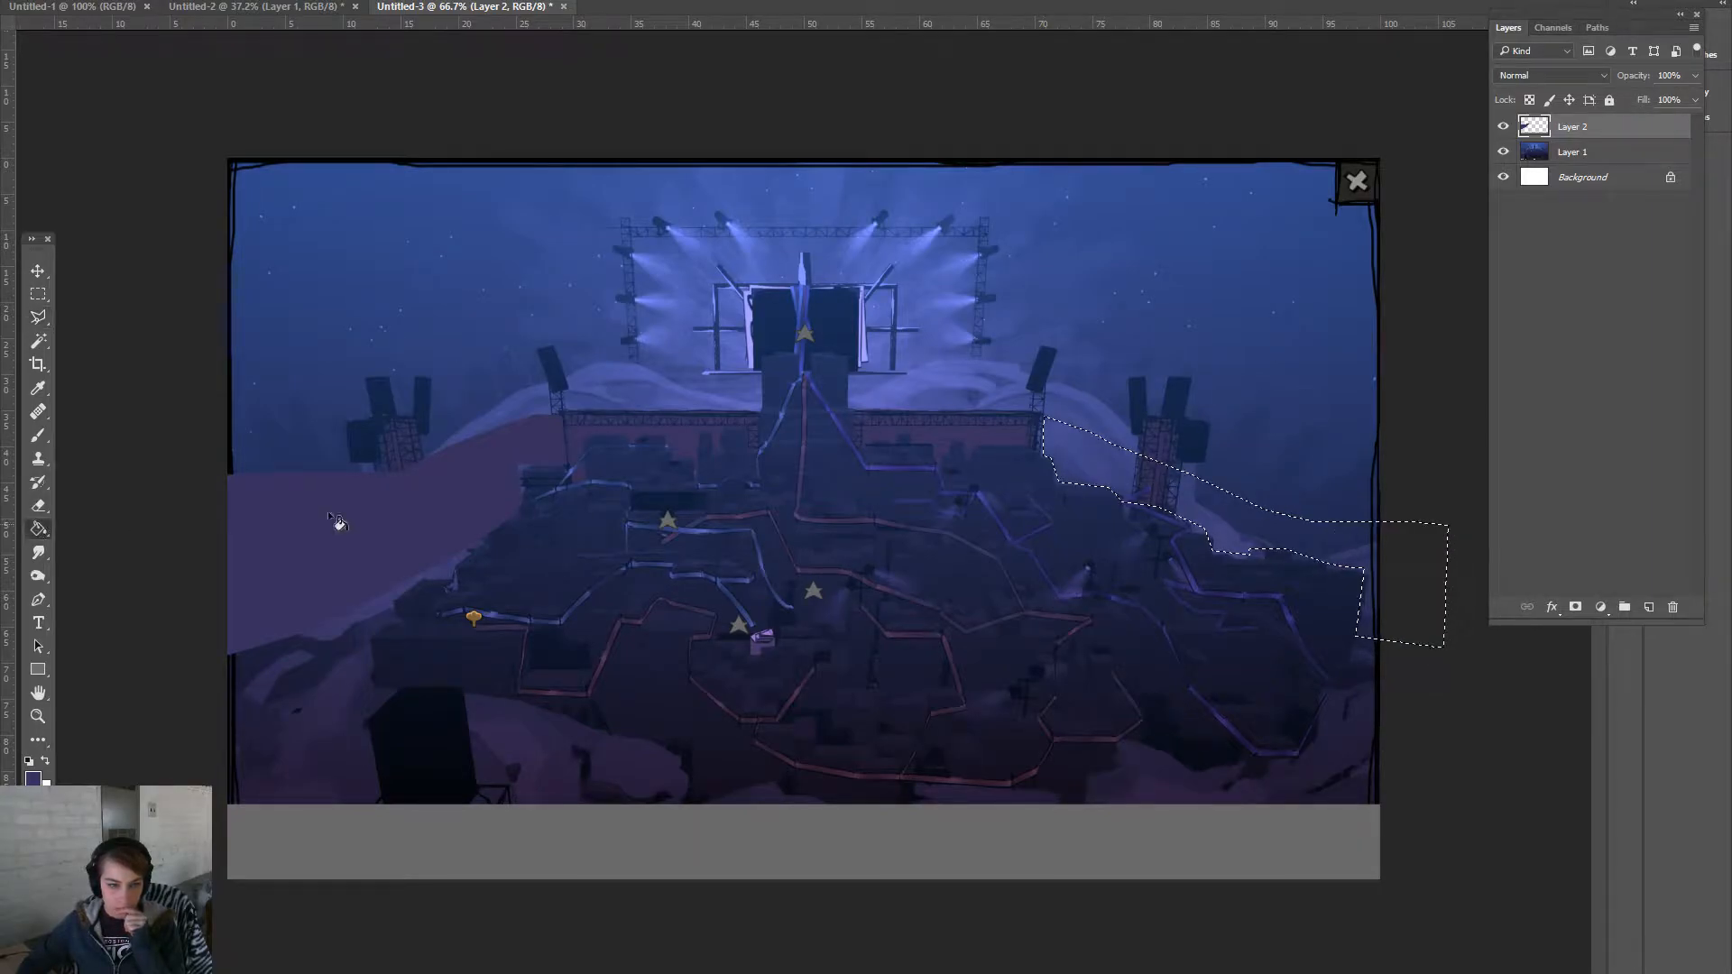
pyautogui.click(1110, 475)
pyautogui.hotkey('ctrl', 'd')
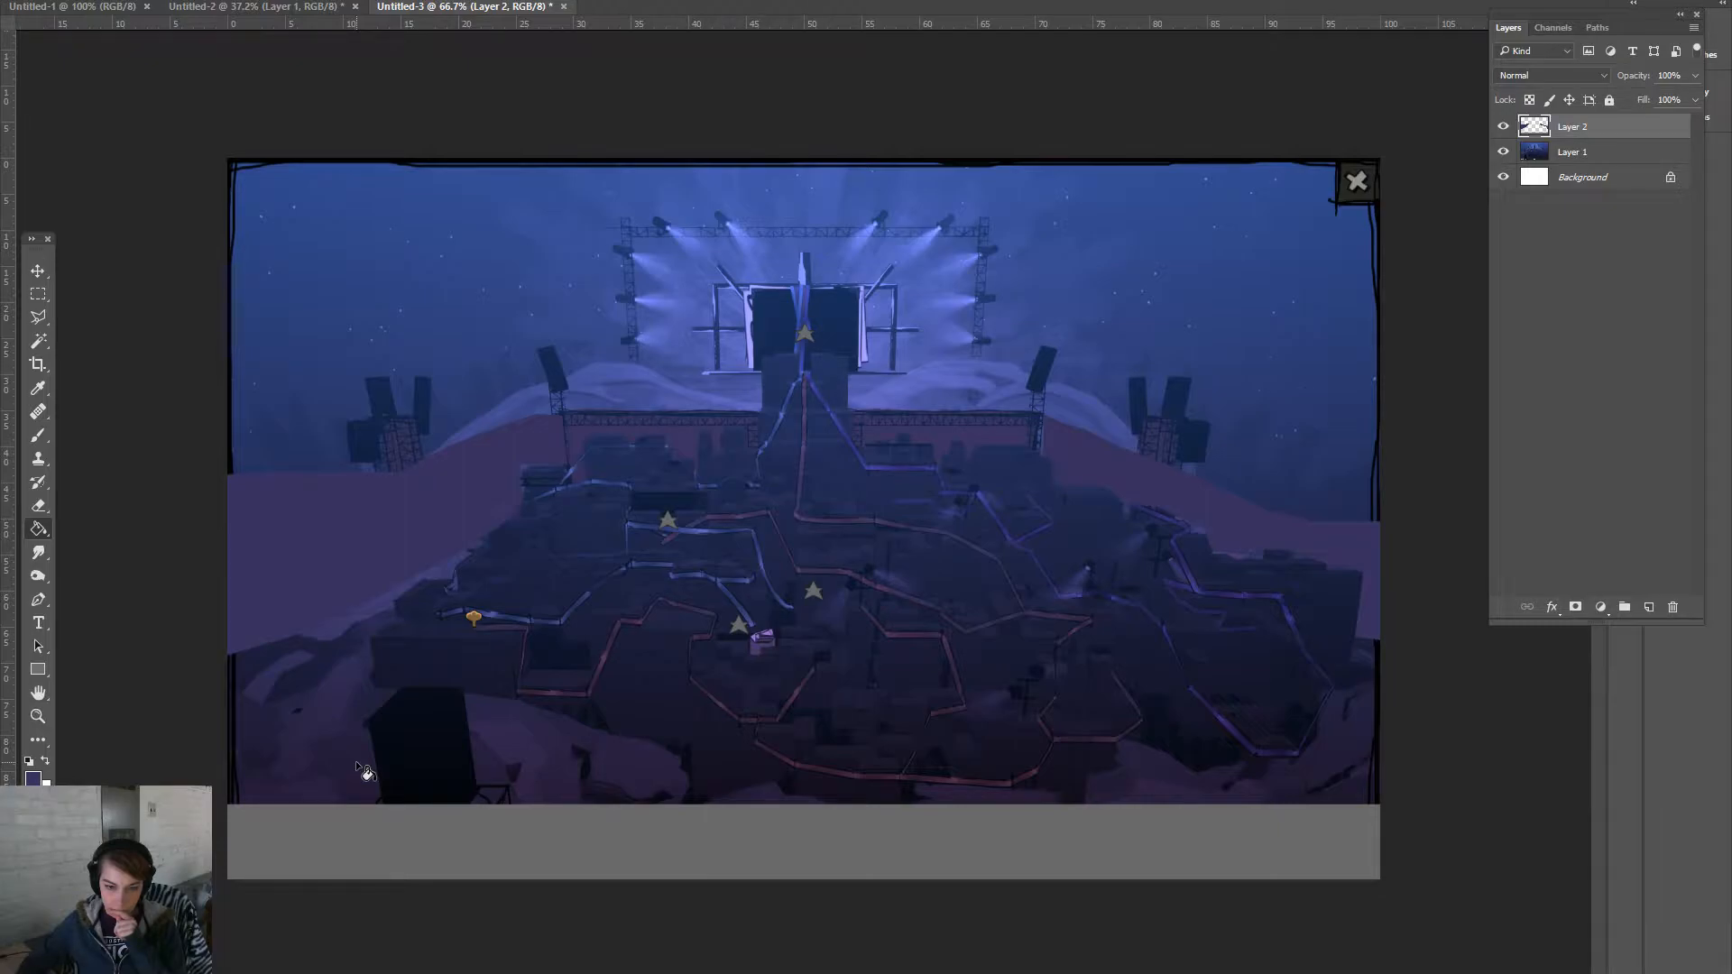
# - Try deleting a lasso-outlined grey area at the bottom-left corner, then undo it
pyautogui.click(39, 317)
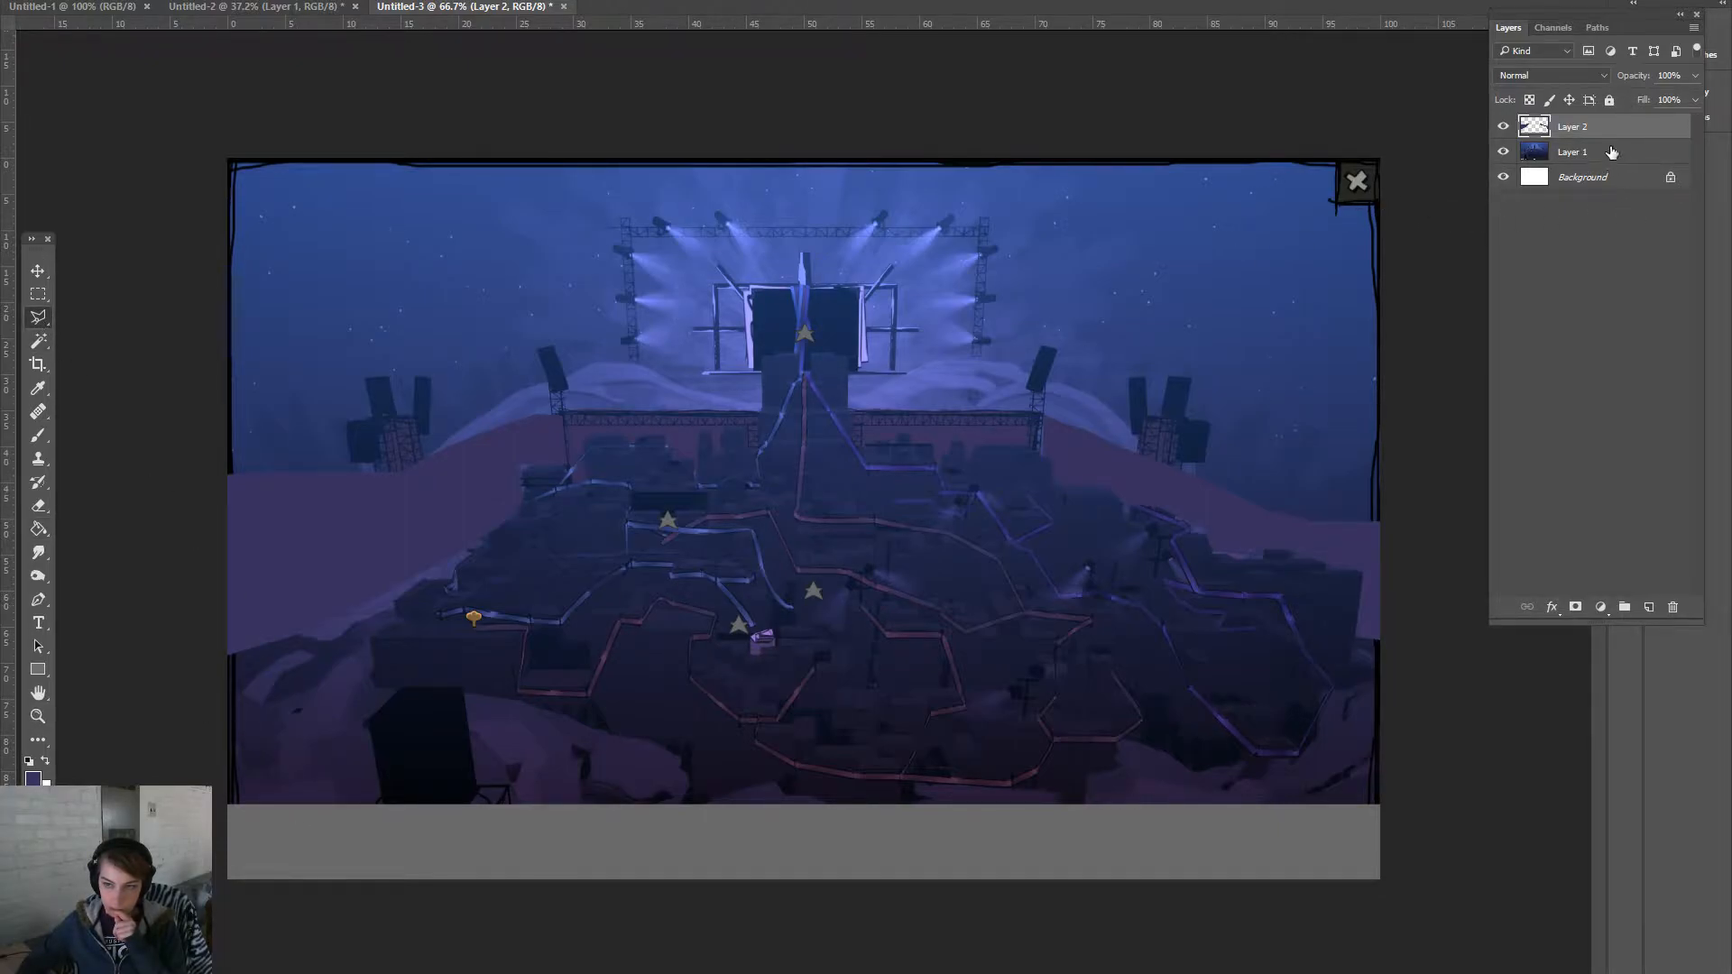
pyautogui.click(38, 294)
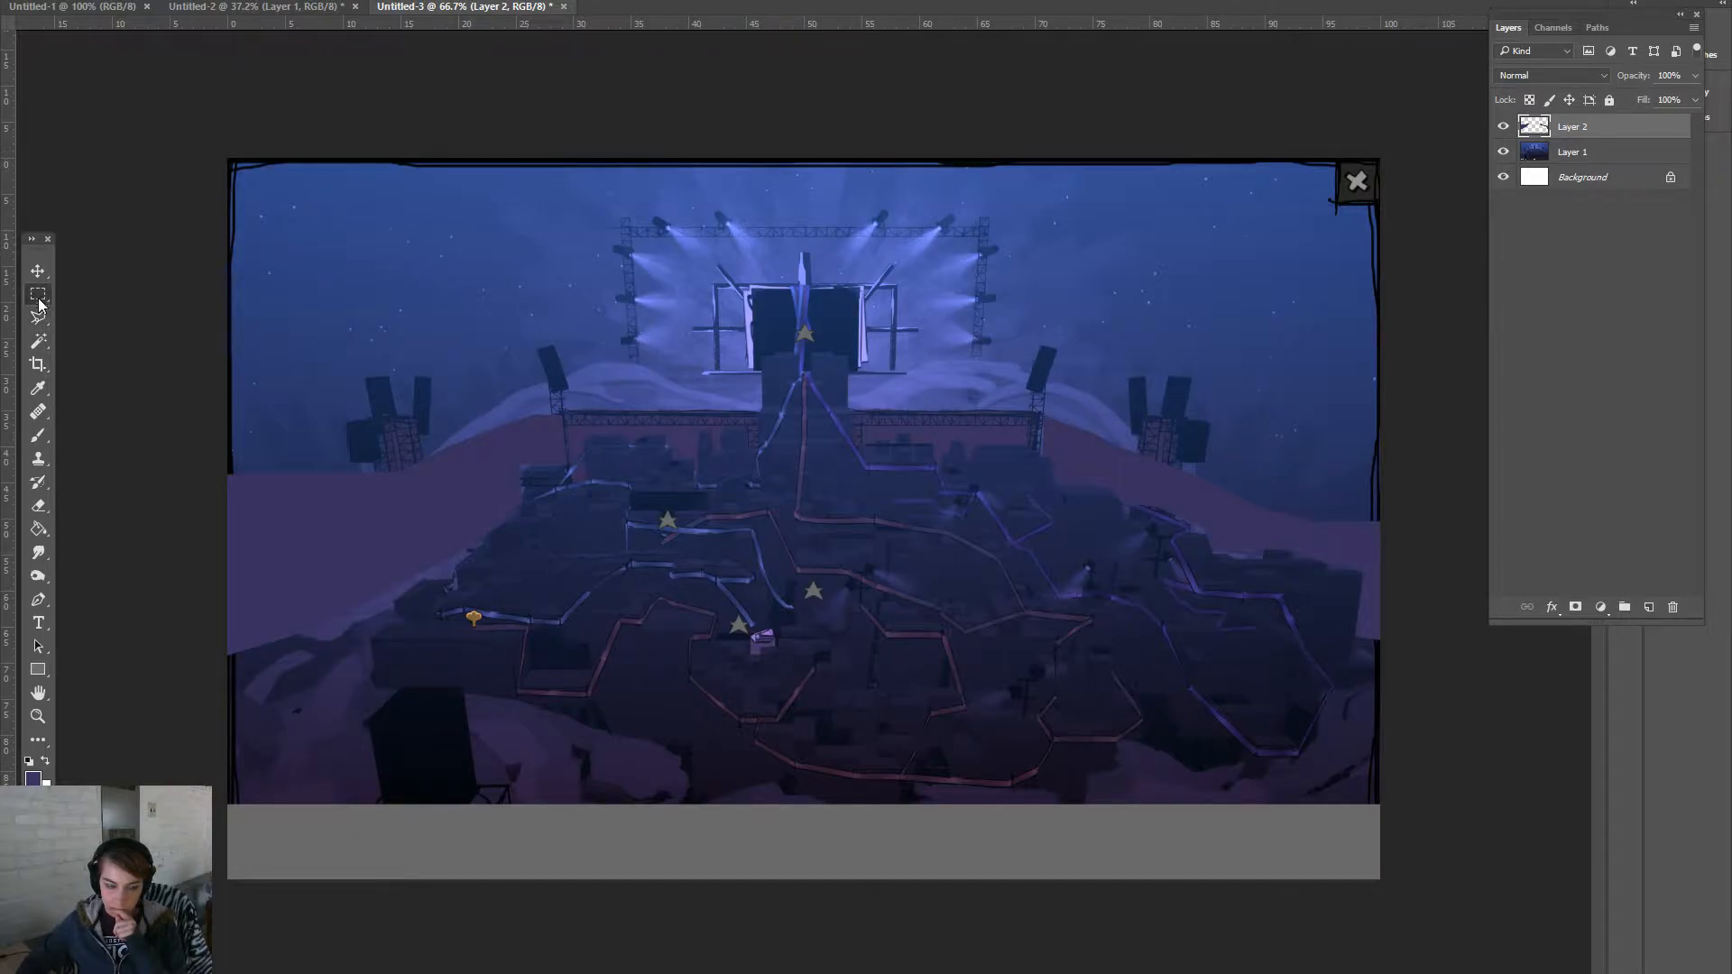
pyautogui.click(39, 318)
pyautogui.click(319, 789)
pyautogui.click(181, 967)
pyautogui.click(173, 755)
pyautogui.click(318, 789)
pyautogui.press('Delete')
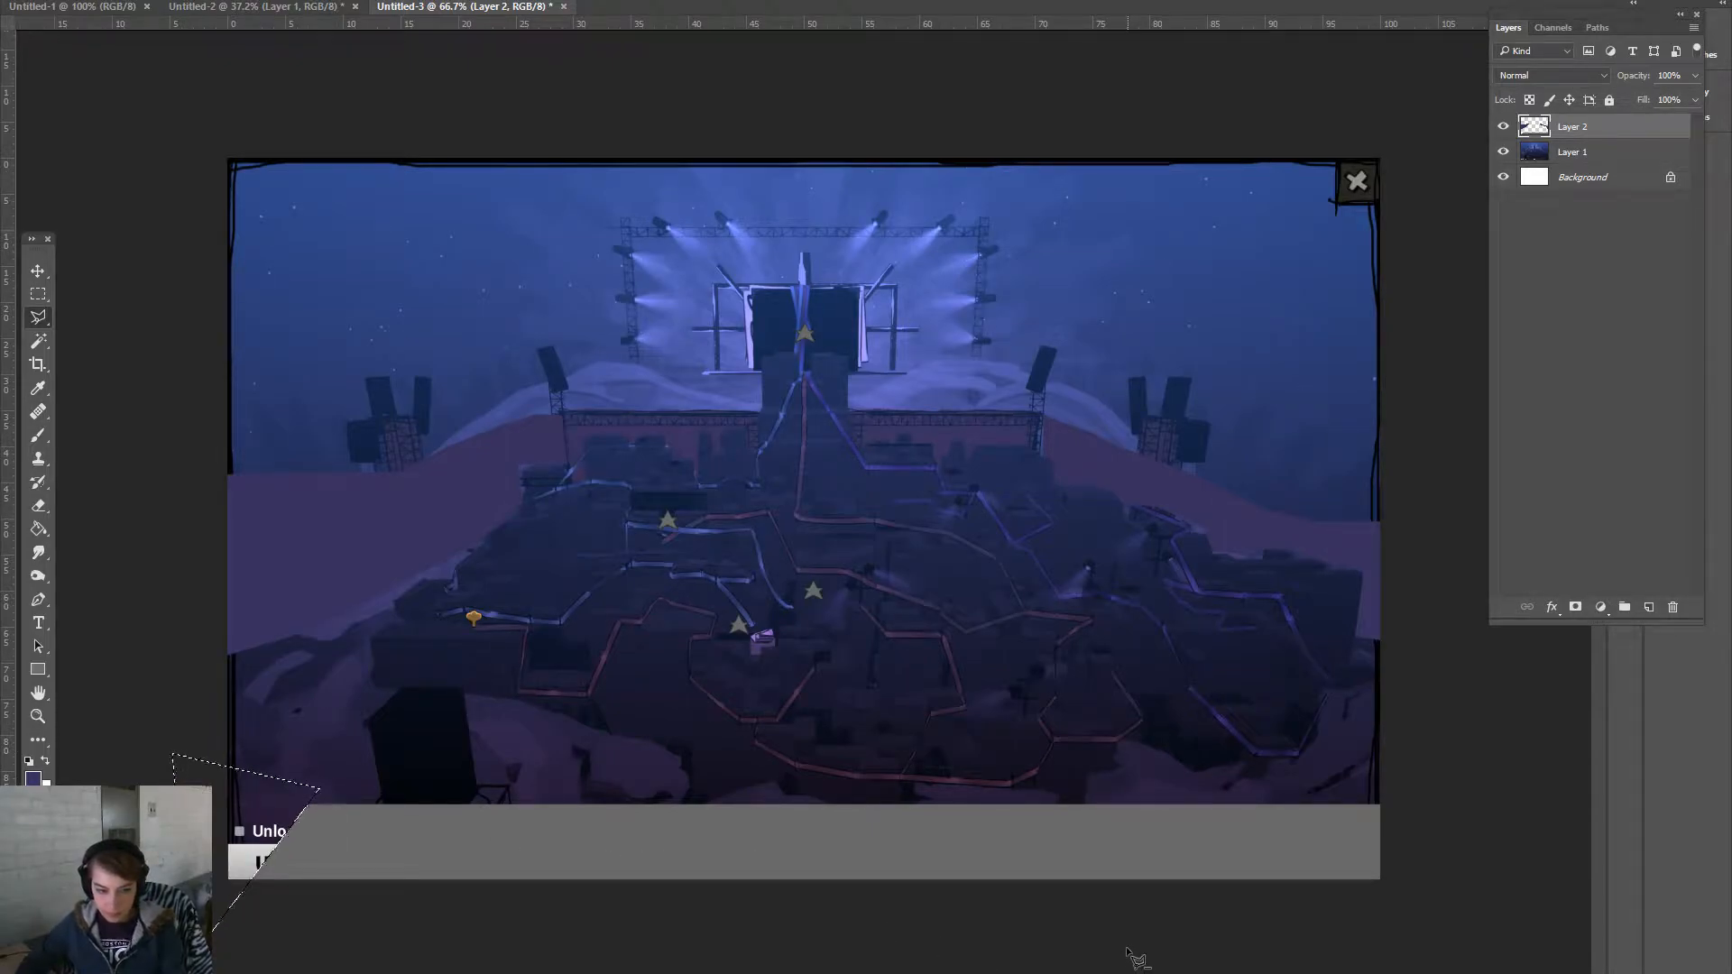
pyautogui.hotkey('ctrl', 'z')
pyautogui.hotkey('ctrl', 'd')
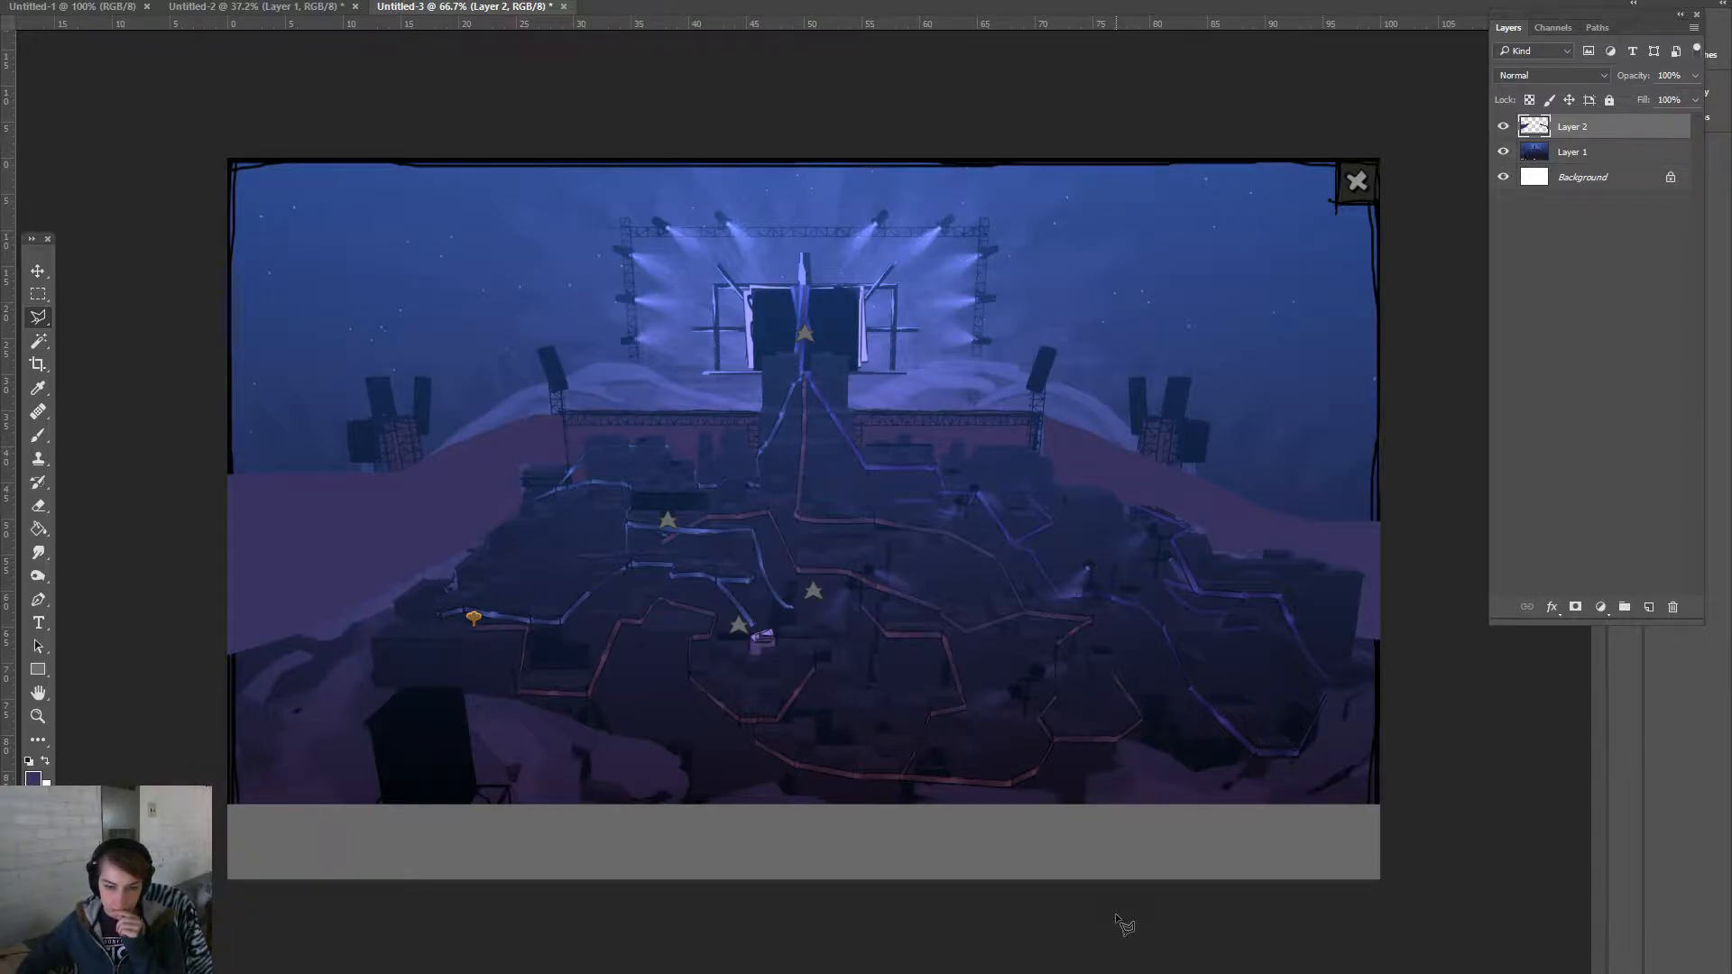
# - Marquee-select the grey strip along the canvas bottom
pyautogui.click(37, 294)
pyautogui.click(38, 271)
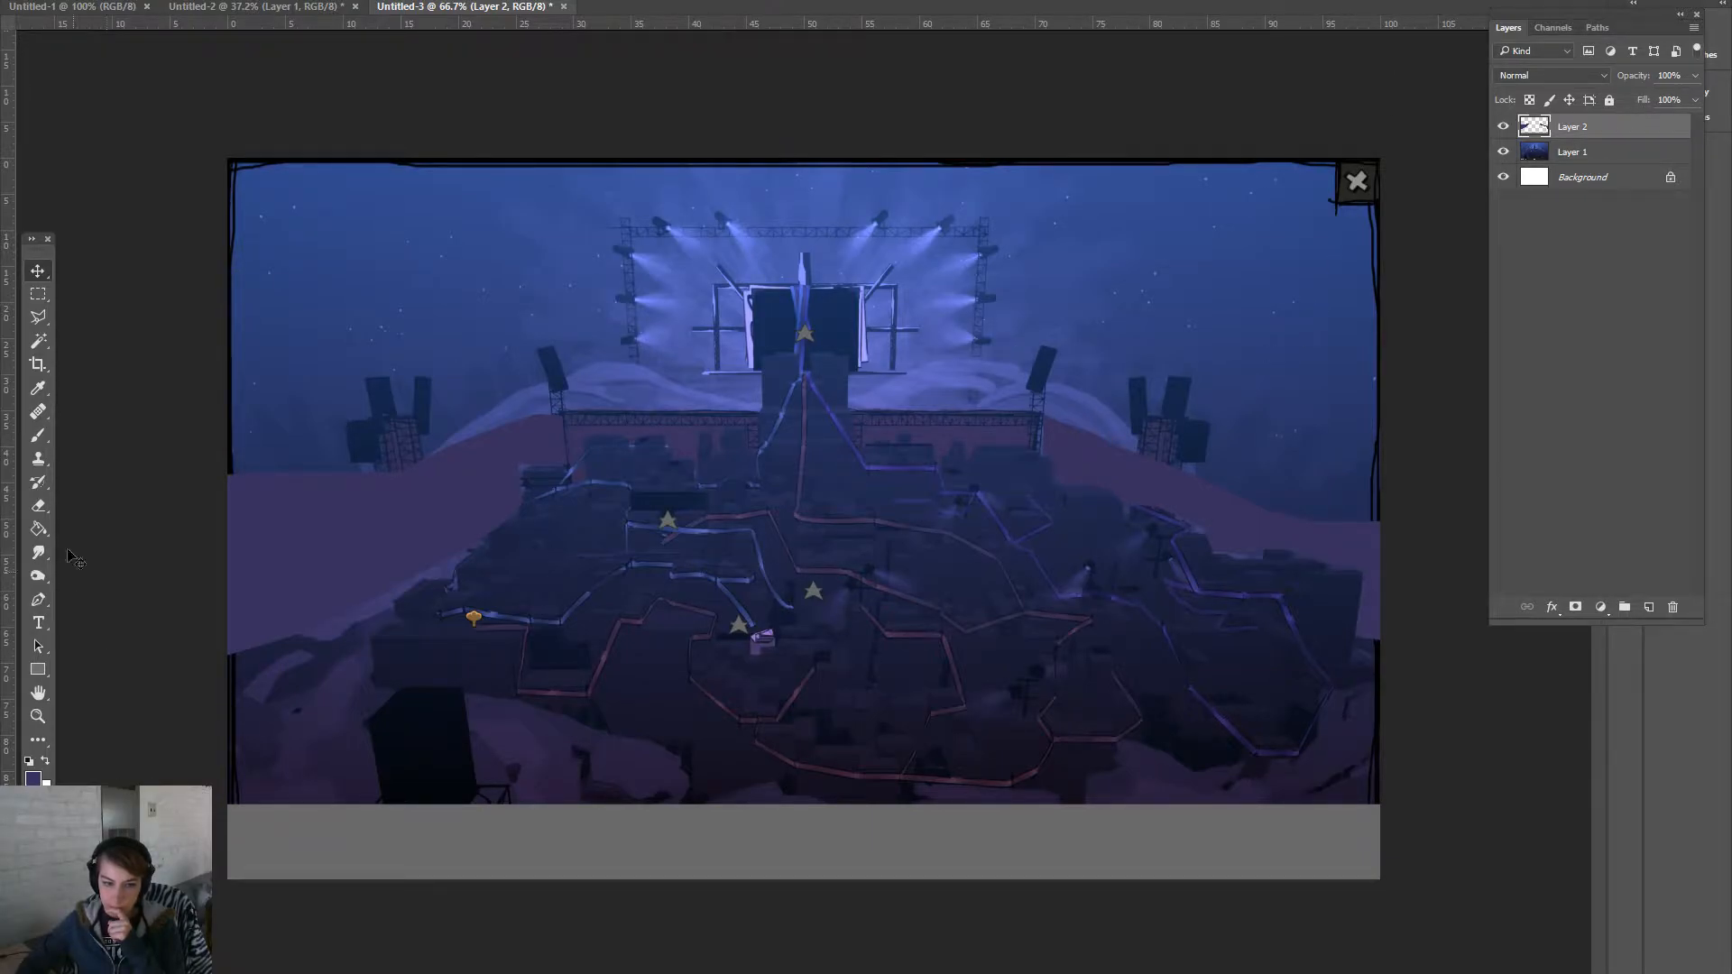
pyautogui.click(38, 295)
pyautogui.moveTo(227, 760); pyautogui.dragTo(1380, 877)
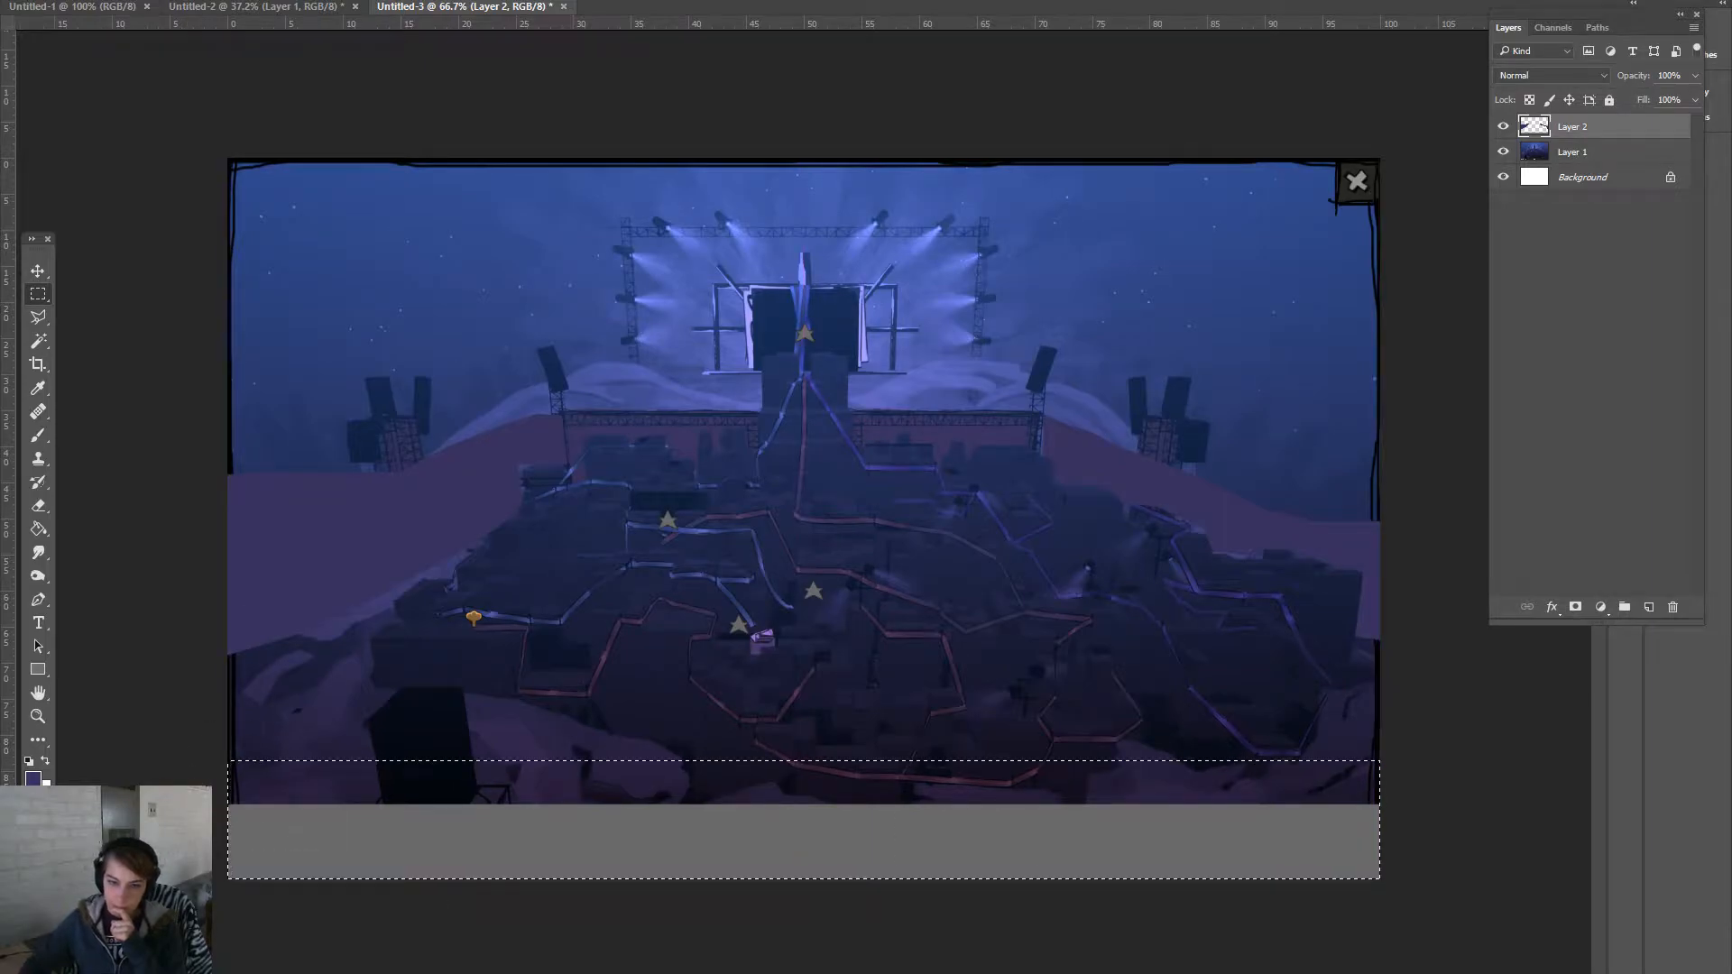
pyautogui.press('Delete')
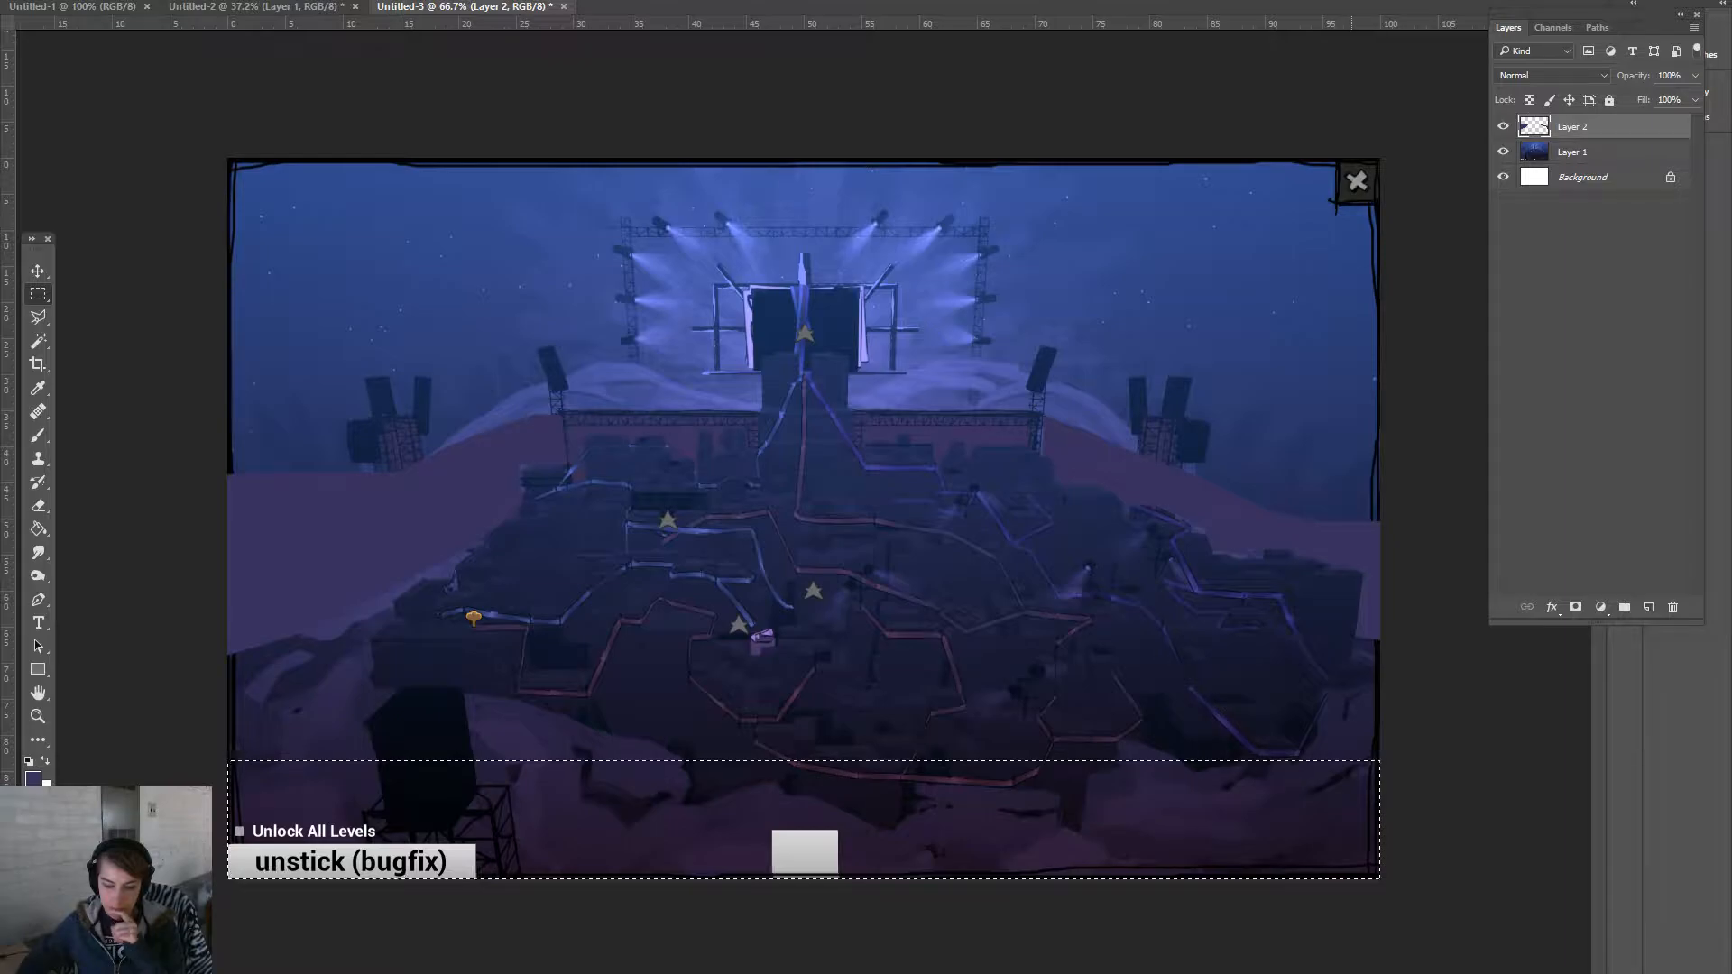
pyautogui.hotkey('ctrl', 'z')
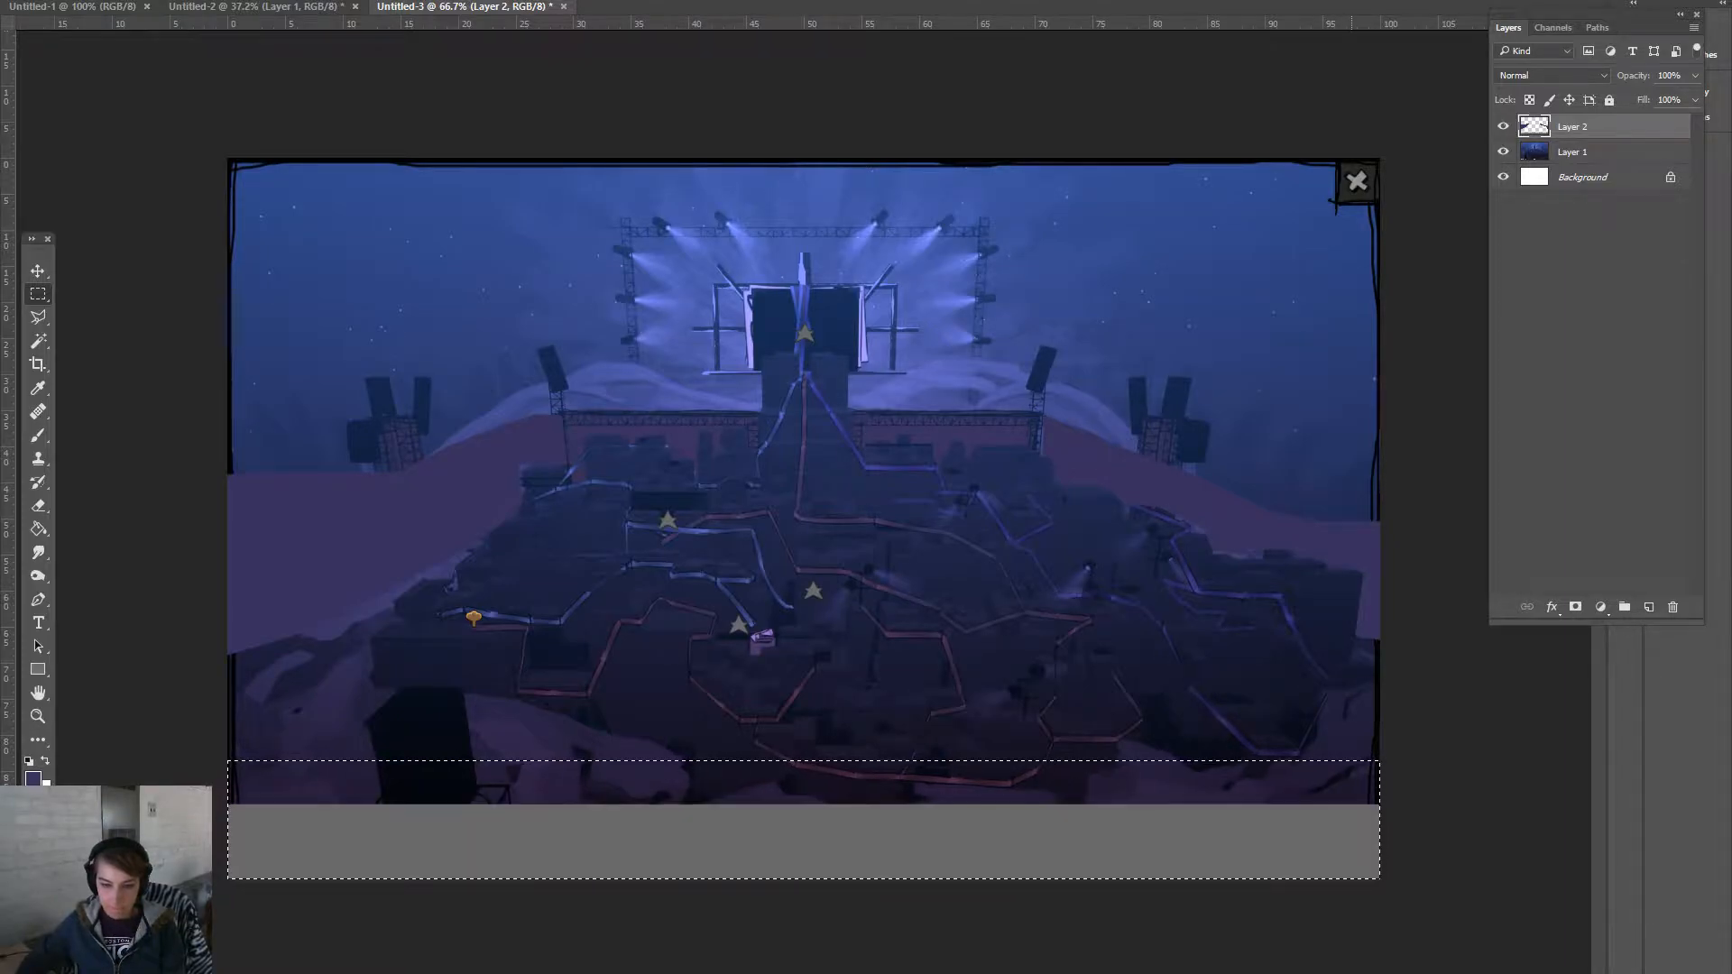
# - Move the grey bar down about 87 px beneath the artwork and deselect
pyautogui.click(37, 271)
pyautogui.moveTo(951, 807); pyautogui.dragTo(952, 873)
pyautogui.hotkey('ctrl', 'd')
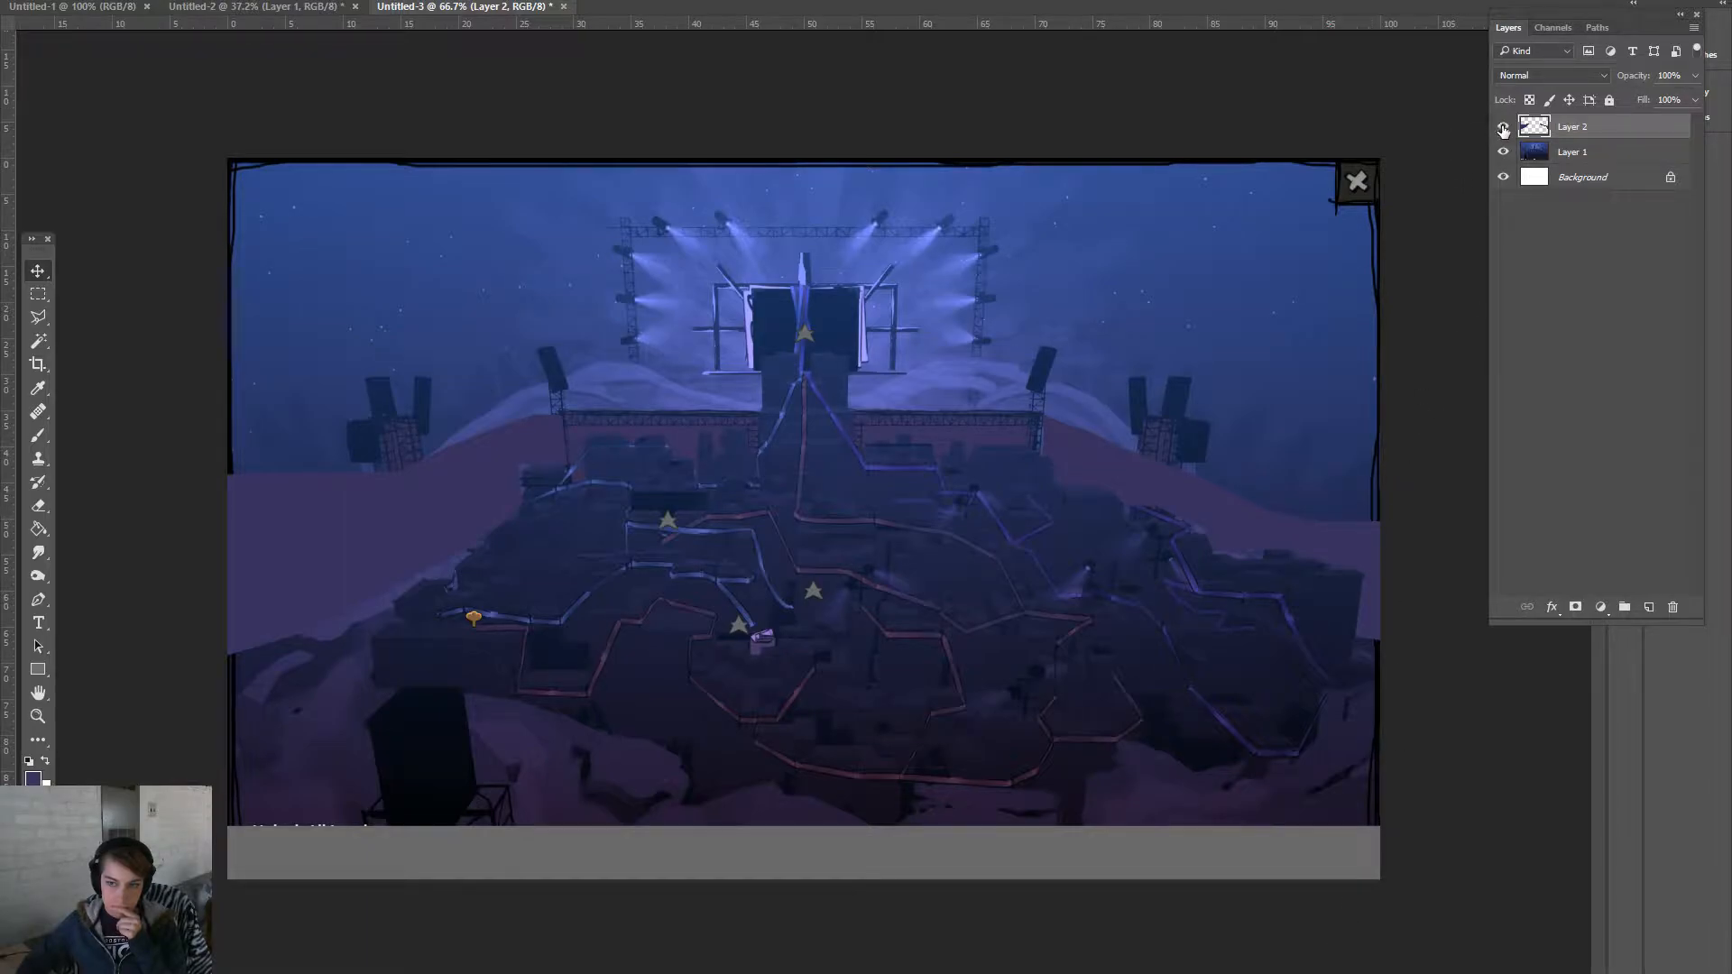
# - Hide Layer 2 and trace the left hilltop outline out past the canvas edges
pyautogui.click(1504, 128)
pyautogui.click(38, 318)
pyautogui.click(505, 395)
pyautogui.click(458, 346)
pyautogui.click(417, 324)
pyautogui.click(319, 313)
pyautogui.click(250, 296)
pyautogui.click(177, 175)
pyautogui.click(151, 575)
pyautogui.click(345, 525)
# - Trace around the left tower's notched top and close the hillside outline
pyautogui.click(347, 417)
pyautogui.click(366, 411)
pyautogui.click(368, 376)
pyautogui.click(403, 415)
pyautogui.click(412, 415)
pyautogui.click(414, 379)
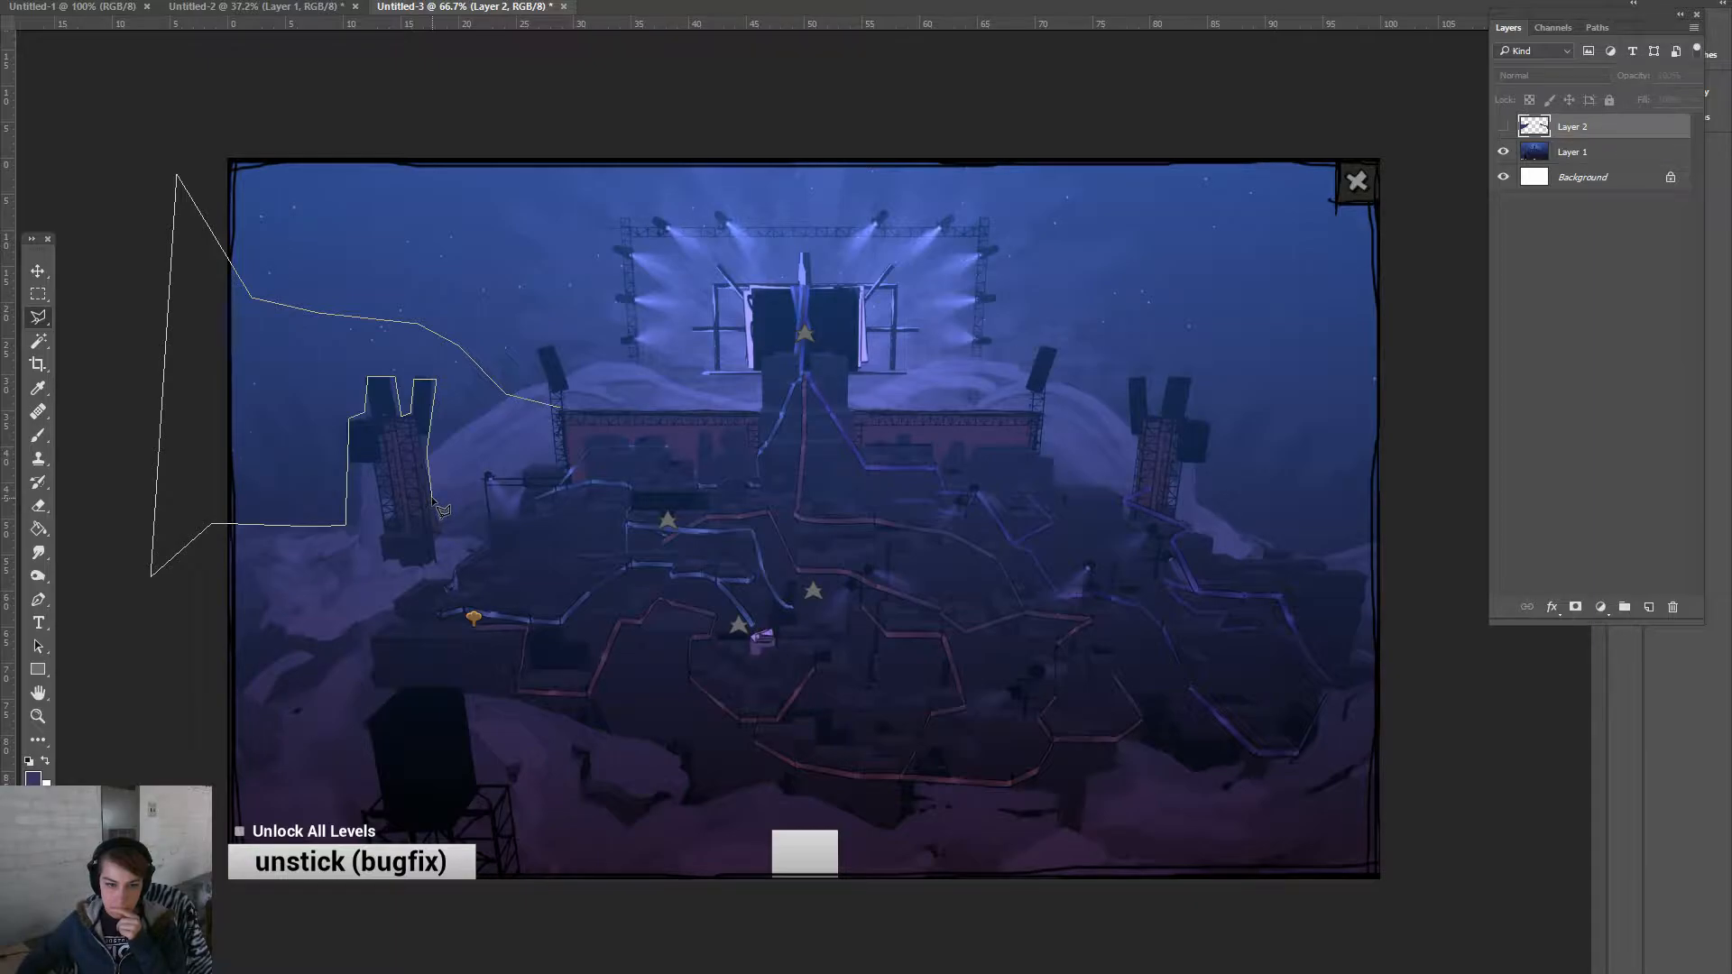
pyautogui.click(435, 520)
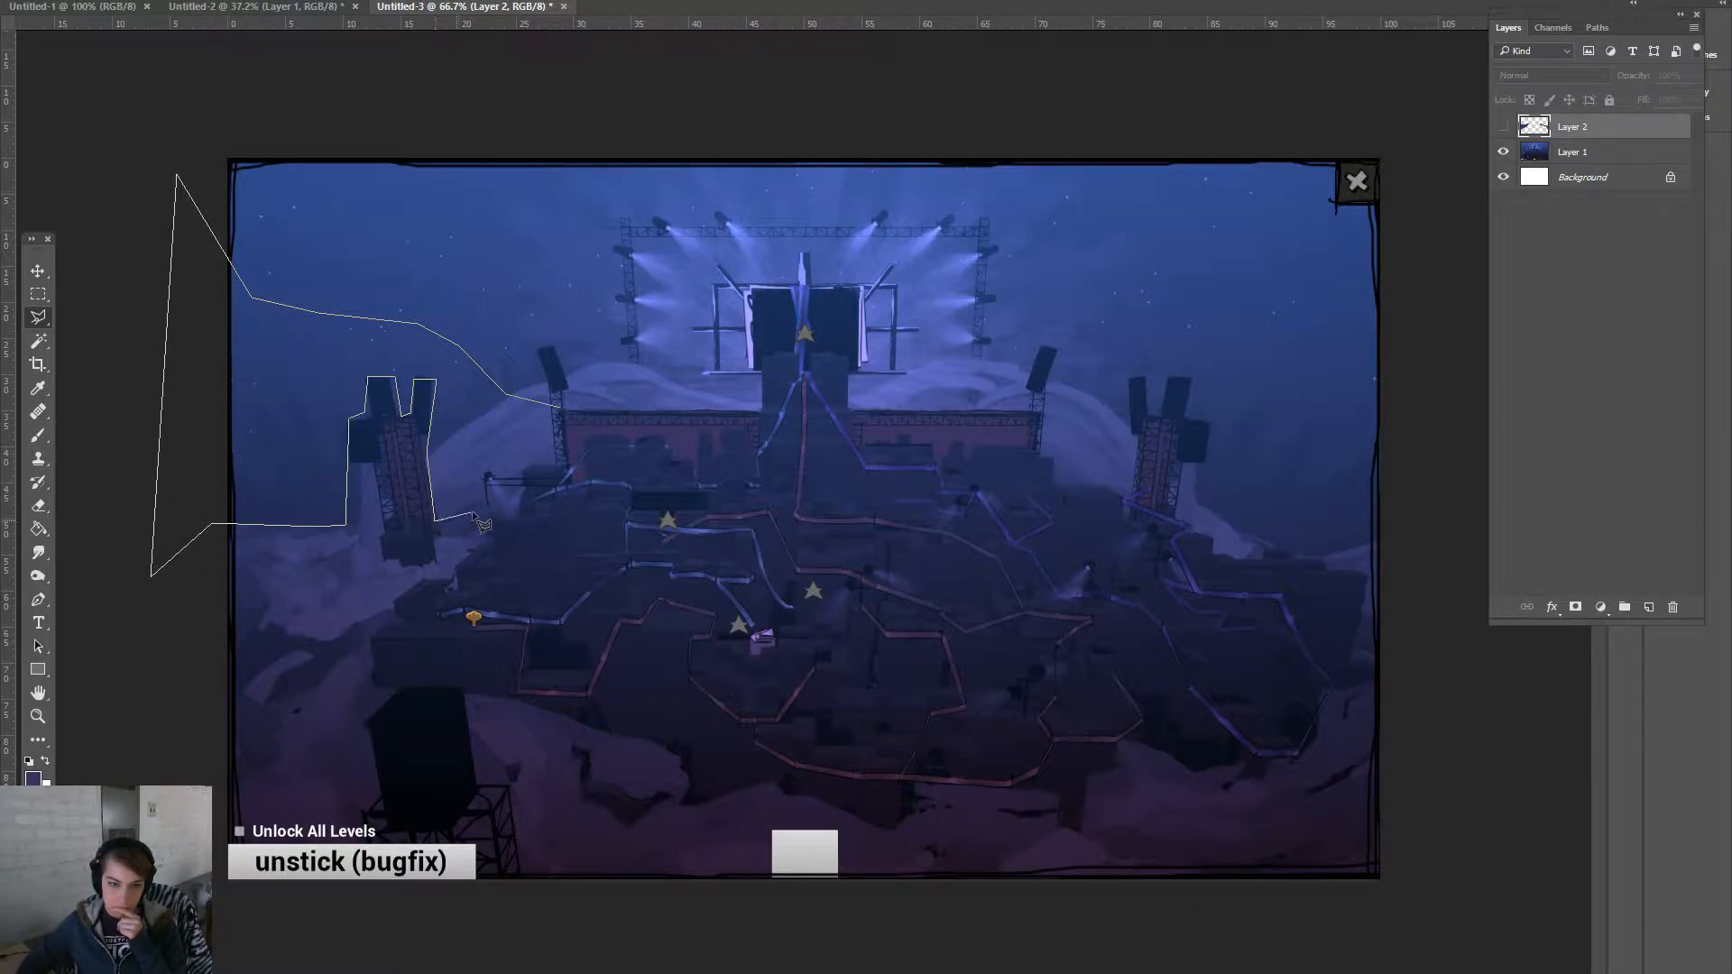
pyautogui.click(521, 490)
pyautogui.click(524, 468)
pyautogui.click(539, 462)
pyautogui.doubleClick(566, 467)
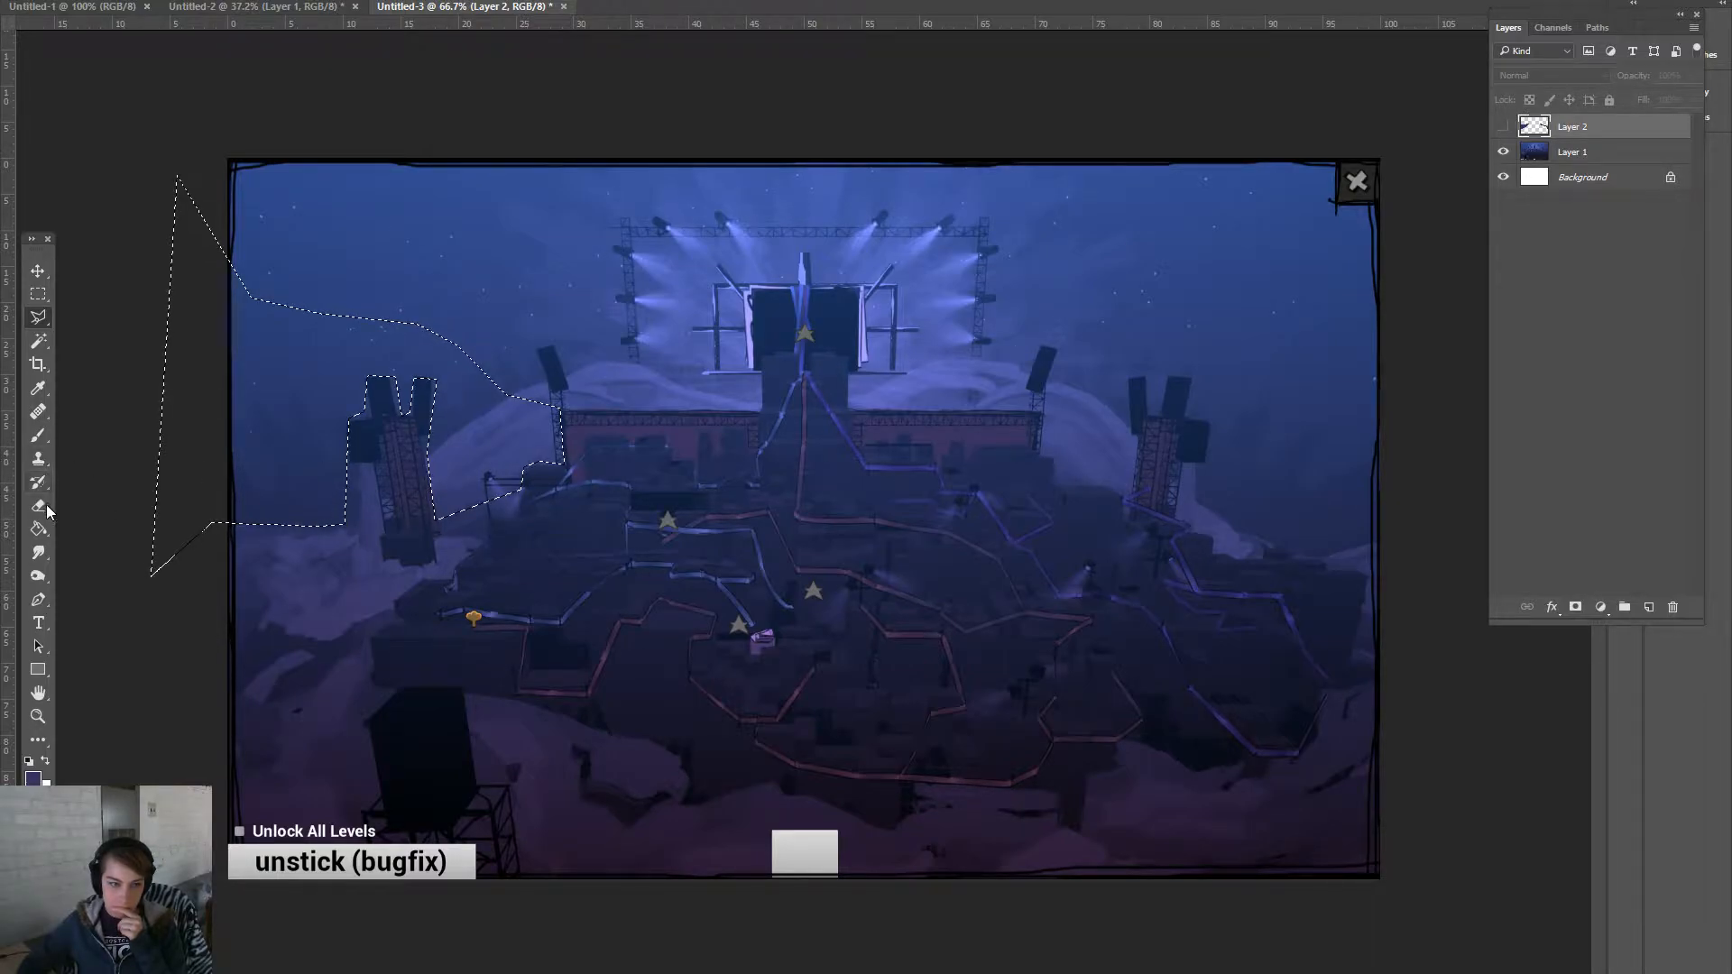
# - Keep #38315f as the foreground colour and add a new empty Layer 3
pyautogui.click(33, 777)
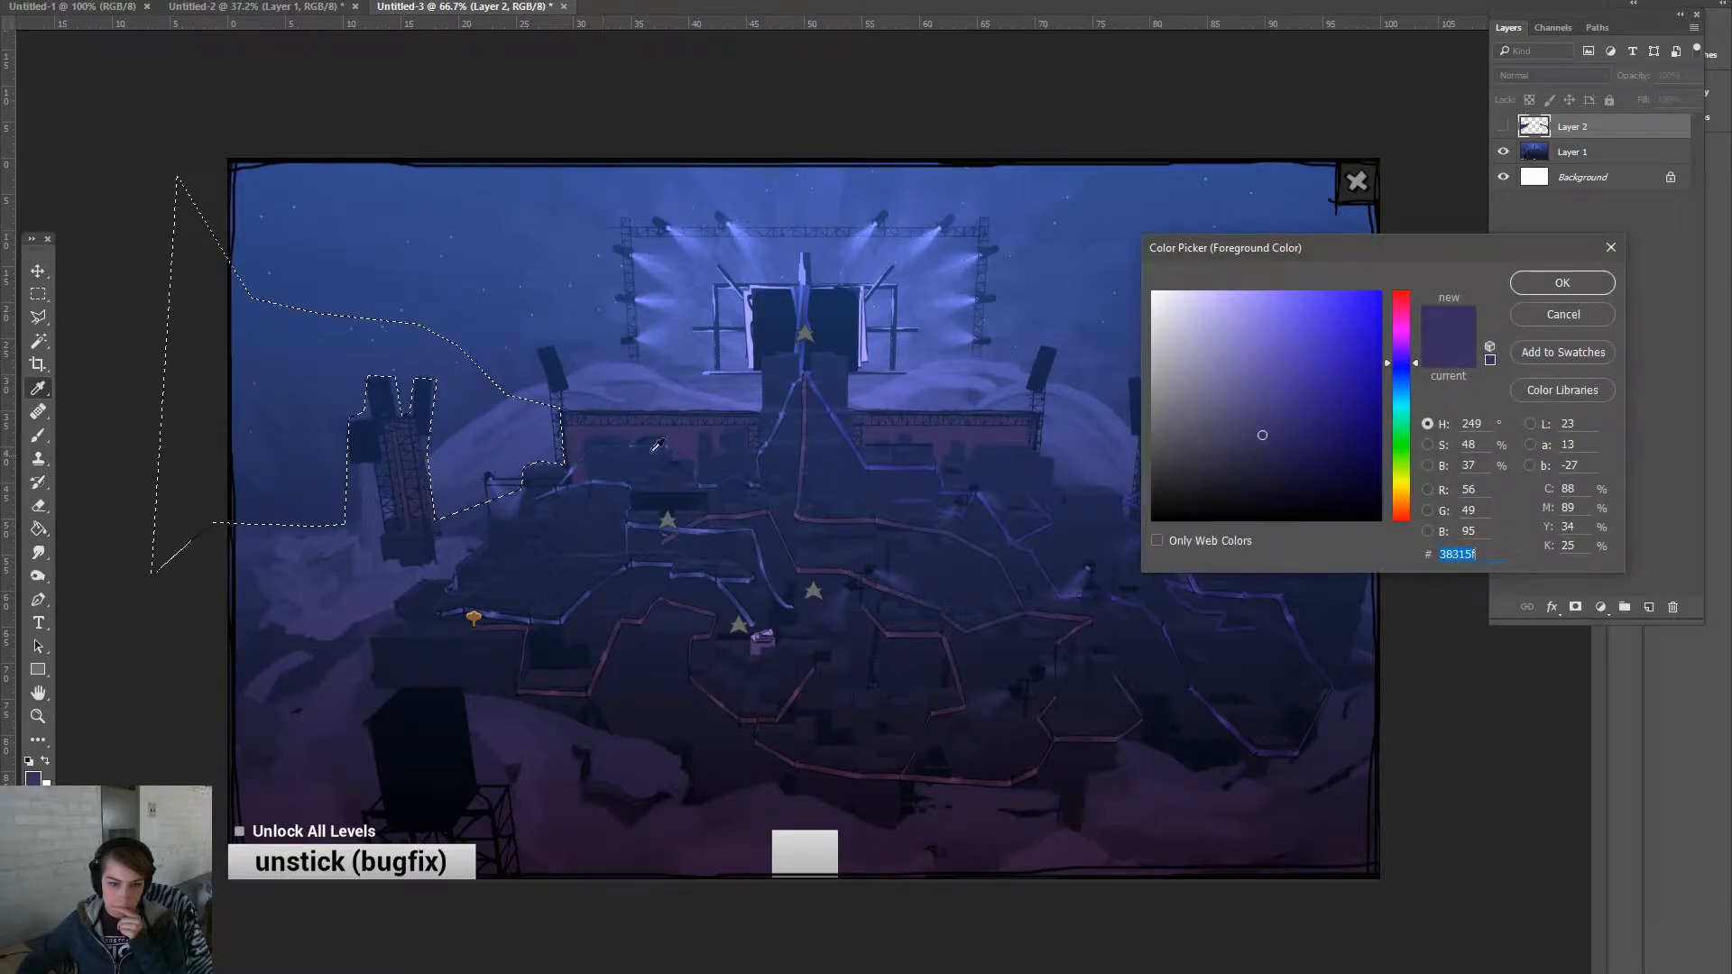
pyautogui.click(1562, 282)
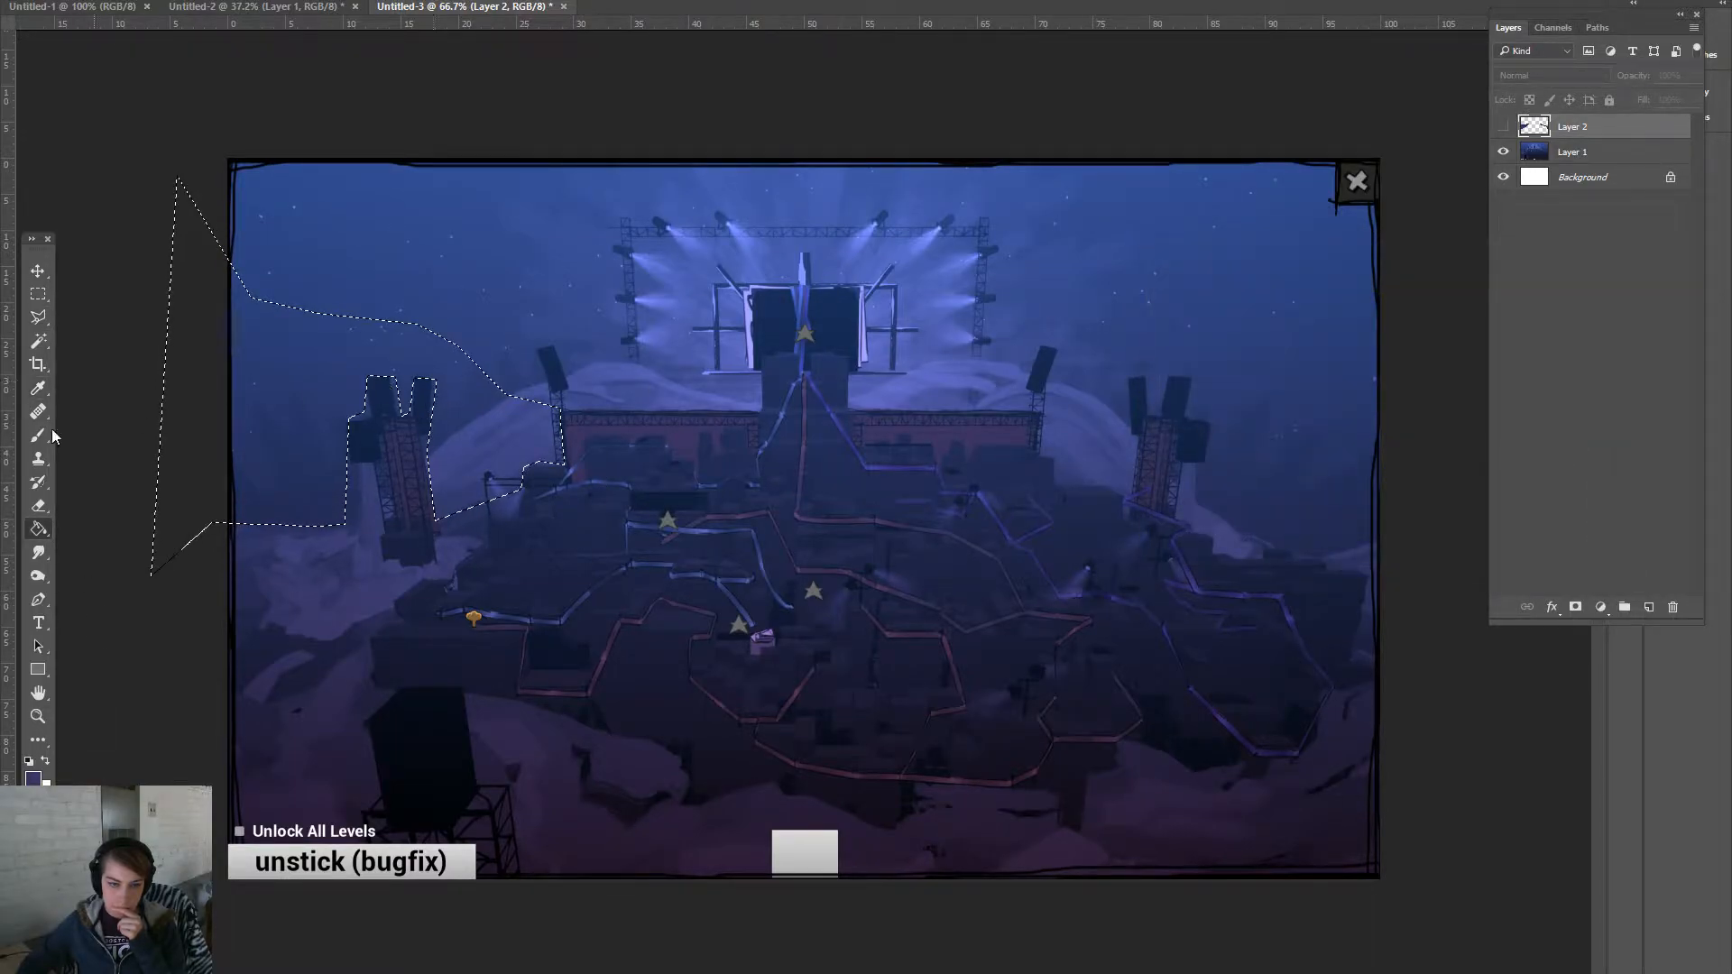
pyautogui.click(1649, 606)
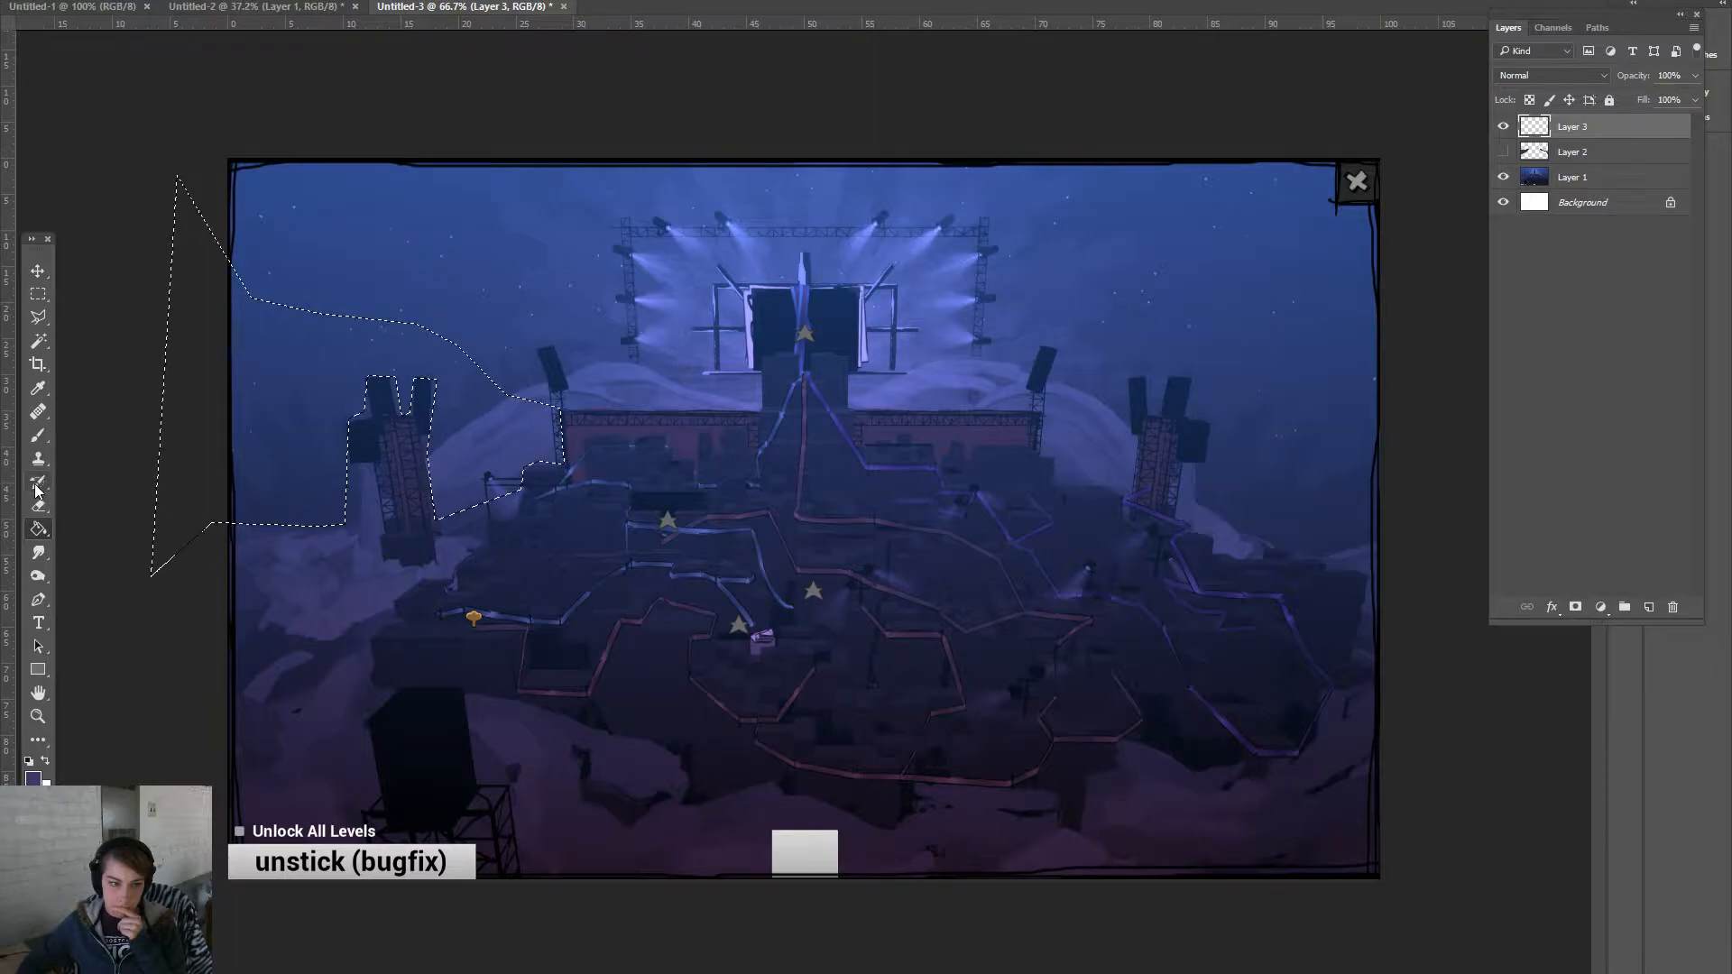
# - Fill the left hillside purple, deselect, and begin a polygonal outline along the right hilltop
pyautogui.click(350, 403)
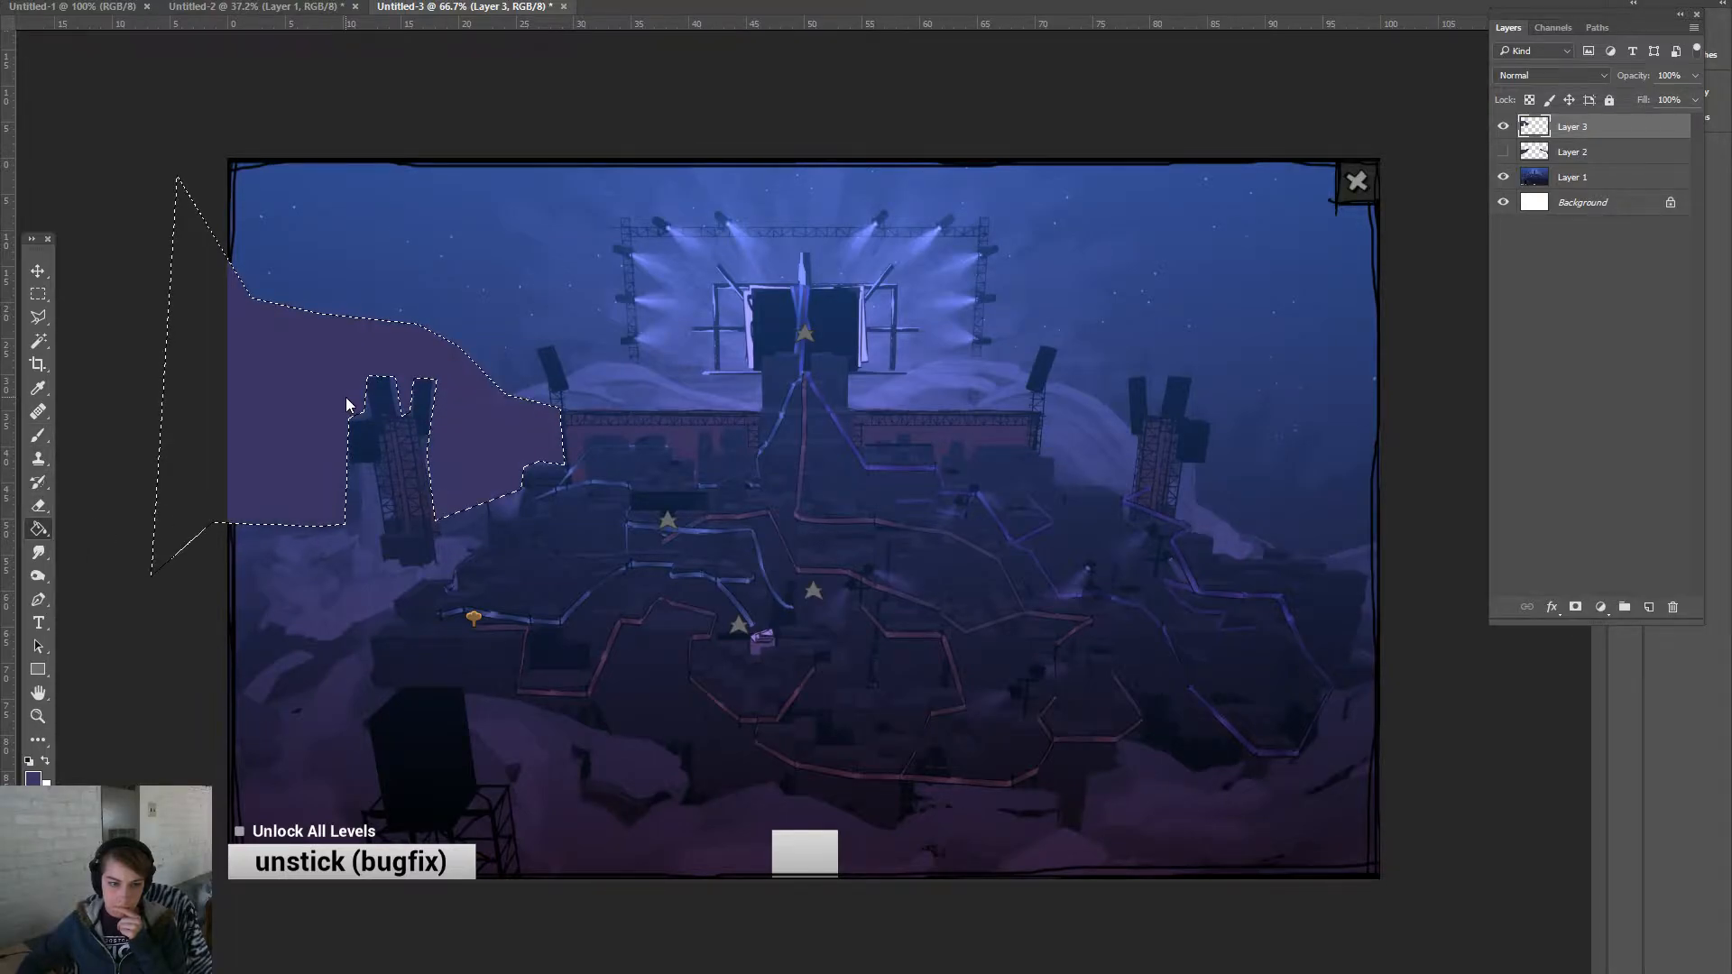
pyautogui.hotkey('ctrl', 'd')
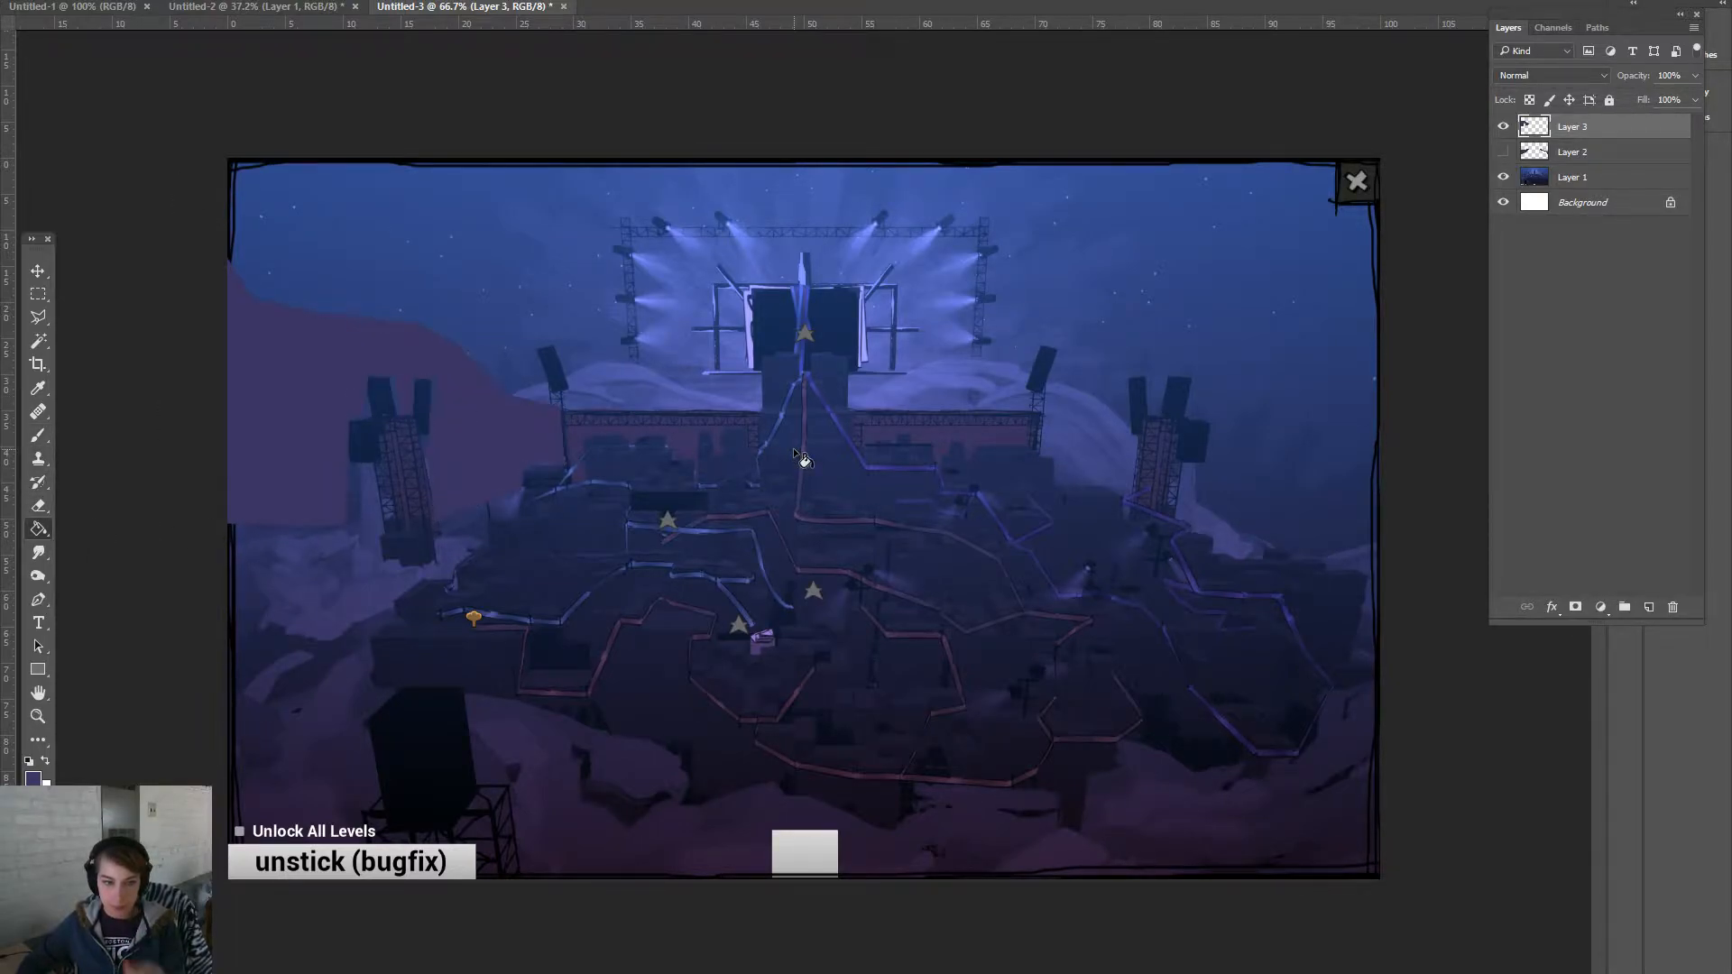
pyautogui.click(37, 317)
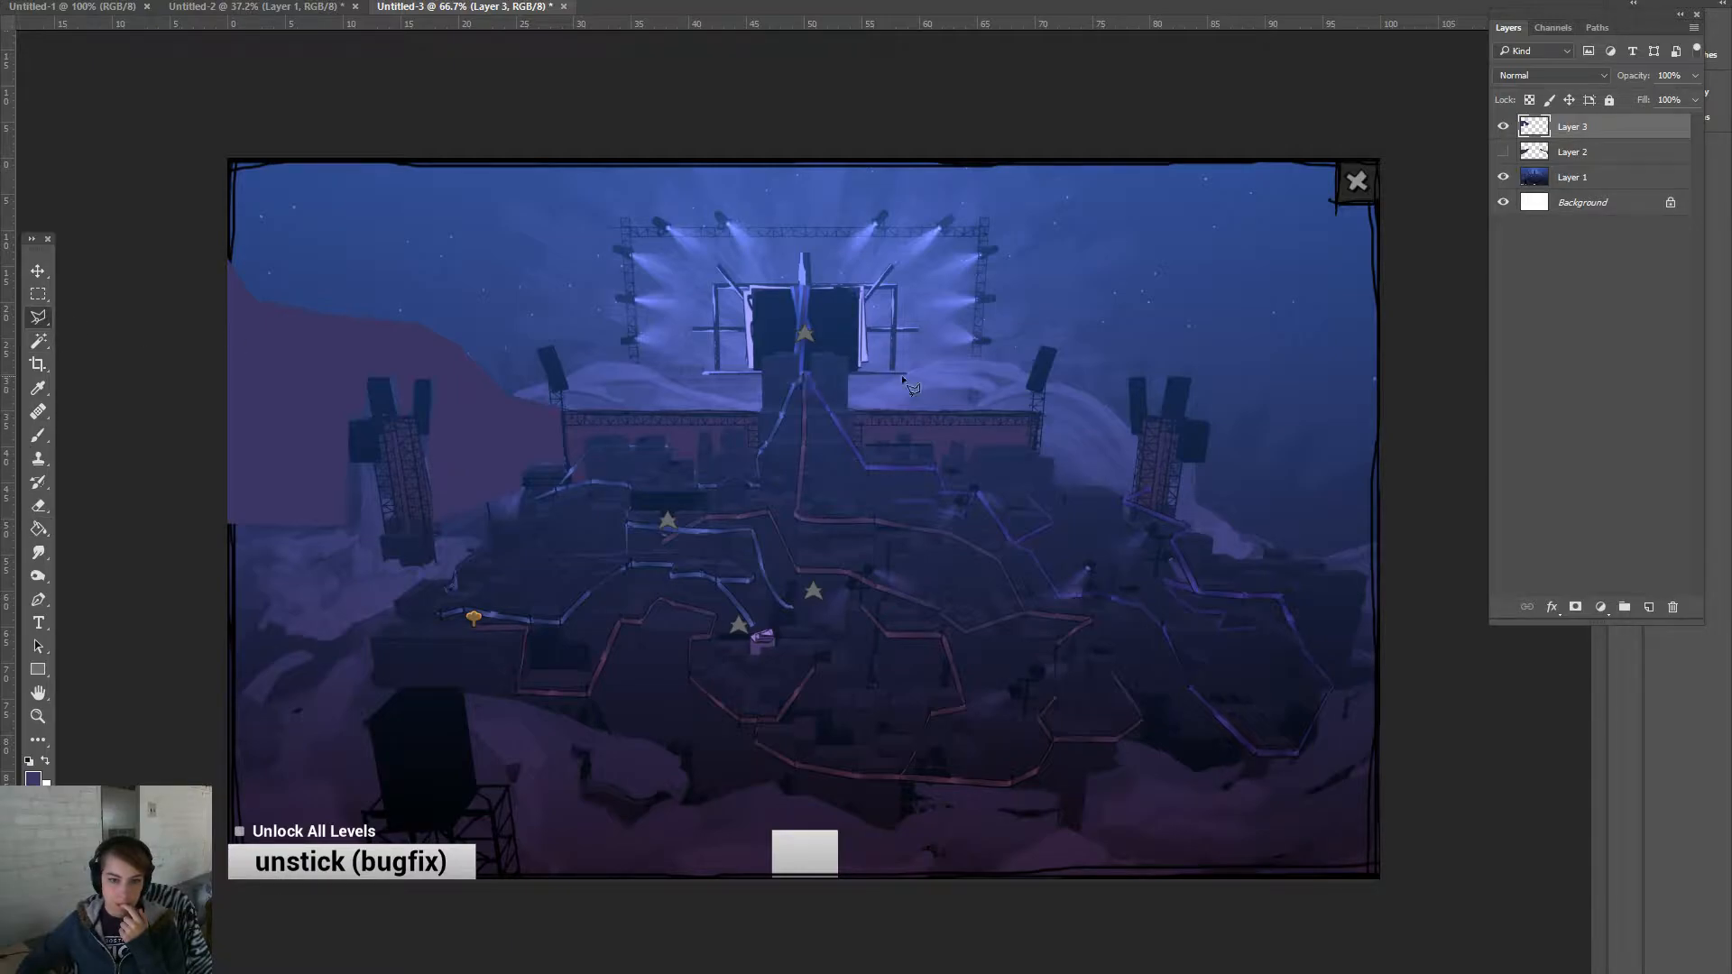
pyautogui.click(1084, 394)
pyautogui.click(1227, 332)
pyautogui.click(1299, 305)
pyautogui.click(1317, 292)
# - Continue the outline down the canvas's right edge and around the right tower's top and notch
pyautogui.click(1387, 207)
pyautogui.click(1392, 542)
pyautogui.click(1287, 550)
pyautogui.click(1198, 499)
pyautogui.click(1197, 461)
pyautogui.click(1203, 431)
pyautogui.click(1192, 417)
pyautogui.click(1194, 379)
pyautogui.click(1164, 378)
pyautogui.click(1161, 412)
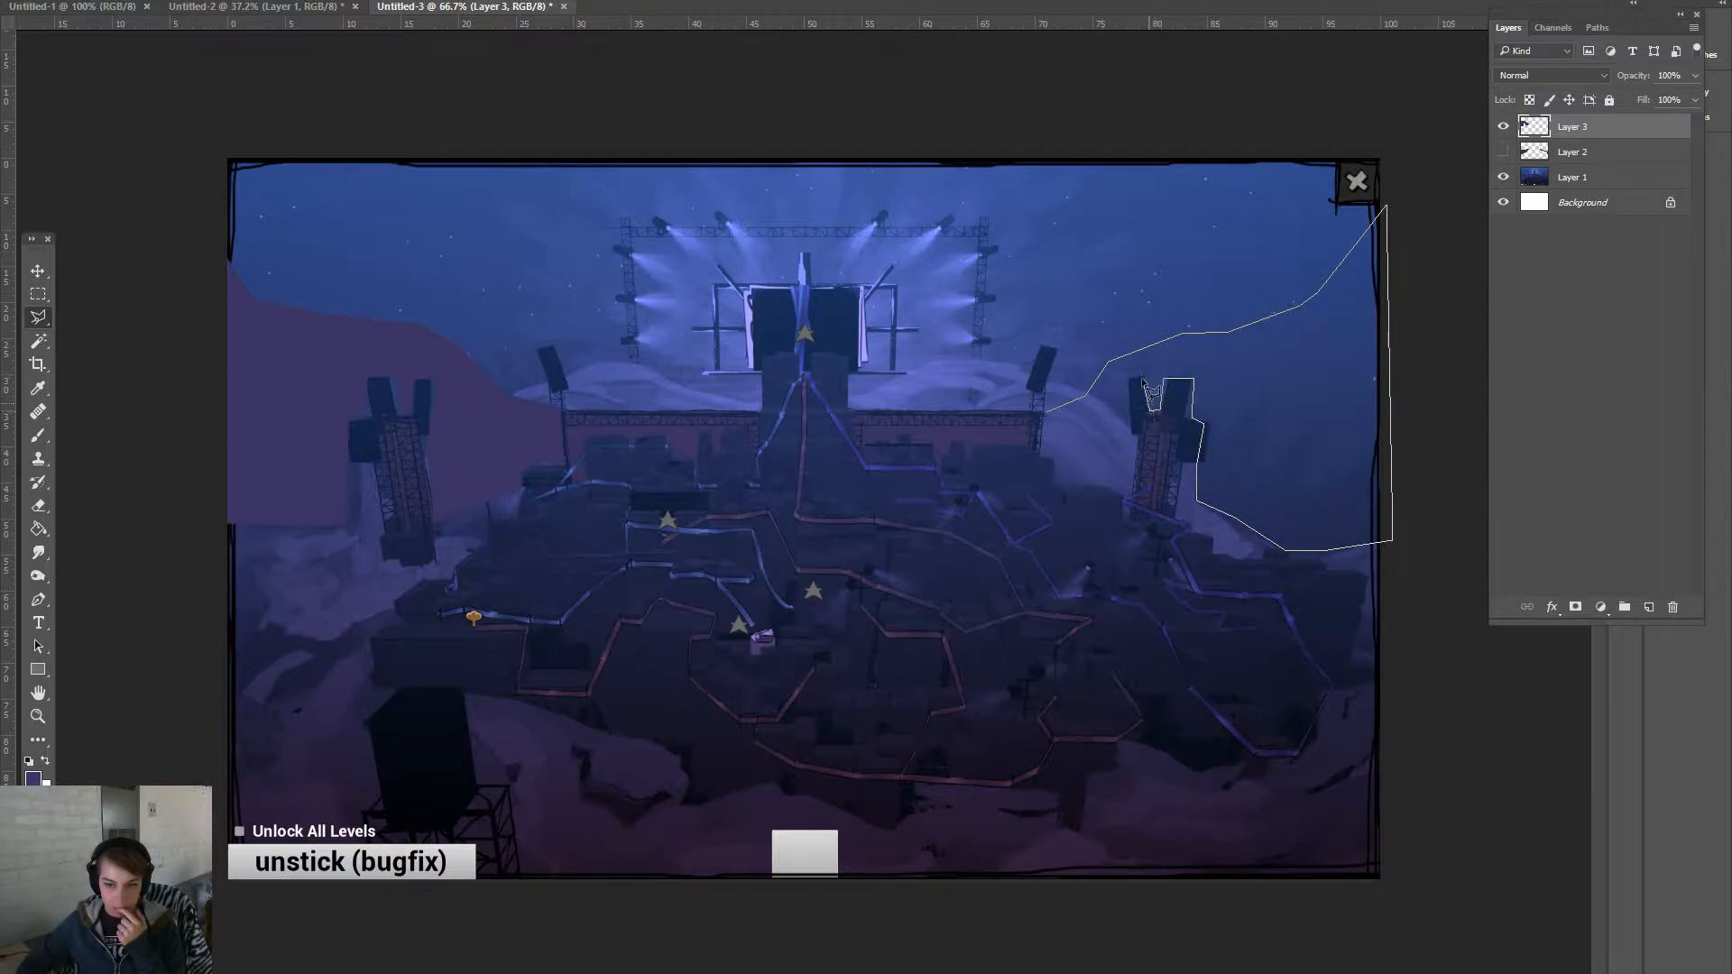
pyautogui.click(1134, 378)
# - Close the right hillside outline and fill it with the same purple
pyautogui.click(1057, 481)
pyautogui.doubleClick(1044, 453)
pyautogui.click(38, 529)
pyautogui.click(1102, 422)
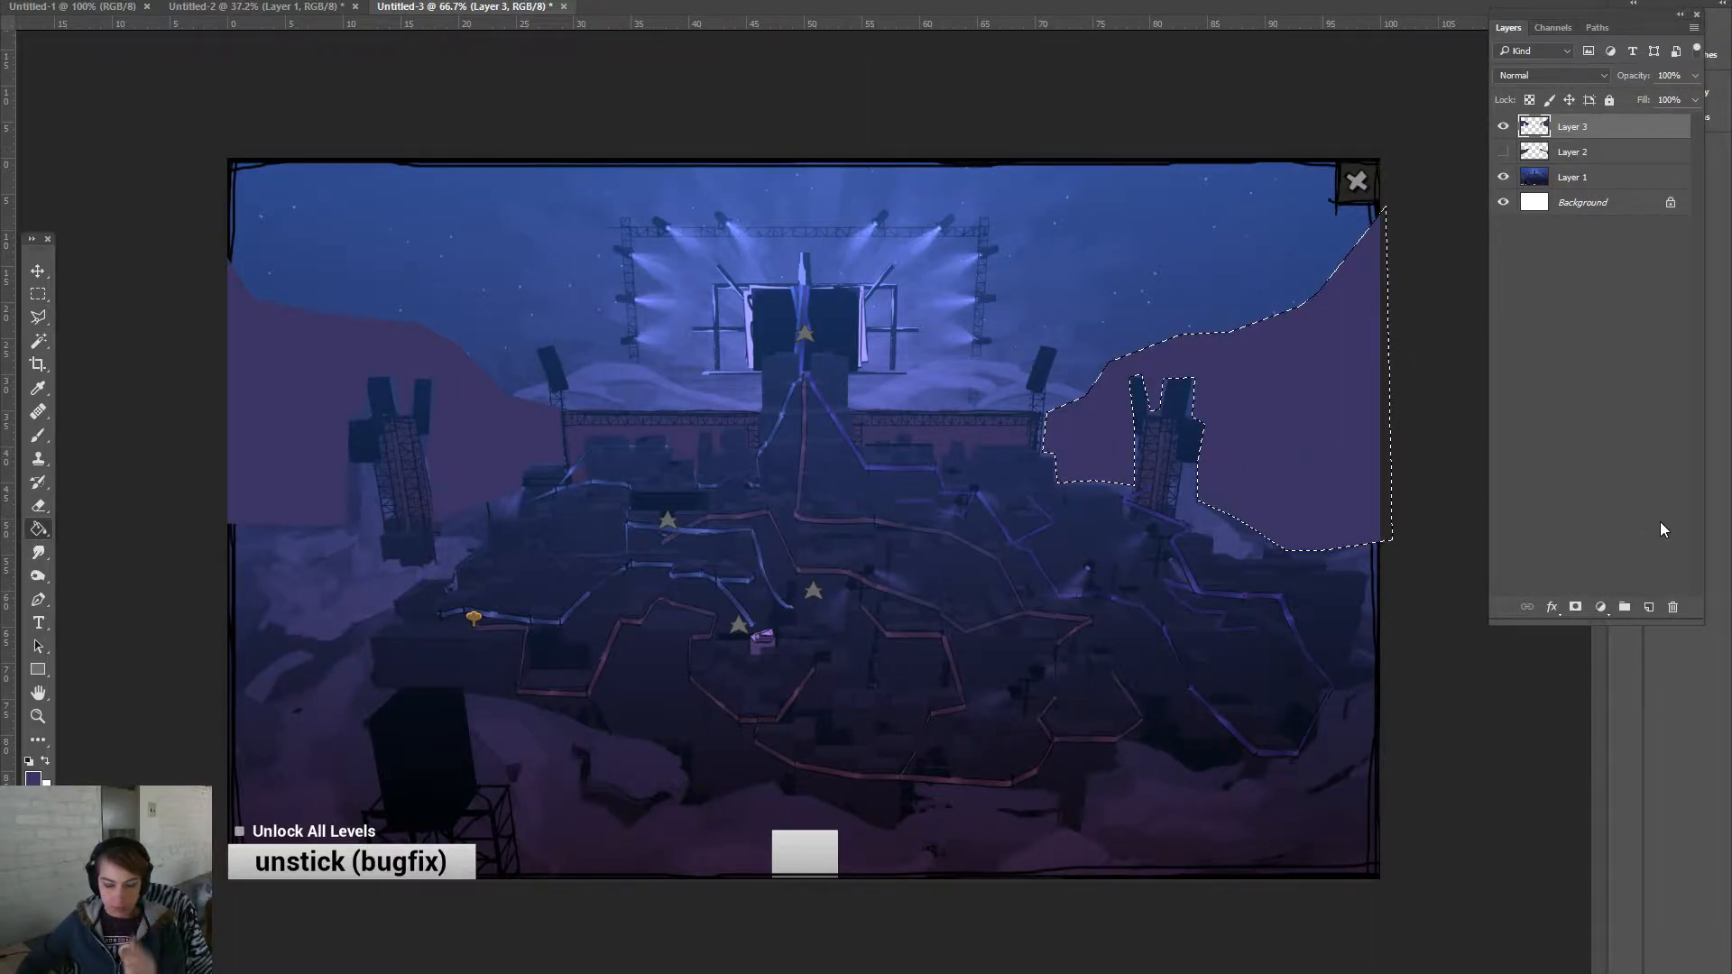
# - Deselect the purple fill on Layer 3 with Ctrl+D
pyautogui.hotkey('ctrl', 'd')
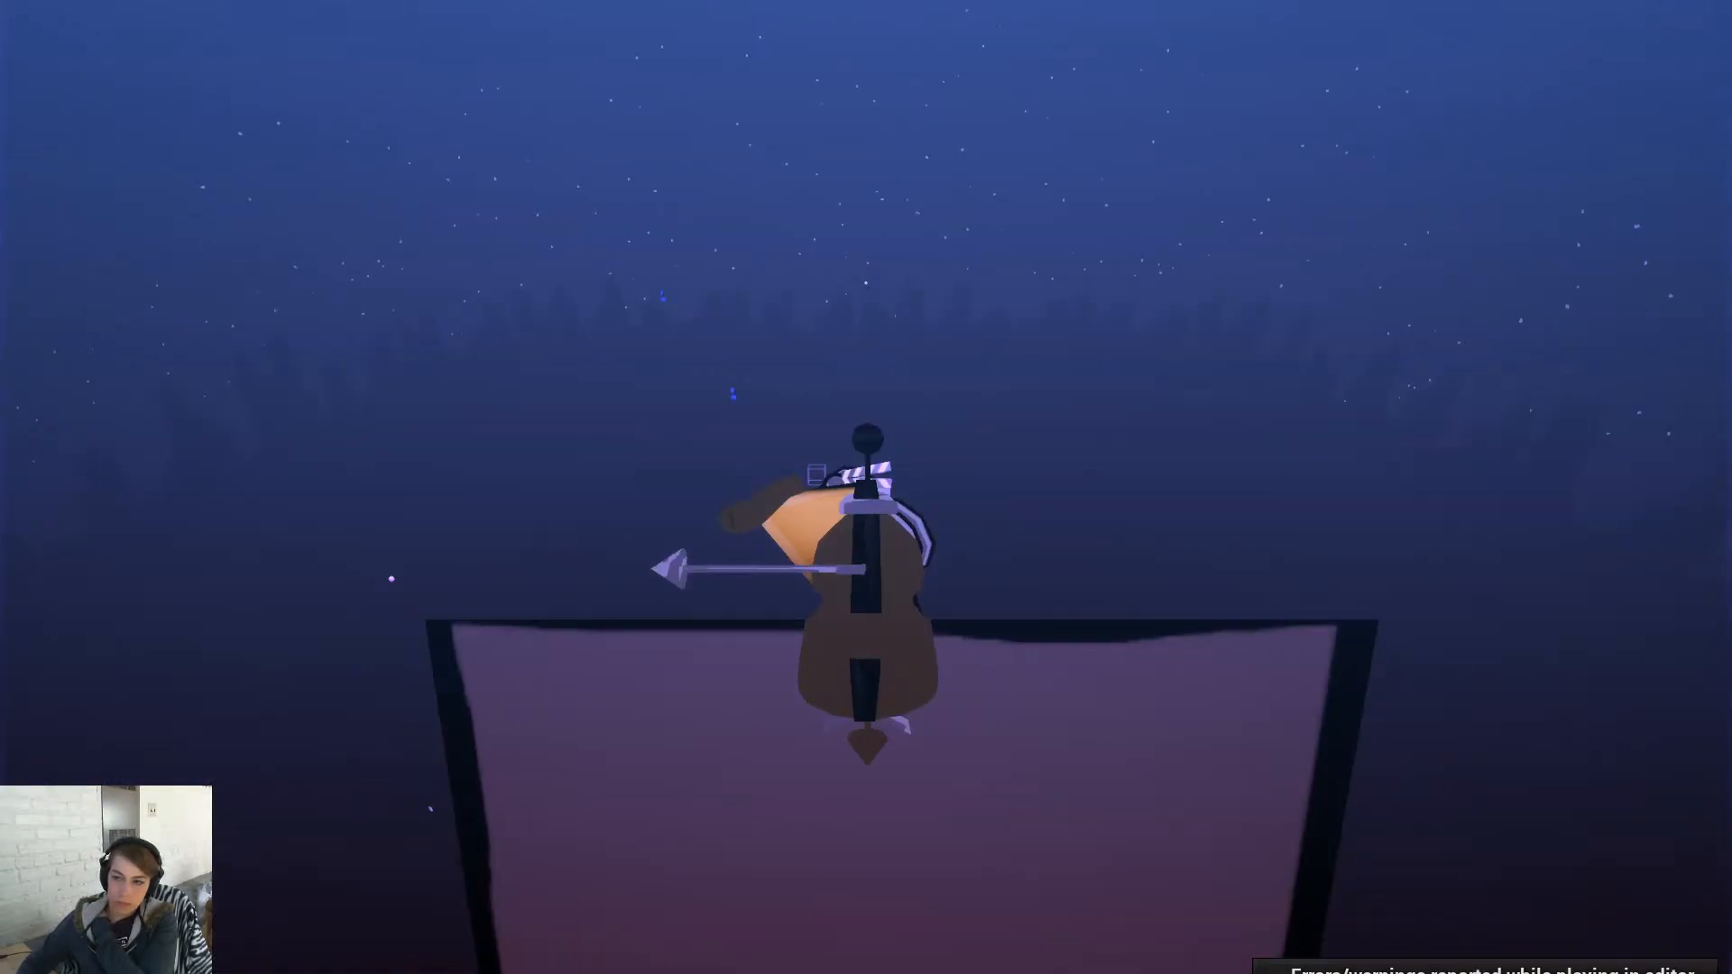
# - Exit full-screen view, browse the Curtain and RooUpgrade folders, and reframe the viewport on the character
pyautogui.press('F11')
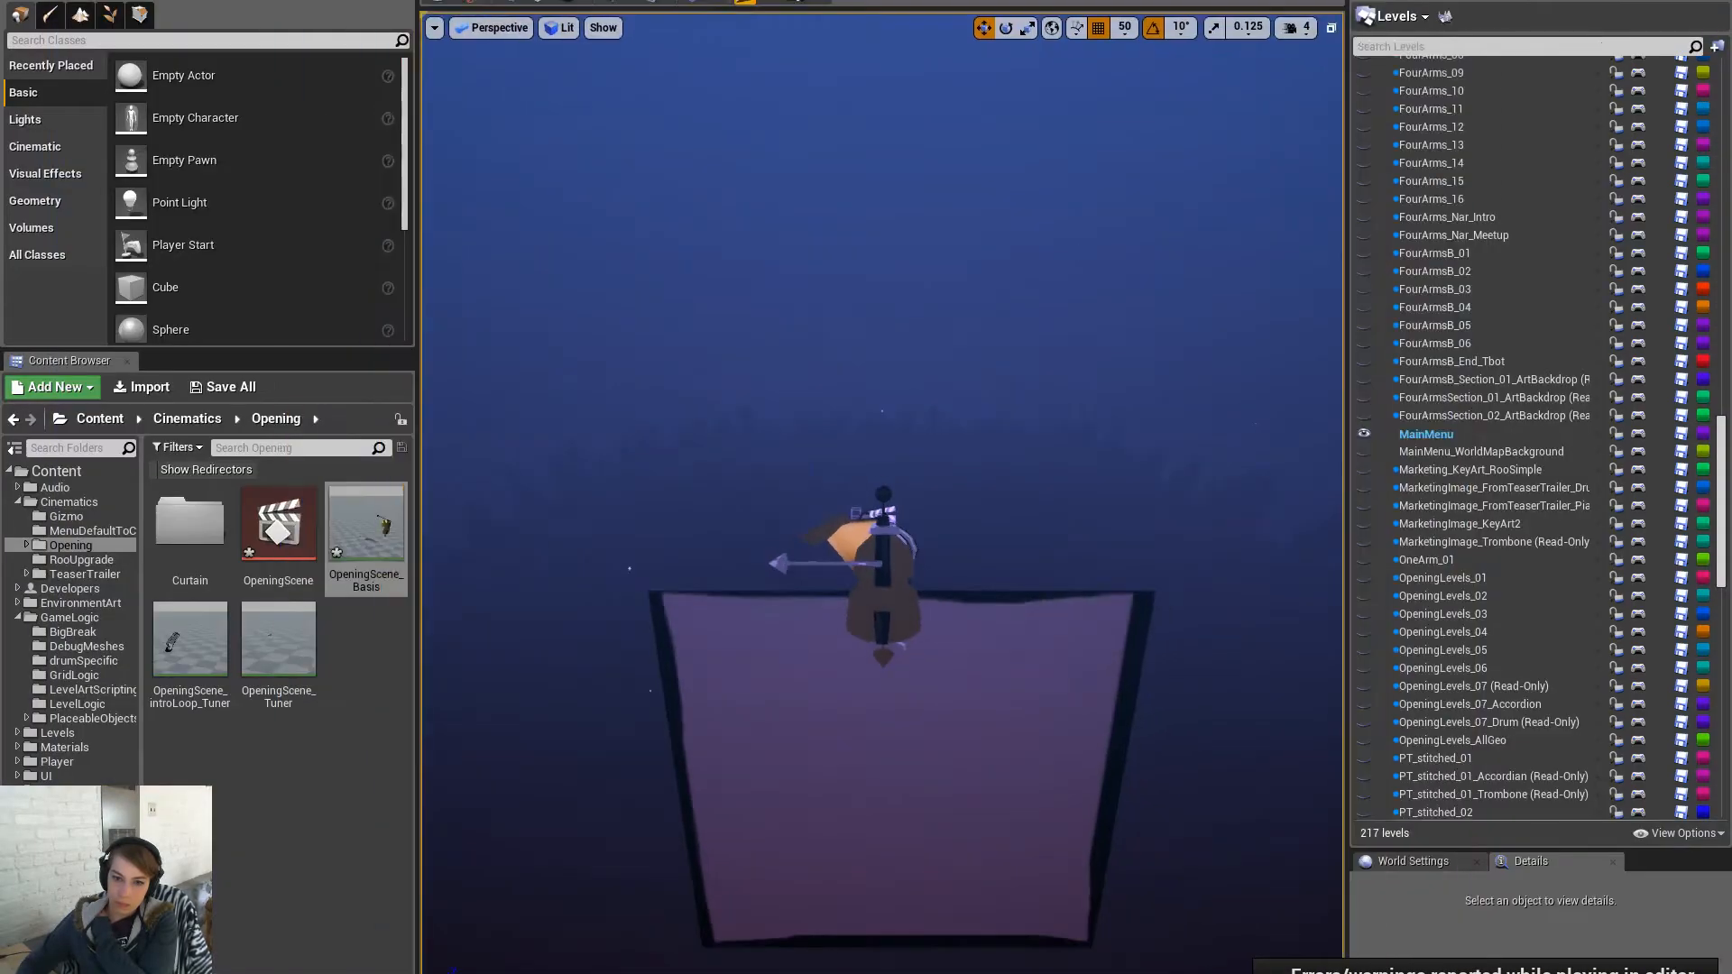
pyautogui.click(307, 815)
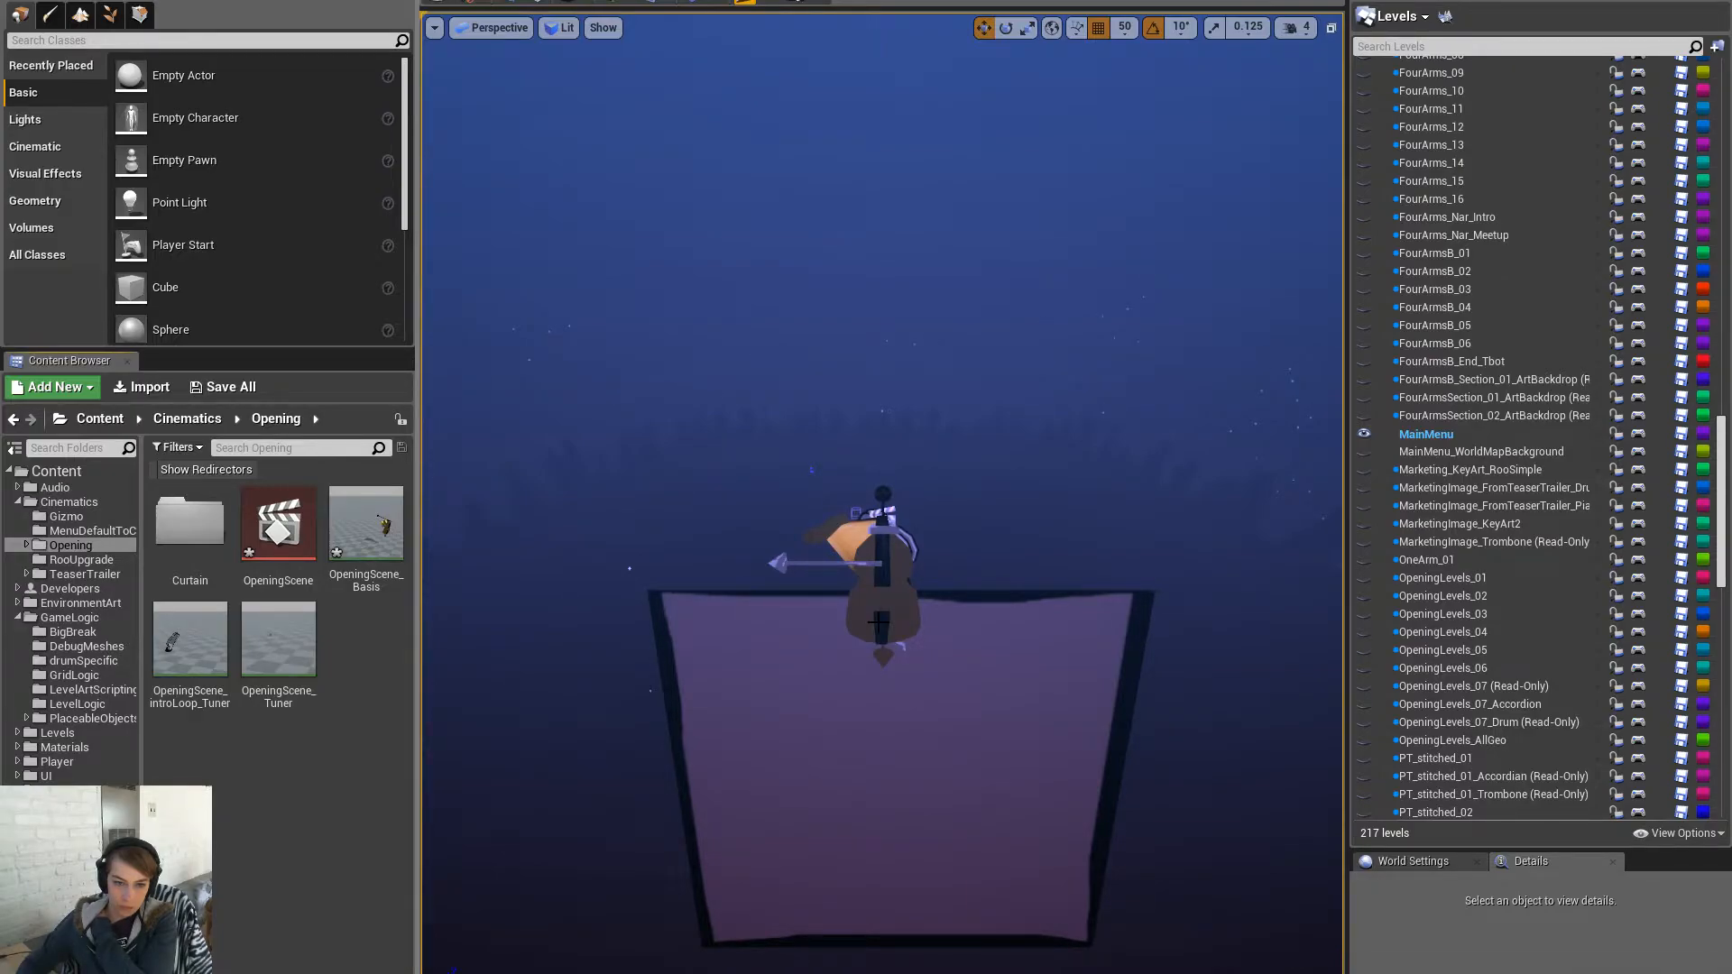
pyautogui.click(190, 523)
pyautogui.click(106, 560)
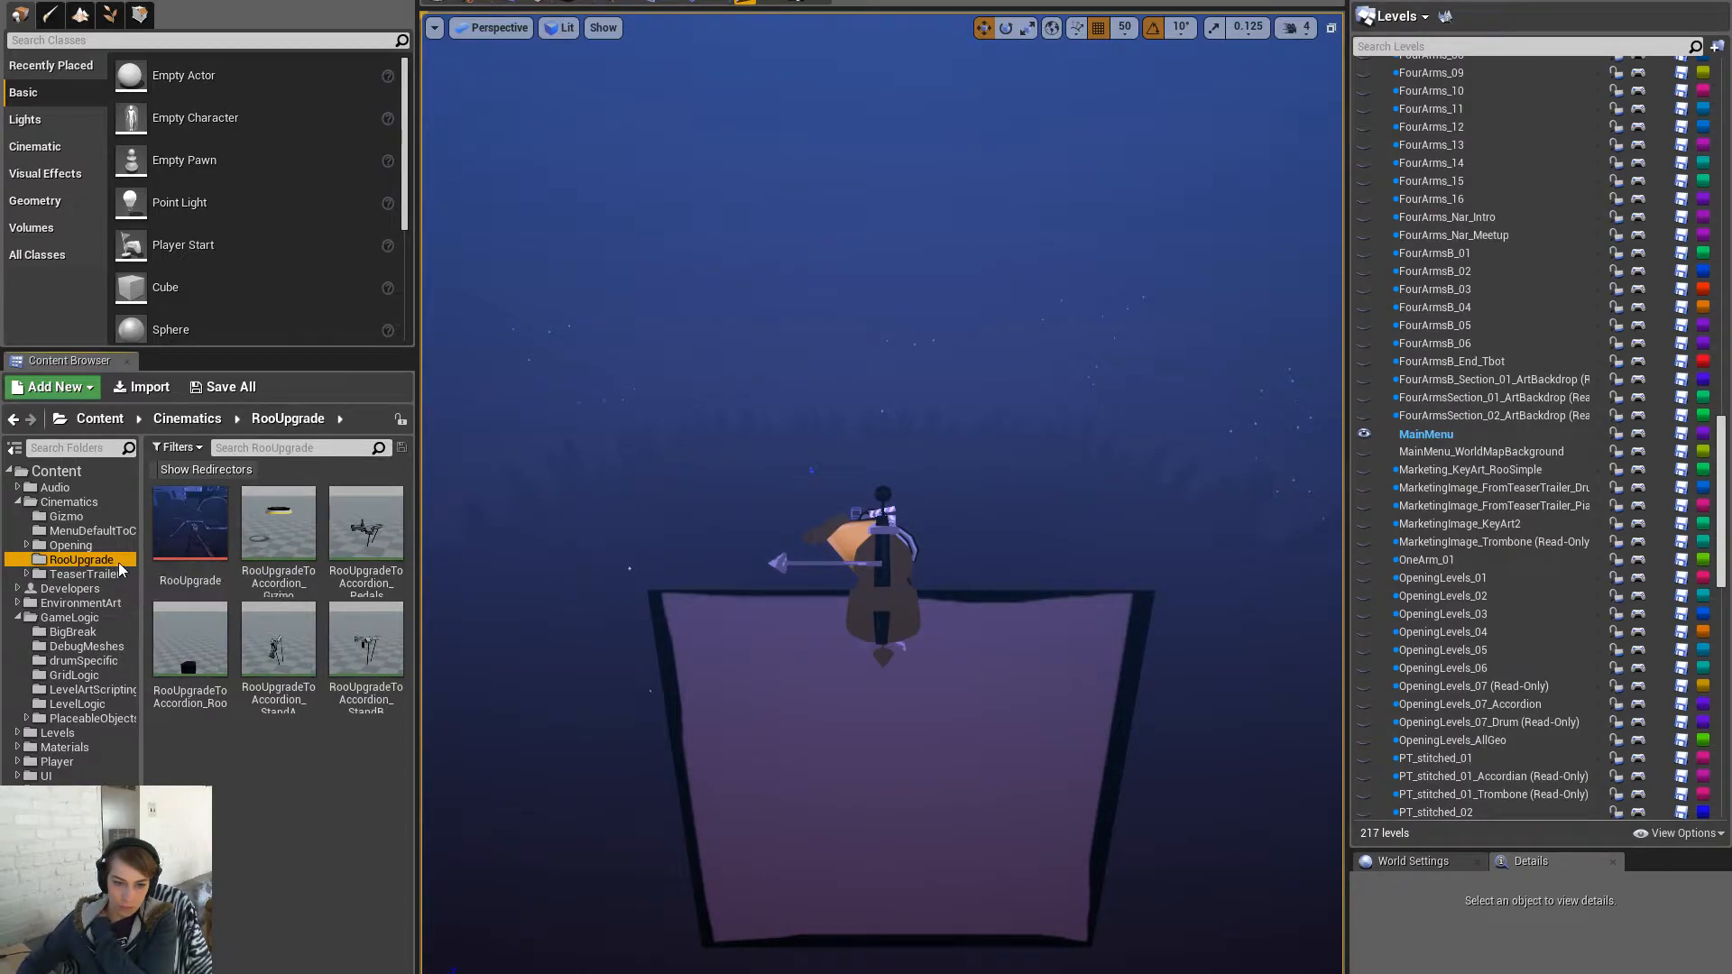
pyautogui.moveTo(1102, 709); pyautogui.dragTo(1075, 632)
pyautogui.moveTo(1076, 798); pyautogui.dragTo(1105, 798, button='right')
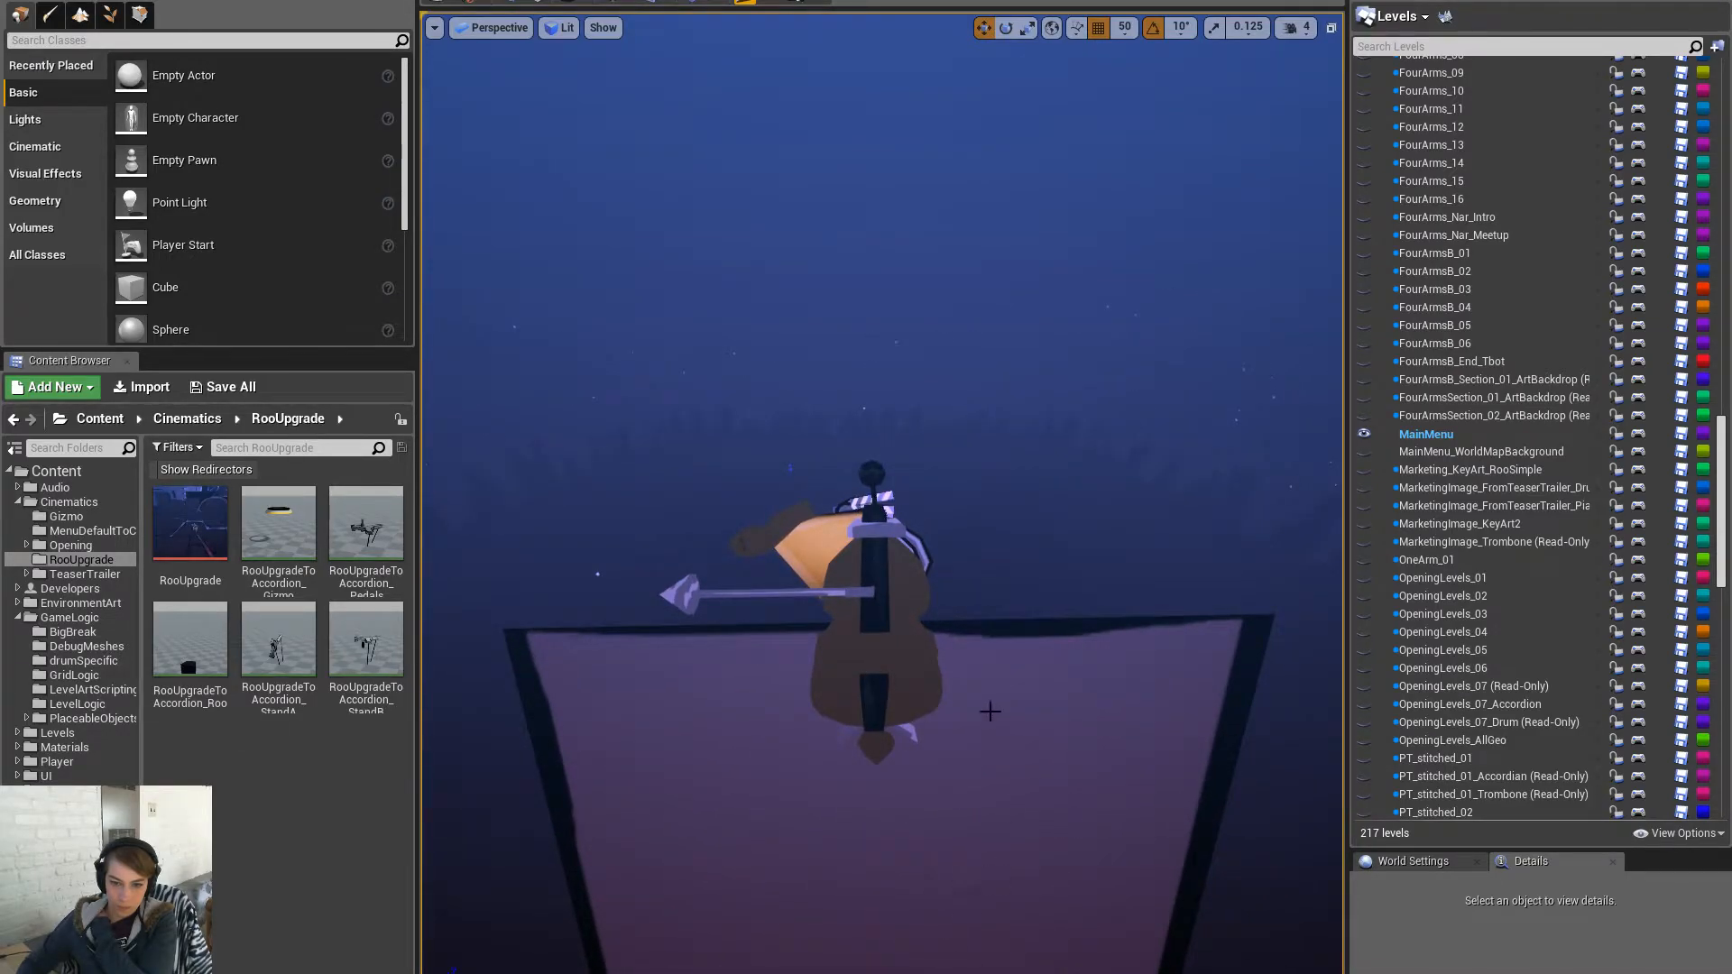
# - Select OpeningScene_introLoop_Tuner in the World Outliner and enlarge the Details panel
pyautogui.click(1401, 11)
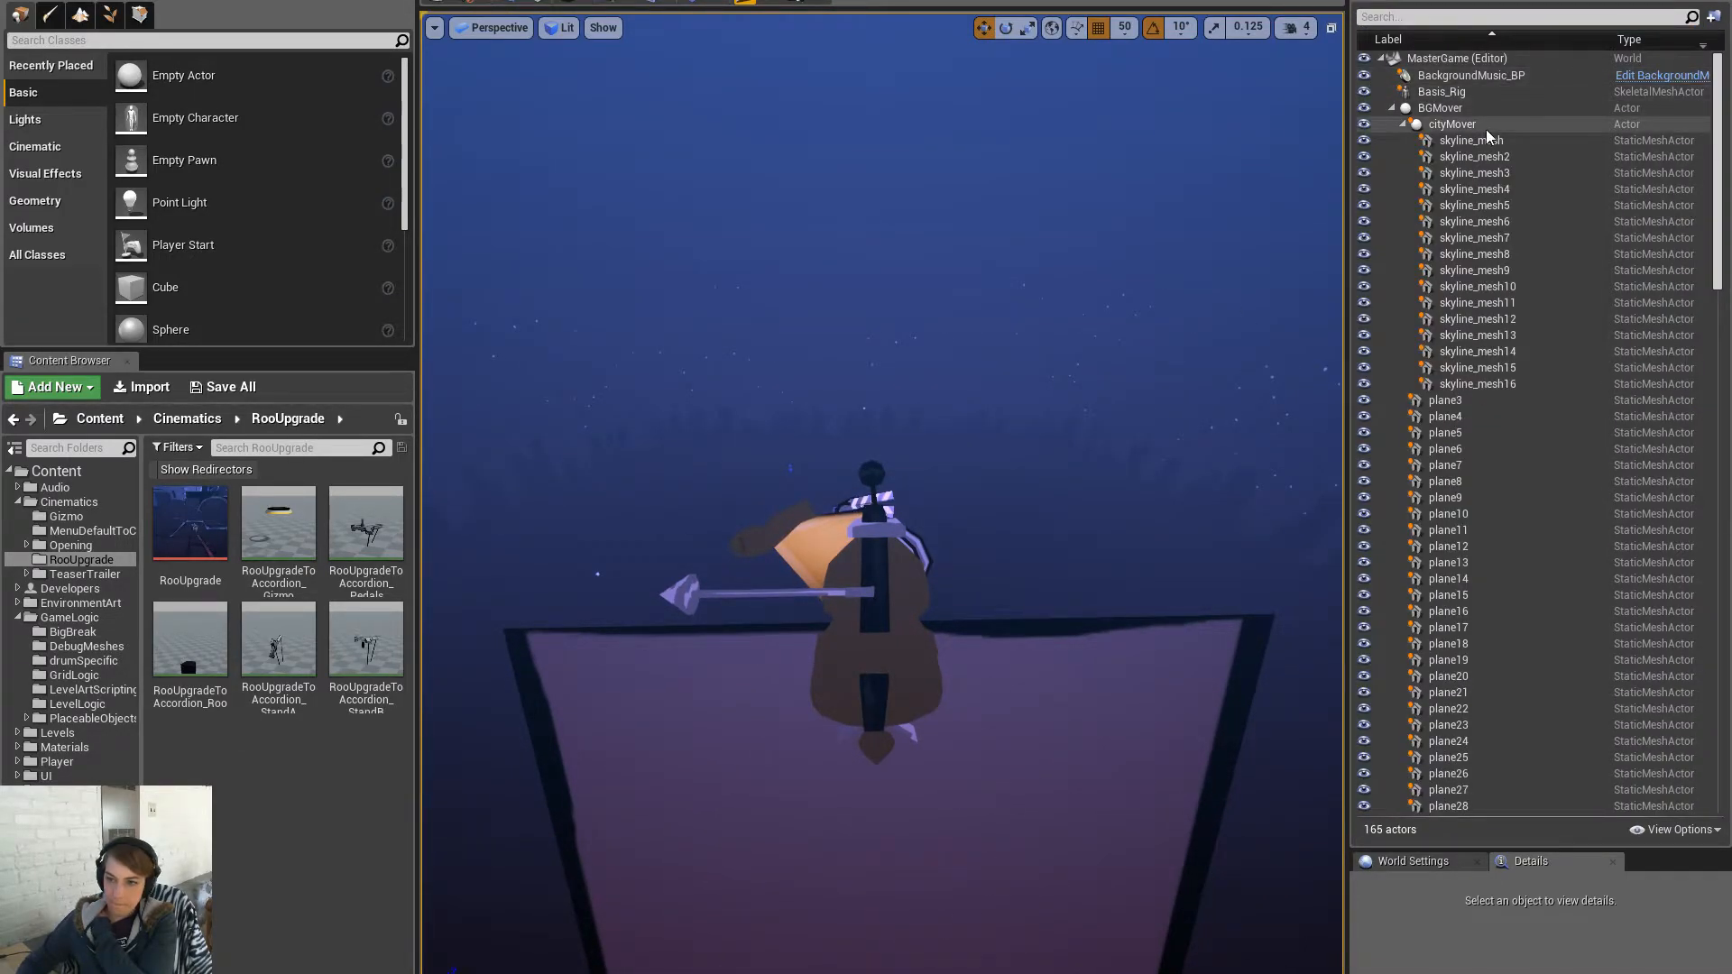
pyautogui.click(1404, 123)
pyautogui.click(1392, 108)
pyautogui.click(1454, 124)
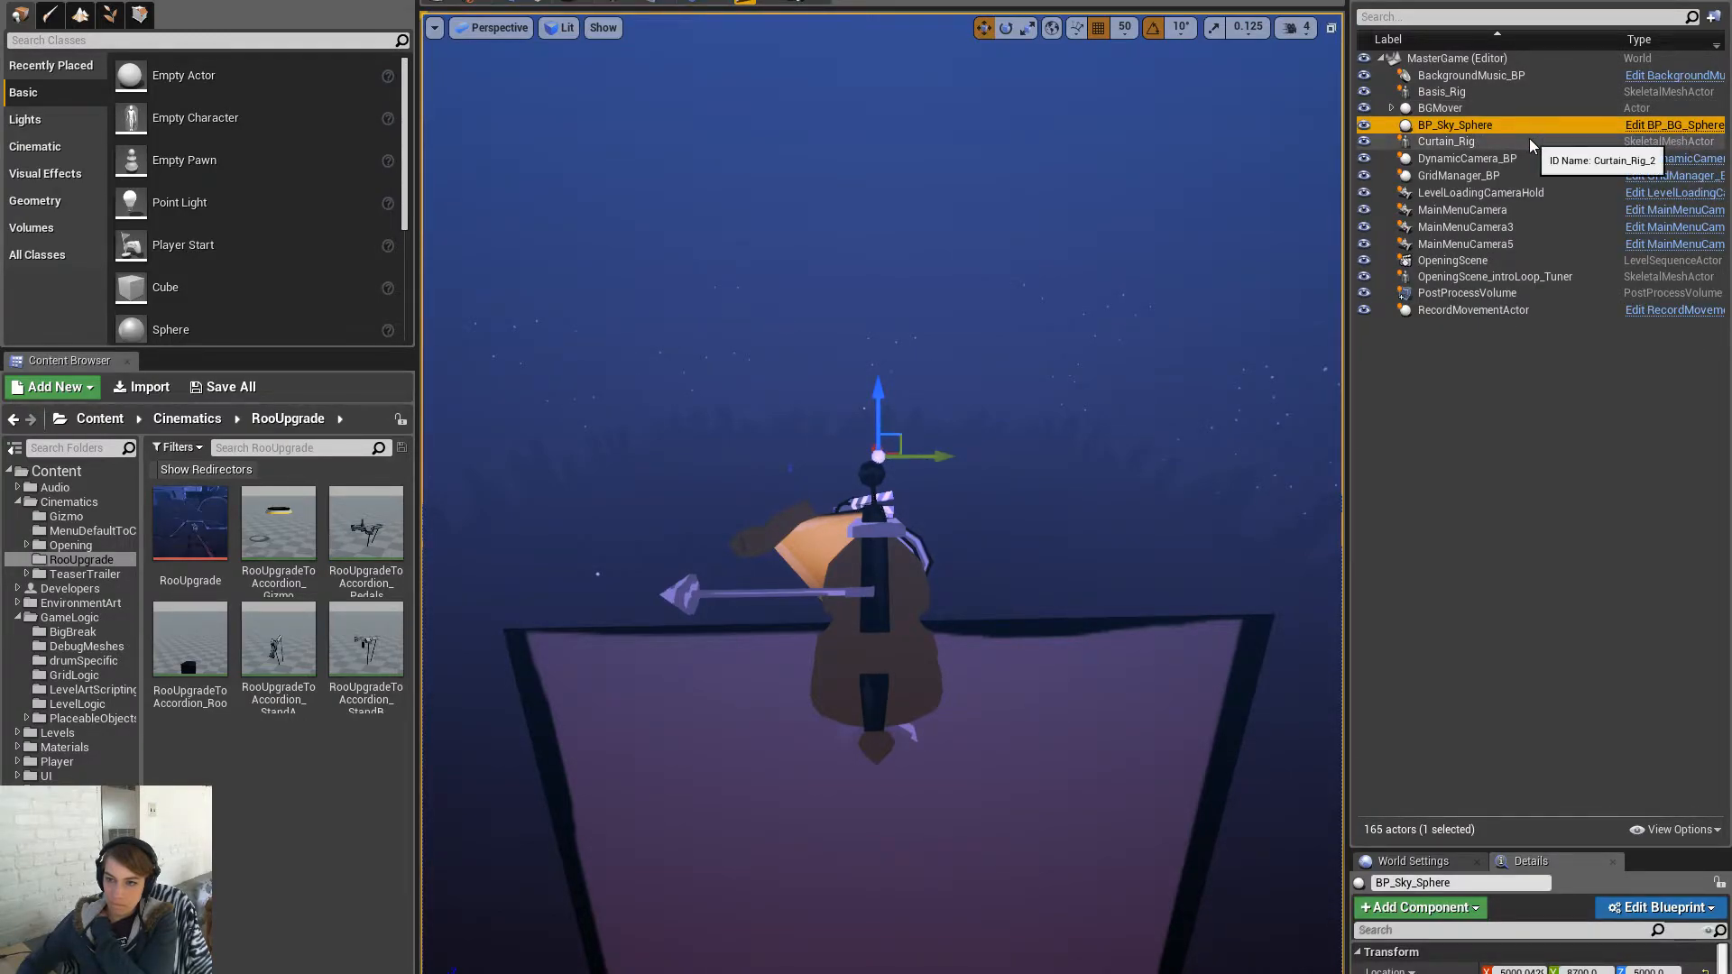
pyautogui.click(1539, 194)
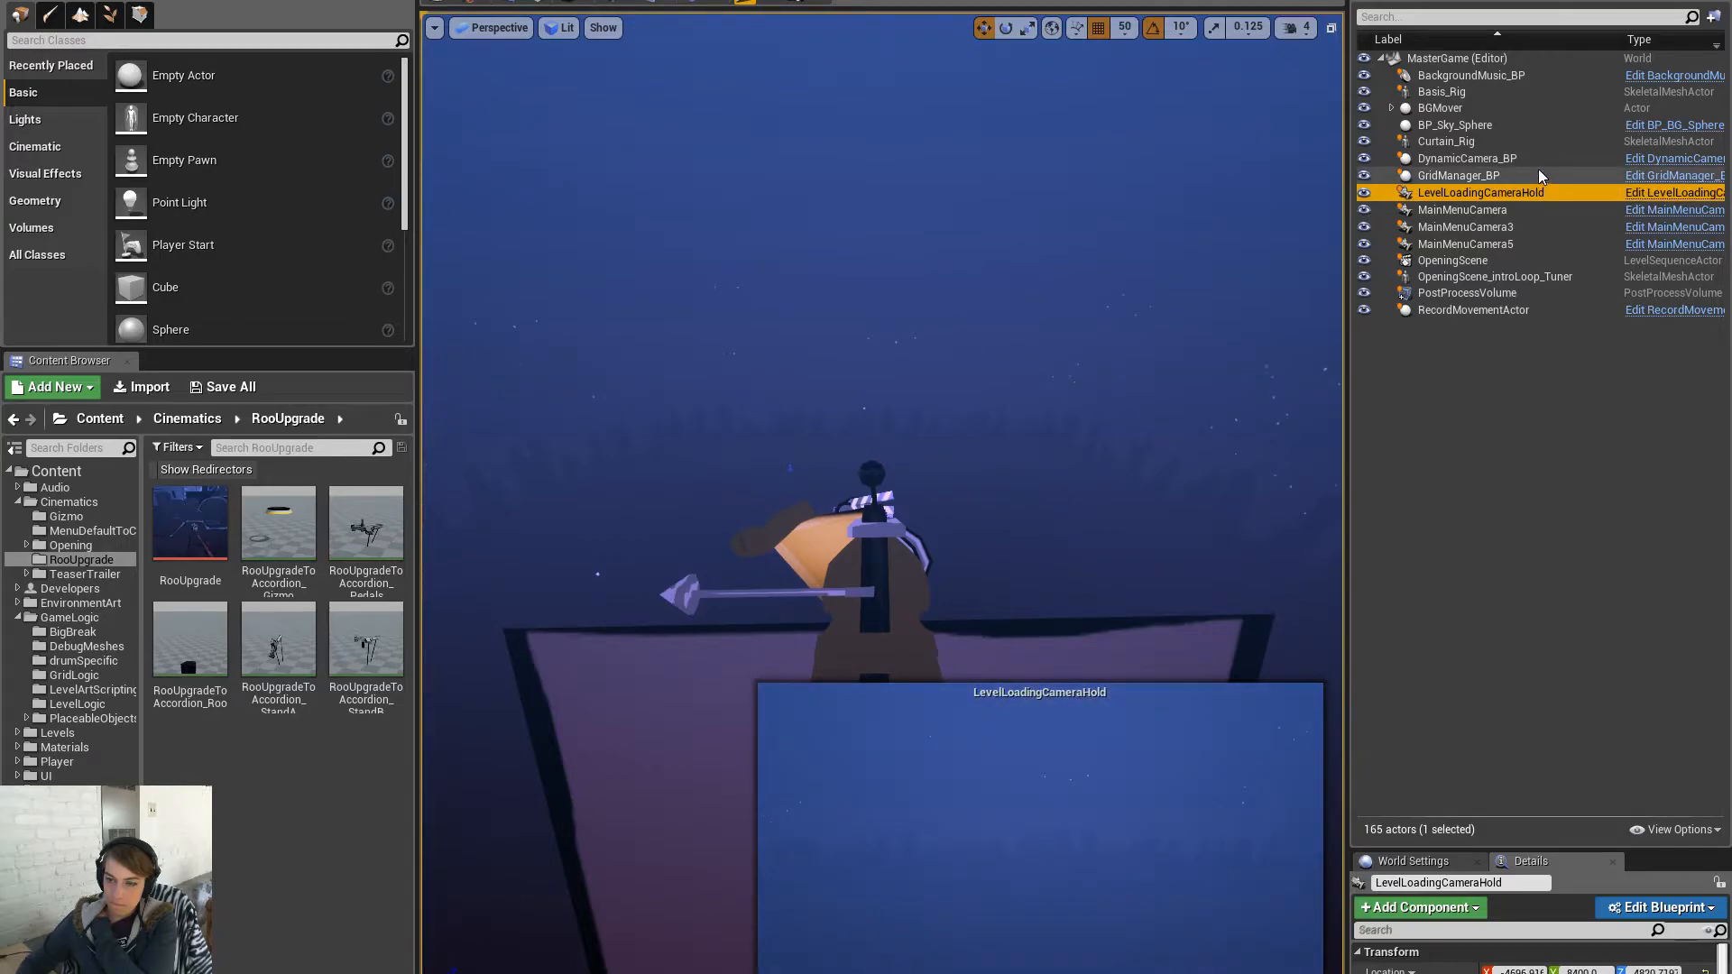
pyautogui.click(1516, 160)
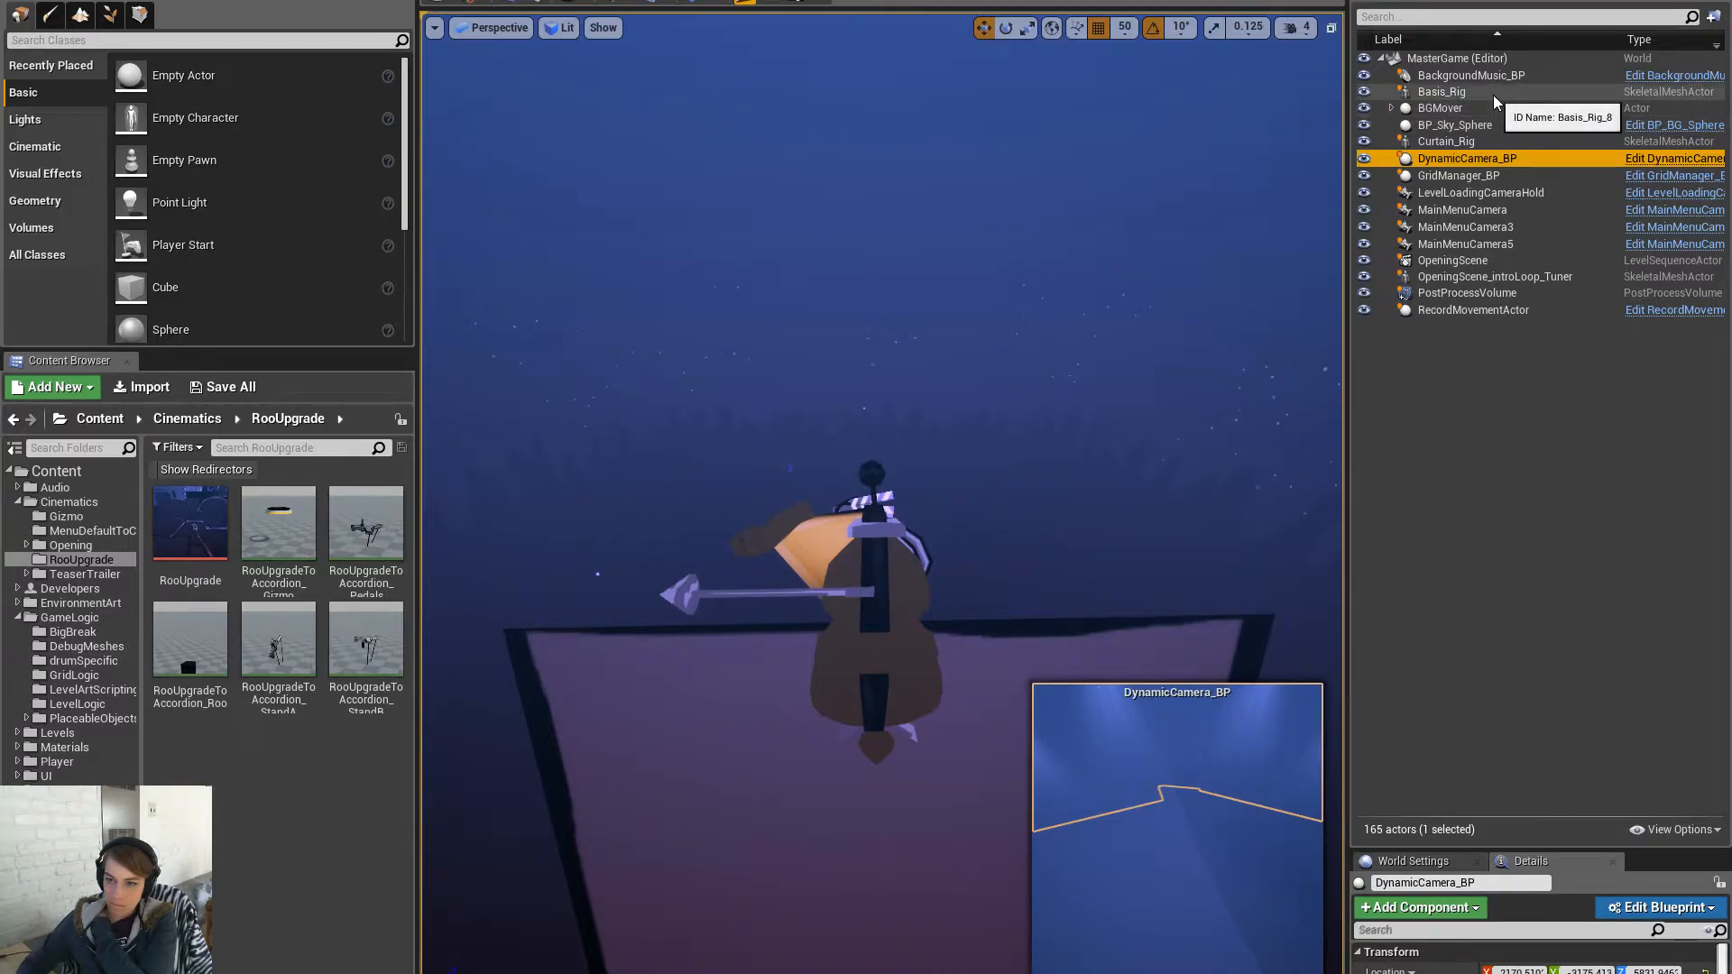
pyautogui.click(1518, 276)
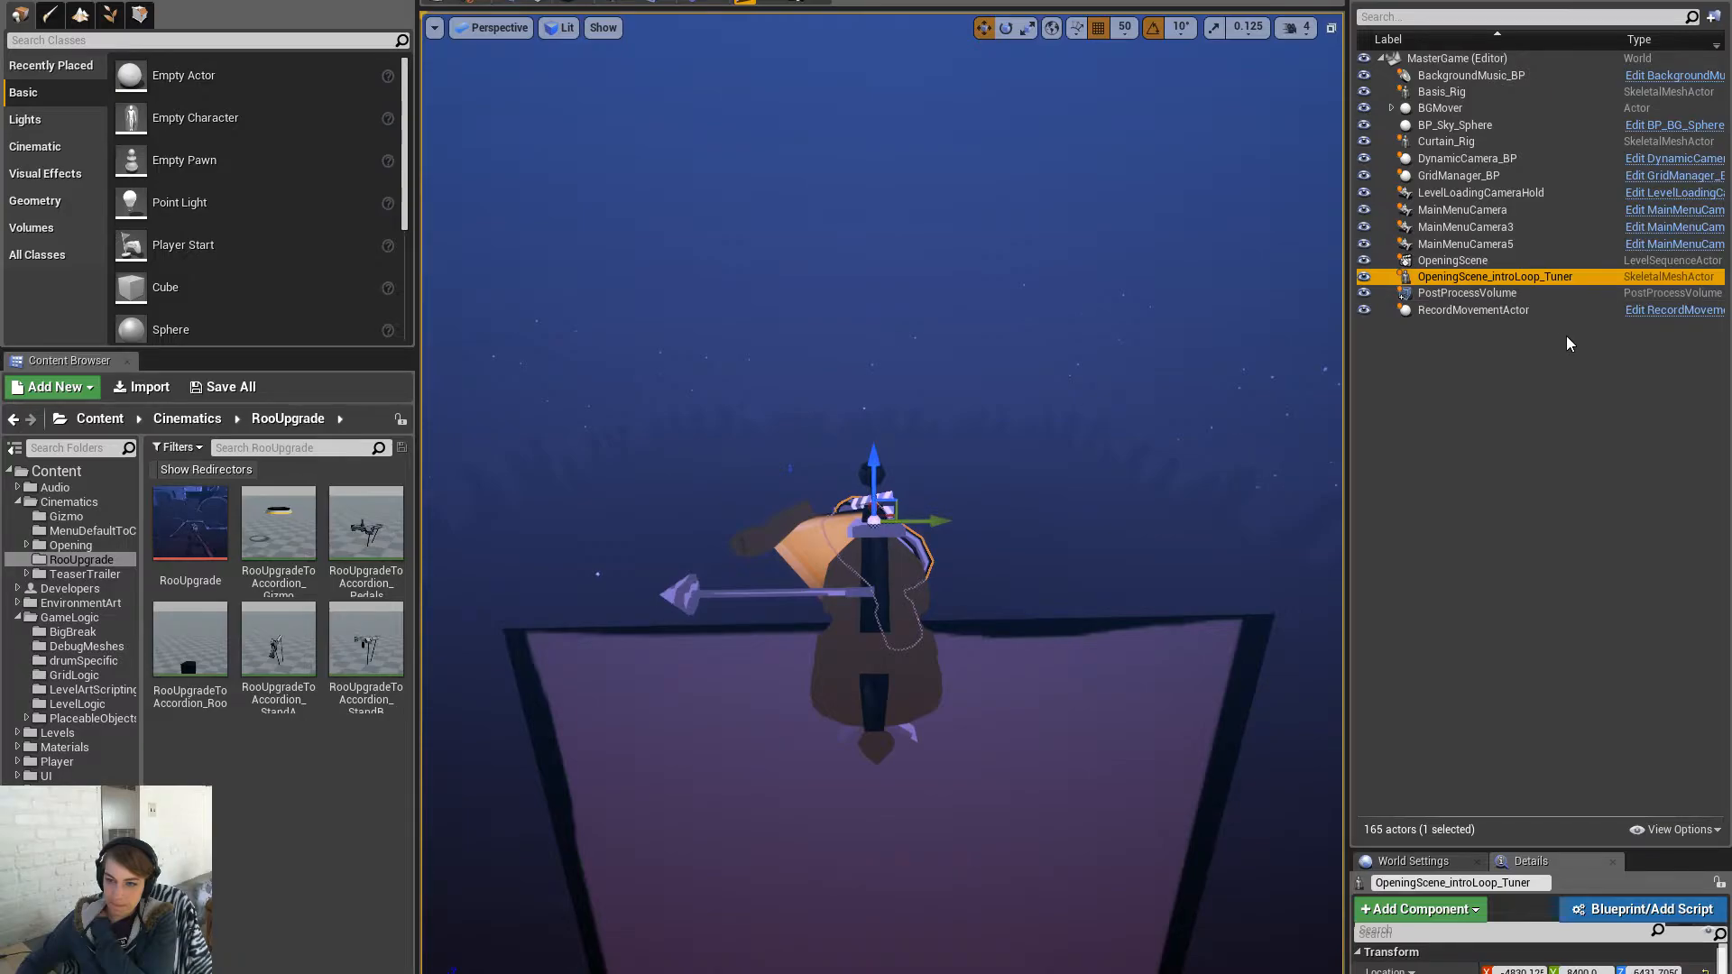
pyautogui.moveTo(1502, 852); pyautogui.dragTo(1503, 611)
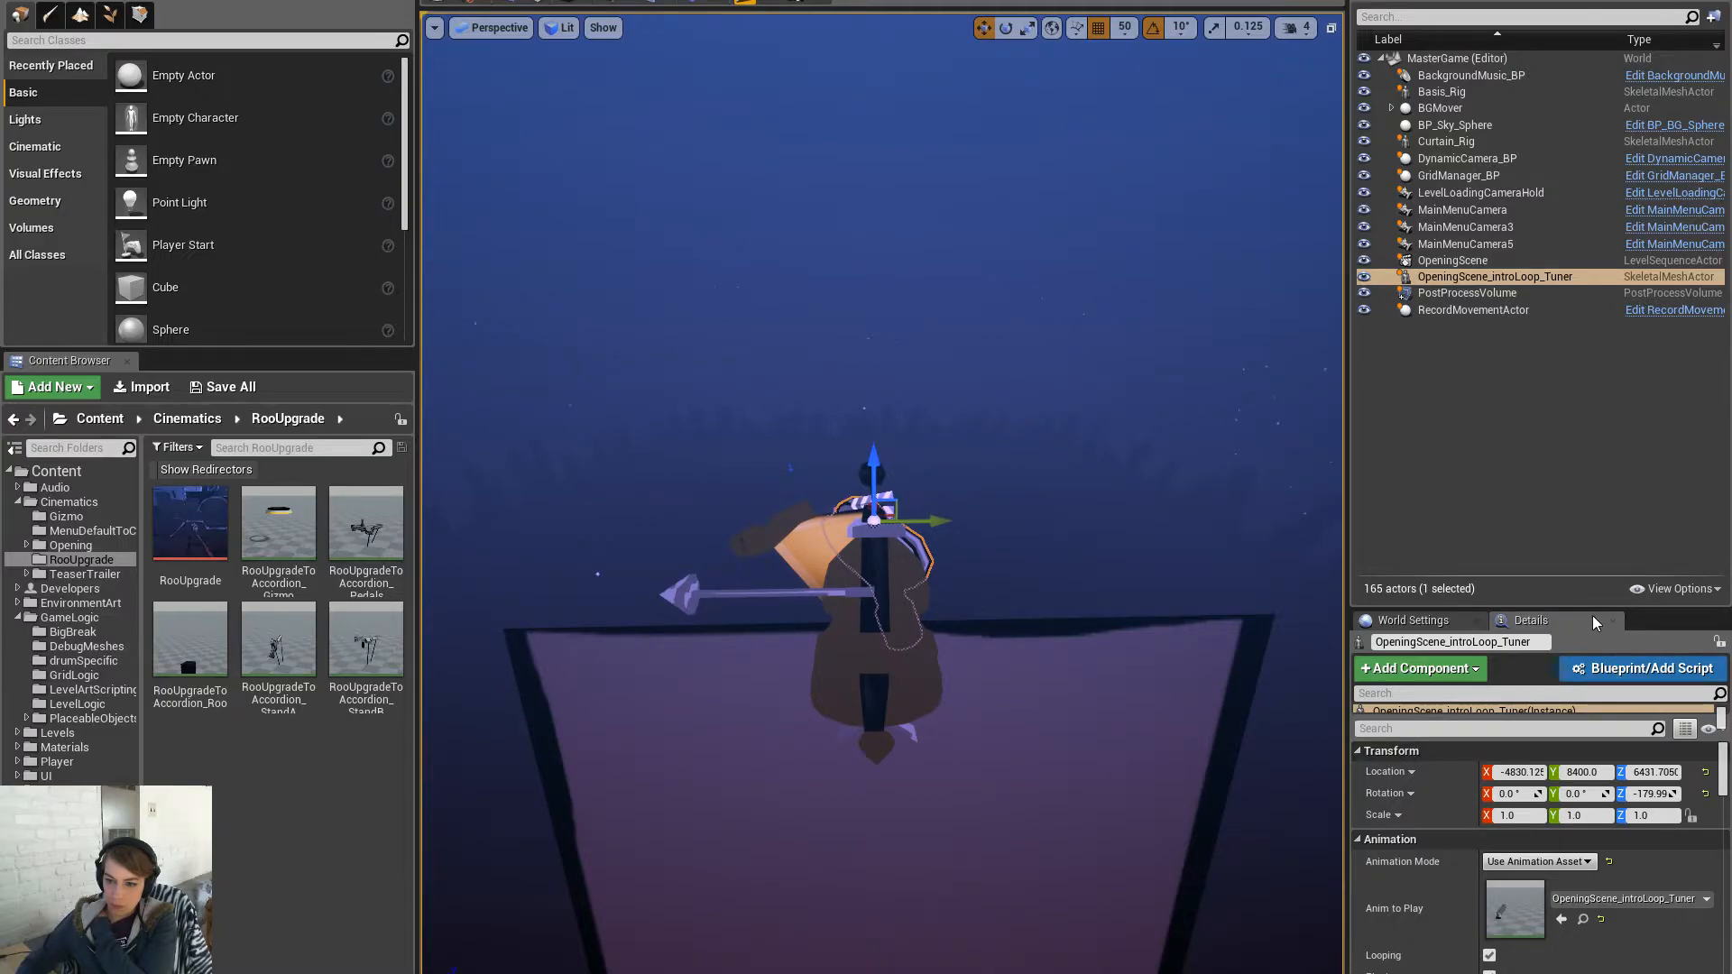
# - Open the EnvironmentArt folder and search its assets for 'music stand'
pyautogui.click(91, 689)
pyautogui.click(90, 719)
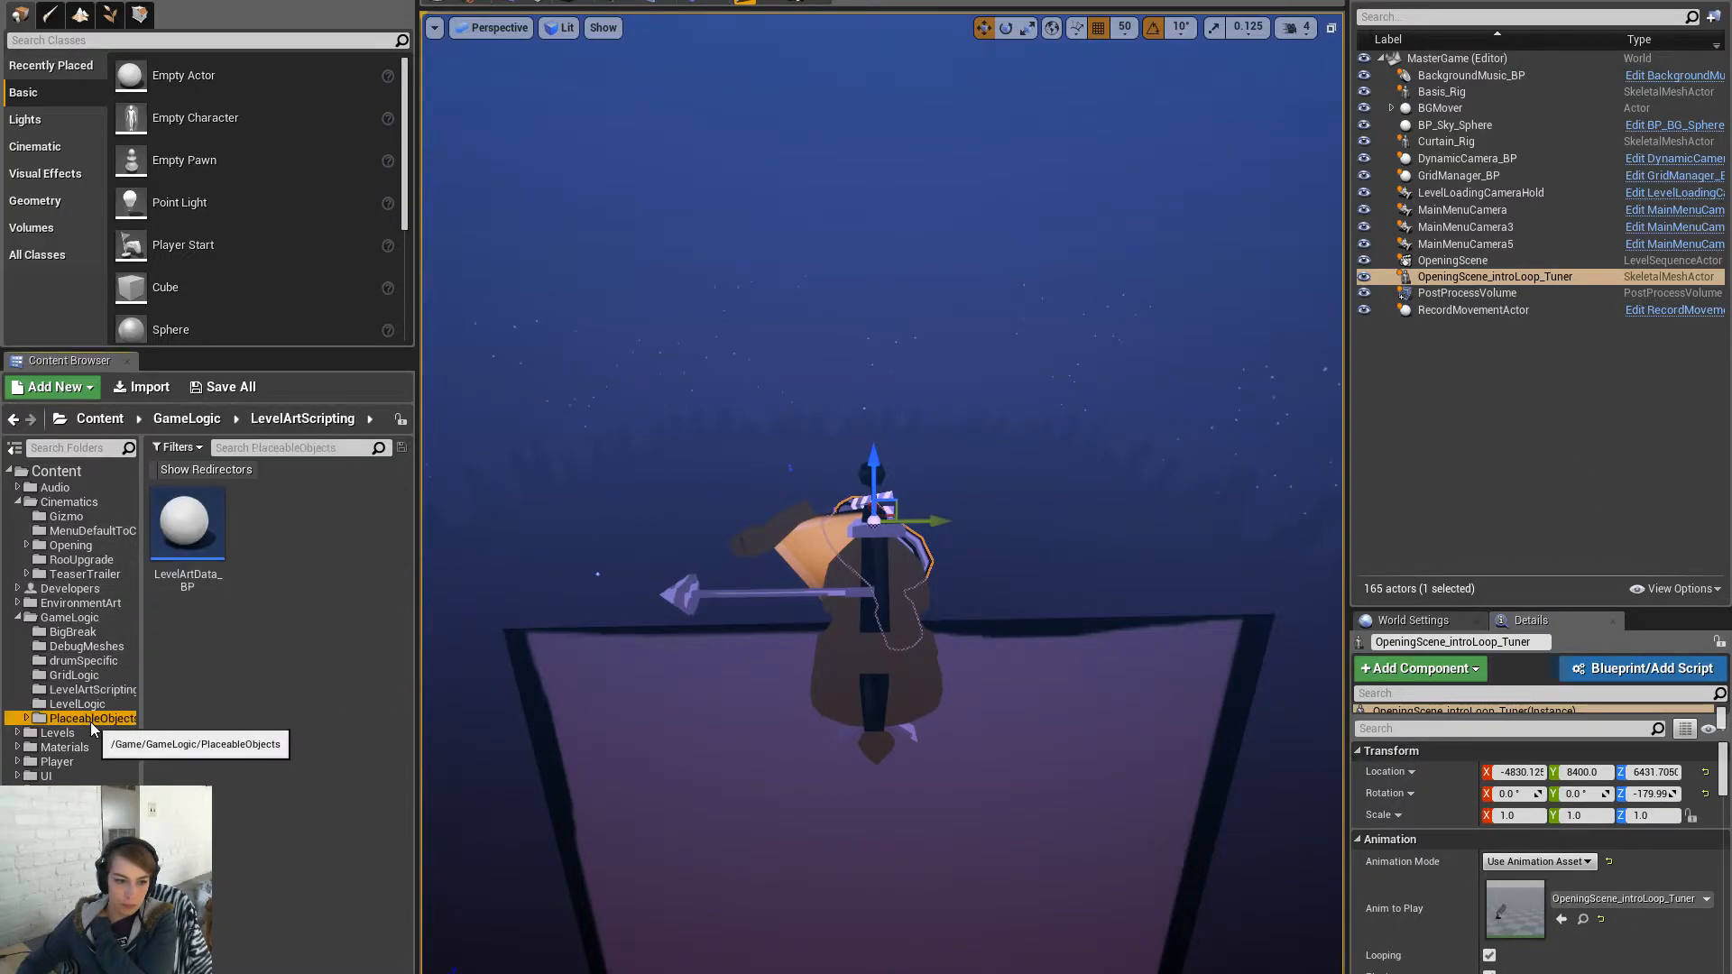
pyautogui.click(90, 733)
pyautogui.click(90, 617)
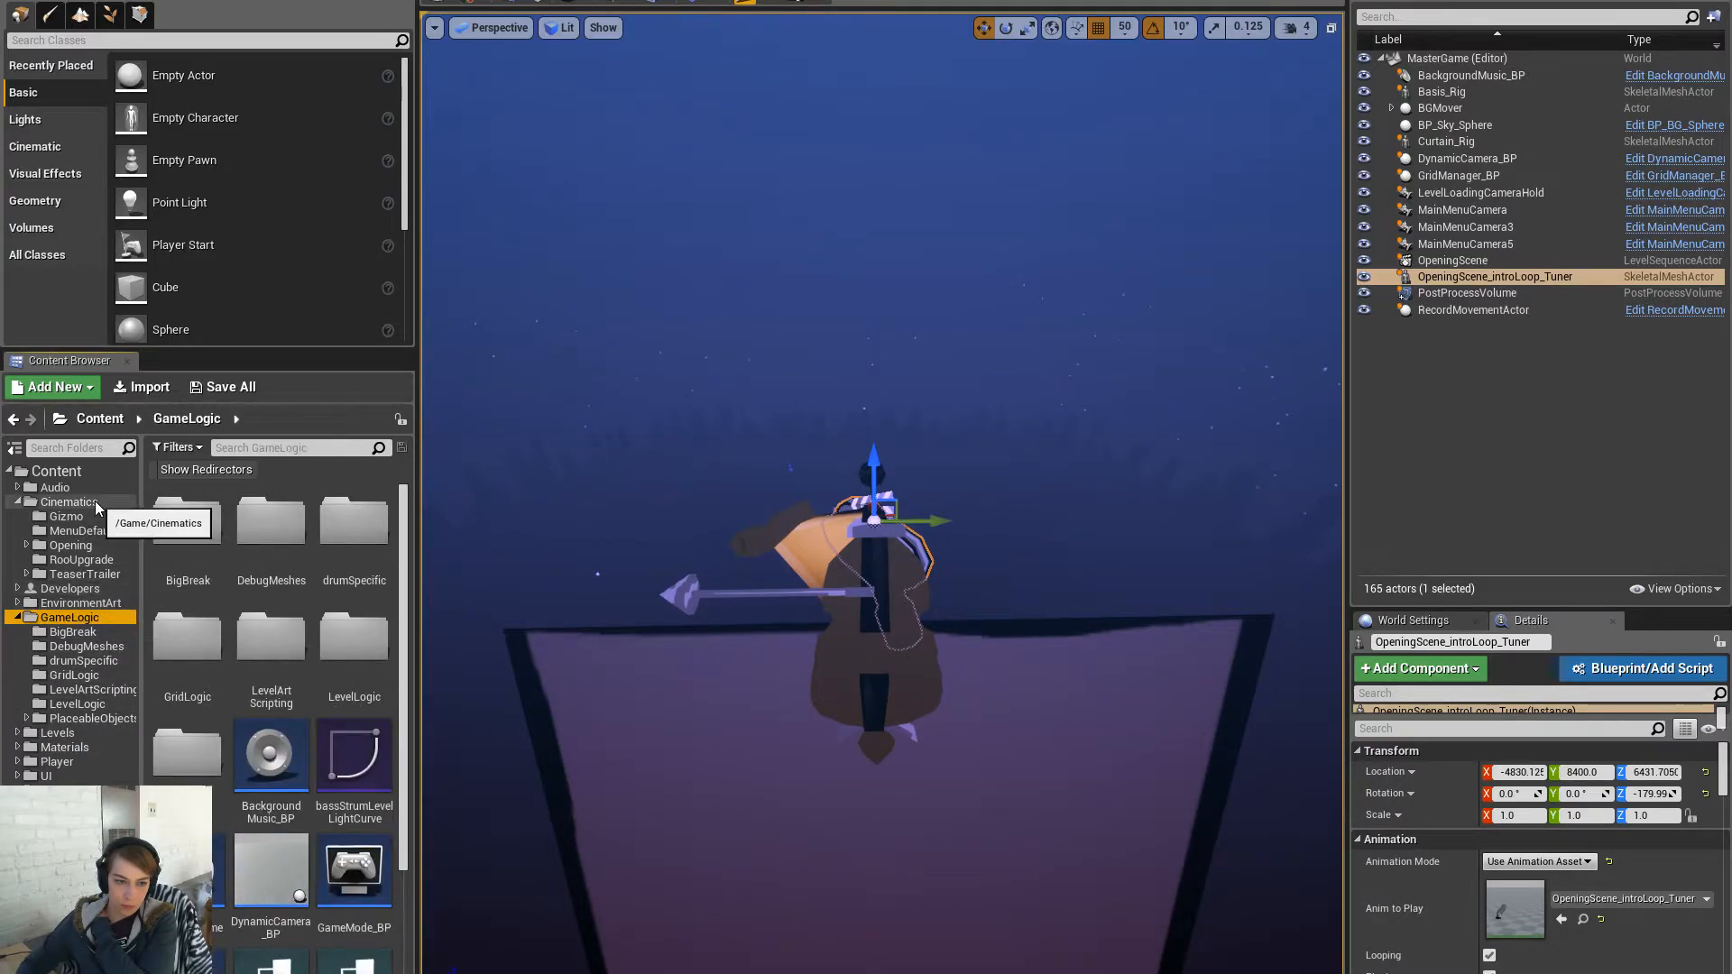
pyautogui.click(91, 604)
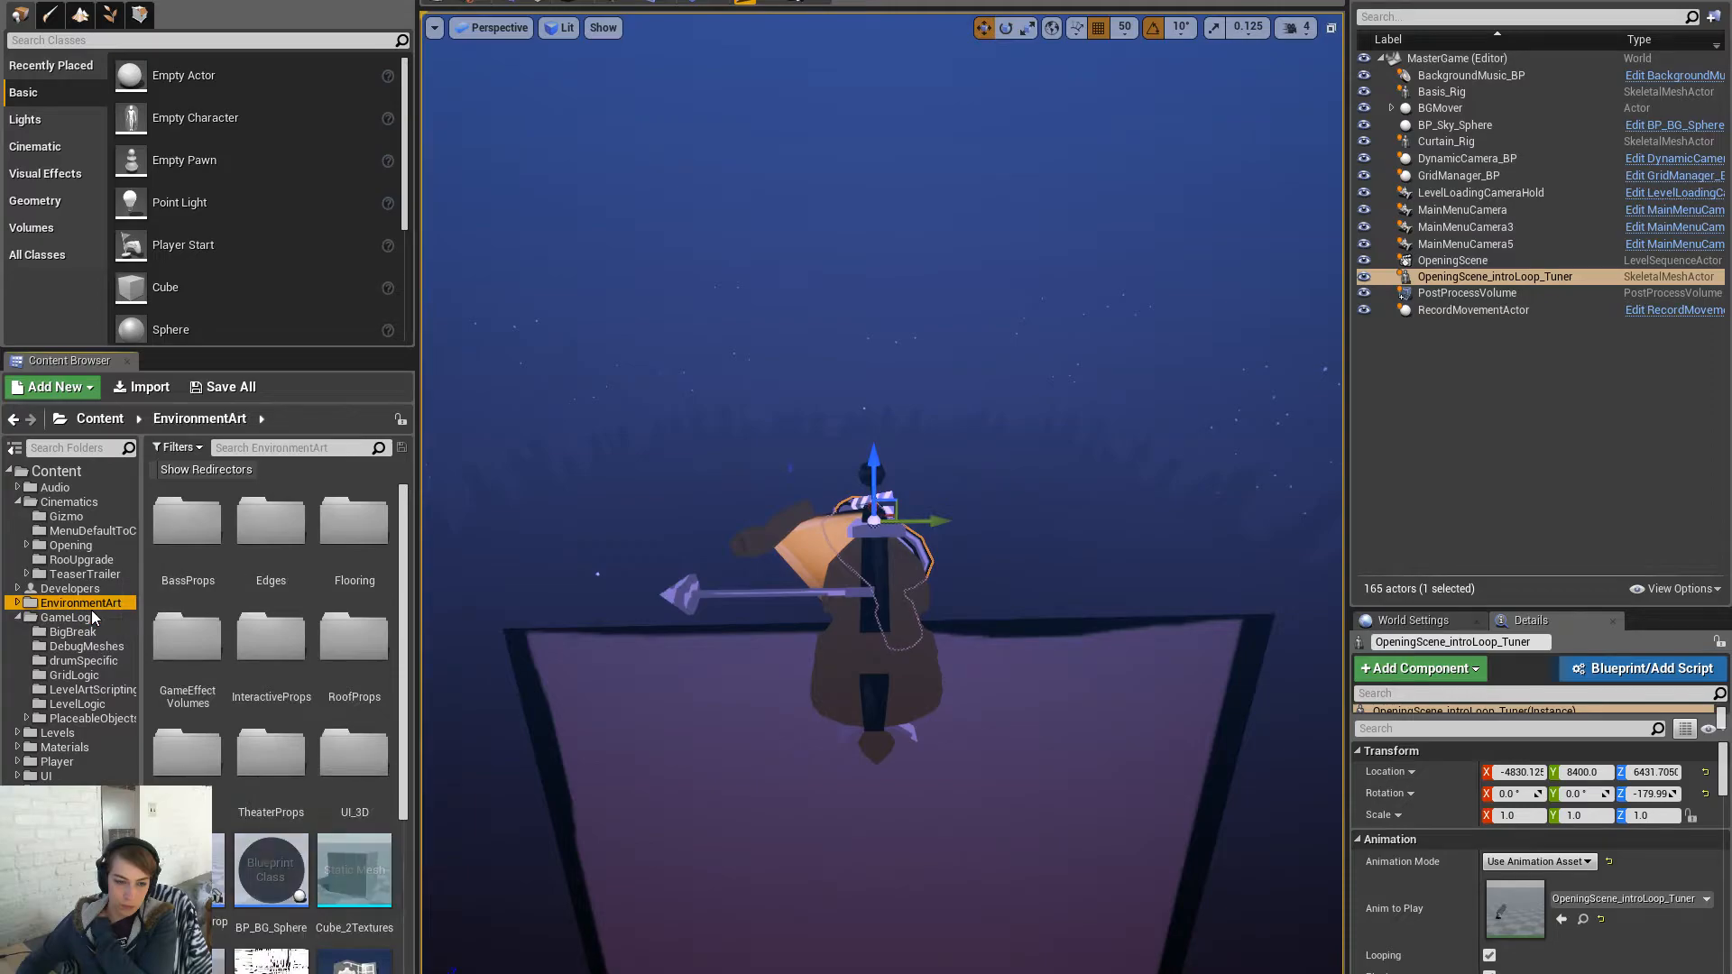
pyautogui.click(285, 447)
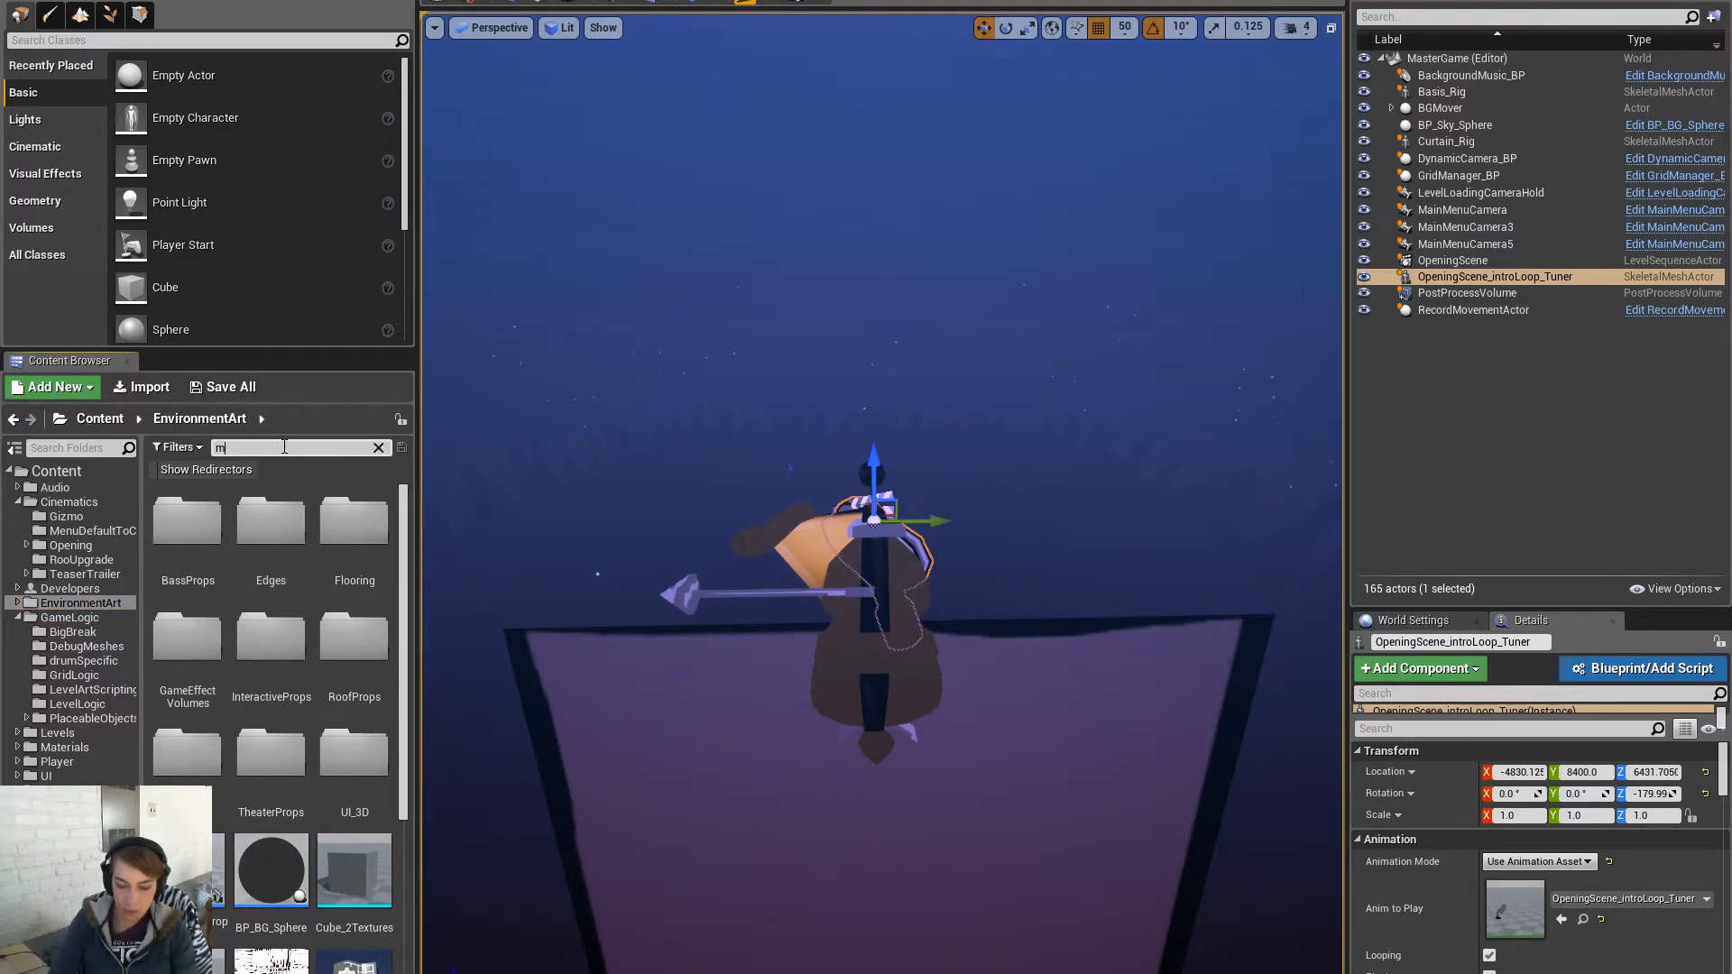
pyautogui.write('music stand')
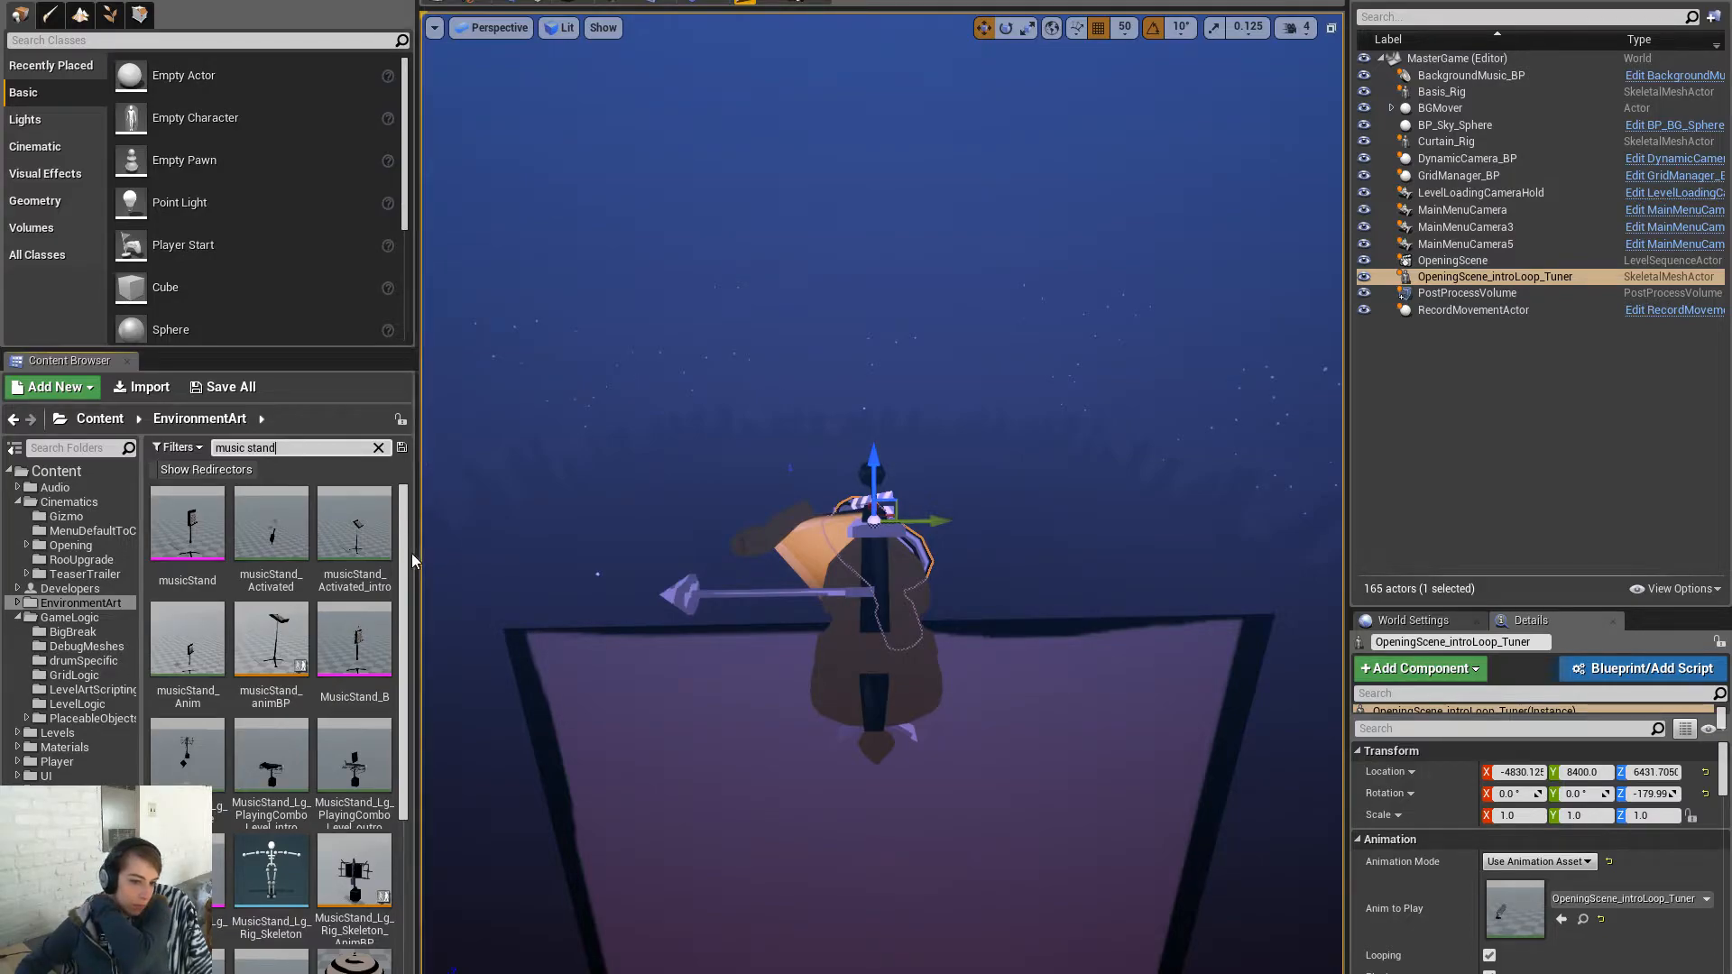
# - Find the MusicStand_B skeletal mesh in the results and open it for inspection
pyautogui.moveTo(388, 527)
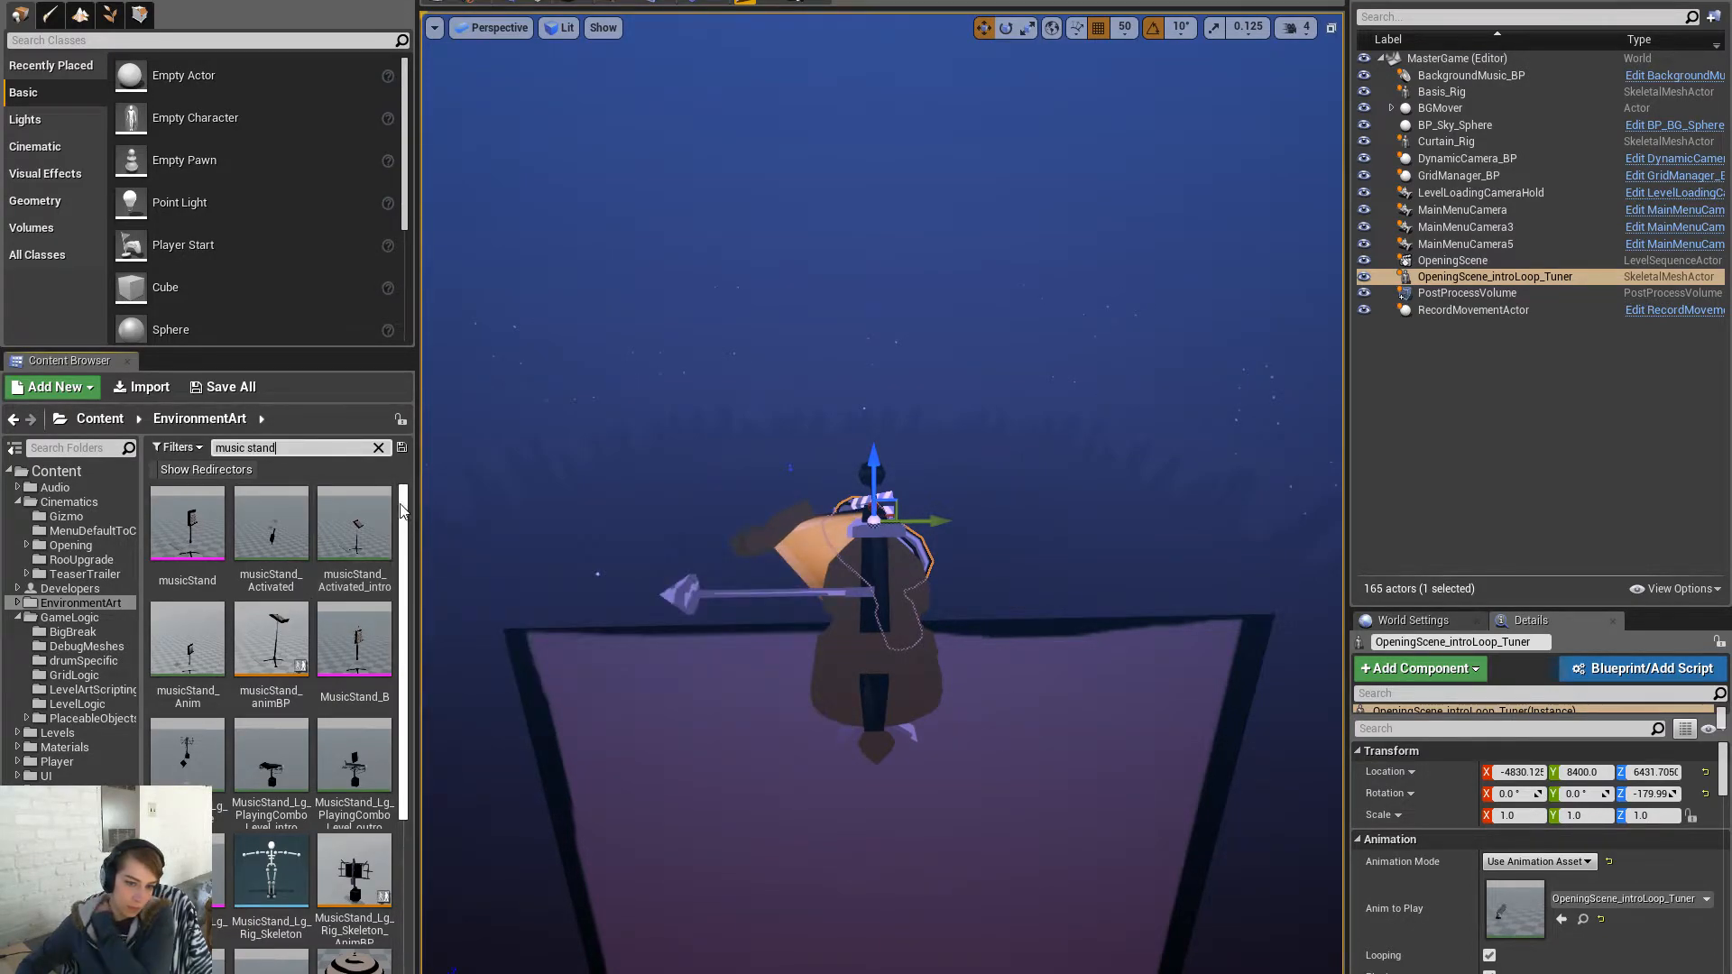
pyautogui.moveTo(404, 527); pyautogui.dragTo(408, 701)
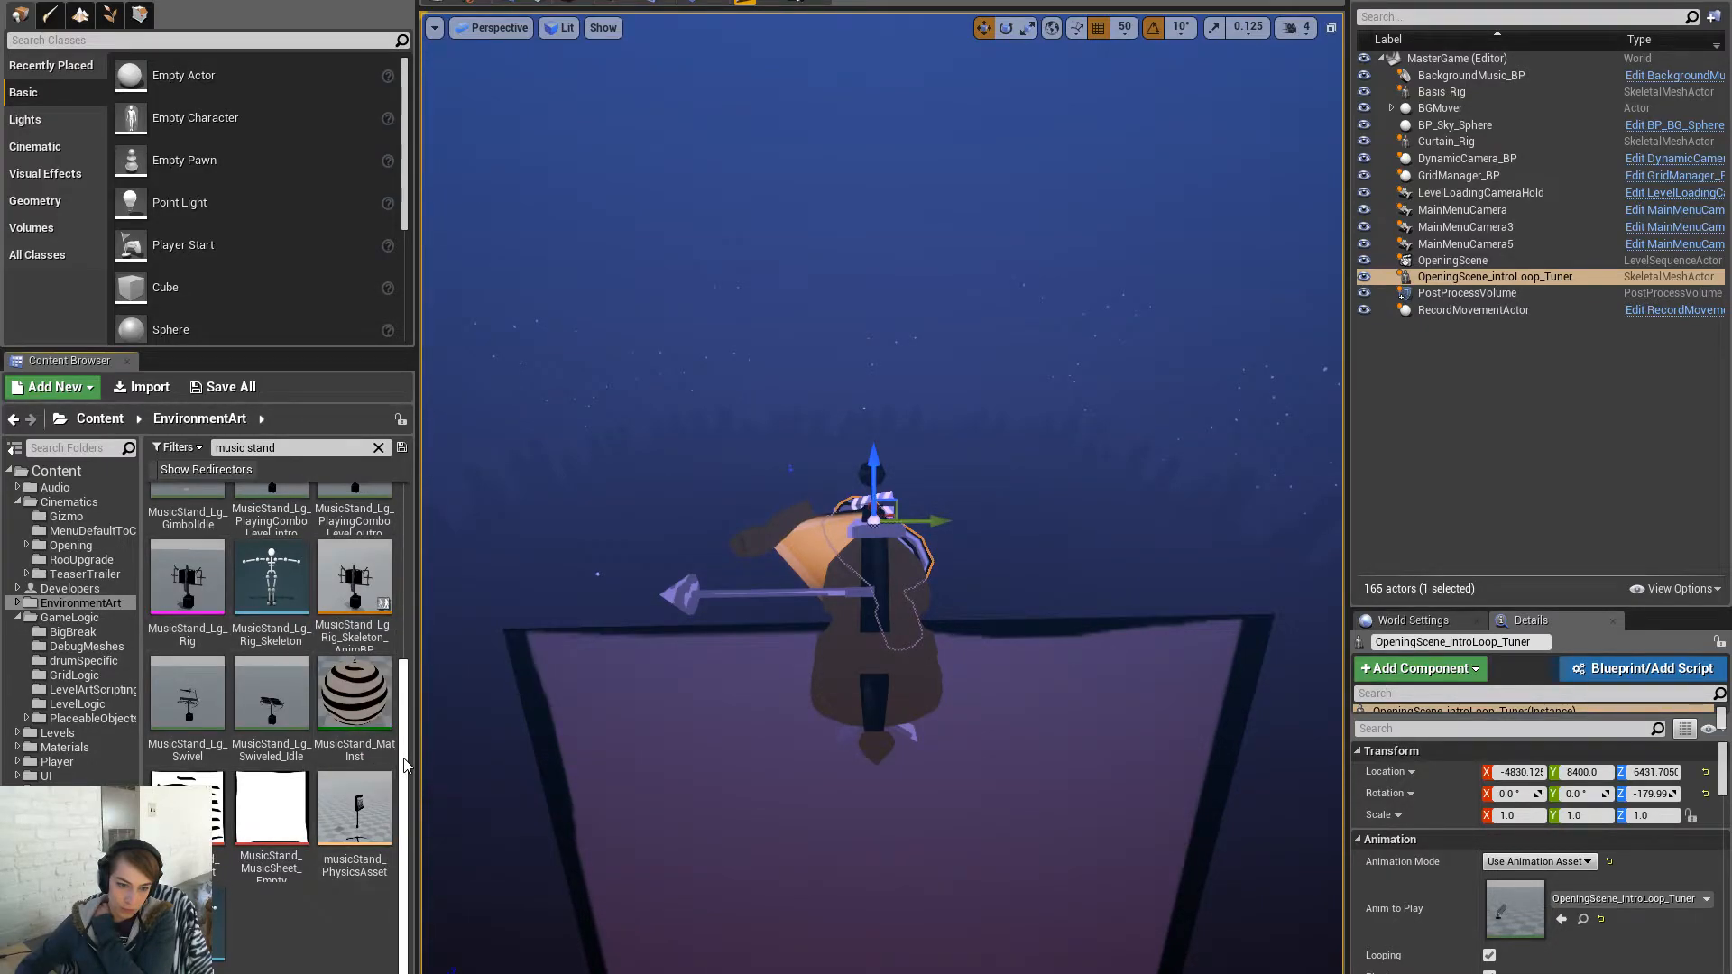
pyautogui.moveTo(403, 765); pyautogui.dragTo(415, 584)
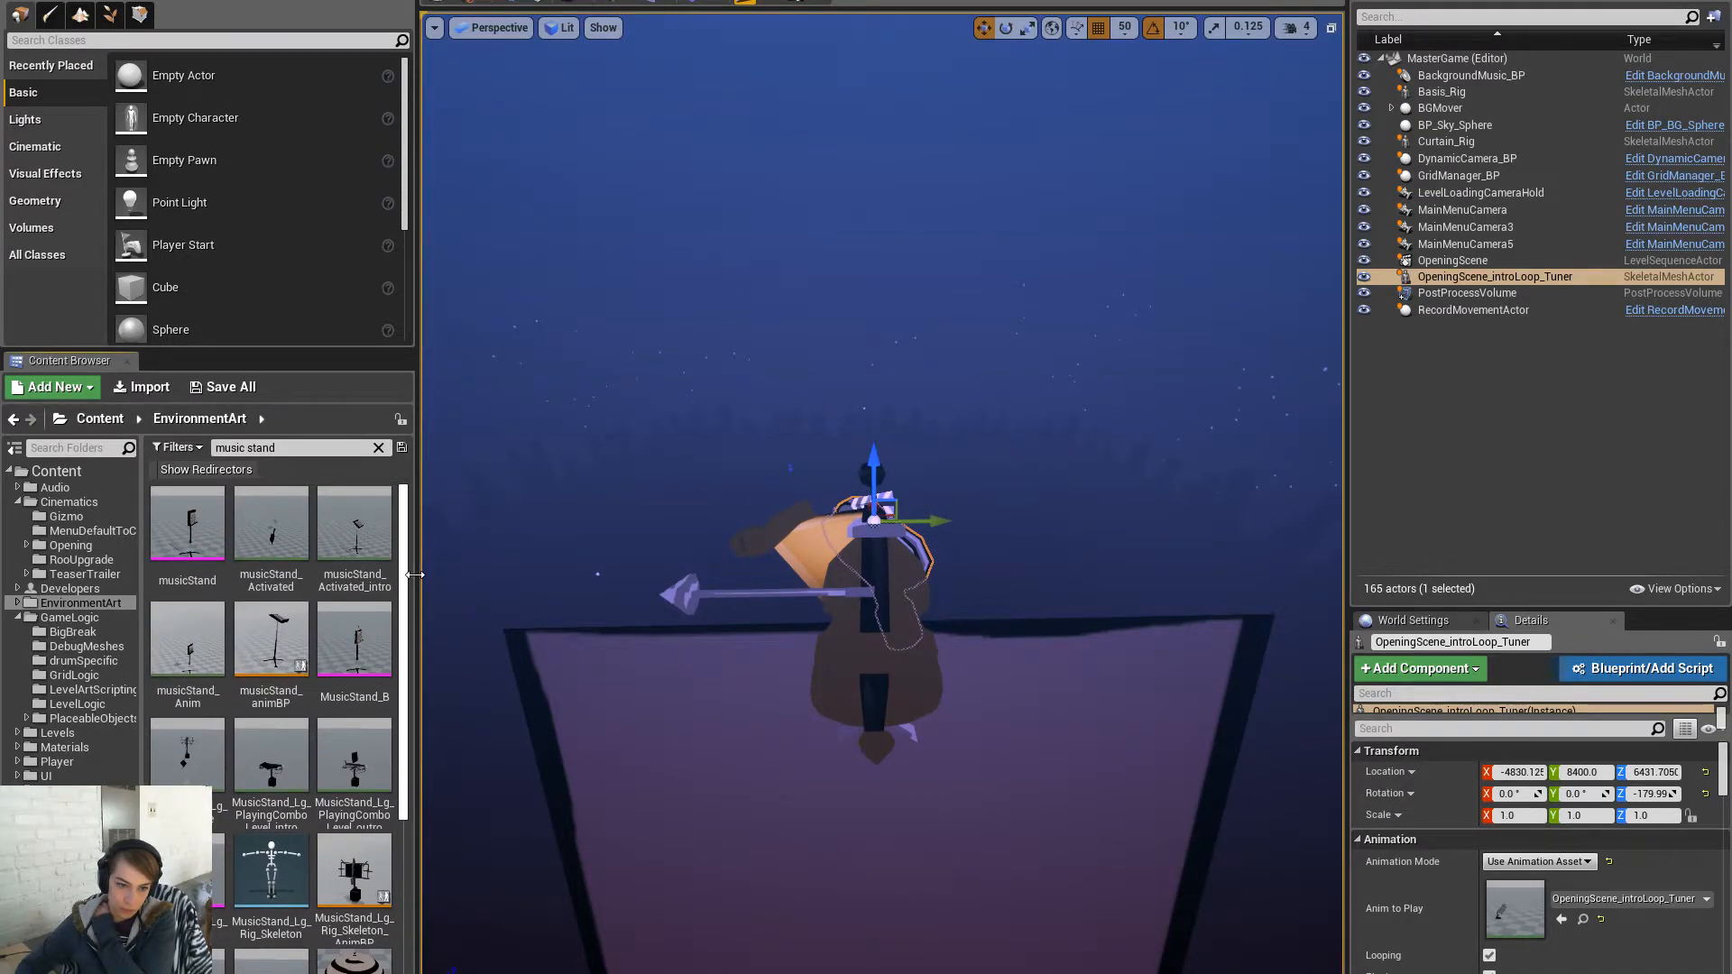
pyautogui.click(377, 646)
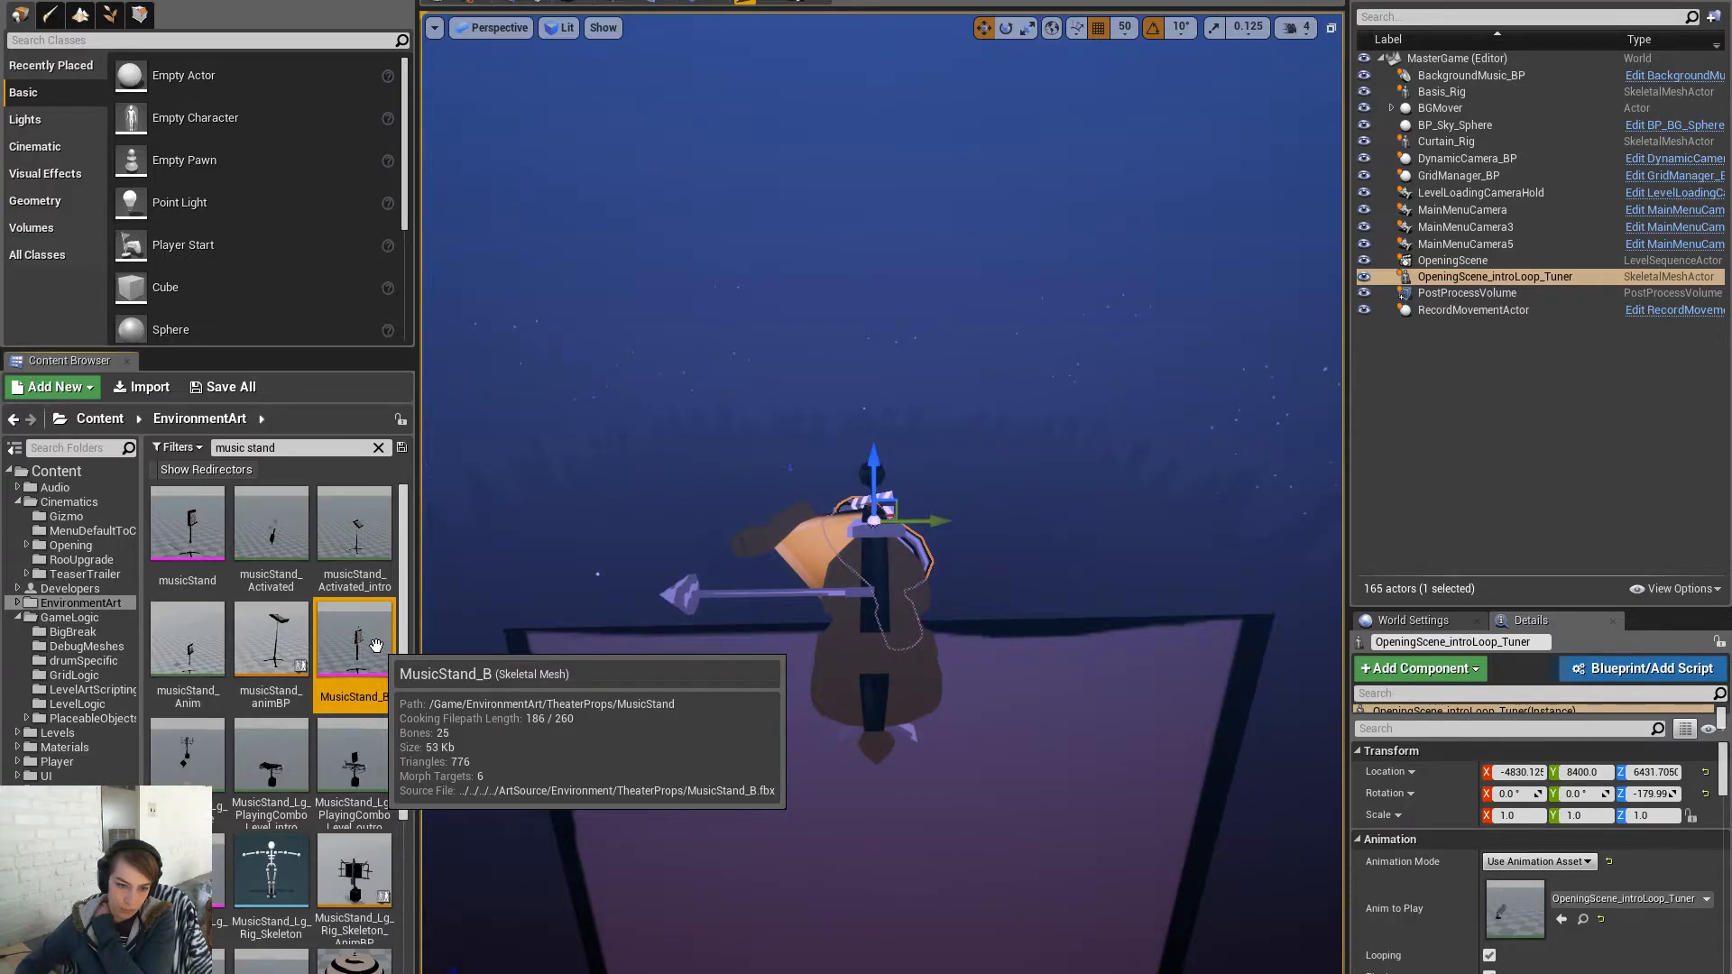
pyautogui.doubleClick(377, 646)
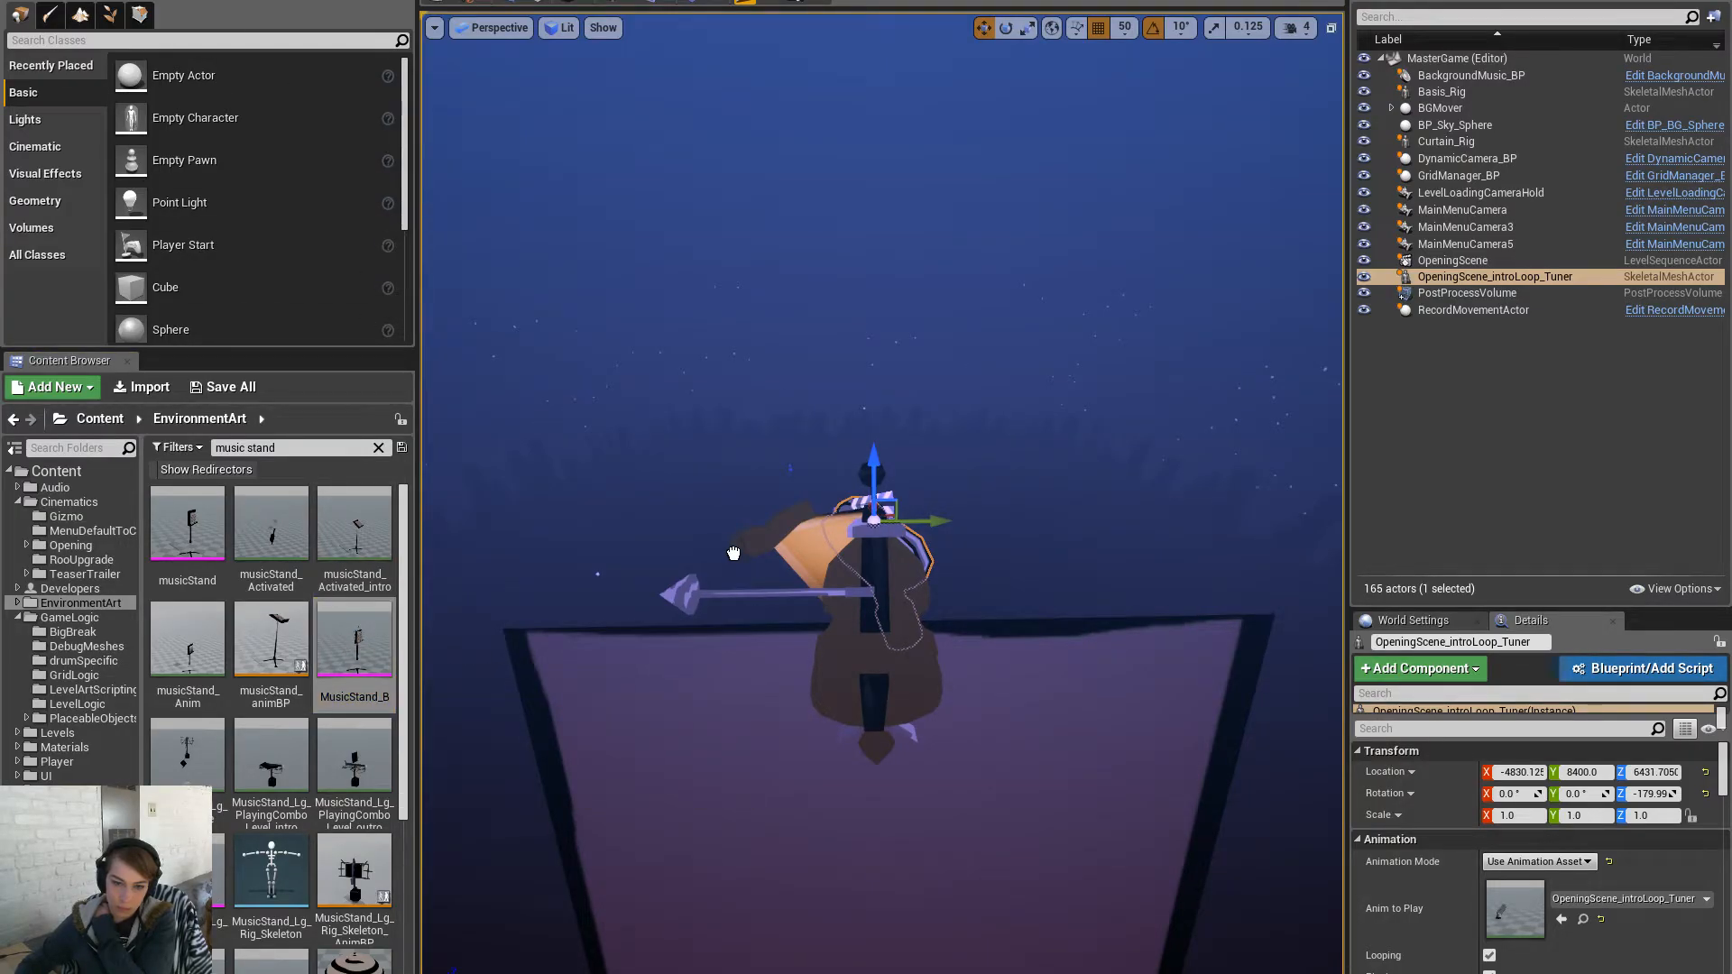
# - Place a MusicStand_B actor in the level and paste the tuner's location onto it
pyautogui.moveTo(734, 554); pyautogui.dragTo(681, 534)
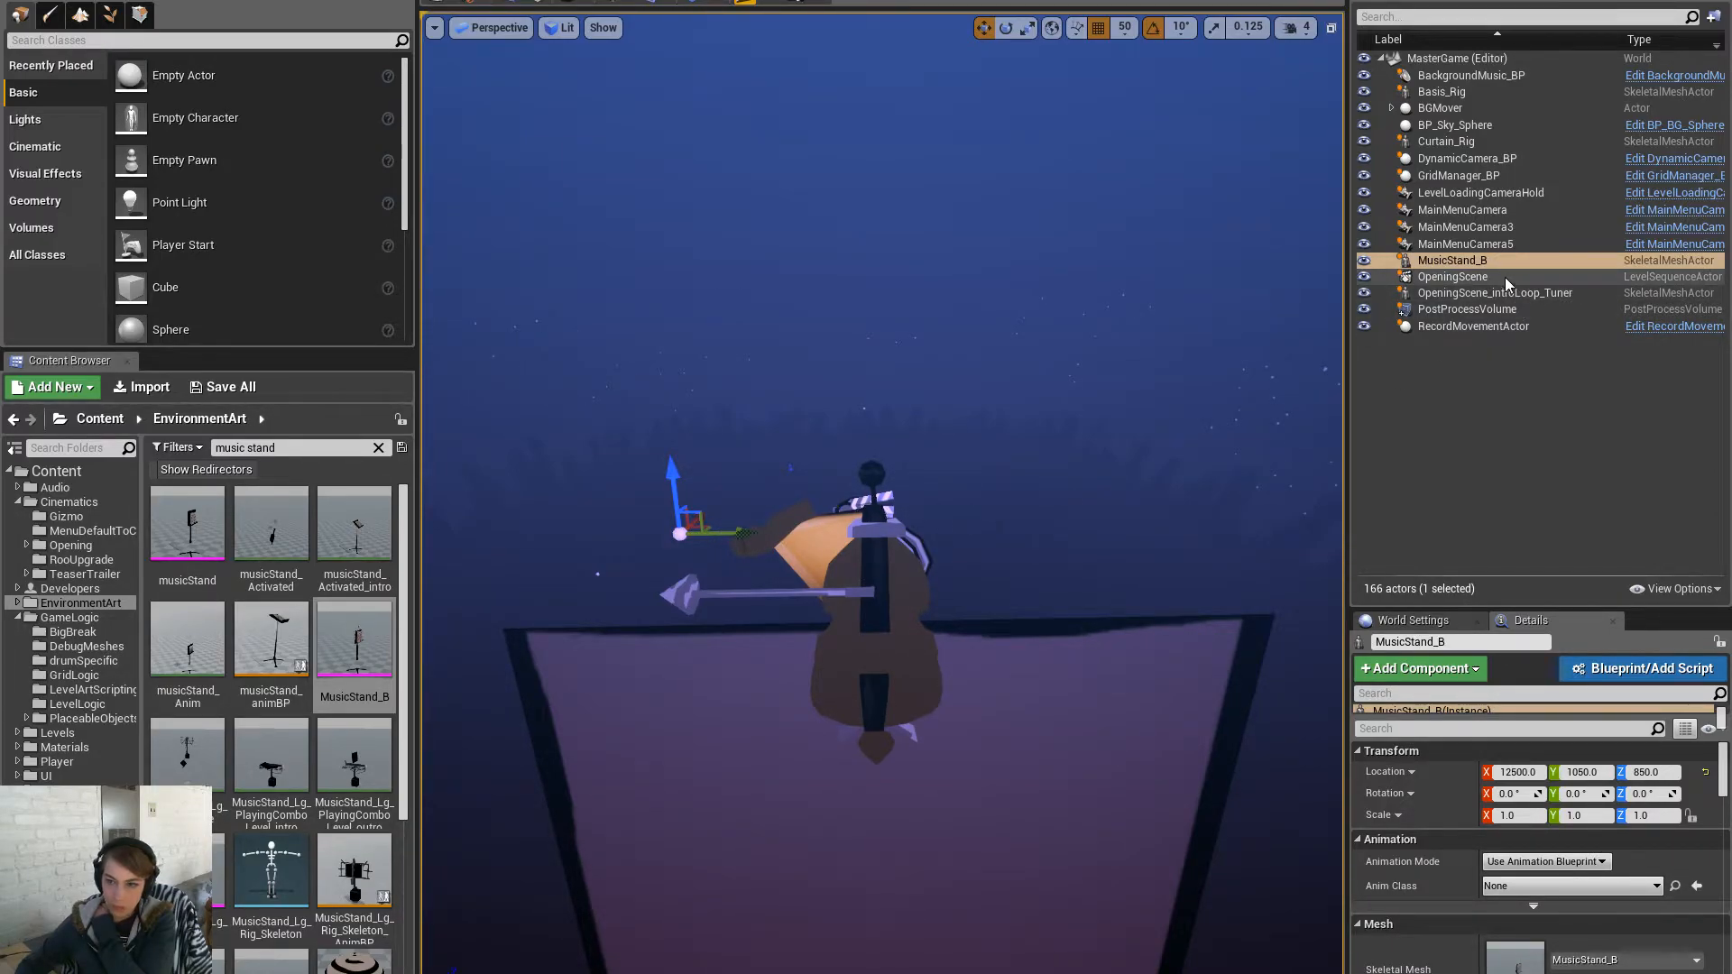
pyautogui.click(1563, 292)
pyautogui.rightClick(1396, 773)
pyautogui.click(1414, 791)
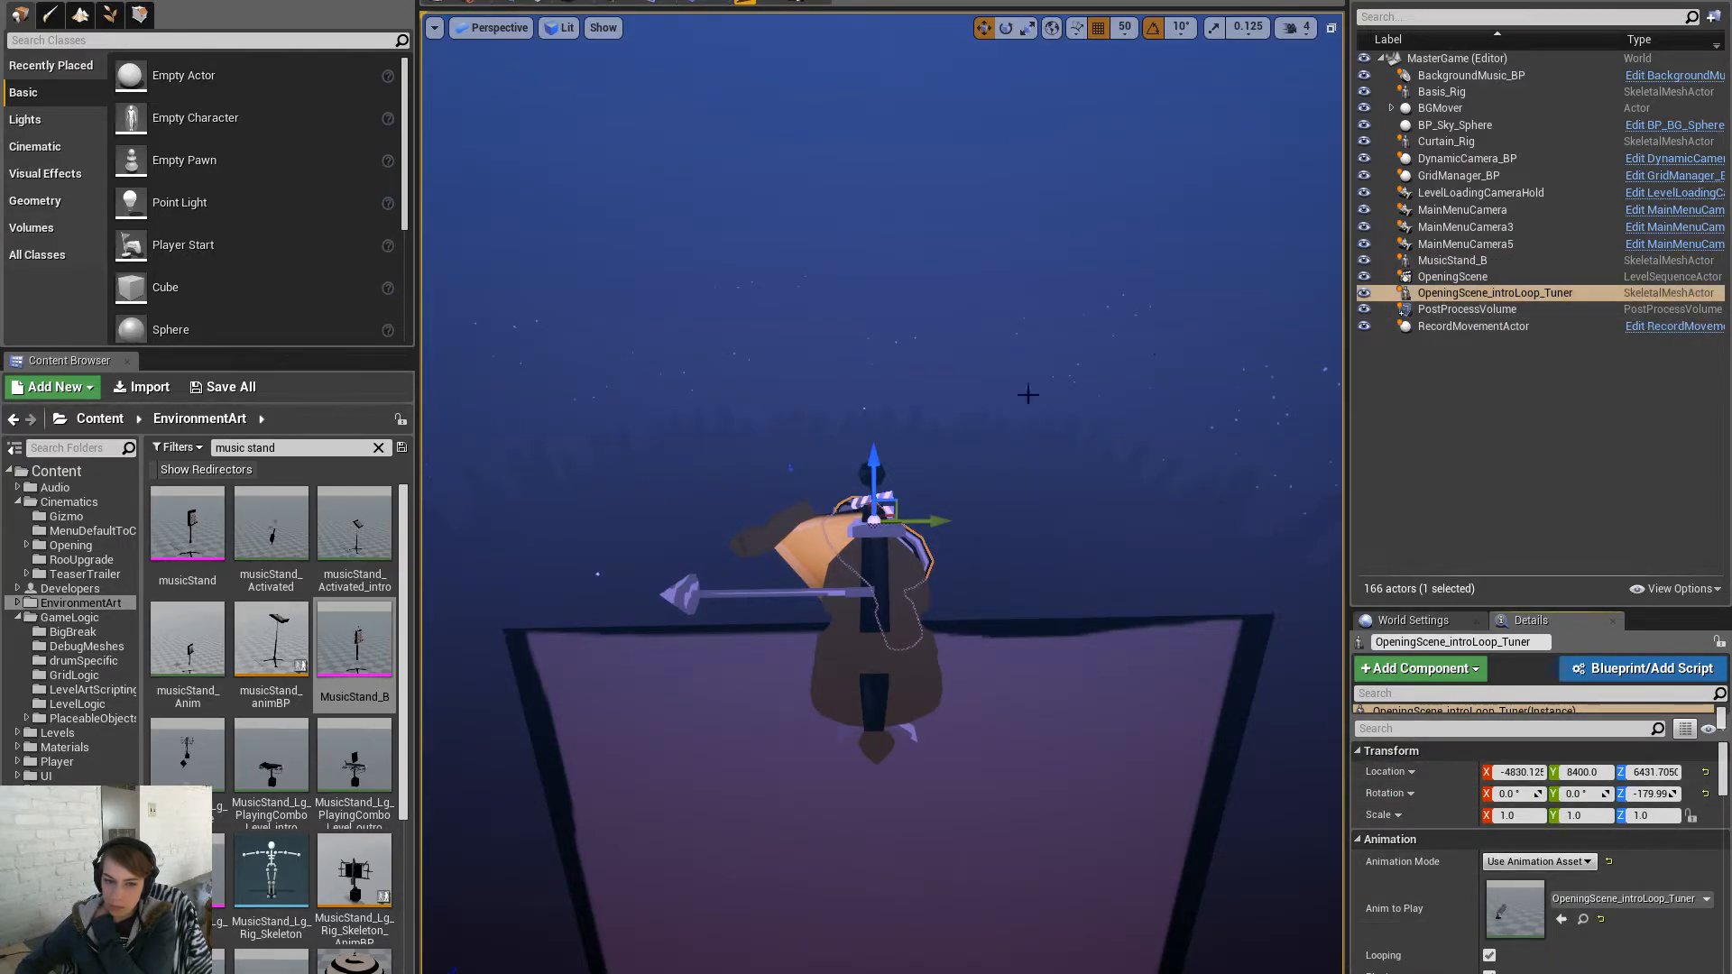
pyautogui.click(270, 645)
pyautogui.click(366, 723)
pyautogui.click(355, 649)
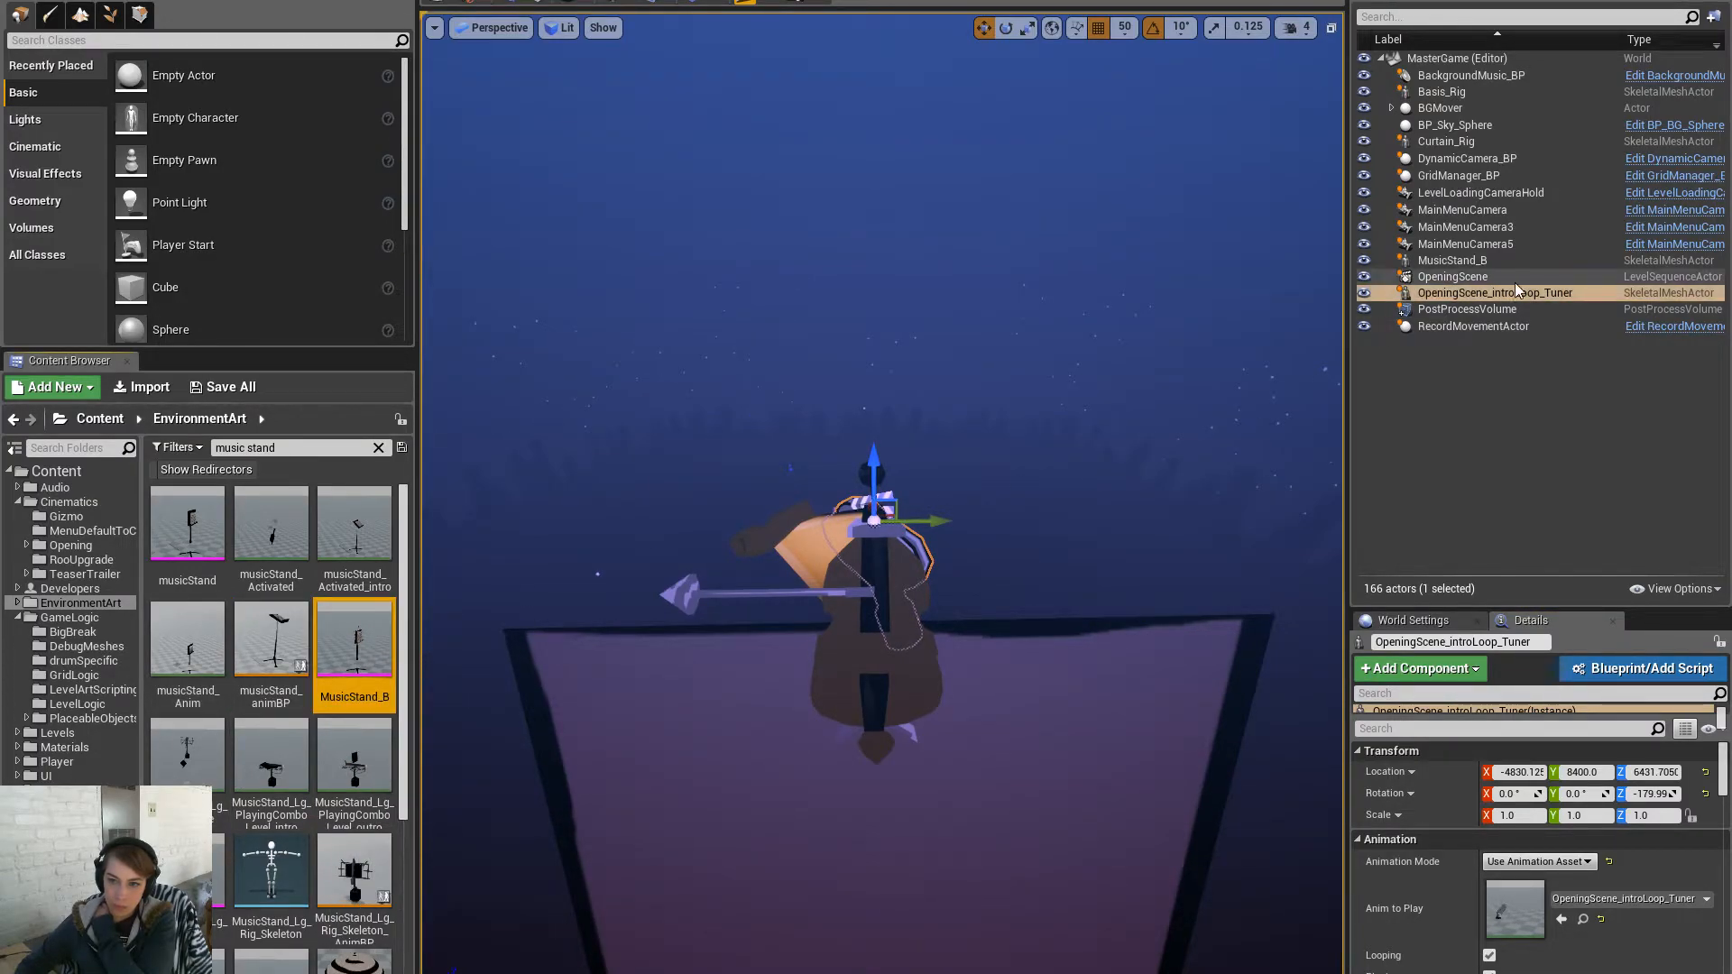
pyautogui.click(1529, 262)
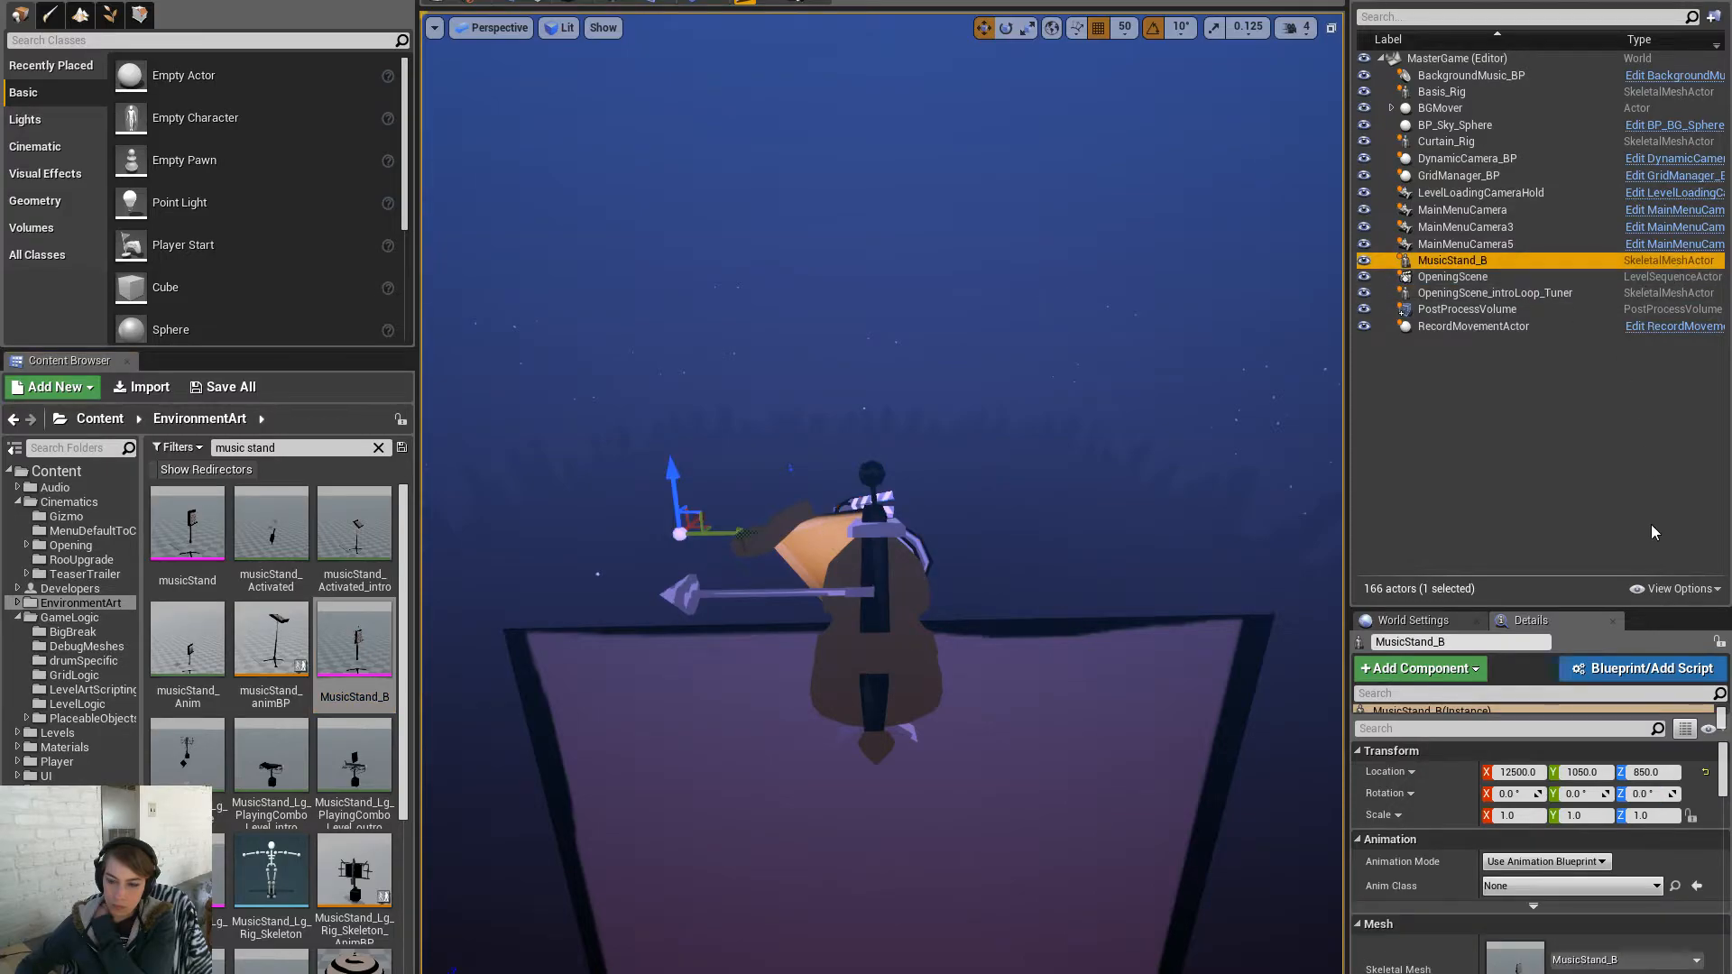
pyautogui.click(1423, 810)
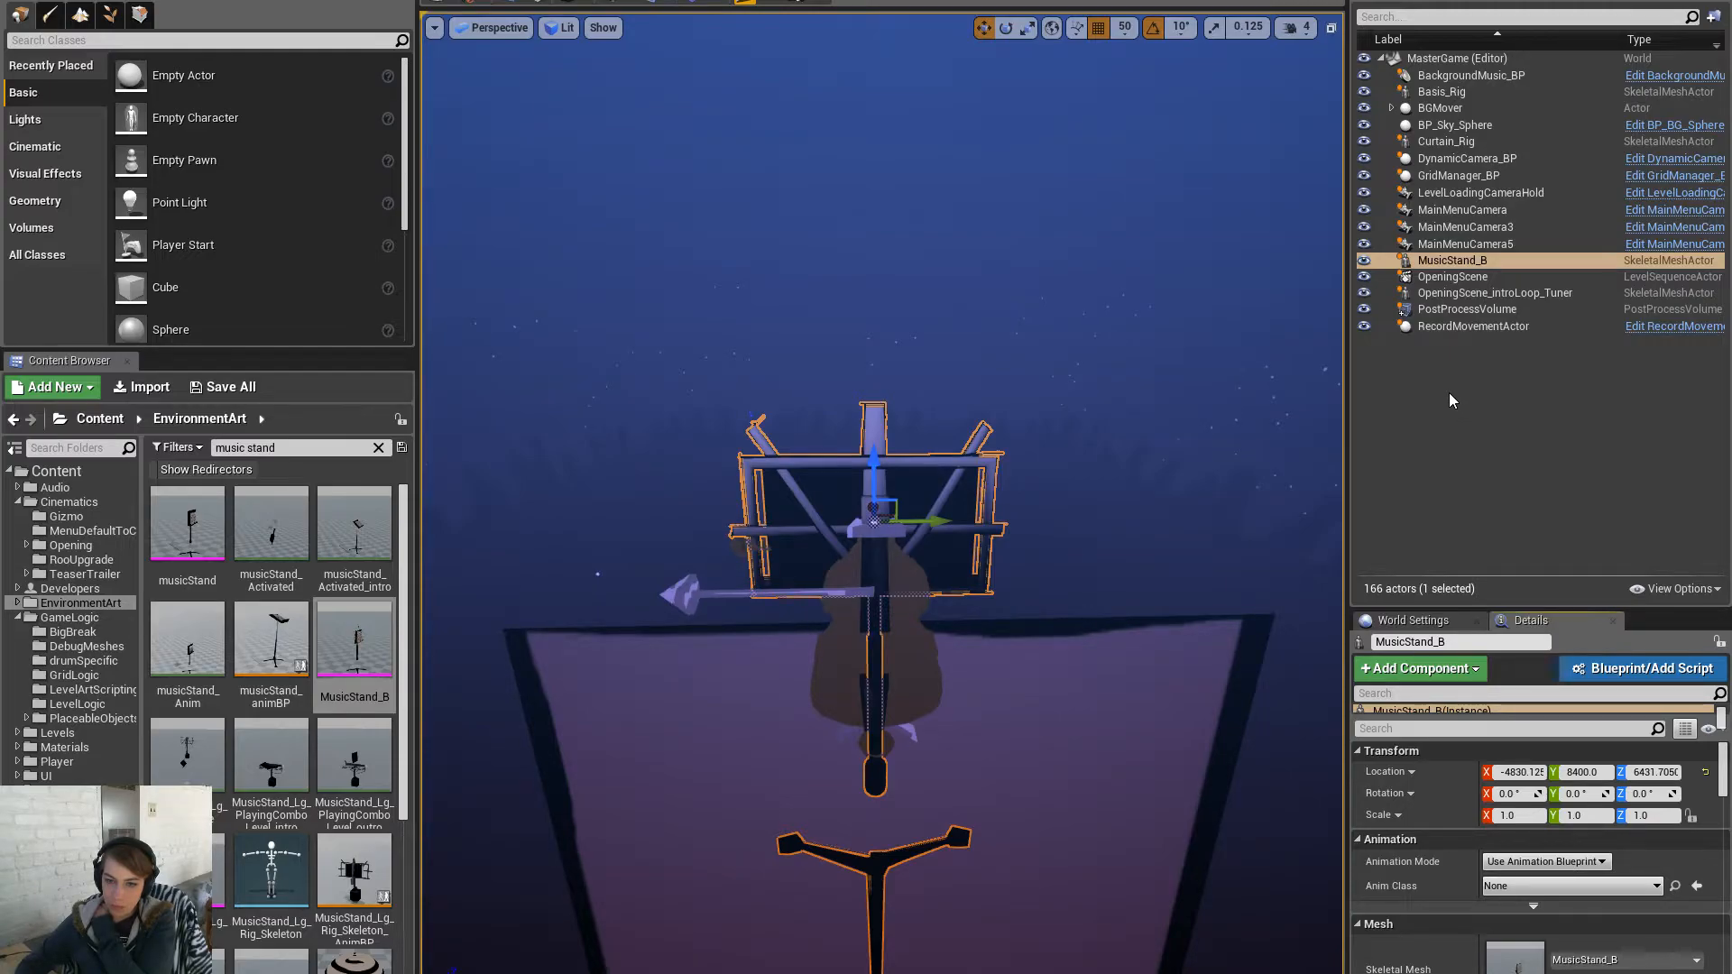
# - Attach the MusicStand_B actor to OpeningScene_introLoop_Tuner
pyautogui.rightClick(962, 374)
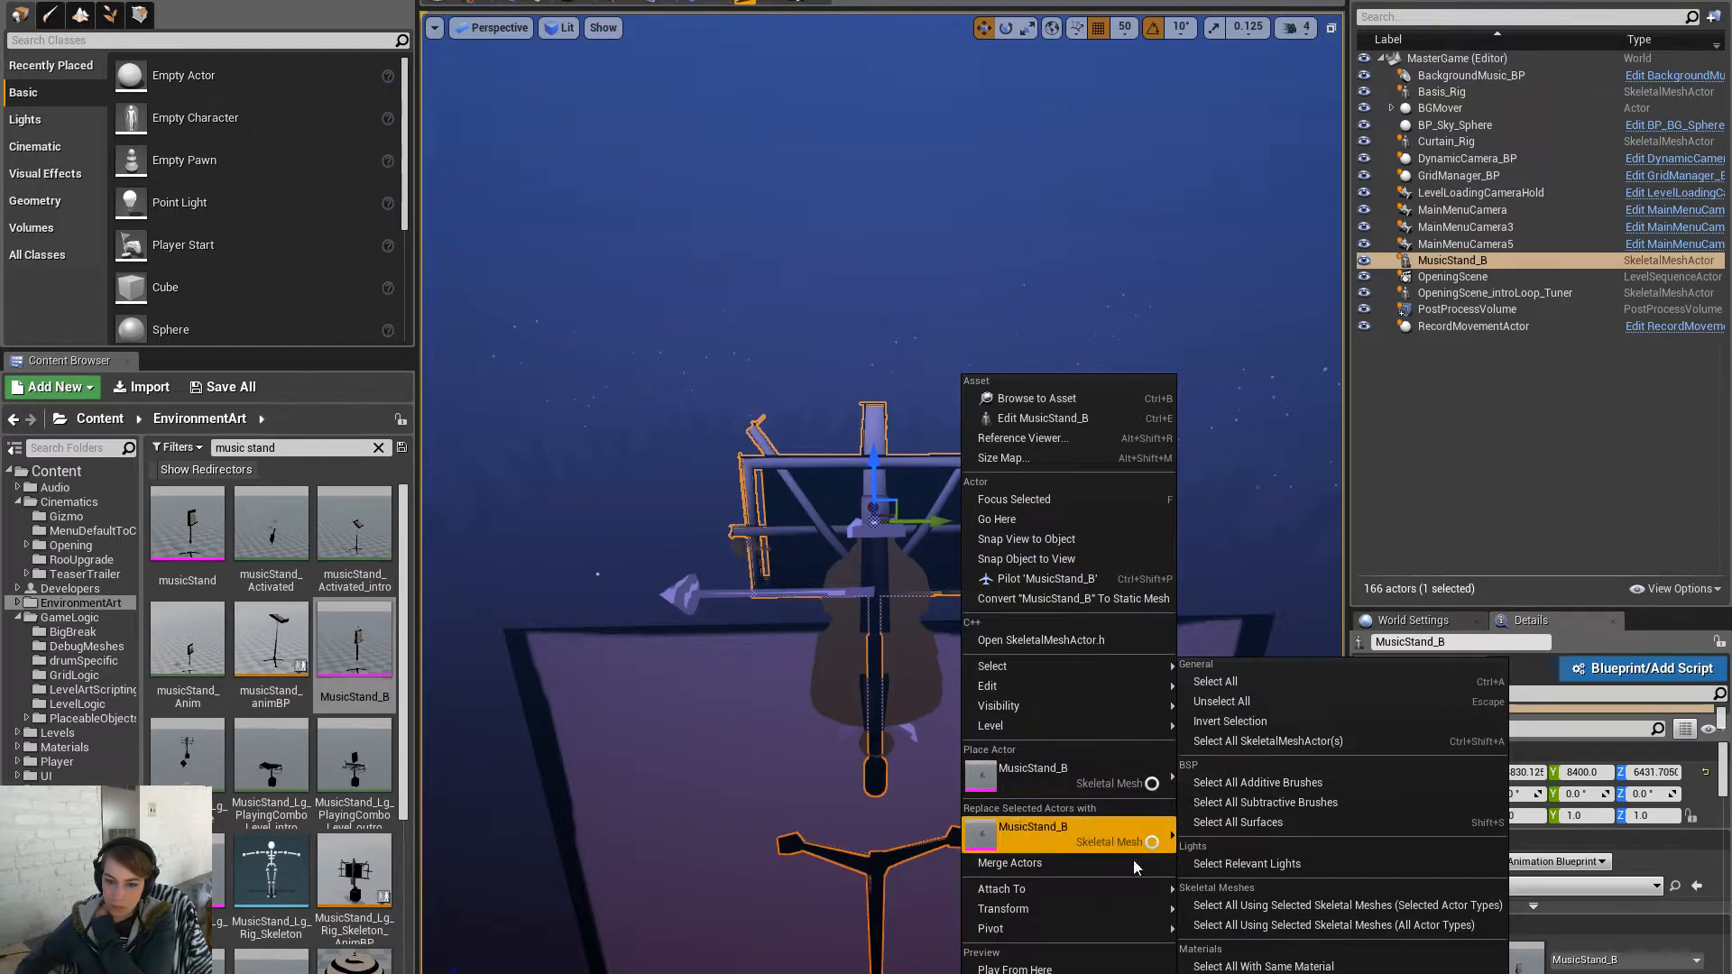
pyautogui.moveTo(1165, 898)
pyautogui.moveTo(1428, 698); pyautogui.dragTo(1424, 972)
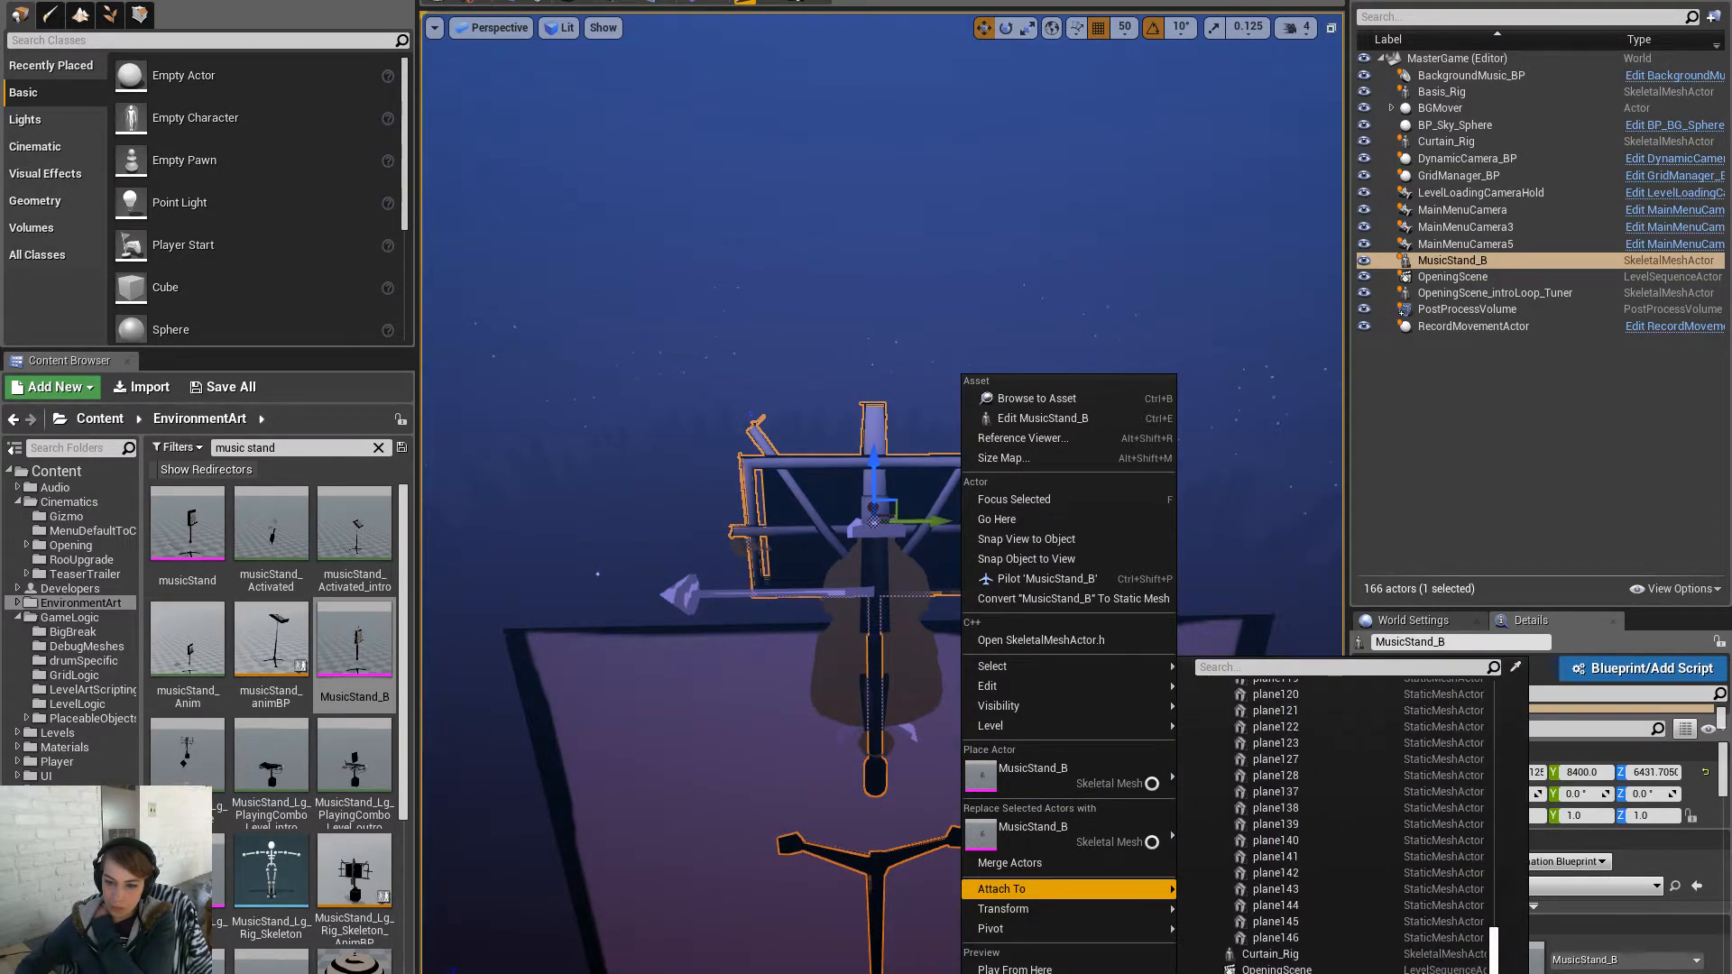
pyautogui.click(1403, 973)
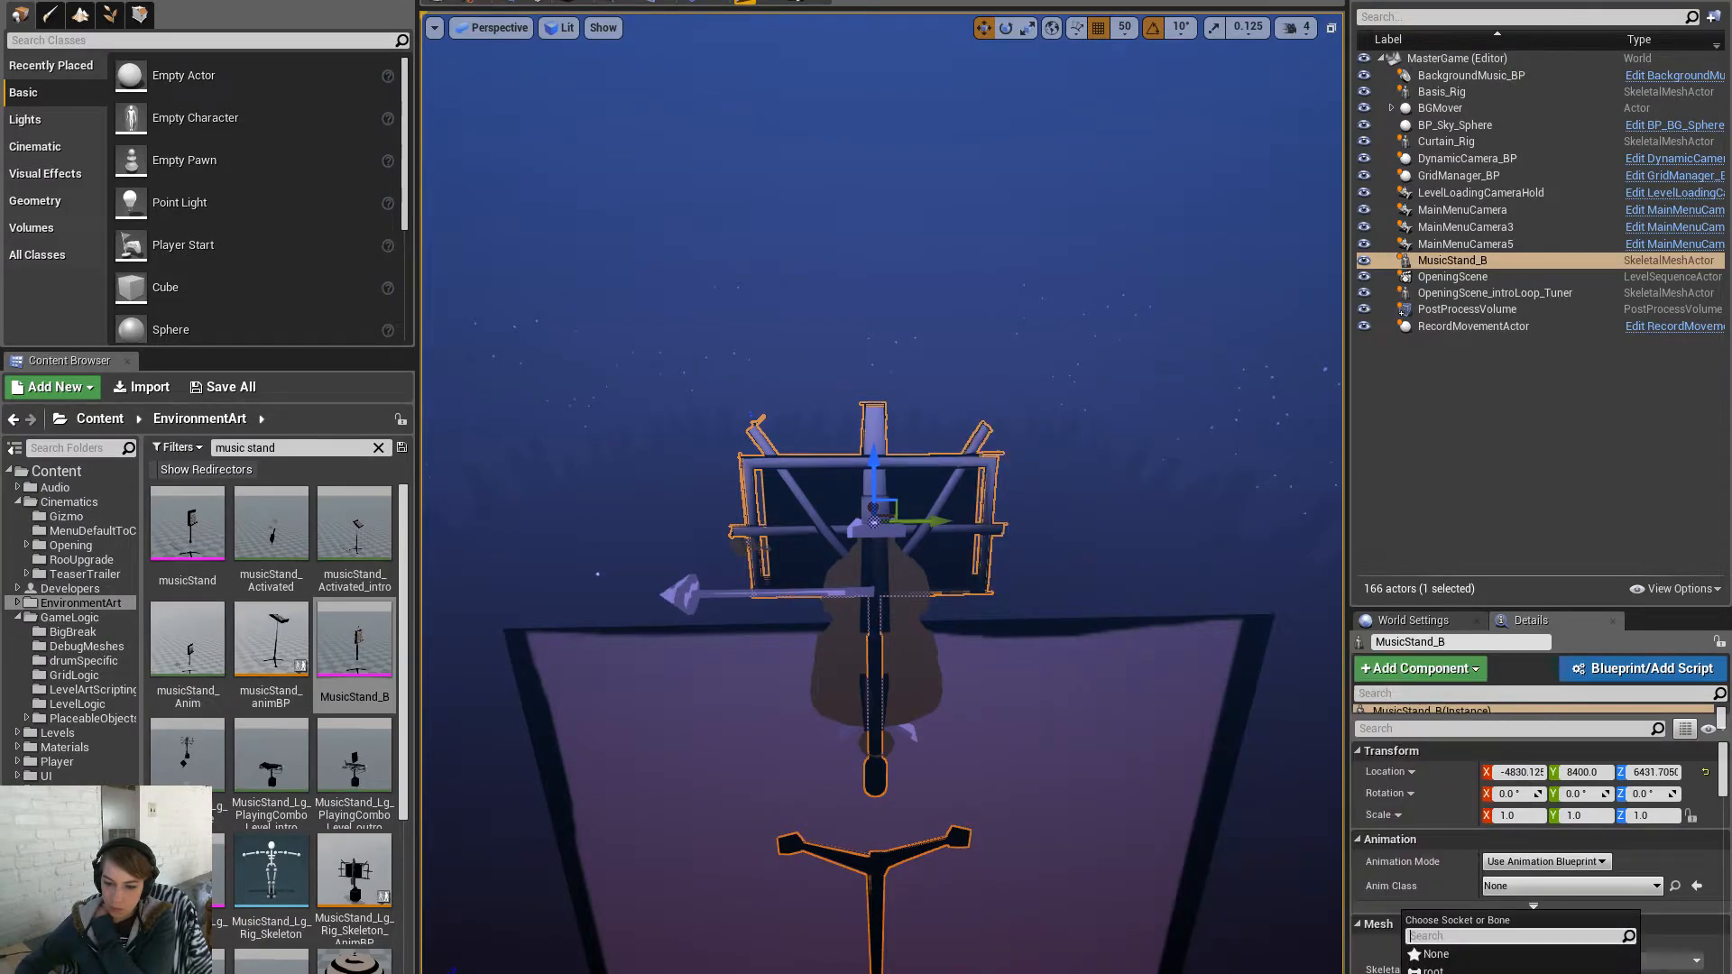
pyautogui.click(1453, 973)
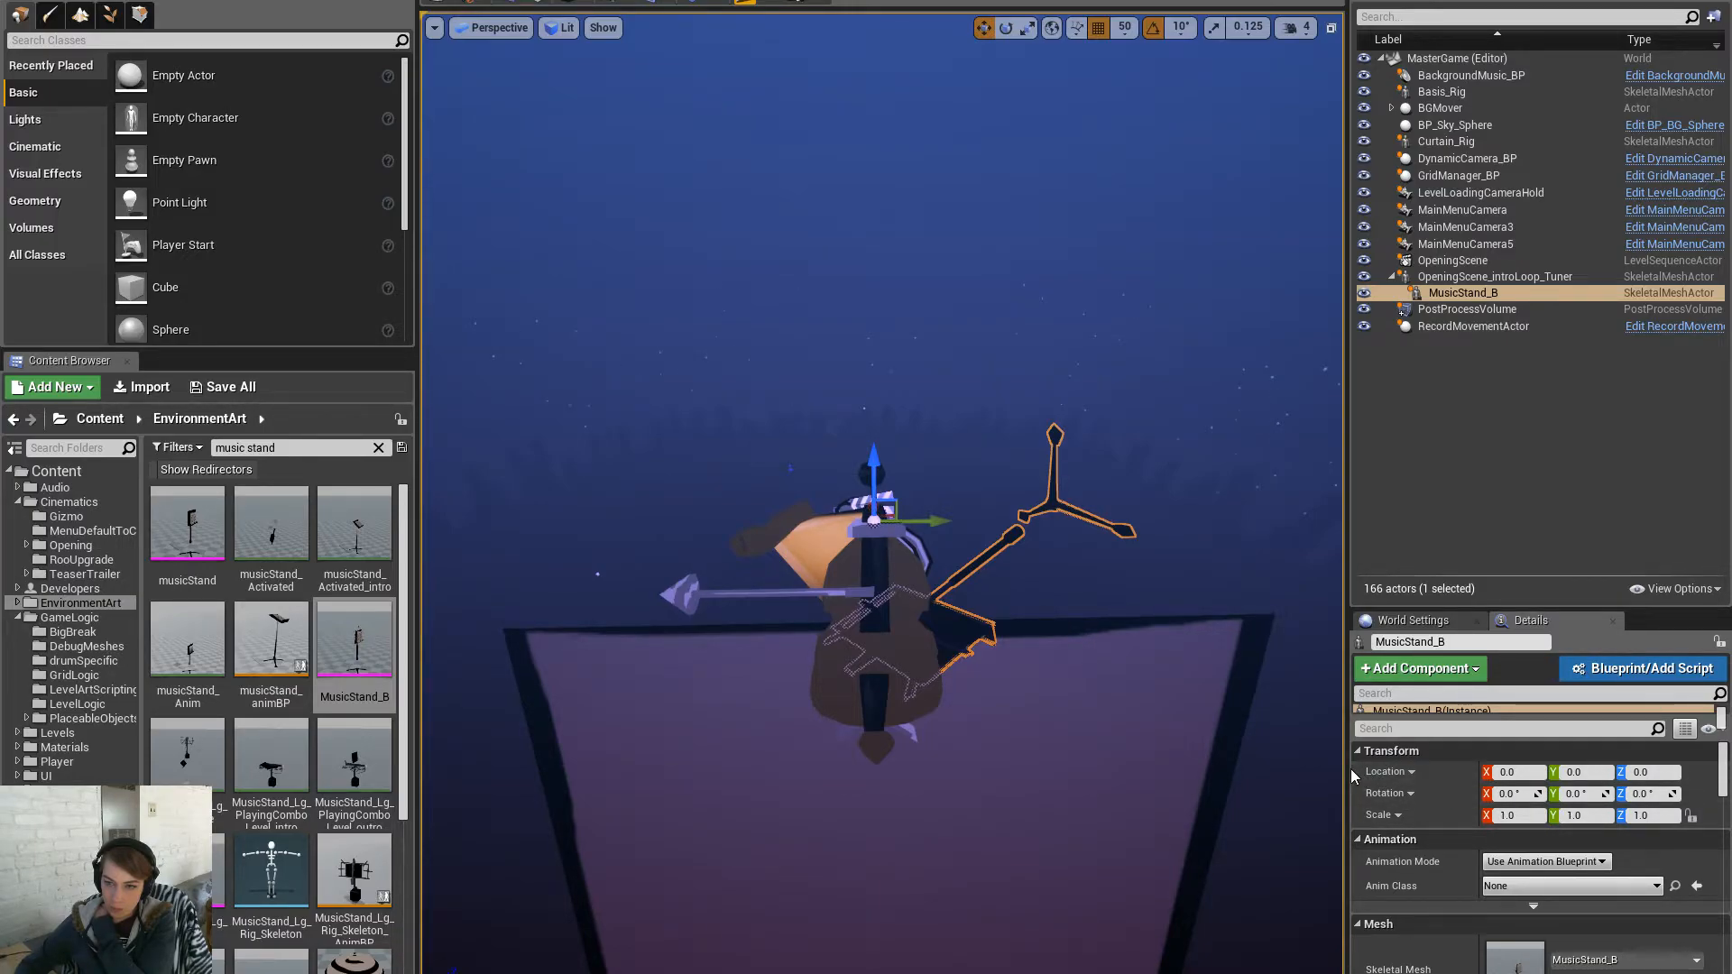
# - Rotate MusicStand_B 90° upright using local-space rotation
pyautogui.click(1489, 278)
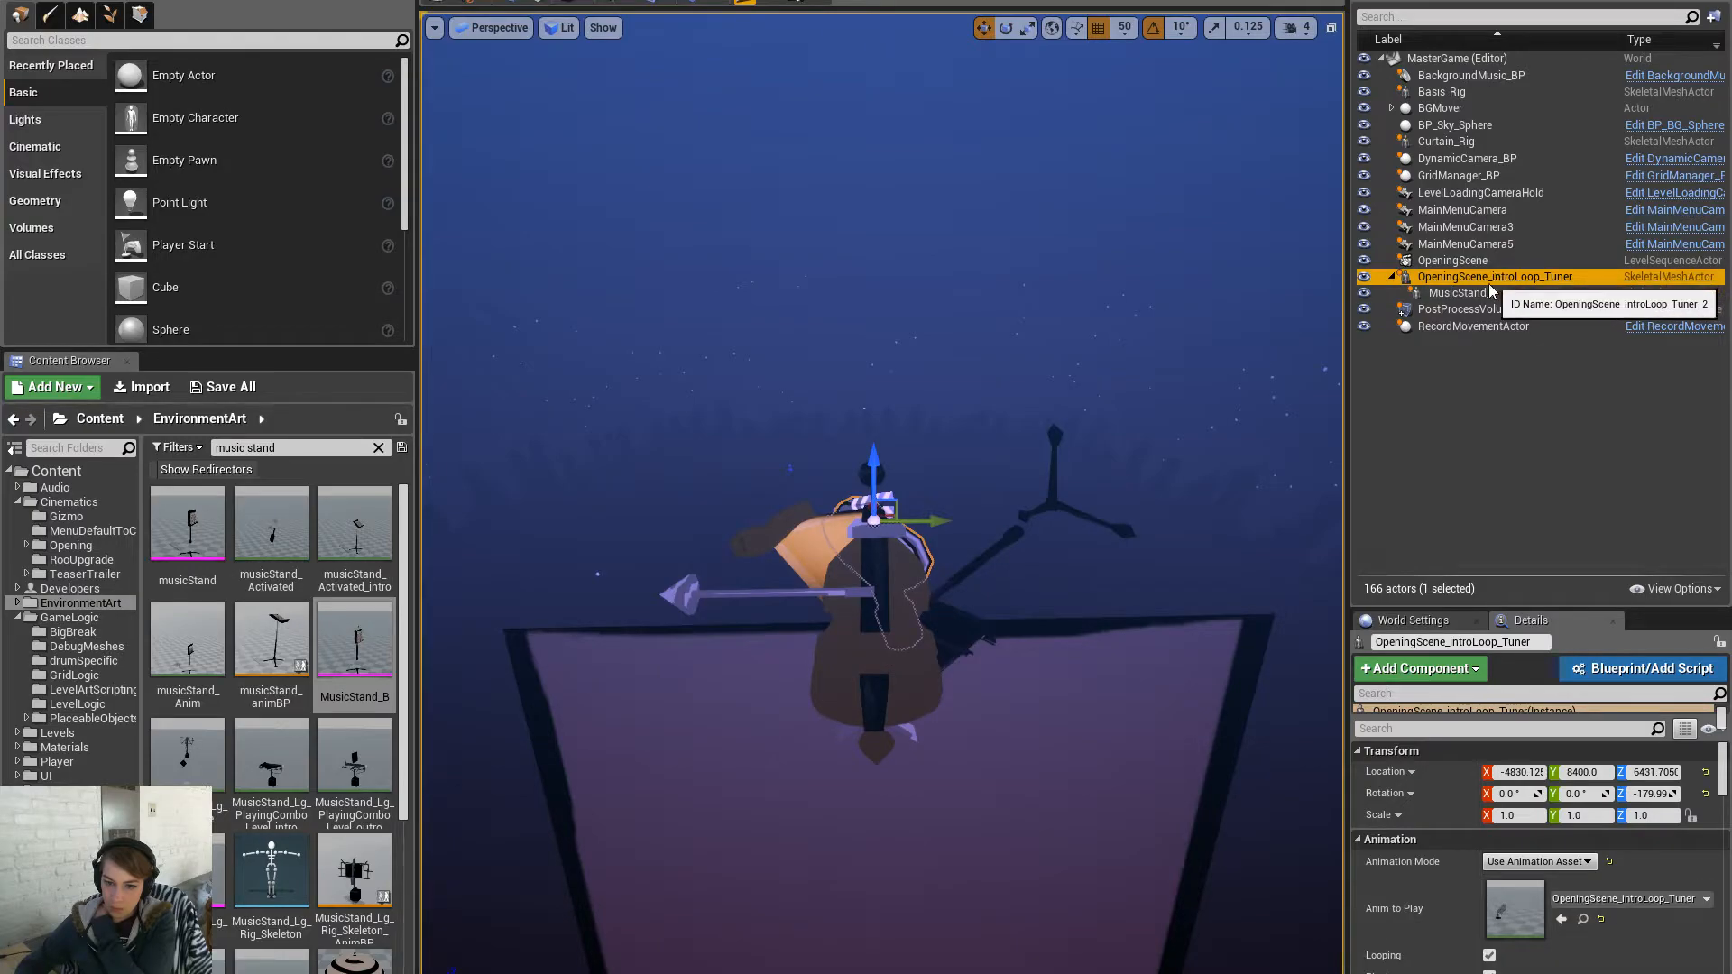
pyautogui.click(1488, 295)
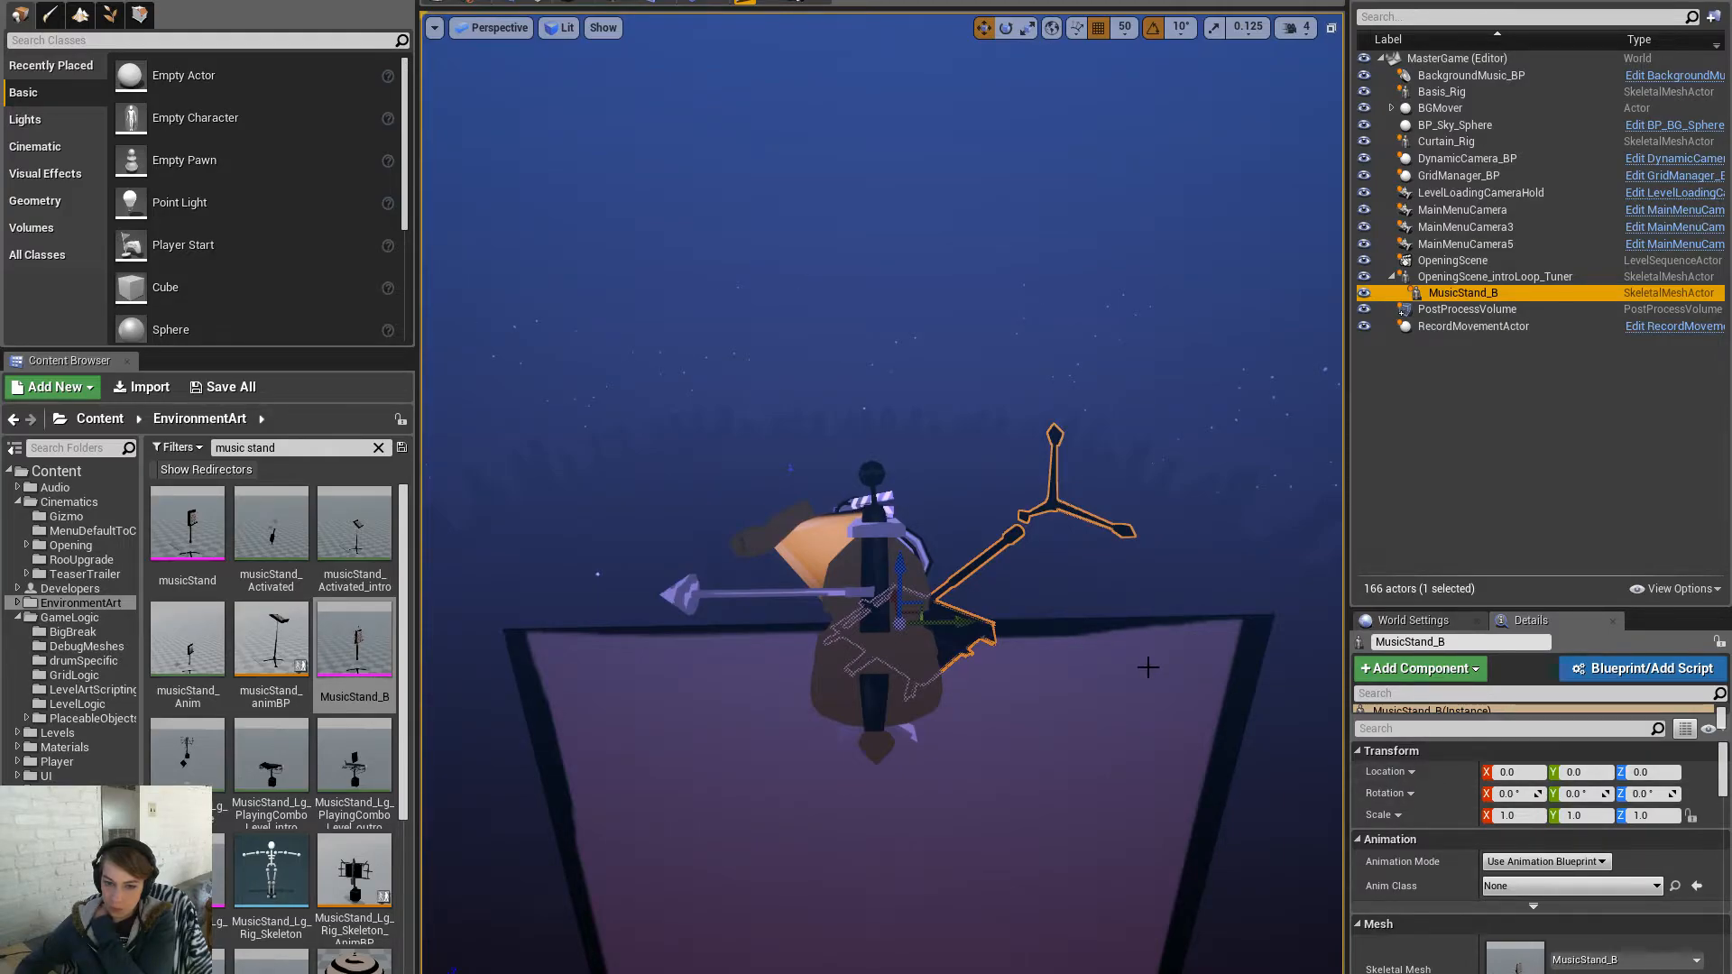
pyautogui.press('e')
pyautogui.moveTo(873, 542)
pyautogui.mouseDown()
pyautogui.moveTo(925, 614)
pyautogui.moveTo(872, 542)
pyautogui.mouseUp()
pyautogui.hotkey('ctrl', 'z')
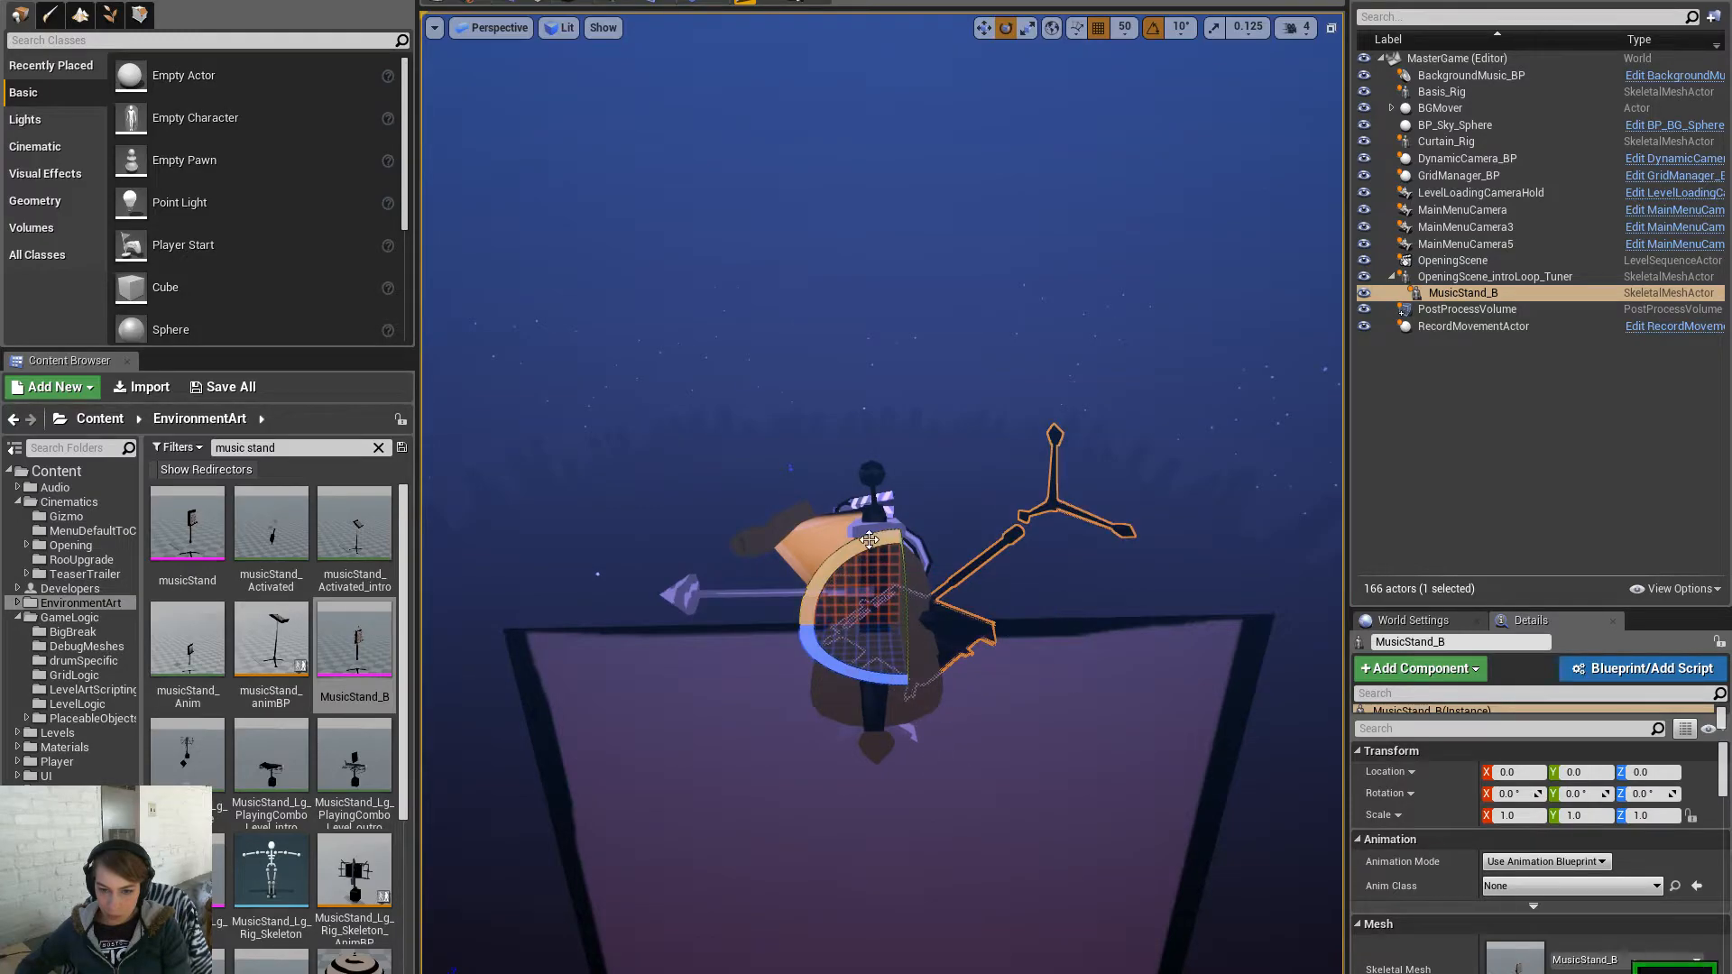
pyautogui.moveTo(872, 542); pyautogui.dragTo(696, 545, button='right')
pyautogui.click(1059, 28)
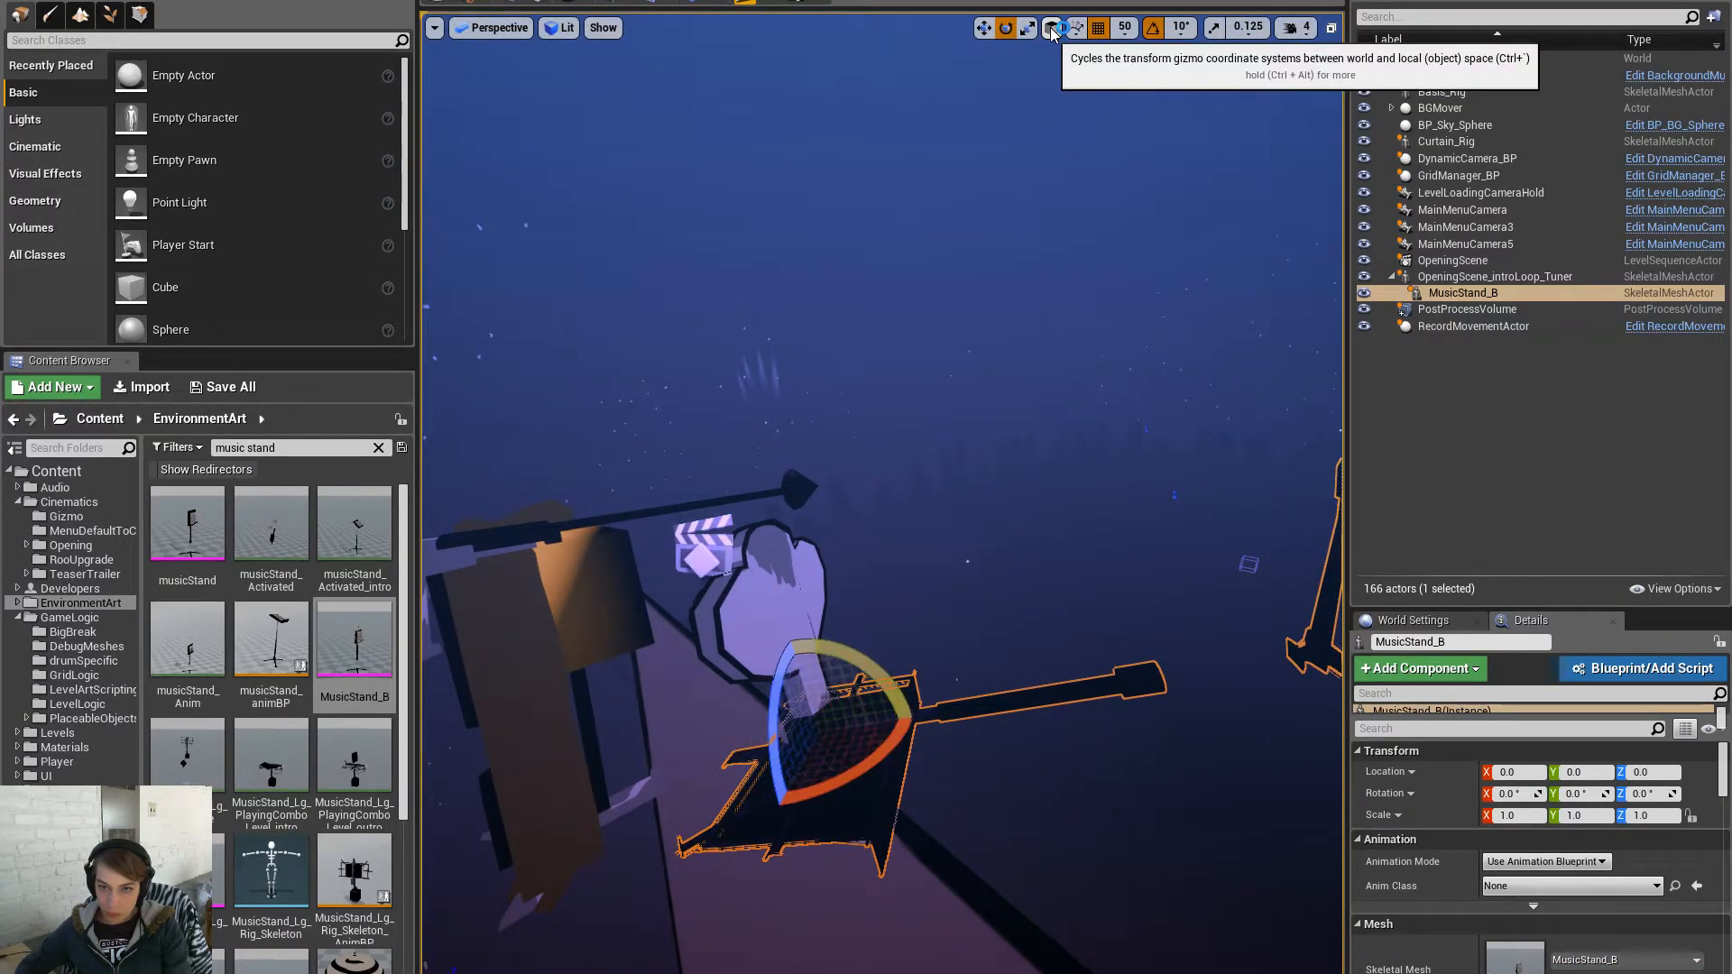
pyautogui.moveTo(866, 686); pyautogui.dragTo(835, 744)
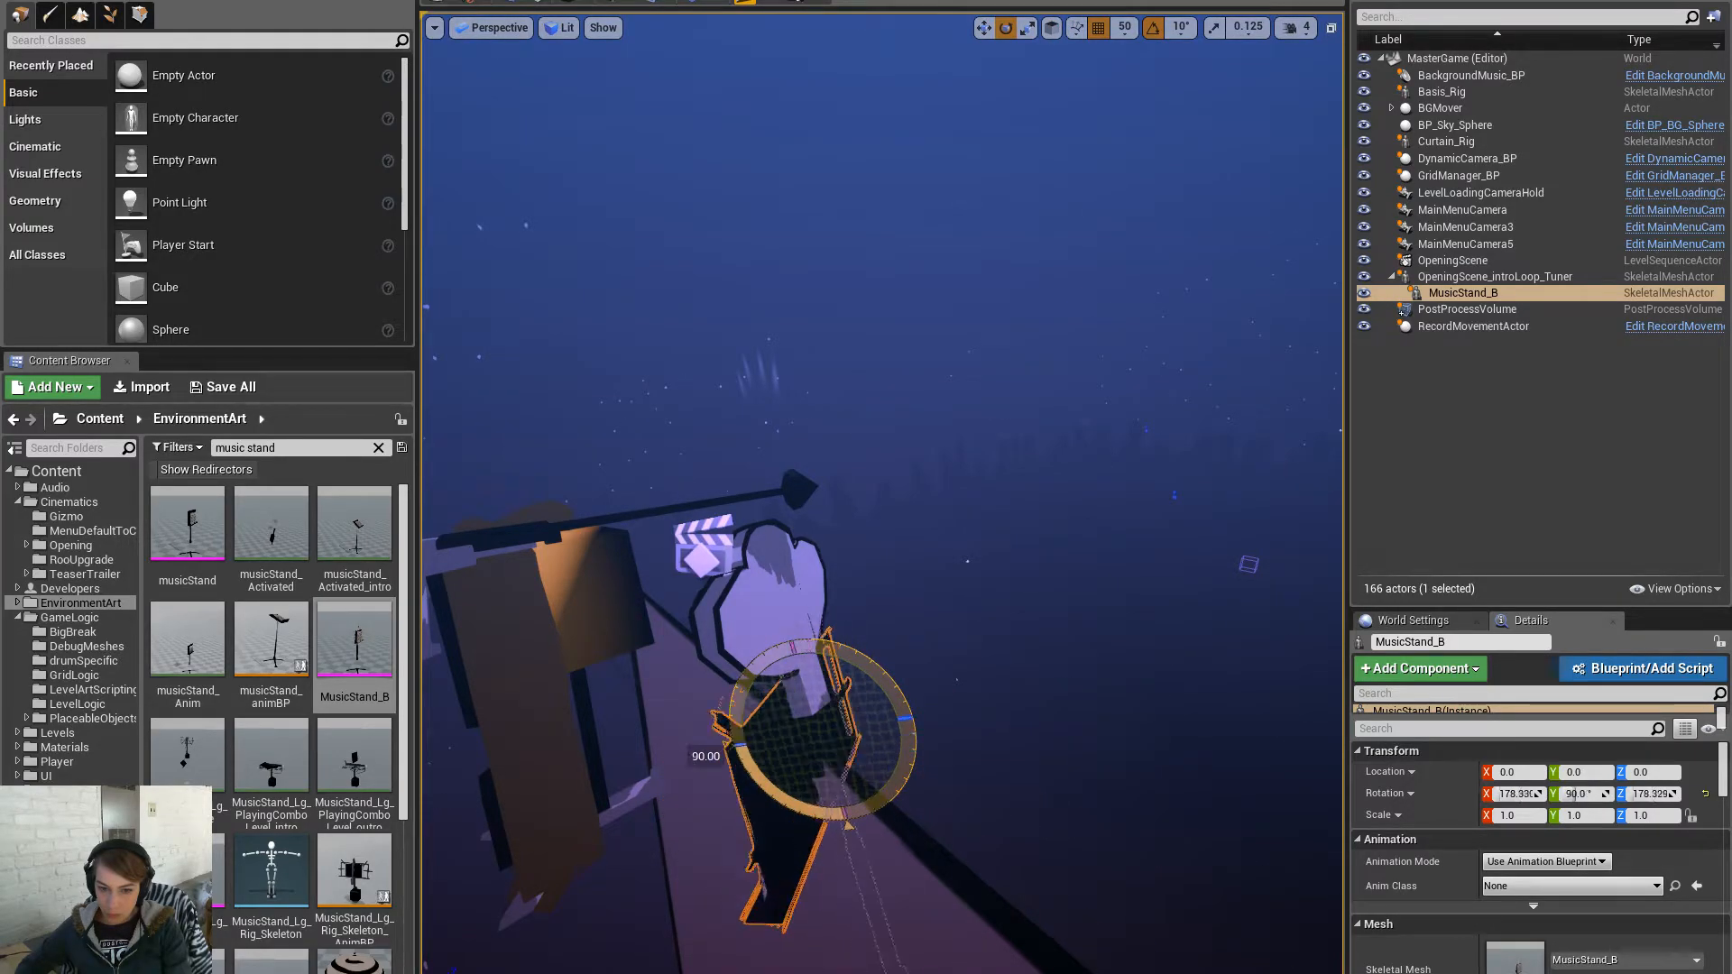
# - Move the music stand to X -100, set grid snap to 10, and lower it 10 units
pyautogui.press('w')
pyautogui.moveTo(796, 666); pyautogui.dragTo(770, 528)
pyautogui.press('a')
pyautogui.moveTo(752, 663); pyautogui.dragTo(812, 663, button='right')
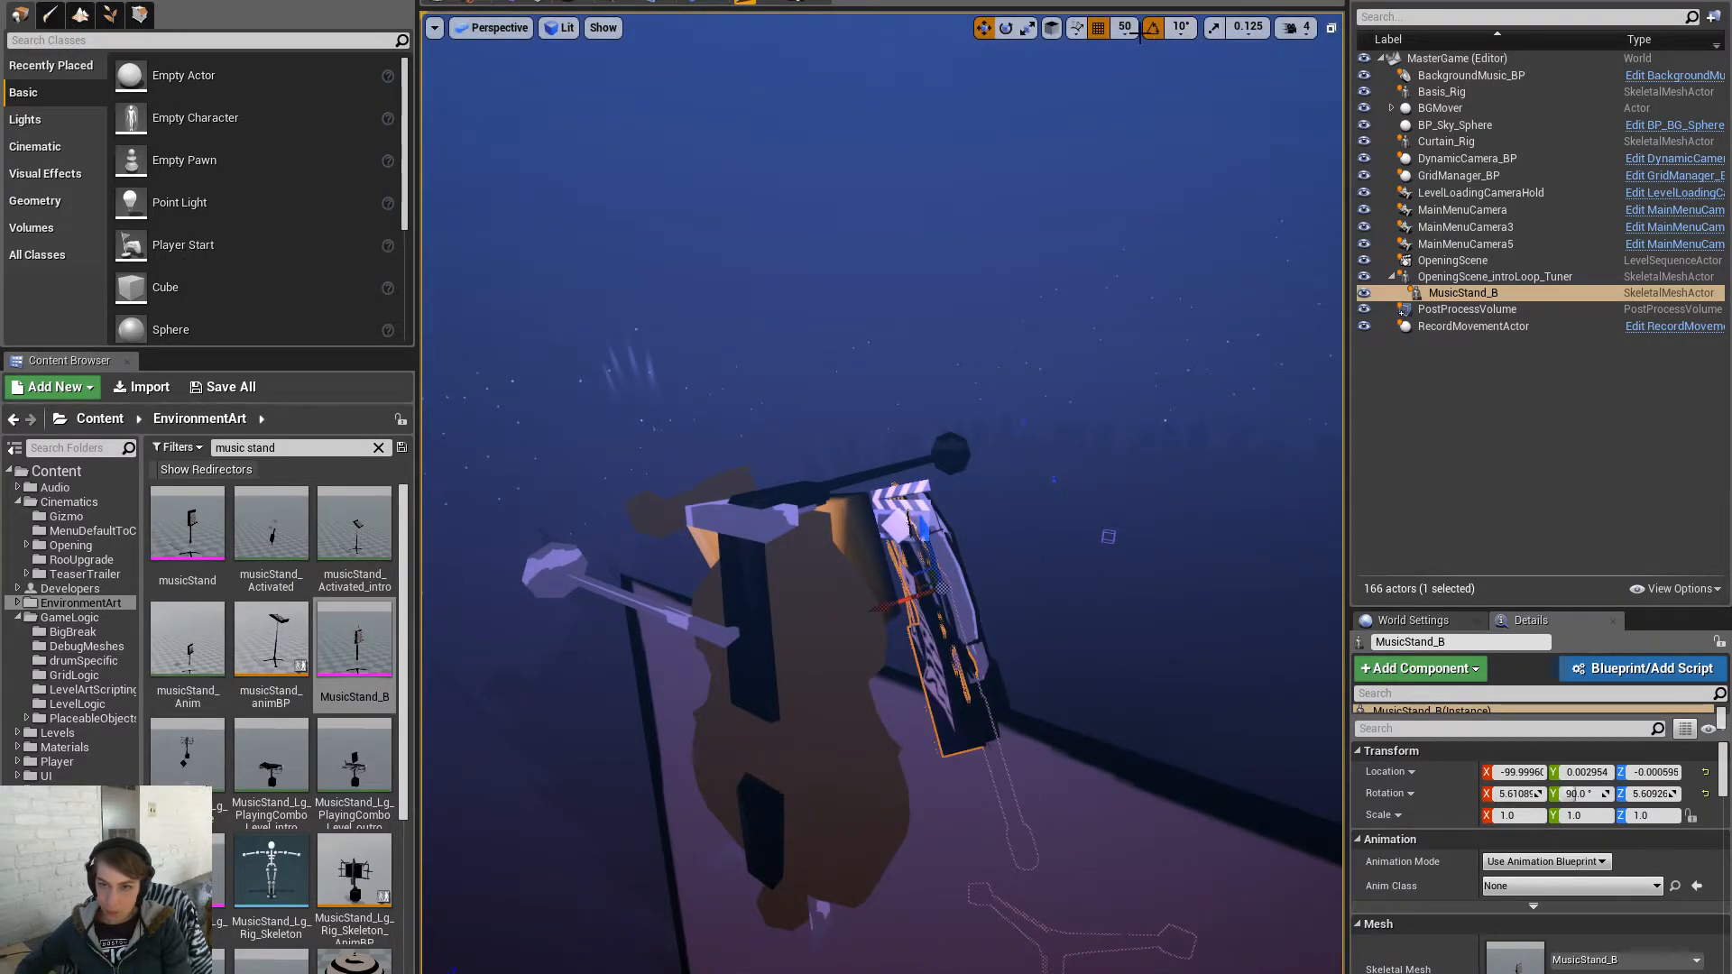
pyautogui.click(1181, 27)
pyautogui.click(1125, 27)
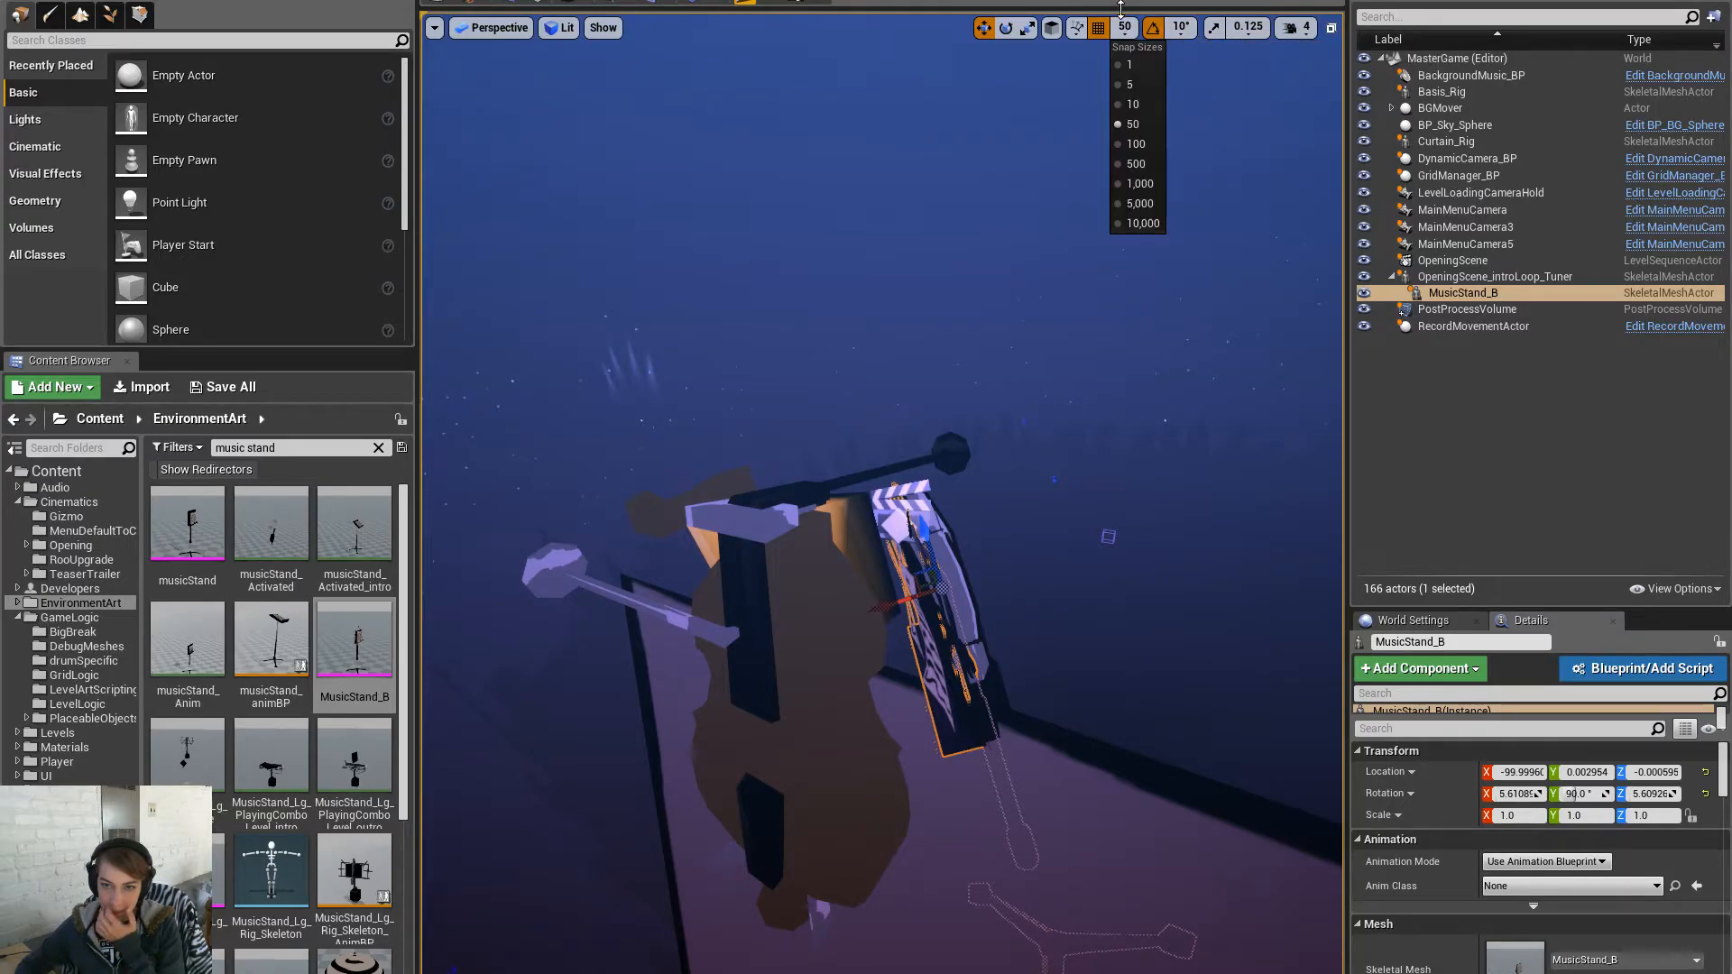
pyautogui.click(1132, 105)
pyautogui.moveTo(873, 616); pyautogui.dragTo(893, 610)
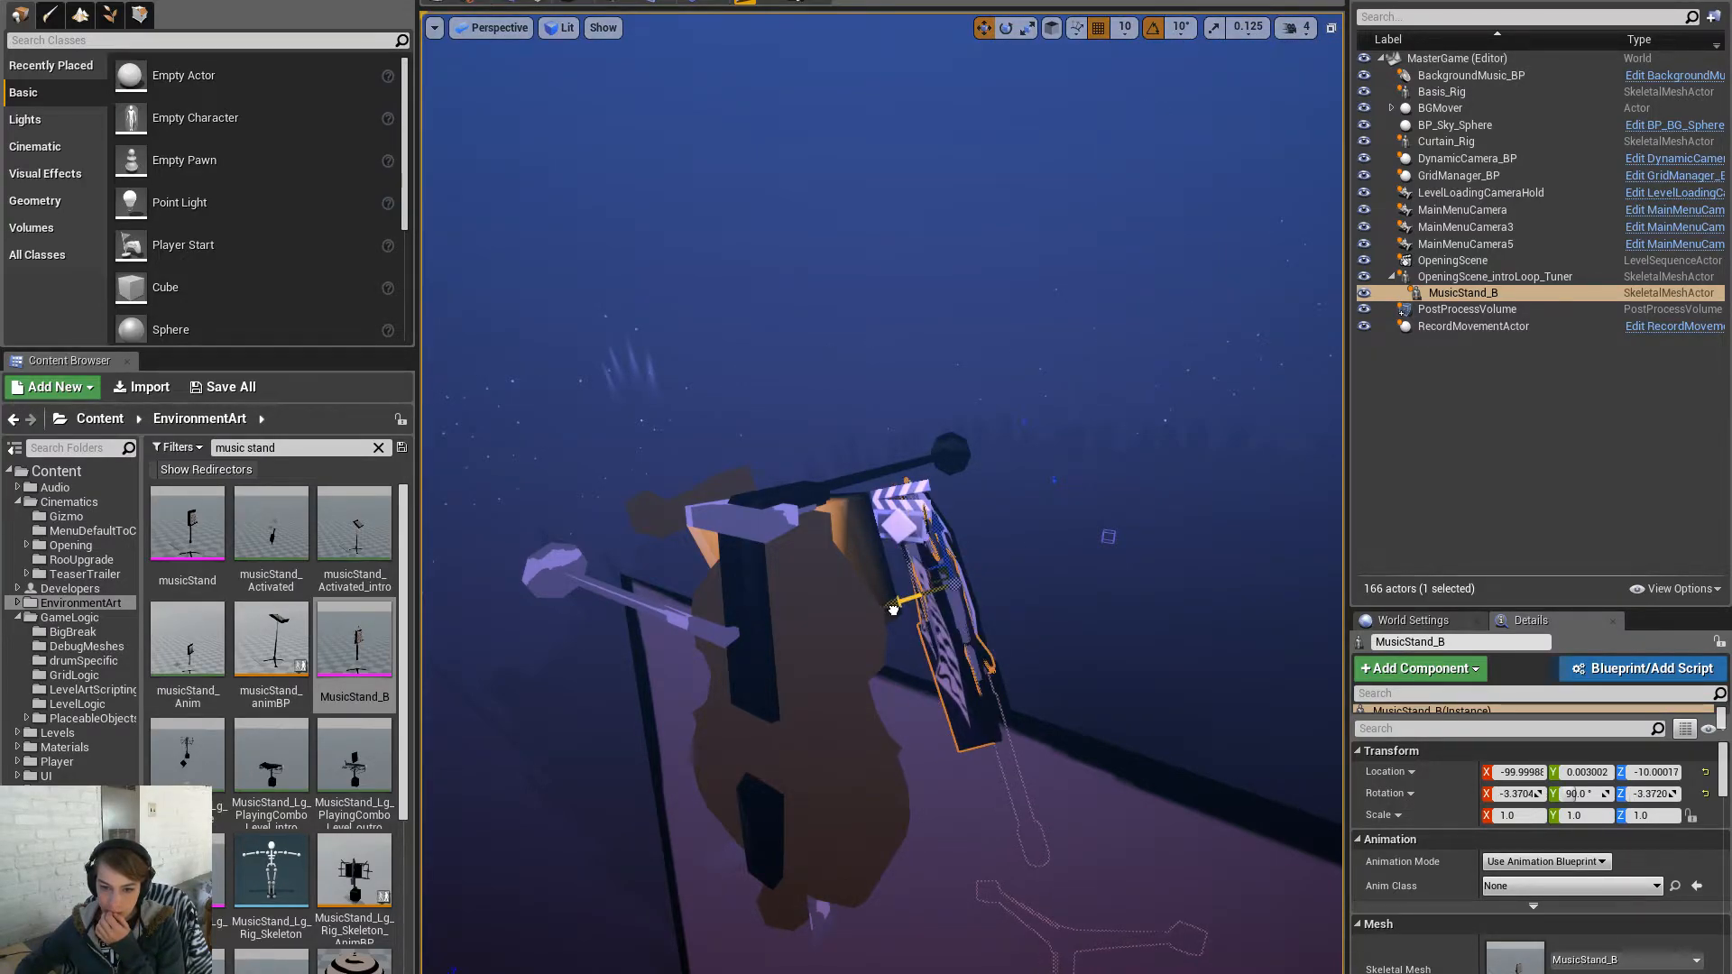
# - Tick Actor Hidden In Game on OpeningScene_introLoop_Tuner and preview the viewport in game view
pyautogui.click(1552, 276)
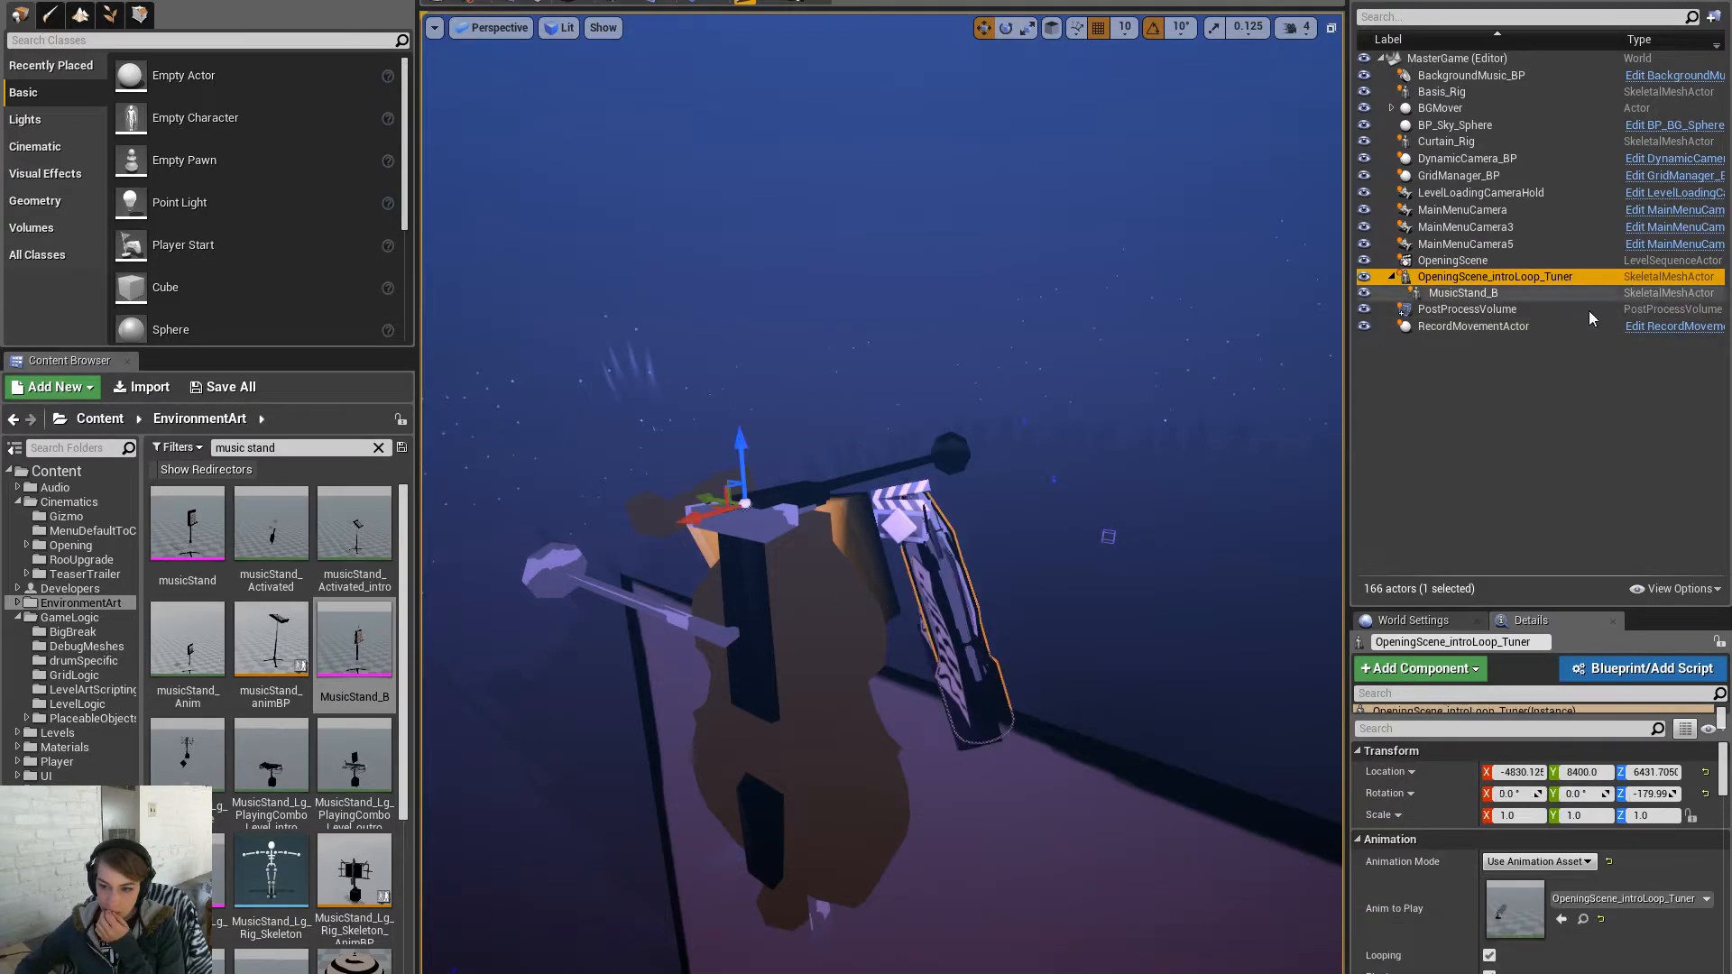
pyautogui.write('hidd')
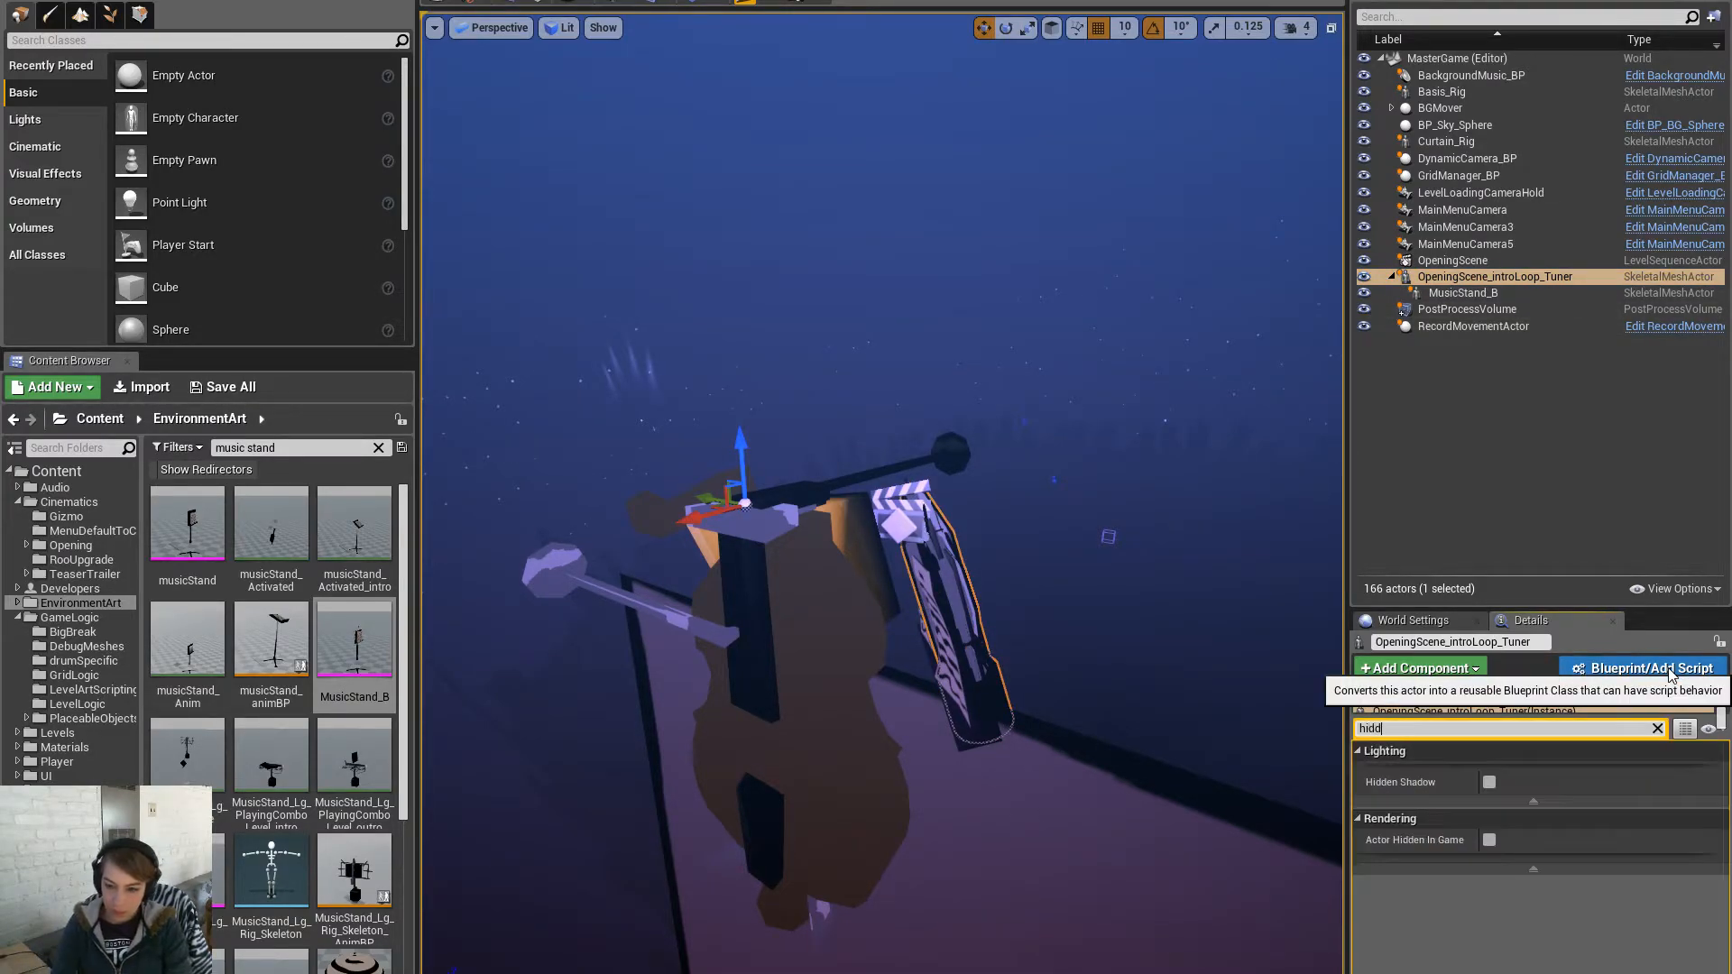
pyautogui.write('en')
pyautogui.click(1490, 840)
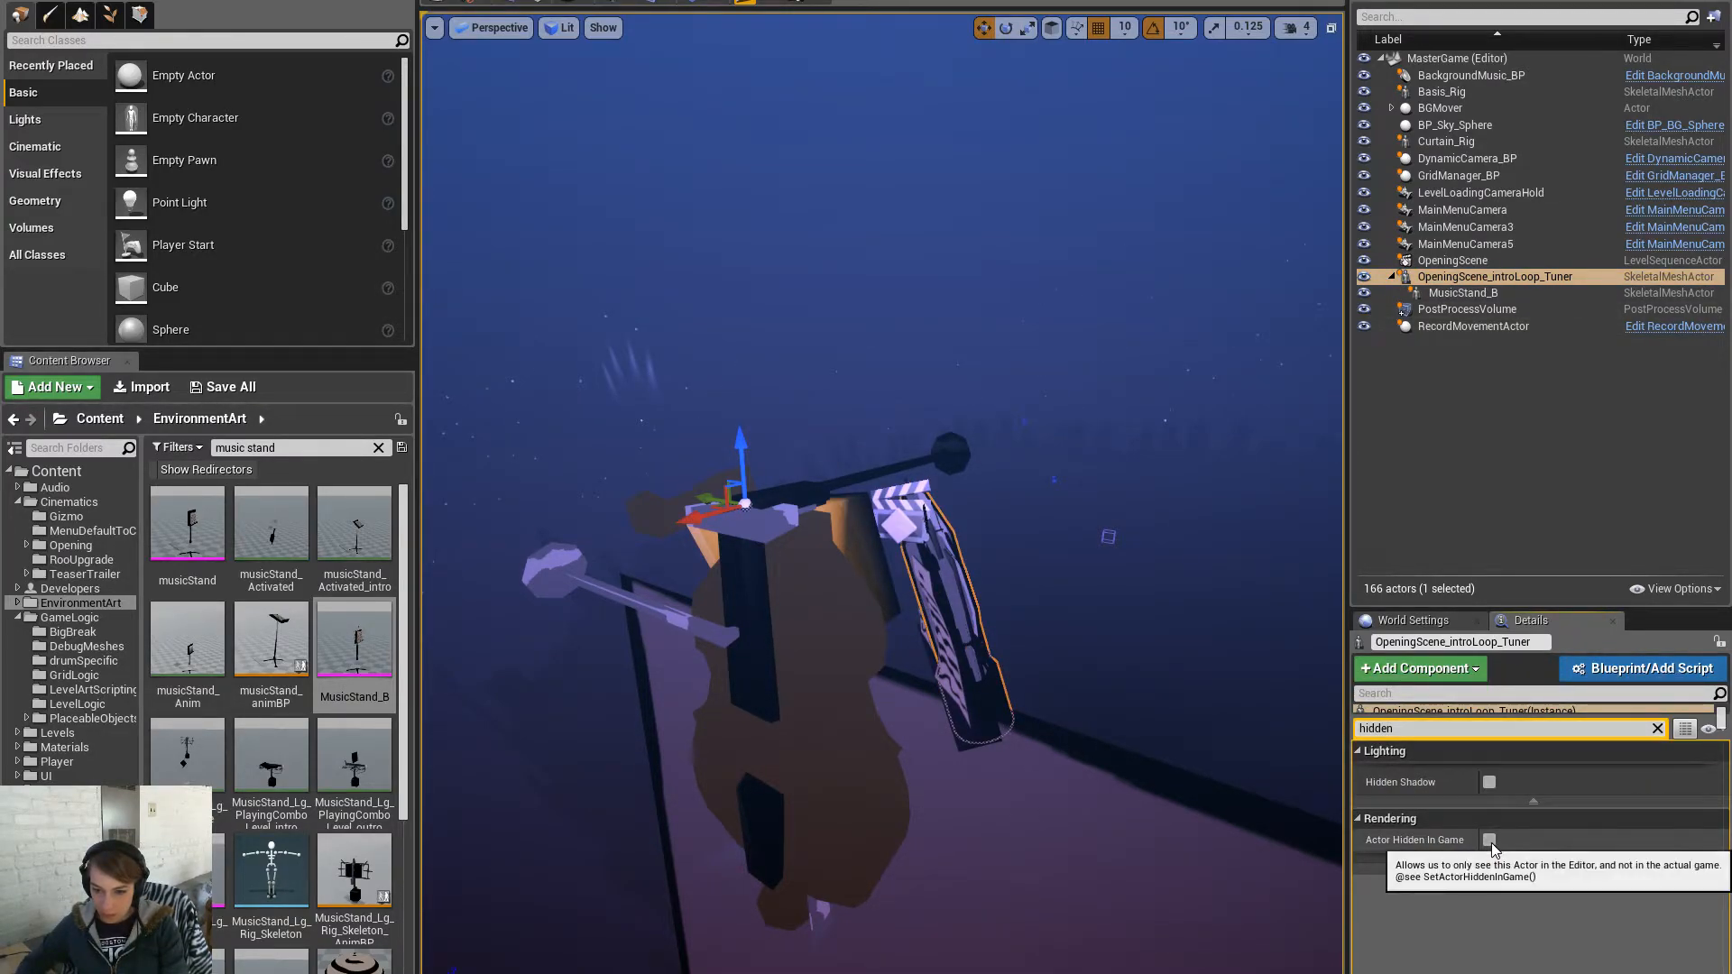
pyautogui.moveTo(1200, 795); pyautogui.dragTo(1223, 781, button='right')
pyautogui.press('g')
pyautogui.press('s')
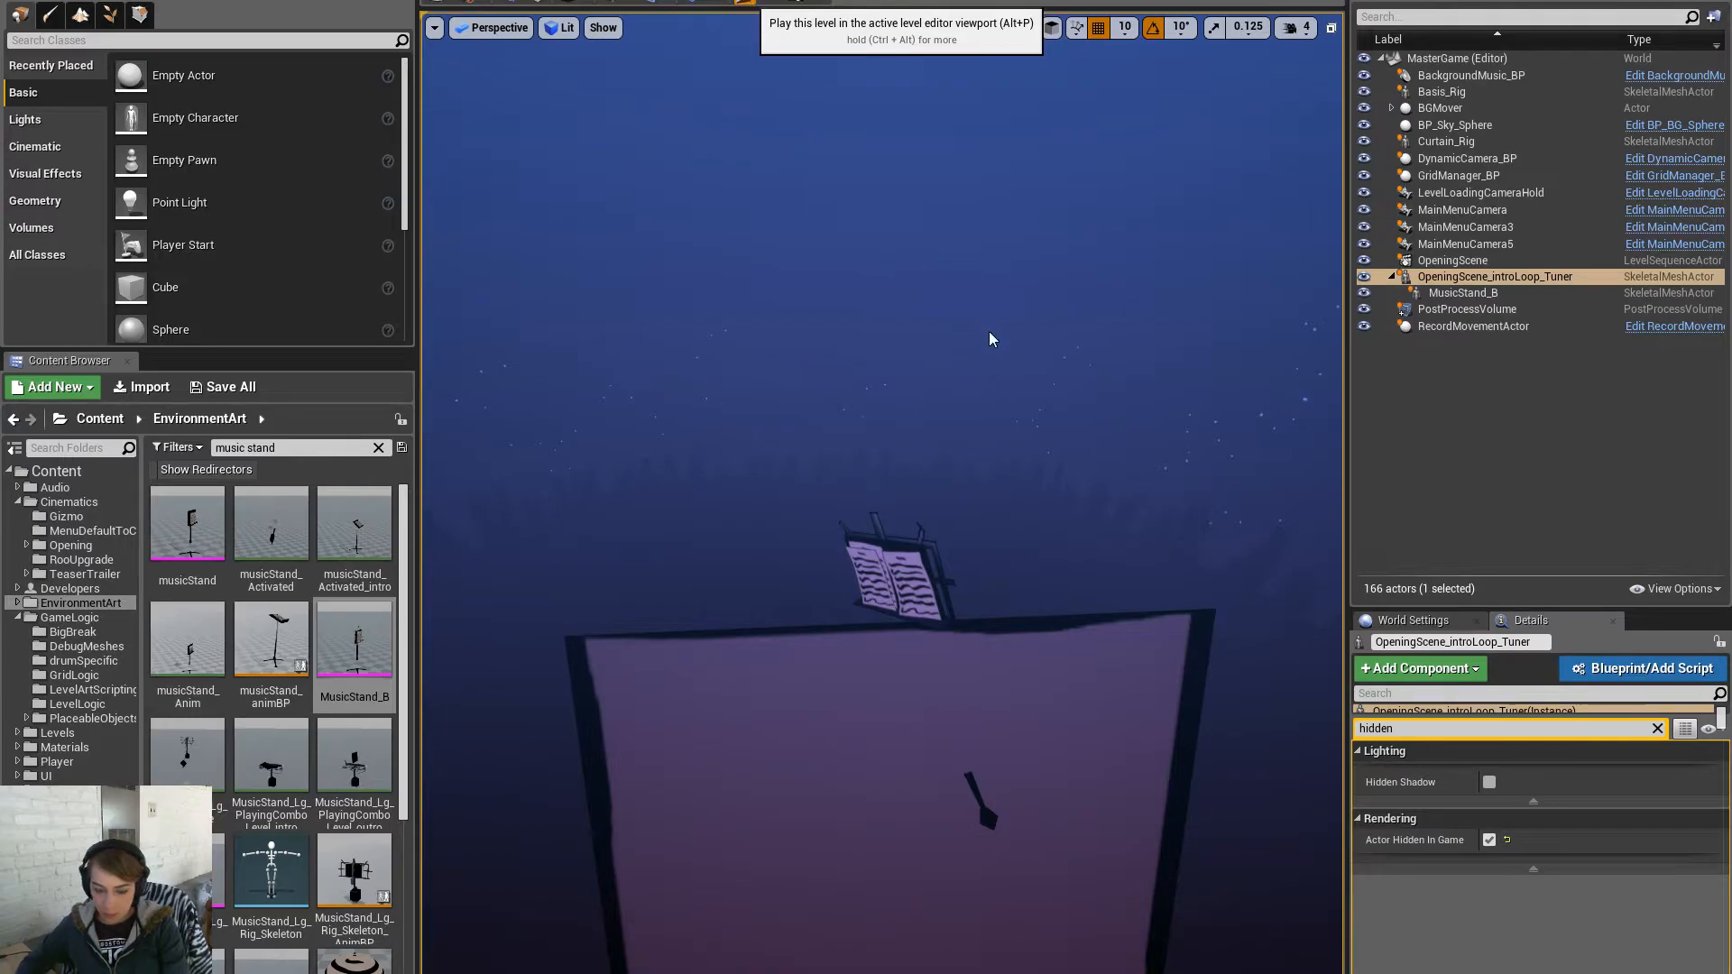
# - Play-test the level with the tuner hidden, then stop and leave full screen
pyautogui.press('F11')
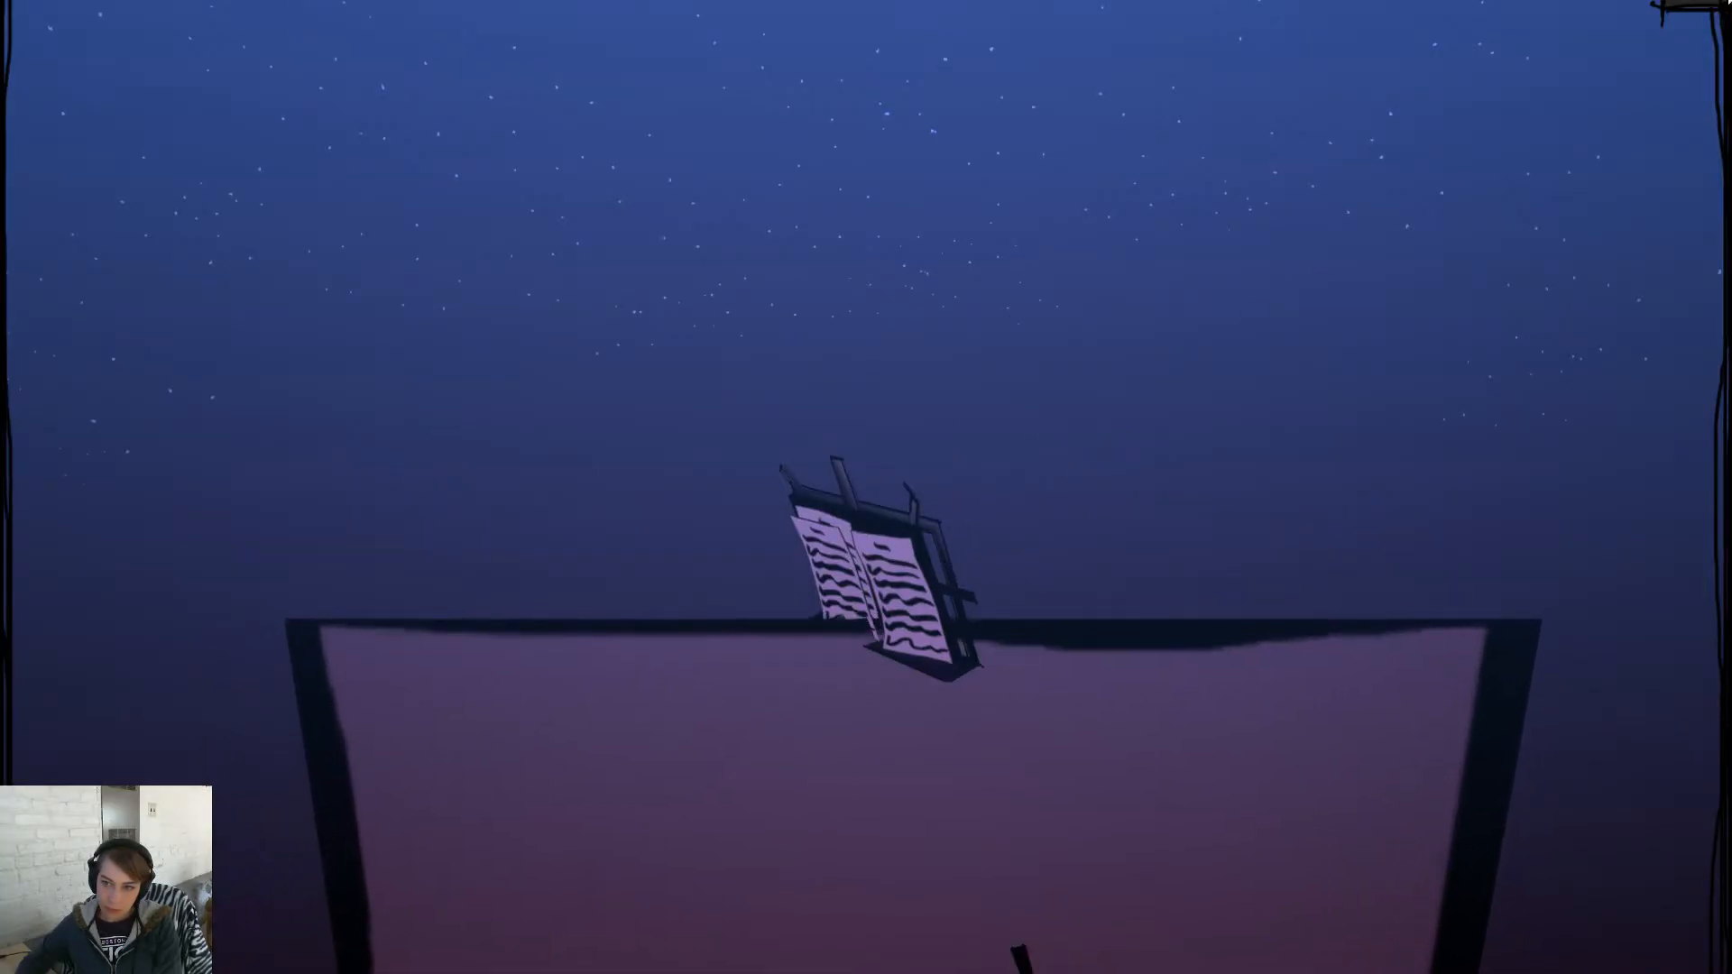
pyautogui.press('Escape')
pyautogui.click(907, 562)
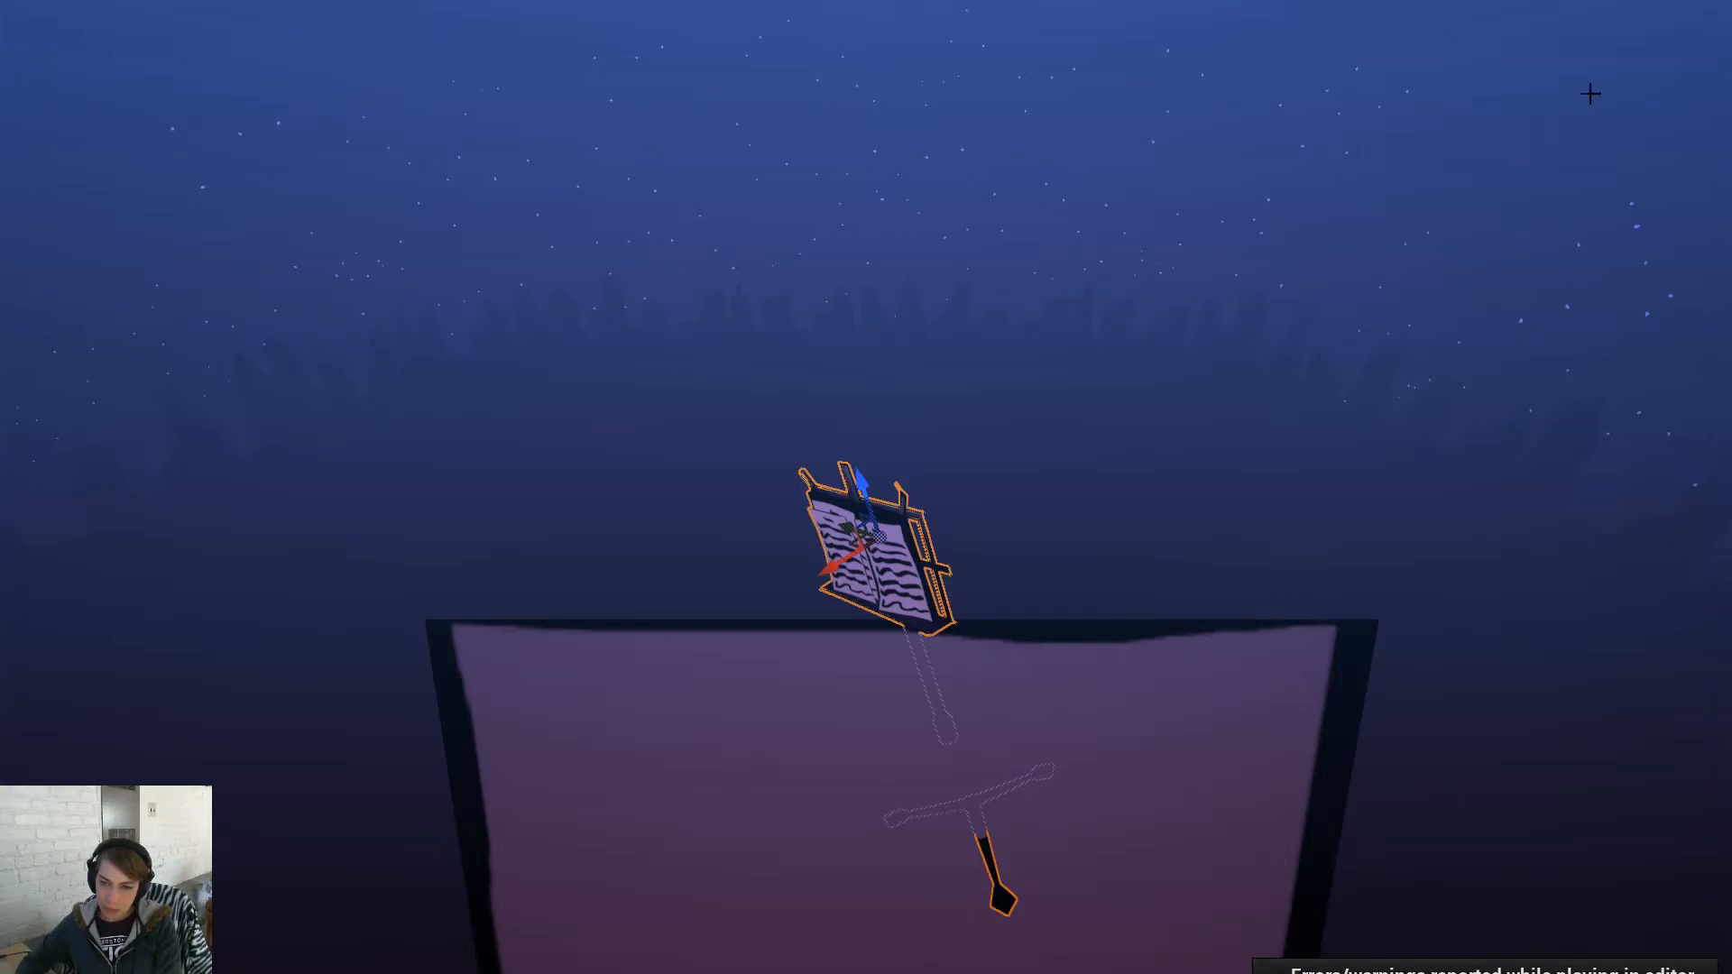
pyautogui.press('F11')
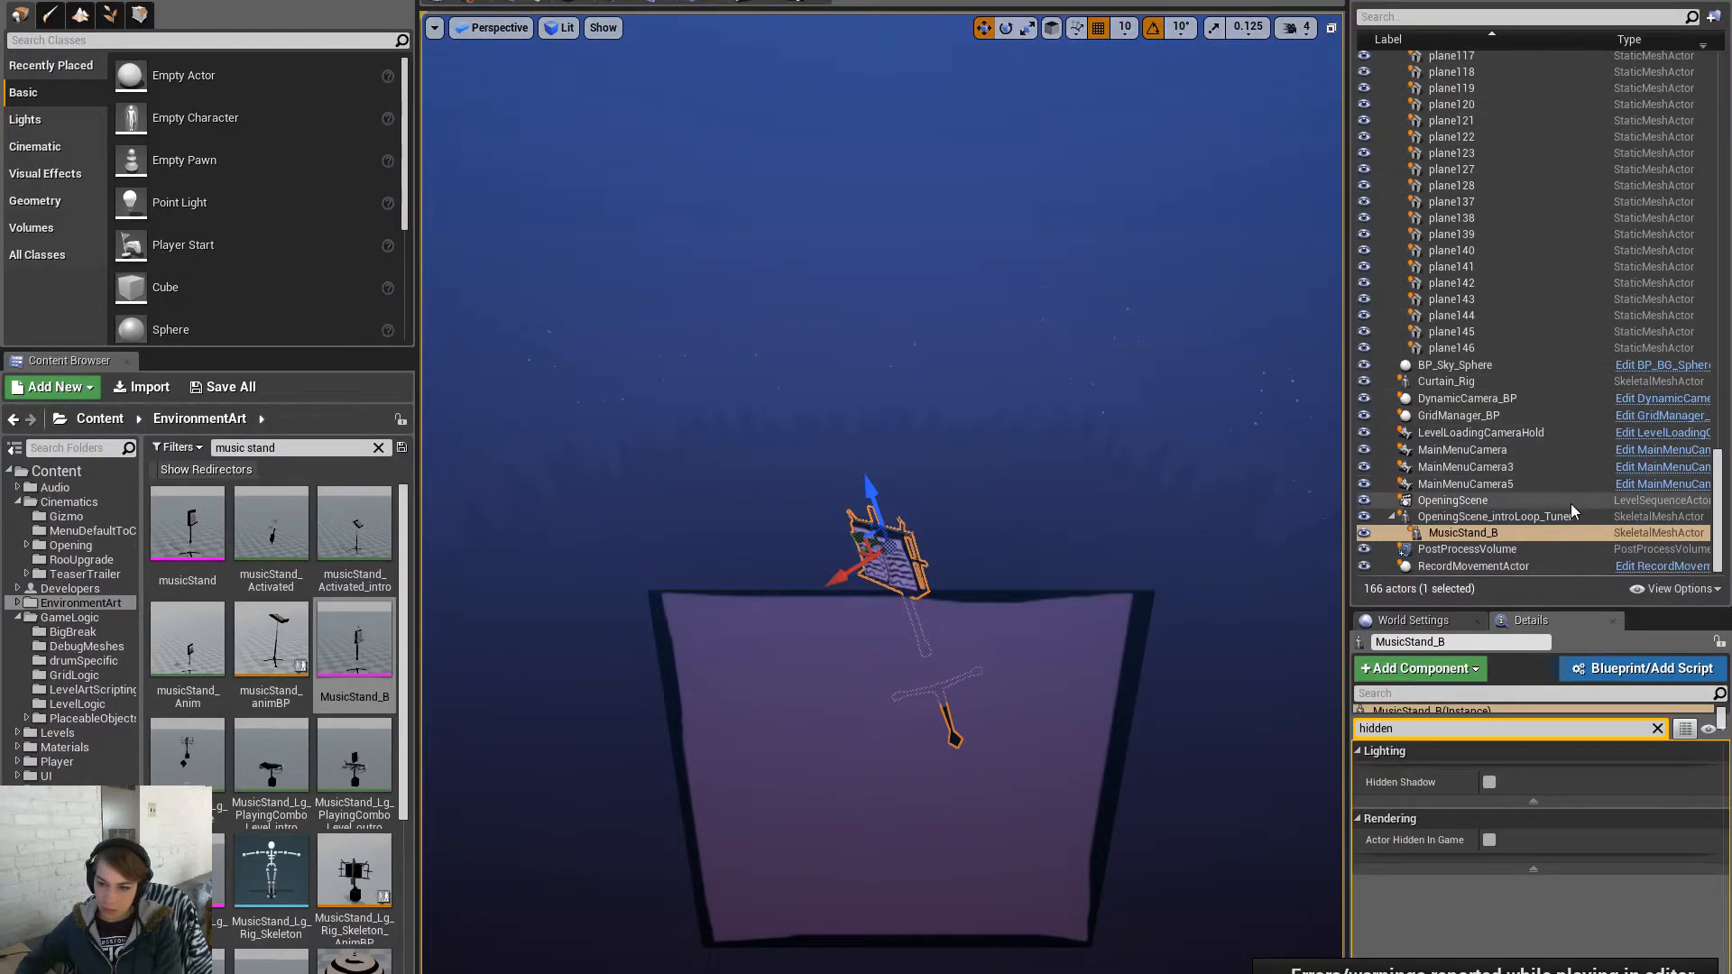
# - Untick Actor Hidden In Game on the tuner and start a new play session
pyautogui.click(1544, 515)
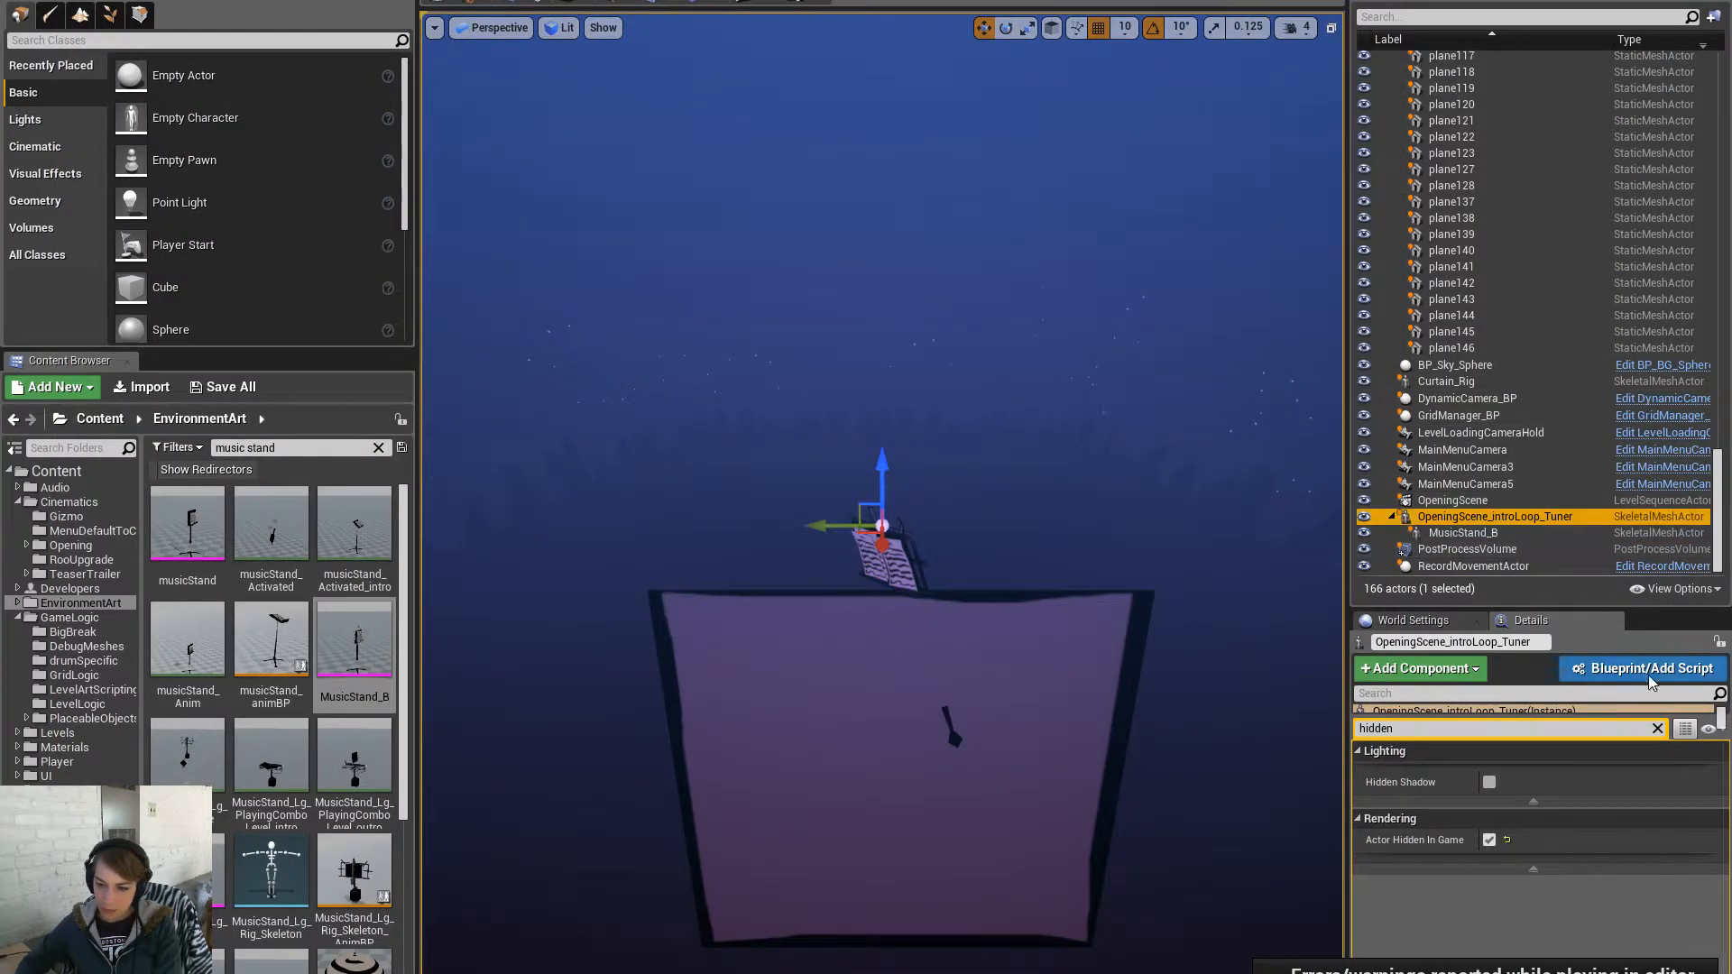
pyautogui.click(1658, 728)
pyautogui.scroll(-10, 1724, 808)
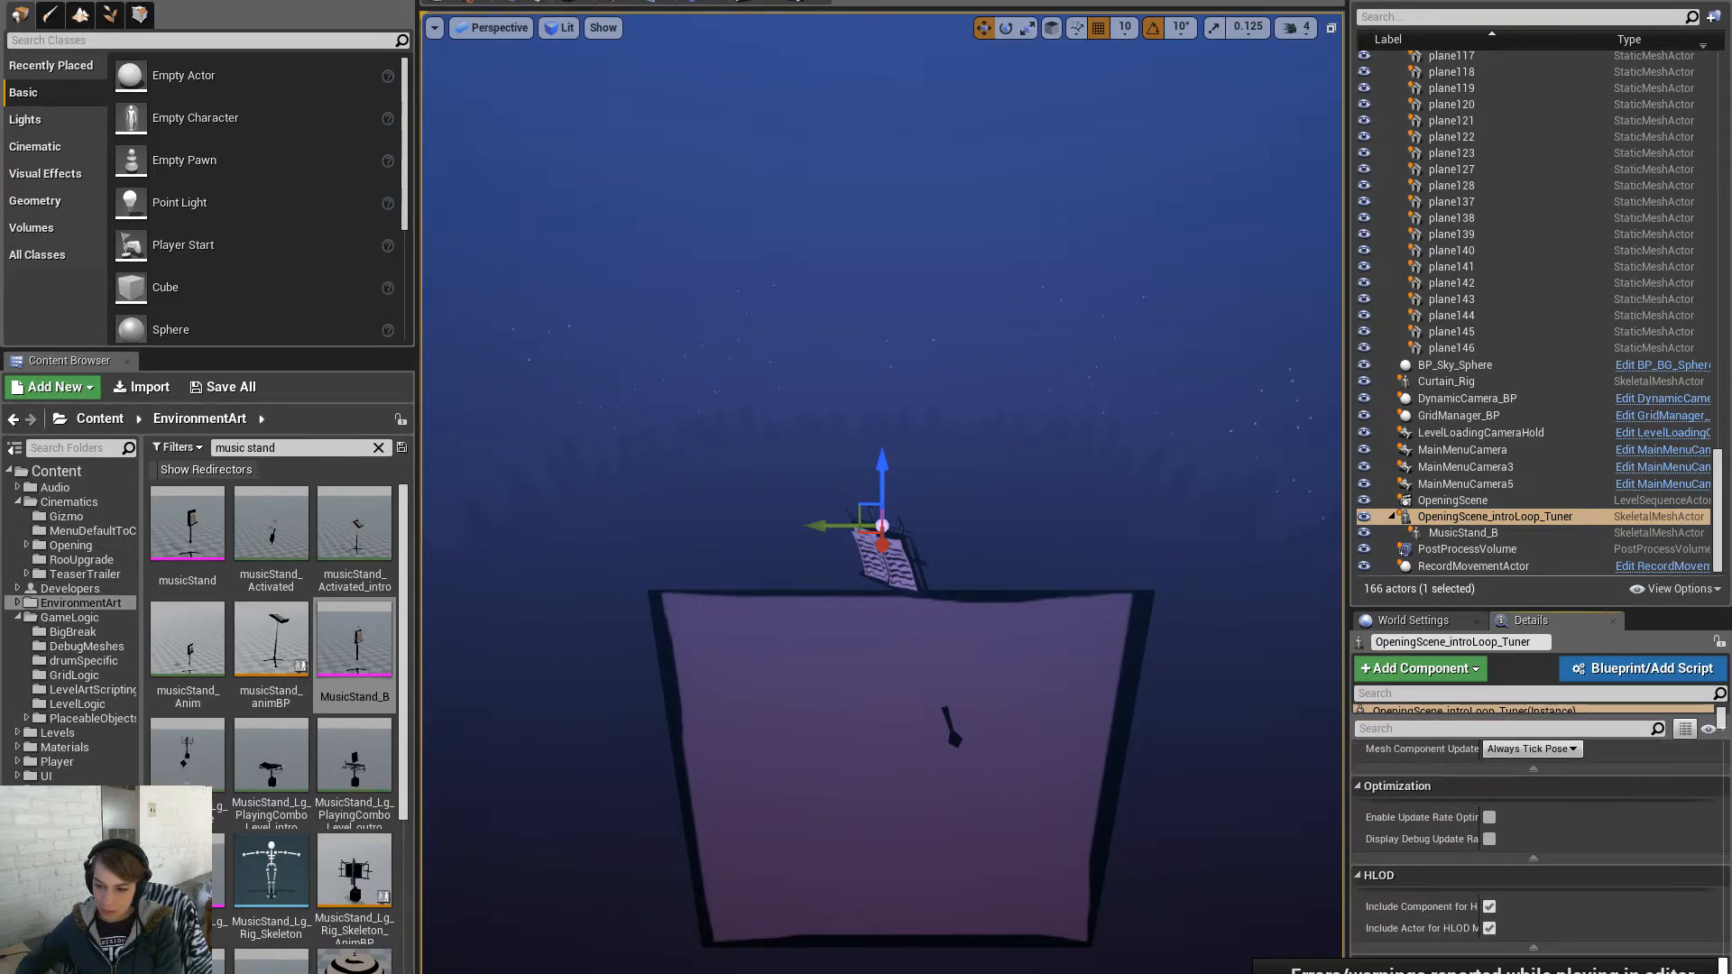
pyautogui.click(1529, 727)
pyautogui.write('tid')
pyautogui.press('BackSpace')
pyautogui.press('BackSpace')
pyautogui.press('BackSpace')
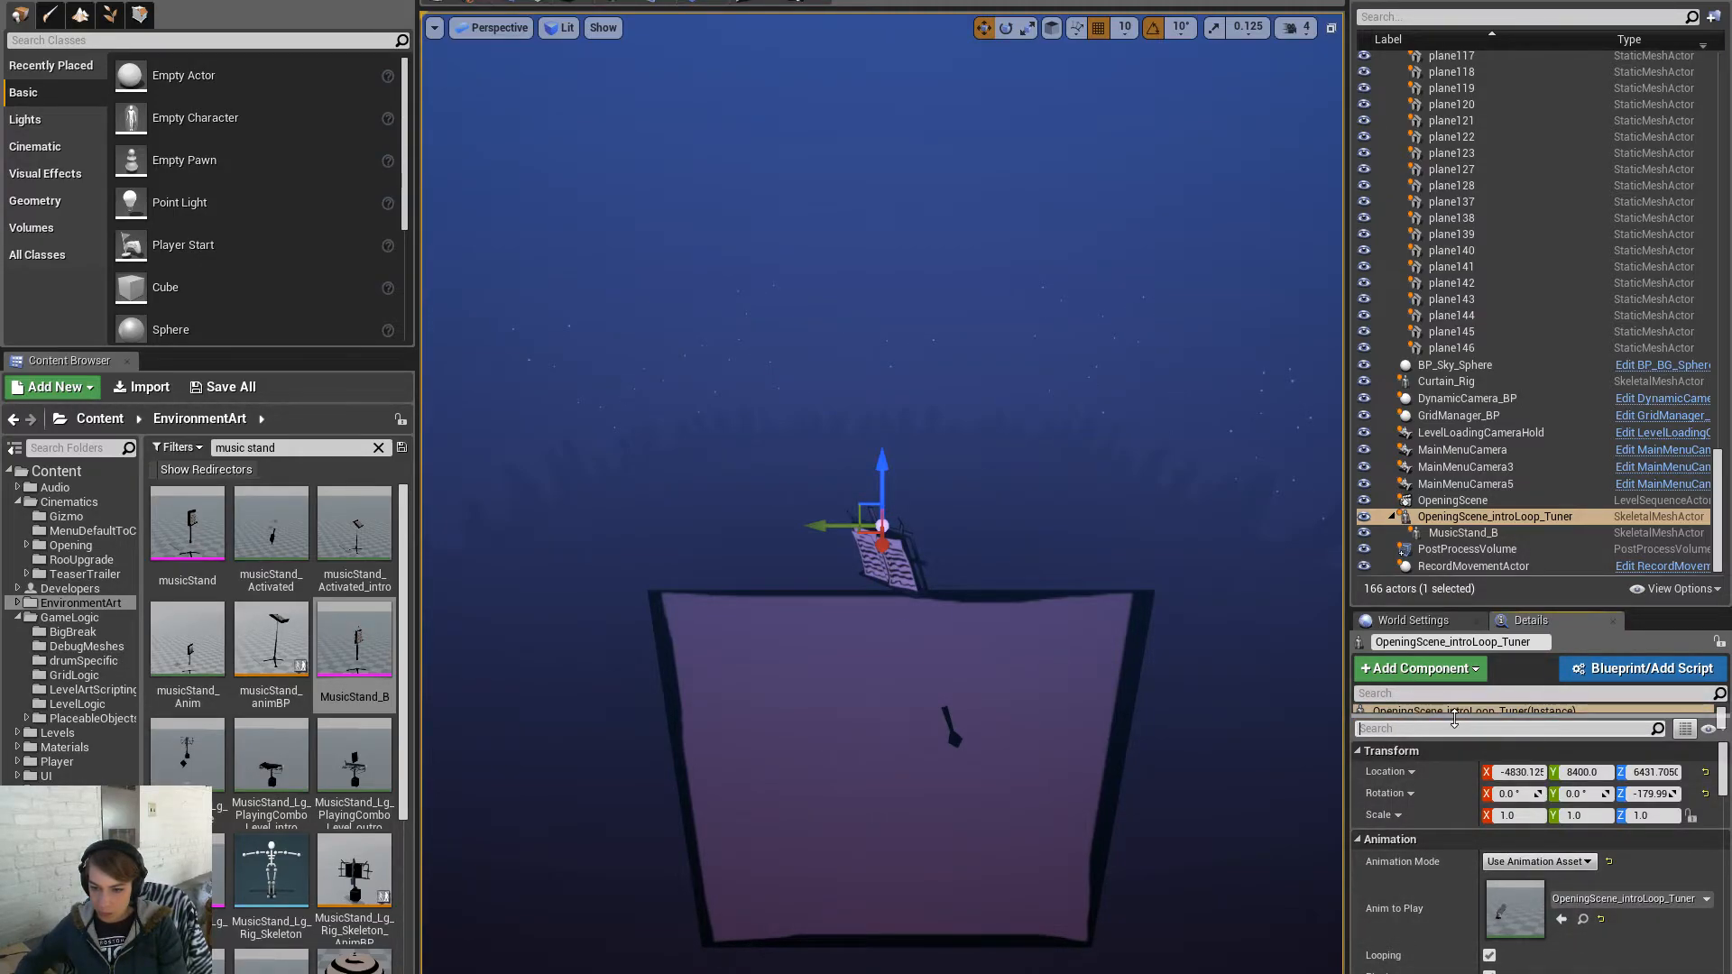
pyautogui.write('hid')
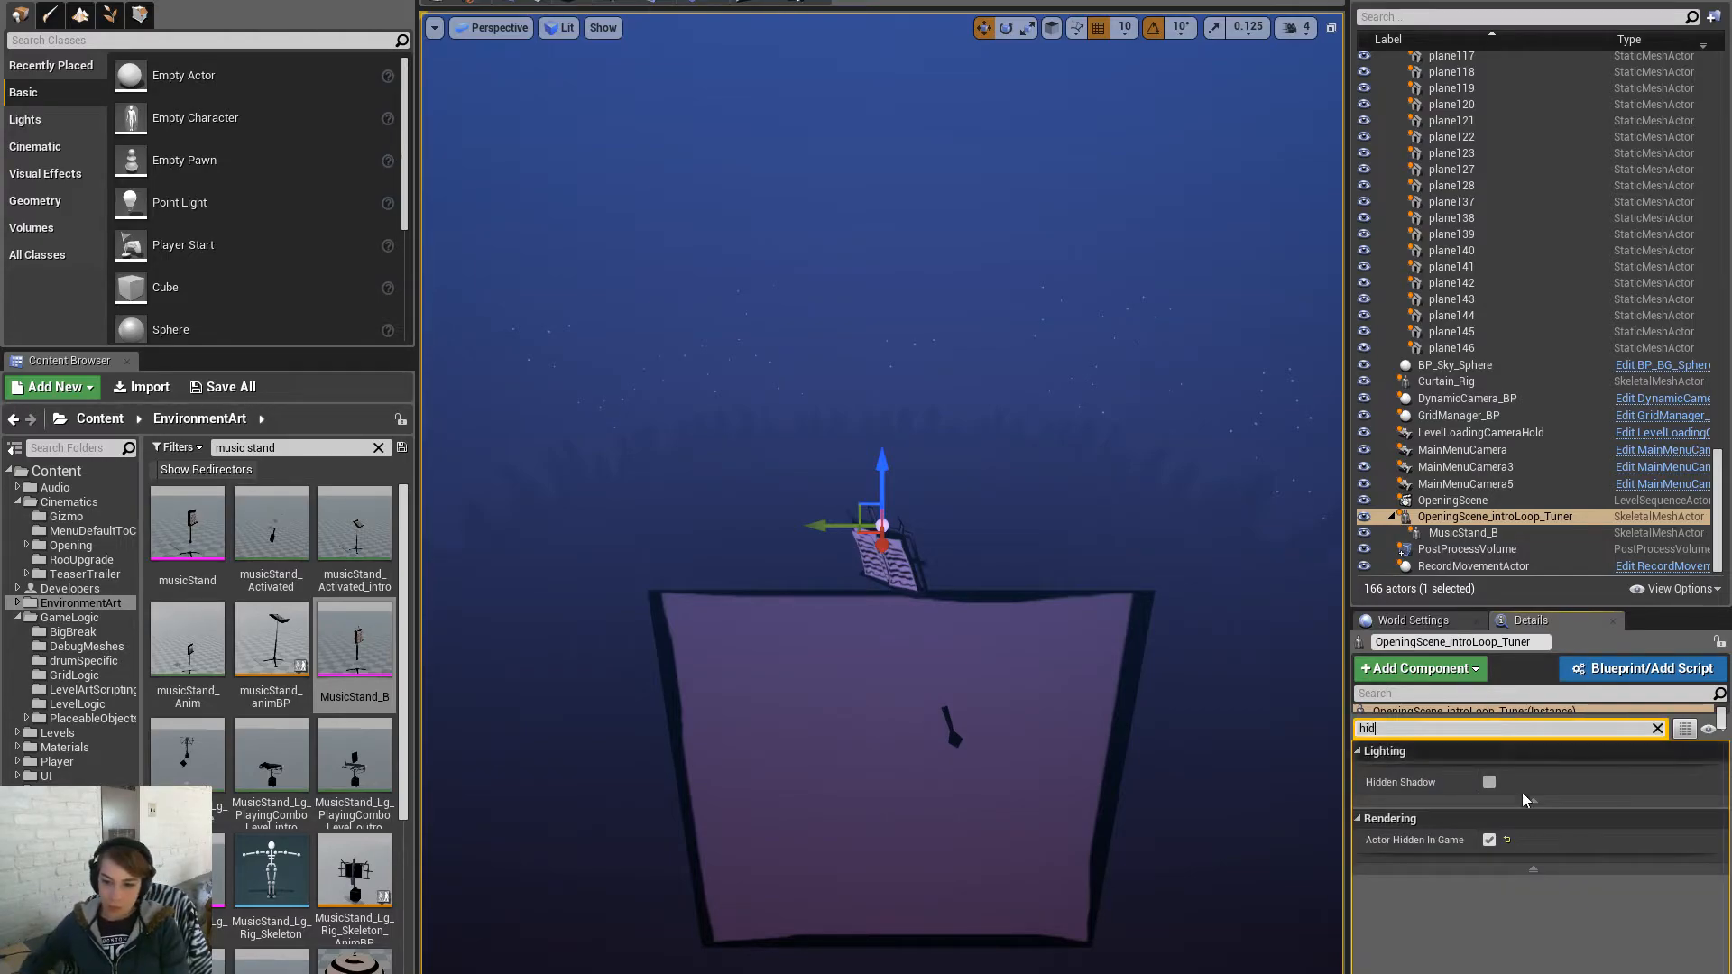
pyautogui.click(1489, 840)
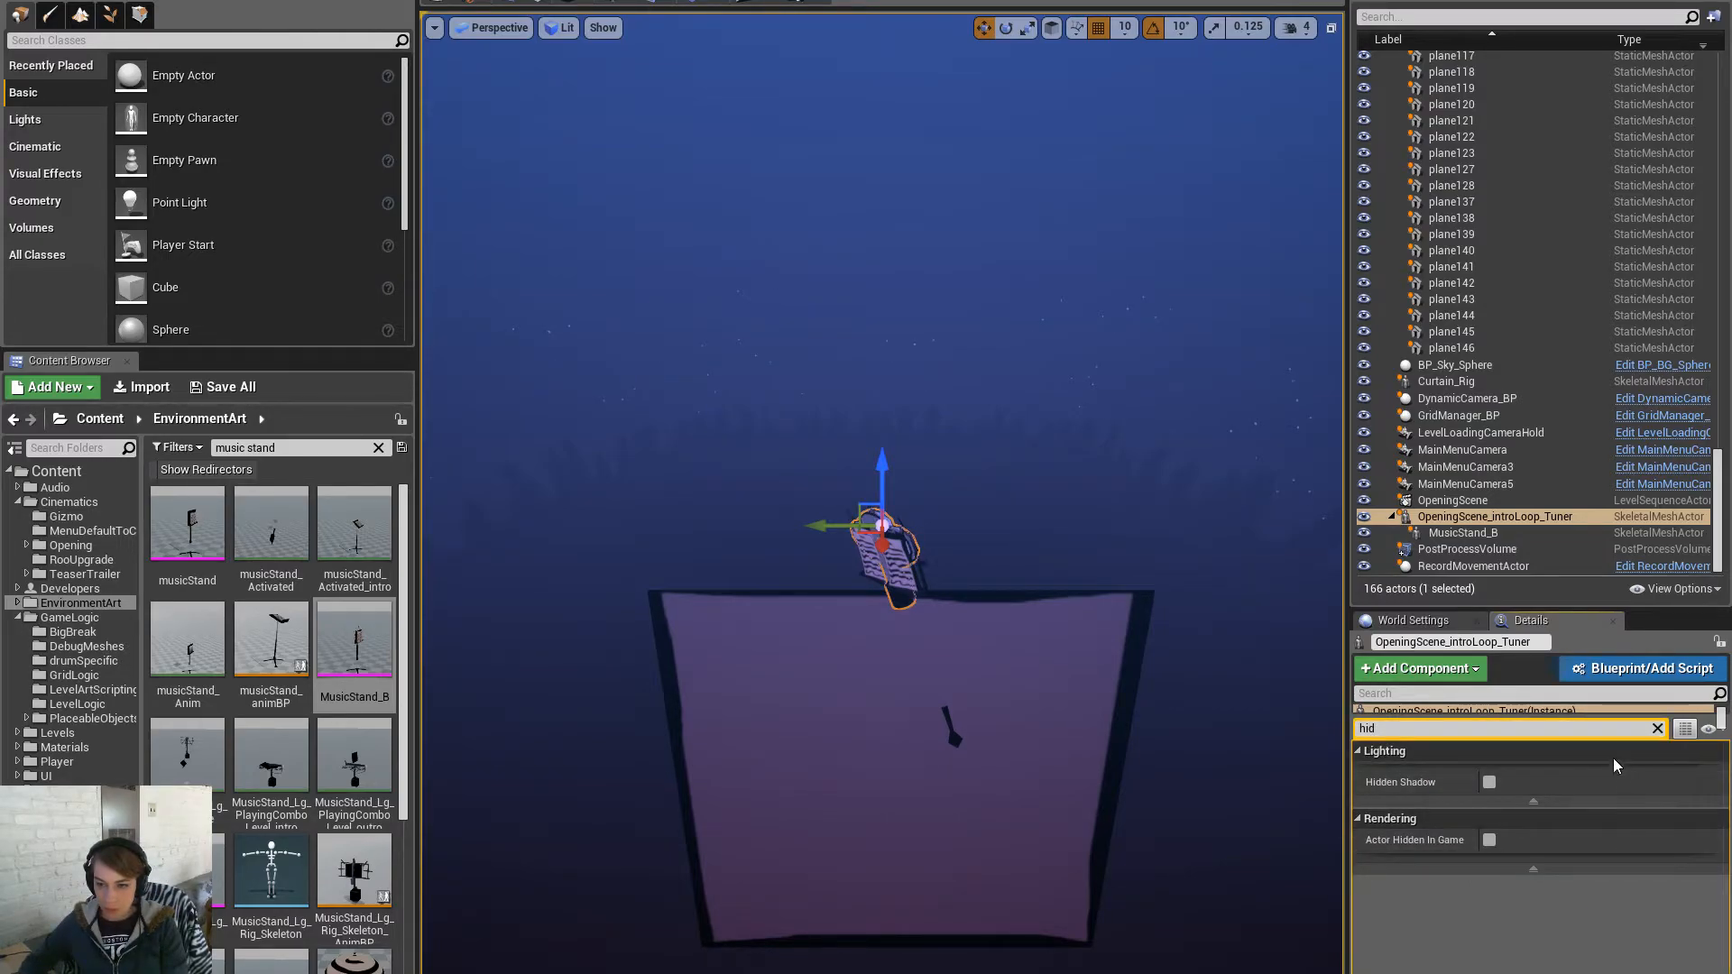
pyautogui.click(745, 3)
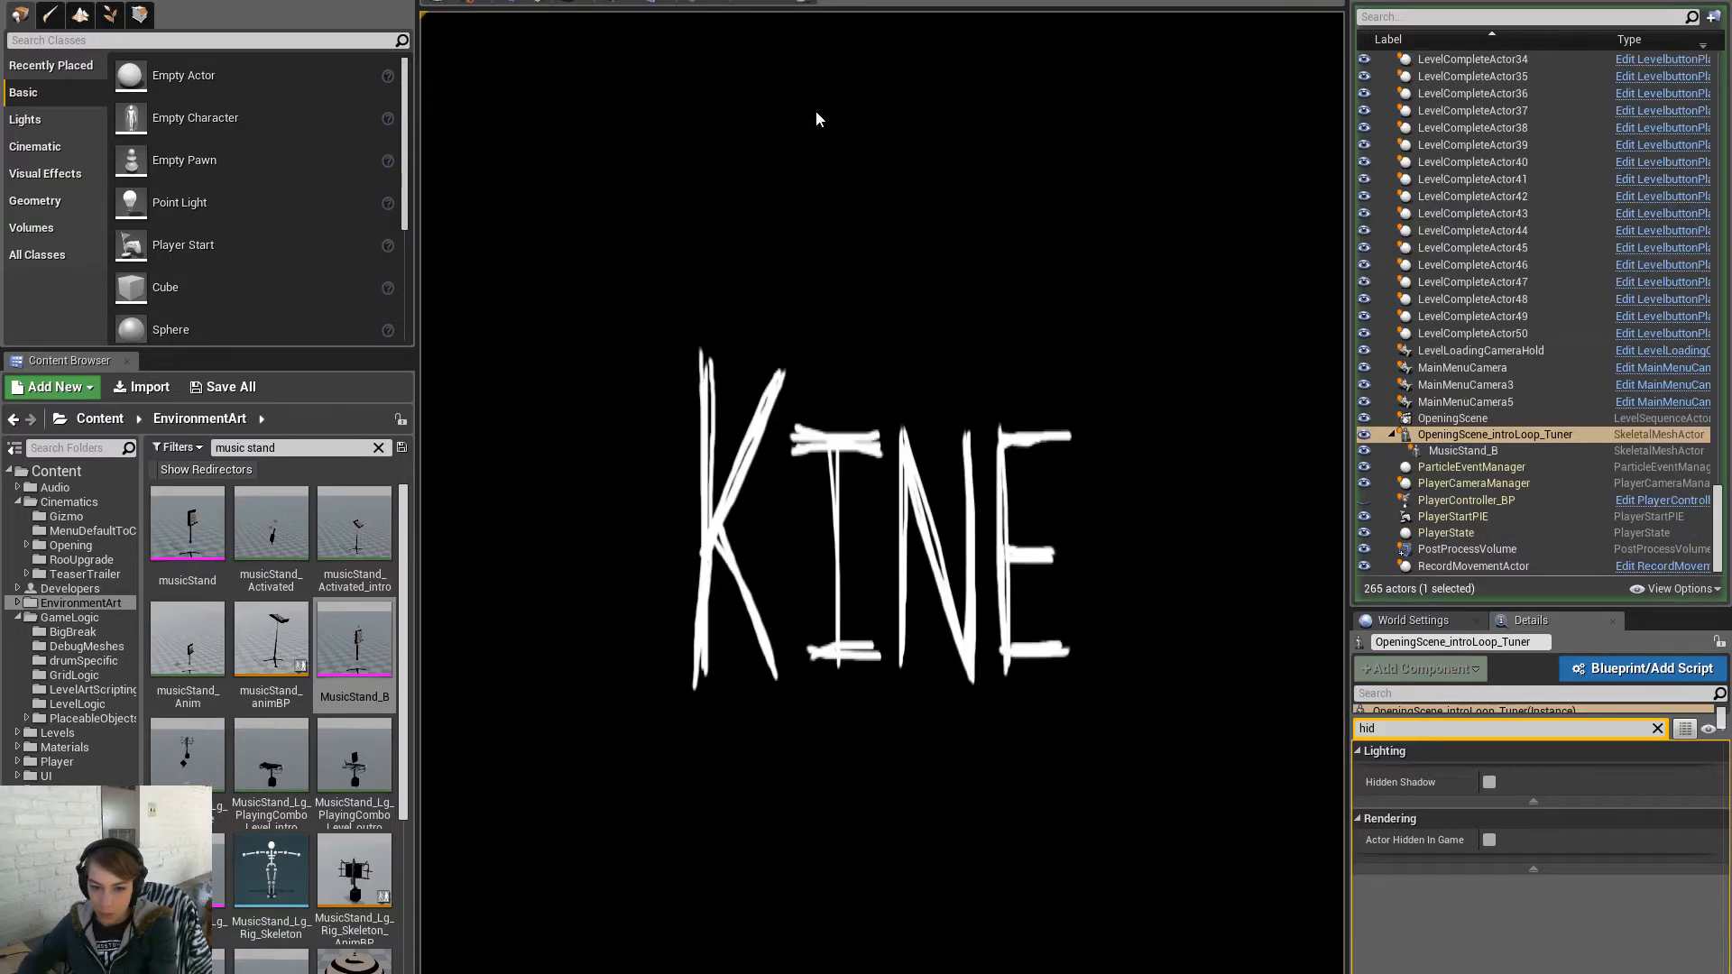
# - Run the game full screen, advance the intro to the cello, look around, then stop playing
pyautogui.press('F11')
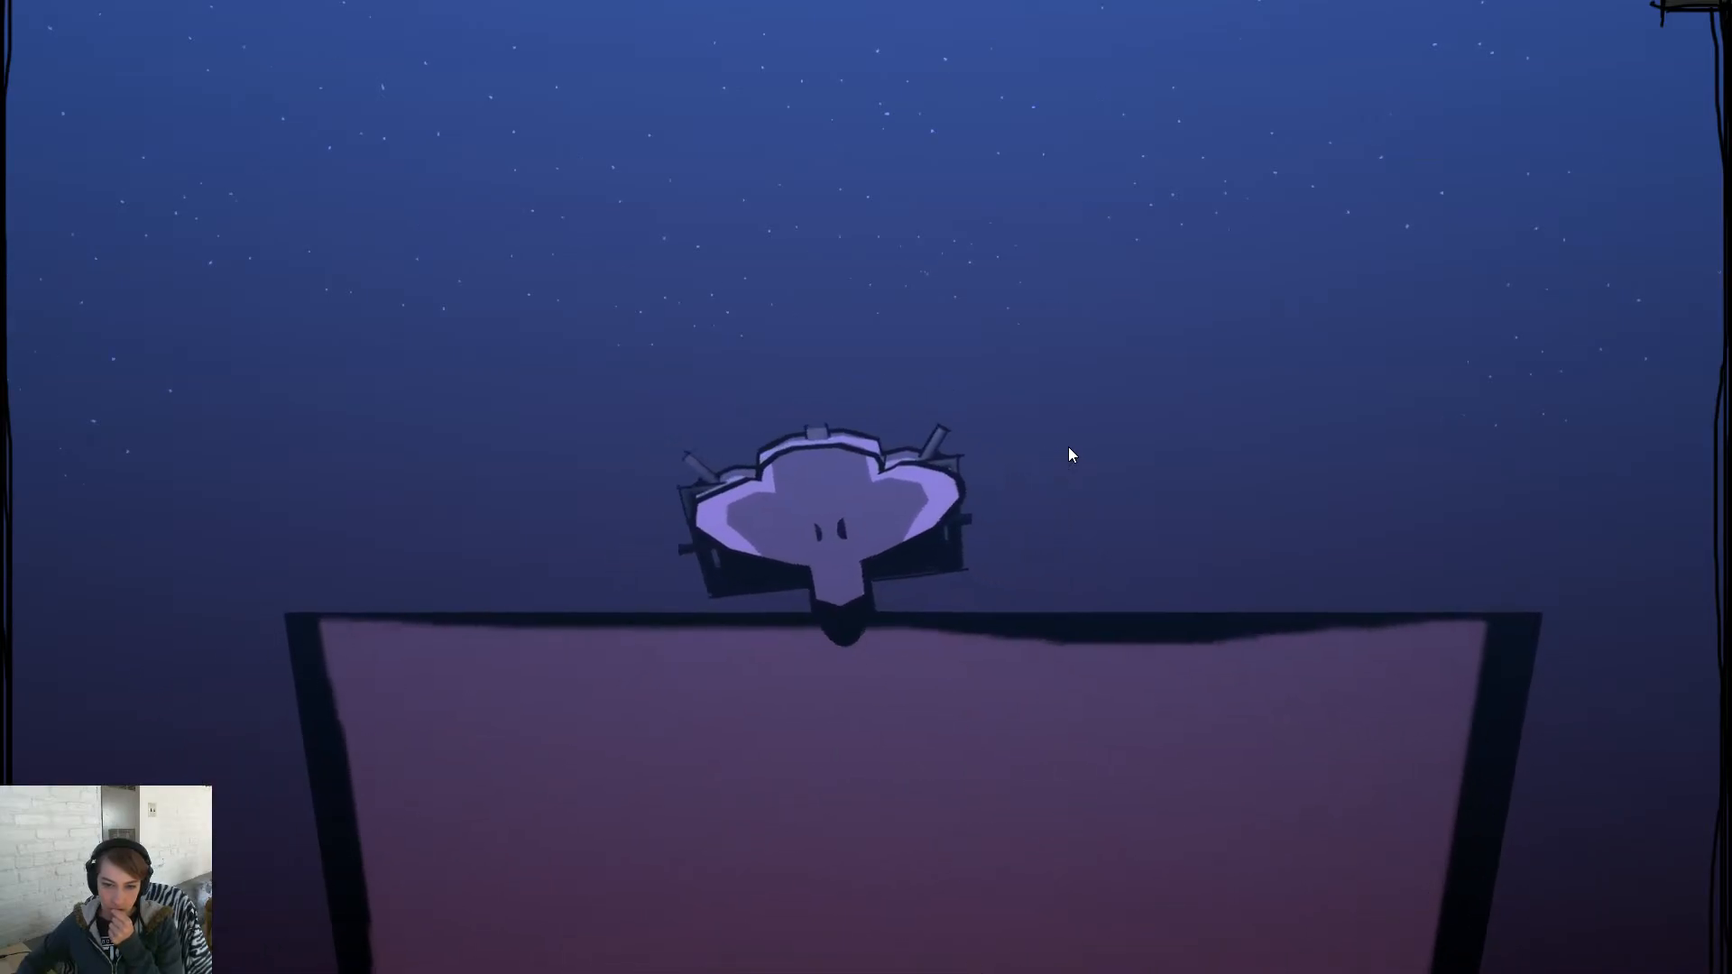
pyautogui.click(892, 476)
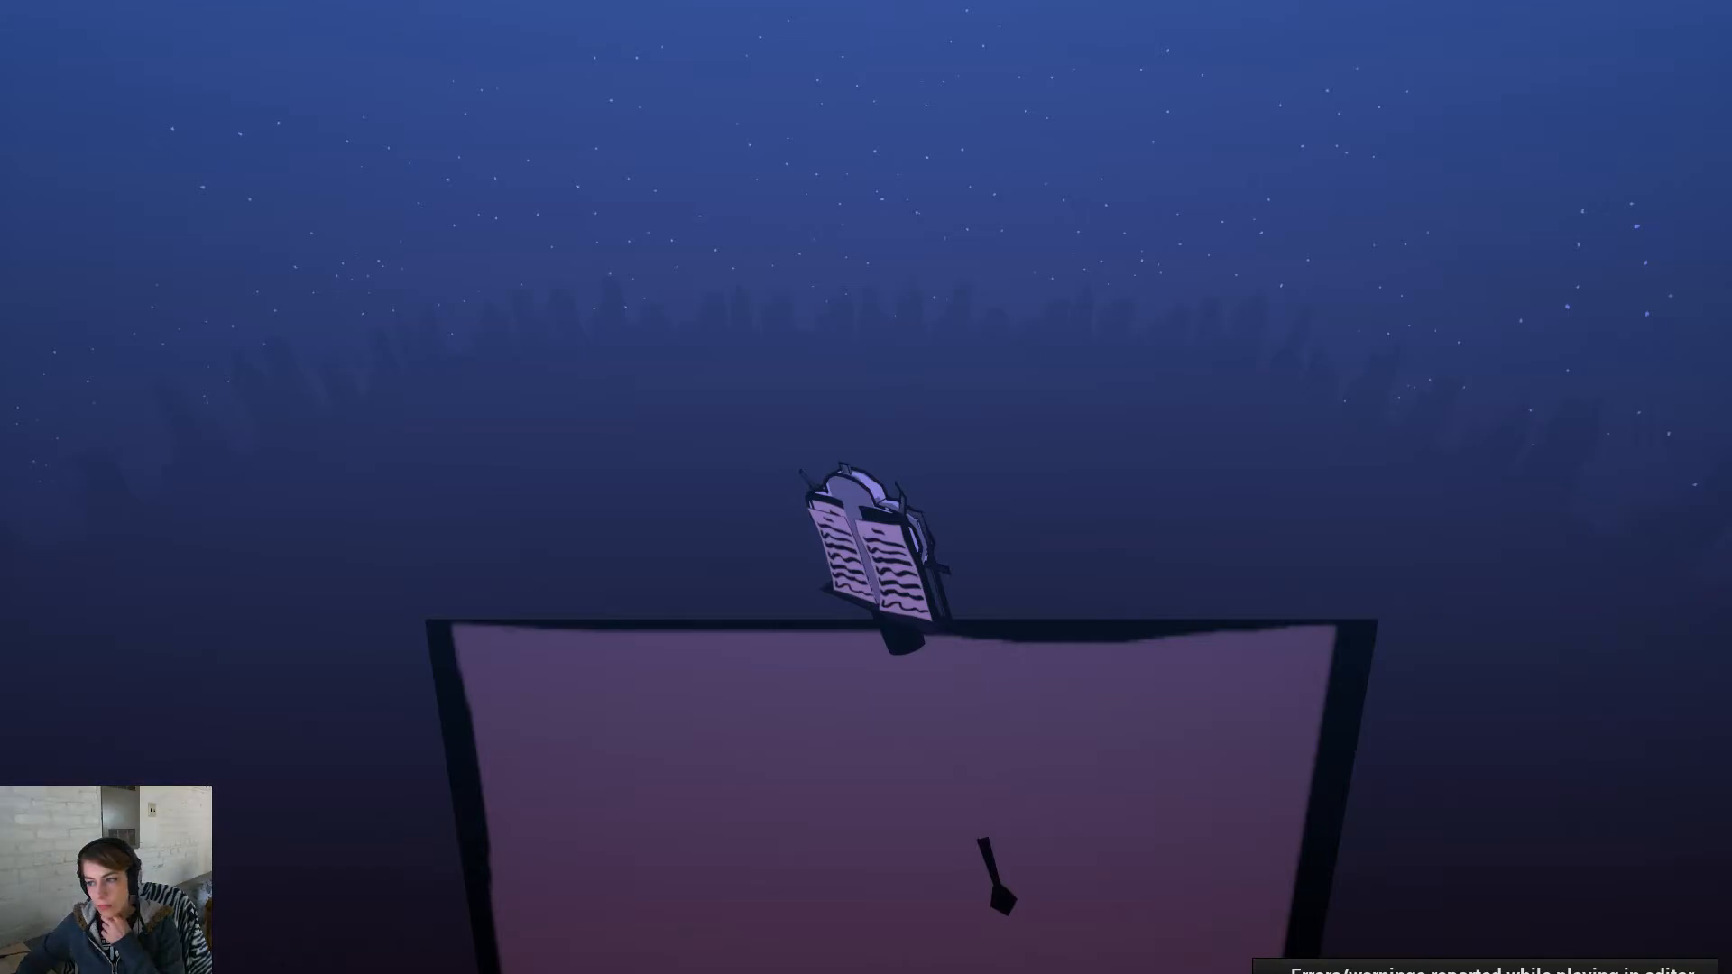
pyautogui.moveTo(1281, 485)
pyautogui.mouseDown()
pyautogui.moveTo(1238, 507)
pyautogui.moveTo(1281, 485)
pyautogui.mouseUp()
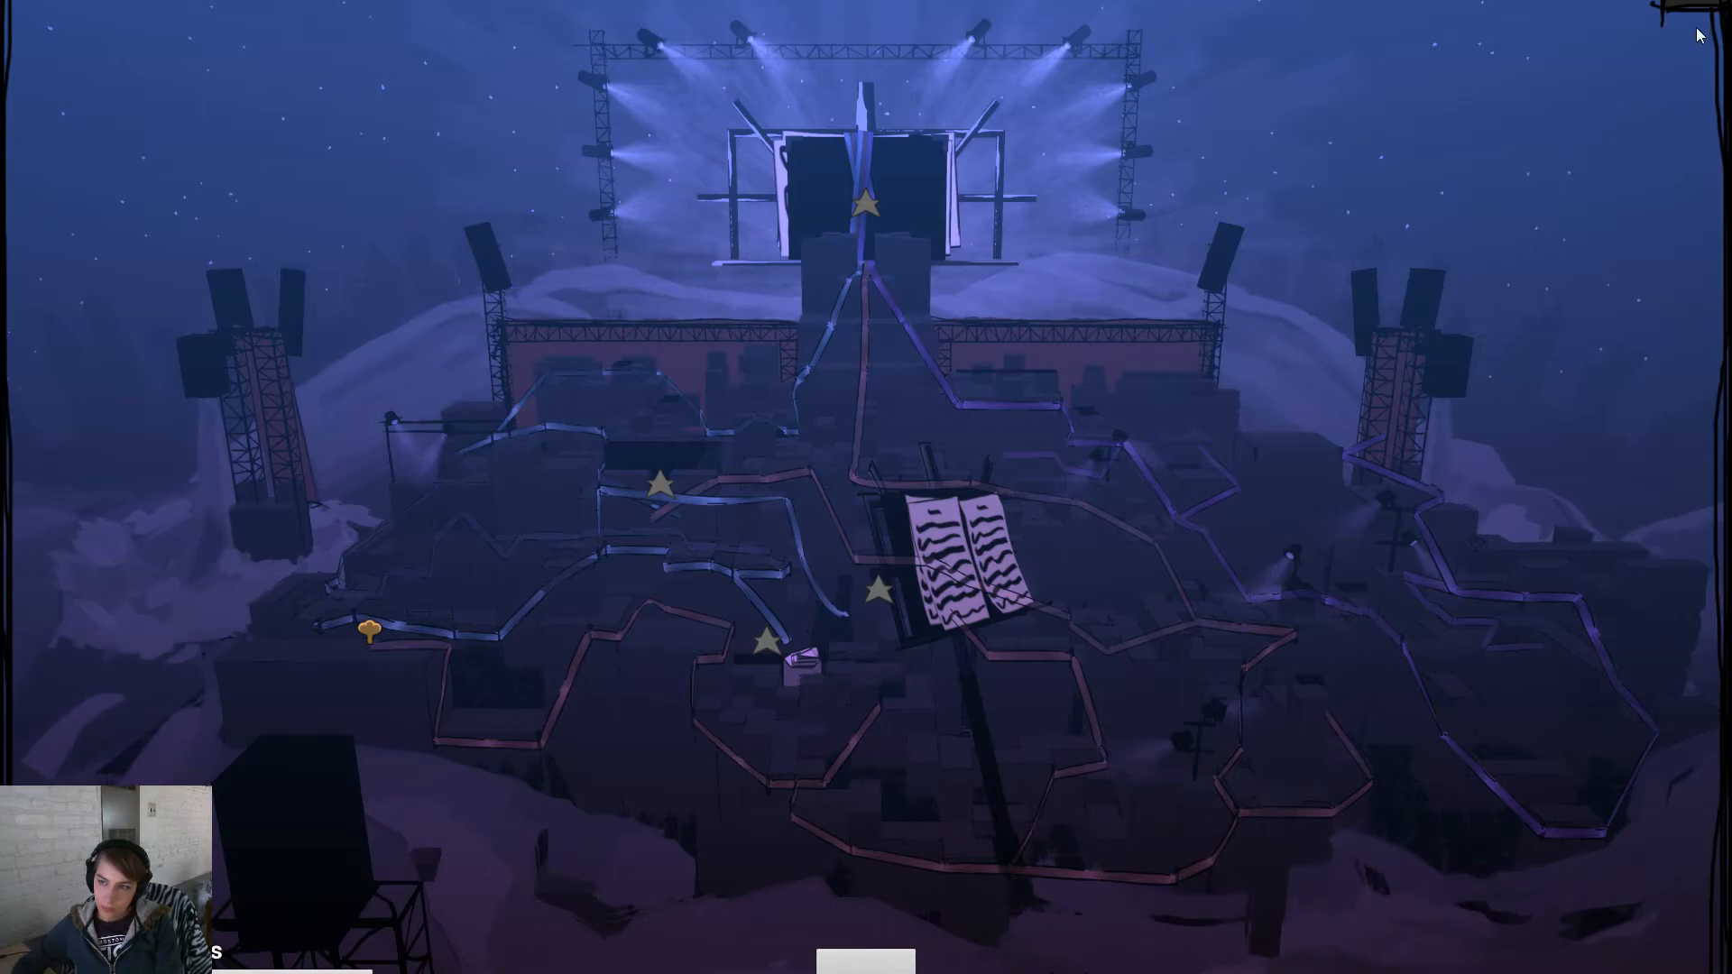
pyautogui.press('Escape')
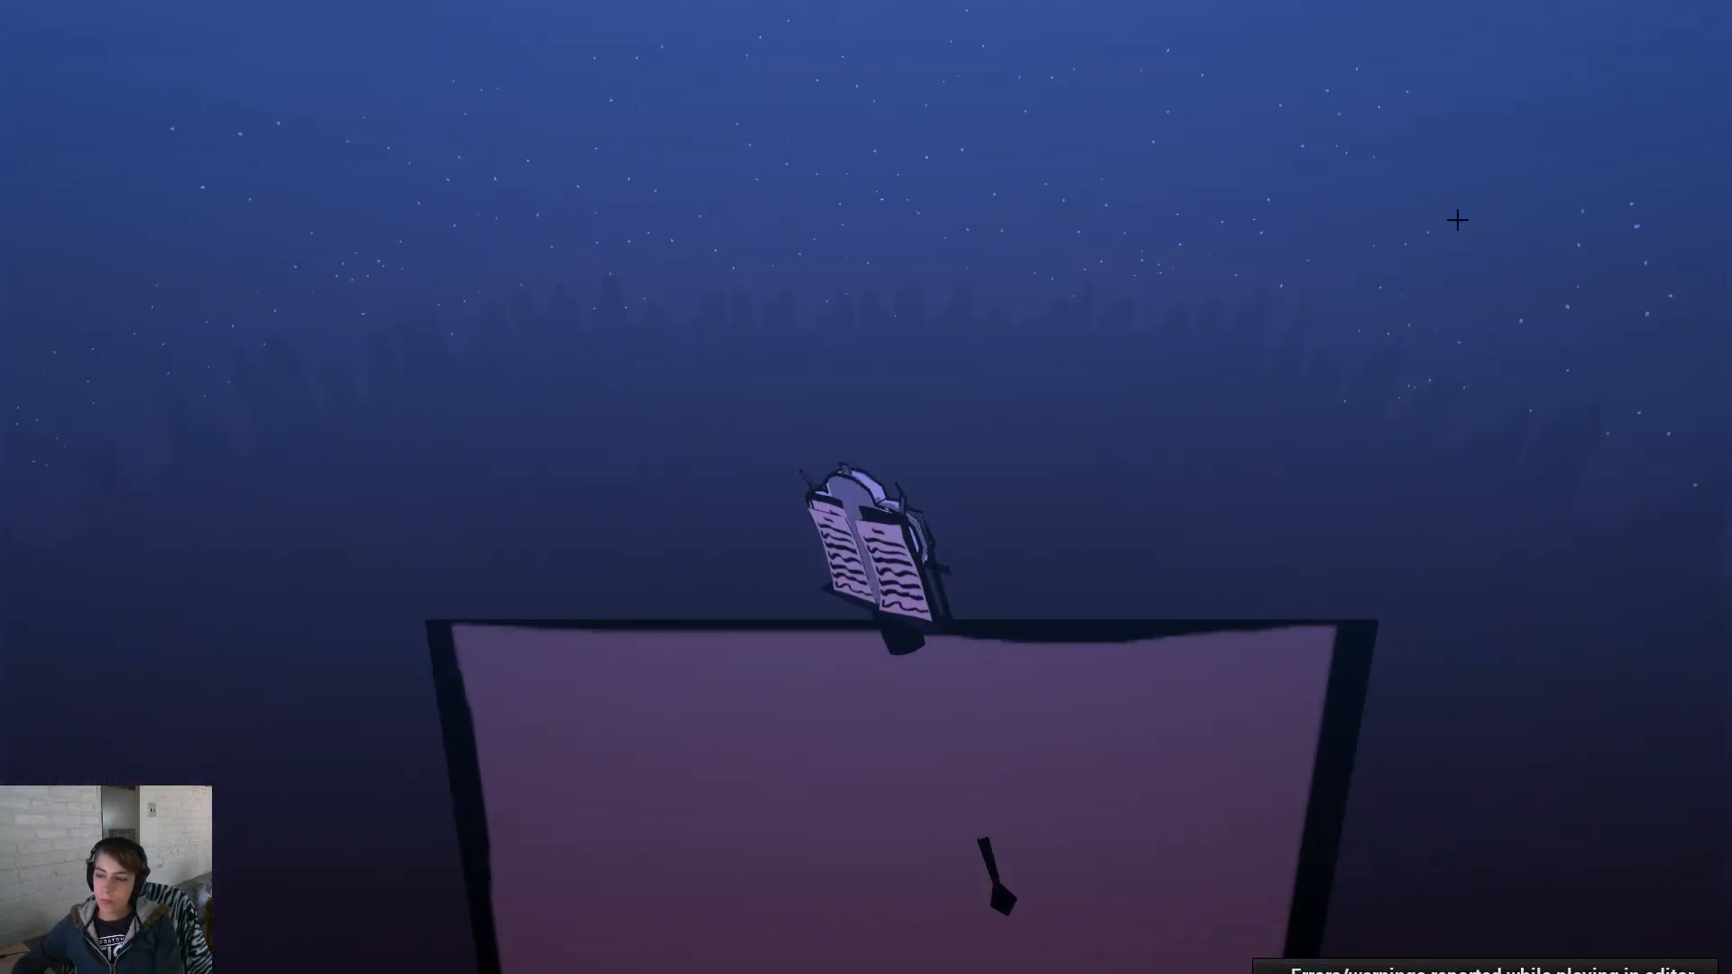